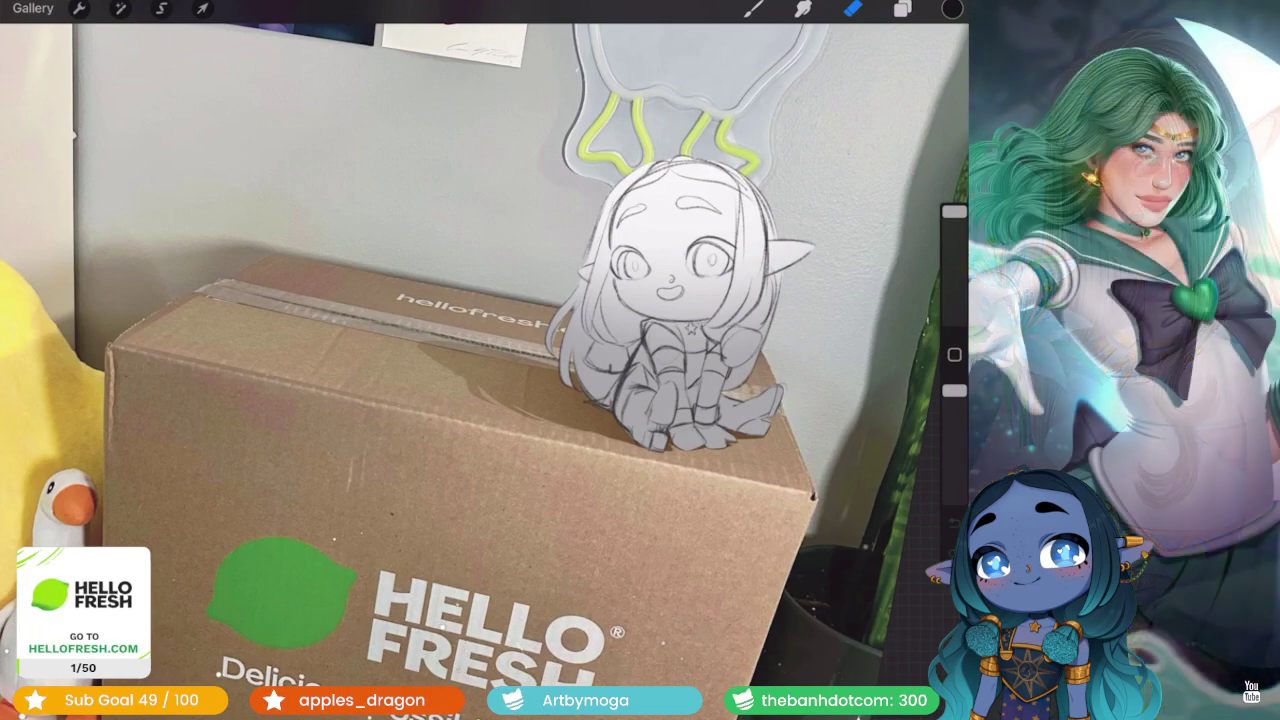
- Zoom out until the whole photo of the chibi sketch on the meal-kit box fits on screen
scroll(485, 340, down, 5)
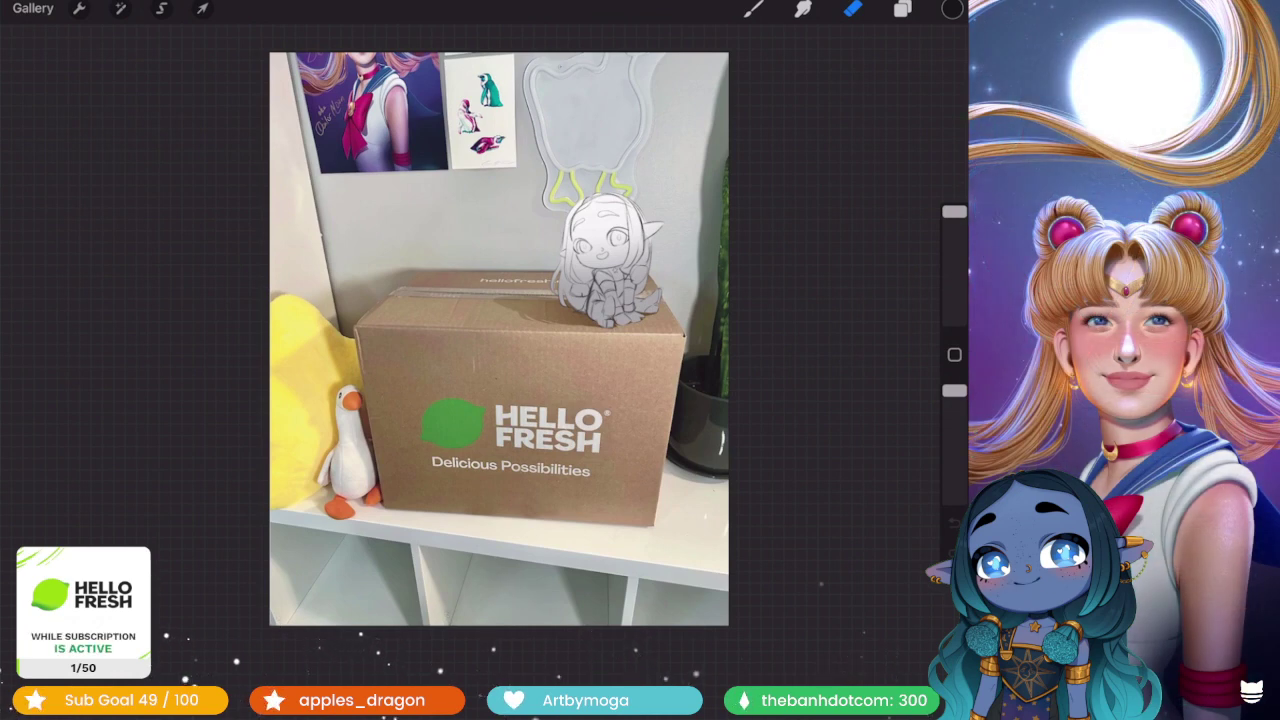
- Hide the reference photo, tan shadow and Layer 6 layers and group them together
click(902, 9)
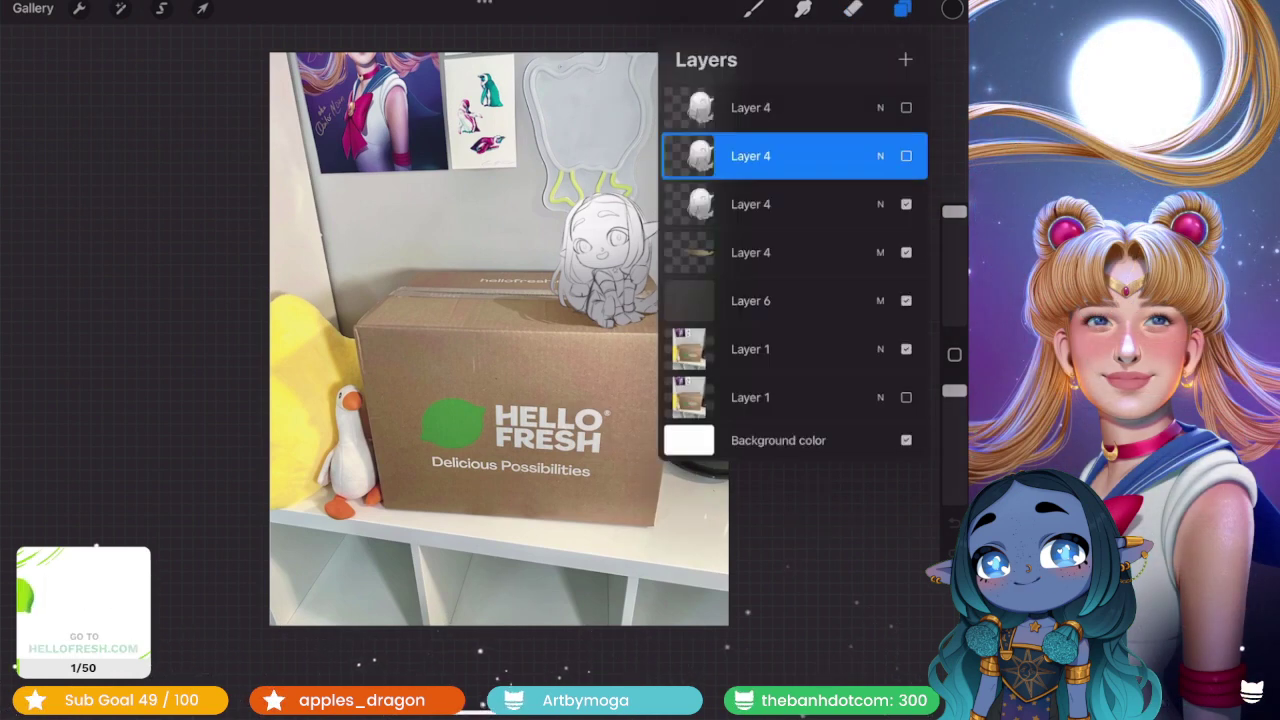
click(780, 204)
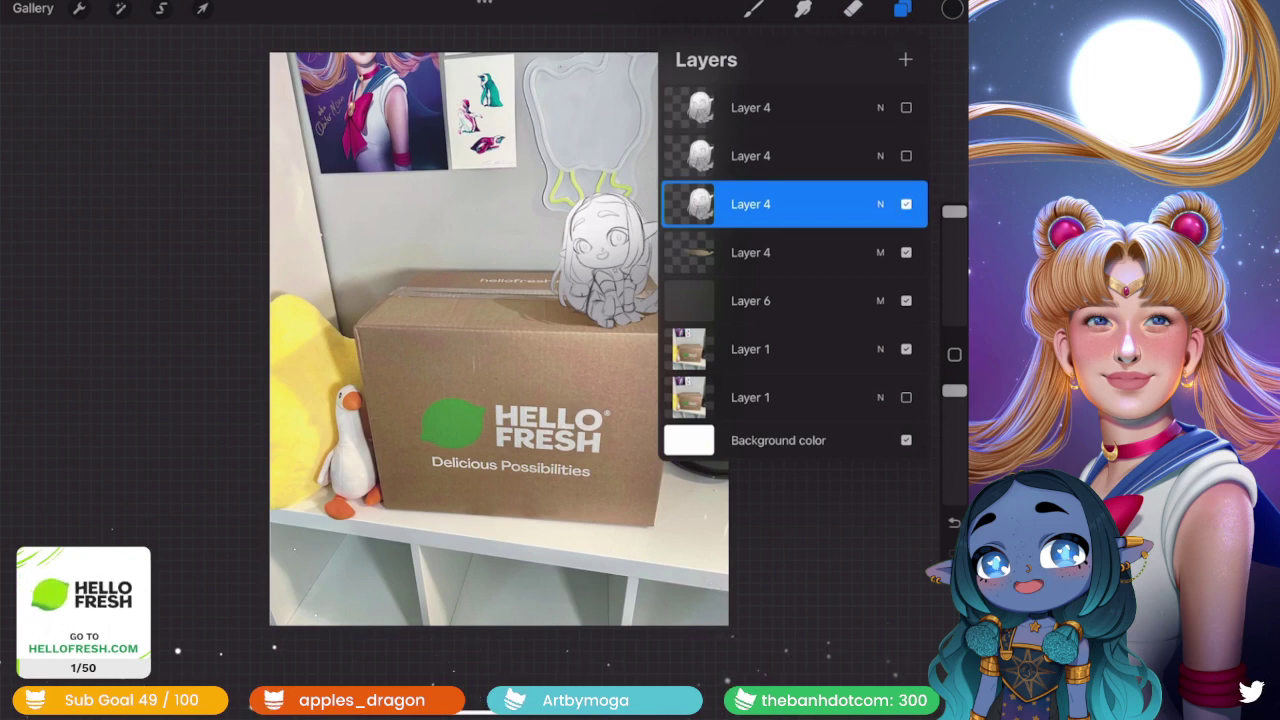
click(906, 349)
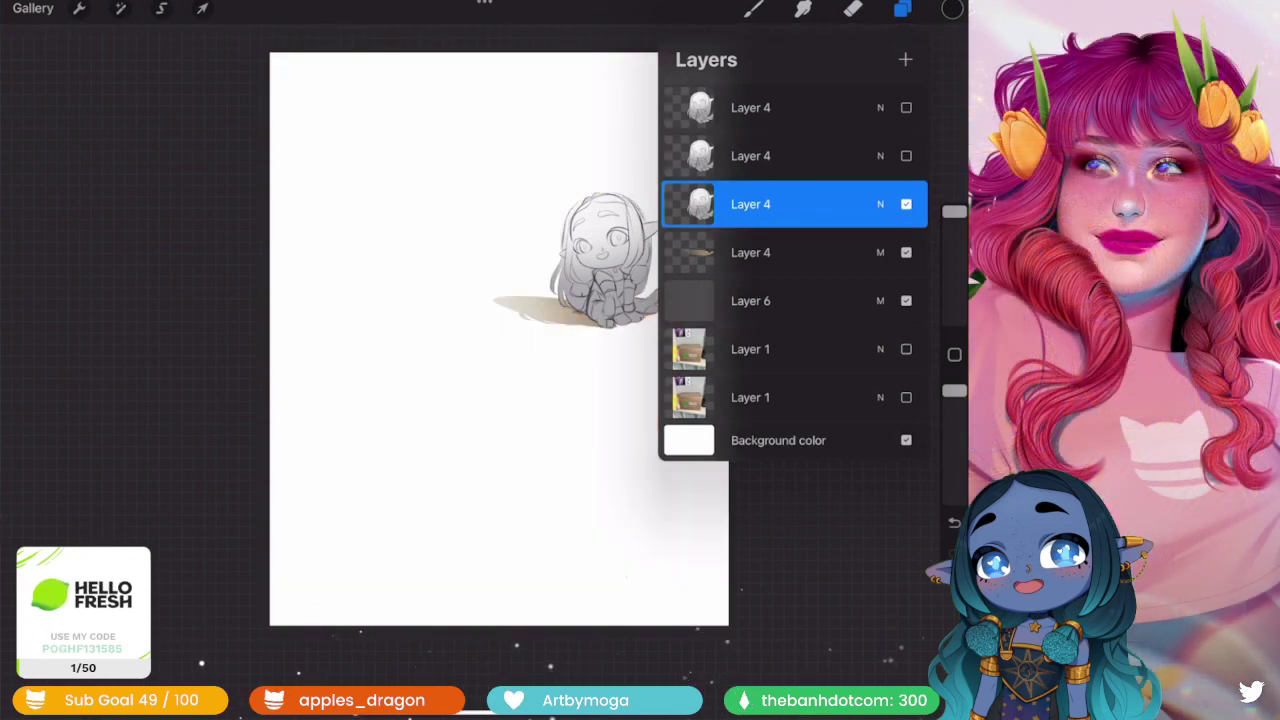
click(906, 252)
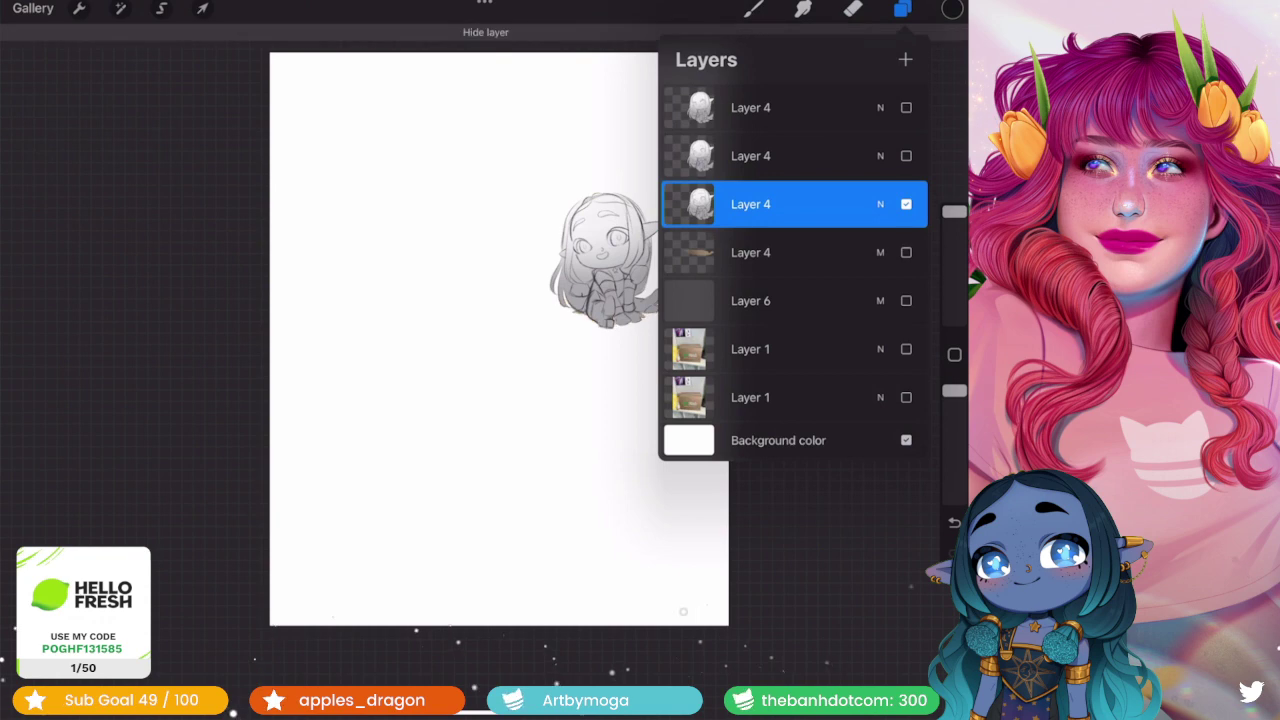
click(906, 300)
click(780, 252)
drag(740, 300, 820, 300)
drag(740, 349, 820, 349)
click(899, 59)
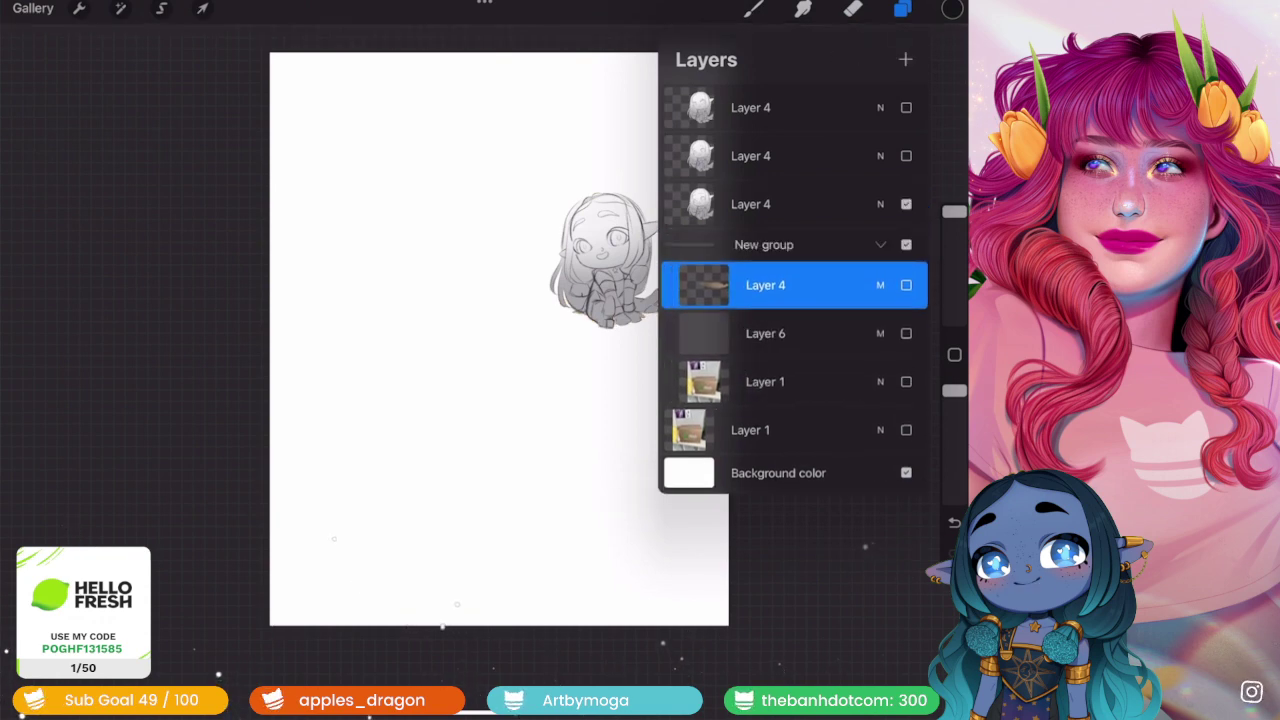
- Pull the empty Layer 6 out of the group and delete it, then hide the reference group
click(906, 333)
click(765, 333)
click(202, 8)
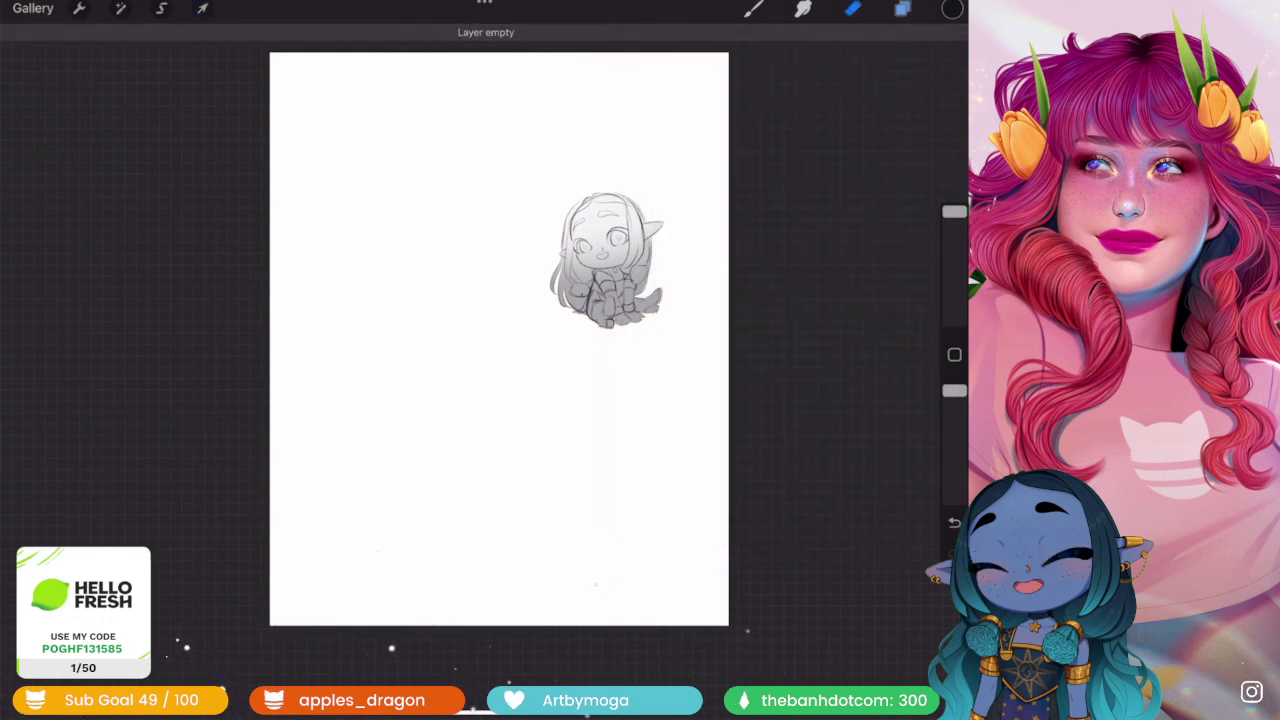
click(902, 8)
drag(800, 333, 700, 333)
click(900, 333)
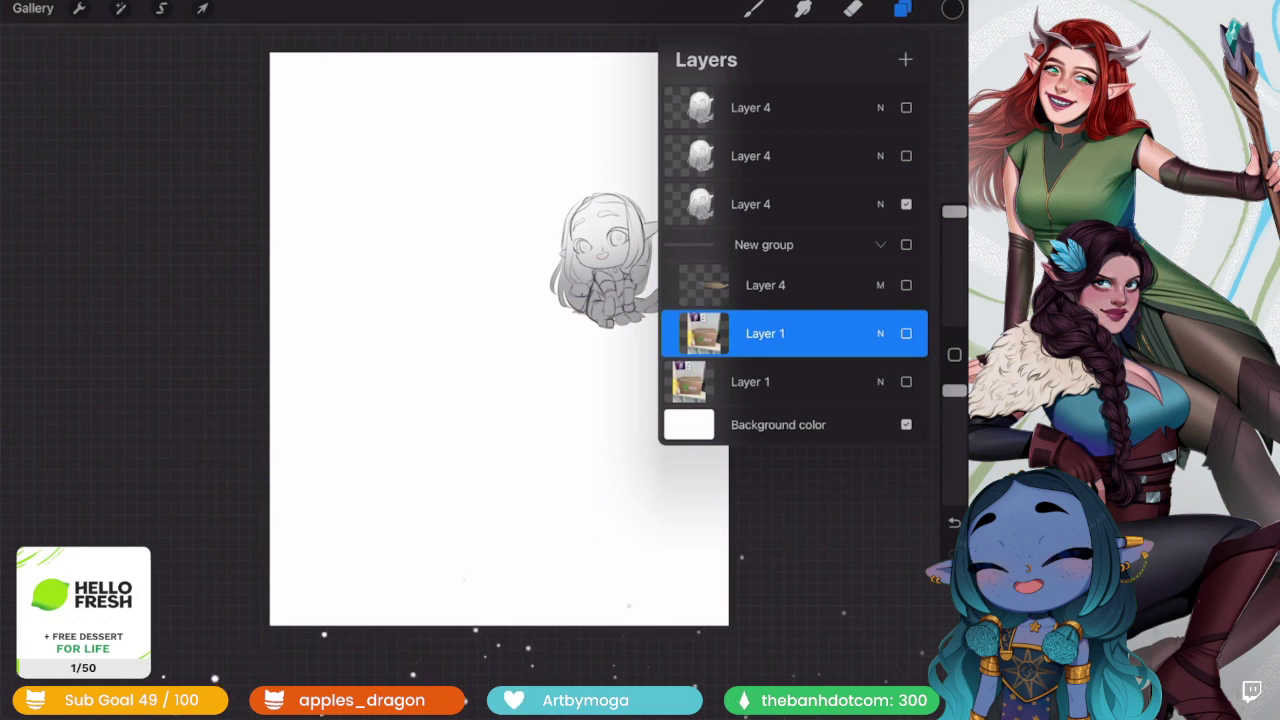
click(906, 333)
click(880, 250)
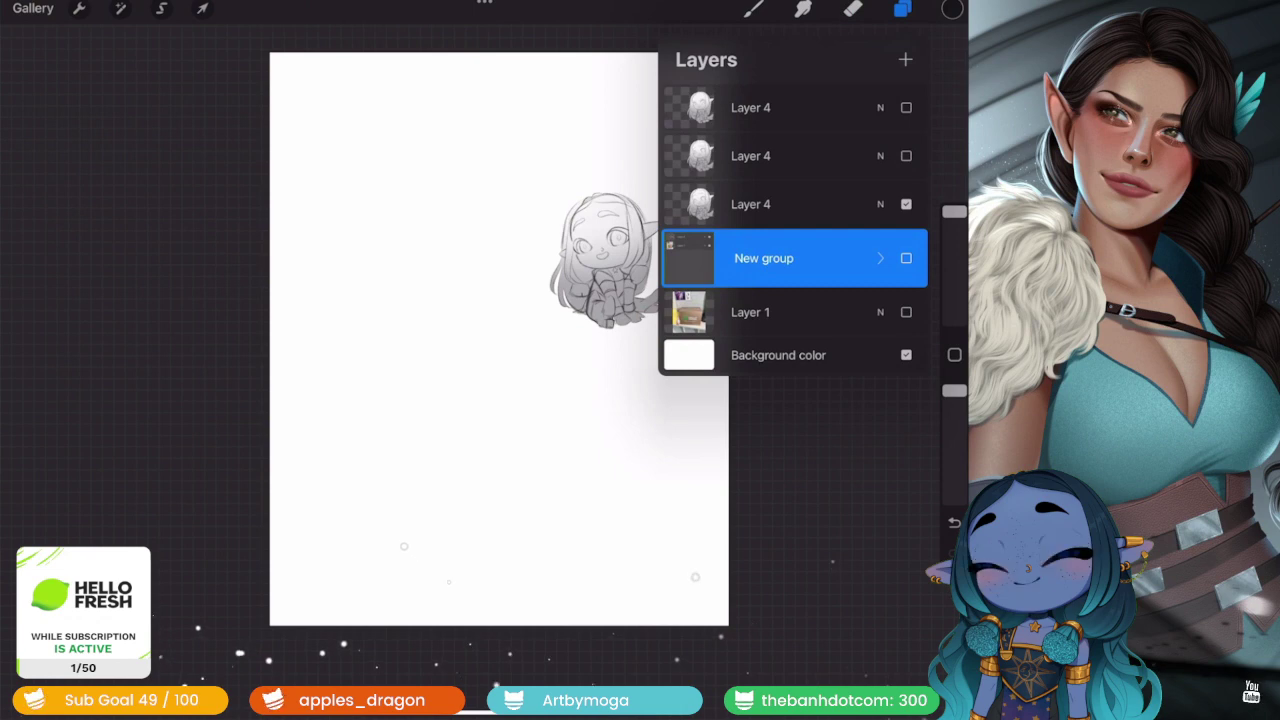
- Lower the chibi sketch layer's opacity to 46% and add a new empty inking layer
click(880, 204)
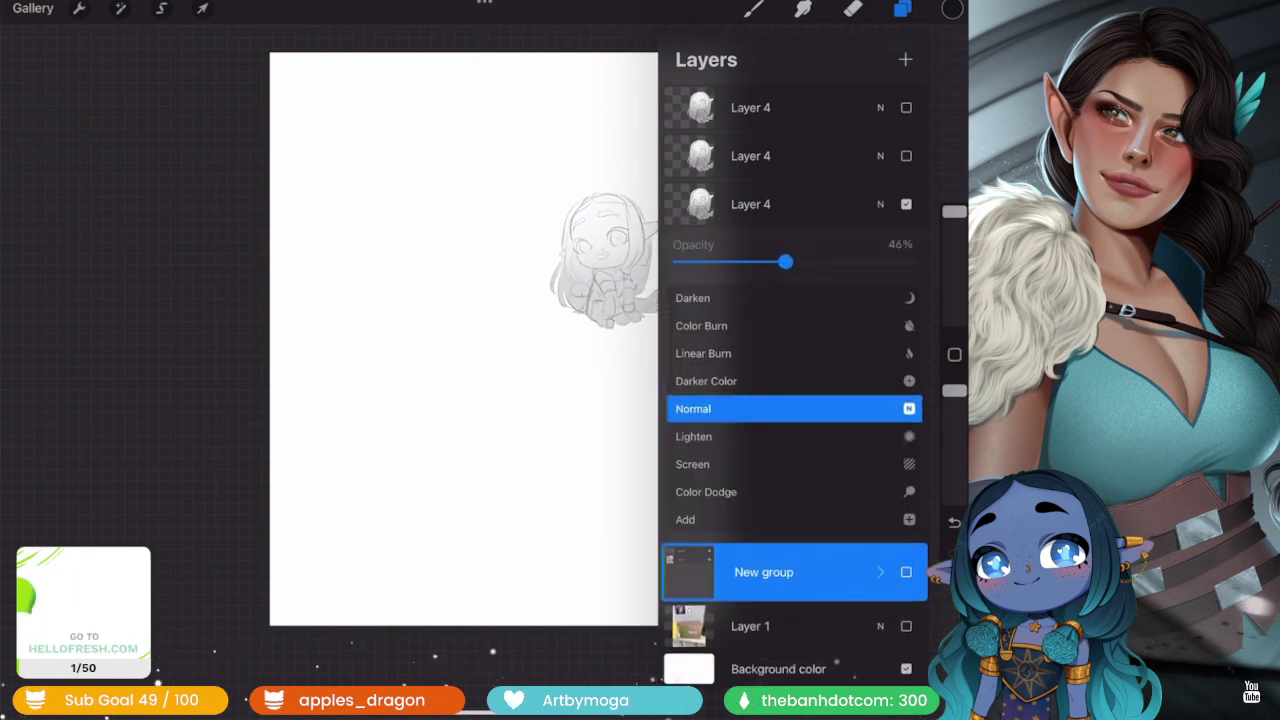
click(521, 596)
click(780, 204)
click(905, 59)
click(902, 9)
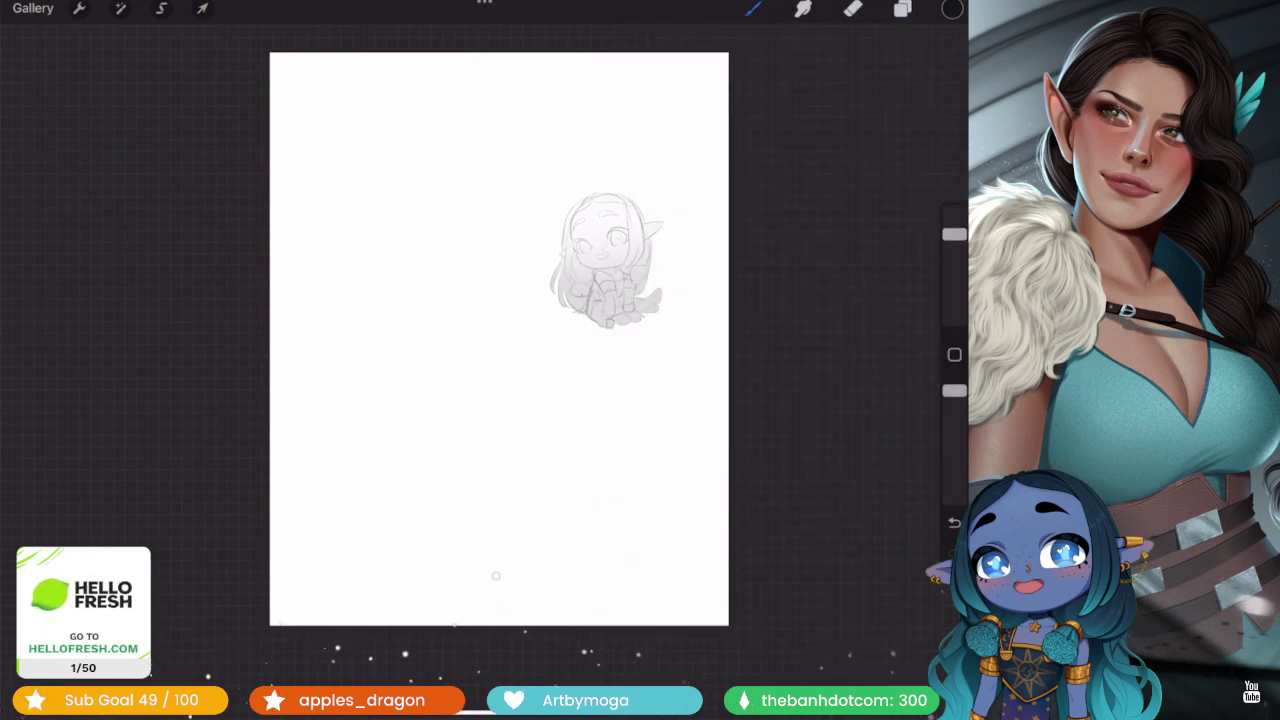
click(753, 9)
- Choose the Inking Brush from the brush library
scroll(812, 380, up, 5)
scroll(812, 380, down, 2)
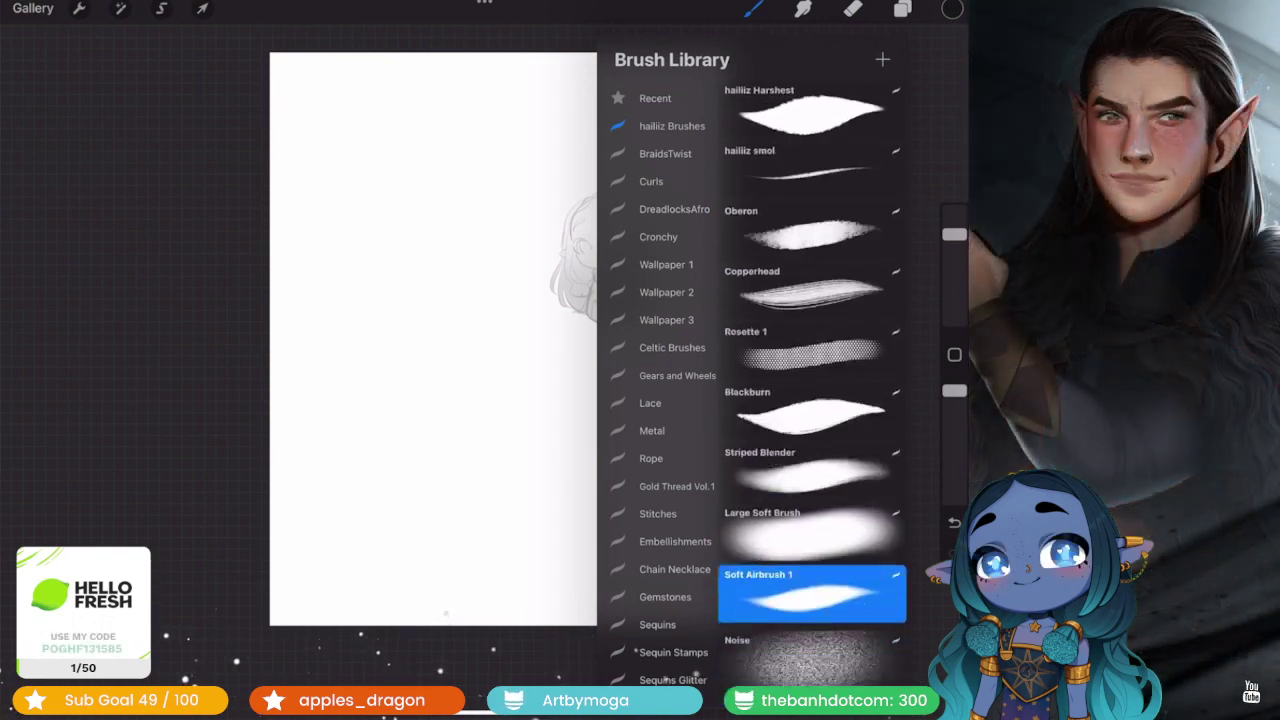
scroll(812, 380, down, 5)
scroll(812, 380, down, 5)
click(810, 435)
click(810, 378)
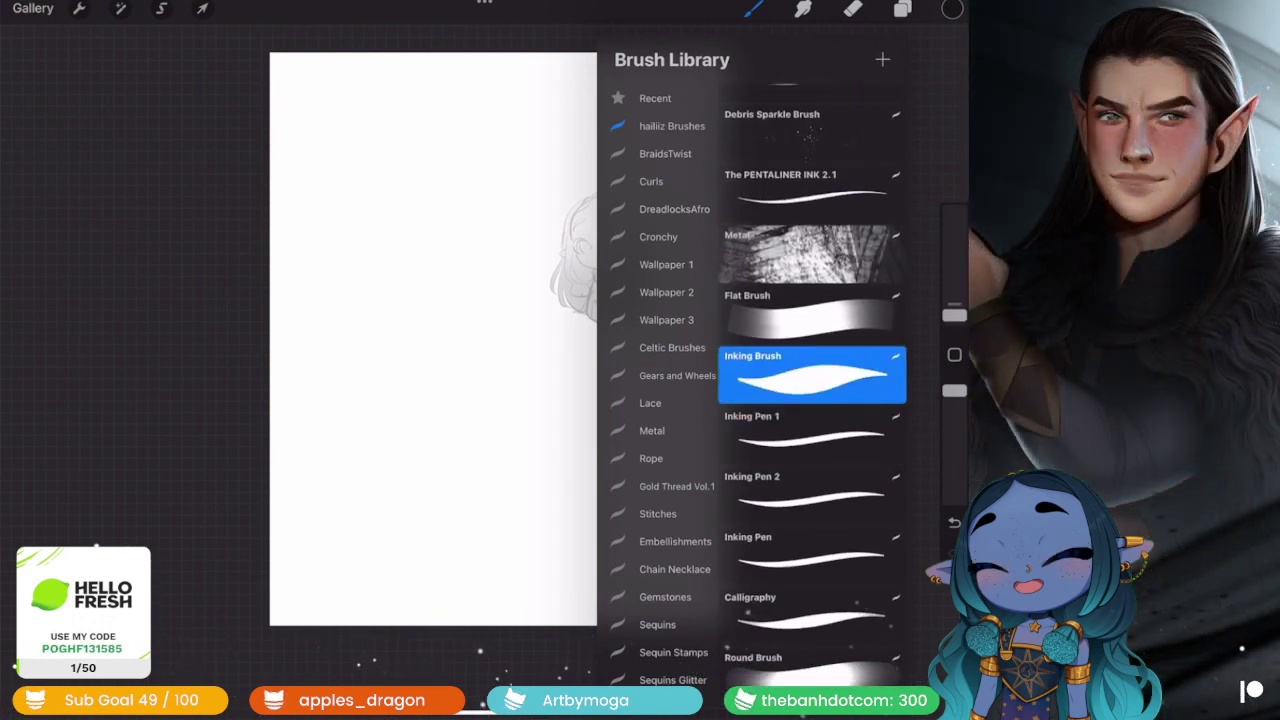
click(420, 350)
- Ink the right-side outline of the first eye's upper lid in black
scroll(600, 240, up, 5)
scroll(600, 240, up, 3)
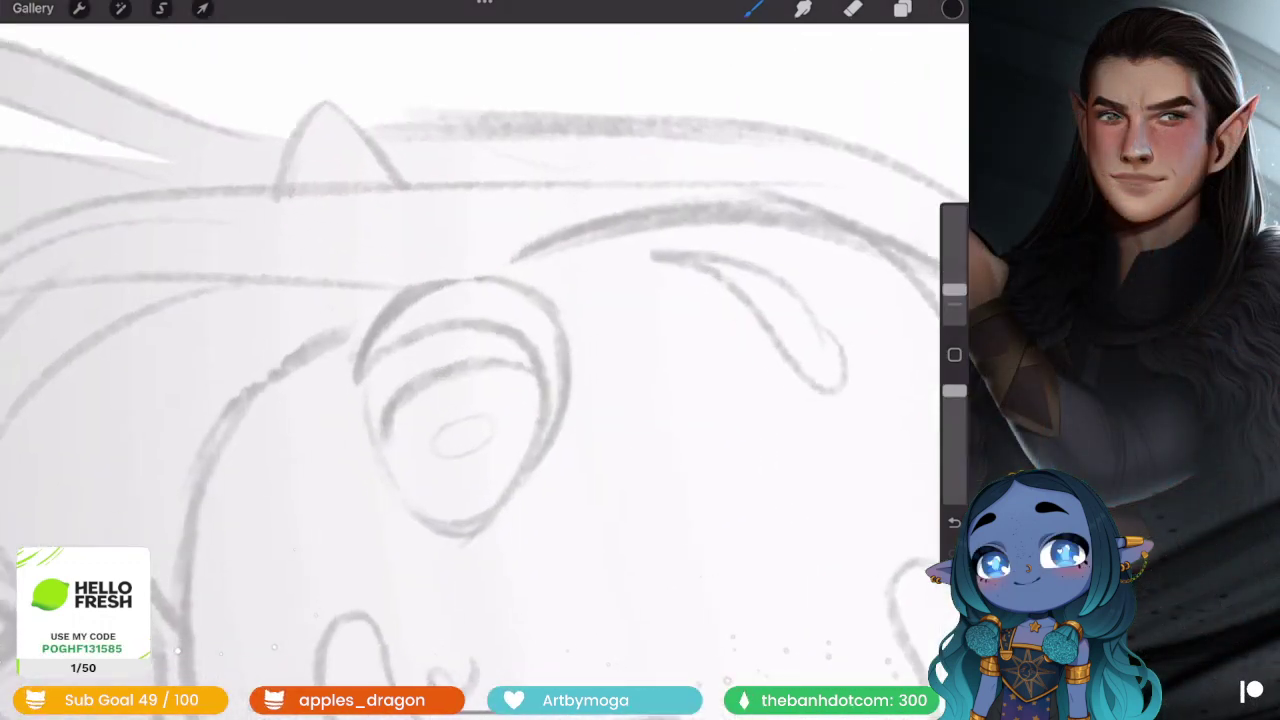
scroll(595, 242, up, 2)
scroll(595, 242, up, 2)
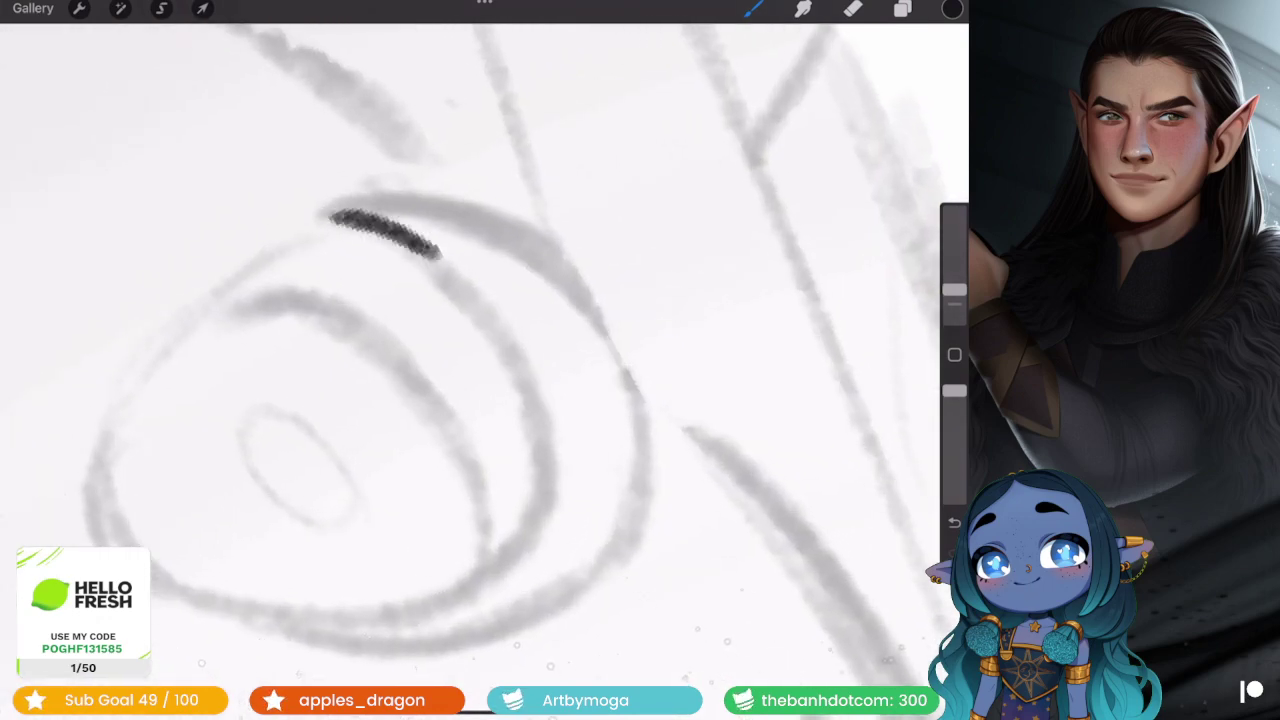
mouse_move(500, 330)
mouse_down()
mouse_move(563, 466)
mouse_move(525, 585)
mouse_up()
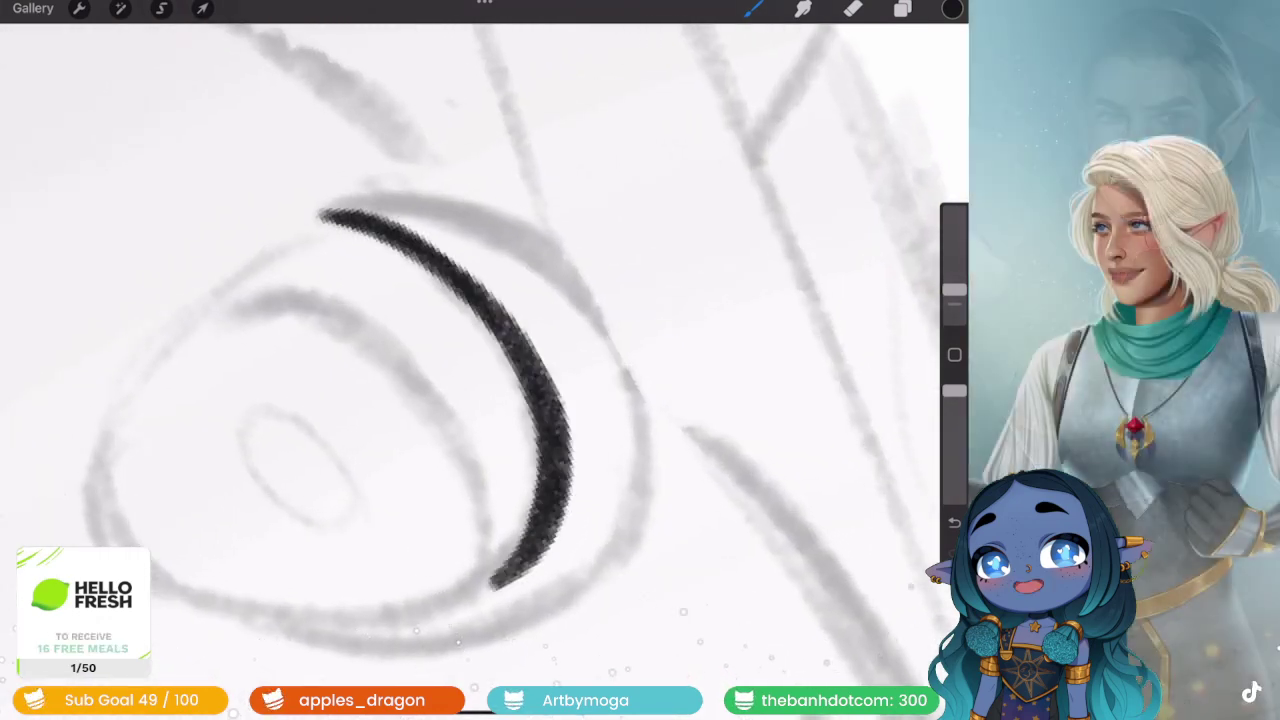
scroll(480, 400, down, 3)
scroll(450, 380, up, 2)
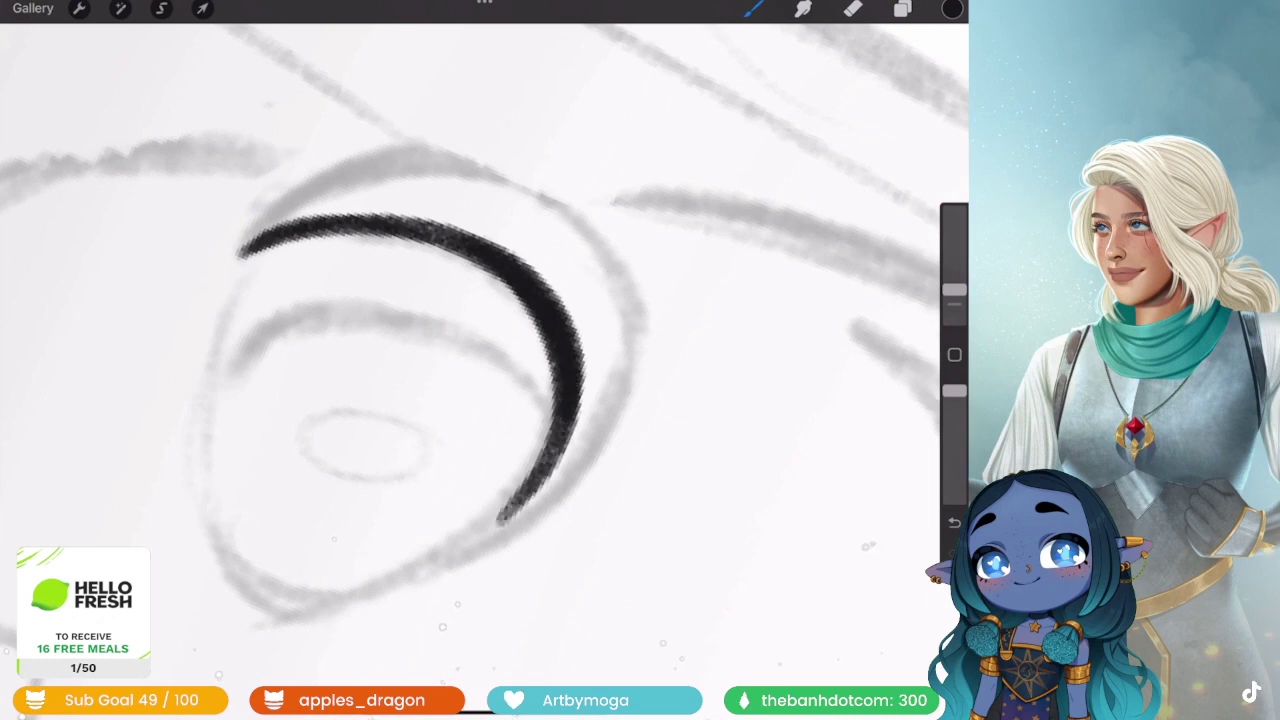
scroll(400, 380, up, 1)
drag(552, 462, 488, 552)
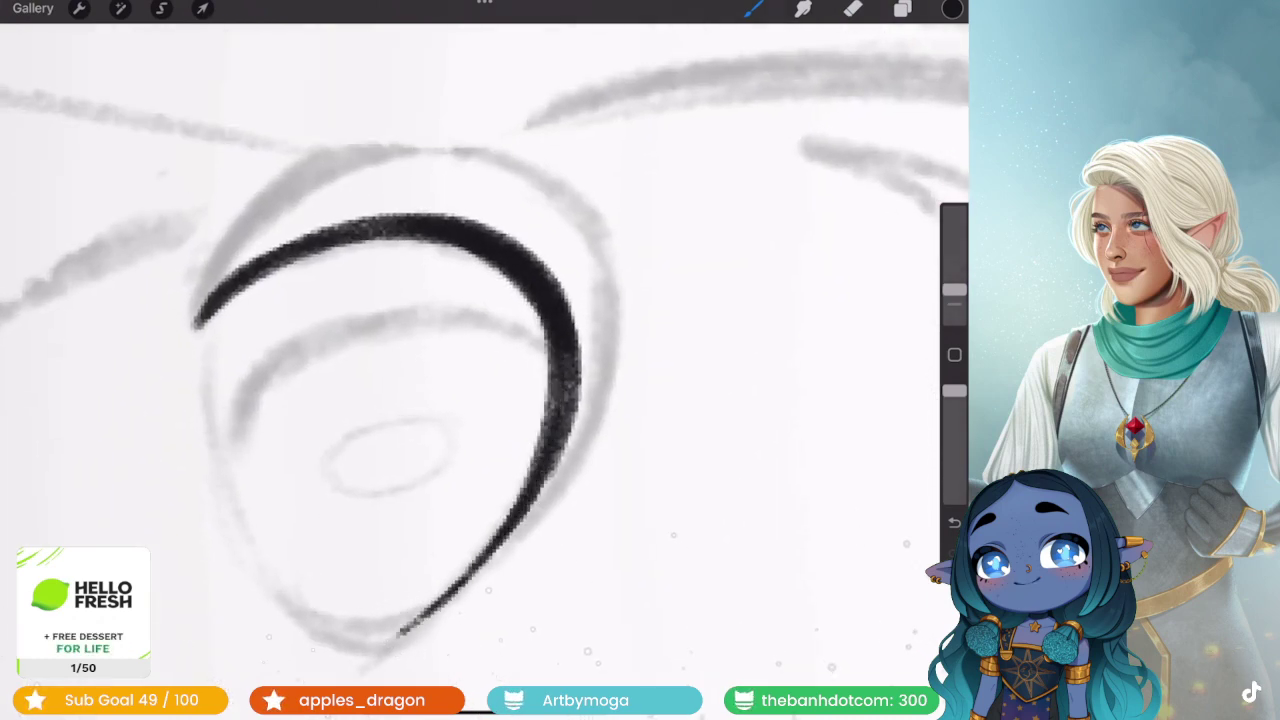
scroll(400, 380, up, 1)
scroll(400, 380, up, 1)
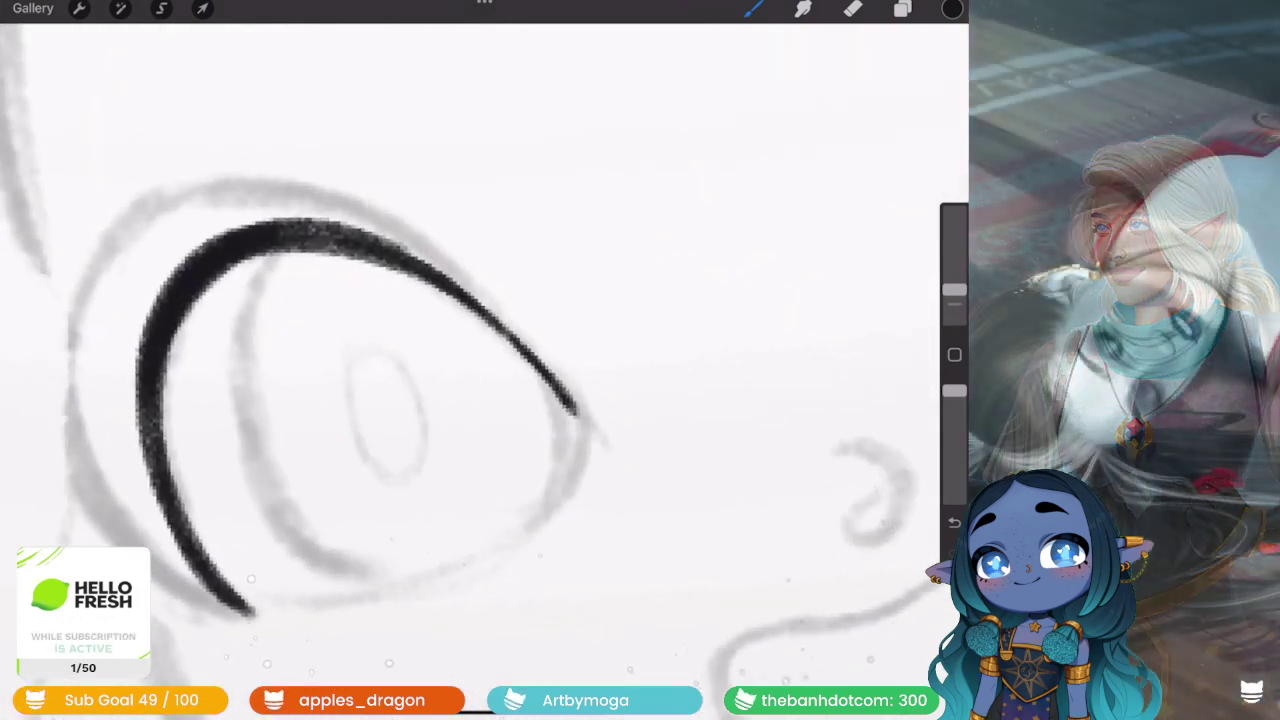
drag(577, 412, 525, 535)
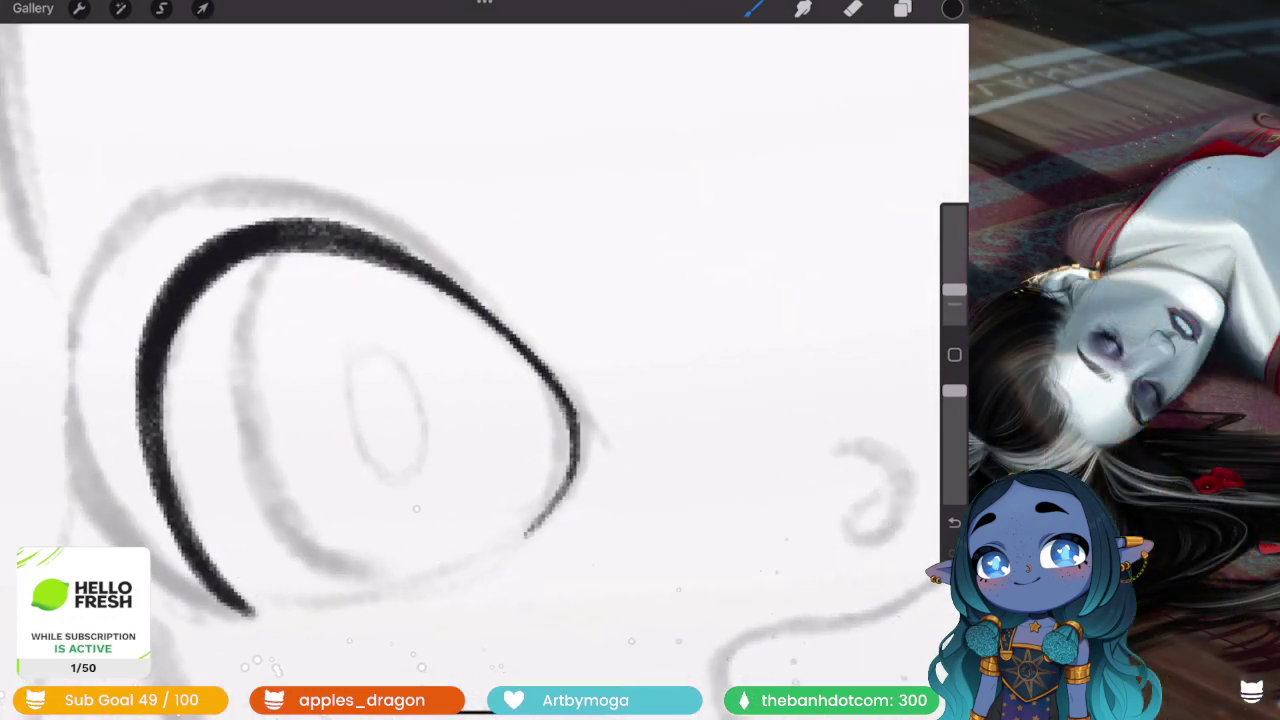
scroll(400, 380, down, 2)
scroll(400, 380, up, 2)
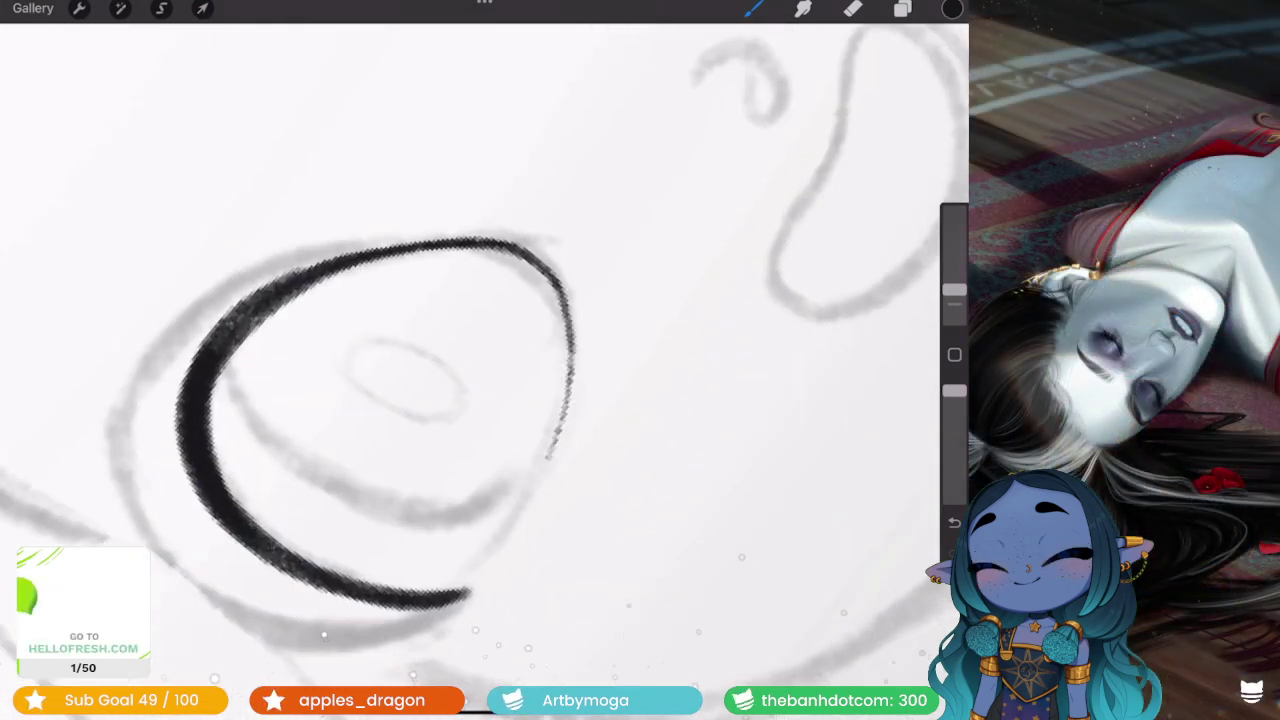
drag(570, 395, 495, 555)
- Extend the eye outline's lower-left end and ink an arc over the top of the eye
scroll(480, 380, down, 2)
scroll(480, 380, up, 1)
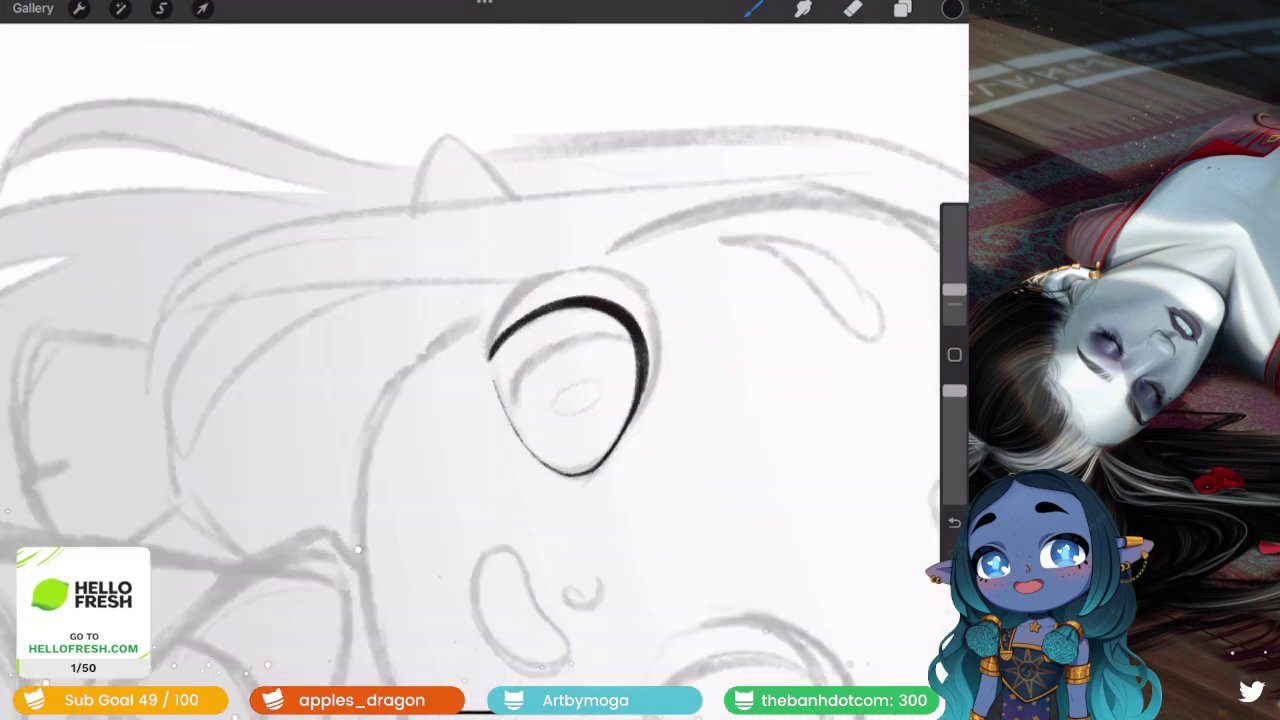
scroll(480, 380, up, 1)
scroll(480, 380, up, 1)
scroll(480, 380, up, 1)
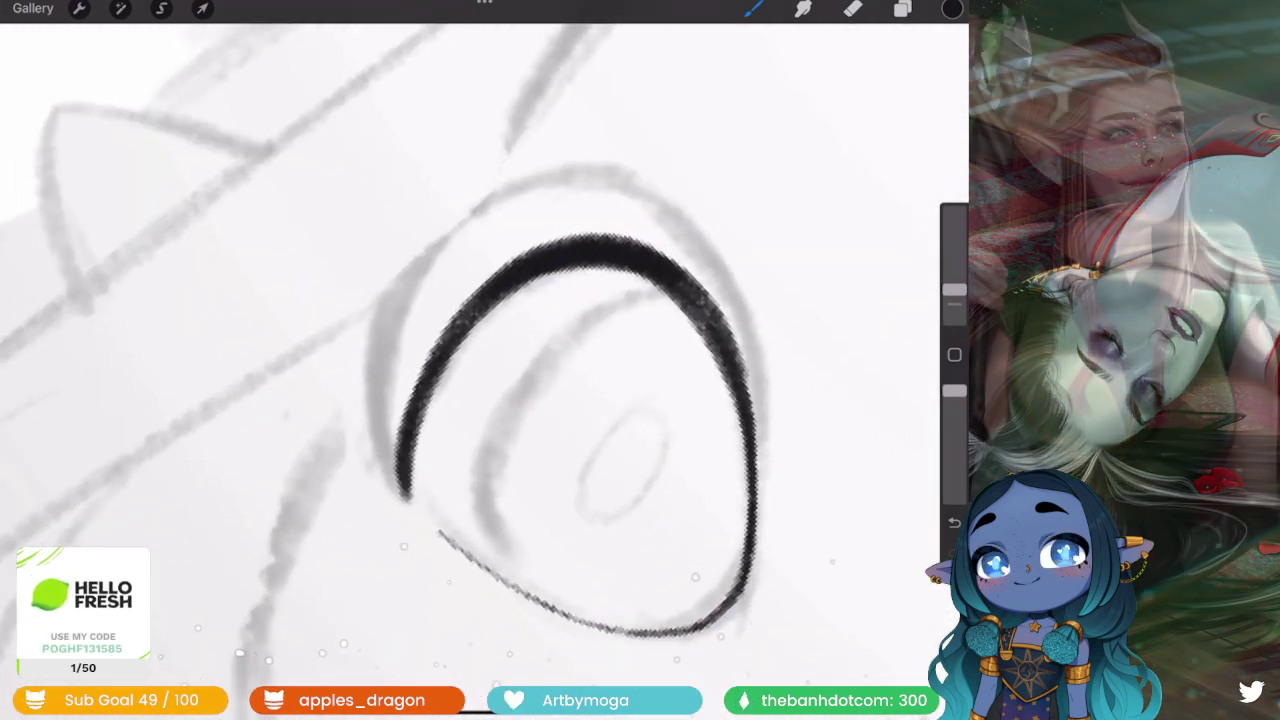
drag(395, 450, 430, 525)
mouse_move(380, 300)
mouse_down()
mouse_move(495, 172)
mouse_move(660, 192)
mouse_move(745, 315)
mouse_up()
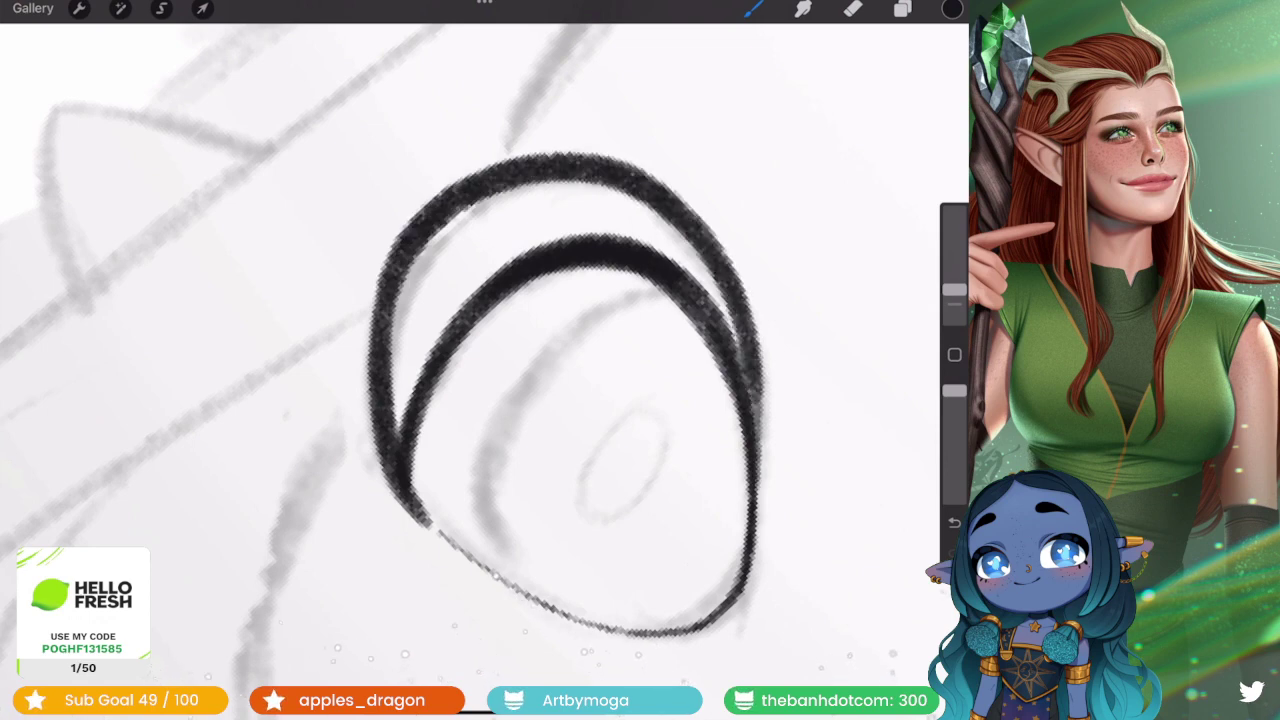
scroll(480, 380, down, 3)
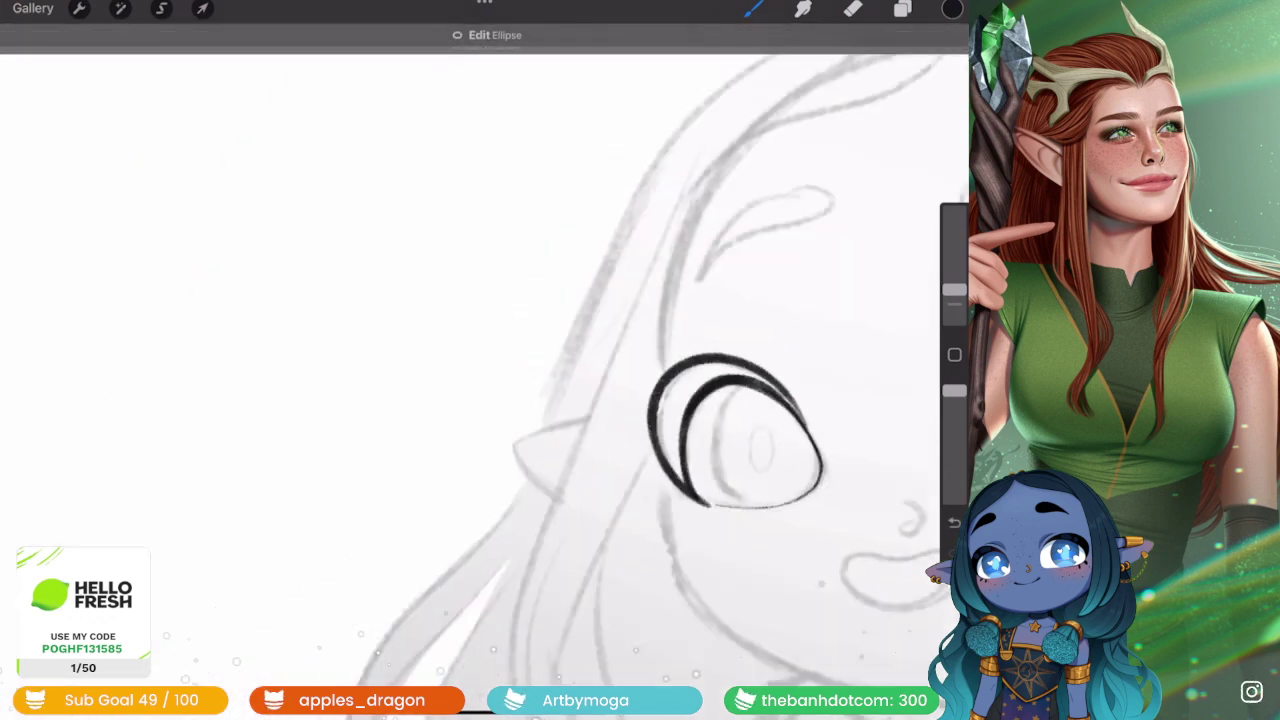
scroll(480, 380, down, 2)
scroll(480, 380, down, 1)
scroll(760, 400, up, 3)
scroll(586, 371, up, 2)
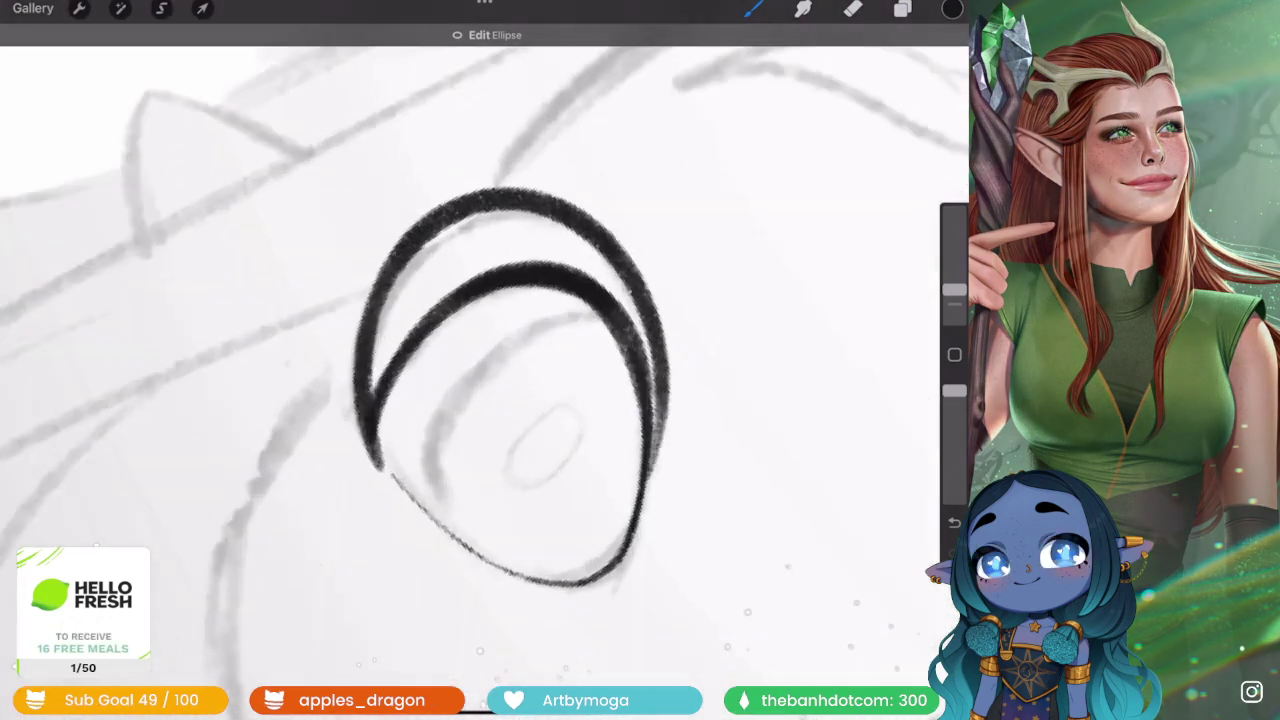
- Ink the eye's left edge and fill the gap between the upper-lid arcs solid black
key(ctrl+z)
drag(387, 303, 364, 440)
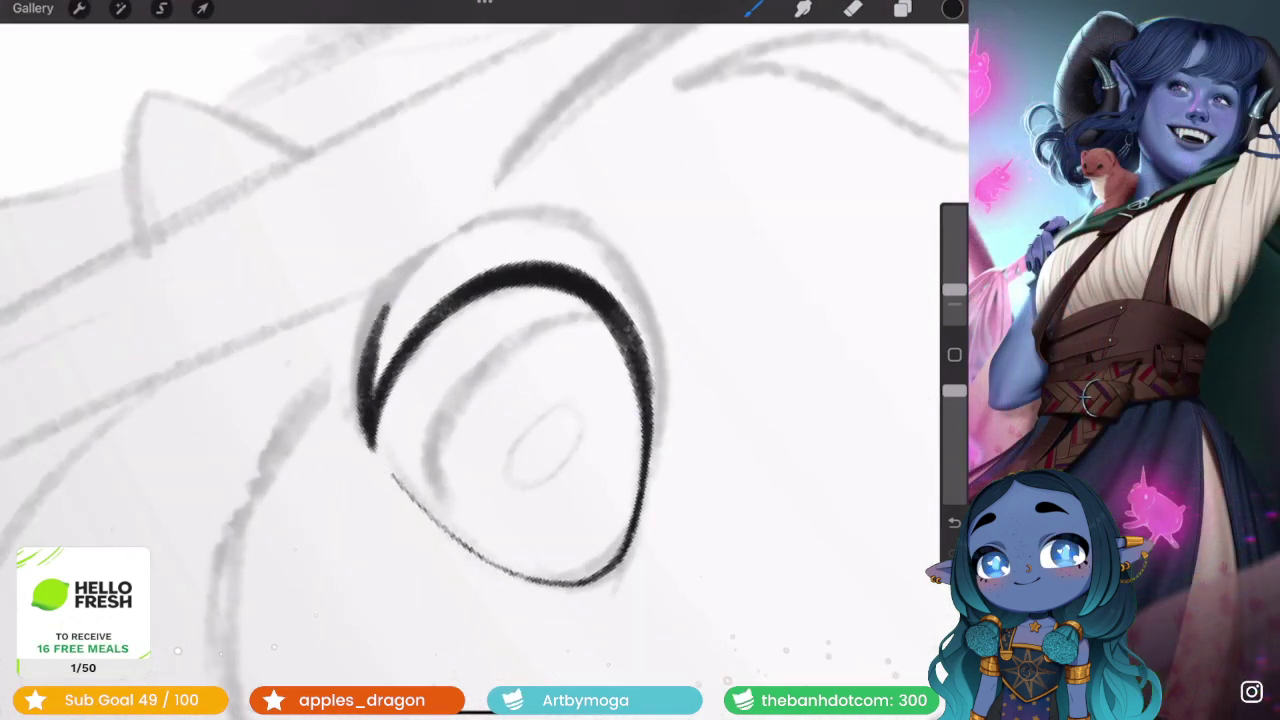
drag(372, 318, 598, 238)
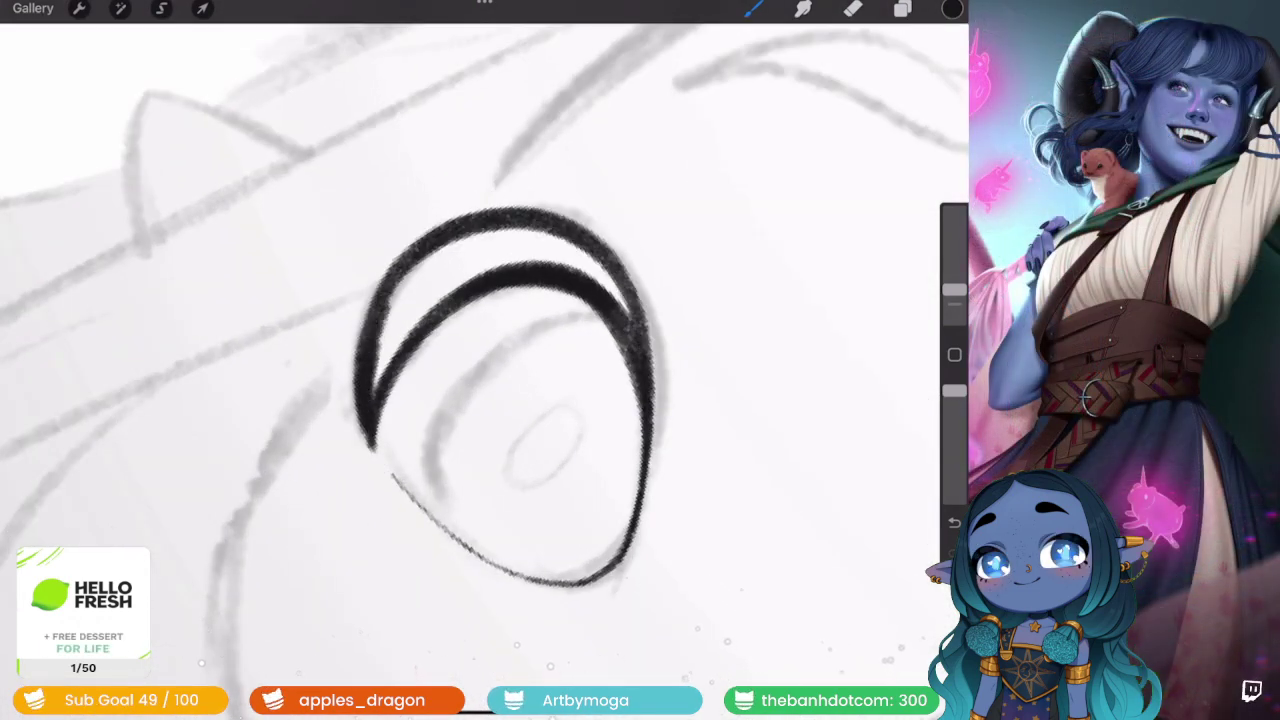
key(ctrl+z)
drag(572, 252, 642, 332)
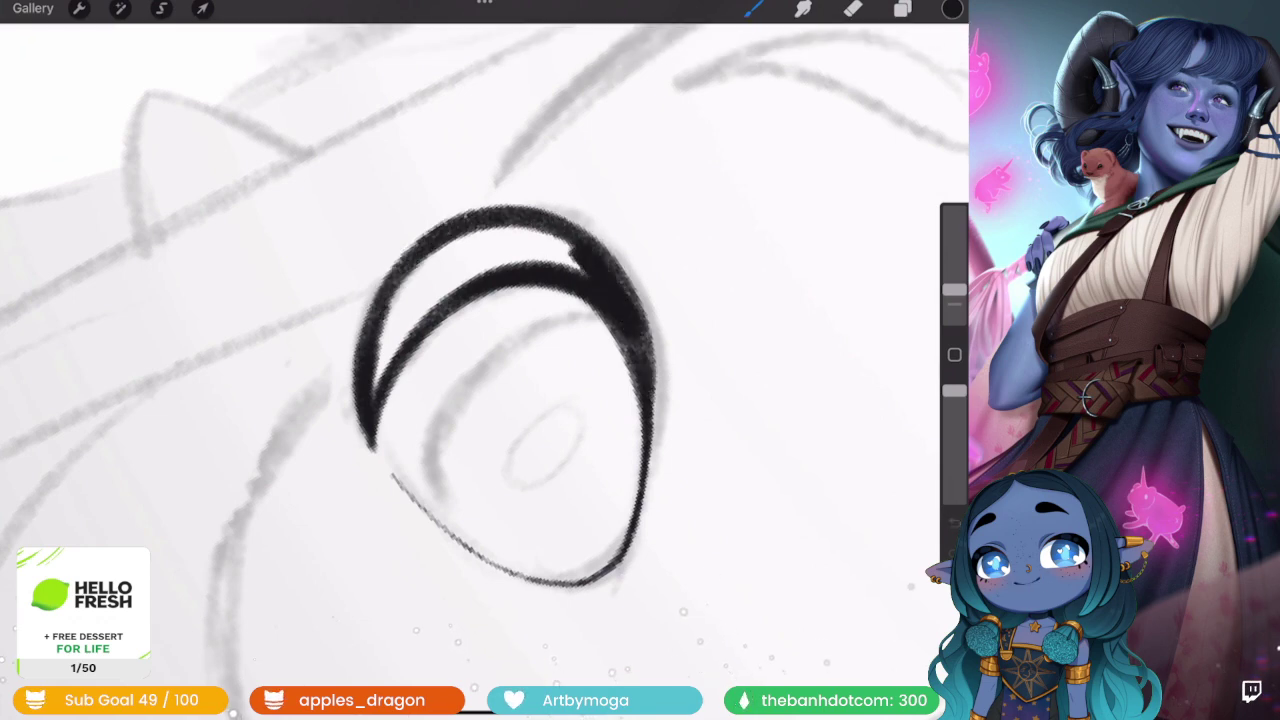
mouse_move(530, 240)
mouse_down()
mouse_move(432, 280)
mouse_move(370, 400)
mouse_up()
key(ctrl+z)
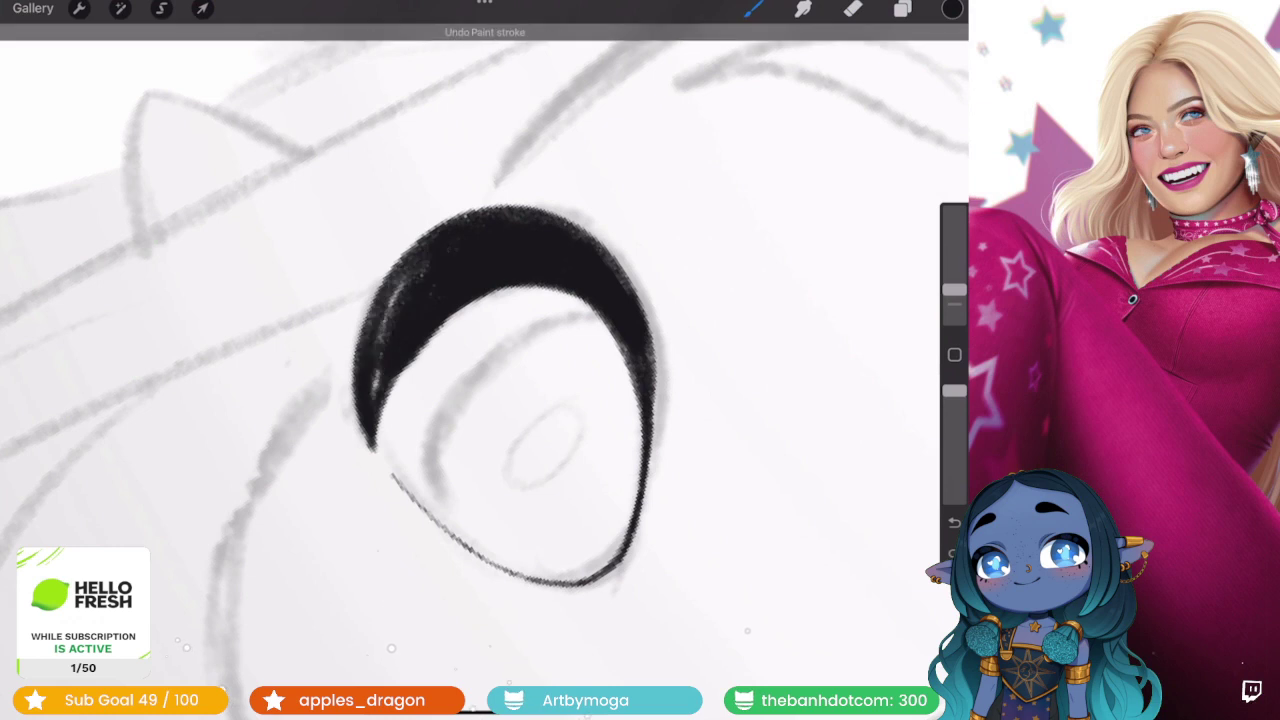
- Rotate, zoom and mirror the canvas horizontally to check the inked eye
mouse_move(510, 400)
mouse_down()
mouse_move(600, 470)
mouse_move(570, 480)
mouse_move(575, 420)
mouse_up()
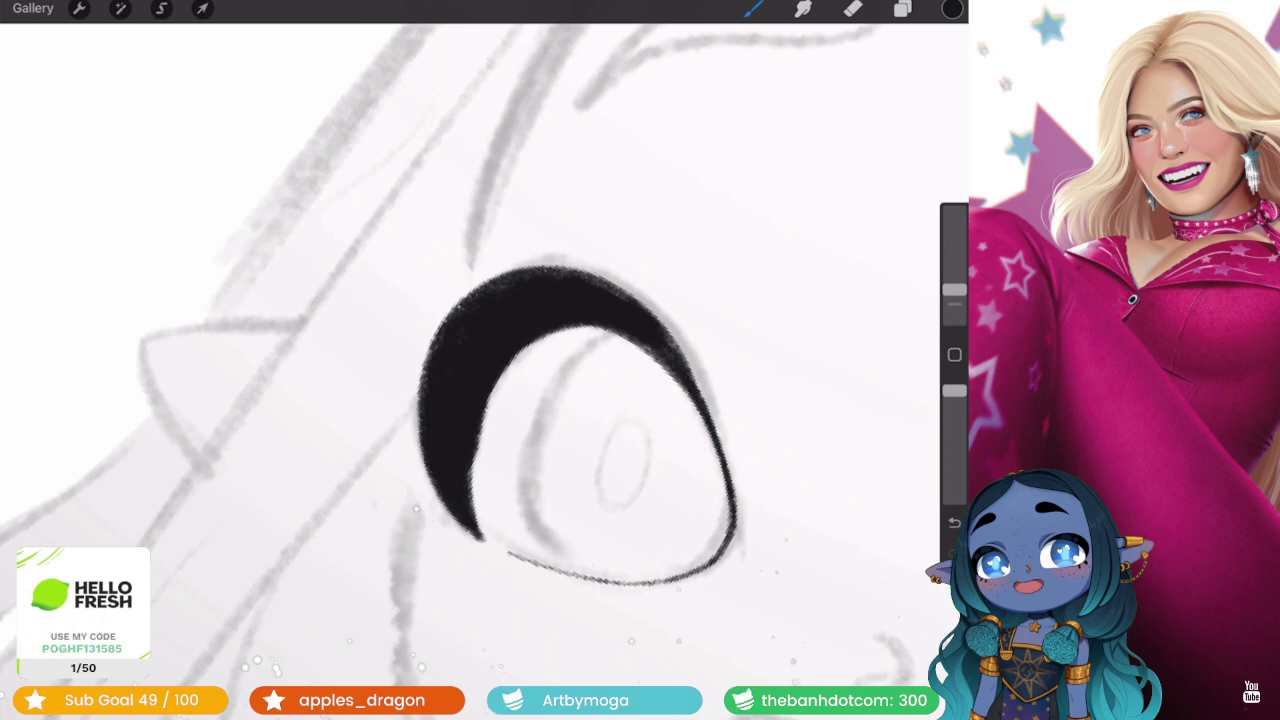
mouse_move(575, 420)
mouse_down()
mouse_move(560, 400)
mouse_move(580, 390)
mouse_up()
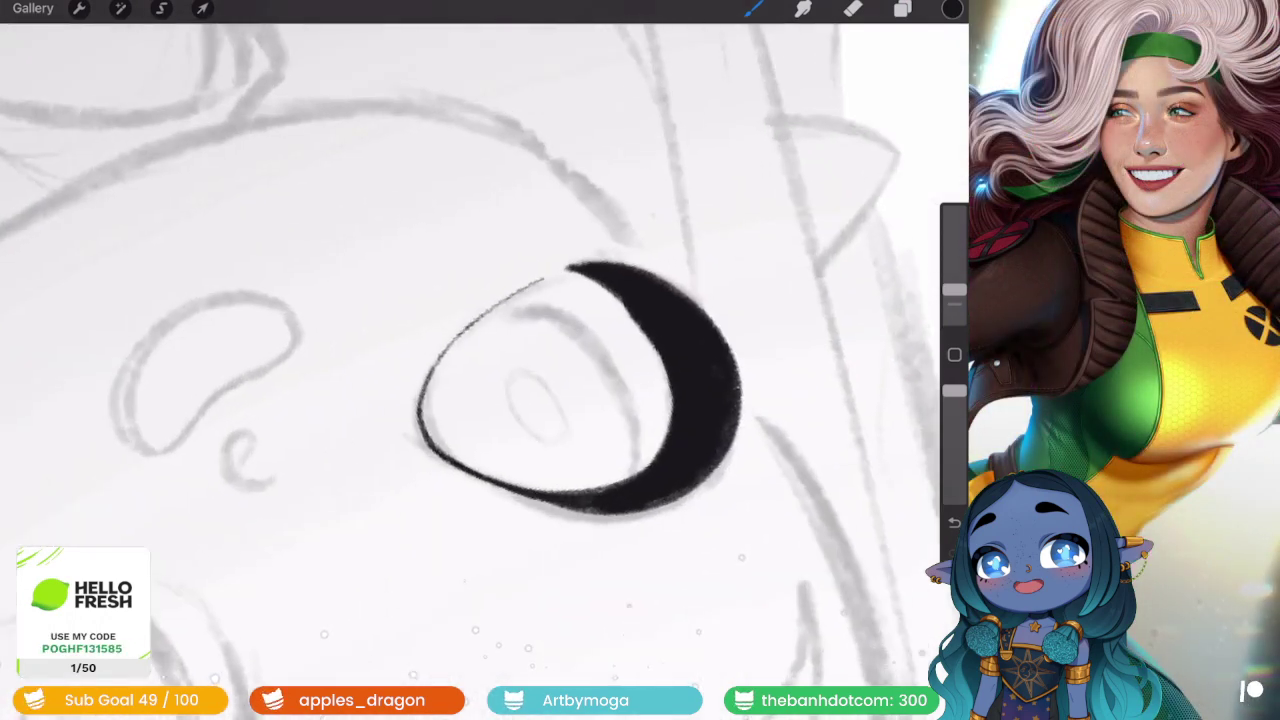
scroll(580, 390, up, 5)
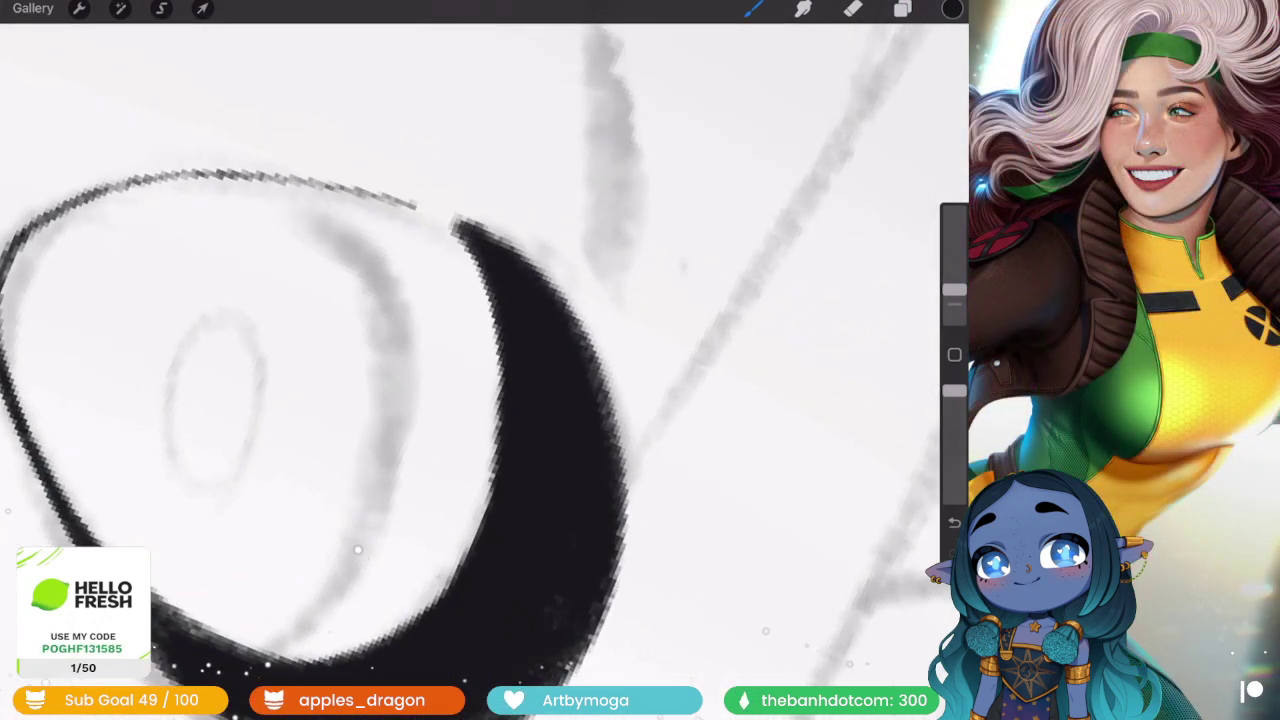
scroll(480, 380, down, 2)
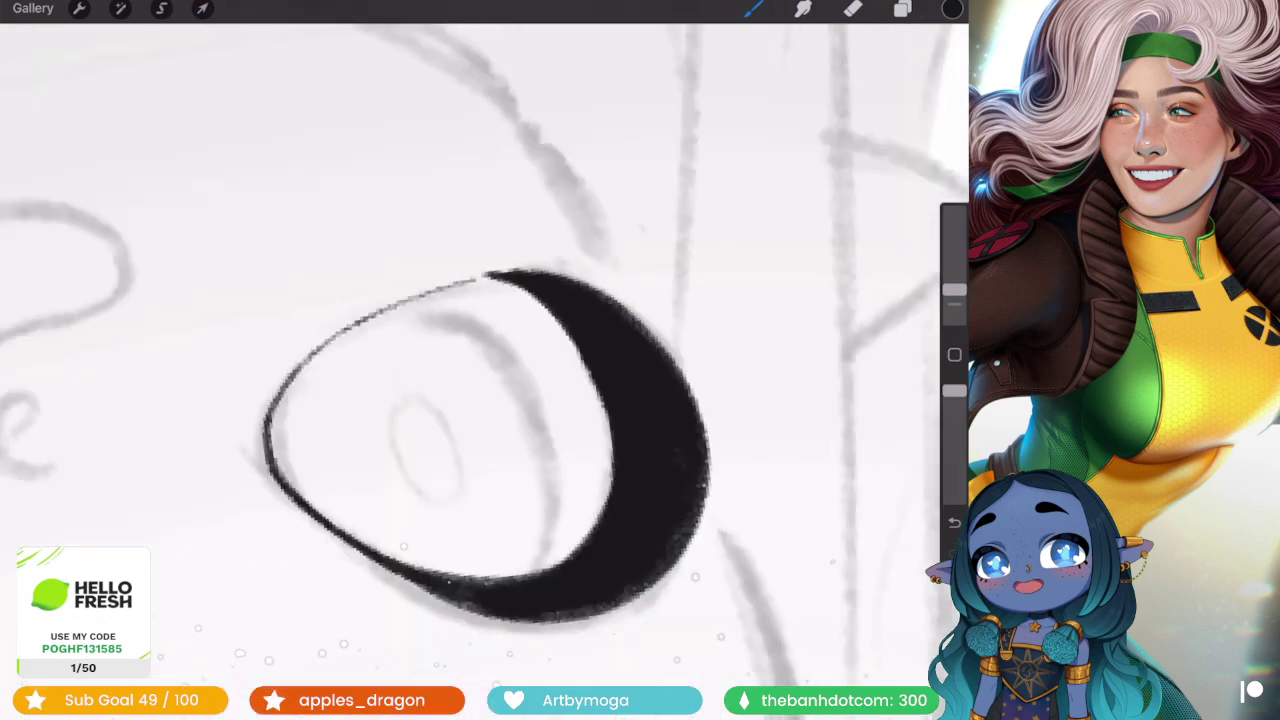
scroll(480, 380, down, 2)
- Give the eraser the Inking Brush tip at about 3% size
scroll(480, 380, down, 1)
drag(954, 290, 954, 258)
click(852, 8)
scroll(833, 380, down, 5)
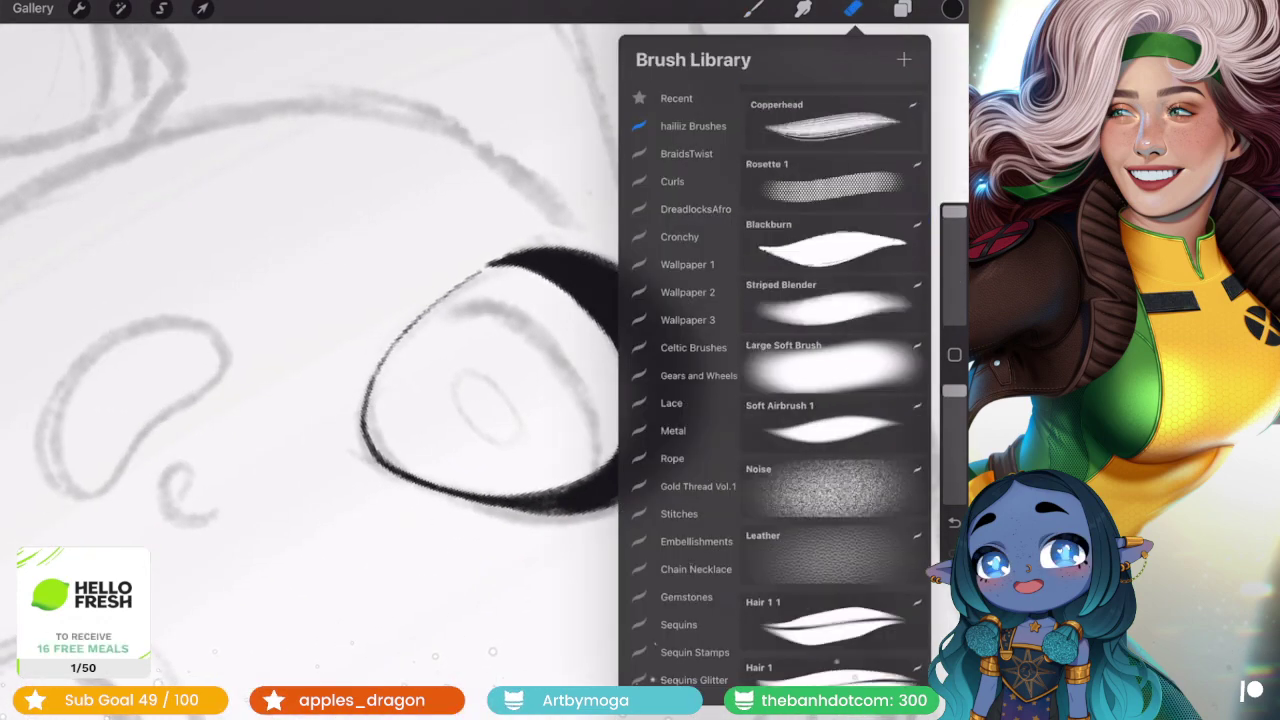
scroll(833, 380, down, 5)
scroll(833, 380, down, 5)
click(830, 372)
drag(954, 258, 954, 293)
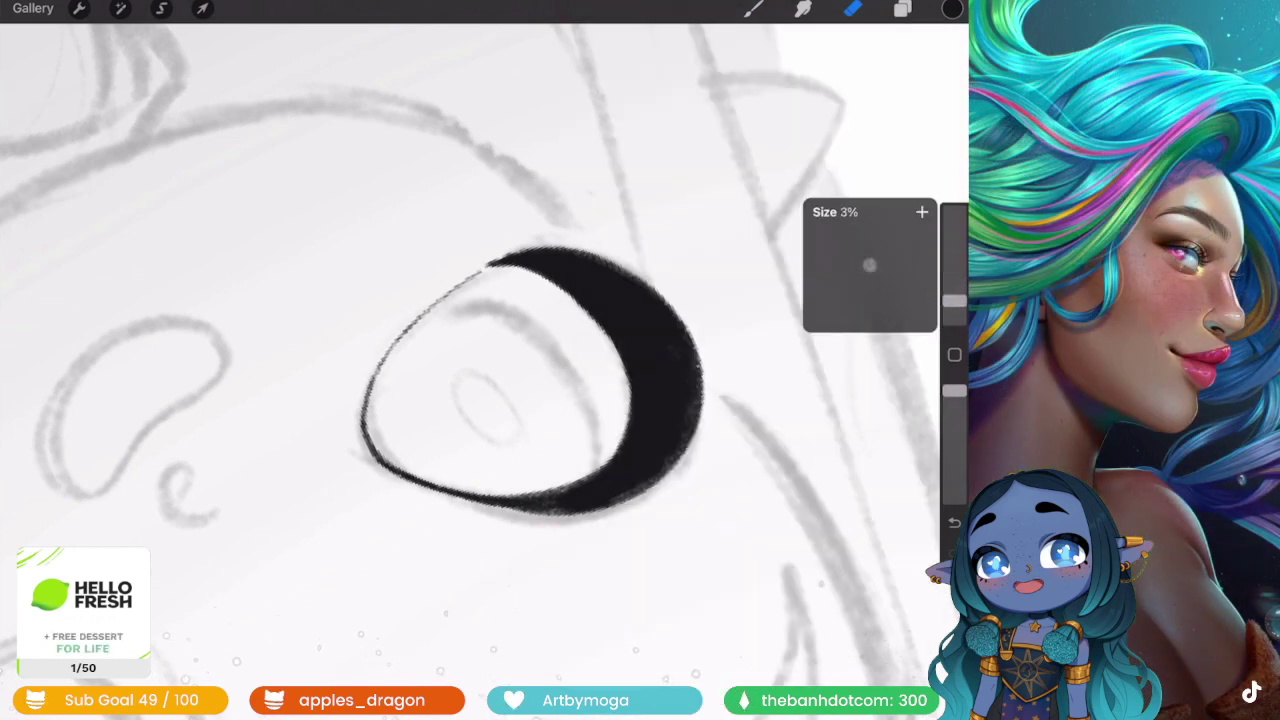
- Switch back to the ink brush and fine-tune its size
scroll(630, 370, up, 3)
scroll(630, 370, up, 1)
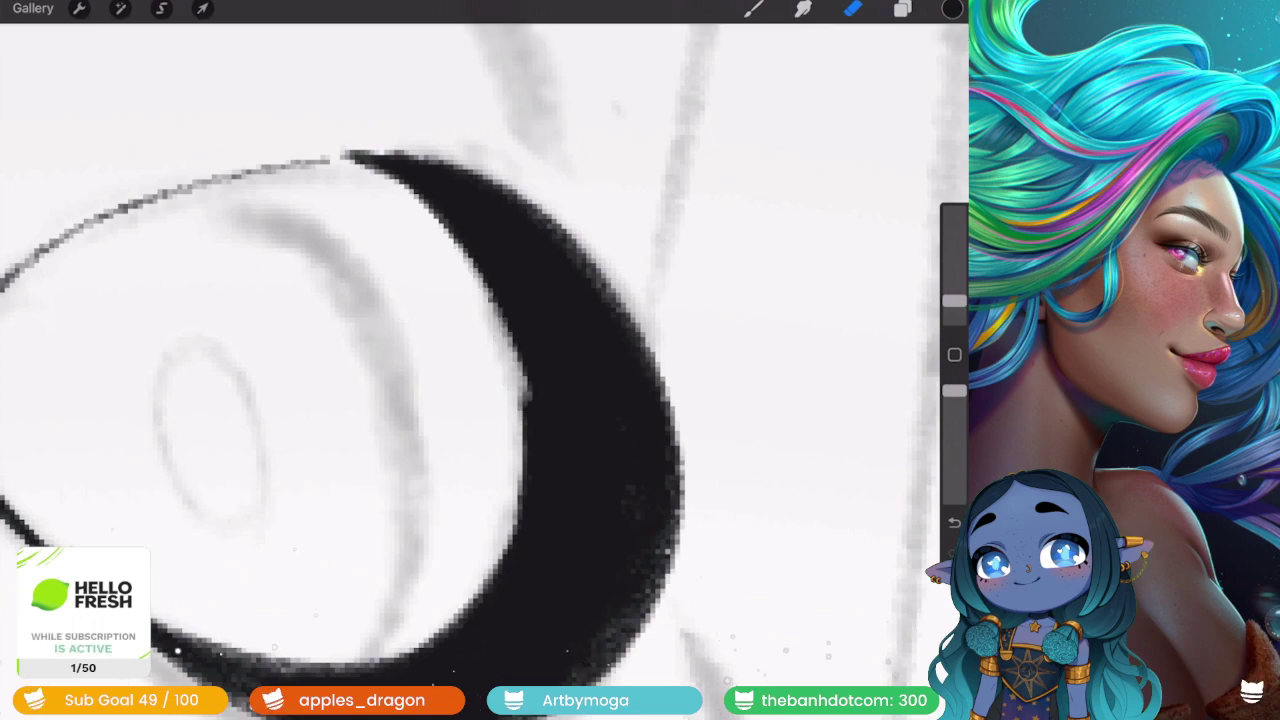
scroll(480, 370, down, 3)
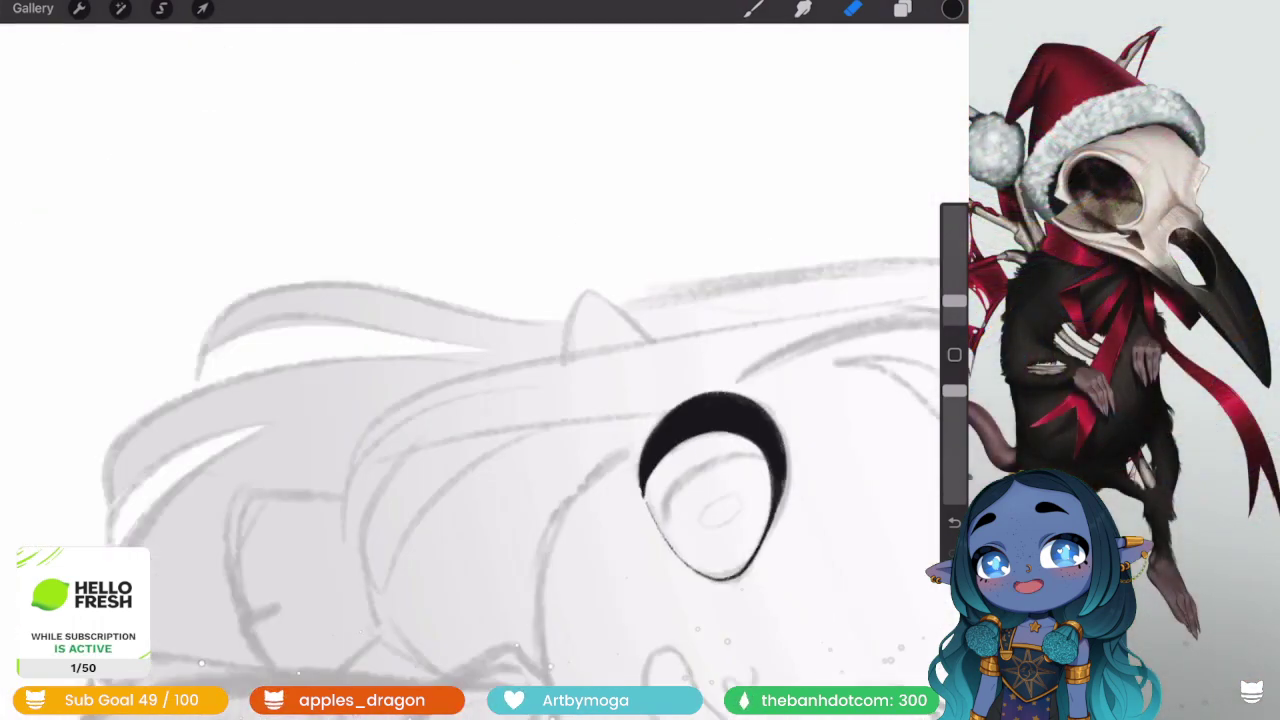
scroll(480, 370, down, 2)
scroll(480, 370, down, 3)
scroll(600, 270, up, 4)
scroll(570, 290, up, 3)
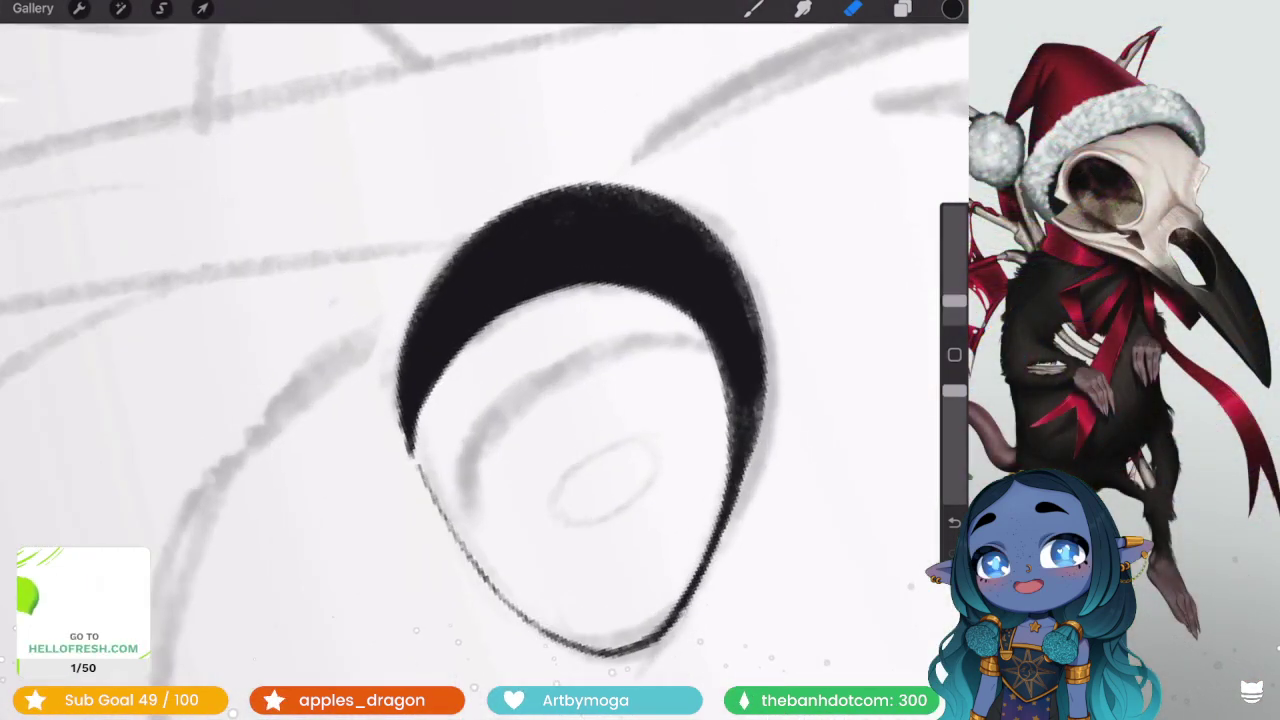
scroll(580, 420, down, 1)
scroll(480, 400, up, 2)
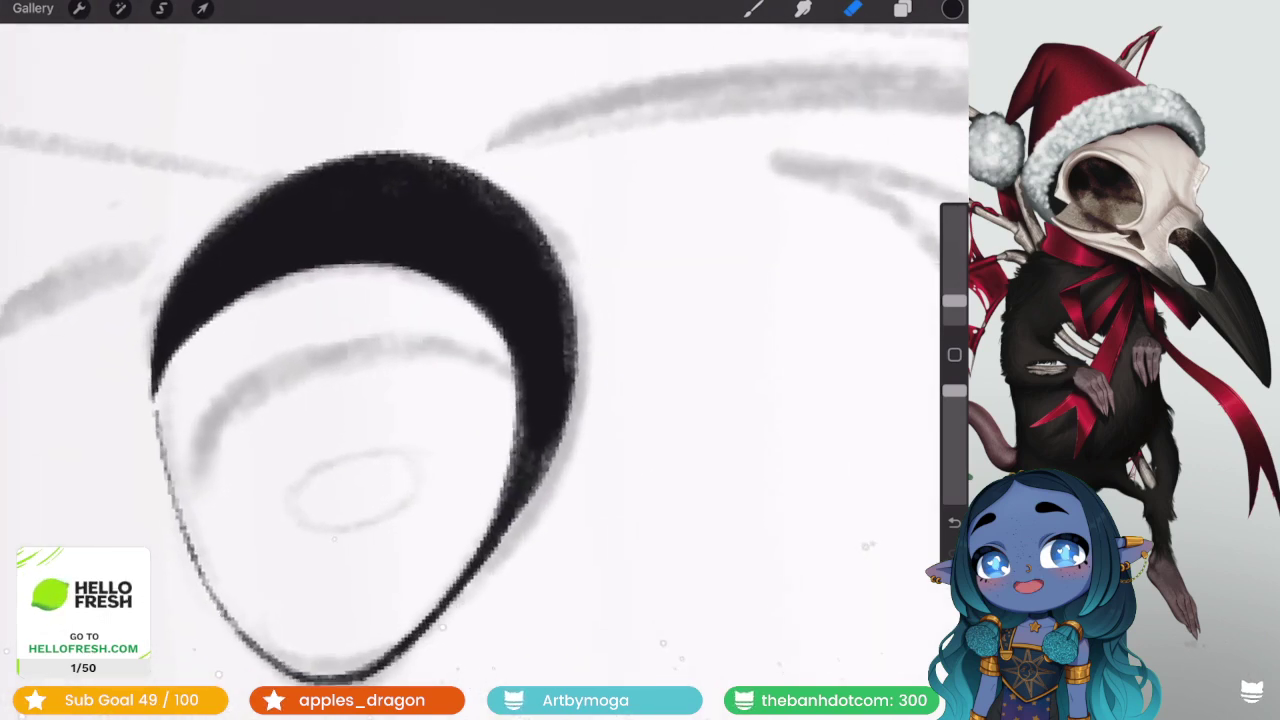
key(b)
scroll(400, 420, up, 2)
drag(954, 289, 954, 291)
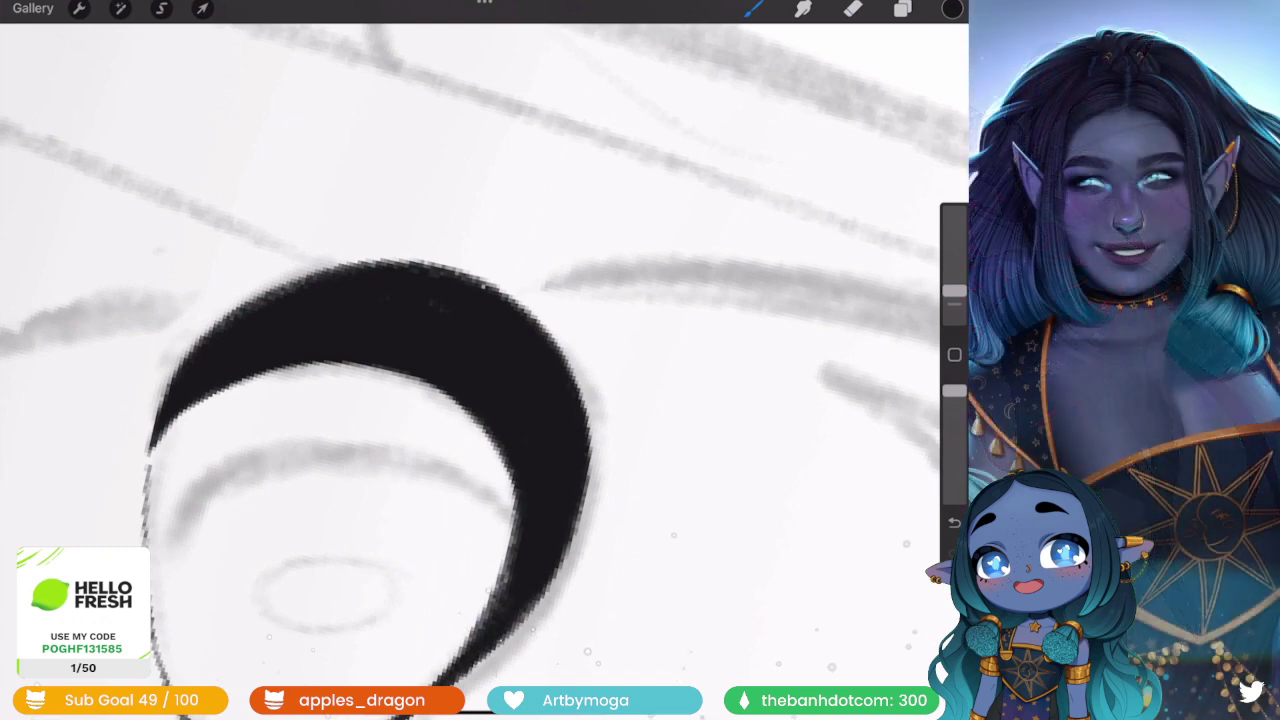
- Ink a thin black arc along the second eye's upper-right outline, redrawing it once
scroll(470, 400, down, 2)
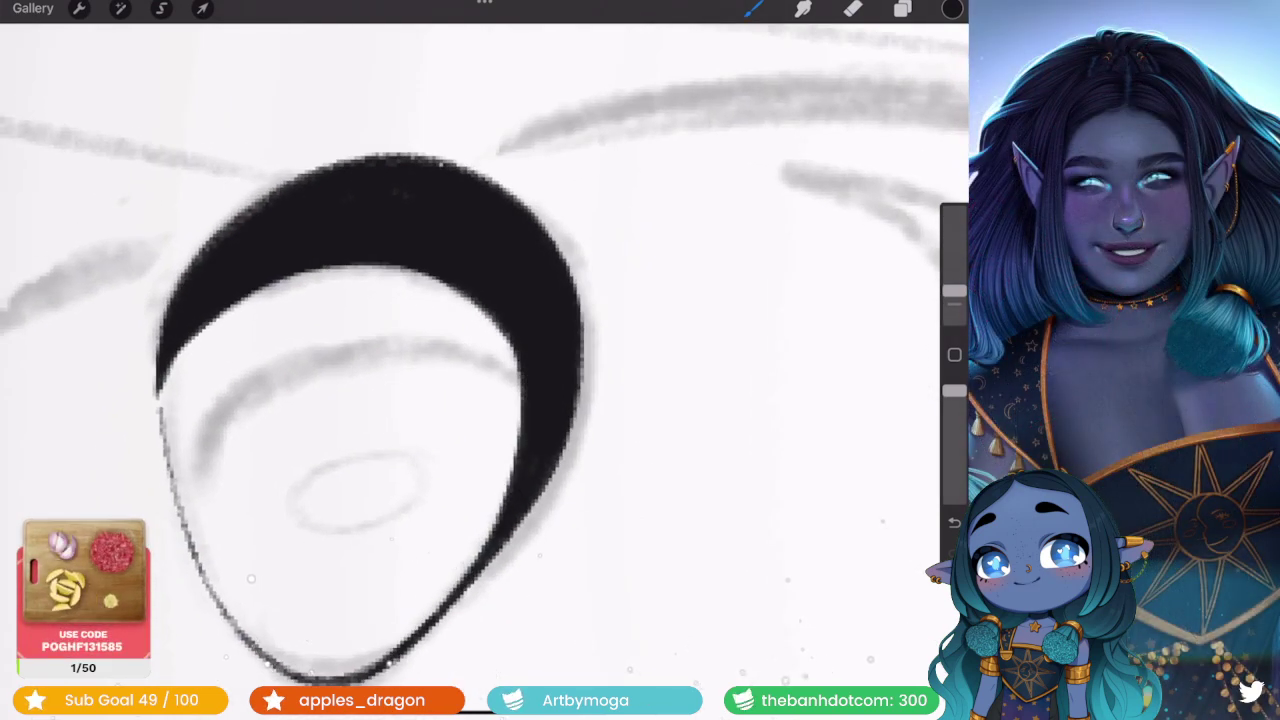
scroll(485, 370, down, 5)
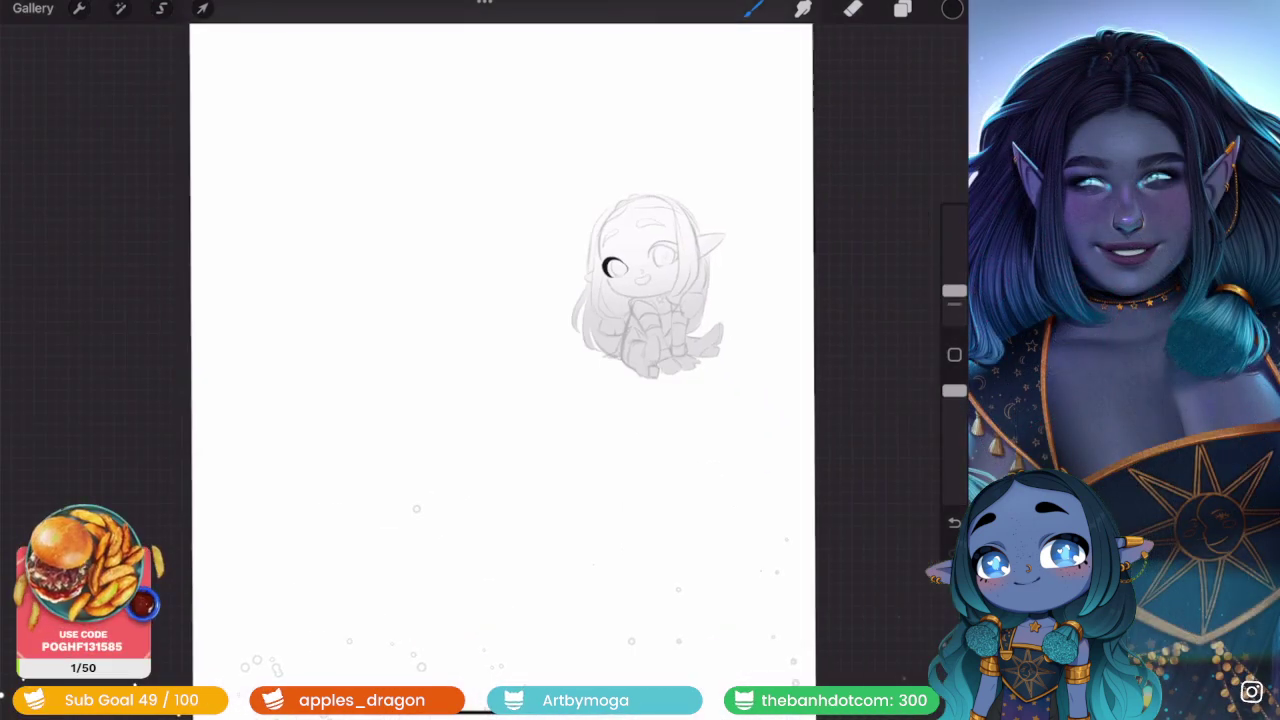
scroll(655, 305, up, 3)
scroll(560, 300, up, 2)
scroll(500, 300, up, 2)
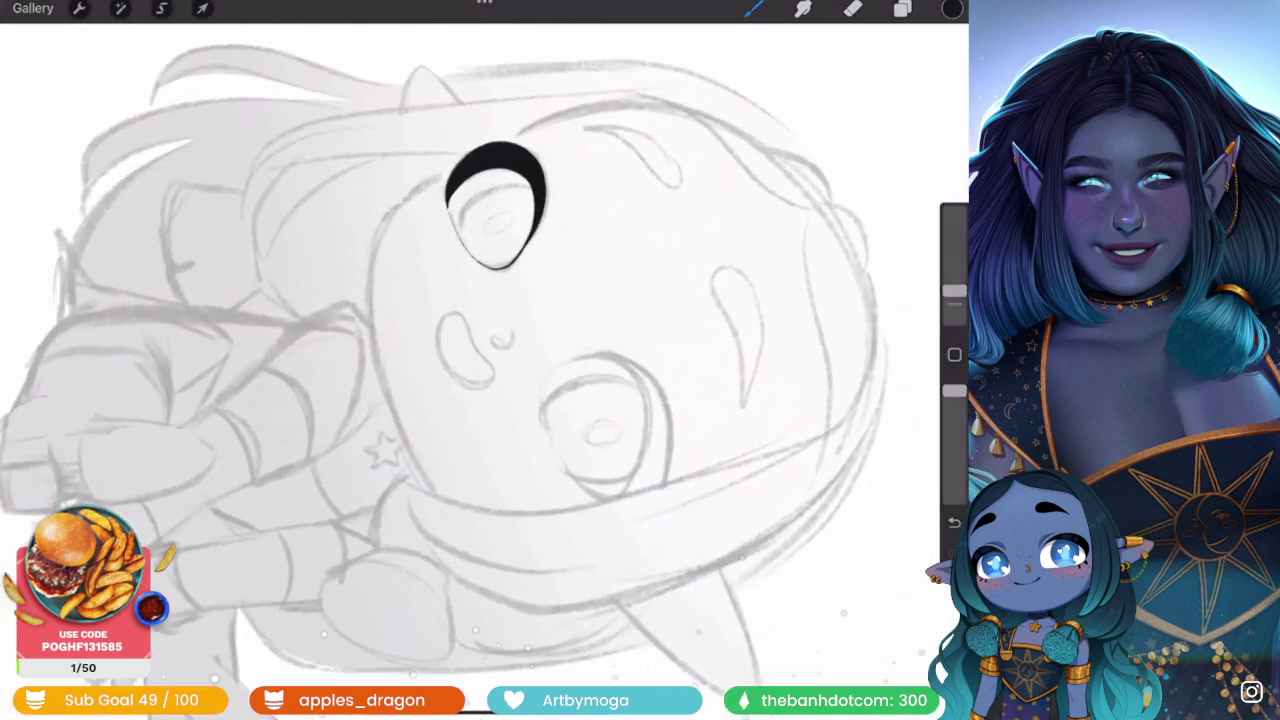
scroll(500, 300, up, 2)
scroll(480, 400, up, 3)
scroll(400, 400, up, 2)
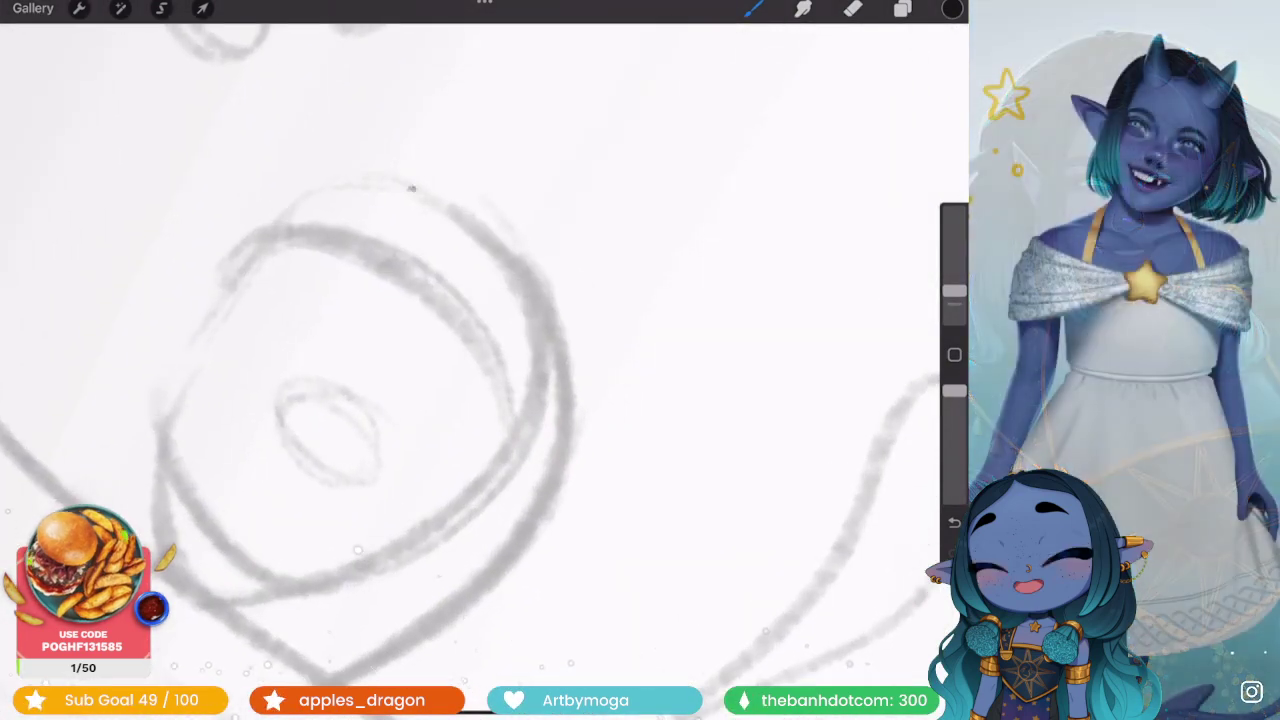
drag(410, 187, 535, 325)
key(ctrl+z)
mouse_move(415, 190)
mouse_down()
mouse_move(540, 375)
mouse_move(440, 515)
mouse_up()
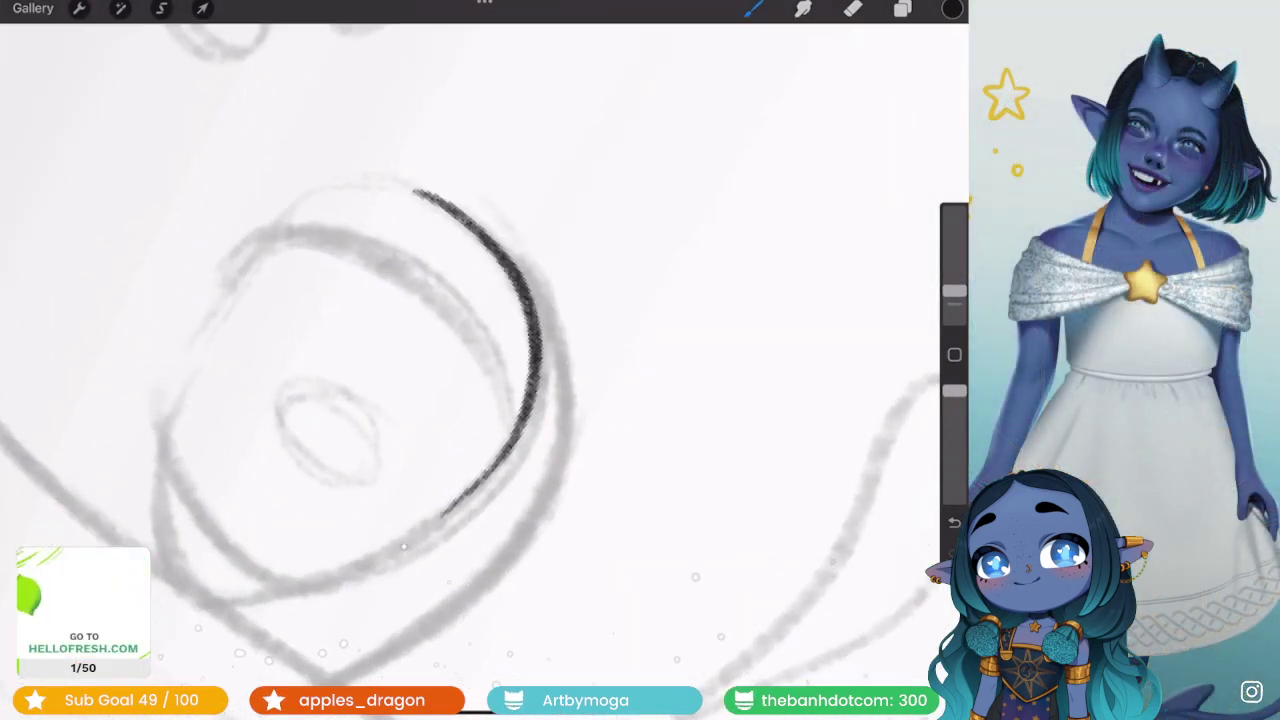
- Paint a thick lid arc over the second eye and thicken its lower part
mouse_move(448, 202)
mouse_down()
mouse_move(556, 440)
mouse_move(475, 595)
mouse_up()
key(ctrl+z)
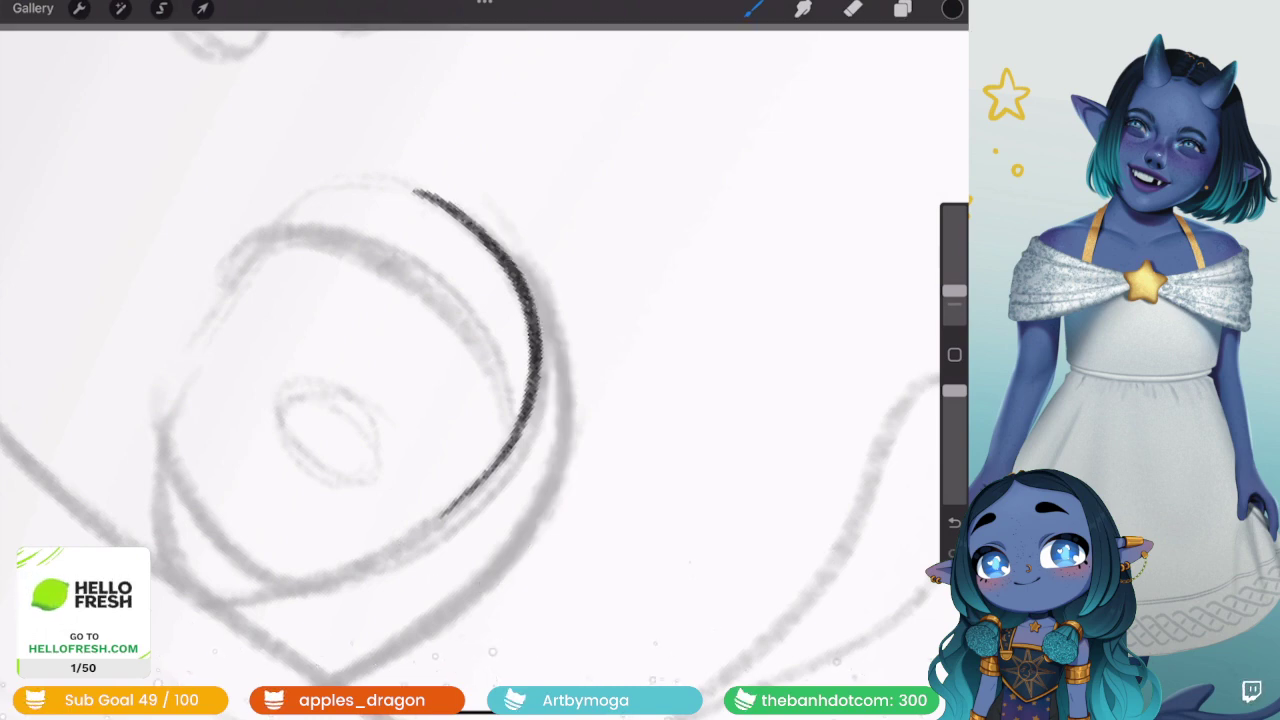
mouse_move(430, 192)
mouse_down()
mouse_move(550, 320)
mouse_move(480, 578)
mouse_up()
drag(555, 330, 452, 572)
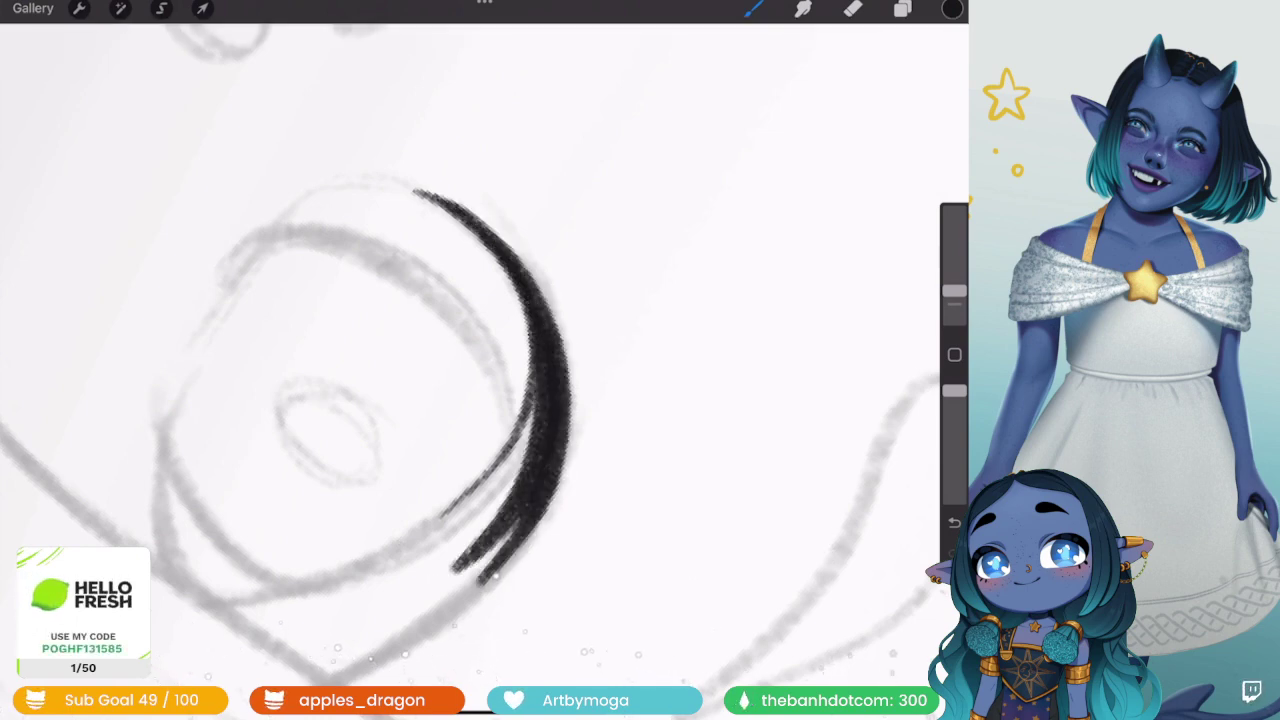
drag(548, 360, 474, 526)
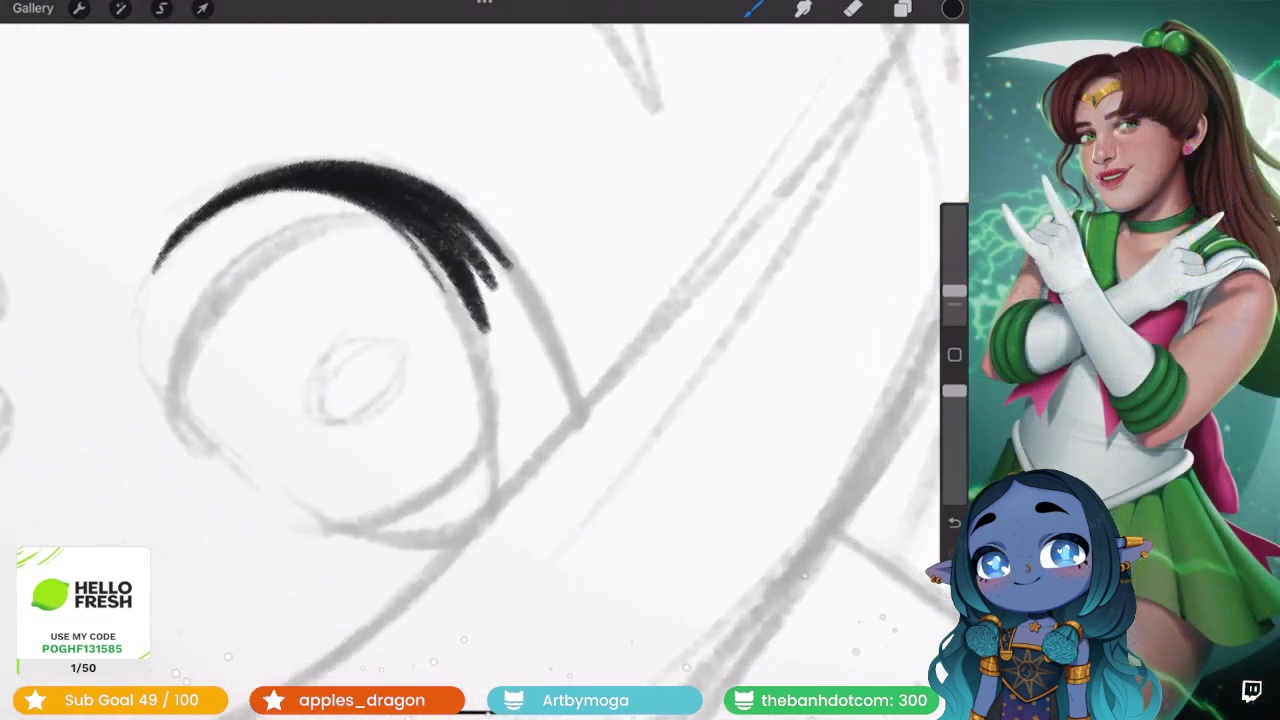
- Add a thick lash stroke, merge both strands into one crescent, and taper its end
mouse_move(380, 205)
mouse_down()
mouse_move(488, 350)
mouse_move(500, 428)
mouse_up()
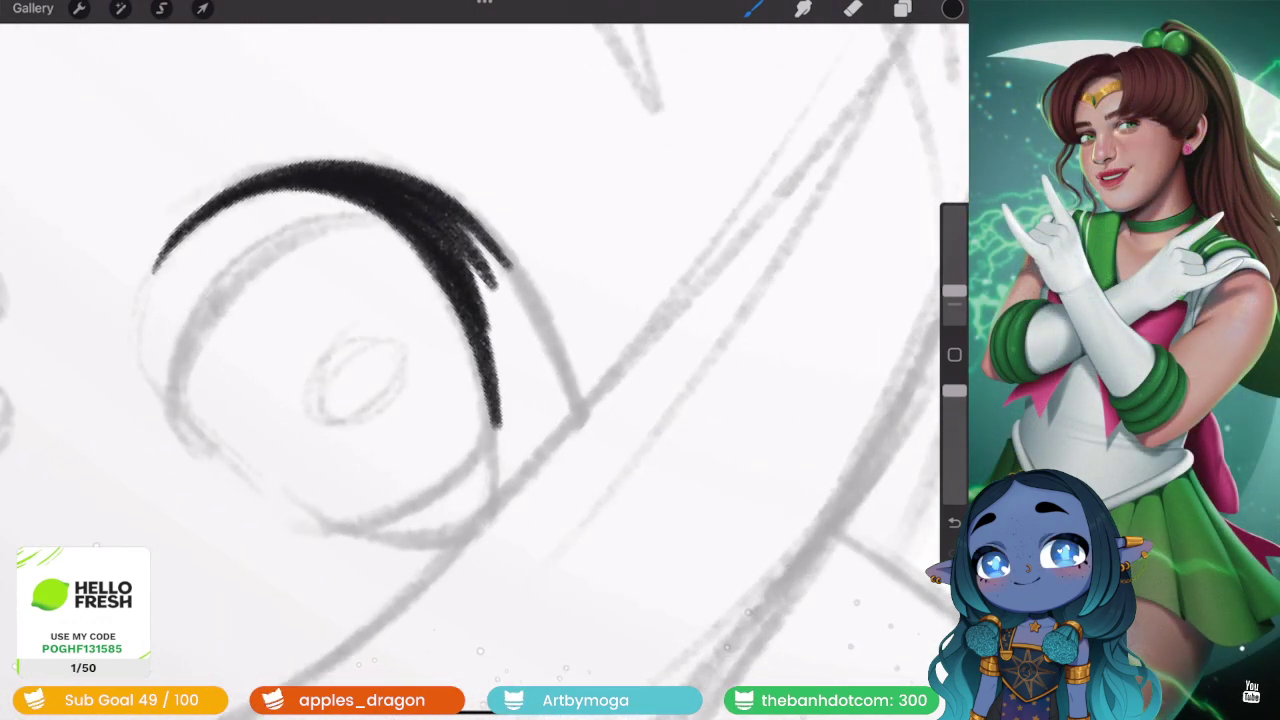
mouse_move(380, 180)
mouse_down()
mouse_move(530, 288)
mouse_move(565, 465)
mouse_up()
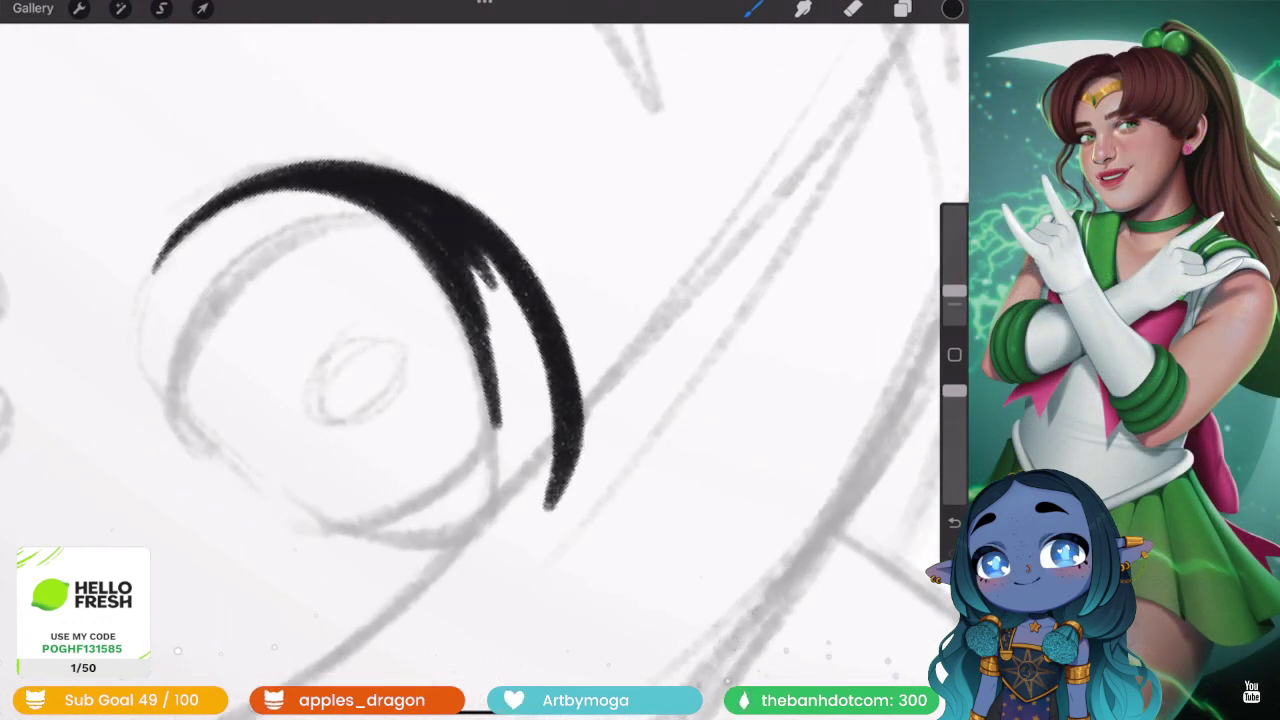
drag(465, 250, 545, 470)
drag(470, 305, 505, 510)
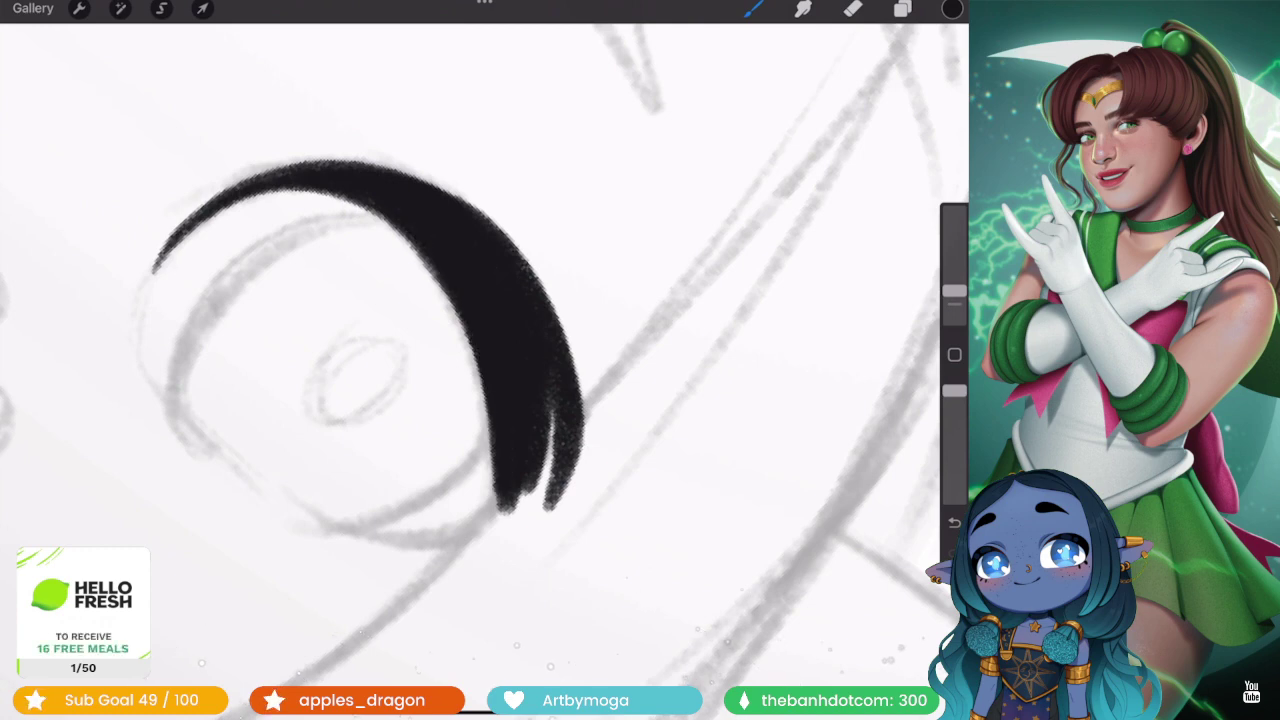
scroll(480, 360, down, 5)
scroll(480, 360, up, 5)
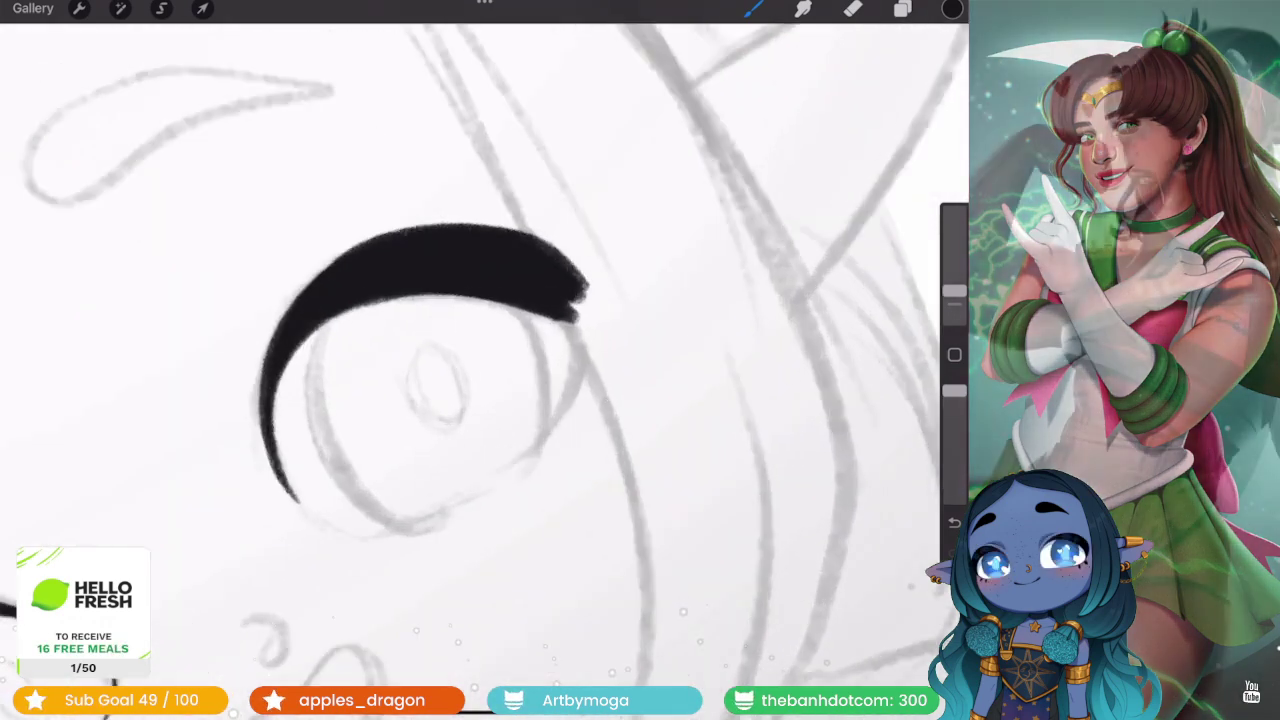
mouse_move(557, 285)
mouse_down()
mouse_move(548, 375)
mouse_move(522, 440)
mouse_up()
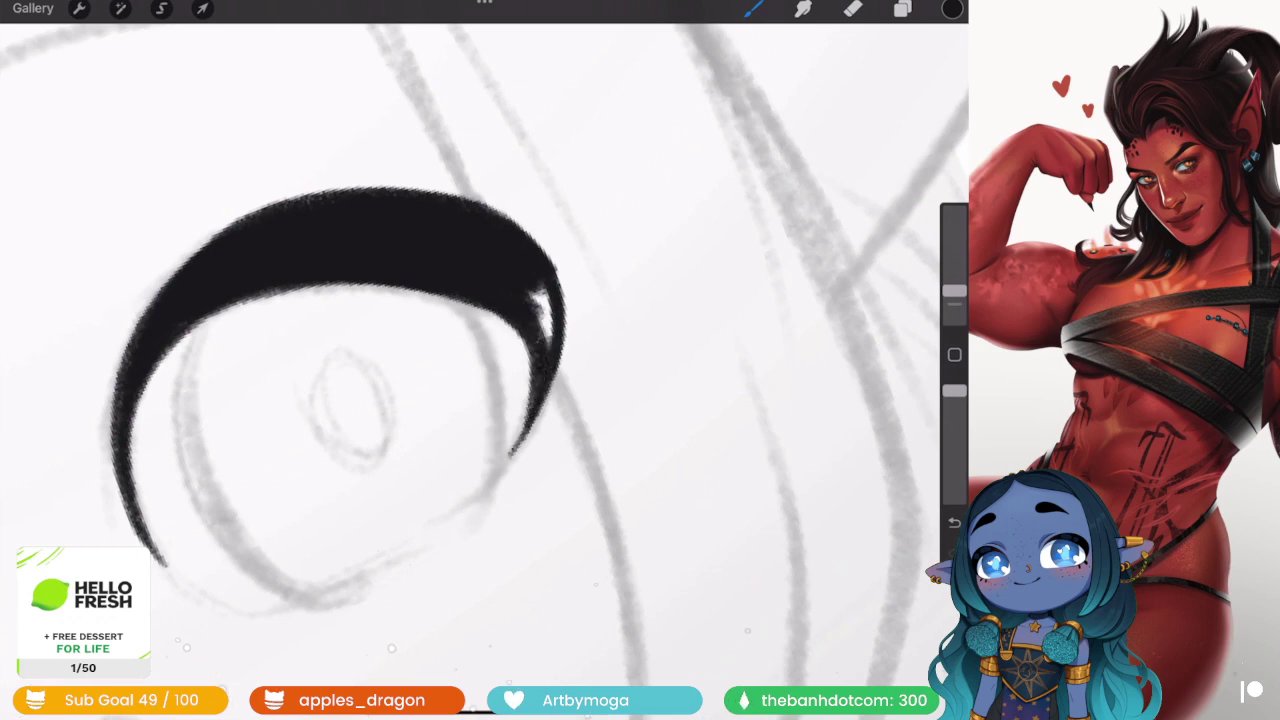
- Zoom out and back in to compare both inked eyes against the whole figure
scroll(480, 360, down, 5)
scroll(480, 360, up, 5)
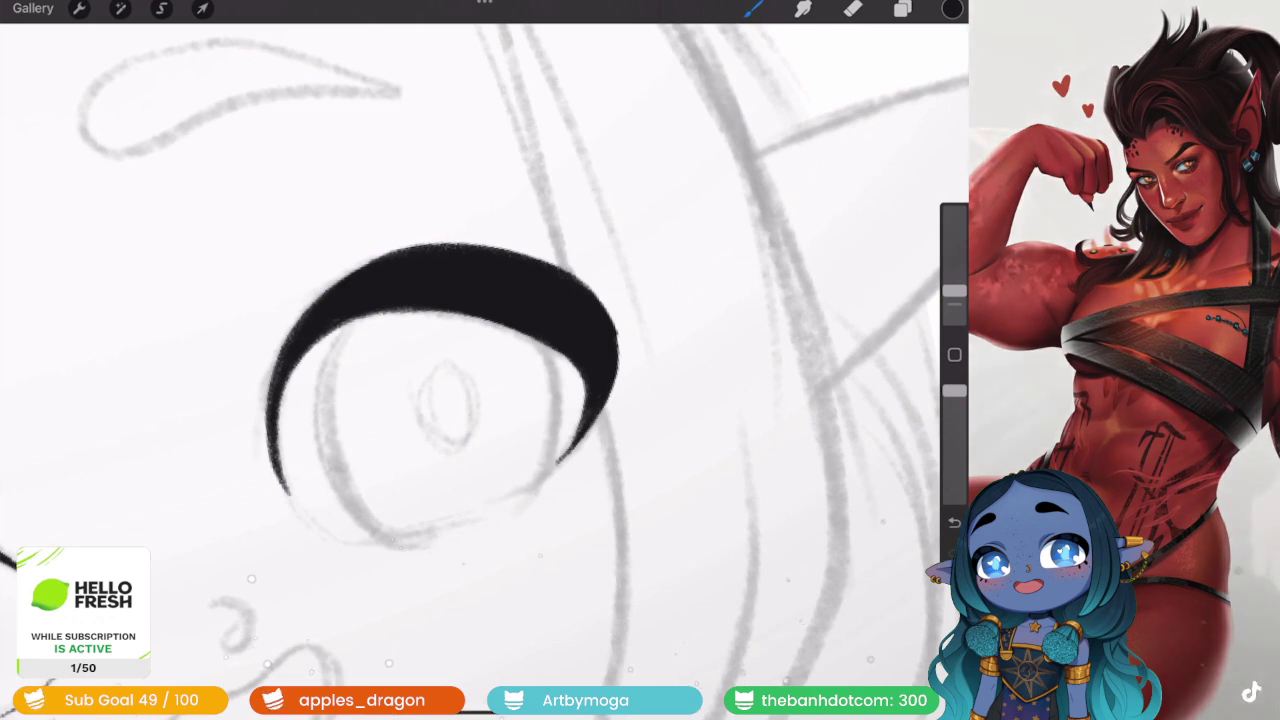
scroll(480, 360, down, 5)
scroll(480, 360, up, 3)
scroll(480, 360, up, 2)
scroll(697, 249, up, 3)
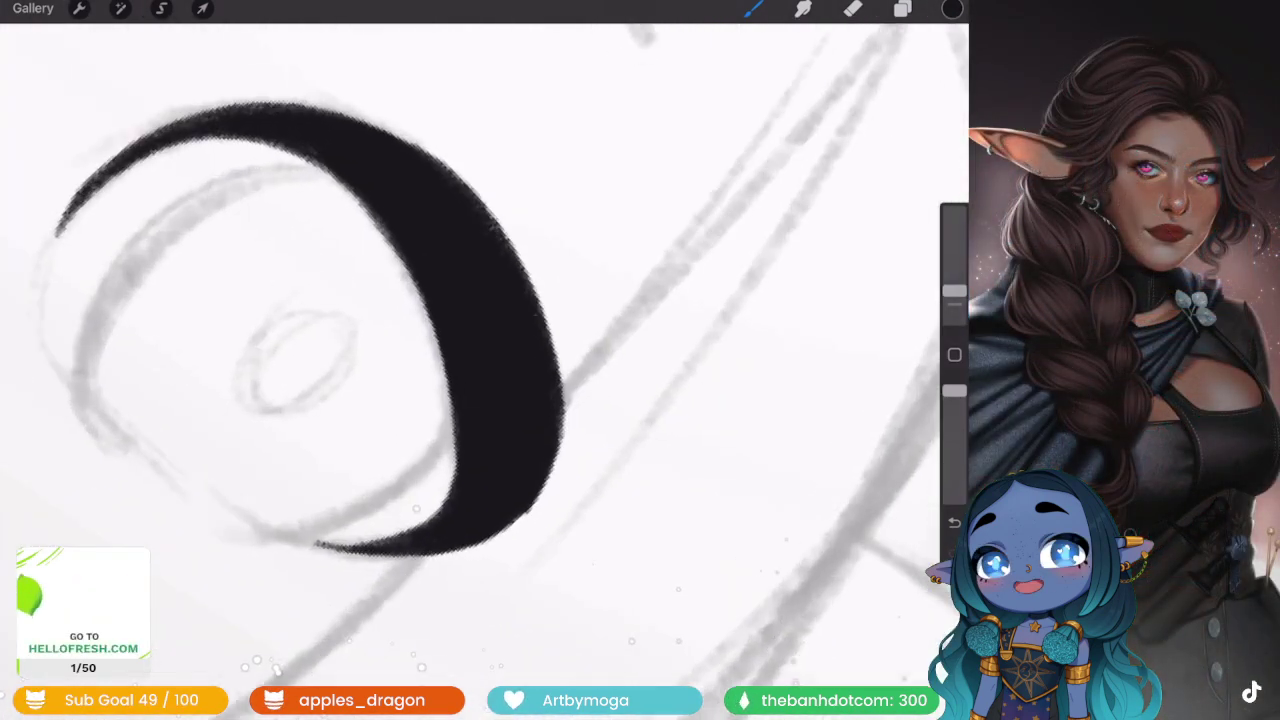
scroll(697, 249, up, 2)
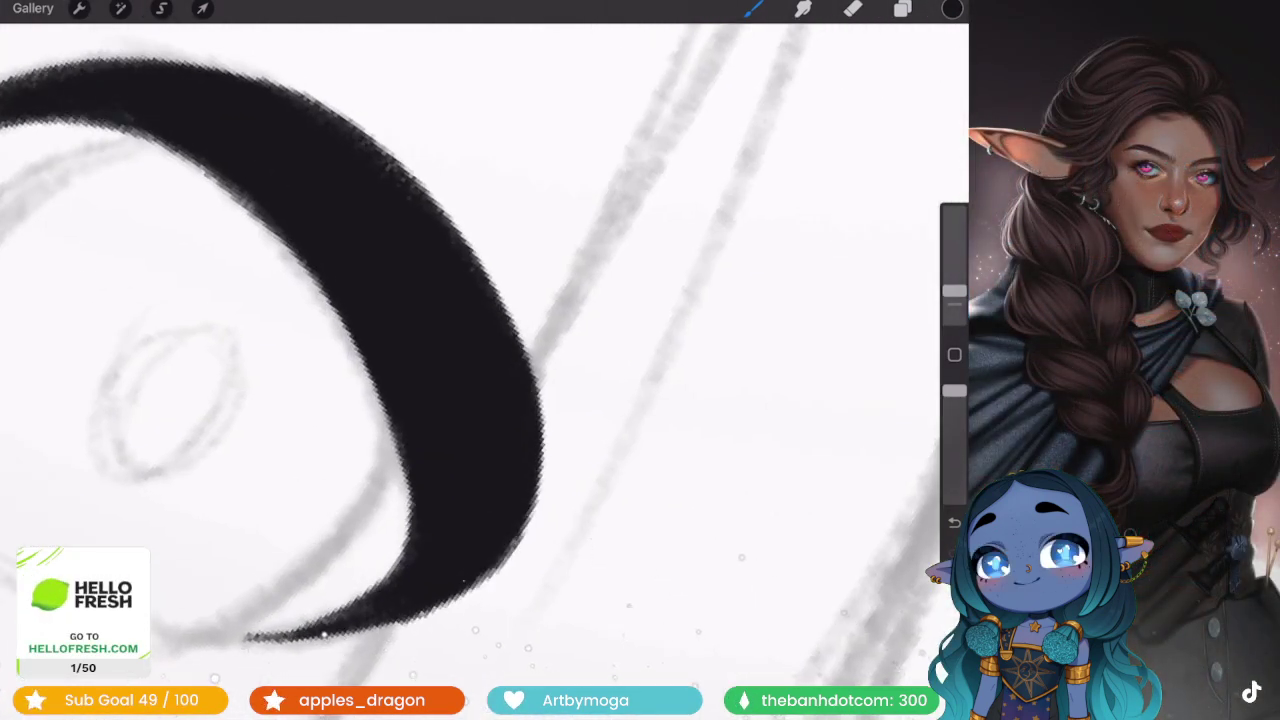
scroll(480, 360, down, 5)
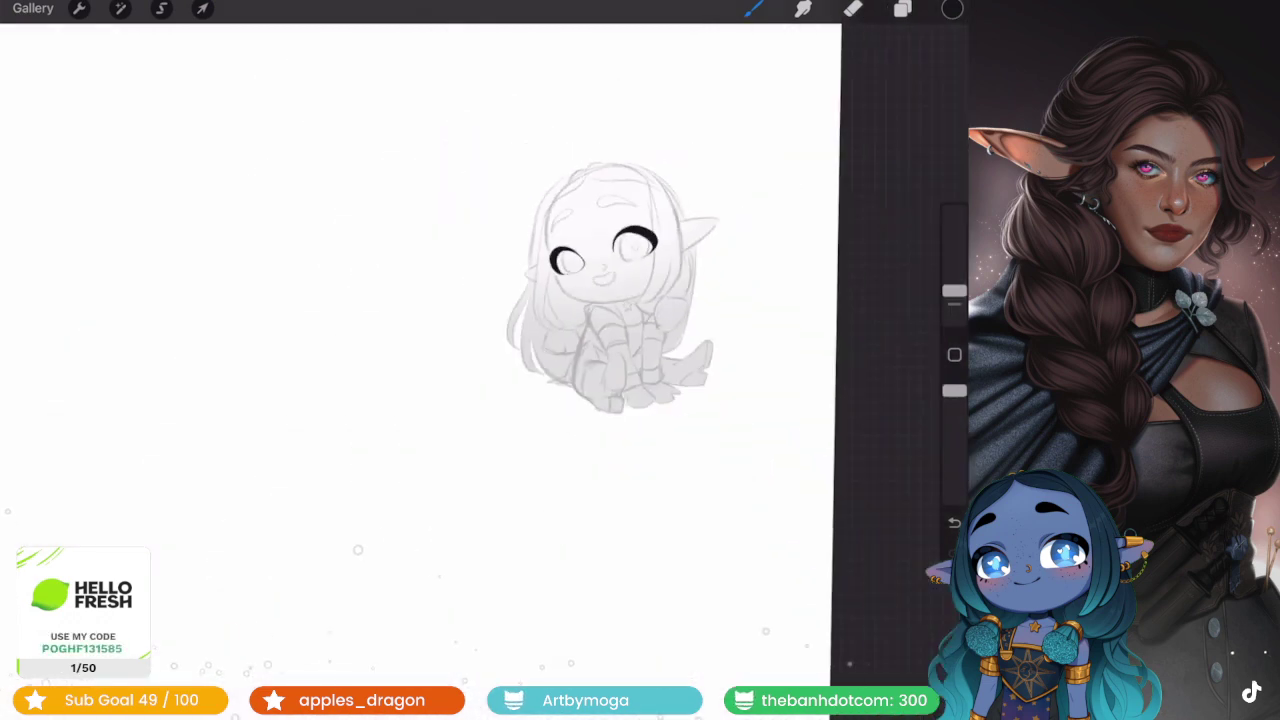
scroll(480, 360, down, 3)
scroll(480, 360, up, 3)
scroll(480, 360, up, 3)
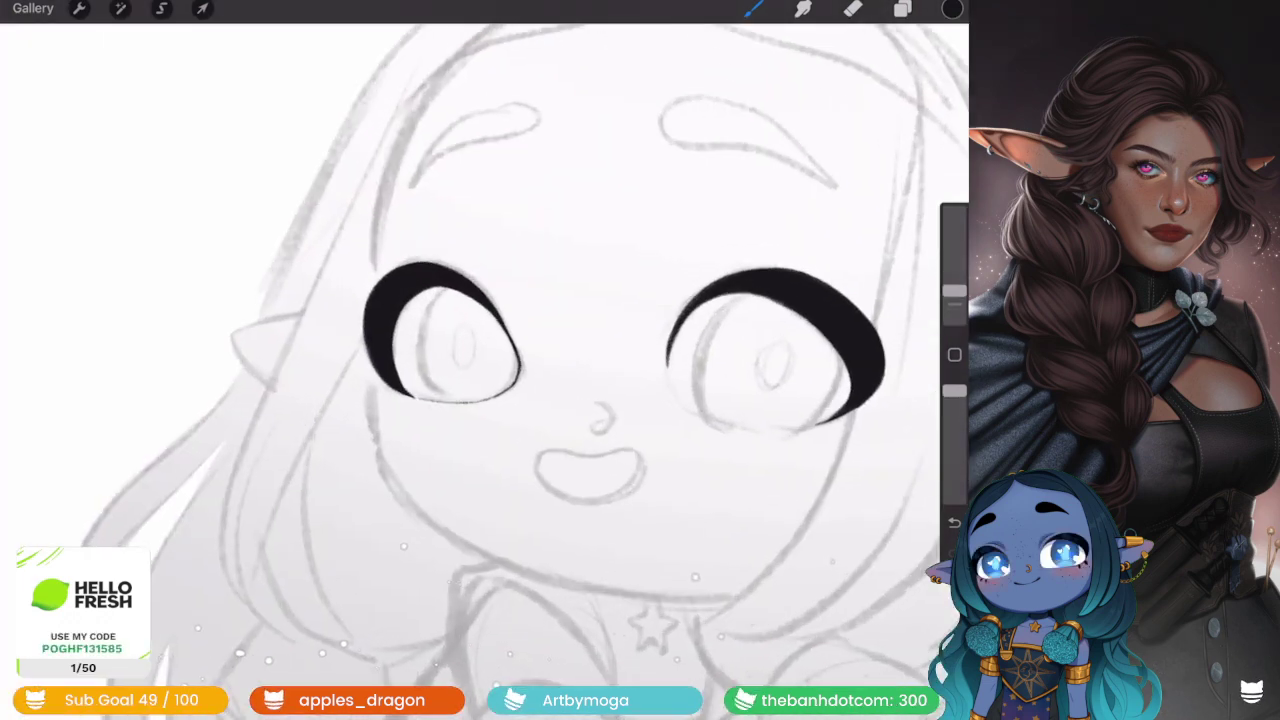
- Lasso the left eye's lash ink and cut it onto its own From selection layer
click(161, 8)
drag(424, 383, 518, 343)
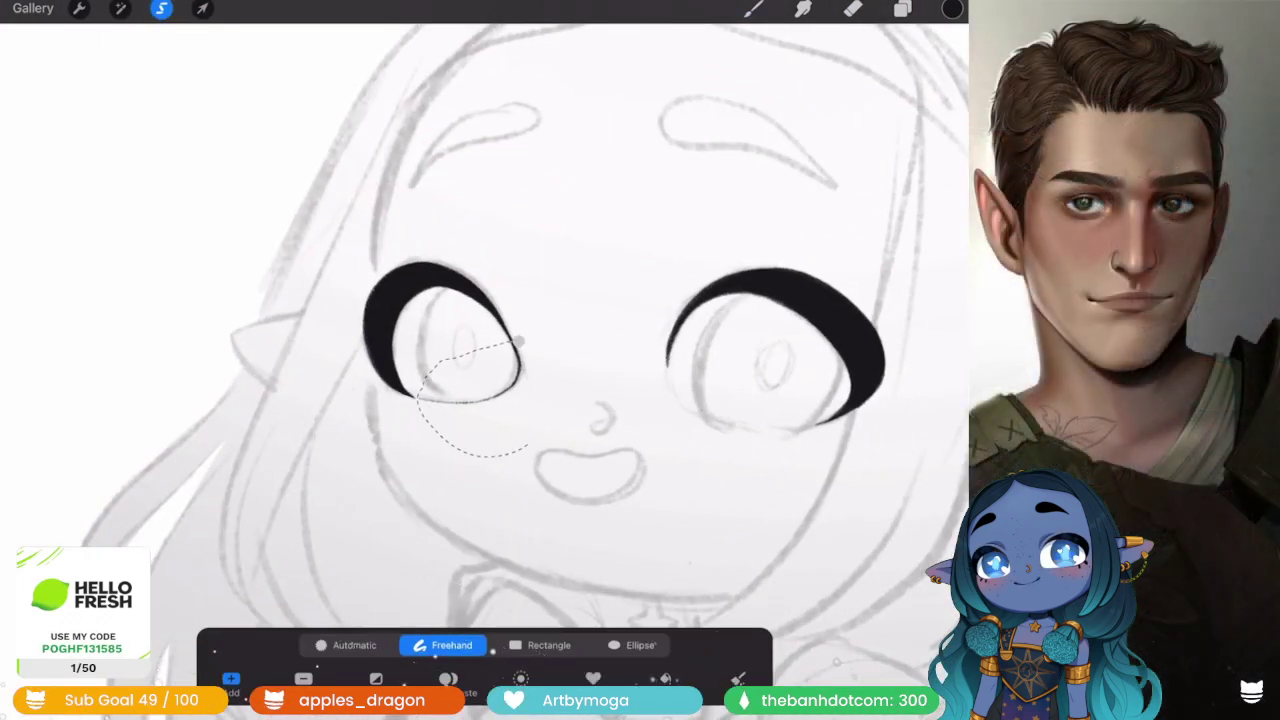
drag(527, 447, 520, 345)
click(869, 303)
click(902, 8)
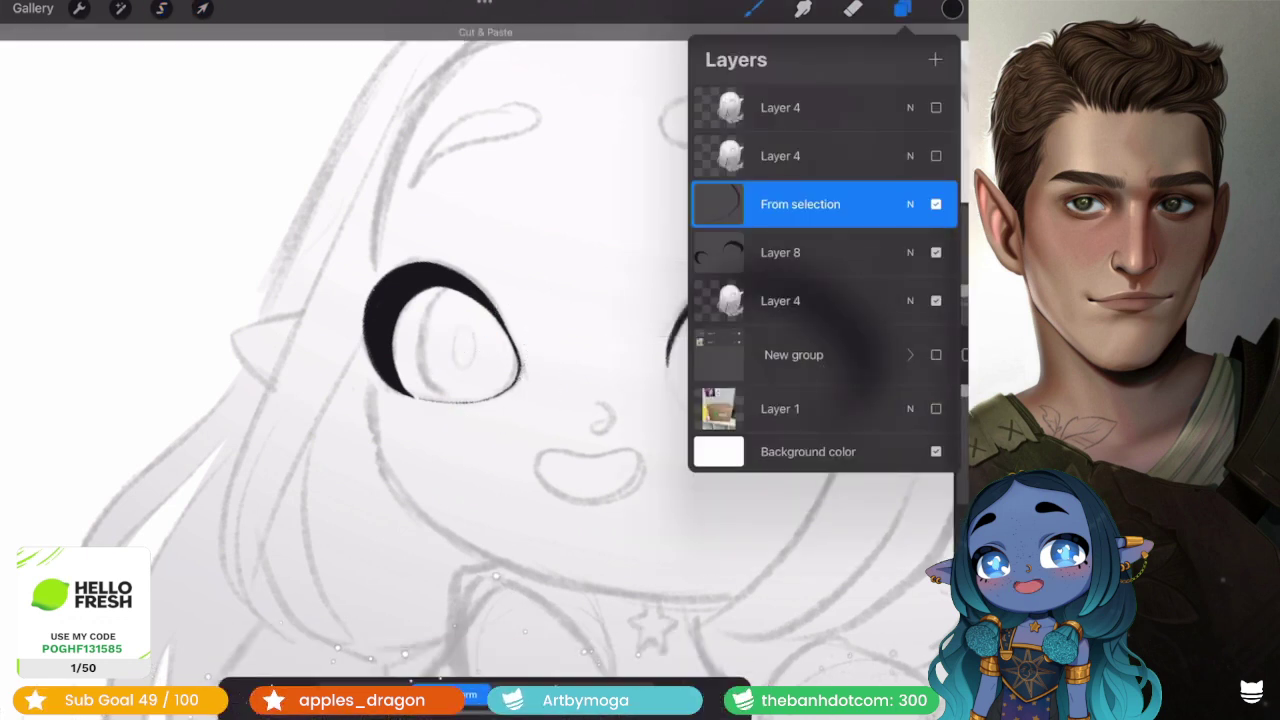
- Group Layer 8 with From selection and move Layer 8 above it
drag(740, 252, 840, 252)
click(897, 58)
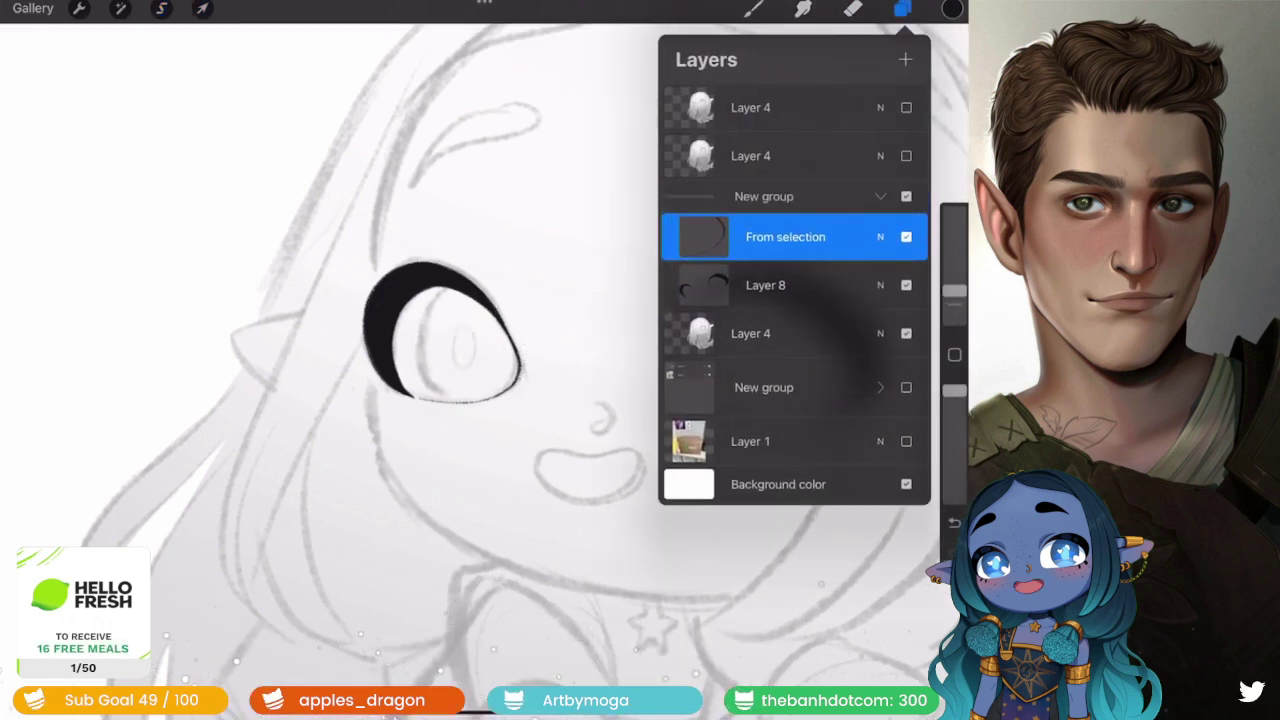
drag(765, 285, 767, 236)
click(902, 8)
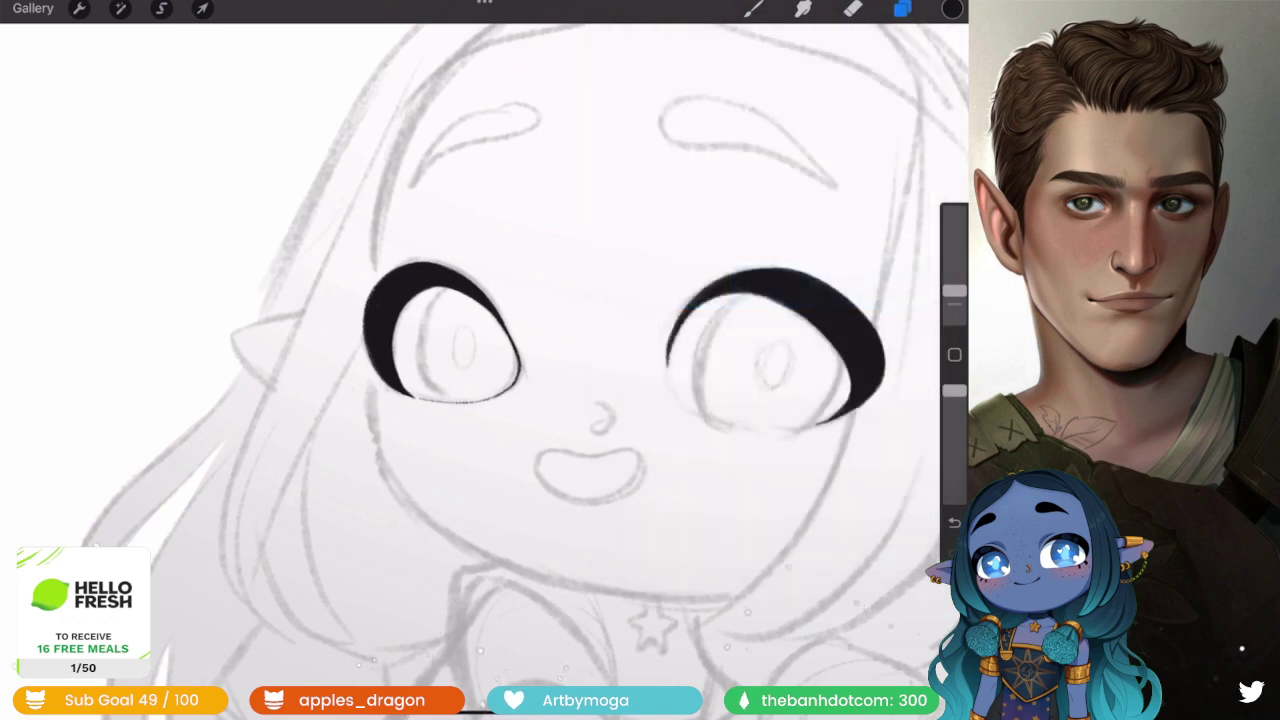
scroll(600, 400, up, 5)
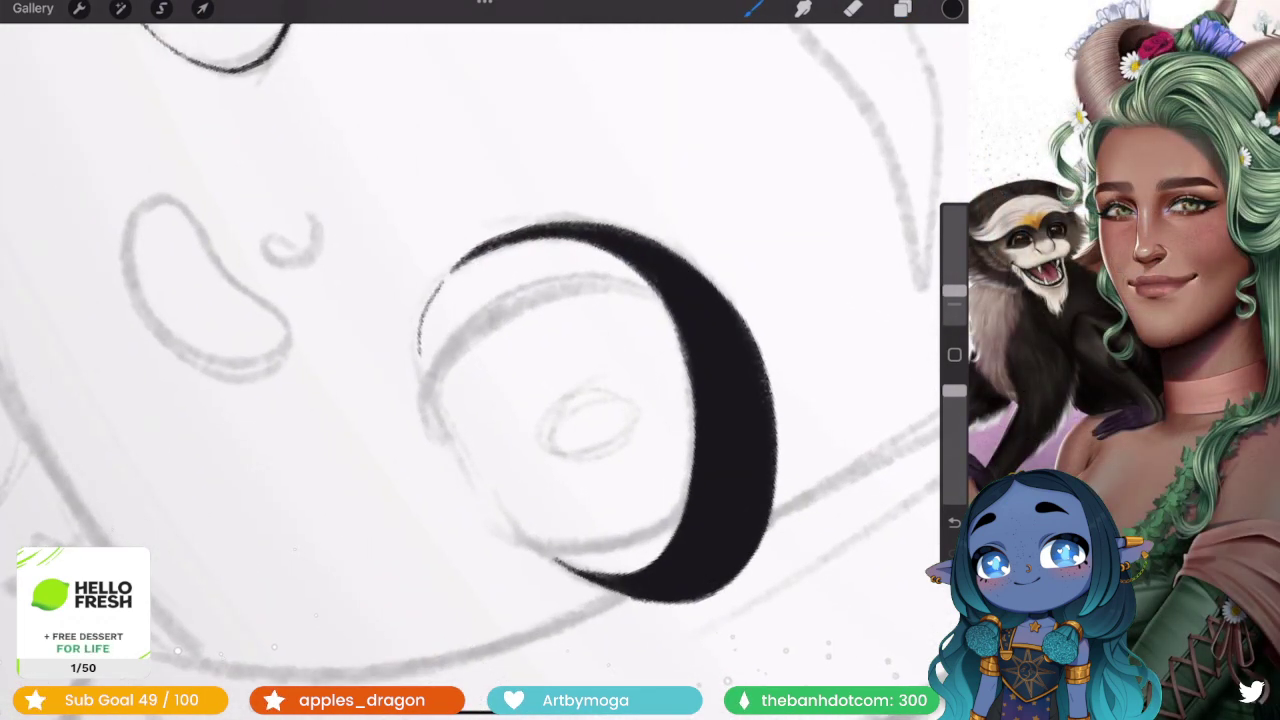
scroll(484, 360, down, 5)
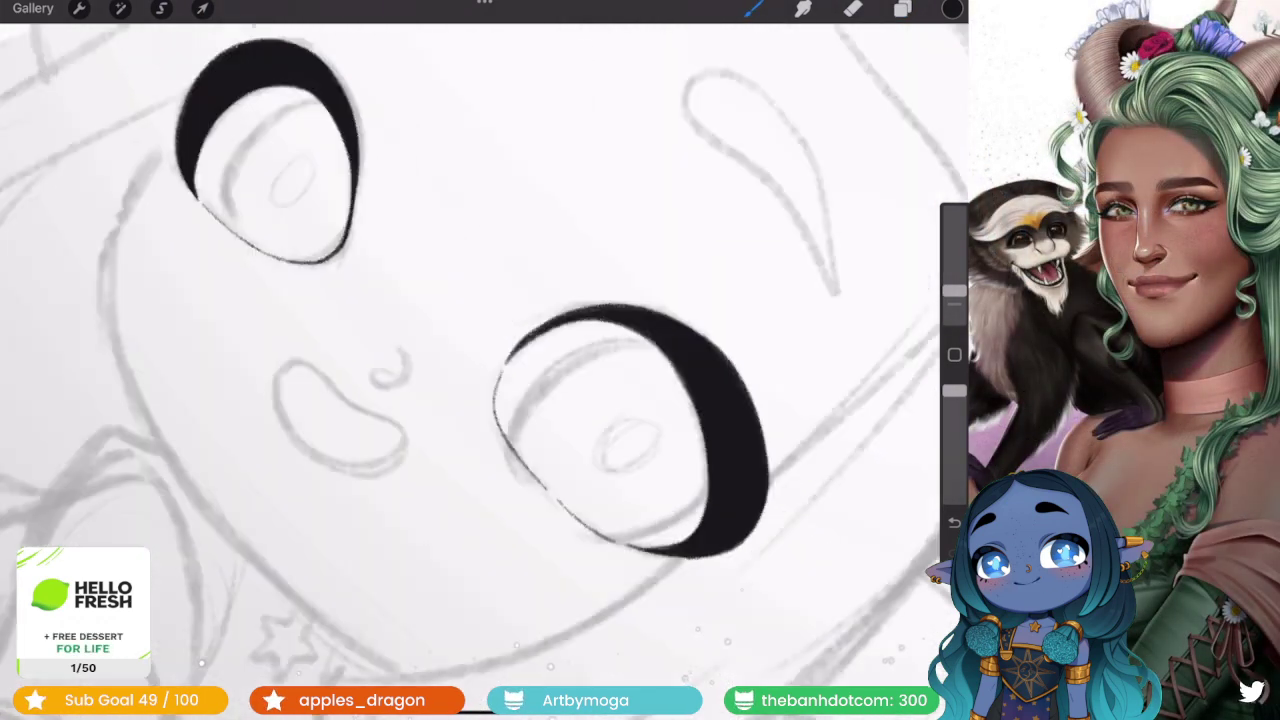
scroll(484, 360, down, 5)
scroll(484, 360, up, 5)
scroll(480, 360, up, 5)
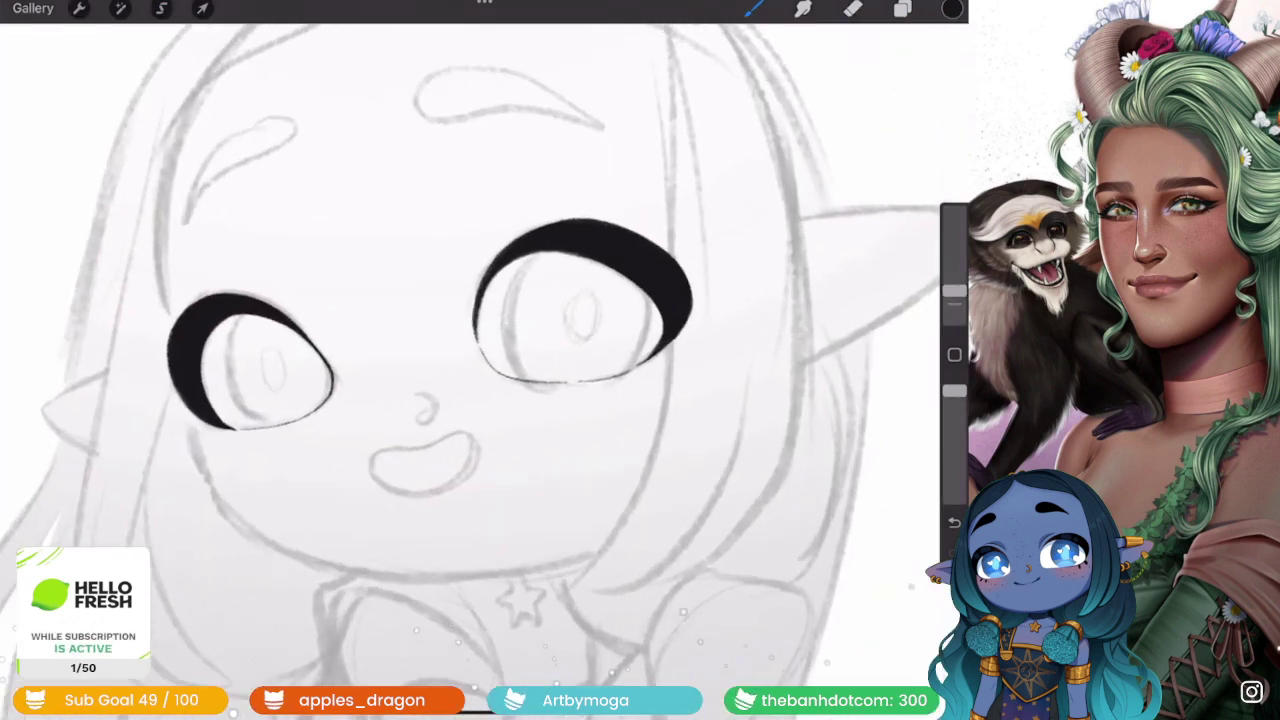
- Add a new empty layer above From selection
click(902, 8)
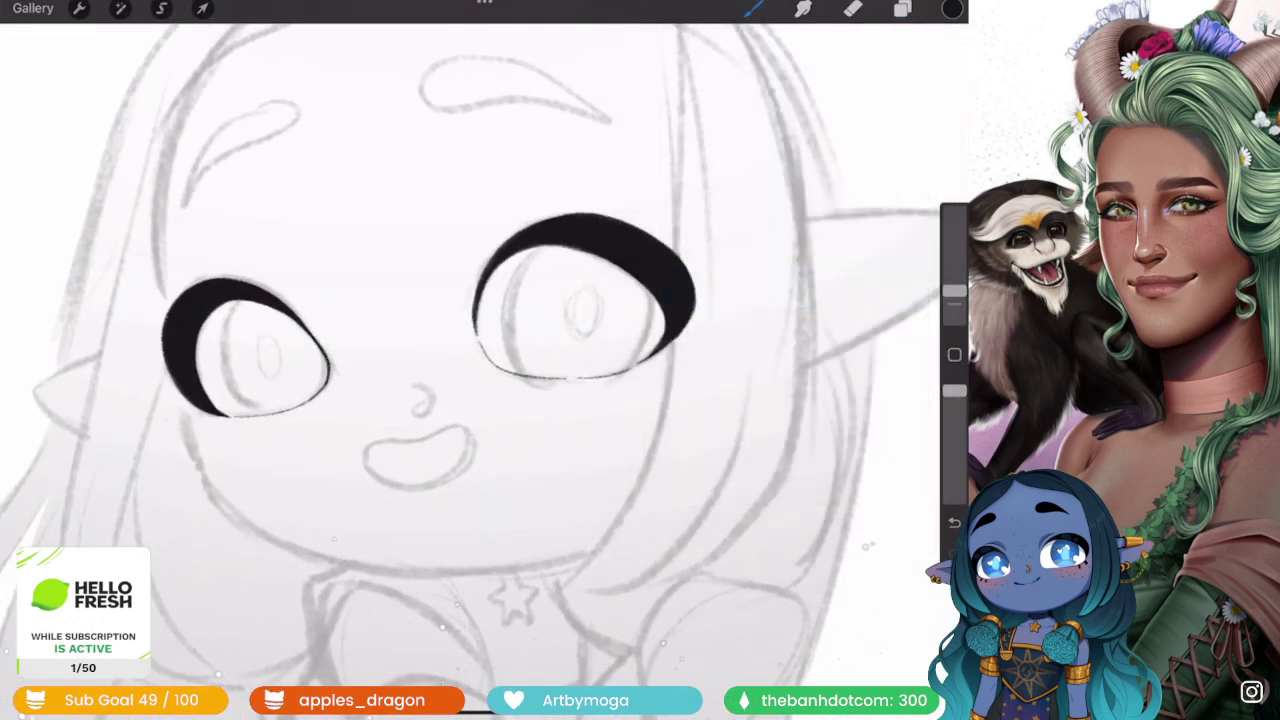
scroll(580, 300, up, 3)
click(902, 8)
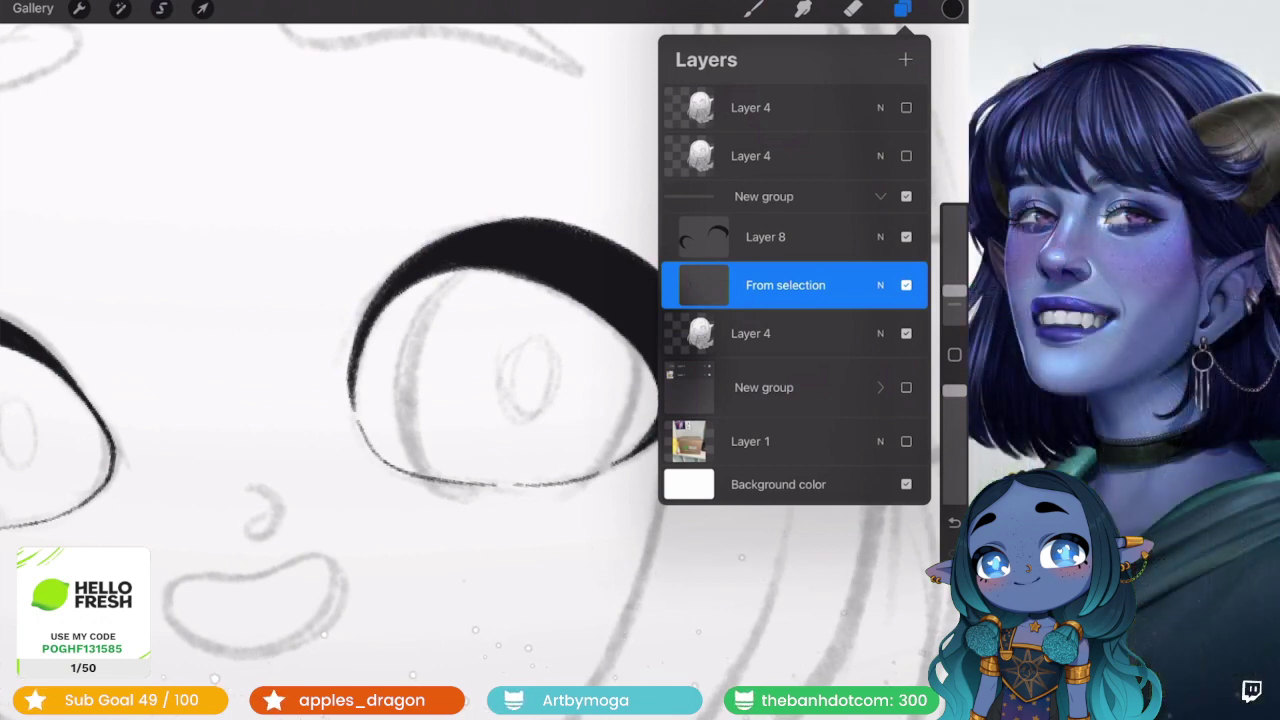
click(905, 59)
click(902, 8)
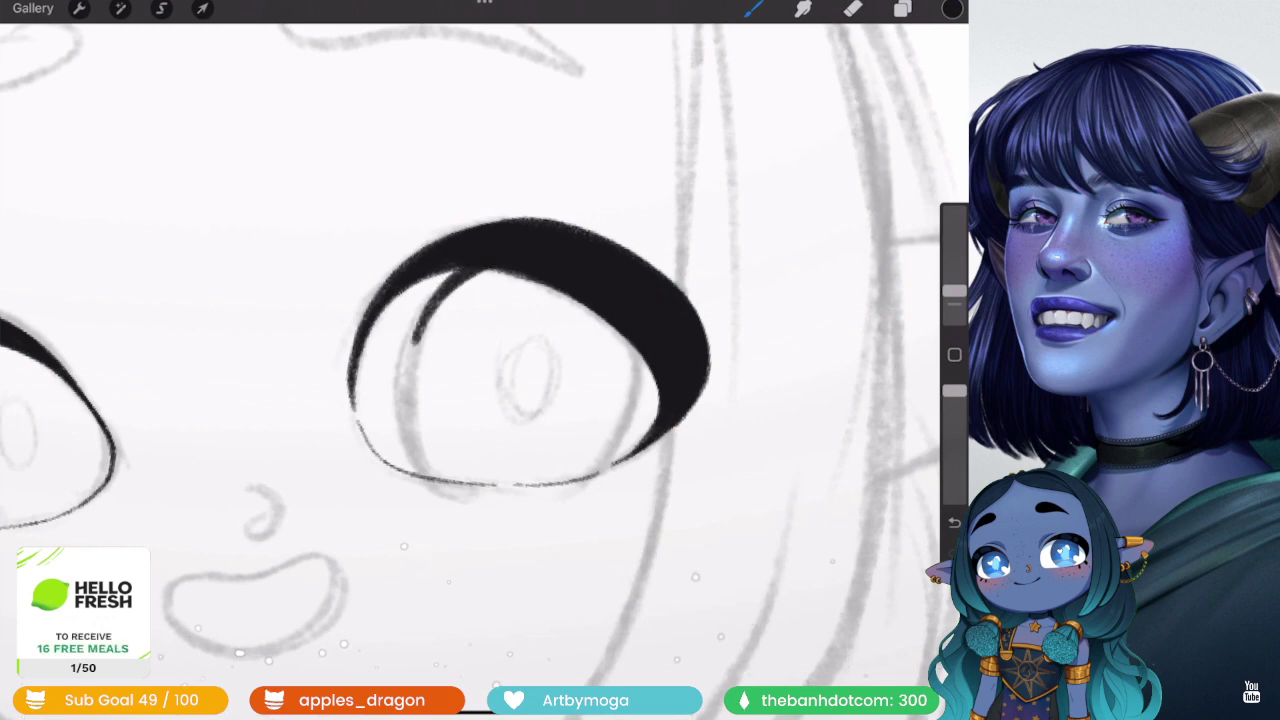
- Draw thin inner eyelid lines down the eyes, undoing one stroke and redrawing it longer
scroll(560, 360, up, 1)
drag(455, 258, 420, 462)
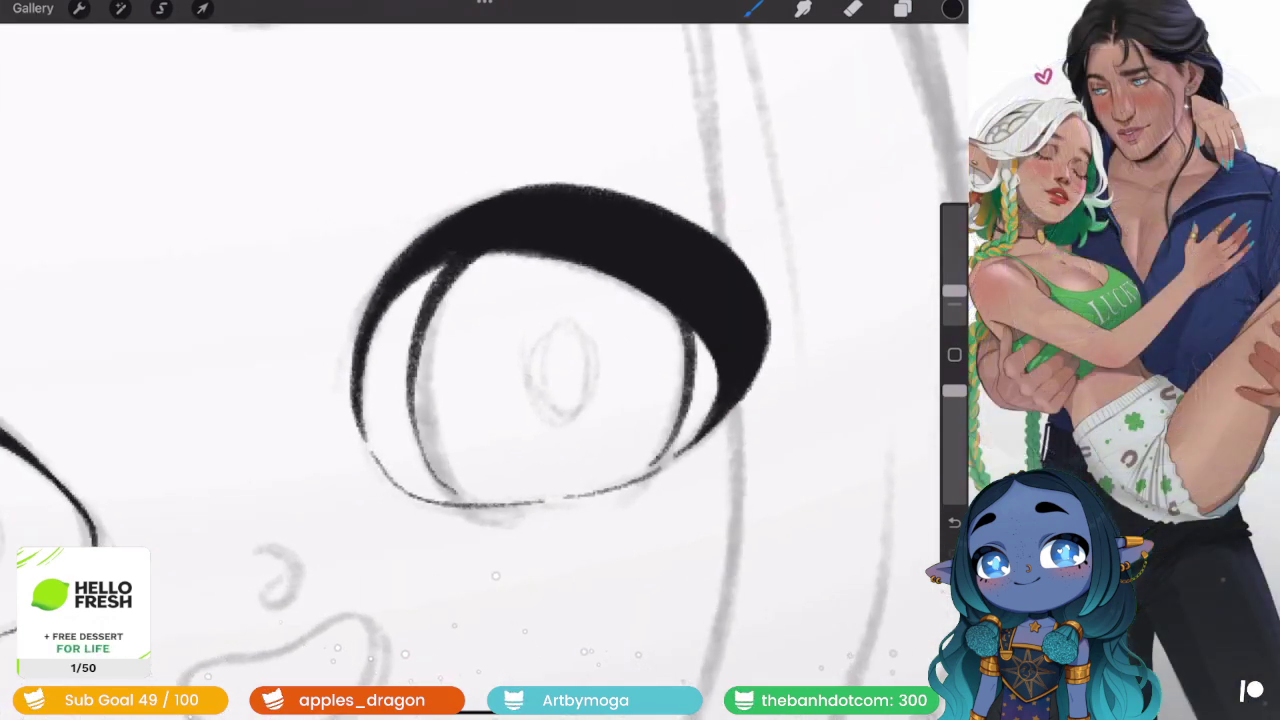
scroll(484, 360, down, 5)
scroll(600, 240, up, 3)
scroll(600, 240, up, 3)
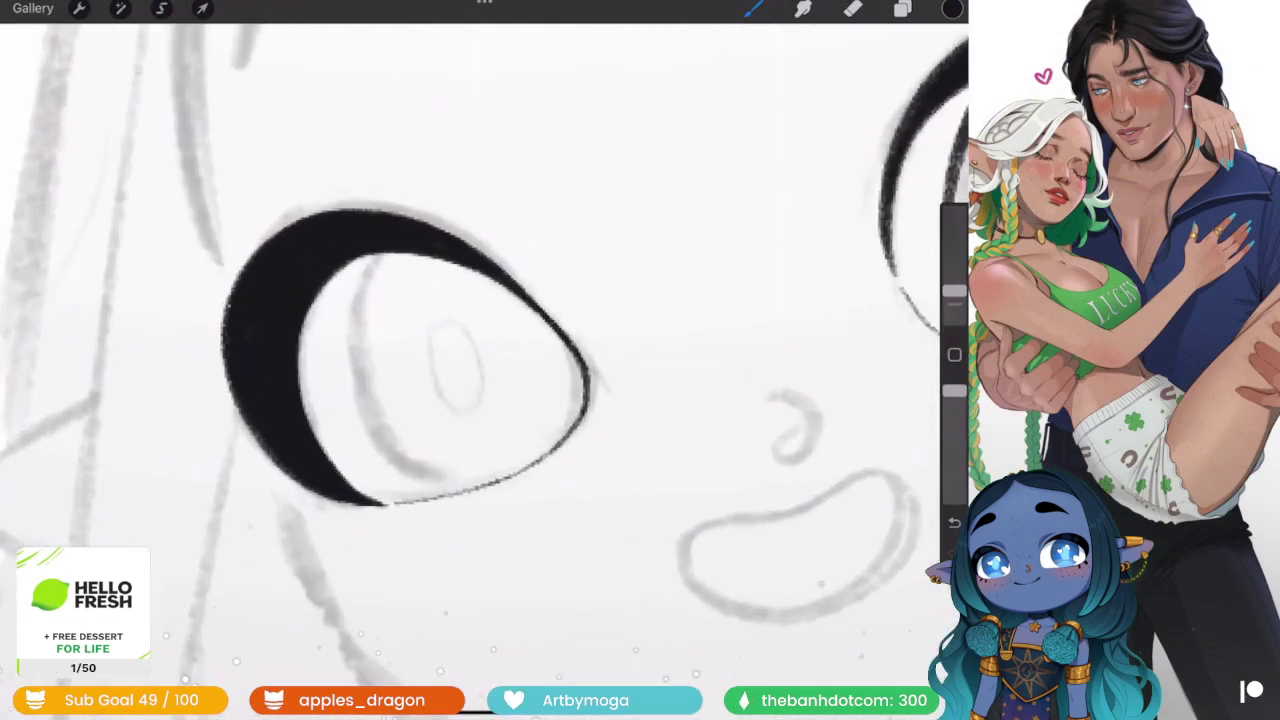
scroll(600, 240, up, 1)
drag(352, 340, 376, 455)
key(ctrl+z)
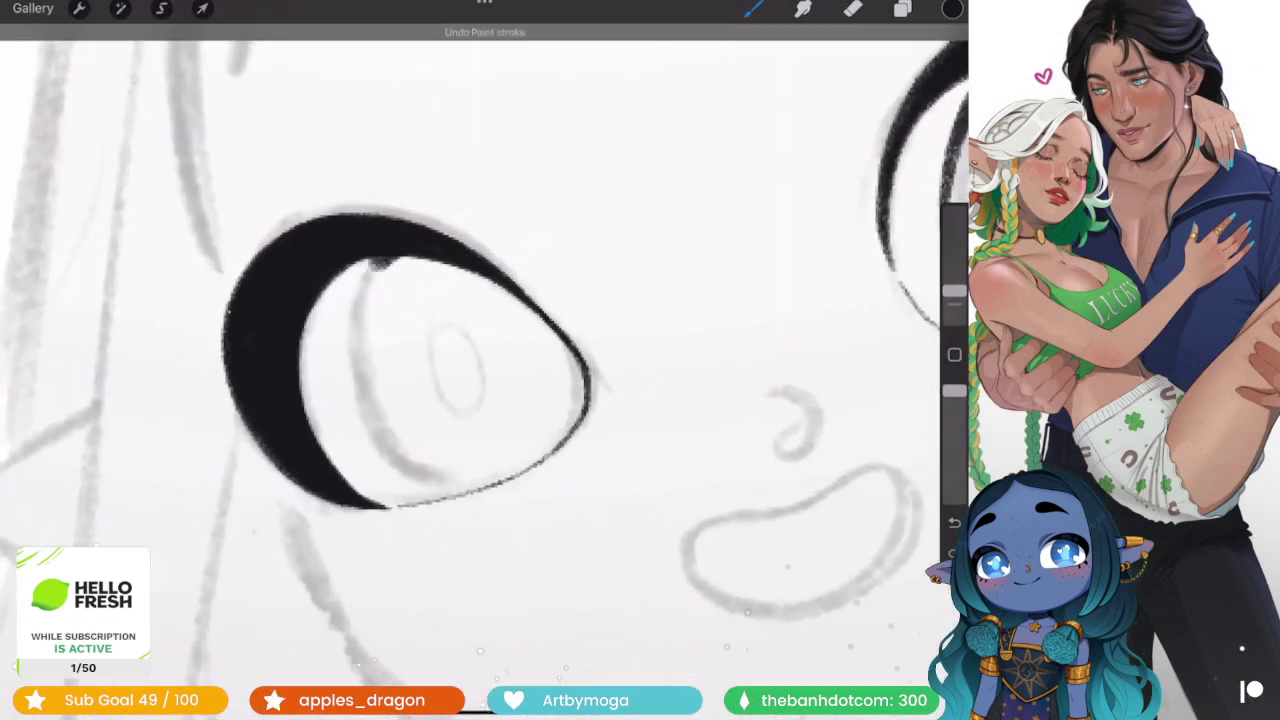
drag(385, 258, 375, 435)
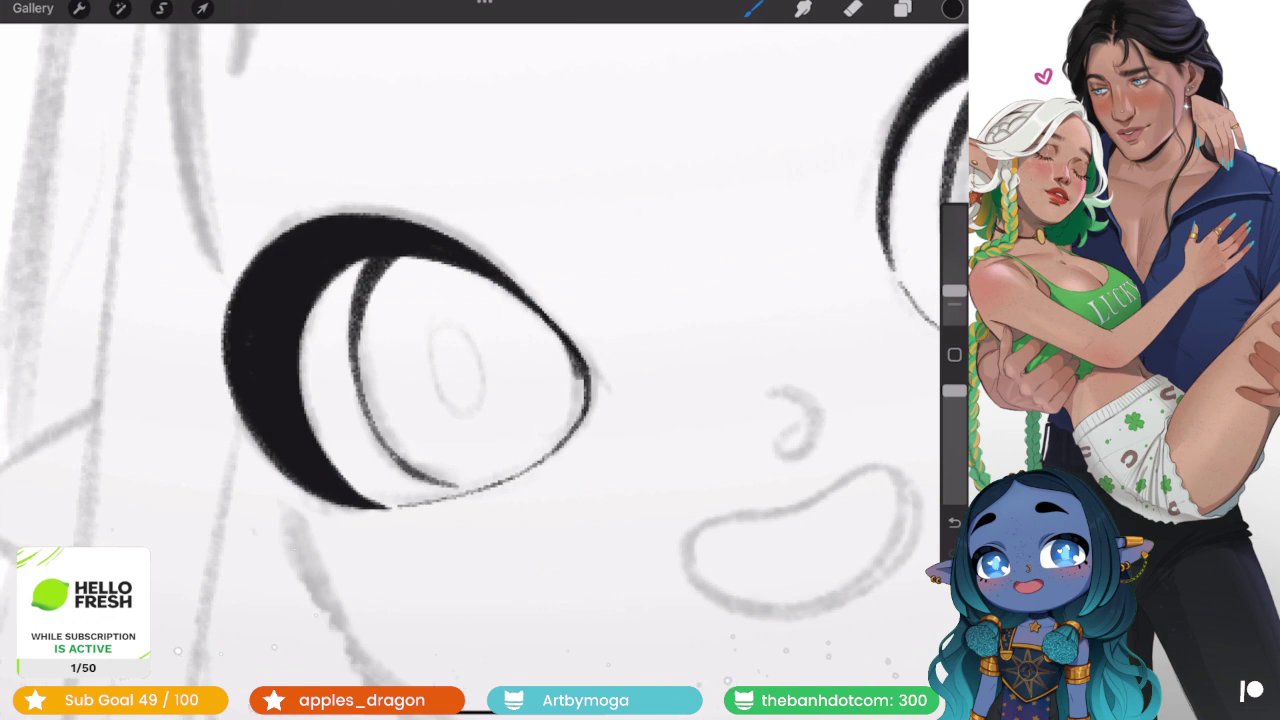
- Make From selection the working layer
scroll(480, 360, down, 5)
scroll(480, 360, down, 3)
scroll(480, 360, down, 3)
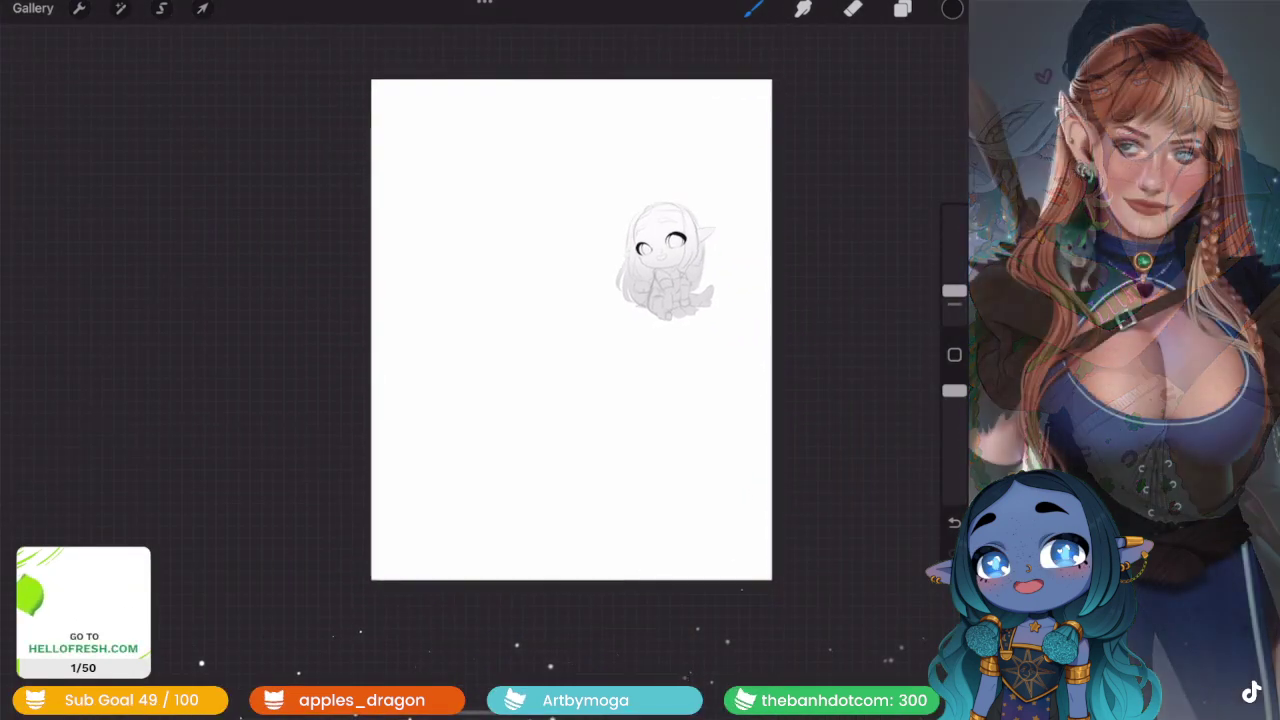
scroll(480, 360, up, 5)
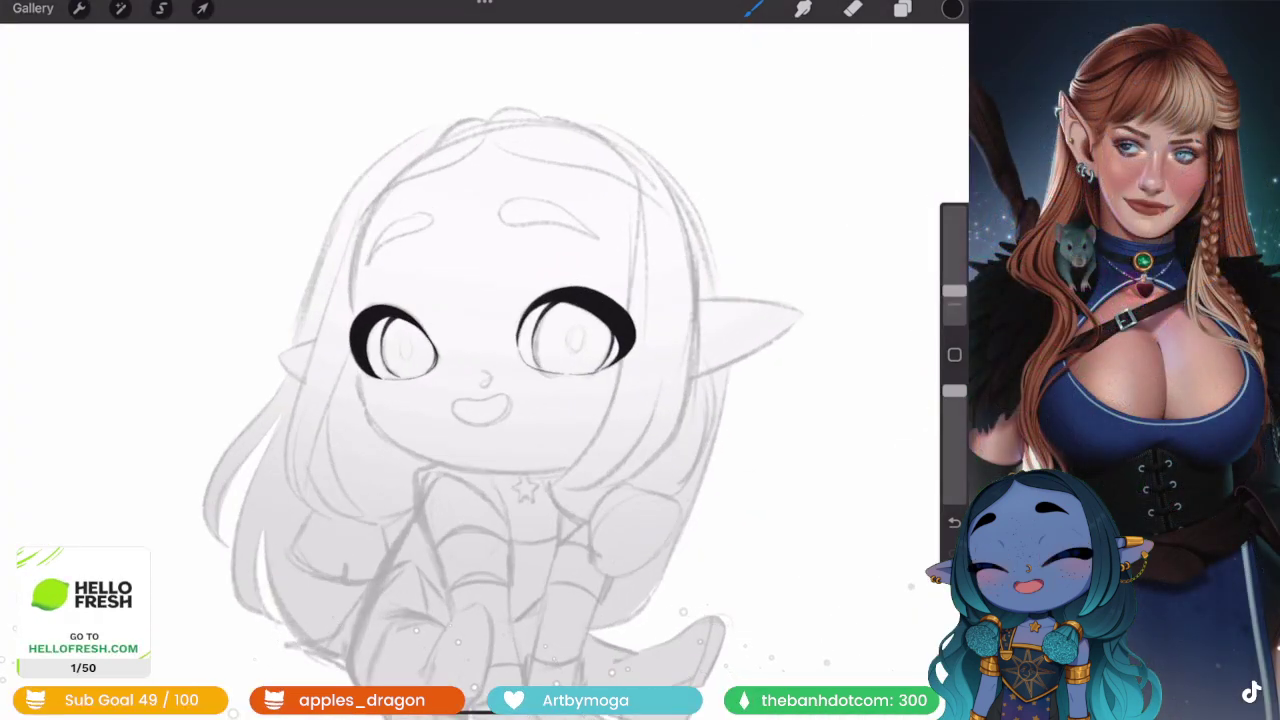
scroll(480, 360, down, 5)
scroll(480, 360, up, 5)
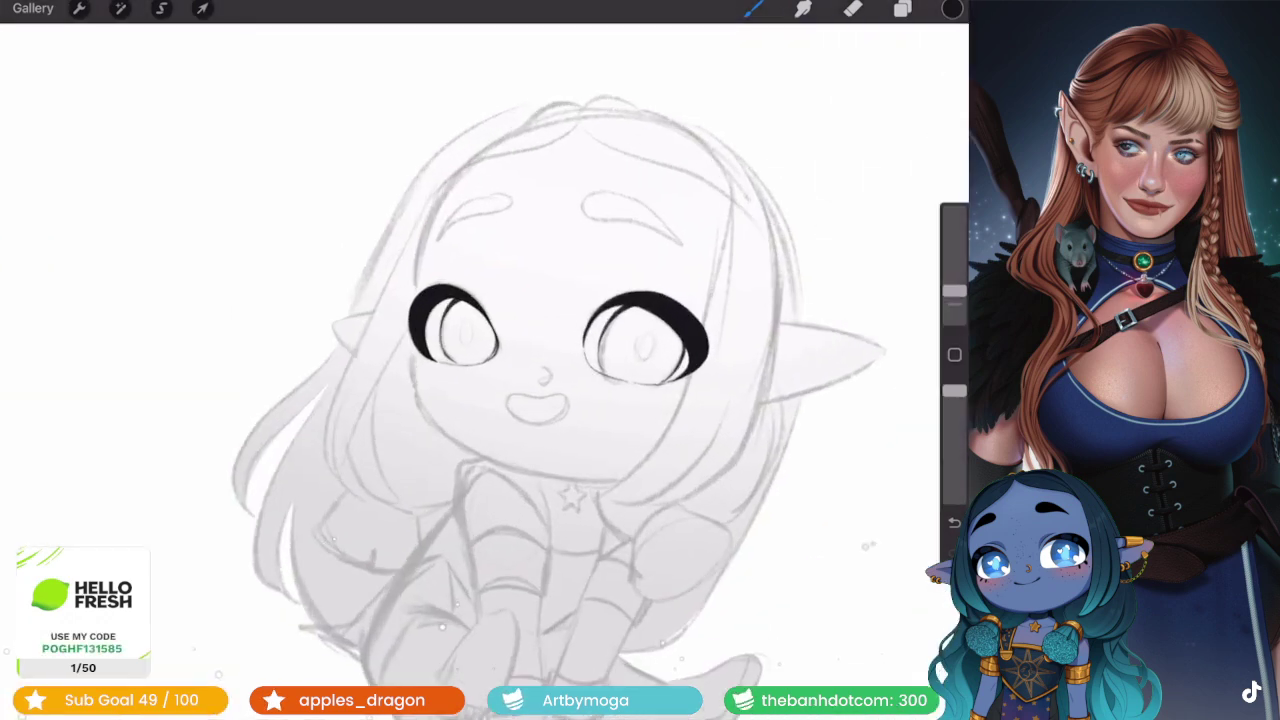
click(902, 8)
click(785, 333)
click(902, 8)
scroll(500, 370, up, 5)
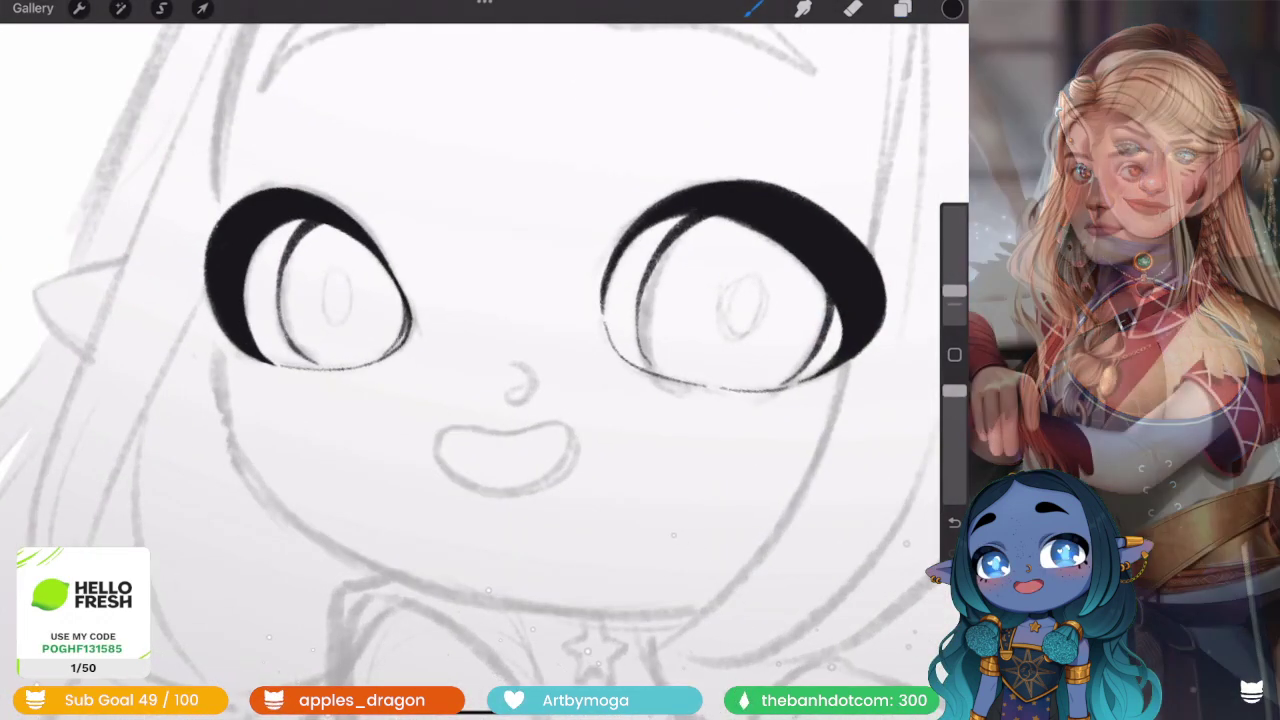
scroll(500, 420, up, 3)
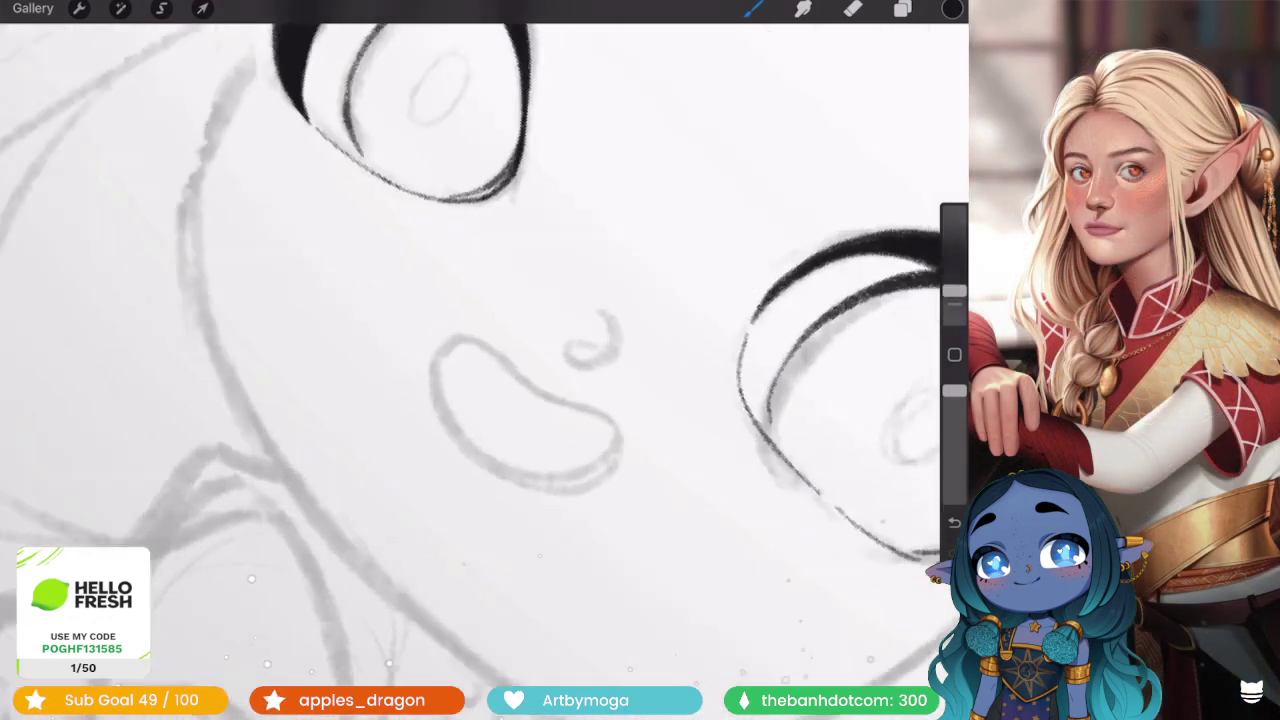
scroll(500, 420, up, 2)
- Ink the bean-shaped mouth outline after discarding a stray nose stroke
drag(380, 289, 565, 530)
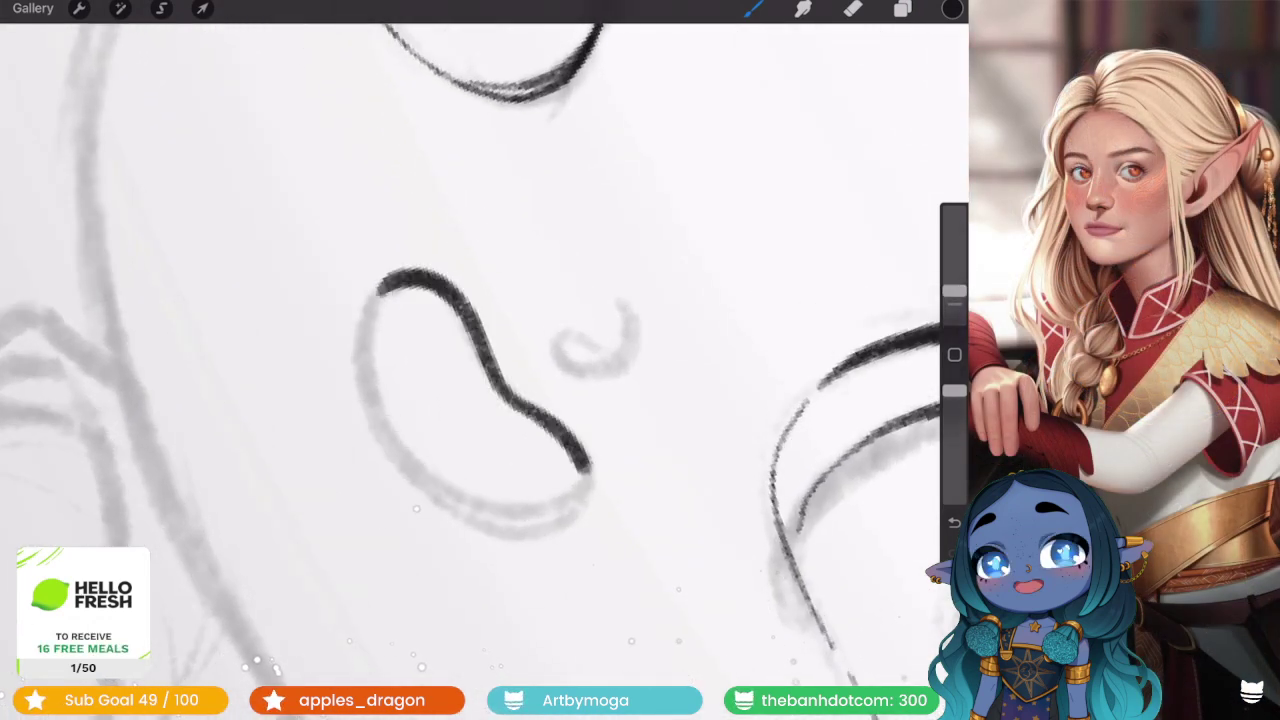
key(ctrl+z)
mouse_move(330, 340)
mouse_down()
mouse_move(318, 265)
mouse_move(457, 300)
mouse_move(540, 490)
mouse_move(325, 315)
mouse_up()
scroll(480, 360, down, 3)
scroll(480, 360, down, 3)
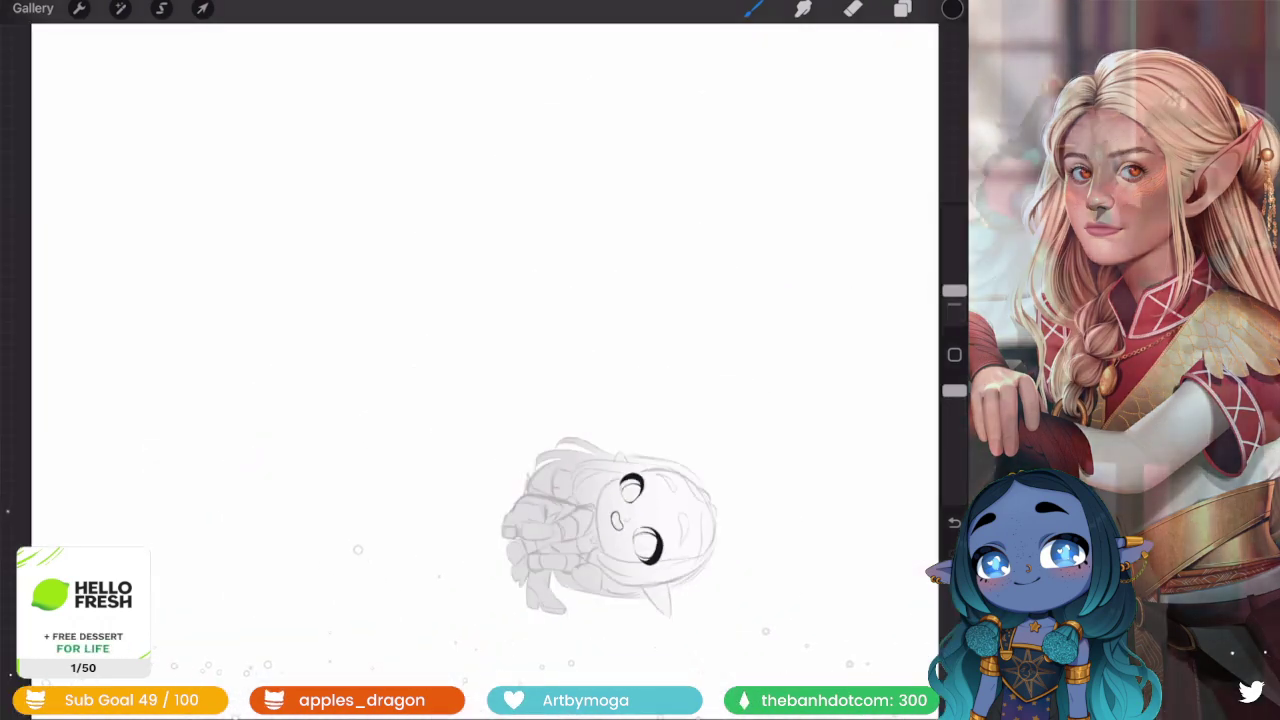
scroll(480, 360, up, 5)
scroll(480, 360, up, 5)
scroll(480, 360, up, 2)
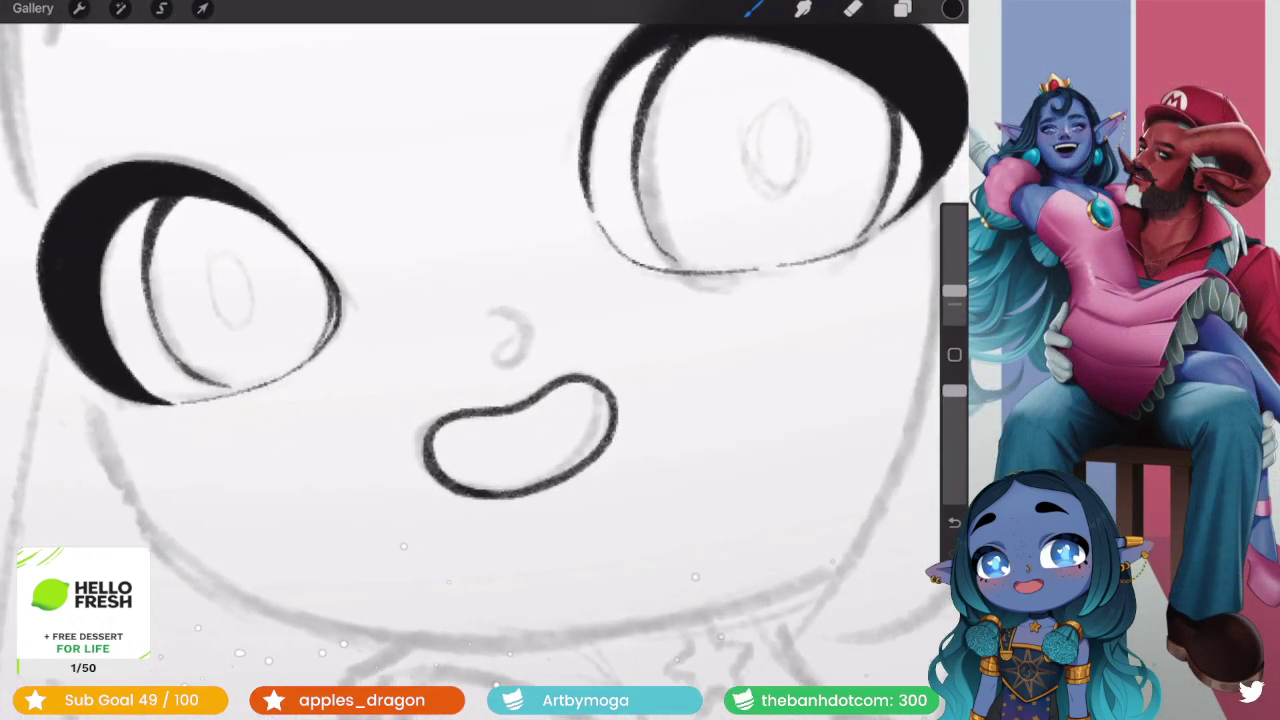
- Lasso the mouth, nudge it slightly left and distort its left side narrower
click(202, 8)
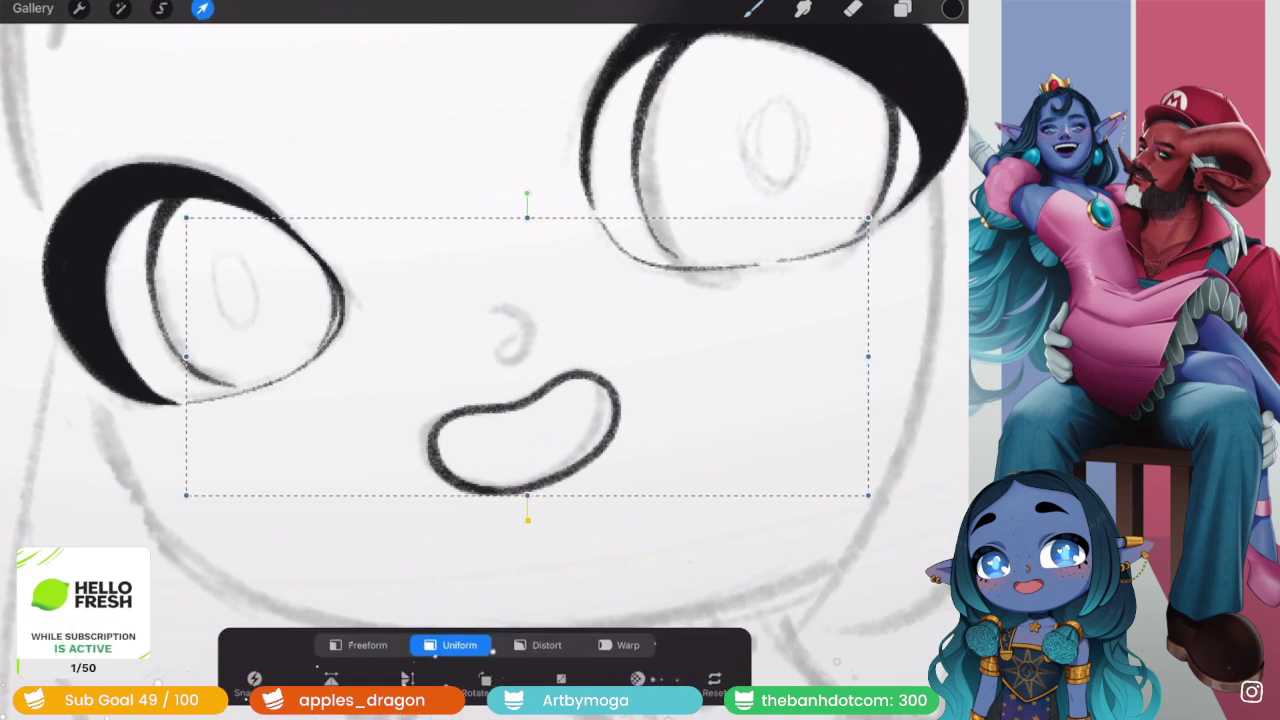
click(754, 8)
click(161, 8)
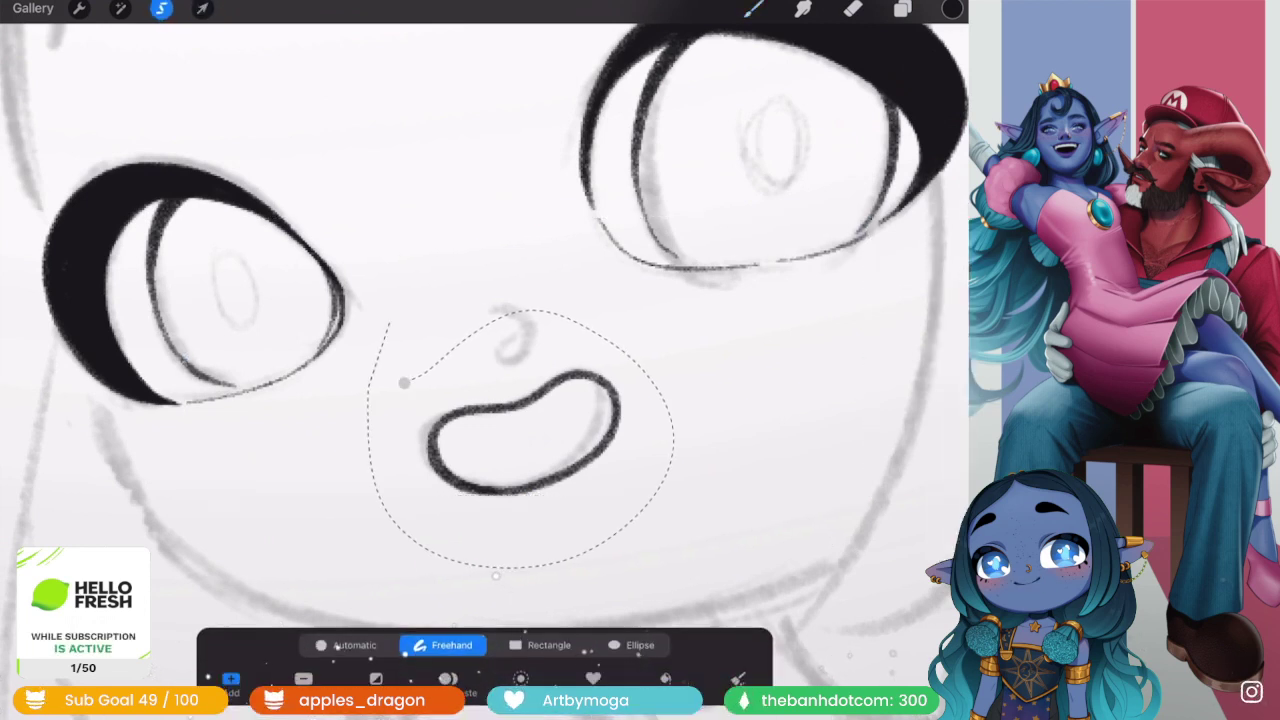
click(202, 8)
mouse_move(523, 432)
mouse_down()
mouse_move(503, 440)
mouse_move(517, 432)
mouse_up()
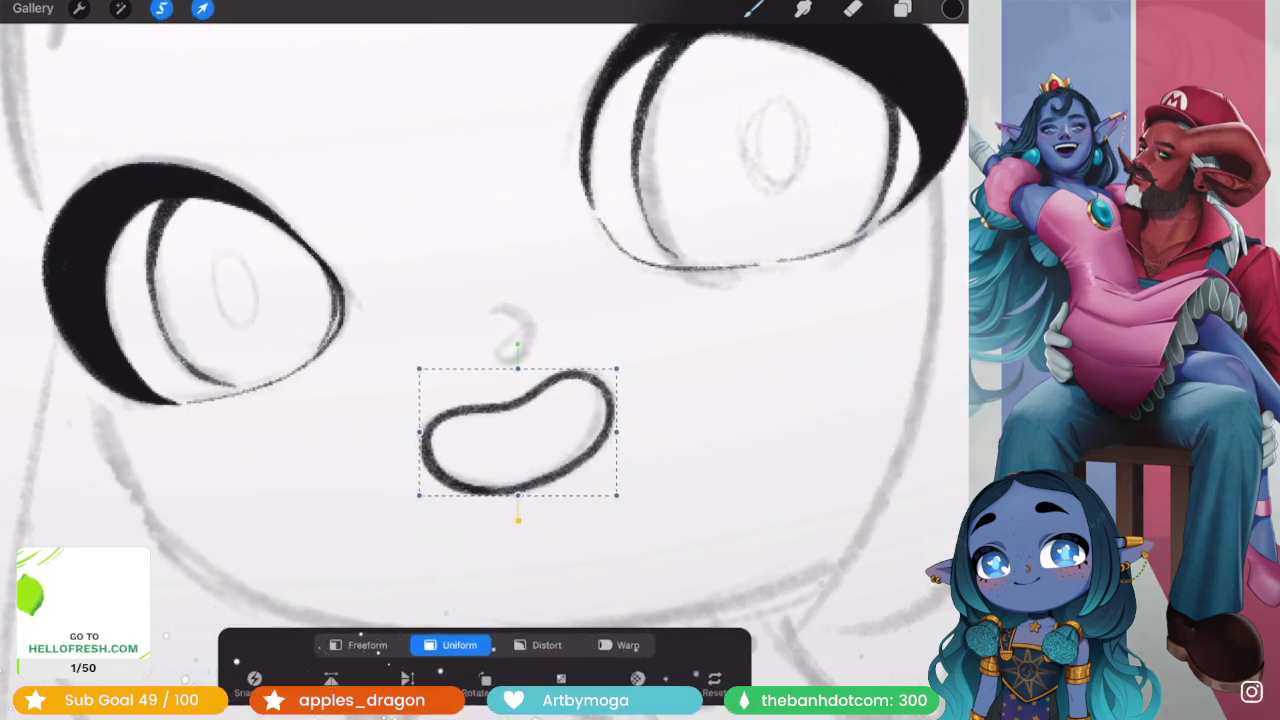
click(546, 645)
drag(419, 494, 431, 485)
drag(419, 369, 424, 373)
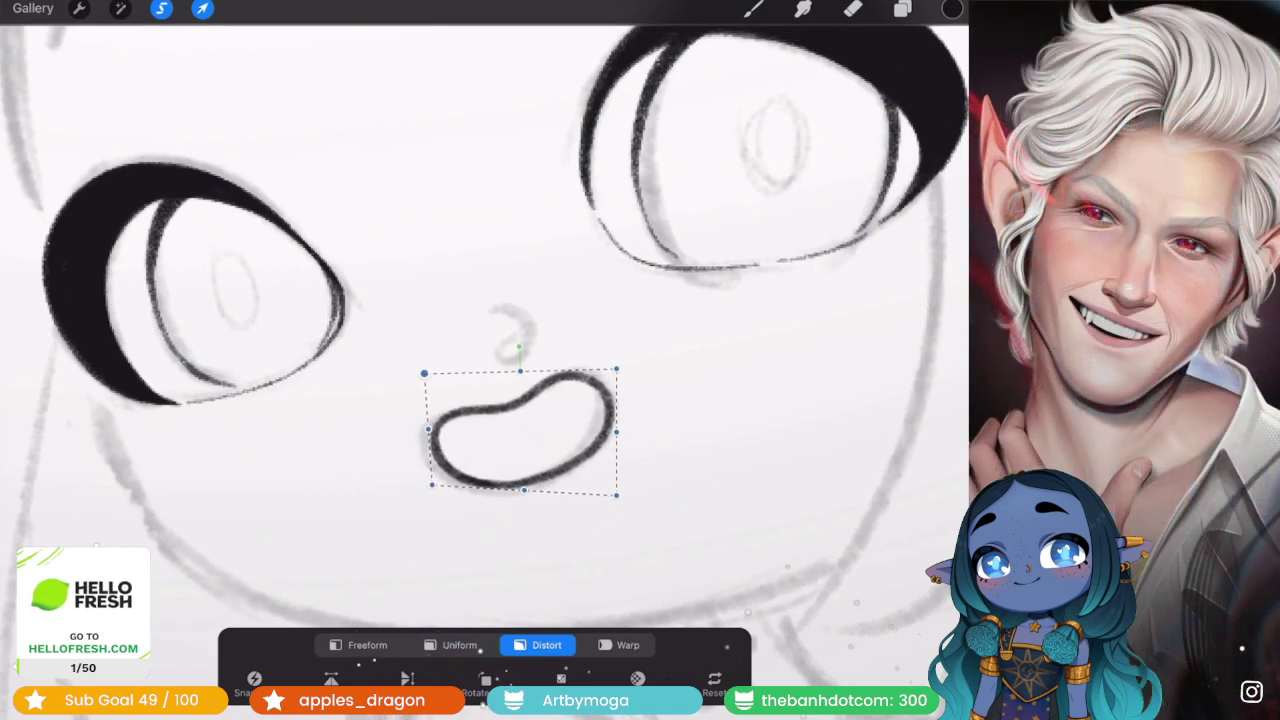
click(754, 8)
- Draw a thin crease line beside the eye, then undo the stroke that didn't work
scroll(485, 360, down, 5)
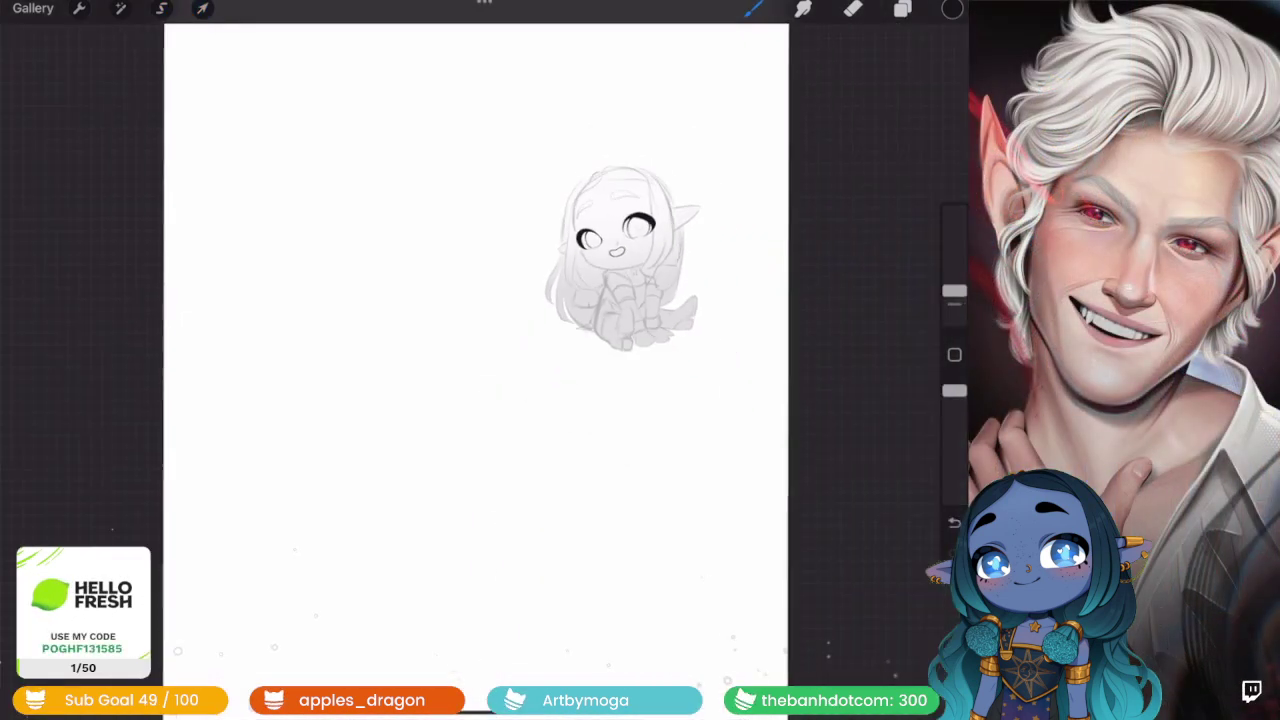
scroll(476, 360, down, 2)
scroll(620, 260, up, 5)
scroll(620, 260, up, 3)
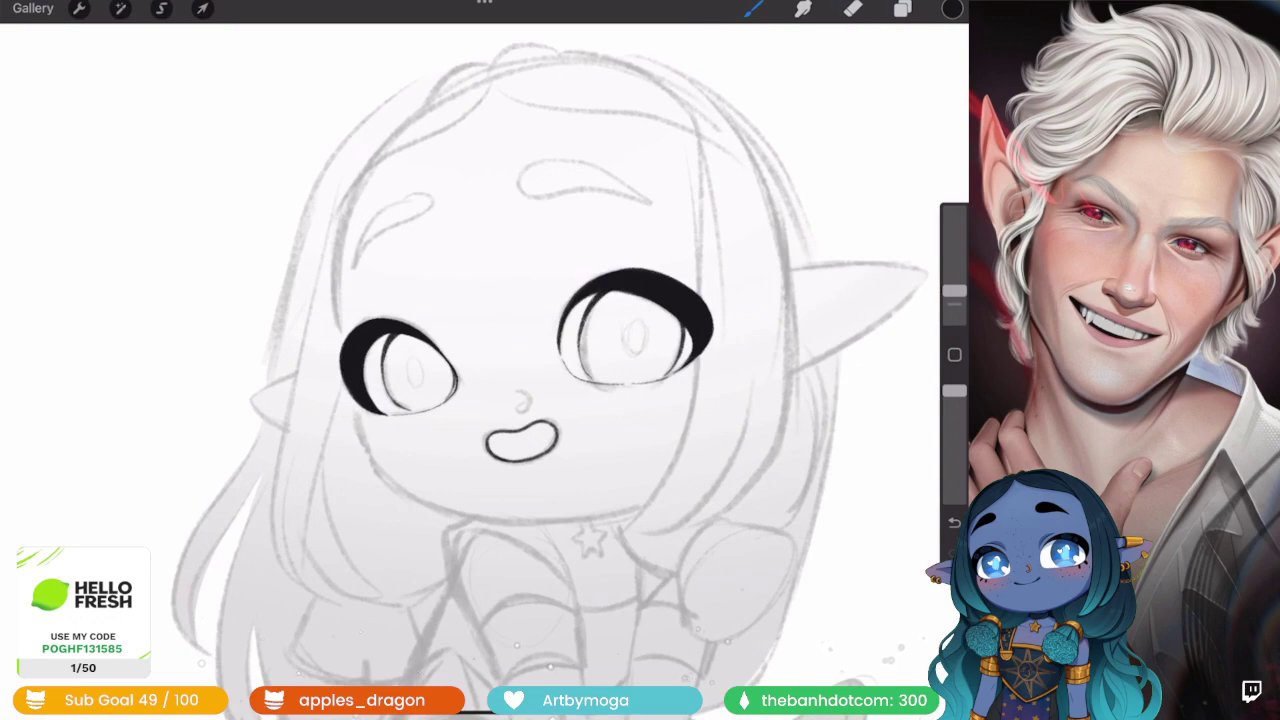
scroll(757, 257, up, 5)
scroll(757, 257, up, 3)
scroll(470, 370, down, 3)
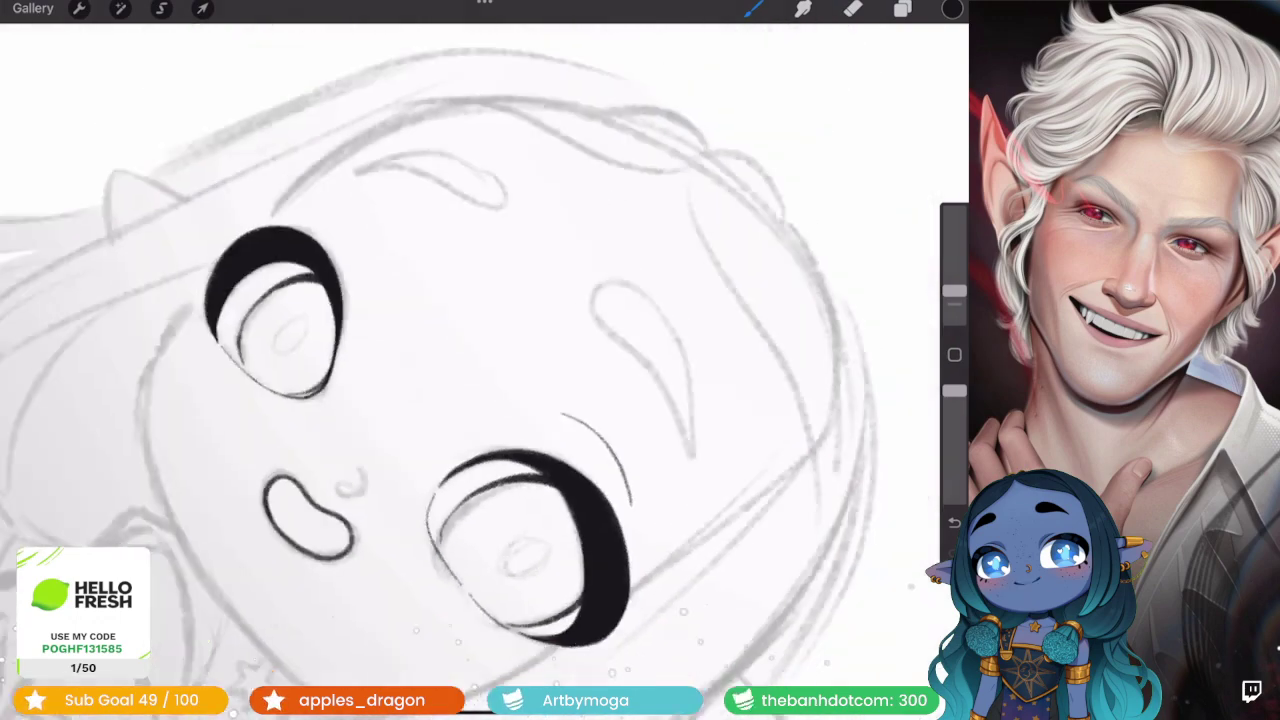
scroll(470, 370, up, 3)
drag(290, 100, 338, 238)
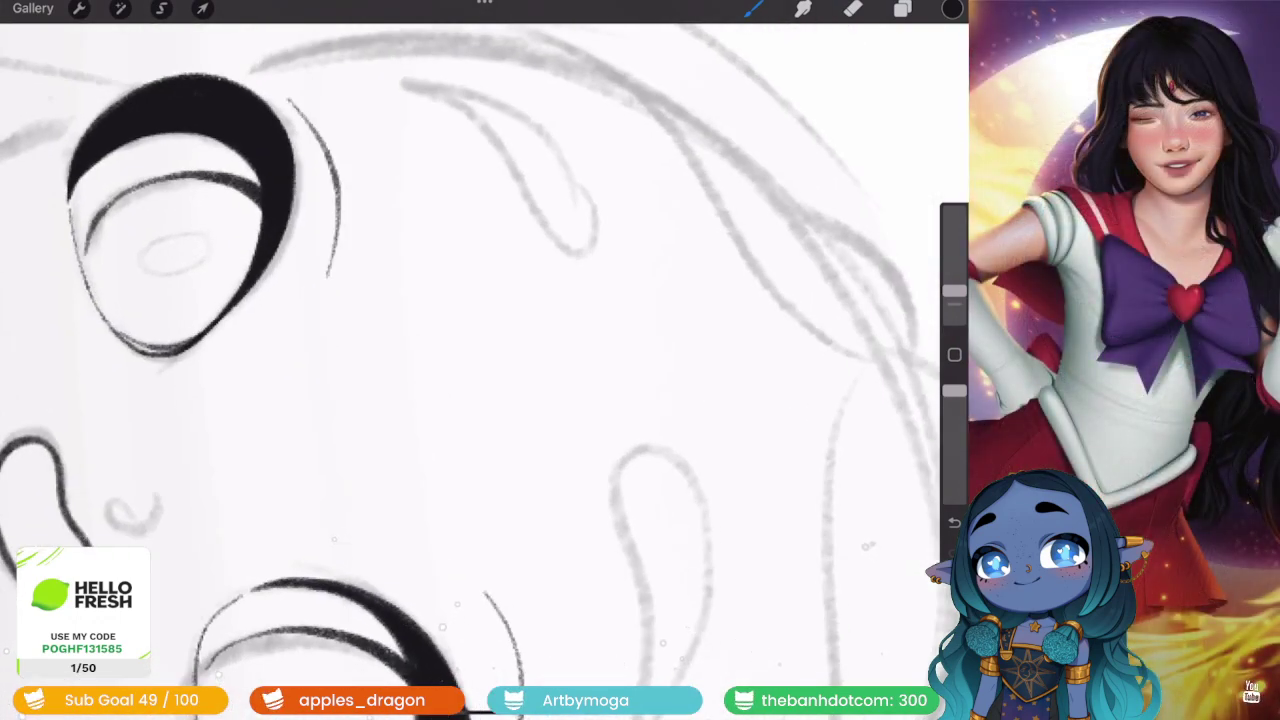
scroll(480, 360, down, 3)
scroll(480, 360, down, 5)
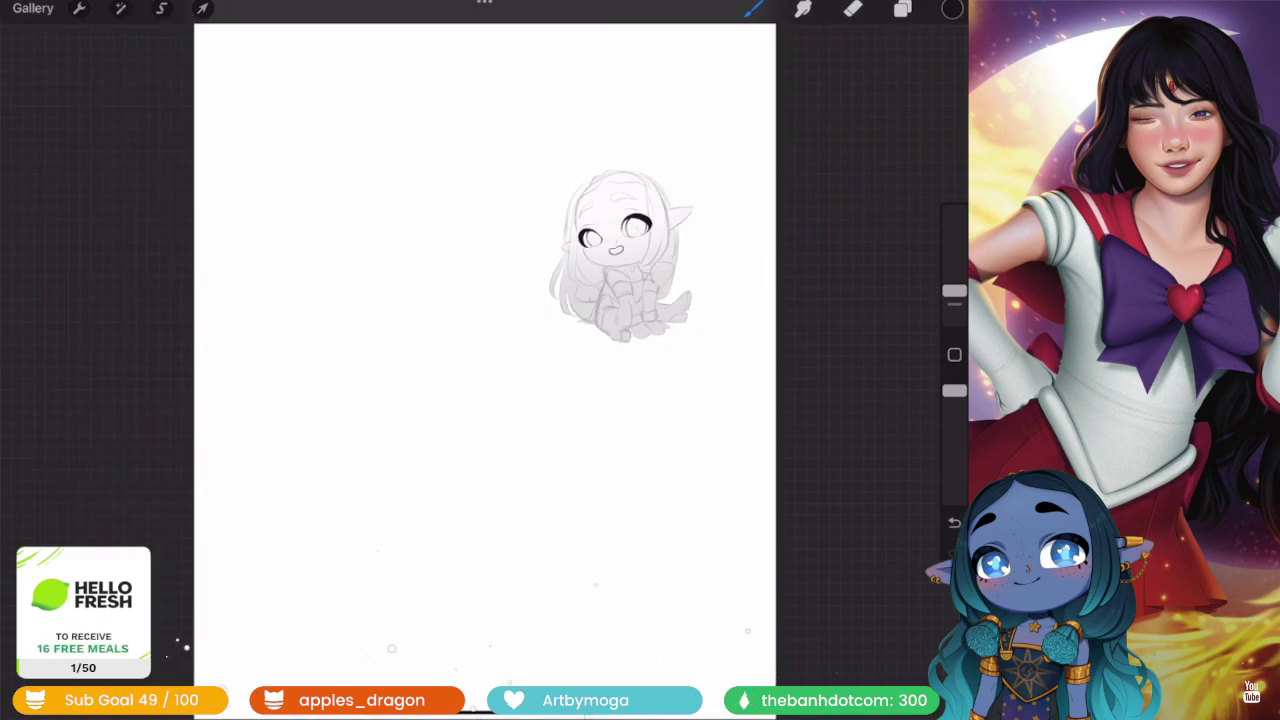
scroll(620, 250, up, 5)
scroll(620, 250, up, 5)
key(ctrl+z)
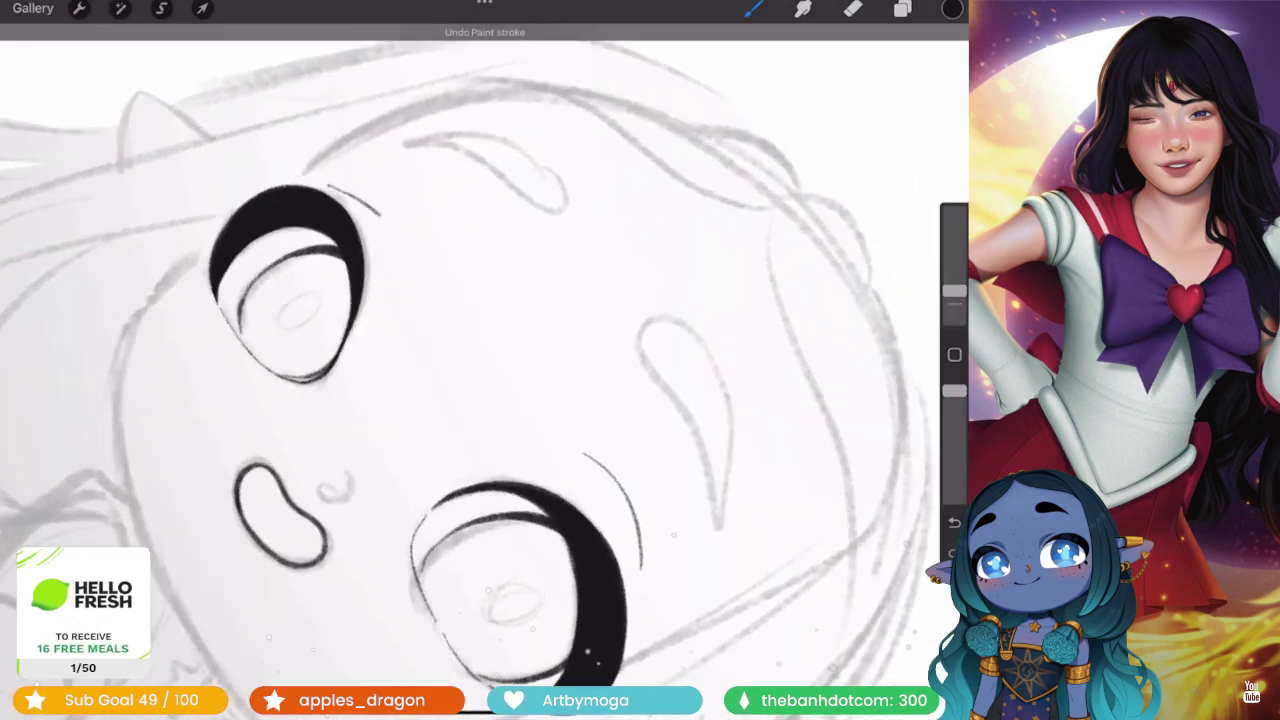
- Zoom and pan around the inked face, then open the Layers panel
scroll(456, 370, down, 5)
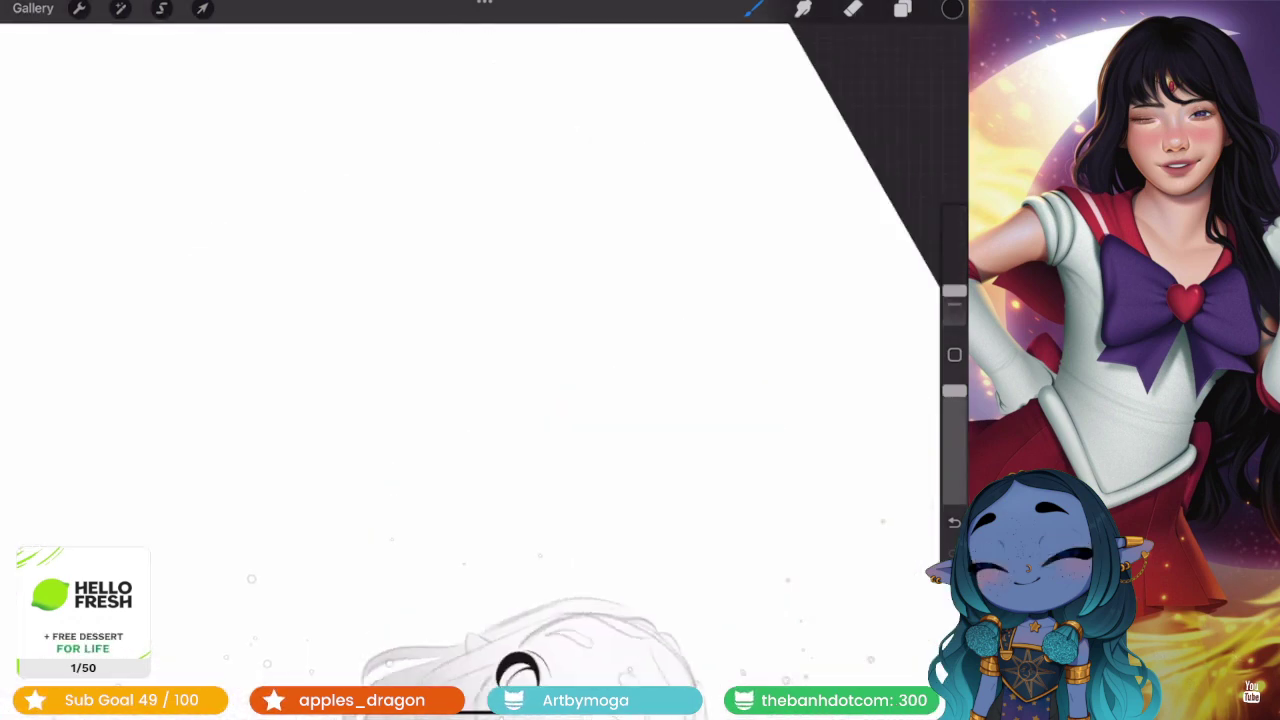
scroll(470, 360, down, 3)
scroll(470, 360, up, 3)
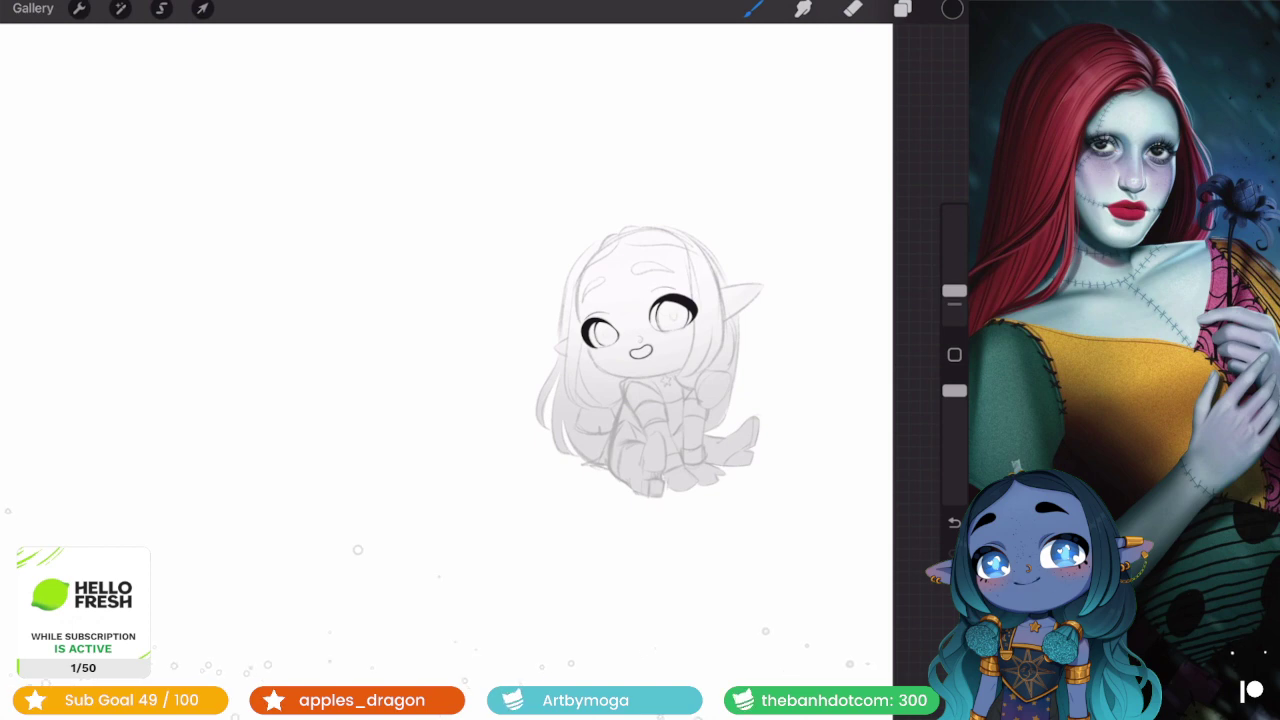
scroll(447, 360, down, 3)
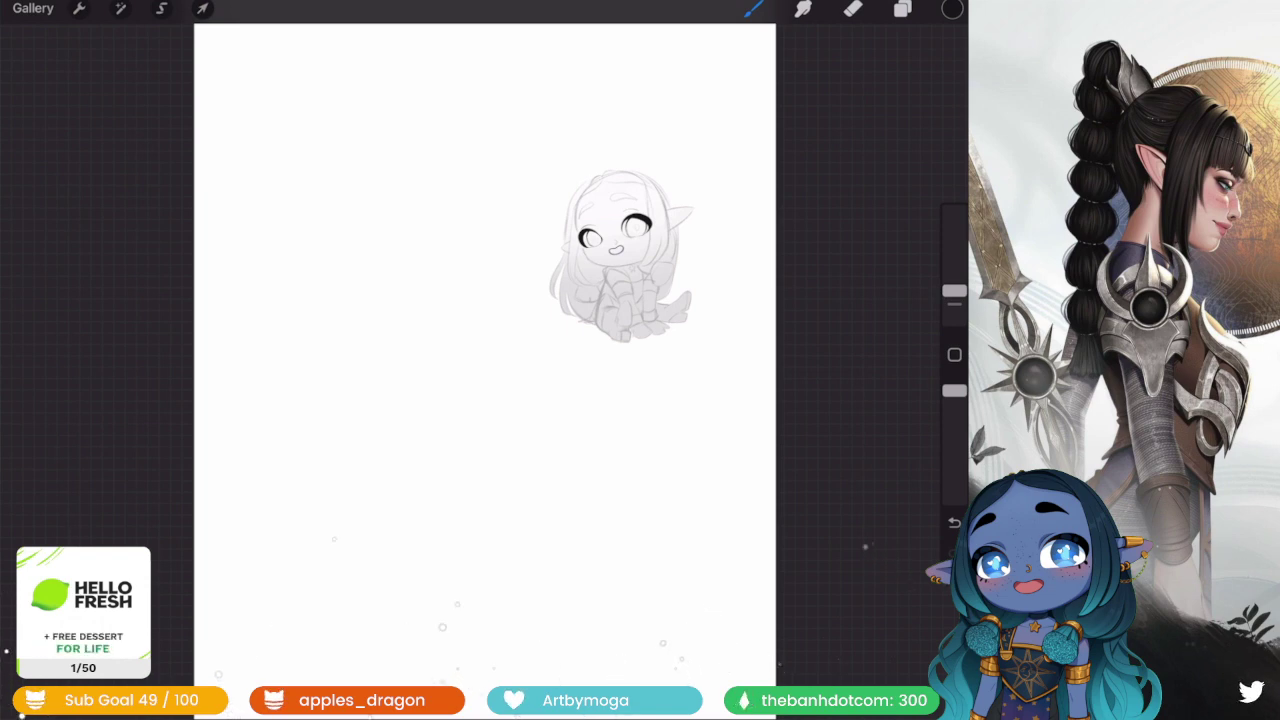
scroll(620, 250, up, 3)
scroll(620, 250, up, 5)
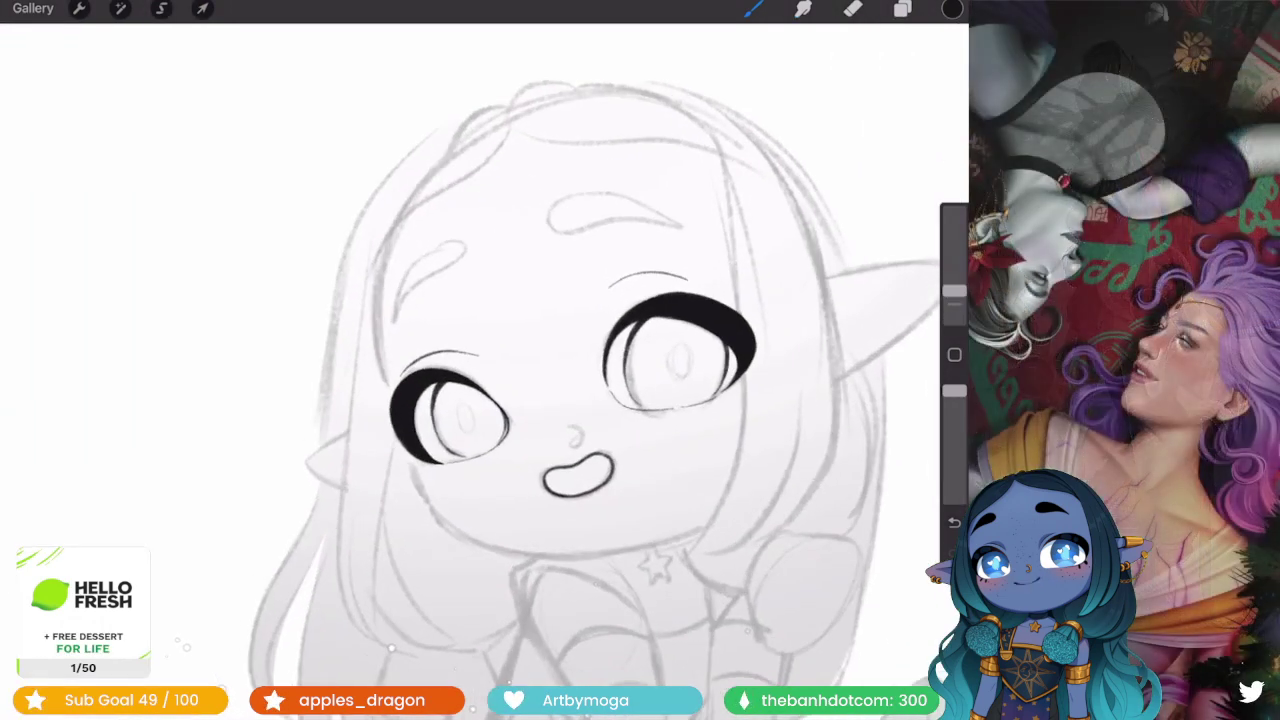
scroll(620, 250, up, 2)
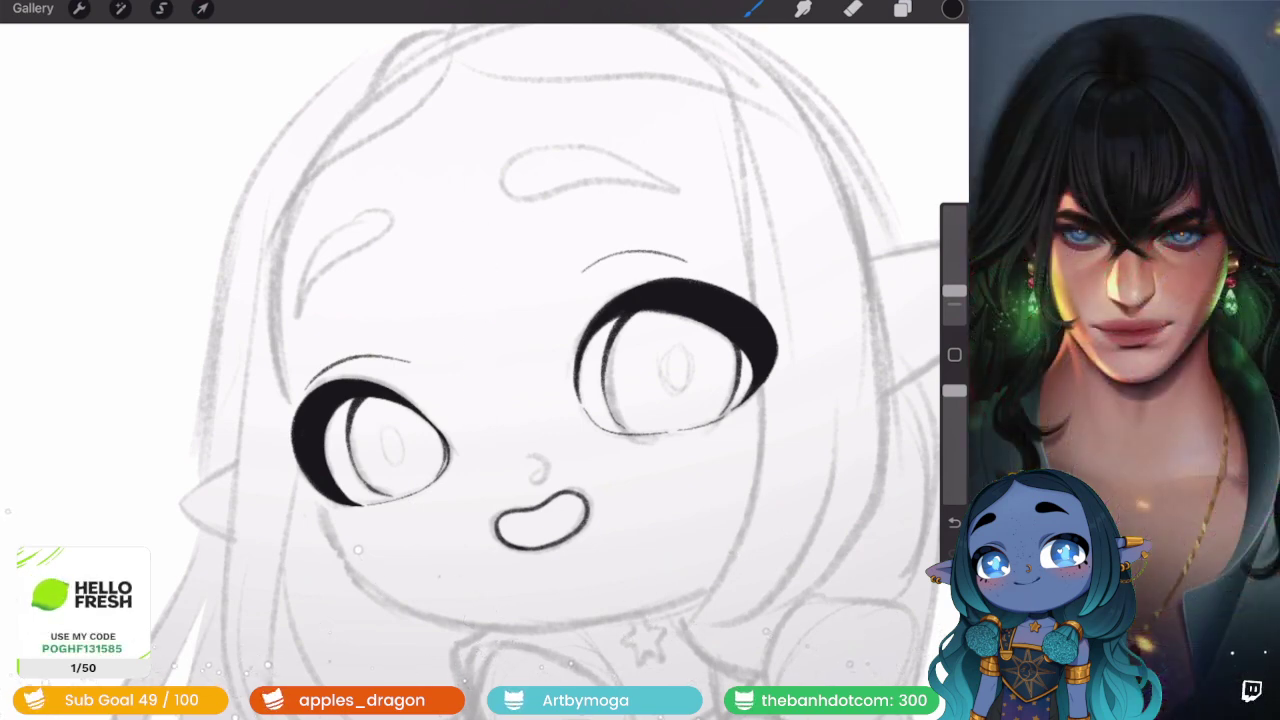
scroll(480, 360, down, 5)
scroll(480, 360, up, 4)
scroll(480, 360, up, 2)
scroll(480, 360, up, 1)
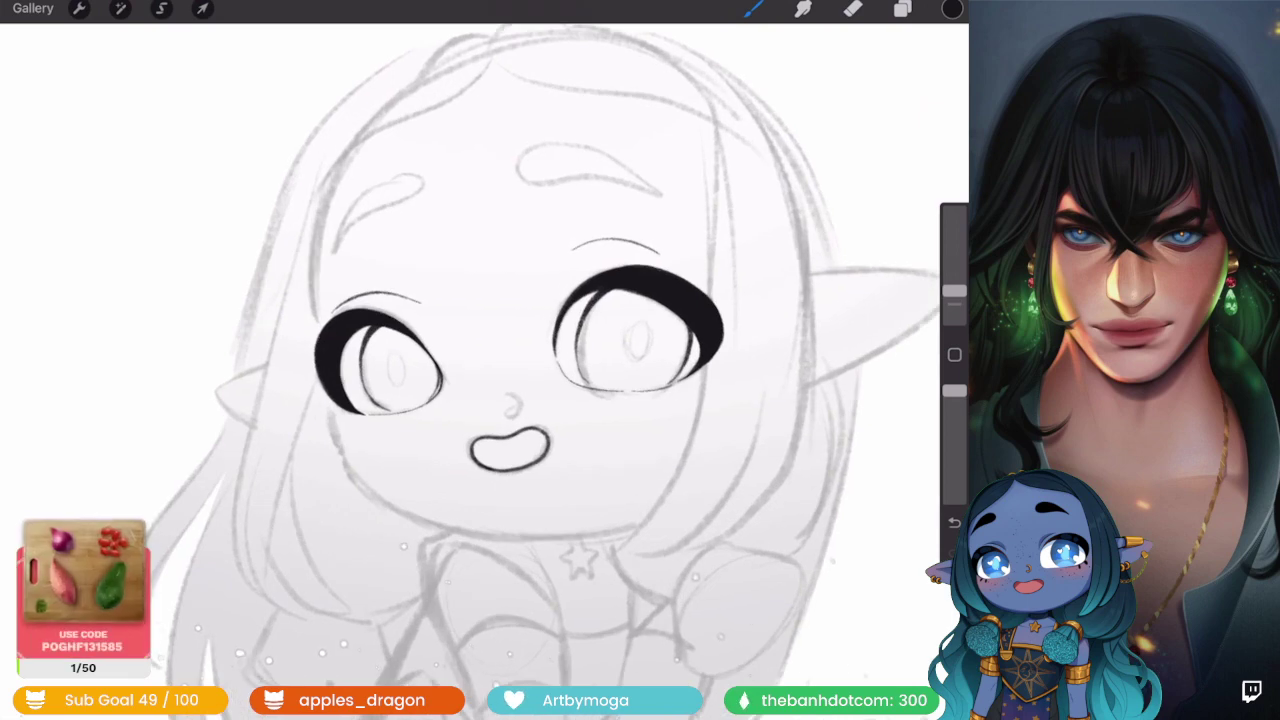
click(902, 9)
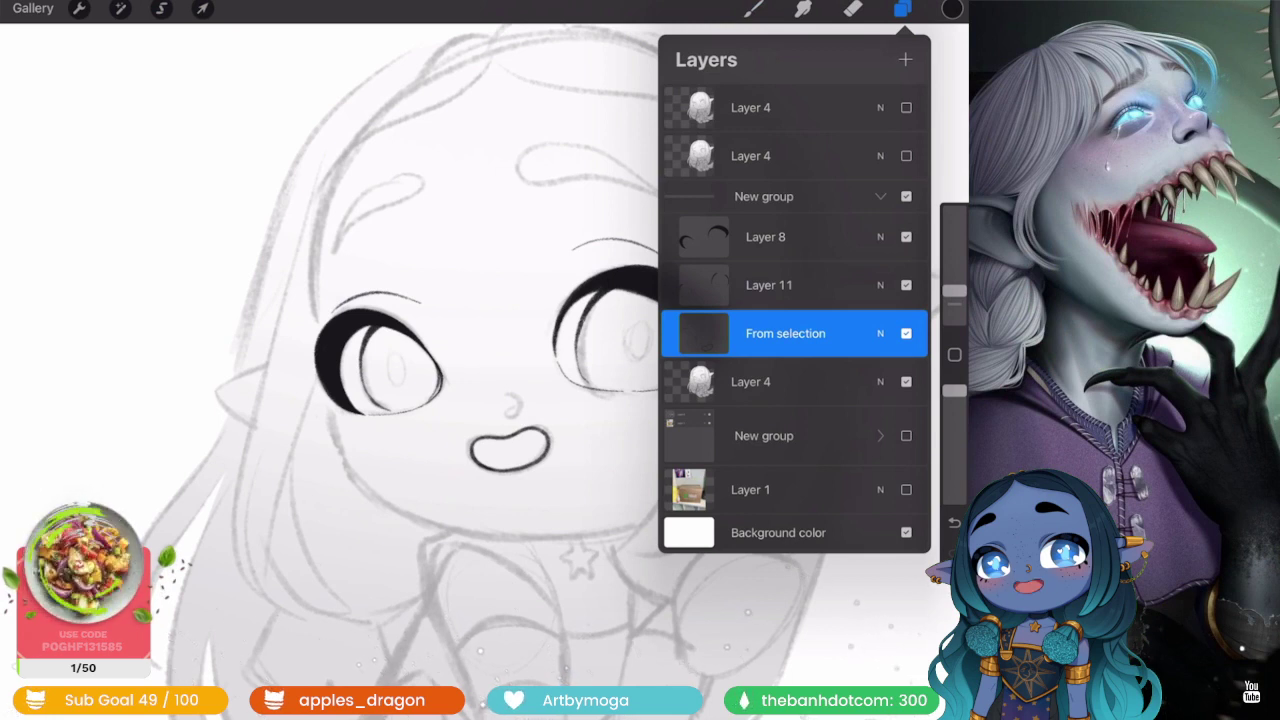
- Select Layer 8 and add a new empty layer above it
click(765, 237)
click(905, 59)
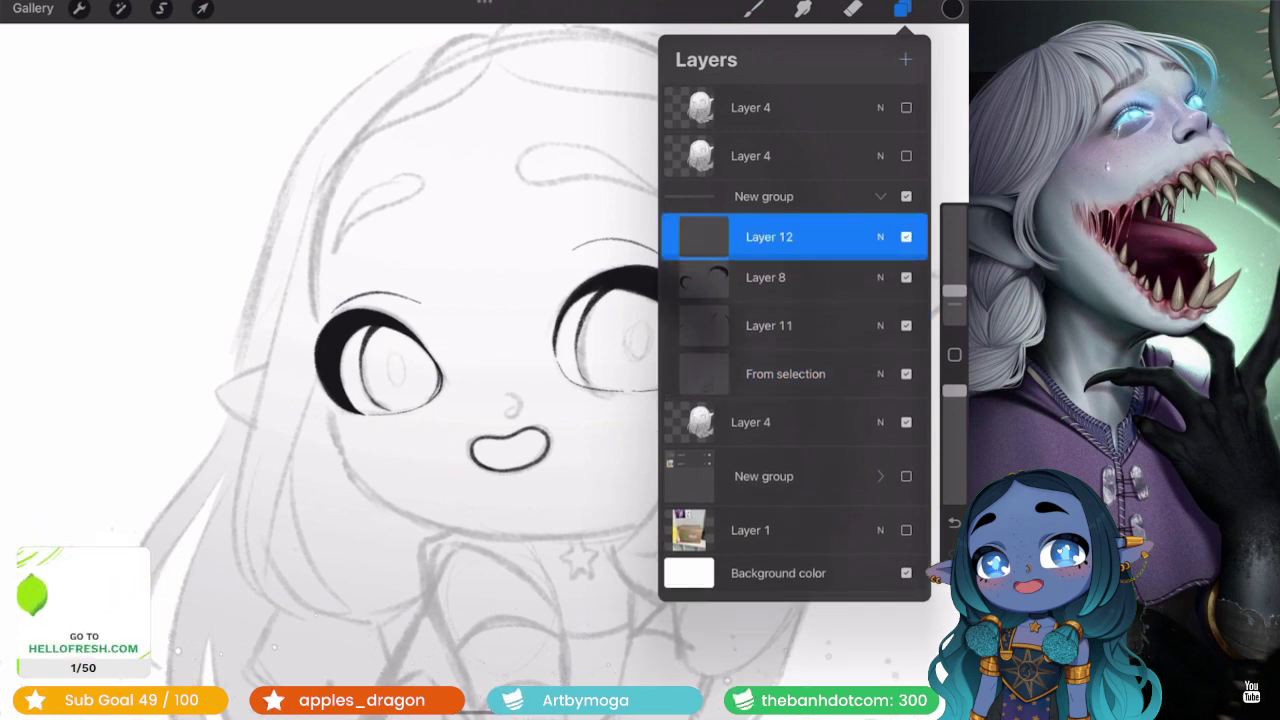
click(902, 8)
scroll(450, 380, up, 5)
scroll(450, 380, up, 5)
- Outline and fill the right eyebrow teardrop in black, undoing two failed outline attempts
mouse_move(422, 246)
mouse_down()
mouse_move(440, 242)
mouse_move(540, 435)
mouse_move(520, 540)
mouse_up()
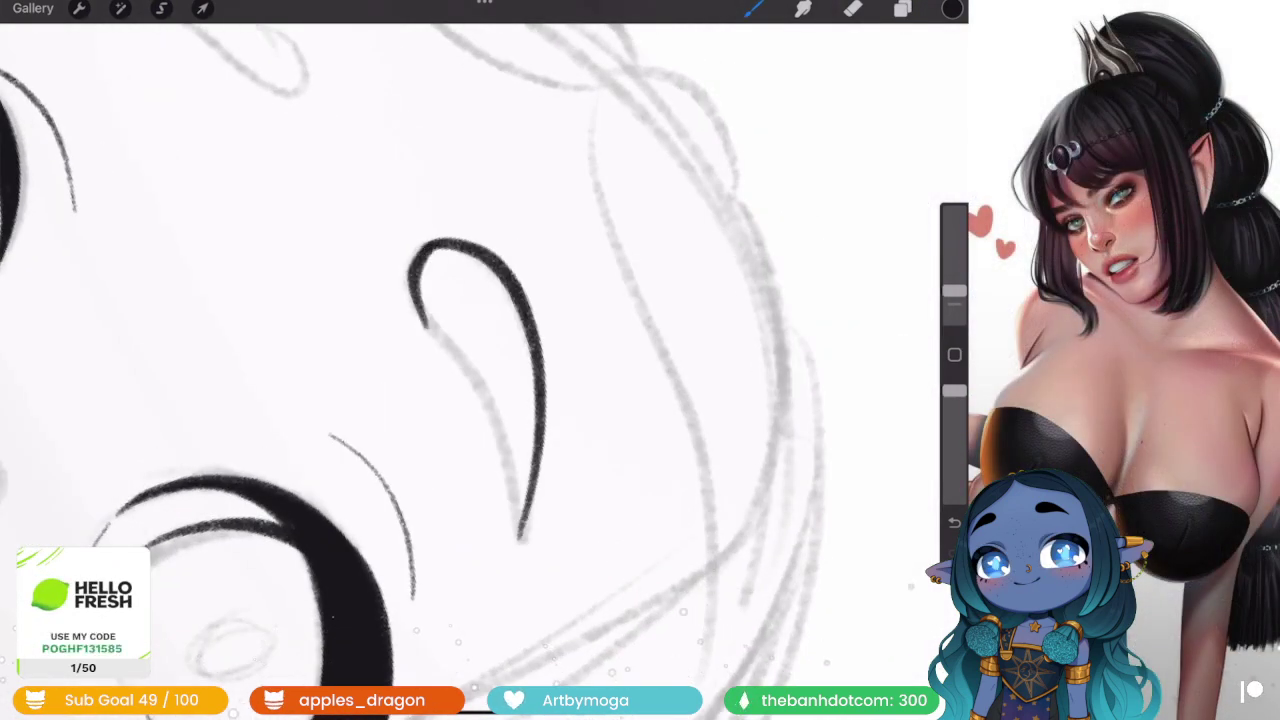
key(ctrl+z)
drag(420, 242, 520, 536)
key(ctrl+z)
drag(438, 240, 518, 545)
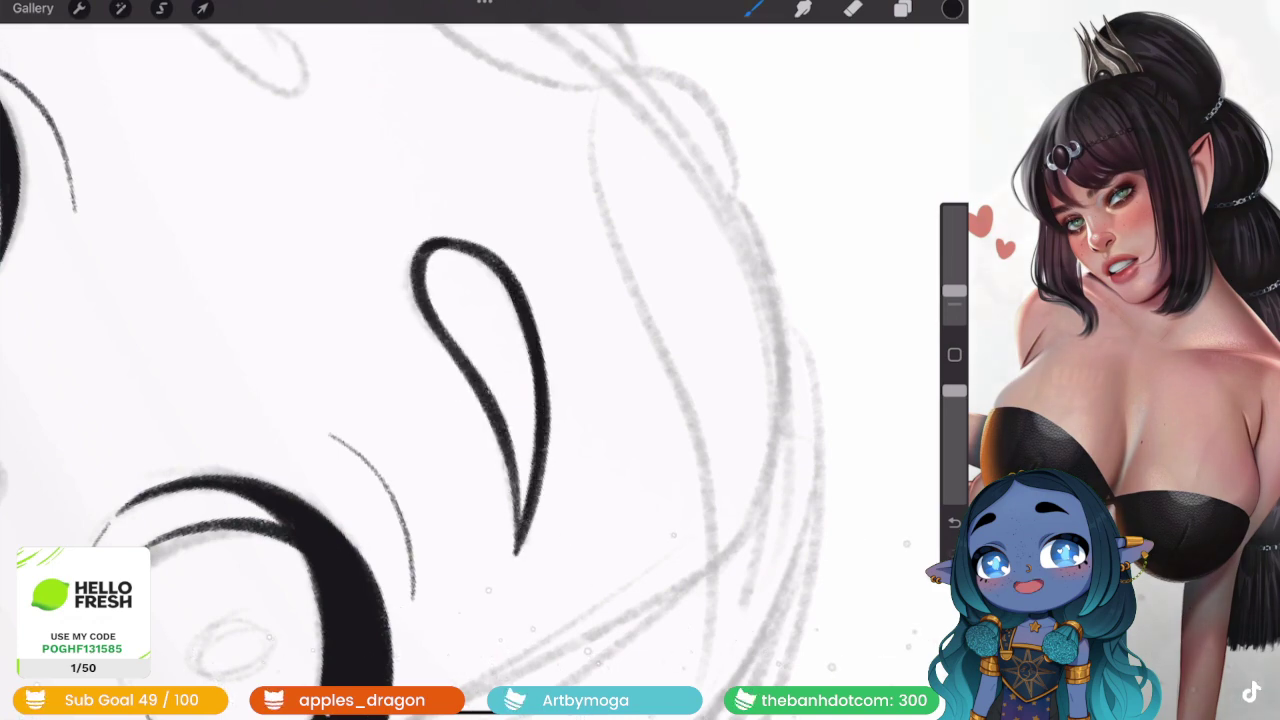
mouse_move(500, 332)
mouse_down()
mouse_move(518, 475)
mouse_move(460, 430)
mouse_move(415, 255)
mouse_move(528, 360)
mouse_up()
key(ctrl+z)
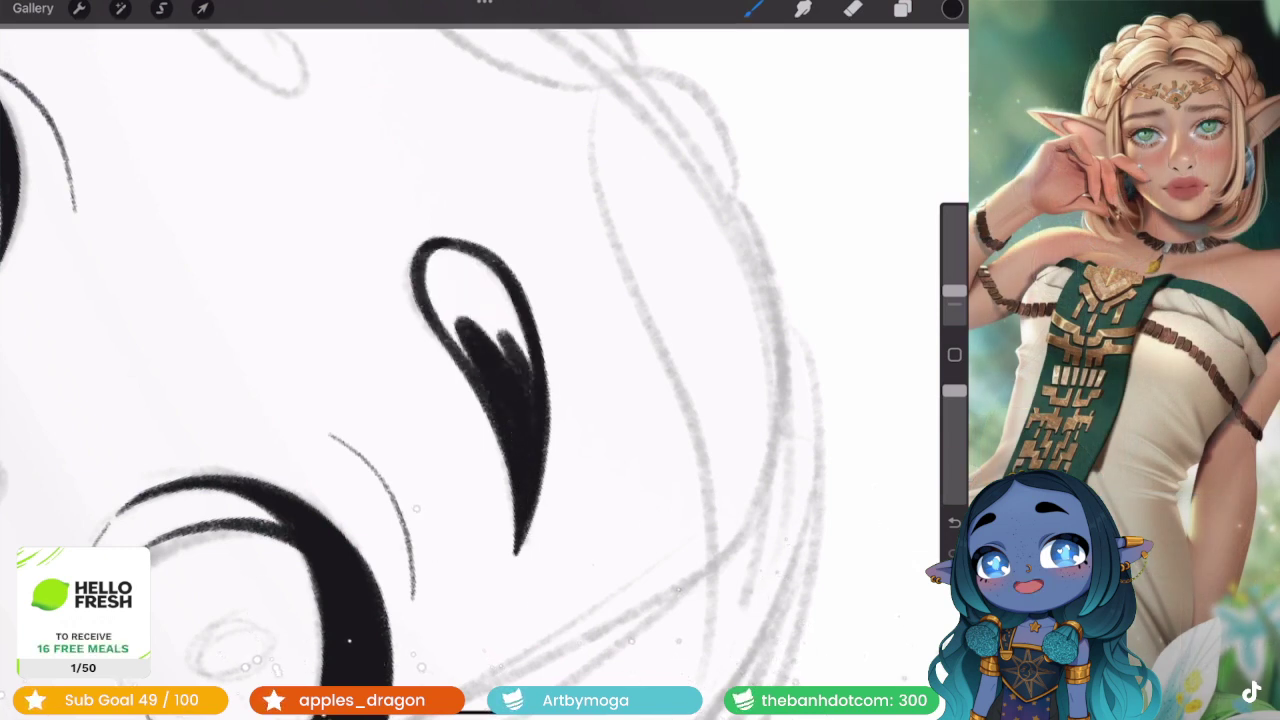
key(ctrl+shift+z)
key(ctrl+shift+z)
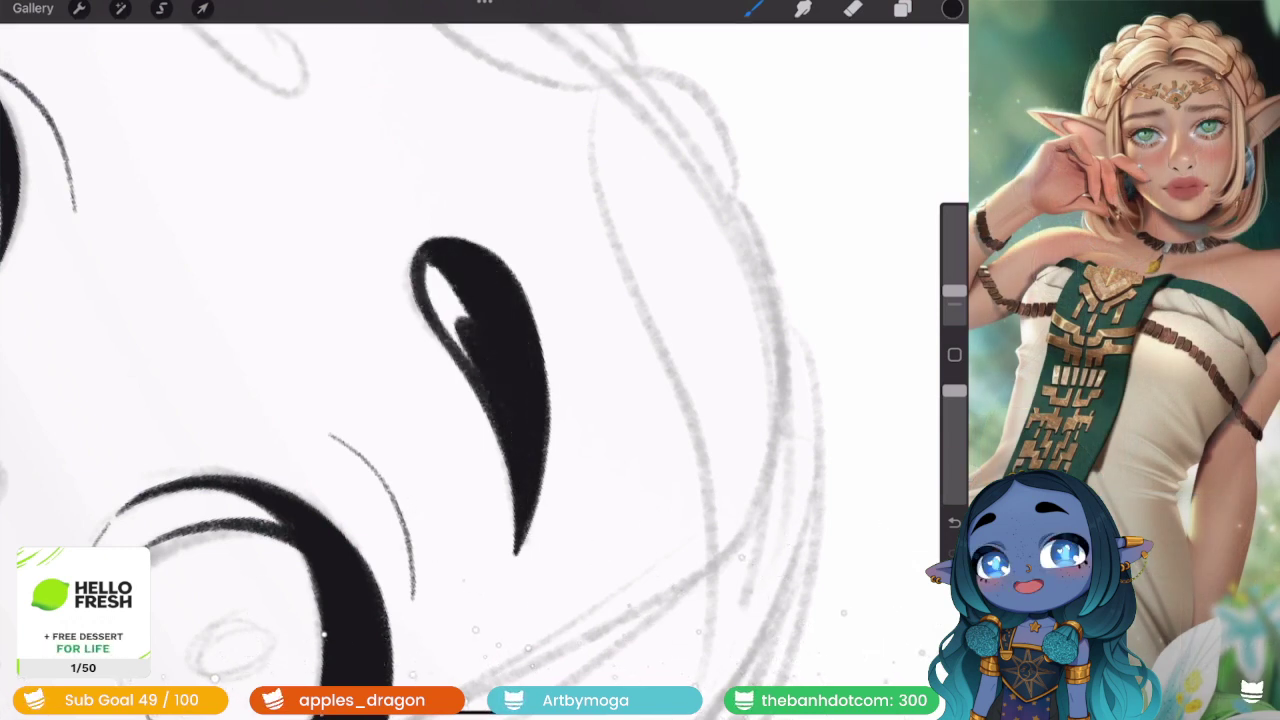
drag(470, 390, 440, 275)
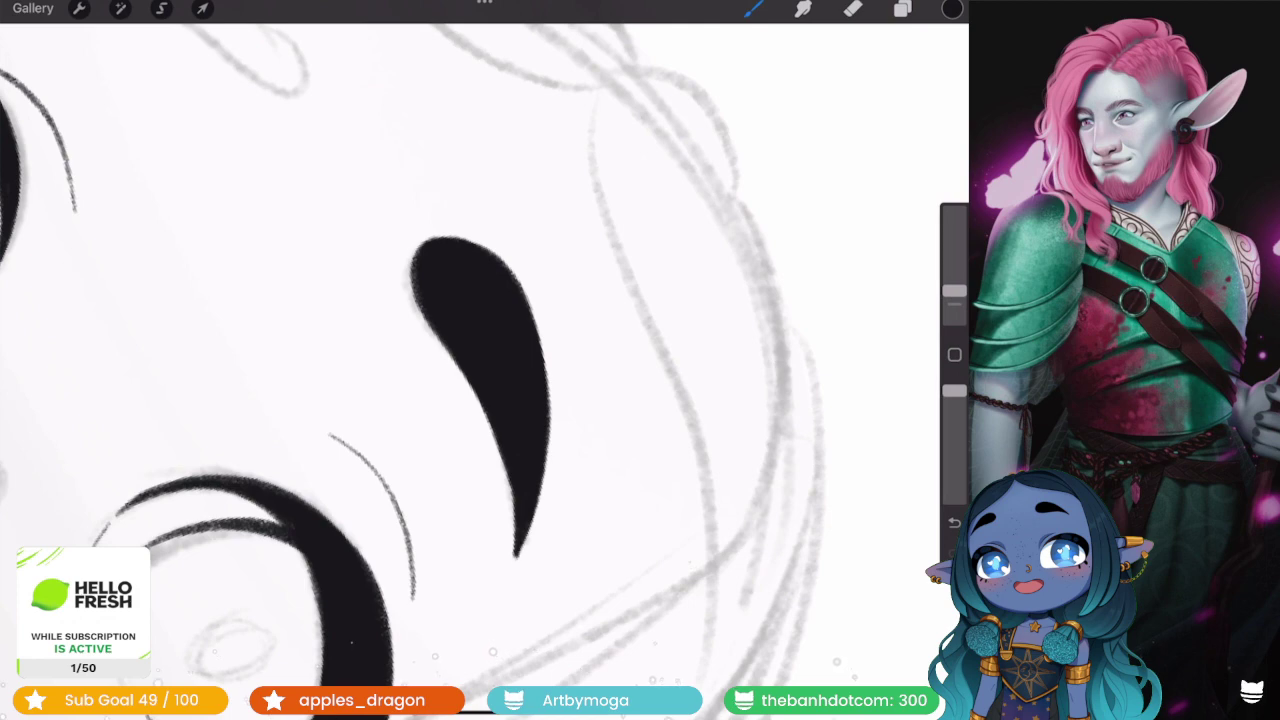
scroll(484, 360, down, 5)
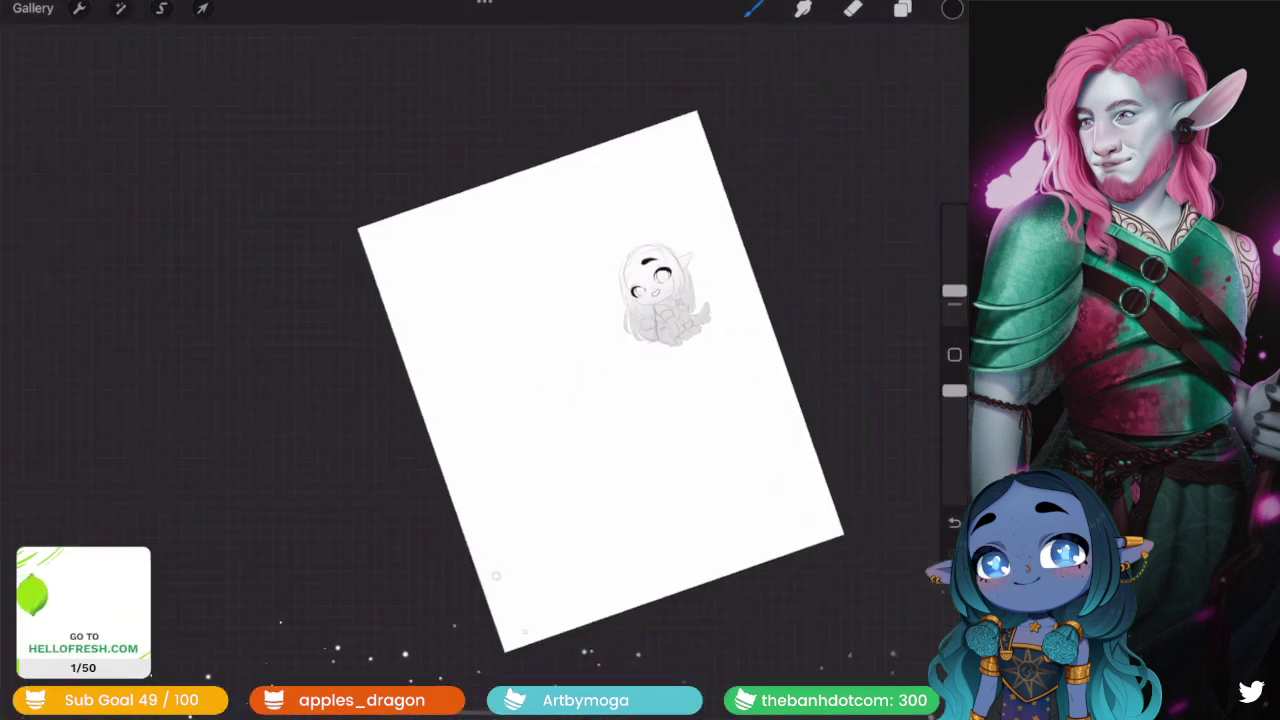
- Ink the other eyebrow as a filled black teardrop, redrawing an overlong stroke shorter
scroll(484, 360, up, 5)
scroll(484, 360, up, 3)
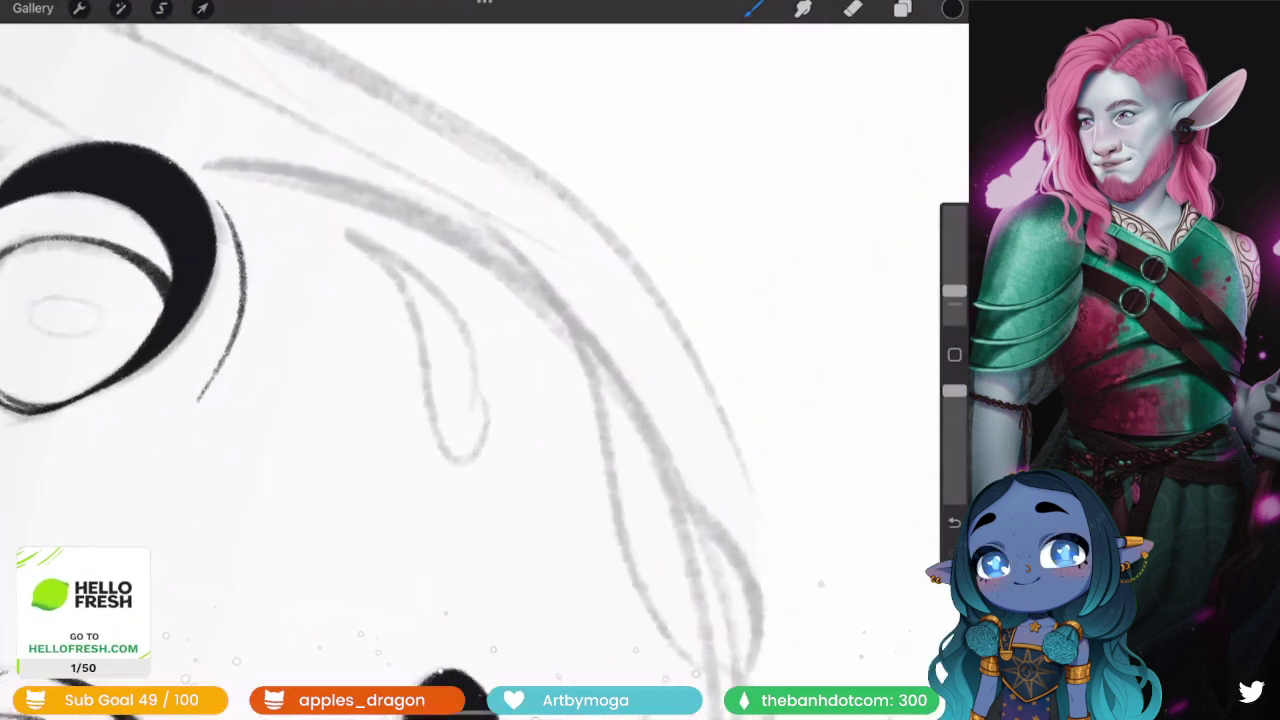
drag(372, 232, 470, 455)
key(ctrl+z)
mouse_move(364, 232)
mouse_down()
mouse_move(478, 370)
mouse_move(415, 440)
mouse_up()
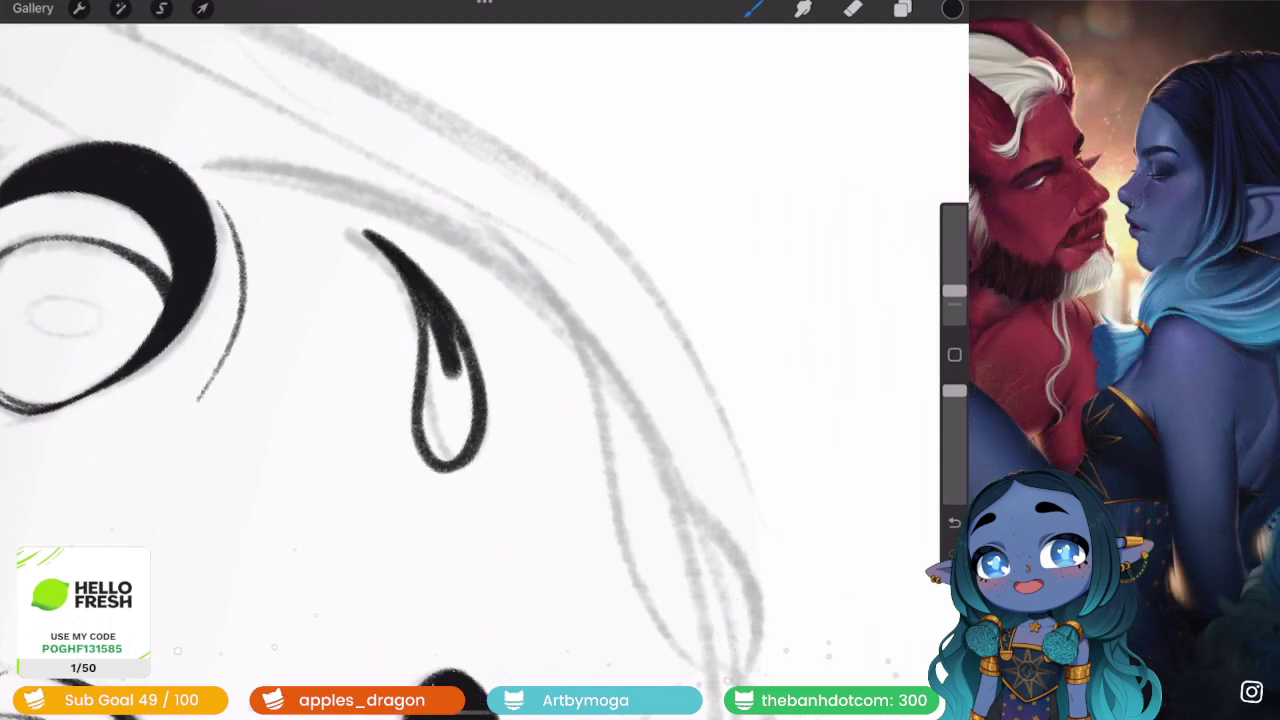
drag(438, 305, 462, 412)
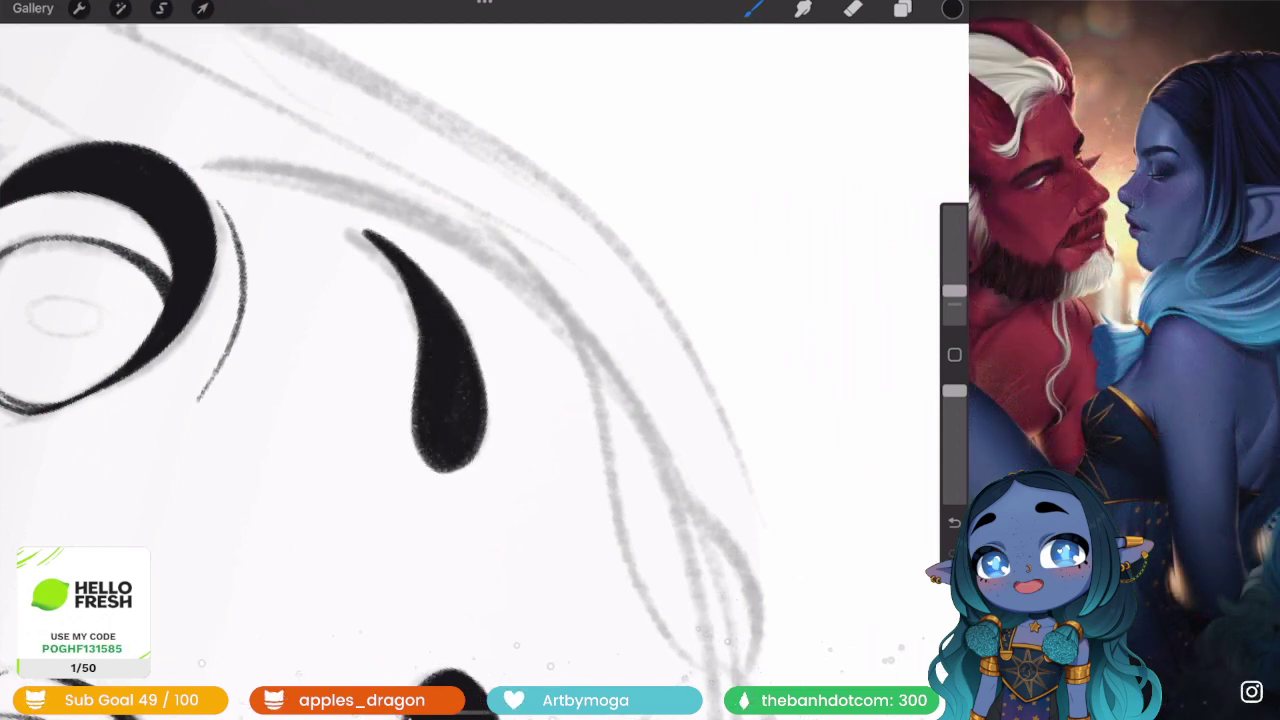
scroll(480, 360, down, 5)
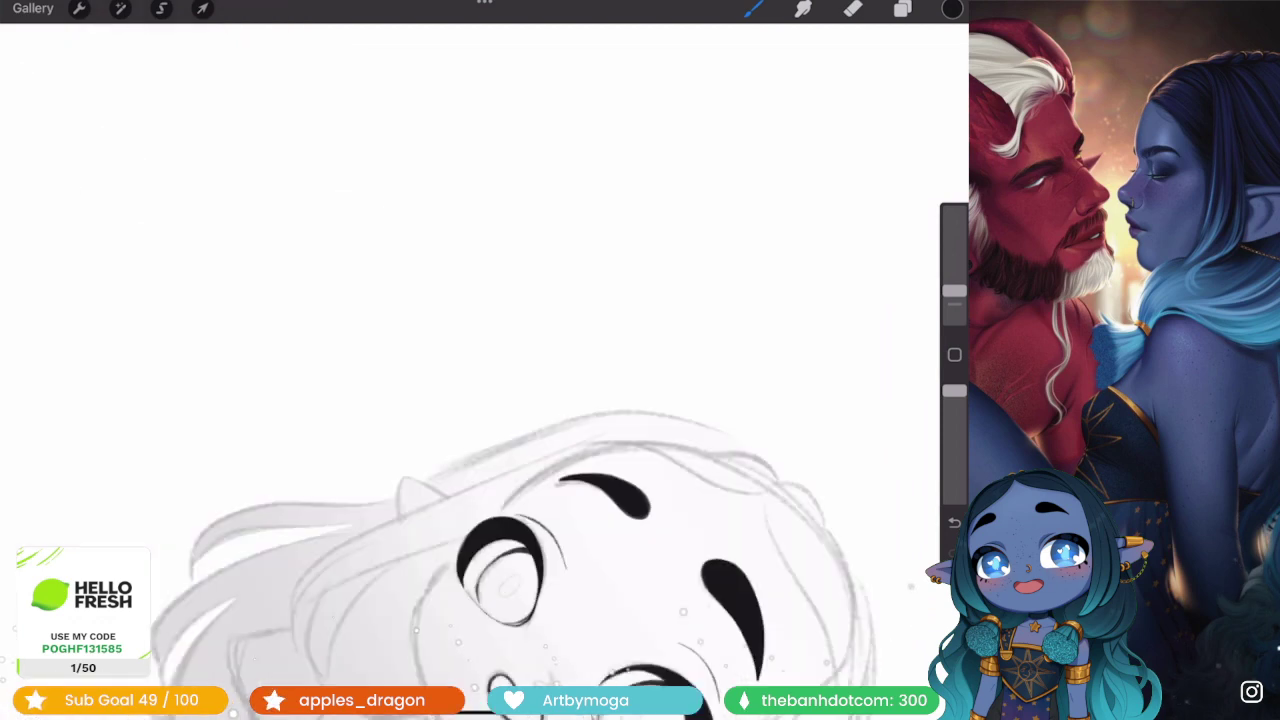
scroll(480, 360, up, 5)
scroll(640, 400, up, 2)
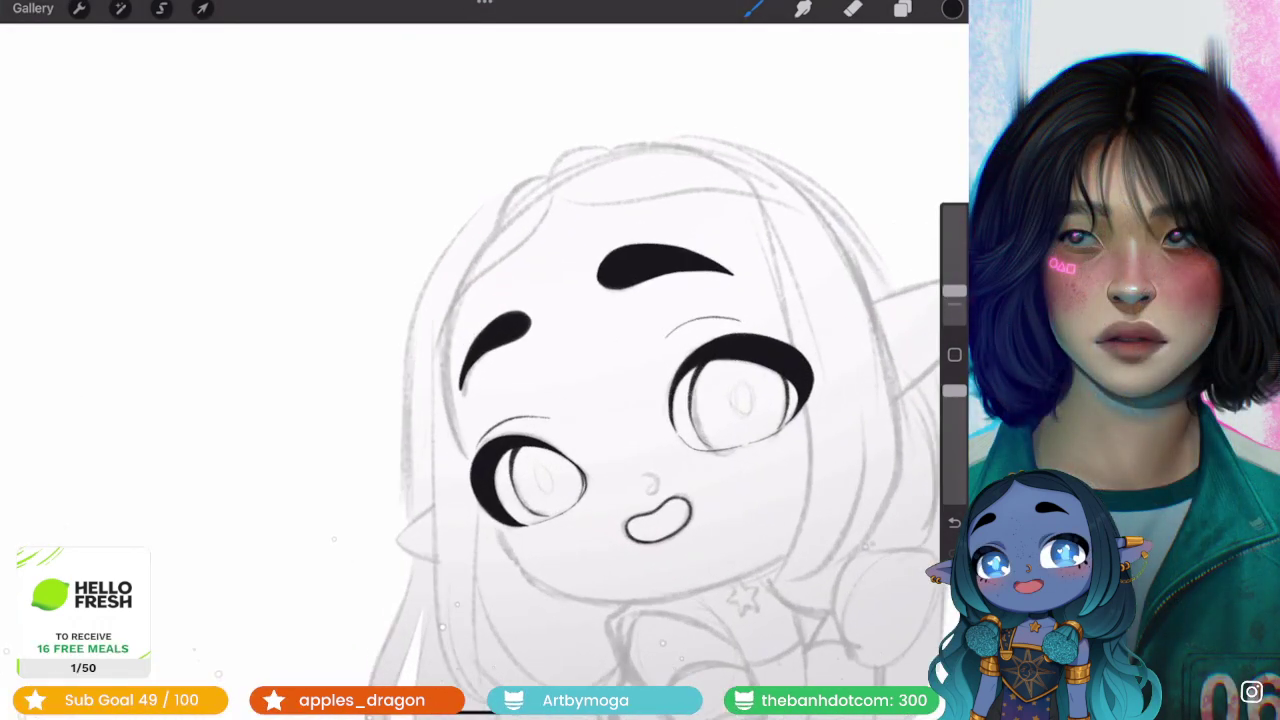
scroll(640, 400, up, 2)
- Select the left eyebrow freehand and distort it, skewing its outer end upward
key(s)
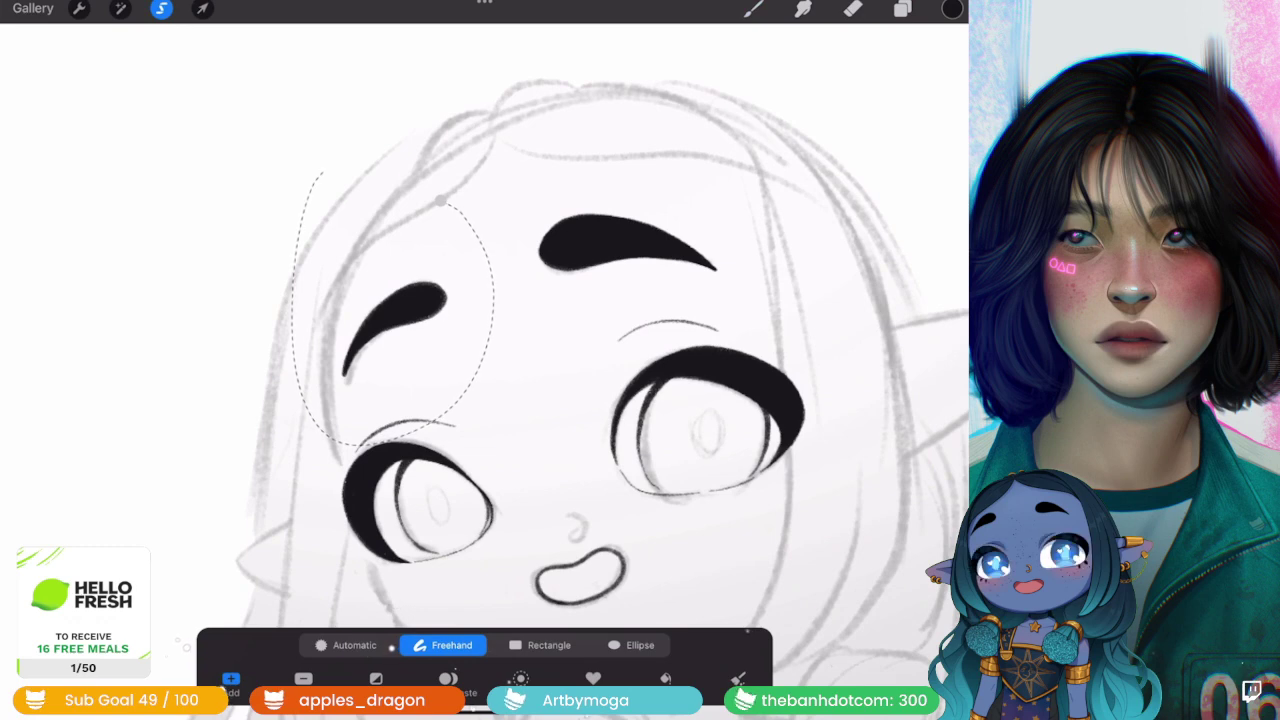
key(ctrl+z)
key(v)
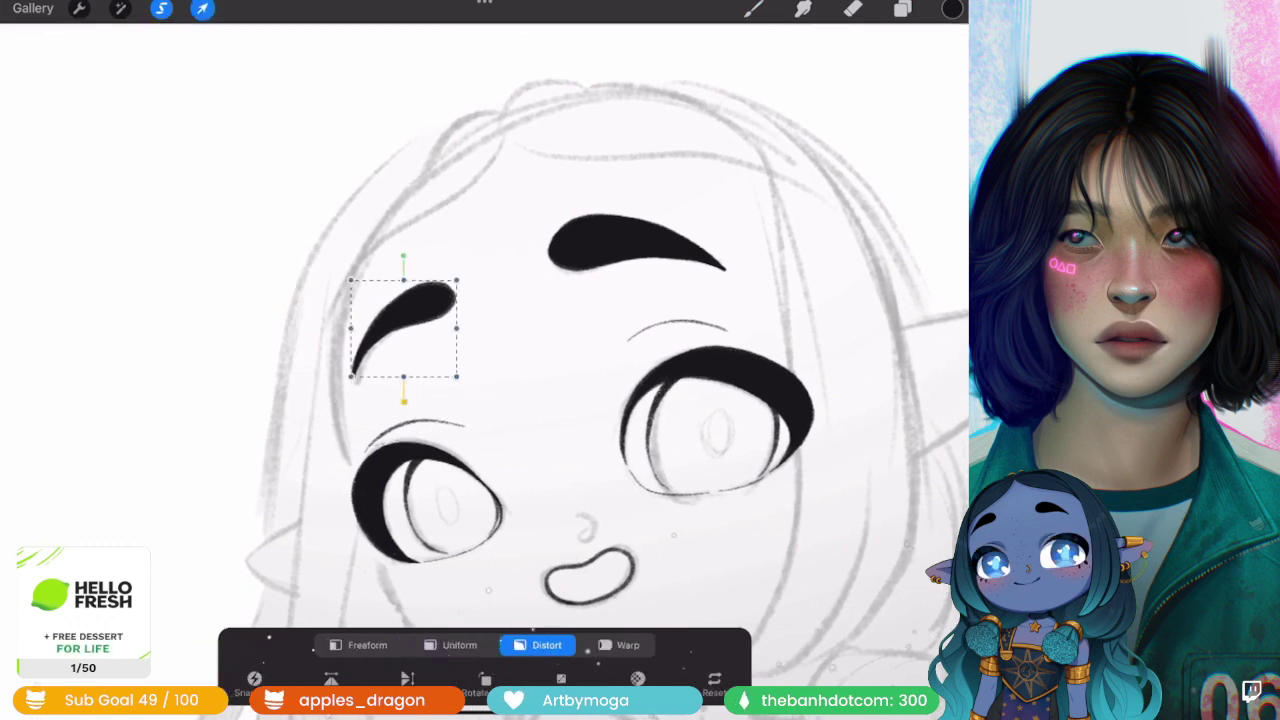
drag(456, 281, 448, 265)
drag(456, 377, 467, 392)
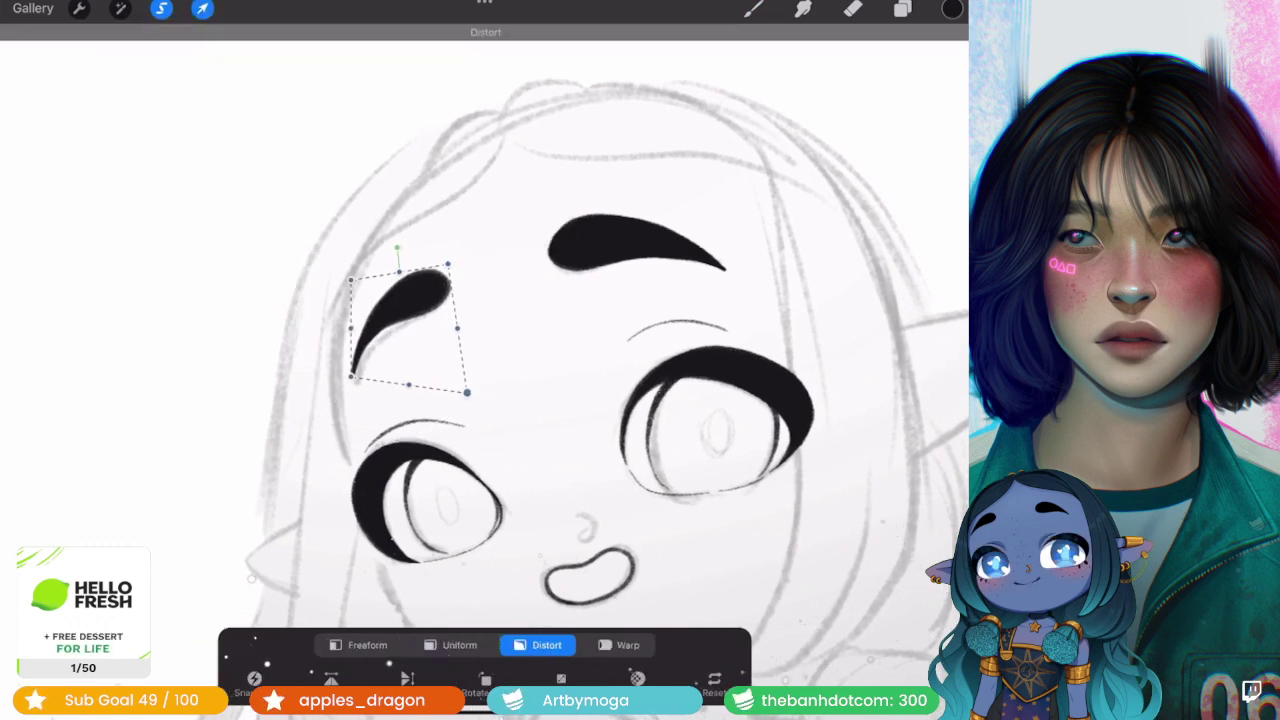
drag(350, 389, 349, 393)
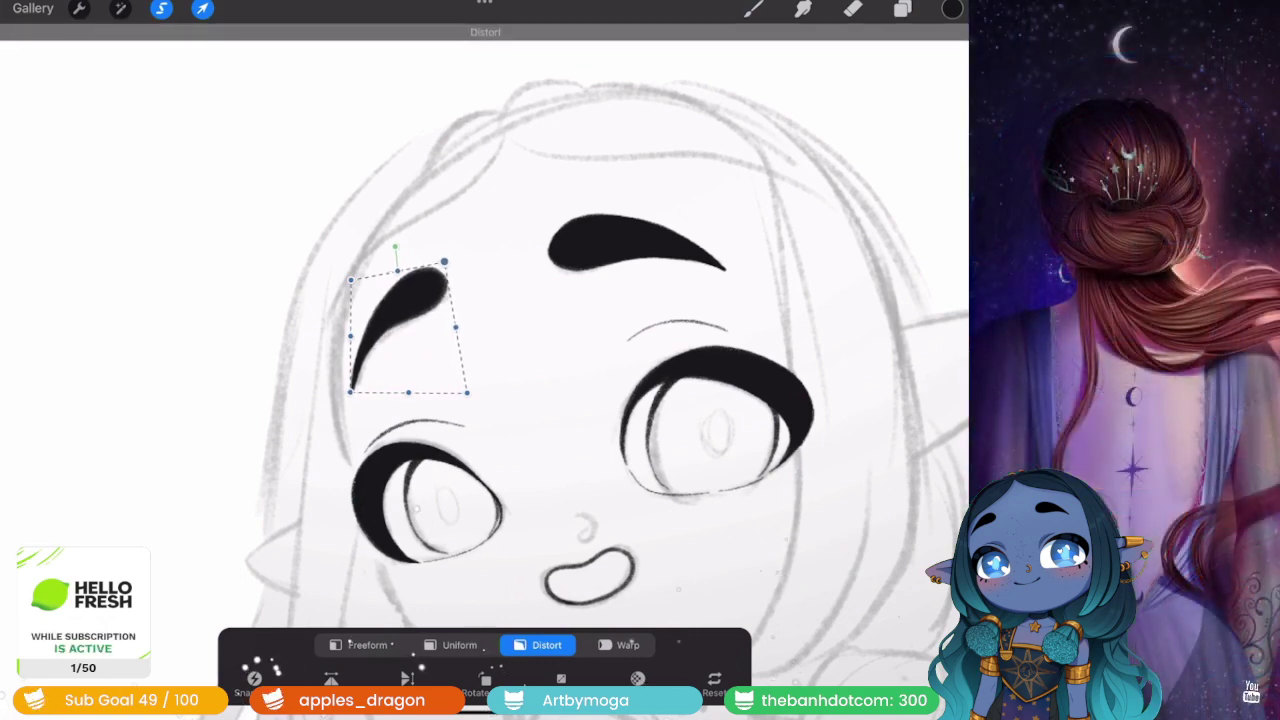
drag(447, 265, 444, 262)
key(b)
- Paint over the teardrop's ragged right edge so it curves cleanly
scroll(572, 390, down, 5)
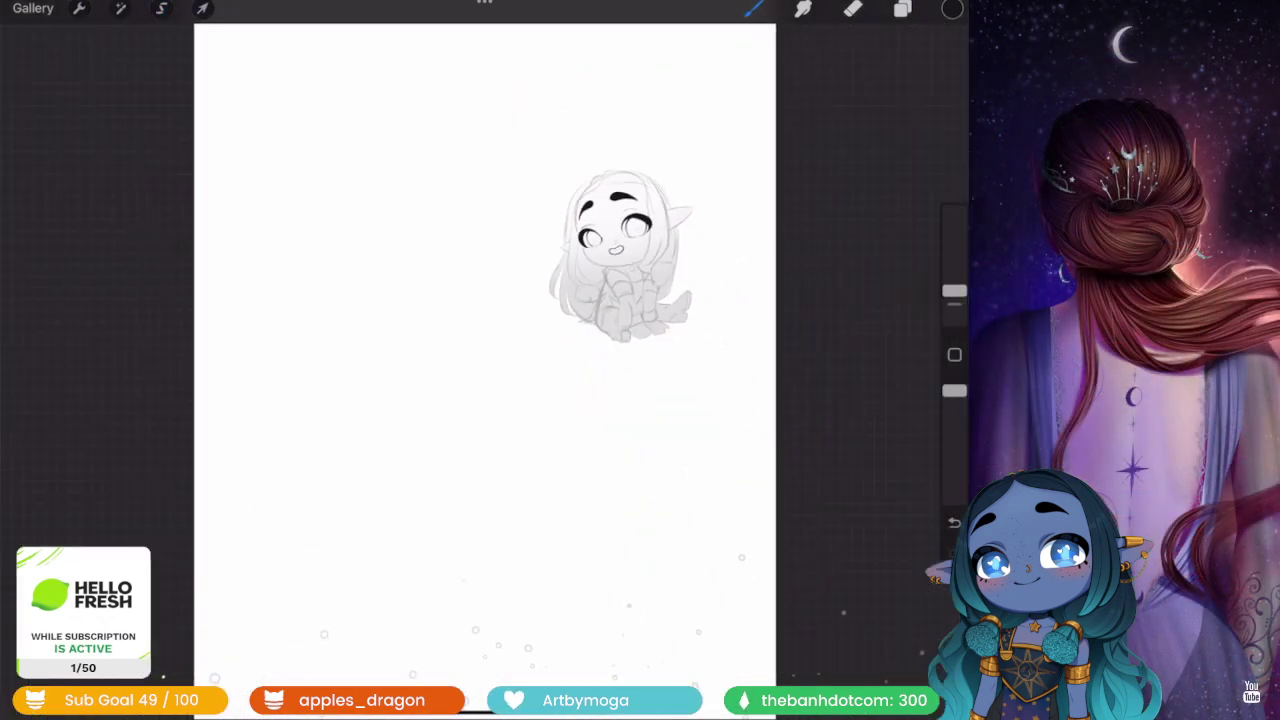
scroll(625, 295, up, 5)
scroll(600, 420, up, 3)
scroll(620, 460, up, 3)
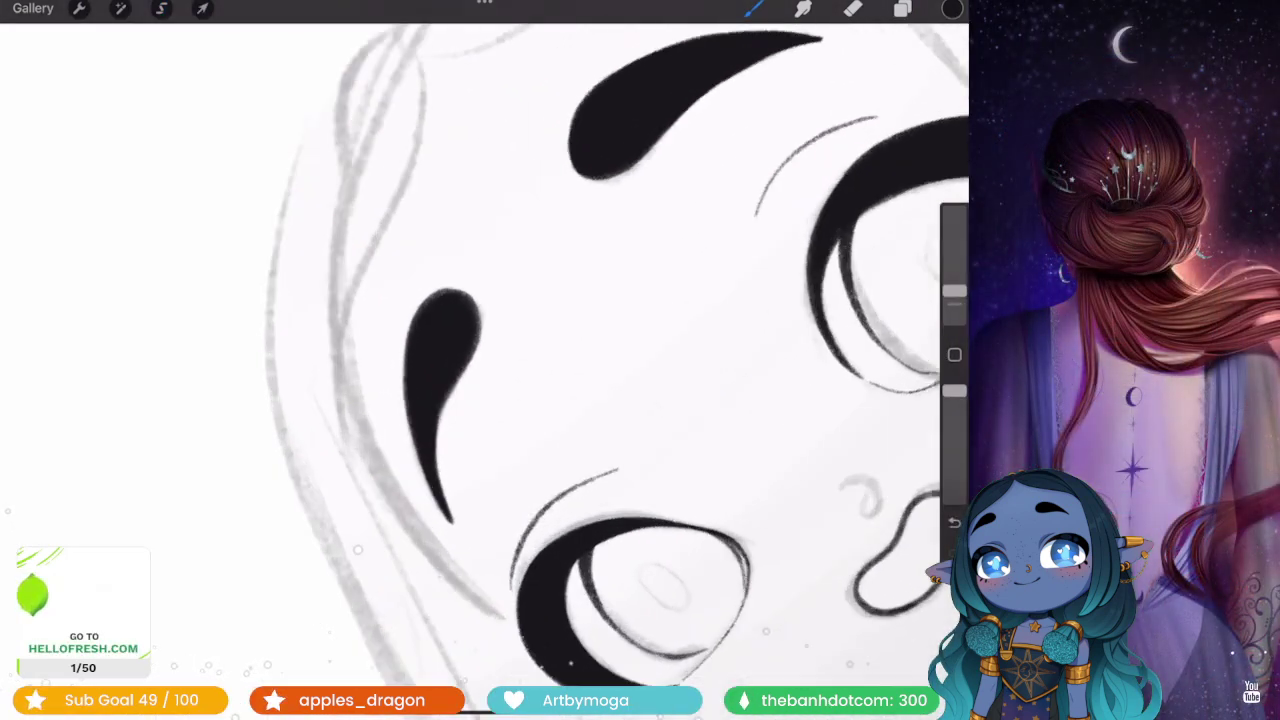
scroll(560, 520, up, 3)
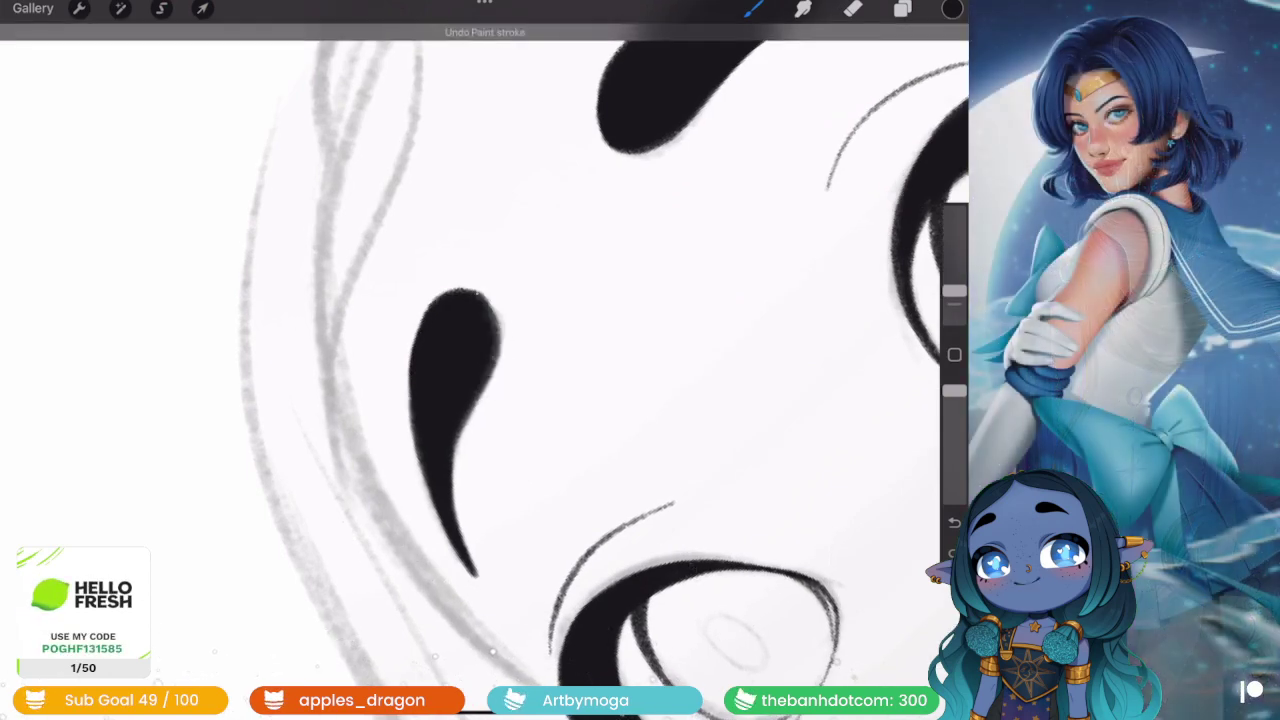
drag(502, 330, 460, 455)
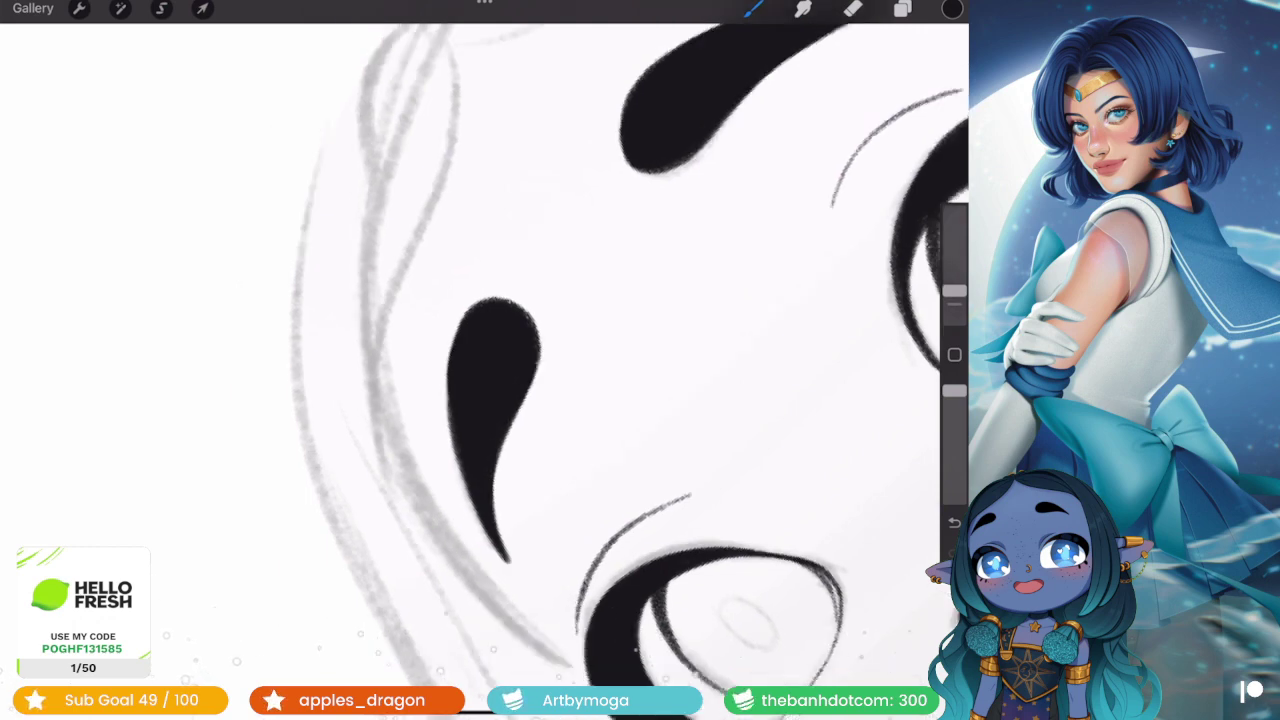
scroll(480, 360, down, 10)
scroll(575, 320, up, 10)
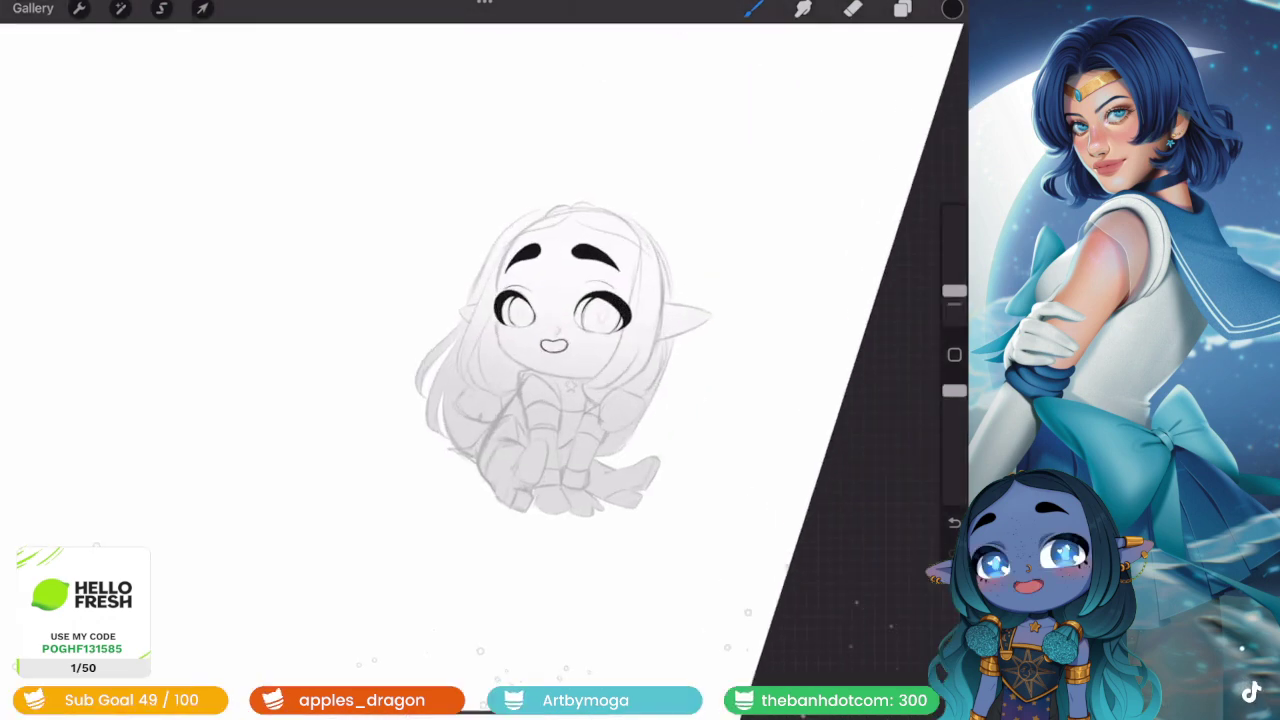
- Make the From selection layer active for inking
click(902, 8)
click(785, 381)
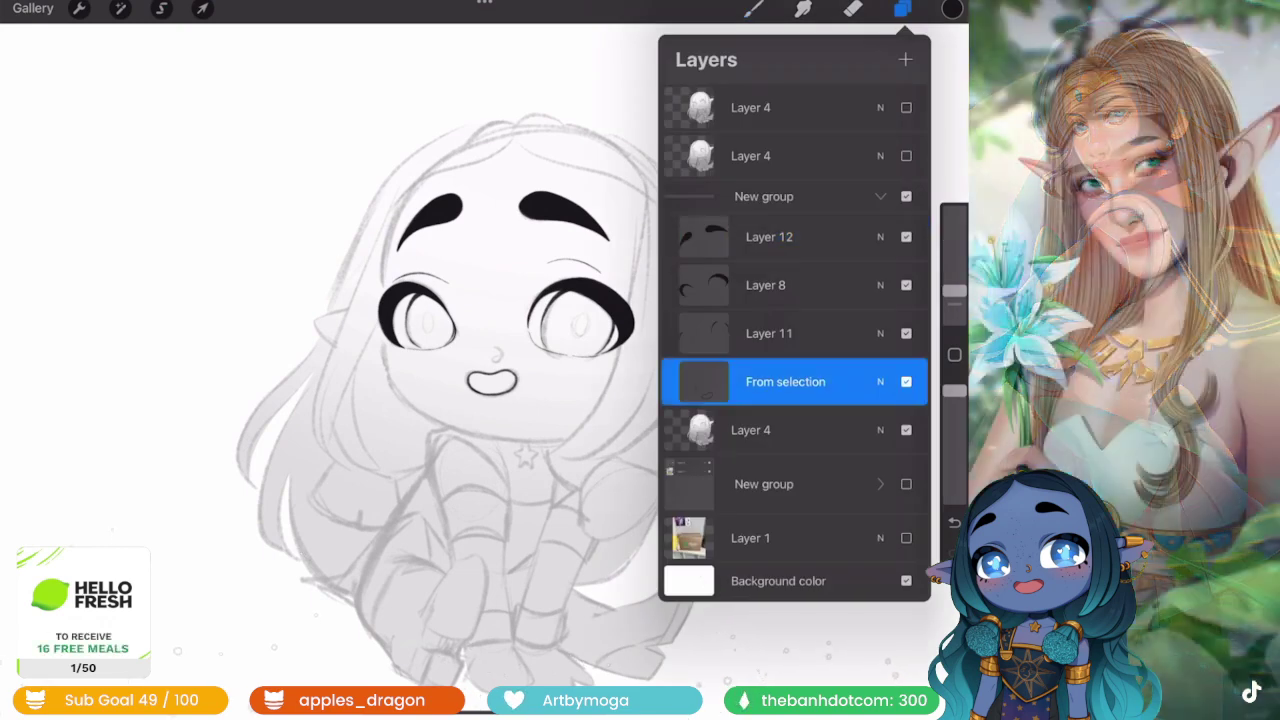
click(902, 8)
scroll(480, 360, up, 5)
scroll(480, 360, up, 2)
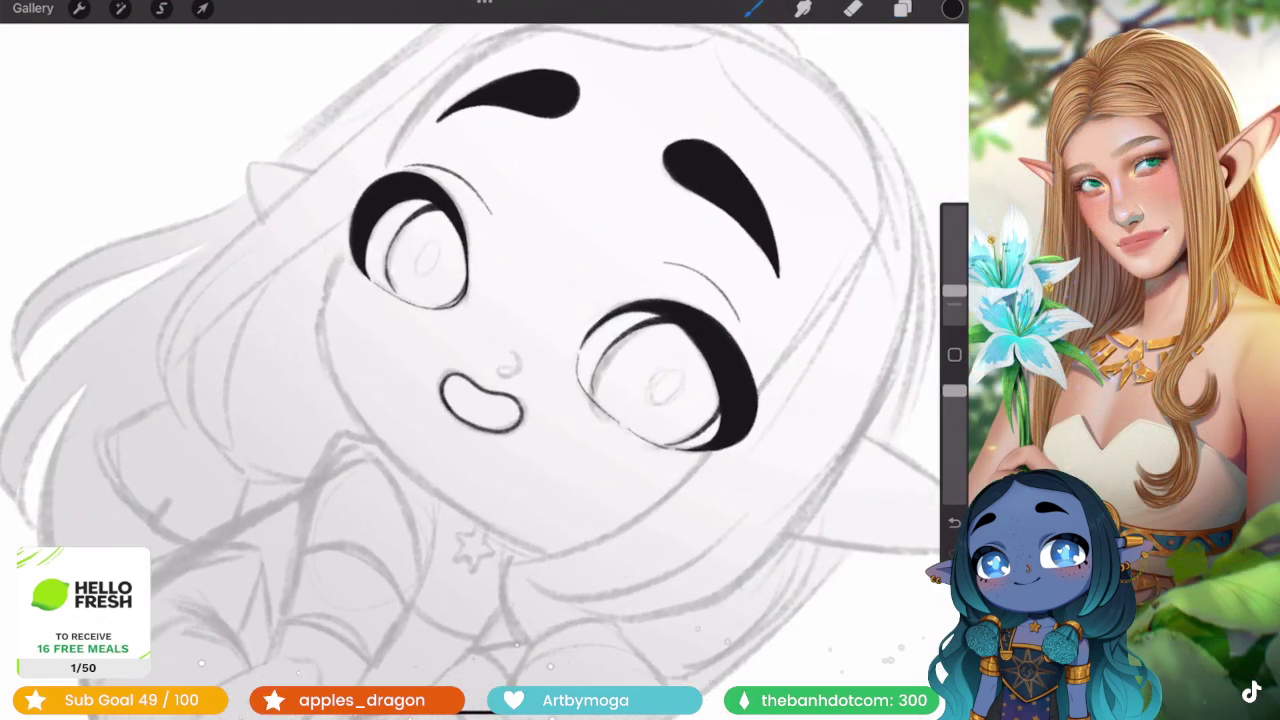
scroll(480, 360, down, 3)
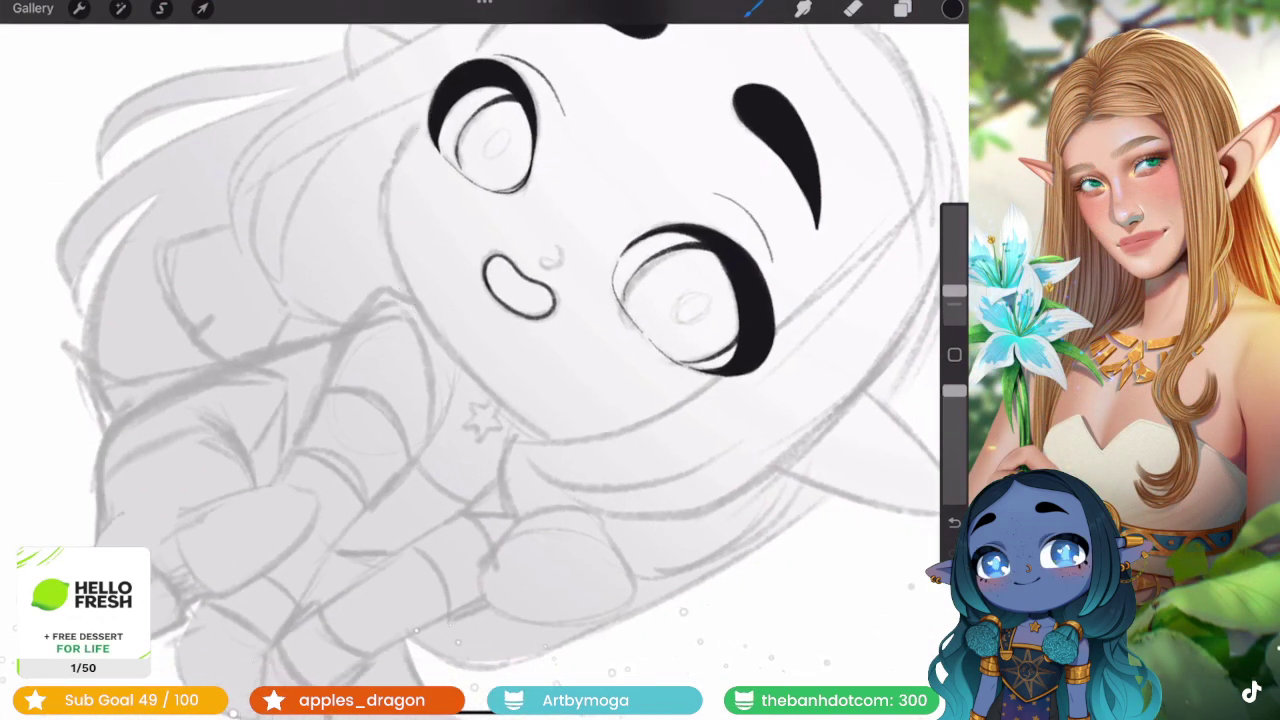
- Ink the left outline of the chibi's face
mouse_move(425, 112)
mouse_down()
mouse_move(395, 285)
mouse_move(488, 388)
mouse_up()
scroll(480, 360, down, 5)
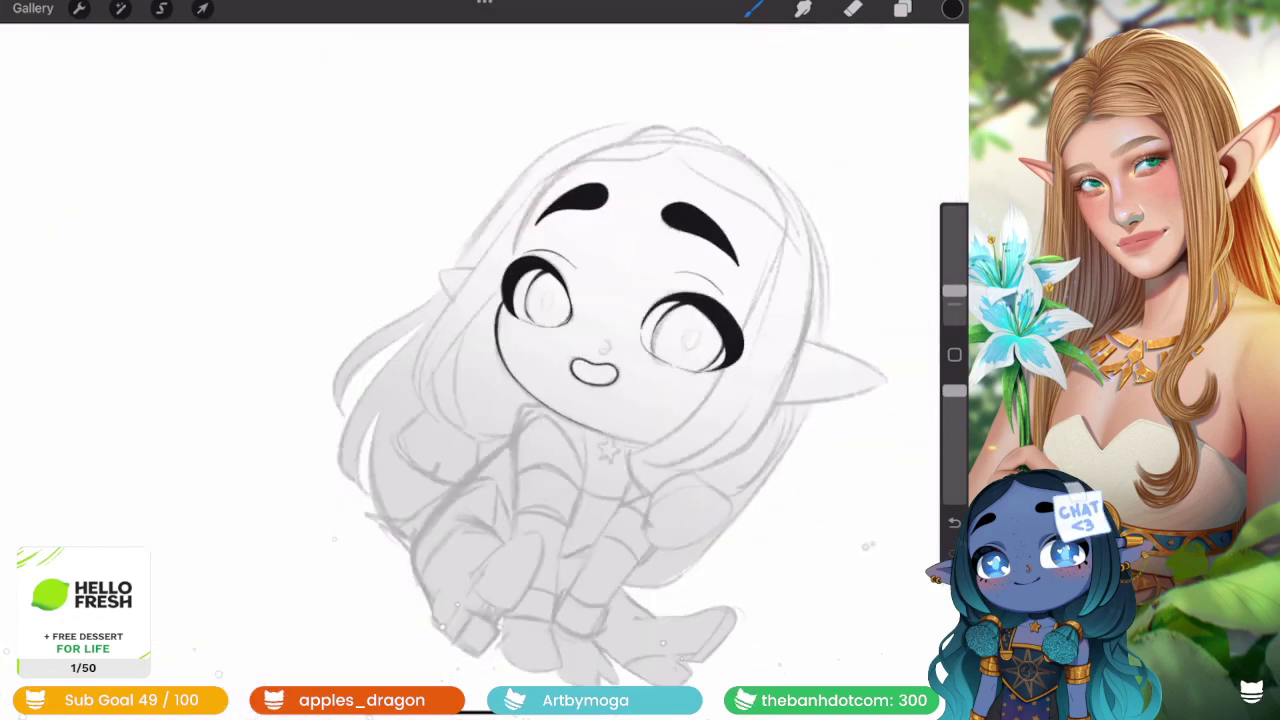
scroll(480, 360, down, 2)
scroll(480, 360, up, 5)
scroll(480, 360, up, 3)
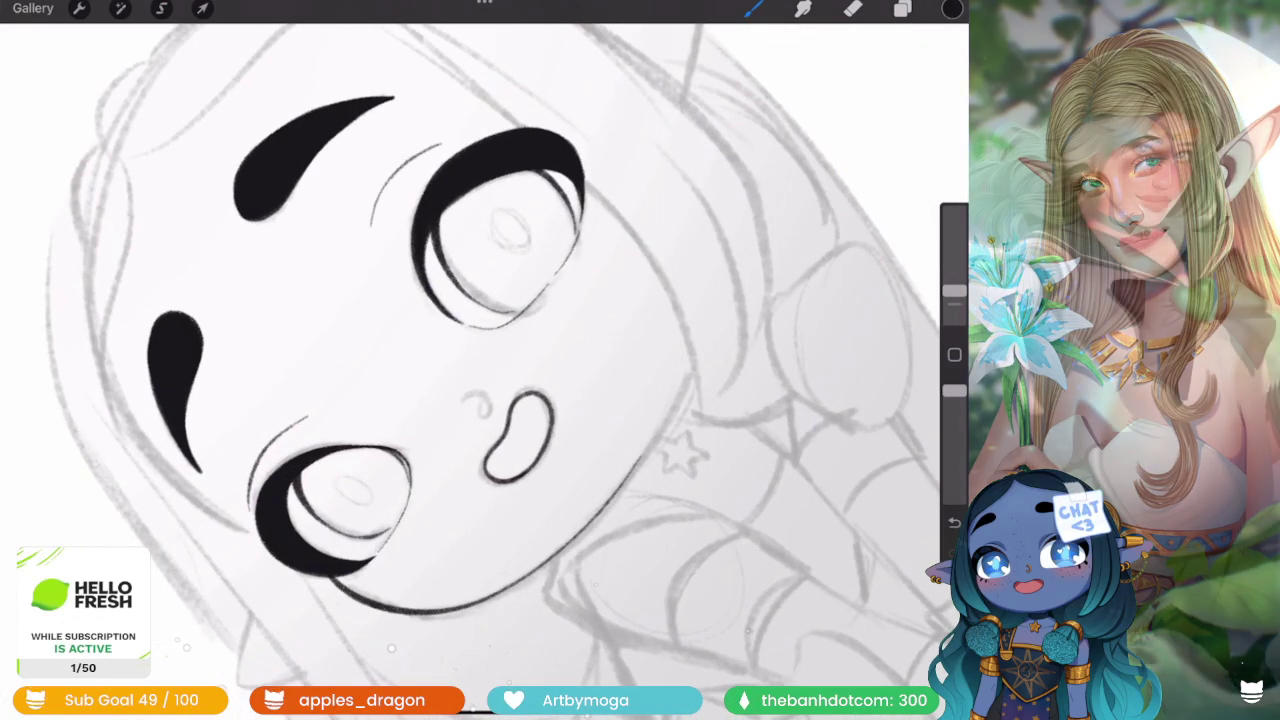
scroll(484, 360, up, 2)
scroll(480, 360, right, 2)
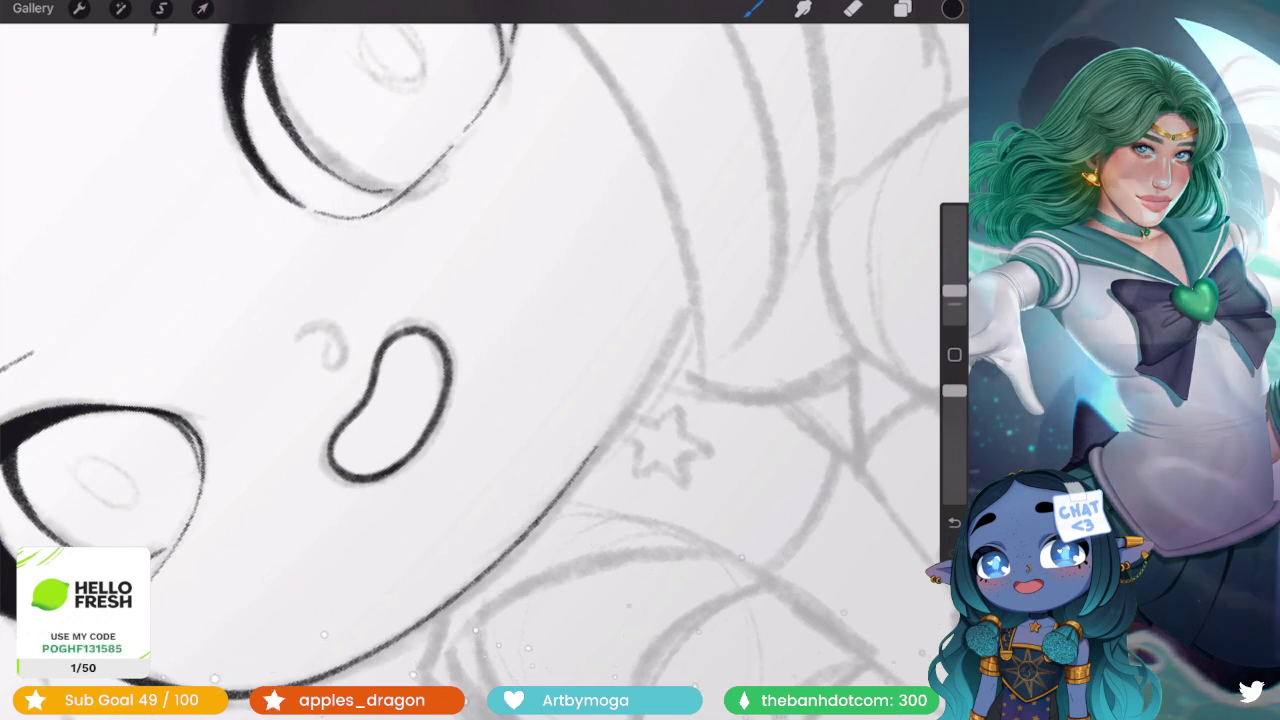
scroll(480, 360, up, 2)
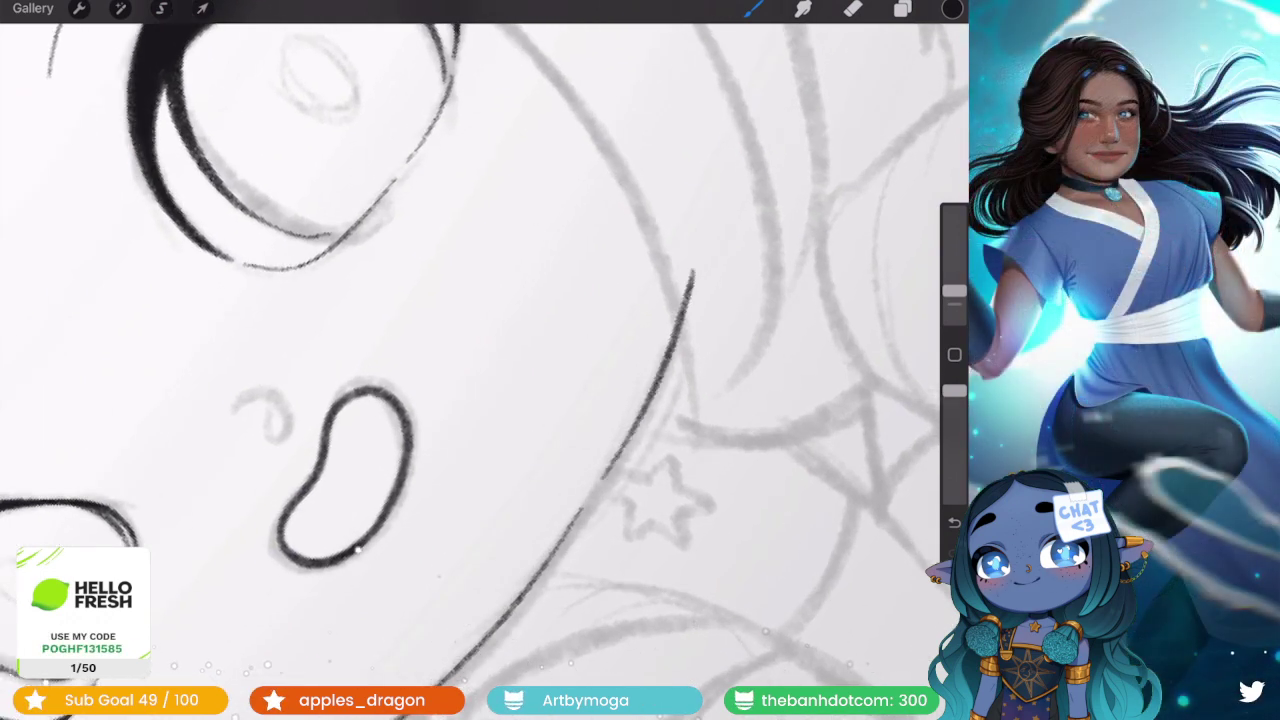
- Redraw the upper jaw line, undoing until it sits slightly higher
key(ctrl+z)
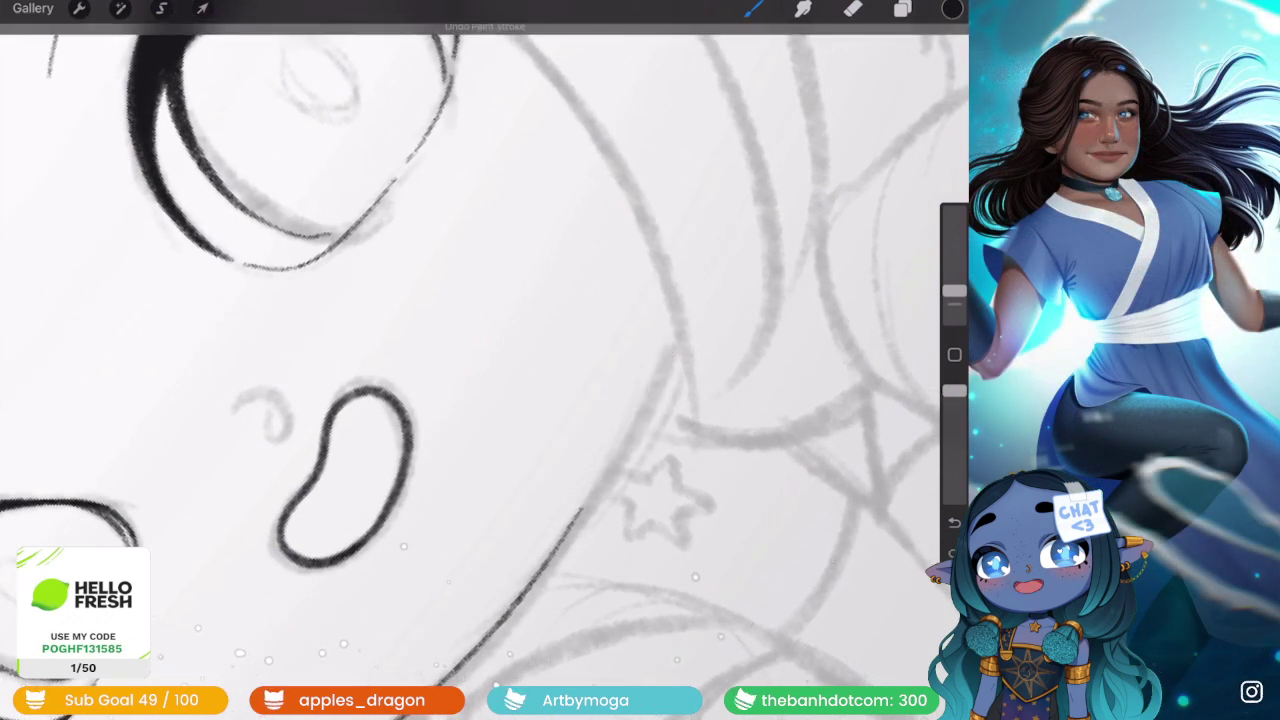
drag(698, 258, 604, 480)
key(ctrl+z)
scroll(480, 360, down, 2)
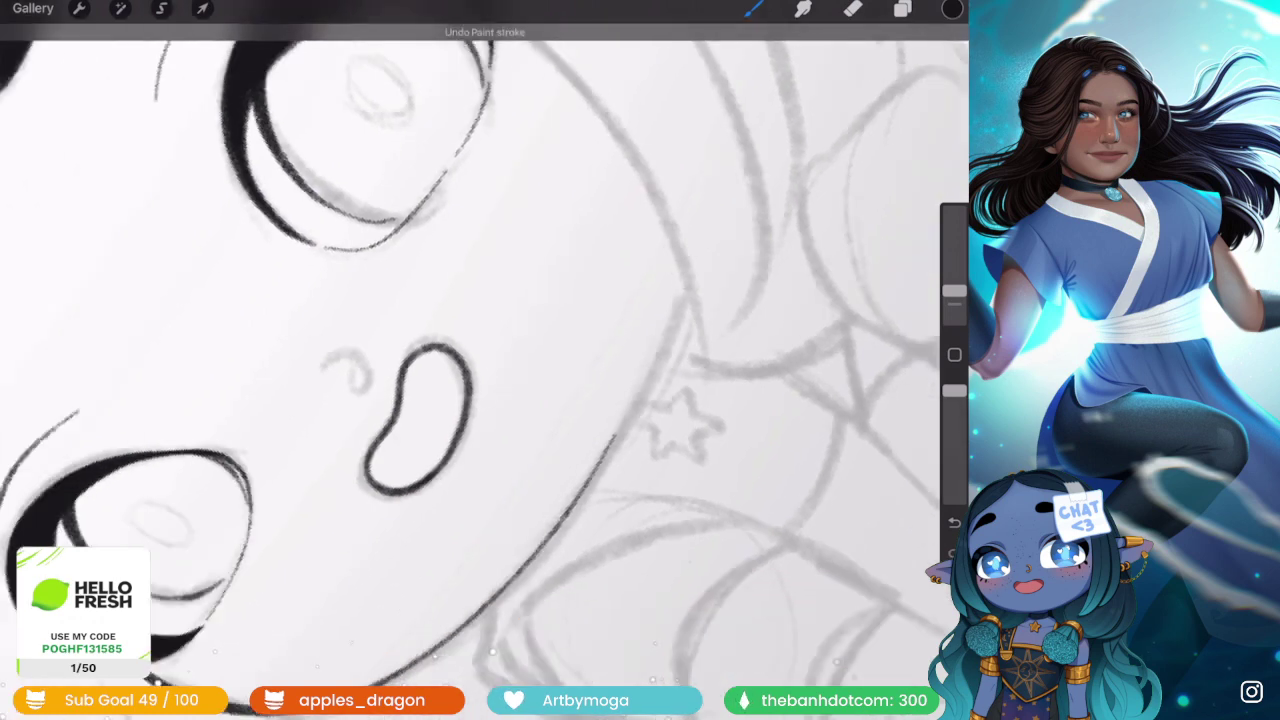
drag(704, 192, 668, 312)
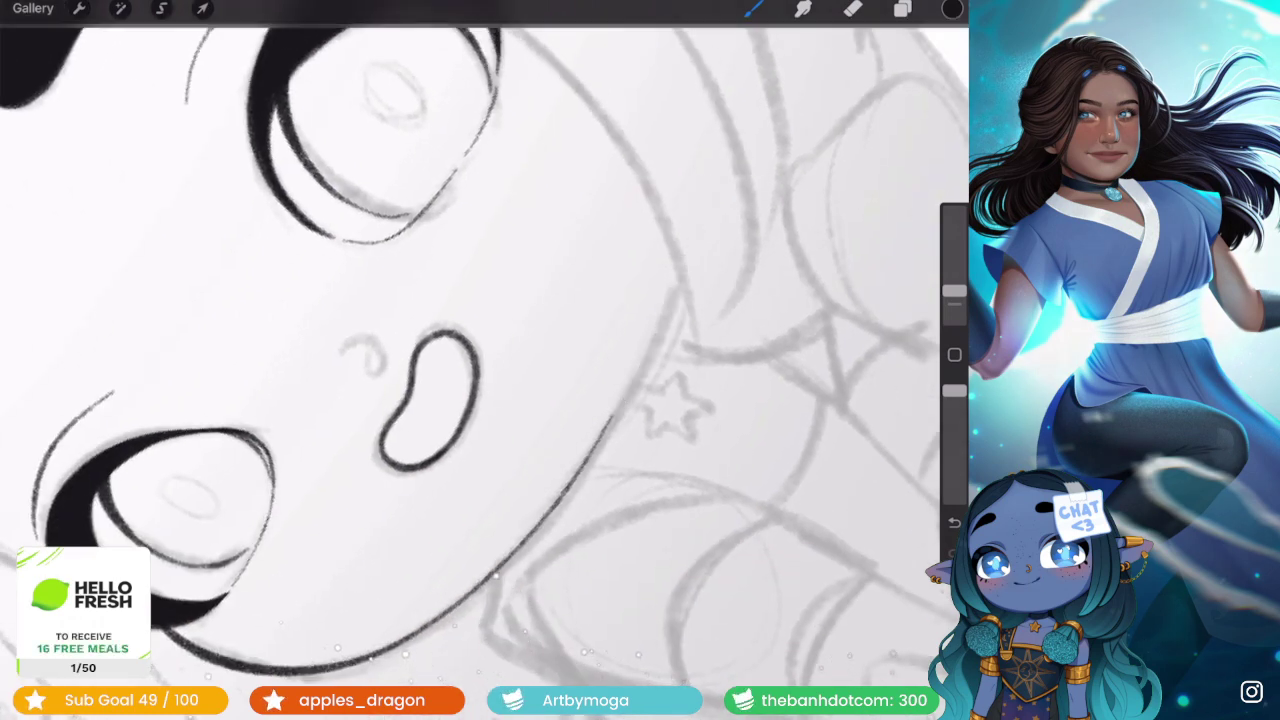
key(ctrl+z)
drag(703, 170, 666, 318)
- Zoom and pan around the face to check the inked cheek and chin
scroll(485, 360, down, 5)
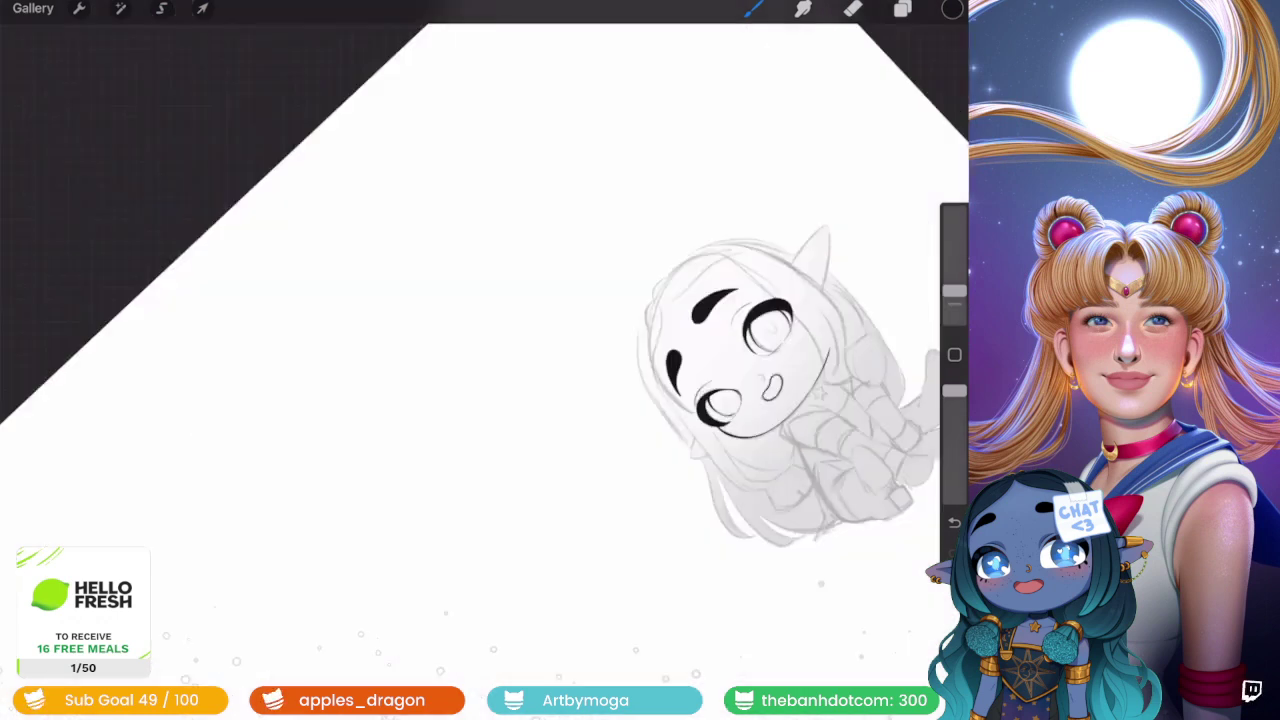
scroll(485, 360, up, 3)
scroll(620, 400, up, 3)
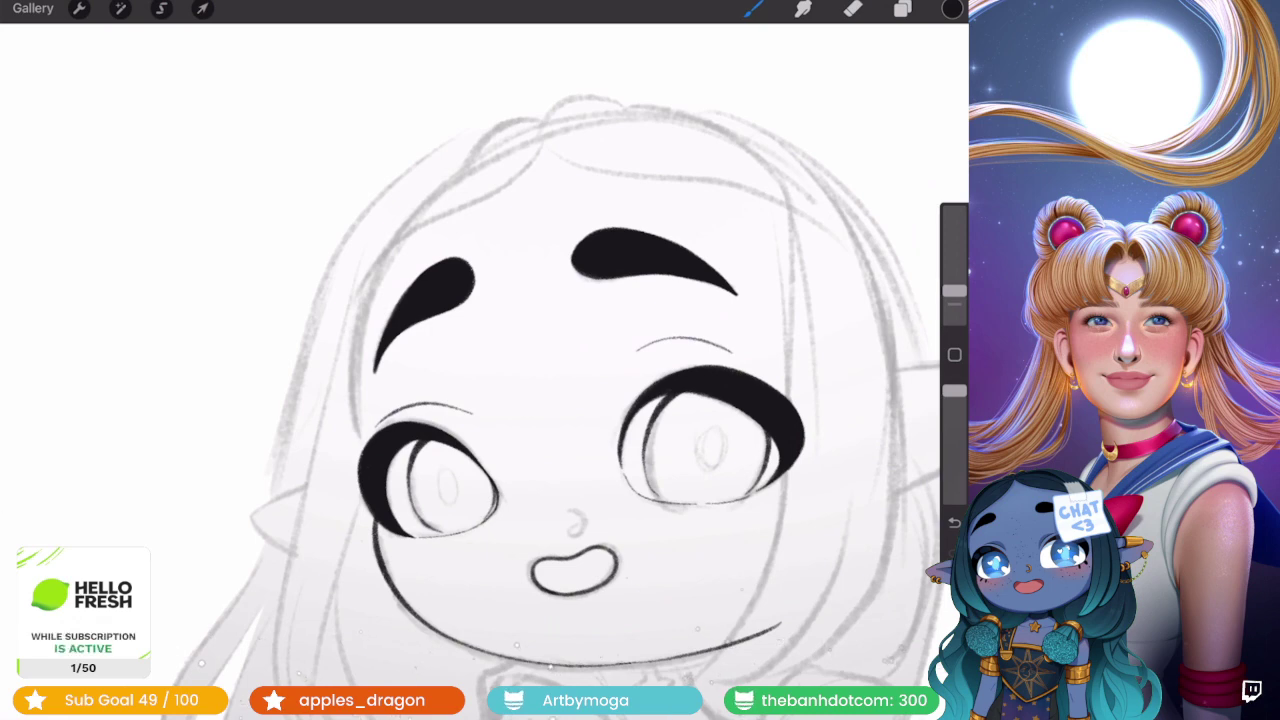
scroll(560, 400, down, 1)
scroll(560, 400, up, 1)
scroll(560, 400, down, 1)
scroll(560, 400, down, 2)
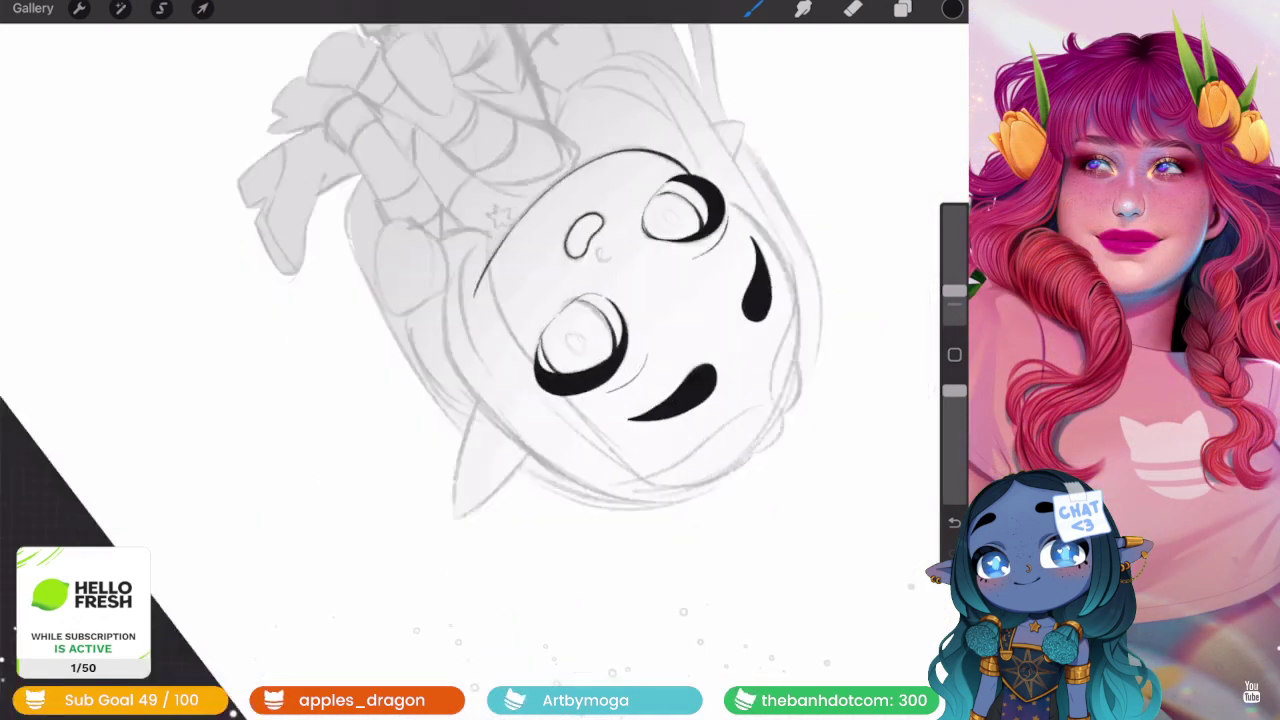
scroll(730, 130, up, 5)
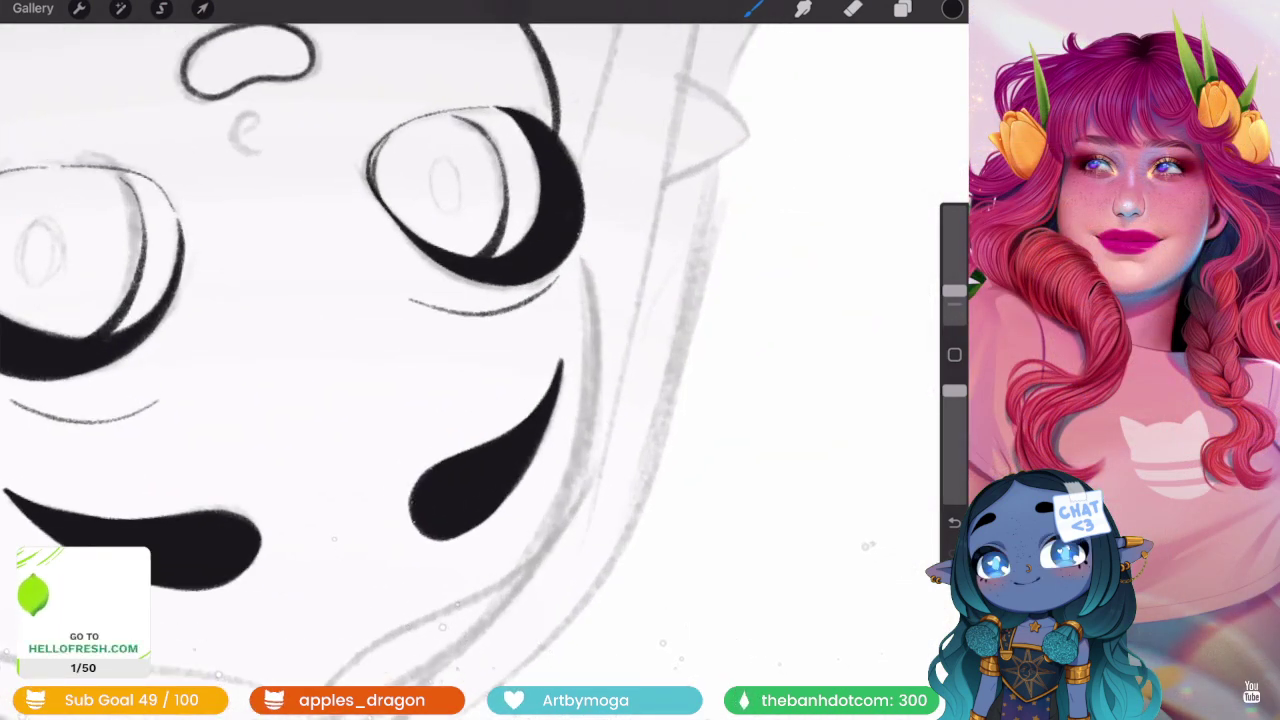
scroll(480, 350, down, 2)
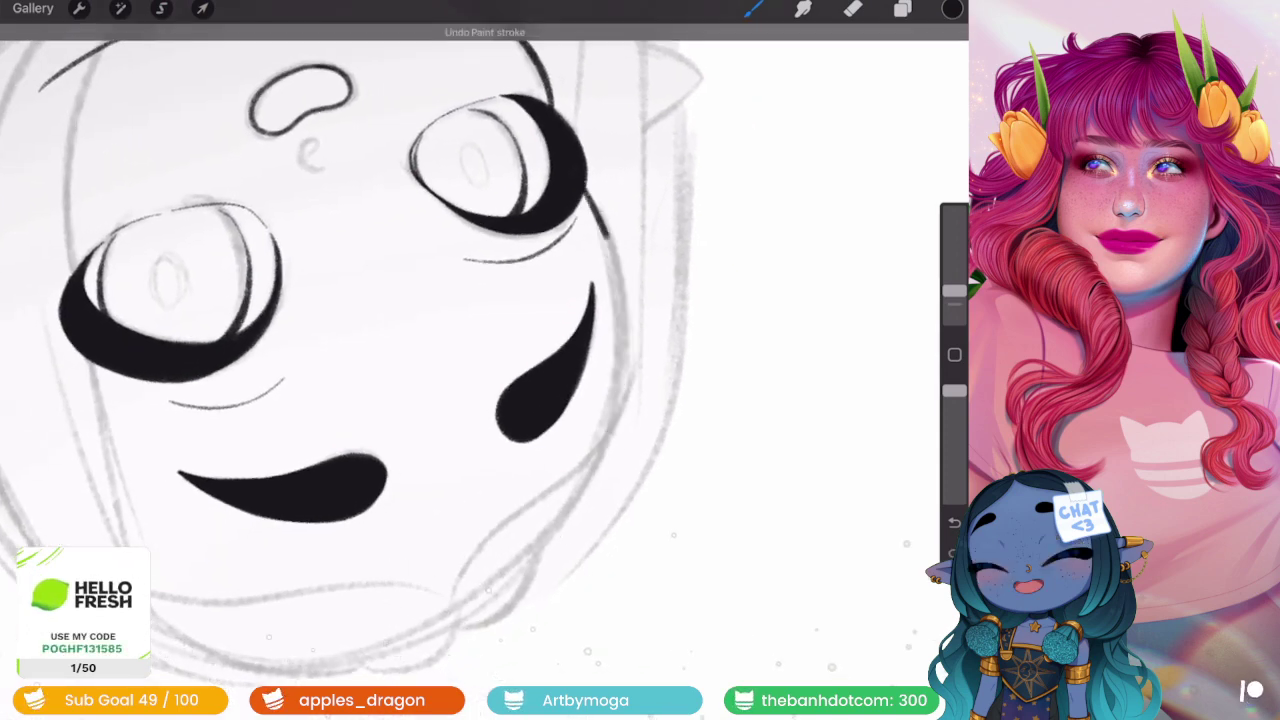
scroll(480, 370, down, 5)
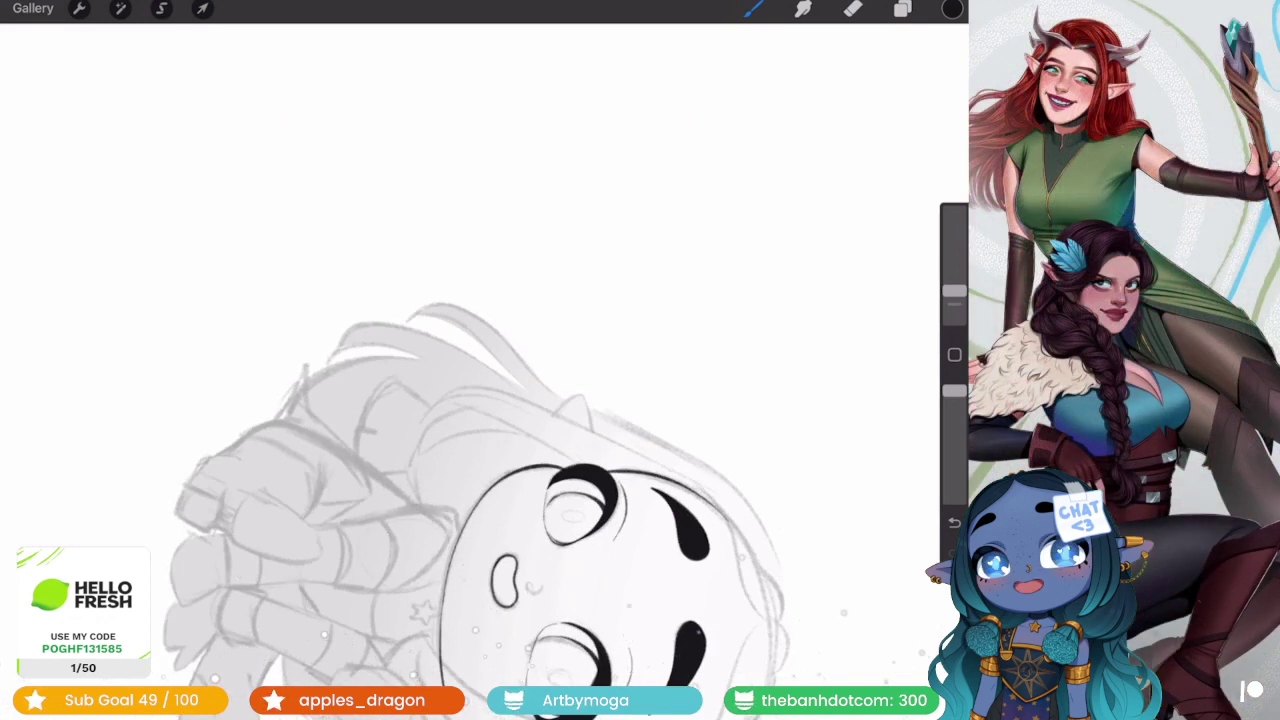
scroll(480, 400, down, 5)
scroll(480, 360, up, 3)
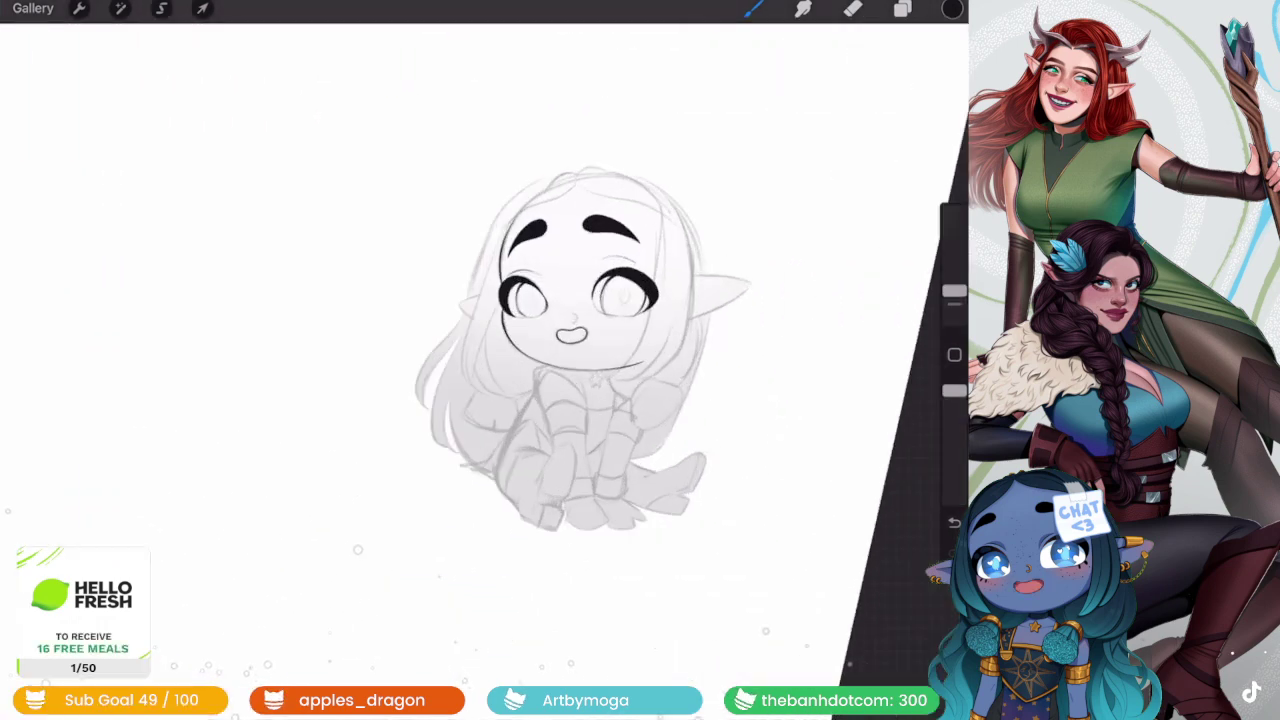
scroll(570, 330, up, 2)
scroll(570, 330, up, 3)
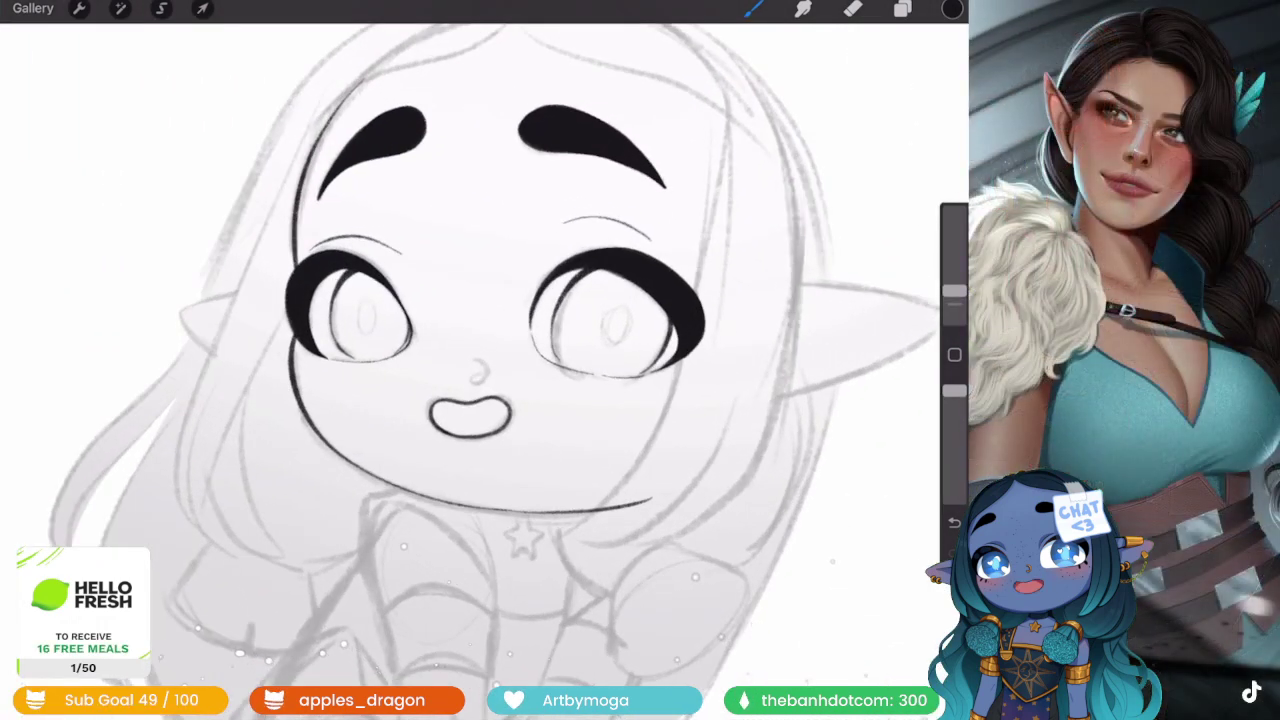
scroll(620, 260, down, 5)
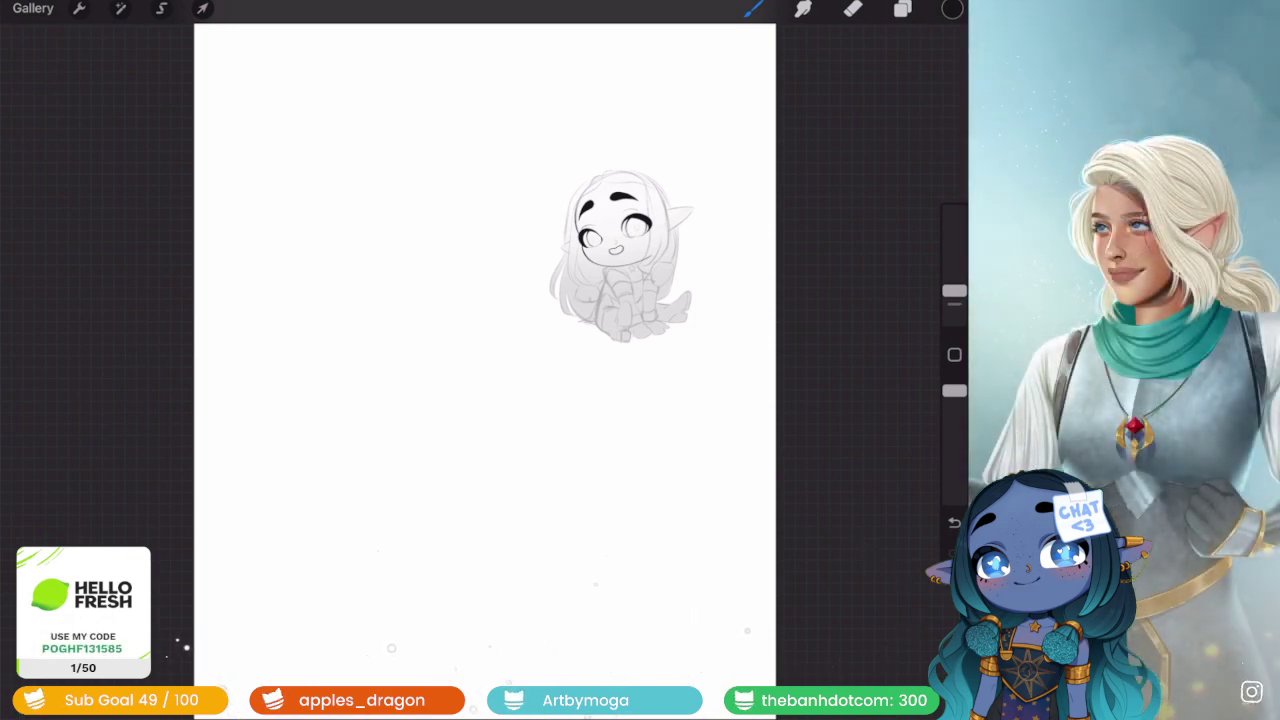
- Add Layer 13 above From selection and leave it active
scroll(620, 240, up, 5)
scroll(620, 240, up, 3)
click(902, 8)
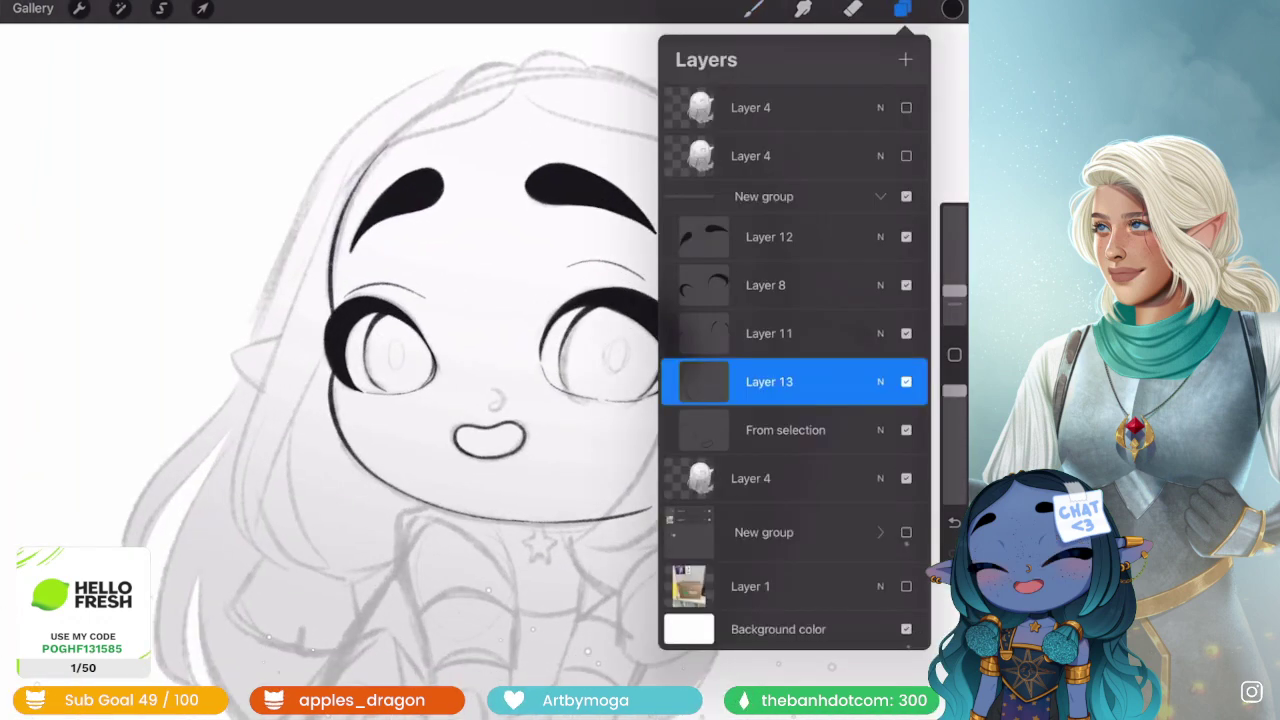
click(902, 8)
- Ink the upper lash line of the chibi's left eye
scroll(480, 400, up, 3)
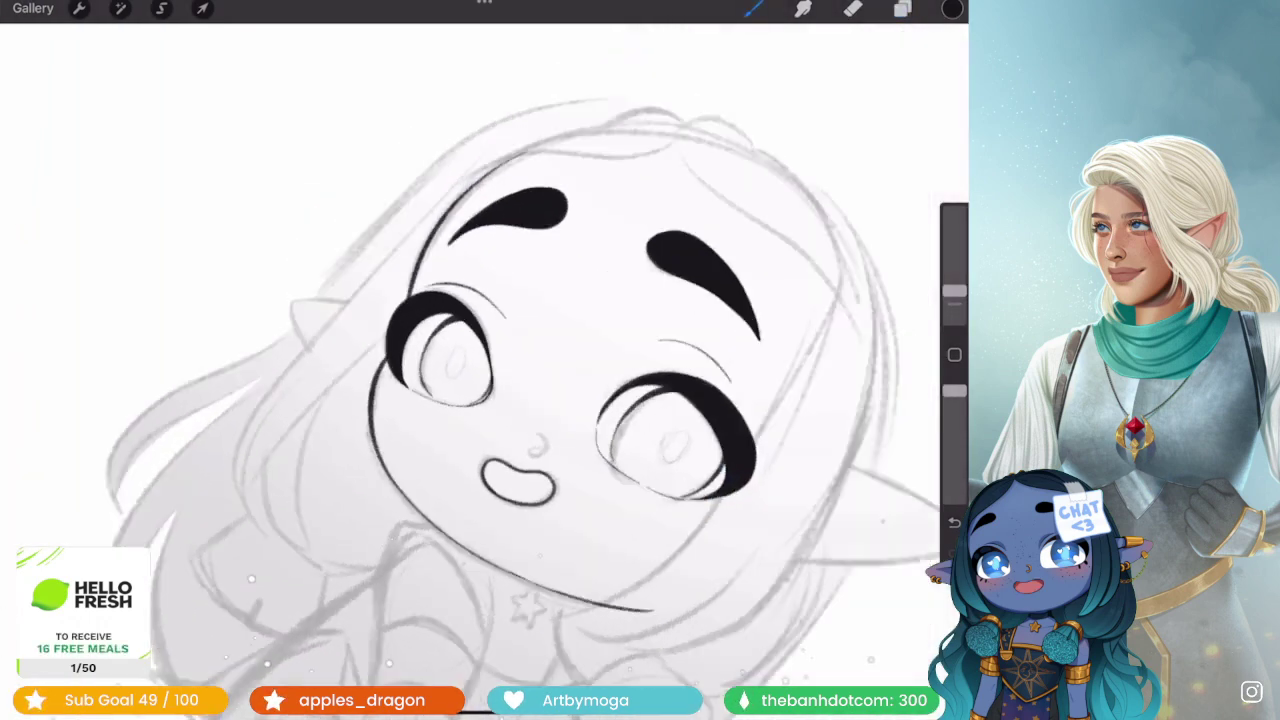
scroll(480, 400, up, 3)
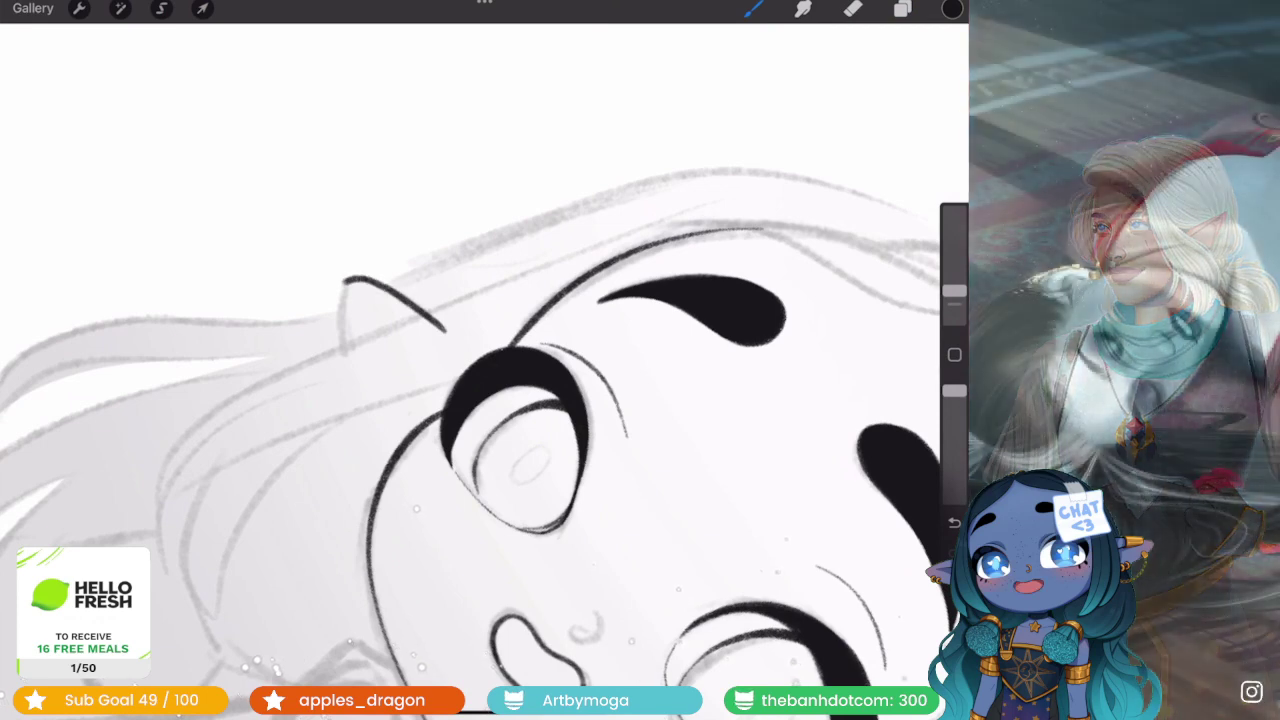
scroll(480, 400, up, 2)
drag(460, 372, 331, 316)
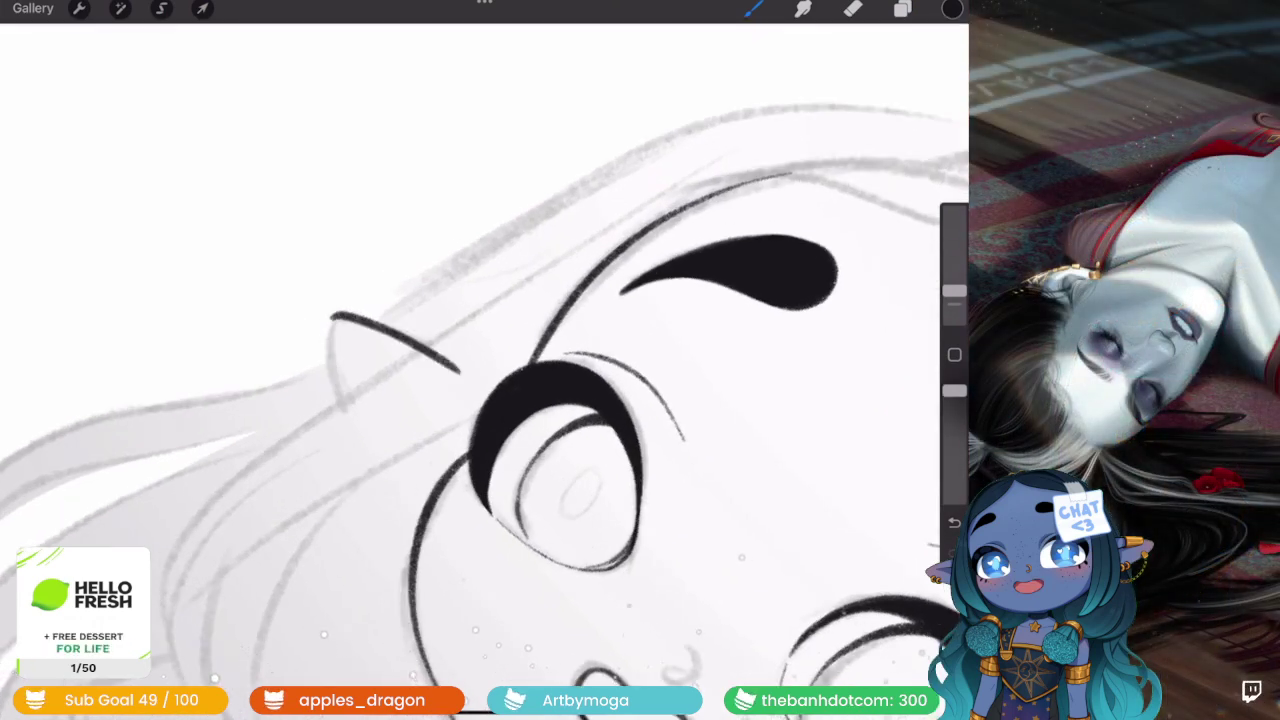
- Ink the ear's right edge, redrawing it more cleanly
scroll(480, 360, down, 5)
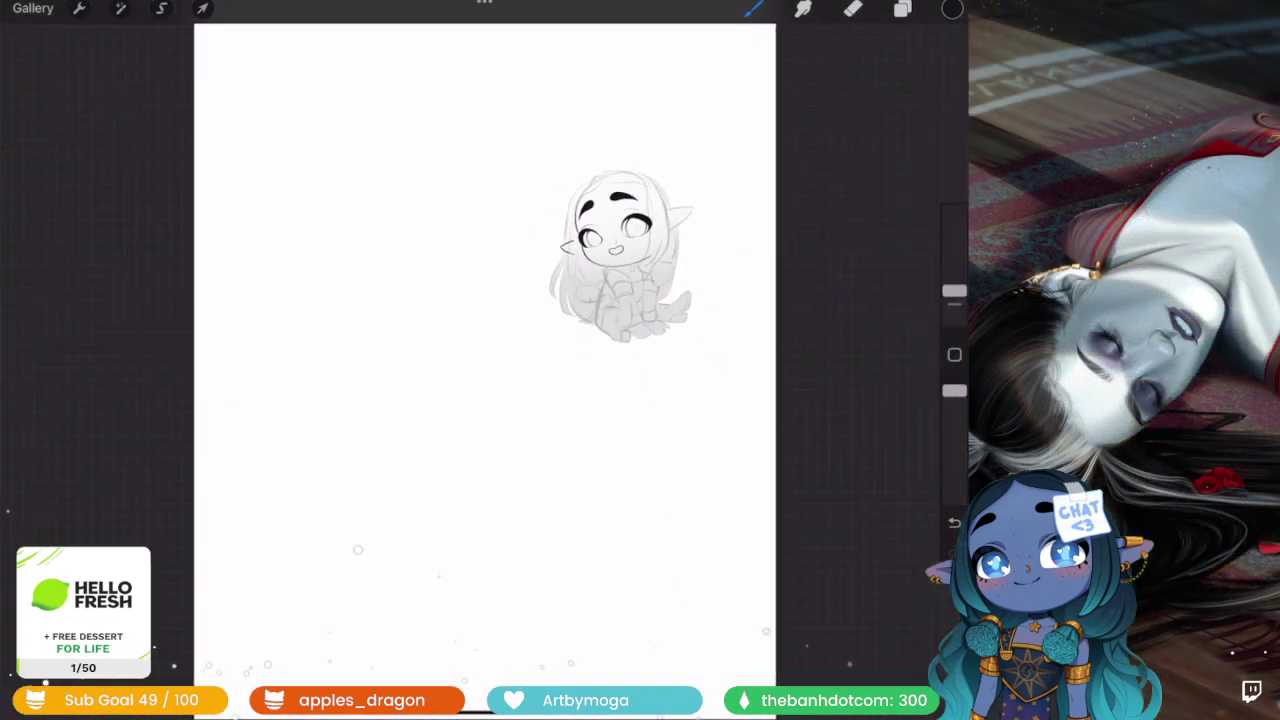
scroll(494, 354, up, 3)
scroll(500, 340, up, 2)
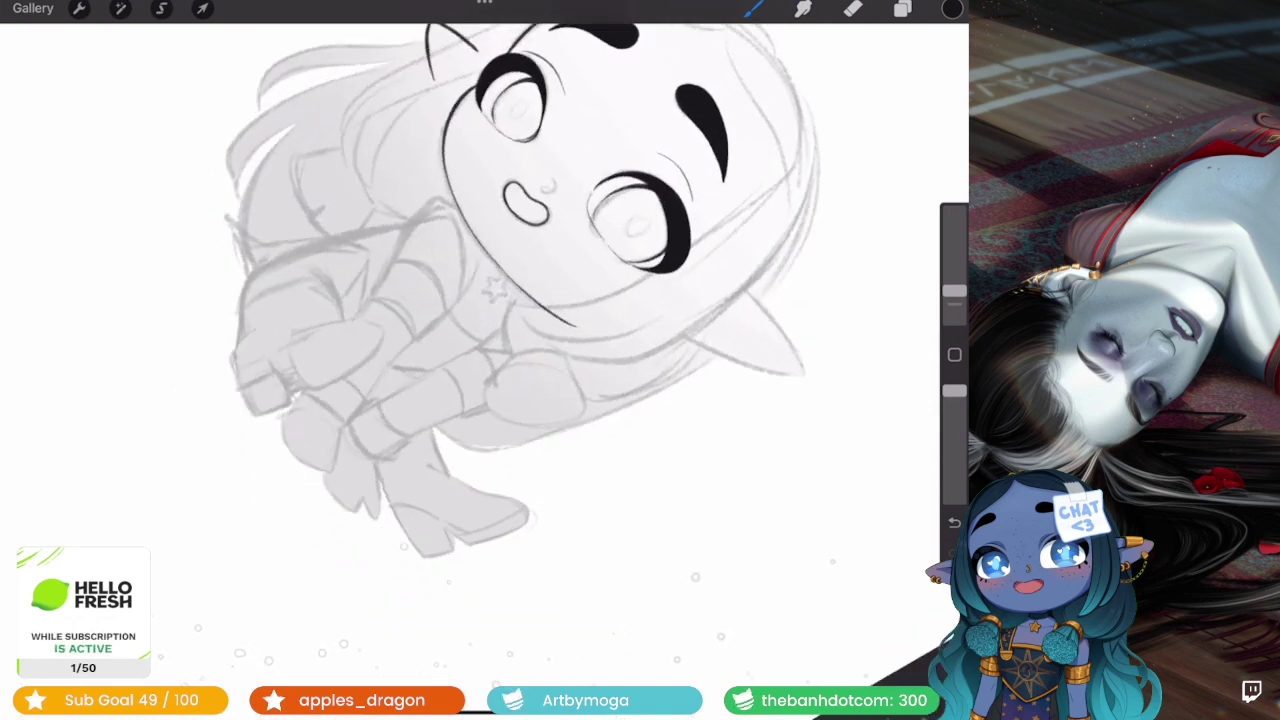
scroll(480, 360, up, 2)
scroll(480, 360, up, 2)
scroll(480, 360, up, 1)
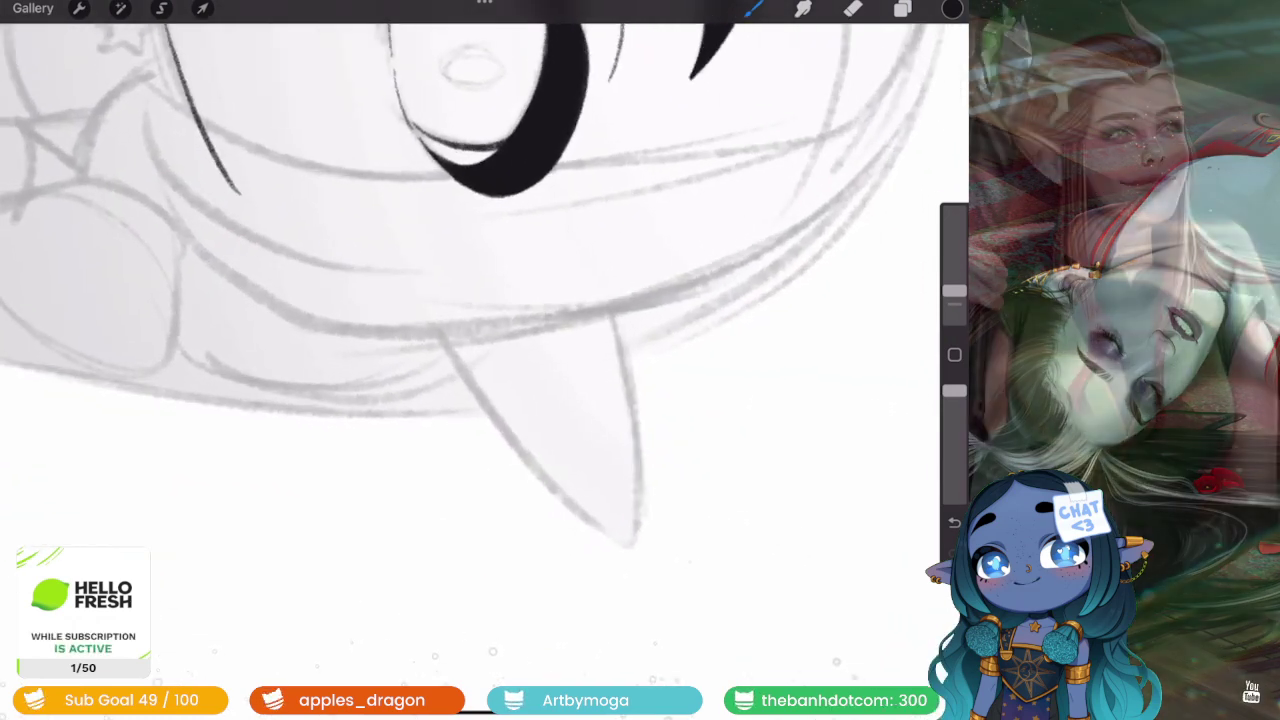
drag(615, 307, 630, 403)
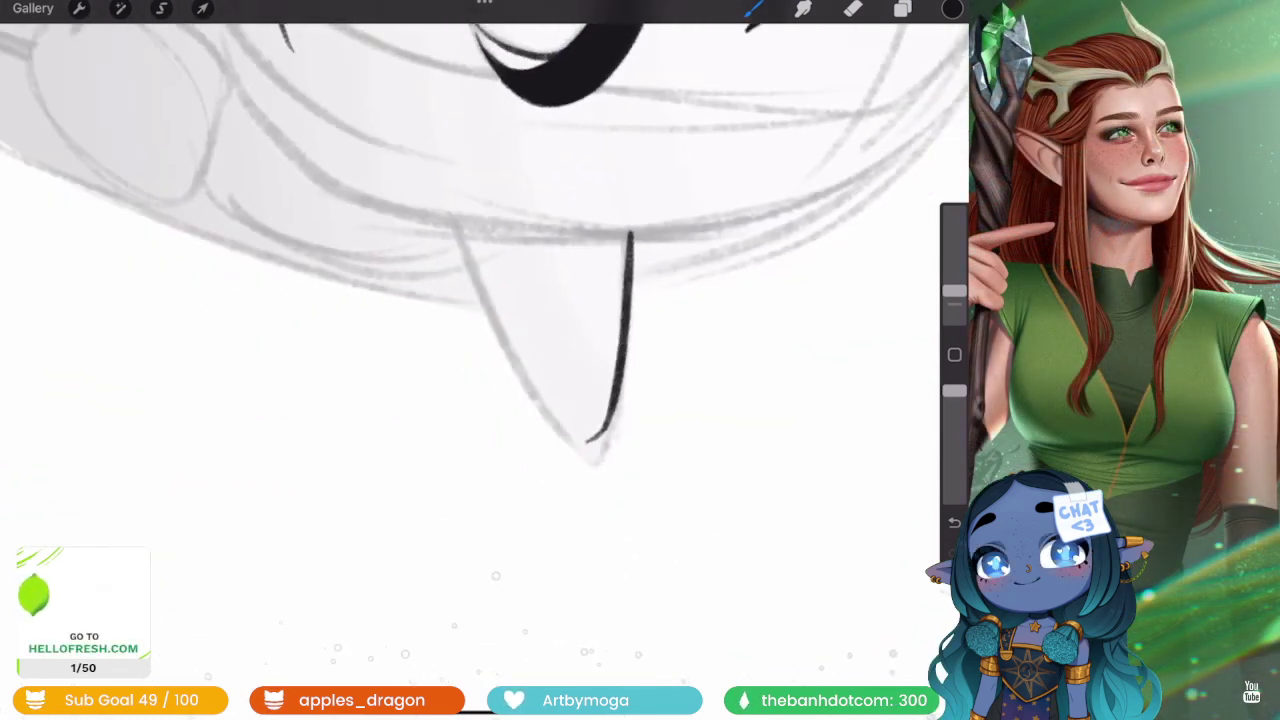
key(ctrl+z)
drag(628, 220, 588, 450)
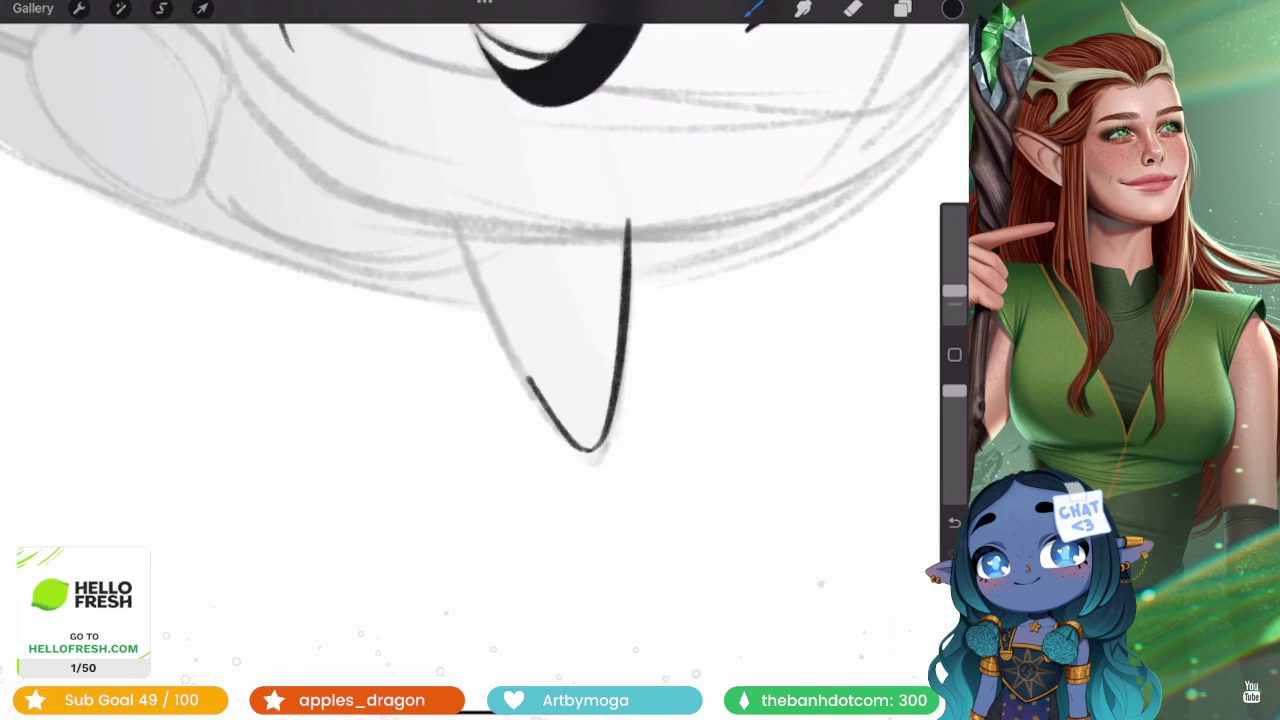
- Ink the inner line of the other ear, redrawing it once
scroll(480, 360, down, 5)
scroll(480, 360, down, 2)
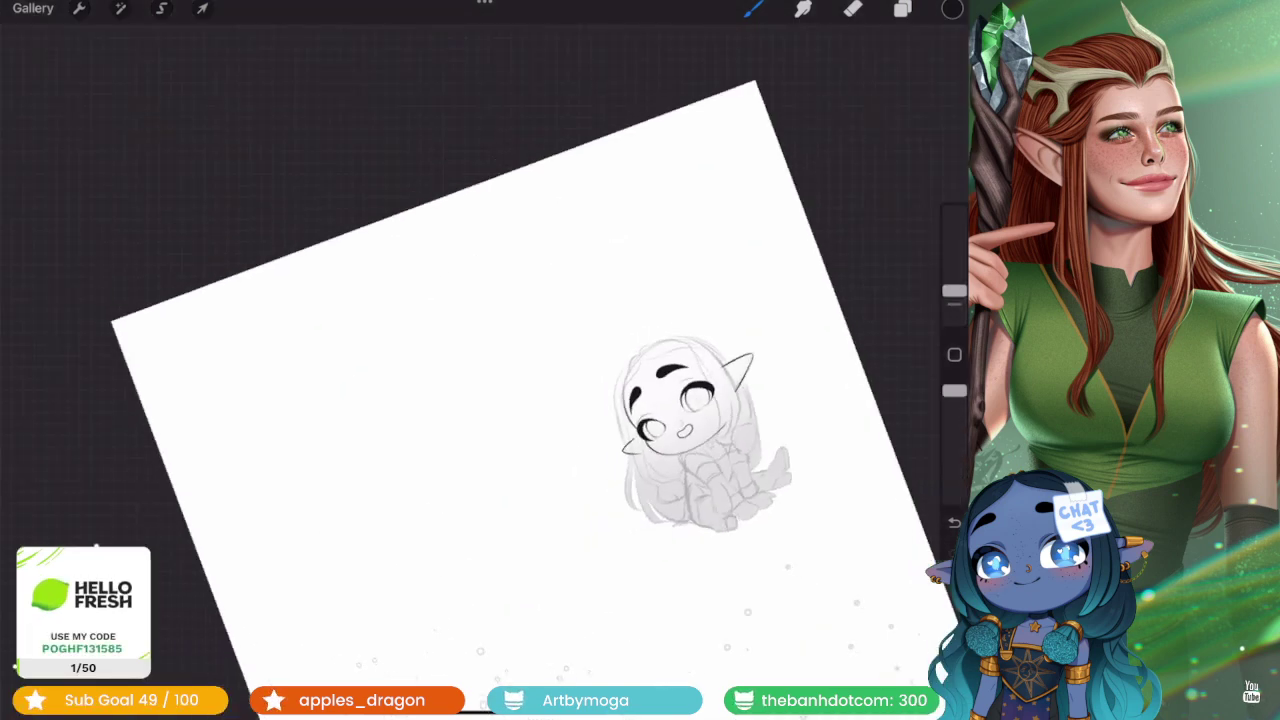
scroll(480, 360, up, 5)
scroll(480, 360, up, 1)
scroll(480, 360, up, 1)
drag(561, 316, 556, 382)
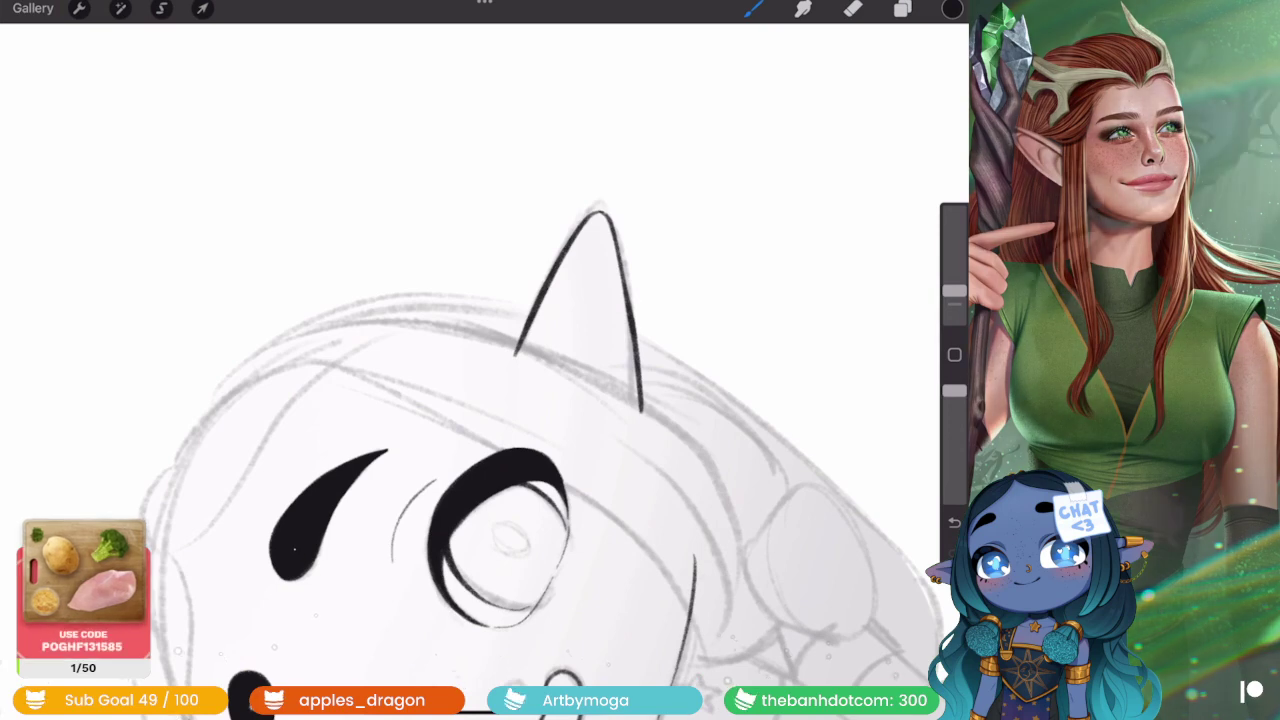
key(ctrl+z)
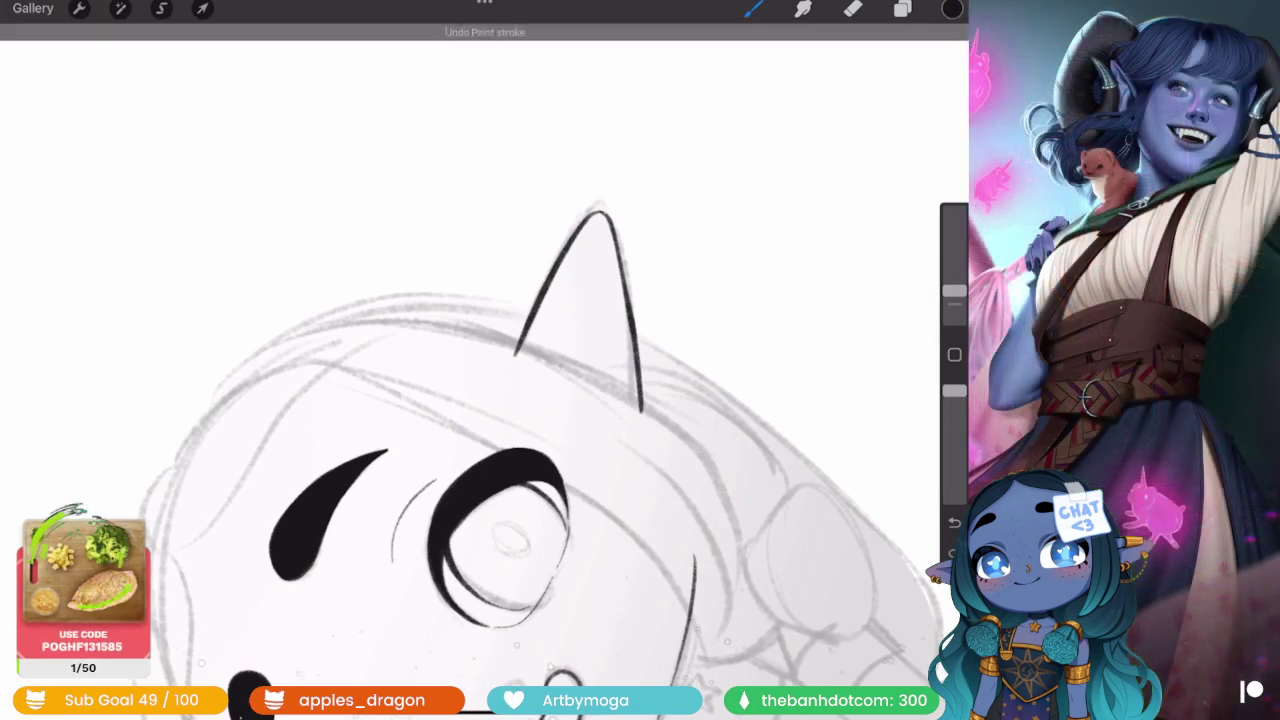
drag(562, 322, 572, 390)
- Zoom in and out to review the inked ears
scroll(480, 360, down, 5)
scroll(480, 360, up, 5)
scroll(480, 360, down, 1)
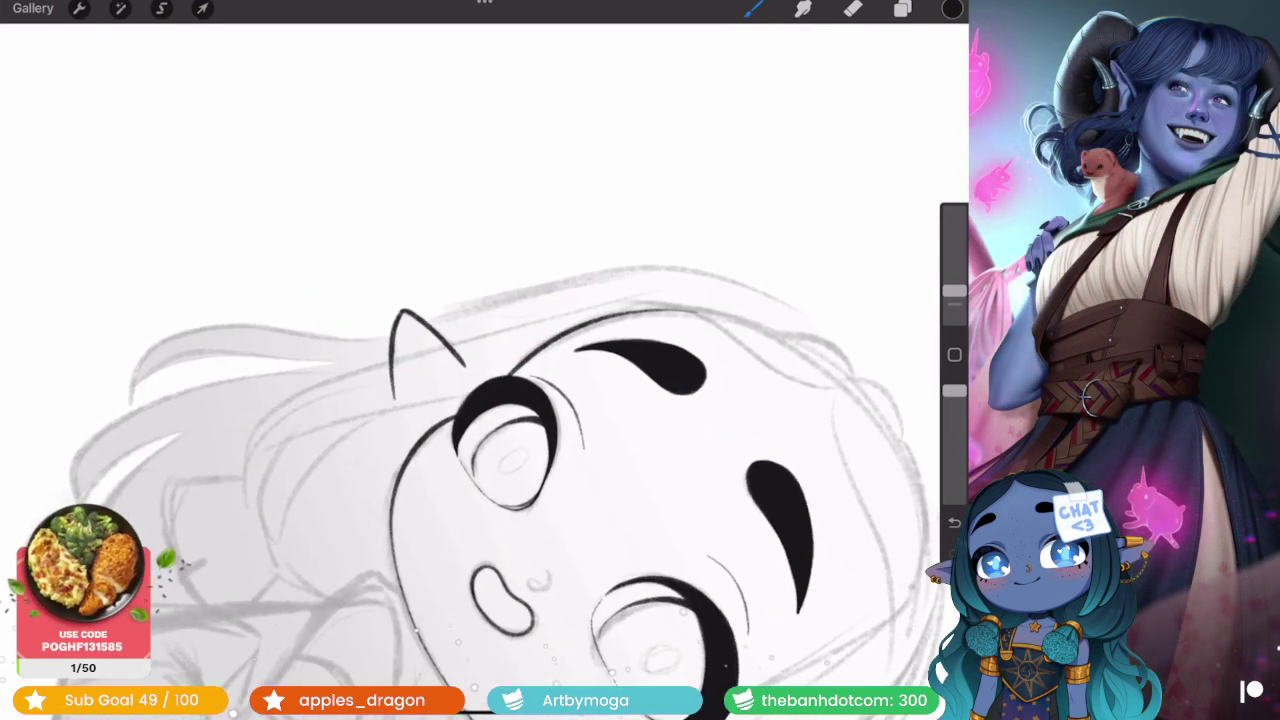
scroll(480, 360, down, 5)
scroll(620, 260, up, 2)
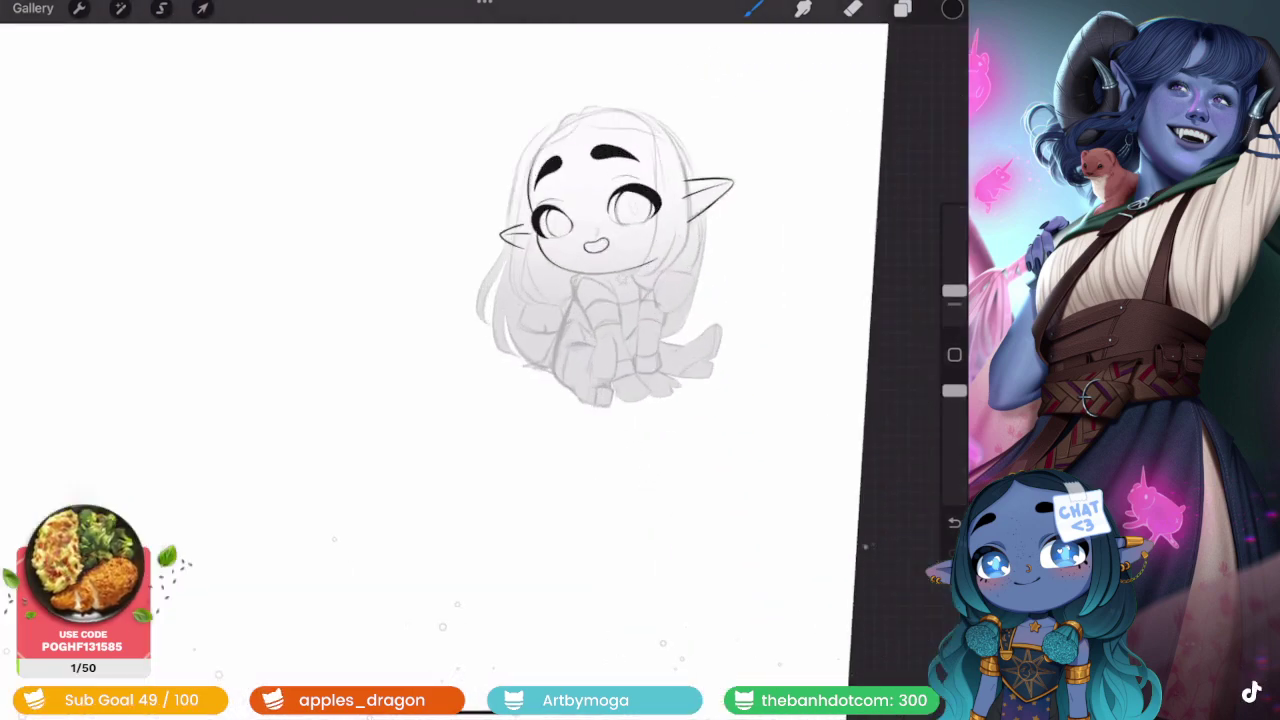
scroll(620, 260, up, 2)
scroll(620, 260, up, 5)
- Extend the ink line down one of the chibi's arms
scroll(480, 360, down, 1)
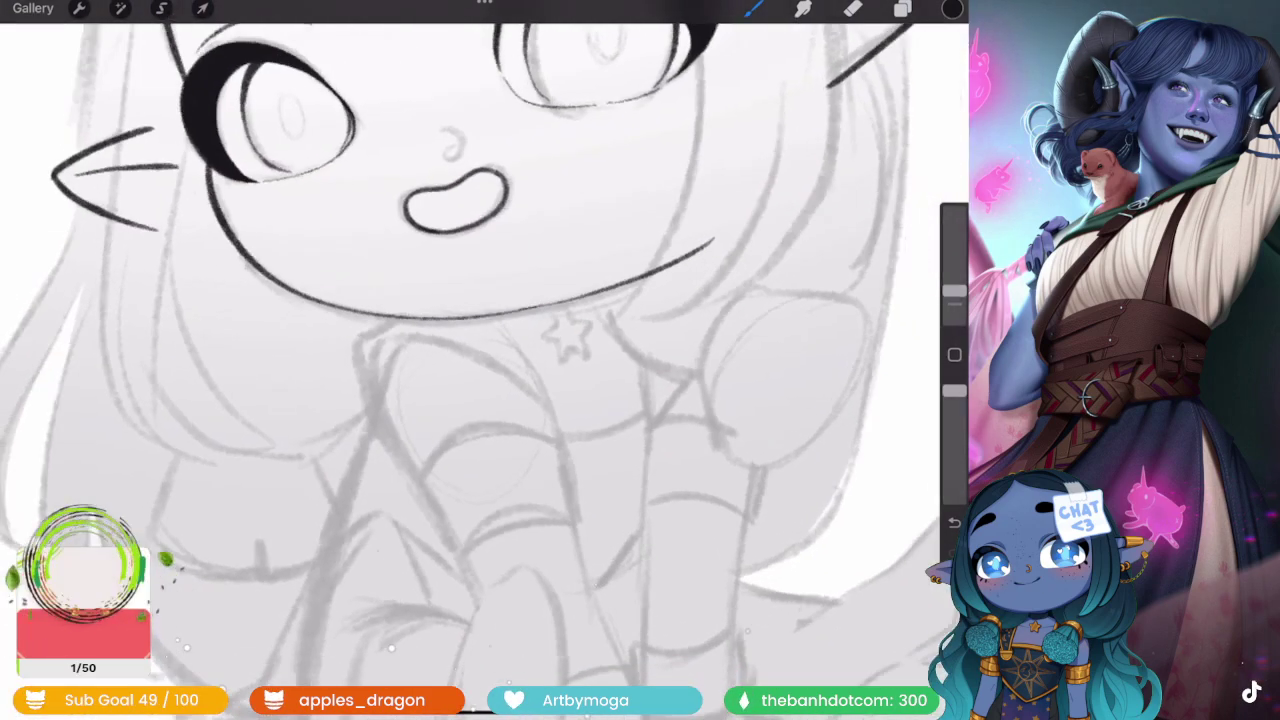
scroll(480, 360, up, 2)
scroll(480, 360, down, 1)
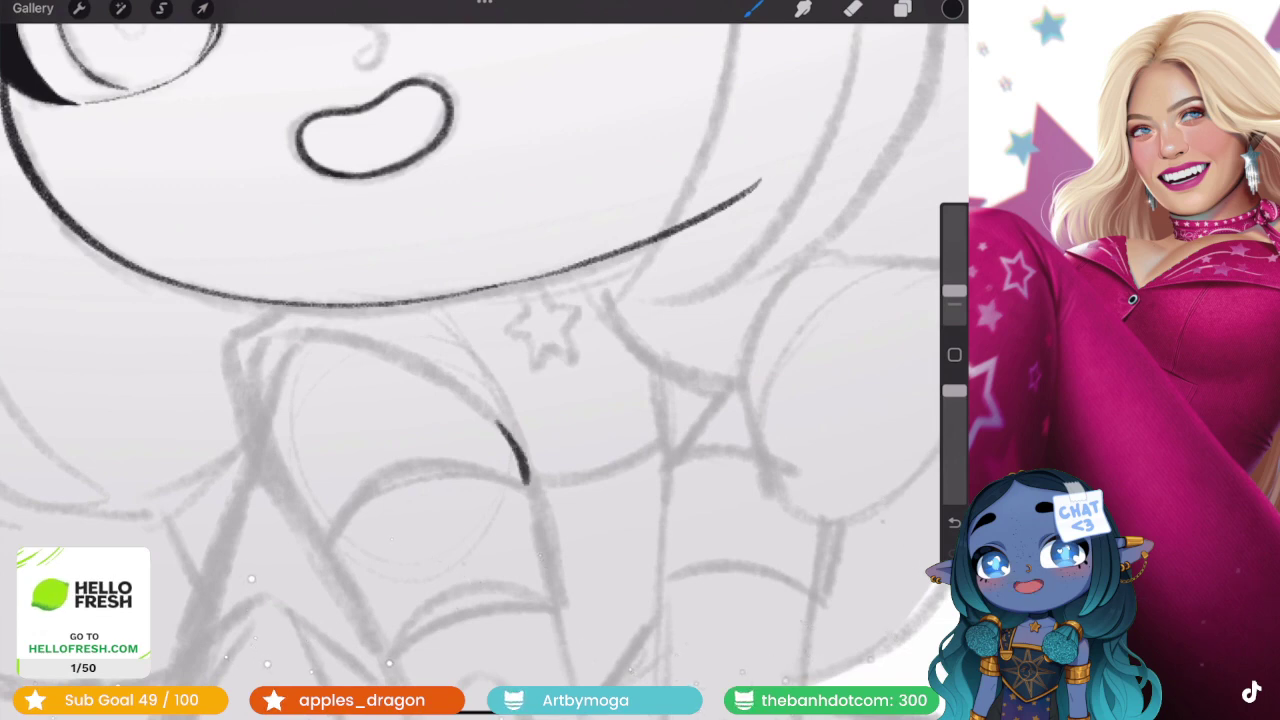
scroll(480, 360, down, 3)
scroll(480, 360, up, 3)
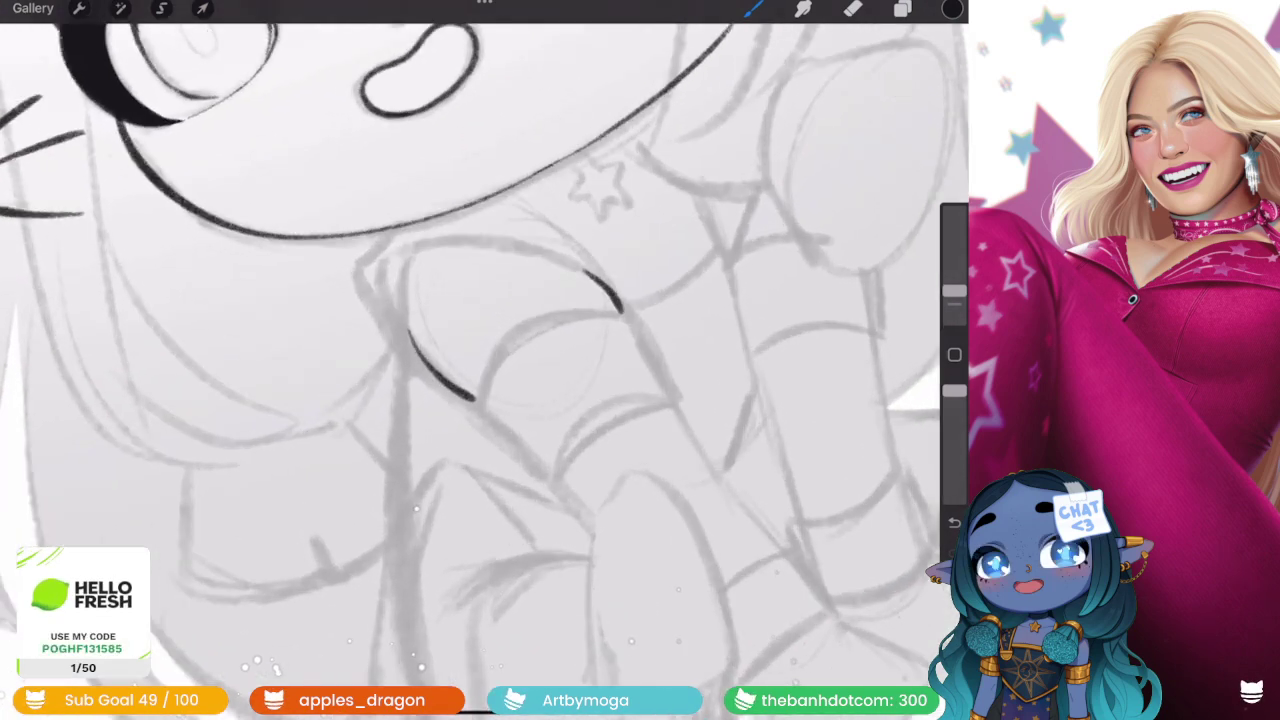
scroll(480, 360, down, 3)
scroll(480, 360, down, 1)
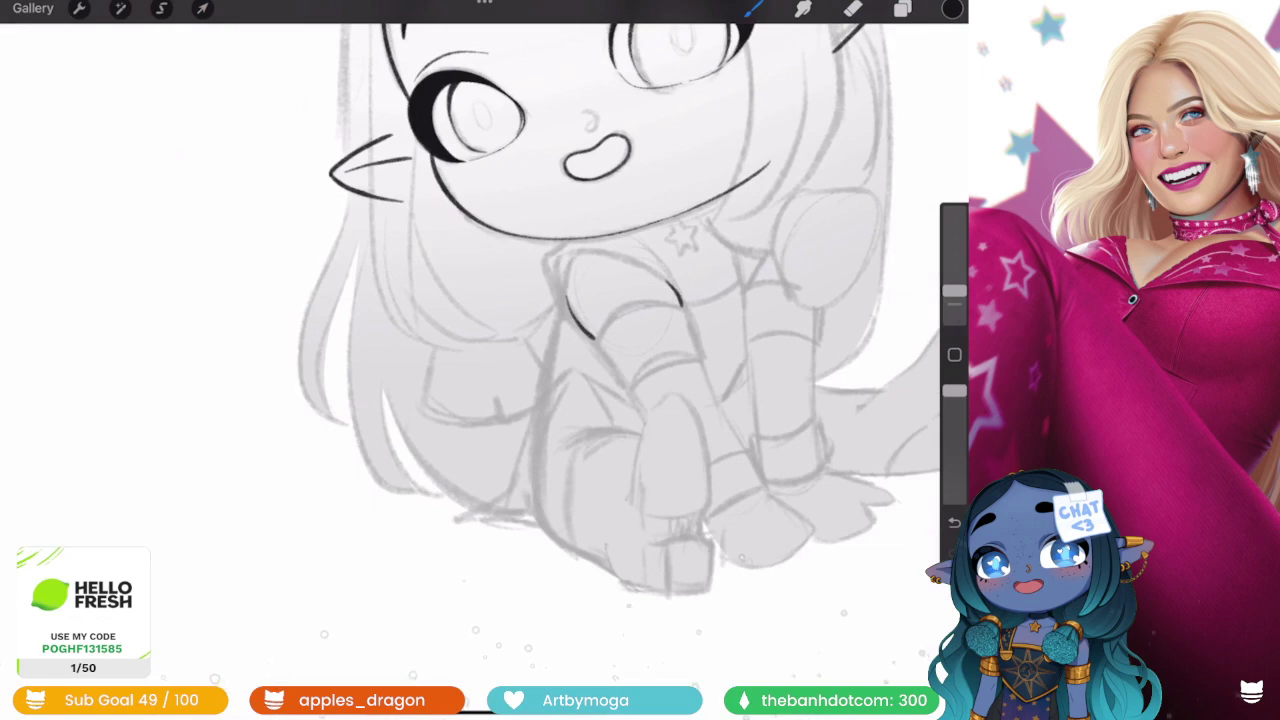
scroll(480, 360, up, 2)
scroll(480, 360, up, 2)
scroll(480, 360, up, 1)
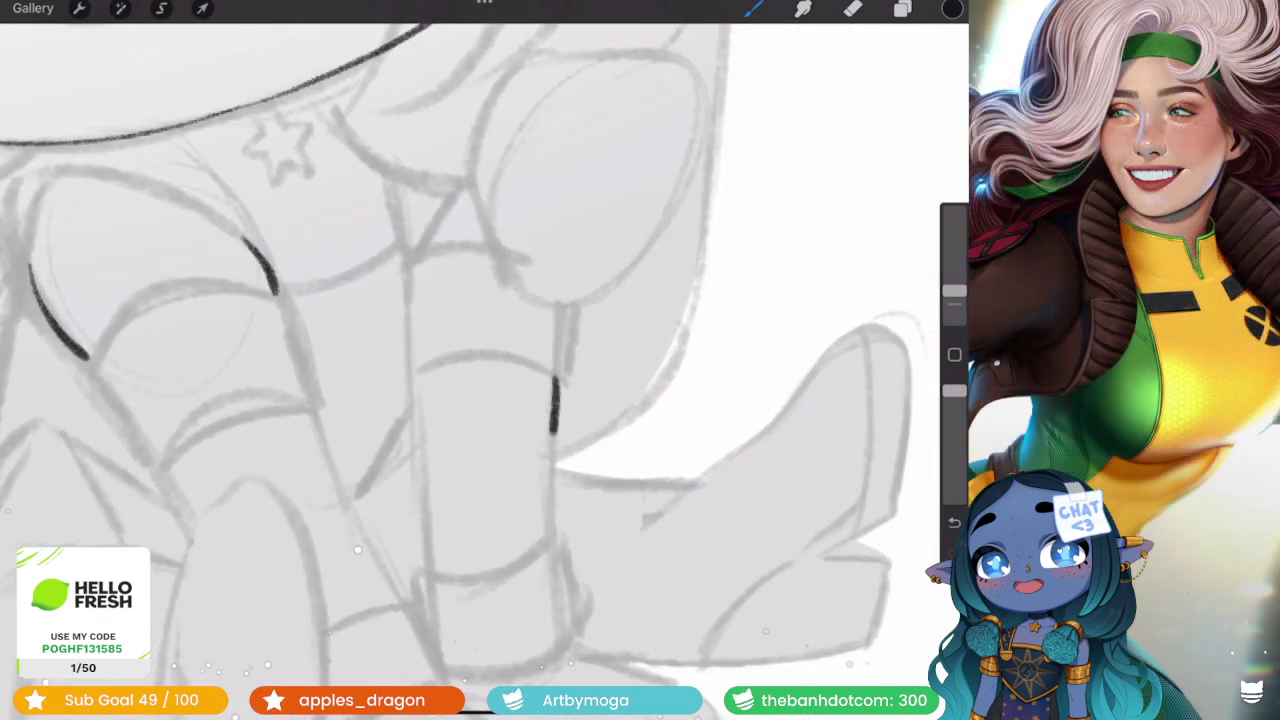
drag(548, 480, 549, 540)
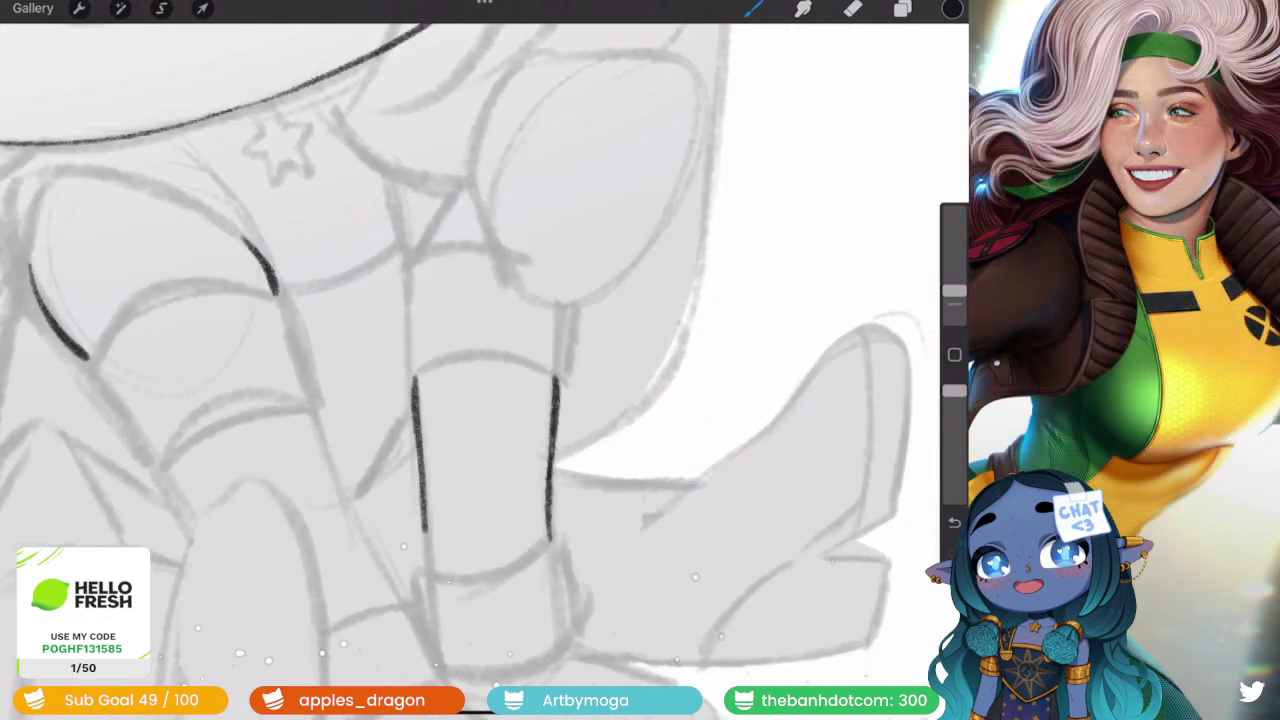
- Ink a short line on the other arm
scroll(480, 360, down, 1)
drag(424, 372, 446, 424)
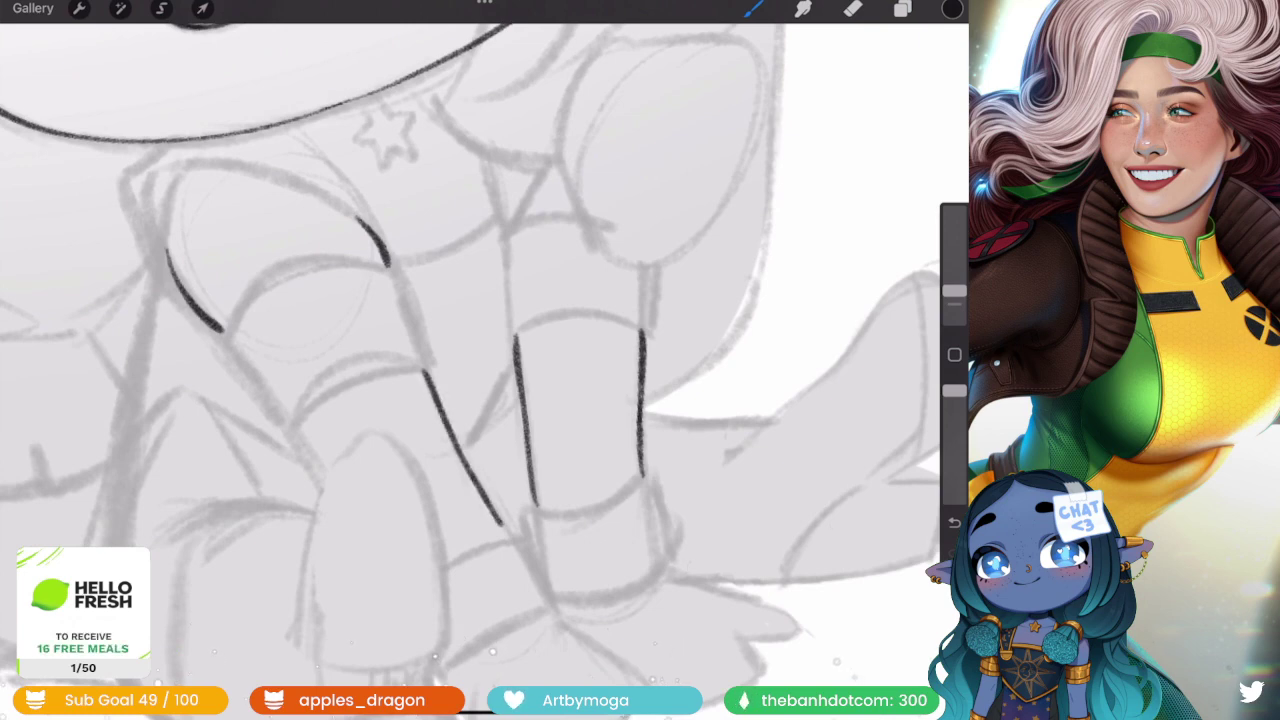
scroll(480, 360, down, 5)
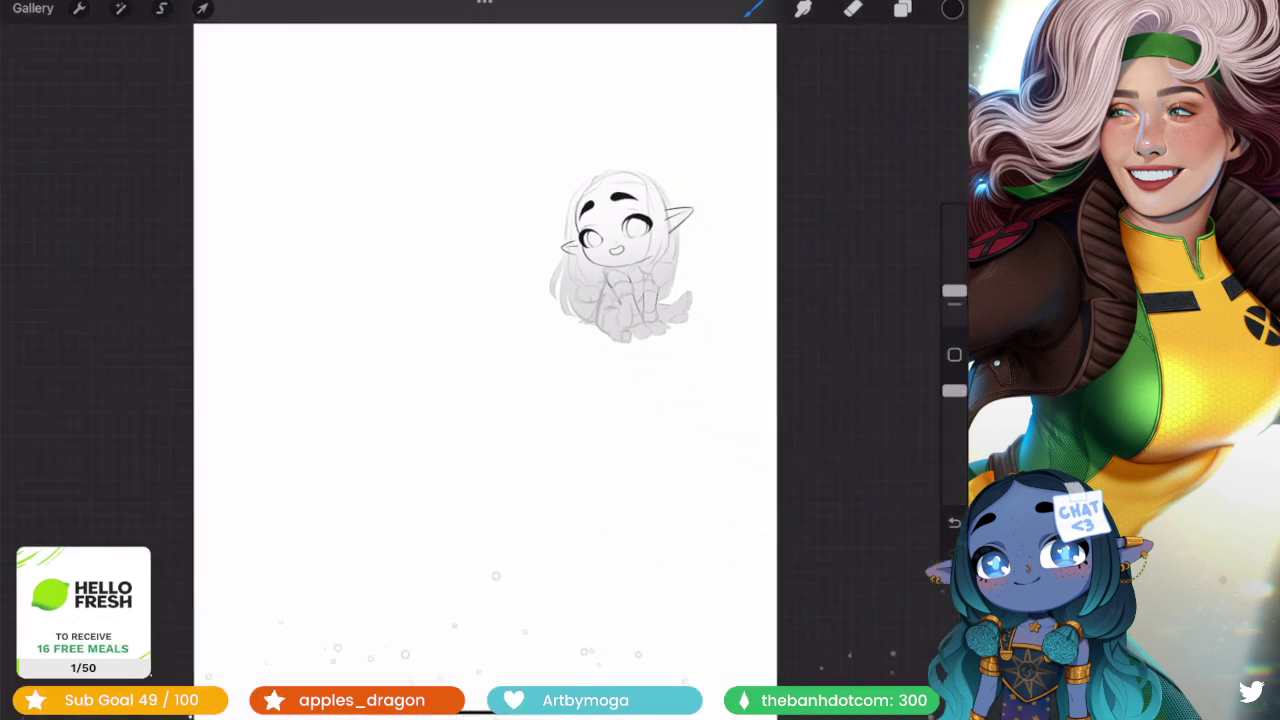
scroll(614, 290, up, 5)
- Ink the side and left edge of the small hand, retrying the bottom stroke
scroll(480, 300, up, 2)
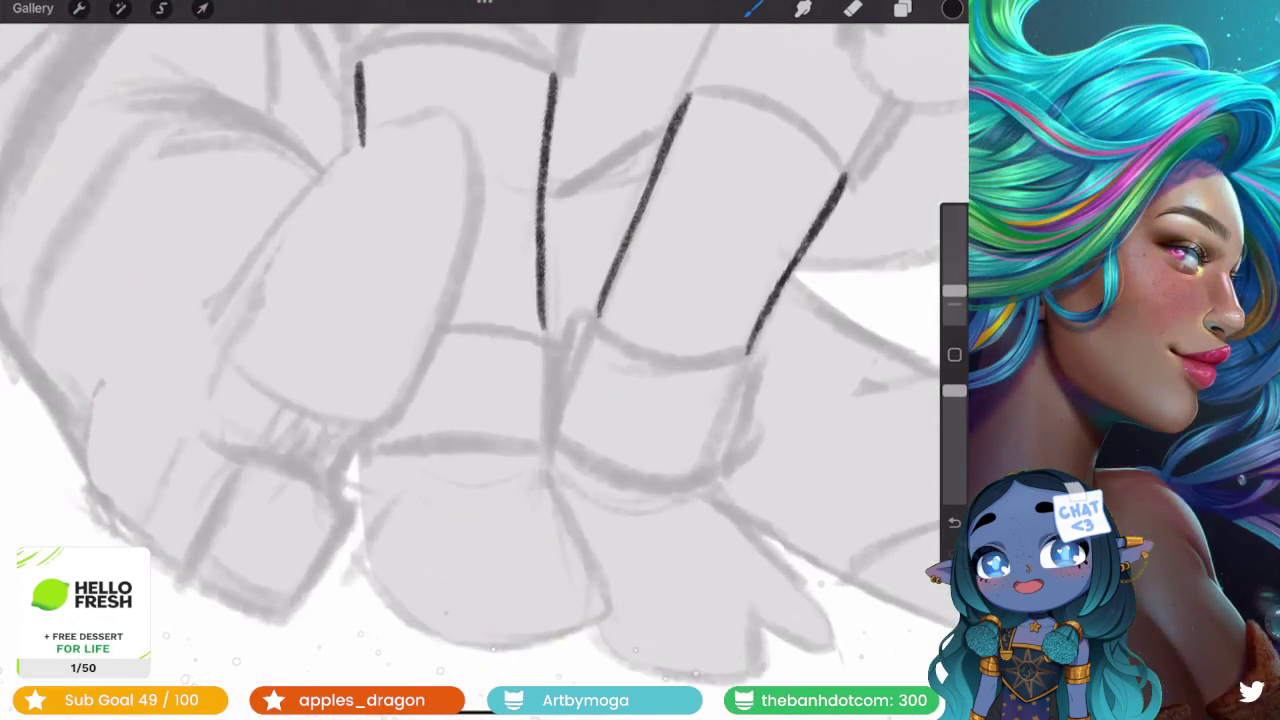
scroll(480, 300, up, 2)
scroll(480, 300, down, 2)
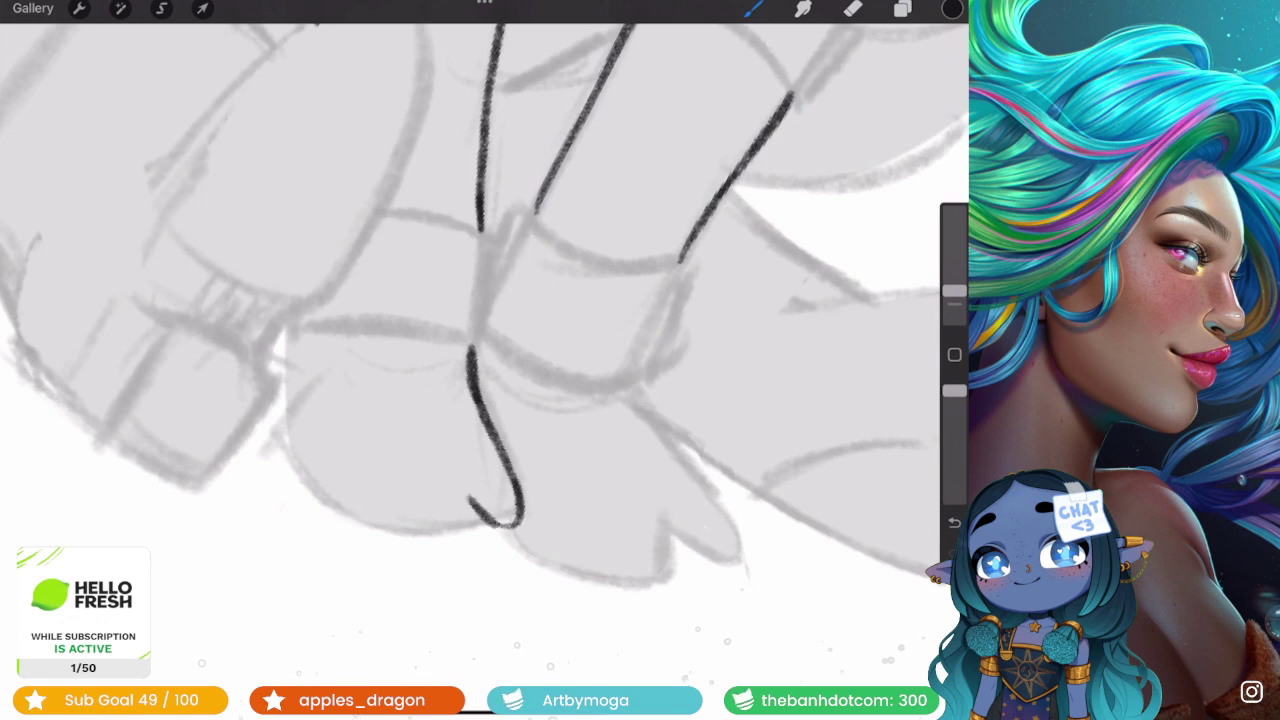
drag(445, 418, 426, 522)
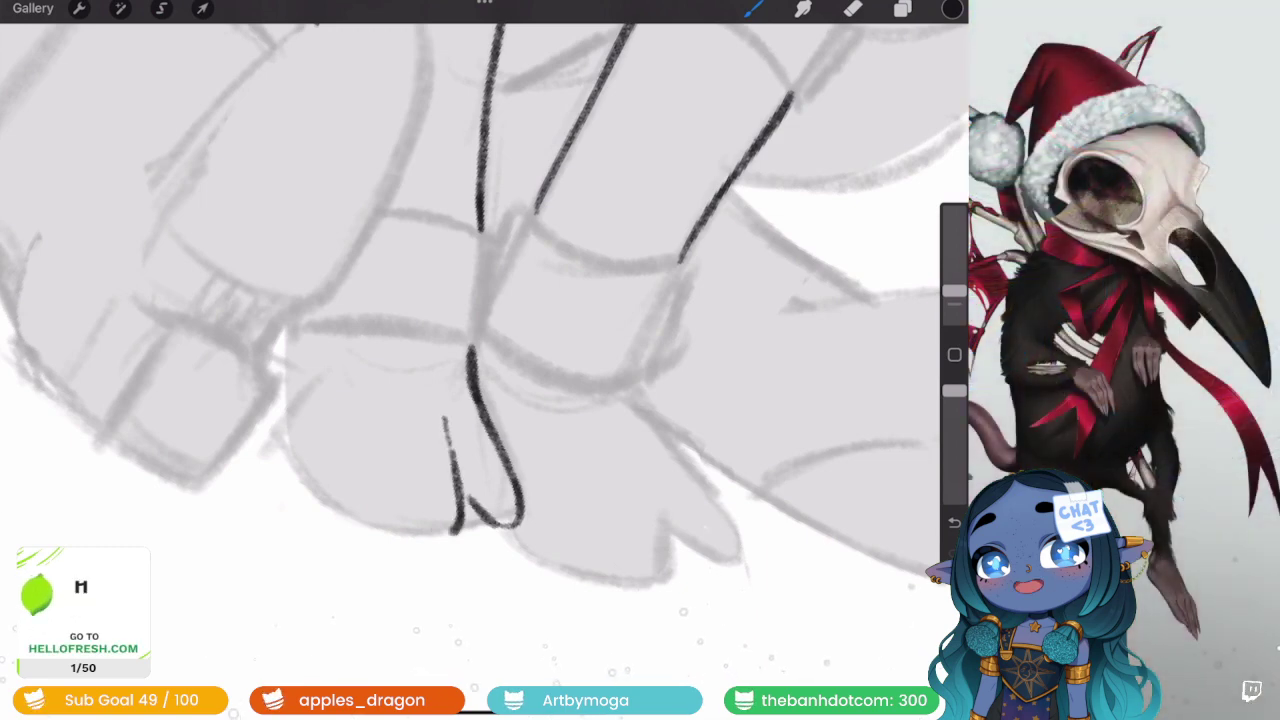
key(ctrl+z)
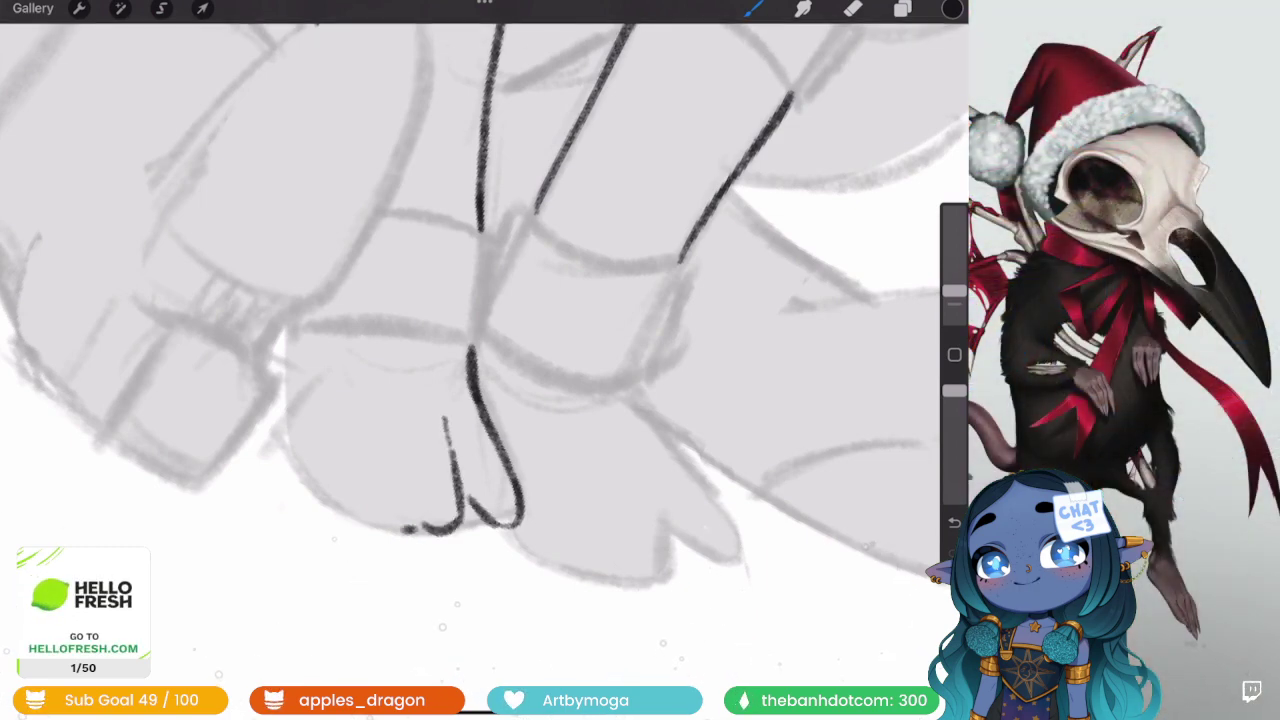
key(ctrl+z)
mouse_move(458, 505)
mouse_down()
mouse_move(426, 536)
mouse_move(373, 510)
mouse_up()
key(ctrl+z)
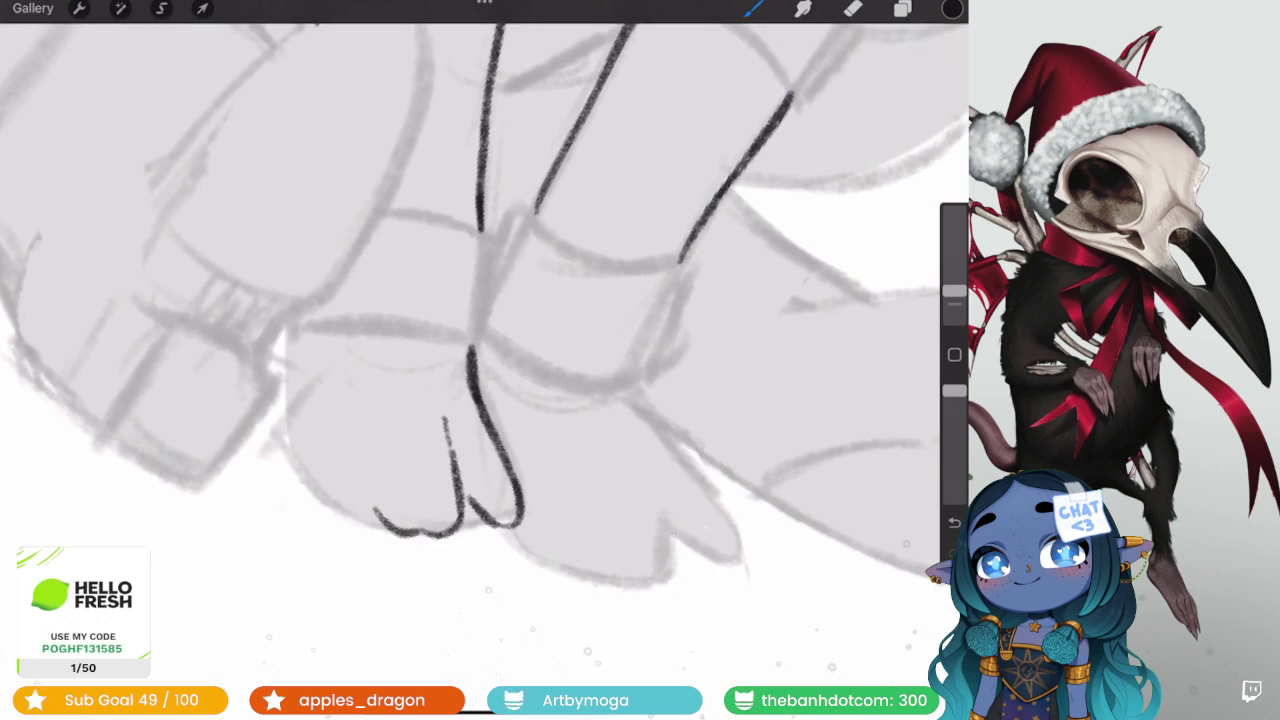
drag(365, 430, 373, 512)
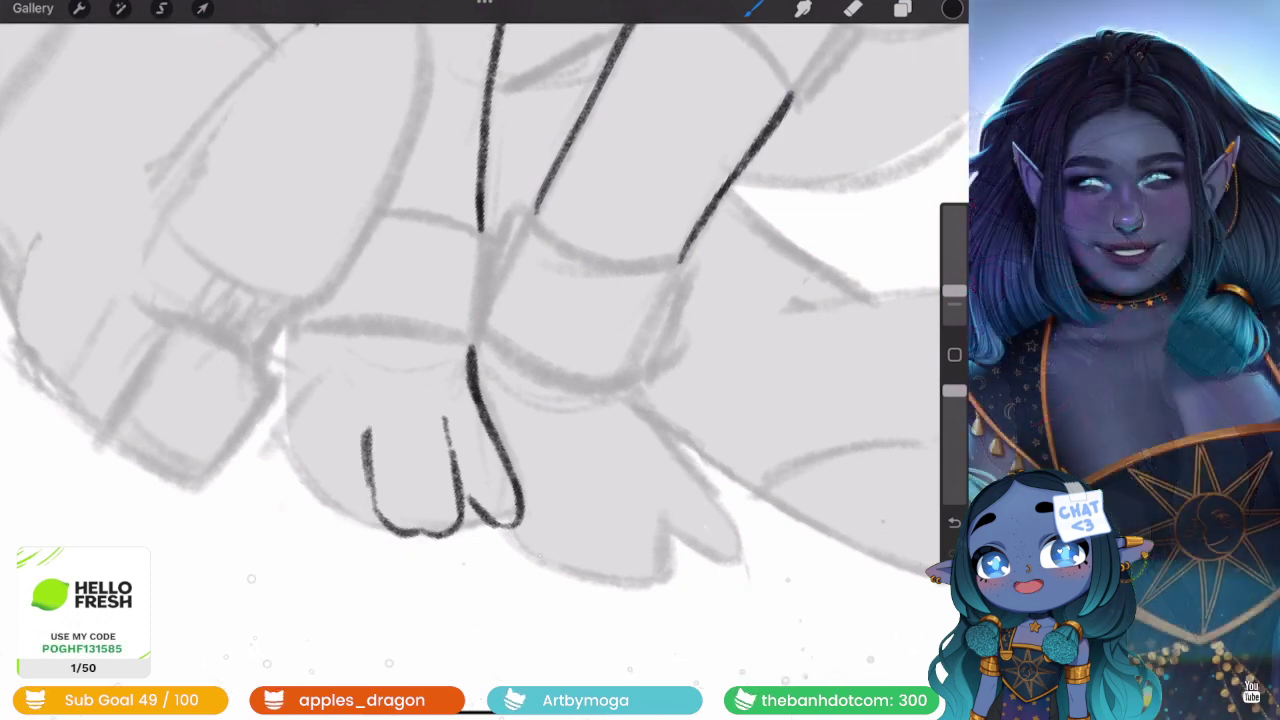
- Ink the hand's upper left edge, redrawing it slightly longer
scroll(485, 290, down, 5)
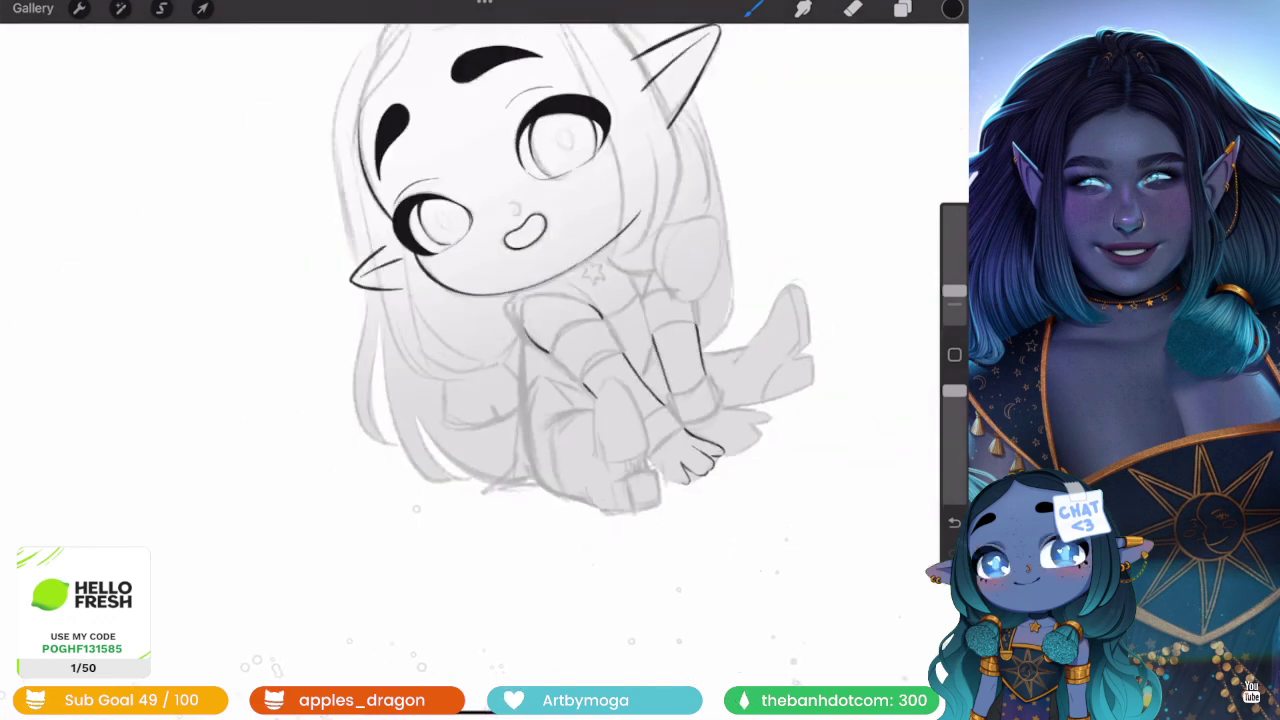
scroll(485, 290, up, 5)
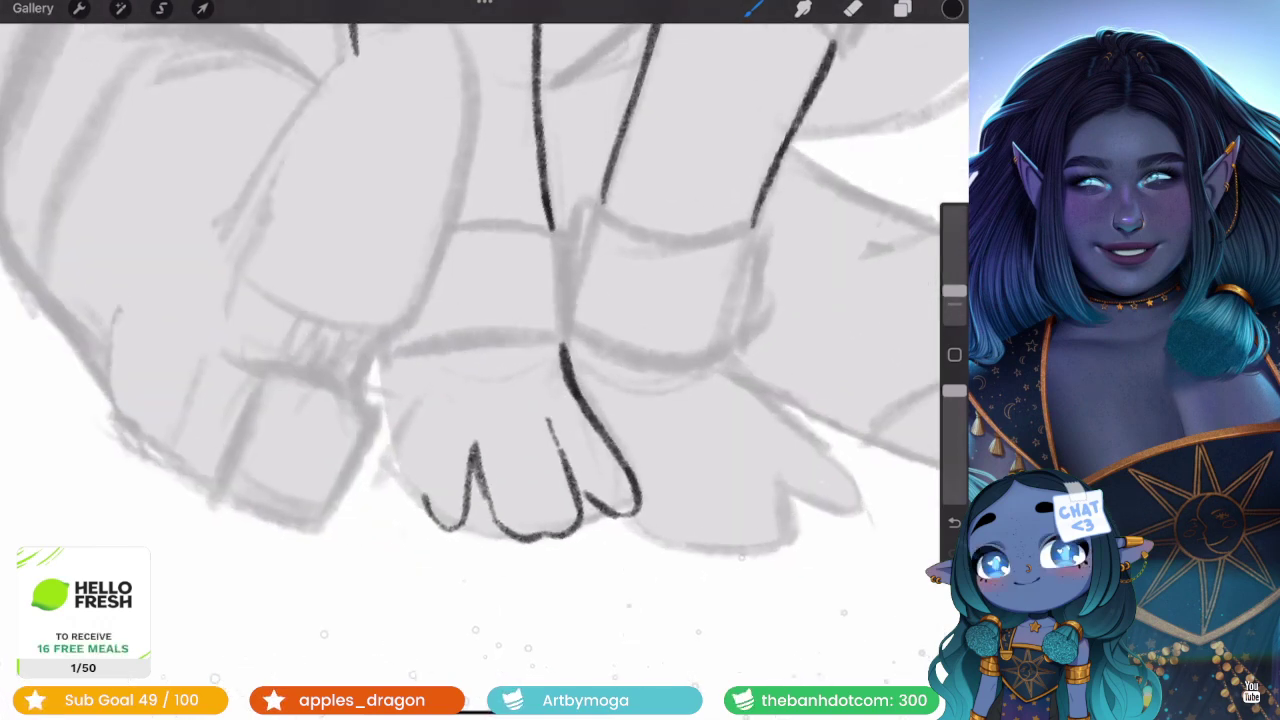
drag(384, 382, 410, 440)
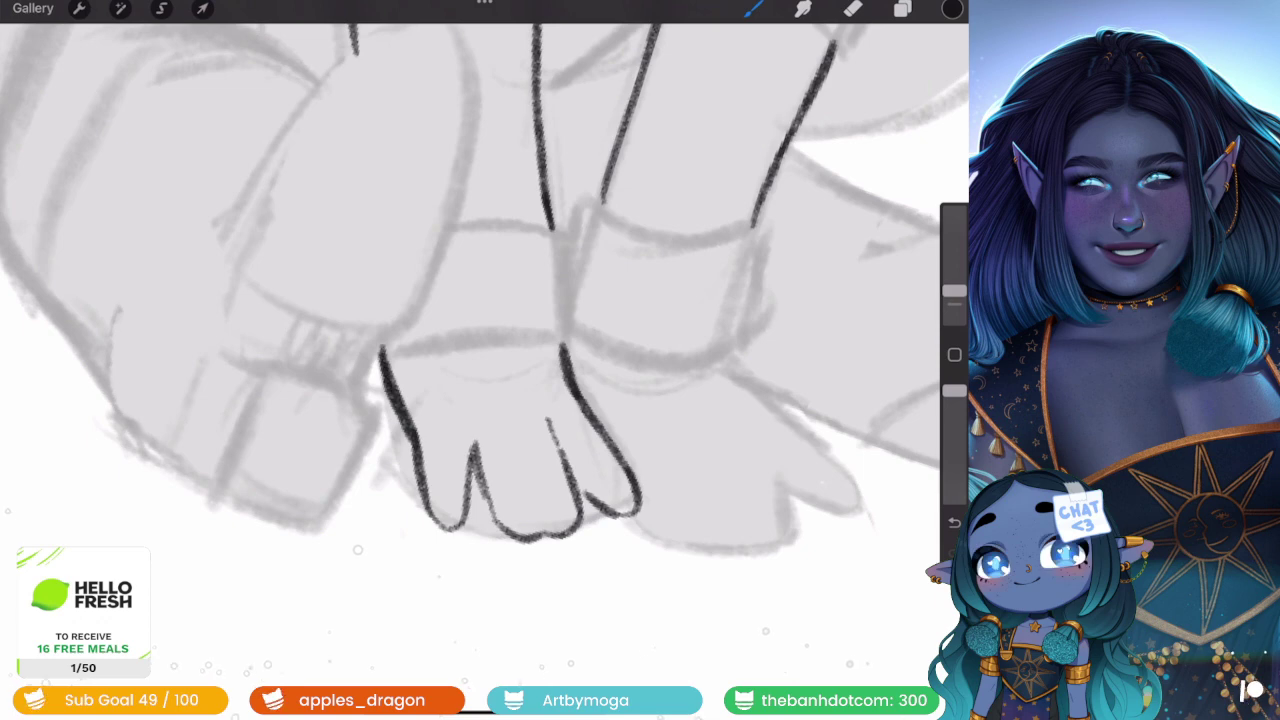
scroll(485, 300, down, 5)
scroll(625, 310, up, 10)
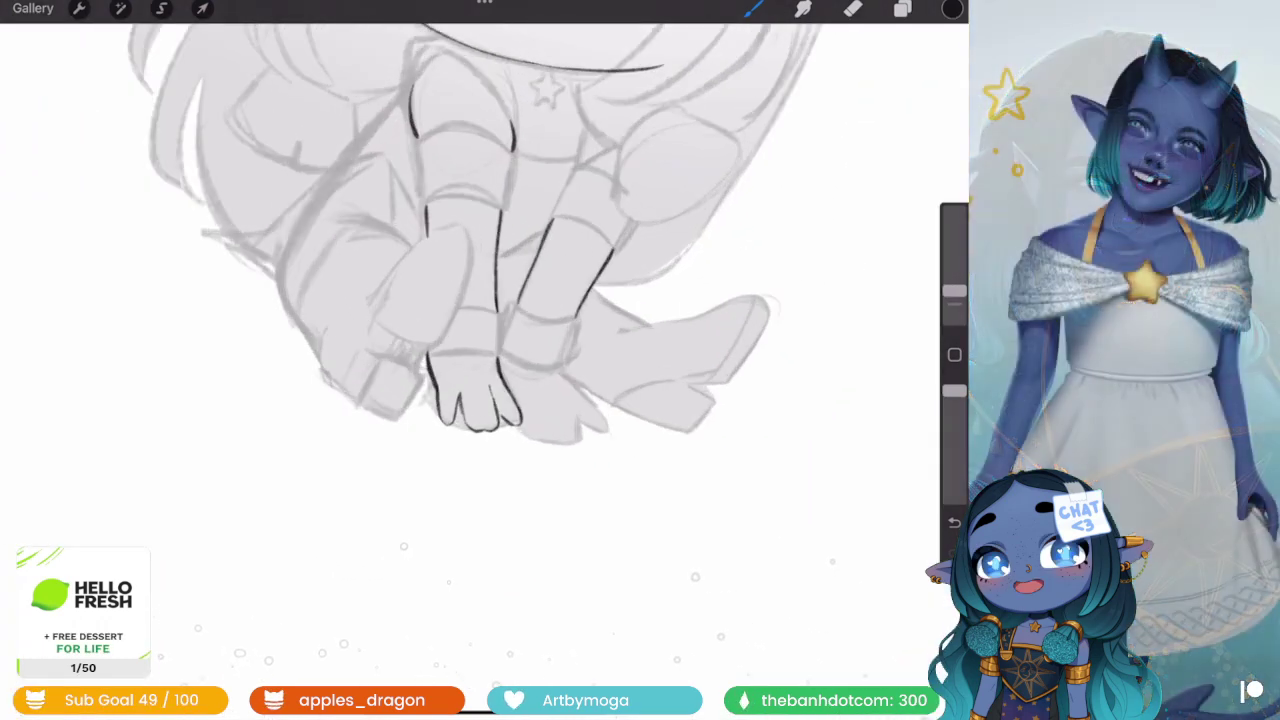
scroll(470, 290, up, 1)
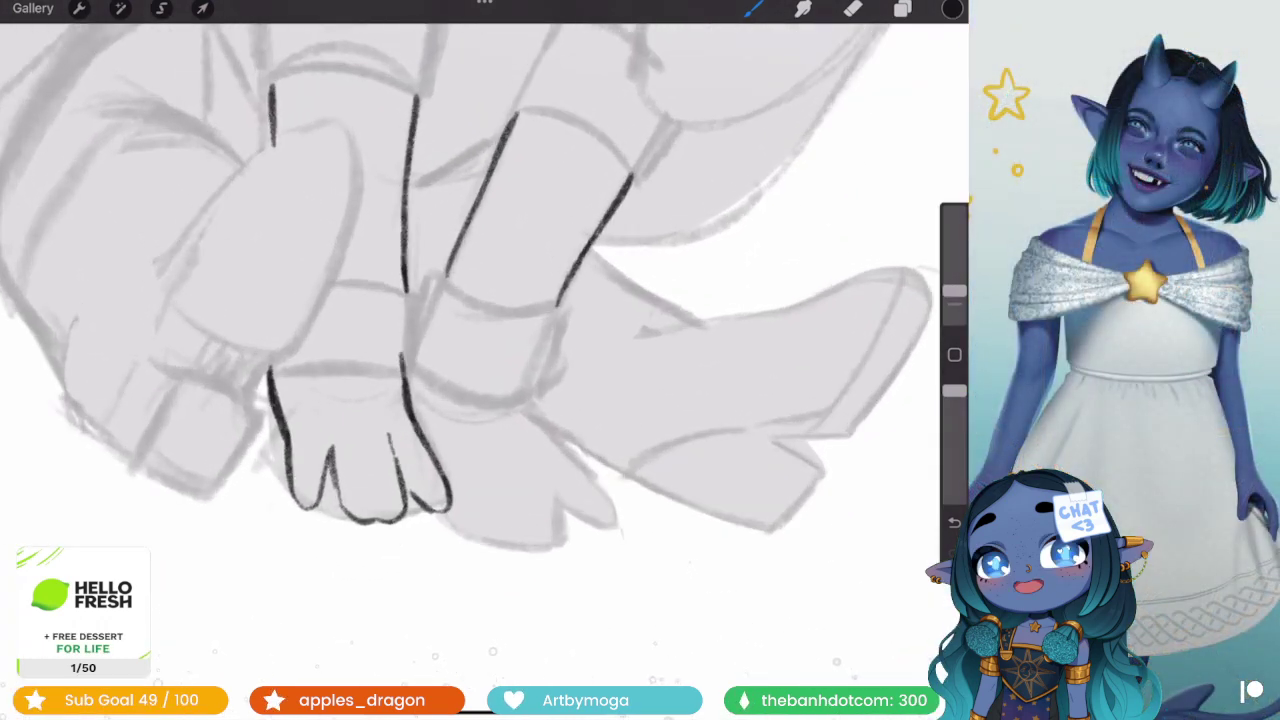
key(ctrl+z)
drag(400, 326, 404, 364)
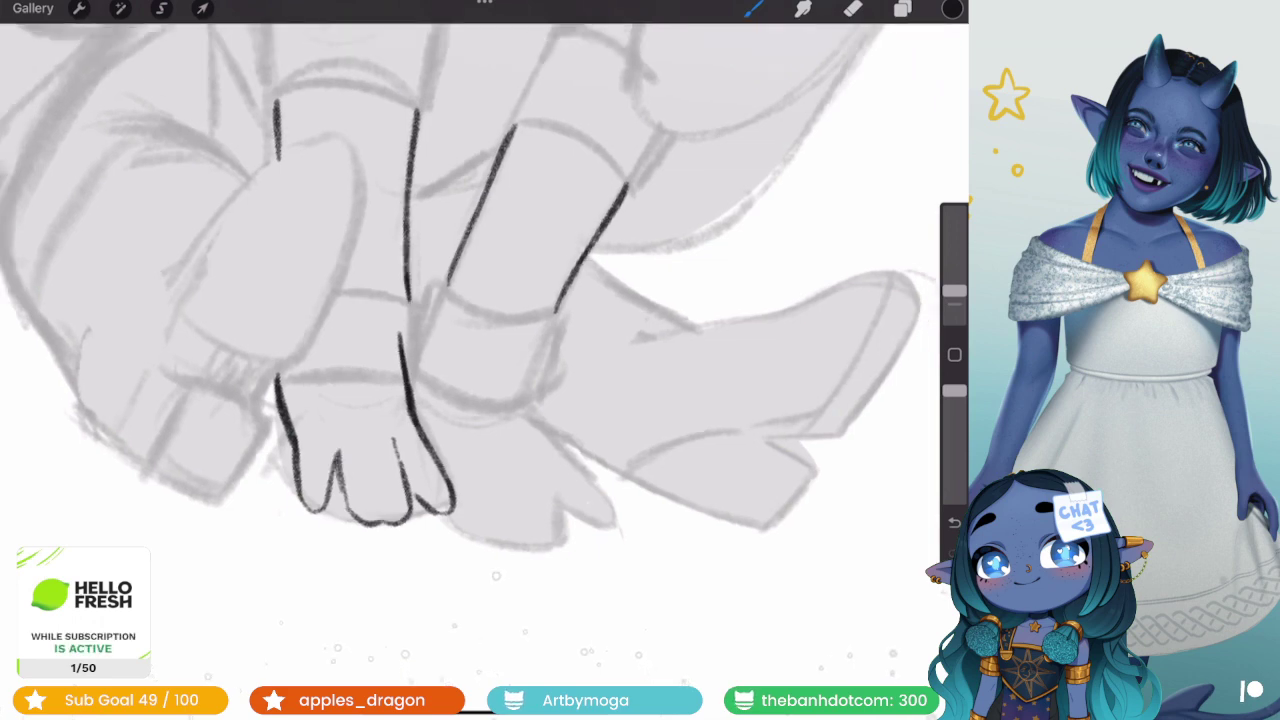
- Ink the paw's toe lines, extending one downward and tracing the right edge
scroll(470, 300, down, 5)
scroll(470, 300, up, 5)
scroll(300, 300, up, 2)
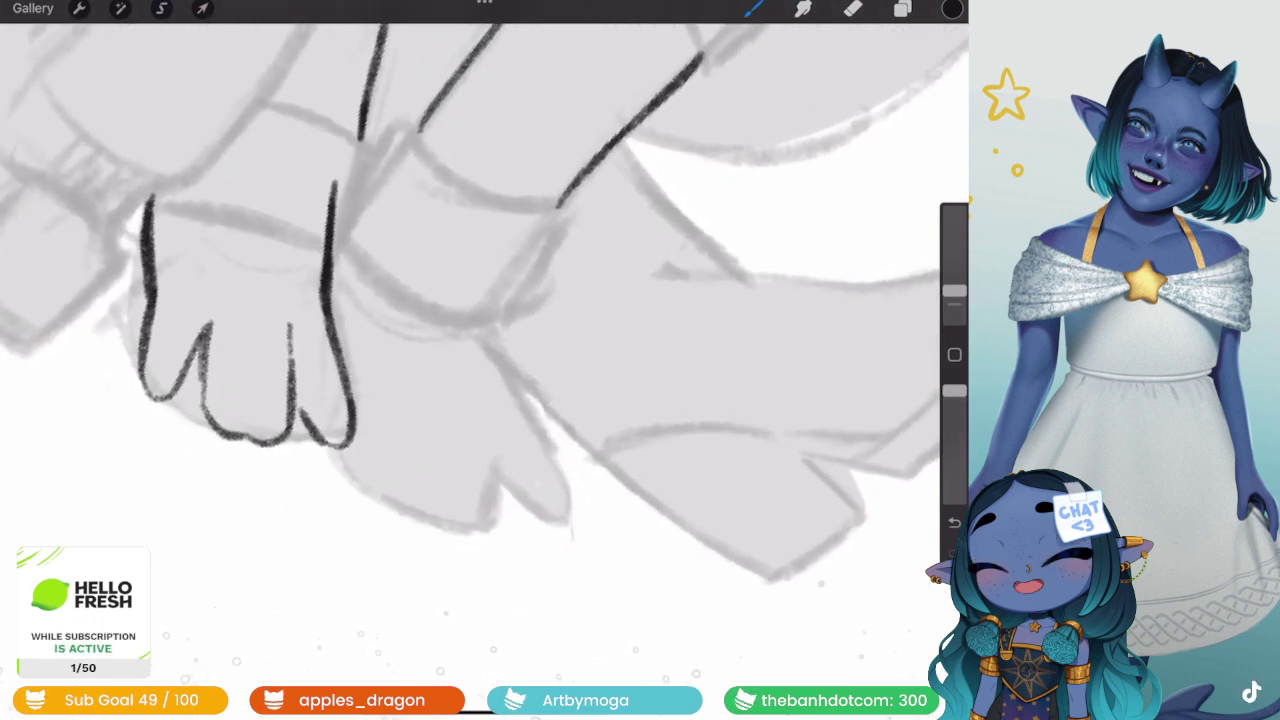
scroll(470, 300, down, 3)
scroll(470, 300, up, 2)
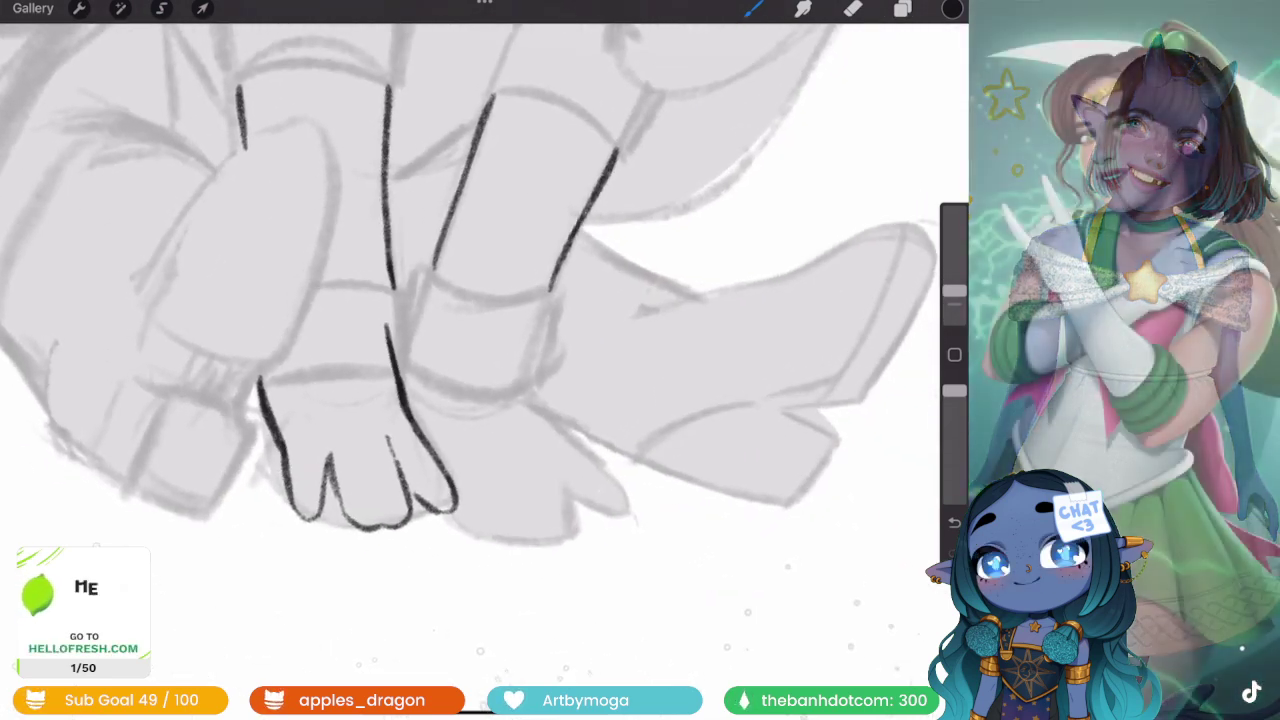
scroll(470, 300, up, 1)
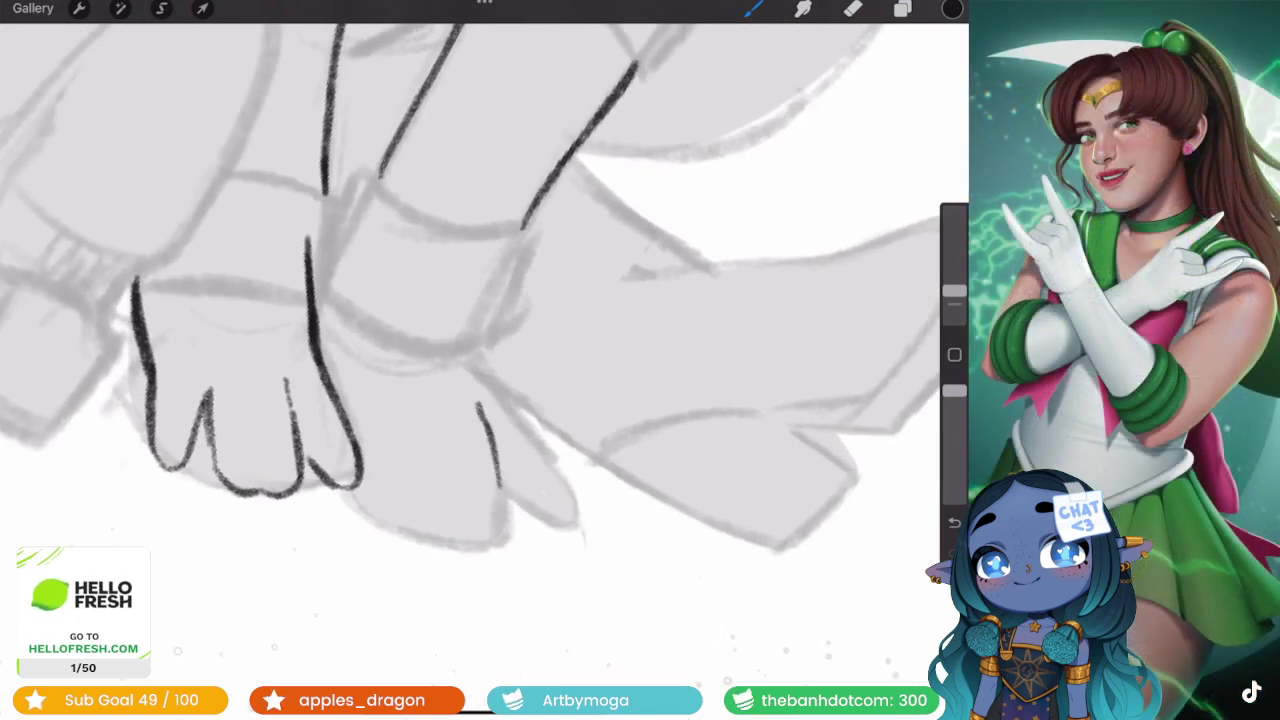
drag(492, 462, 502, 515)
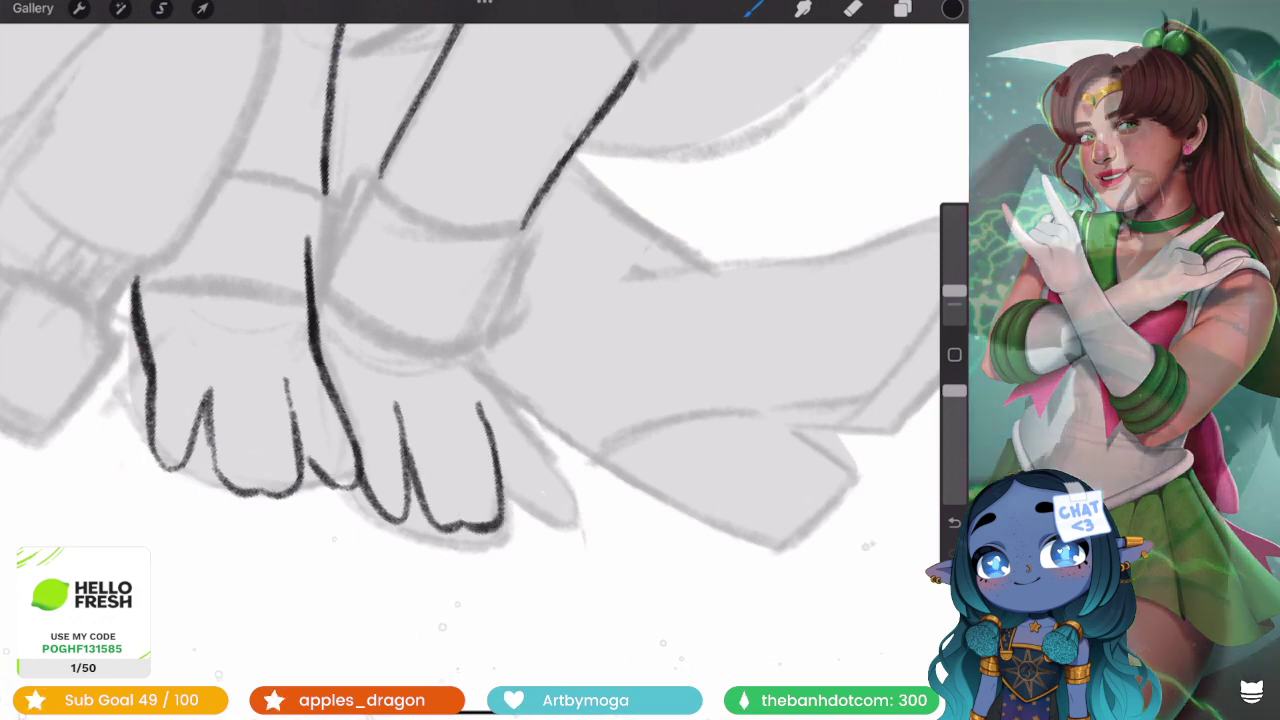
scroll(470, 300, down, 3)
scroll(470, 300, up, 3)
scroll(470, 300, up, 2)
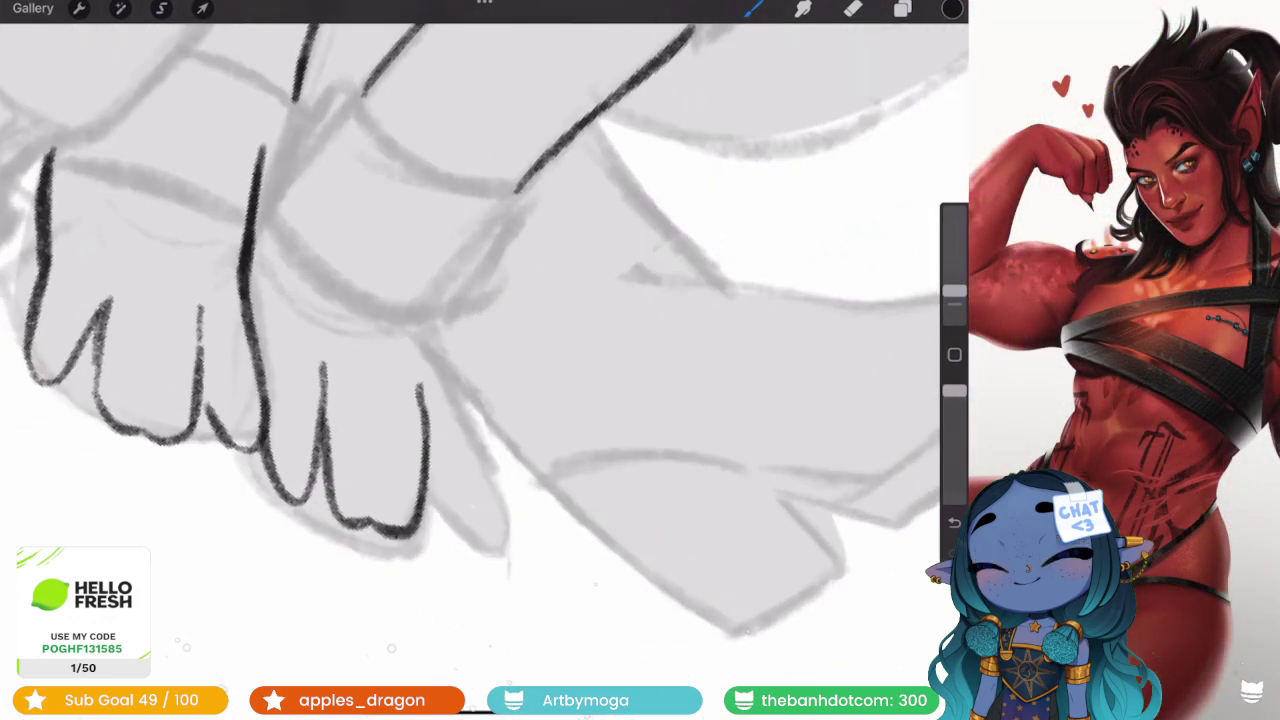
drag(415, 332, 462, 500)
- Undo the stray paw stroke
scroll(470, 300, down, 3)
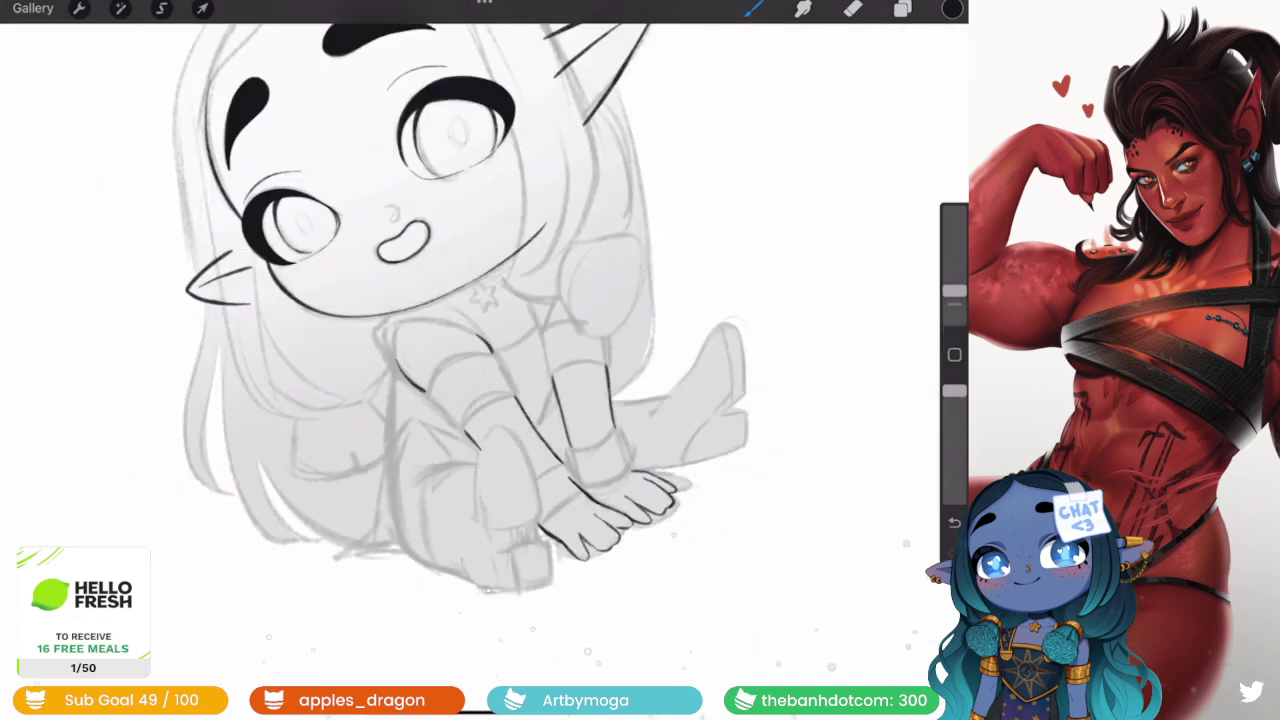
scroll(470, 300, down, 1)
scroll(470, 300, up, 2)
scroll(470, 300, up, 2)
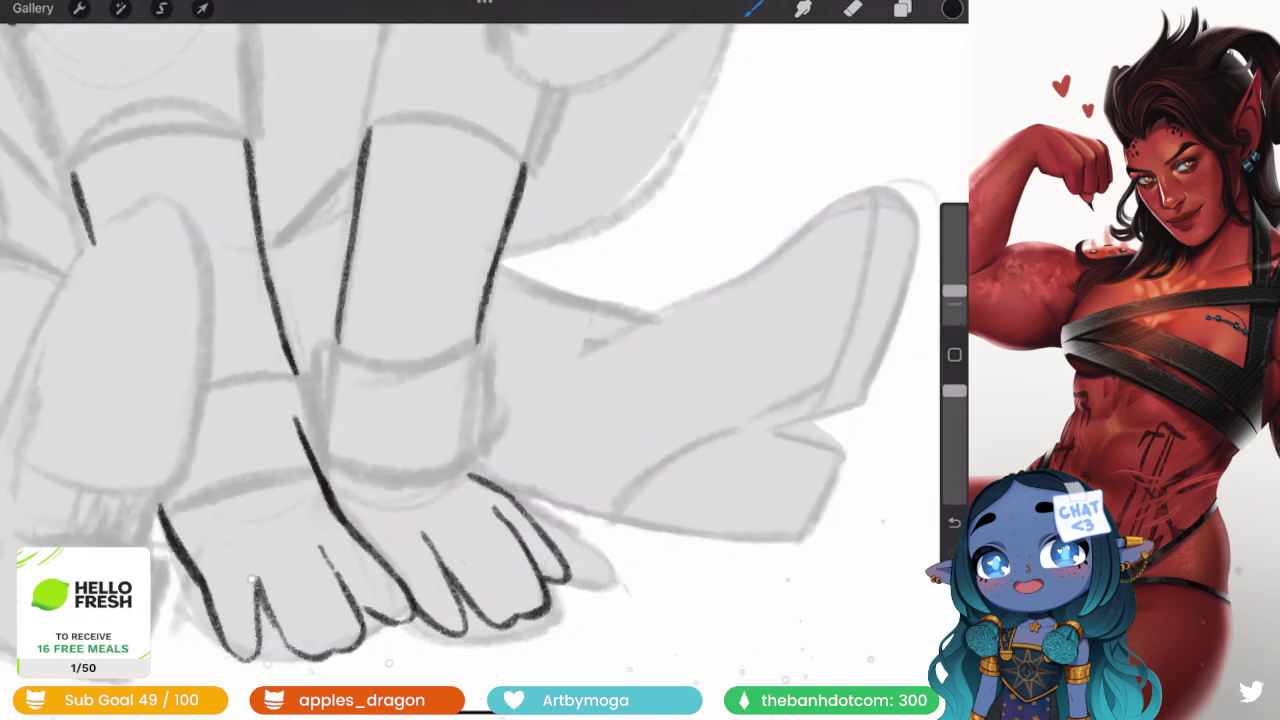
scroll(470, 300, up, 2)
scroll(470, 300, up, 2)
key(ctrl+z)
scroll(470, 300, down, 1)
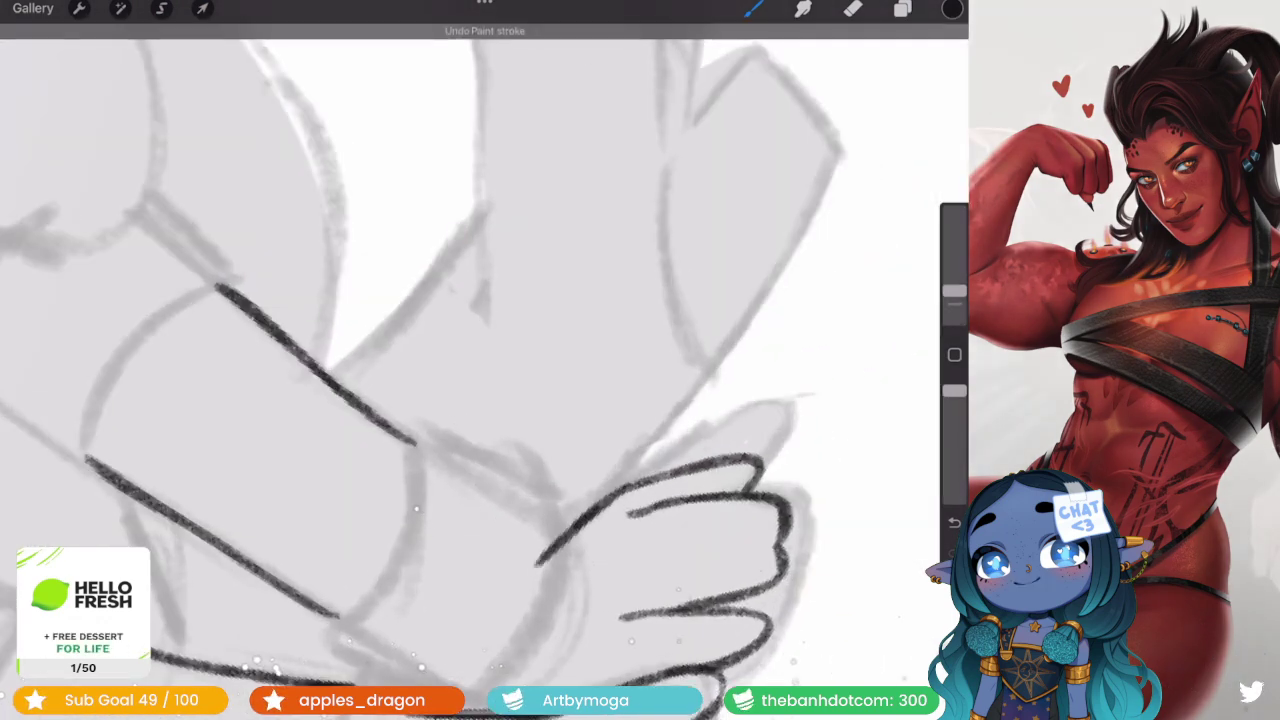
scroll(470, 300, down, 4)
scroll(470, 300, down, 2)
scroll(485, 360, up, 2)
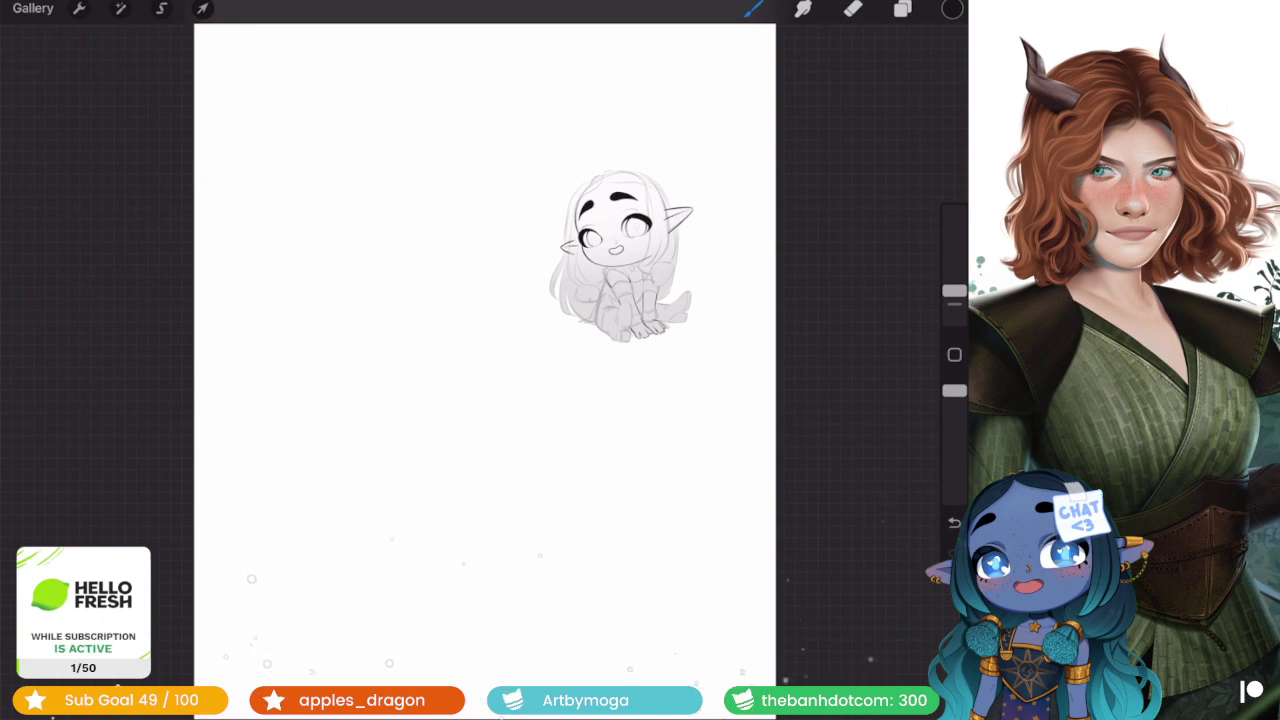
scroll(620, 260, up, 5)
scroll(620, 260, up, 3)
scroll(620, 260, up, 2)
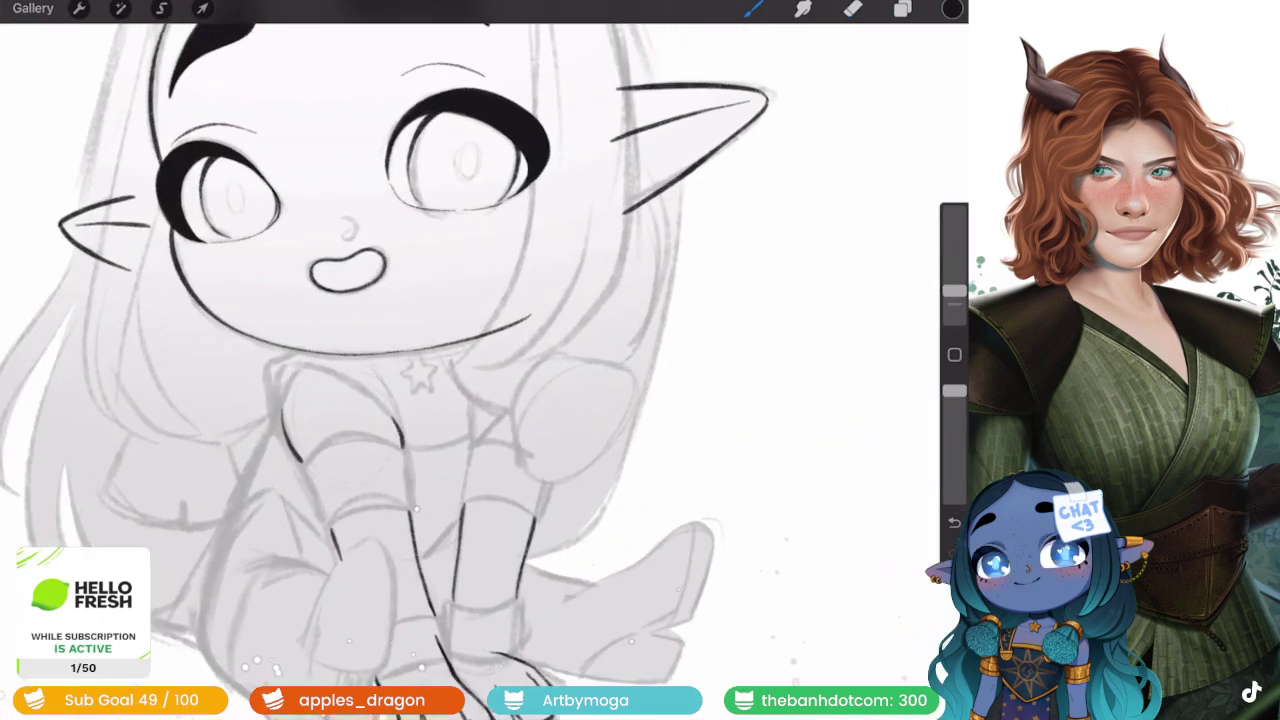
- Delete Layer 13 and add a fresh empty layer for inking
click(902, 9)
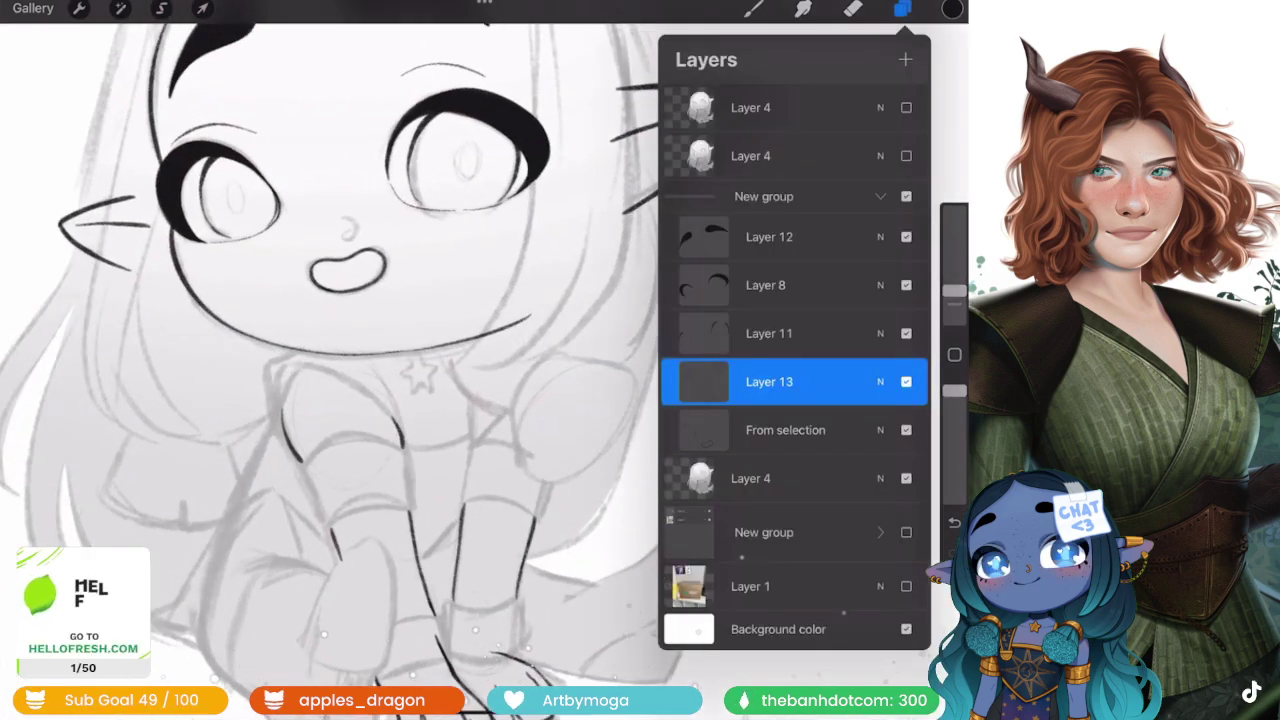
drag(860, 381, 720, 381)
click(895, 381)
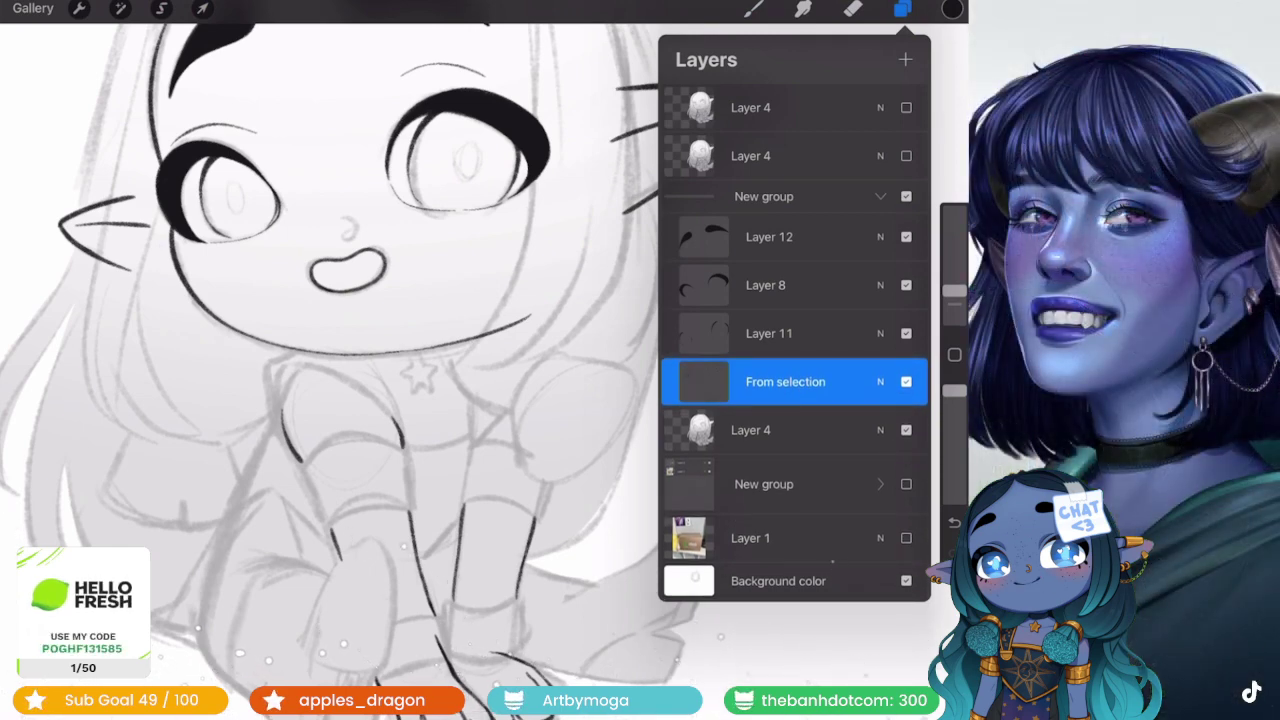
click(905, 59)
click(902, 8)
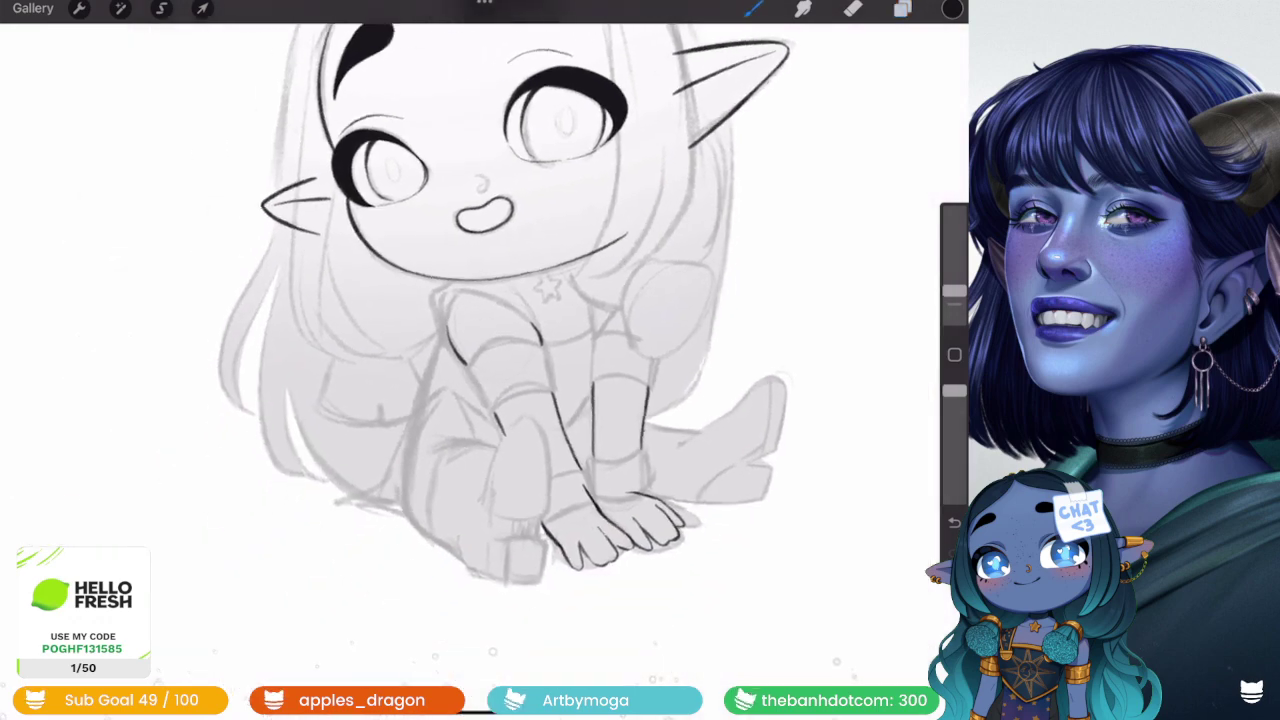
- Ink the near leg's outline and the short crease lines at the knee
drag(400, 400, 587, 260)
mouse_move(600, 400)
mouse_down()
mouse_move(600, 370)
mouse_move(640, 355)
mouse_up()
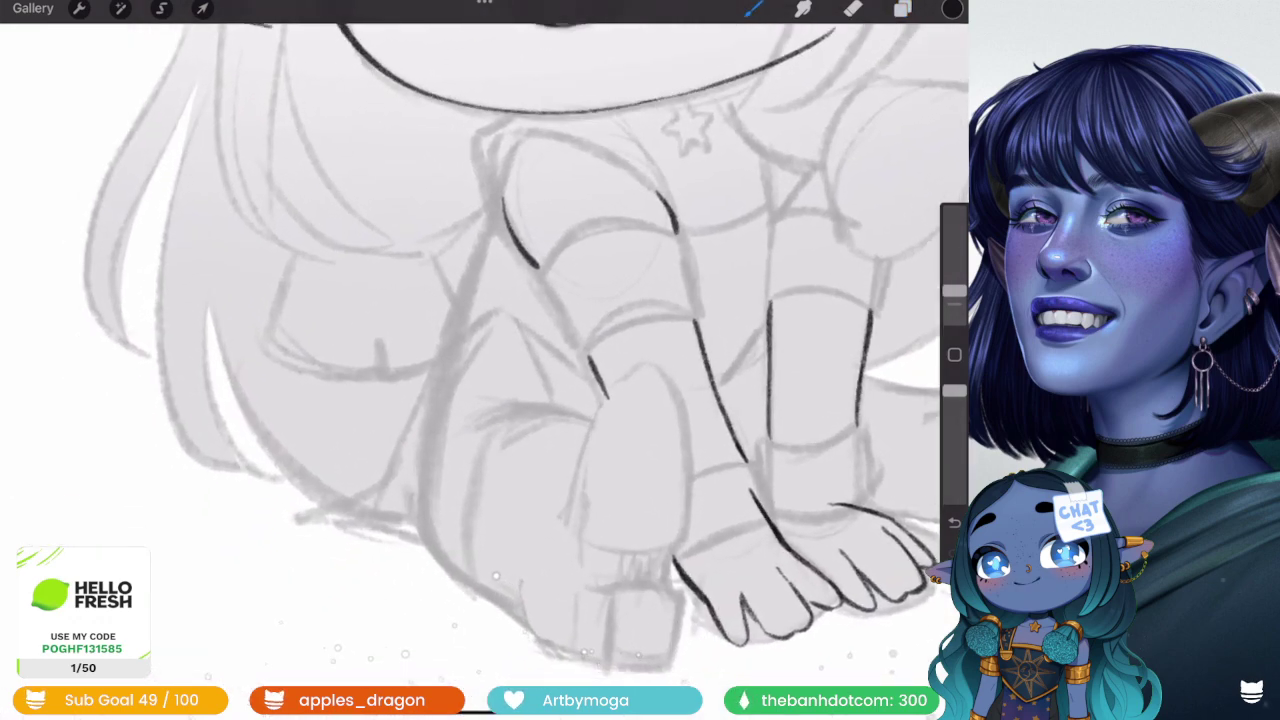
drag(480, 400, 420, 320)
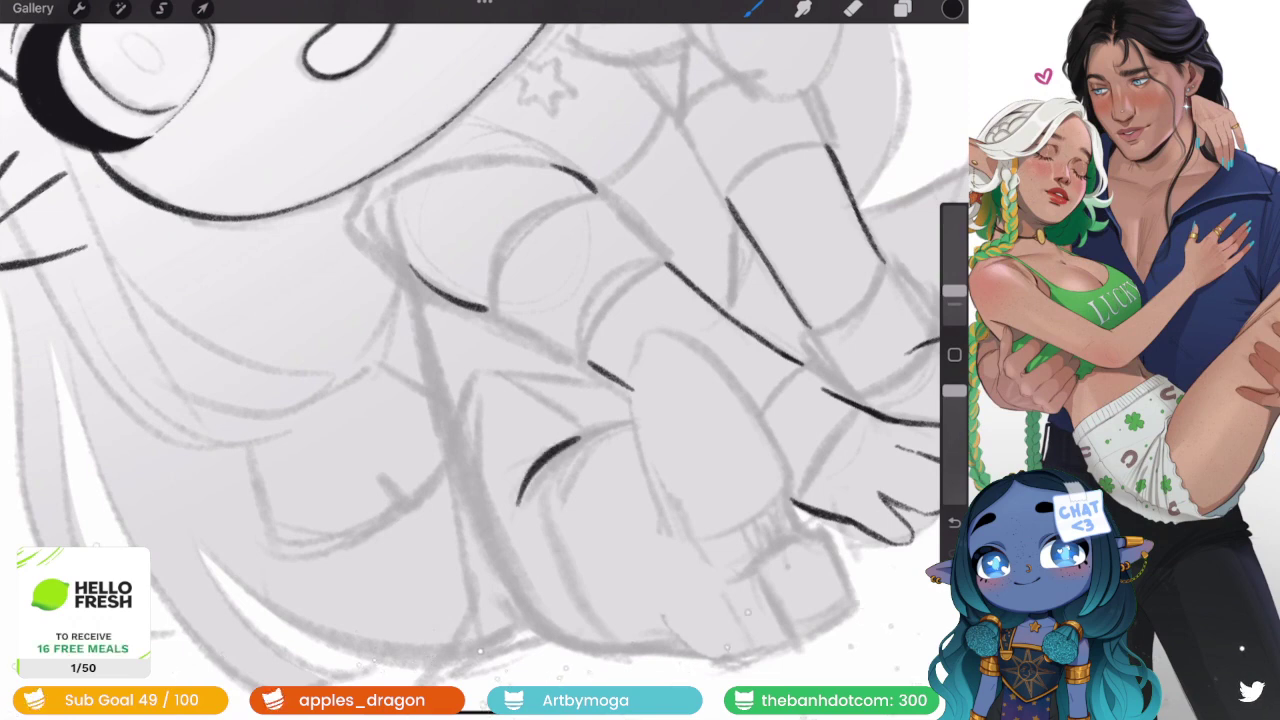
drag(556, 452, 518, 505)
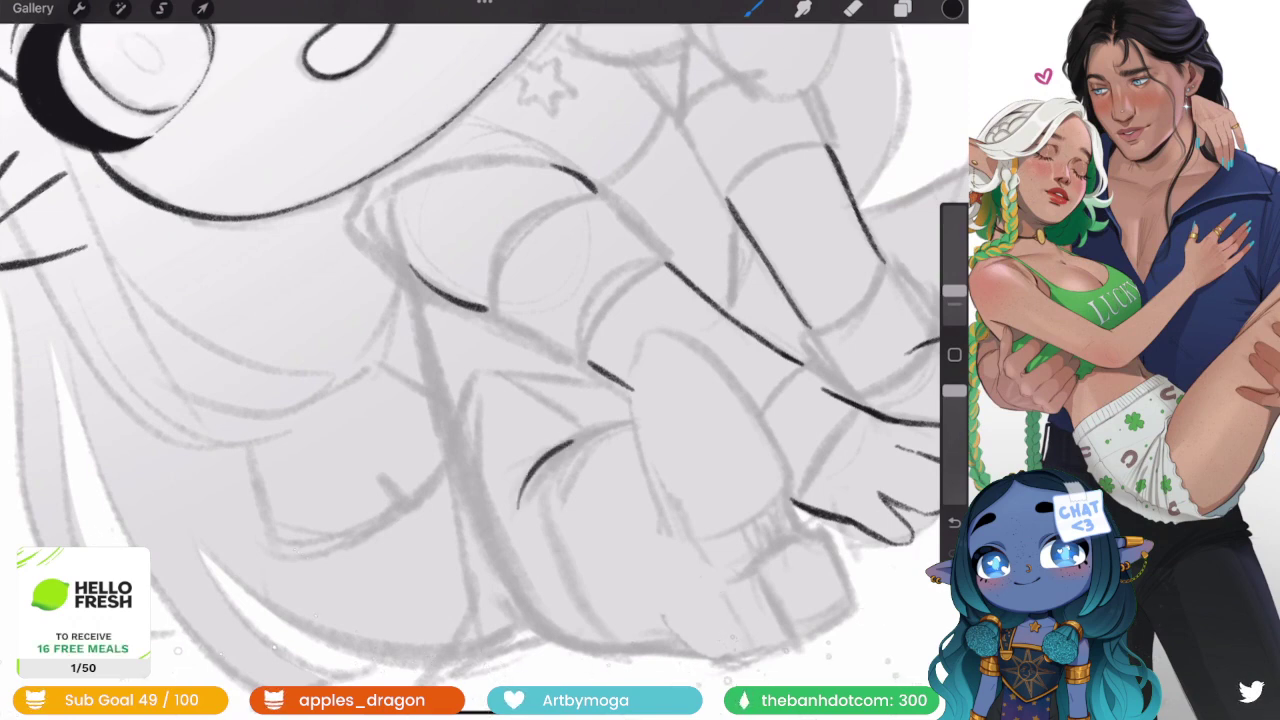
drag(540, 460, 502, 490)
drag(600, 450, 570, 330)
mouse_move(500, 350)
mouse_down()
mouse_move(475, 343)
mouse_move(500, 270)
mouse_up()
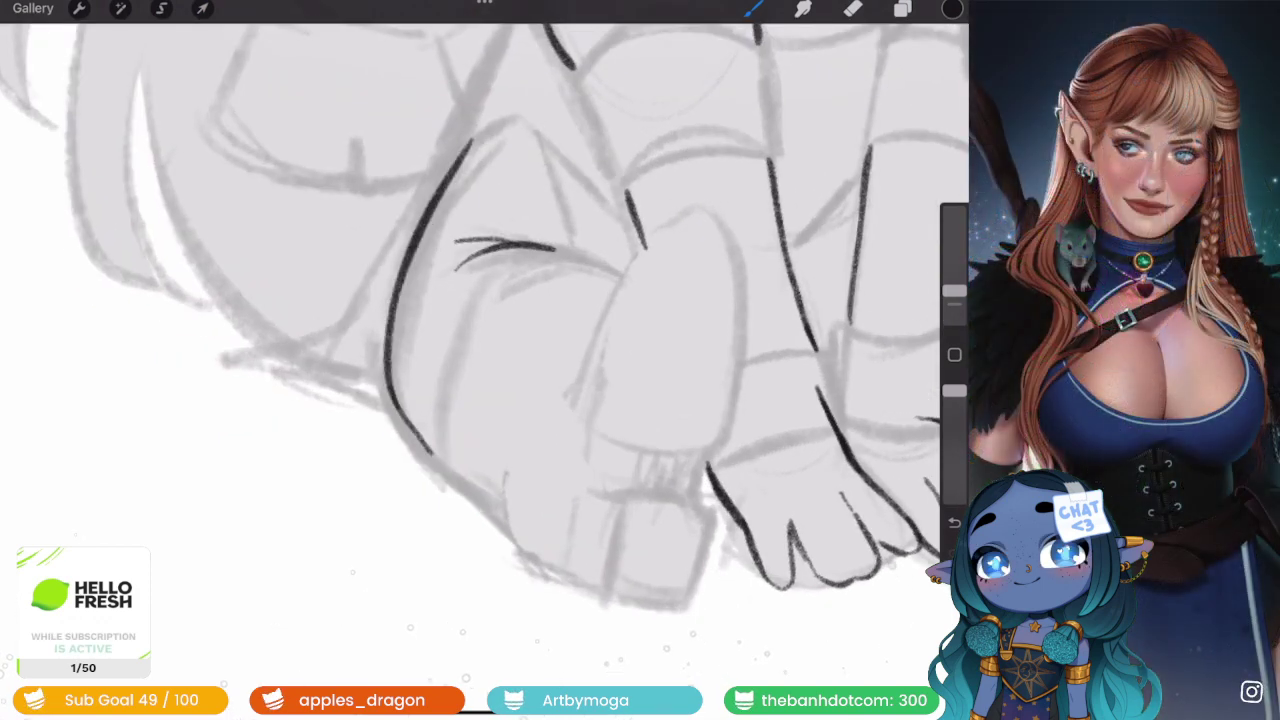
scroll(485, 350, down, 5)
scroll(485, 350, down, 3)
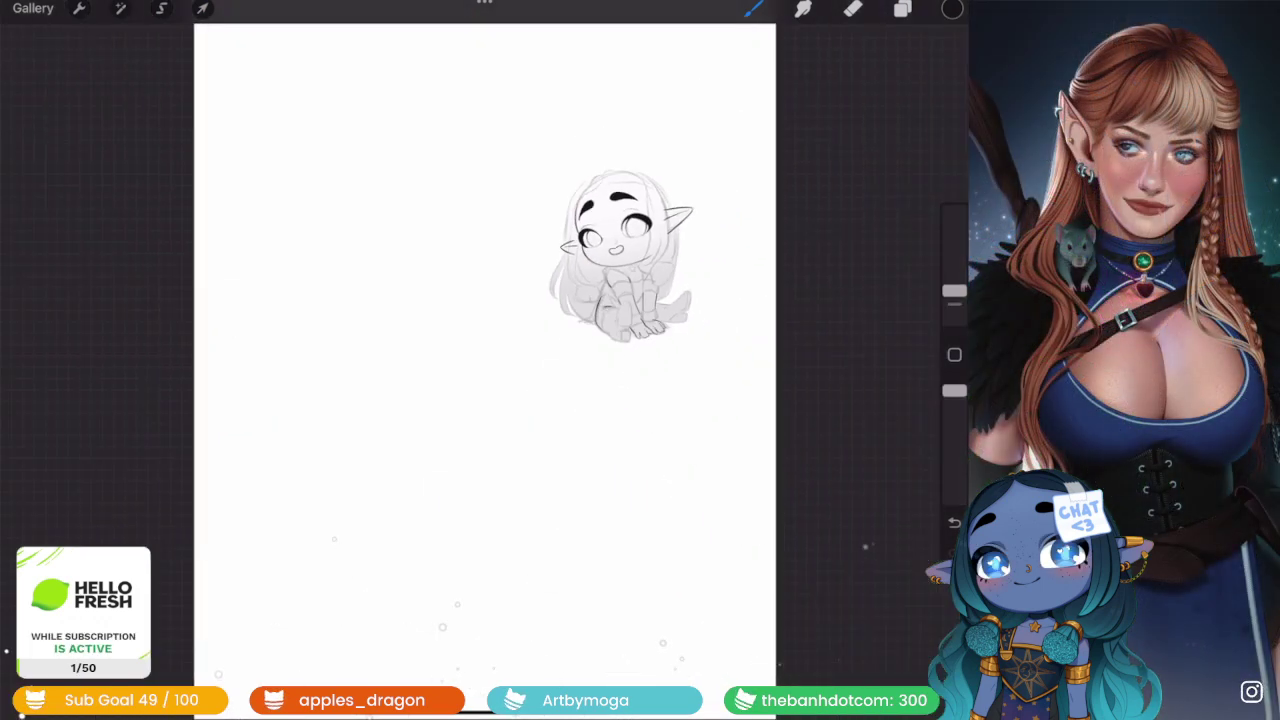
scroll(485, 350, up, 5)
scroll(640, 332, up, 3)
scroll(640, 332, up, 2)
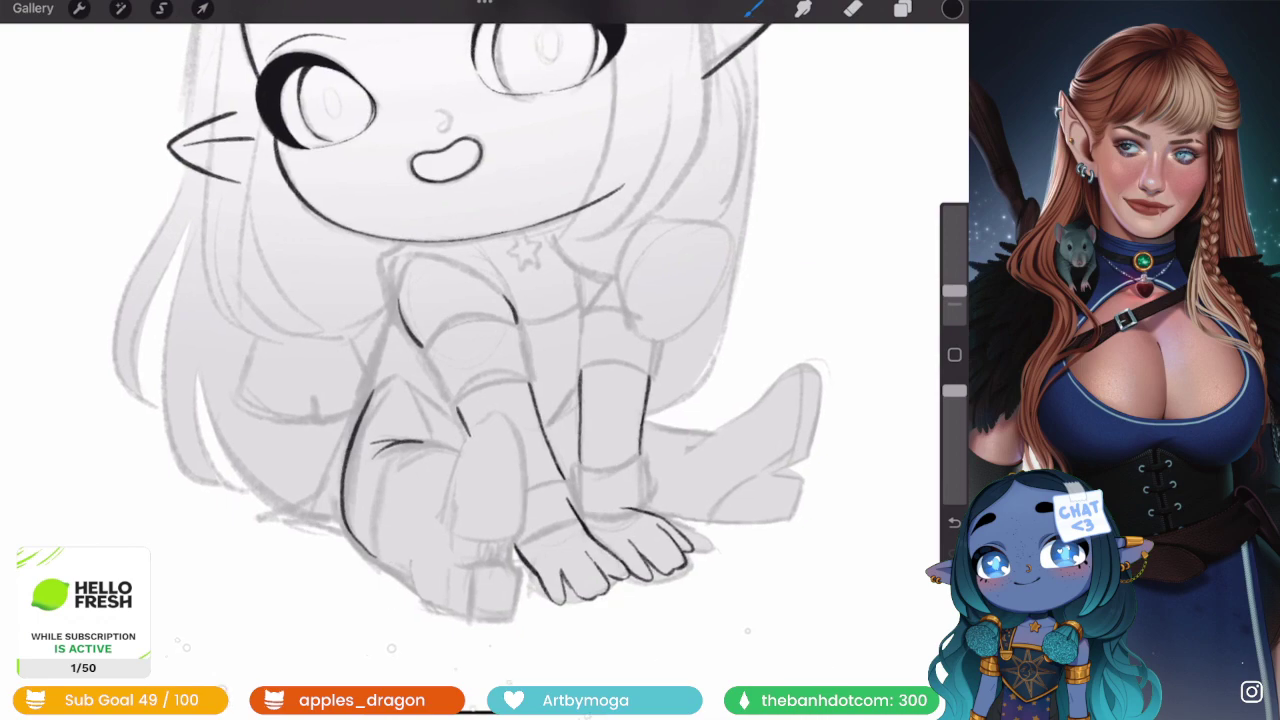
scroll(520, 357, up, 5)
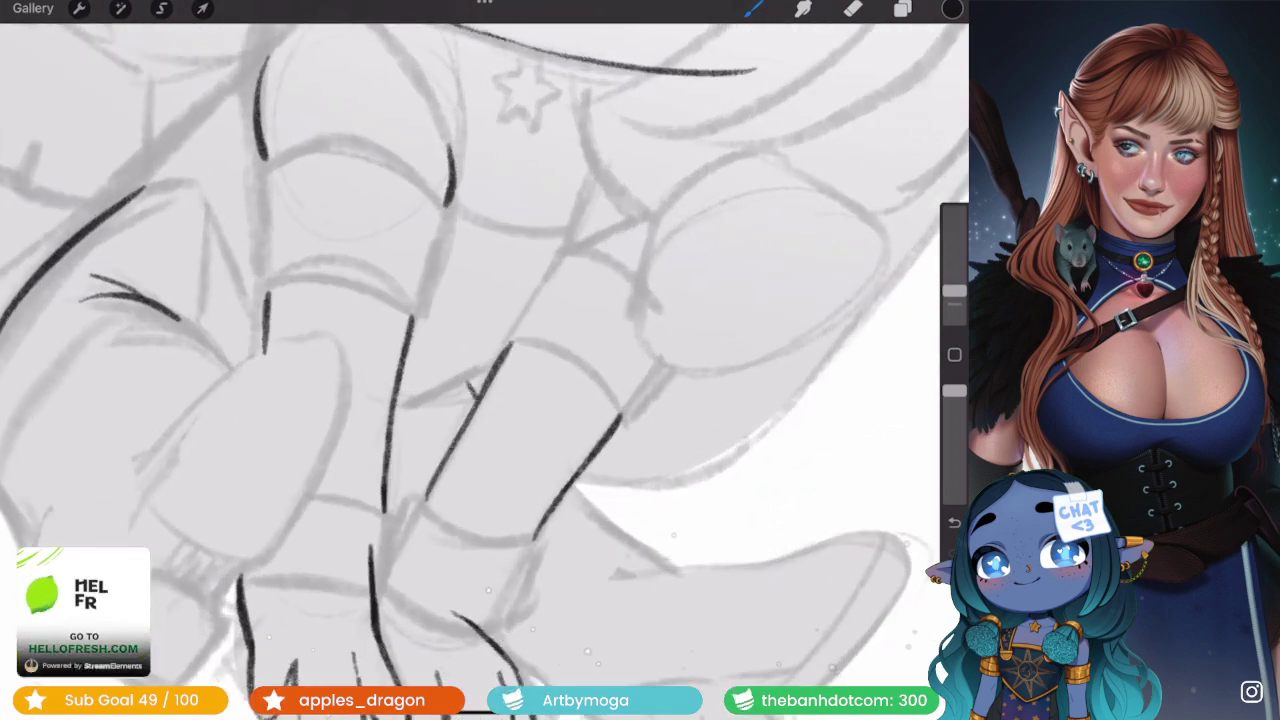
scroll(485, 350, down, 5)
scroll(485, 350, down, 2)
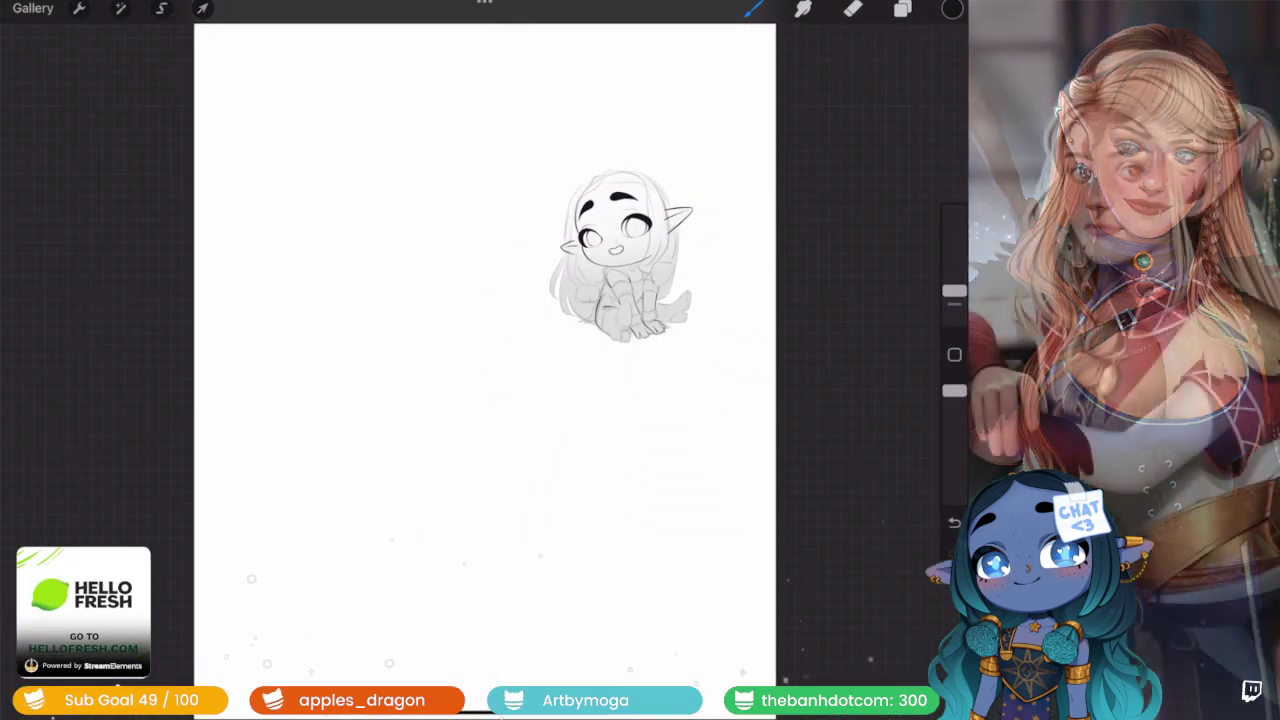
scroll(485, 350, up, 5)
scroll(660, 332, up, 3)
click(902, 8)
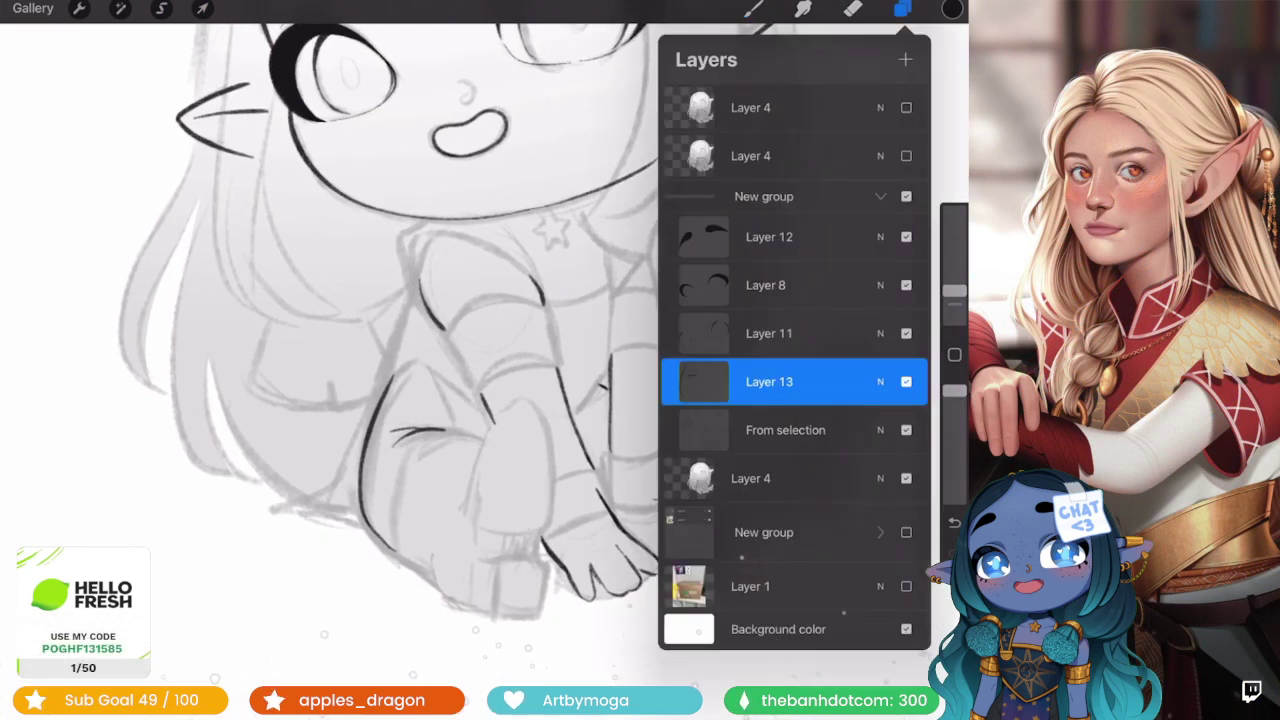
key(ctrl+z)
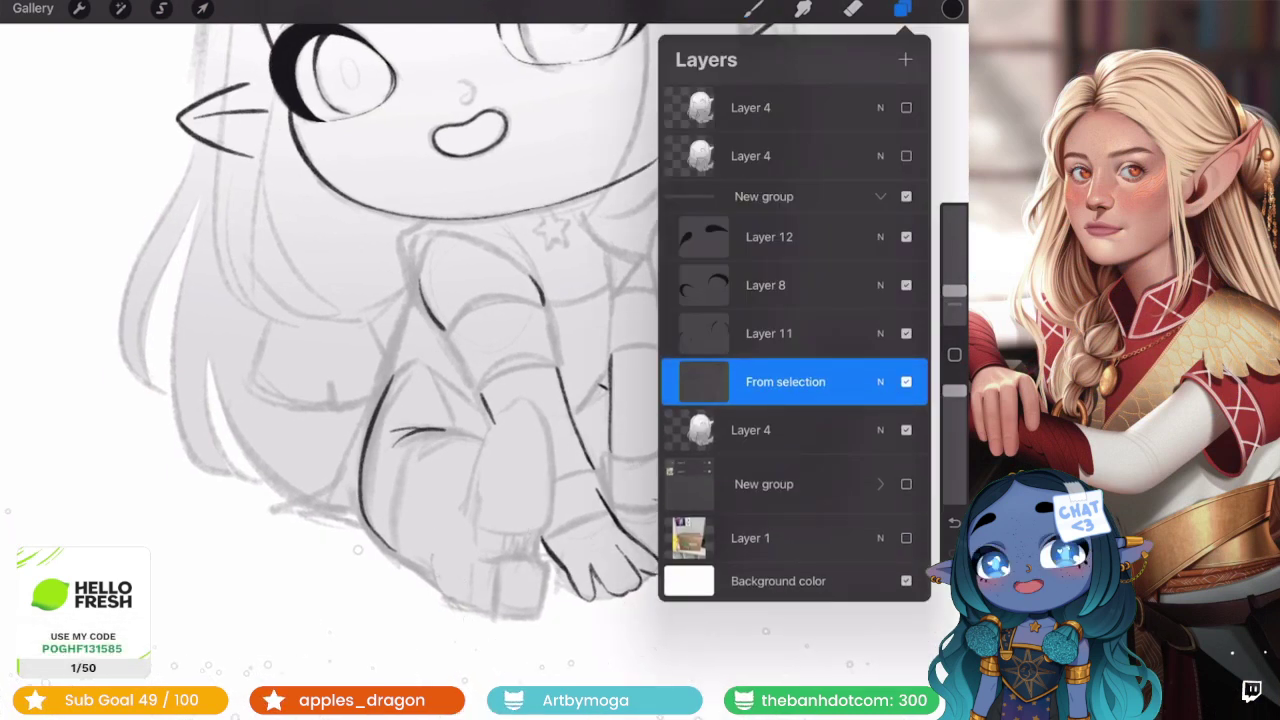
key(ctrl+shift+z)
click(902, 8)
scroll(480, 360, up, 5)
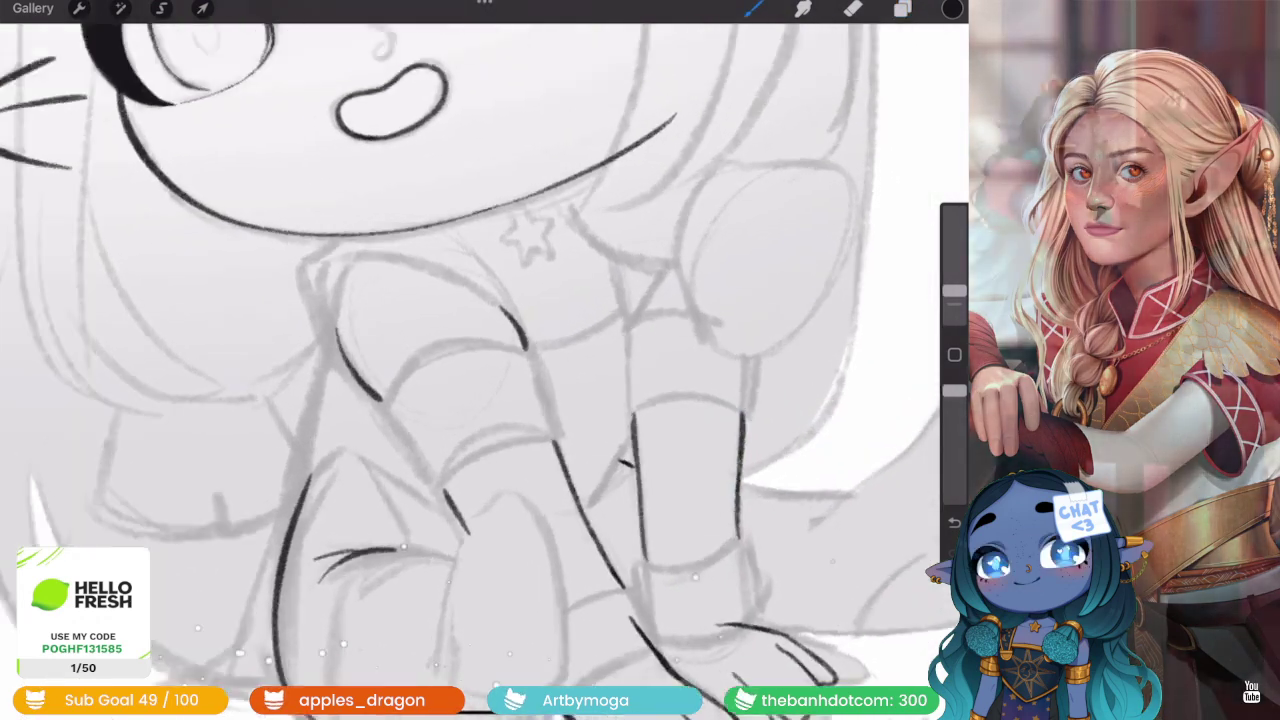
scroll(480, 360, down, 5)
scroll(480, 360, up, 5)
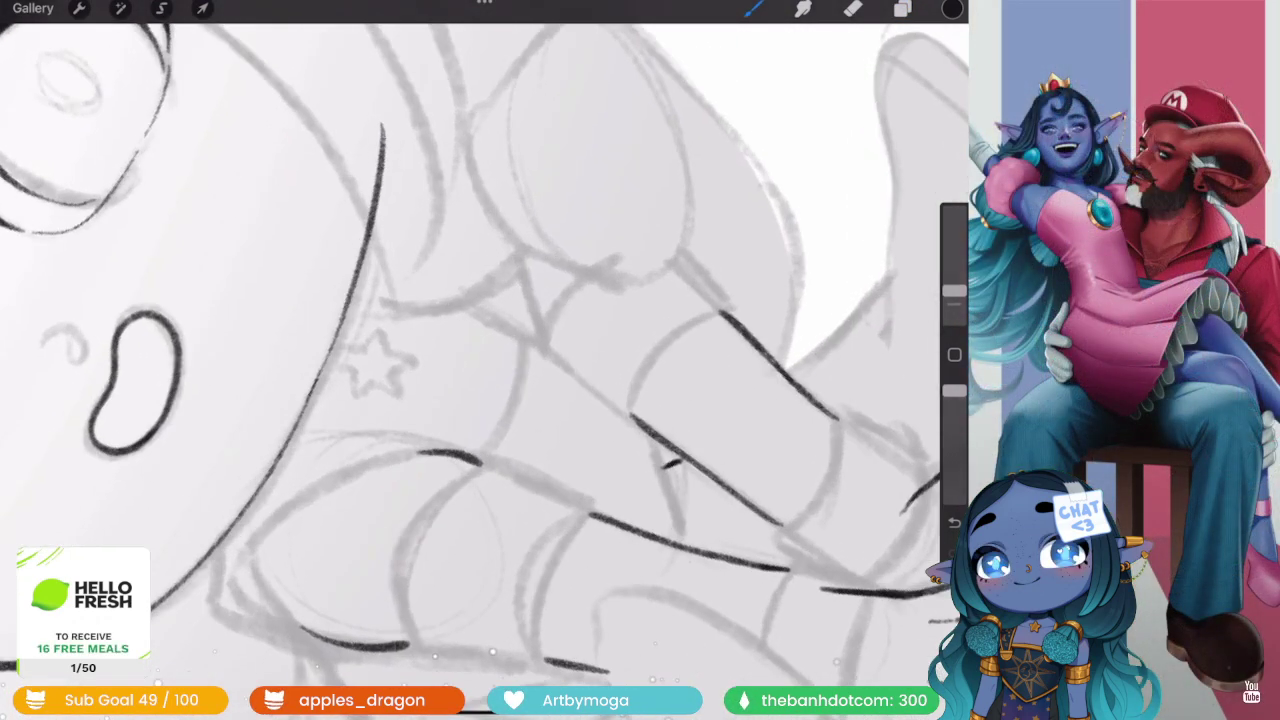
drag(523, 346, 504, 420)
drag(380, 360, 405, 145)
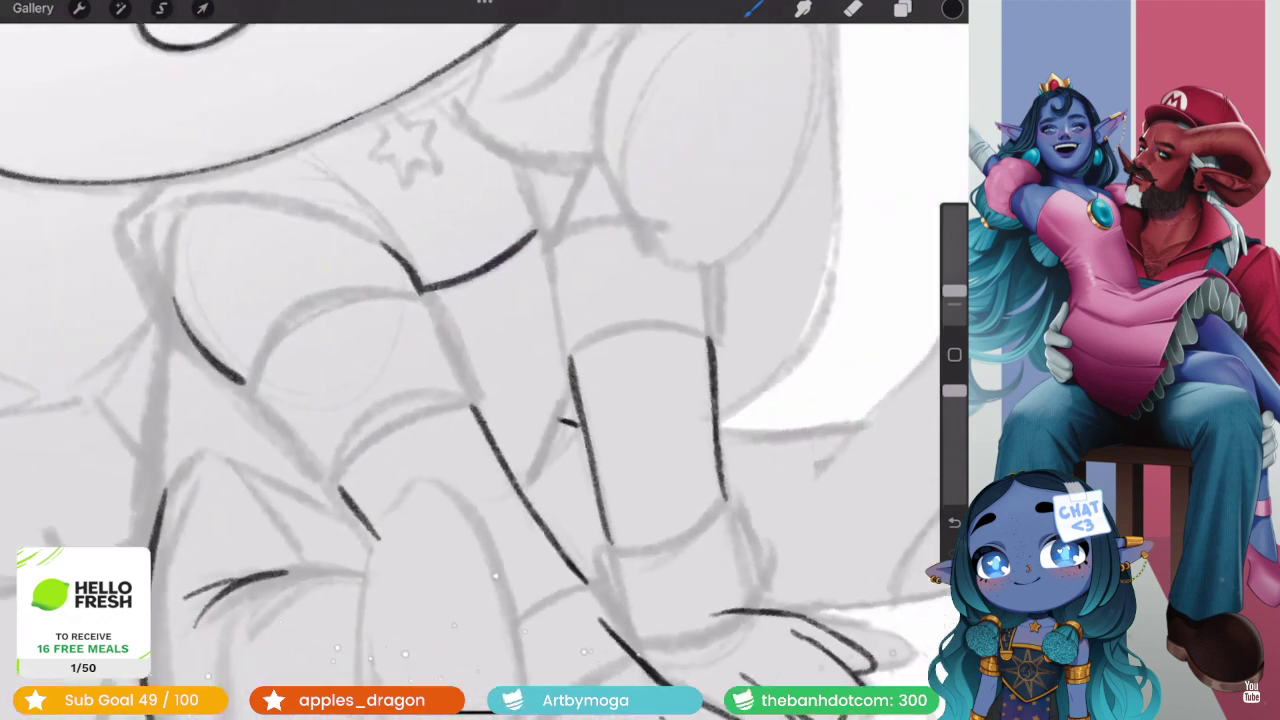
scroll(480, 360, down, 3)
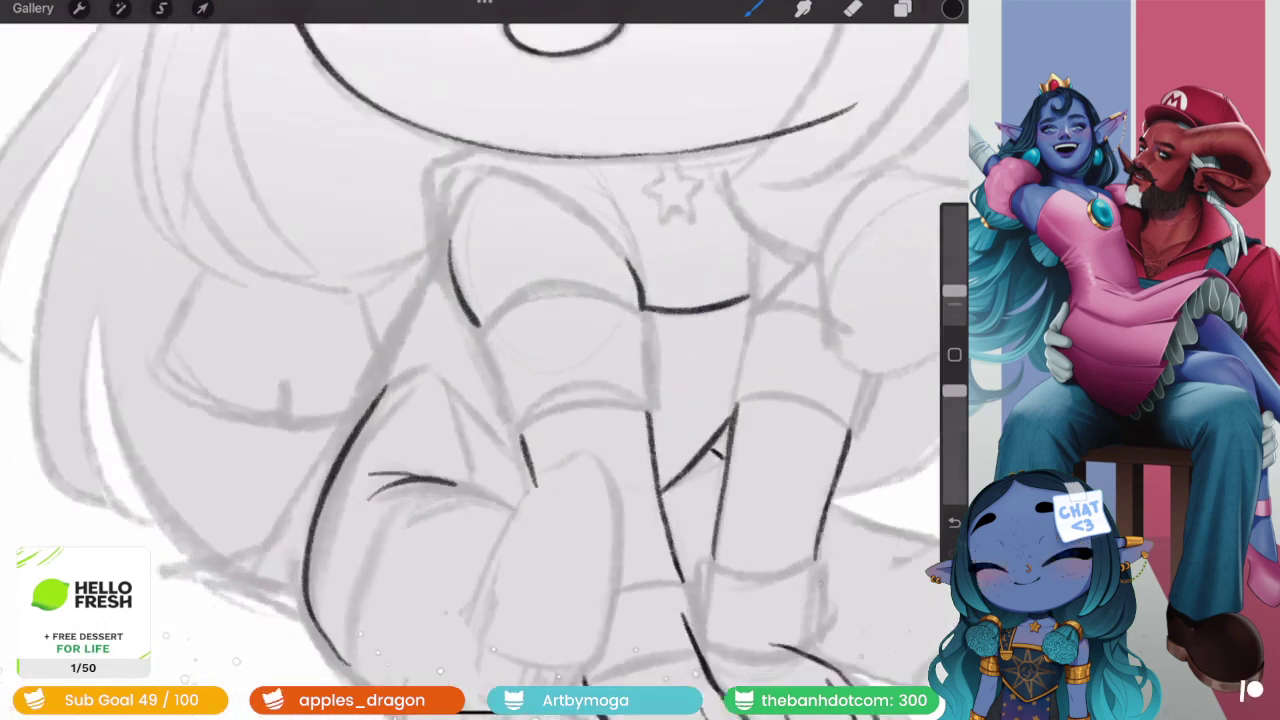
scroll(480, 360, up, 3)
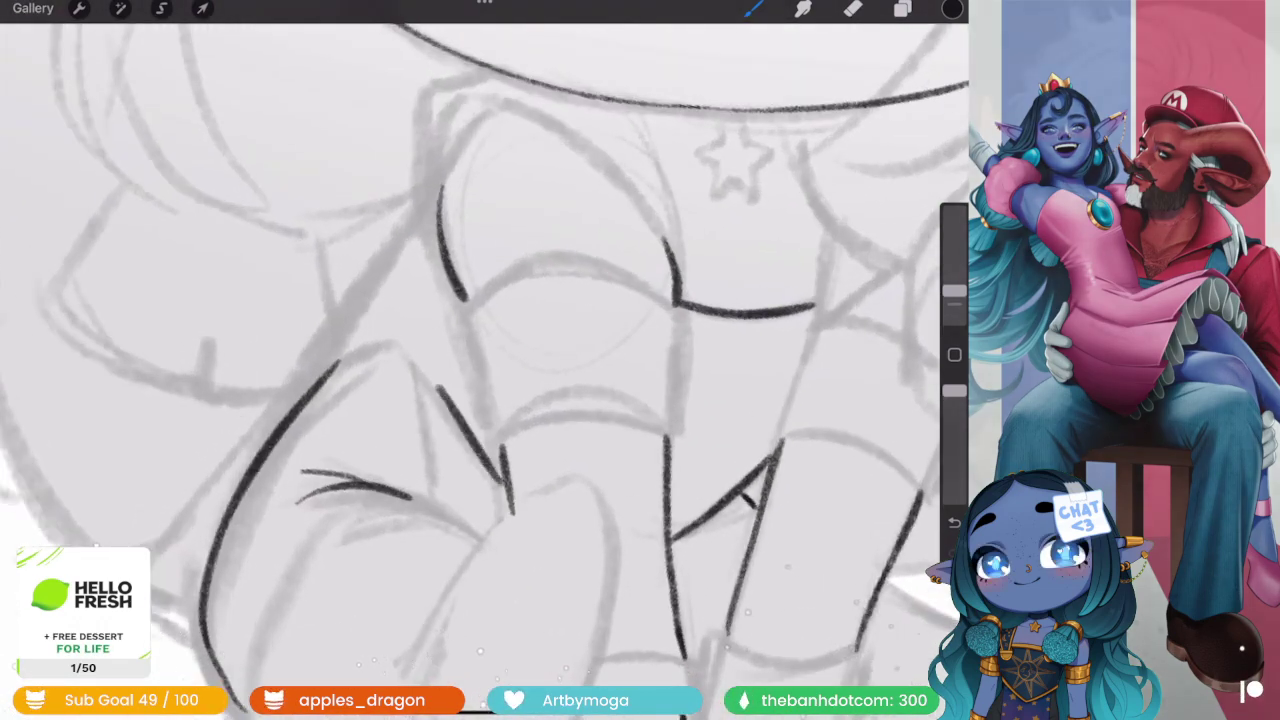
drag(600, 350, 470, 300)
drag(478, 466, 446, 540)
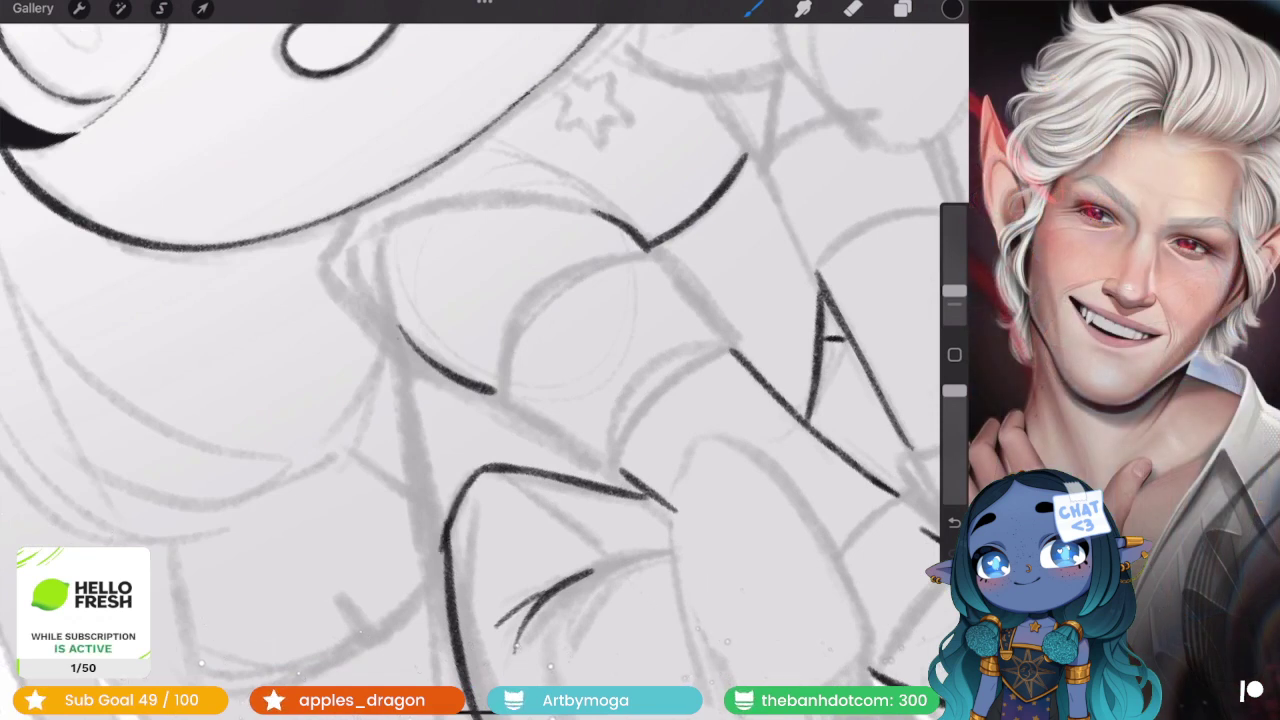
drag(397, 335, 435, 545)
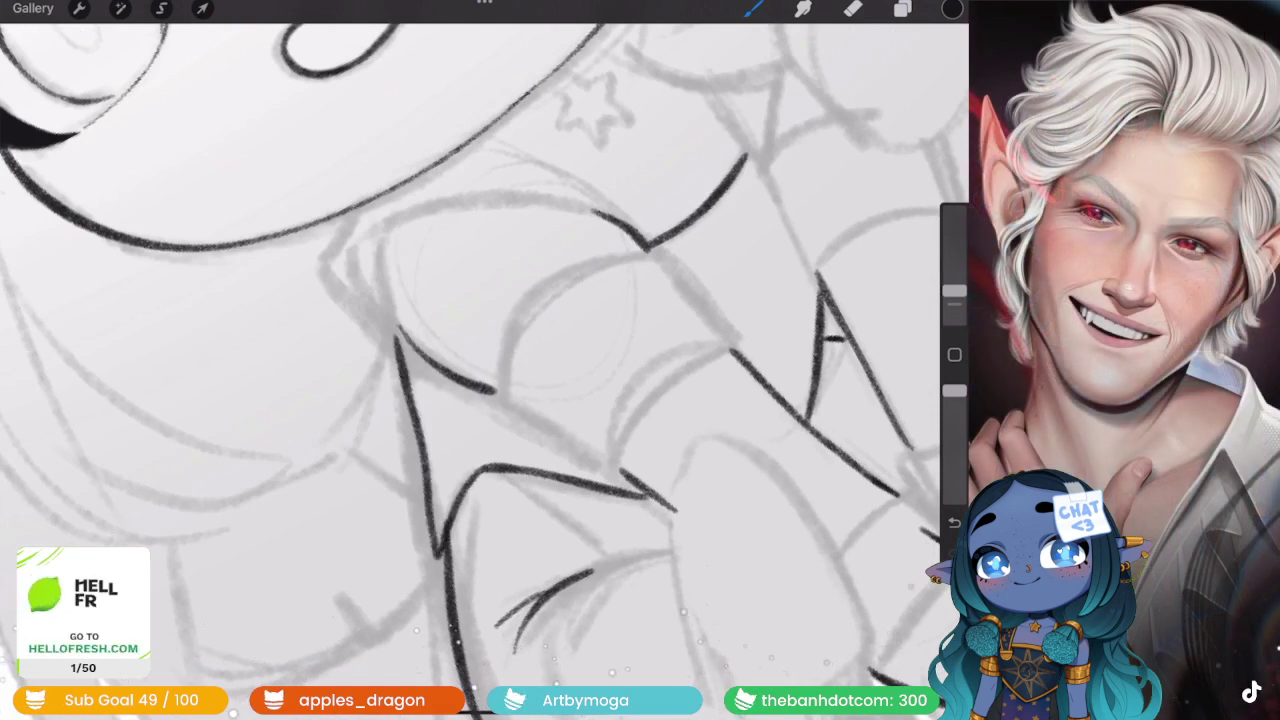
scroll(485, 360, down, 5)
scroll(620, 260, up, 5)
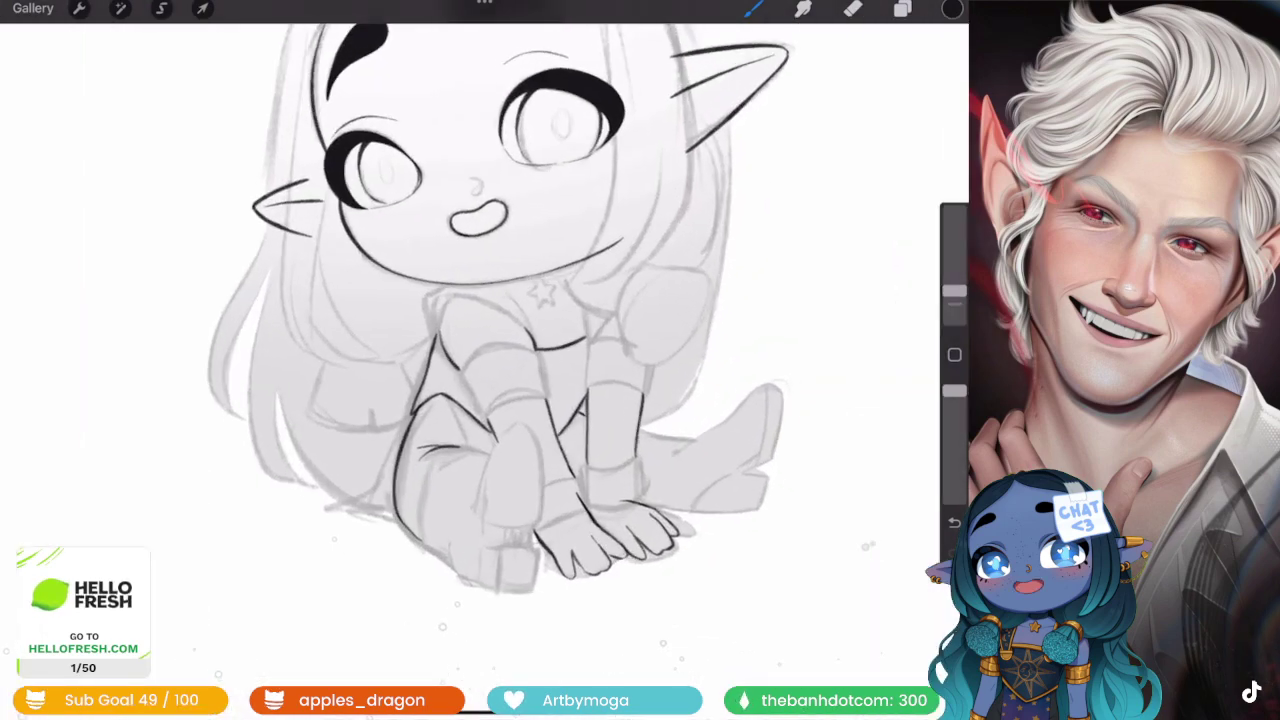
scroll(480, 400, up, 2)
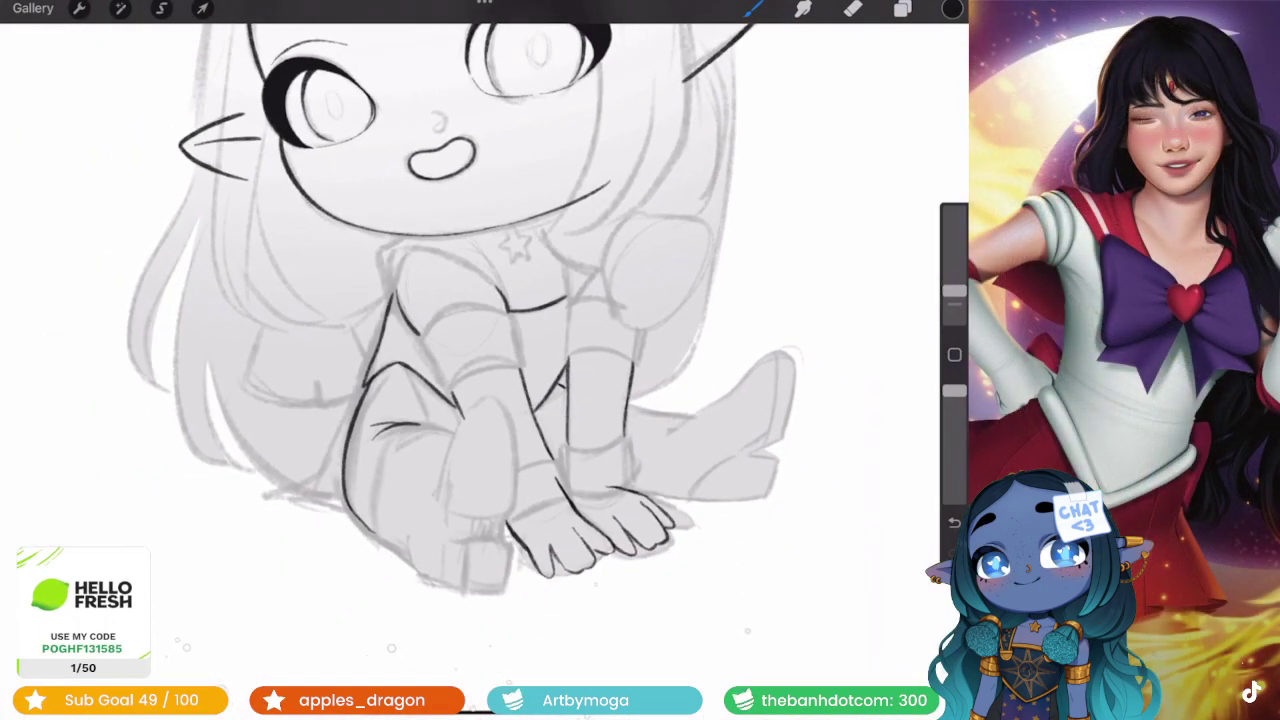
click(902, 8)
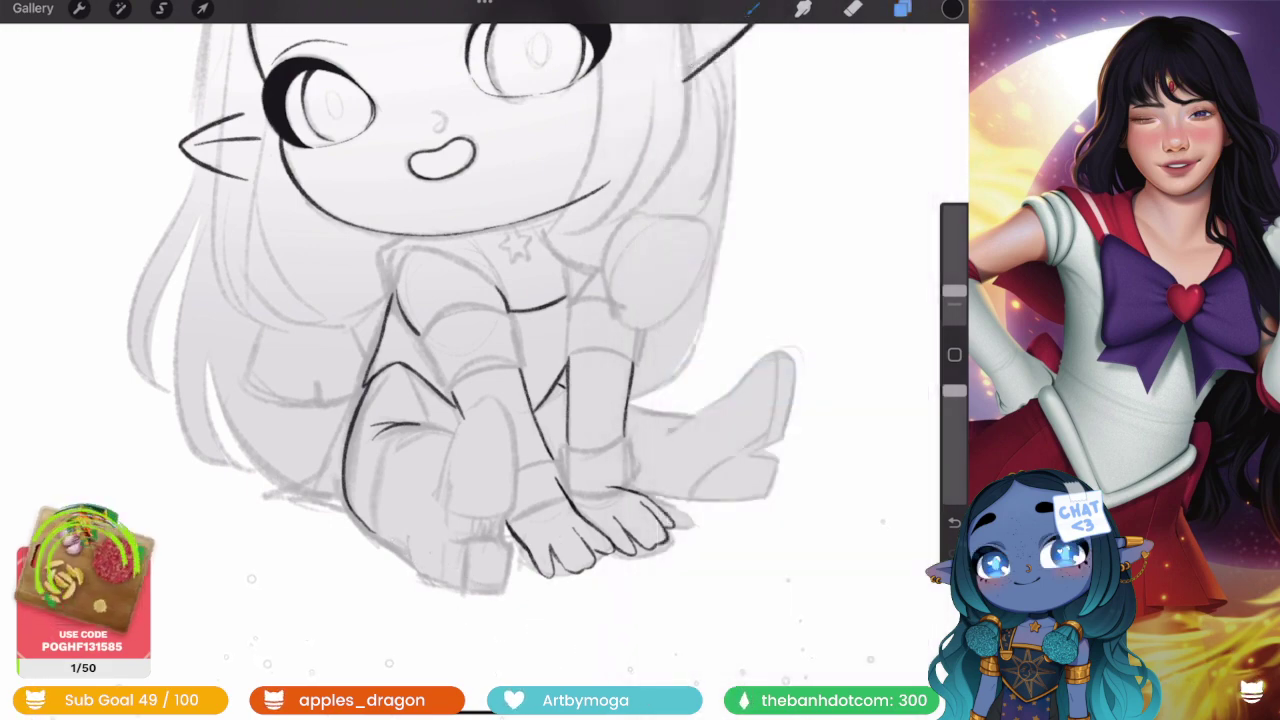
scroll(450, 400, up, 5)
scroll(470, 360, up, 2)
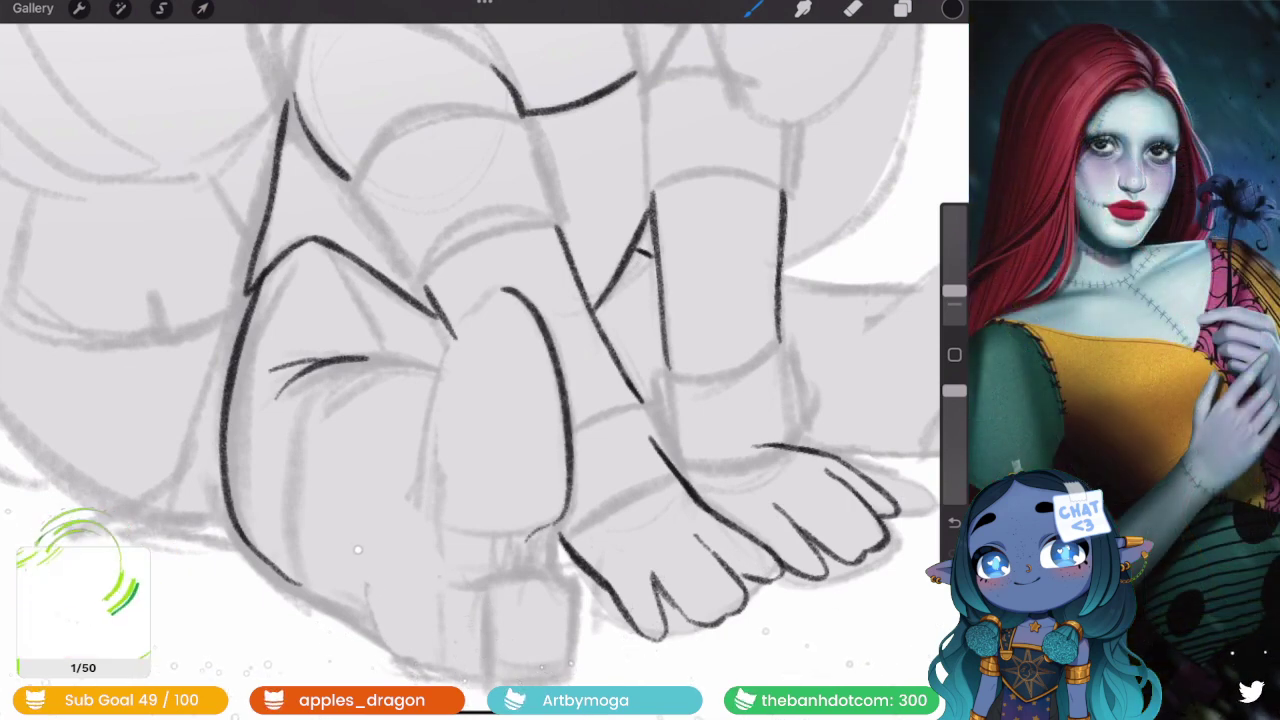
- Ink the oval boot sole with an outer edge and an inner outline
mouse_move(498, 286)
mouse_down()
mouse_move(438, 392)
mouse_move(436, 450)
mouse_up()
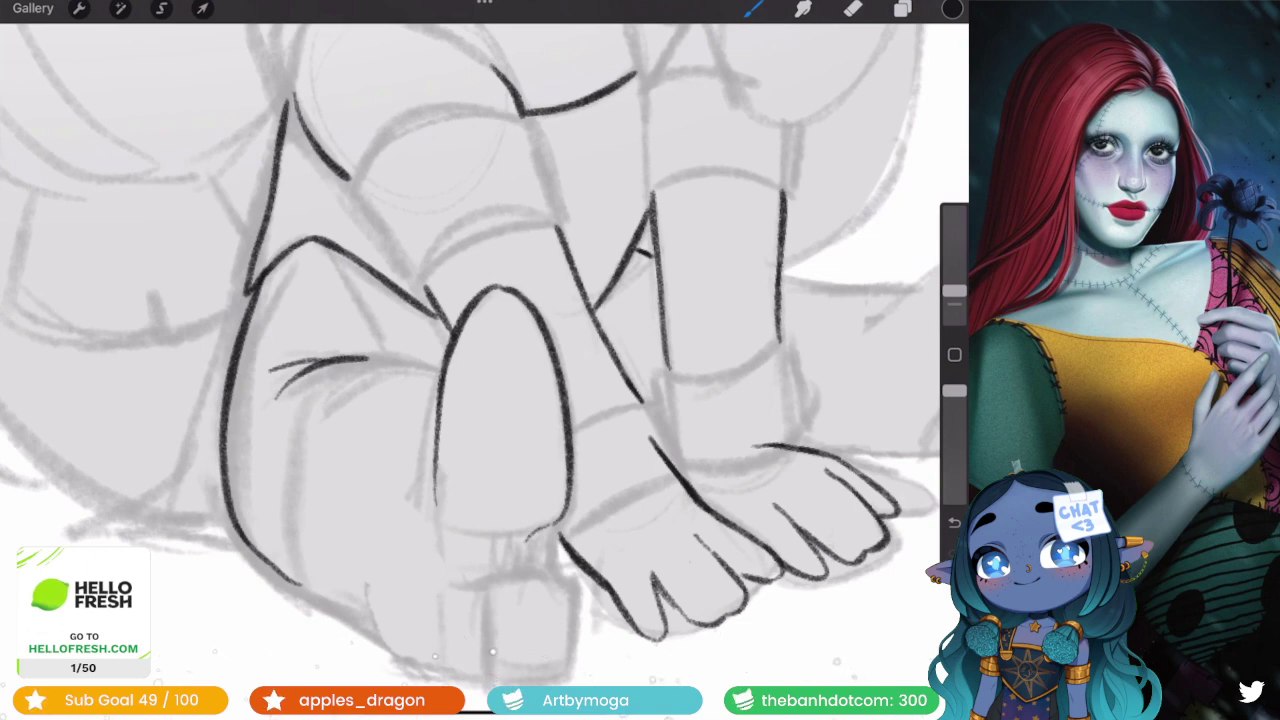
mouse_move(540, 345)
mouse_down()
mouse_move(466, 330)
mouse_move(515, 298)
mouse_up()
drag(550, 395, 565, 505)
scroll(480, 360, down, 5)
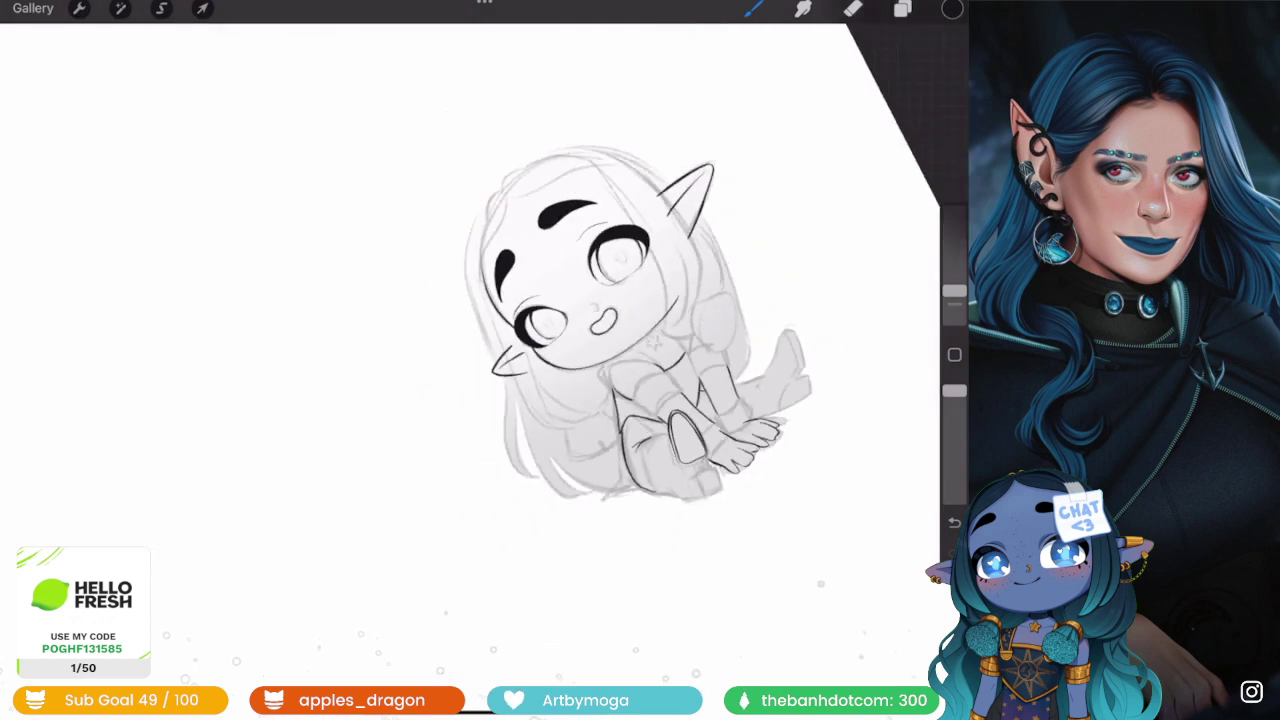
scroll(690, 420, up, 5)
scroll(480, 360, up, 5)
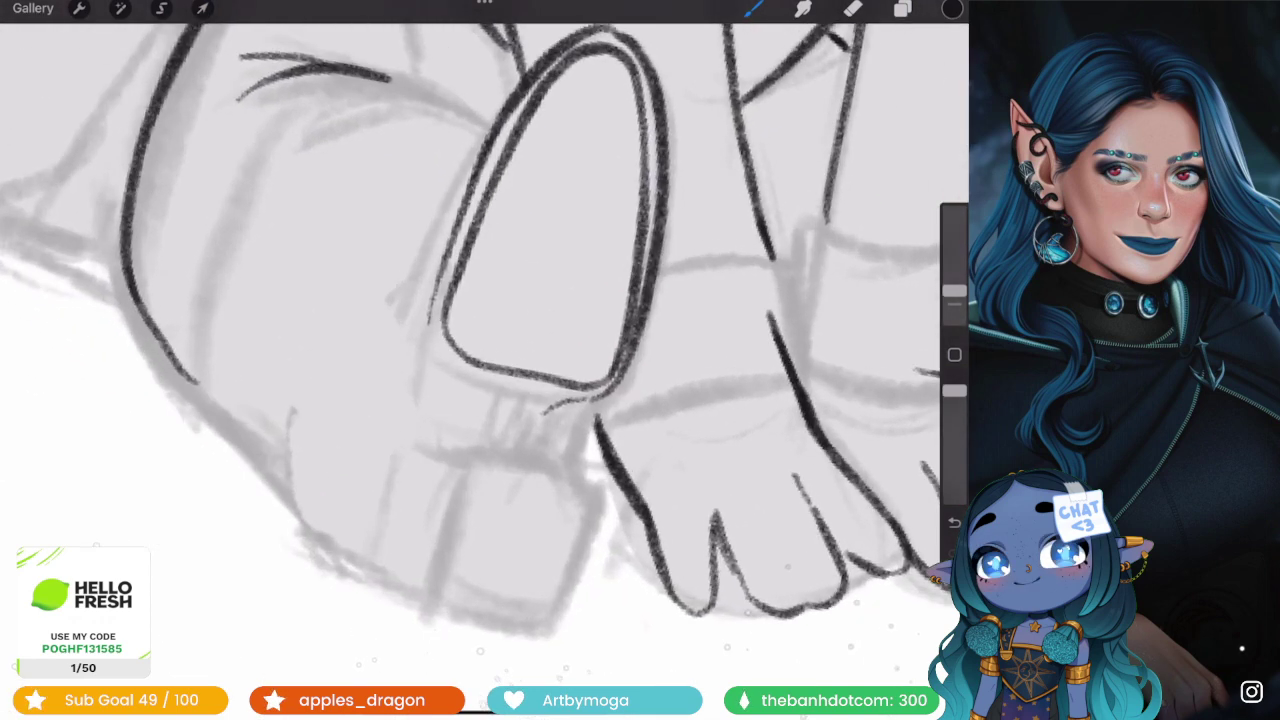
scroll(480, 360, down, 2)
scroll(480, 360, down, 1)
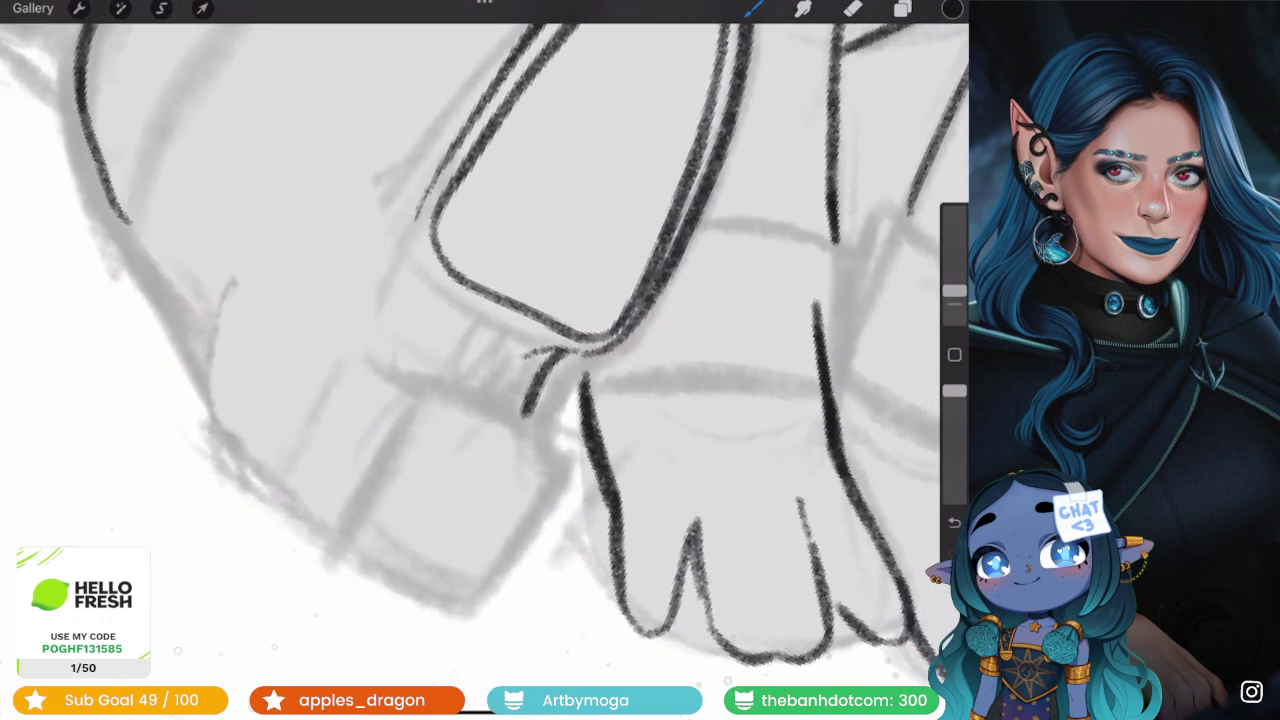
- Ink the small square heel below the sole, redoing a misplaced first stroke
drag(522, 414, 556, 450)
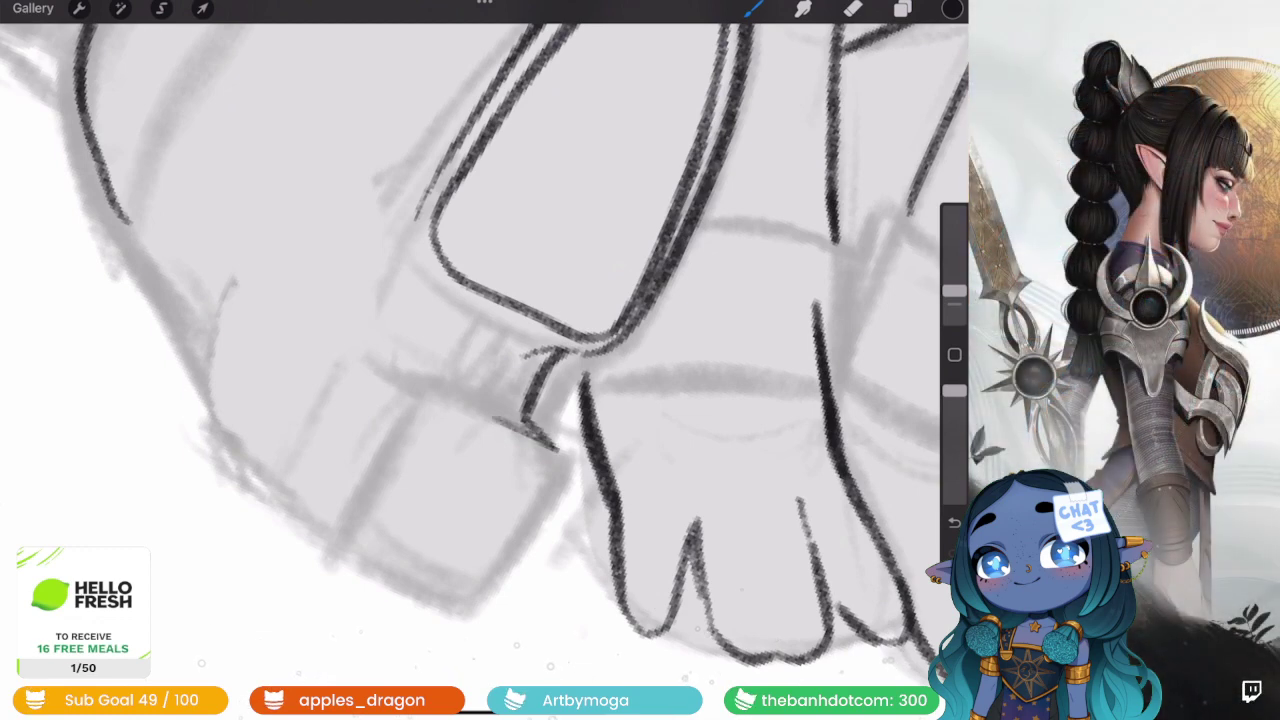
key(ctrl+z)
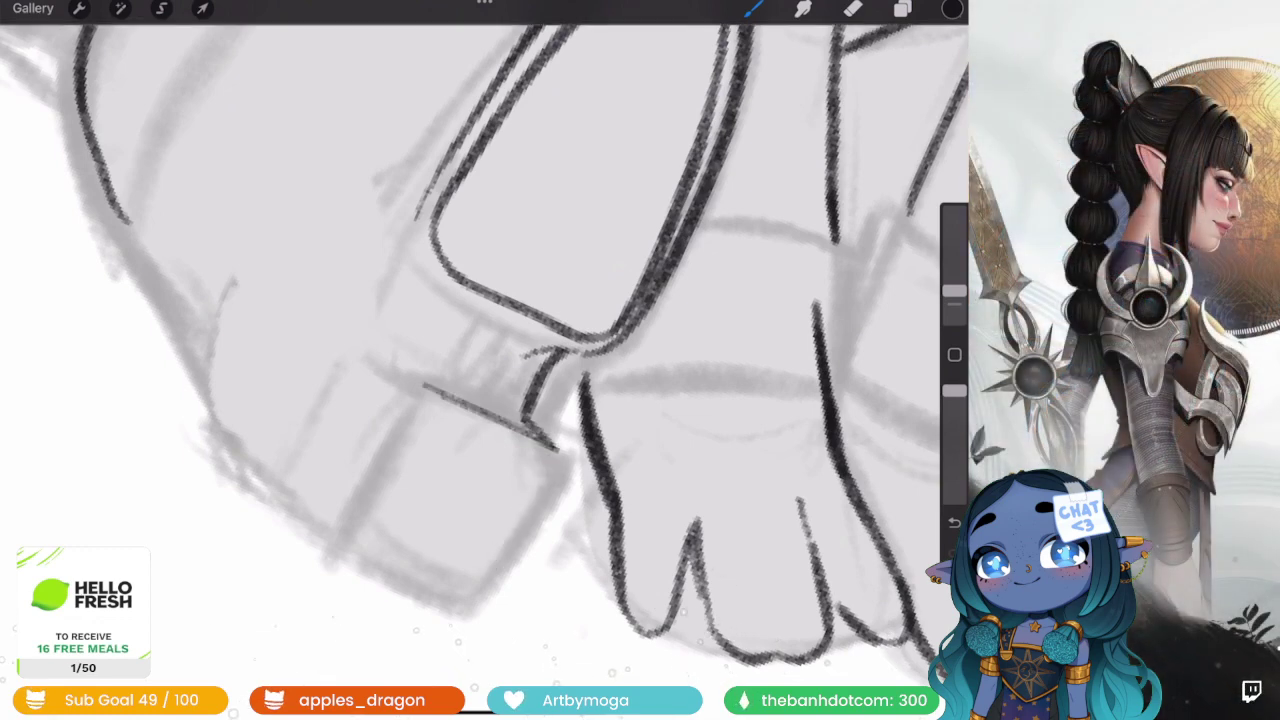
drag(555, 448, 448, 586)
drag(362, 532, 455, 588)
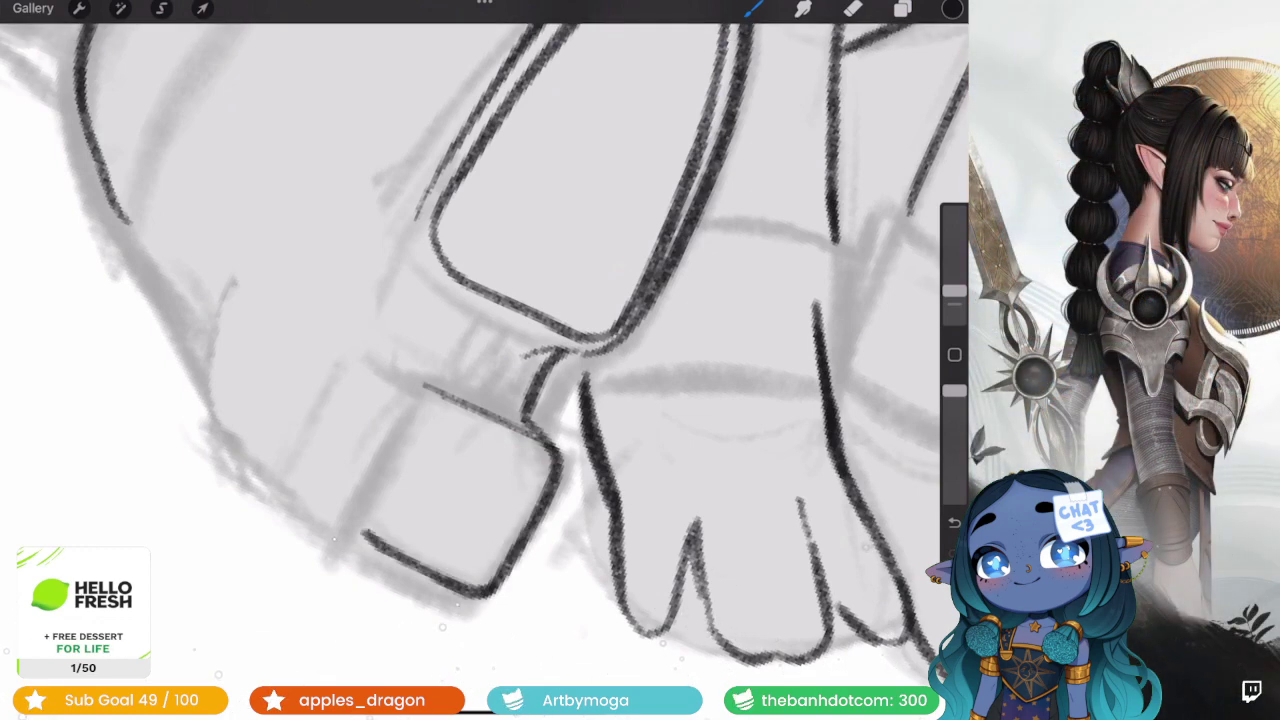
drag(360, 530, 368, 490)
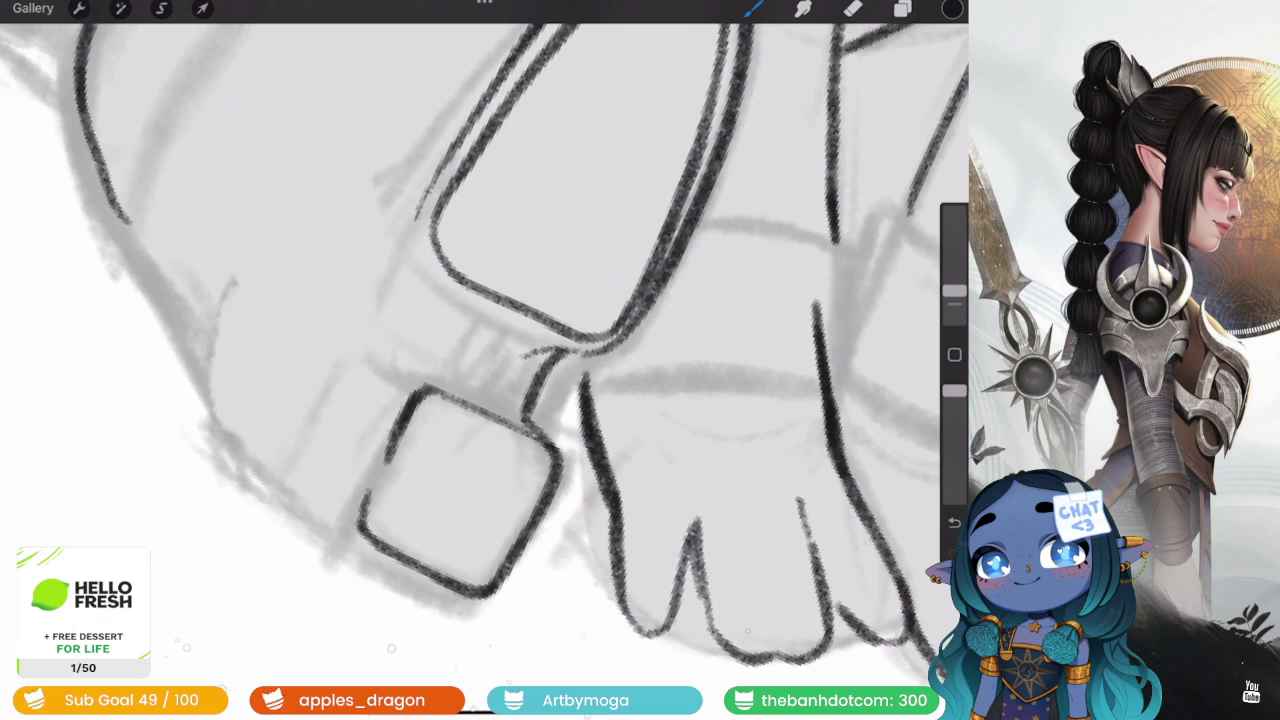
scroll(484, 350, down, 5)
scroll(484, 350, up, 5)
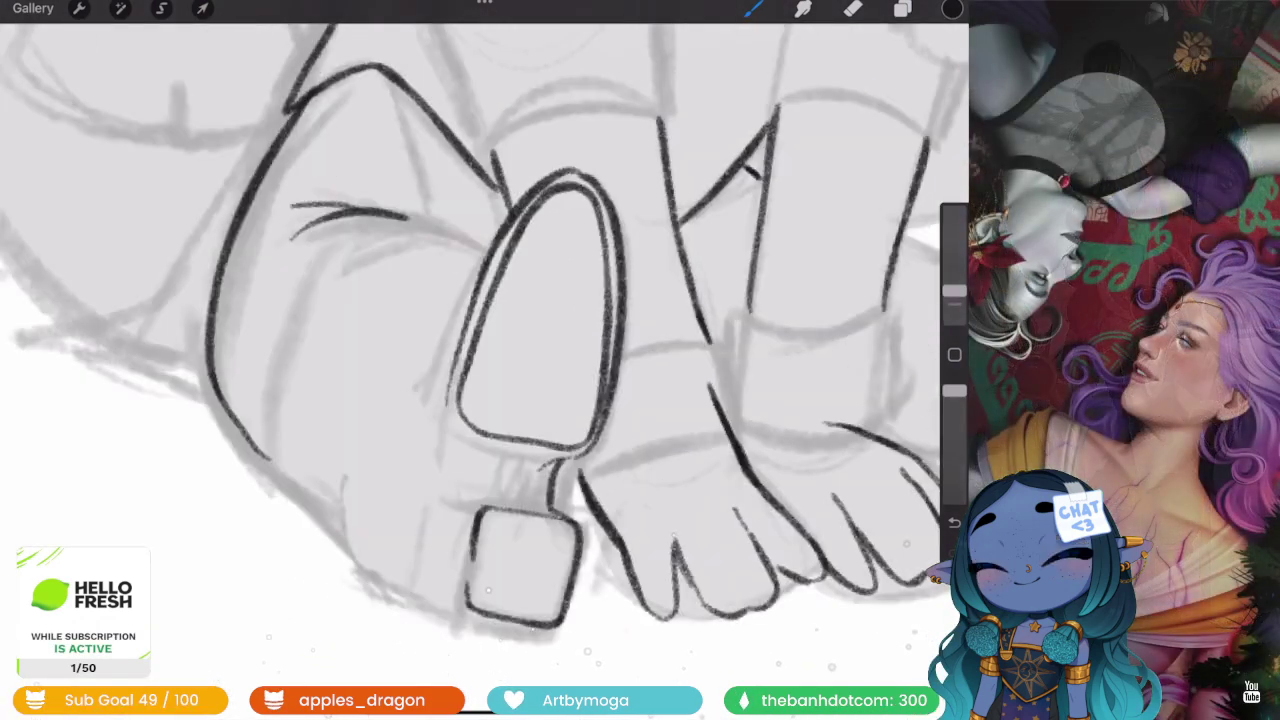
- Redraw the line joining heel to sole and add another heel stroke
drag(446, 416, 450, 486)
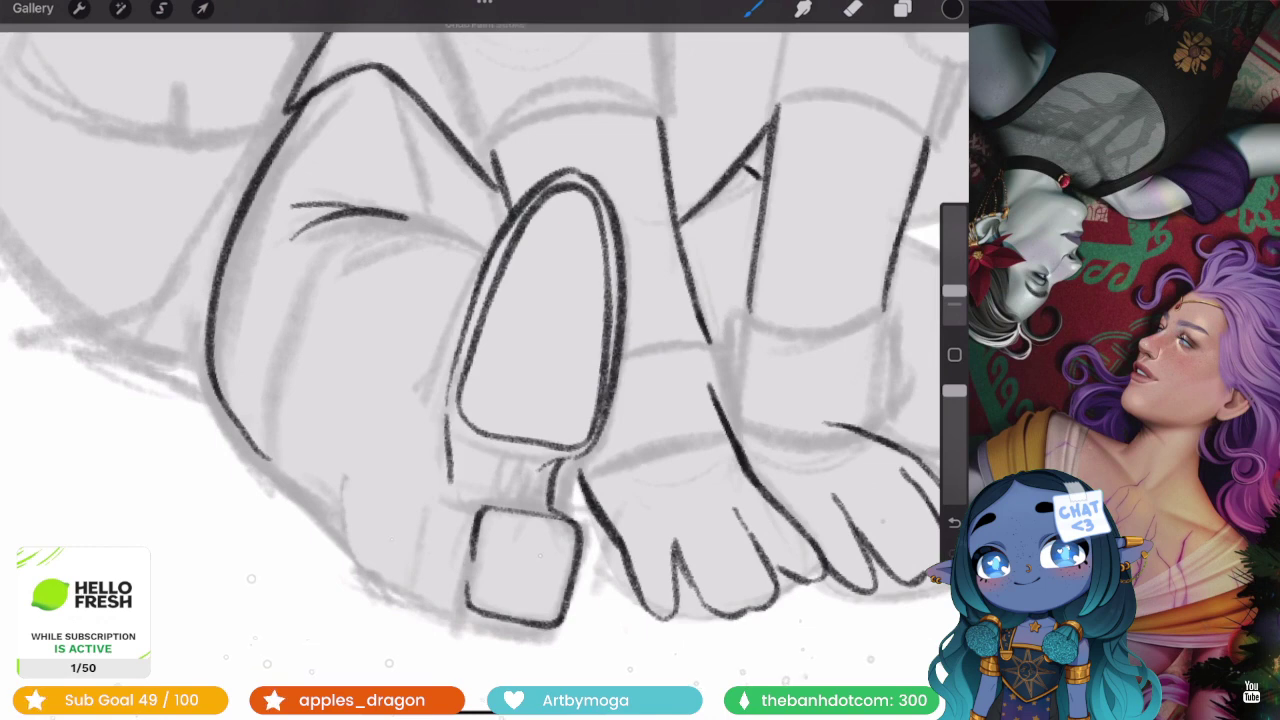
key(ctrl+z)
drag(445, 410, 425, 470)
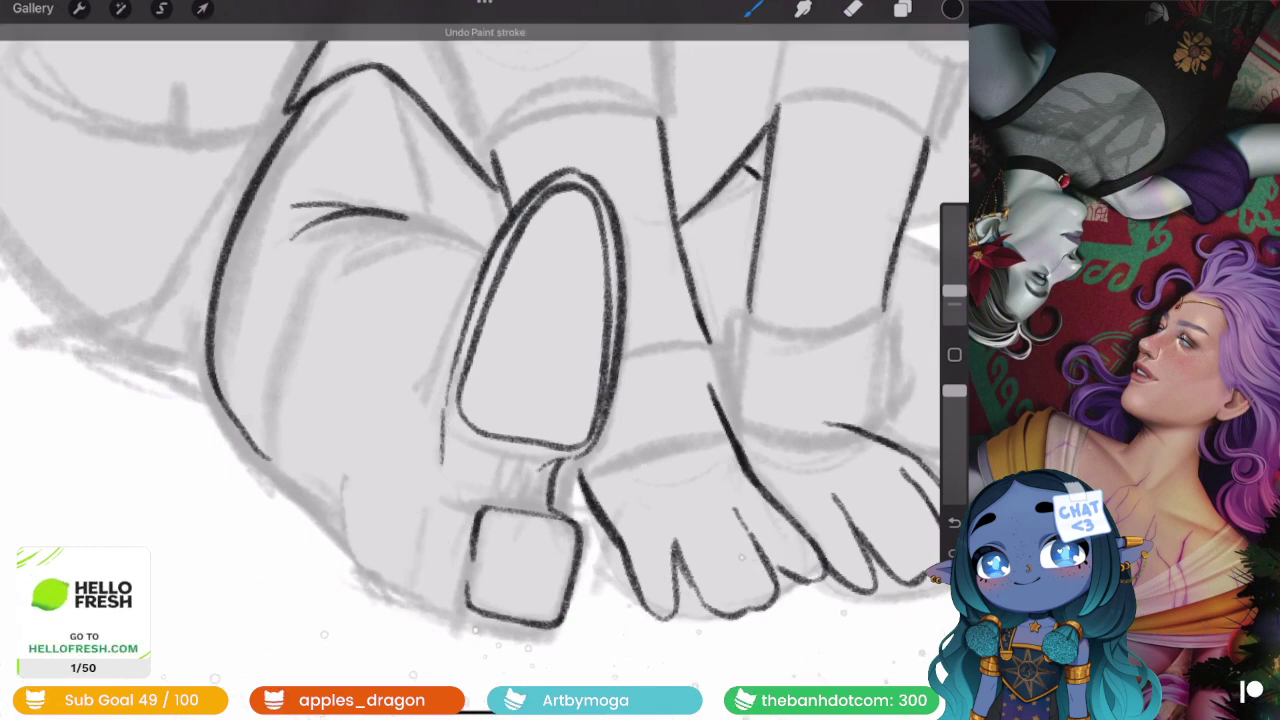
drag(440, 456, 410, 514)
- Undo the stray last stroke on the boot
scroll(480, 350, down, 5)
scroll(625, 320, up, 5)
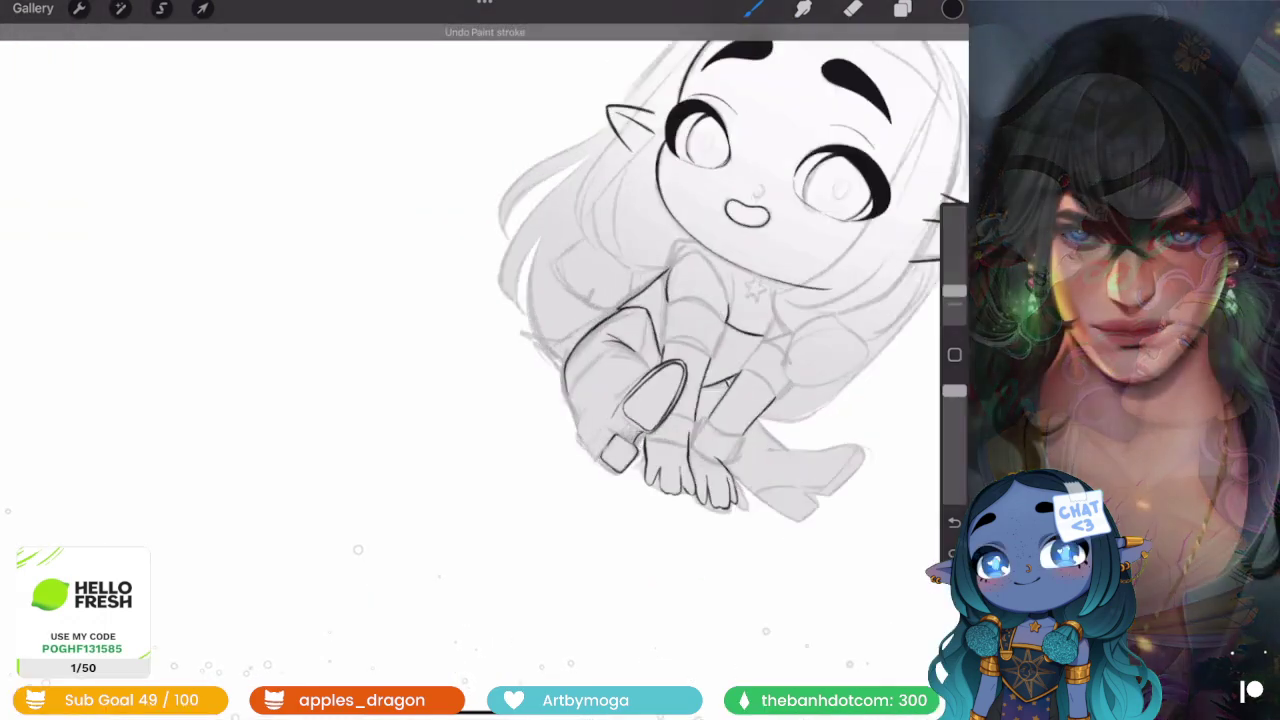
scroll(625, 320, up, 5)
scroll(485, 350, down, 5)
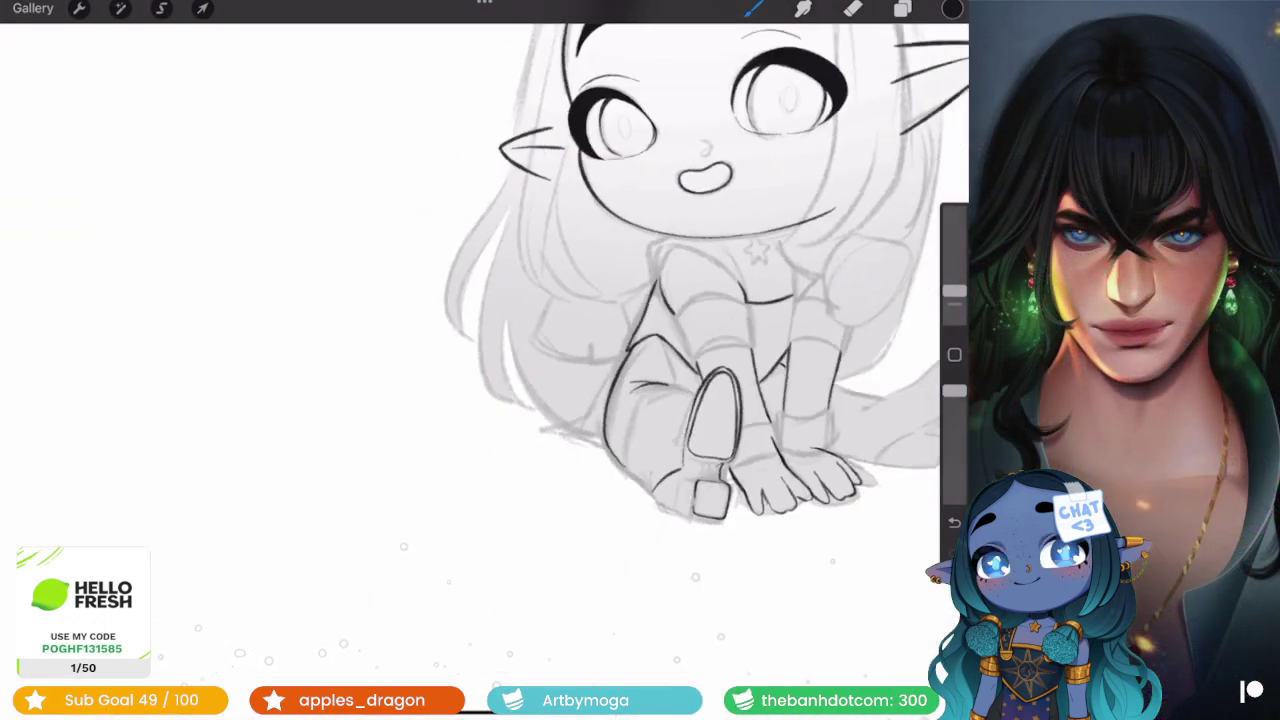
scroll(485, 350, up, 5)
key(ctrl+z)
- Ink a connecting line where the square heel meets the oval sole
scroll(485, 300, down, 5)
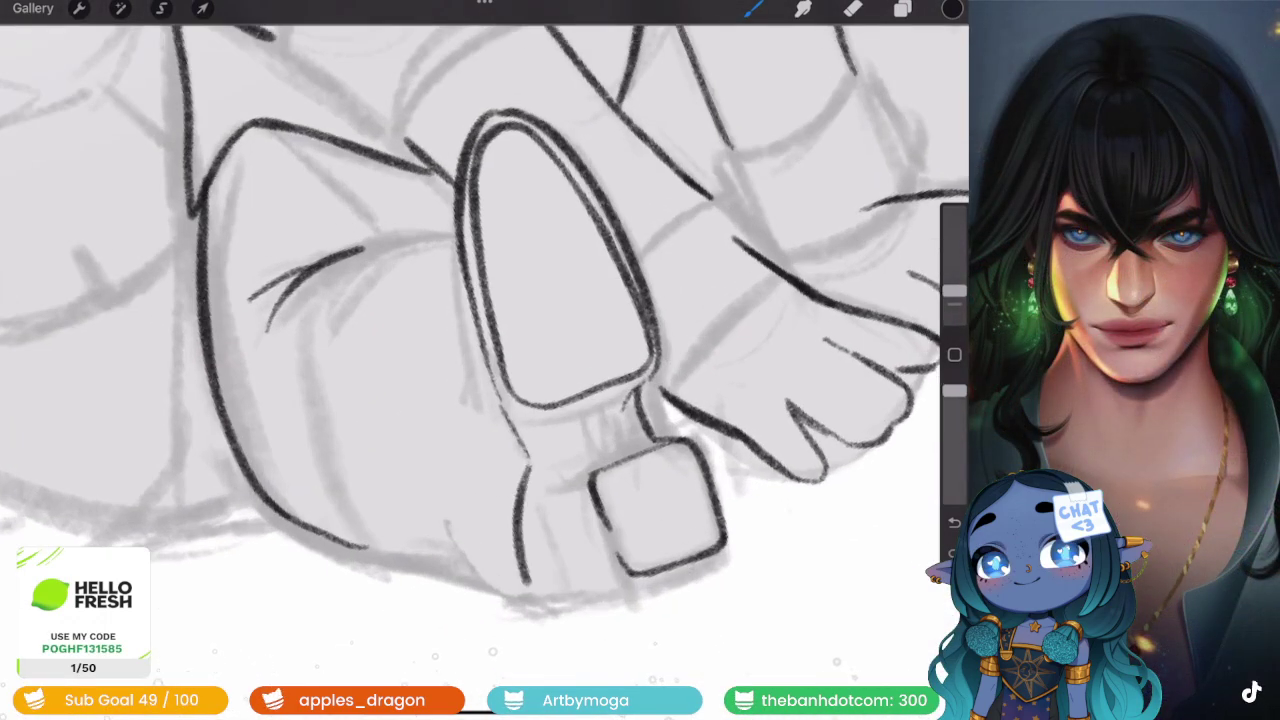
scroll(640, 330, up, 3)
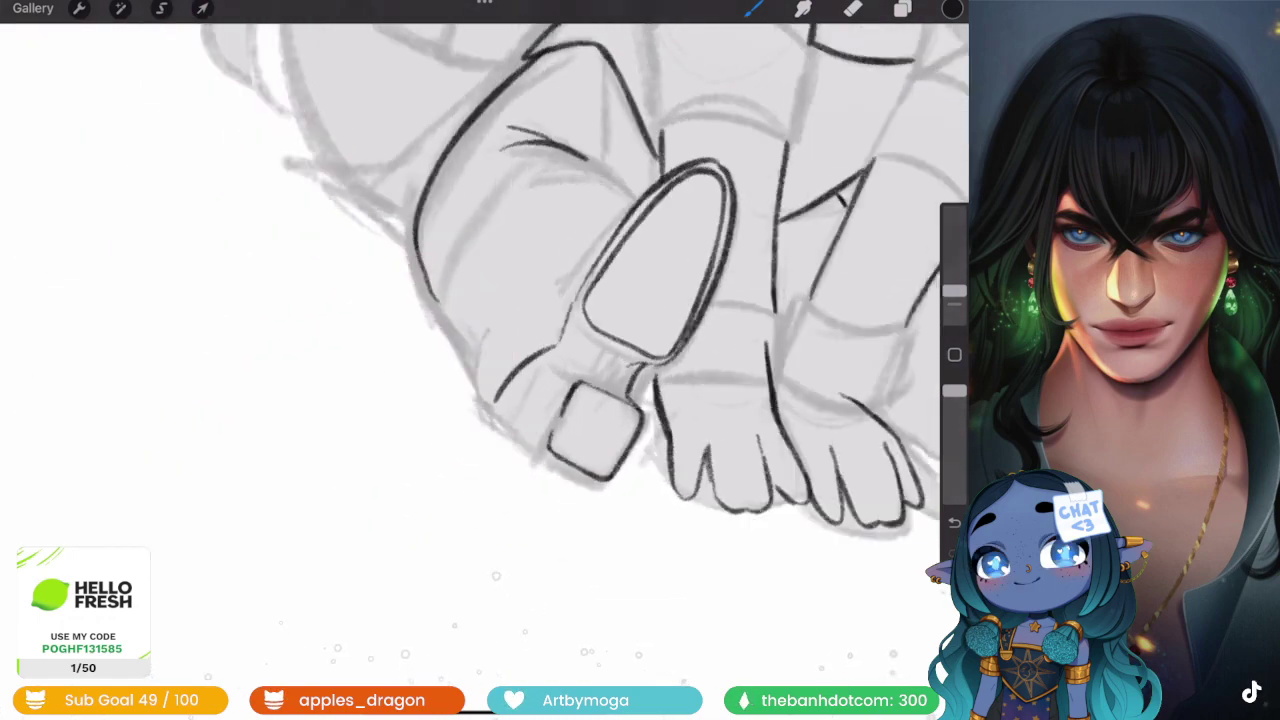
scroll(640, 330, up, 3)
scroll(640, 330, up, 3)
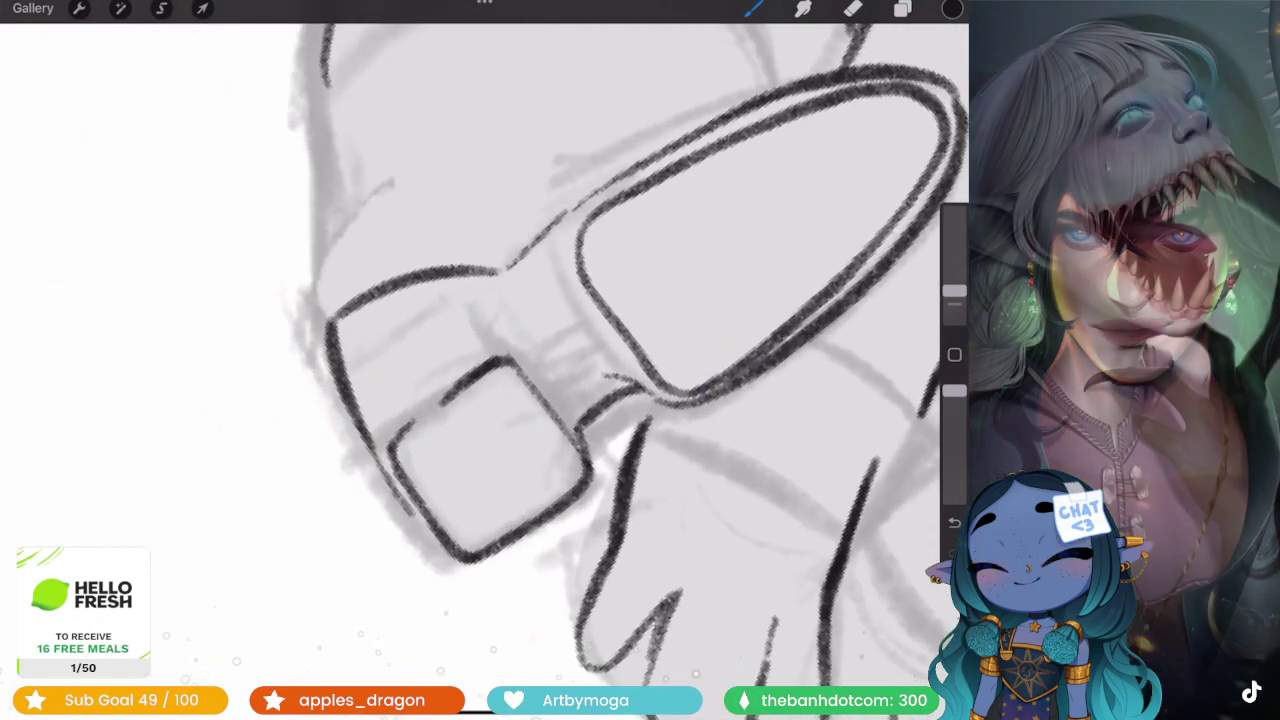
scroll(485, 350, down, 2)
drag(433, 376, 530, 462)
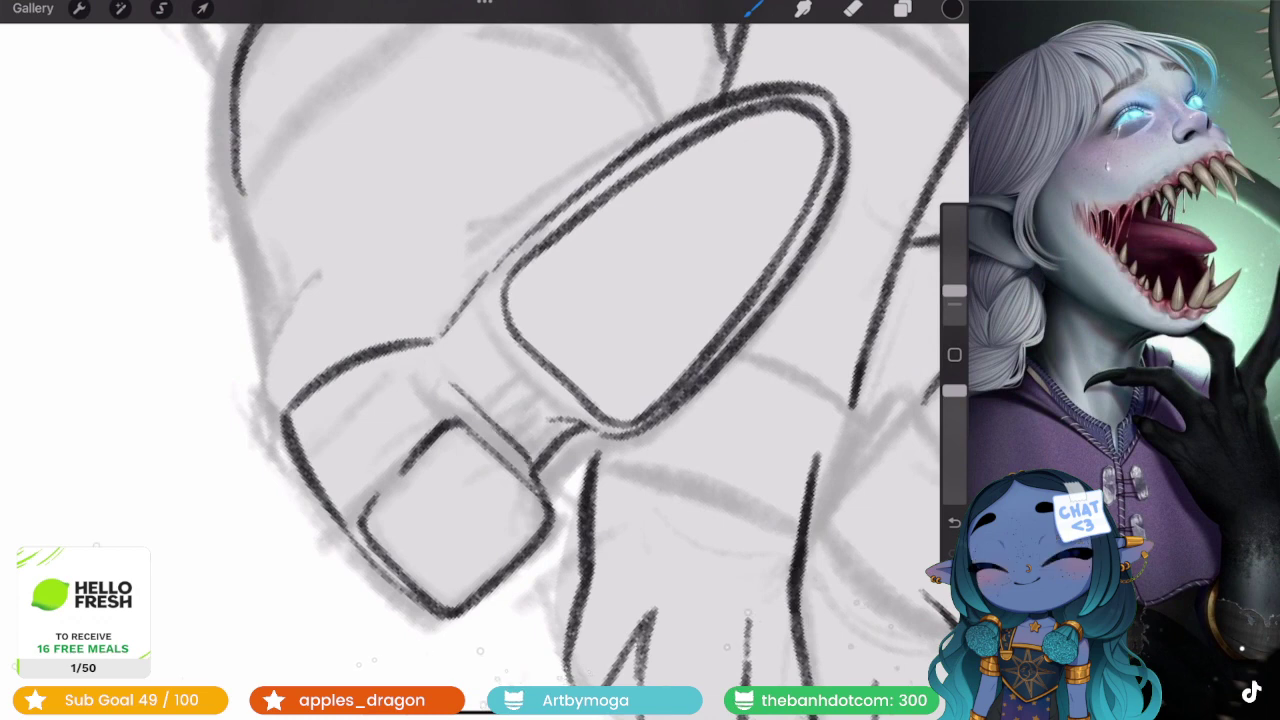
scroll(485, 350, down, 10)
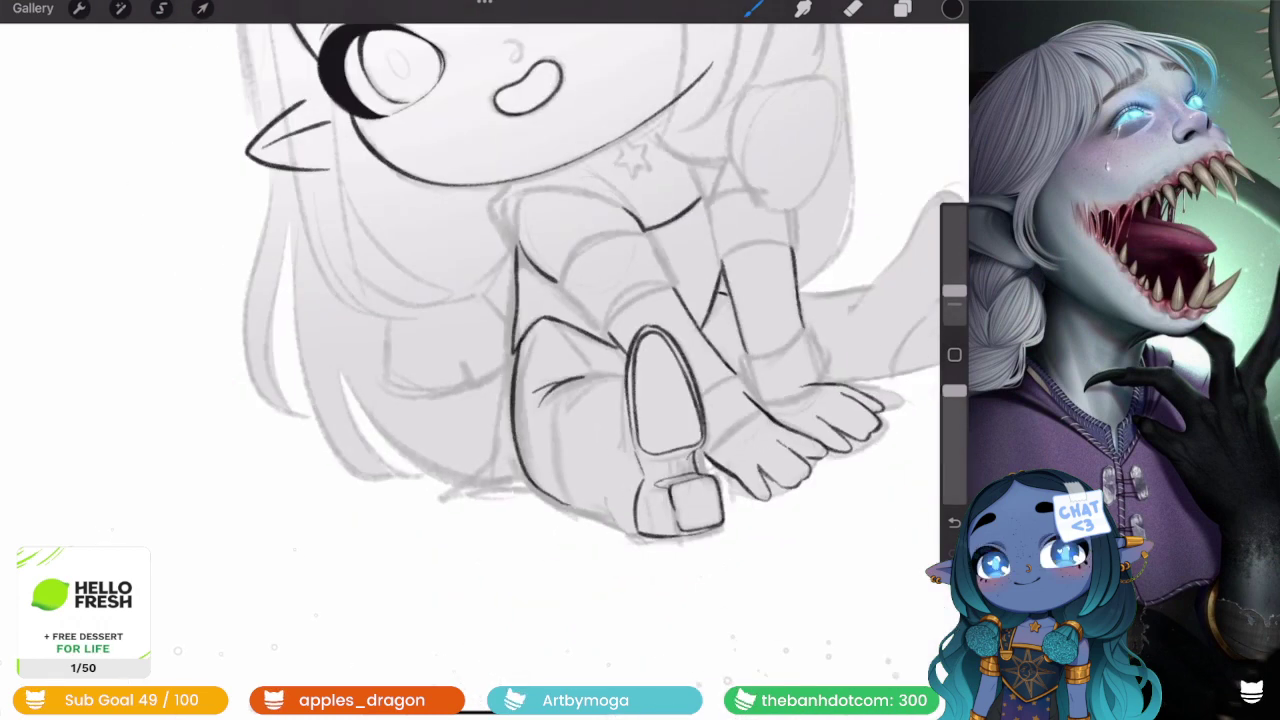
scroll(625, 320, up, 10)
scroll(625, 320, up, 3)
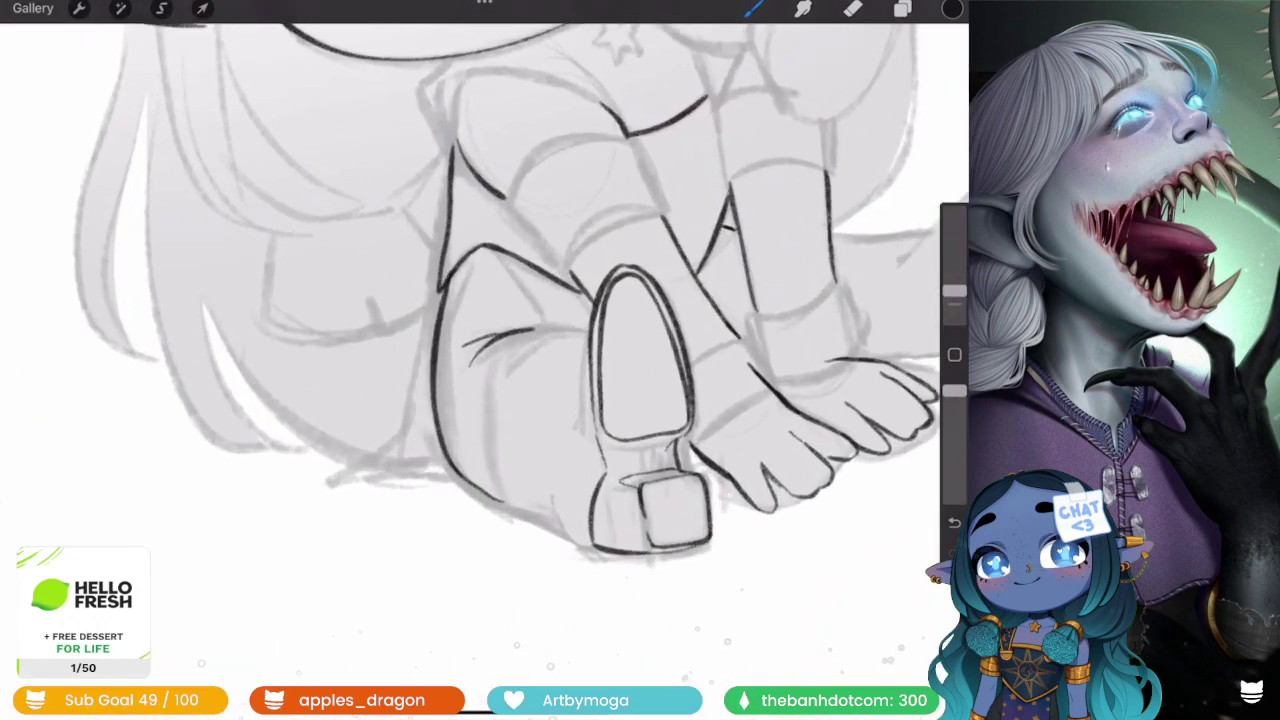
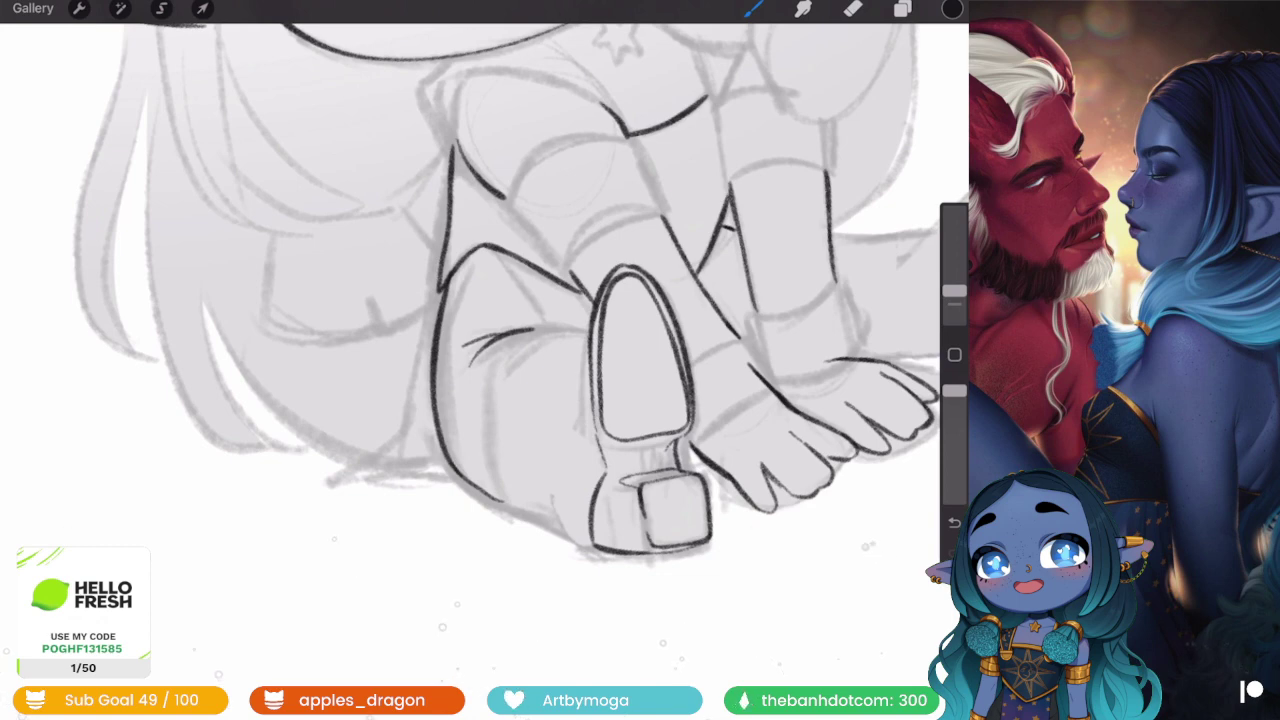
- Undo the misplaced lower boot outline and redraw it starting higher
scroll(640, 400, up, 3)
scroll(640, 400, up, 2)
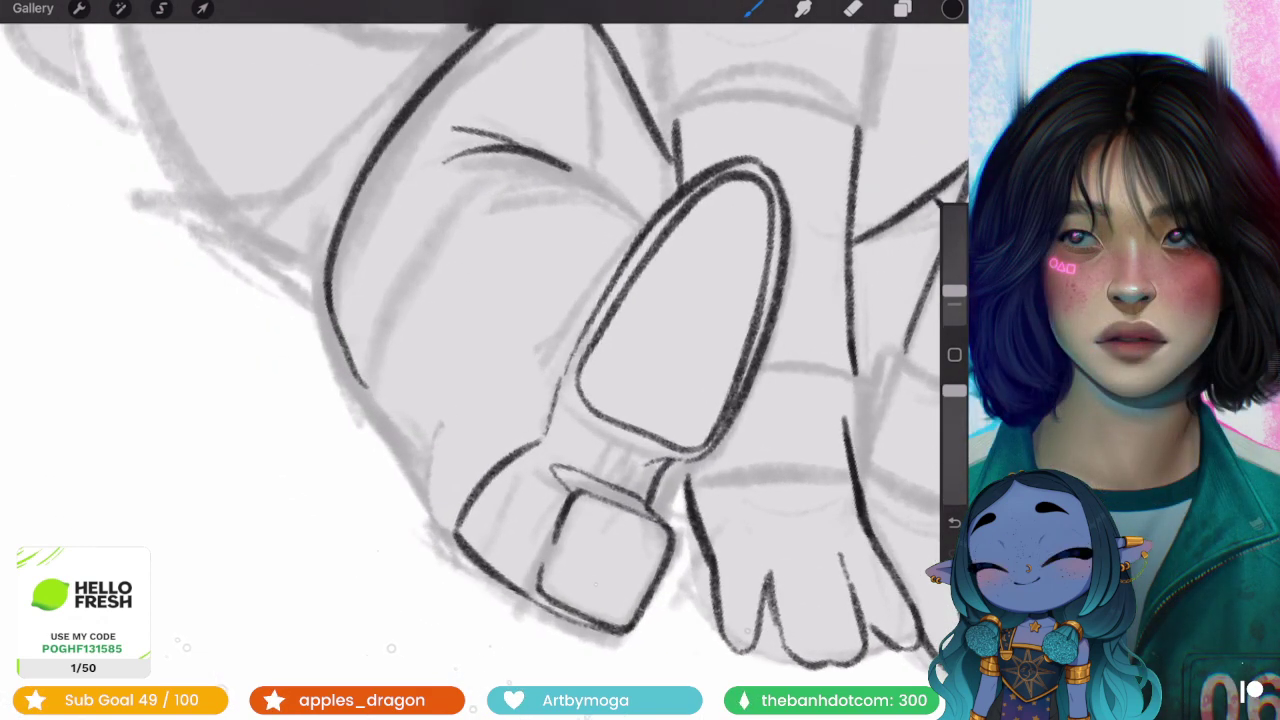
key(ctrl+z)
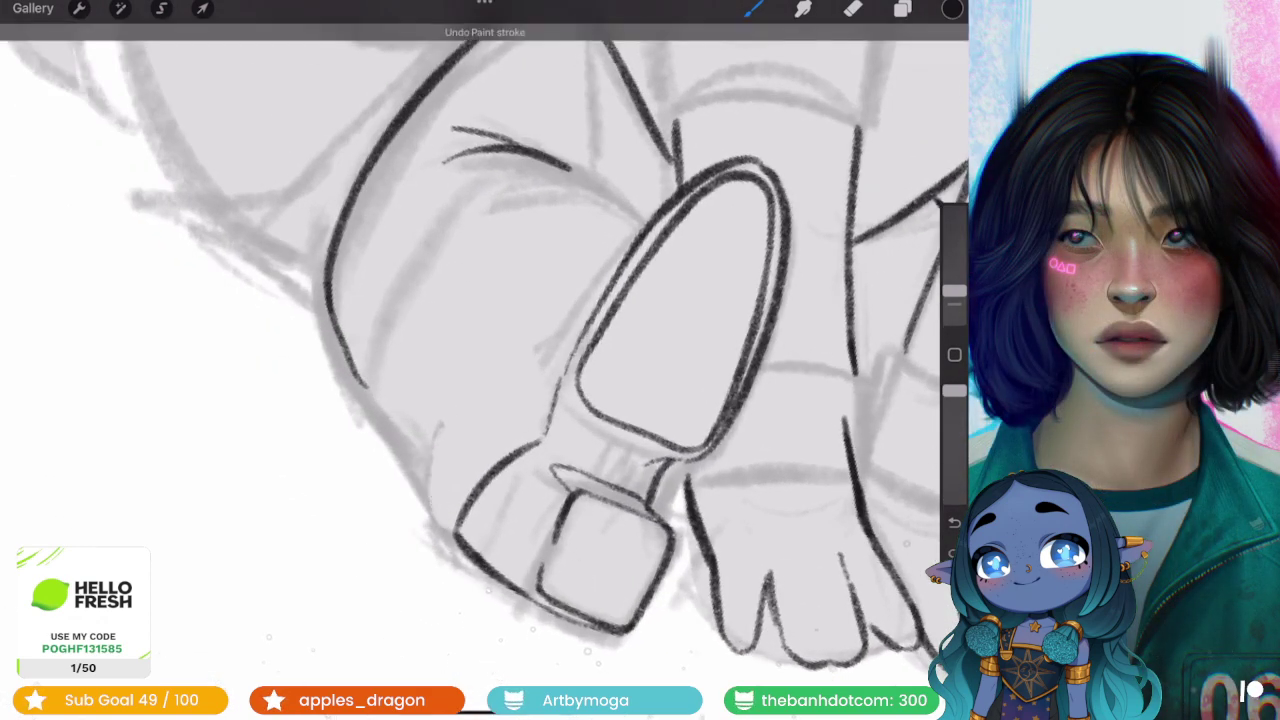
drag(410, 434, 470, 555)
scroll(480, 350, down, 2)
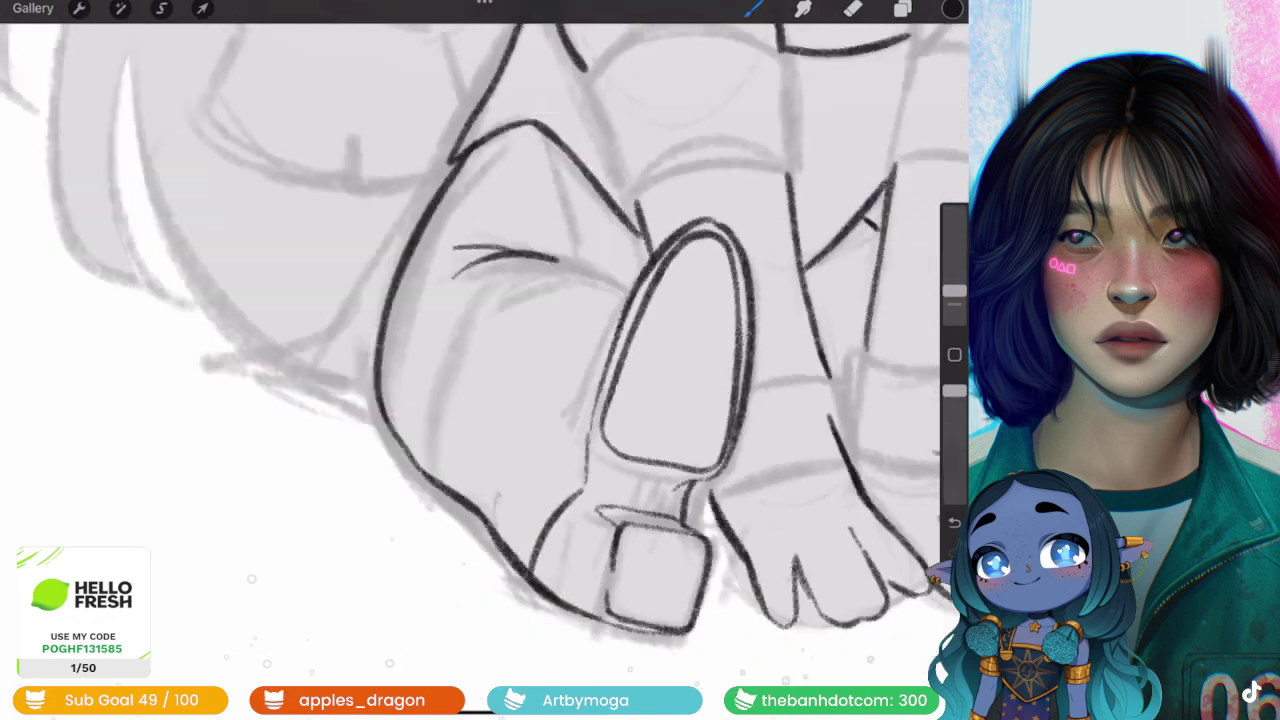
scroll(480, 350, down, 2)
- Add a fold line along the boot's left side, redrawing it once
scroll(438, 535, up, 1)
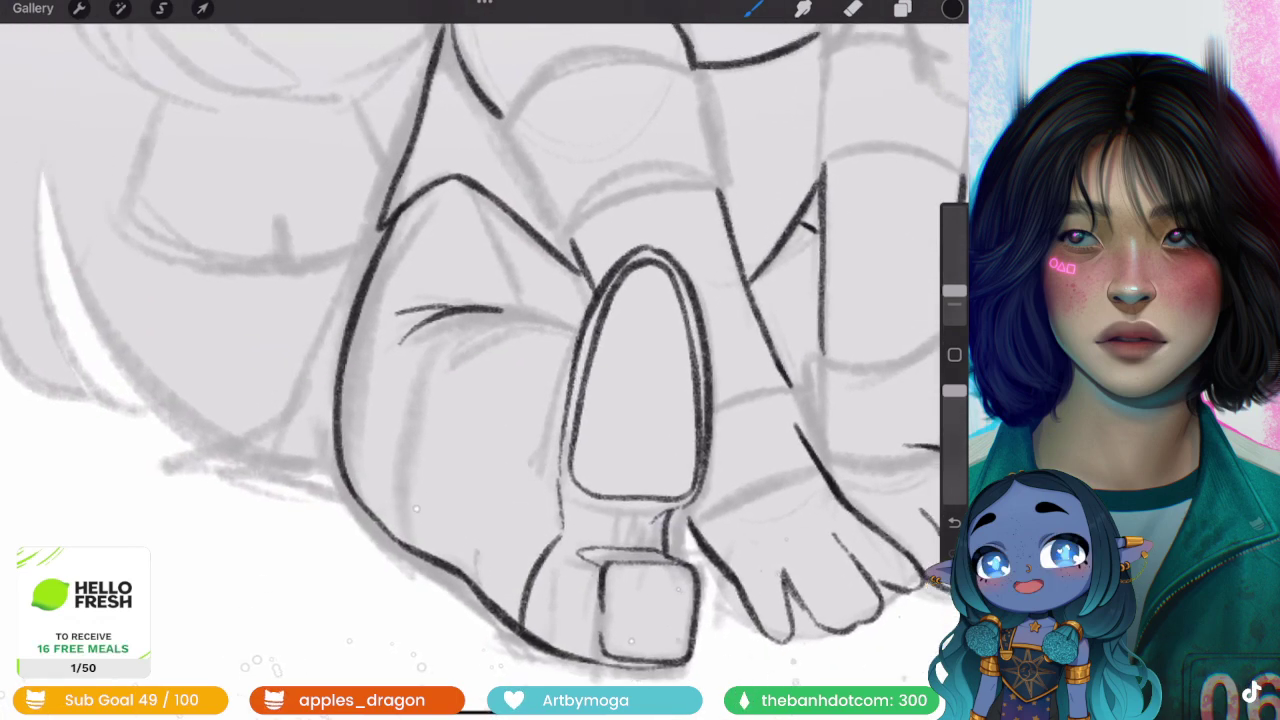
scroll(480, 350, up, 2)
scroll(480, 350, up, 1)
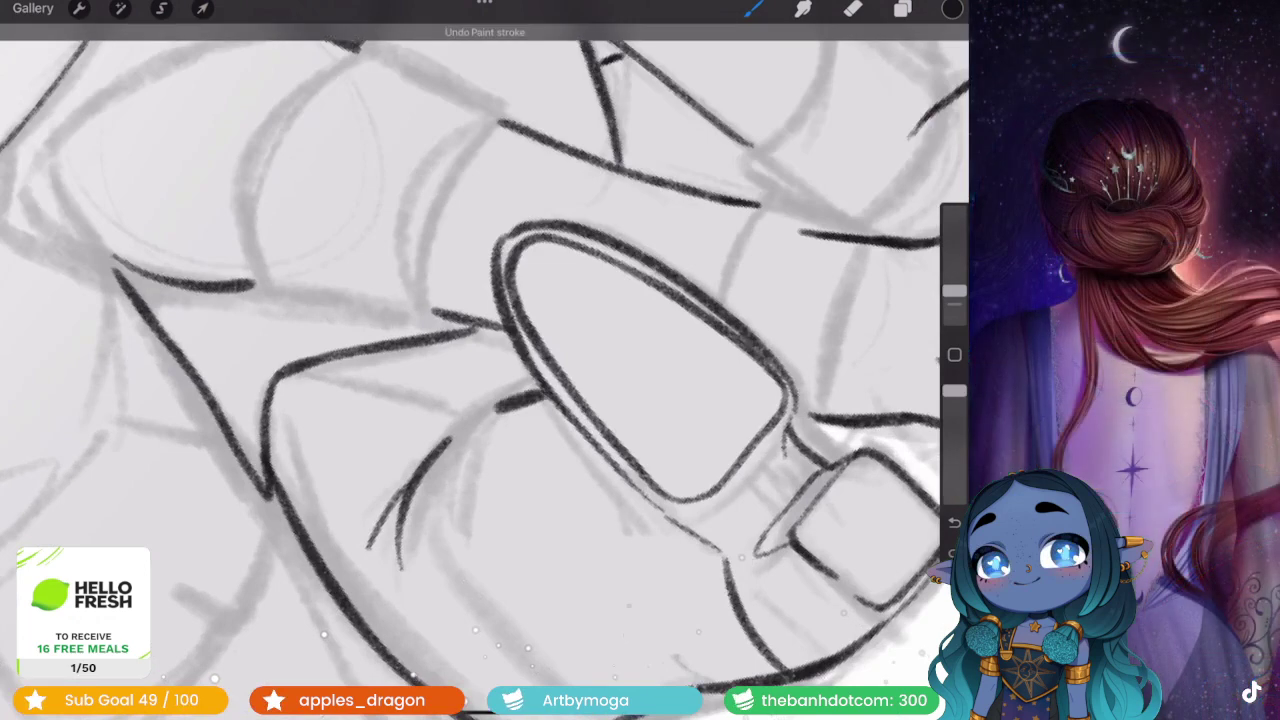
scroll(480, 350, down, 2)
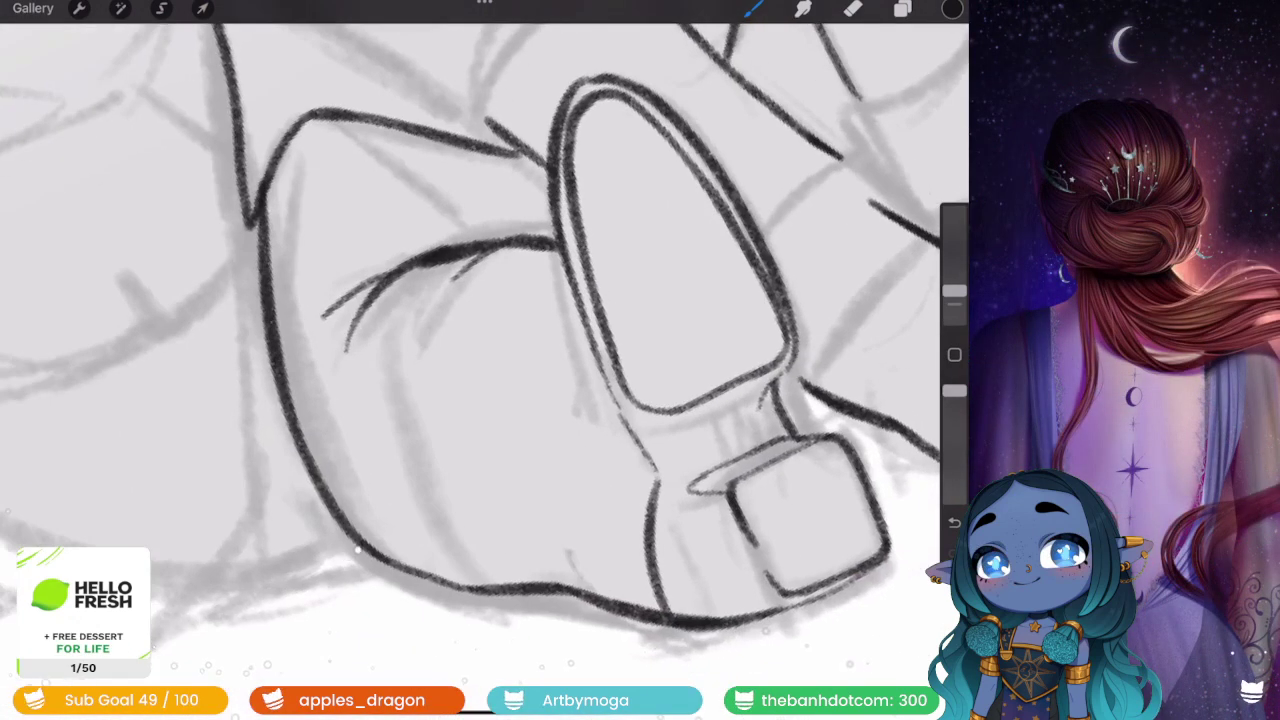
drag(414, 264, 388, 422)
key(ctrl+z)
drag(415, 264, 440, 565)
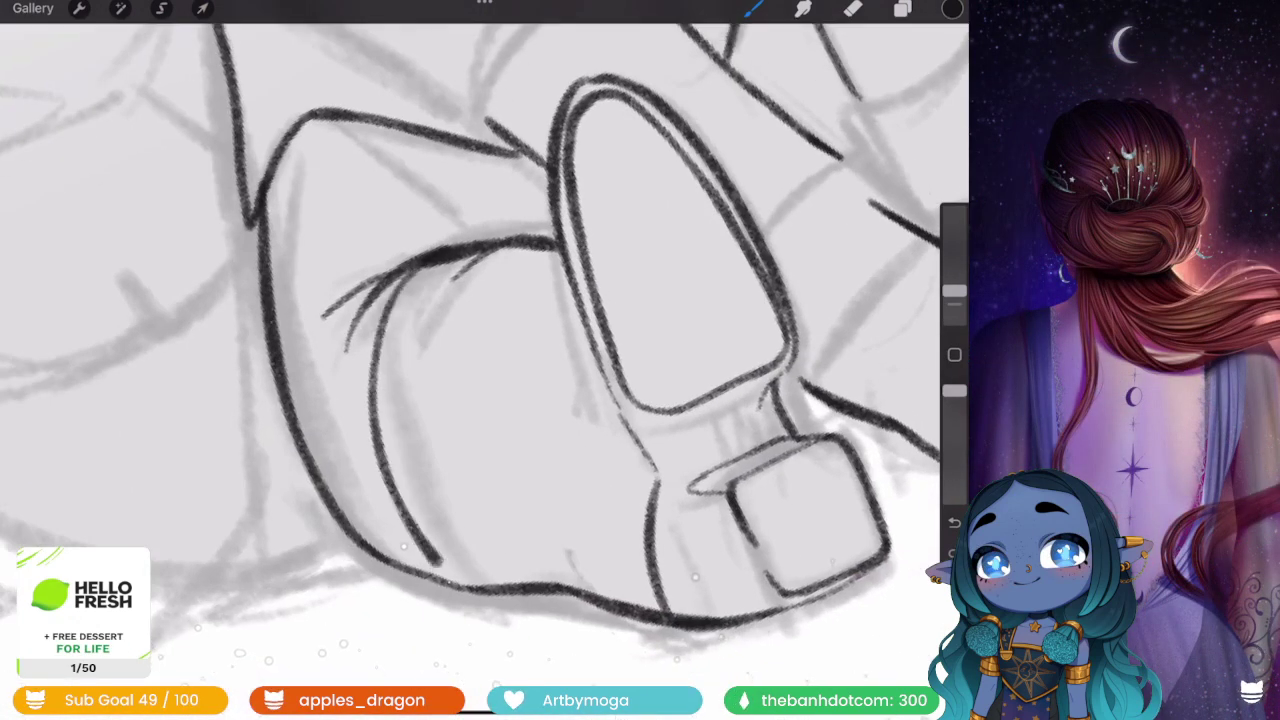
scroll(485, 350, down, 5)
scroll(620, 300, down, 1)
- Ink the back edge of the outstretched boot down toward the heel
scroll(620, 300, up, 2)
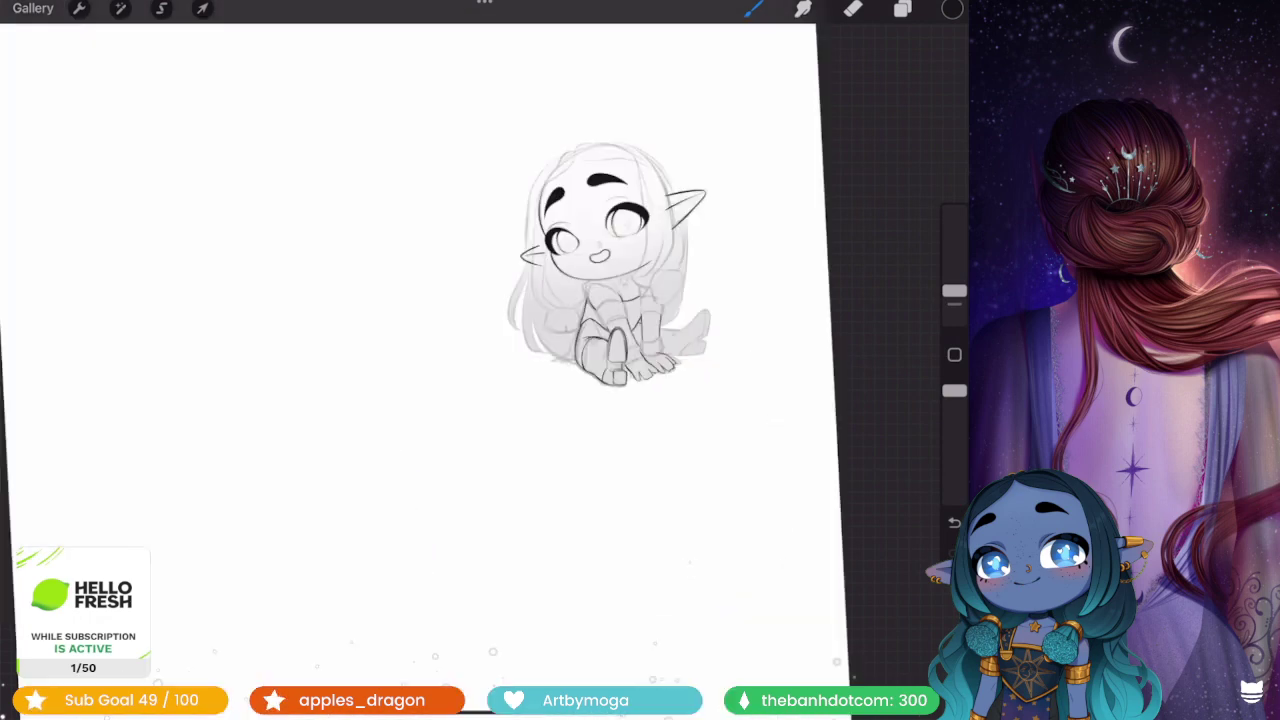
scroll(620, 300, up, 3)
scroll(620, 300, up, 2)
scroll(480, 350, up, 3)
scroll(480, 350, up, 2)
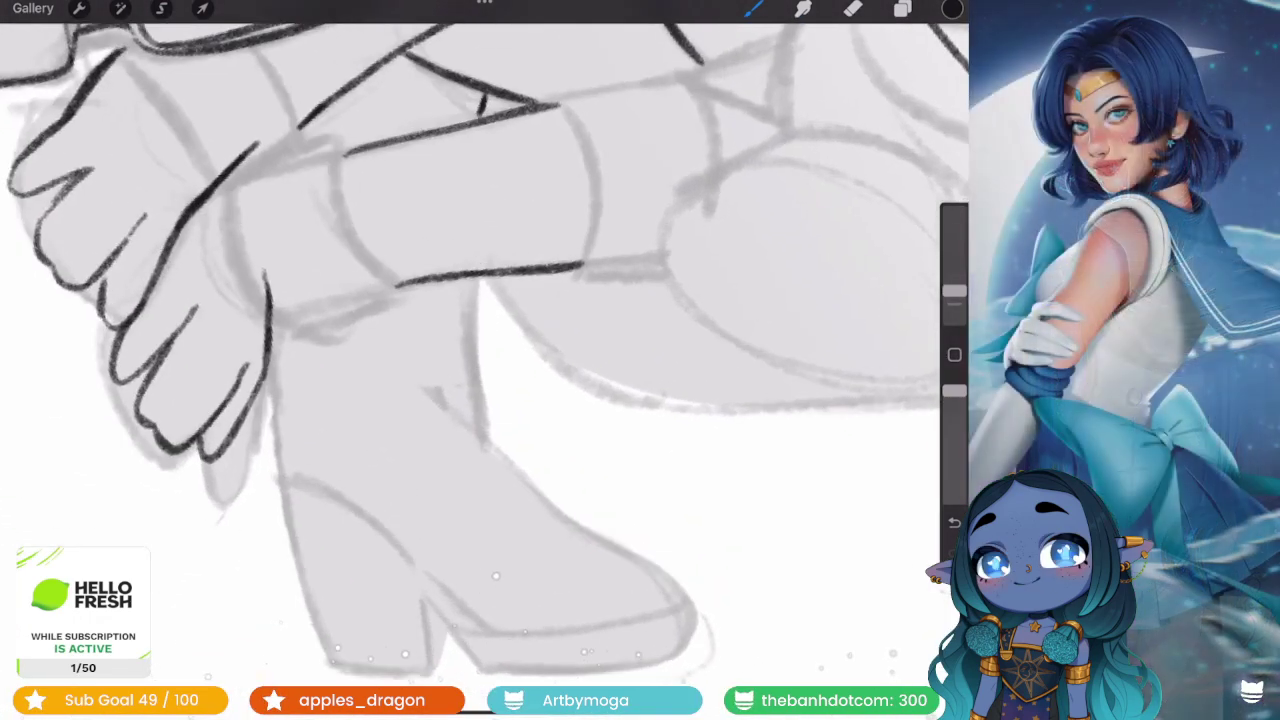
drag(472, 282, 478, 405)
scroll(485, 350, down, 3)
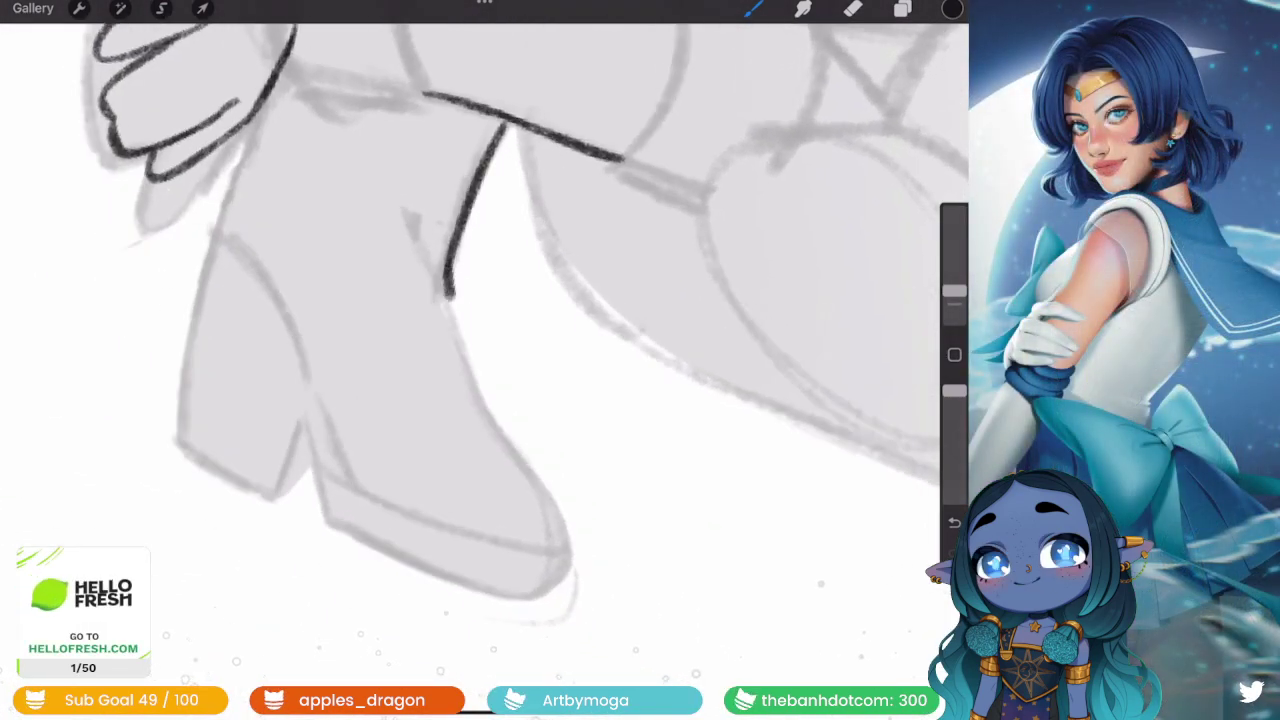
drag(447, 292, 506, 440)
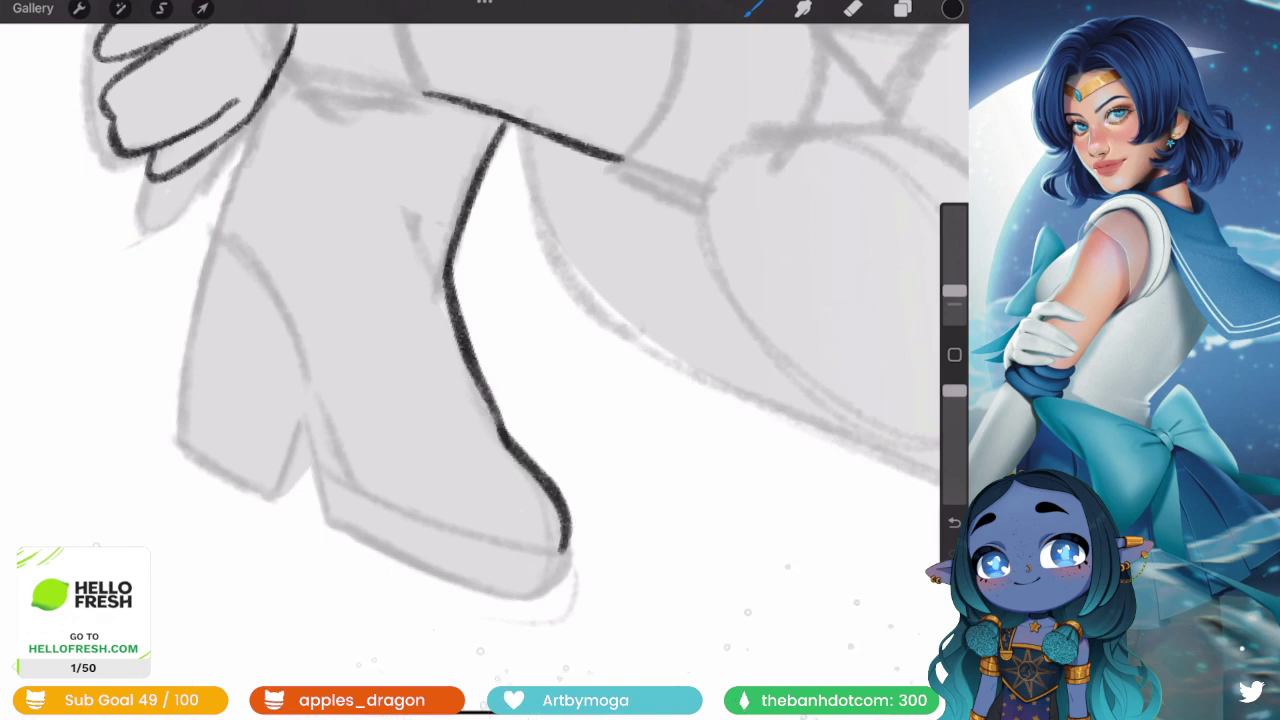
- Ink the right edge of the outstretched boot's toe
scroll(485, 350, down, 3)
scroll(485, 350, up, 3)
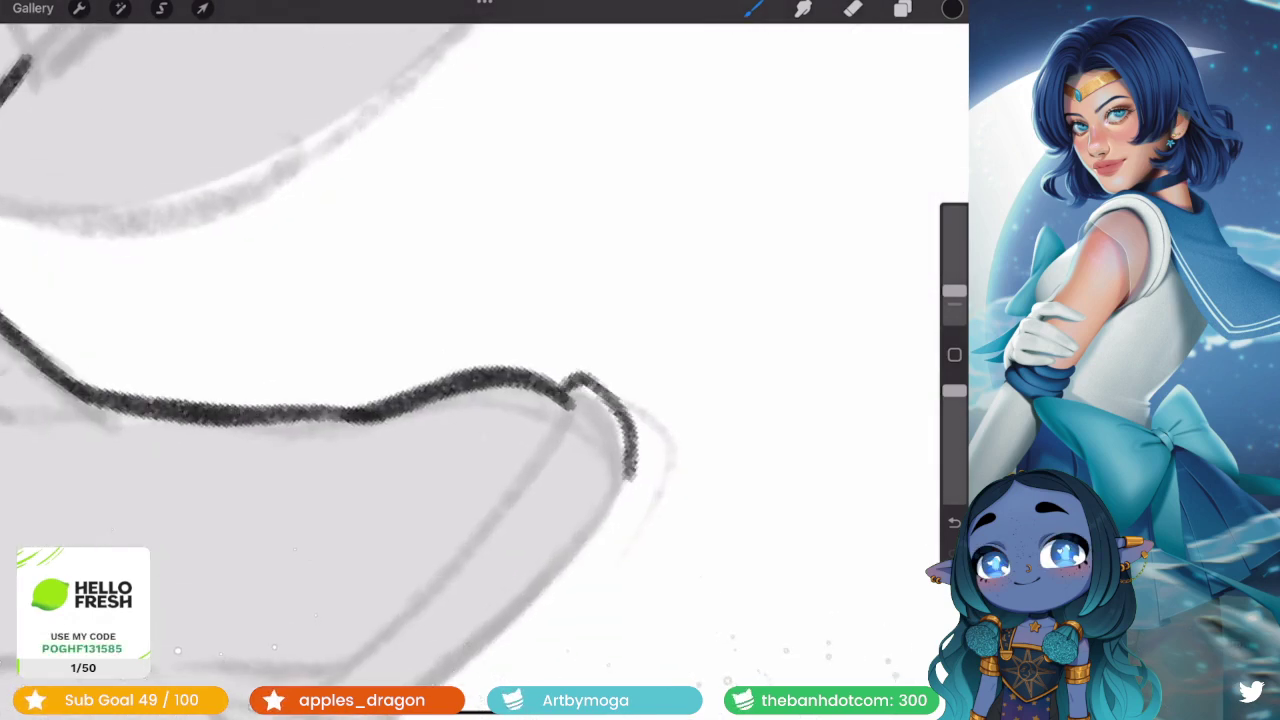
scroll(330, 360, up, 2)
mouse_move(600, 330)
mouse_down()
mouse_move(614, 505)
mouse_move(565, 540)
mouse_up()
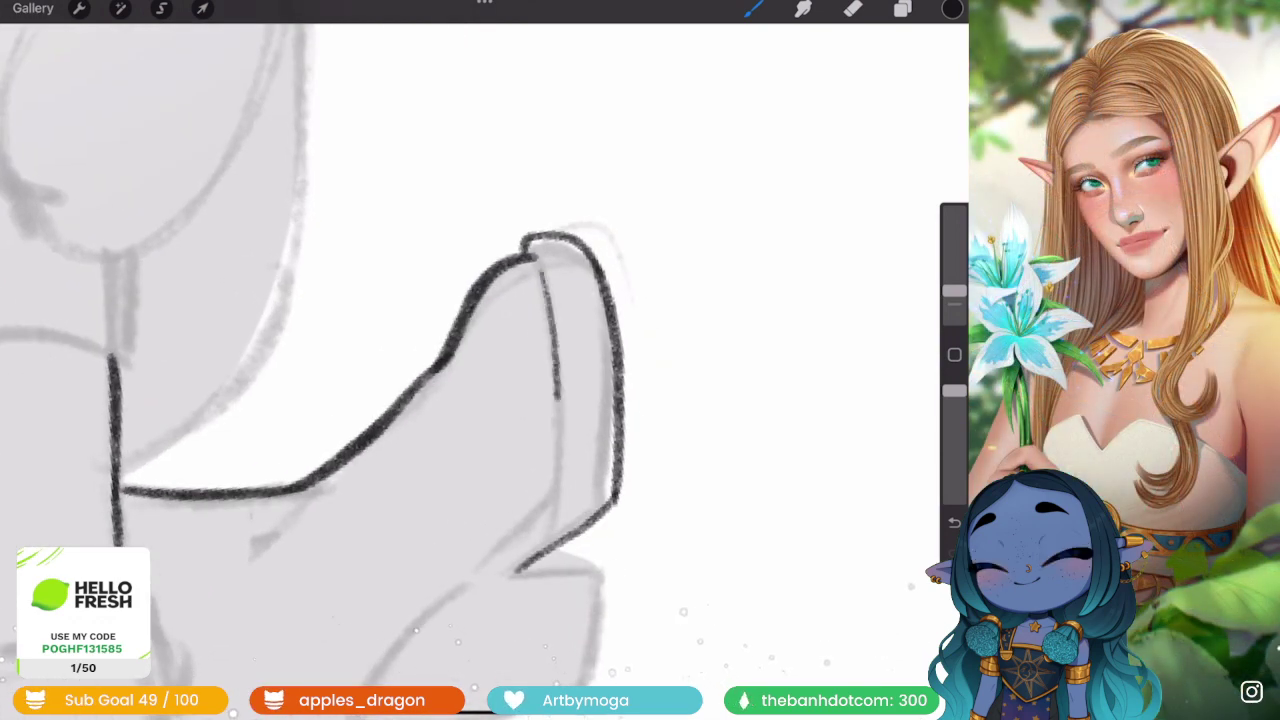
scroll(345, 360, down, 2)
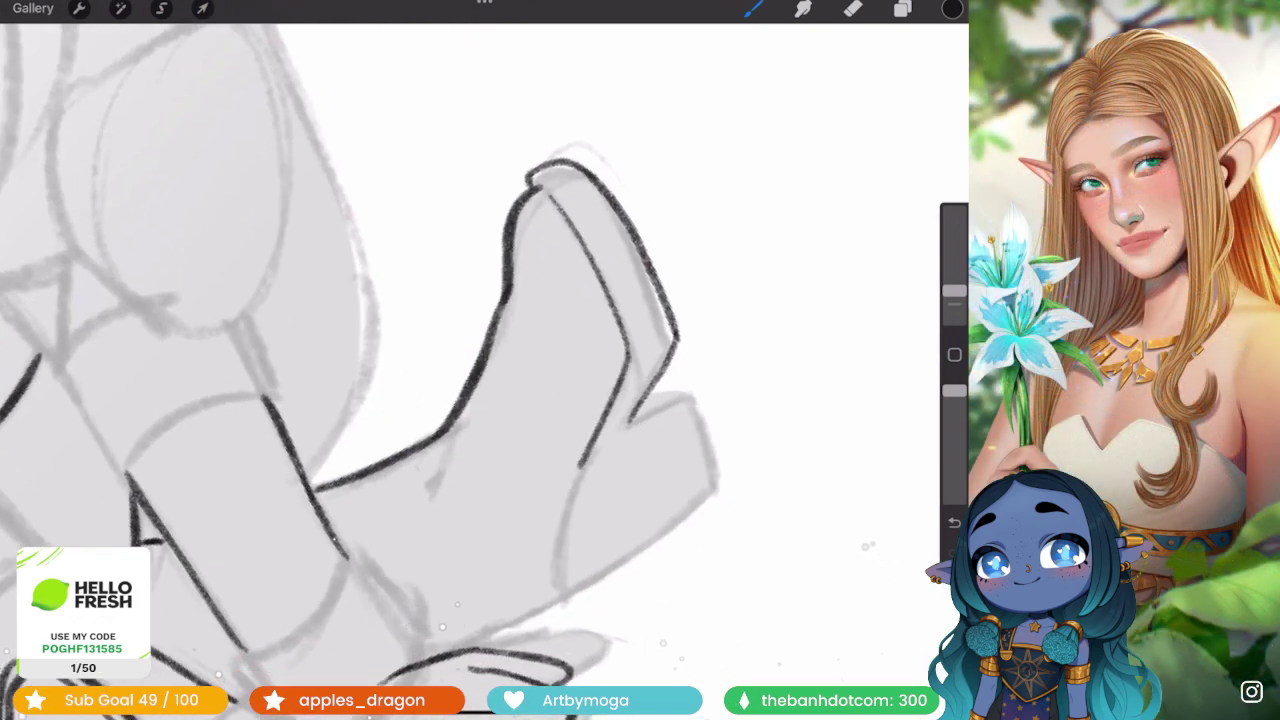
- Ink the heel outline of the outstretched boot
scroll(385, 360, up, 2)
scroll(385, 360, up, 2)
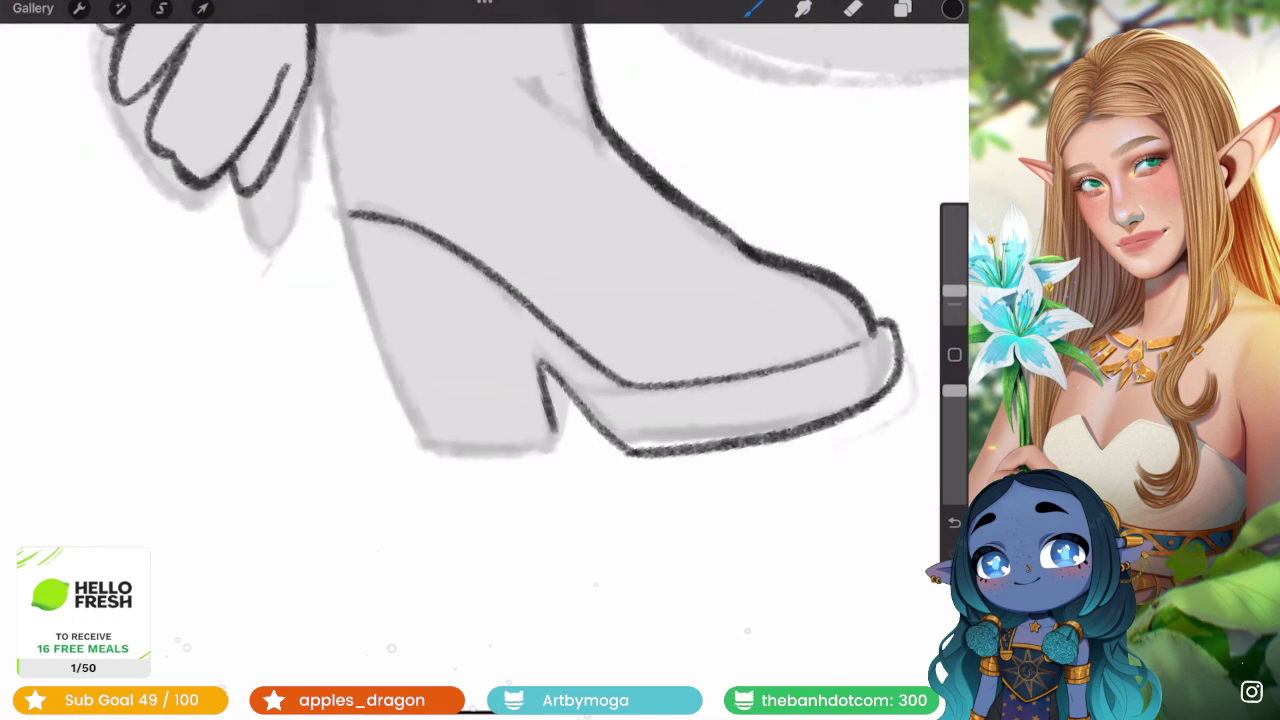
scroll(500, 300, up, 2)
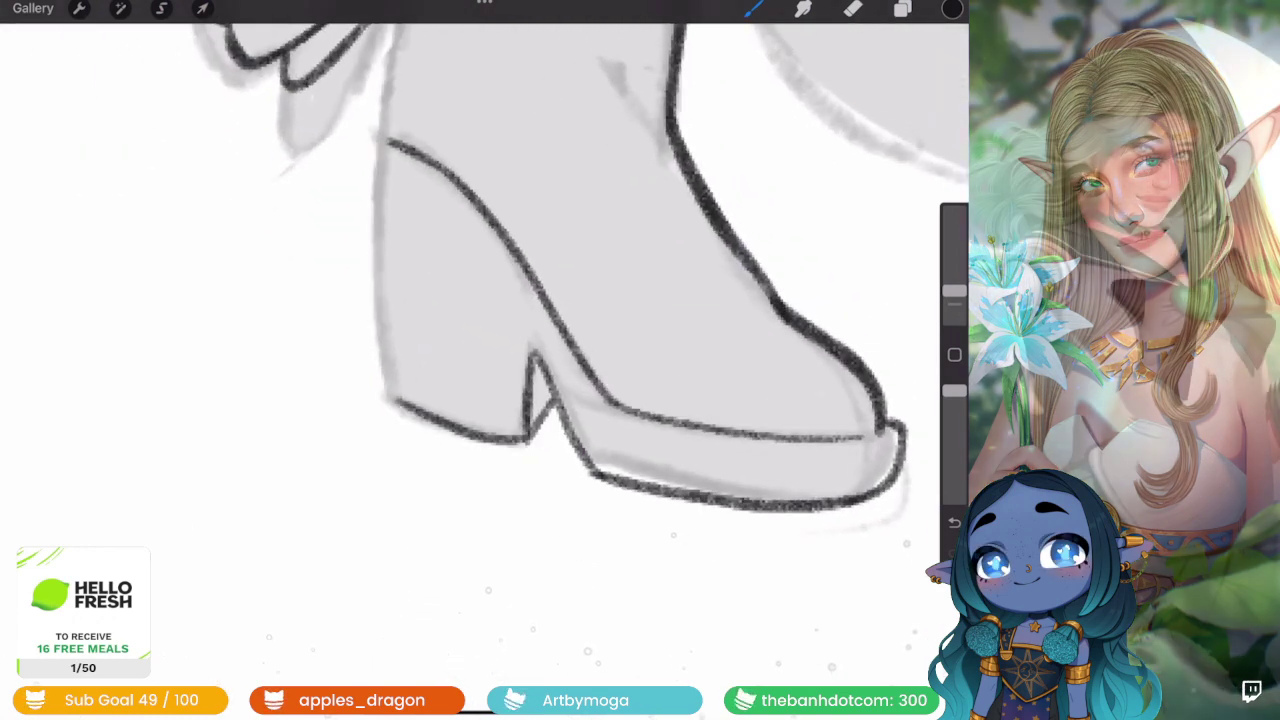
scroll(480, 300, up, 2)
drag(588, 512, 410, 444)
scroll(460, 310, down, 2)
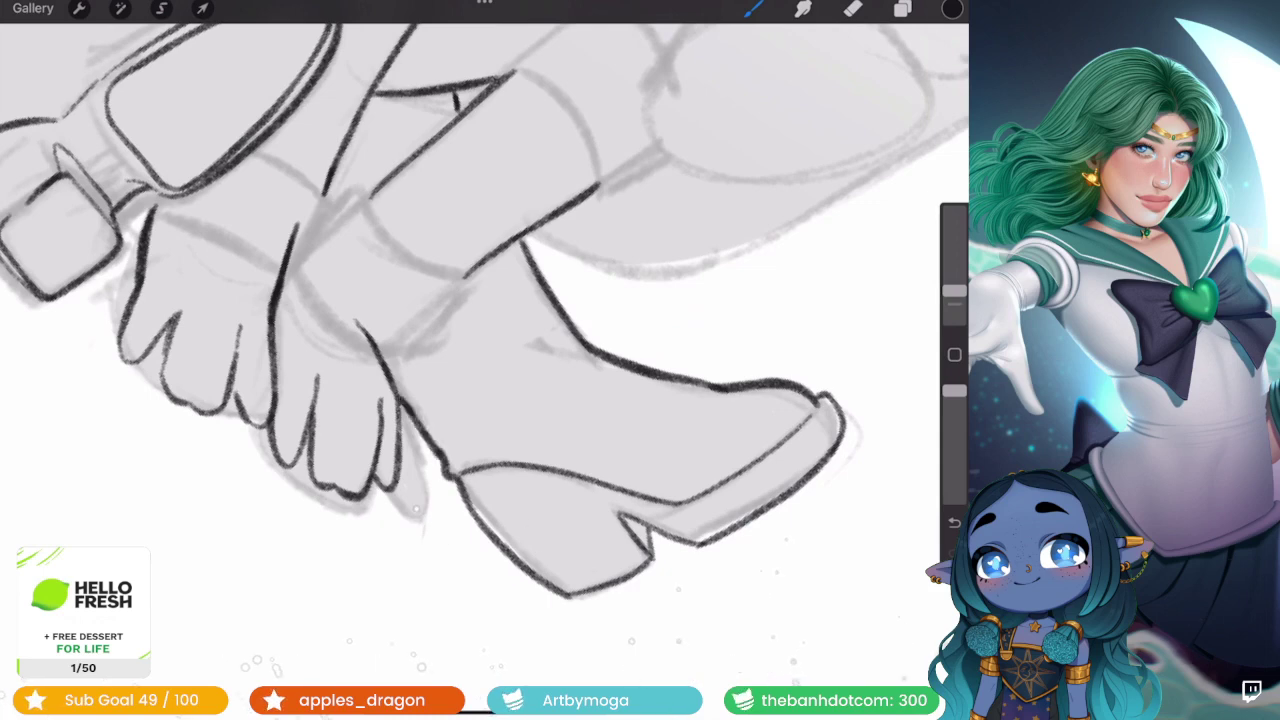
scroll(480, 300, down, 5)
scroll(620, 260, up, 5)
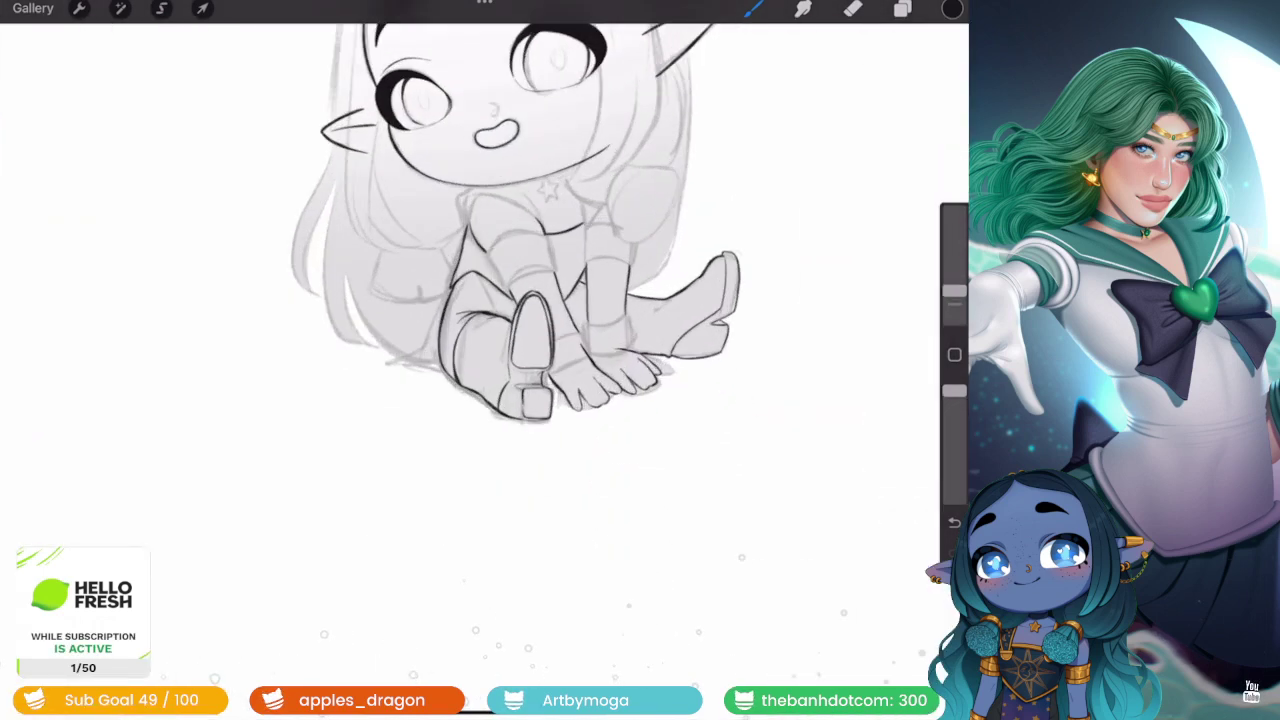
scroll(620, 260, up, 2)
scroll(480, 300, down, 5)
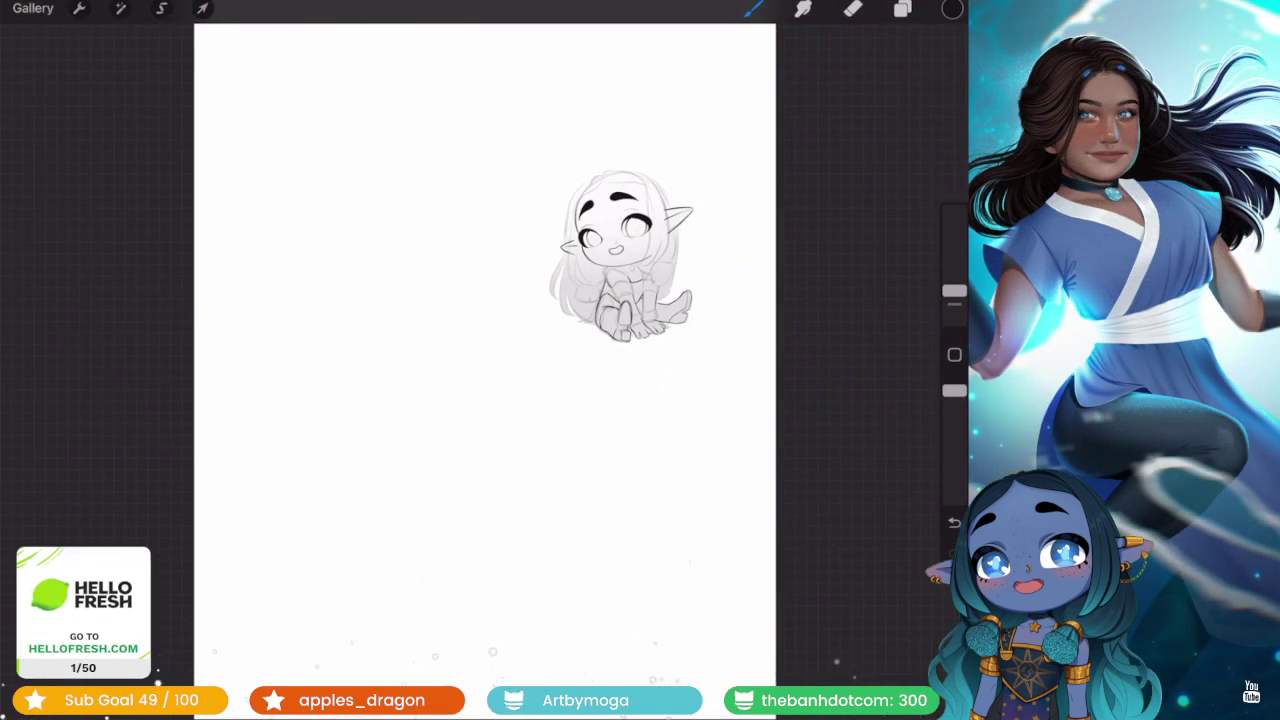
- Merge Layer 13's boot linework down into the From selection layer
scroll(620, 260, up, 5)
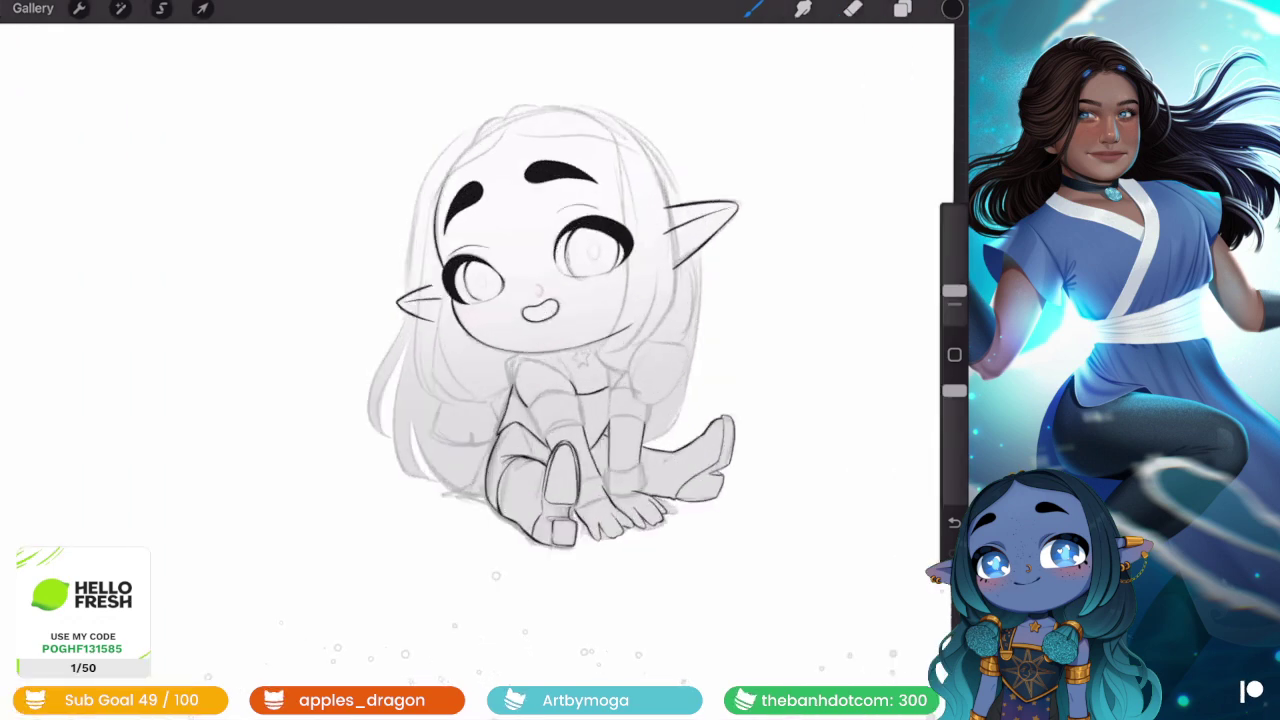
scroll(620, 260, up, 2)
click(902, 9)
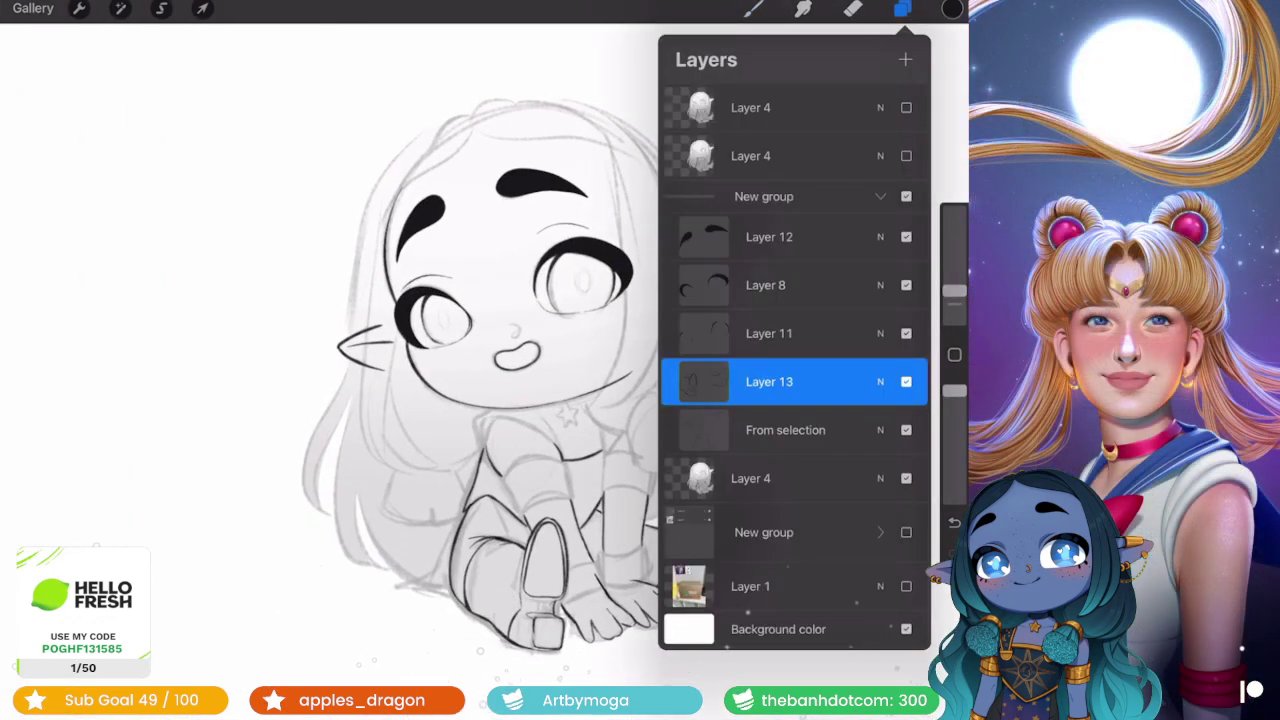
drag(790, 381, 790, 430)
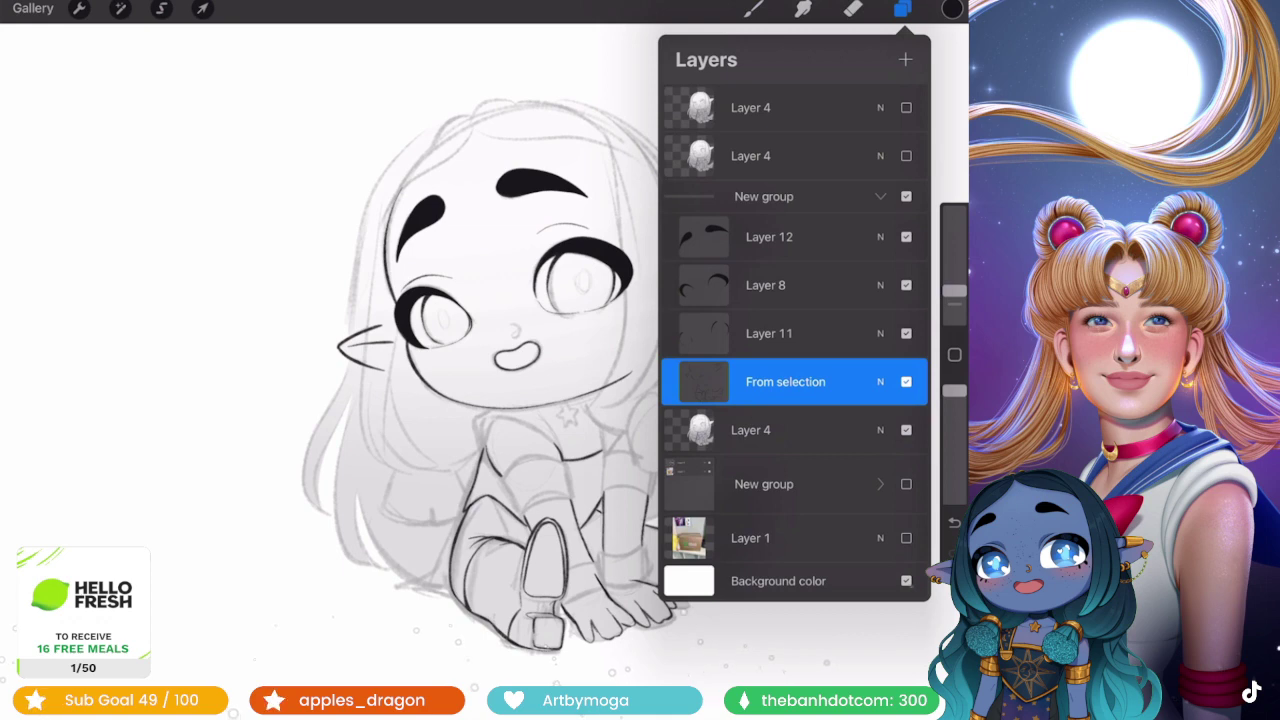
- Reselect From selection and add a new empty layer above it
click(769, 333)
click(785, 381)
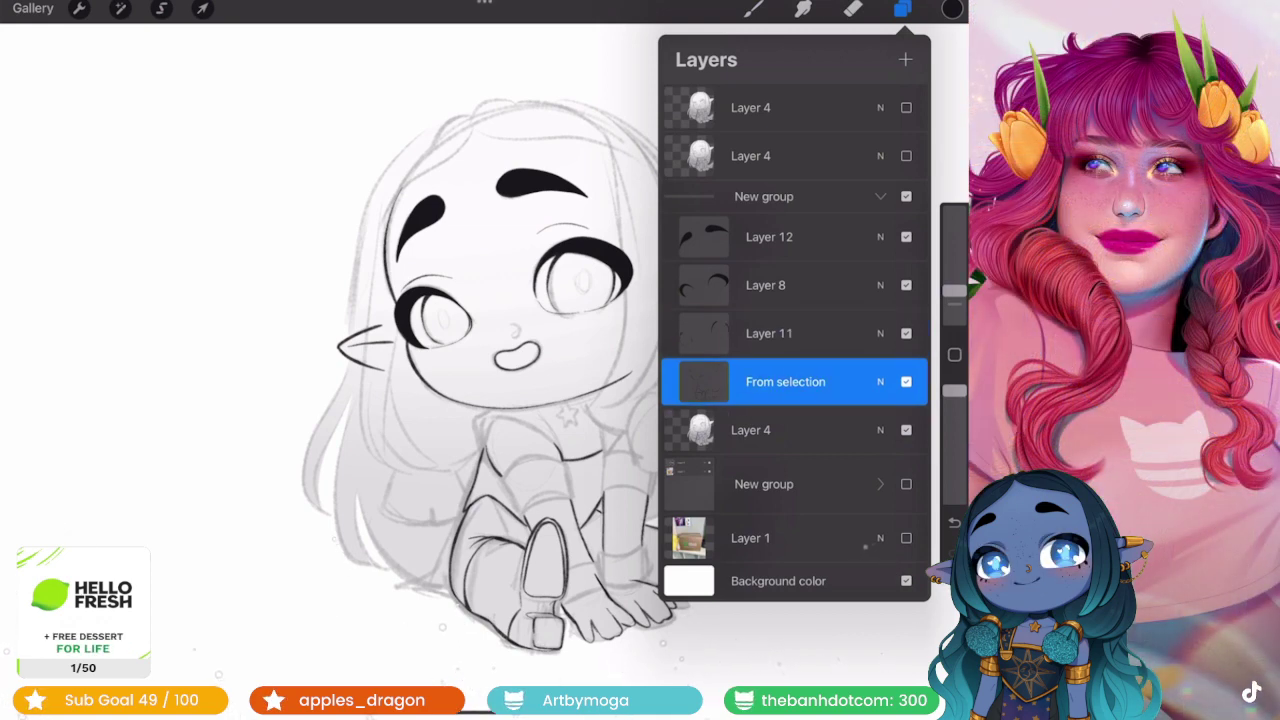
click(905, 59)
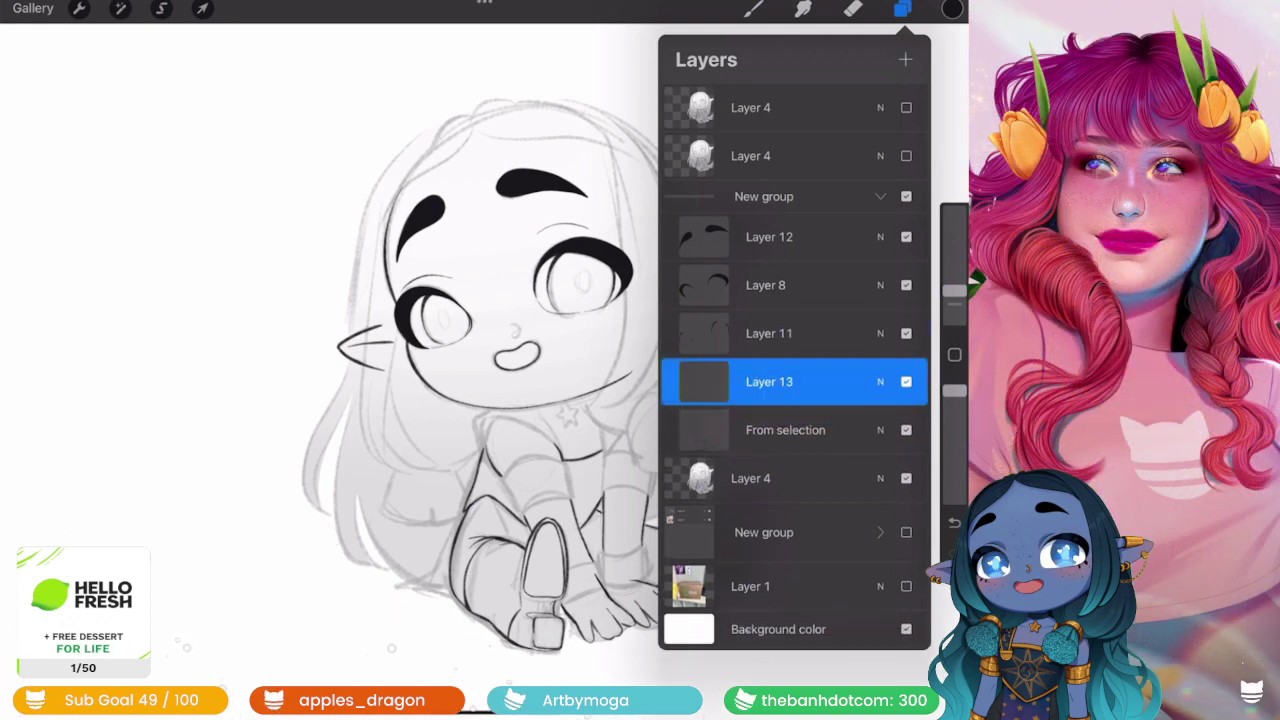
scroll(640, 385, up, 5)
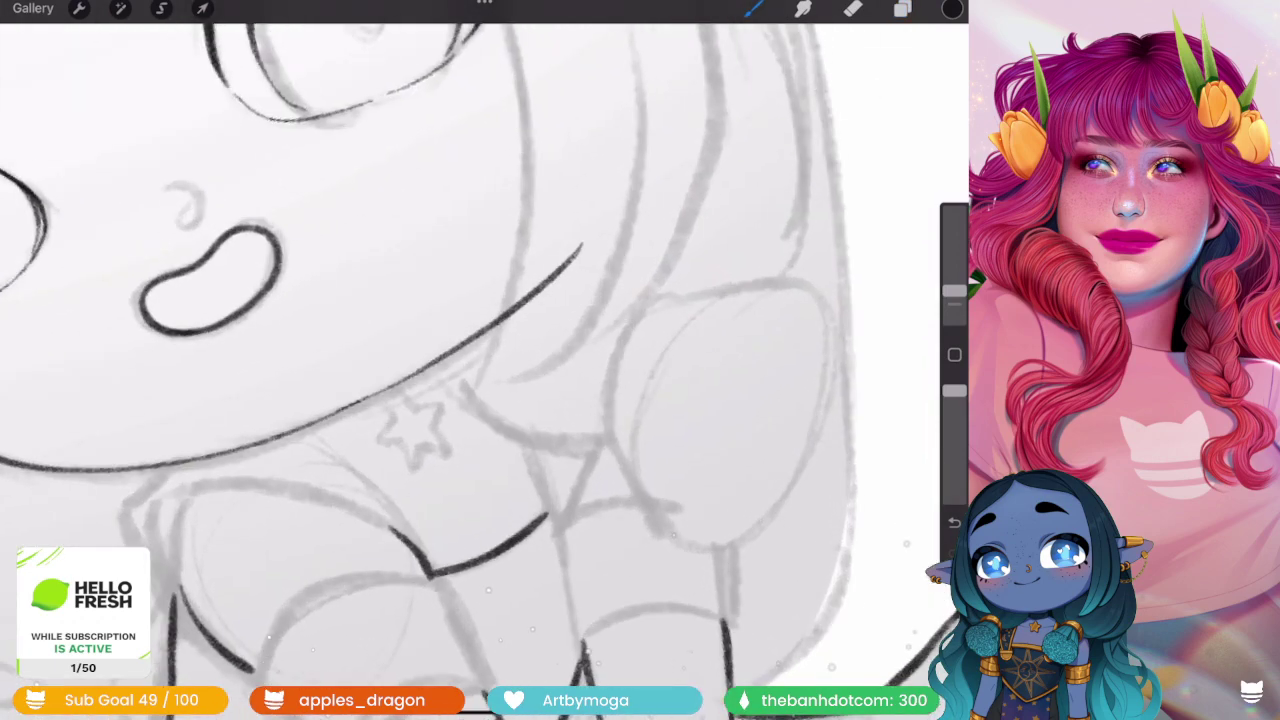
- Ink both sides of the collar's chest V and the left chest line below it
drag(540, 434, 514, 488)
drag(590, 458, 555, 534)
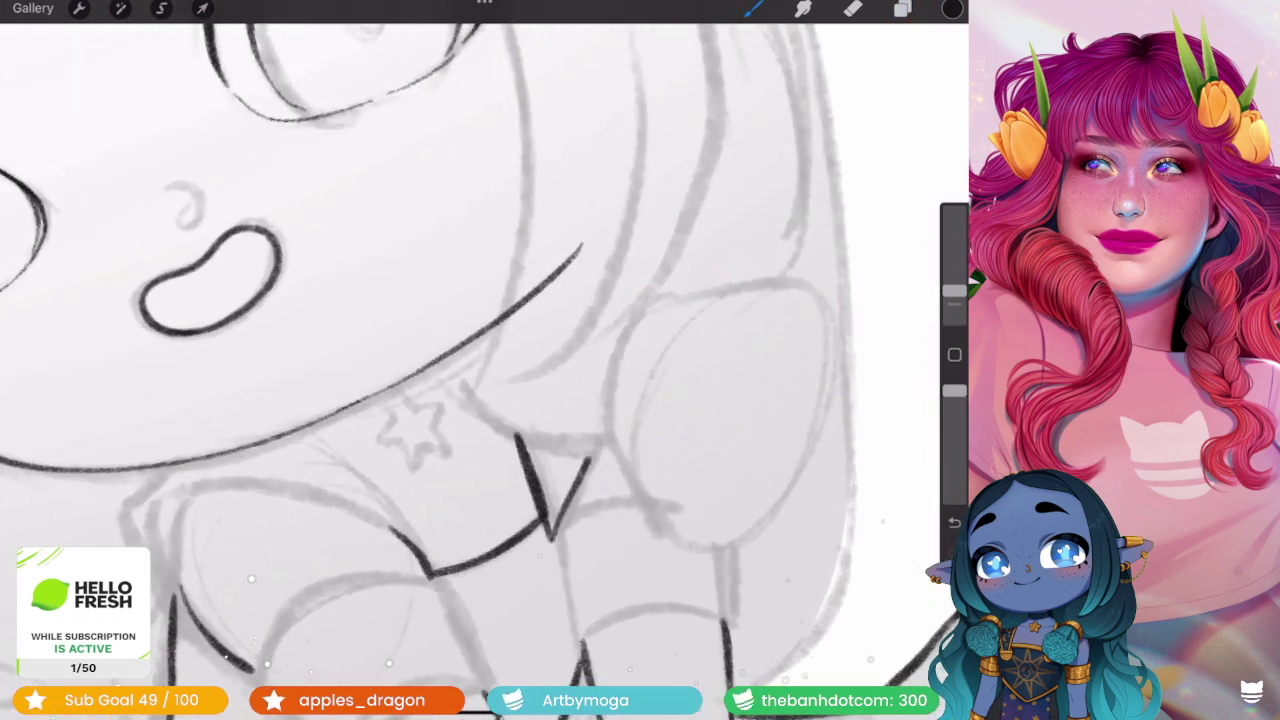
scroll(480, 360, up, 3)
scroll(480, 360, down, 1)
drag(455, 295, 418, 418)
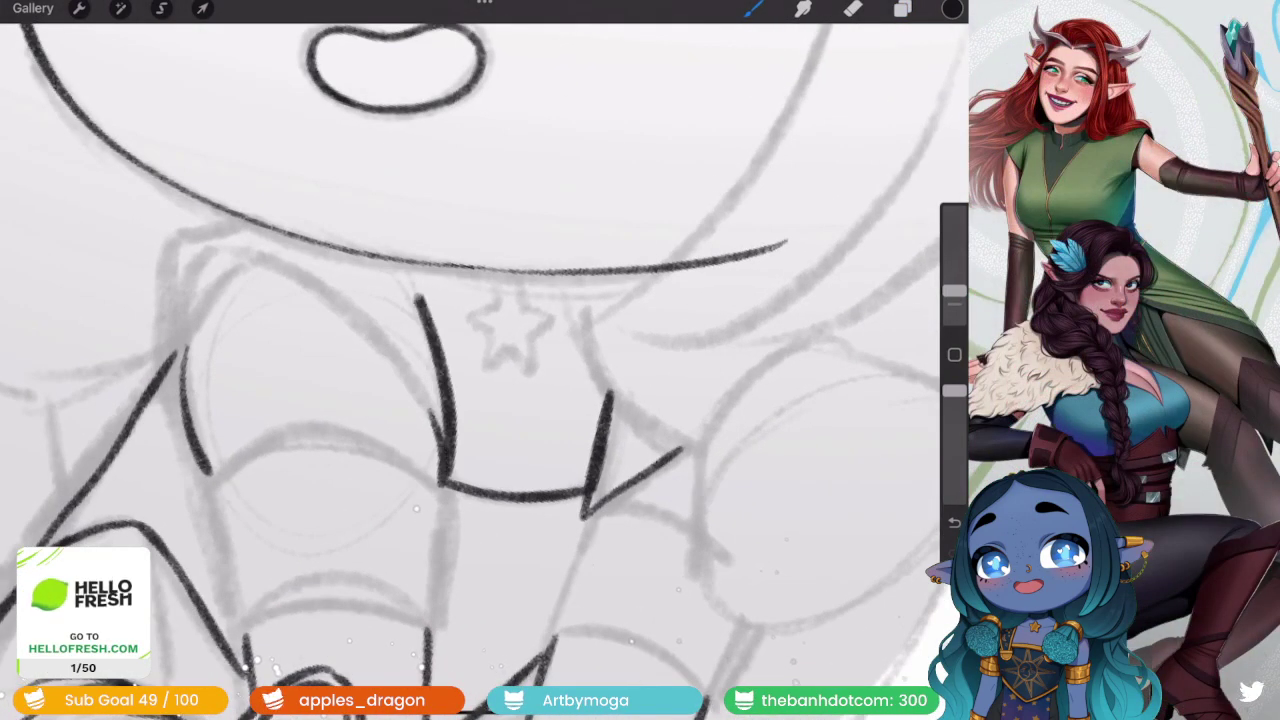
scroll(480, 360, up, 3)
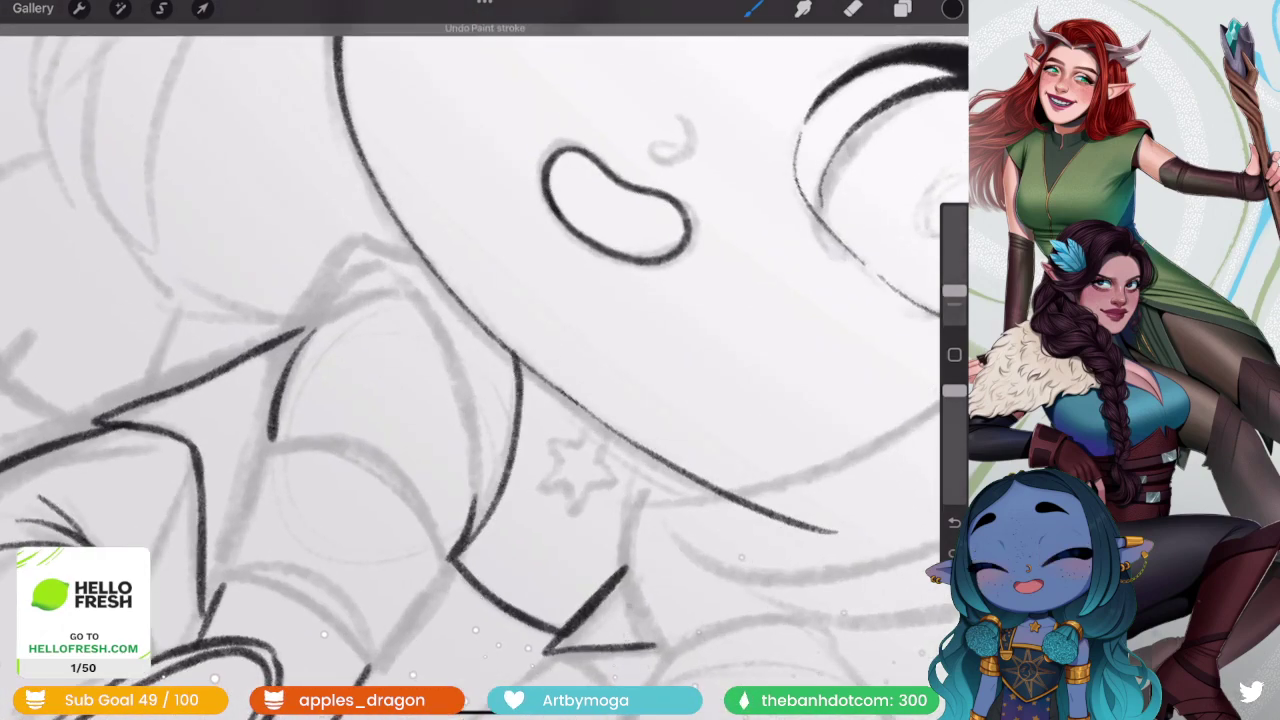
scroll(480, 360, down, 2)
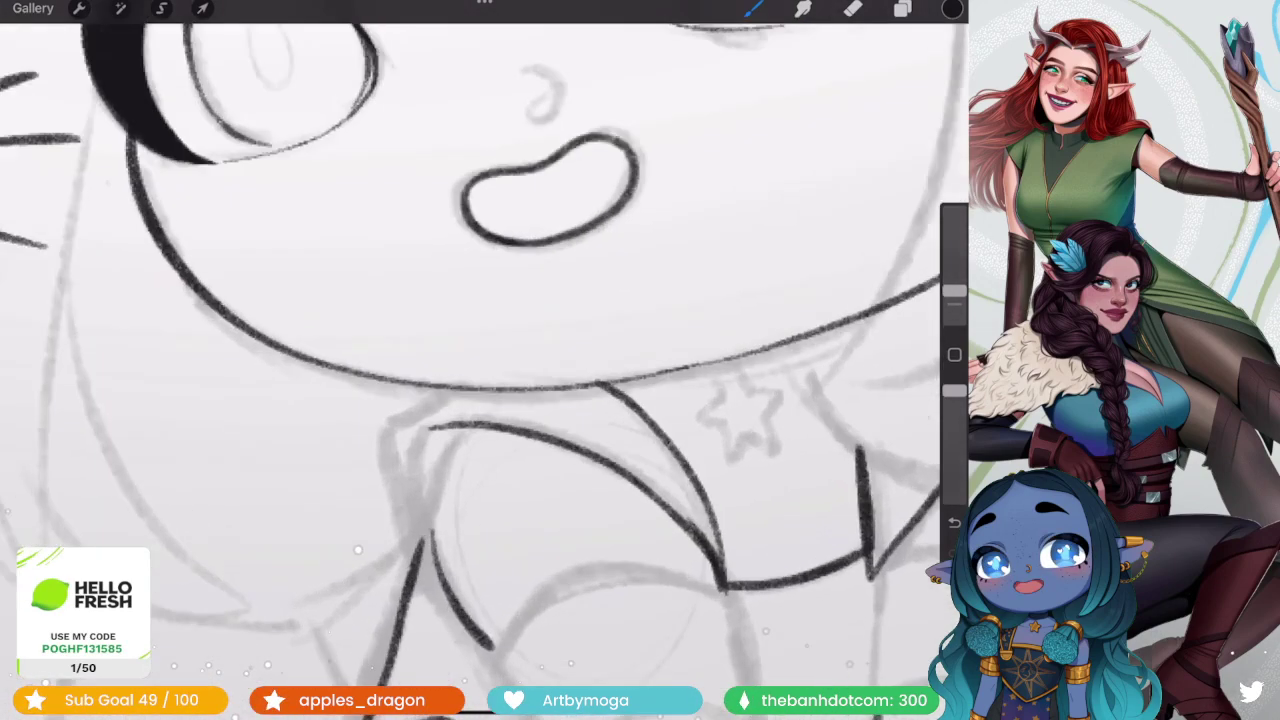
drag(462, 414, 414, 518)
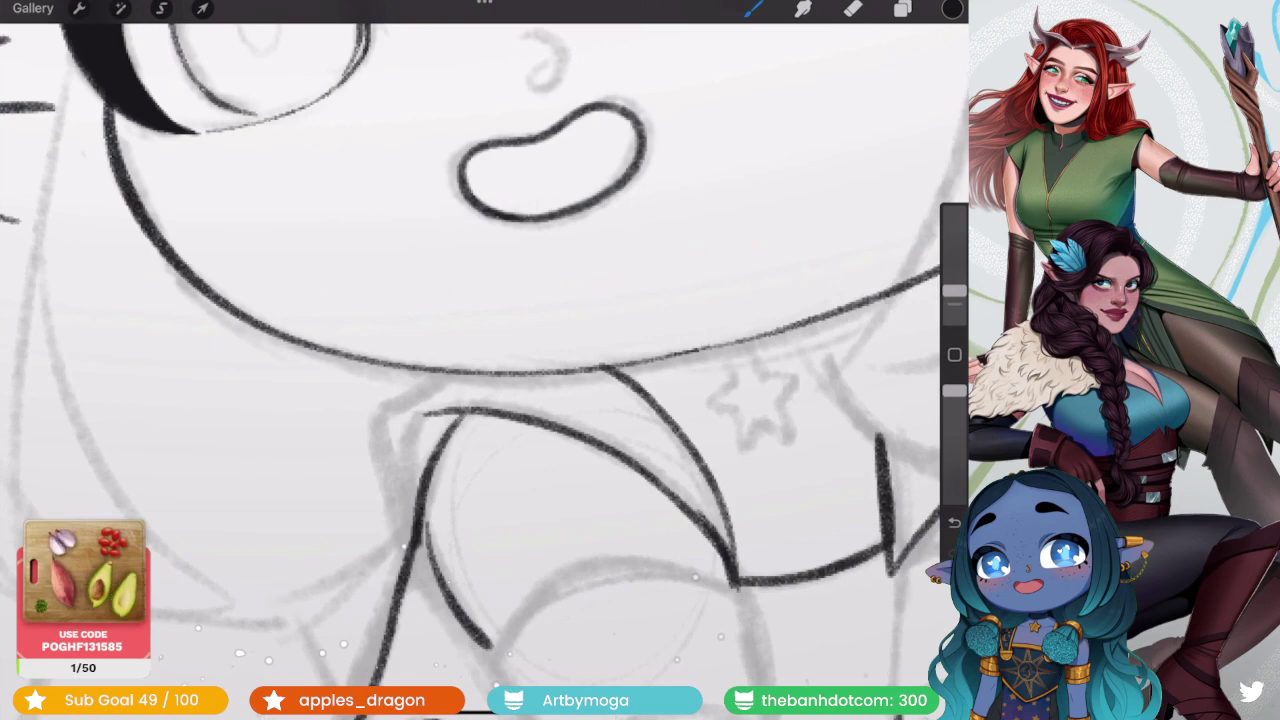
- Switch to the eraser at 4% size and bring up the layer list
scroll(480, 360, up, 2)
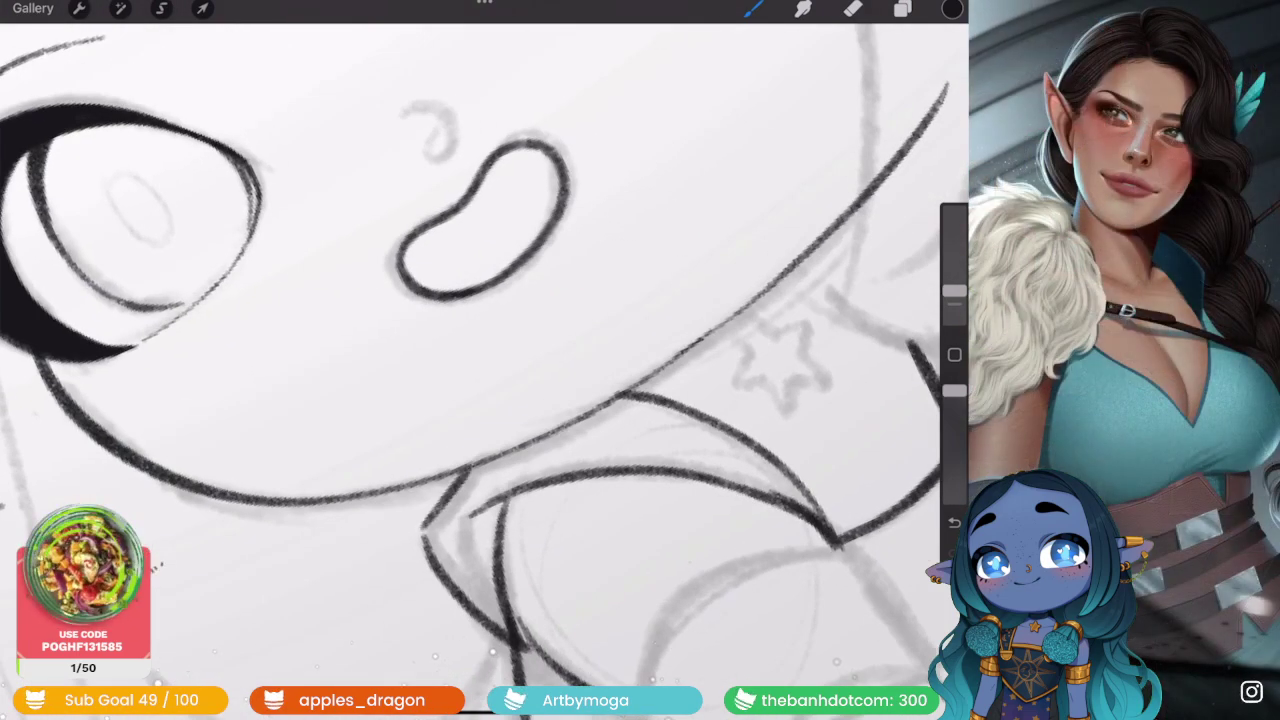
scroll(480, 360, down, 3)
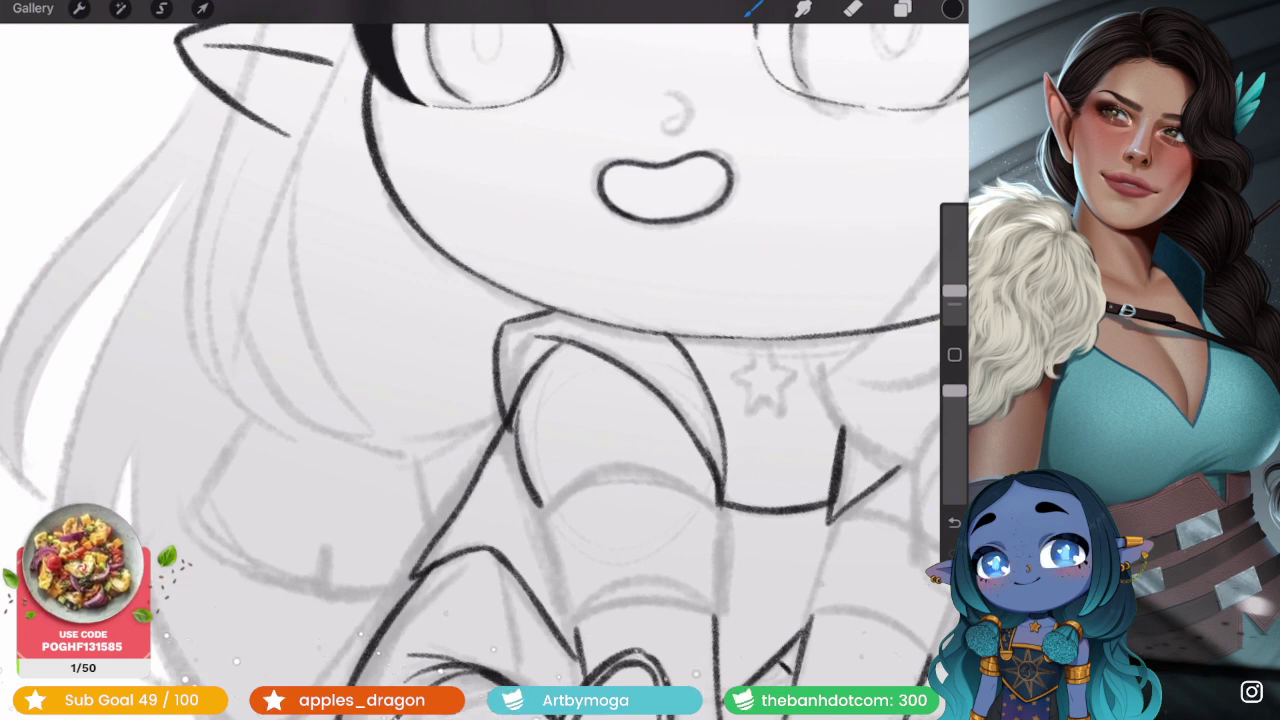
scroll(480, 360, down, 5)
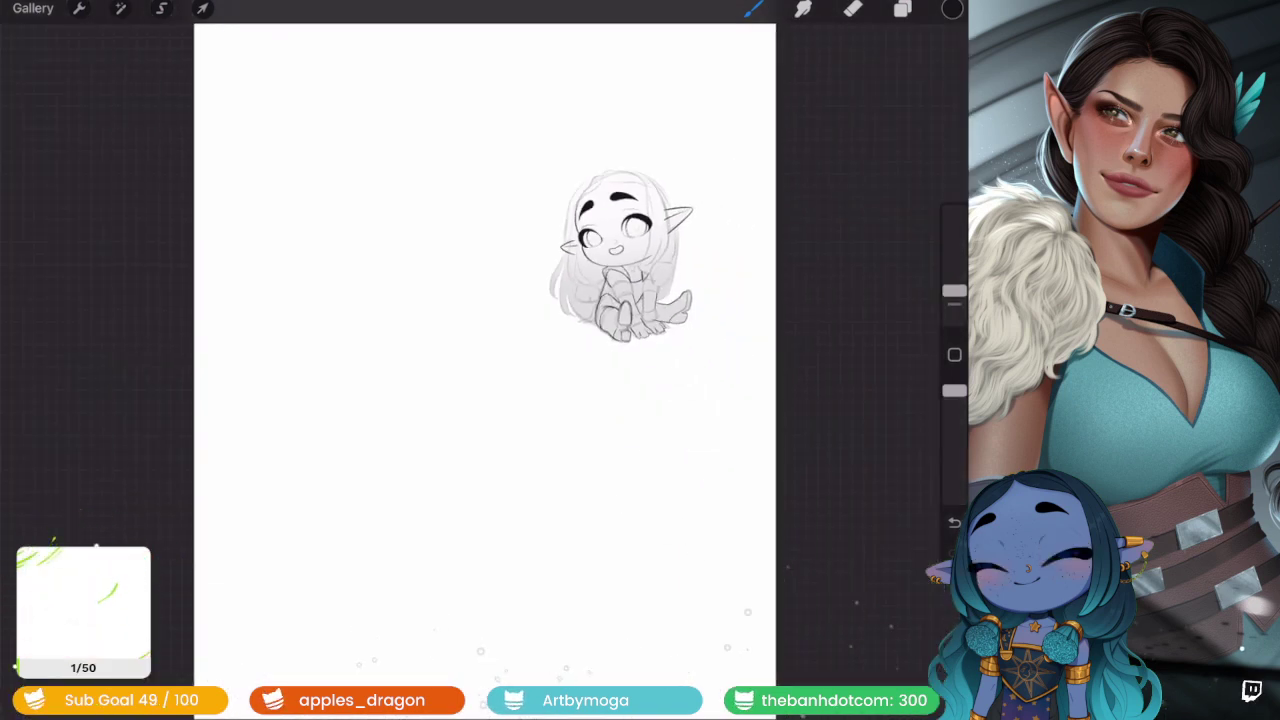
scroll(620, 260, up, 5)
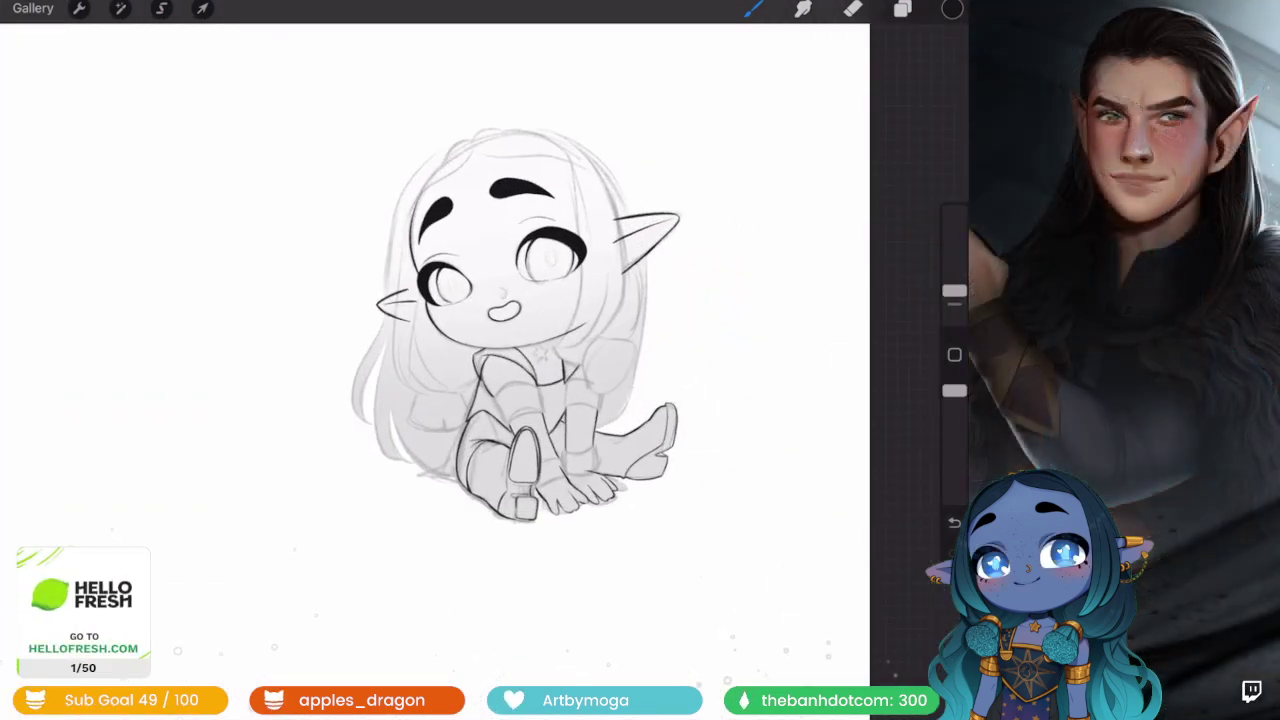
scroll(520, 340, up, 3)
scroll(520, 340, up, 3)
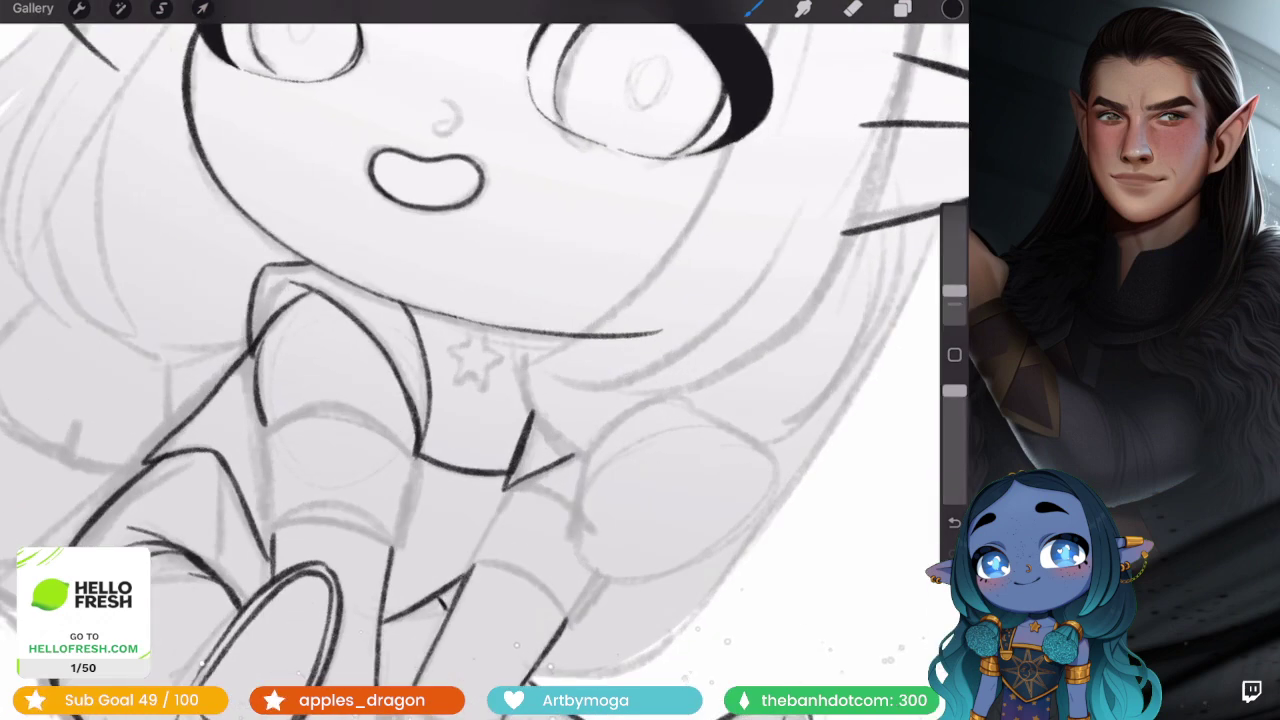
click(852, 8)
drag(954, 291, 954, 307)
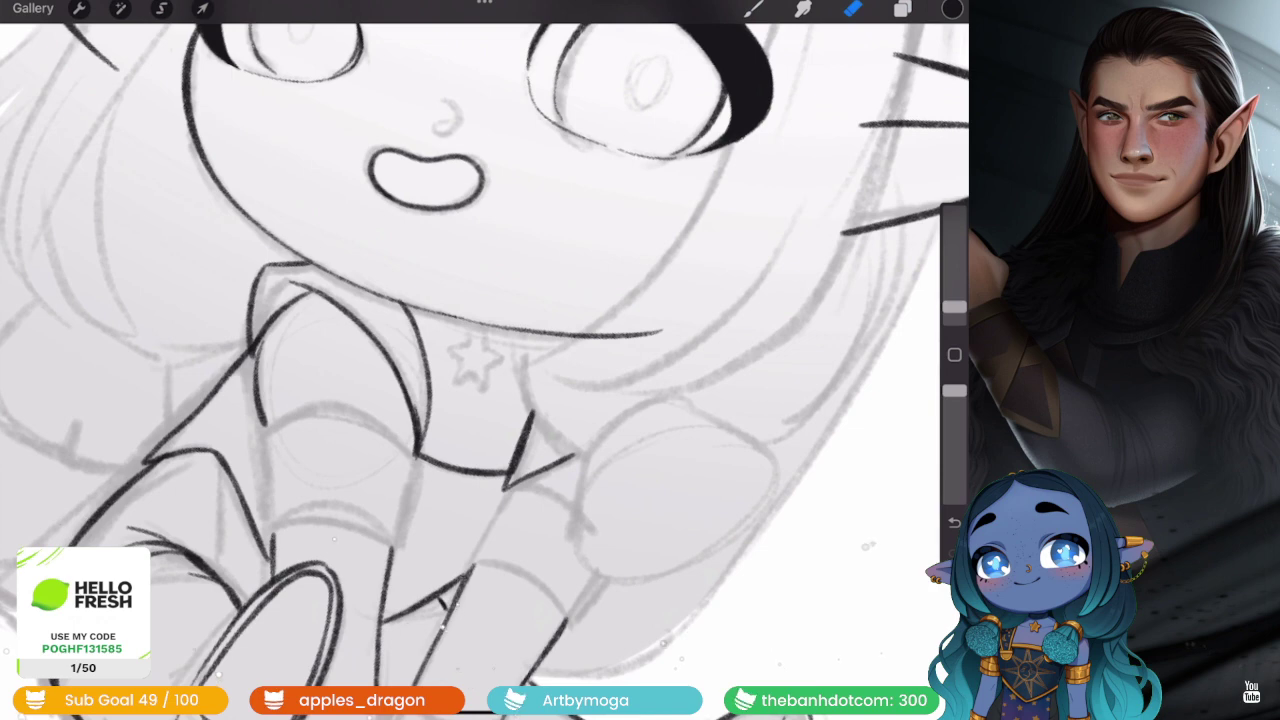
click(902, 8)
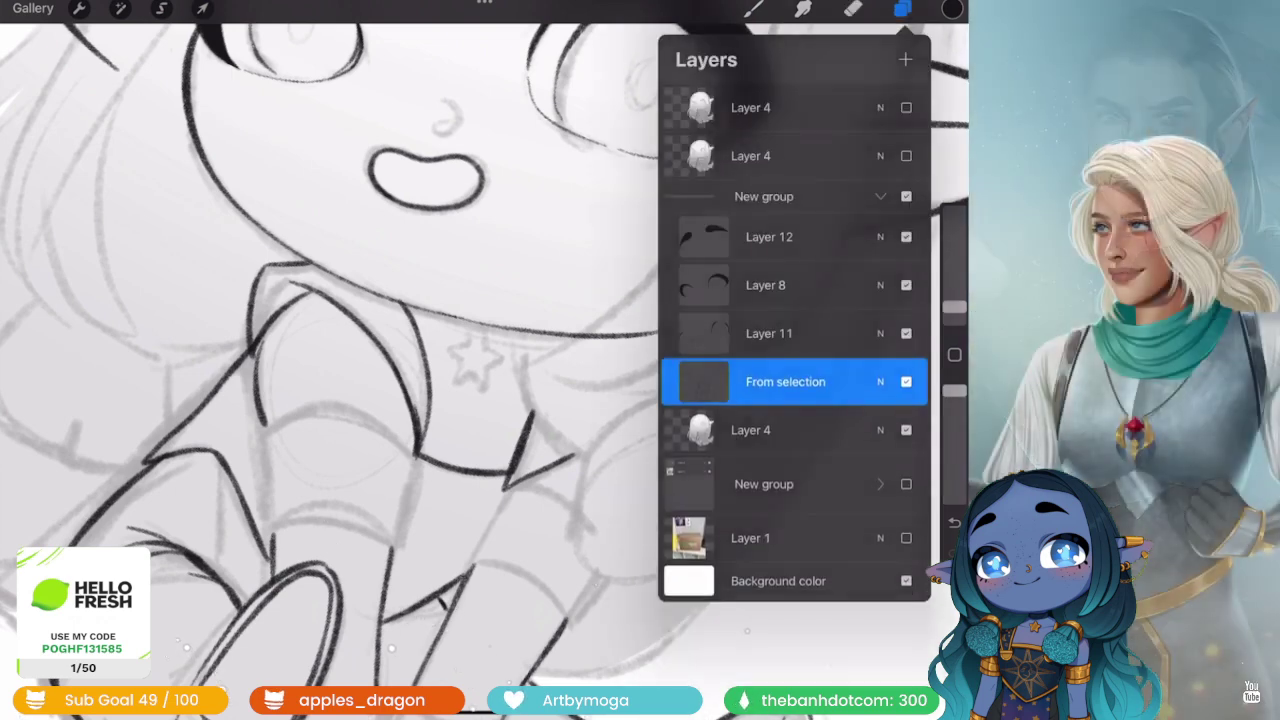
- Delete the empty Layer 13 and look over the inked figure
click(902, 8)
scroll(450, 350, up, 2)
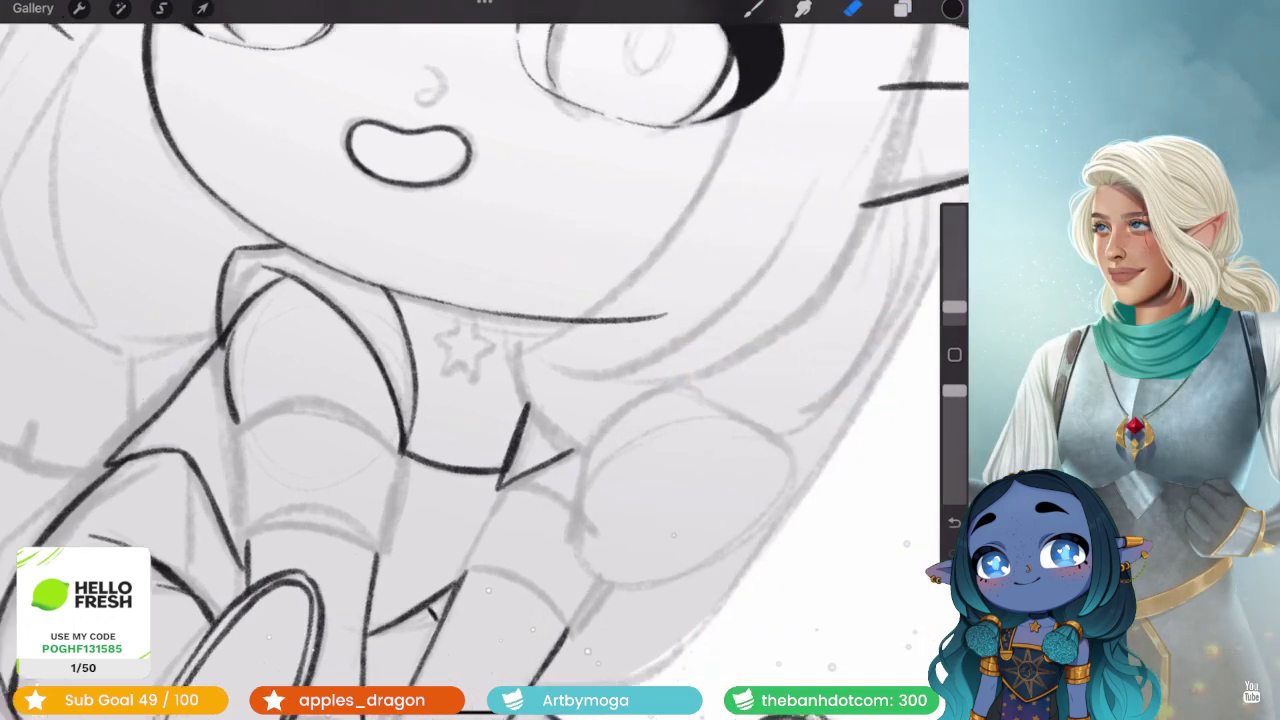
scroll(450, 350, up, 2)
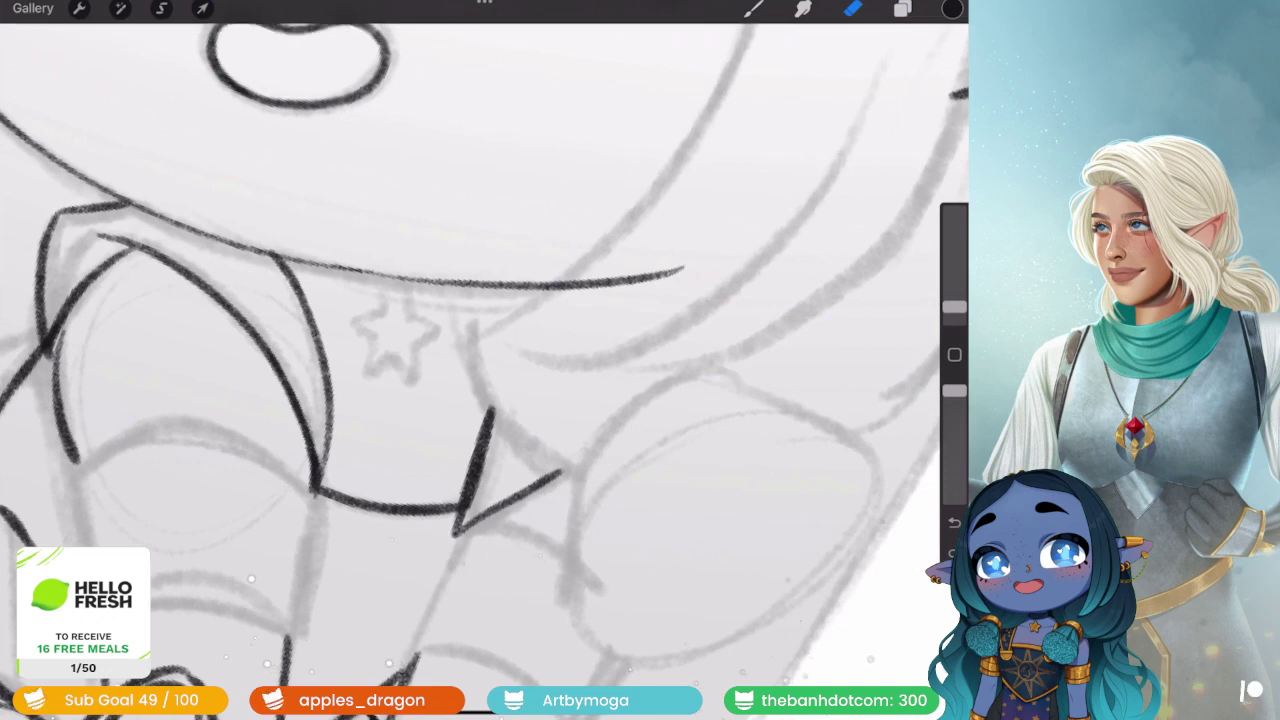
scroll(480, 350, up, 1)
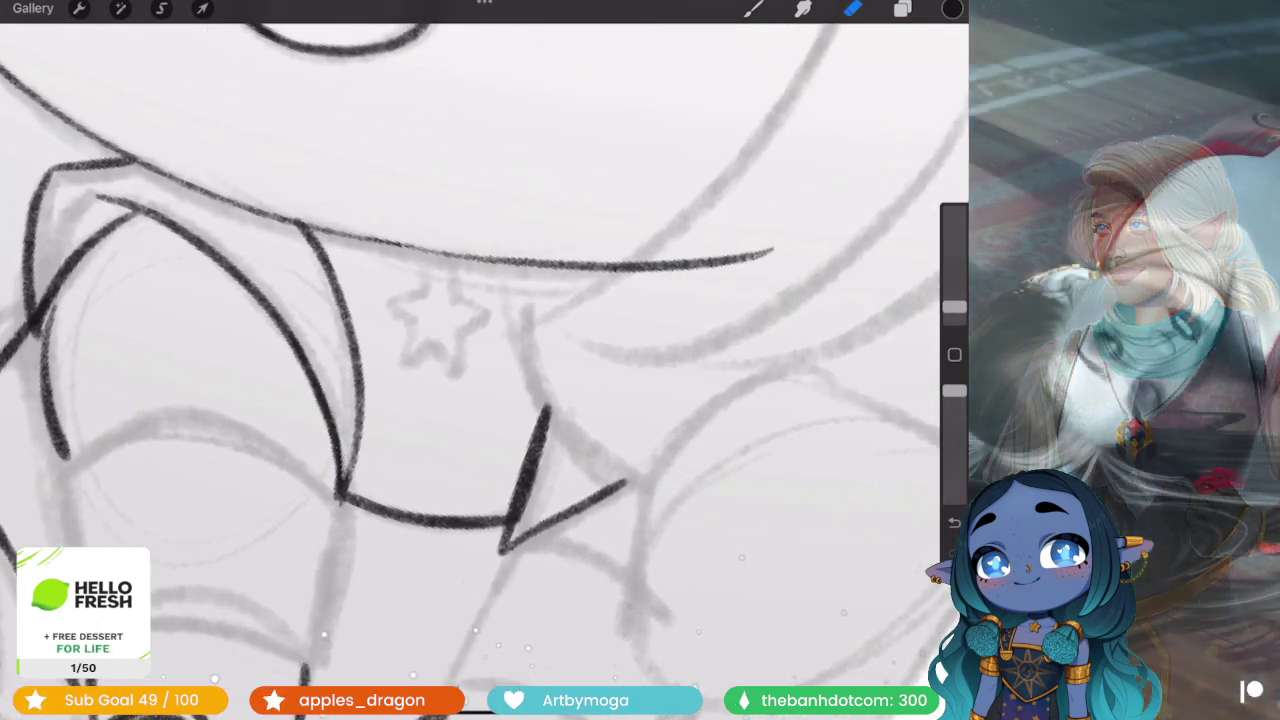
scroll(480, 350, down, 5)
scroll(620, 270, down, 2)
scroll(620, 270, up, 5)
scroll(620, 270, up, 3)
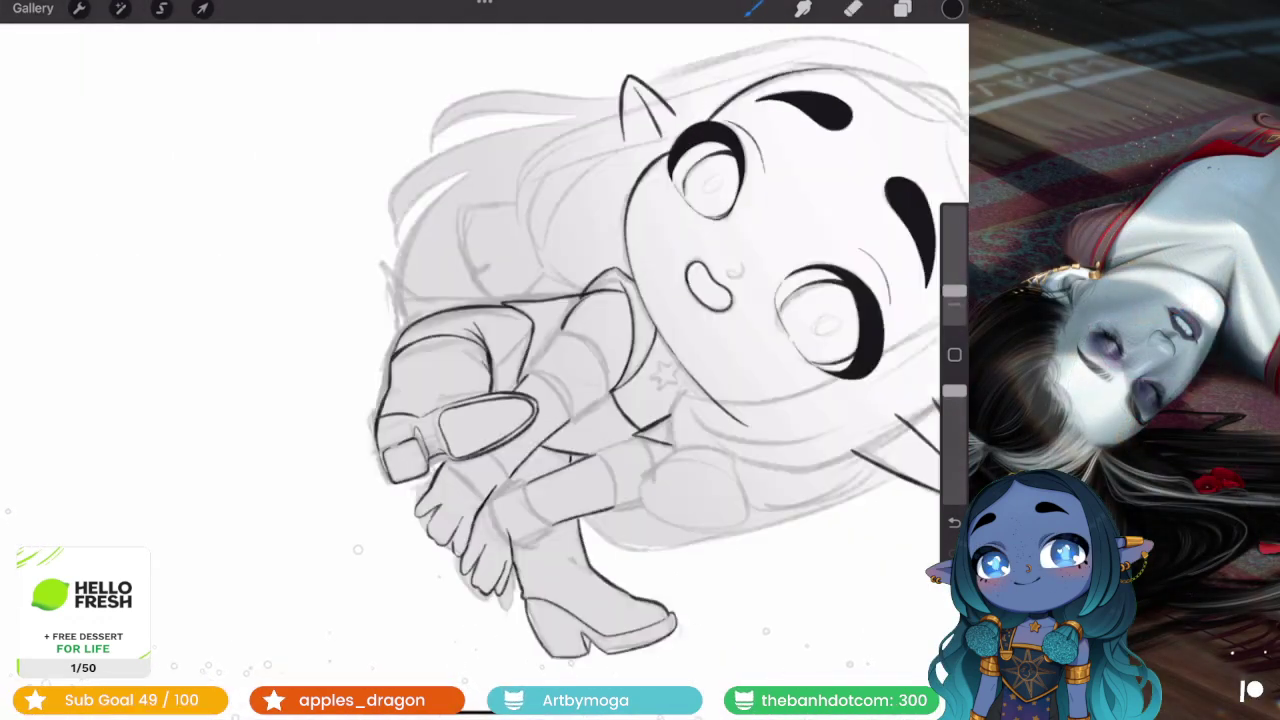
scroll(620, 270, up, 5)
scroll(480, 360, down, 2)
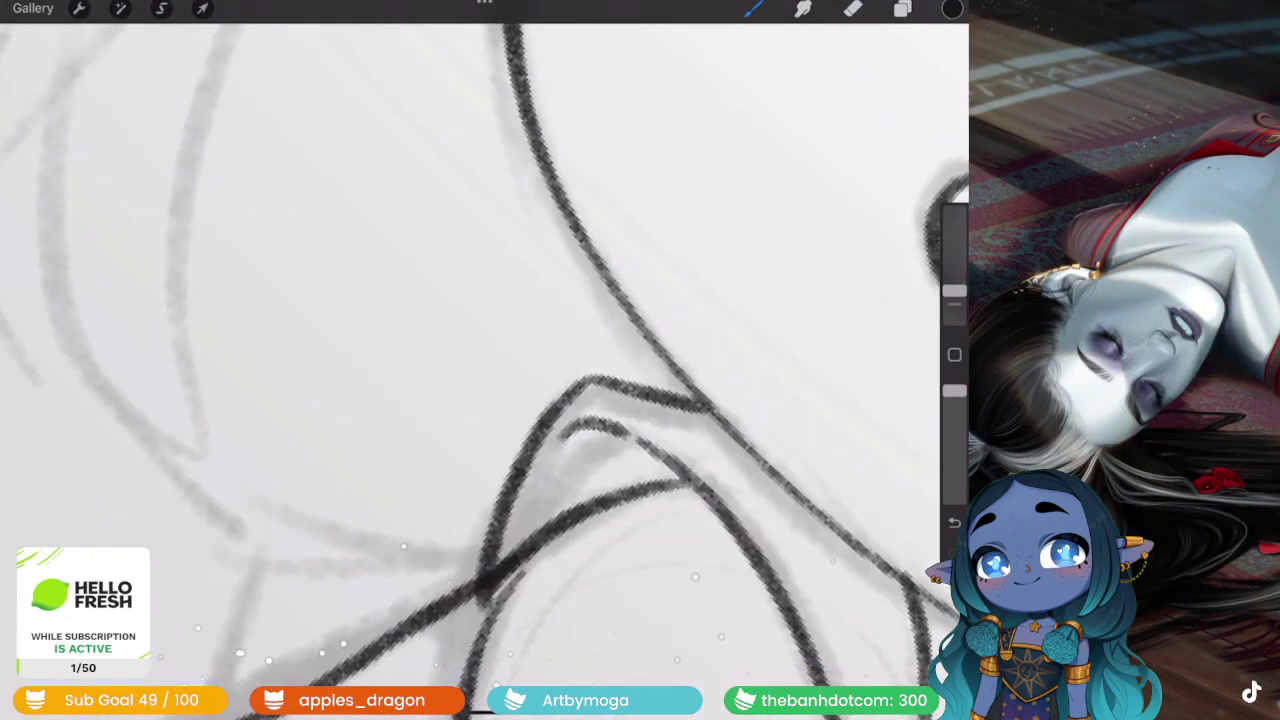
scroll(480, 360, down, 5)
scroll(480, 360, down, 5)
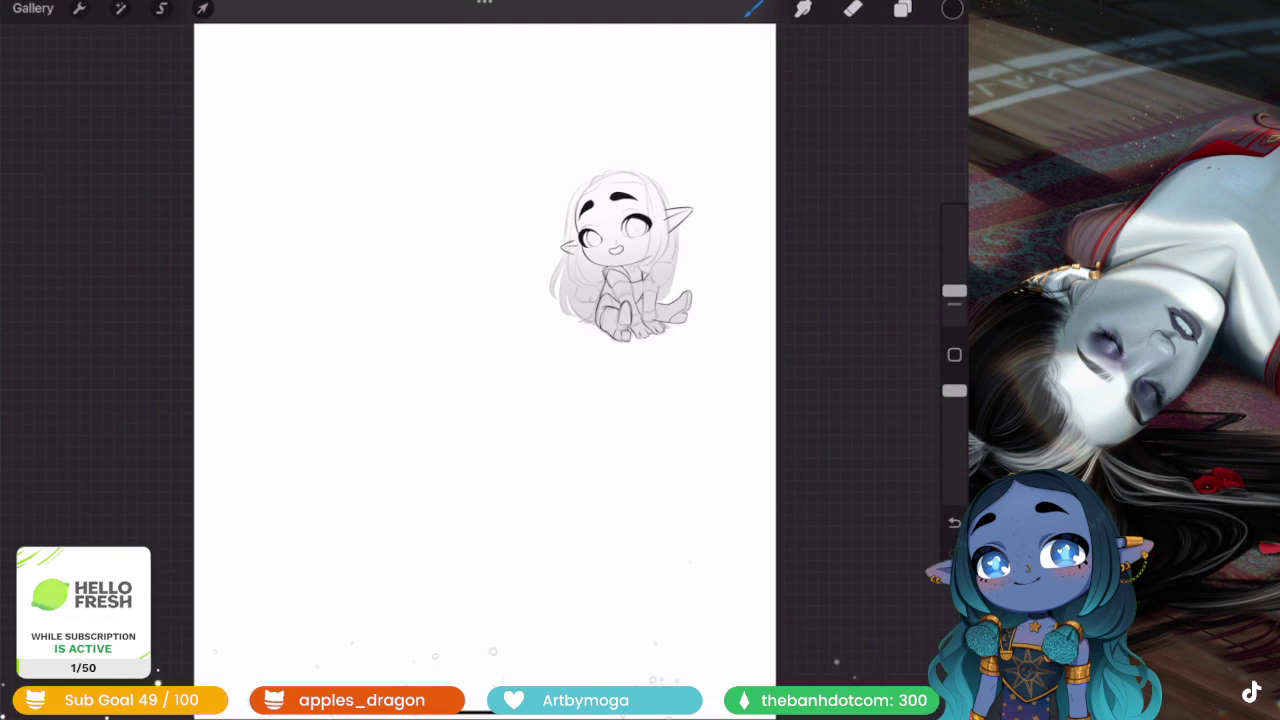
scroll(580, 400, down, 1)
scroll(655, 320, up, 5)
scroll(480, 360, up, 3)
- Add a new layer above From selection for further lineart
click(902, 8)
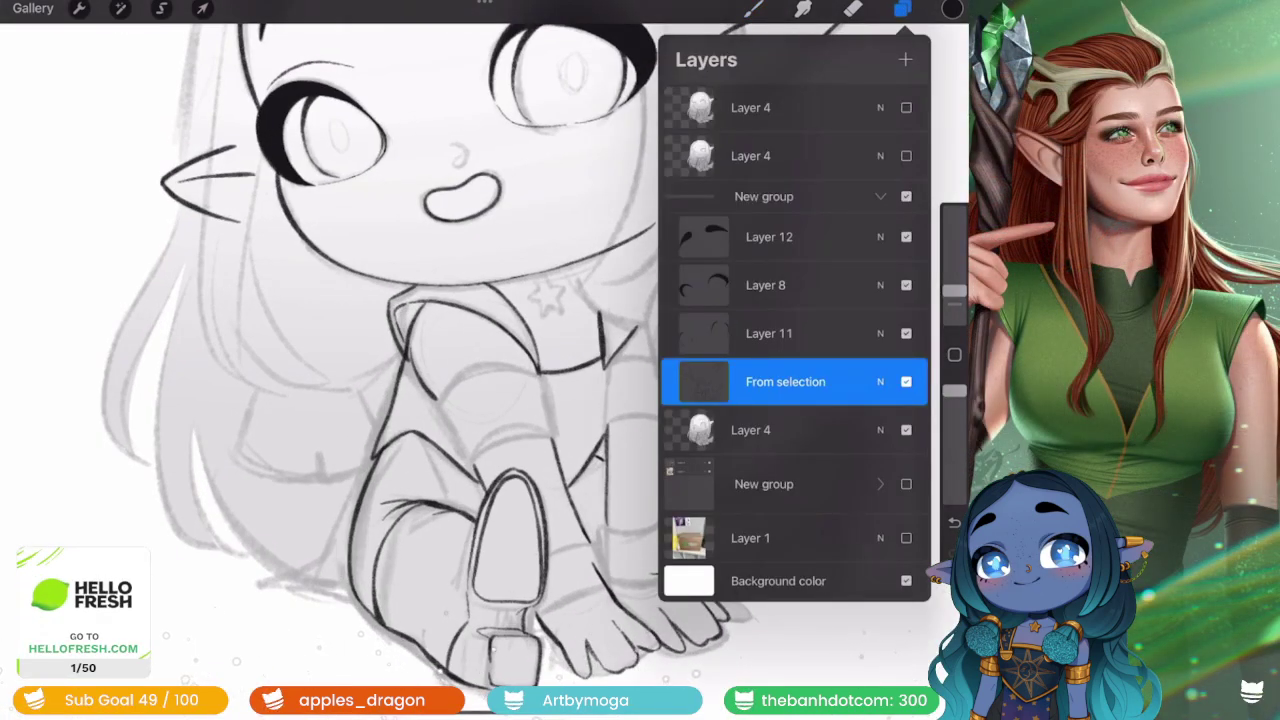
click(905, 59)
click(902, 8)
scroll(480, 360, up, 5)
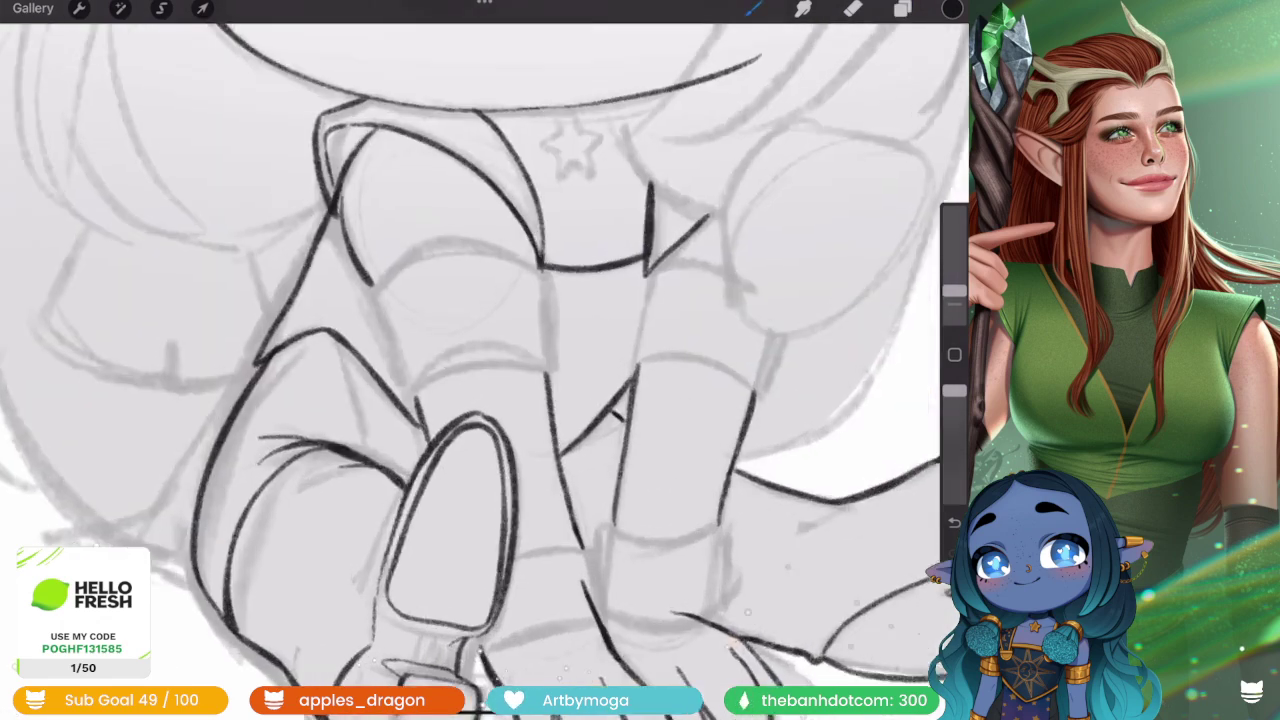
- Undo and then redo the creation of Layer 13 with the layer list open
scroll(486, 370, down, 5)
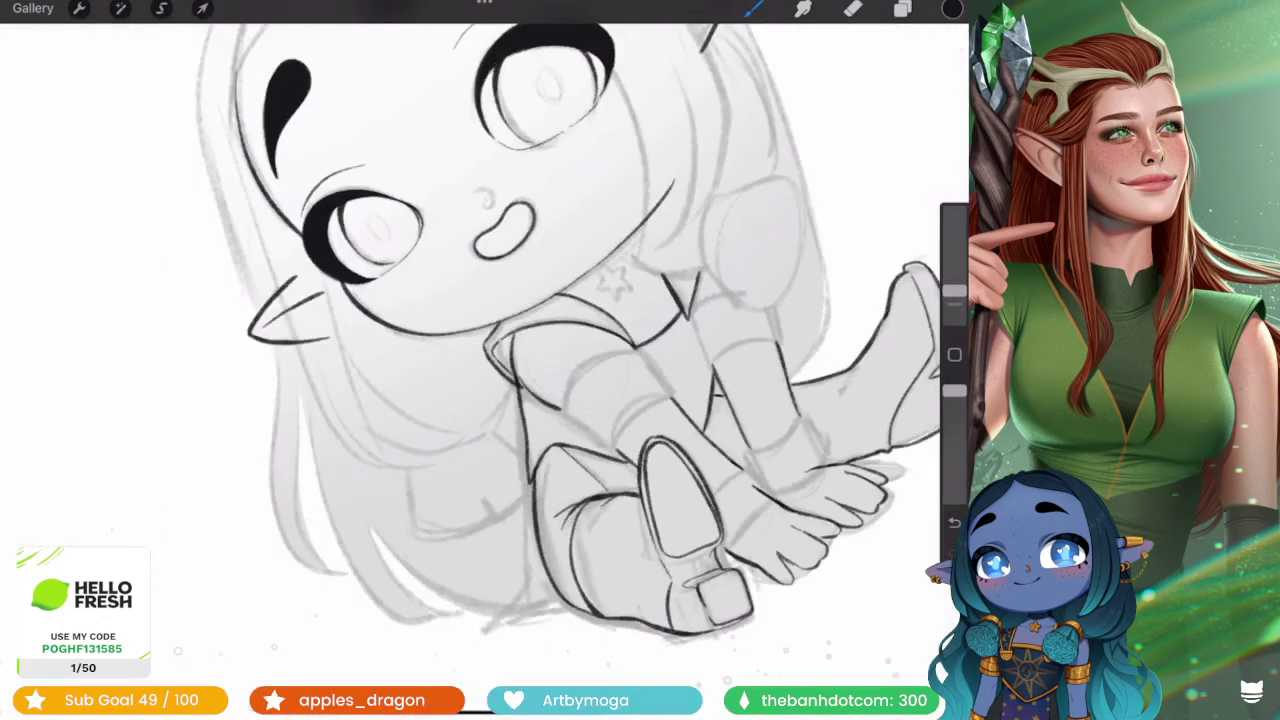
scroll(607, 552, up, 3)
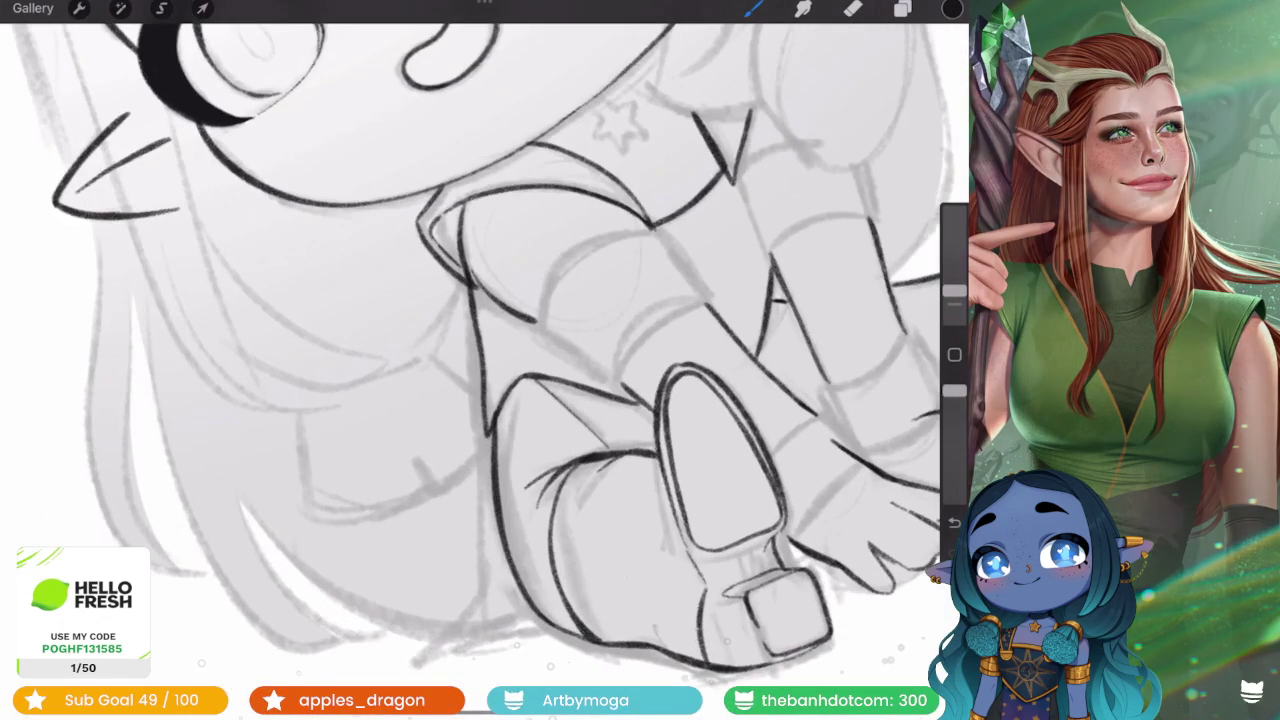
scroll(640, 380, up, 3)
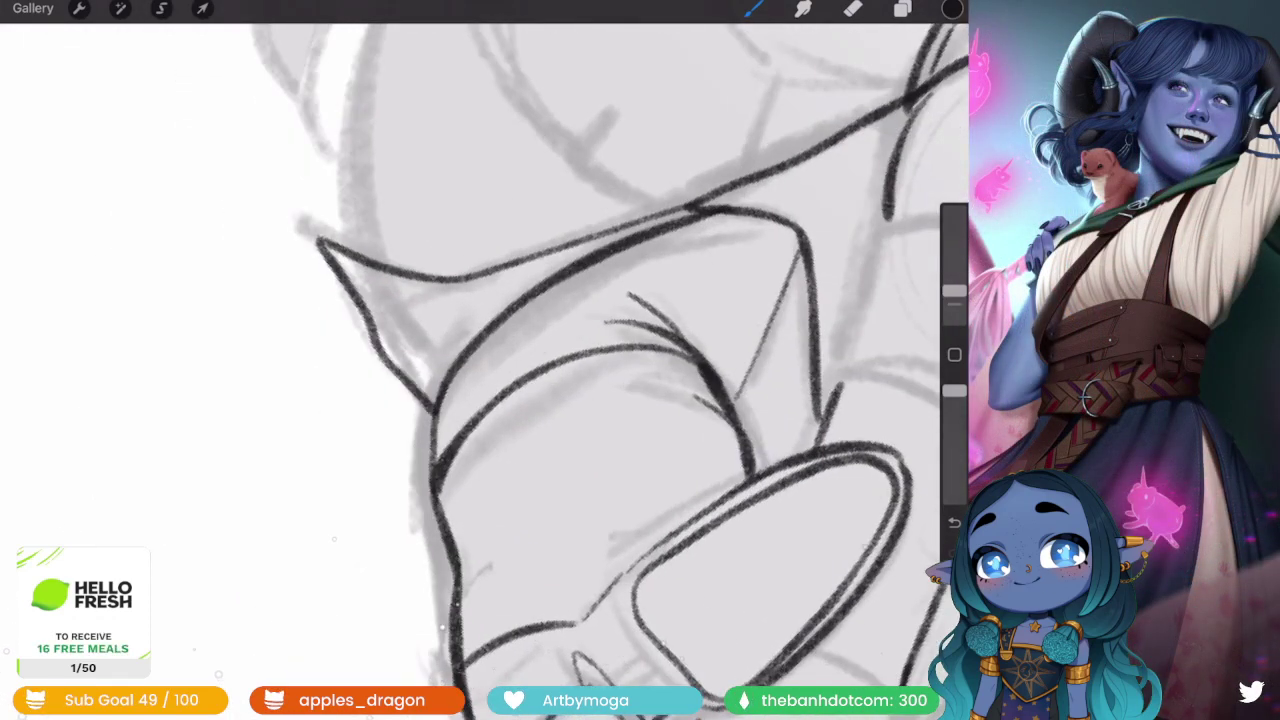
scroll(485, 370, down, 5)
scroll(485, 370, up, 5)
click(903, 8)
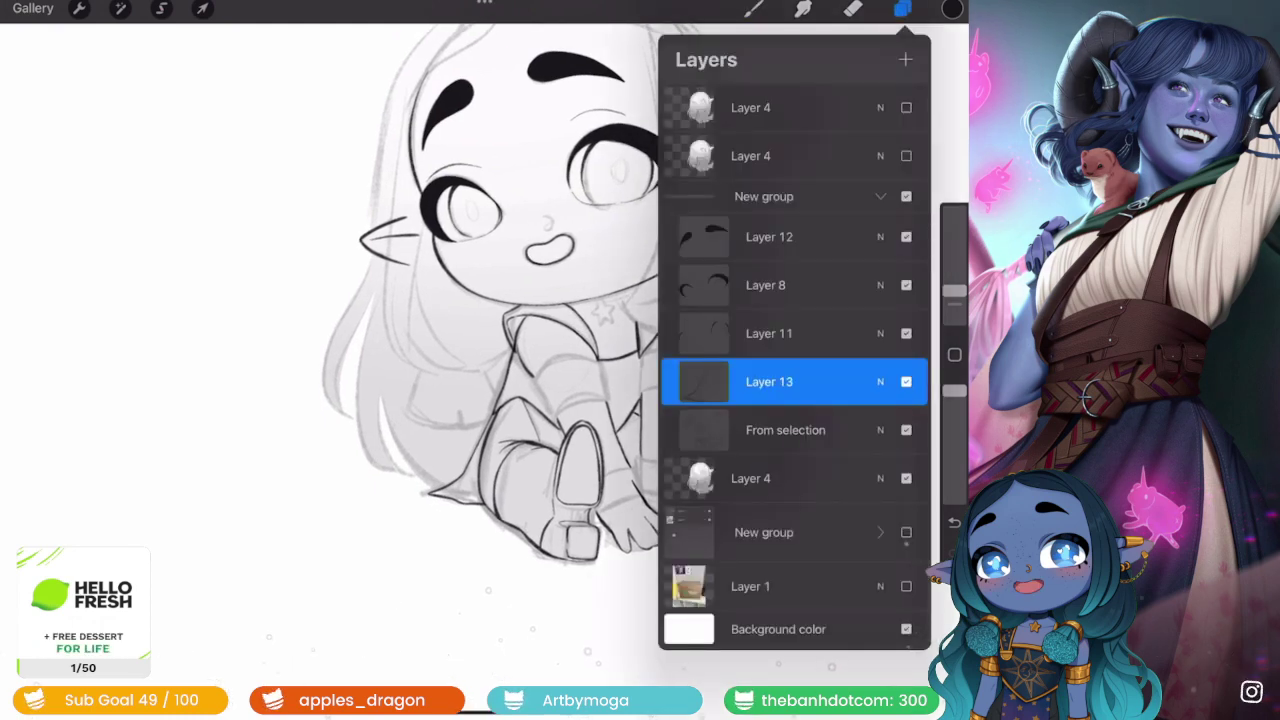
key(ctrl+z)
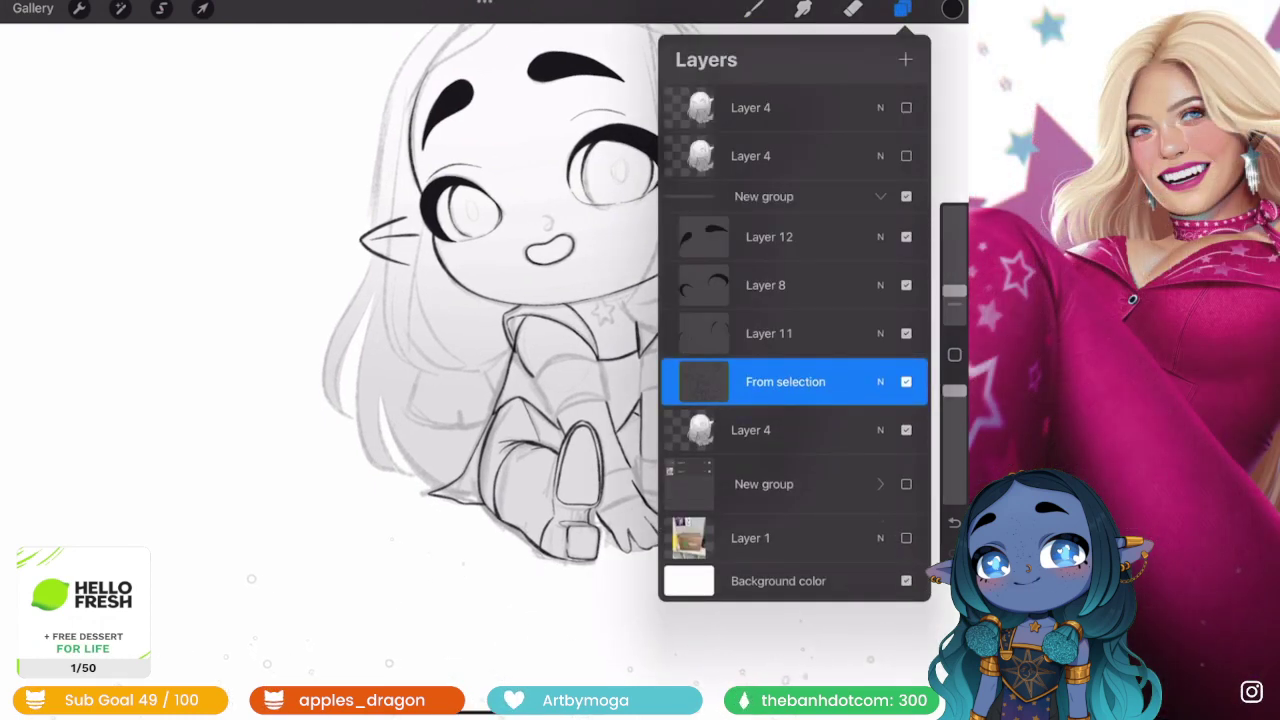
key(ctrl+shift+z)
scroll(570, 480, up, 10)
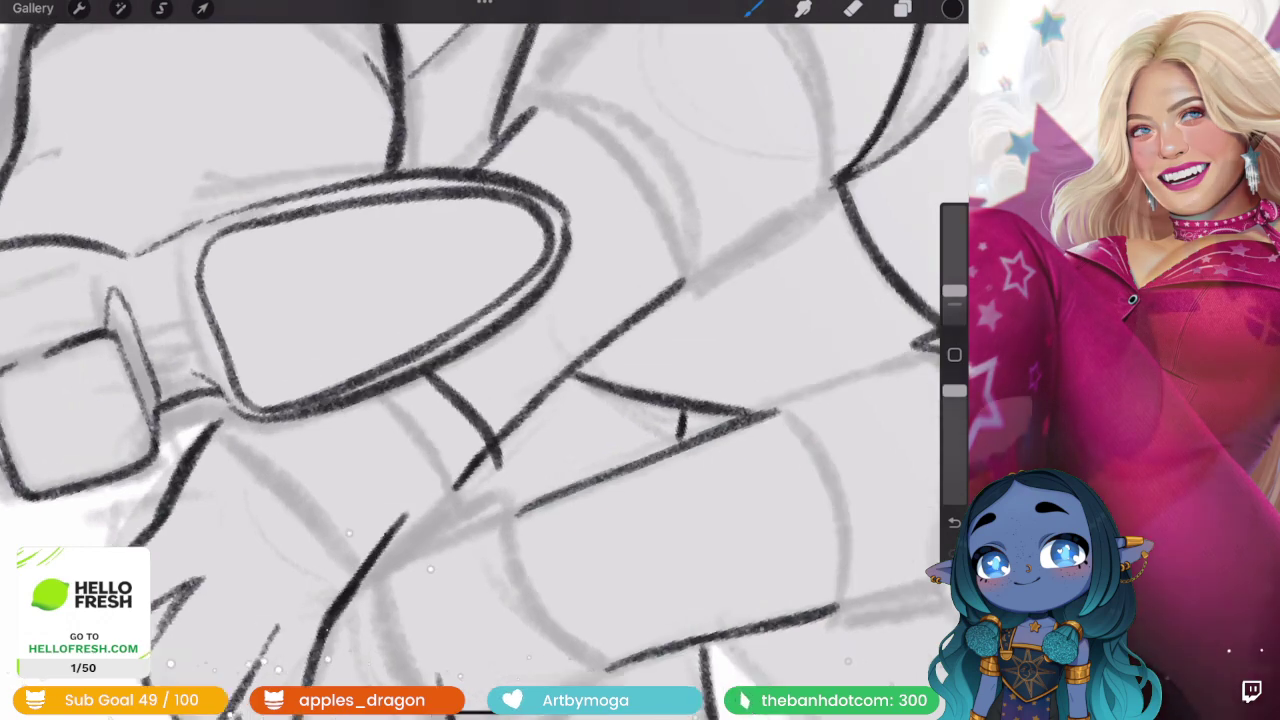
- Redraw the curved front-boot outline after undoing two stray strokes
key(ctrl+z)
drag(505, 432, 516, 461)
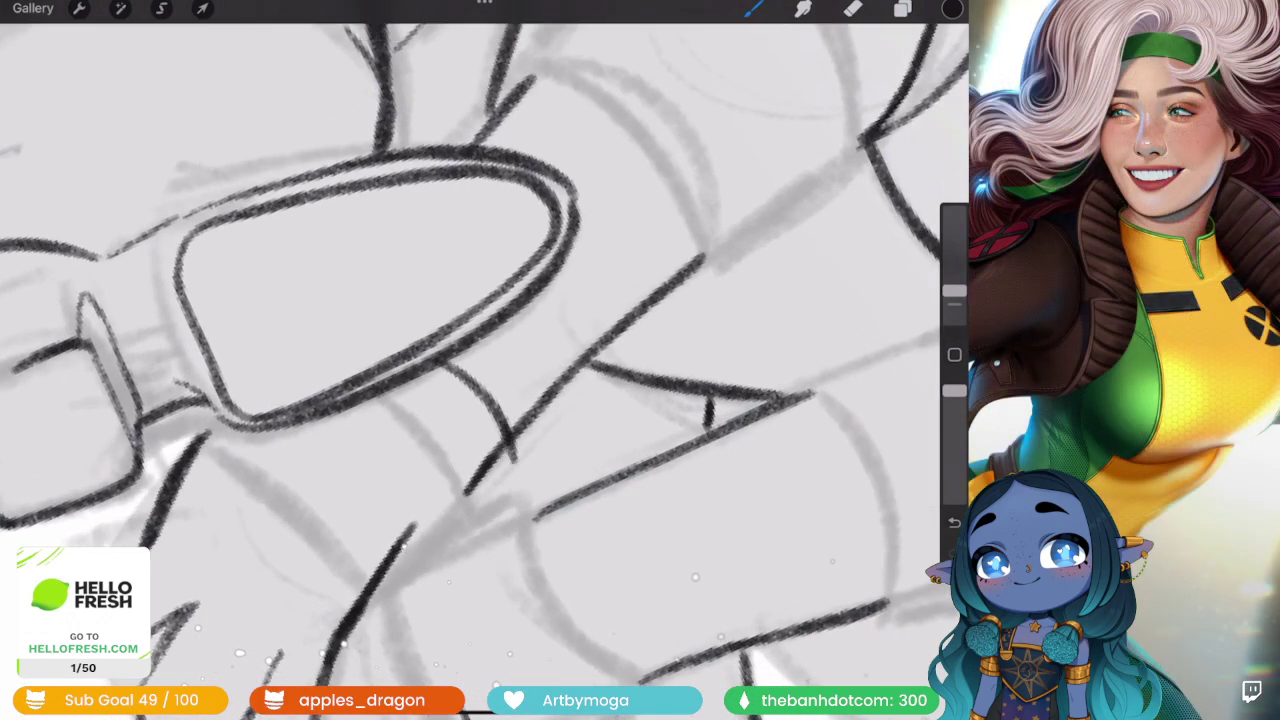
key(ctrl+z)
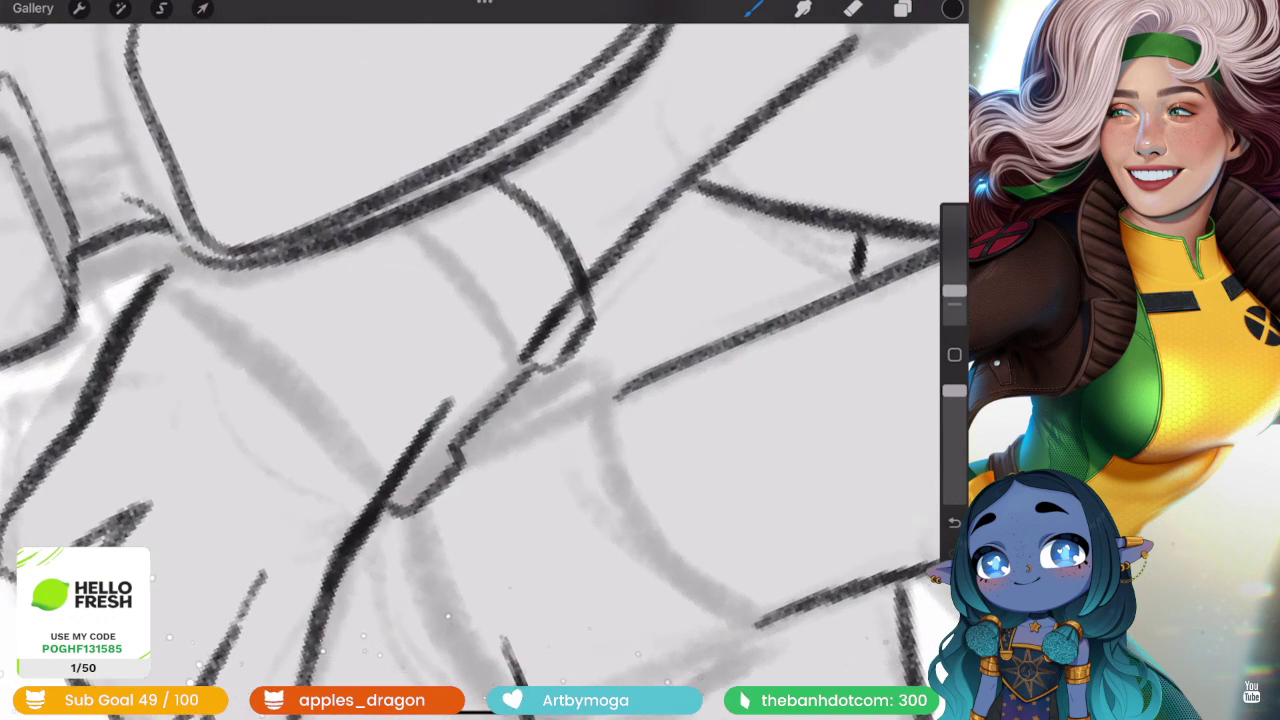
drag(304, 365, 389, 480)
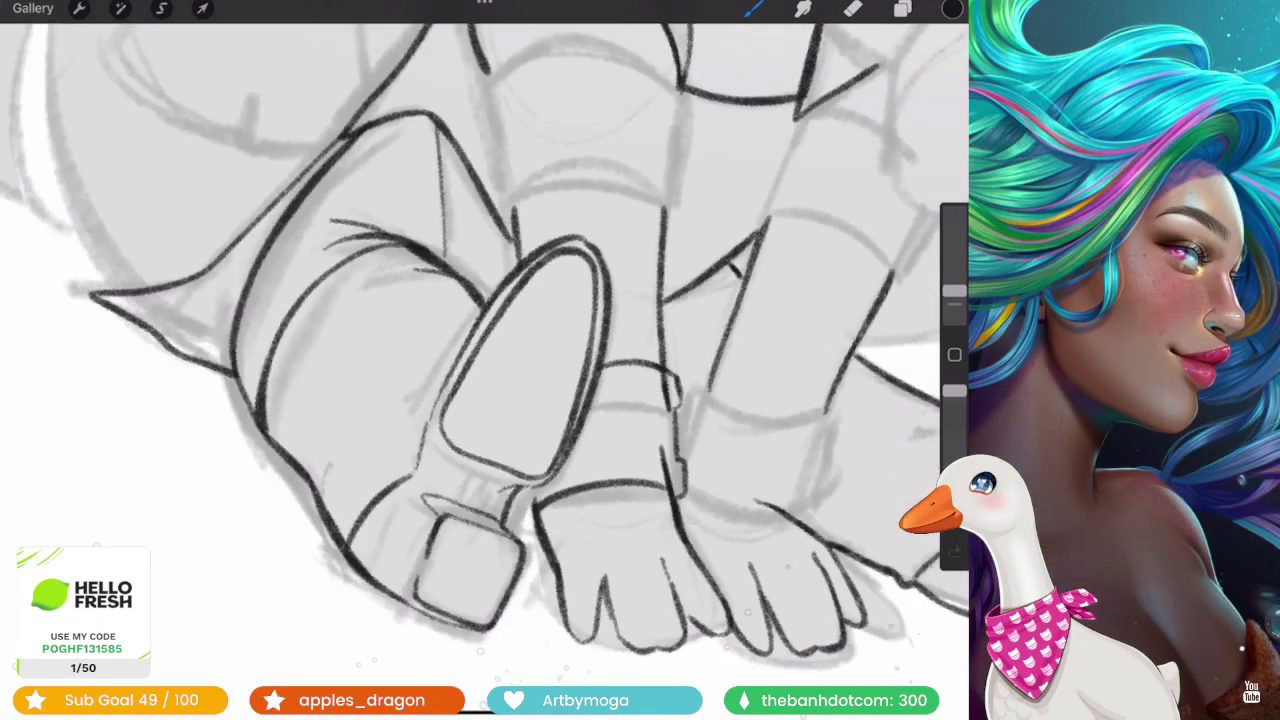
scroll(600, 420, up, 3)
scroll(480, 360, down, 5)
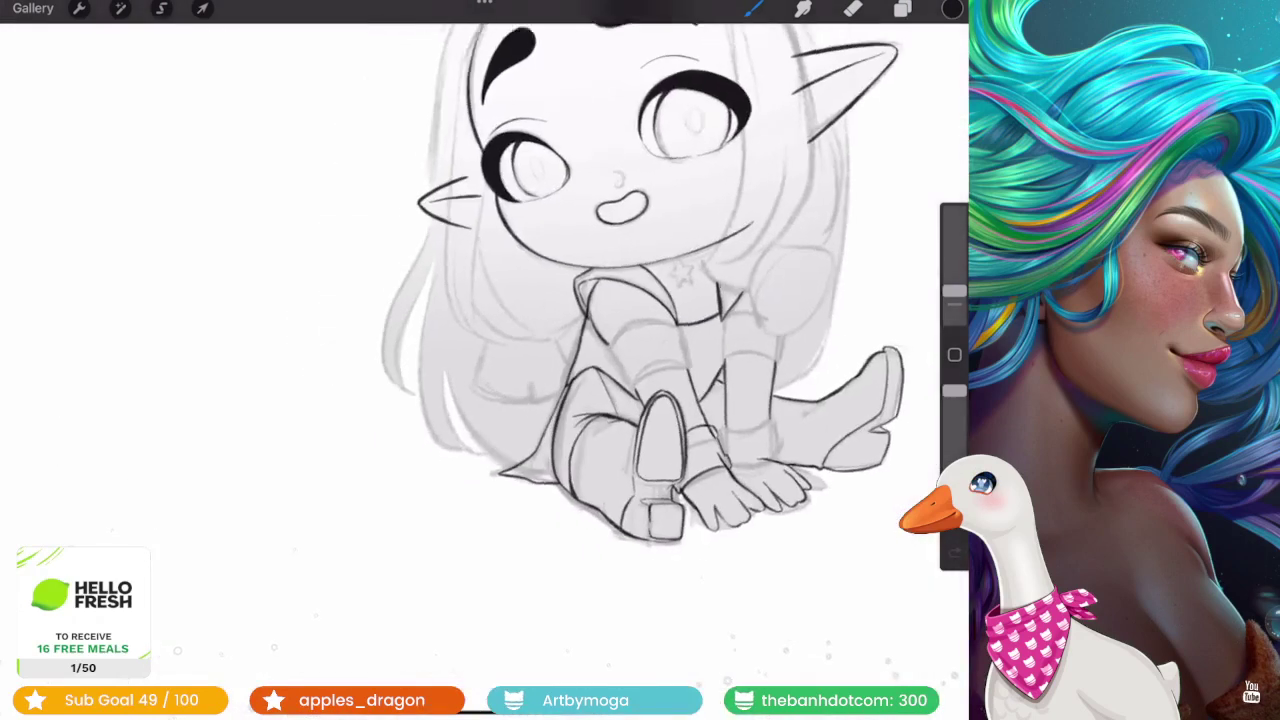
scroll(480, 360, up, 3)
- Shift the ankle-strap lines slightly left and down with a Distort transform
click(202, 8)
drag(603, 458, 598, 460)
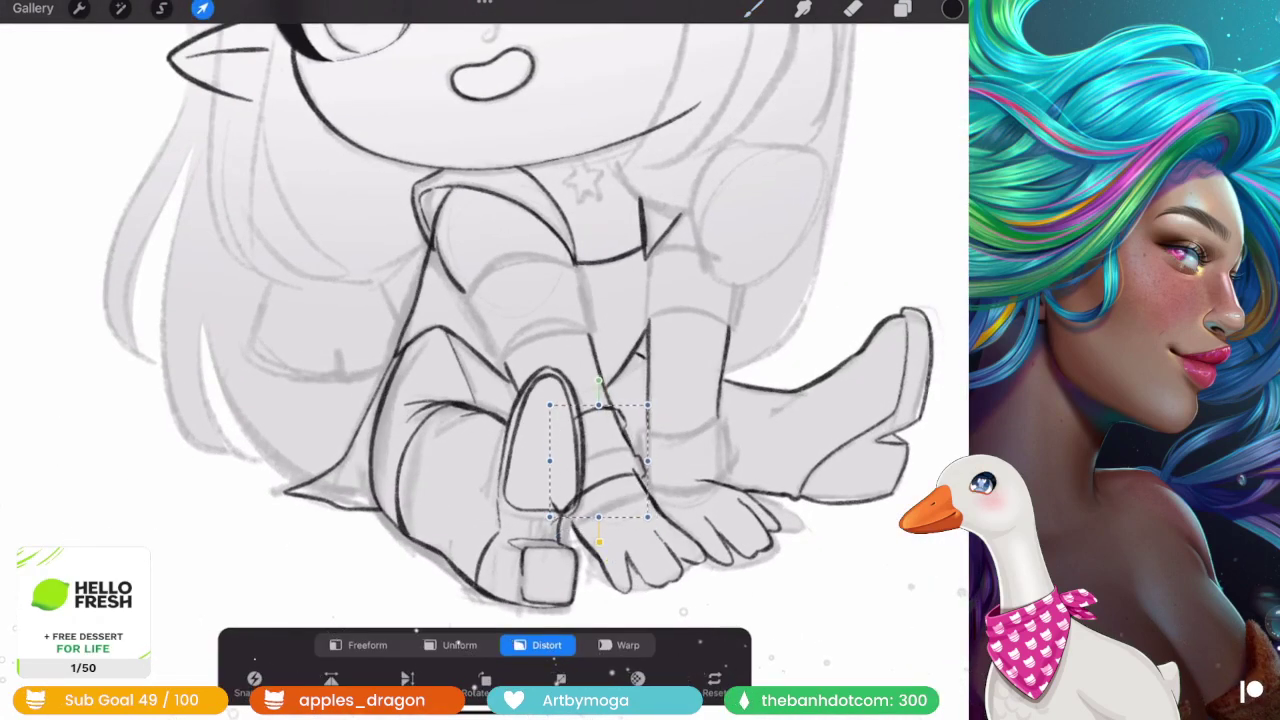
click(852, 8)
scroll(480, 400, up, 5)
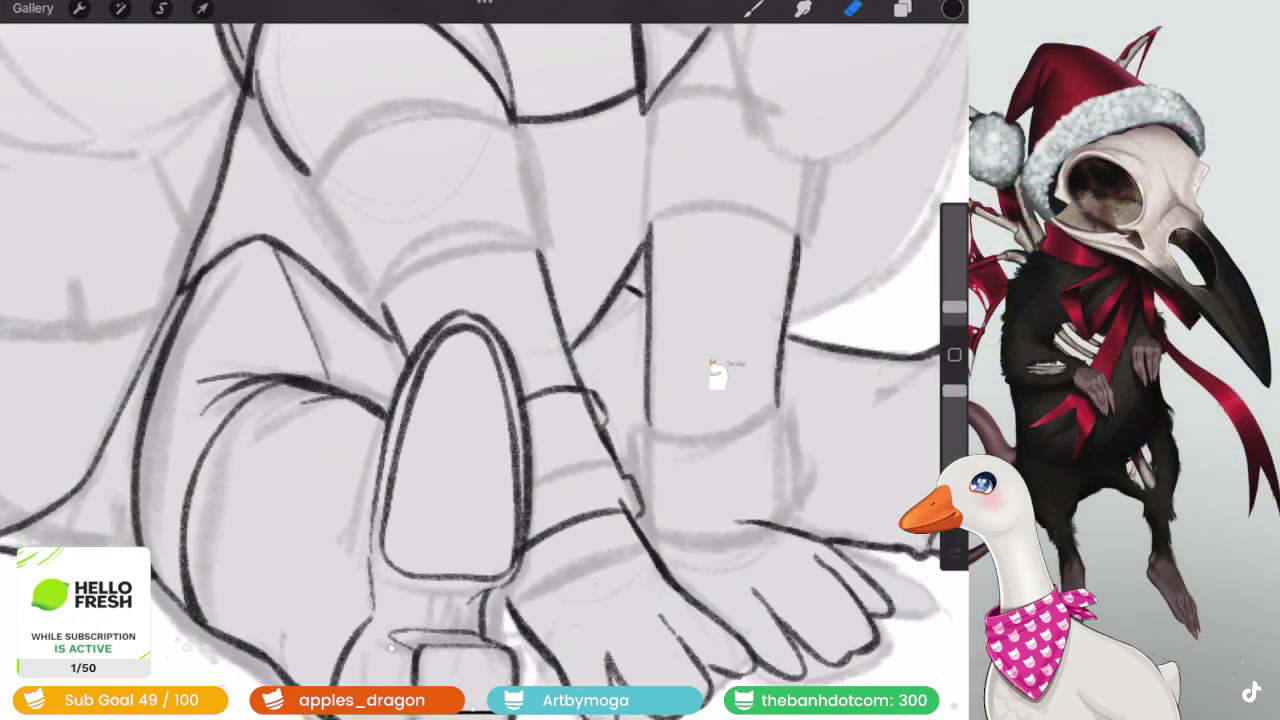
- Zoom and rotate the view onto the boot, briefly checking the layer list
drag(450, 450, 380, 250)
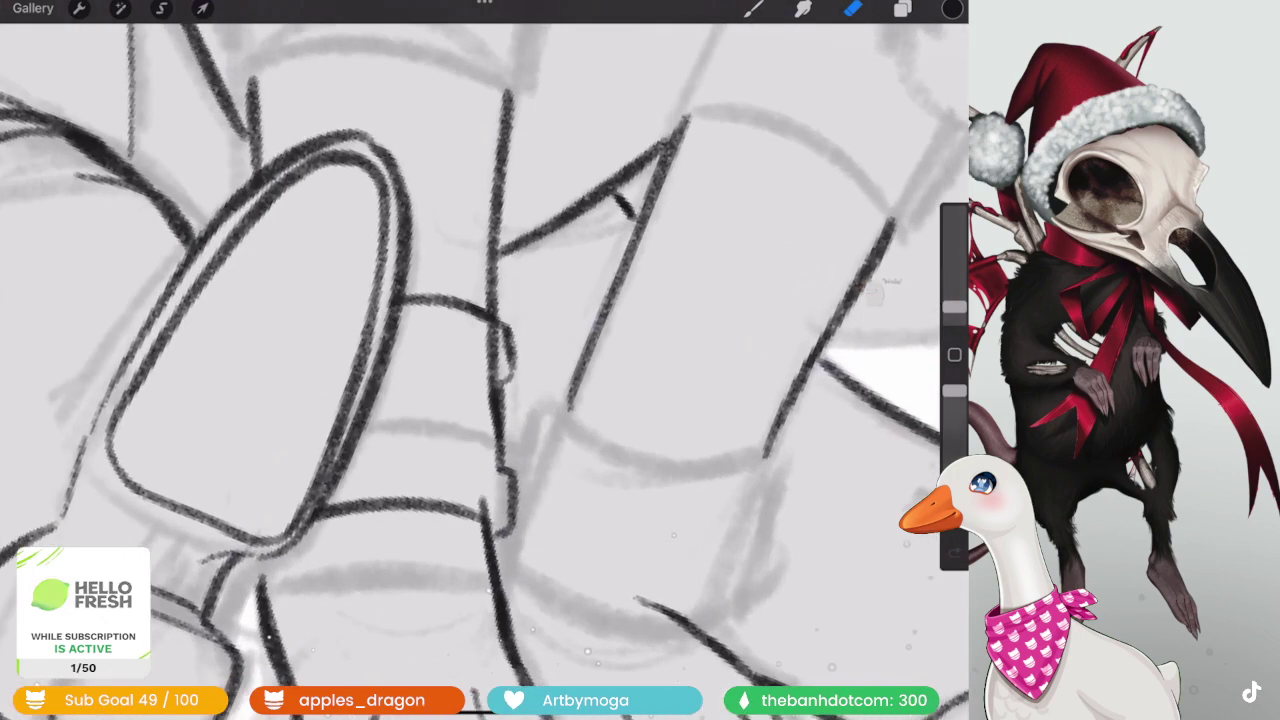
click(902, 8)
click(852, 8)
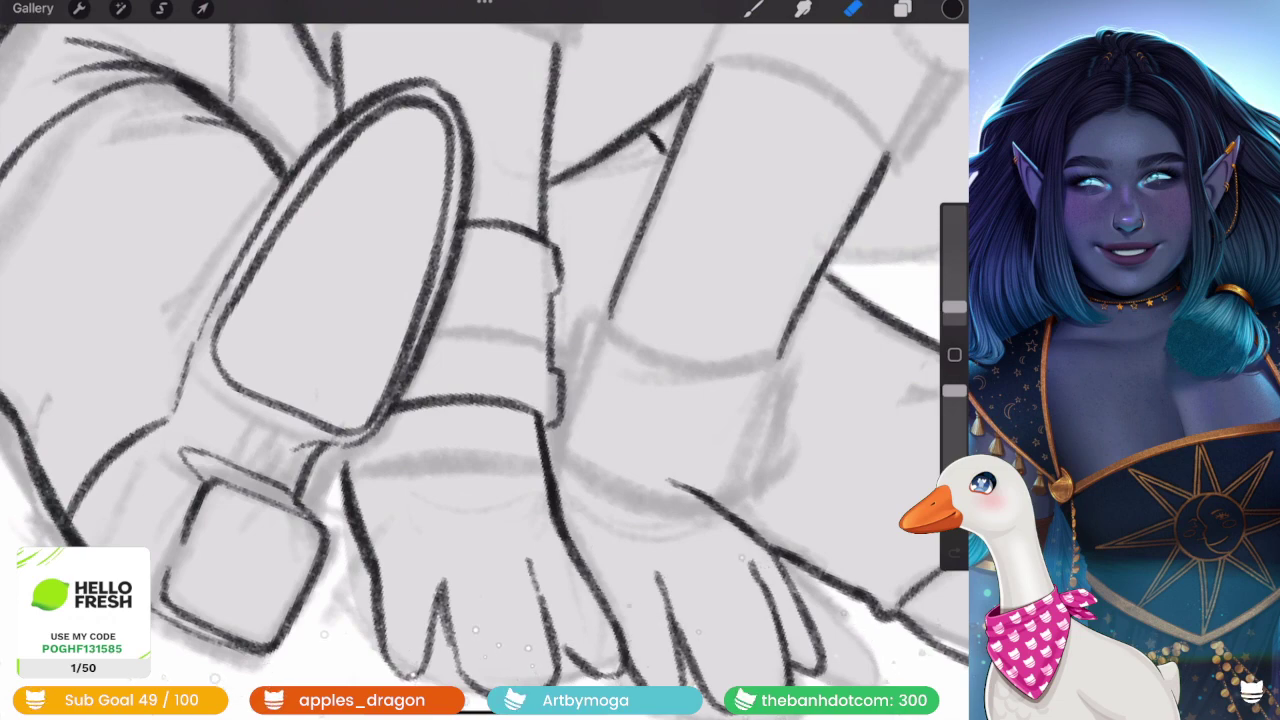
scroll(485, 360, down, 5)
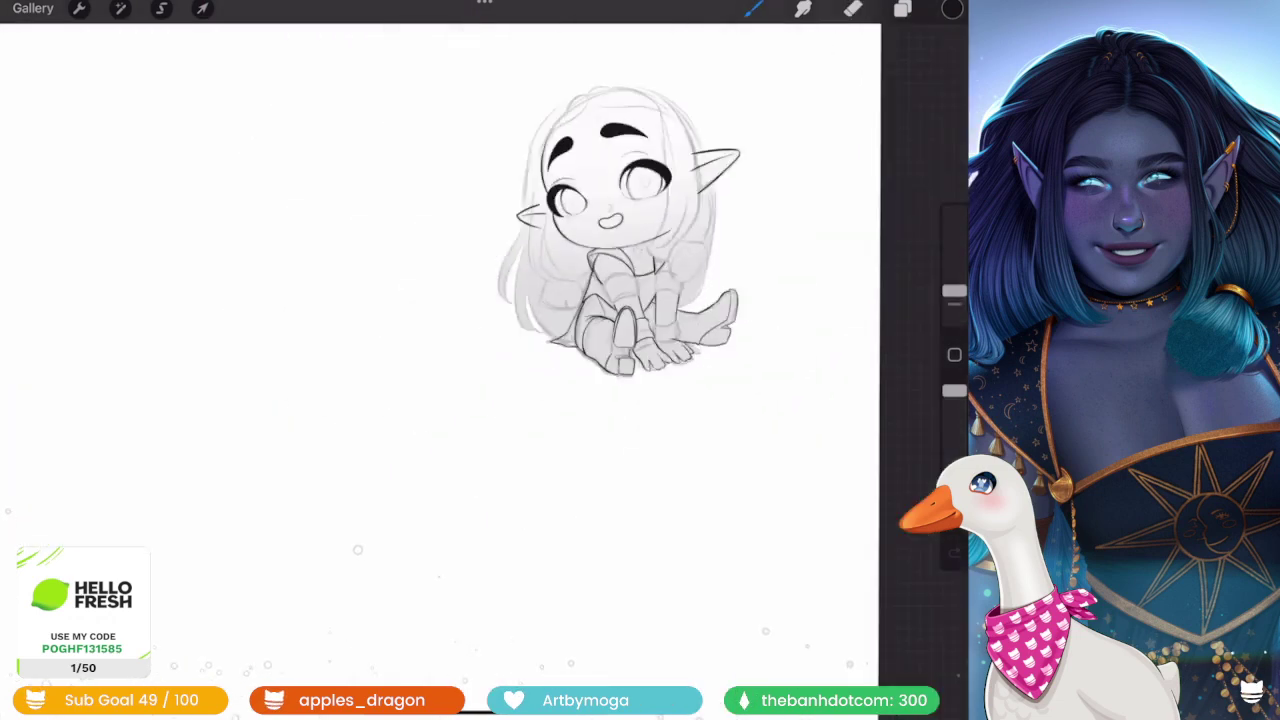
scroll(420, 300, up, 5)
scroll(485, 360, down, 5)
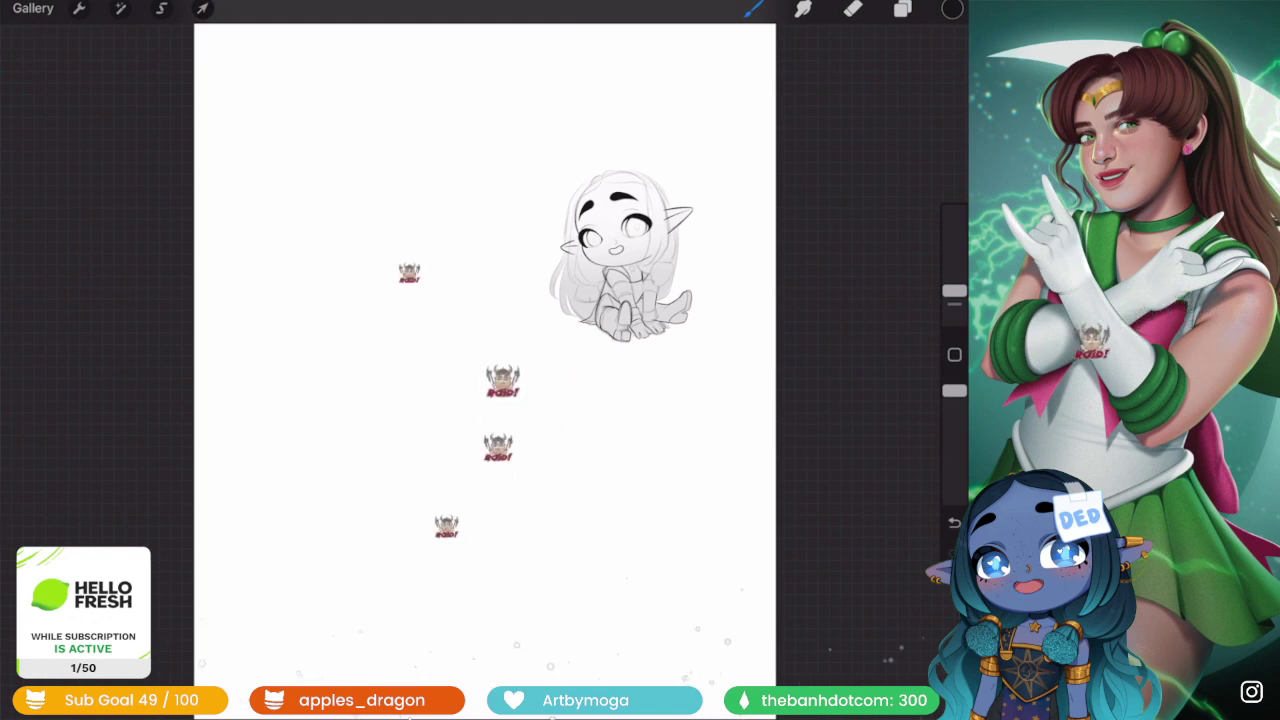
- Make Layer 13 the active layer in the layer list
scroll(620, 260, up, 5)
scroll(487, 350, up, 3)
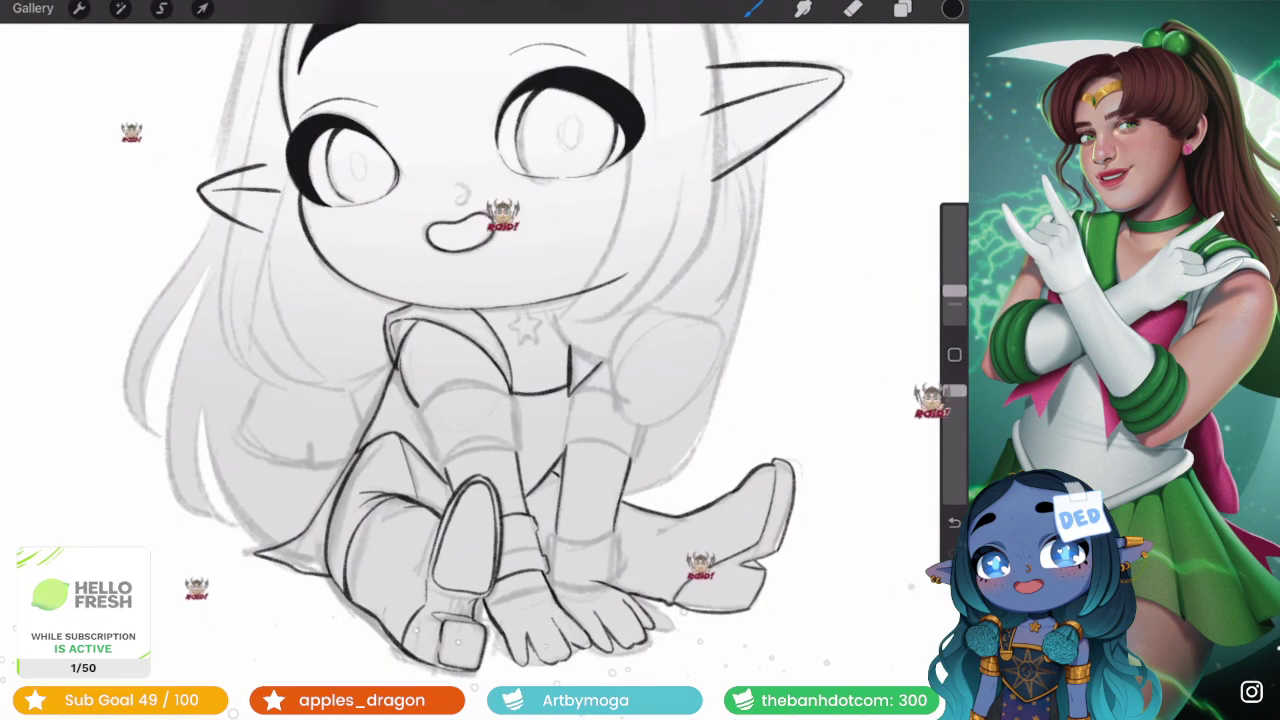
click(902, 8)
click(785, 381)
click(902, 8)
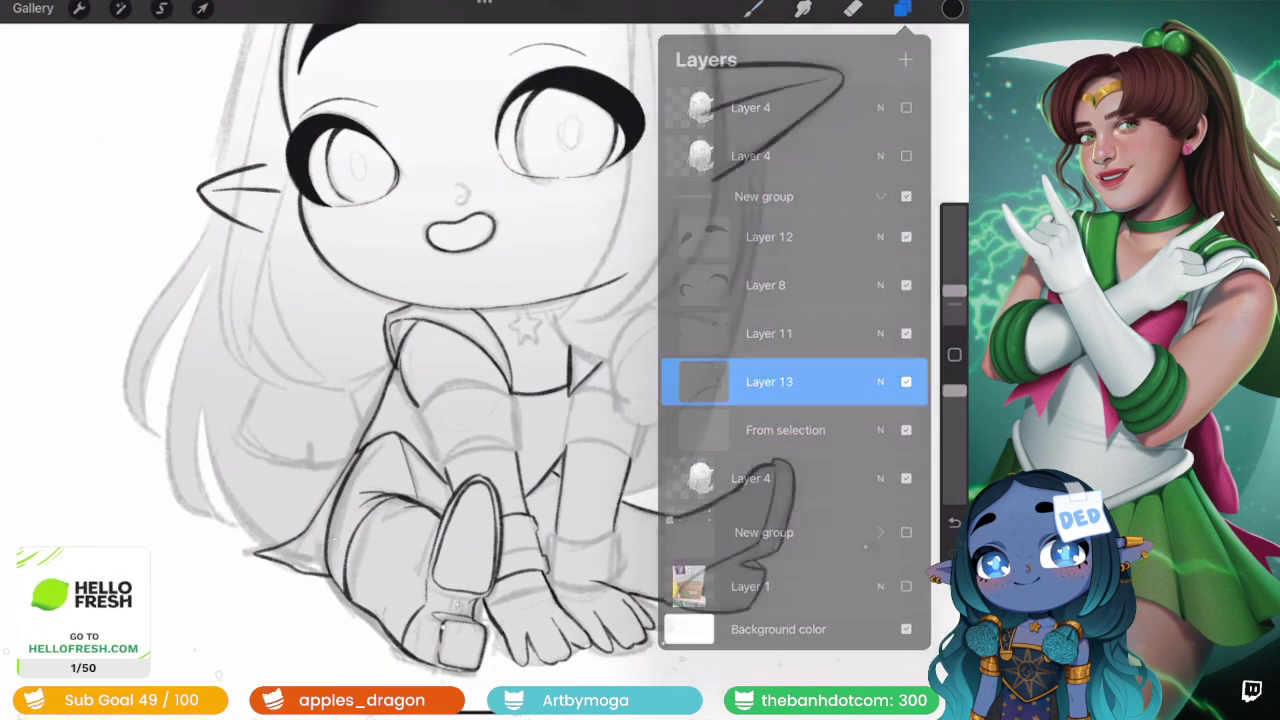
- Duplicate Layer 13 from its row options in the layer list
scroll(450, 550, up, 5)
scroll(470, 340, up, 3)
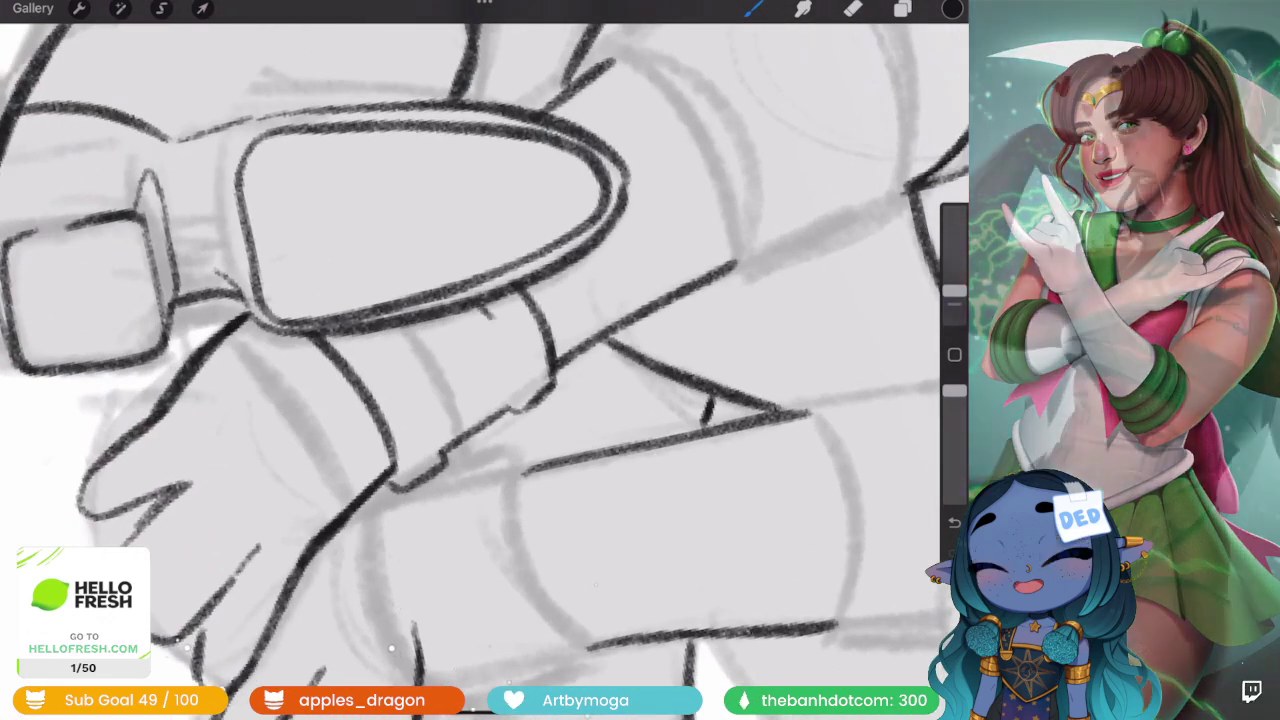
scroll(480, 360, down, 2)
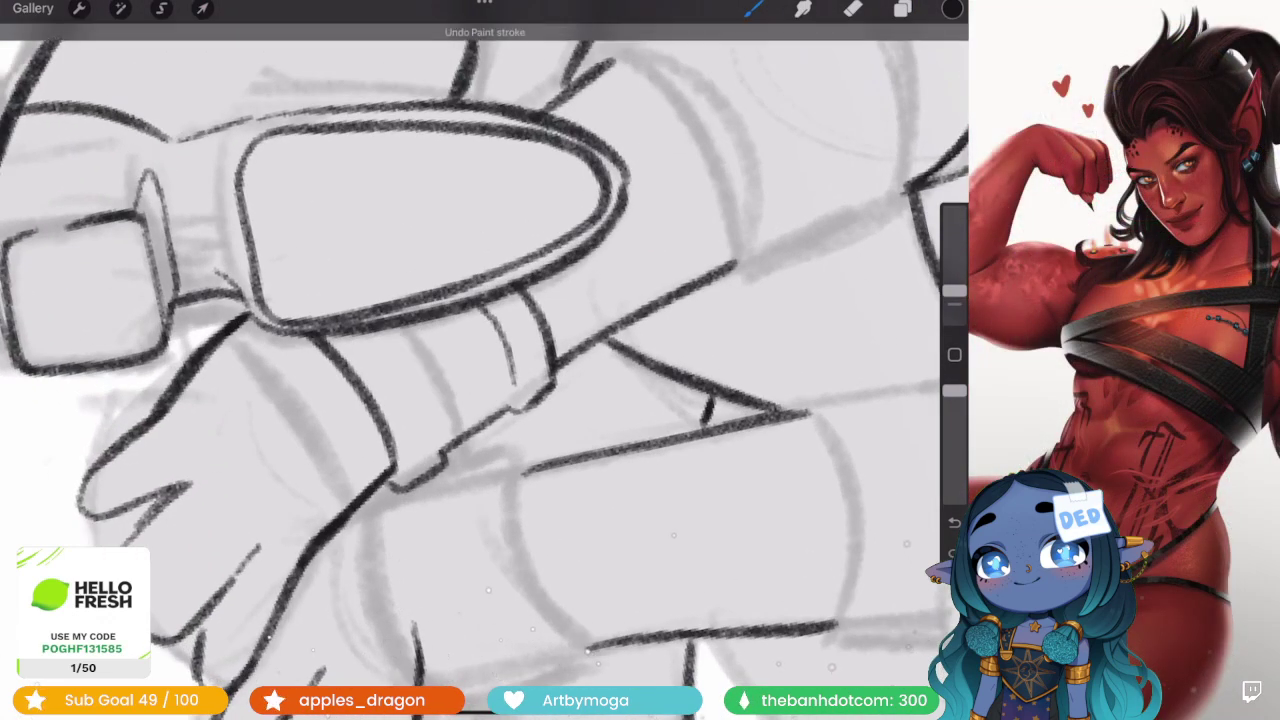
scroll(480, 360, up, 2)
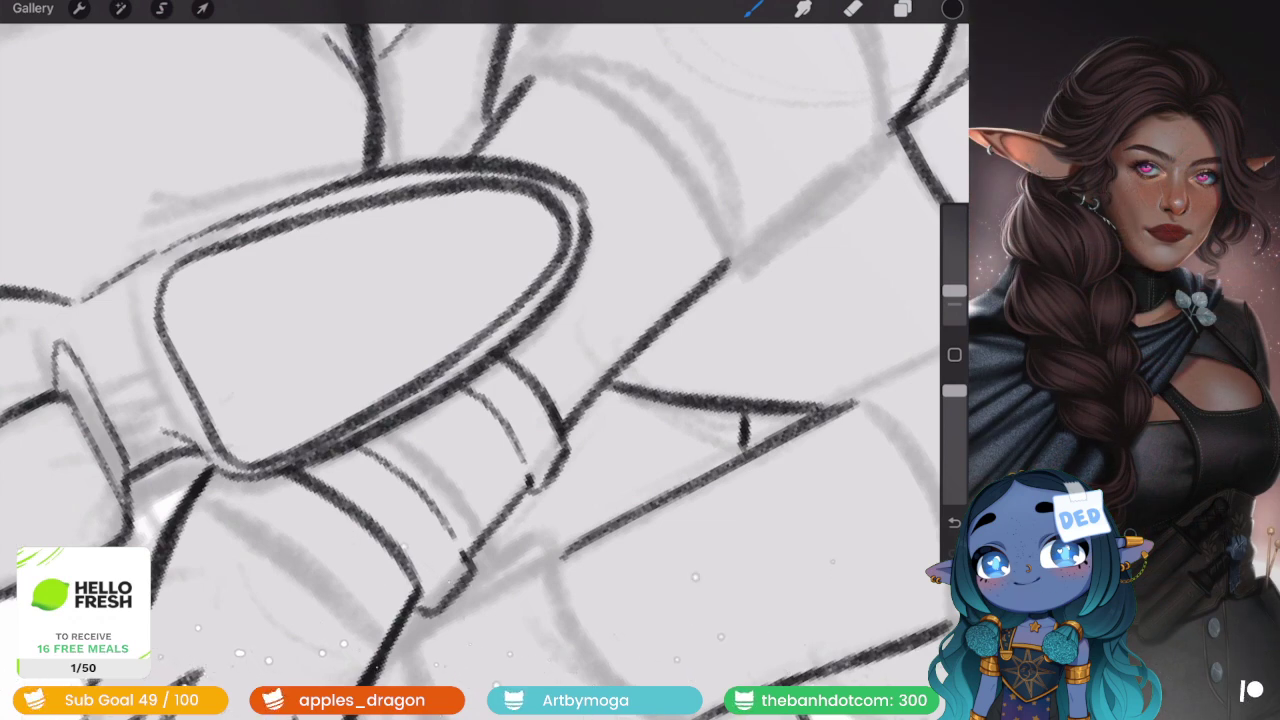
scroll(485, 360, down, 5)
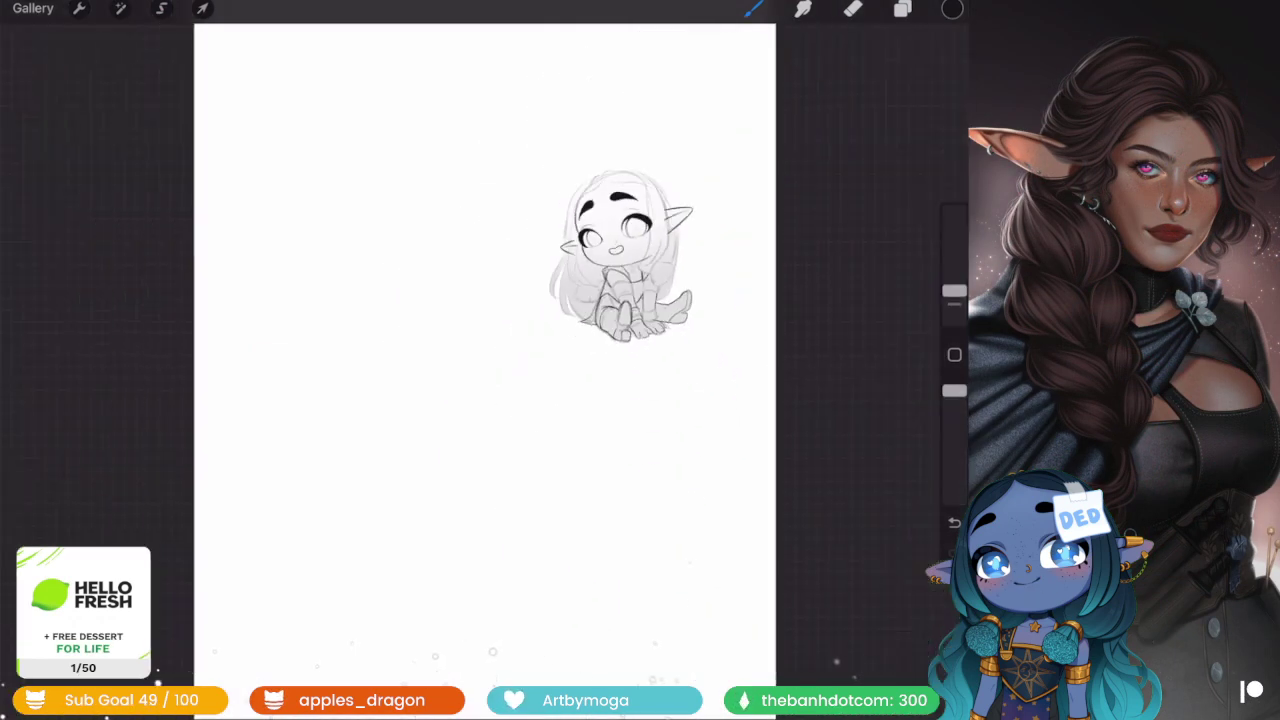
scroll(630, 300, up, 5)
scroll(630, 320, up, 3)
scroll(630, 320, up, 2)
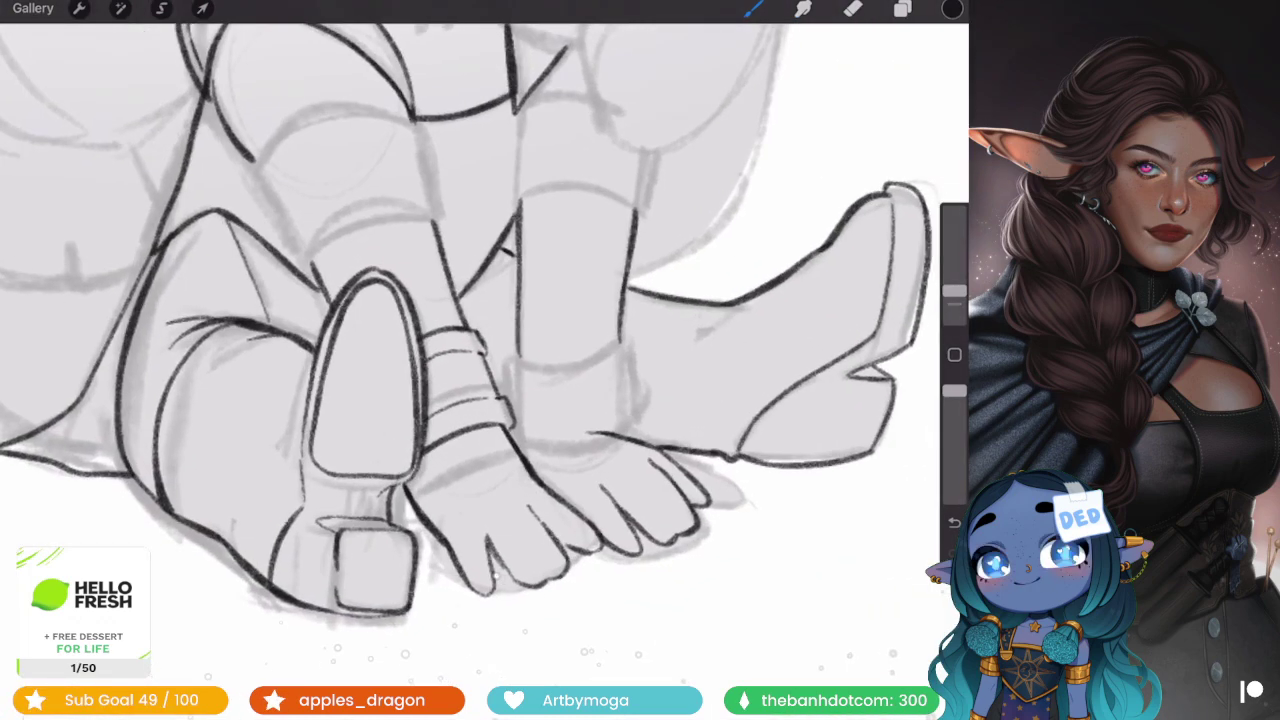
click(902, 9)
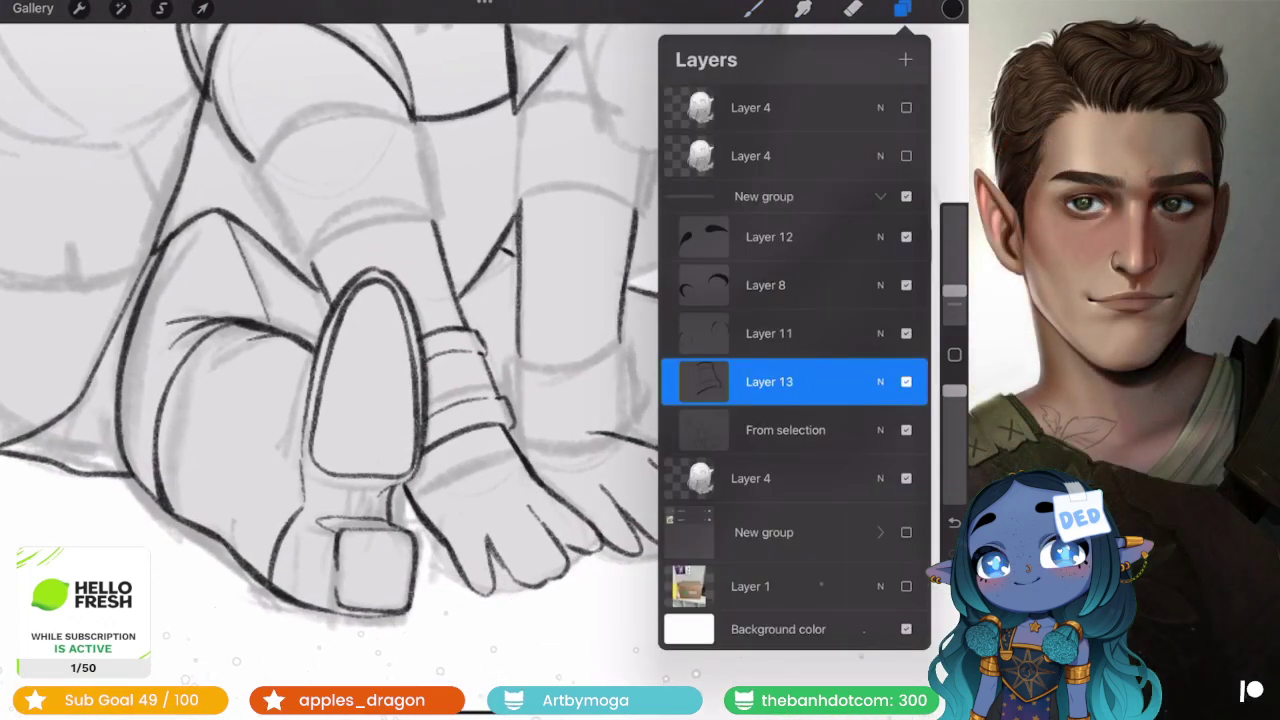
drag(850, 381, 740, 381)
click(860, 381)
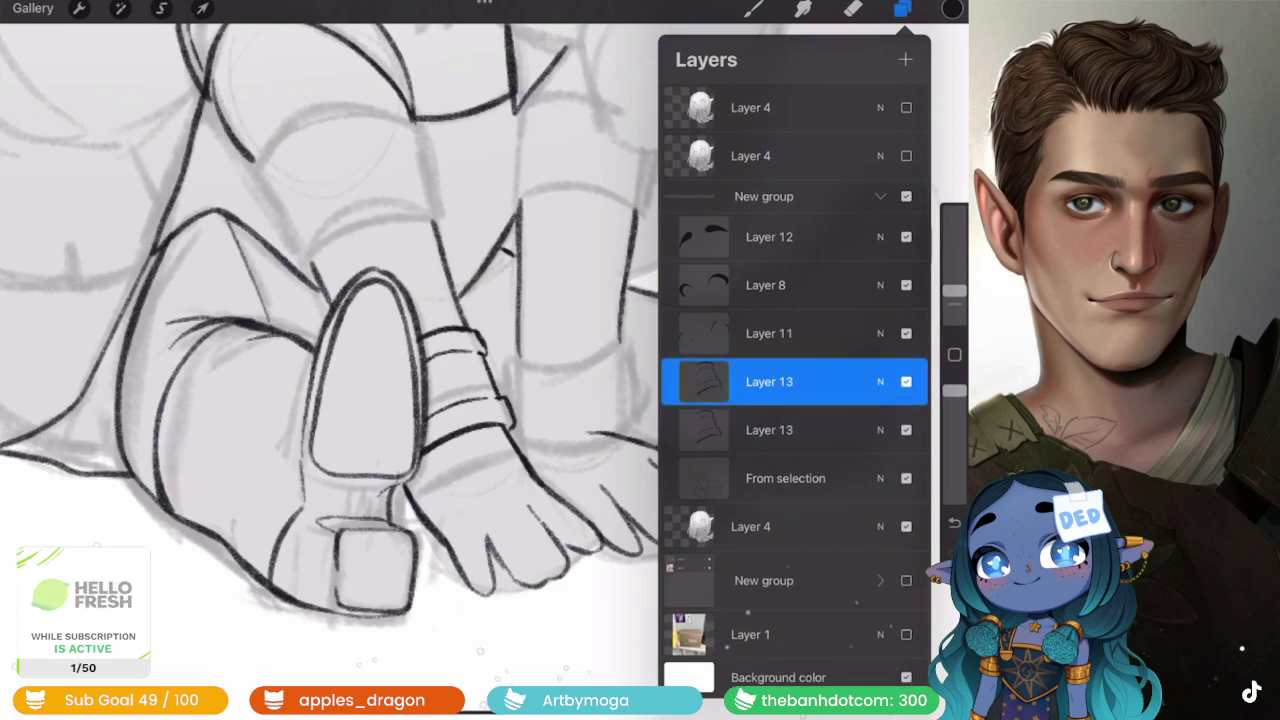
mouse_move(850, 381)
mouse_down()
mouse_move(740, 381)
mouse_move(850, 381)
mouse_up()
- Try two strokes at the box's right corner and undo both
click(902, 9)
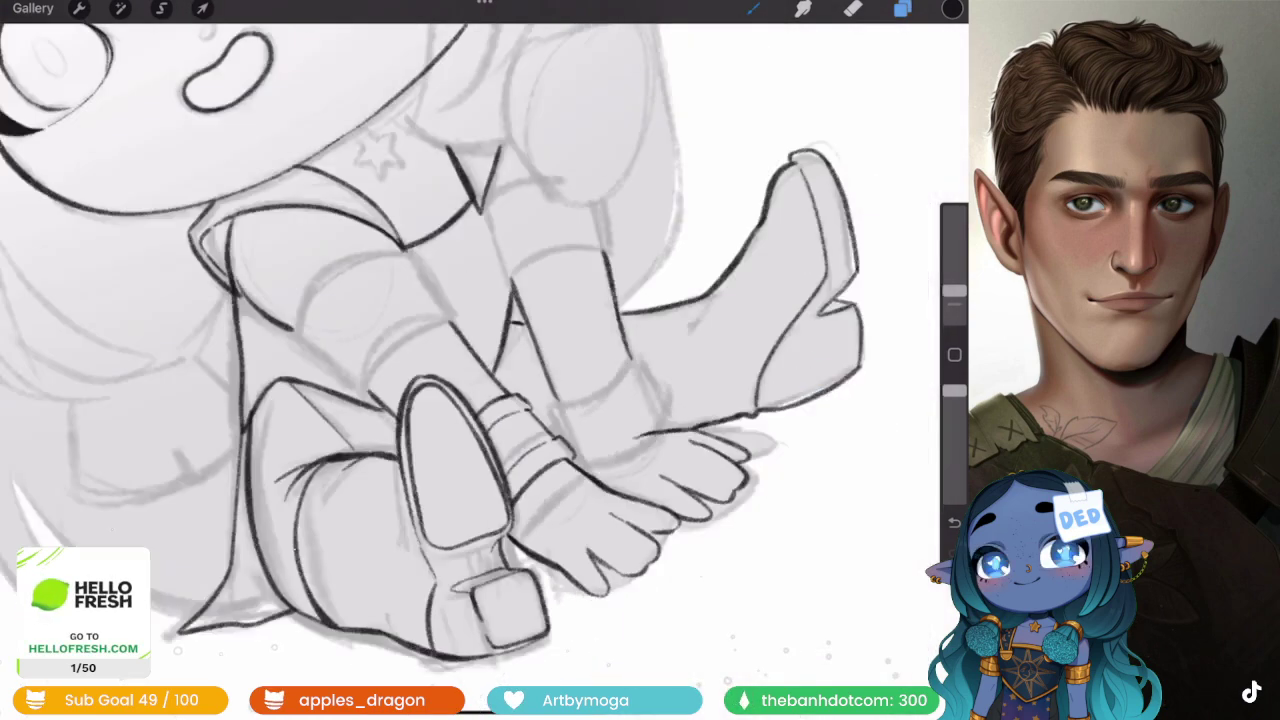
scroll(470, 360, up, 5)
drag(596, 296, 624, 350)
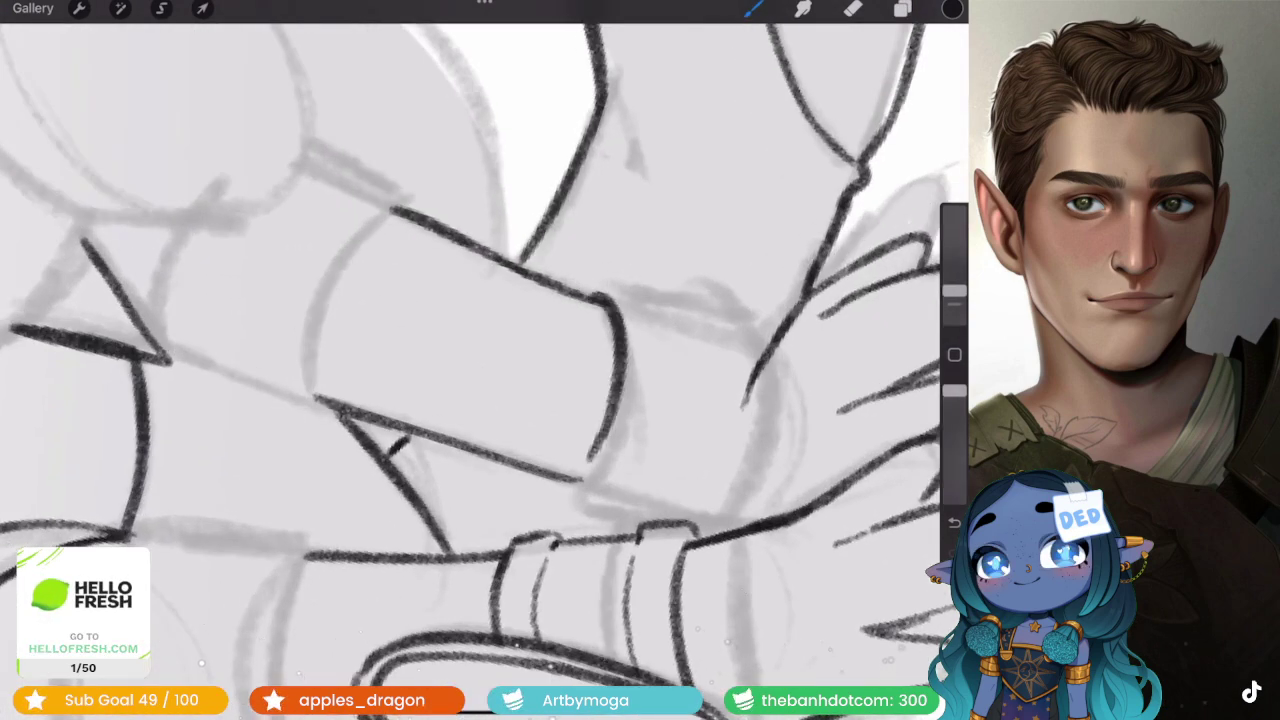
key(ctrl+z)
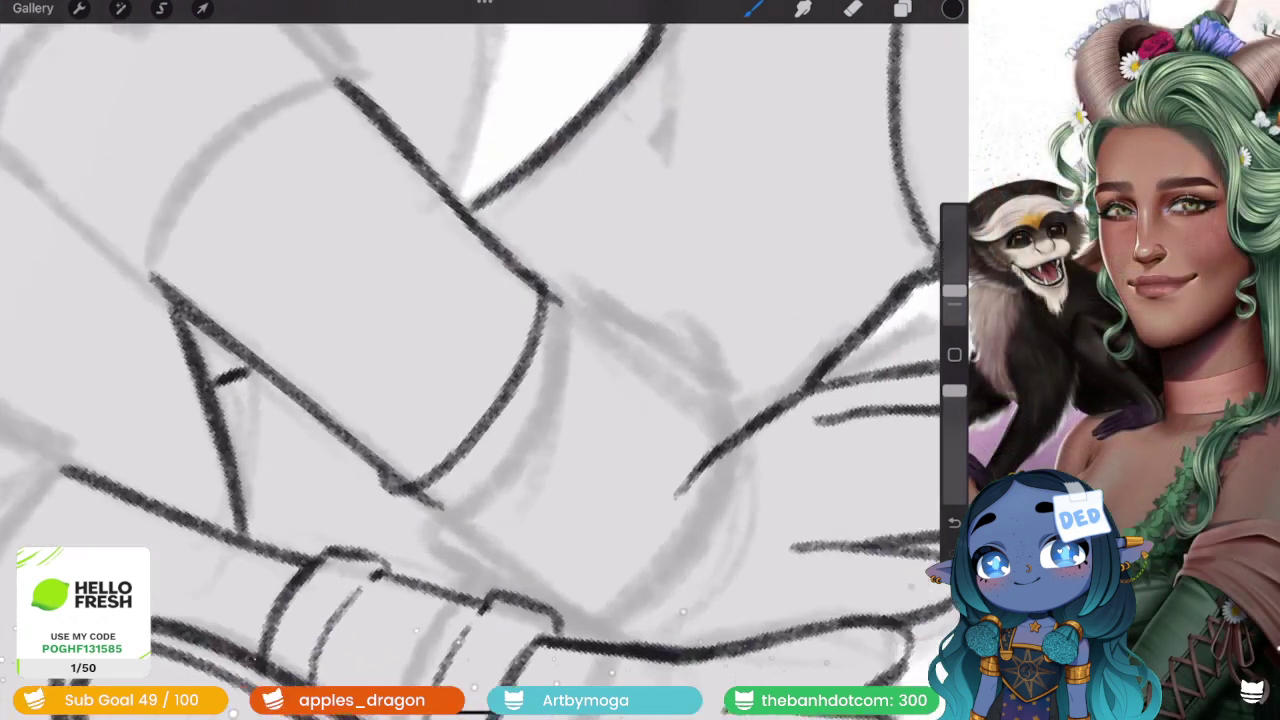
drag(545, 268, 592, 346)
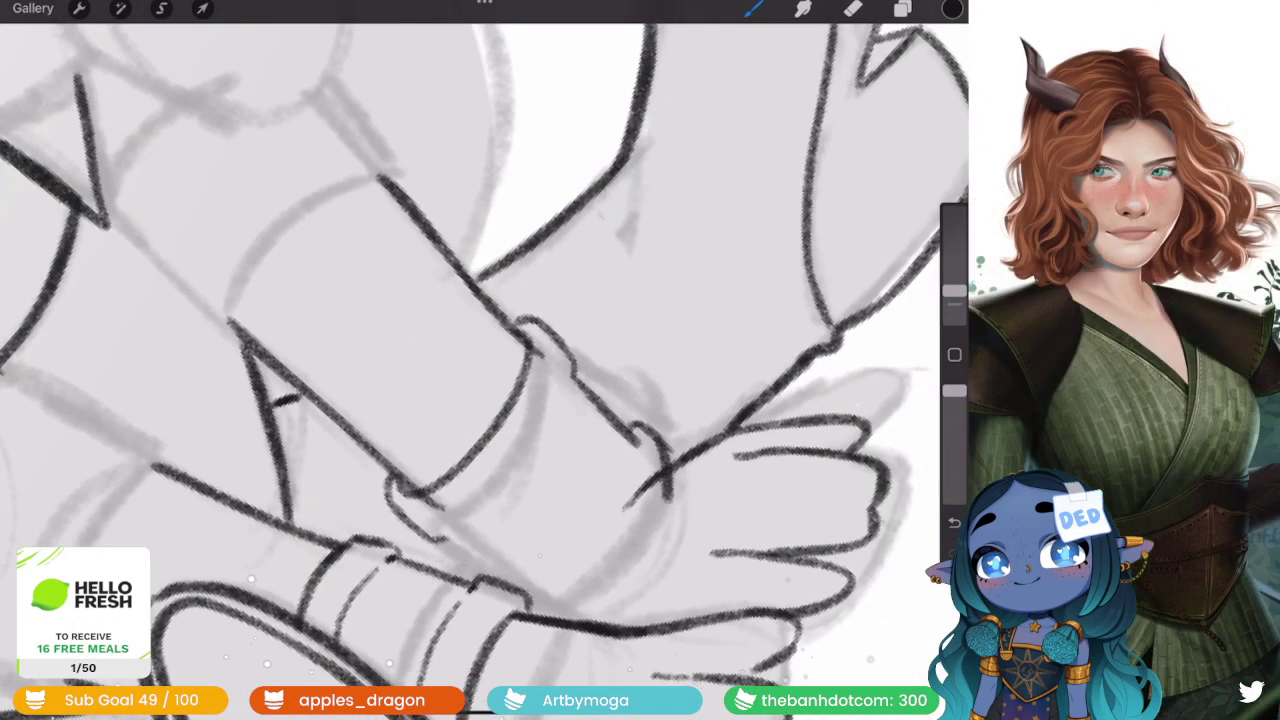
key(ctrl+z)
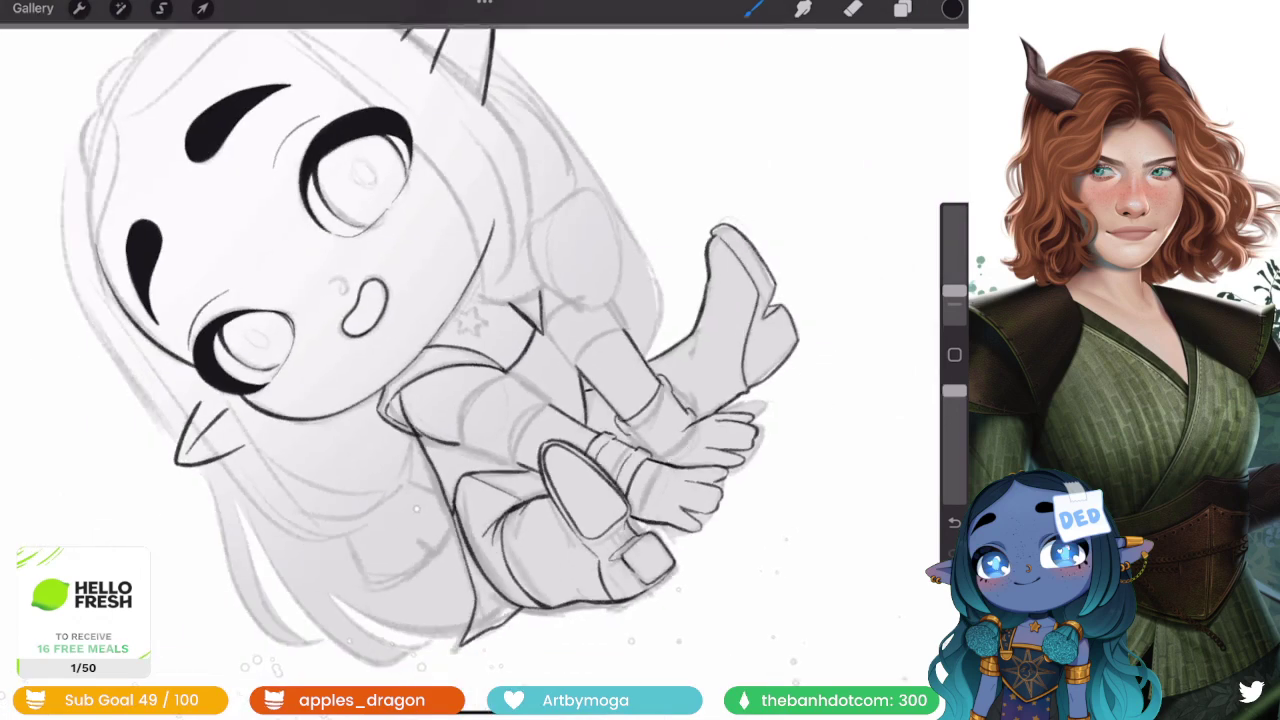
key(e)
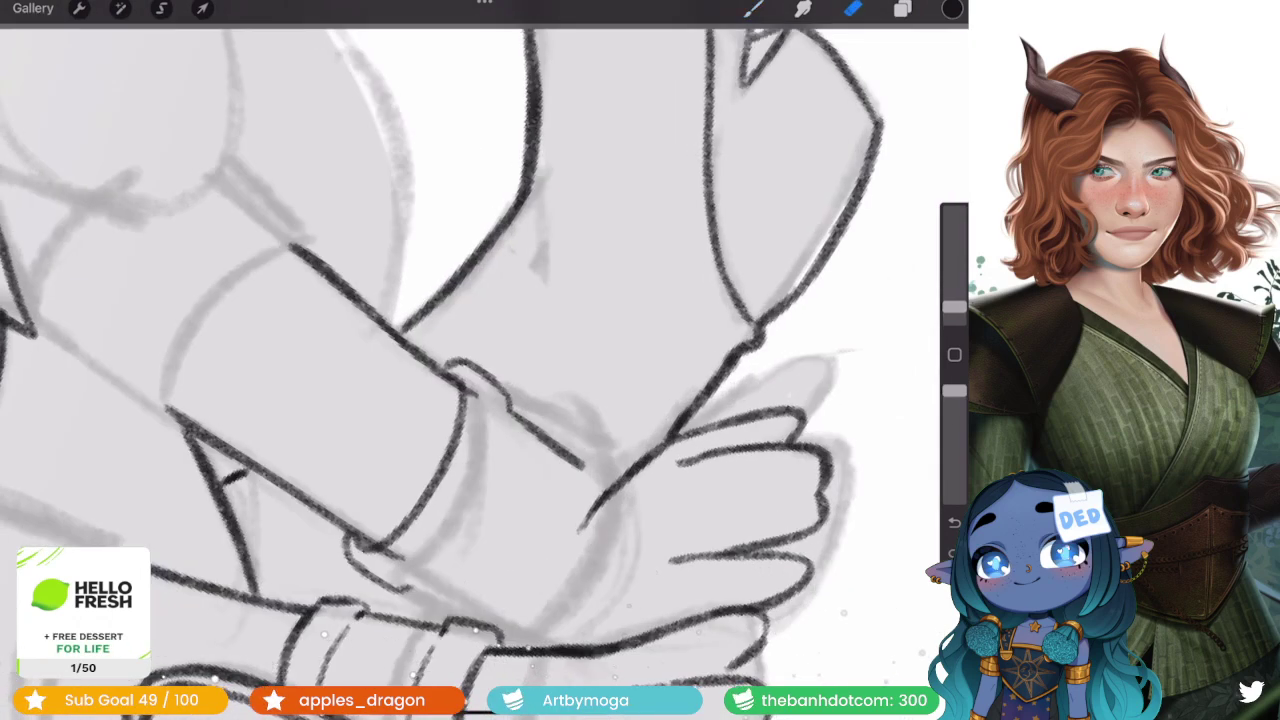
scroll(458, 360, down, 2)
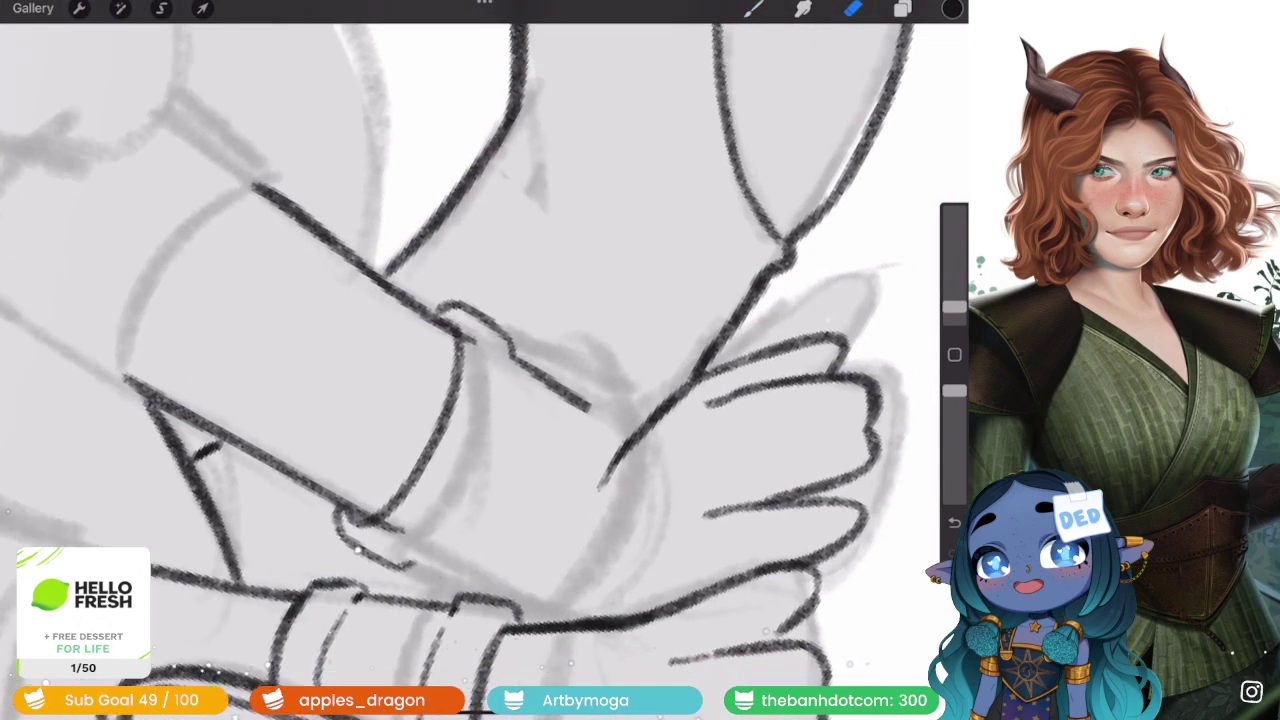
scroll(480, 360, up, 3)
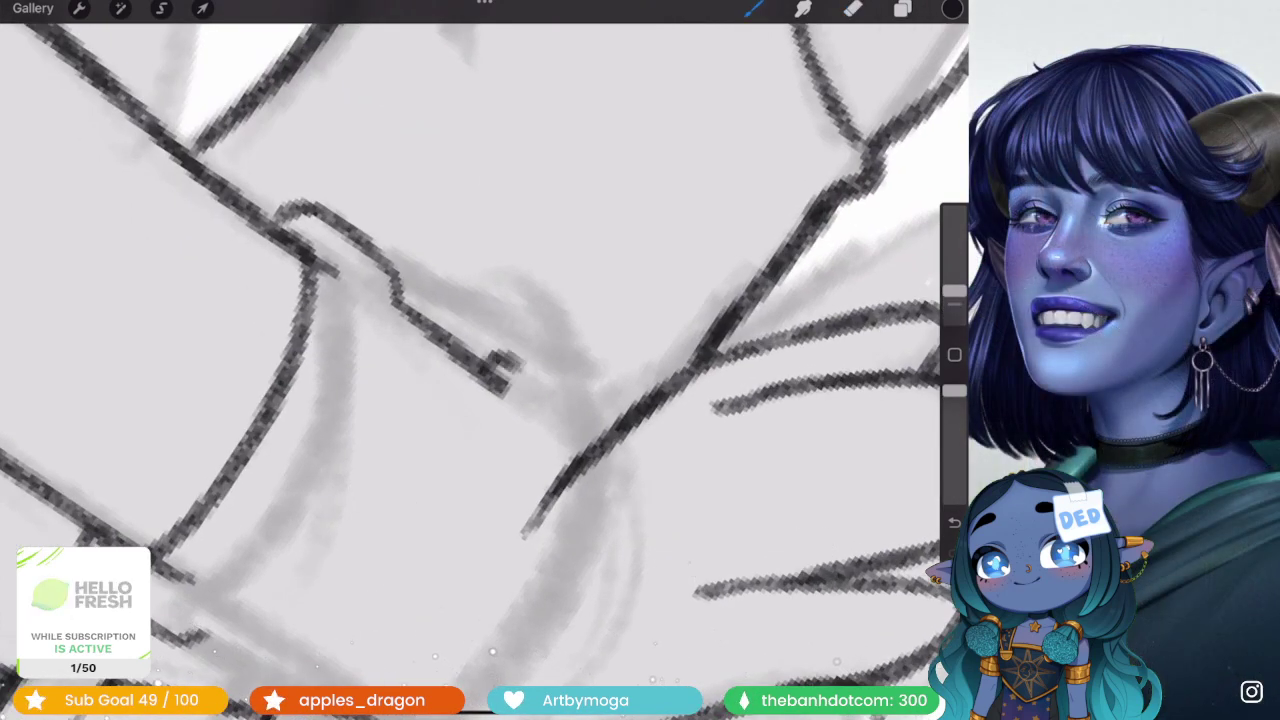
scroll(484, 360, down, 3)
- Ink the gloved hand's line running down from the hook
drag(592, 326, 584, 468)
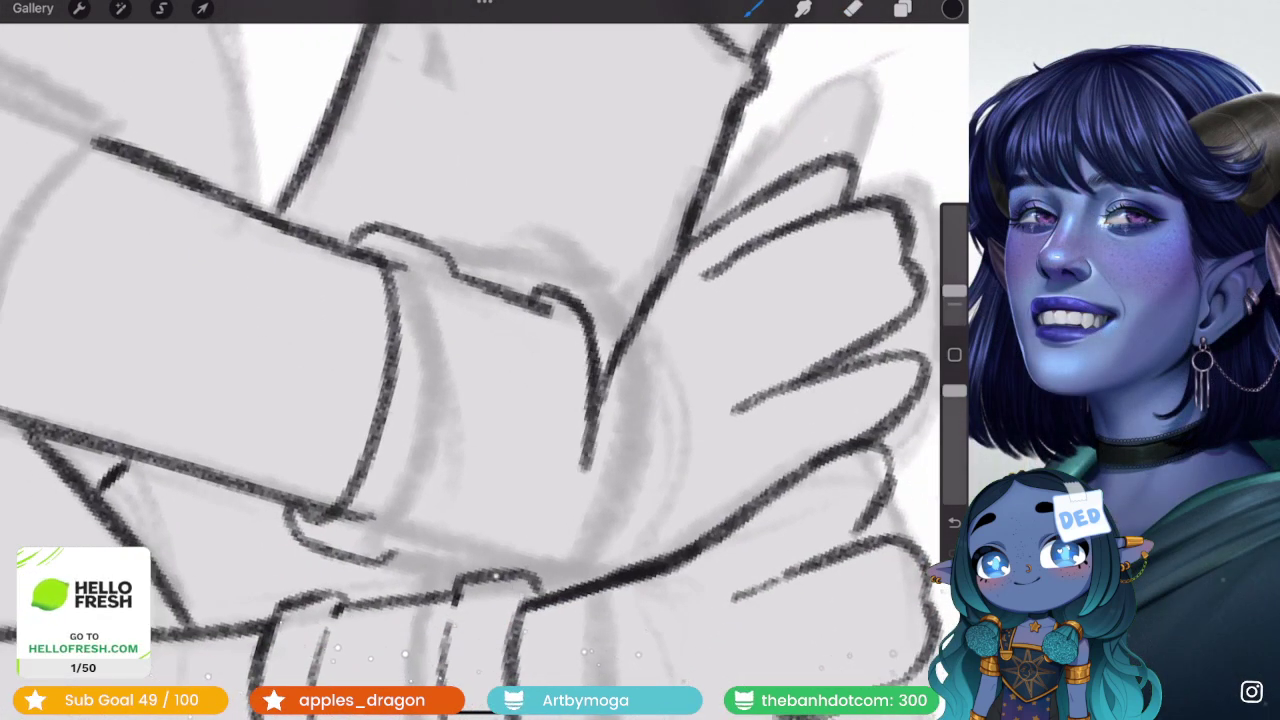
drag(596, 404, 530, 580)
scroll(484, 360, up, 3)
scroll(484, 360, up, 2)
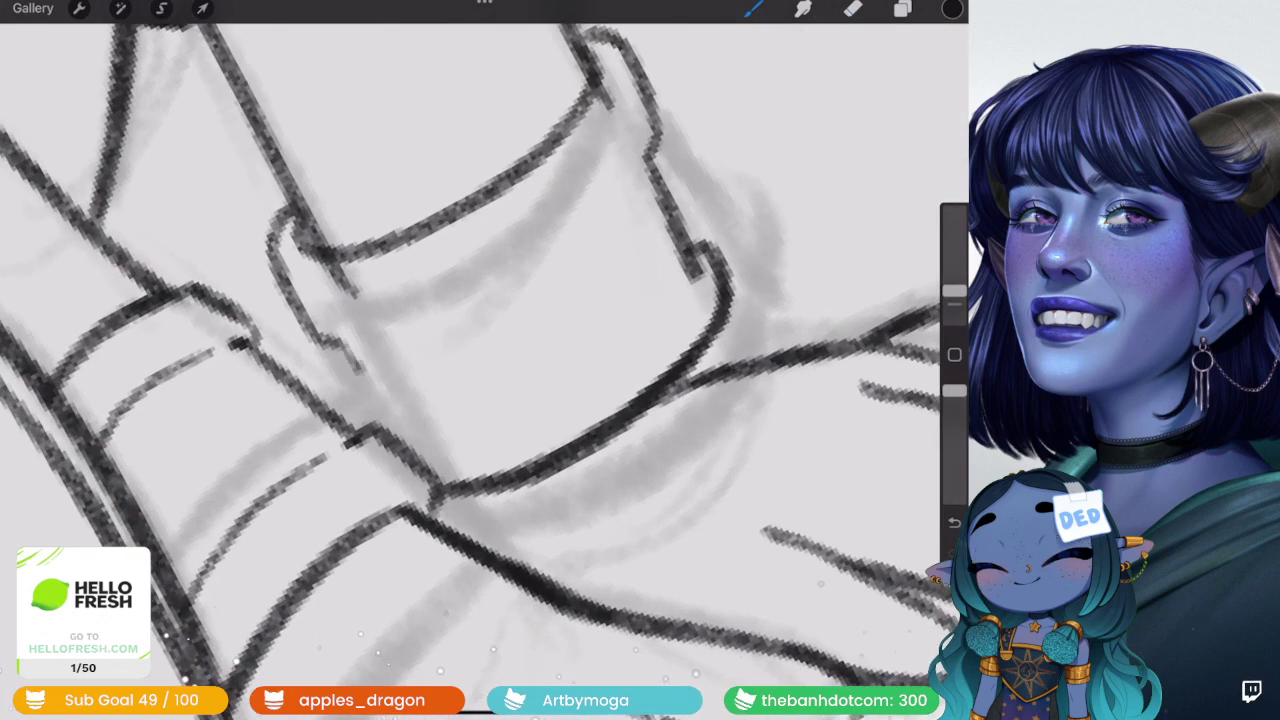
scroll(484, 360, down, 5)
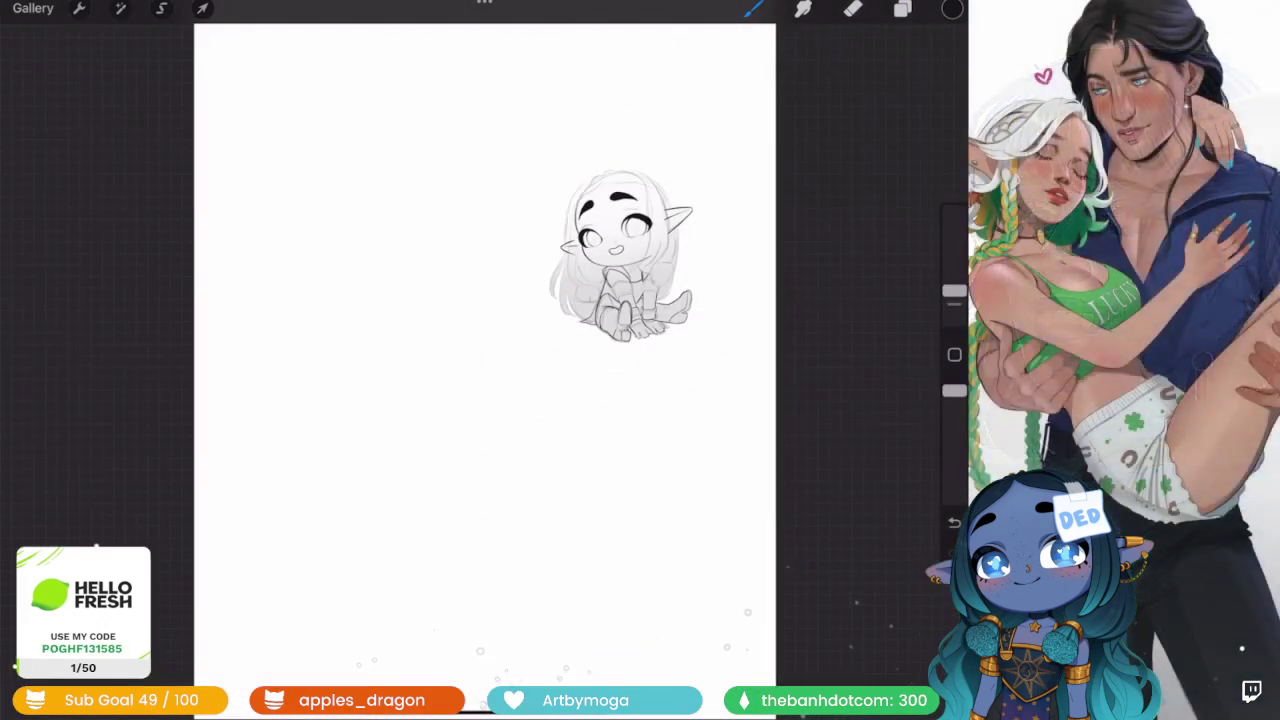
scroll(484, 360, up, 3)
scroll(484, 360, up, 3)
scroll(484, 360, up, 3)
scroll(484, 360, up, 1)
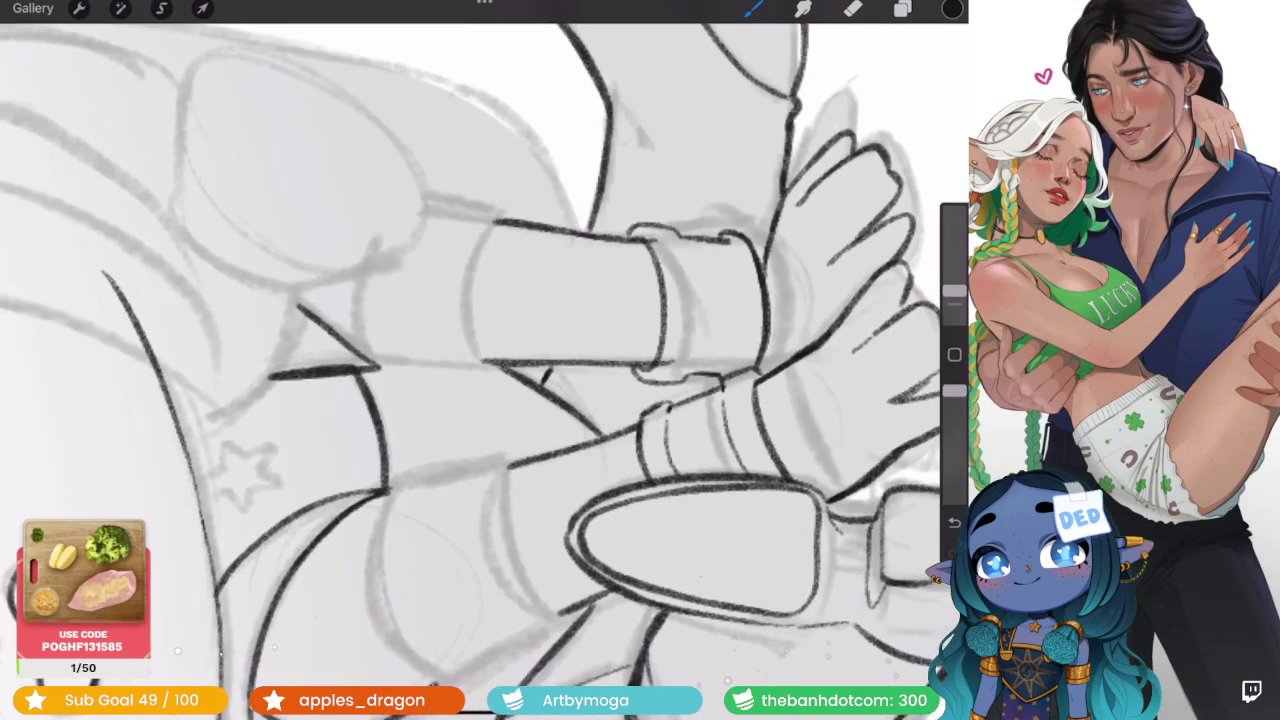
scroll(484, 360, up, 3)
- Add two band lines across the wrist cuff
drag(590, 236, 632, 428)
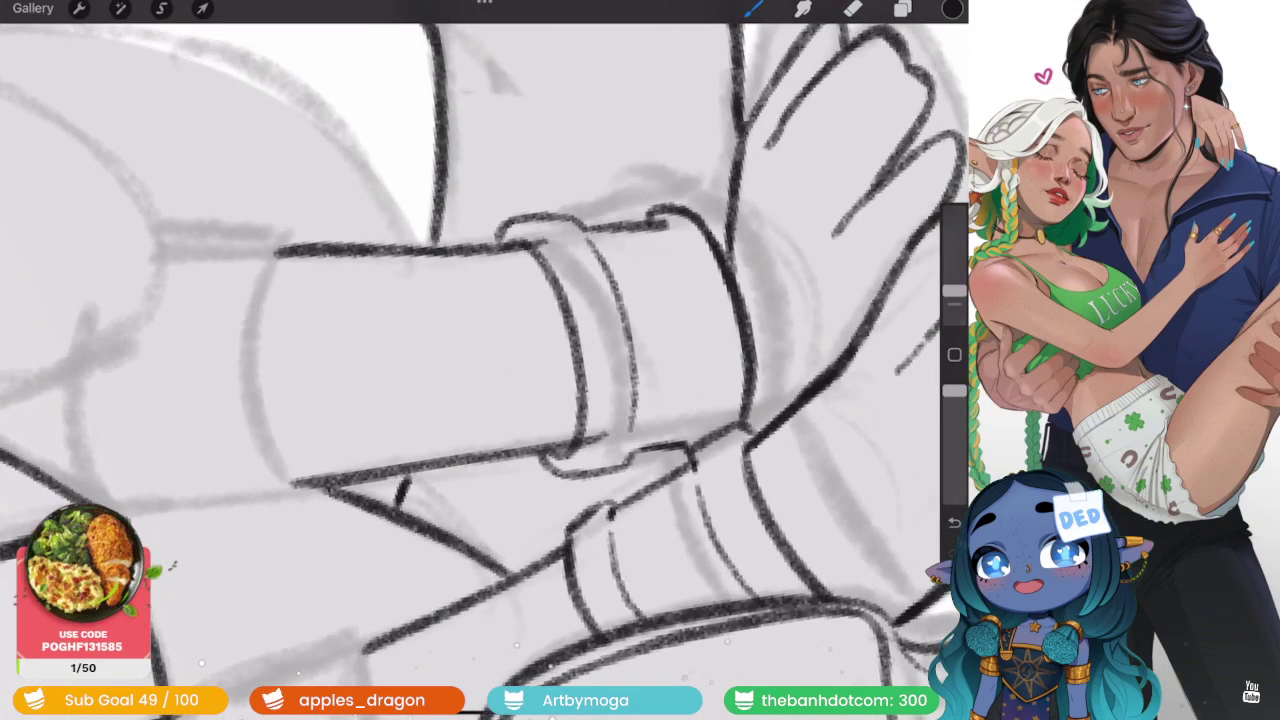
drag(658, 236, 690, 380)
scroll(484, 360, down, 5)
scroll(484, 360, down, 3)
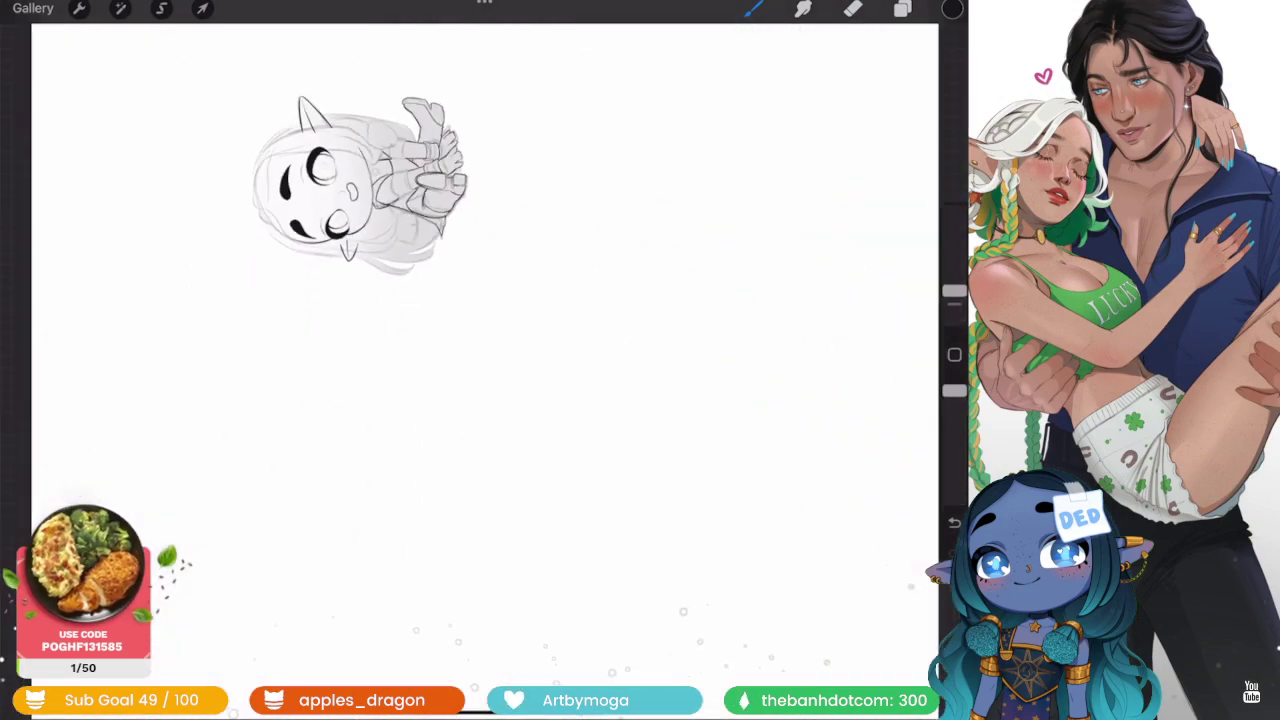
scroll(484, 360, up, 1)
scroll(484, 360, up, 3)
scroll(484, 360, up, 3)
- Select the From selection layer in the Layers list
click(902, 8)
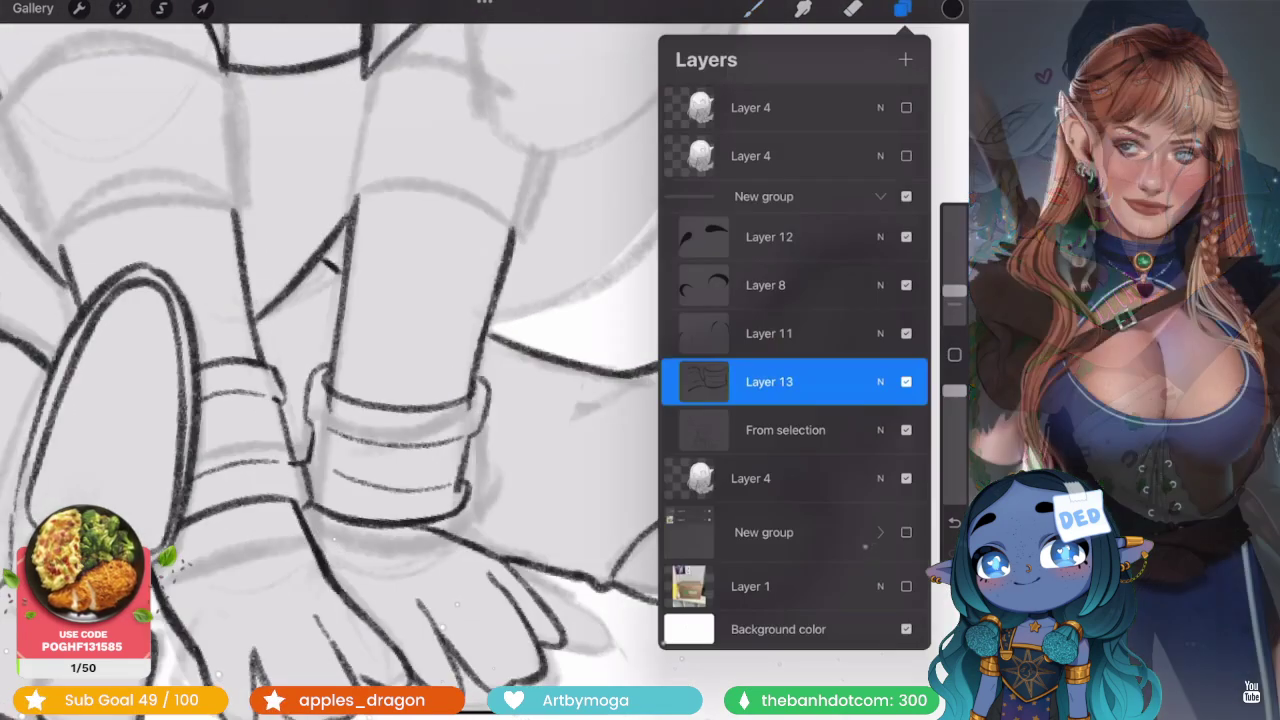
click(786, 429)
click(902, 8)
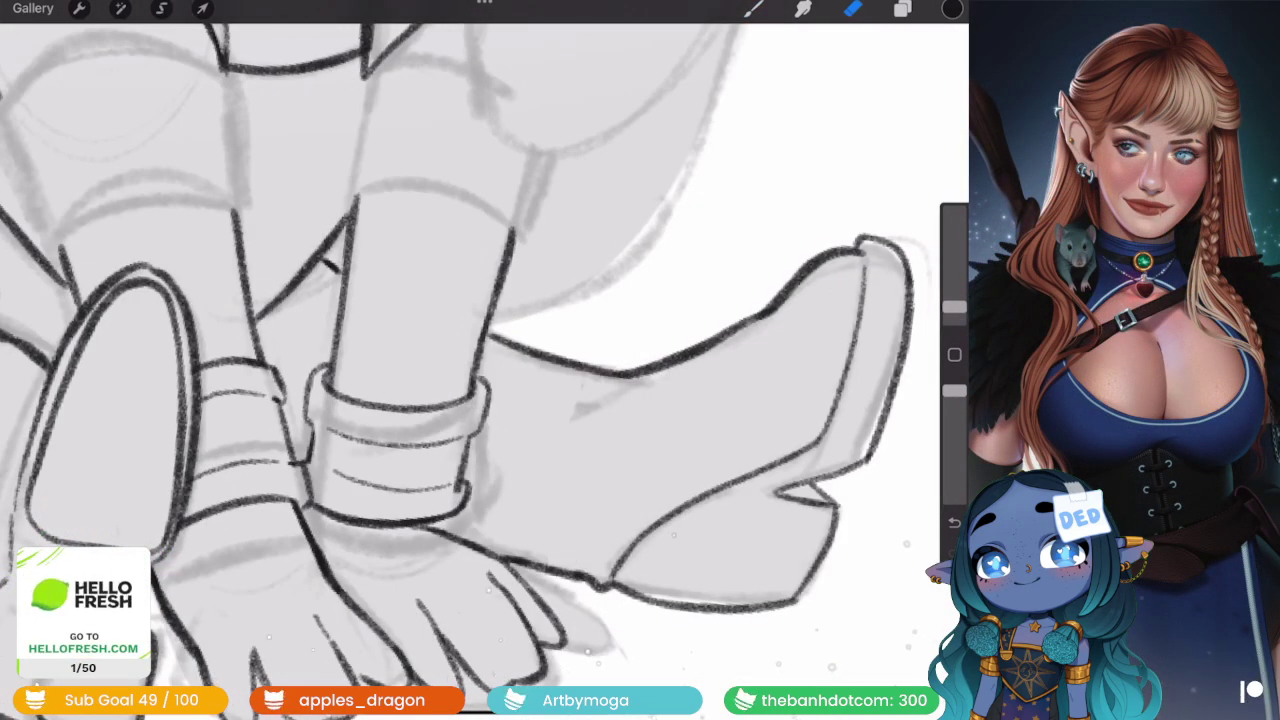
- Create a new empty Layer 14 for inking the boot
scroll(484, 360, down, 3)
click(902, 8)
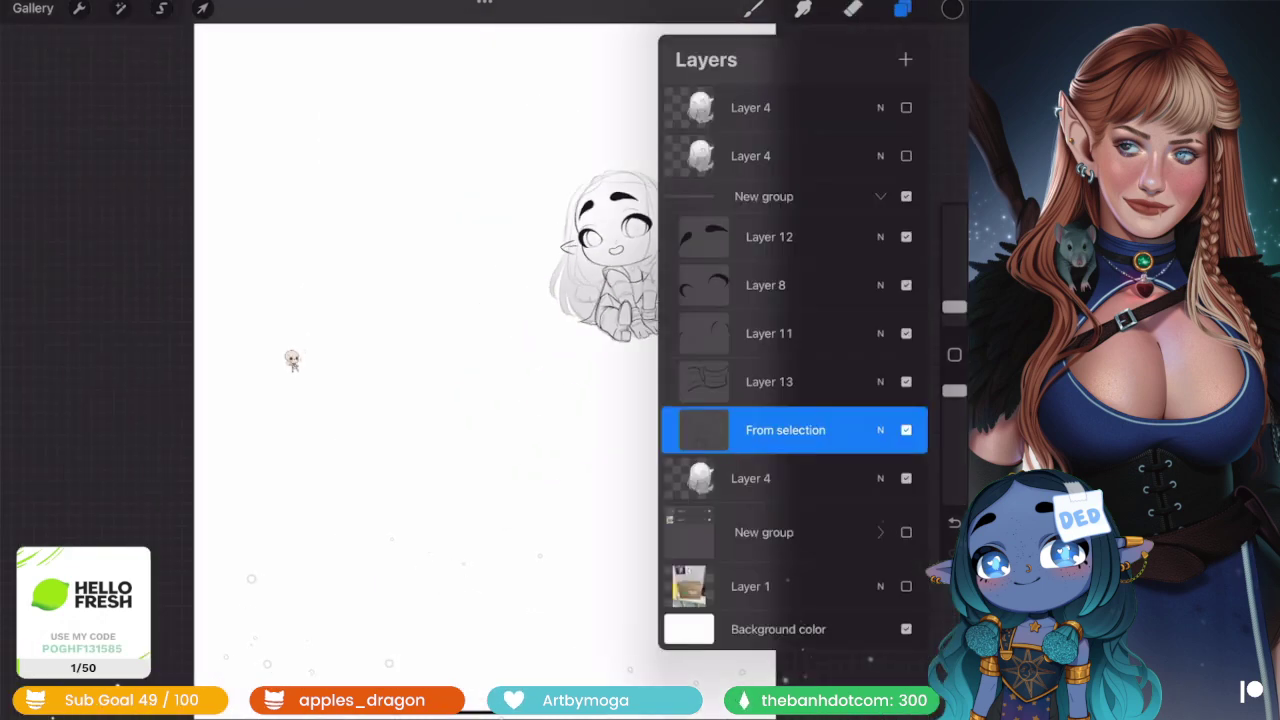
key(ctrl+n)
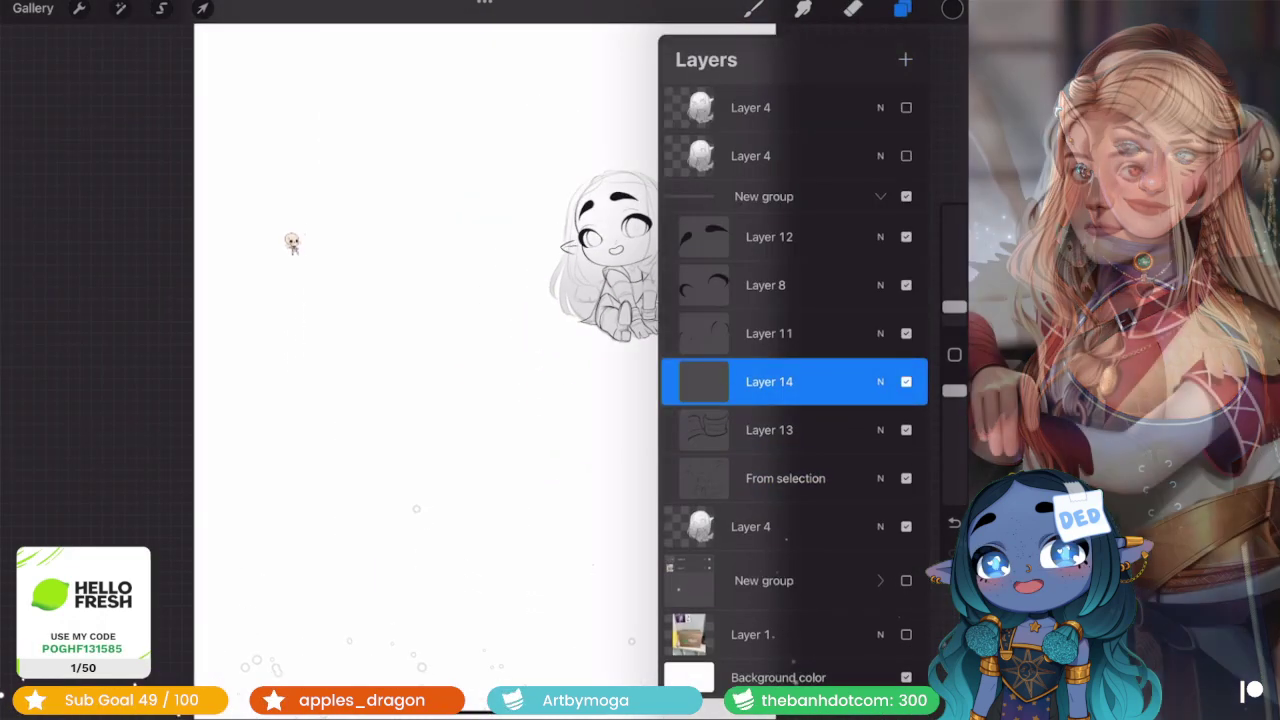
click(902, 8)
scroll(610, 310, up, 5)
scroll(610, 310, up, 5)
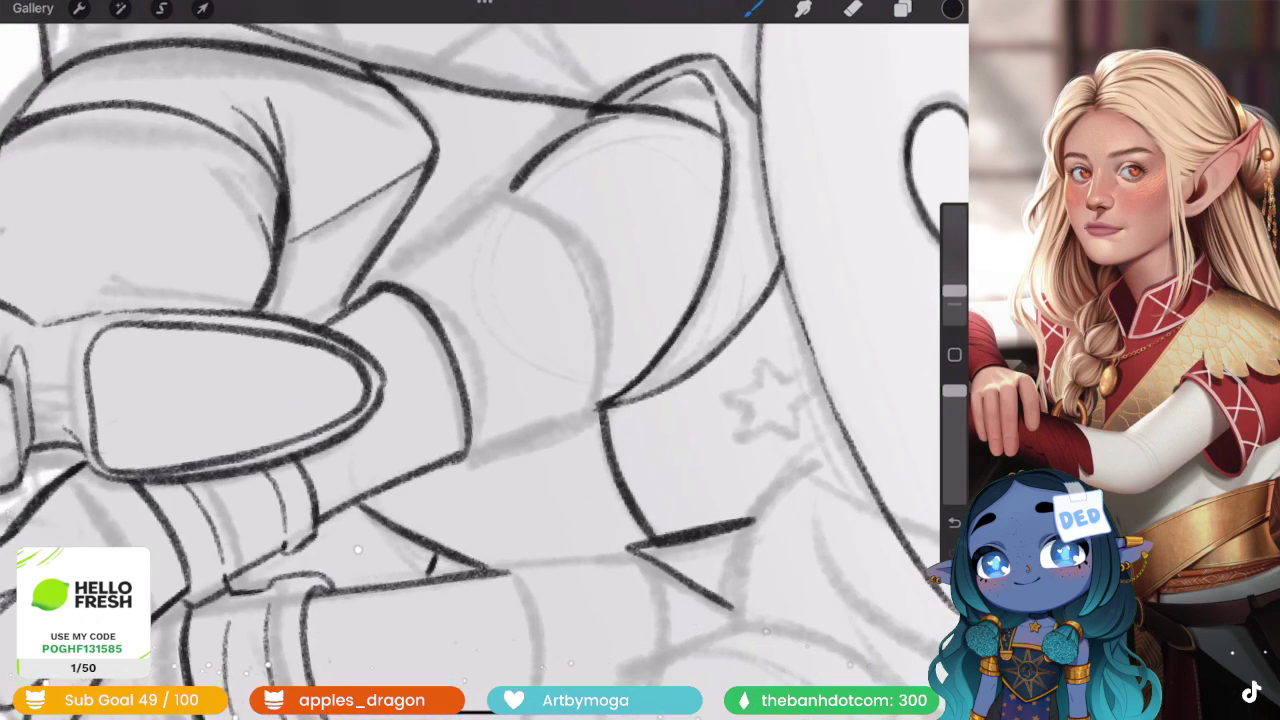
scroll(484, 360, up, 2)
- Draw a short curved contour and a stroke below the boot cuff, undoing a miss
drag(352, 266, 460, 286)
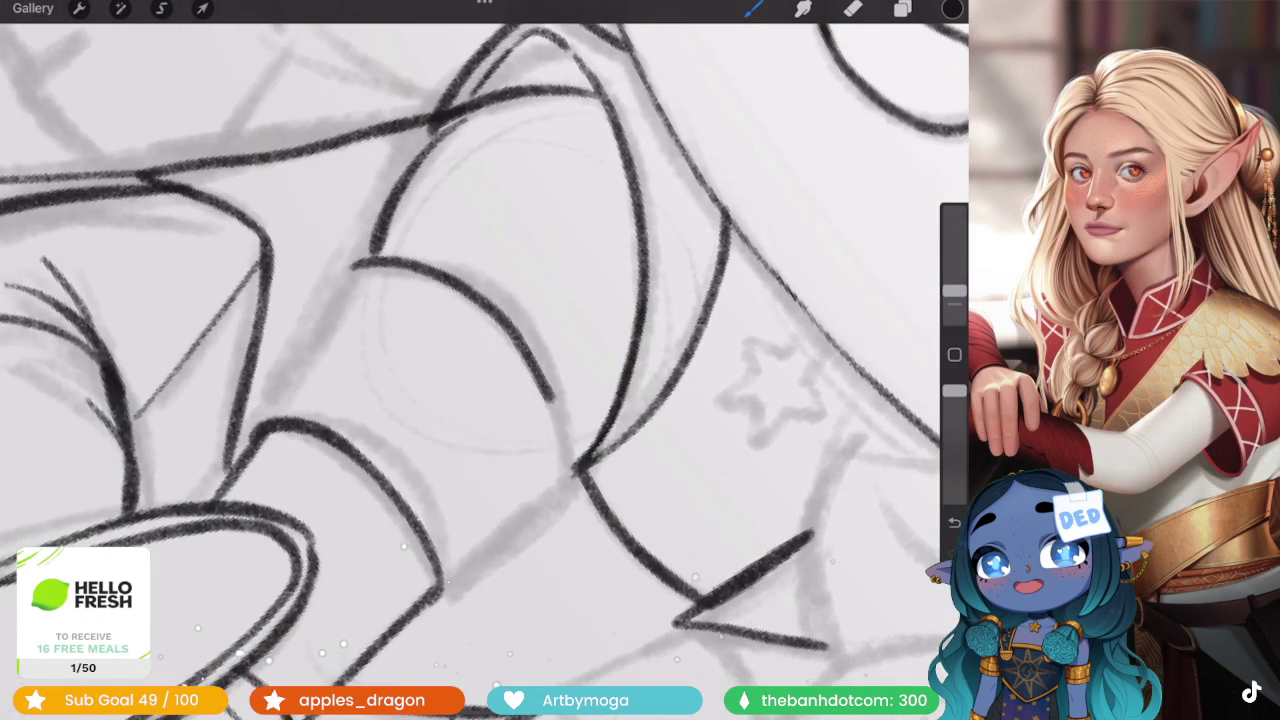
drag(480, 360, 420, 400)
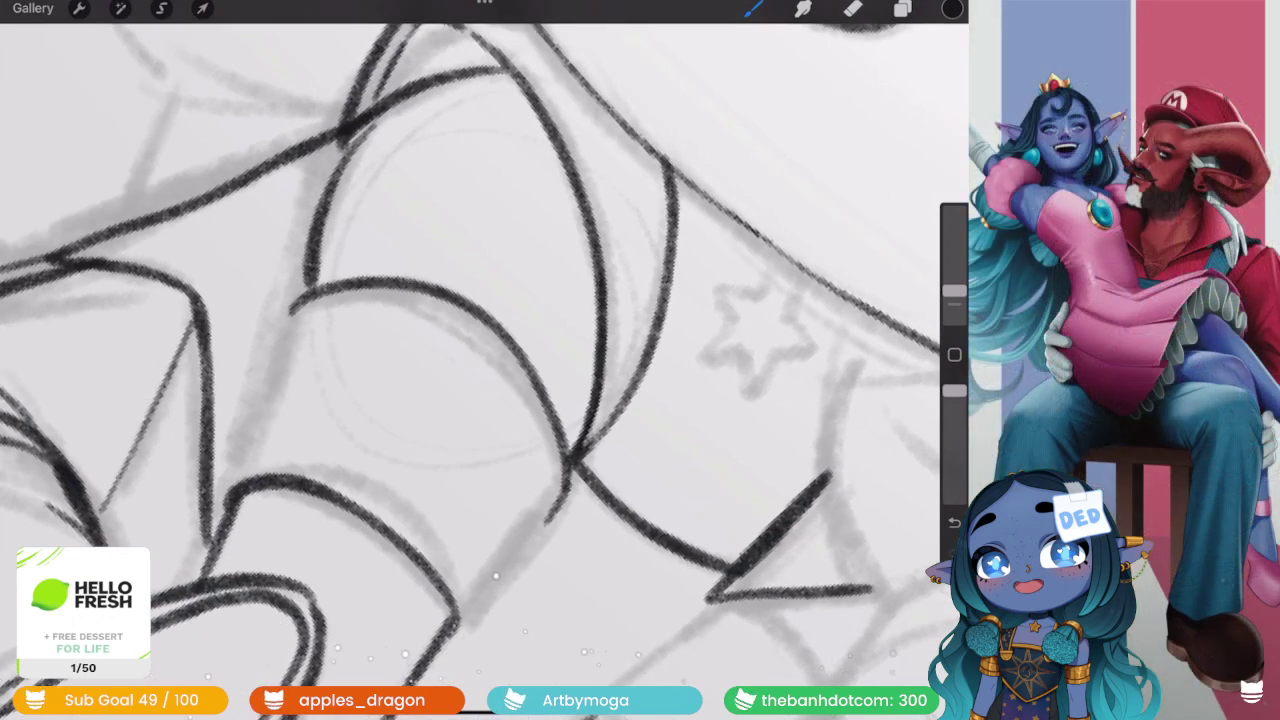
drag(298, 298, 278, 335)
mouse_move(480, 360)
mouse_down()
mouse_move(550, 300)
mouse_move(470, 360)
mouse_move(460, 260)
mouse_up()
key(ctrl+z)
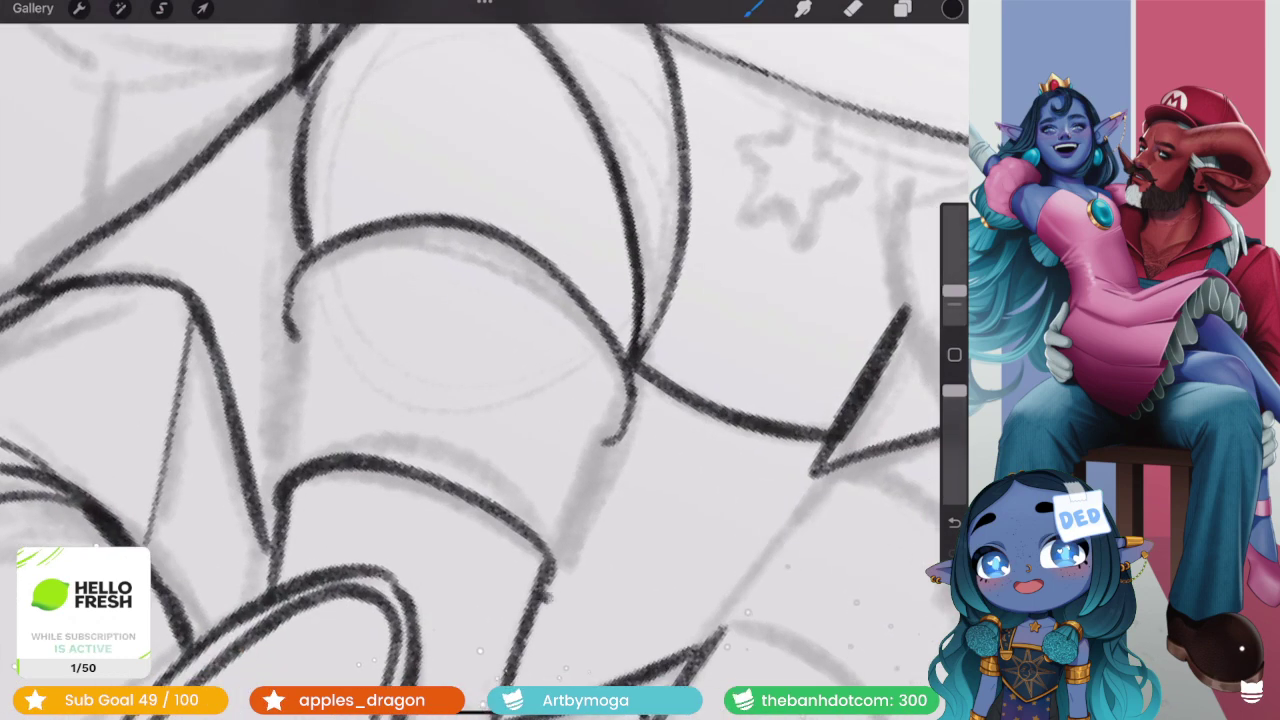
drag(480, 360, 505, 330)
drag(252, 510, 246, 478)
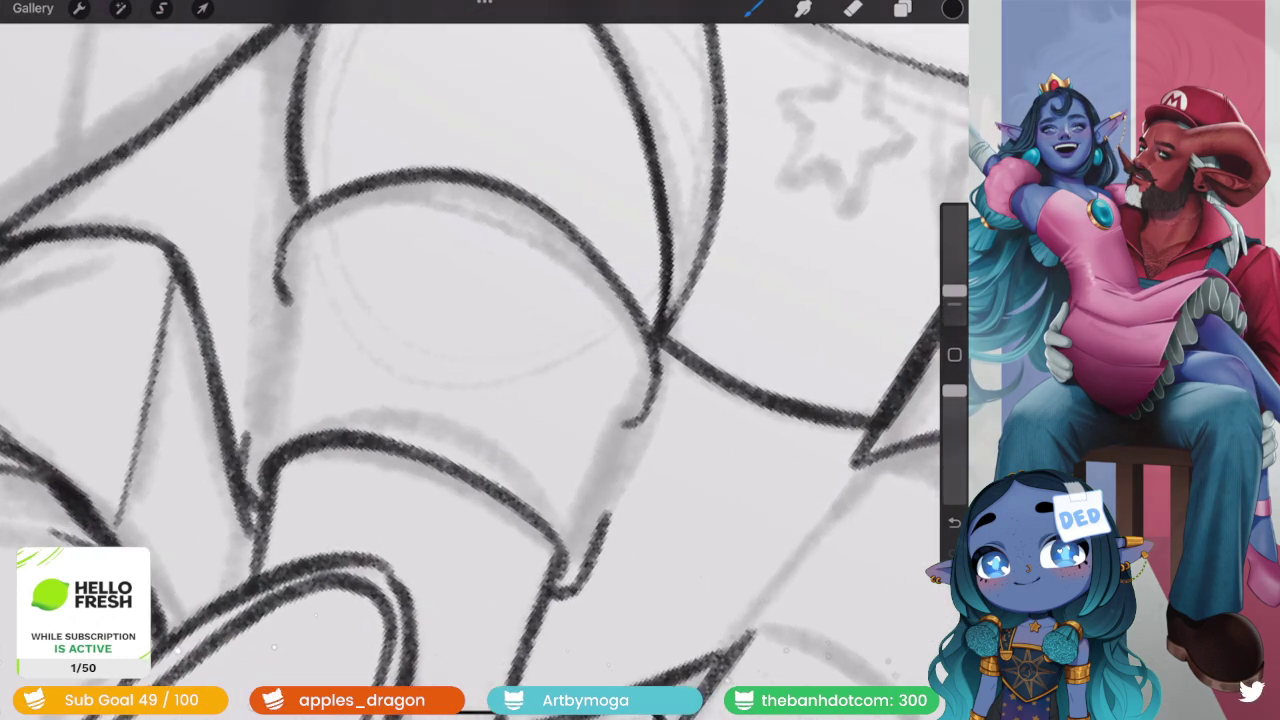
drag(480, 360, 520, 310)
- Draw the curved band line across the boot cuff as one long curve
drag(347, 199, 498, 455)
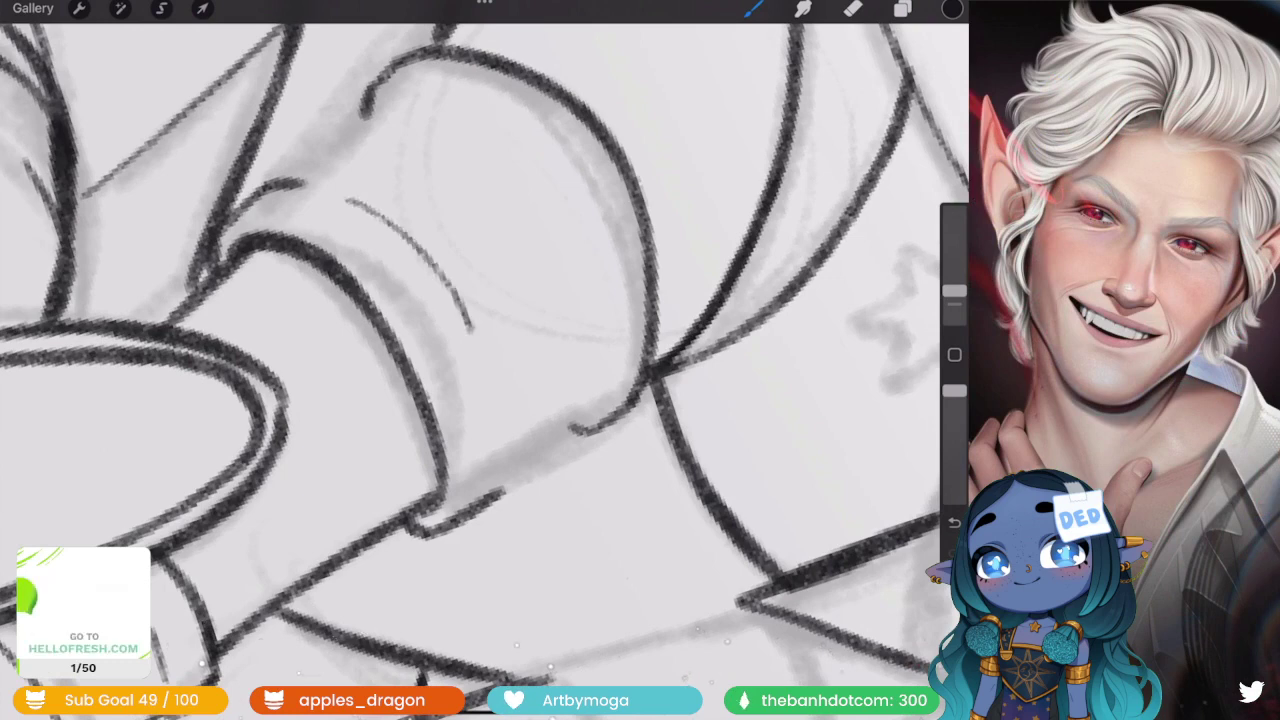
drag(480, 360, 466, 457)
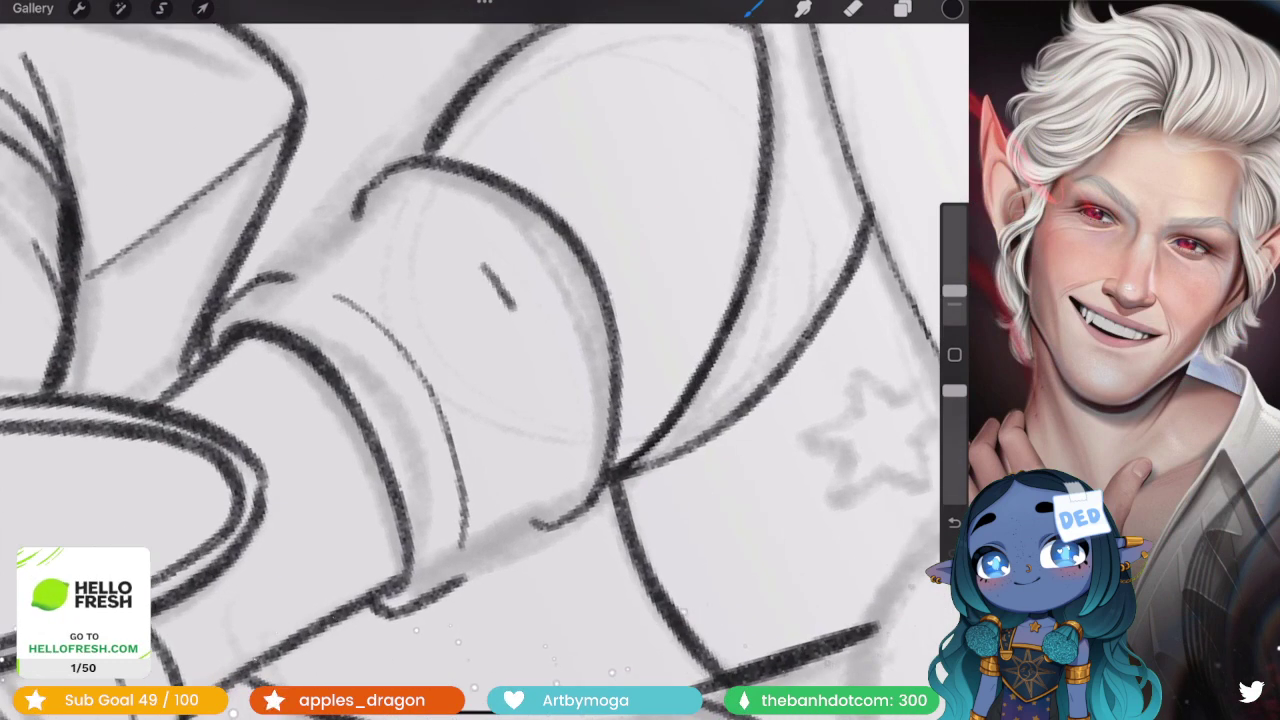
key(ctrl+z)
mouse_move(410, 240)
mouse_down()
mouse_move(548, 360)
mouse_move(556, 440)
mouse_up()
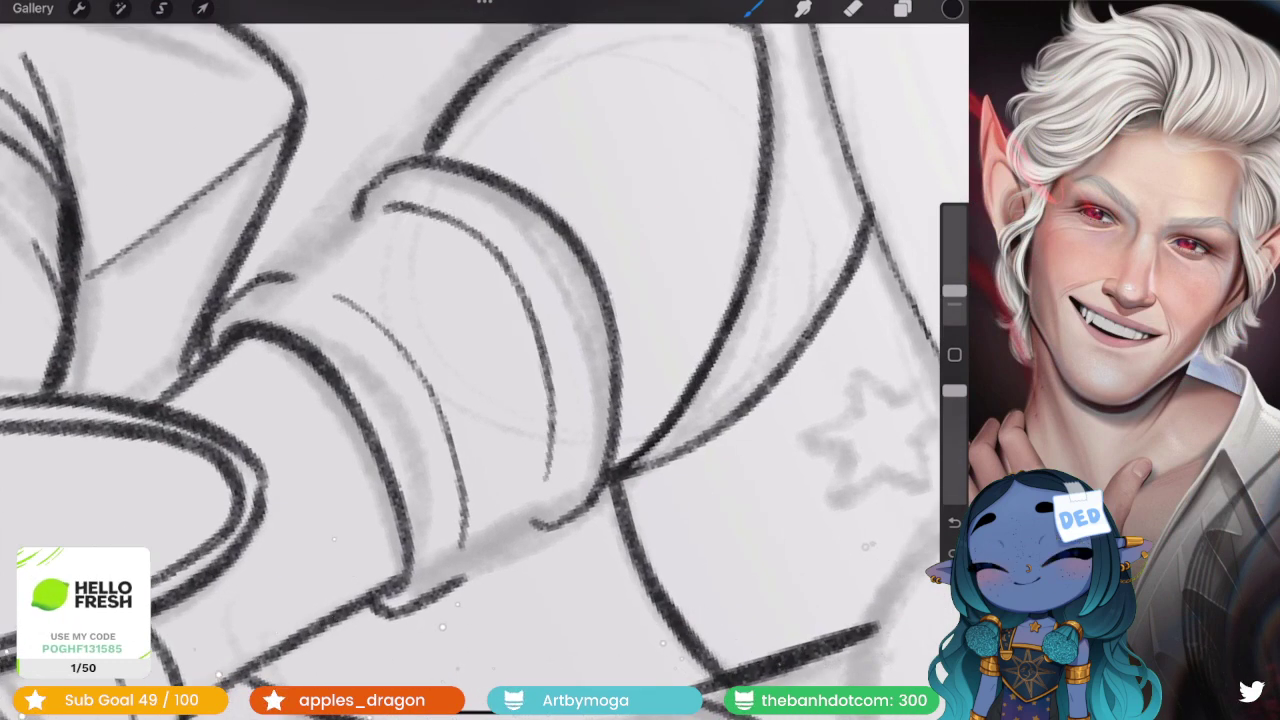
mouse_move(480, 360)
mouse_down()
mouse_move(500, 330)
mouse_move(465, 310)
mouse_move(470, 270)
mouse_up()
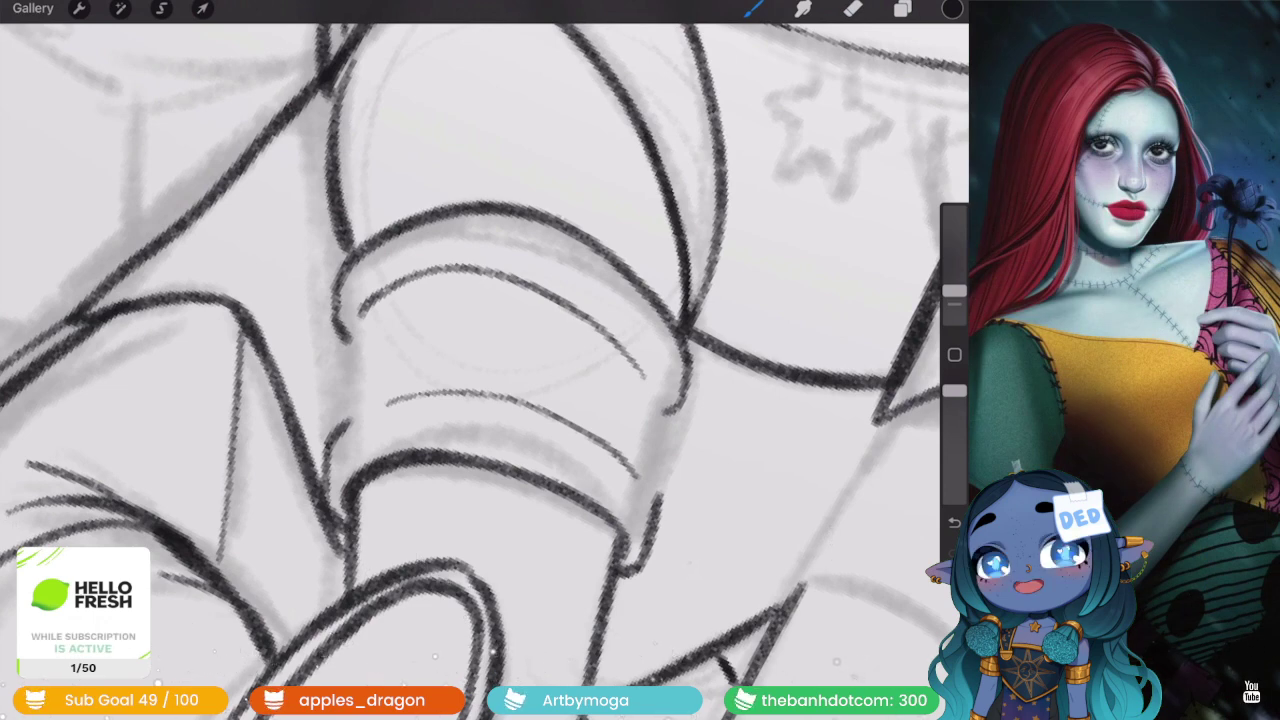
- Add a stroke along the boot cuff's right edge
scroll(485, 370, up, 2)
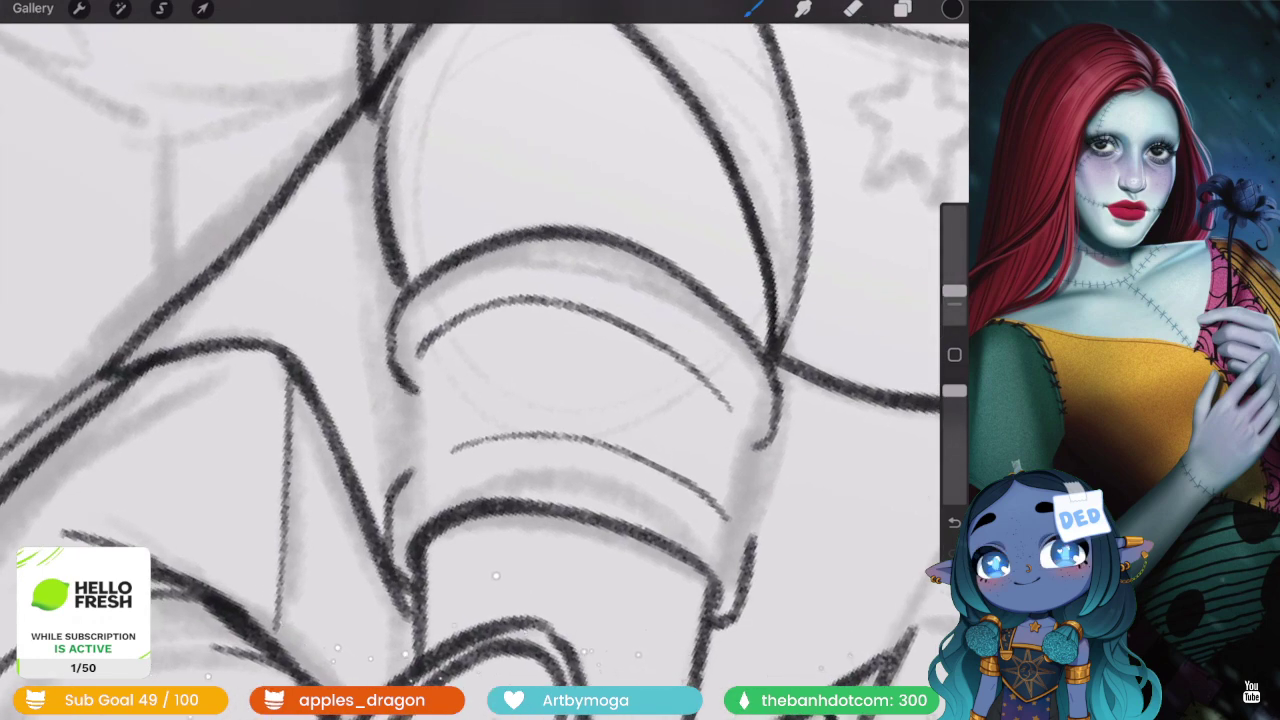
scroll(485, 370, up, 2)
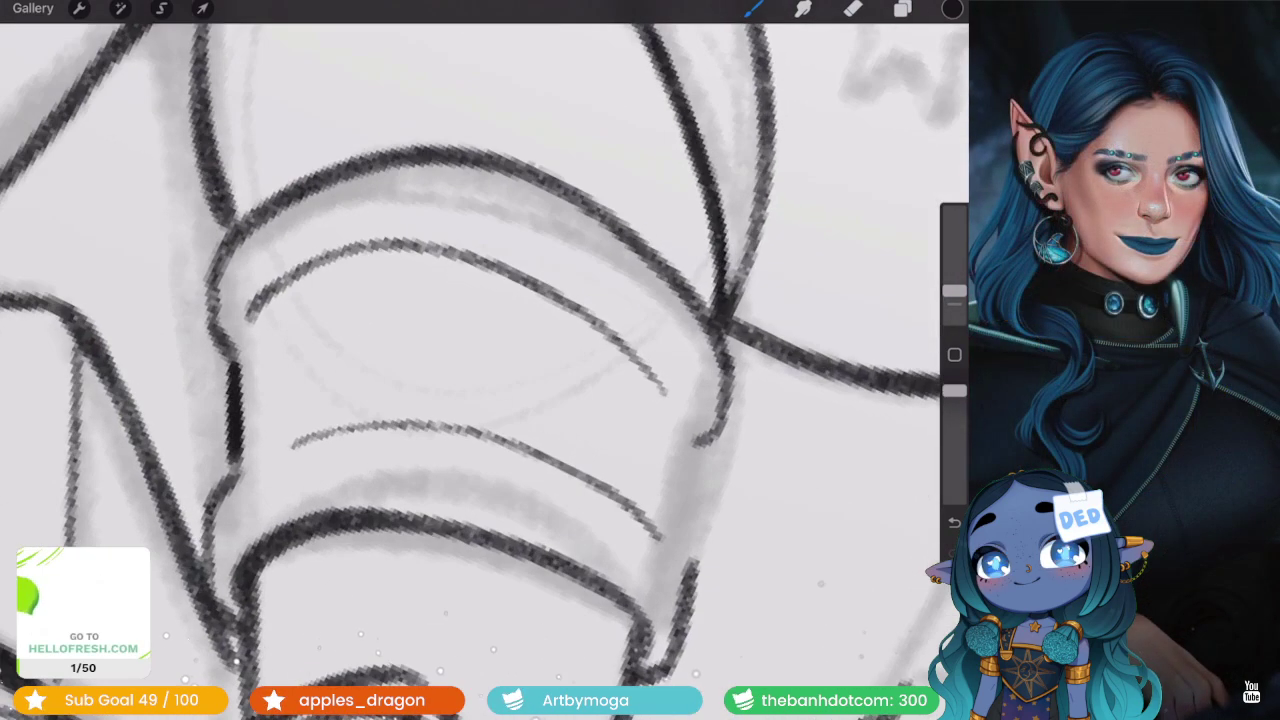
scroll(485, 370, up, 2)
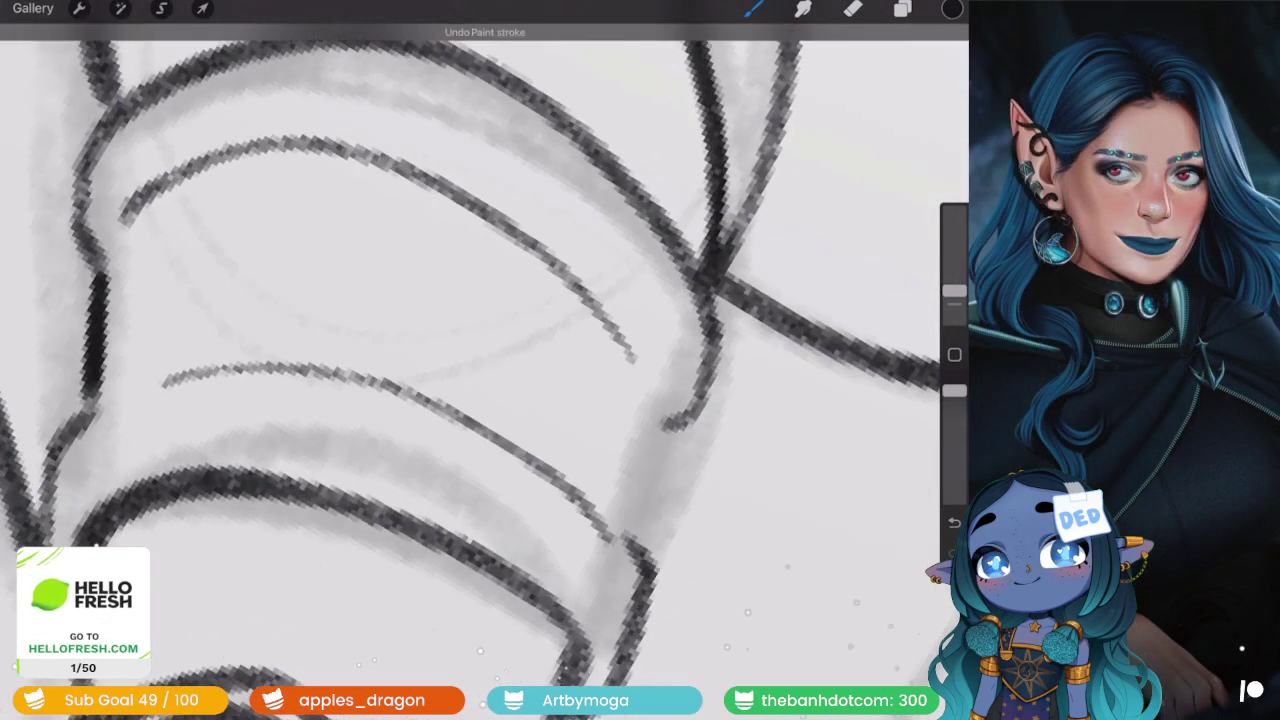
drag(650, 580, 665, 435)
scroll(485, 360, down, 5)
scroll(485, 360, down, 3)
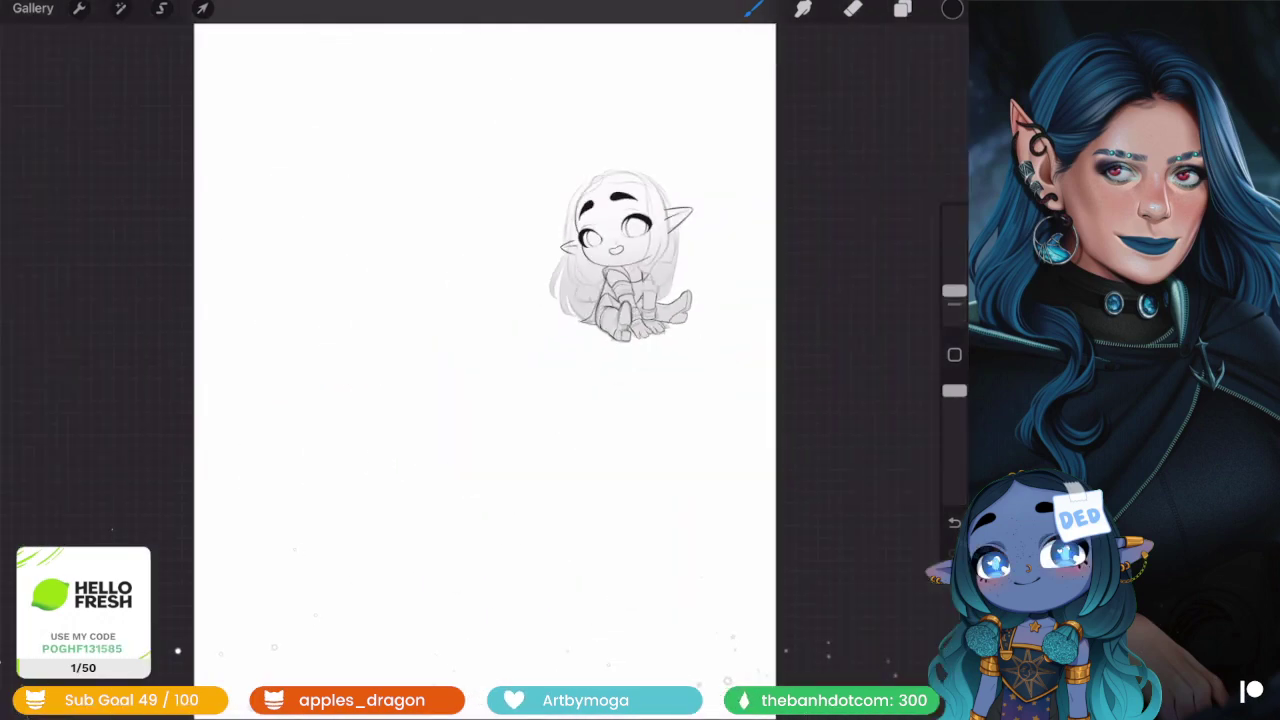
scroll(485, 360, up, 5)
scroll(540, 400, up, 5)
scroll(540, 400, up, 2)
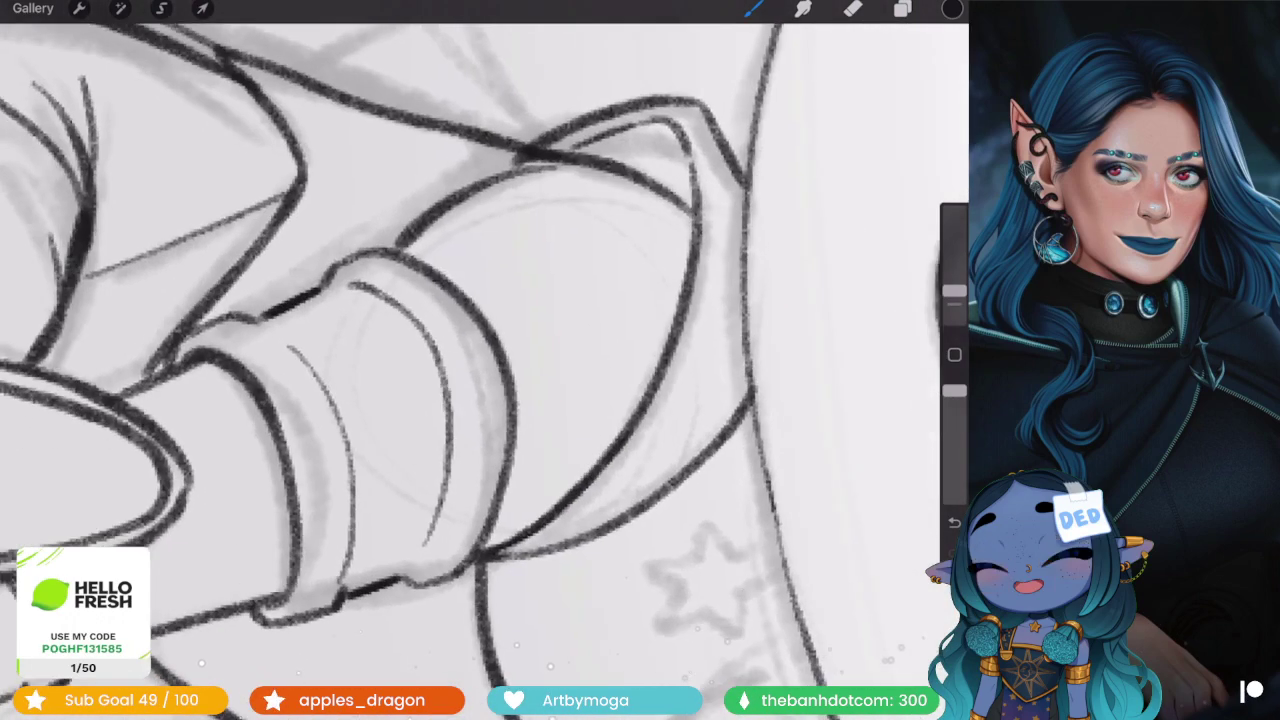
- Push the boot cuff's top edge into shape with Liquify's Push mode
click(120, 8)
click(43, 514)
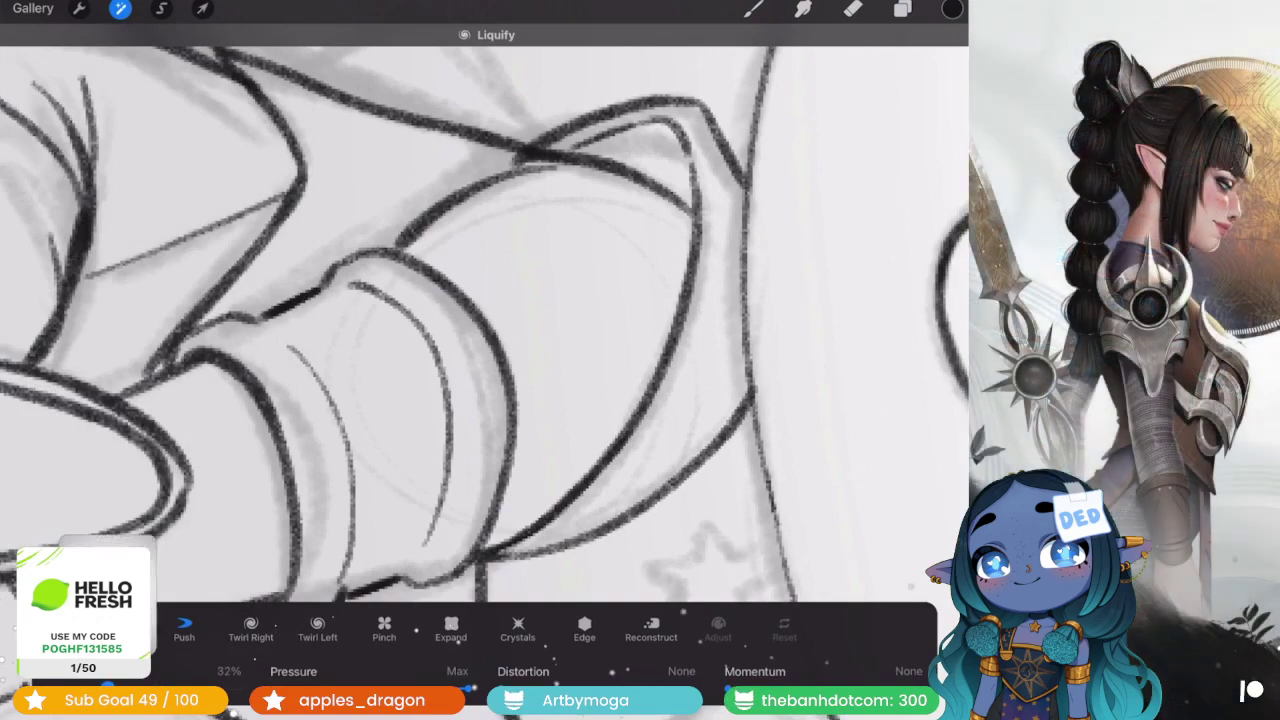
scroll(485, 330, down, 2)
scroll(485, 330, down, 2)
scroll(485, 330, down, 1)
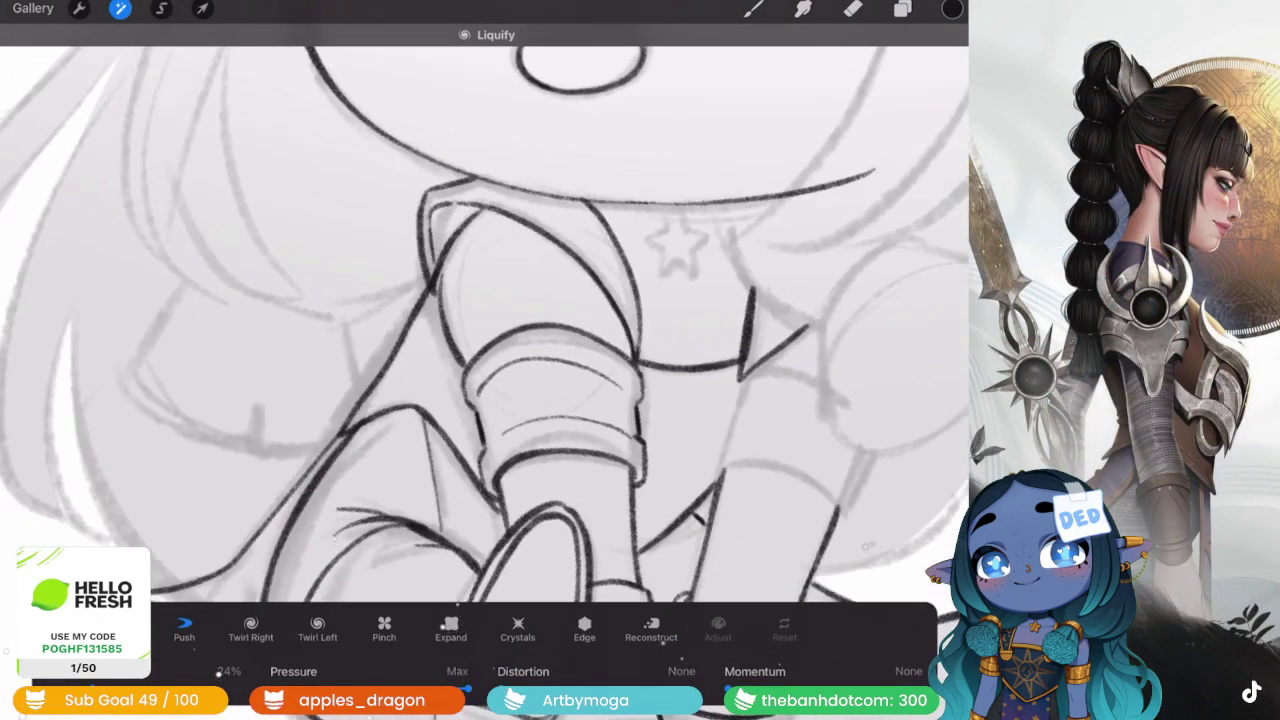
drag(500, 335, 590, 350)
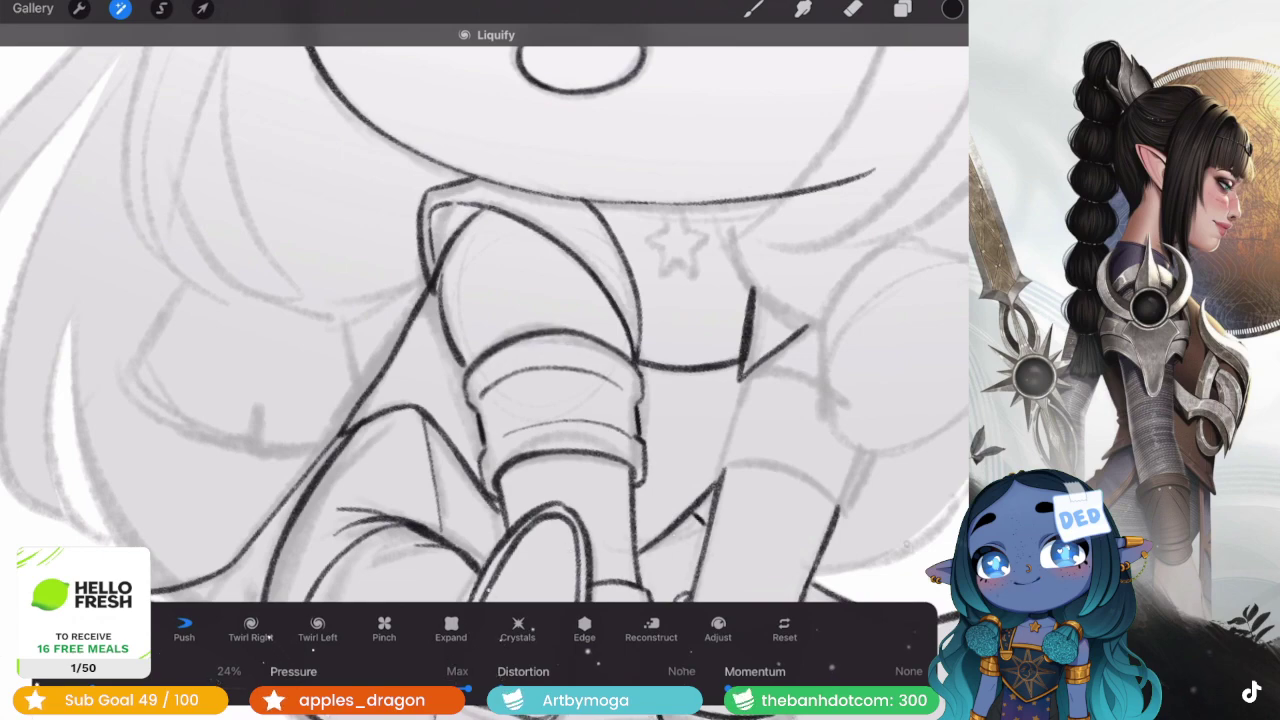
key(e)
scroll(485, 360, down, 3)
scroll(485, 360, up, 3)
scroll(485, 360, up, 2)
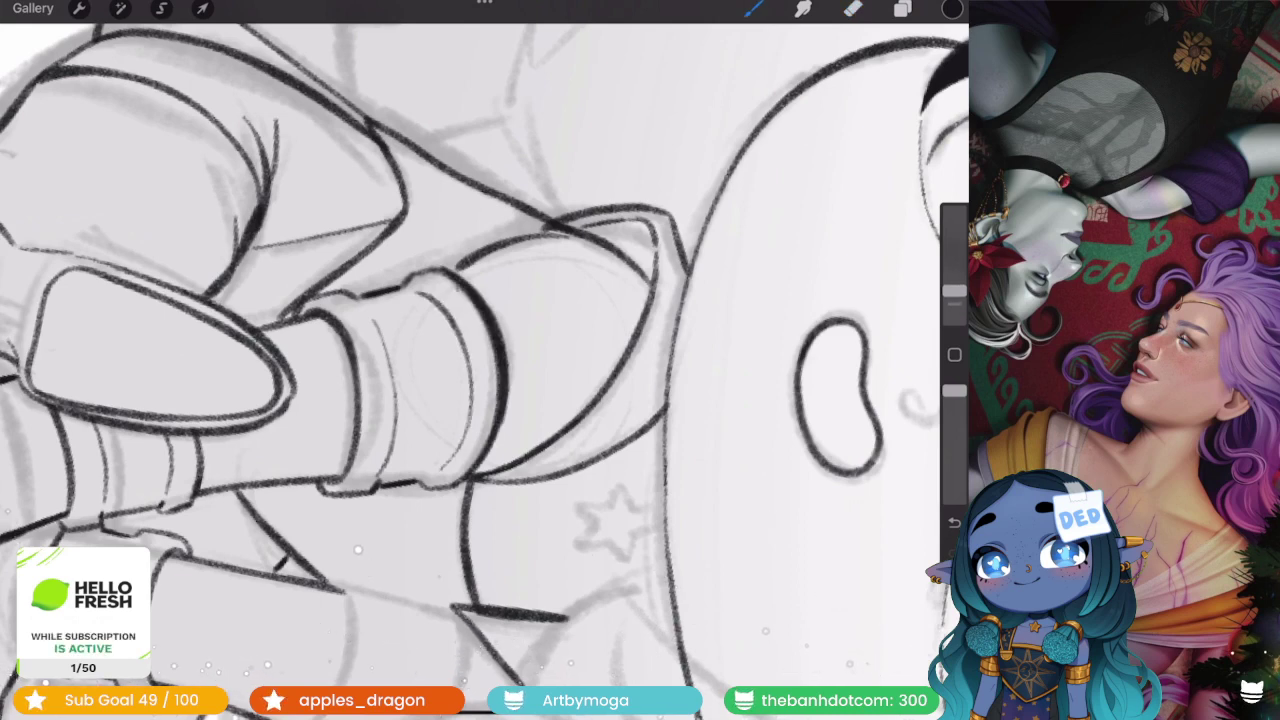
- Undo the stray strokes near the boot and legs
key(ctrl+z)
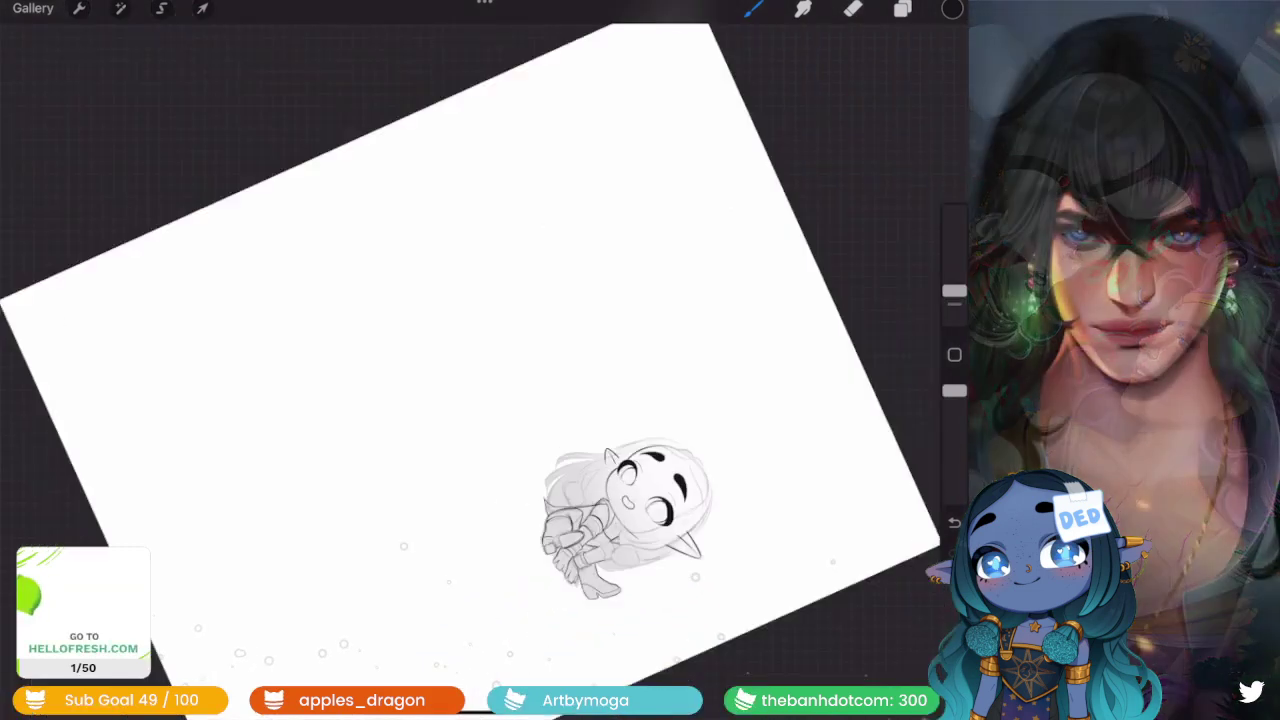
scroll(480, 360, up, 5)
scroll(480, 360, up, 5)
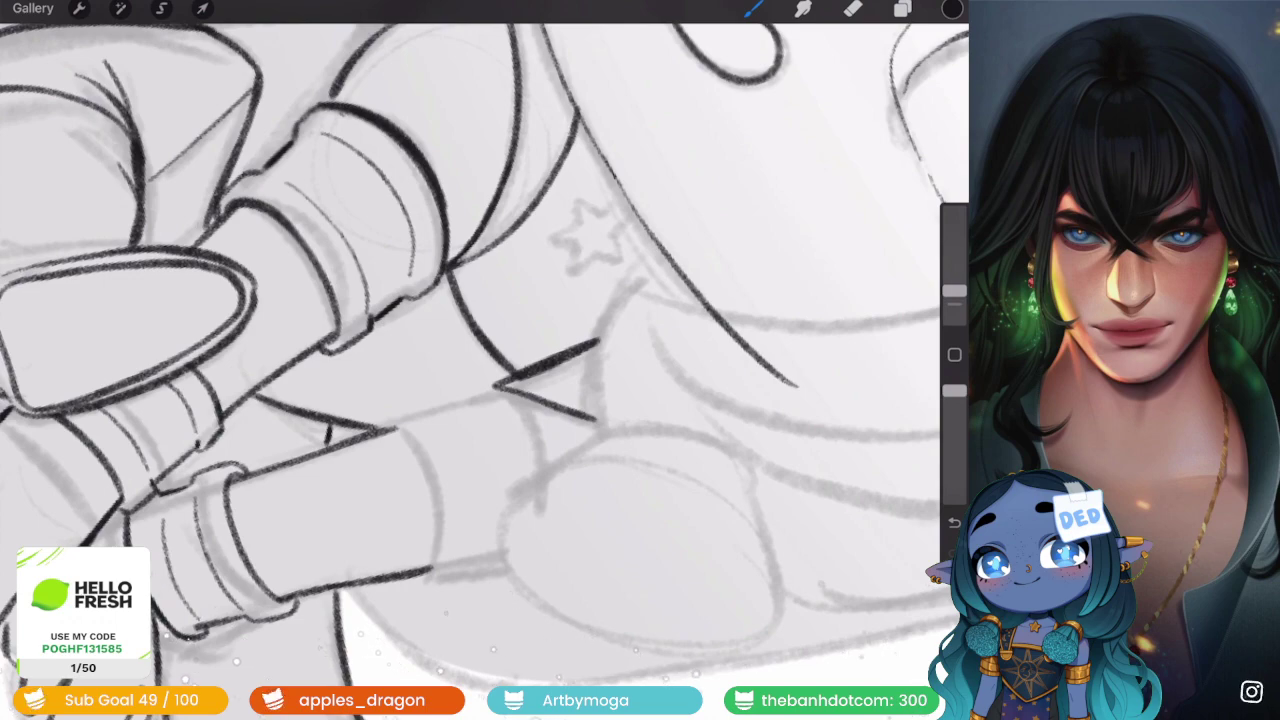
scroll(480, 360, down, 3)
scroll(480, 360, down, 3)
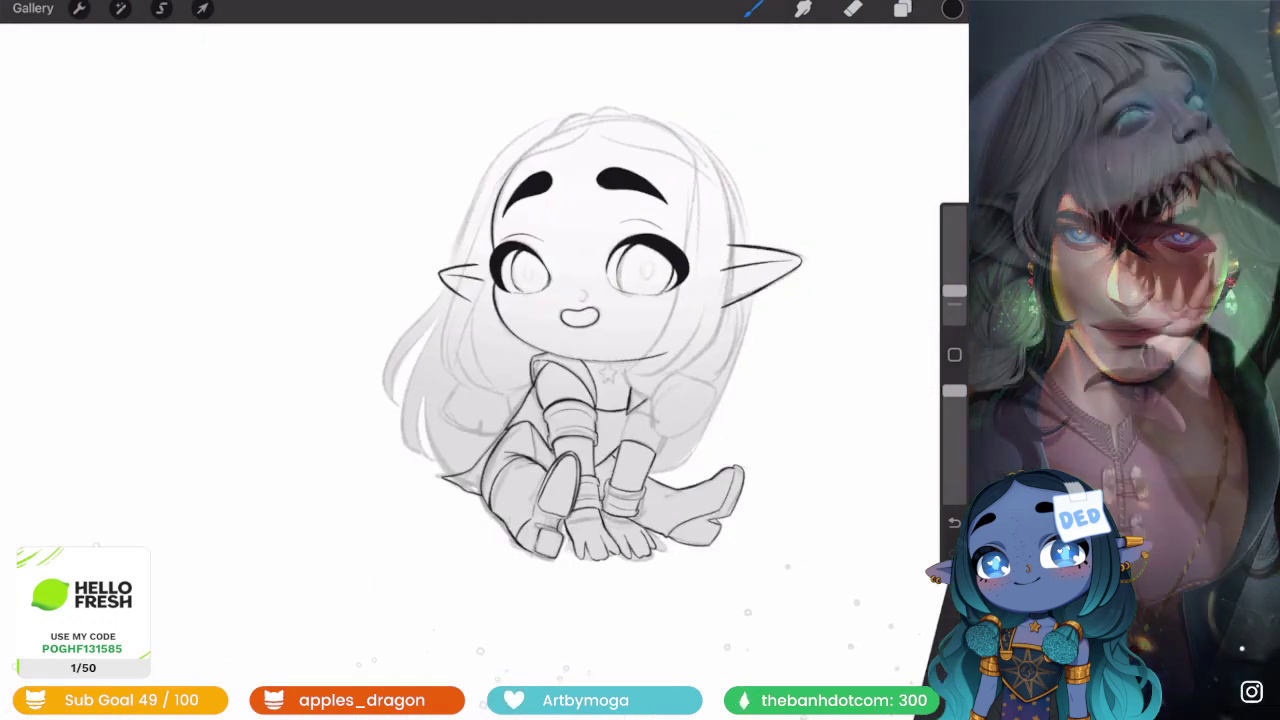
scroll(480, 360, up, 5)
scroll(480, 360, up, 3)
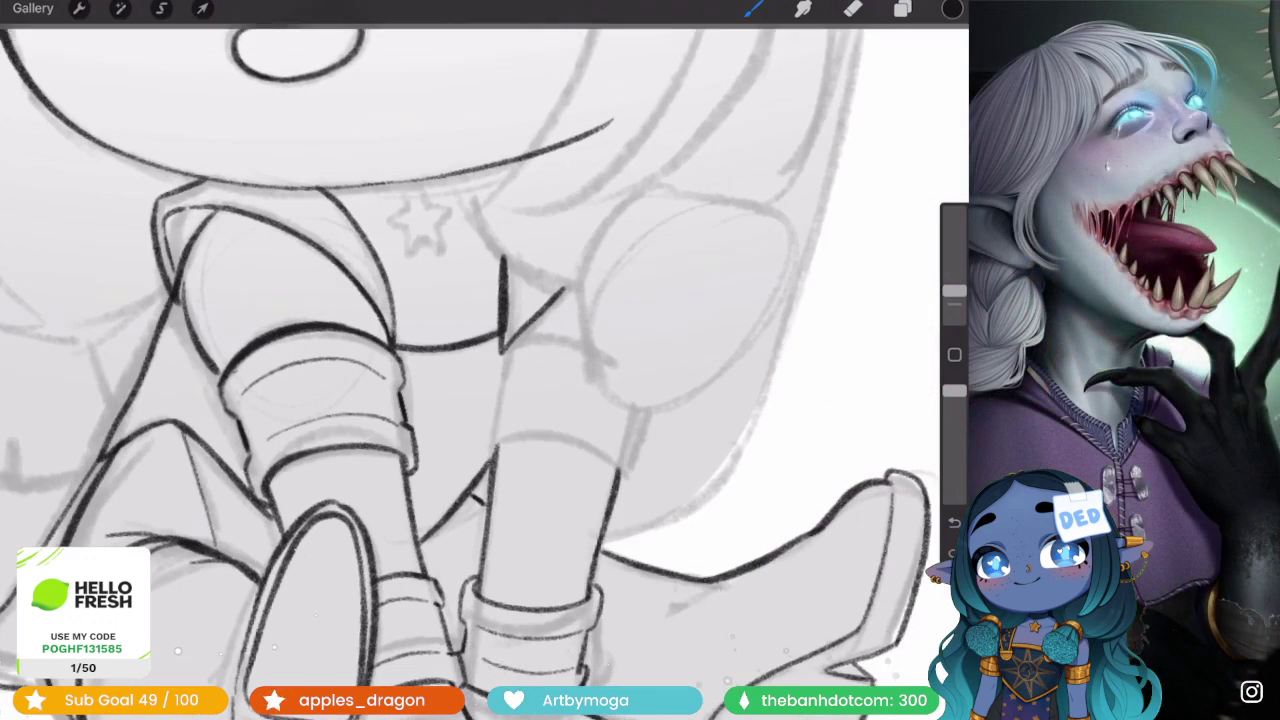
scroll(480, 360, down, 3)
scroll(480, 360, up, 3)
scroll(480, 360, up, 3)
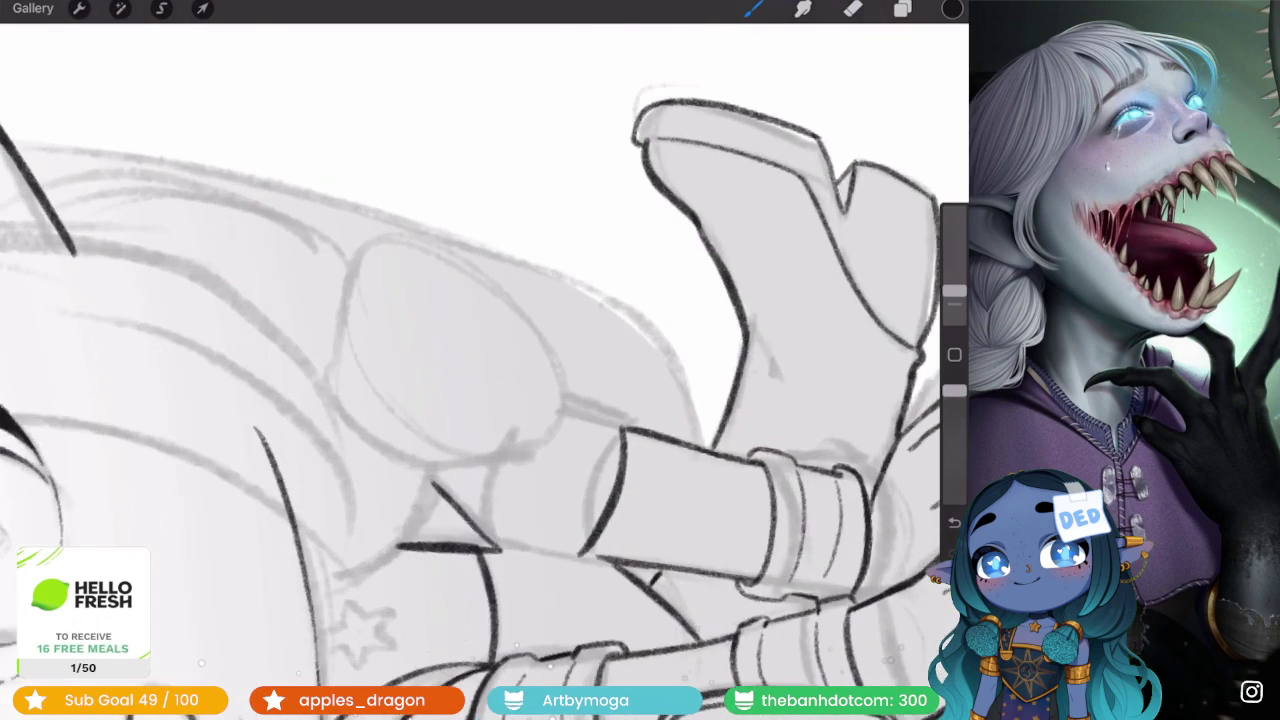
key(ctrl+z)
scroll(480, 360, down, 5)
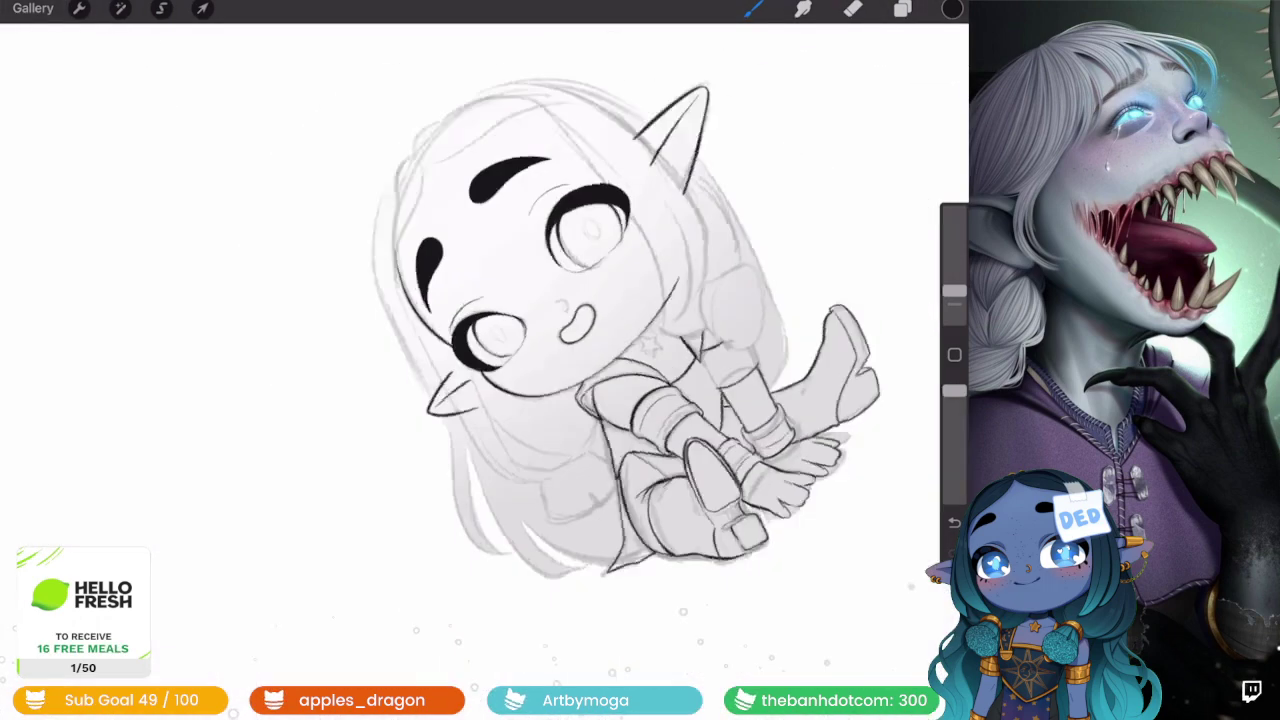
scroll(480, 360, down, 1)
scroll(480, 360, down, 3)
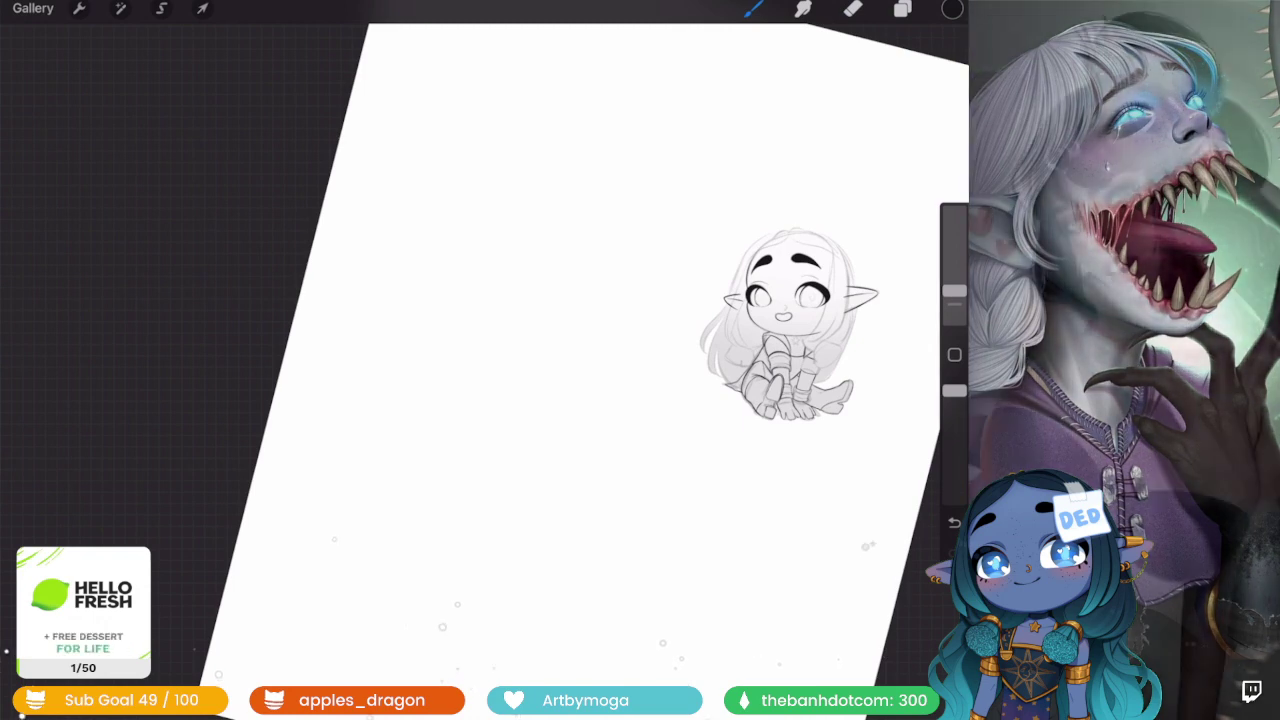
scroll(790, 340, up, 5)
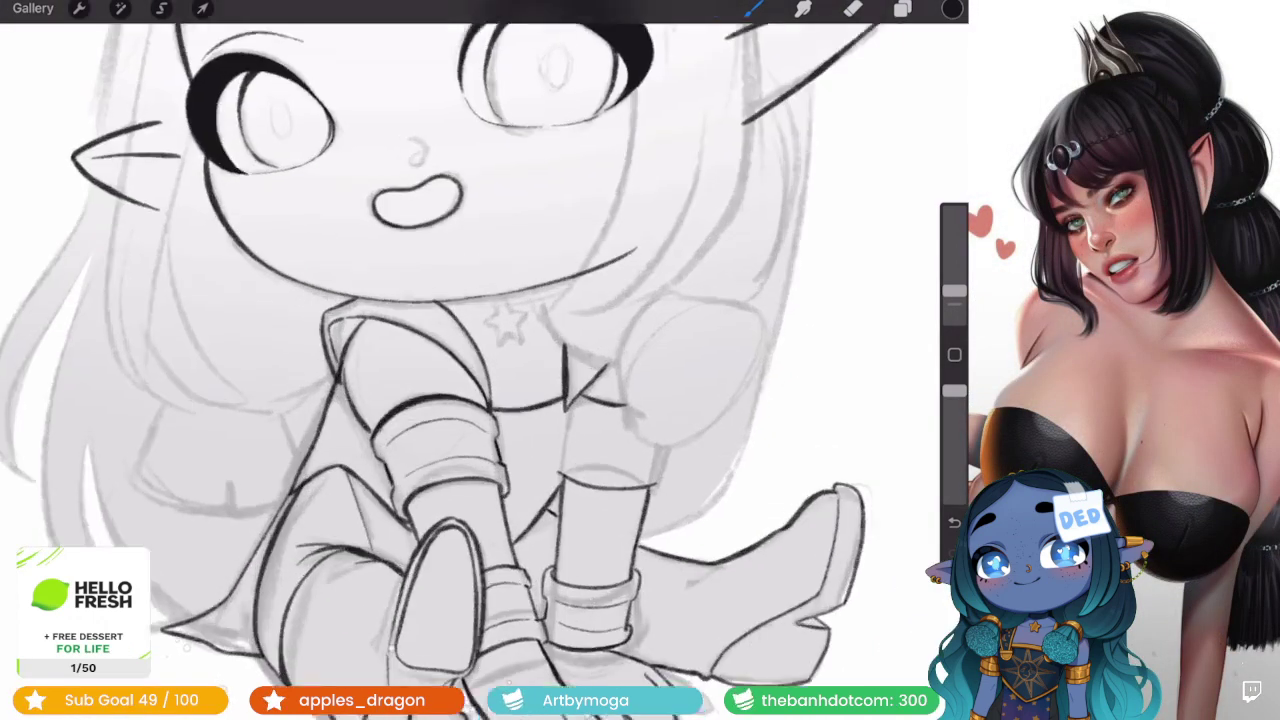
scroll(790, 340, up, 3)
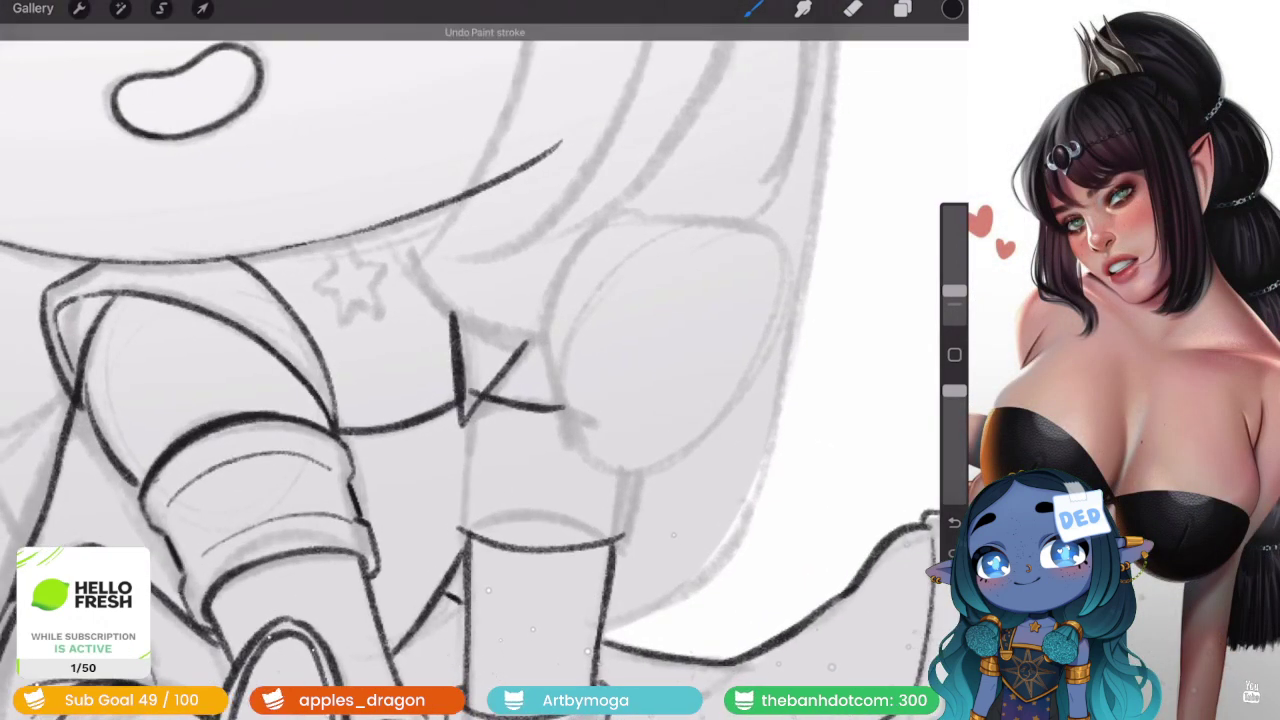
- Extend the X mark's vertical line, add a small tick, and ink the cuff's right edge
drag(451, 318, 458, 438)
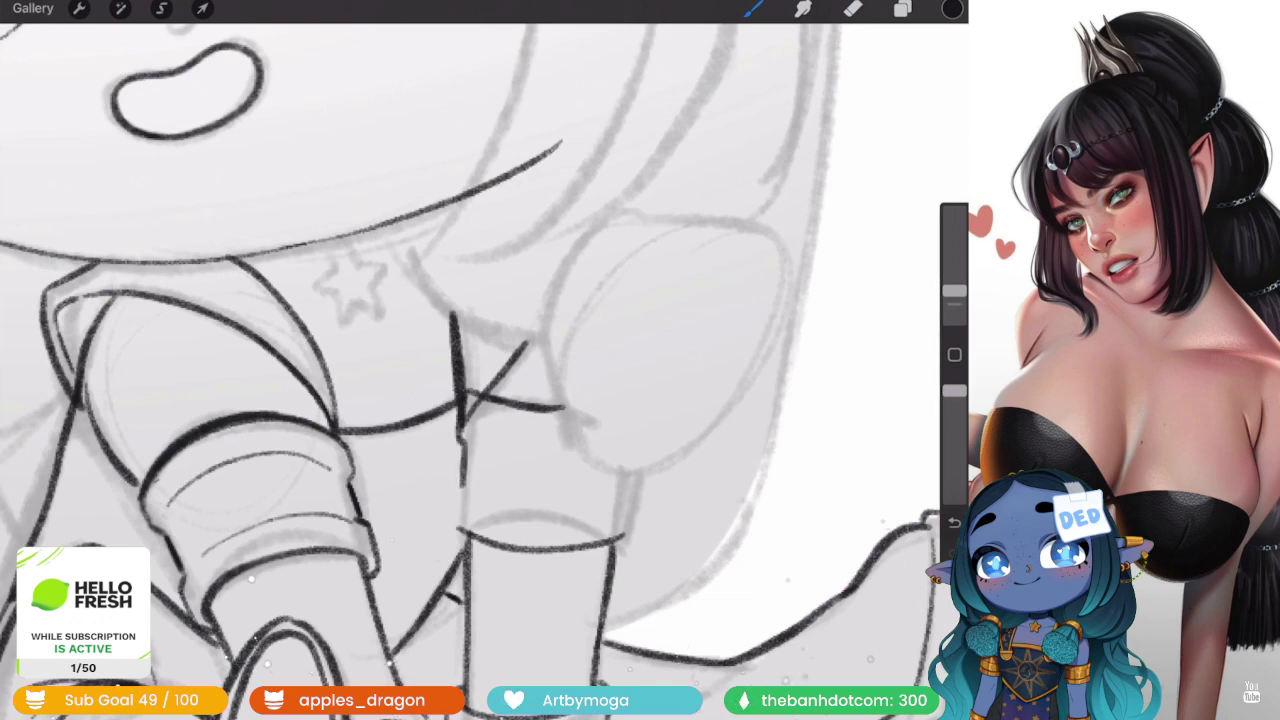
scroll(470, 370, down, 3)
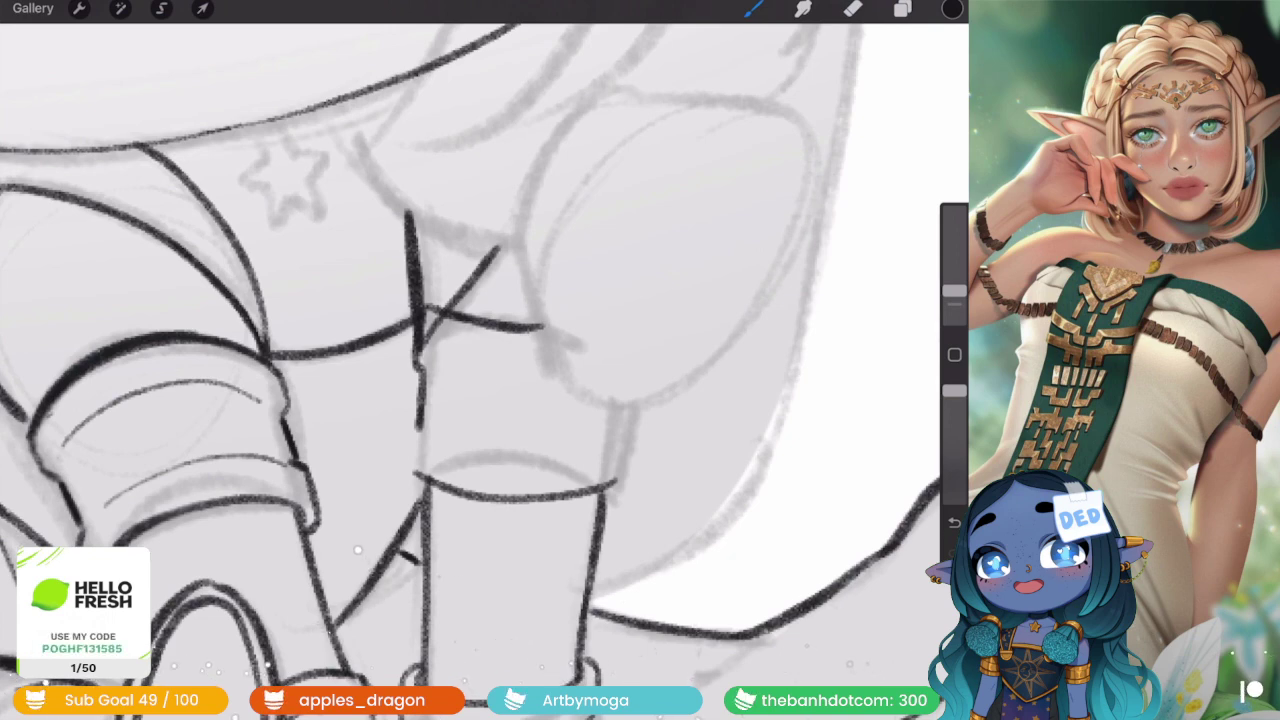
scroll(535, 446, up, 2)
drag(395, 413, 383, 419)
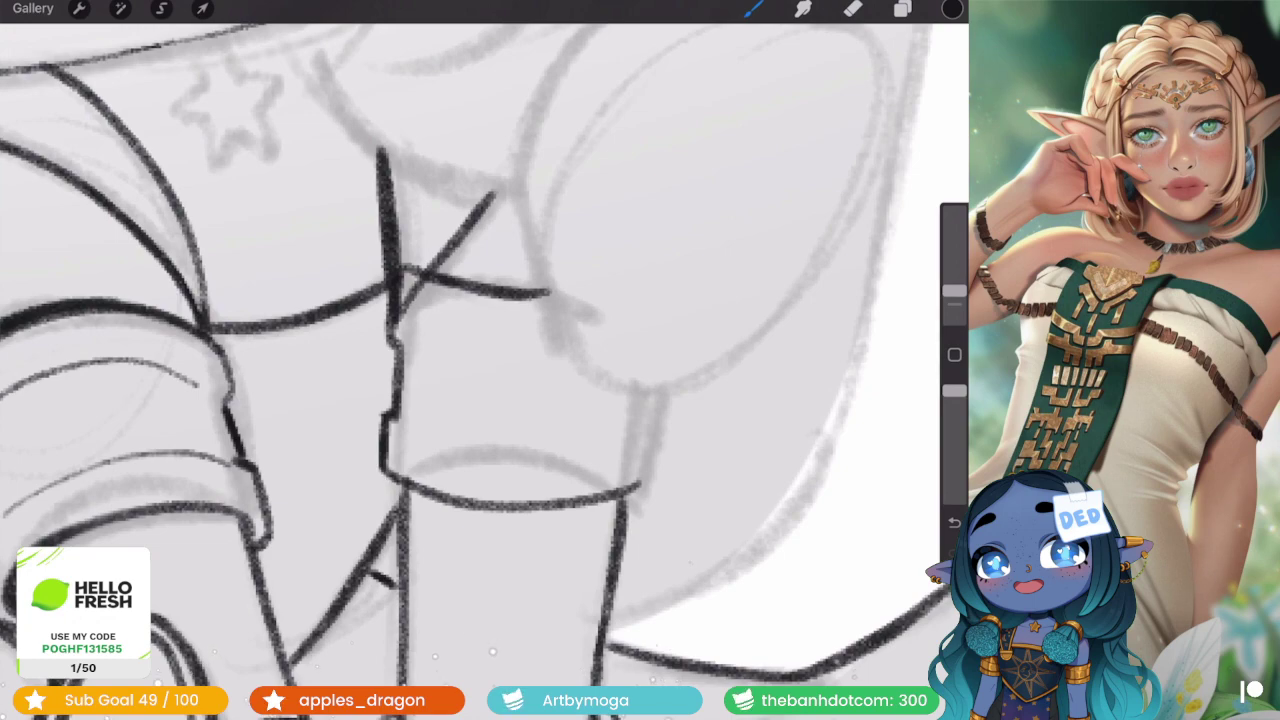
drag(633, 431, 641, 486)
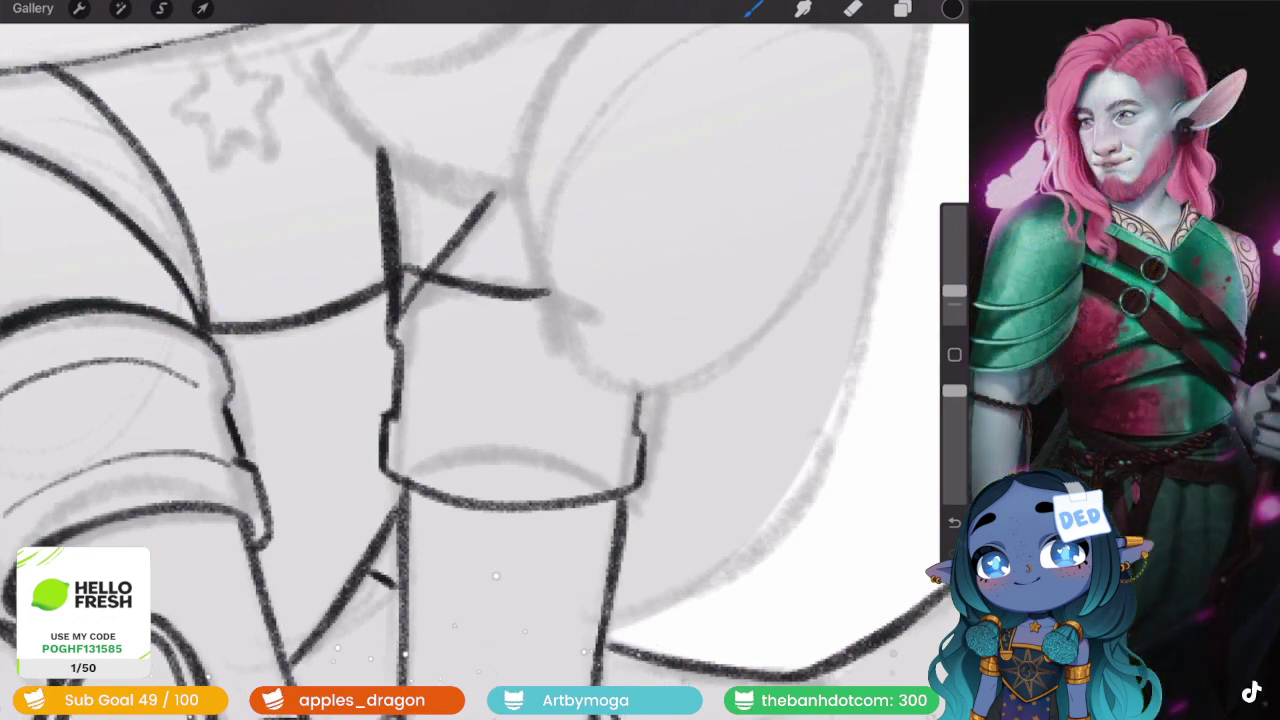
scroll(480, 360, down, 5)
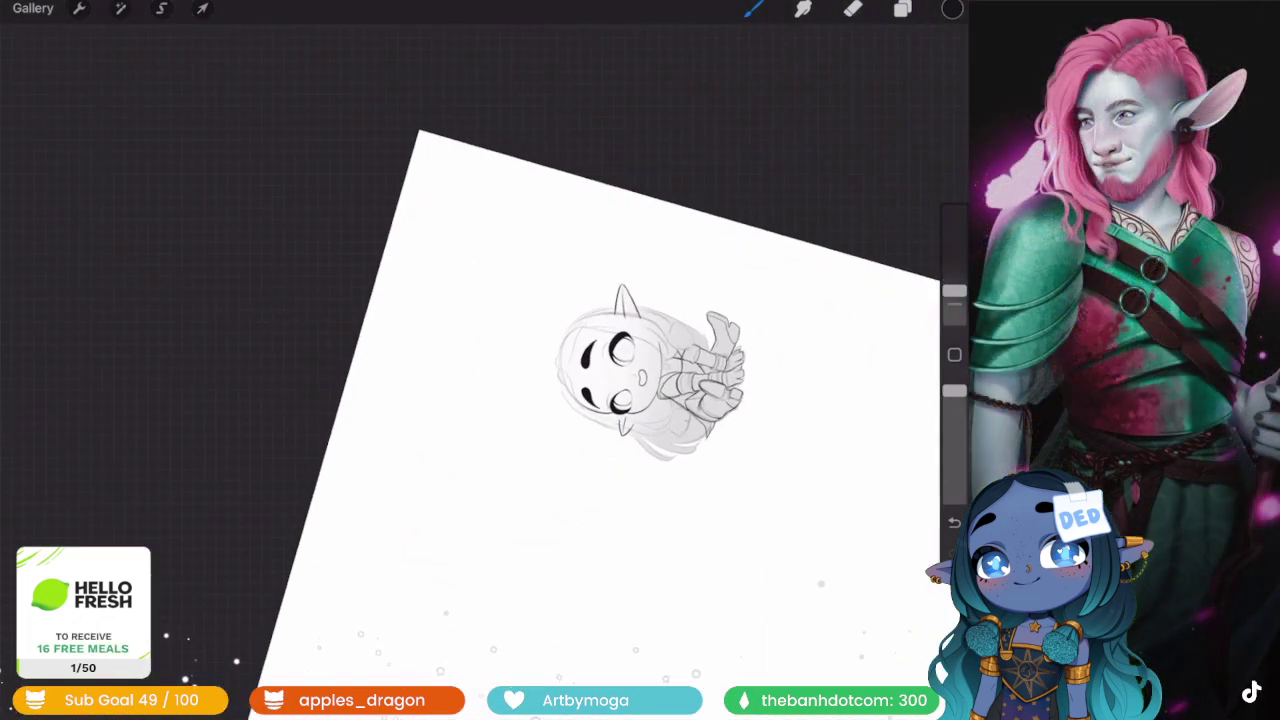
scroll(480, 360, up, 10)
scroll(700, 300, up, 5)
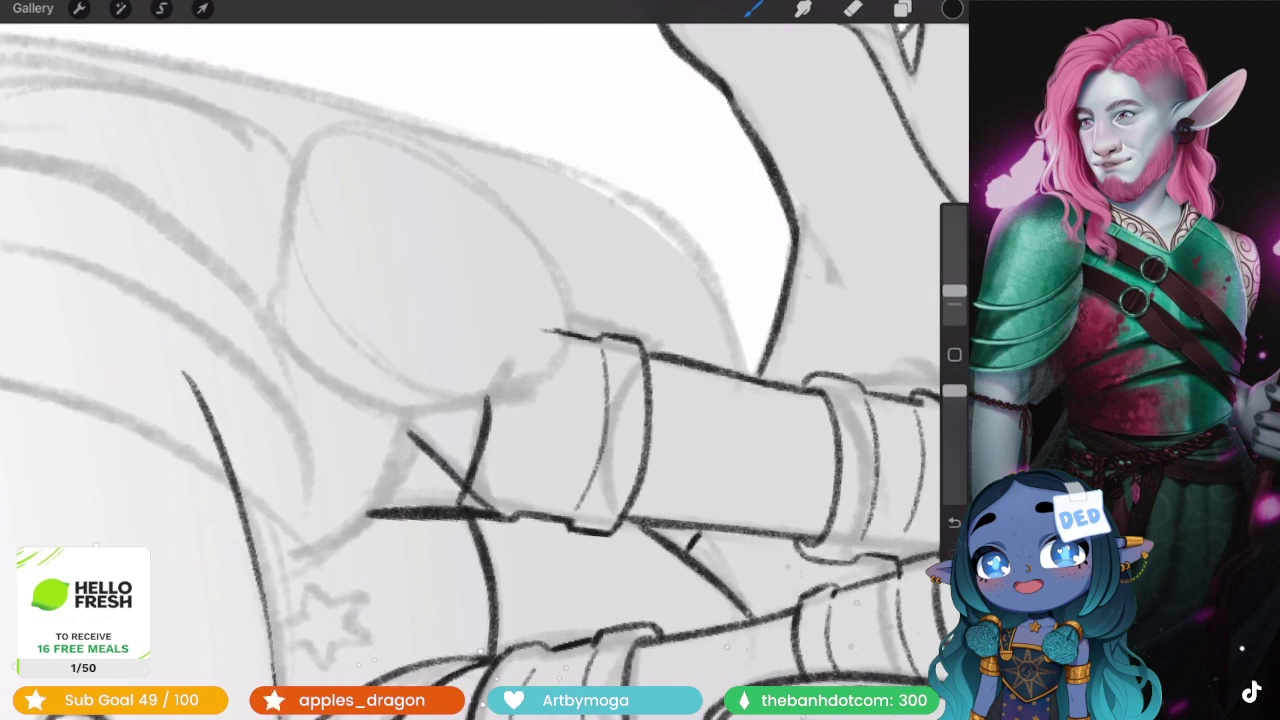
- Select From selection, then drag Layer 13 onto it to merge them
click(902, 8)
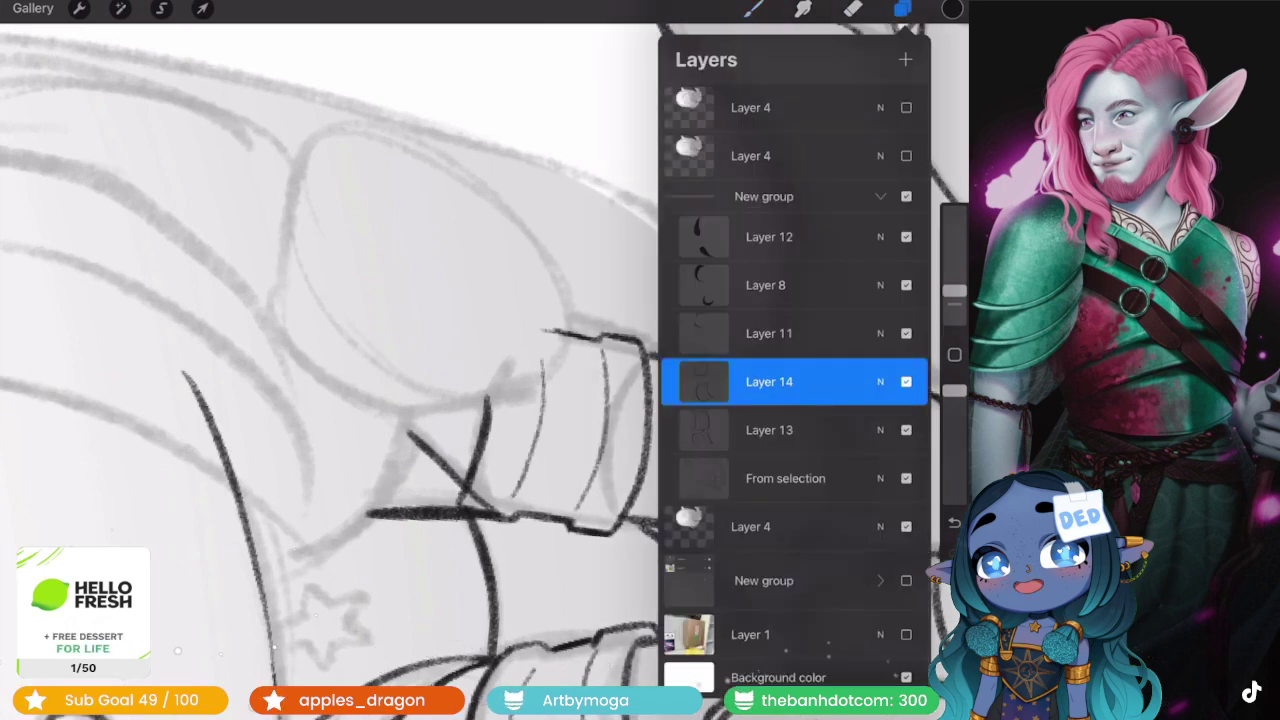
click(785, 430)
click(902, 8)
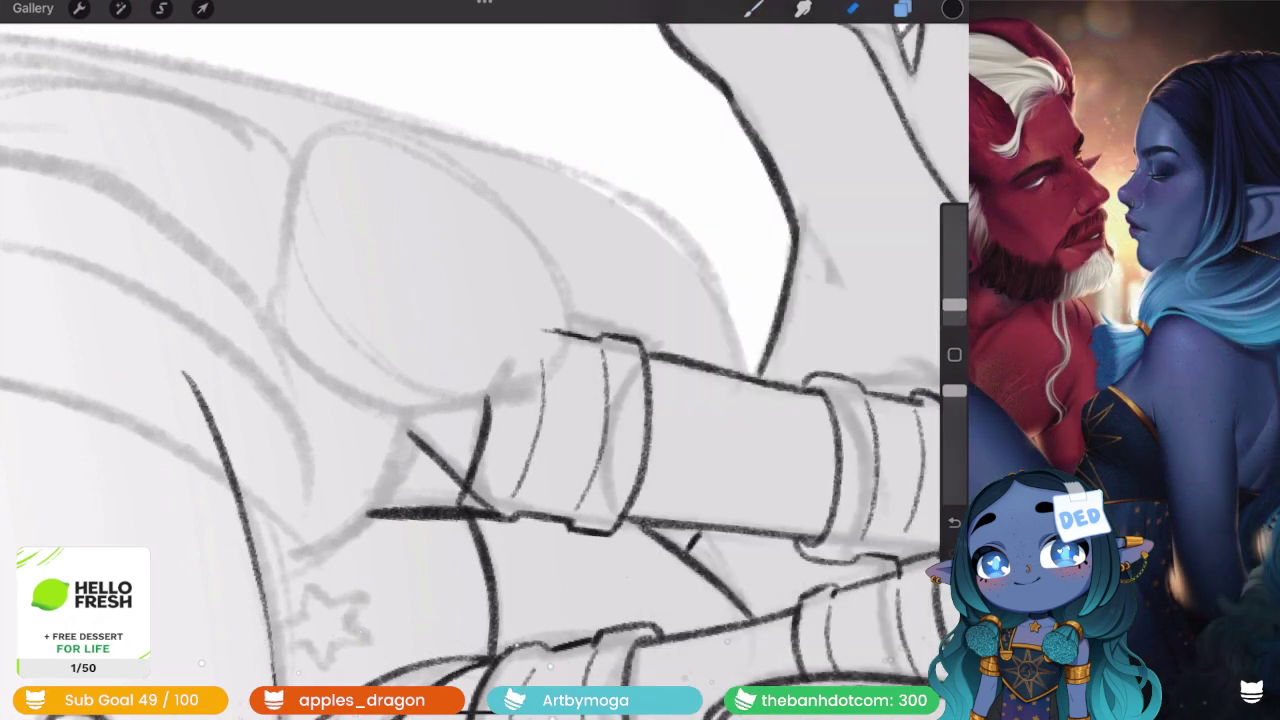
scroll(480, 400, up, 3)
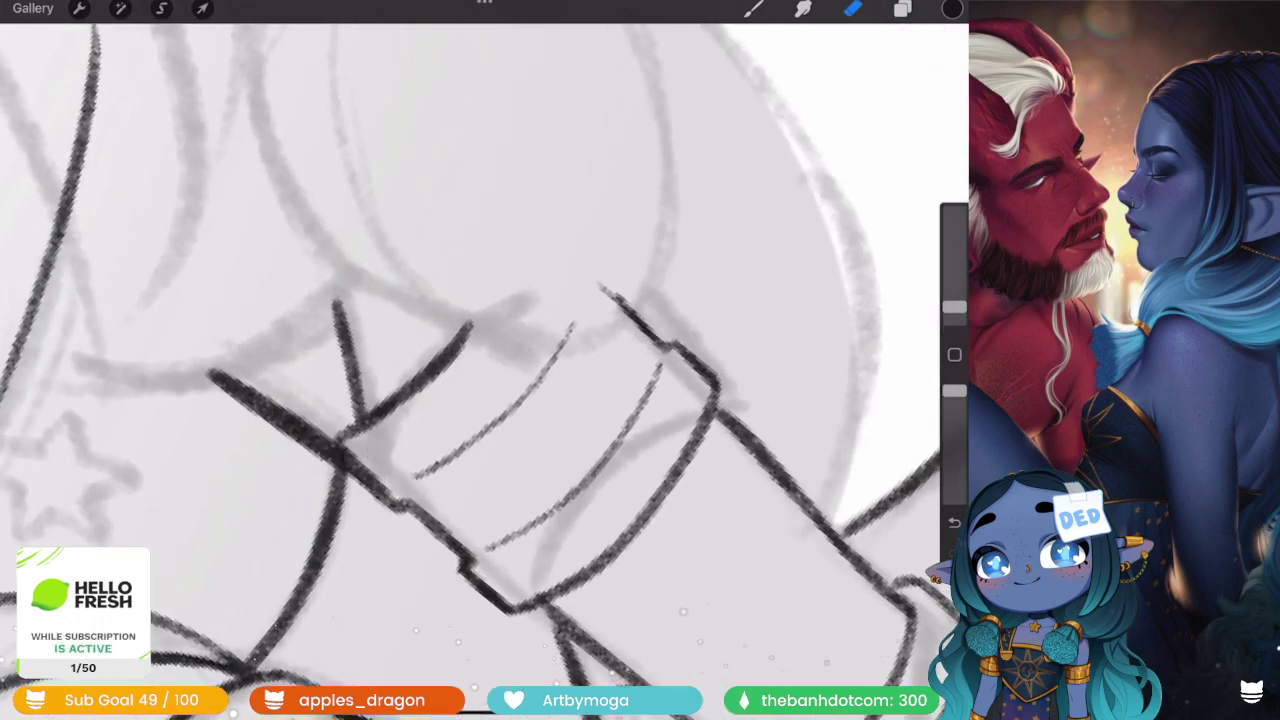
scroll(480, 360, down, 5)
scroll(480, 360, down, 5)
scroll(698, 220, up, 5)
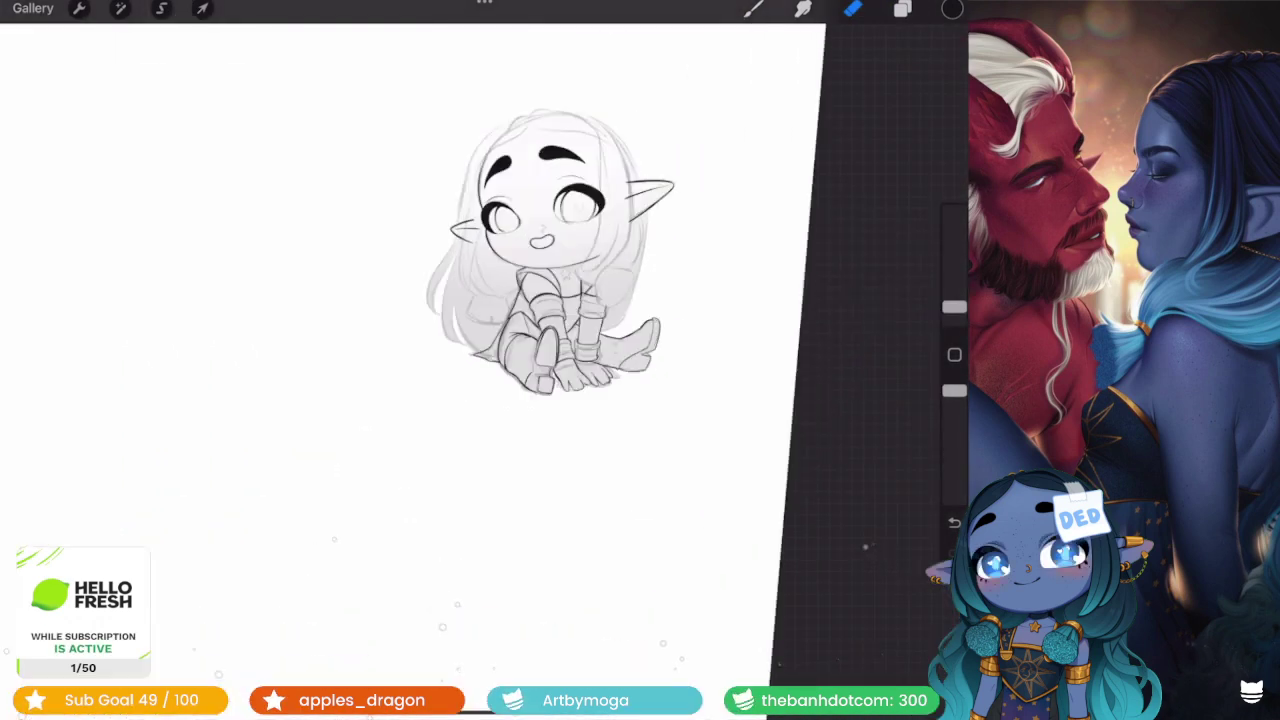
scroll(480, 300, up, 3)
click(902, 8)
drag(785, 381, 785, 430)
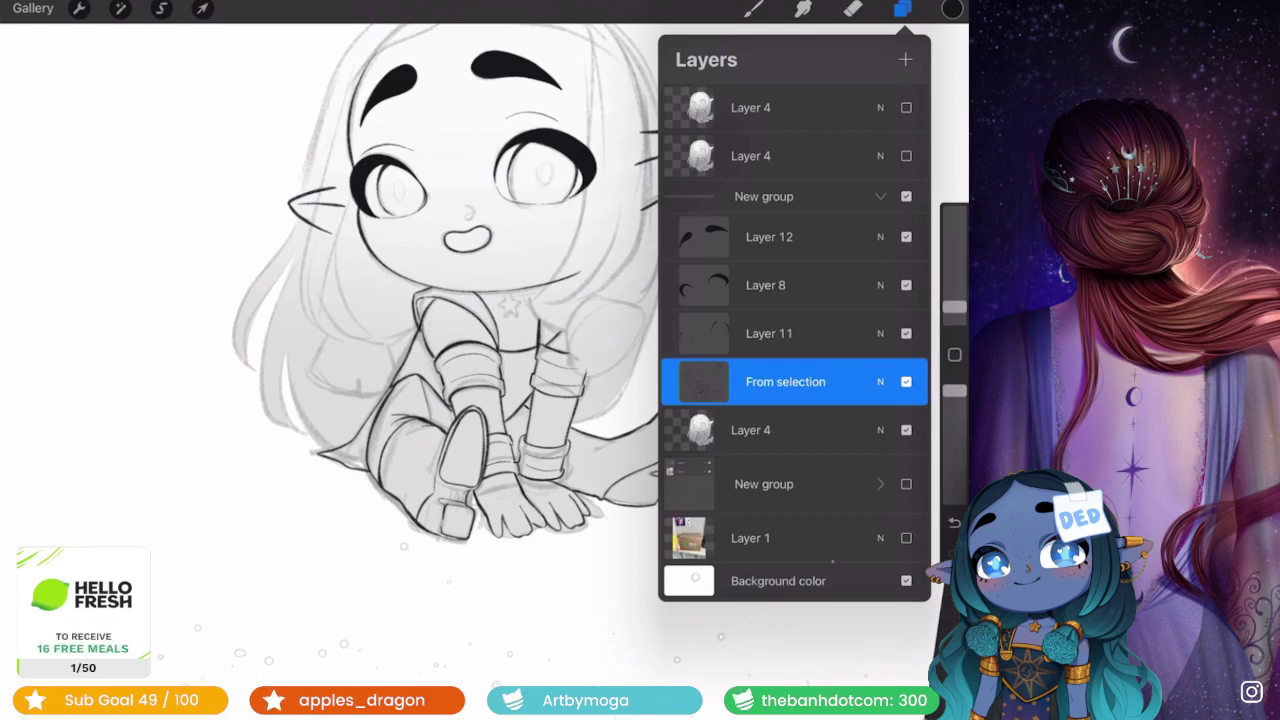
- Add a new empty Layer 13 above From selection and return to the canvas
click(905, 59)
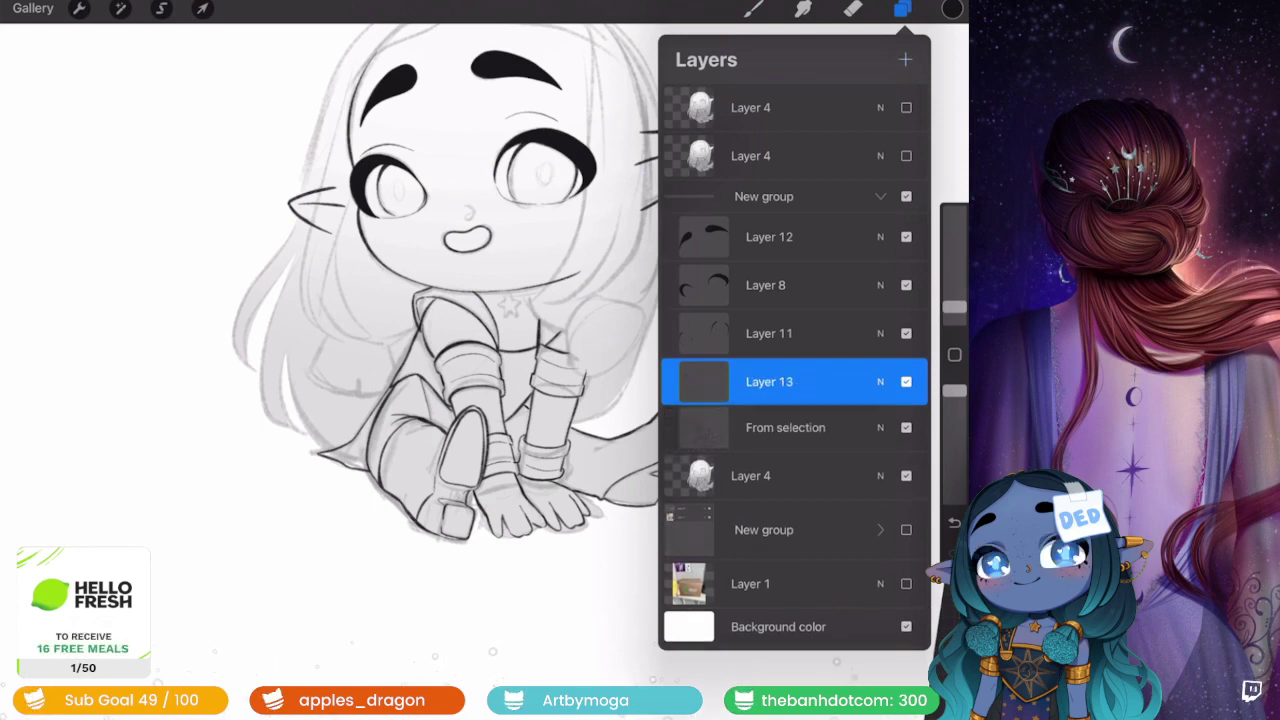
click(852, 8)
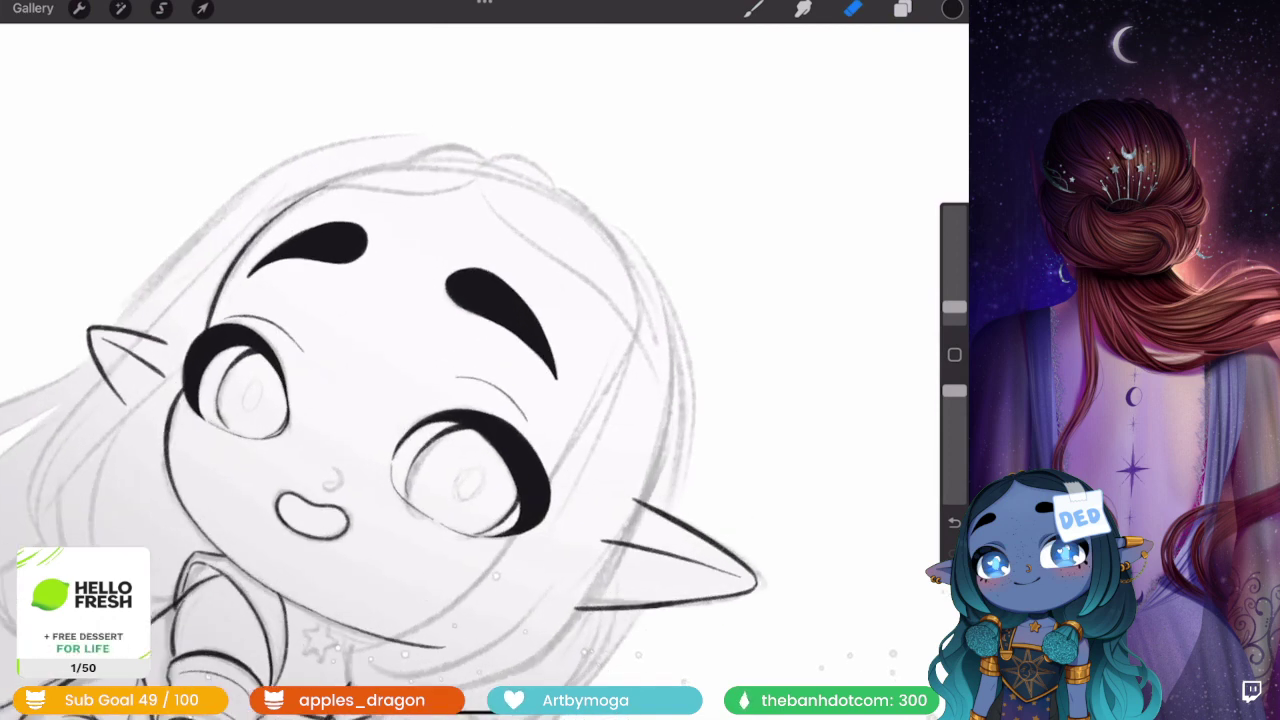
scroll(450, 420, up, 2)
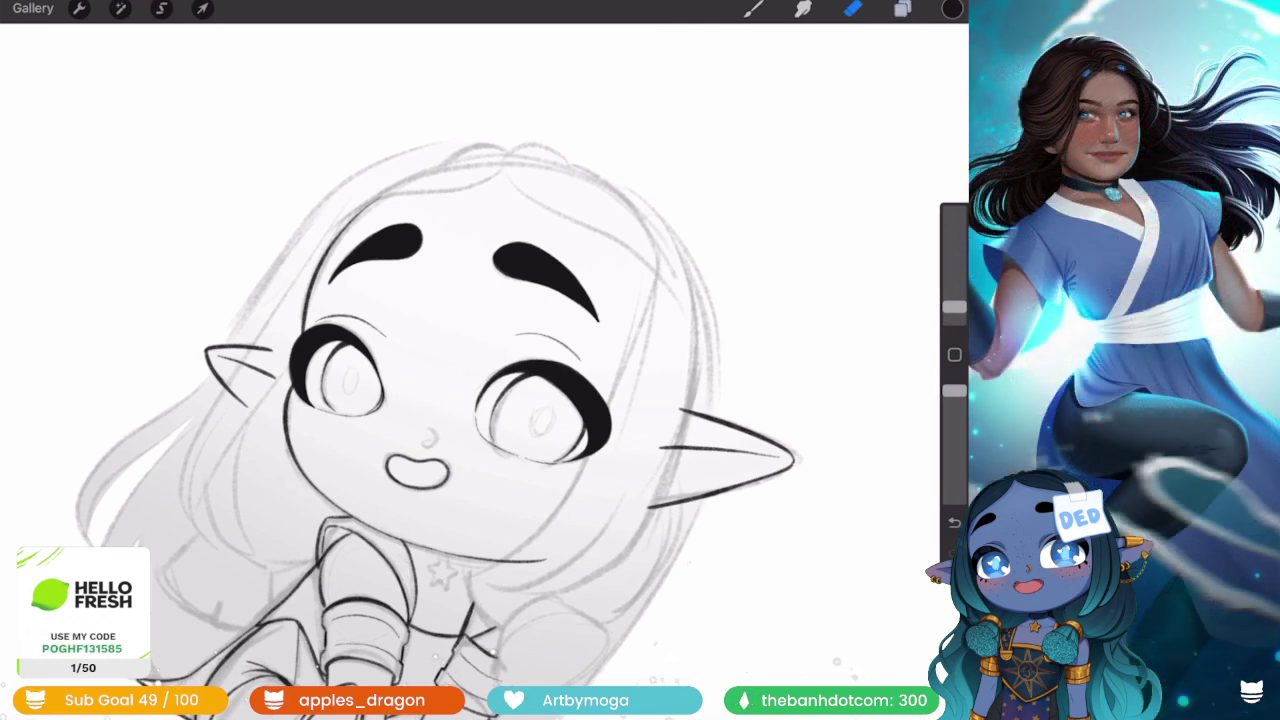
- Ink a hair strand curve beside the right eyebrow, undoing a stray stroke
click(902, 8)
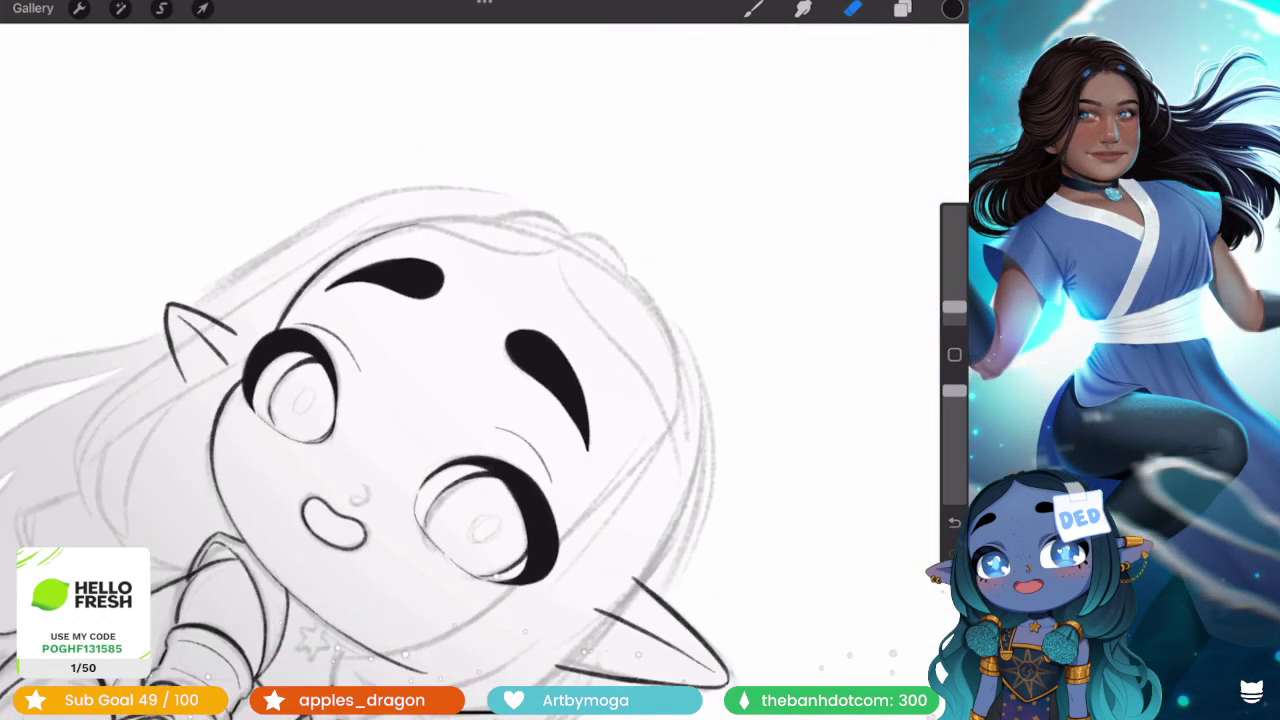
scroll(370, 400, up, 3)
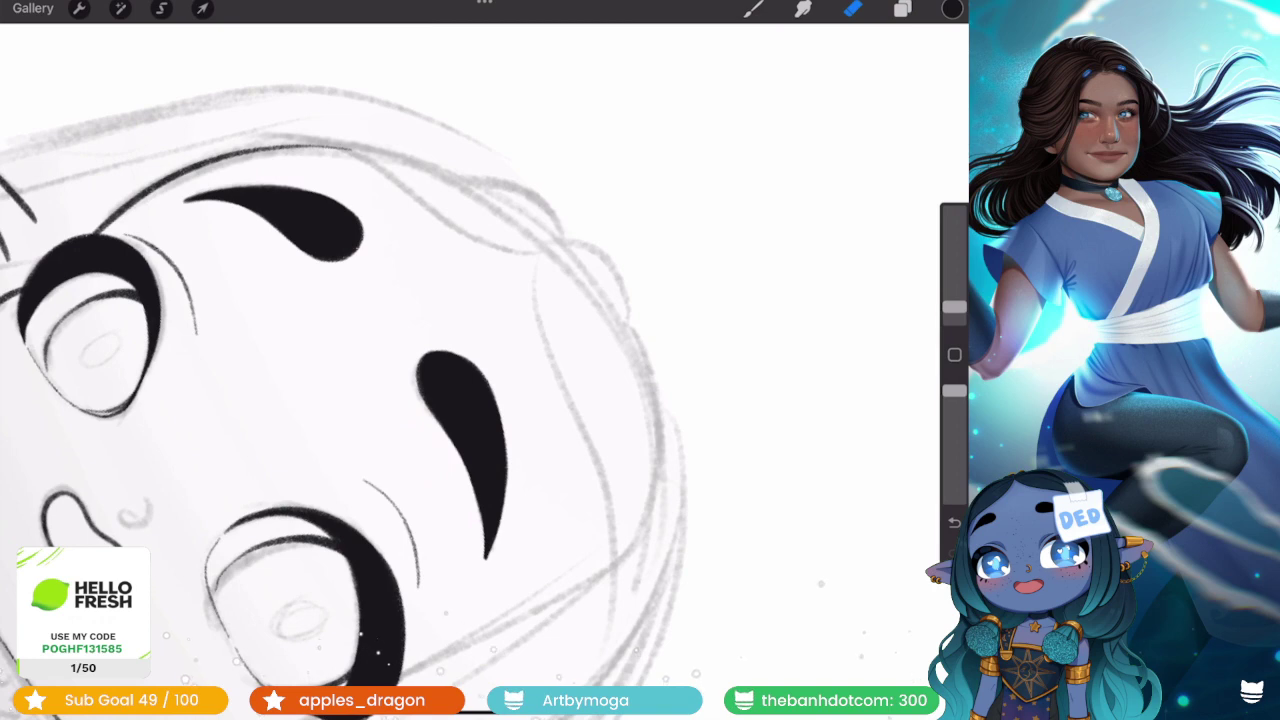
click(754, 8)
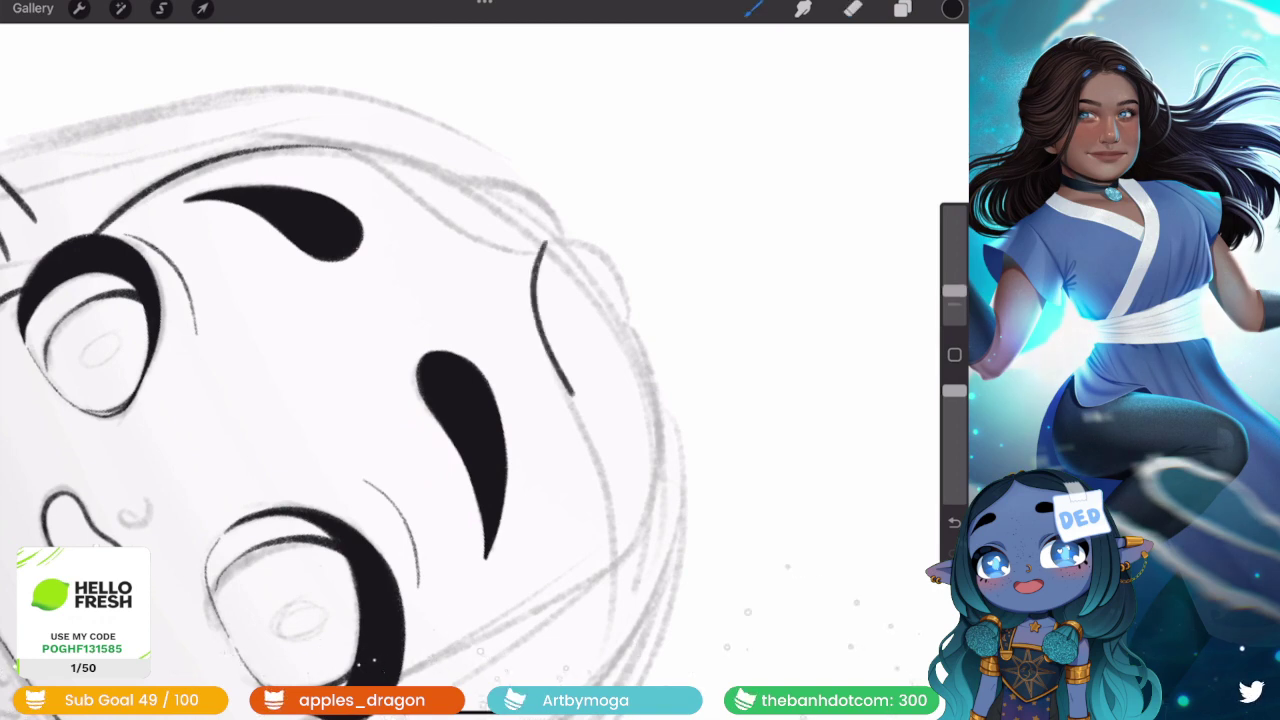
drag(568, 380, 602, 600)
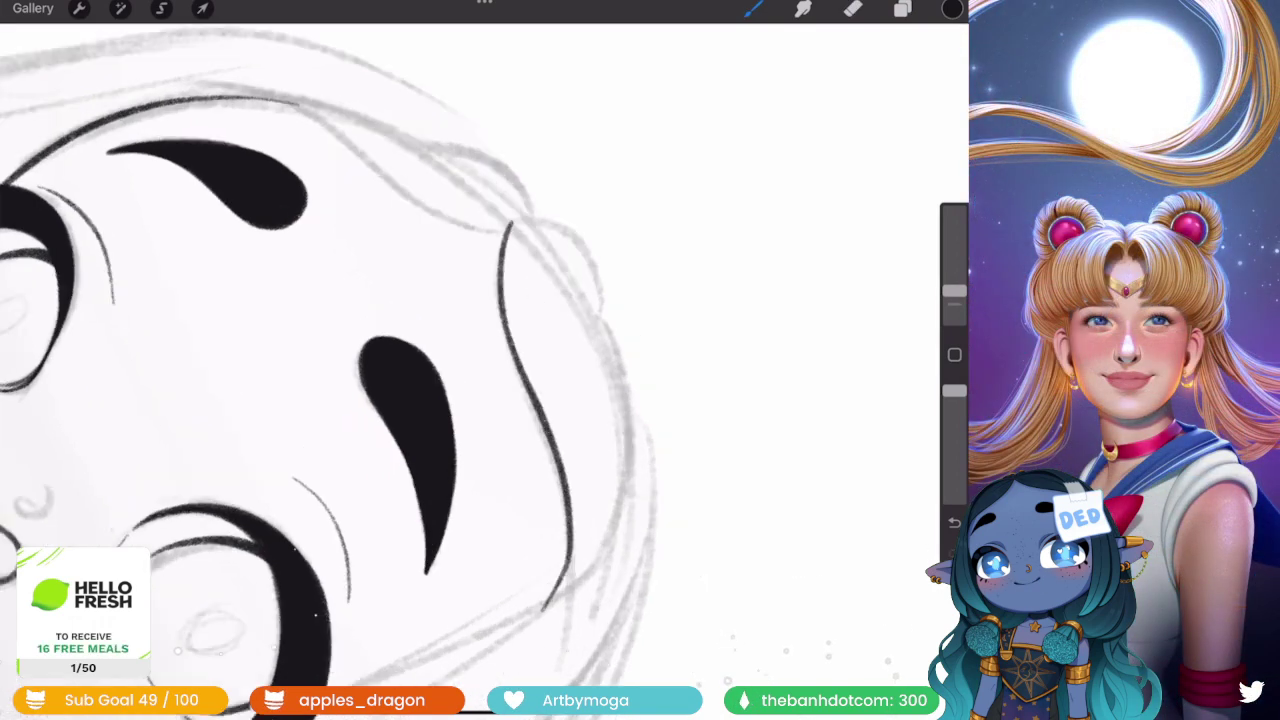
scroll(330, 356, up, 1)
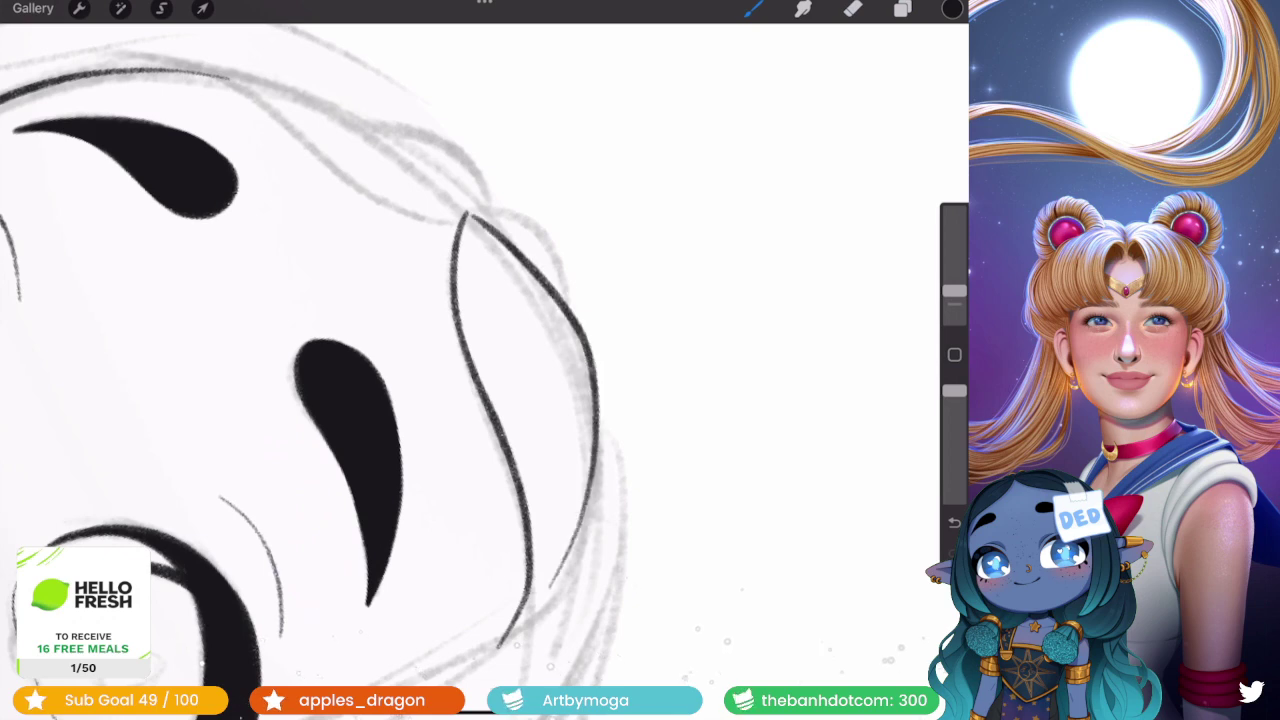
scroll(330, 360, down, 3)
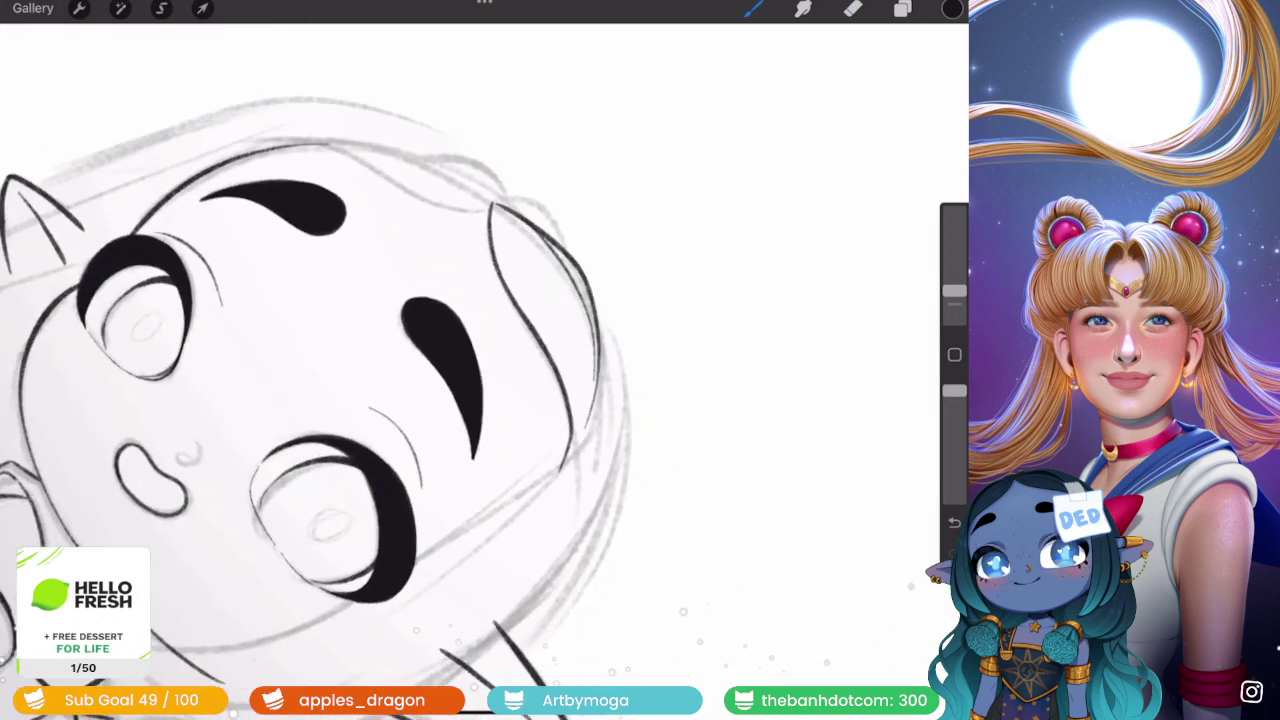
scroll(400, 400, down, 3)
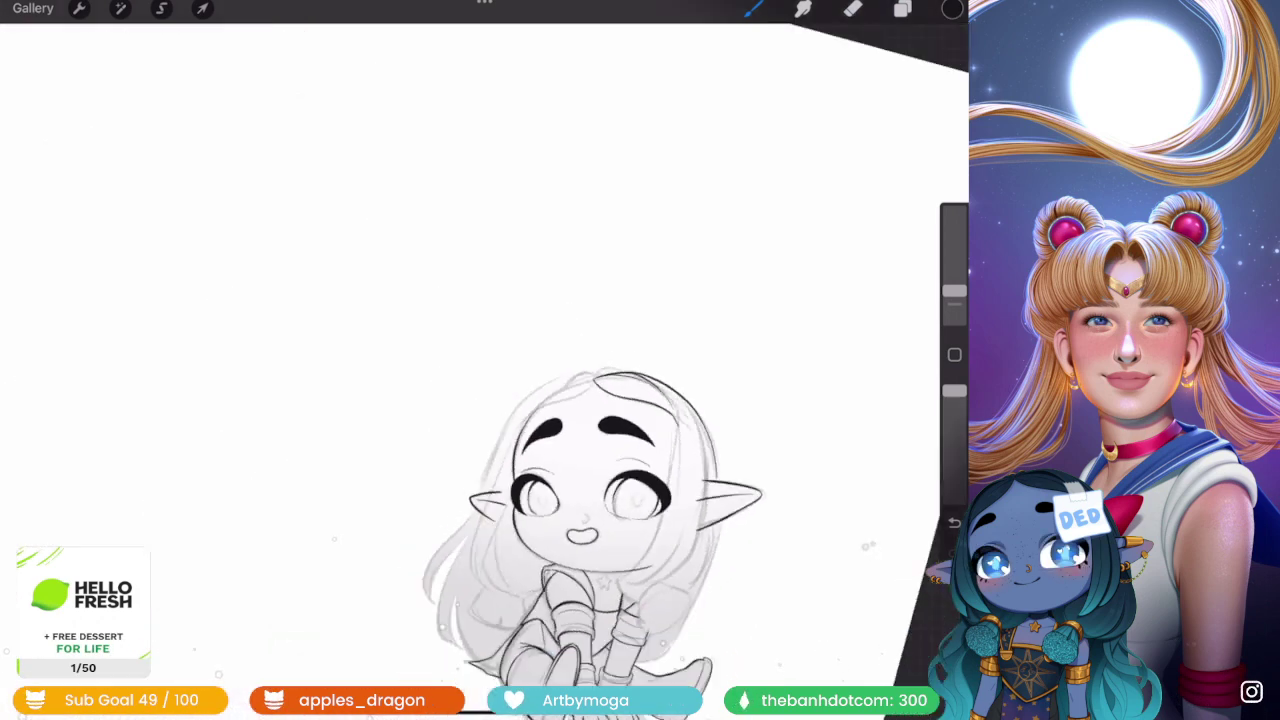
scroll(400, 400, up, 2)
drag(580, 312, 582, 416)
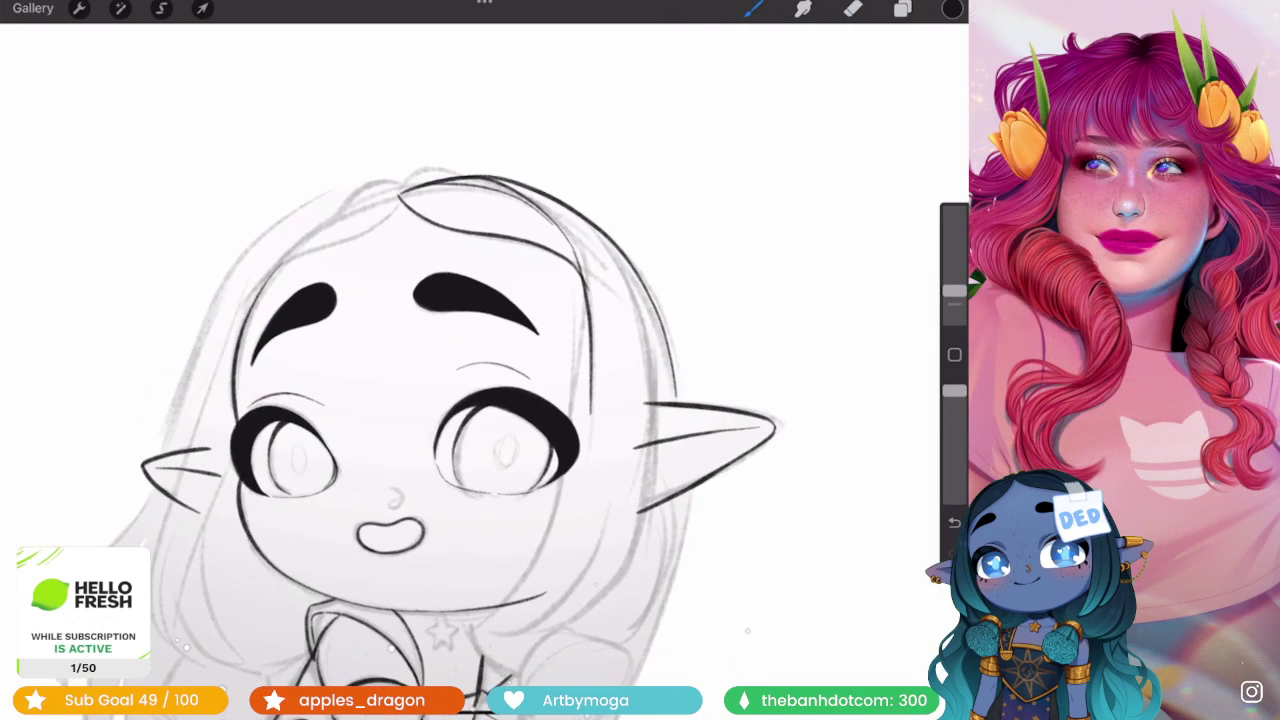
key(ctrl+z)
- Draw a curved hair strand on the head's right, then trim two hair tips with a larger eraser
key(e)
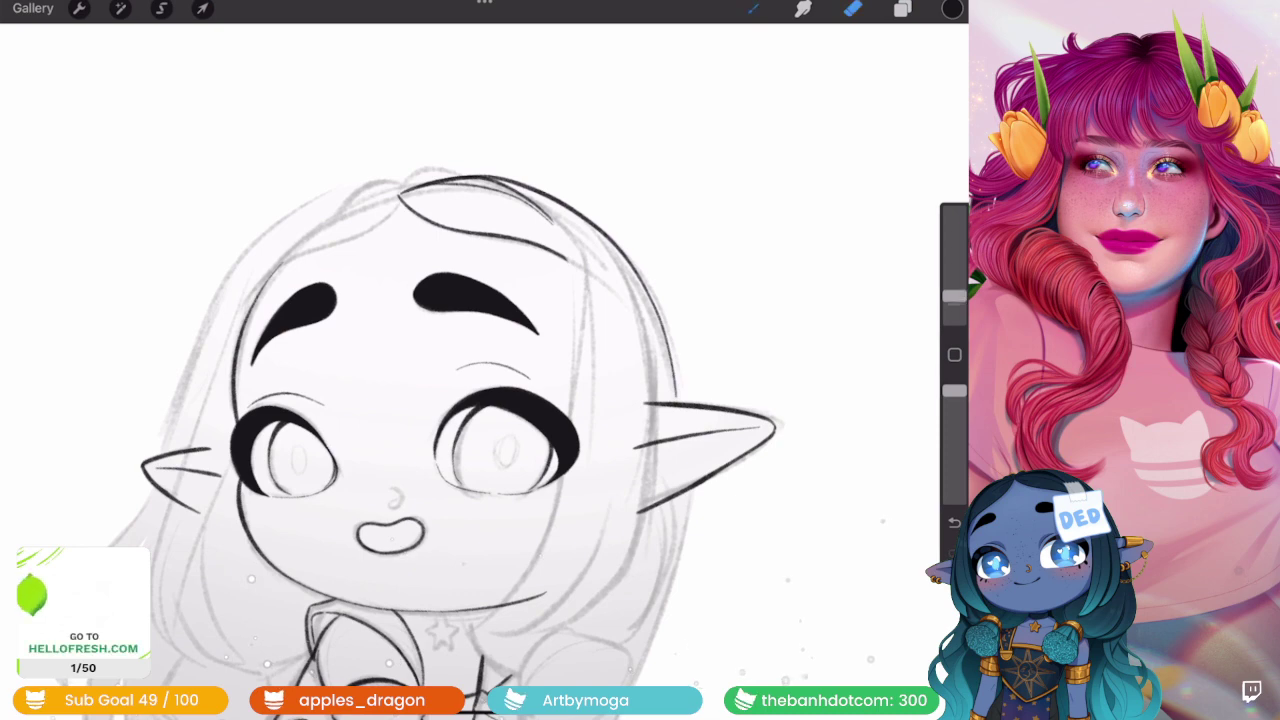
drag(540, 212, 577, 332)
scroll(480, 400, up, 3)
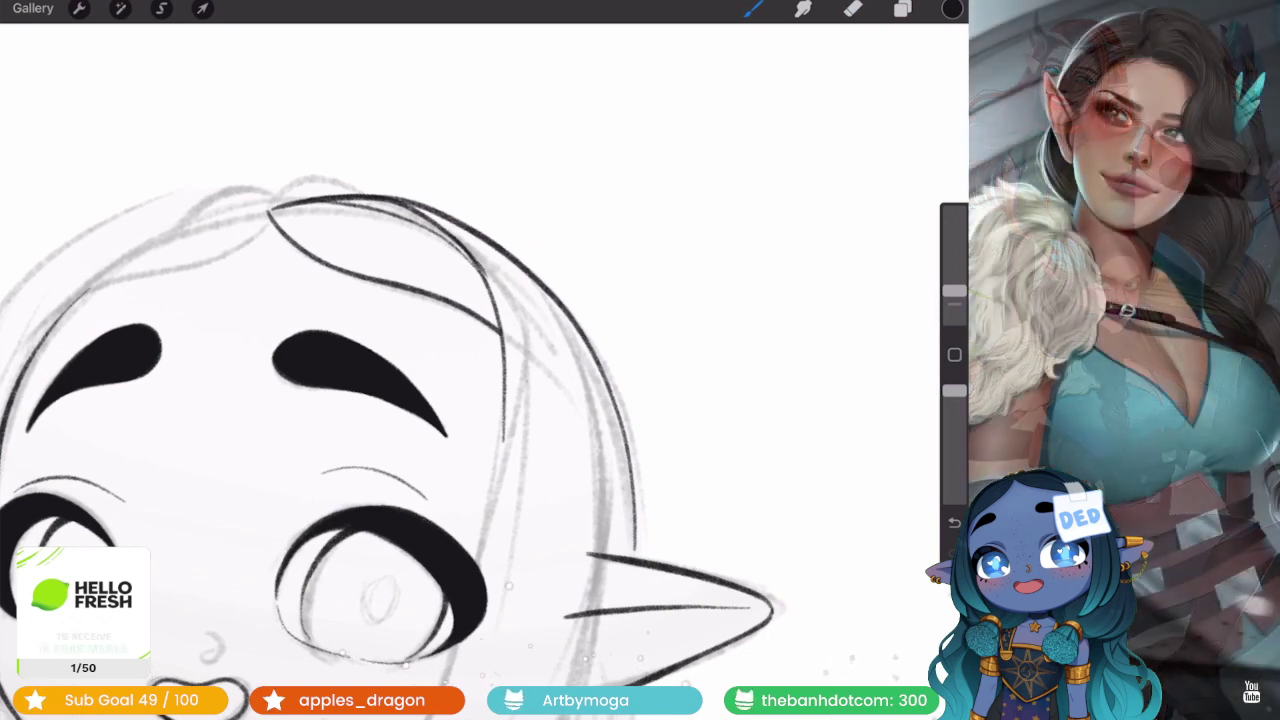
scroll(400, 420, up, 3)
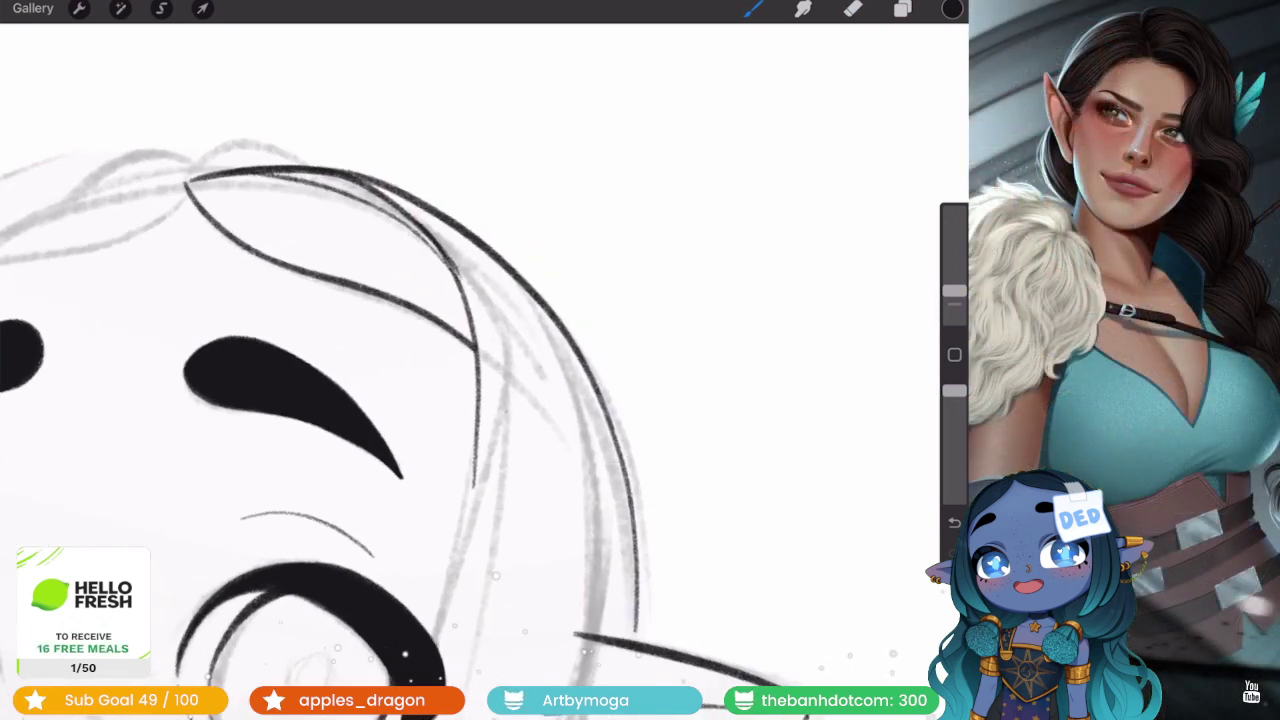
key(e)
drag(954, 308, 954, 298)
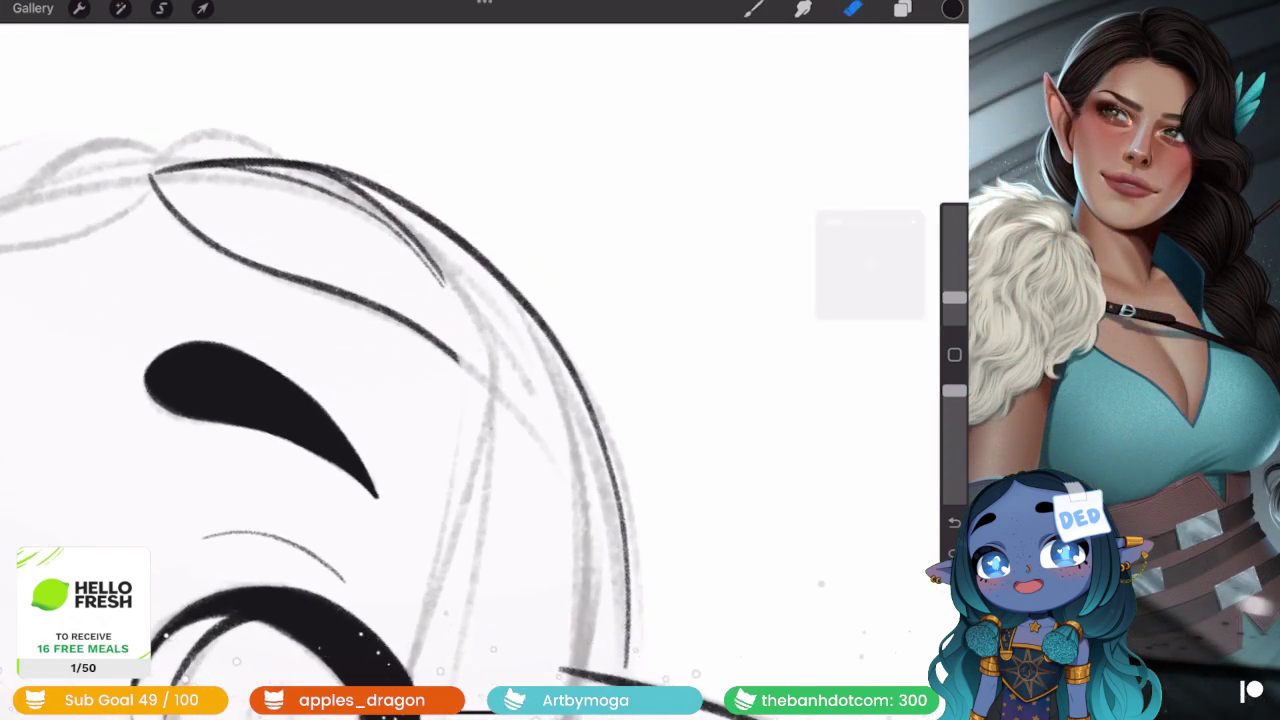
drag(442, 285, 422, 245)
drag(458, 364, 446, 346)
scroll(400, 400, down, 3)
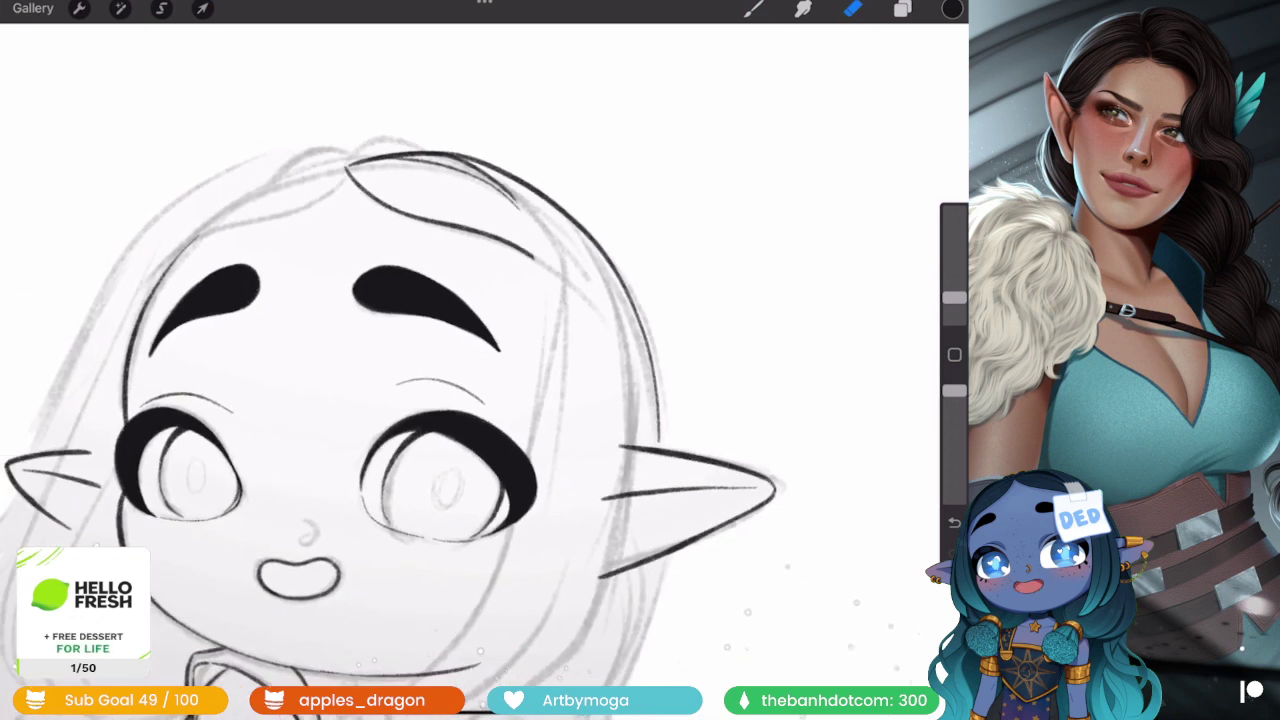
- Add another hair strand beside the face, discarding a short stroke near the eyebrow
key(b)
scroll(600, 400, up, 3)
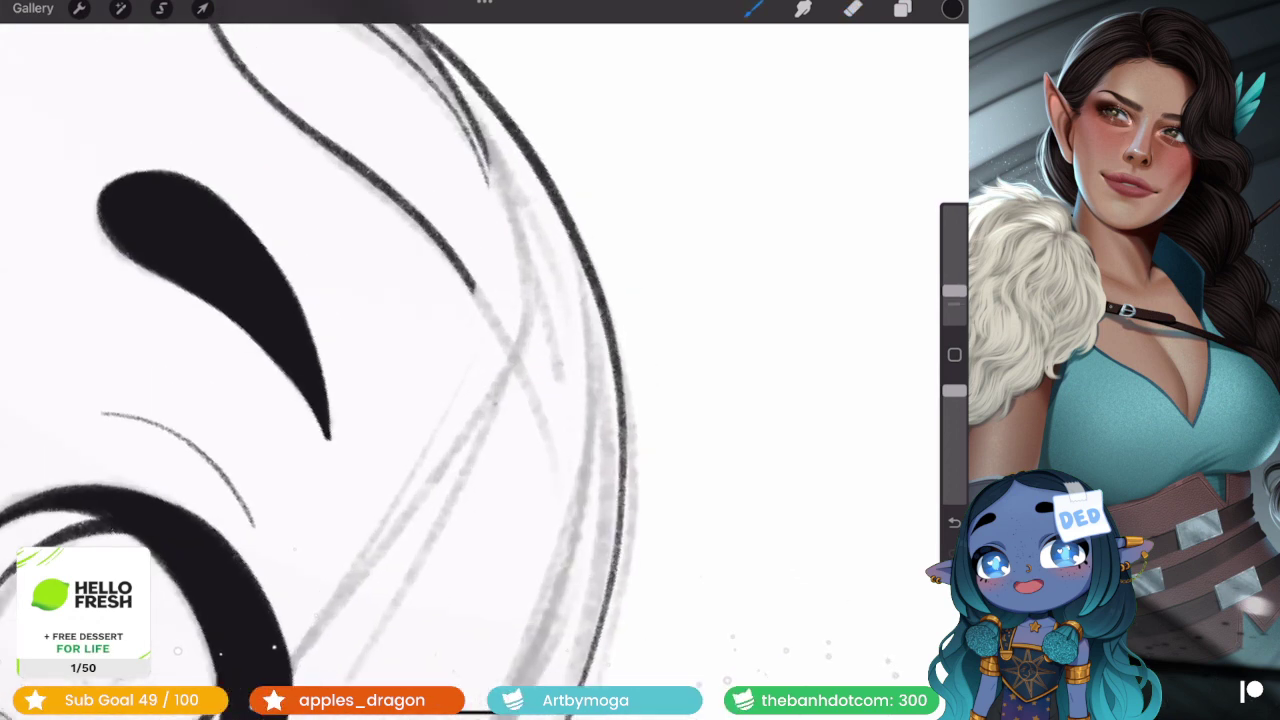
drag(460, 260, 488, 315)
scroll(400, 350, up, 1)
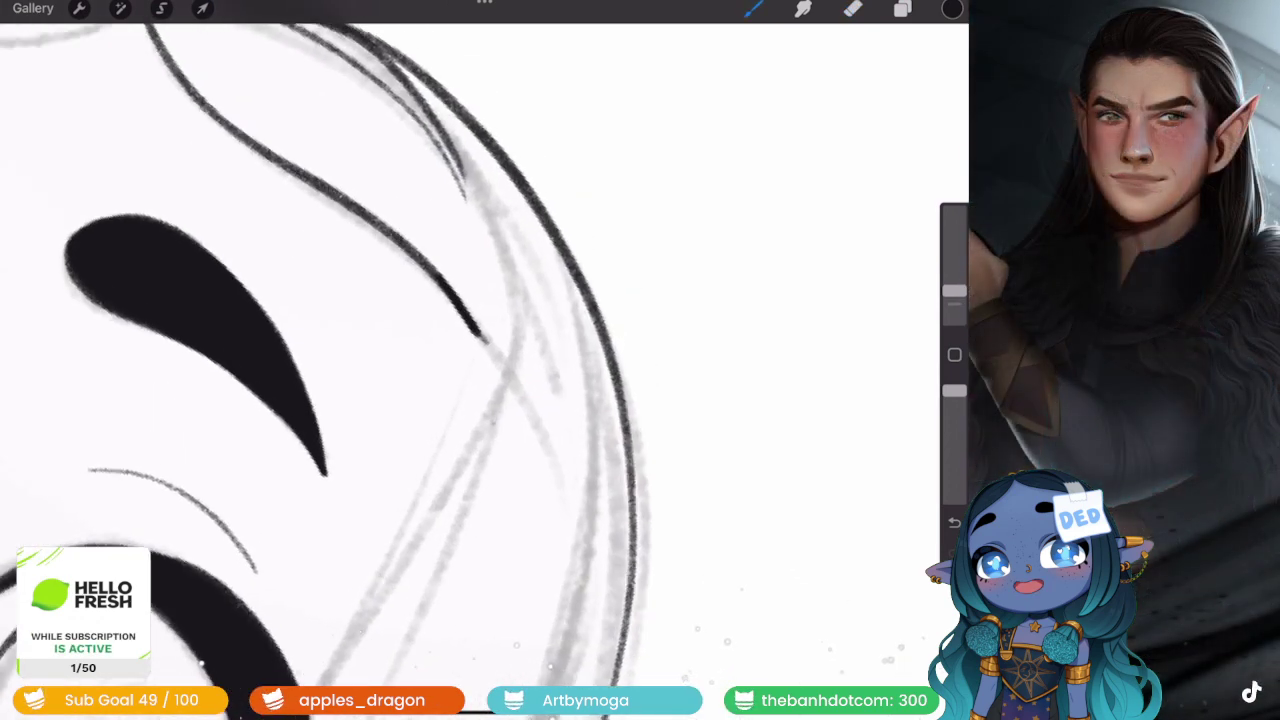
key(ctrl+z)
key(ctrl+shift+z)
key(ctrl+z)
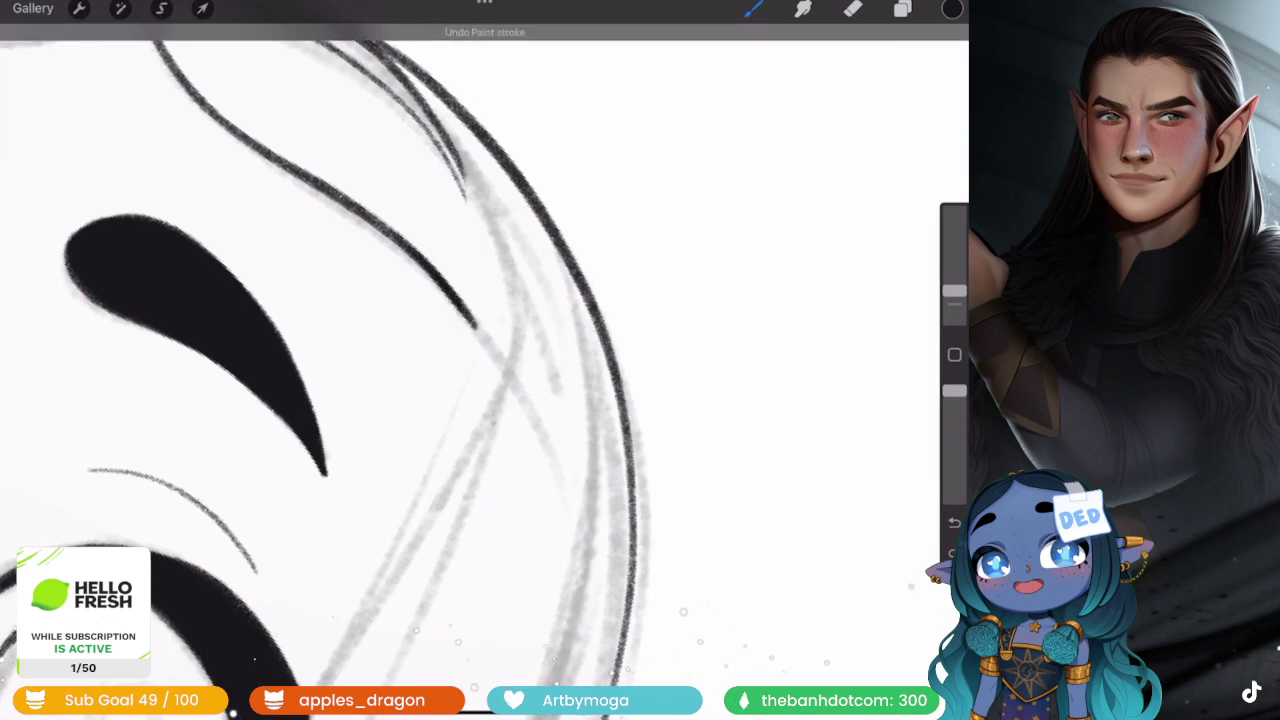
scroll(485, 360, down, 3)
scroll(420, 400, down, 1)
drag(546, 222, 560, 338)
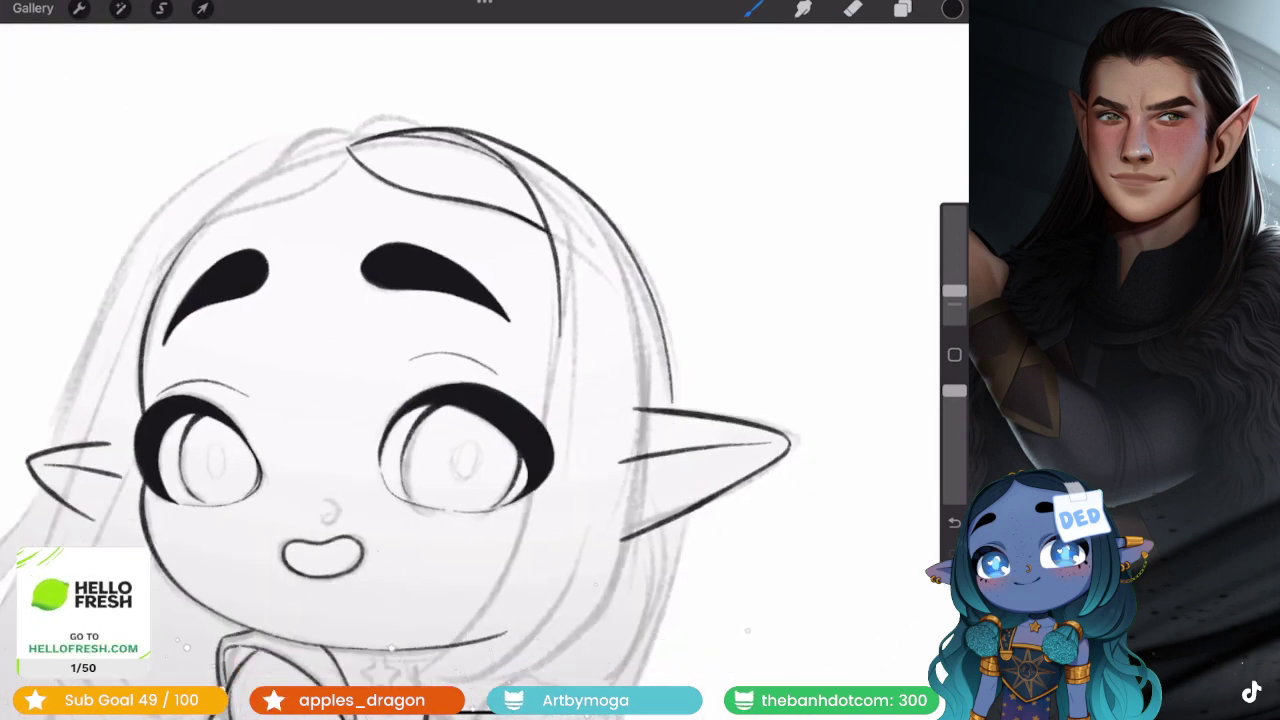
scroll(485, 360, down, 2)
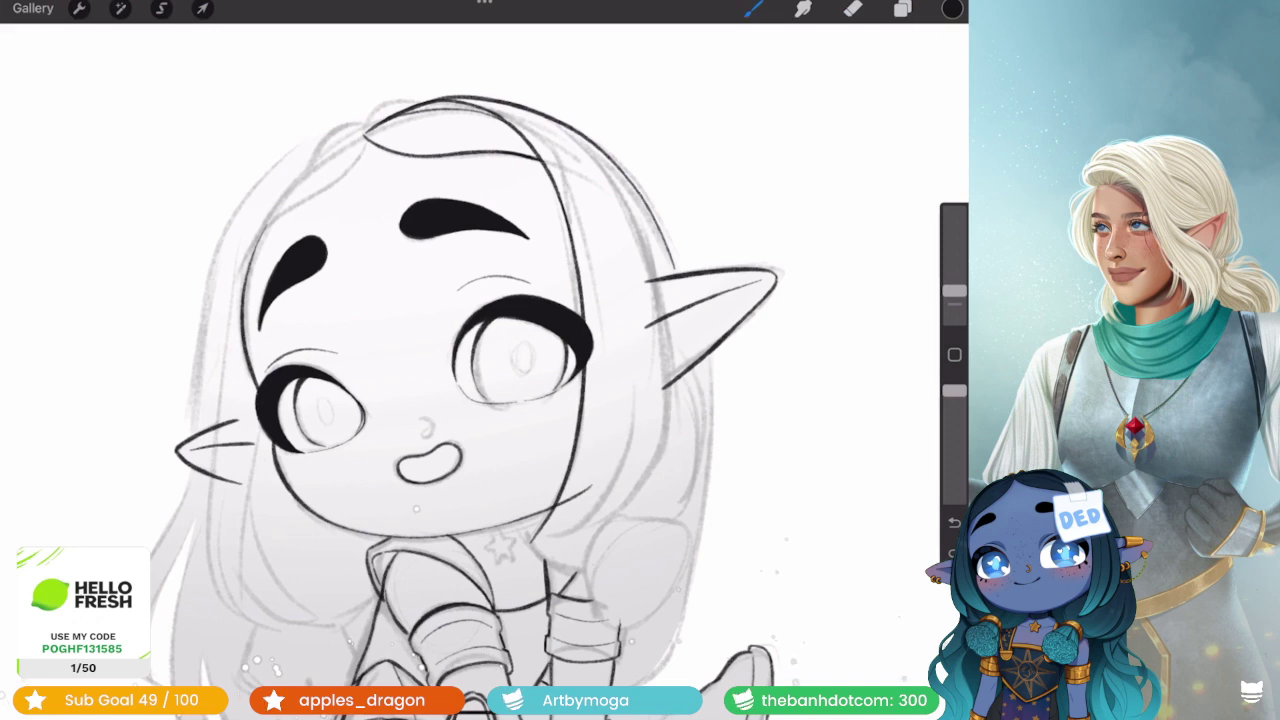
key(e)
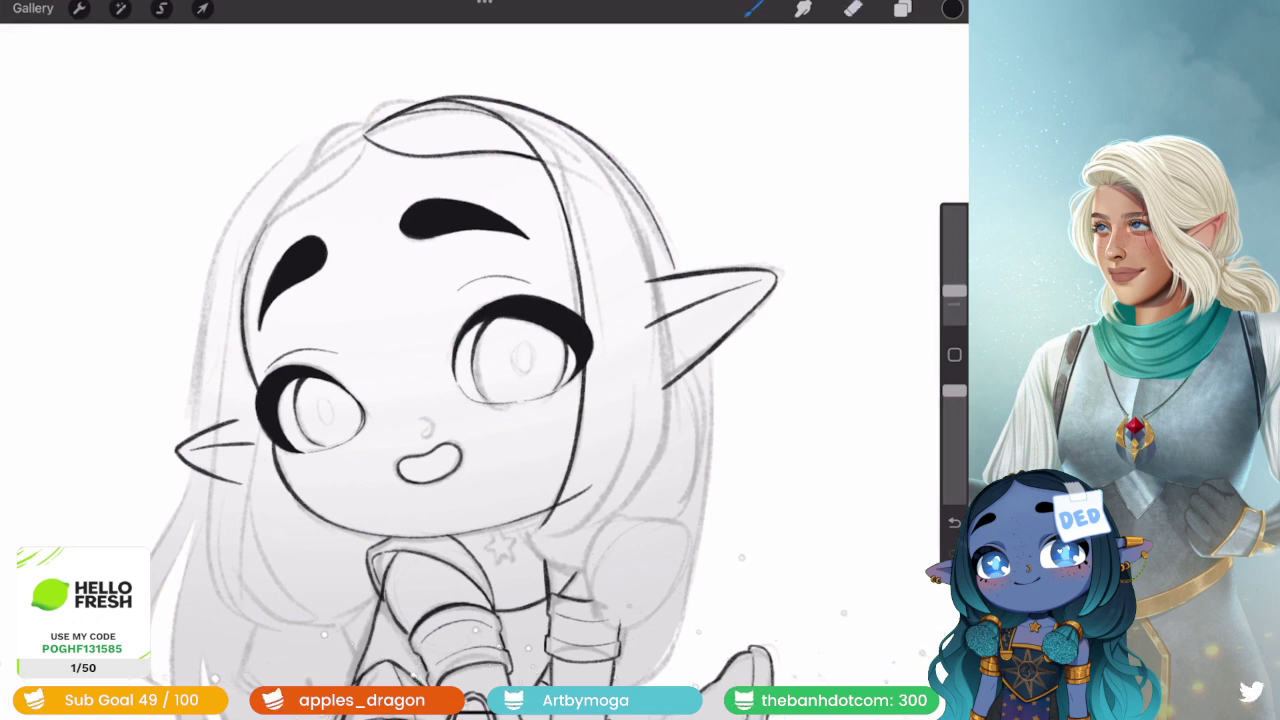
scroll(400, 370, up, 3)
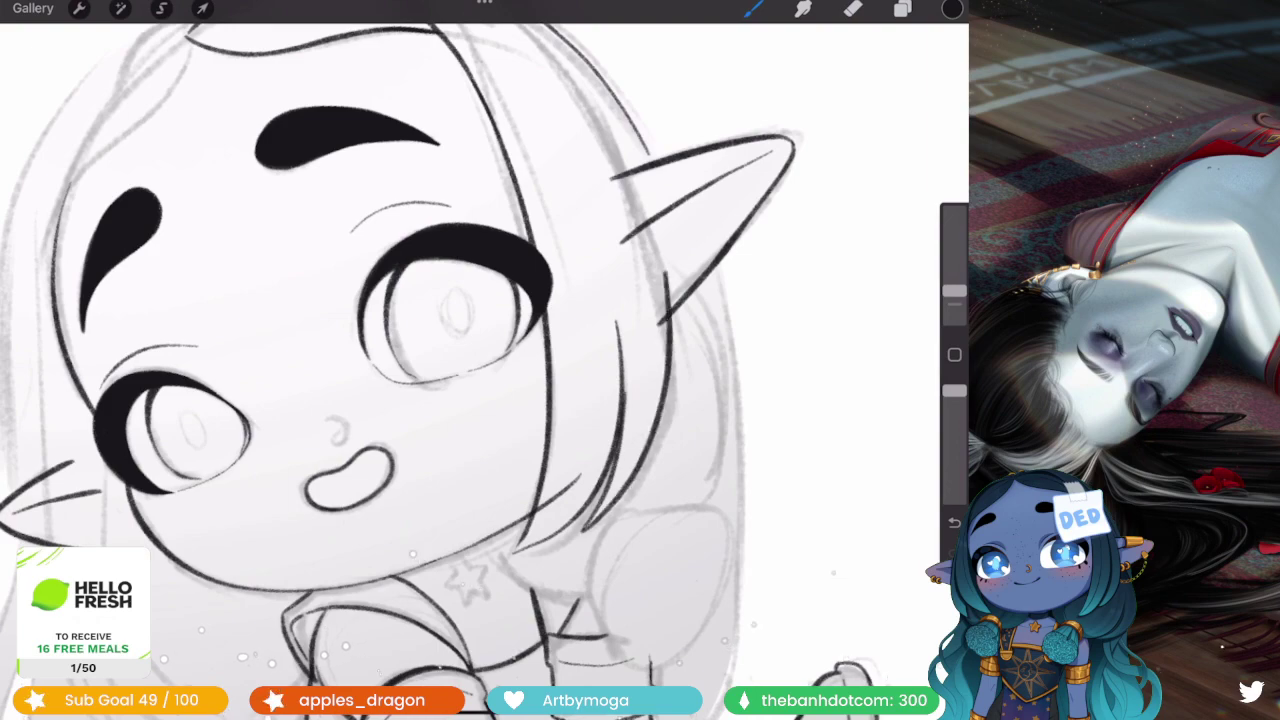
scroll(400, 370, down, 2)
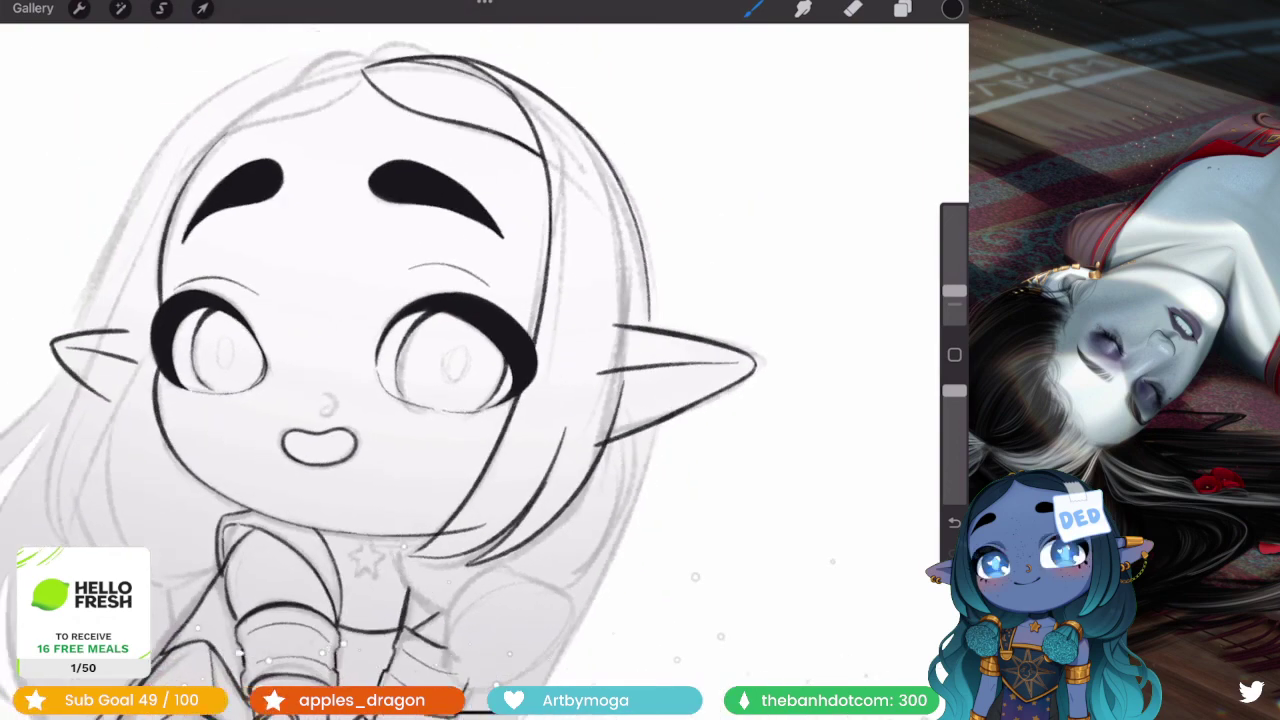
scroll(480, 360, down, 5)
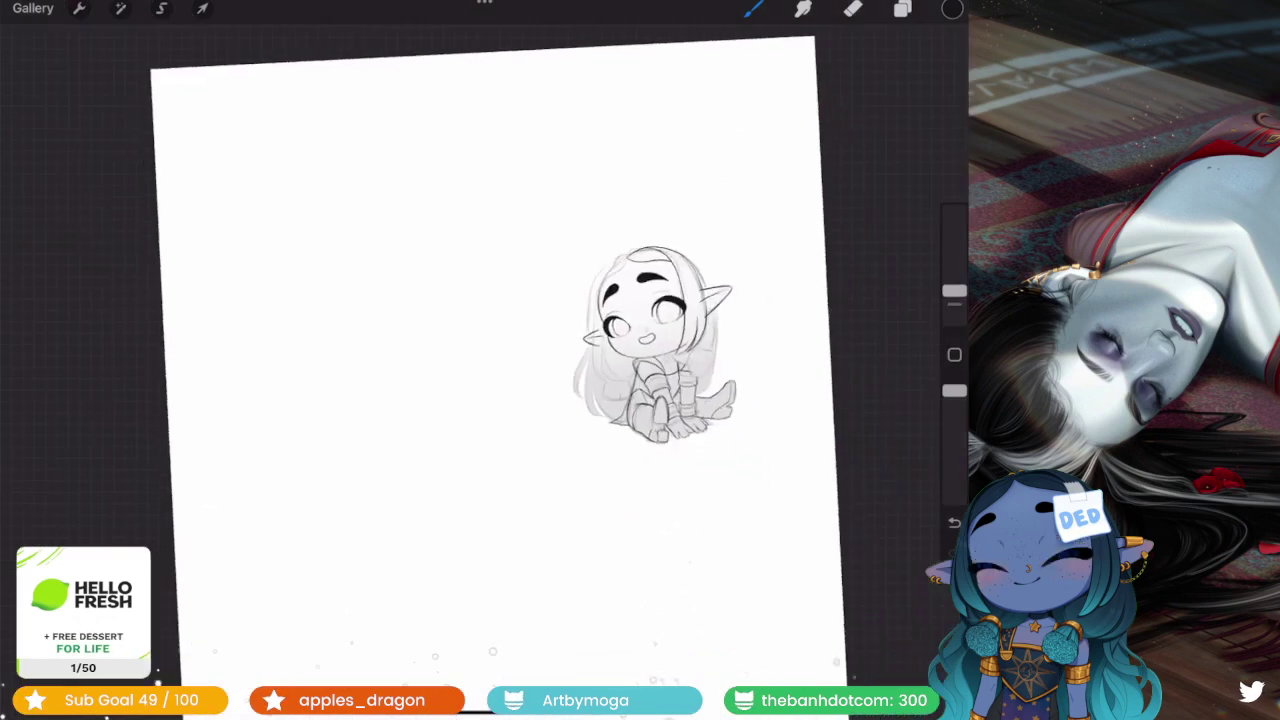
scroll(480, 360, up, 4)
scroll(400, 360, up, 3)
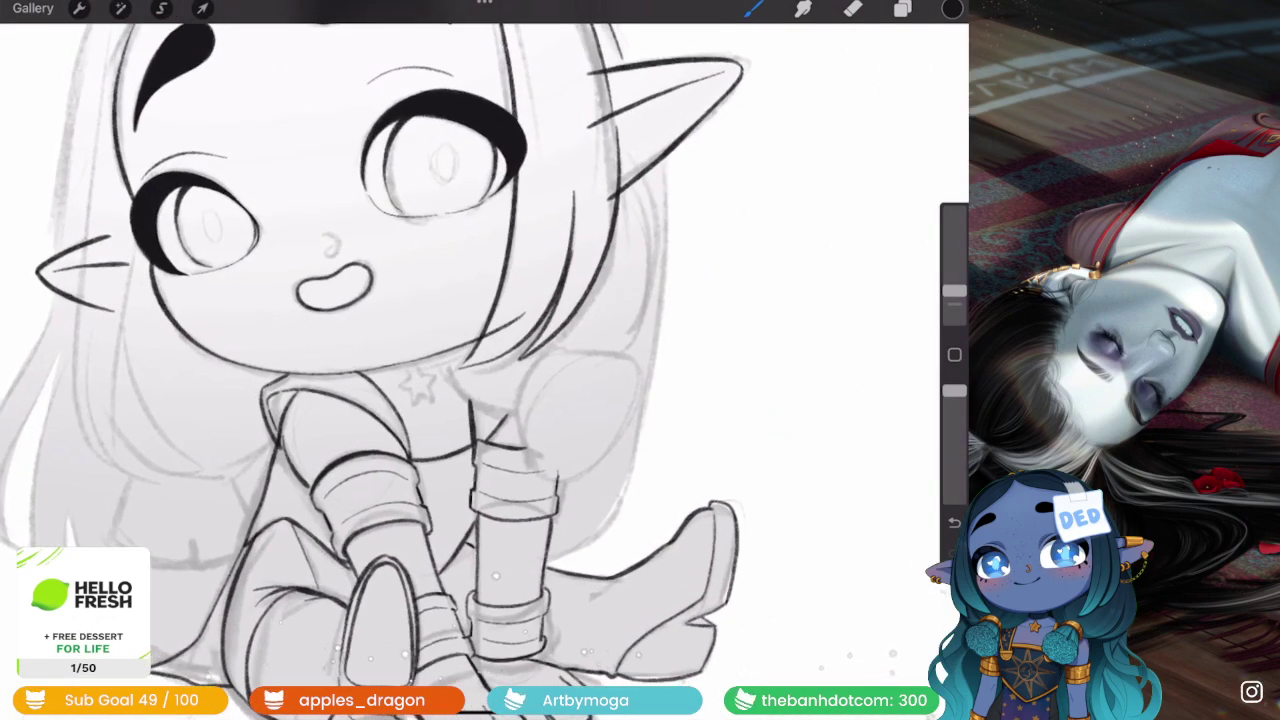
scroll(400, 360, down, 3)
scroll(400, 360, up, 1)
click(902, 8)
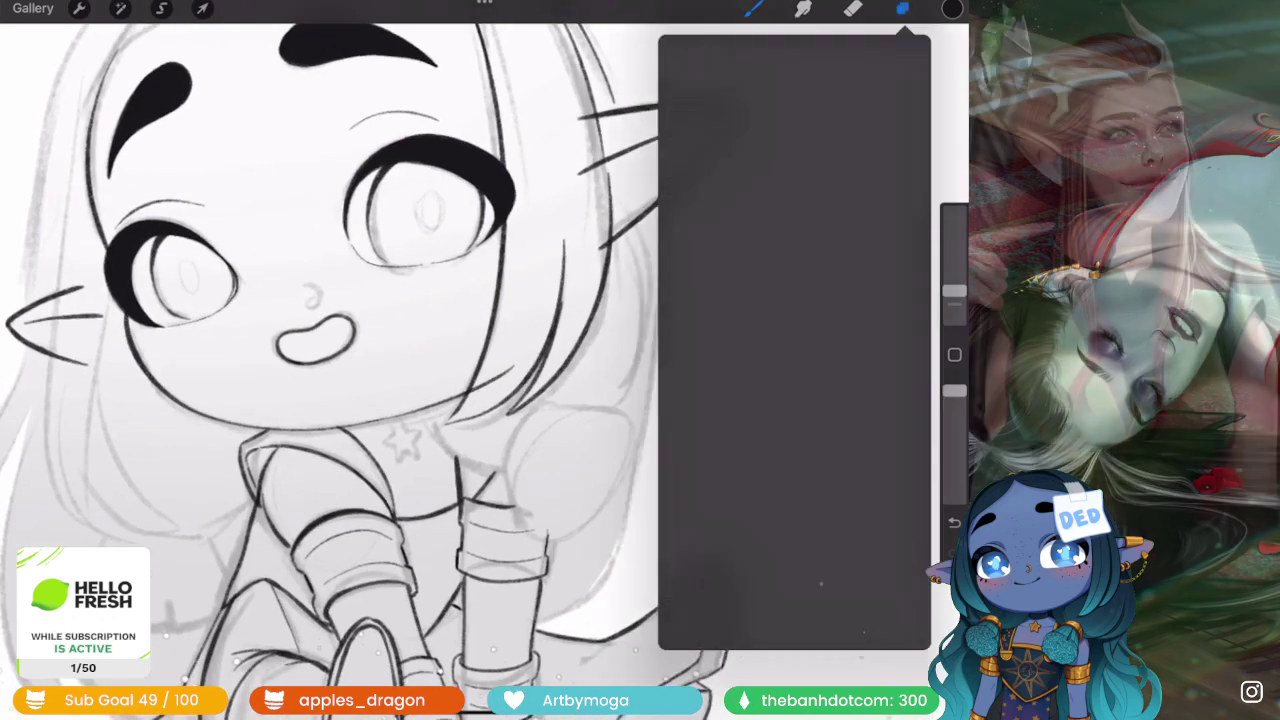
click(902, 8)
click(852, 8)
scroll(450, 300, up, 2)
scroll(460, 370, up, 1)
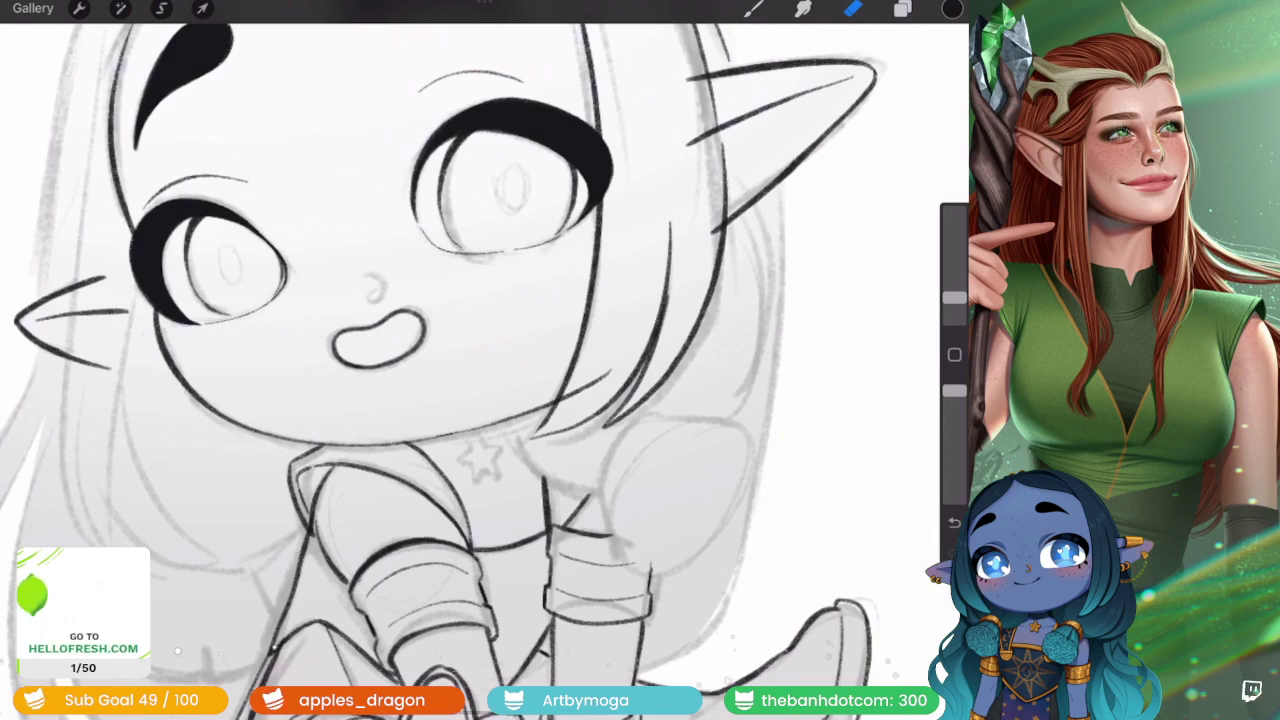
scroll(450, 360, up, 1)
scroll(450, 360, up, 1)
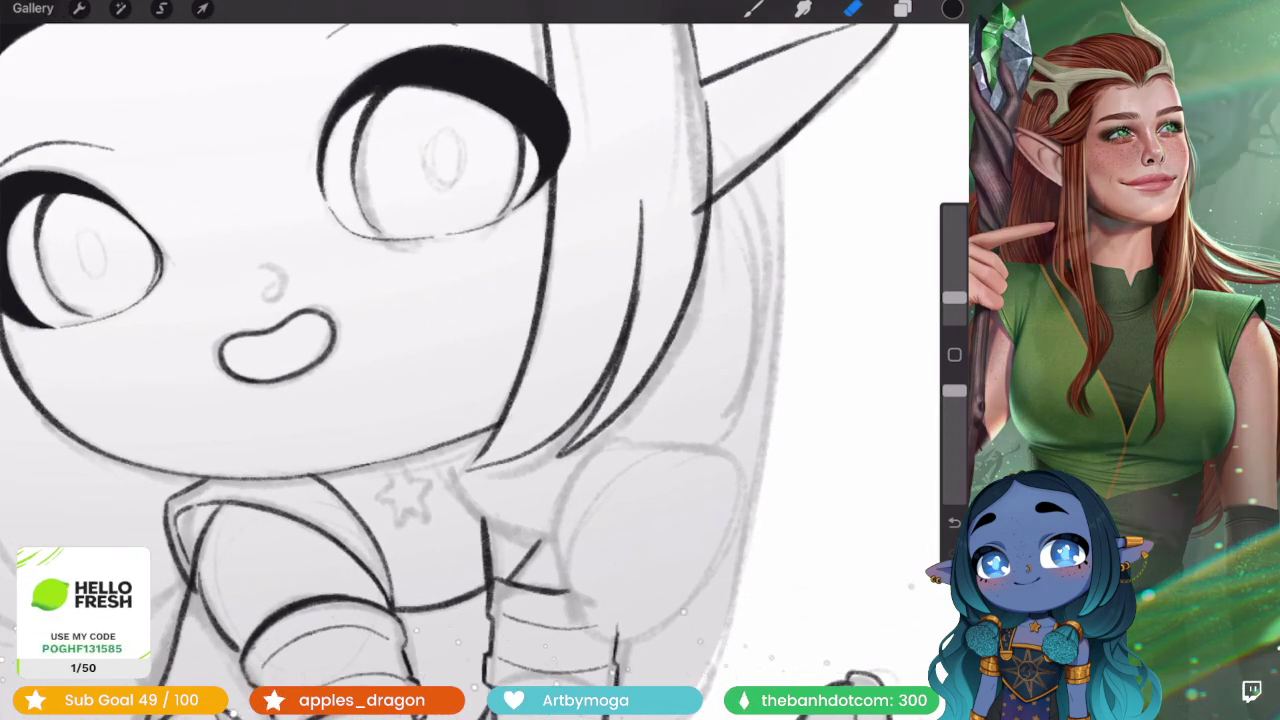
scroll(450, 360, down, 2)
scroll(450, 360, up, 2)
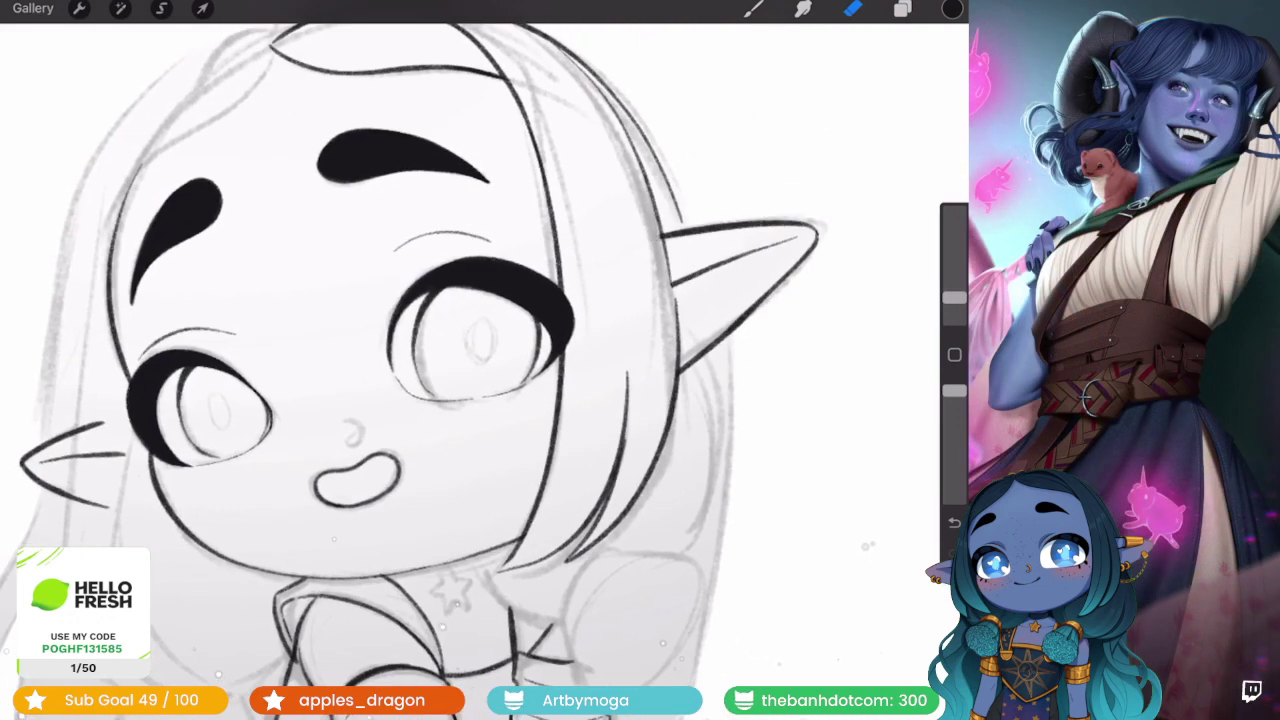
scroll(450, 360, down, 2)
scroll(450, 360, down, 2)
scroll(450, 360, up, 2)
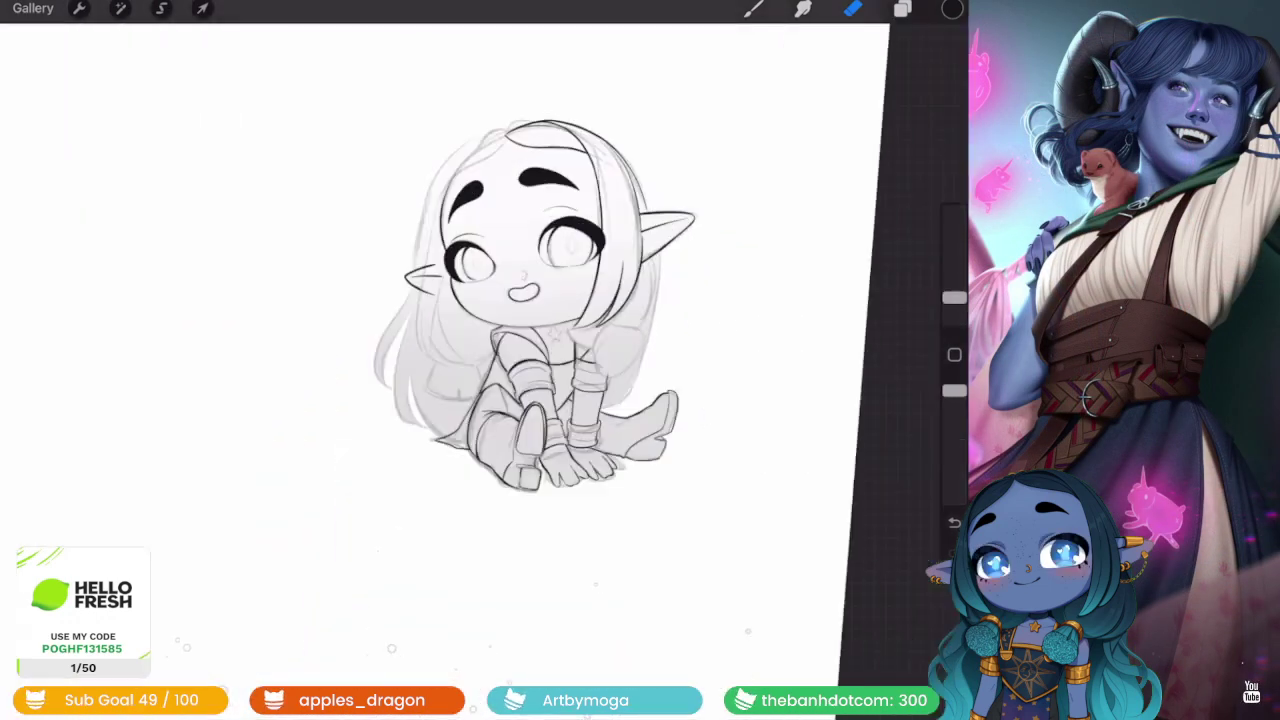
scroll(450, 360, up, 1)
click(902, 8)
click(780, 283)
click(902, 8)
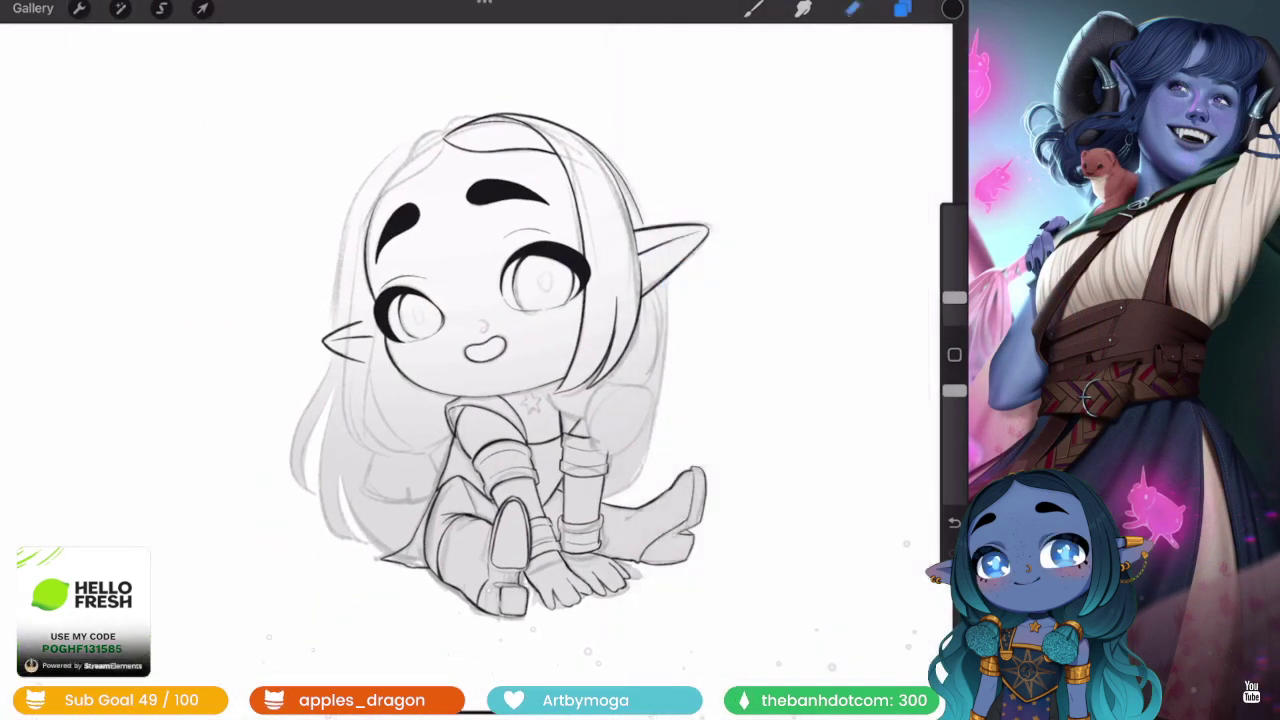
scroll(450, 360, up, 3)
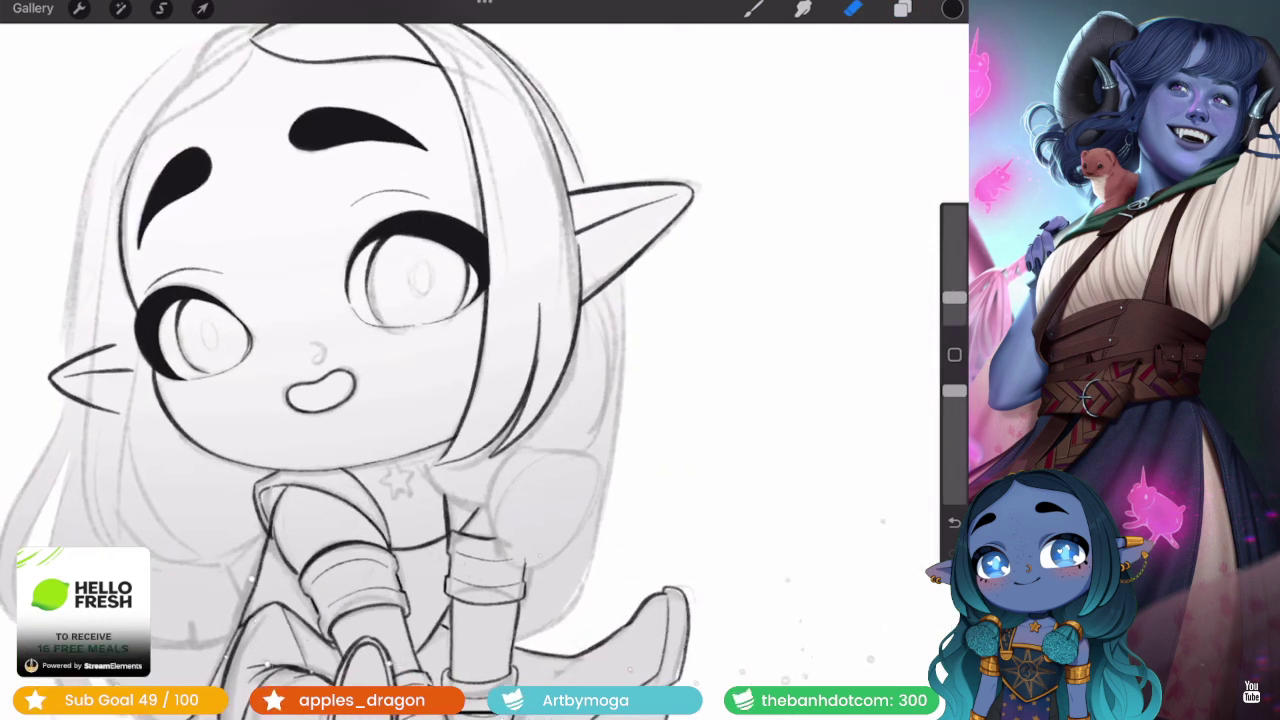
scroll(450, 360, down, 5)
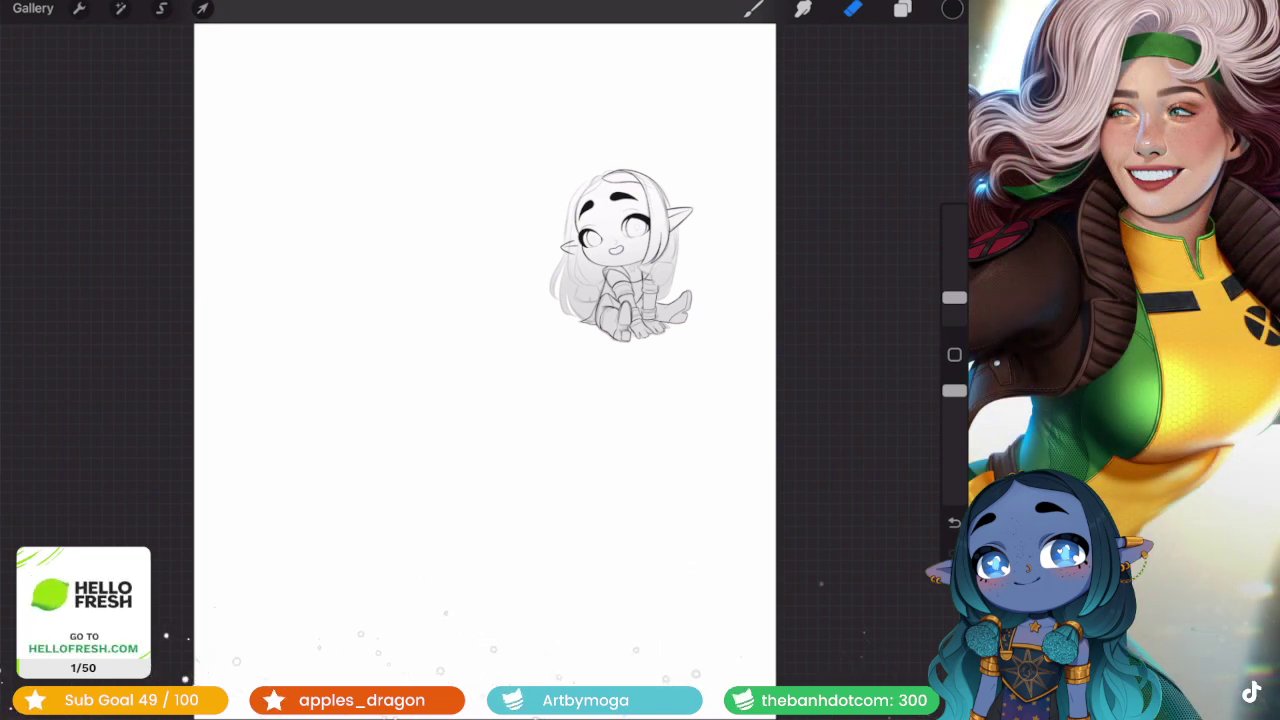
- Add a new Layer 14 above Layer 13 for the mitten lineart
scroll(620, 260, up, 5)
click(902, 8)
click(769, 381)
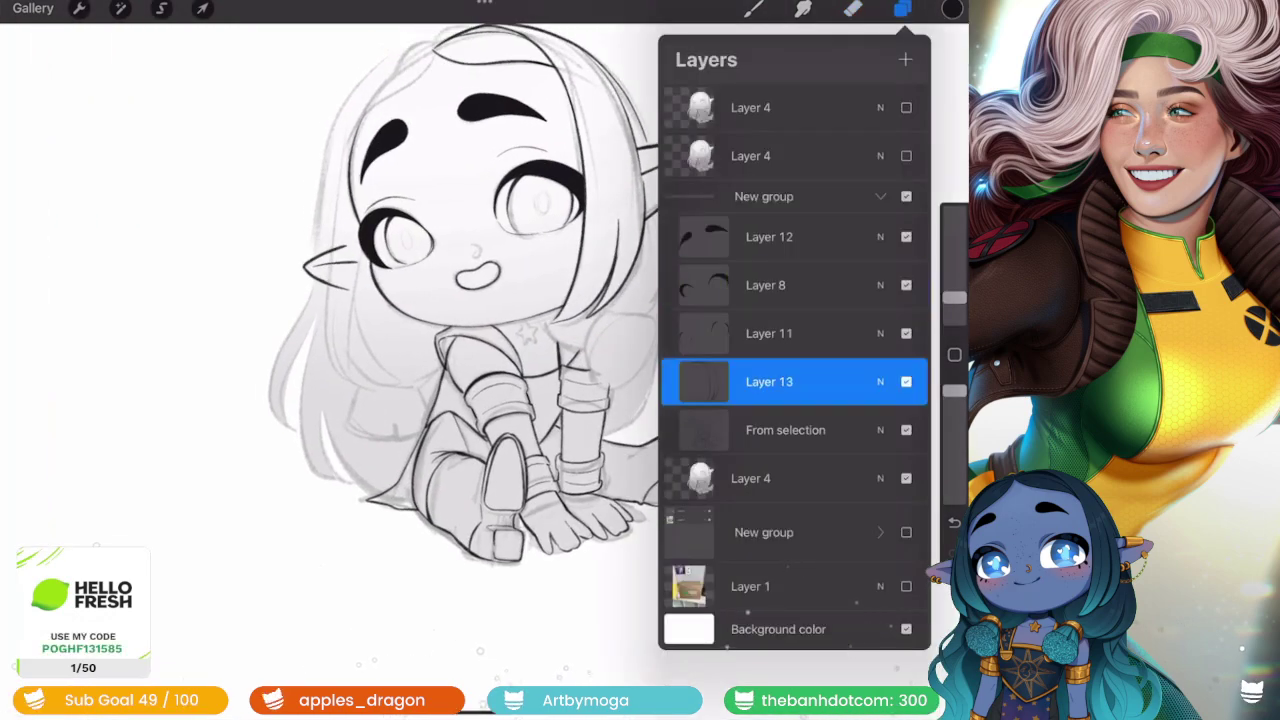
click(905, 59)
click(902, 8)
- Ink the mitten's top, side and lower edge, then view the whole character
scroll(633, 333, up, 5)
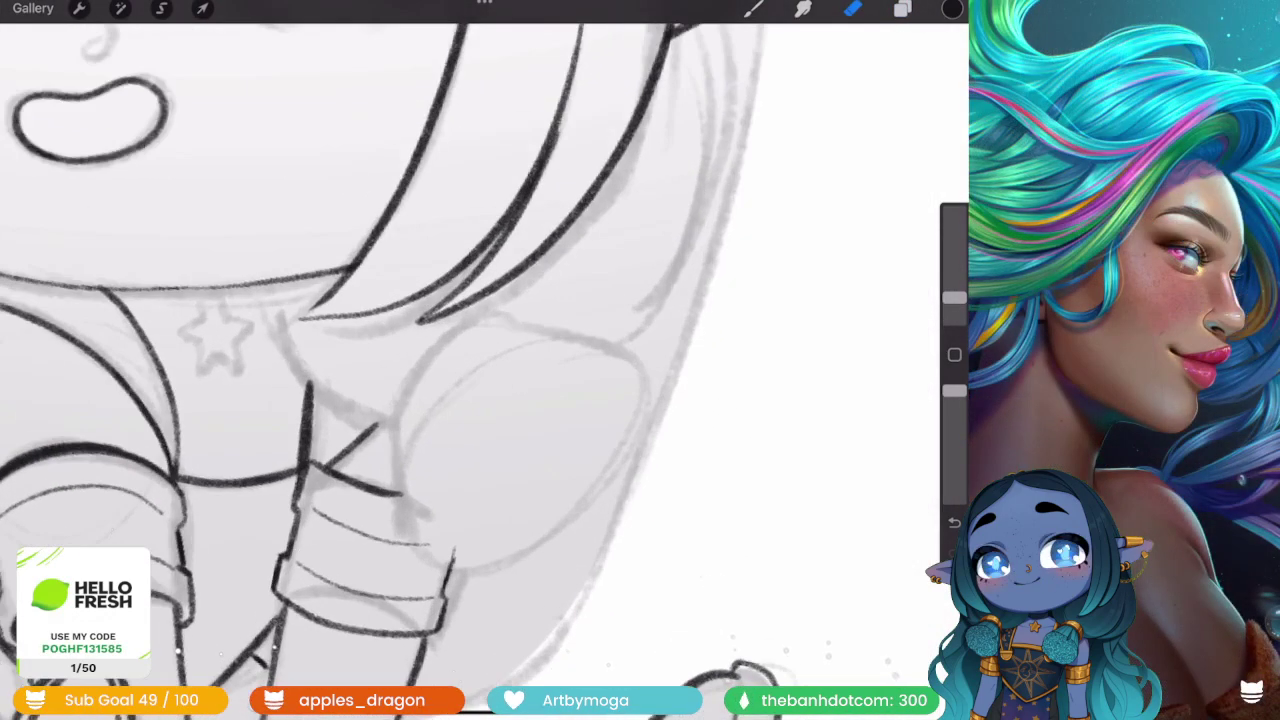
scroll(400, 400, up, 2)
scroll(400, 400, up, 2)
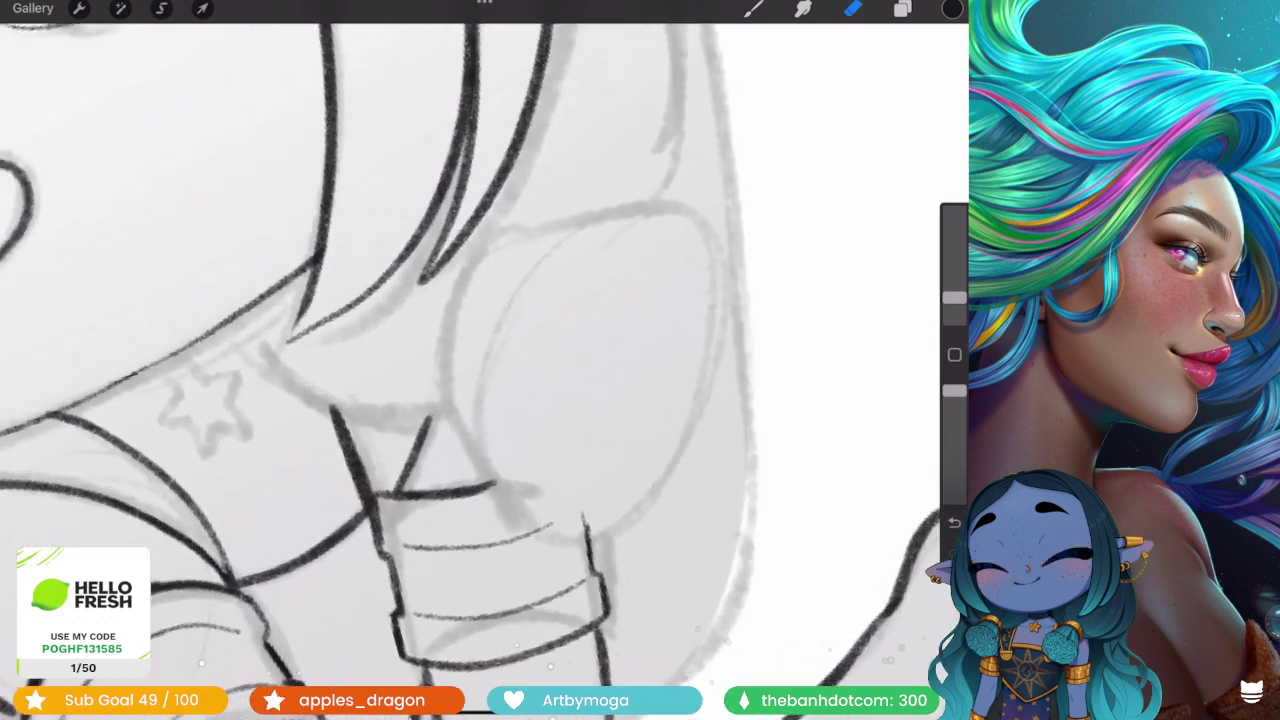
scroll(400, 400, up, 1)
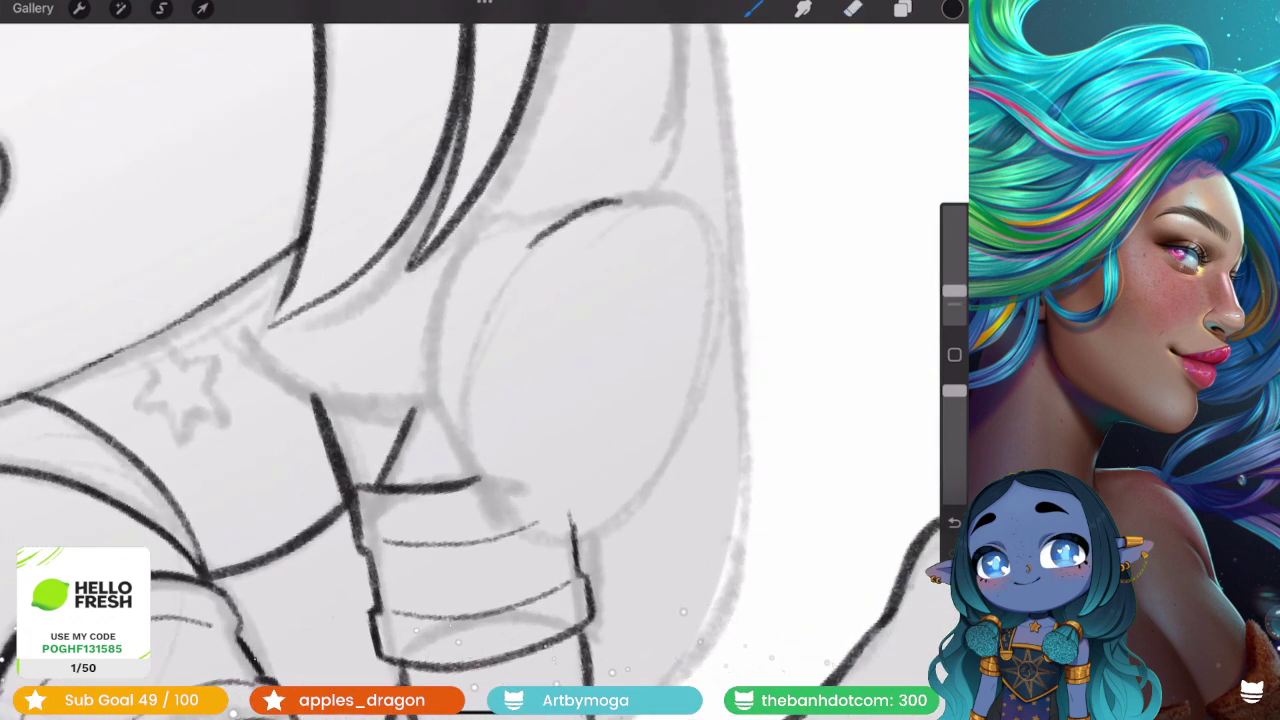
mouse_move(533, 288)
mouse_down()
mouse_move(470, 396)
mouse_move(480, 465)
mouse_up()
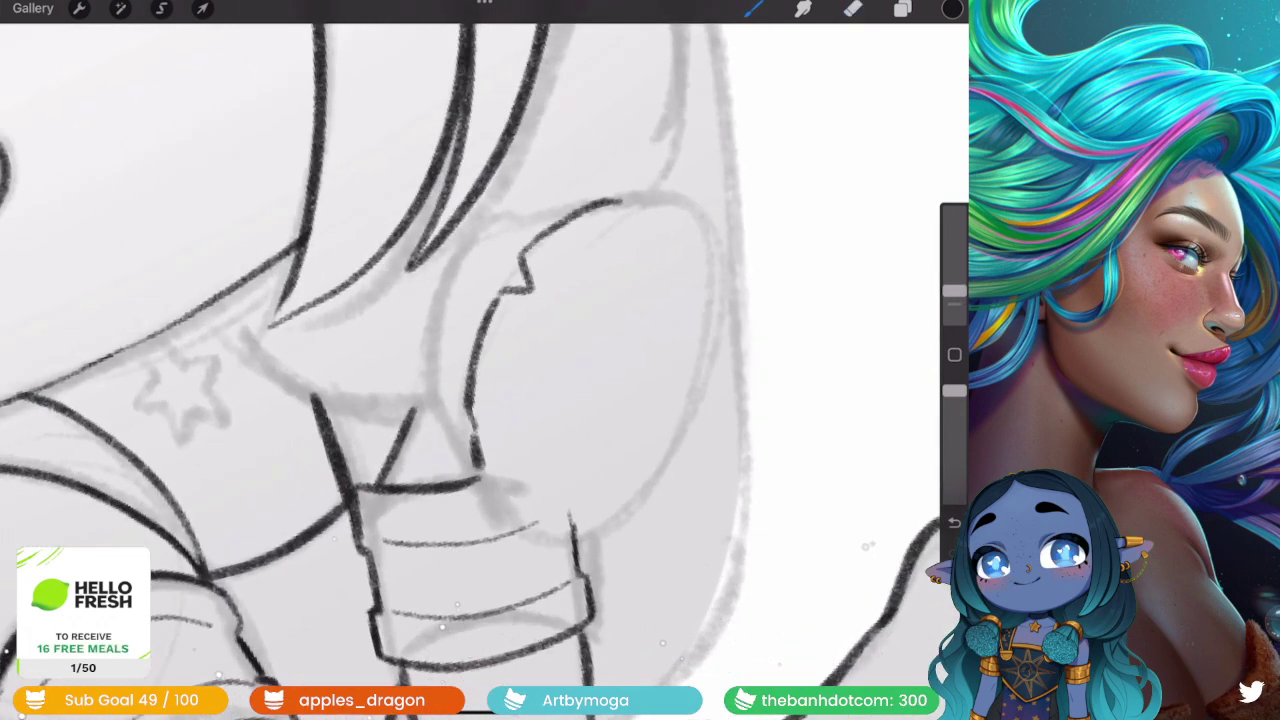
mouse_move(524, 520)
mouse_down()
mouse_move(584, 528)
mouse_move(637, 503)
mouse_up()
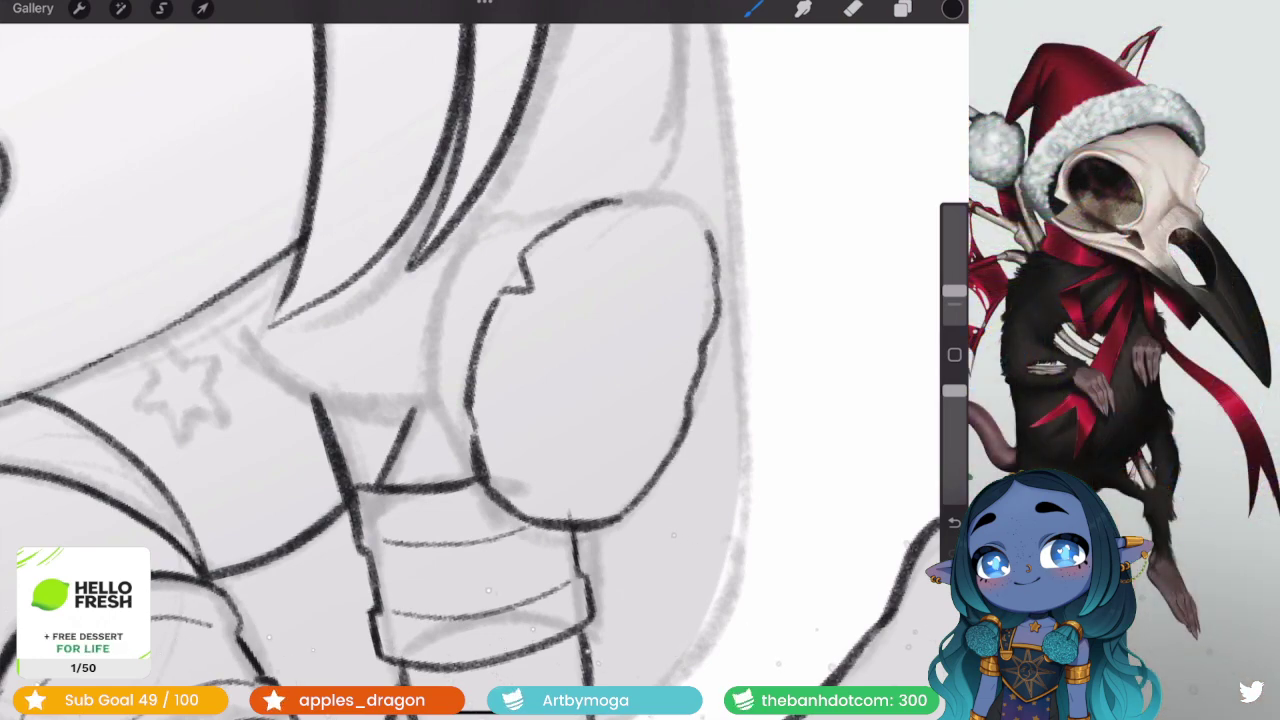
mouse_move(590, 370)
mouse_down()
mouse_move(500, 460)
mouse_move(590, 520)
mouse_move(543, 557)
mouse_move(700, 500)
mouse_up()
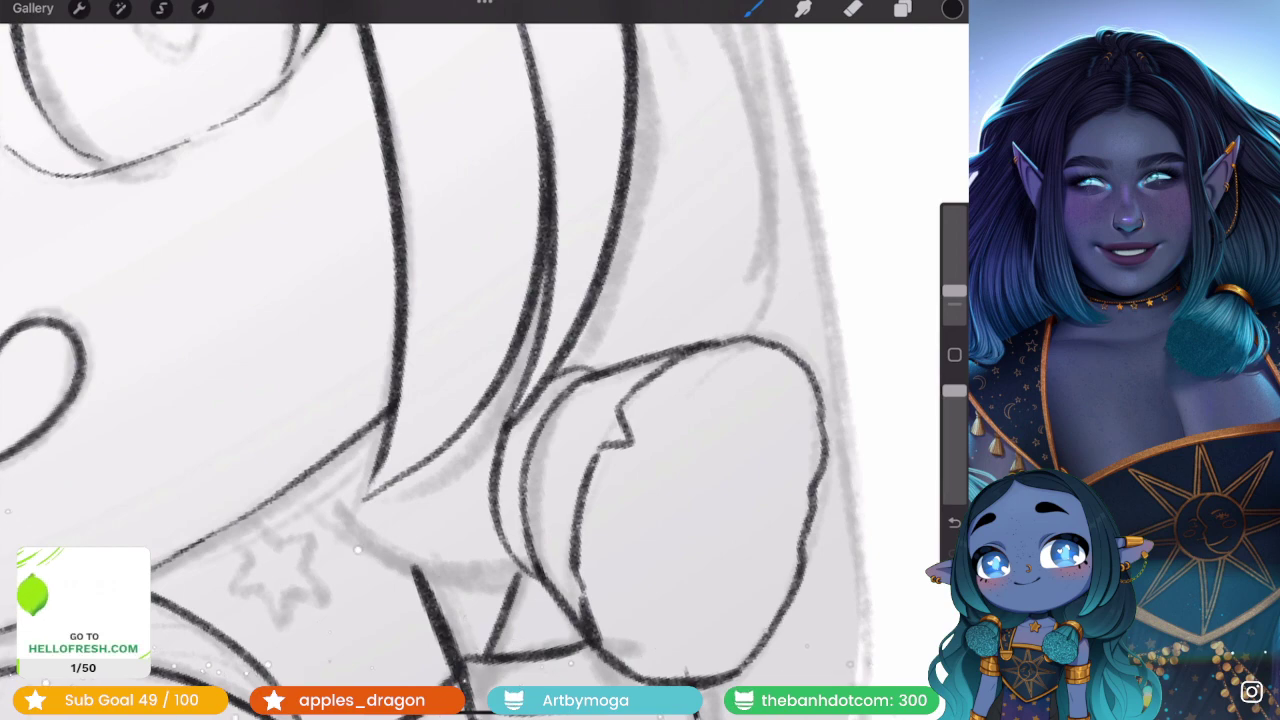
drag(375, 582, 421, 561)
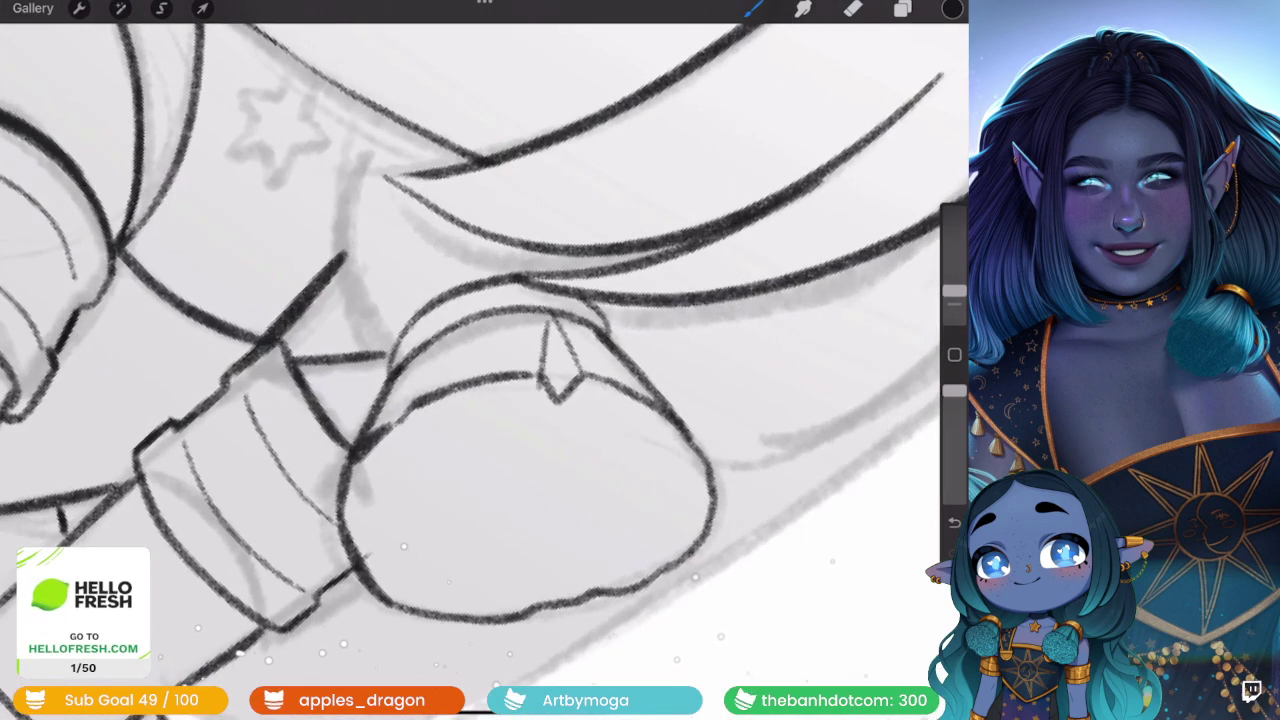
drag(530, 470, 645, 500)
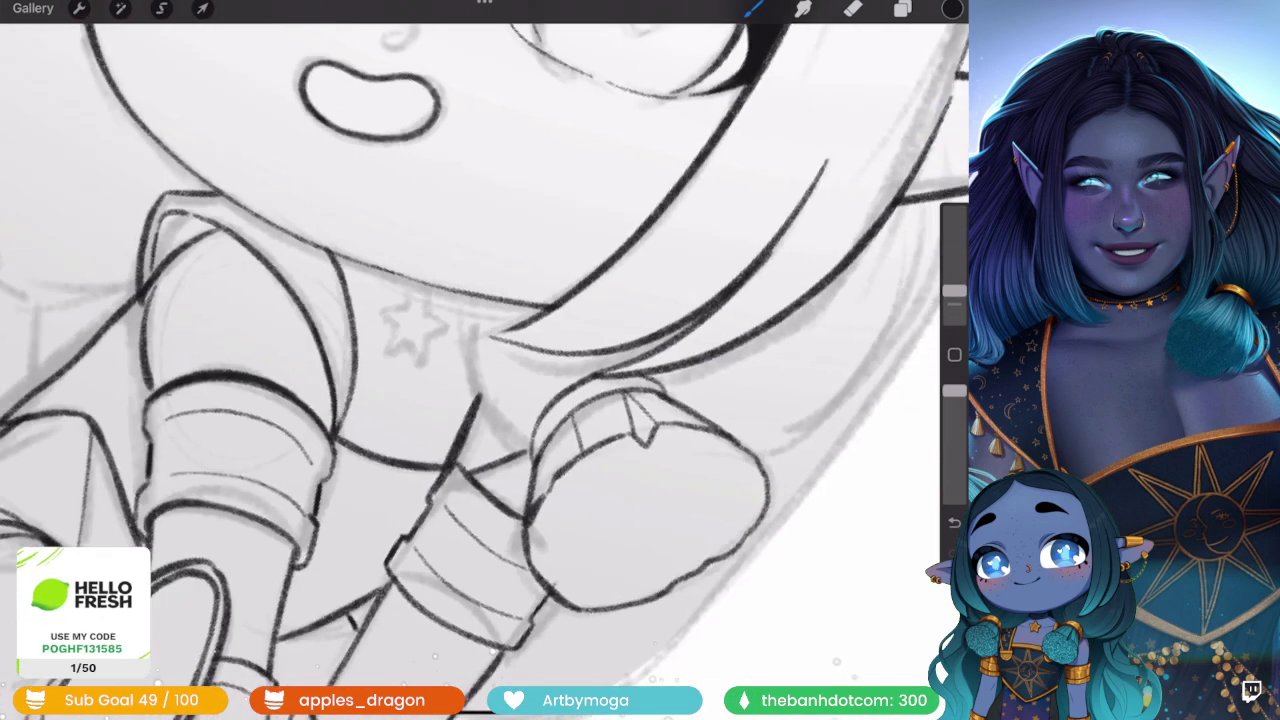
drag(600, 450, 350, 300)
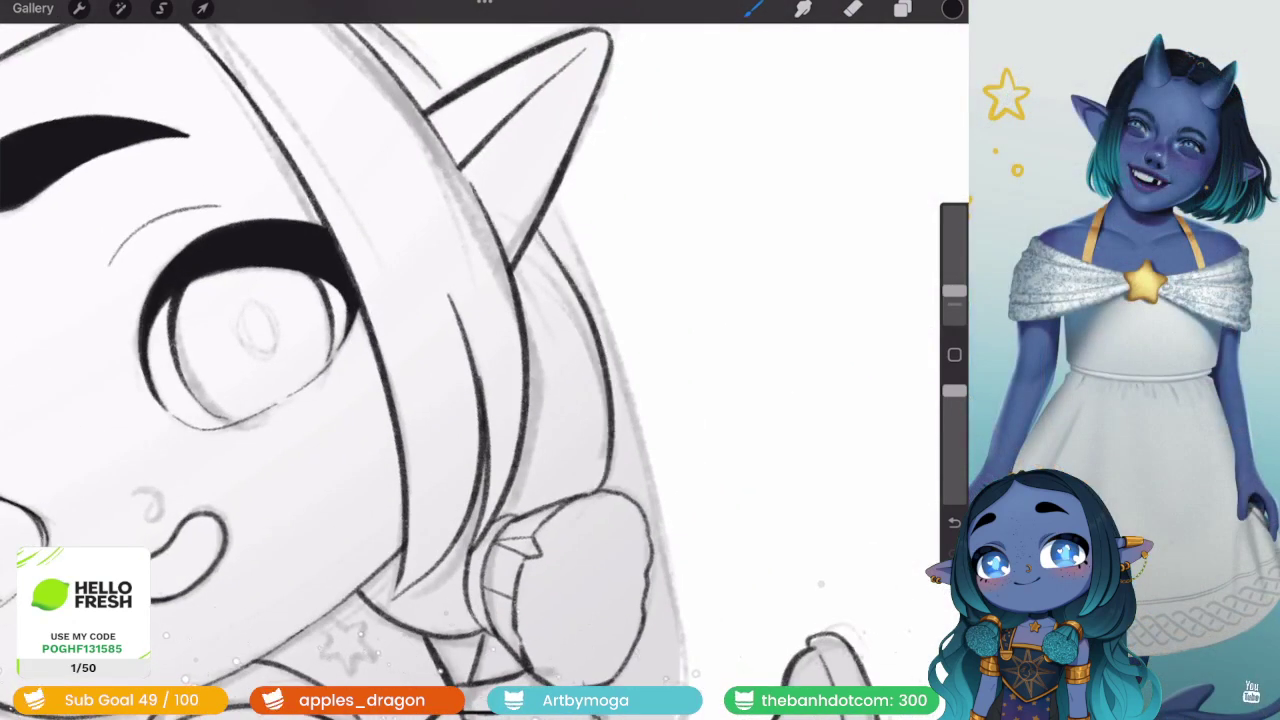
mouse_move(480, 360)
mouse_down()
mouse_move(600, 257)
mouse_move(430, 280)
mouse_move(620, 255)
mouse_up()
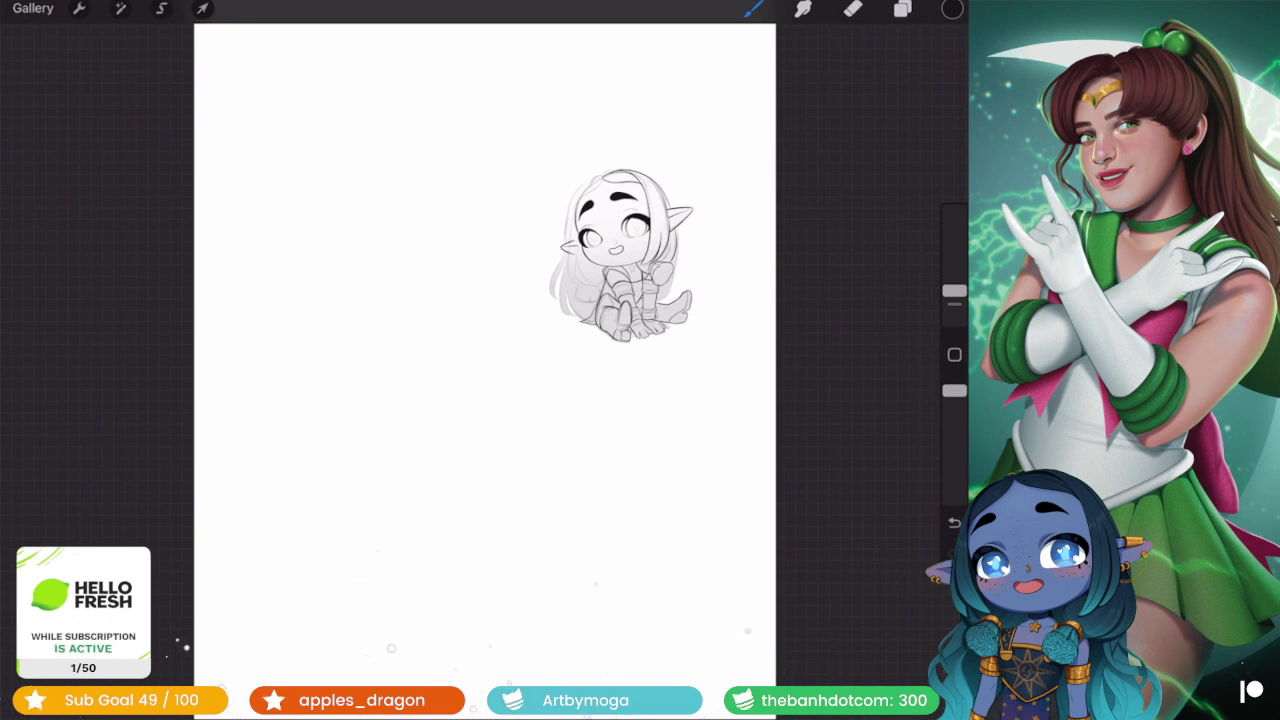
- Try inking the right edge of the hair, undoing both attempts
scroll(620, 255, up, 5)
scroll(400, 300, up, 2)
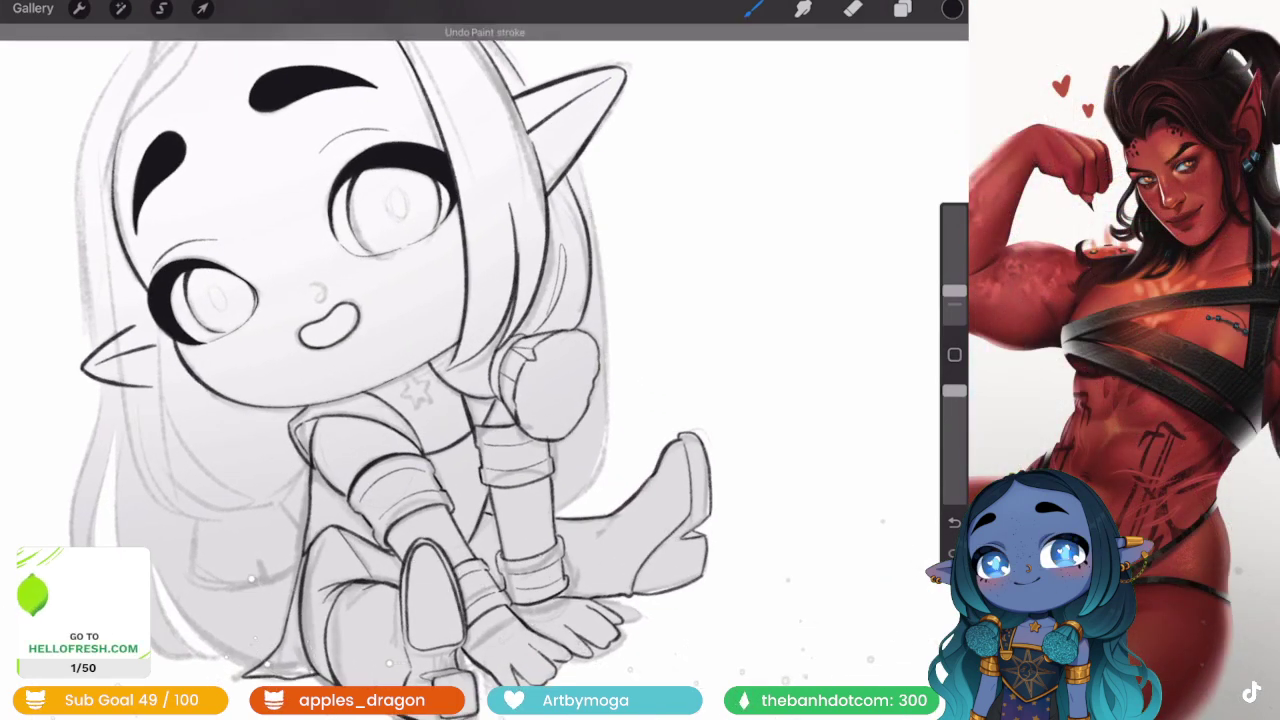
drag(582, 160, 612, 385)
key(ctrl+z)
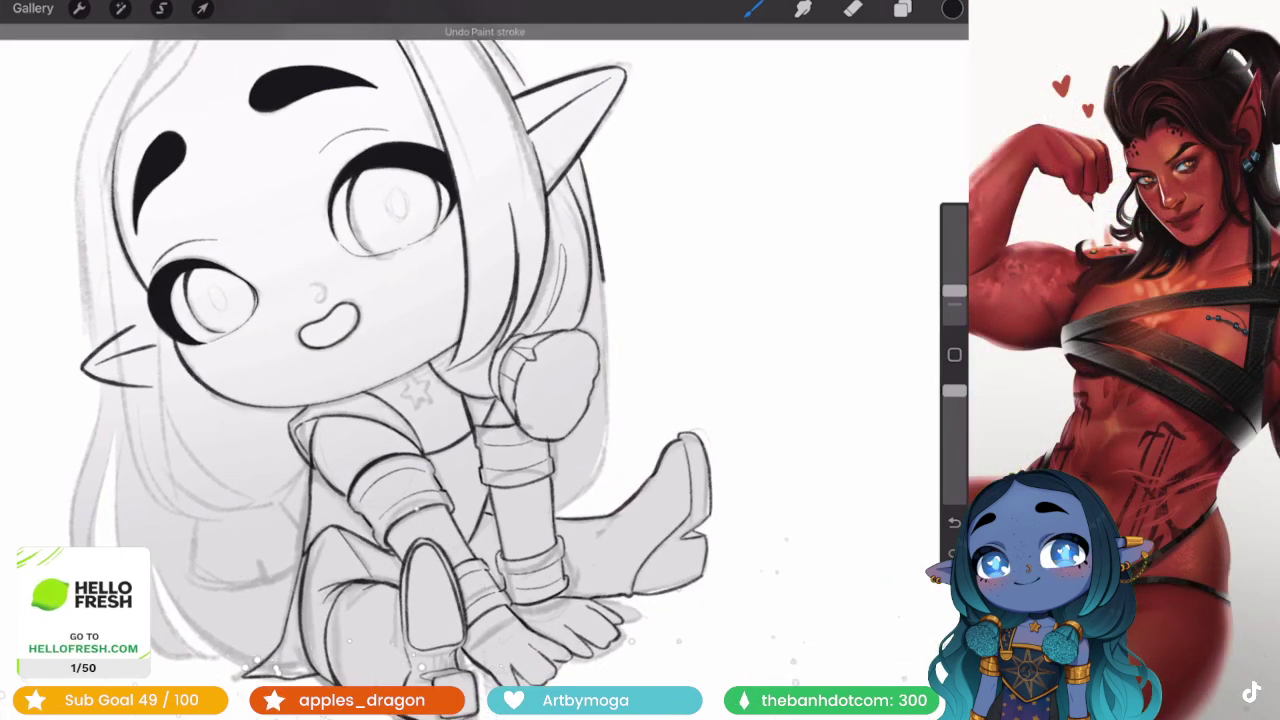
drag(610, 280, 604, 392)
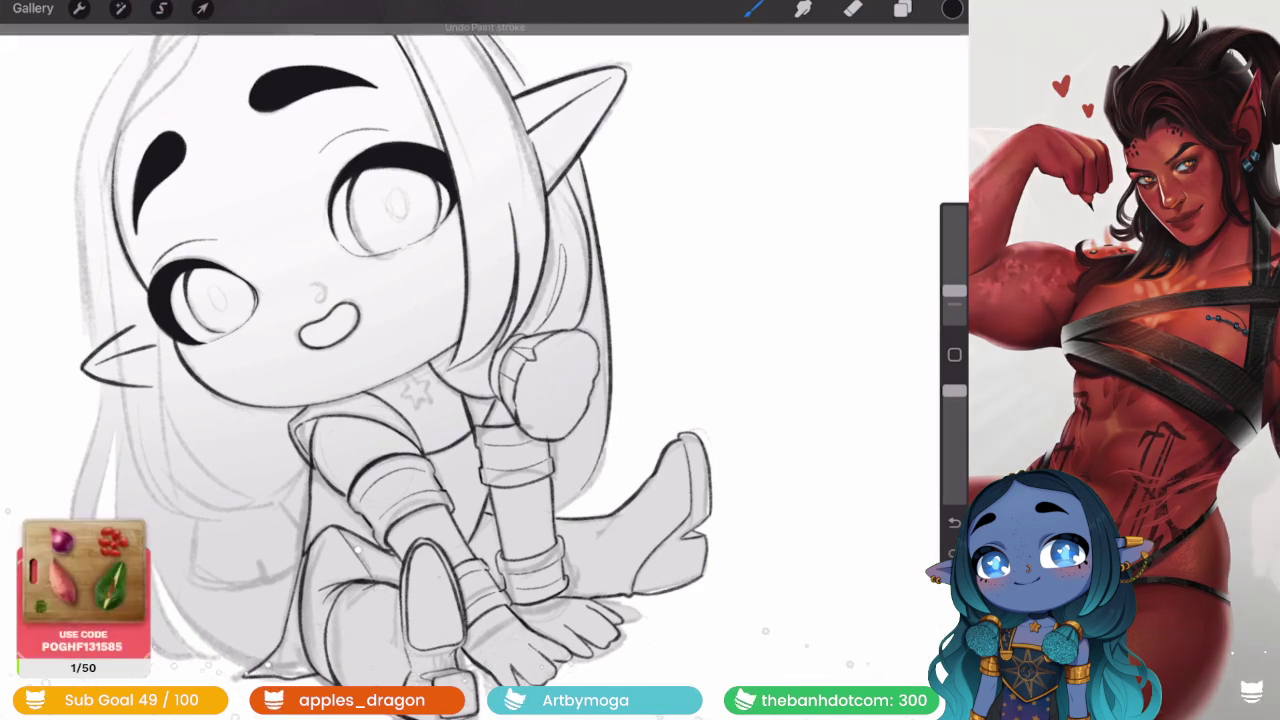
key(ctrl+z)
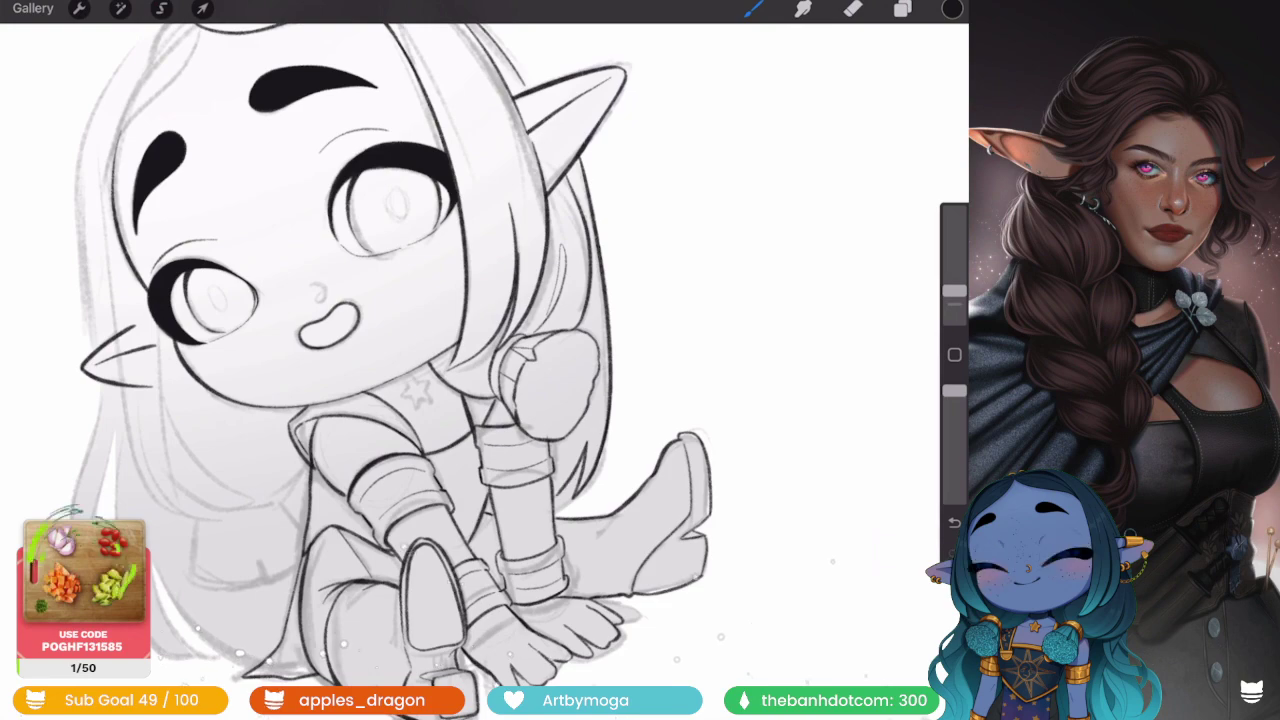
- Ink the hair line down the left side of the face, trimming its stray end
scroll(480, 360, down, 5)
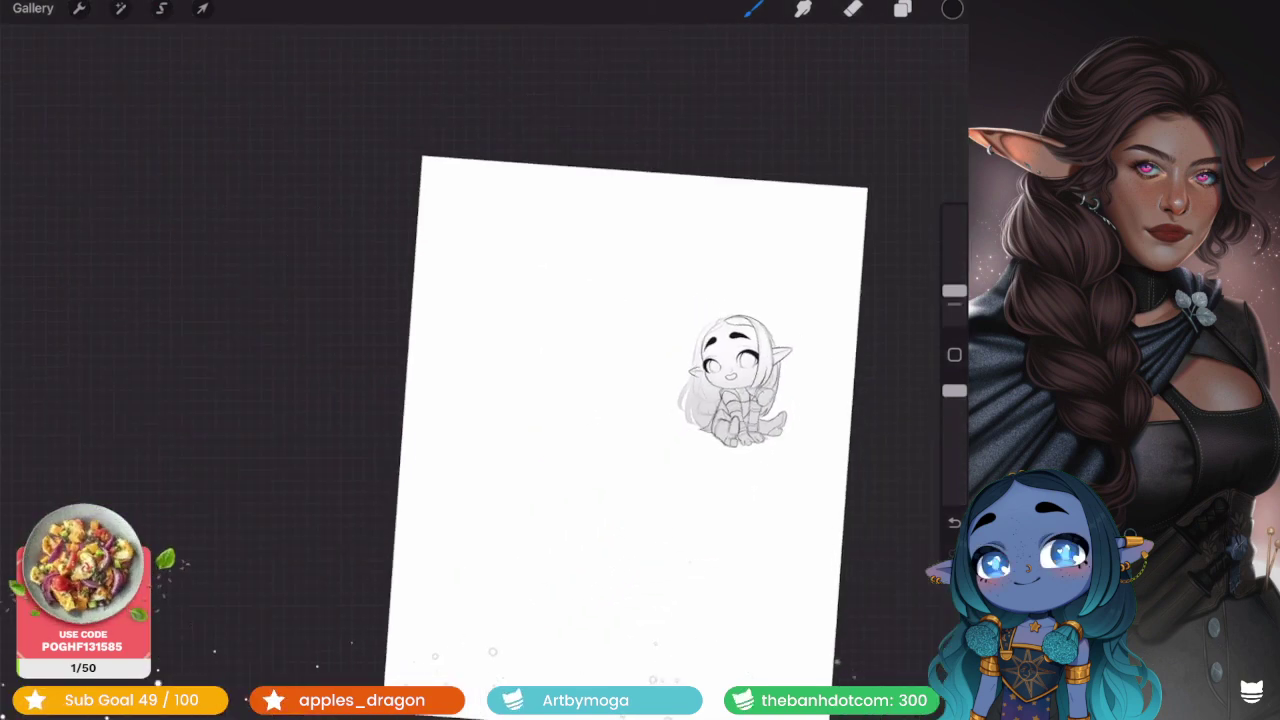
scroll(680, 360, up, 2)
scroll(680, 360, up, 5)
scroll(680, 330, up, 2)
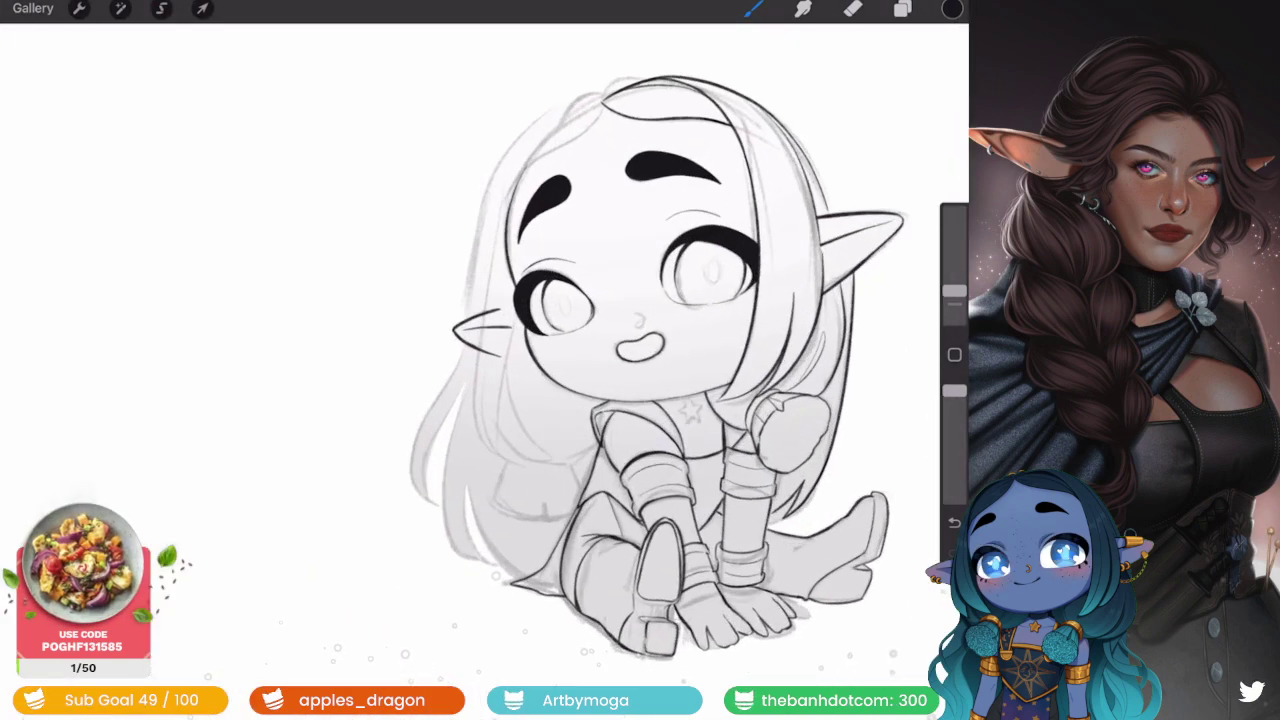
scroll(680, 330, up, 2)
scroll(680, 330, up, 3)
scroll(680, 330, up, 3)
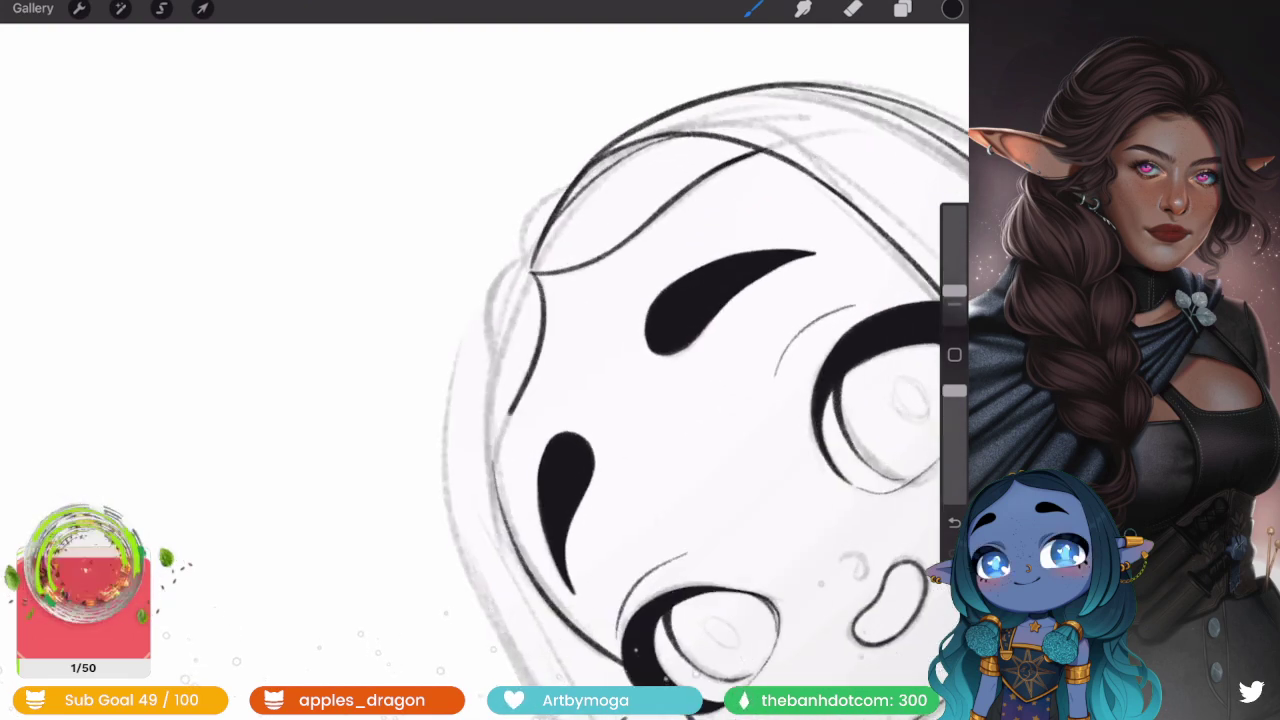
drag(545, 285, 500, 440)
key(ctrl+z)
drag(545, 285, 498, 445)
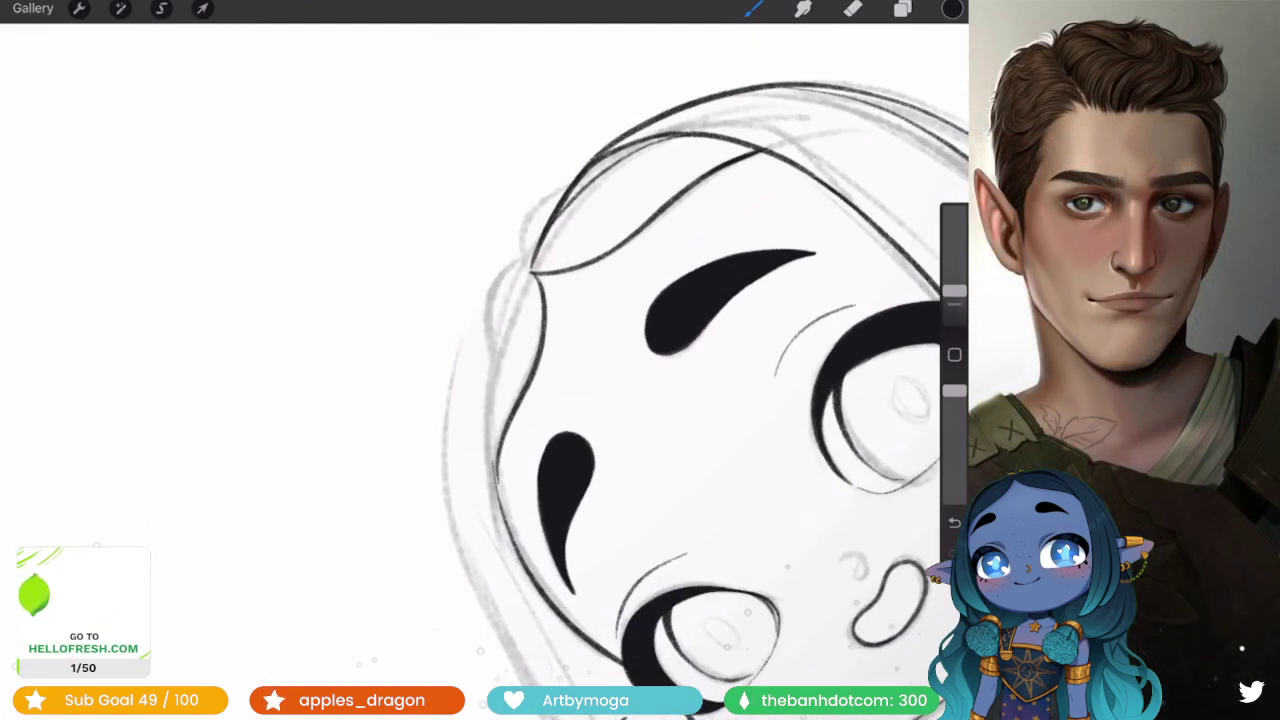
scroll(720, 400, down, 2)
scroll(720, 400, down, 2)
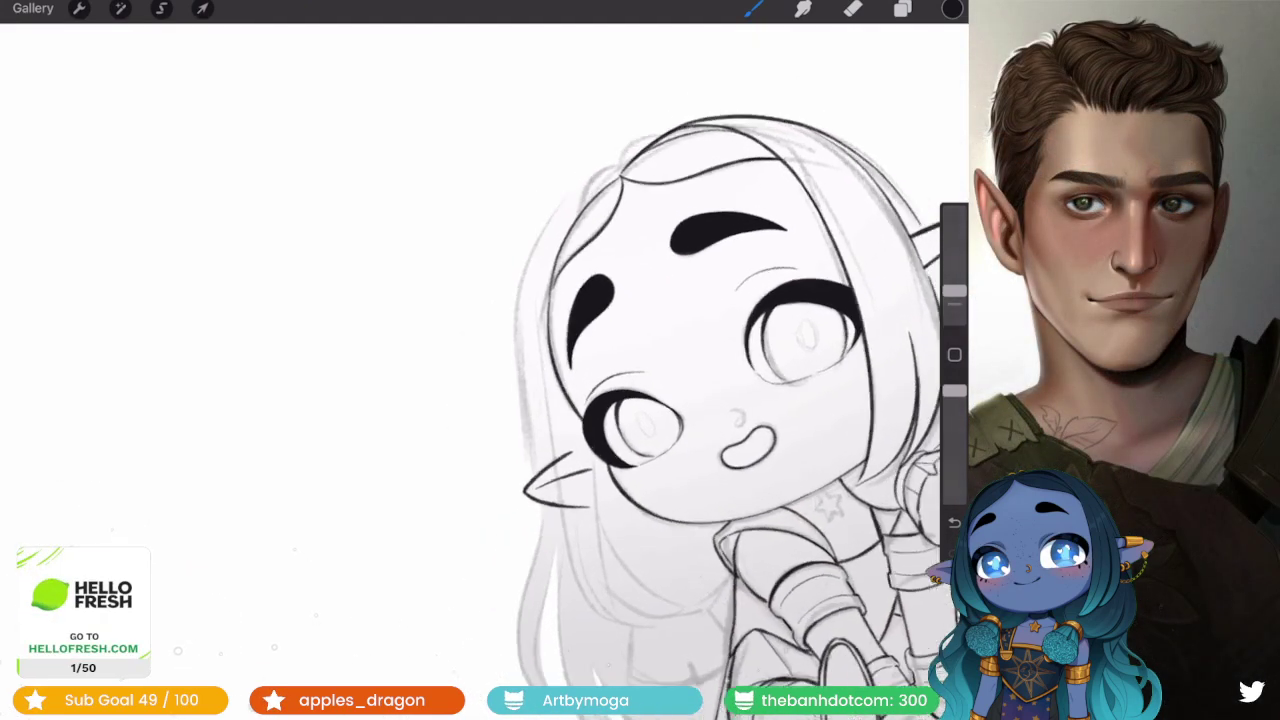
scroll(720, 400, down, 1)
scroll(720, 400, up, 2)
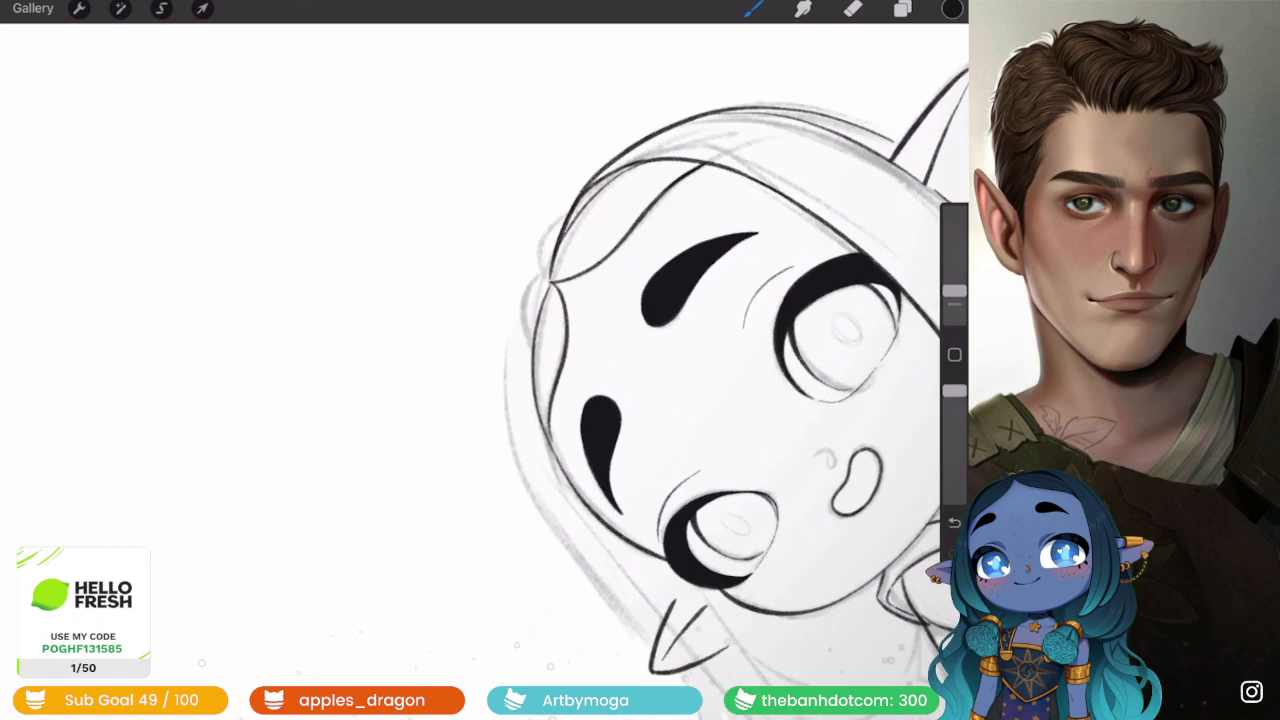
scroll(720, 400, down, 2)
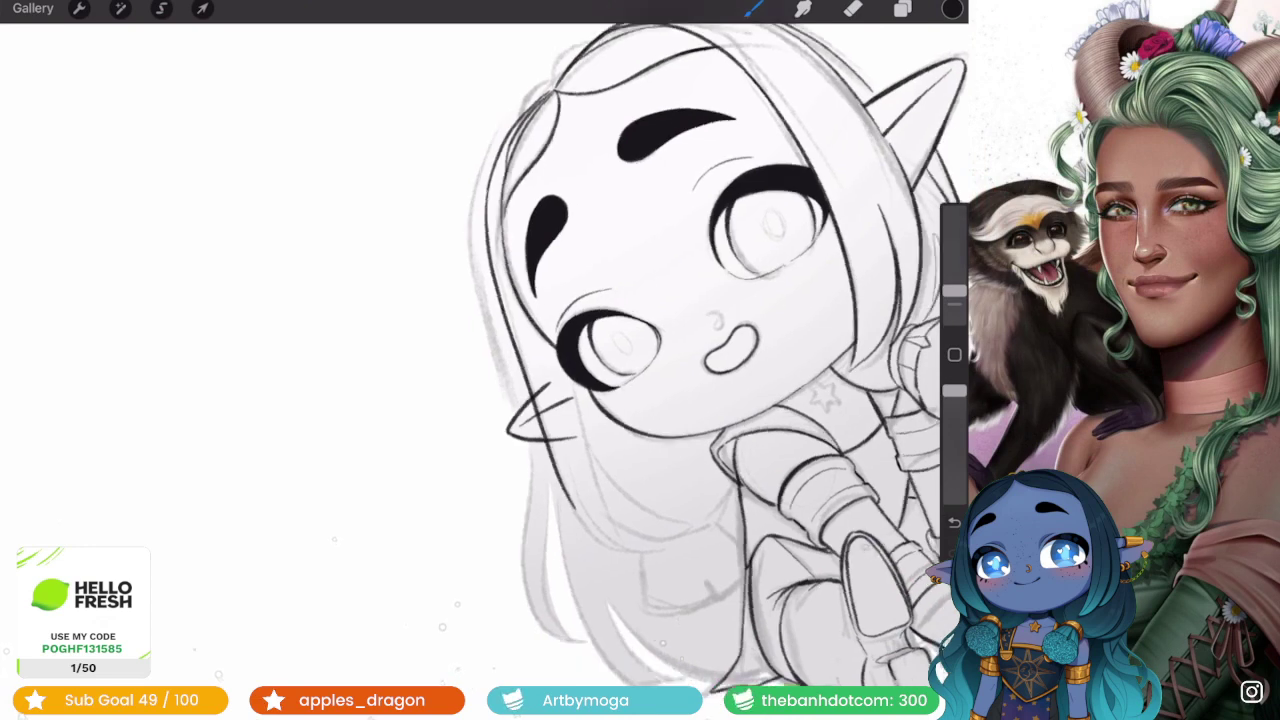
scroll(620, 370, up, 1)
scroll(620, 370, up, 1)
scroll(620, 370, up, 1)
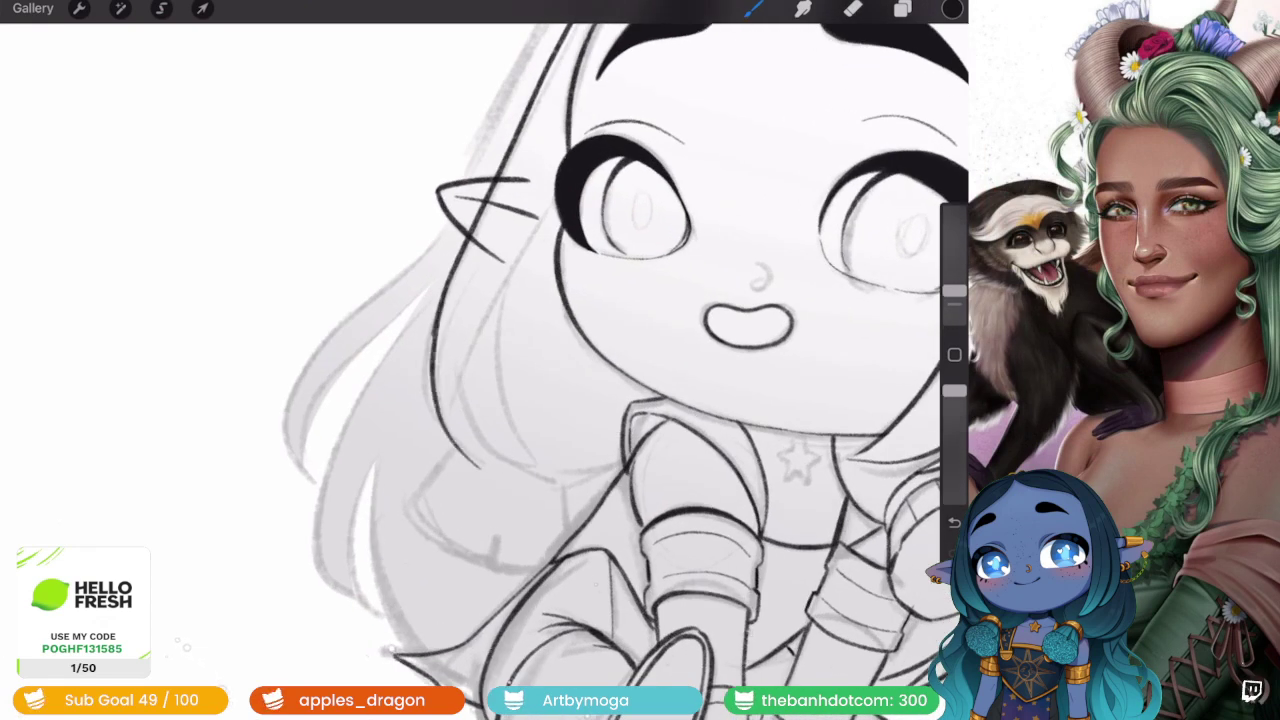
key(ctrl+z)
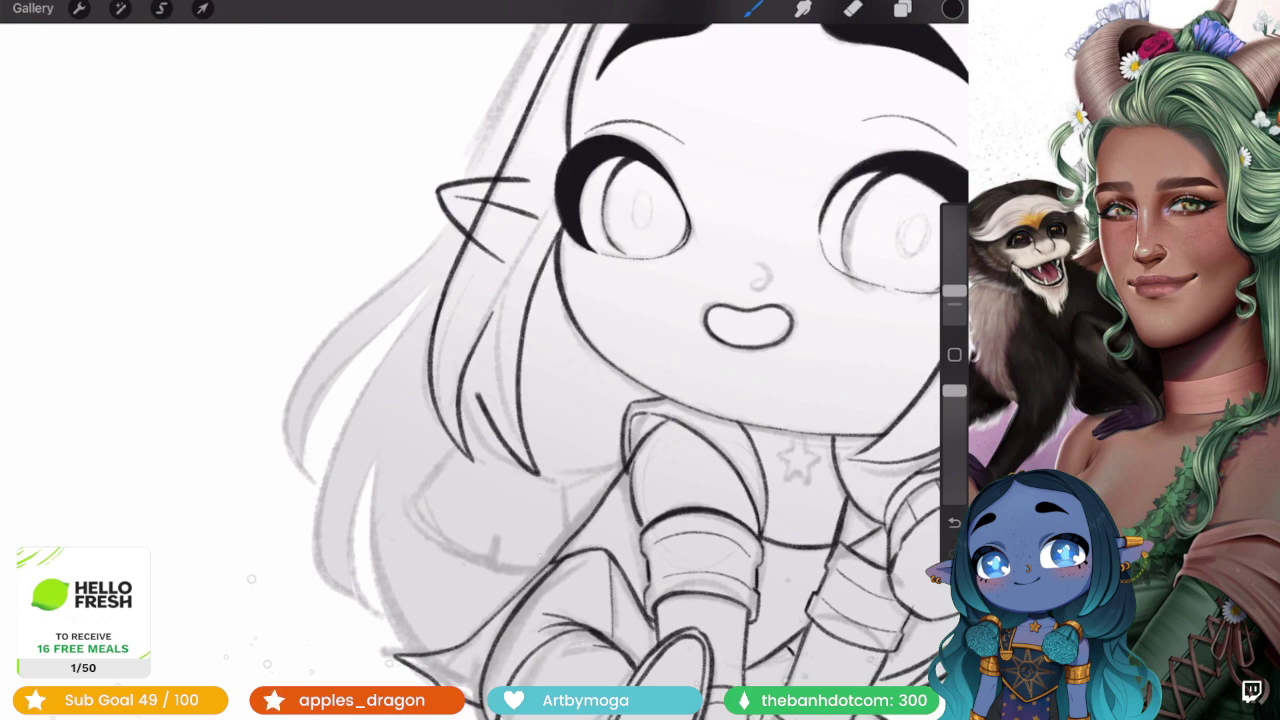
- Select Layer 13, then the From selection layer, and switch to the eraser
scroll(620, 370, down, 3)
scroll(620, 370, down, 2)
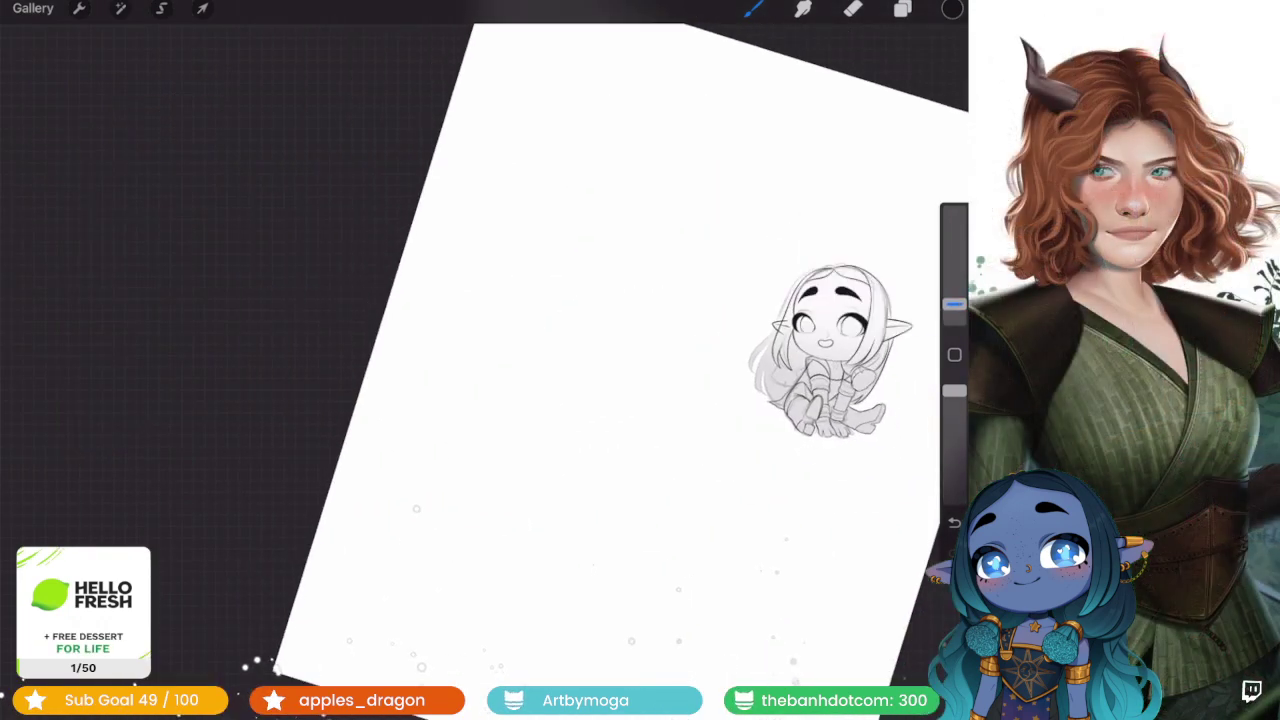
scroll(620, 370, up, 2)
scroll(620, 370, up, 3)
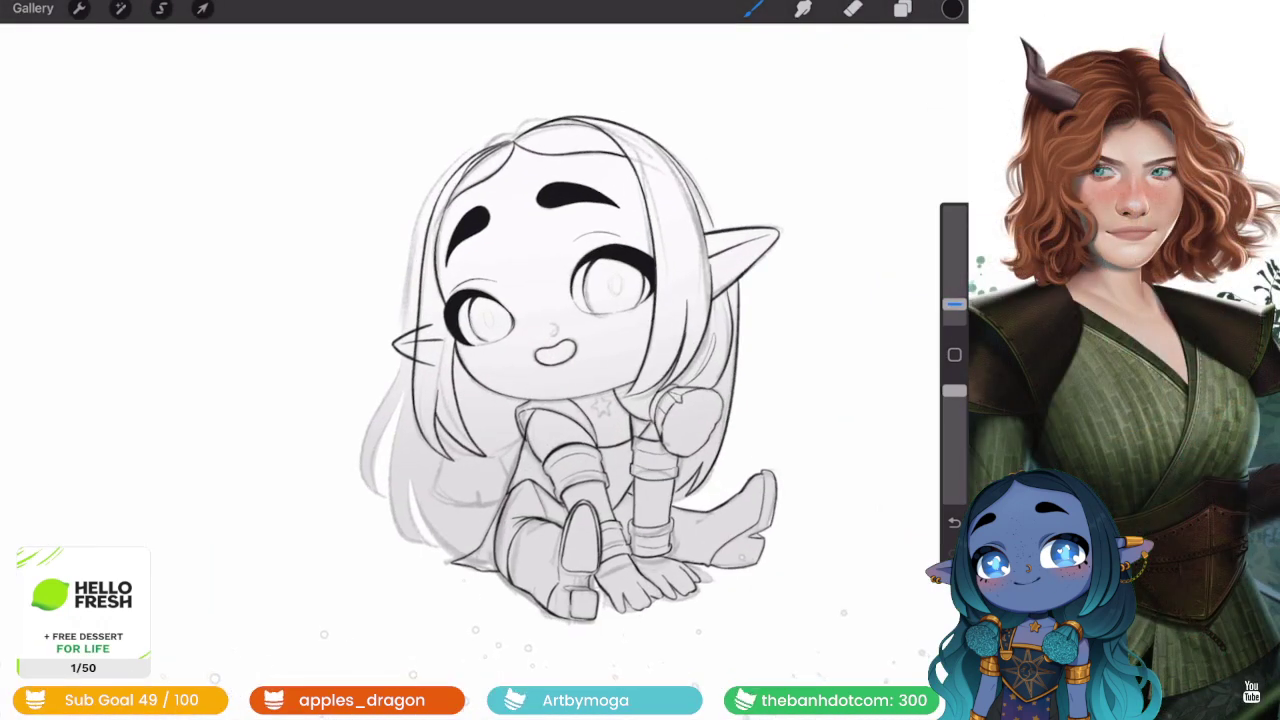
click(902, 8)
click(771, 428)
click(771, 477)
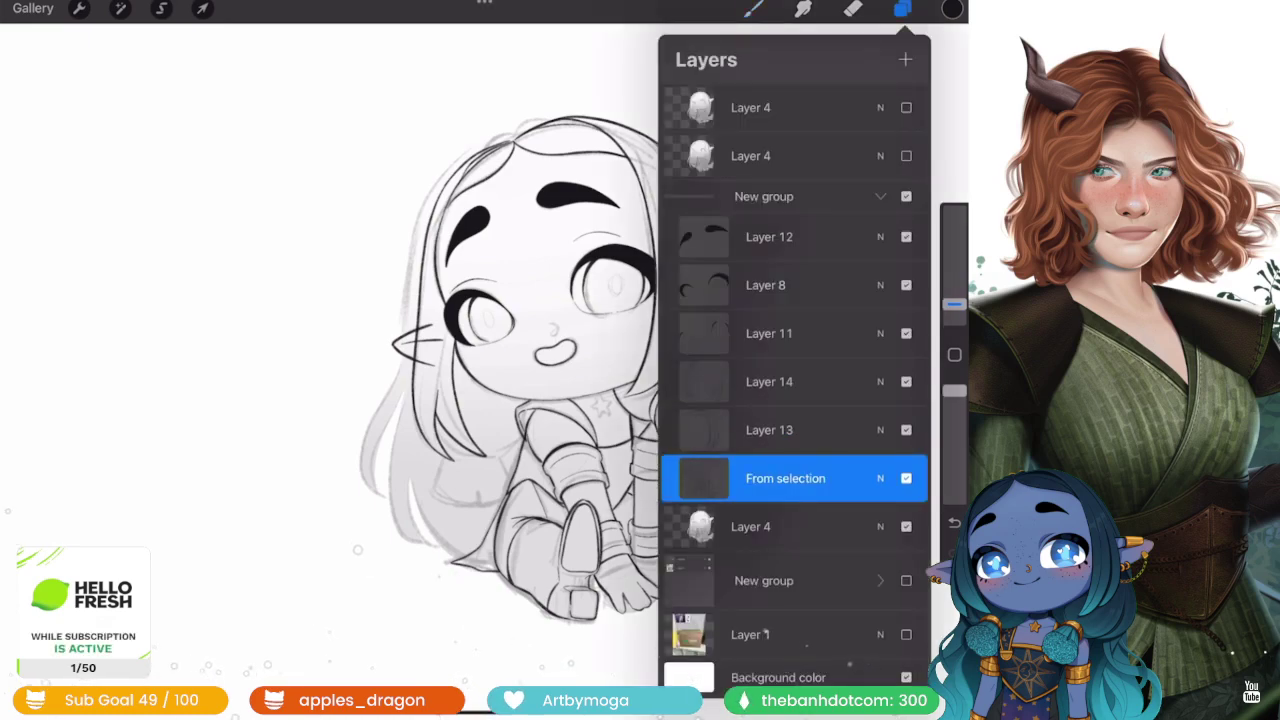
click(852, 8)
scroll(580, 330, up, 2)
scroll(580, 330, up, 2)
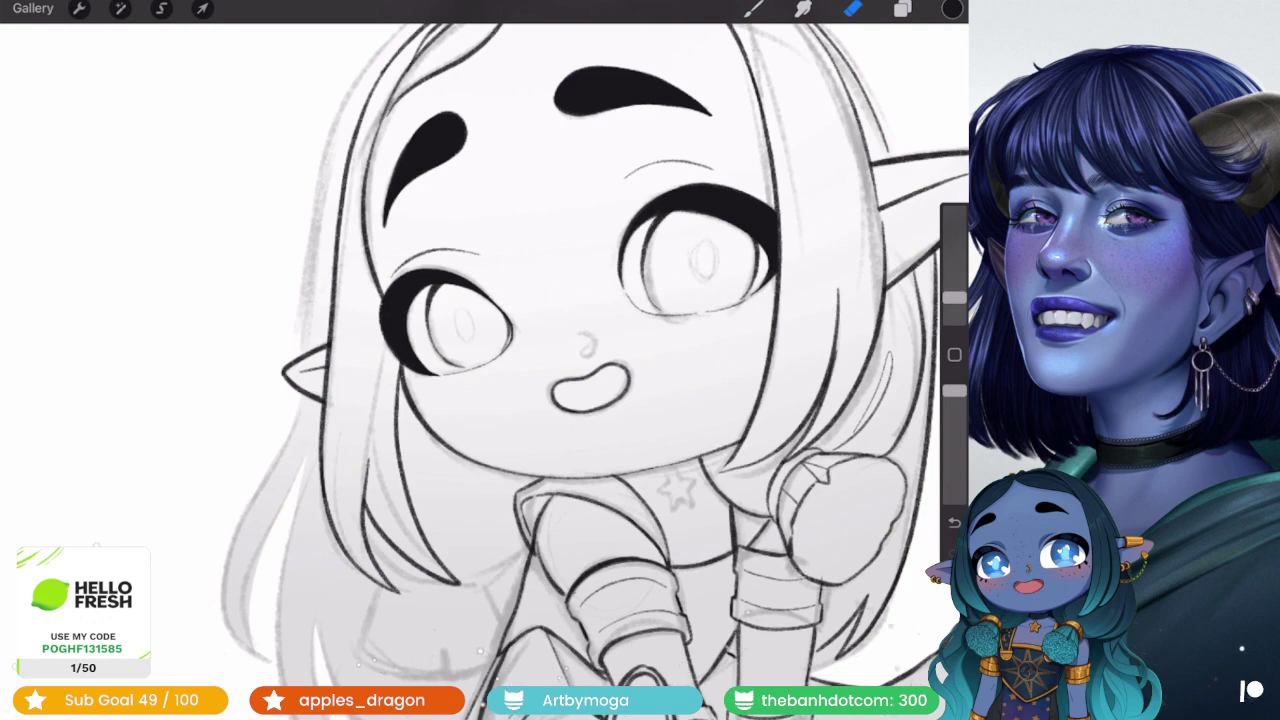
scroll(484, 360, down, 5)
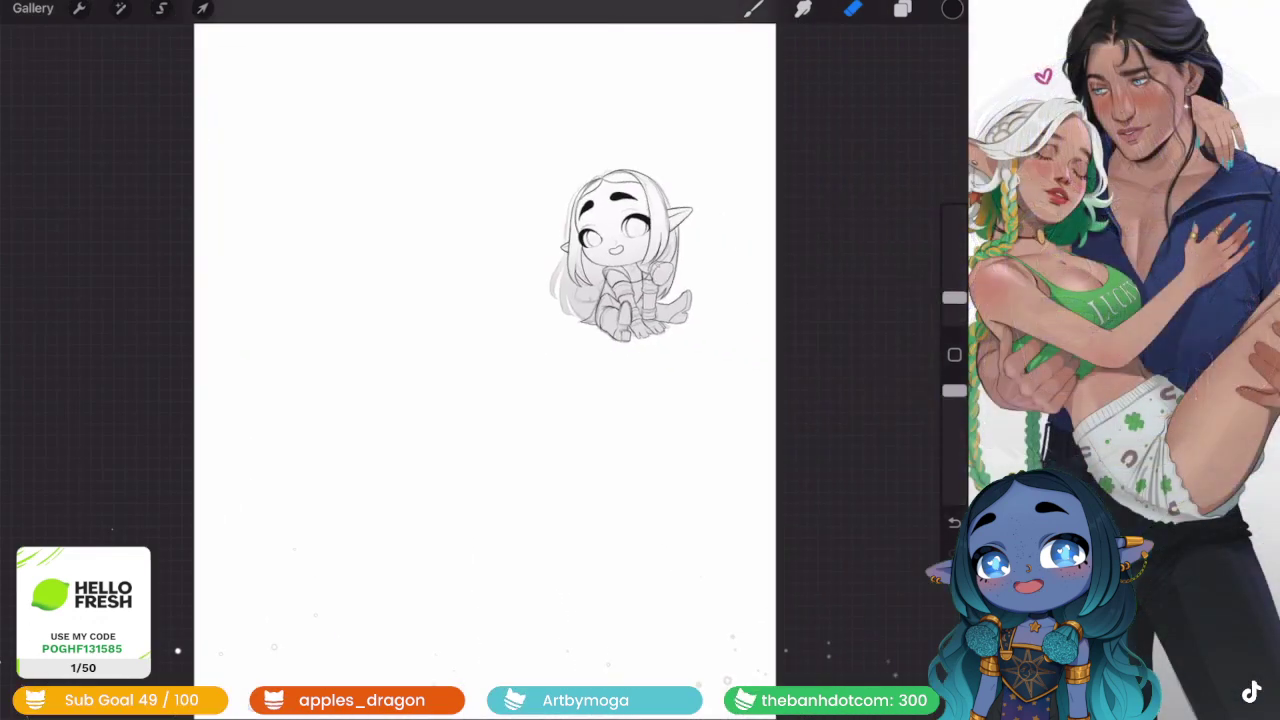
- Pinch Layer 14 down into Layer 13 and check the merged layer list
click(902, 8)
click(769, 430)
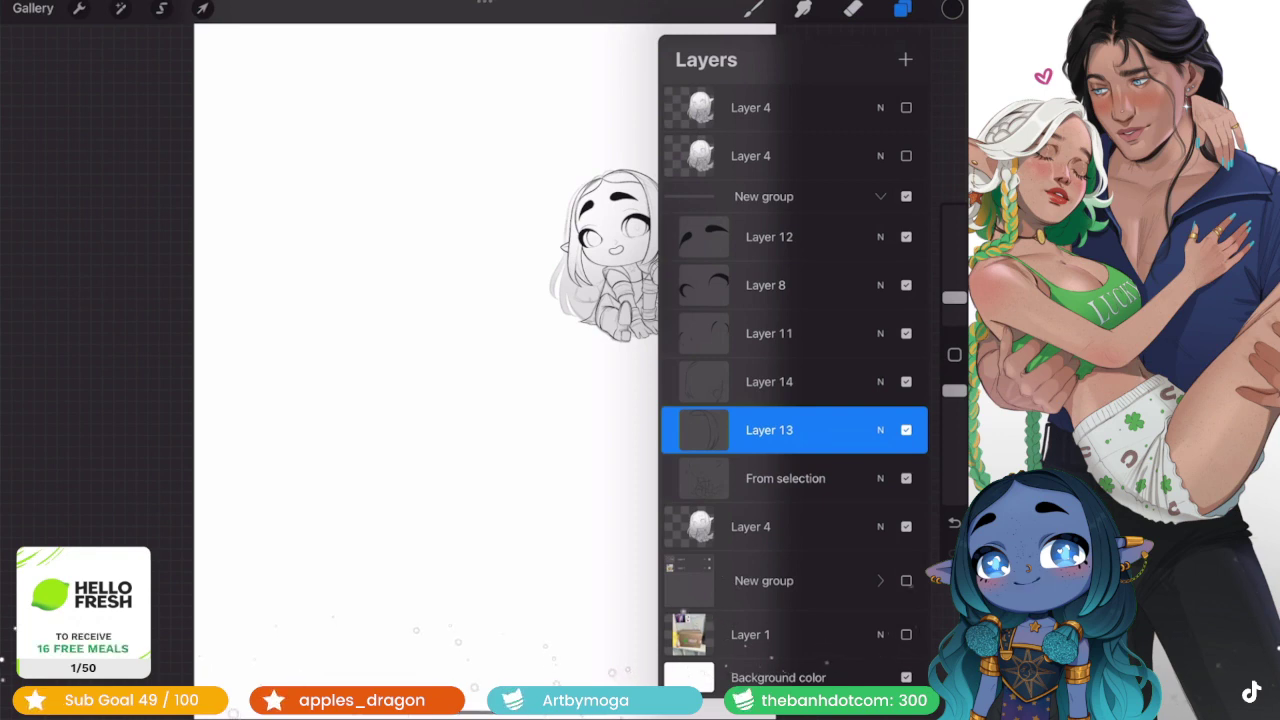
drag(769, 381, 769, 430)
click(902, 8)
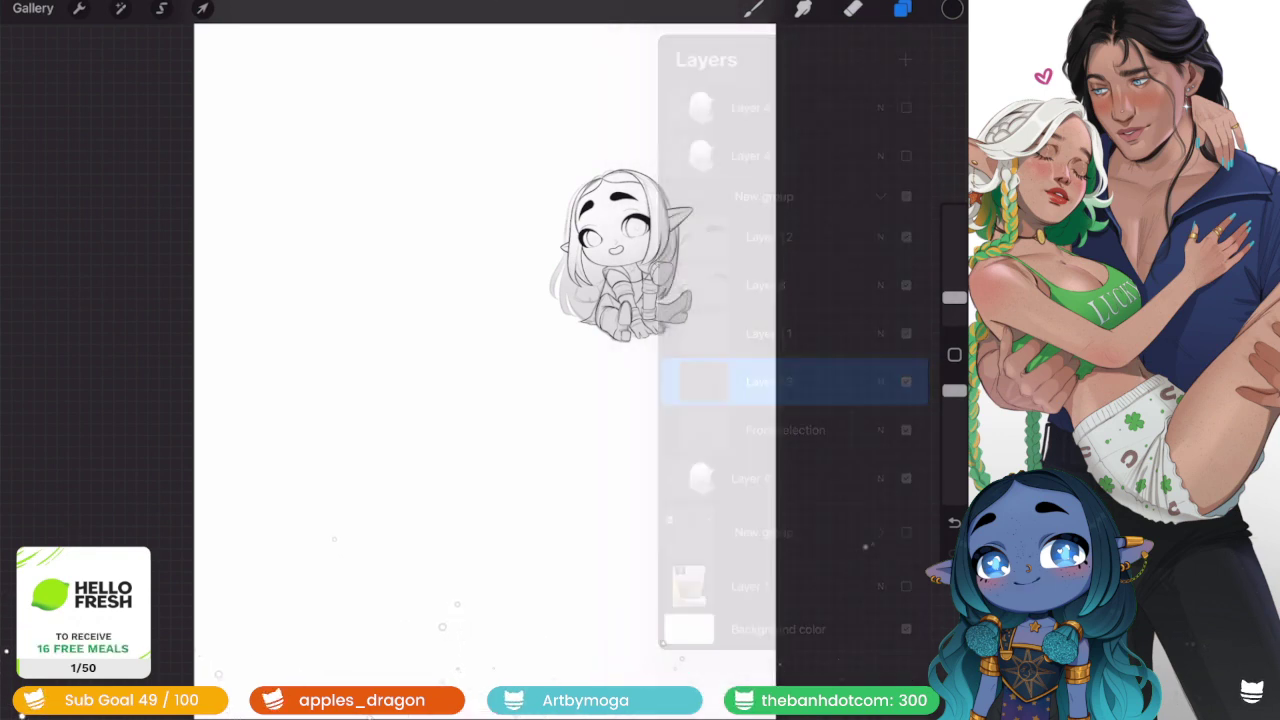
scroll(610, 260, up, 5)
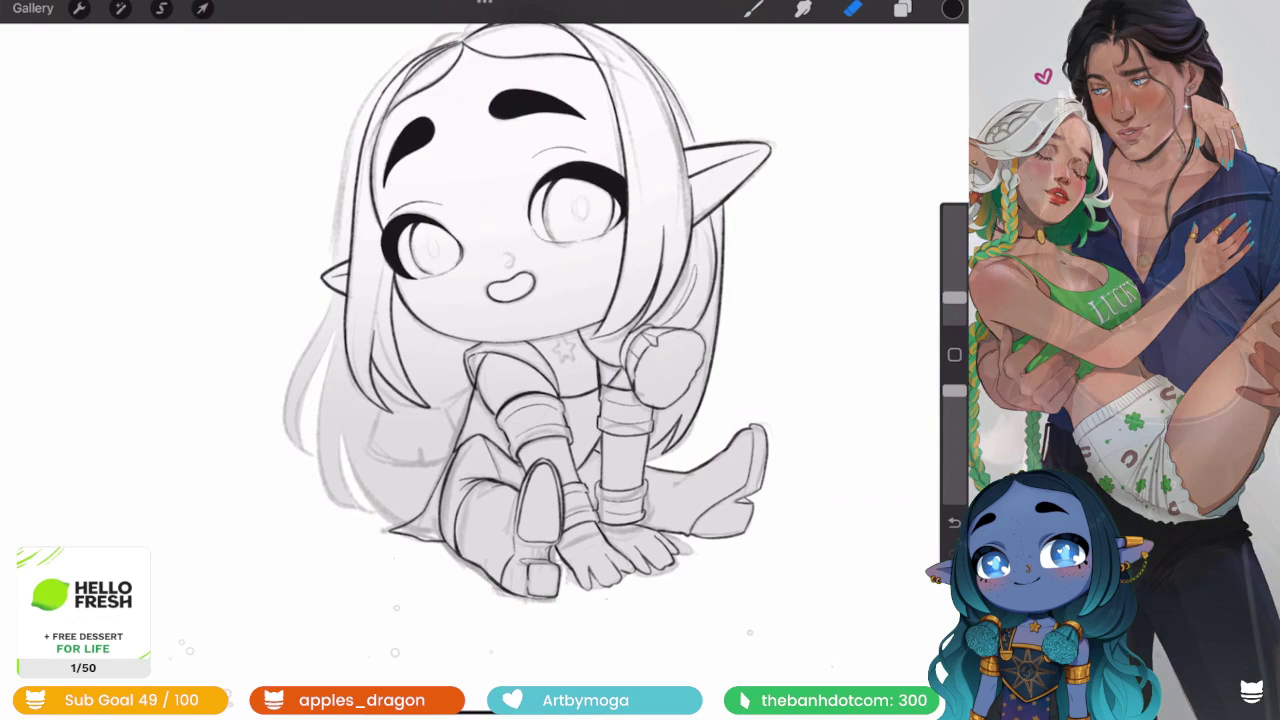
click(902, 8)
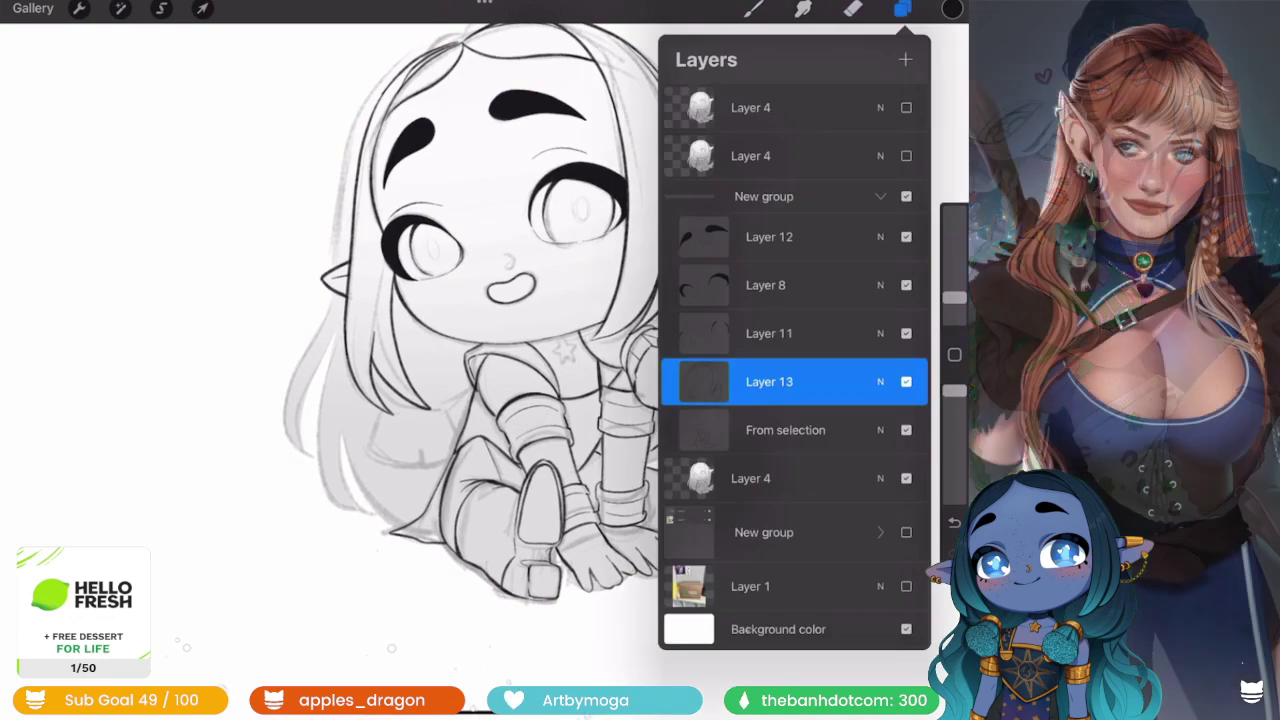
click(902, 8)
scroll(600, 350, up, 3)
- Enlarge the brush slightly and ink a hair-strand line beside the face
scroll(540, 360, up, 3)
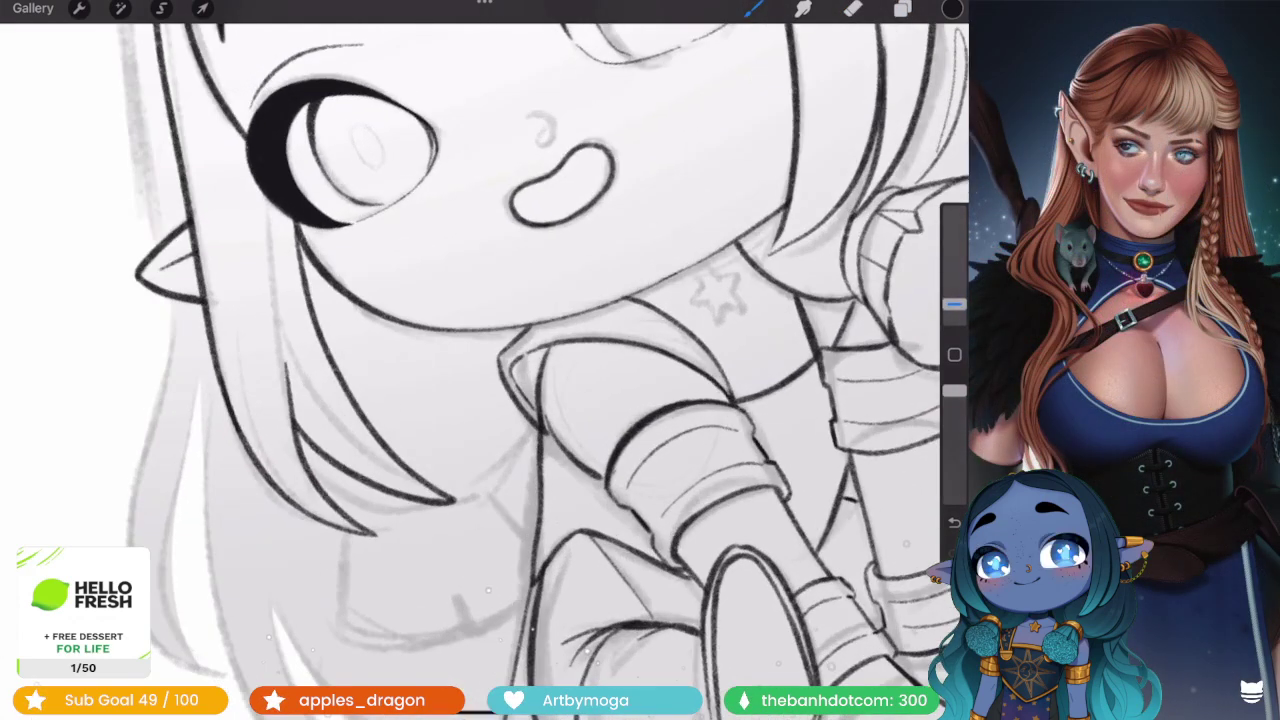
scroll(484, 360, up, 2)
scroll(484, 360, up, 2)
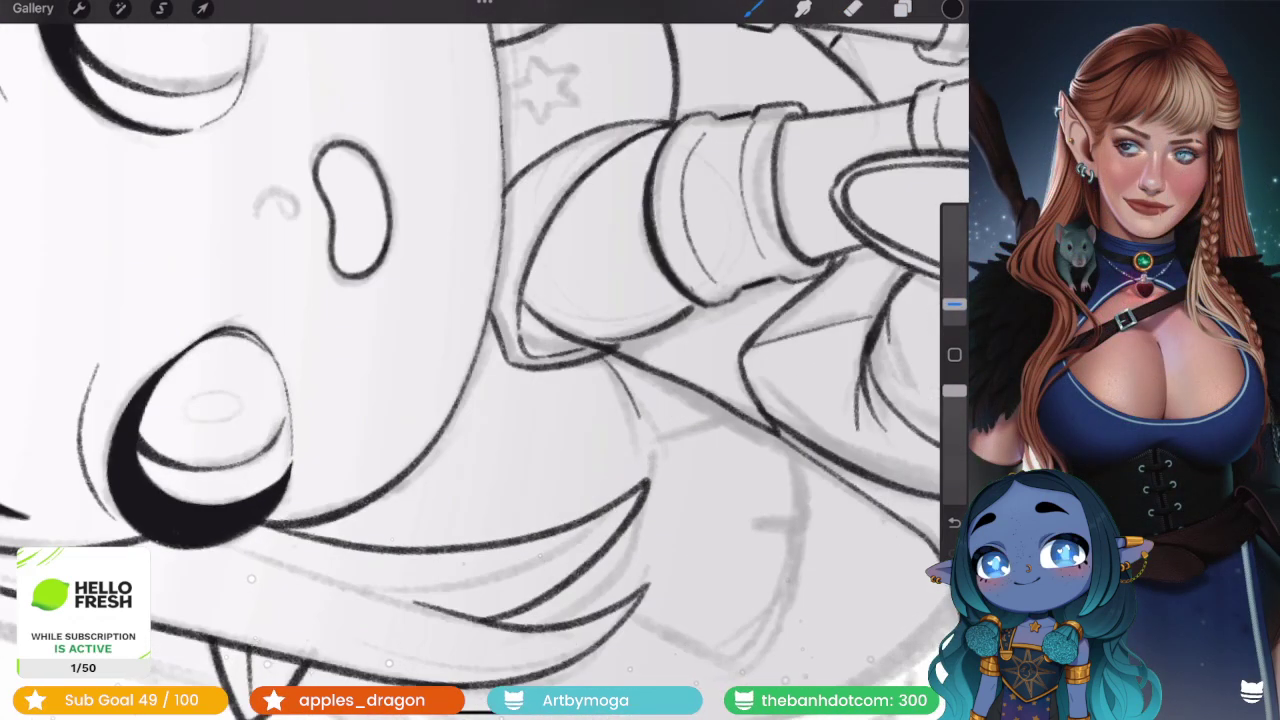
drag(954, 303, 954, 295)
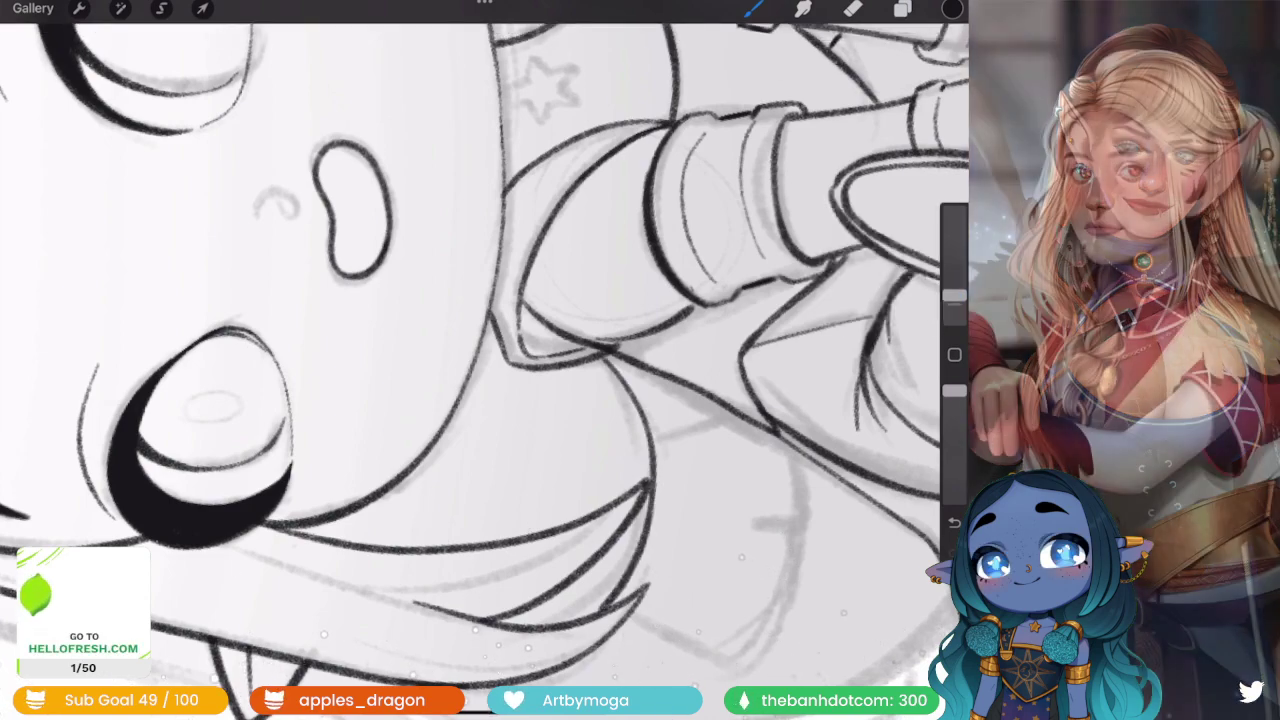
scroll(484, 360, down, 2)
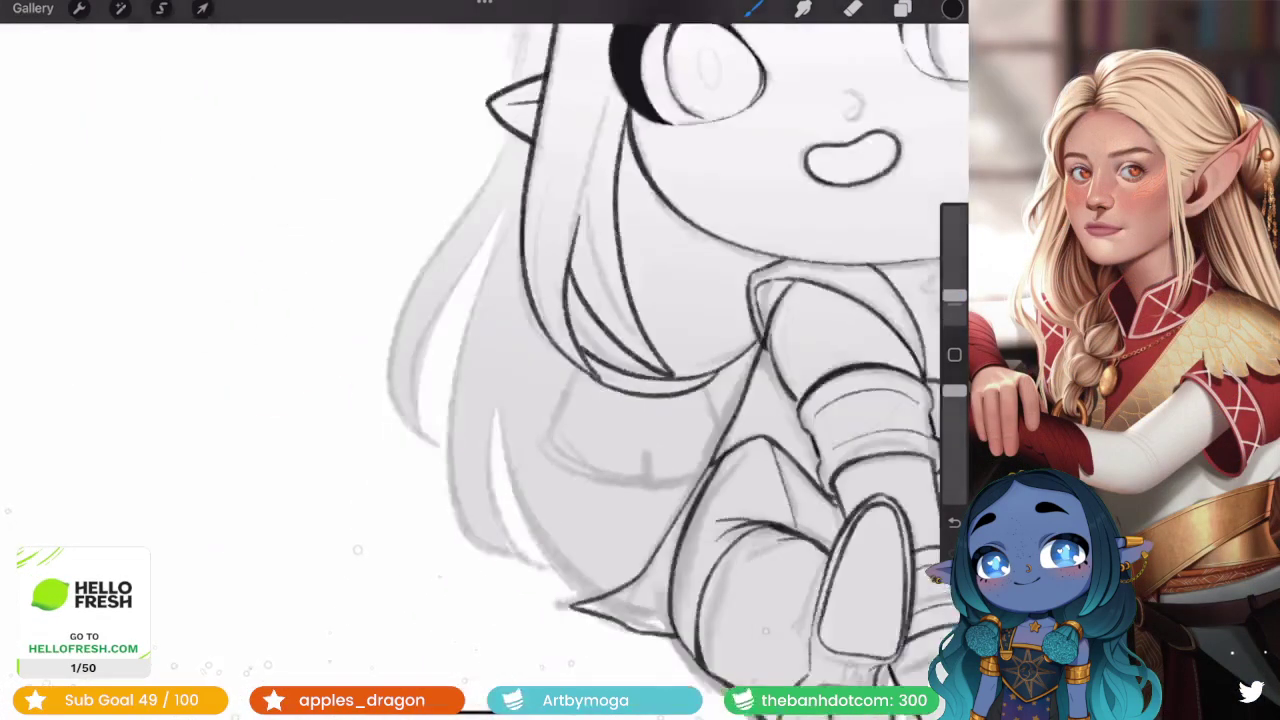
scroll(484, 360, up, 3)
key(ctrl+z)
scroll(484, 360, right, 2)
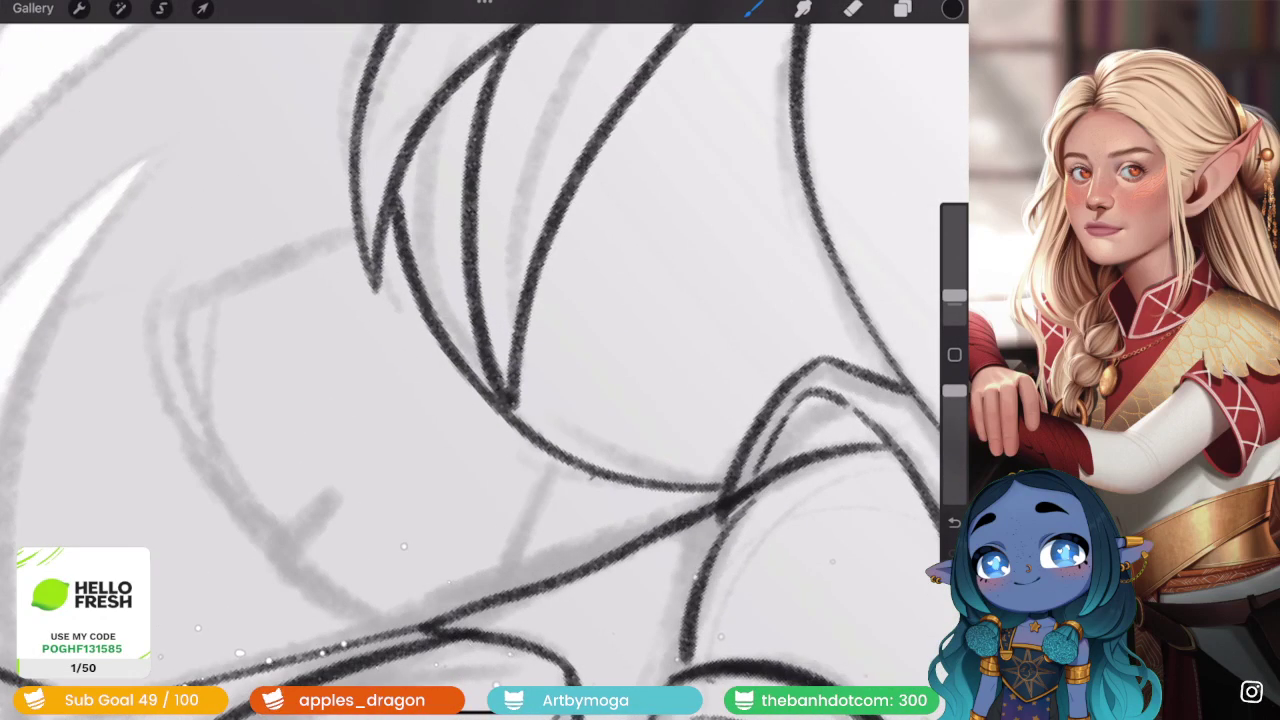
scroll(484, 360, down, 3)
scroll(484, 360, left, 3)
scroll(484, 360, up, 3)
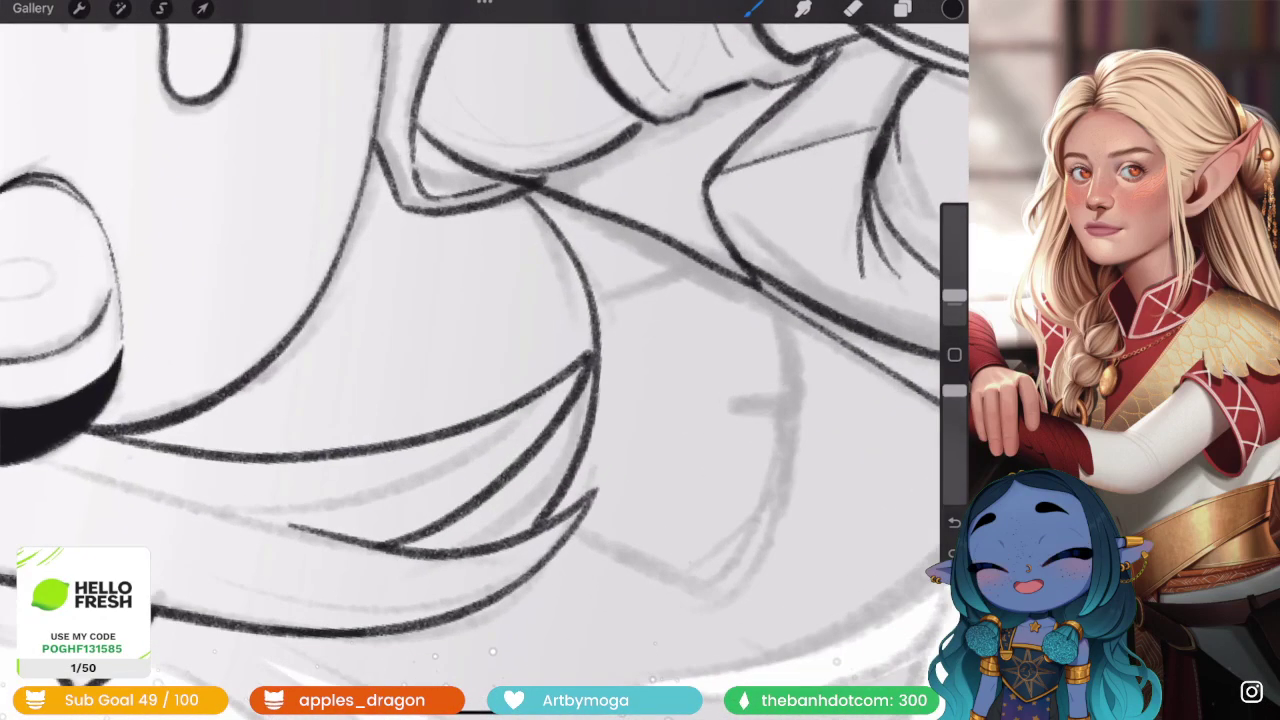
scroll(484, 360, left, 3)
scroll(484, 360, right, 3)
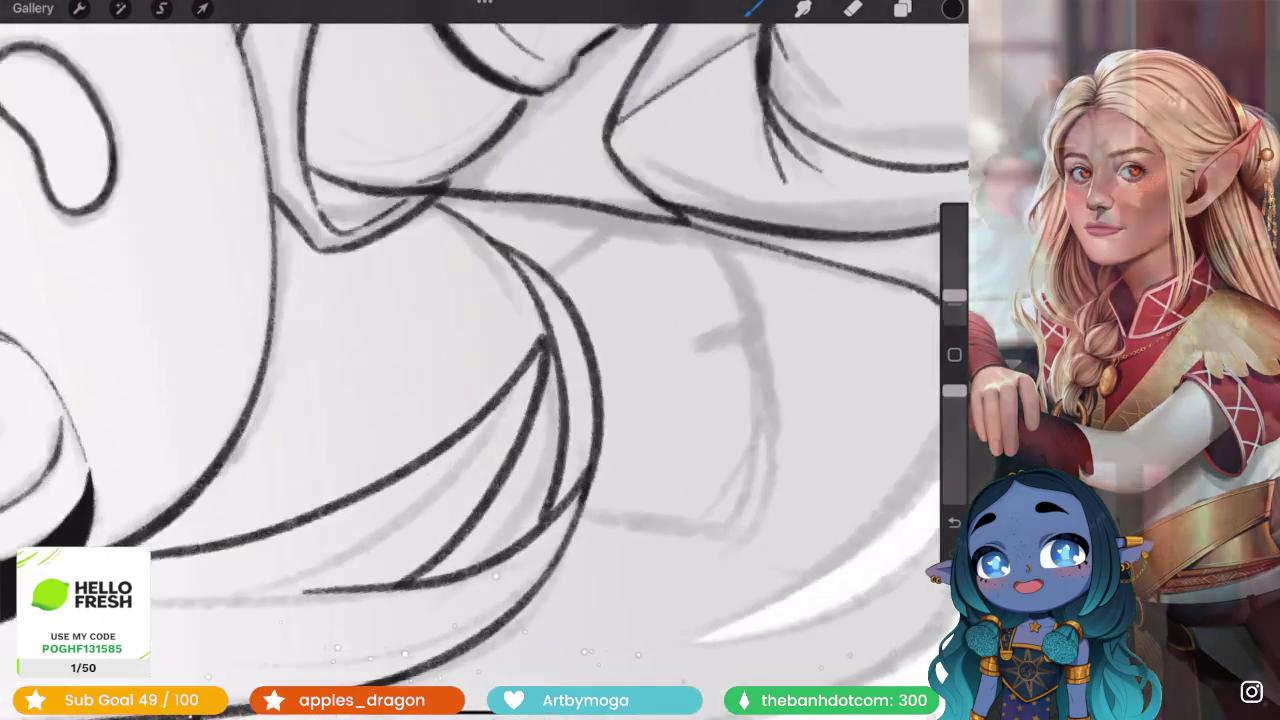
drag(558, 338, 576, 412)
key(ctrl+z)
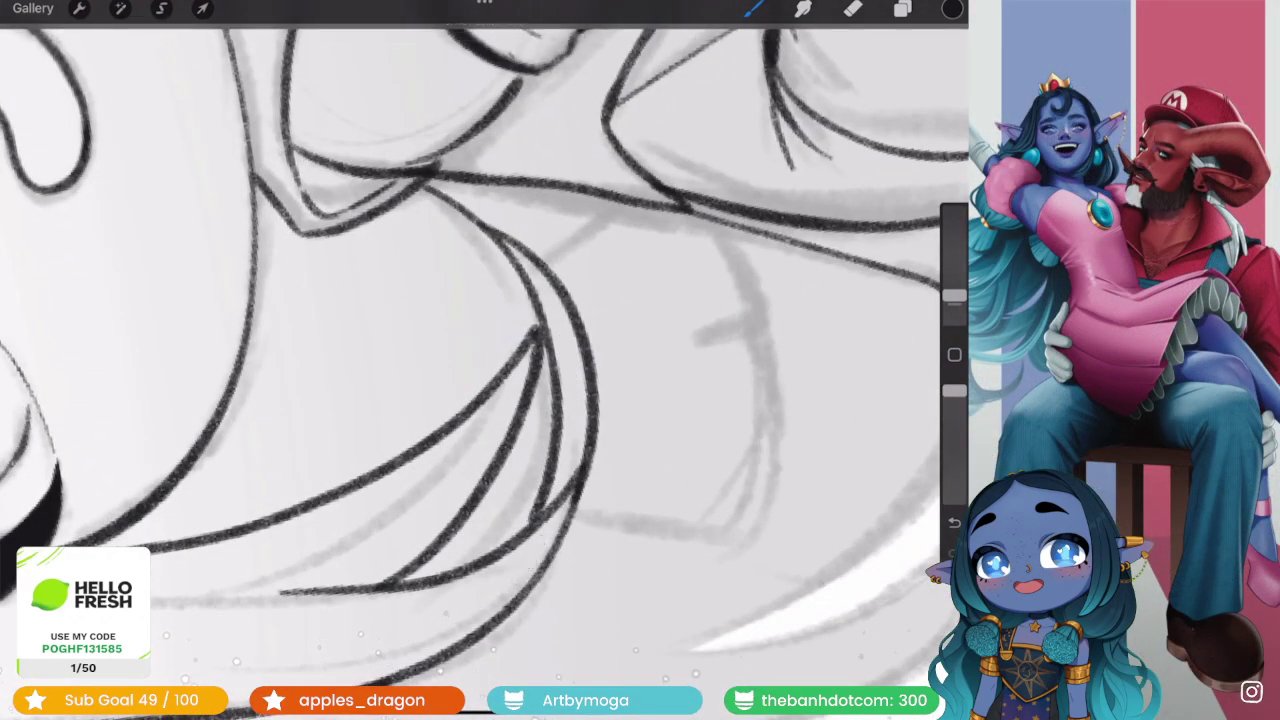
key(ctrl+z)
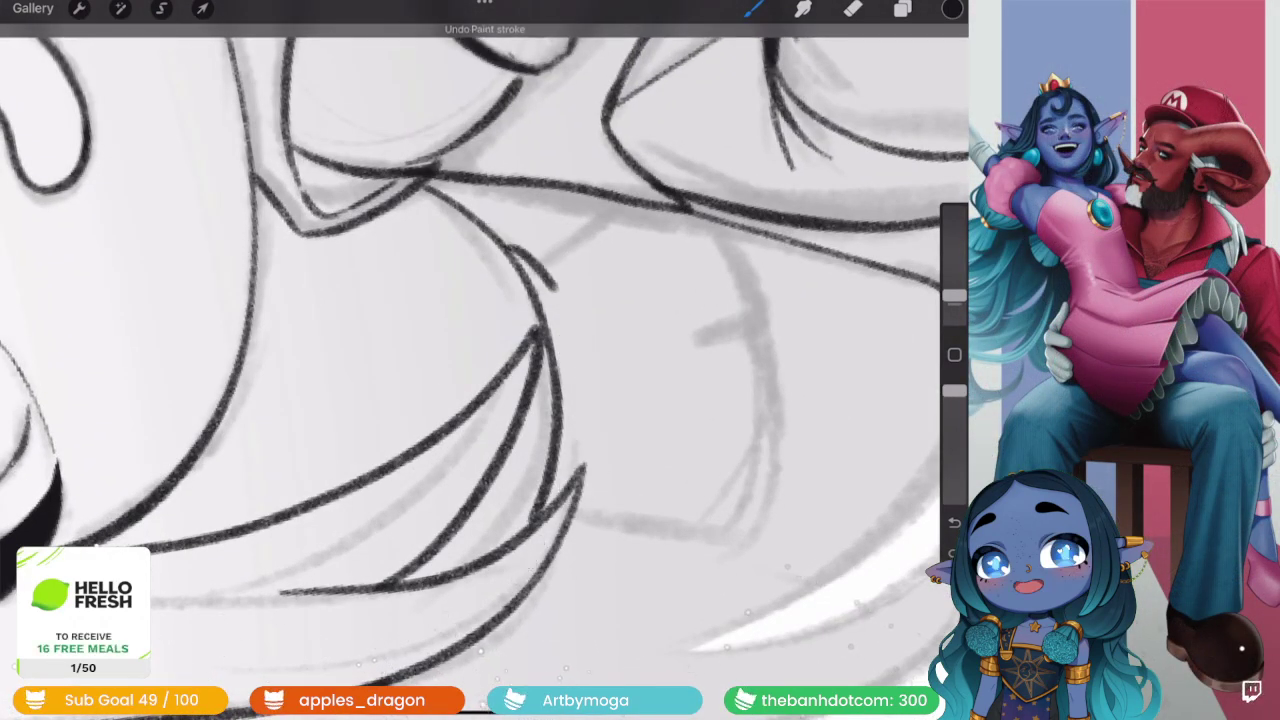
drag(545, 278, 572, 445)
scroll(484, 360, down, 5)
scroll(484, 360, up, 5)
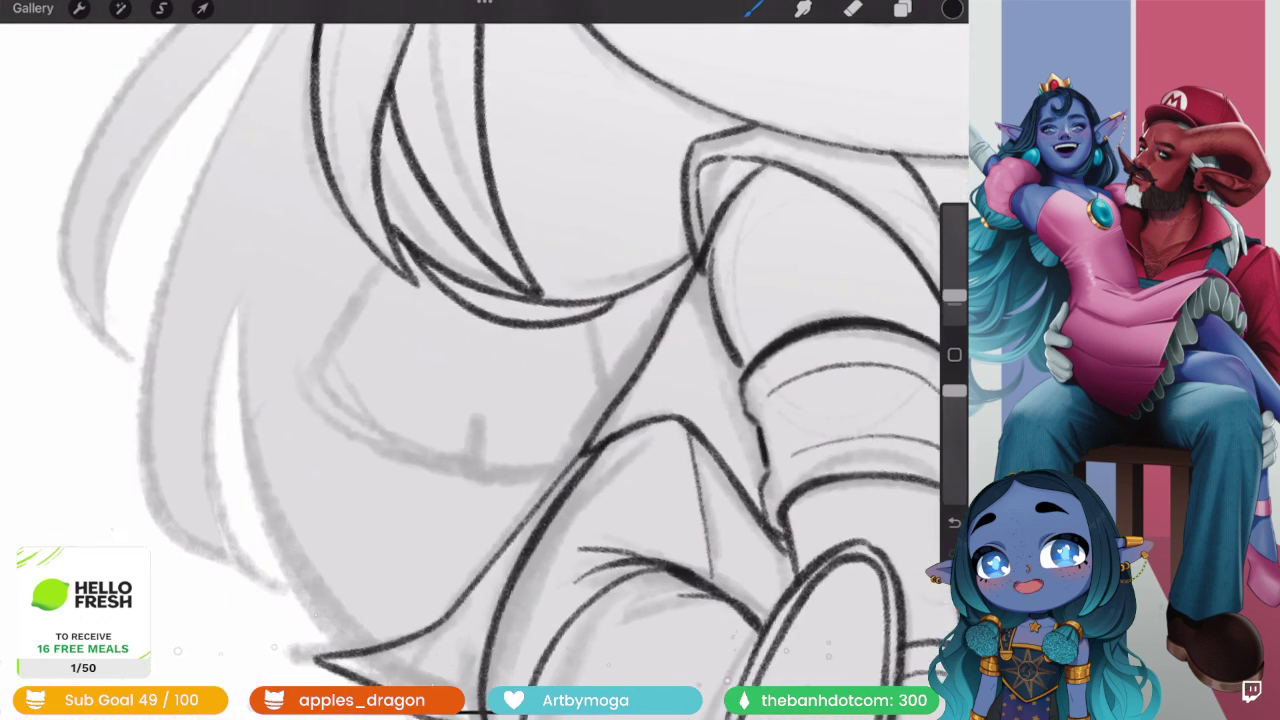
- Ink the chin line under the face
drag(484, 360, 584, 330)
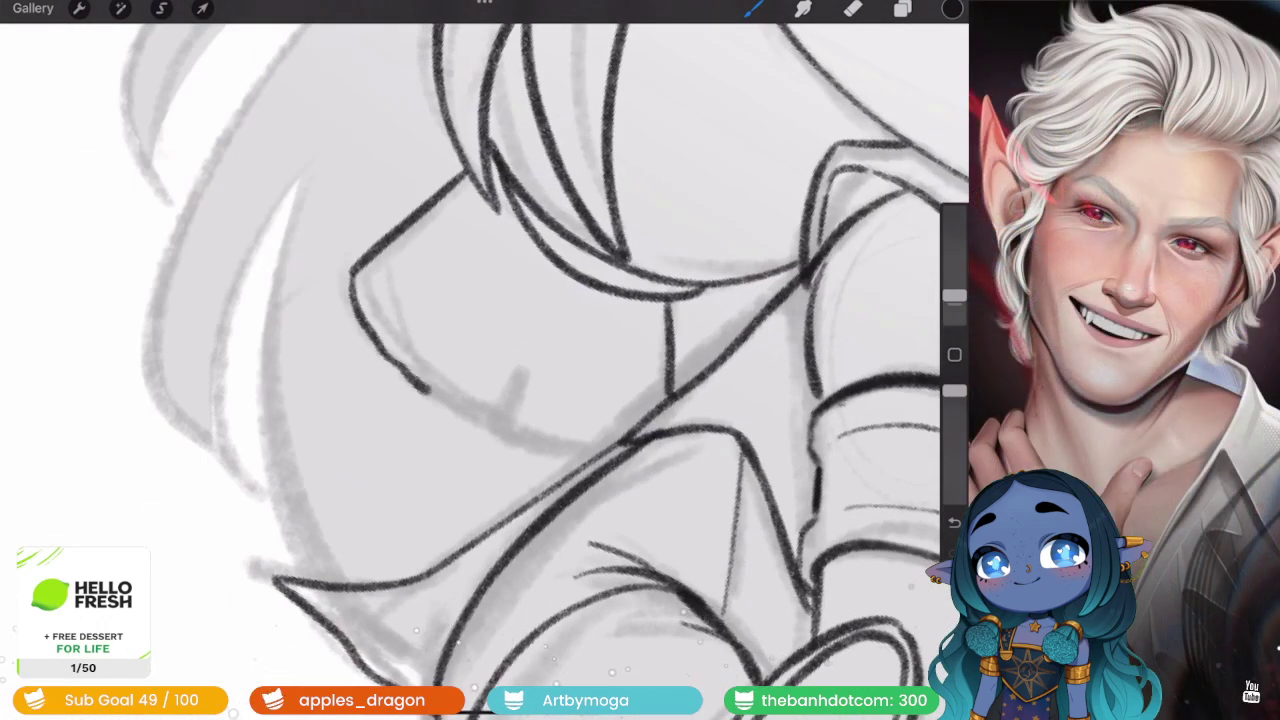
drag(500, 432, 560, 452)
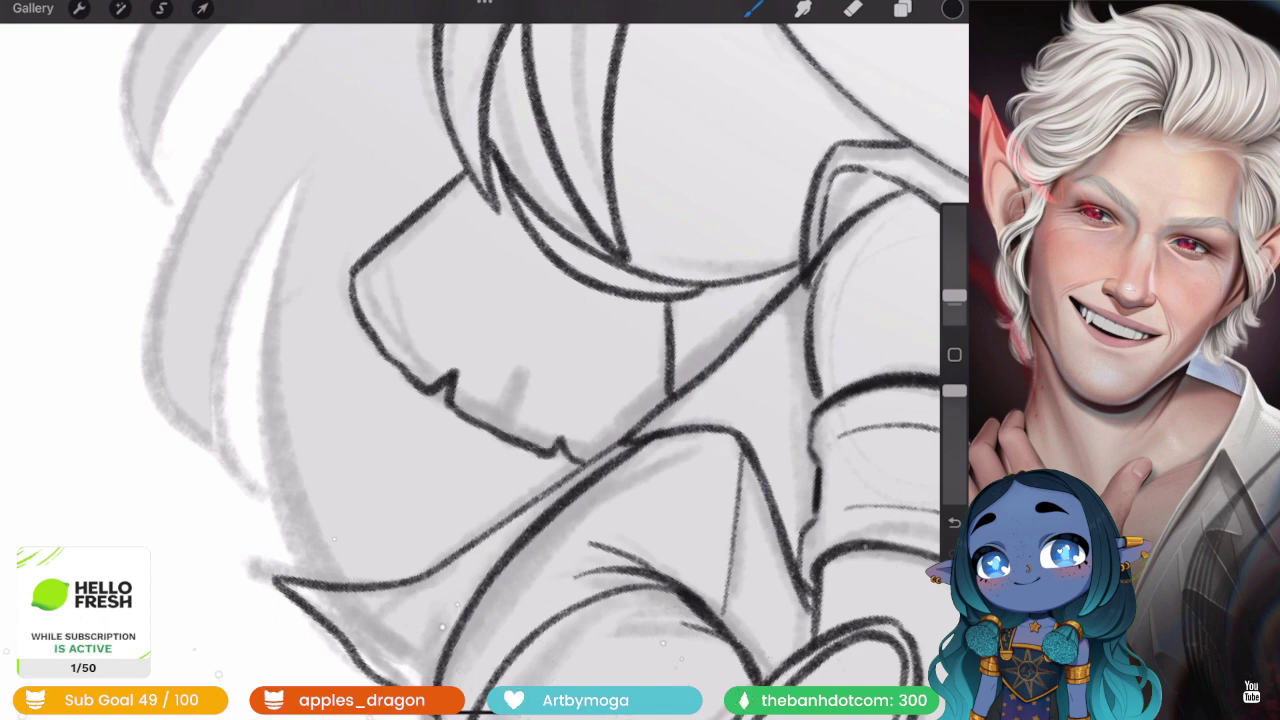
scroll(484, 360, down, 5)
scroll(484, 360, up, 5)
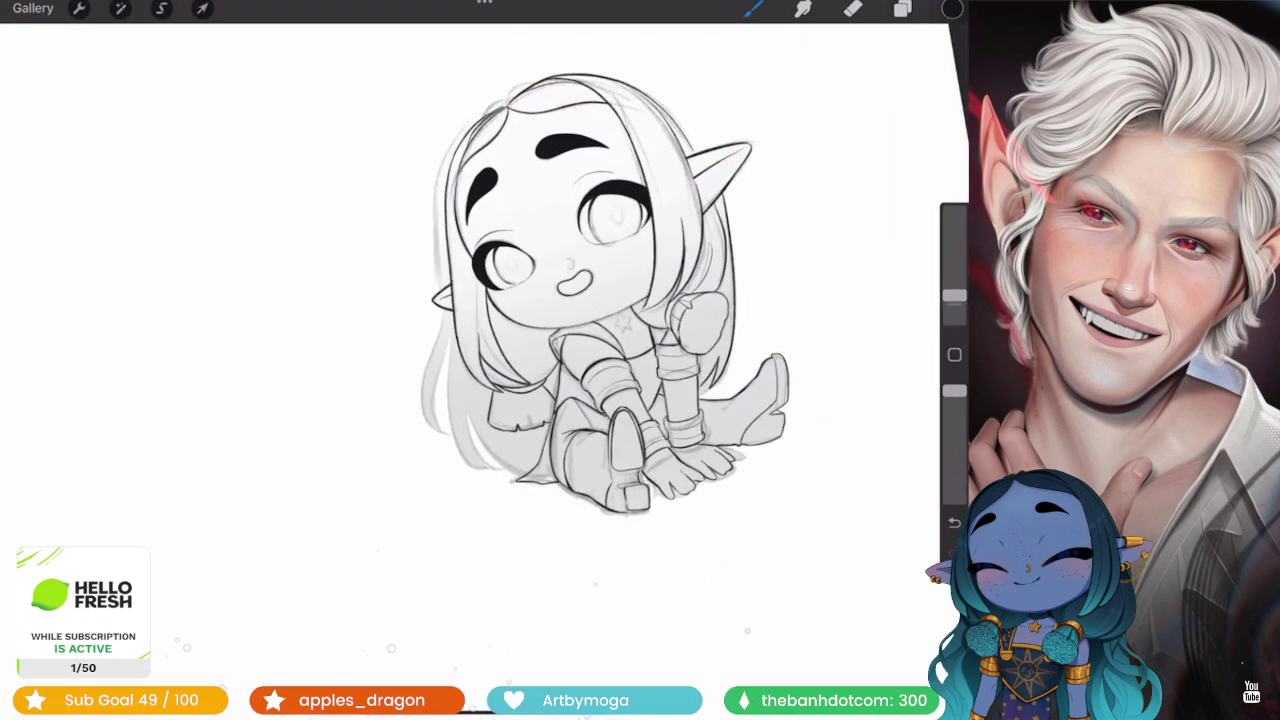
scroll(600, 300, up, 3)
scroll(600, 380, down, 3)
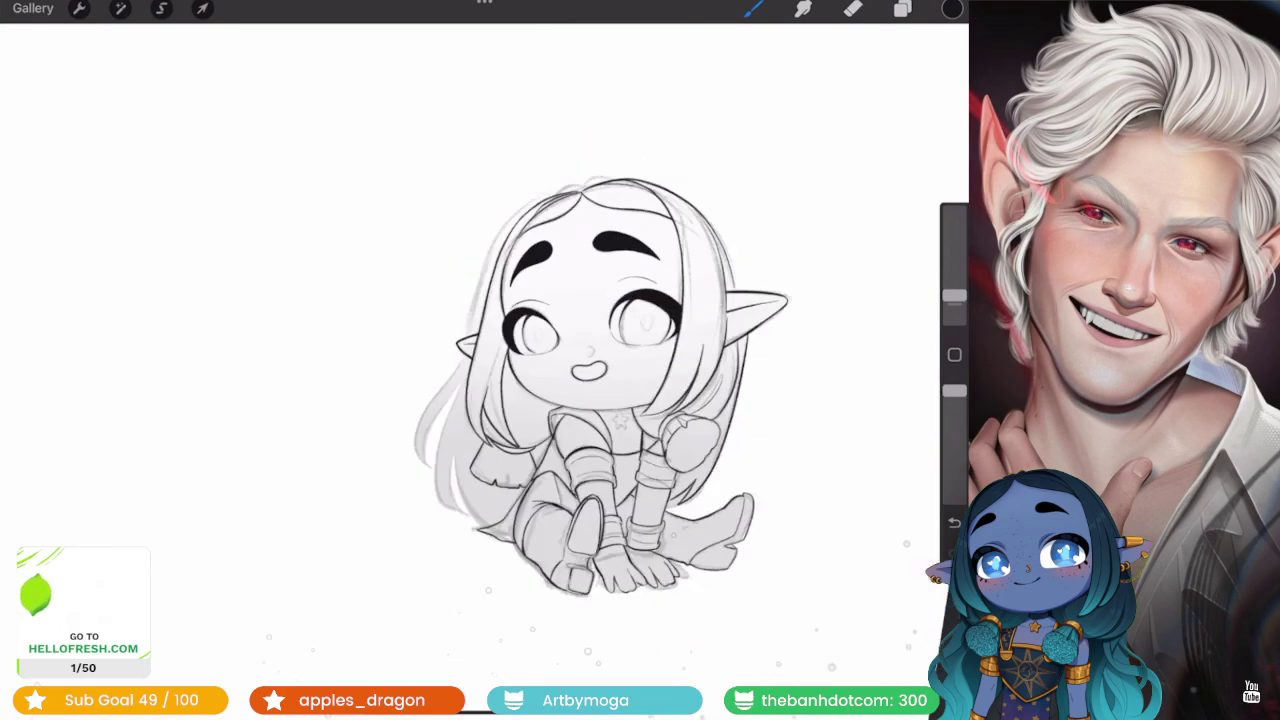
scroll(530, 340, up, 3)
scroll(480, 300, up, 3)
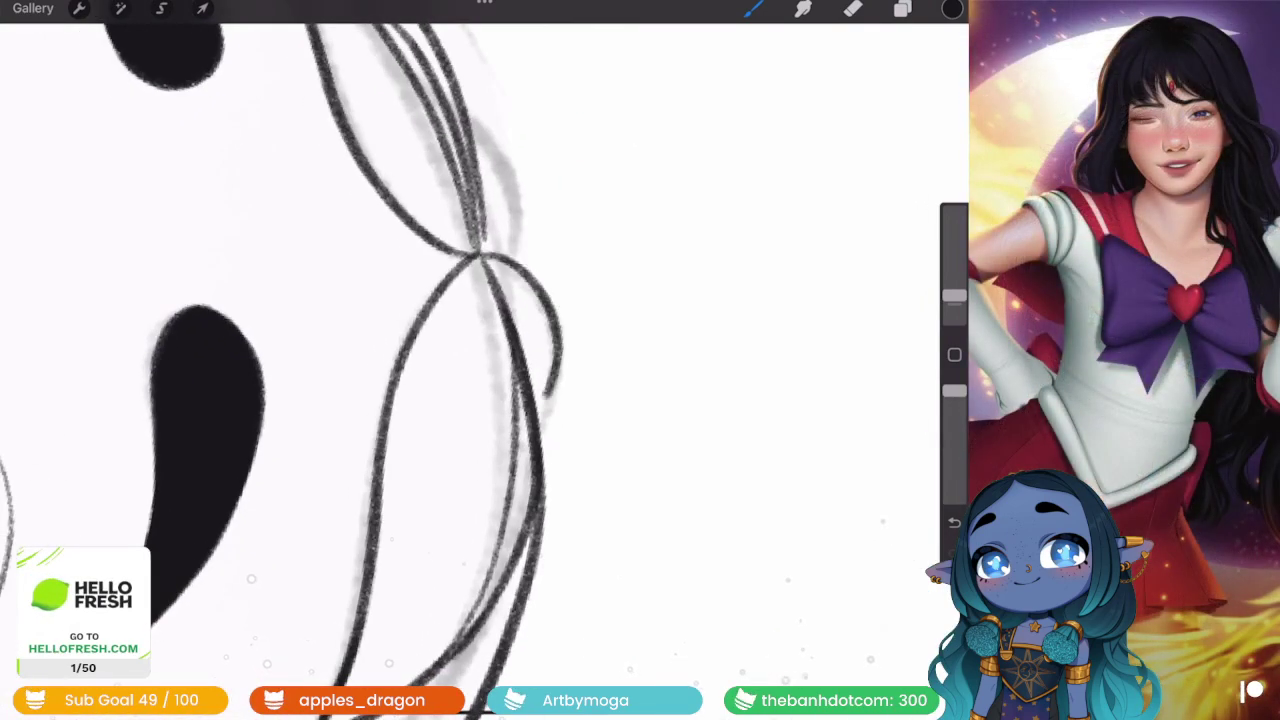
scroll(400, 360, down, 2)
scroll(480, 360, down, 5)
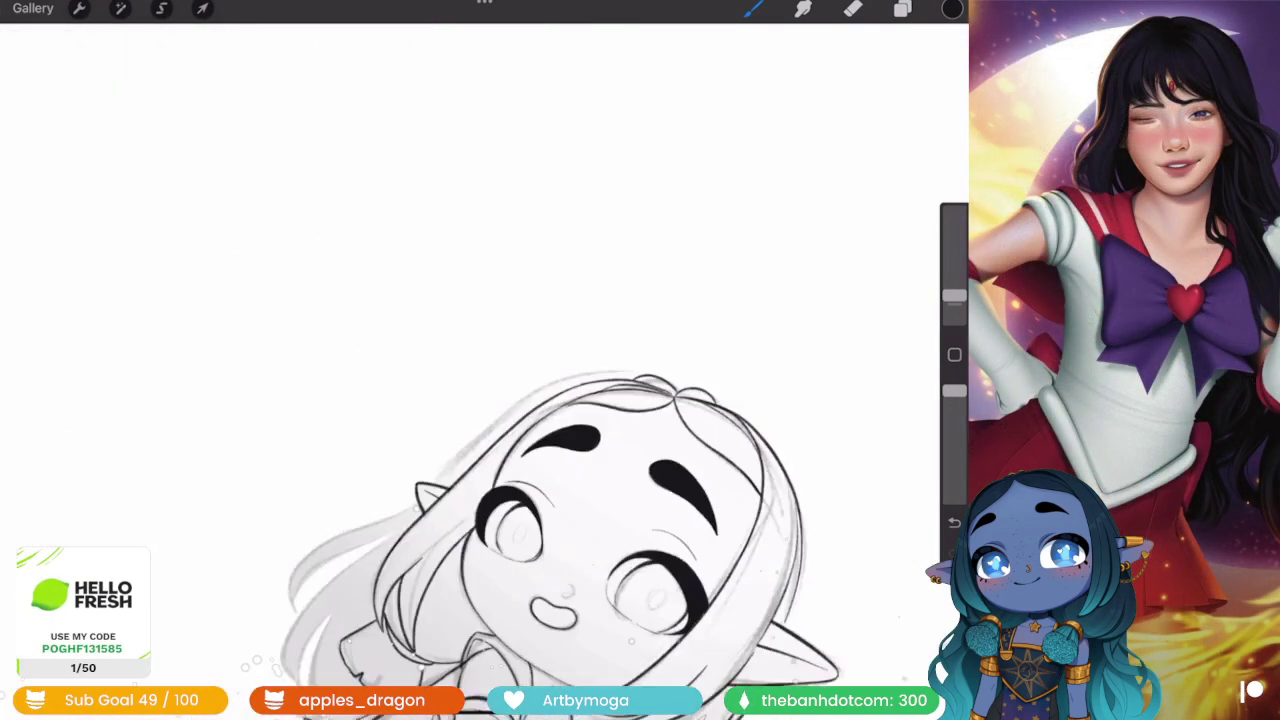
scroll(480, 360, down, 2)
scroll(700, 300, up, 4)
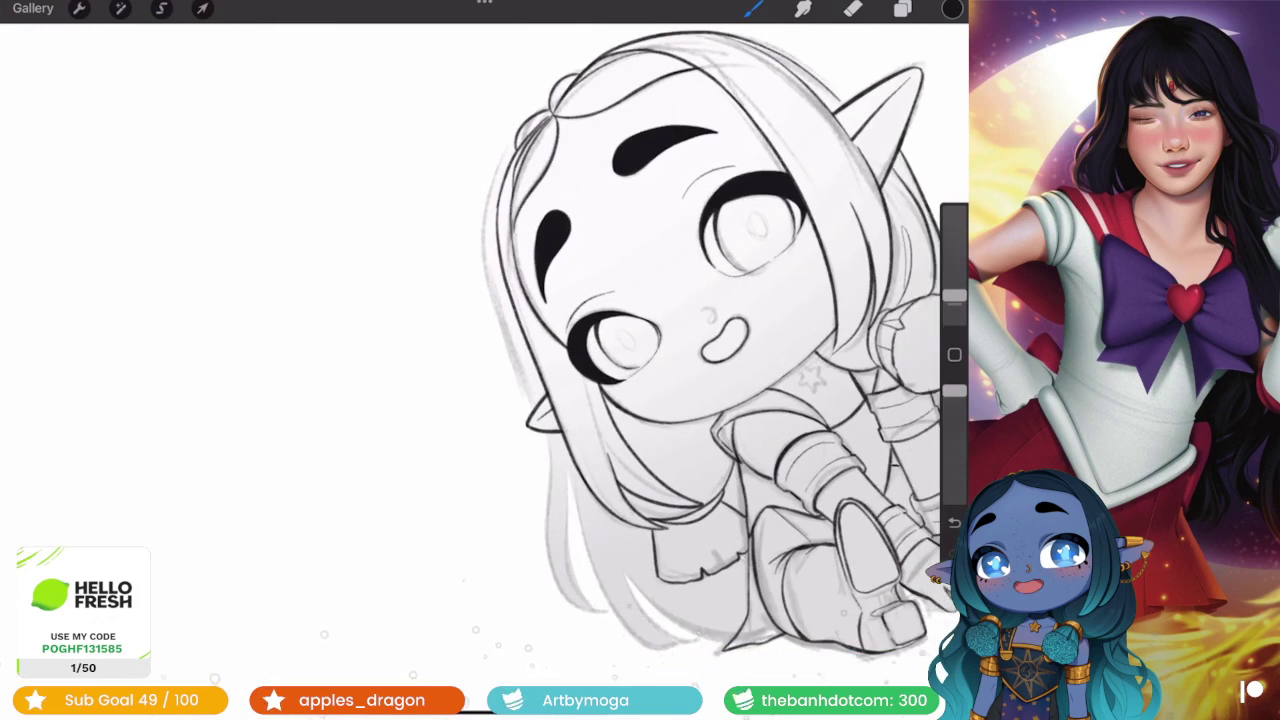
scroll(700, 340, down, 2)
scroll(680, 340, up, 2)
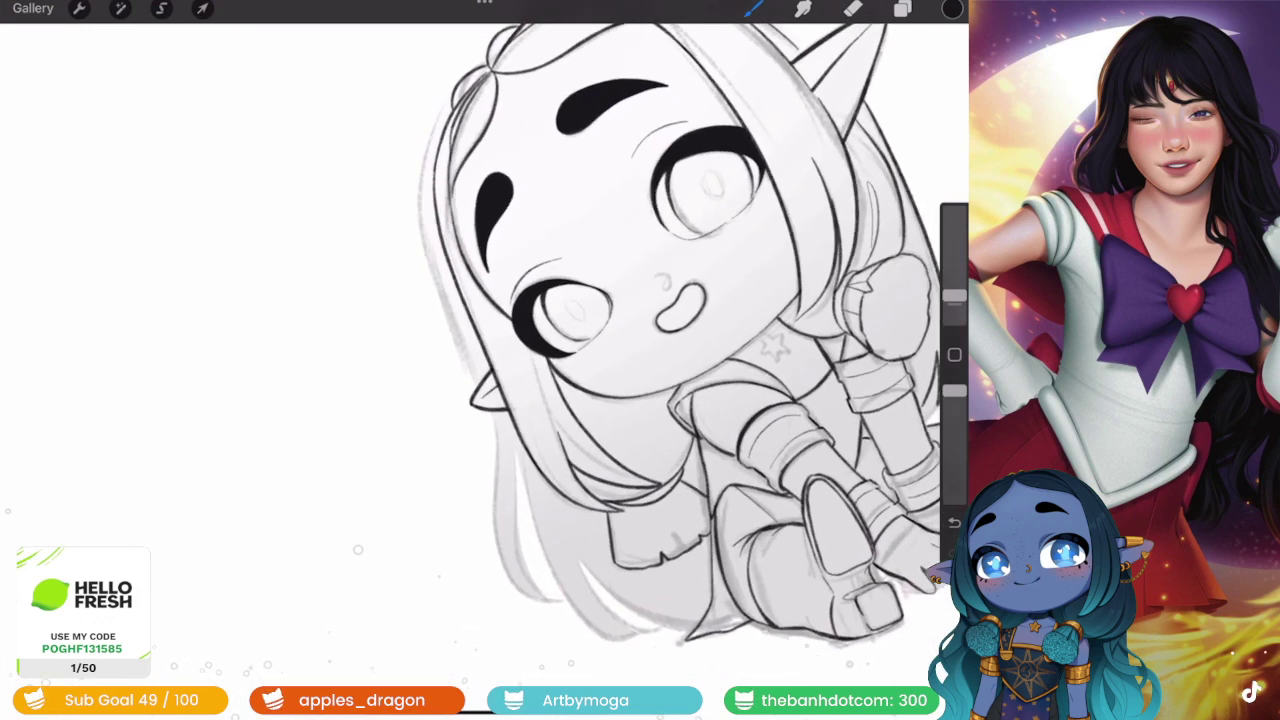
scroll(680, 340, up, 1)
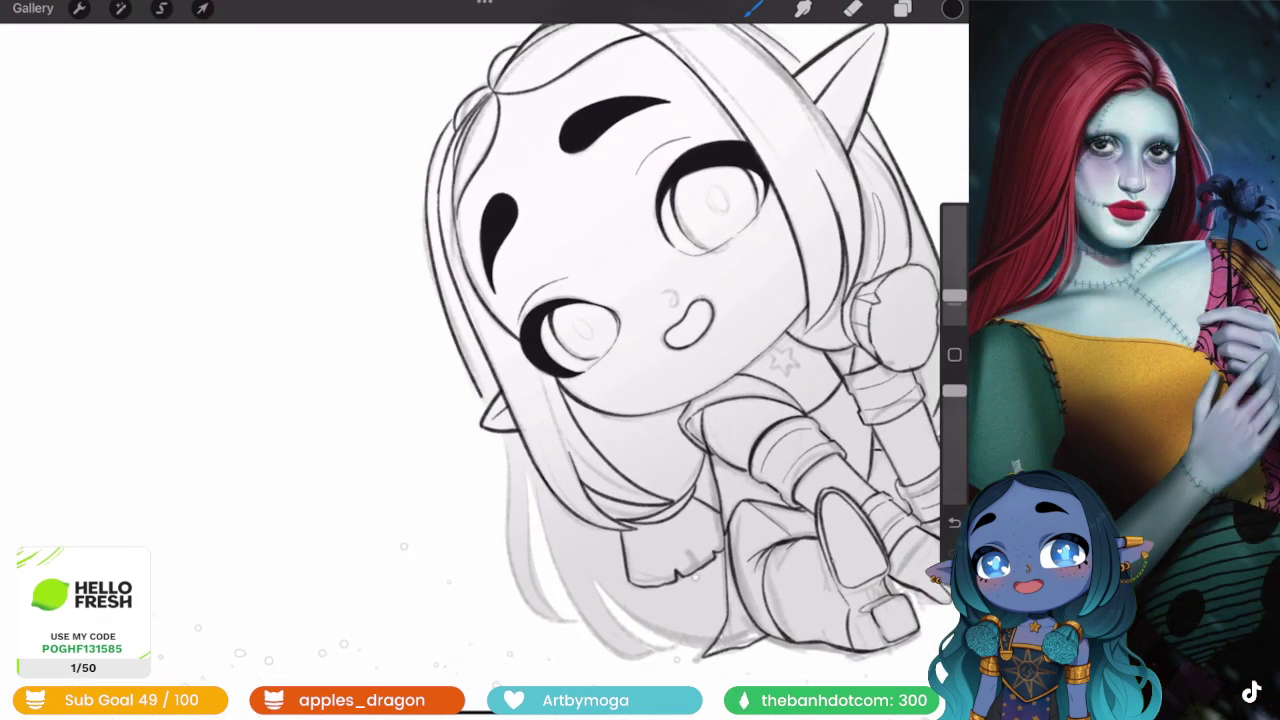
scroll(690, 340, down, 3)
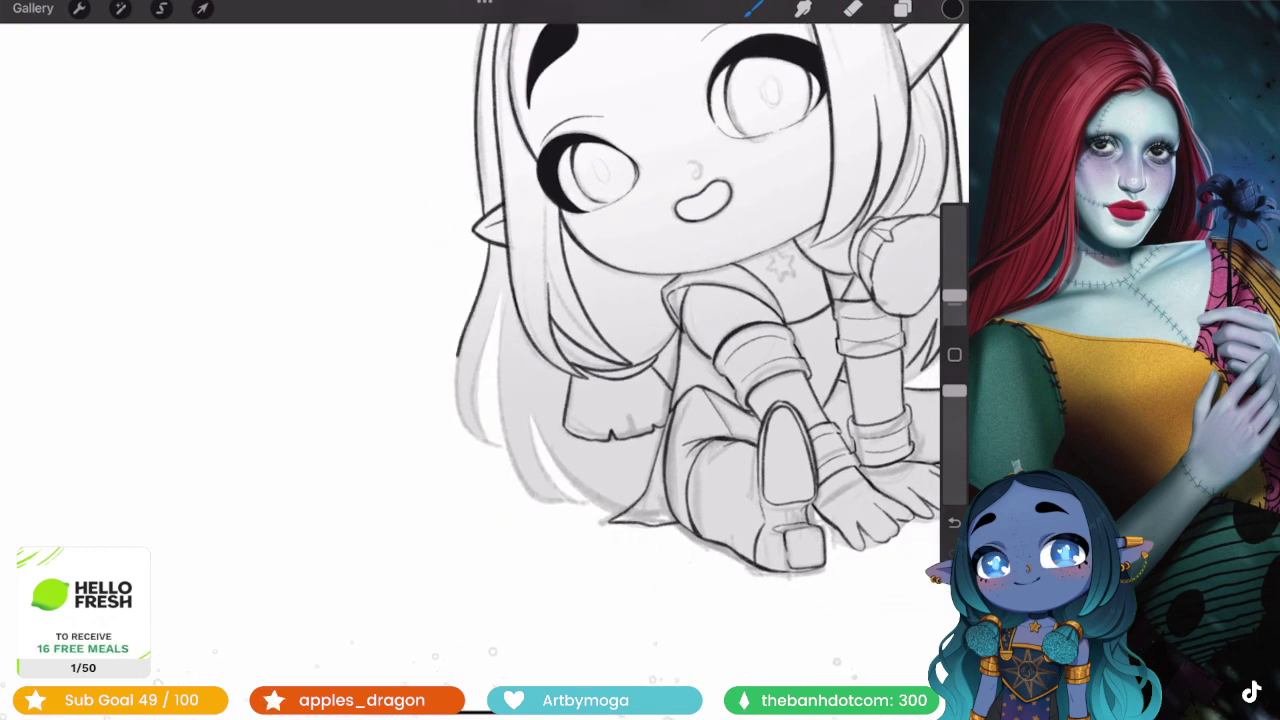
- Ink a bold curve down the left hair edge, retrying it several times
drag(484, 280, 458, 436)
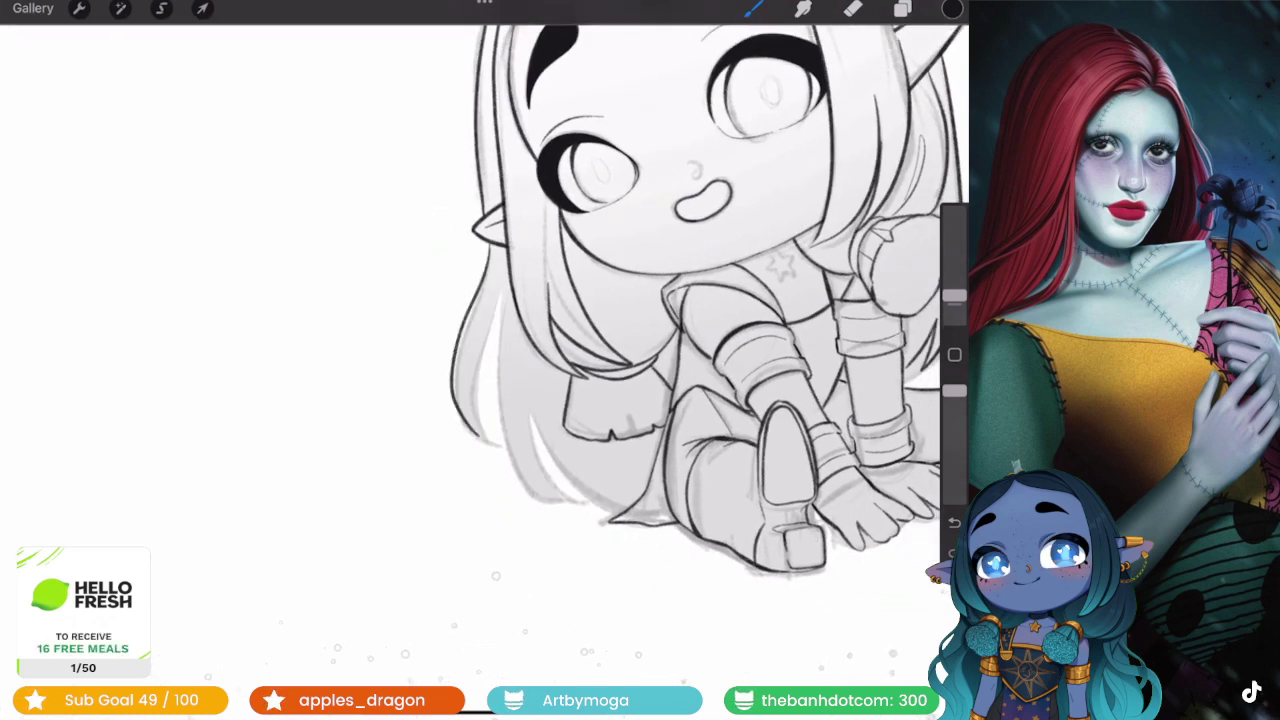
drag(476, 322, 458, 416)
key(ctrl+z)
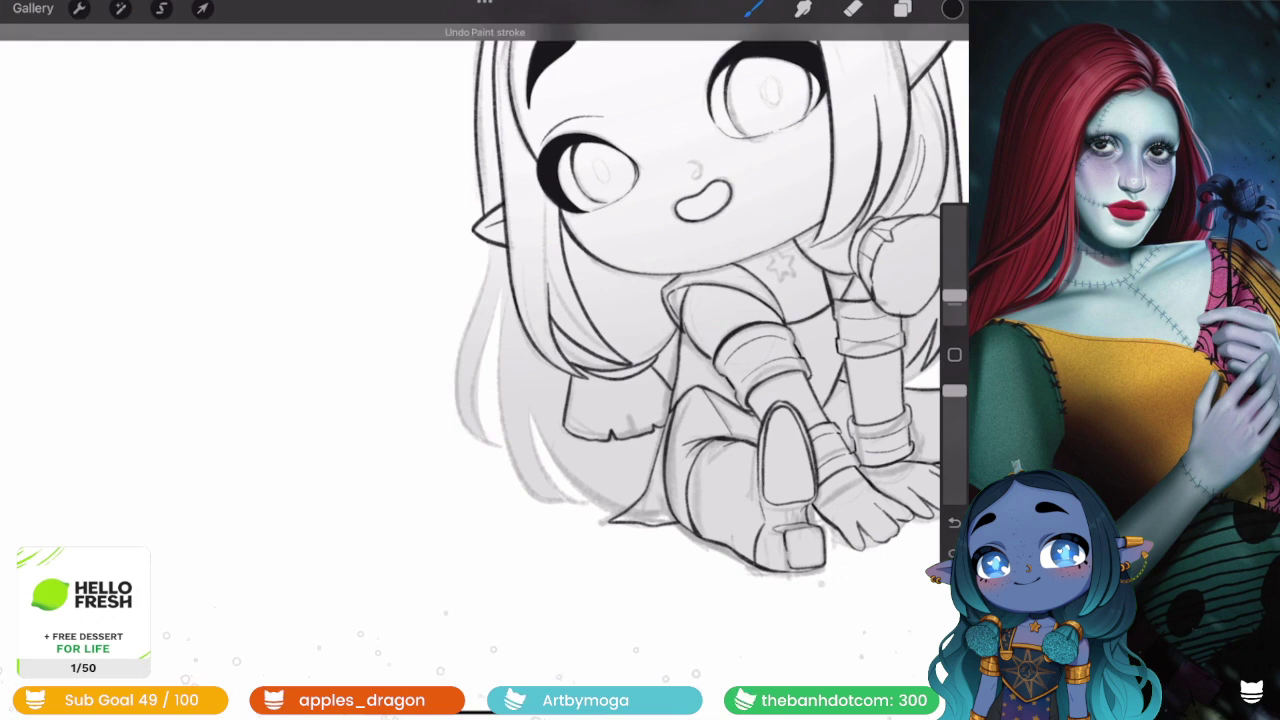
drag(486, 244, 452, 436)
mouse_move(484, 296)
mouse_down()
mouse_move(456, 418)
mouse_move(484, 446)
mouse_up()
key(ctrl+z)
drag(492, 256, 455, 440)
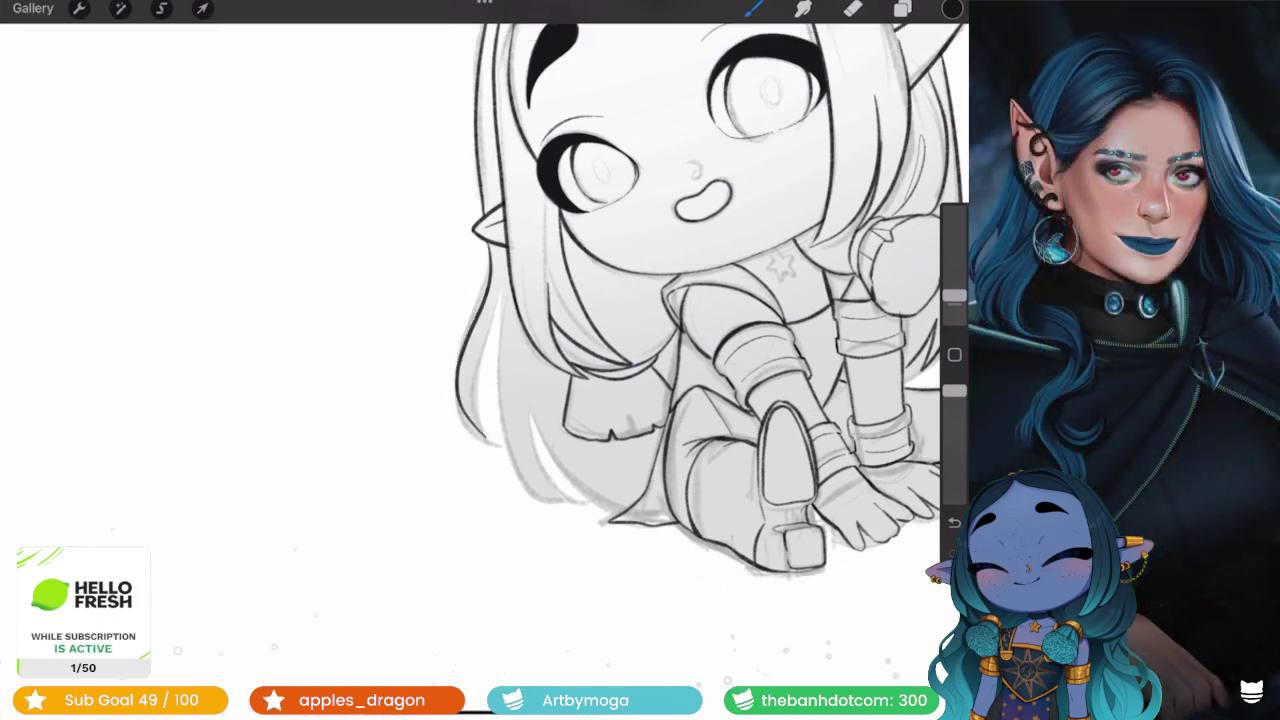
key(ctrl+z)
drag(488, 244, 488, 448)
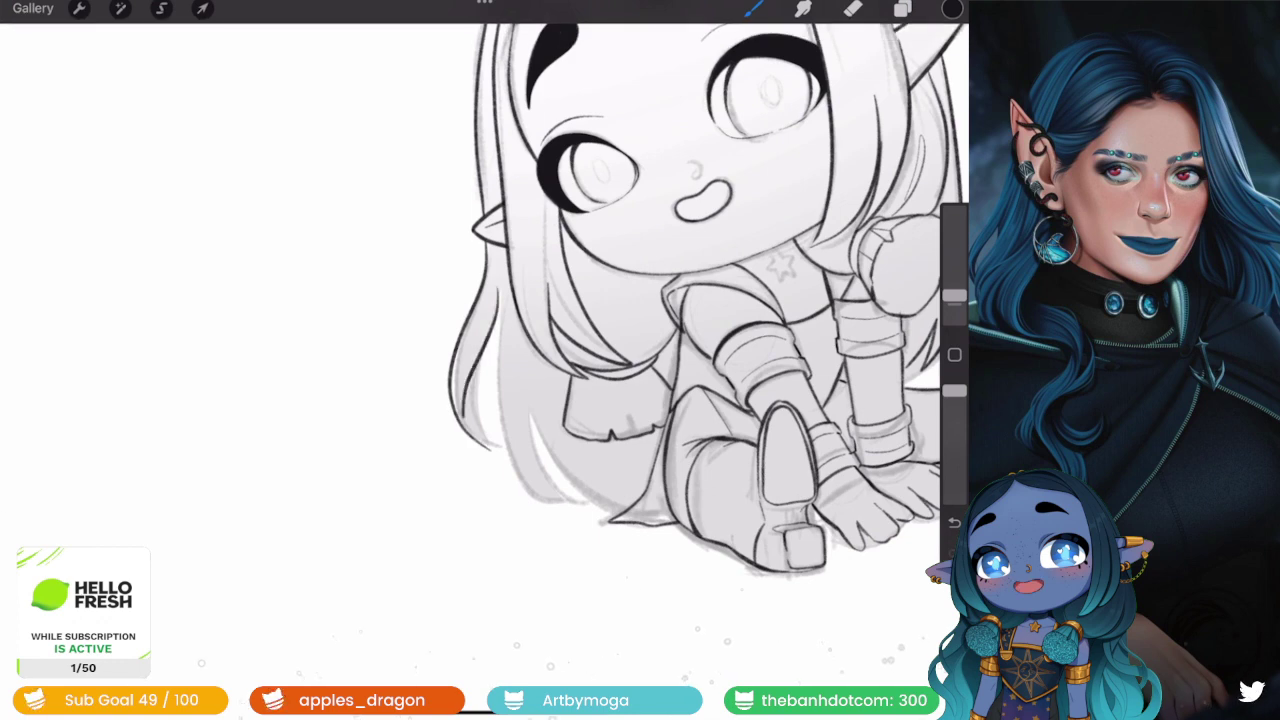
key(ctrl+z)
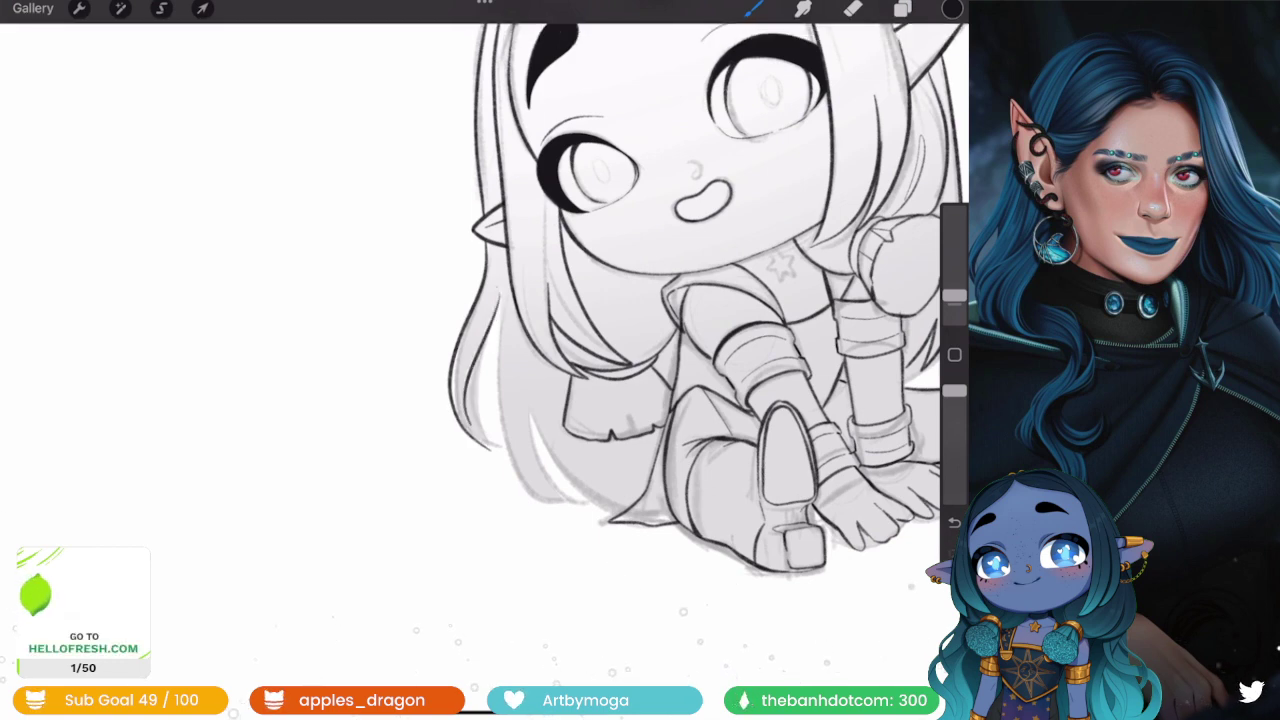
- Ink short strands along the left hair, redrawing the unclean ones
scroll(560, 380, up, 5)
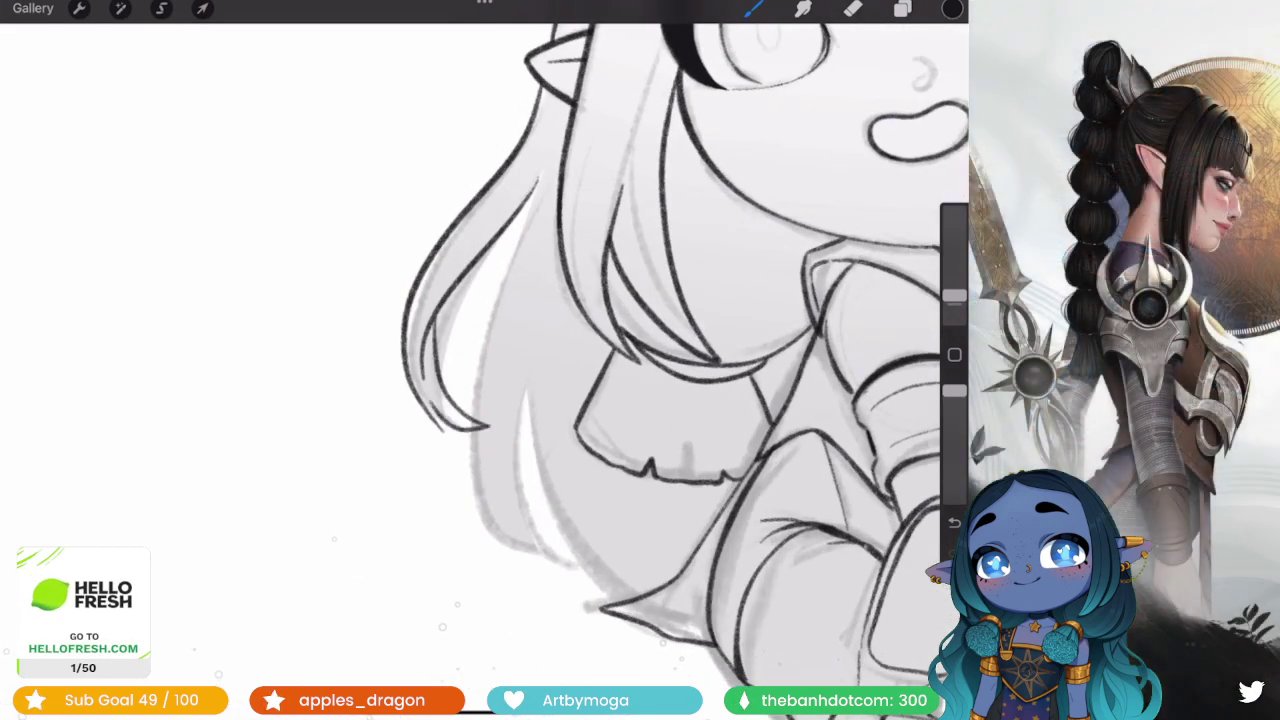
scroll(560, 380, down, 5)
scroll(560, 380, up, 5)
drag(530, 280, 465, 440)
drag(440, 380, 465, 440)
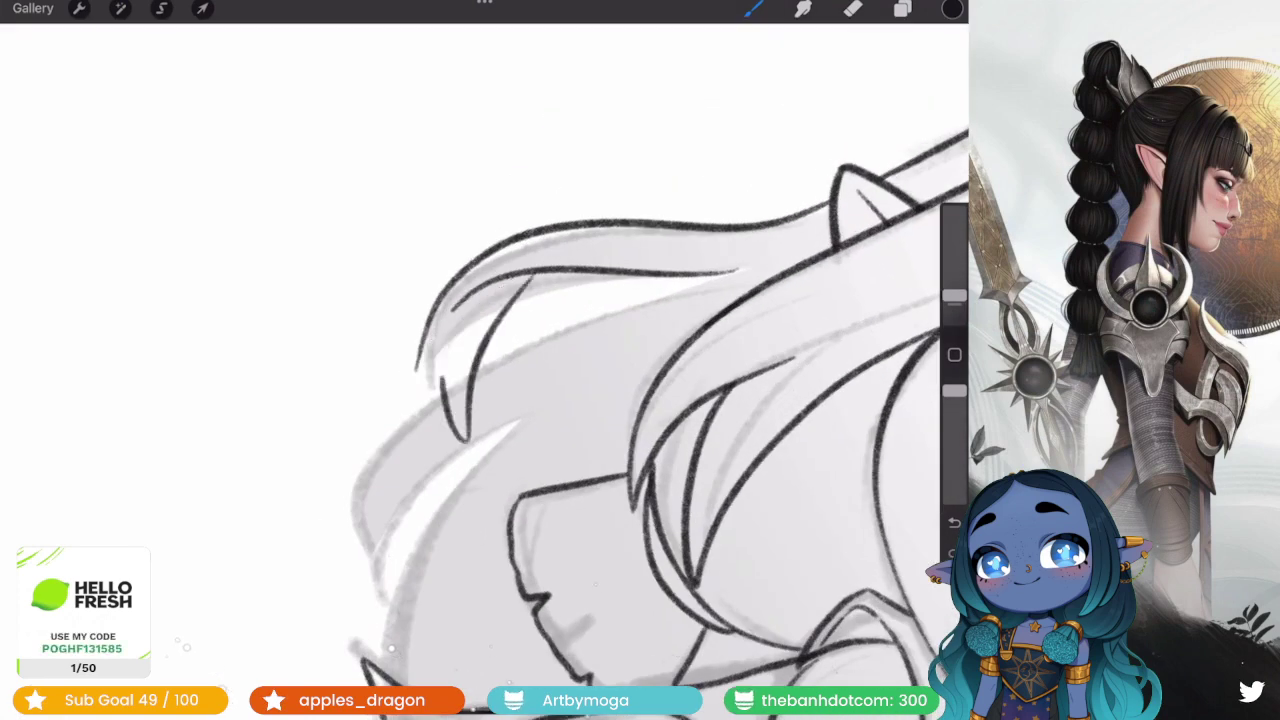
key(ctrl+z)
key(ctrl+z)
drag(528, 276, 461, 440)
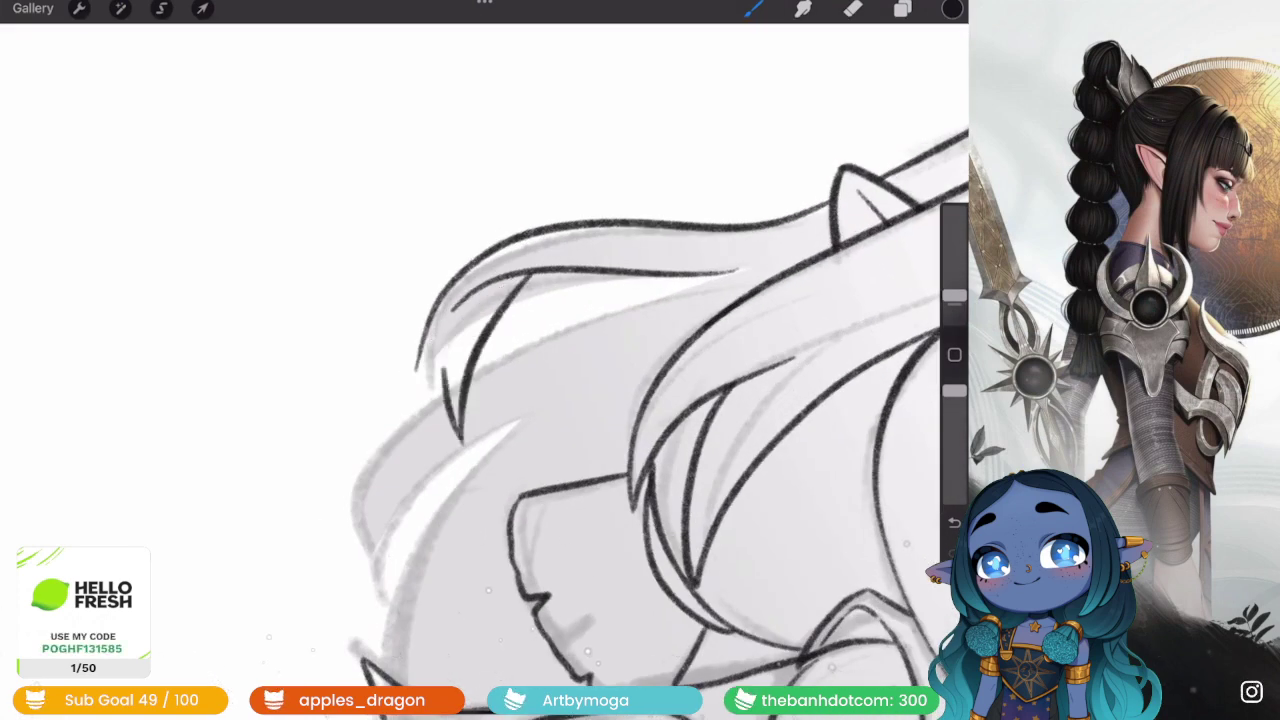
scroll(560, 380, down, 5)
key(ctrl+z)
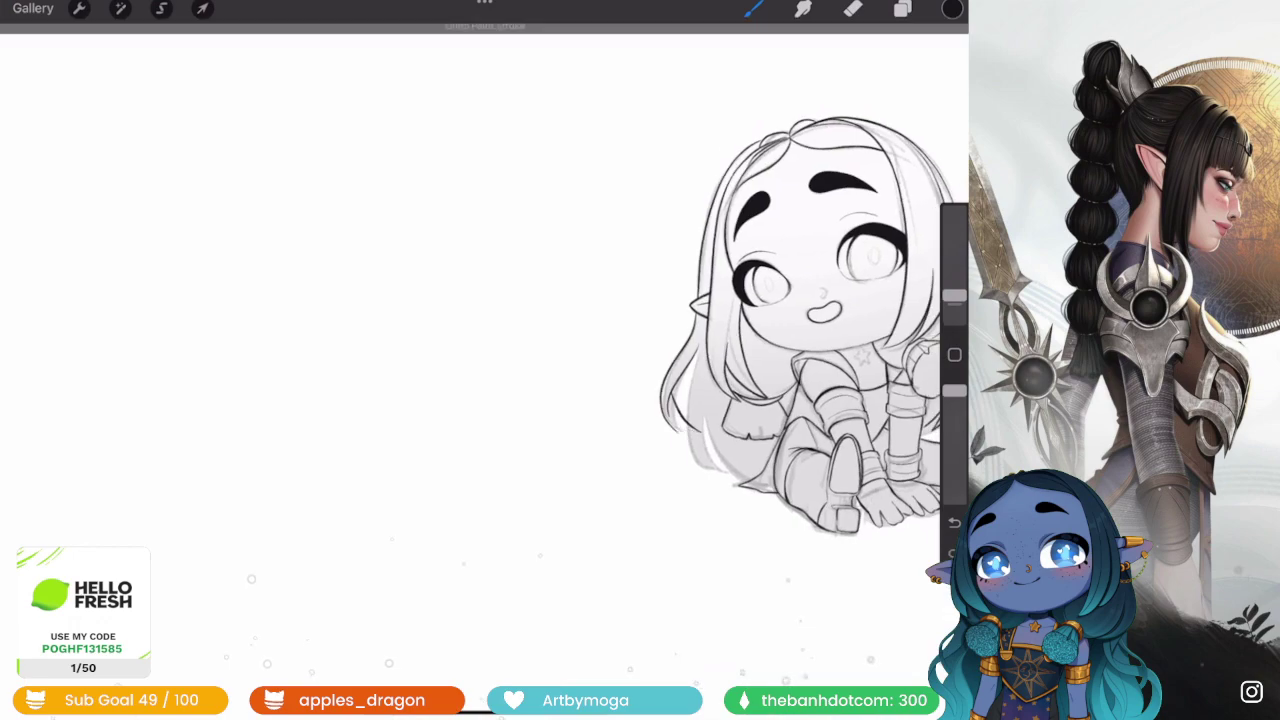
scroll(560, 380, up, 5)
- Ink a long strand and an inner strand down the lower left hair
drag(481, 290, 497, 505)
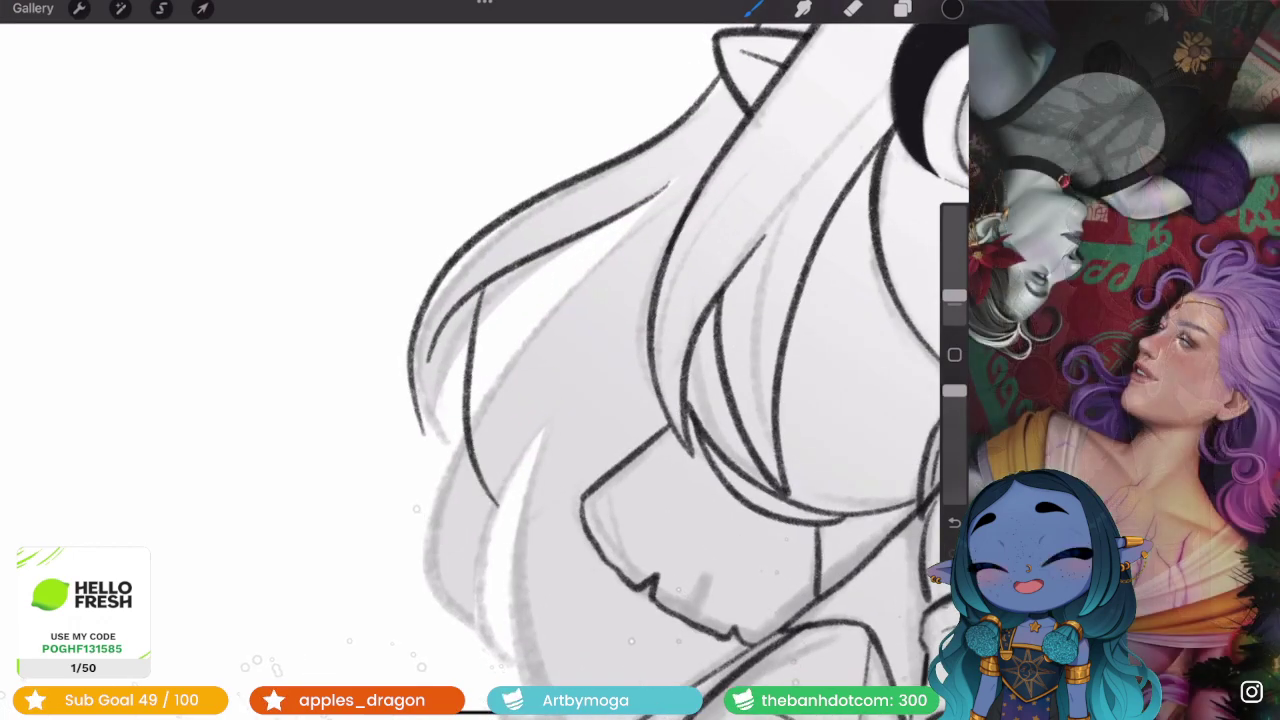
drag(436, 405, 465, 470)
scroll(480, 360, down, 3)
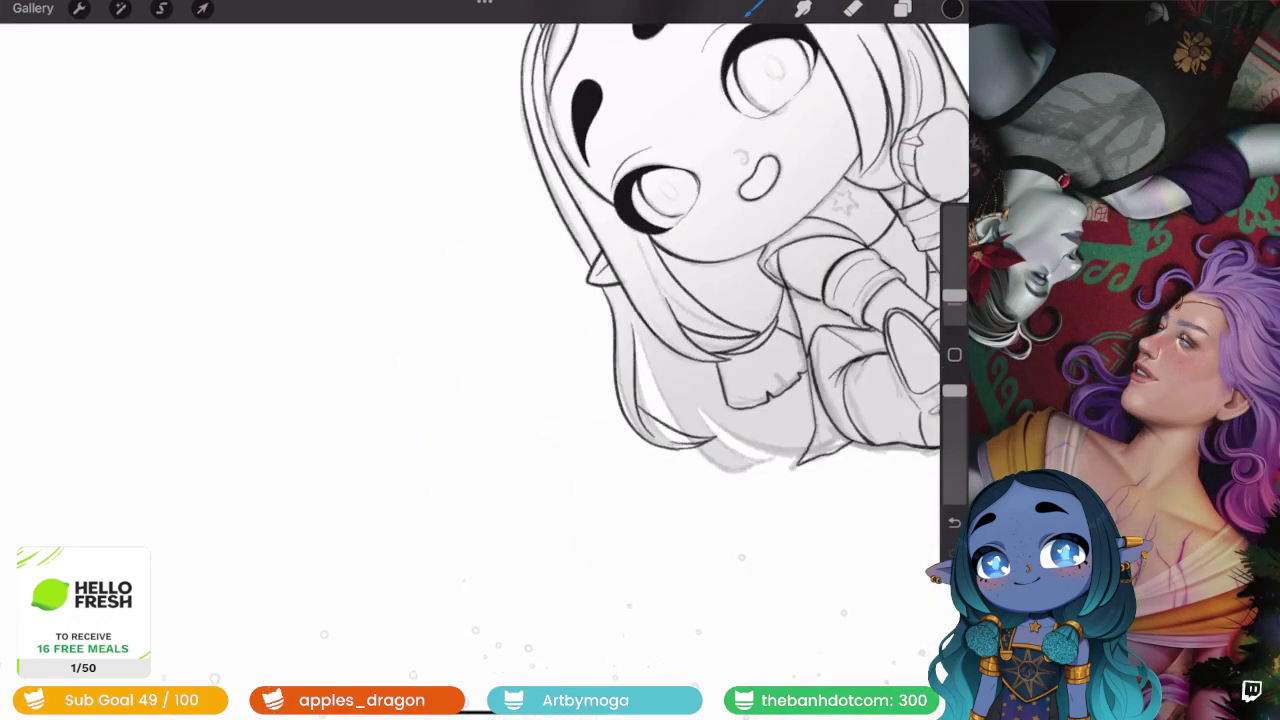
scroll(480, 360, up, 3)
key(ctrl+z)
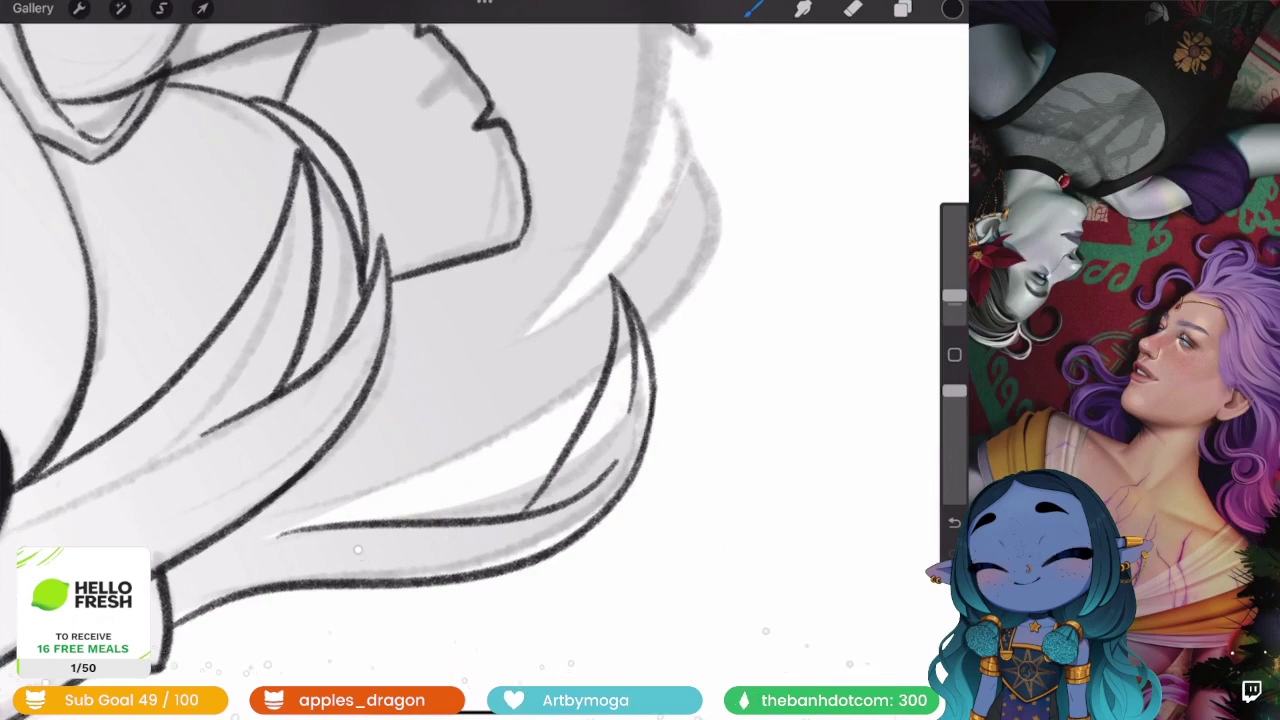
scroll(480, 360, down, 5)
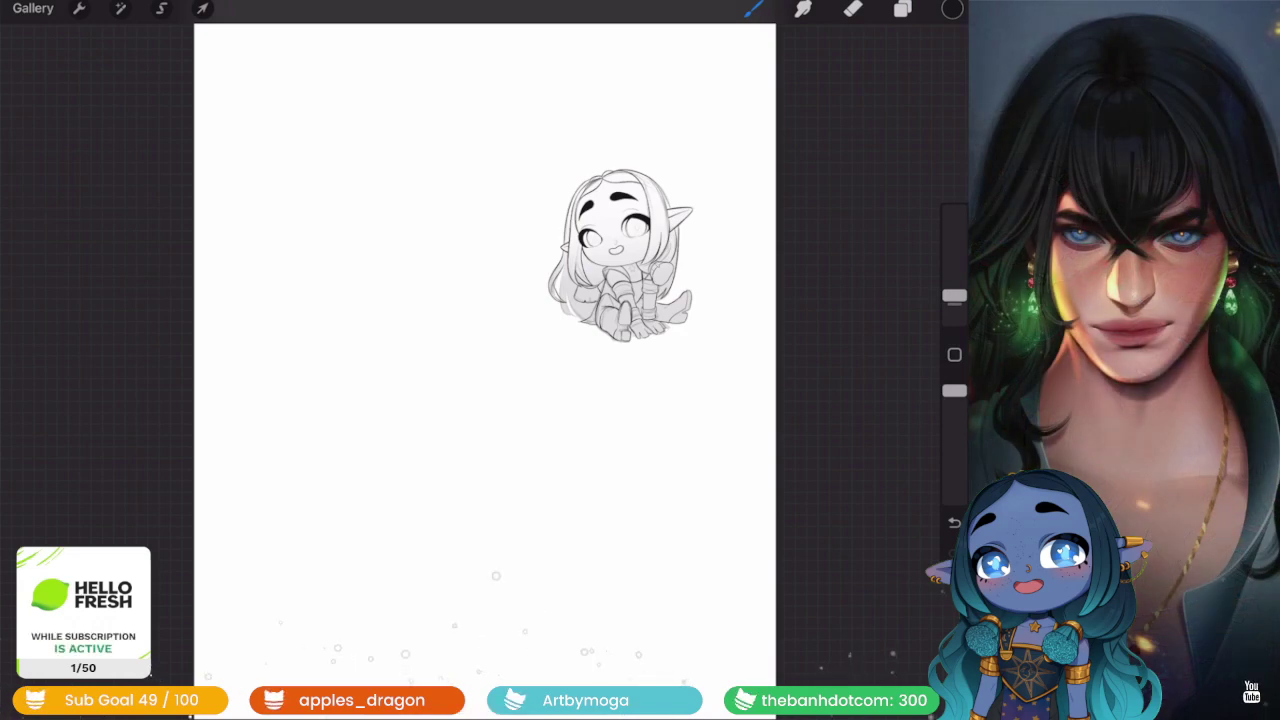
scroll(620, 255, up, 5)
scroll(620, 255, up, 2)
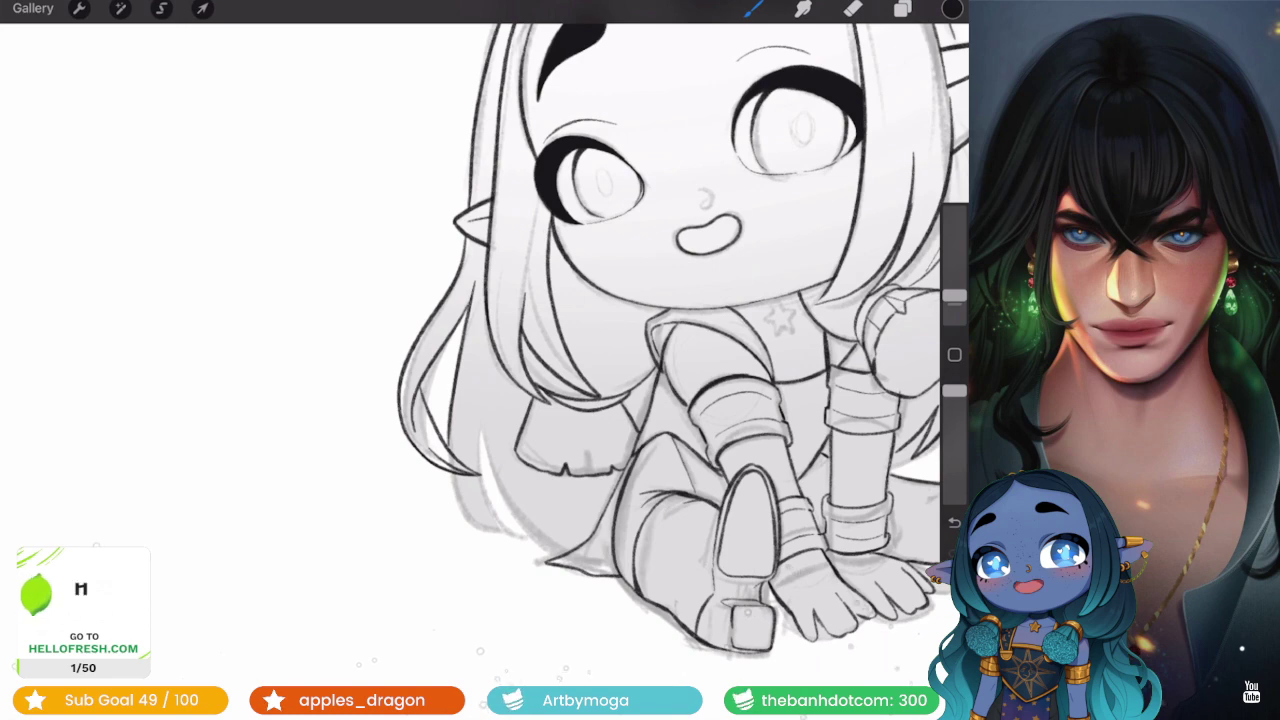
scroll(660, 360, up, 3)
scroll(660, 360, up, 2)
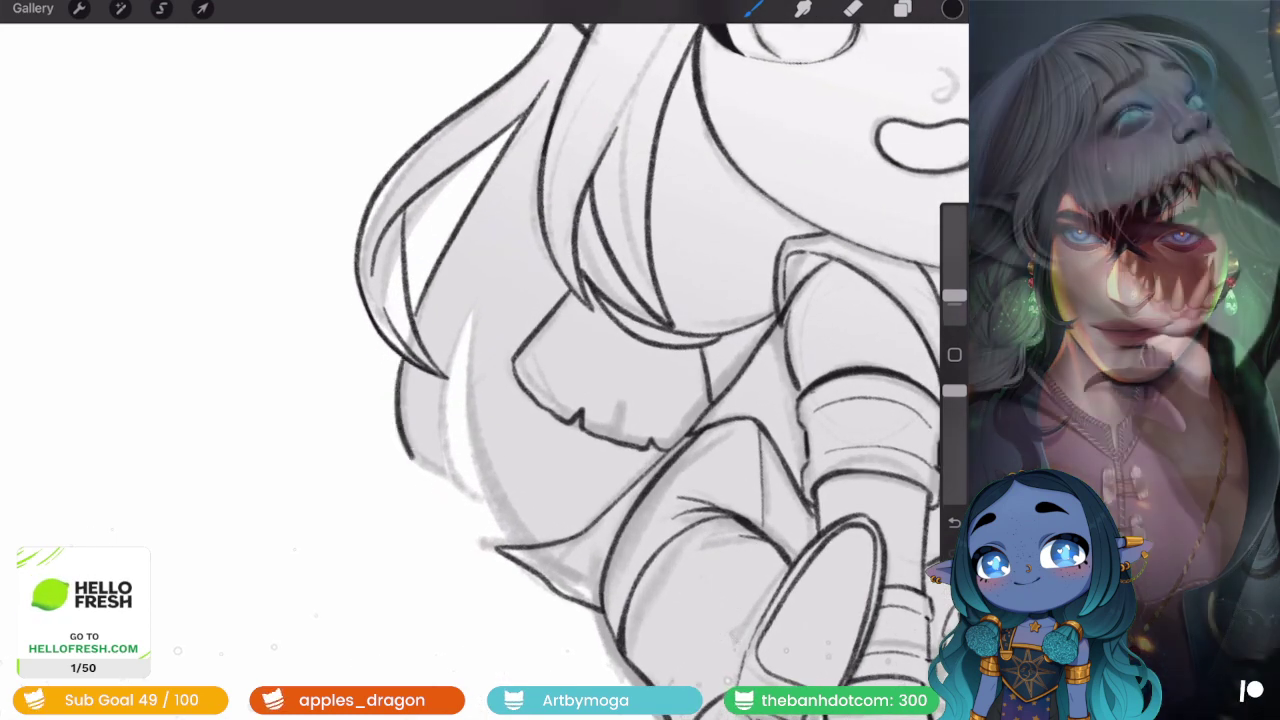
key(ctrl+shift+z)
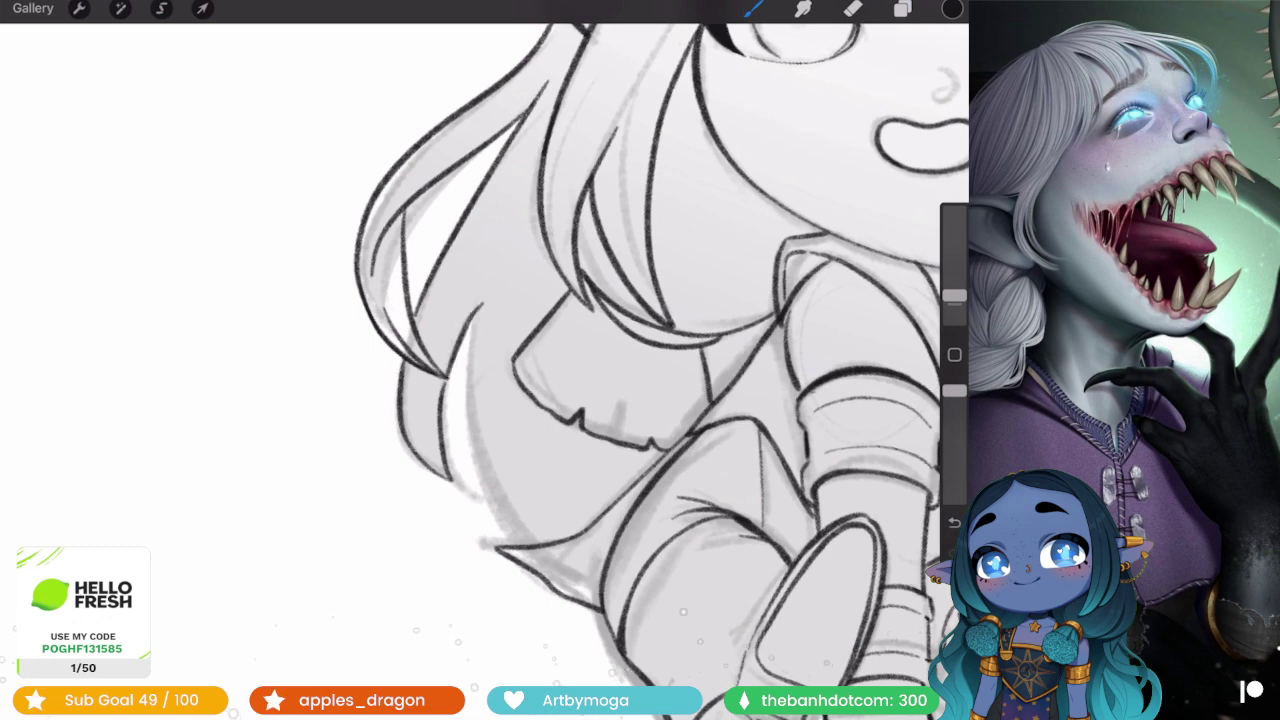
mouse_move(483, 302)
mouse_down()
mouse_move(466, 460)
mouse_move(517, 528)
mouse_up()
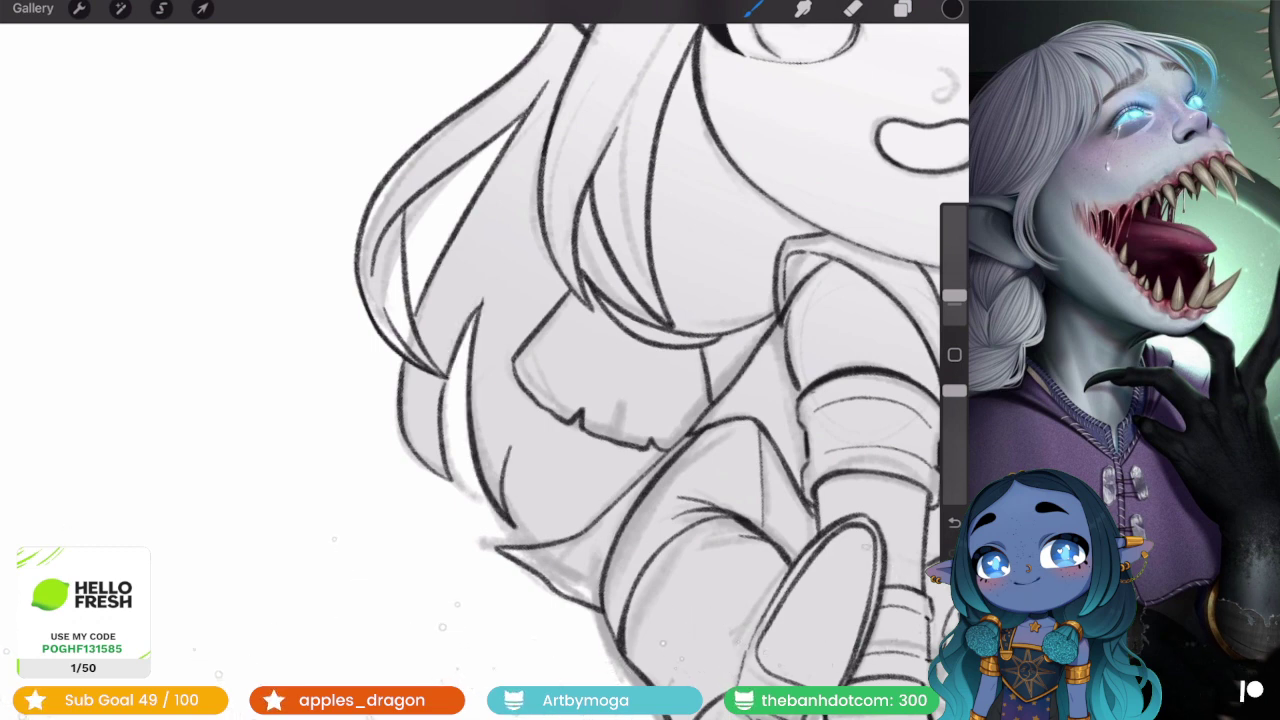
- Merge Layer 14 into Layer 13, then add a new layer above From selection
scroll(484, 360, down, 5)
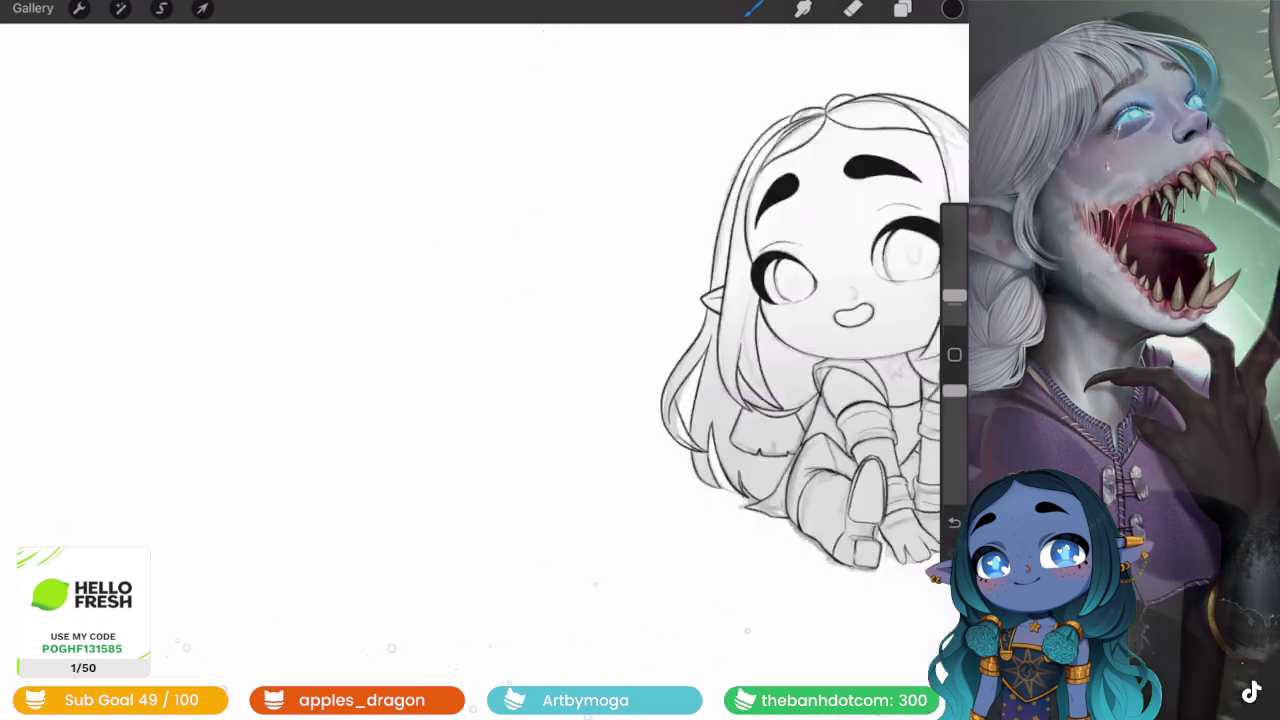
scroll(620, 260, up, 5)
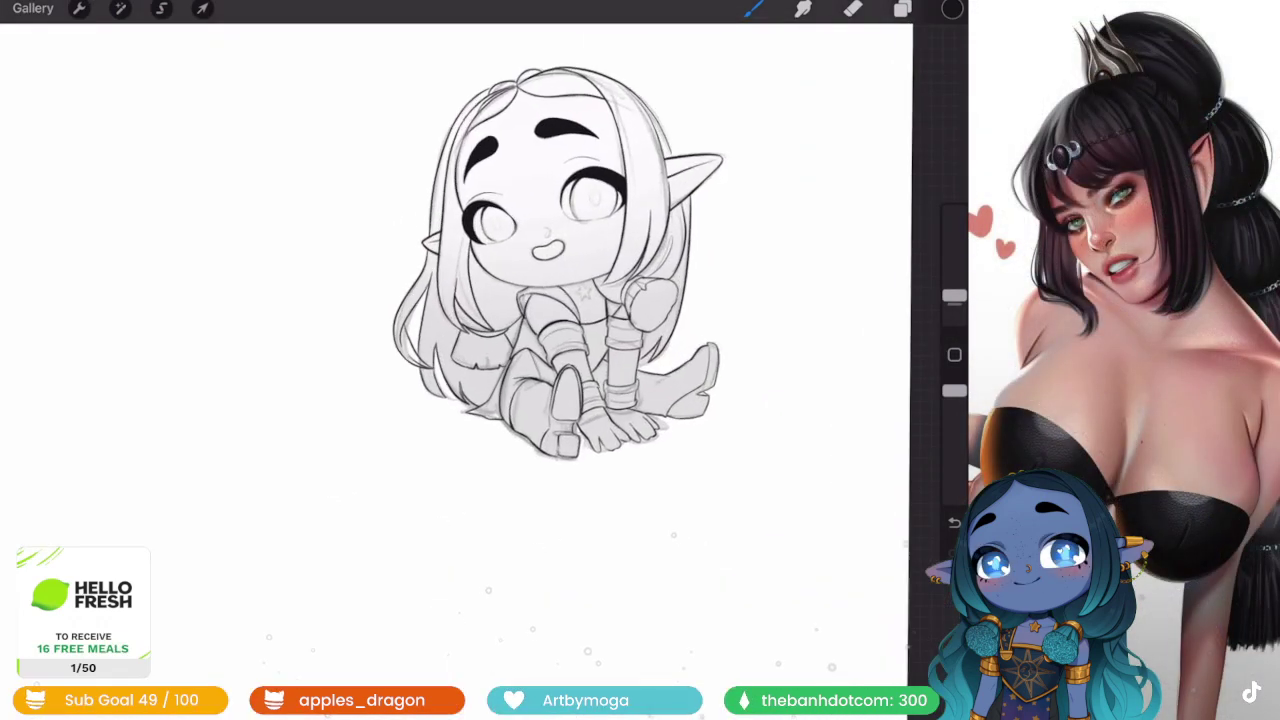
click(902, 8)
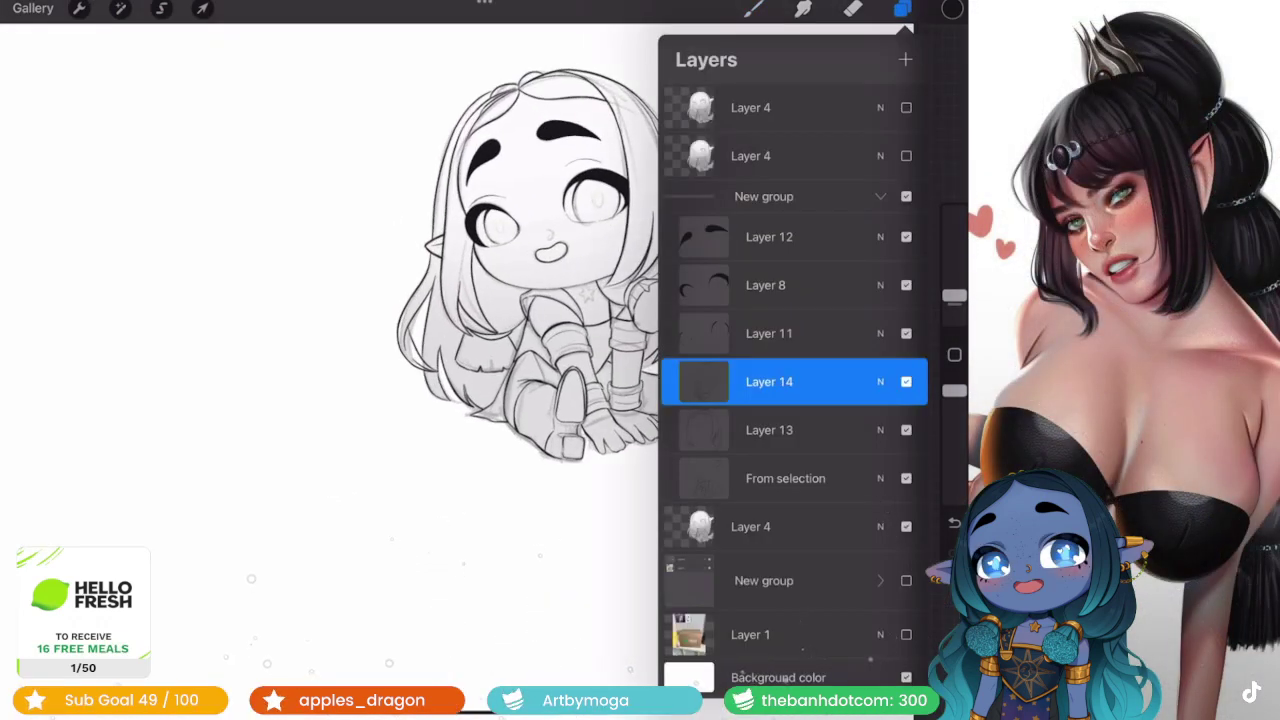
drag(769, 381, 769, 410)
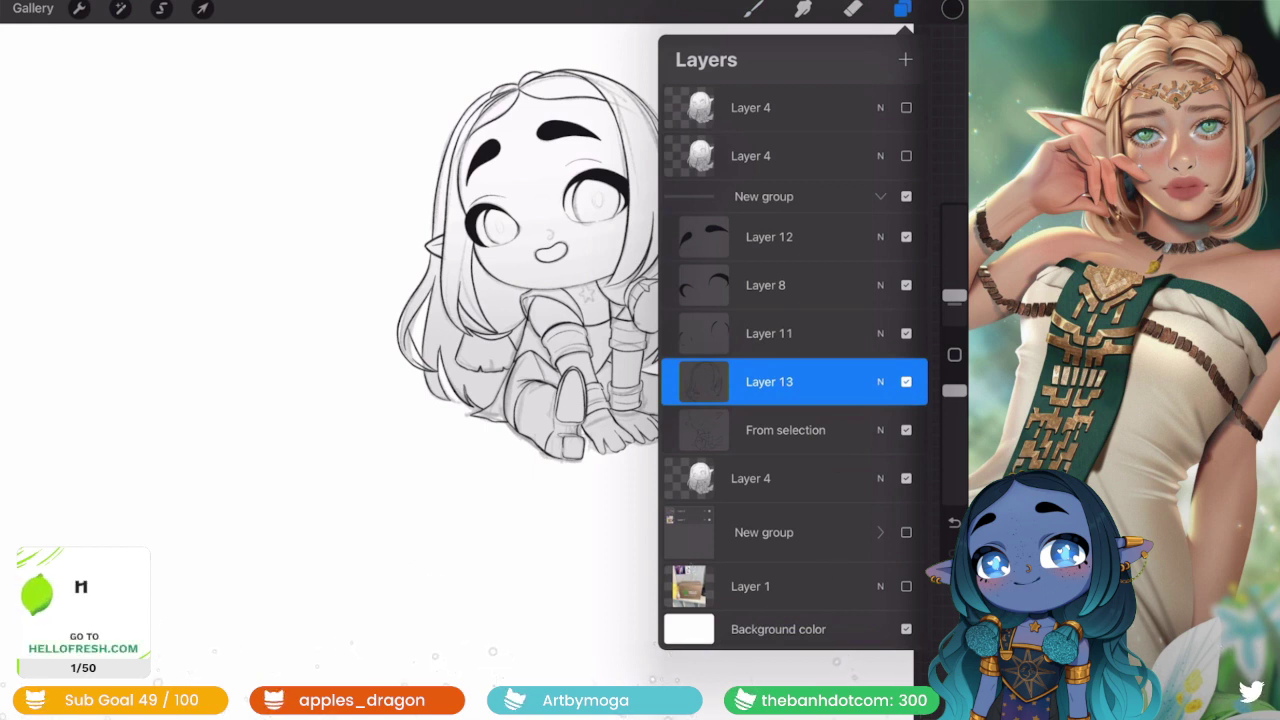
click(785, 430)
click(905, 59)
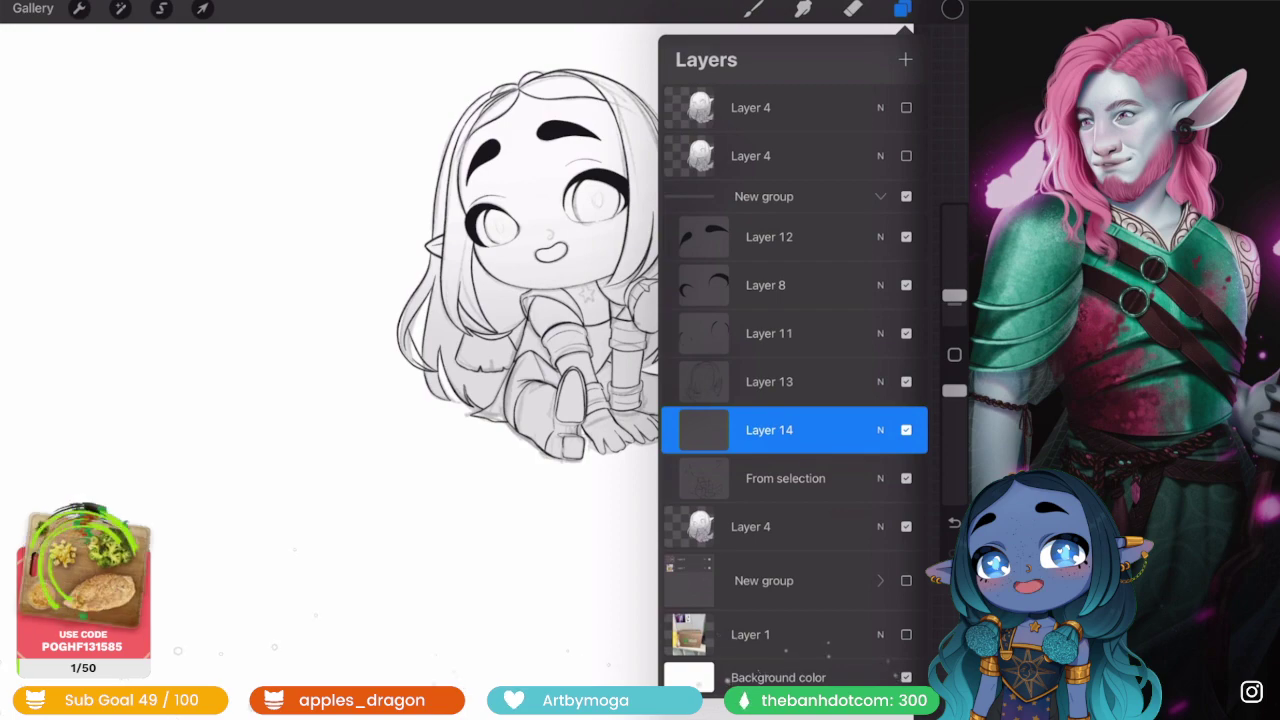
- Zoom in on the collar and trace the sketched star outline, then undo the attempt
scroll(485, 360, up, 5)
scroll(485, 370, up, 2)
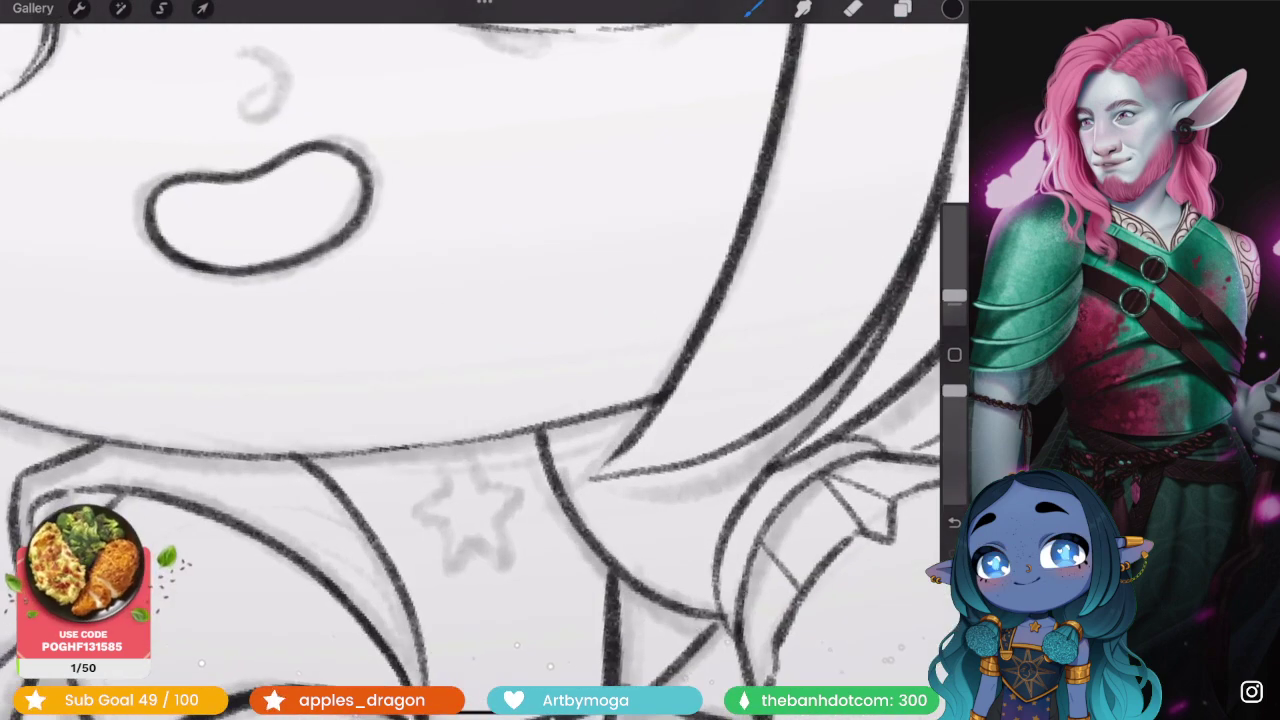
key(ctrl+z)
mouse_move(462, 442)
mouse_down()
mouse_move(498, 484)
mouse_move(437, 560)
mouse_move(442, 497)
mouse_up()
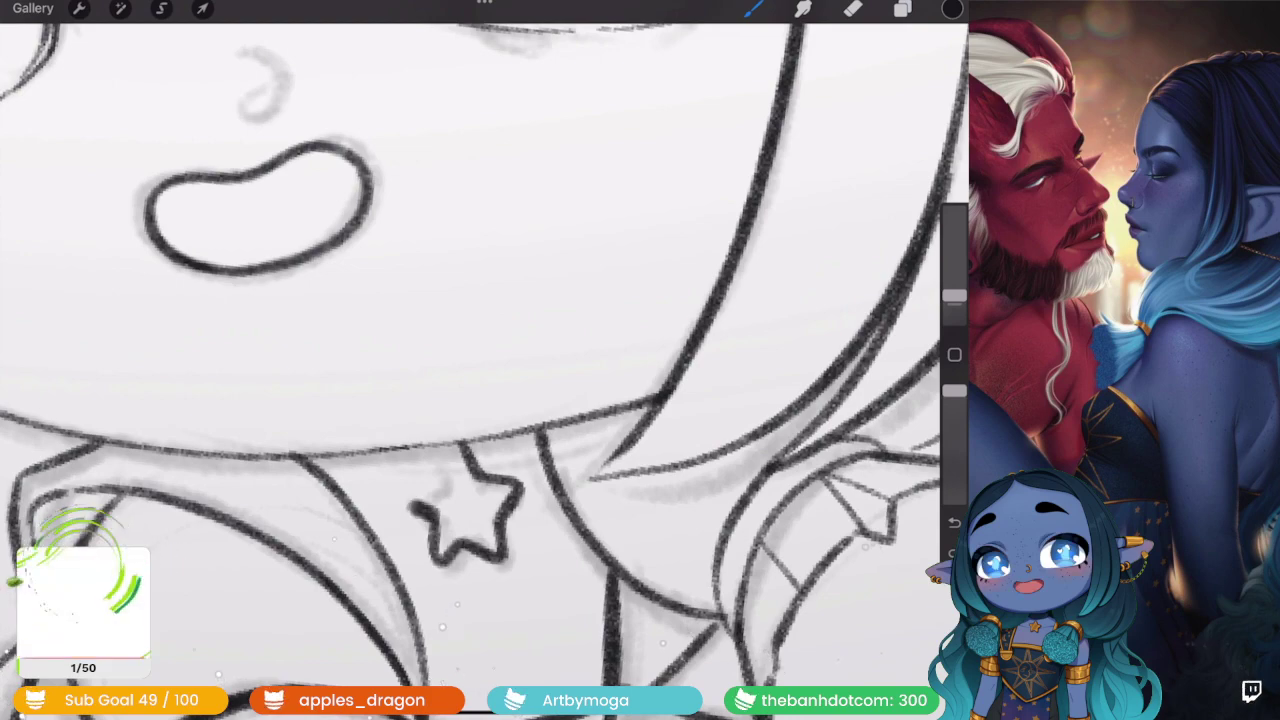
scroll(485, 370, down, 5)
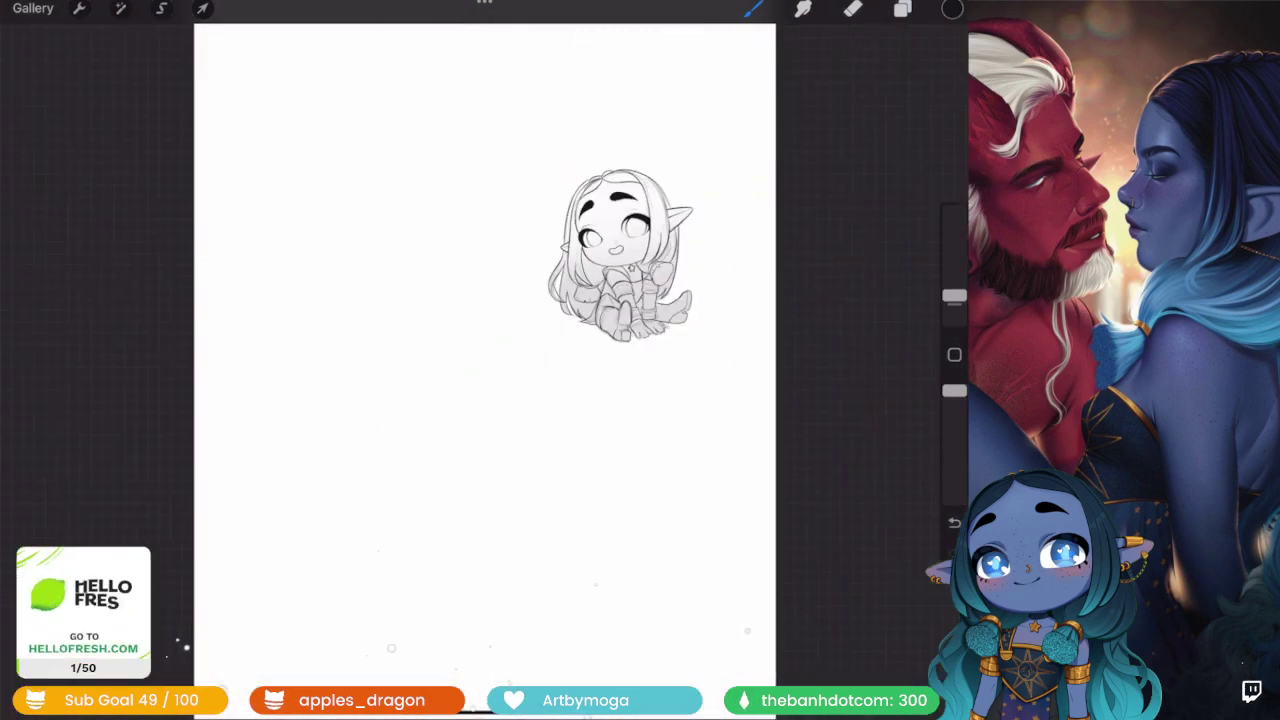
scroll(620, 255, up, 5)
key(ctrl+z)
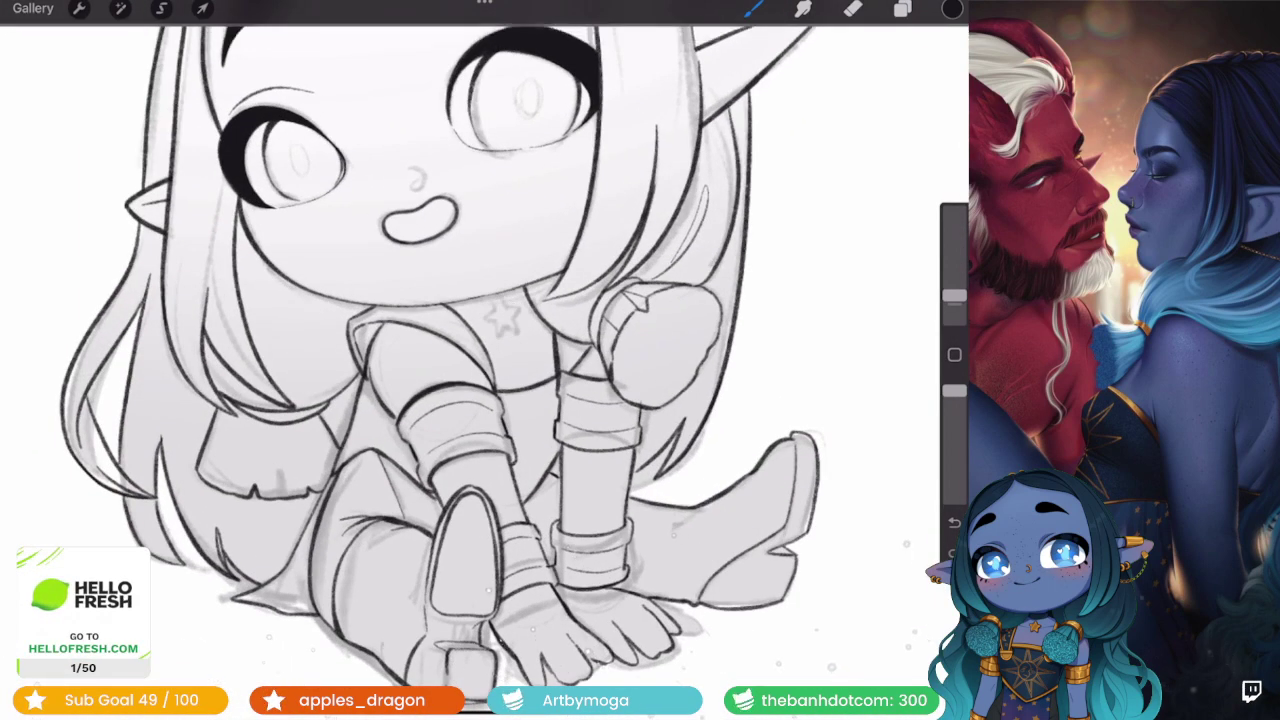
- Add a fresh layer above From selection and ink the star's left arm
click(902, 8)
click(905, 59)
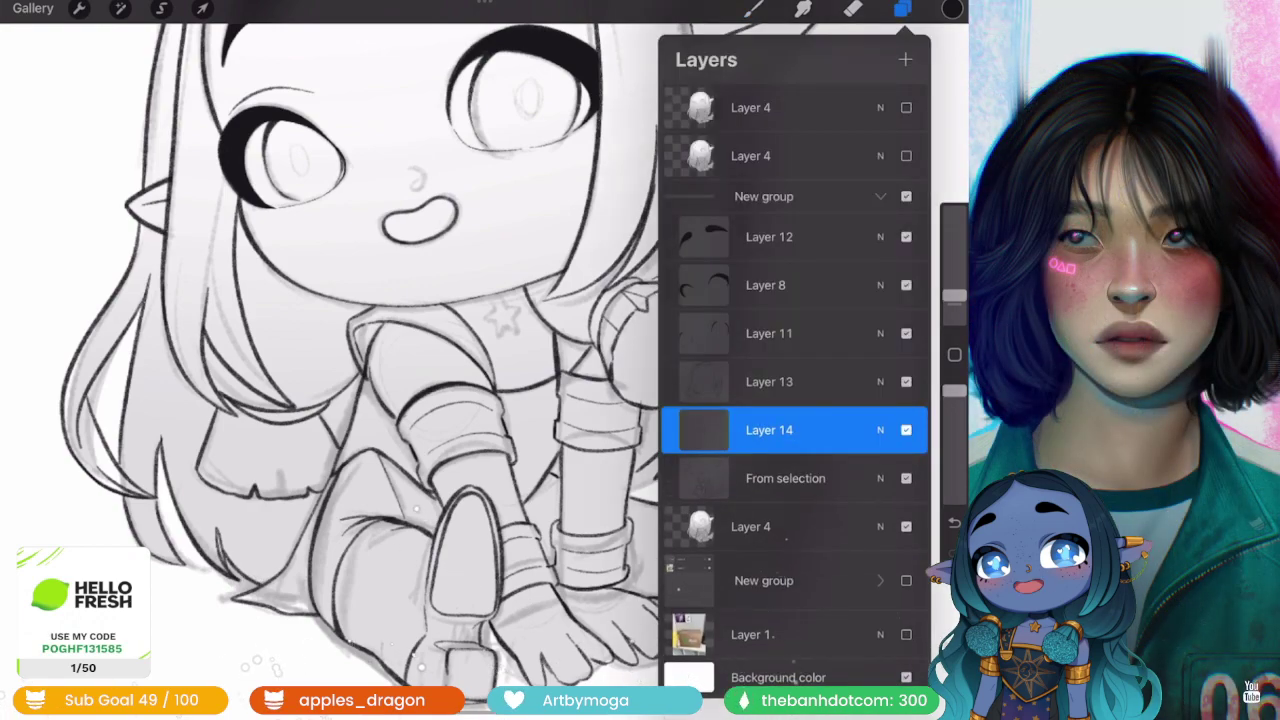
click(753, 8)
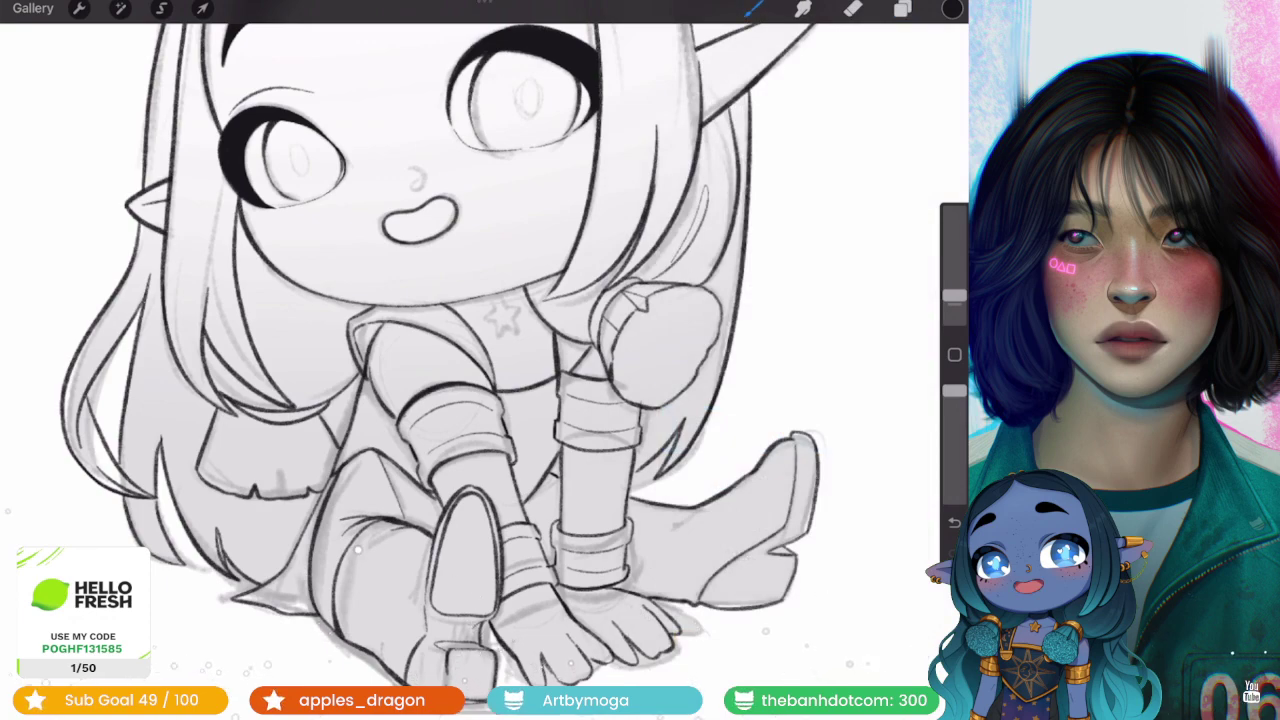
scroll(450, 270, up, 10)
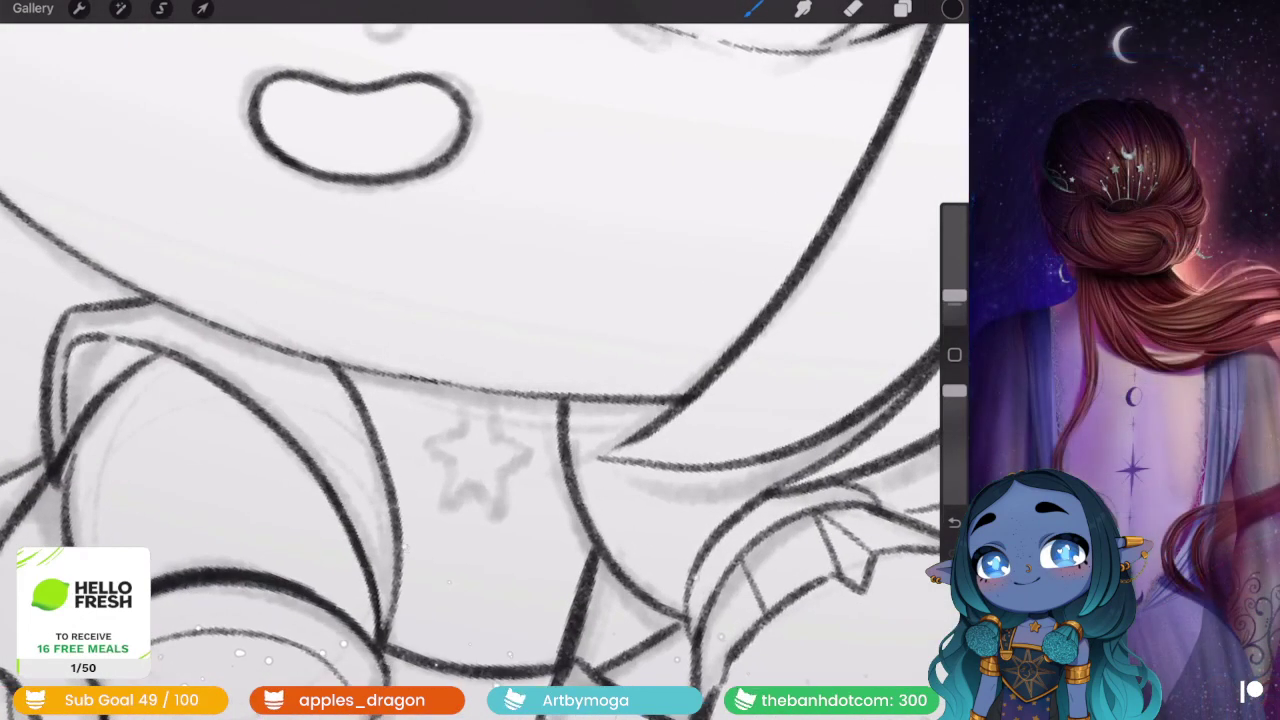
scroll(605, 475, up, 5)
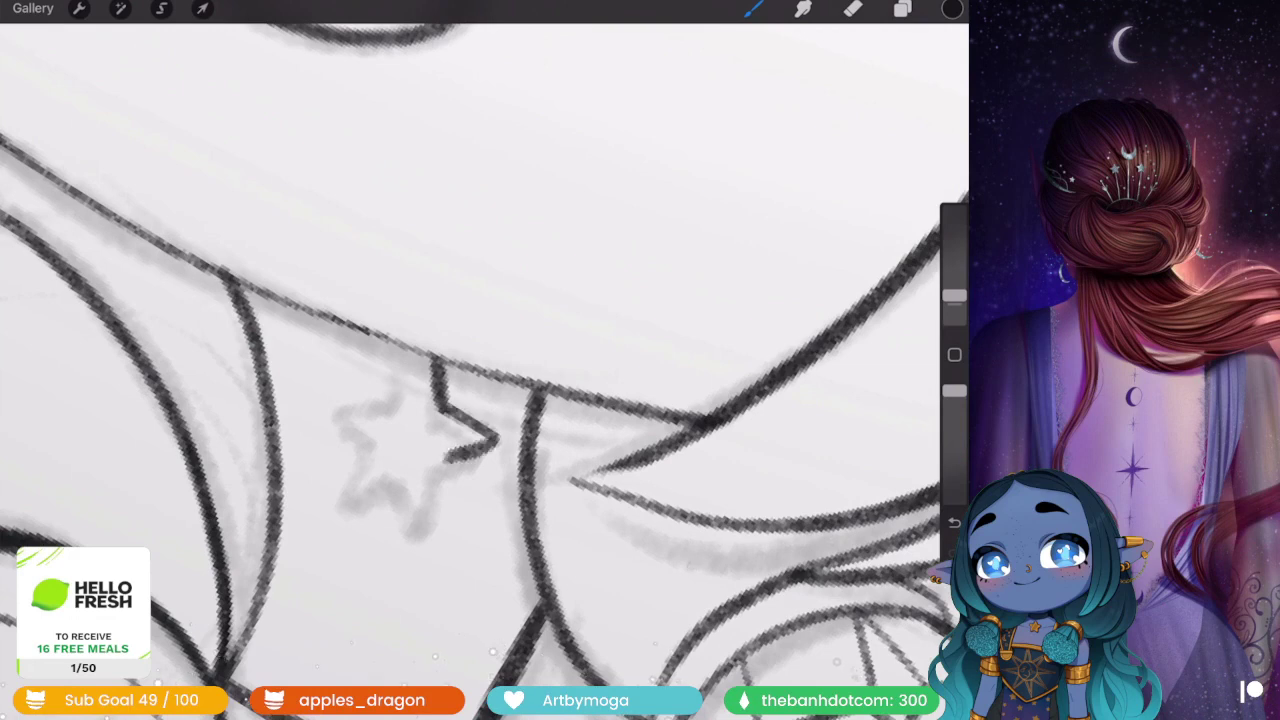
drag(407, 468, 376, 440)
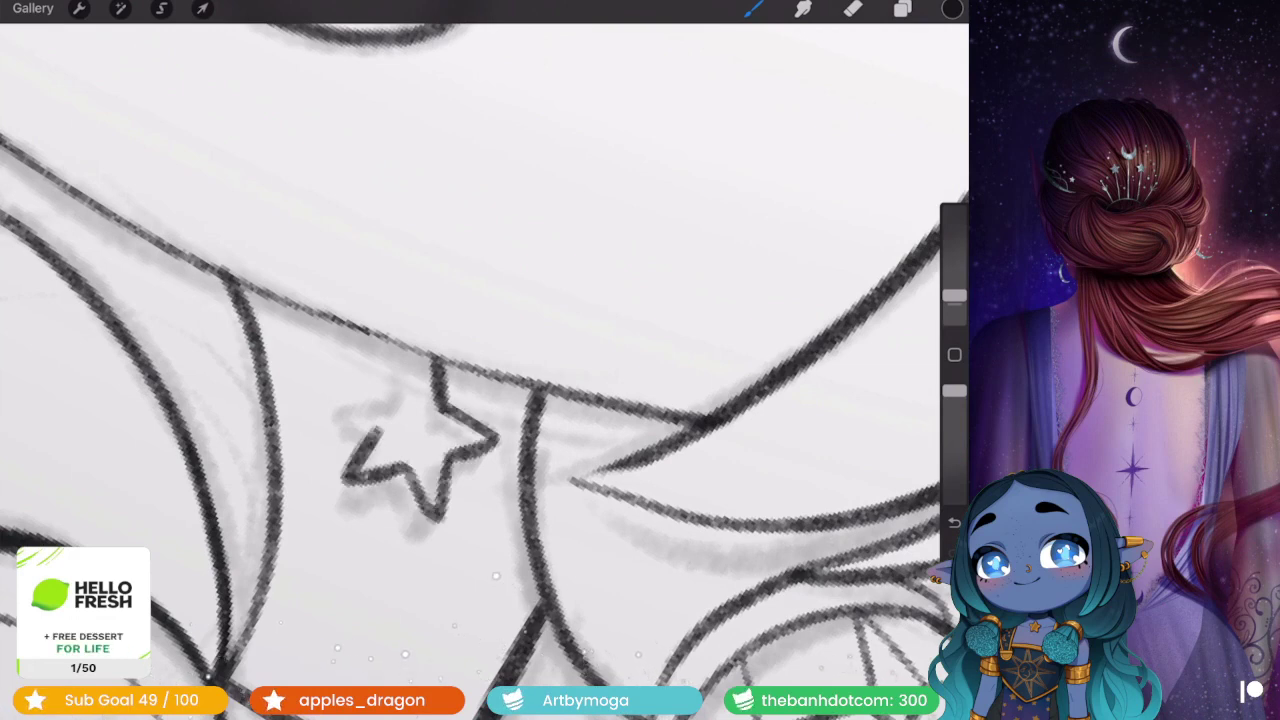
- Zoom out and back in to check the inked collar star
scroll(485, 360, down, 10)
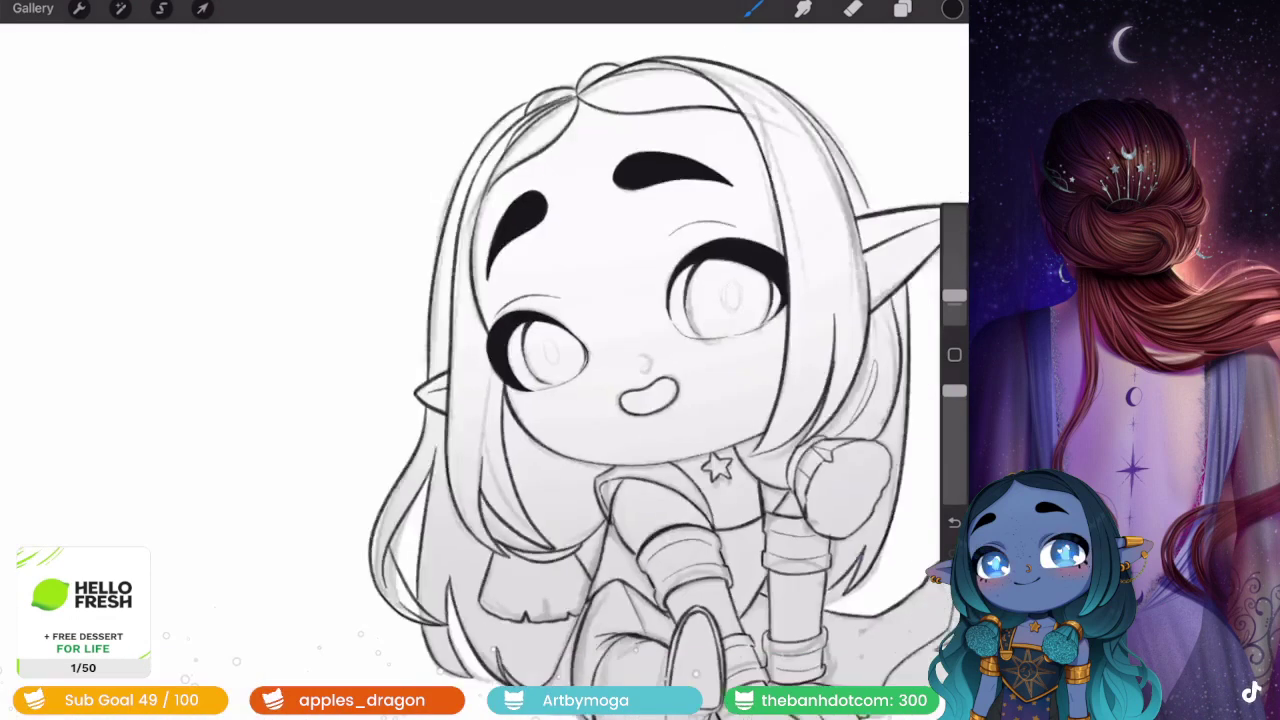
scroll(485, 360, down, 5)
scroll(620, 260, up, 2)
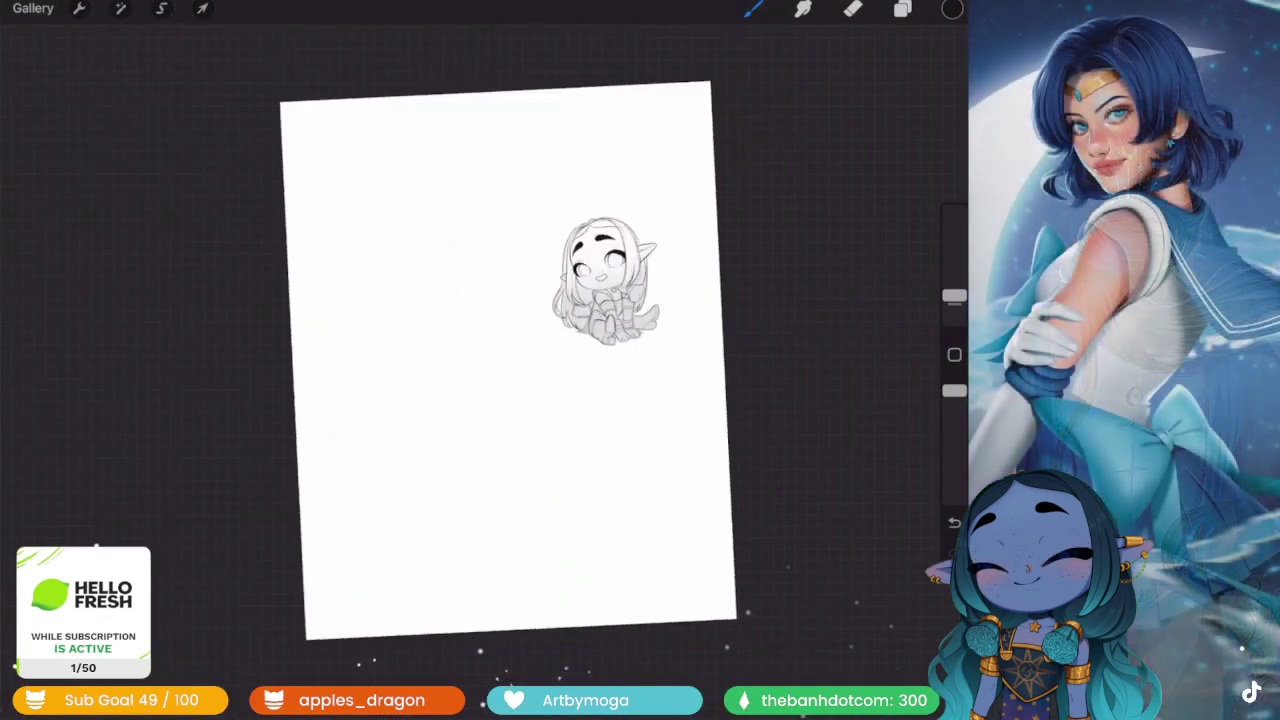
scroll(620, 270, up, 3)
scroll(620, 280, up, 8)
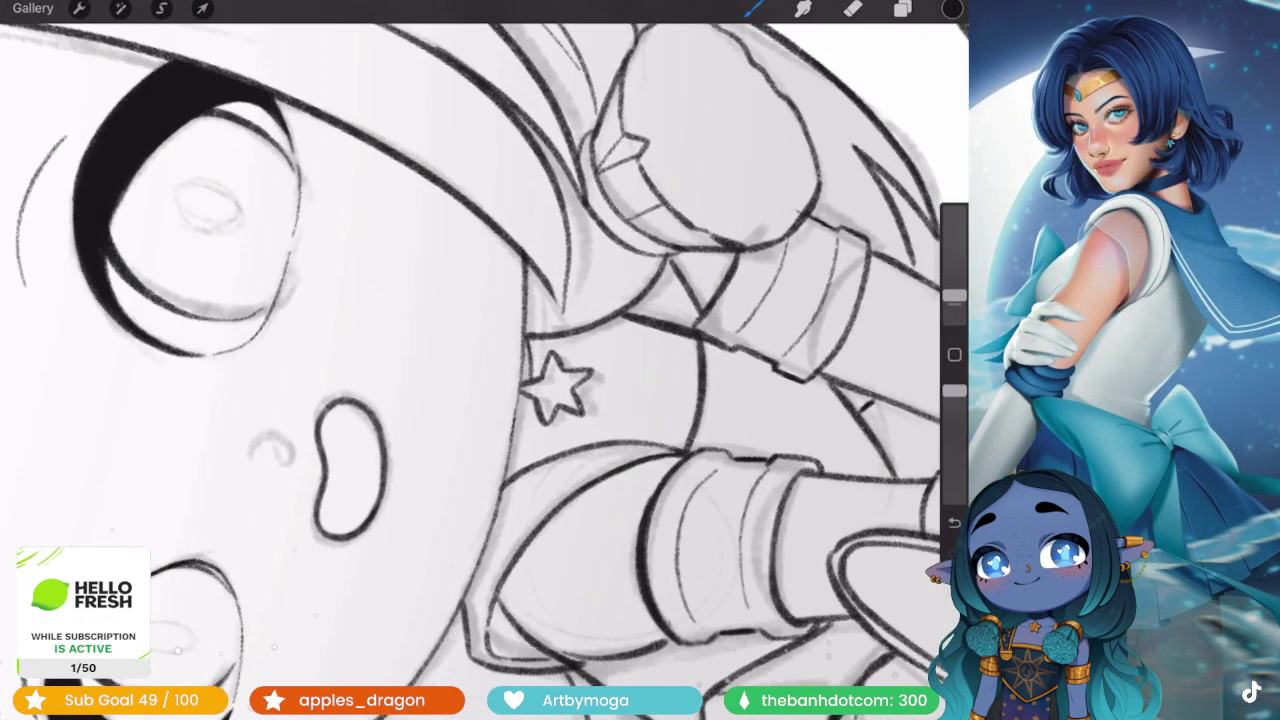
scroll(485, 360, down, 8)
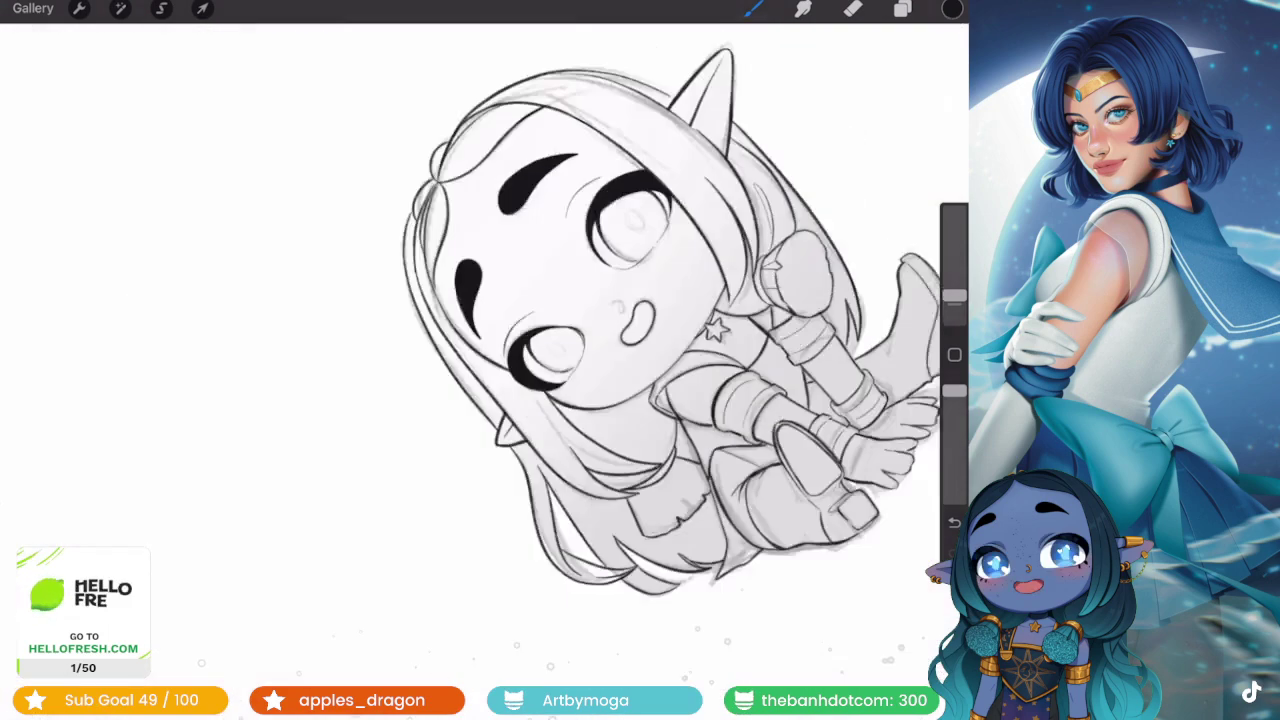
scroll(485, 360, down, 5)
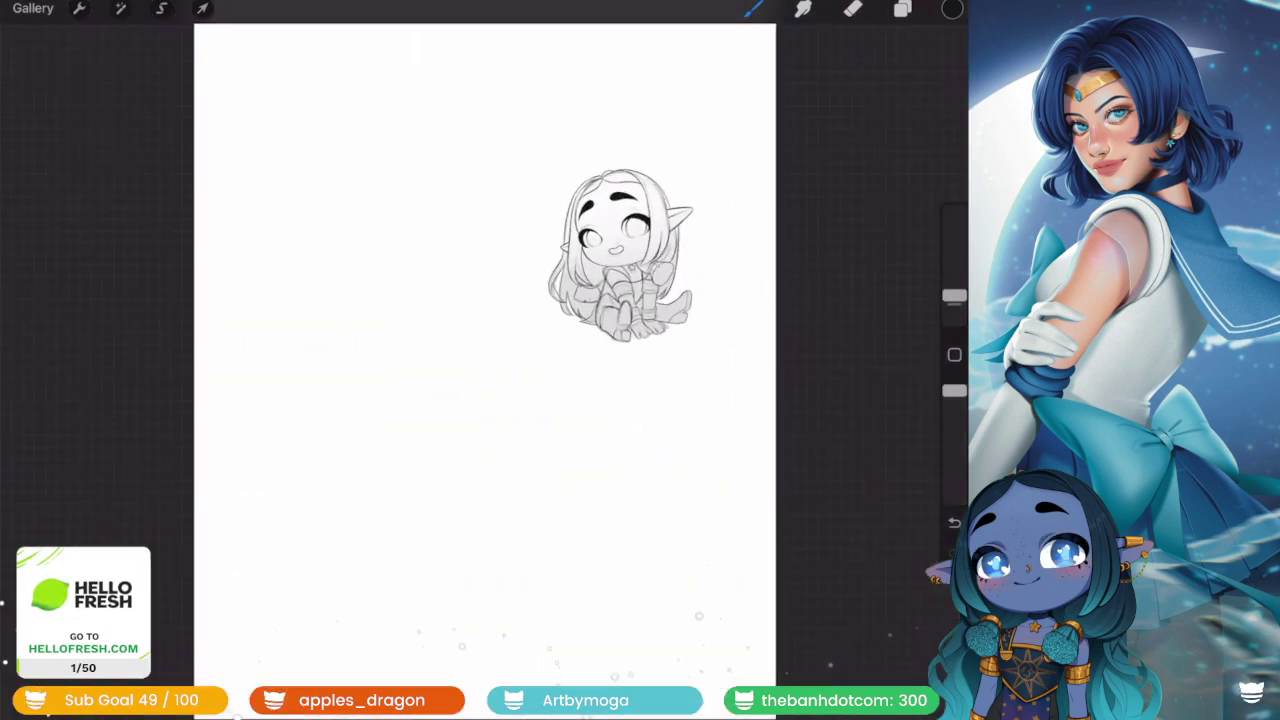
- Merge the star layer (Layer 14) with Layer 13 below
click(902, 9)
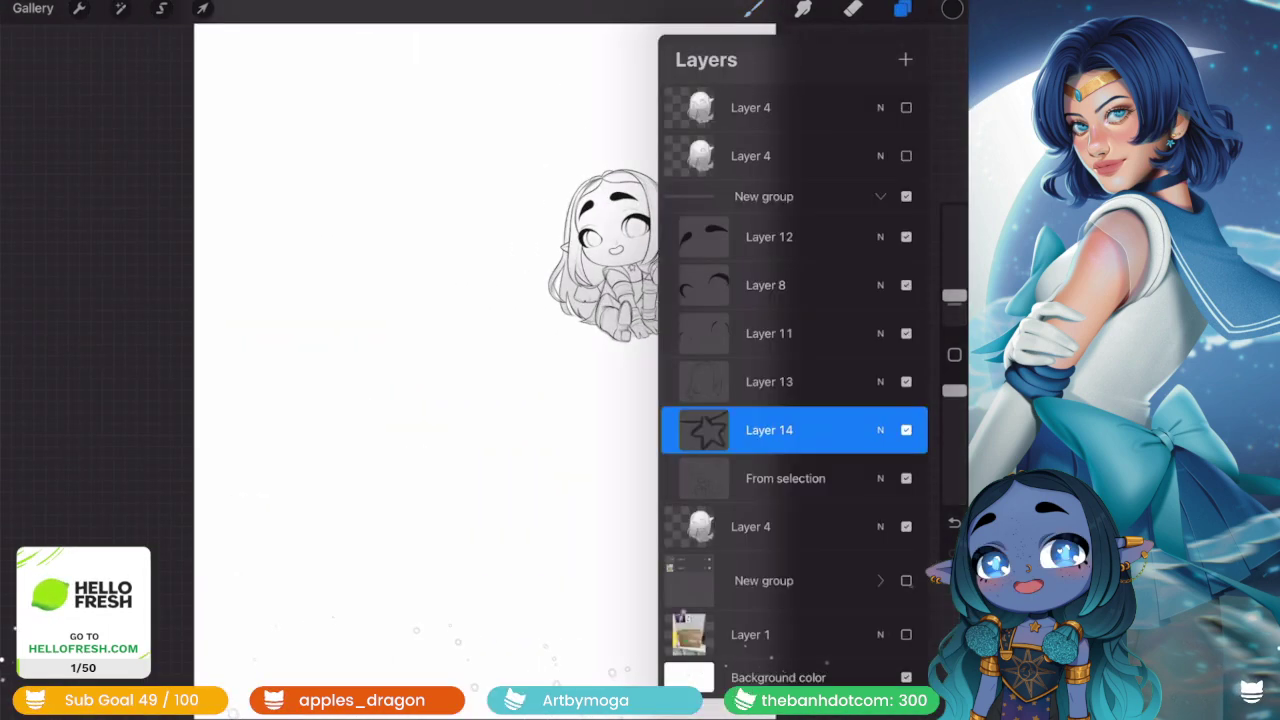
drag(850, 430, 700, 430)
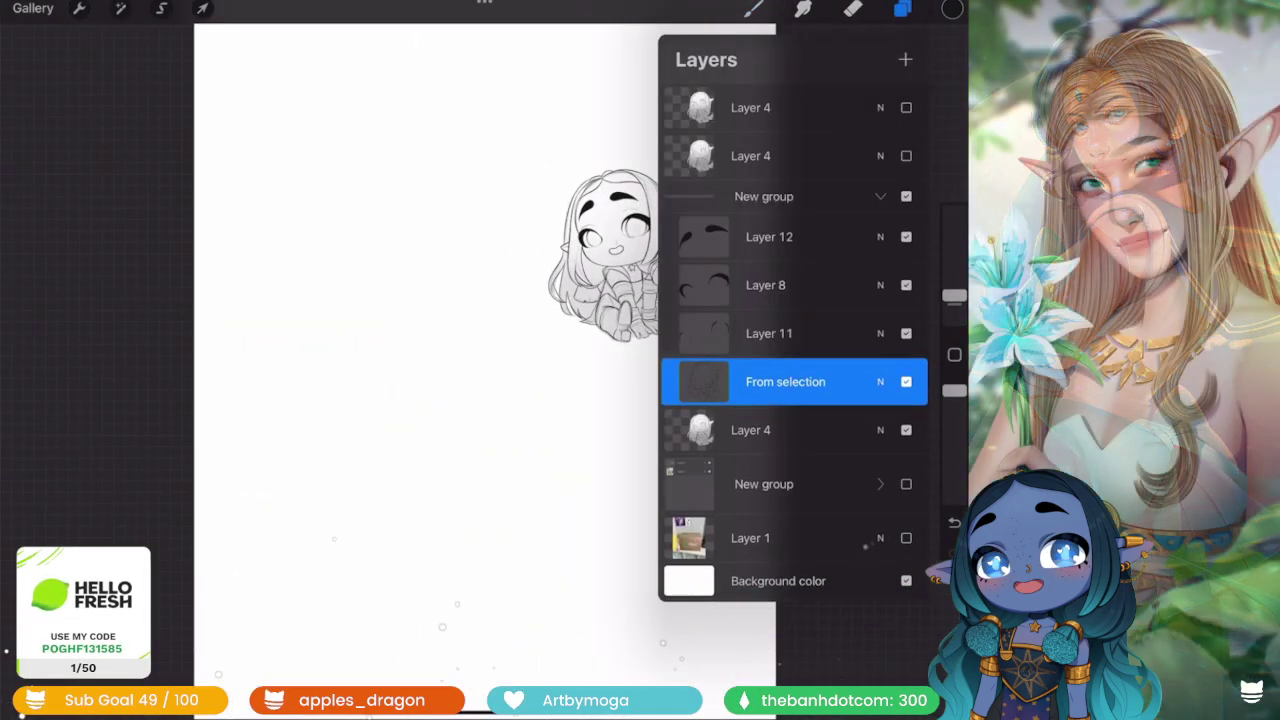
click(902, 9)
- Replace the old nose stroke with a C-shaped nose with a hooked end
scroll(485, 360, up, 10)
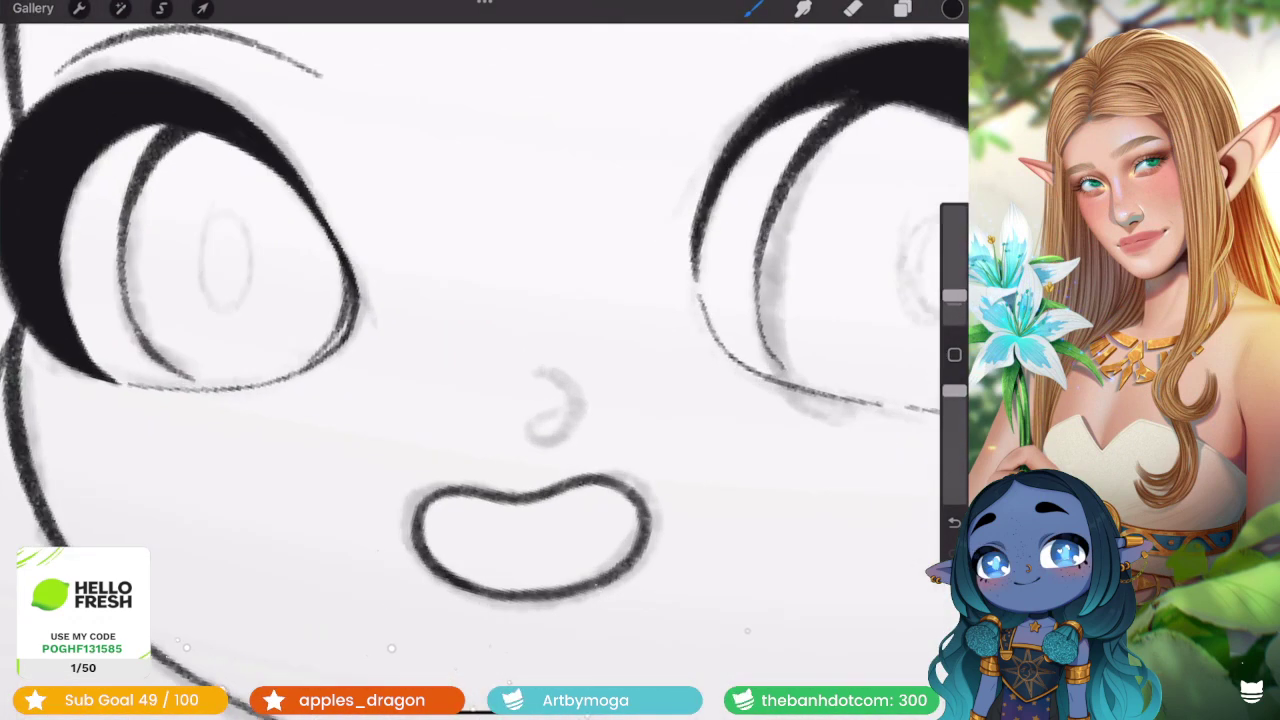
drag(954, 296, 954, 303)
scroll(600, 300, up, 3)
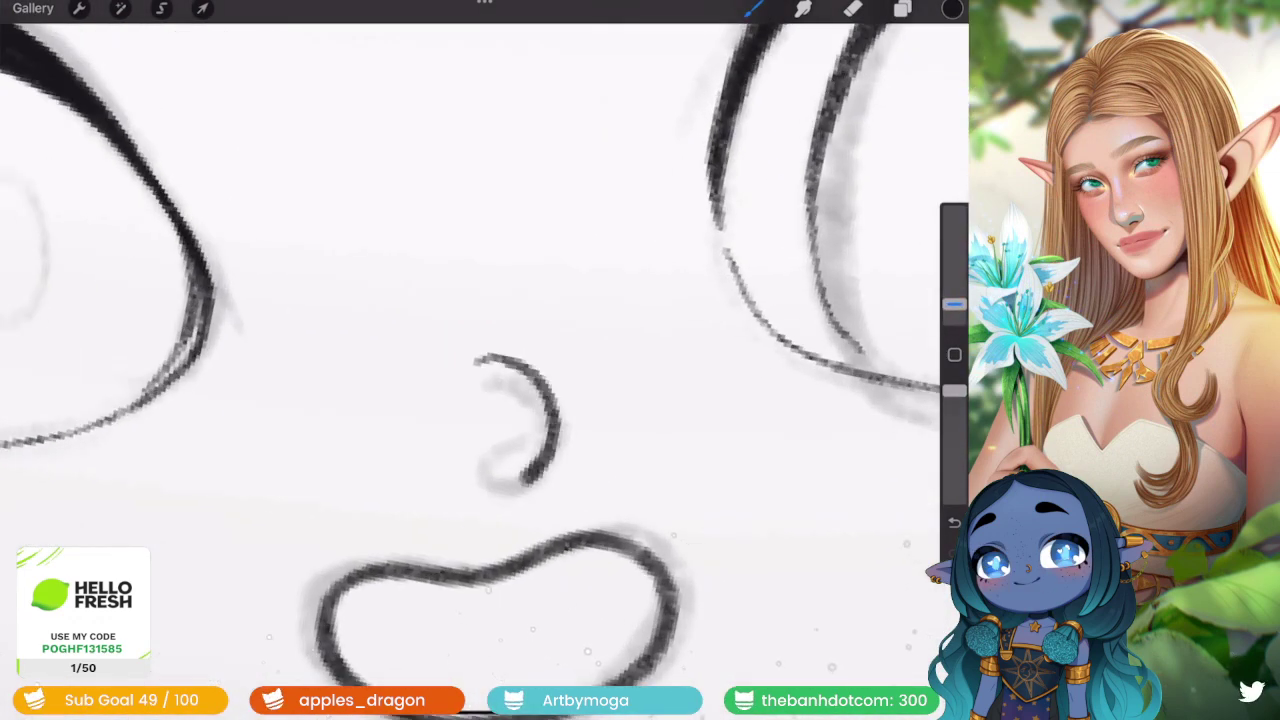
key(ctrl+z)
mouse_move(478, 354)
mouse_down()
mouse_move(545, 375)
mouse_move(540, 460)
mouse_move(468, 437)
mouse_up()
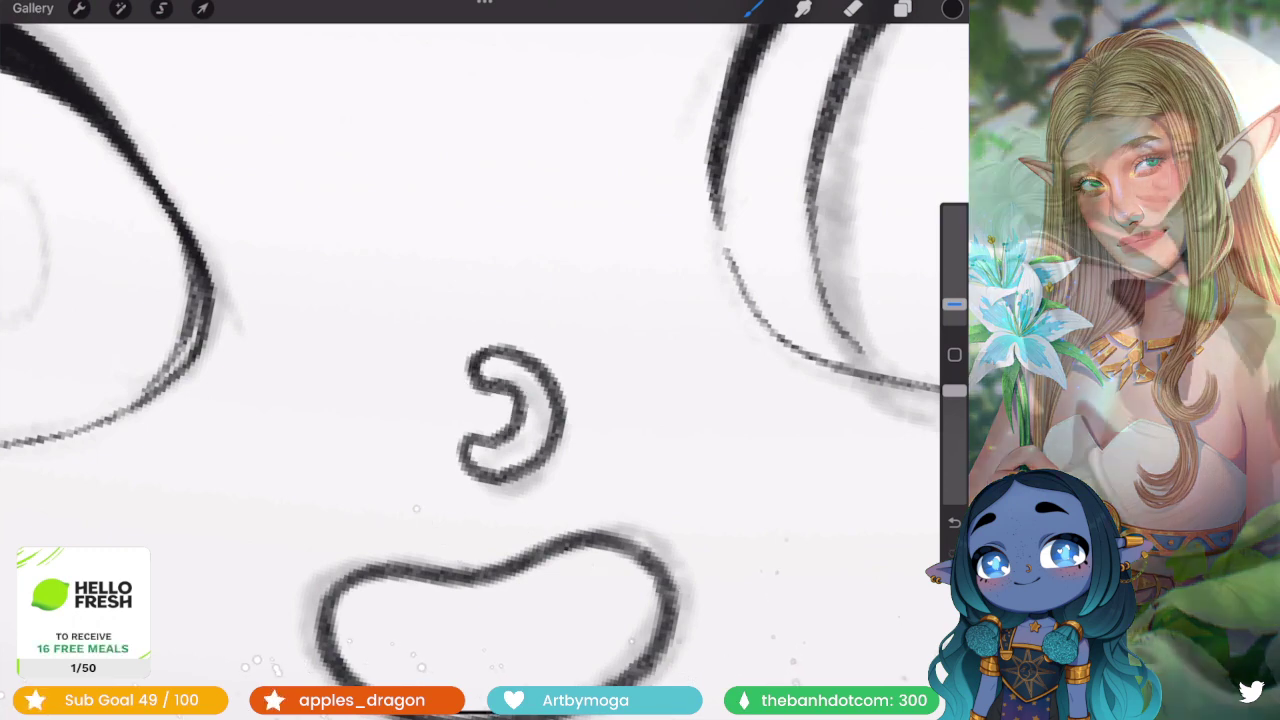
- With a thin 3% brush, ink a thick cuff band across the ear tip
scroll(484, 360, down, 10)
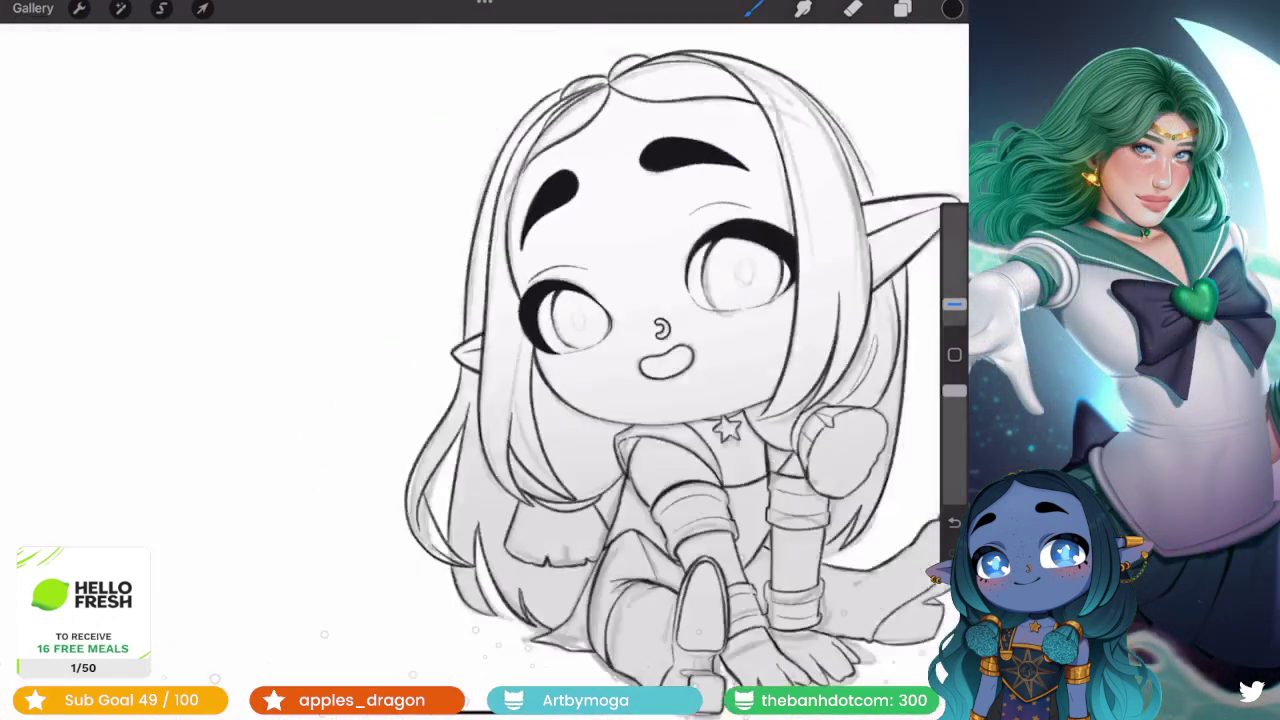
scroll(640, 230, up, 3)
scroll(640, 230, up, 3)
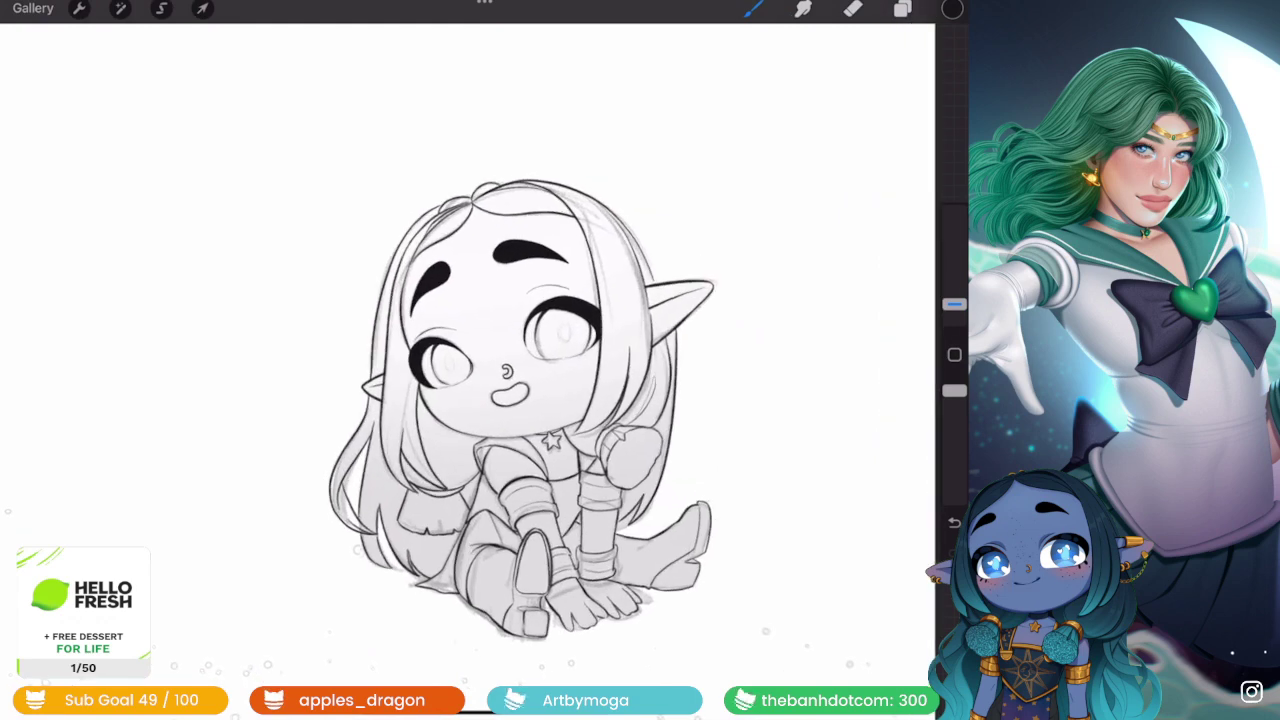
scroll(640, 230, up, 3)
scroll(640, 230, up, 3)
scroll(430, 450, down, 2)
scroll(430, 450, down, 1)
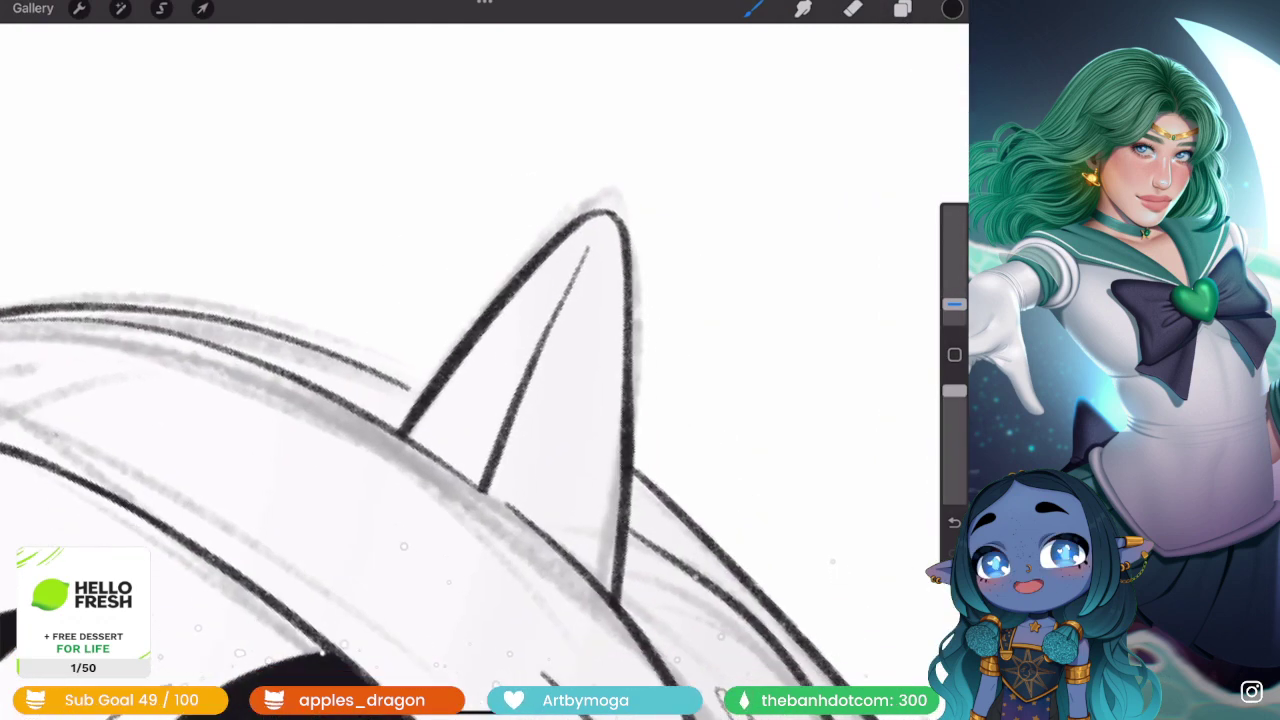
click(954, 303)
drag(430, 305, 526, 365)
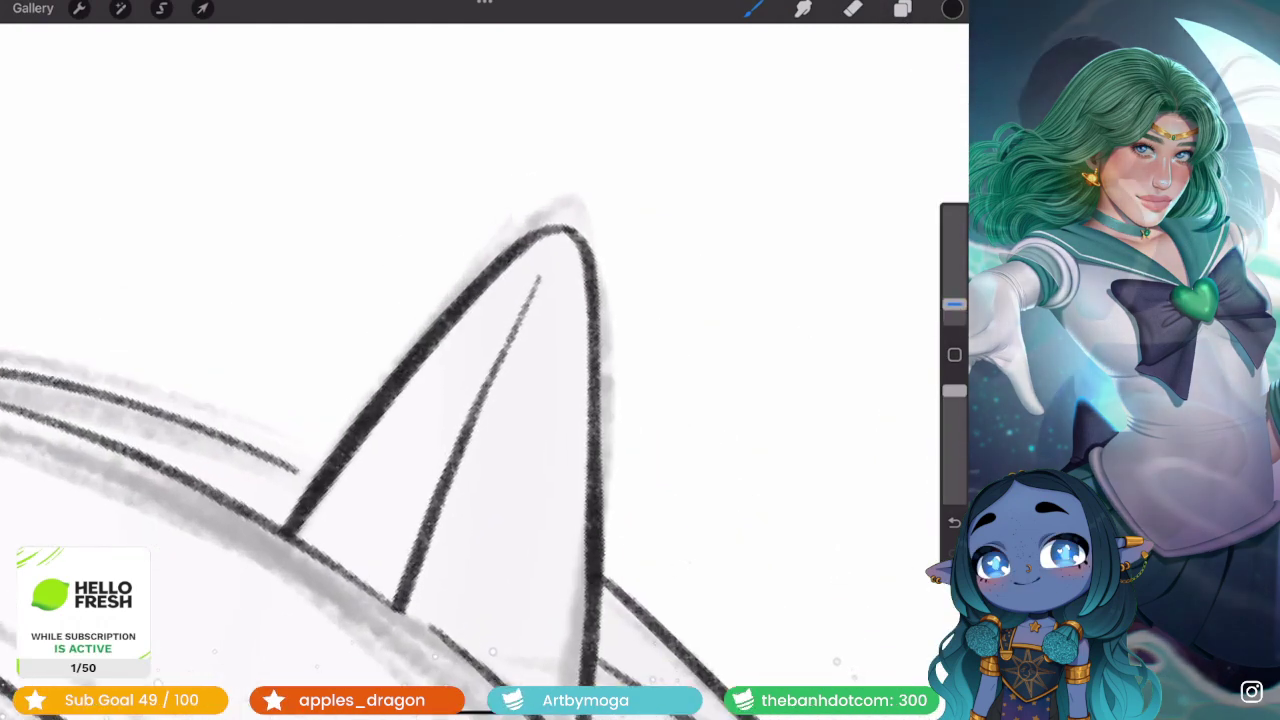
key(ctrl+z)
mouse_move(428, 303)
mouse_down()
mouse_move(485, 292)
mouse_move(518, 372)
mouse_up()
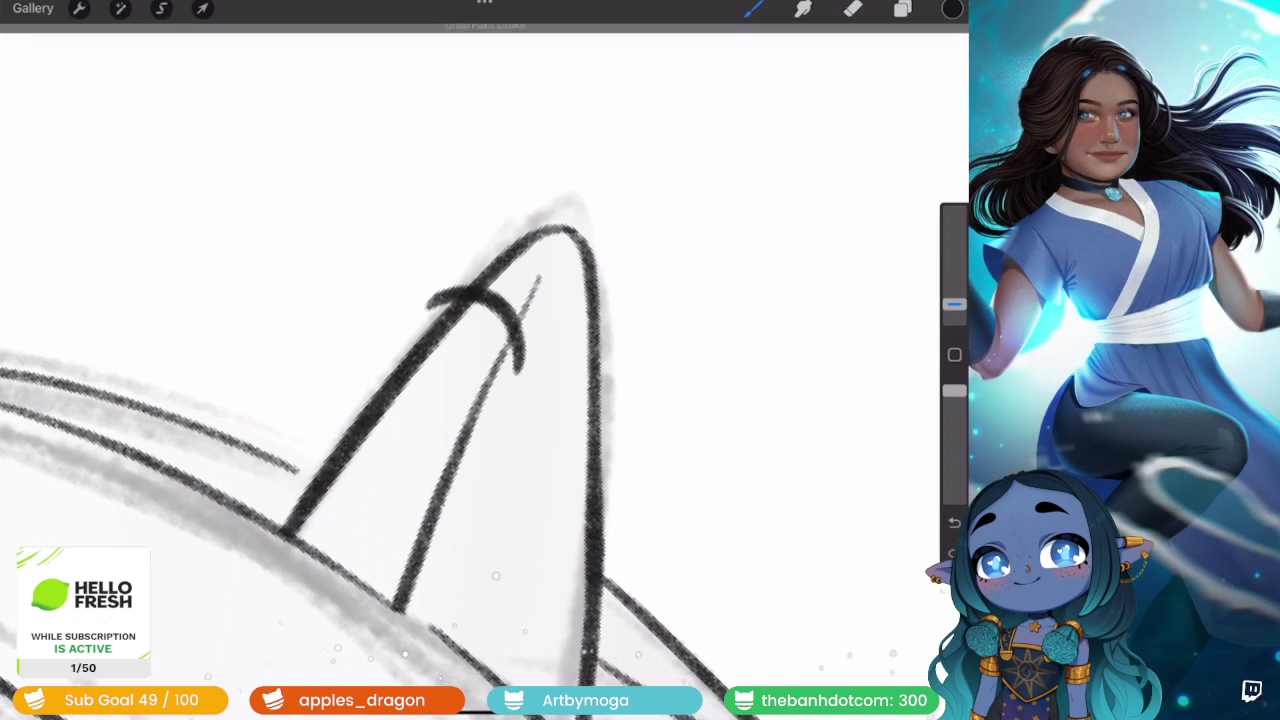
- Draw a lower cuff band on the ear and close the cuff's bottom edge
drag(328, 455, 384, 432)
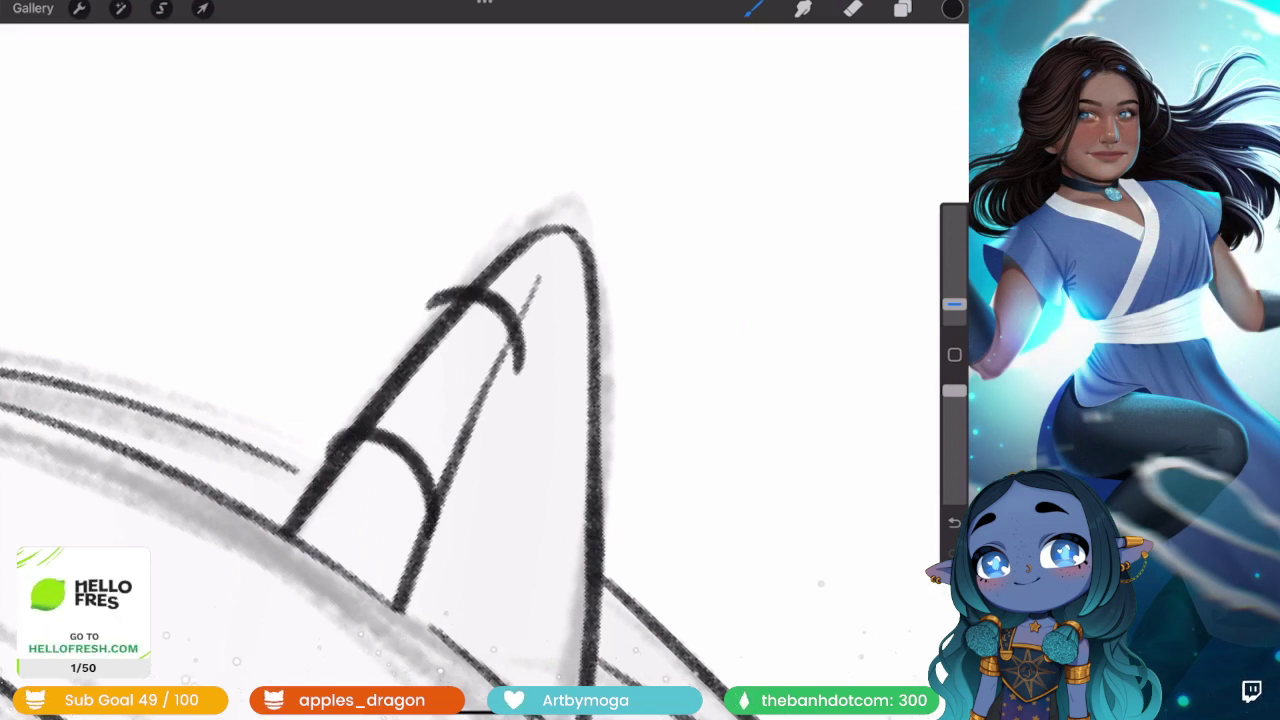
key(ctrl+z)
key(ctrl+z)
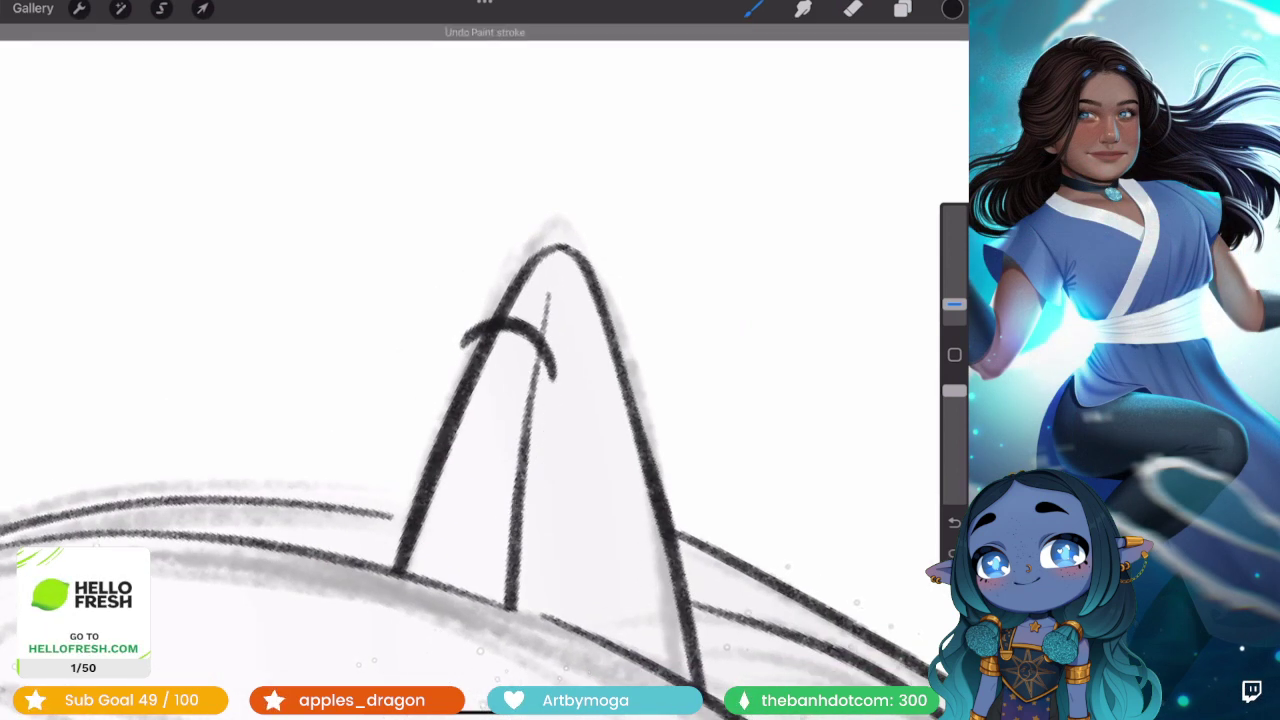
drag(432, 446, 516, 452)
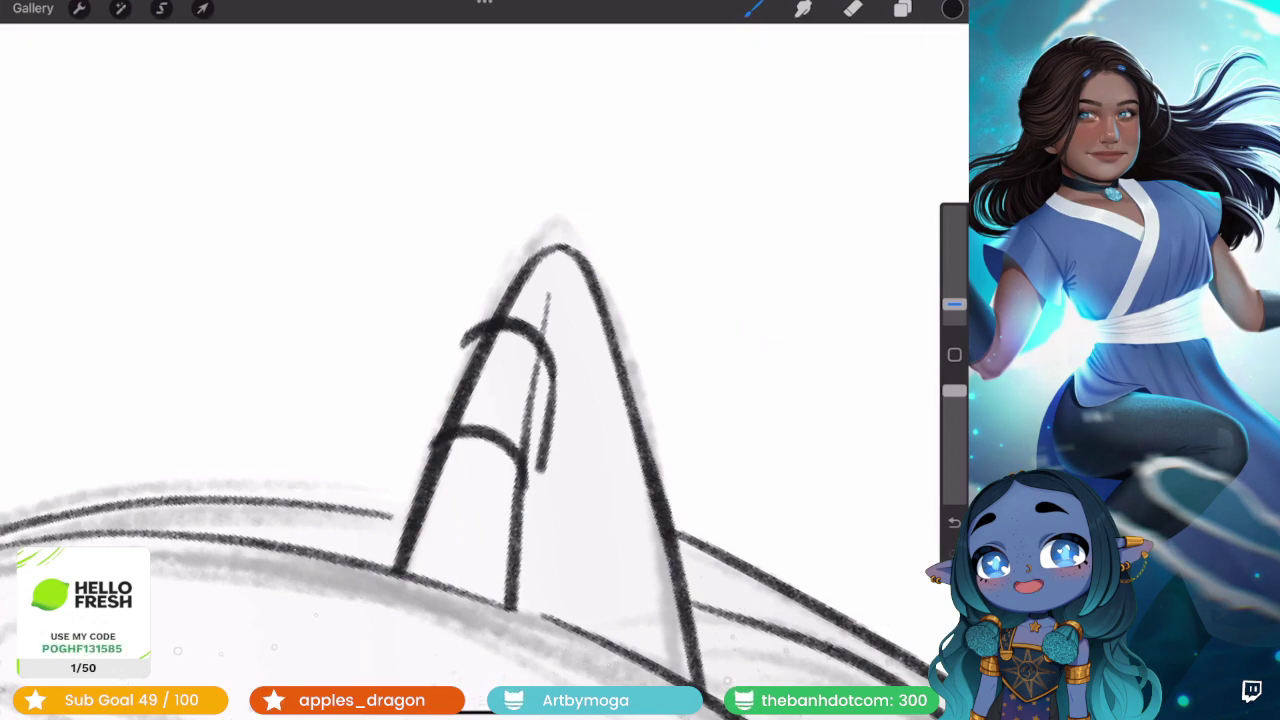
drag(458, 368, 454, 480)
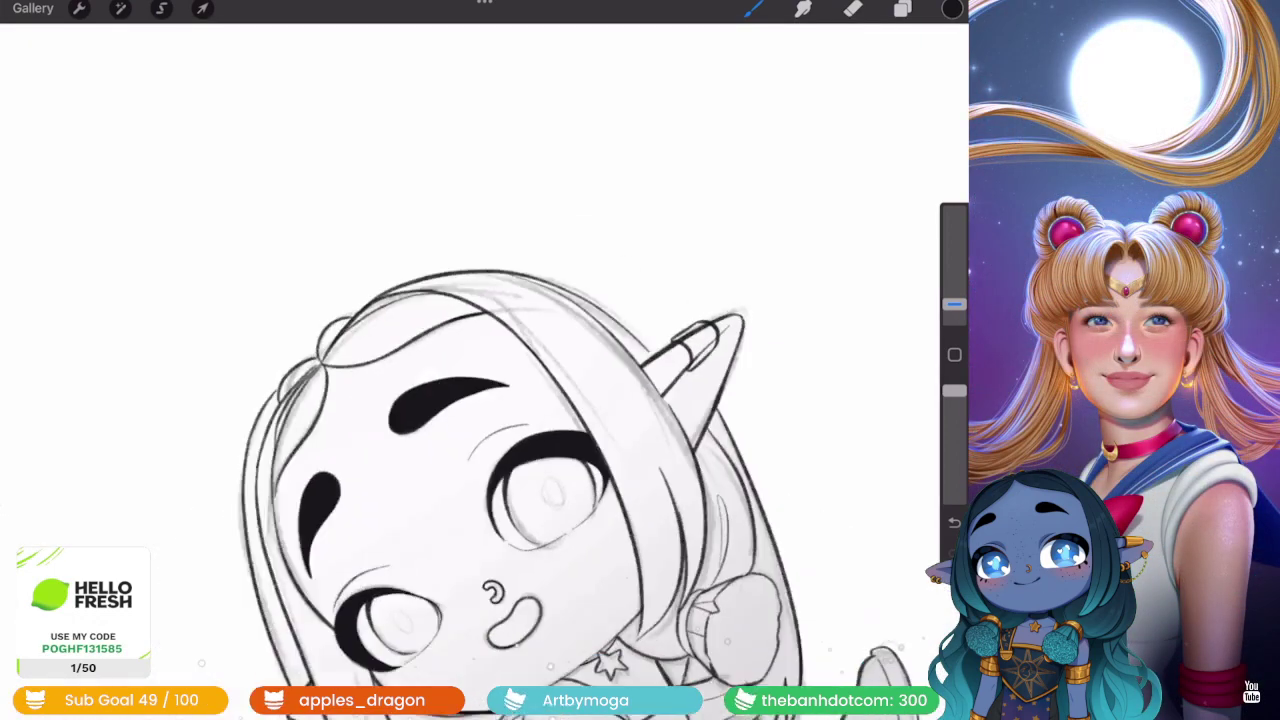
scroll(480, 400, down, 5)
scroll(600, 340, up, 5)
scroll(560, 330, up, 3)
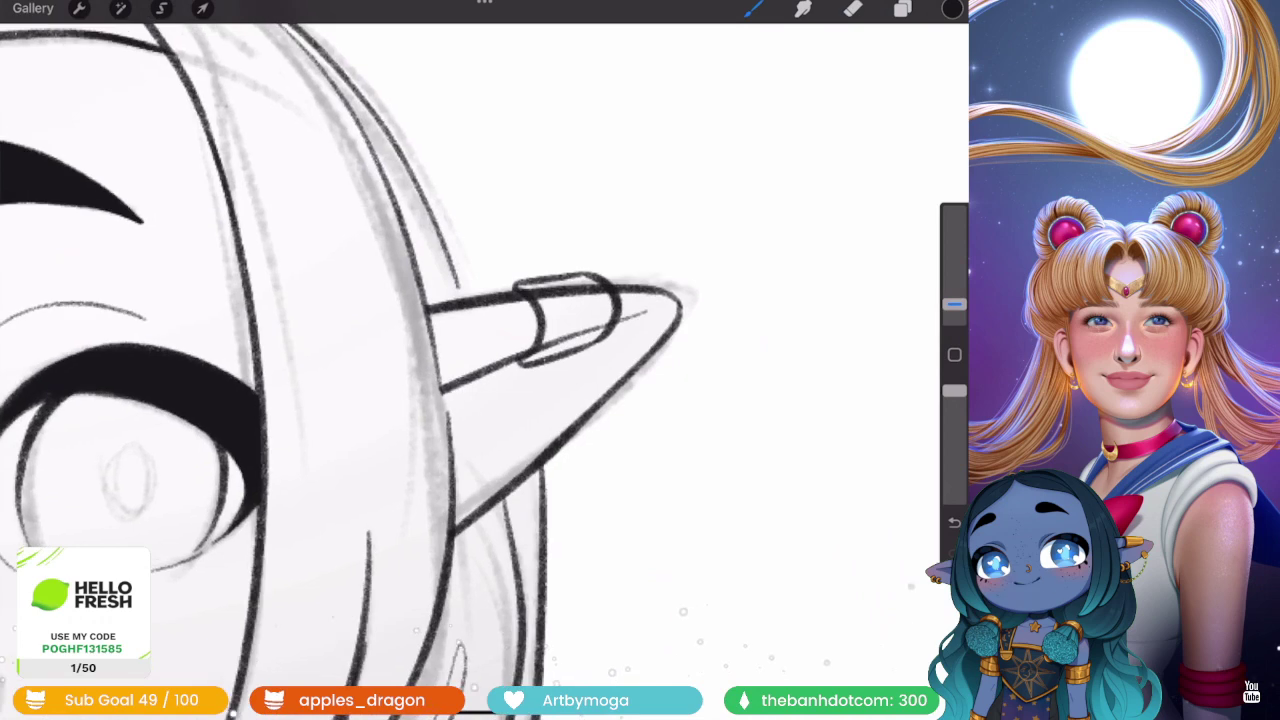
scroll(560, 300, up, 3)
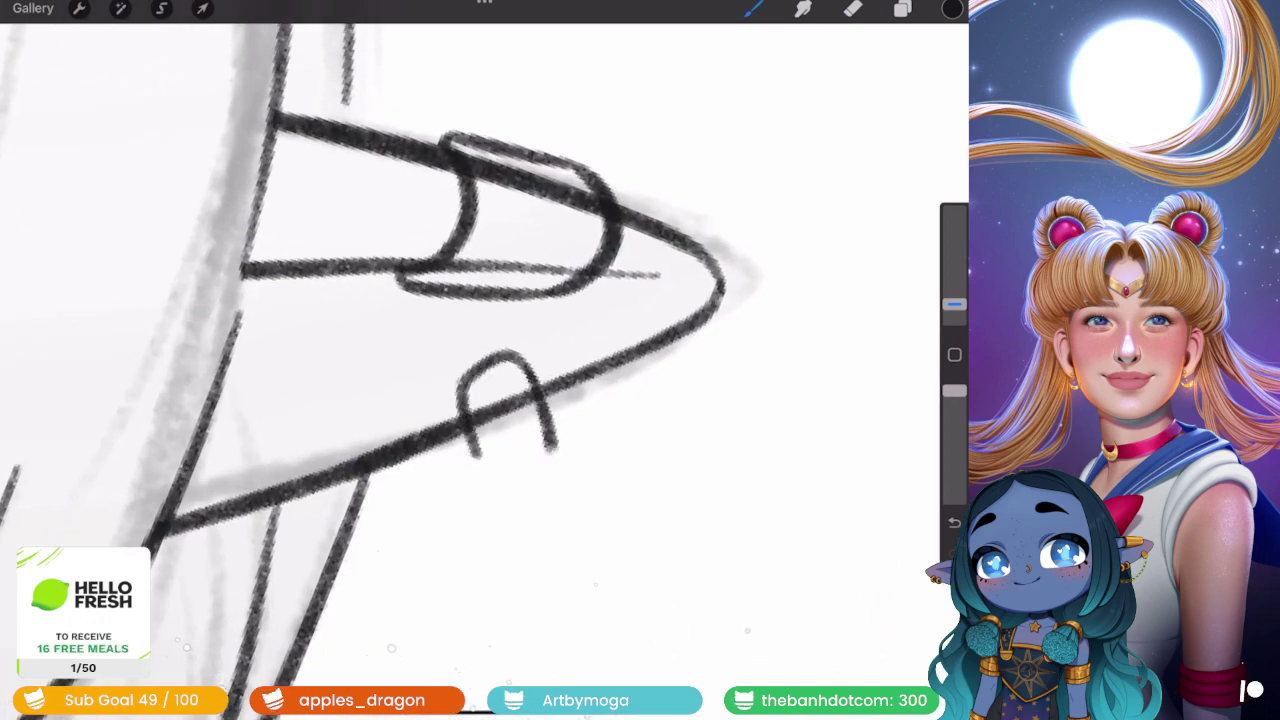
drag(478, 455, 550, 448)
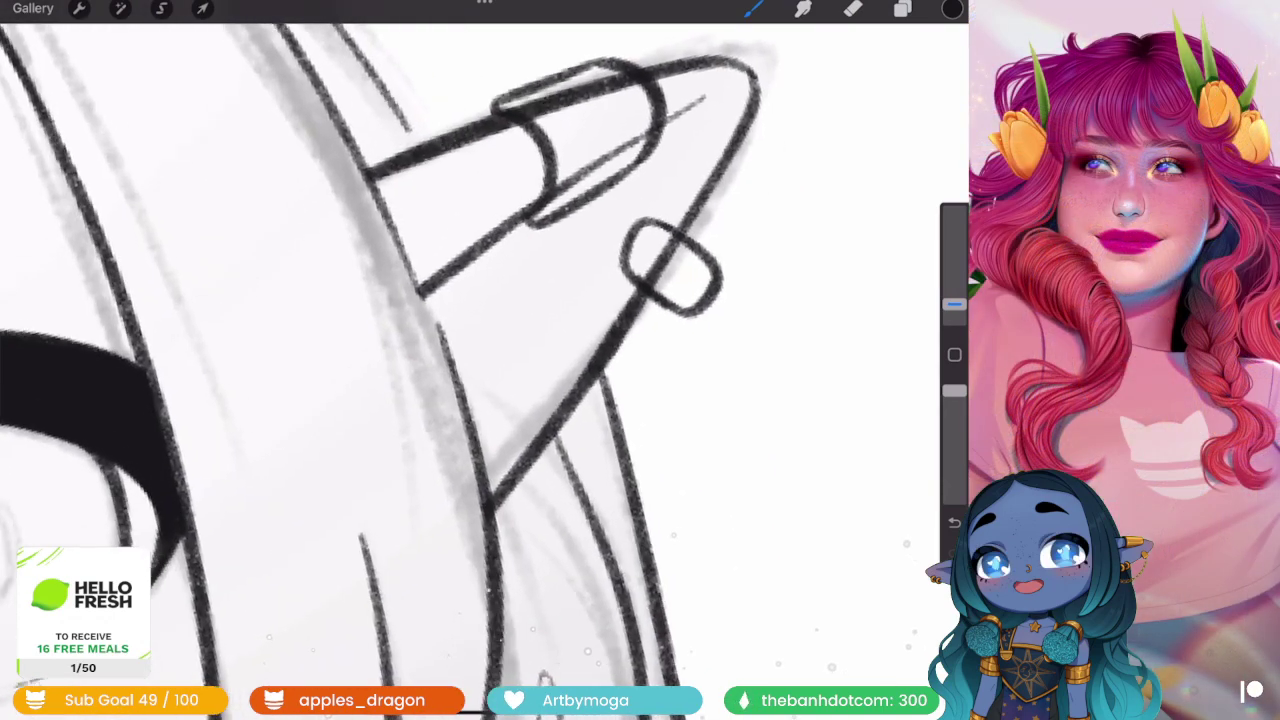
- Add a small rounded bead, a hoop, and a dangling ring below it
scroll(480, 360, up, 3)
mouse_move(414, 392)
mouse_down()
mouse_move(470, 372)
mouse_move(532, 532)
mouse_up()
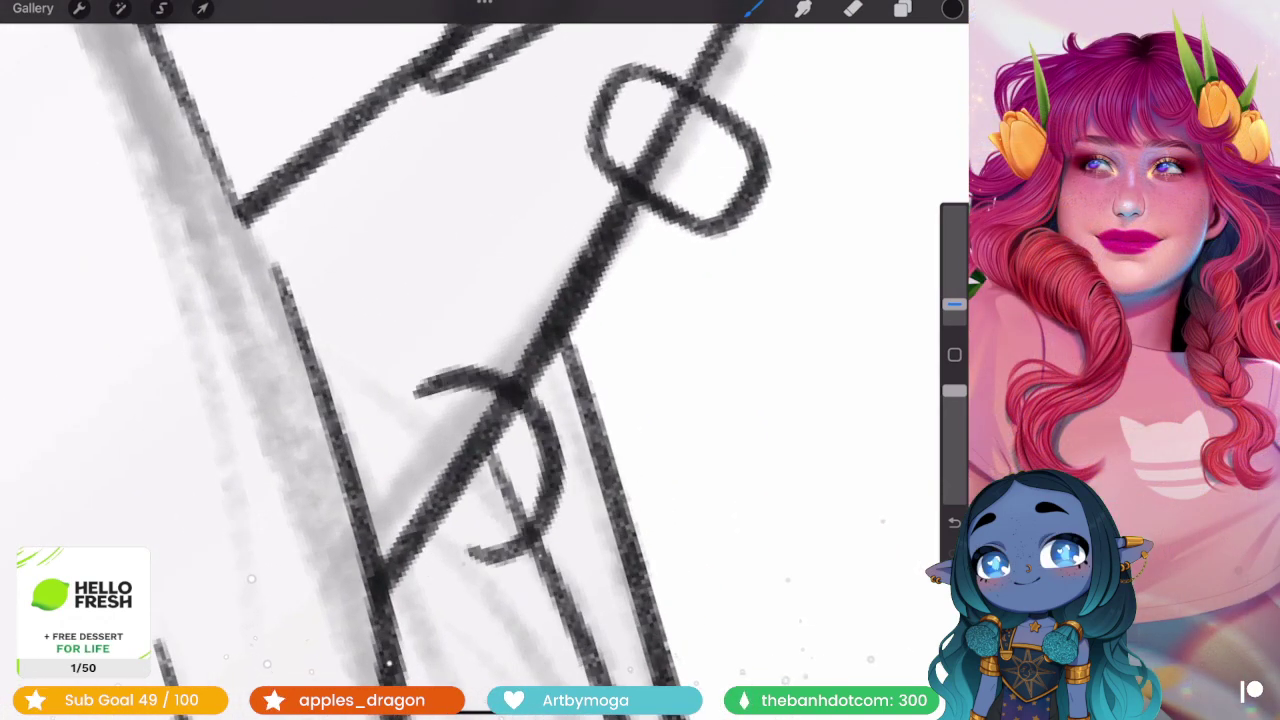
drag(484, 478, 500, 518)
mouse_move(390, 468)
mouse_down()
mouse_move(490, 458)
mouse_move(418, 630)
mouse_up()
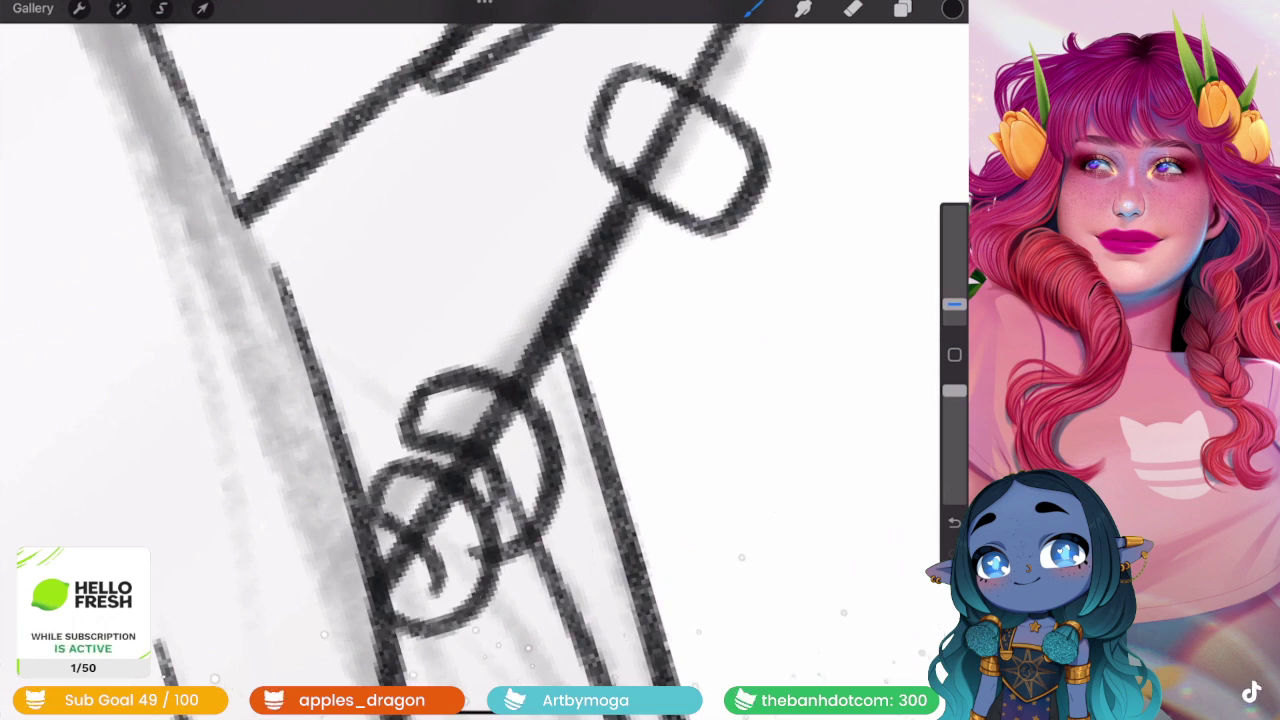
- Switch to the Eraser and select a different layer to work on
click(853, 8)
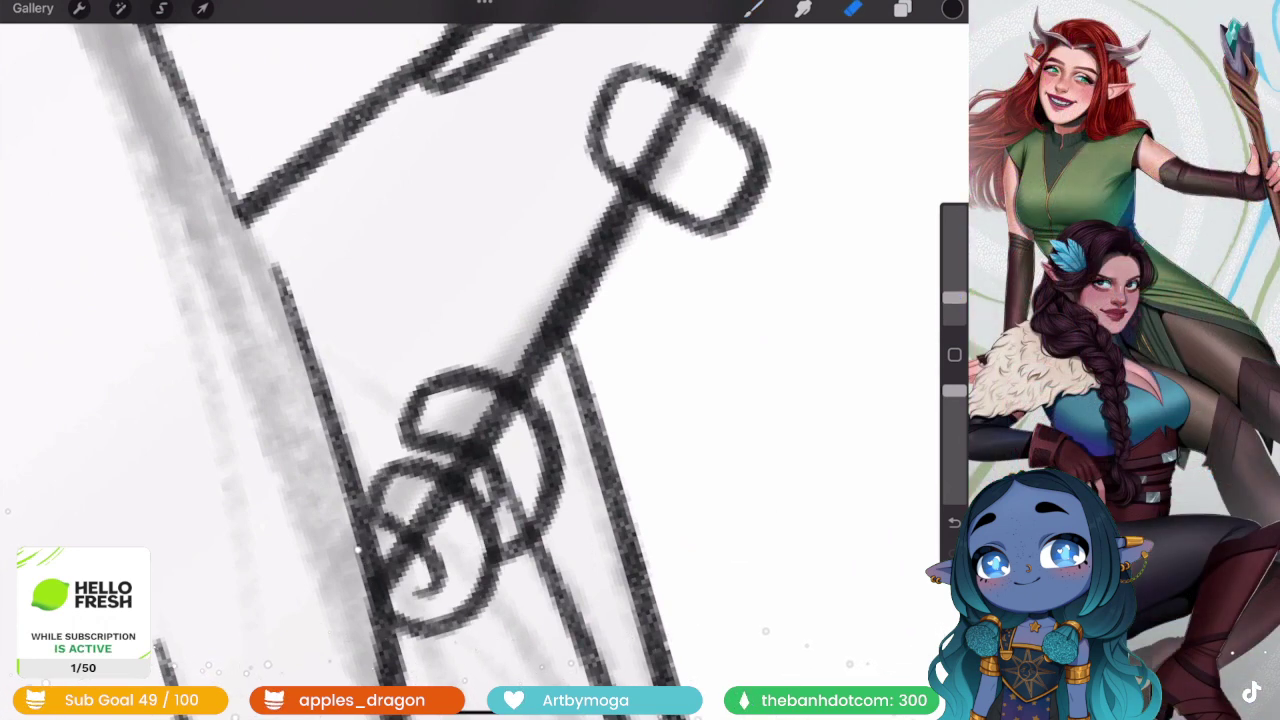
click(902, 8)
click(800, 429)
click(853, 8)
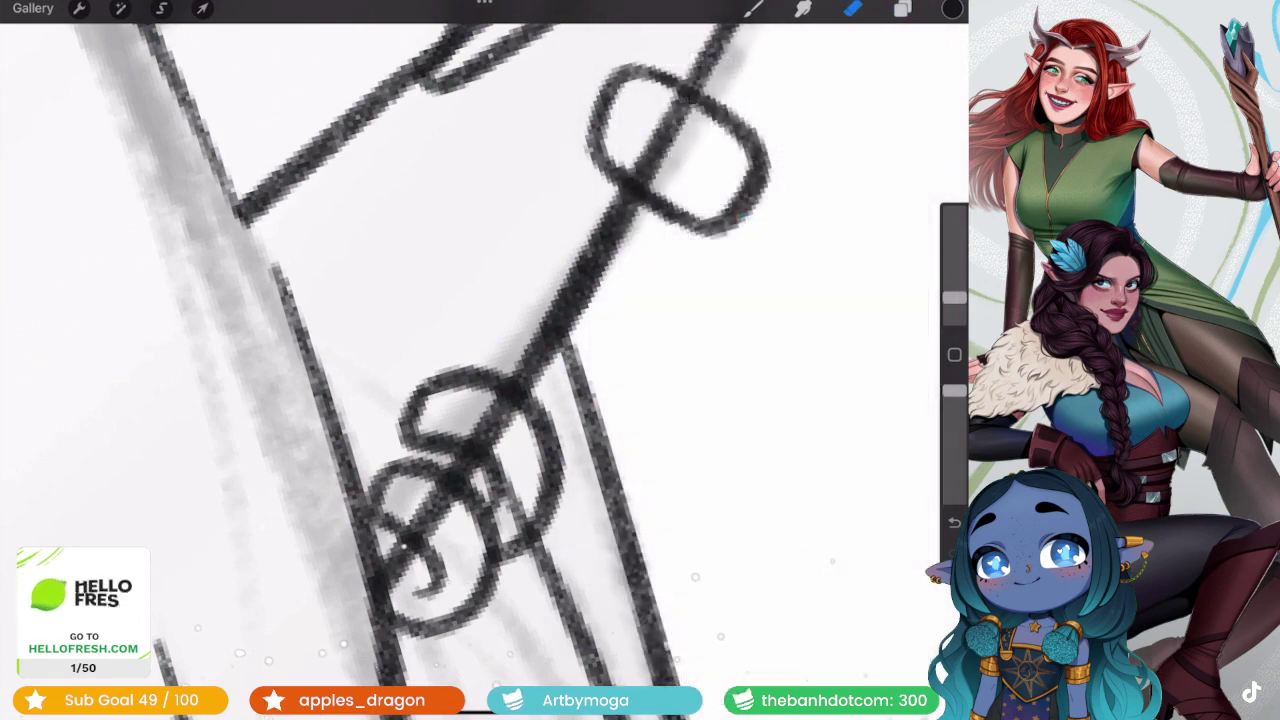
scroll(480, 360, down, 5)
scroll(480, 360, down, 1)
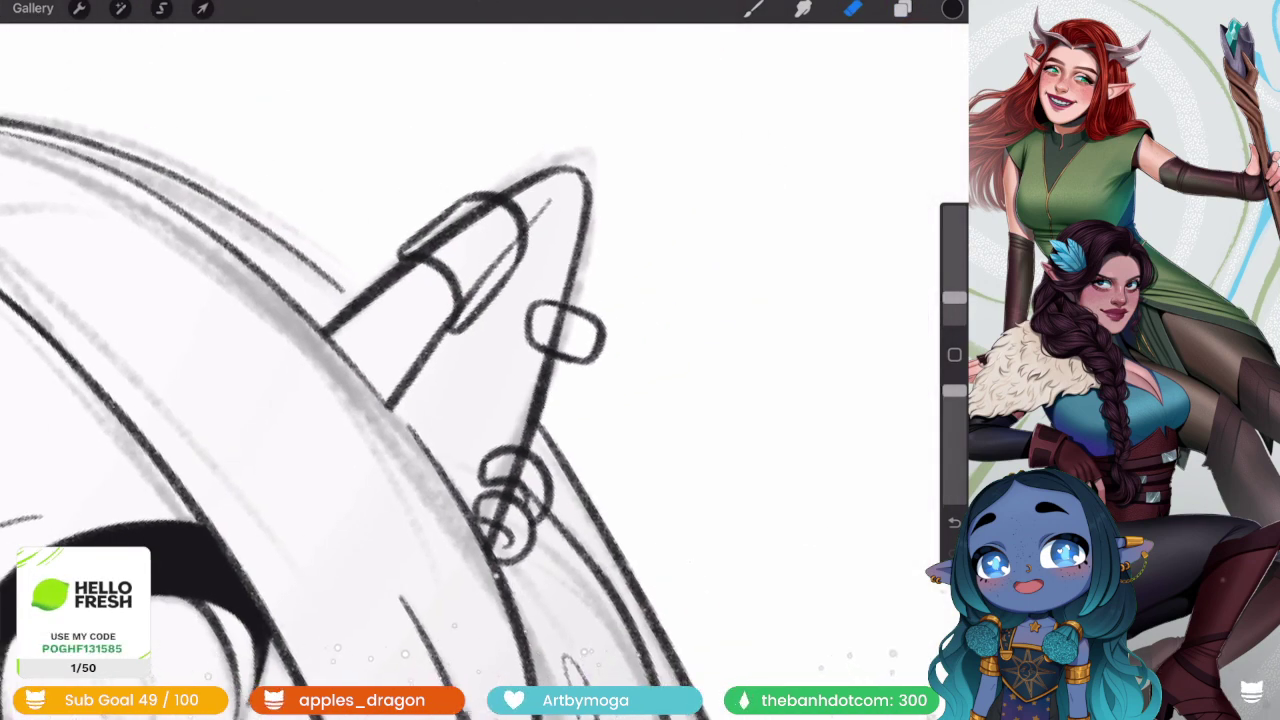
scroll(350, 400, up, 3)
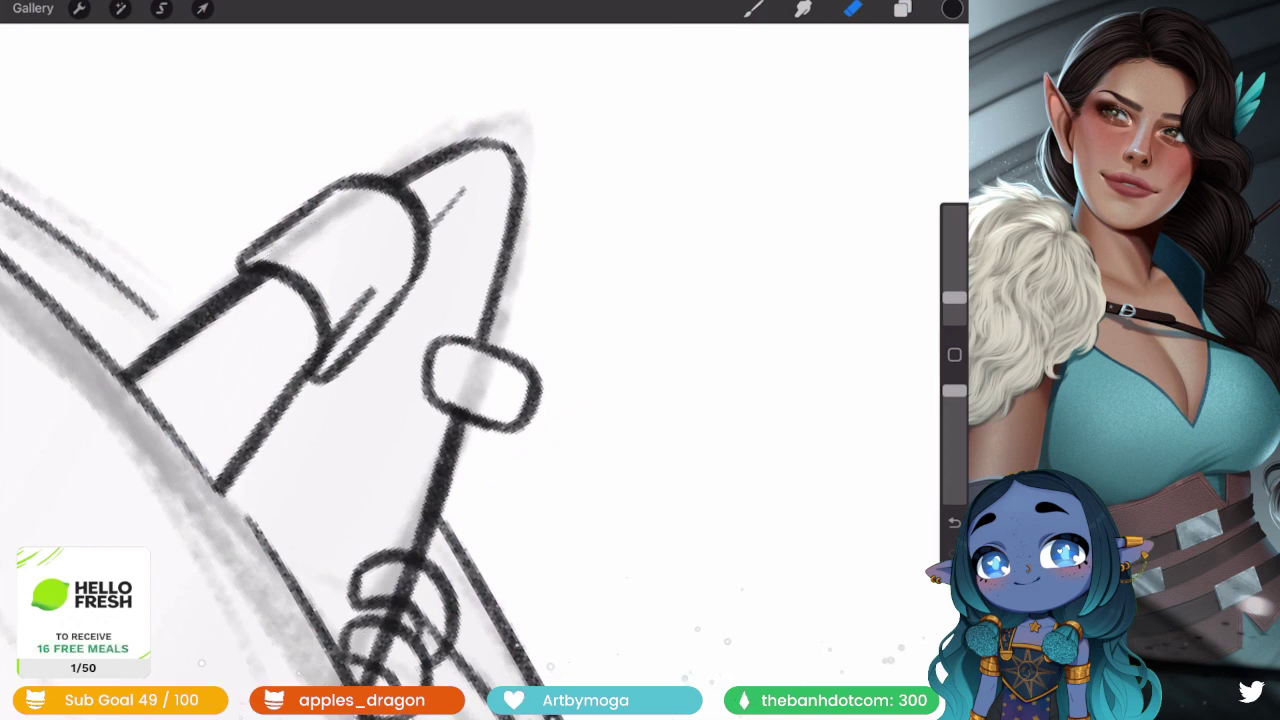
scroll(300, 370, up, 3)
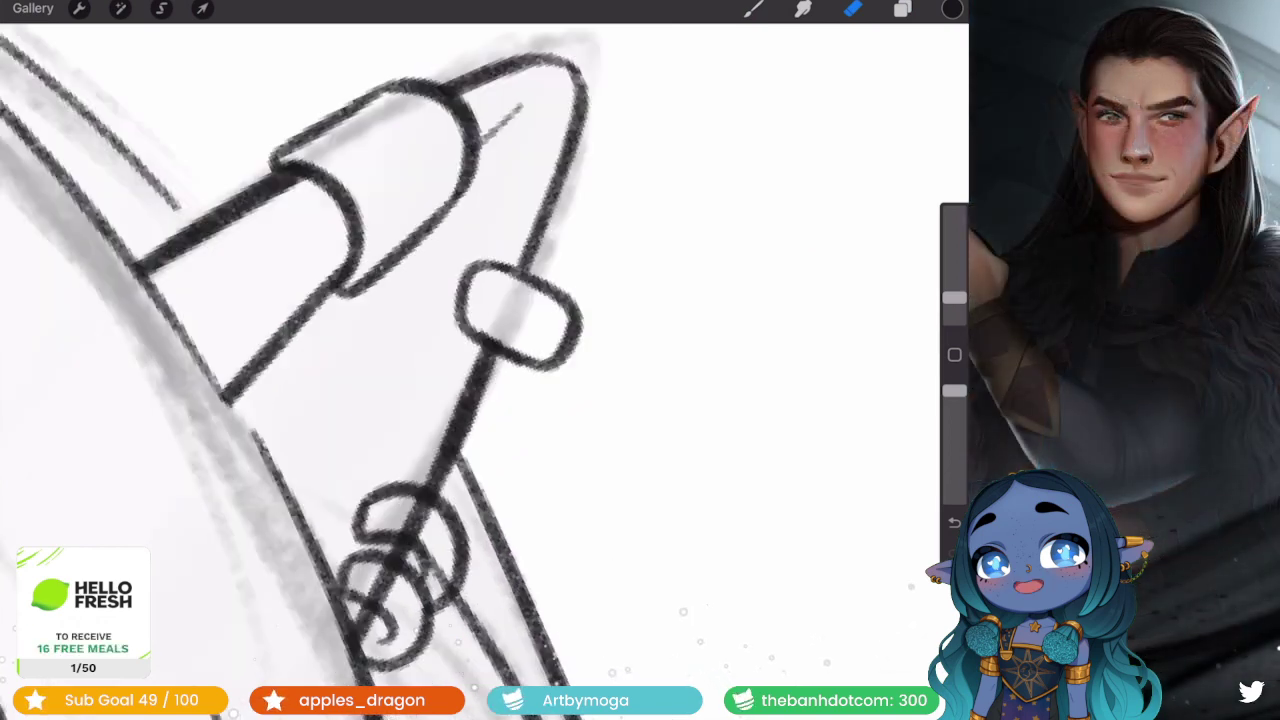
scroll(300, 370, up, 2)
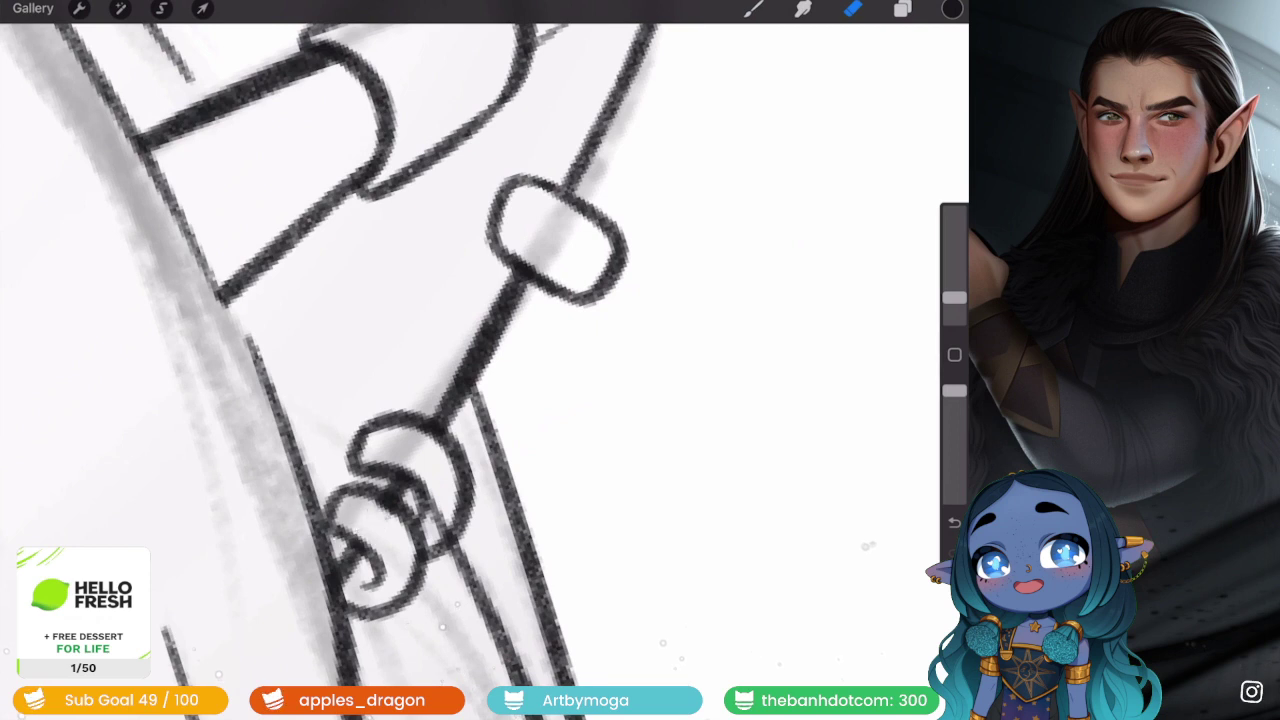
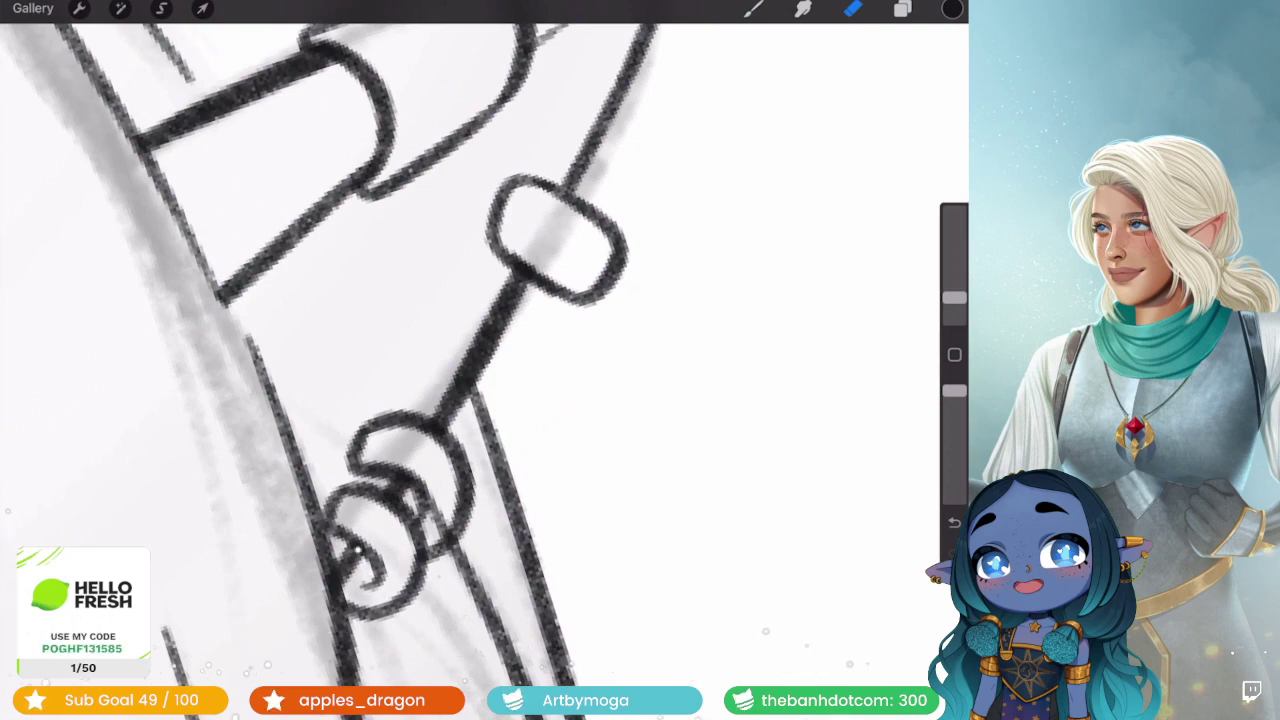
- Switch to the eraser using the Inking Brush
scroll(480, 360, down, 2)
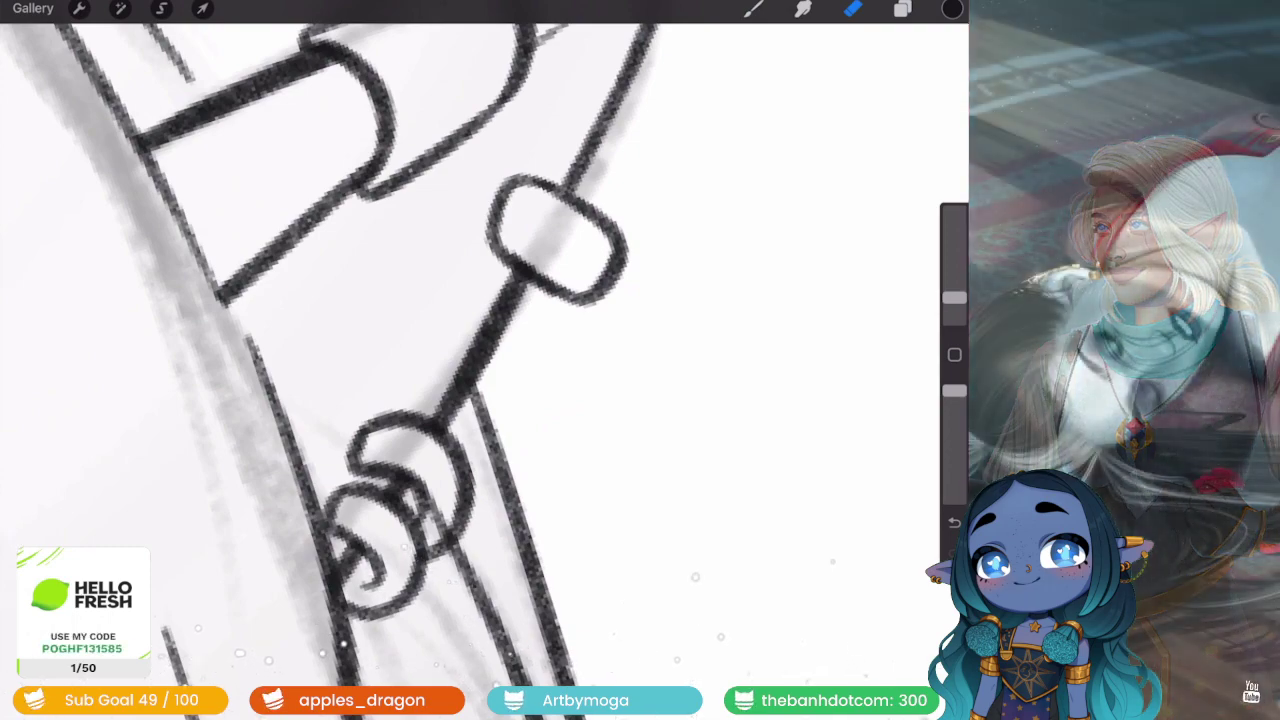
scroll(480, 360, down, 10)
scroll(630, 250, up, 5)
scroll(680, 215, up, 5)
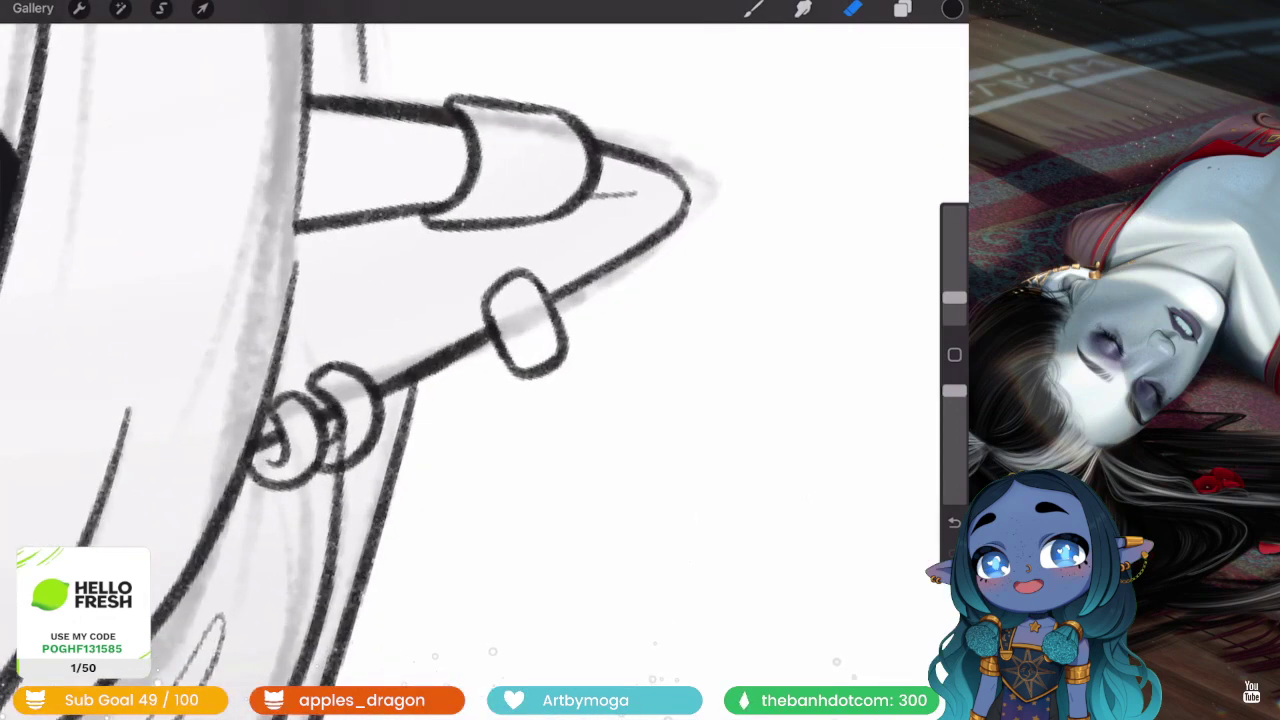
click(902, 8)
click(769, 381)
click(852, 8)
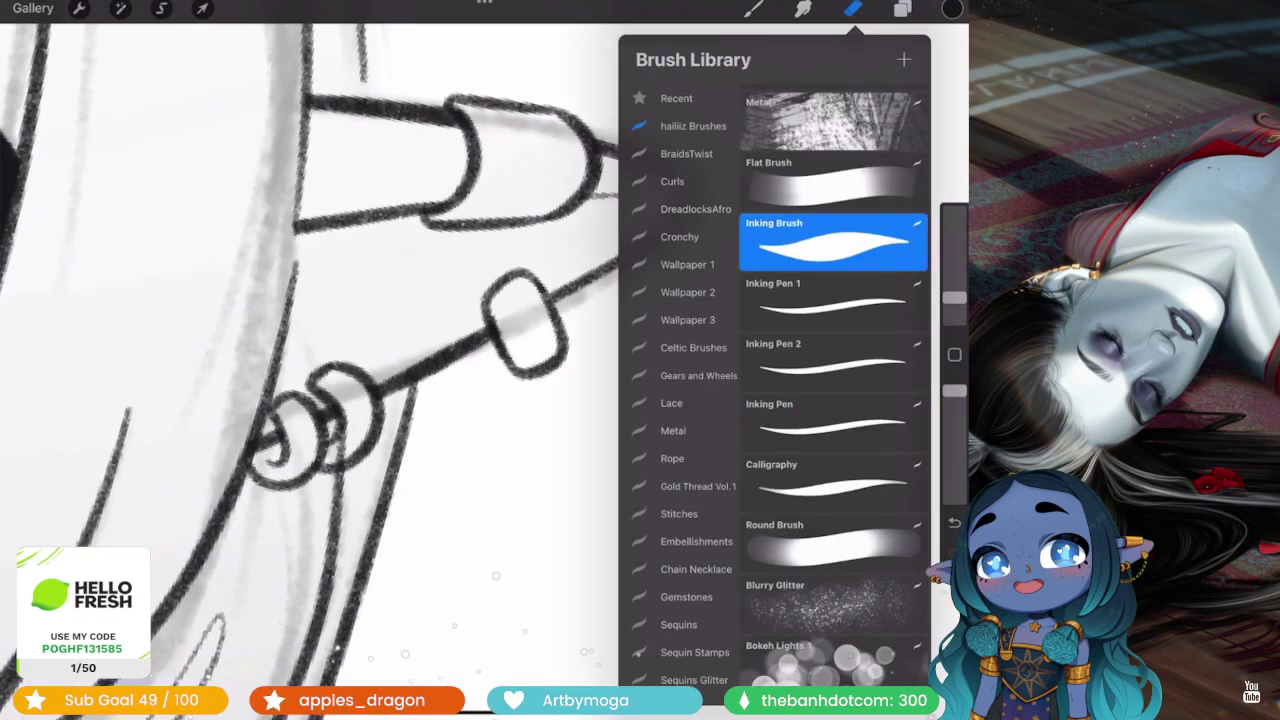
scroll(480, 360, up, 5)
scroll(480, 360, up, 3)
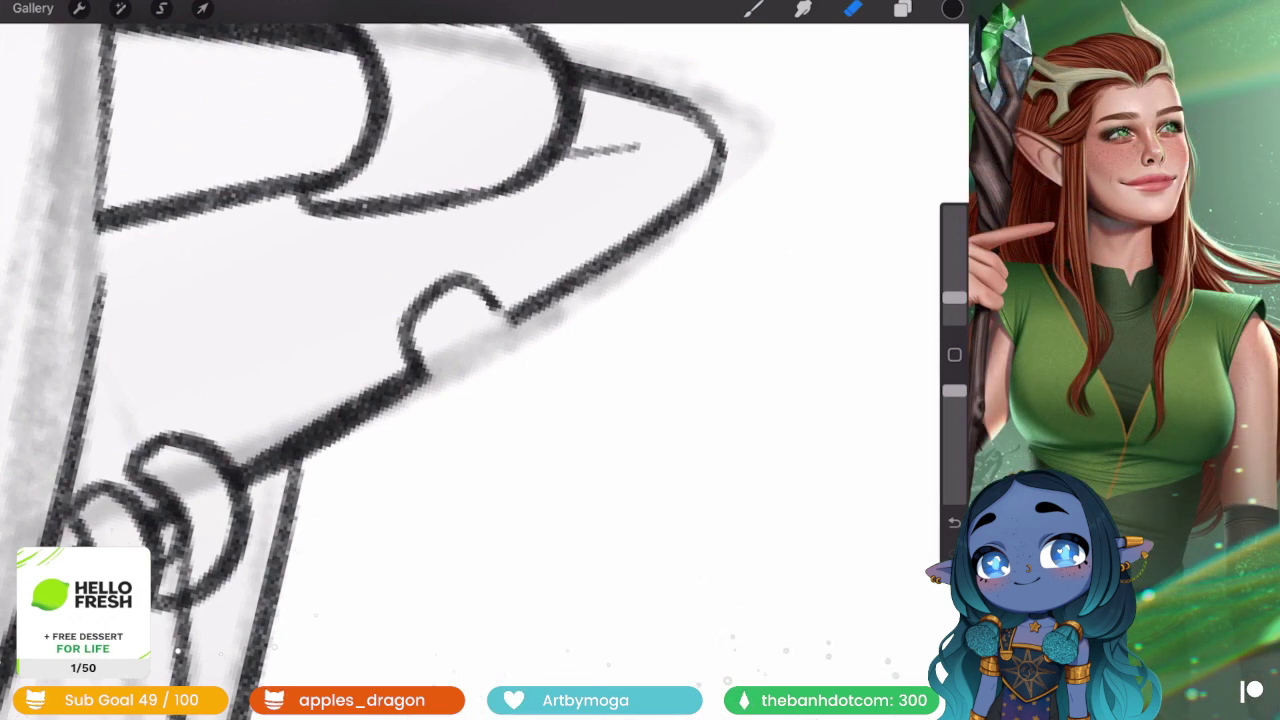
- Redraw the ear accessory's notch with a shorter diagonal and extend the hook to close it
key(ctrl+z)
mouse_move(490, 300)
mouse_down()
mouse_move(540, 350)
mouse_move(500, 440)
mouse_up()
key(ctrl+z)
drag(490, 298, 558, 366)
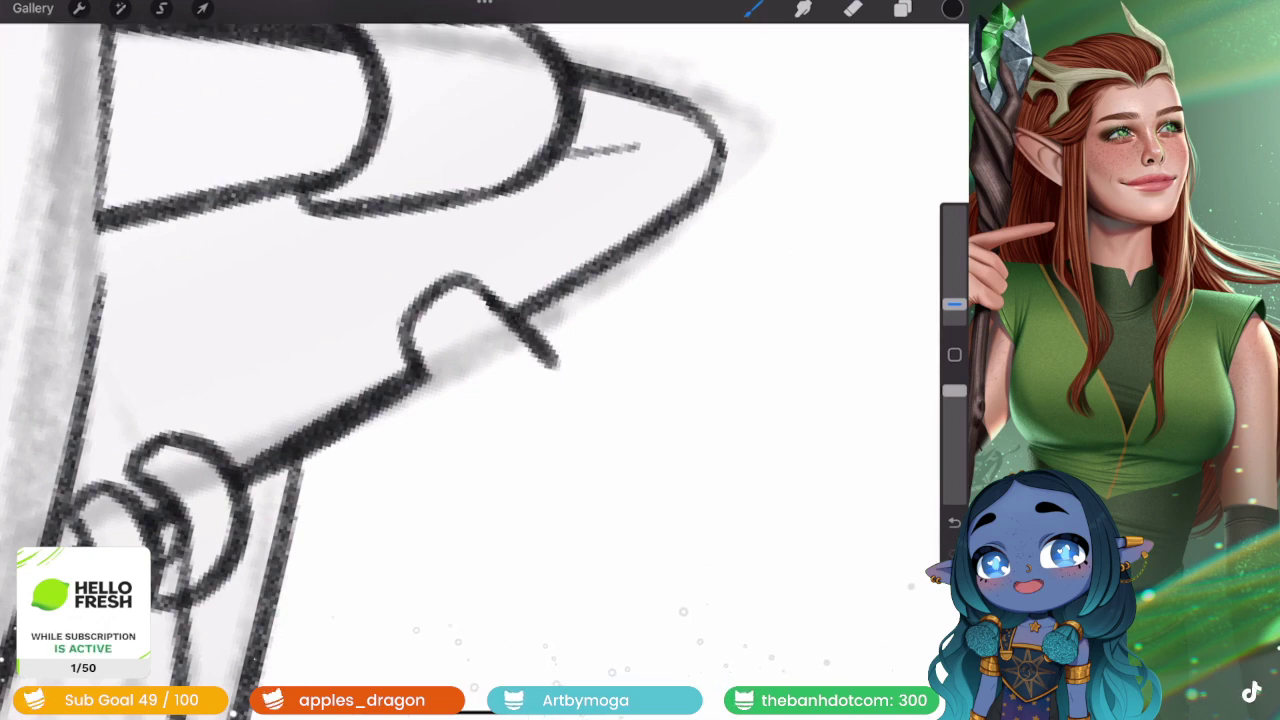
mouse_move(500, 418)
mouse_down()
mouse_move(432, 425)
mouse_move(405, 342)
mouse_up()
- Remove the stray curved stroke drawn below the ear notch
scroll(480, 360, down, 5)
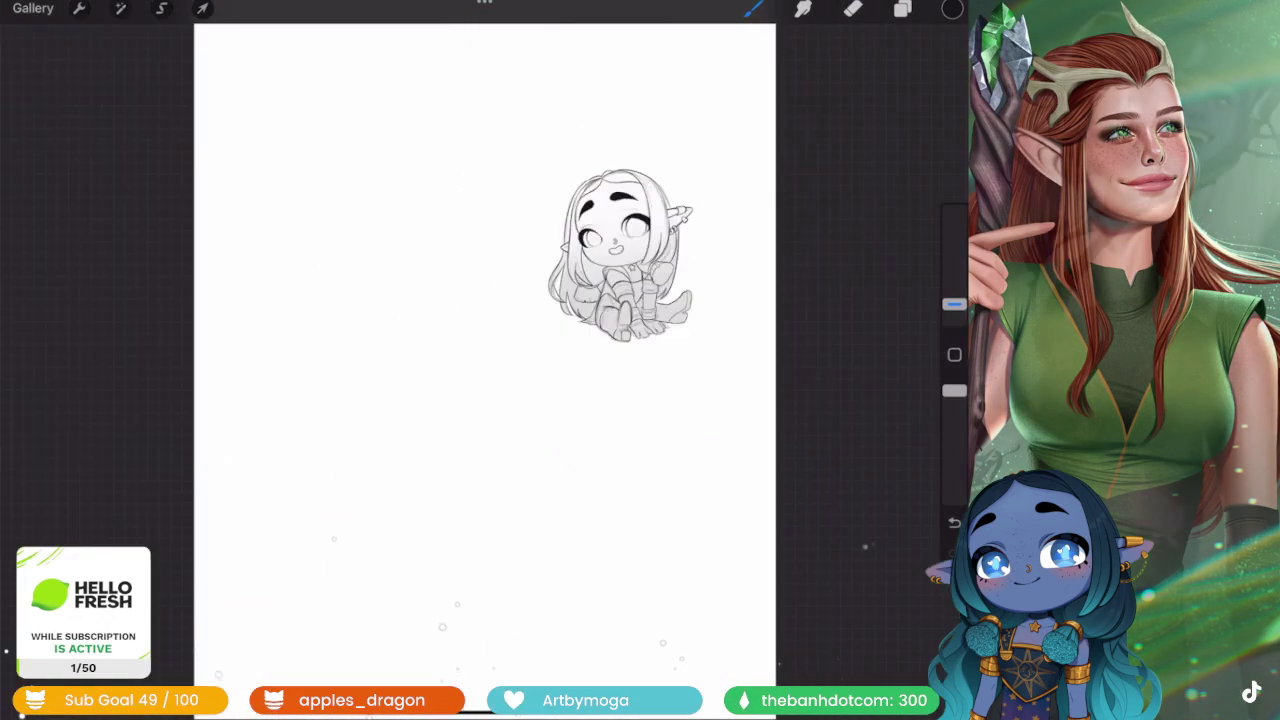
scroll(680, 300, up, 5)
scroll(600, 300, up, 5)
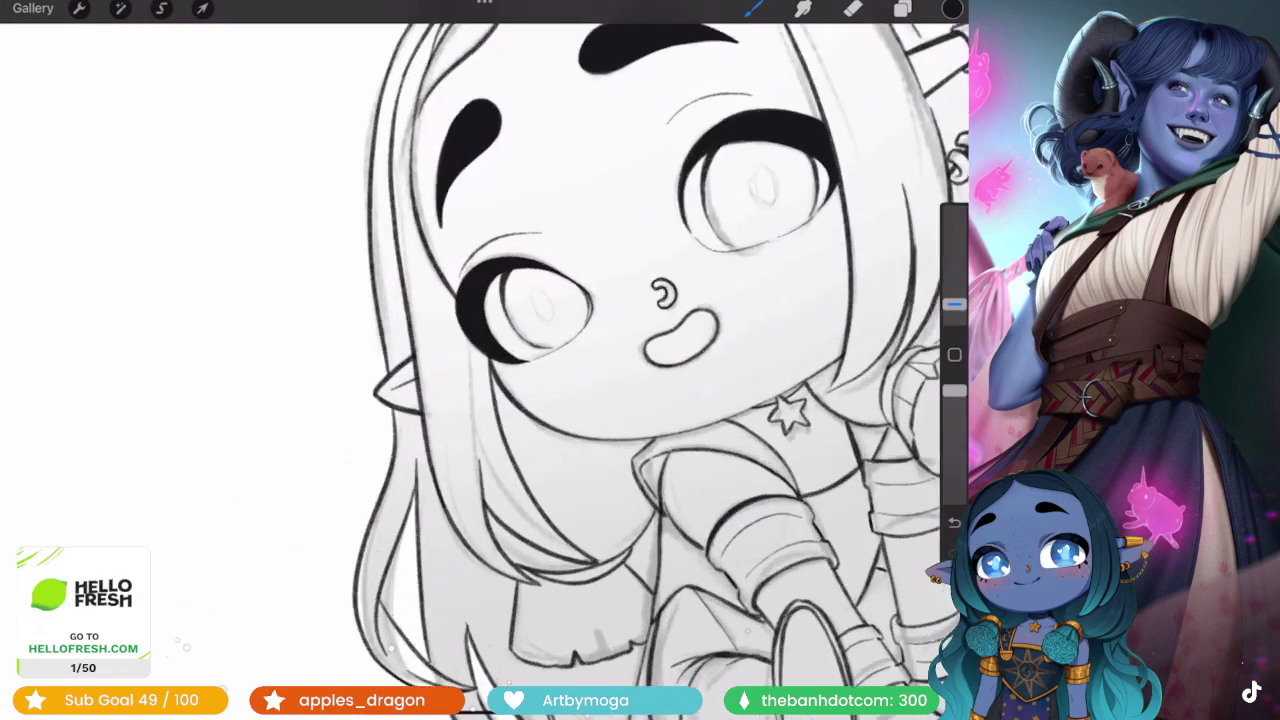
scroll(520, 300, up, 3)
scroll(520, 300, up, 3)
scroll(520, 300, up, 3)
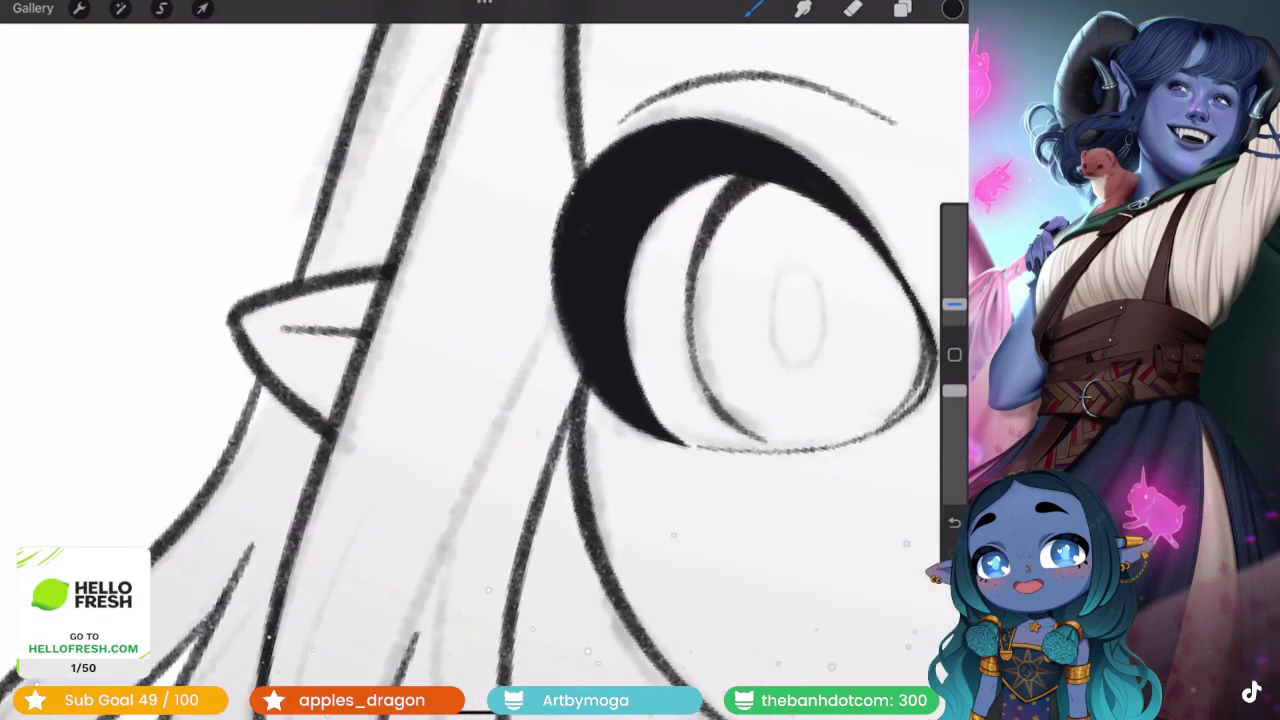
drag(330, 384, 316, 468)
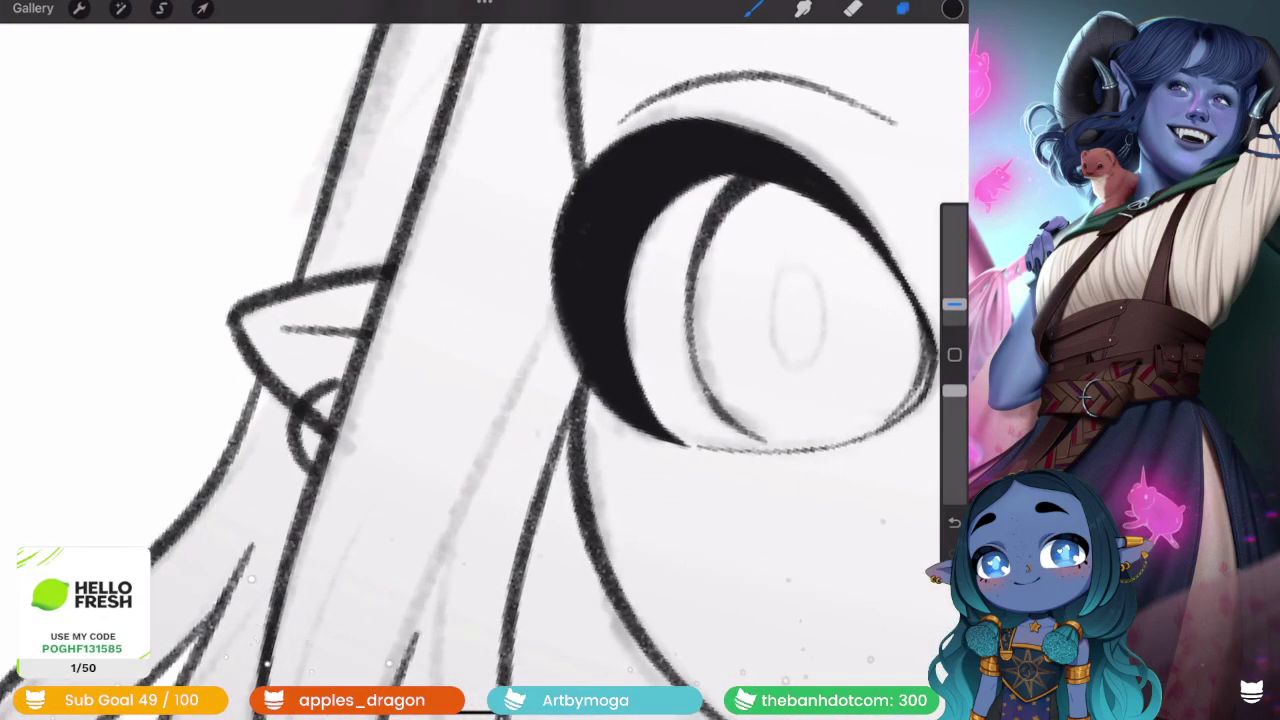
click(902, 8)
key(ctrl+z)
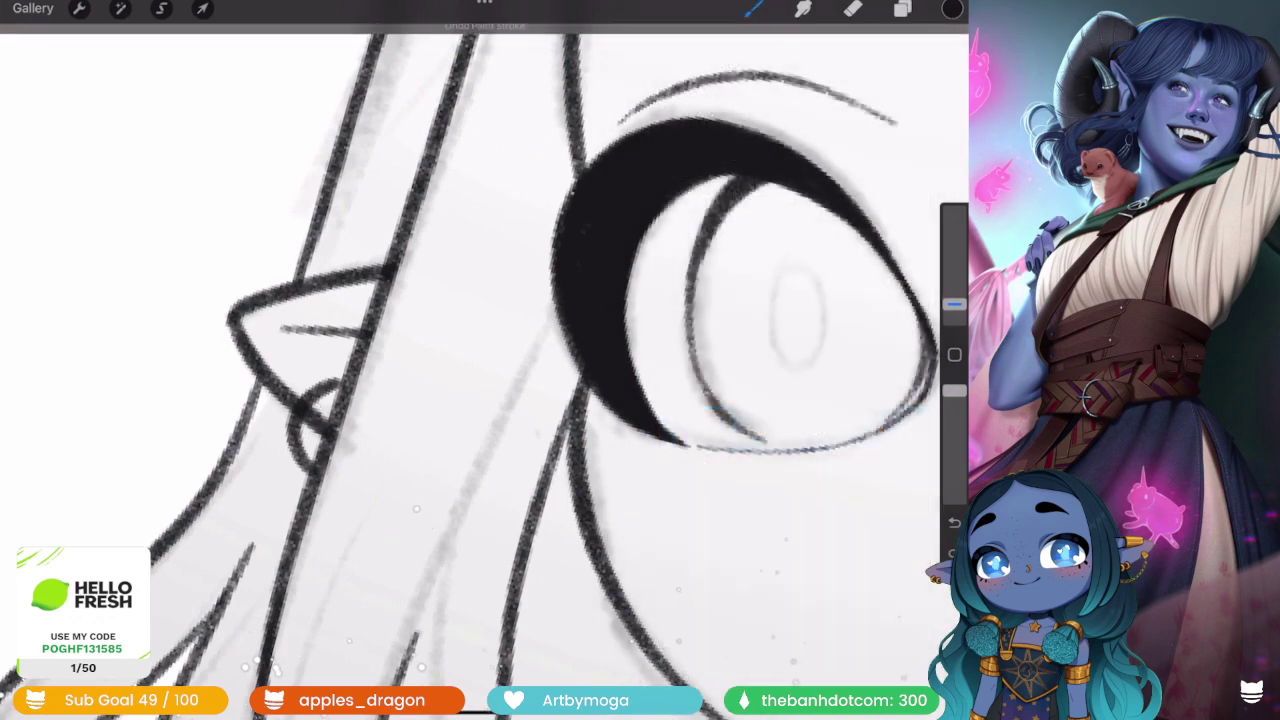
scroll(480, 360, down, 3)
- Show the rough sketch layer and raise the From selection layer's opacity to full
scroll(480, 360, down, 10)
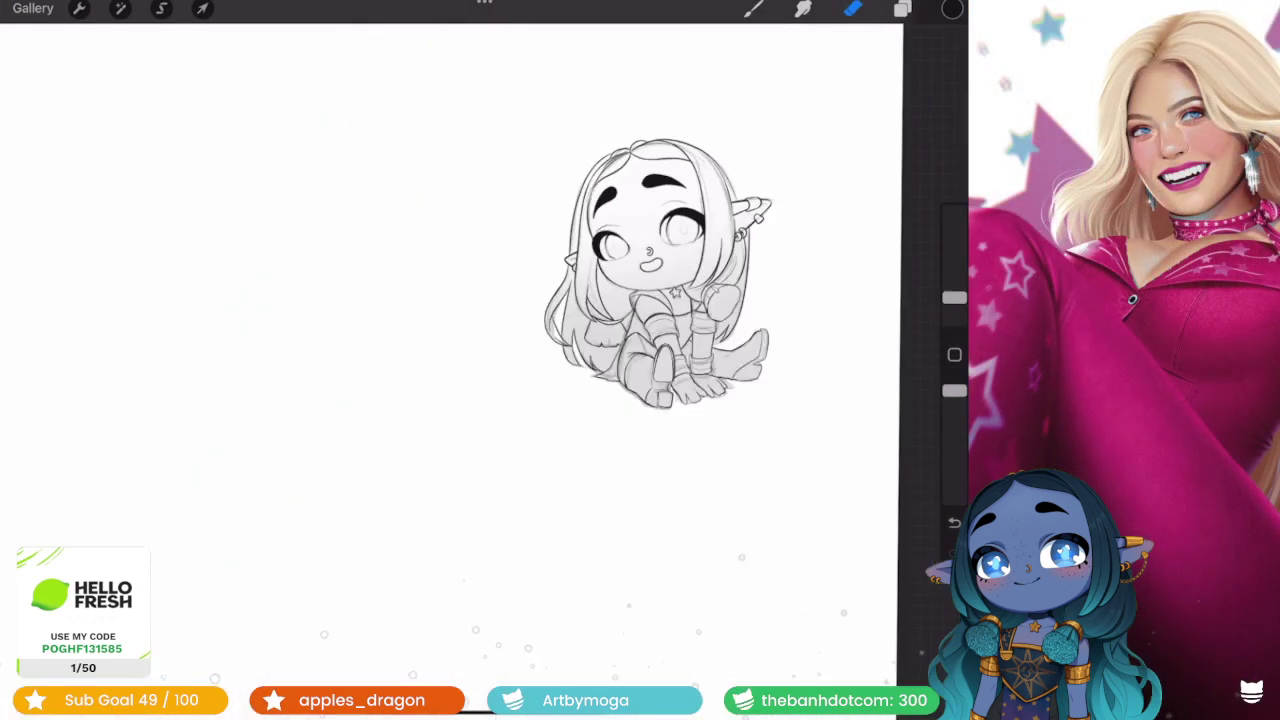
click(902, 8)
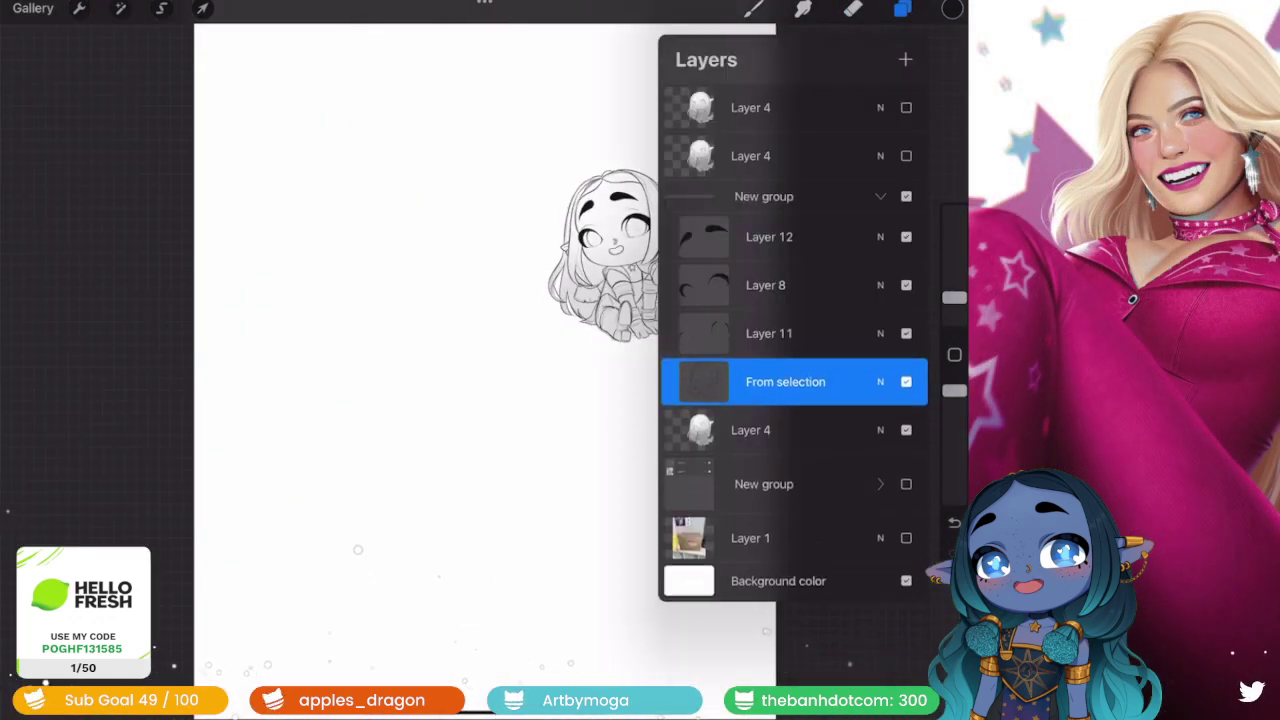
click(902, 8)
scroll(466, 272, up, 5)
scroll(466, 272, up, 2)
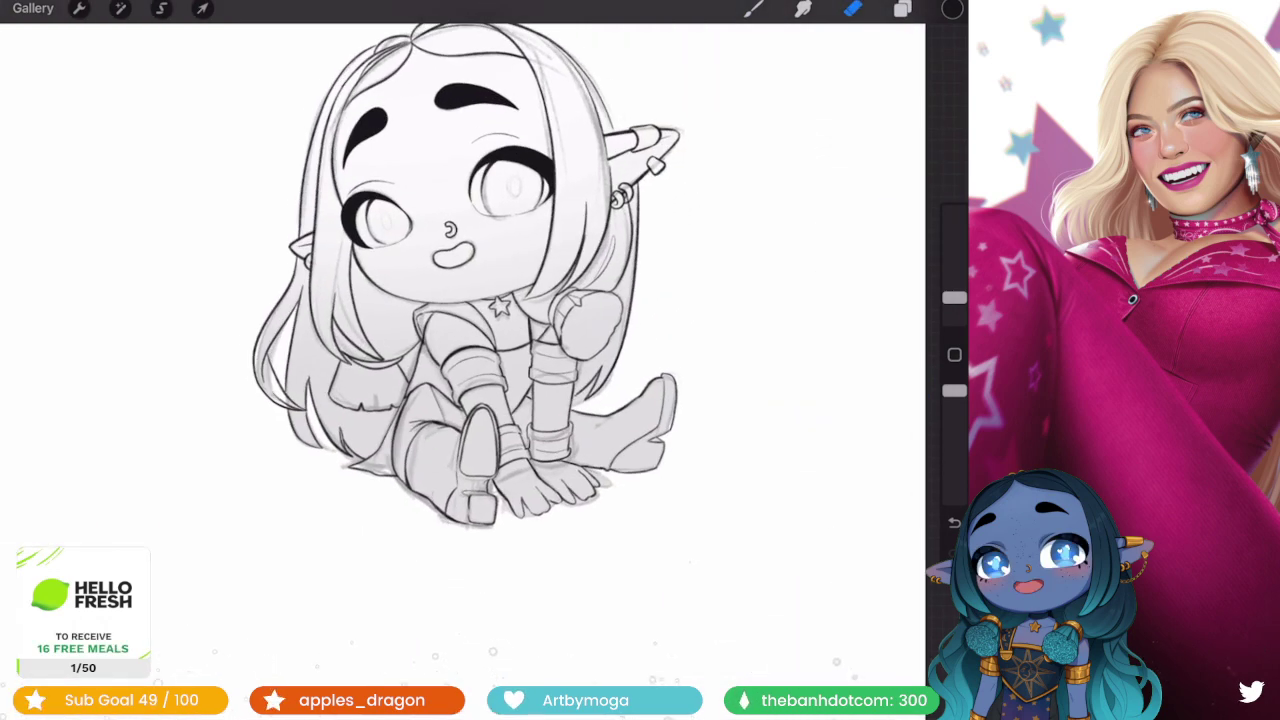
scroll(480, 300, down, 3)
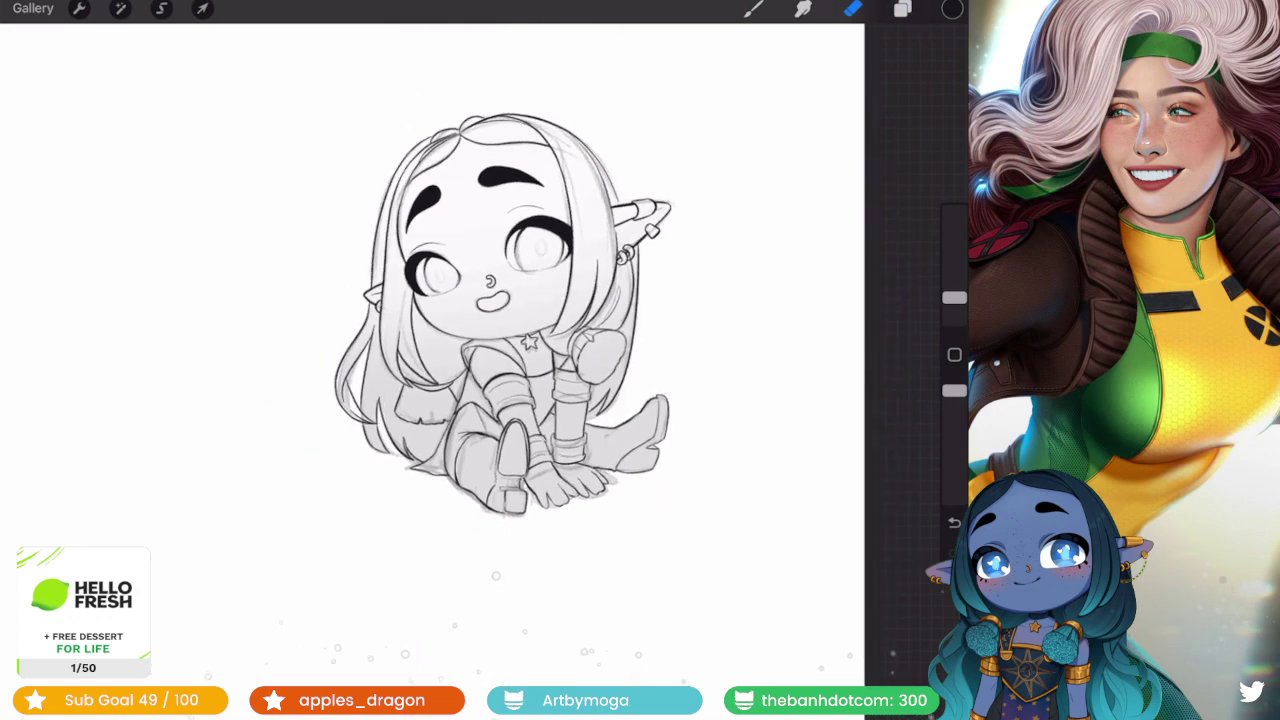
click(902, 8)
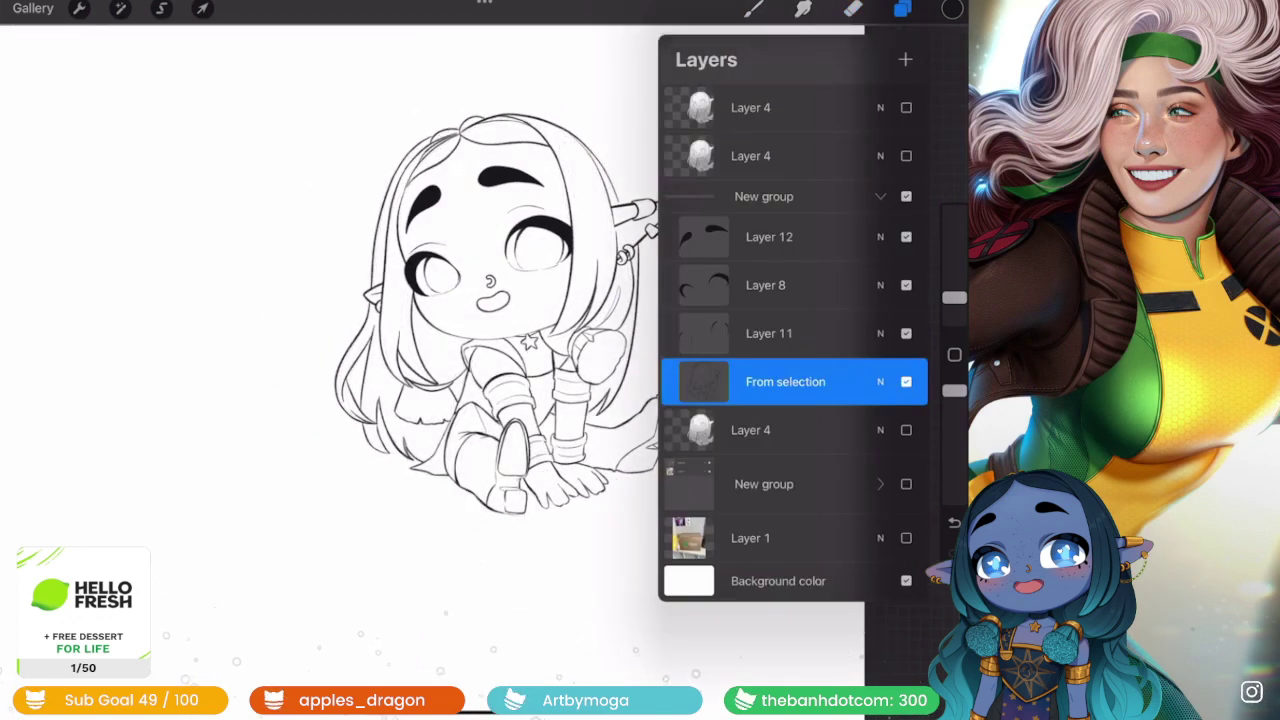
click(906, 430)
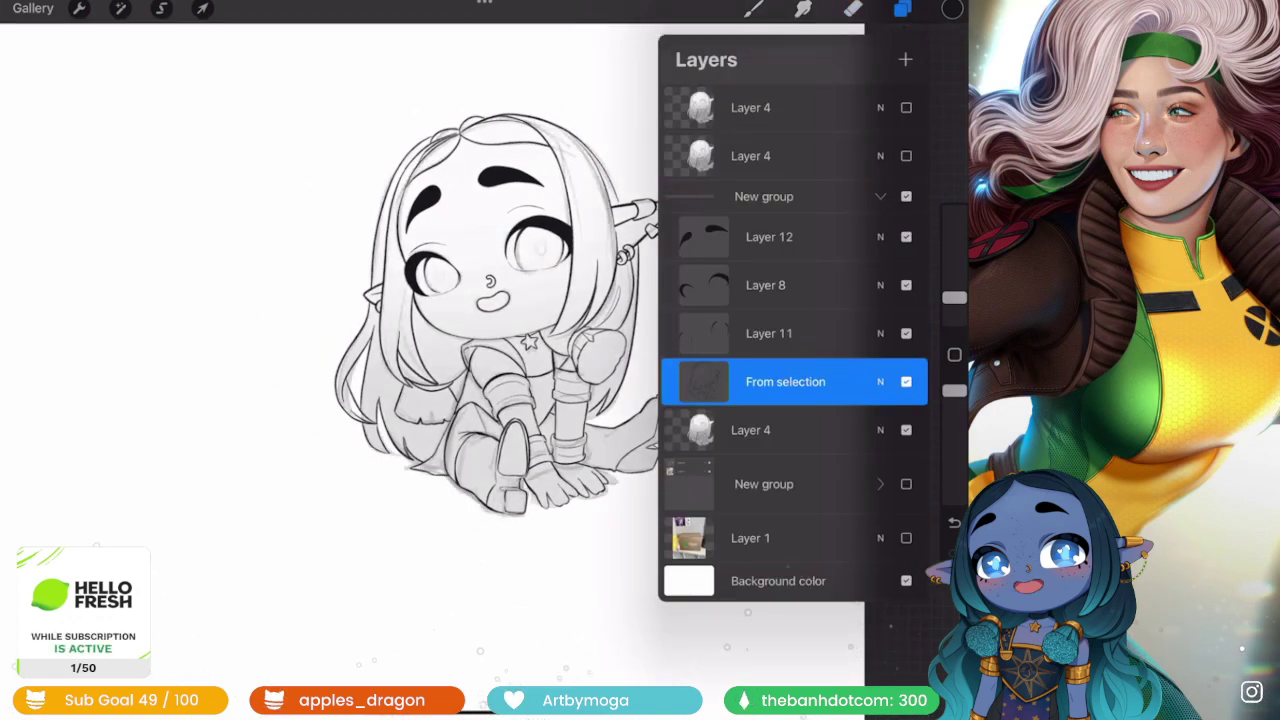
click(880, 381)
drag(850, 409, 915, 409)
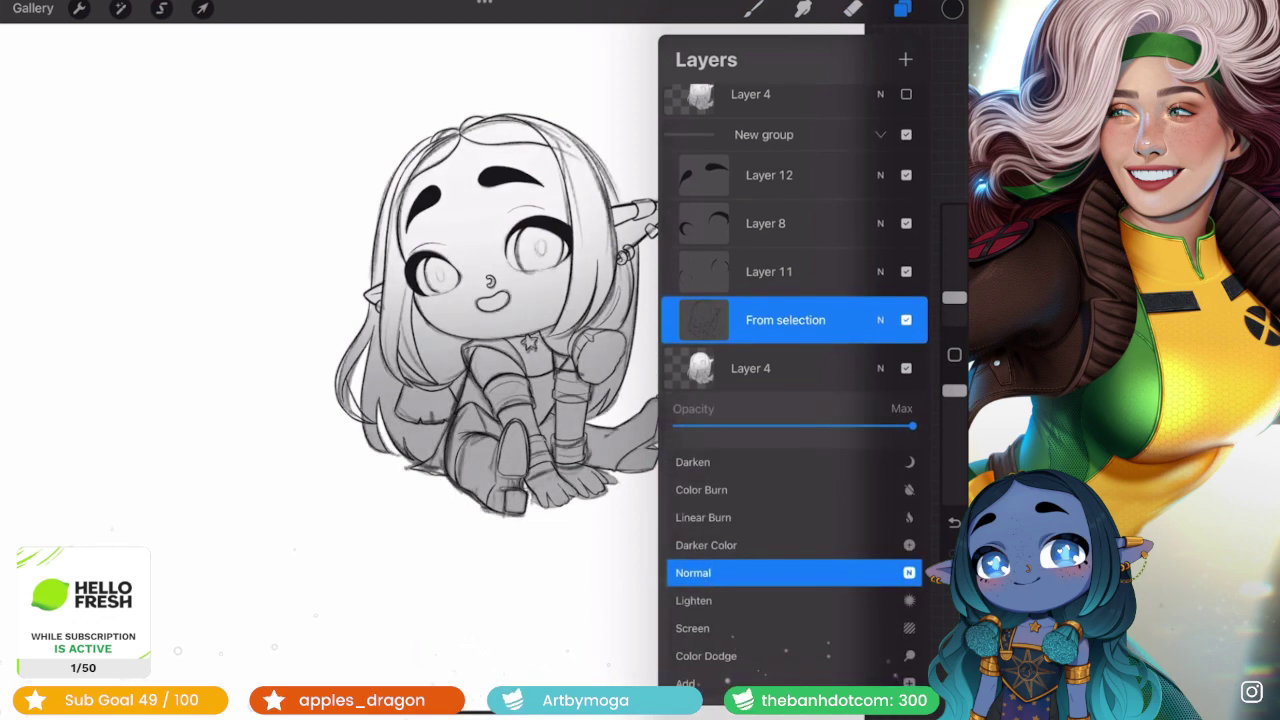
click(880, 381)
- Select Layers 11, 8, 12 and From selection, then hide and collapse the line-art group
click(769, 333)
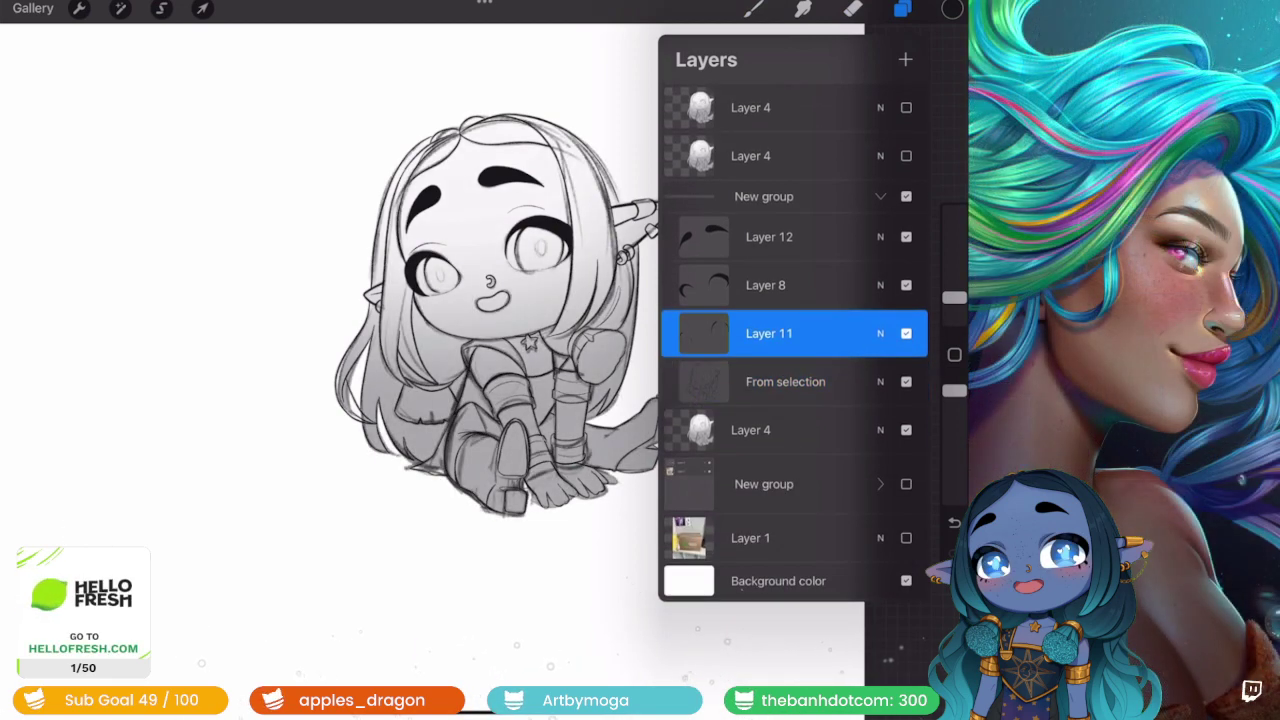
drag(730, 285, 810, 285)
drag(730, 237, 810, 237)
drag(730, 381, 810, 381)
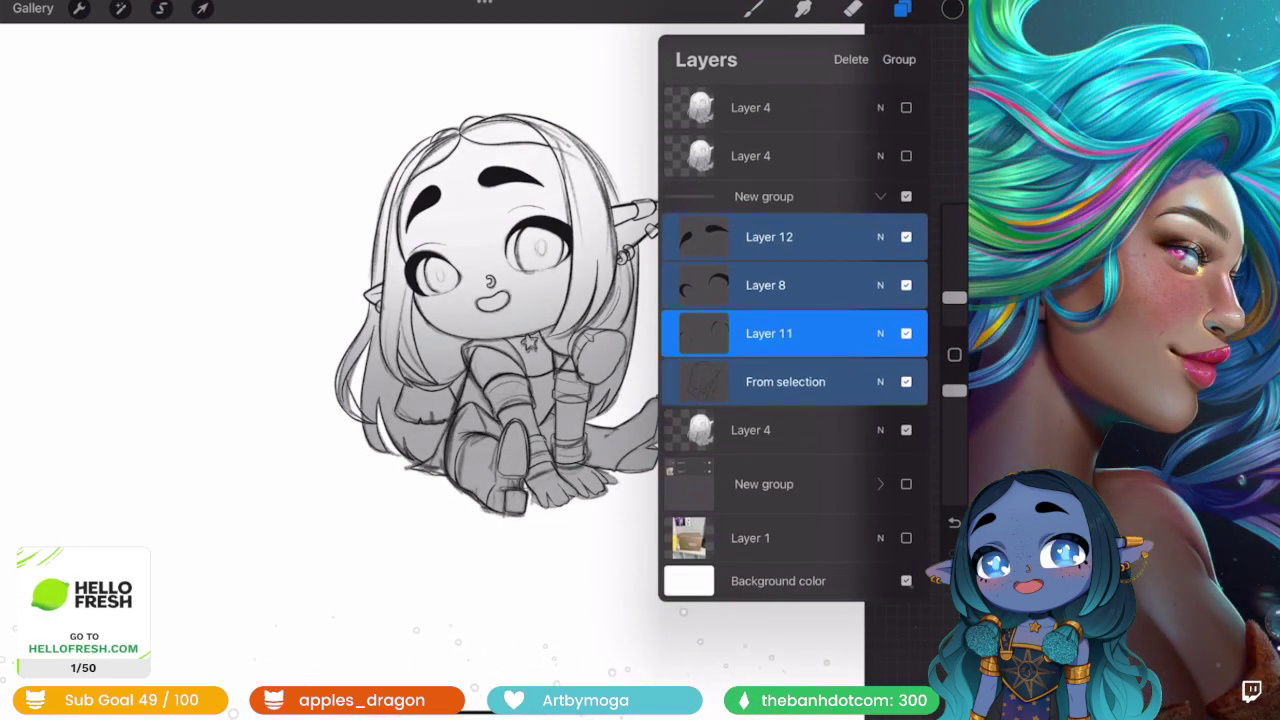
click(906, 196)
click(880, 196)
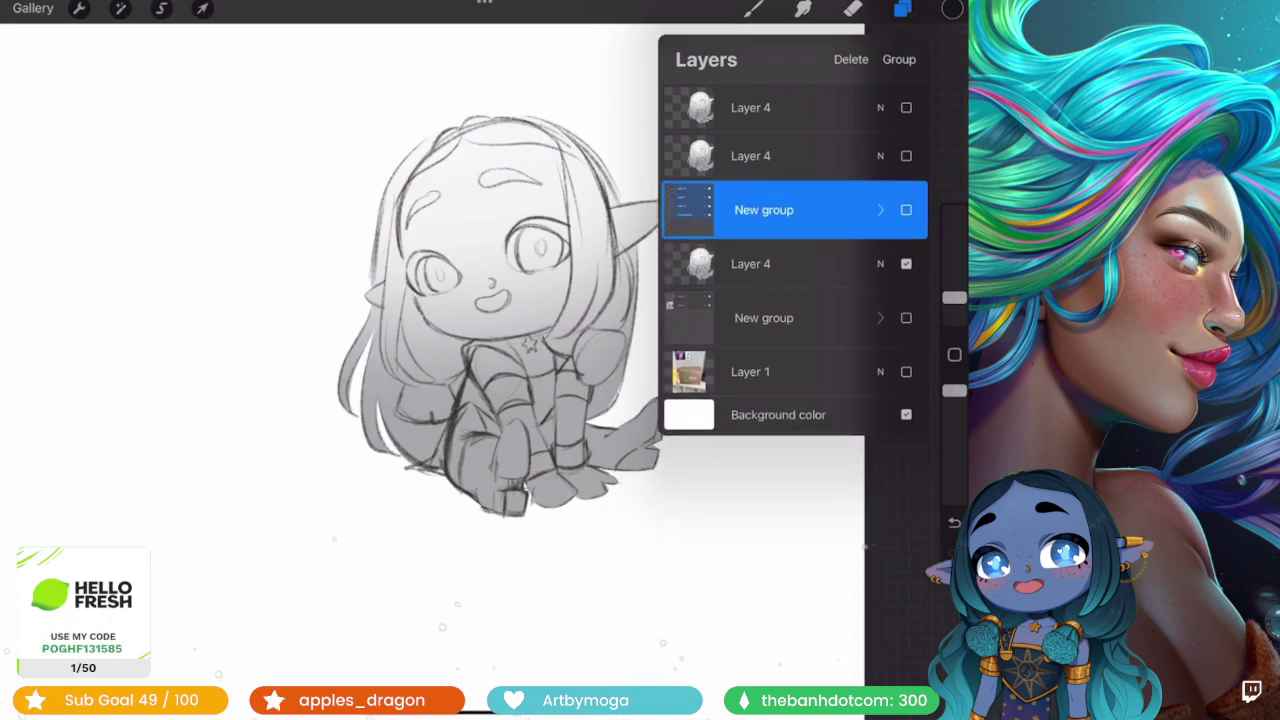
- Toggle both Layer 4 sketches, leaving them hidden with the line-art group visible again
click(906, 155)
click(906, 107)
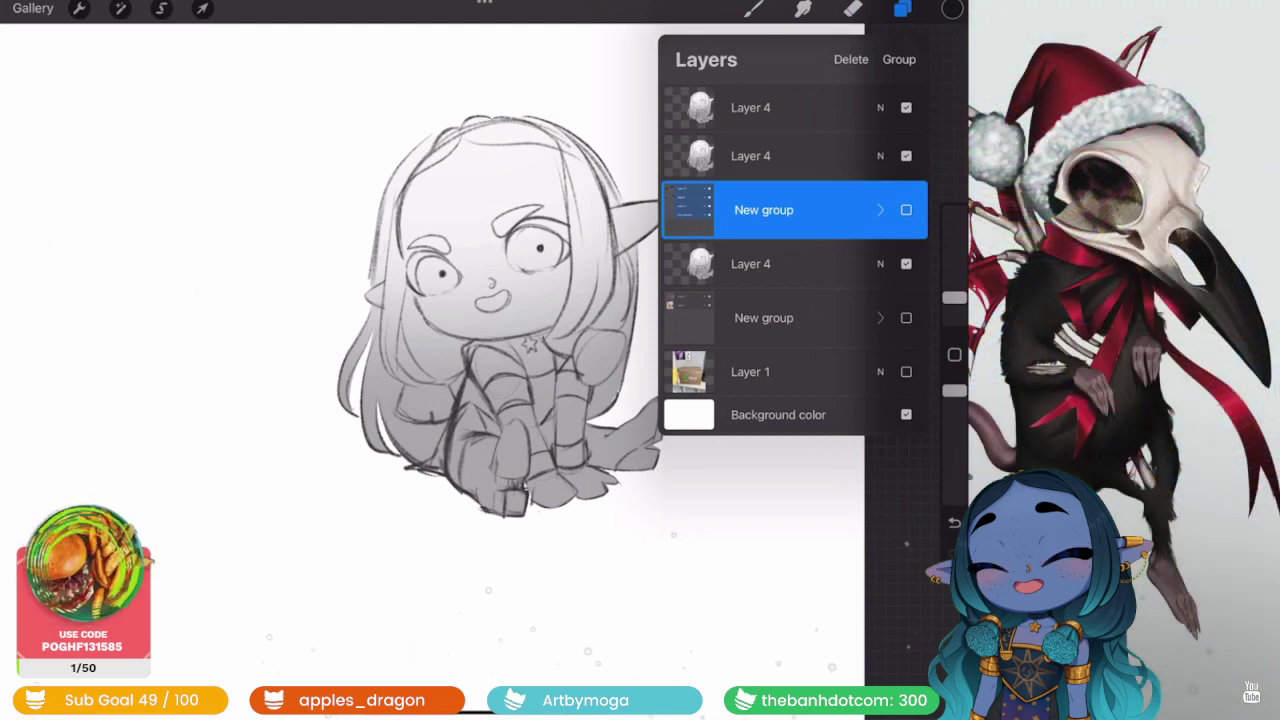
click(906, 107)
click(906, 155)
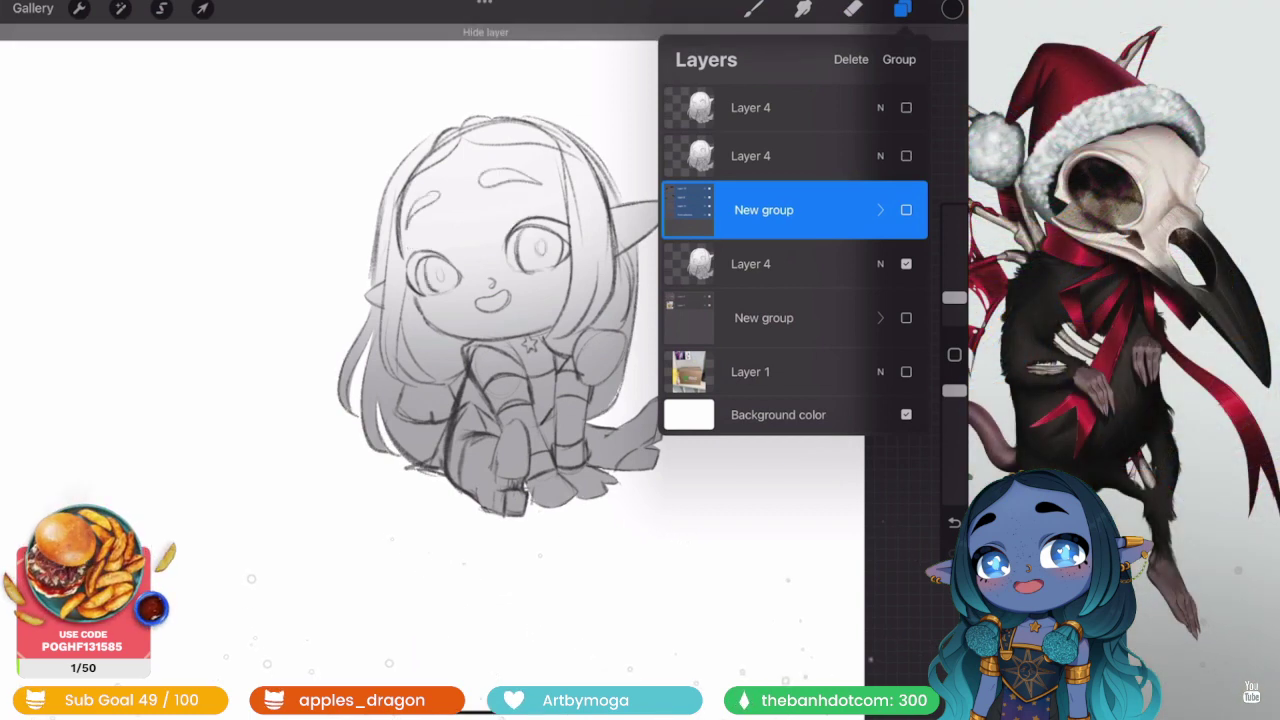
click(906, 107)
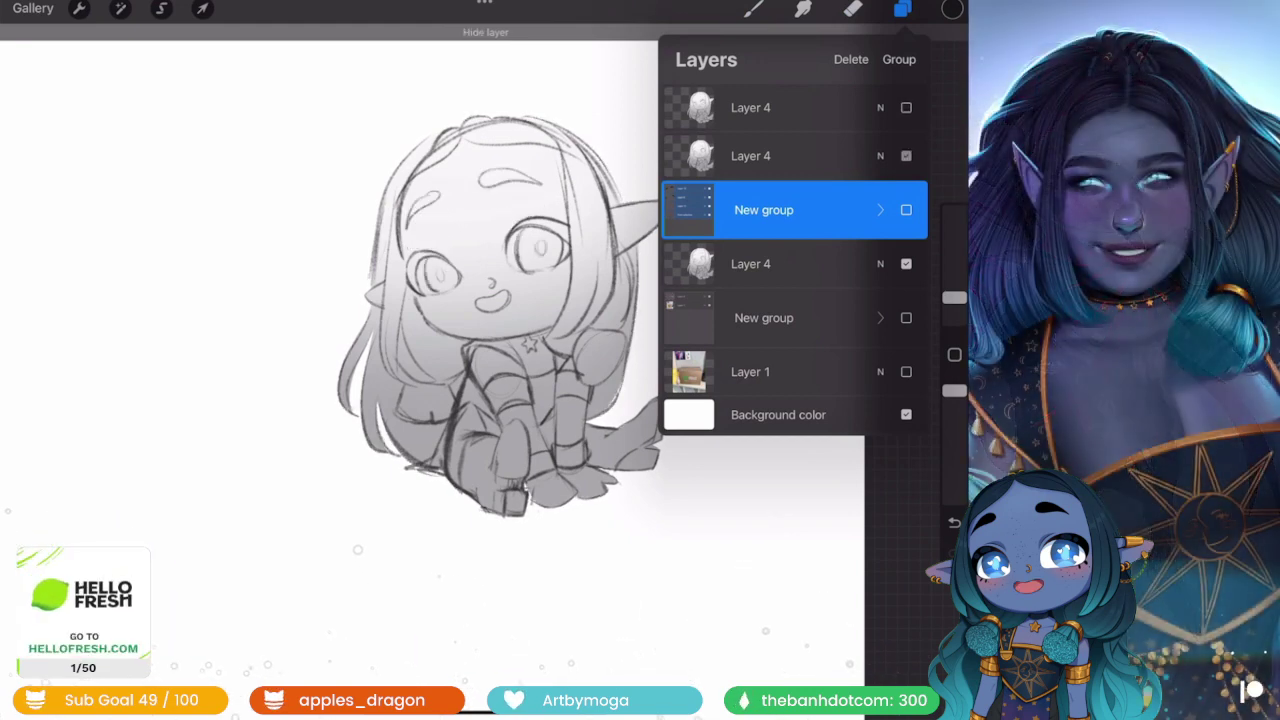
click(906, 155)
click(906, 155)
click(906, 107)
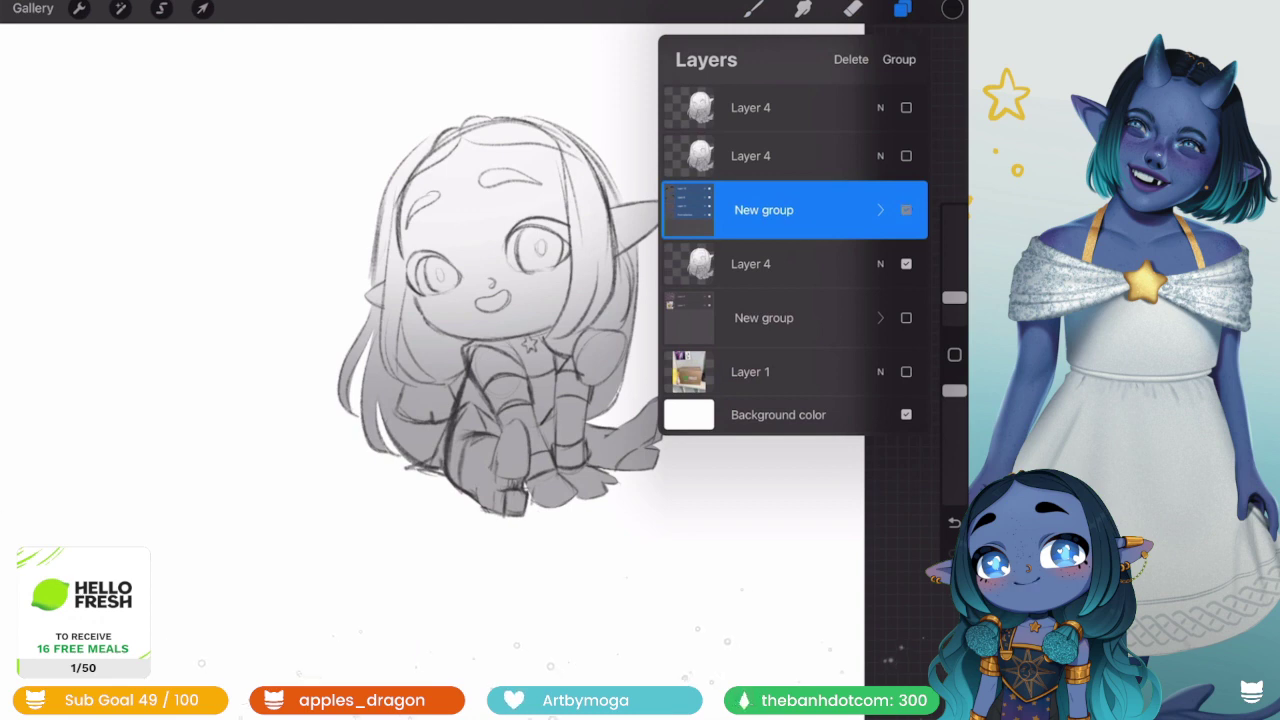
key(ctrl+z)
key(ctrl+shift+z)
key(ctrl+z)
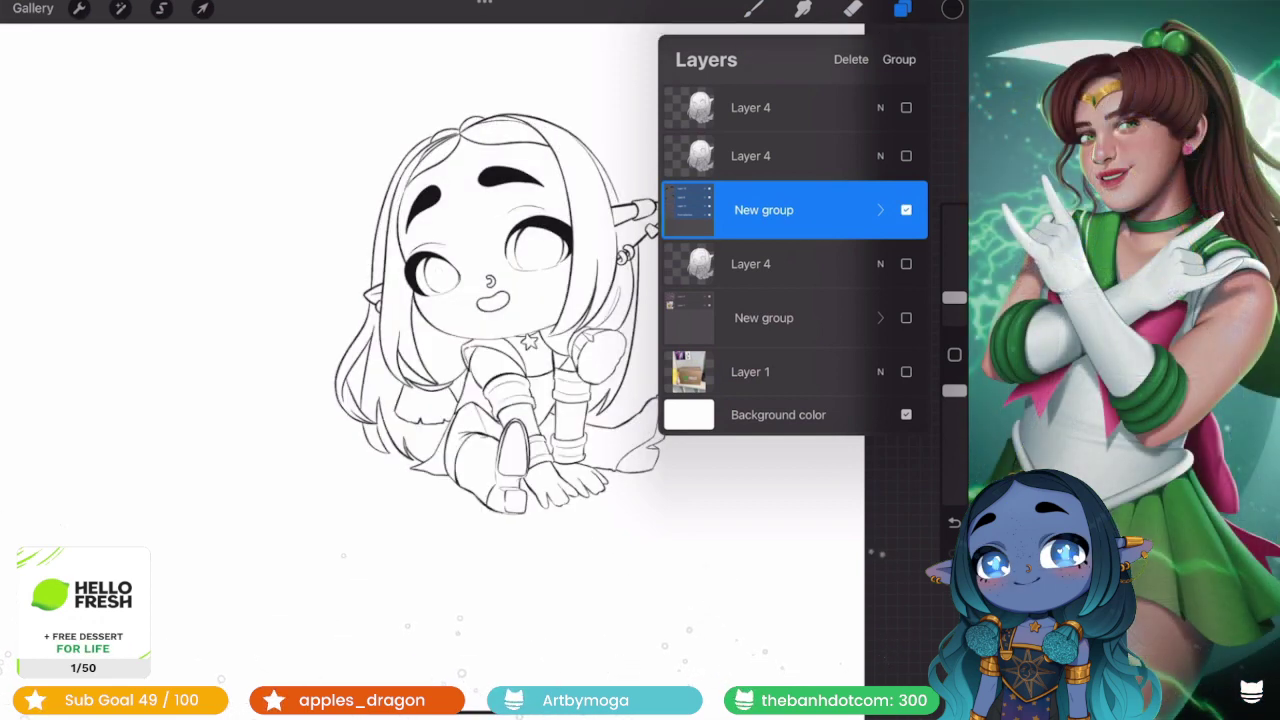
- Add a new Layer 13 inside the line-art group, just above From selection
click(750, 263)
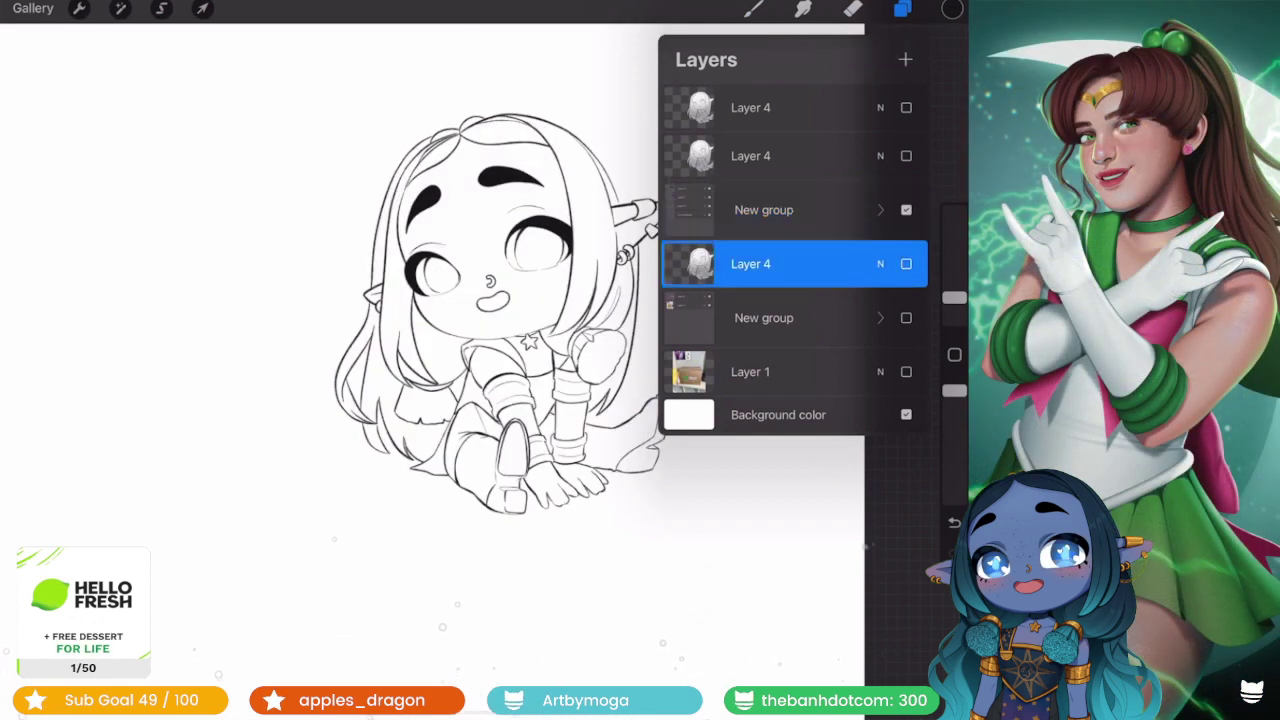
click(880, 207)
click(785, 381)
click(905, 59)
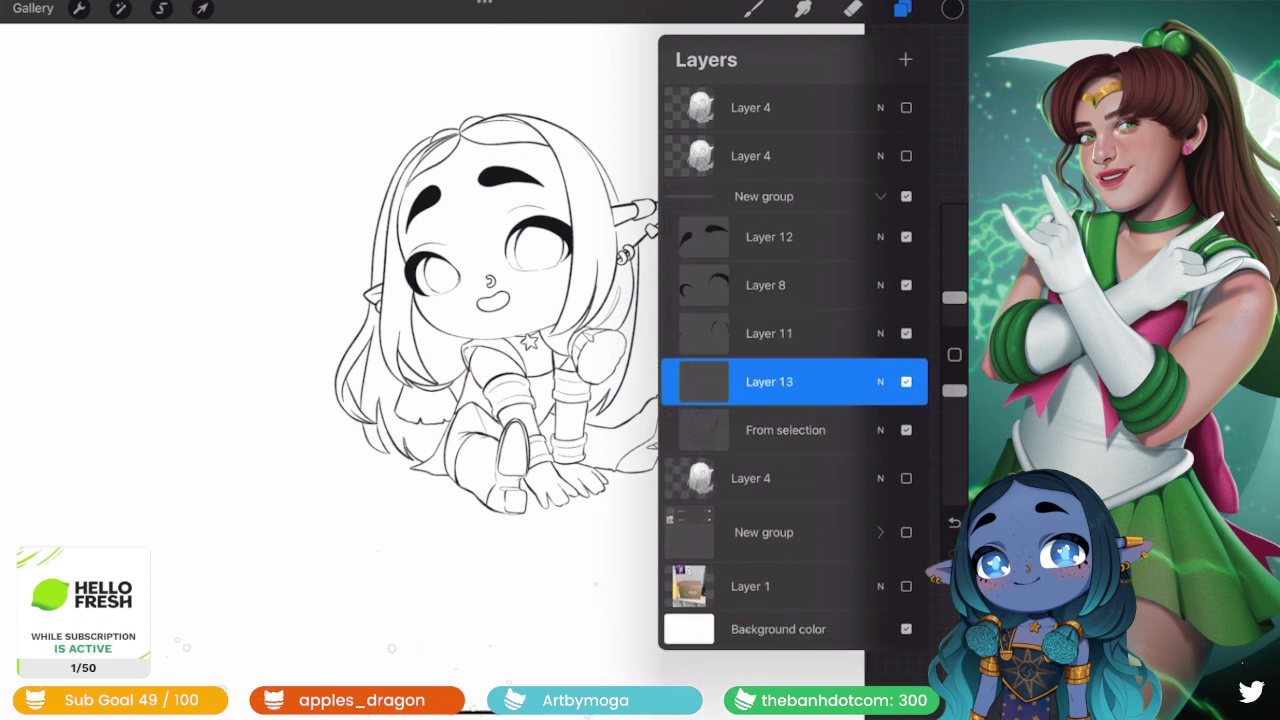
drag(785, 381, 790, 412)
- Make Baxter the default palette and pick its blue
click(952, 9)
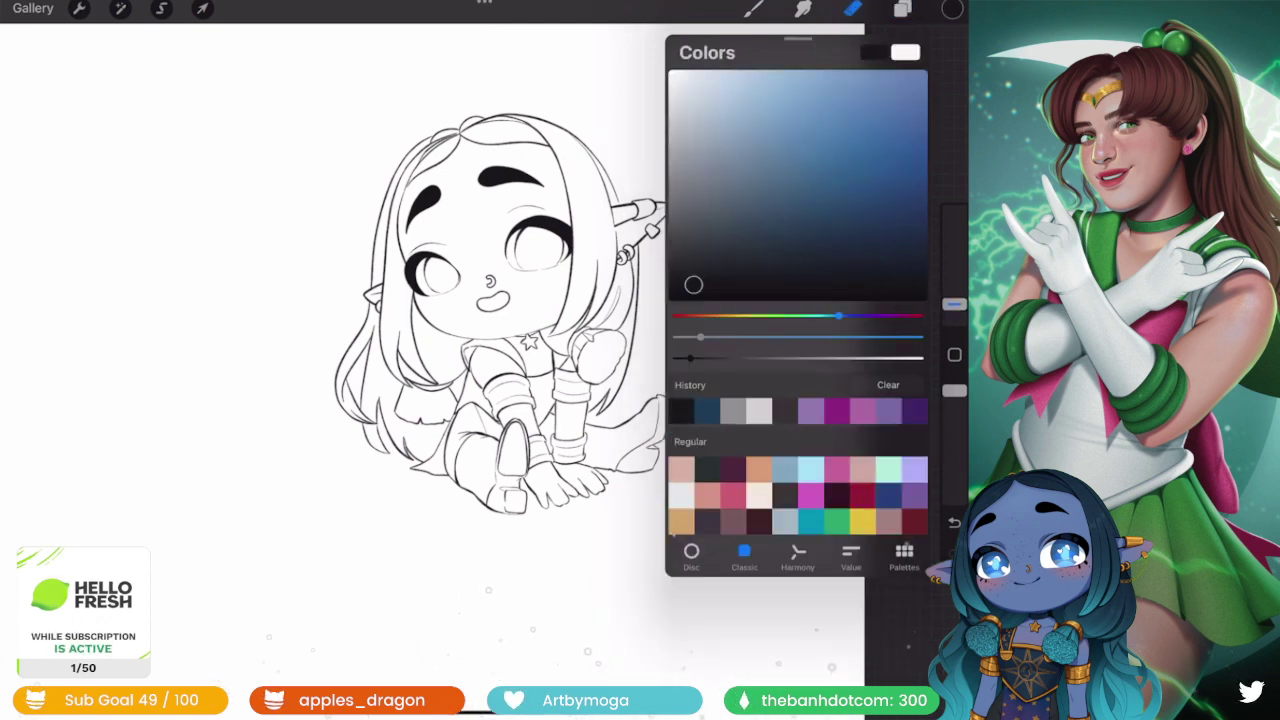
click(904, 556)
scroll(797, 380, down, 2)
scroll(797, 380, up, 2)
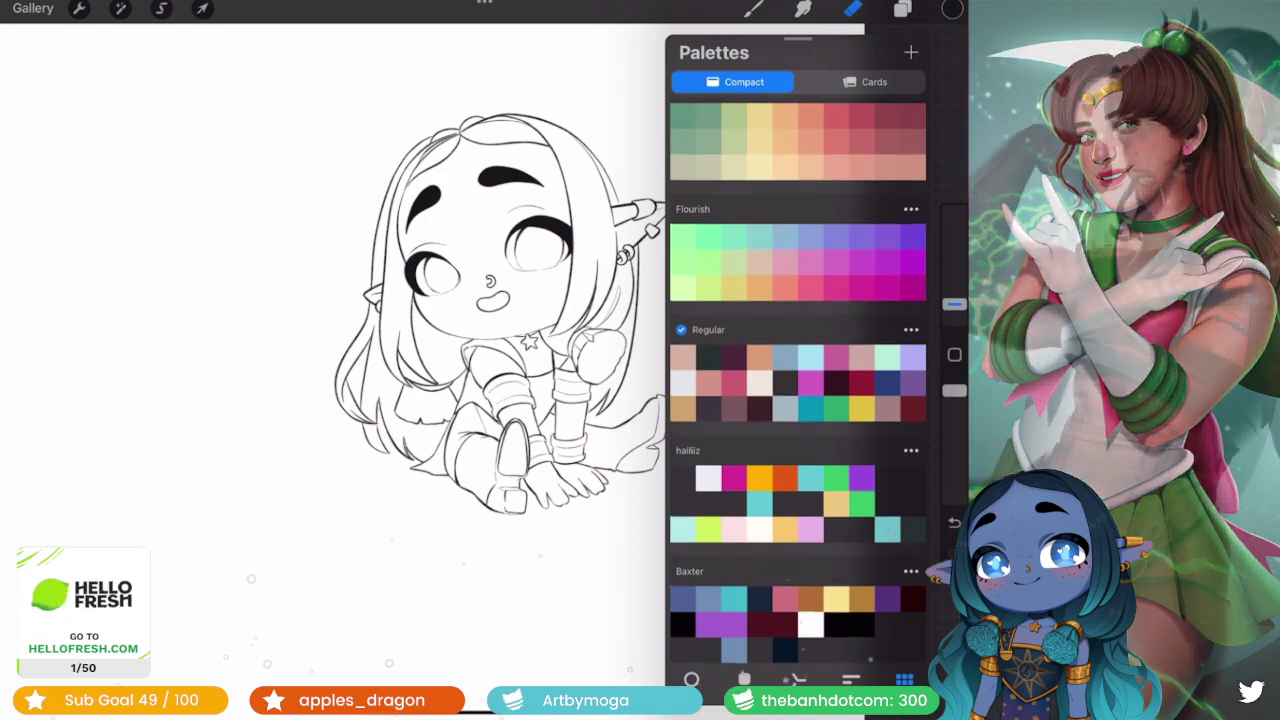
click(683, 596)
- Choose a painting brush and make it much larger
click(753, 9)
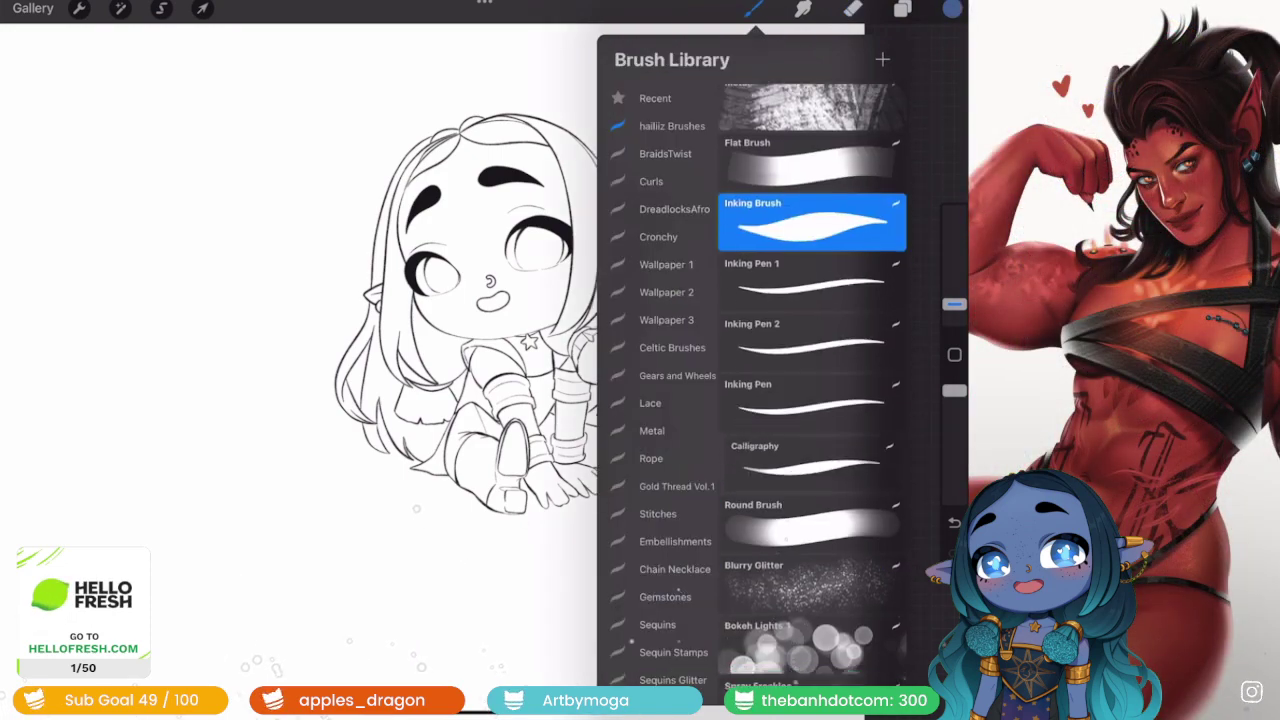
click(771, 263)
click(753, 9)
drag(954, 303, 954, 225)
scroll(490, 380, up, 3)
scroll(490, 380, up, 2)
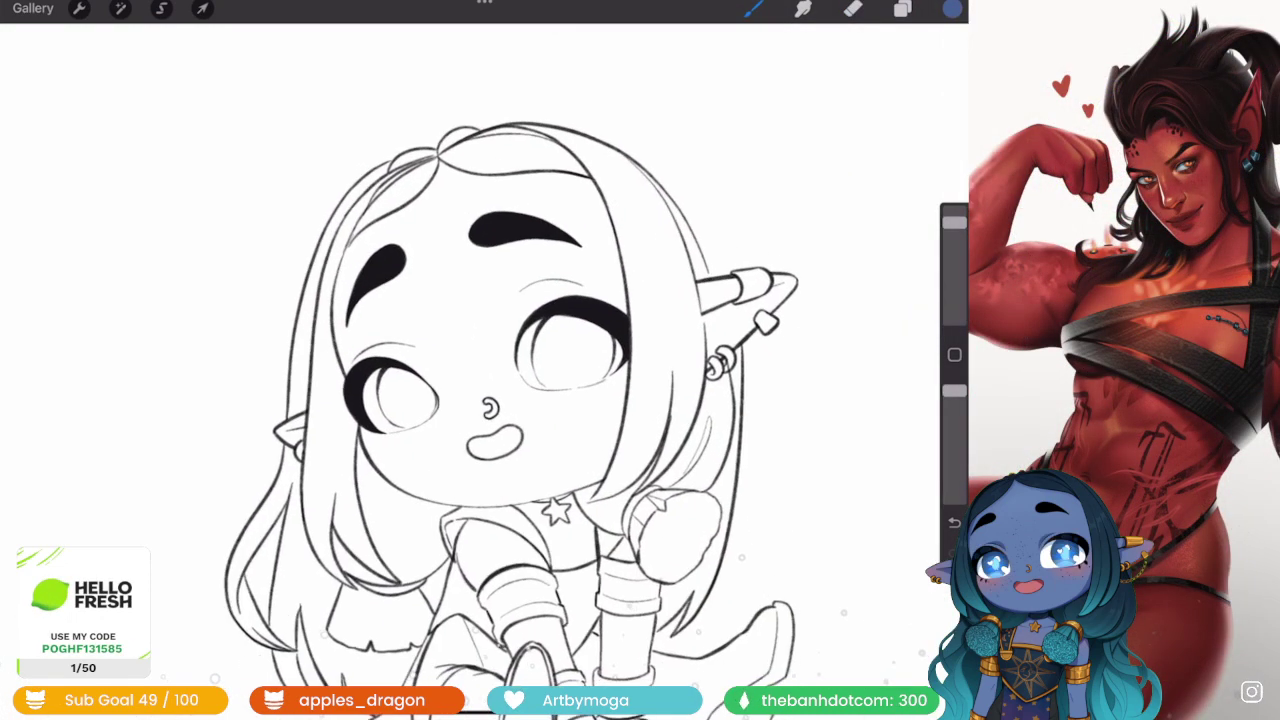
- Paint blue along the hair edge and down over the neck and chest
drag(390, 200, 336, 332)
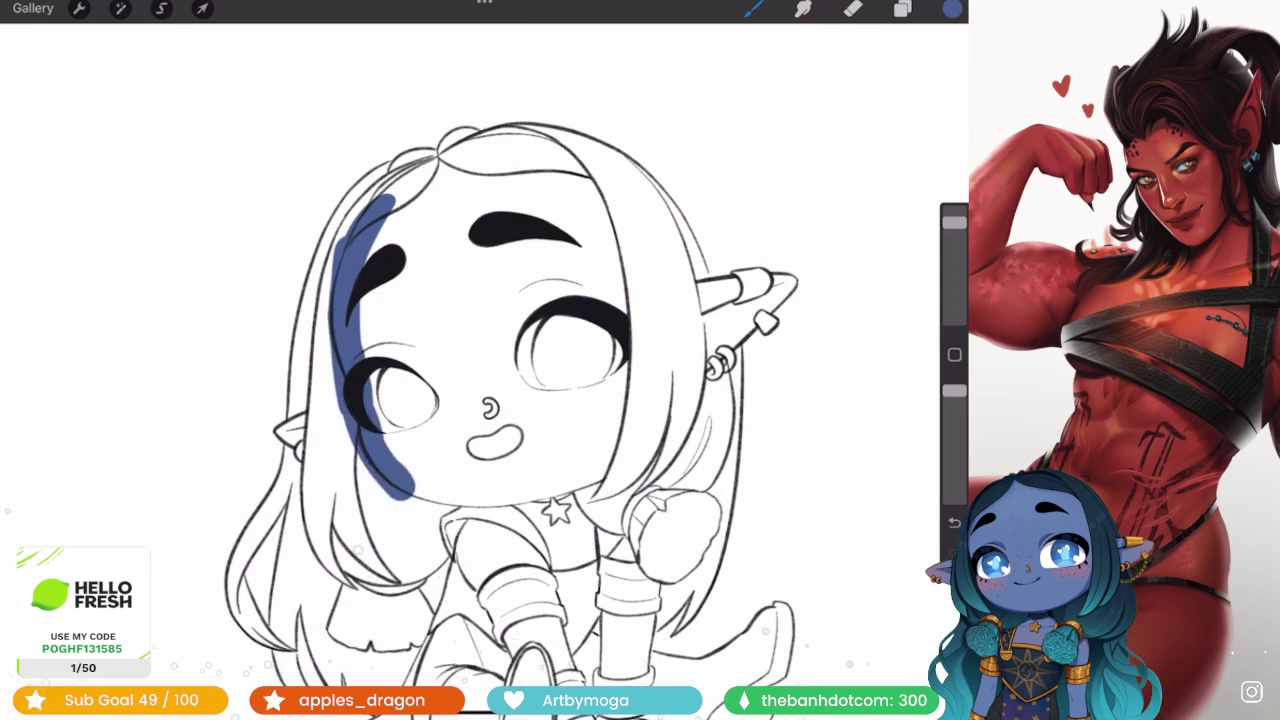
scroll(490, 380, up, 2)
drag(430, 395, 470, 460)
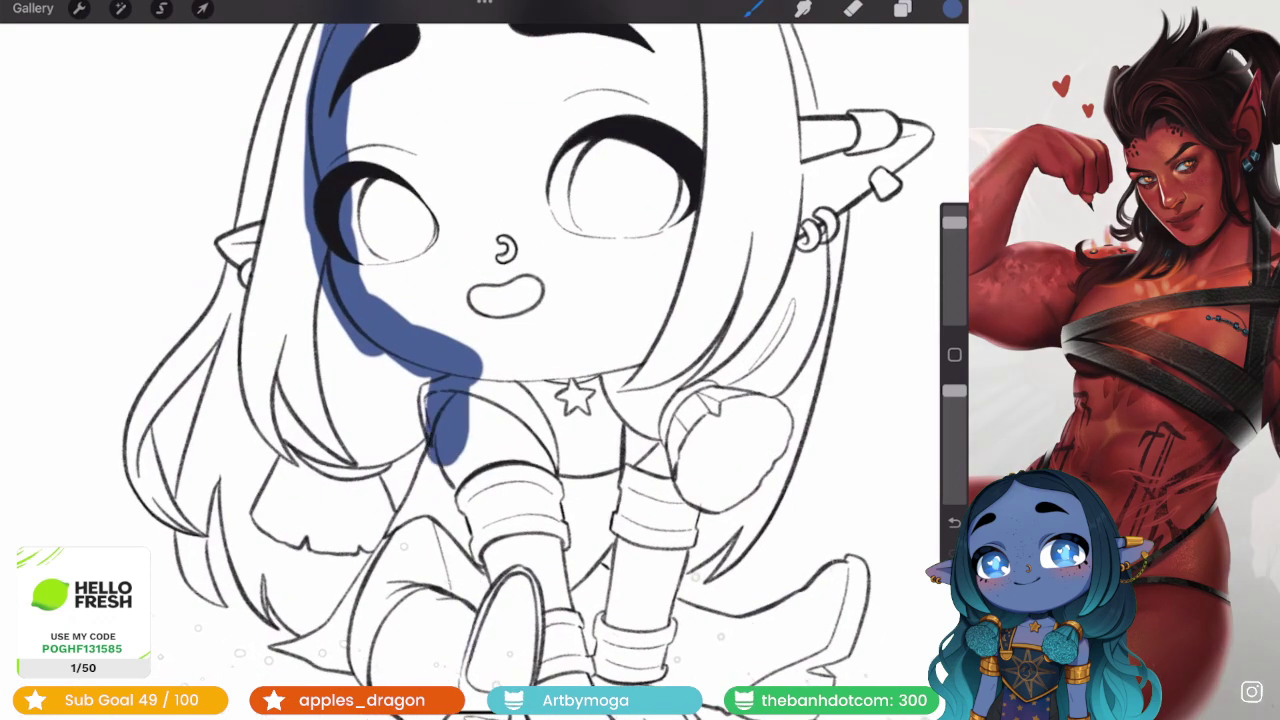
drag(465, 365, 505, 495)
mouse_move(530, 365)
mouse_down()
mouse_move(635, 485)
mouse_move(610, 220)
mouse_move(420, 125)
mouse_move(345, 225)
mouse_up()
scroll(480, 360, down, 2)
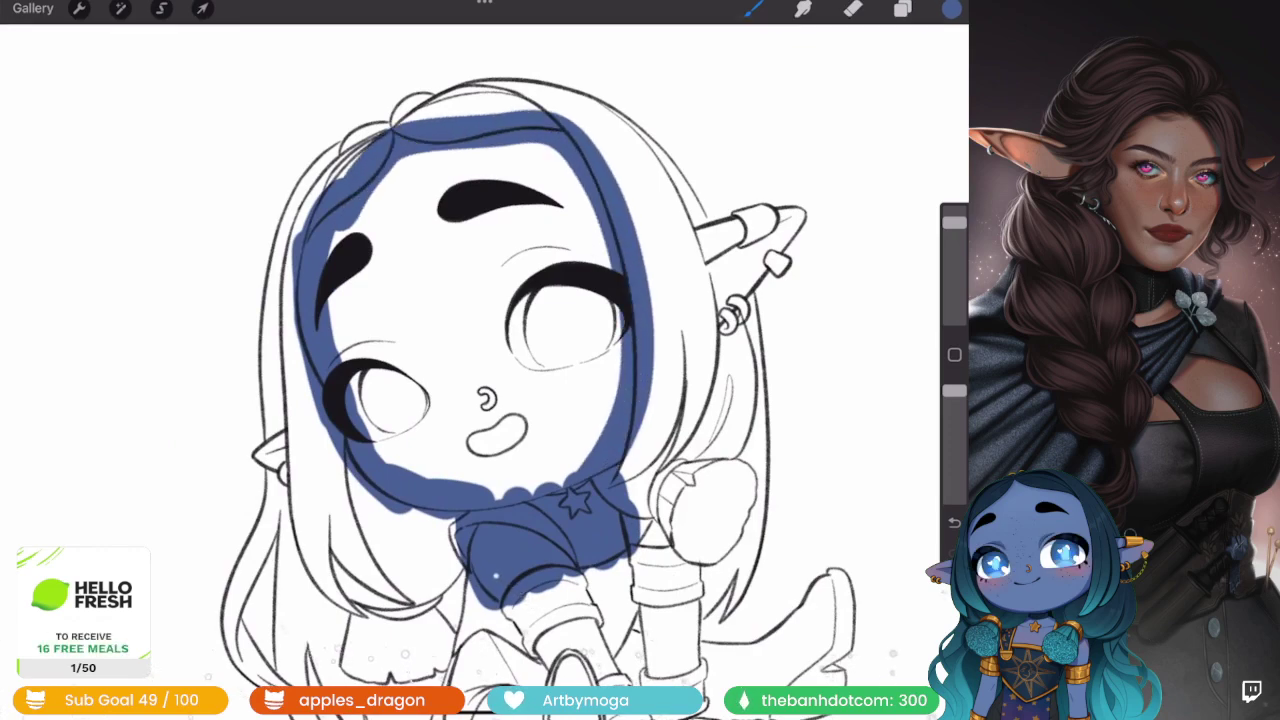
- ColorDrop blue into the face and paint the pointed ear down to its base
drag(951, 8, 470, 330)
scroll(480, 360, down, 3)
scroll(480, 360, up, 5)
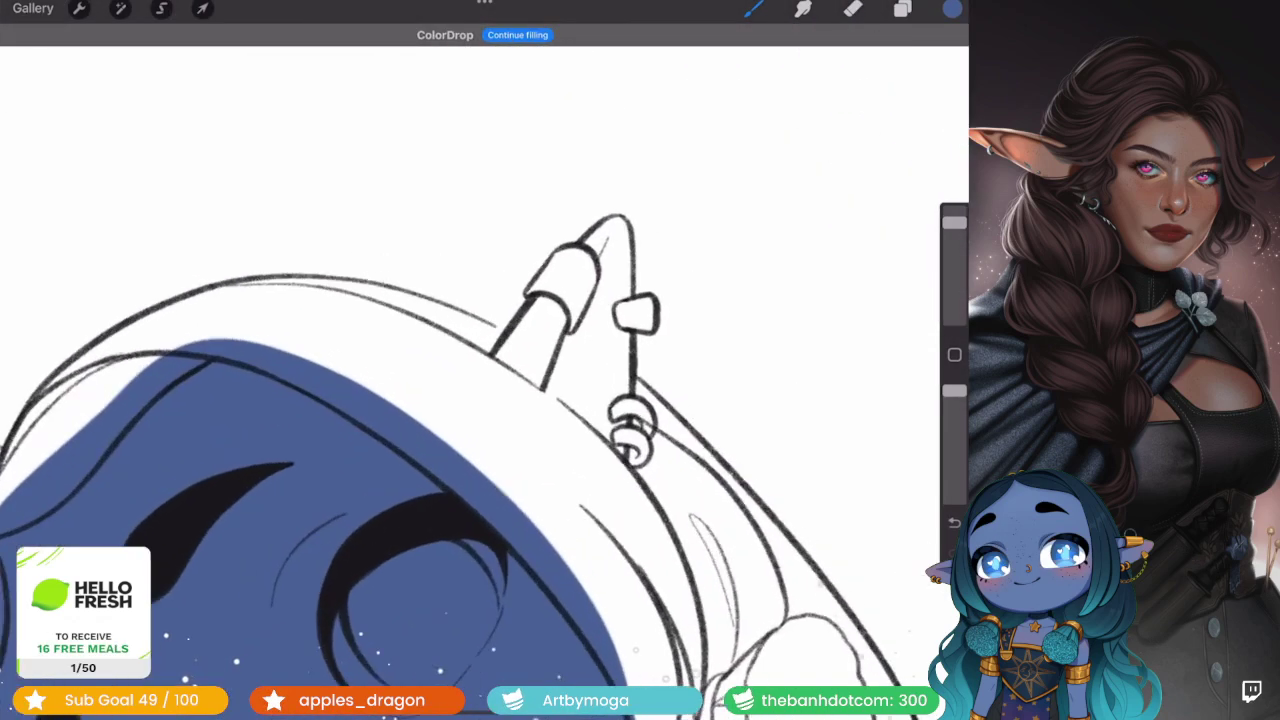
drag(954, 222, 954, 272)
scroll(480, 360, up, 3)
mouse_move(500, 240)
mouse_down()
mouse_move(468, 318)
mouse_move(413, 575)
mouse_up()
- Turn on the Canvas Reference window and move it clear of the figure
scroll(480, 360, down, 5)
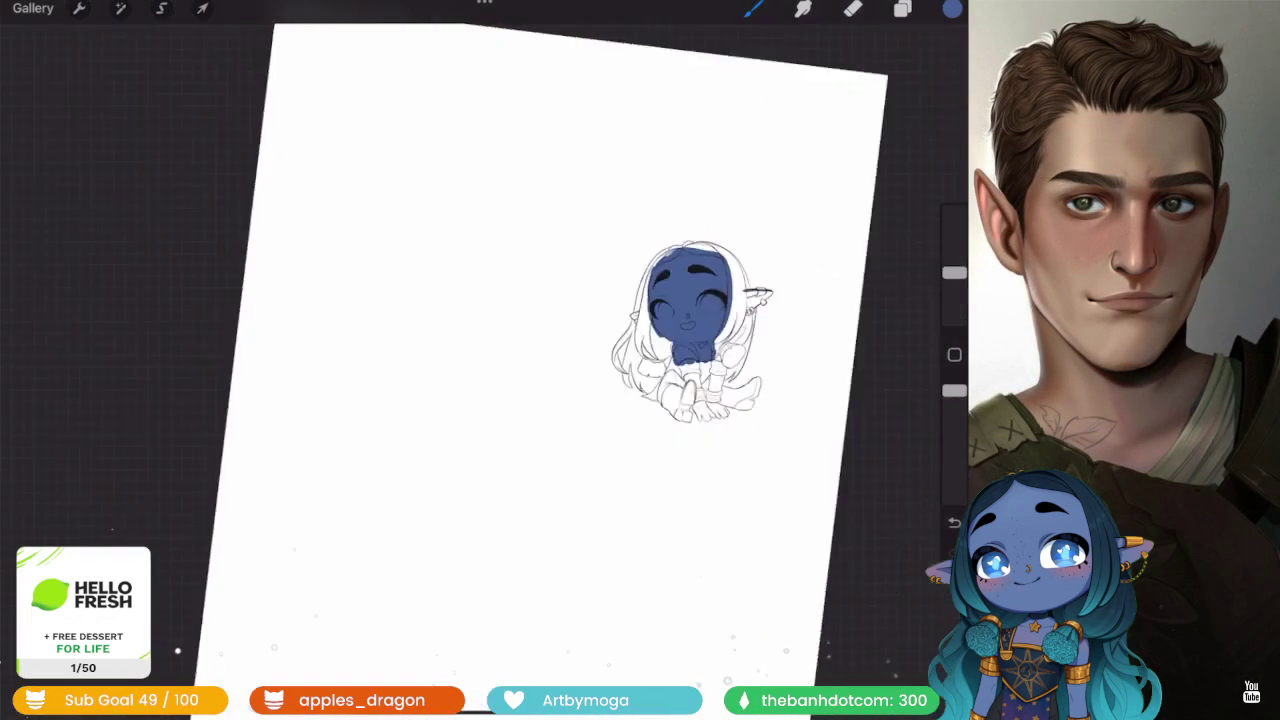
click(79, 8)
click(83, 100)
click(249, 320)
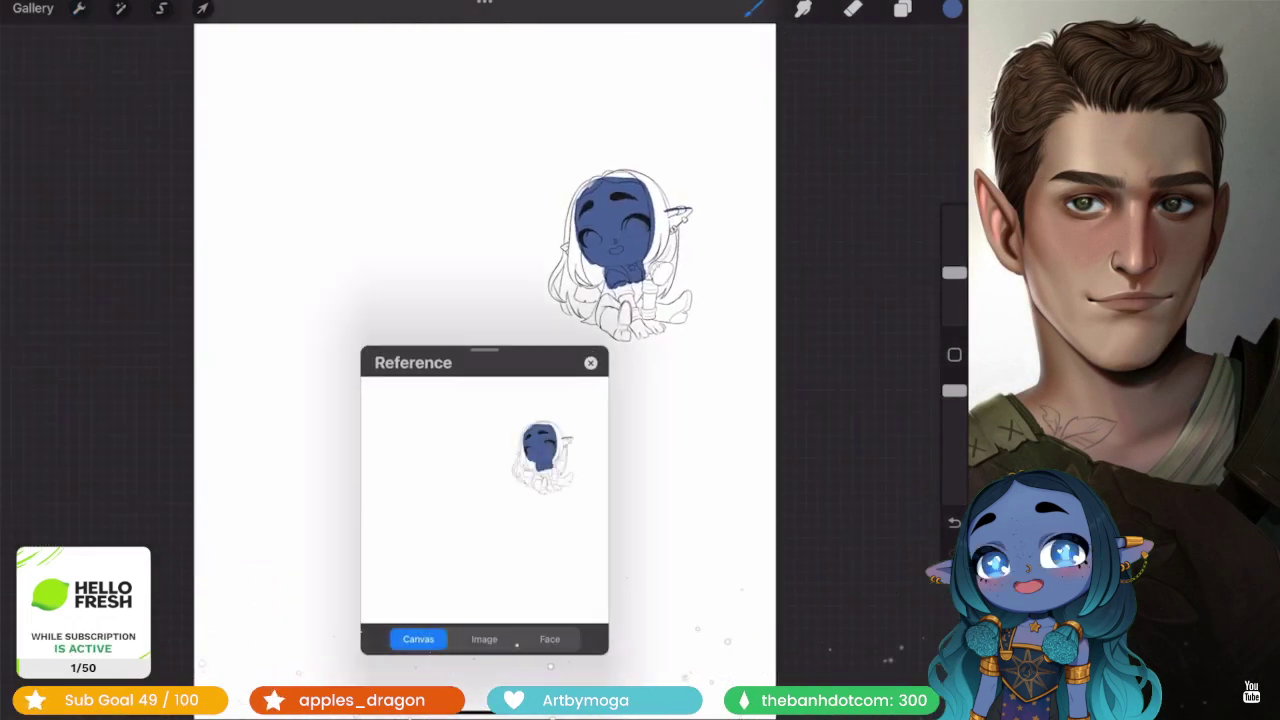
mouse_move(484, 350)
mouse_down()
mouse_move(353, 236)
mouse_move(196, 50)
mouse_up()
scroll(197, 200, up, 3)
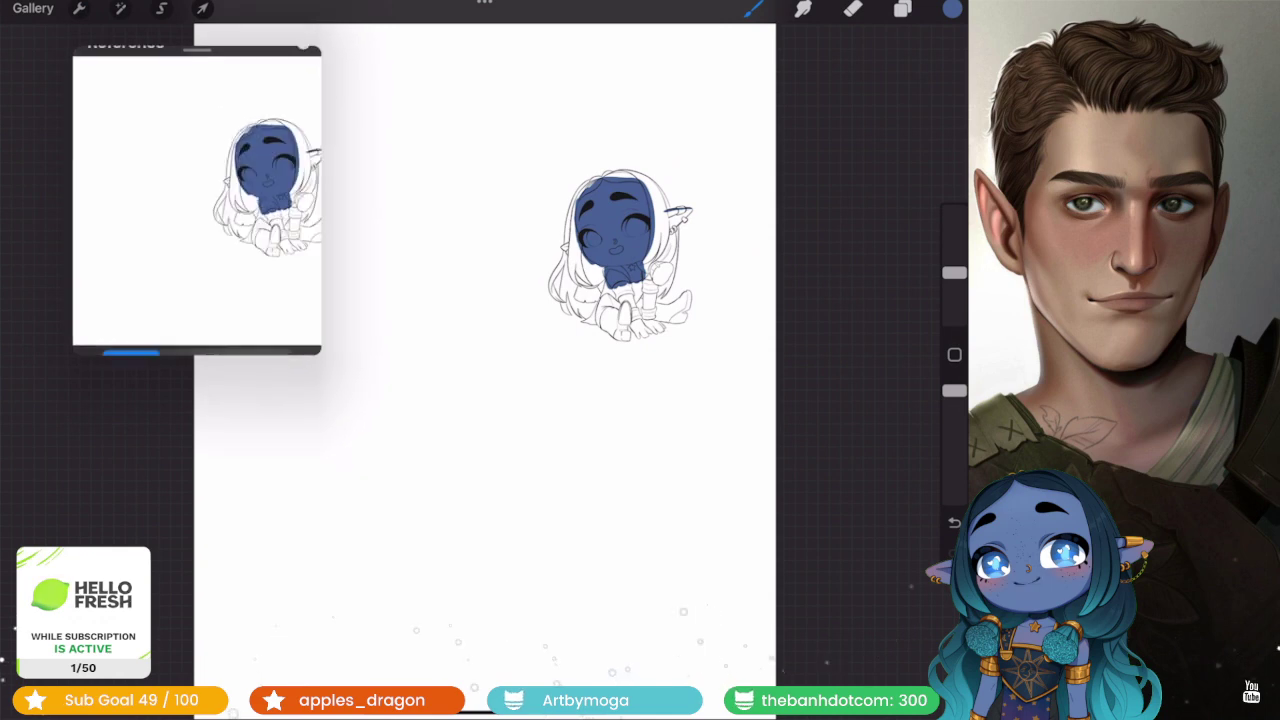
scroll(197, 200, up, 5)
scroll(197, 200, down, 2)
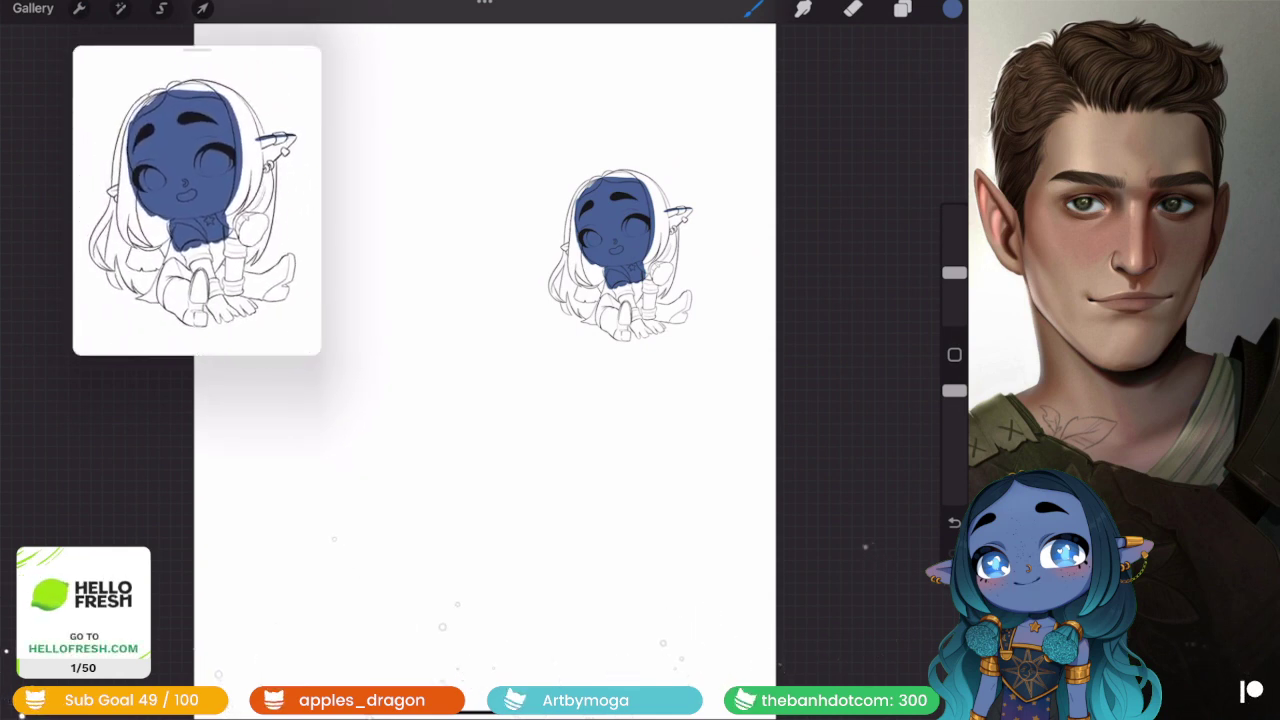
drag(197, 200, 132, 187)
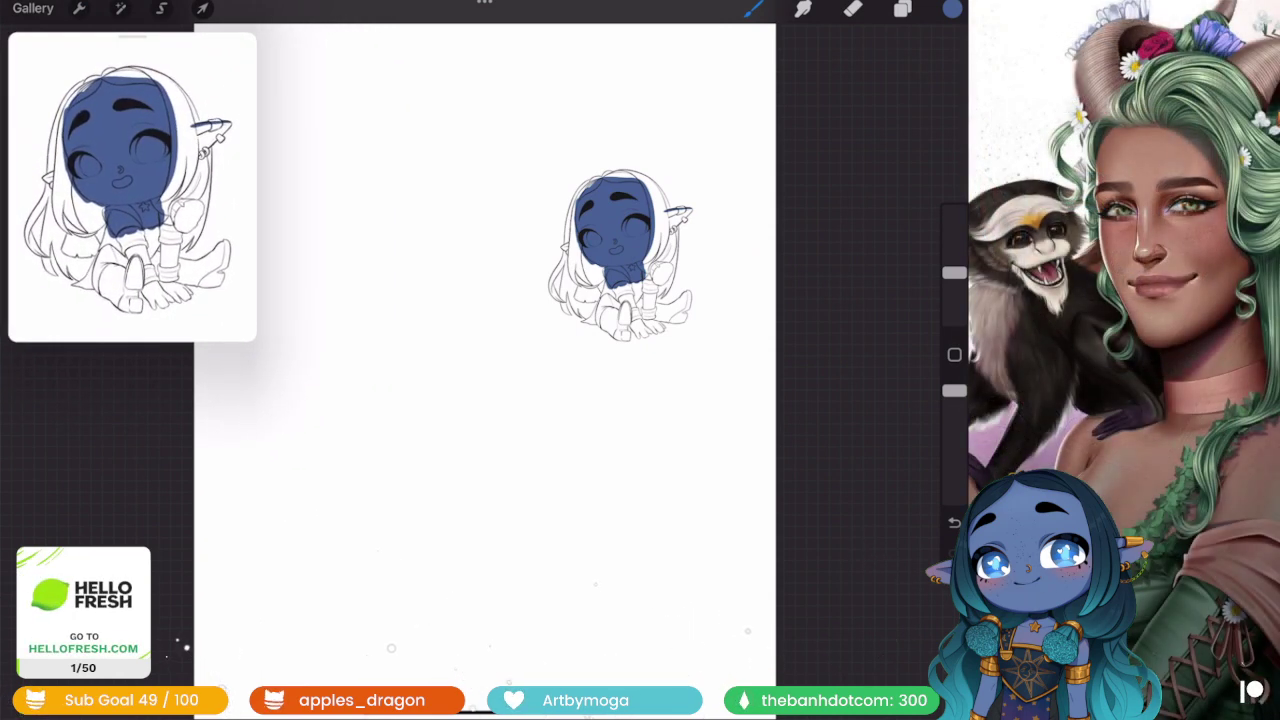
- Paint blue down the forearm and over the resting hand
scroll(620, 260, up, 3)
scroll(620, 260, up, 3)
scroll(620, 260, up, 2)
scroll(620, 260, up, 2)
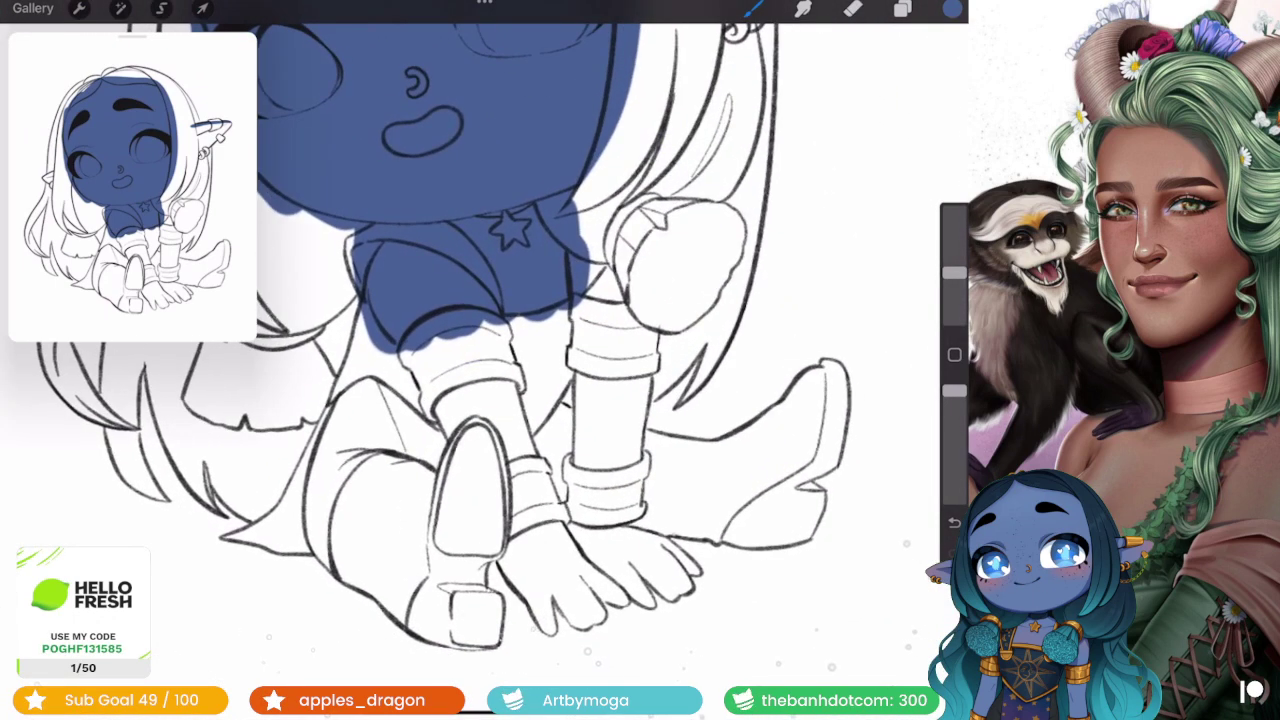
mouse_move(645, 368)
mouse_down()
mouse_move(638, 432)
mouse_move(592, 250)
mouse_up()
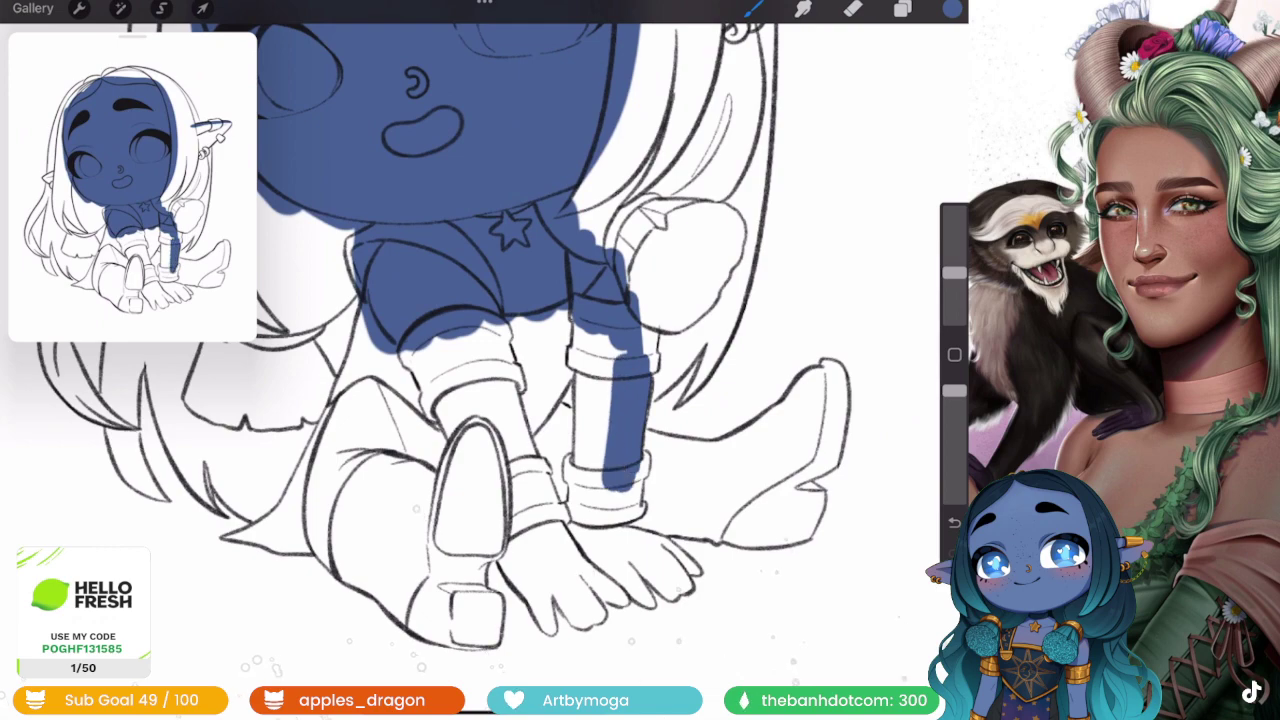
scroll(580, 600, up, 3)
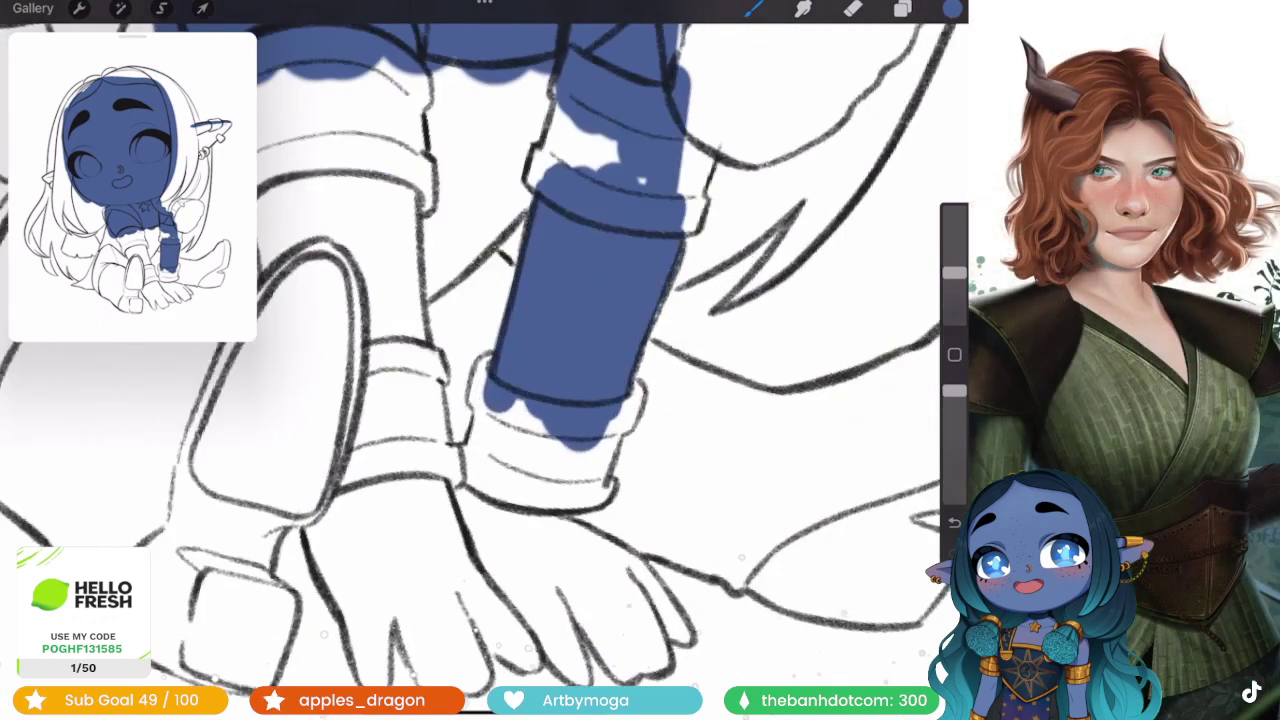
scroll(580, 600, up, 2)
mouse_move(532, 326)
mouse_down()
mouse_move(614, 428)
mouse_move(632, 535)
mouse_up()
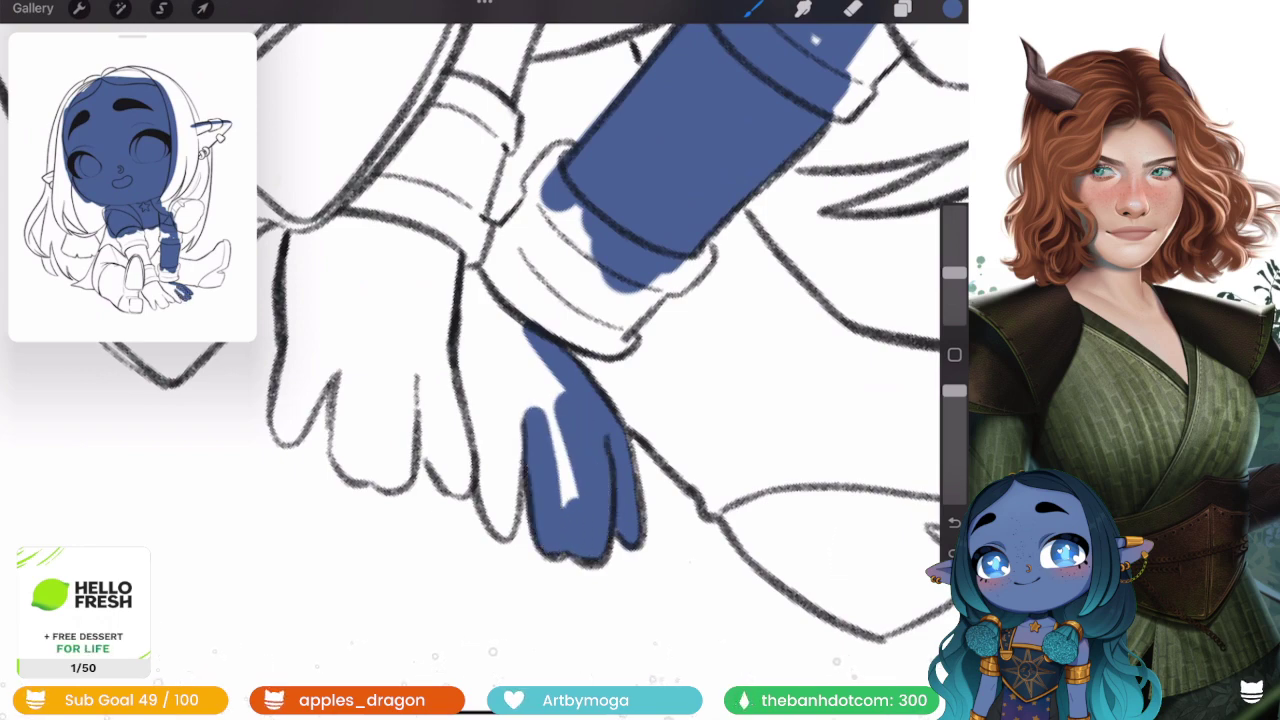
drag(520, 335, 540, 420)
drag(470, 280, 530, 420)
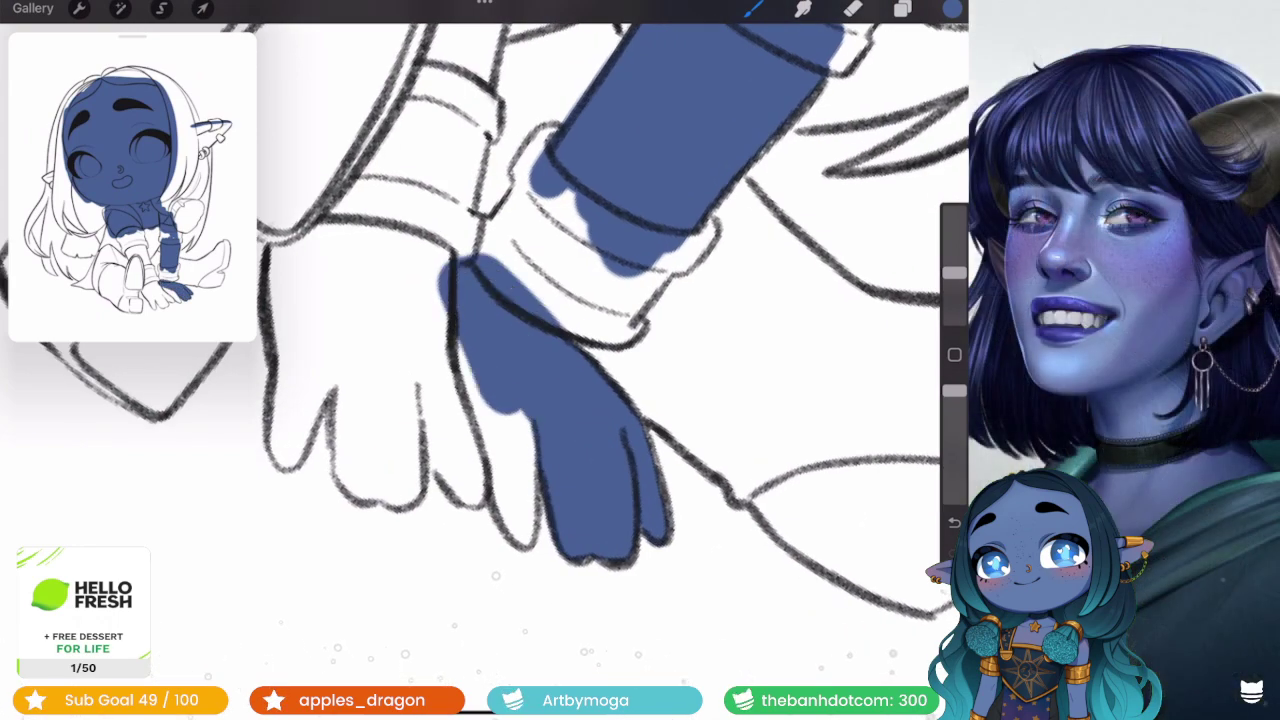
drag(450, 320, 520, 470)
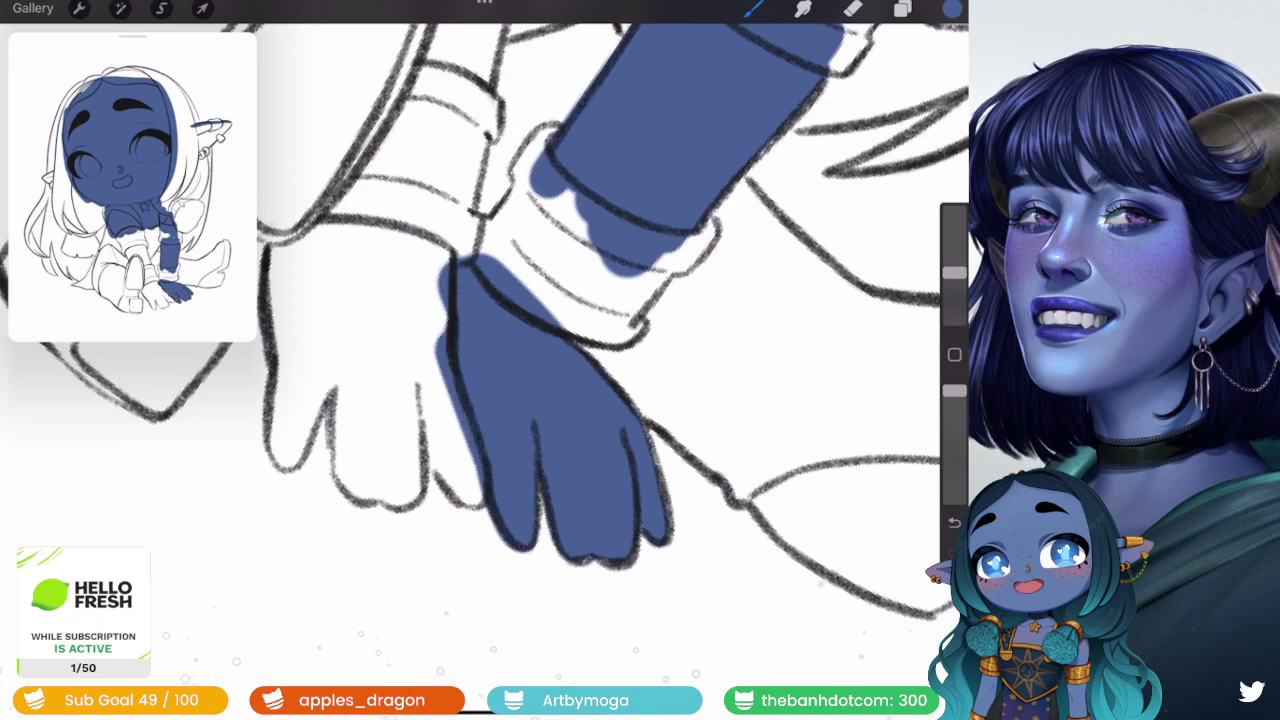
- Repaint the hand's blue fill, covering its edges, finger gaps and leftmost finger
key(ctrl+z)
drag(450, 280, 510, 400)
drag(480, 260, 520, 310)
drag(440, 330, 505, 470)
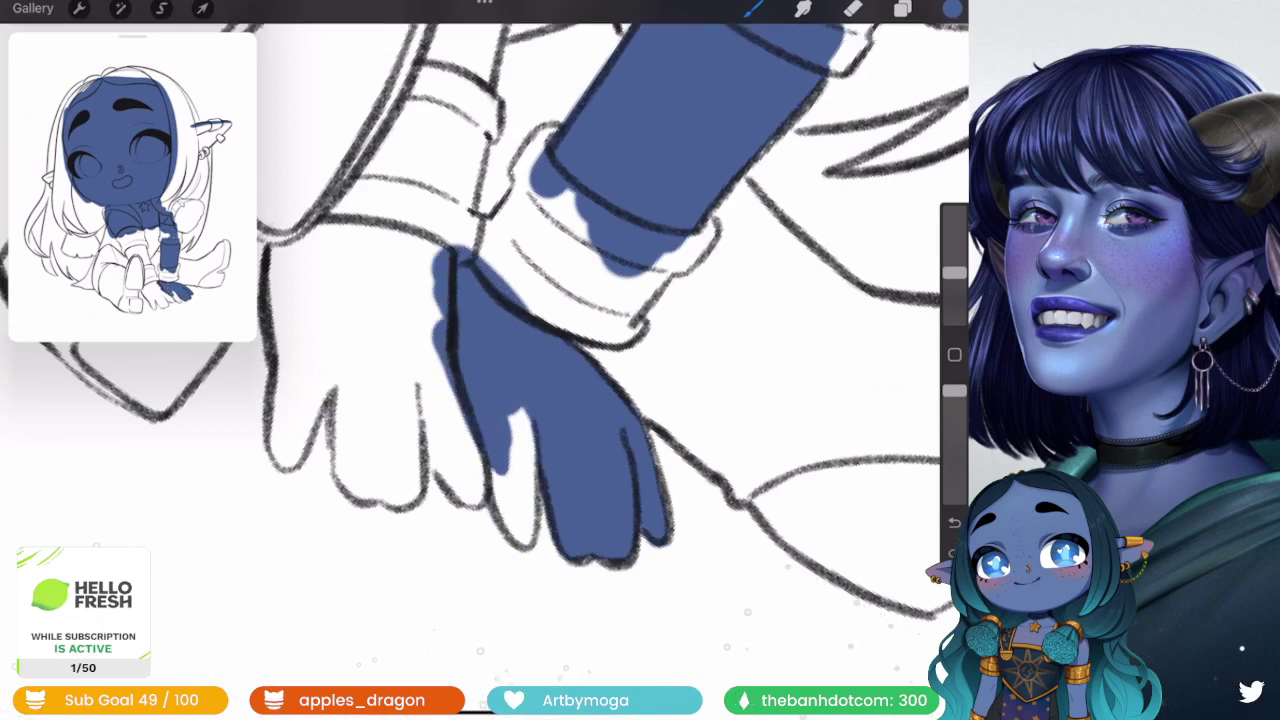
drag(520, 420, 512, 498)
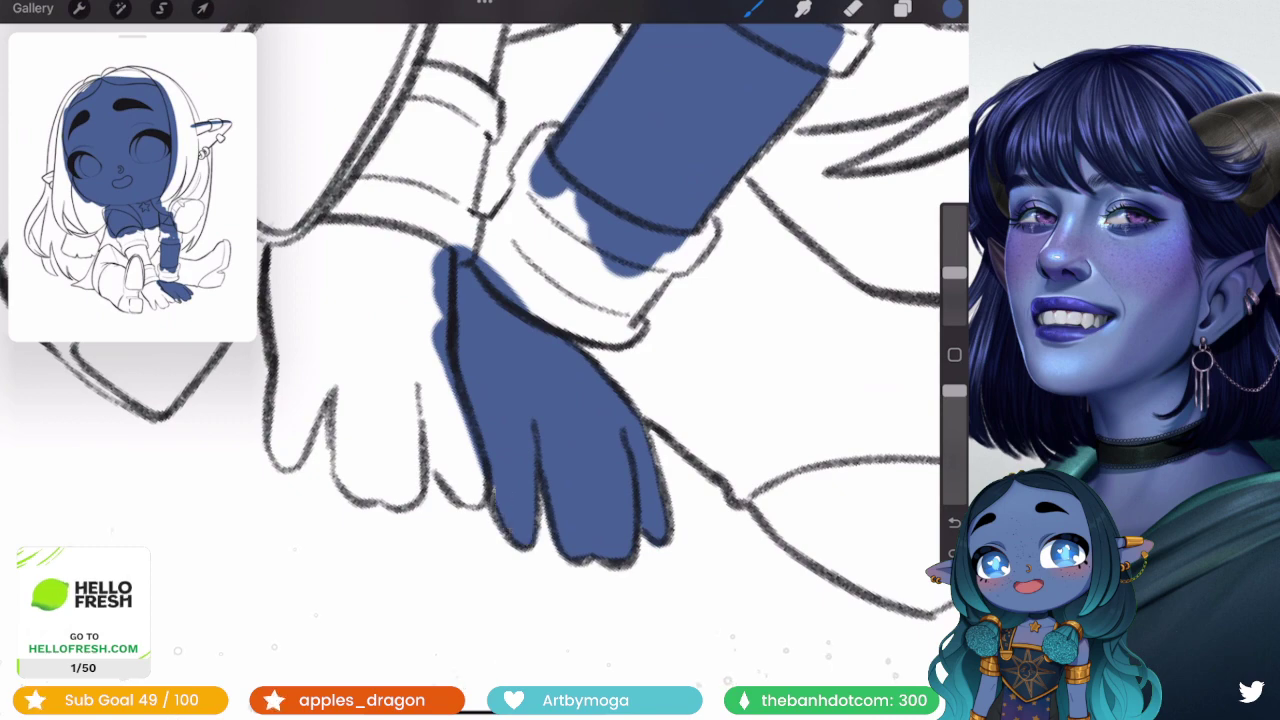
drag(400, 370, 450, 445)
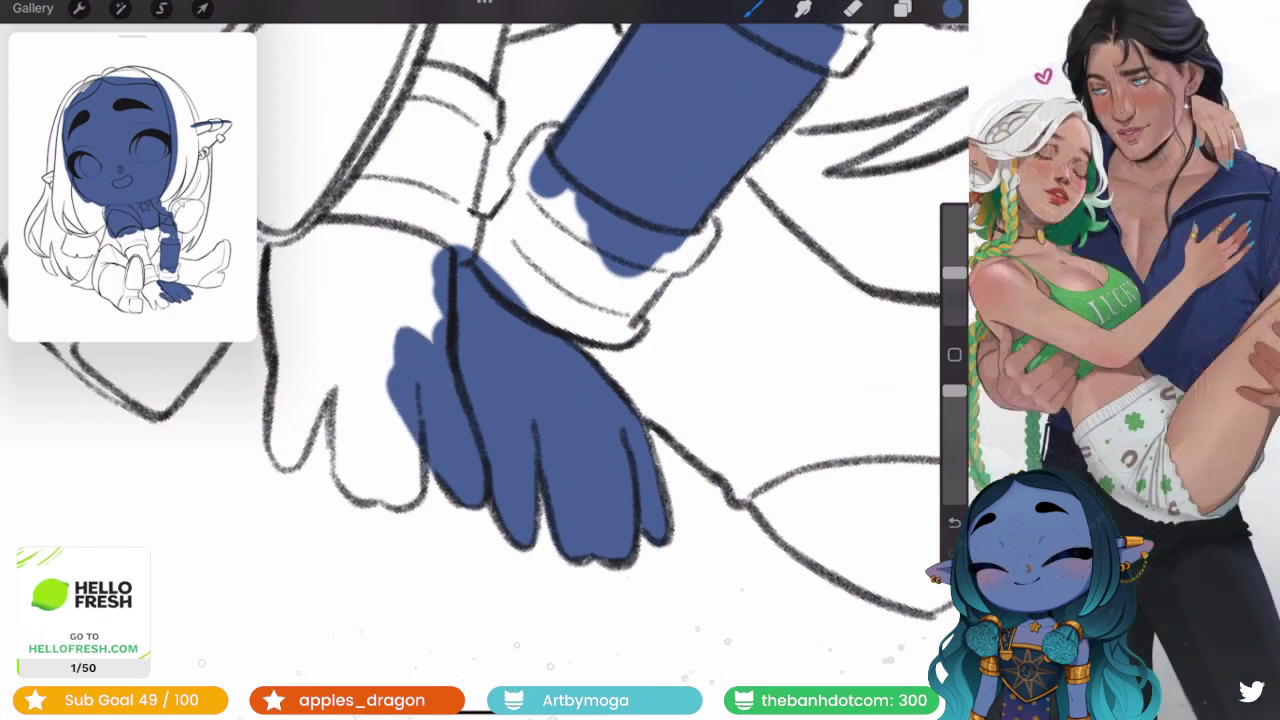
drag(390, 310, 430, 365)
drag(440, 420, 455, 515)
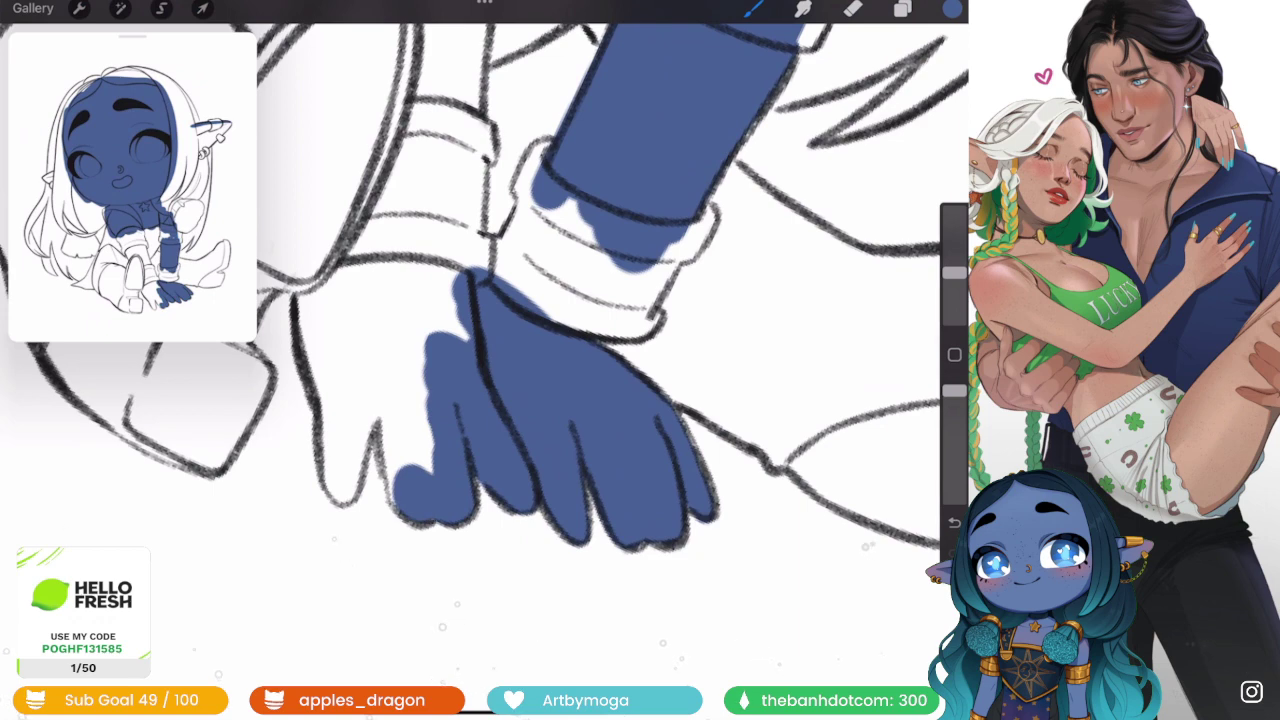
mouse_move(392, 470)
mouse_down()
mouse_move(382, 358)
mouse_move(335, 495)
mouse_up()
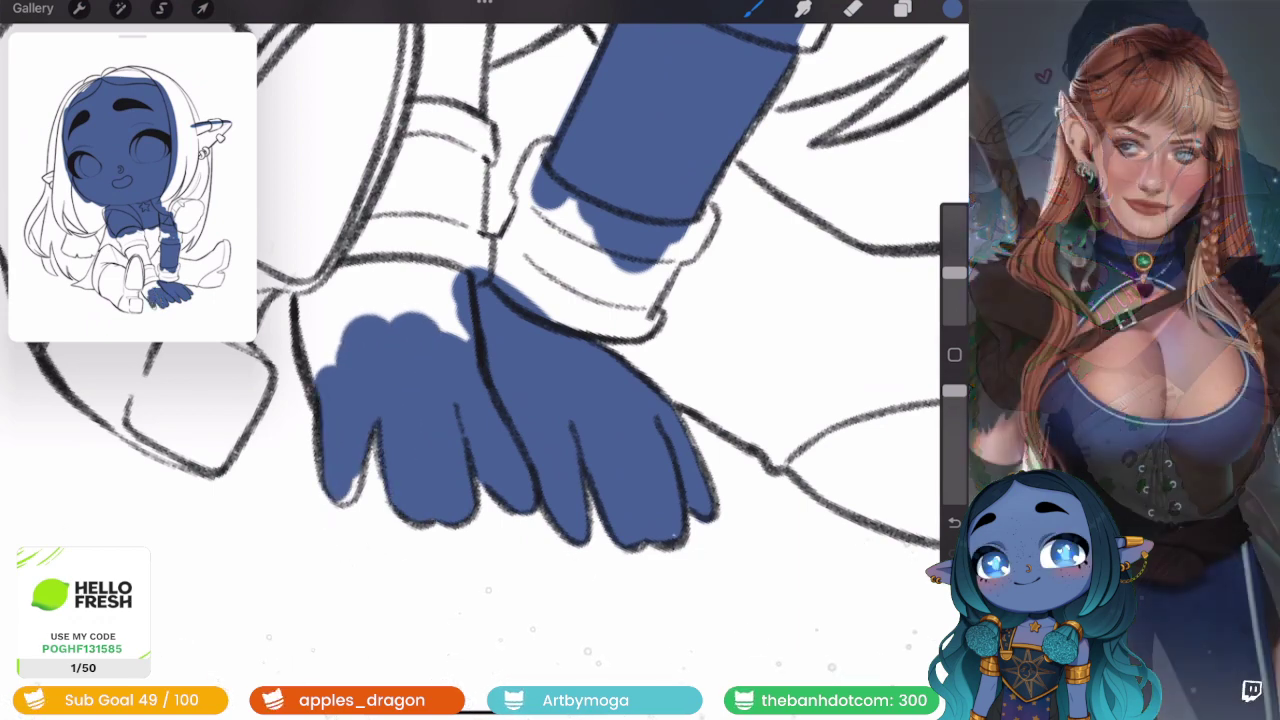
- Colour the second hand and its forearm blue
drag(340, 312, 305, 268)
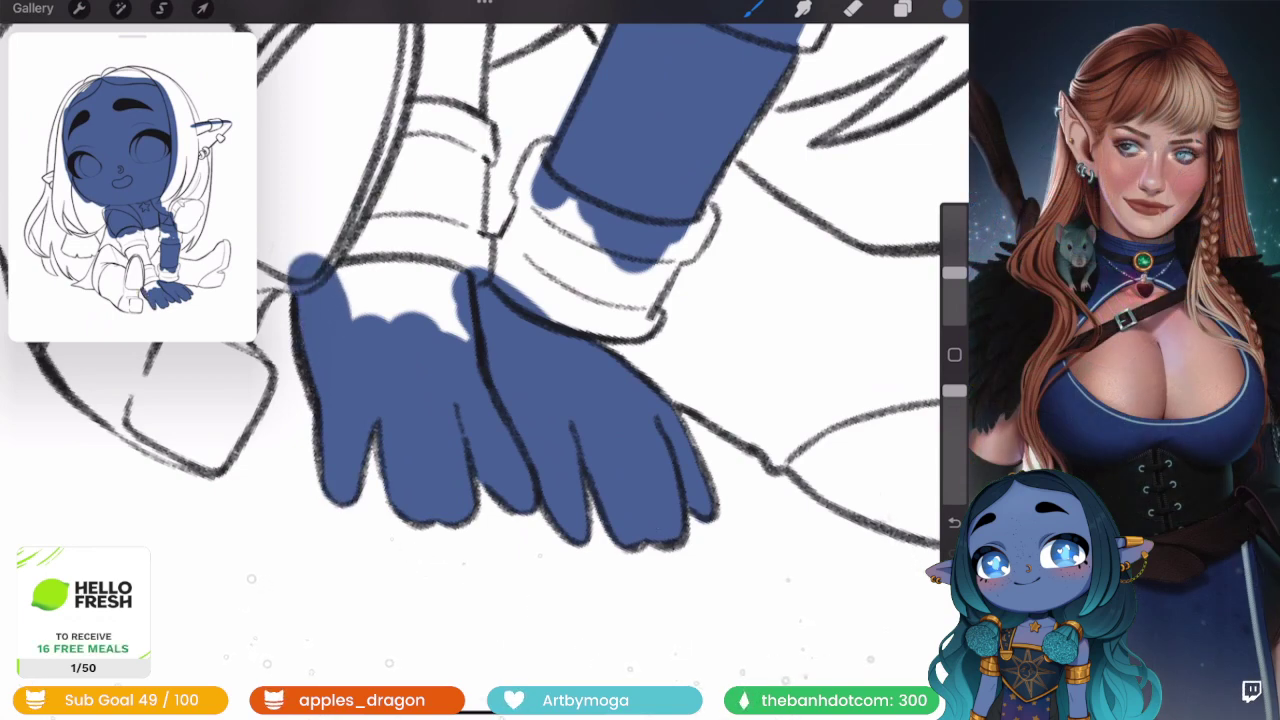
drag(460, 335, 415, 245)
drag(500, 322, 515, 372)
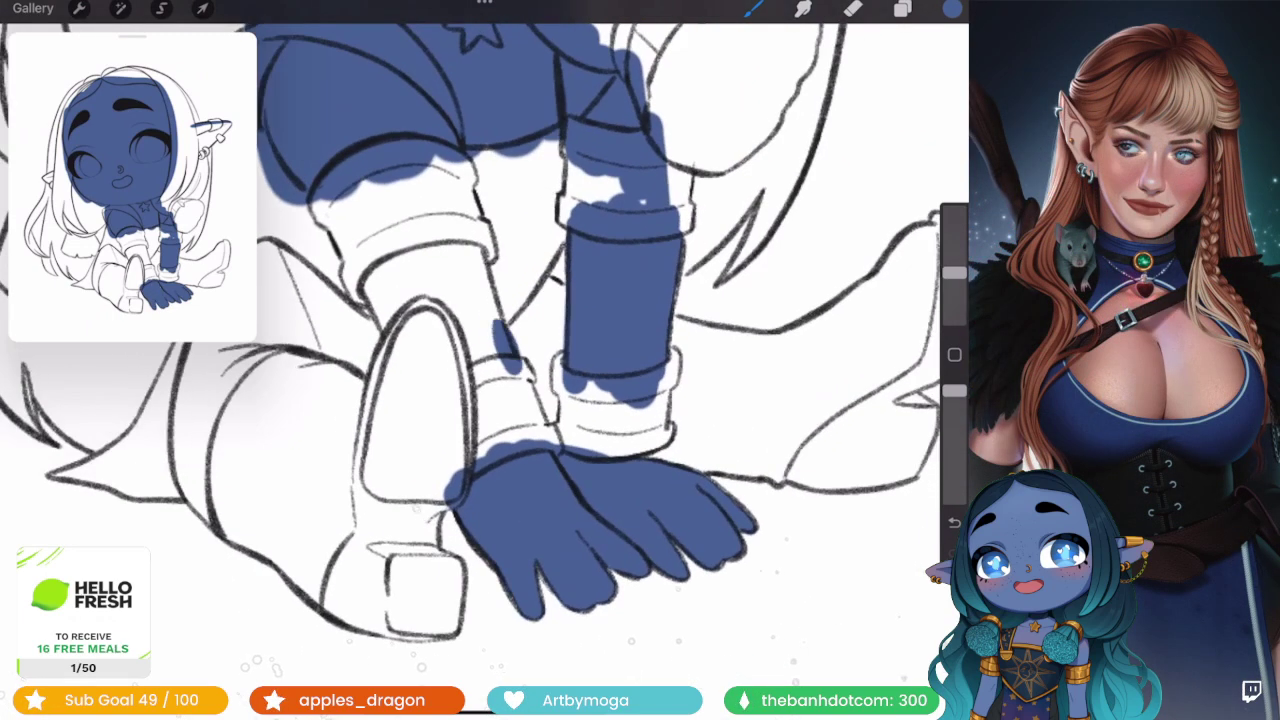
mouse_move(470, 232)
mouse_down()
mouse_move(512, 368)
mouse_move(500, 375)
mouse_up()
mouse_move(400, 235)
mouse_down()
mouse_move(450, 350)
mouse_move(405, 370)
mouse_up()
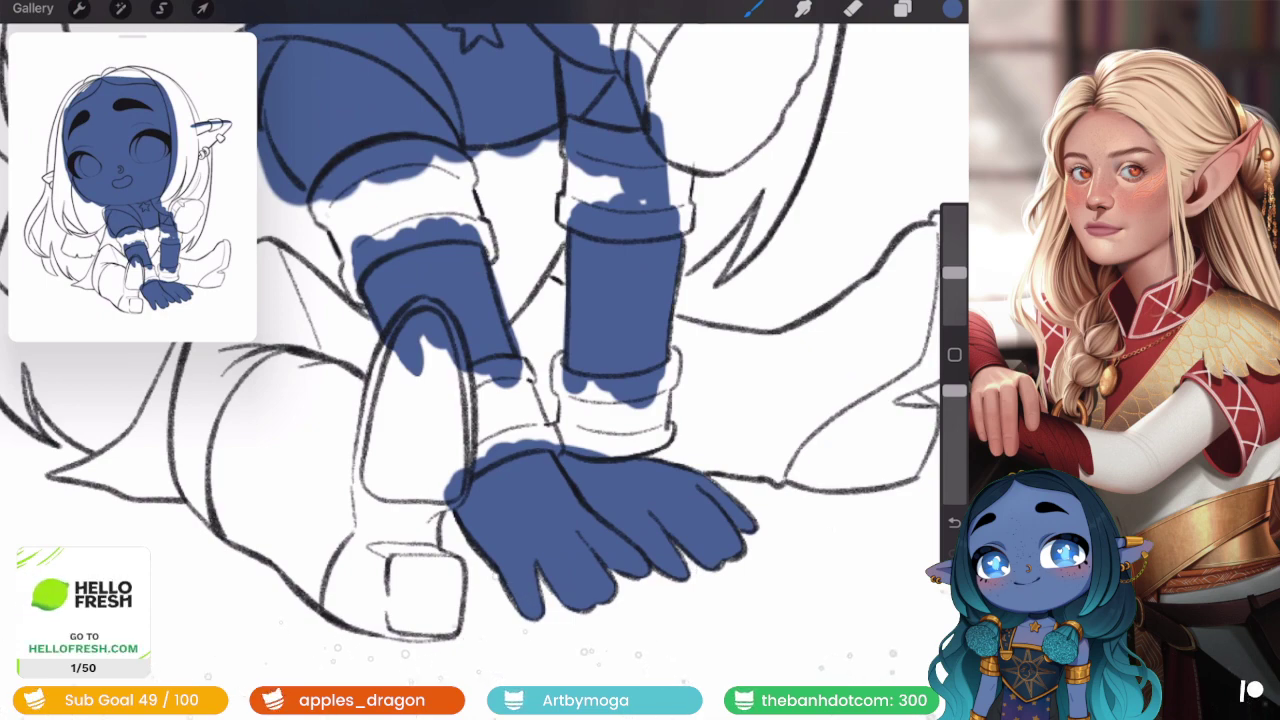
scroll(470, 330, down, 5)
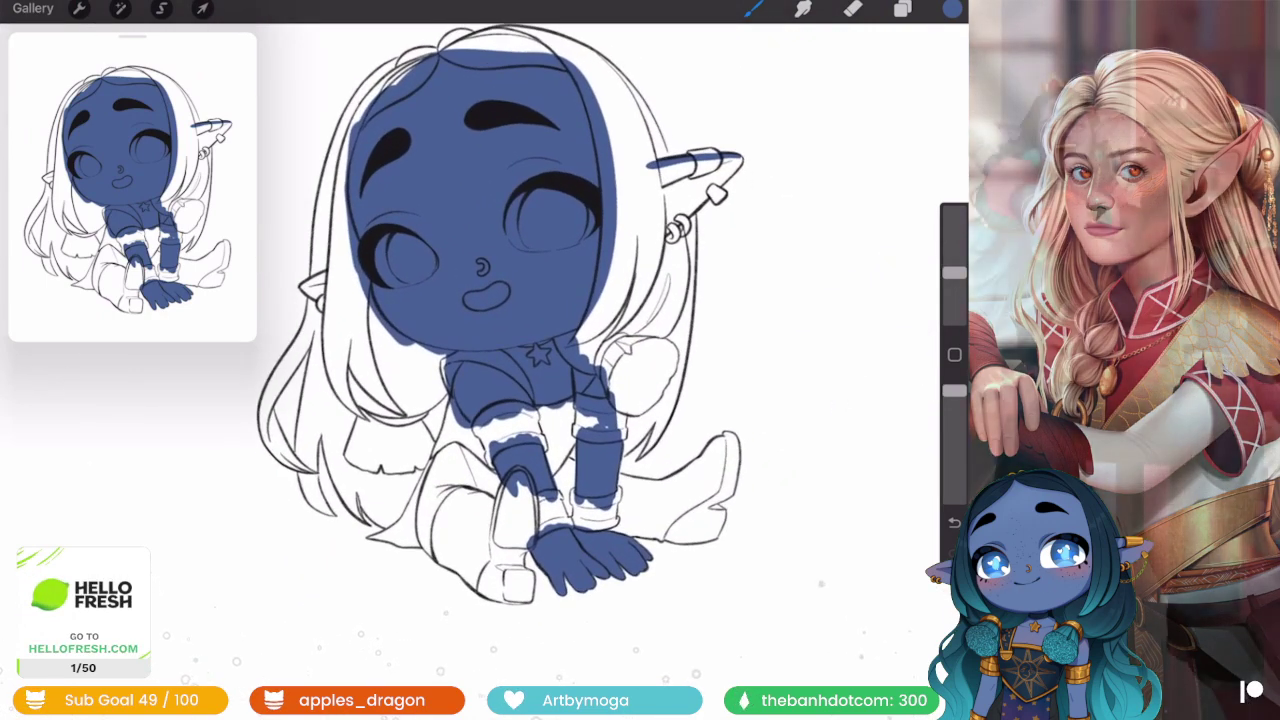
drag(500, 320, 540, 290)
- Adjust the blue skin to 56% saturation and 57% brightness with Hue, Saturation, Brightness
click(120, 8)
click(100, 90)
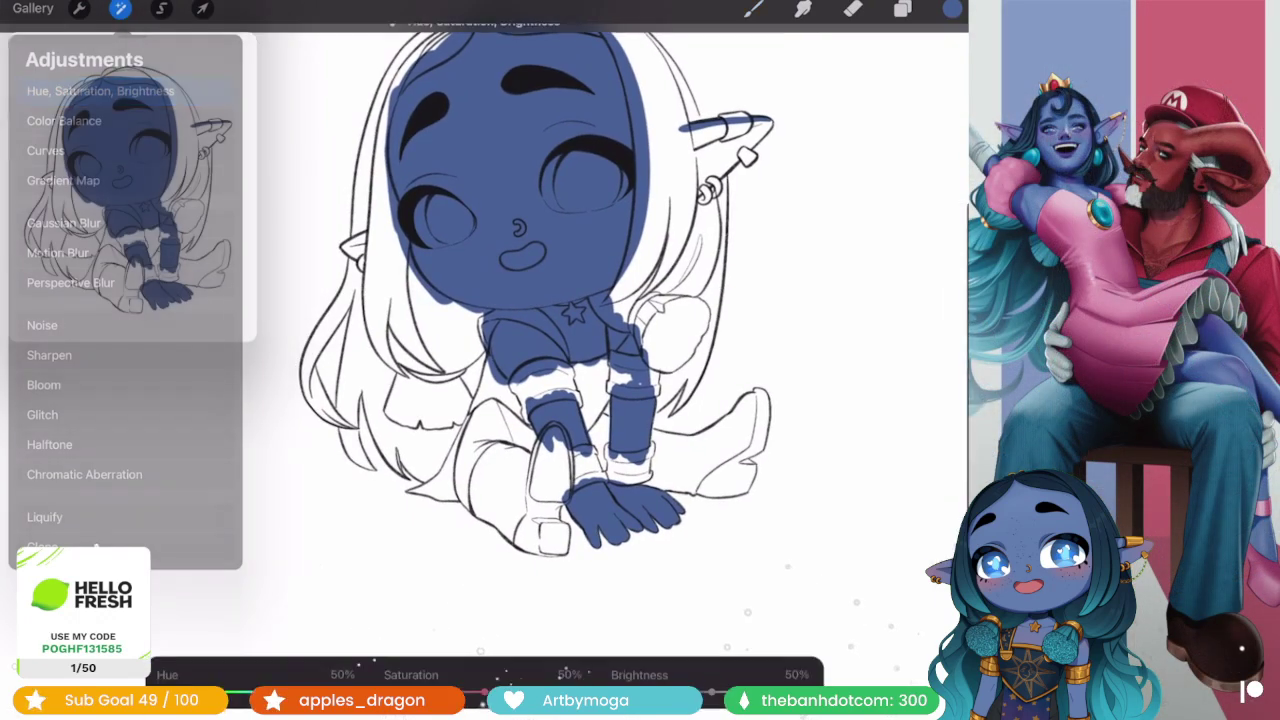
drag(710, 690, 720, 690)
mouse_move(518, 228)
mouse_down()
mouse_move(771, 428)
mouse_move(857, 528)
mouse_move(832, 567)
mouse_move(852, 557)
mouse_up()
drag(485, 690, 498, 690)
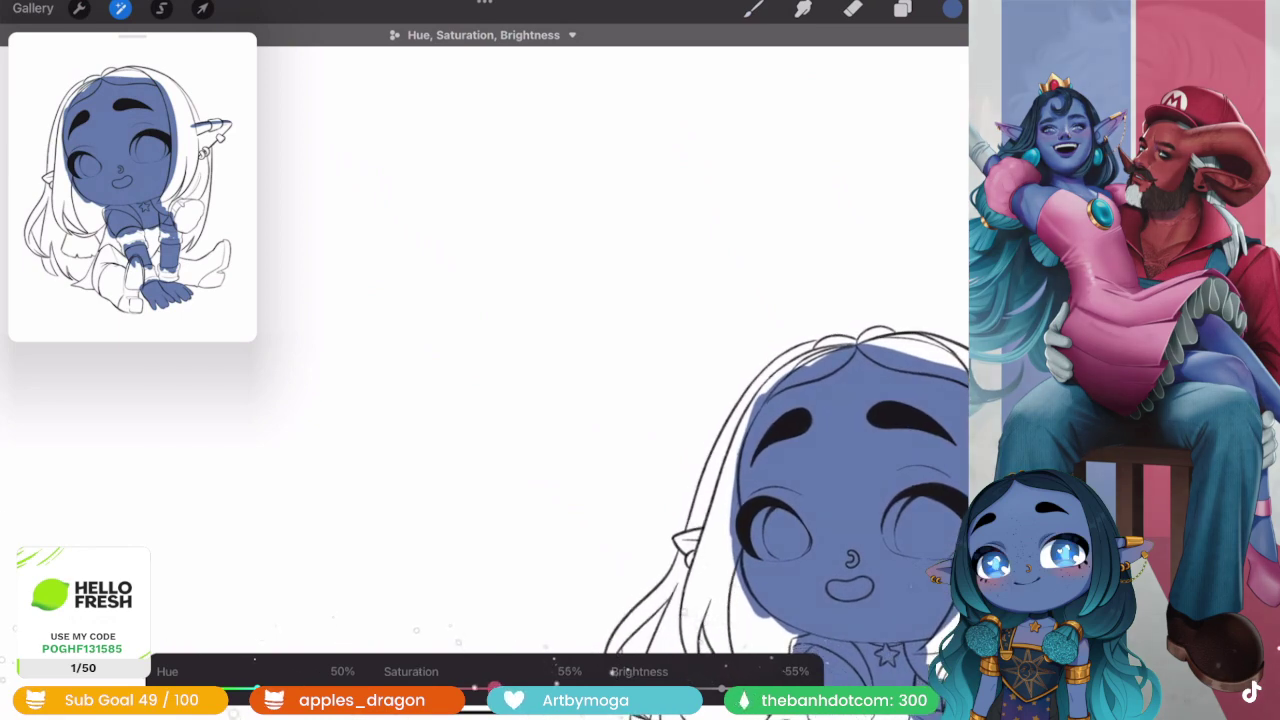
mouse_move(718, 690)
mouse_down()
mouse_move(738, 690)
mouse_move(724, 690)
mouse_up()
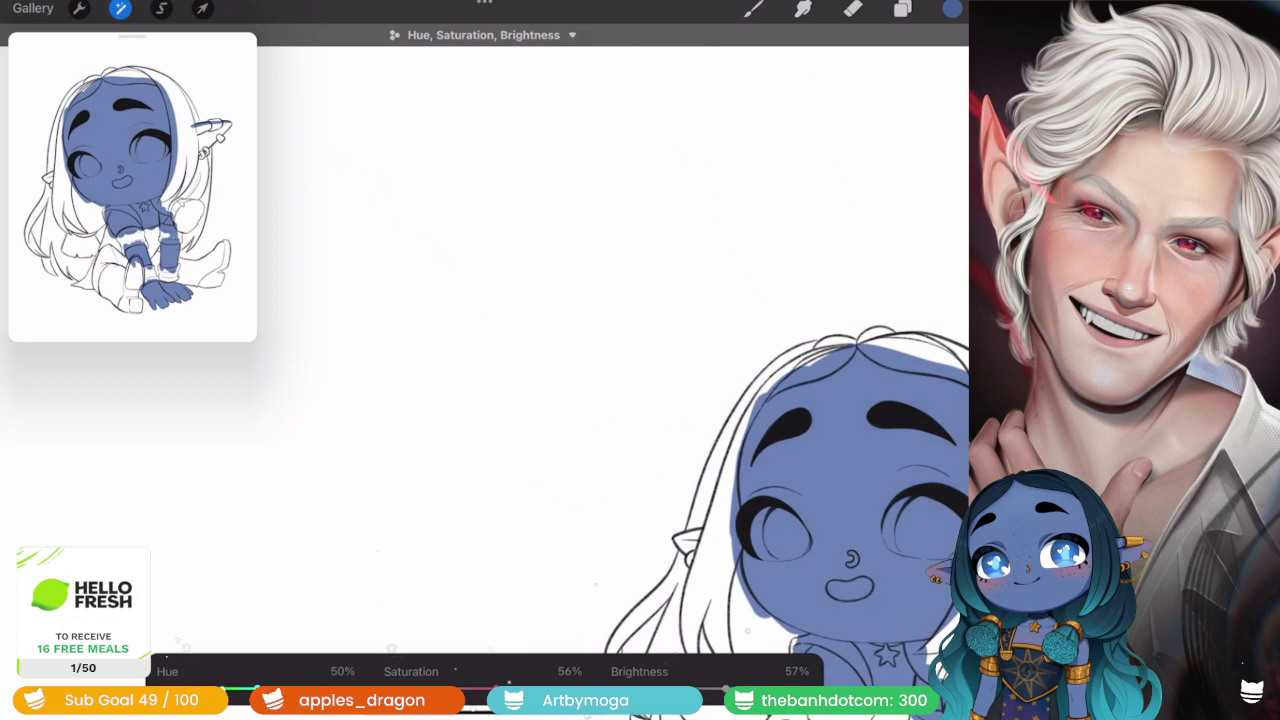
click(903, 8)
scroll(550, 400, down, 3)
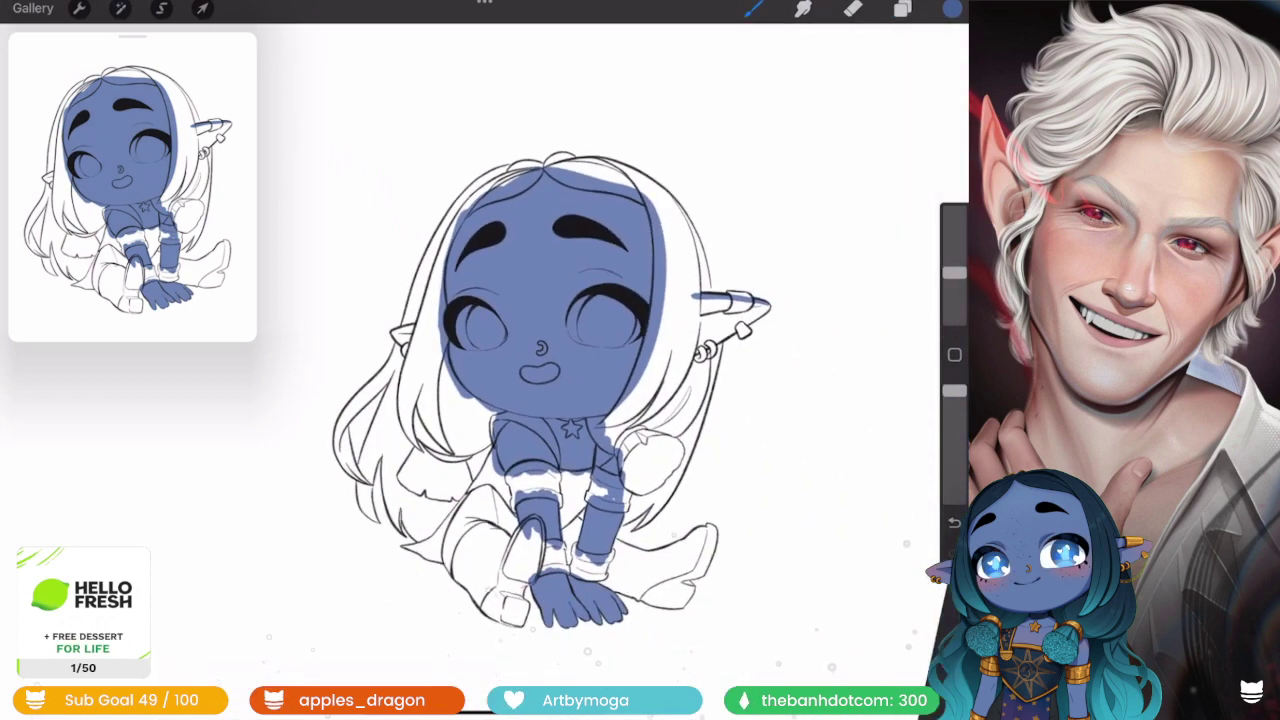
scroll(550, 400, up, 3)
- Paint the blue skin colour into the right pointed ear
scroll(550, 400, up, 3)
click(903, 8)
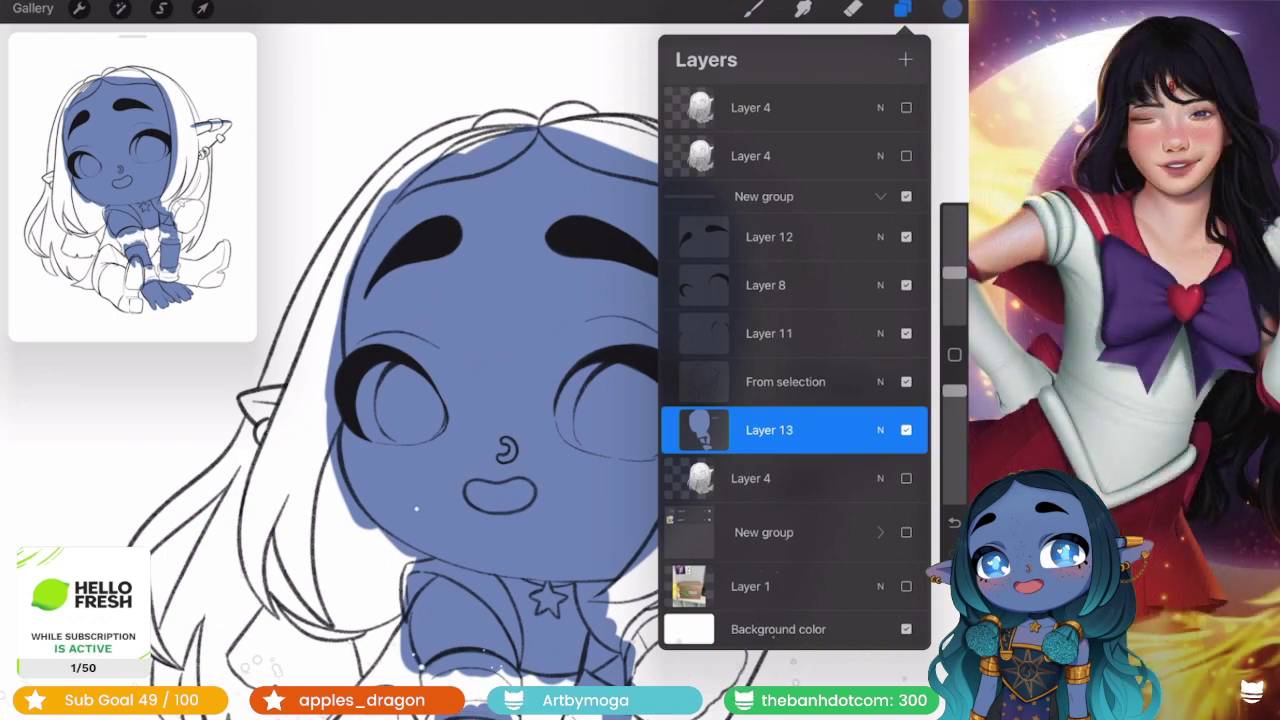
click(575, 490)
scroll(450, 400, up, 5)
scroll(450, 400, up, 3)
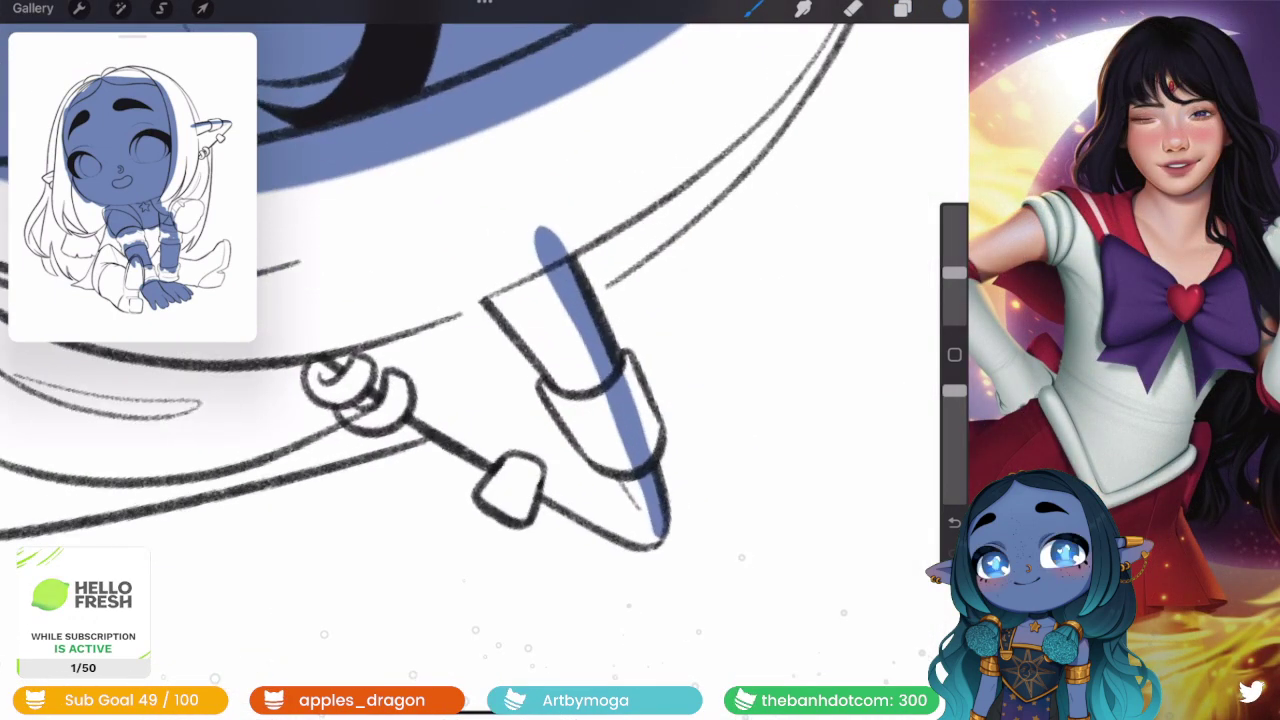
drag(540, 240, 590, 385)
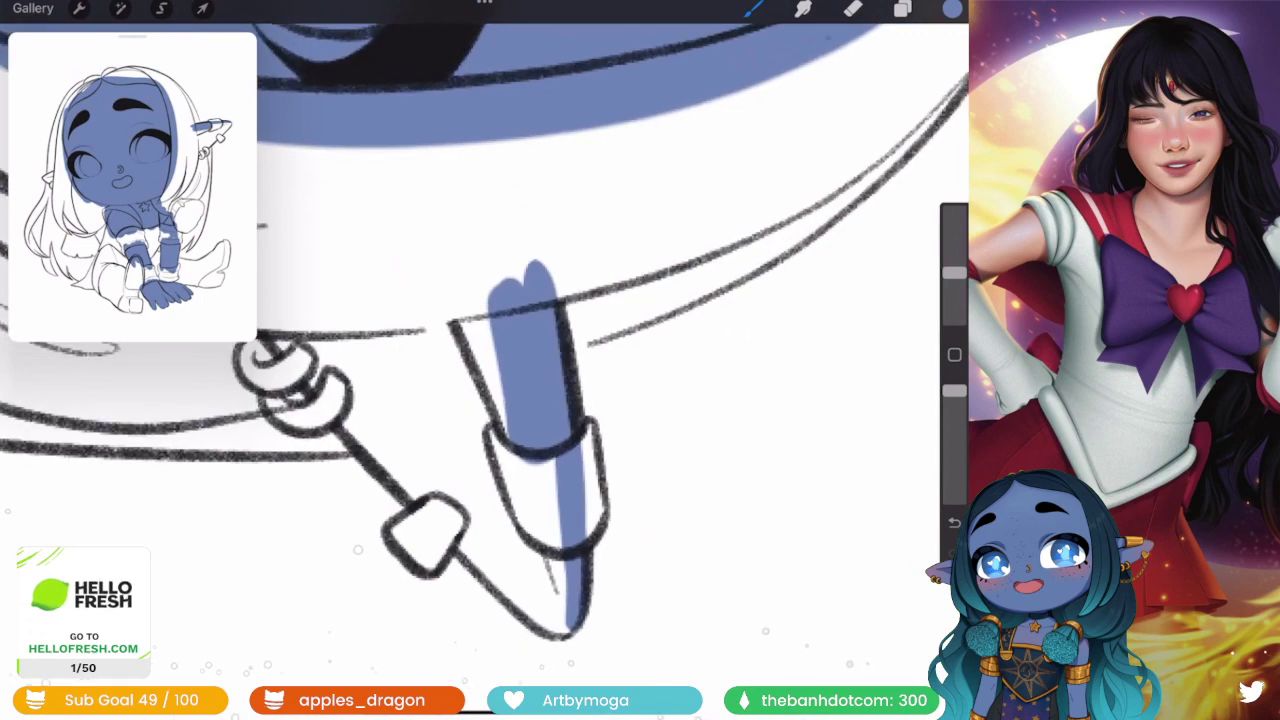
drag(440, 285, 495, 415)
mouse_move(500, 330)
mouse_down()
mouse_move(390, 440)
mouse_move(315, 320)
mouse_up()
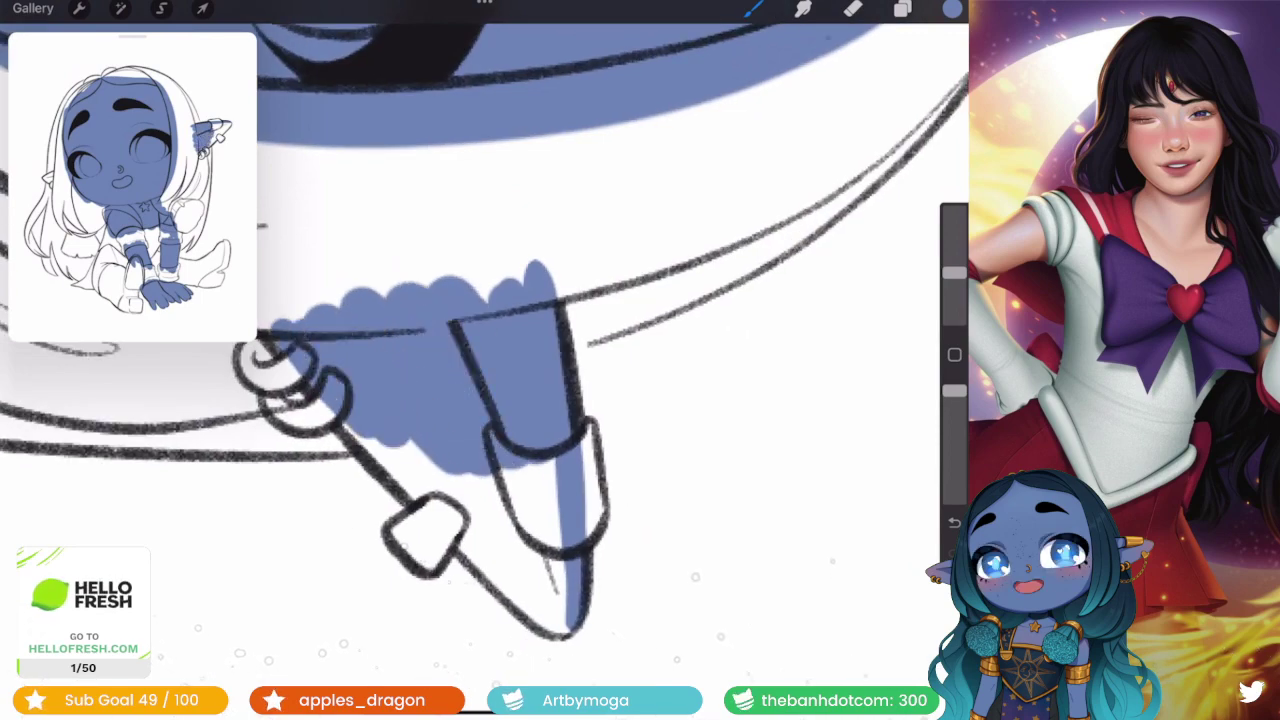
- Switch to the eraser at 7% size to clean up blue overspill
click(902, 8)
click(852, 8)
drag(954, 272, 954, 290)
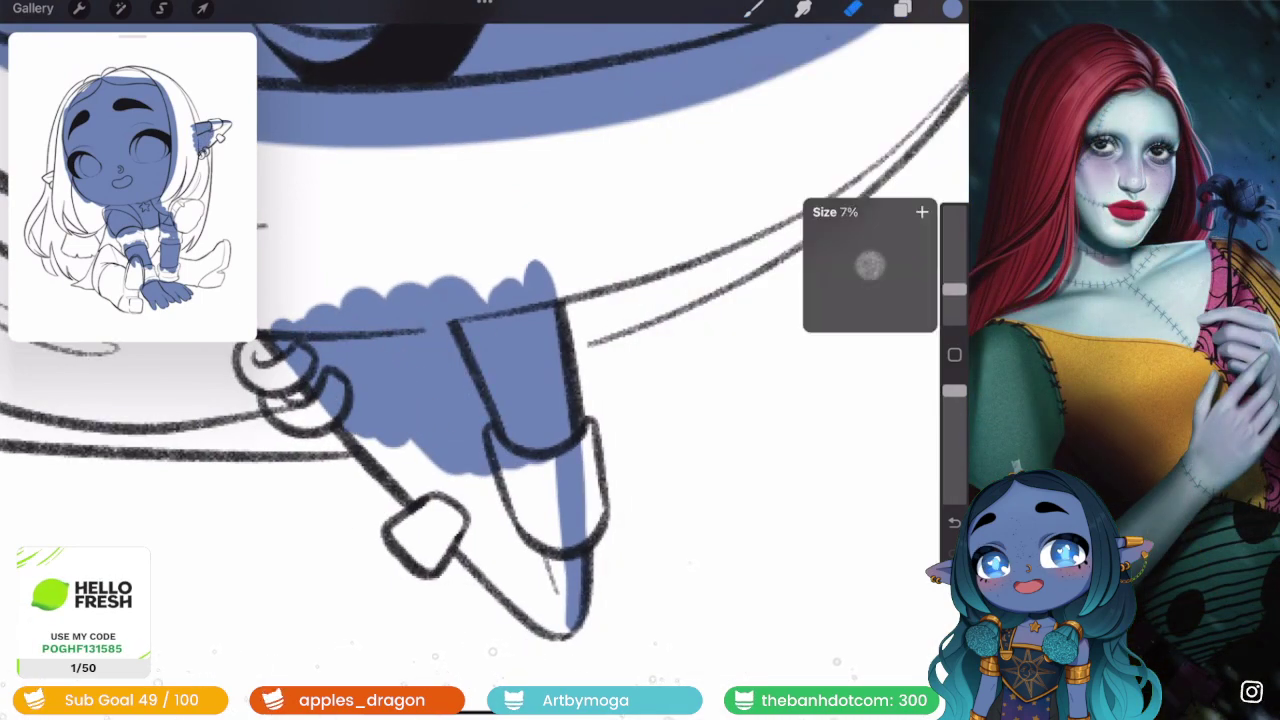
scroll(188, 318, up, 3)
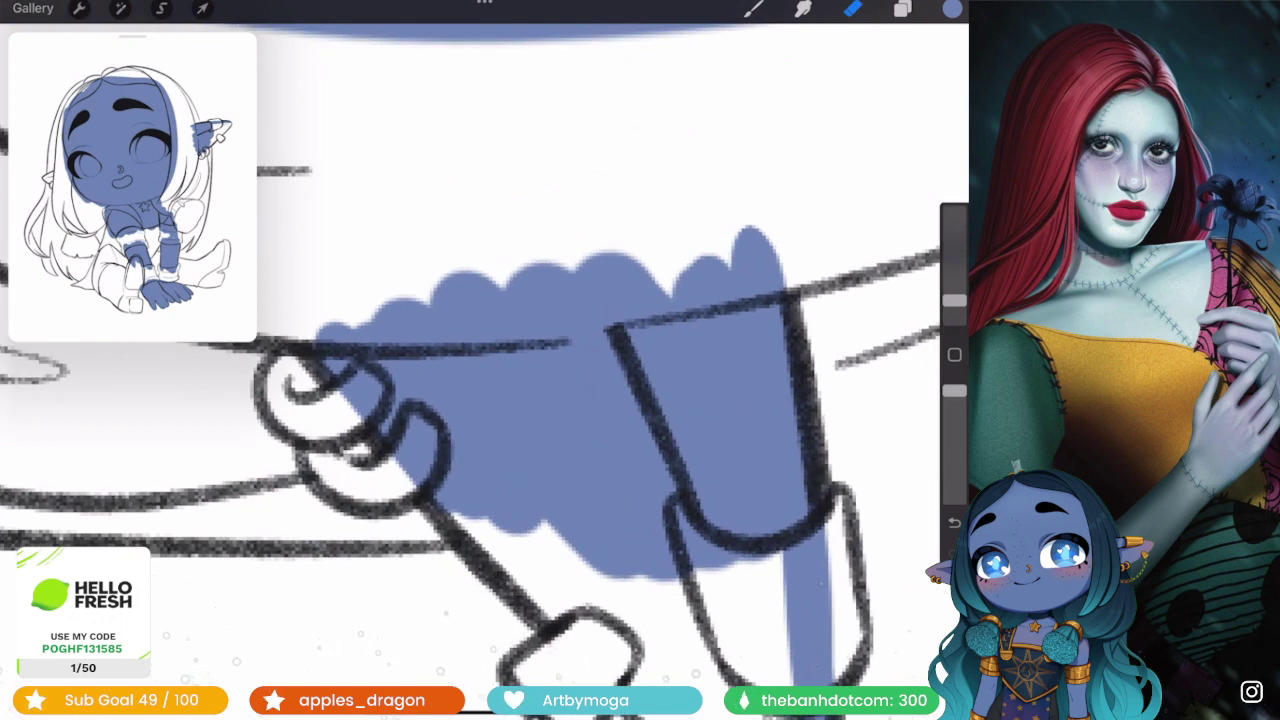
- Select Layer 13 and brush blue into the ear's lower part
click(902, 8)
click(790, 428)
click(754, 8)
scroll(480, 360, down, 3)
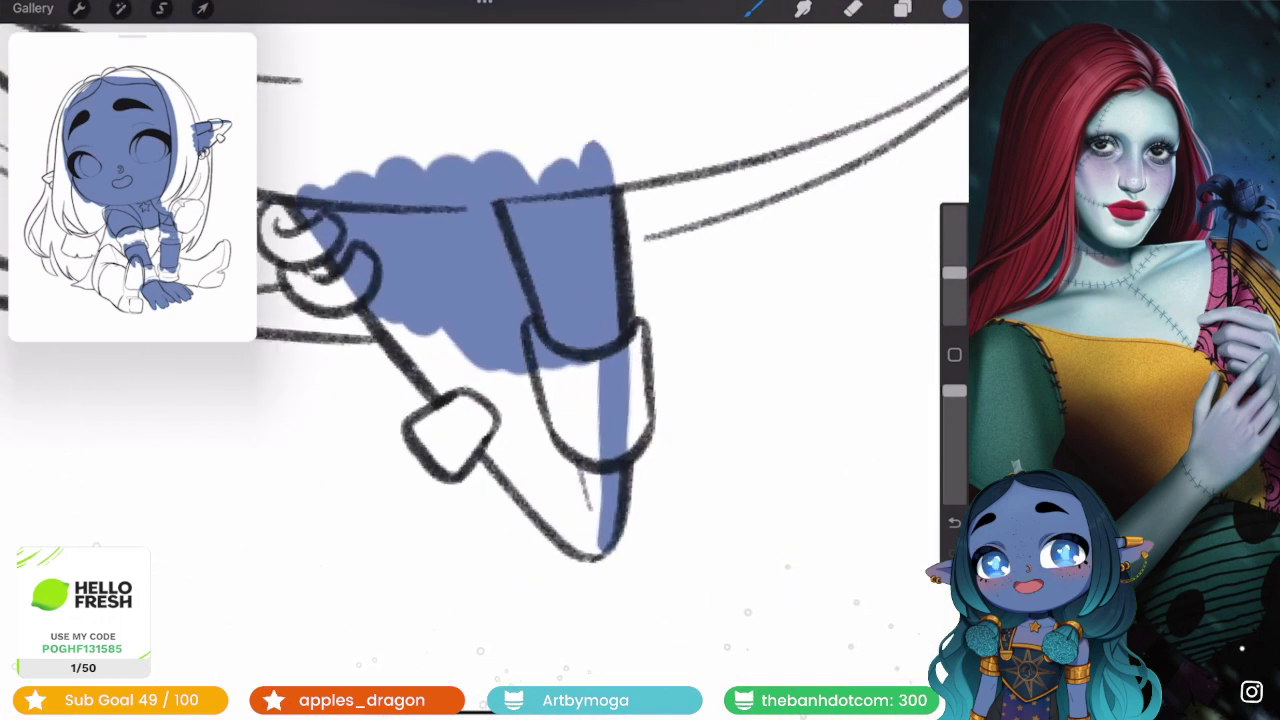
drag(600, 370, 530, 470)
drag(440, 330, 380, 390)
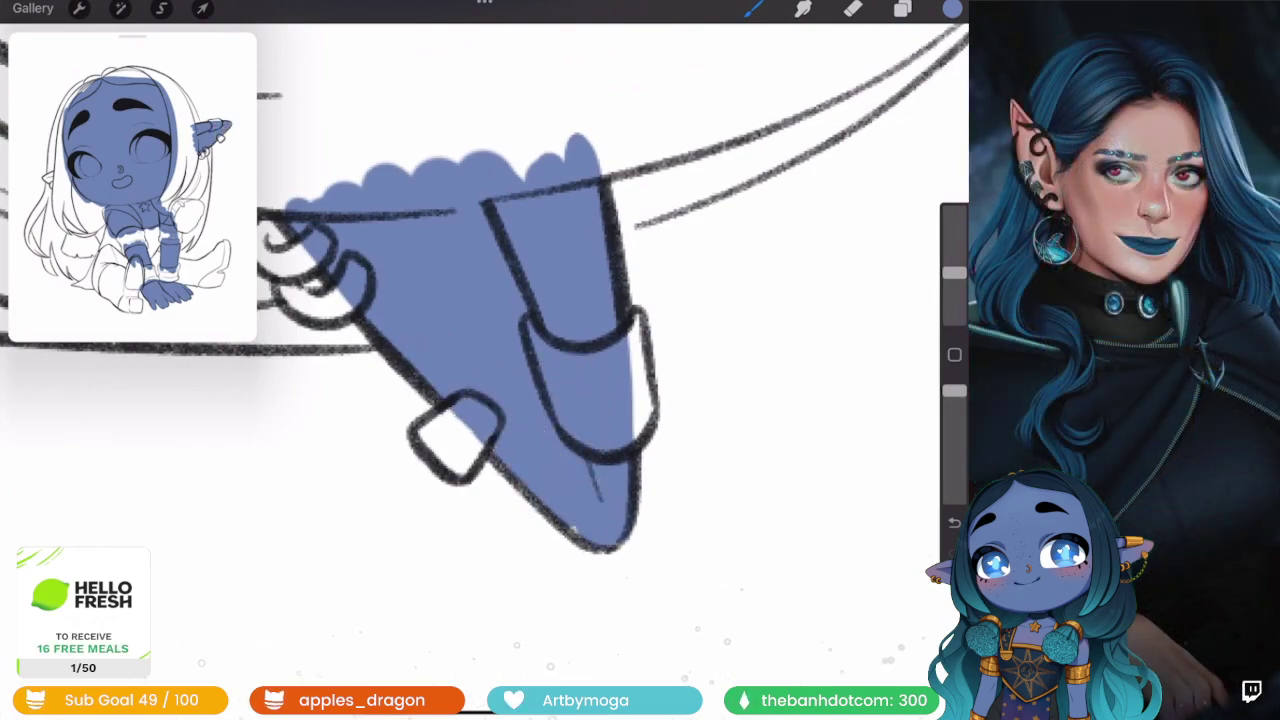
- Brush blue skin colour into the left ear tip
scroll(480, 360, down, 5)
scroll(700, 450, up, 8)
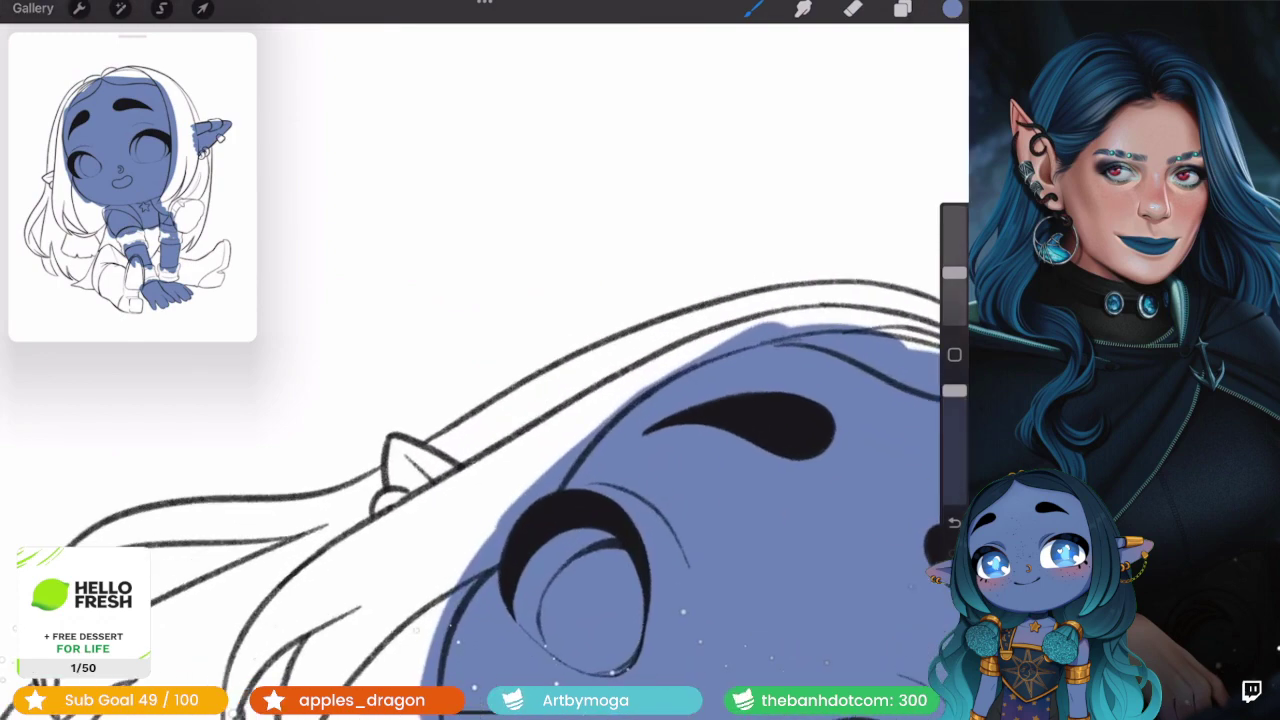
scroll(480, 450, up, 2)
drag(375, 415, 460, 465)
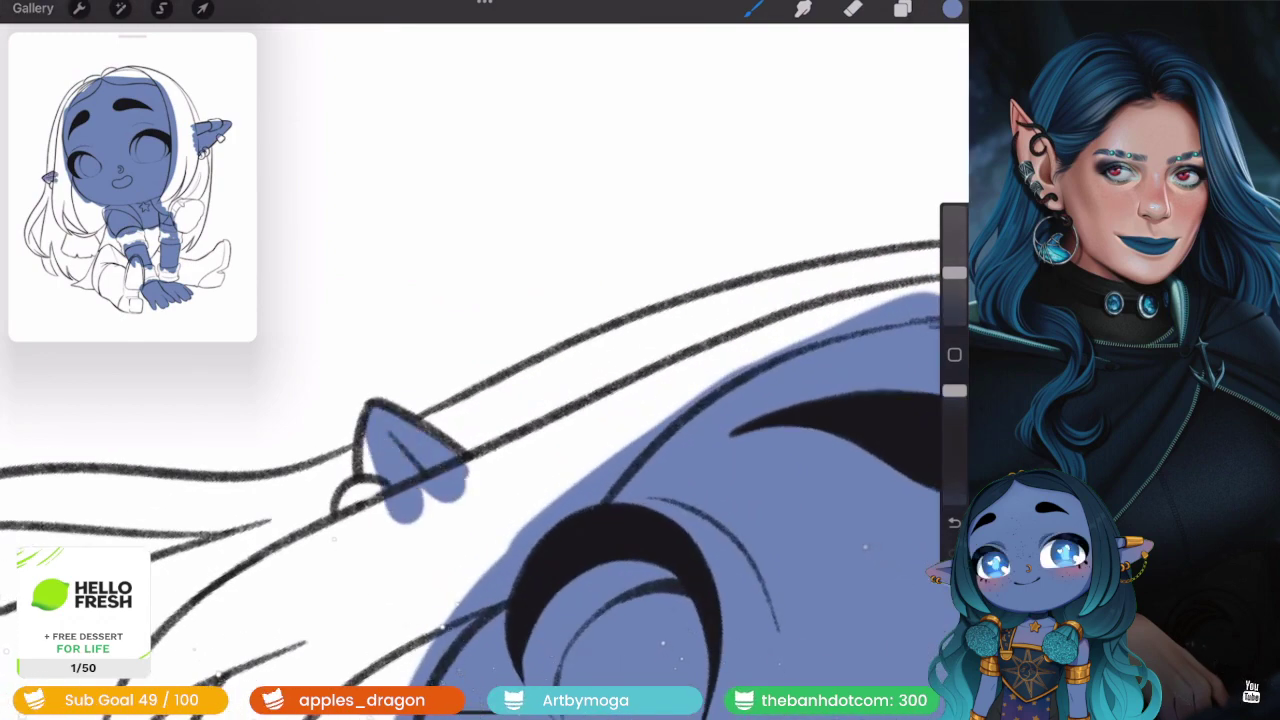
scroll(480, 360, down, 5)
scroll(480, 300, up, 3)
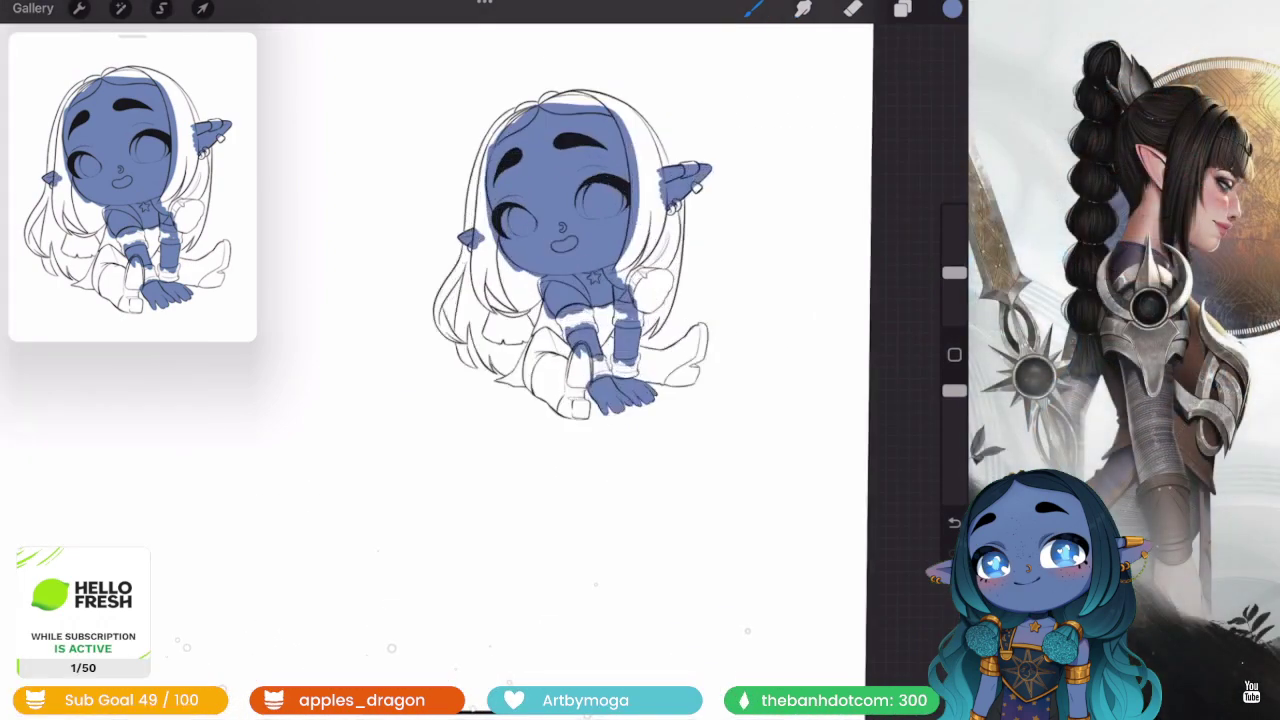
- Add Layer 14 and pick a near-black in the Classic colour picker
scroll(500, 300, up, 2)
click(902, 8)
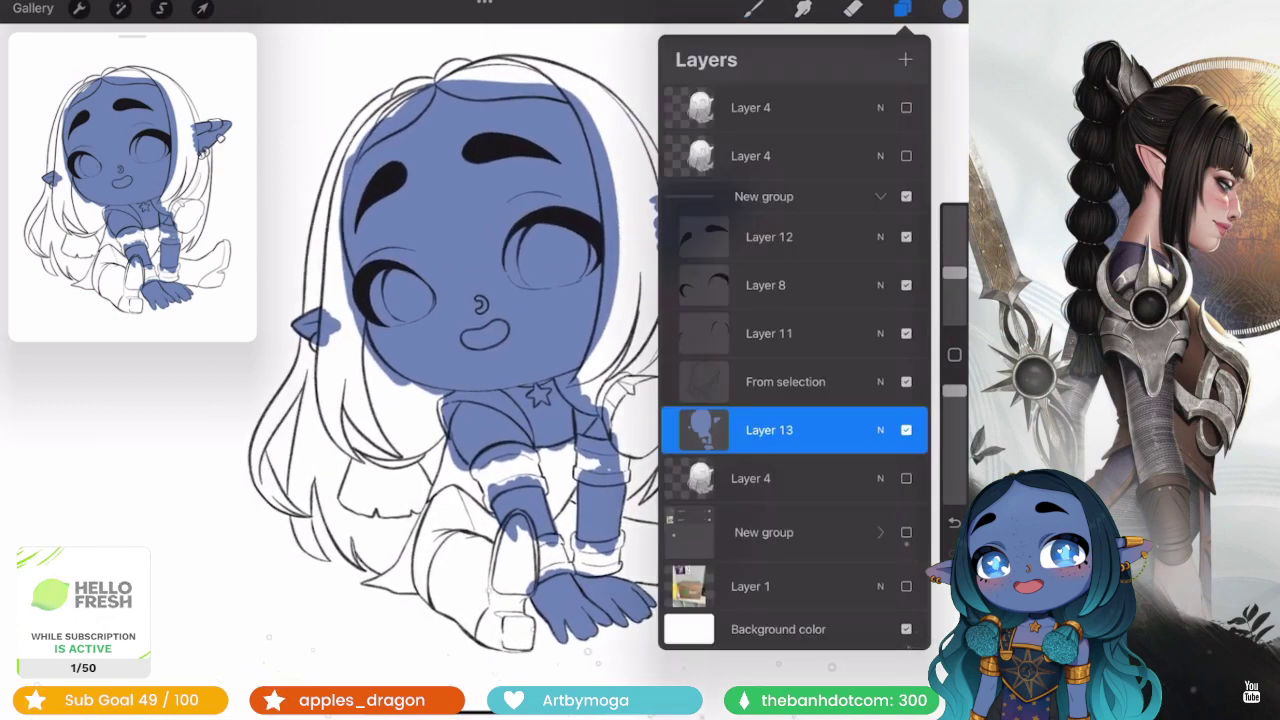
click(905, 59)
click(952, 8)
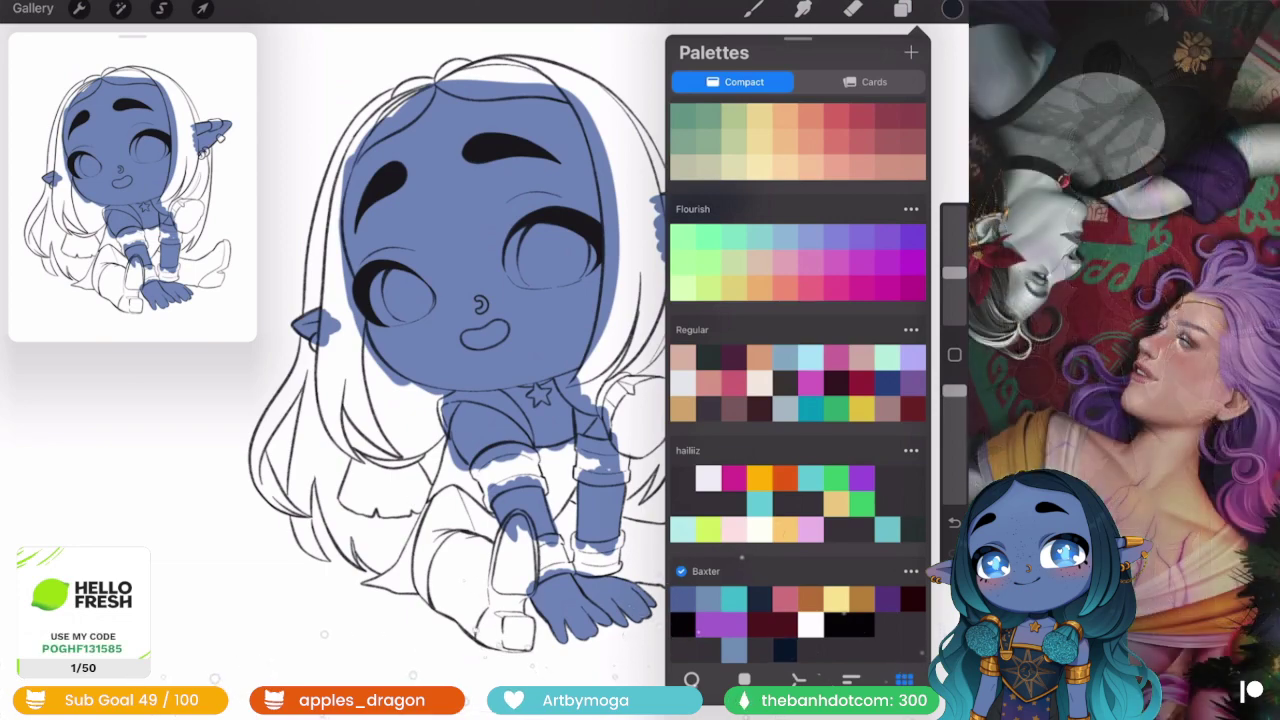
click(744, 680)
drag(791, 267, 755, 249)
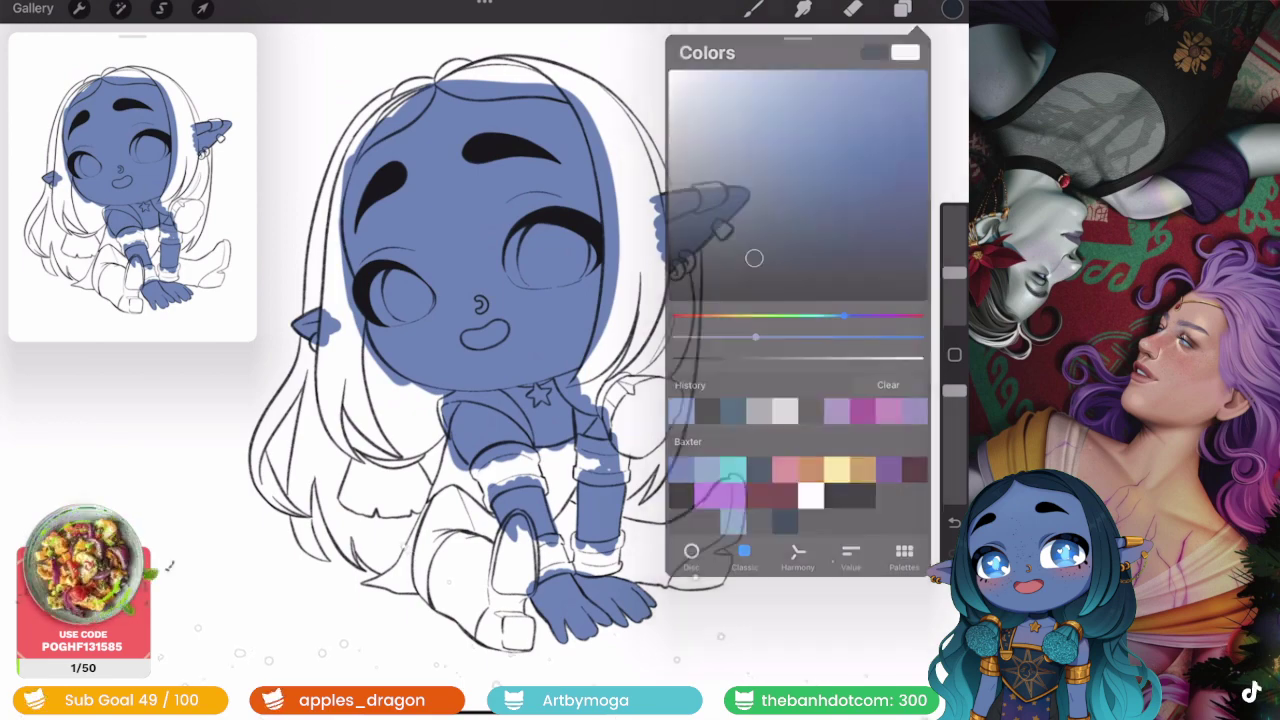
- Paint near-black fill beneath the leg, extending its edges and a thin tail
scroll(450, 520, up, 5)
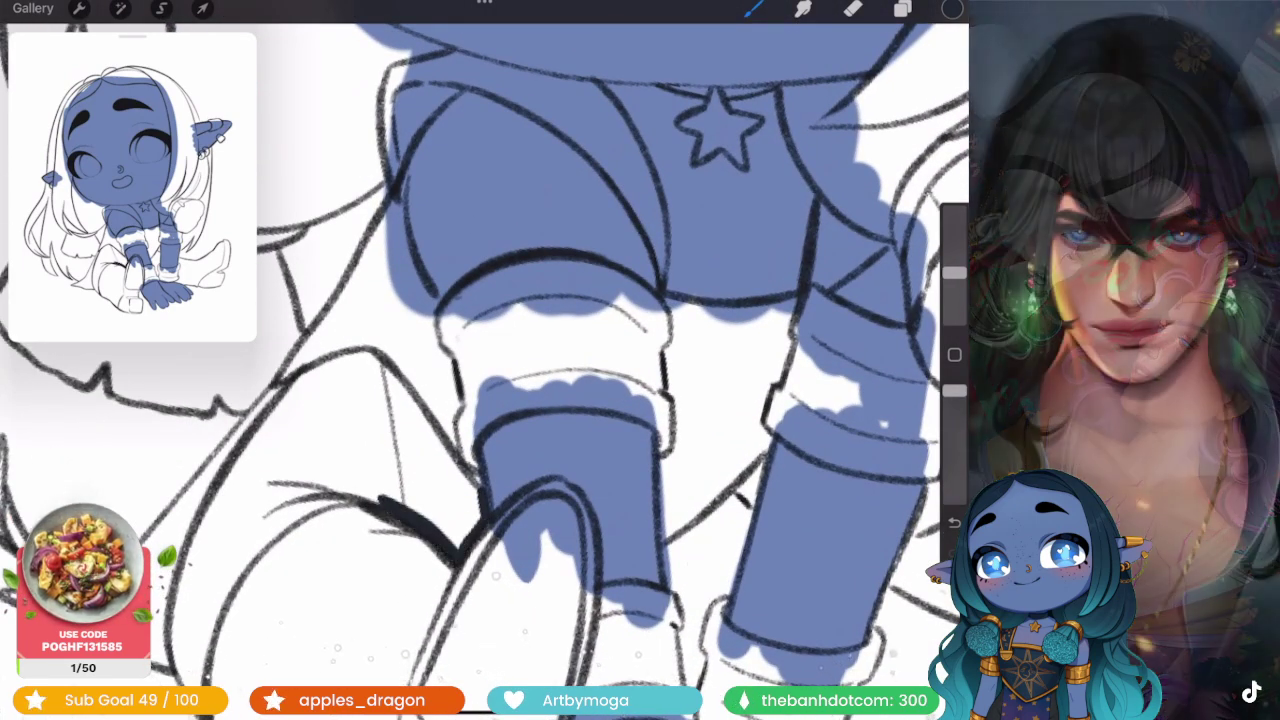
mouse_move(362, 470)
mouse_down()
mouse_move(455, 535)
mouse_move(365, 380)
mouse_up()
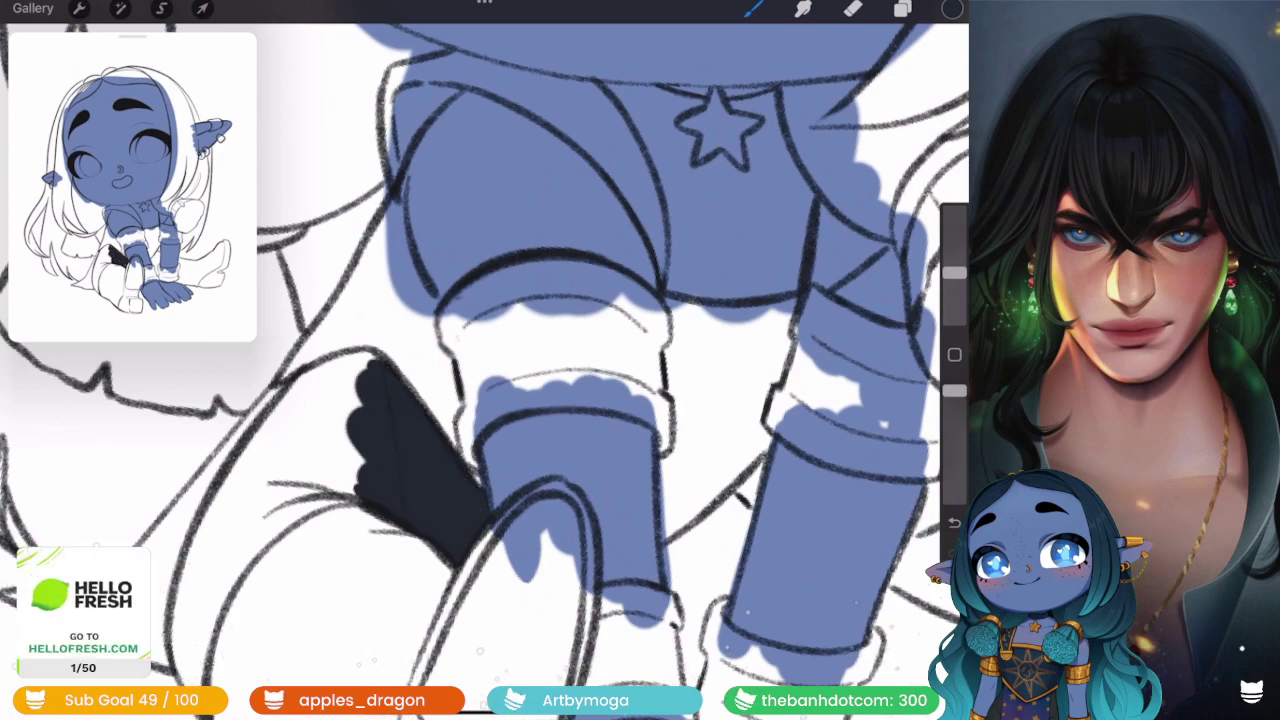
mouse_move(410, 460)
mouse_down()
mouse_move(557, 343)
mouse_move(540, 350)
mouse_up()
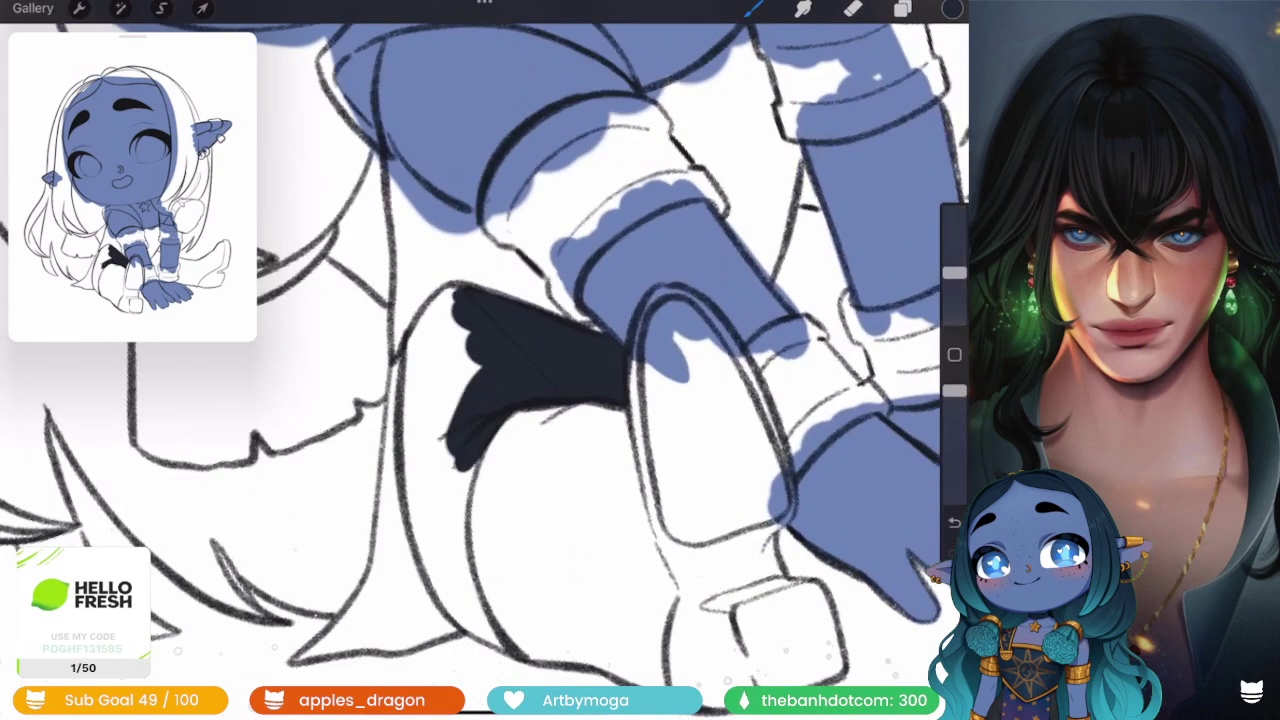
mouse_move(415, 298)
mouse_down()
mouse_move(408, 398)
mouse_move(468, 514)
mouse_up()
drag(540, 400, 570, 240)
drag(445, 405, 464, 518)
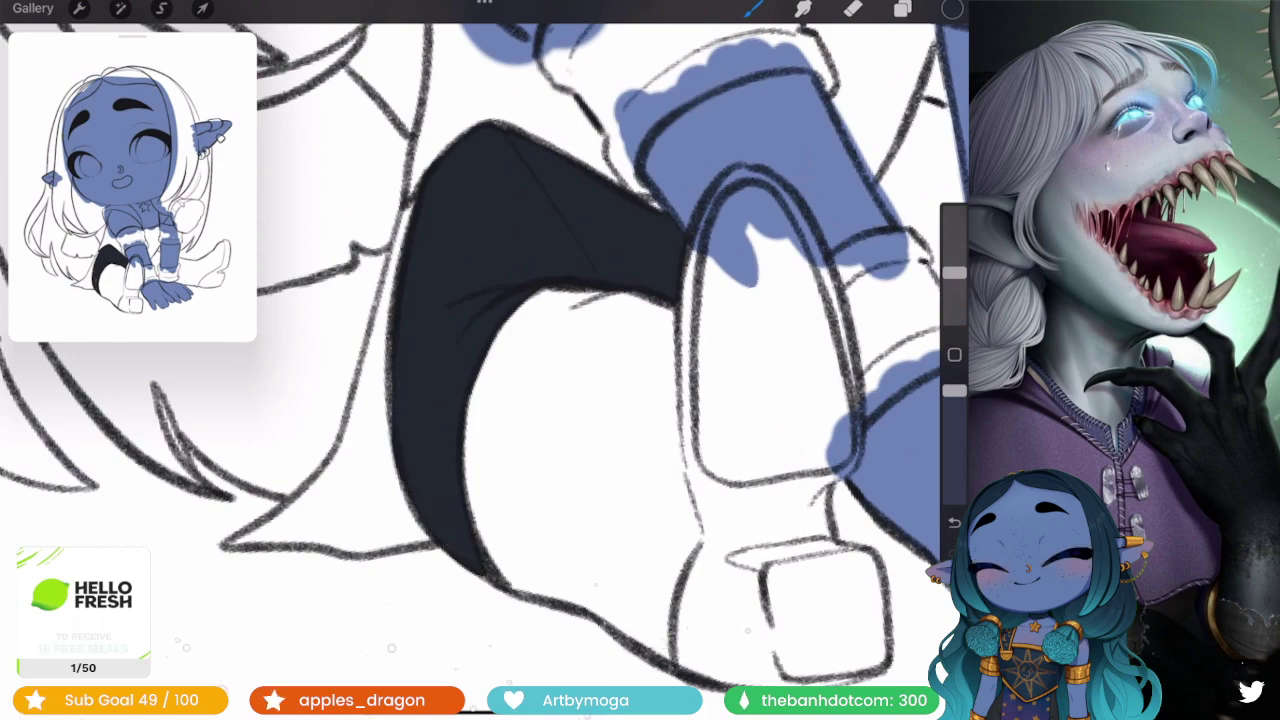
- Add near-black fill in the gap between the boots
scroll(480, 360, down, 5)
scroll(560, 300, up, 5)
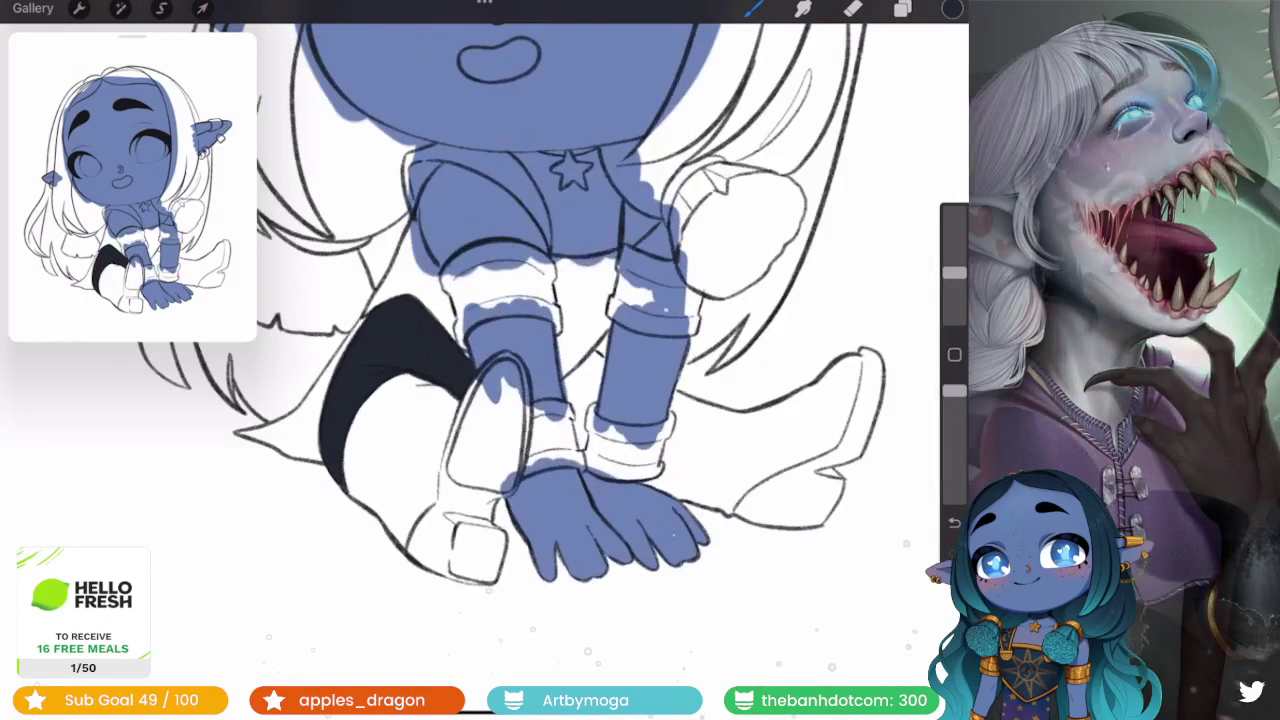
scroll(560, 350, up, 2)
scroll(590, 450, up, 2)
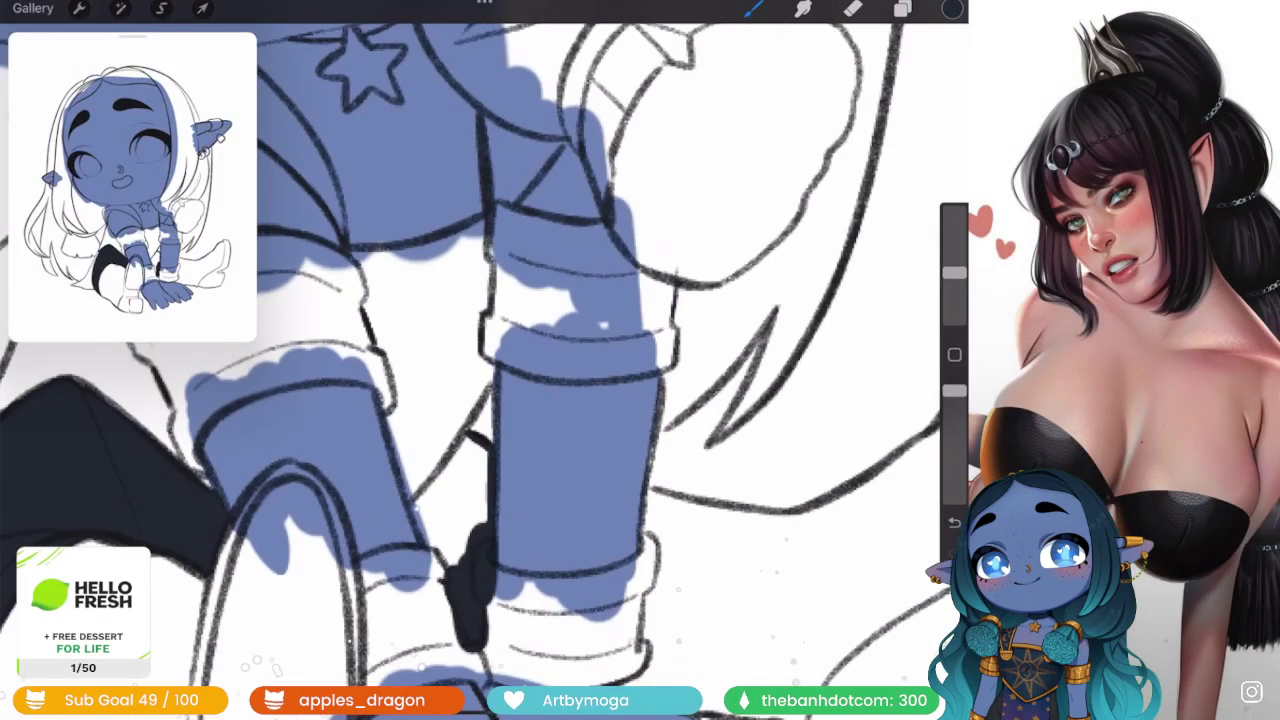
drag(487, 440, 413, 500)
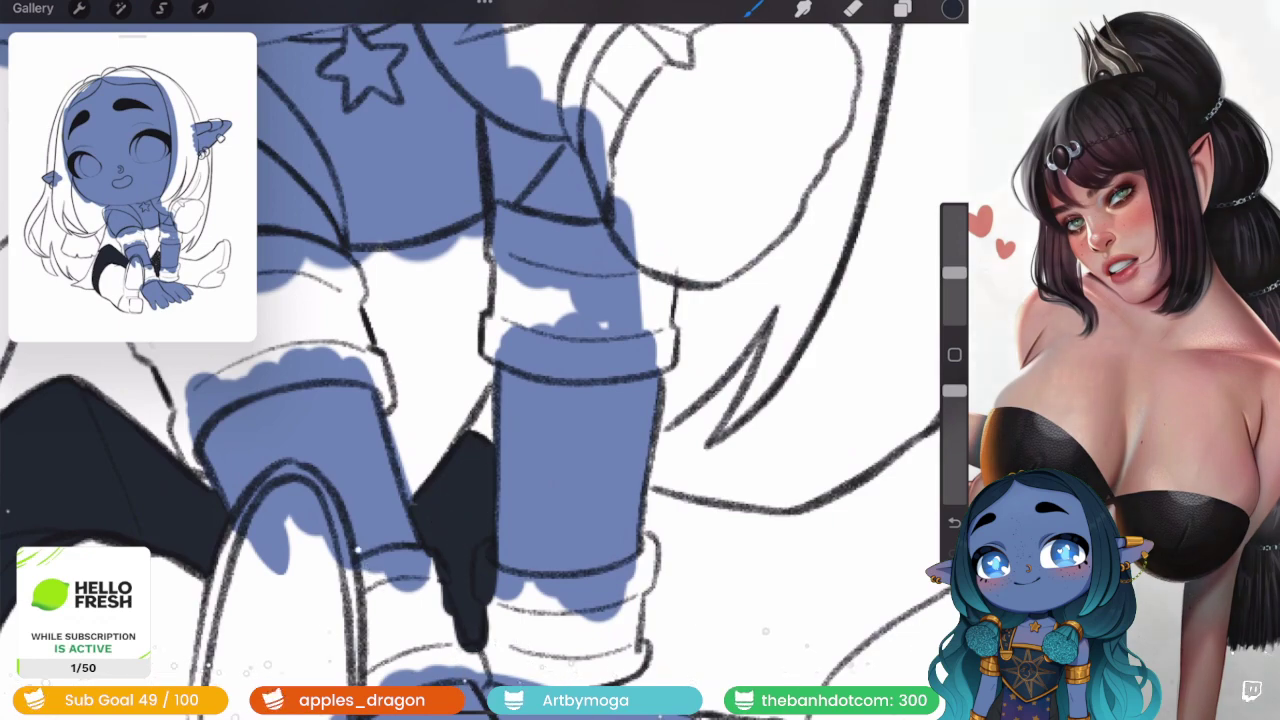
scroll(480, 360, down, 5)
scroll(620, 255, up, 5)
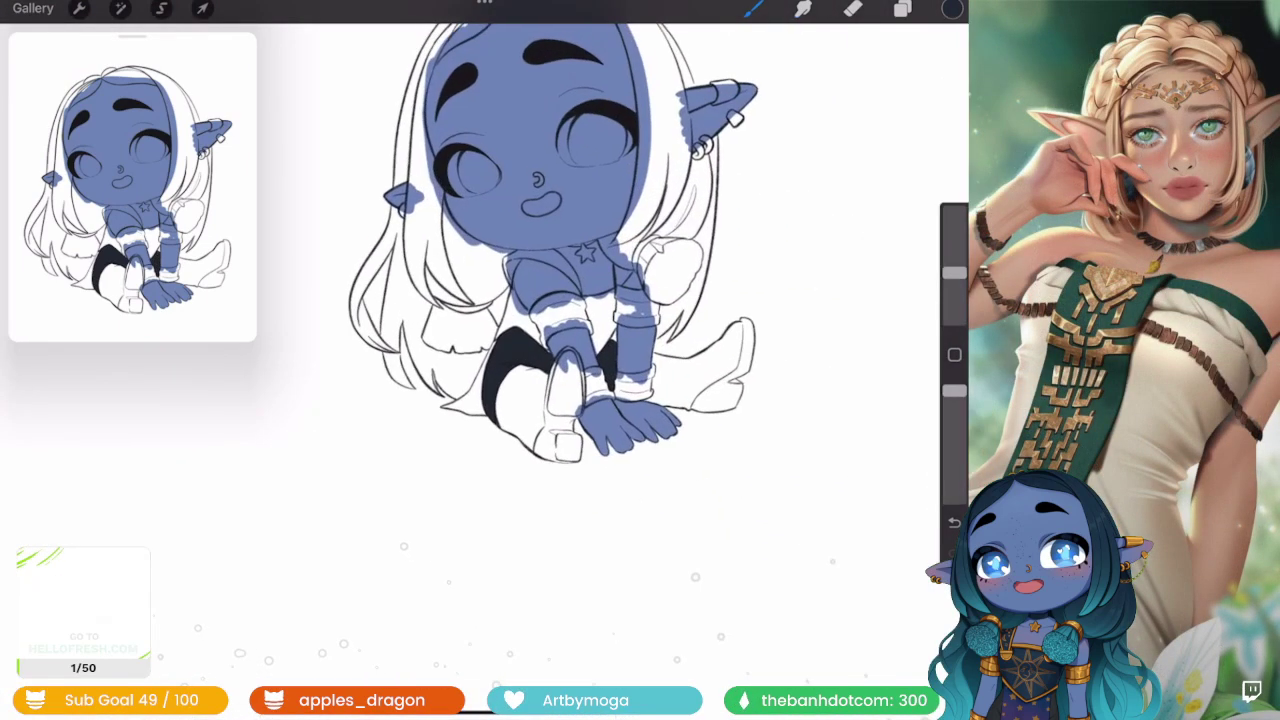
- Review the Layers panel and colour picker without changing the colour
click(902, 8)
click(952, 8)
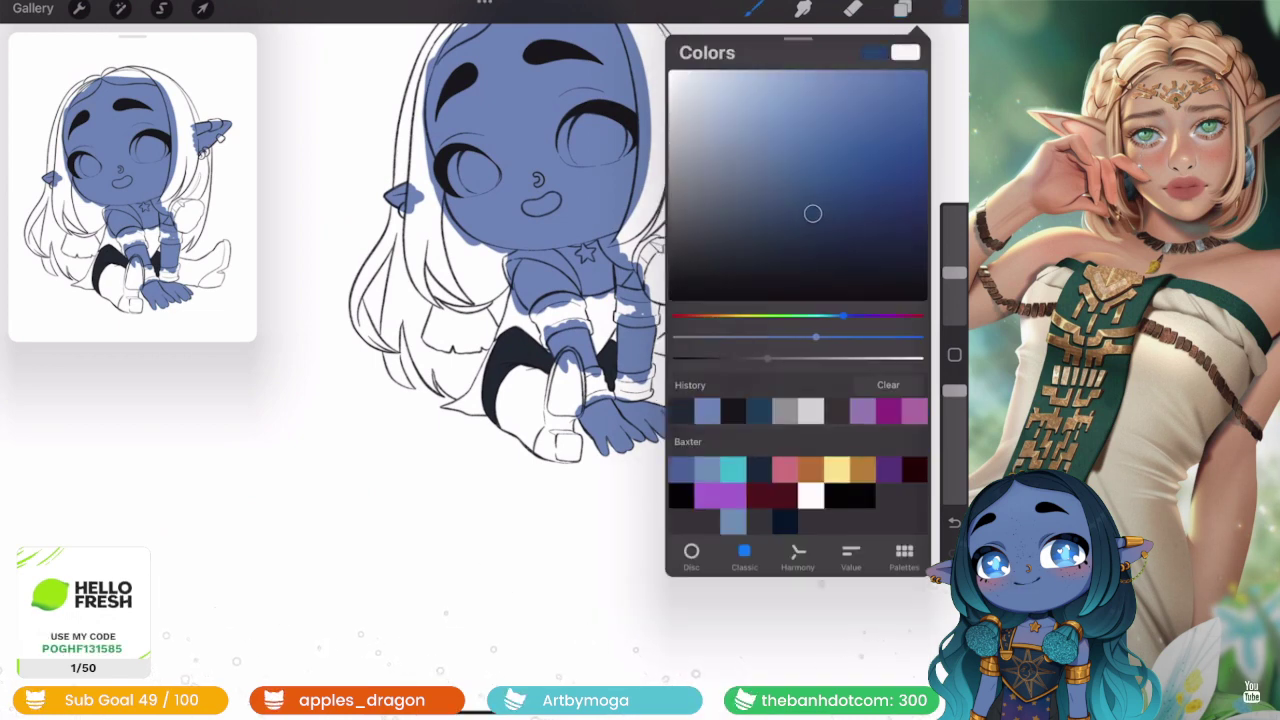
click(902, 8)
scroll(480, 360, up, 5)
scroll(480, 360, up, 5)
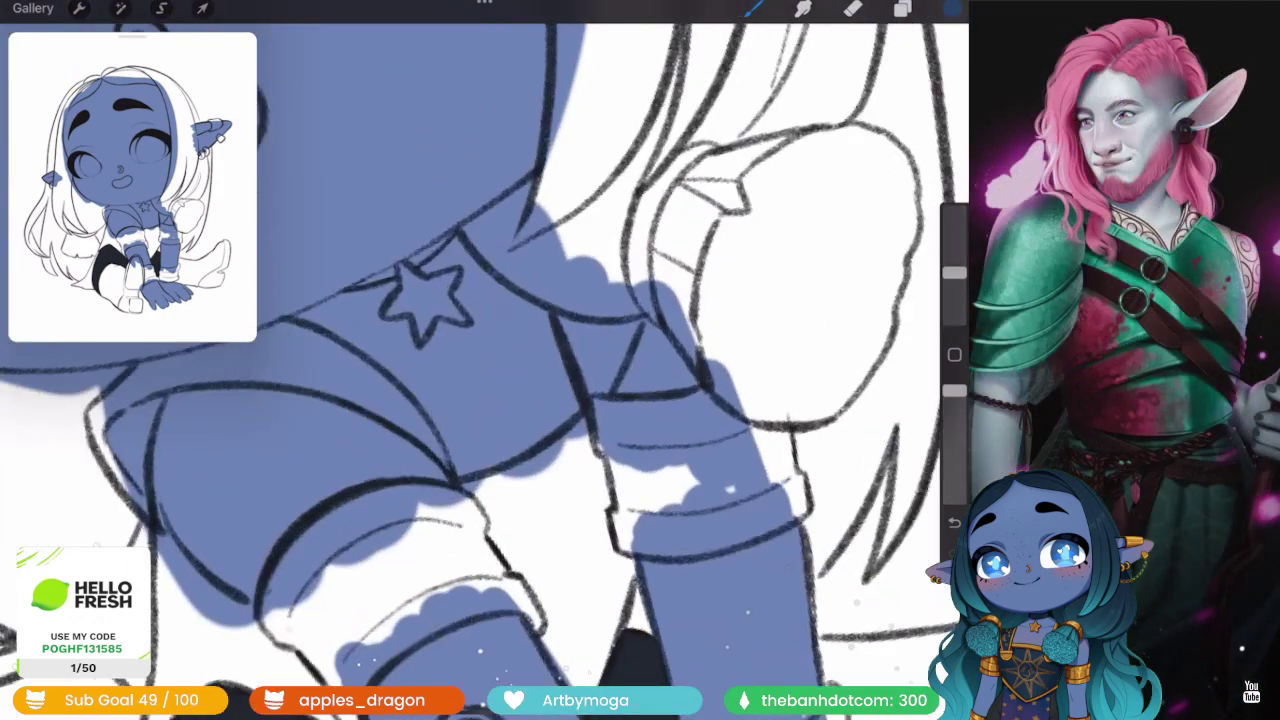
scroll(480, 360, up, 2)
scroll(480, 360, up, 2)
scroll(480, 360, up, 2)
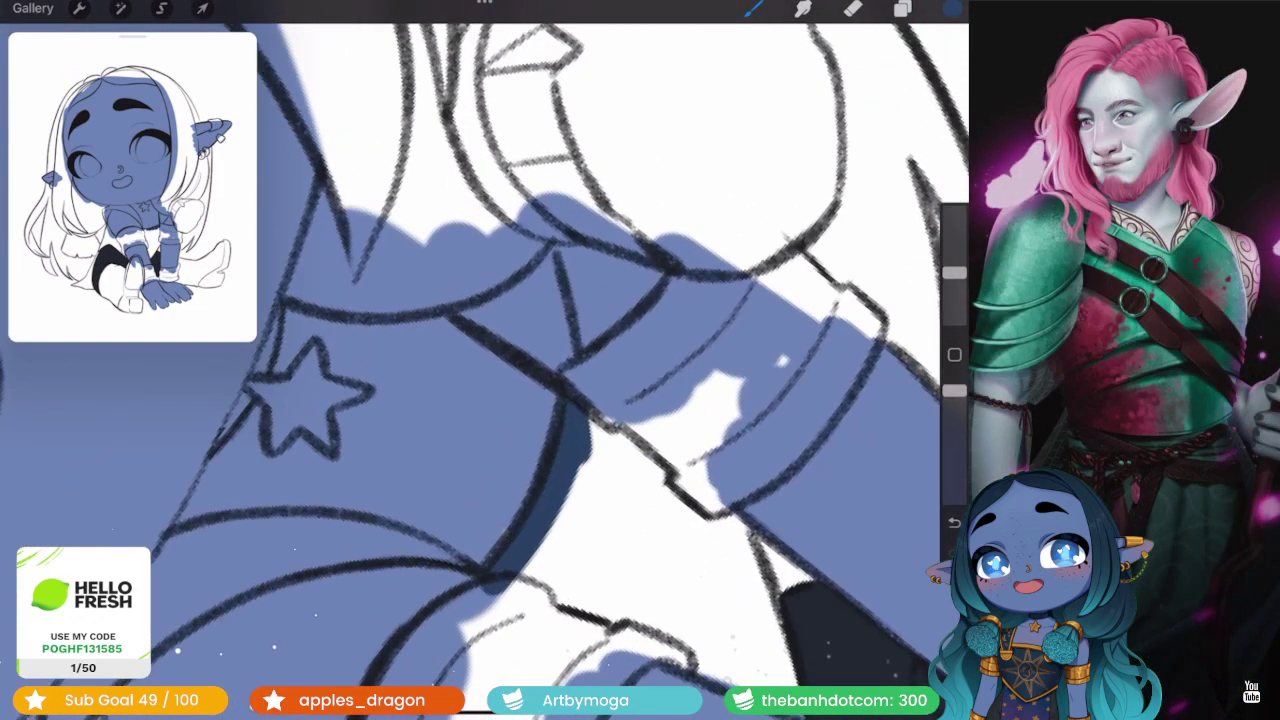
scroll(480, 360, down, 2)
scroll(480, 360, down, 2)
scroll(480, 360, down, 1)
click(952, 8)
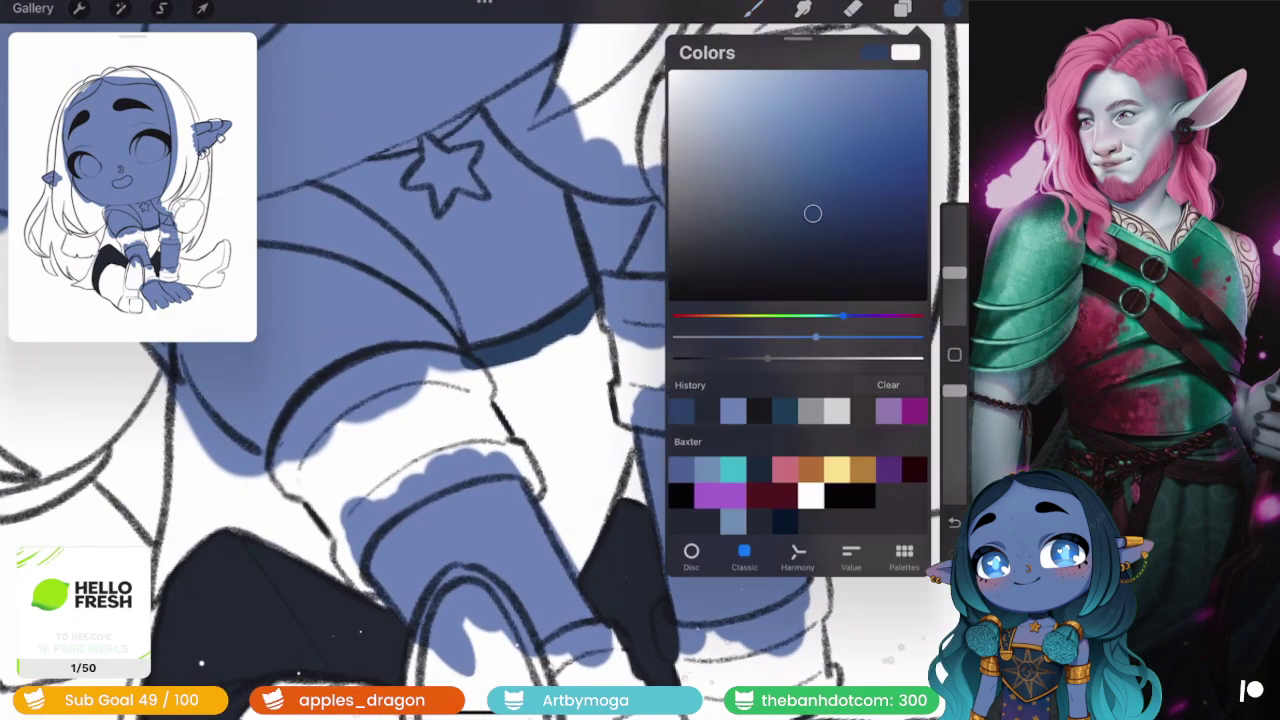
click(952, 8)
- Paint navy shading across the sleeve and along its lower edge
scroll(480, 360, down, 2)
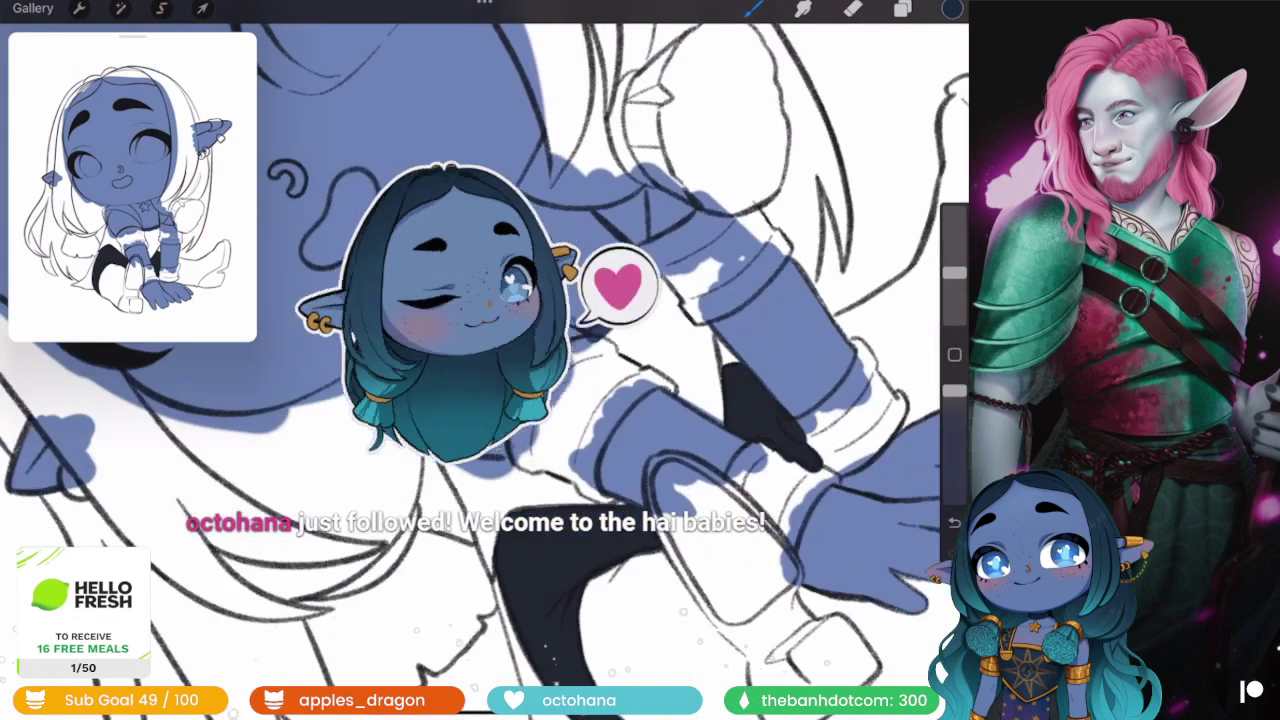
scroll(480, 360, down, 2)
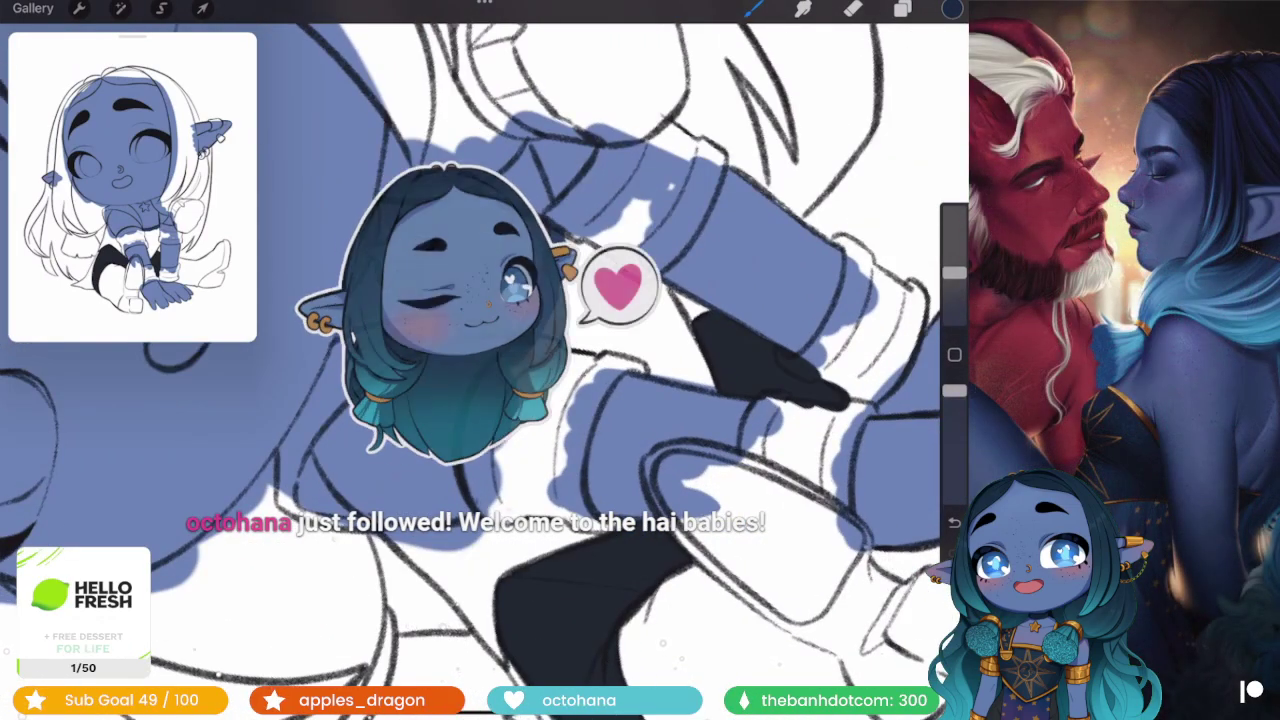
scroll(480, 360, up, 2)
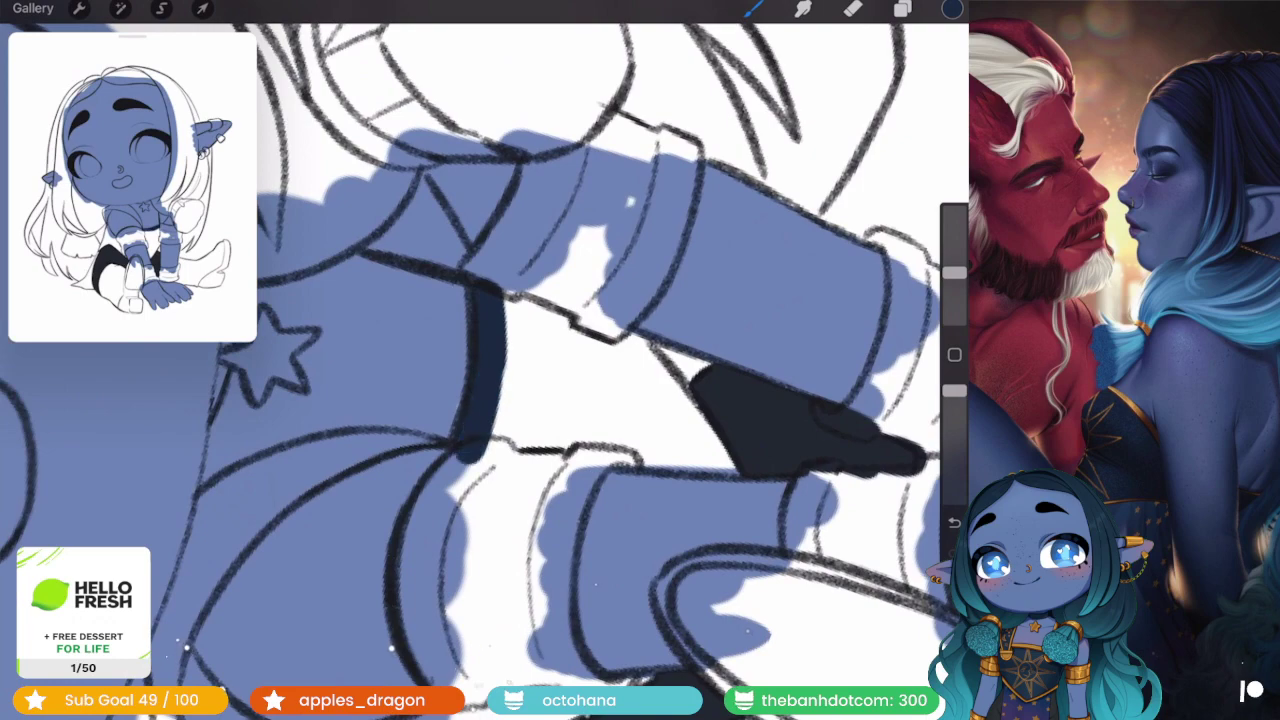
scroll(480, 360, down, 2)
mouse_move(450, 260)
mouse_down()
mouse_move(380, 440)
mouse_move(540, 420)
mouse_up()
drag(500, 300, 610, 470)
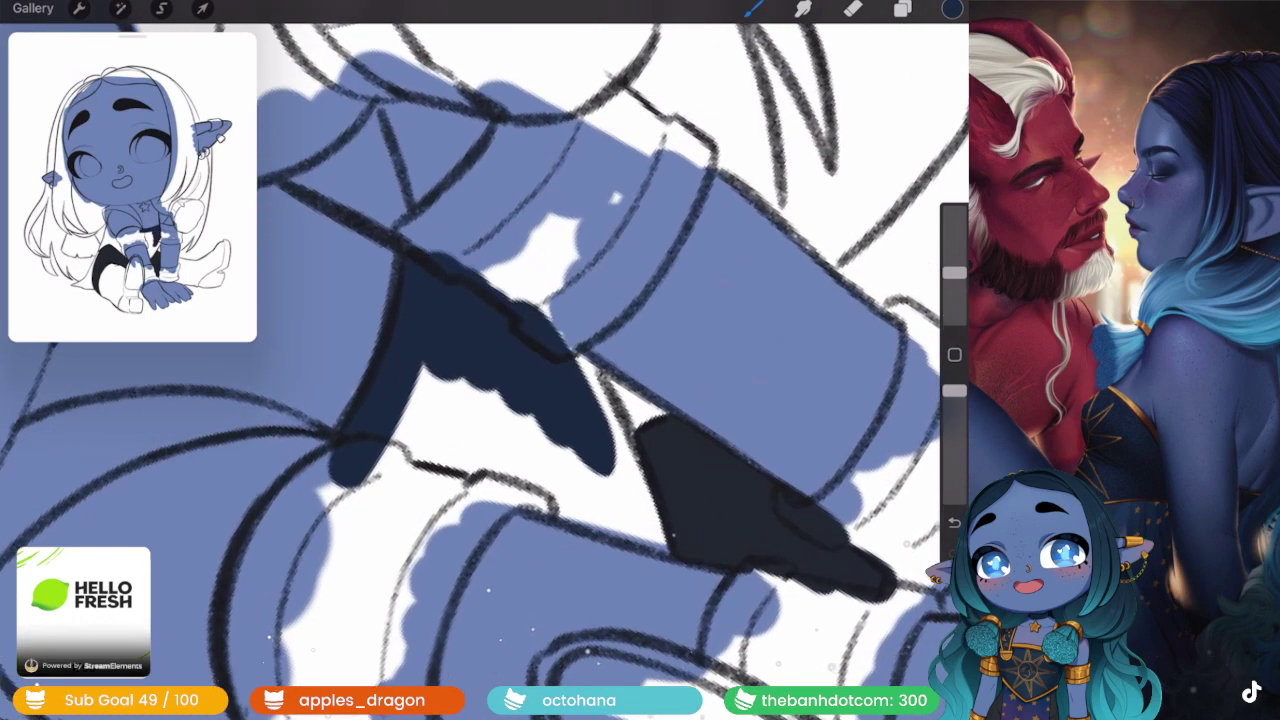
mouse_move(560, 330)
mouse_down()
mouse_move(615, 468)
mouse_move(638, 476)
mouse_up()
- Cover the white part of the sleeve with navy to finish it
scroll(480, 360, up, 2)
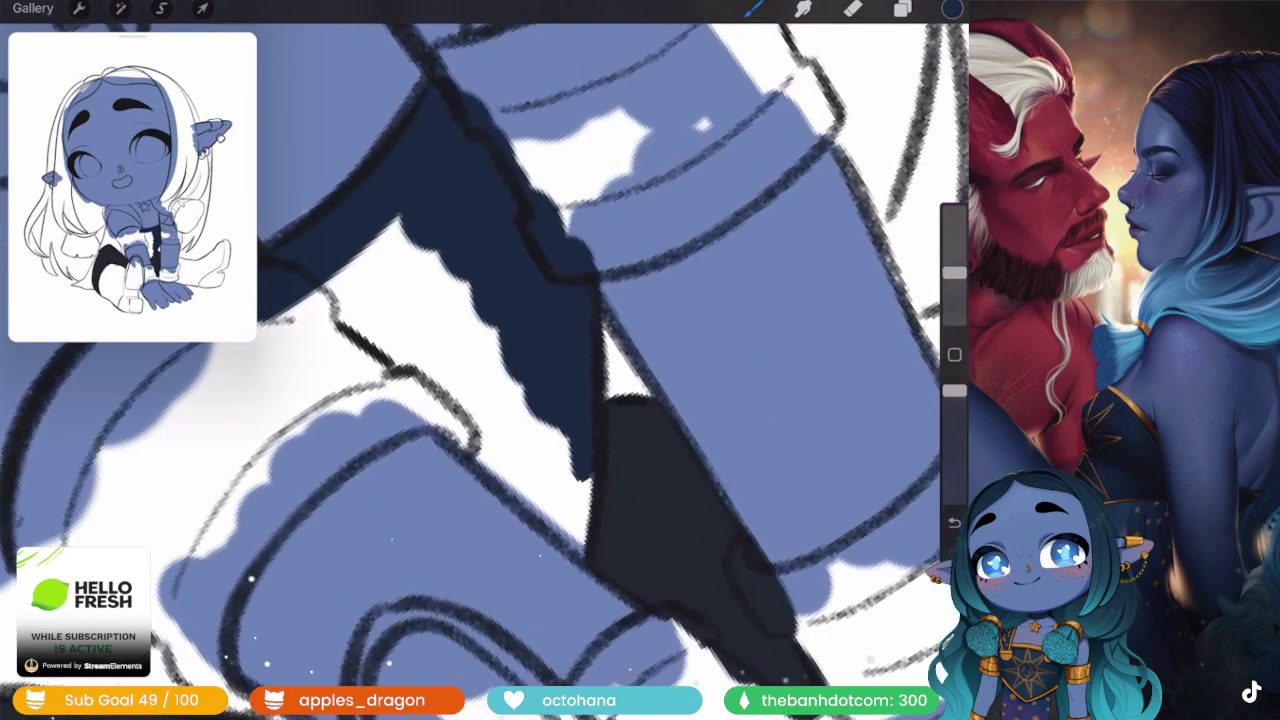
mouse_move(540, 460)
mouse_down()
mouse_move(470, 300)
mouse_move(390, 400)
mouse_up()
scroll(480, 360, up, 1)
drag(520, 325, 460, 440)
drag(480, 360, 390, 455)
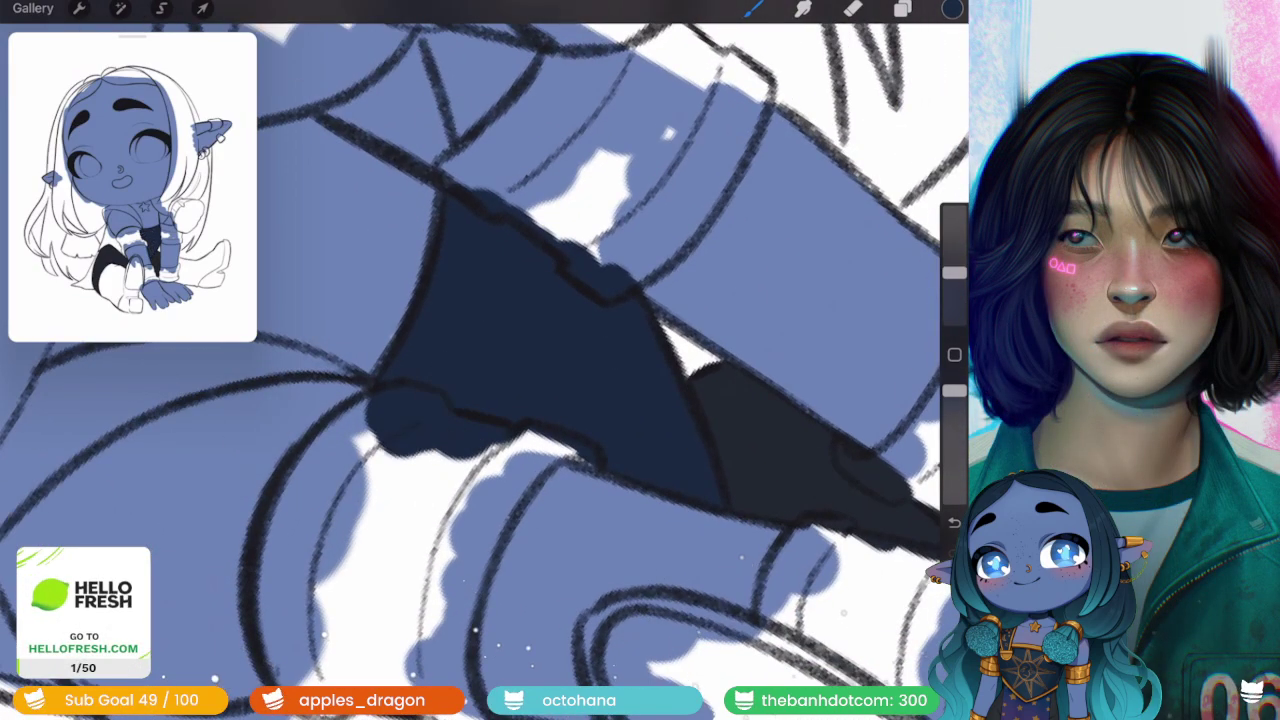
scroll(480, 360, down, 5)
scroll(560, 360, down, 3)
scroll(640, 360, up, 5)
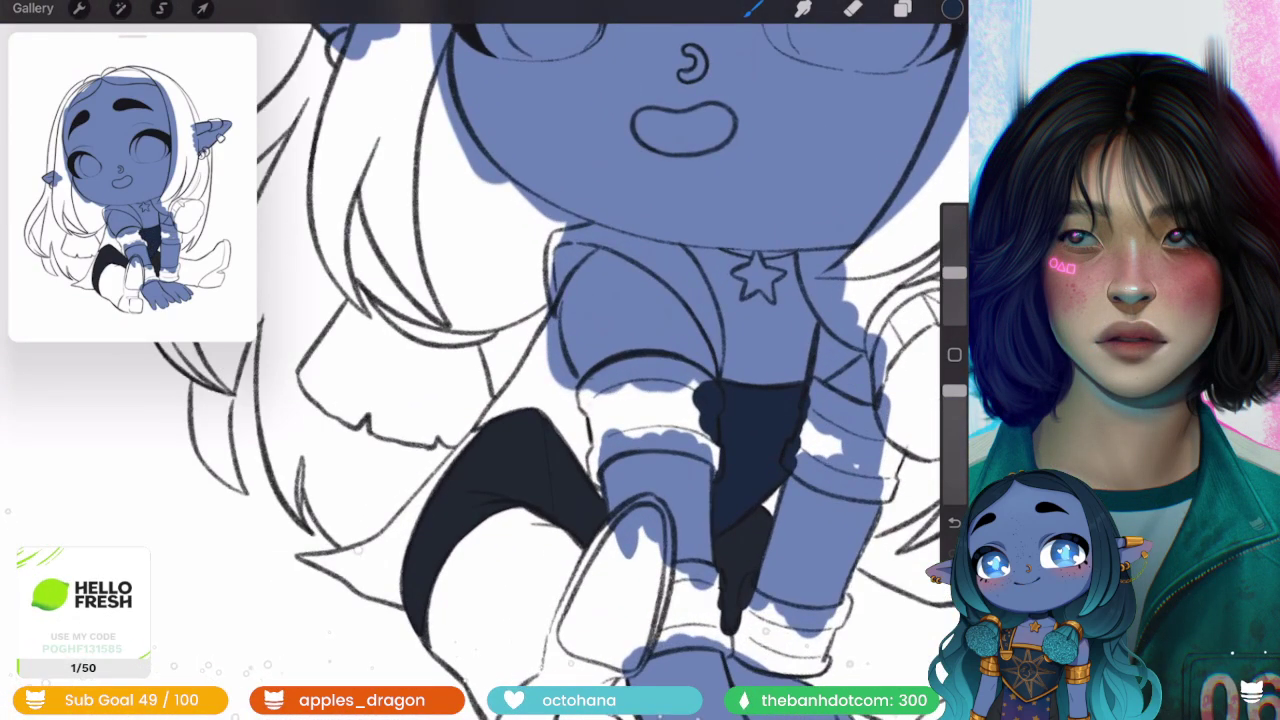
scroll(640, 300, up, 3)
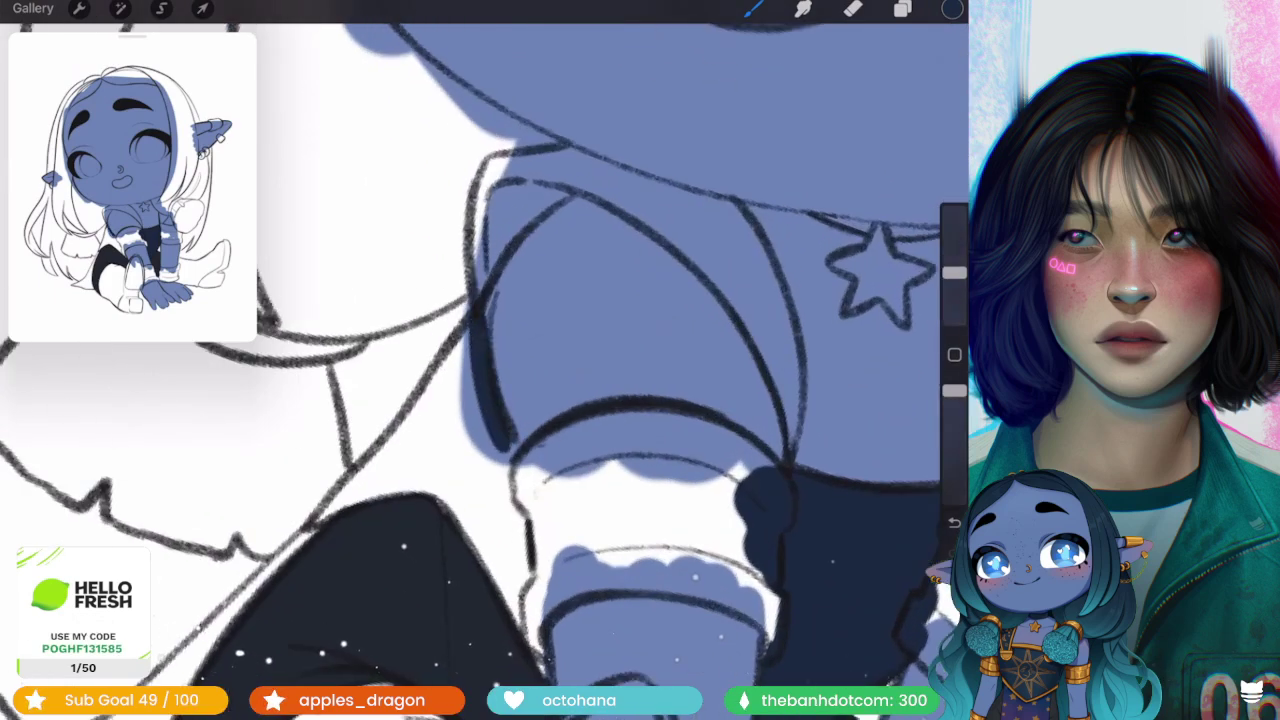
- Paint navy along the cuff edge and fill the gap above the leg
drag(505, 455, 530, 620)
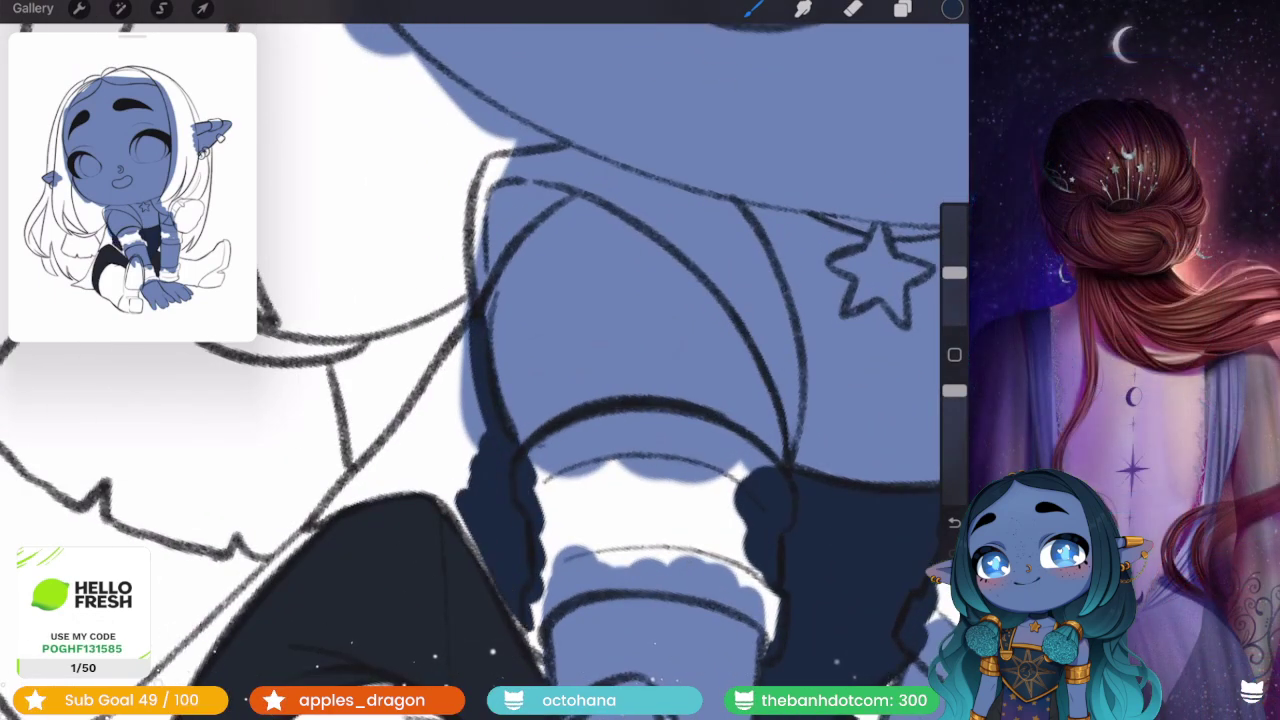
scroll(480, 360, down, 3)
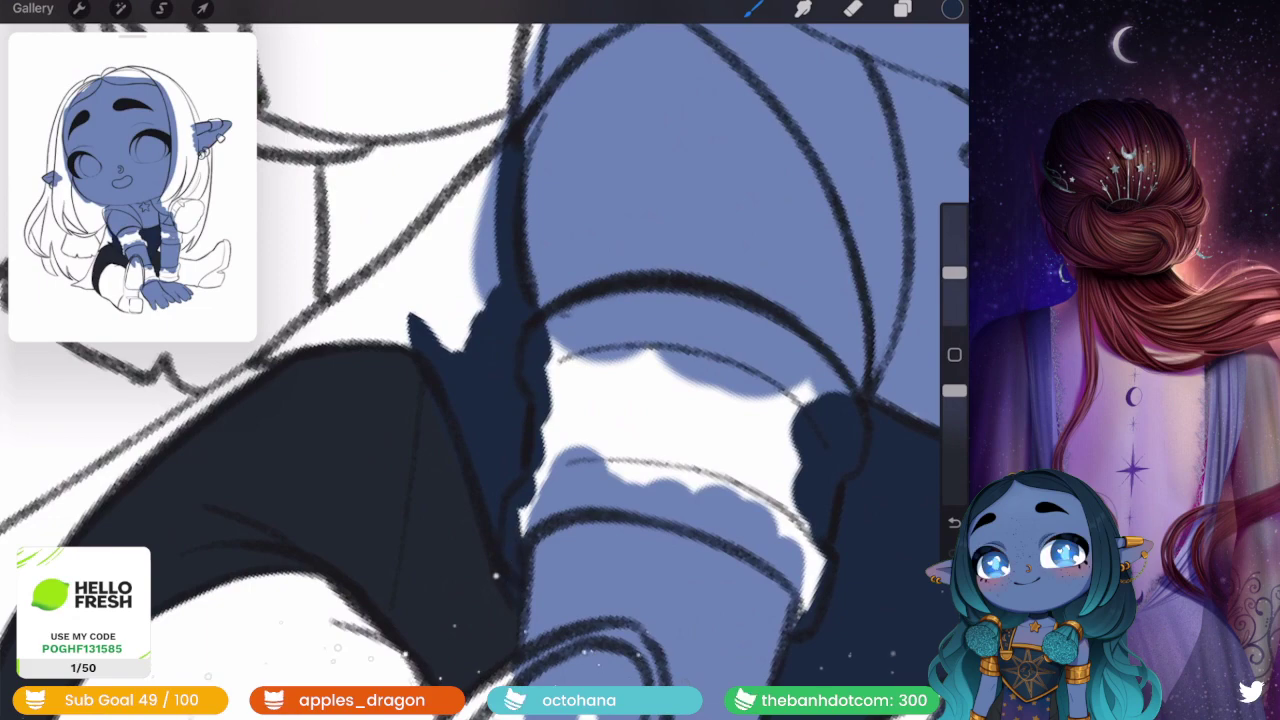
scroll(485, 360, down, 3)
scroll(485, 360, up, 3)
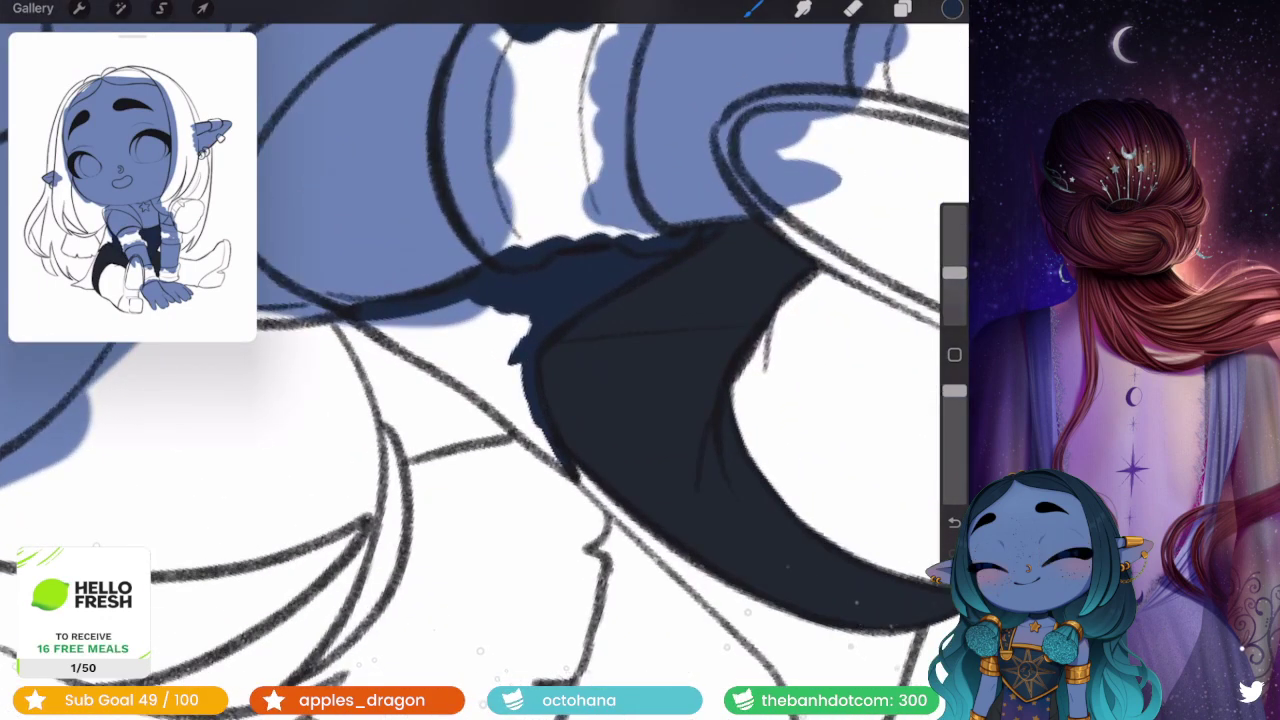
drag(420, 340, 525, 410)
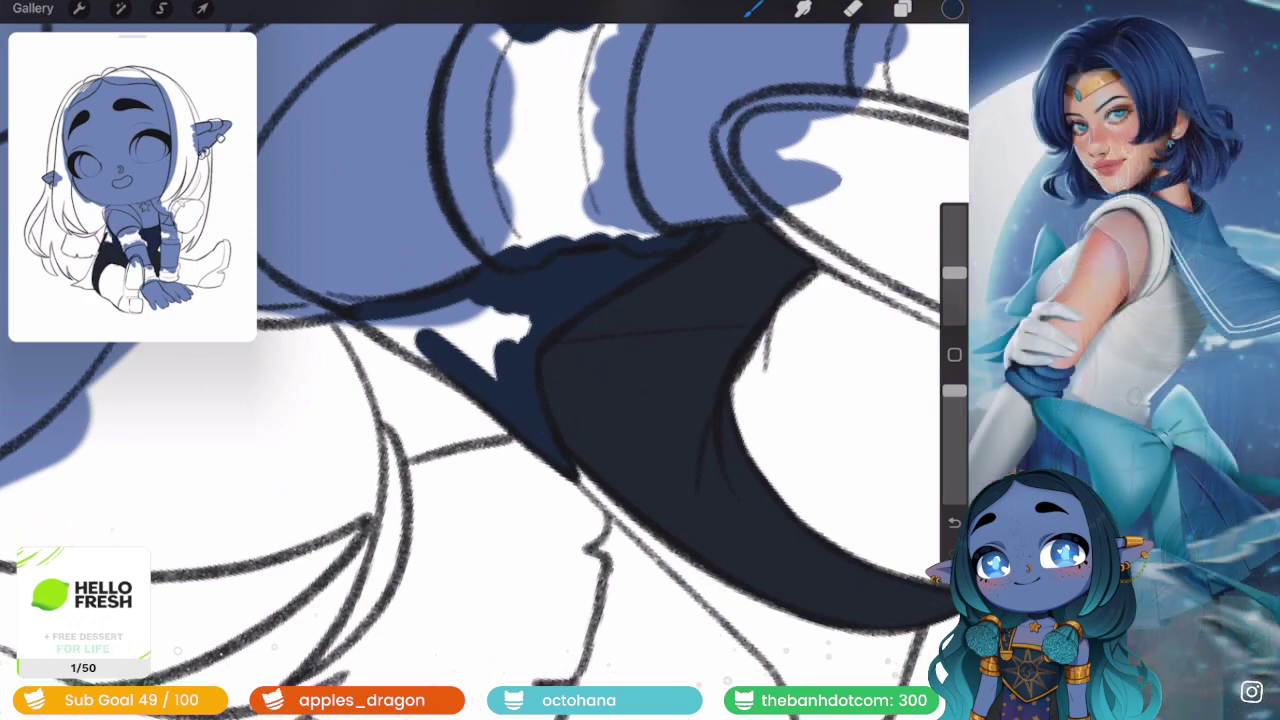
drag(455, 305, 530, 370)
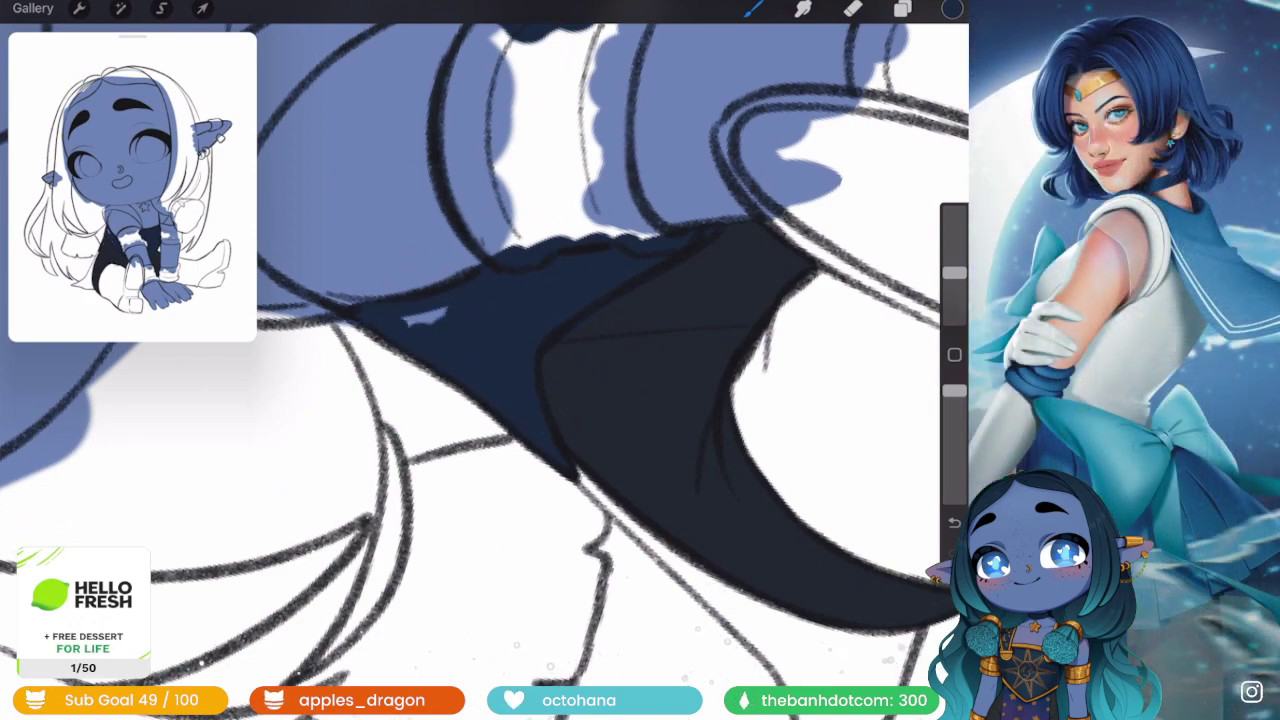
- Fine-tune the brush size, slightly smaller and then a bit larger
scroll(485, 360, down, 3)
scroll(485, 360, up, 2)
scroll(485, 360, up, 2)
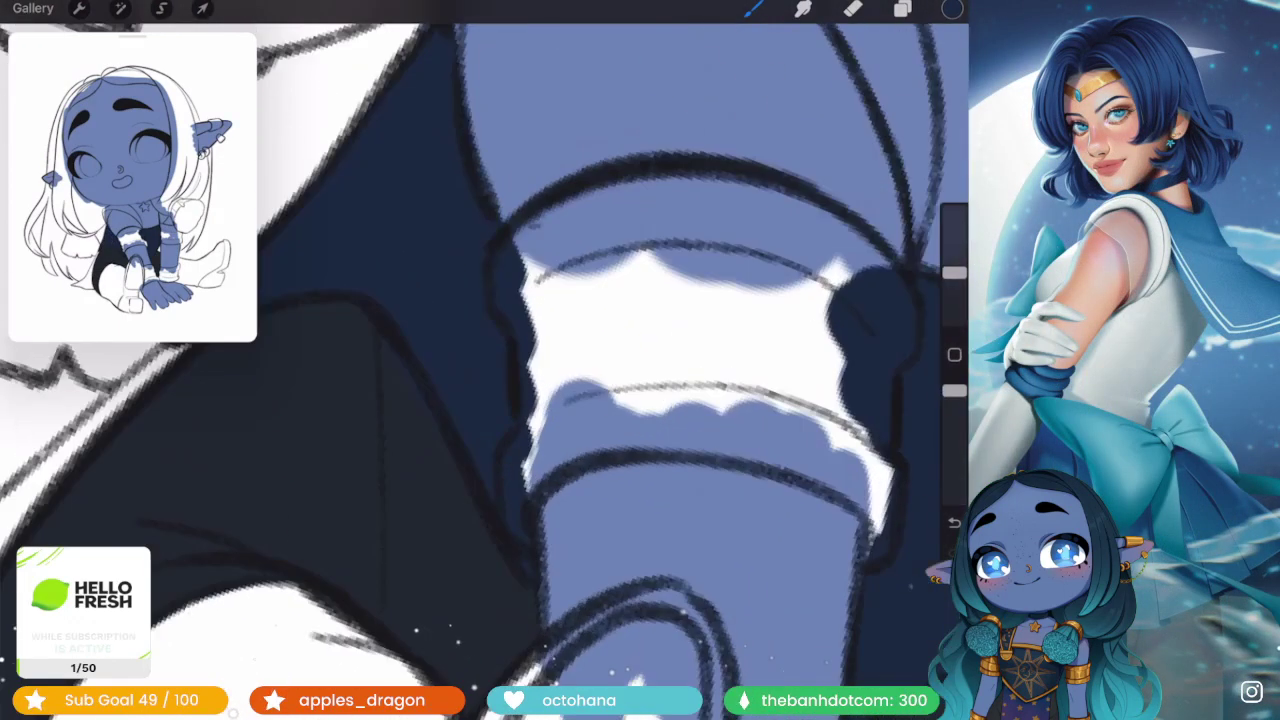
drag(954, 300, 954, 303)
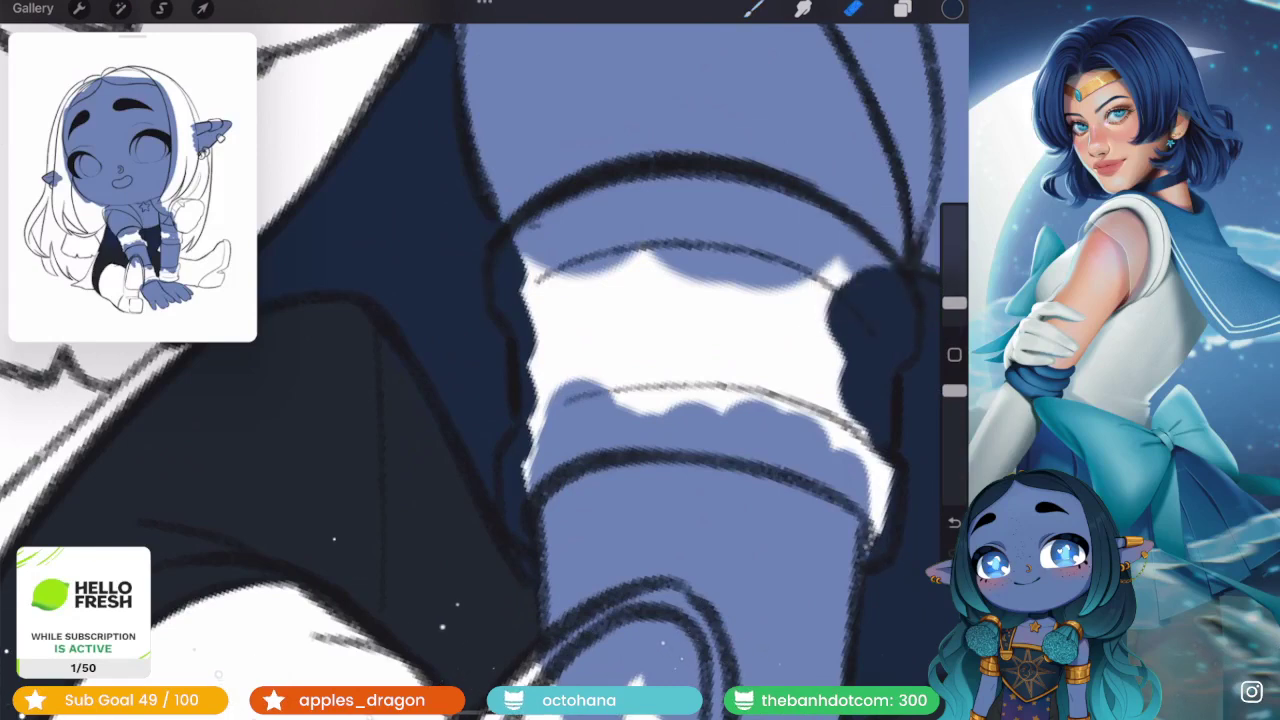
scroll(485, 360, down, 3)
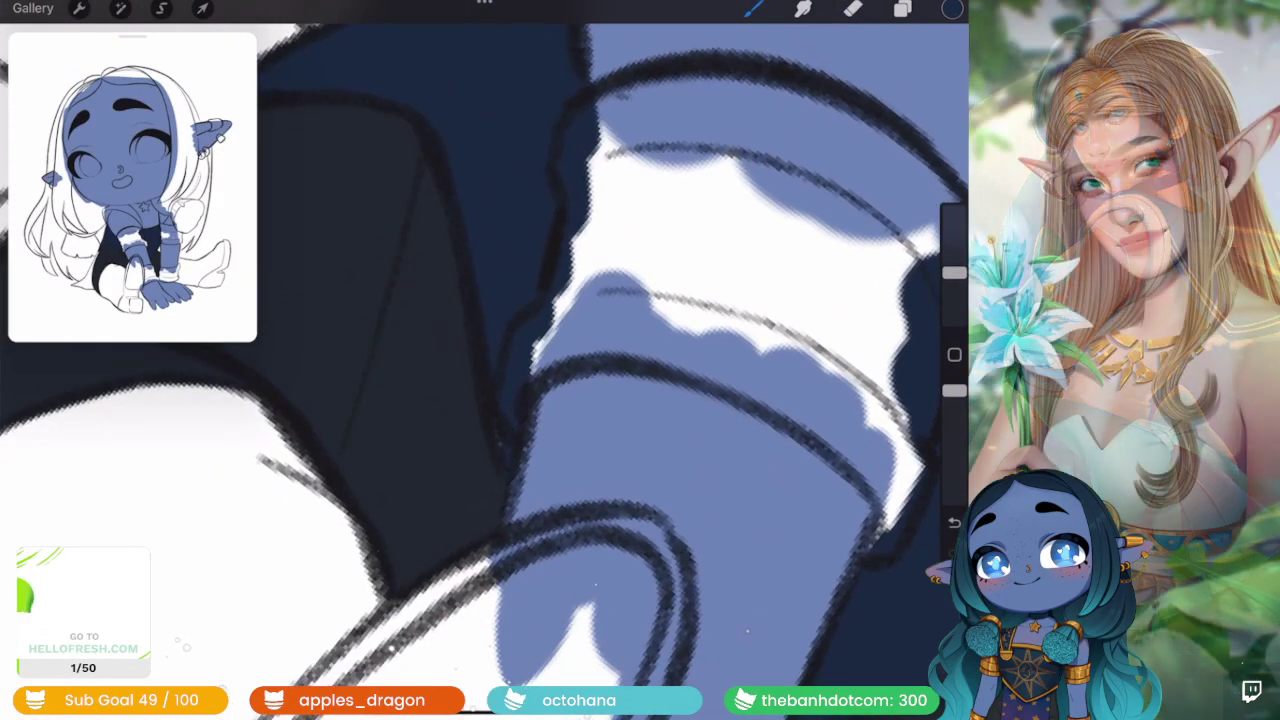
drag(954, 303, 954, 291)
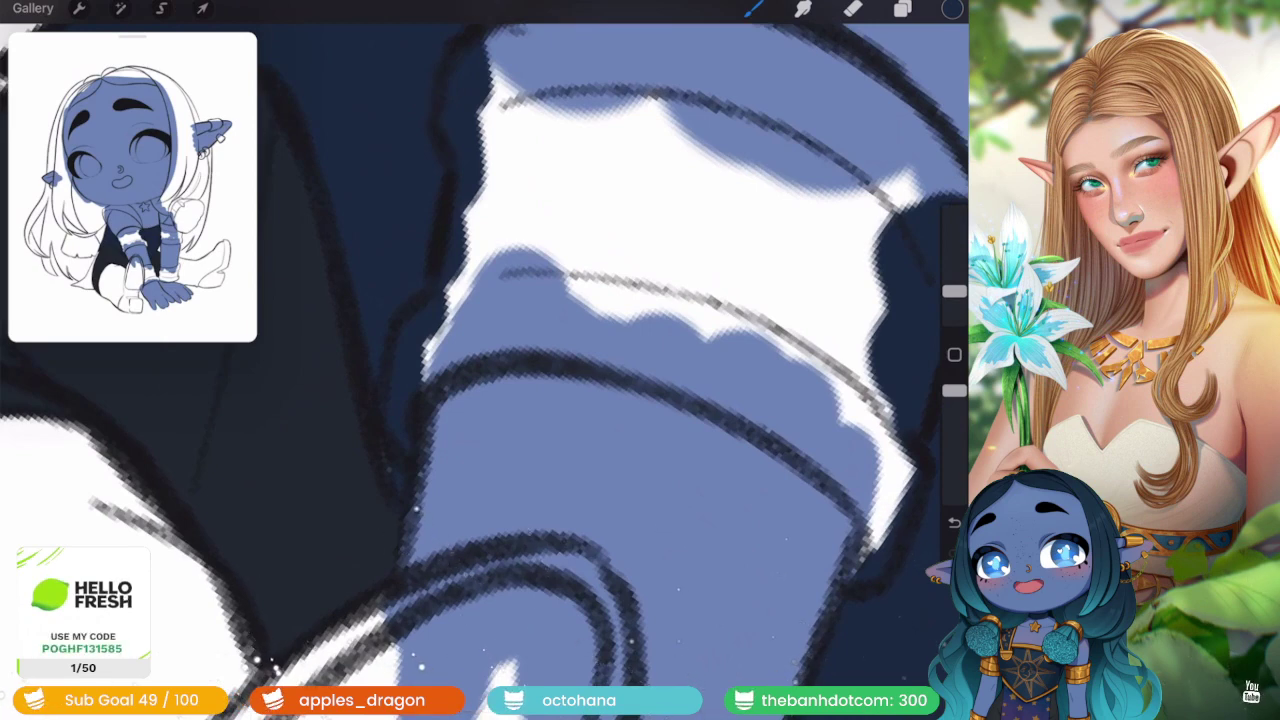
scroll(480, 360, down, 3)
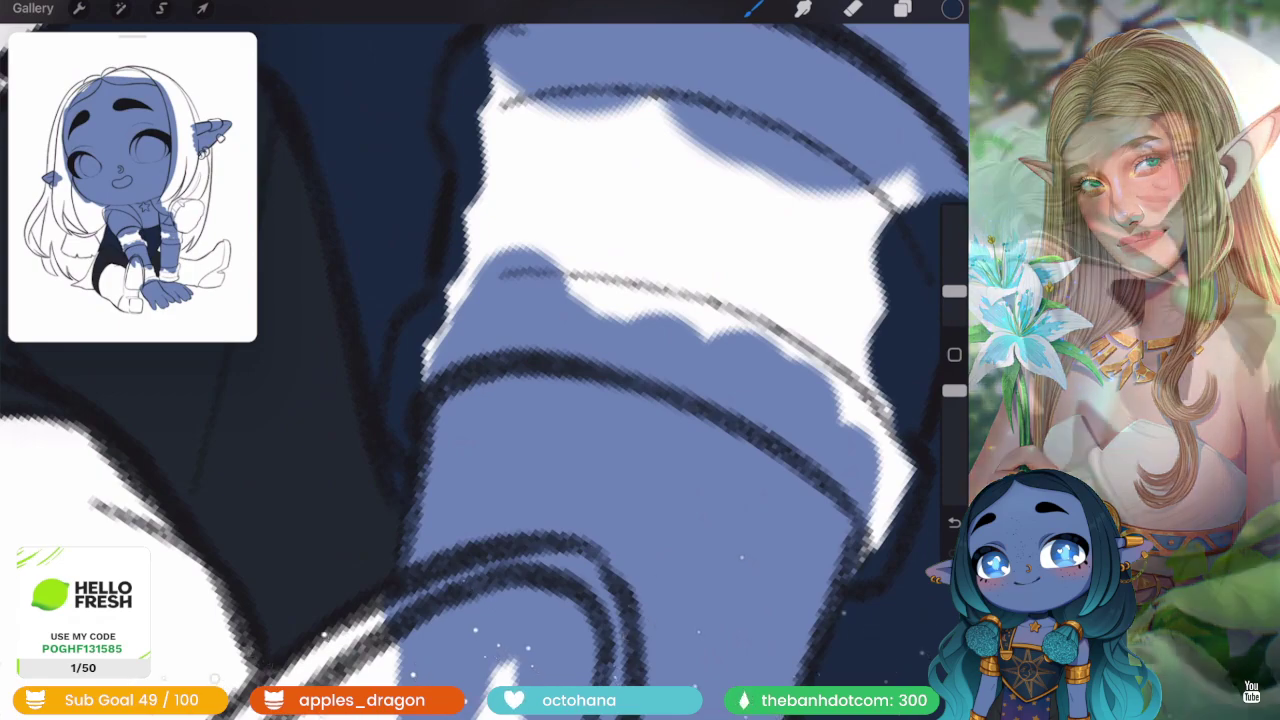
scroll(480, 360, down, 5)
scroll(480, 360, up, 8)
- Thicken the left sleeve's navy fill and extend it up-left
scroll(480, 360, up, 3)
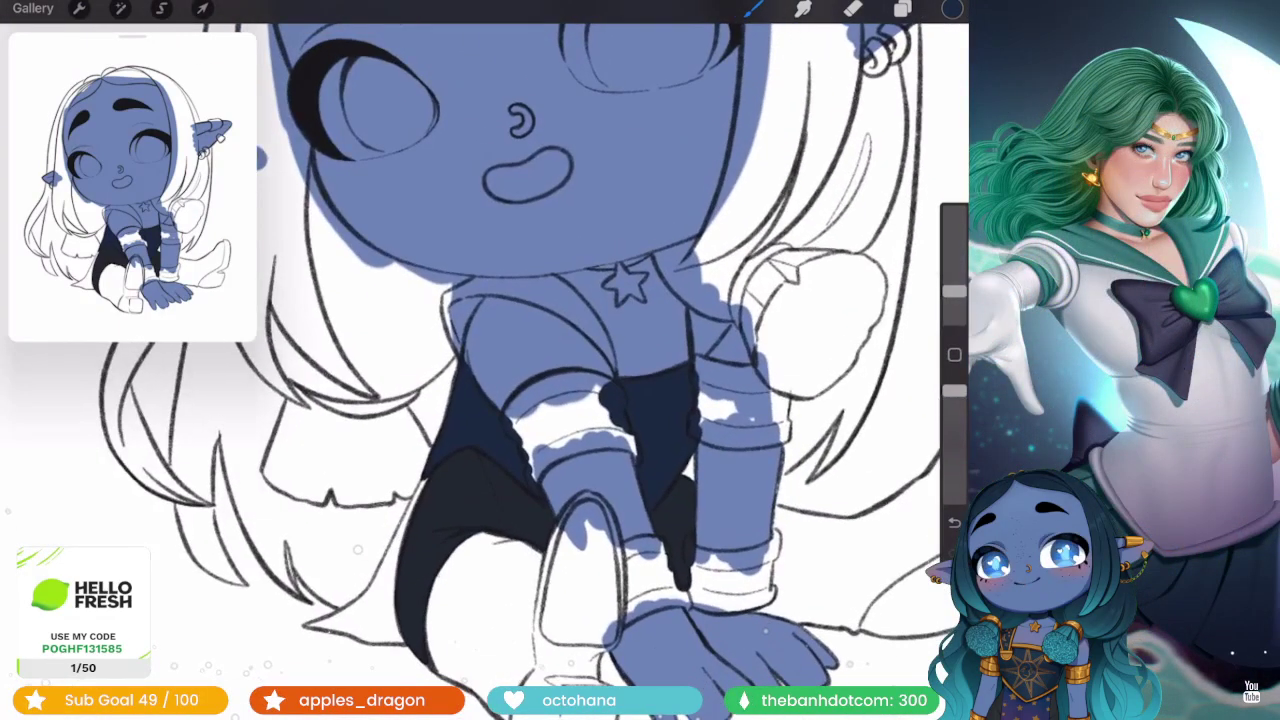
scroll(480, 360, up, 3)
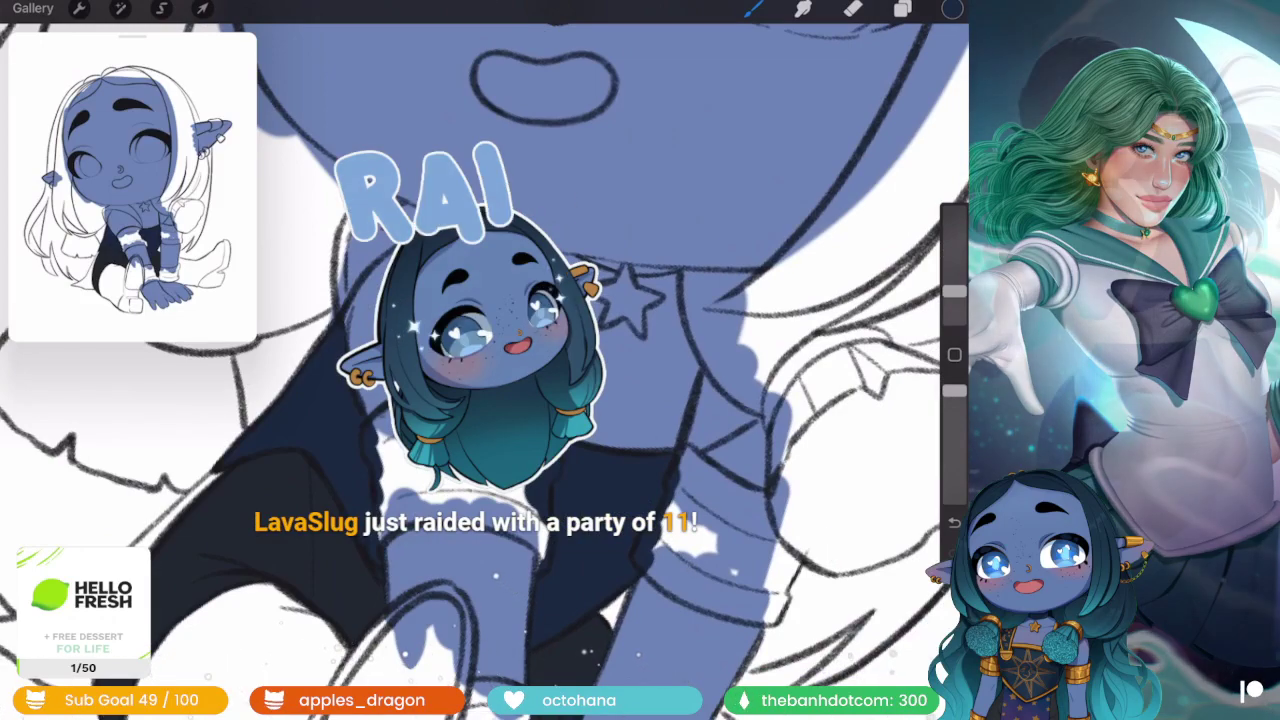
scroll(480, 360, up, 2)
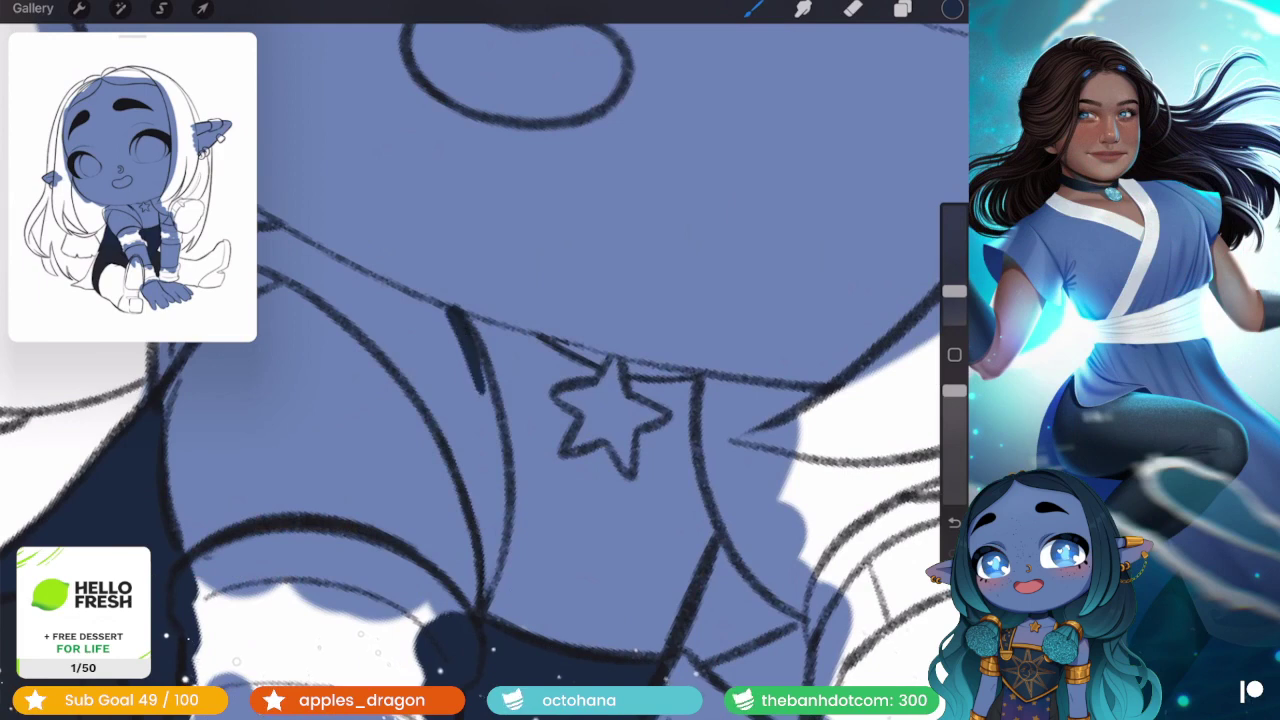
drag(484, 392, 493, 460)
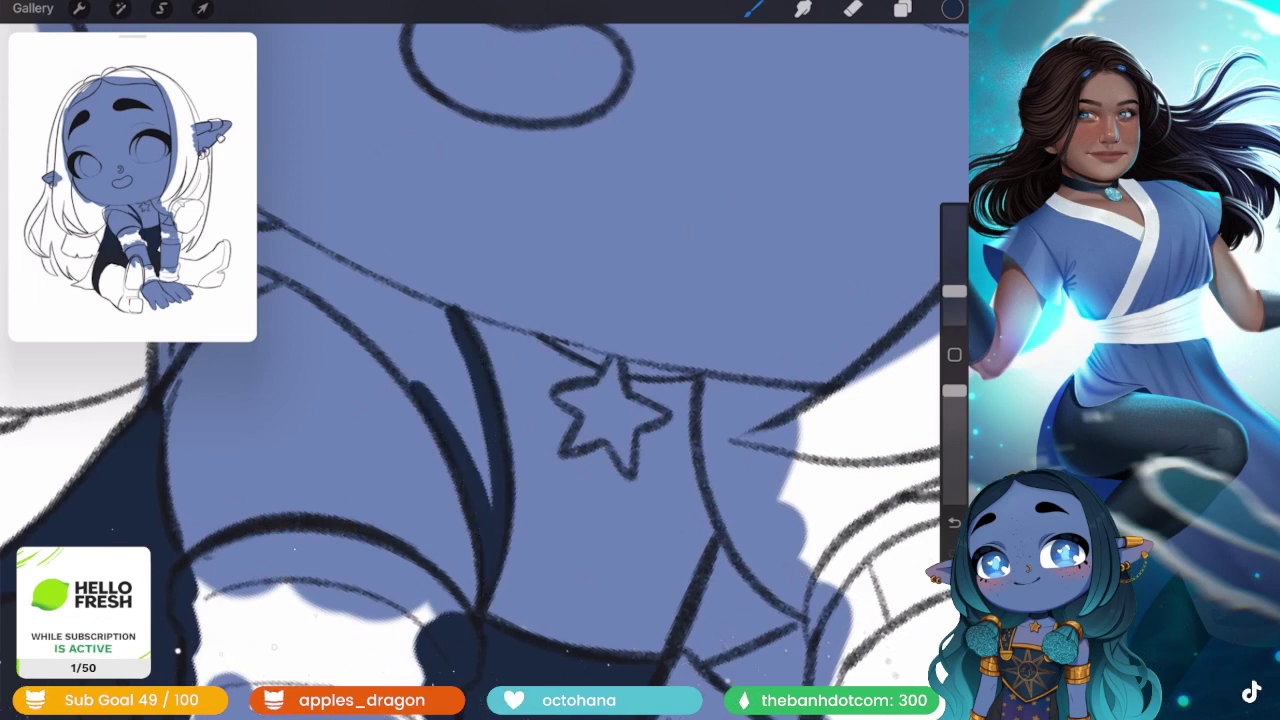
mouse_move(400, 360)
mouse_down()
mouse_move(470, 480)
mouse_move(485, 475)
mouse_up()
drag(450, 340, 400, 300)
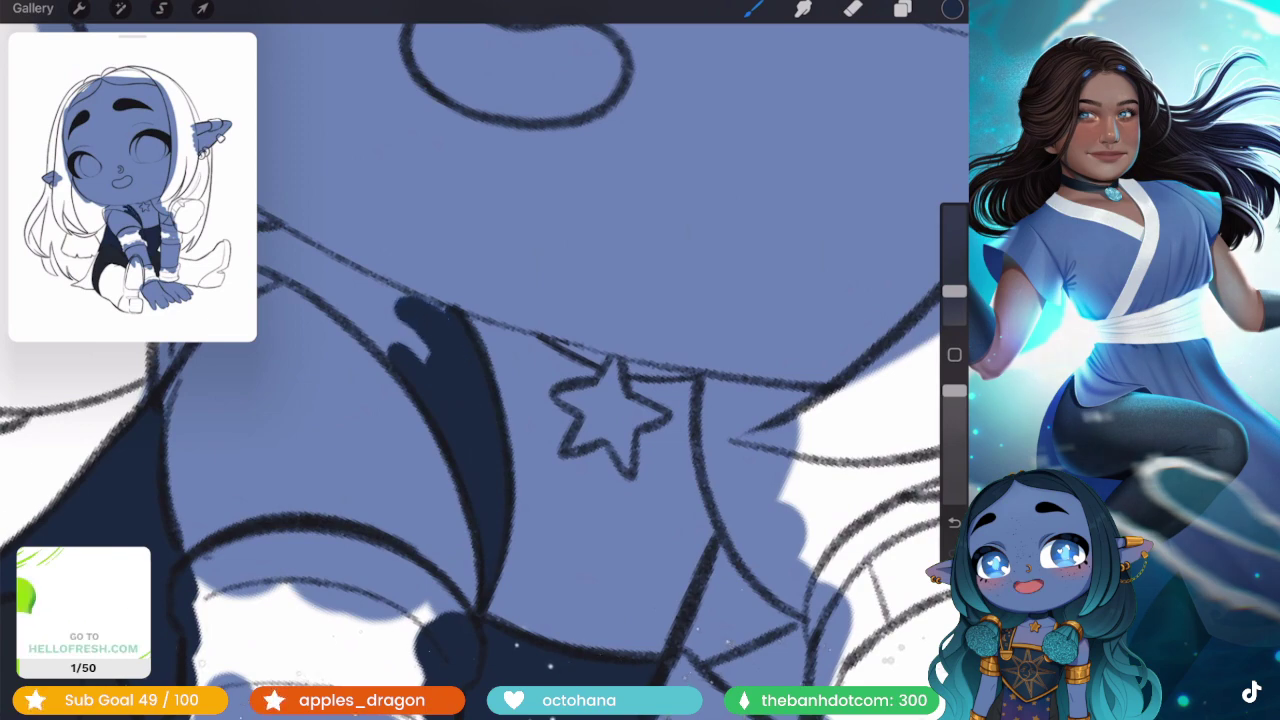
drag(425, 350, 340, 272)
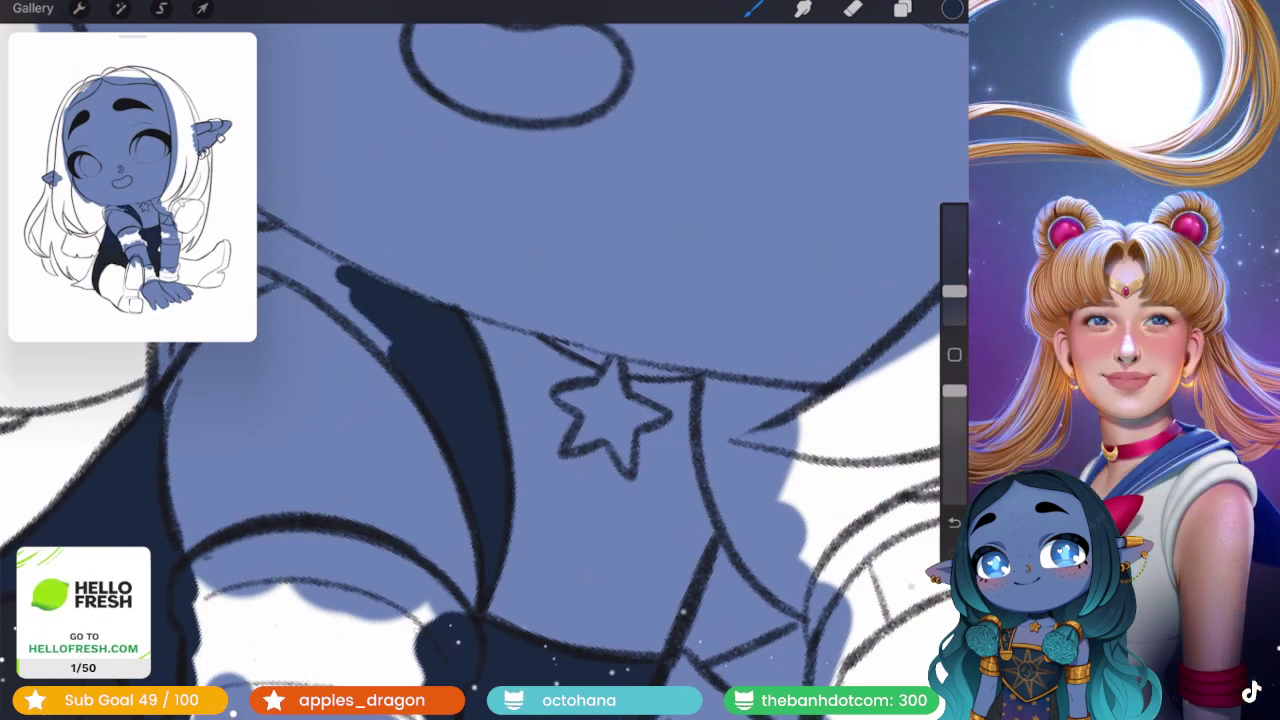
drag(385, 345, 328, 285)
- Fill more navy inside the sleeve and along its left edge
scroll(480, 360, up, 5)
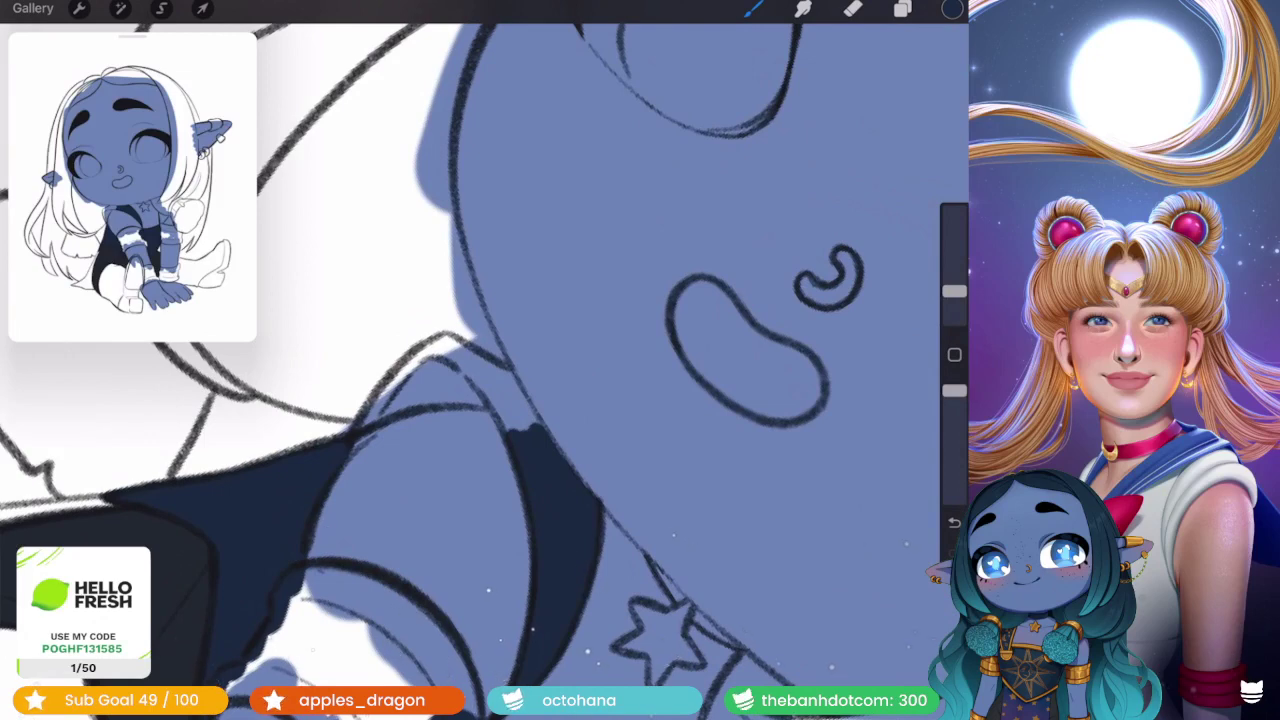
scroll(480, 360, up, 1)
drag(495, 450, 445, 372)
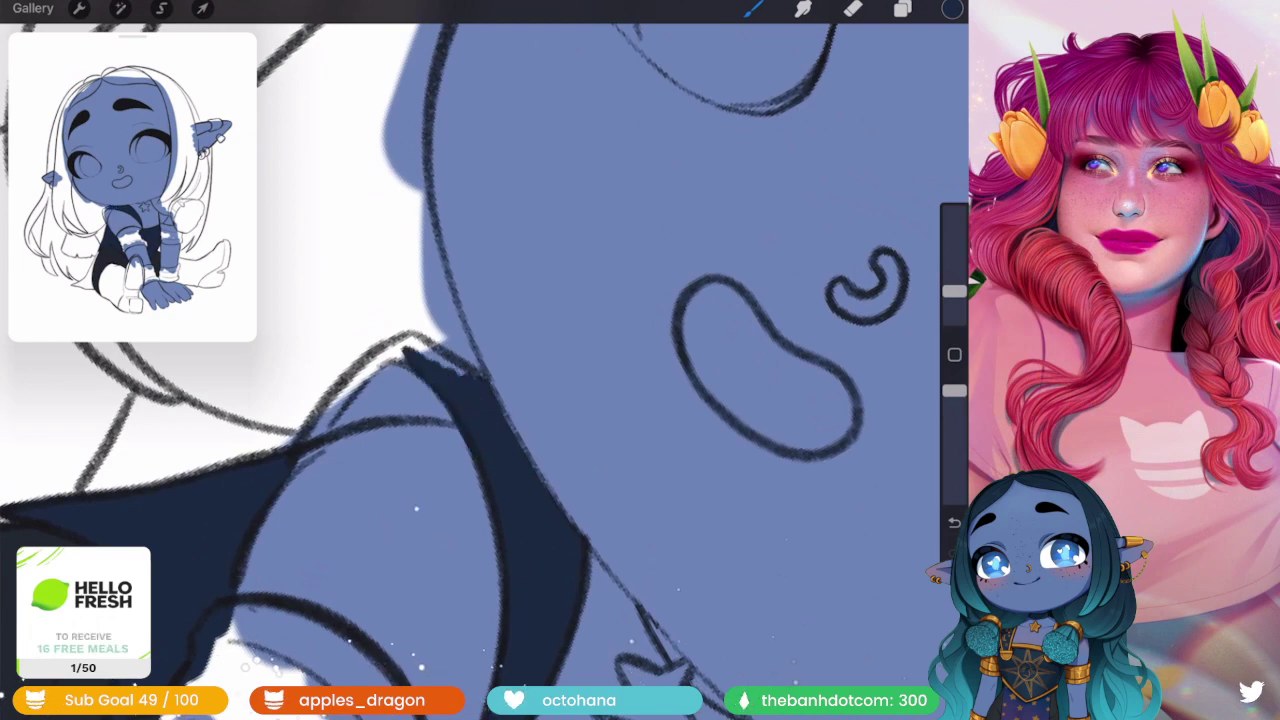
scroll(480, 360, down, 5)
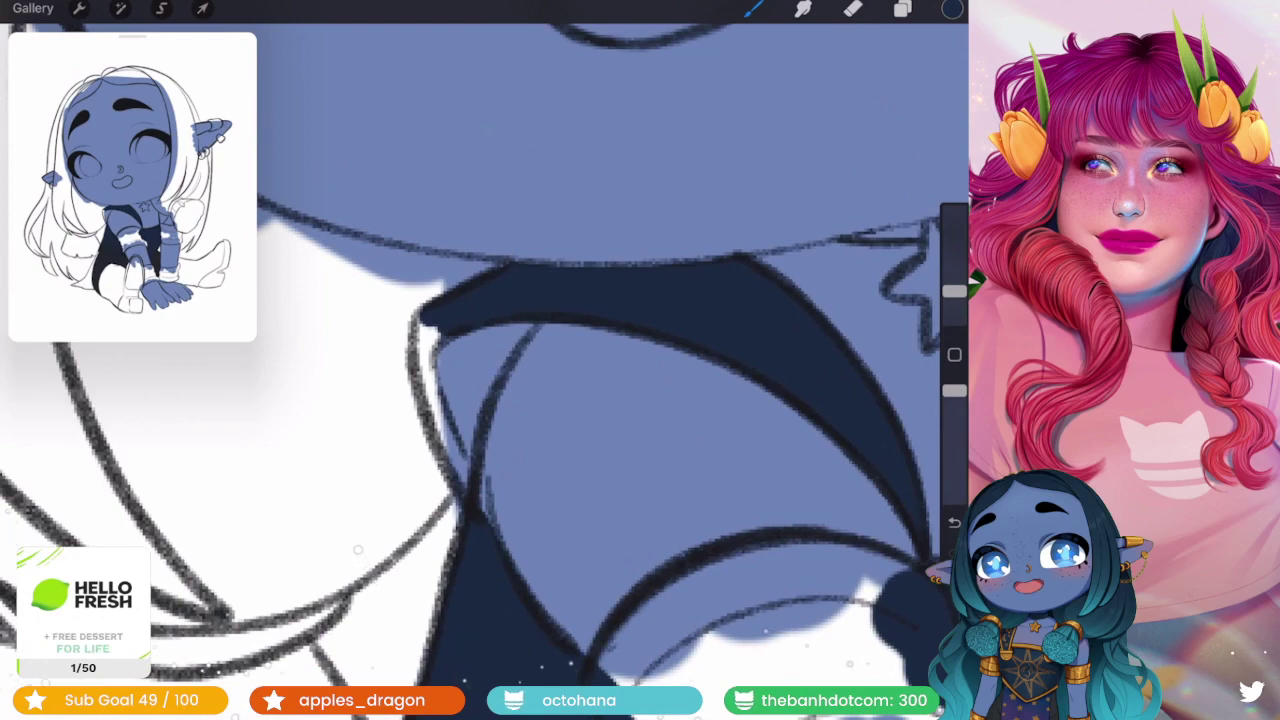
drag(525, 330, 465, 430)
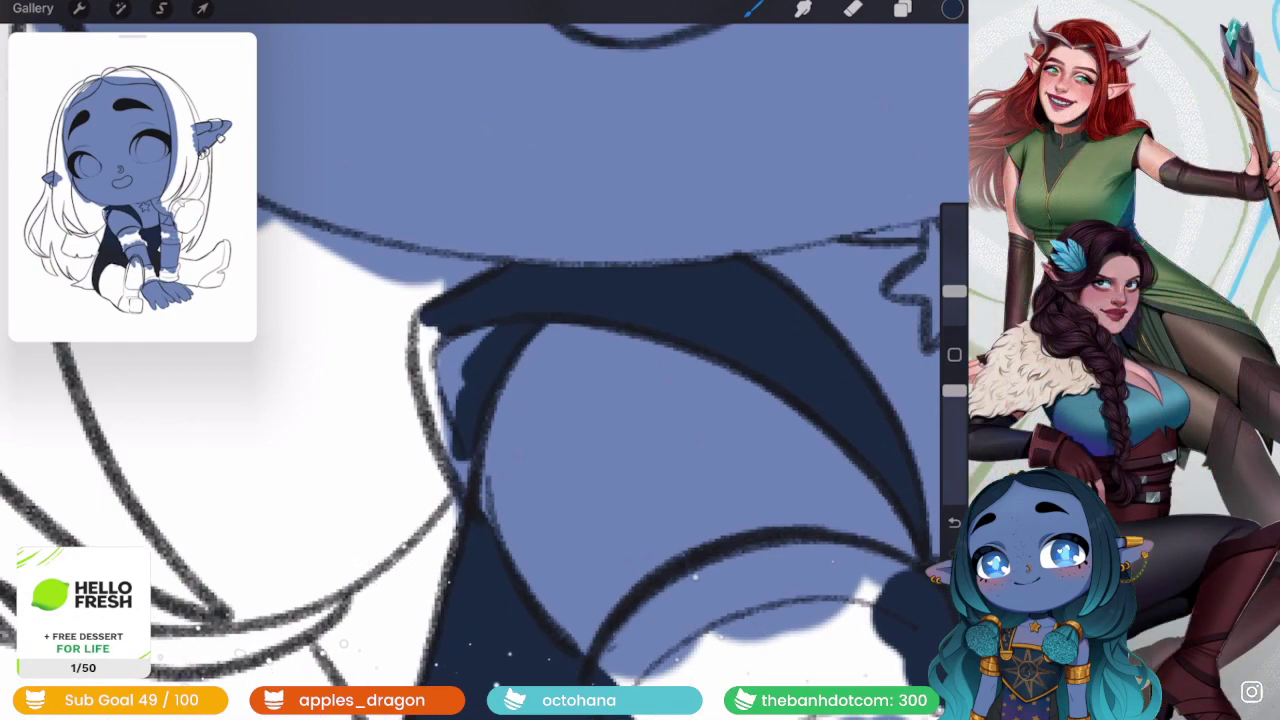
drag(440, 360, 432, 470)
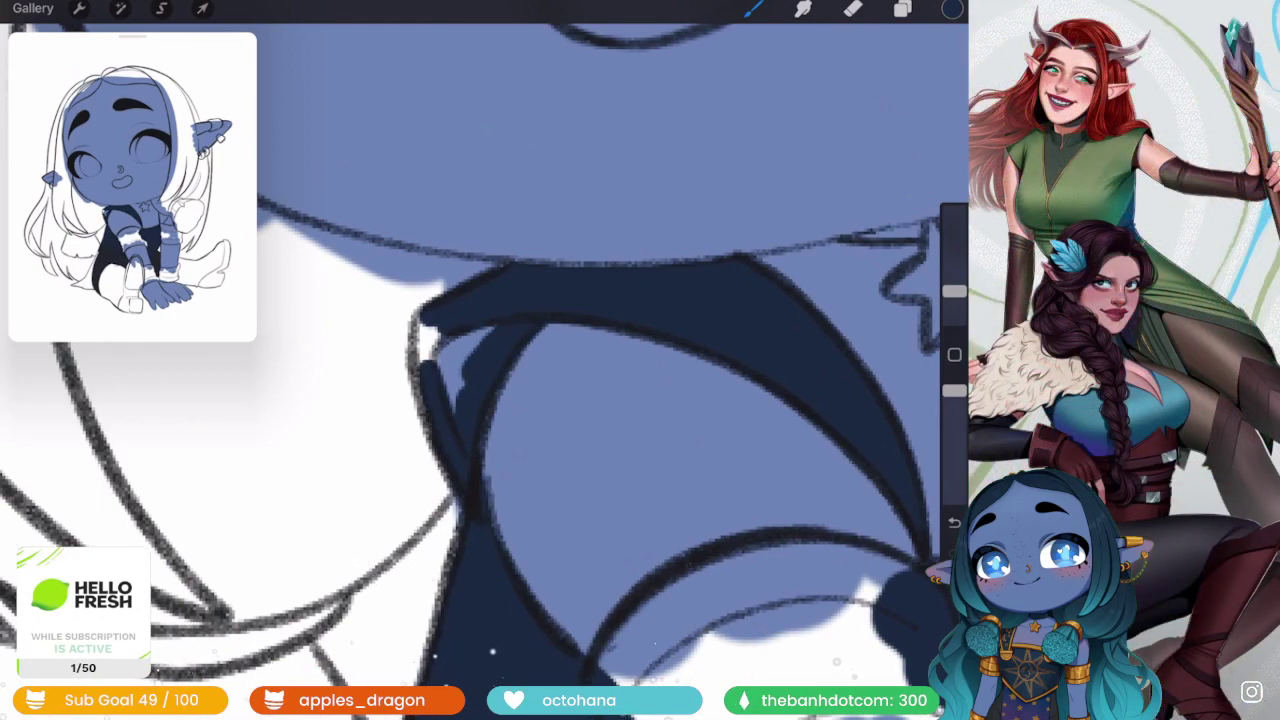
drag(425, 330, 445, 440)
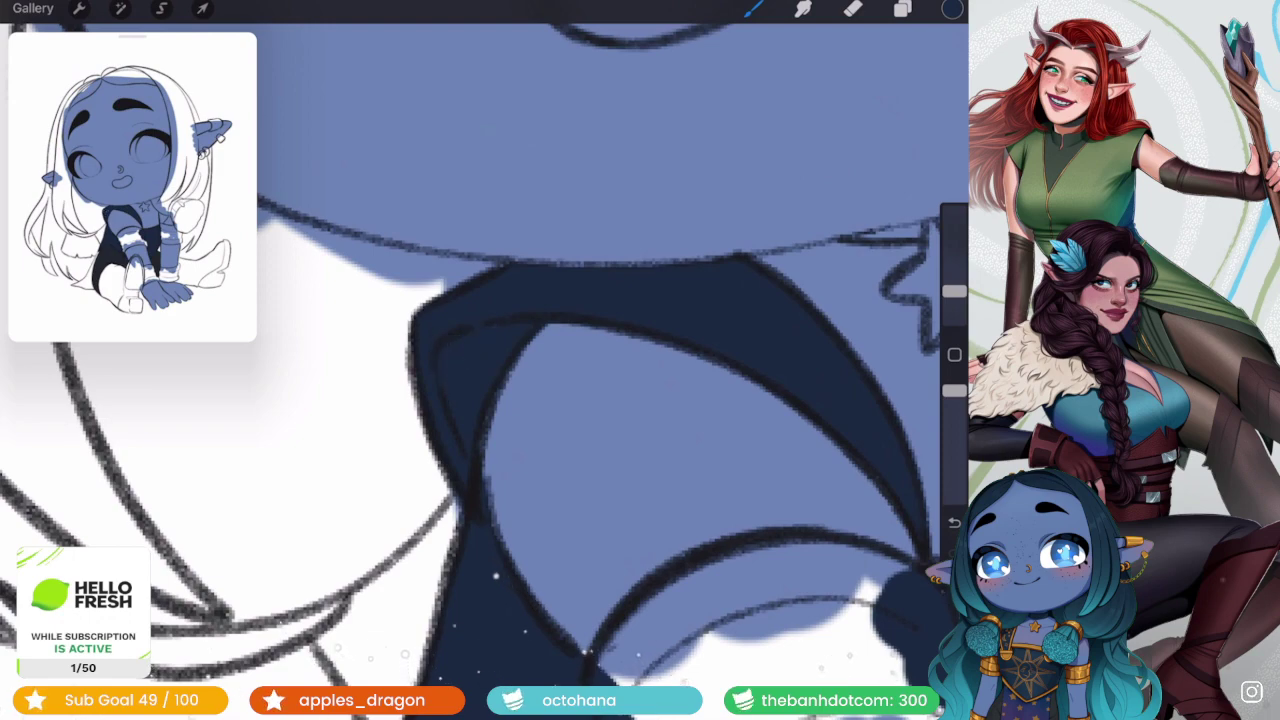
- Fill the vest gaps beside the collar triangle with navy
scroll(480, 360, down, 10)
scroll(620, 270, up, 10)
scroll(620, 270, up, 5)
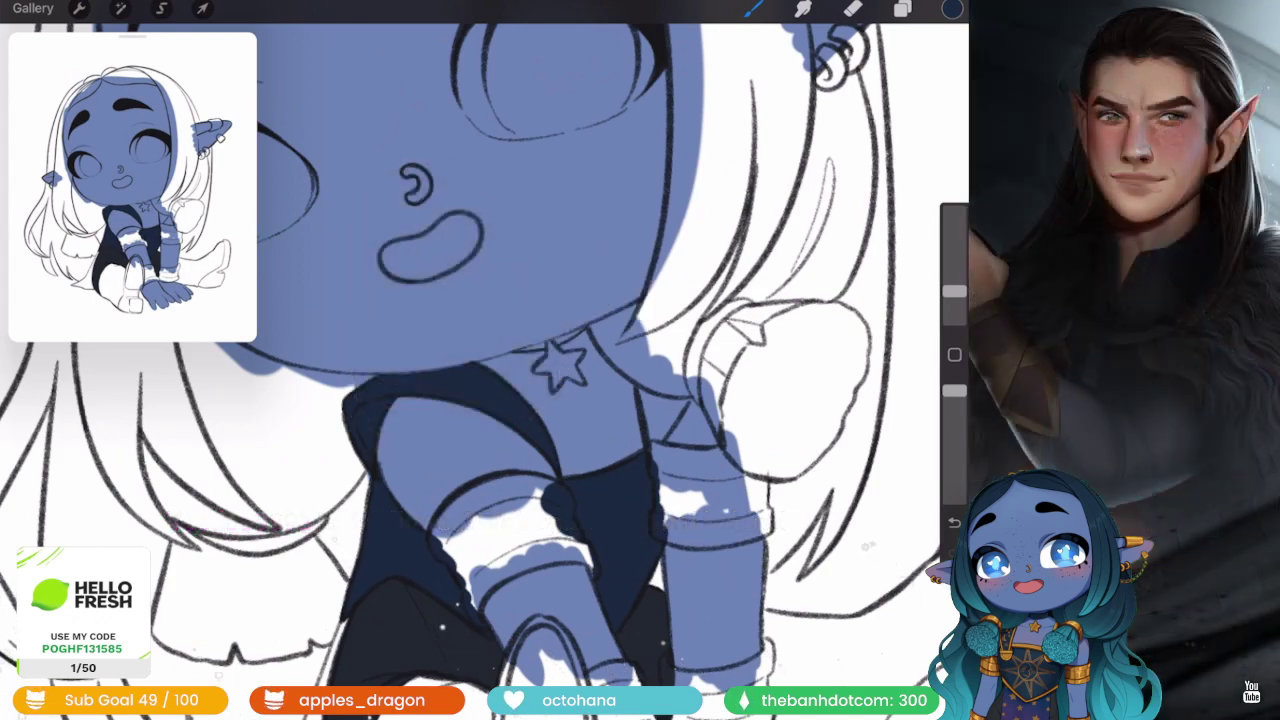
scroll(480, 360, up, 5)
mouse_move(655, 405)
mouse_down()
mouse_move(625, 510)
mouse_move(612, 515)
mouse_up()
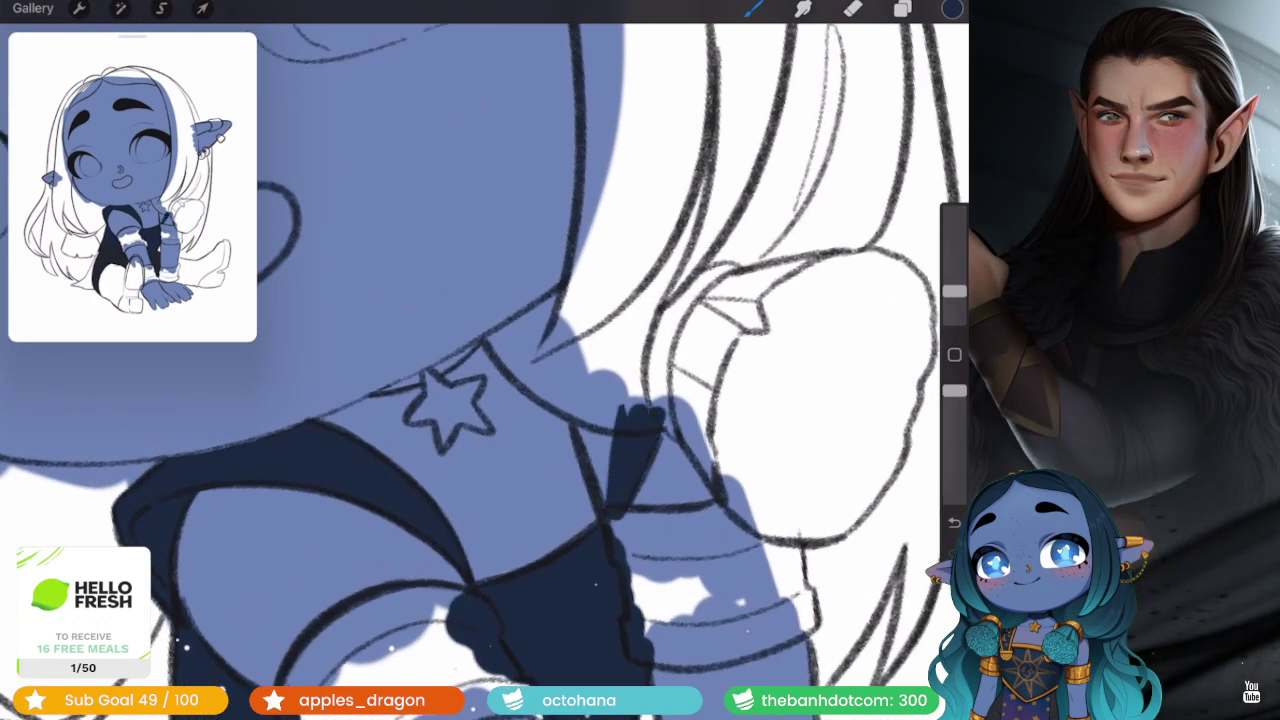
drag(605, 400, 590, 500)
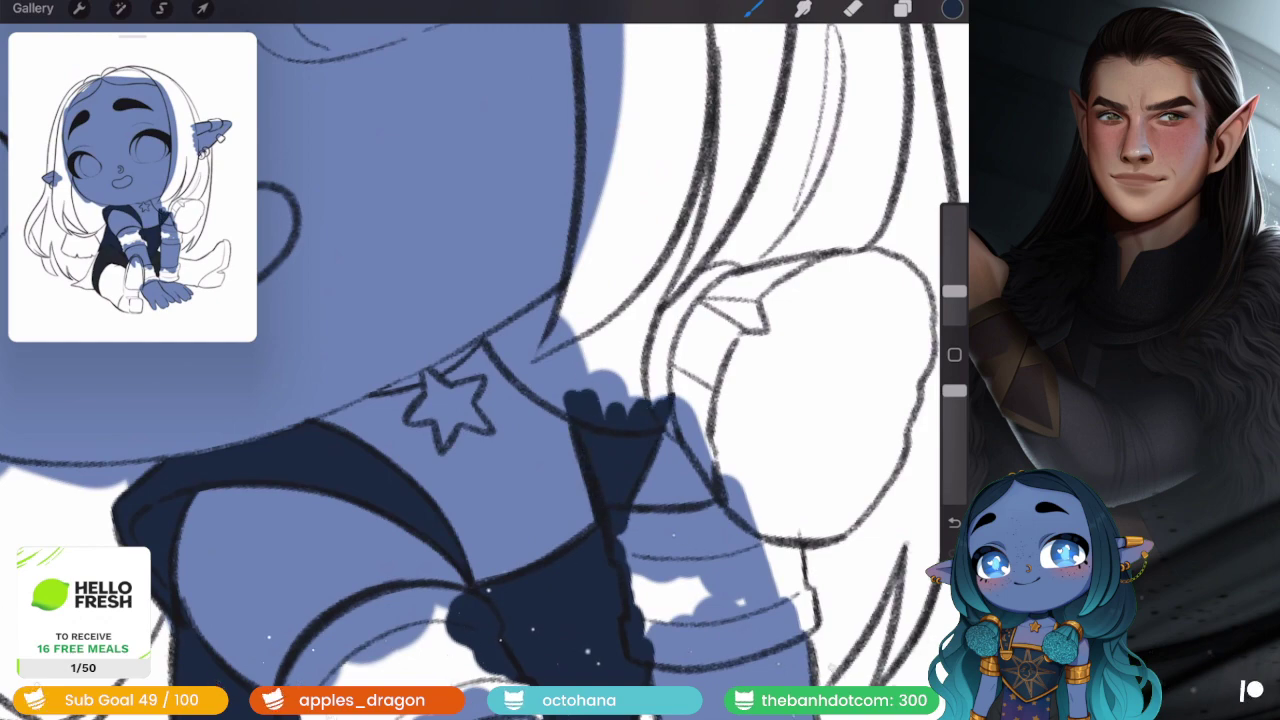
scroll(480, 360, down, 10)
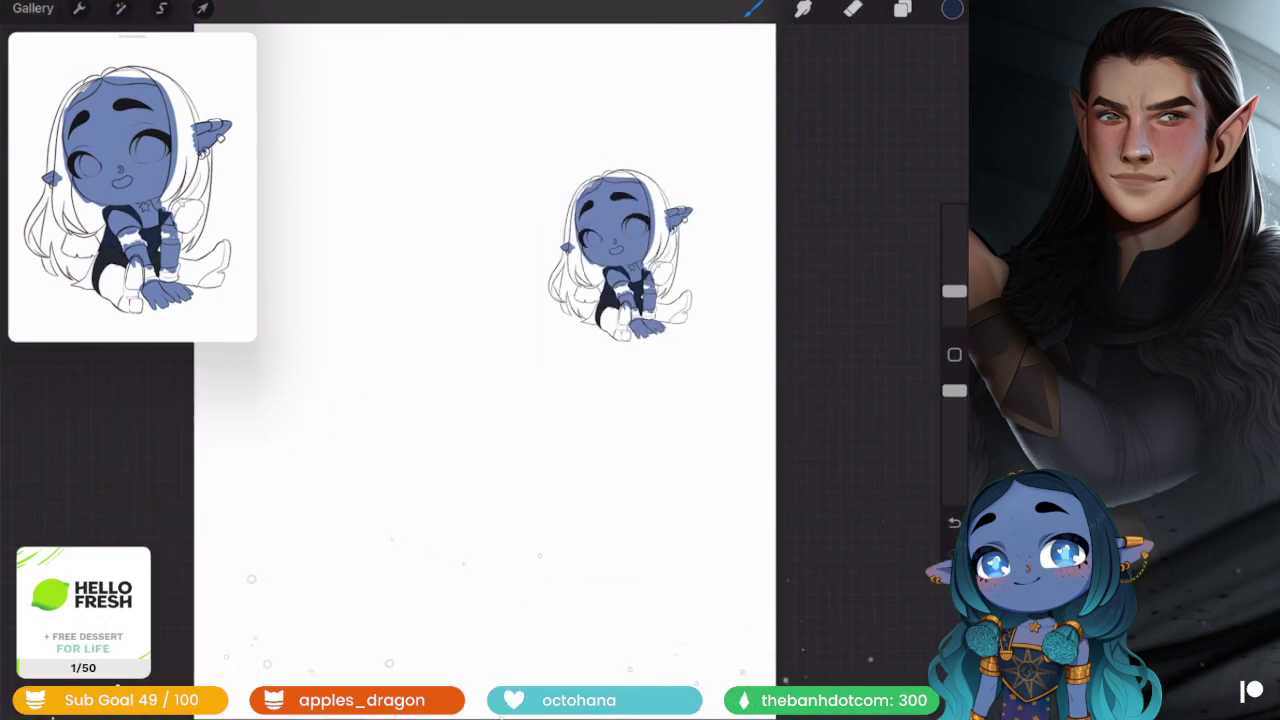
- Apply Hue, Saturation, Brightness at 76% saturation and 55% brightness to the navy clothing
scroll(620, 255, up, 10)
click(120, 8)
click(80, 88)
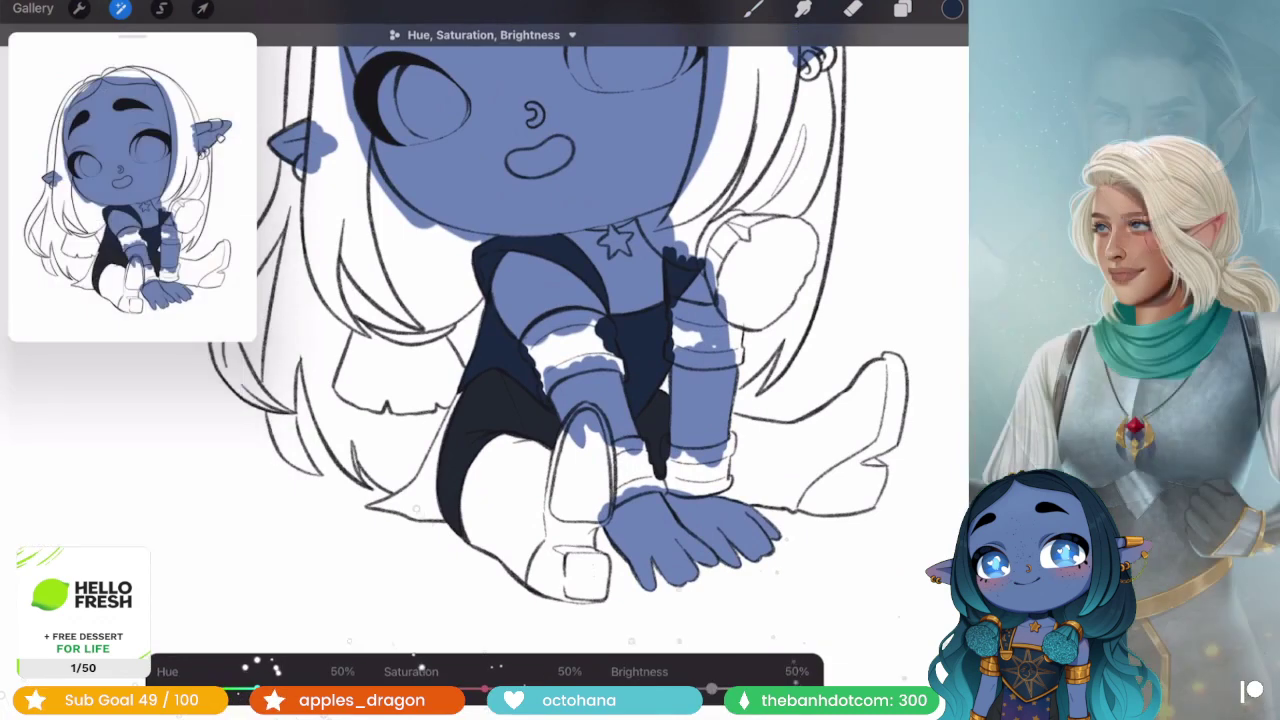
drag(710, 690, 722, 690)
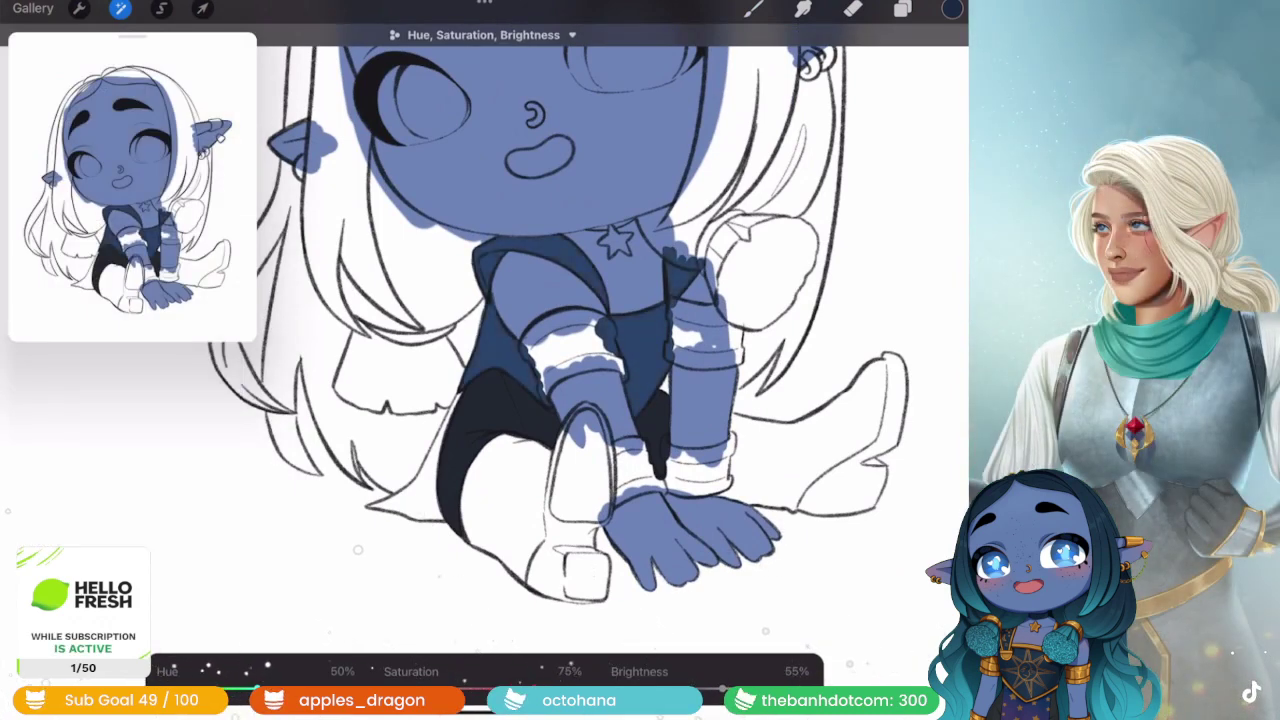
click(752, 8)
scroll(480, 360, down, 5)
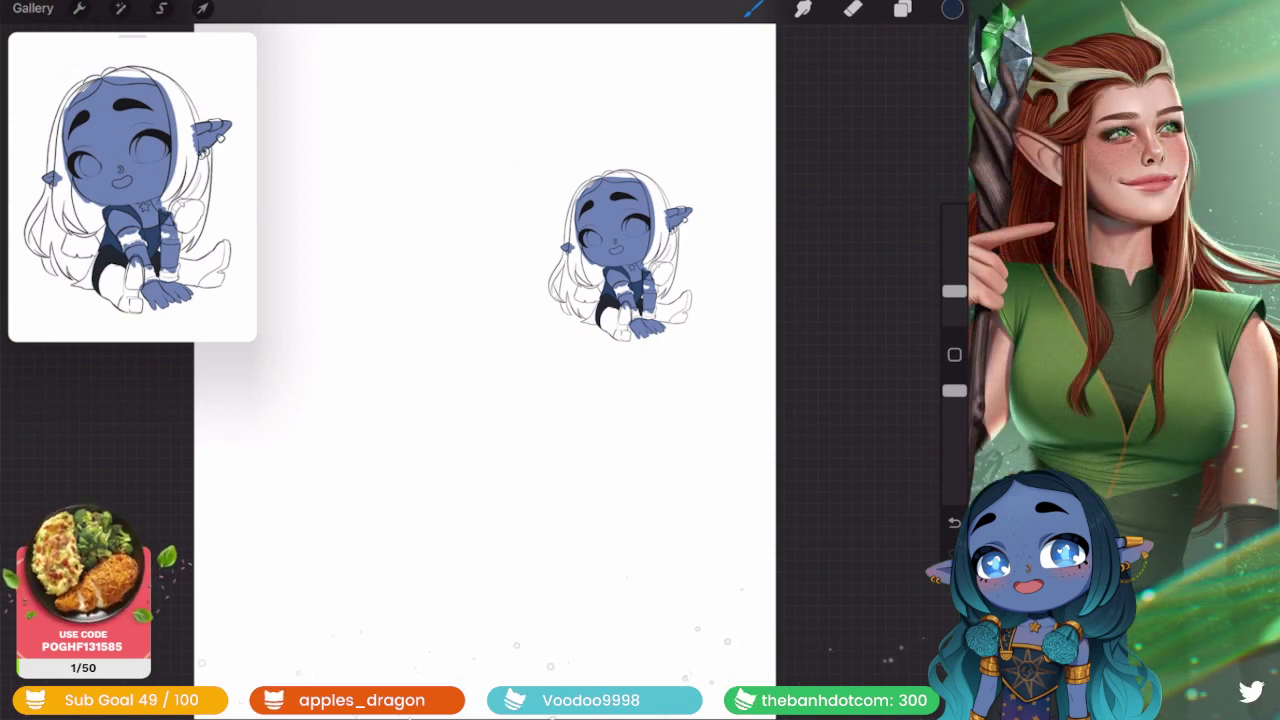
scroll(620, 260, up, 10)
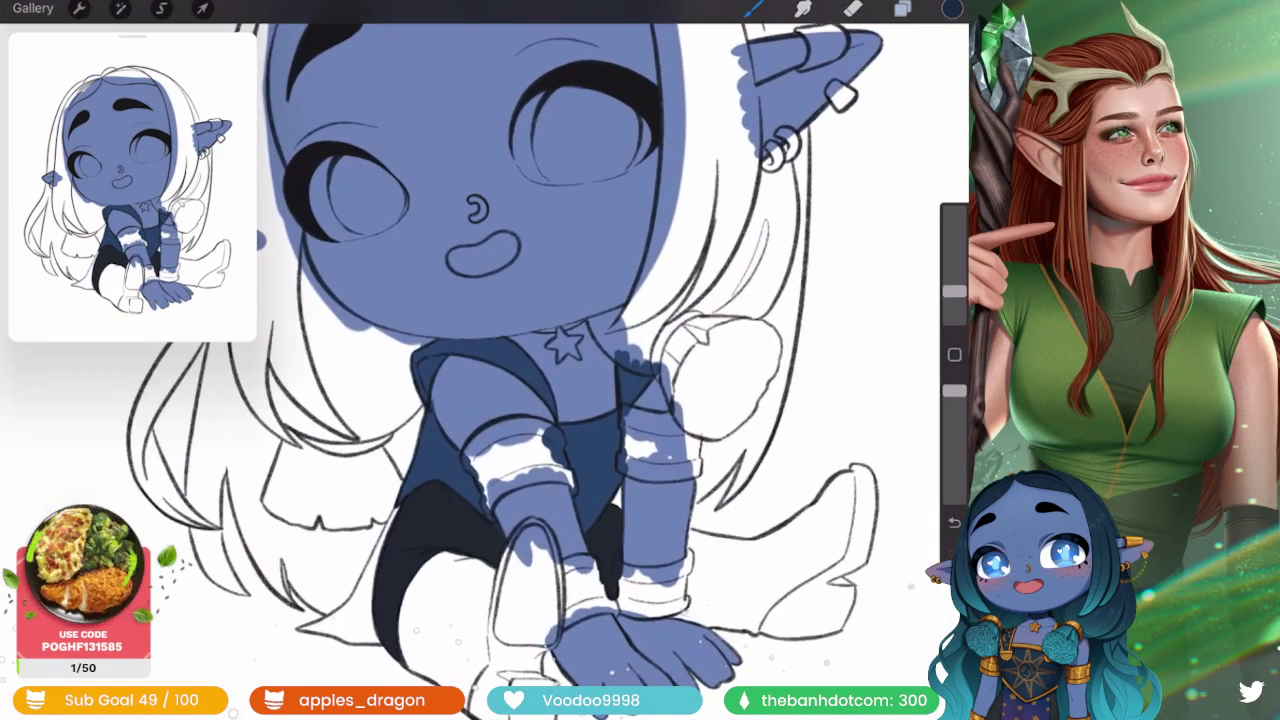
- Select Layer 14 and pick a brighter blue for the cape edge
click(902, 8)
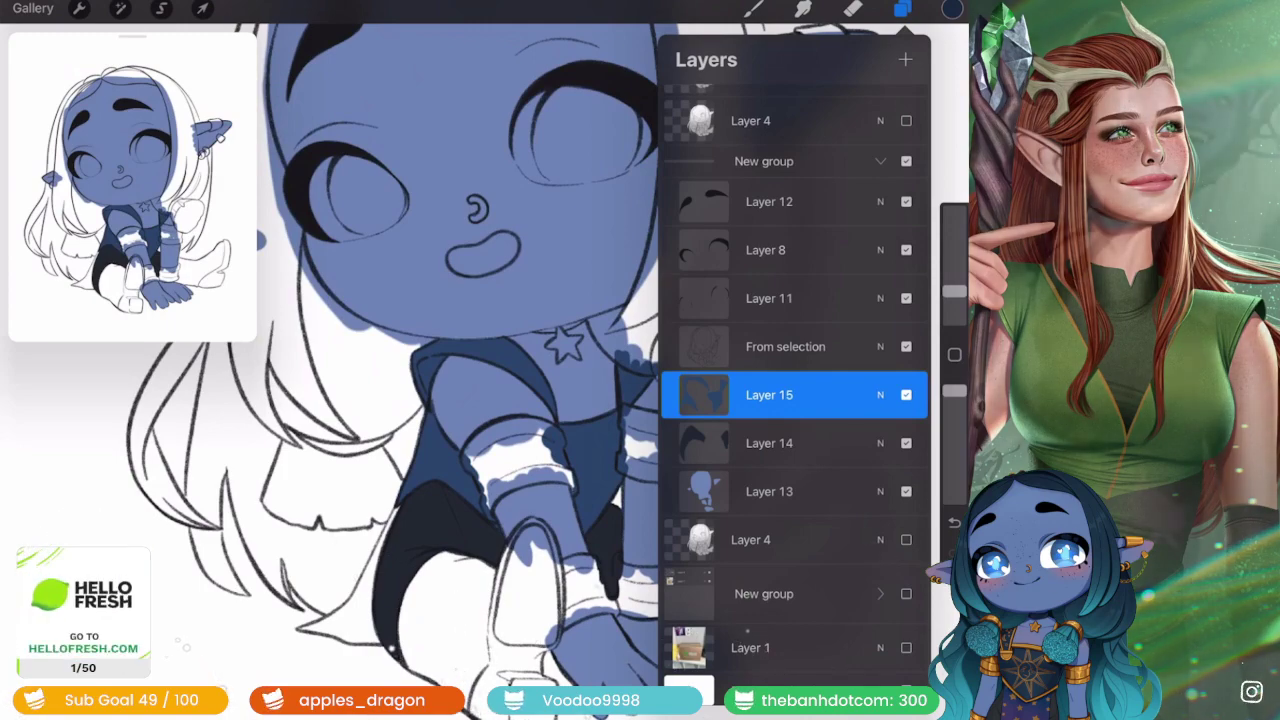
click(769, 443)
click(951, 8)
mouse_move(829, 246)
mouse_down()
mouse_move(868, 173)
mouse_move(915, 162)
mouse_up()
scroll(620, 350, up, 5)
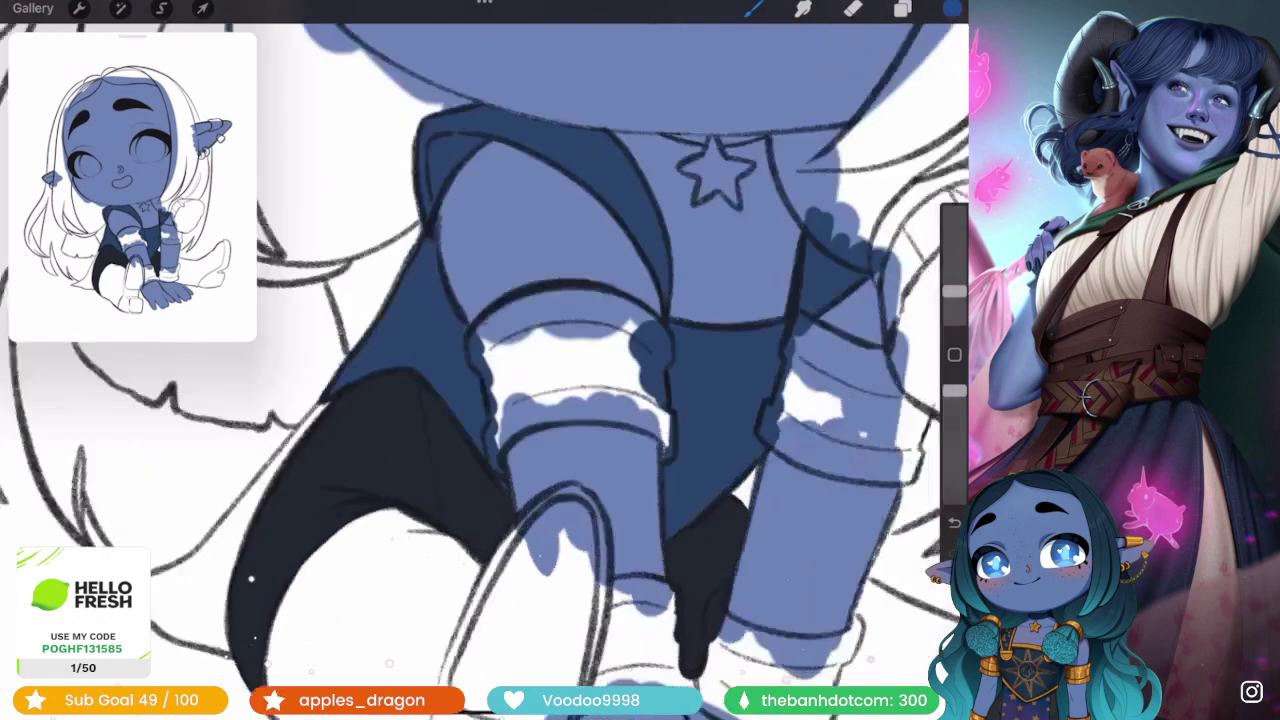
scroll(620, 350, up, 3)
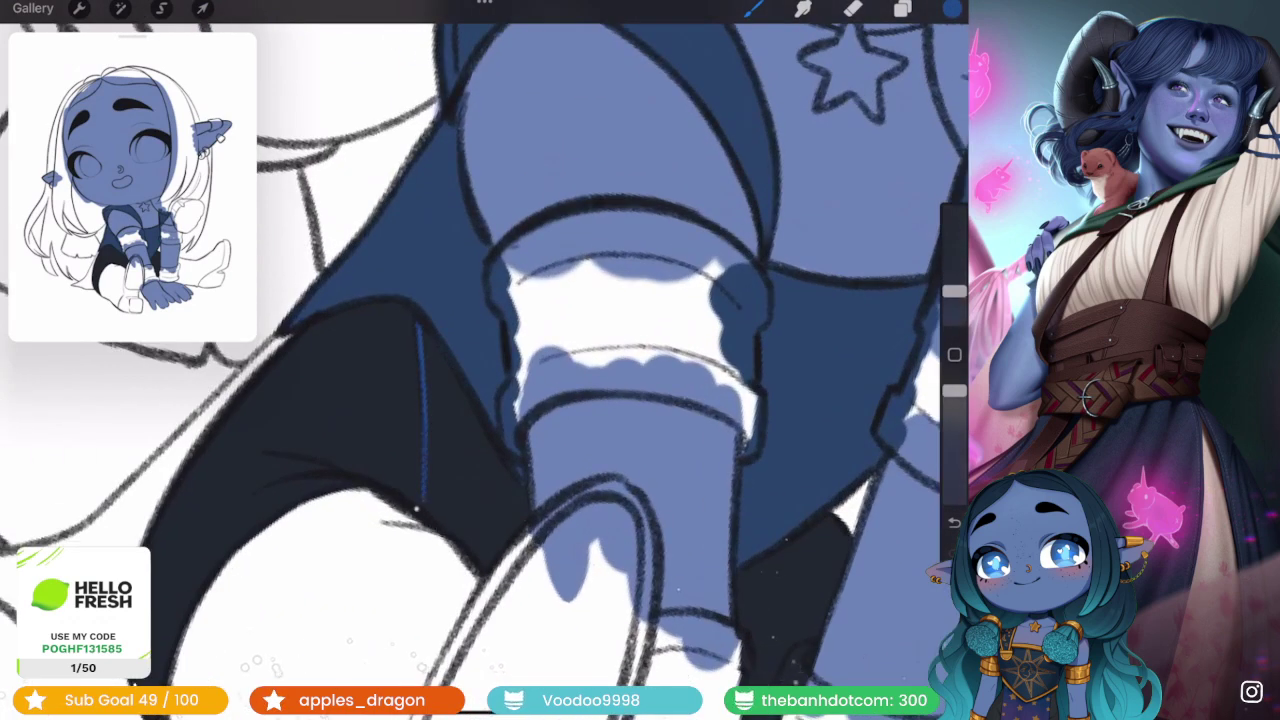
scroll(500, 350, up, 3)
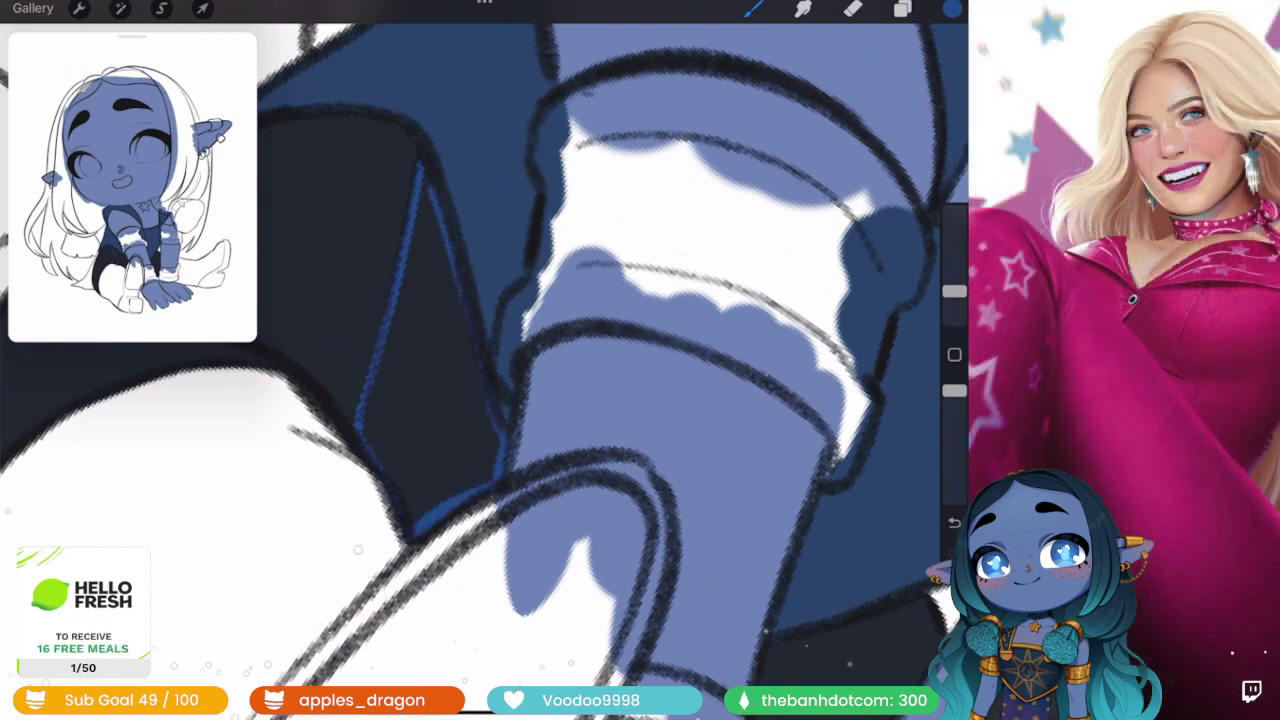
- ColorDrop the brighter blue into an area of the cape
drag(951, 8, 423, 409)
scroll(480, 360, down, 3)
scroll(480, 360, down, 3)
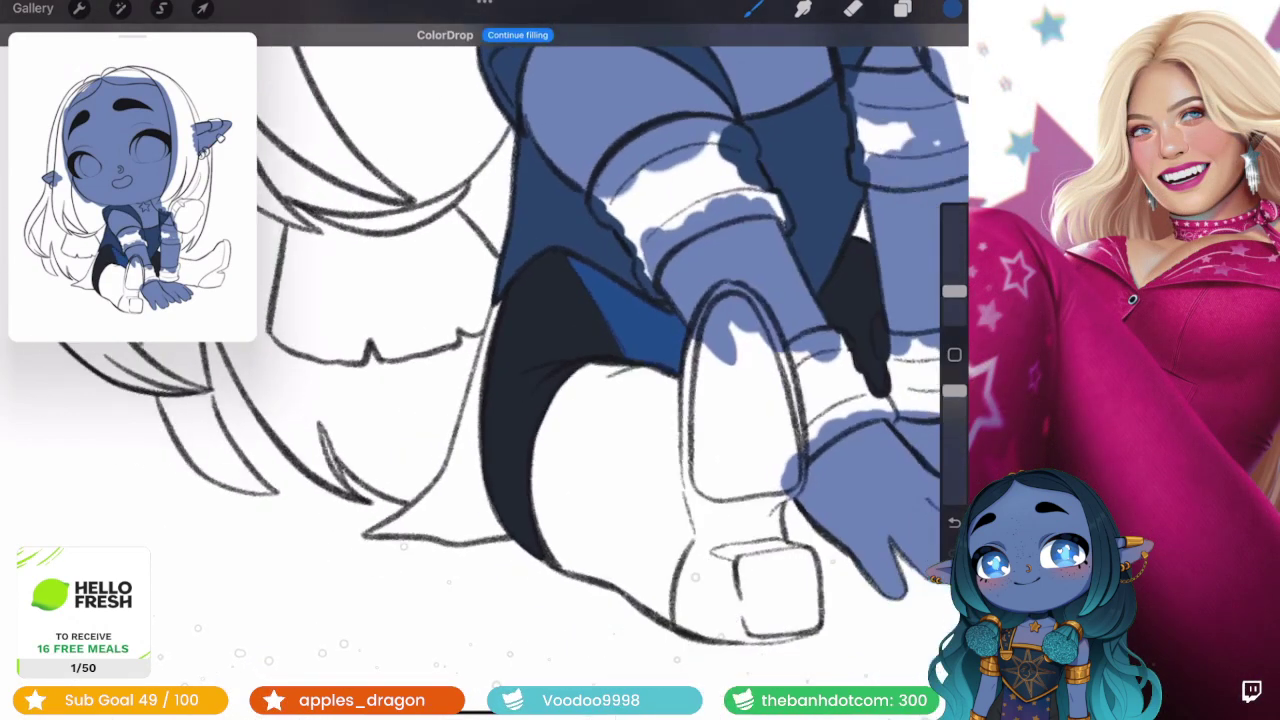
scroll(480, 350, down, 2)
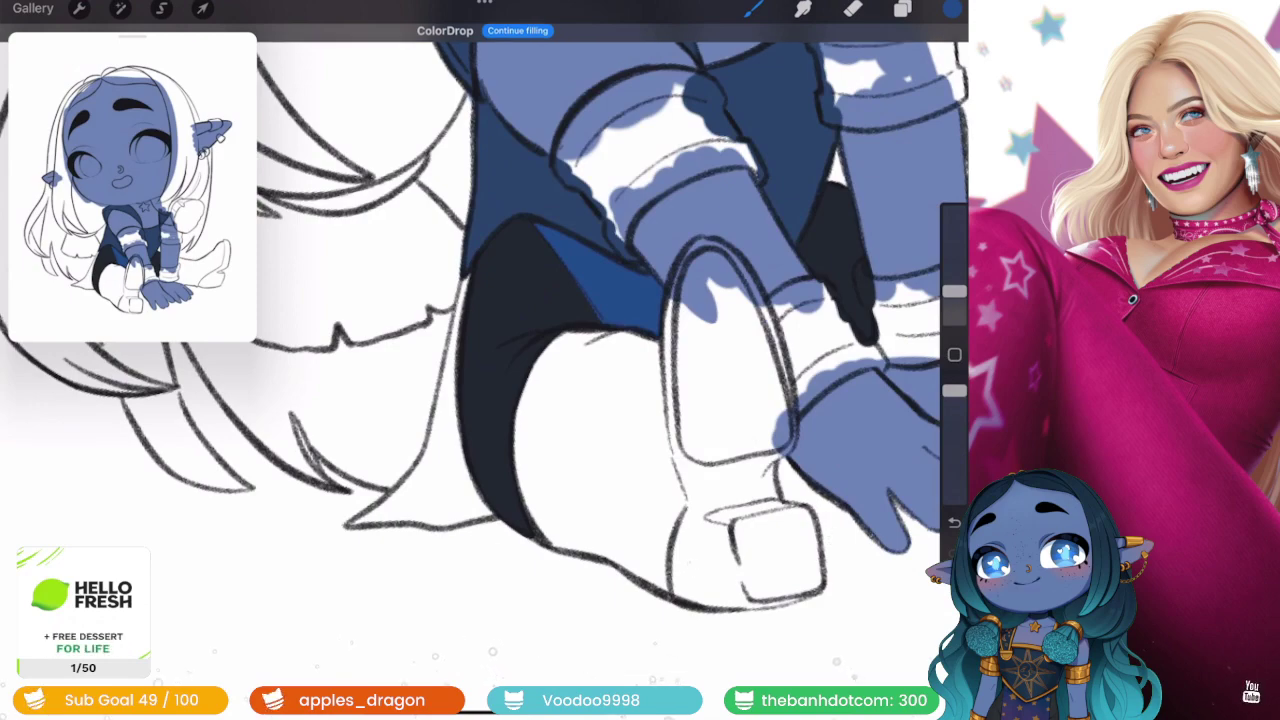
scroll(595, 320, up, 1)
scroll(400, 300, up, 3)
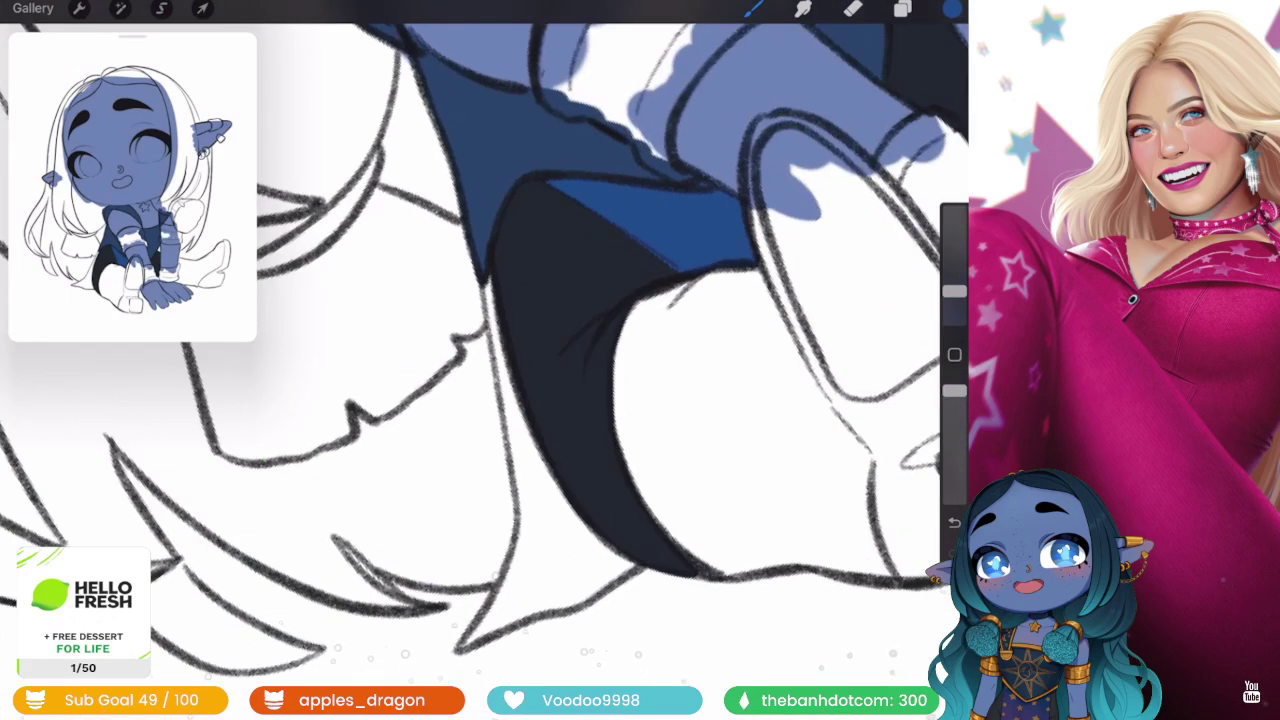
- Paint a blue rim along the cape edge and ColorDrop blue into the V tip
drag(487, 276, 518, 426)
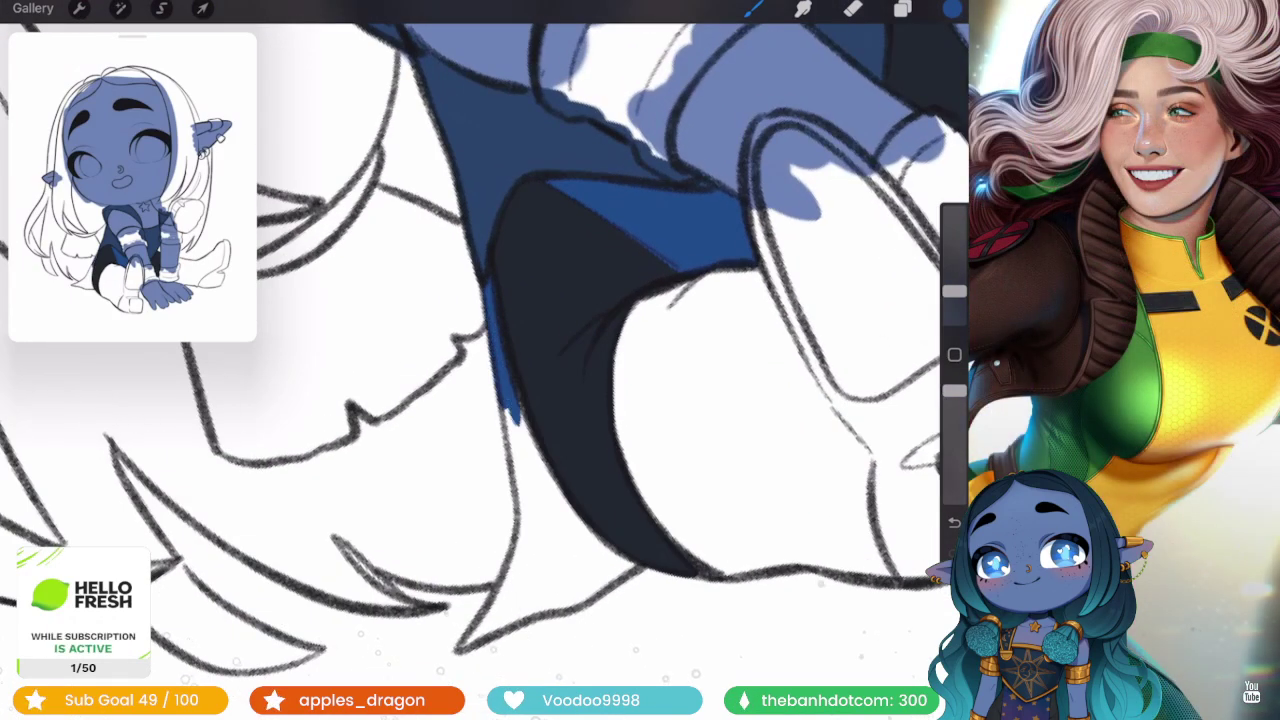
scroll(500, 350, up, 3)
drag(505, 365, 495, 480)
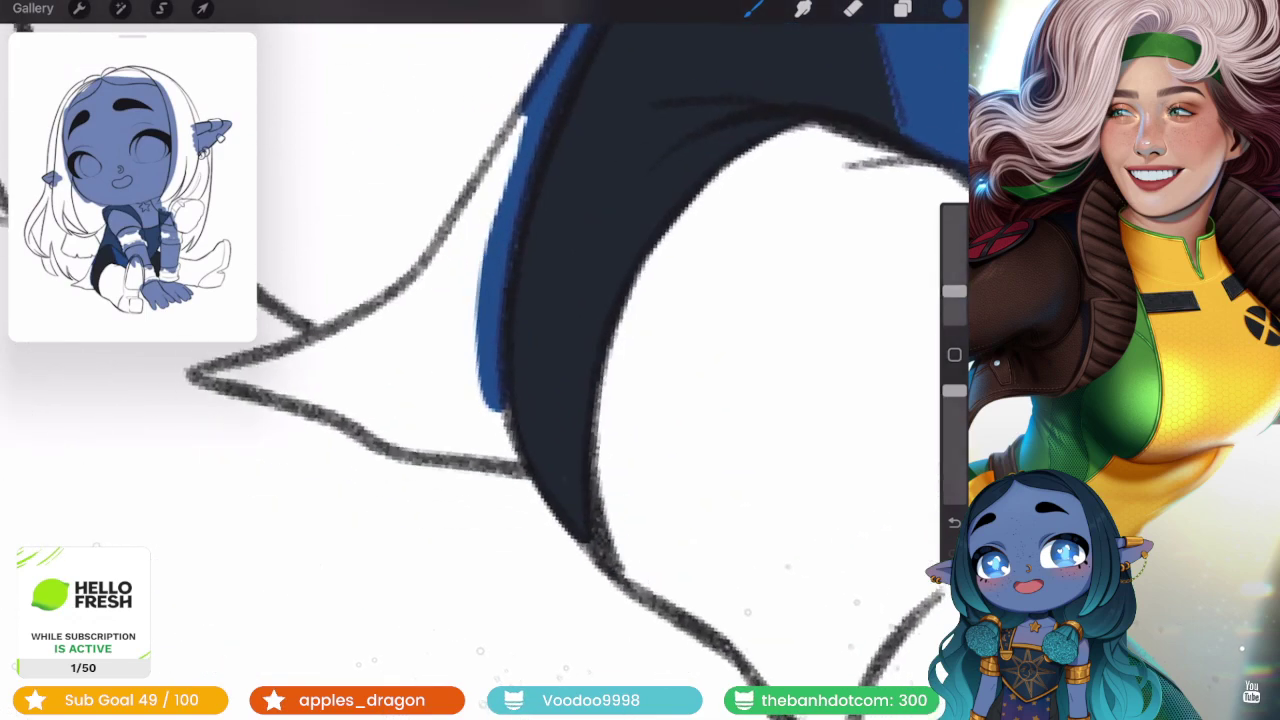
scroll(480, 350, down, 3)
scroll(480, 350, up, 3)
mouse_move(640, 378)
mouse_down()
mouse_move(595, 505)
mouse_move(525, 595)
mouse_move(500, 660)
mouse_move(470, 490)
mouse_move(360, 355)
mouse_move(290, 315)
mouse_up()
drag(952, 8, 530, 430)
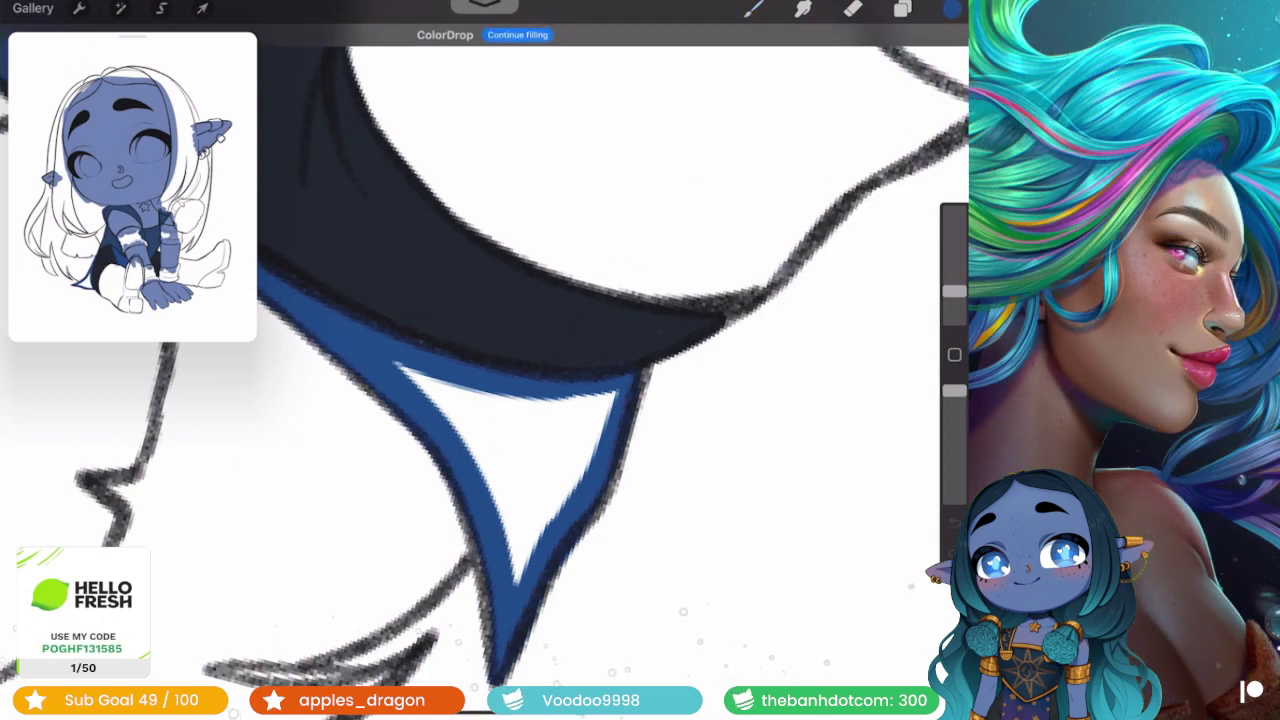
scroll(480, 350, down, 5)
- Turn on the bottom New group so the HelloFresh box photo shows behind the elf
click(902, 8)
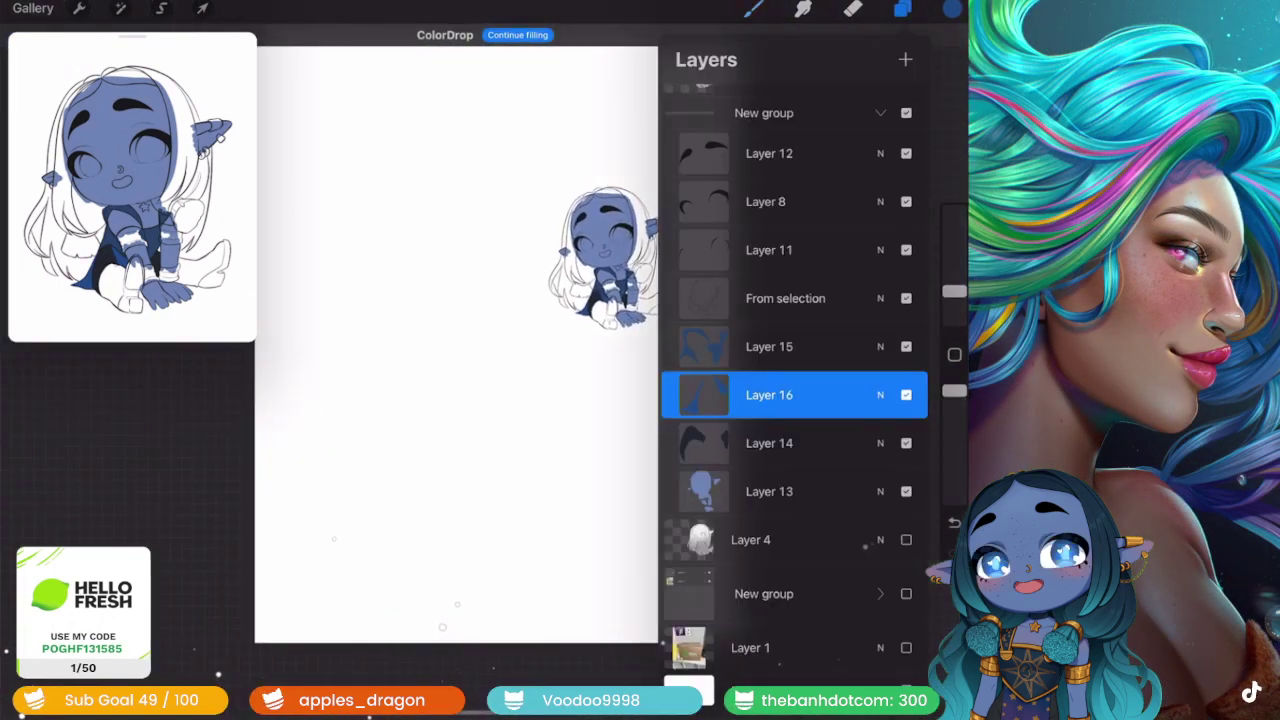
click(906, 593)
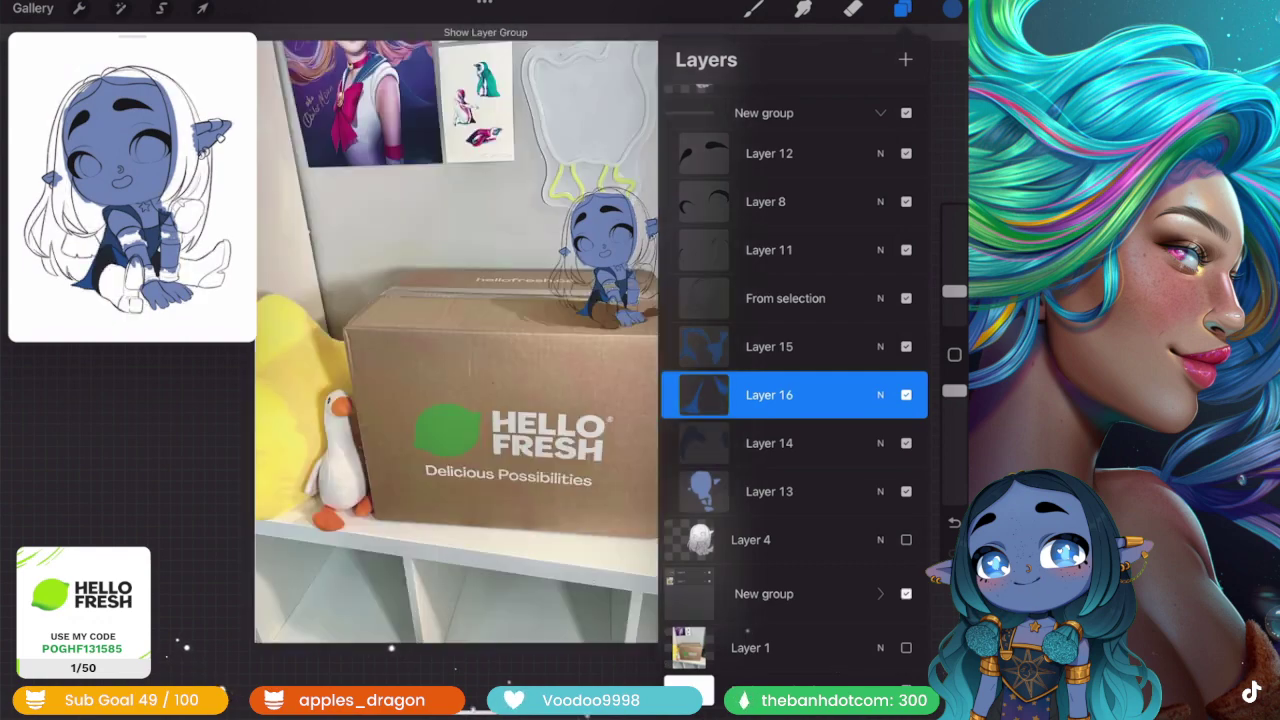
click(902, 8)
scroll(610, 310, down, 5)
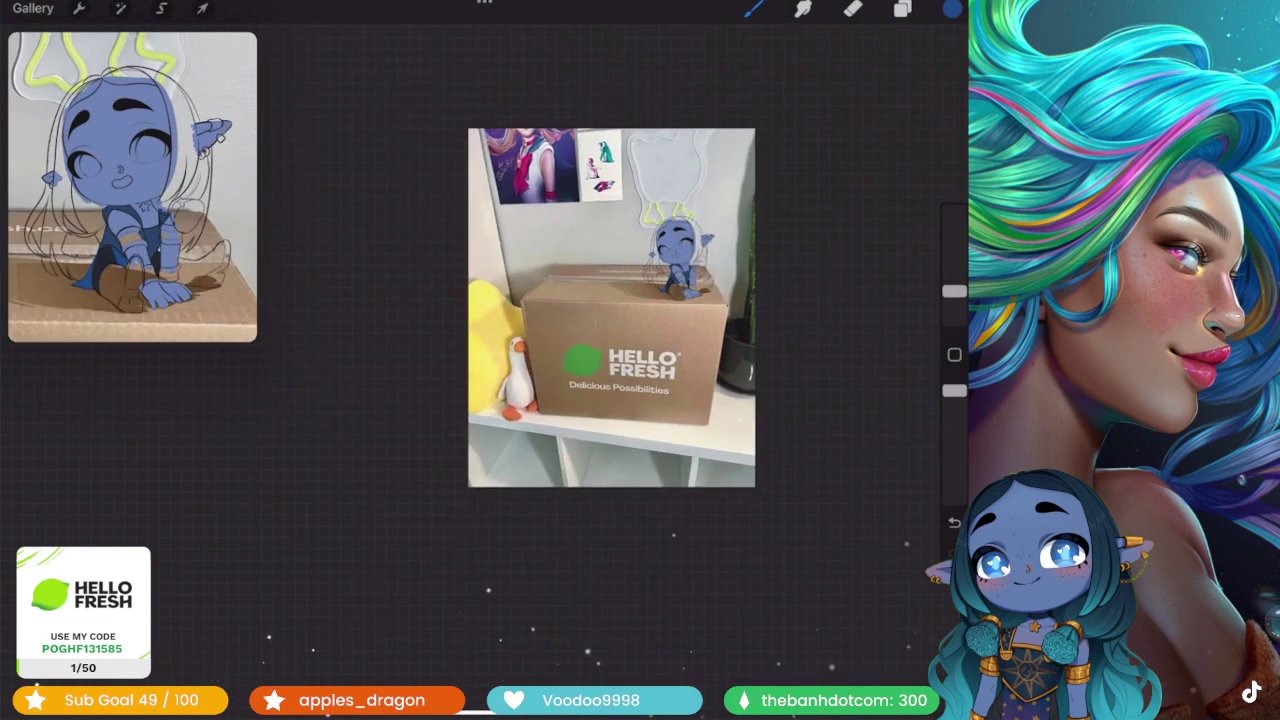
scroll(680, 260, up, 10)
scroll(500, 360, down, 5)
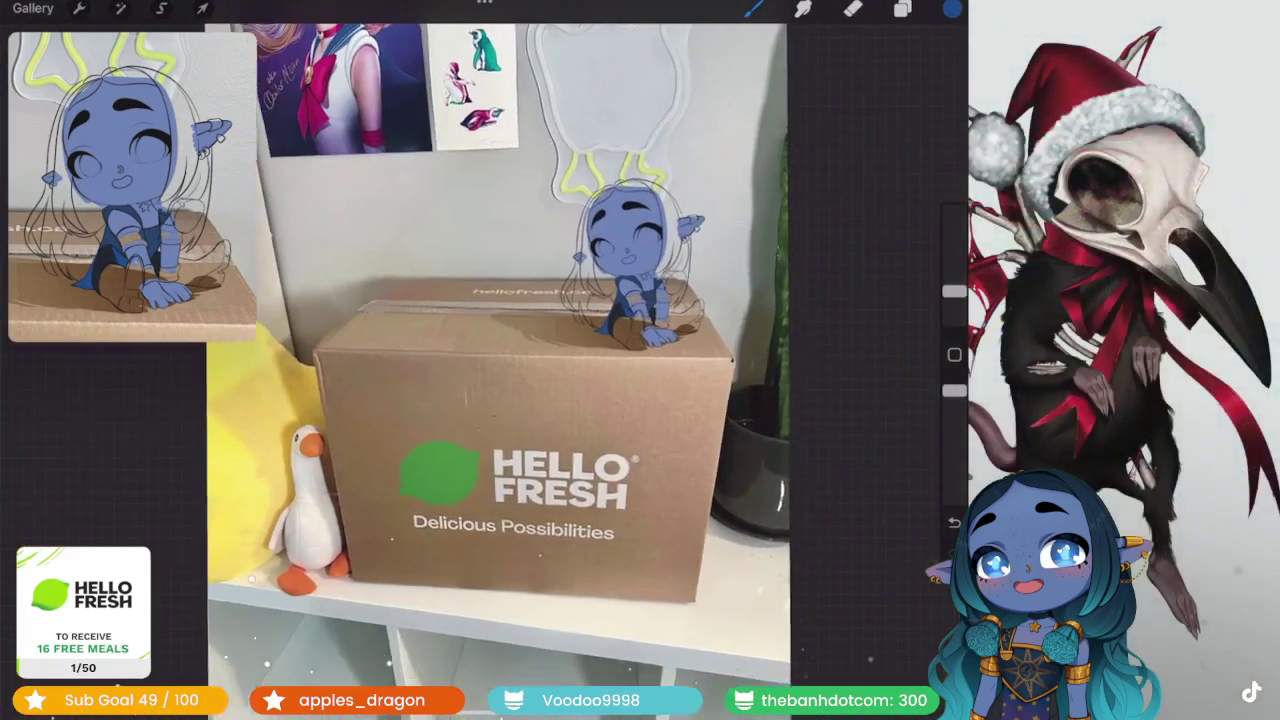
scroll(490, 360, down, 1)
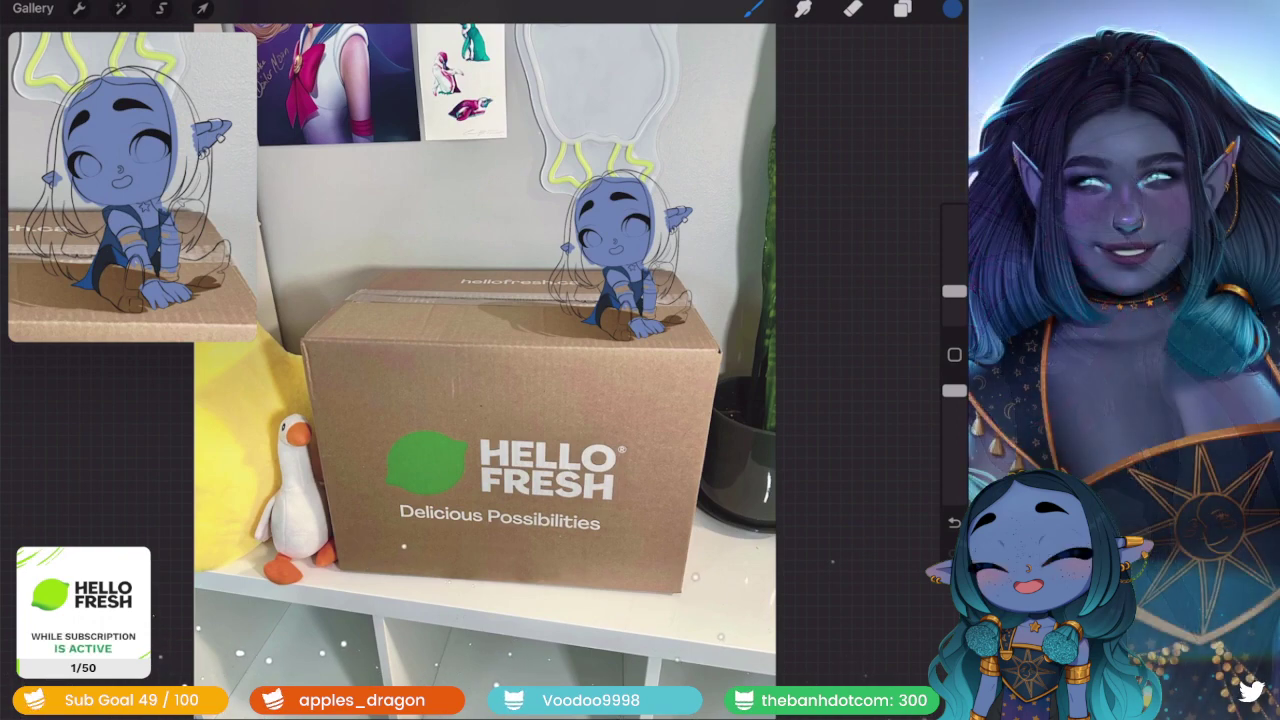
scroll(620, 260, up, 5)
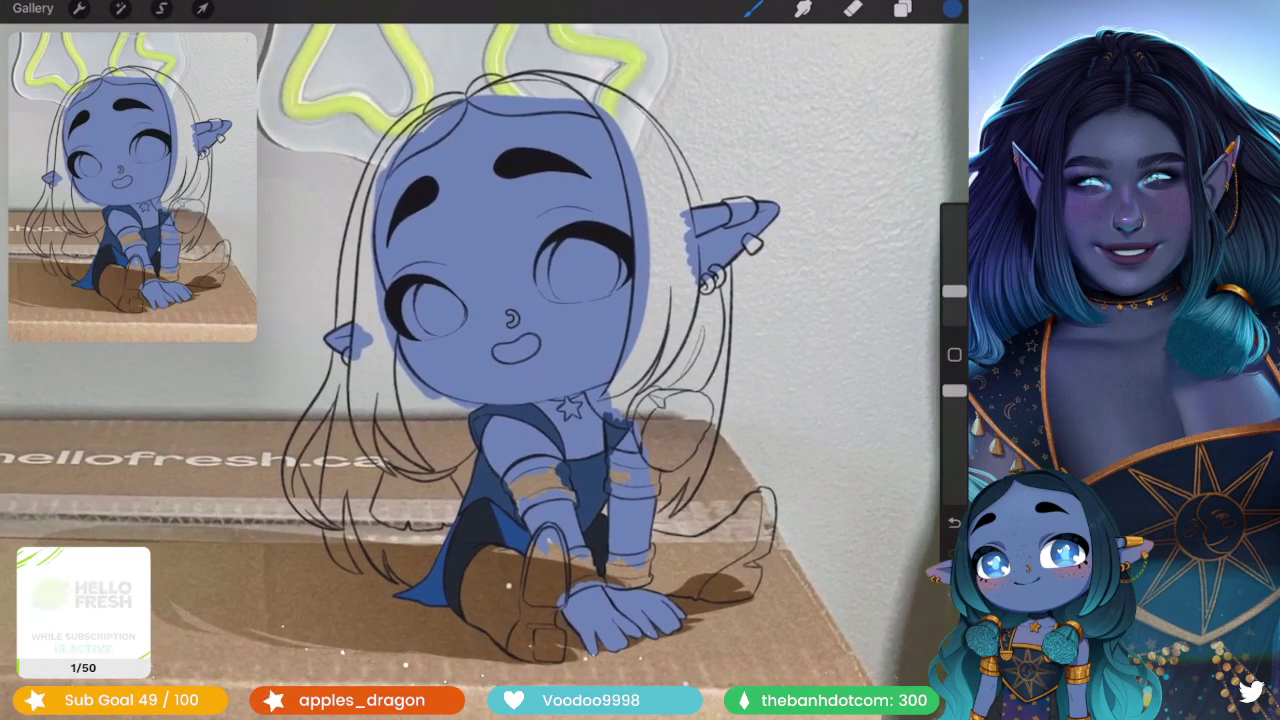
- Pick a purple shade and set up the Soft Airbrush 1 brush at 30% size
click(902, 8)
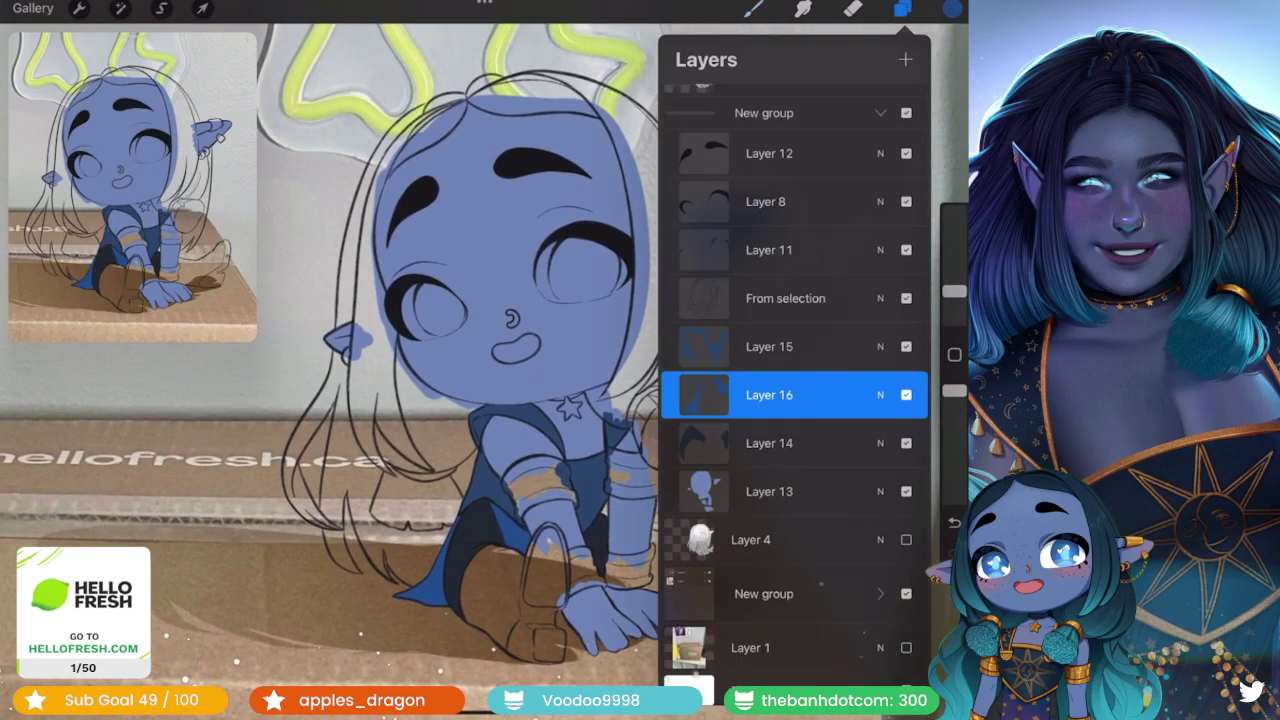
click(952, 8)
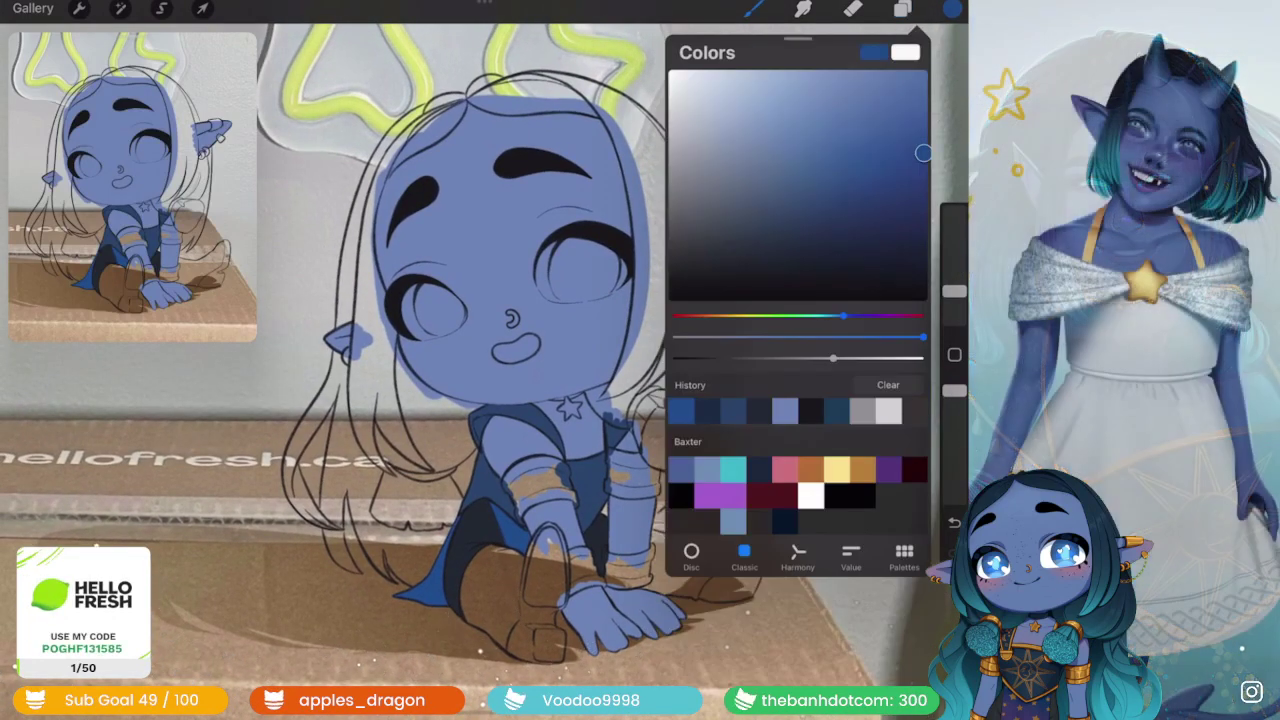
drag(794, 196, 822, 174)
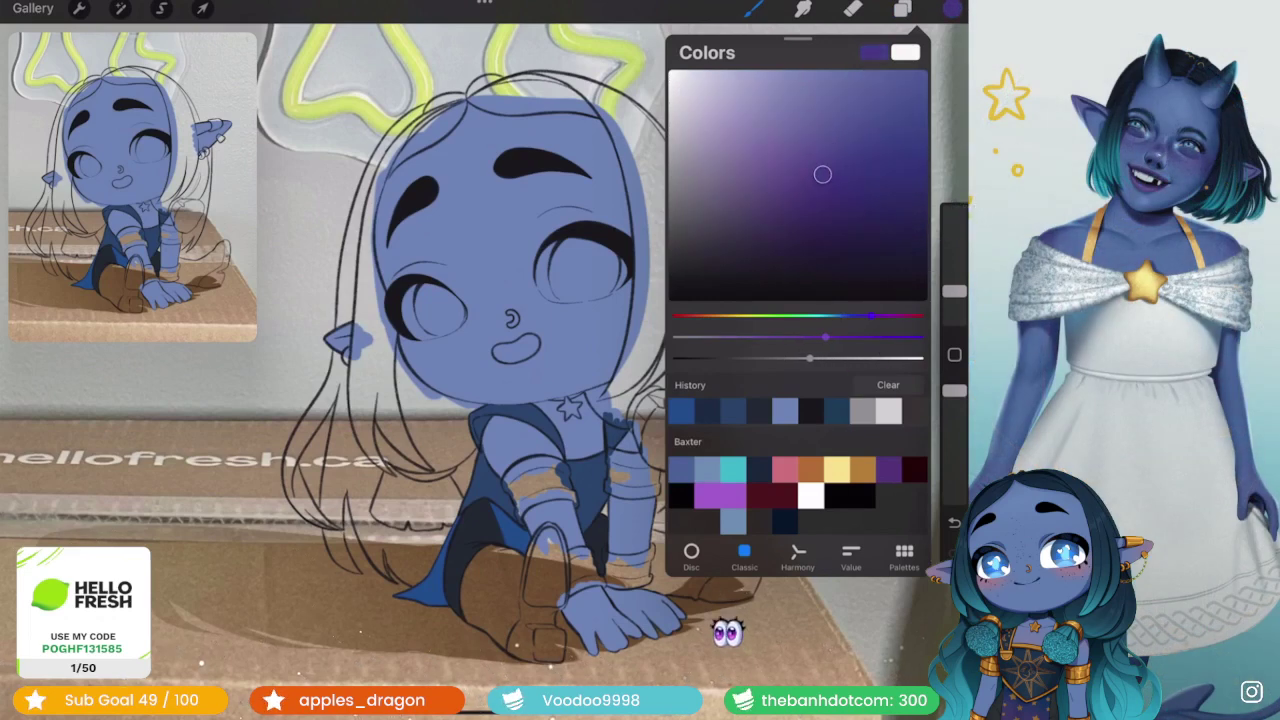
click(754, 8)
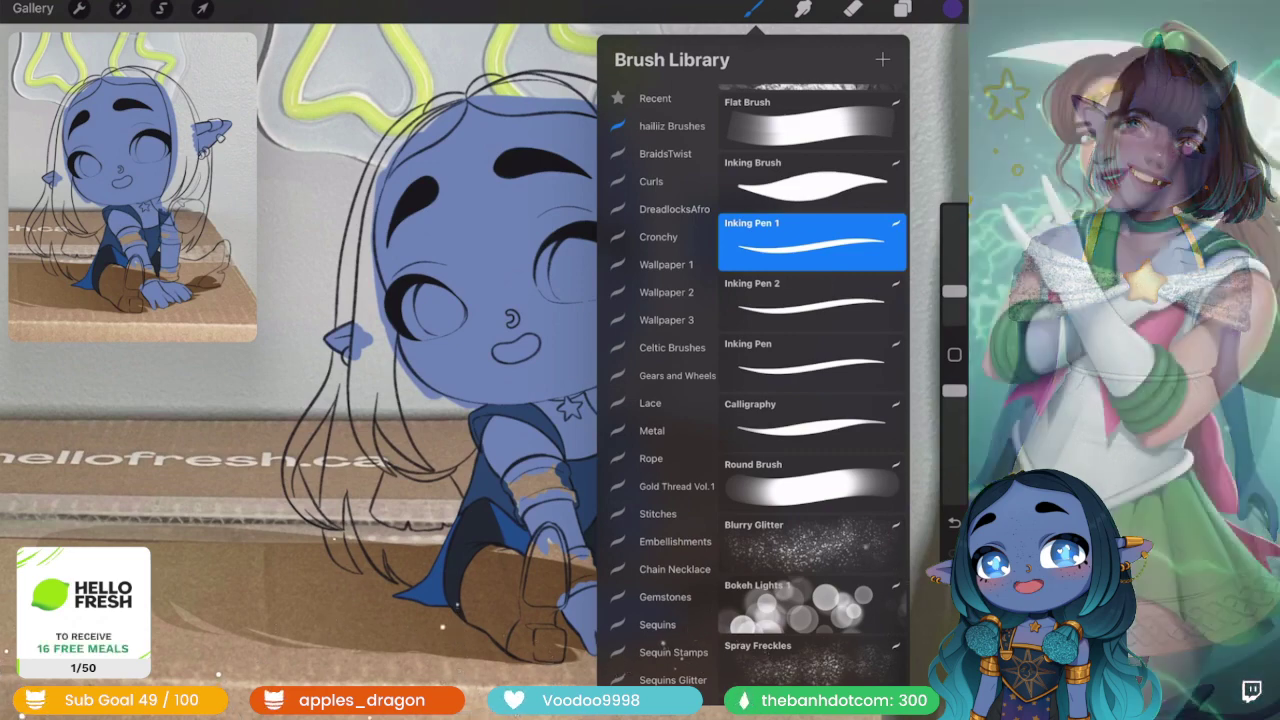
scroll(812, 380, up, 5)
scroll(812, 380, up, 5)
scroll(812, 380, up, 5)
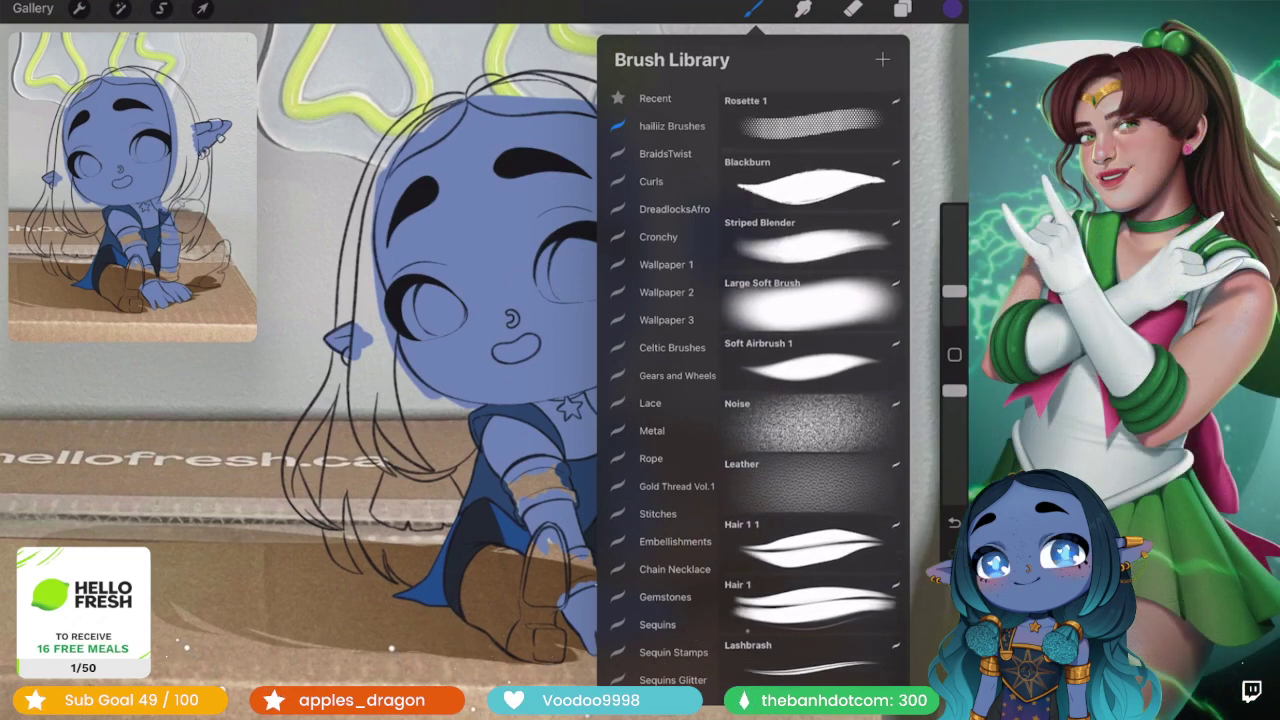
click(812, 338)
click(954, 258)
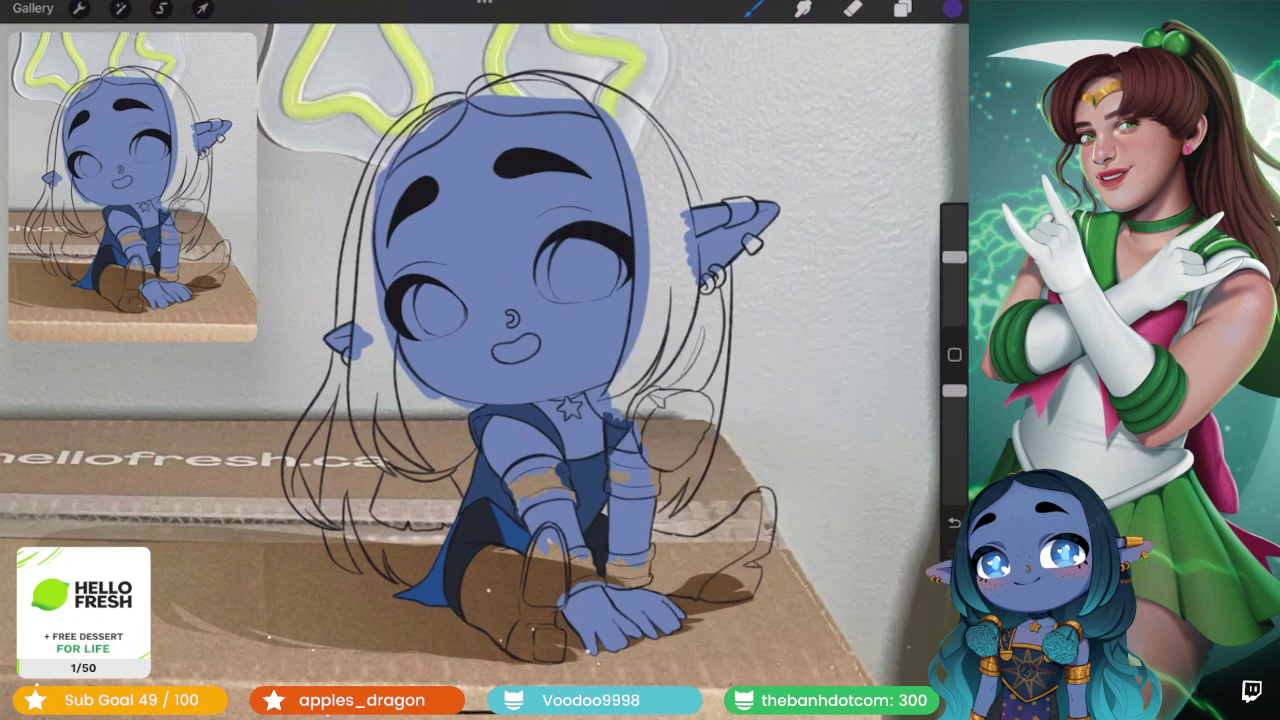
scroll(520, 380, up, 2)
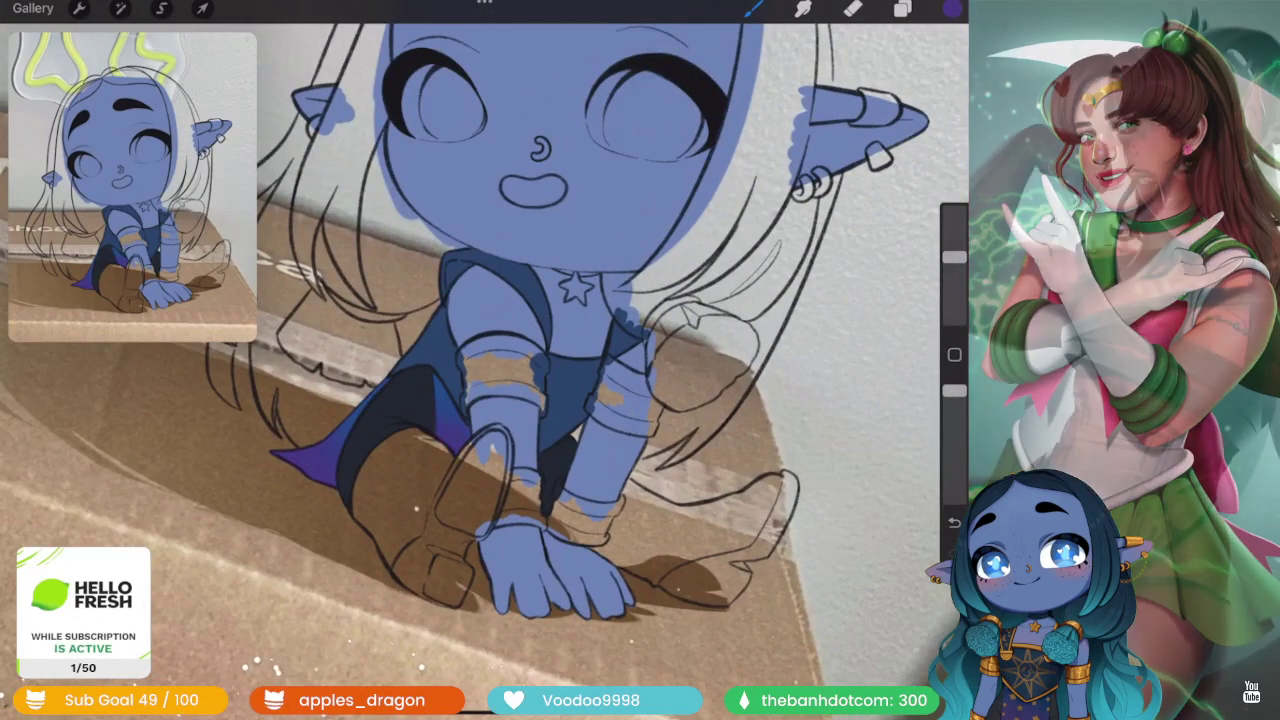
- Fine-tune the purple shade for the glow along the cape's lower edge
click(951, 8)
mouse_move(846, 137)
mouse_down()
mouse_move(895, 135)
mouse_move(868, 162)
mouse_move(828, 140)
mouse_up()
click(951, 8)
click(951, 8)
click(951, 8)
click(951, 8)
click(951, 8)
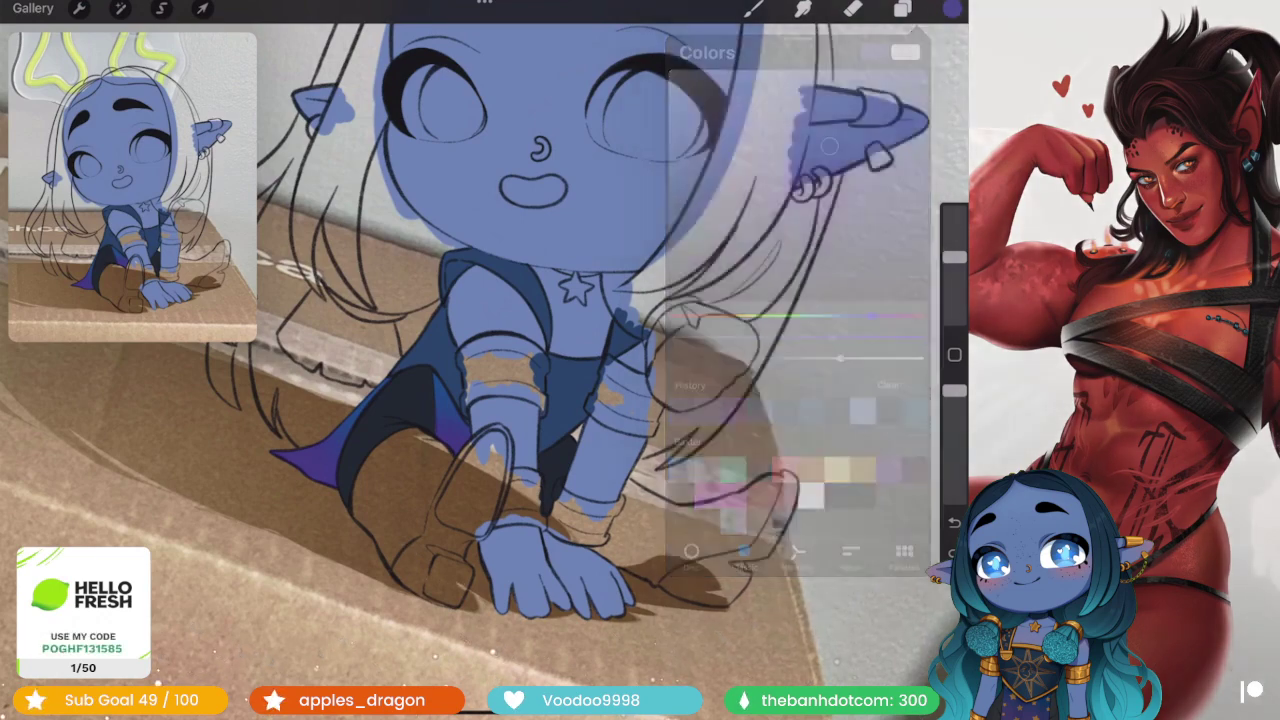
scroll(485, 360, down, 5)
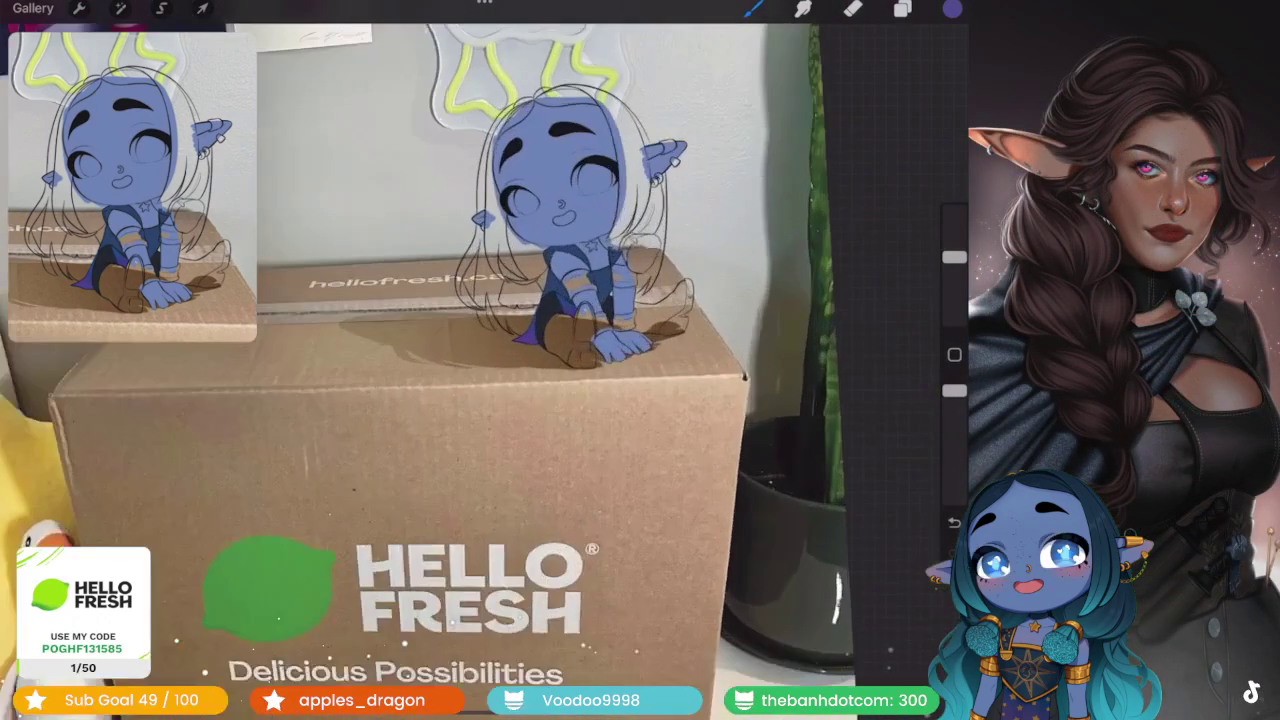
scroll(485, 300, up, 3)
- Switch to Layer 15 and make white the paint colour
click(902, 8)
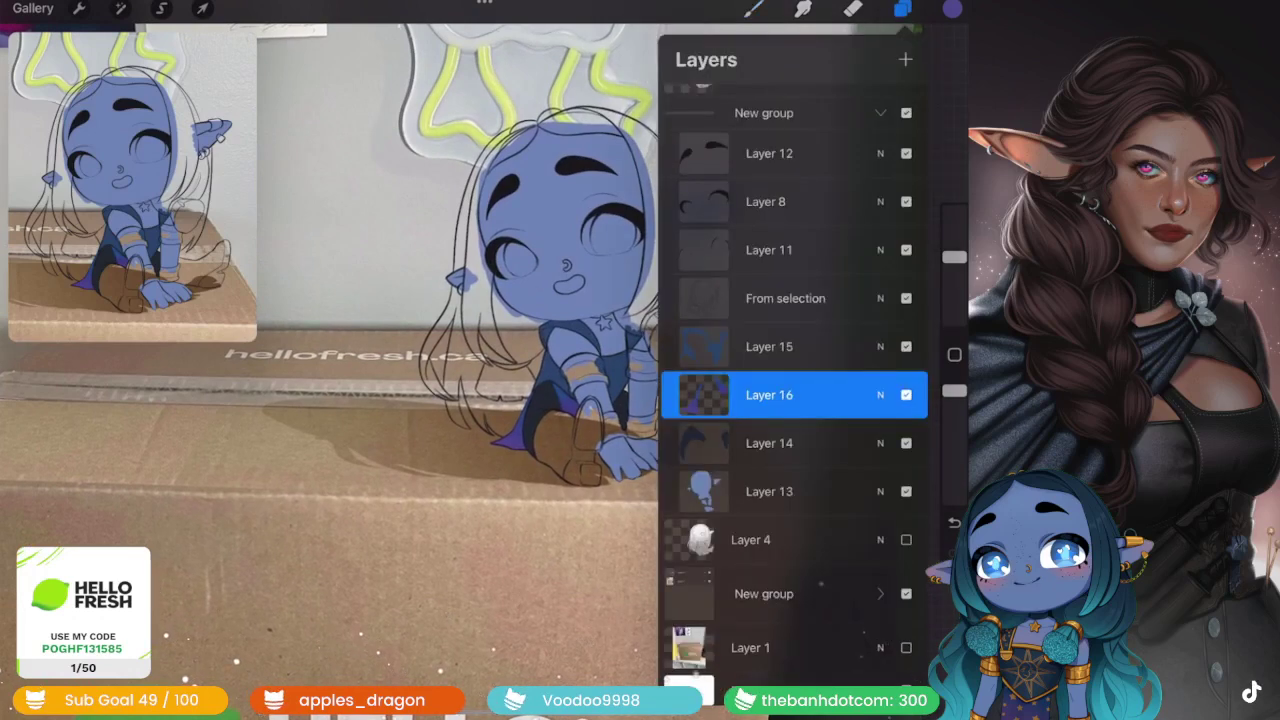
click(769, 346)
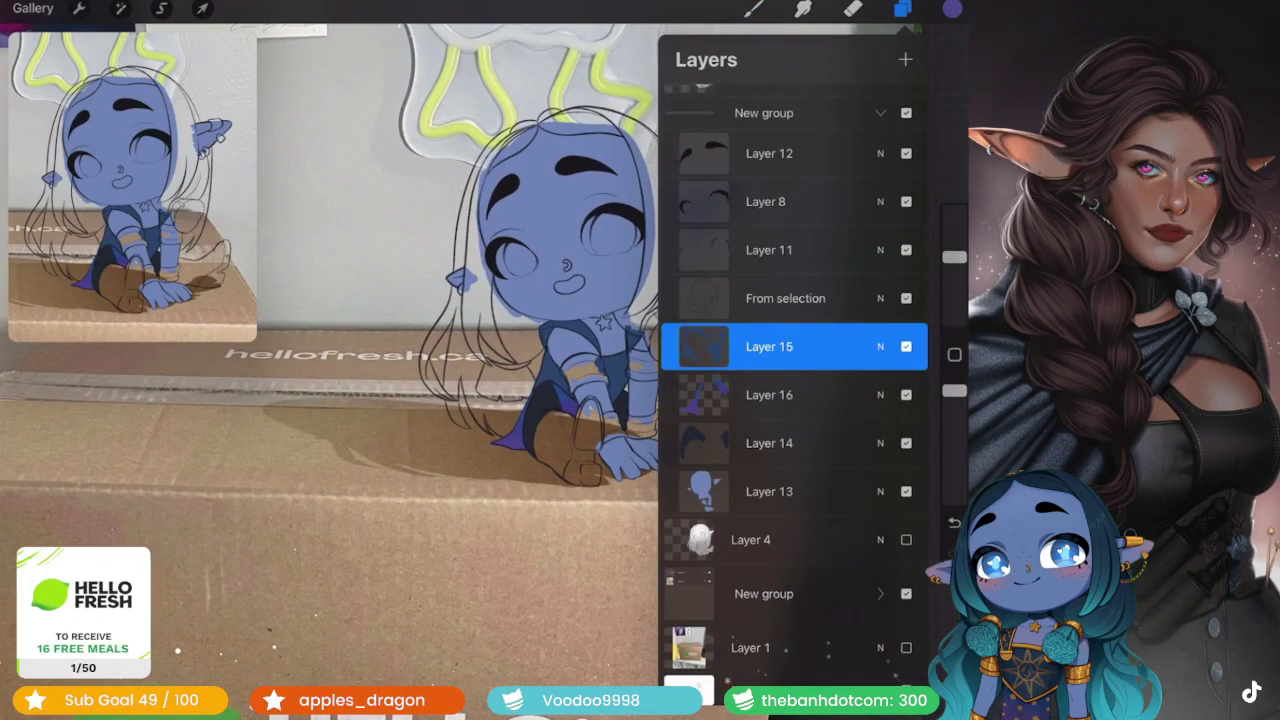
click(952, 8)
click(677, 72)
- Choose a slightly larger inking brush, settling on Inking Pen 1
click(754, 8)
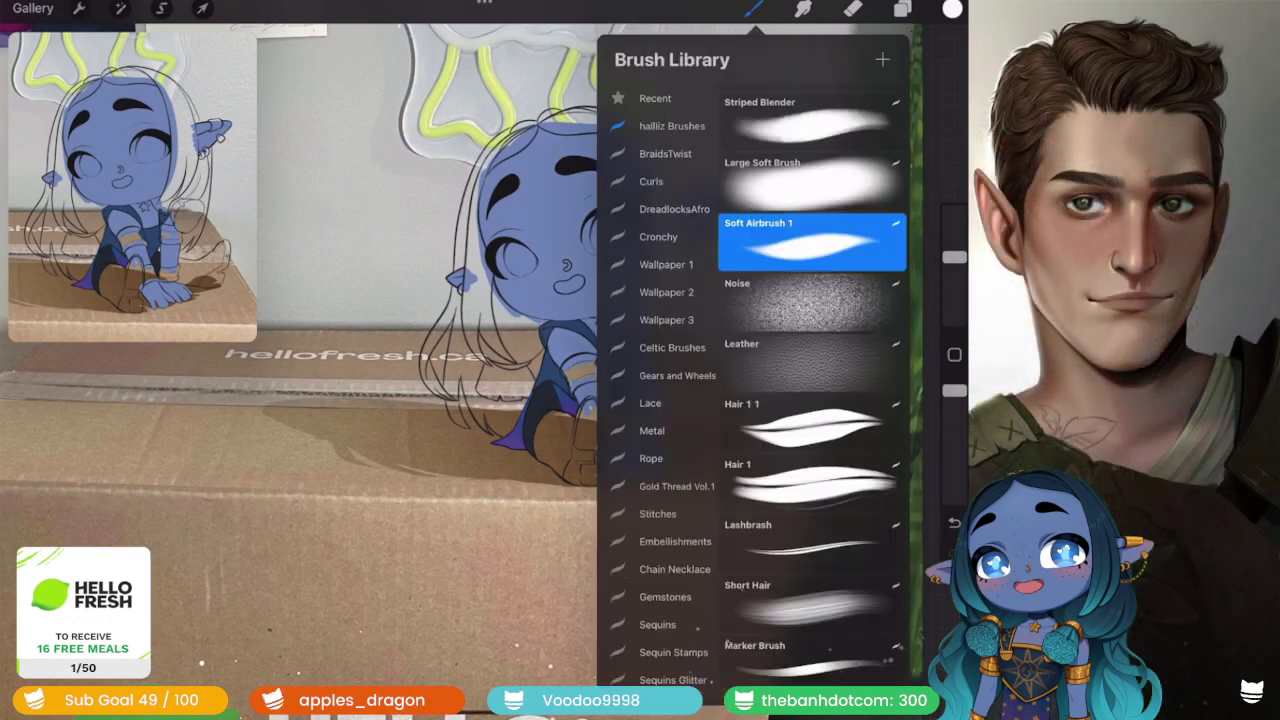
scroll(812, 400, down, 10)
click(812, 365)
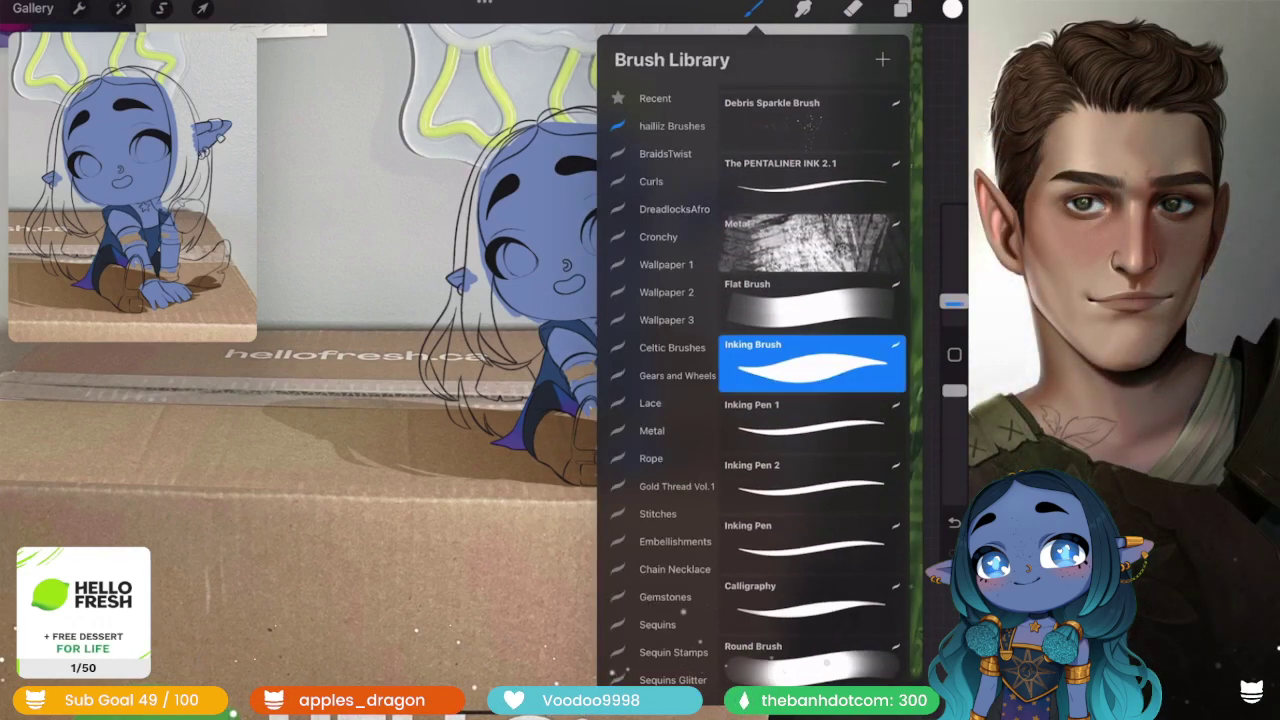
click(300, 500)
drag(954, 303, 954, 293)
scroll(480, 360, up, 5)
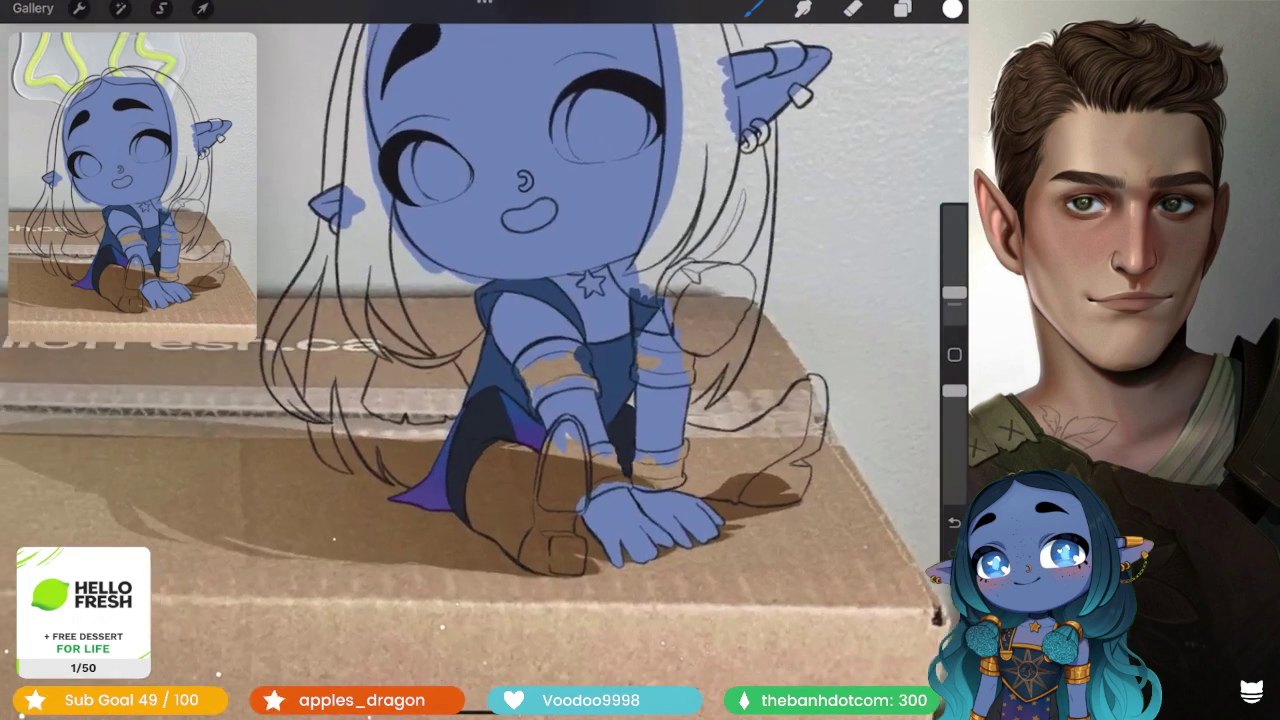
click(754, 8)
click(812, 302)
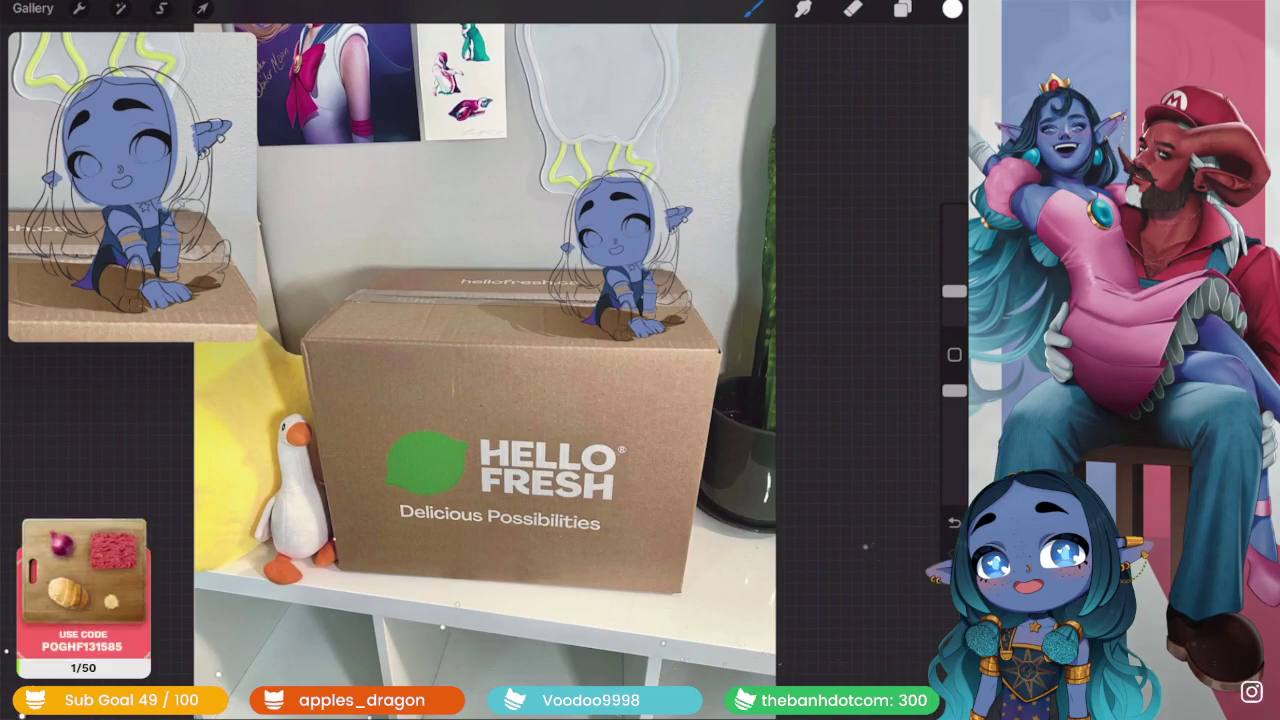
- Trace the front boot's edge in white, extending the outline down and up the boot
scroll(620, 260, up, 5)
scroll(540, 400, up, 5)
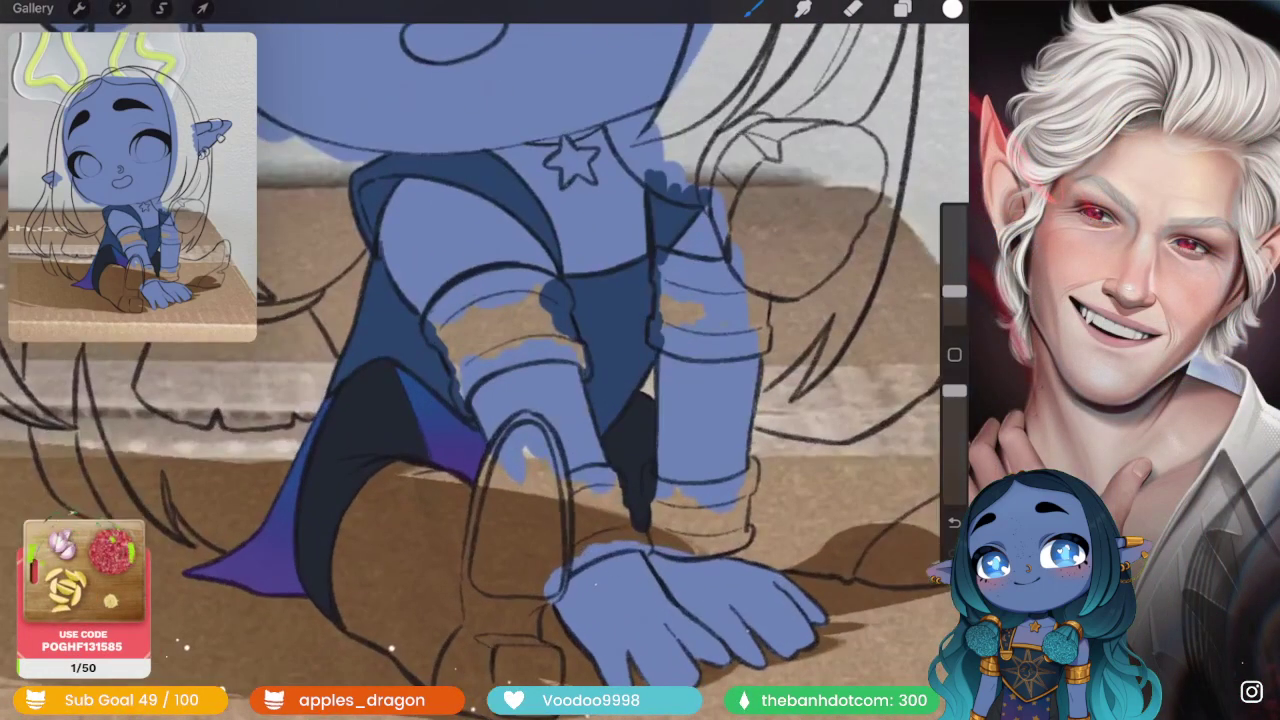
mouse_move(518, 390)
mouse_down()
mouse_move(565, 476)
mouse_move(572, 586)
mouse_up()
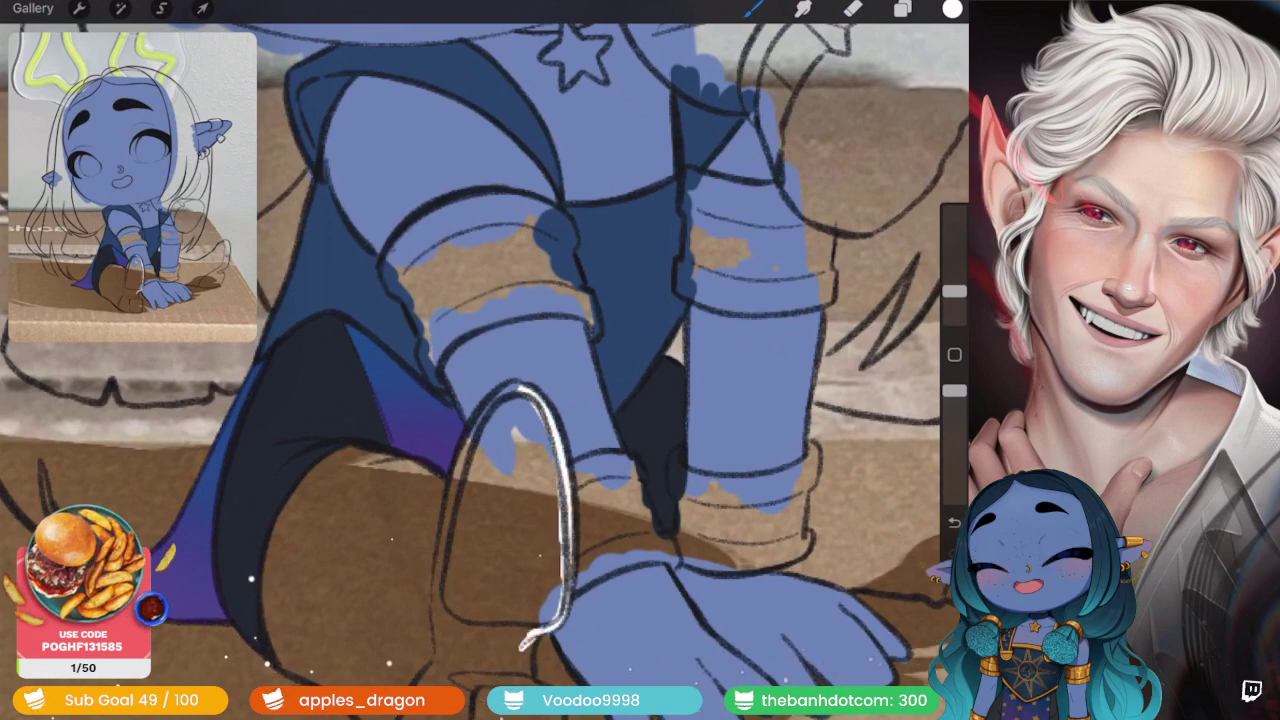
drag(532, 638, 522, 672)
drag(540, 400, 600, 300)
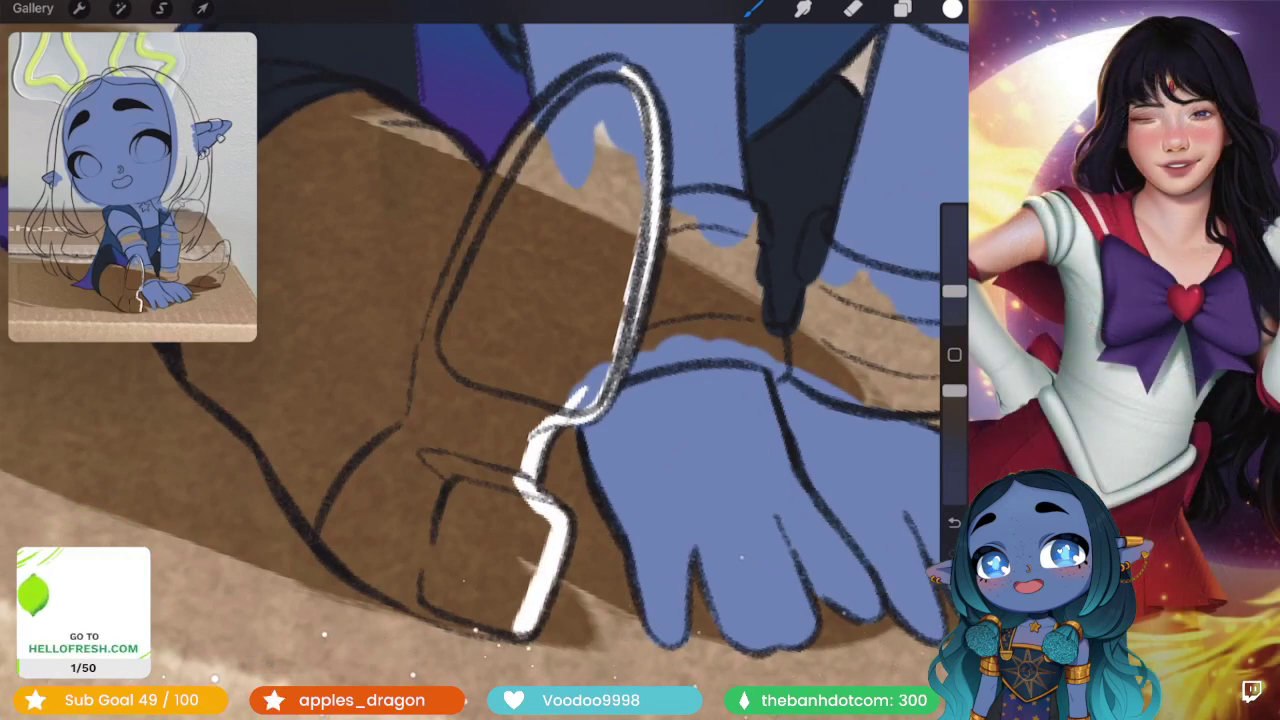
scroll(480, 400, up, 3)
drag(450, 515, 340, 395)
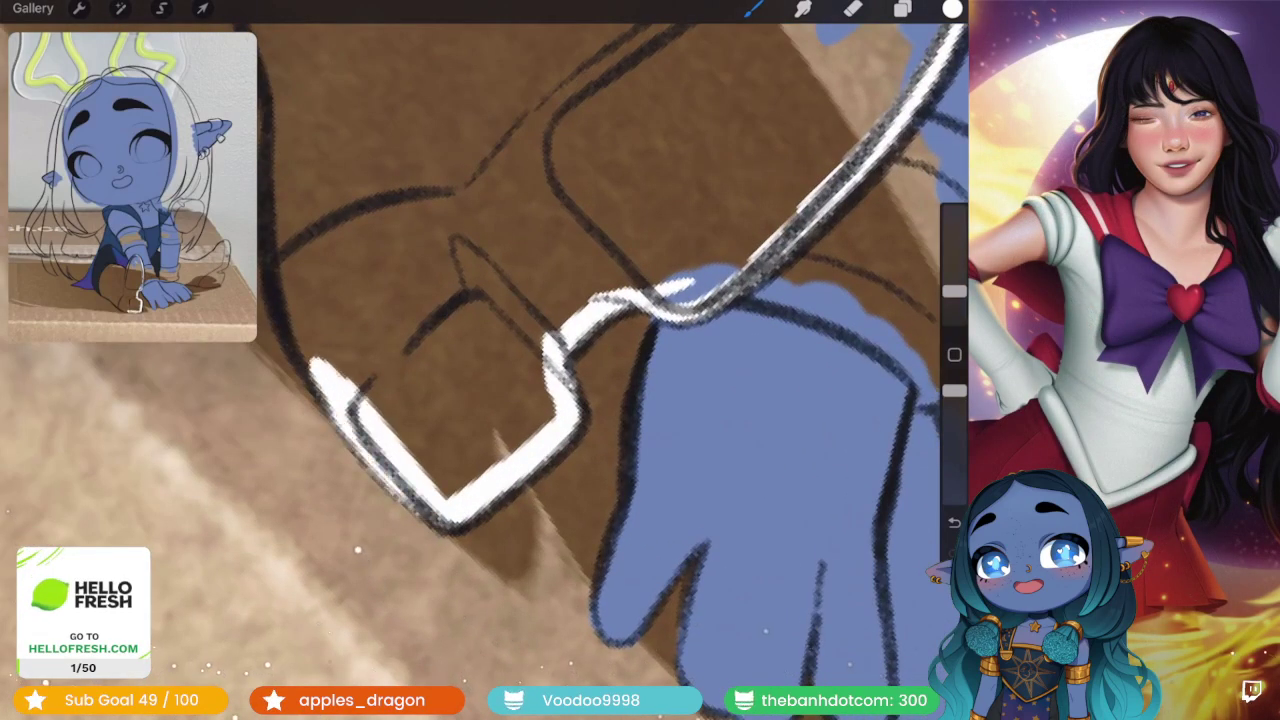
drag(540, 400, 600, 300)
drag(428, 514, 329, 357)
scroll(480, 360, down, 2)
- Finish the front boot's white outline with a tapered end and fill it solid white
drag(540, 400, 600, 300)
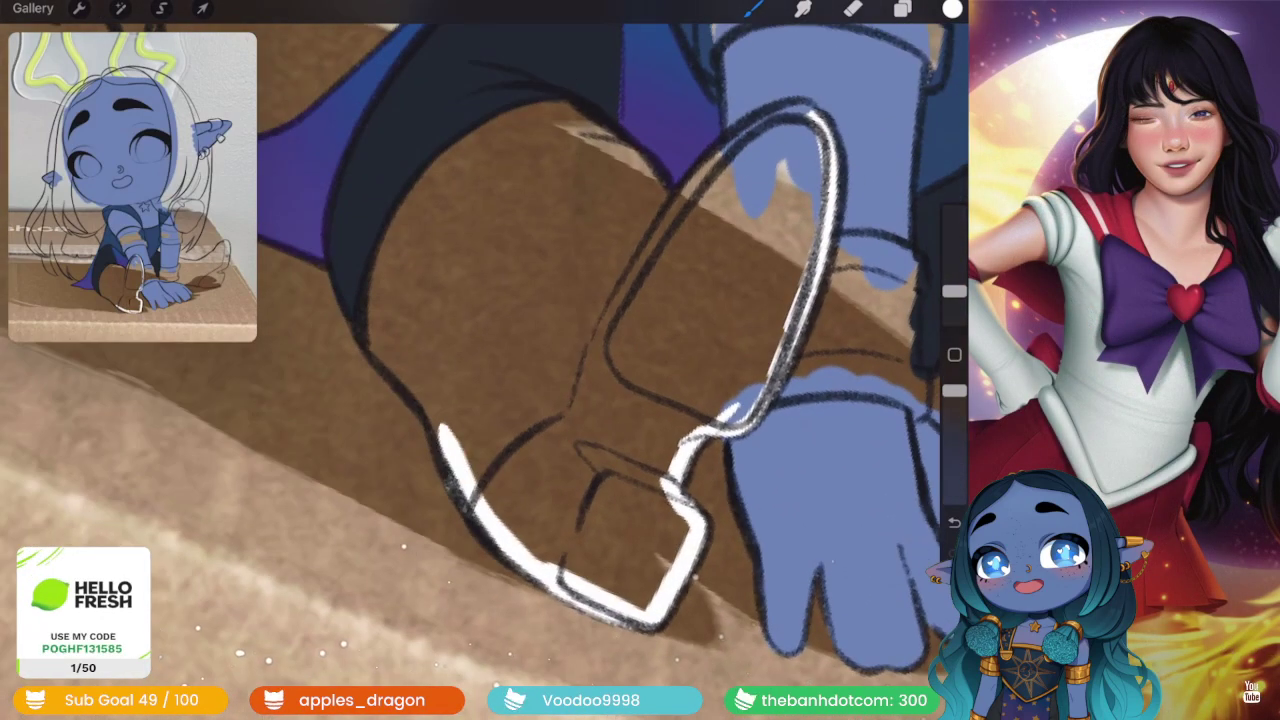
drag(460, 500, 371, 357)
drag(540, 400, 600, 300)
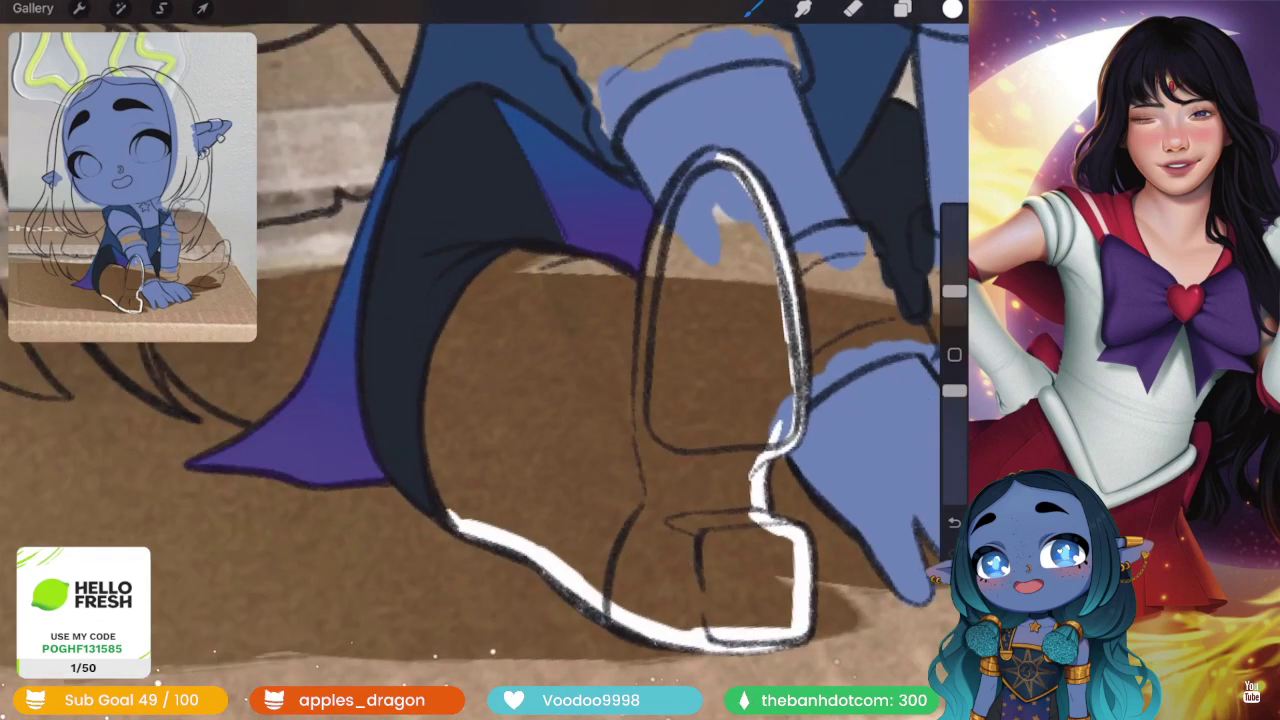
drag(450, 515, 430, 435)
drag(540, 400, 600, 300)
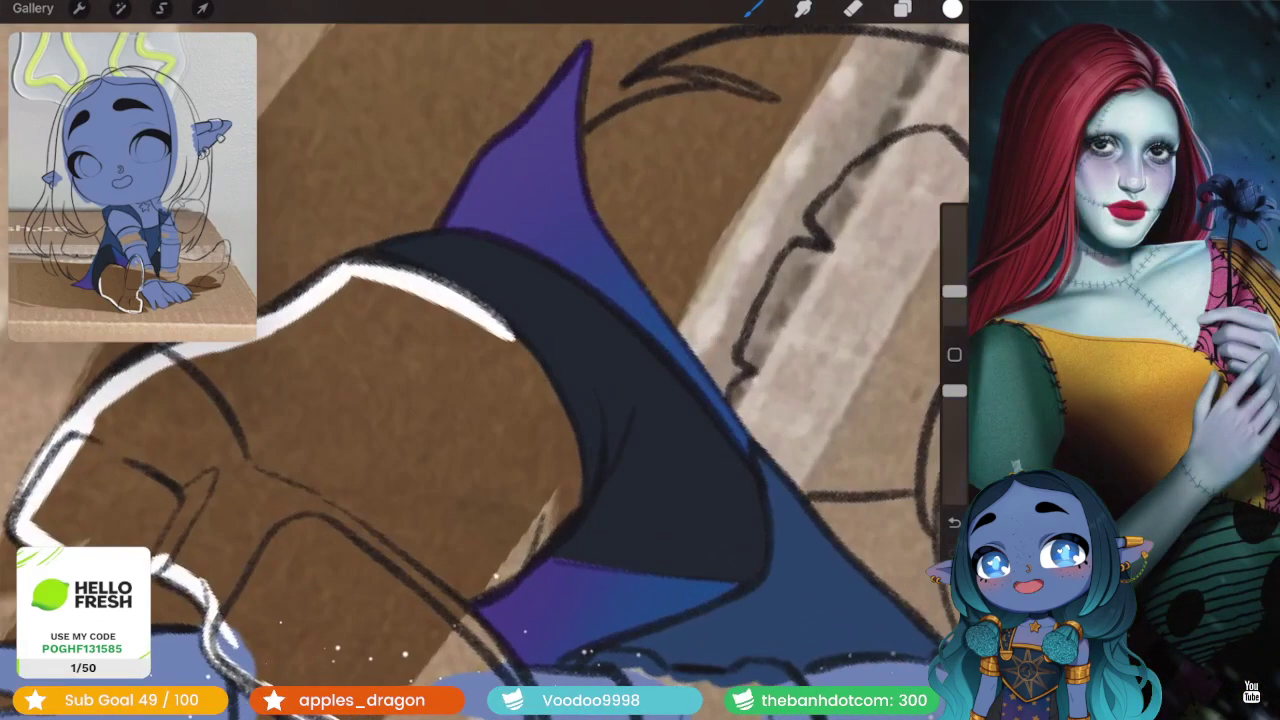
drag(512, 335, 567, 445)
drag(540, 400, 600, 300)
mouse_move(500, 335)
mouse_down()
mouse_move(555, 420)
mouse_move(600, 300)
mouse_up()
mouse_move(432, 295)
mouse_down()
mouse_move(570, 475)
mouse_move(595, 560)
mouse_up()
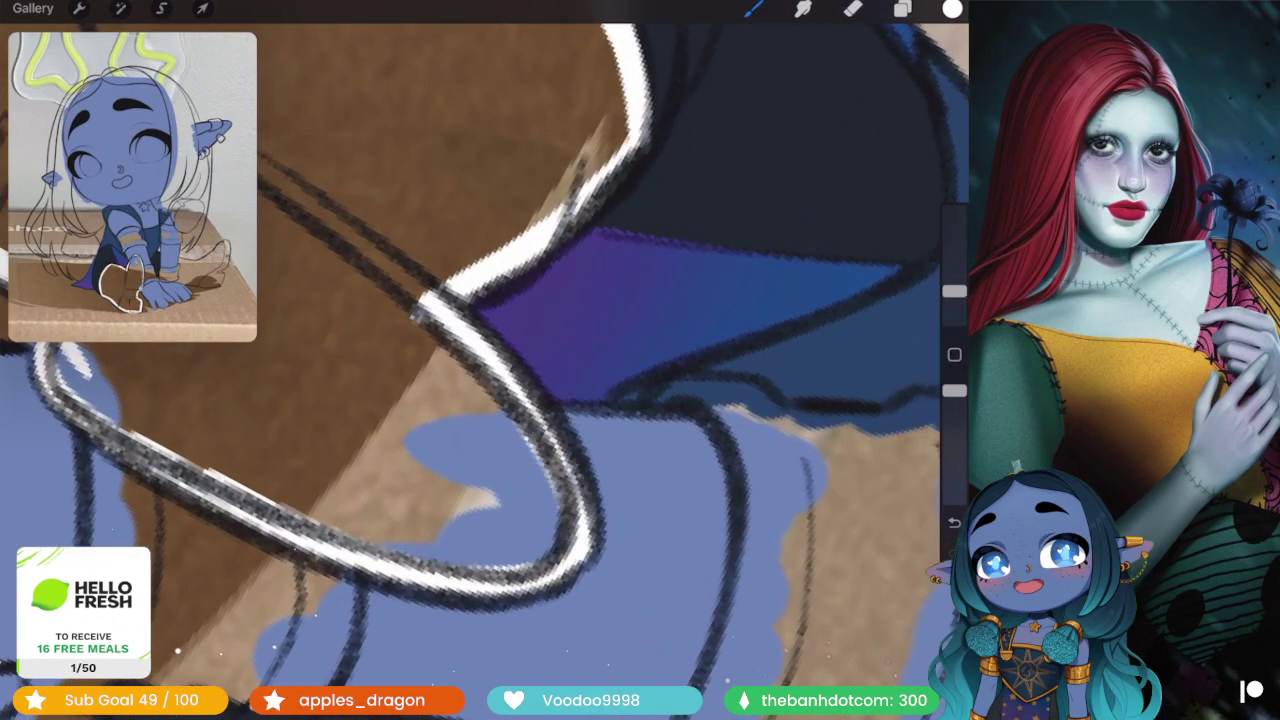
drag(540, 400, 600, 300)
drag(952, 8, 557, 443)
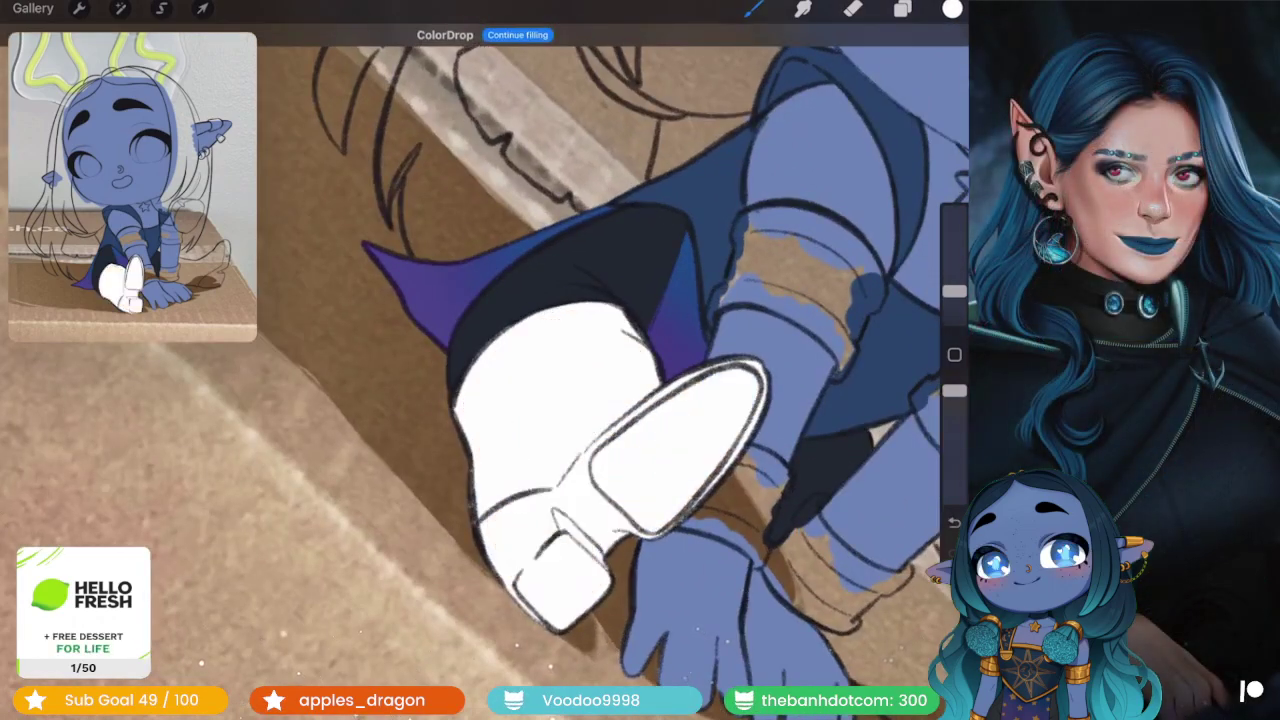
drag(540, 400, 600, 300)
- Outline the back boot's shaft and toe in white
mouse_move(700, 420)
mouse_down()
mouse_move(560, 340)
mouse_move(500, 280)
mouse_up()
mouse_move(458, 322)
mouse_down()
mouse_move(472, 476)
mouse_move(500, 526)
mouse_up()
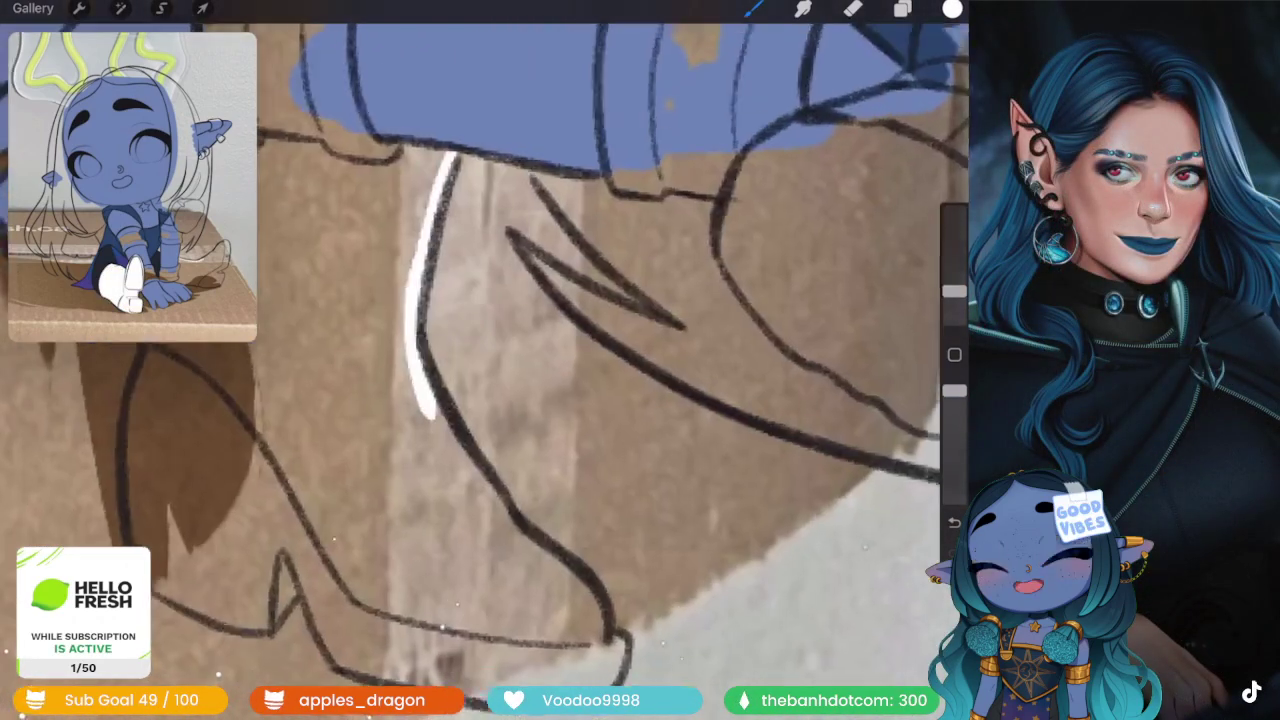
drag(600, 450, 585, 283)
drag(405, 355, 490, 490)
drag(520, 420, 540, 340)
drag(458, 425, 548, 556)
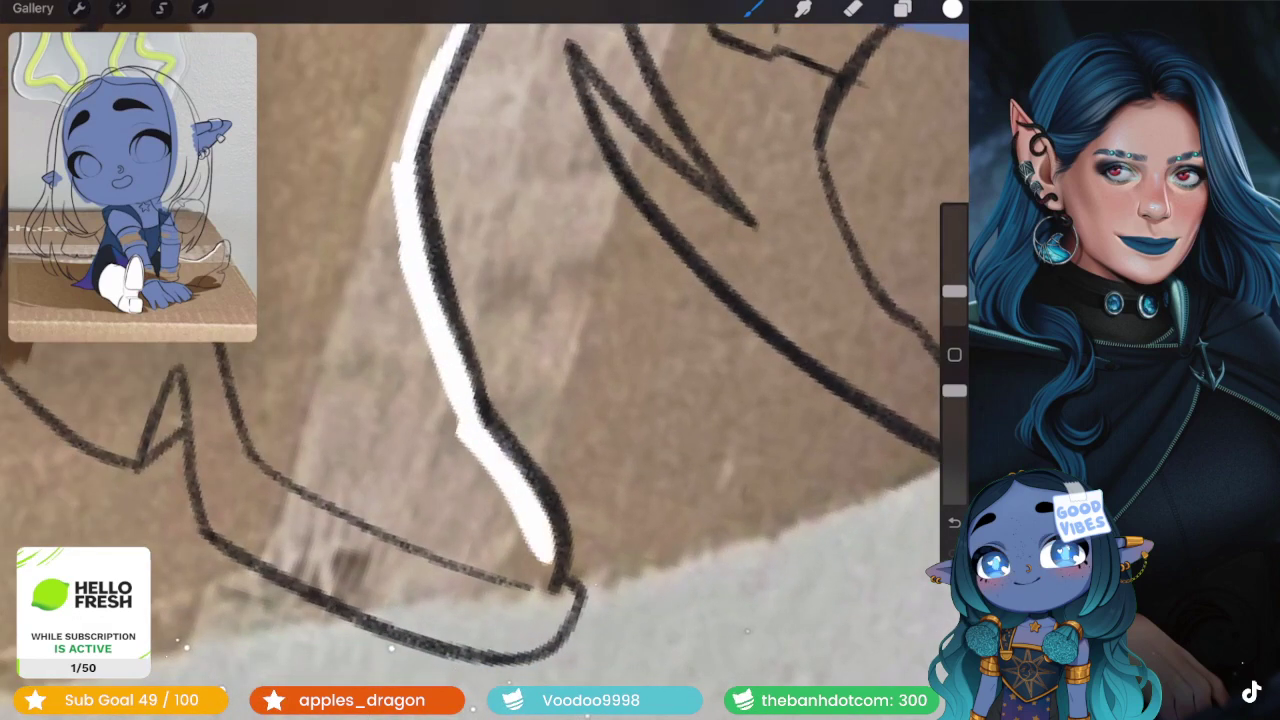
mouse_move(540, 600)
mouse_down()
mouse_move(528, 528)
mouse_move(610, 445)
mouse_move(530, 330)
mouse_move(595, 455)
mouse_move(580, 280)
mouse_up()
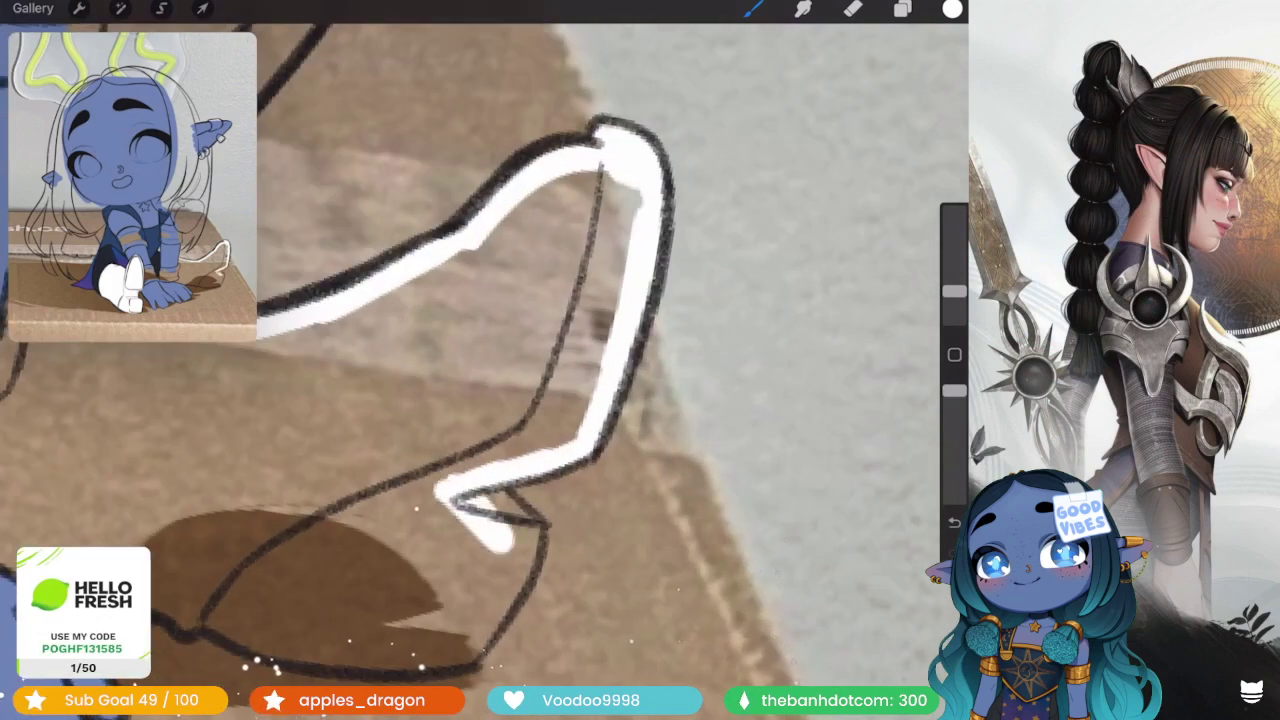
drag(438, 488, 515, 545)
- Outline the back boot's right edge, heel tip and inner edge in white
mouse_move(505, 600)
mouse_down()
mouse_move(450, 515)
mouse_move(450, 420)
mouse_move(430, 380)
mouse_up()
drag(500, 450, 510, 390)
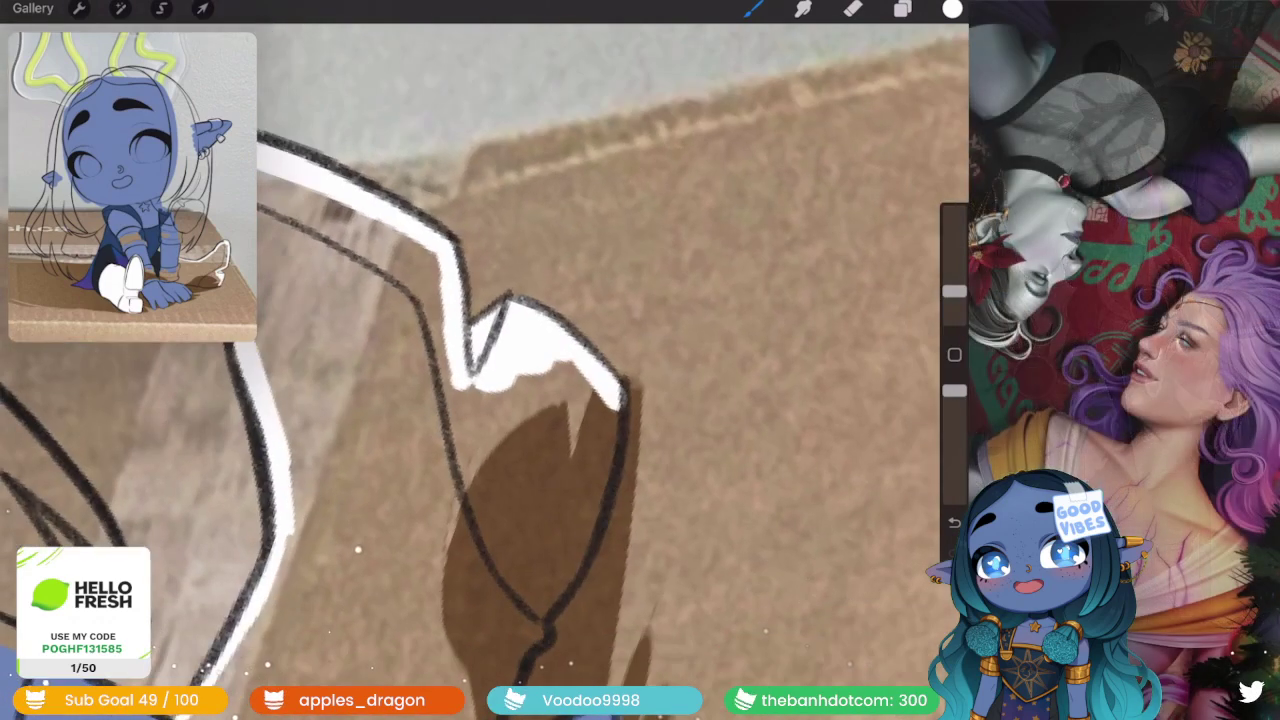
drag(612, 405, 555, 575)
drag(520, 500, 540, 330)
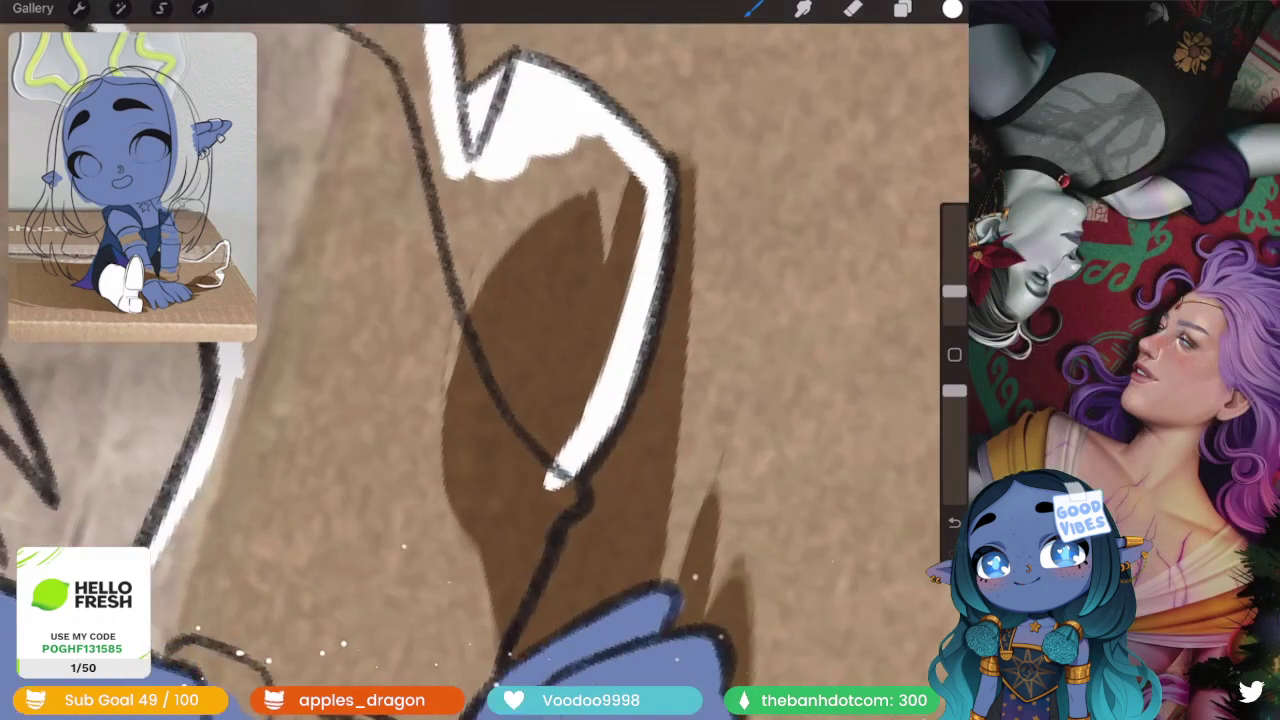
drag(565, 485, 538, 515)
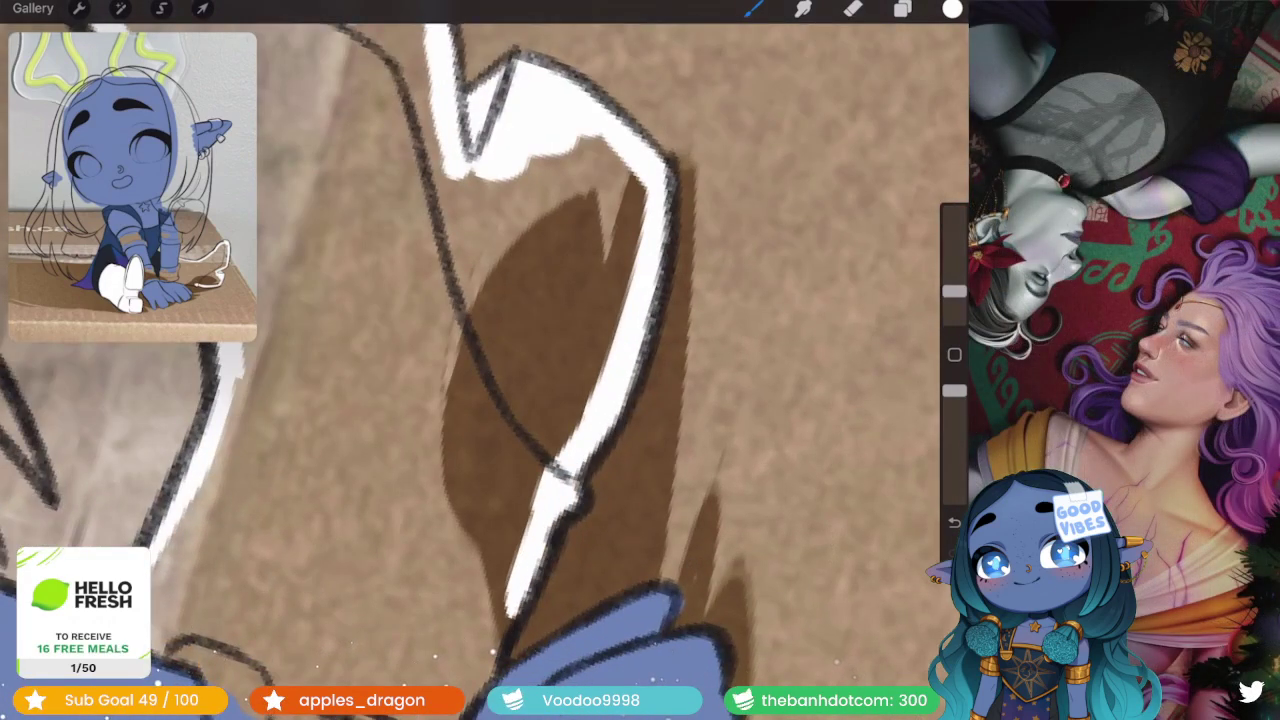
mouse_move(600, 560)
mouse_down()
mouse_move(620, 420)
mouse_move(520, 250)
mouse_up()
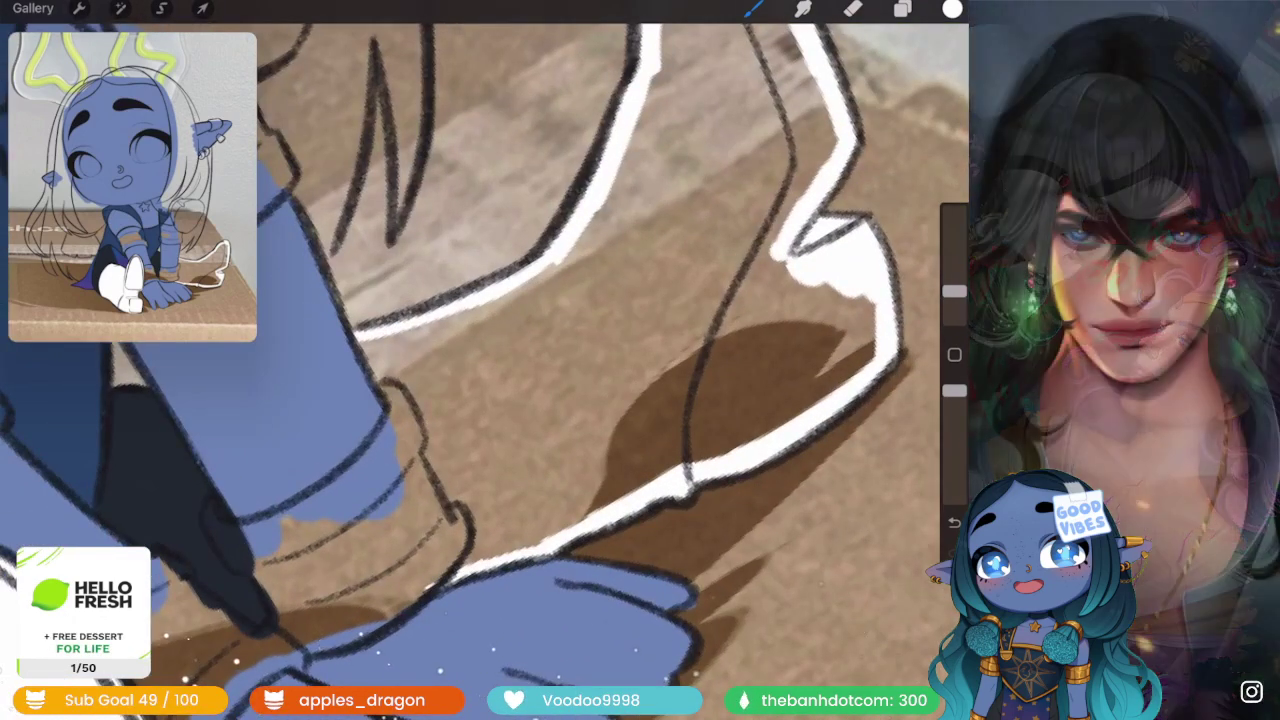
drag(468, 545, 390, 380)
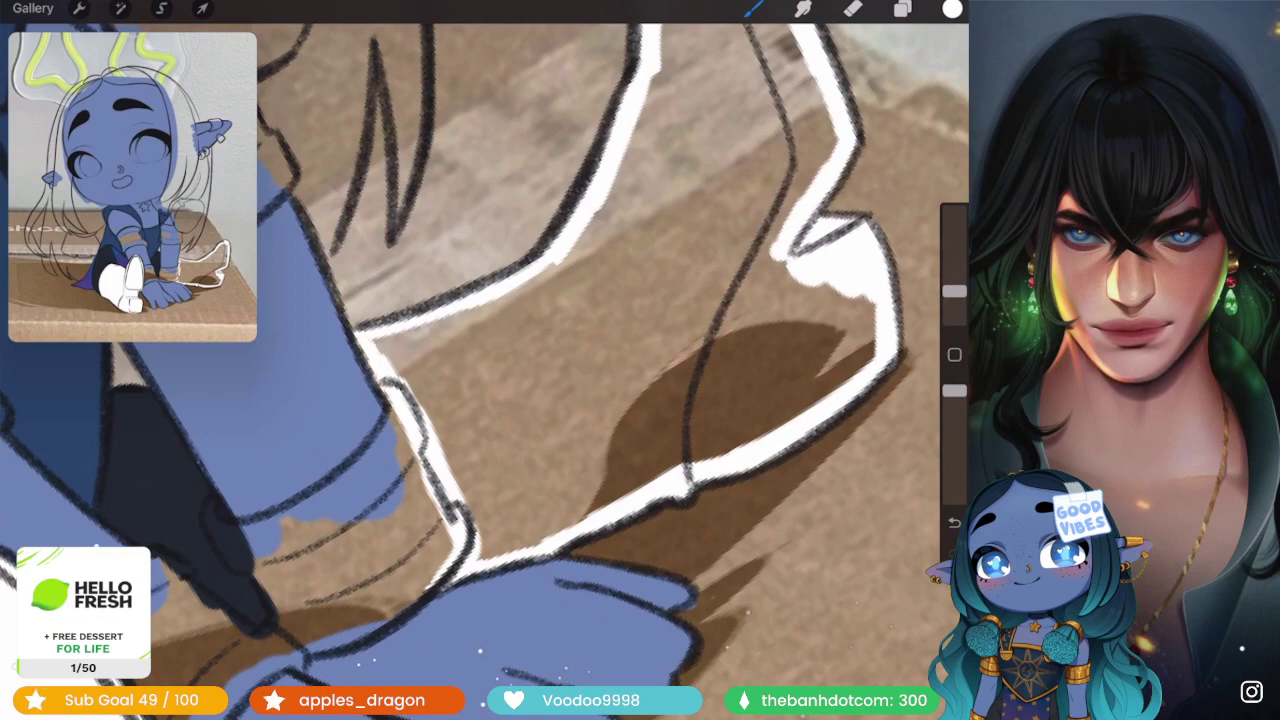
drag(560, 400, 600, 250)
- Fill the back boot solid white and view both boots
drag(952, 9, 690, 400)
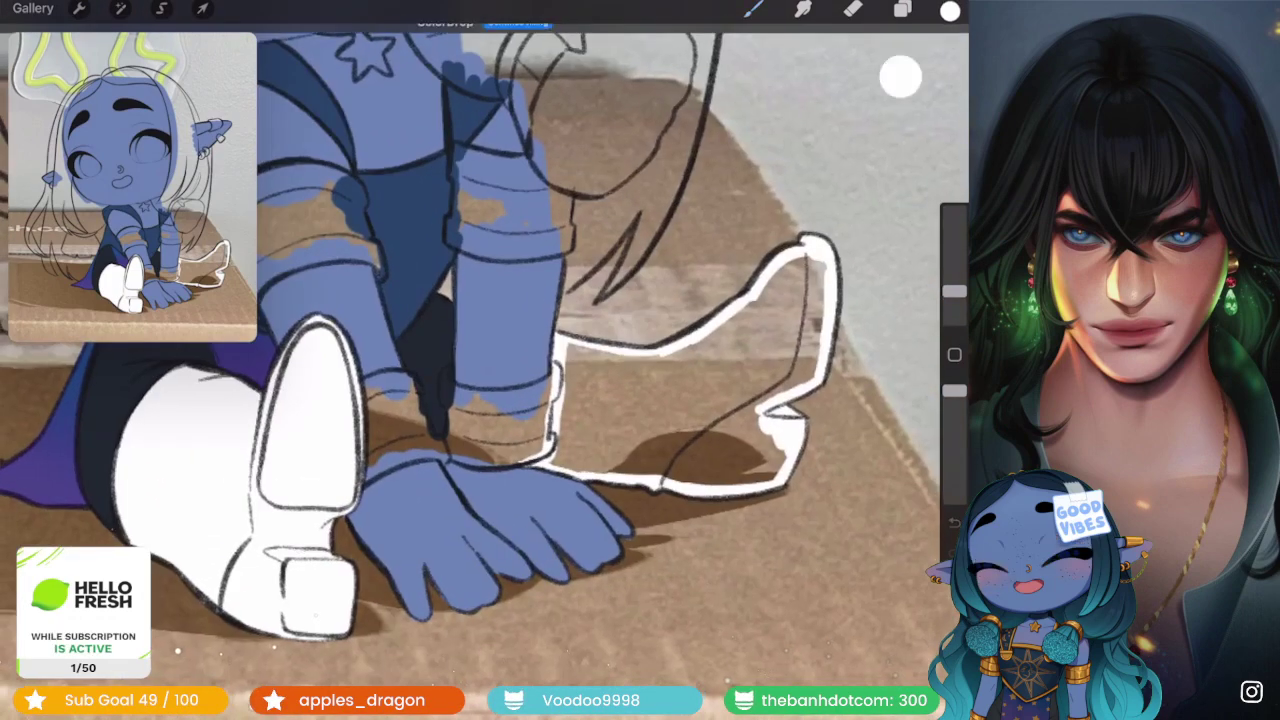
click(790, 330)
scroll(480, 360, down, 5)
scroll(480, 360, up, 2)
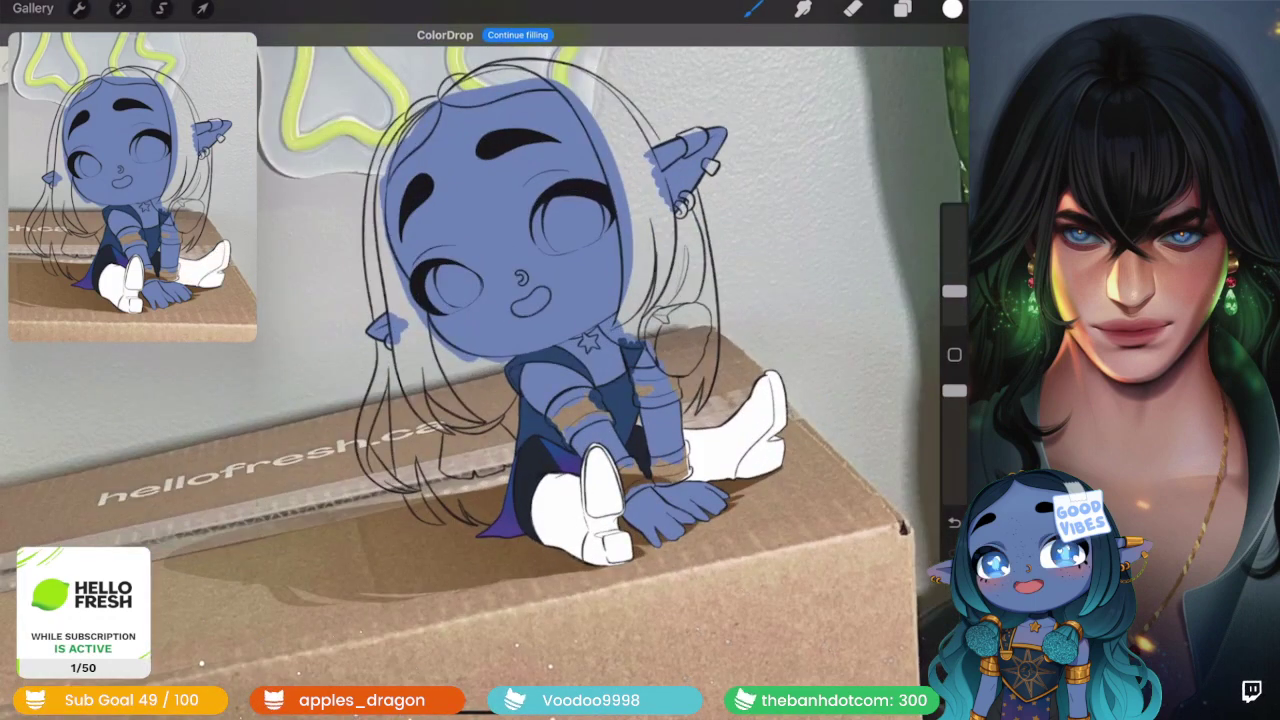
scroll(480, 360, down, 3)
scroll(480, 360, down, 2)
scroll(480, 360, up, 1)
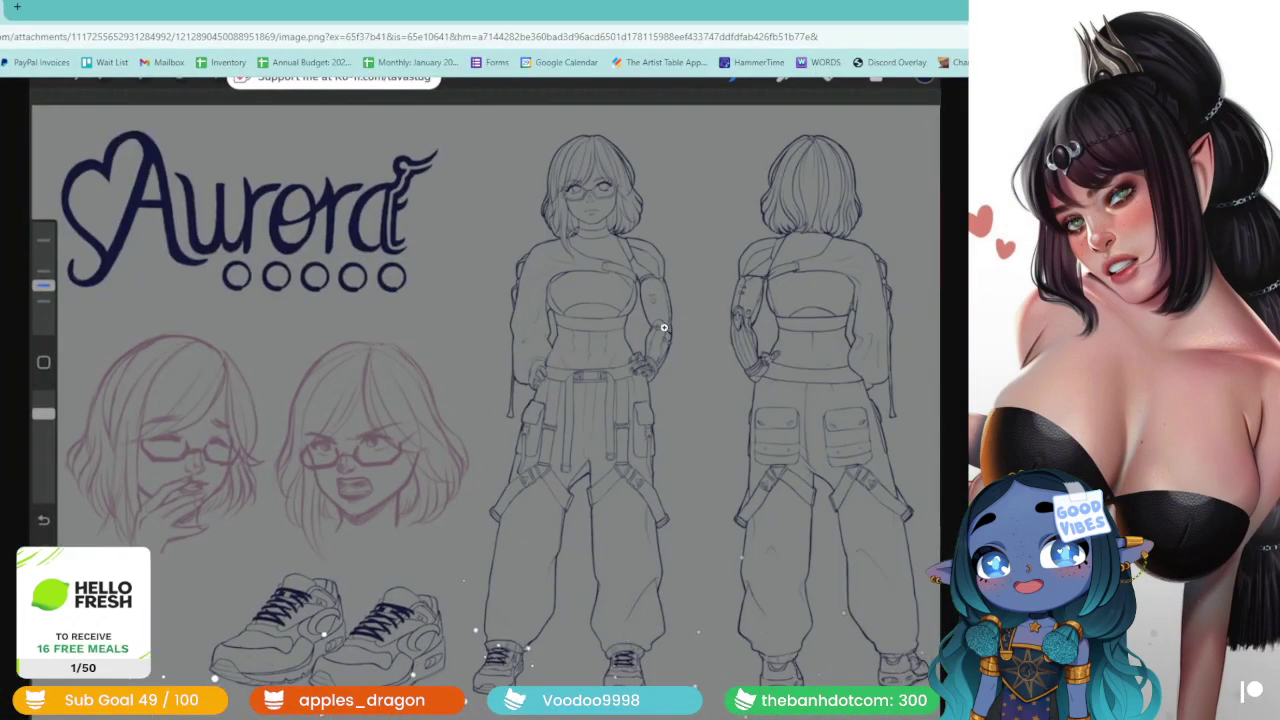
- Scroll through the Aurora sketch image and restore Chrome to a smaller window
scroll(582, 398, down, 1)
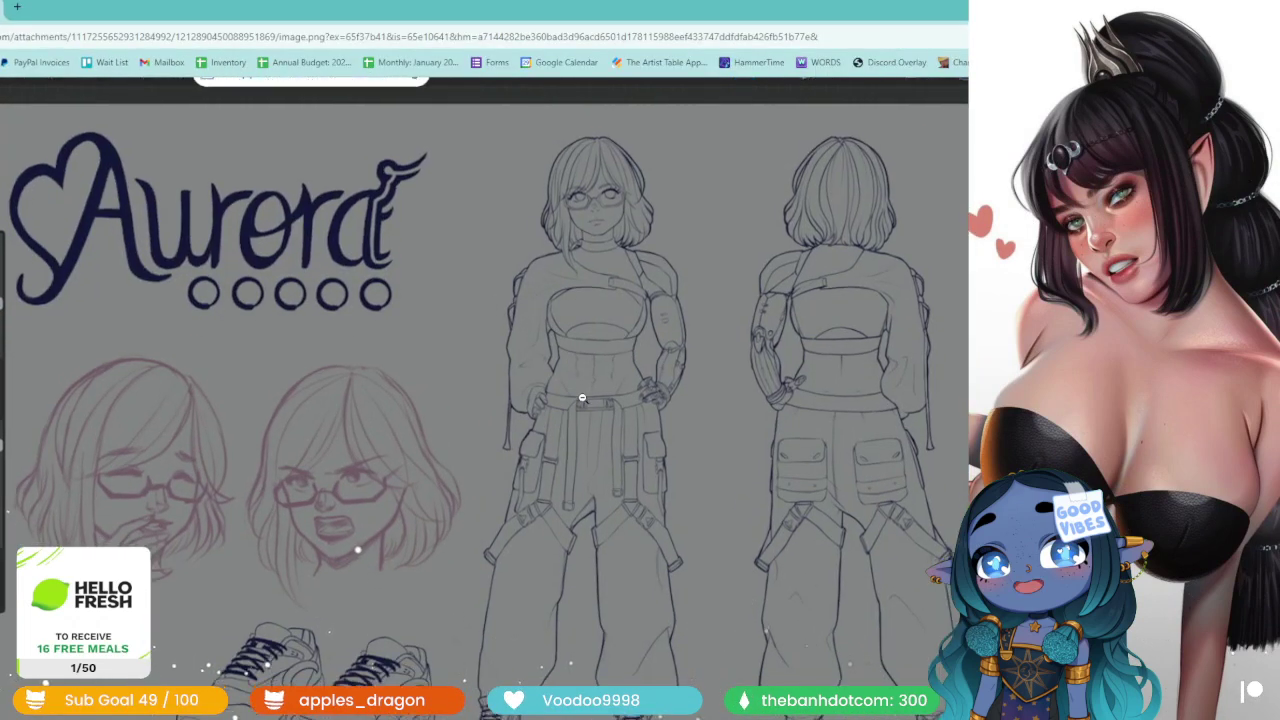
scroll(580, 407, up, 1)
scroll(419, 512, down, 1)
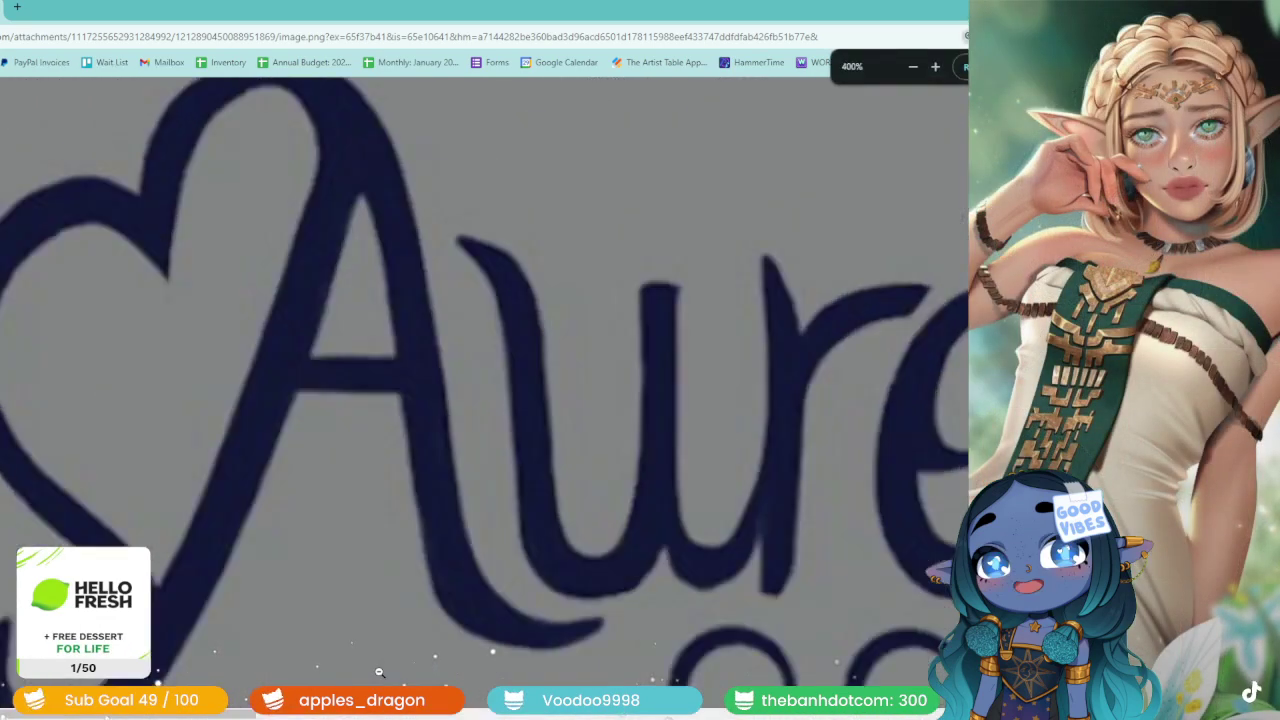
scroll(400, 580, down, 5)
scroll(388, 643, up, 6)
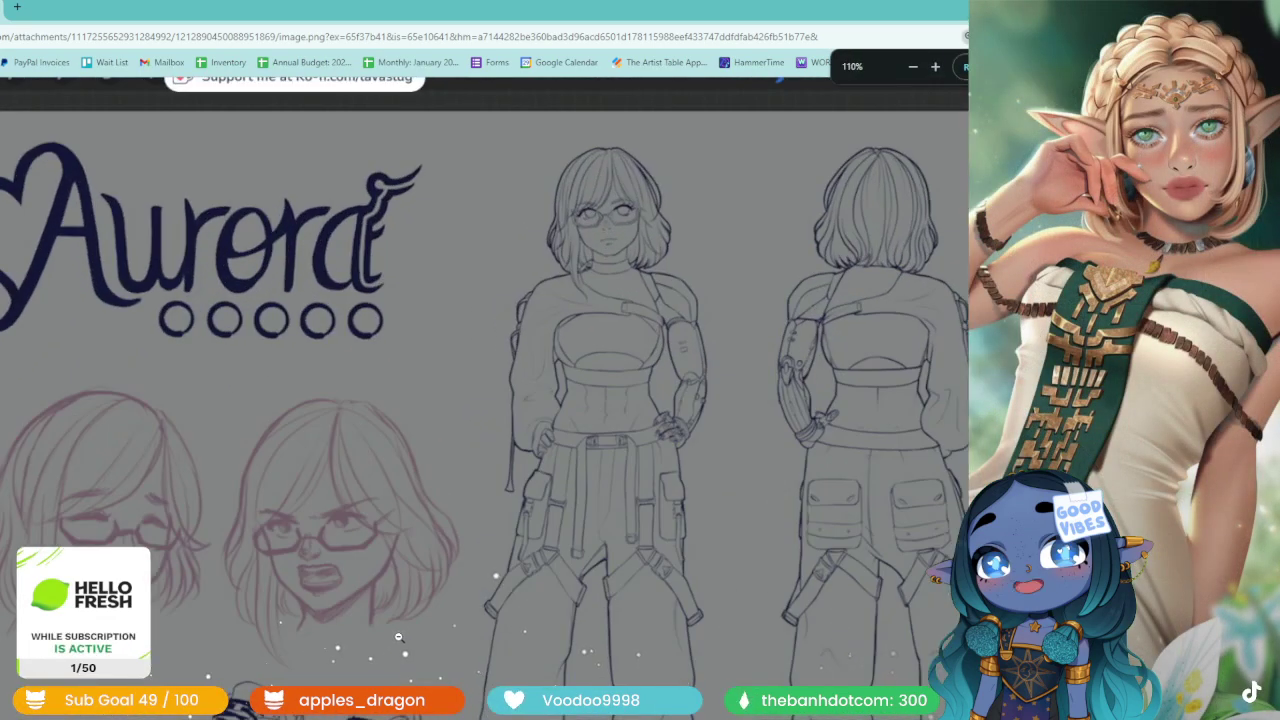
right_click(358, 514)
scroll(400, 600, down, 2)
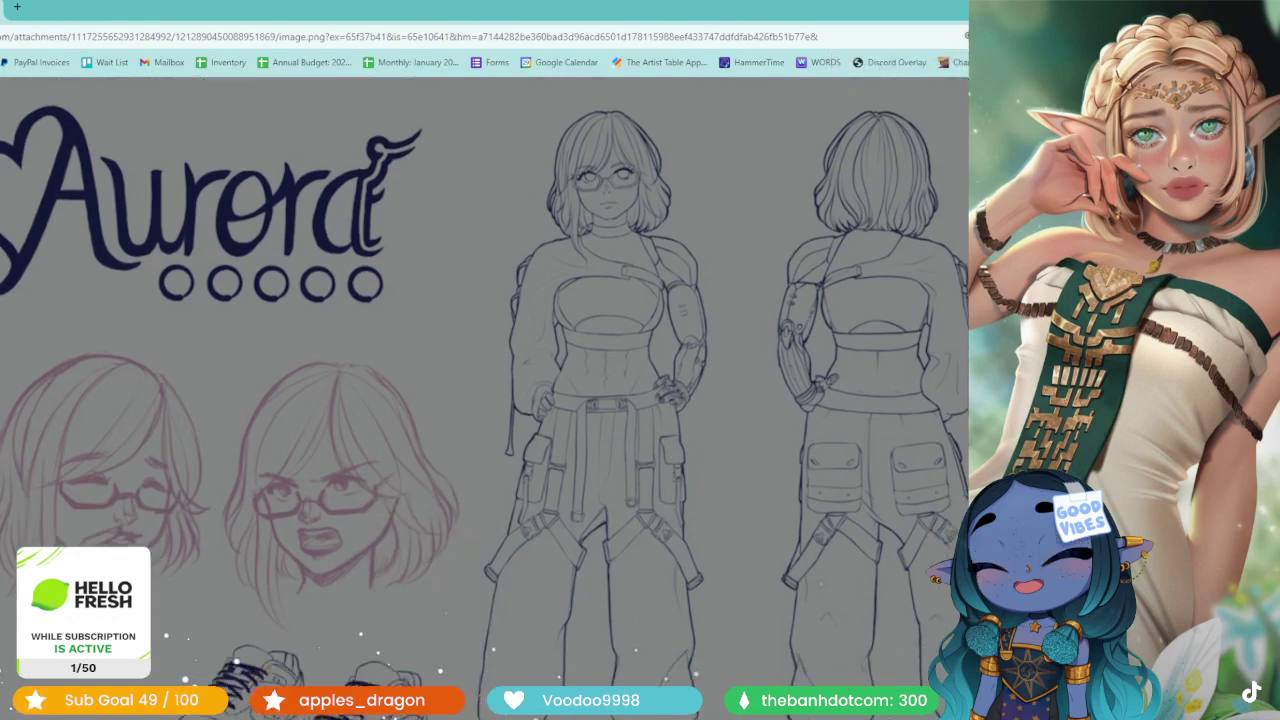
scroll(371, 650, down, 2)
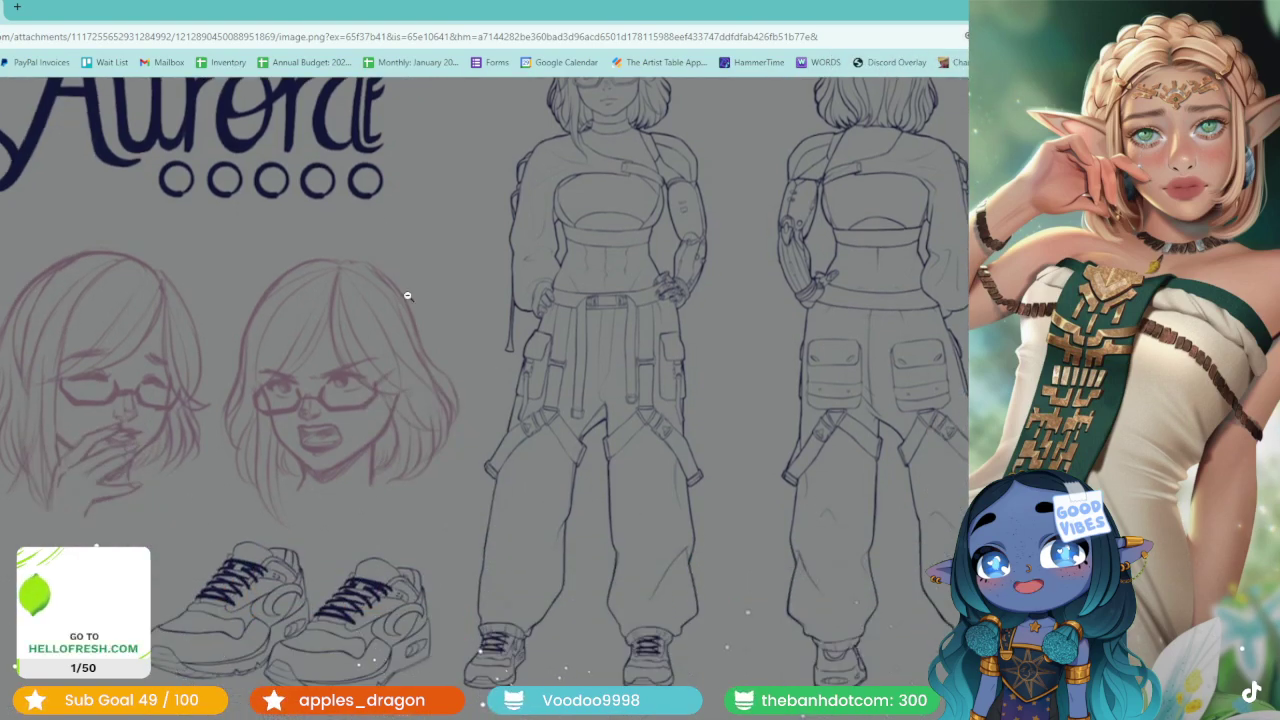
drag(420, 8, 436, 20)
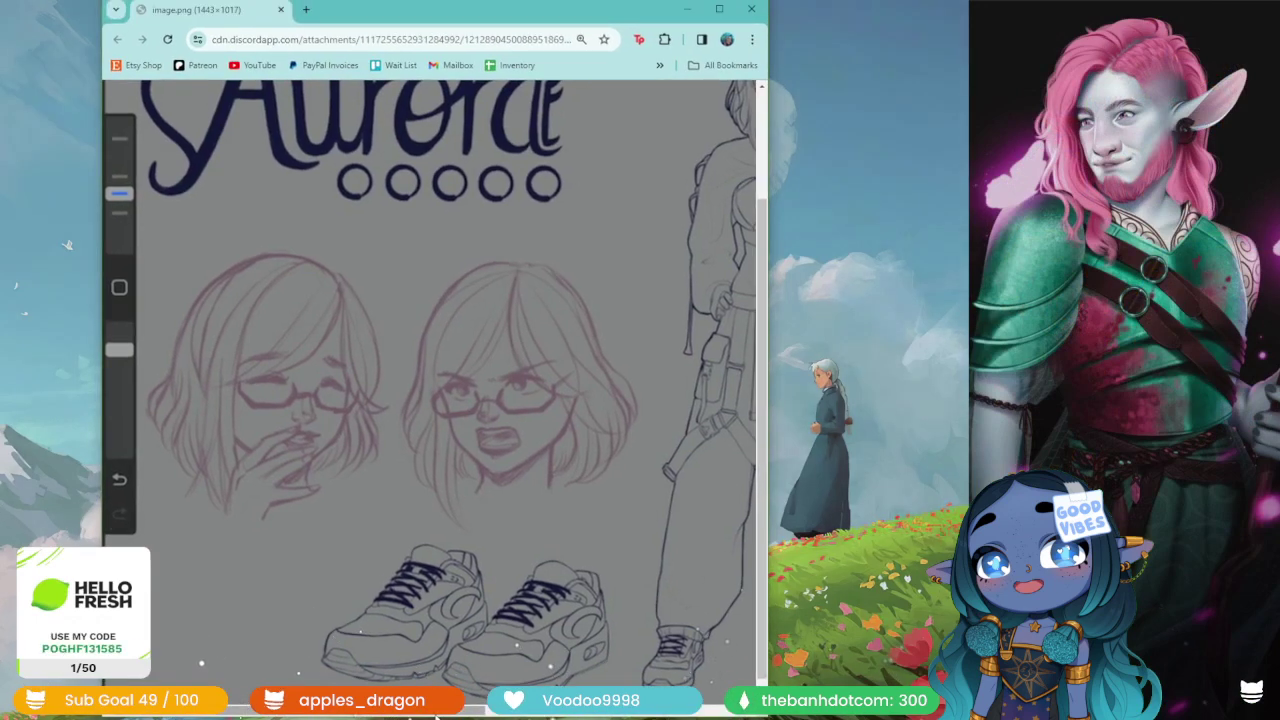
scroll(430, 380, right, 2)
scroll(430, 380, right, 4)
scroll(536, 401, up, 2)
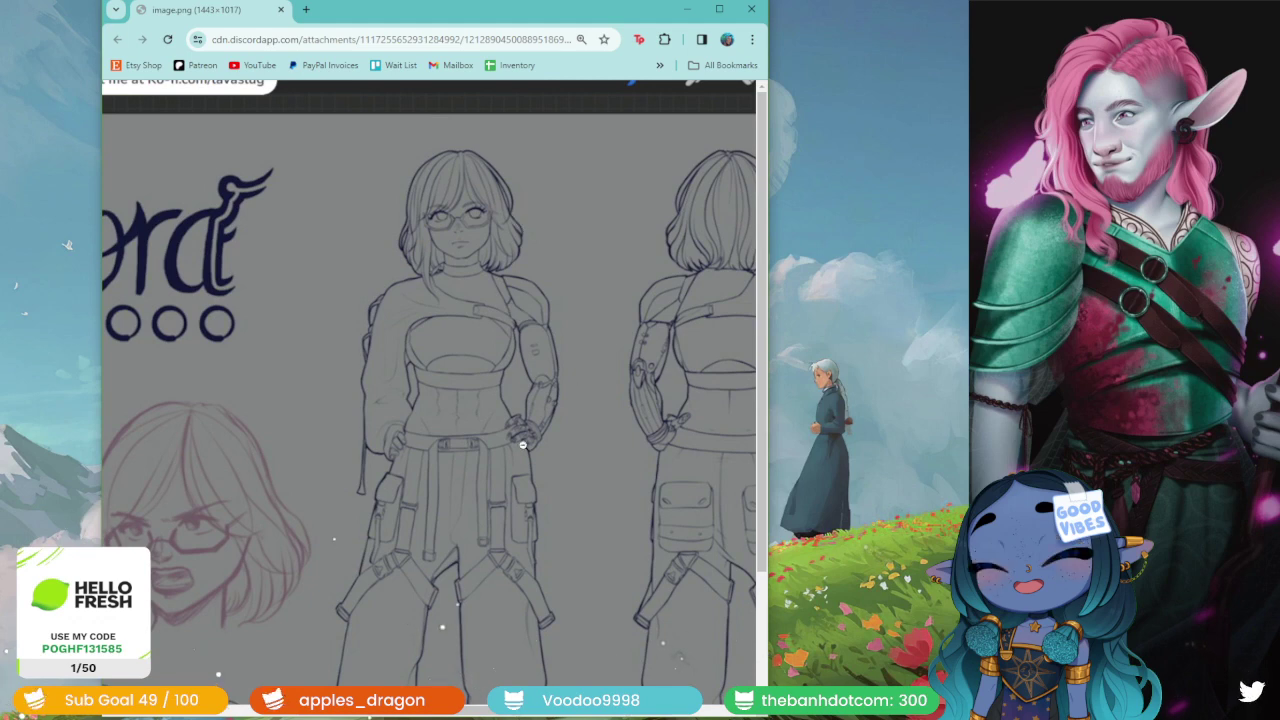
scroll(493, 429, up, 5)
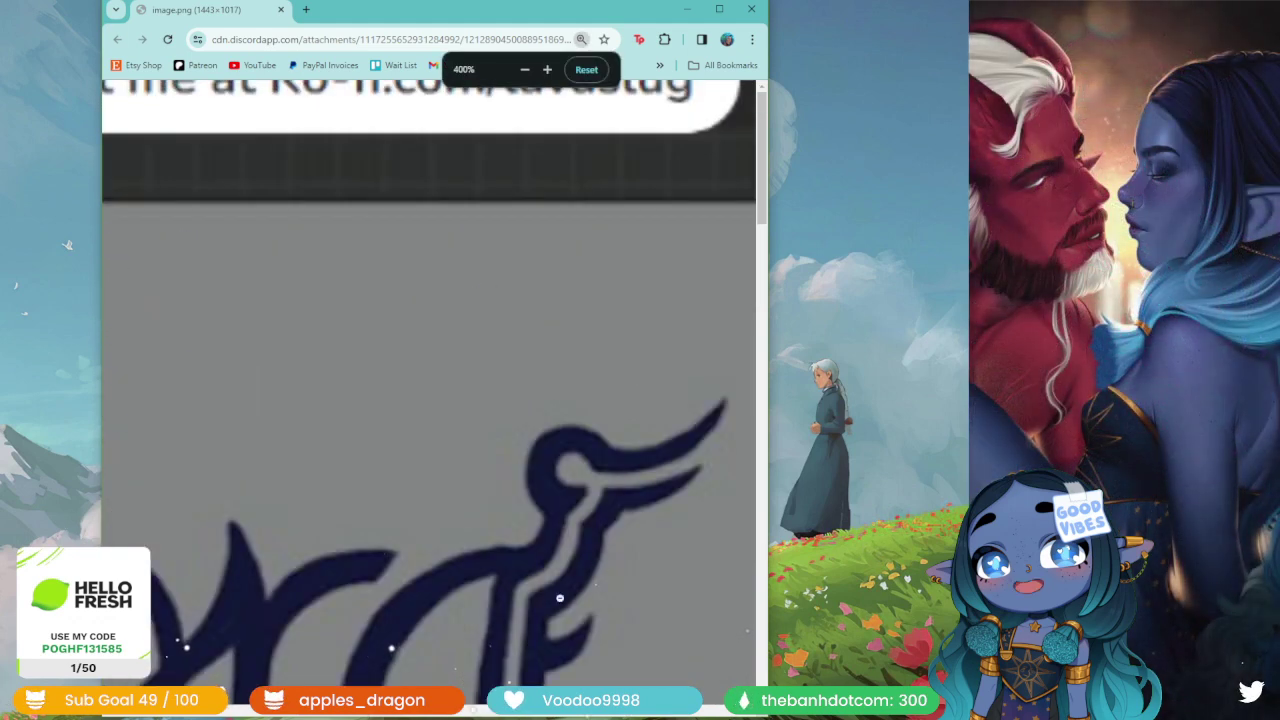
scroll(430, 450, right, 5)
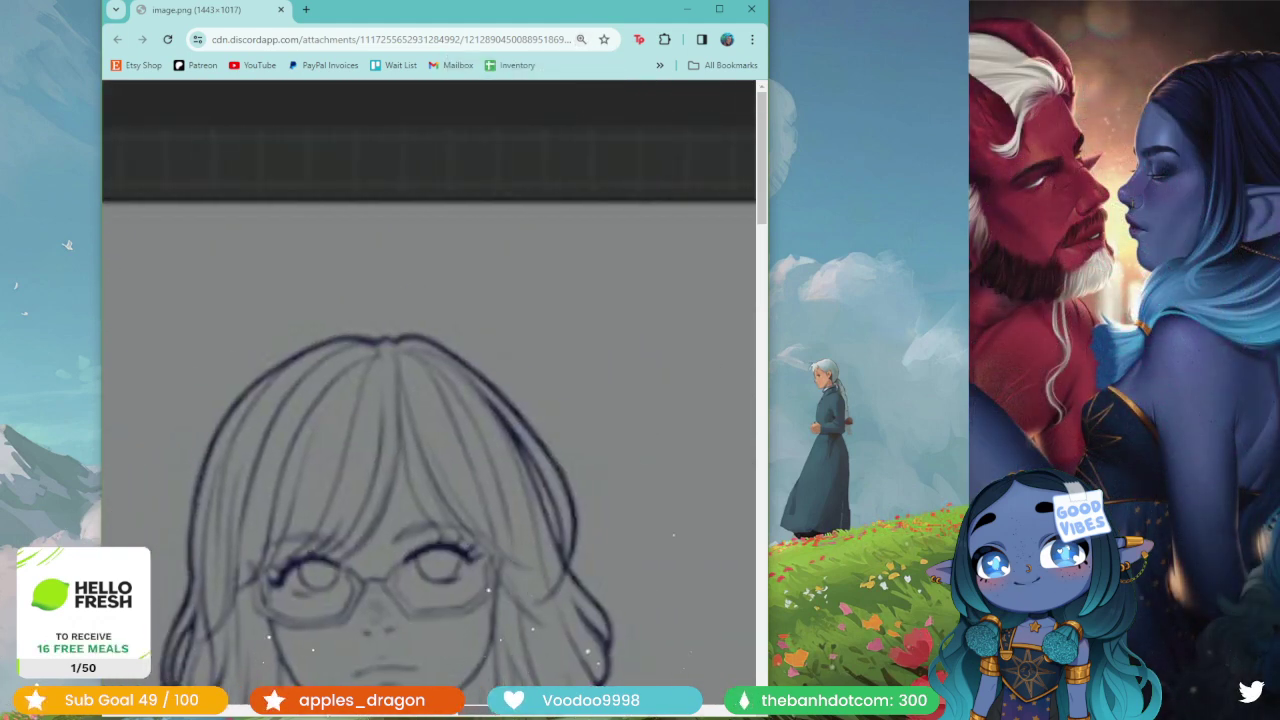
scroll(430, 450, left, 1)
scroll(430, 450, down, 4)
scroll(400, 480, up, 1)
scroll(313, 535, up, 2)
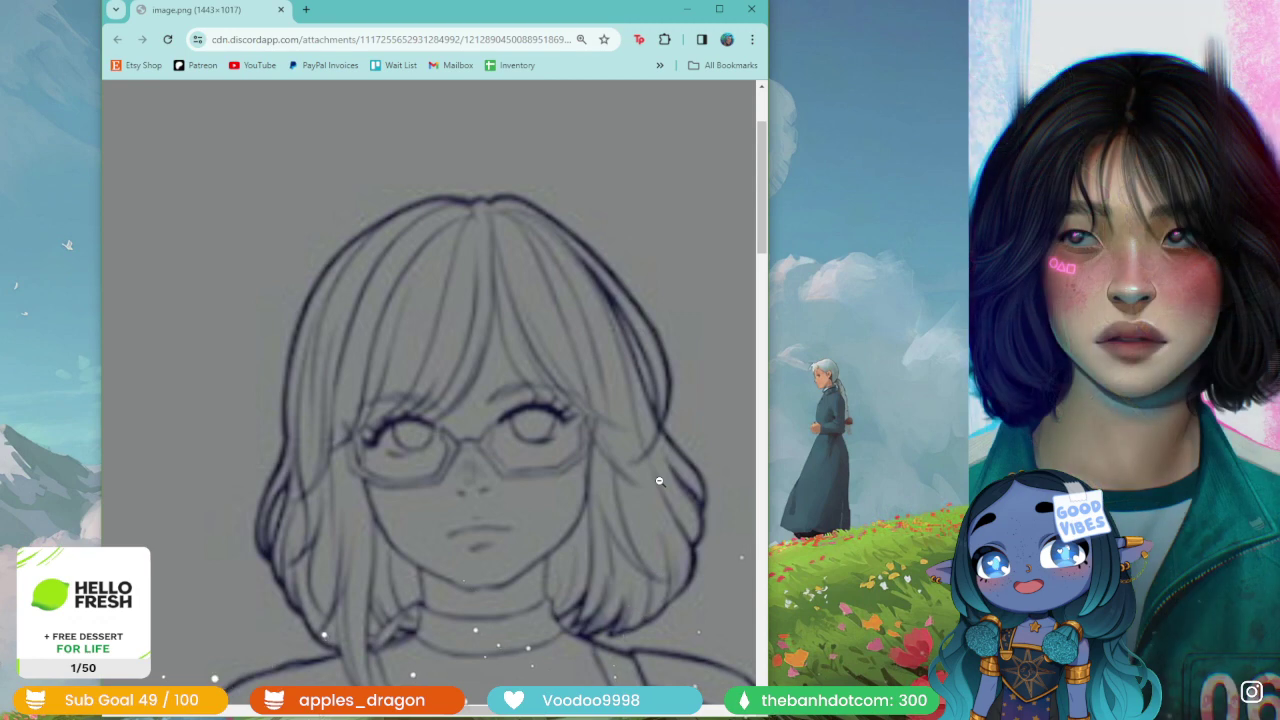
scroll(494, 416, down, 2)
scroll(480, 490, down, 3)
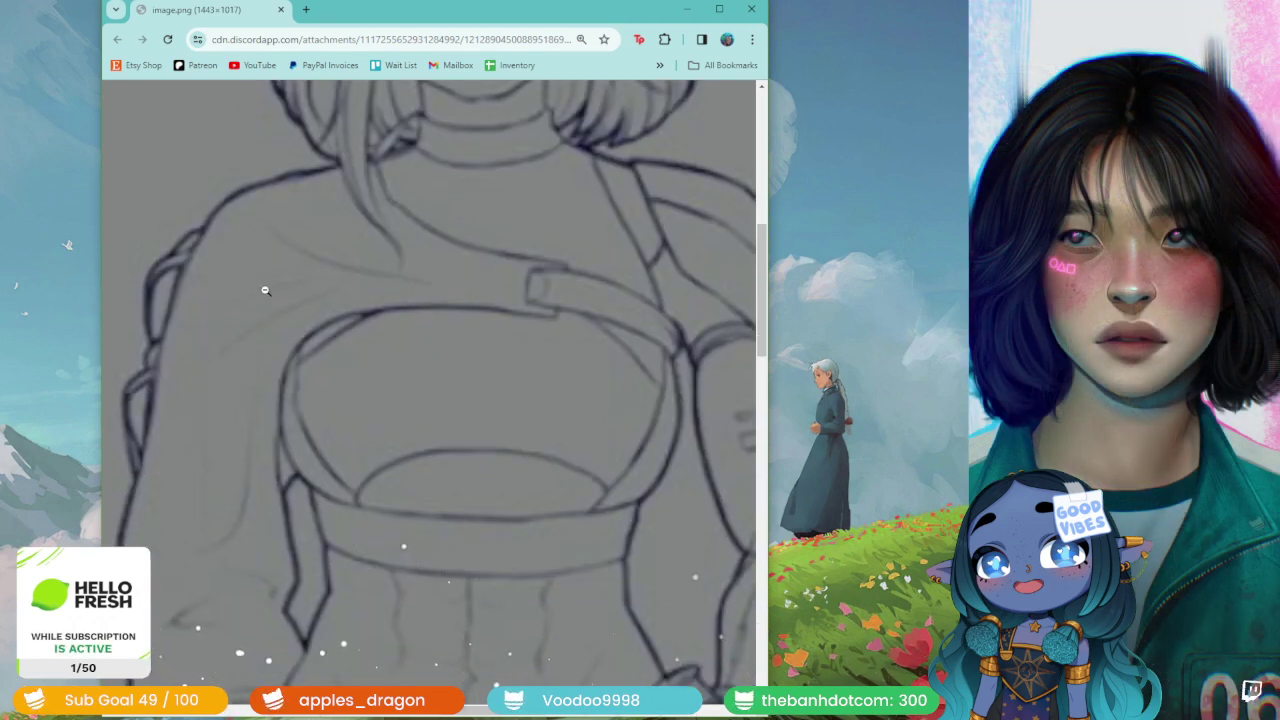
scroll(359, 538, down, 1)
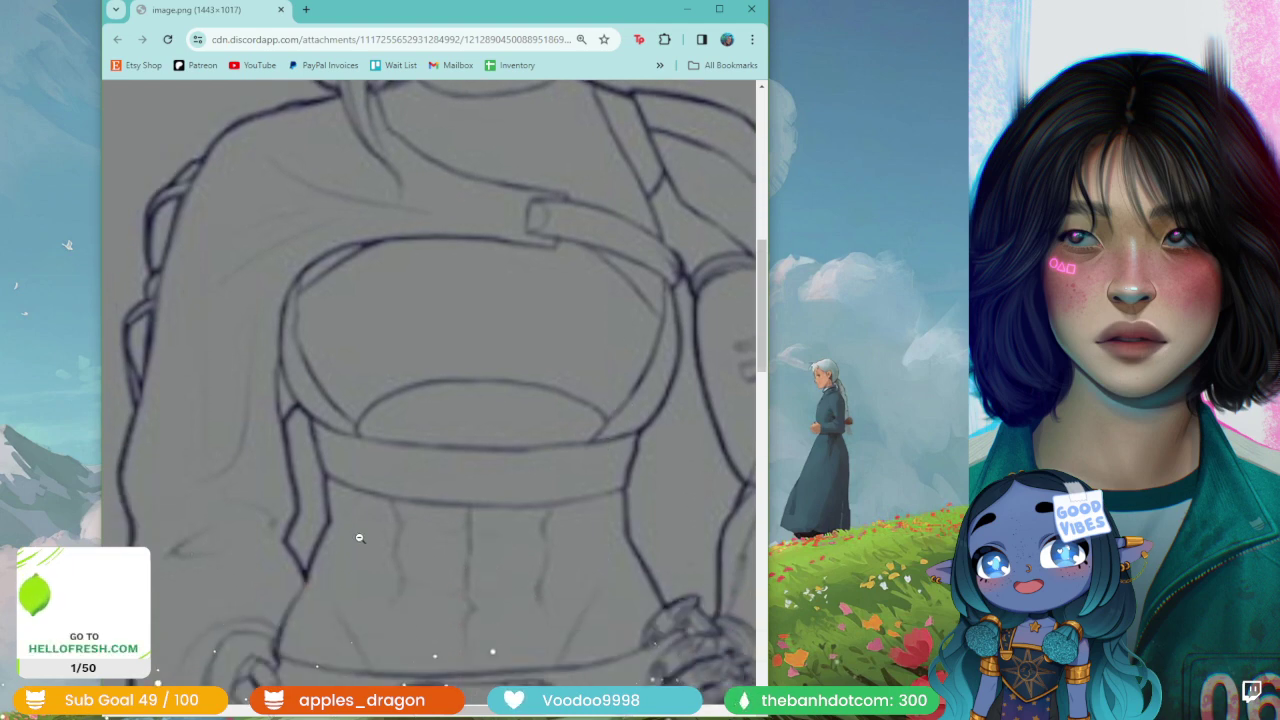
scroll(359, 538, down, 2)
scroll(600, 450, up, 3)
scroll(631, 432, up, 1)
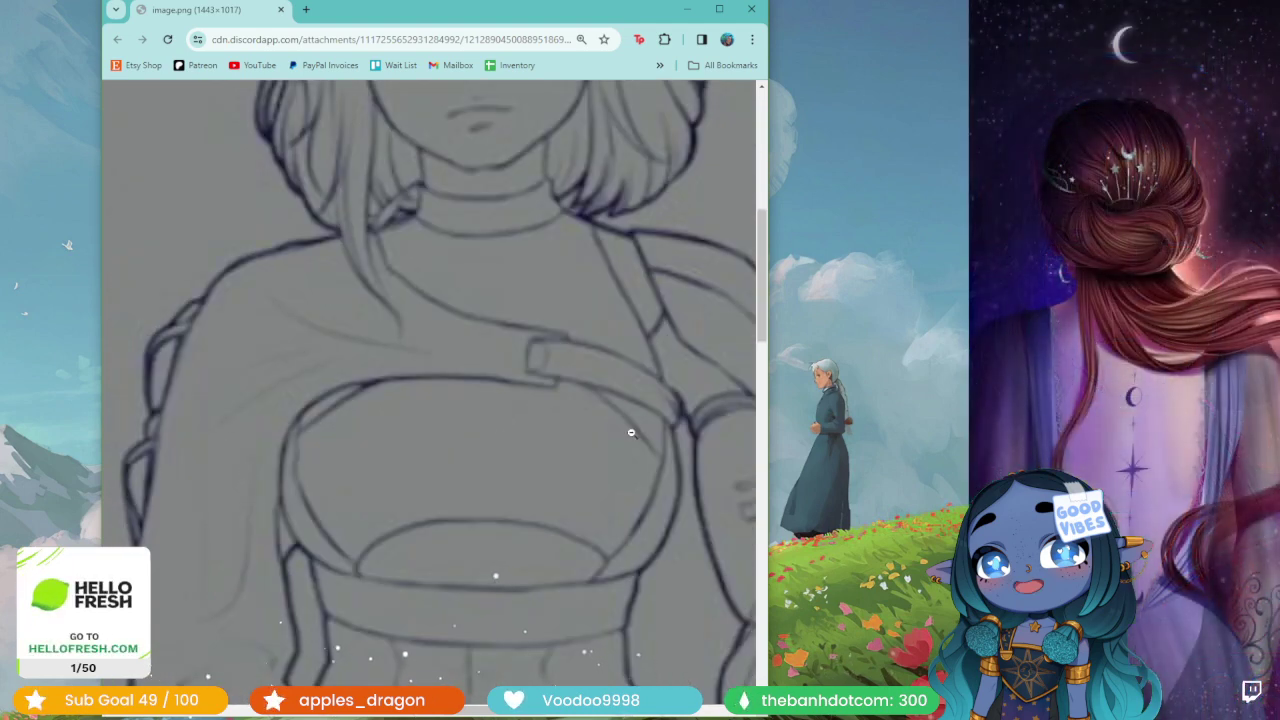
scroll(632, 420, down, 2)
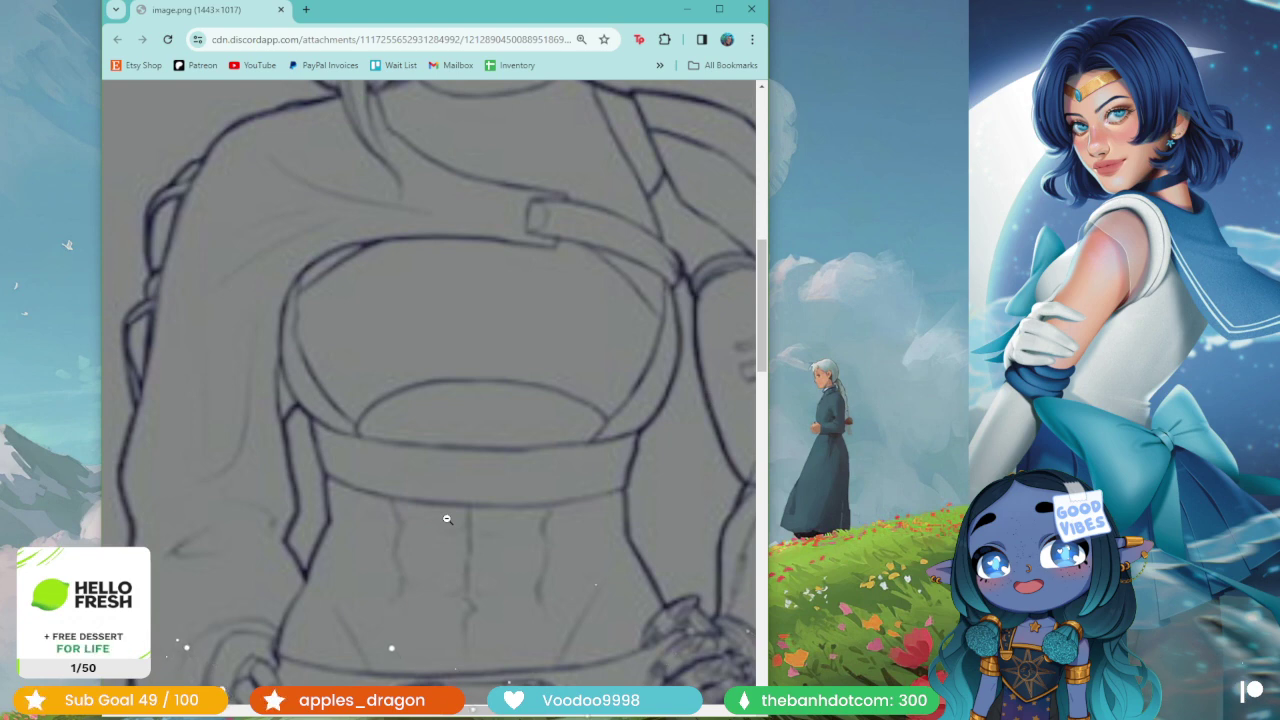
- Zoom Chrome back to 100% on the full Aurora character reference sheet
scroll(530, 430, down, 5)
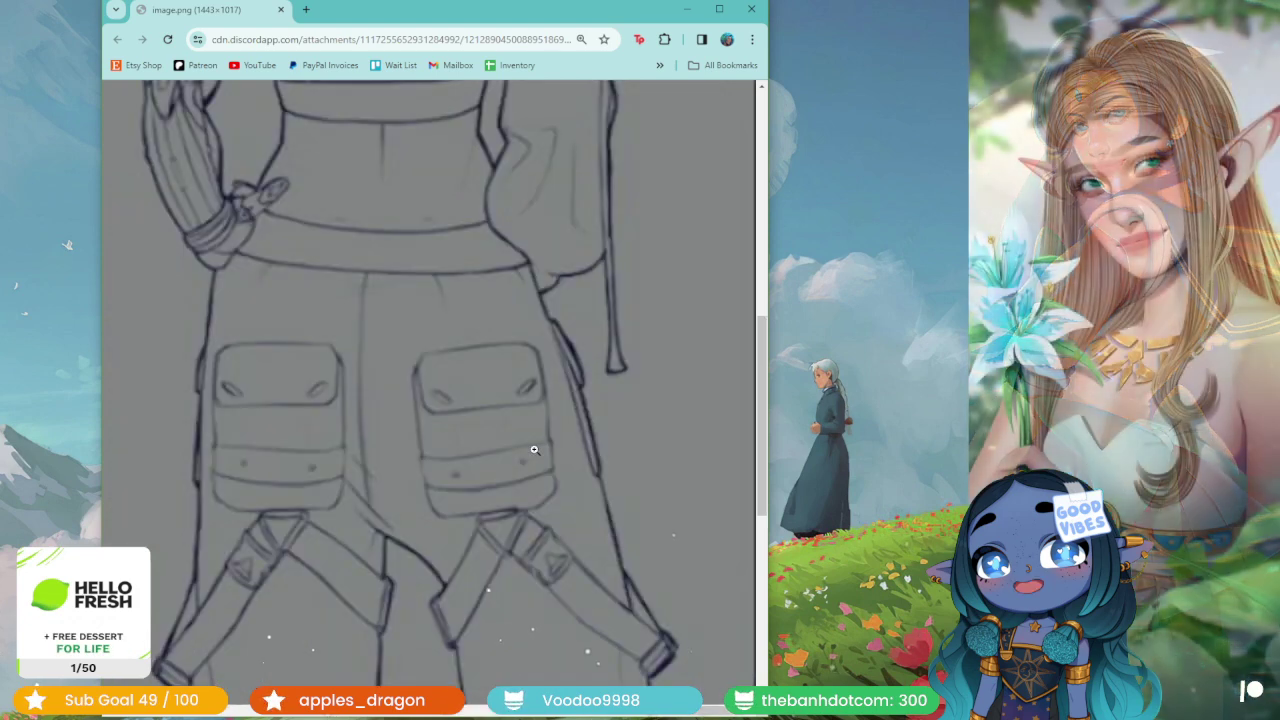
scroll(398, 430, down, 3)
scroll(405, 604, down, 1)
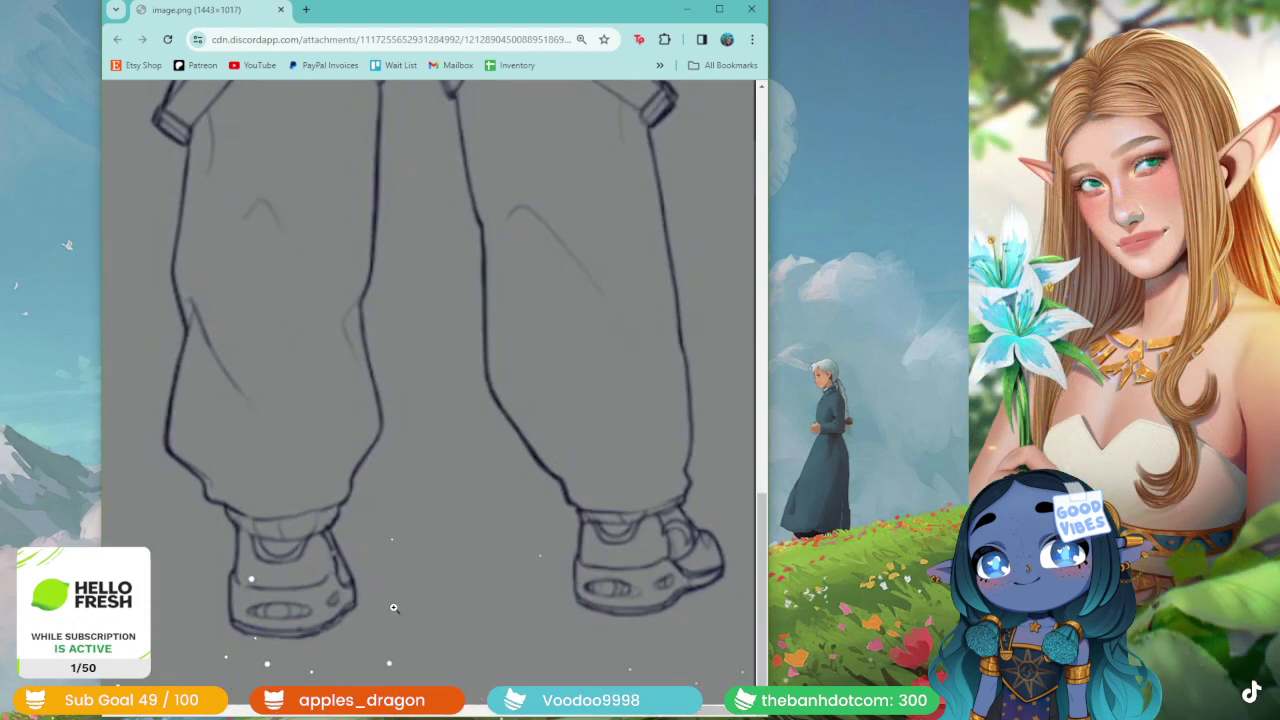
scroll(452, 611, up, 5)
scroll(454, 609, up, 5)
scroll(456, 606, up, 5)
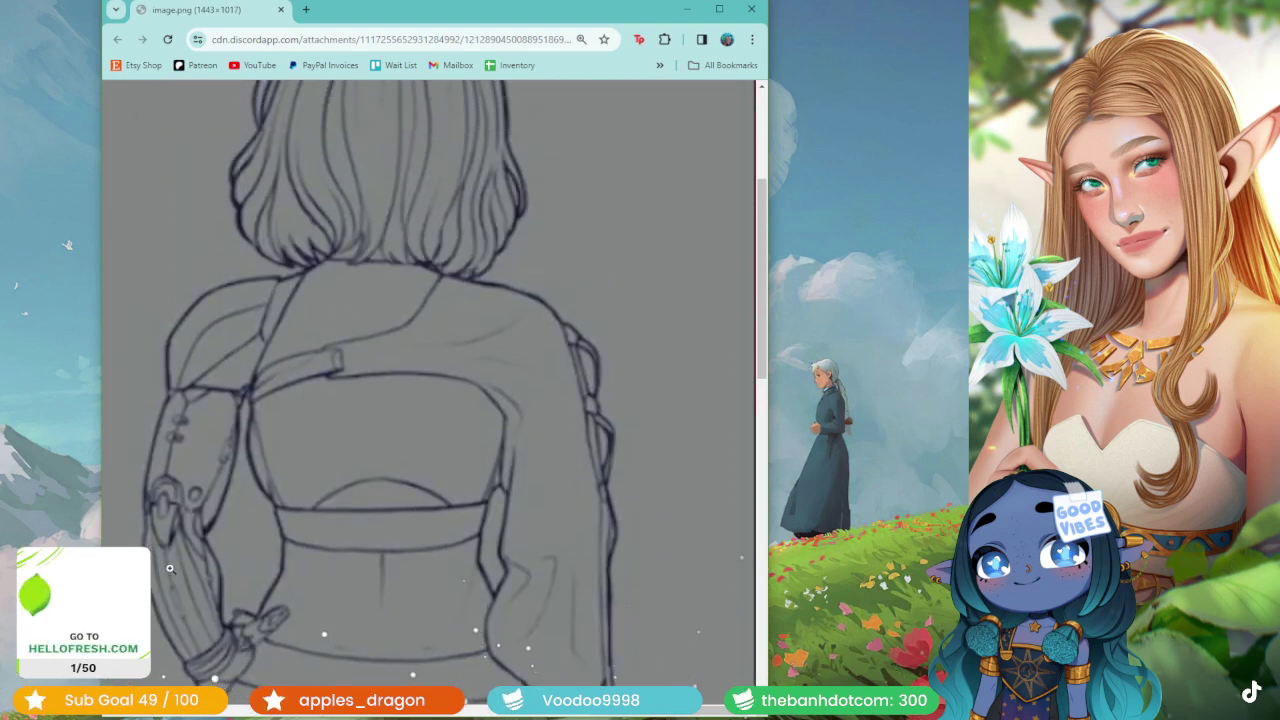
scroll(300, 580, up, 5)
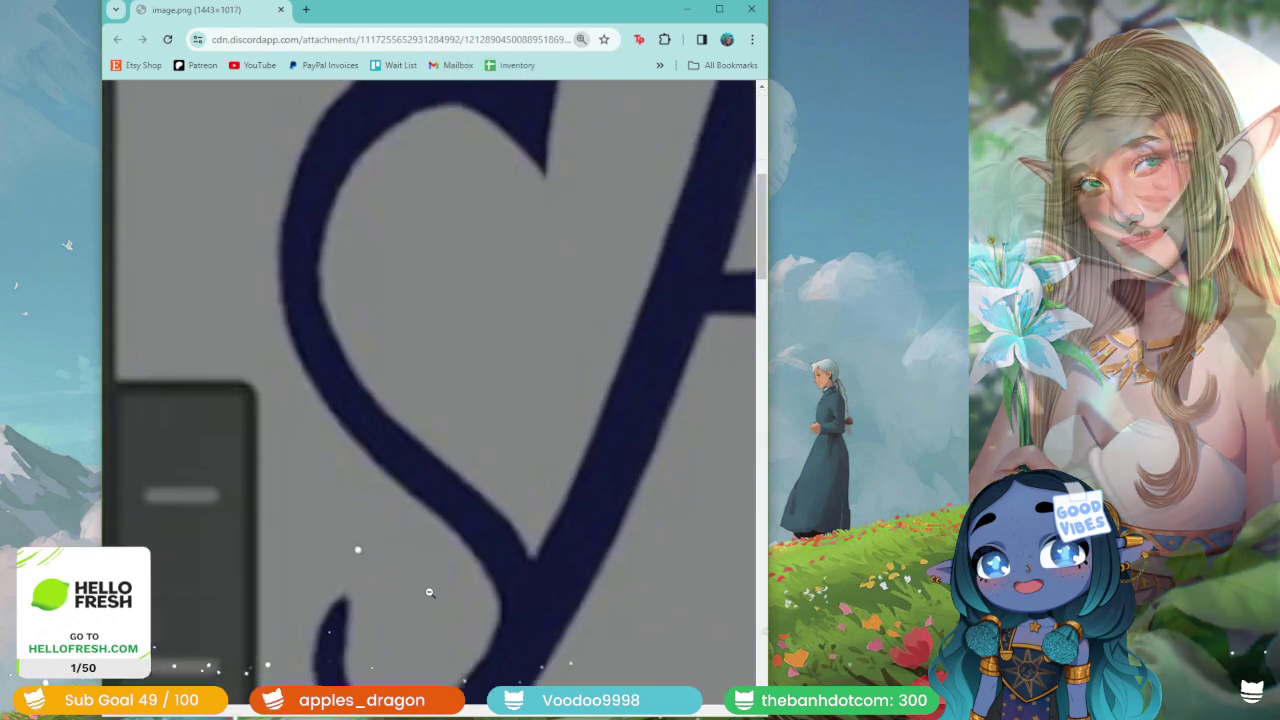
scroll(429, 592, down, 3)
scroll(429, 592, down, 3)
scroll(429, 592, down, 3)
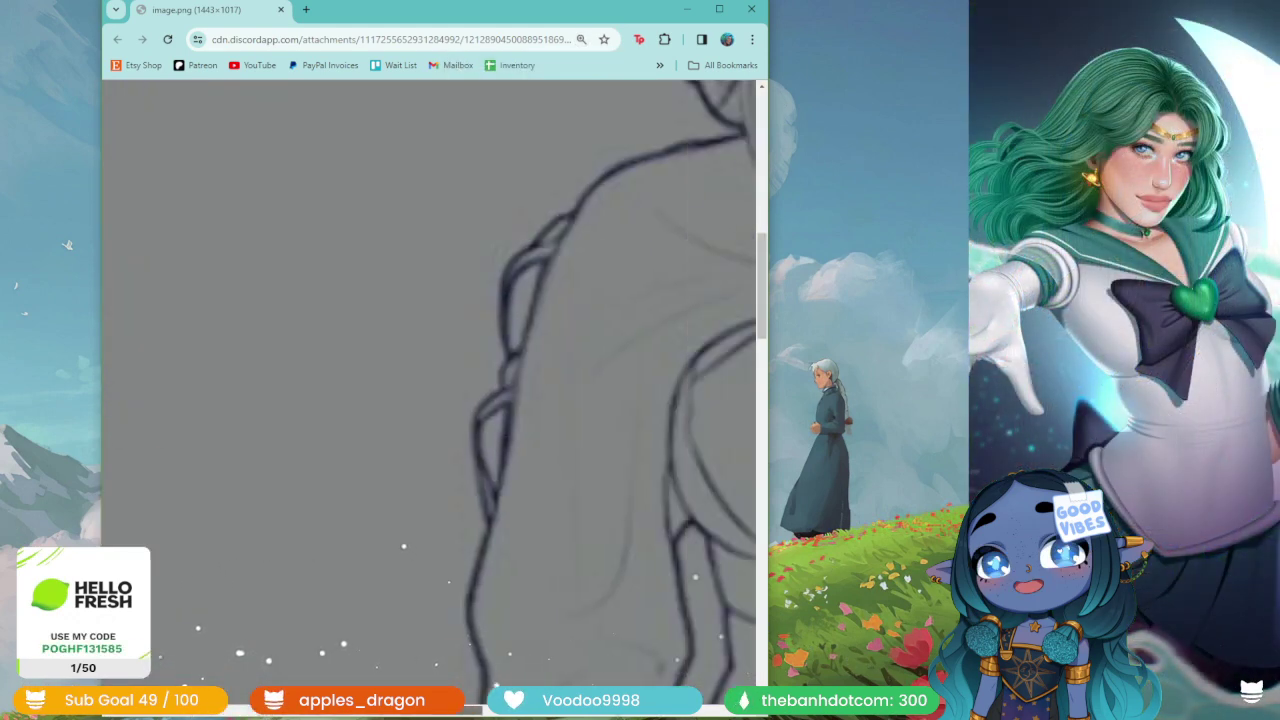
scroll(662, 598, down, 3)
scroll(662, 598, down, 3)
scroll(662, 598, down, 2)
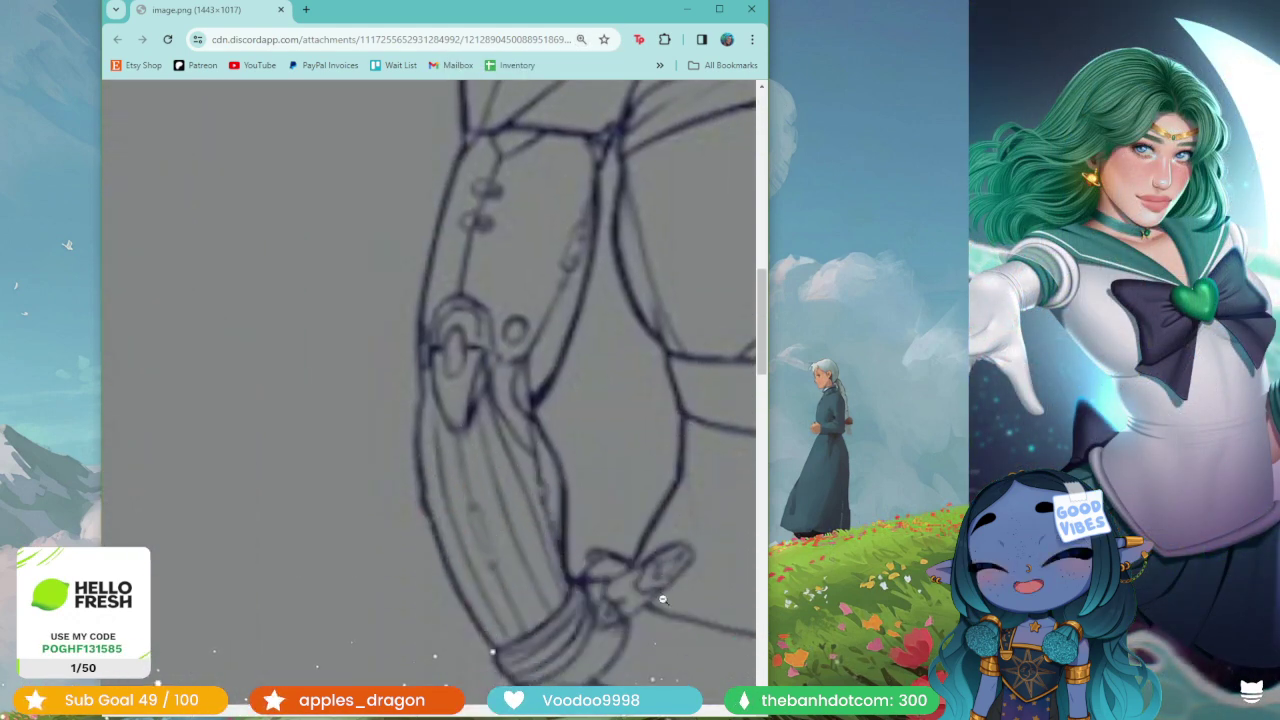
scroll(600, 598, down, 3)
scroll(466, 614, up, 3)
scroll(450, 611, up, 3)
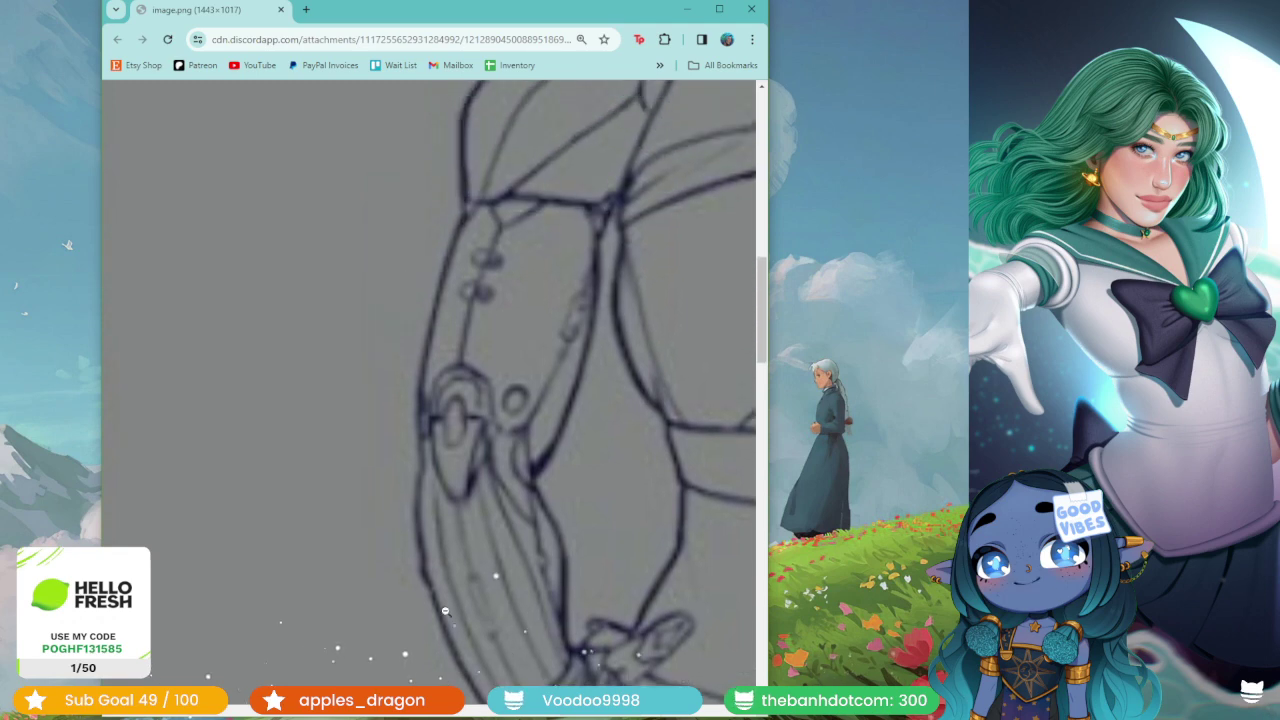
scroll(445, 611, down, 3)
scroll(440, 611, up, 5)
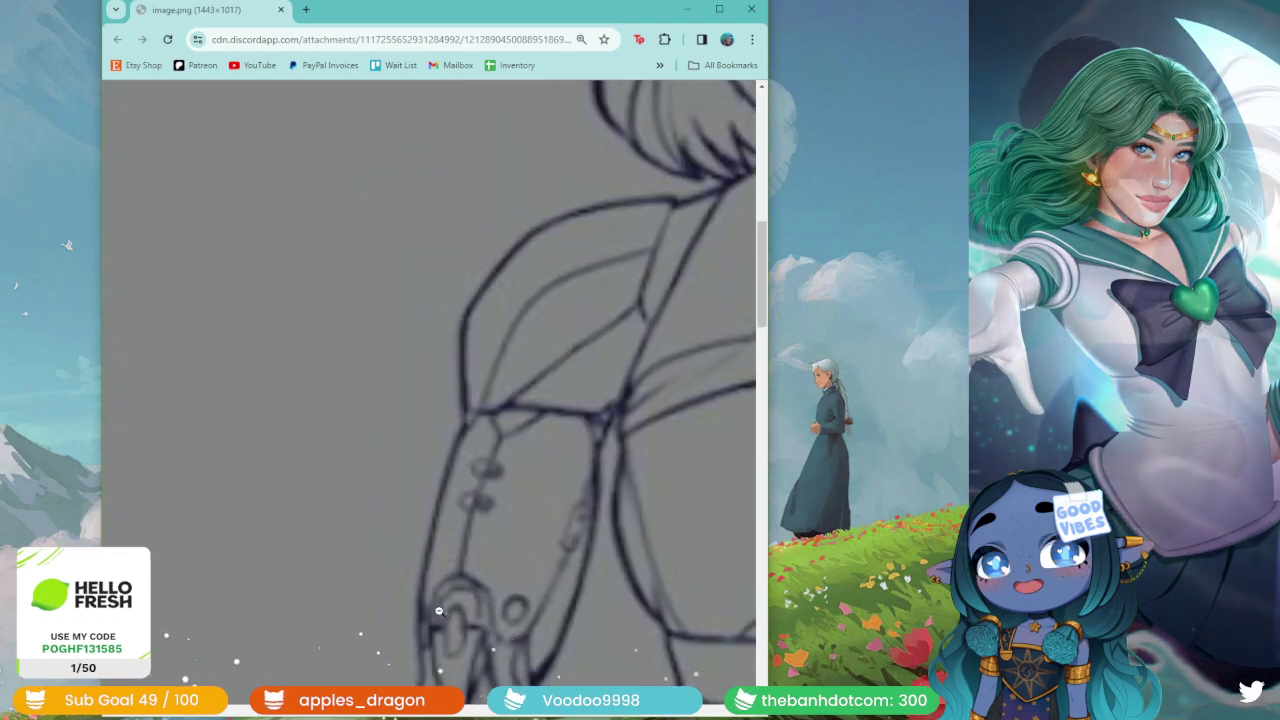
scroll(306, 553, down, 3)
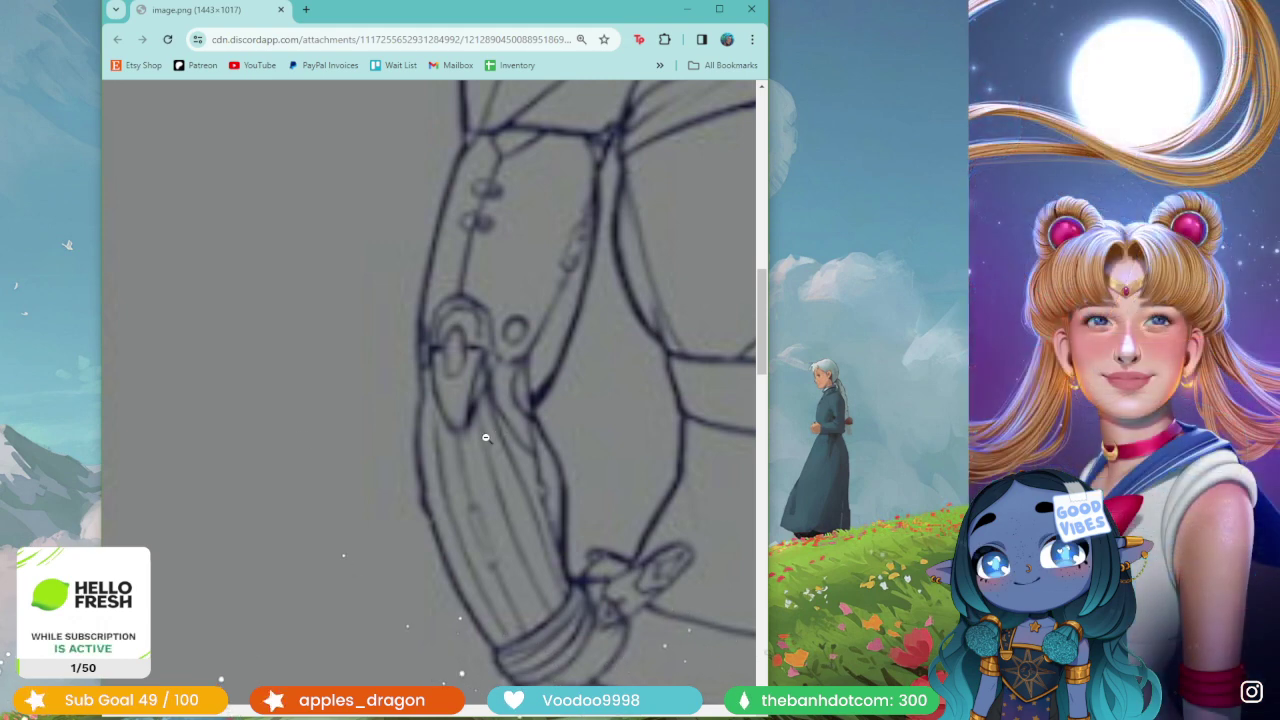
- Close the Aurora reference image window
scroll(485, 438, down, 5)
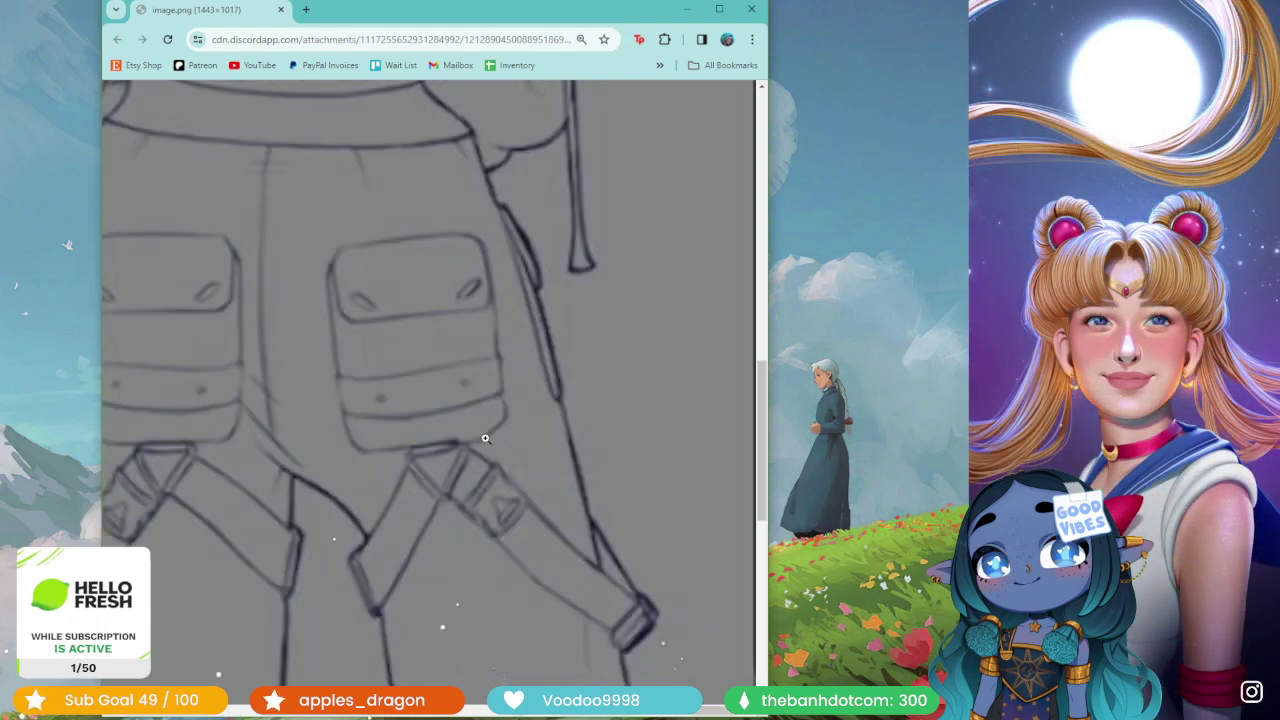
scroll(280, 323, down, 3)
scroll(348, 363, up, 1)
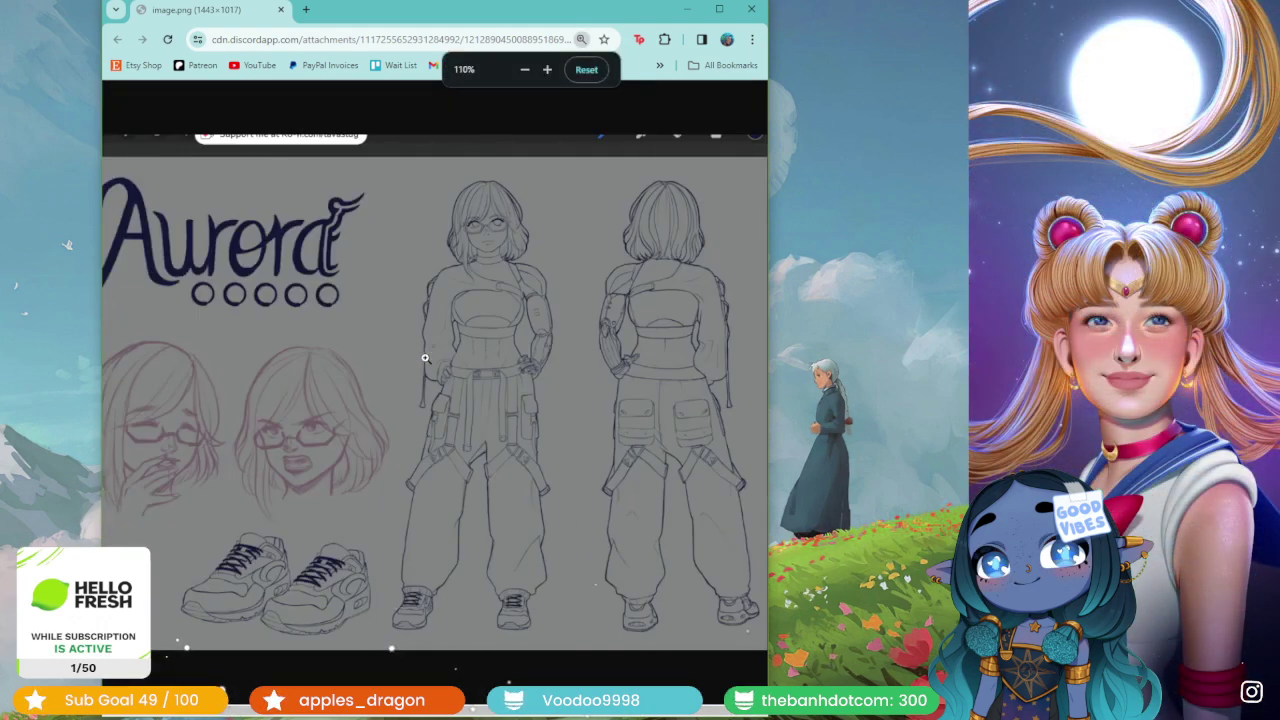
scroll(425, 357, down, 2)
scroll(425, 357, up, 1)
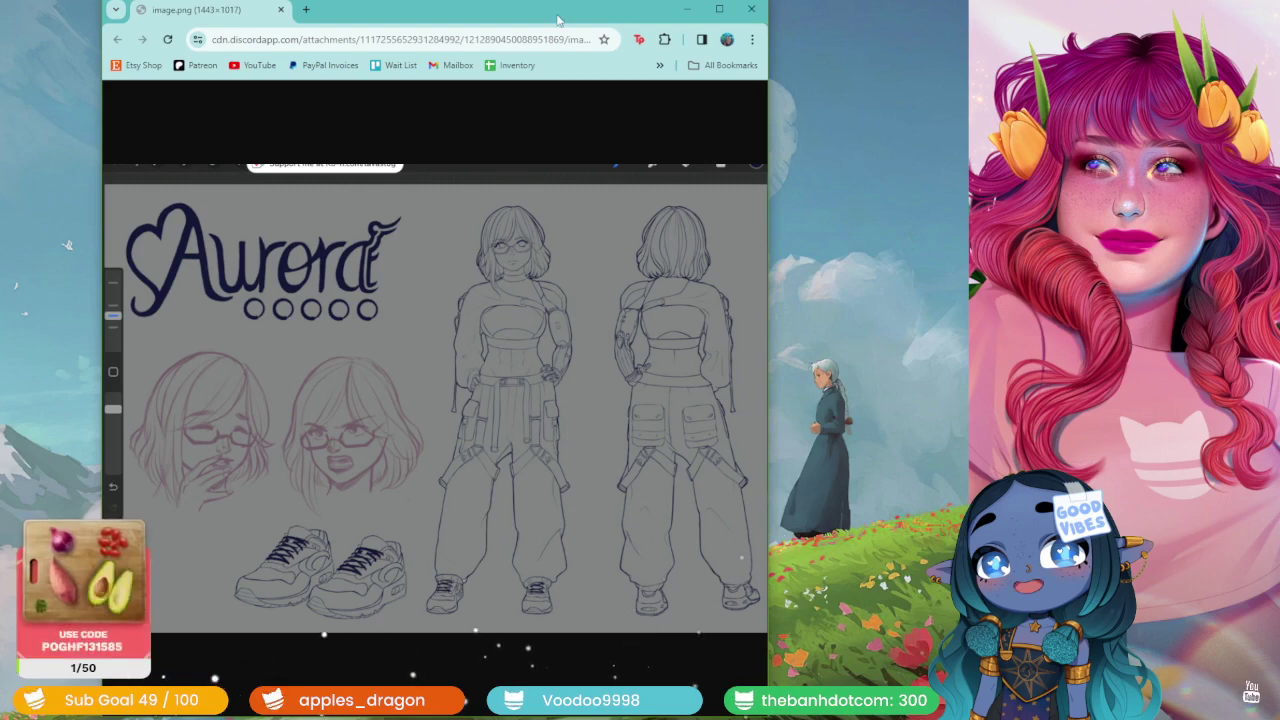
click(751, 9)
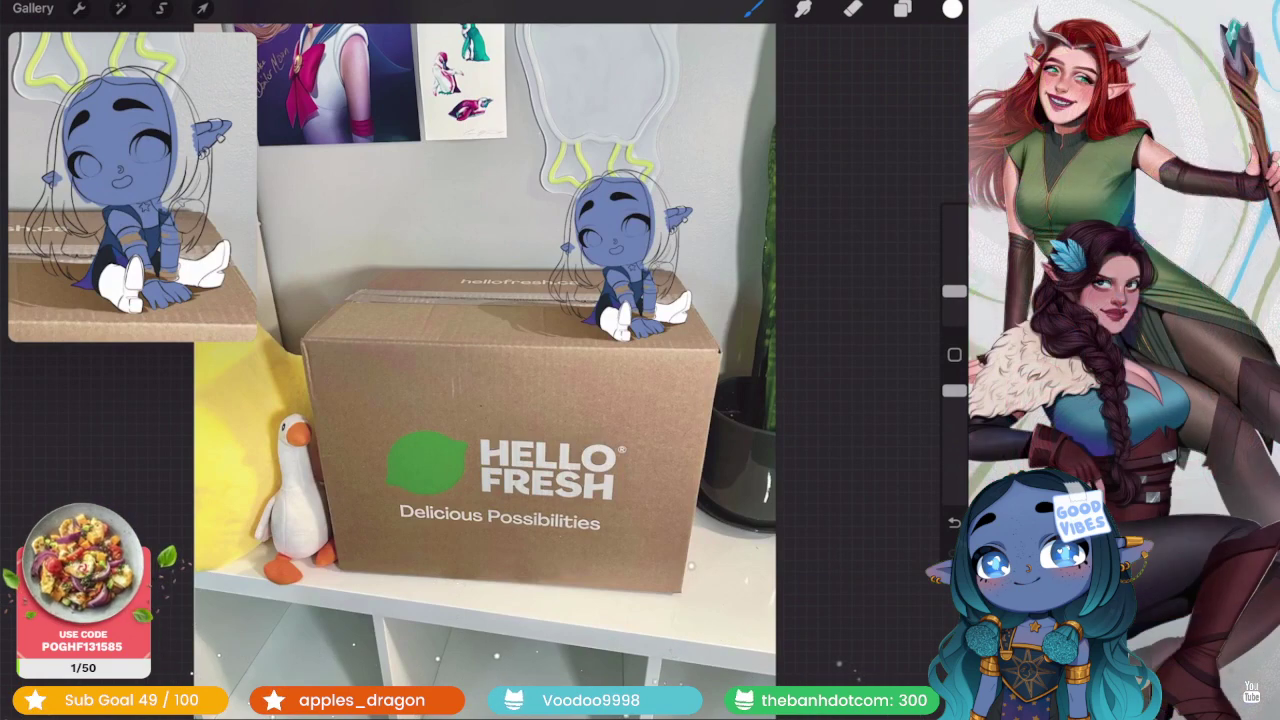
- Zoom the canvas around the chibi elf and check the layer list
scroll(600, 300, up, 3)
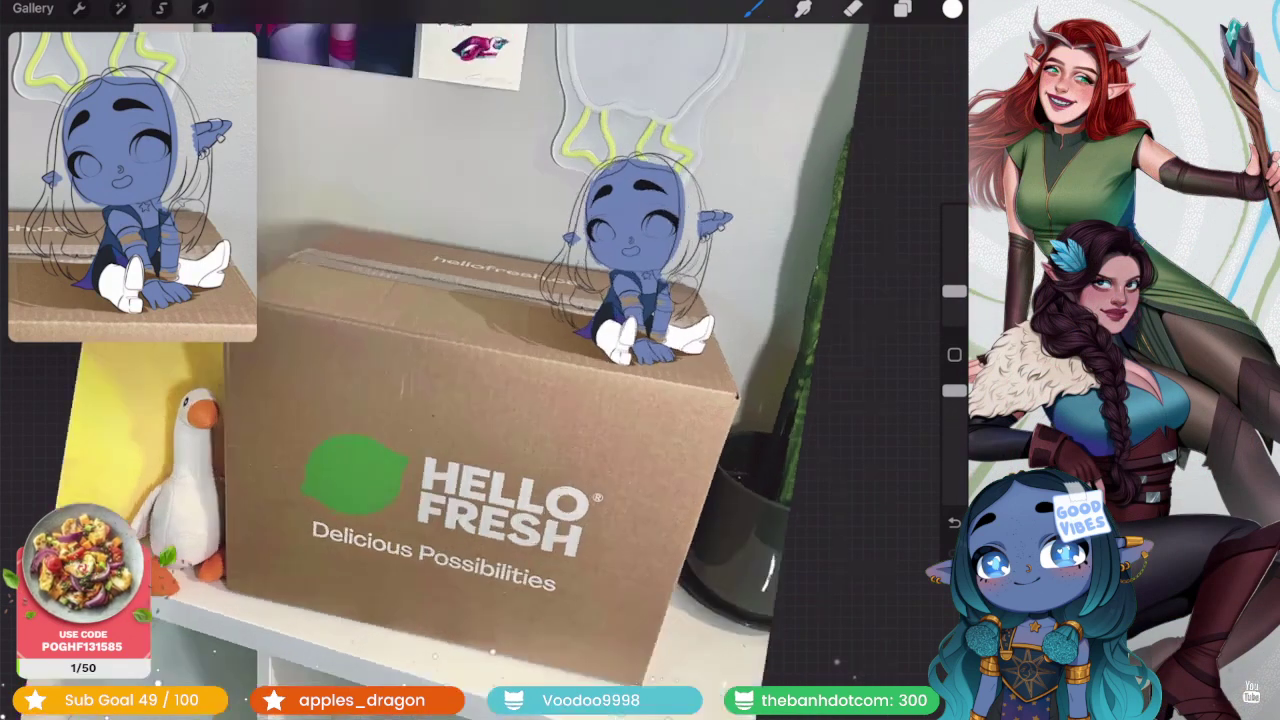
scroll(600, 350, up, 3)
scroll(600, 400, up, 1)
scroll(560, 360, up, 3)
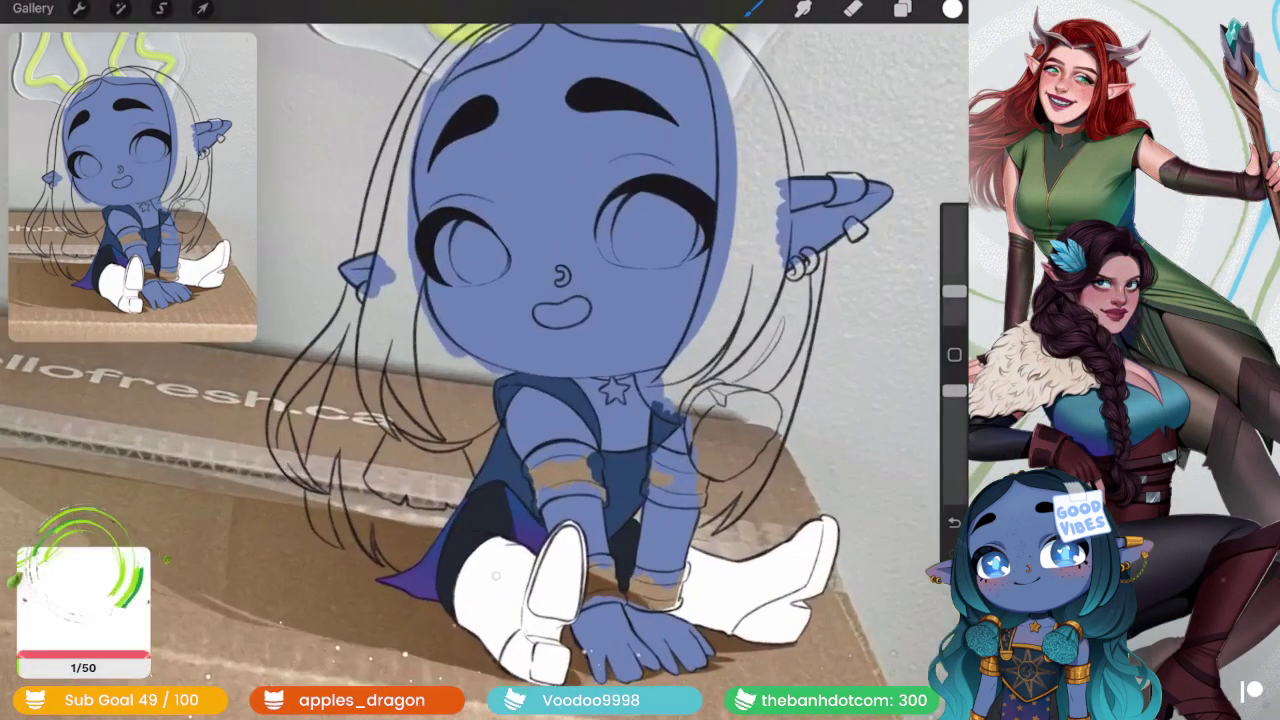
click(902, 8)
click(902, 8)
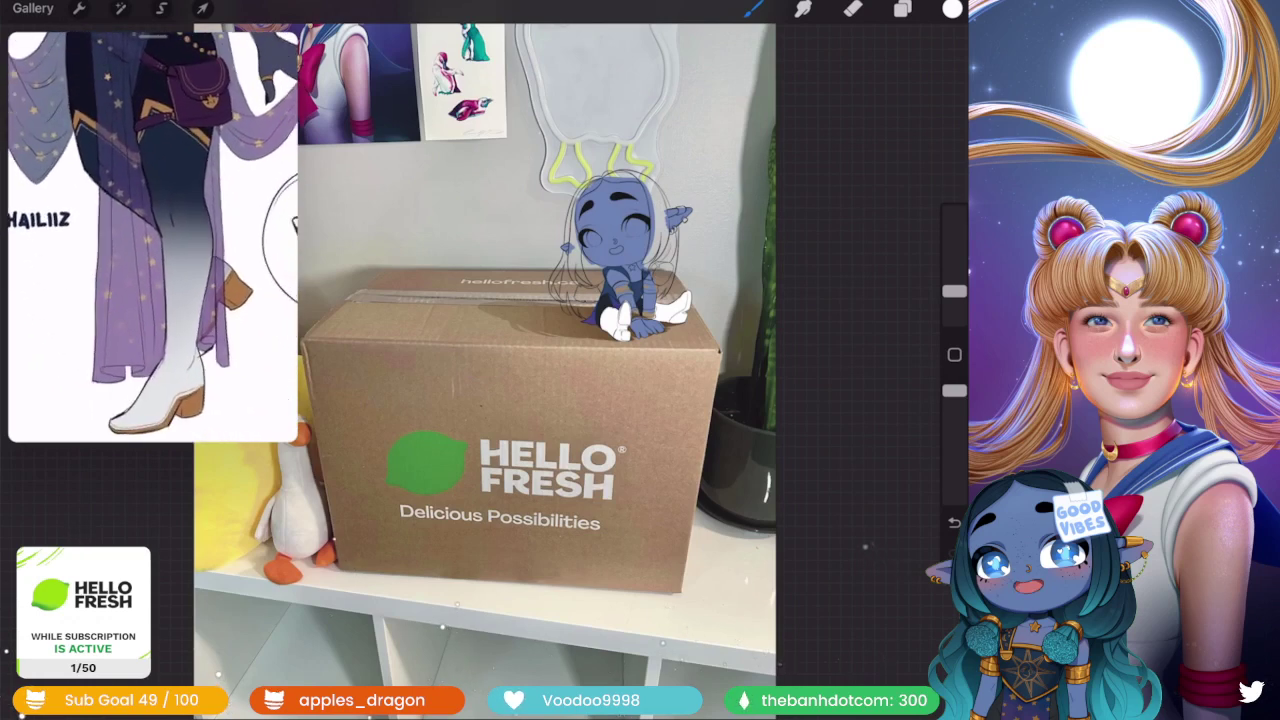
- Switch to a slightly larger soft airbrush and try a grey stroke on the boot, then undo it
click(902, 9)
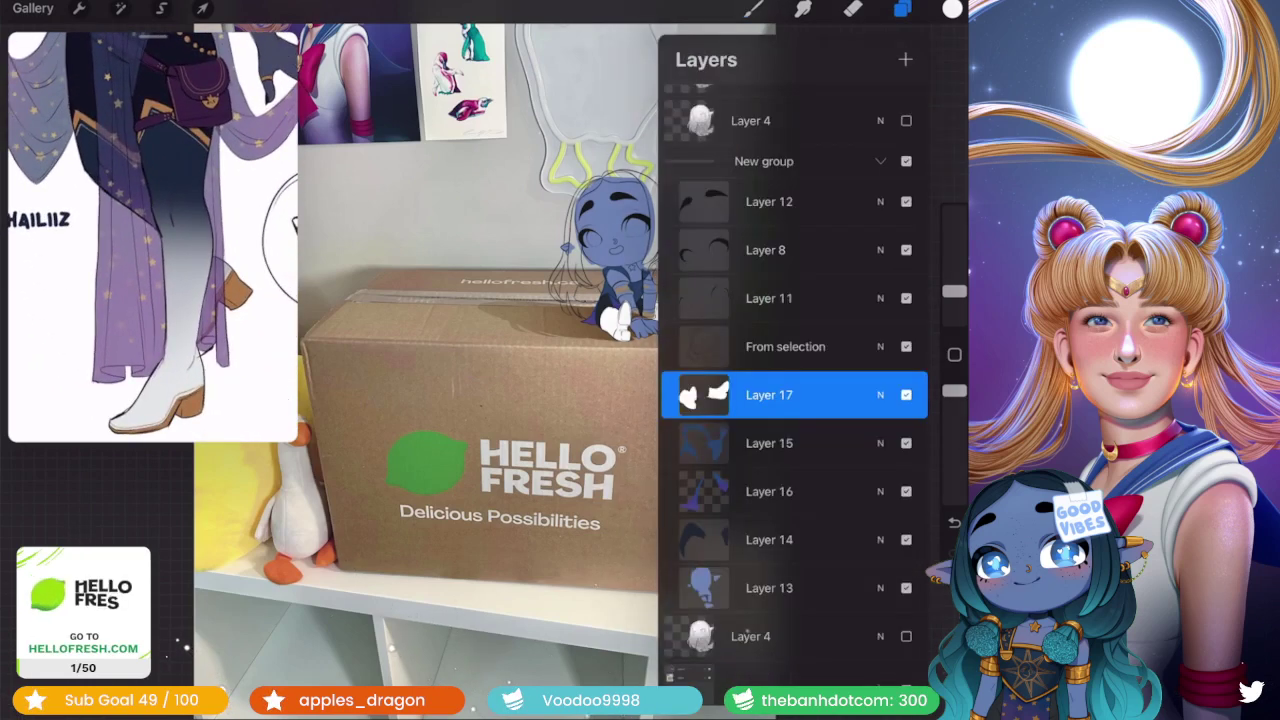
click(754, 9)
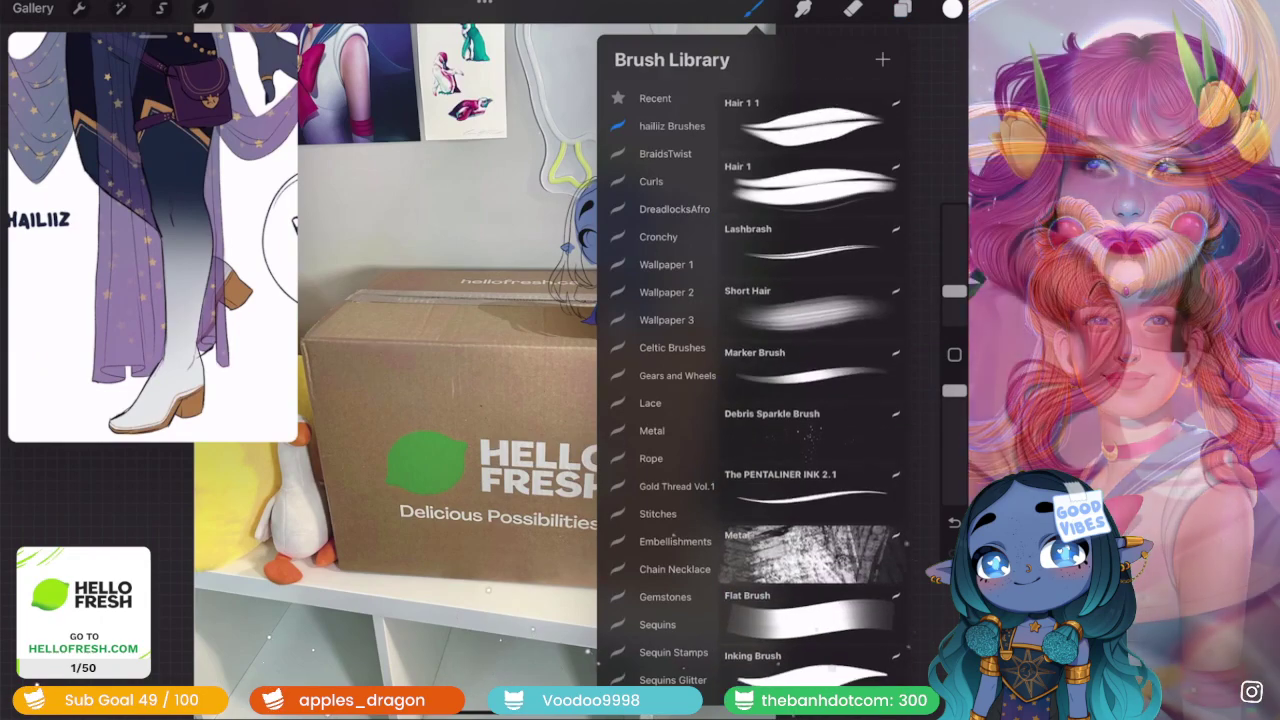
scroll(810, 400, up, 3)
click(810, 312)
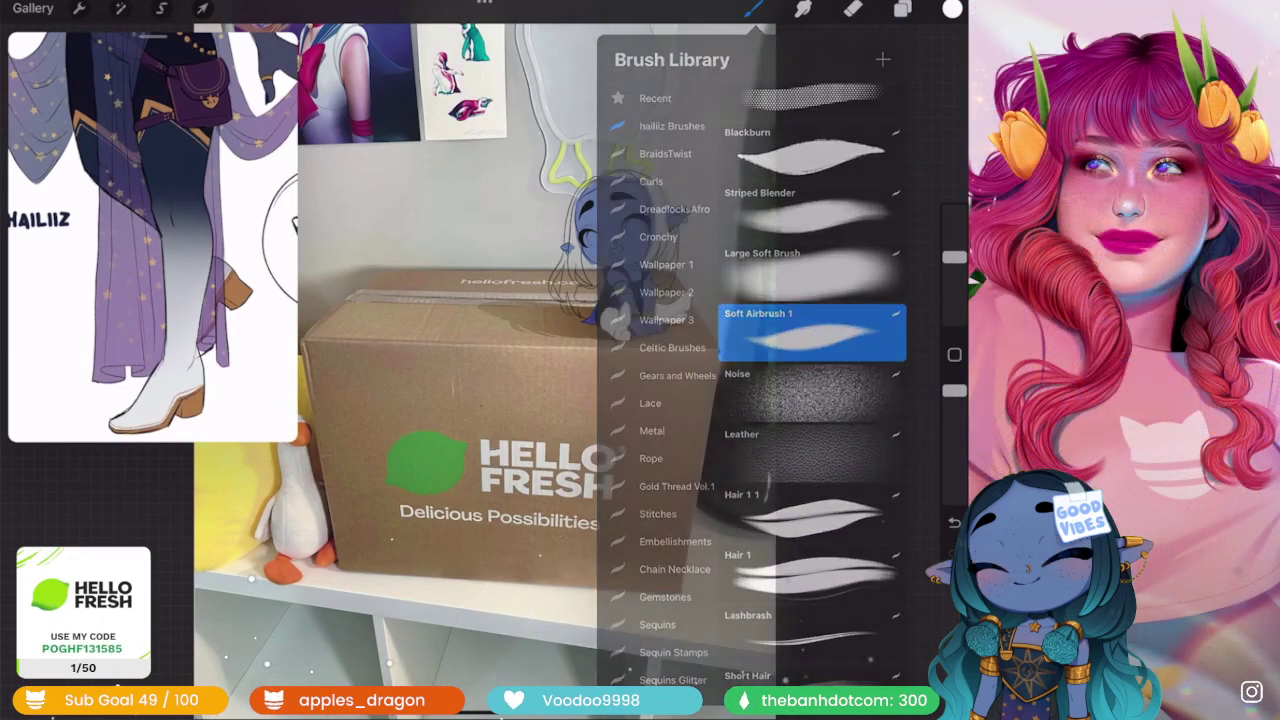
scroll(500, 350, up, 5)
scroll(441, 537, up, 5)
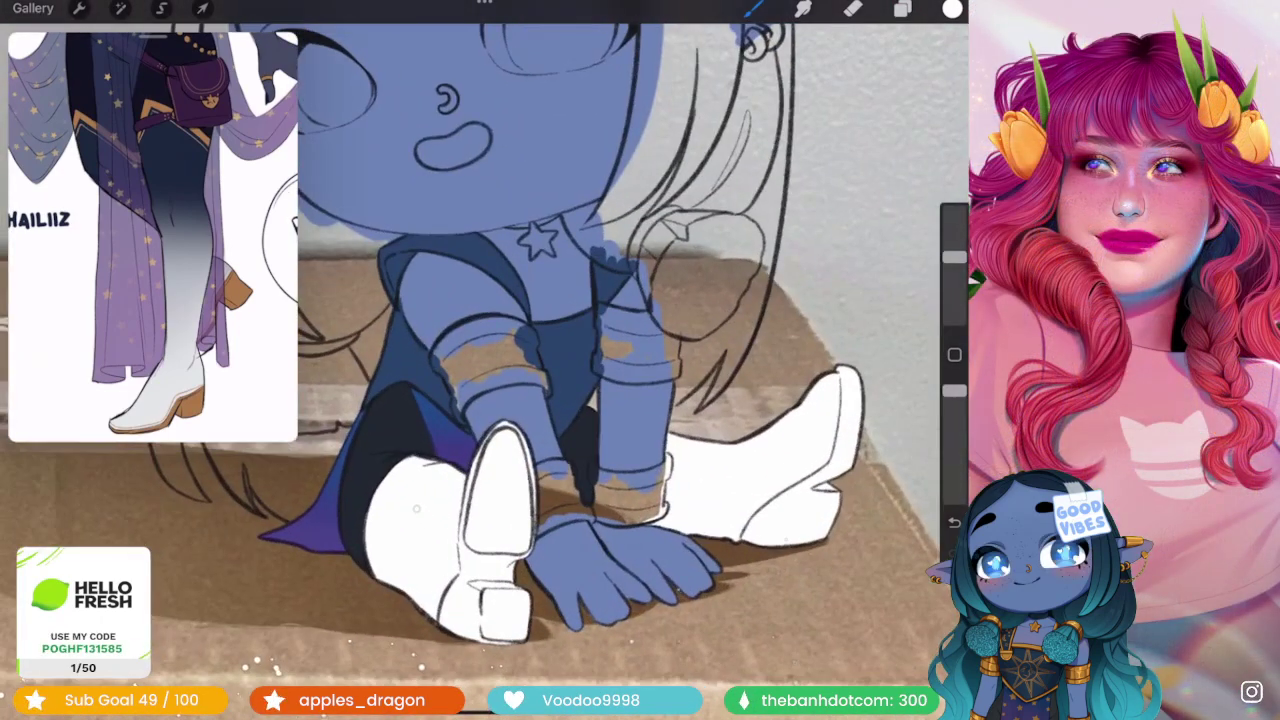
drag(954, 257, 954, 252)
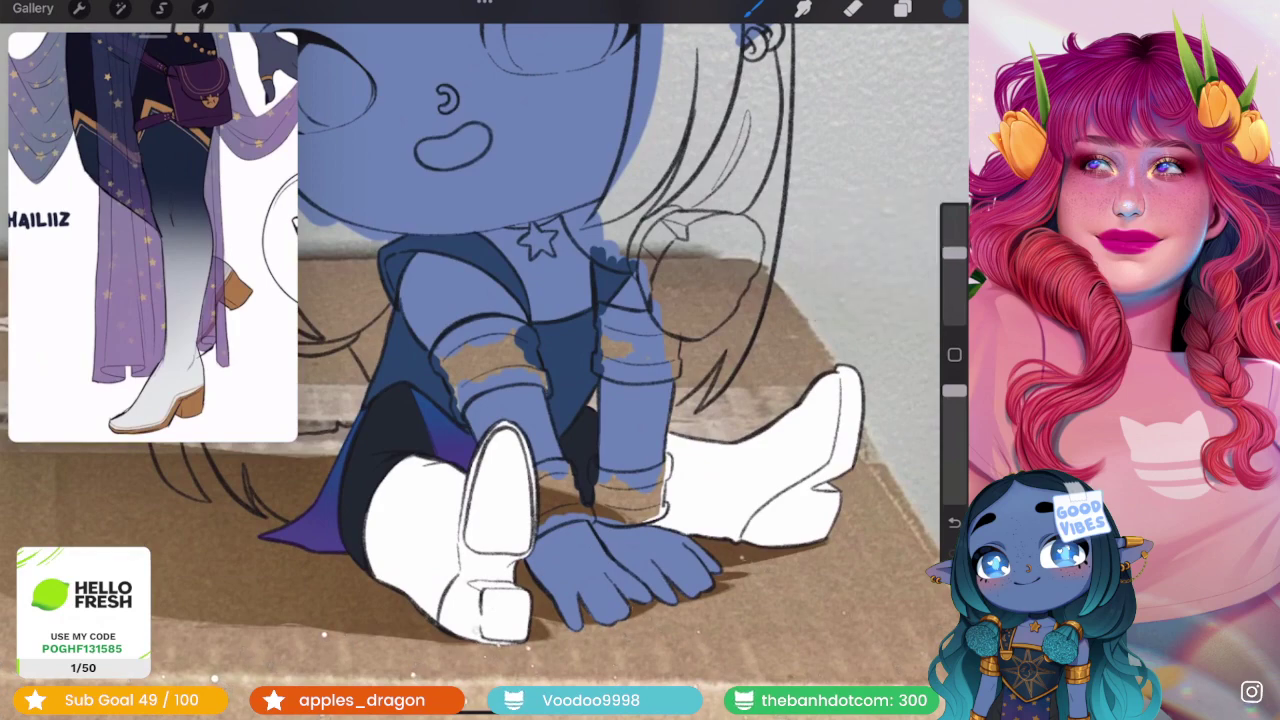
mouse_move(400, 460)
mouse_down()
mouse_move(380, 570)
mouse_move(440, 595)
mouse_move(430, 580)
mouse_up()
scroll(500, 450, up, 3)
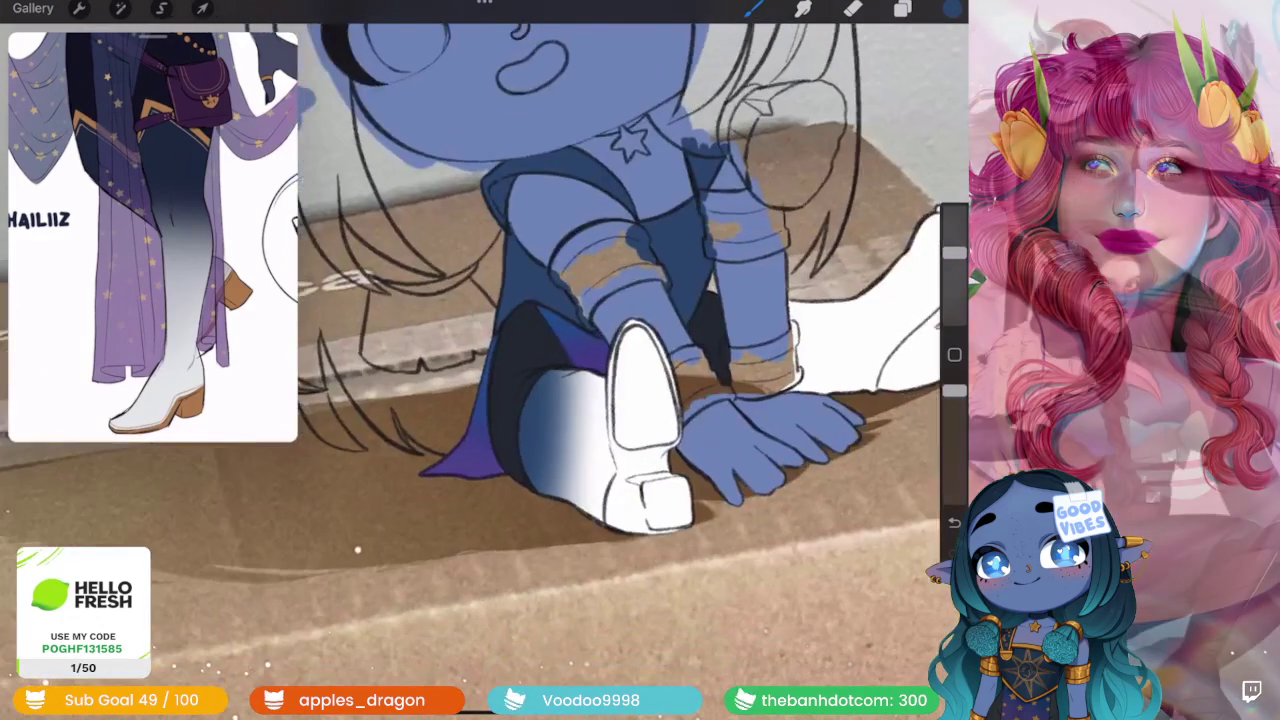
key(ctrl+z)
- Lasso around the boot and airbrush blue-grey shading across its left side with a smaller brush
click(160, 8)
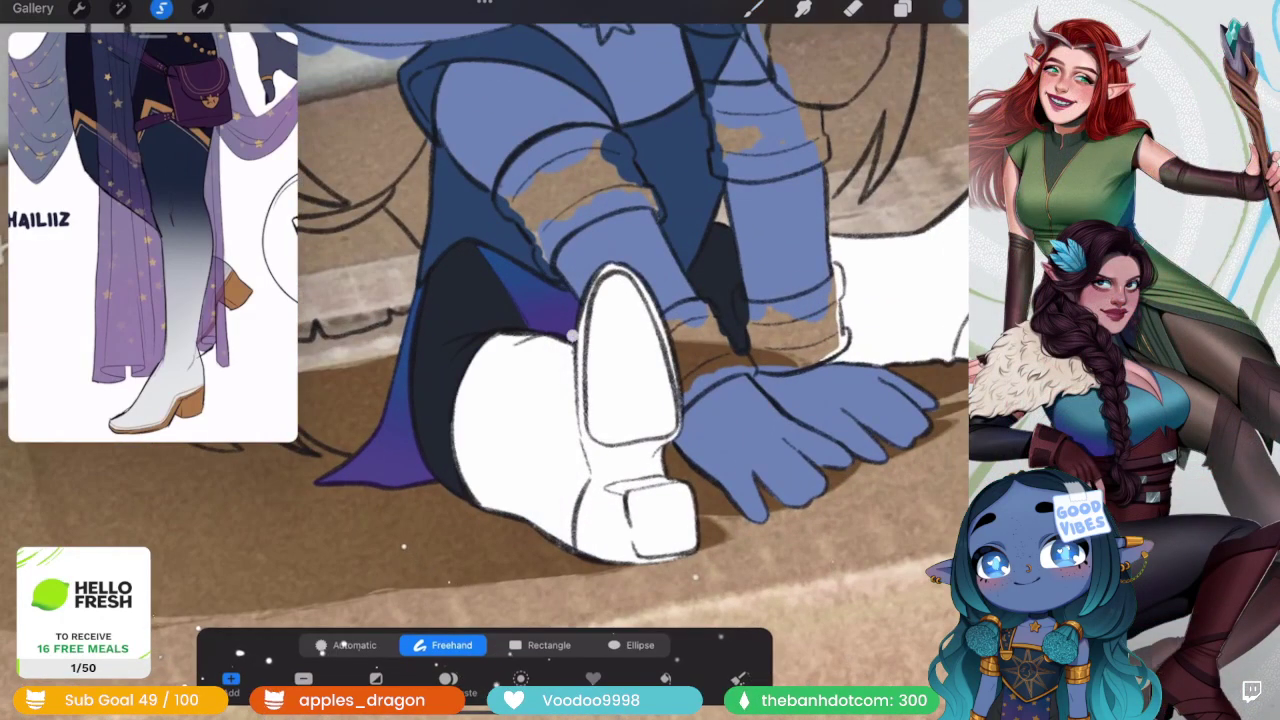
key(ctrl+z)
click(573, 340)
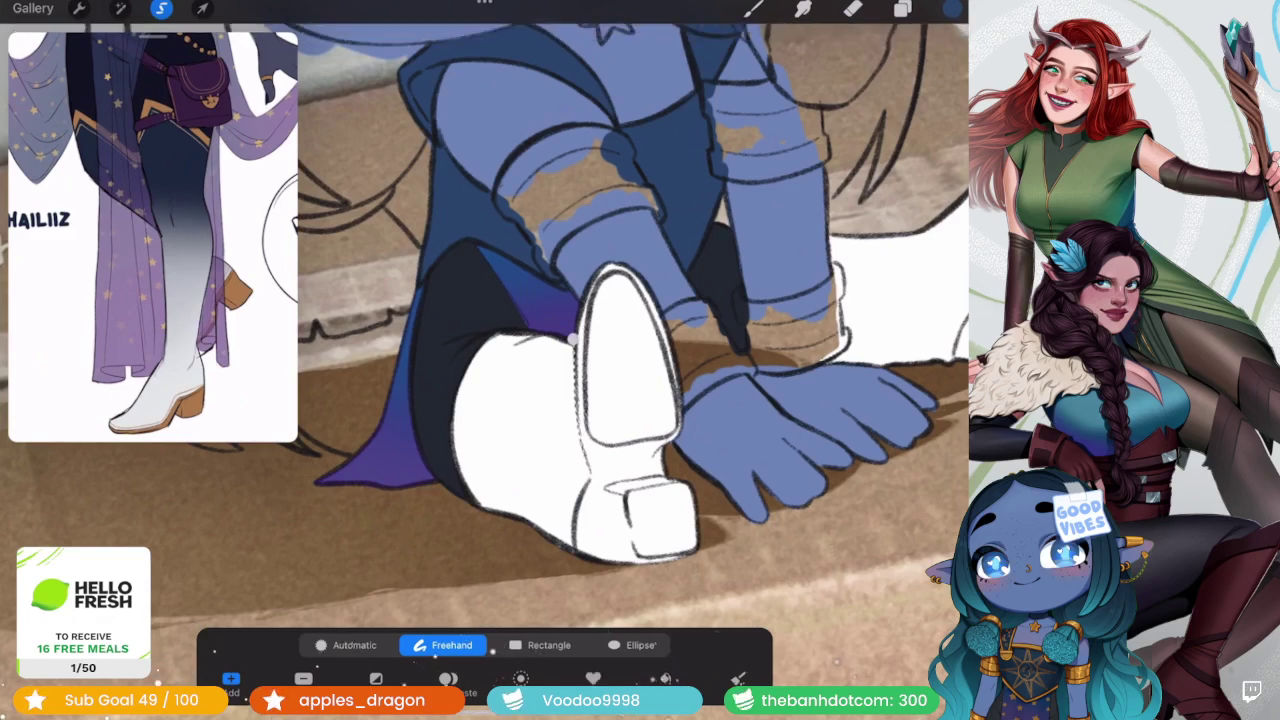
click(753, 8)
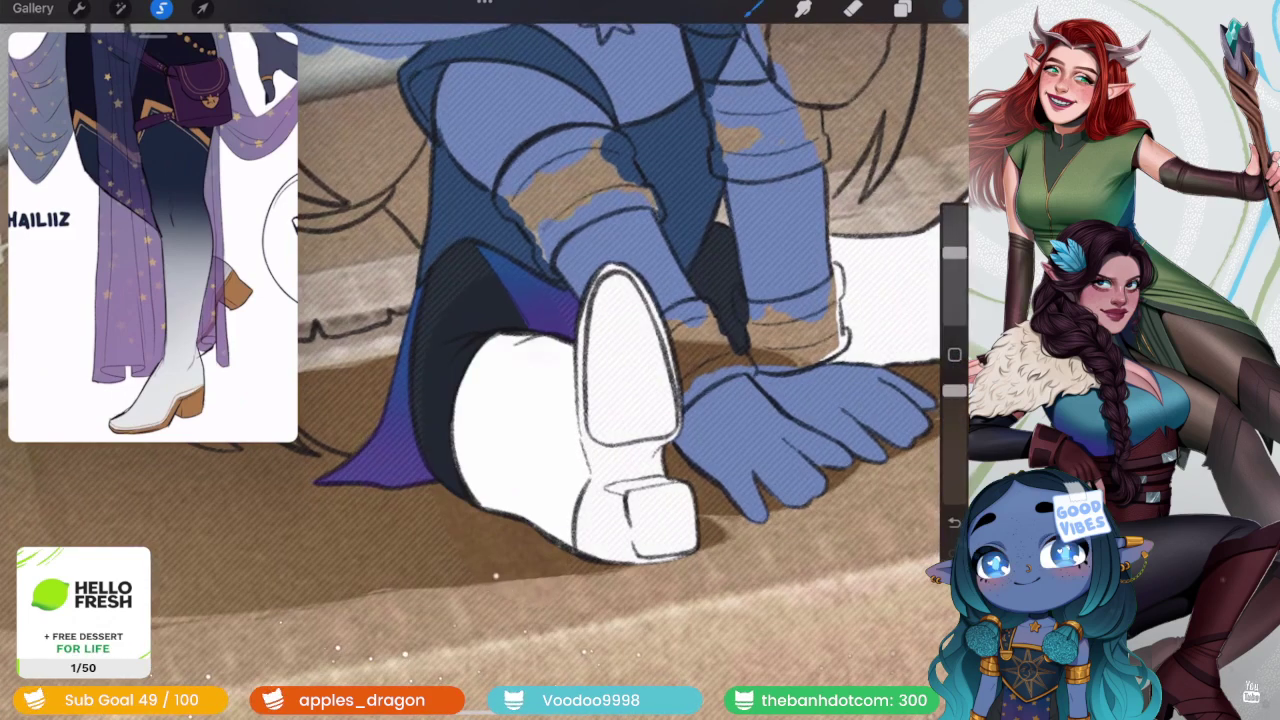
key(ctrl+z)
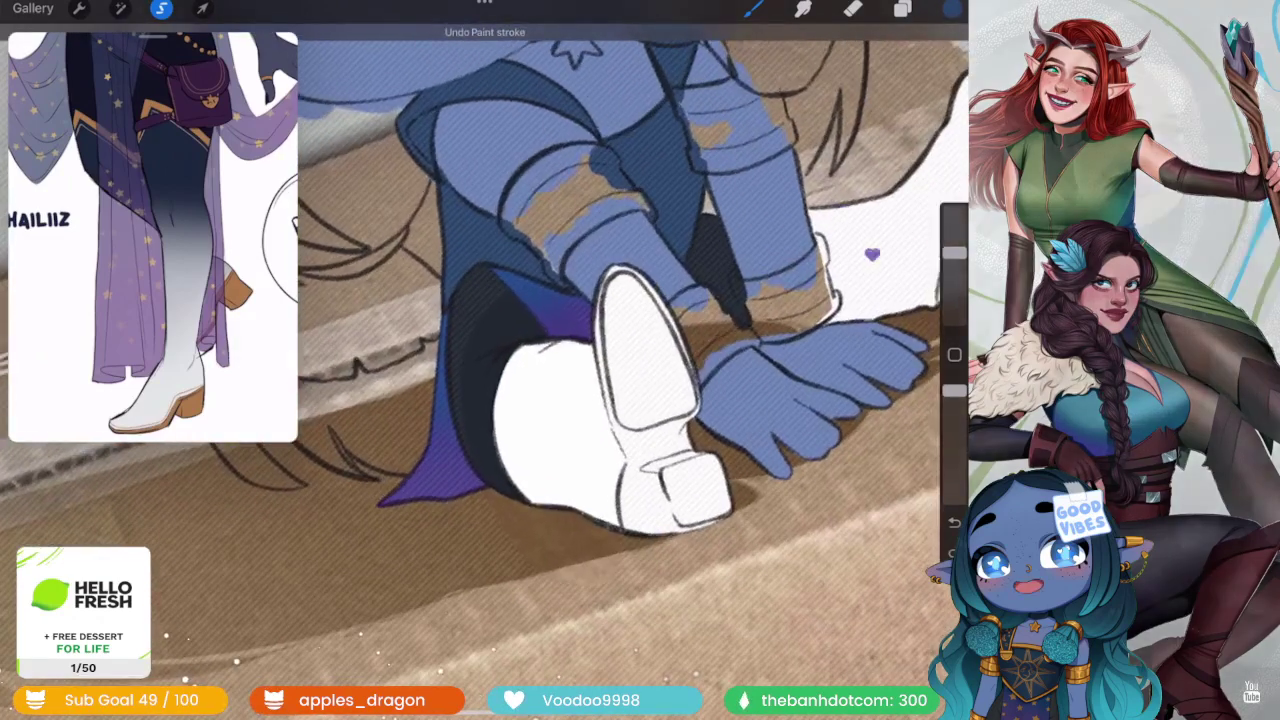
drag(954, 253, 954, 272)
mouse_move(570, 345)
mouse_down()
mouse_move(505, 480)
mouse_move(520, 500)
mouse_up()
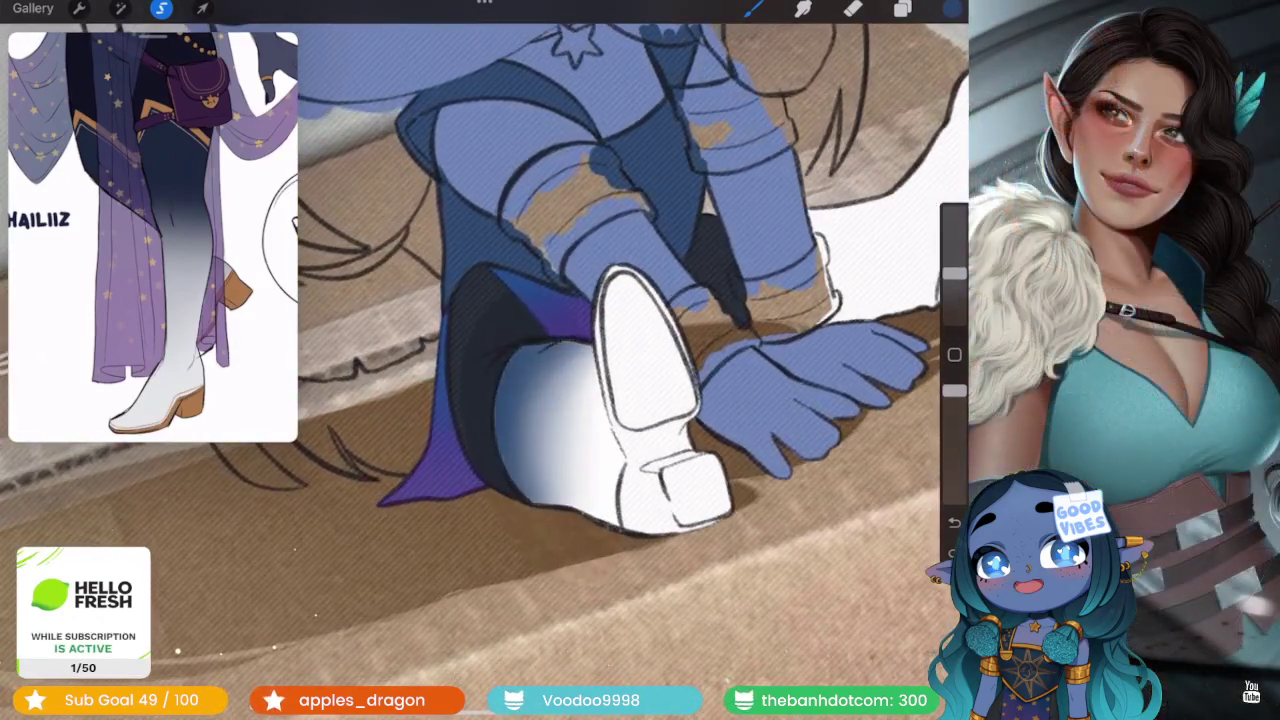
mouse_move(575, 355)
mouse_down()
mouse_move(530, 500)
mouse_move(545, 505)
mouse_up()
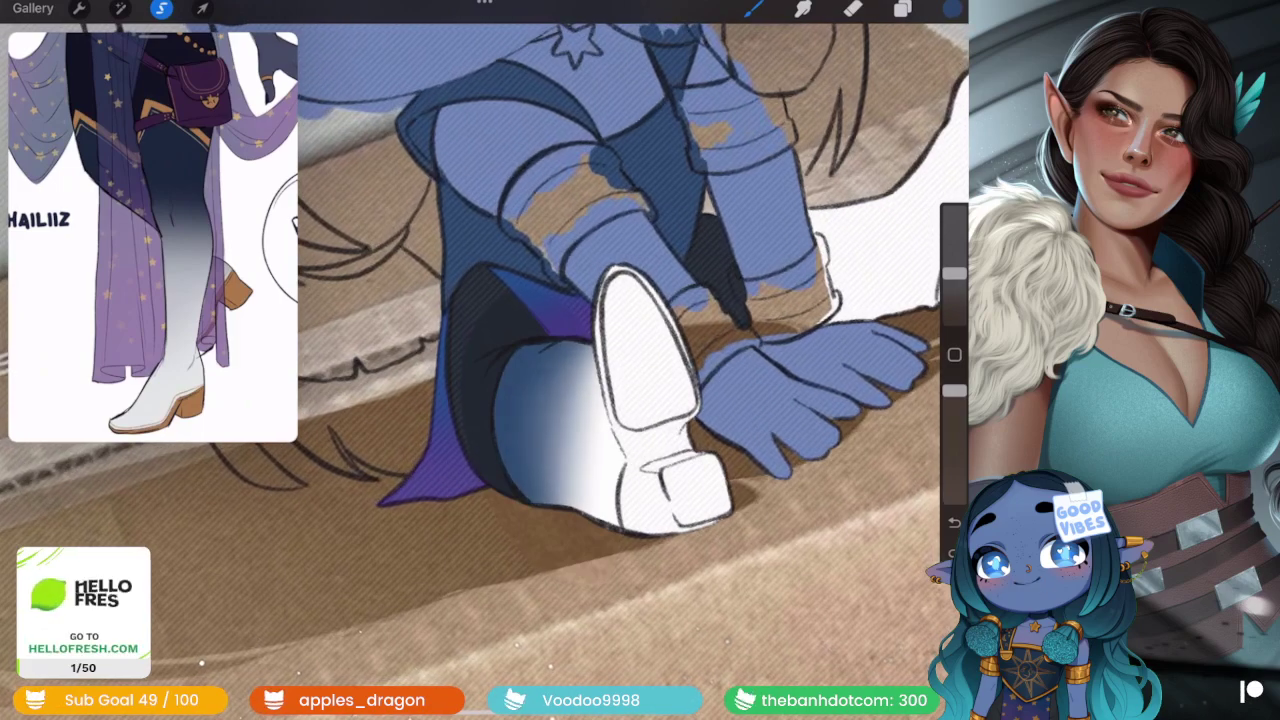
mouse_move(560, 365)
mouse_down()
mouse_move(535, 500)
mouse_move(565, 512)
mouse_up()
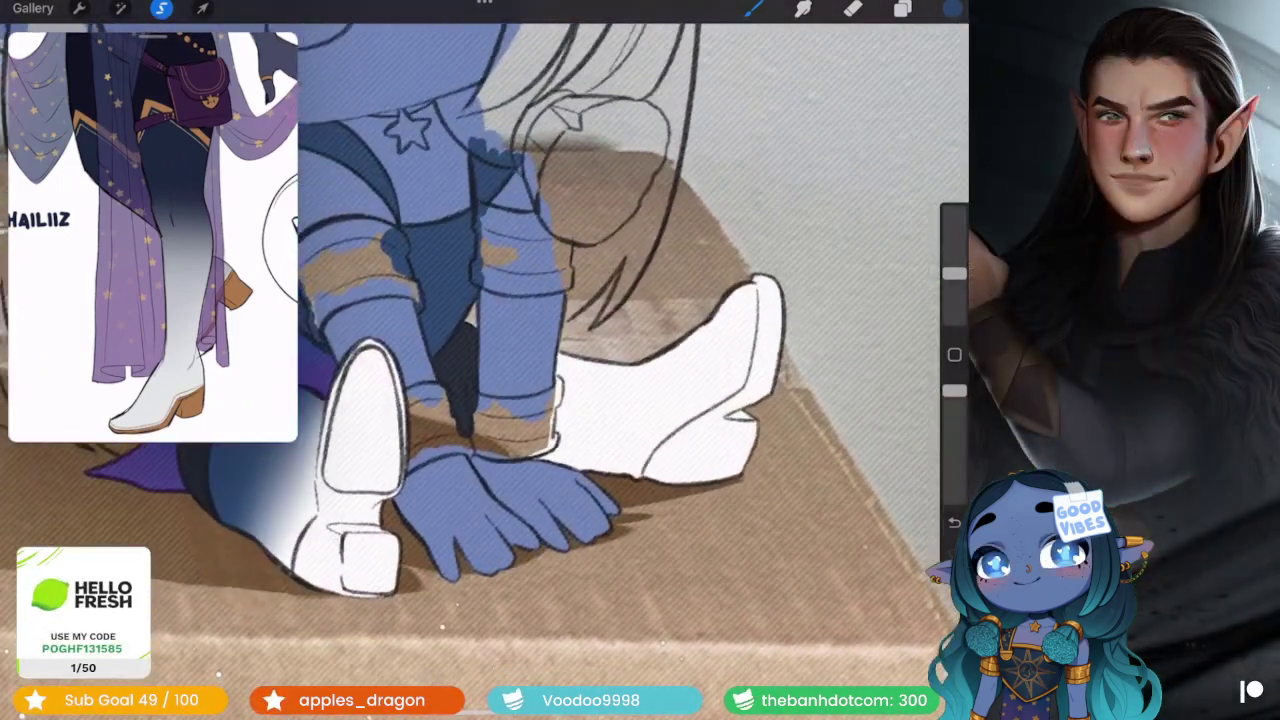
- Reselect the outstretched leg's boot and spray dark-blue shading fading toward the toe
drag(521, 303, 510, 508)
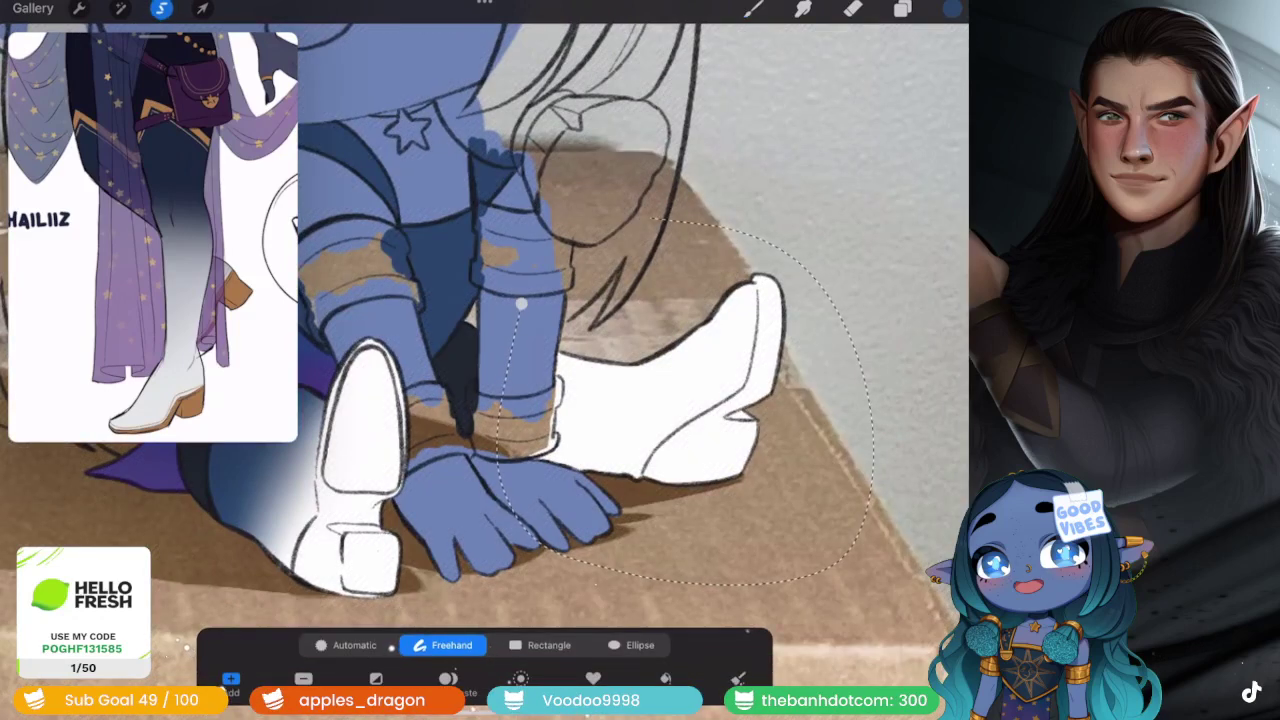
click(753, 8)
mouse_move(535, 410)
mouse_down()
mouse_move(625, 416)
mouse_move(630, 460)
mouse_up()
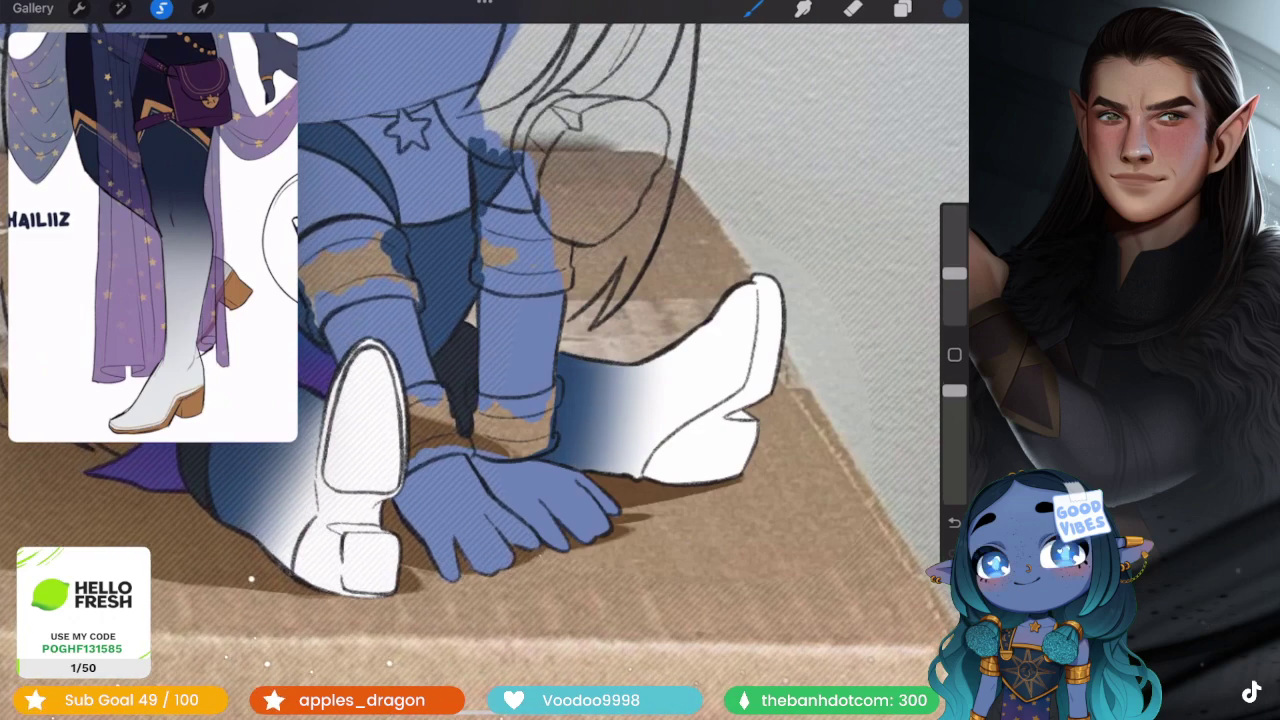
drag(600, 380, 655, 450)
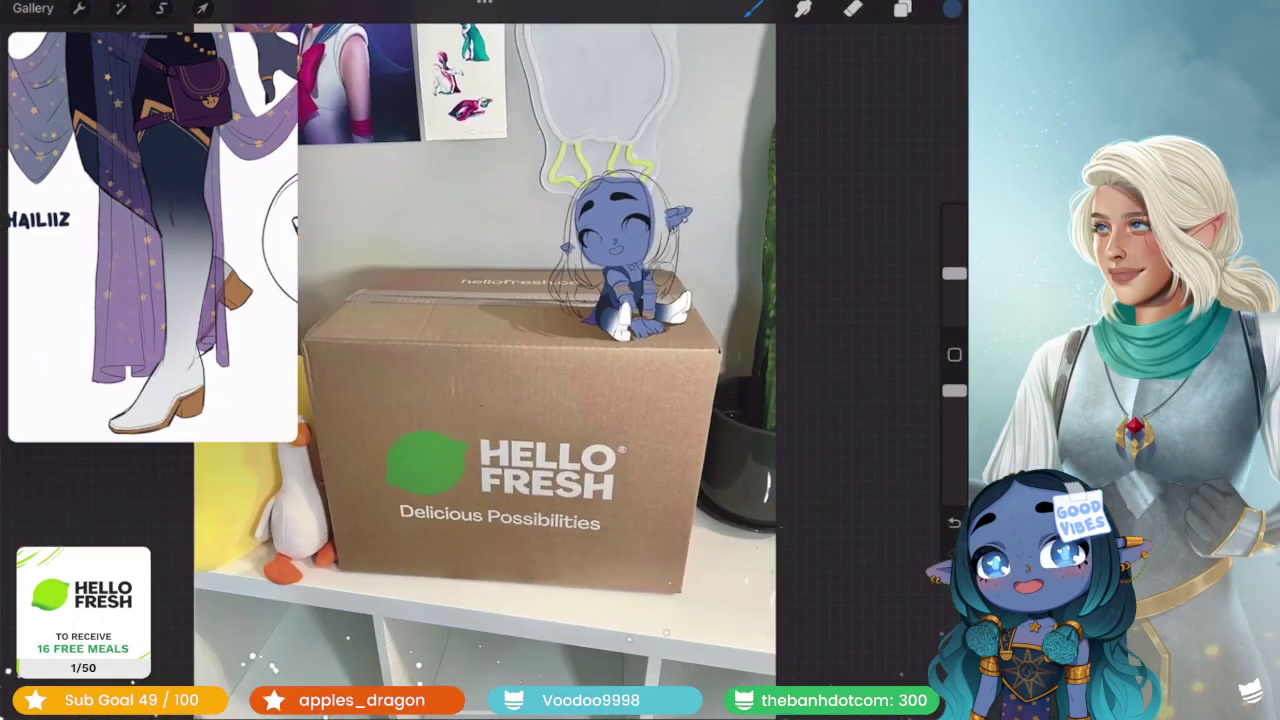
click(902, 8)
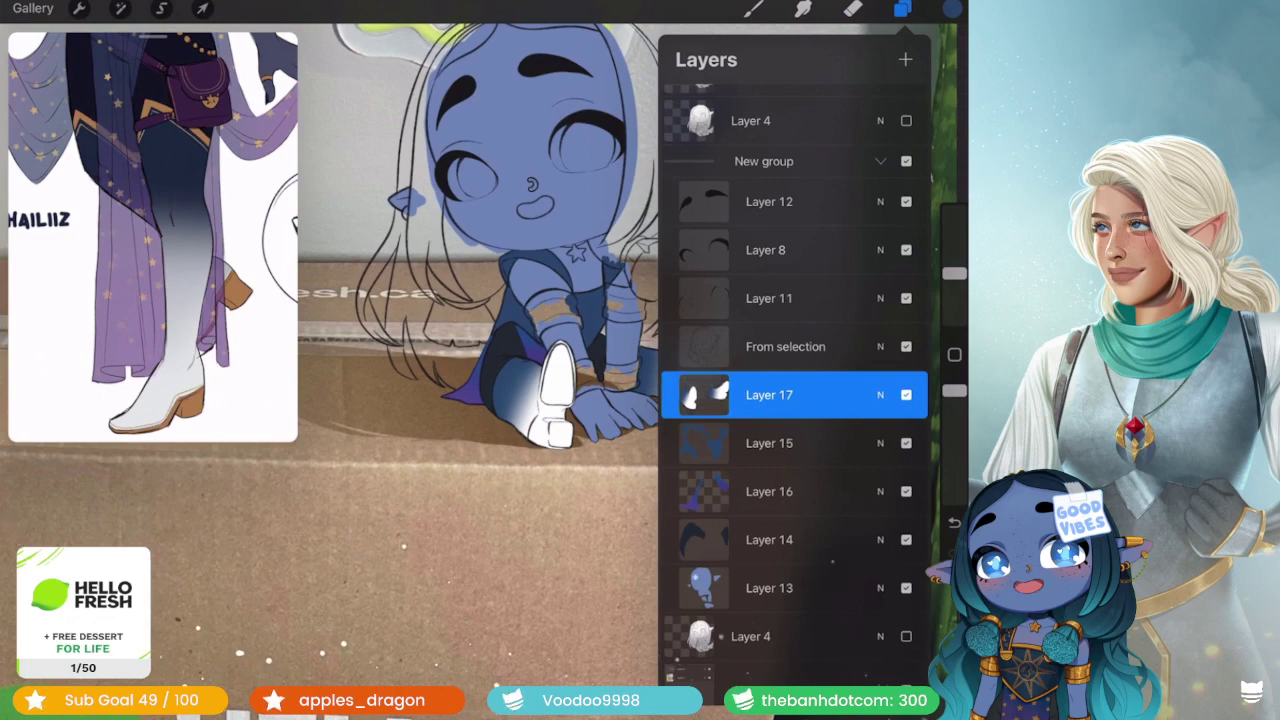
- Hide the reference window, pick golden orange, and choose the Inking Brush from the custom set
click(902, 8)
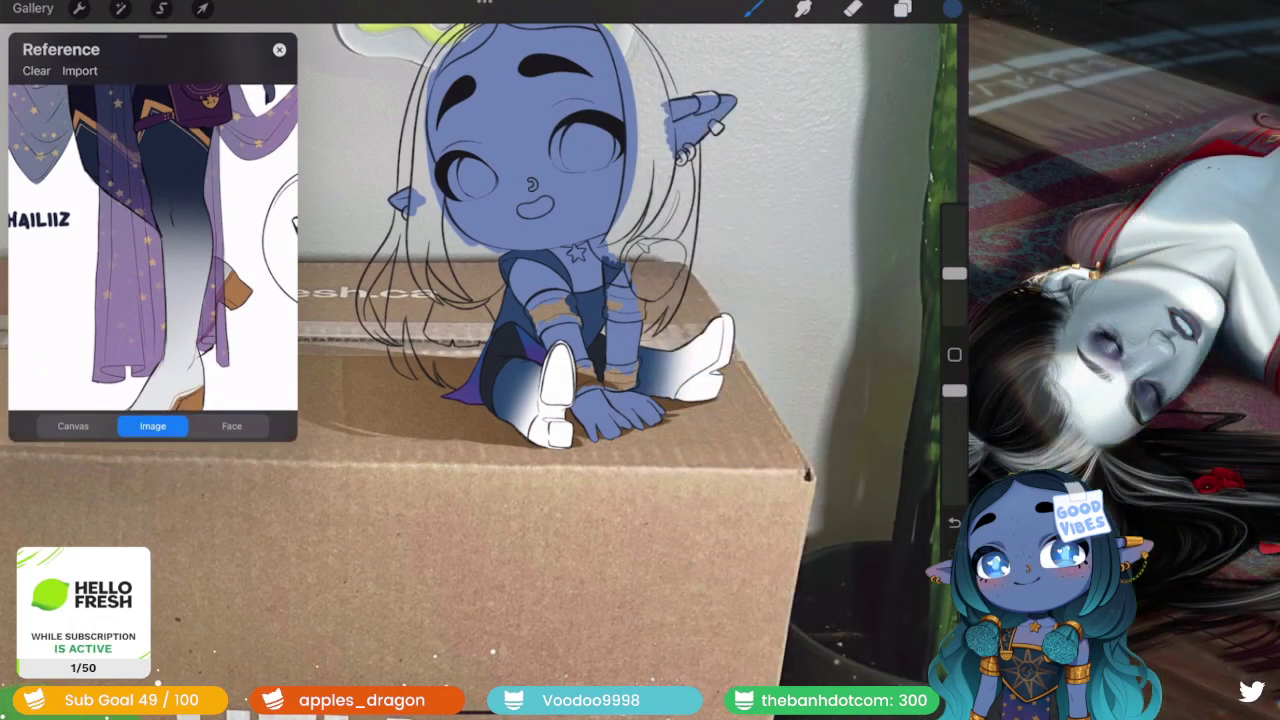
click(279, 49)
click(902, 8)
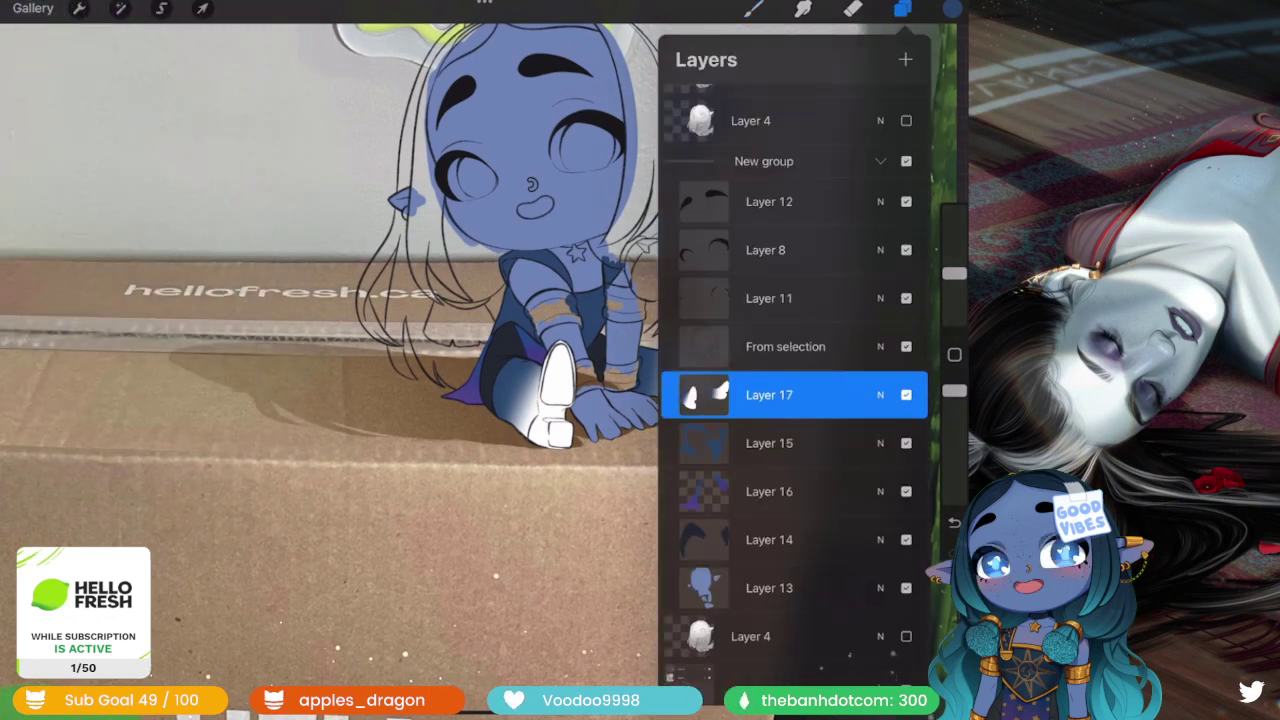
click(952, 8)
click(862, 469)
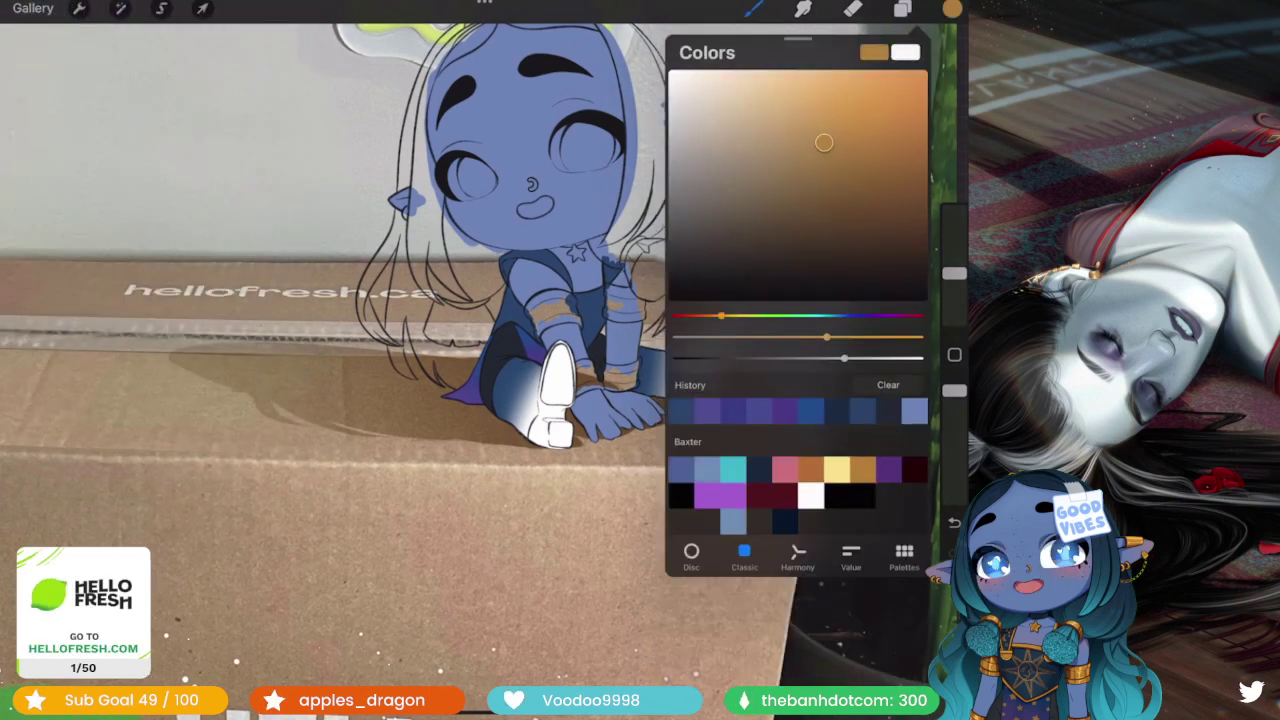
click(753, 8)
click(672, 126)
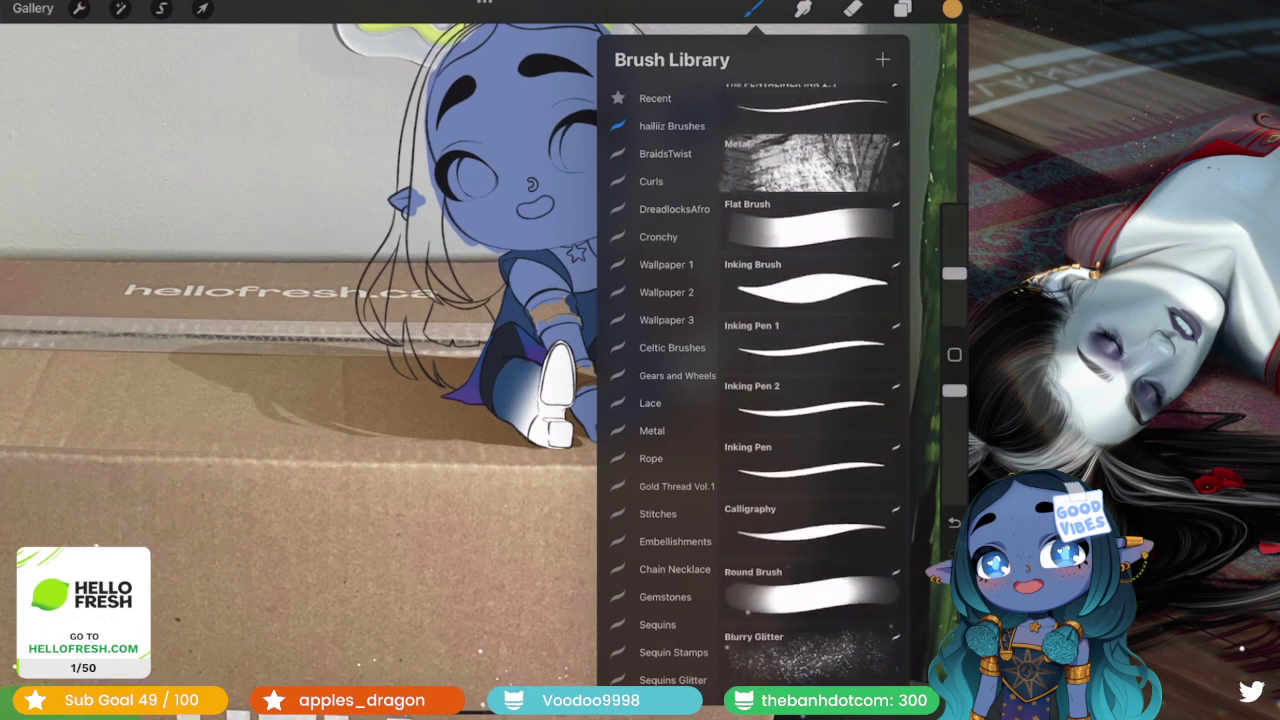
click(811, 280)
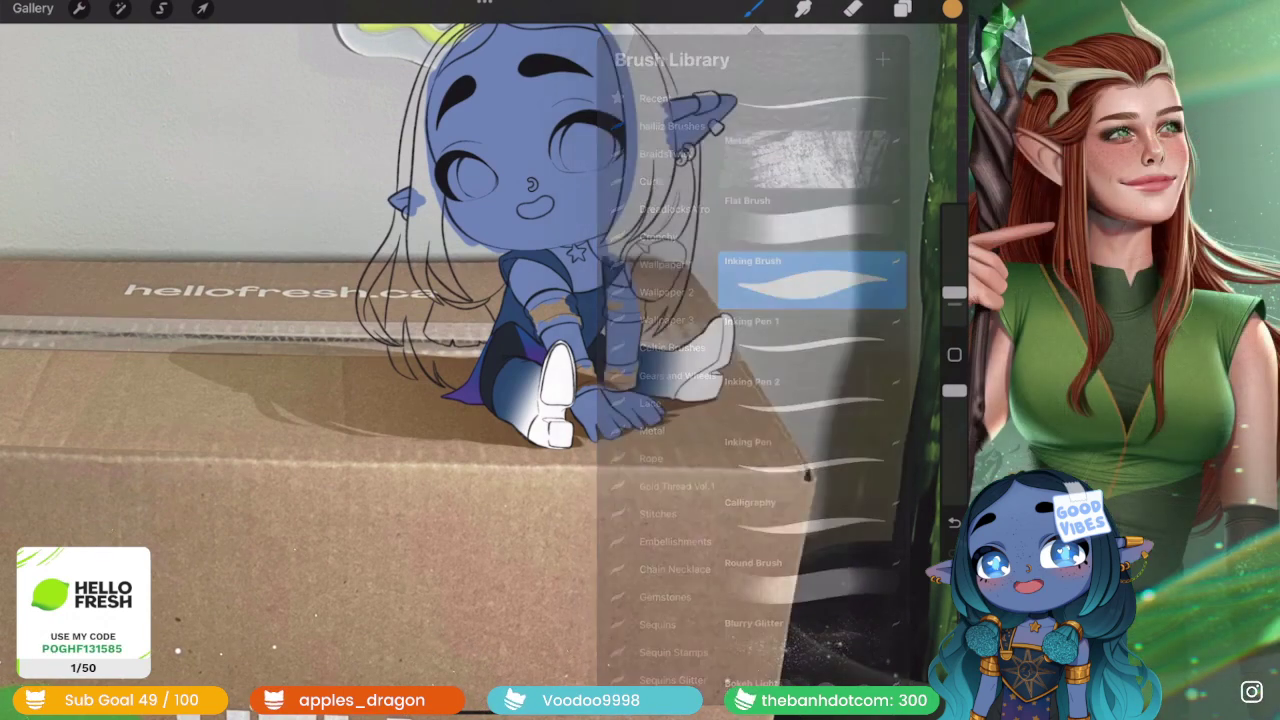
scroll(485, 360, up, 3)
scroll(485, 360, up, 3)
- Paint the front boot's inner edge, sole and heel golden orange
drag(543, 340, 553, 440)
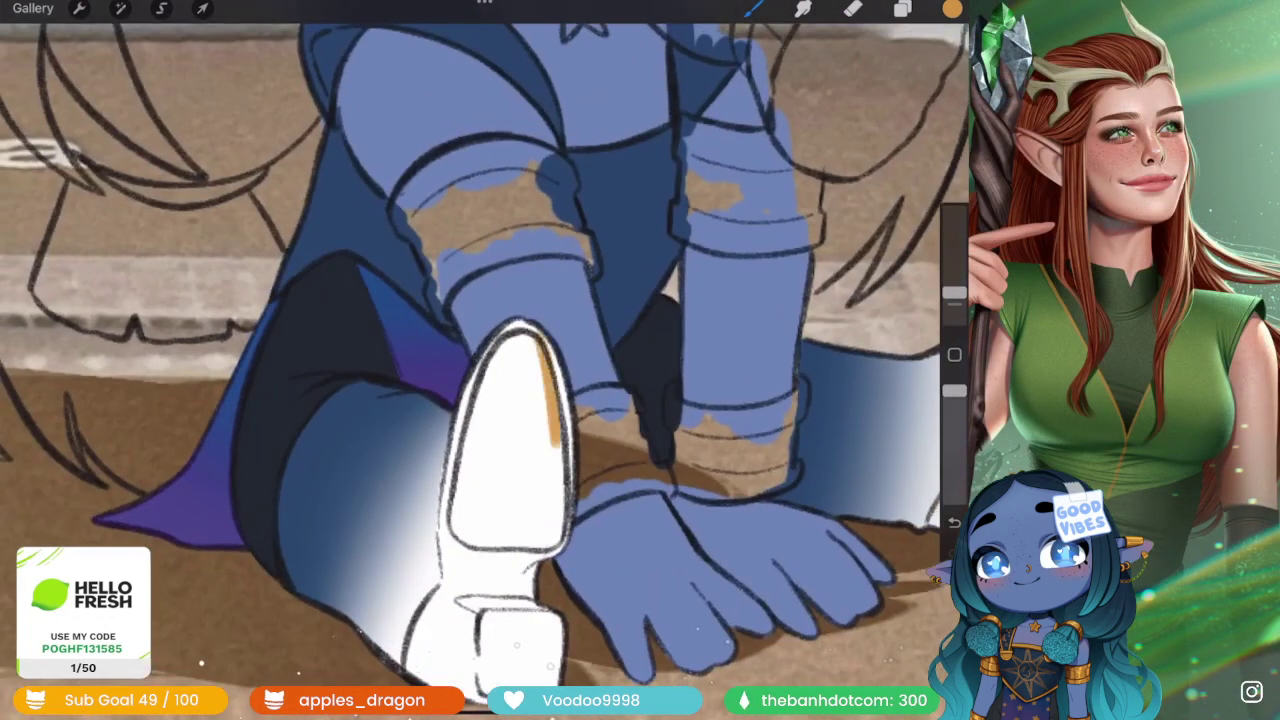
key(ctrl+z)
click(902, 8)
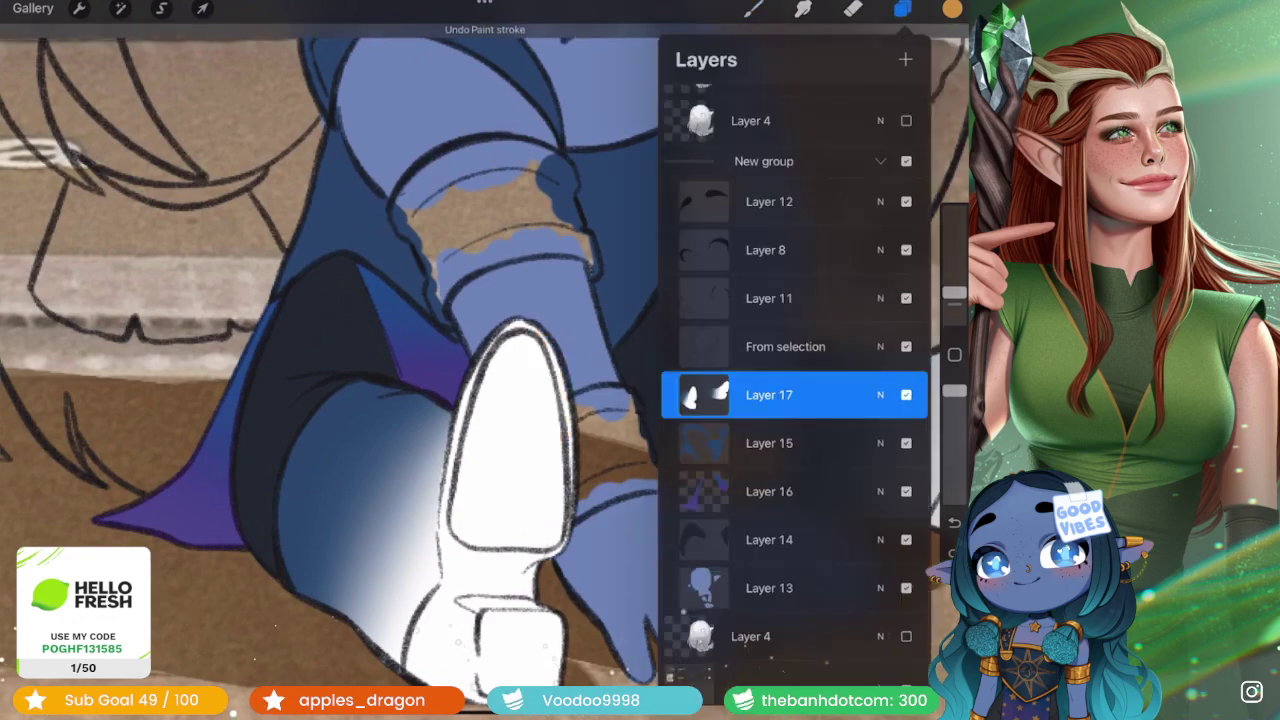
click(902, 8)
drag(530, 330, 560, 435)
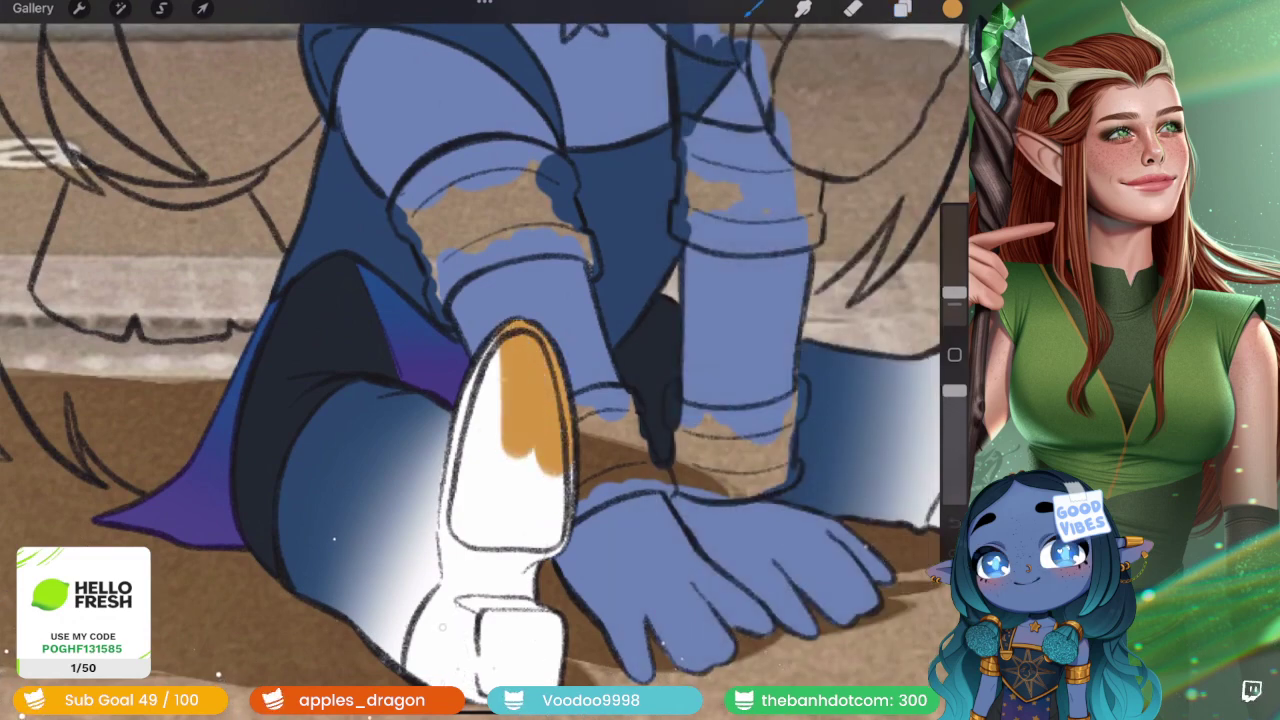
drag(468, 362, 446, 550)
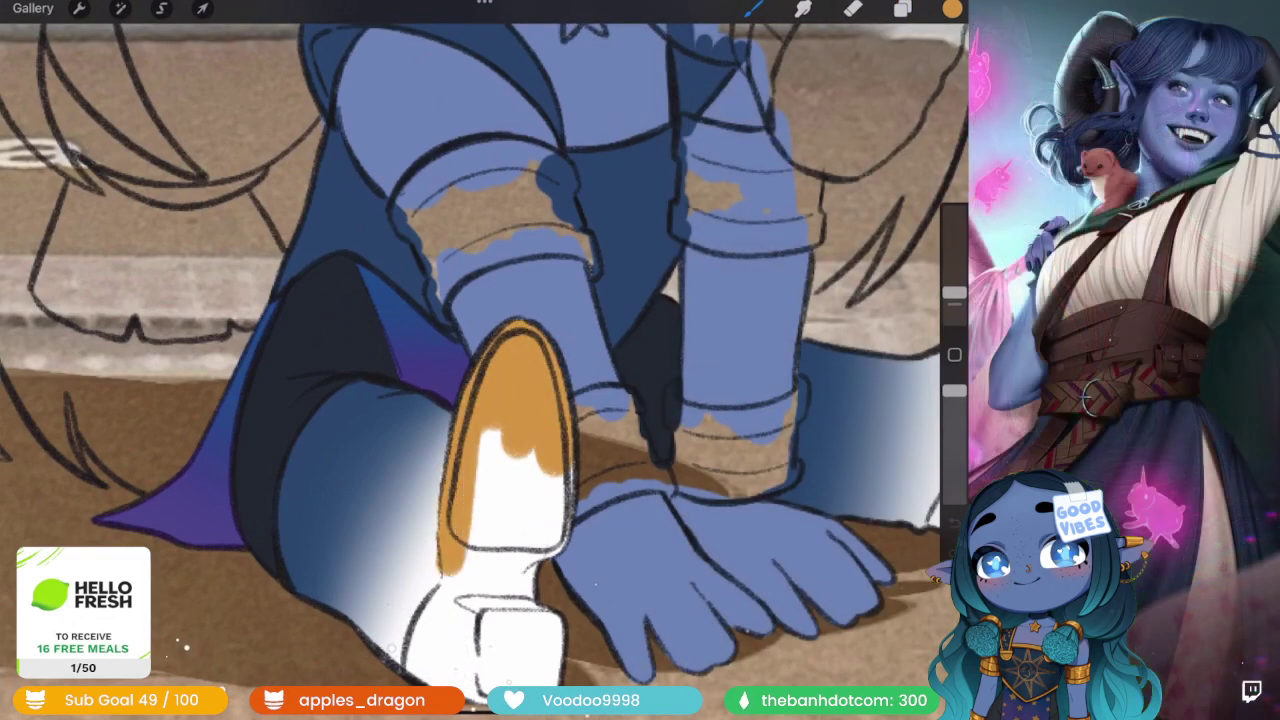
drag(480, 426, 500, 650)
mouse_move(540, 460)
mouse_down()
mouse_move(520, 650)
mouse_move(570, 535)
mouse_move(595, 610)
mouse_up()
- Paint the other boot's toe edge and sole orange toward the heel
scroll(485, 370, down, 1)
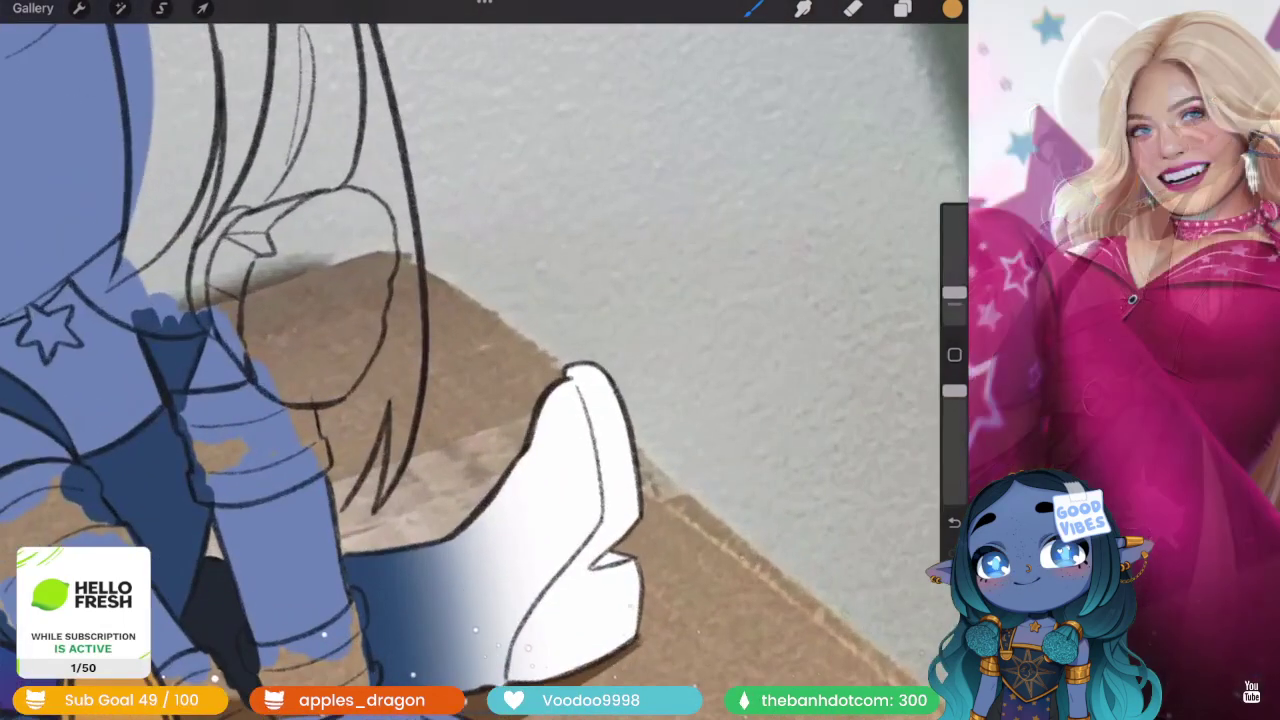
mouse_move(575, 372)
mouse_down()
mouse_move(630, 485)
mouse_move(612, 650)
mouse_up()
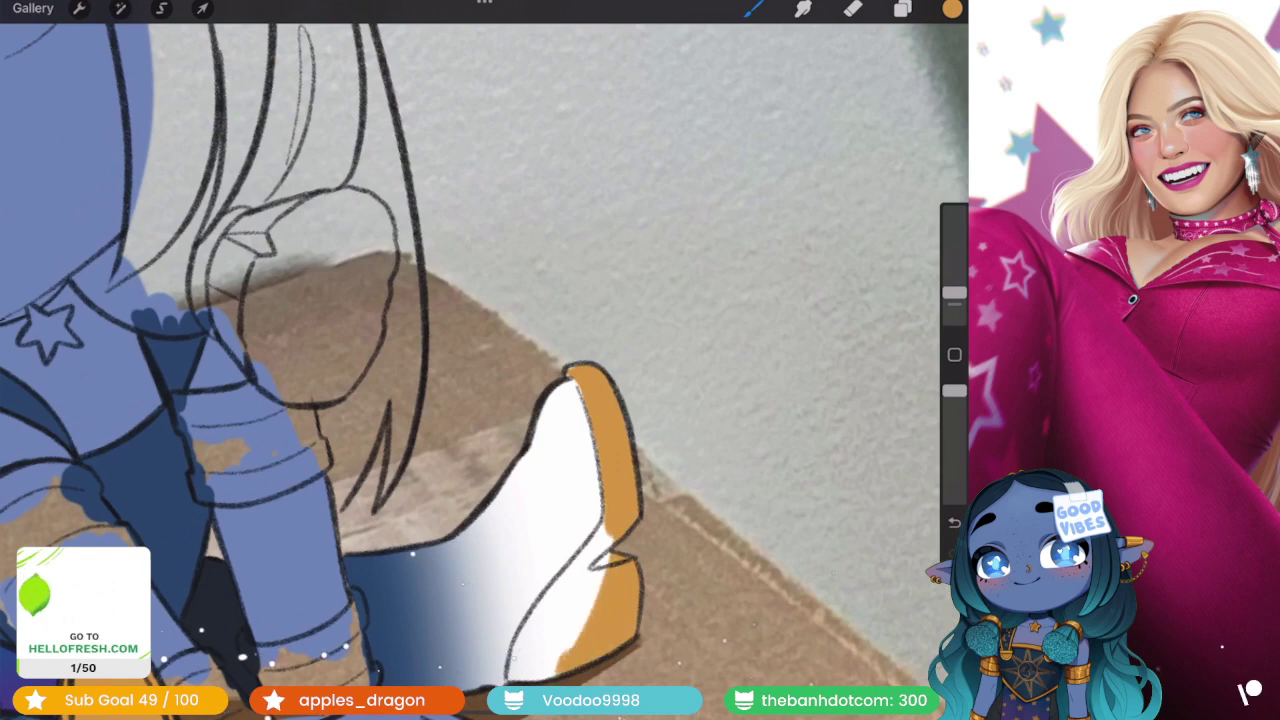
drag(603, 572, 530, 665)
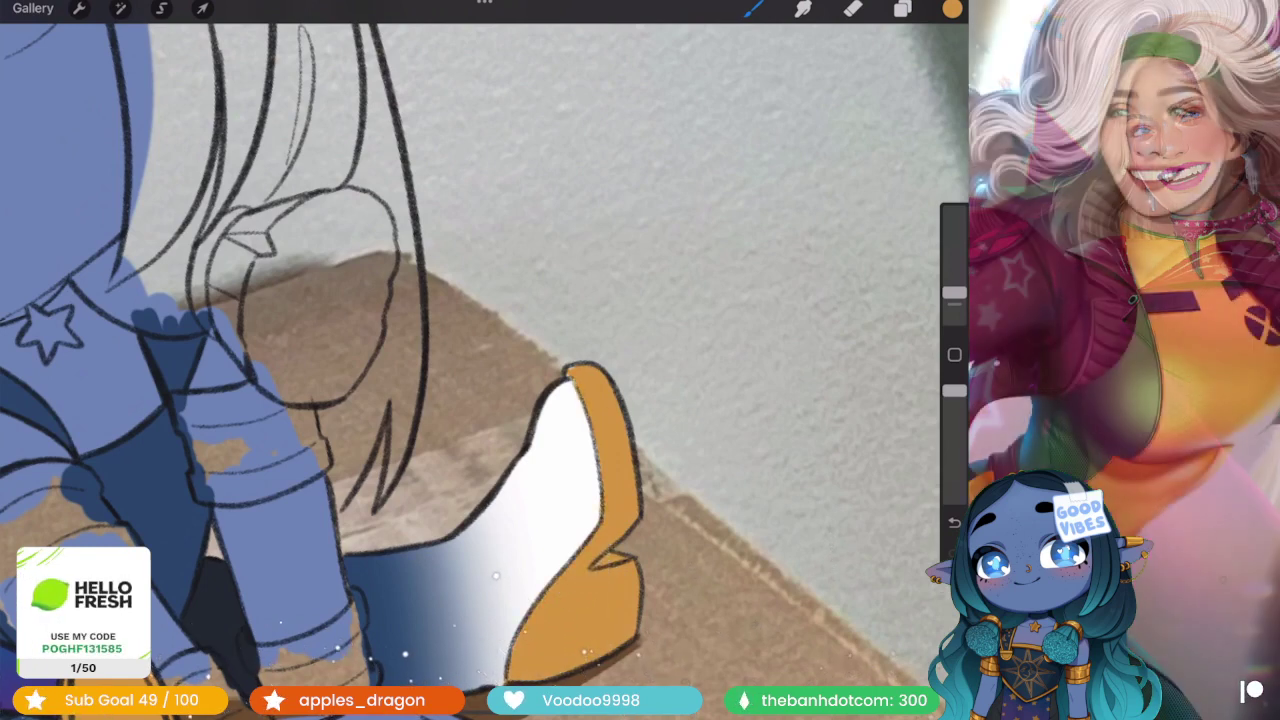
scroll(470, 370, down, 3)
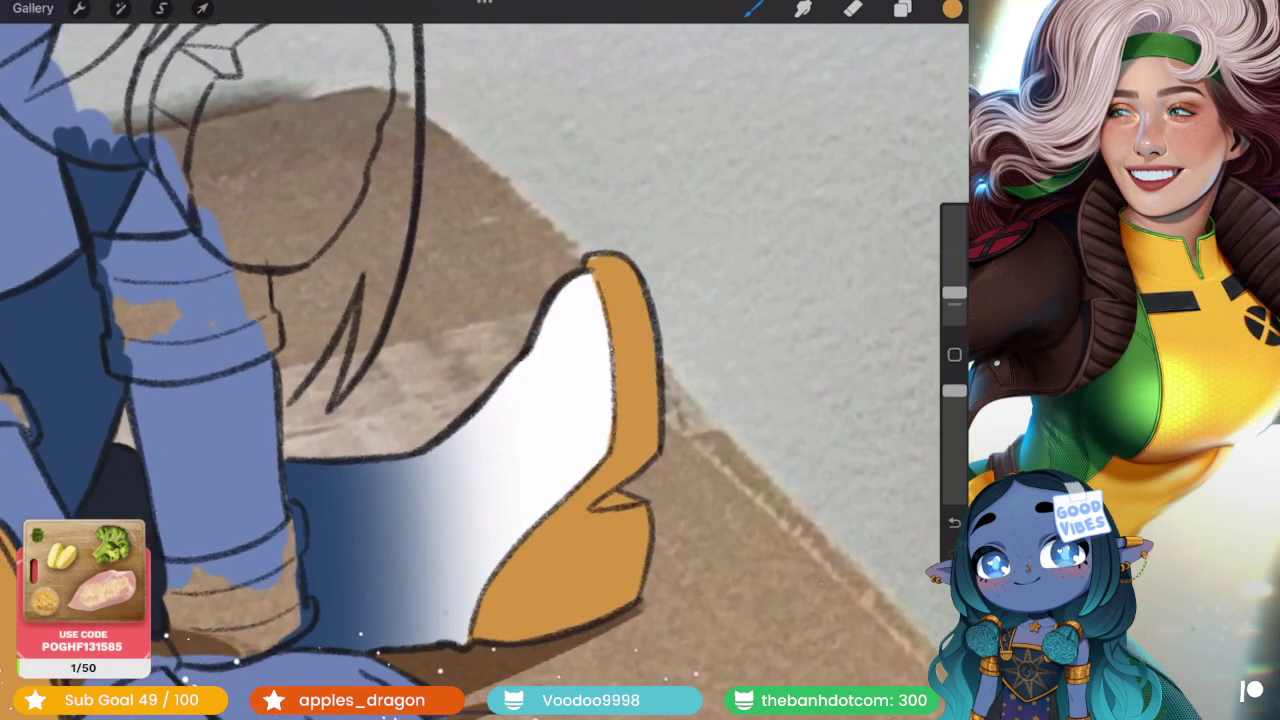
click(902, 8)
click(902, 8)
scroll(580, 300, up, 3)
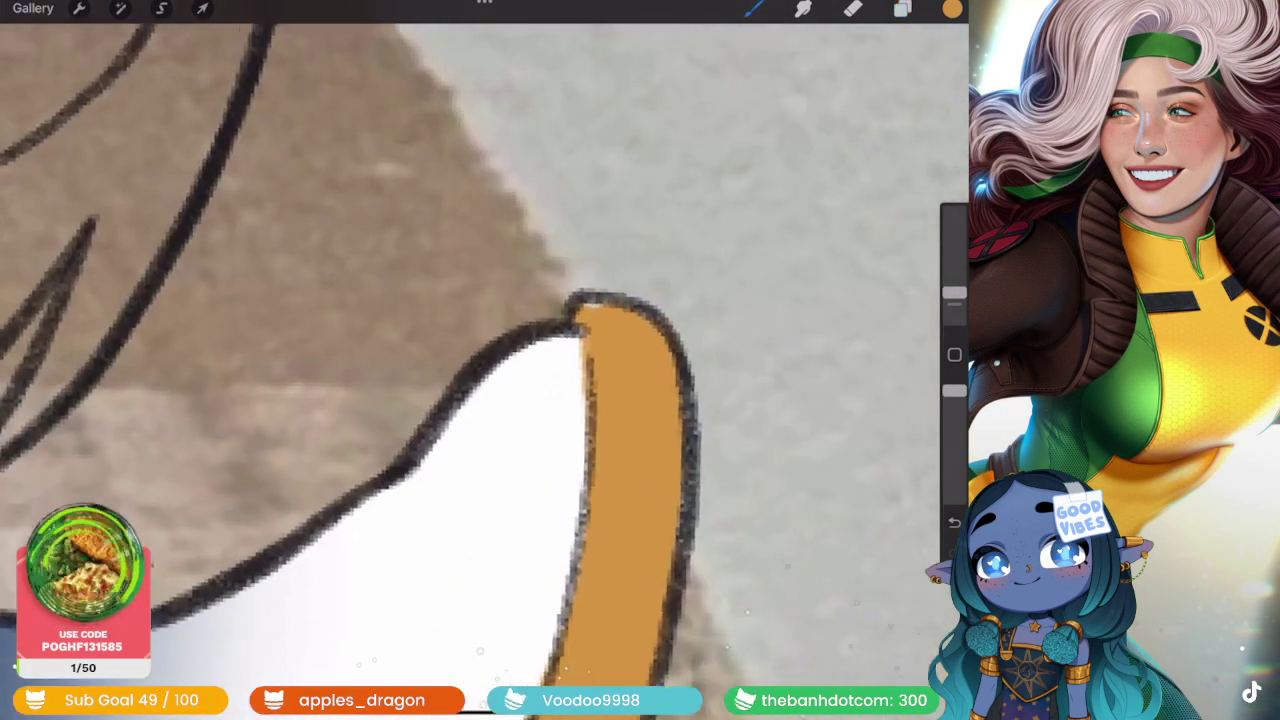
scroll(580, 300, up, 2)
scroll(580, 300, up, 2)
scroll(450, 350, up, 2)
- Reduce the brush size for fine orange edge work on the boot soles
drag(954, 293, 954, 303)
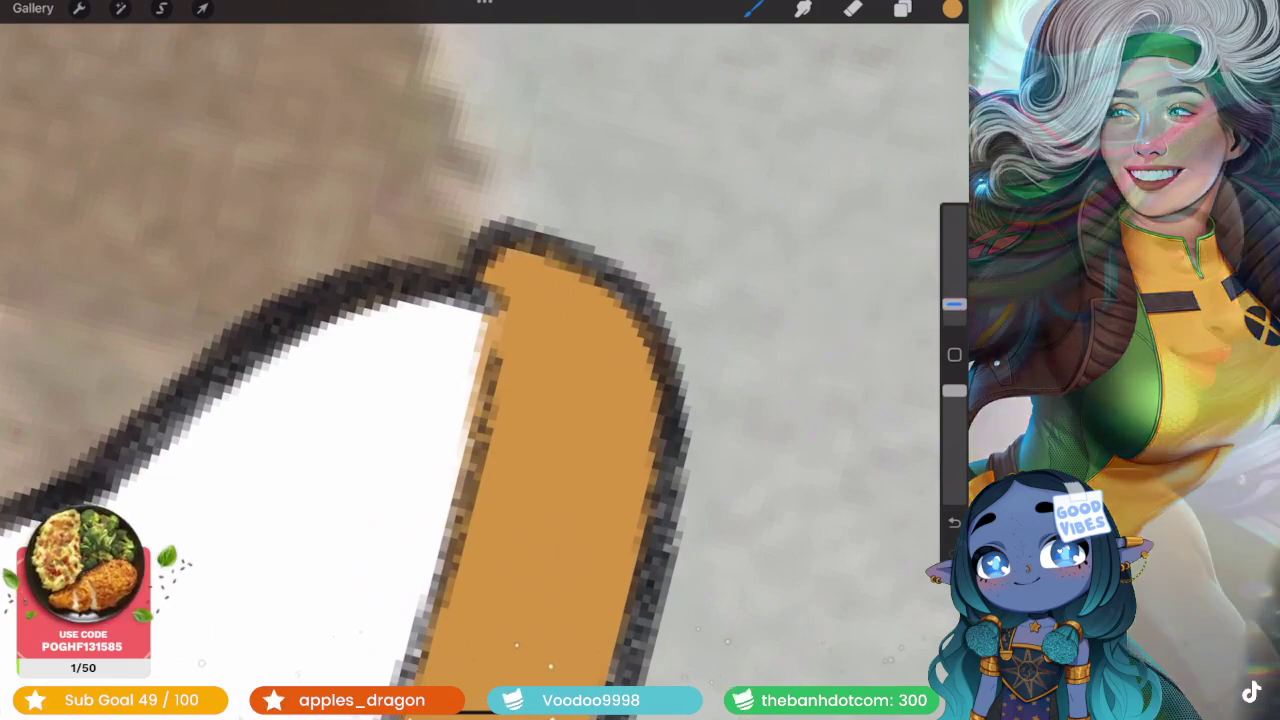
scroll(485, 360, down, 5)
scroll(485, 360, down, 3)
scroll(485, 360, down, 3)
scroll(620, 260, up, 8)
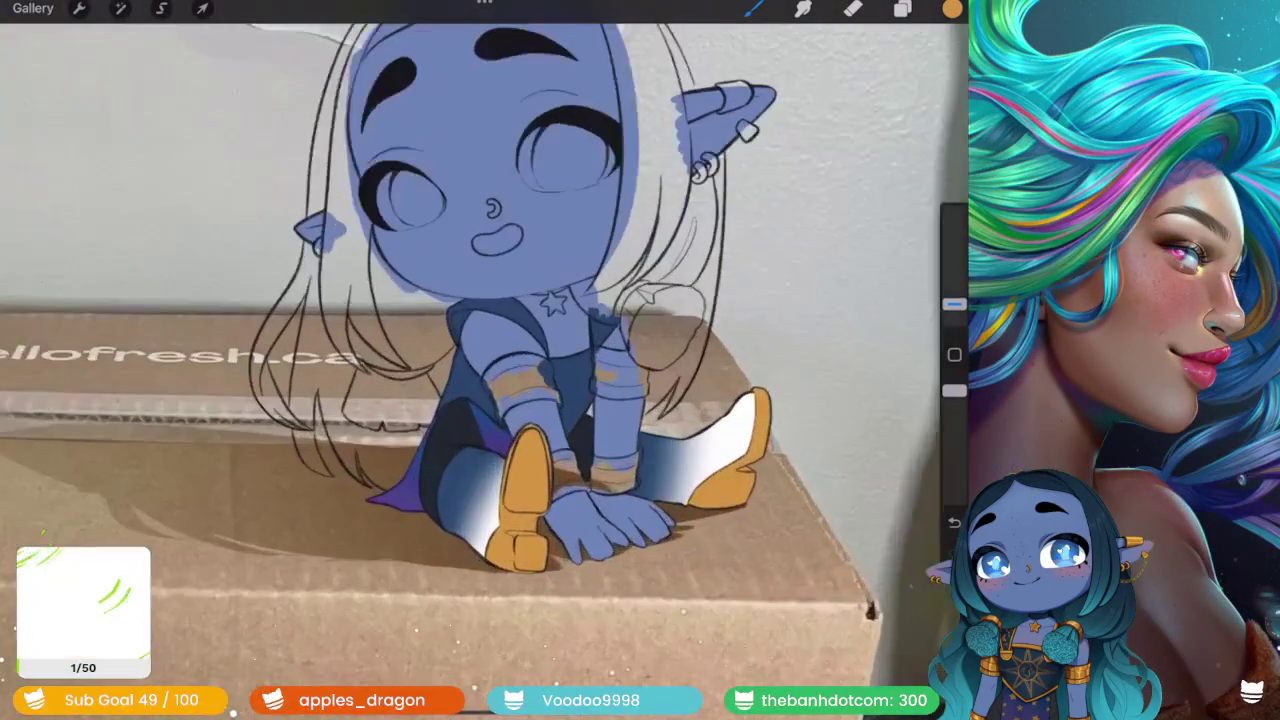
click(902, 8)
click(902, 8)
scroll(485, 360, down, 3)
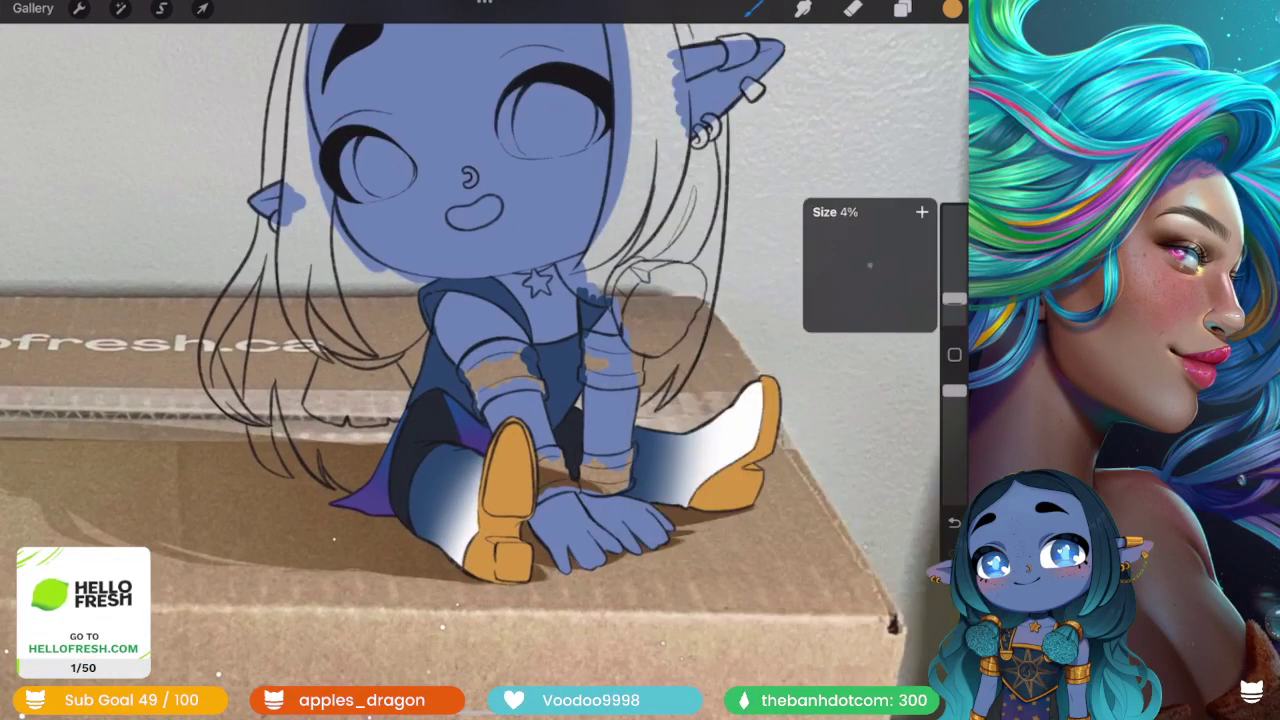
scroll(600, 450, up, 5)
scroll(600, 450, up, 3)
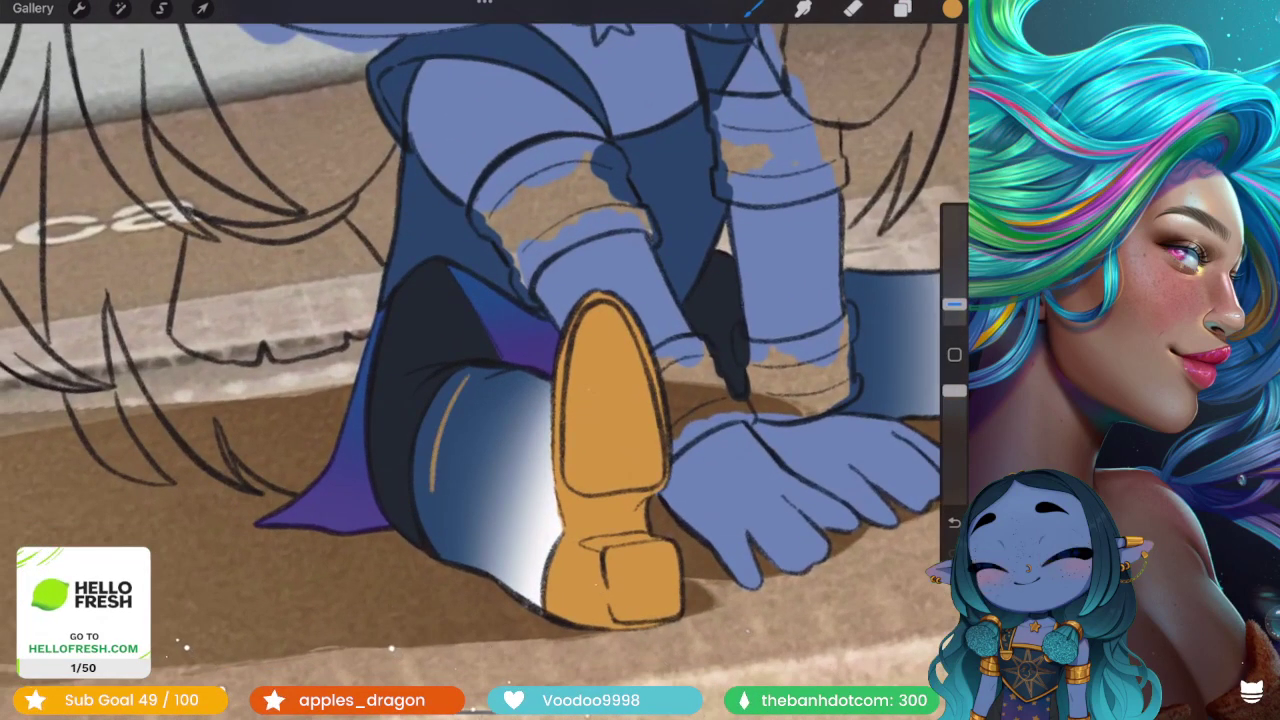
- Enlarge the brush to 9% and paint trim stripes around the front boot's top
click(79, 8)
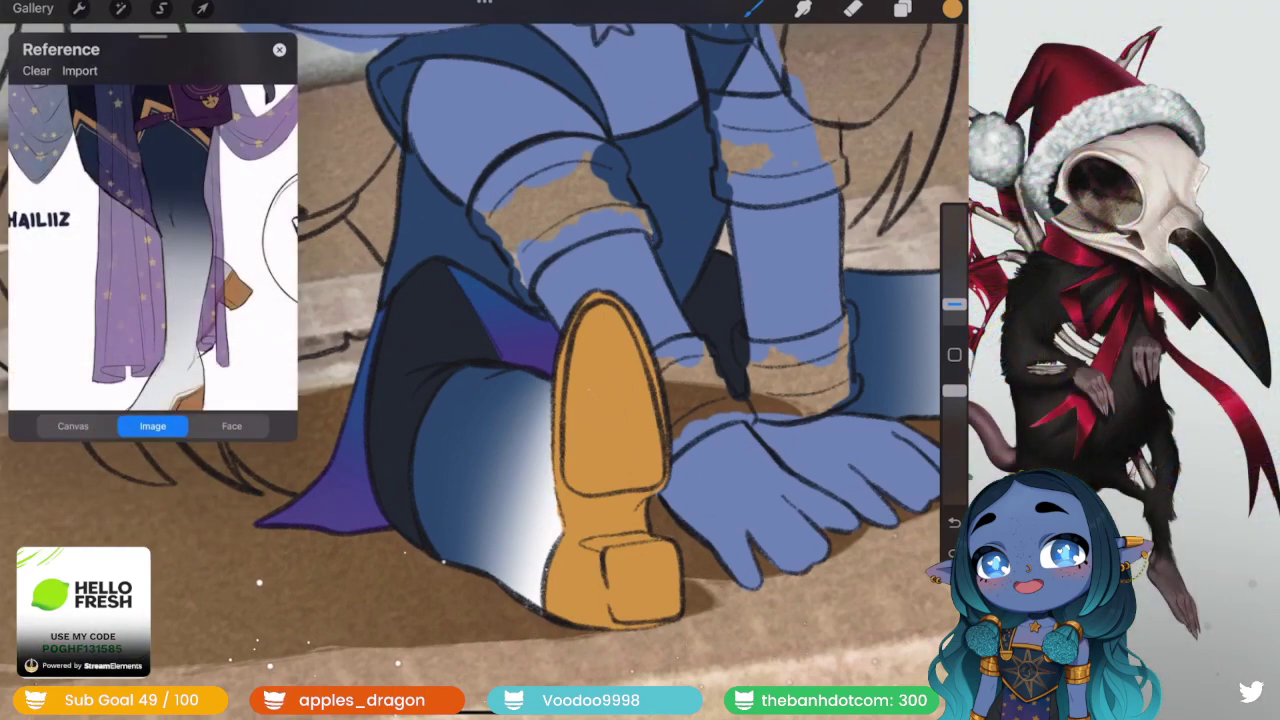
scroll(600, 400, up, 2)
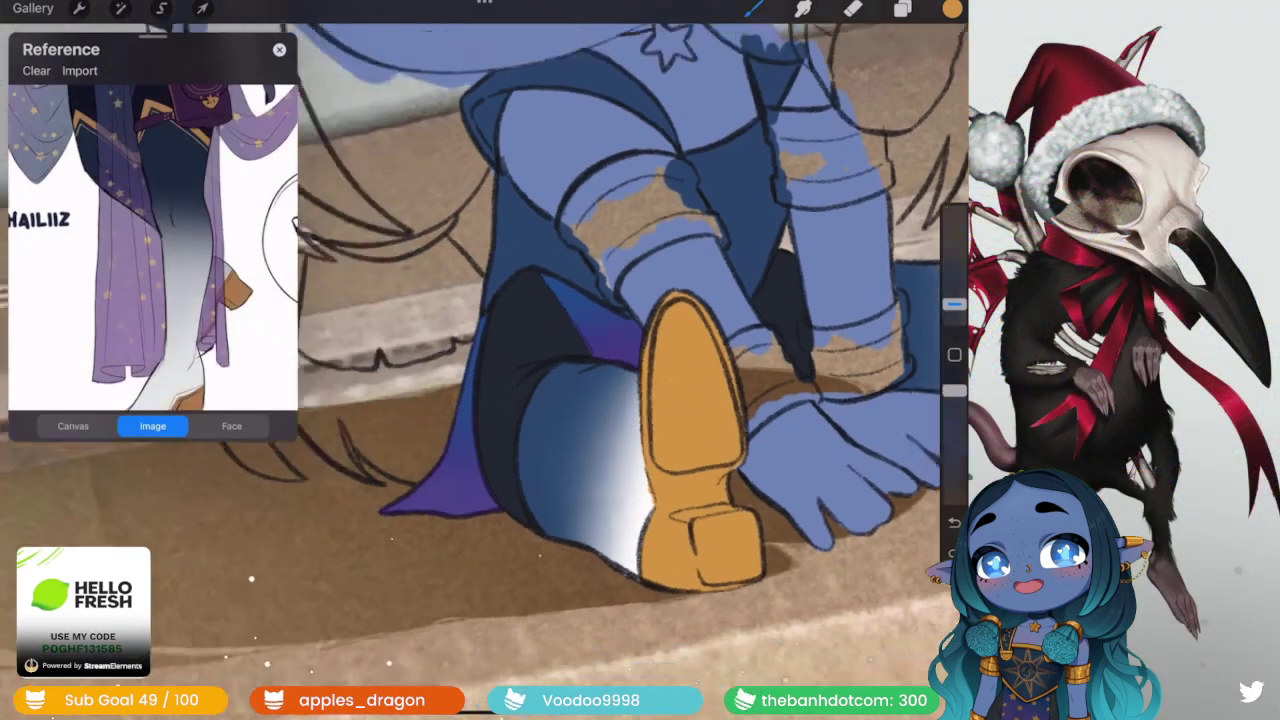
drag(954, 303, 954, 285)
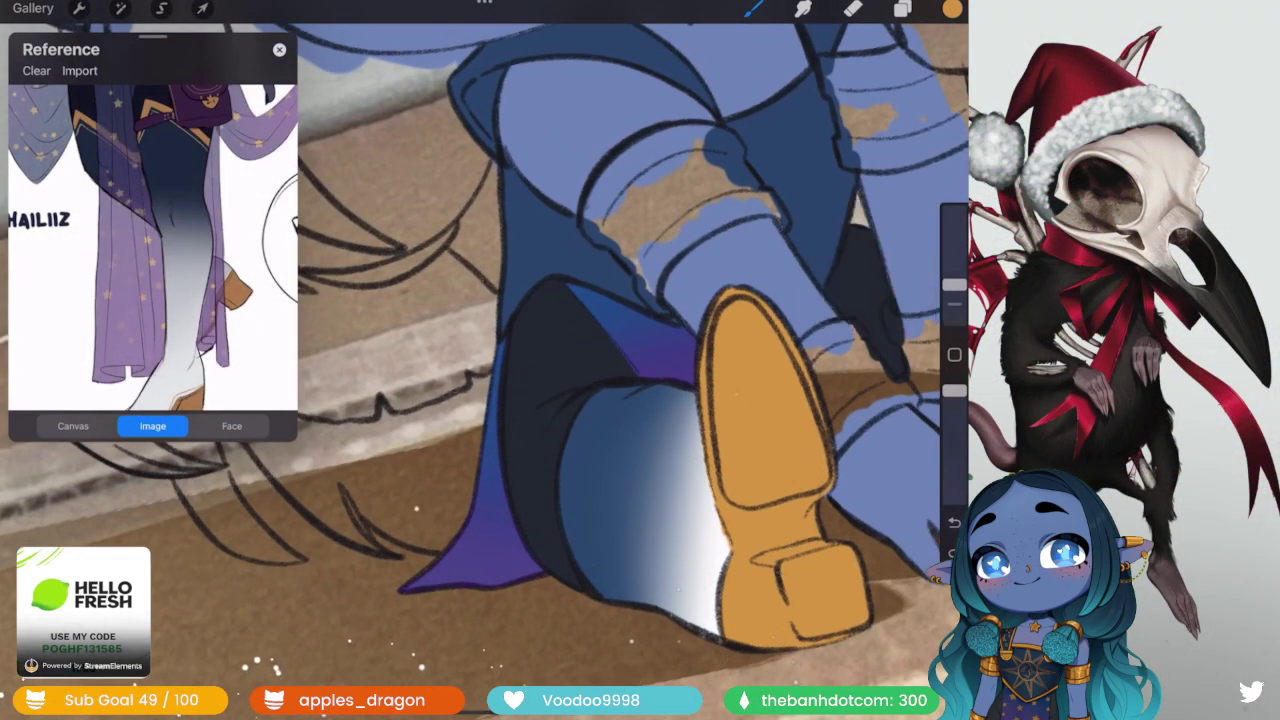
drag(610, 390, 600, 600)
key(ctrl+z)
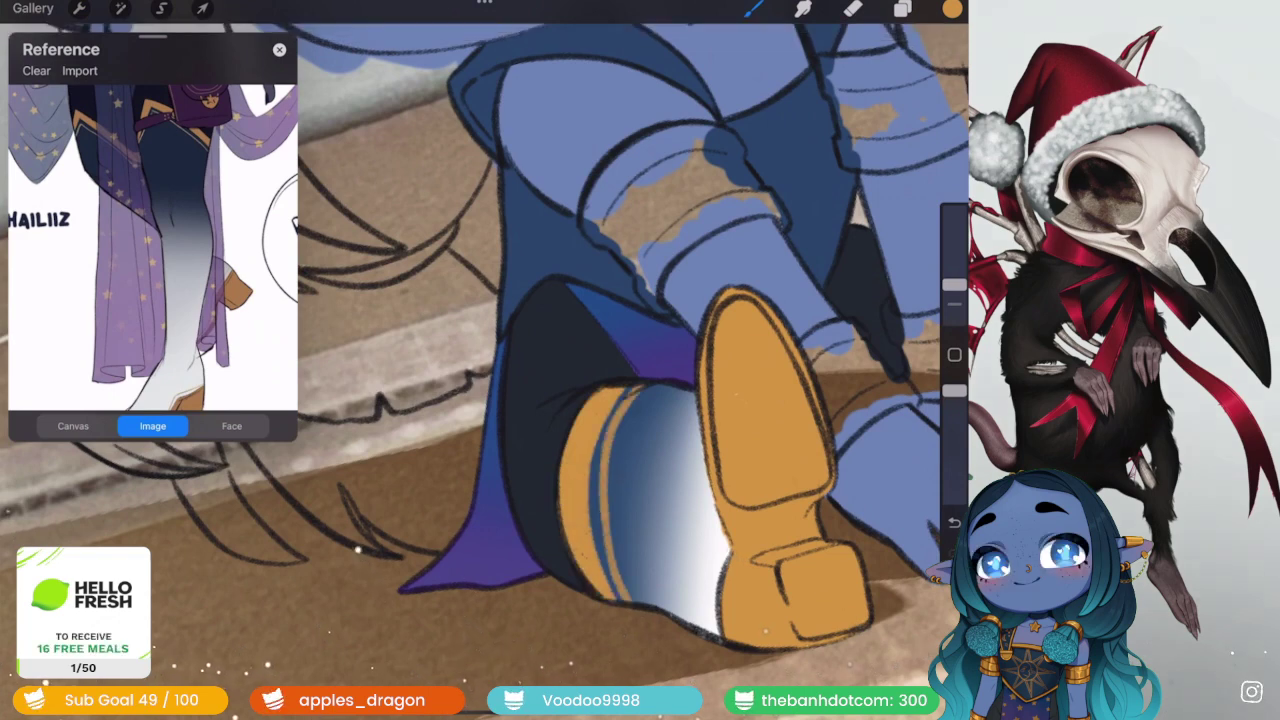
drag(620, 390, 610, 600)
key(ctrl+z)
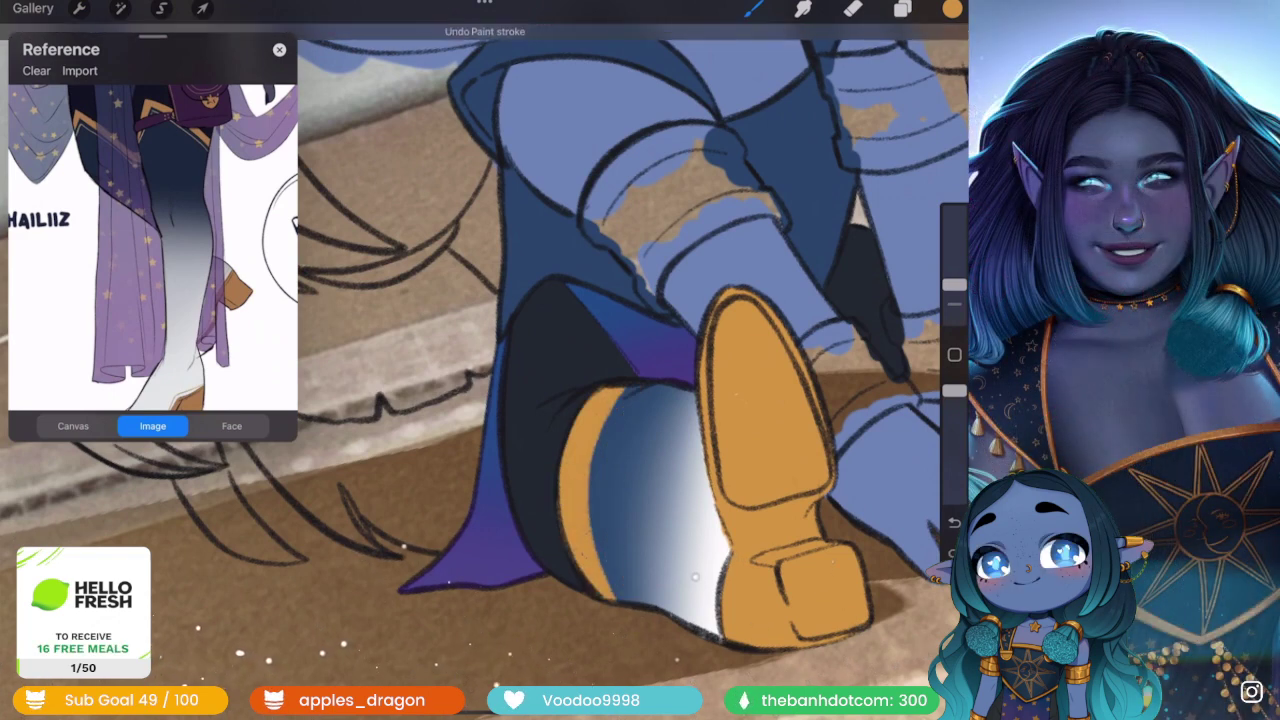
drag(612, 388, 604, 462)
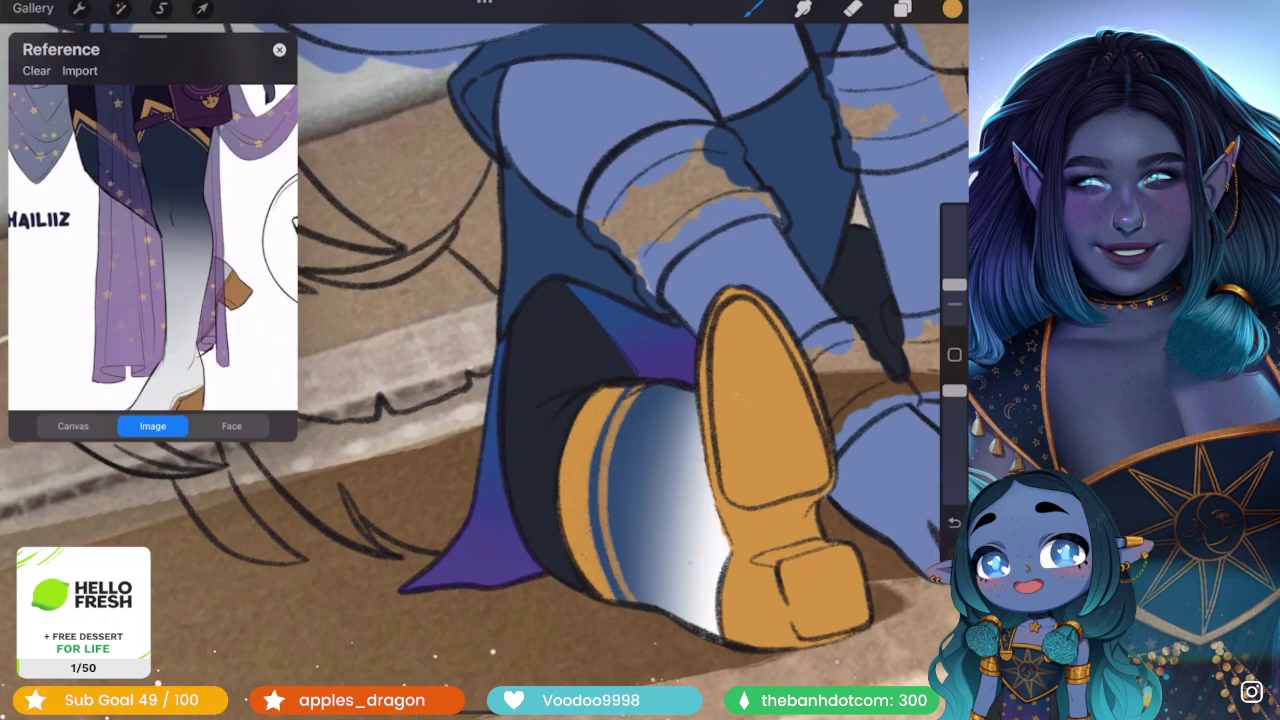
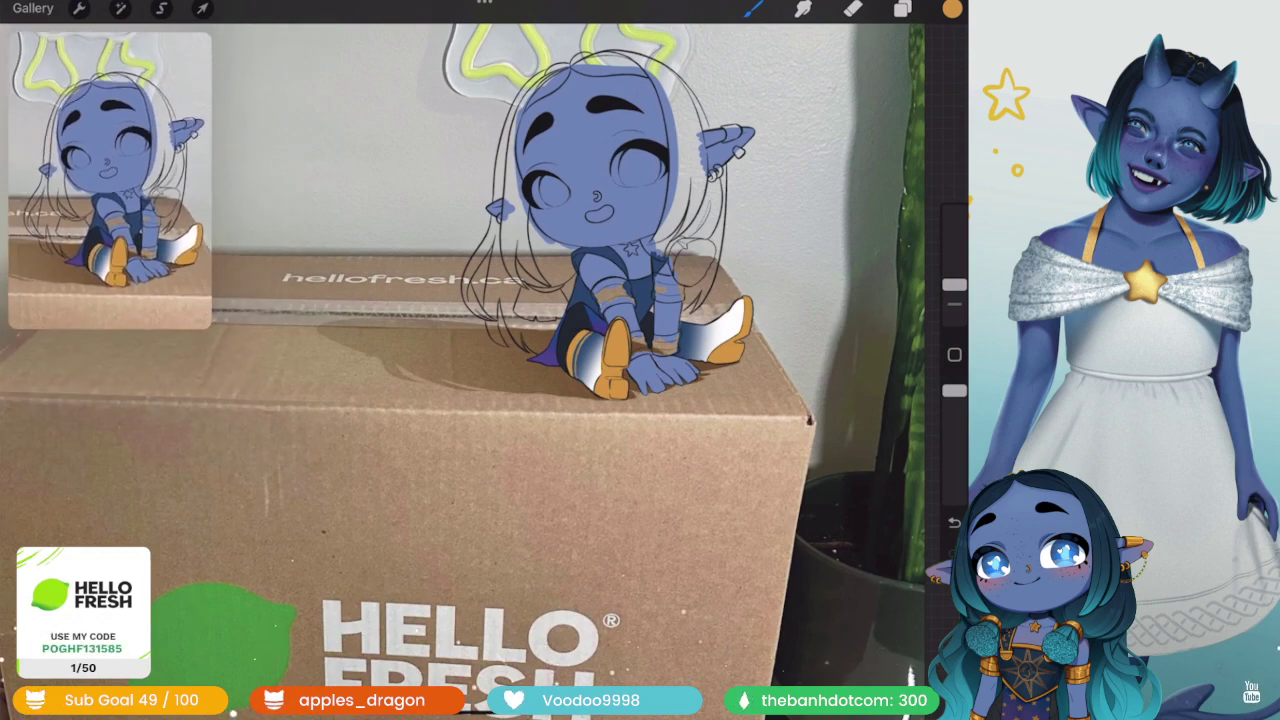
- Make Layer 15 the active layer and look over the canvas
click(902, 9)
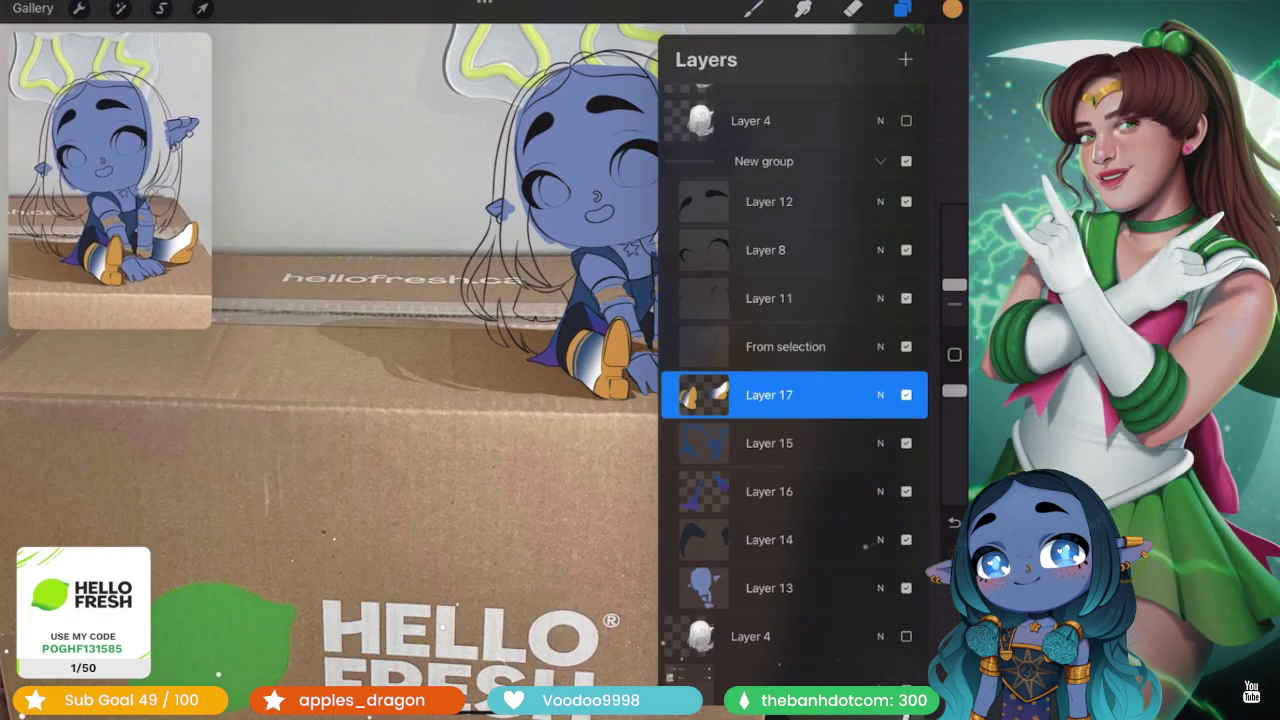
click(769, 443)
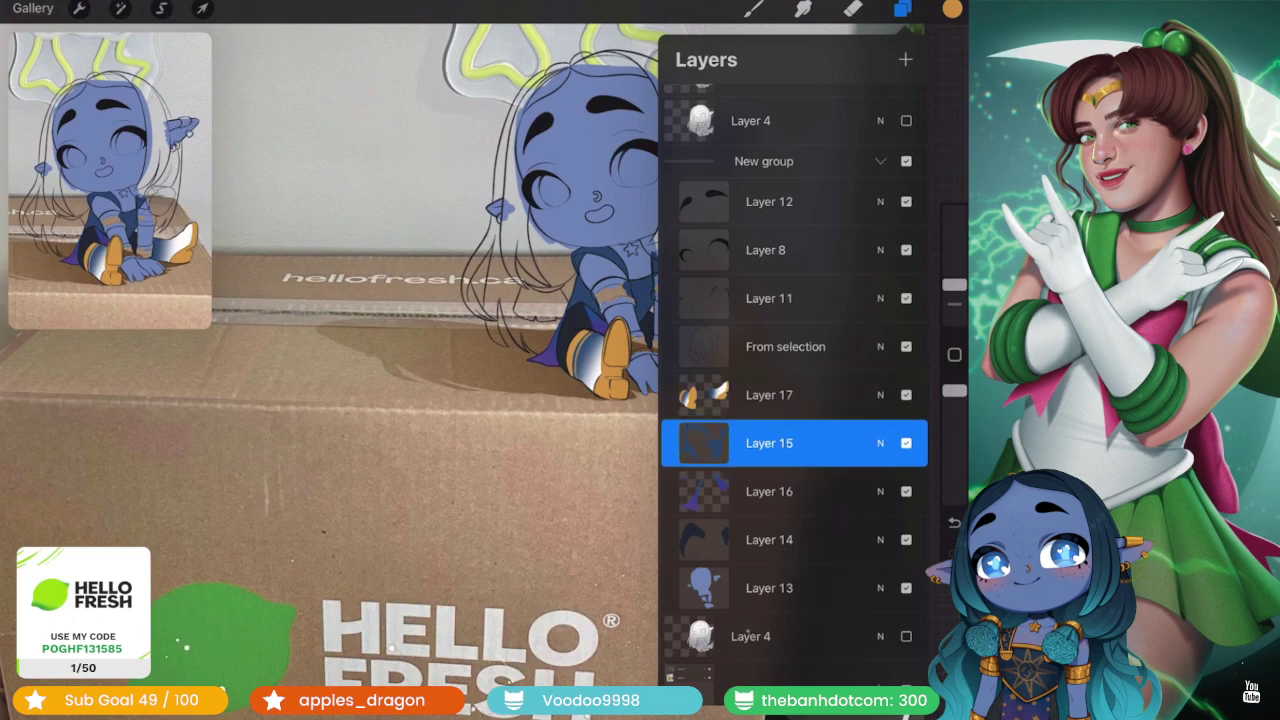
click(755, 9)
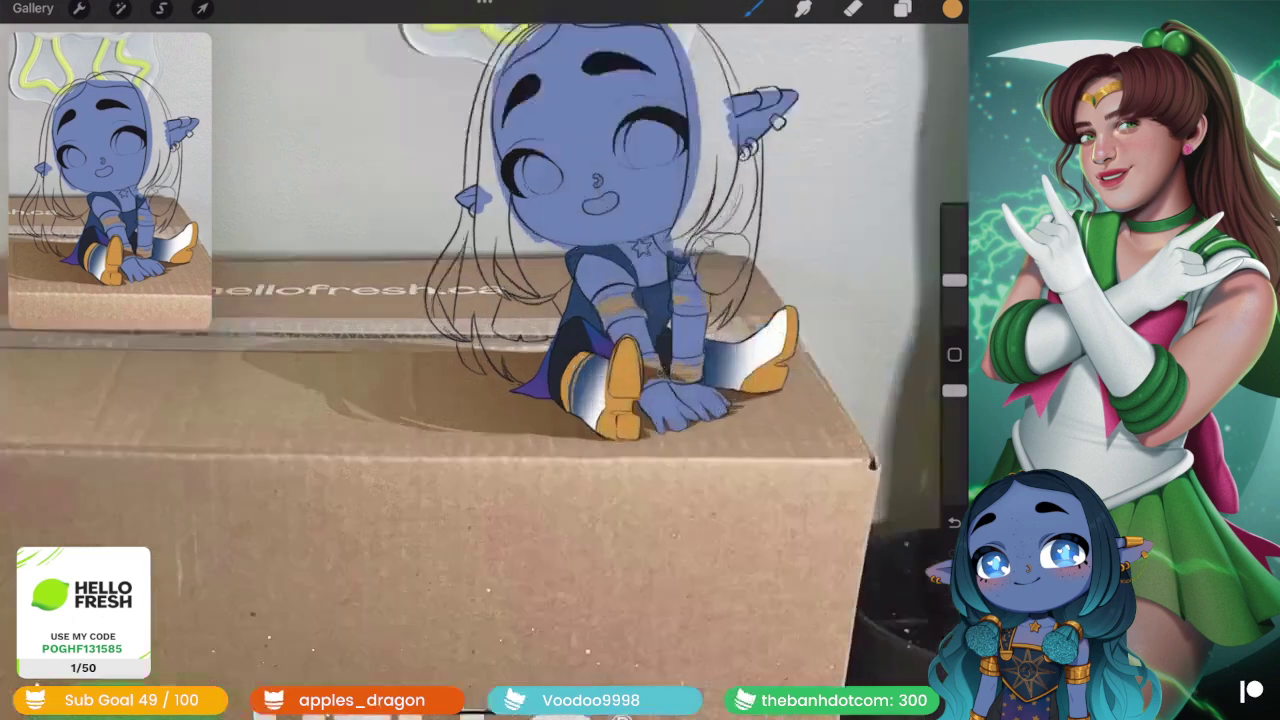
scroll(560, 400, up, 5)
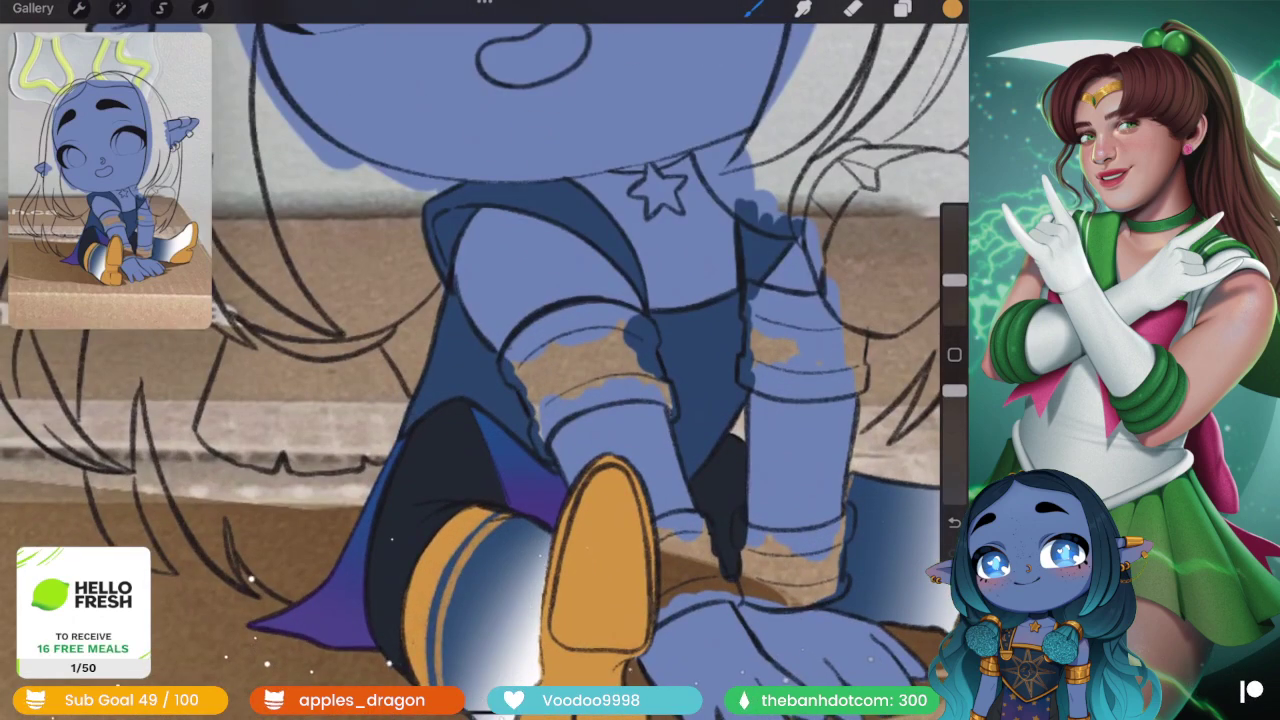
scroll(520, 380, up, 5)
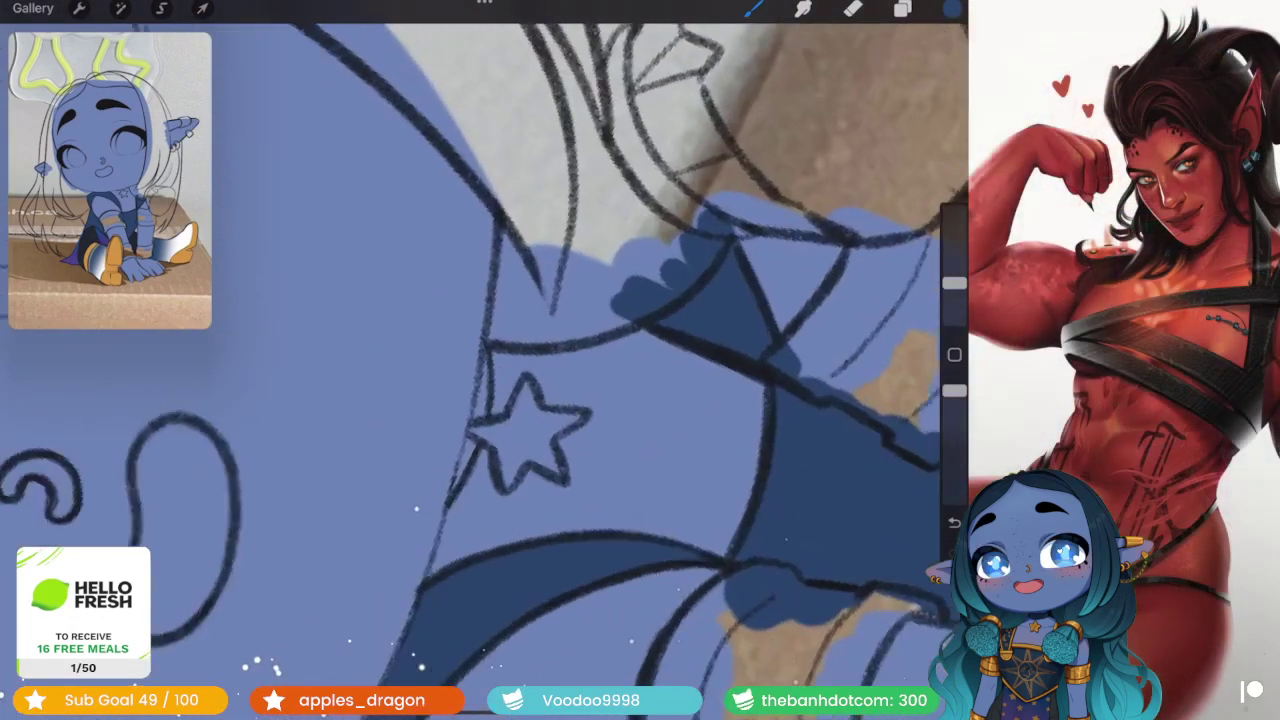
scroll(520, 400, up, 1)
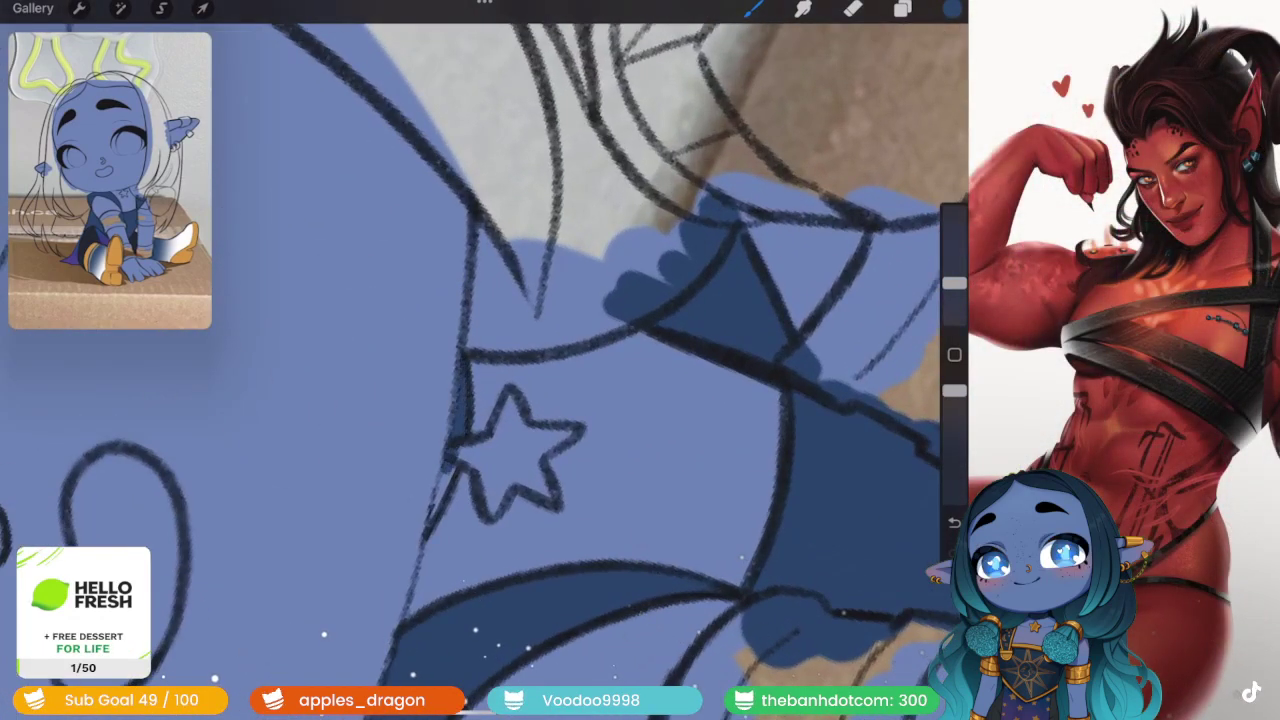
scroll(480, 360, down, 5)
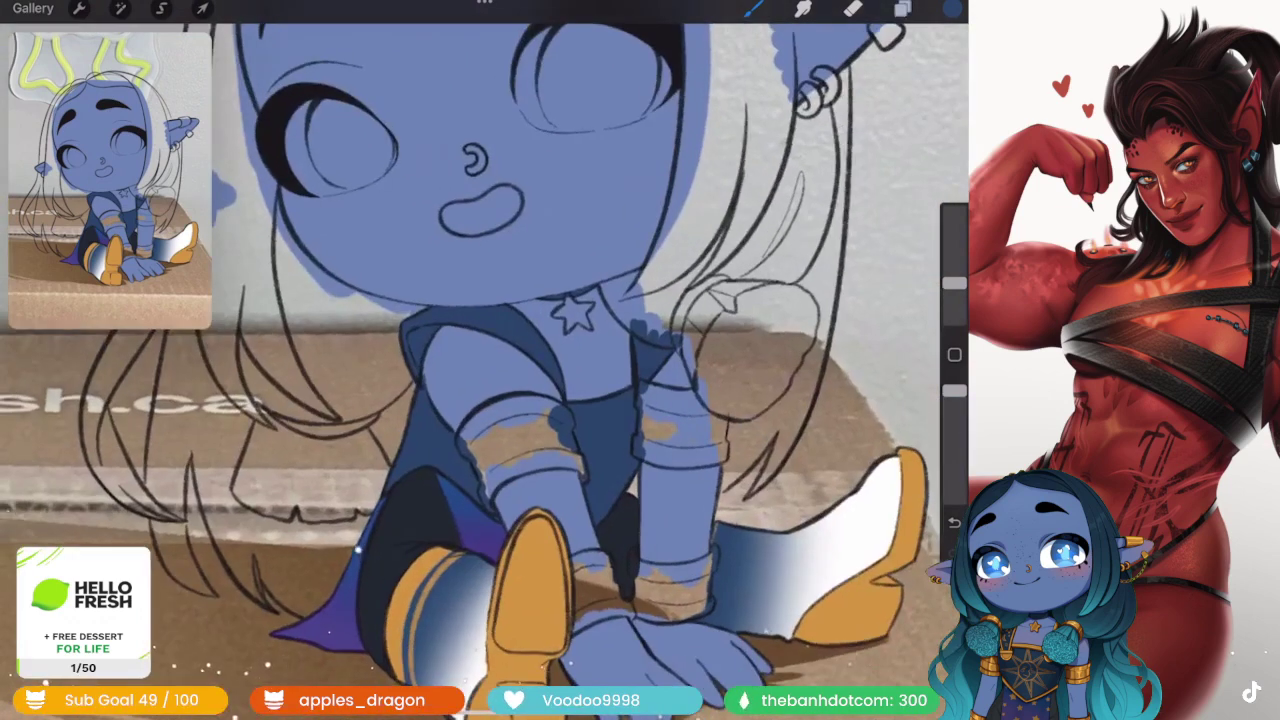
- Switch the active painting layer to Layer 17
click(902, 8)
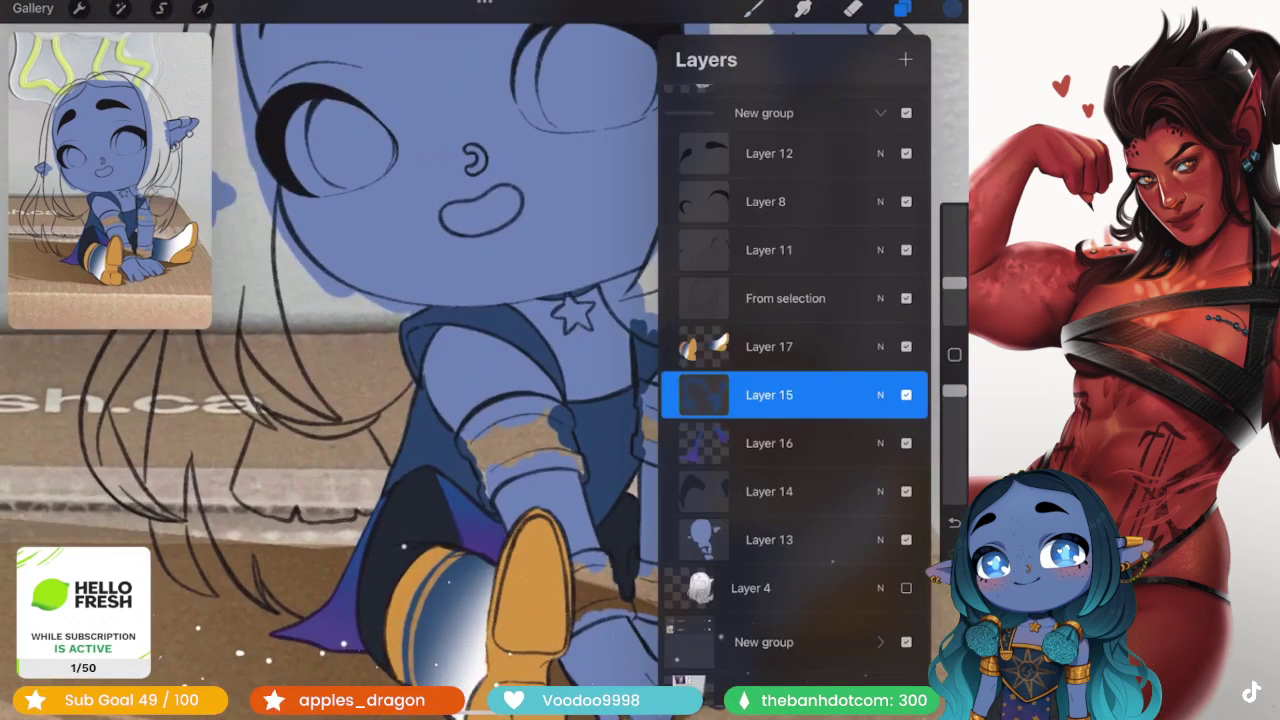
click(769, 346)
click(754, 8)
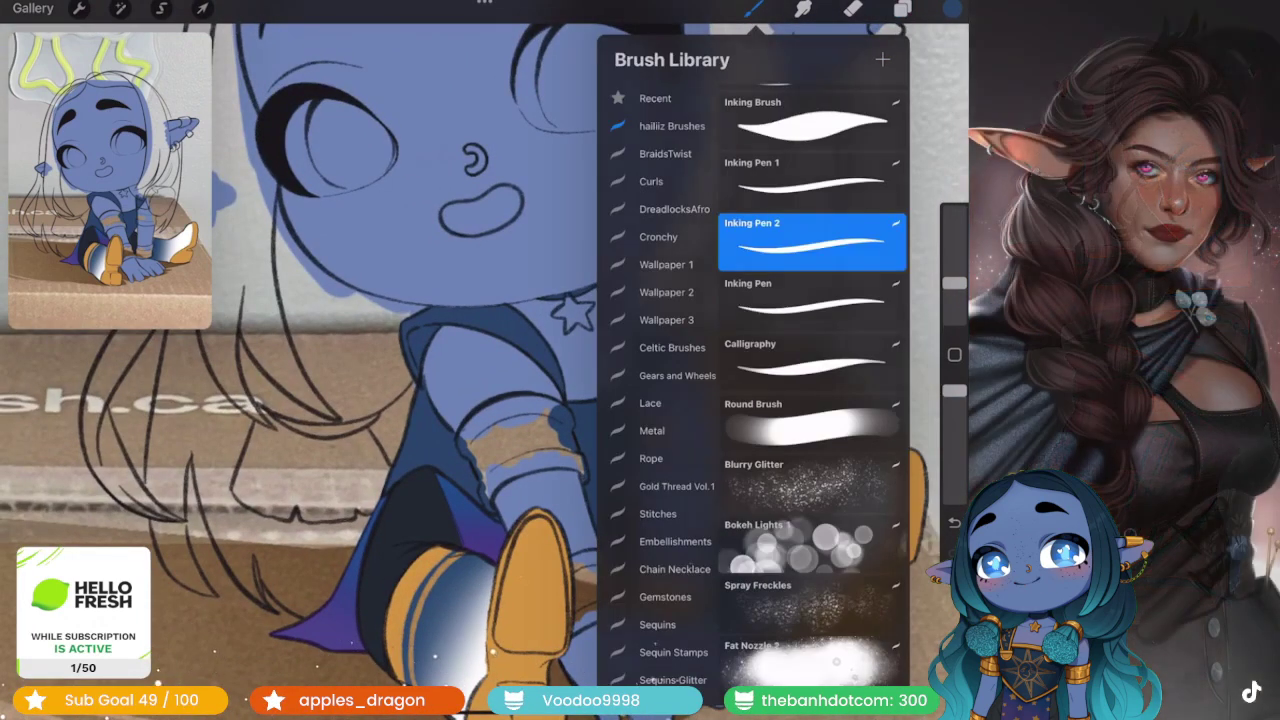
click(754, 8)
scroll(480, 400, up, 3)
- Pick orange and add a new Layer 18 above Layer 17 as the painting layer
click(902, 8)
click(771, 443)
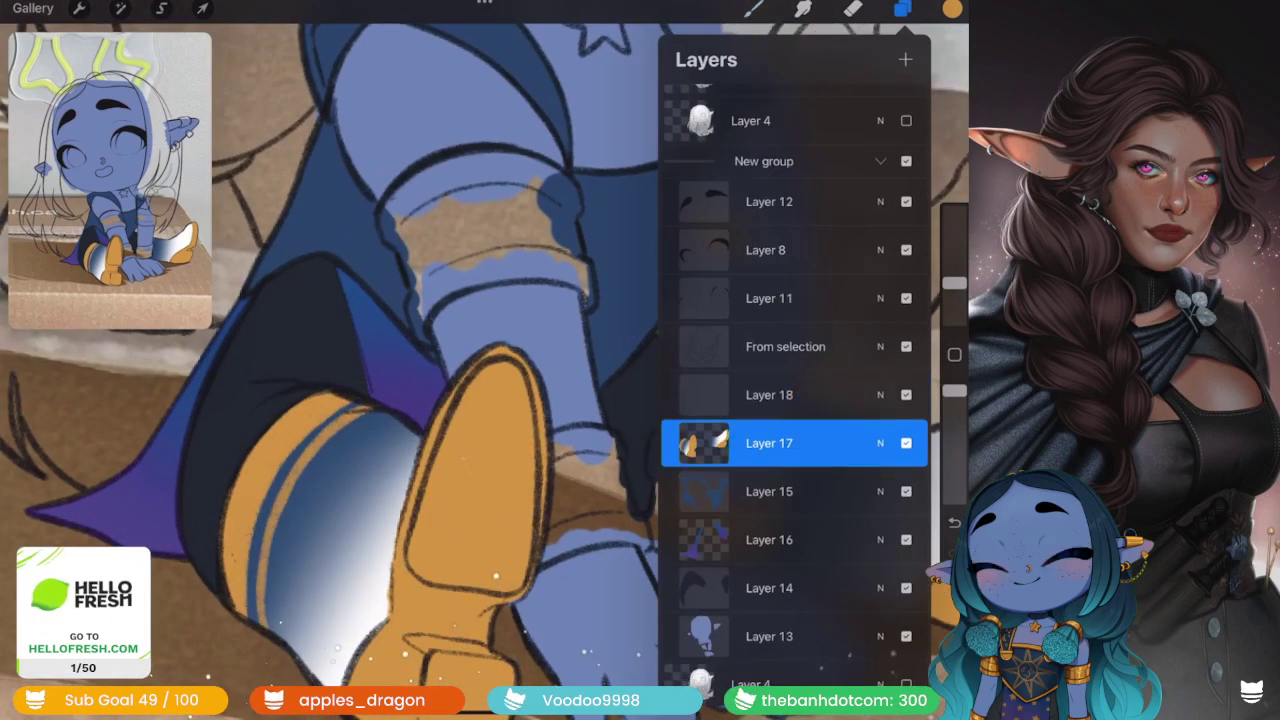
click(902, 8)
click(902, 8)
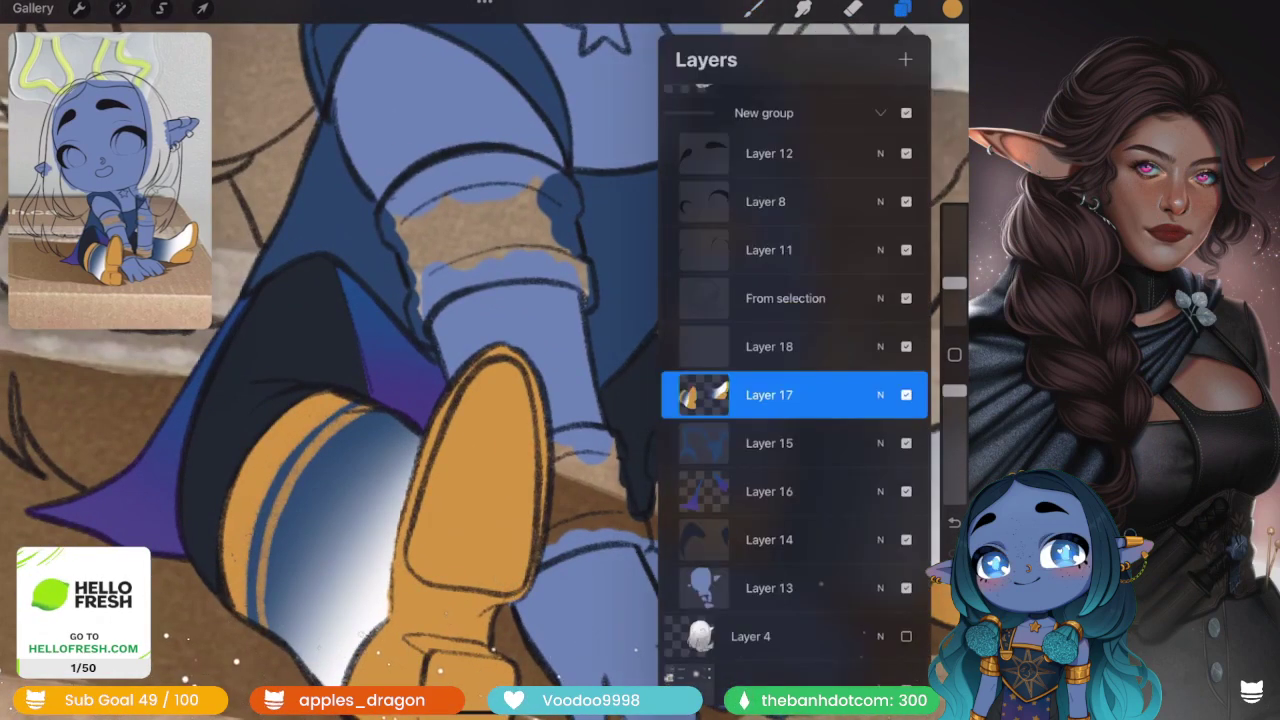
click(769, 346)
click(902, 8)
scroll(480, 360, up, 3)
- Paint an orange band along the cuff's top arc and down its right end
scroll(480, 360, up, 2)
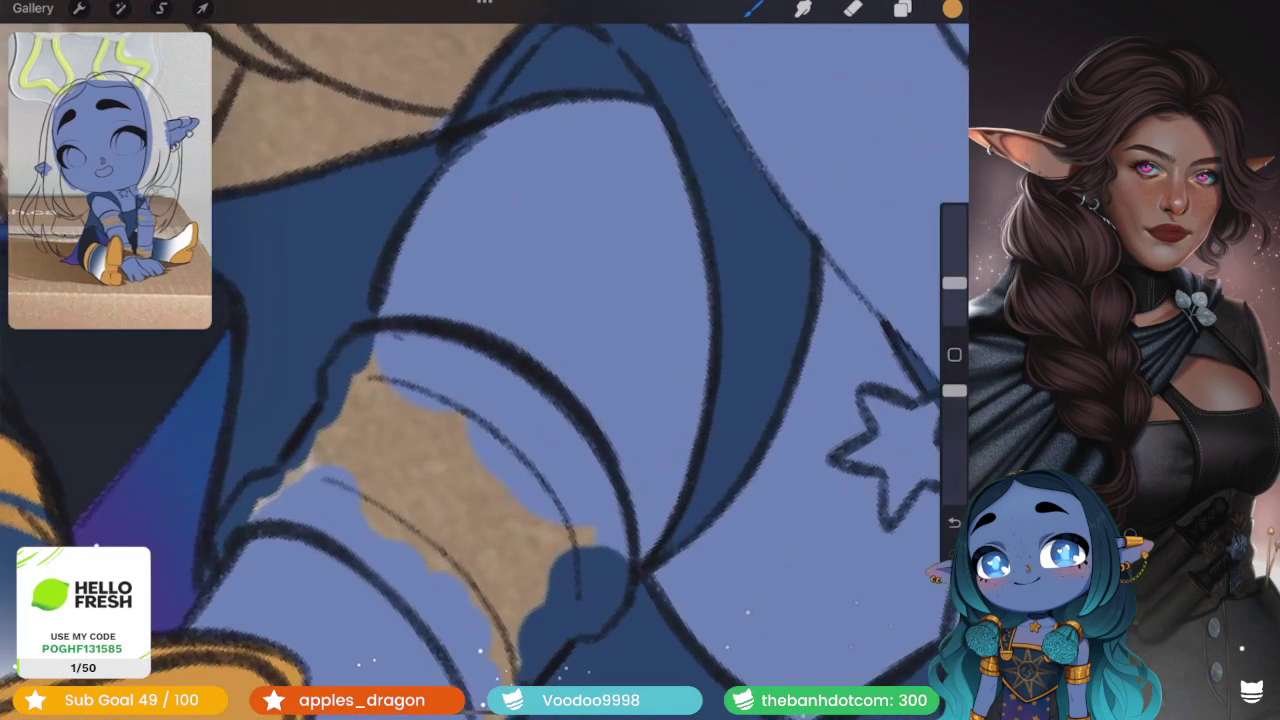
mouse_move(305, 325)
mouse_down()
mouse_move(570, 475)
mouse_move(566, 605)
mouse_up()
scroll(480, 360, down, 3)
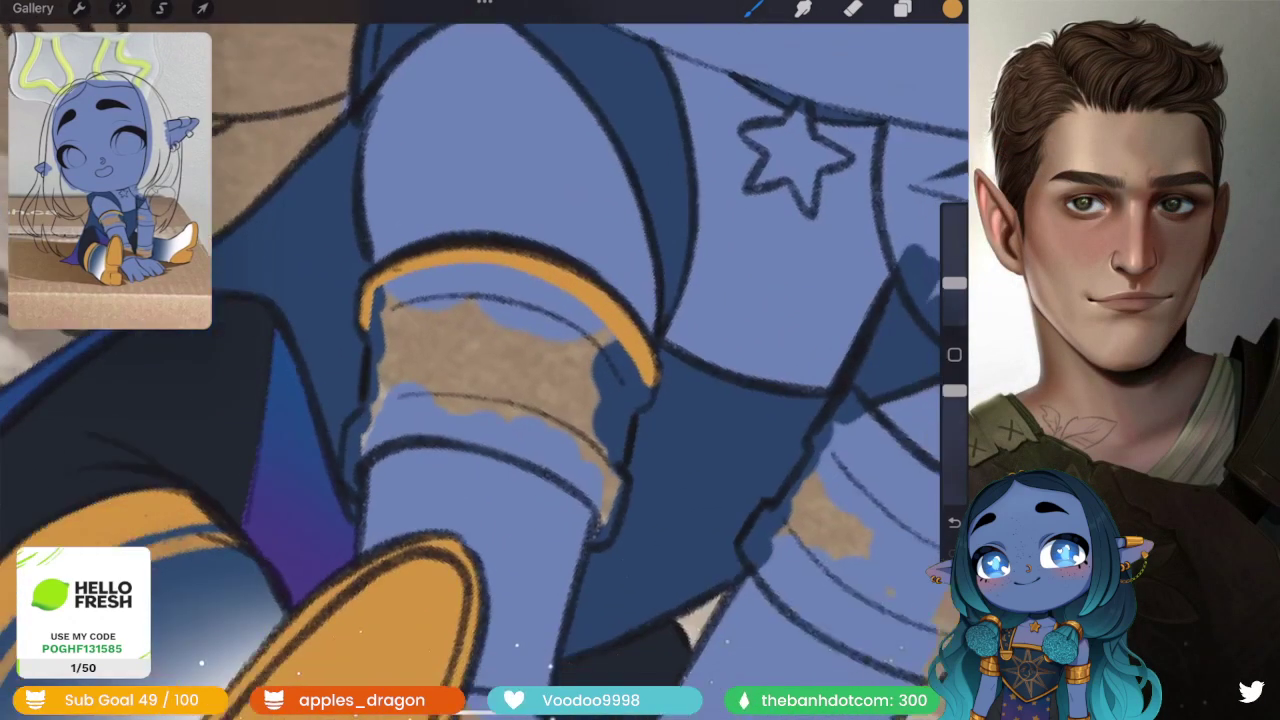
scroll(480, 360, up, 3)
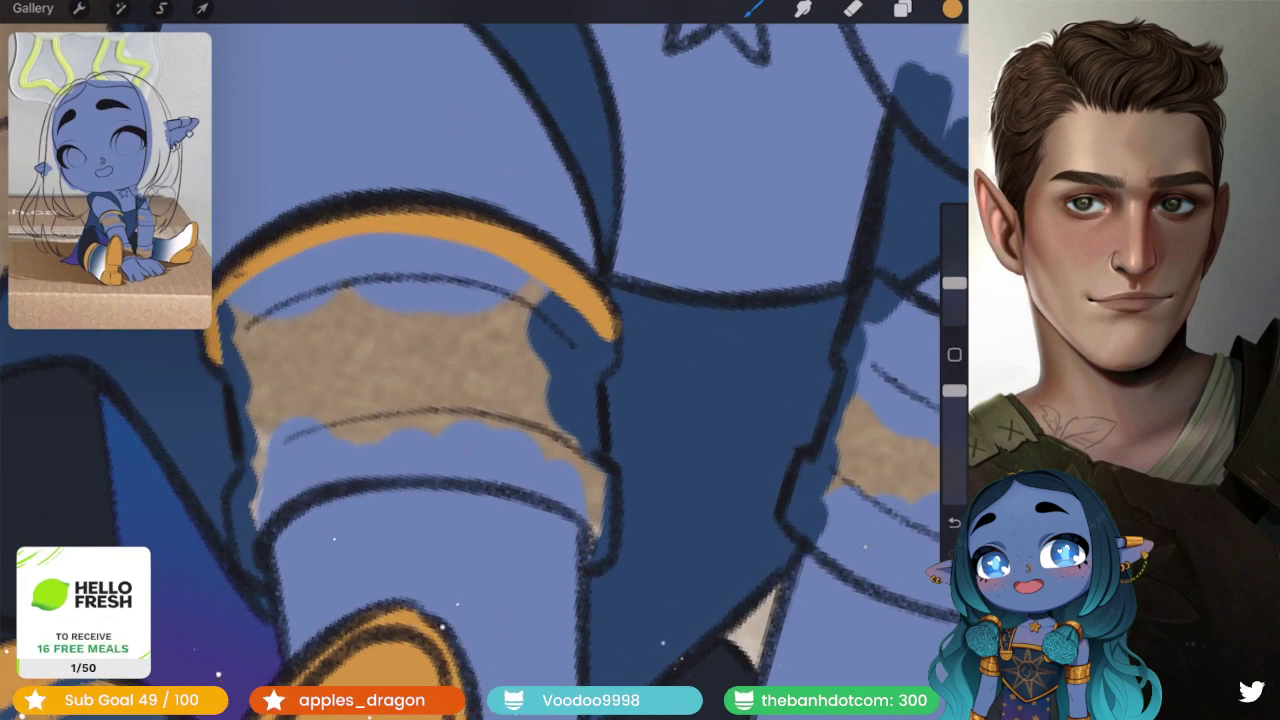
scroll(480, 360, up, 2)
drag(565, 335, 555, 385)
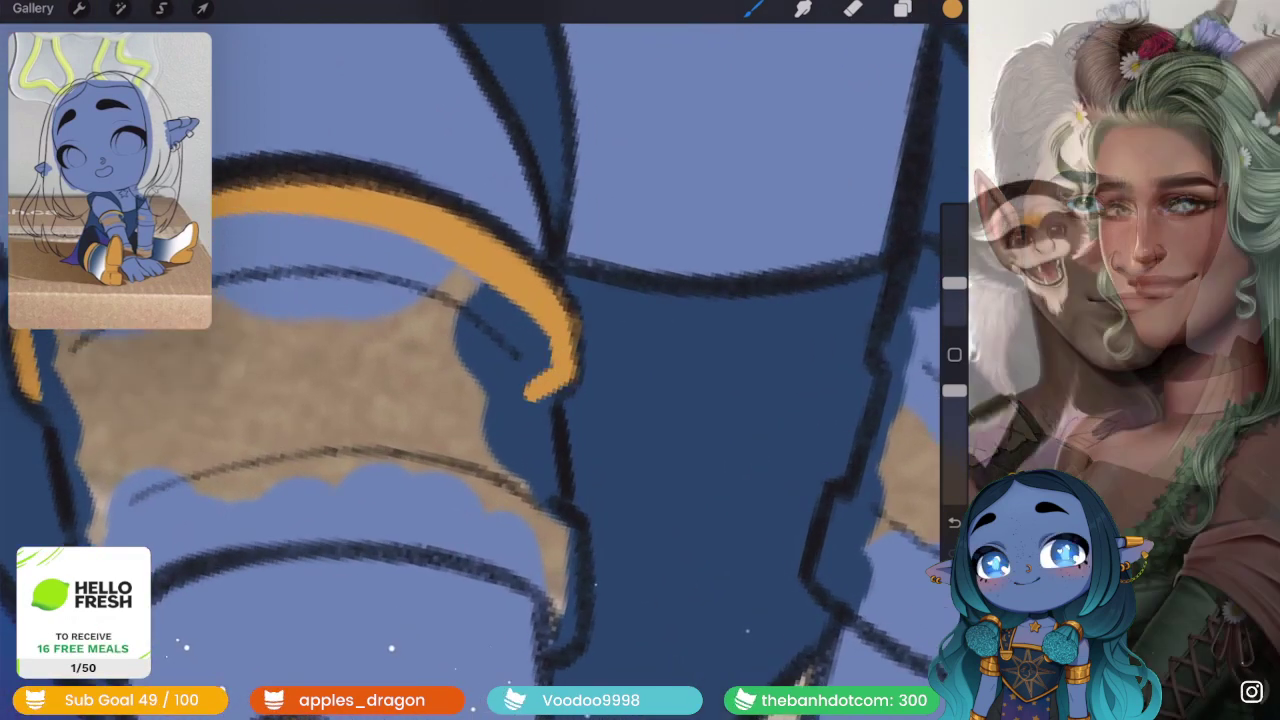
drag(545, 325, 535, 385)
- Browse the Brush Library's brush categories, including another set of liner brushes
click(754, 8)
scroll(660, 380, up, 10)
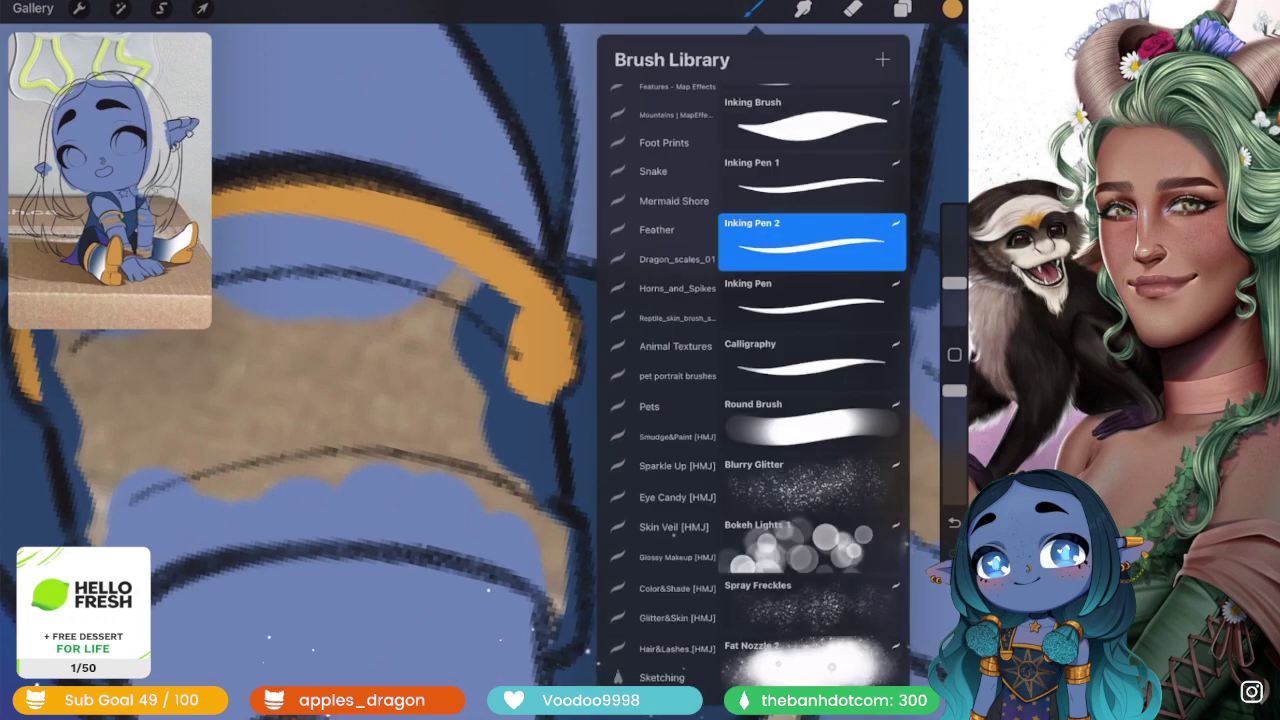
click(671, 165)
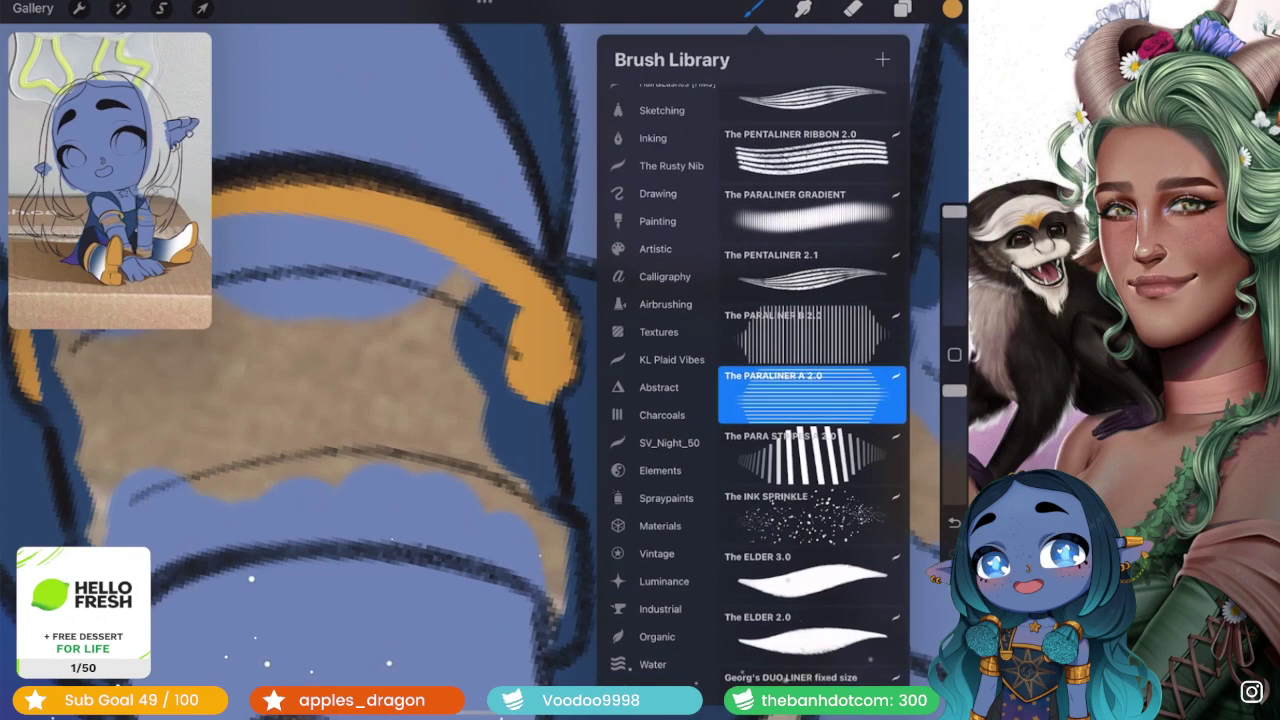
scroll(812, 400, down, 3)
scroll(812, 400, down, 5)
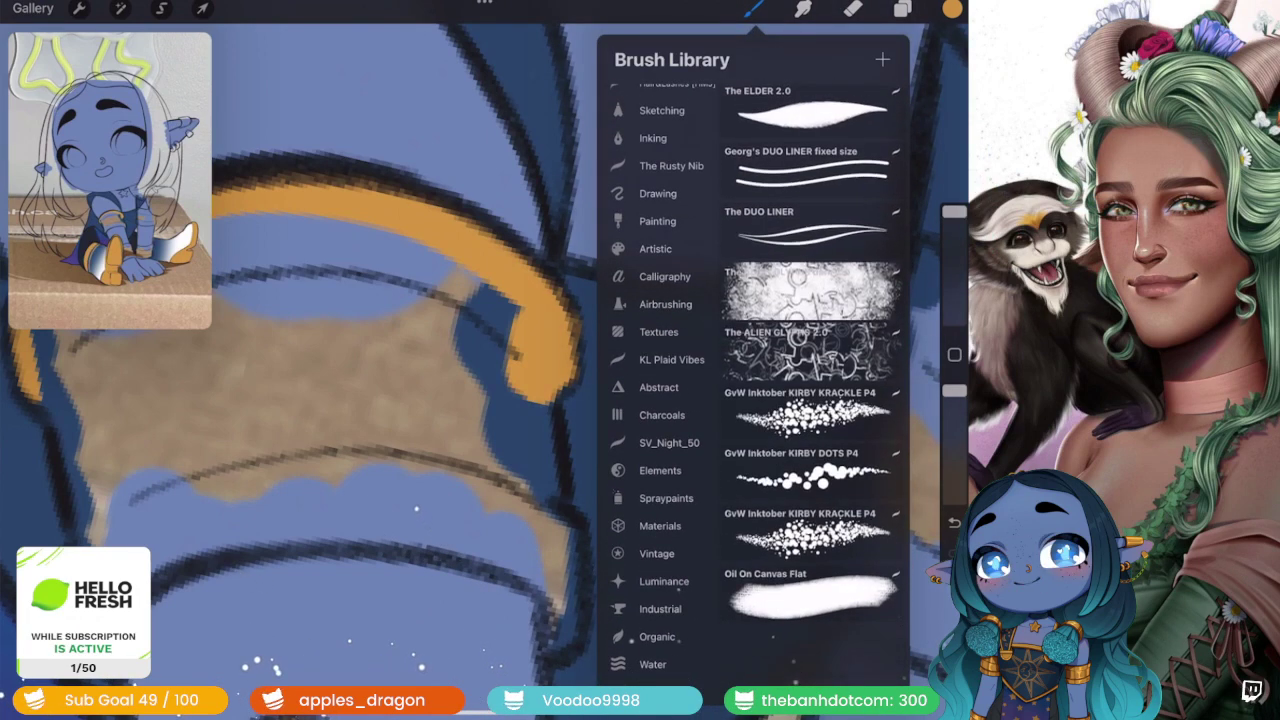
scroll(812, 400, up, 5)
scroll(660, 380, up, 5)
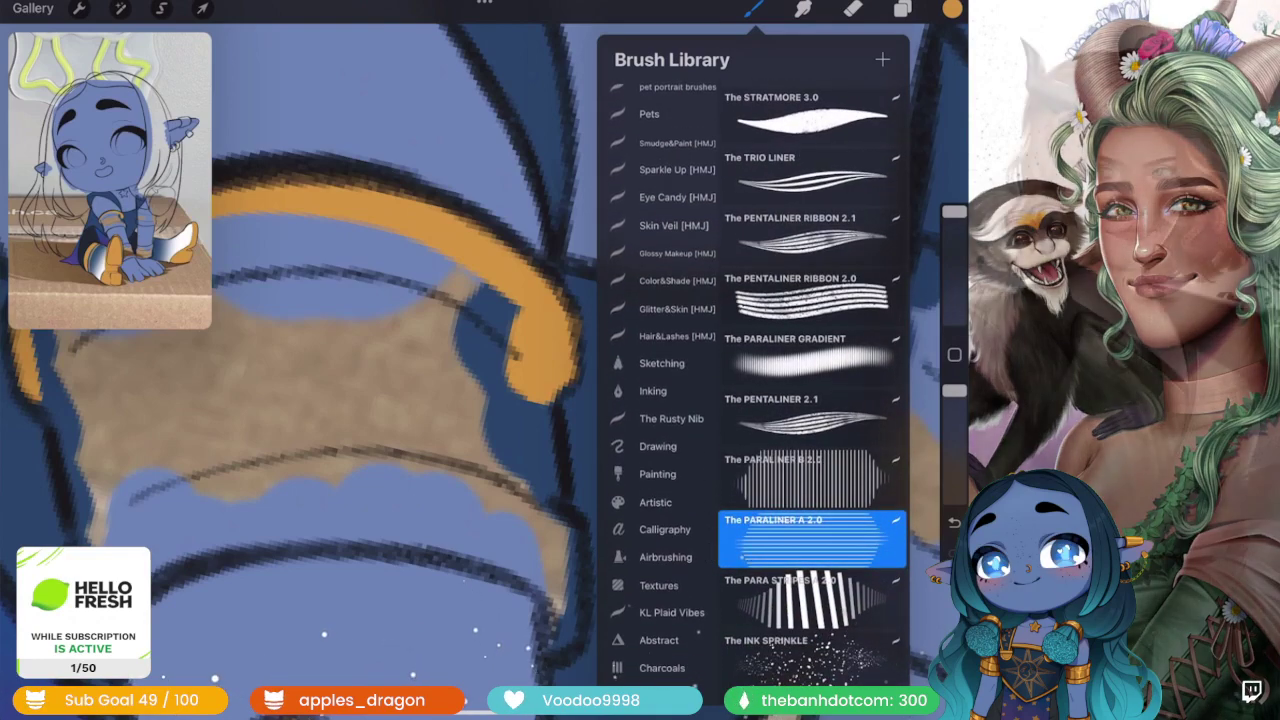
scroll(660, 380, up, 10)
scroll(660, 380, up, 5)
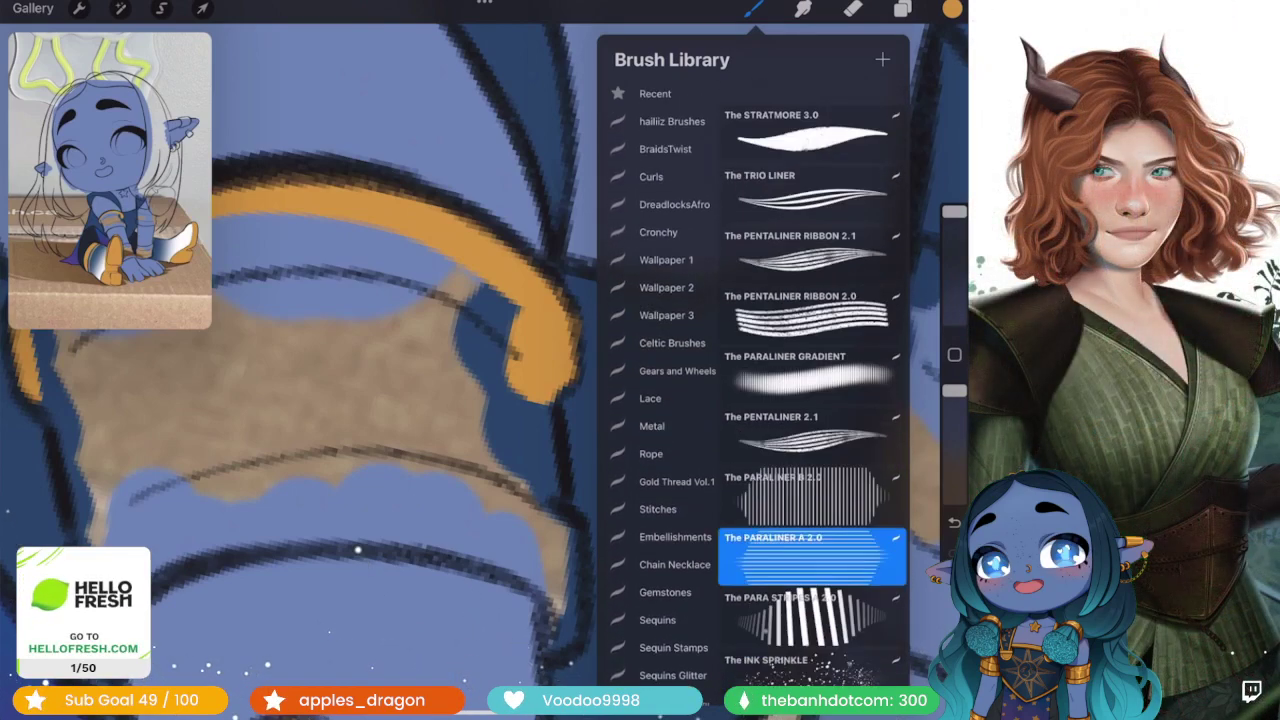
- Choose Inking Brush from the Recent brushes and close the library
click(655, 123)
scroll(812, 400, up, 5)
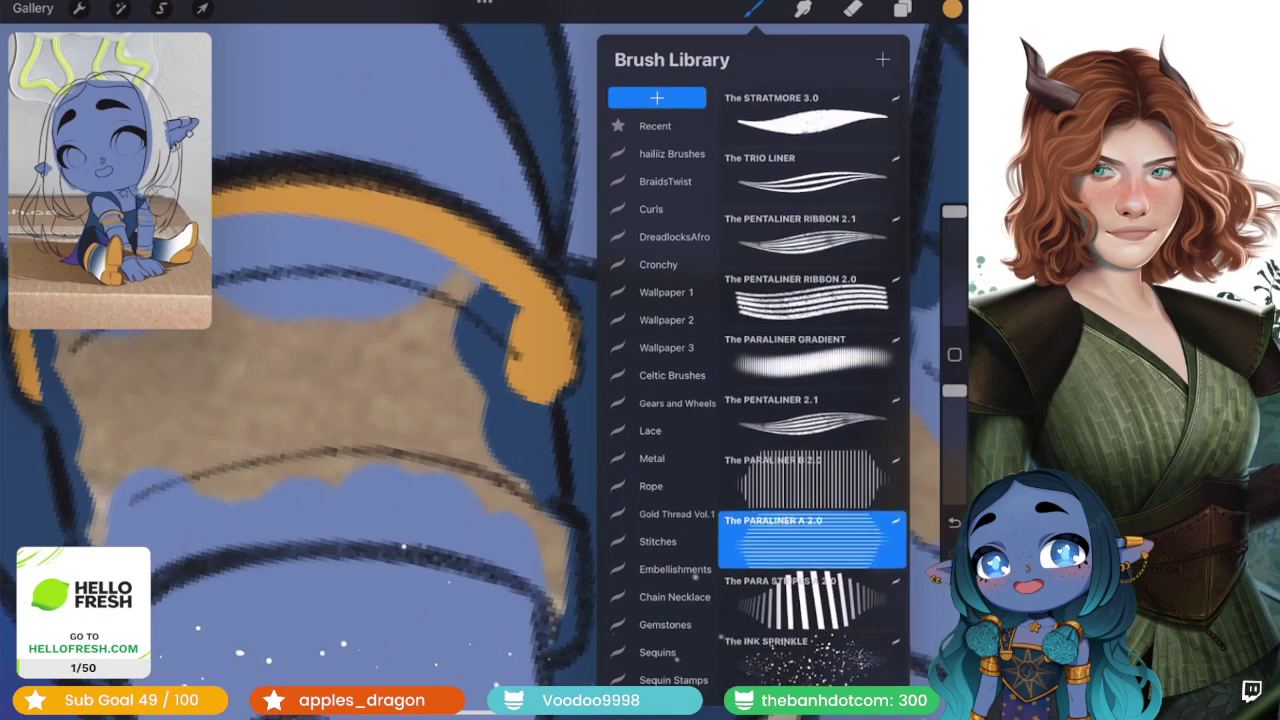
scroll(812, 400, down, 5)
scroll(660, 380, down, 5)
scroll(660, 380, down, 5)
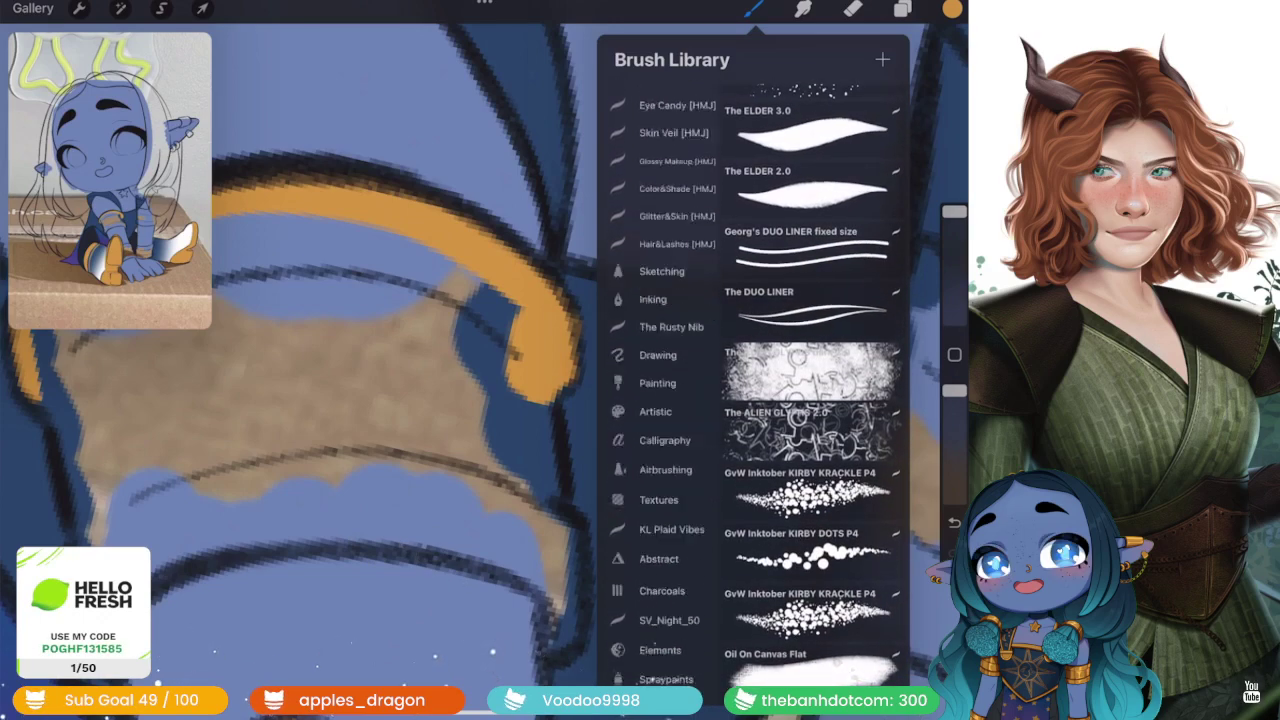
scroll(660, 380, down, 3)
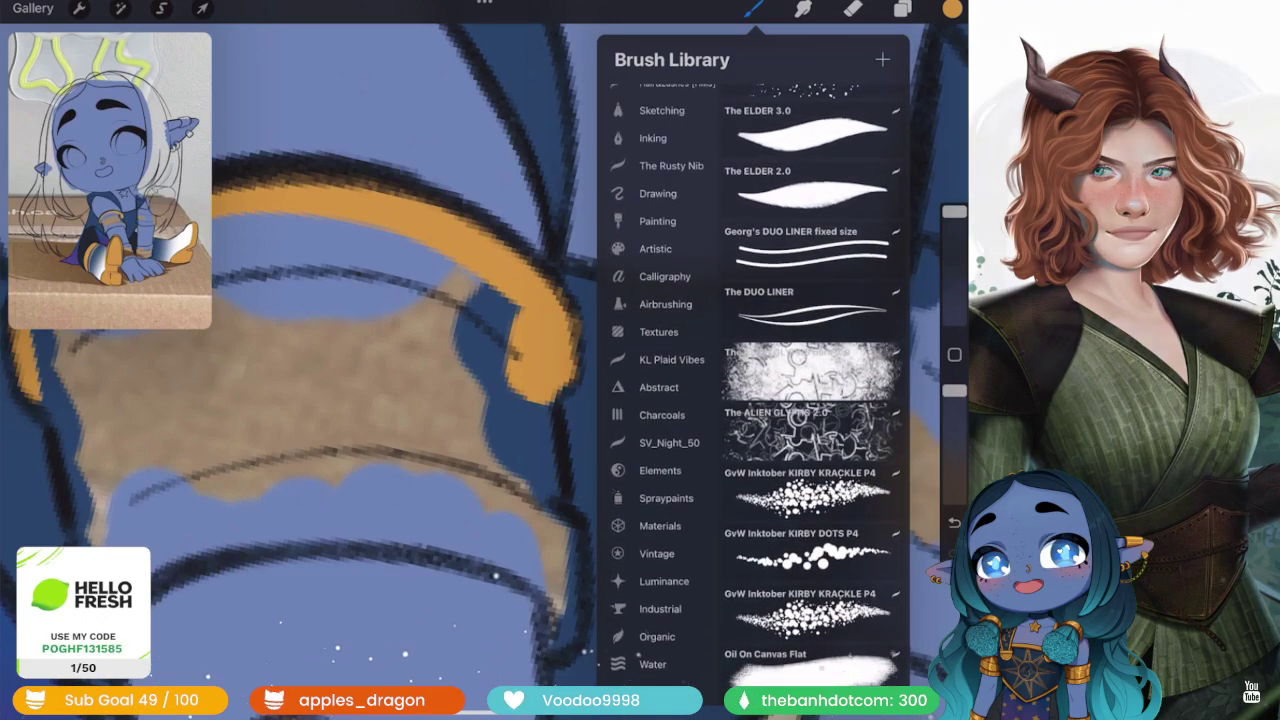
scroll(812, 400, up, 5)
scroll(812, 400, down, 2)
scroll(660, 380, up, 5)
scroll(660, 380, up, 5)
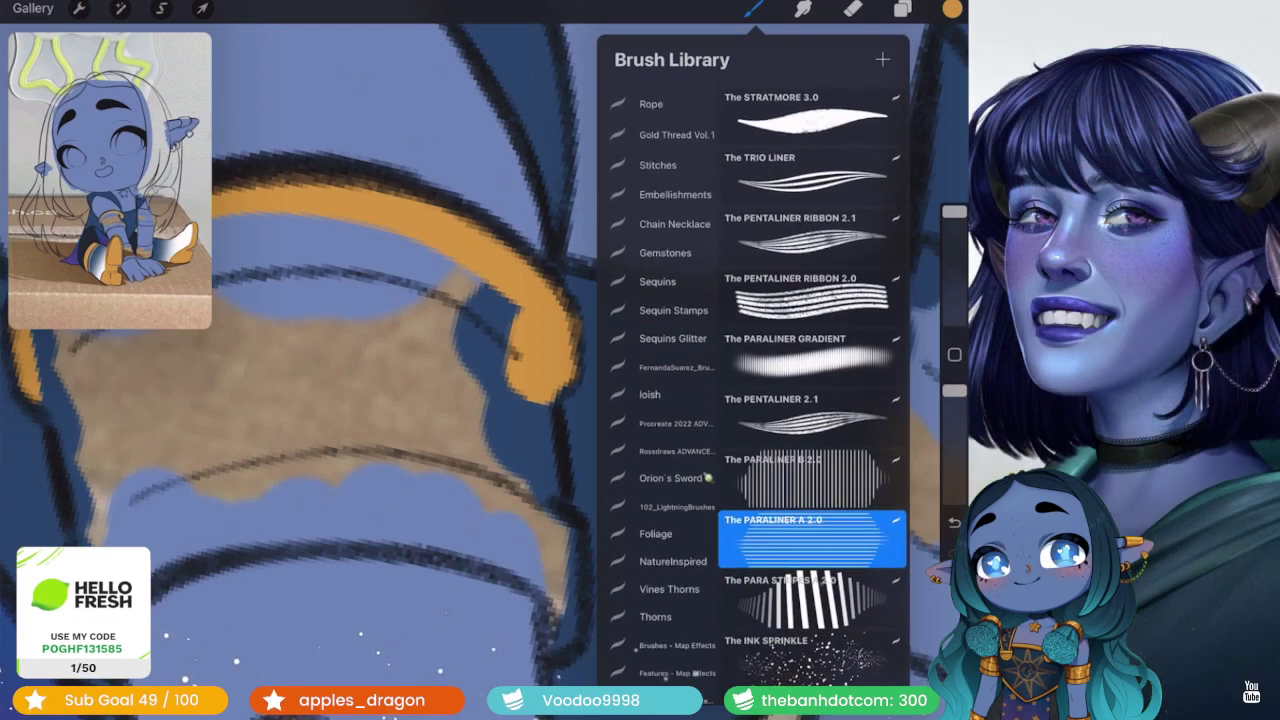
scroll(660, 380, up, 5)
click(655, 98)
click(800, 176)
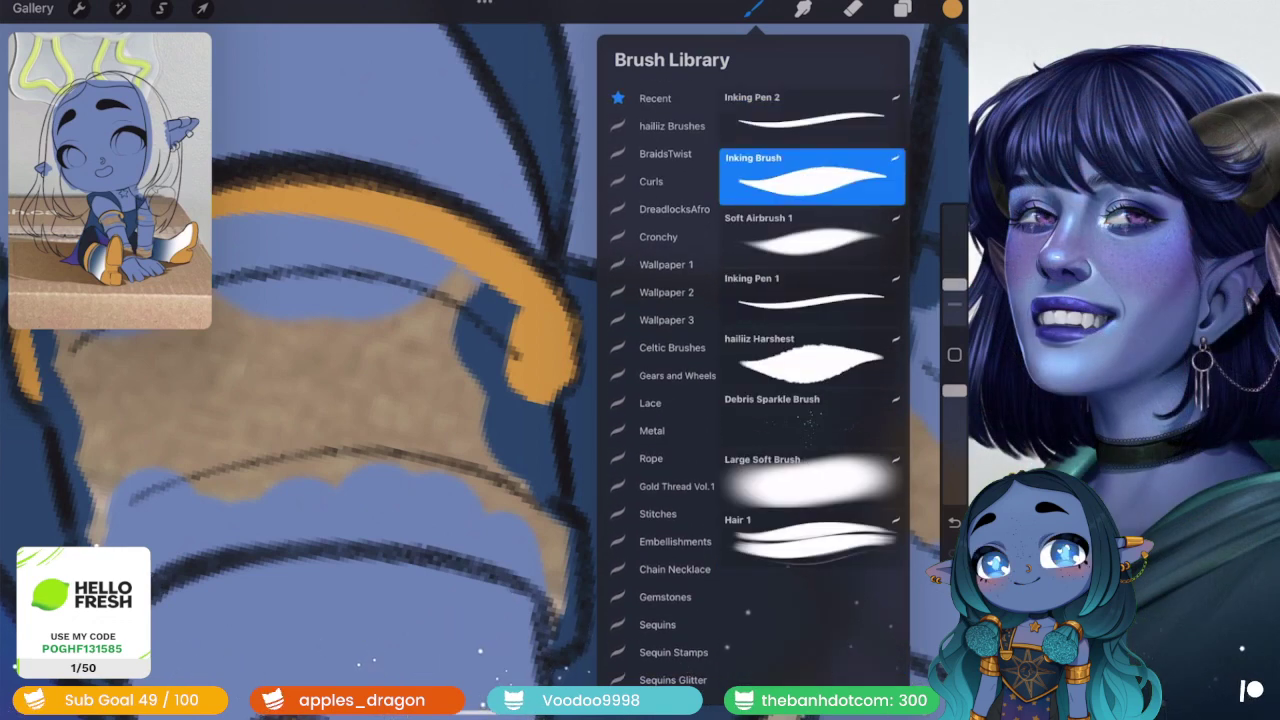
click(754, 8)
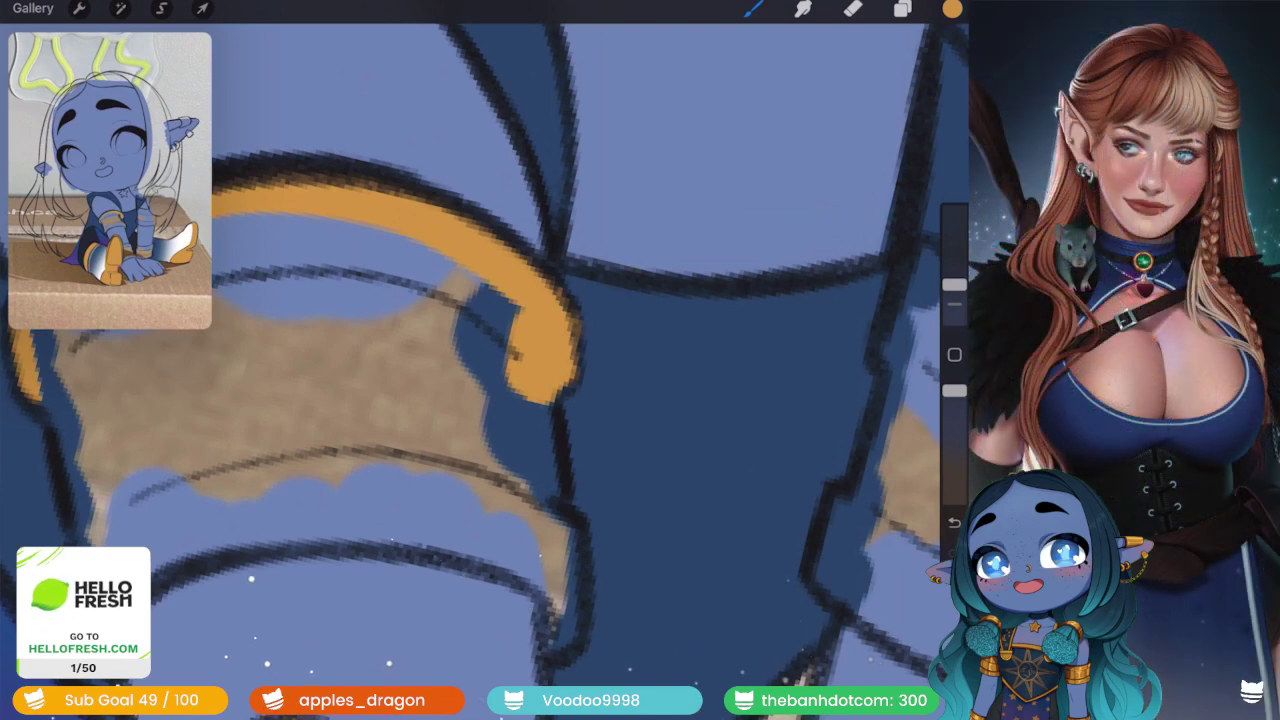
- Extend the orange band down the cuff and up toward its left side
drag(530, 402, 515, 540)
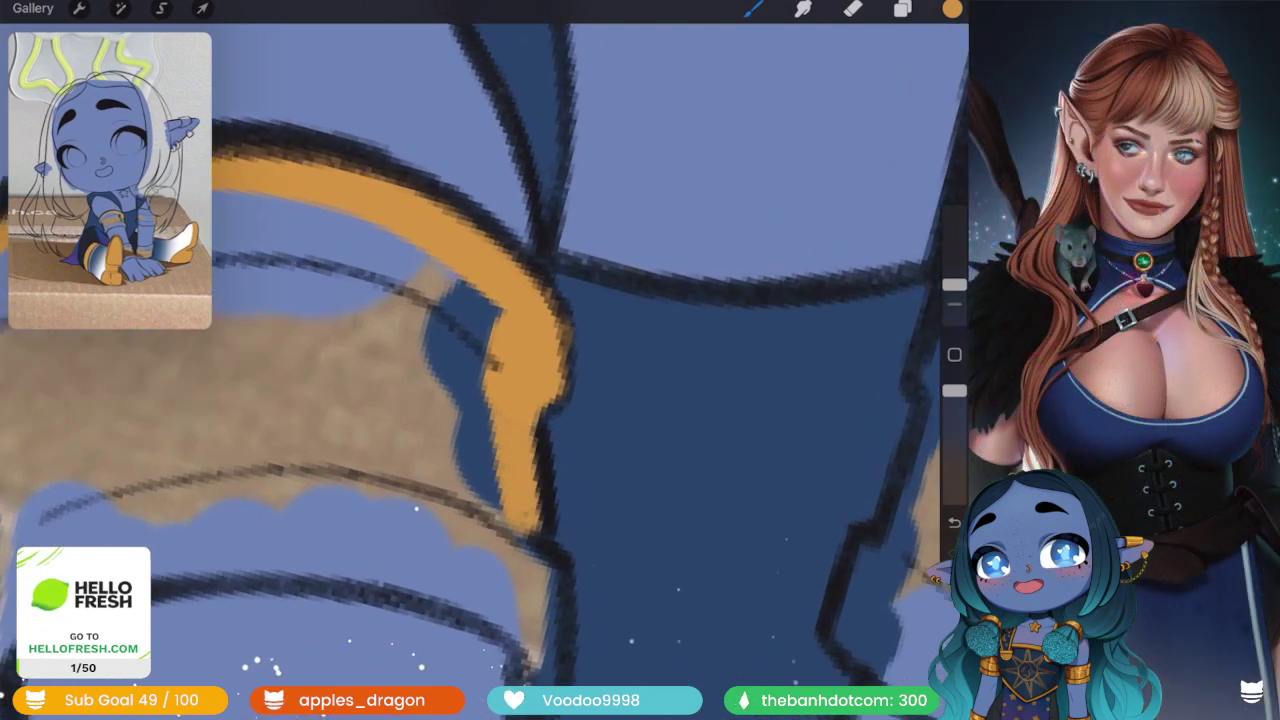
mouse_move(490, 398)
mouse_down()
mouse_move(495, 560)
mouse_move(550, 658)
mouse_up()
scroll(485, 370, down, 3)
drag(535, 560, 515, 655)
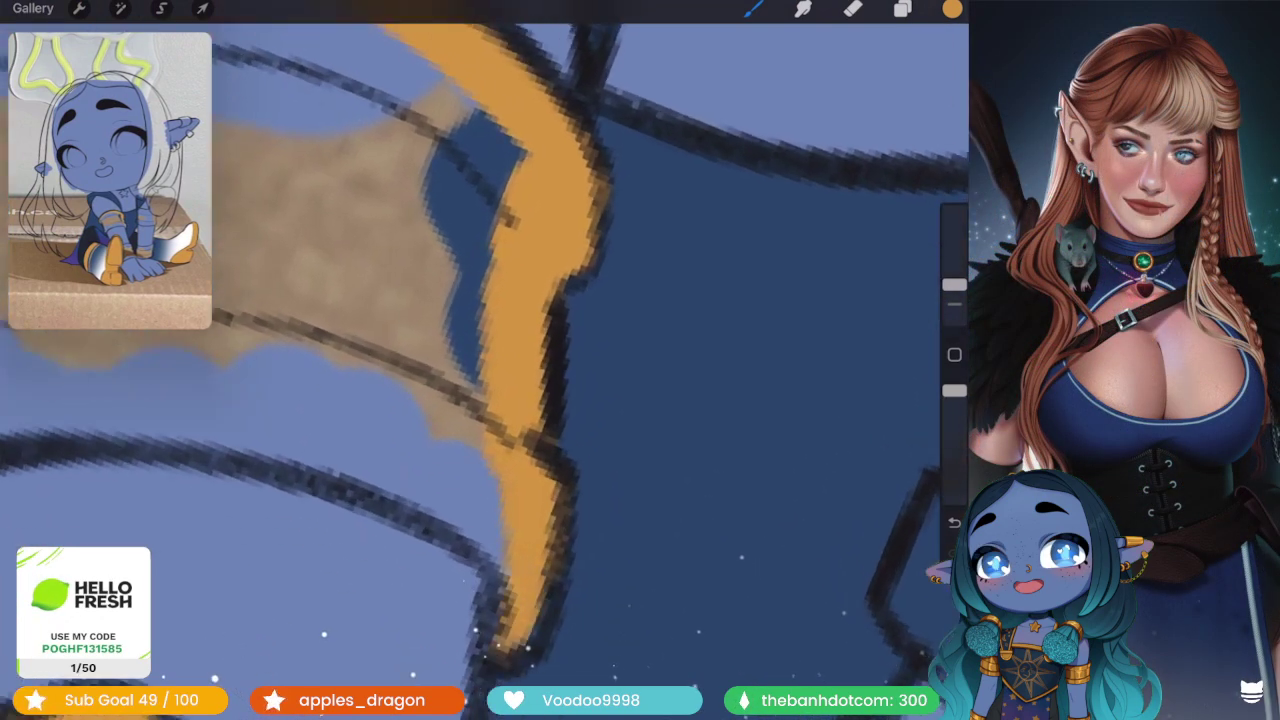
mouse_move(495, 585)
mouse_down()
mouse_move(400, 390)
mouse_move(470, 600)
mouse_up()
scroll(485, 400, down, 3)
drag(420, 390, 372, 336)
drag(405, 290, 510, 485)
drag(285, 222, 365, 348)
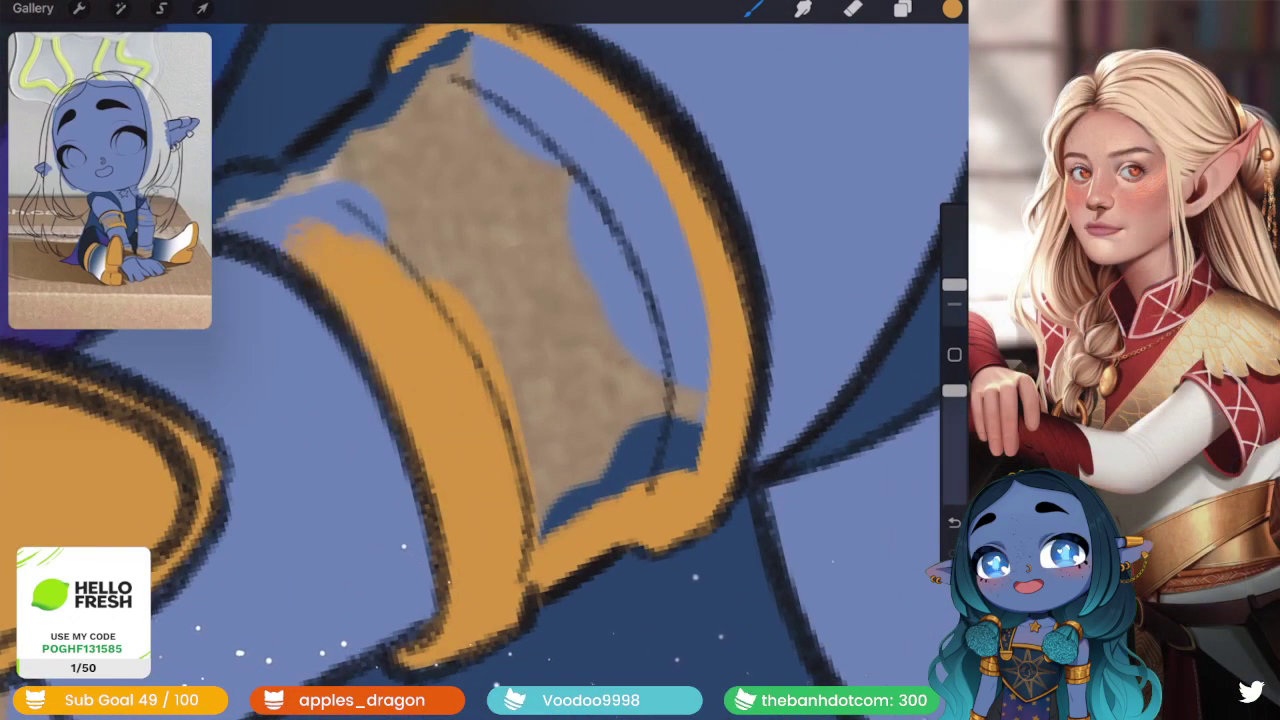
scroll(480, 360, up, 1)
scroll(485, 360, up, 3)
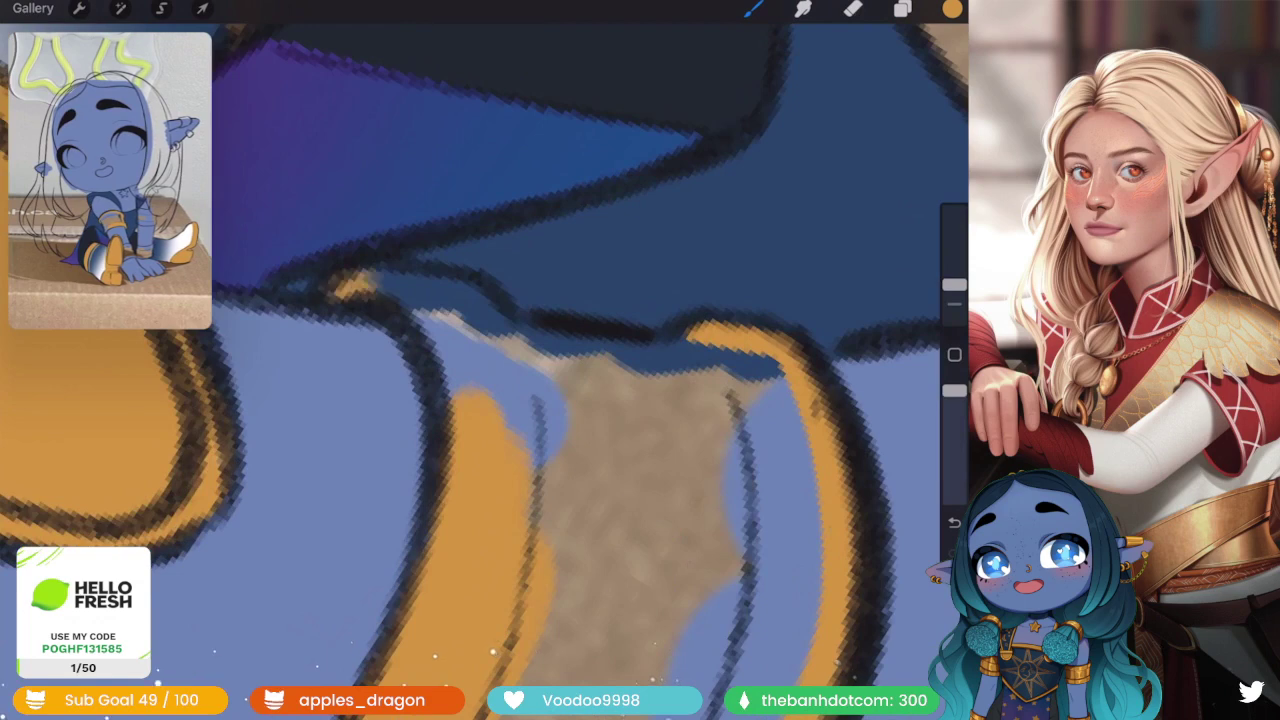
- Cover the remaining tan gaps along the cuff's inner rim with orange
mouse_move(340, 284)
mouse_down()
mouse_move(465, 302)
mouse_move(495, 440)
mouse_move(565, 360)
mouse_move(655, 425)
mouse_move(660, 495)
mouse_up()
scroll(485, 360, down, 3)
scroll(485, 360, up, 2)
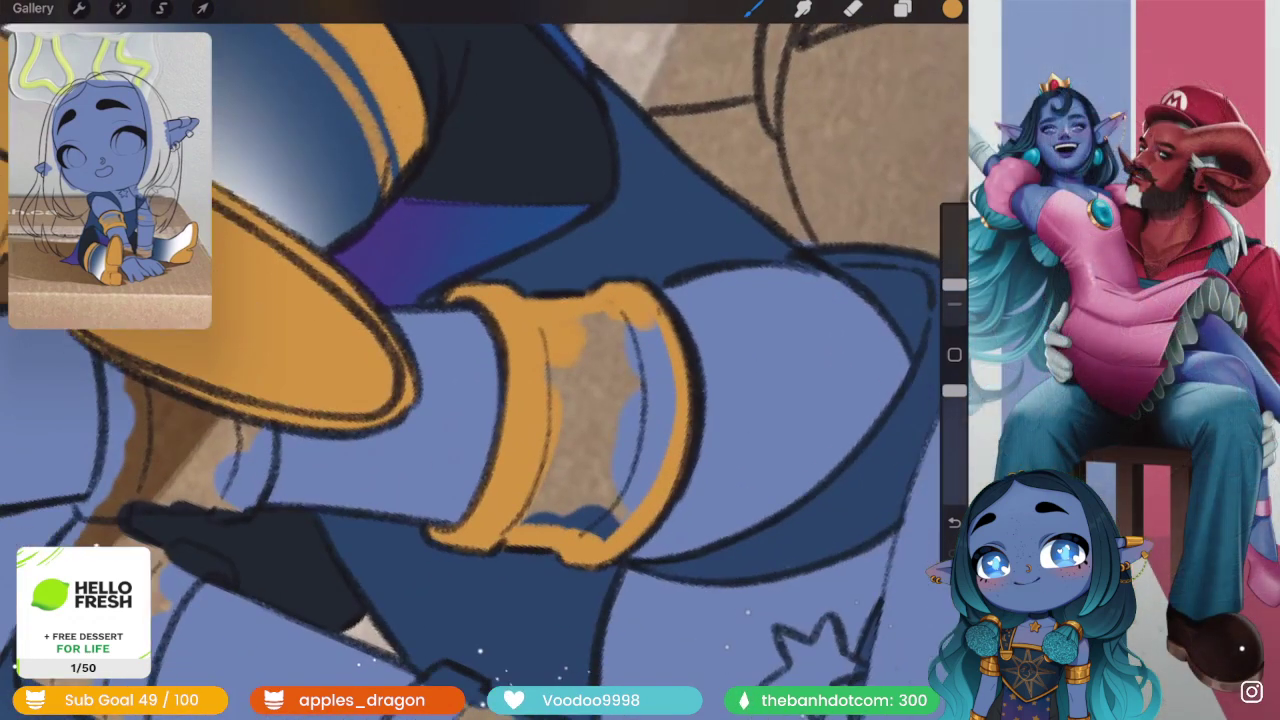
drag(644, 325, 635, 508)
drag(598, 438, 590, 535)
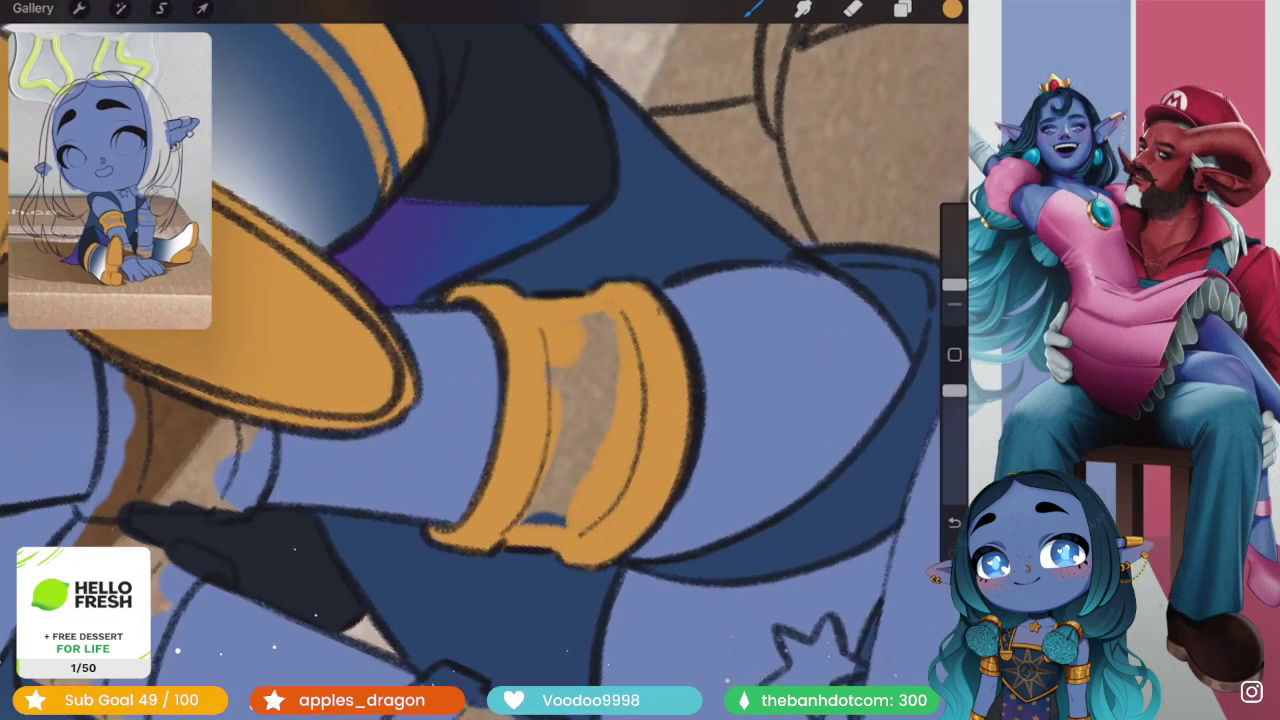
drag(576, 360, 576, 450)
drag(600, 318, 595, 455)
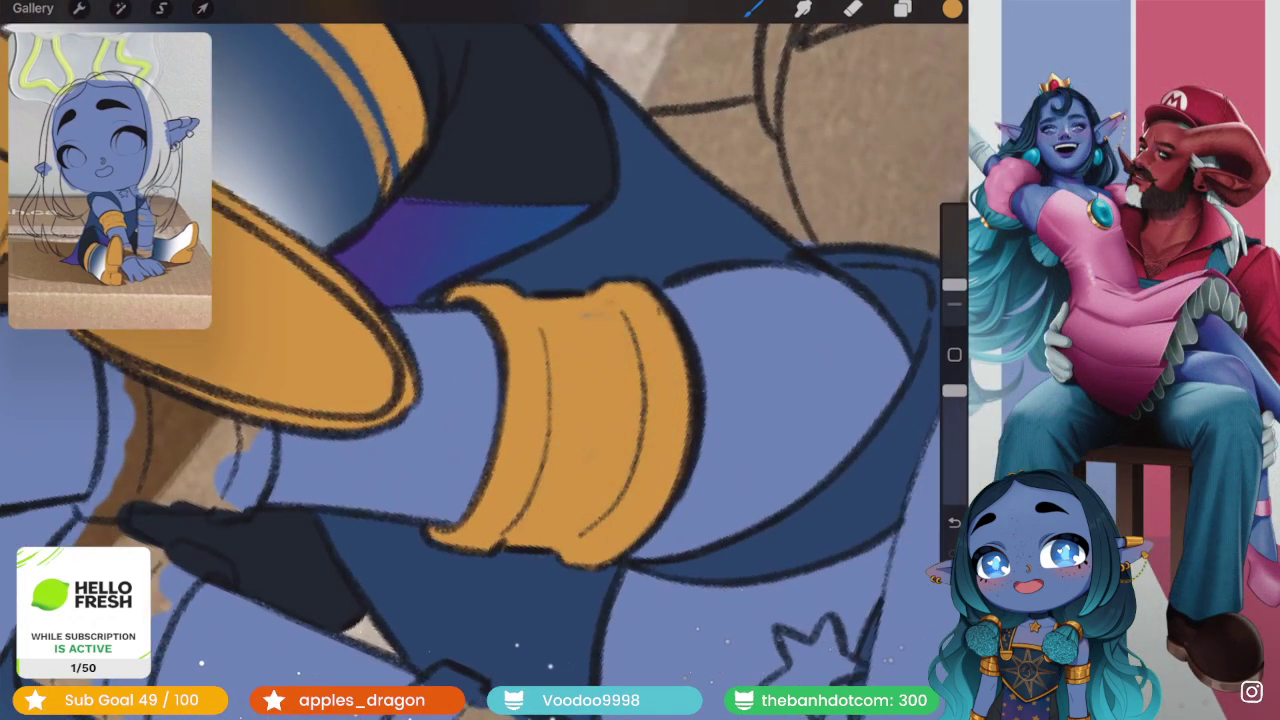
scroll(485, 360, down, 5)
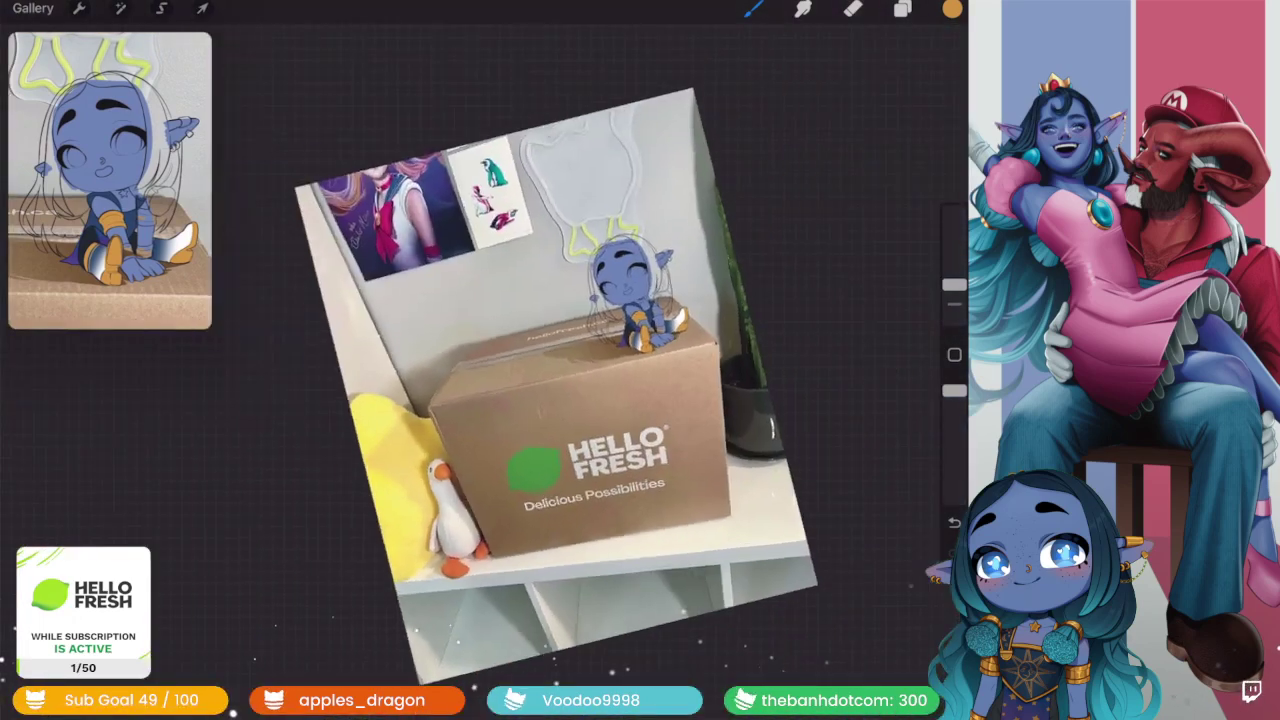
- Switch to a different painting brush from the Brush Library
scroll(640, 320, up, 5)
scroll(640, 320, up, 5)
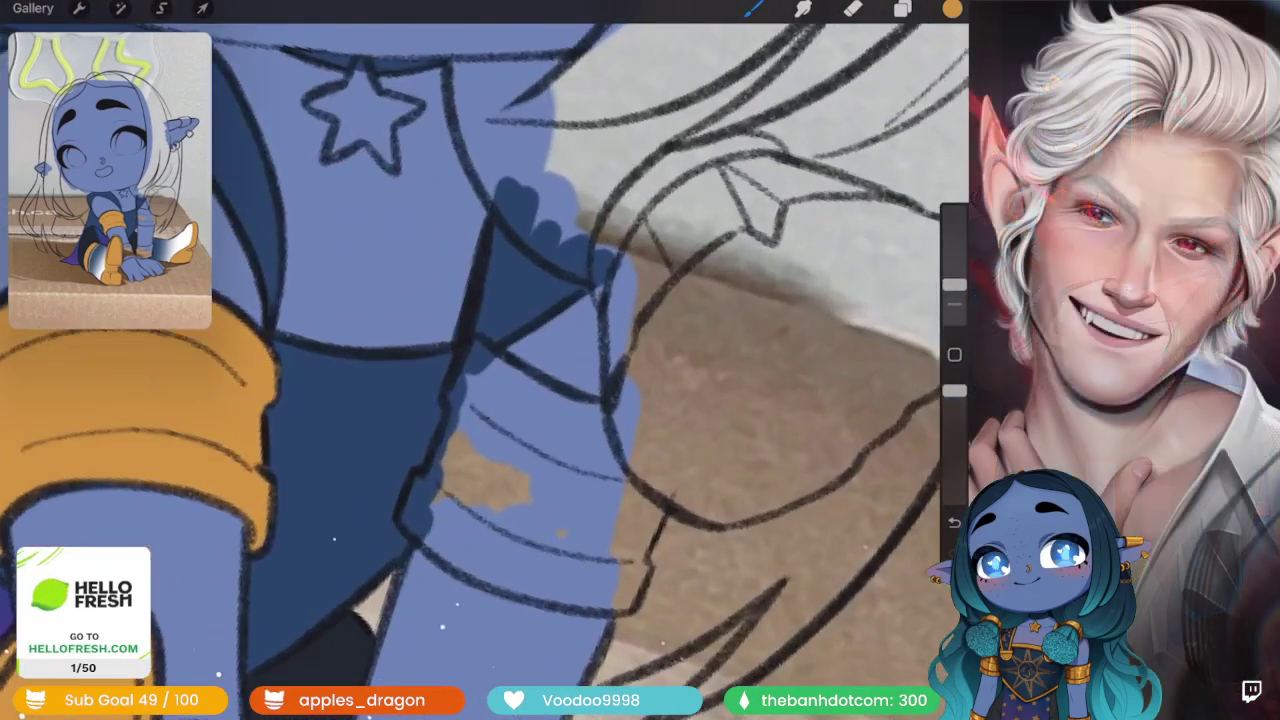
click(753, 8)
click(814, 171)
click(753, 8)
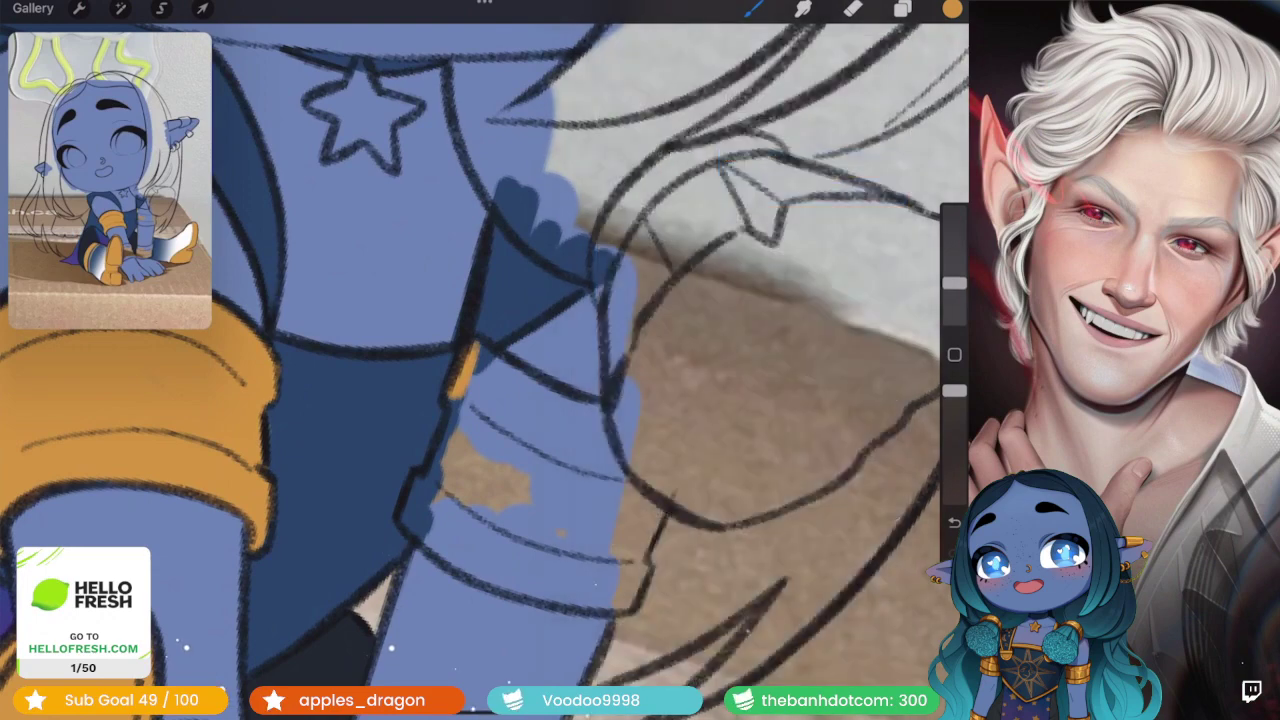
scroll(485, 360, up, 2)
- Paint the other arm cuff gold and flood-fill its interior with gold
drag(392, 284, 497, 396)
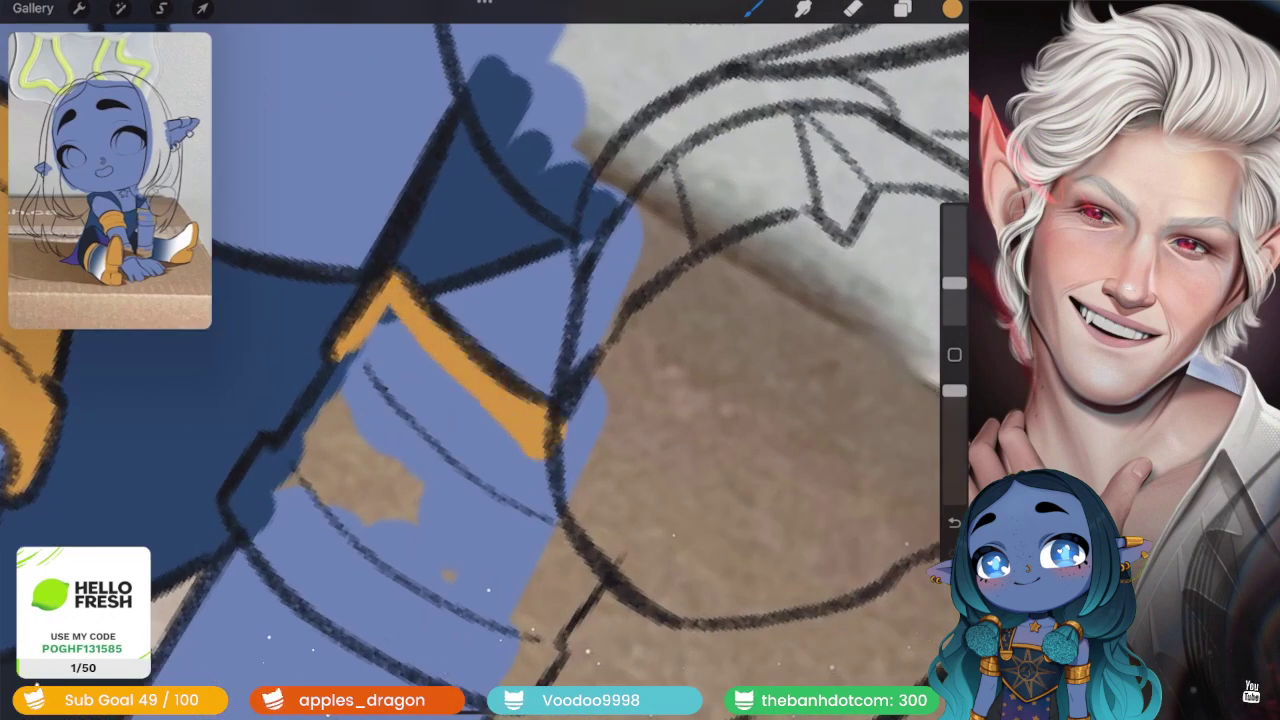
drag(392, 300, 525, 445)
scroll(485, 360, left, 2)
drag(435, 380, 380, 490)
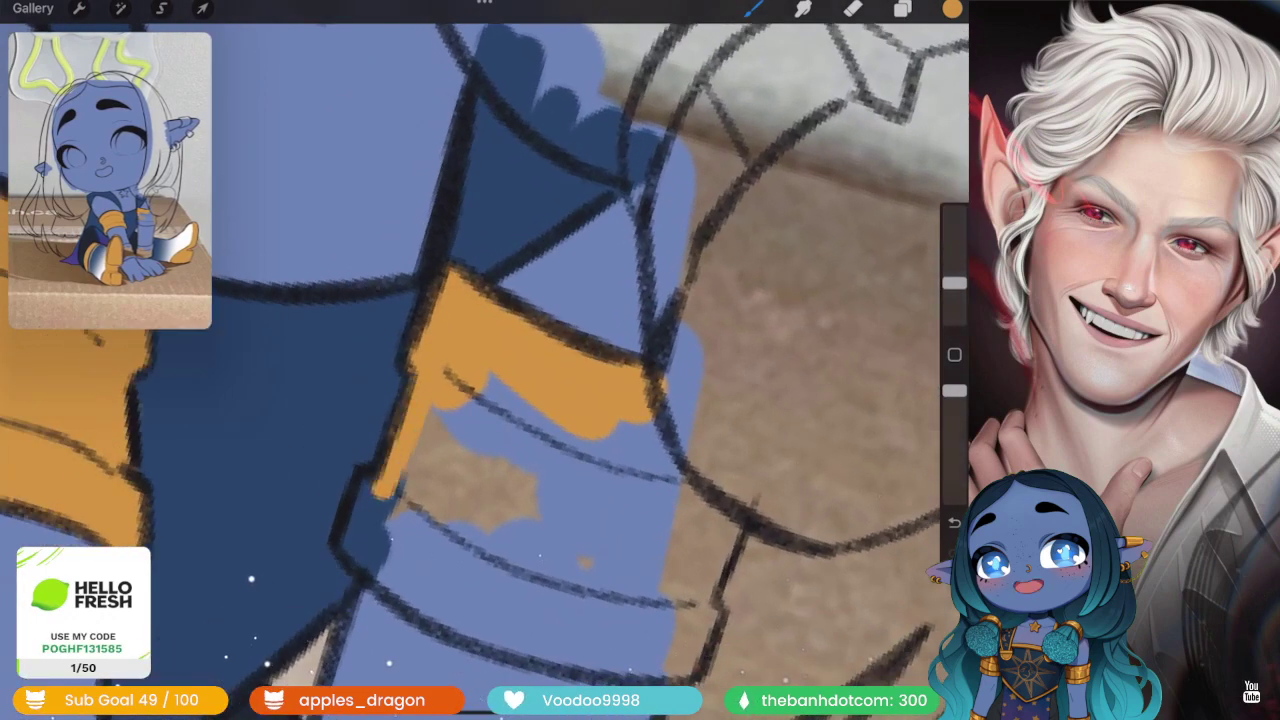
scroll(485, 360, right, 3)
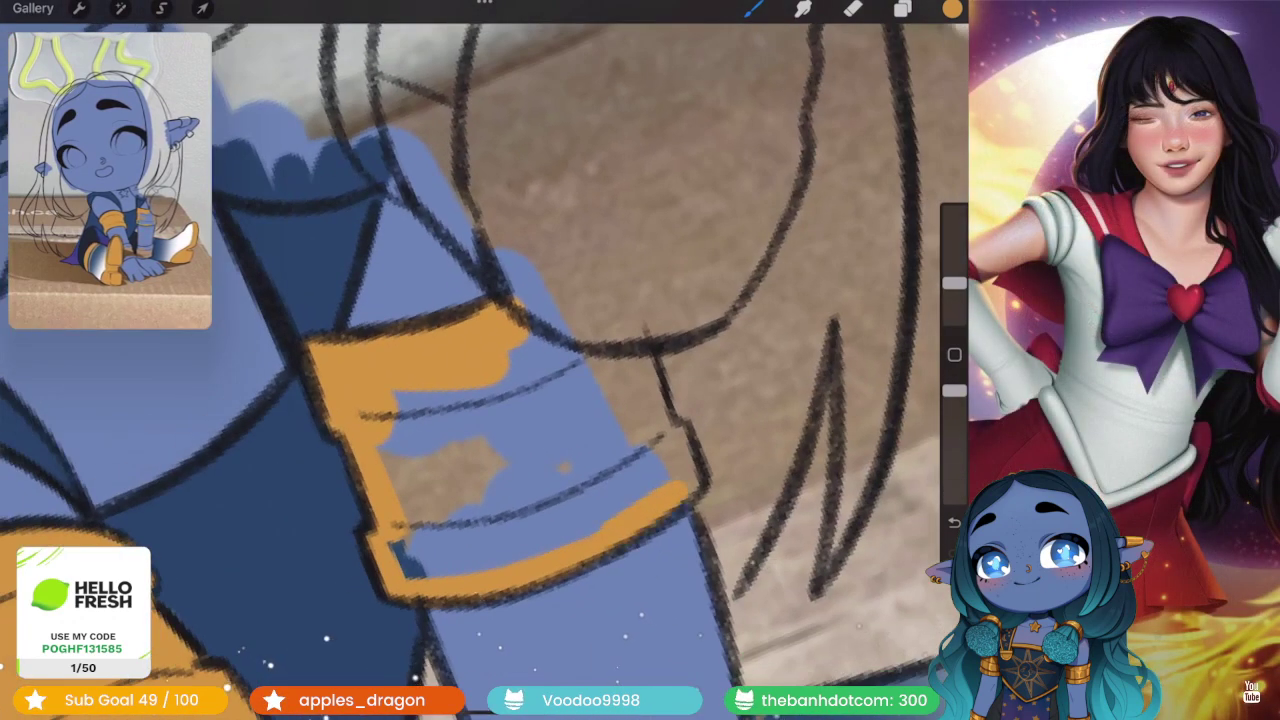
drag(665, 440, 690, 490)
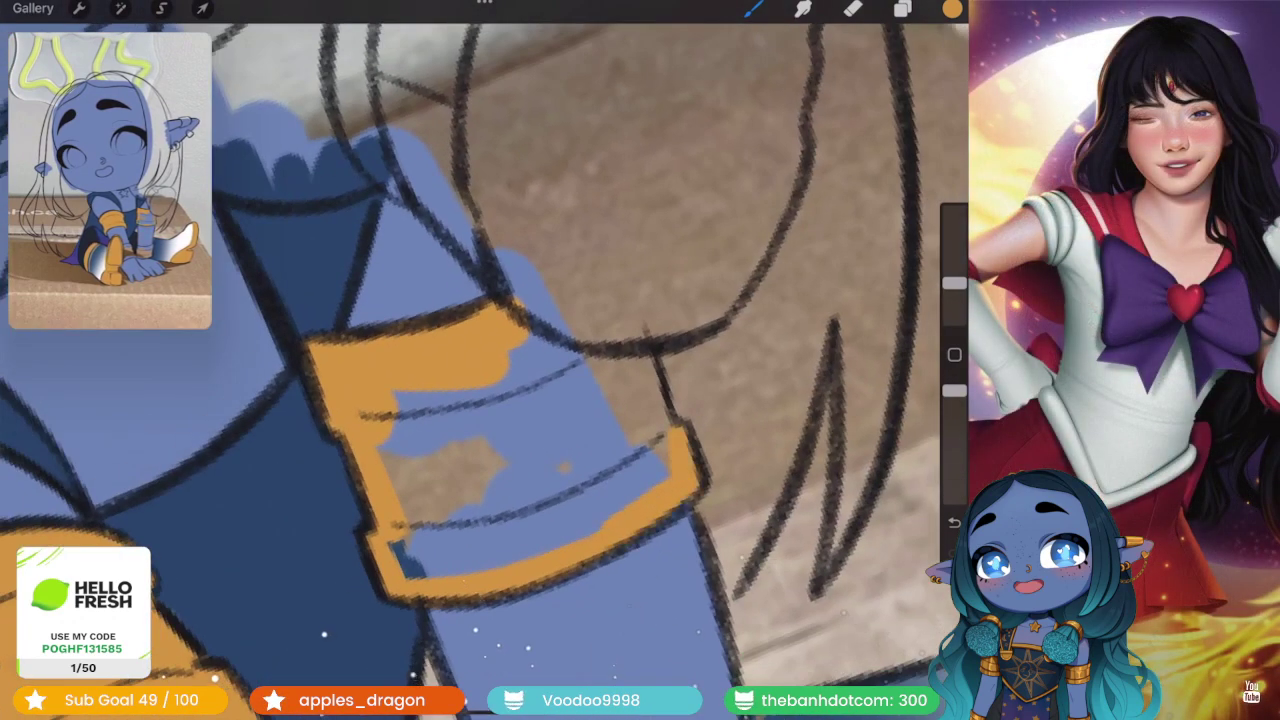
drag(655, 428, 630, 328)
drag(952, 9, 480, 440)
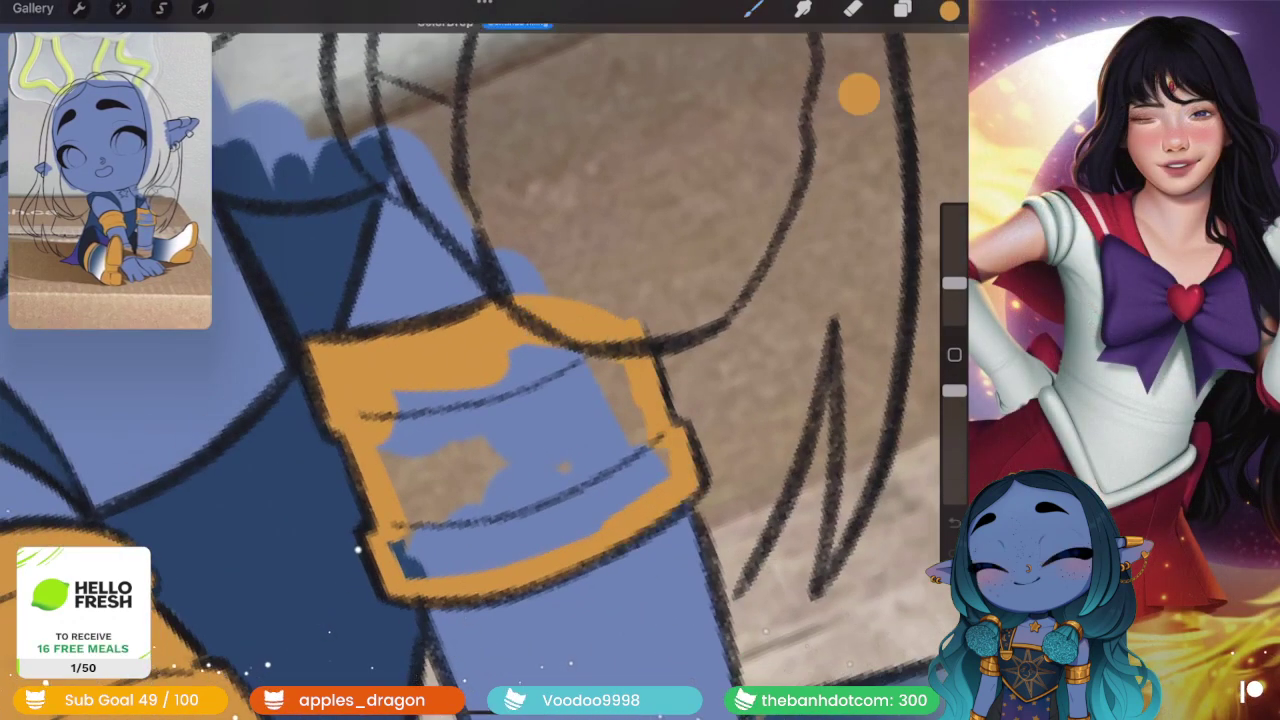
scroll(485, 360, down, 5)
scroll(560, 450, up, 5)
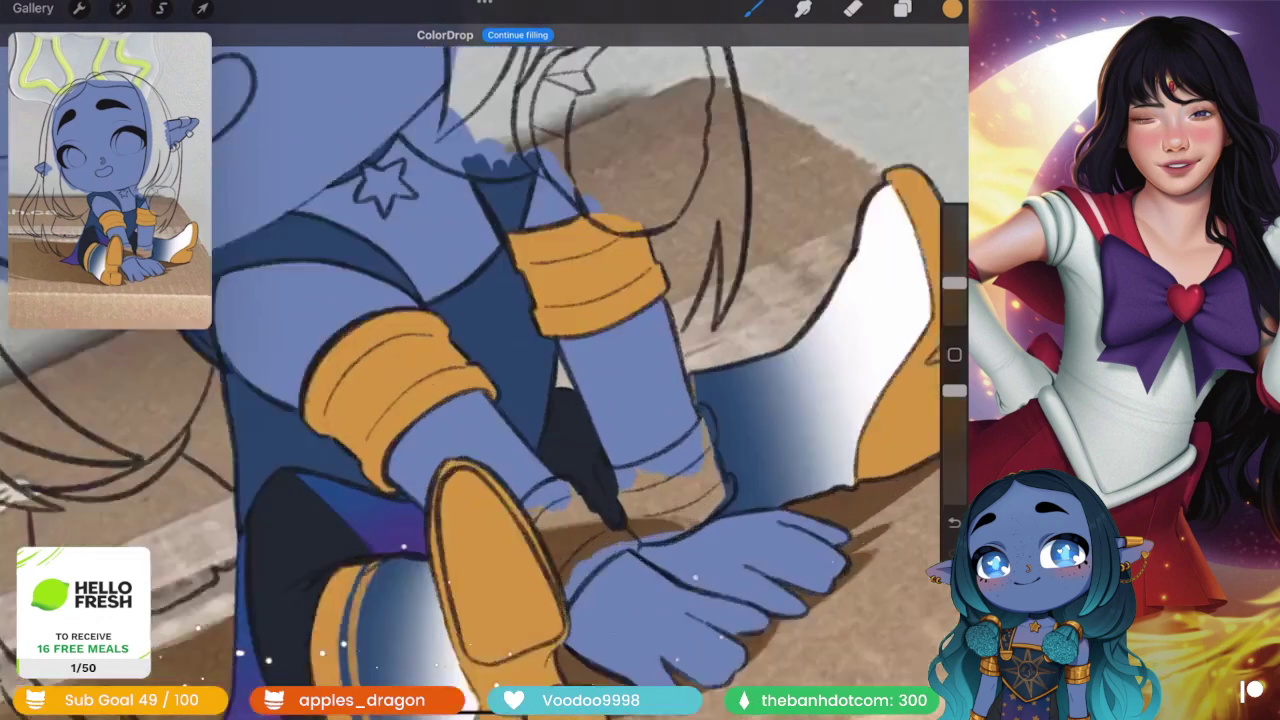
scroll(560, 450, up, 5)
scroll(480, 360, up, 3)
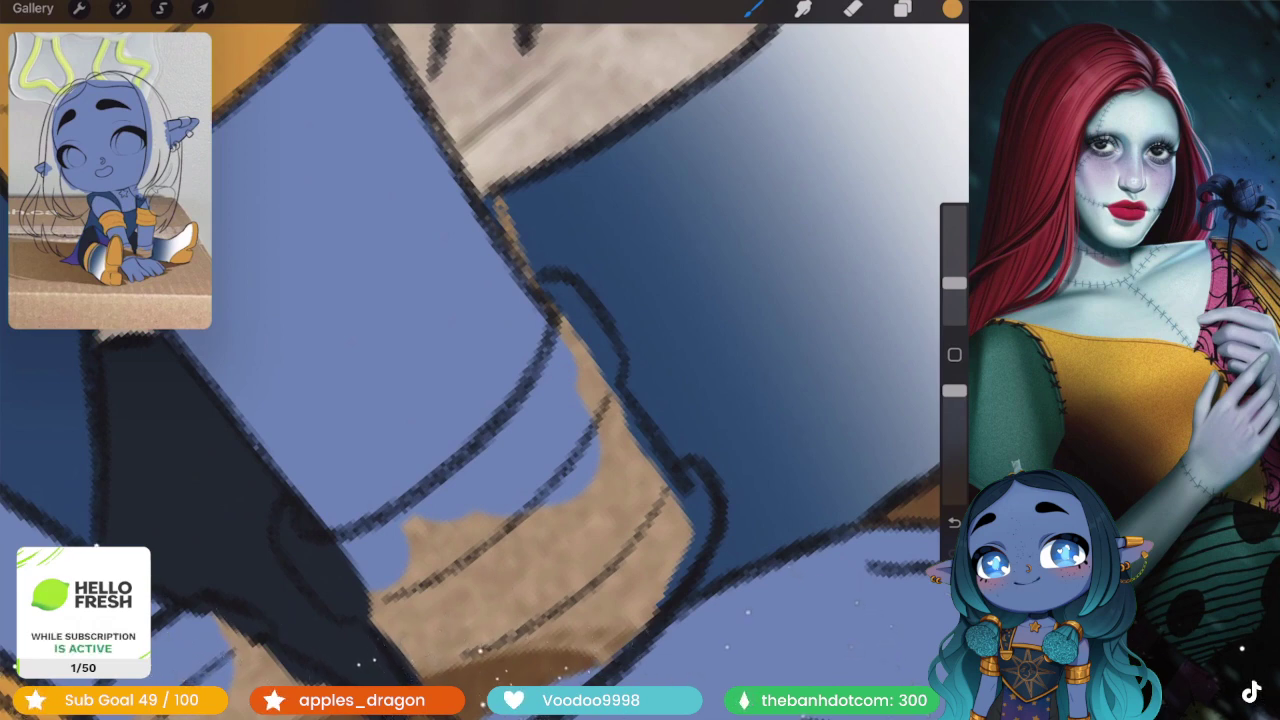
scroll(480, 360, down, 2)
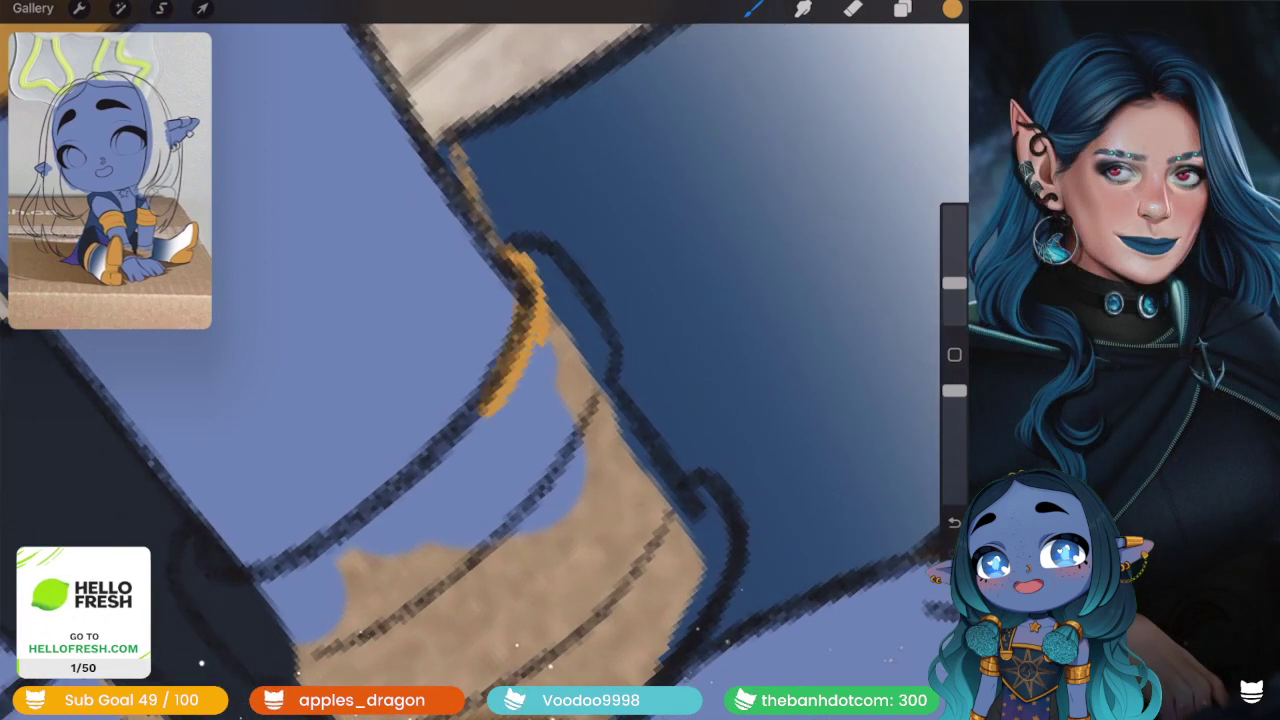
- Lay a gold band along the top edge of the boot
mouse_move(520, 250)
mouse_down()
mouse_move(590, 340)
mouse_move(495, 410)
mouse_up()
scroll(480, 360, down, 2)
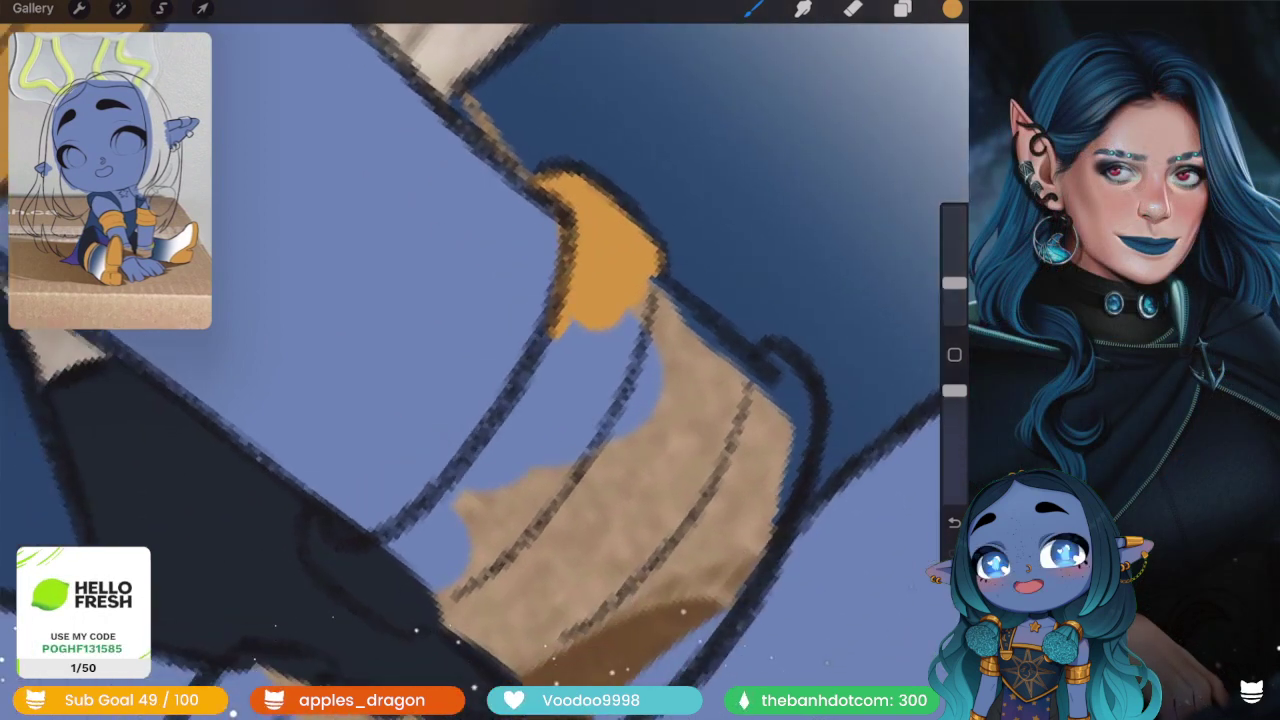
drag(560, 250, 470, 440)
scroll(480, 360, down, 2)
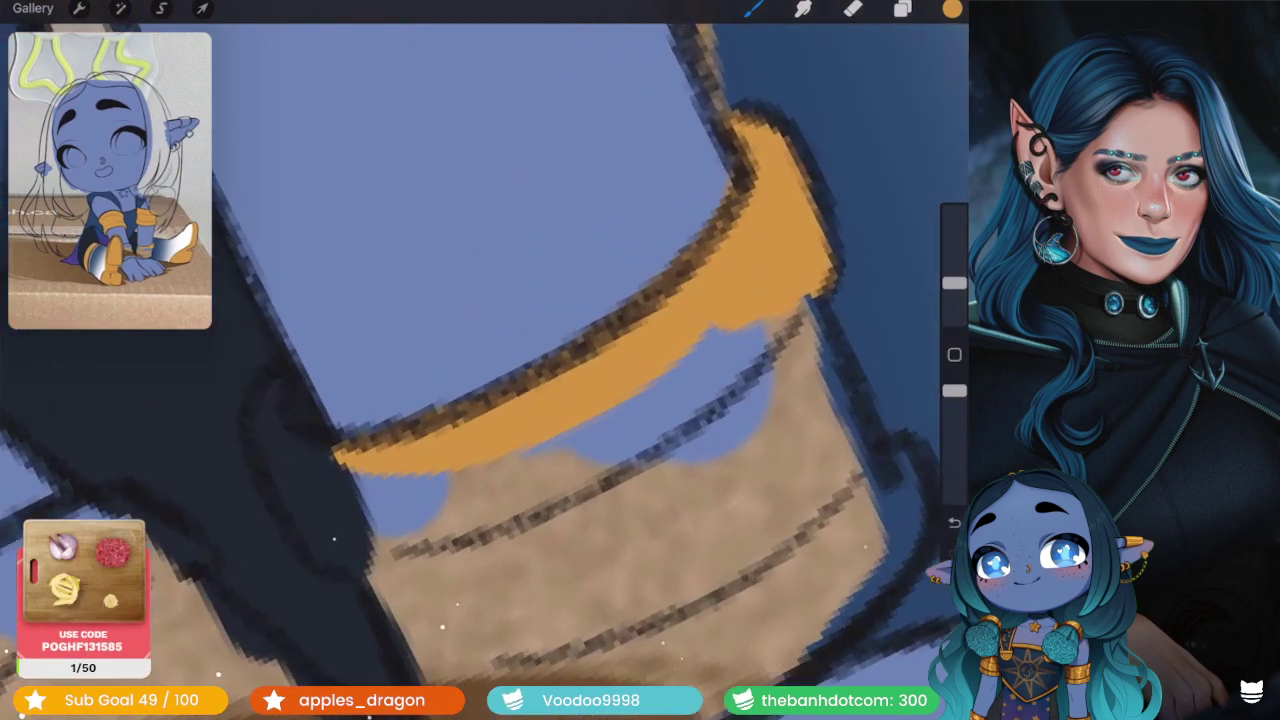
mouse_move(376, 480)
mouse_down()
mouse_move(300, 455)
mouse_move(266, 384)
mouse_up()
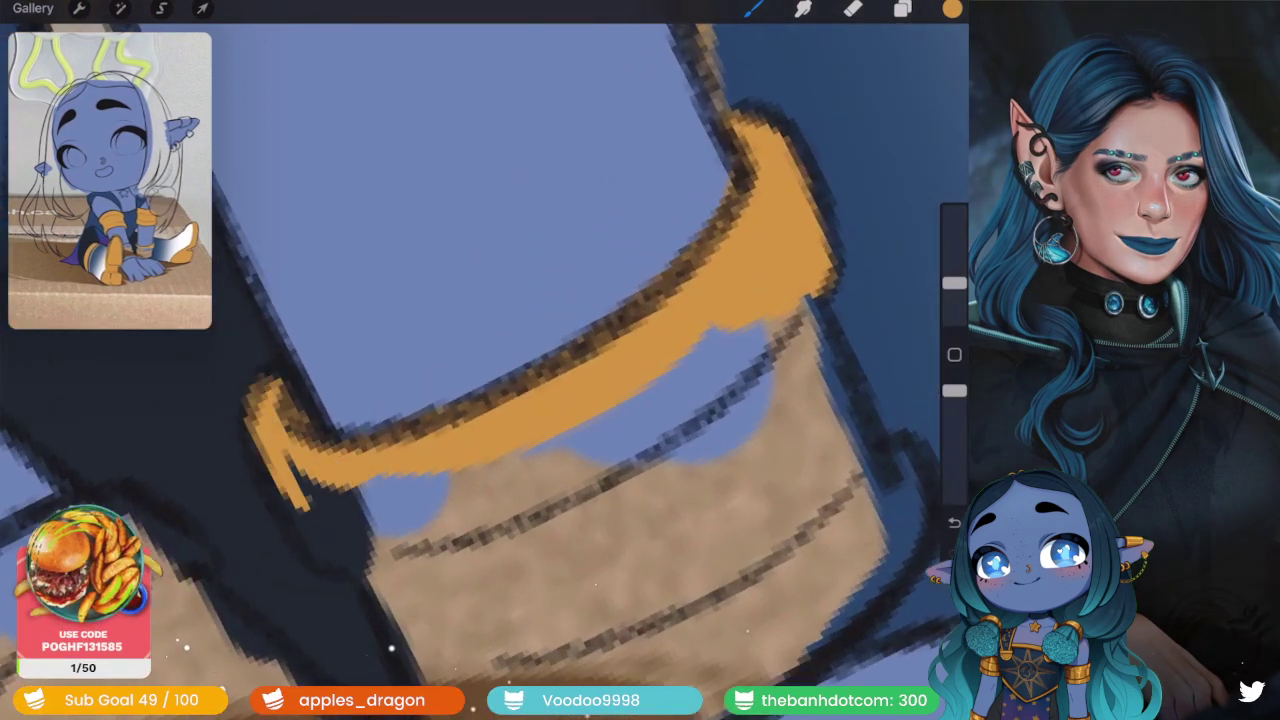
drag(370, 482, 330, 550)
scroll(480, 360, down, 2)
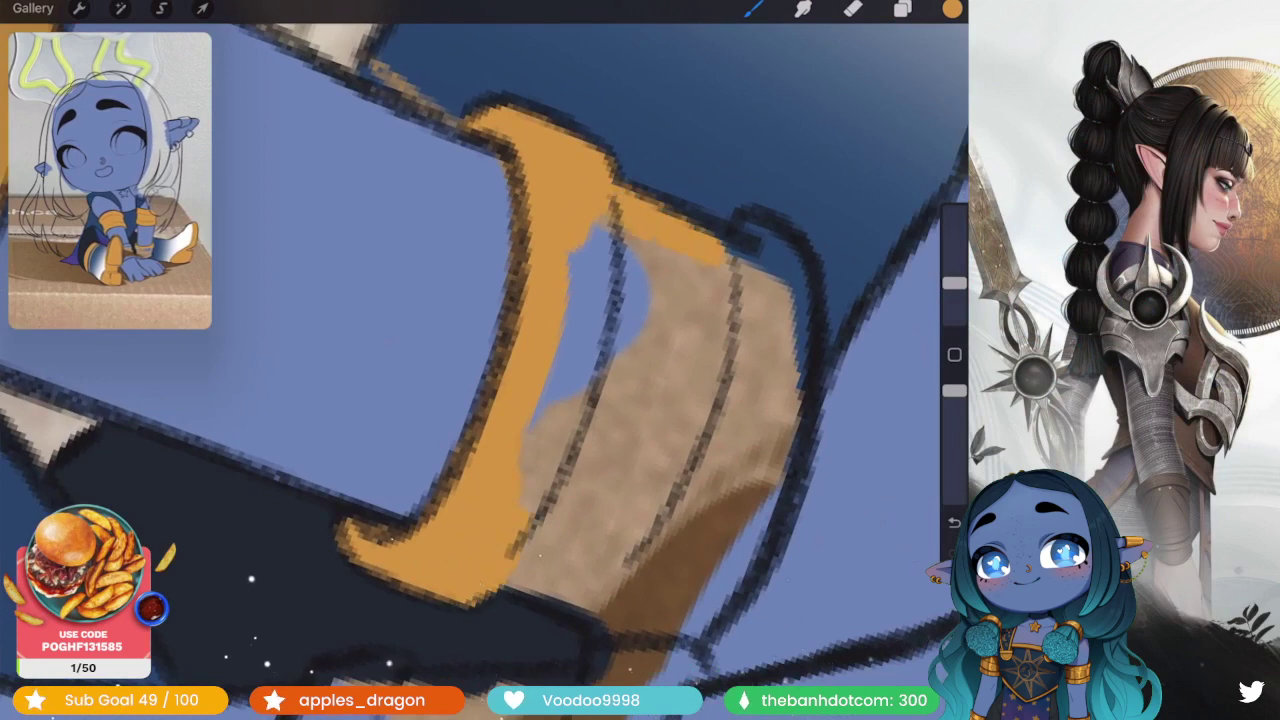
scroll(480, 360, down, 2)
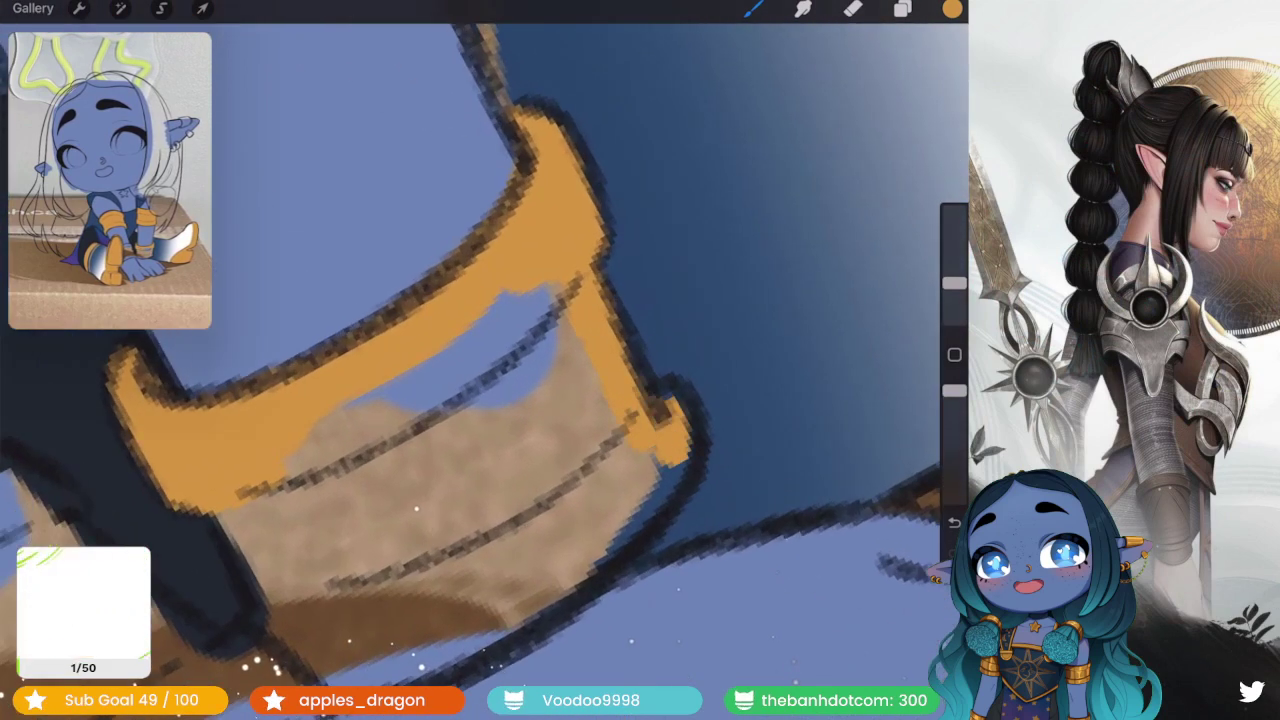
- Fill the boot band with gold, covering the blue and tan patches
drag(680, 450, 640, 540)
drag(640, 450, 600, 540)
mouse_move(600, 450)
mouse_down()
mouse_move(530, 300)
mouse_move(430, 385)
mouse_up()
scroll(480, 360, down, 2)
drag(610, 380, 590, 540)
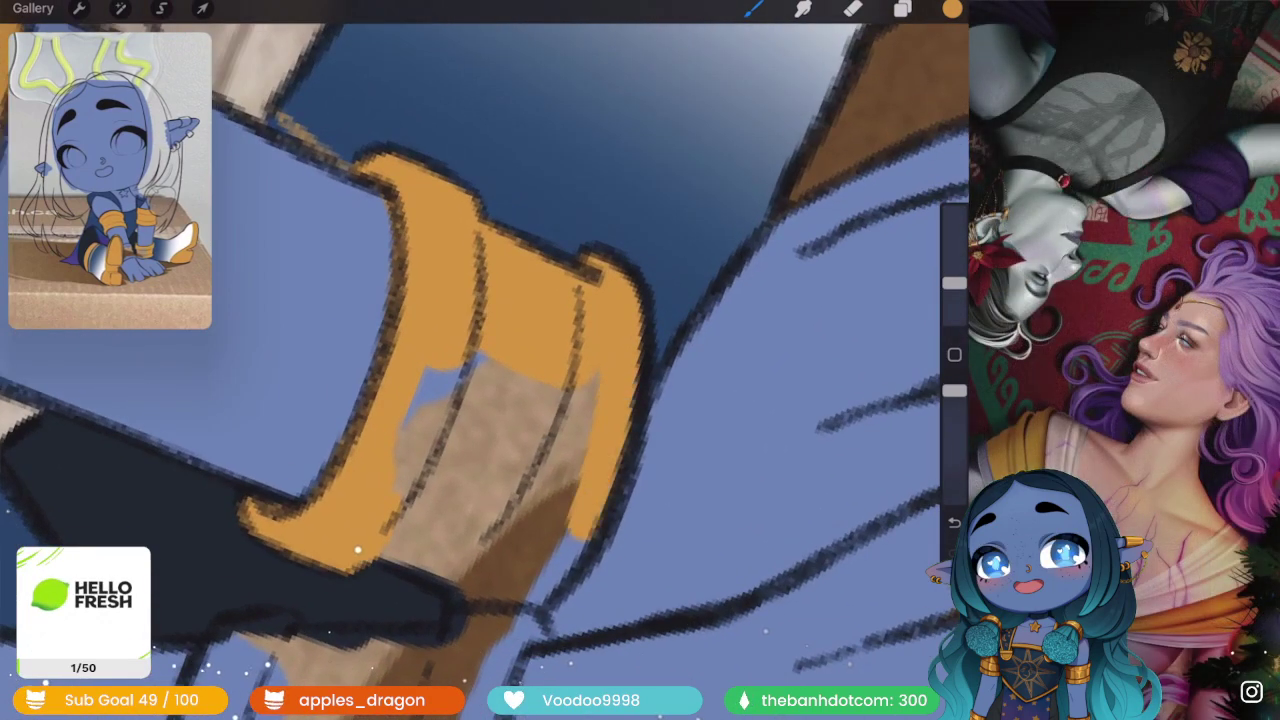
scroll(480, 360, down, 2)
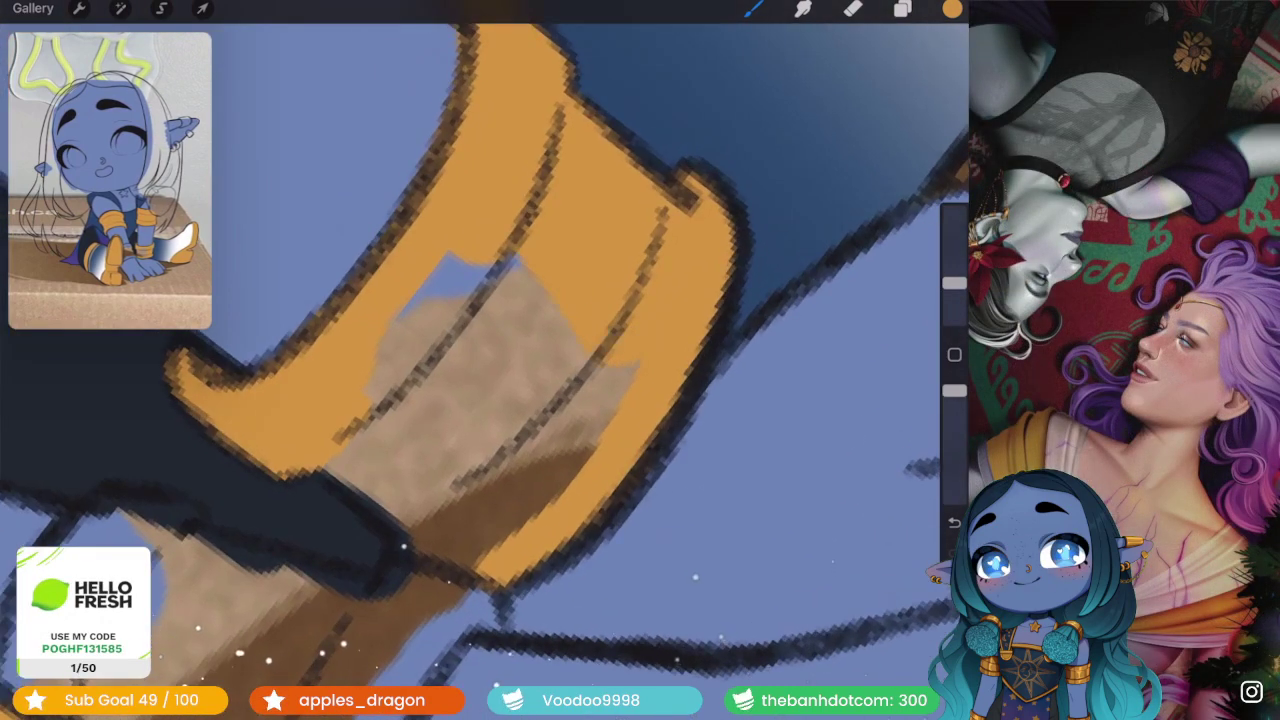
mouse_move(600, 460)
mouse_down()
mouse_move(550, 330)
mouse_move(450, 270)
mouse_up()
mouse_move(470, 380)
mouse_down()
mouse_move(540, 500)
mouse_move(460, 490)
mouse_move(380, 530)
mouse_up()
drag(420, 480, 340, 520)
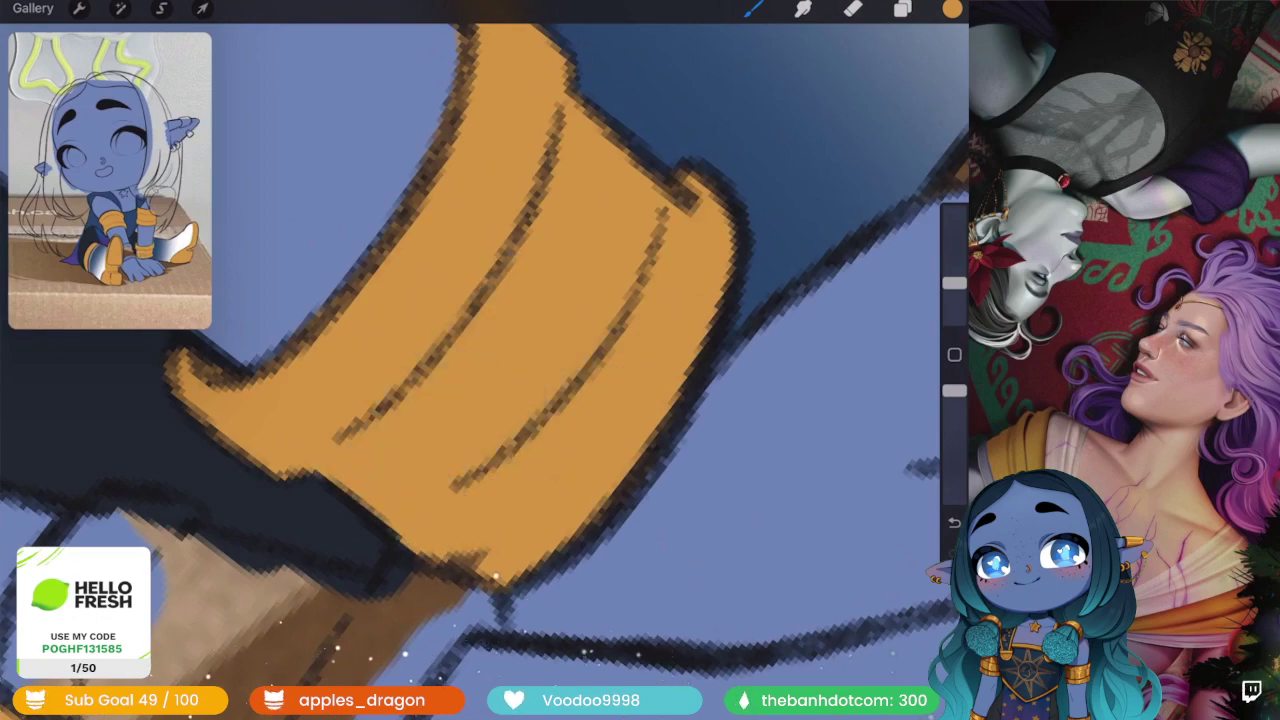
scroll(480, 360, down, 3)
scroll(480, 360, up, 3)
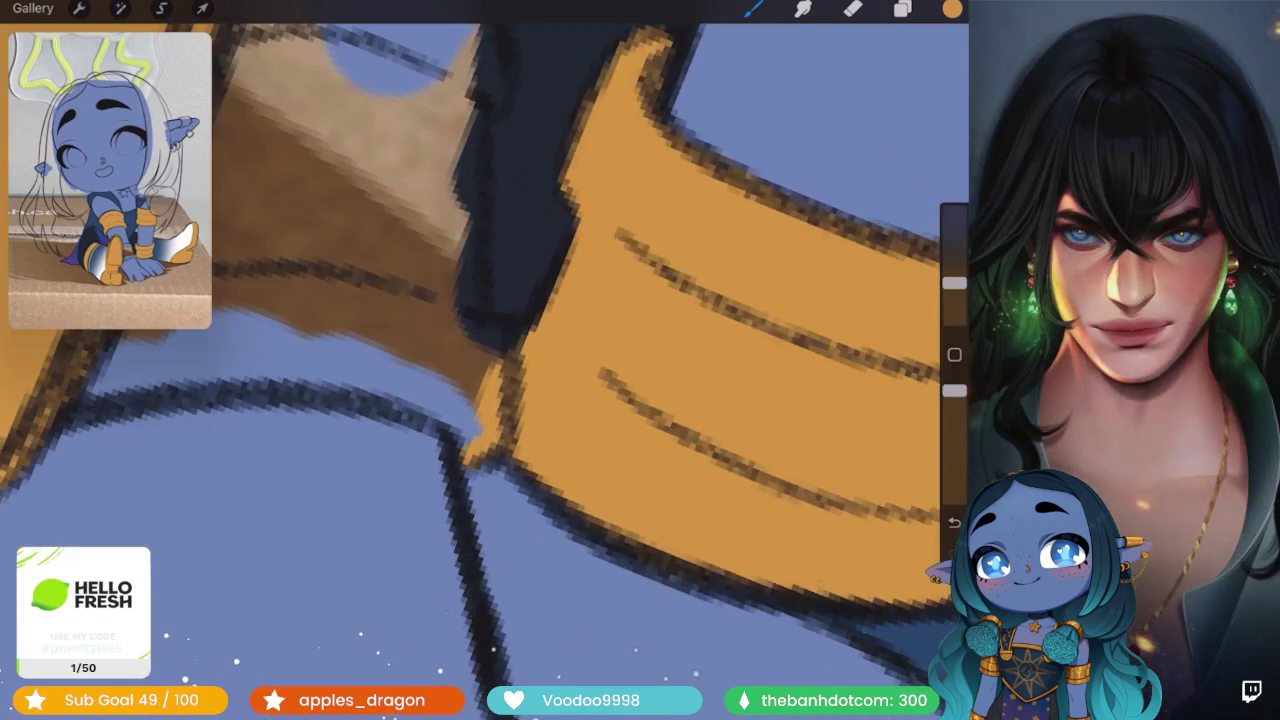
mouse_move(460, 440)
mouse_down()
mouse_move(450, 370)
mouse_move(470, 320)
mouse_up()
- Flood-fill the shoe's brown inner window with gold using ColorDrop
scroll(480, 360, up, 2)
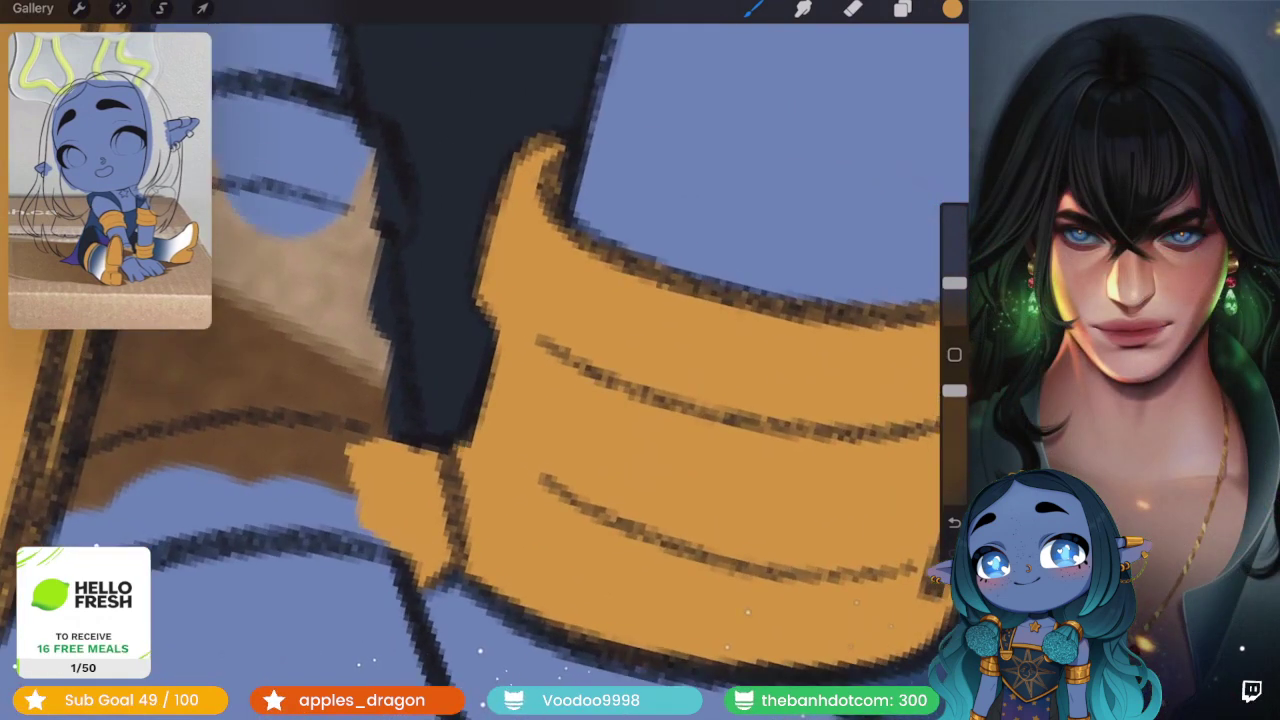
scroll(480, 360, down, 3)
scroll(480, 360, up, 3)
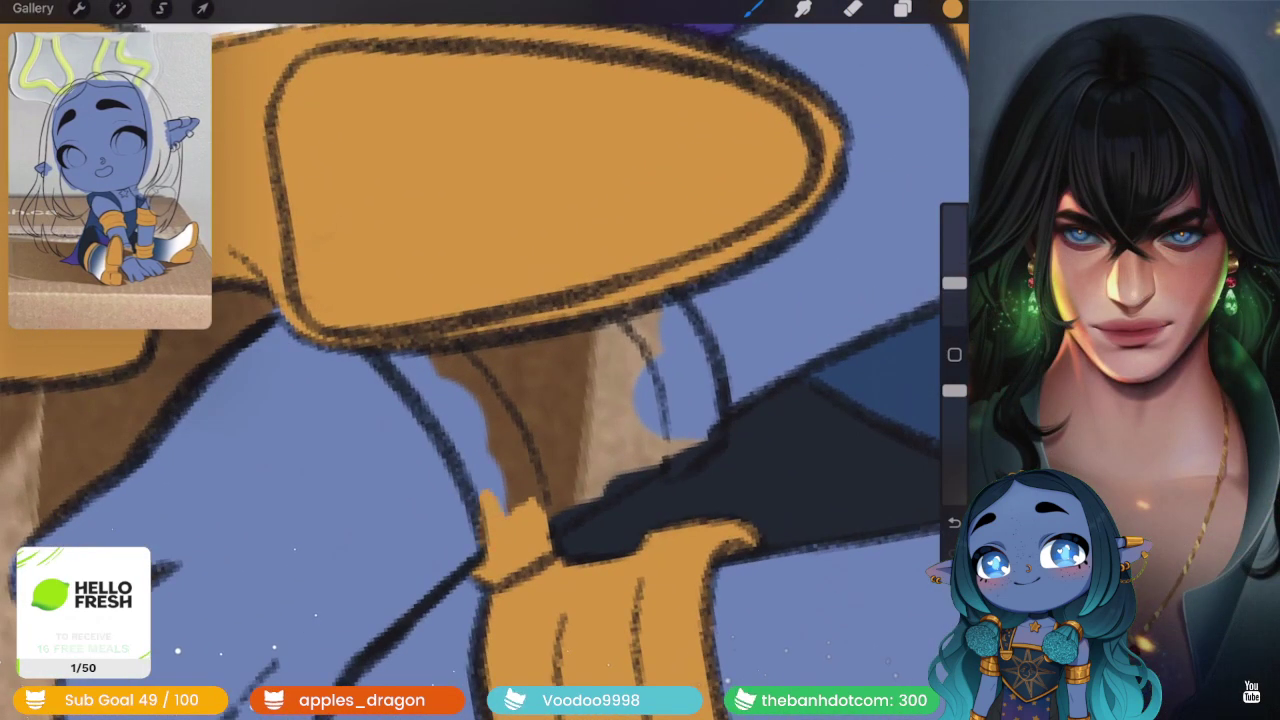
scroll(480, 360, up, 2)
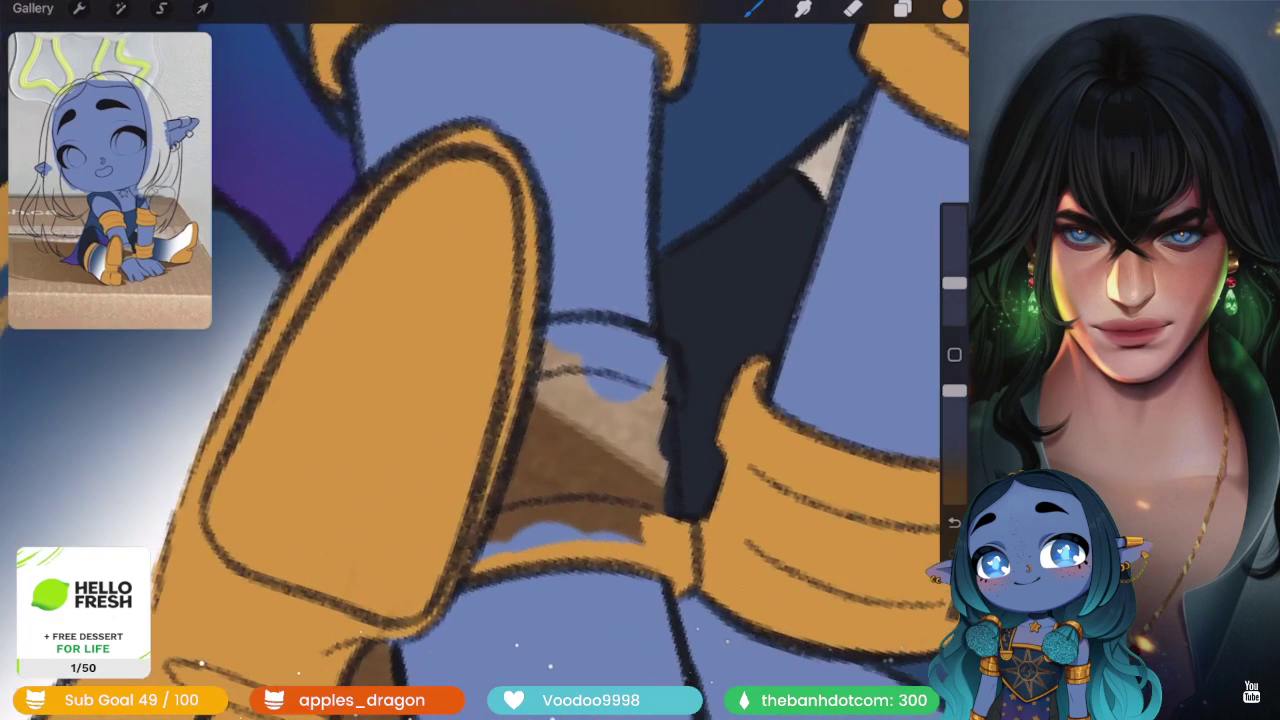
scroll(480, 360, up, 2)
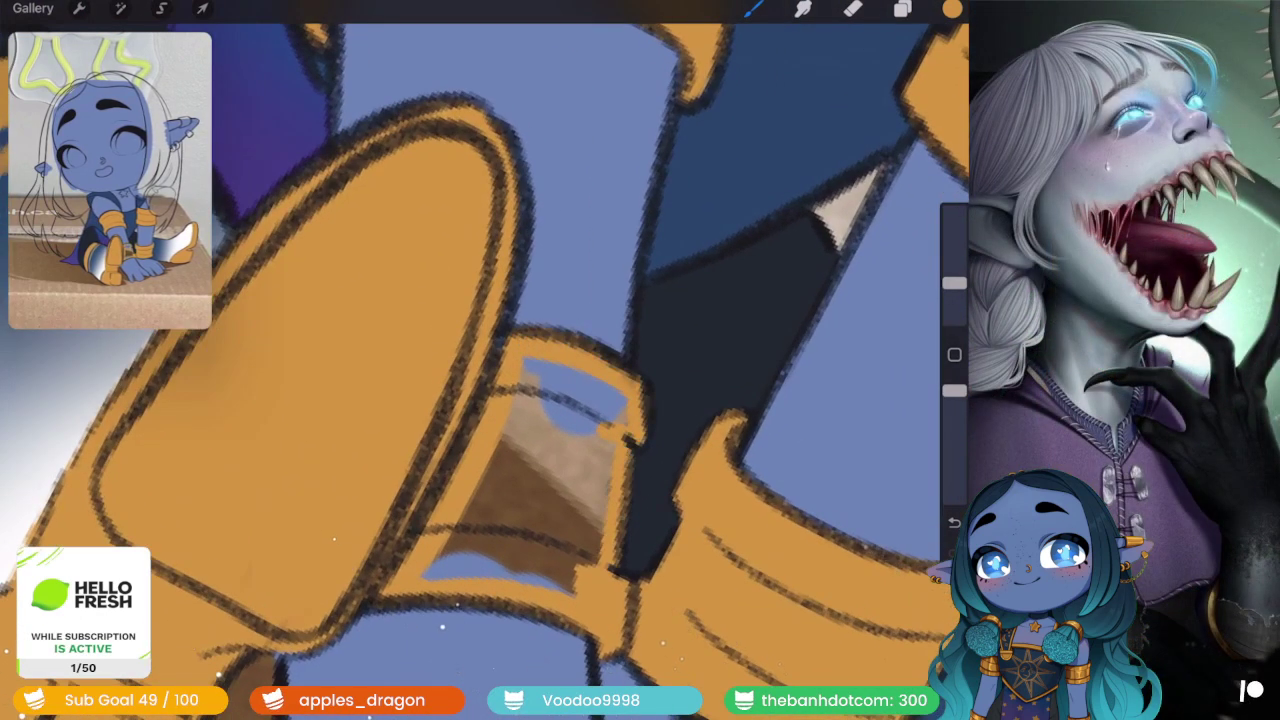
drag(952, 9, 540, 470)
scroll(480, 360, down, 5)
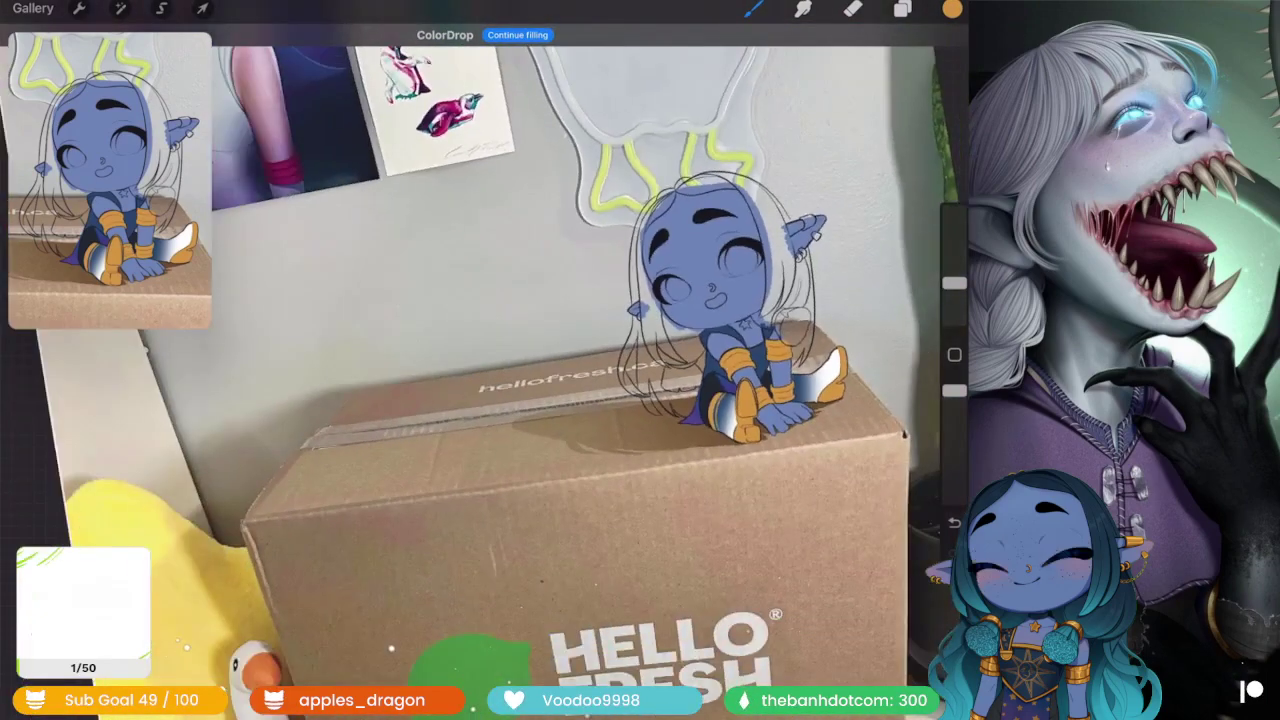
- Touch gold onto the chest star and thicken the gold band by the cape
scroll(480, 360, down, 3)
scroll(480, 360, up, 4)
scroll(480, 360, up, 2)
scroll(480, 360, up, 3)
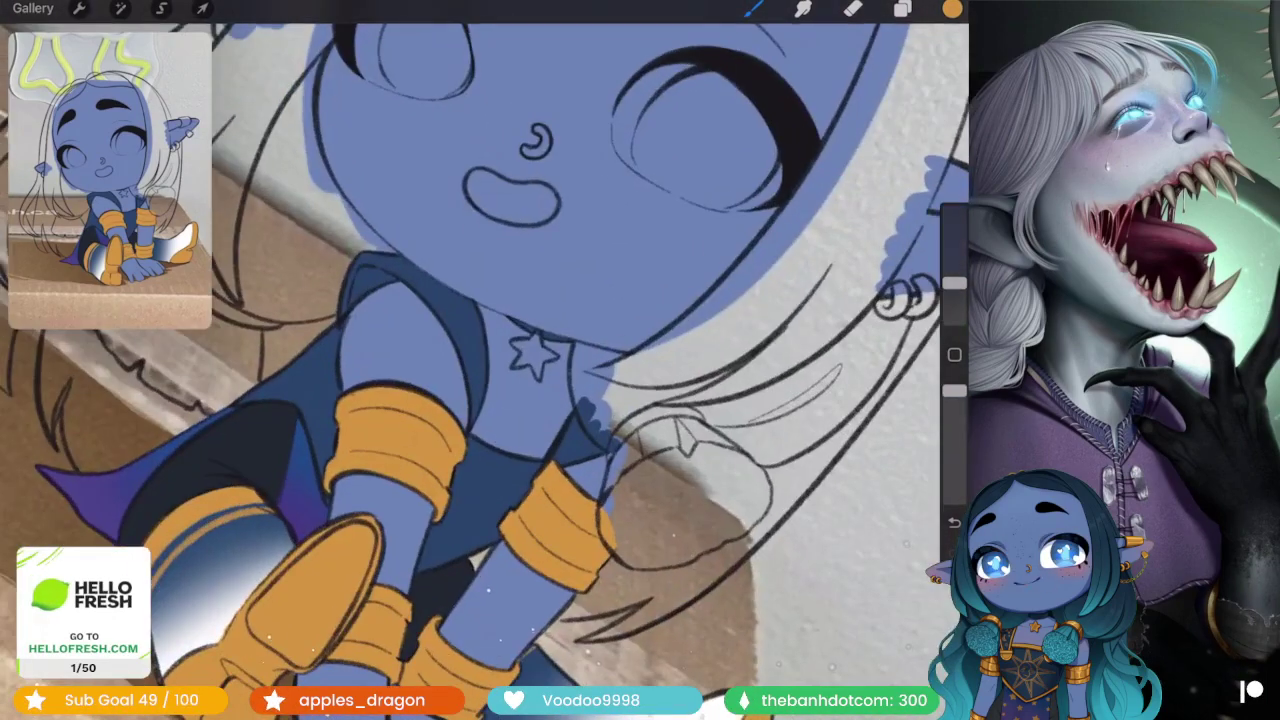
scroll(480, 360, up, 3)
scroll(480, 360, up, 2)
drag(455, 385, 450, 440)
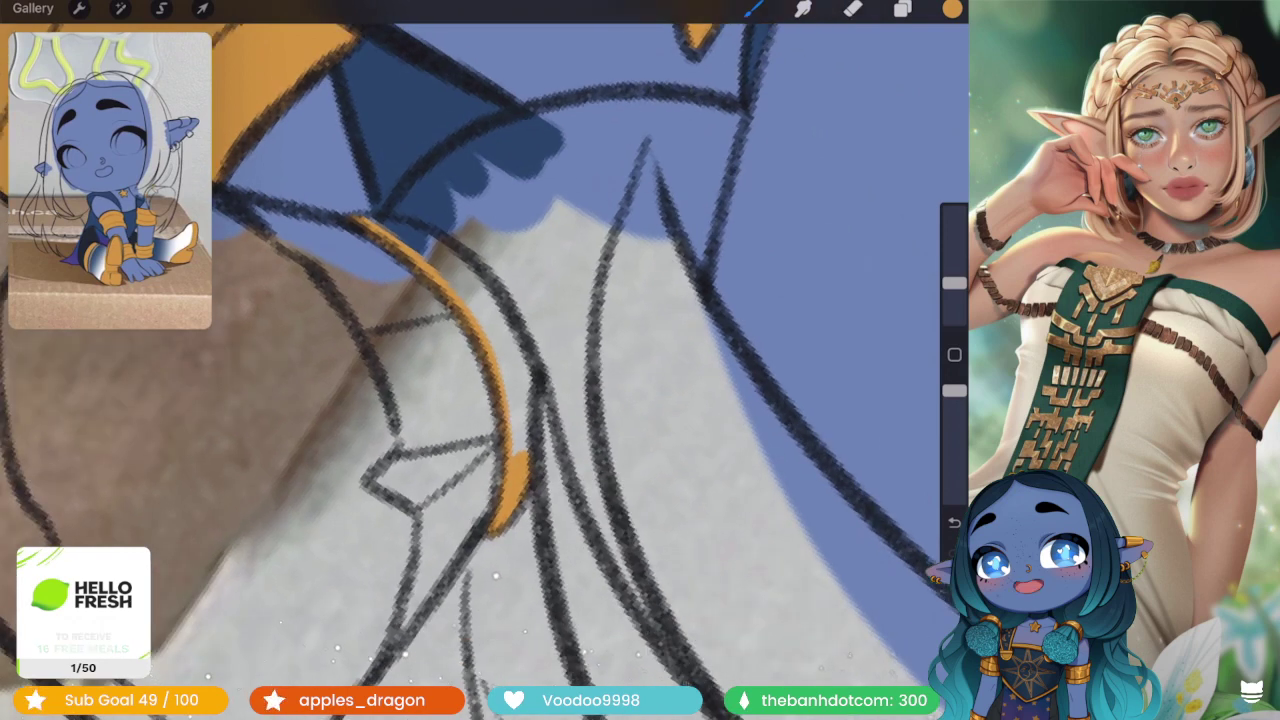
drag(506, 372, 518, 452)
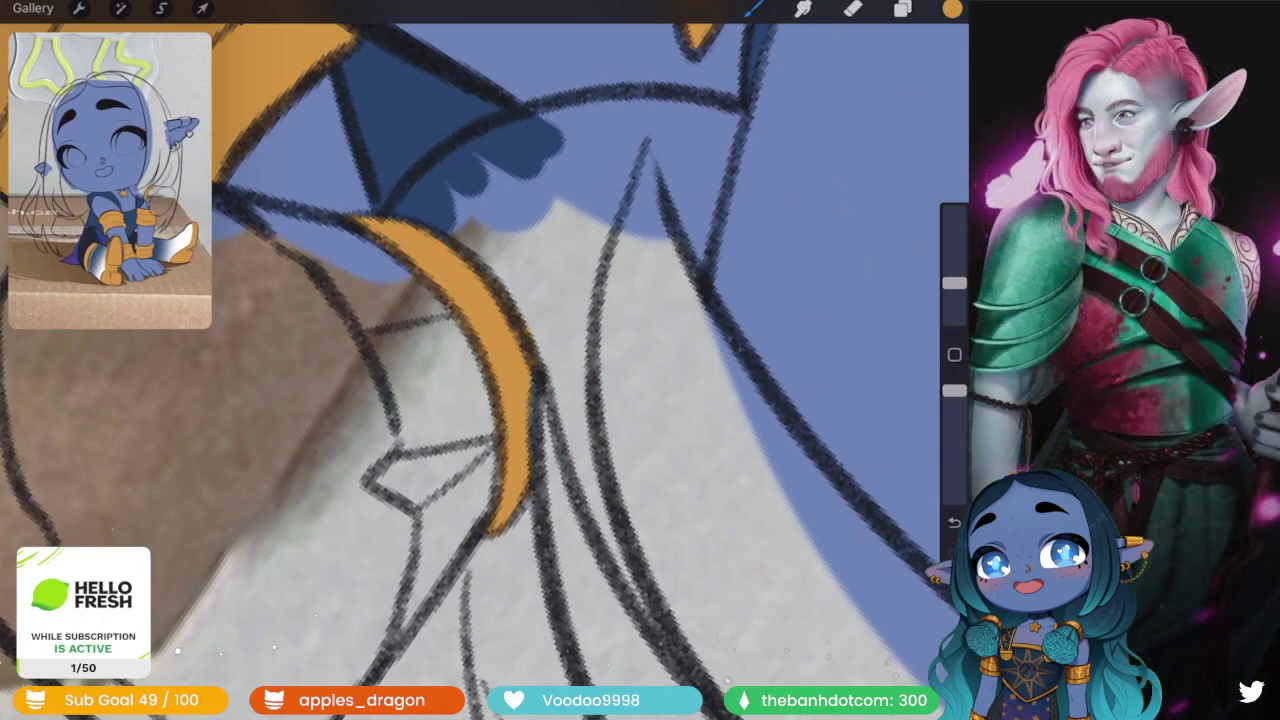
- Add a gold accent stroke among the hair strands
scroll(485, 360, down, 5)
scroll(485, 360, down, 3)
scroll(485, 360, up, 6)
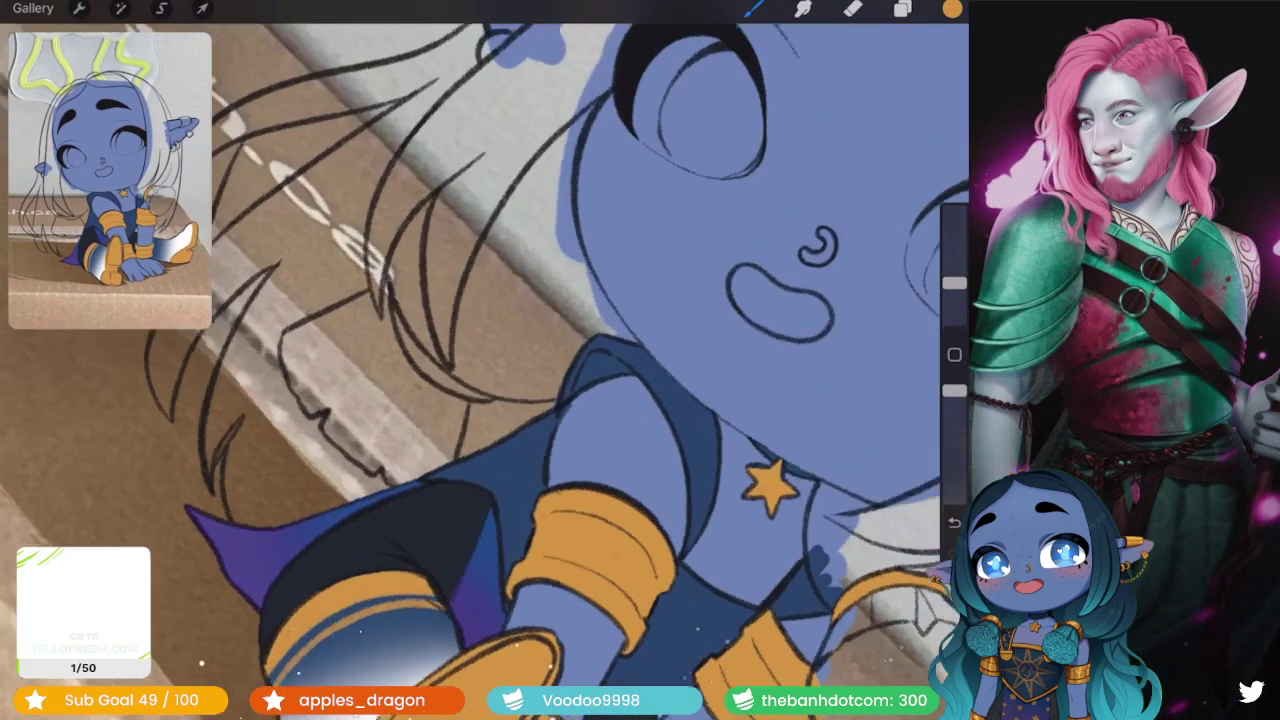
scroll(485, 360, up, 5)
drag(372, 290, 408, 478)
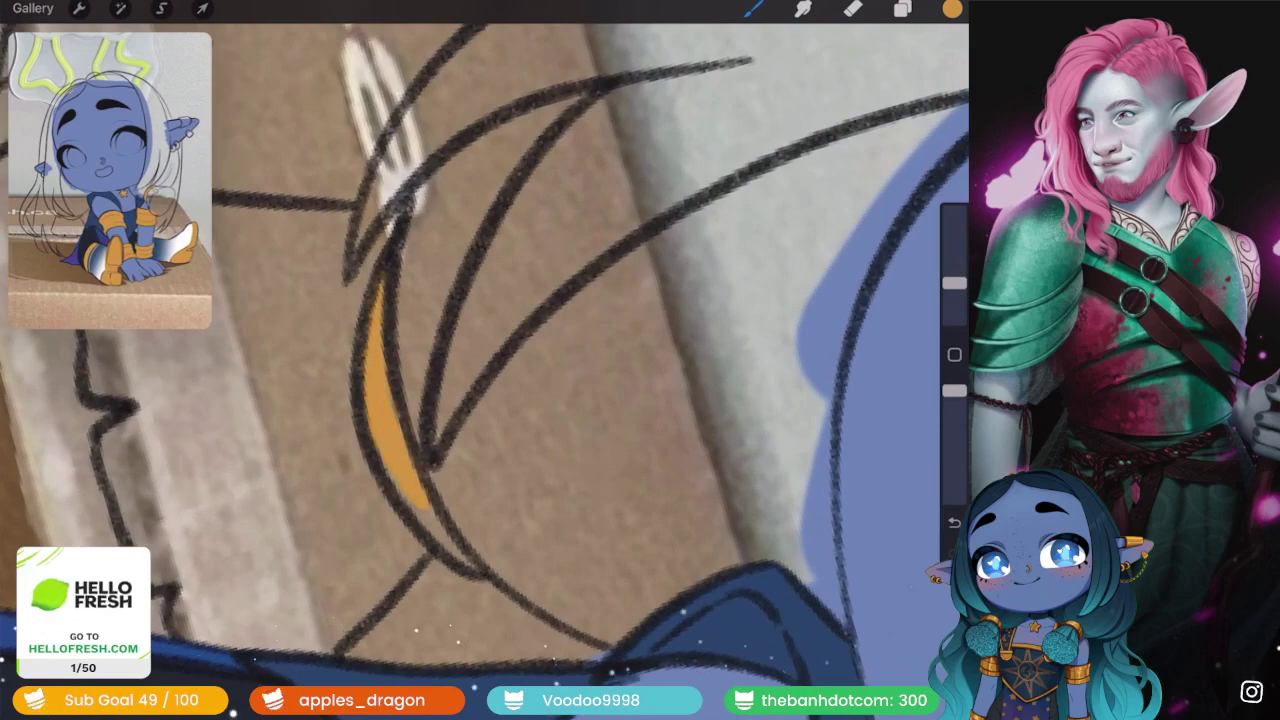
scroll(485, 360, down, 5)
- Fill the nose ring and the earring outline with gold orange
scroll(485, 360, down, 3)
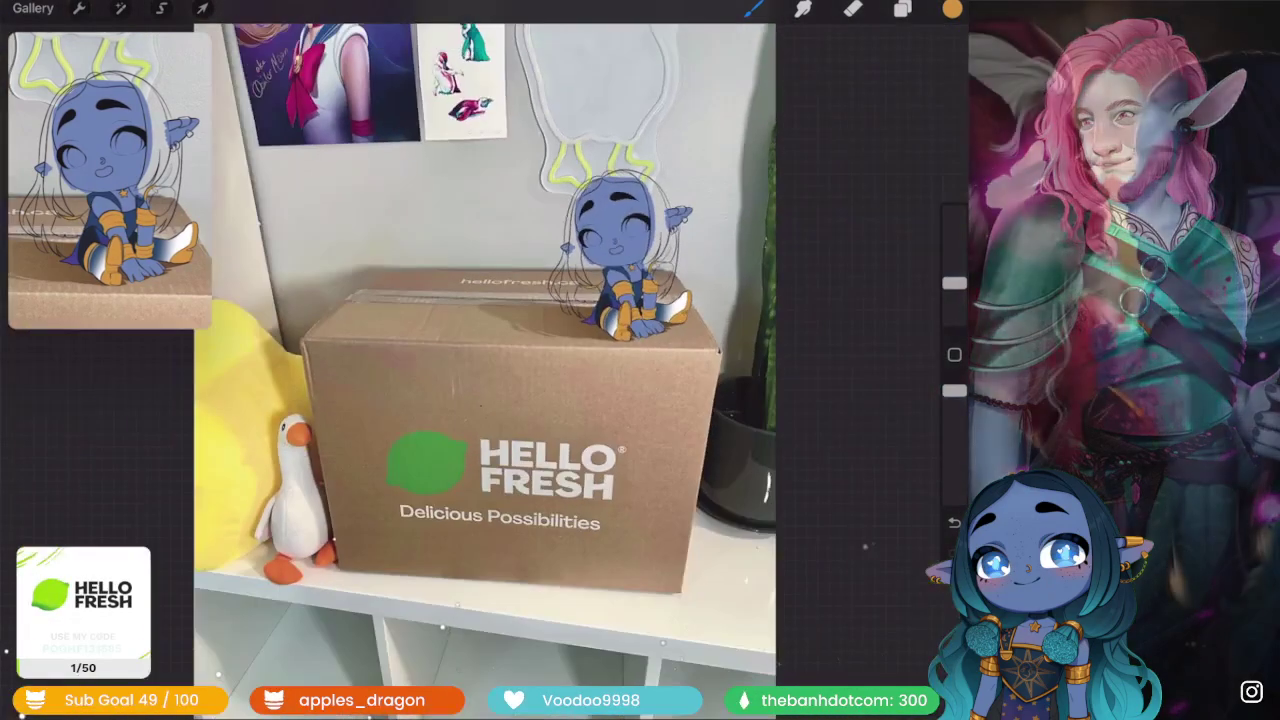
scroll(485, 360, up, 3)
scroll(485, 360, up, 5)
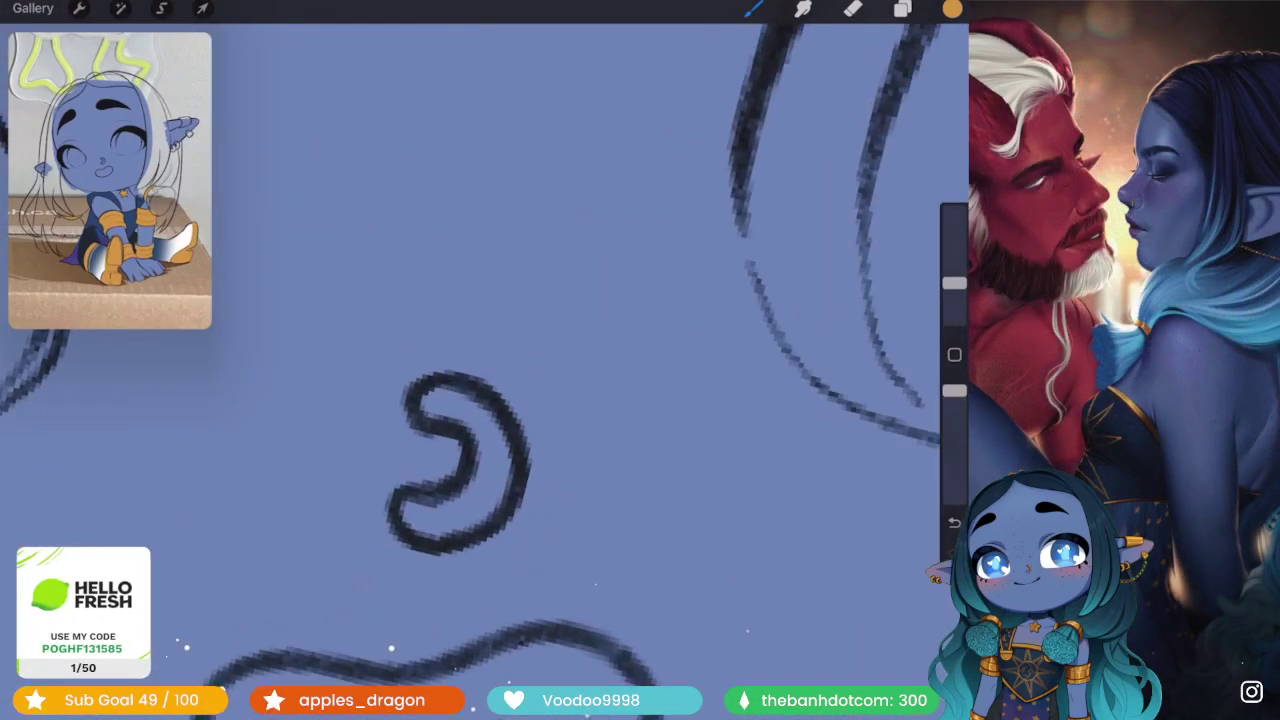
mouse_move(435, 395)
mouse_down()
mouse_move(495, 470)
mouse_move(410, 520)
mouse_up()
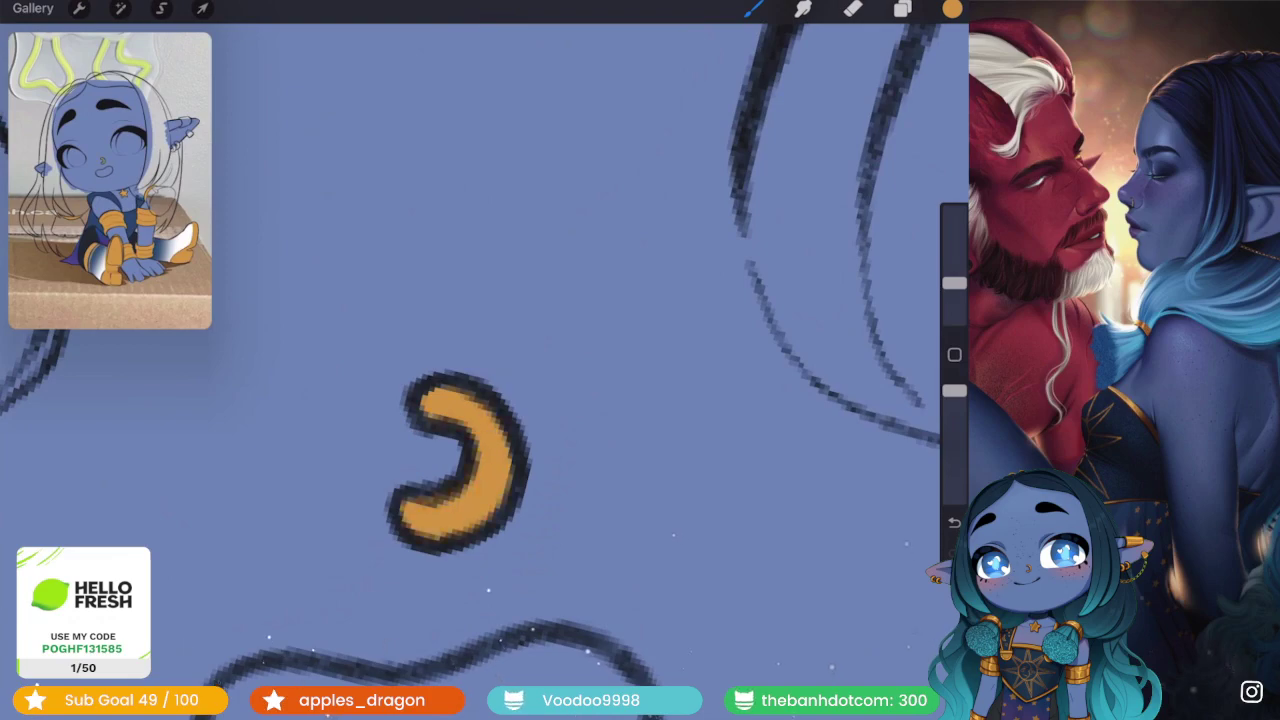
scroll(485, 360, down, 5)
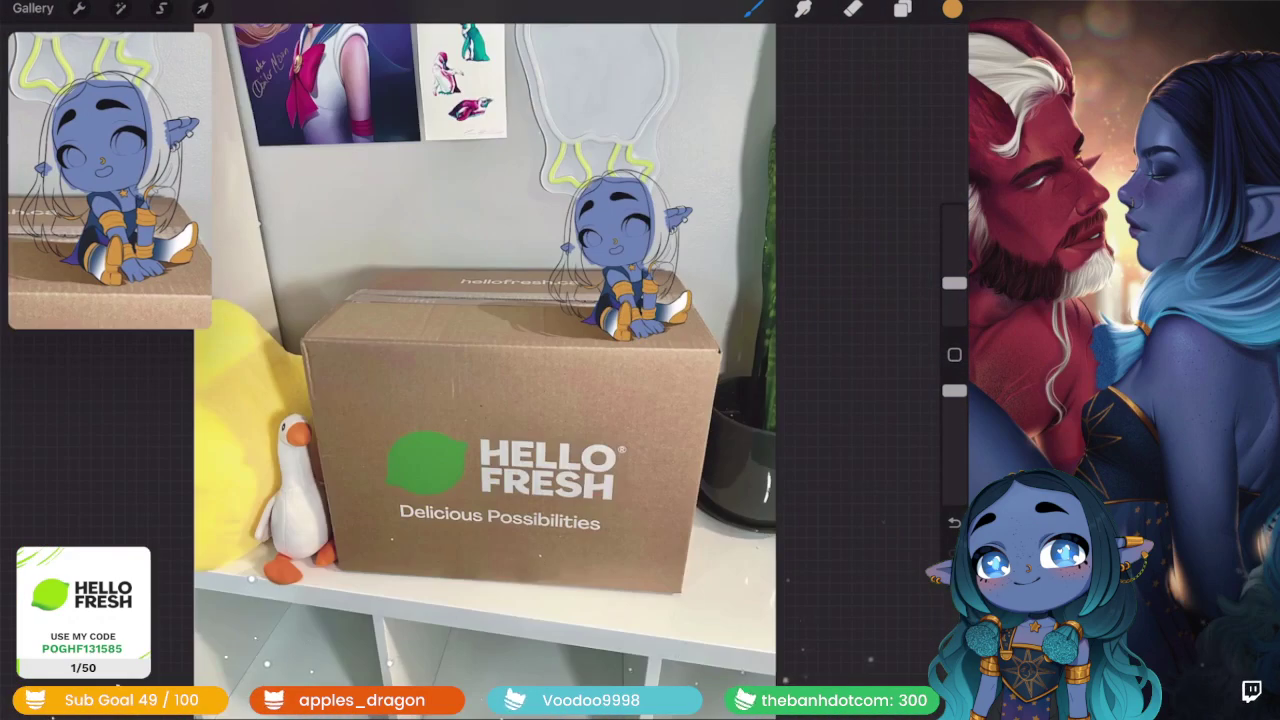
scroll(485, 360, up, 5)
scroll(485, 360, down, 1)
scroll(740, 290, up, 5)
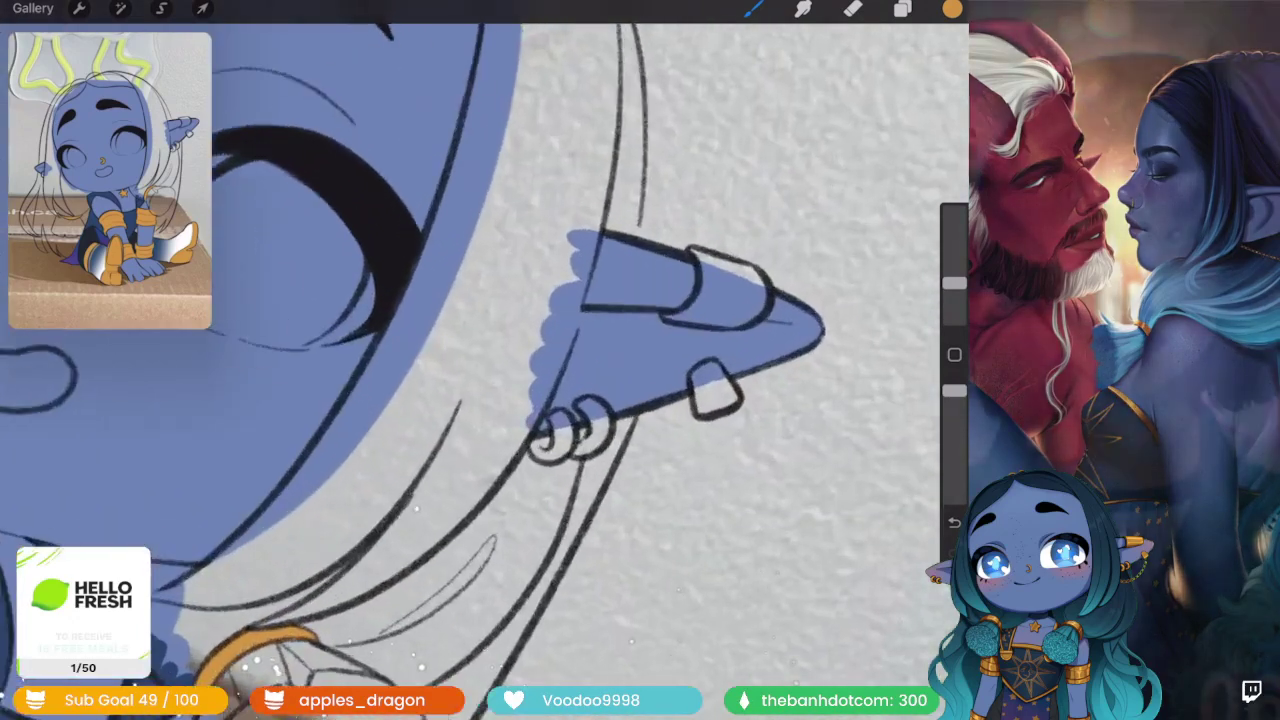
scroll(740, 290, up, 5)
drag(553, 400, 598, 512)
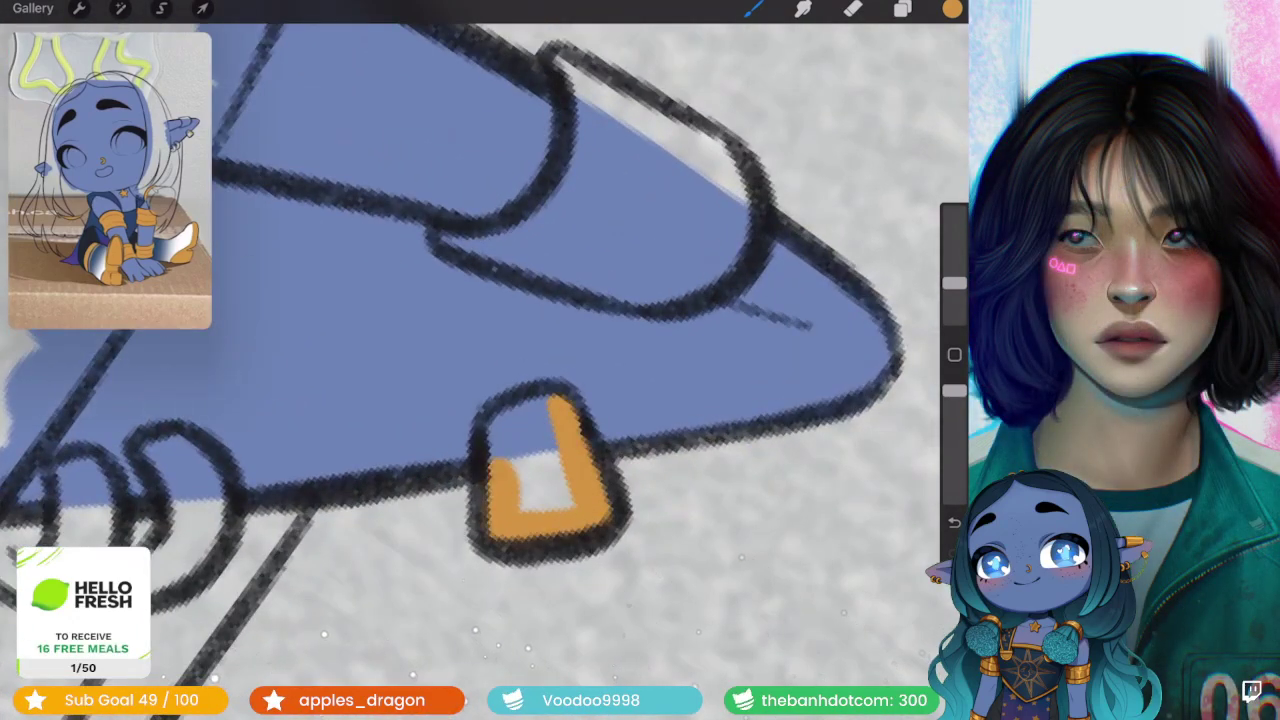
- Rotate the view and fill the crescent ear cuff solid orange
scroll(520, 490, down, 3)
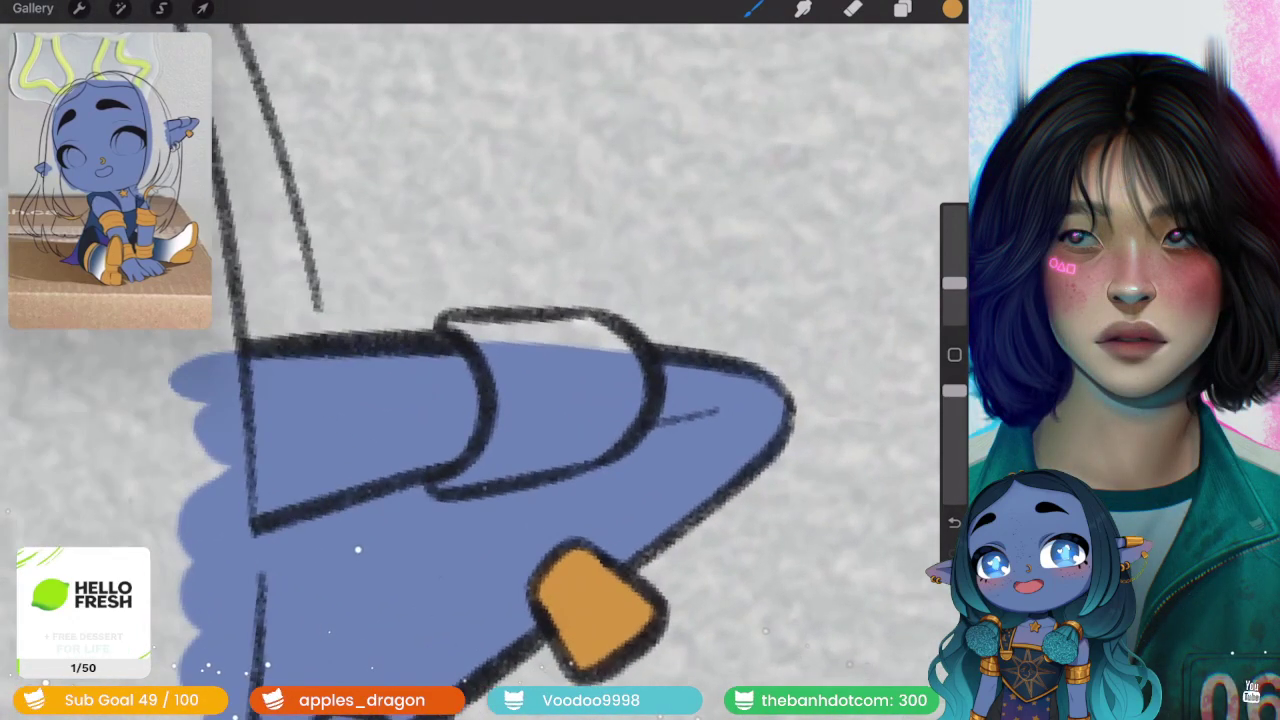
drag(480, 400, 410, 280)
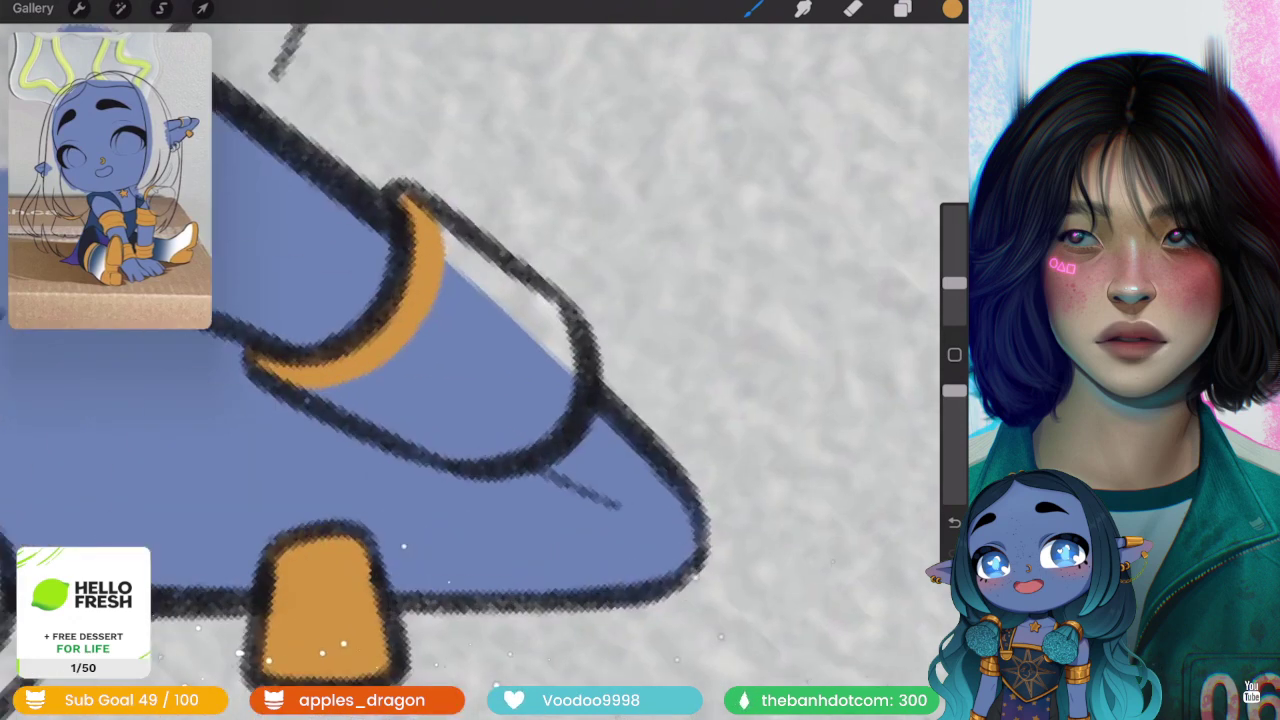
drag(560, 330, 440, 440)
drag(450, 260, 540, 380)
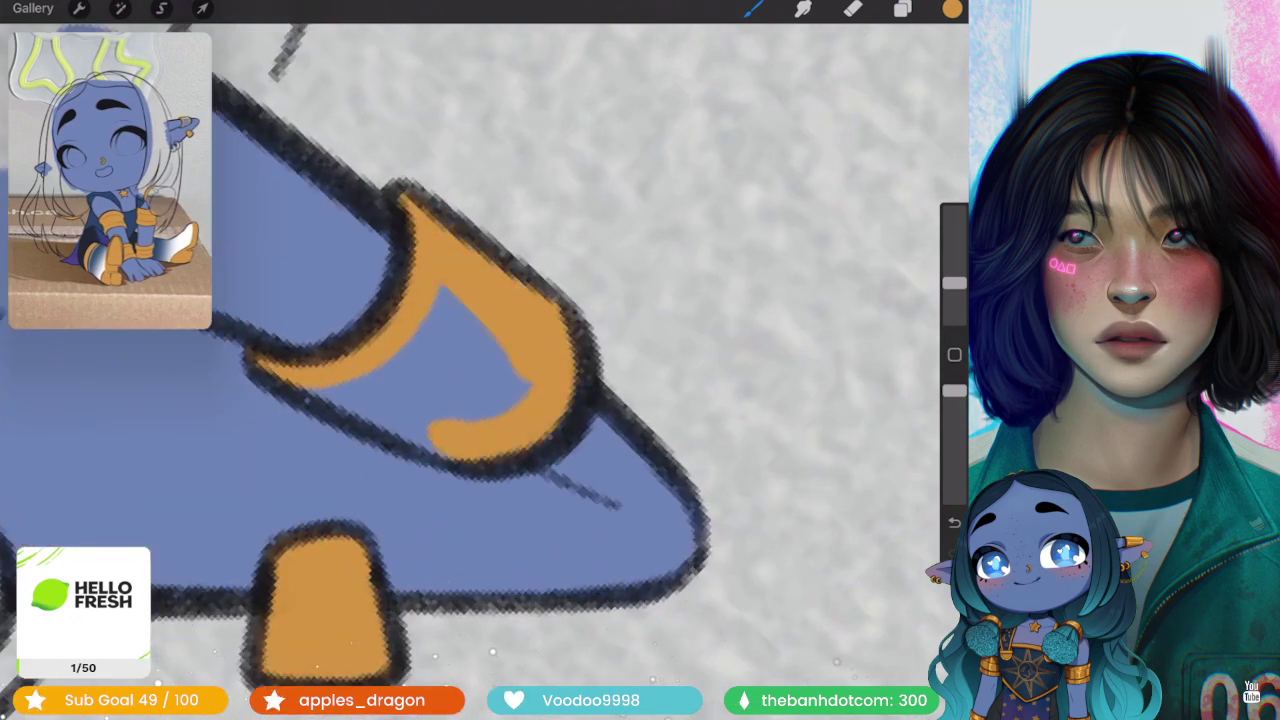
drag(470, 300, 520, 400)
mouse_move(420, 390)
mouse_down()
mouse_move(480, 440)
mouse_move(320, 385)
mouse_up()
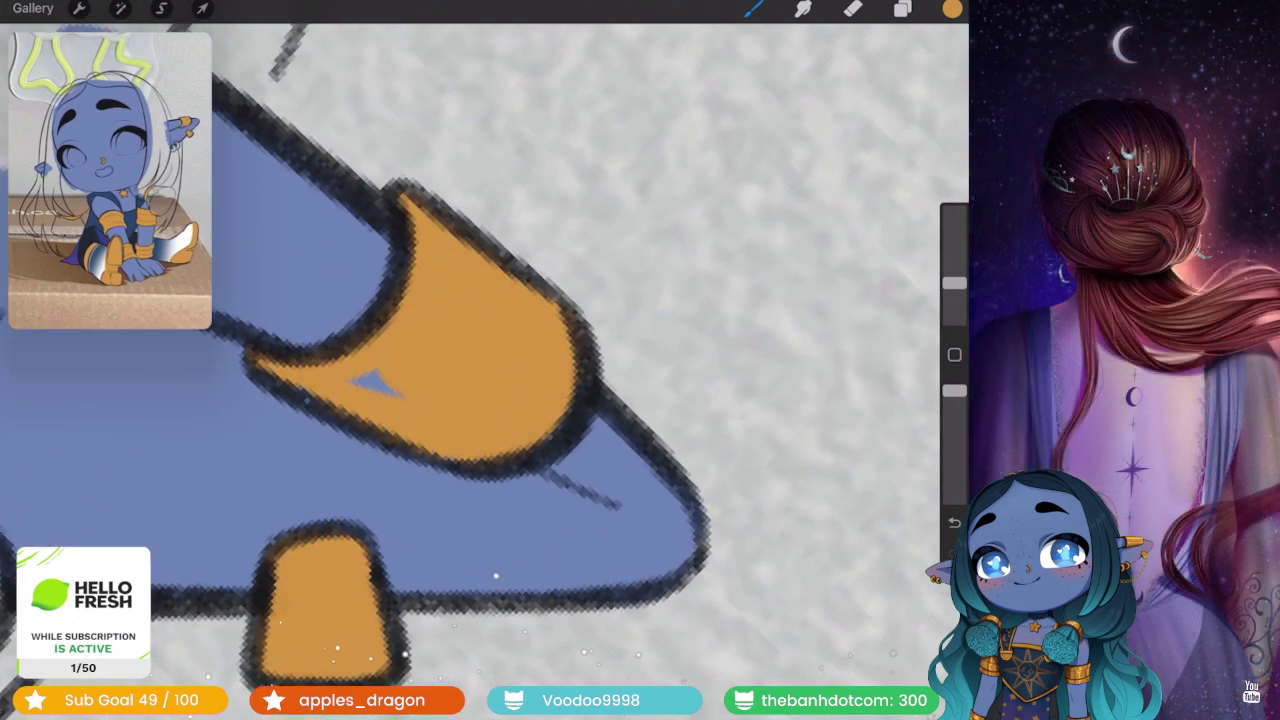
- Fill the small earring ring with orange
scroll(480, 360, down, 5)
drag(400, 300, 560, 250)
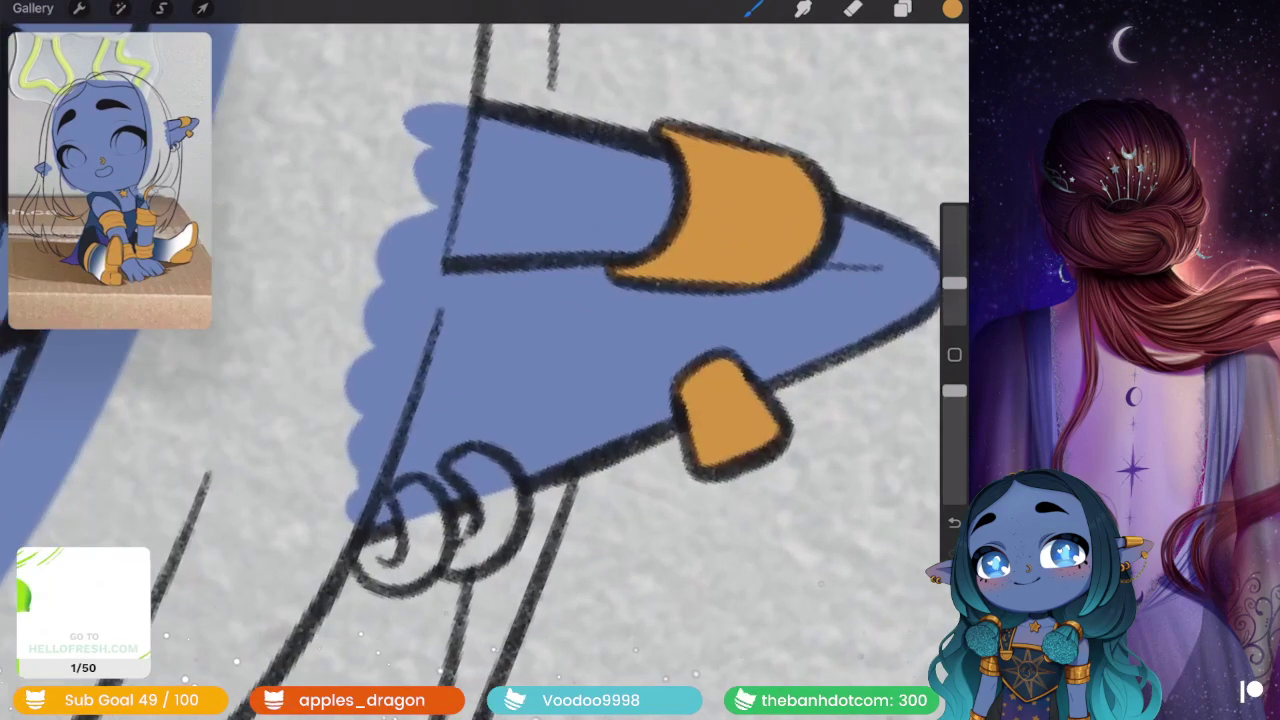
drag(470, 465, 495, 545)
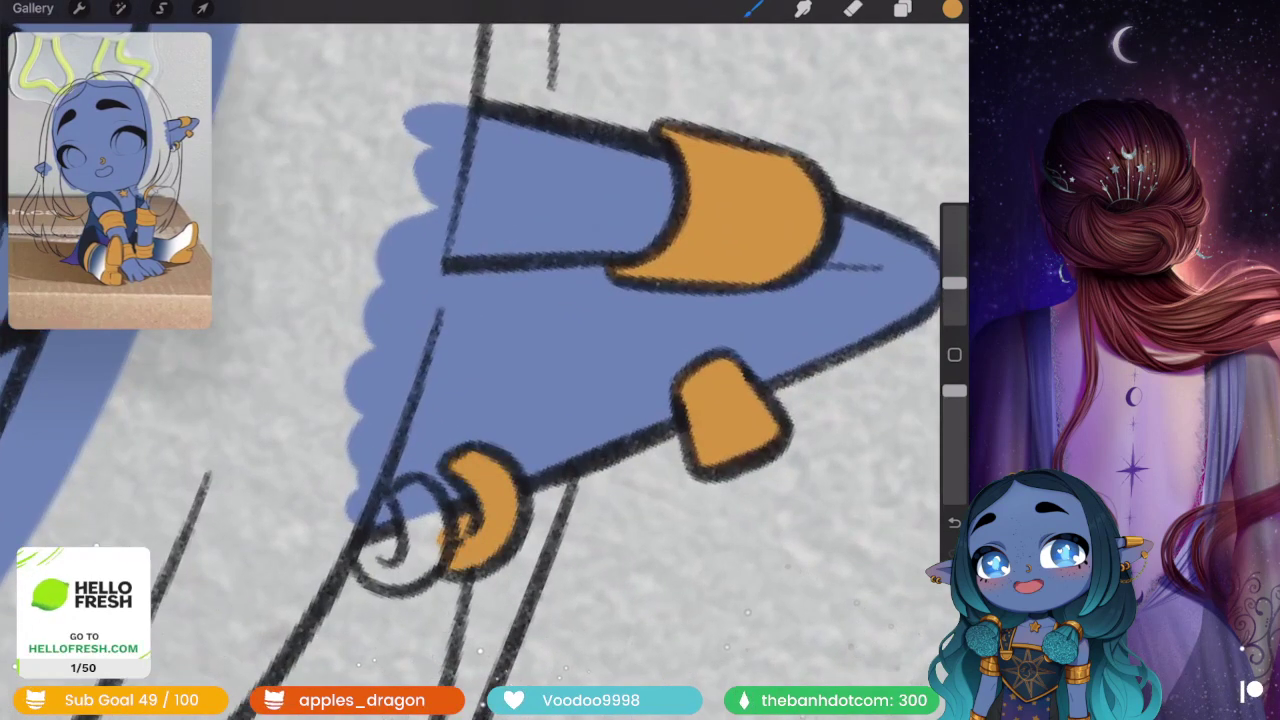
drag(440, 495, 420, 560)
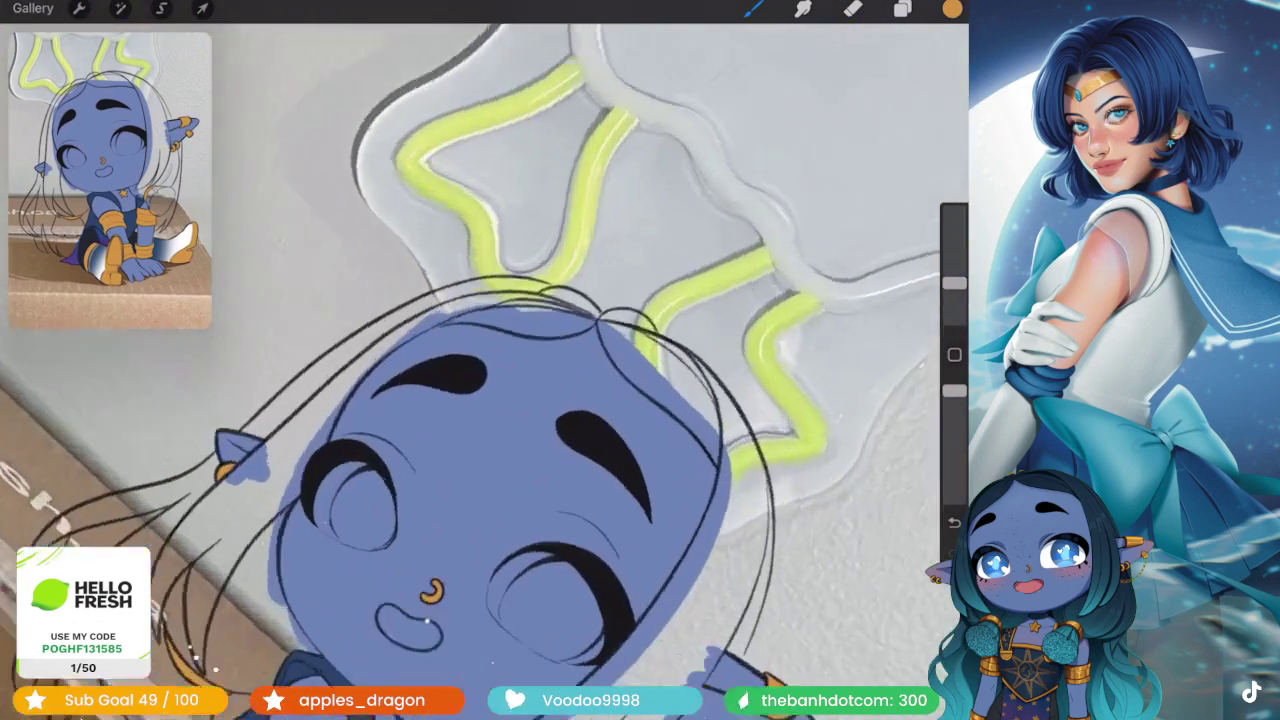
- On the From selection layer, outline the hair clip using the Inking Brush at 4%
click(902, 8)
click(785, 346)
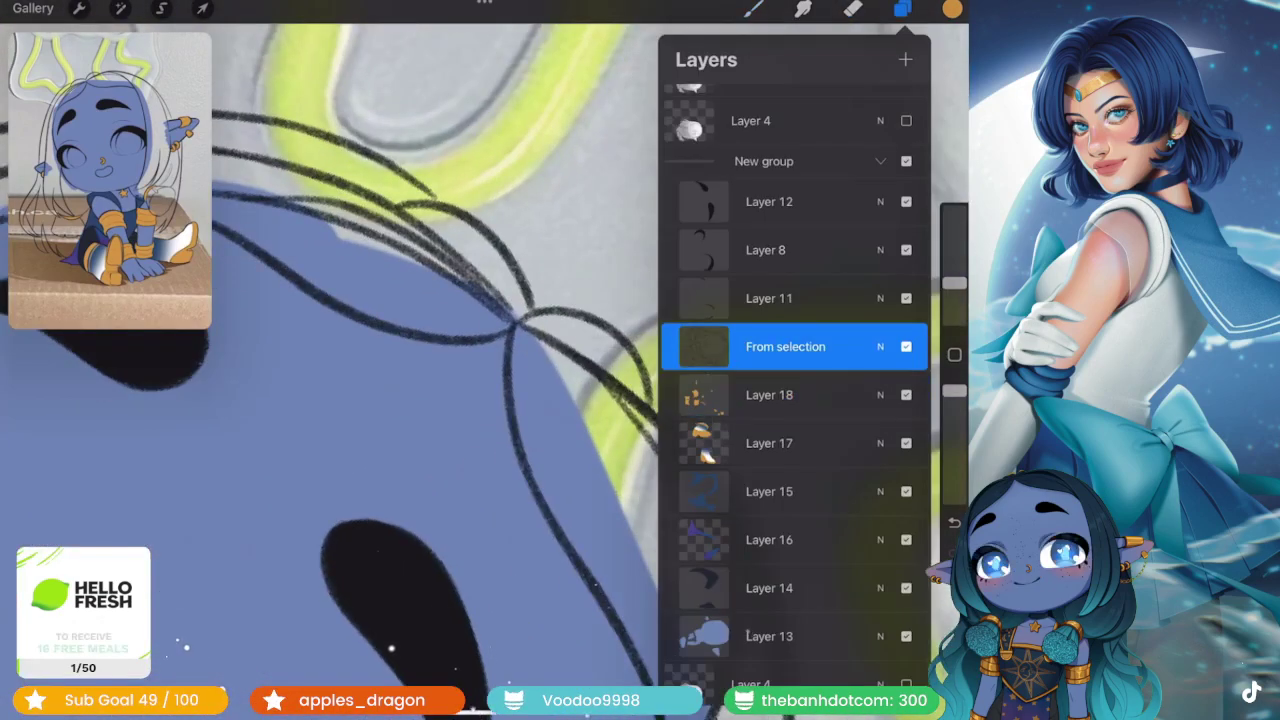
click(951, 8)
click(754, 8)
click(812, 178)
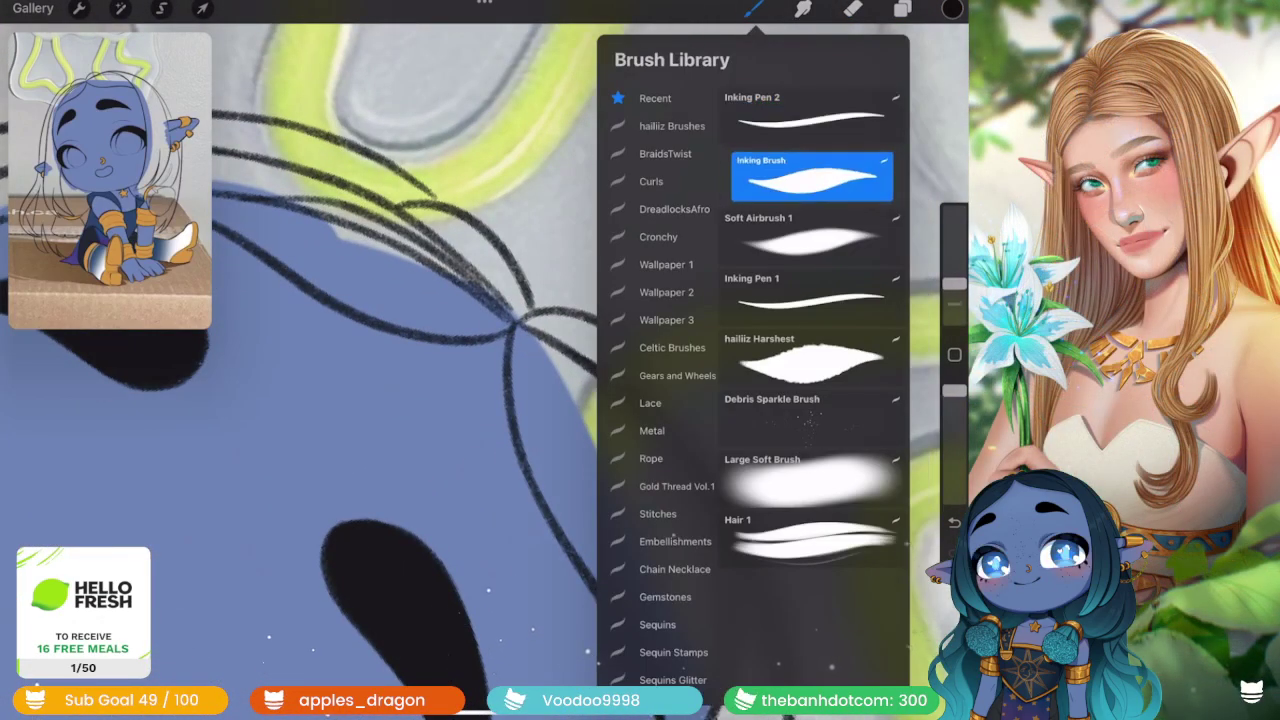
click(300, 400)
scroll(480, 360, up, 5)
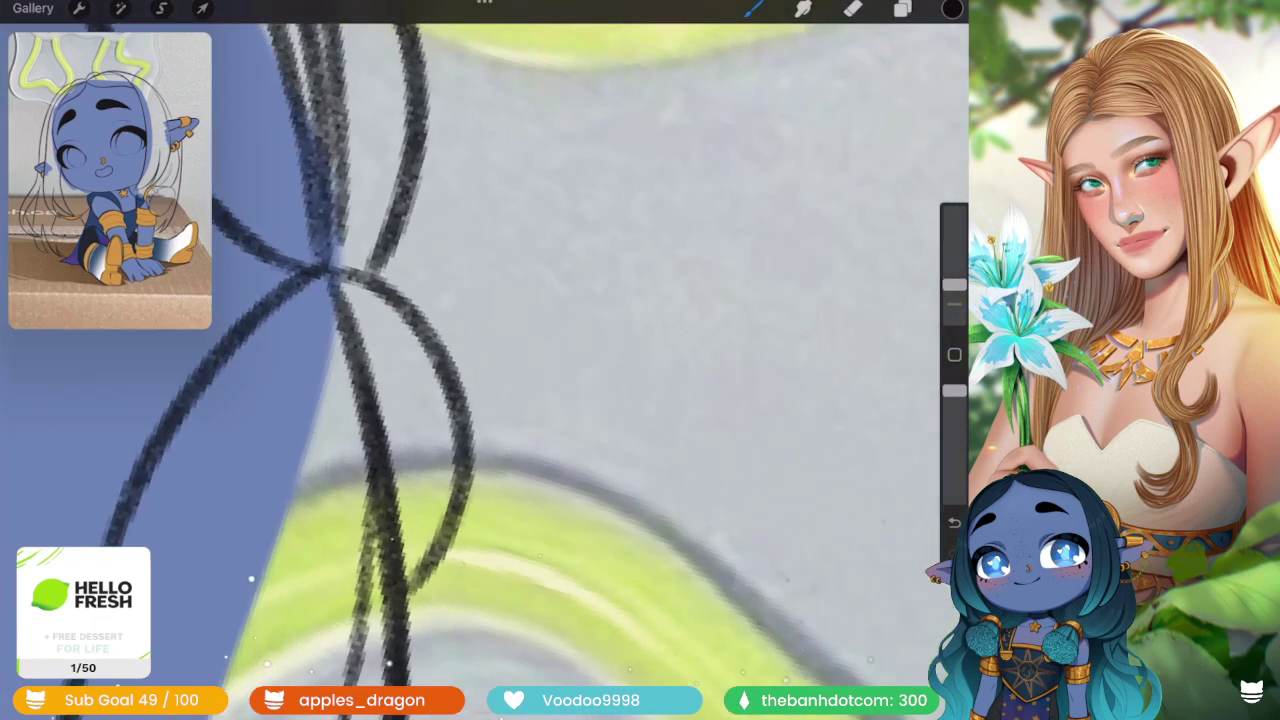
drag(954, 285, 954, 295)
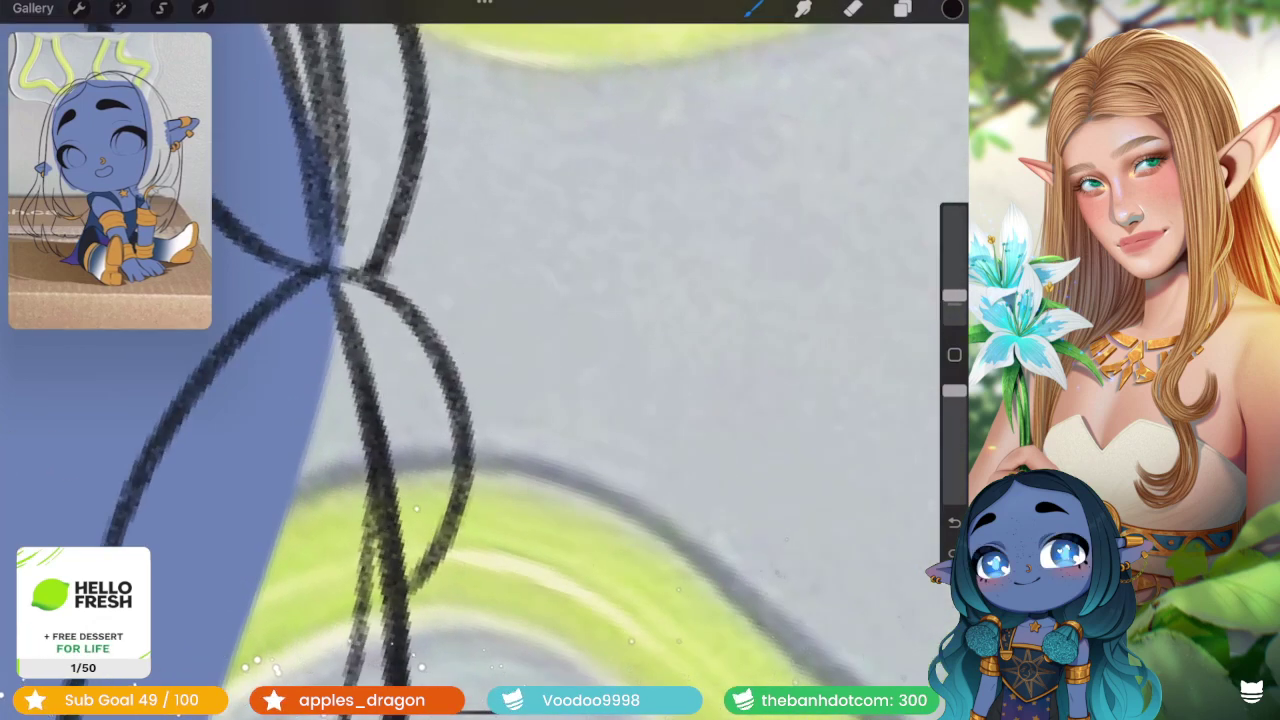
drag(368, 265, 455, 522)
scroll(480, 360, down, 3)
drag(390, 210, 420, 405)
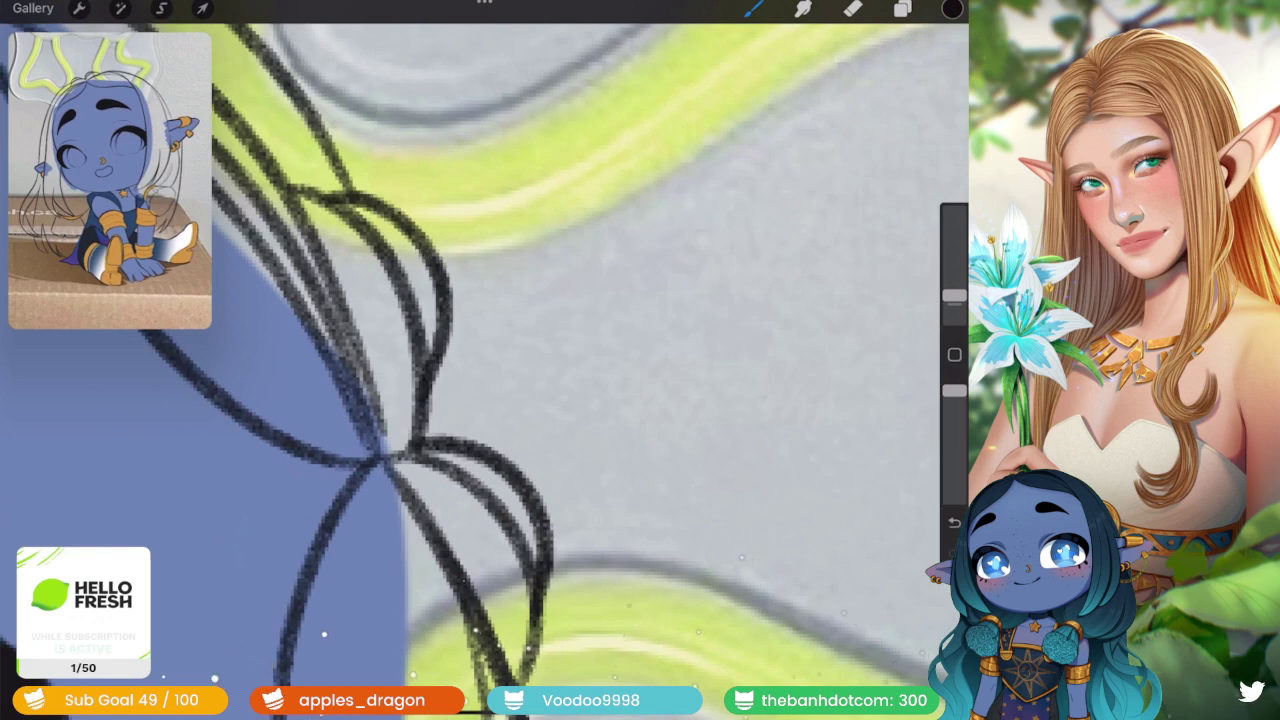
- On Layer 18, fill the upper hair clip orange with Inking Pen 2
click(902, 8)
click(771, 429)
click(952, 8)
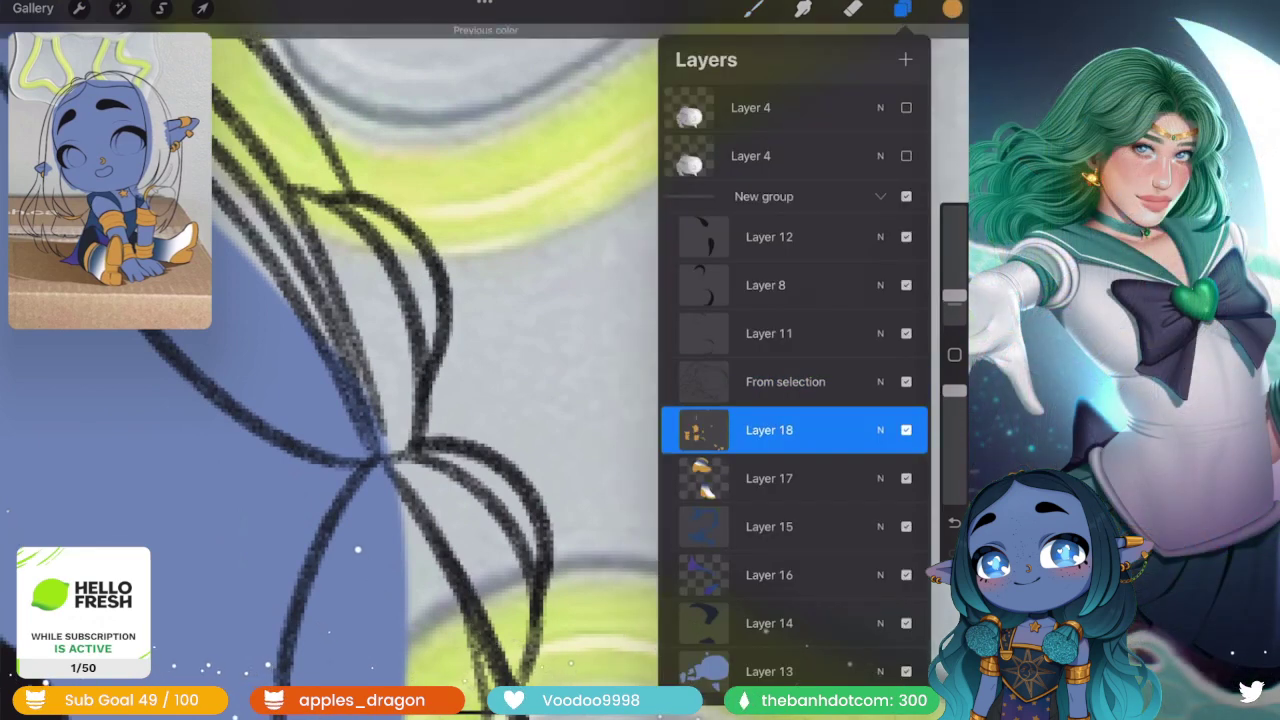
click(753, 8)
click(811, 177)
click(400, 300)
drag(350, 205, 500, 470)
scroll(480, 360, down, 3)
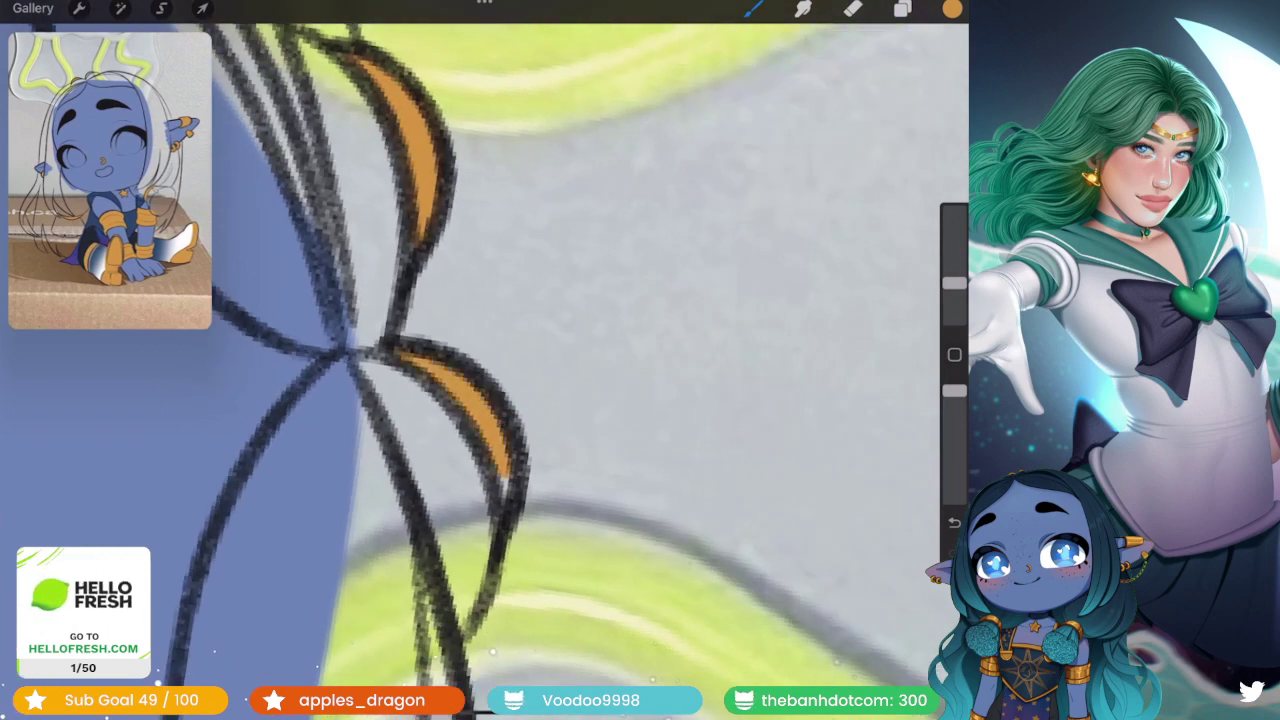
scroll(480, 360, down, 5)
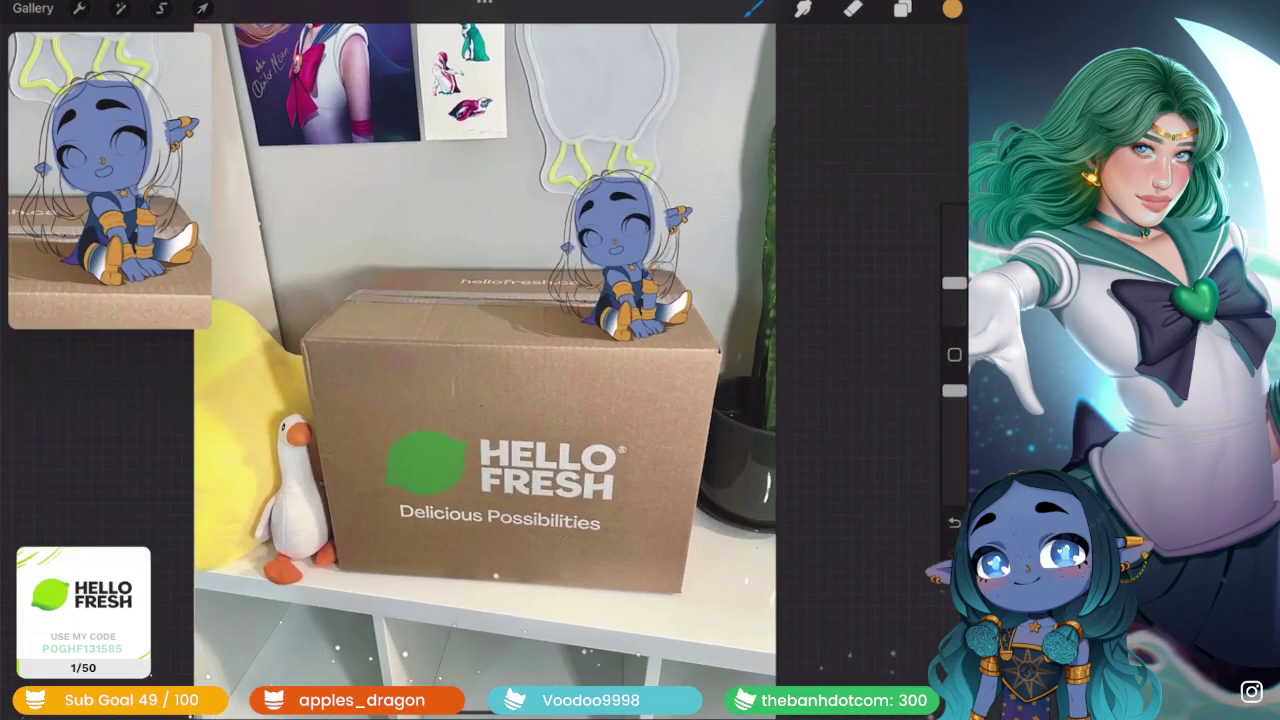
- Switch to Layer 17 and sample the blue from the drawing as the colour
click(902, 8)
click(769, 443)
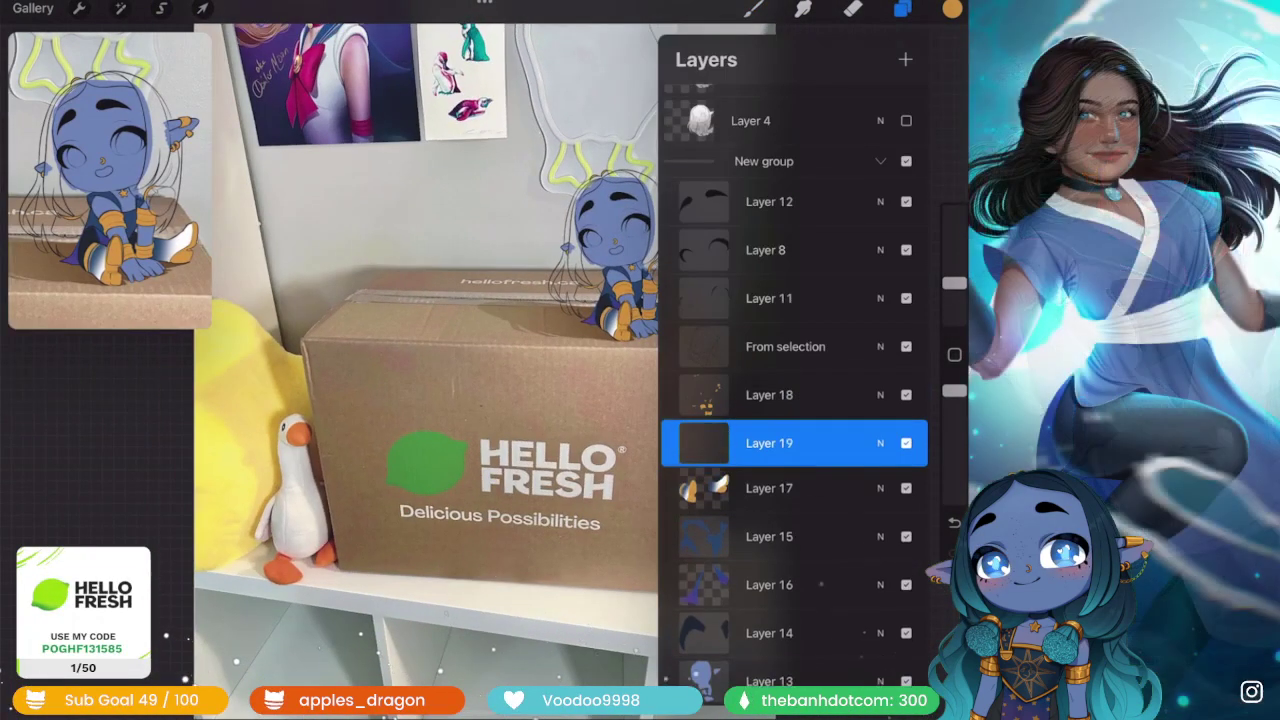
click(902, 8)
scroll(450, 360, up, 3)
scroll(610, 340, up, 2)
scroll(610, 340, up, 2)
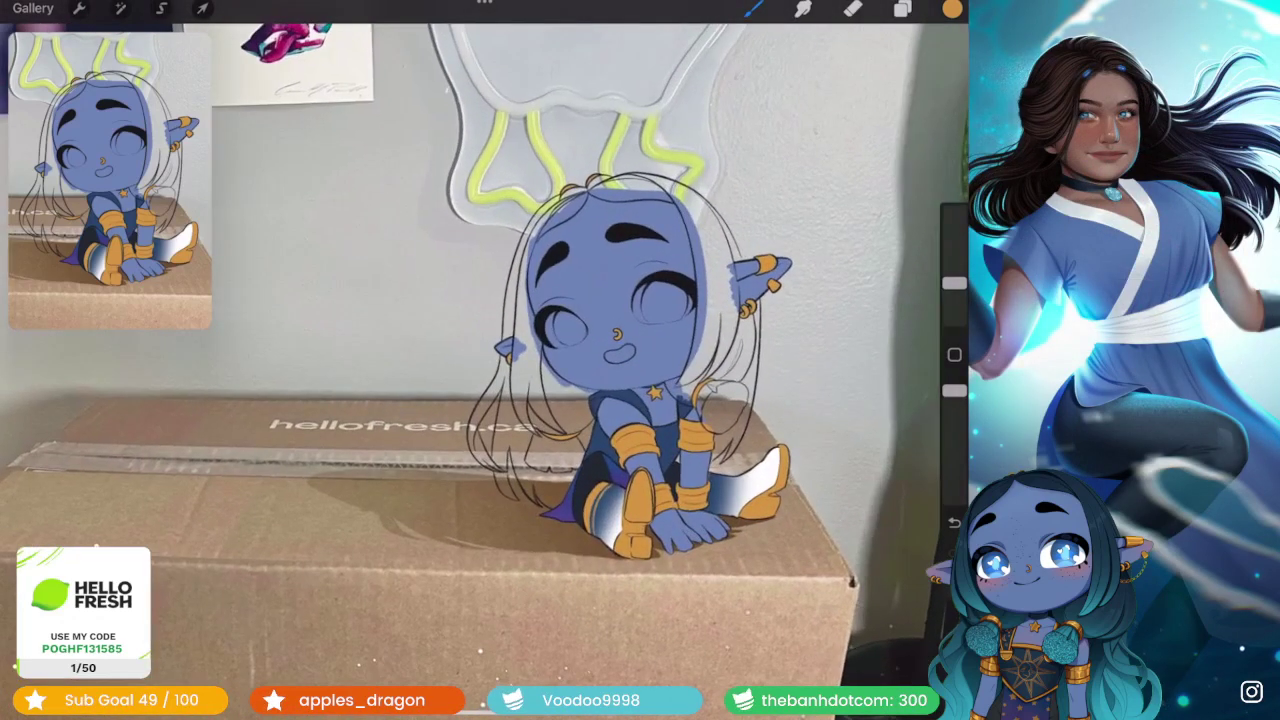
scroll(610, 340, up, 3)
click(642, 504)
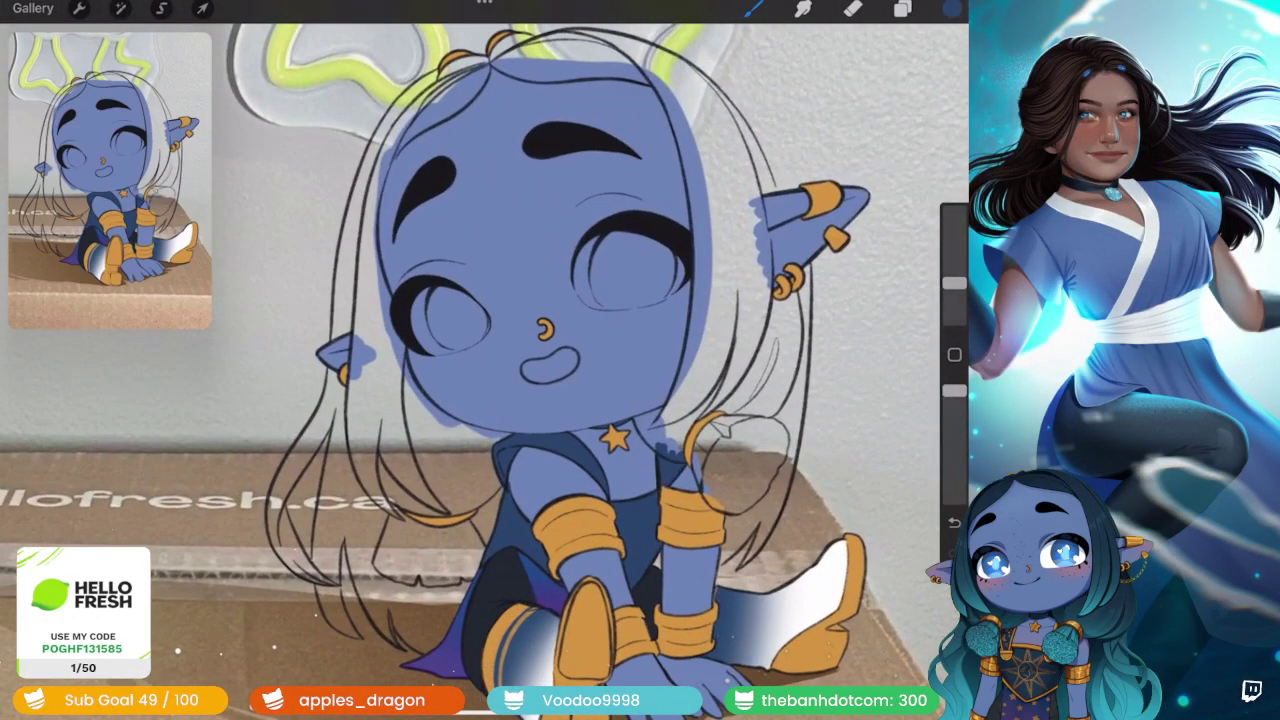
click(952, 8)
scroll(480, 360, up, 2)
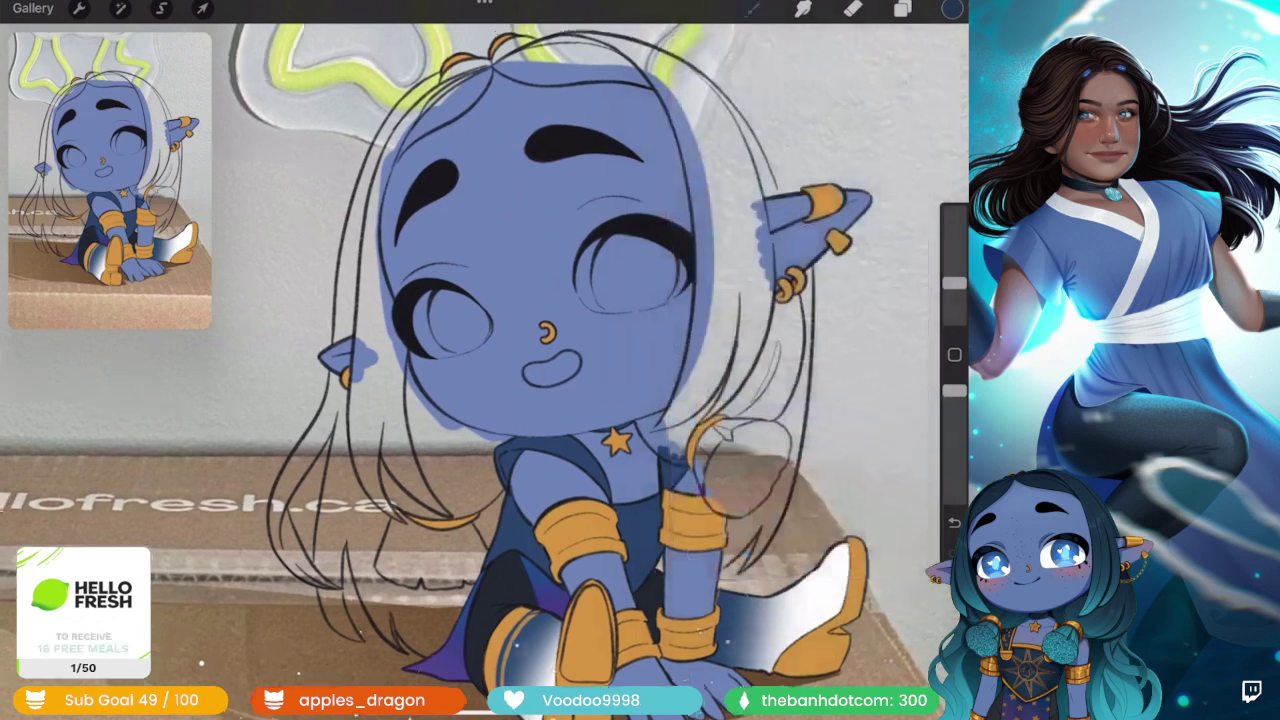
scroll(480, 360, up, 2)
scroll(480, 360, up, 2)
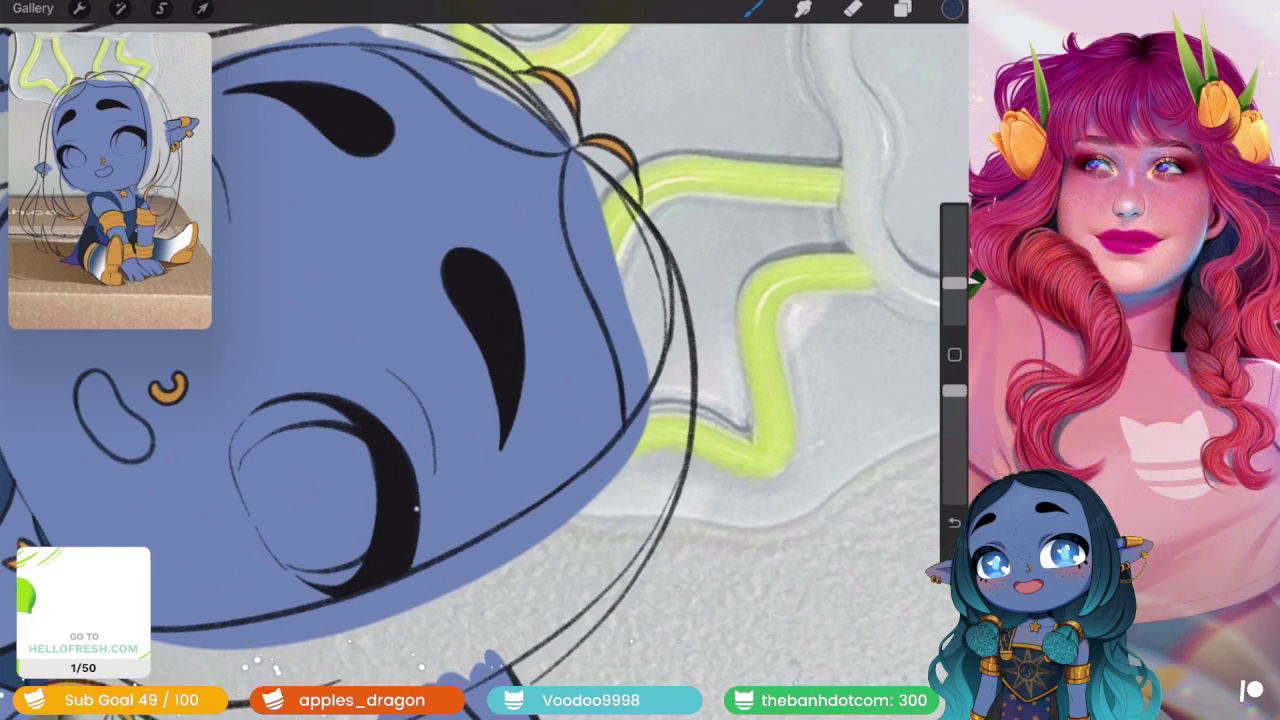
scroll(480, 370, up, 2)
scroll(480, 370, up, 2)
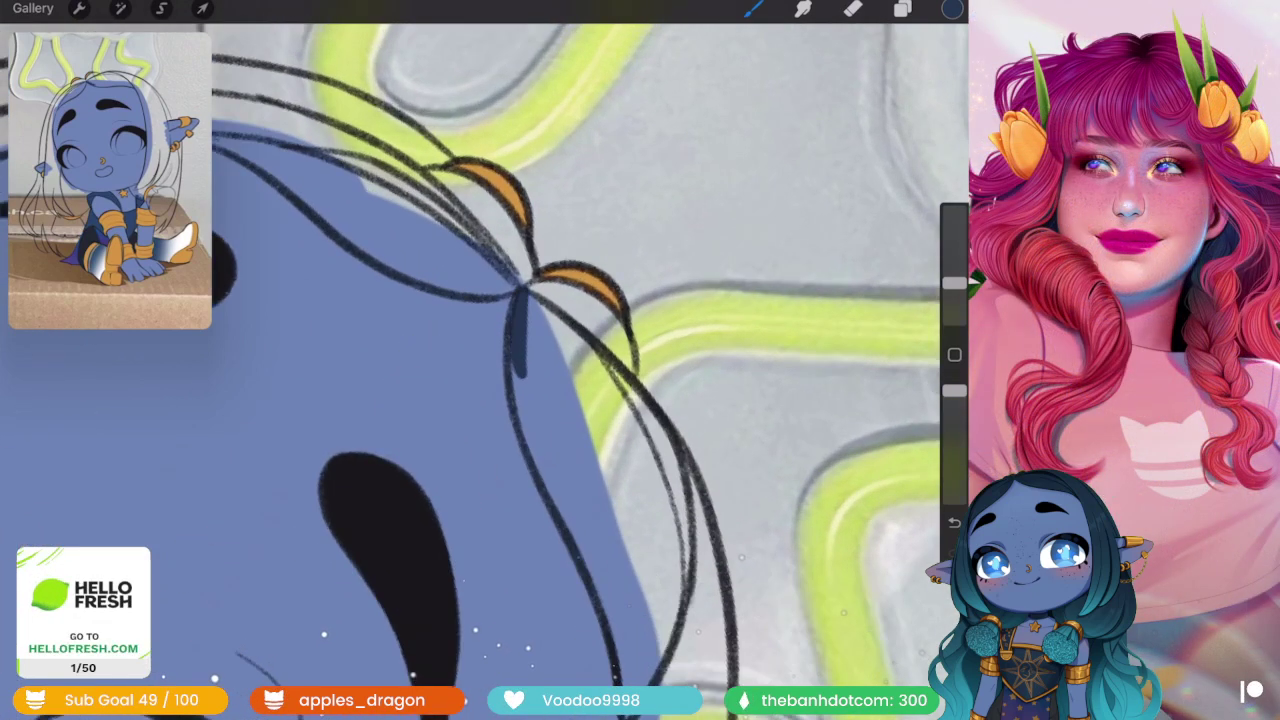
scroll(480, 370, down, 3)
- Shade the hair along the head outline in dark blue, undoing the weaker strokes
mouse_move(530, 255)
mouse_down()
mouse_move(597, 395)
mouse_move(630, 570)
mouse_up()
scroll(480, 370, up, 2)
scroll(480, 370, up, 1)
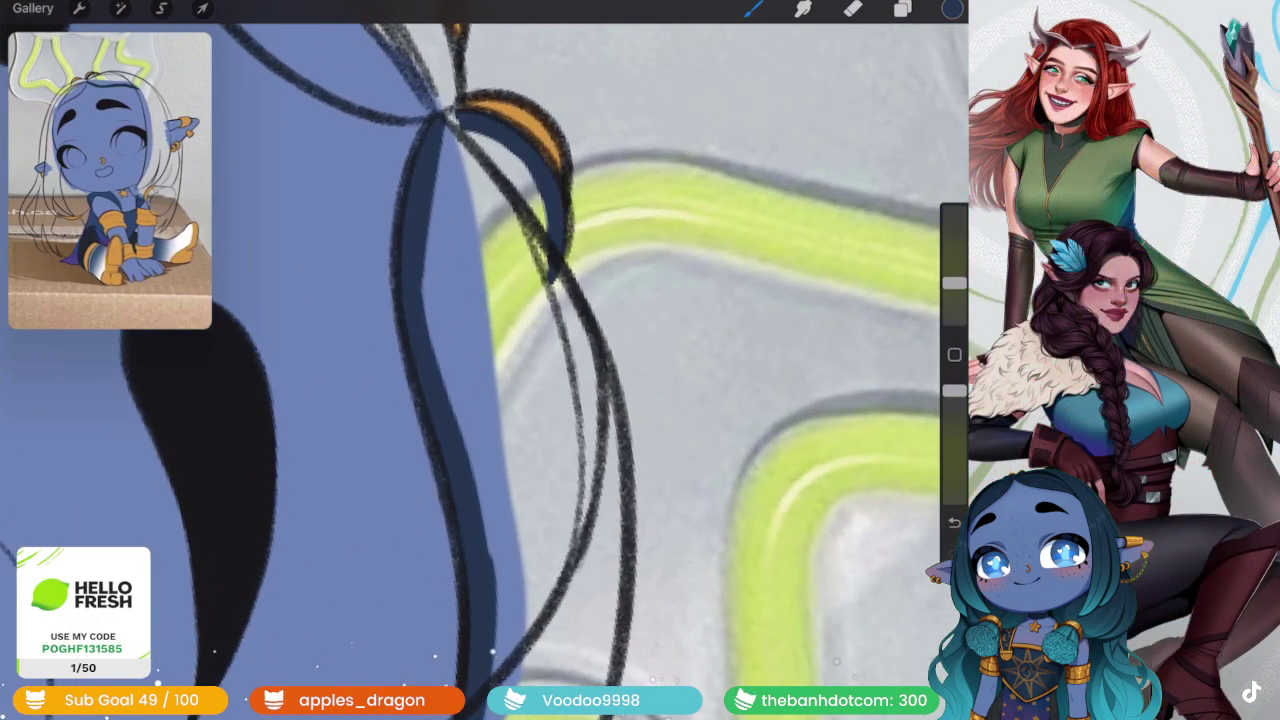
drag(575, 320, 615, 490)
scroll(480, 370, down, 3)
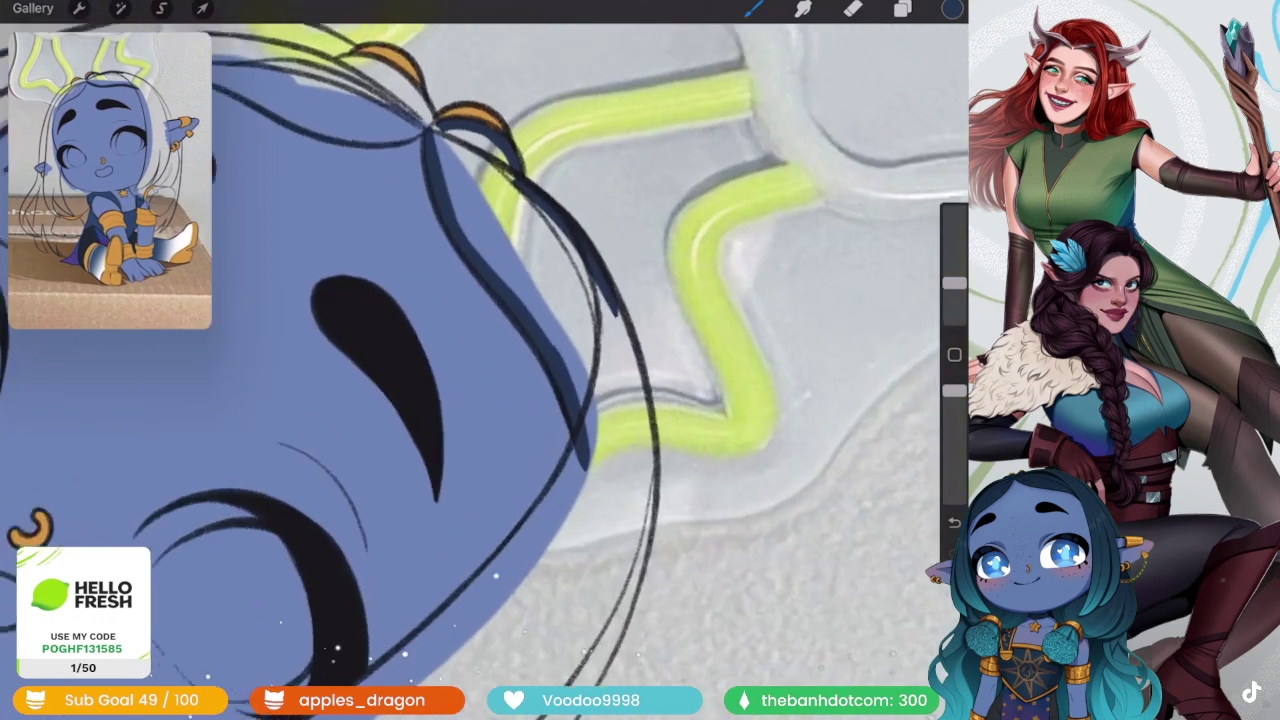
drag(570, 205, 638, 615)
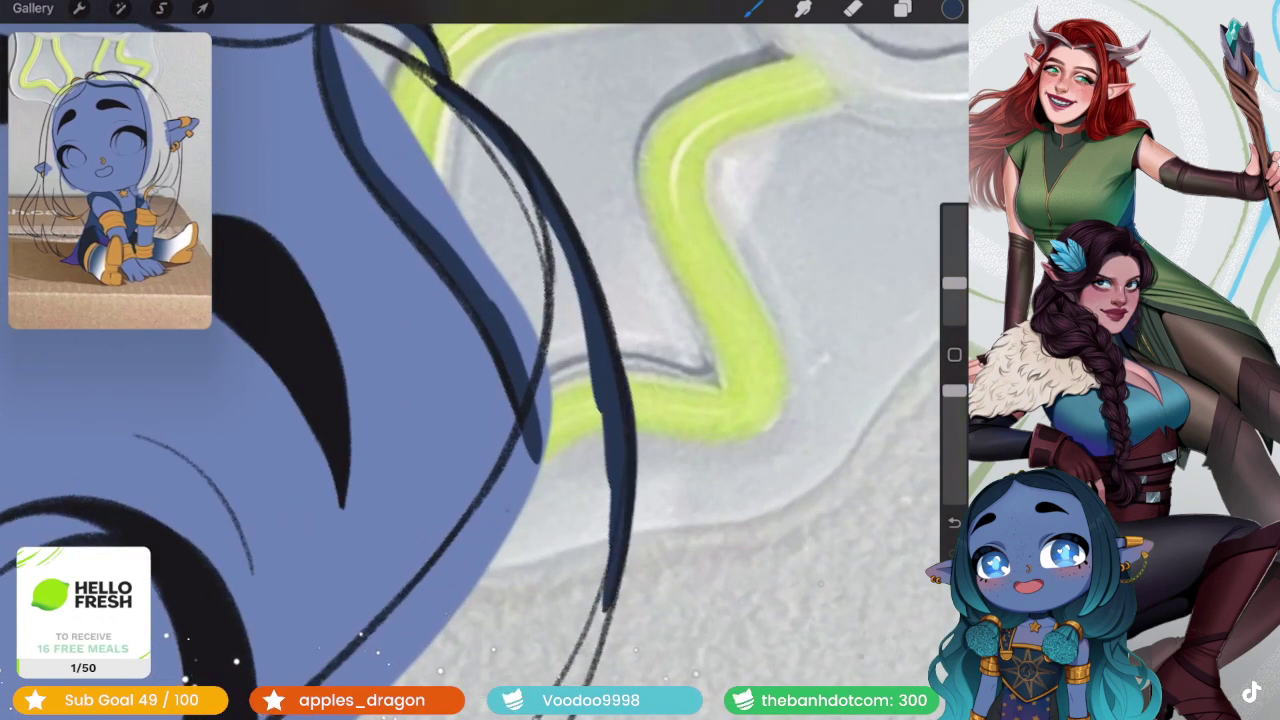
scroll(480, 370, down, 2)
scroll(480, 370, up, 1)
drag(560, 360, 522, 482)
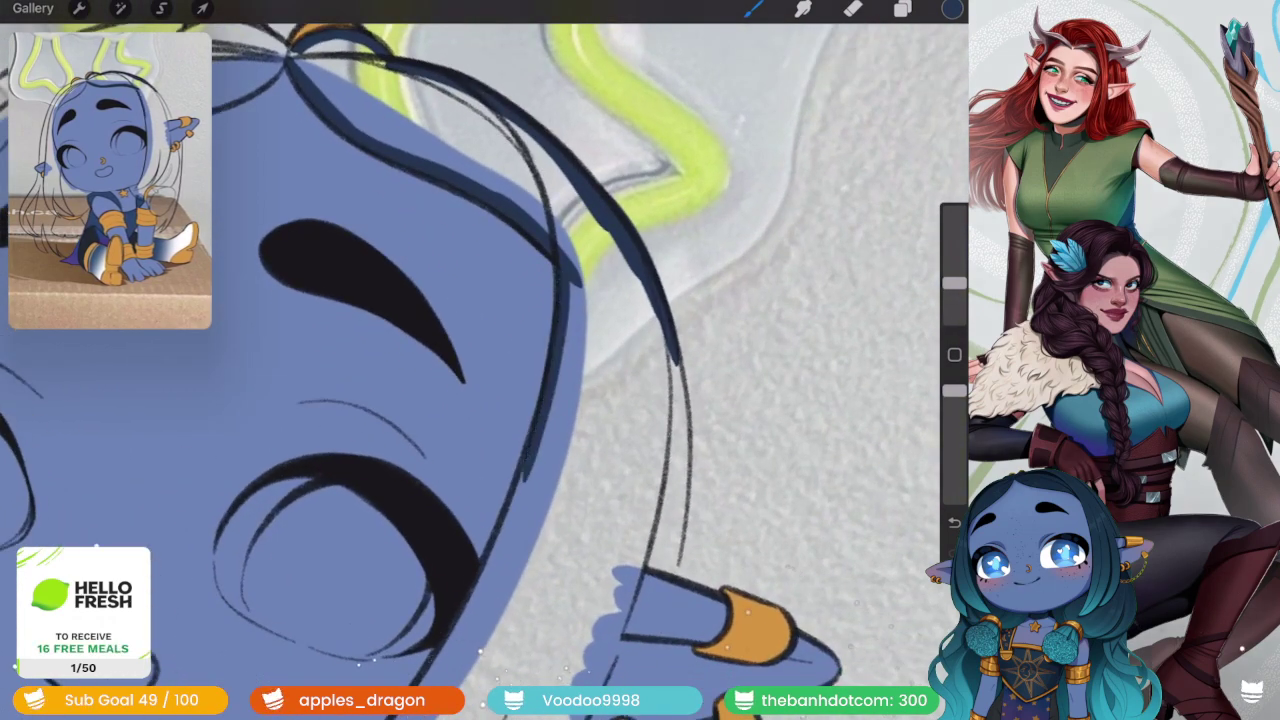
scroll(480, 370, up, 2)
drag(630, 302, 640, 502)
key(ctrl+z)
drag(630, 380, 634, 553)
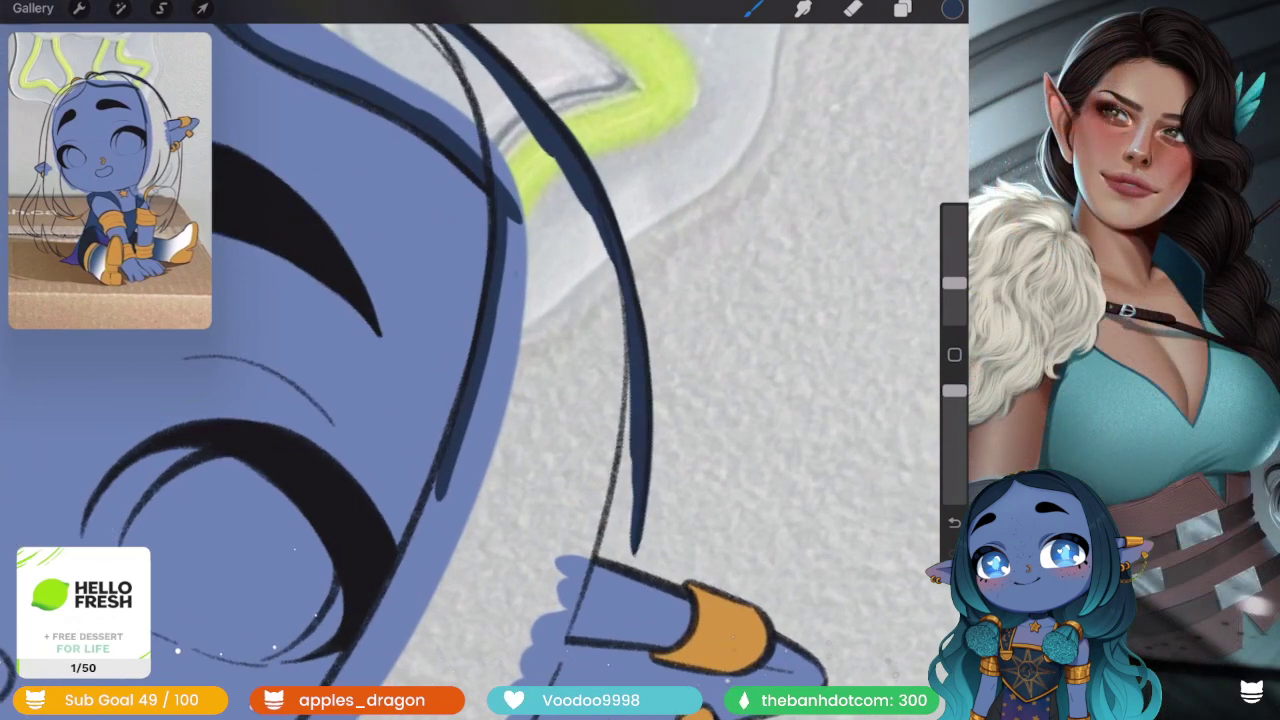
key(ctrl+z)
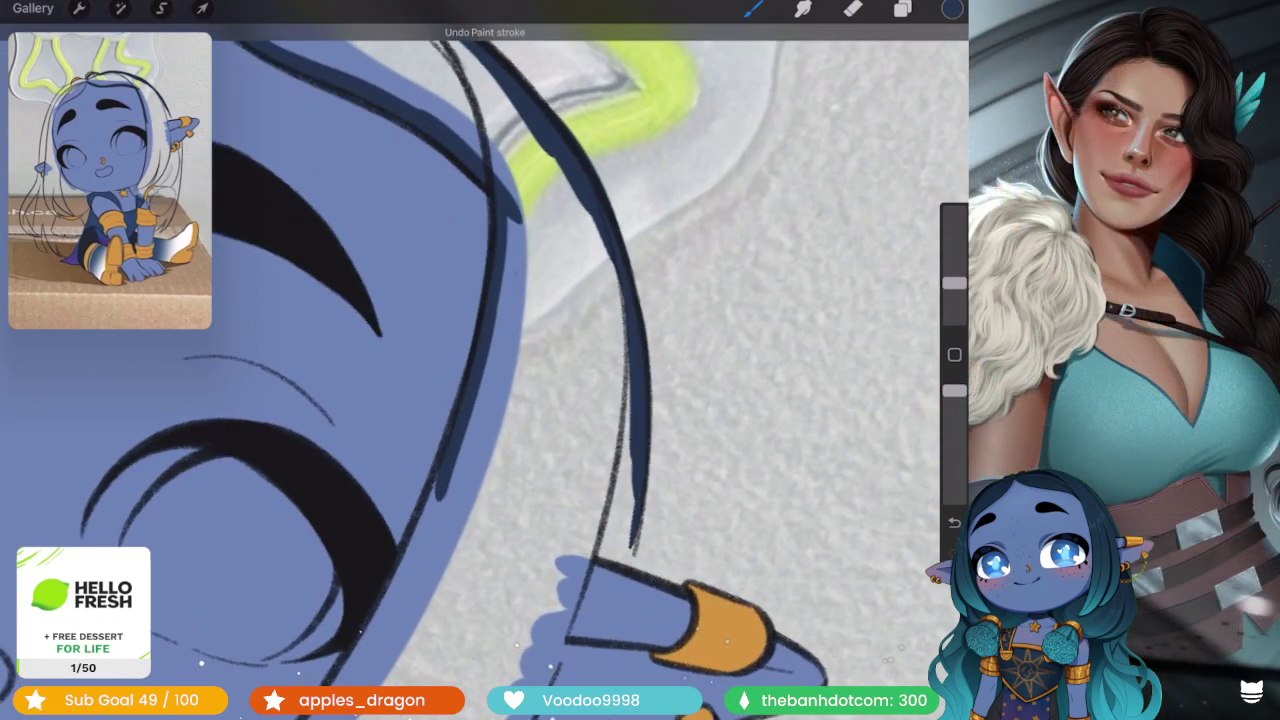
- Paint a long dark blue line down the hair strand, redoing a stray stroke
scroll(480, 360, up, 3)
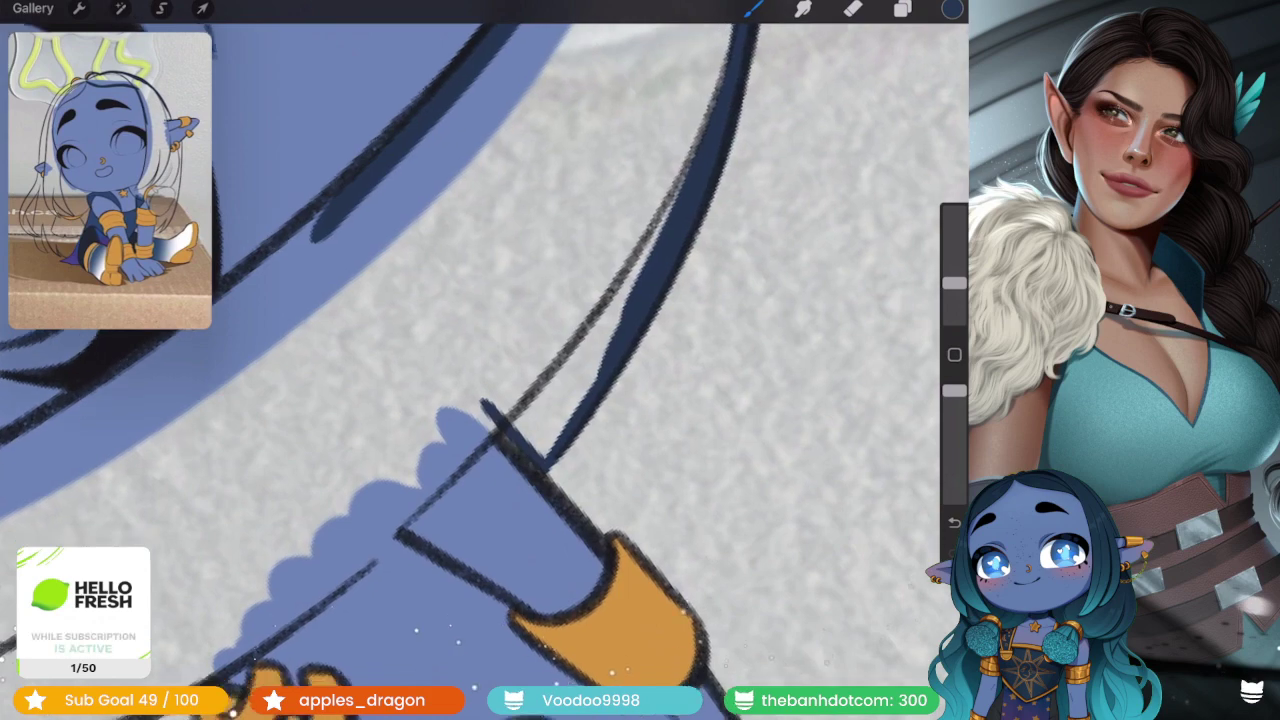
scroll(480, 360, down, 2)
scroll(480, 360, down, 2)
scroll(480, 360, up, 1)
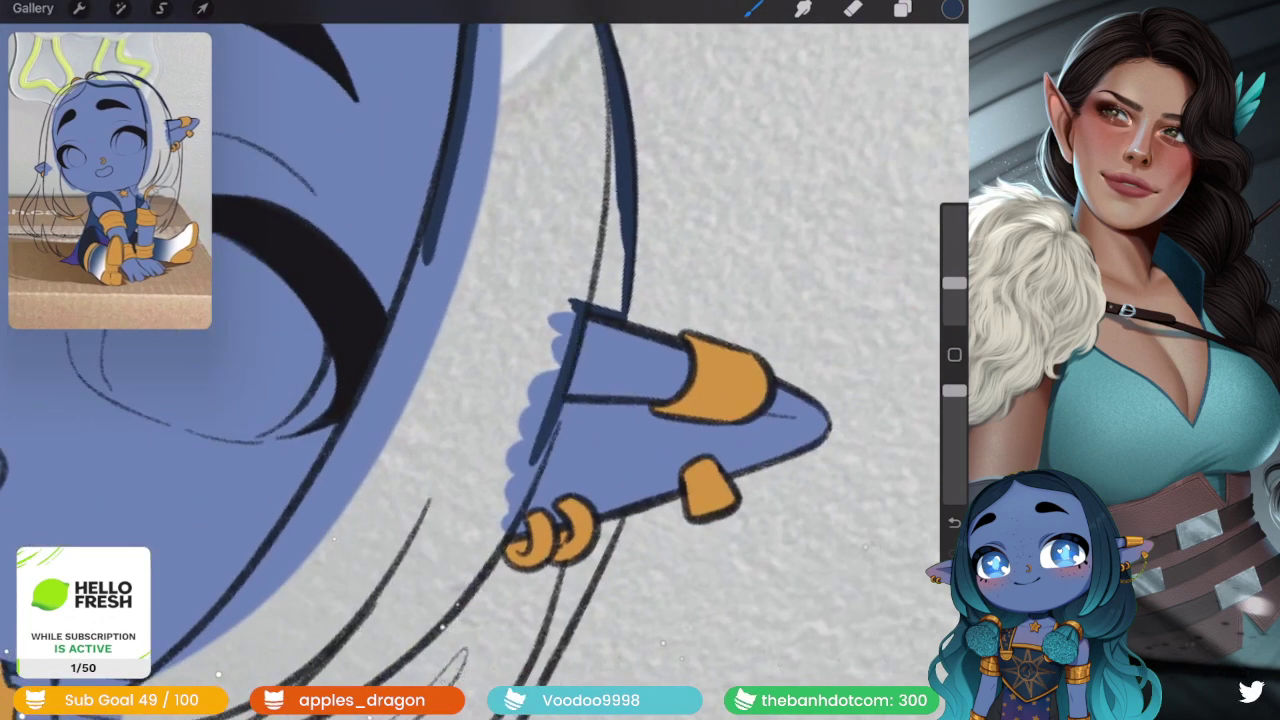
scroll(480, 360, down, 2)
scroll(480, 360, up, 1)
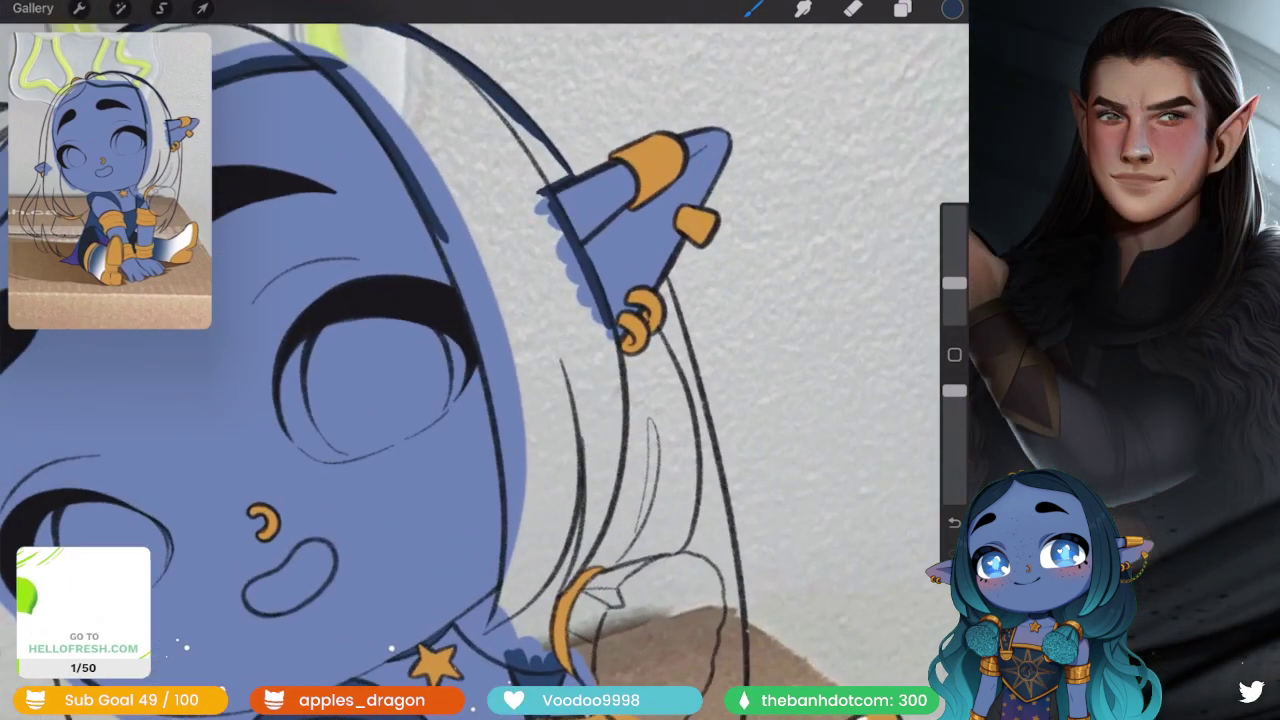
scroll(480, 360, up, 1)
scroll(480, 360, up, 2)
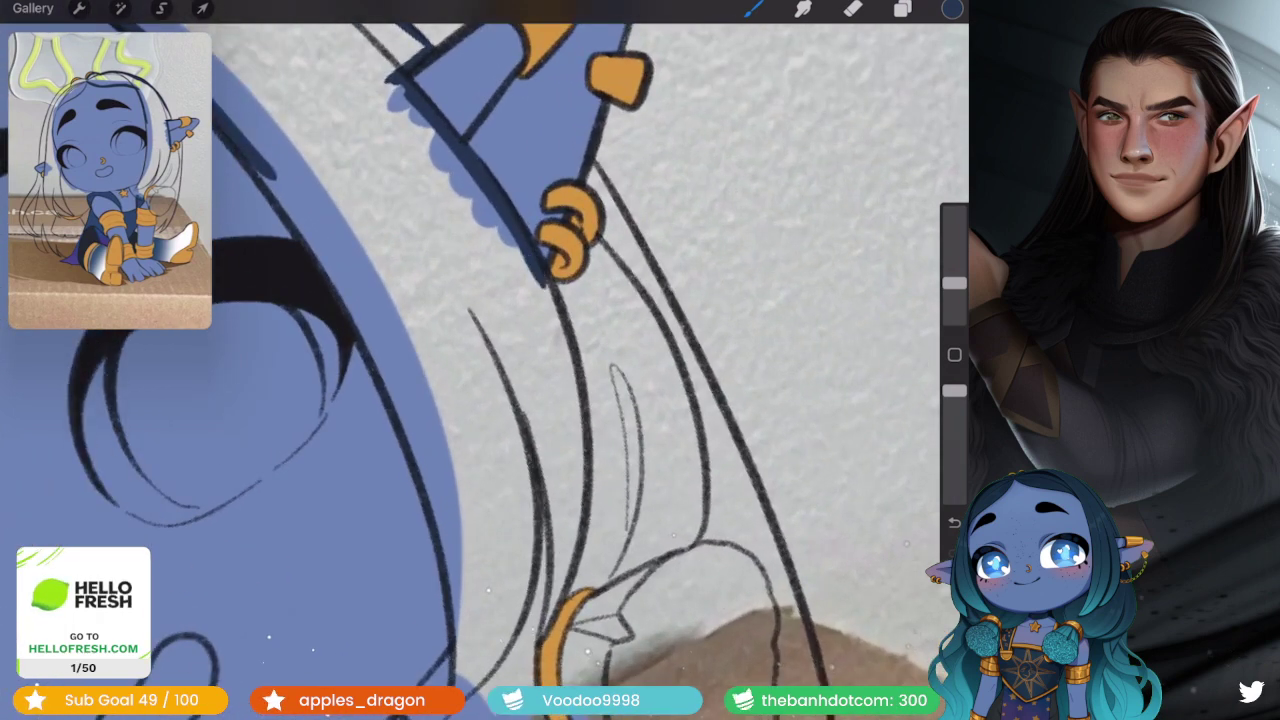
scroll(480, 360, up, 2)
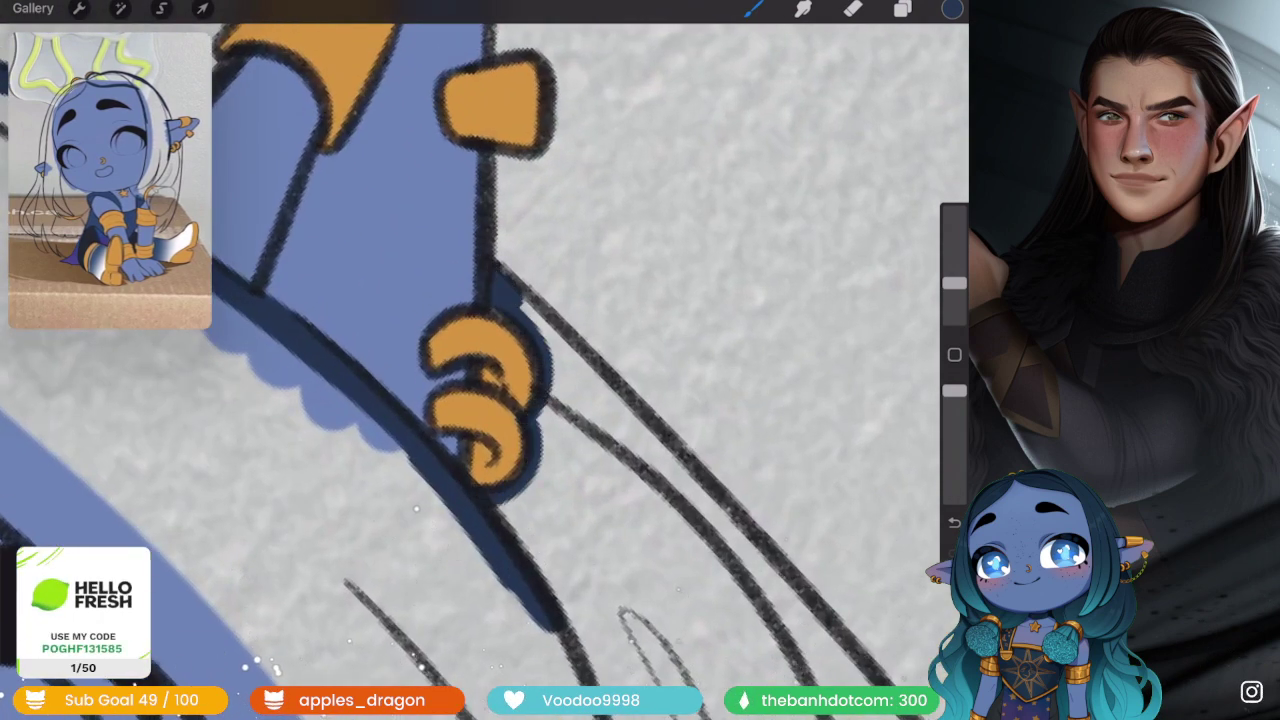
scroll(480, 360, down, 1)
scroll(480, 360, down, 1)
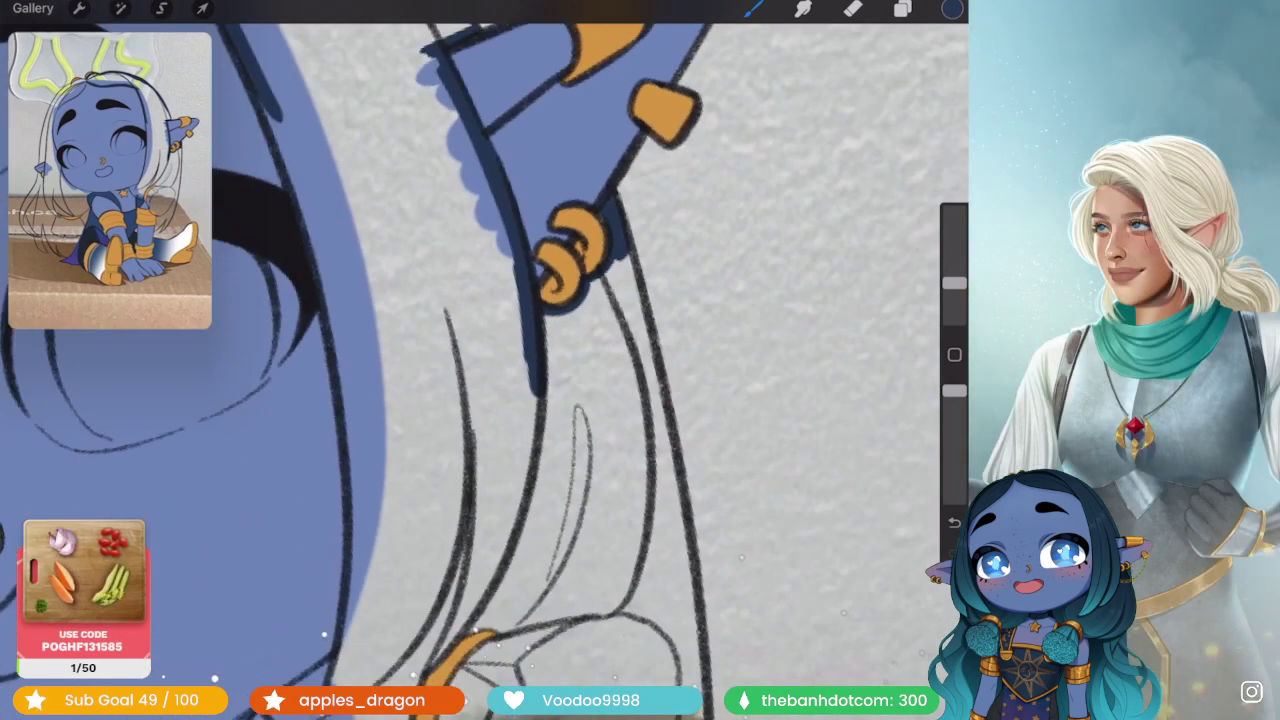
scroll(480, 360, down, 1)
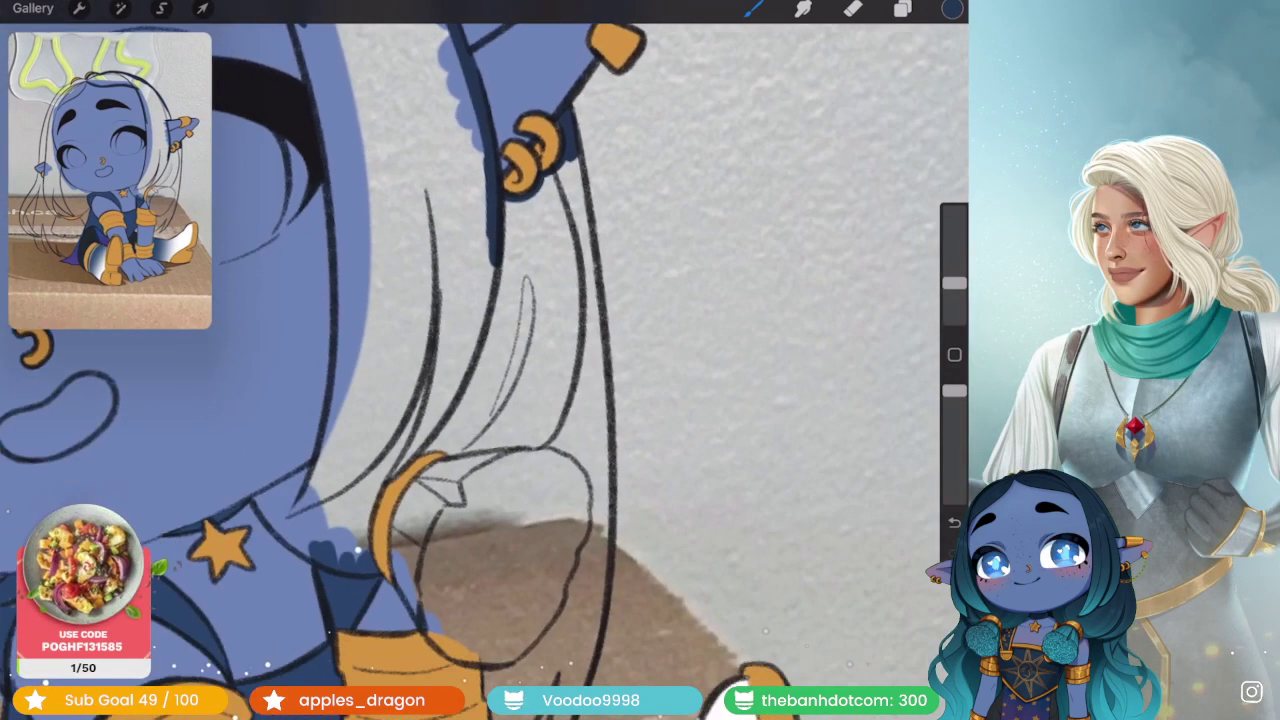
drag(578, 150, 600, 380)
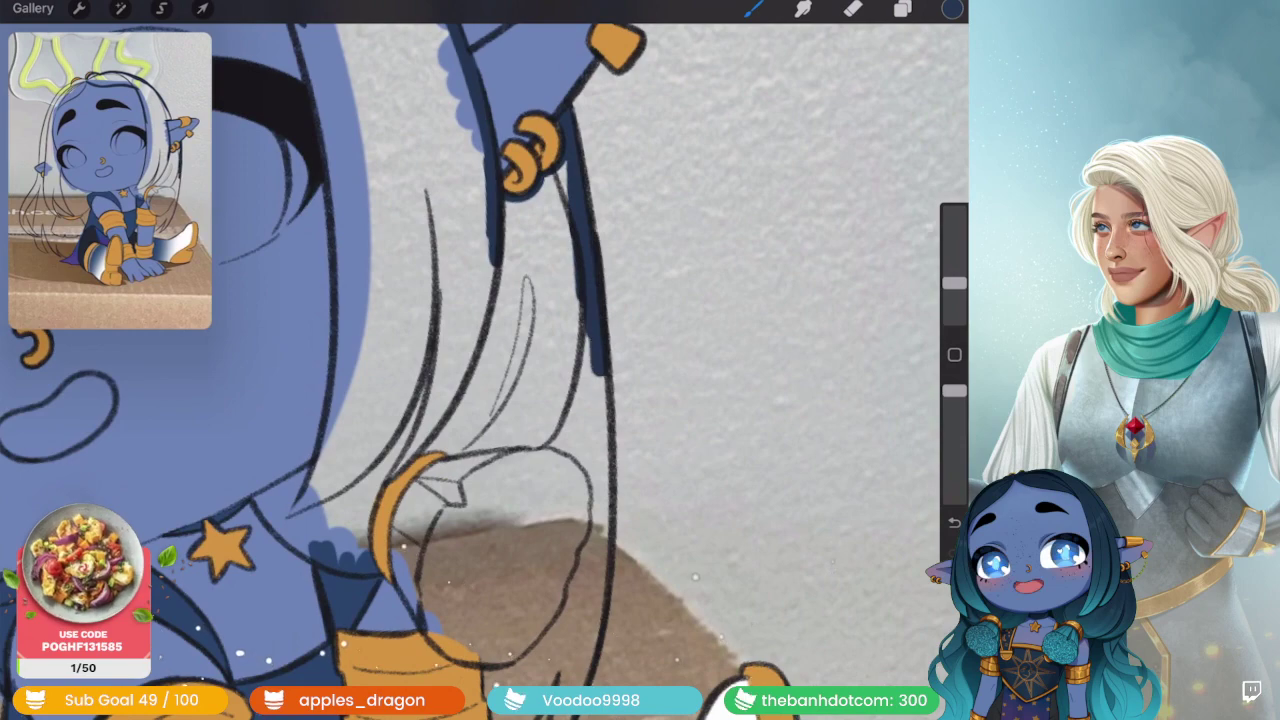
key(ctrl+z)
mouse_move(575, 140)
mouse_down()
mouse_move(605, 430)
mouse_move(598, 575)
mouse_up()
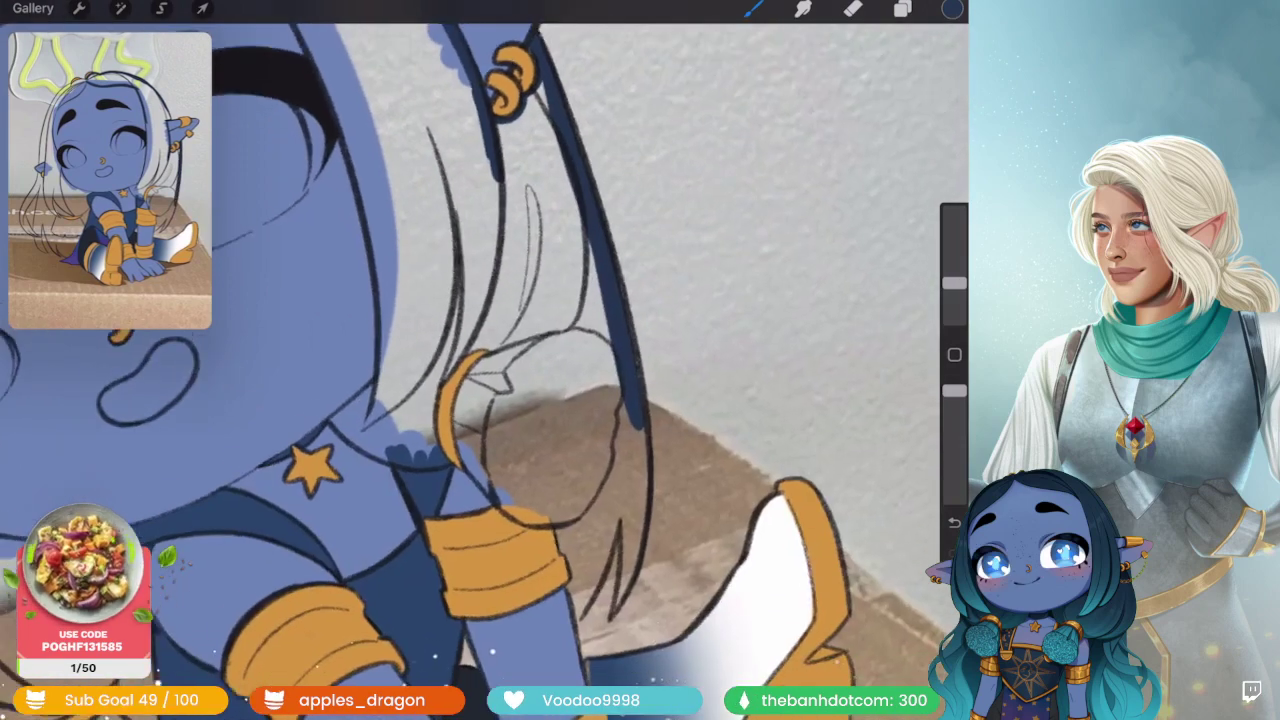
- Switch to Layer 18, erase there, then move to Layer 19
scroll(480, 360, up, 1)
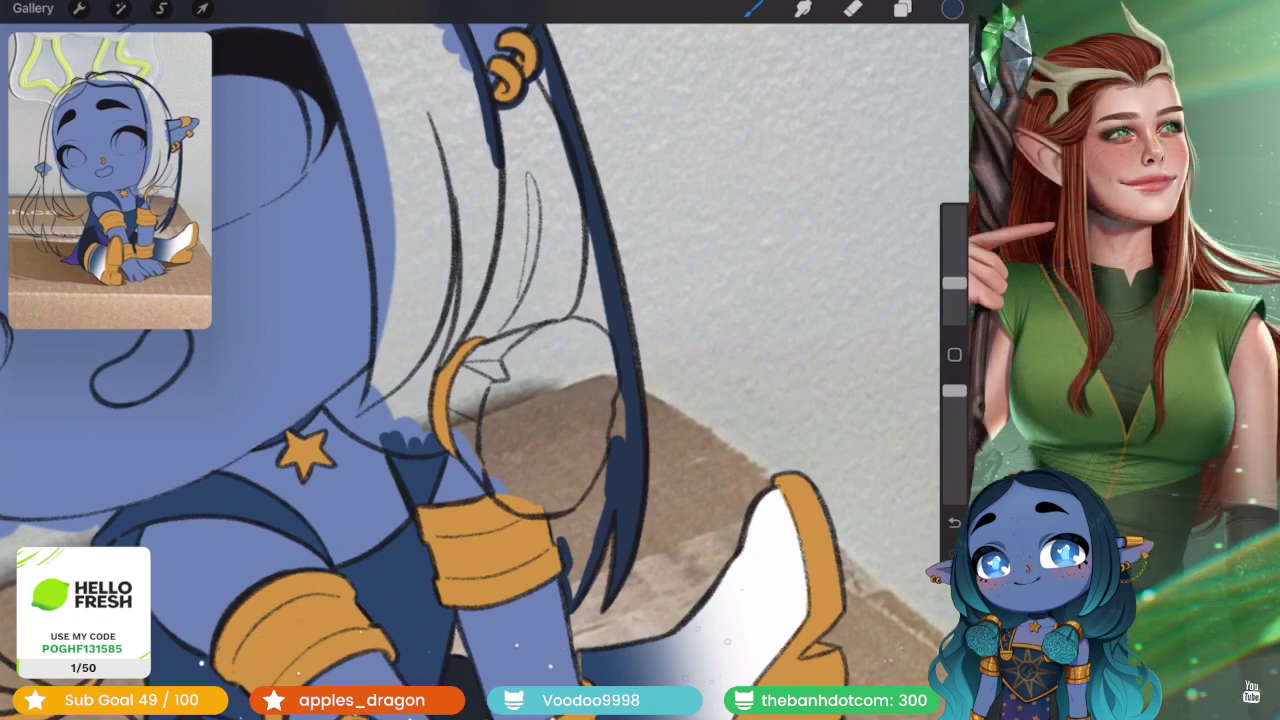
scroll(480, 360, up, 3)
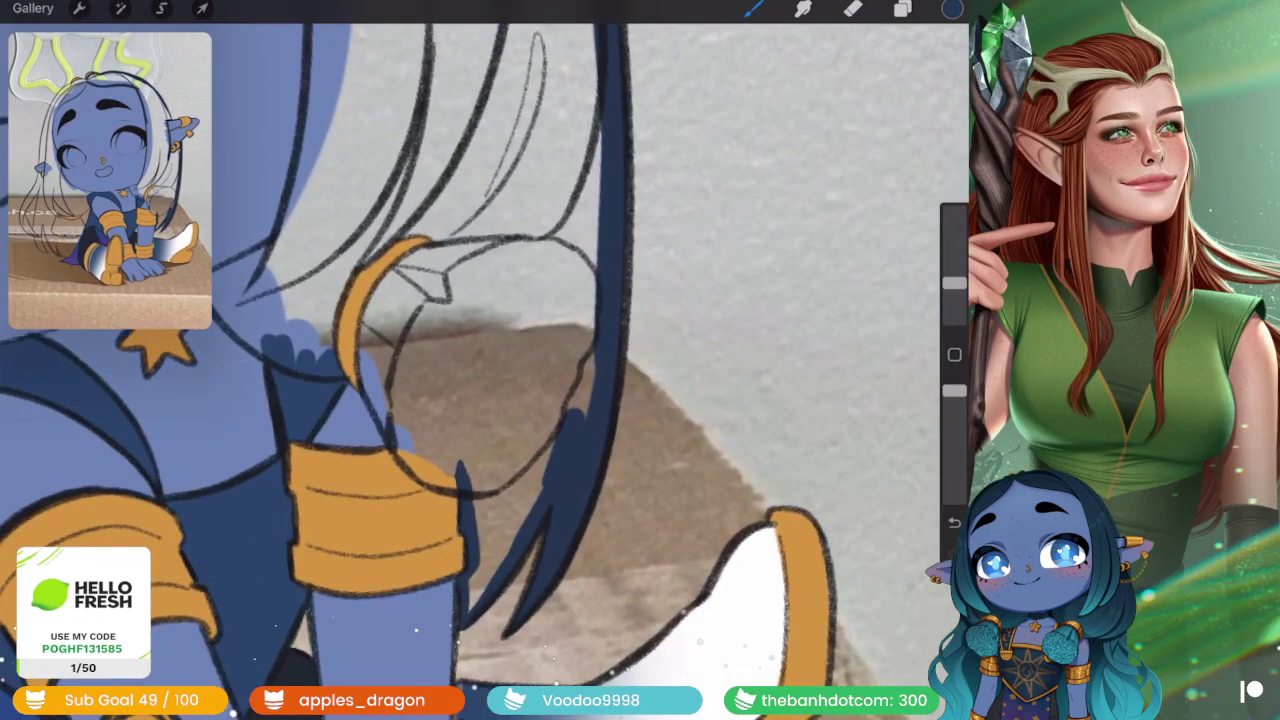
click(902, 8)
click(769, 346)
click(852, 8)
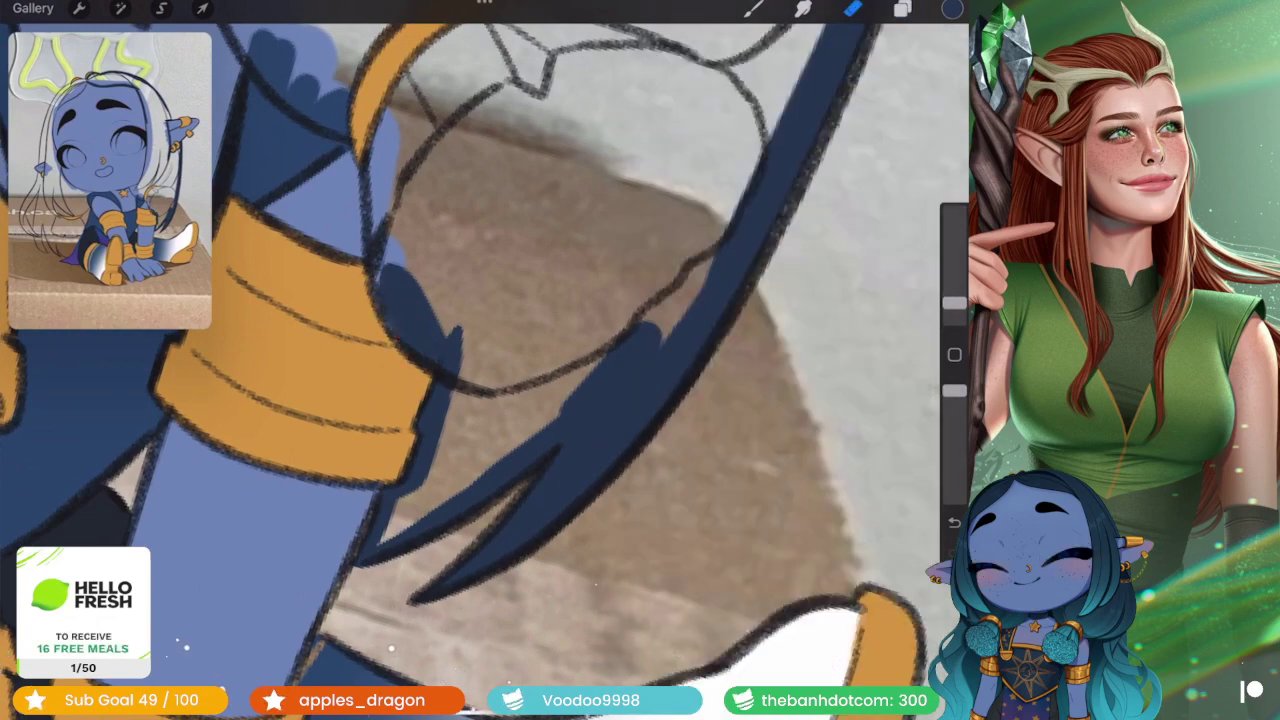
click(902, 8)
click(771, 443)
- Add darker blue shading on the hair by the armband and along its edge
scroll(480, 360, down, 3)
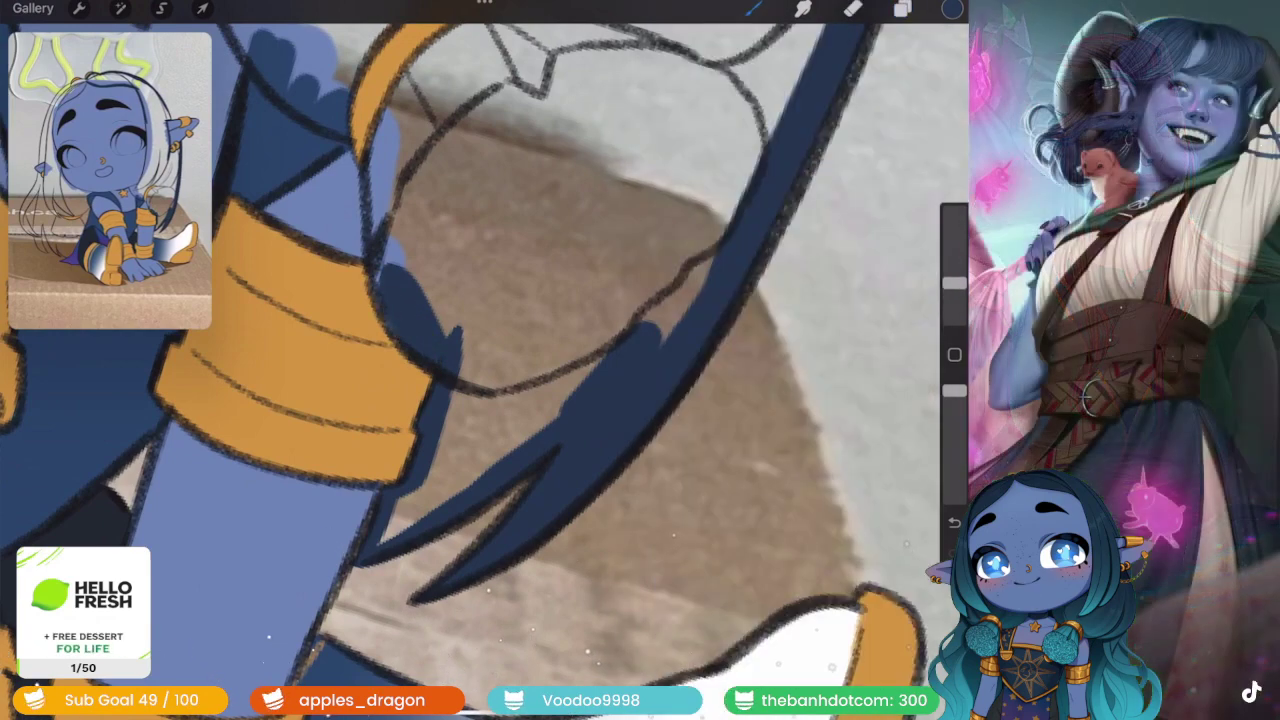
scroll(480, 360, up, 2)
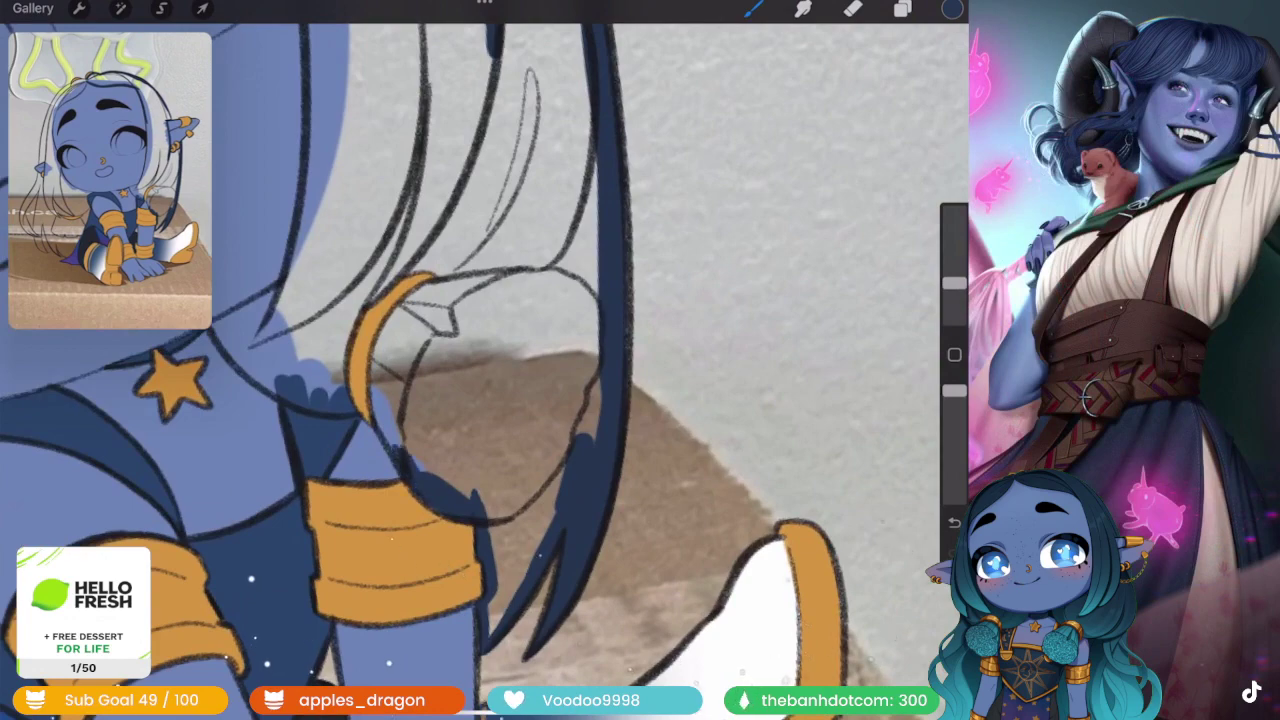
scroll(480, 360, down, 2)
scroll(480, 360, up, 3)
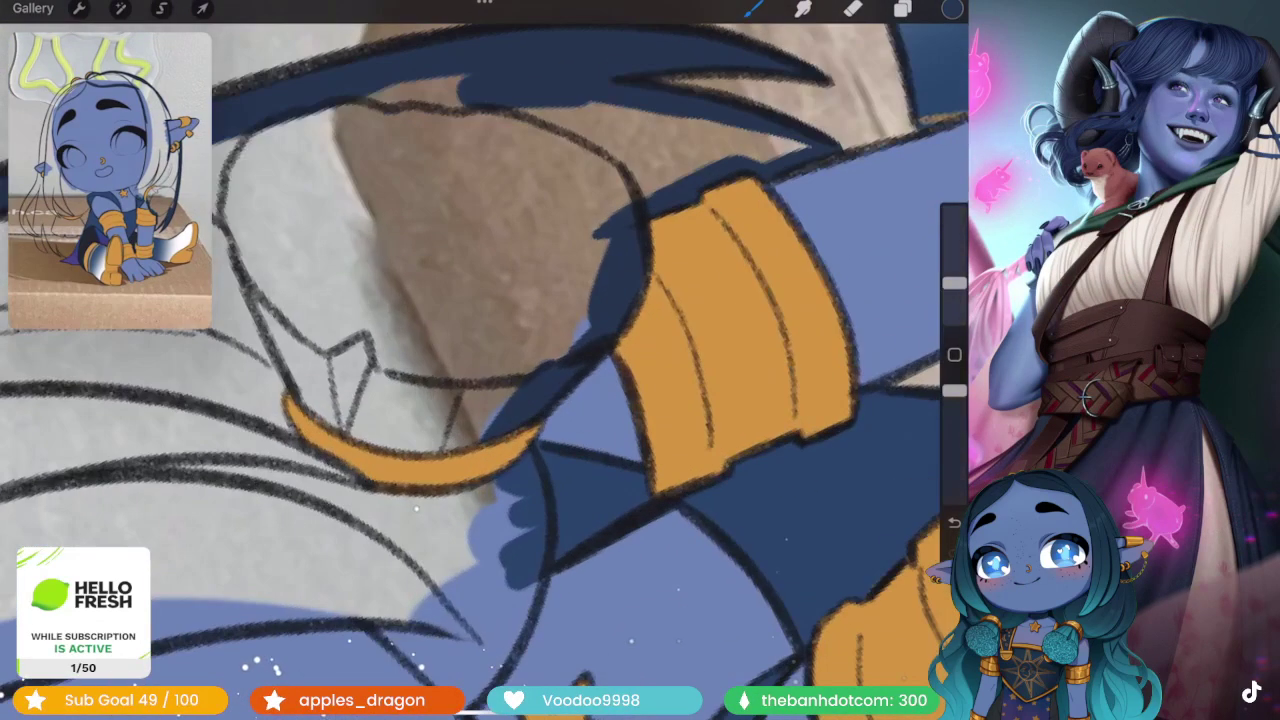
drag(492, 465, 538, 562)
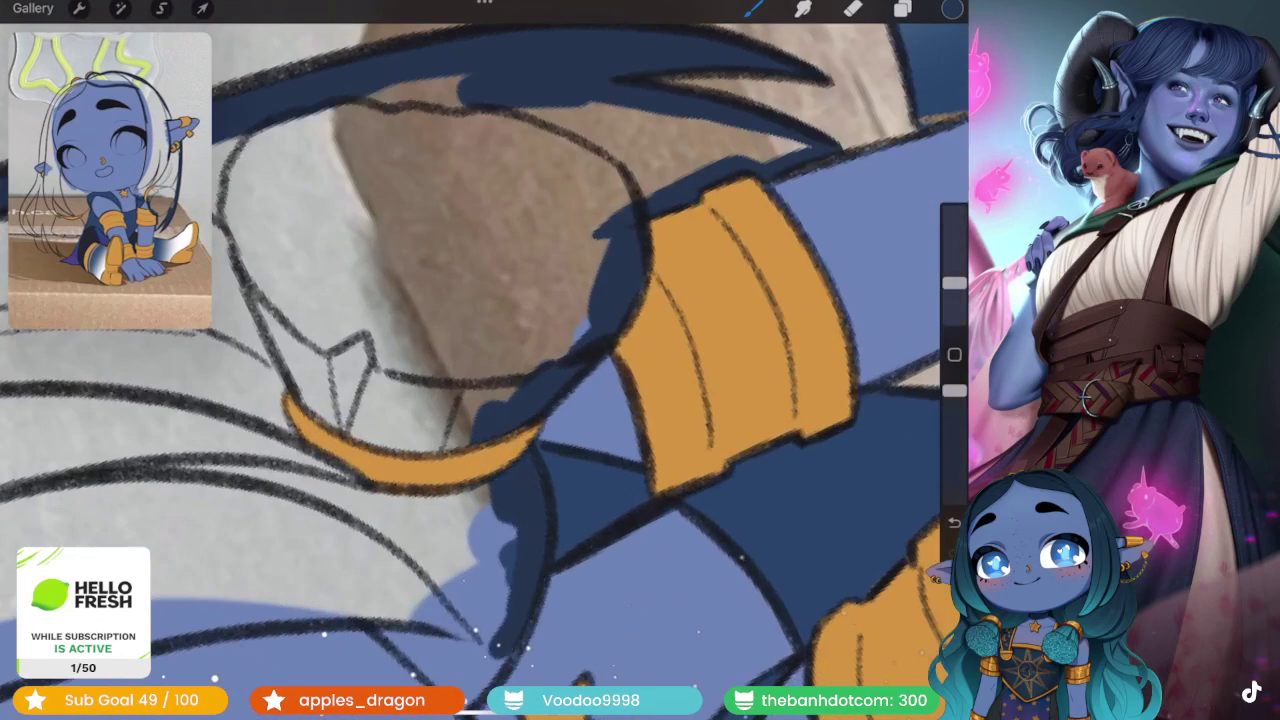
scroll(480, 360, down, 3)
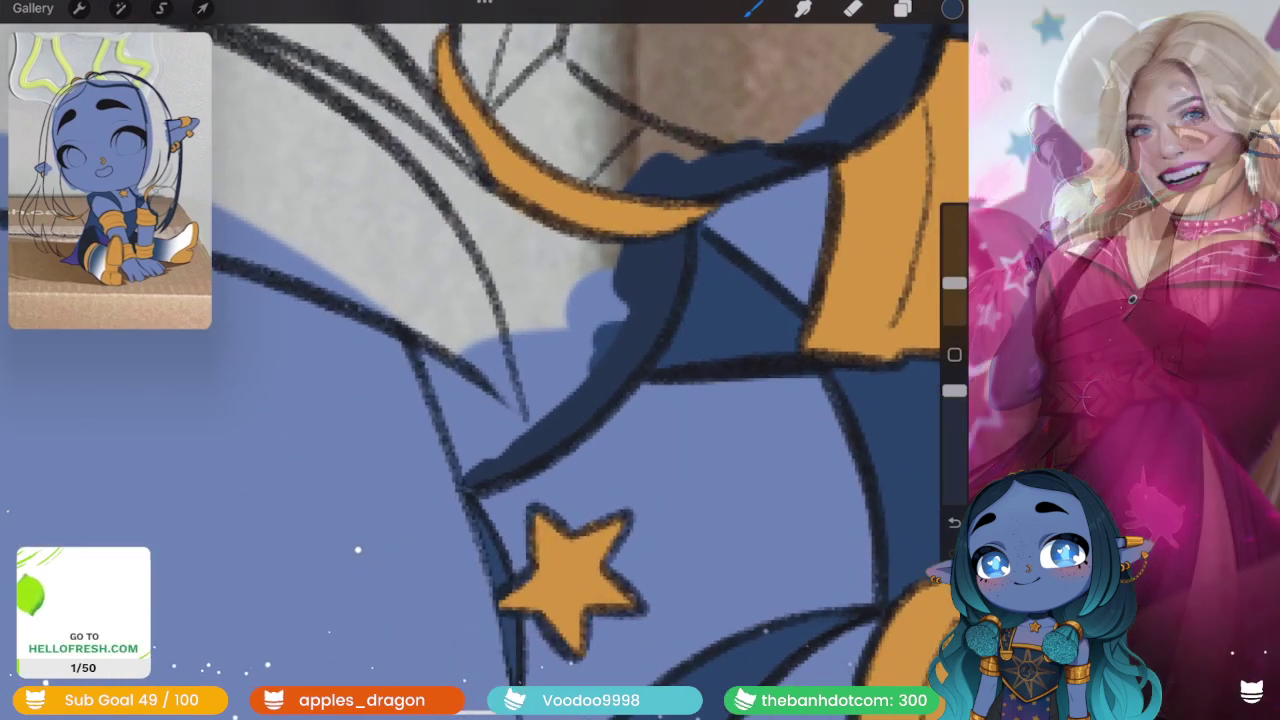
scroll(480, 360, down, 2)
scroll(480, 360, up, 2)
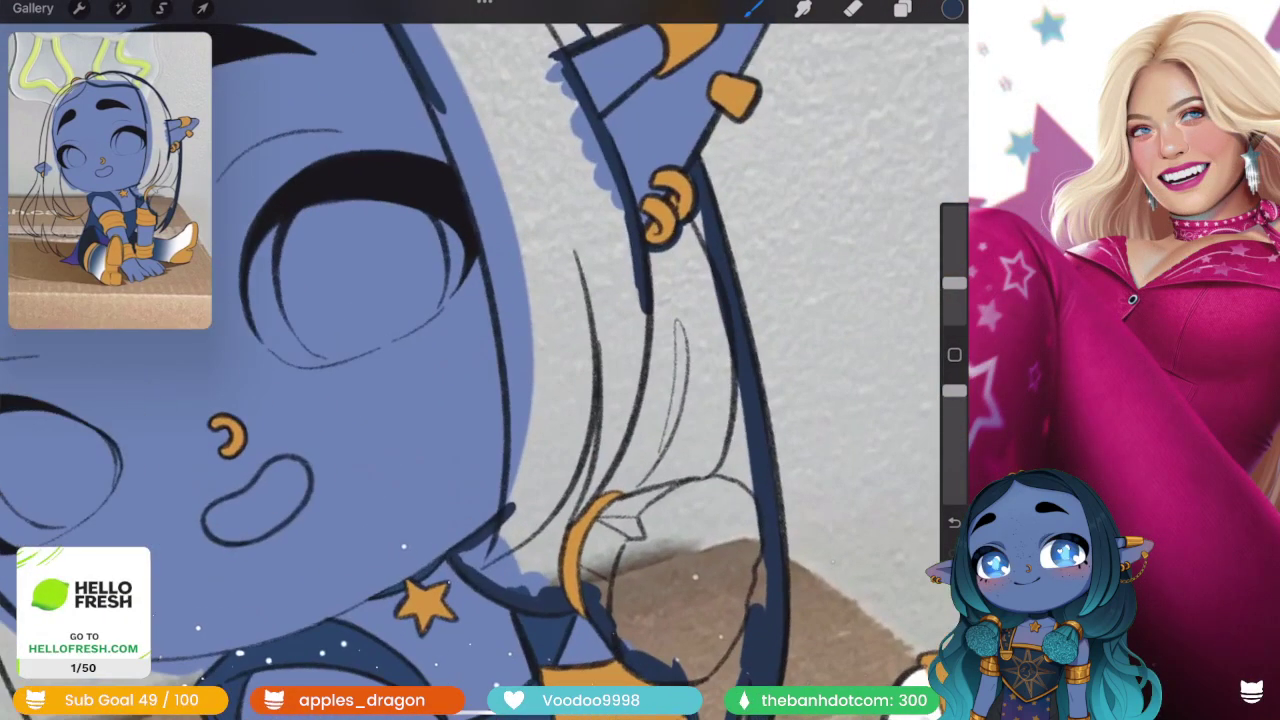
drag(515, 500, 505, 260)
scroll(480, 360, up, 2)
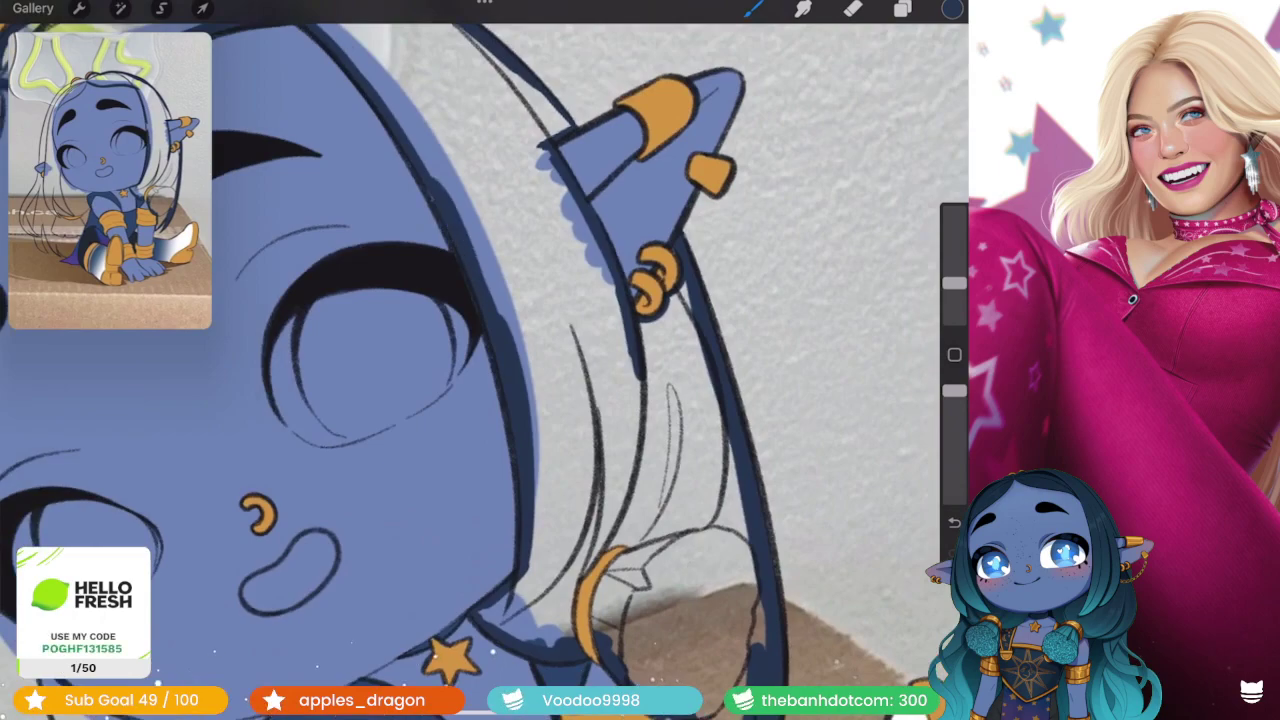
scroll(480, 360, up, 3)
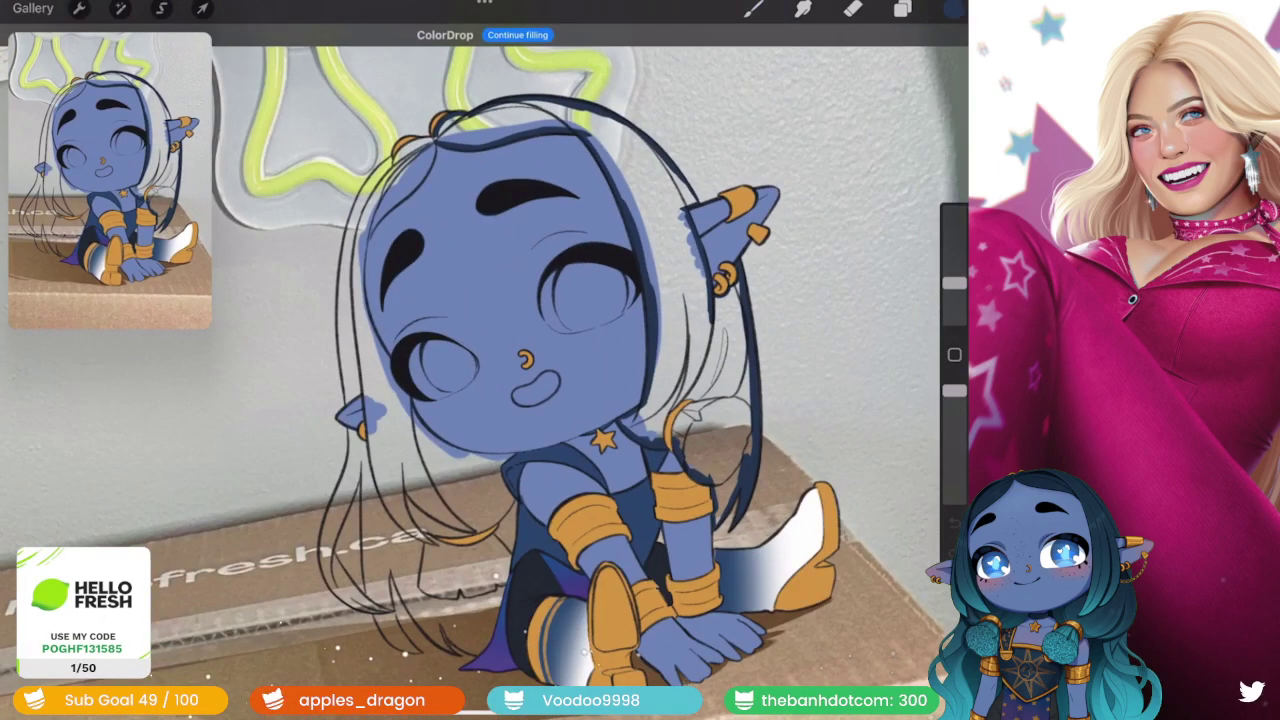
- Zoom in on the hair beside the ear and brush dark navy down the strand
scroll(480, 360, up, 2)
scroll(480, 360, down, 5)
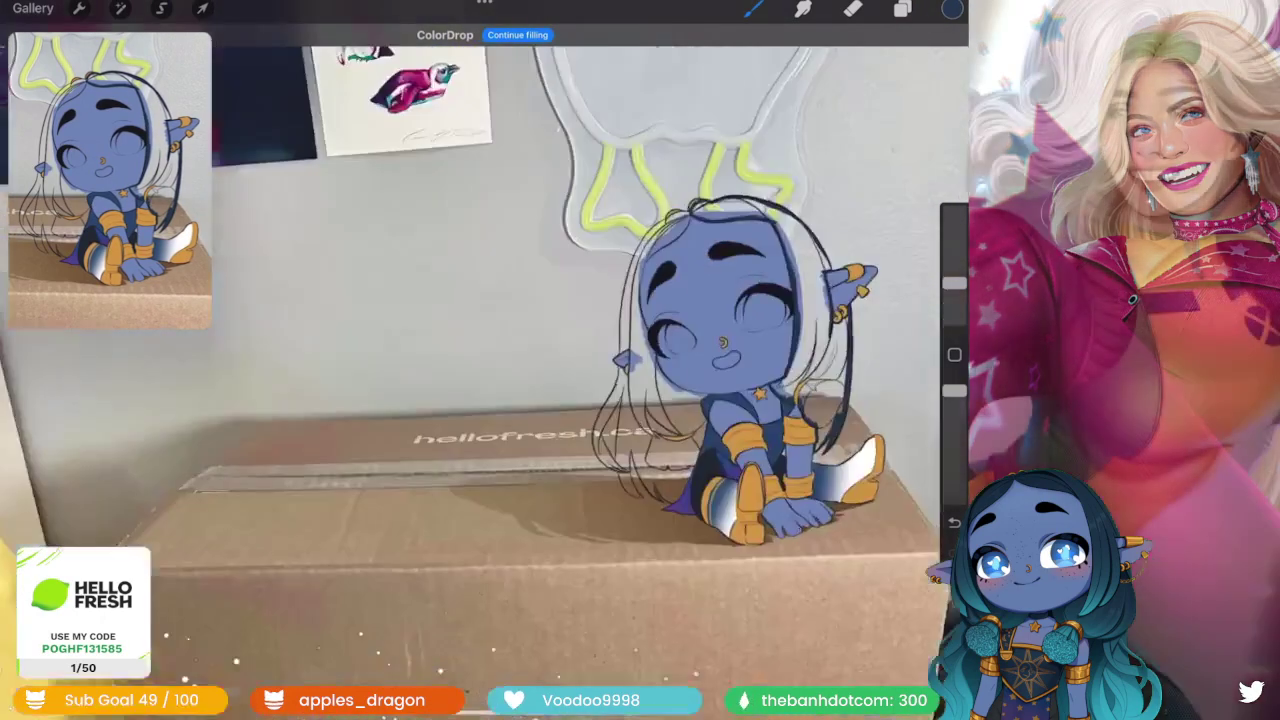
scroll(610, 270, up, 3)
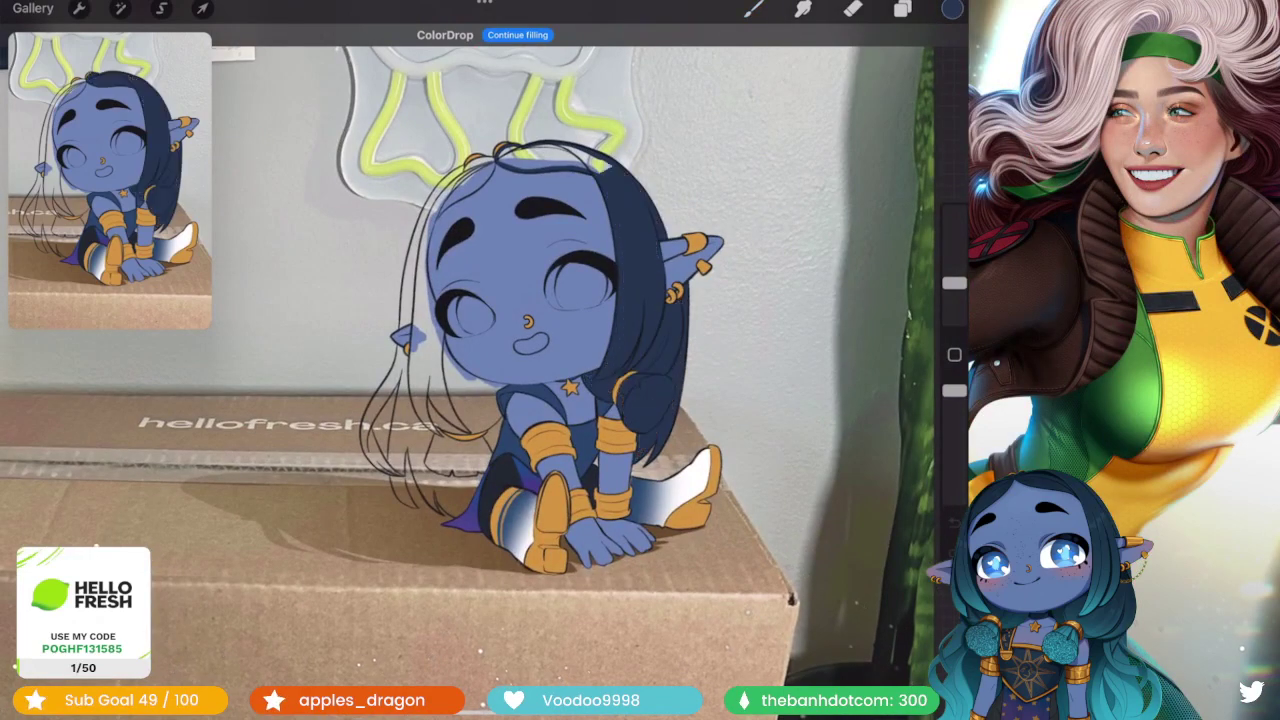
scroll(480, 360, down, 5)
scroll(480, 360, up, 5)
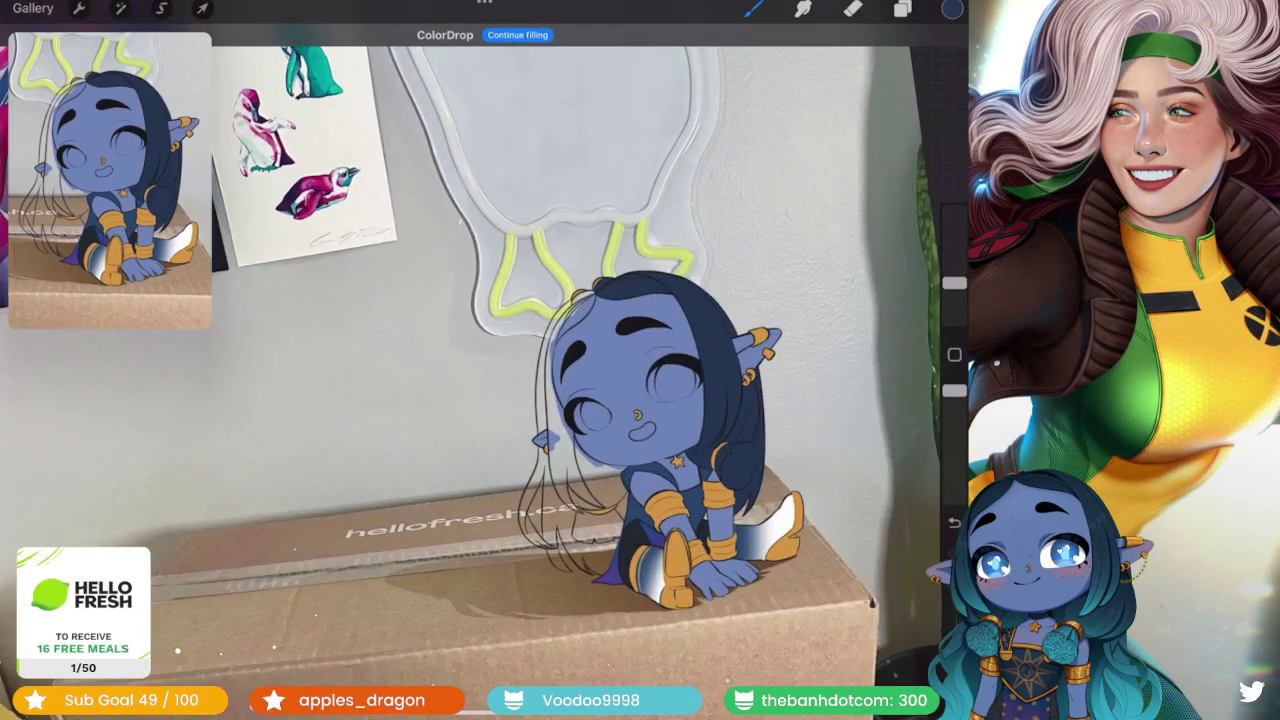
scroll(480, 360, up, 3)
scroll(480, 360, up, 2)
scroll(480, 360, down, 4)
scroll(480, 360, down, 3)
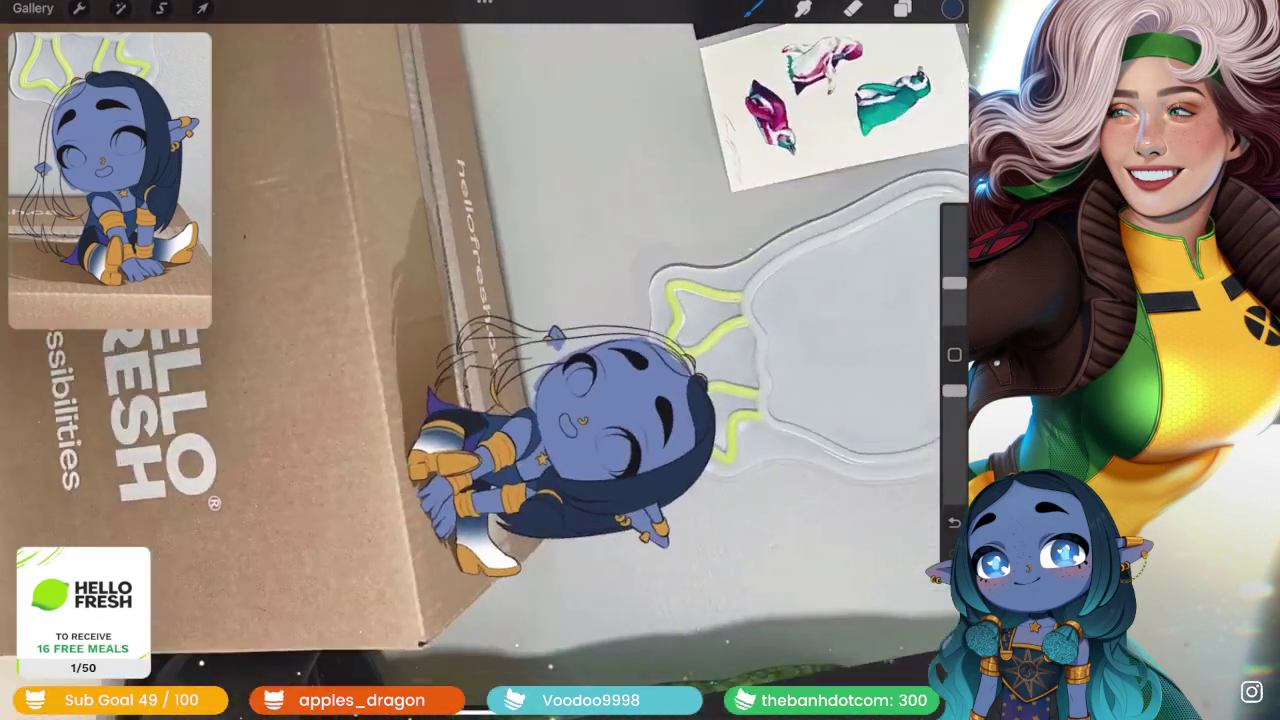
scroll(480, 360, up, 5)
mouse_move(486, 410)
mouse_down()
mouse_move(500, 470)
mouse_move(490, 560)
mouse_up()
- Extend the dark blue hair fill leftward and upward along the strand
drag(475, 512, 470, 590)
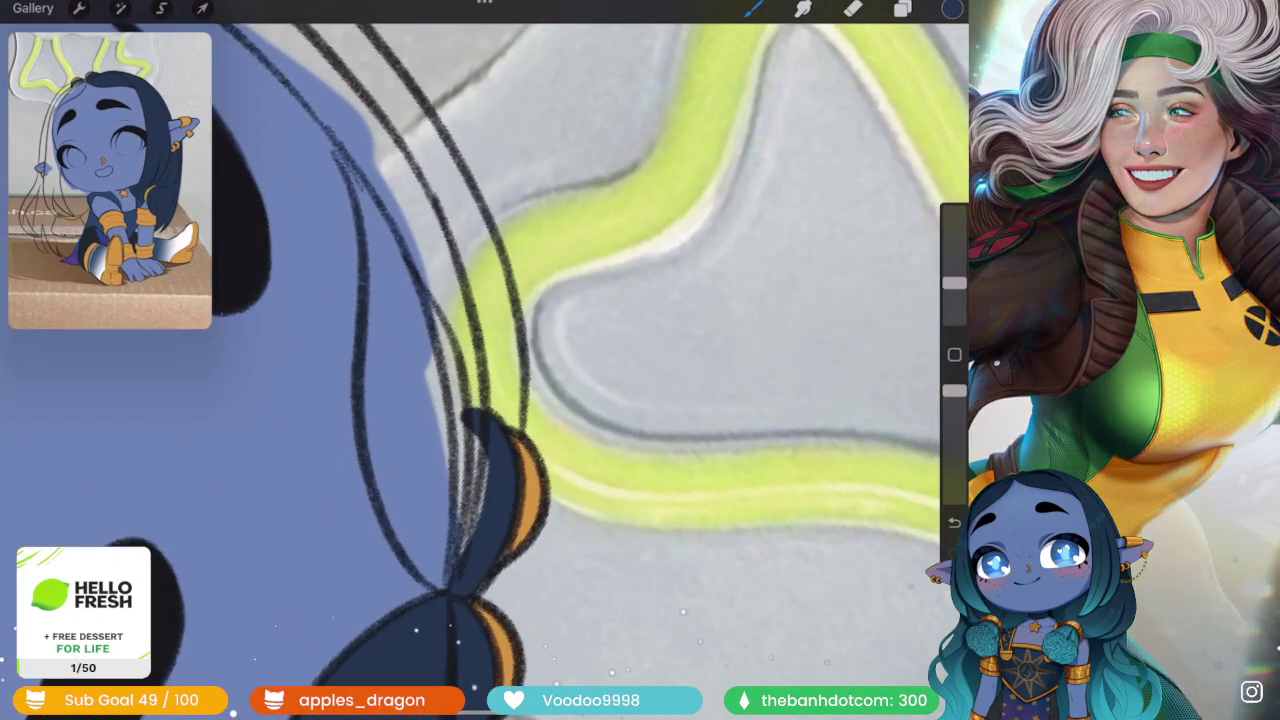
mouse_move(465, 440)
mouse_down()
mouse_move(450, 580)
mouse_move(385, 468)
mouse_up()
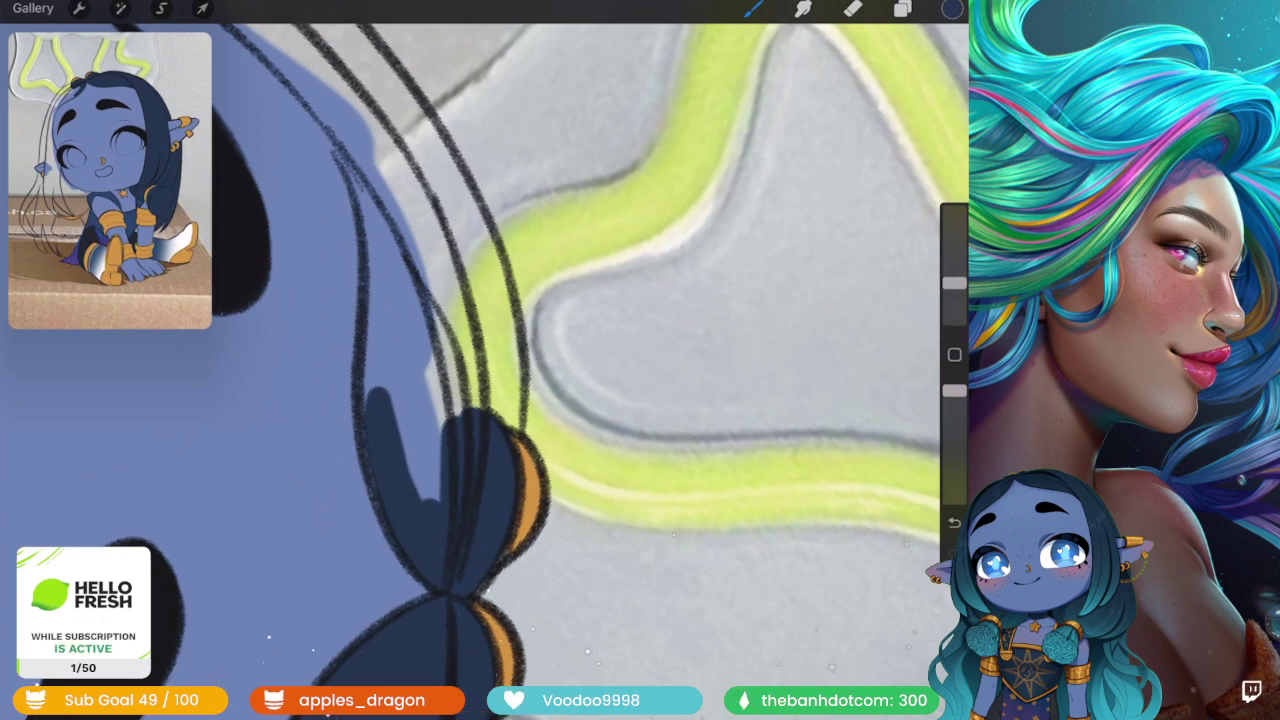
scroll(480, 360, up, 2)
drag(455, 590, 435, 370)
drag(450, 466, 425, 290)
drag(432, 350, 387, 232)
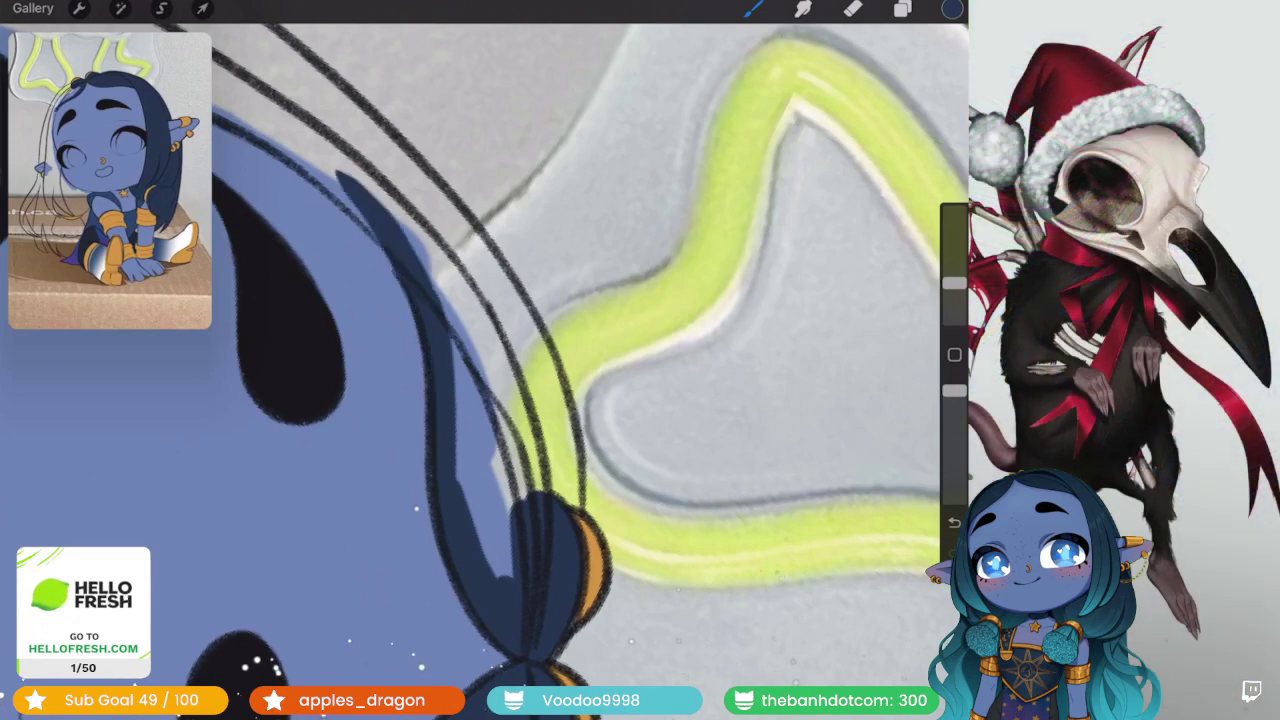
- Fill the hair above the orange ear cuff and along the hair edge in dark blue
scroll(600, 400, up, 2)
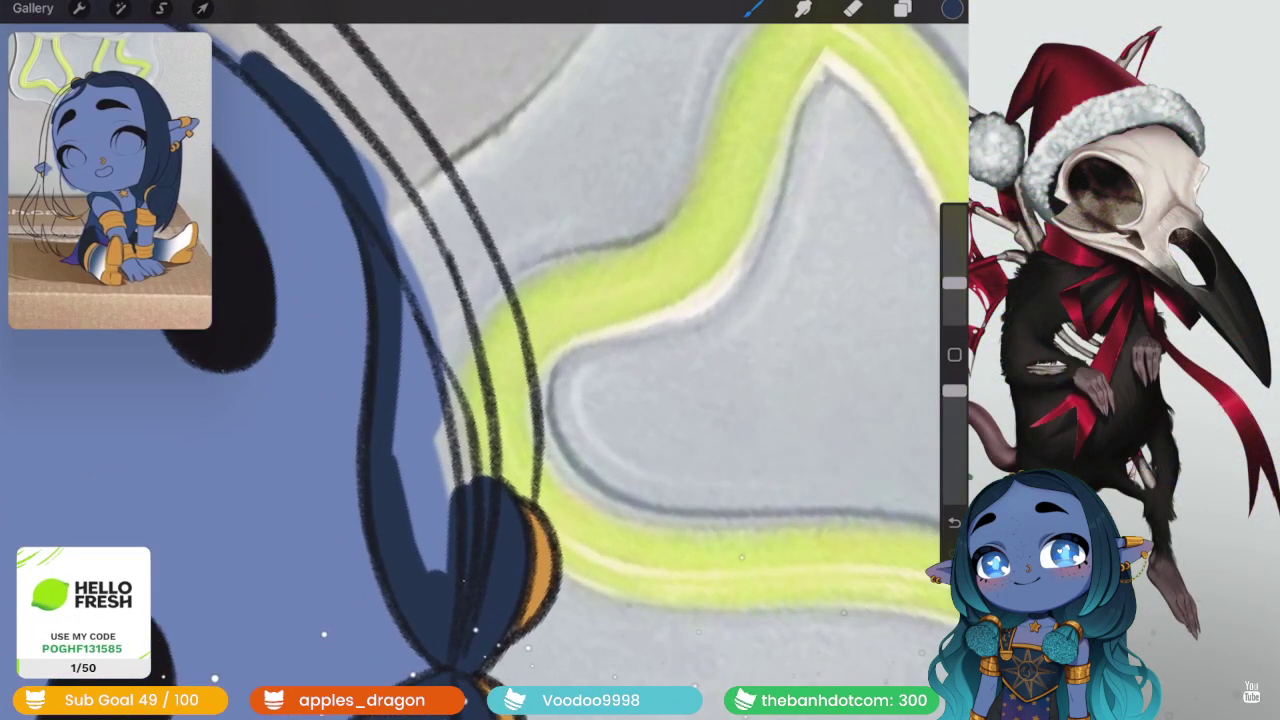
drag(520, 500, 510, 412)
scroll(600, 400, down, 2)
scroll(600, 400, up, 1)
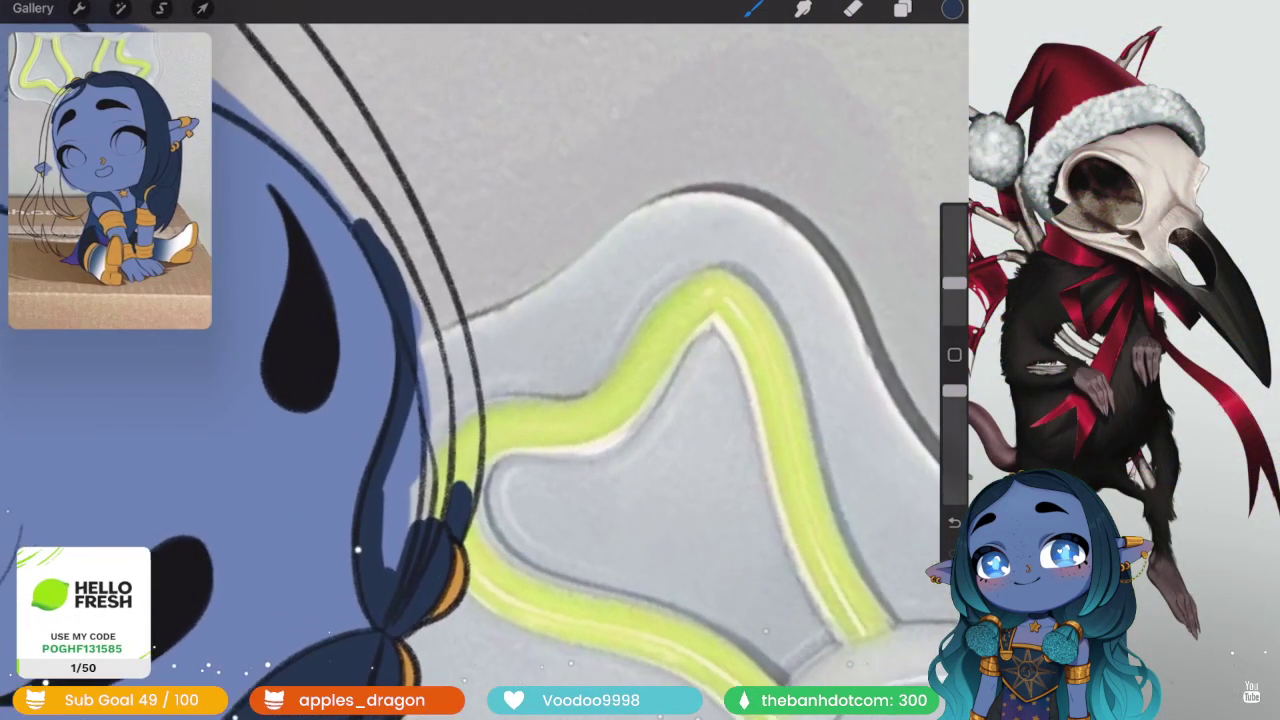
drag(468, 532, 462, 422)
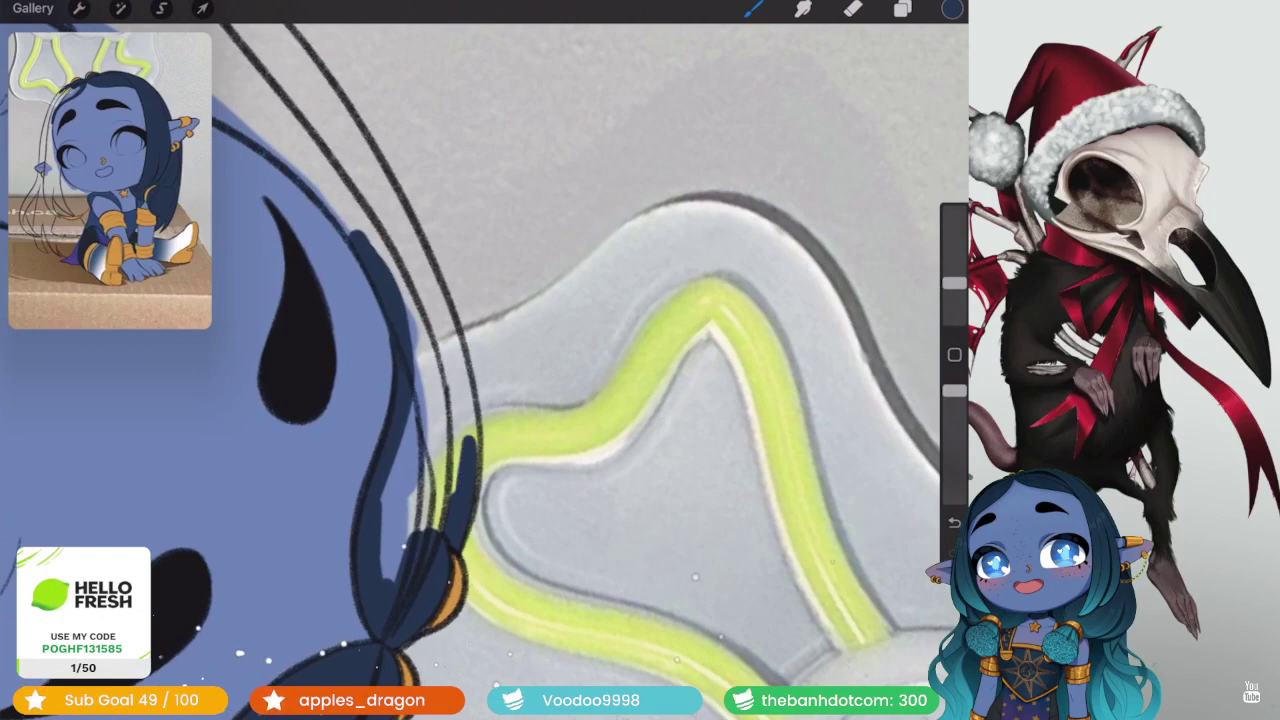
drag(466, 490, 462, 358)
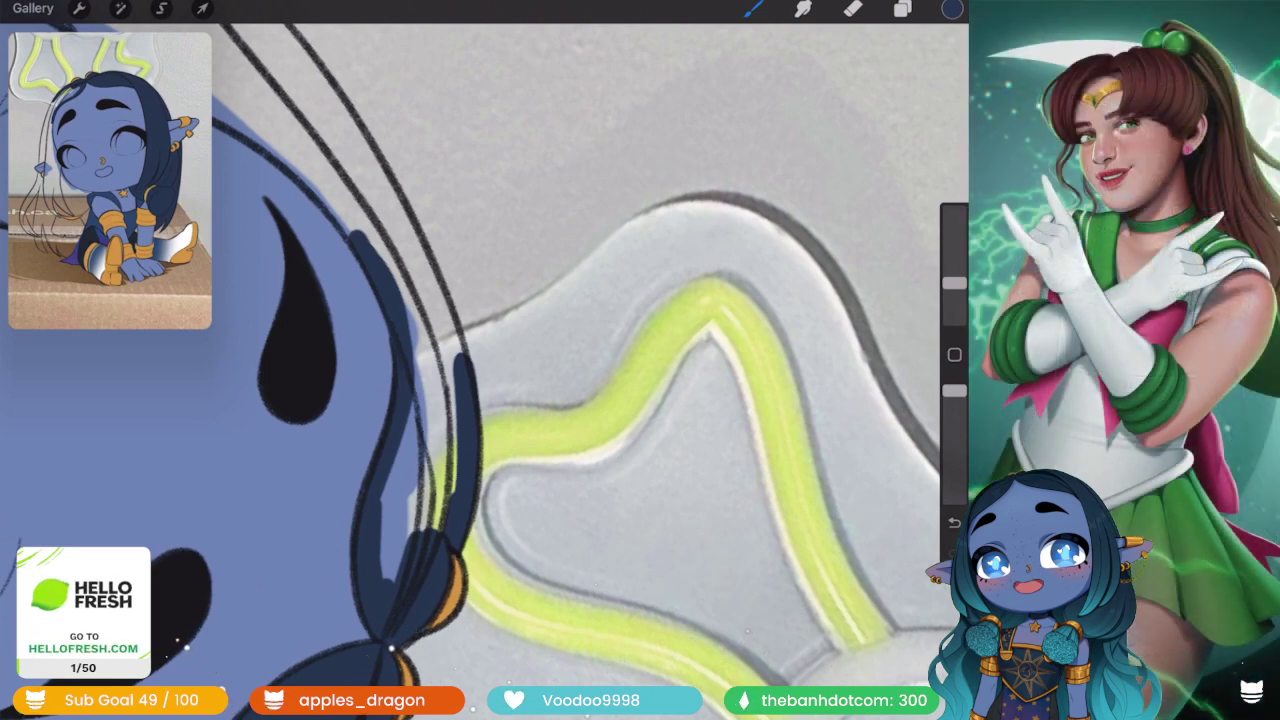
- Trace the face edge with a dark navy outline
drag(480, 360, 570, 510)
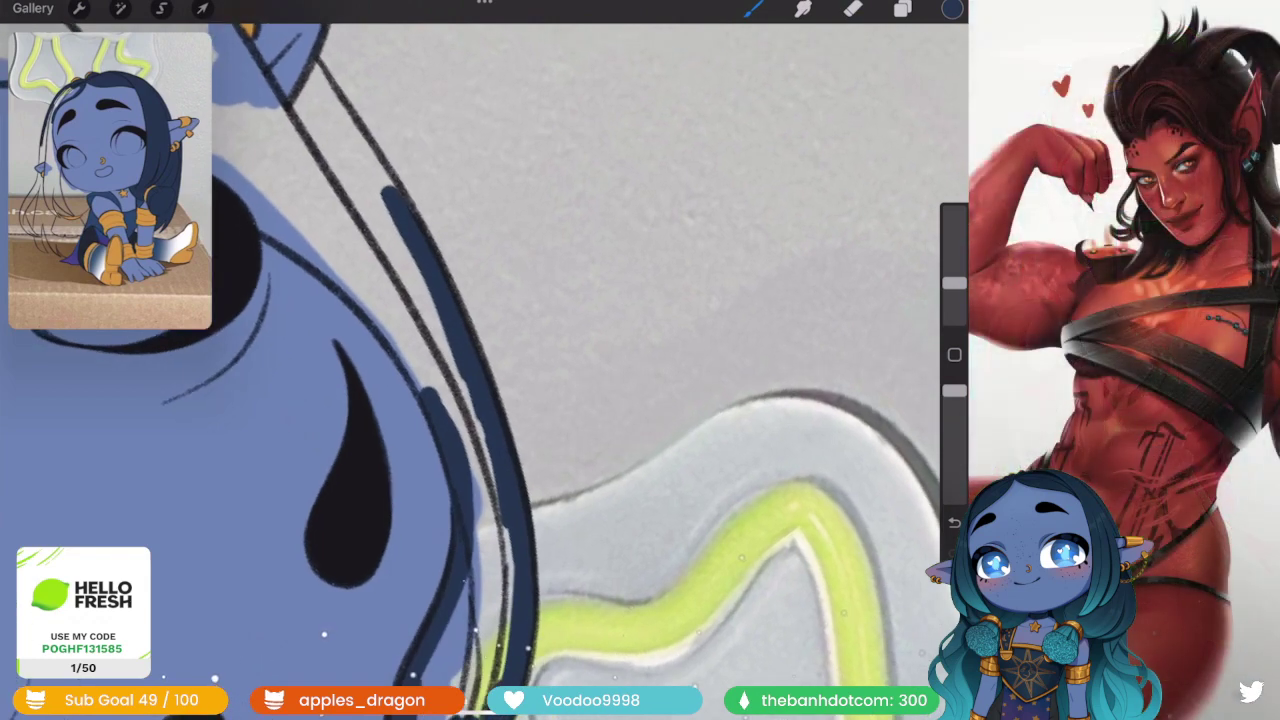
drag(600, 350, 650, 560)
mouse_move(335, 230)
mouse_down()
mouse_move(440, 350)
mouse_move(510, 522)
mouse_up()
mouse_move(600, 350)
mouse_down()
mouse_move(665, 480)
mouse_move(608, 414)
mouse_move(630, 440)
mouse_up()
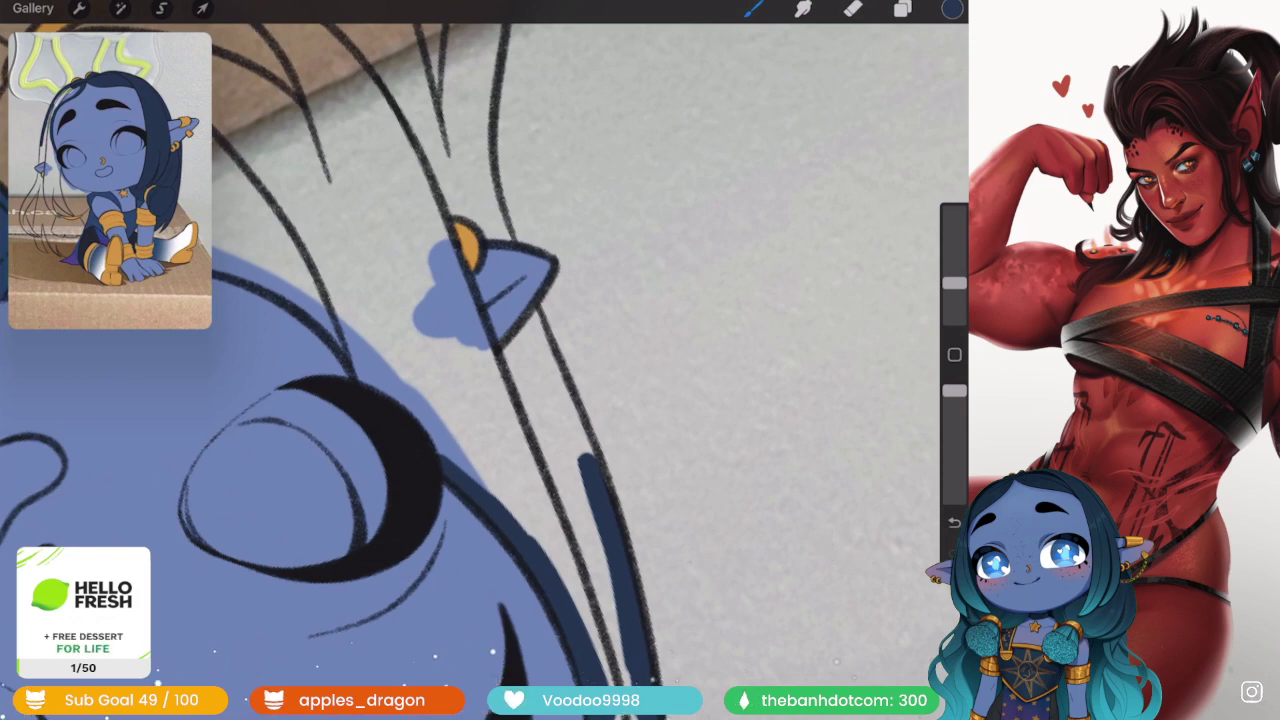
- Outline the hair line and the earring's edges in dark blue, redoing one bad stroke
scroll(430, 460, up, 3)
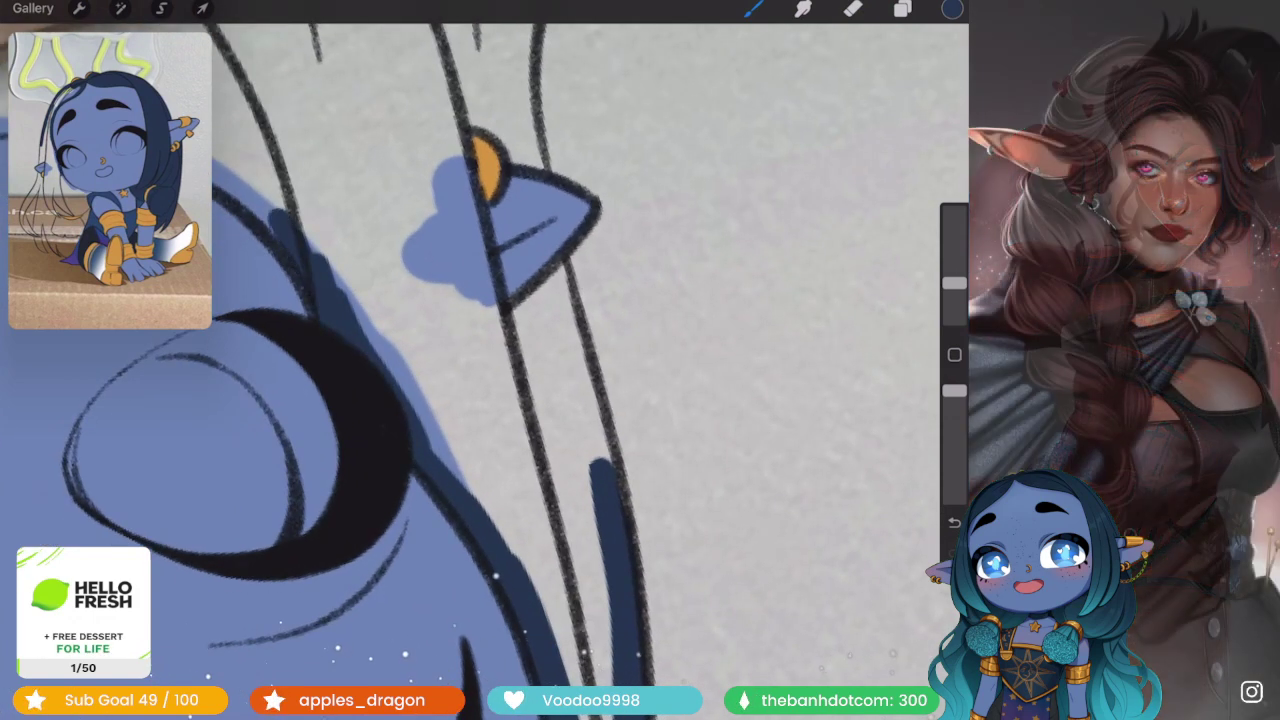
drag(490, 220, 400, 330)
mouse_move(625, 525)
mouse_down()
mouse_move(497, 368)
mouse_move(445, 430)
mouse_move(285, 250)
mouse_up()
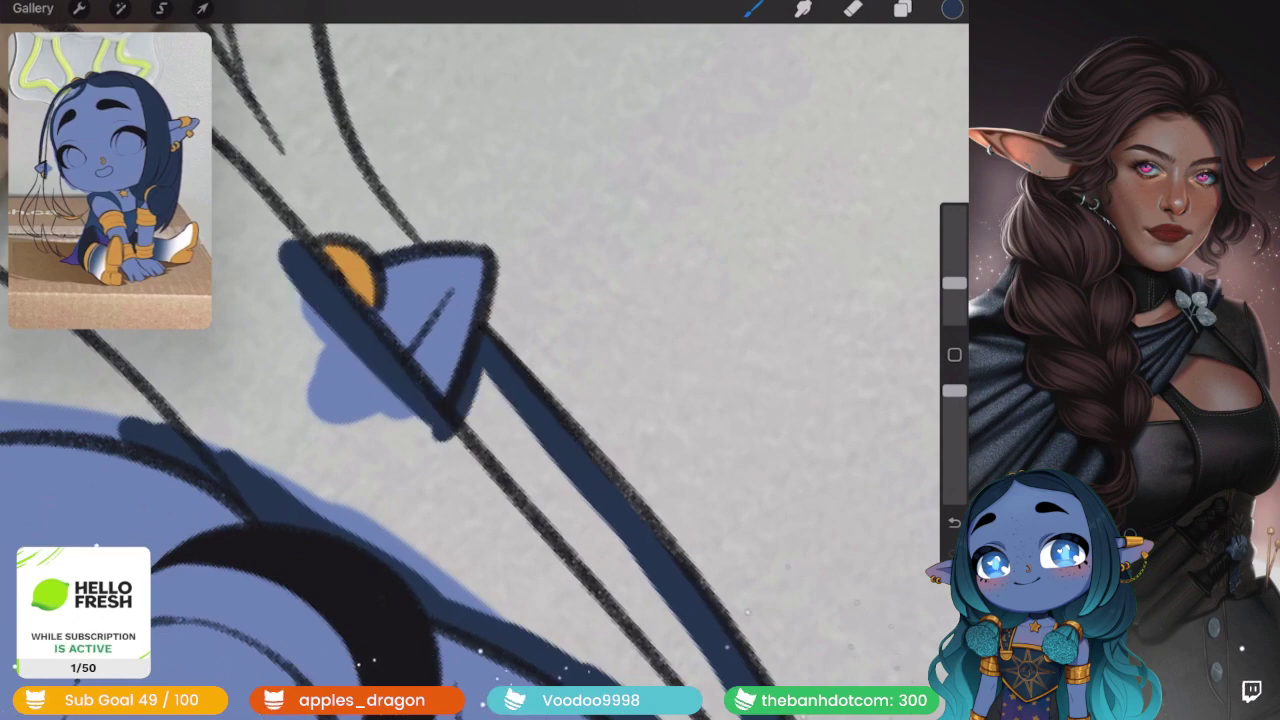
mouse_move(400, 320)
mouse_down()
mouse_move(585, 443)
mouse_move(600, 371)
mouse_move(570, 330)
mouse_up()
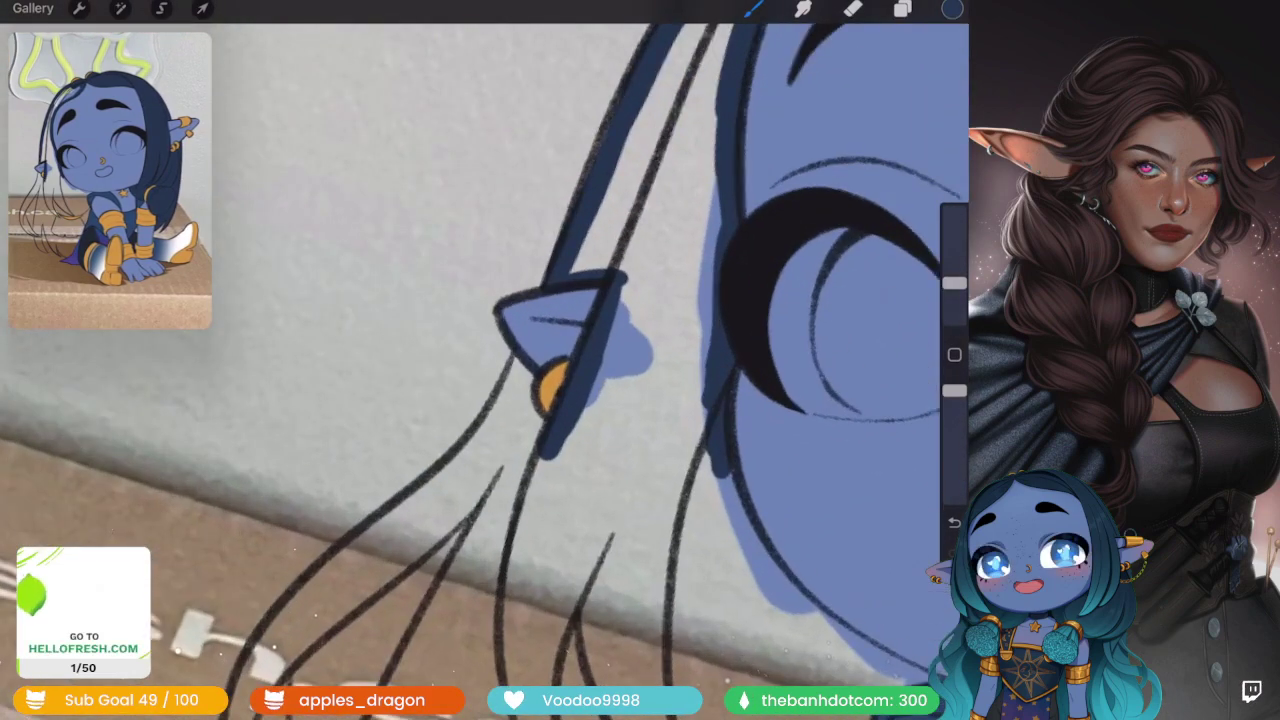
scroll(540, 350, up, 3)
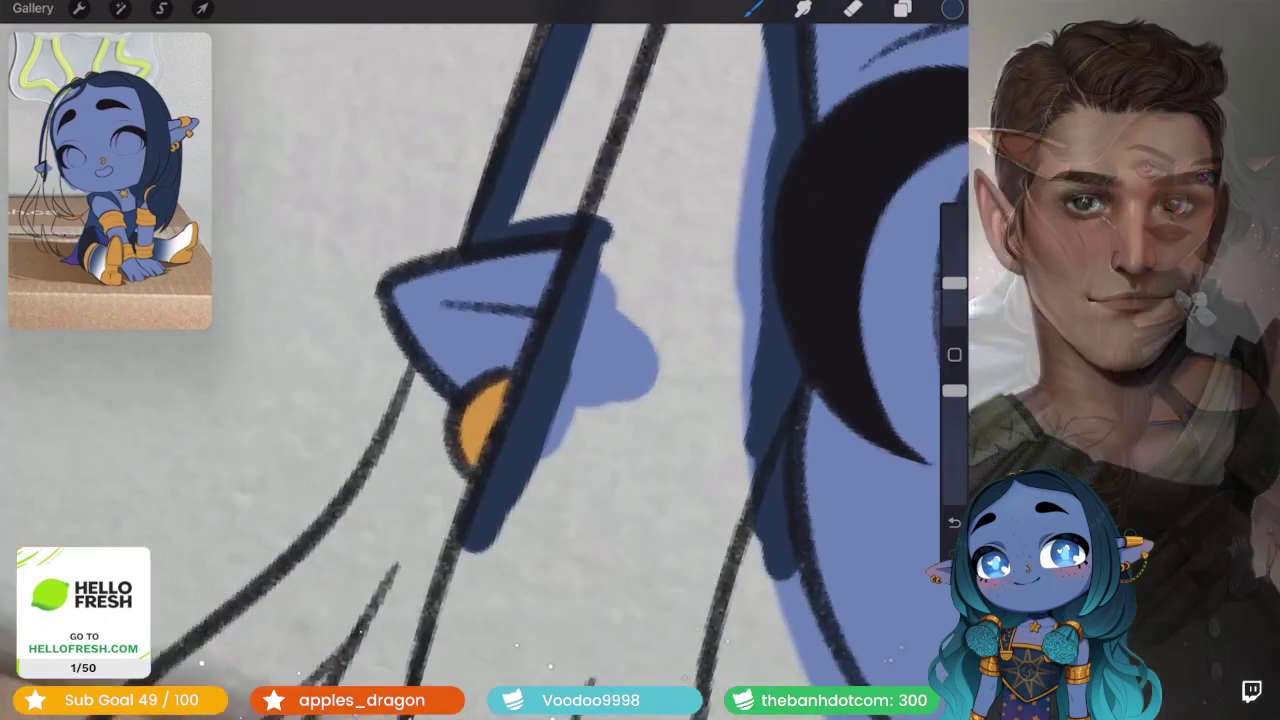
drag(440, 425, 455, 497)
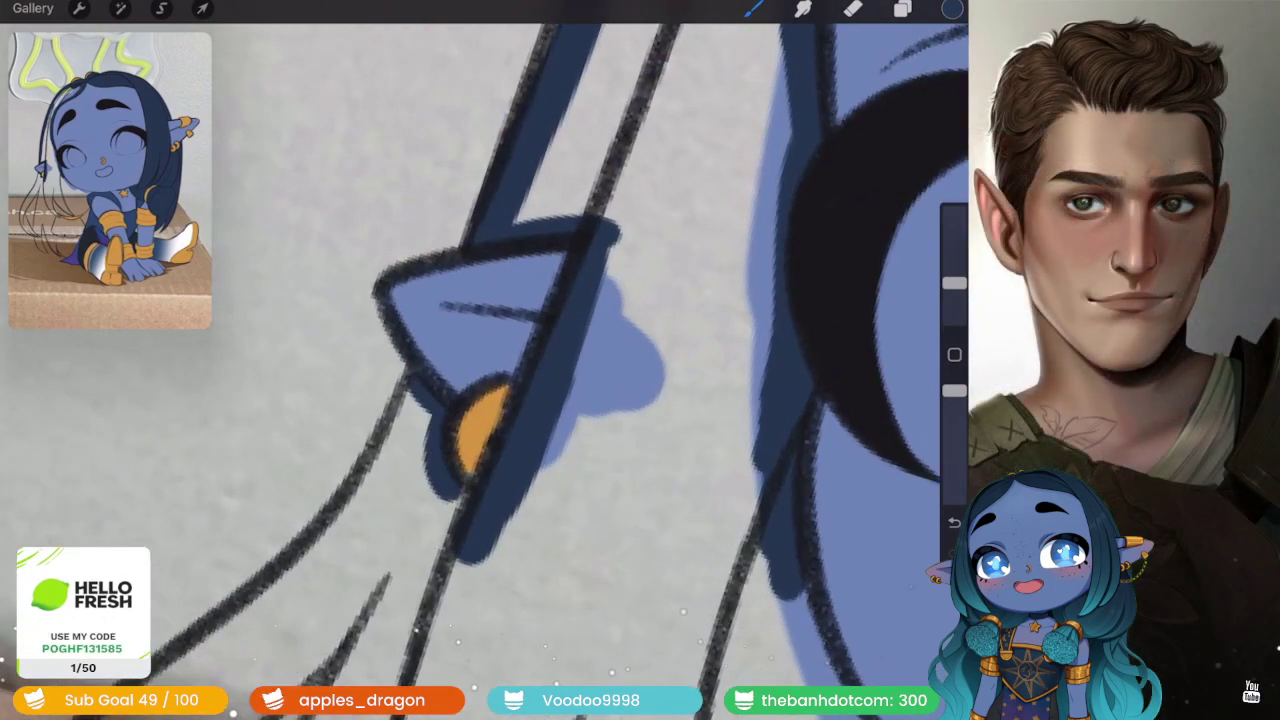
scroll(540, 350, down, 2)
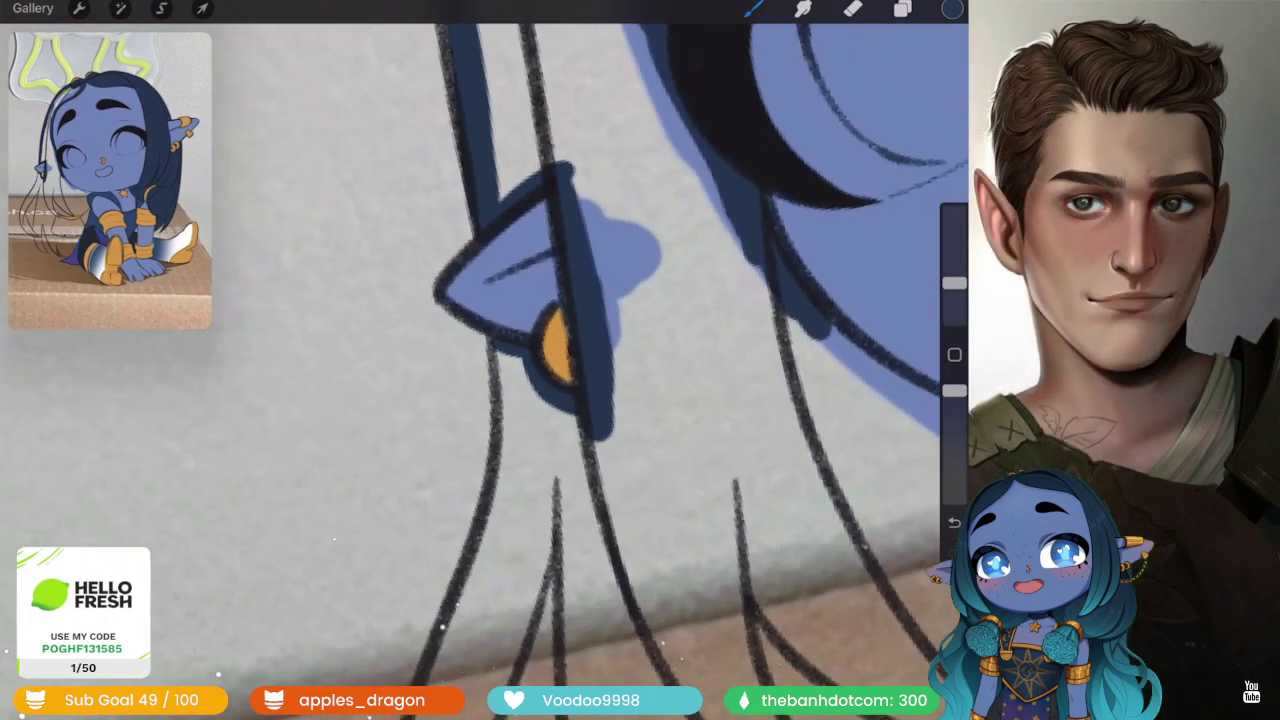
drag(512, 350, 466, 575)
scroll(540, 350, down, 2)
key(ctrl+z)
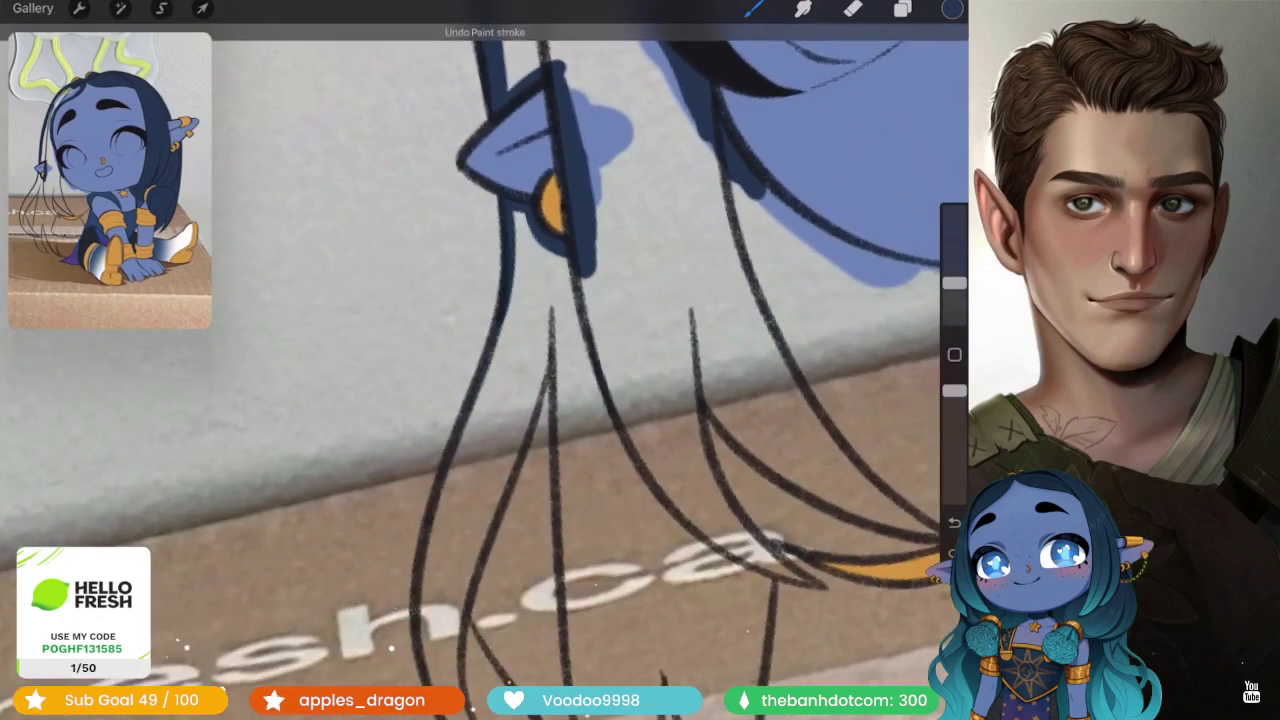
drag(522, 220, 446, 494)
- Shade the face outline, collar and sleeve edge in dark blue
scroll(480, 360, up, 2)
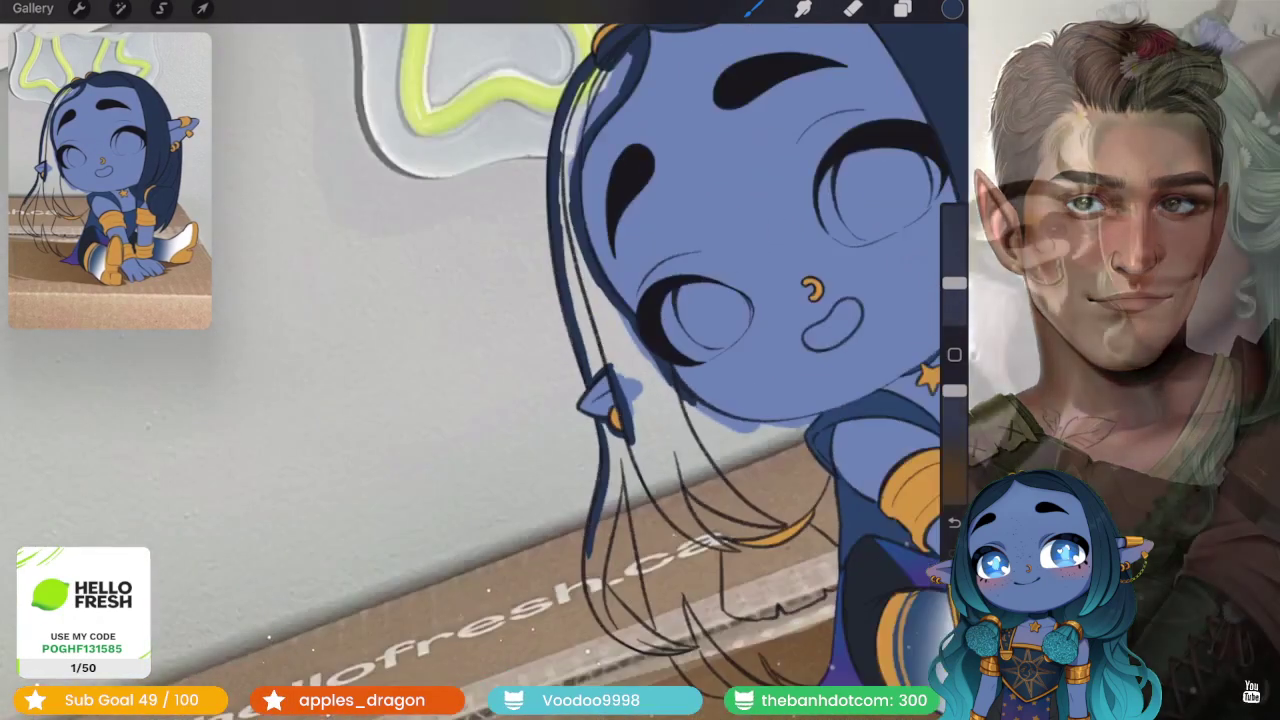
scroll(480, 360, up, 1)
scroll(480, 360, up, 2)
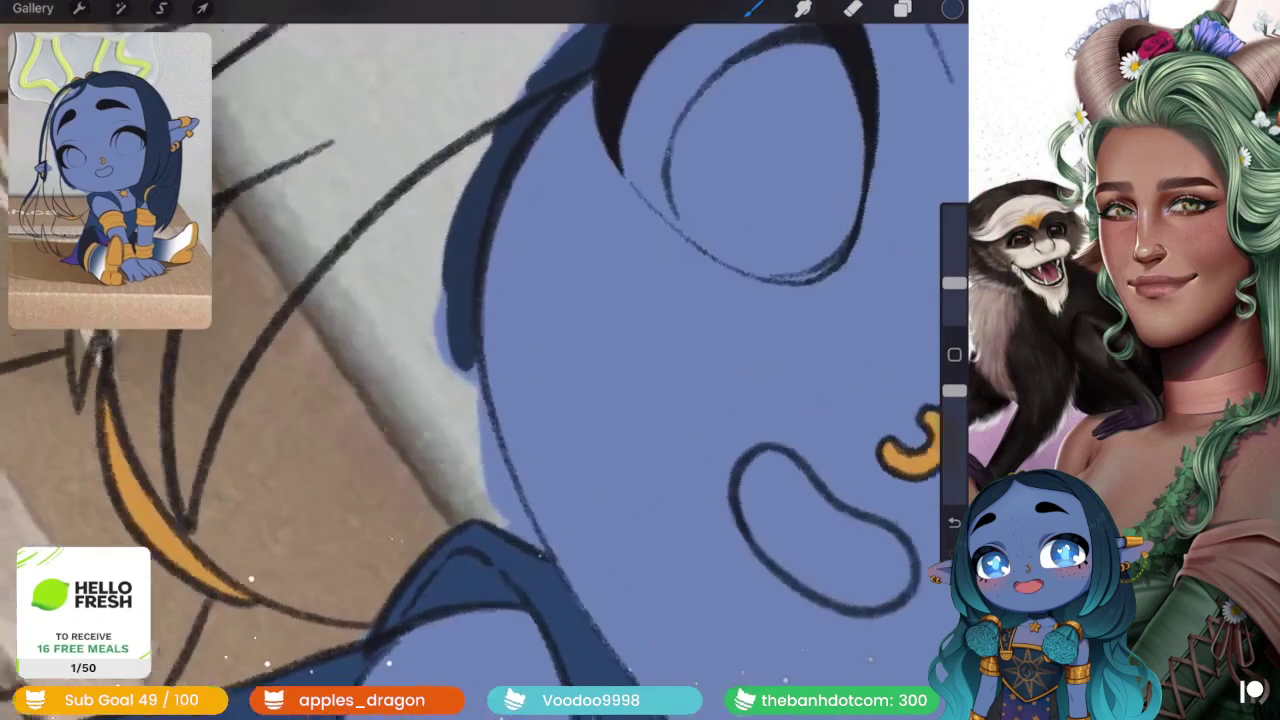
scroll(480, 360, up, 1)
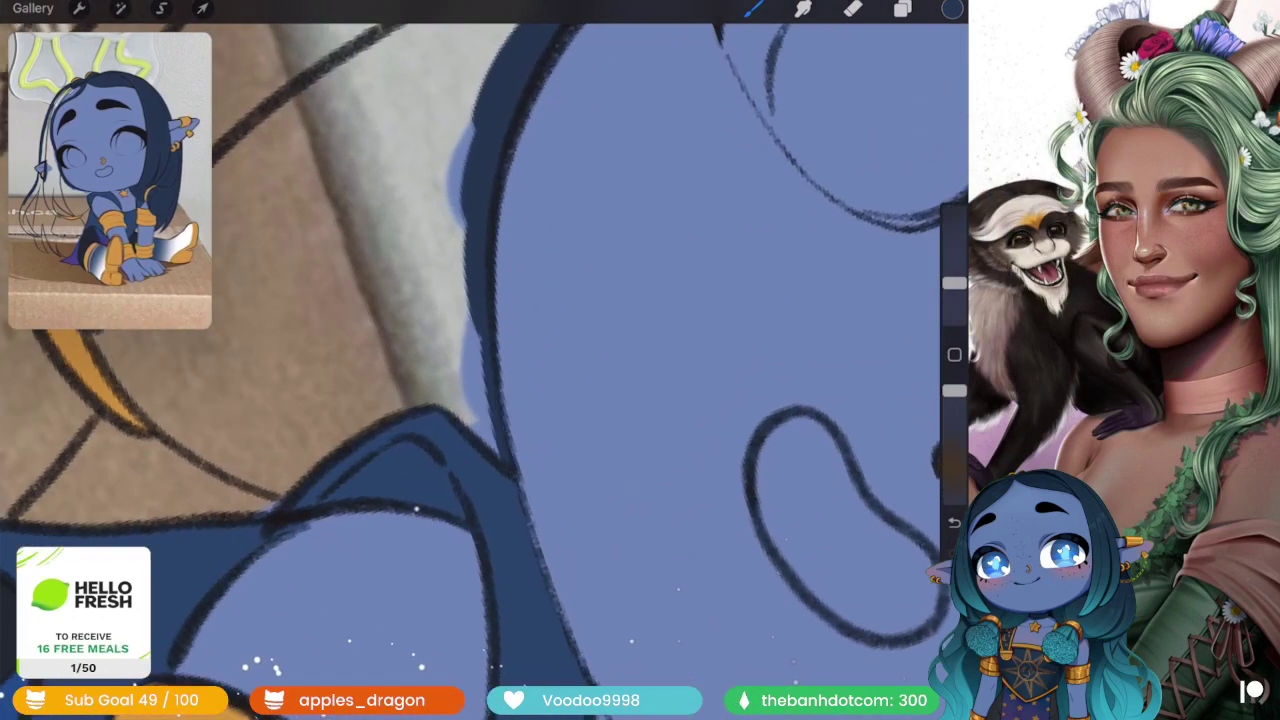
scroll(480, 360, down, 1)
scroll(480, 360, up, 2)
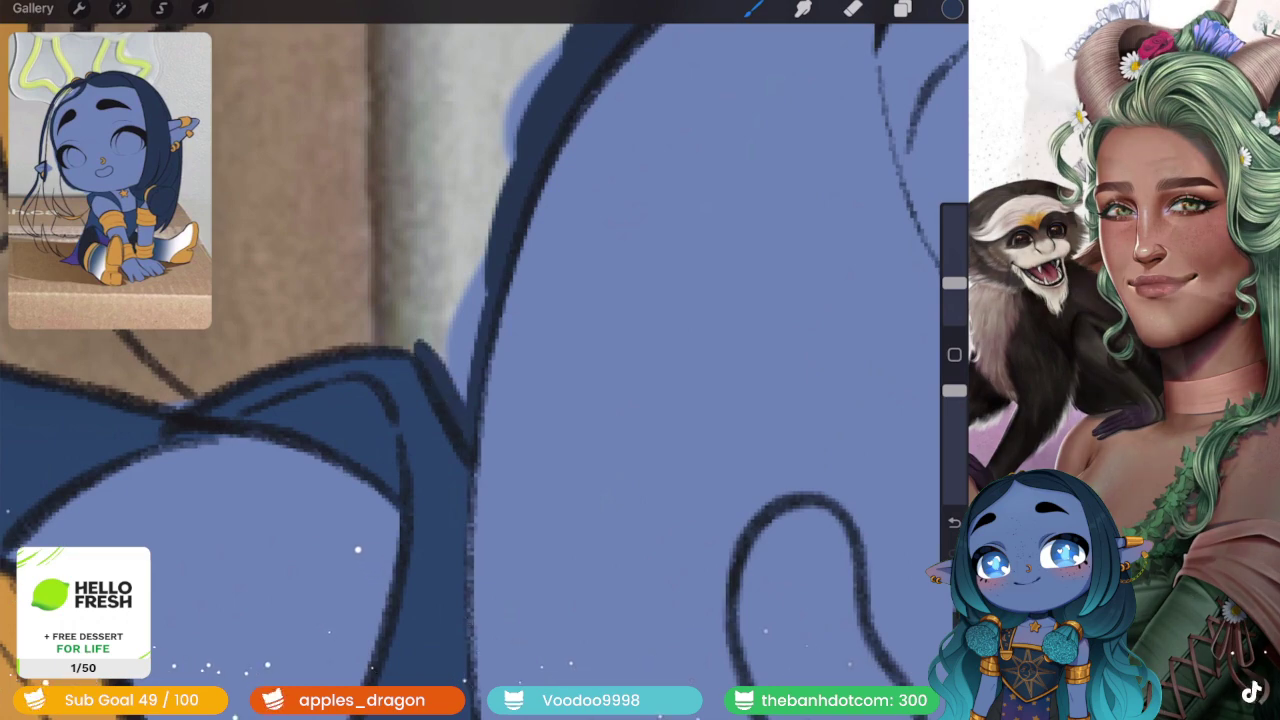
mouse_move(452, 400)
mouse_down()
mouse_move(448, 308)
mouse_move(462, 268)
mouse_up()
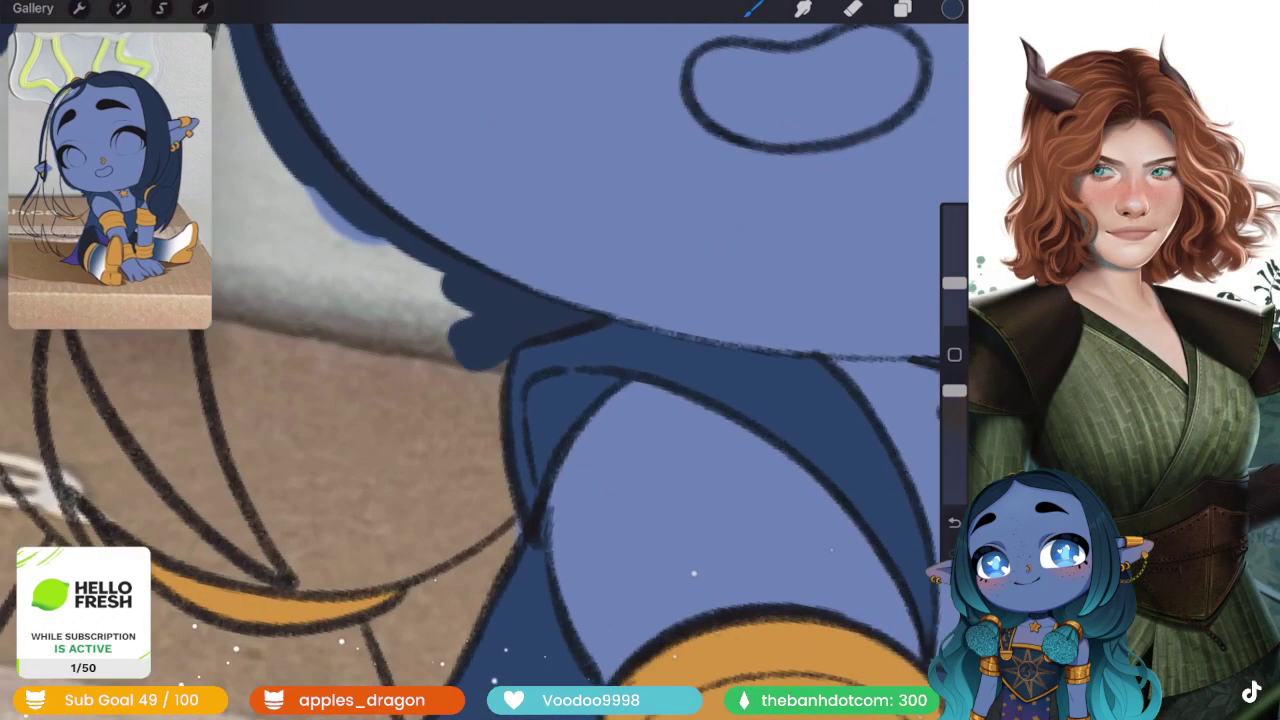
drag(490, 360, 500, 524)
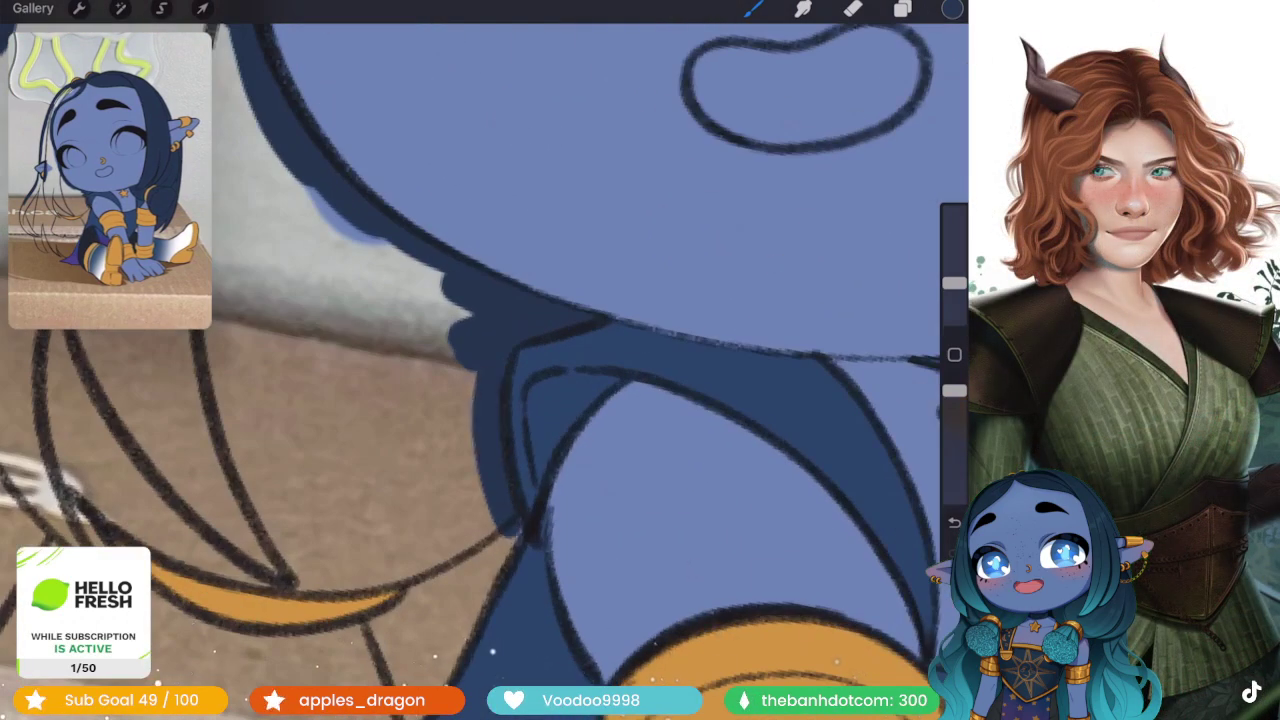
scroll(485, 360, down, 3)
drag(560, 370, 540, 505)
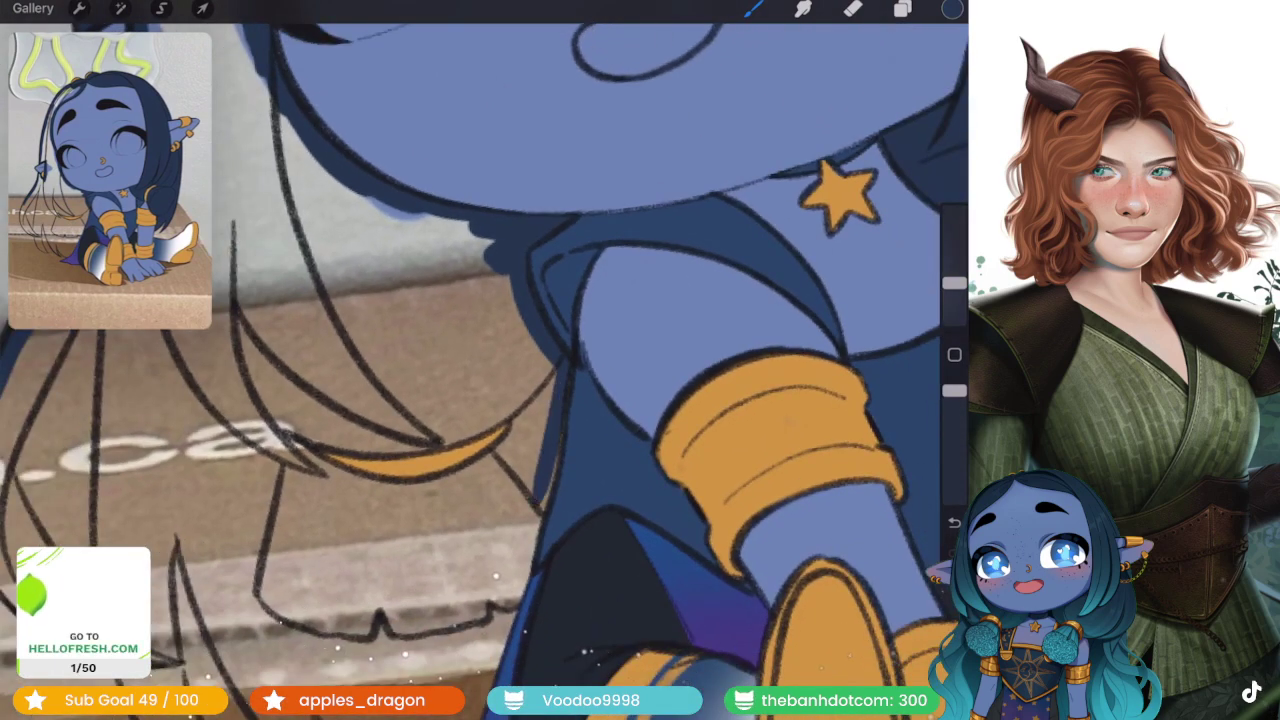
drag(555, 356, 534, 456)
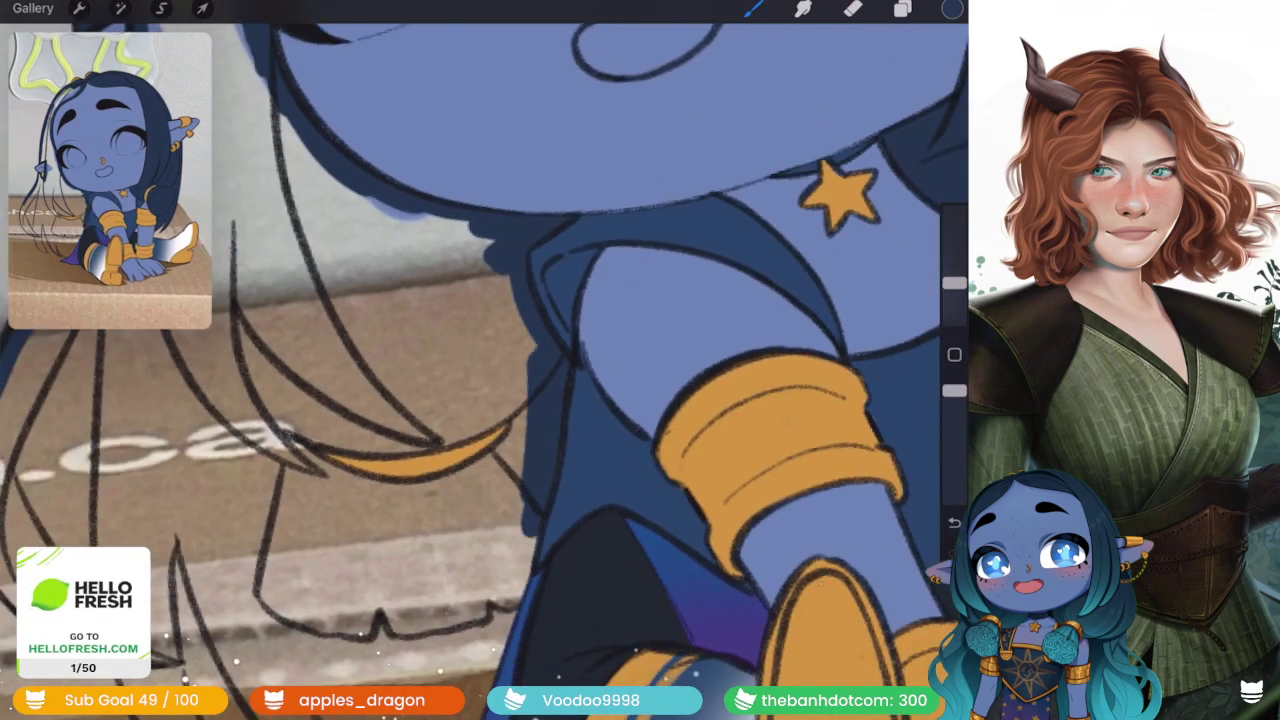
scroll(485, 360, down, 3)
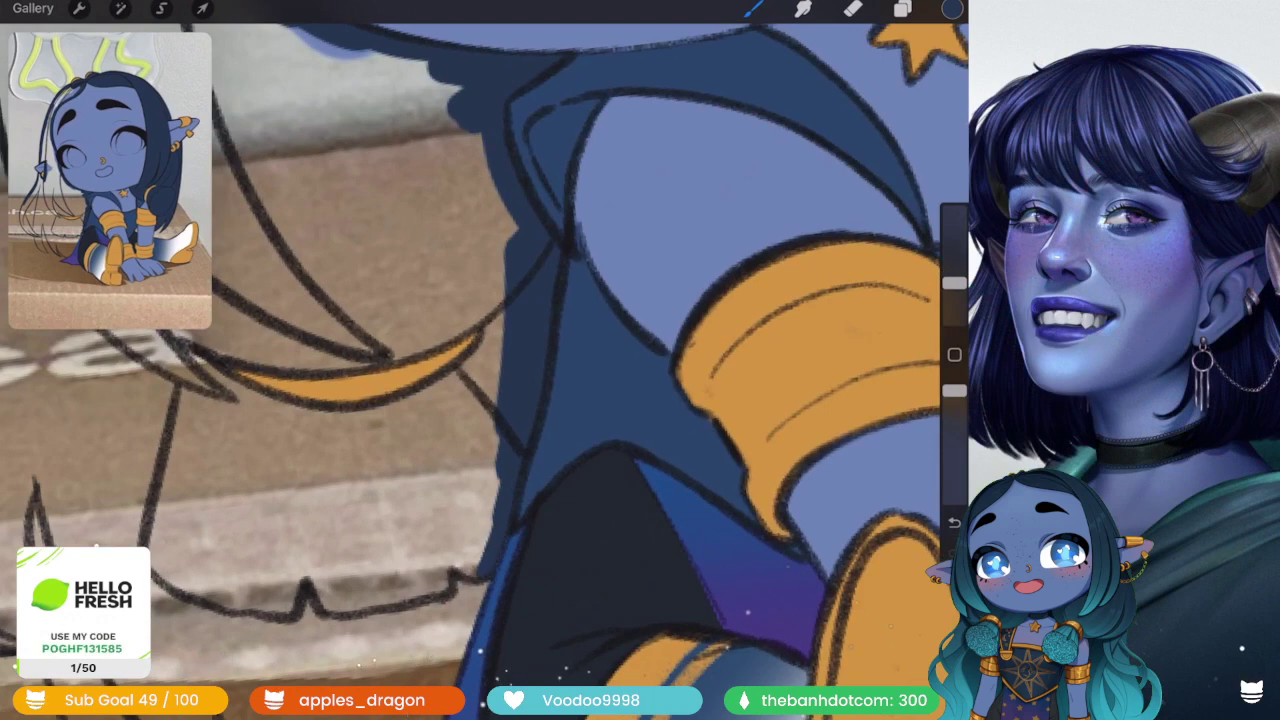
scroll(485, 360, down, 3)
scroll(485, 360, down, 2)
drag(500, 345, 470, 455)
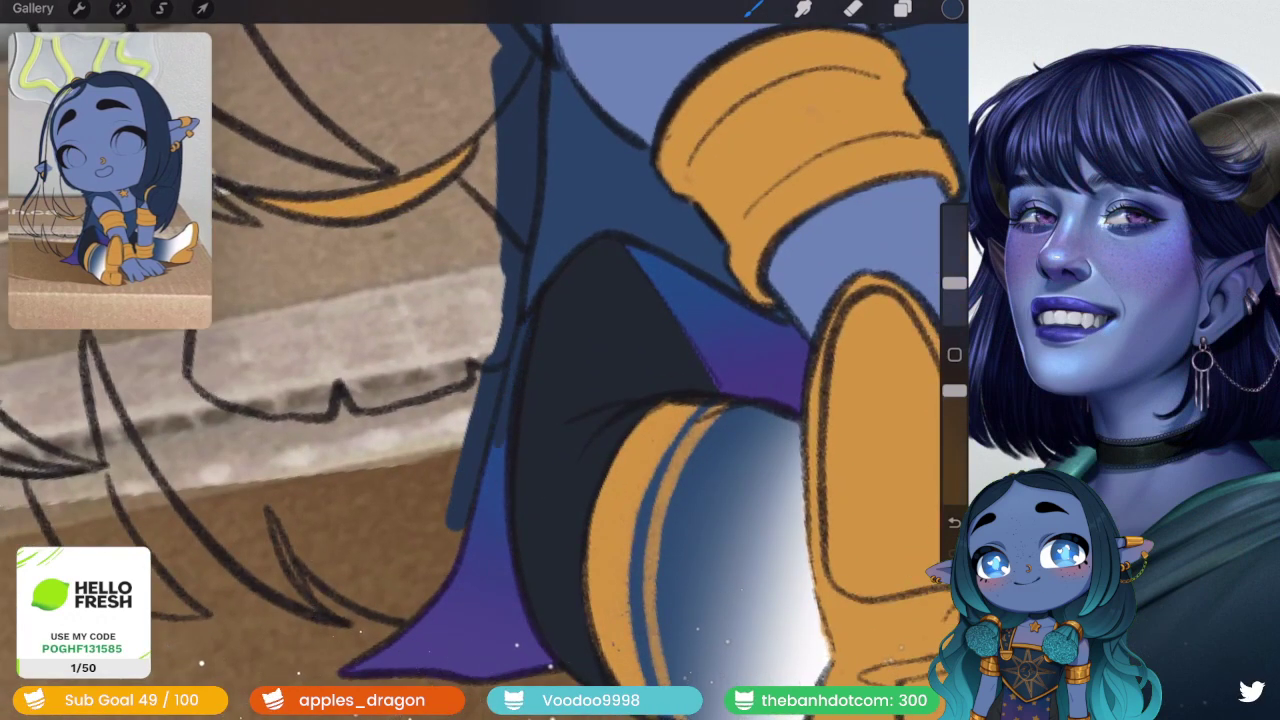
- Fill the purple-tipped cuff and the gap beside it in dark blue, adding a spike
scroll(485, 360, down, 3)
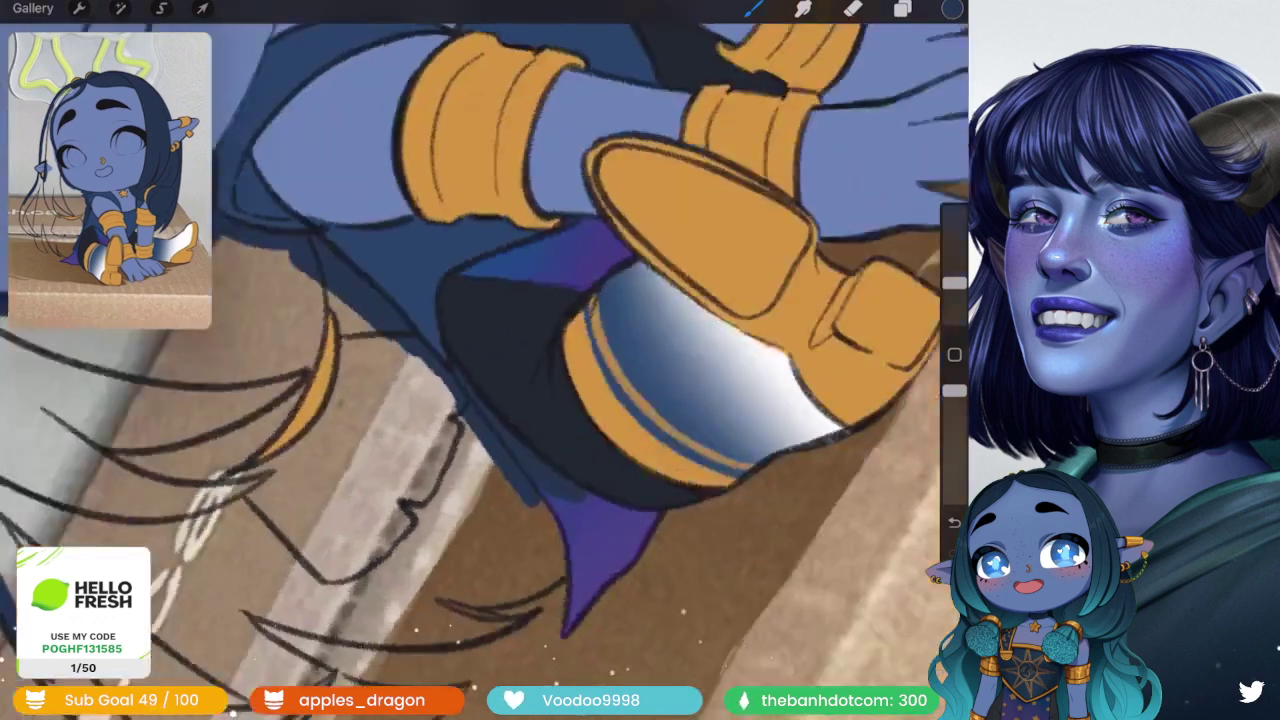
scroll(485, 360, down, 3)
drag(598, 524, 528, 670)
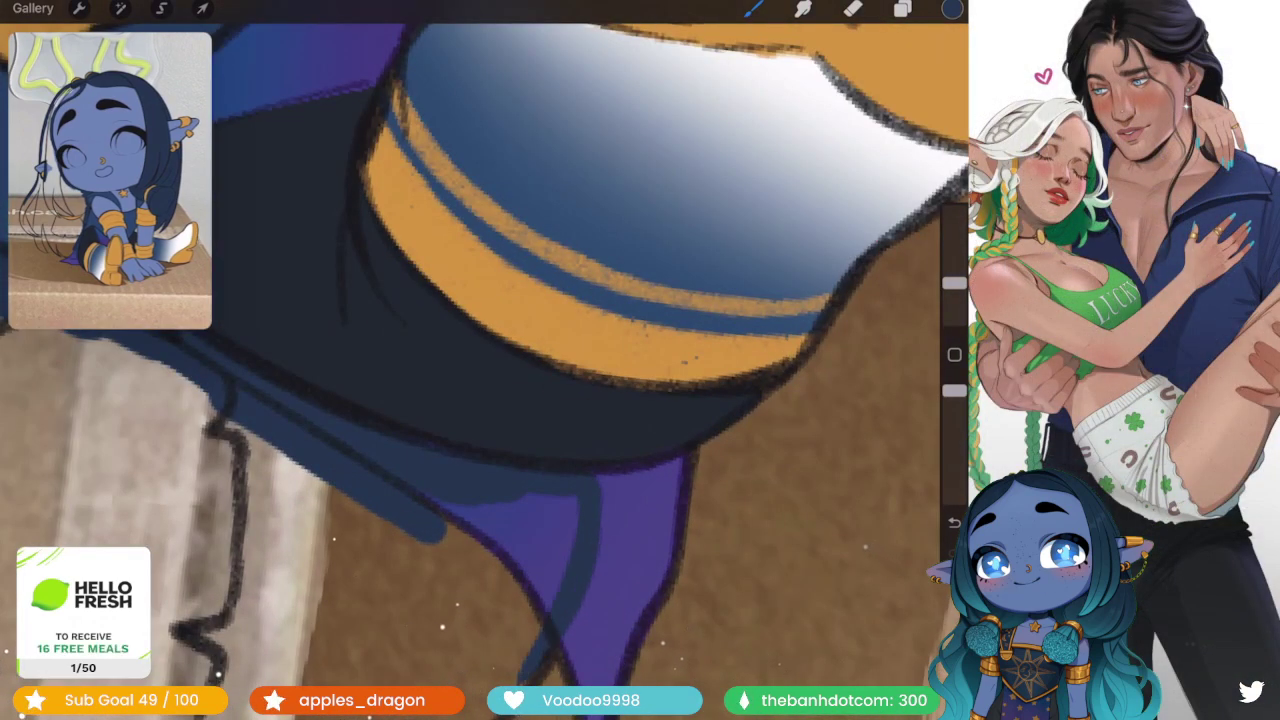
mouse_move(570, 505)
mouse_down()
mouse_move(515, 635)
mouse_move(495, 600)
mouse_up()
drag(500, 505, 455, 530)
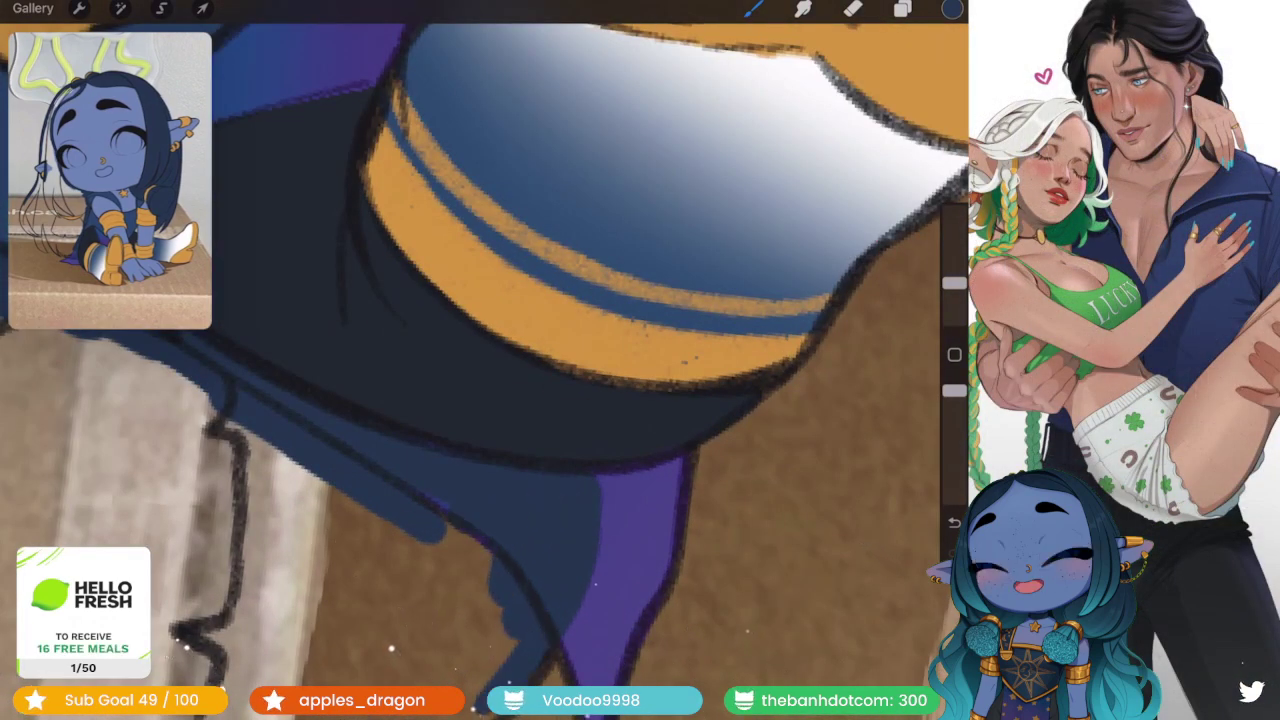
scroll(485, 360, up, 2)
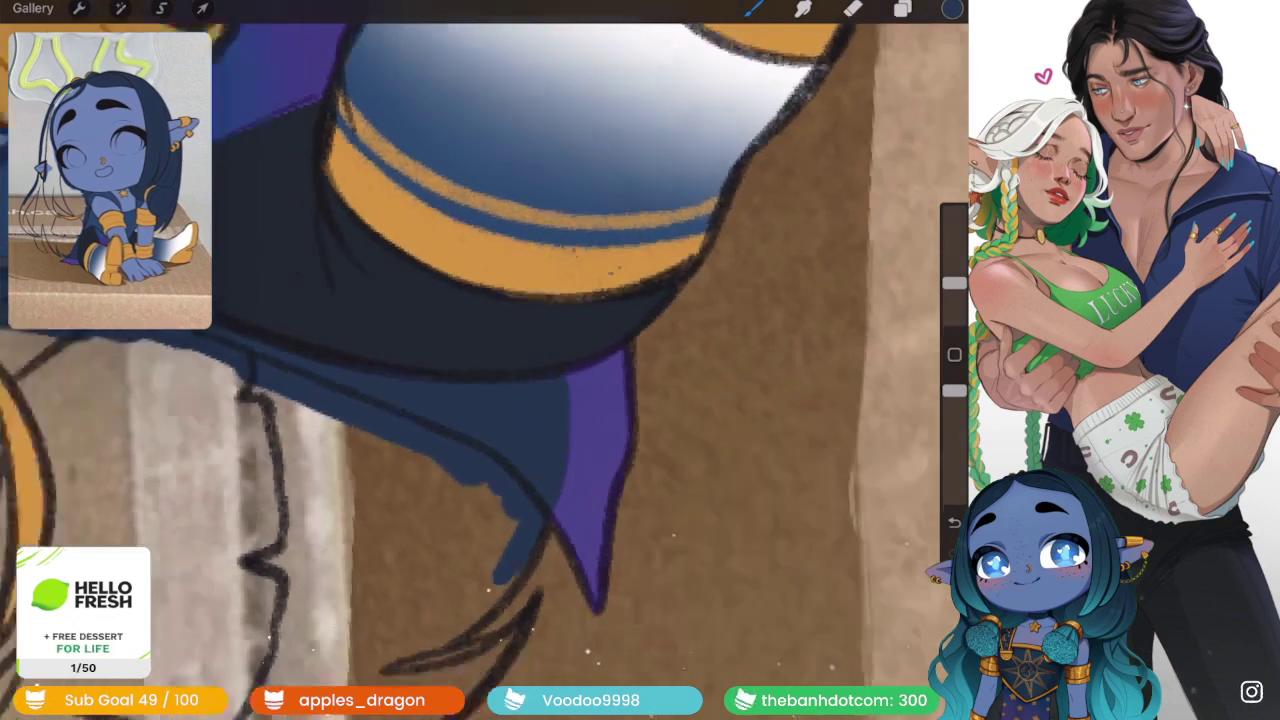
scroll(485, 360, down, 2)
scroll(485, 360, down, 2)
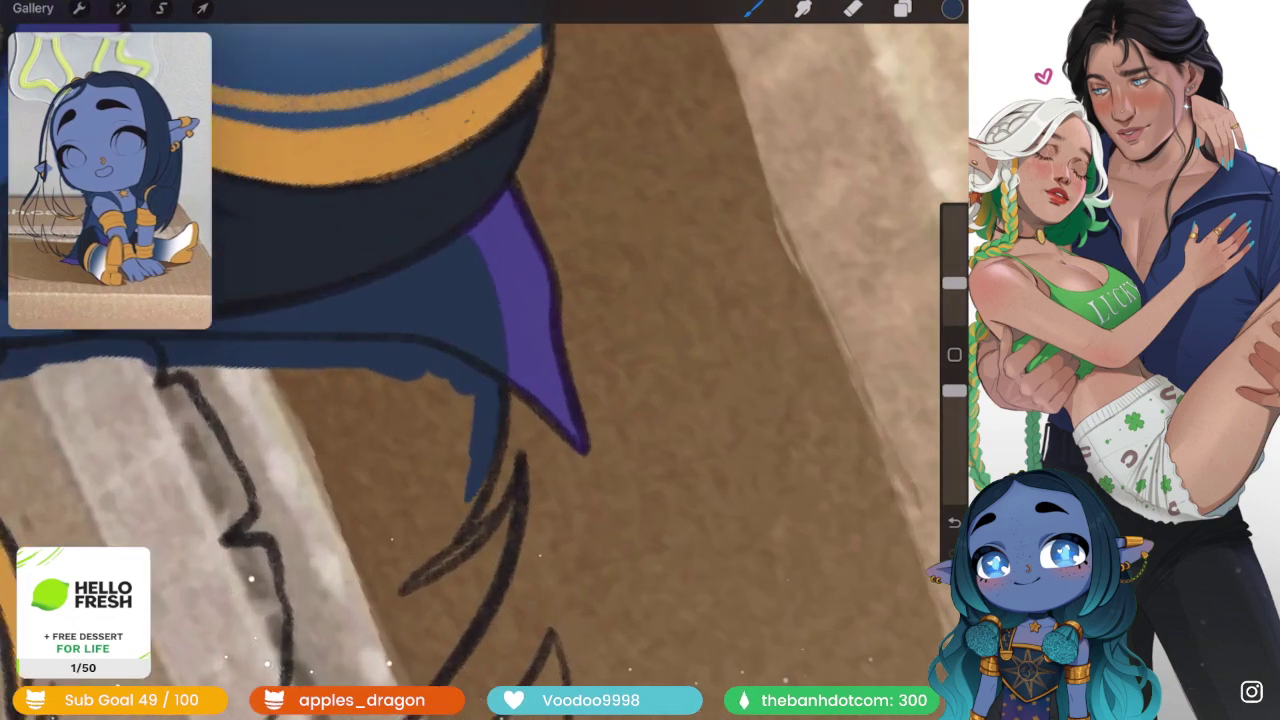
drag(466, 482, 428, 560)
scroll(485, 360, down, 2)
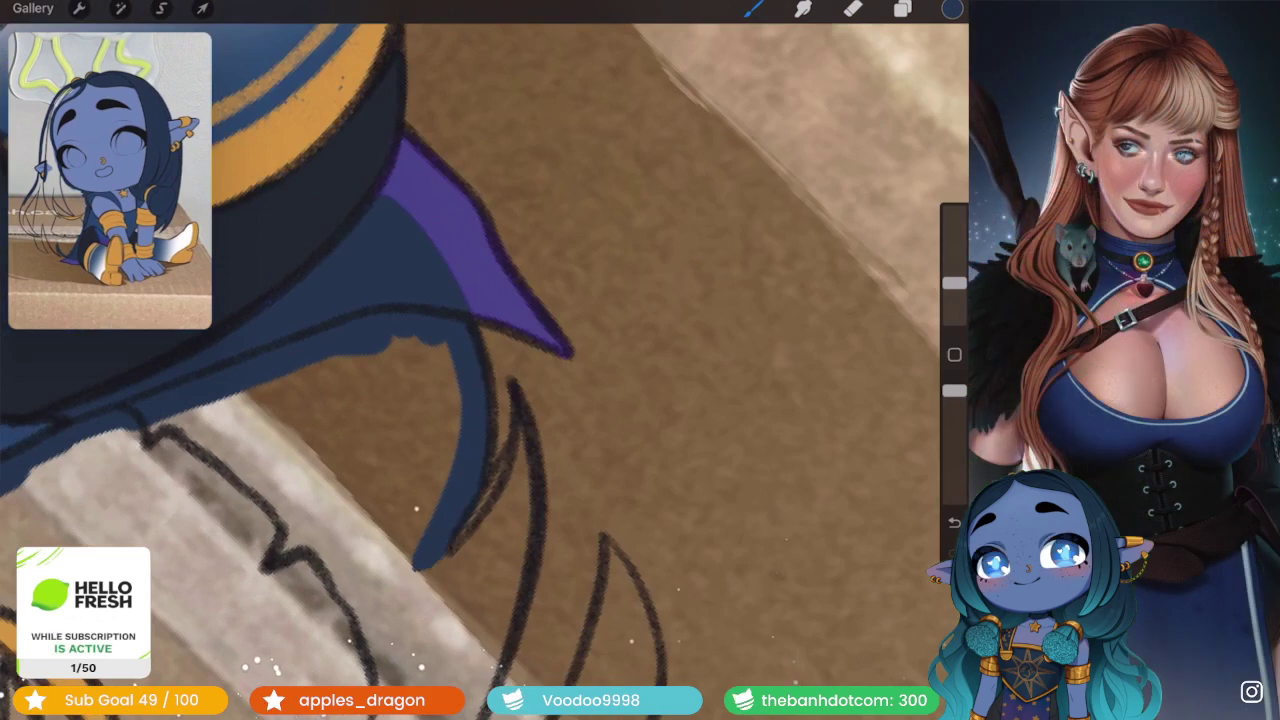
drag(522, 445, 402, 578)
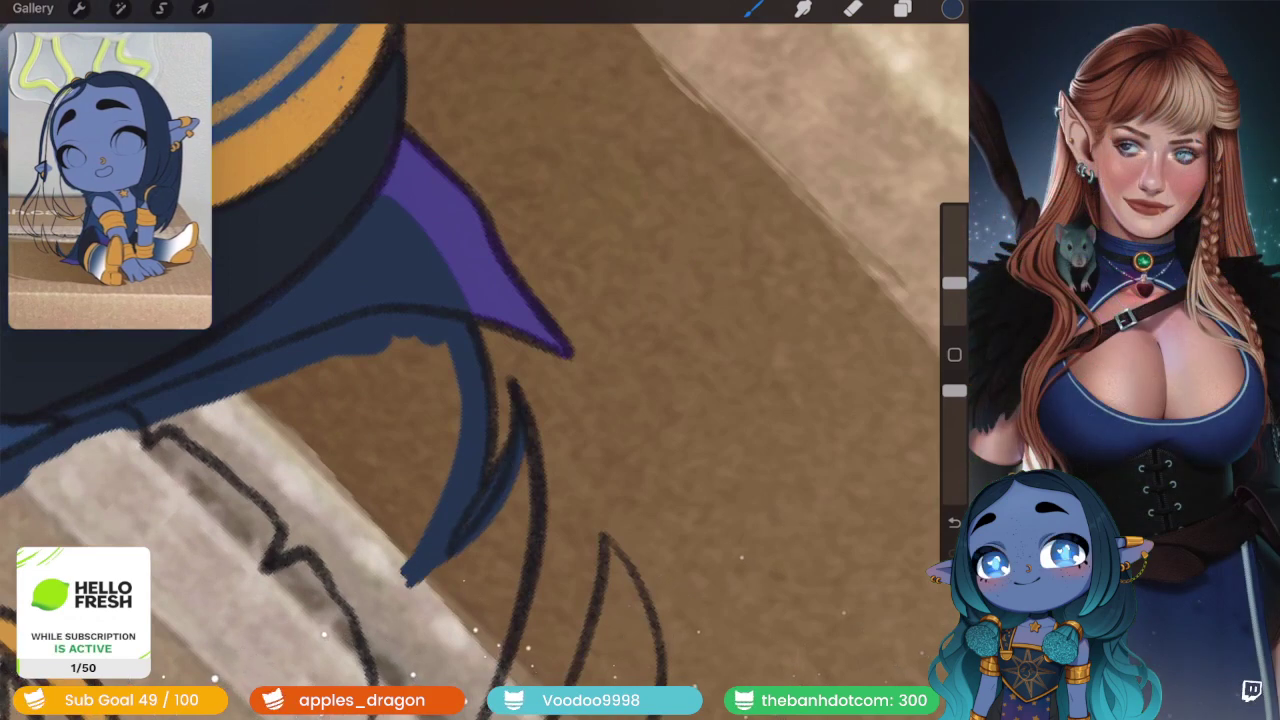
drag(535, 415, 475, 600)
scroll(485, 360, down, 2)
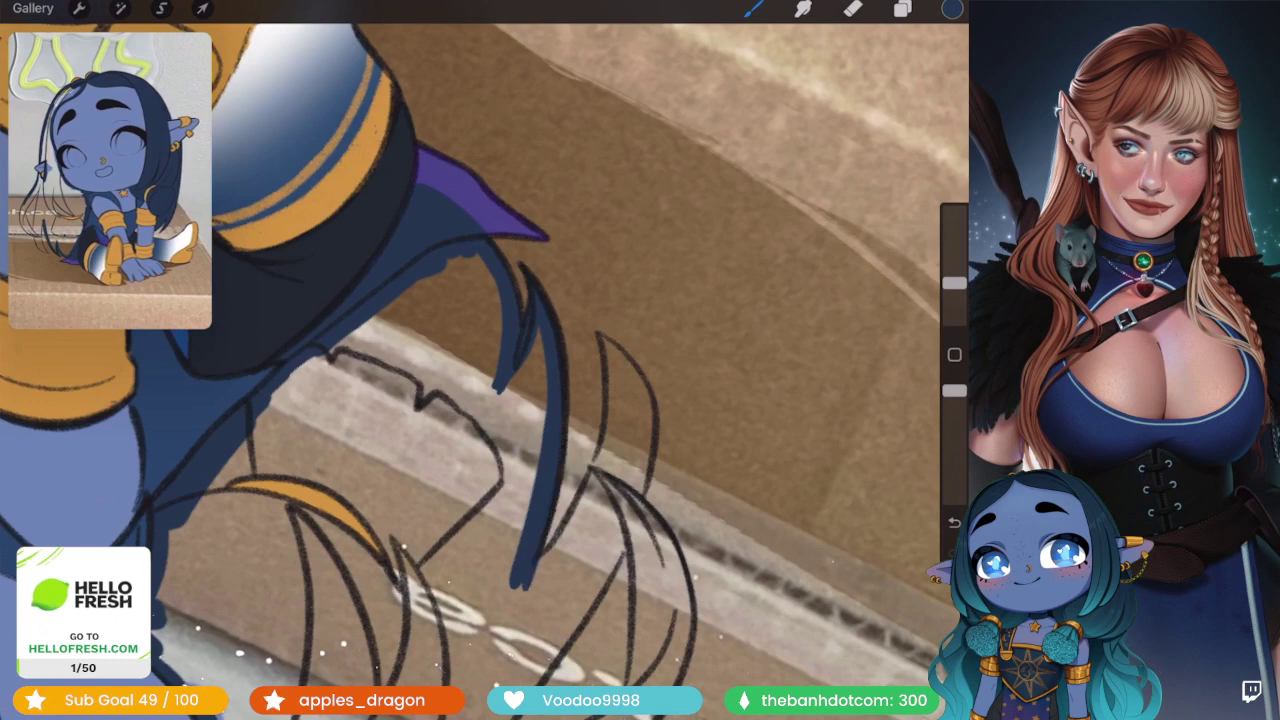
- Trace the hair spikes and central spike with dark blue lineart
scroll(485, 360, up, 2)
drag(505, 288, 468, 592)
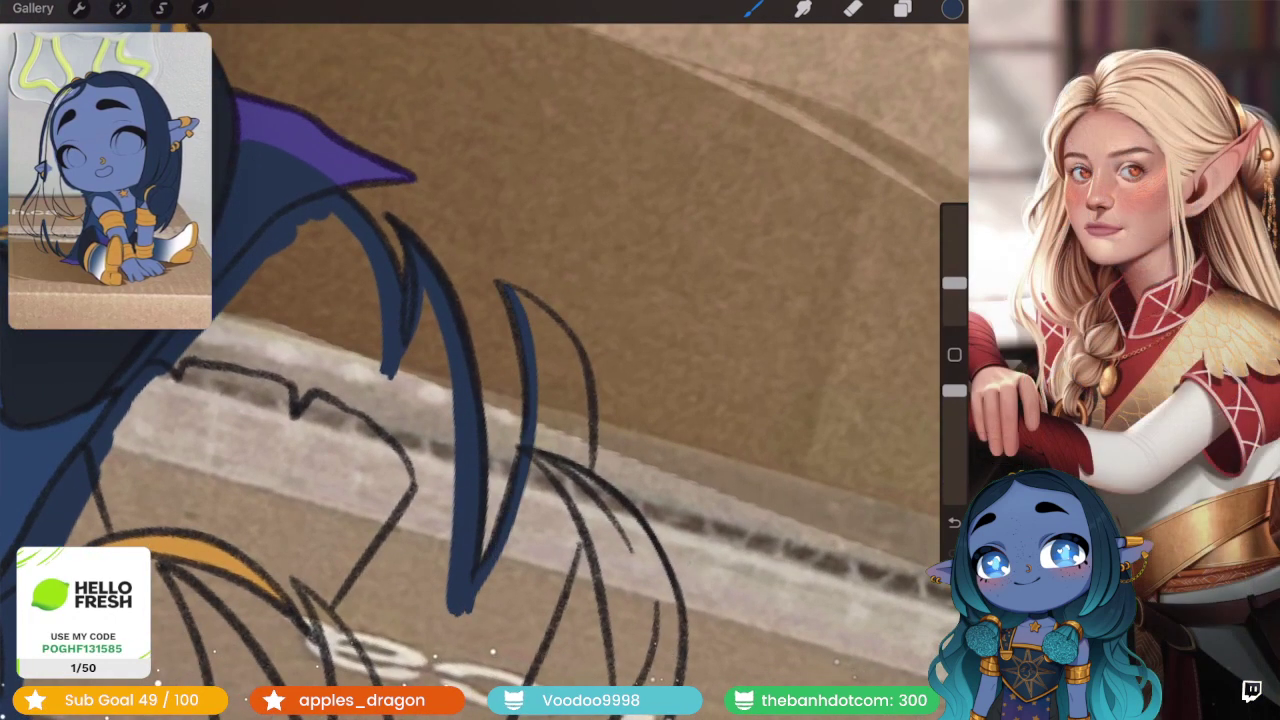
mouse_move(505, 290)
mouse_down()
mouse_move(582, 395)
mouse_move(578, 494)
mouse_up()
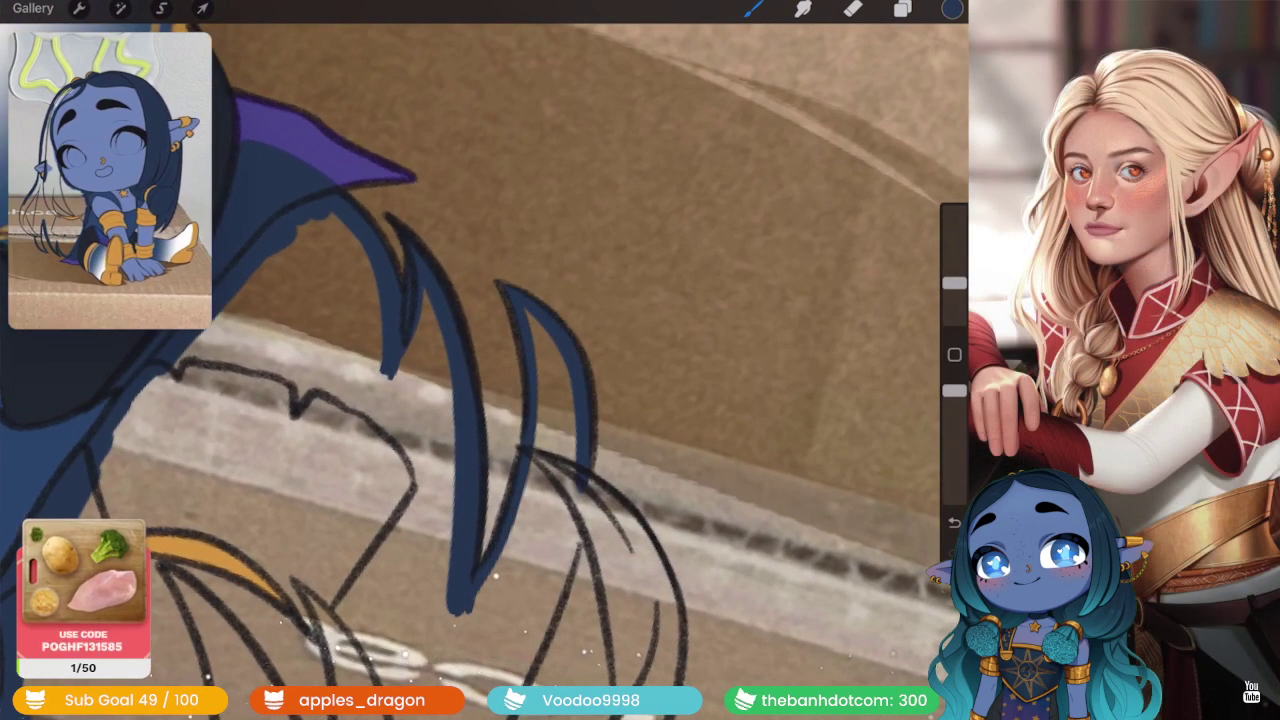
scroll(480, 370, down, 2)
drag(575, 408, 512, 582)
drag(582, 368, 524, 626)
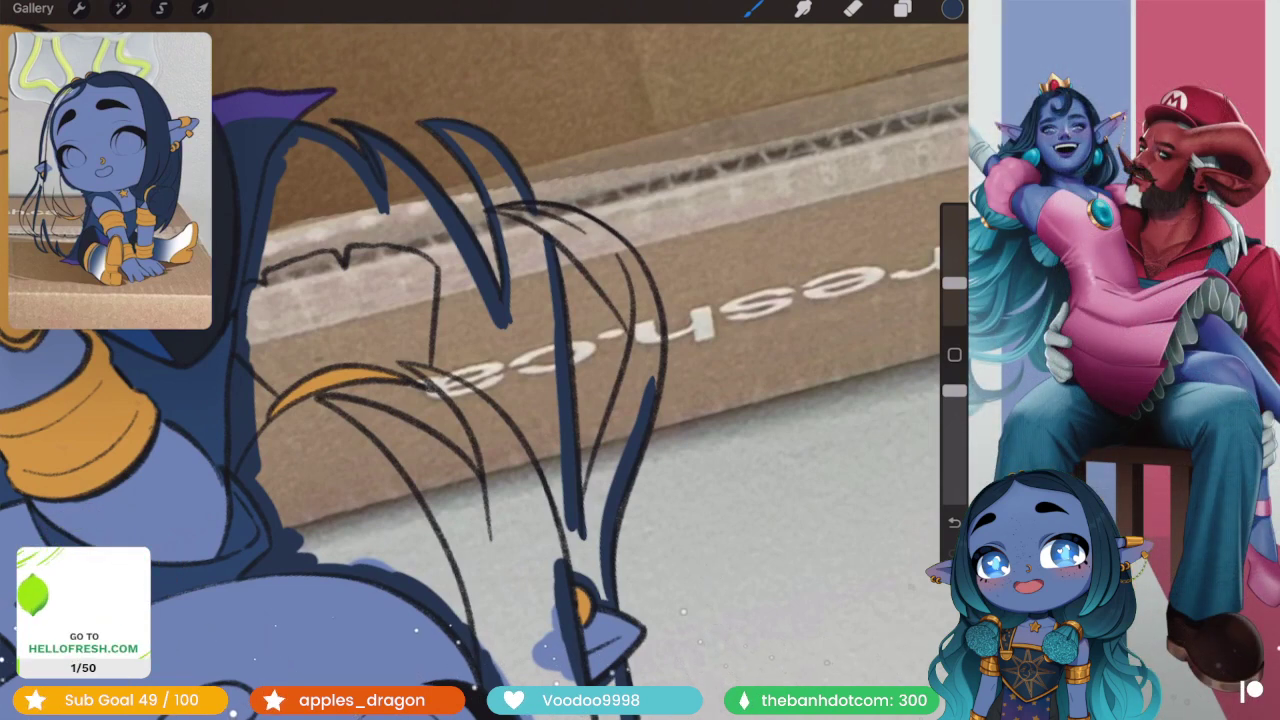
- Redraw and lengthen the navy stroke down the hair's outer curve
scroll(485, 370, up, 3)
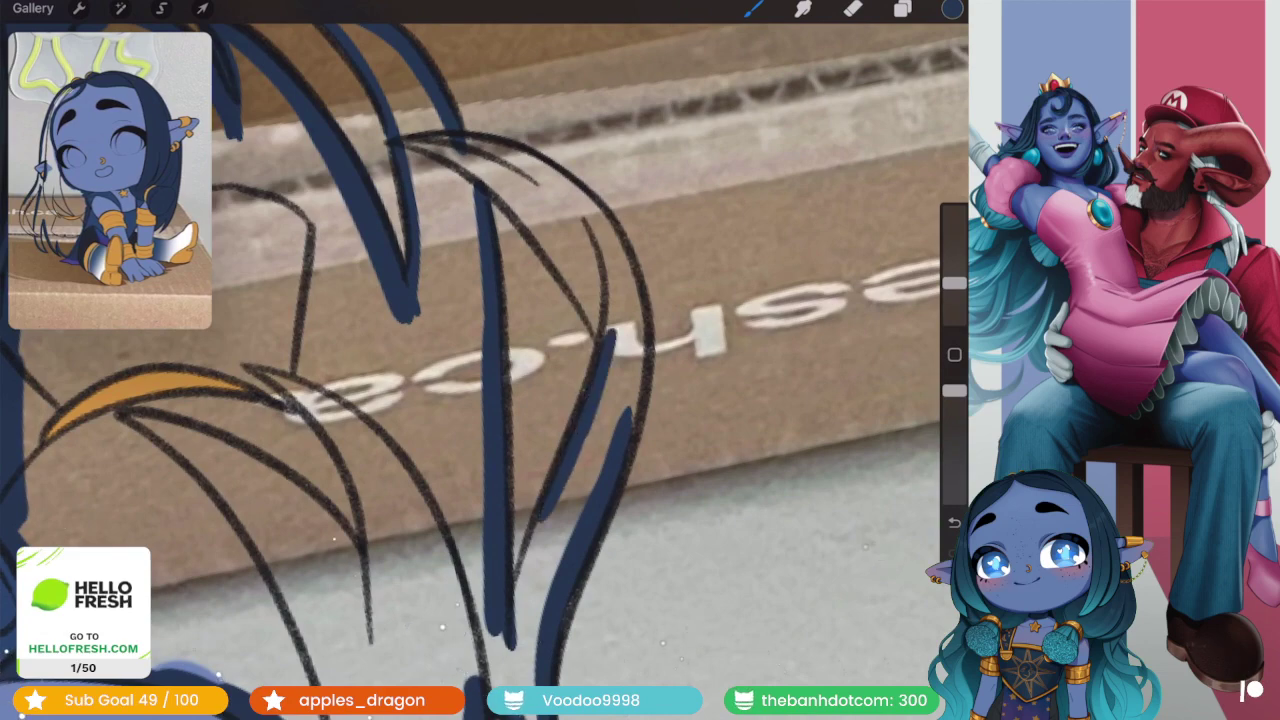
scroll(485, 370, up, 2)
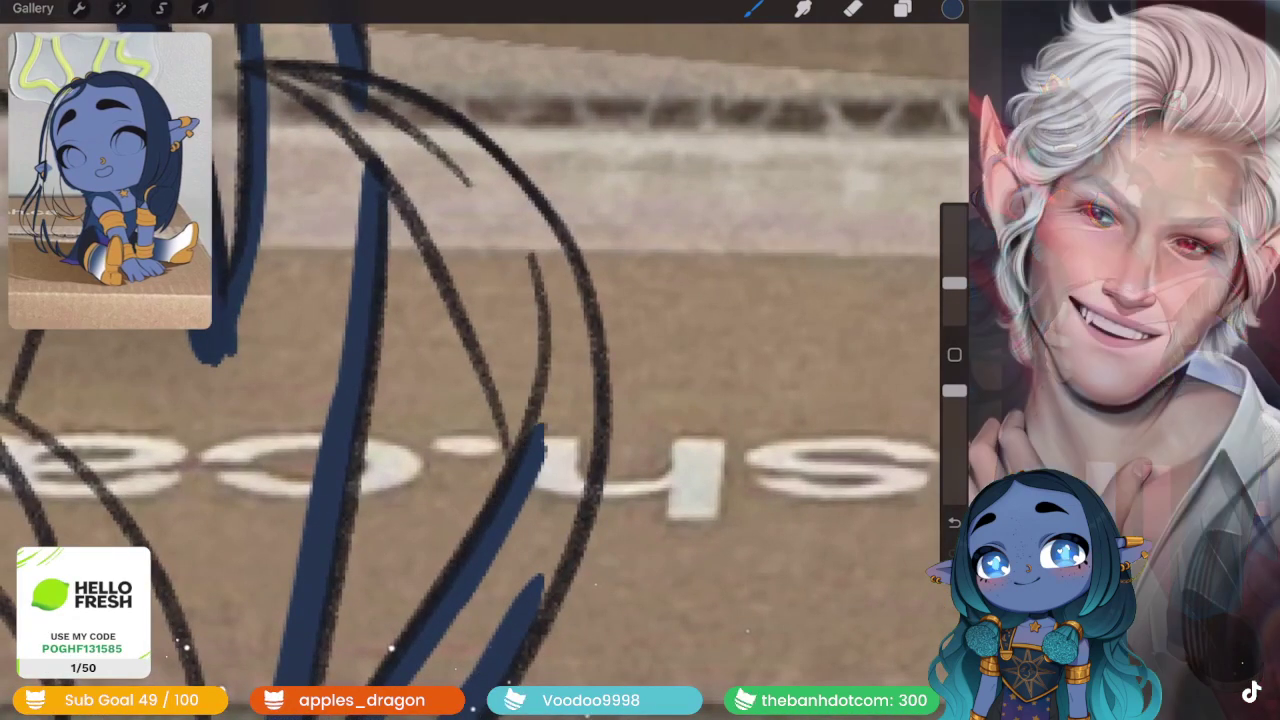
mouse_move(530, 450)
mouse_down()
mouse_move(390, 165)
mouse_move(595, 385)
mouse_up()
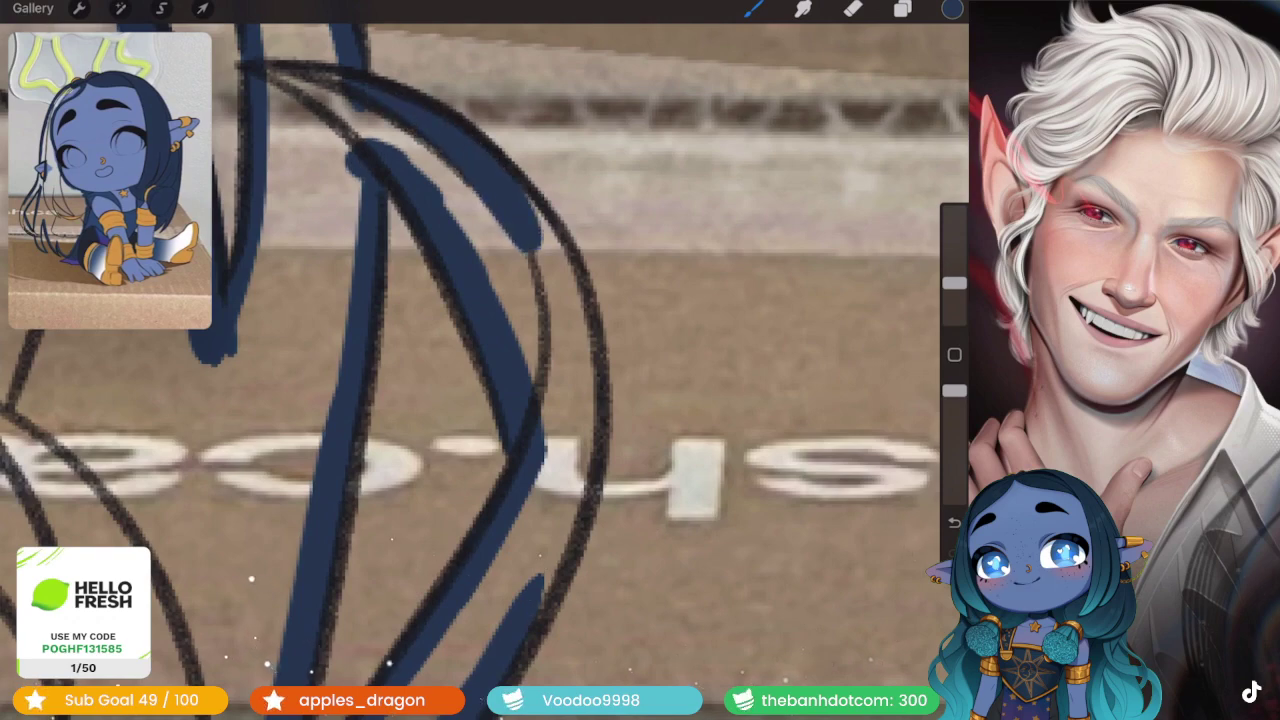
drag(580, 440, 548, 556)
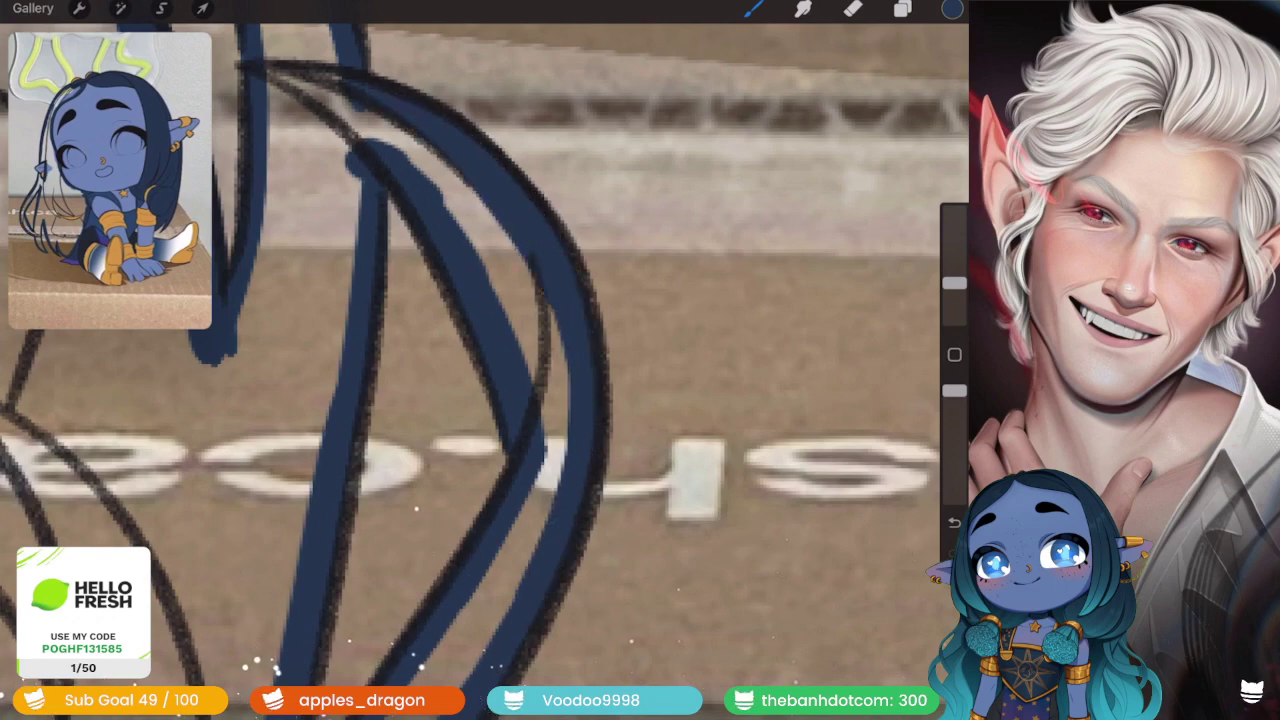
scroll(485, 360, down, 5)
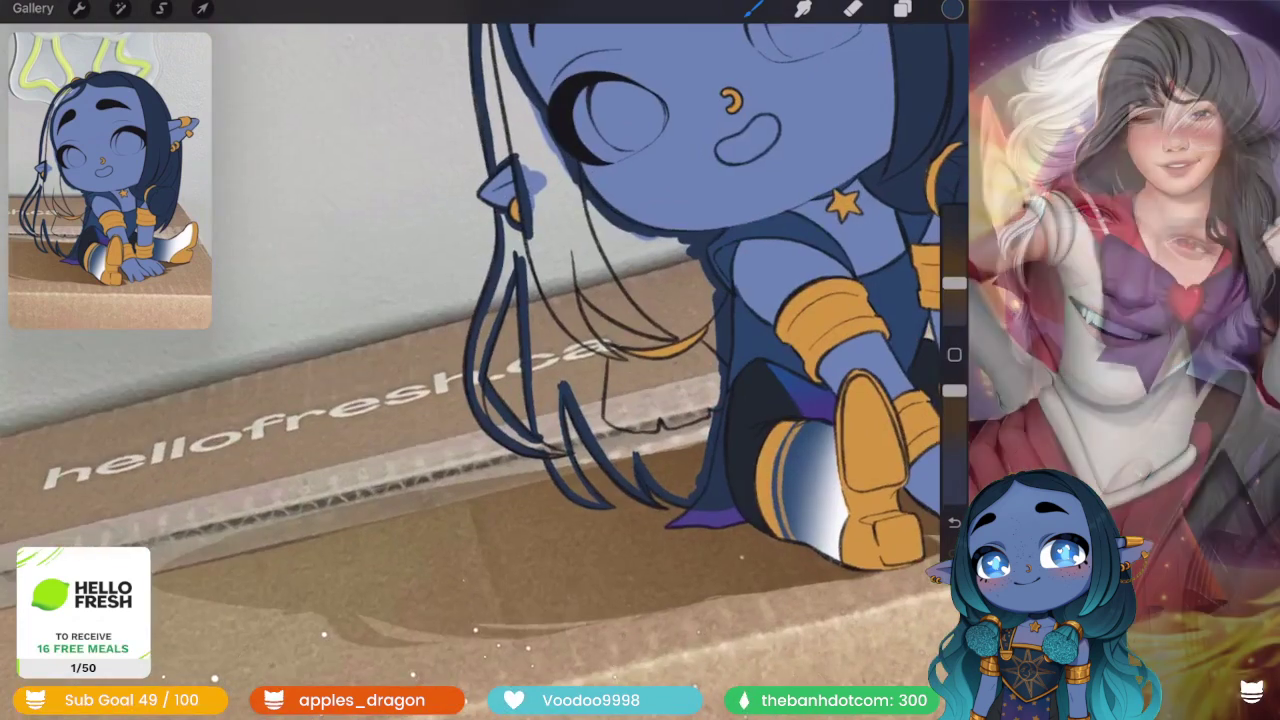
- Zoom out to review the face and hair, then switch to the Eraser's Brush Library
drag(952, 8, 650, 330)
scroll(626, 392, down, 10)
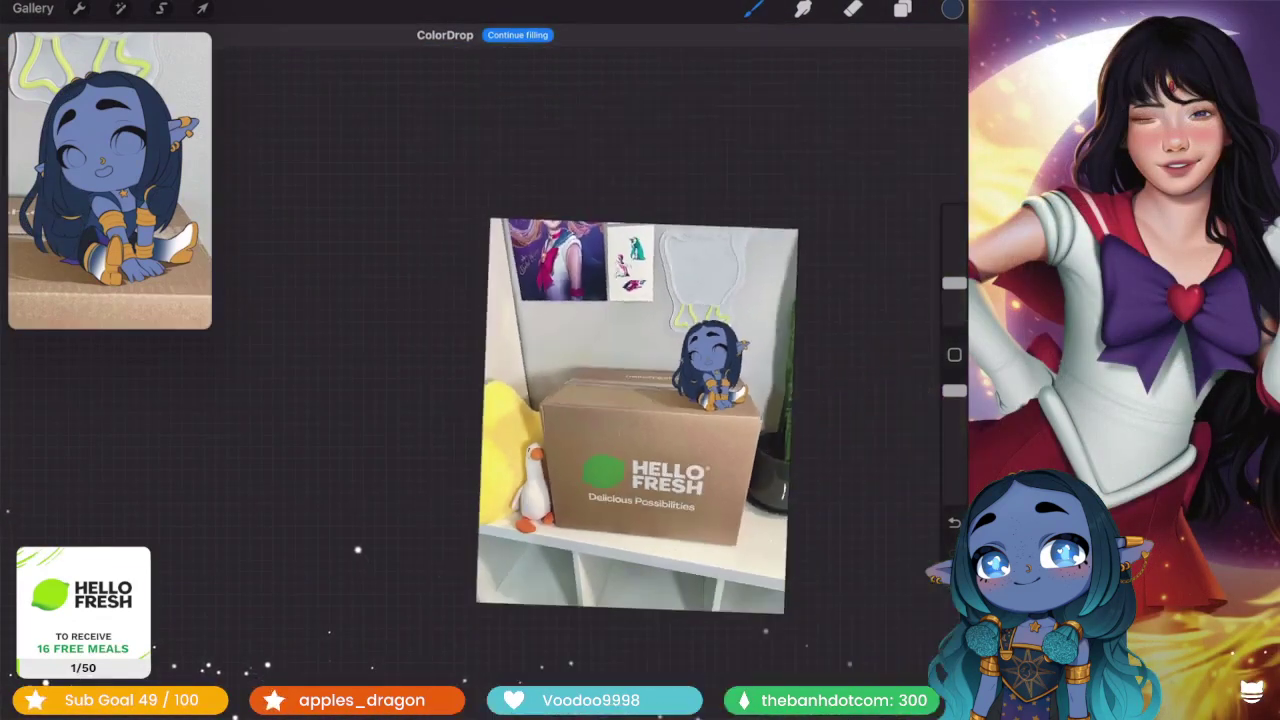
scroll(690, 340, up, 3)
scroll(690, 340, up, 3)
scroll(690, 340, up, 2)
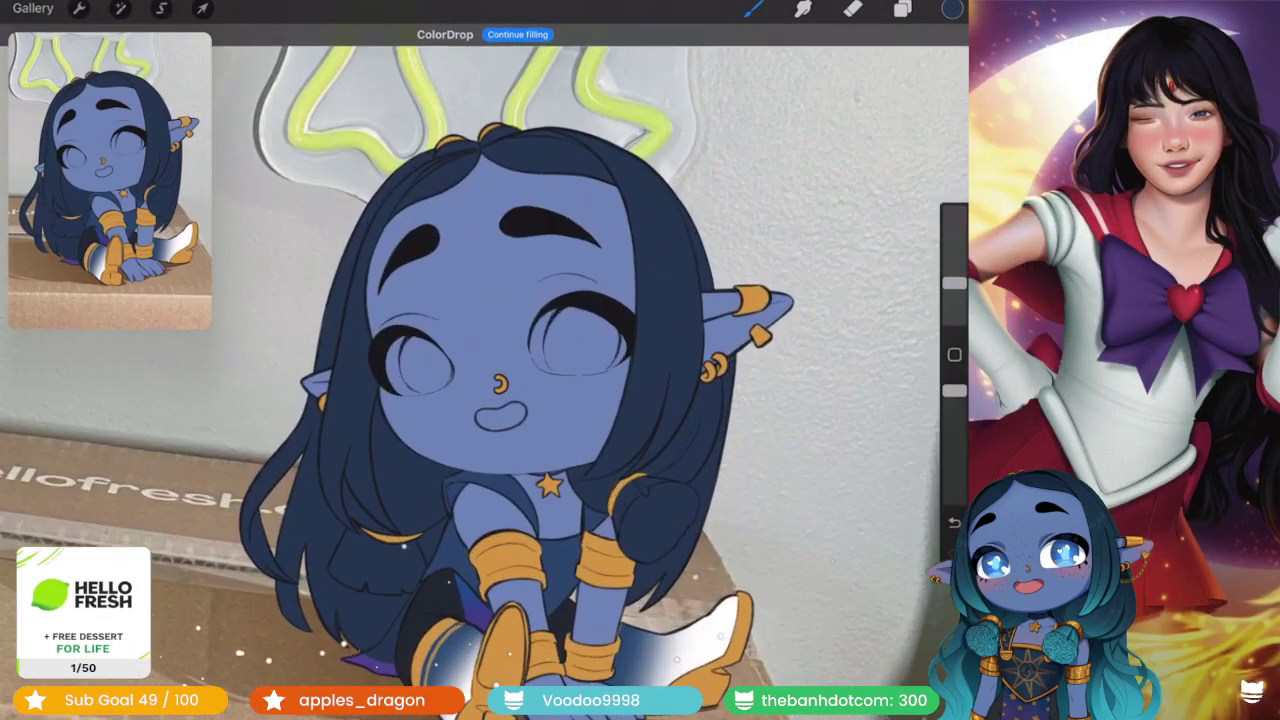
scroll(690, 340, up, 1)
scroll(460, 220, up, 2)
scroll(460, 220, up, 2)
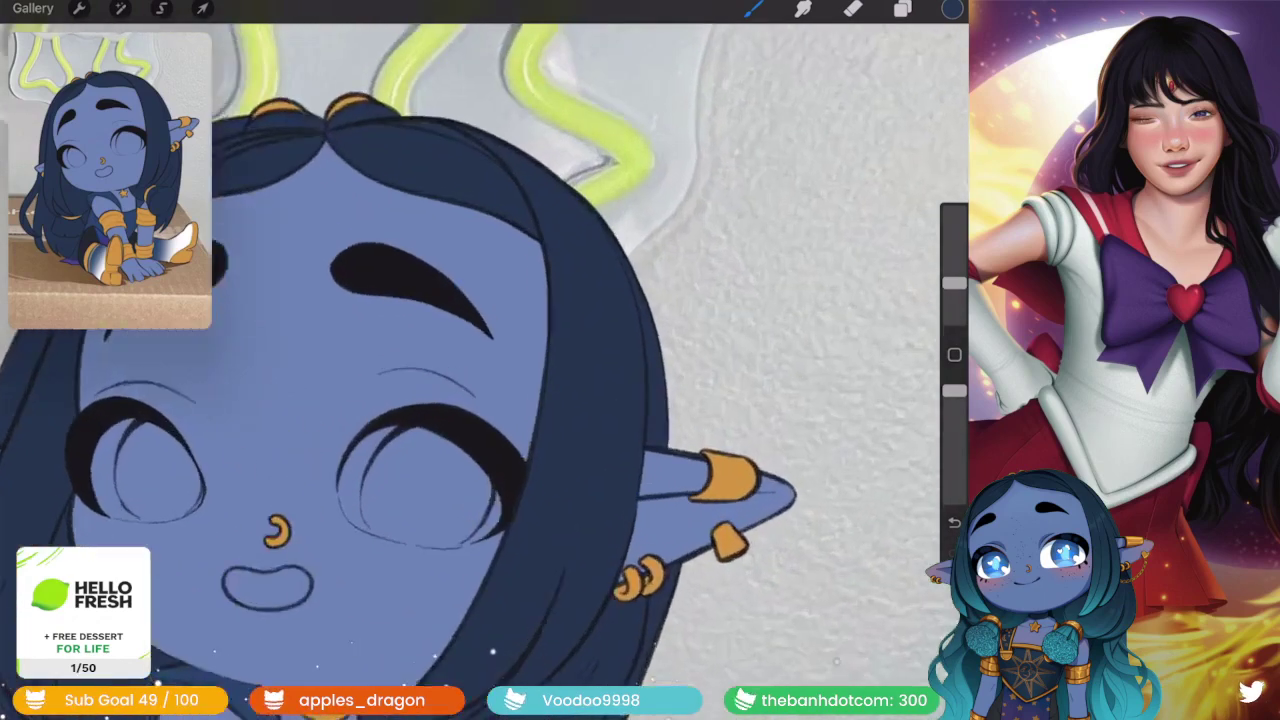
scroll(460, 220, up, 2)
scroll(460, 220, up, 1)
scroll(480, 360, down, 1)
scroll(480, 360, down, 1)
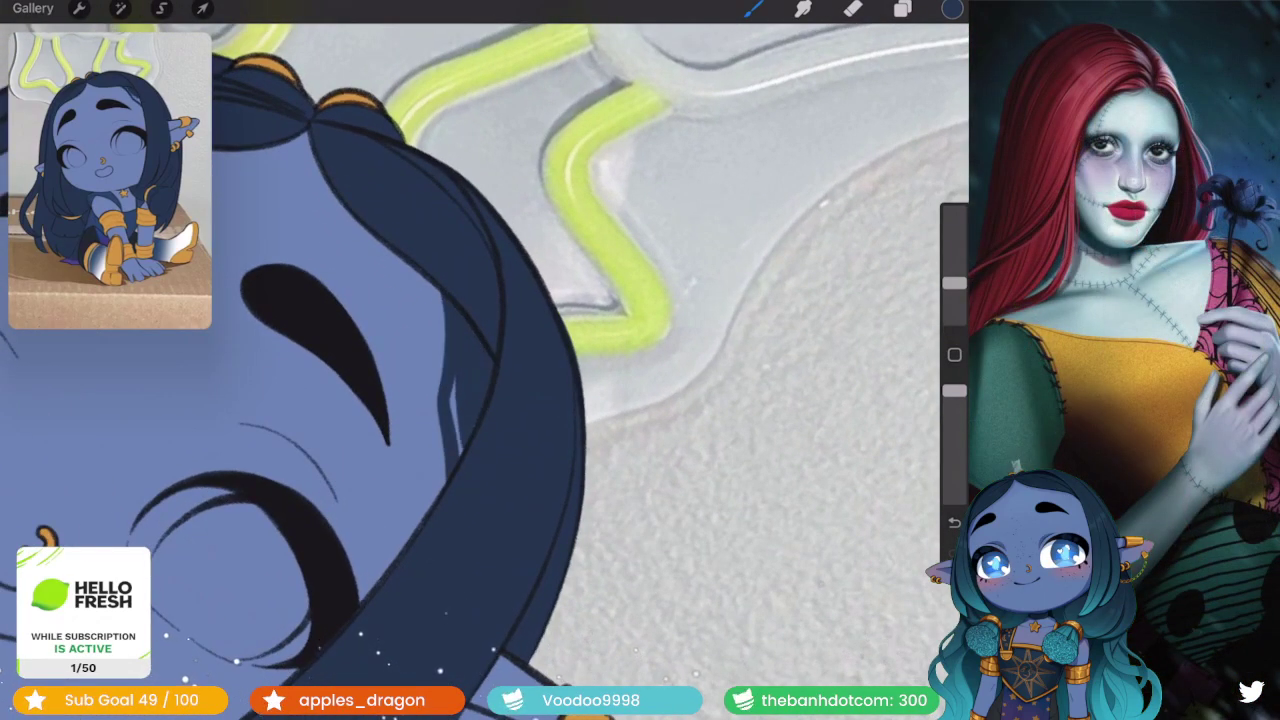
scroll(480, 360, down, 3)
scroll(480, 360, down, 3)
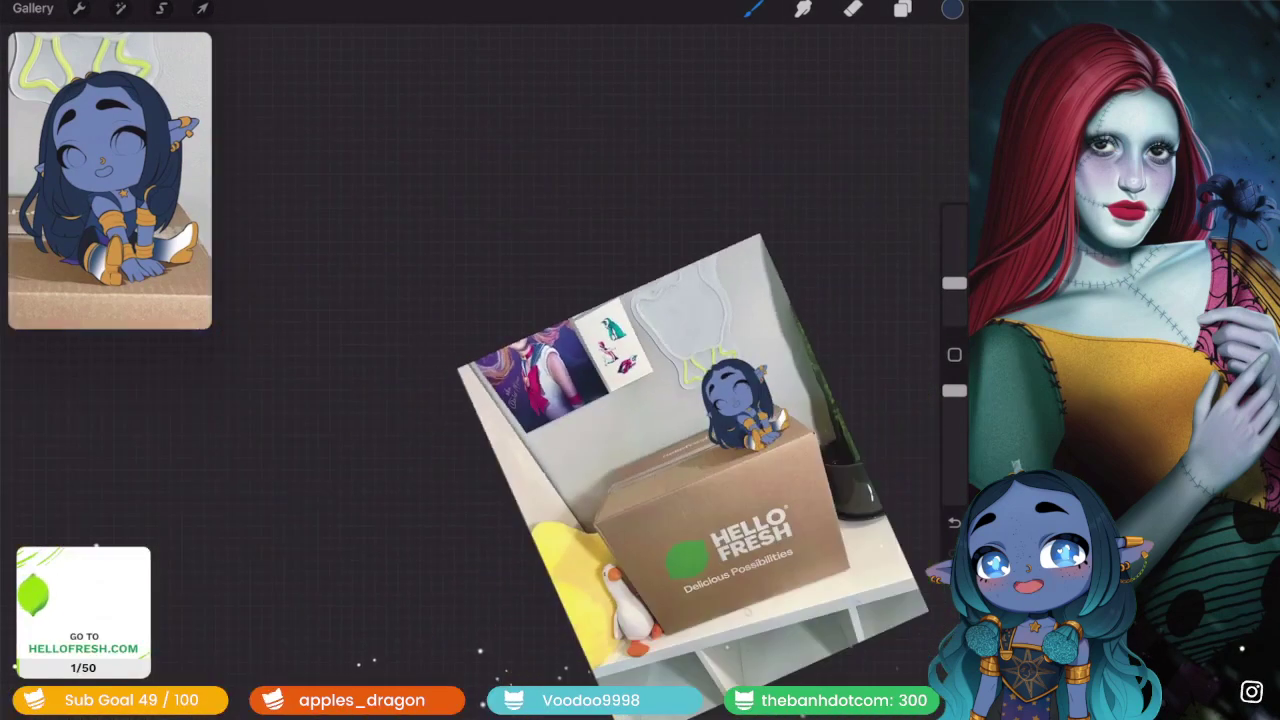
scroll(615, 420, down, 1)
scroll(615, 420, up, 1)
scroll(615, 420, up, 3)
scroll(480, 400, up, 2)
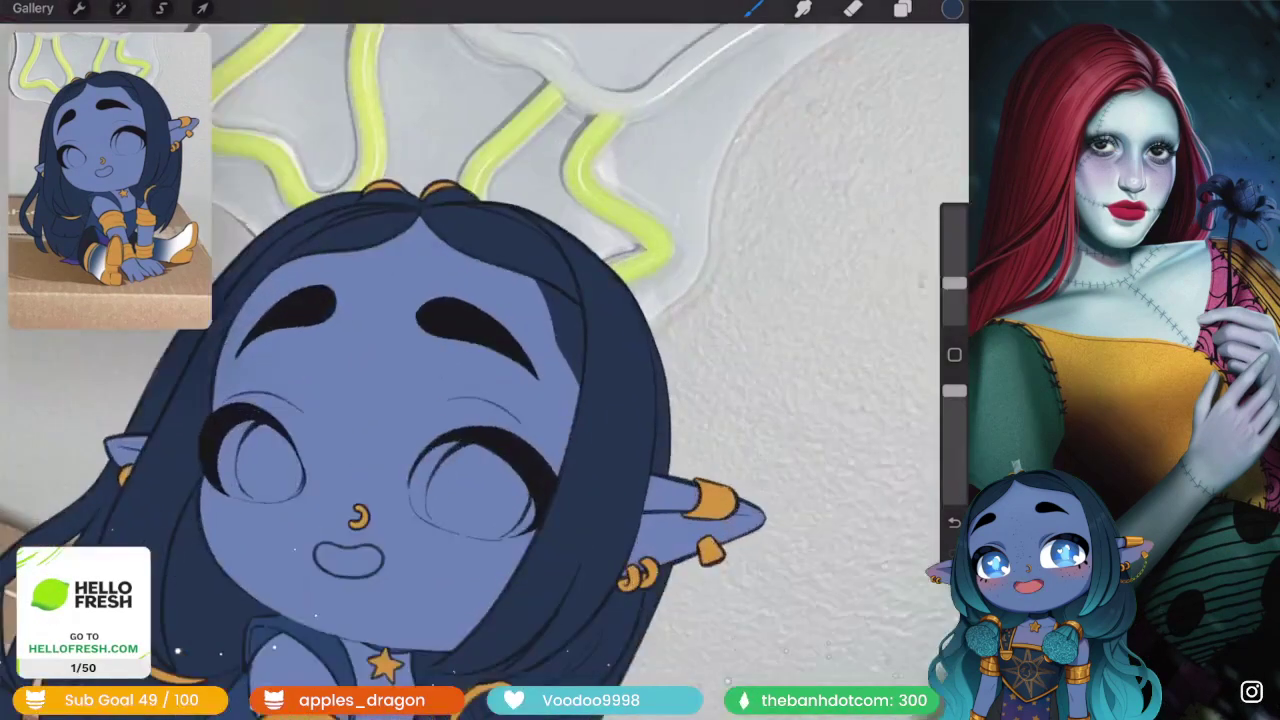
scroll(480, 400, up, 1)
scroll(480, 360, up, 2)
scroll(480, 360, up, 1)
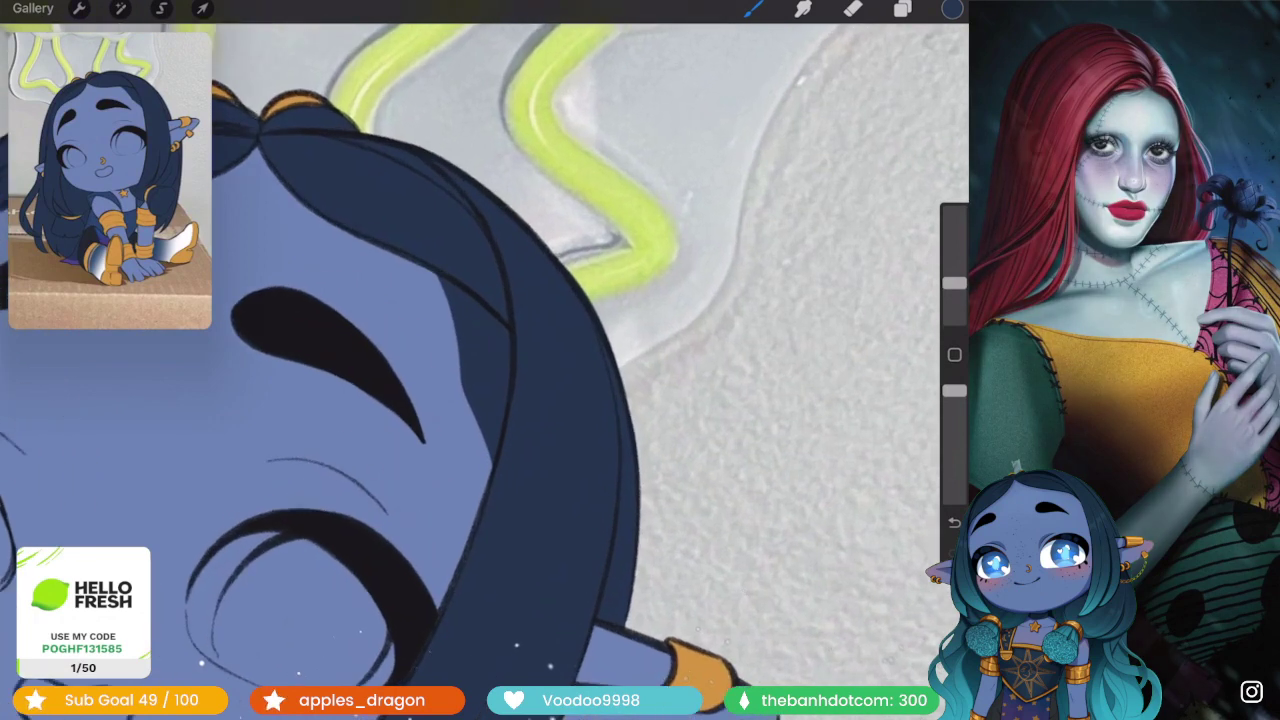
click(852, 8)
- Pick the Hair brush for the eraser and erase three strokes over the hair shading
scroll(833, 400, up, 5)
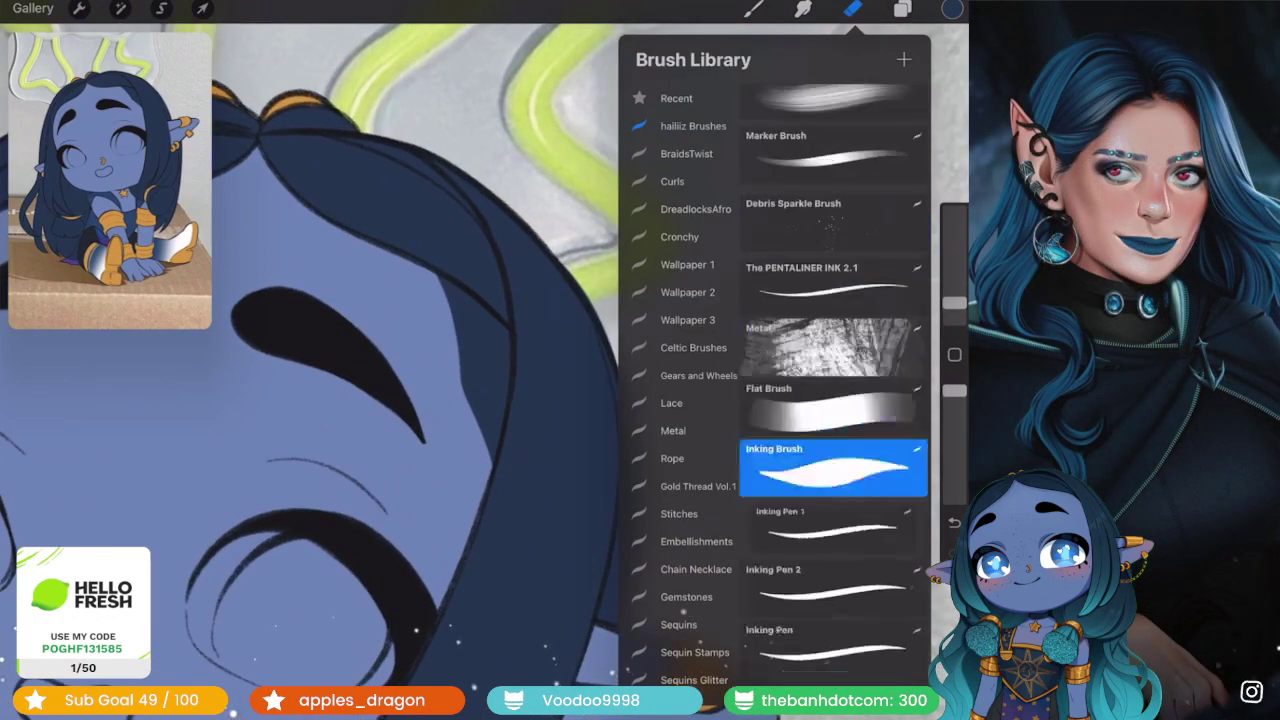
scroll(833, 400, up, 5)
click(829, 257)
click(954, 282)
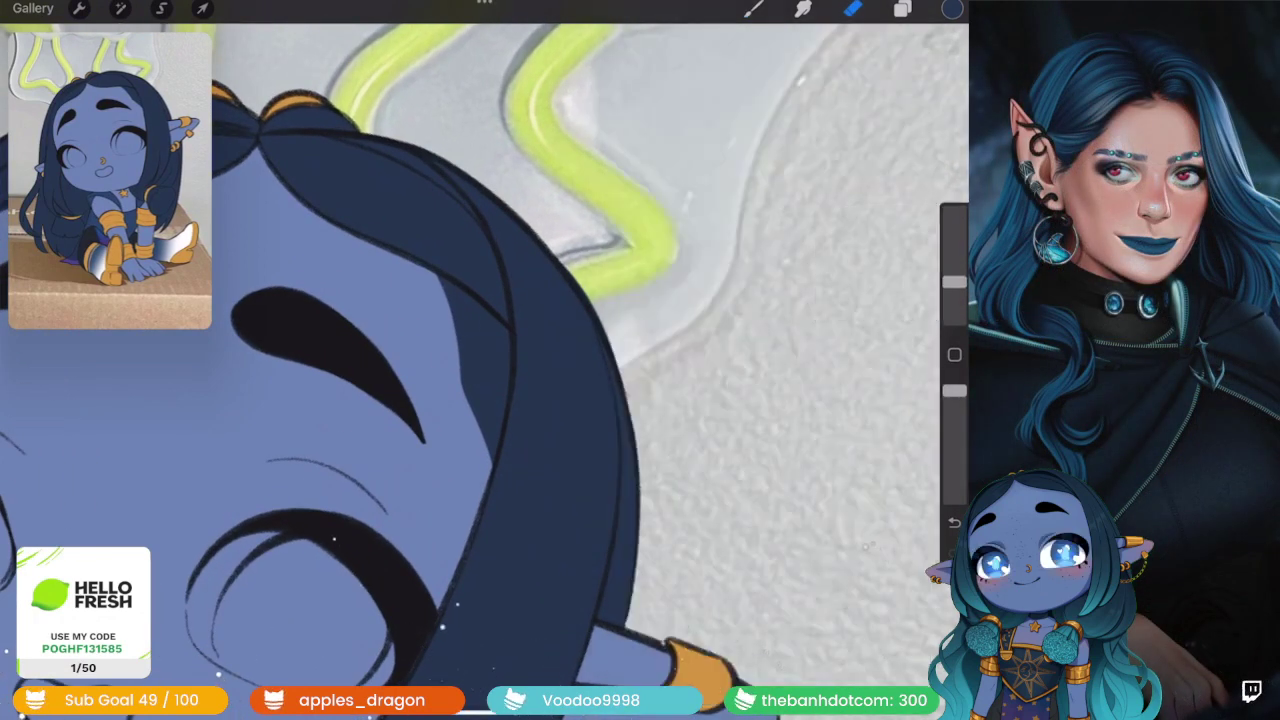
drag(470, 336, 470, 386)
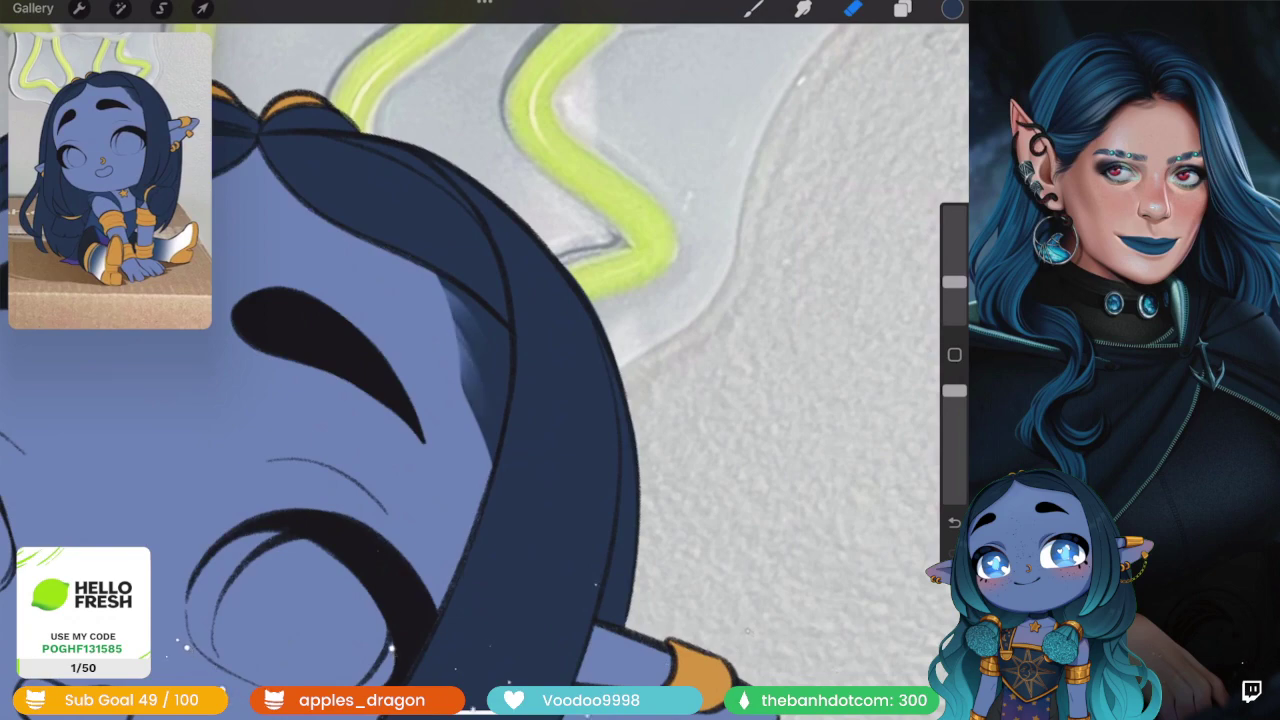
drag(450, 296, 498, 402)
drag(462, 330, 488, 412)
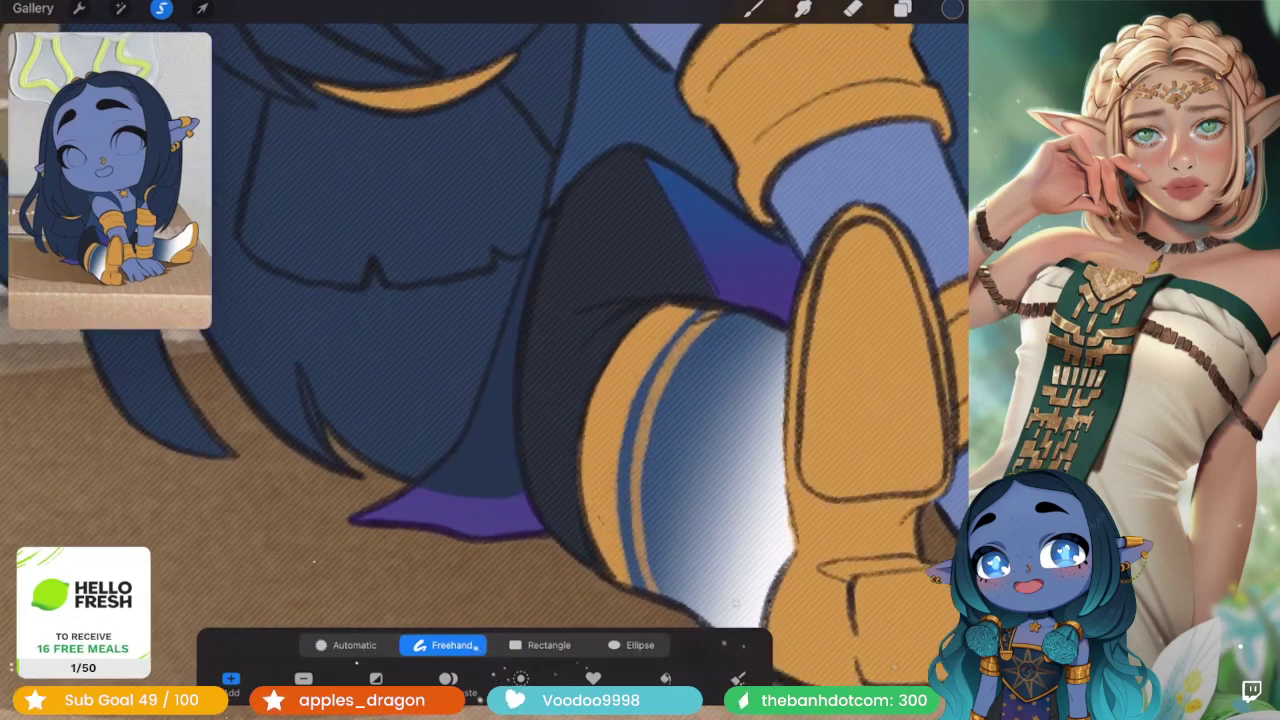
- Select Layer 19 and set its opacity to 44%
click(902, 8)
scroll(800, 400, up, 4)
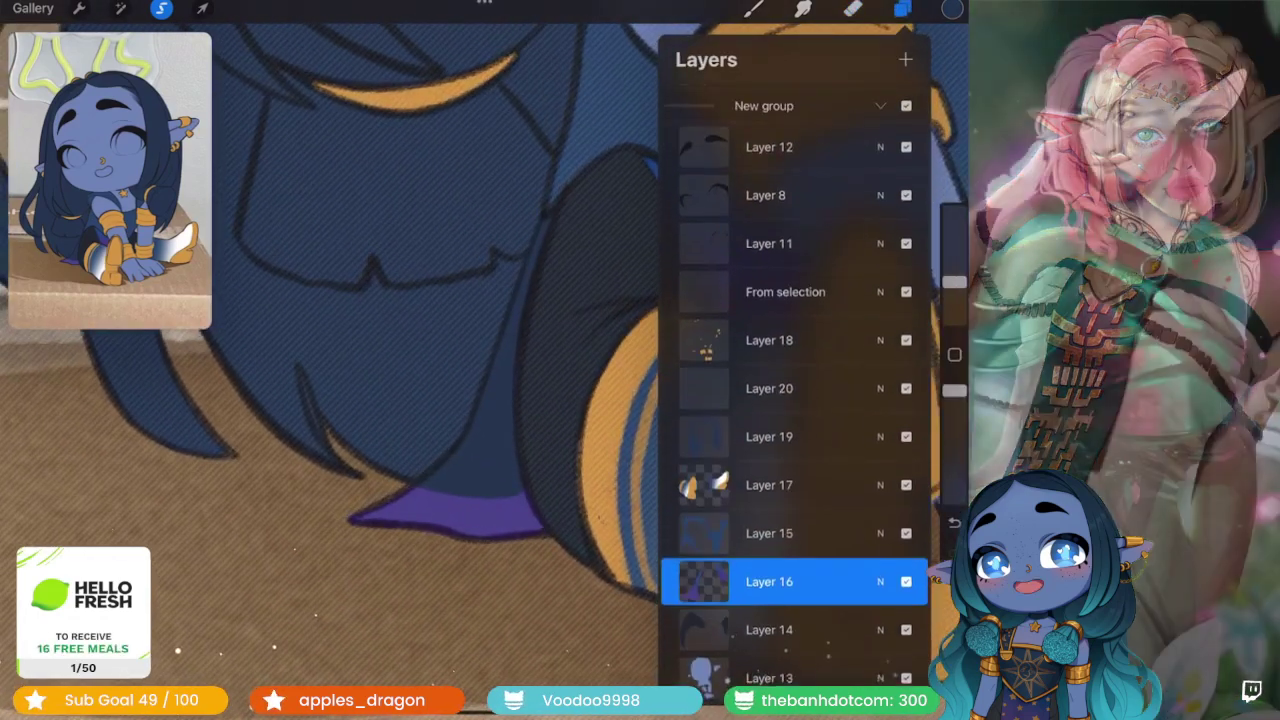
click(769, 434)
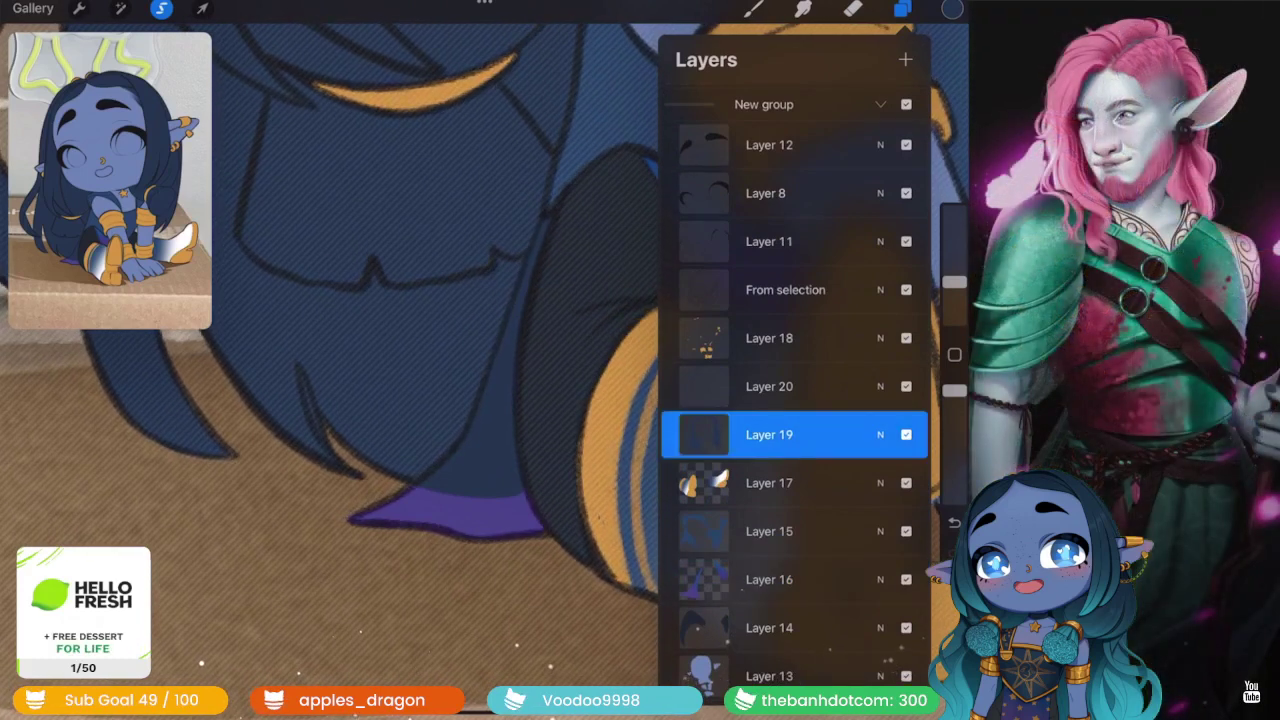
click(120, 8)
click(180, 62)
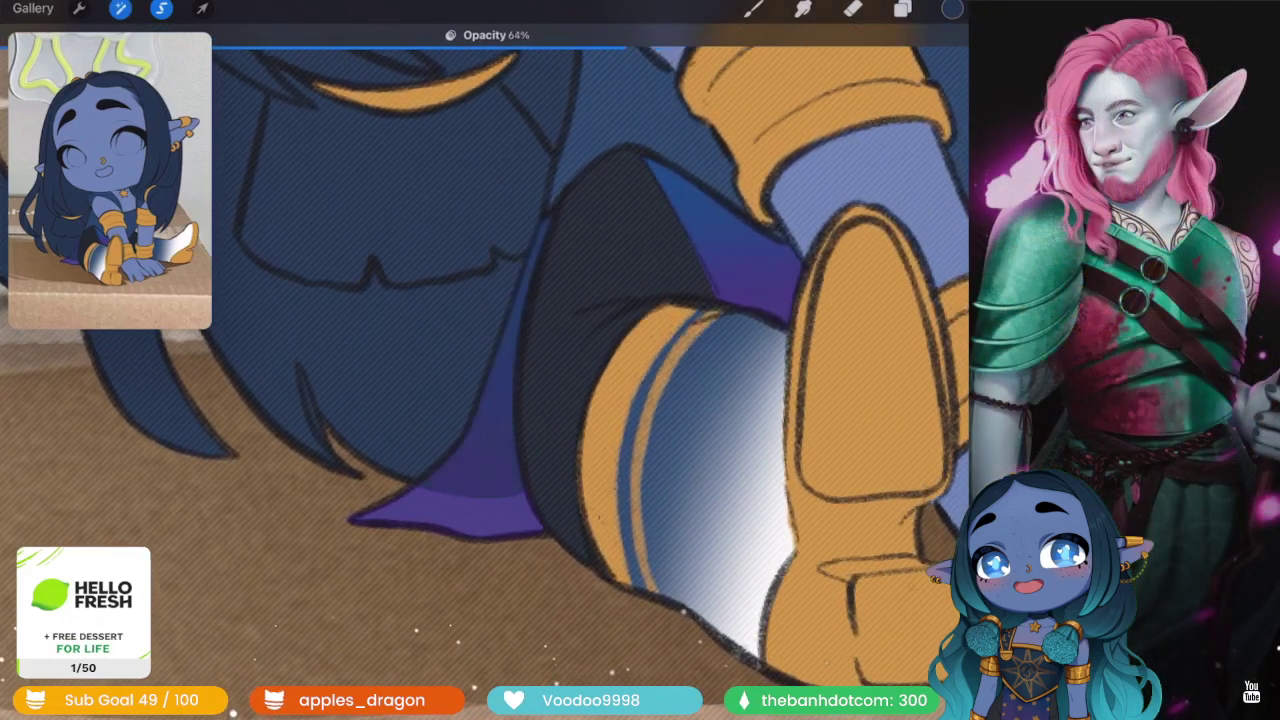
key(e)
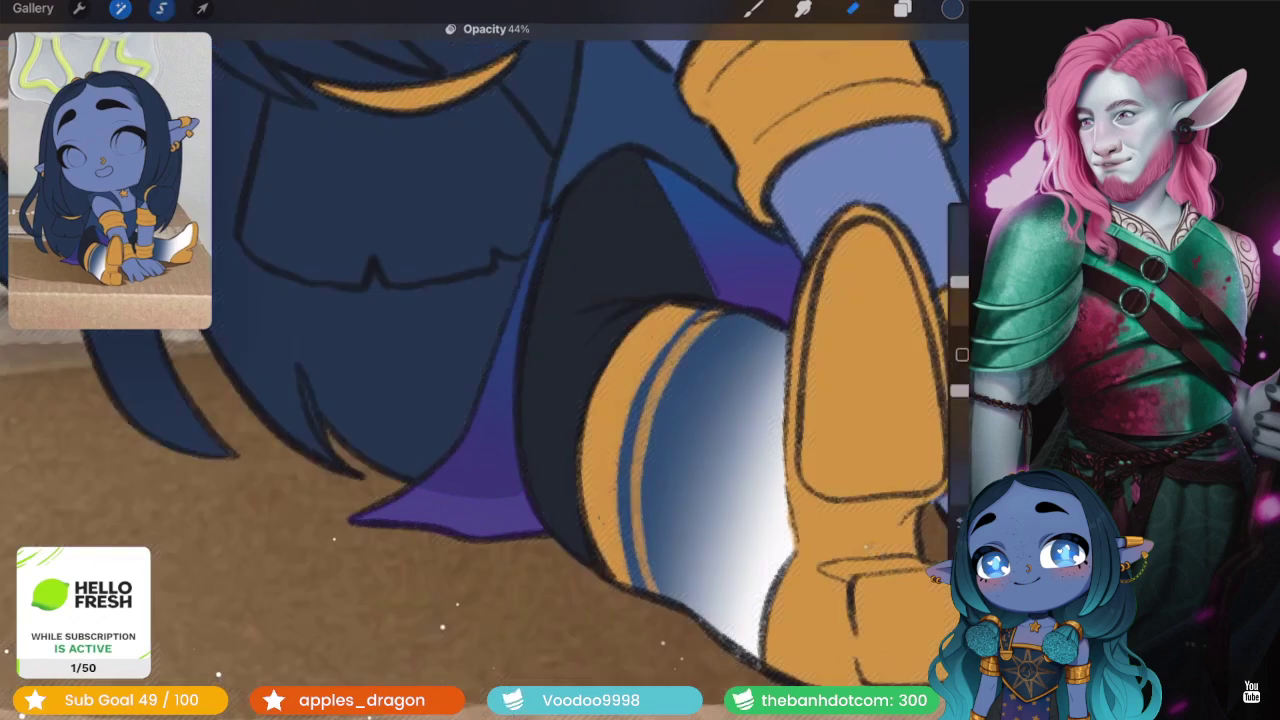
scroll(485, 360, down, 5)
scroll(485, 360, down, 3)
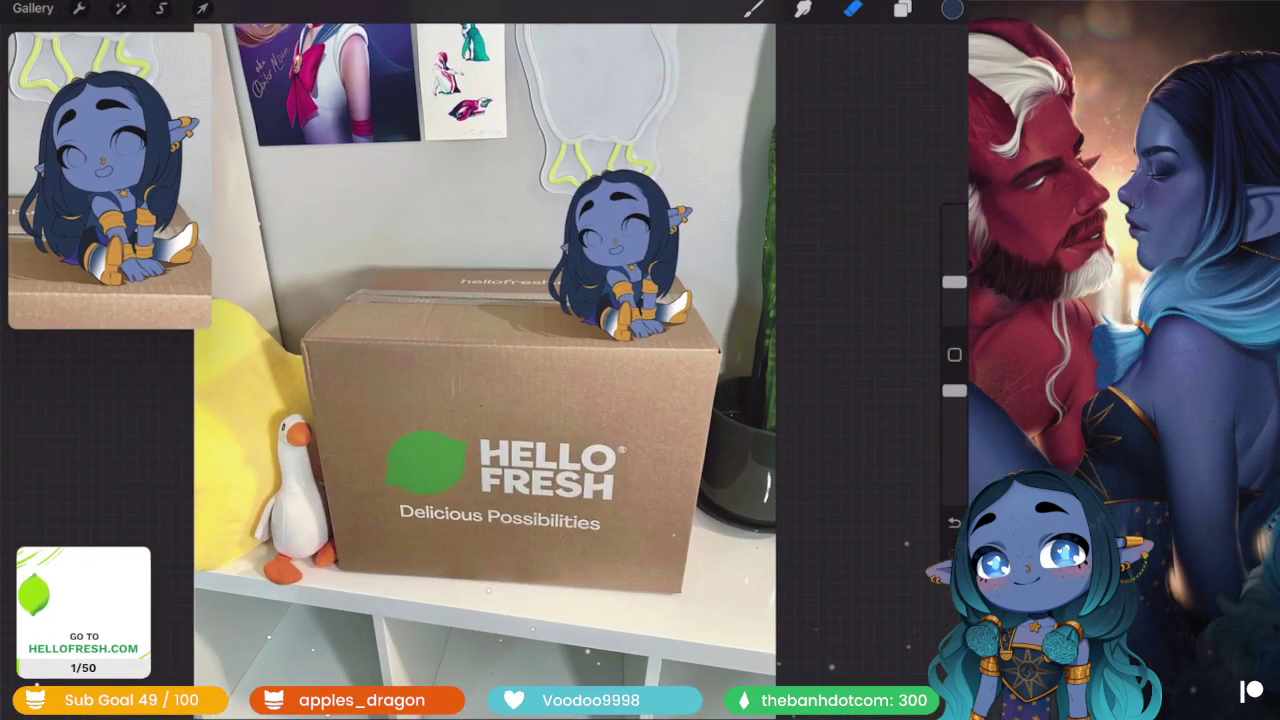
- Make empty Layer 20 a clipping mask over Layer 19 and choose Freehand selection
scroll(485, 360, down, 2)
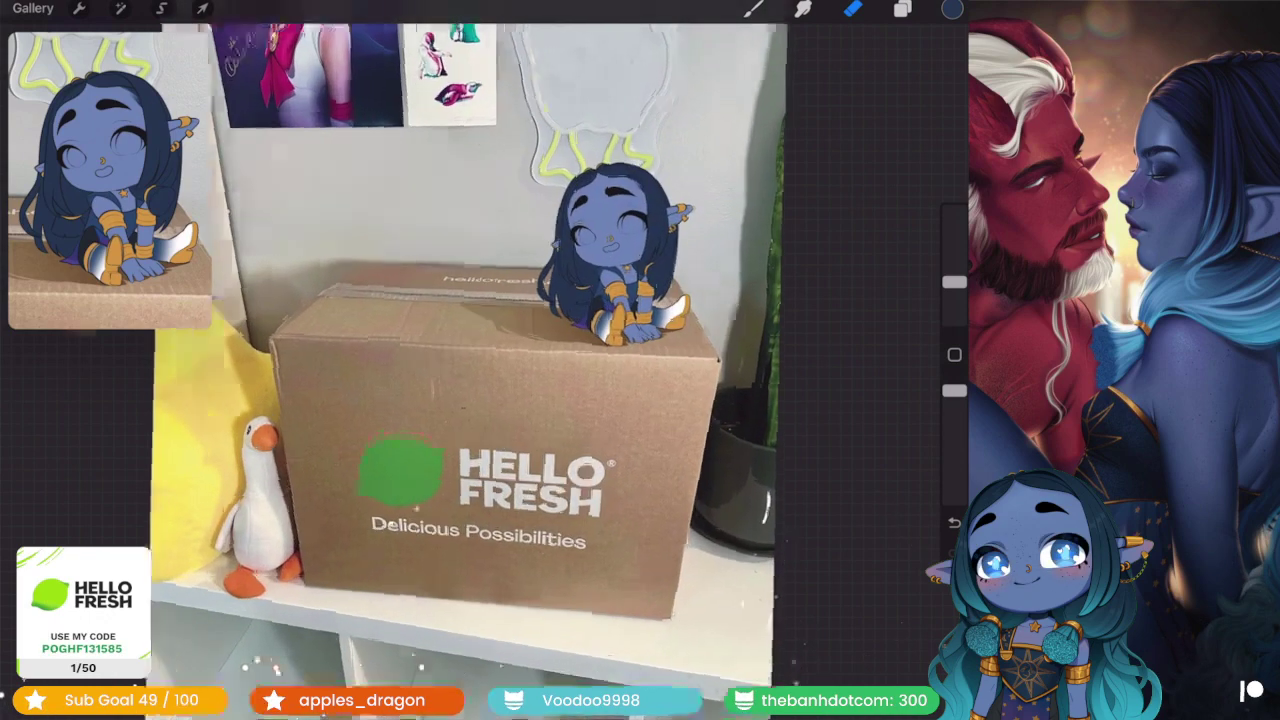
scroll(485, 360, up, 5)
click(902, 8)
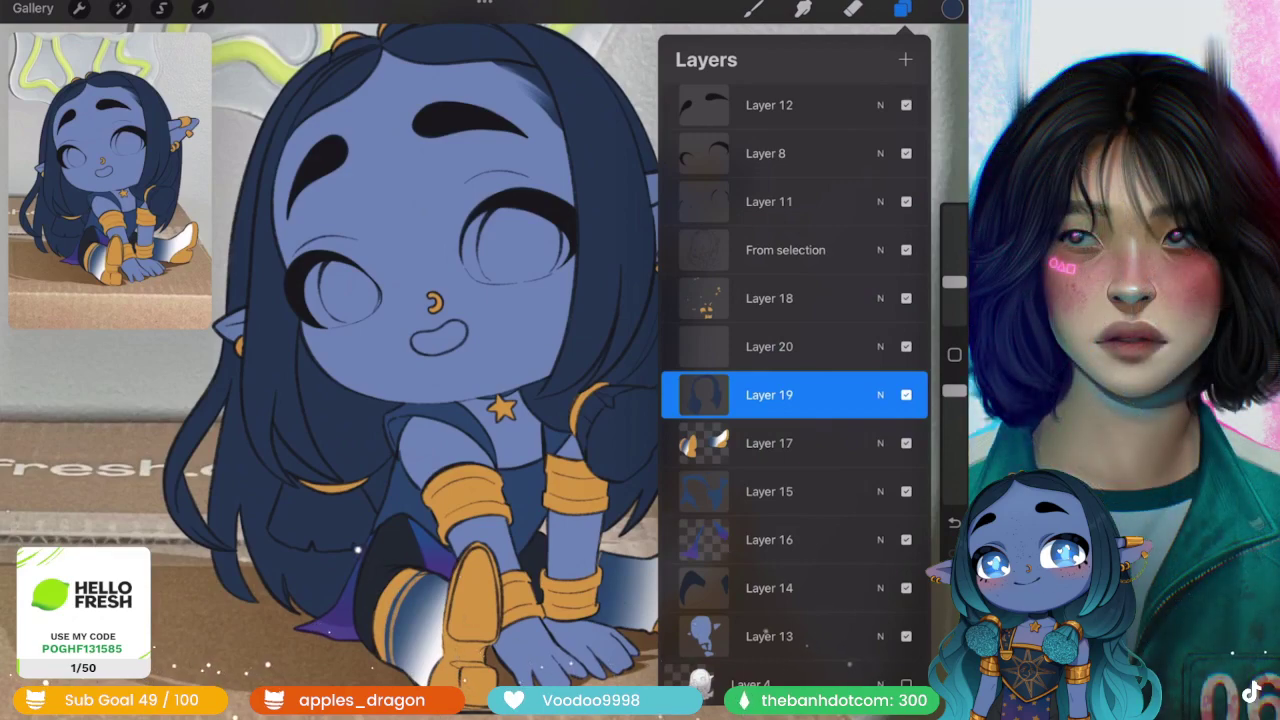
click(769, 346)
click(902, 8)
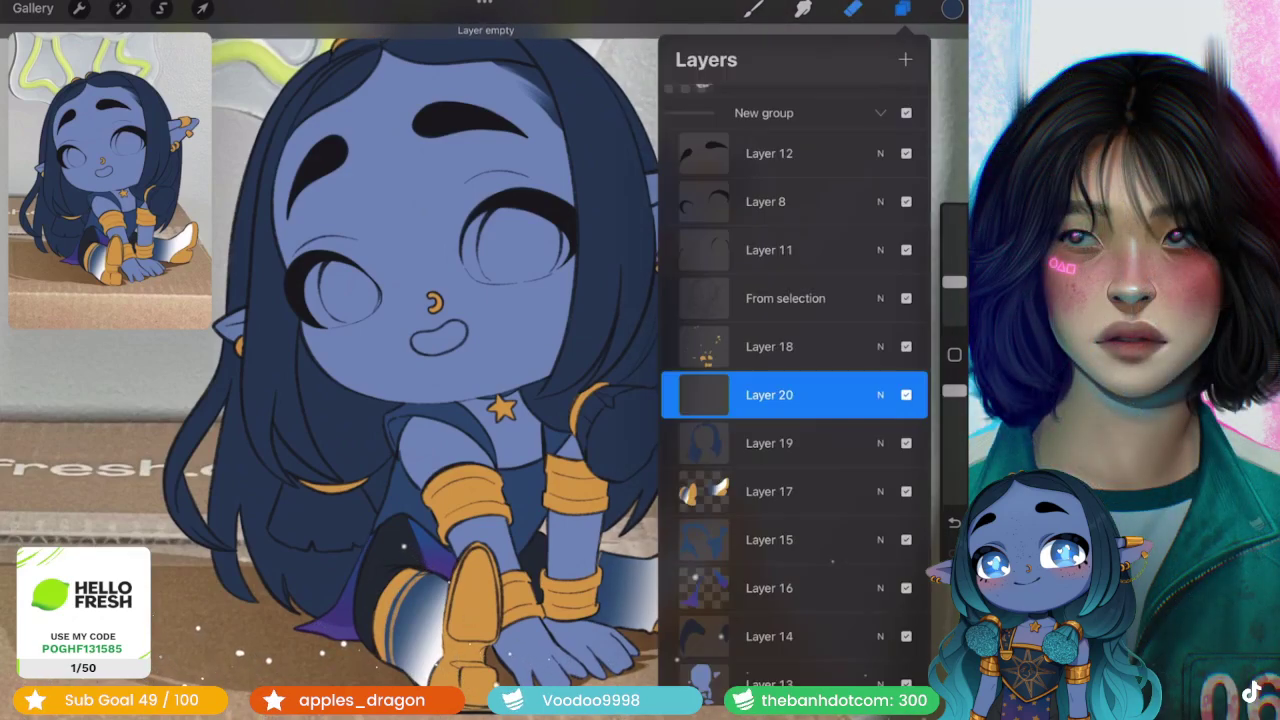
click(711, 394)
click(601, 434)
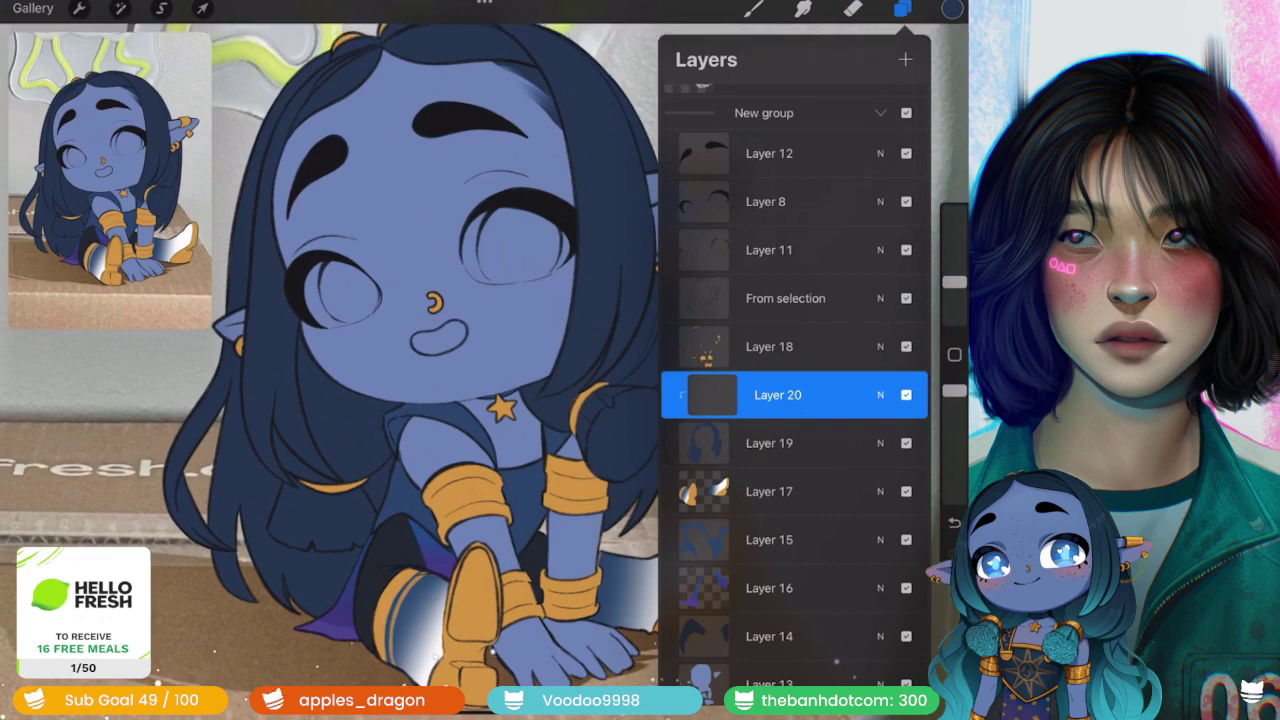
click(161, 8)
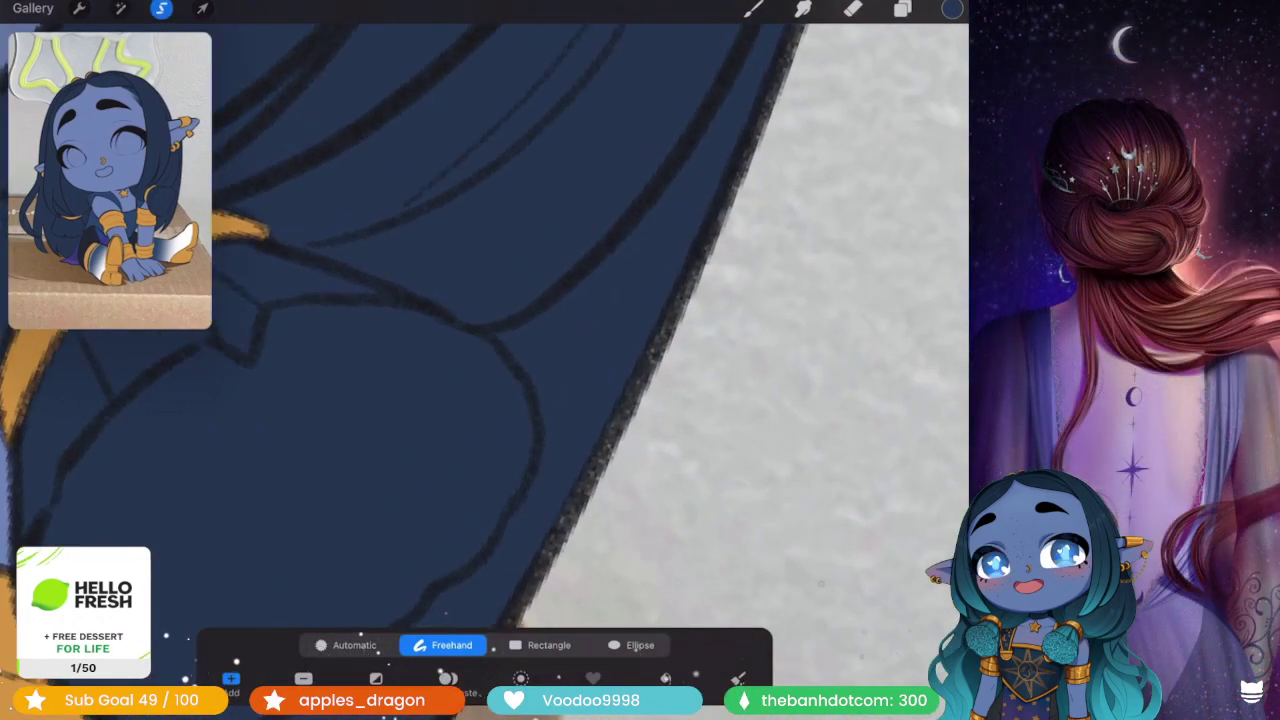
- Freehand-select around the hair lock hanging over the hand
scroll(497, 232, up, 2)
scroll(497, 232, up, 2)
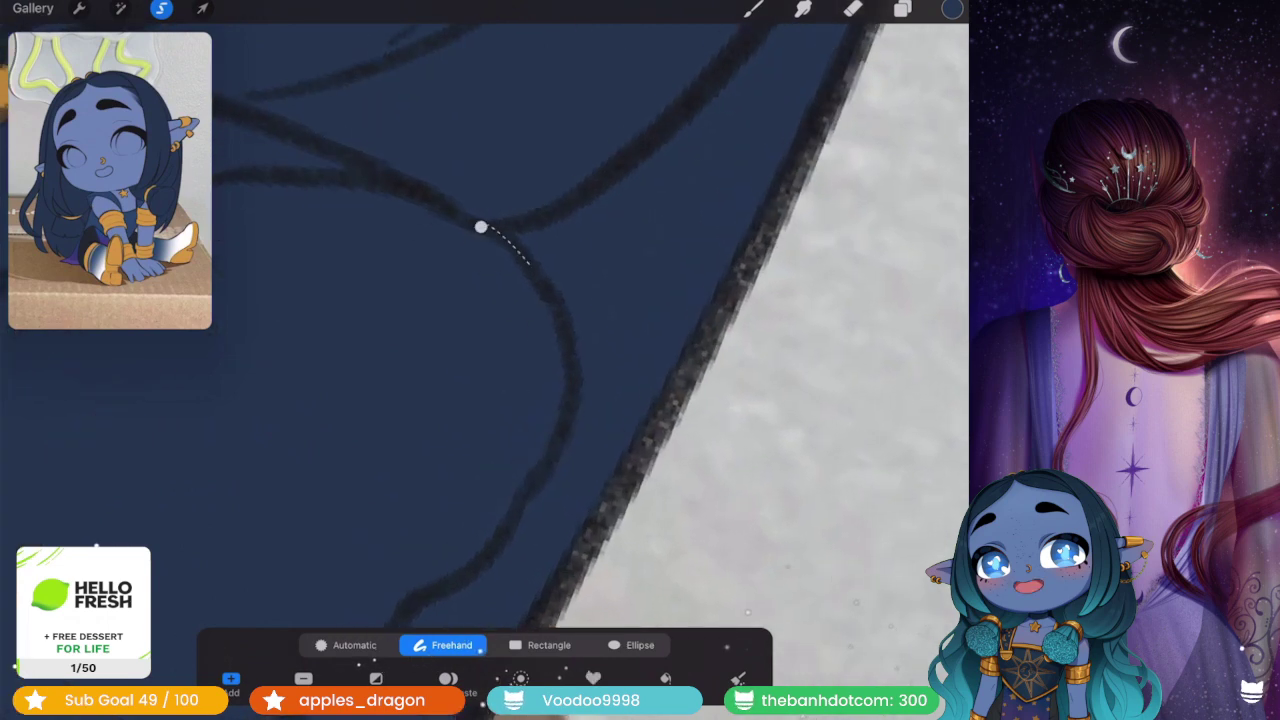
scroll(480, 300, down, 2)
scroll(480, 300, down, 1)
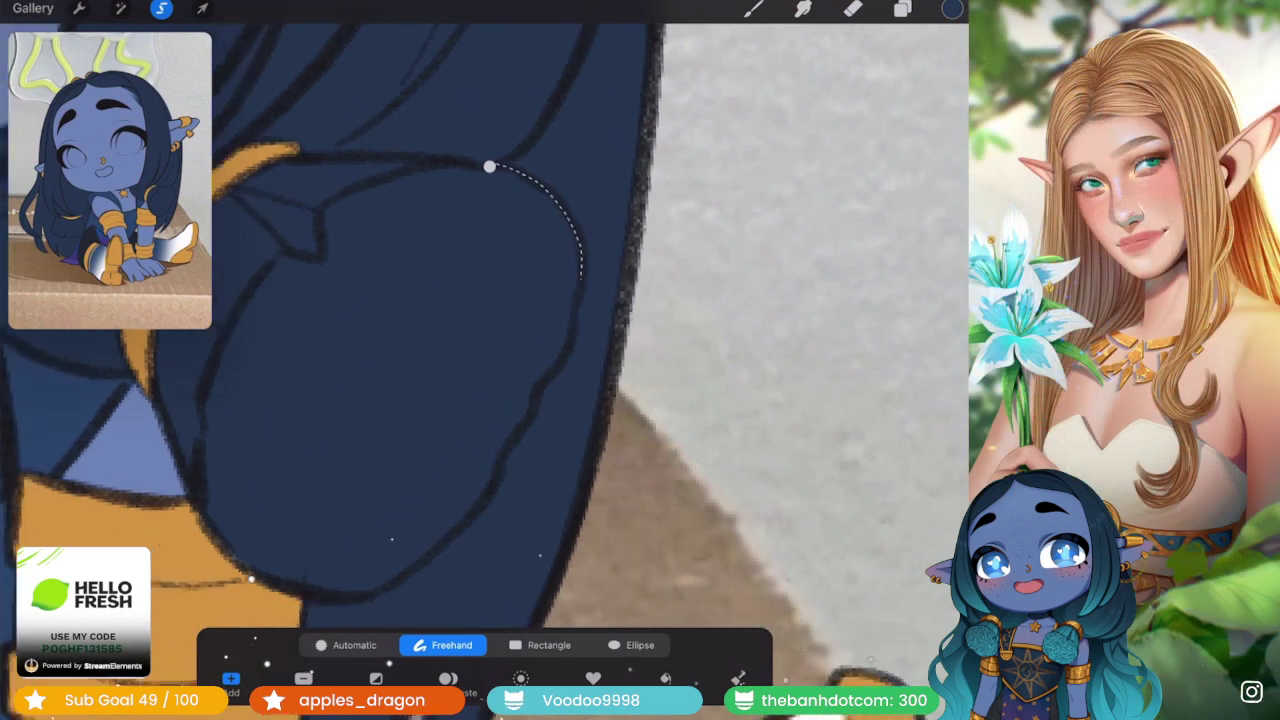
scroll(480, 360, right, 2)
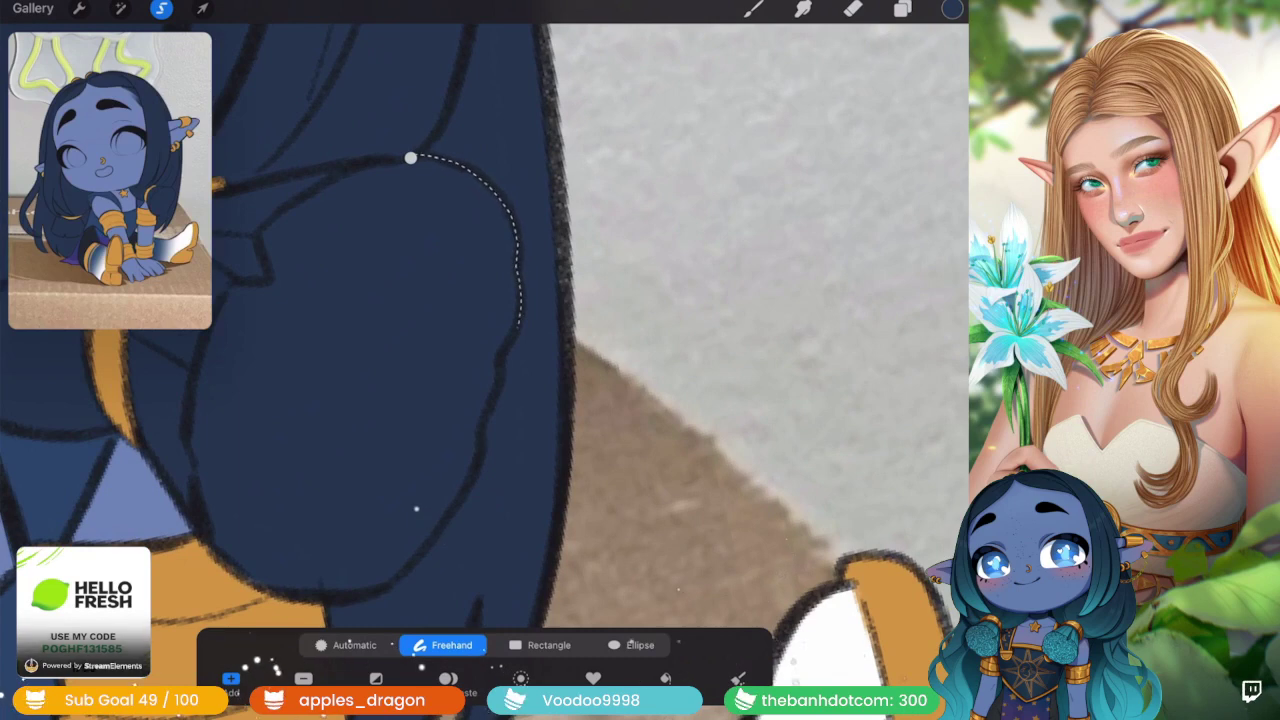
drag(516, 267, 512, 310)
scroll(480, 360, down, 2)
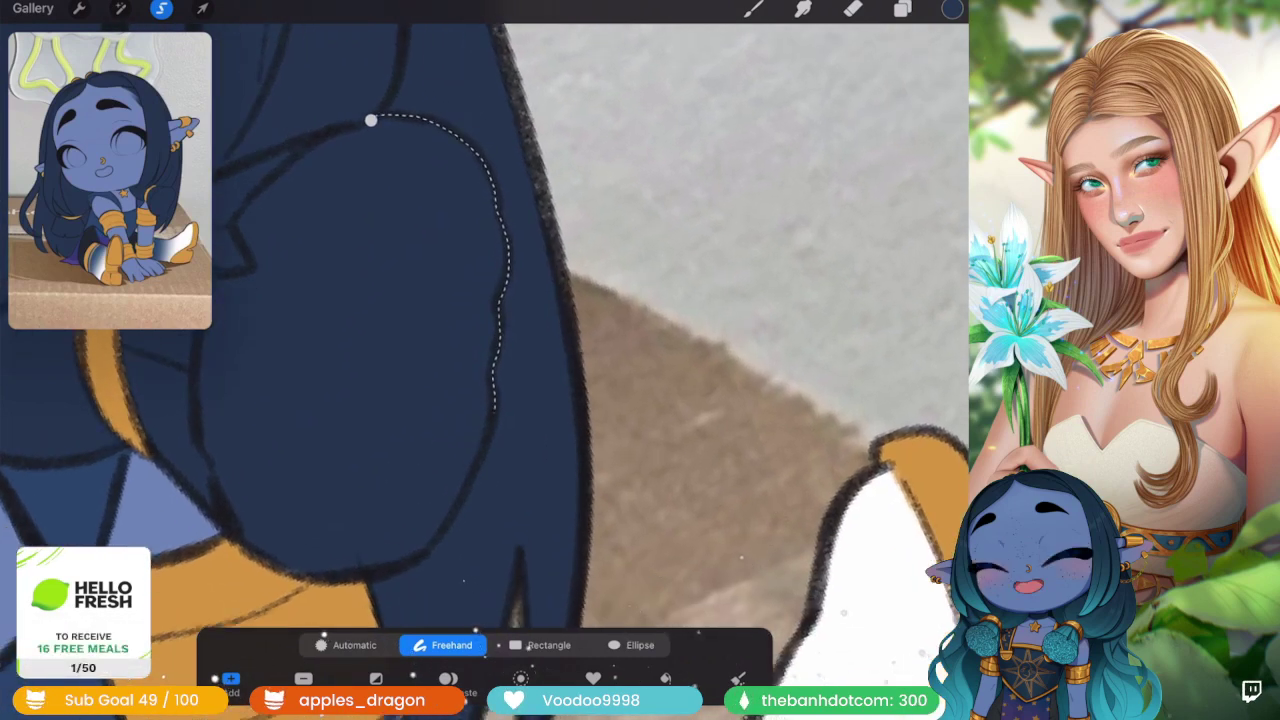
scroll(480, 360, down, 2)
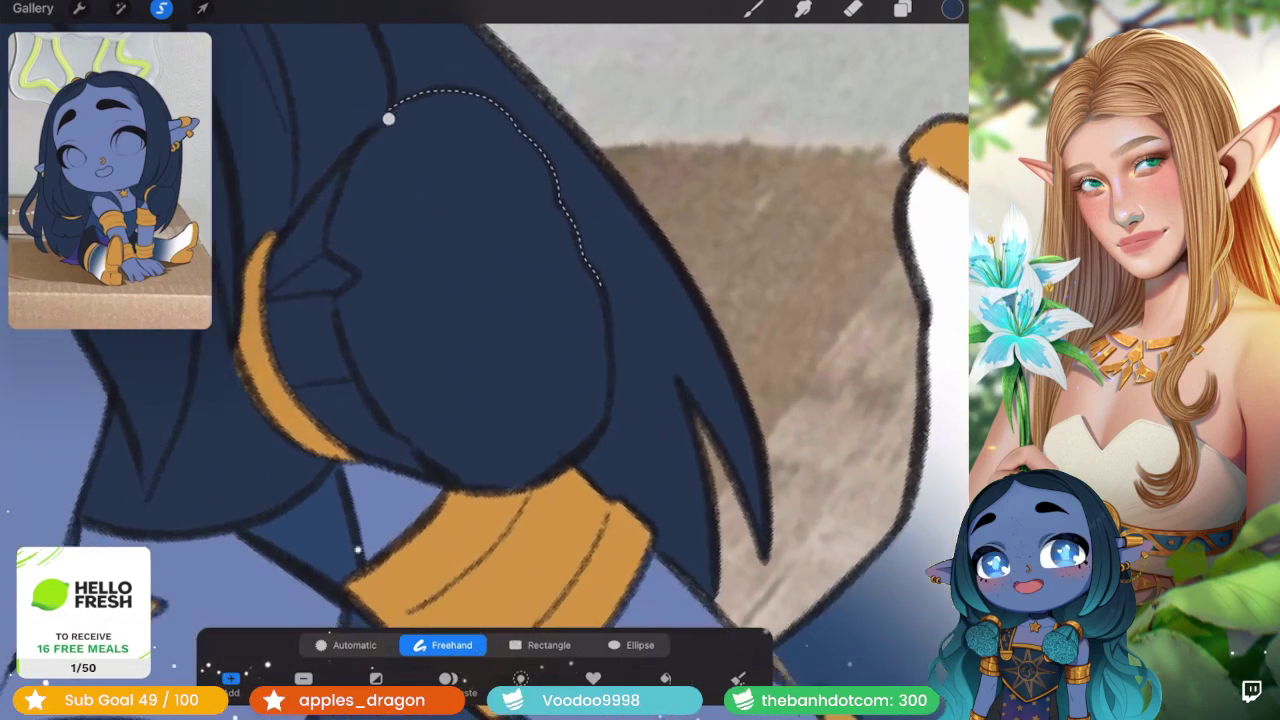
scroll(480, 360, down, 2)
scroll(480, 360, down, 2)
drag(568, 283, 566, 297)
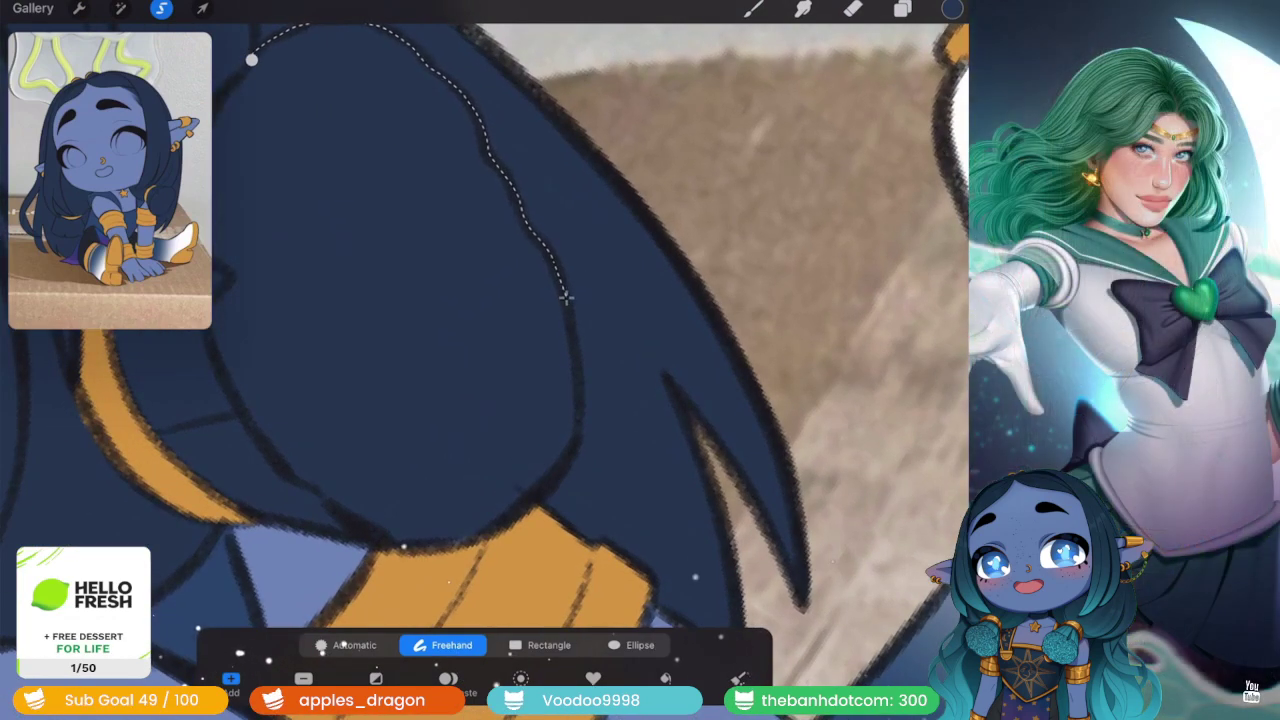
scroll(480, 360, down, 2)
scroll(480, 360, down, 2)
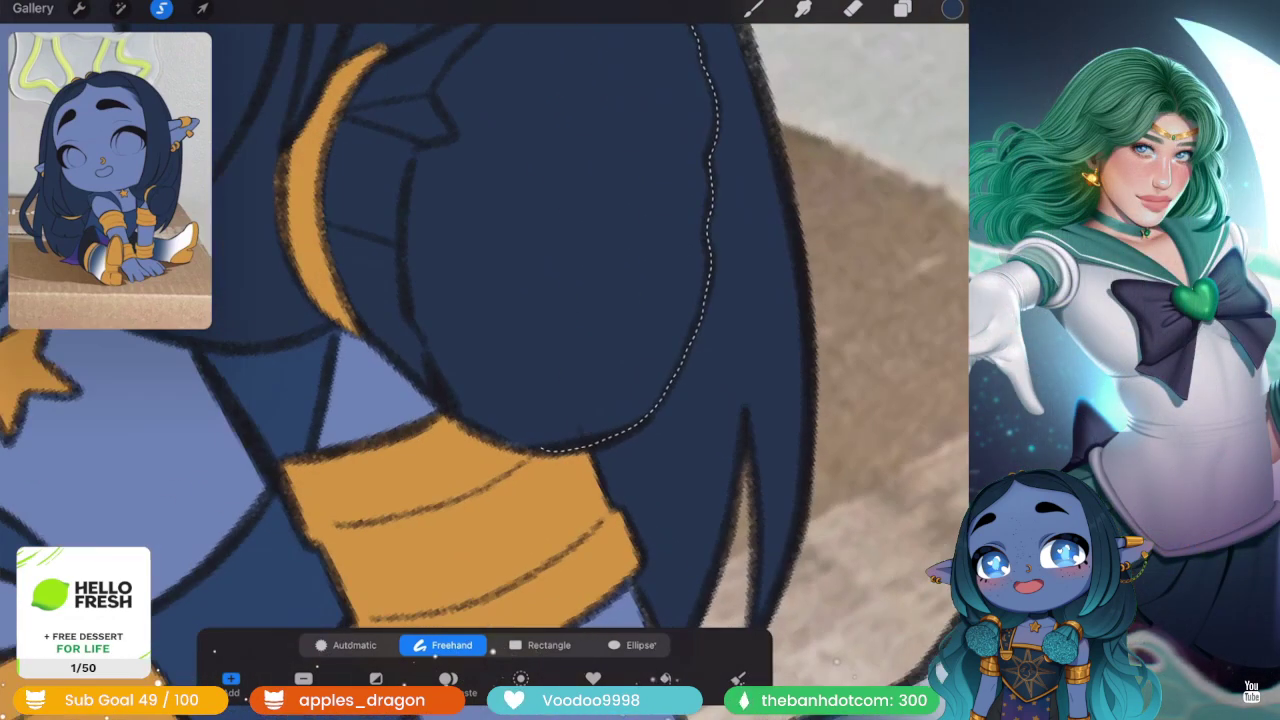
scroll(480, 360, down, 2)
drag(400, 423, 345, 378)
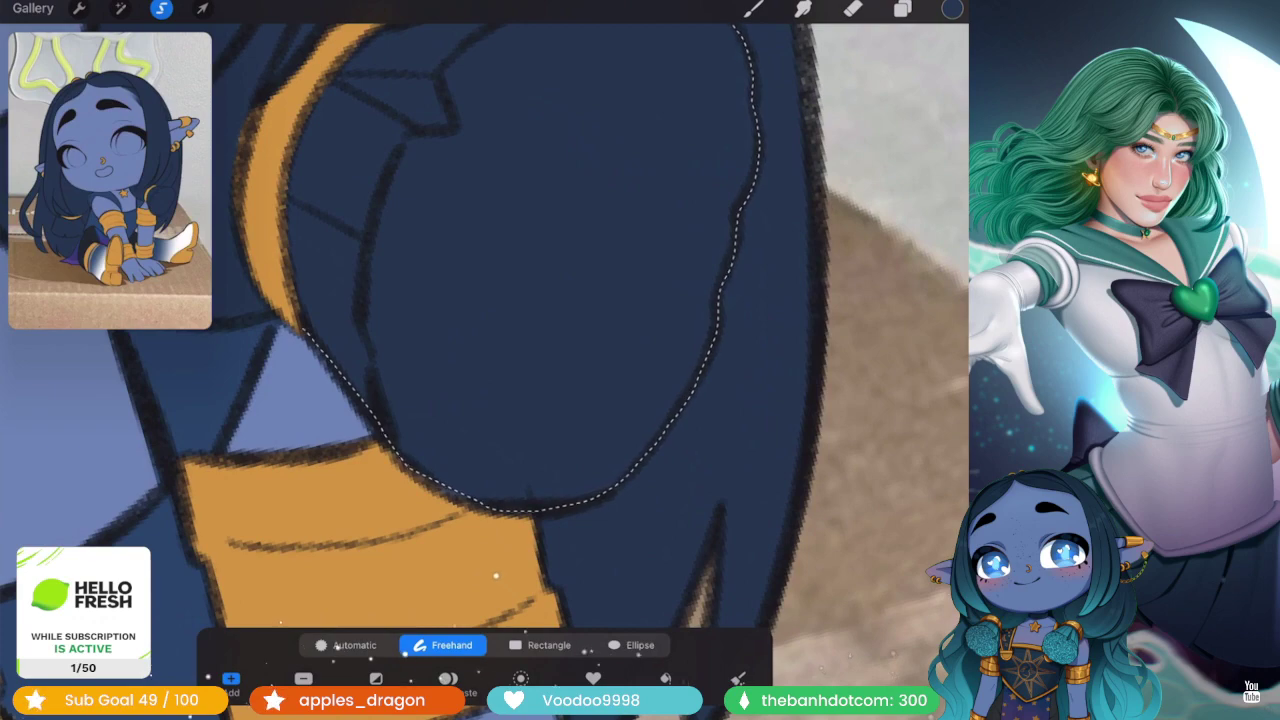
scroll(480, 360, down, 2)
scroll(480, 360, down, 2)
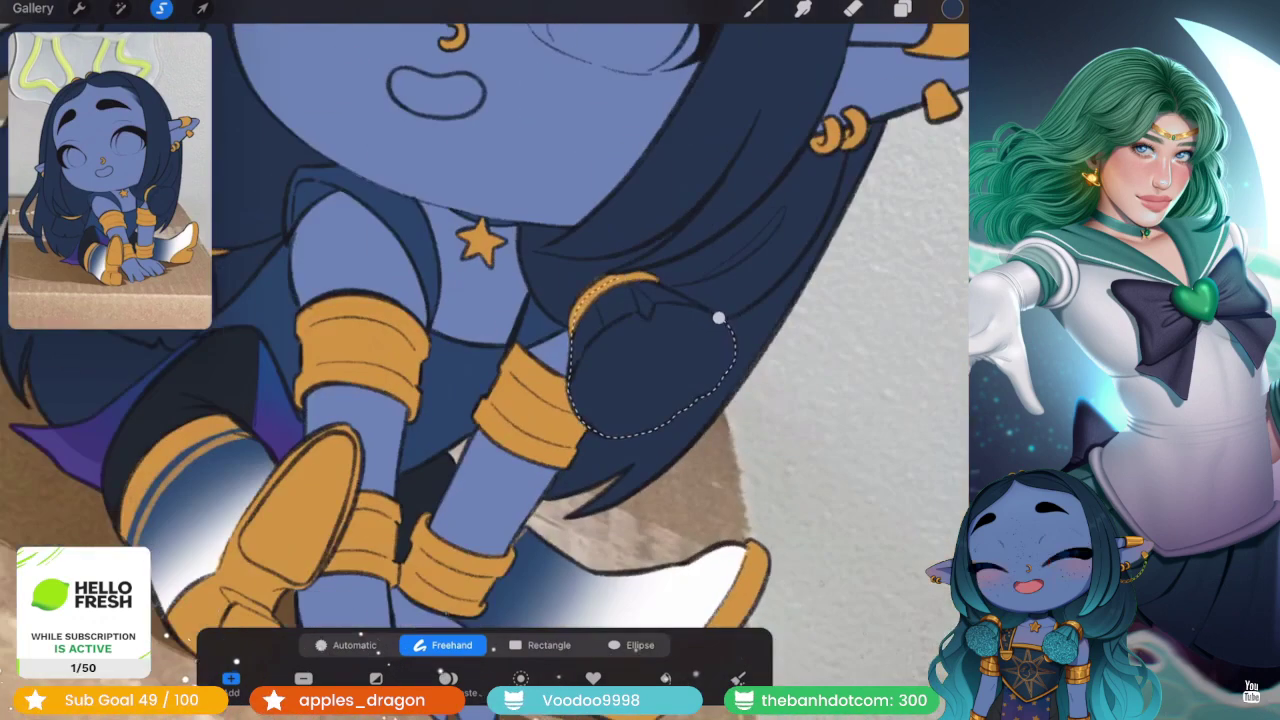
scroll(480, 360, up, 3)
scroll(480, 360, down, 1)
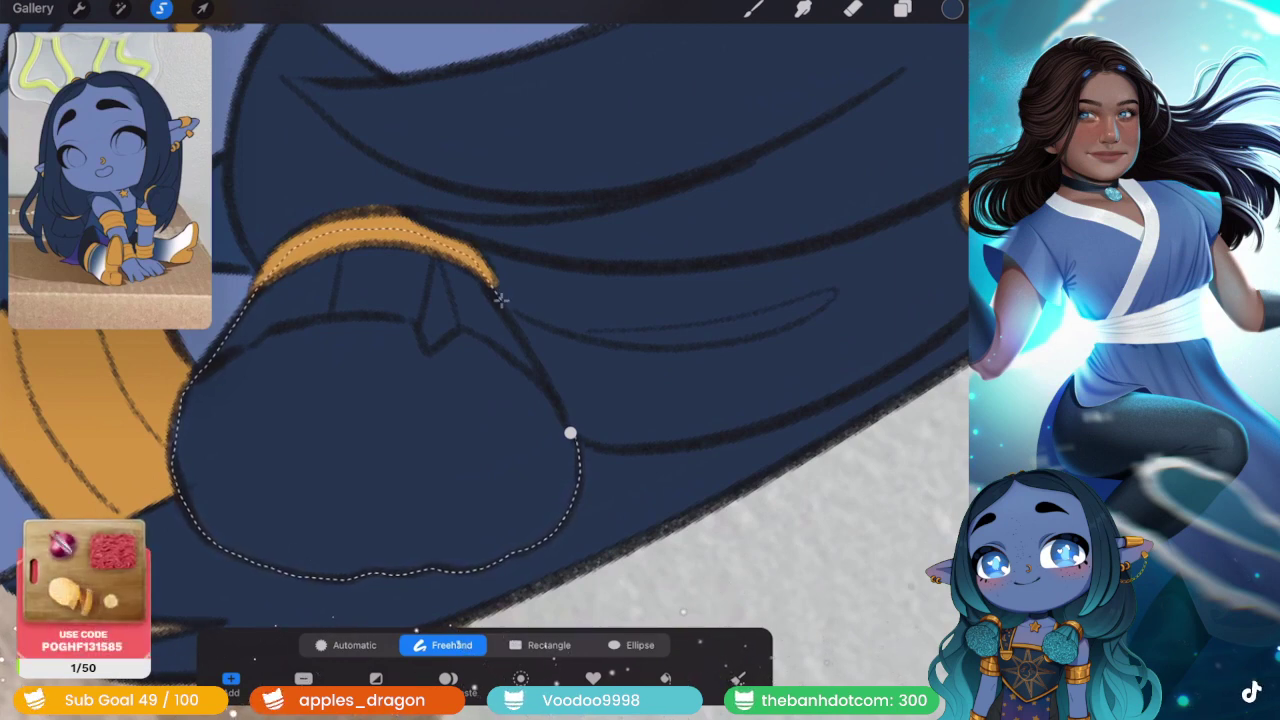
drag(570, 433, 495, 285)
- Extend the selection along the strand from the earring to the star, undoing one stray segment
scroll(484, 360, down, 5)
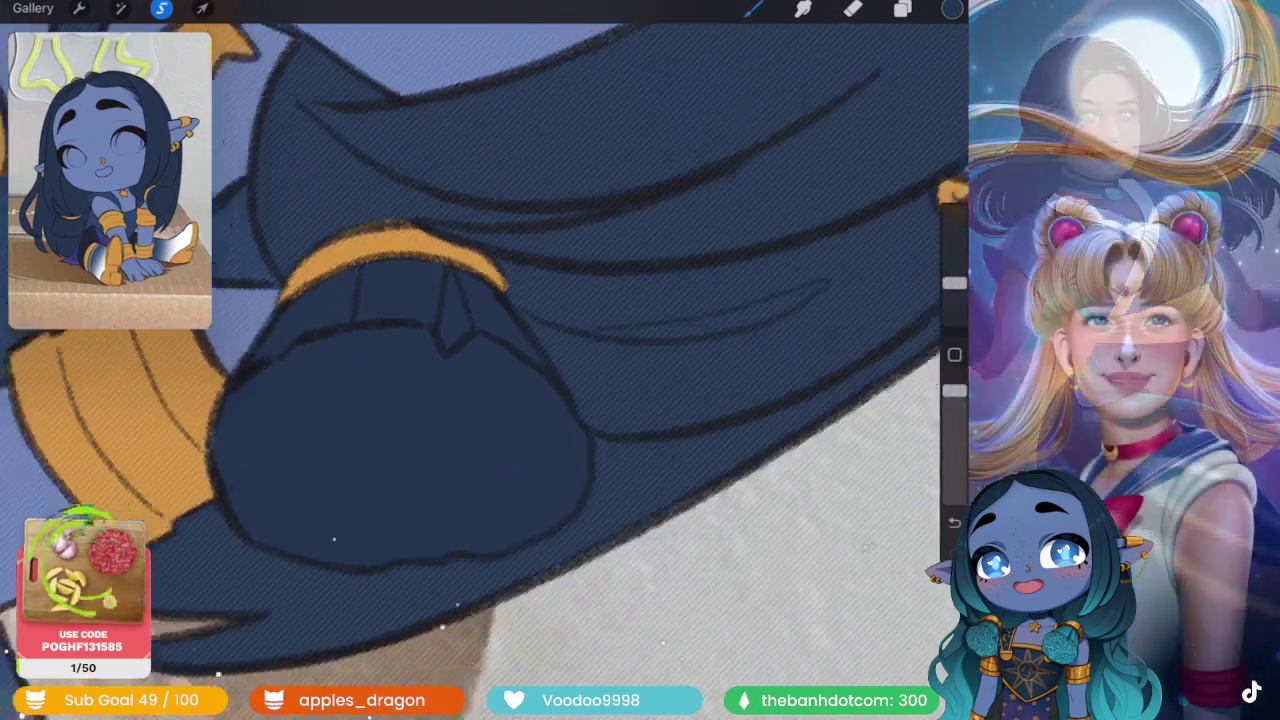
scroll(557, 495, up, 3)
scroll(557, 495, up, 2)
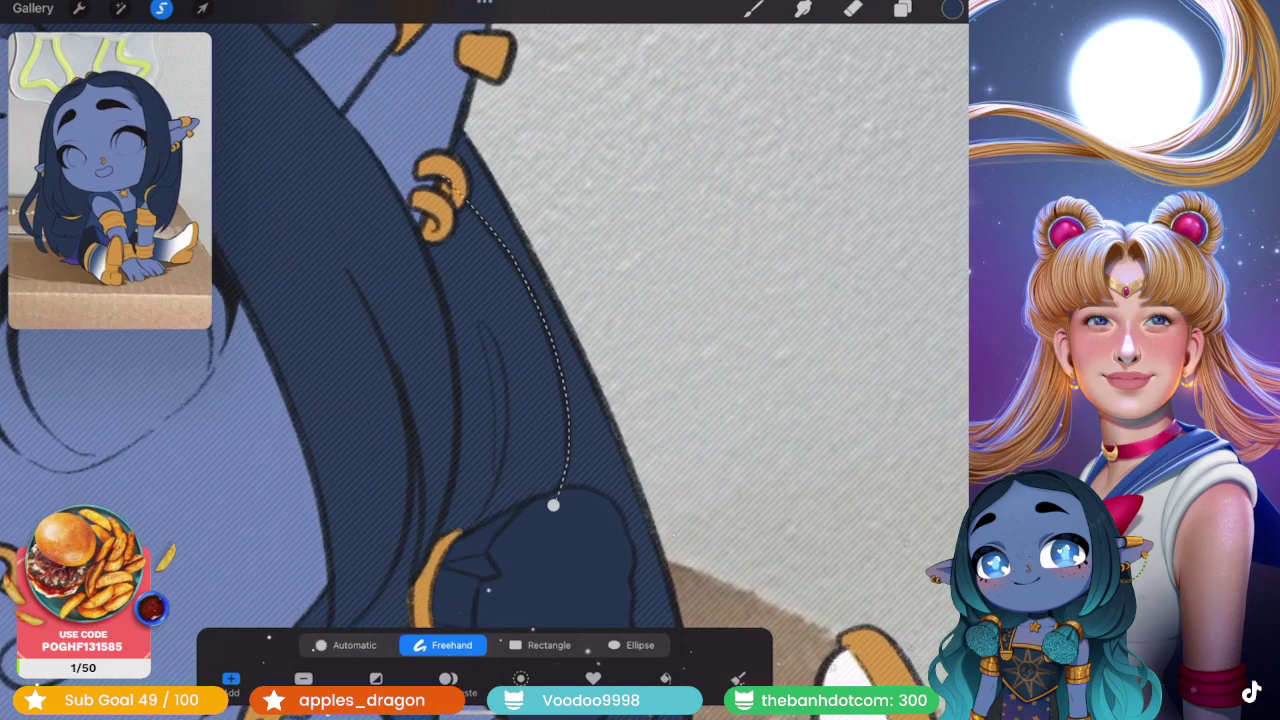
scroll(590, 355, down, 2)
drag(447, 165, 445, 555)
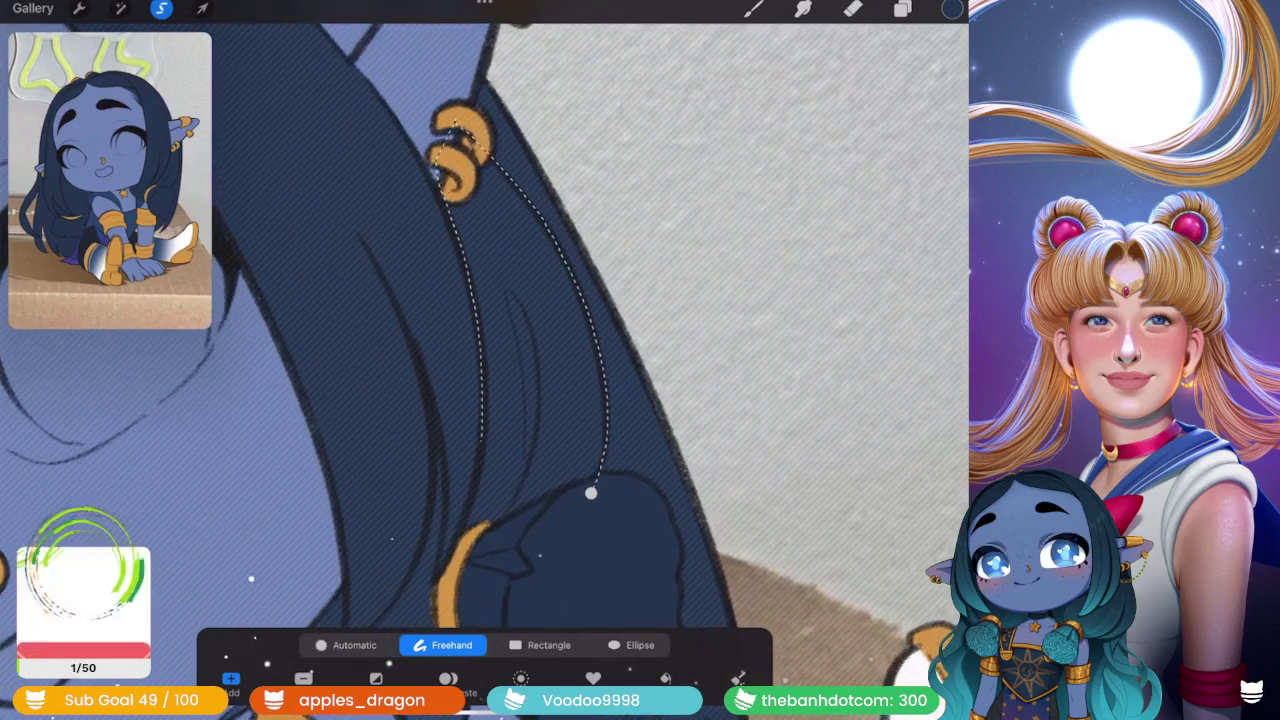
scroll(590, 355, down, 2)
scroll(590, 355, down, 2)
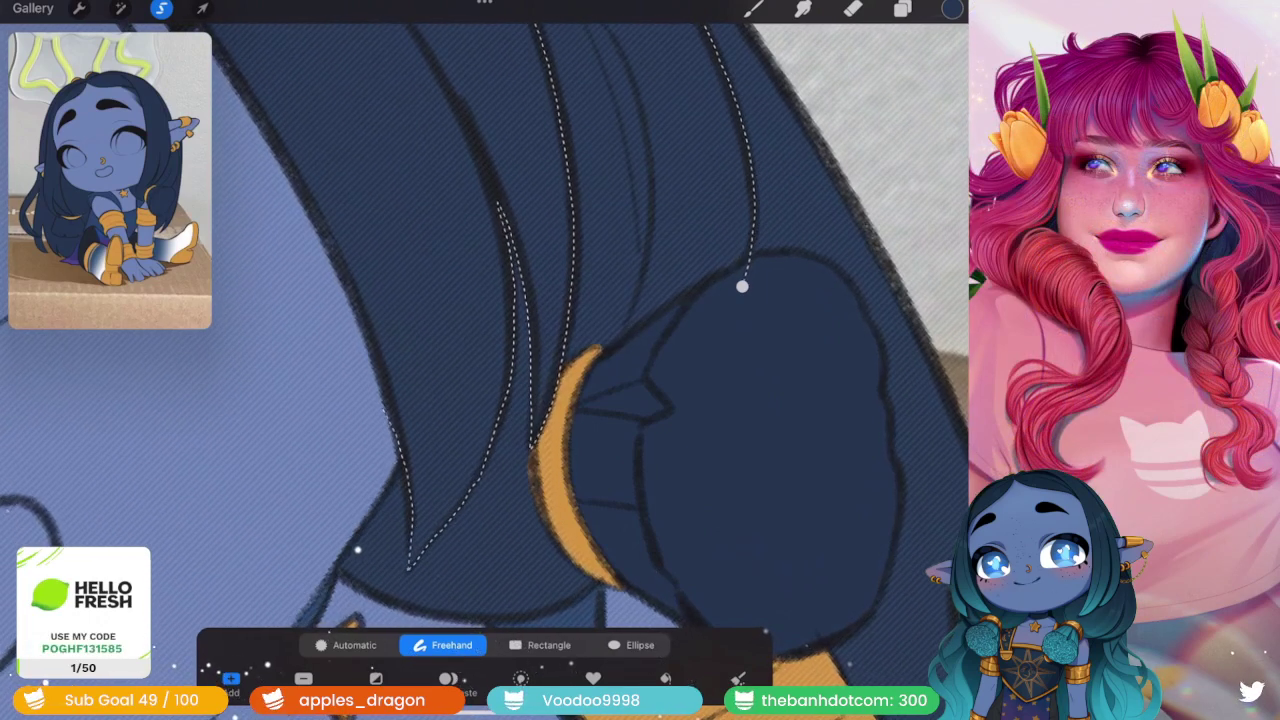
key(ctrl+z)
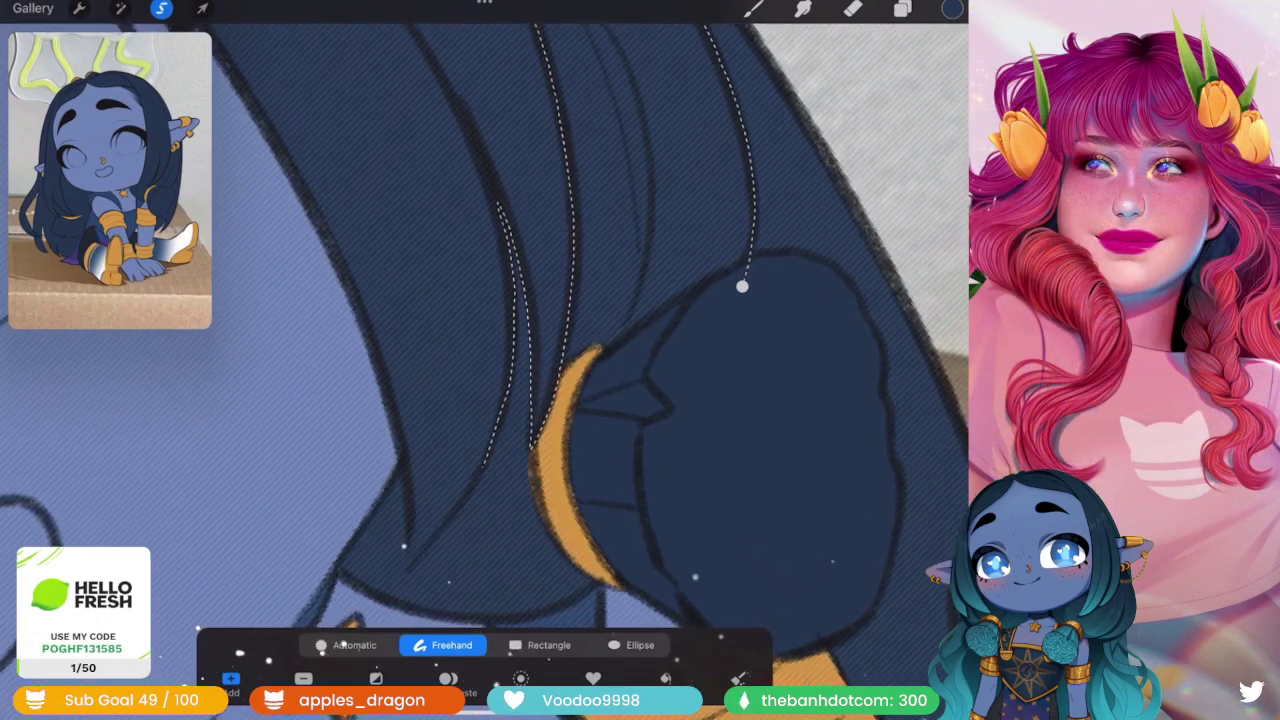
scroll(480, 360, up, 2)
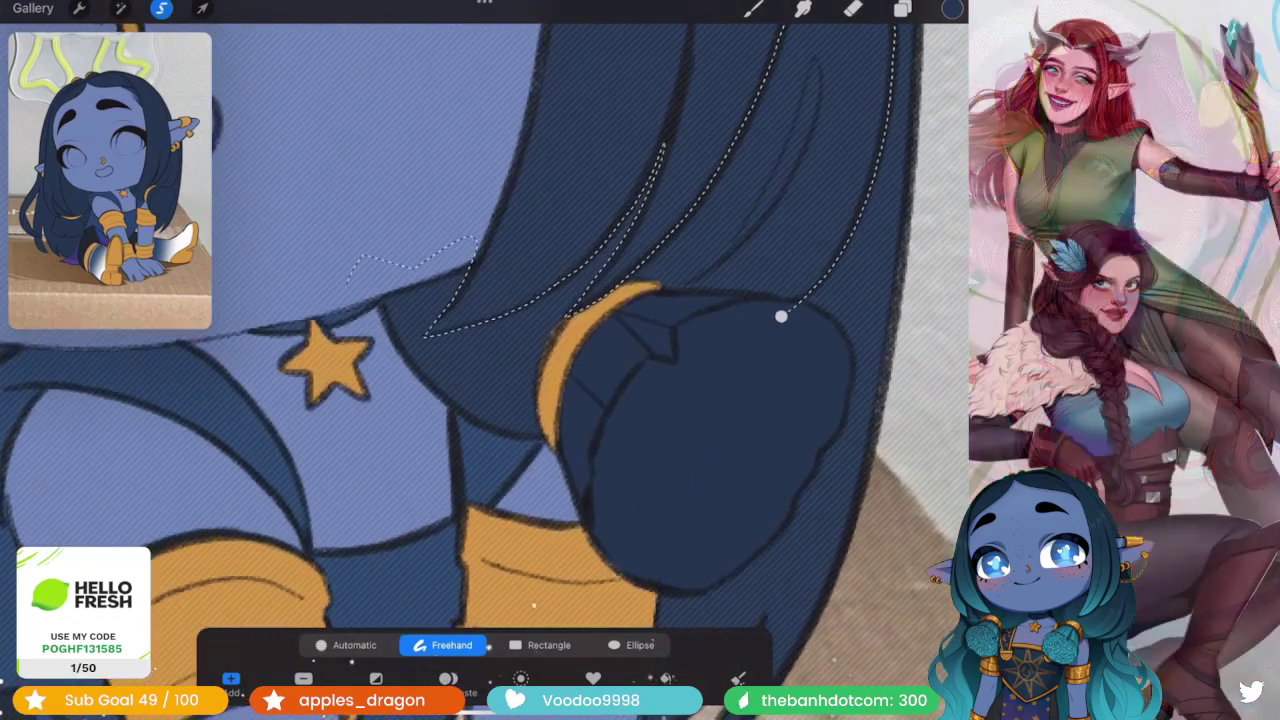
drag(475, 240, 470, 450)
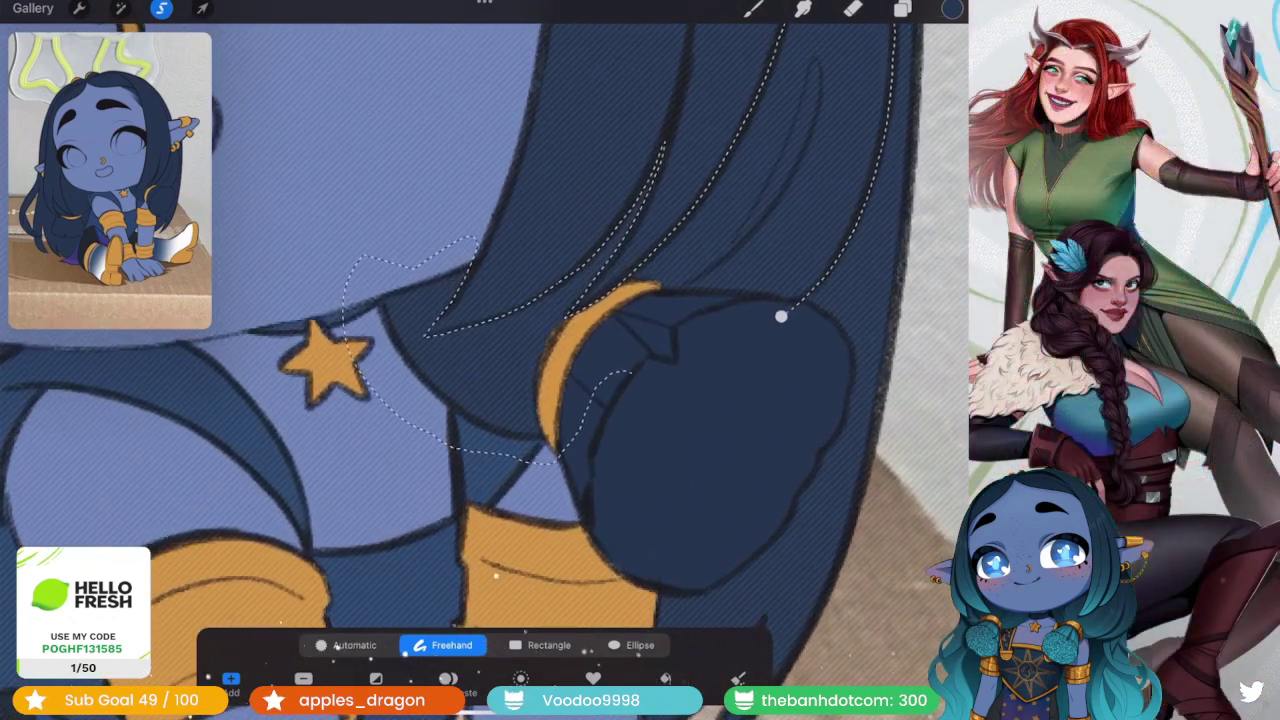
scroll(480, 360, down, 3)
scroll(480, 360, down, 2)
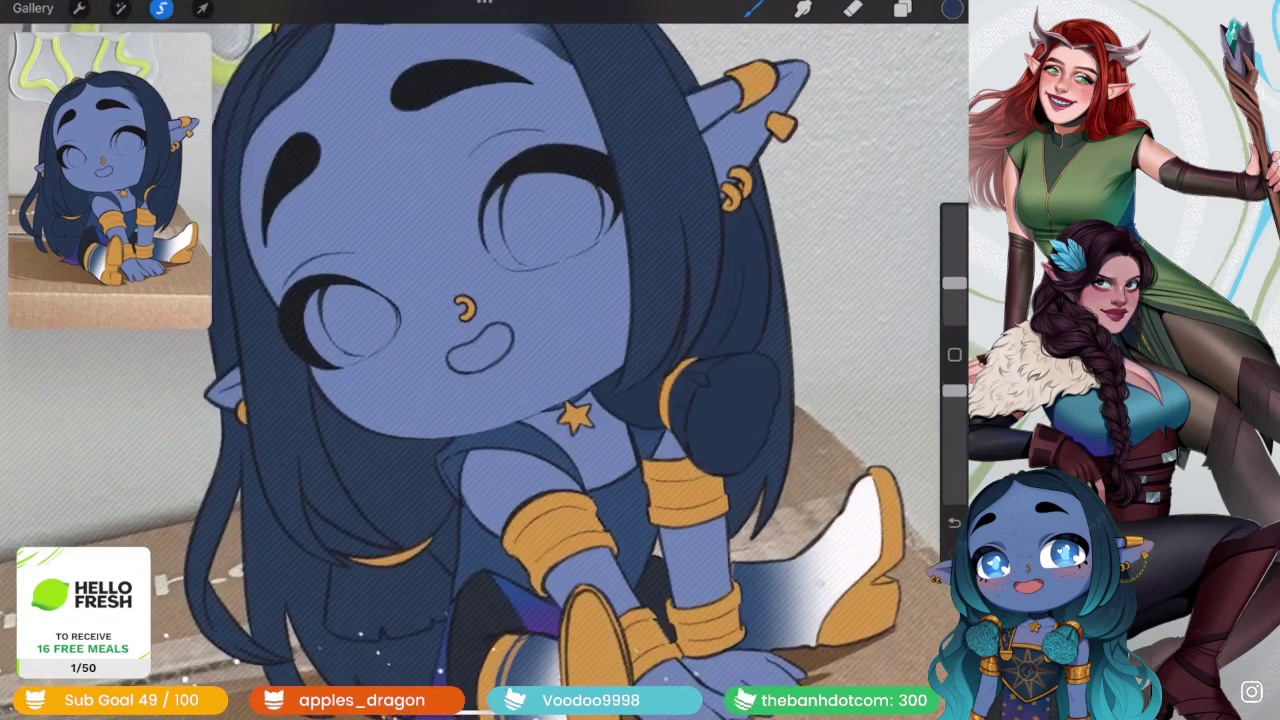
- Extend the freehand selection along the hair edge beside the gold crescent band
scroll(480, 360, up, 5)
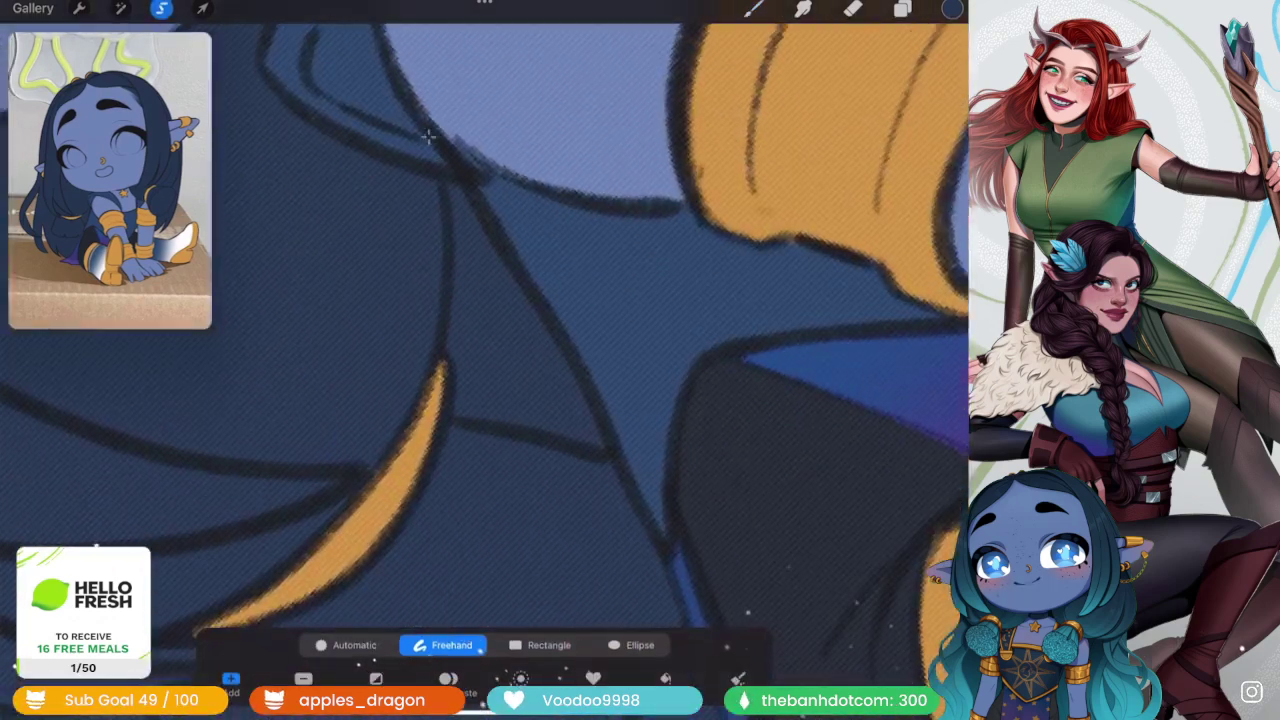
scroll(480, 360, up, 3)
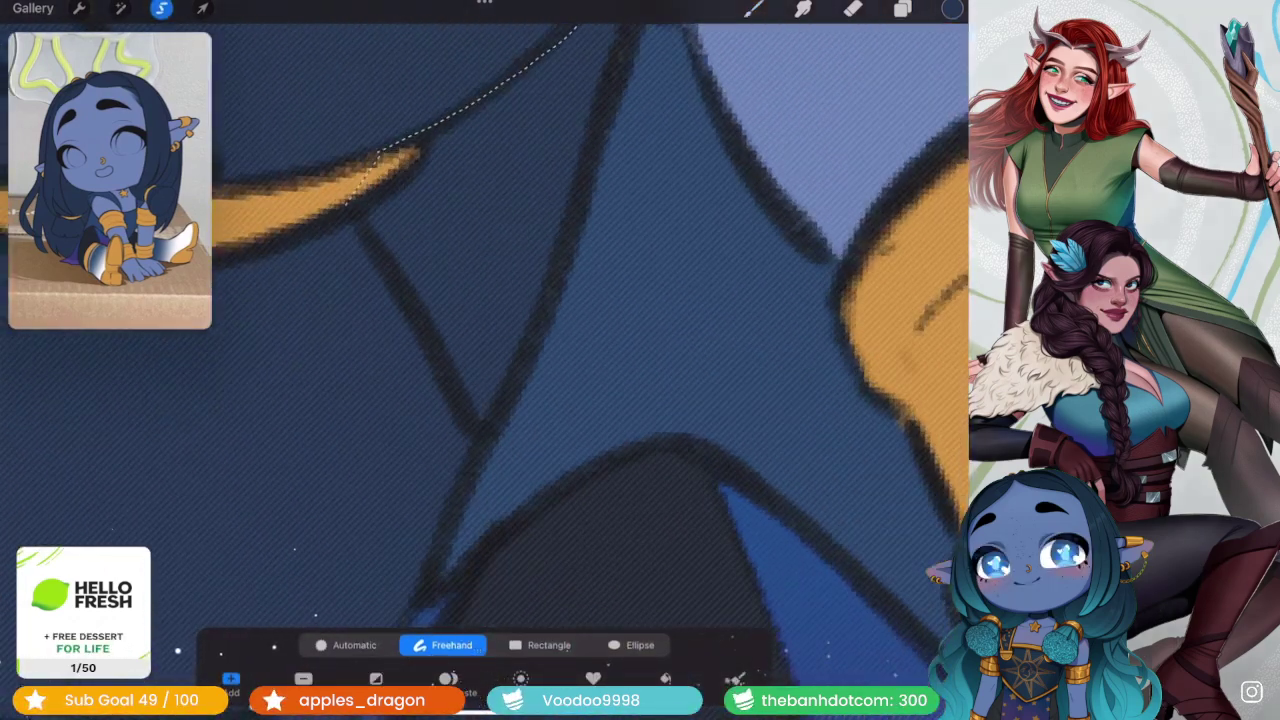
scroll(480, 360, down, 3)
scroll(480, 360, up, 3)
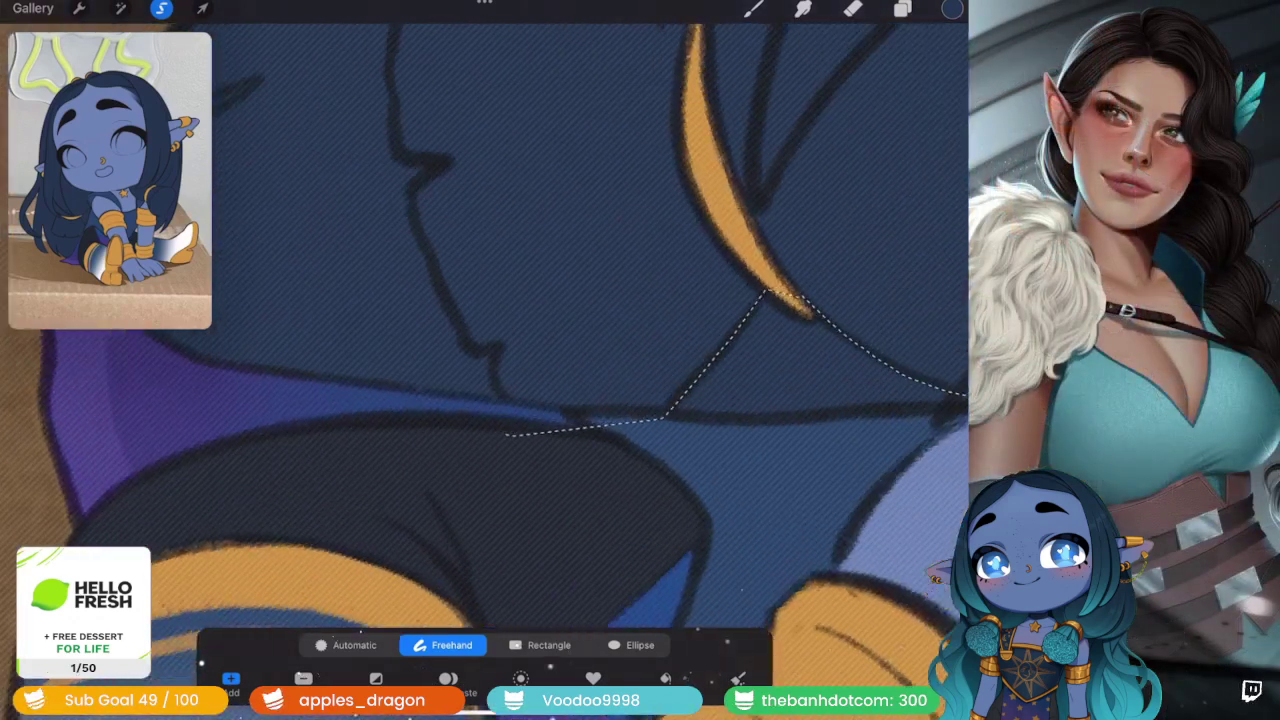
scroll(480, 360, up, 2)
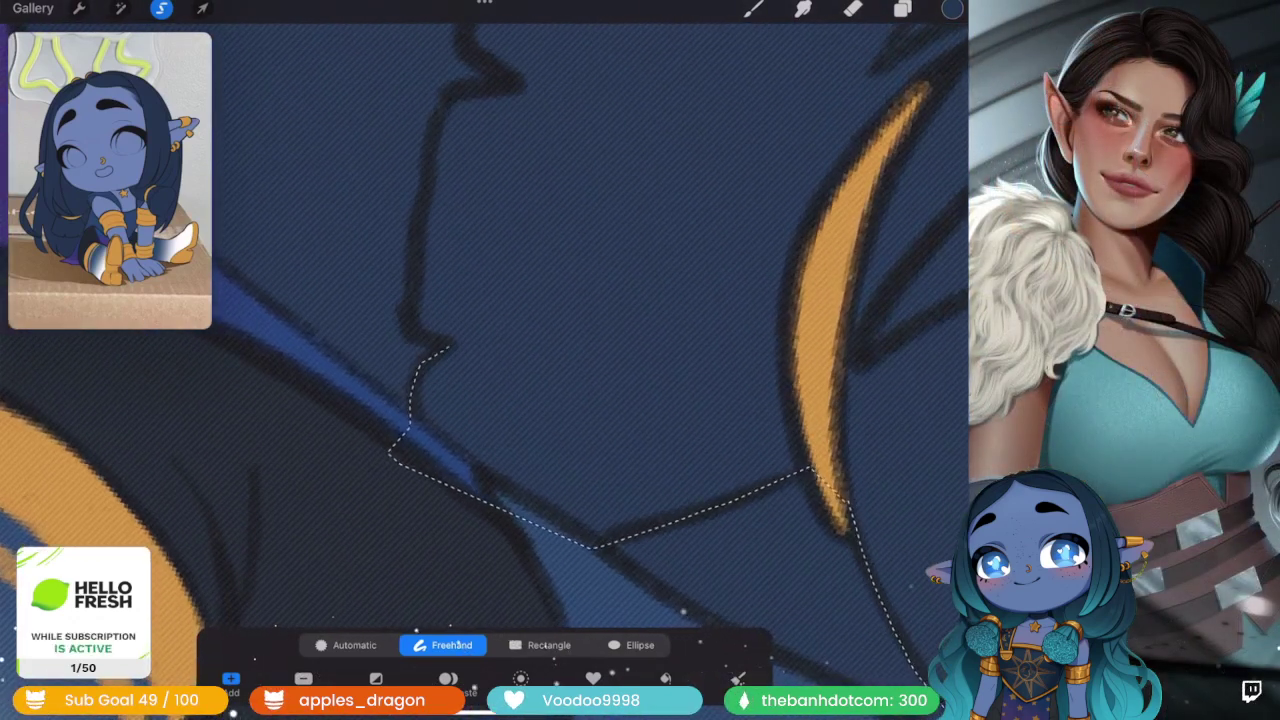
scroll(480, 360, up, 3)
drag(475, 480, 423, 380)
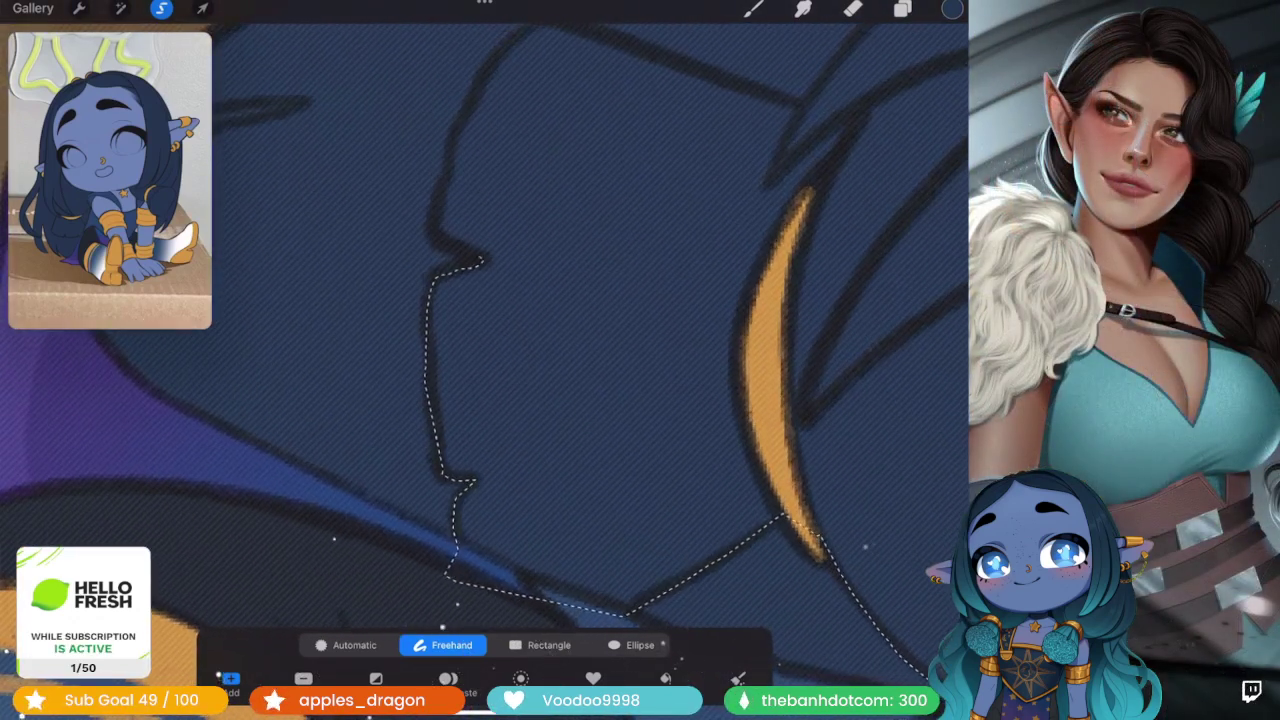
- Undo the wrong selection segment and retrace it down around the lower hair strands
scroll(480, 360, up, 3)
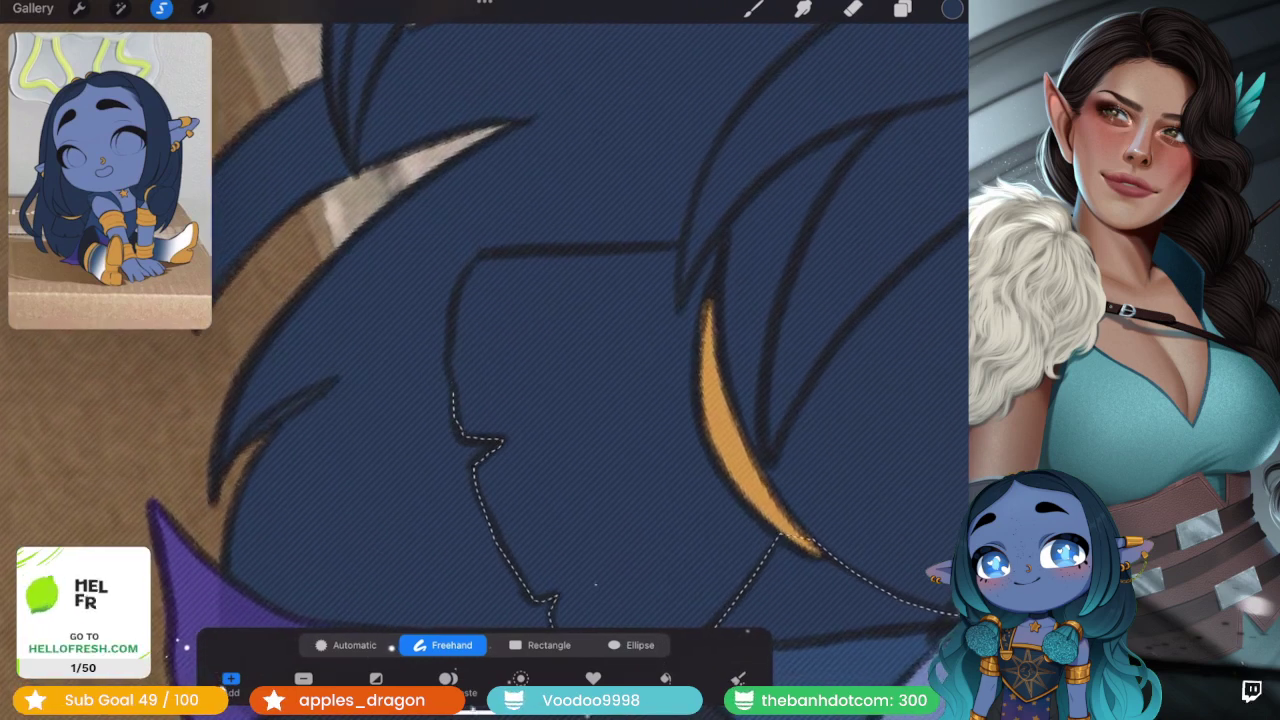
scroll(480, 360, up, 3)
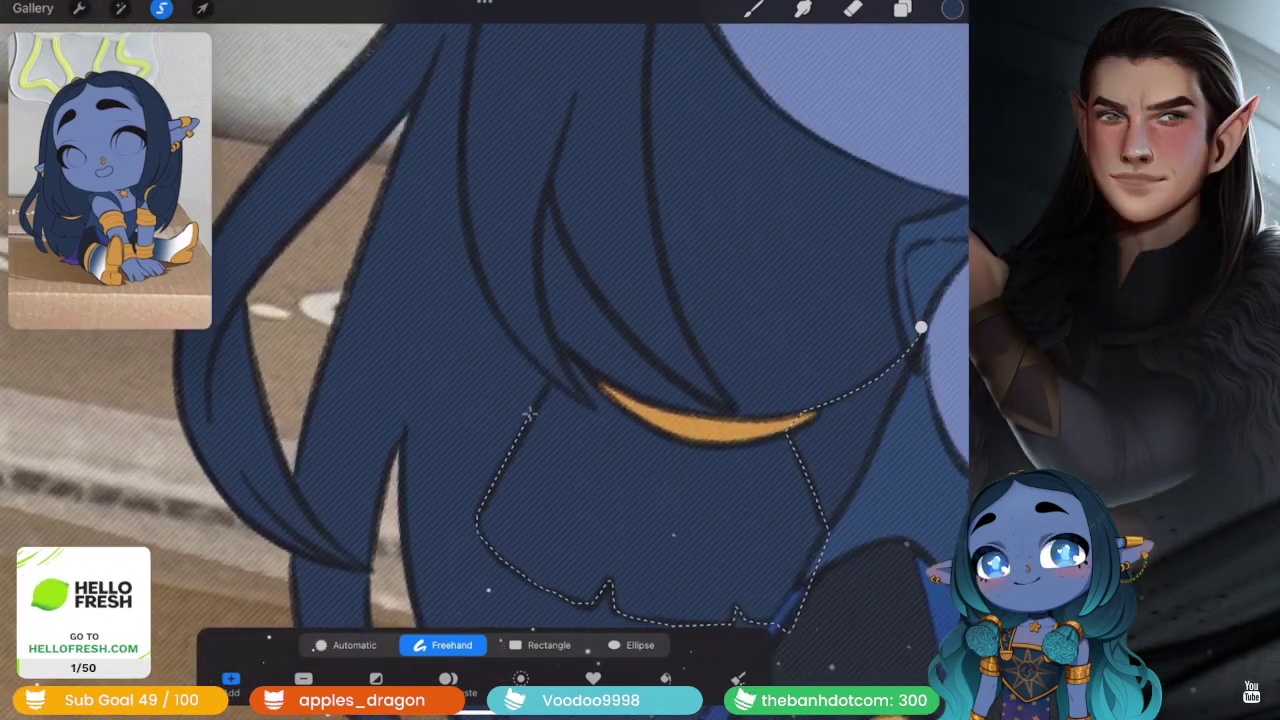
scroll(480, 360, up, 3)
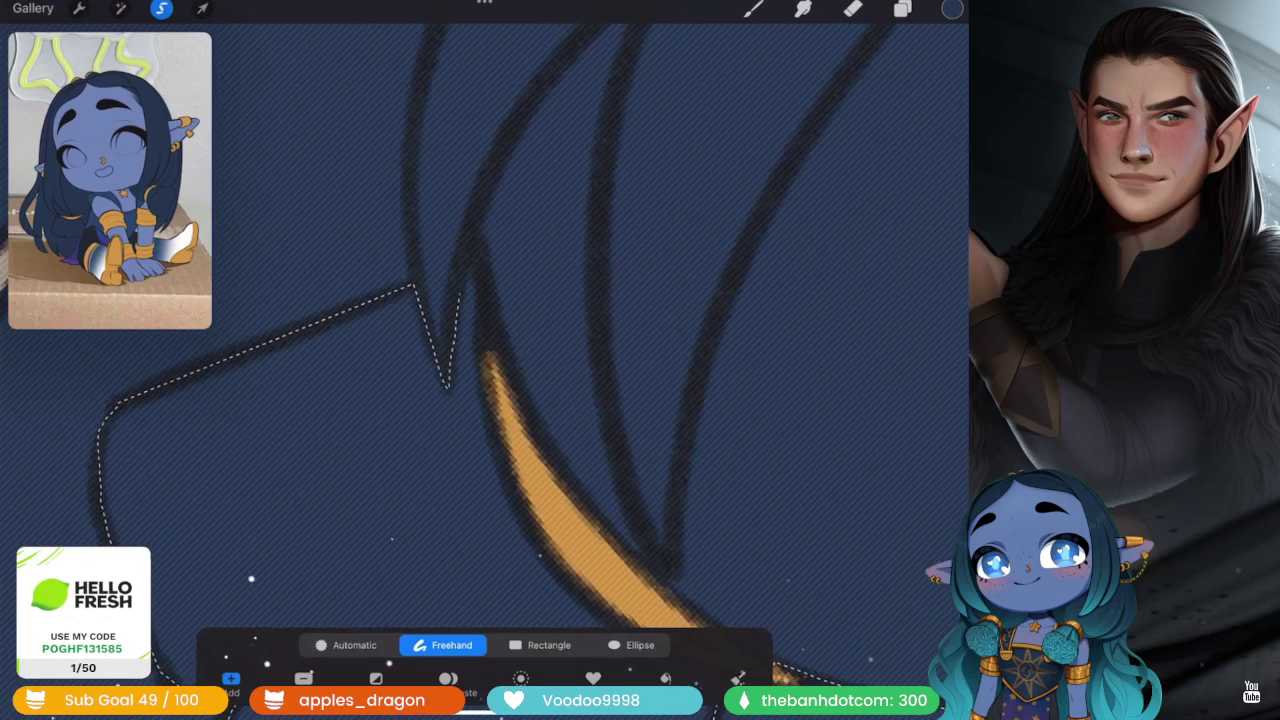
scroll(480, 360, down, 3)
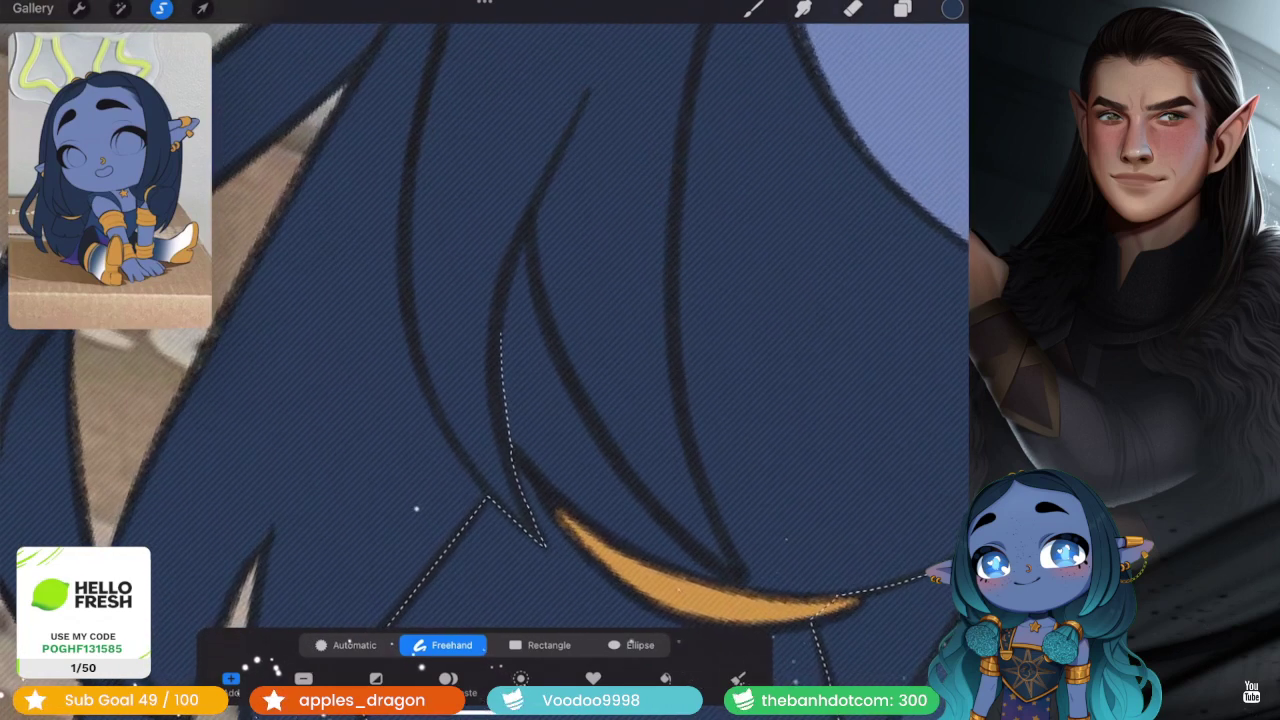
key(ctrl+z)
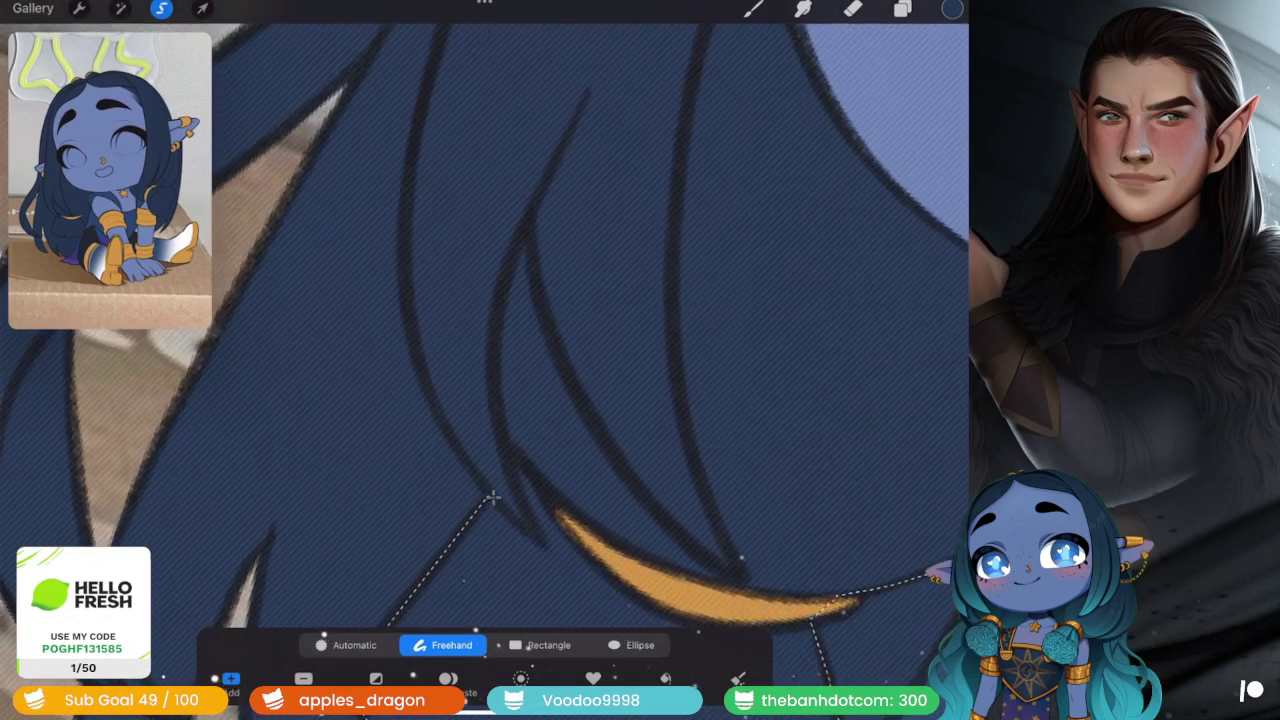
drag(540, 535, 495, 345)
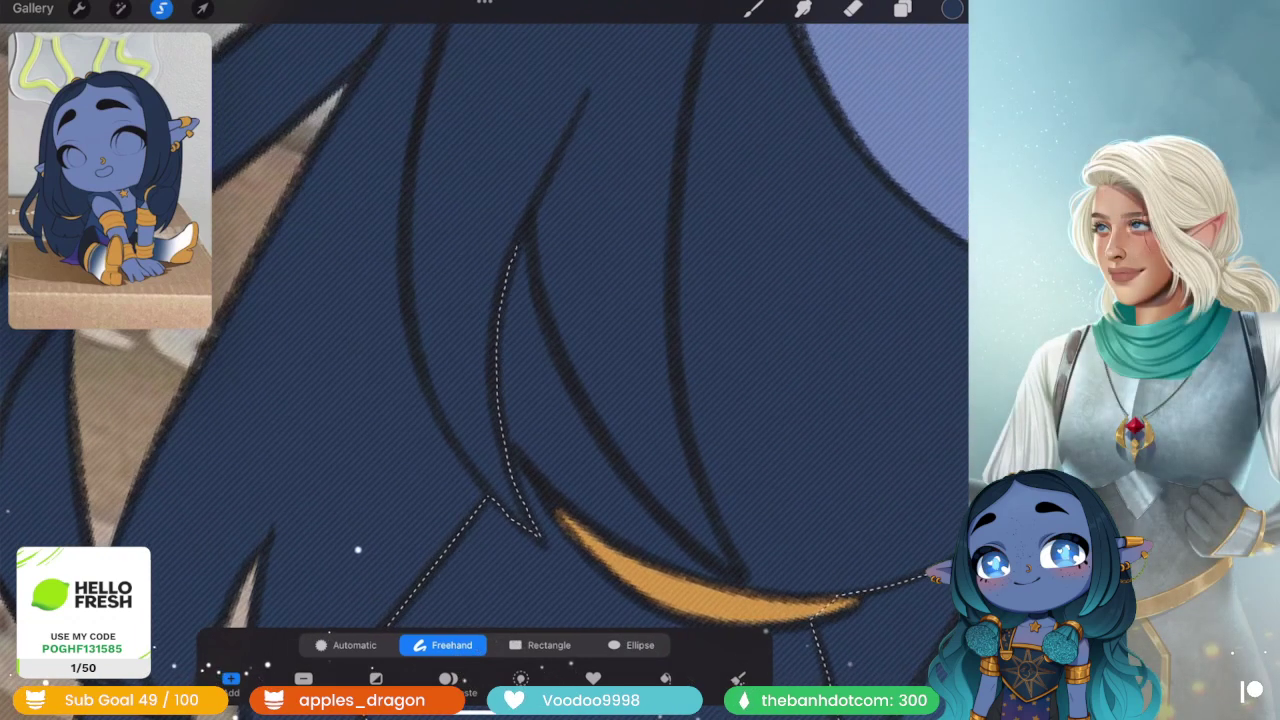
drag(565, 372, 535, 378)
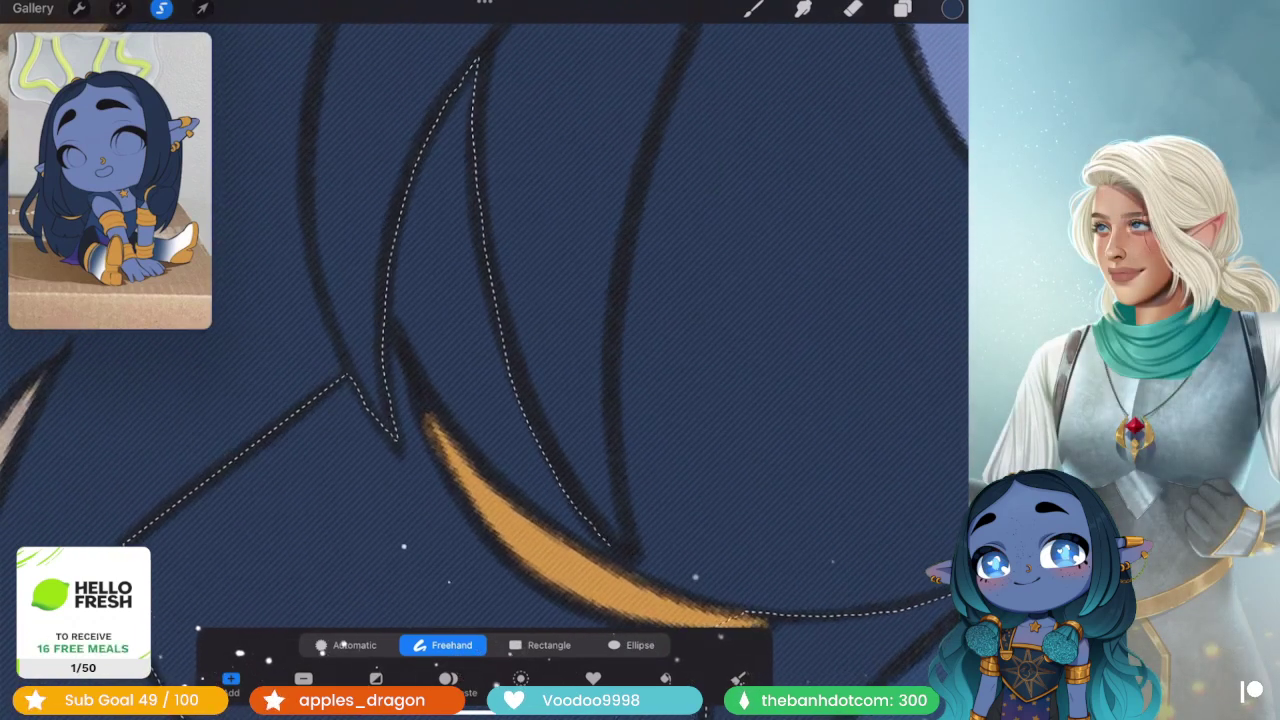
drag(694, 573, 562, 405)
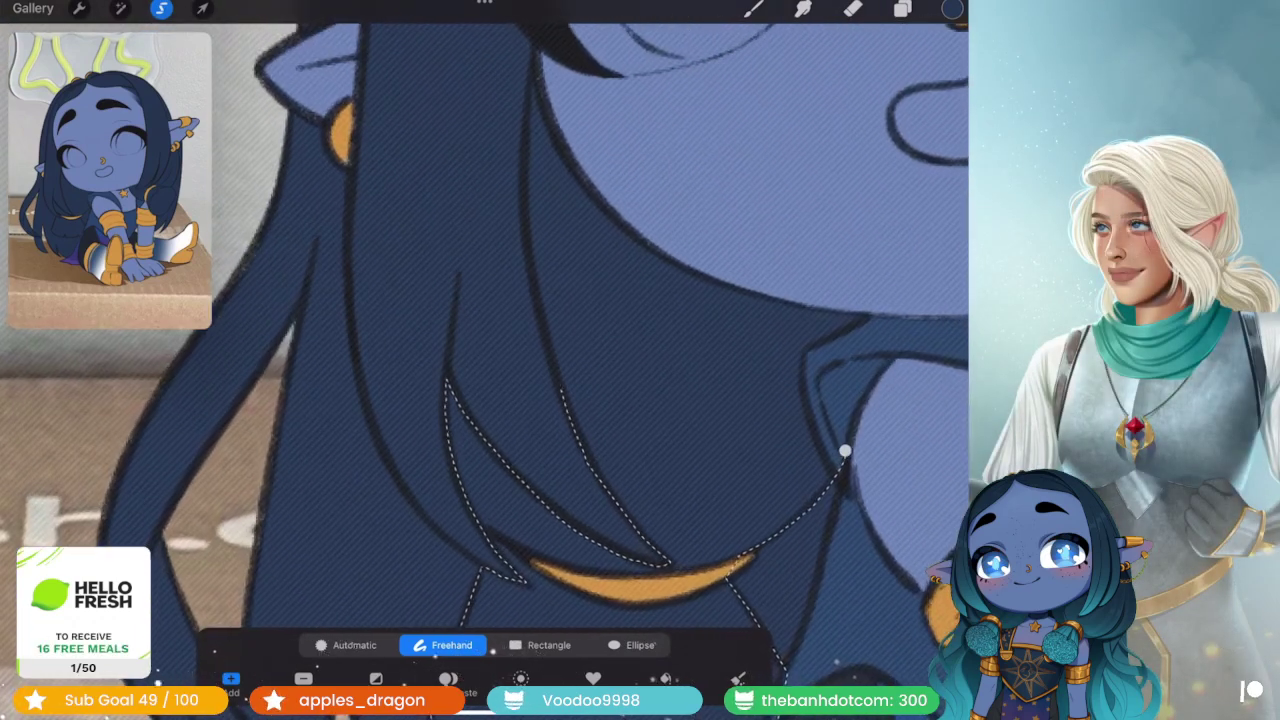
drag(527, 233, 527, 285)
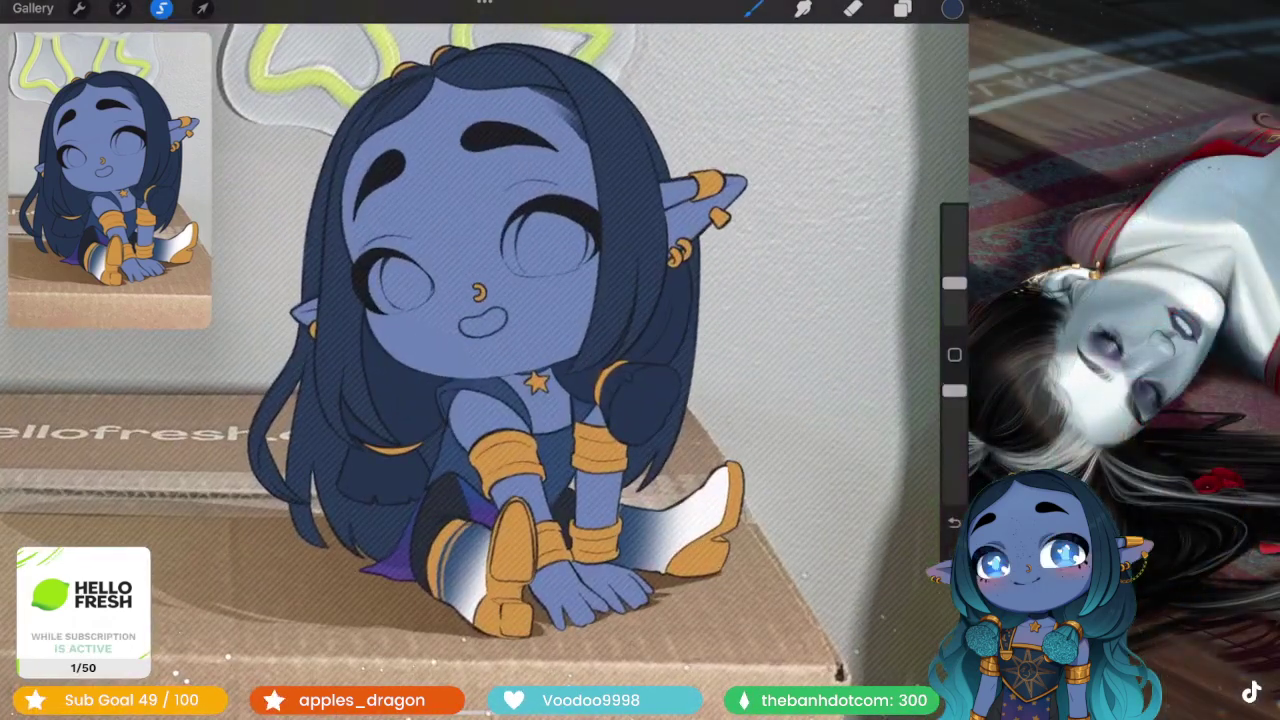
- Reload the hair selection, pick a different brush and choose teal from the palette
click(161, 9)
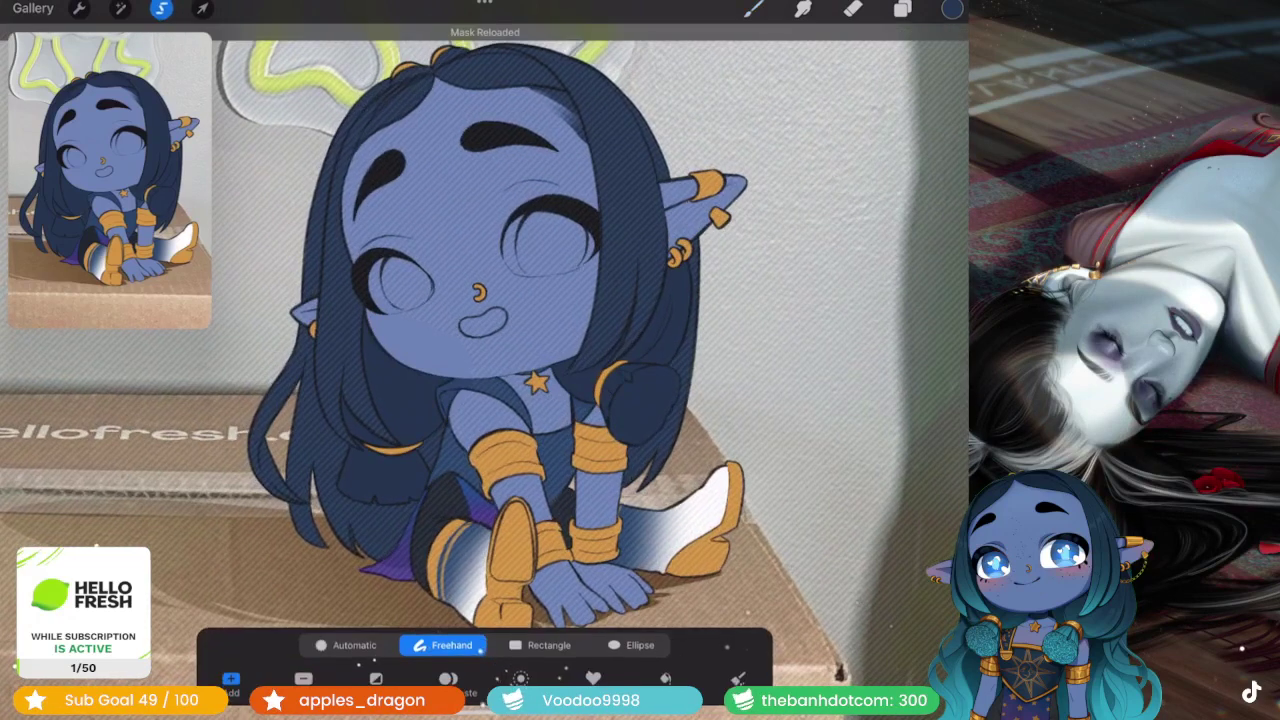
click(593, 679)
click(754, 8)
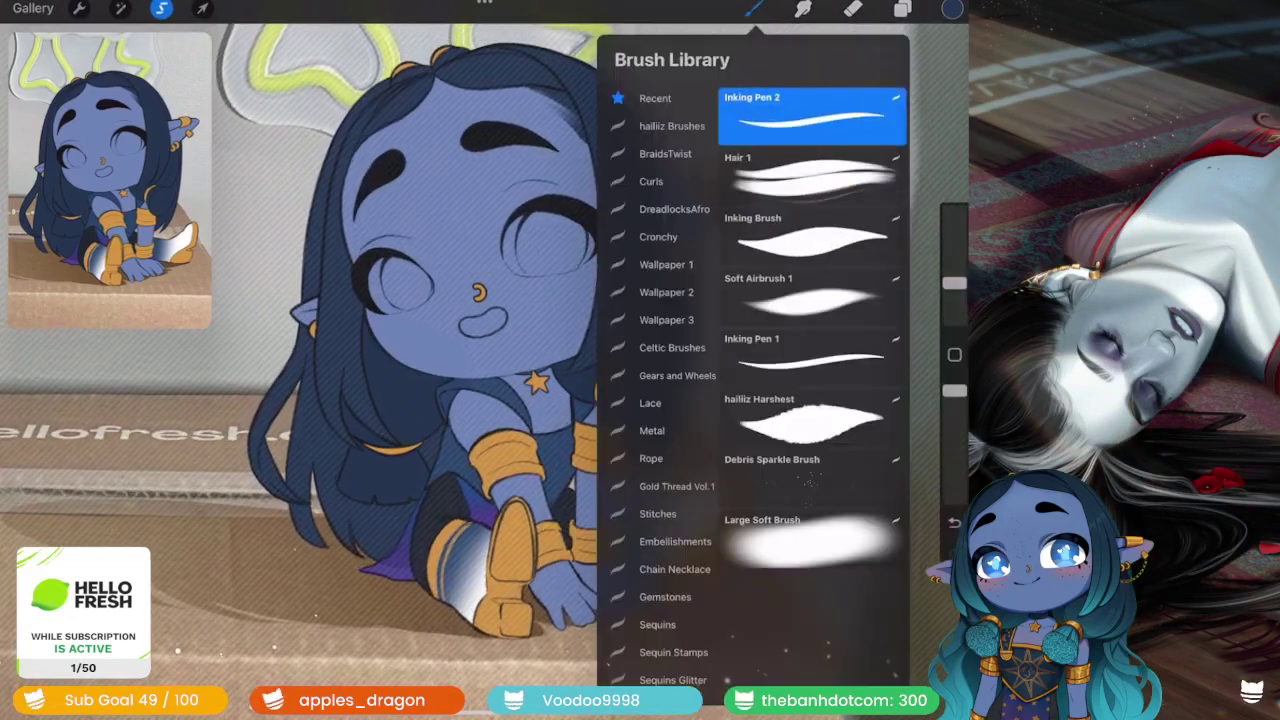
click(800, 215)
click(951, 9)
click(733, 469)
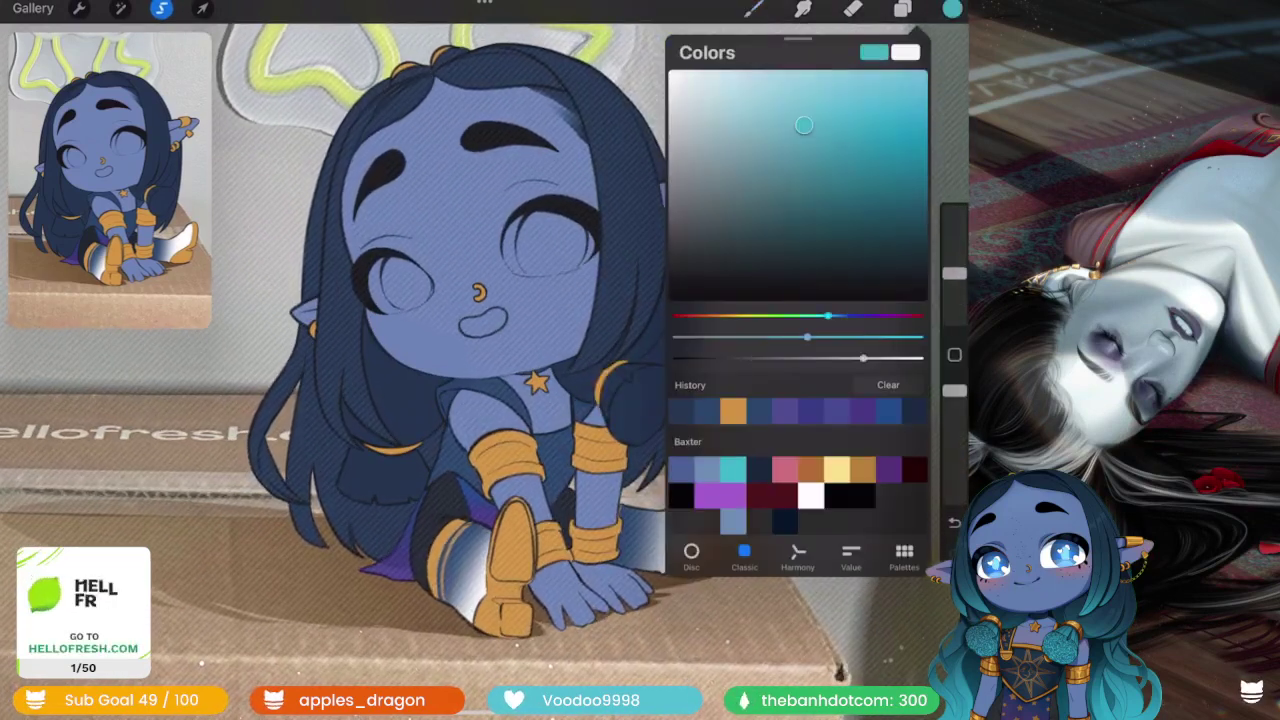
- Enlarge the brush and paint teal onto the hair tip near the hand
scroll(480, 360, up, 5)
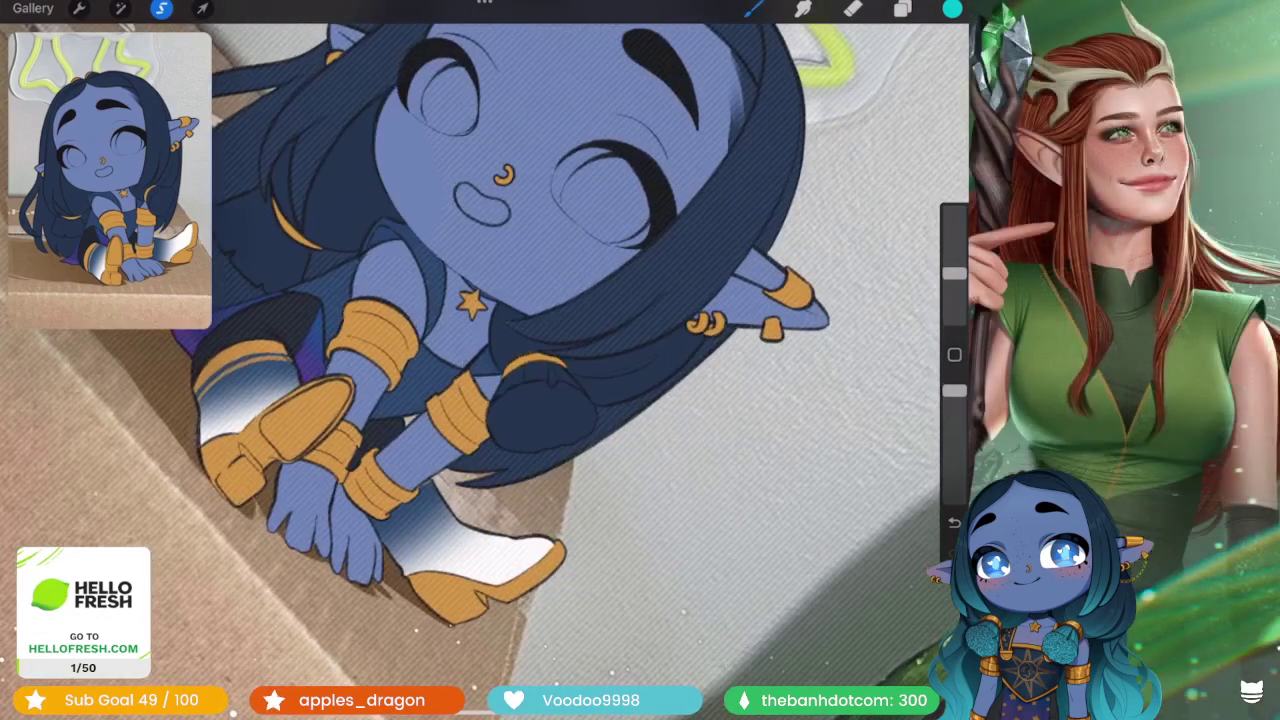
drag(954, 273, 954, 233)
drag(495, 432, 600, 370)
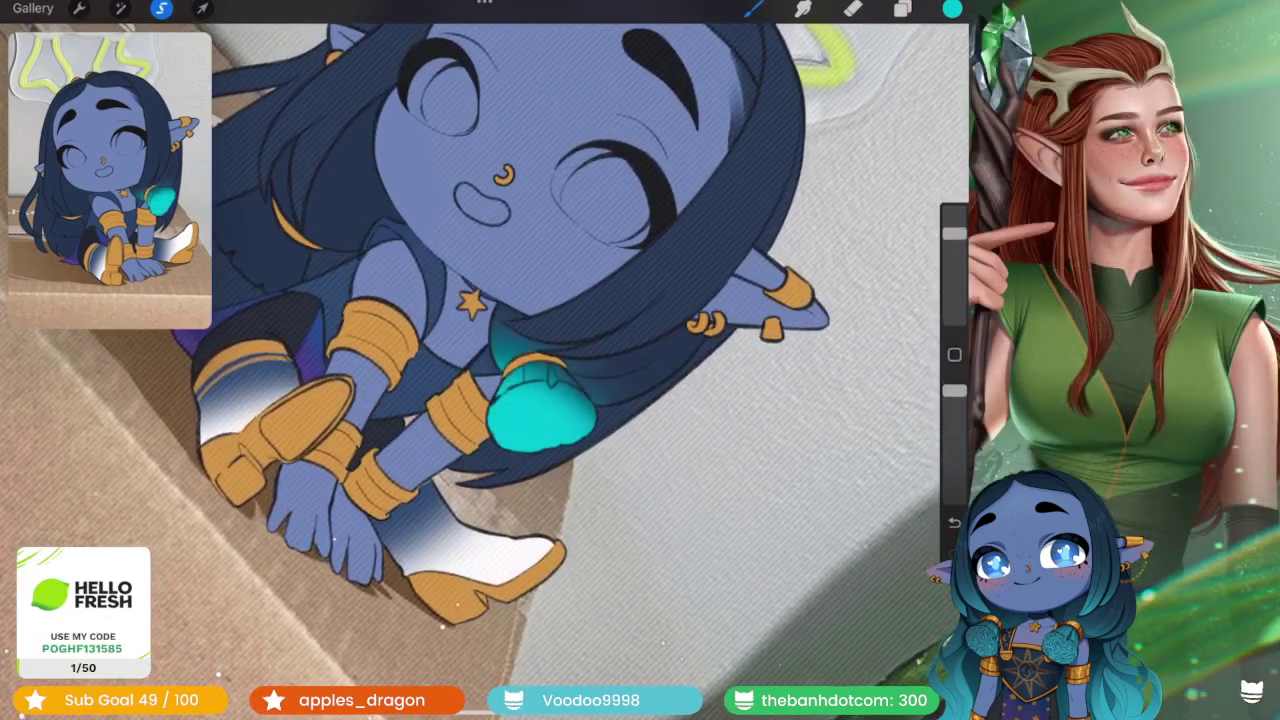
scroll(480, 360, down, 2)
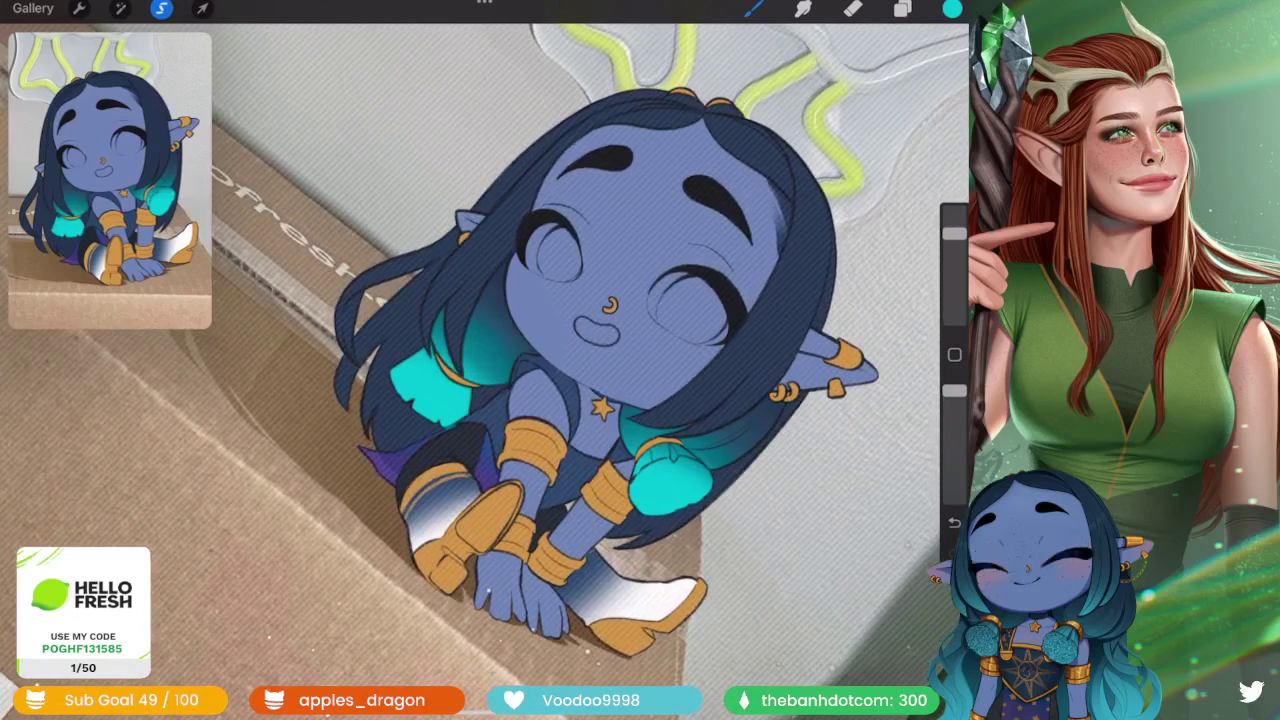
scroll(480, 360, down, 5)
scroll(580, 400, up, 5)
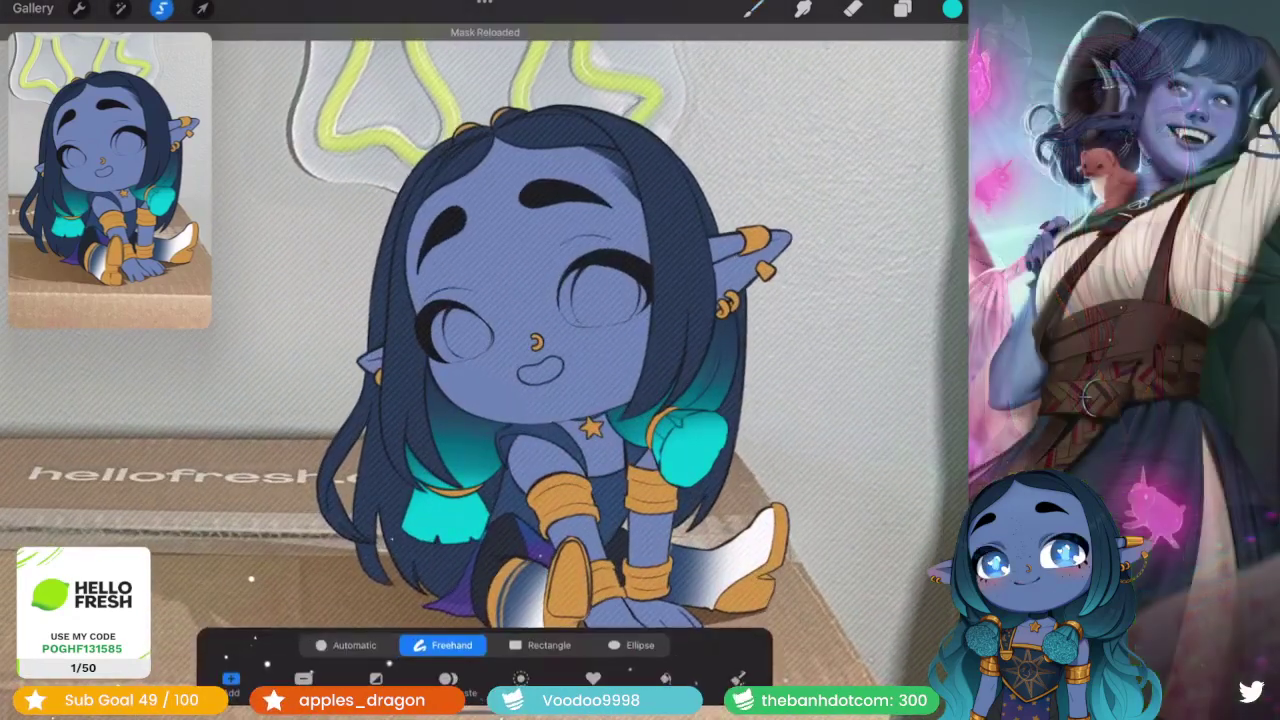
scroll(480, 340, up, 2)
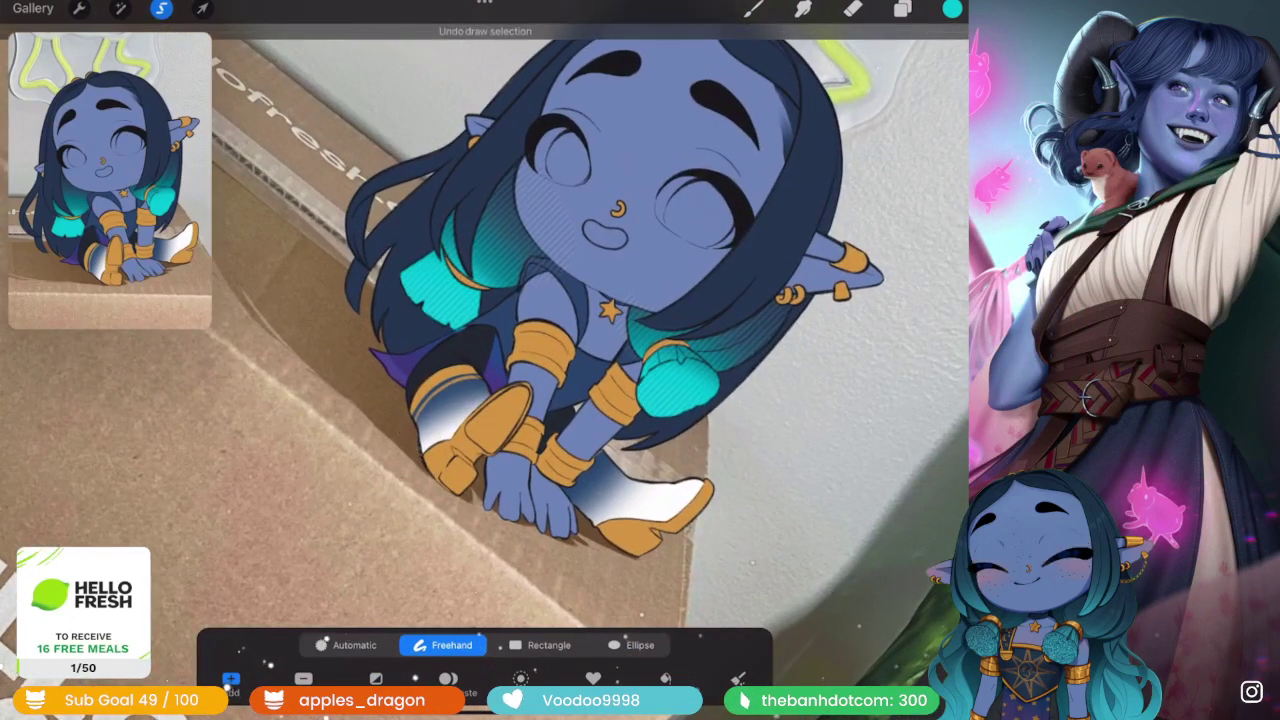
- Clear the selection and brighten the teal on the left hair strands
click(753, 8)
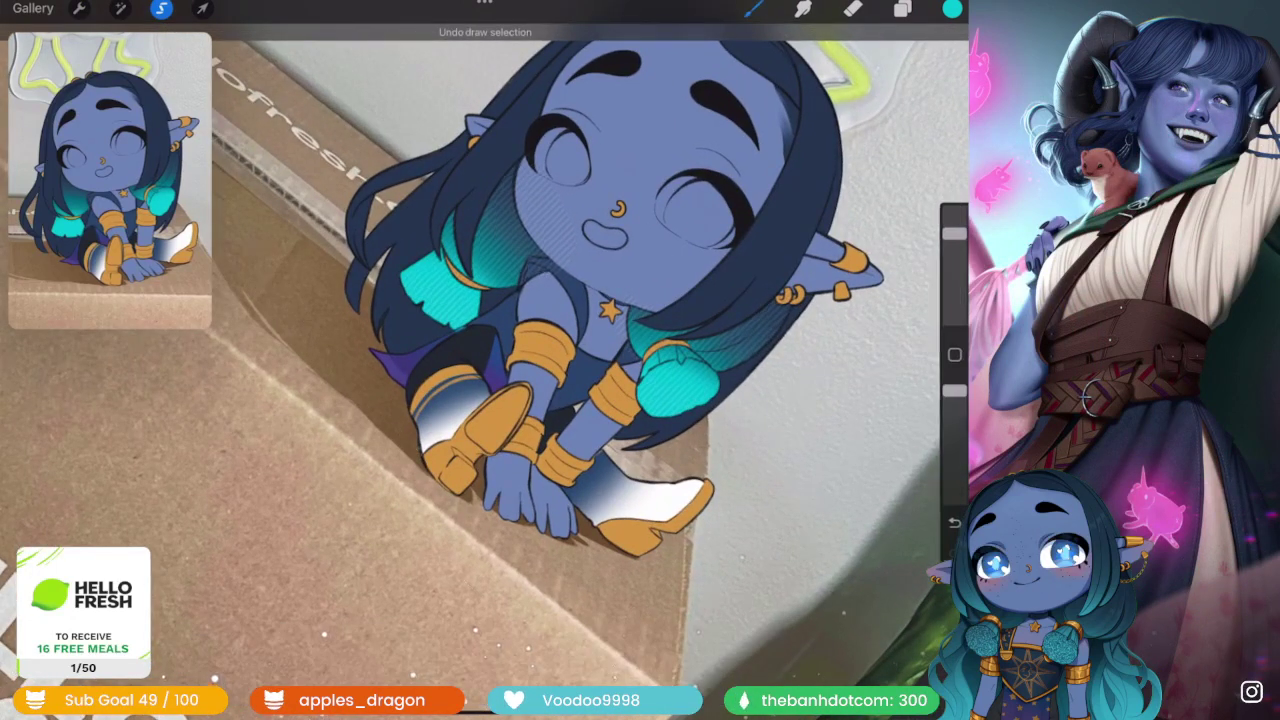
scroll(480, 340, up, 1)
drag(368, 318, 442, 425)
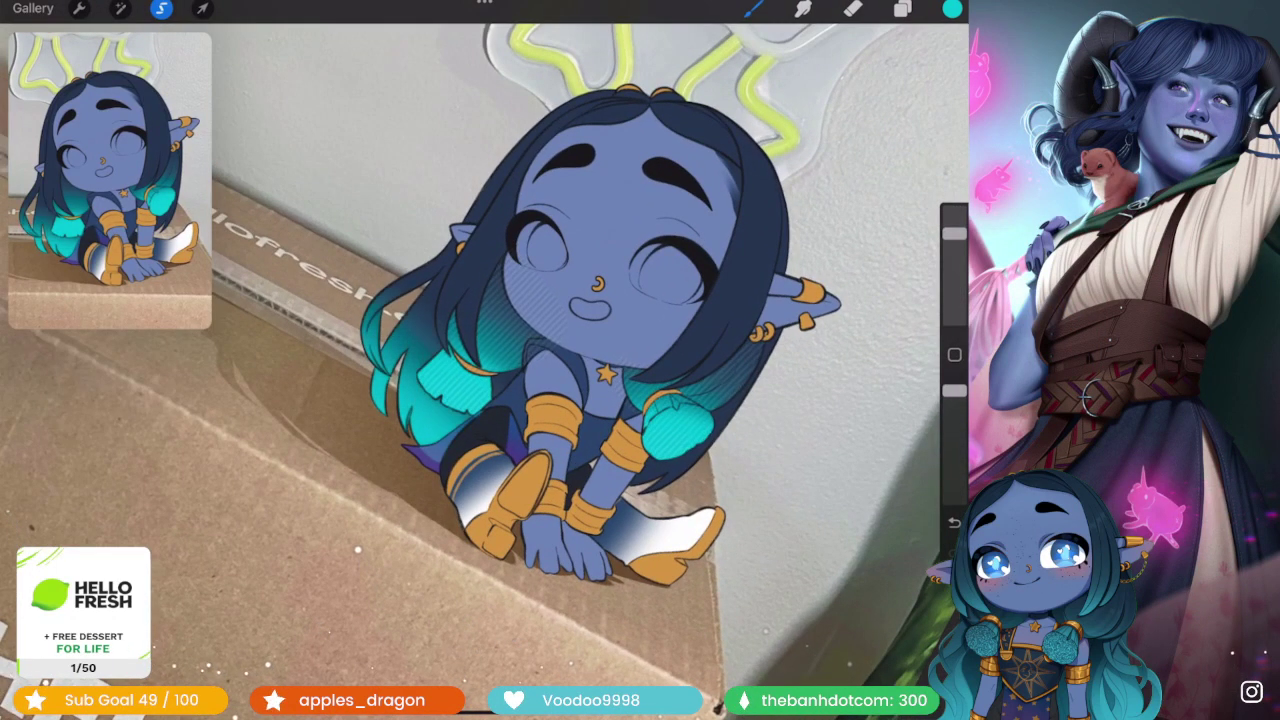
drag(365, 290, 444, 422)
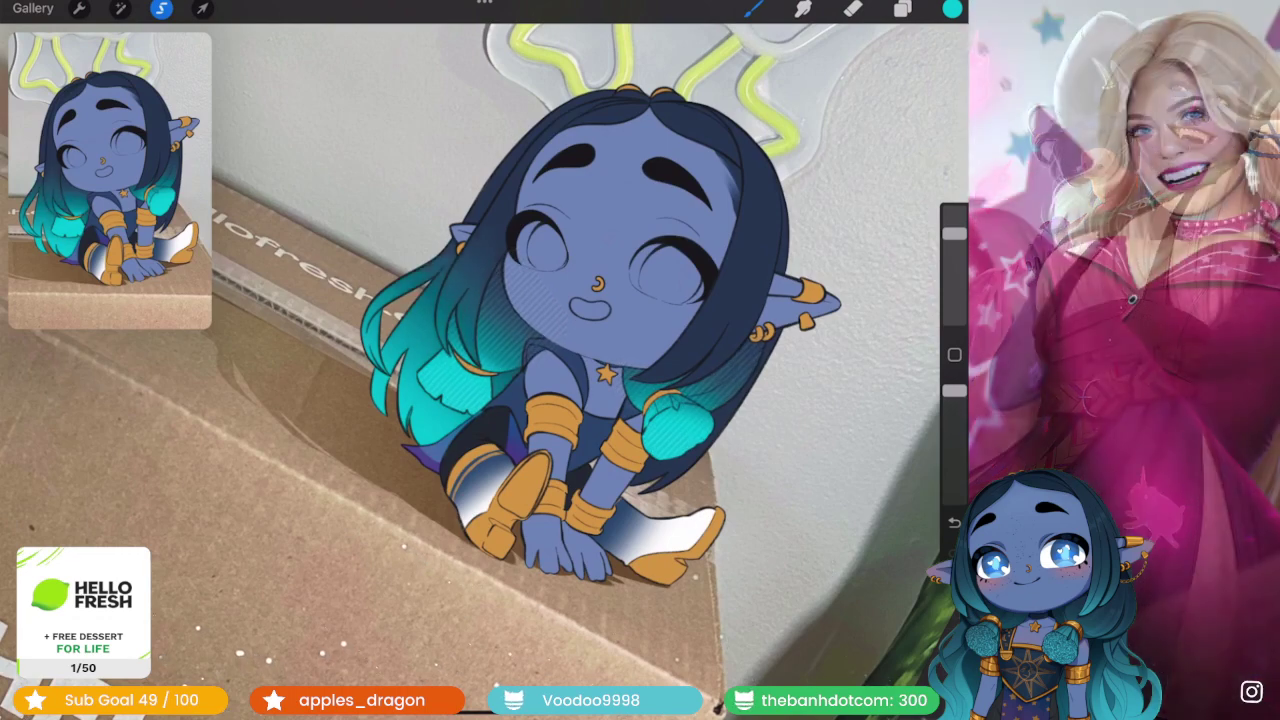
scroll(480, 340, down, 1)
scroll(480, 340, up, 1)
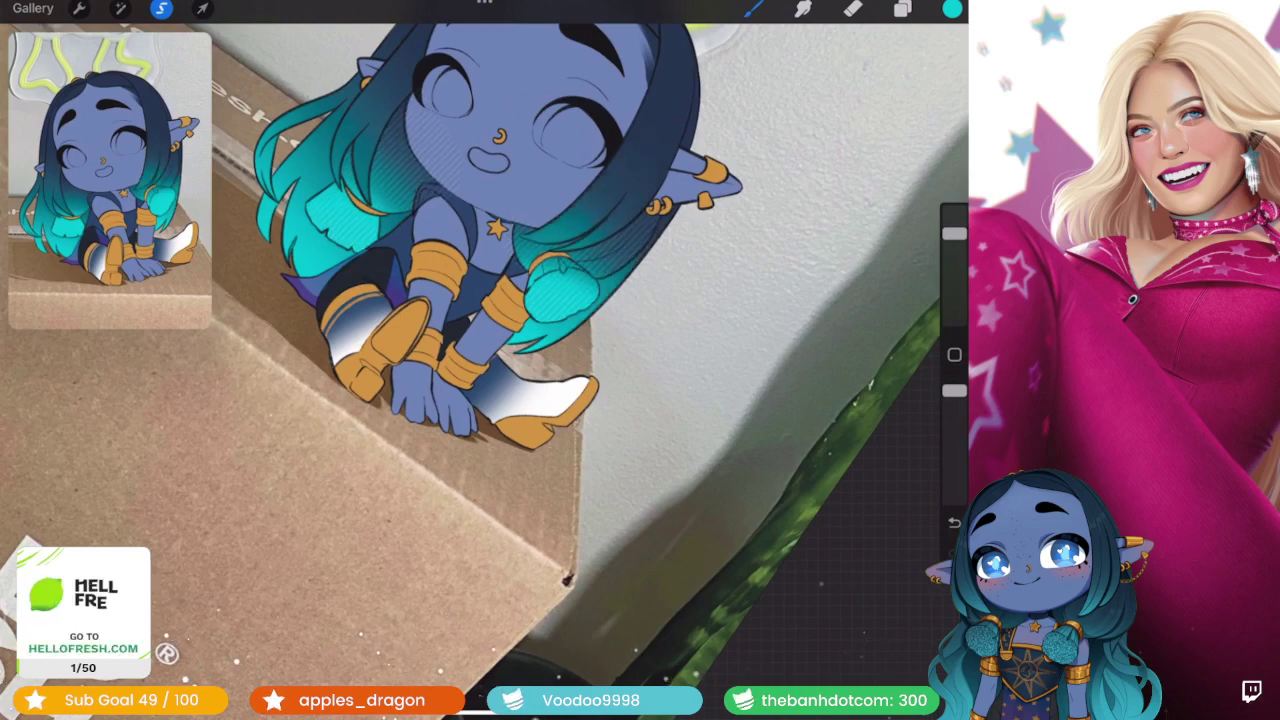
scroll(480, 360, down, 5)
scroll(480, 360, down, 2)
scroll(420, 360, up, 3)
scroll(480, 360, up, 3)
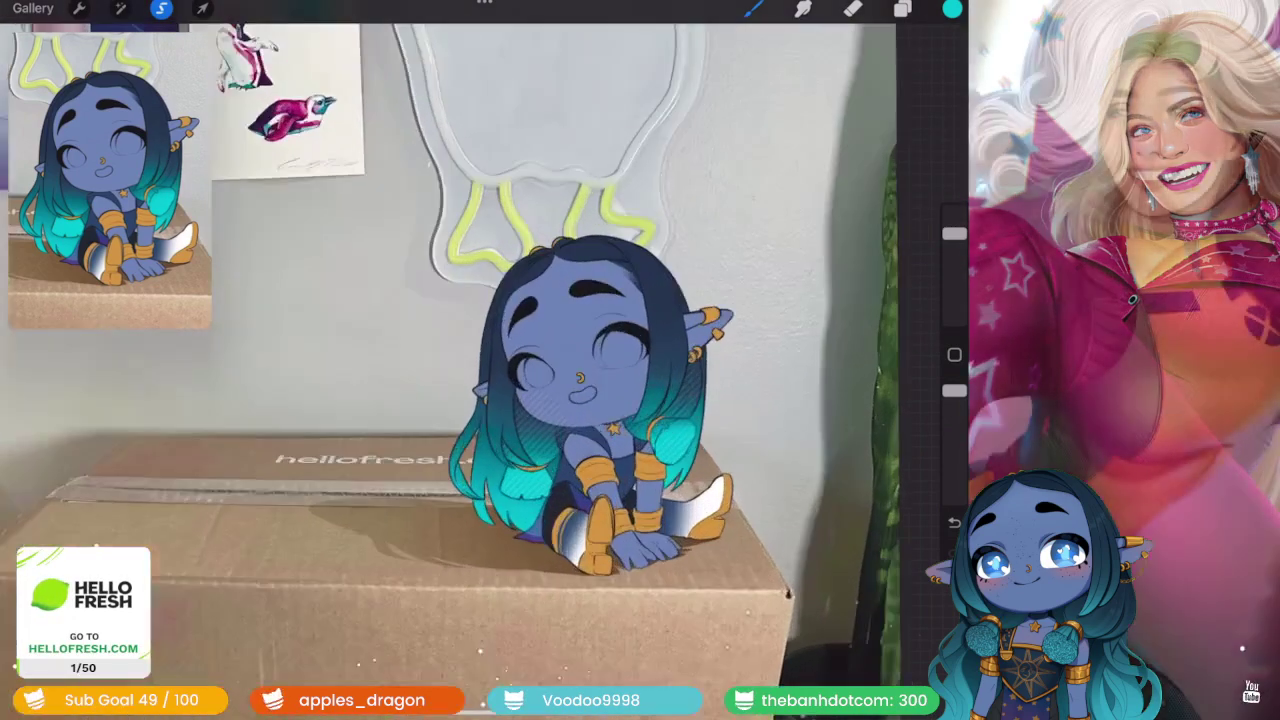
scroll(480, 360, up, 2)
scroll(480, 360, up, 2)
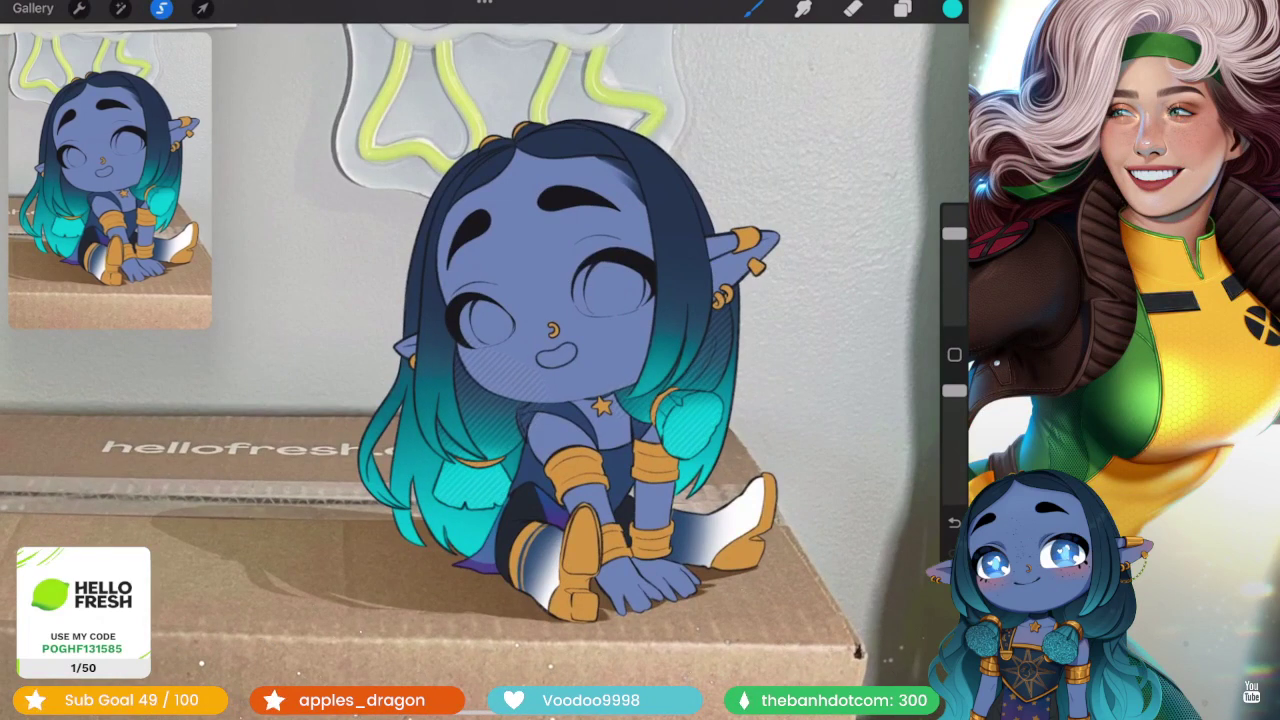
scroll(480, 360, up, 2)
- Sample the dark blue from the drawing and merge Layer 20 down into Layer 19
click(686, 213)
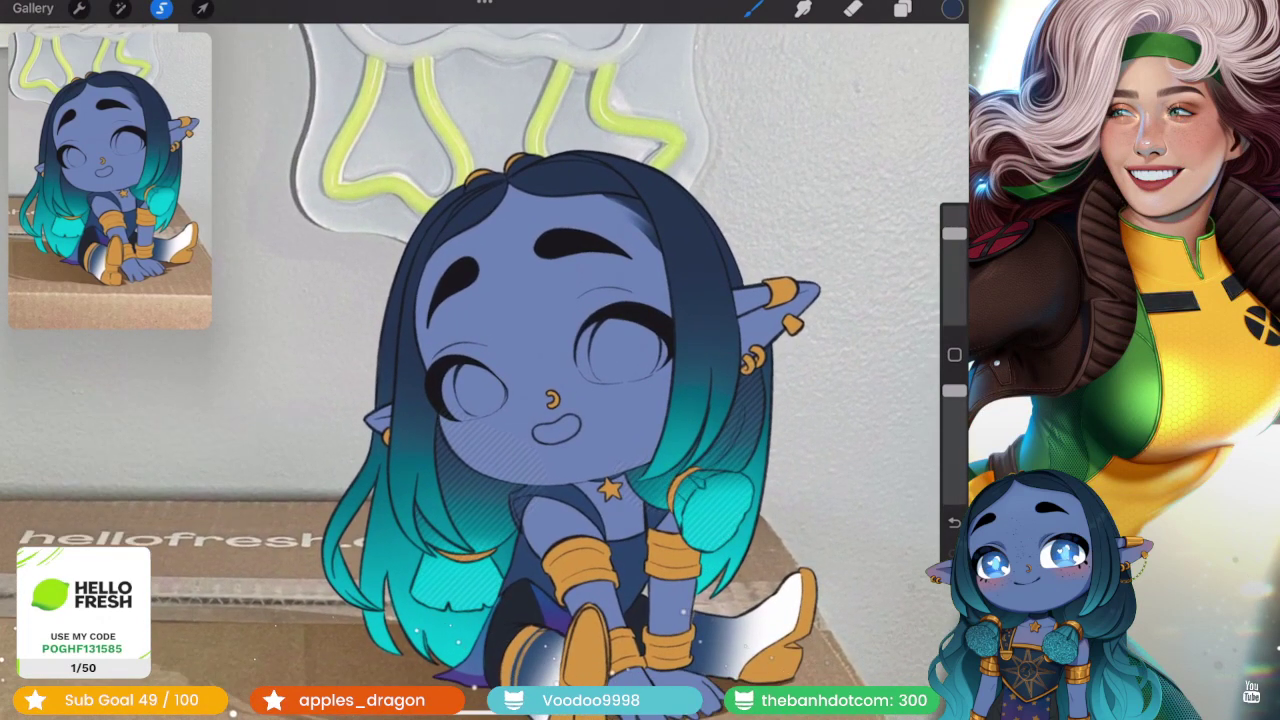
click(952, 9)
click(952, 9)
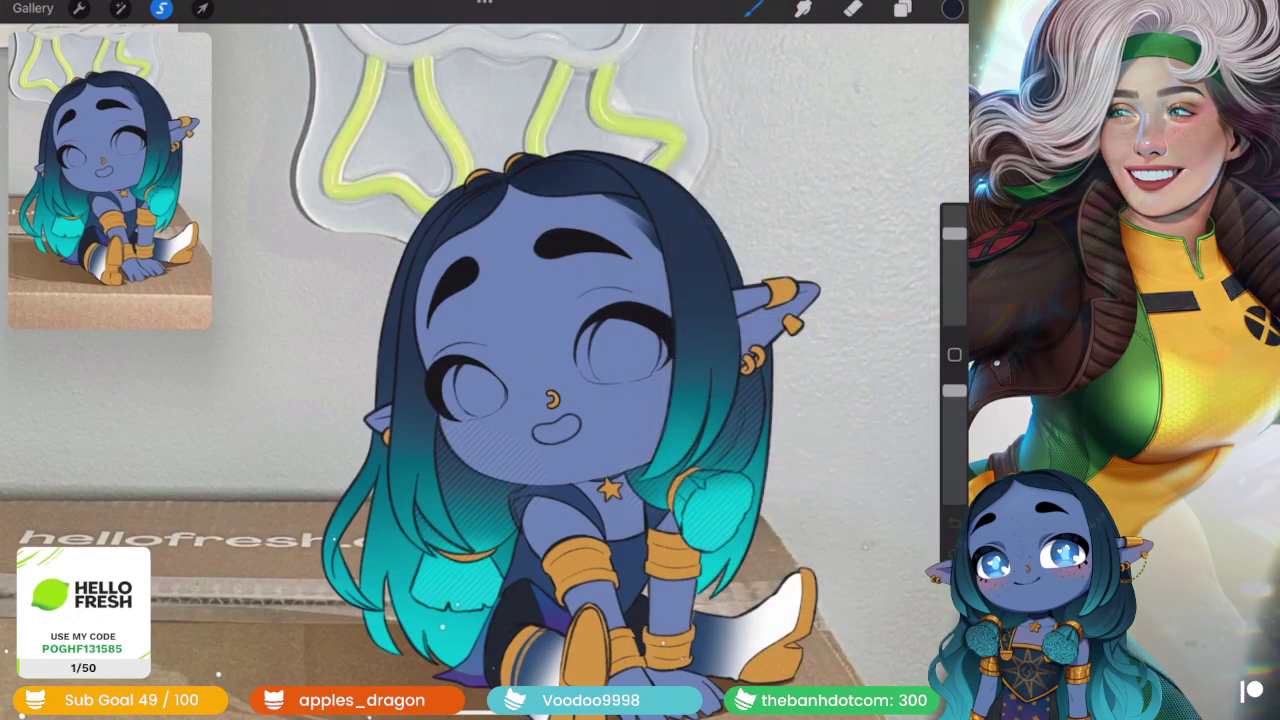
scroll(480, 360, down, 5)
scroll(480, 360, up, 5)
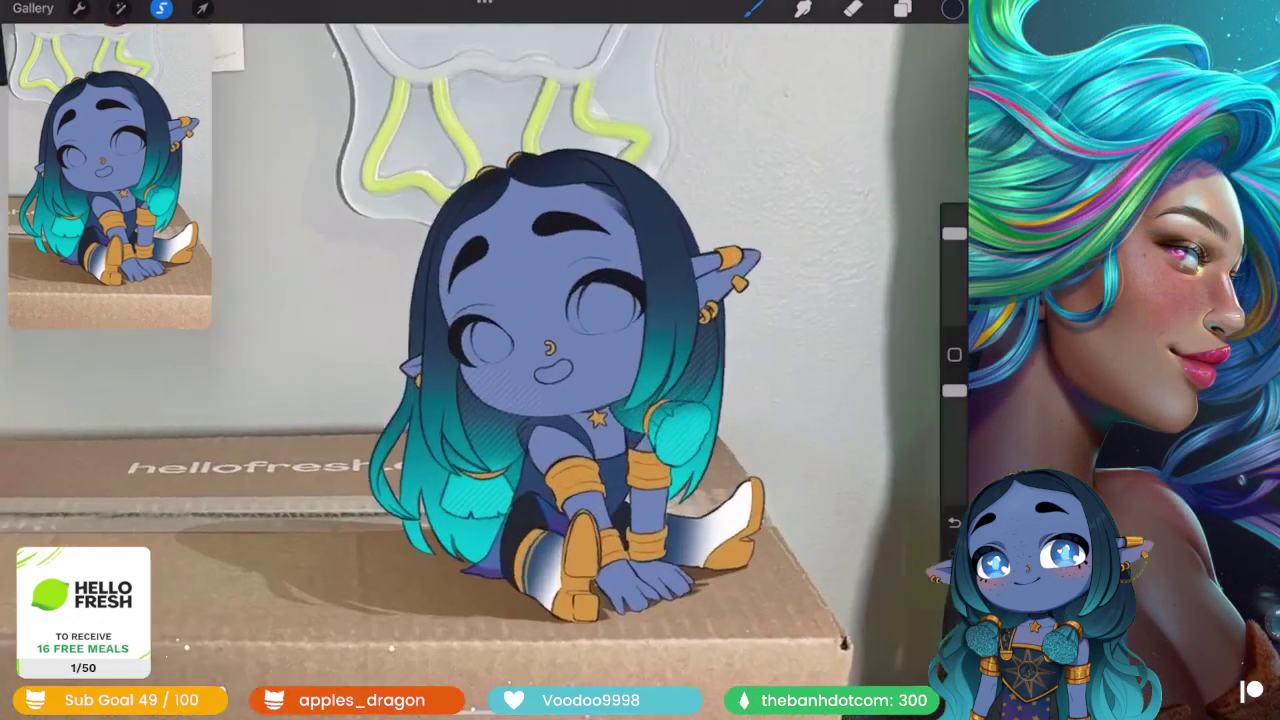
click(902, 9)
drag(790, 395, 790, 430)
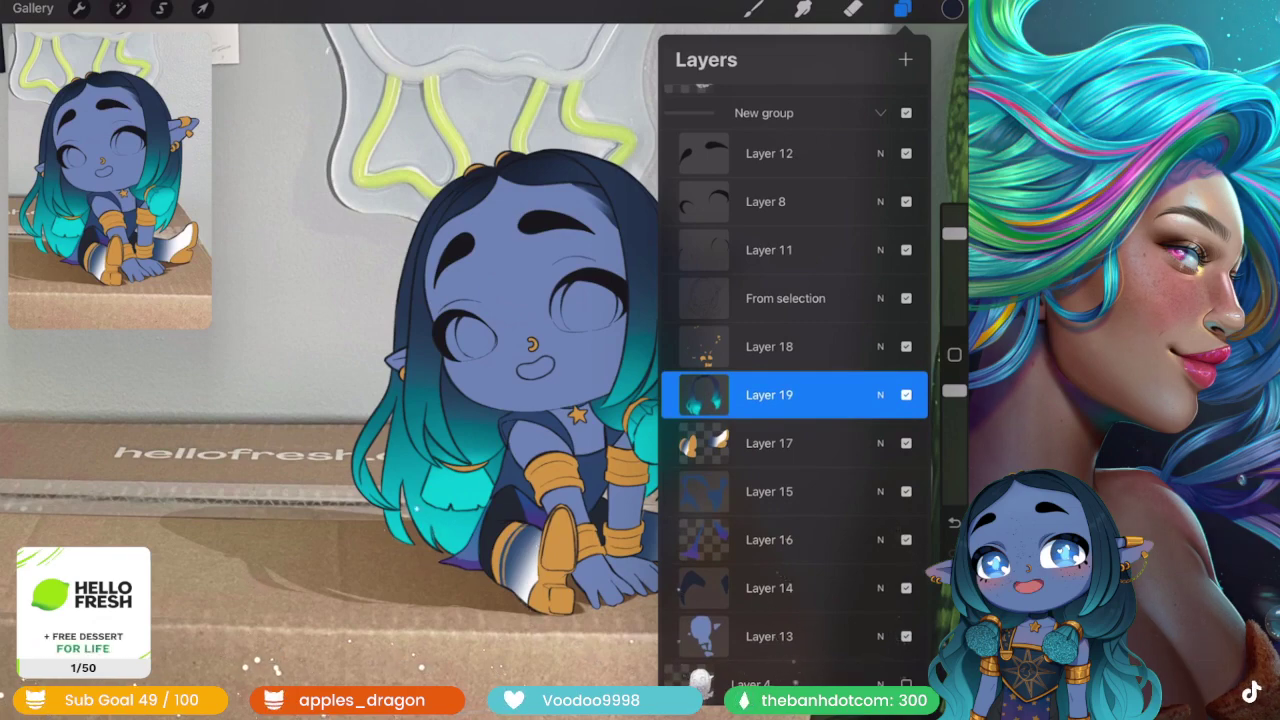
- Choose a light pink colour for the mouth and adjust the brush size
click(952, 9)
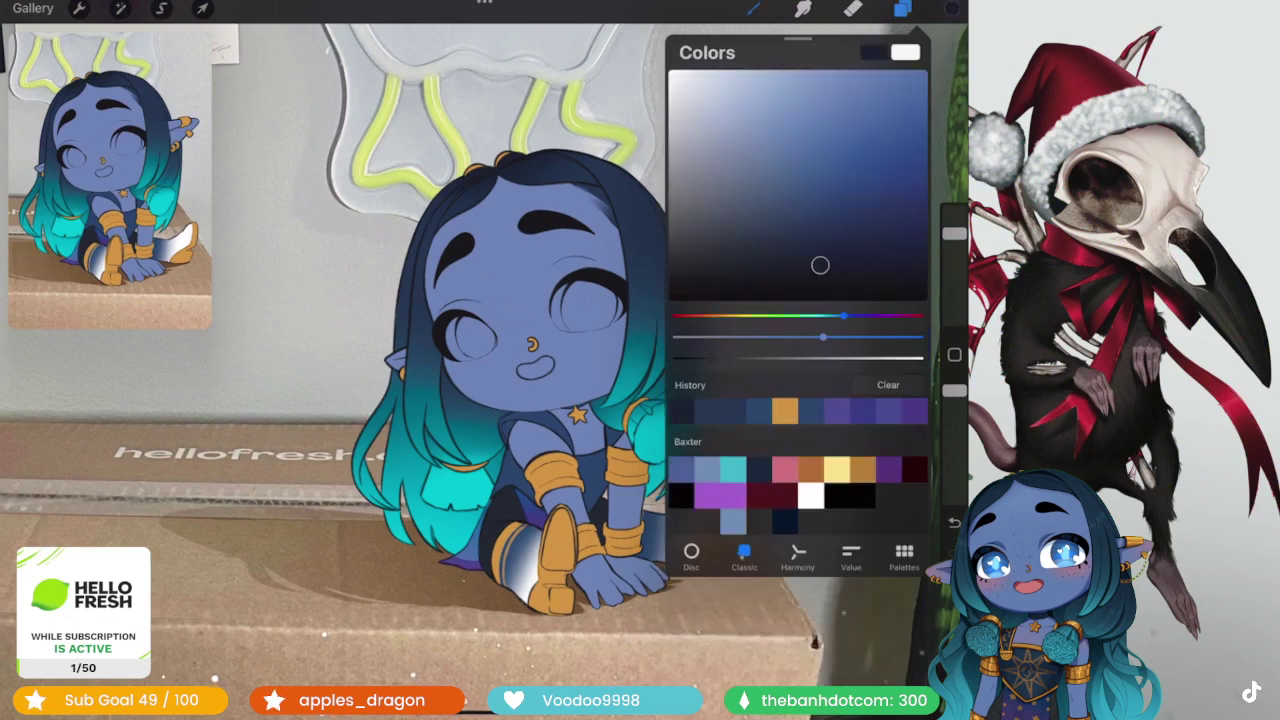
click(785, 468)
drag(763, 118, 770, 87)
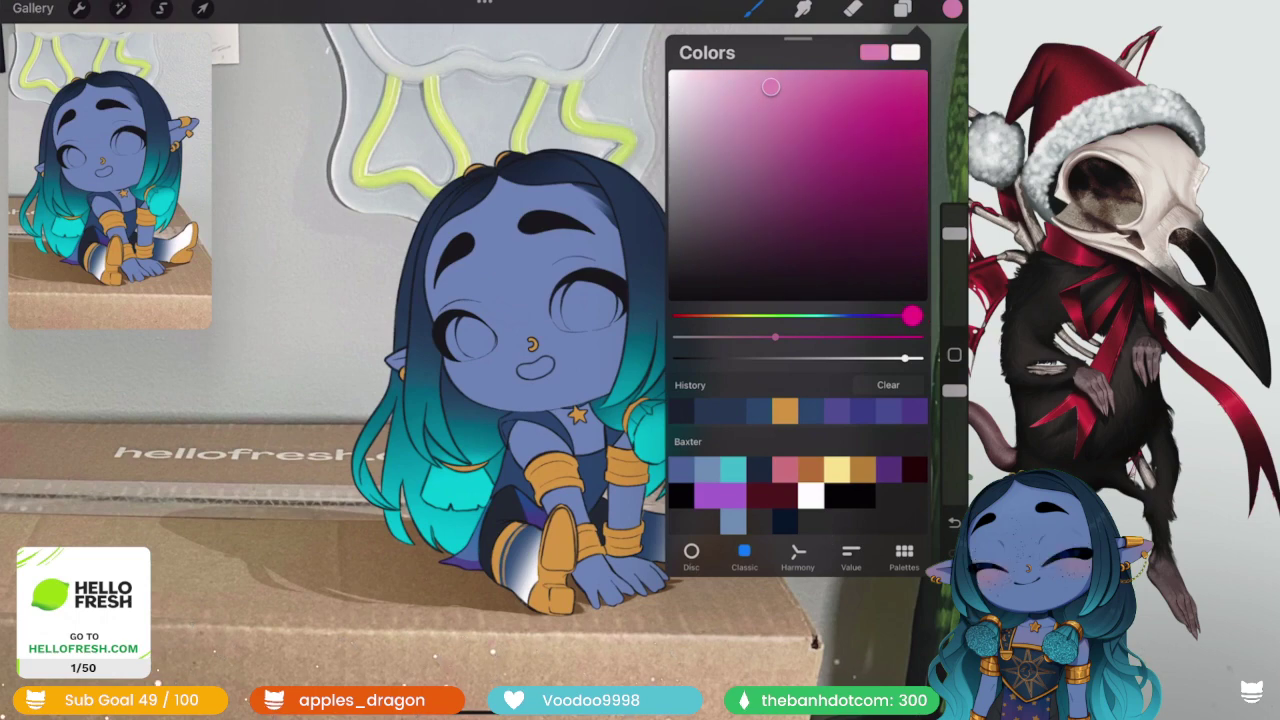
click(753, 8)
drag(954, 232, 954, 248)
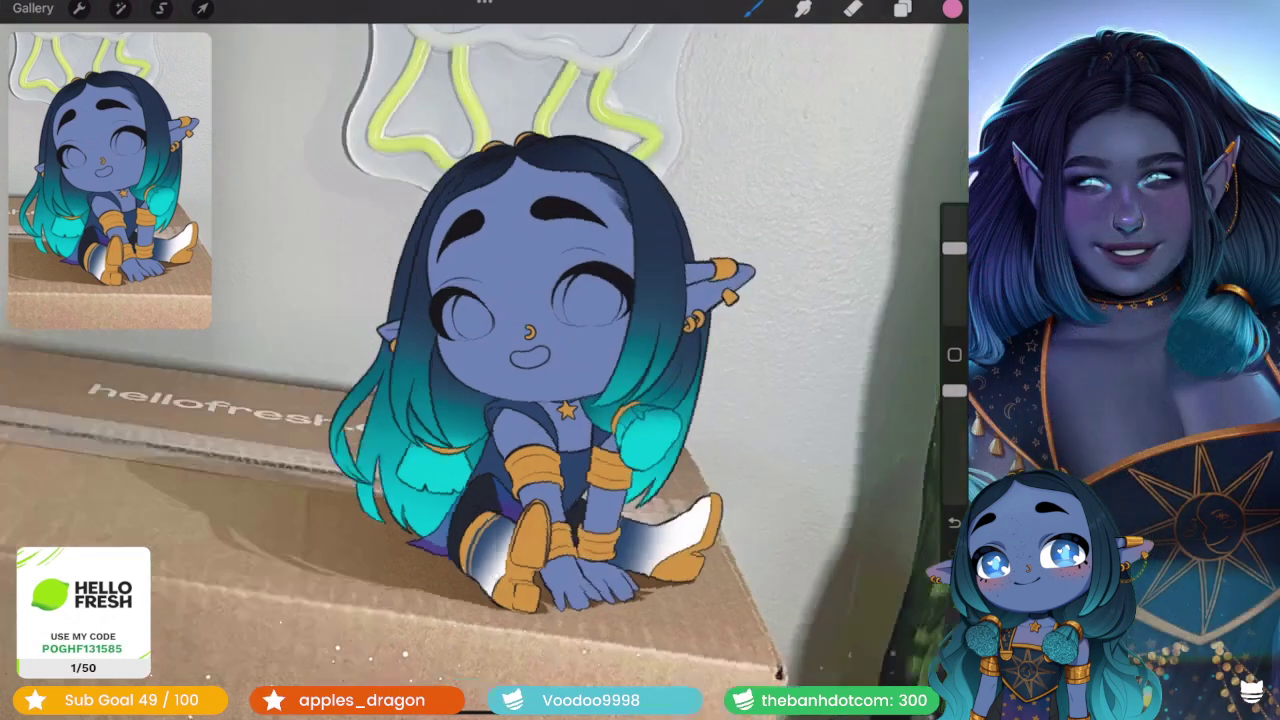
- Fill the inside of the mouth outline with the light pink
scroll(530, 350, up, 5)
scroll(530, 350, up, 2)
drag(400, 310, 458, 428)
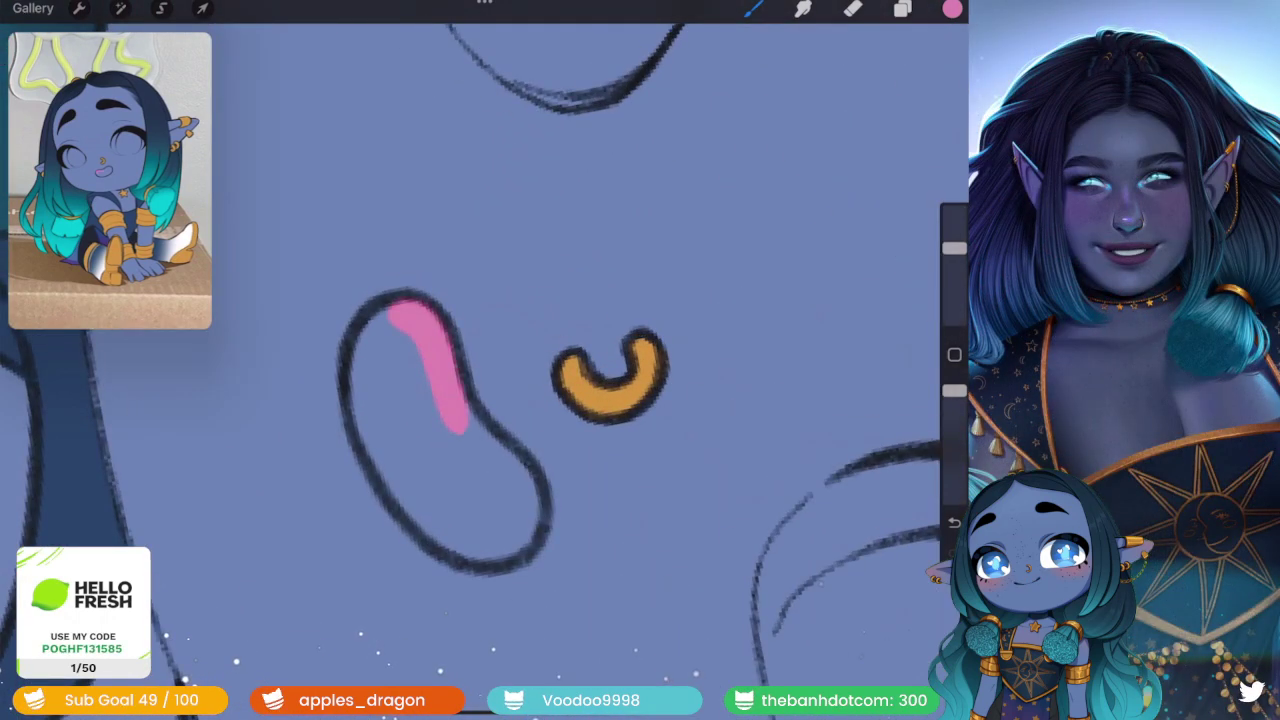
drag(954, 248, 954, 283)
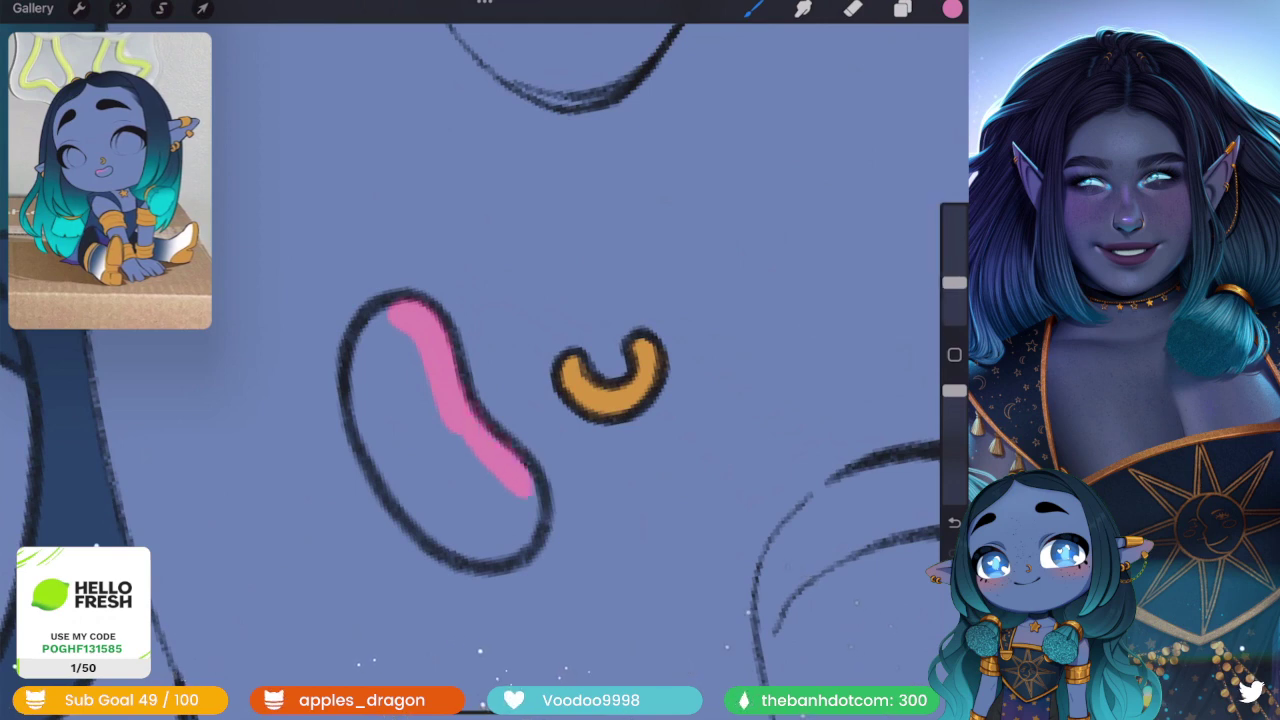
drag(528, 492, 540, 520)
drag(480, 440, 470, 525)
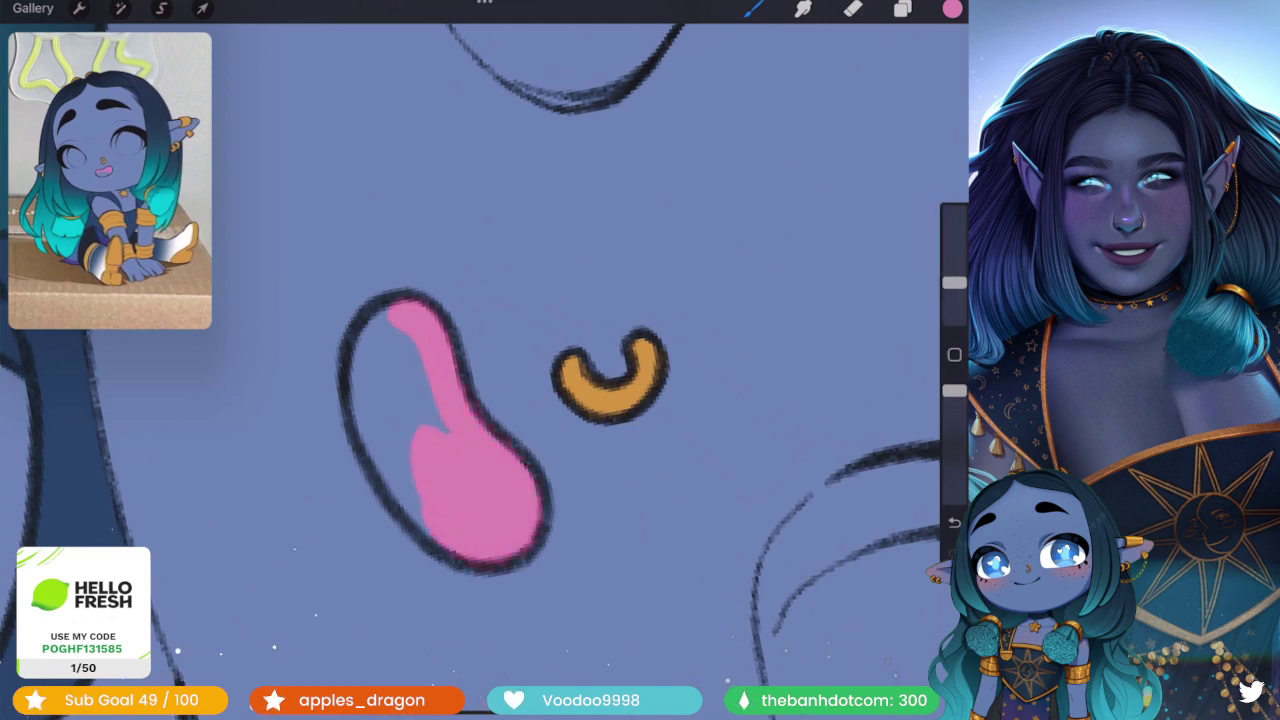
mouse_move(440, 415)
mouse_down()
mouse_move(415, 500)
mouse_move(365, 390)
mouse_move(420, 330)
mouse_move(412, 348)
mouse_up()
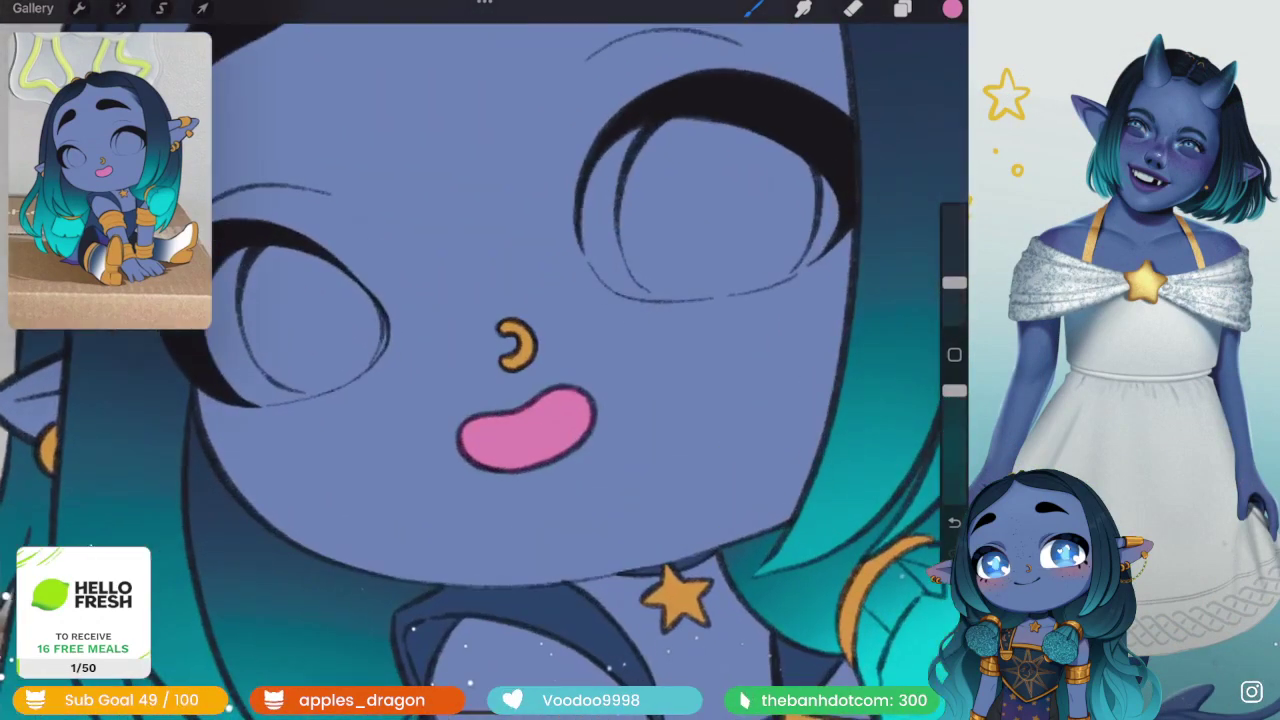
- Lower Brightness in Hue, Saturation, Brightness to darken the pink mouth slightly
click(120, 8)
click(123, 83)
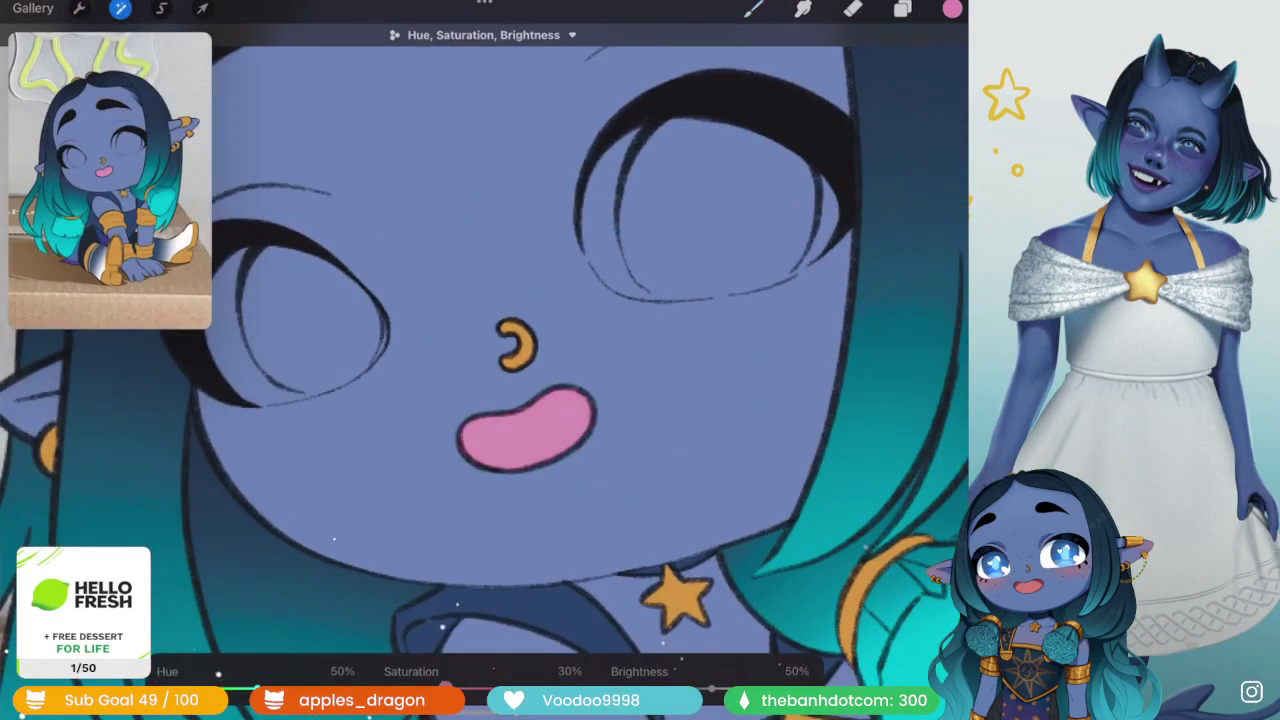
drag(711, 689, 700, 689)
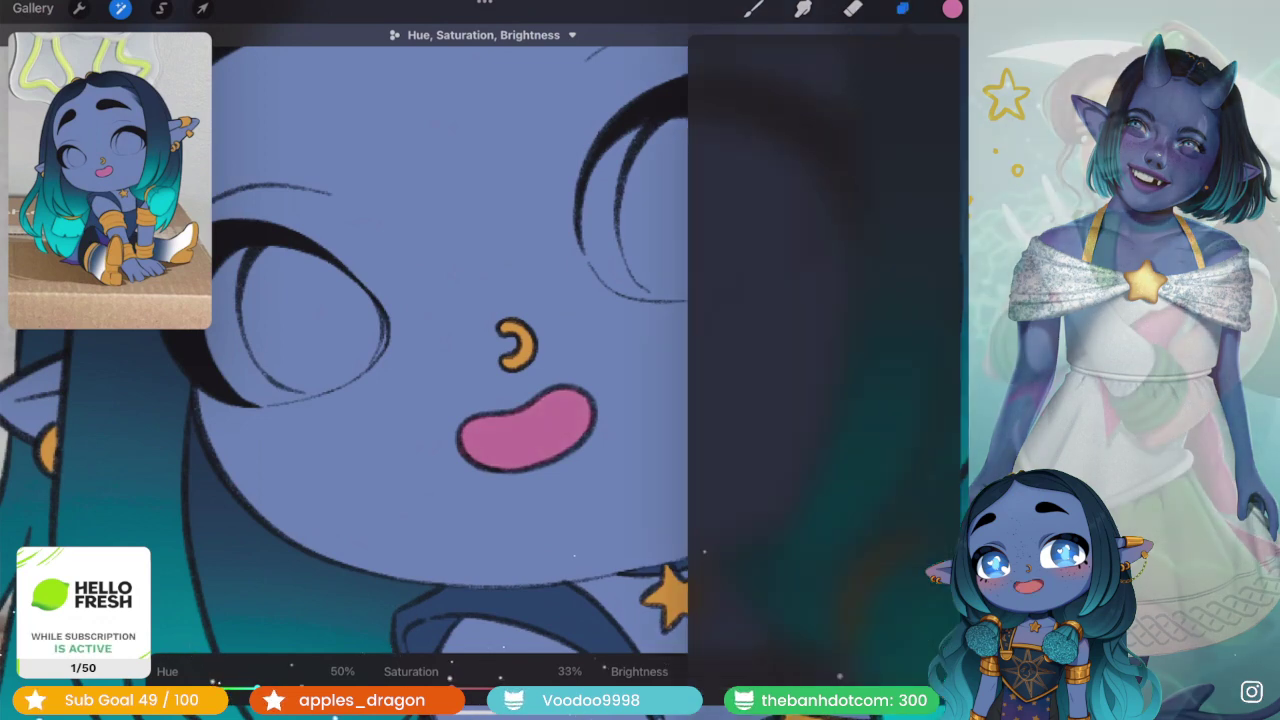
click(902, 8)
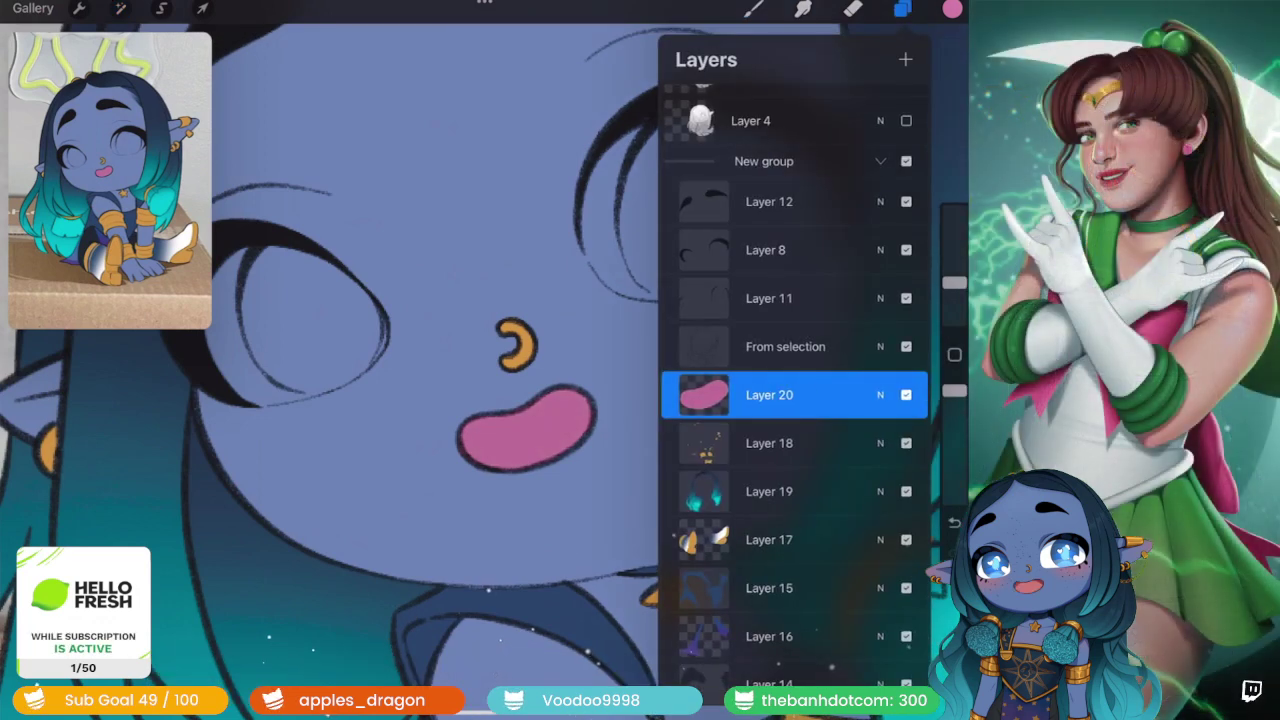
- Pick a dark magenta and switch to a slightly larger Inking Brush
click(951, 8)
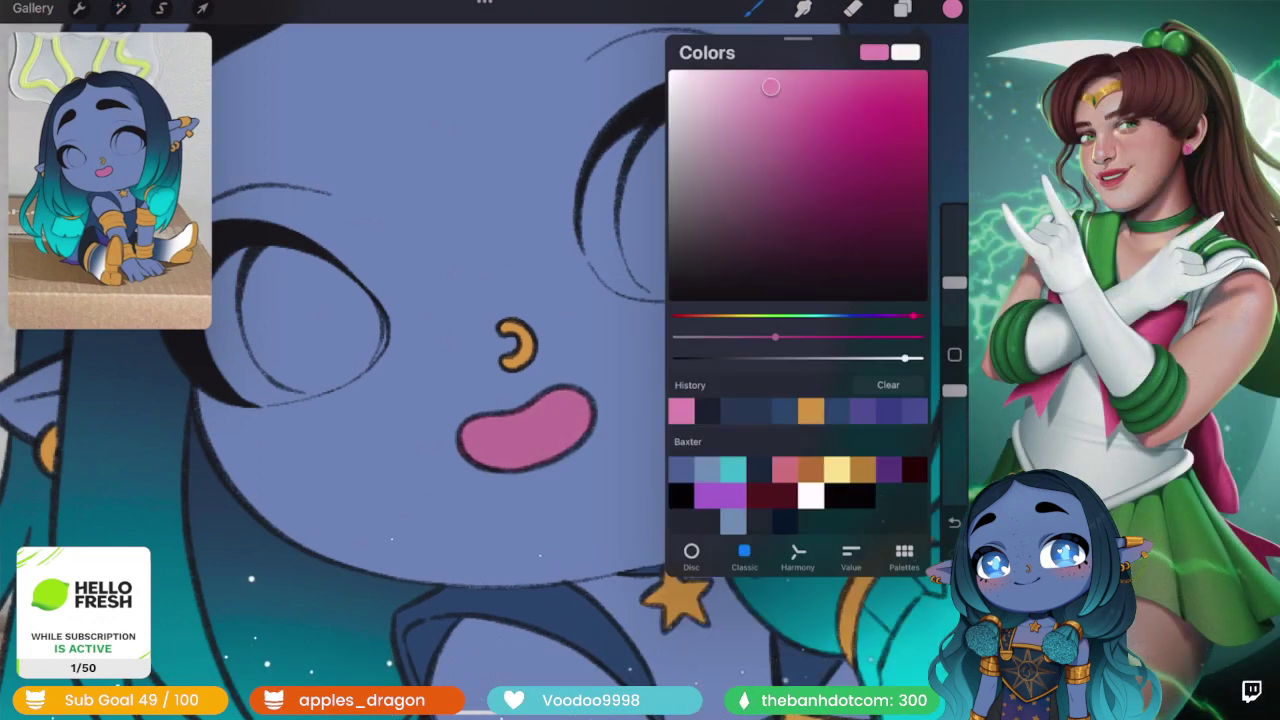
drag(820, 188, 843, 224)
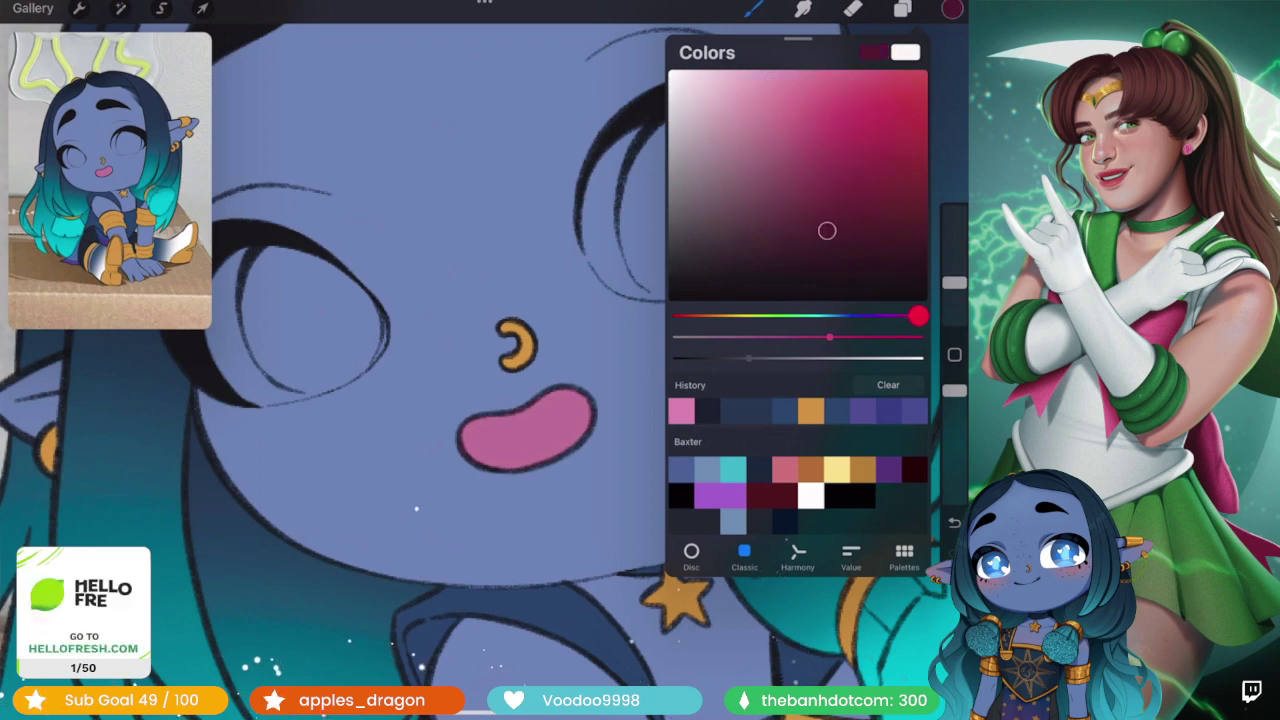
scroll(480, 360, up, 2)
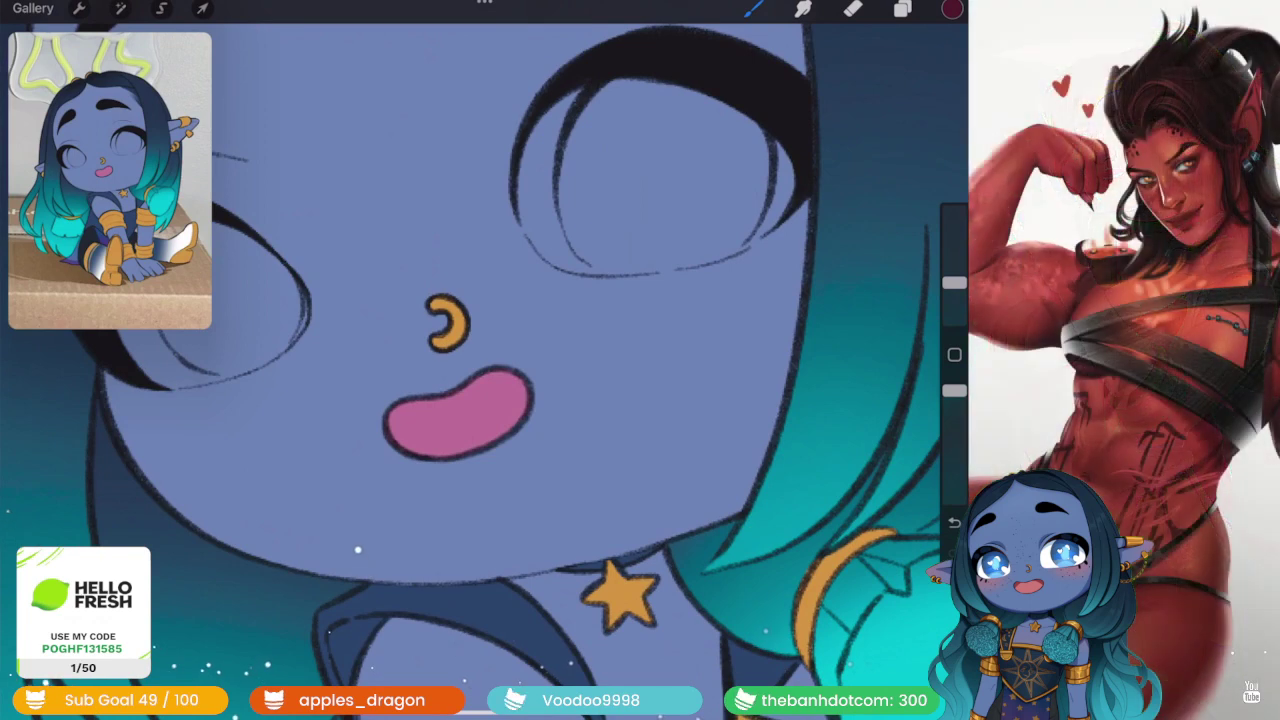
click(753, 8)
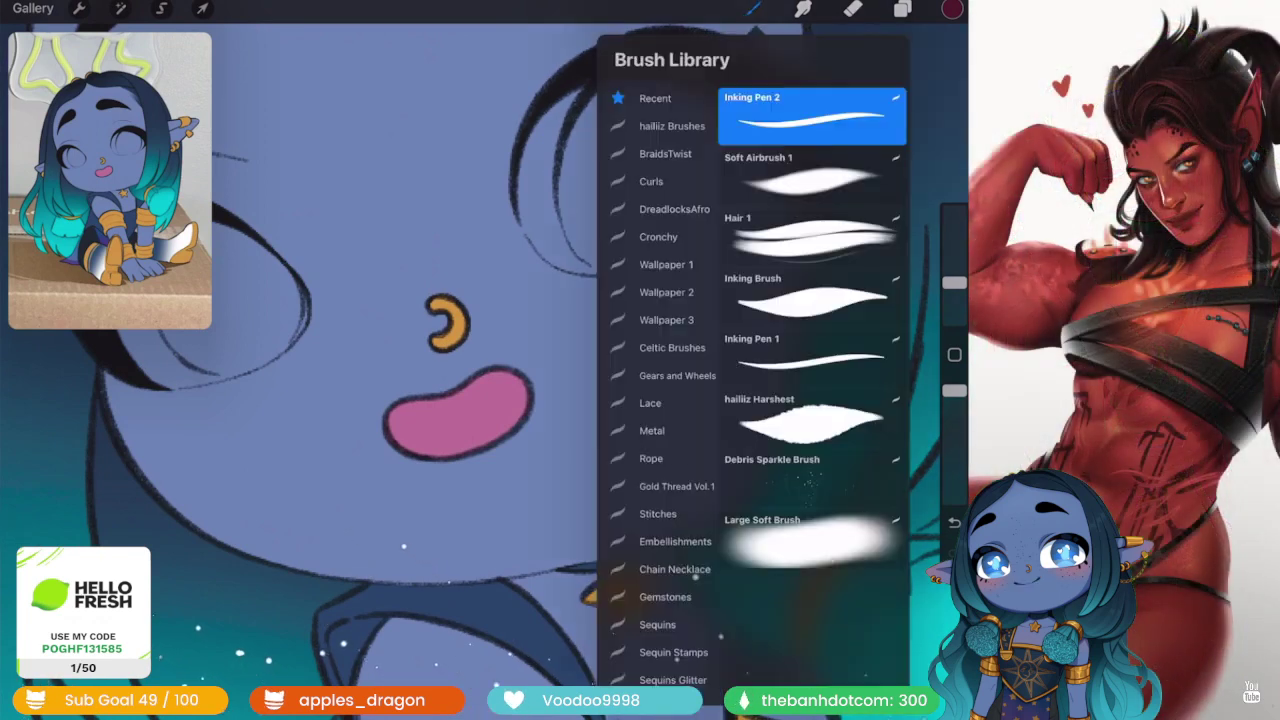
click(810, 300)
drag(954, 283, 954, 278)
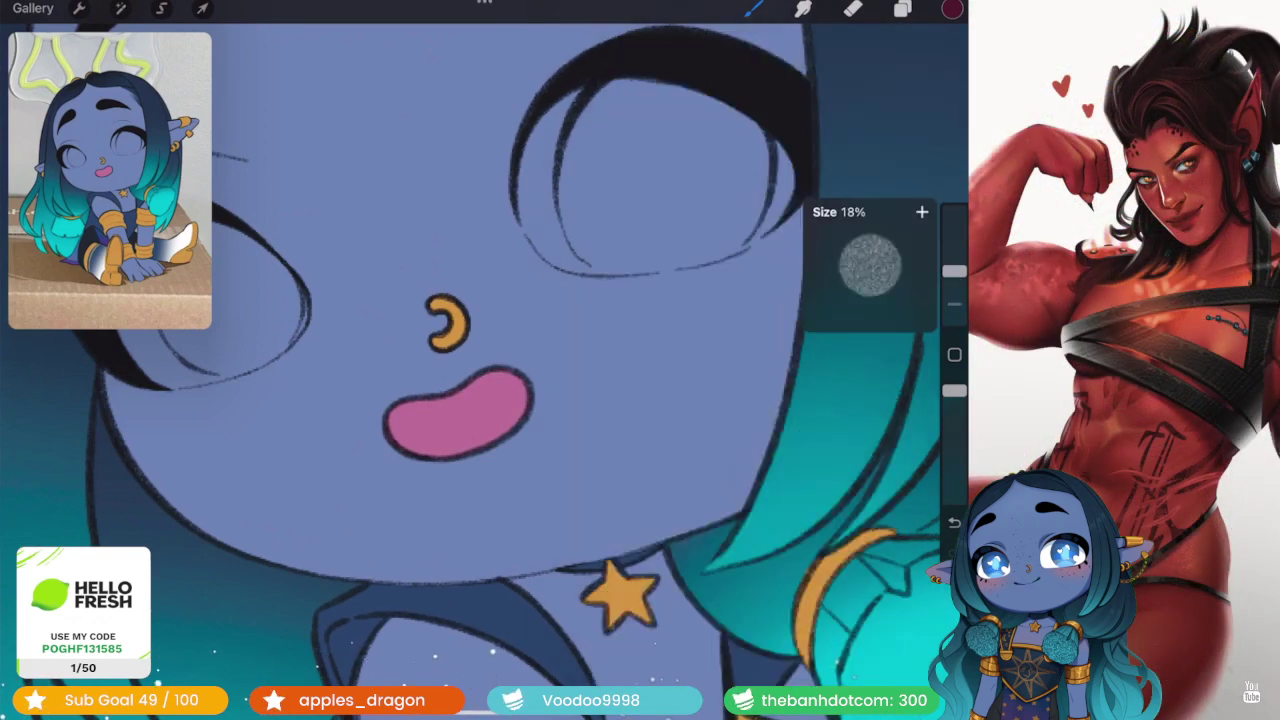
- Try maroon shading on the mouth's right edge, then undo it
scroll(480, 360, up, 1)
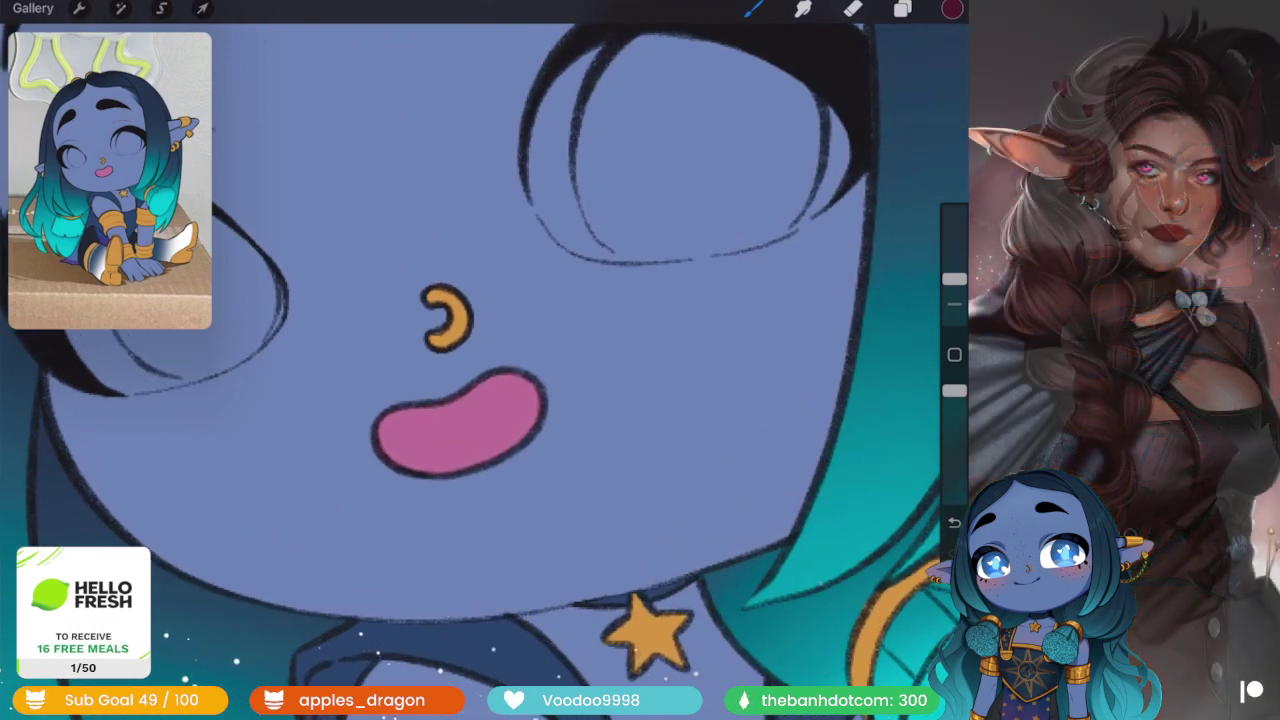
scroll(480, 360, up, 3)
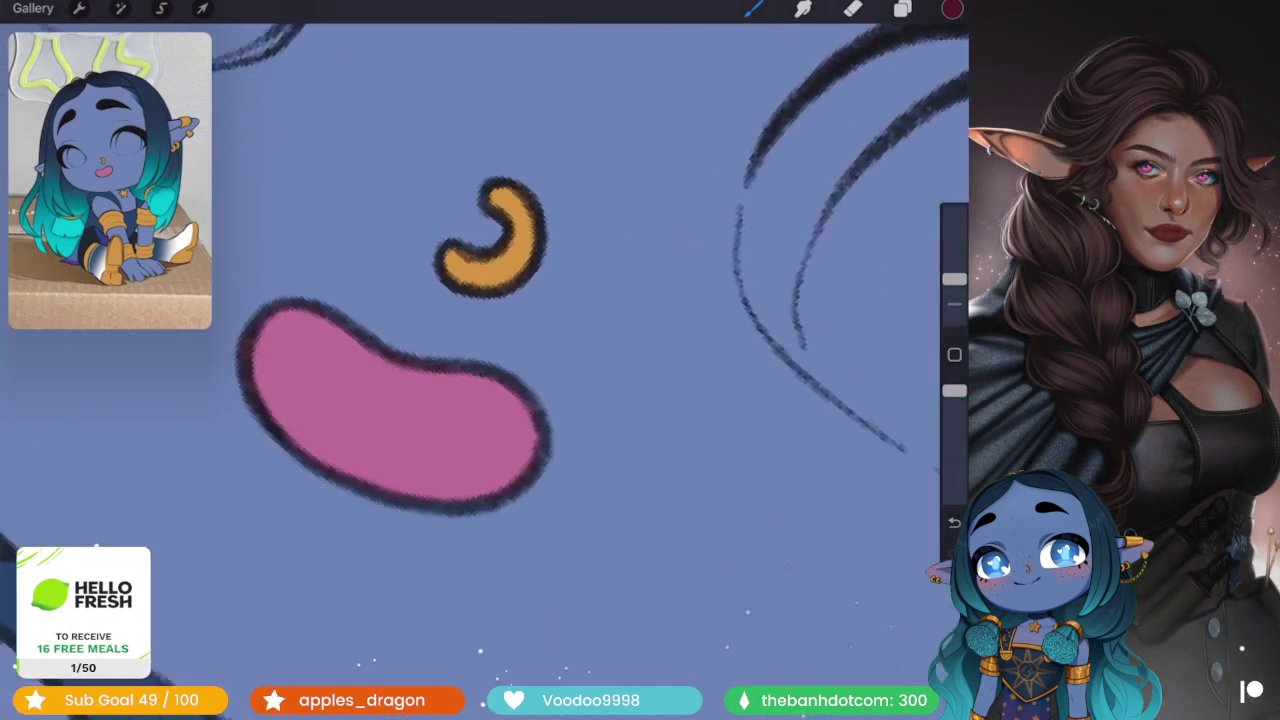
drag(470, 380, 520, 460)
key(ctrl+z)
drag(485, 375, 528, 455)
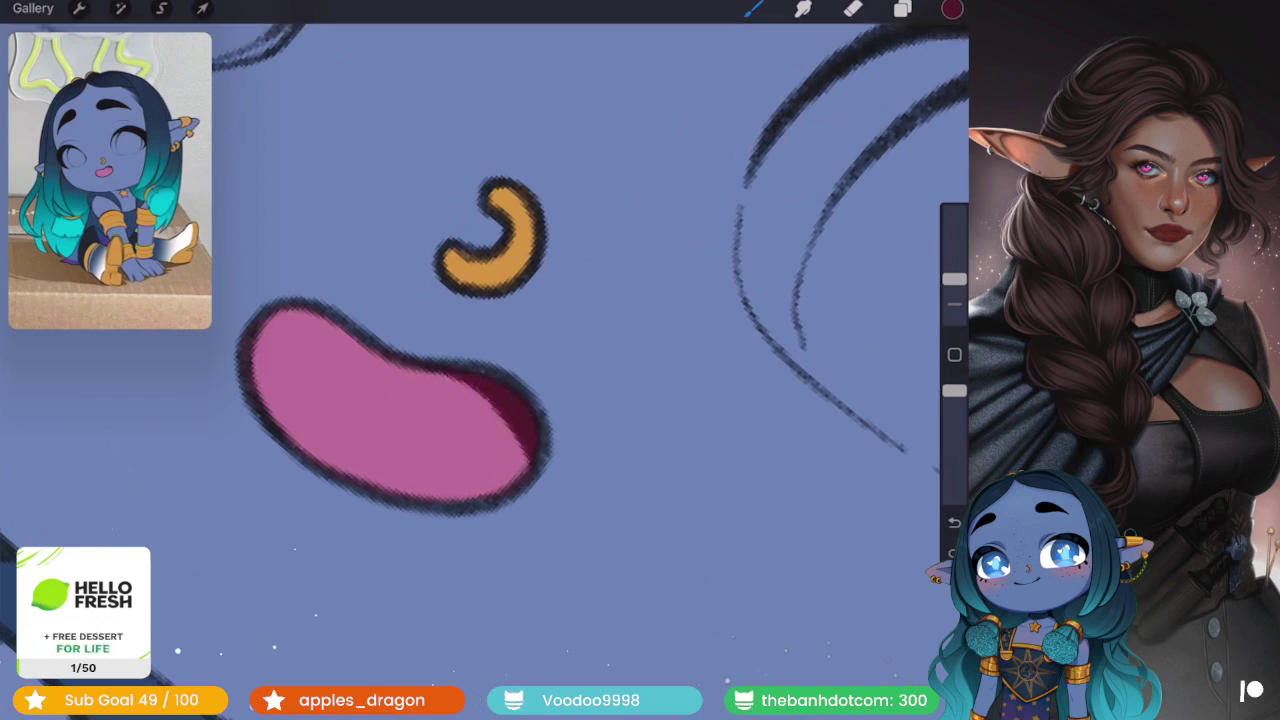
drag(390, 400, 555, 485)
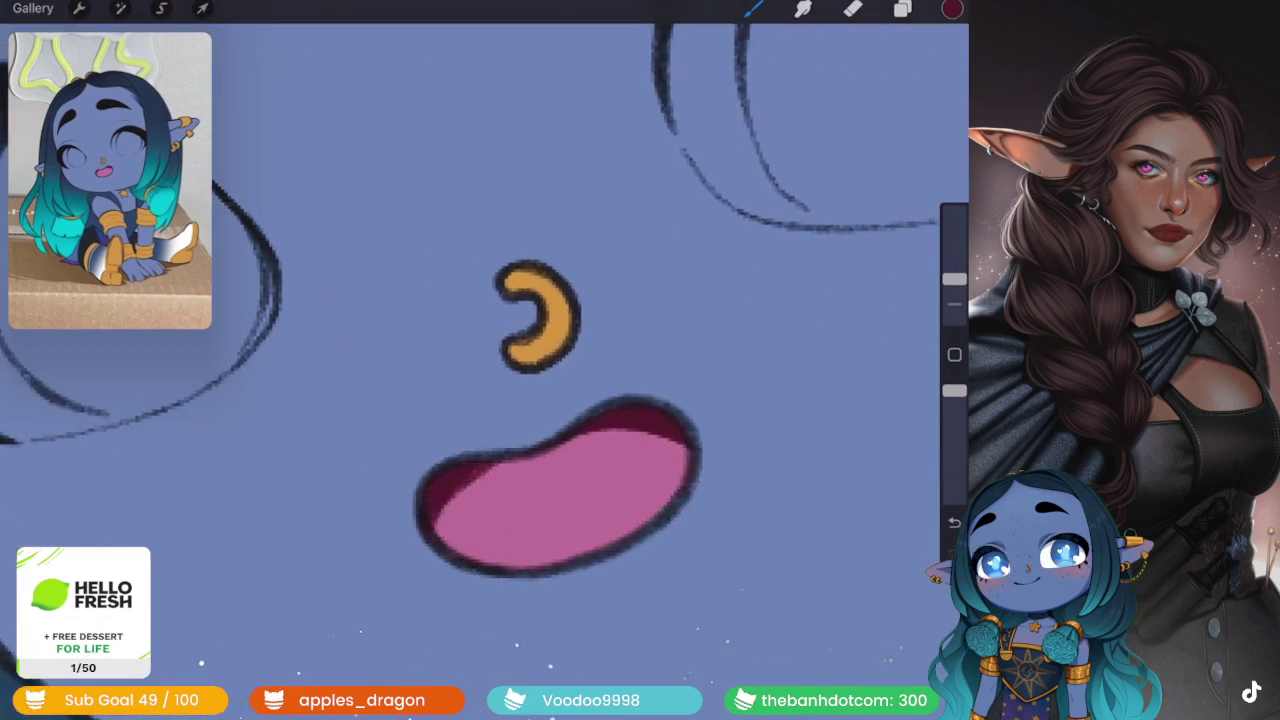
drag(540, 315, 490, 300)
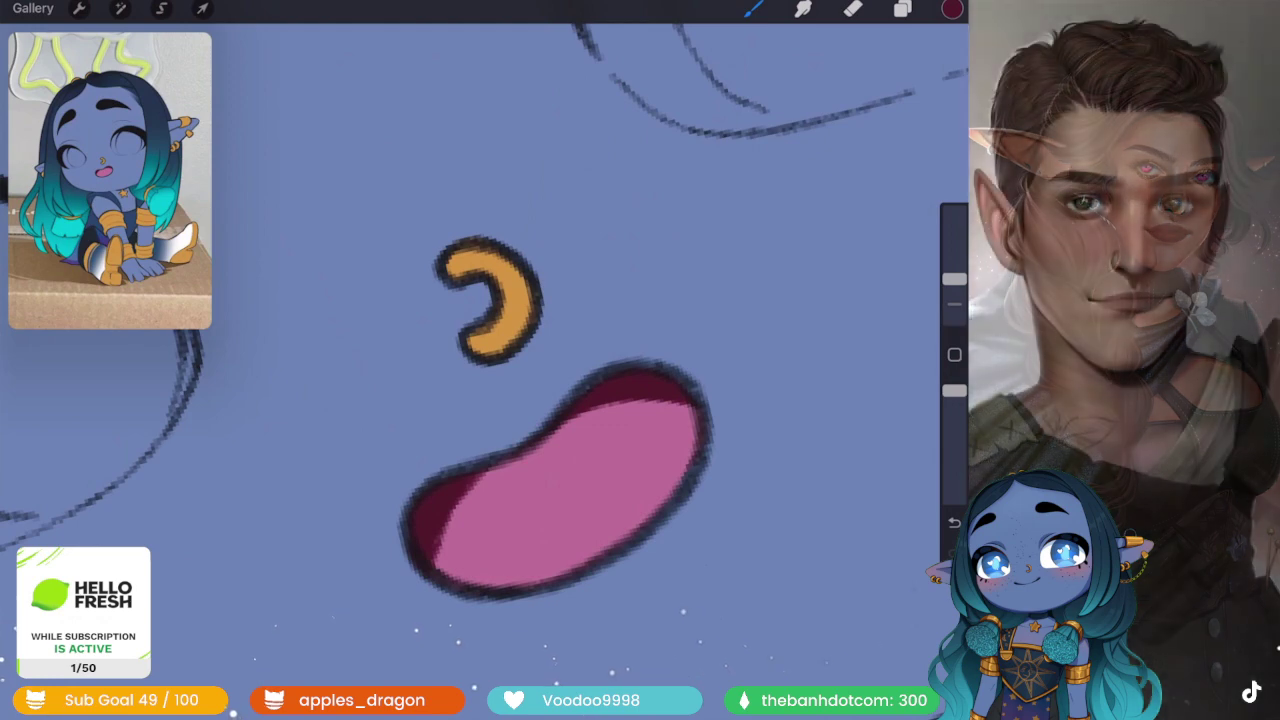
key(ctrl+z)
- Shade the mouth's lower-left, right end and top edge in darker red, undoing the last stroke
click(952, 9)
drag(826, 229, 823, 206)
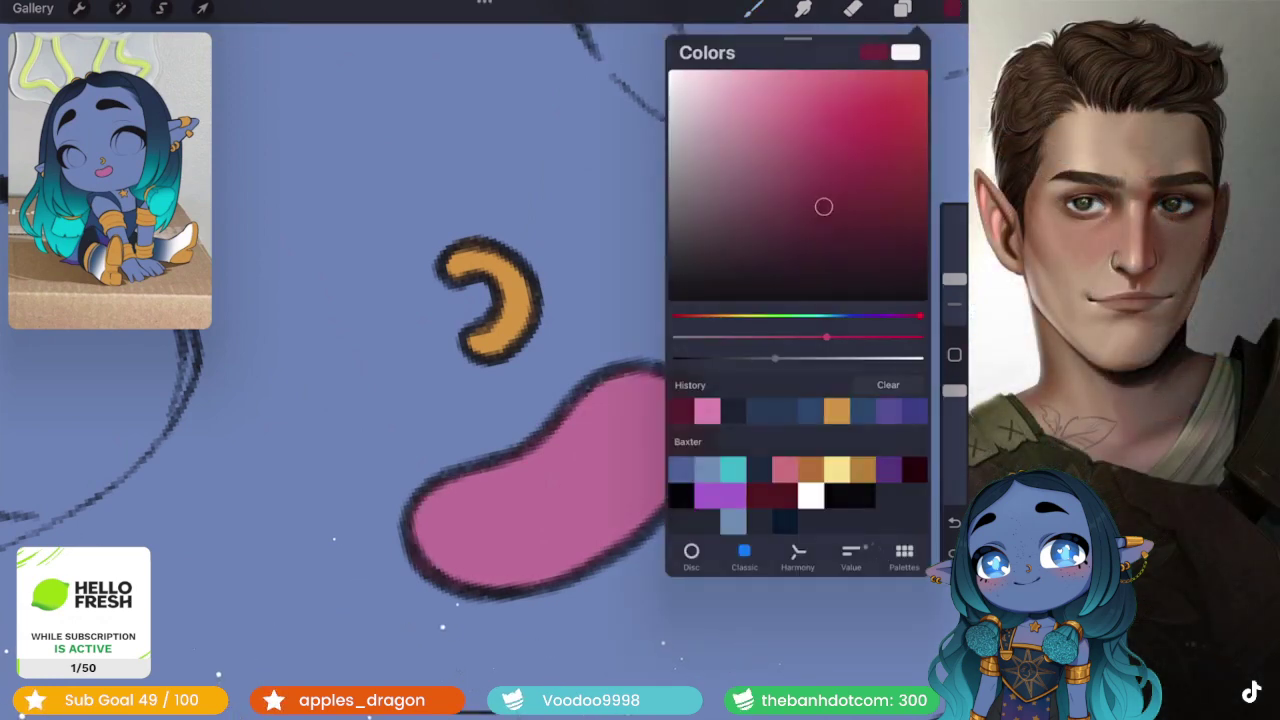
click(952, 9)
drag(465, 475, 425, 545)
drag(490, 300, 510, 180)
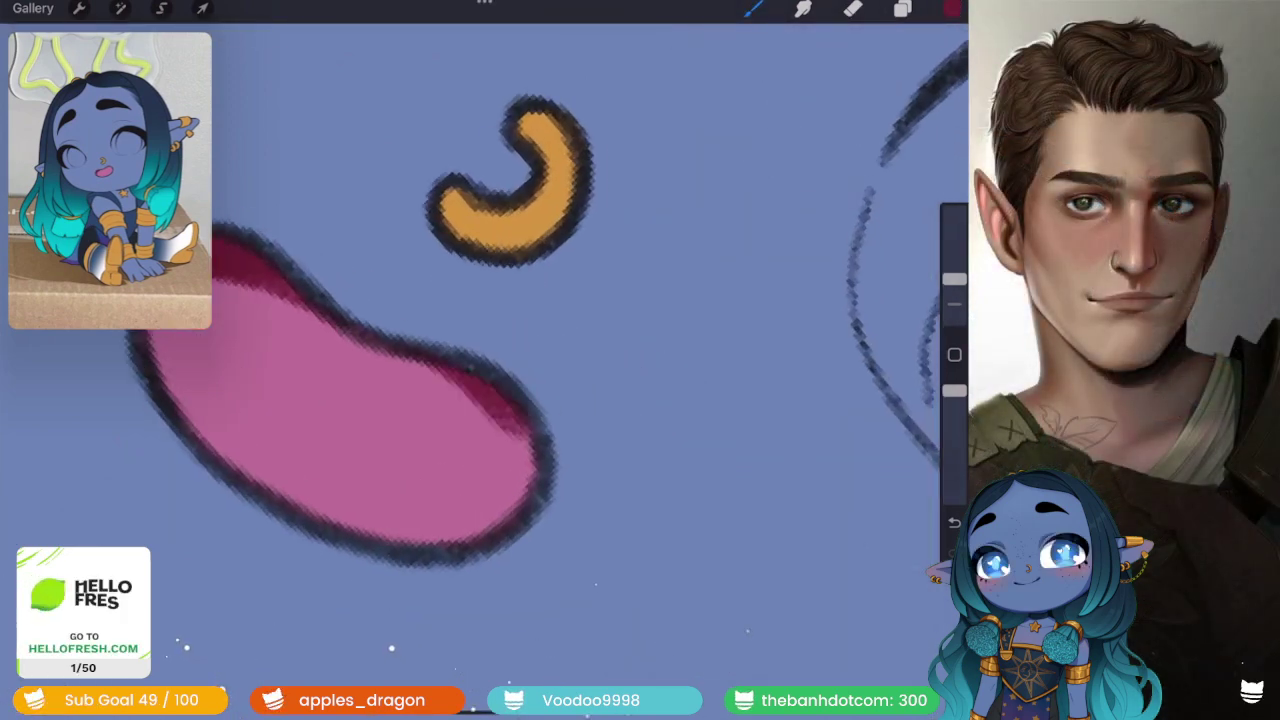
drag(440, 370, 520, 490)
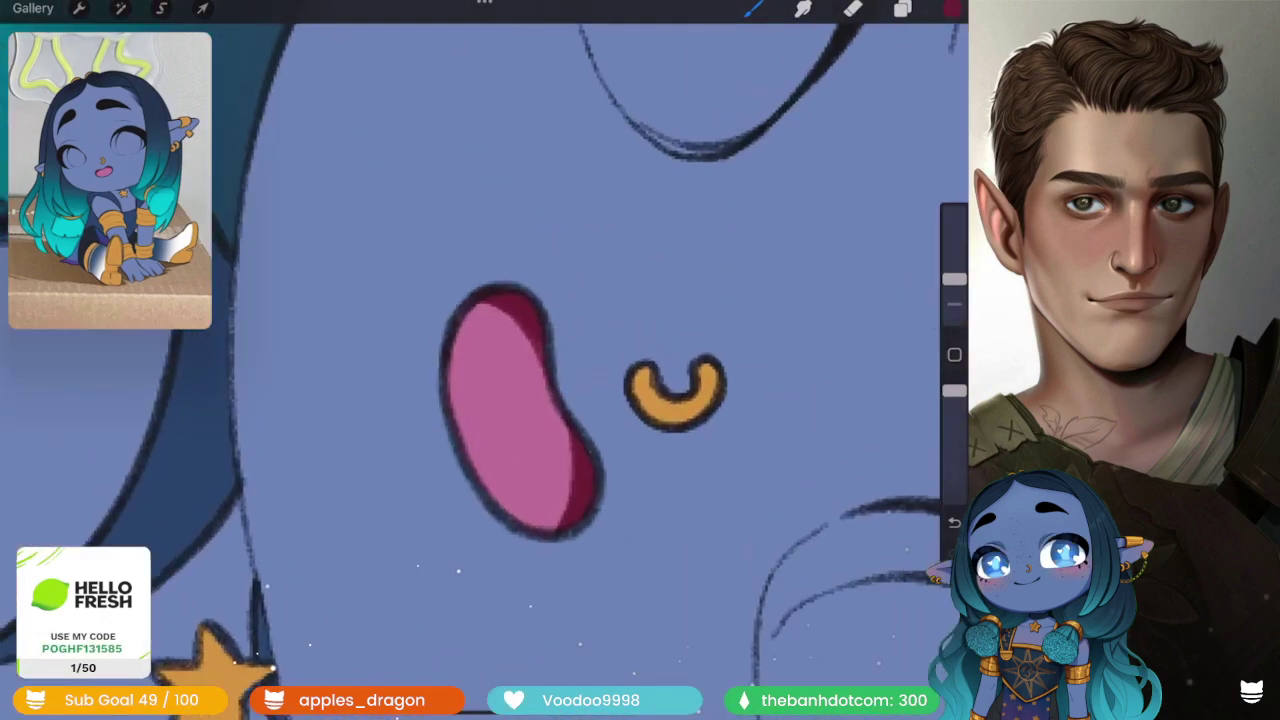
mouse_move(470, 330)
mouse_down()
mouse_move(540, 305)
mouse_move(565, 485)
mouse_up()
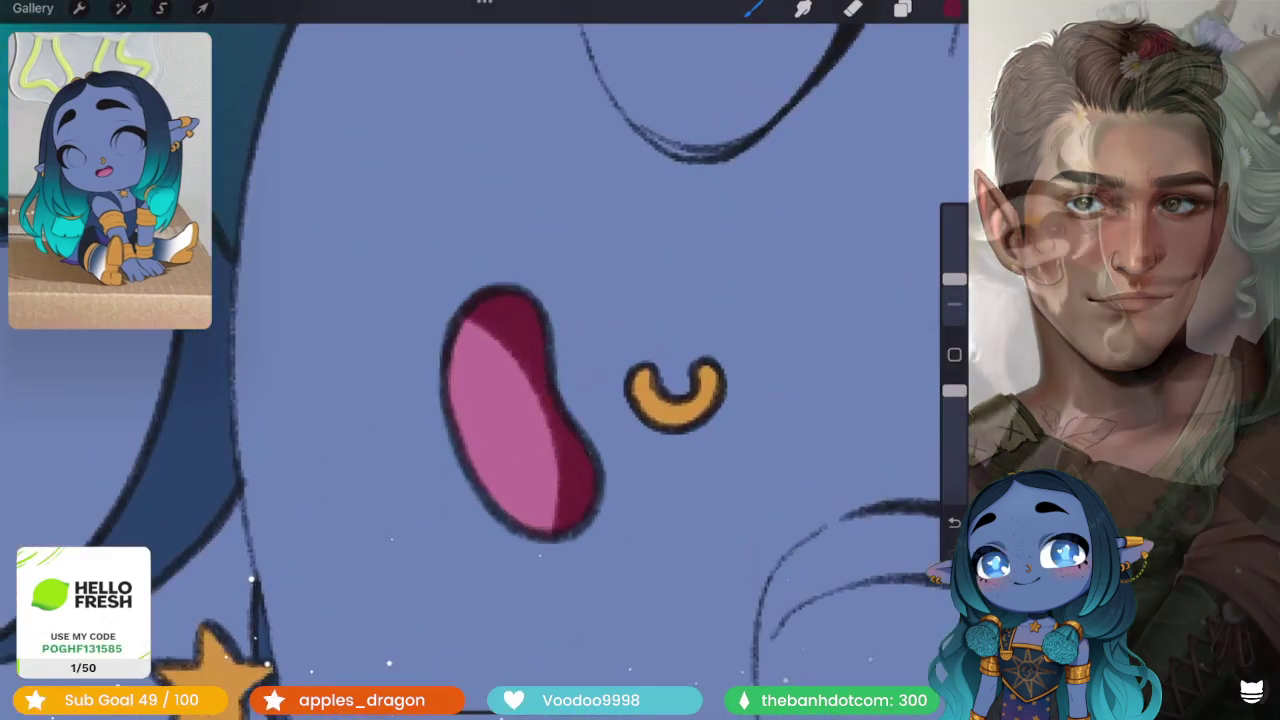
key(ctrl+z)
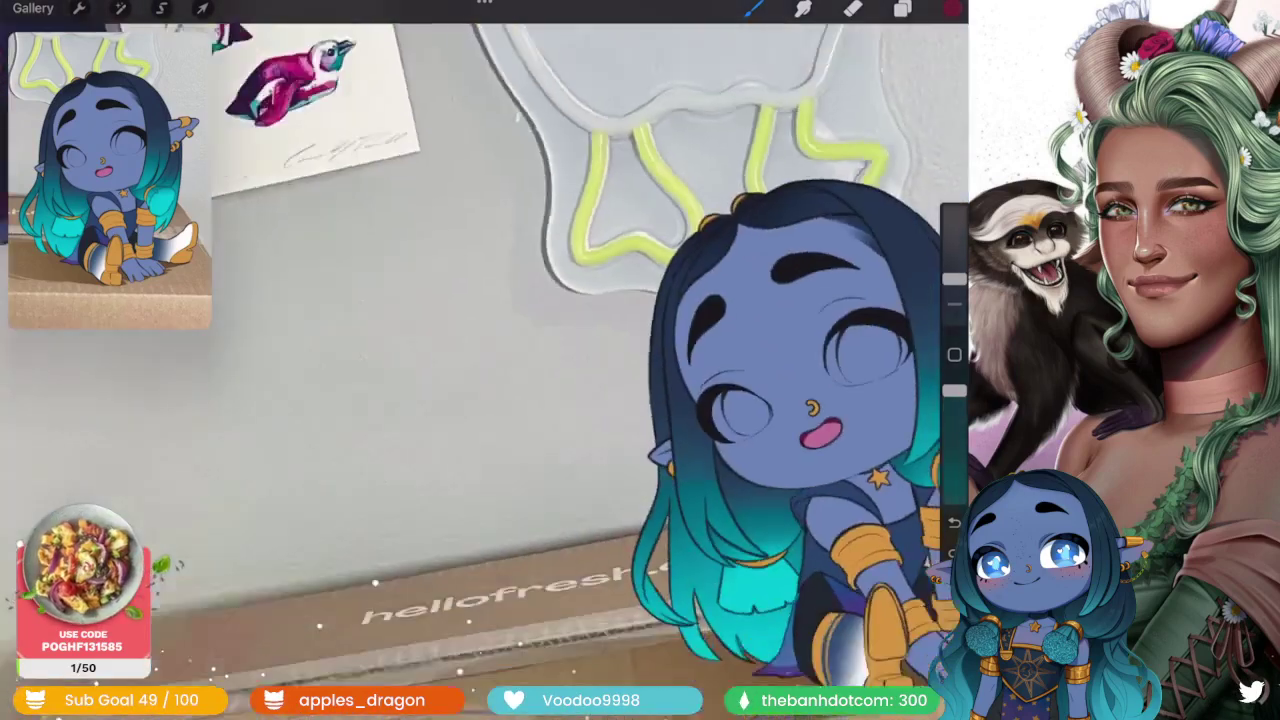
- Set the colour to white and switch to the Inking Pen 2 brush
click(902, 8)
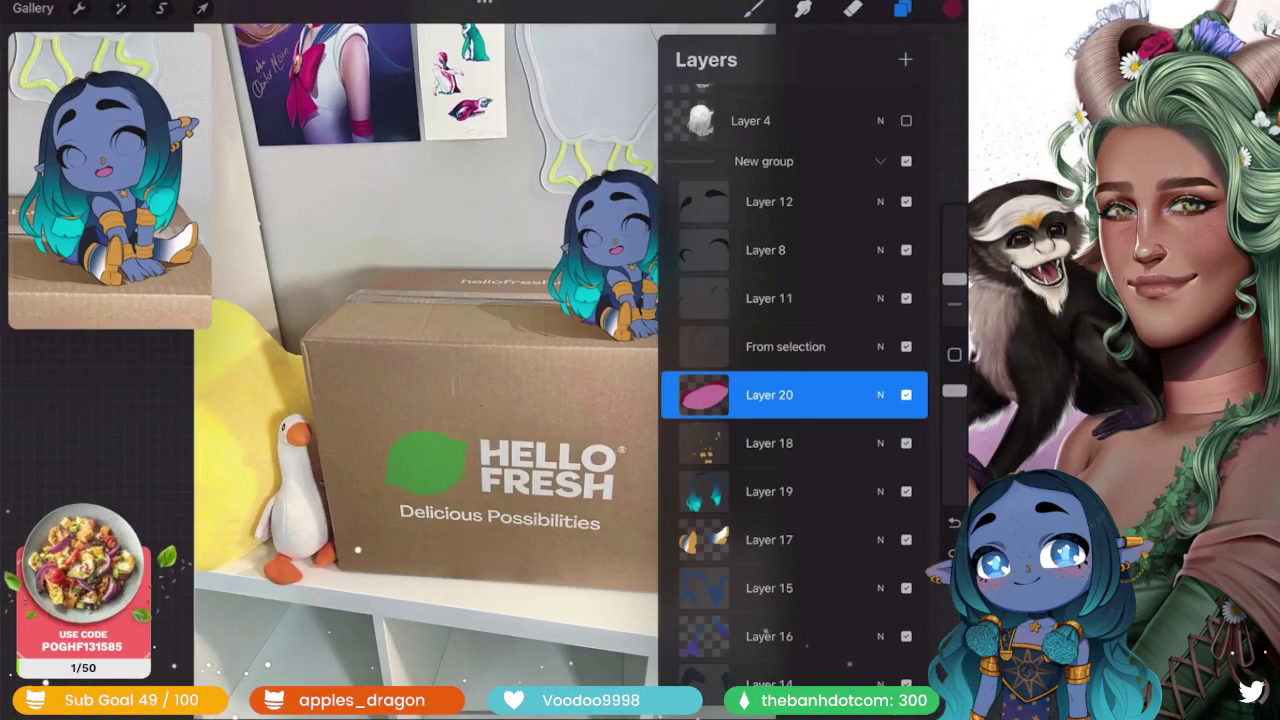
click(952, 8)
mouse_move(826, 206)
mouse_down()
mouse_move(726, 191)
mouse_move(680, 60)
mouse_up()
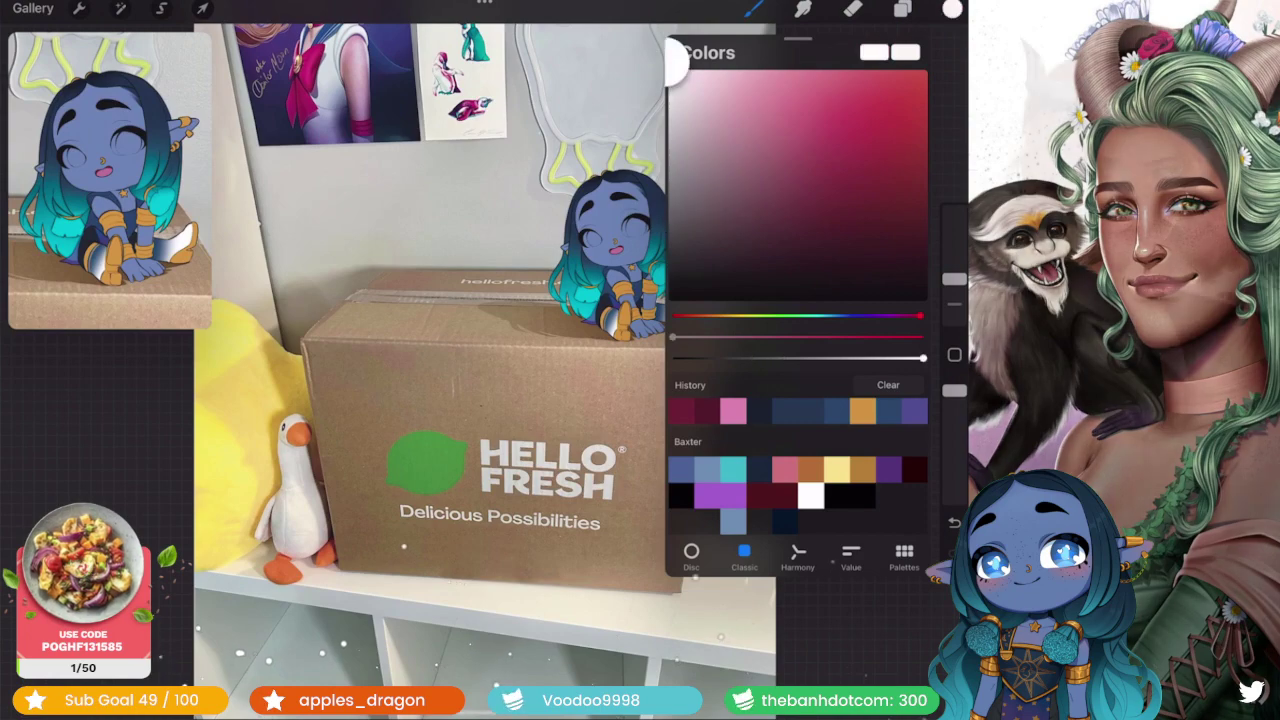
click(754, 8)
click(810, 178)
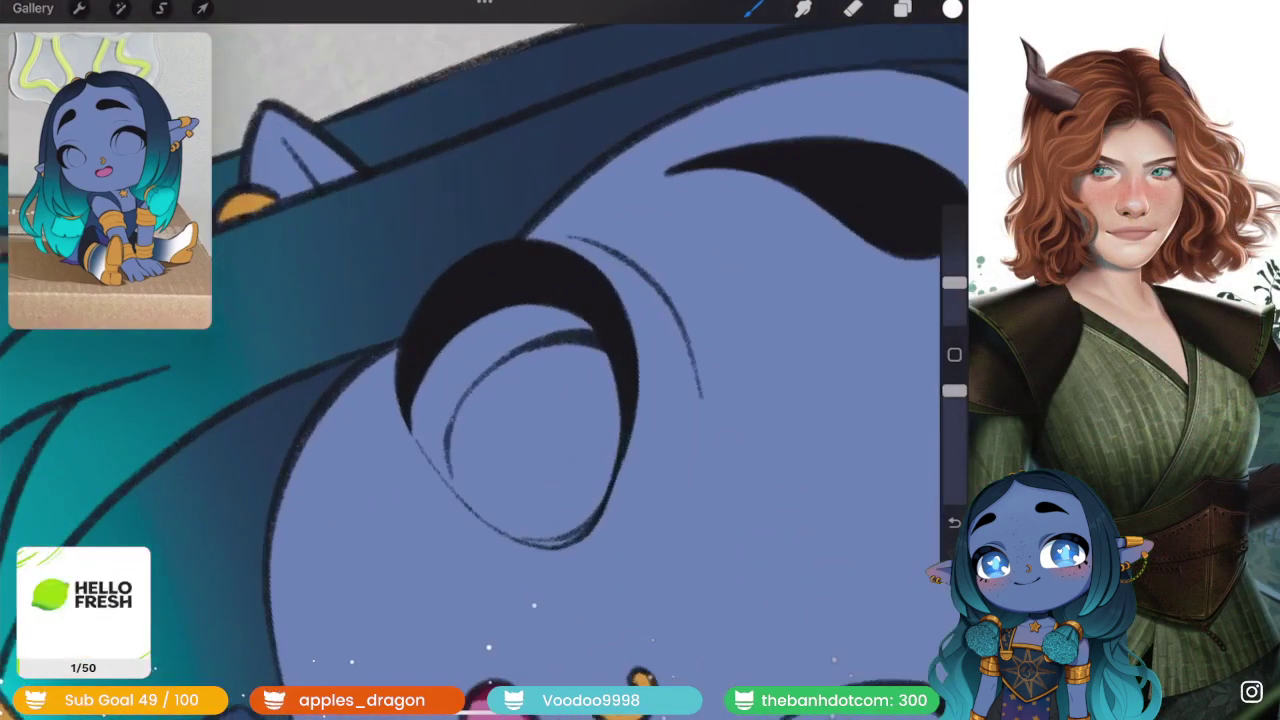
- Paint a white highlight stroke inside the eye
drag(542, 308, 586, 384)
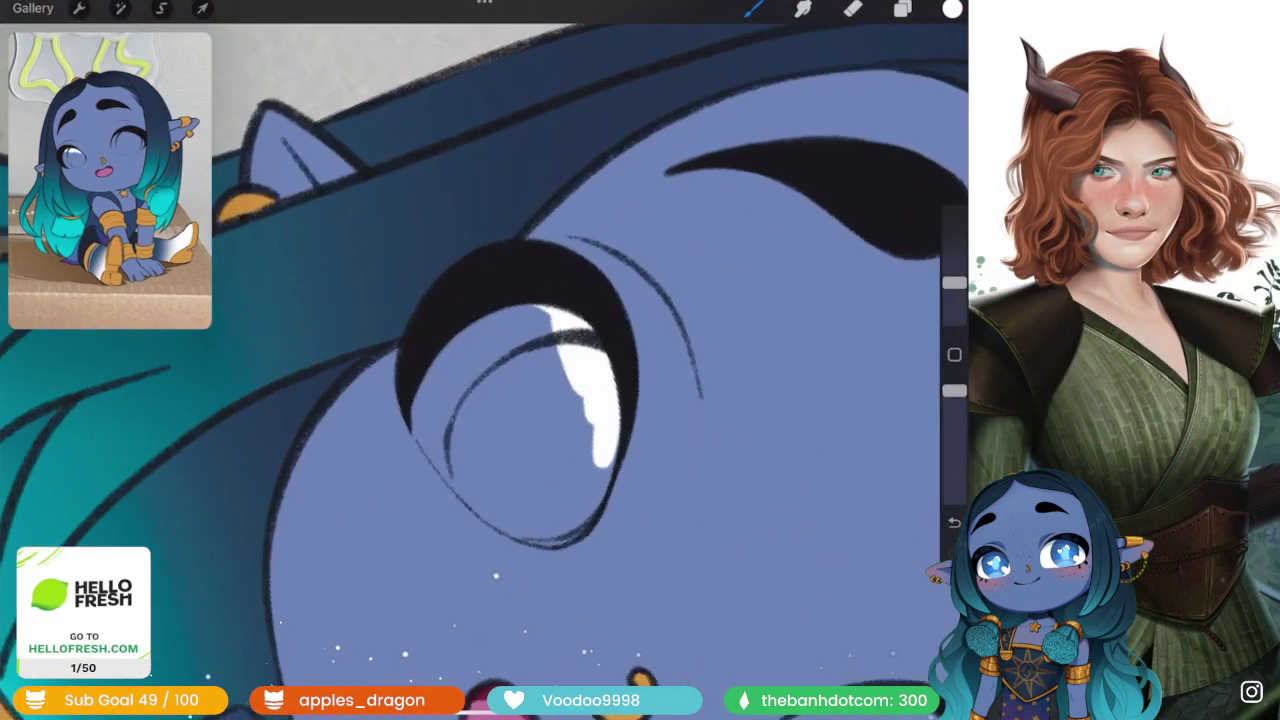
scroll(485, 360, down, 3)
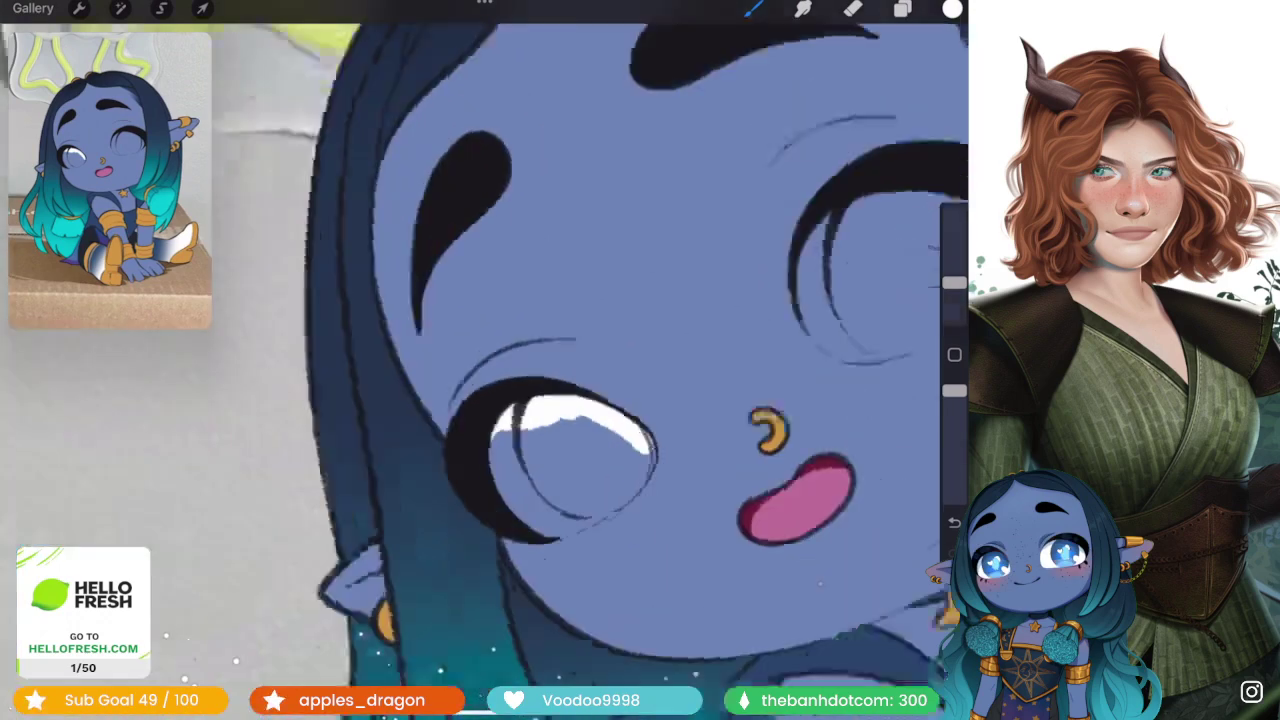
scroll(485, 360, up, 5)
mouse_move(632, 420)
mouse_down()
mouse_move(590, 590)
mouse_move(550, 610)
mouse_move(320, 515)
mouse_up()
scroll(485, 360, down, 2)
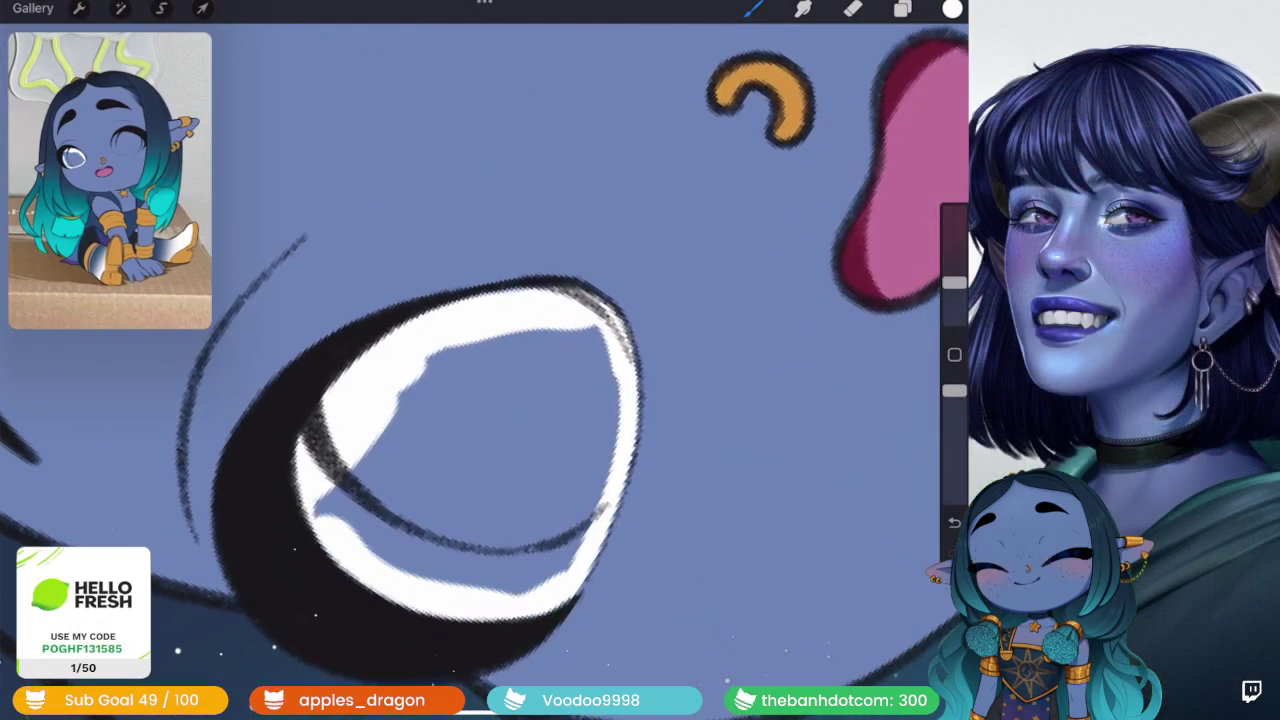
- ColorDrop white into the left eye and paint white along its inner edges
drag(952, 8, 450, 440)
scroll(485, 360, down, 5)
scroll(485, 360, down, 5)
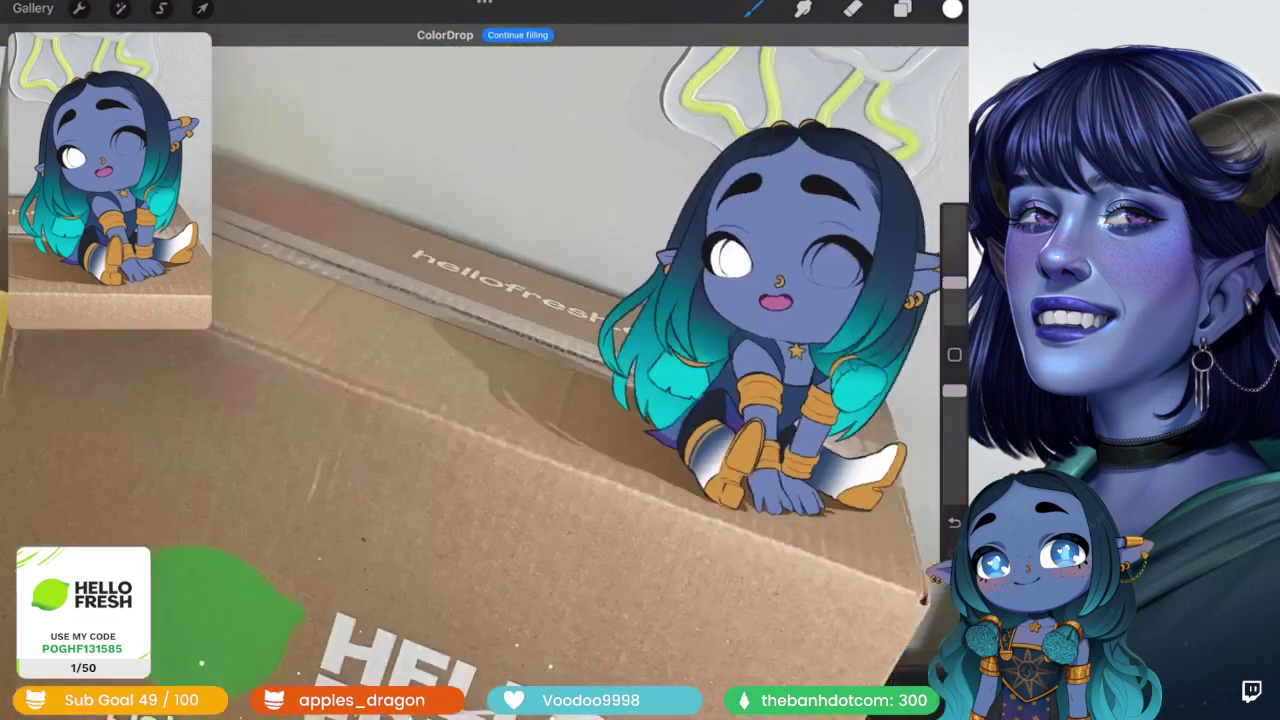
scroll(485, 360, up, 5)
scroll(485, 360, up, 5)
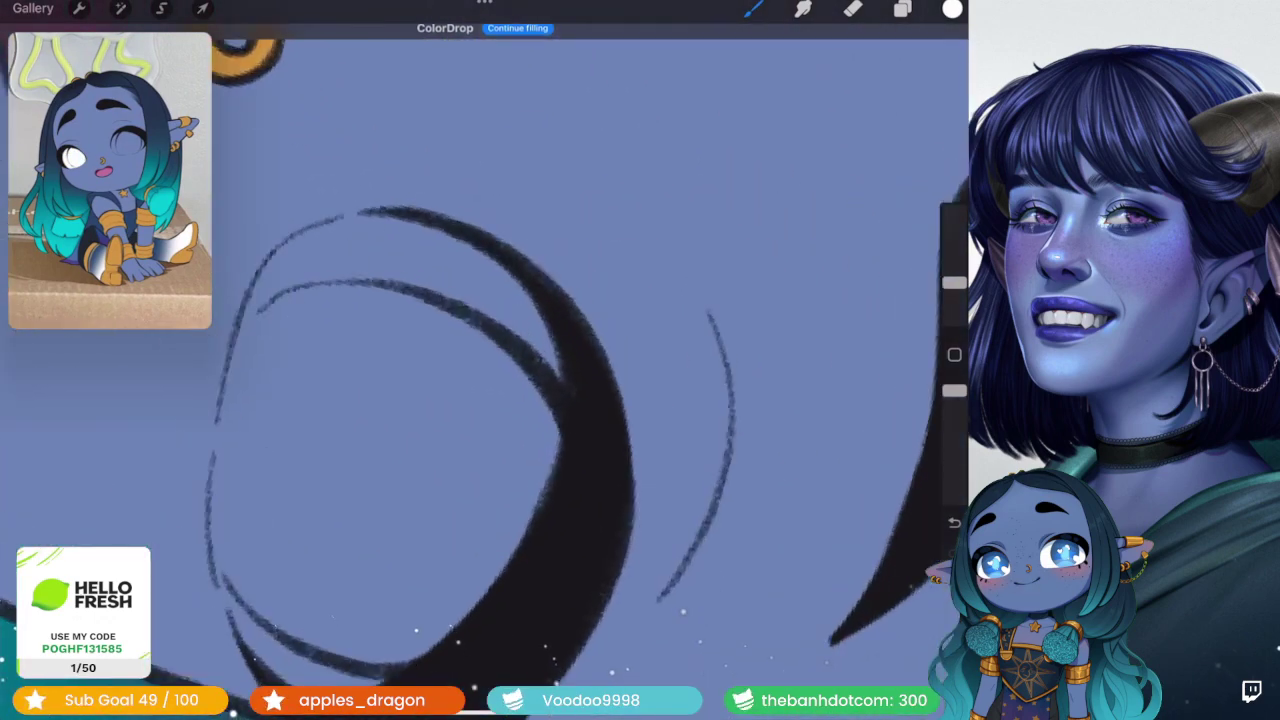
mouse_move(385, 215)
mouse_down()
mouse_move(555, 380)
mouse_move(545, 540)
mouse_up()
scroll(485, 360, down, 2)
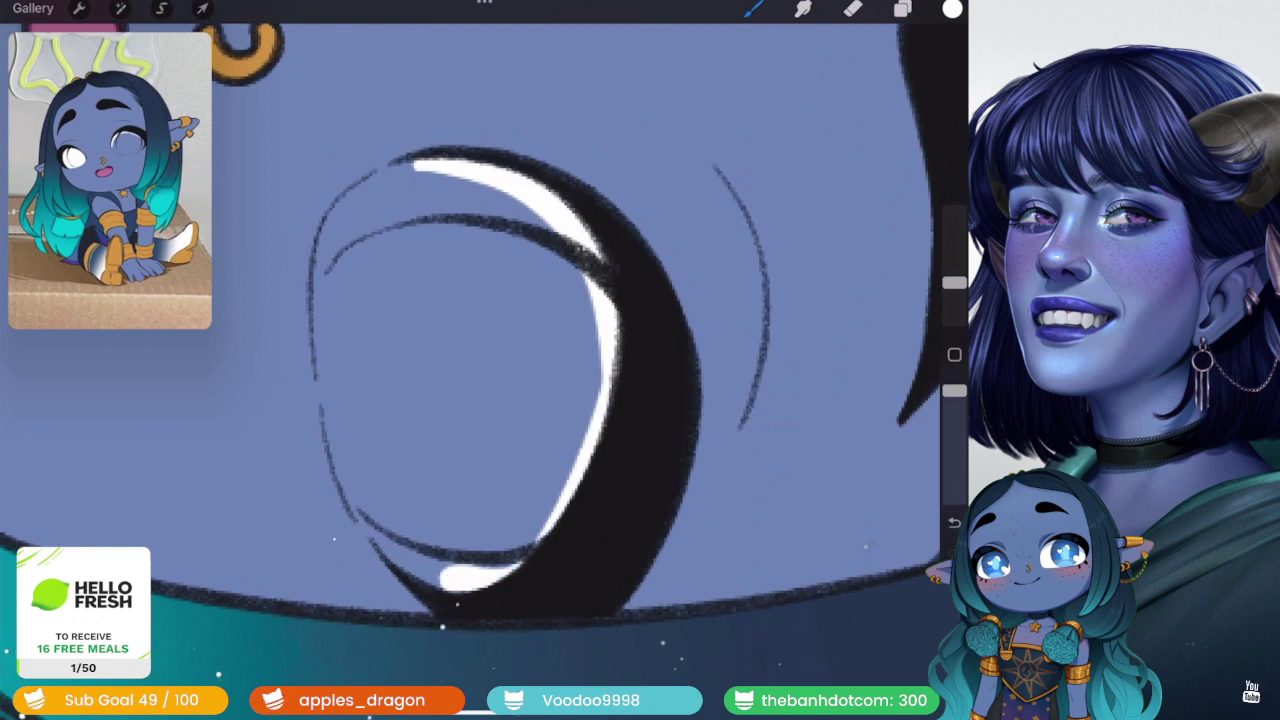
drag(470, 585, 410, 555)
drag(335, 450, 420, 560)
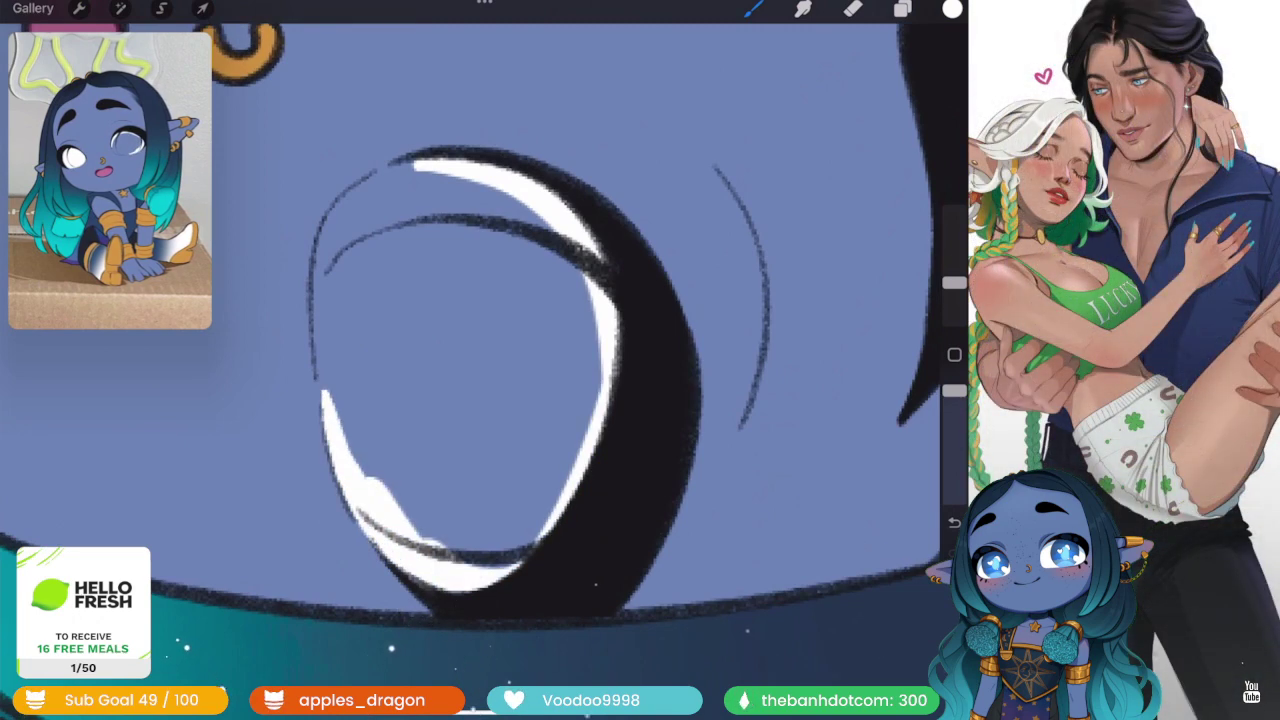
drag(328, 428, 324, 215)
scroll(485, 360, down, 3)
scroll(485, 360, up, 5)
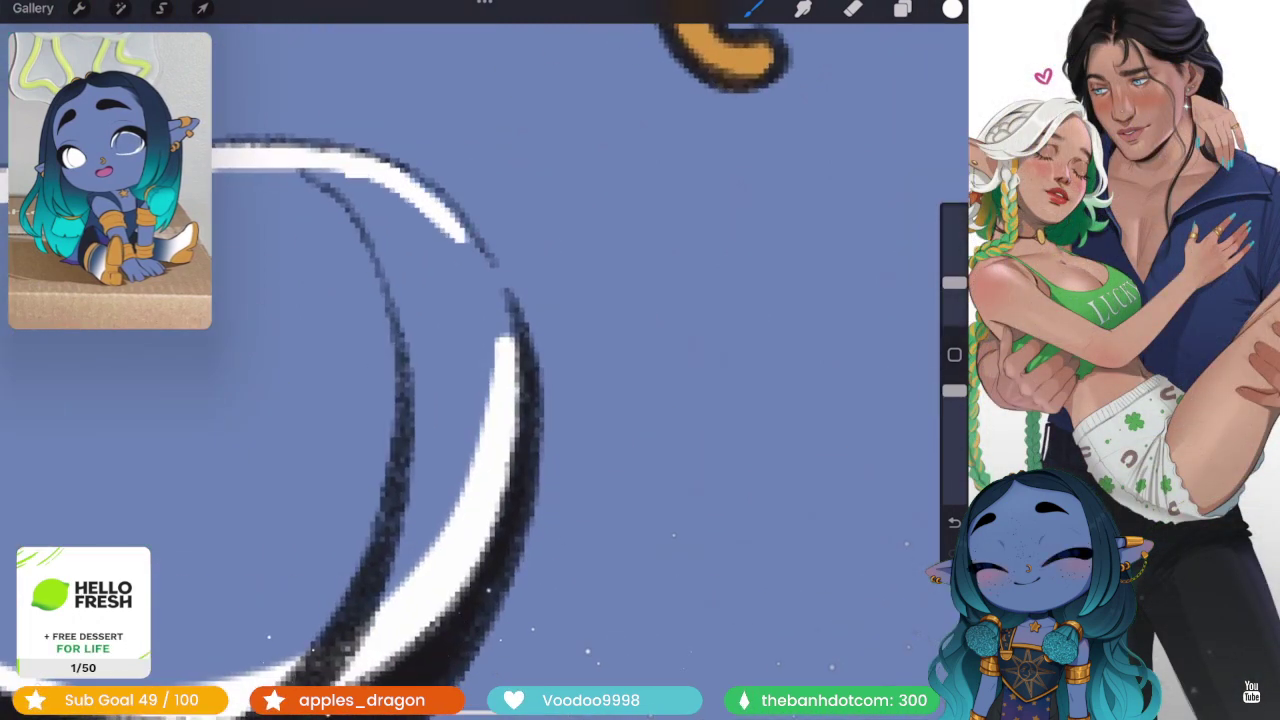
drag(465, 240, 510, 340)
- ColorDrop white into the right eye
scroll(485, 360, down, 3)
scroll(485, 360, down, 2)
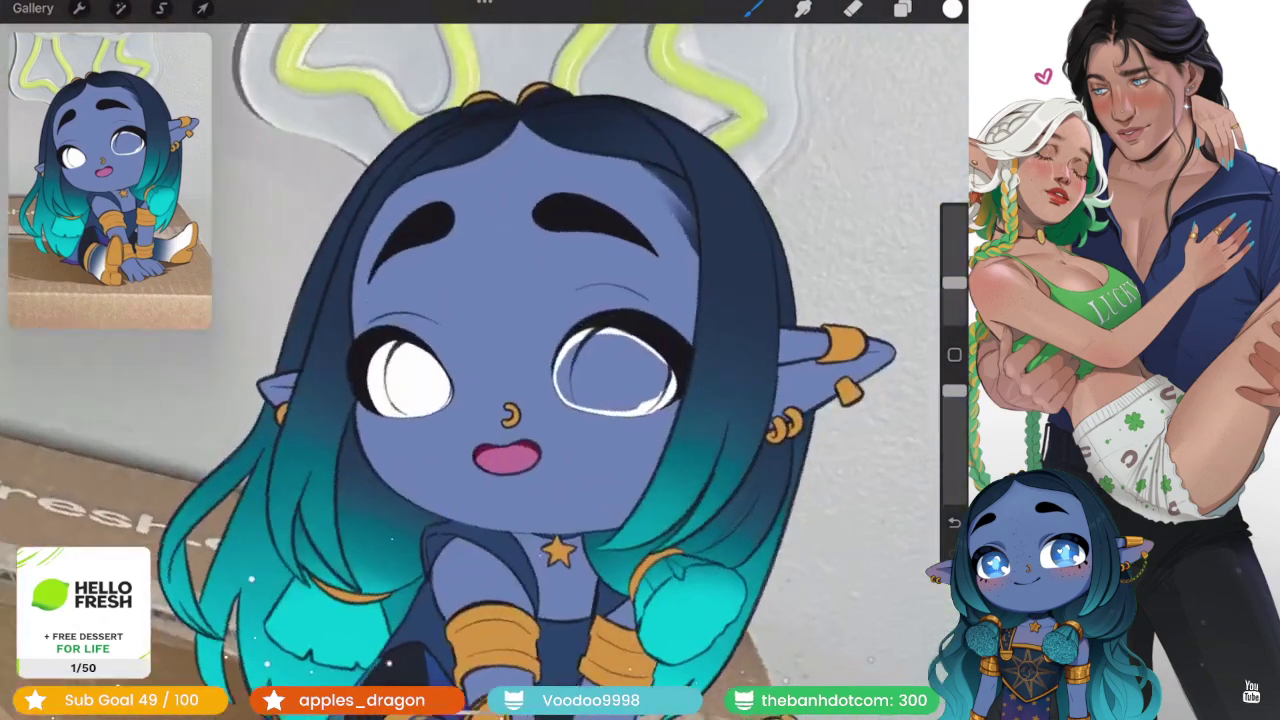
scroll(485, 360, up, 2)
drag(952, 8, 615, 375)
scroll(485, 360, down, 5)
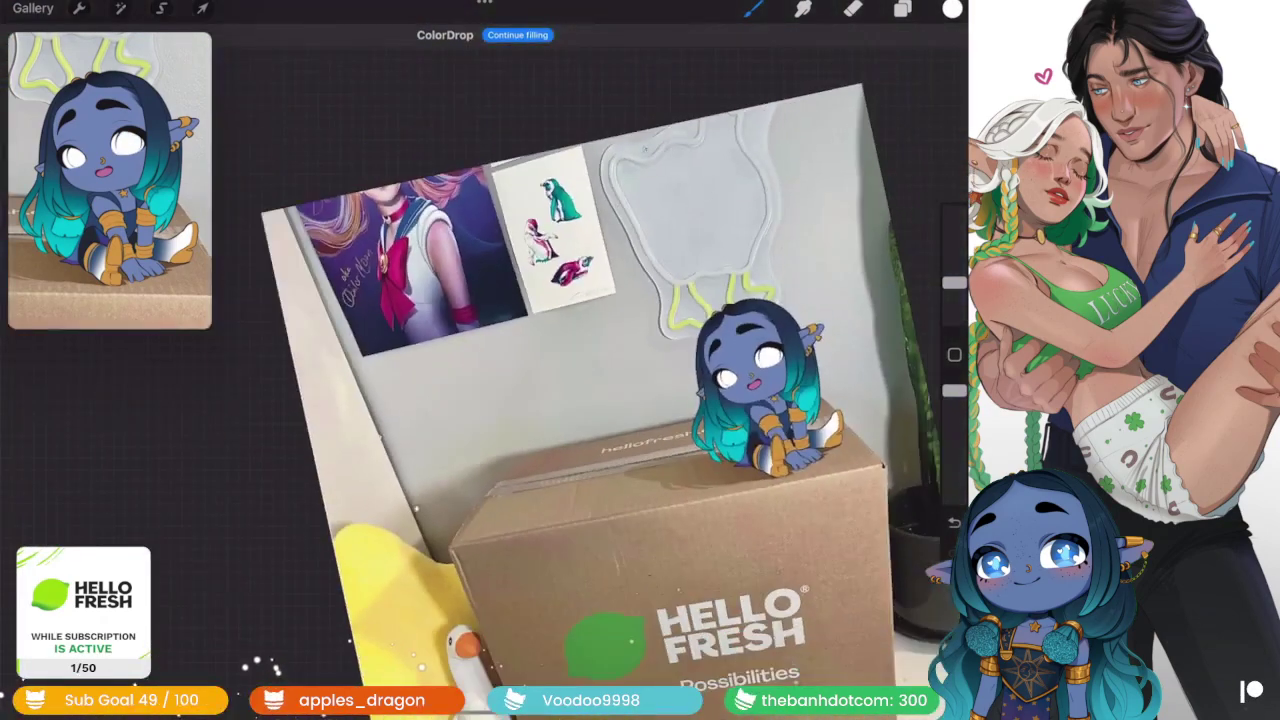
scroll(485, 360, up, 3)
scroll(485, 360, up, 3)
click(902, 8)
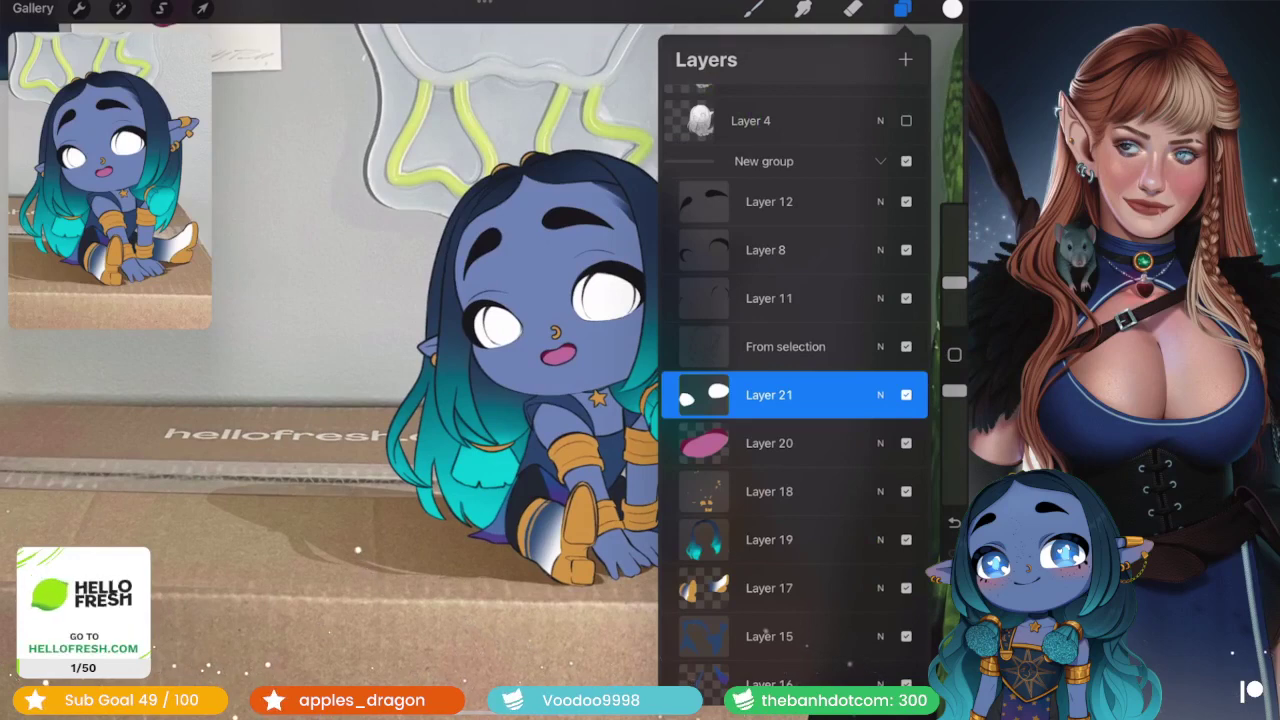
- Add a new layer, select the white eye shapes from Layer 21, and target Layer 22
click(905, 59)
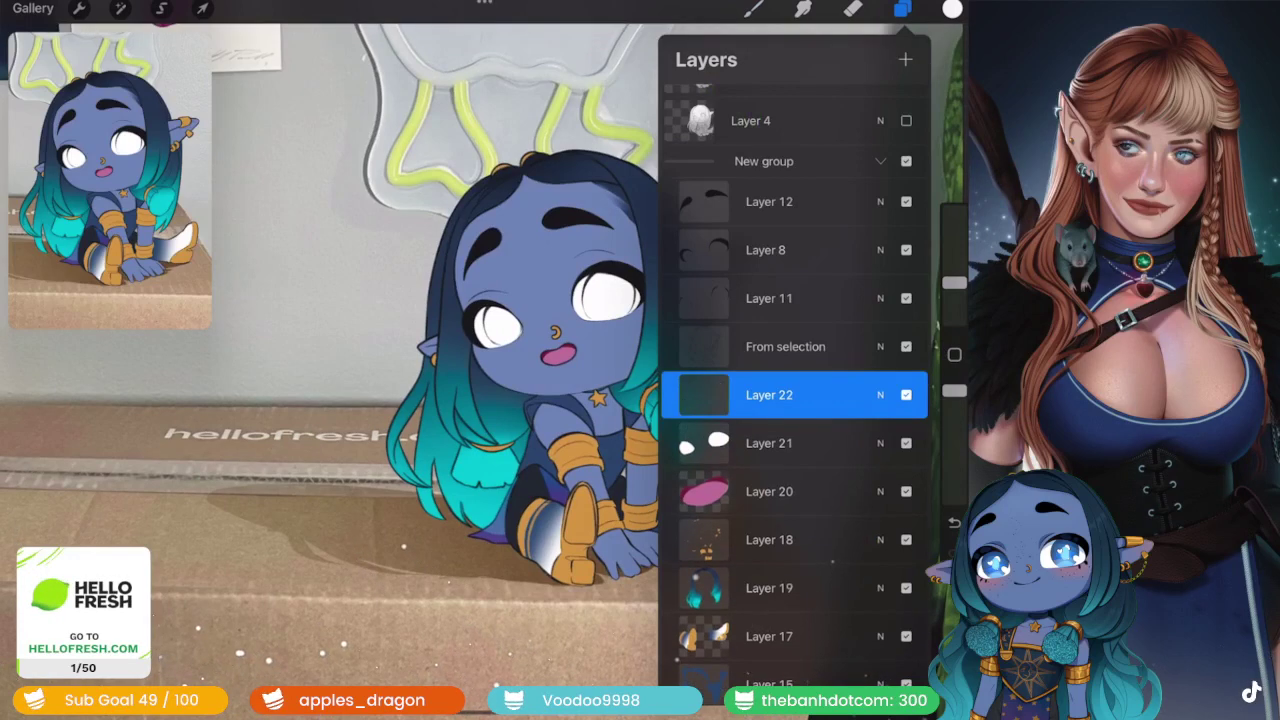
click(769, 443)
click(769, 443)
click(601, 327)
click(951, 9)
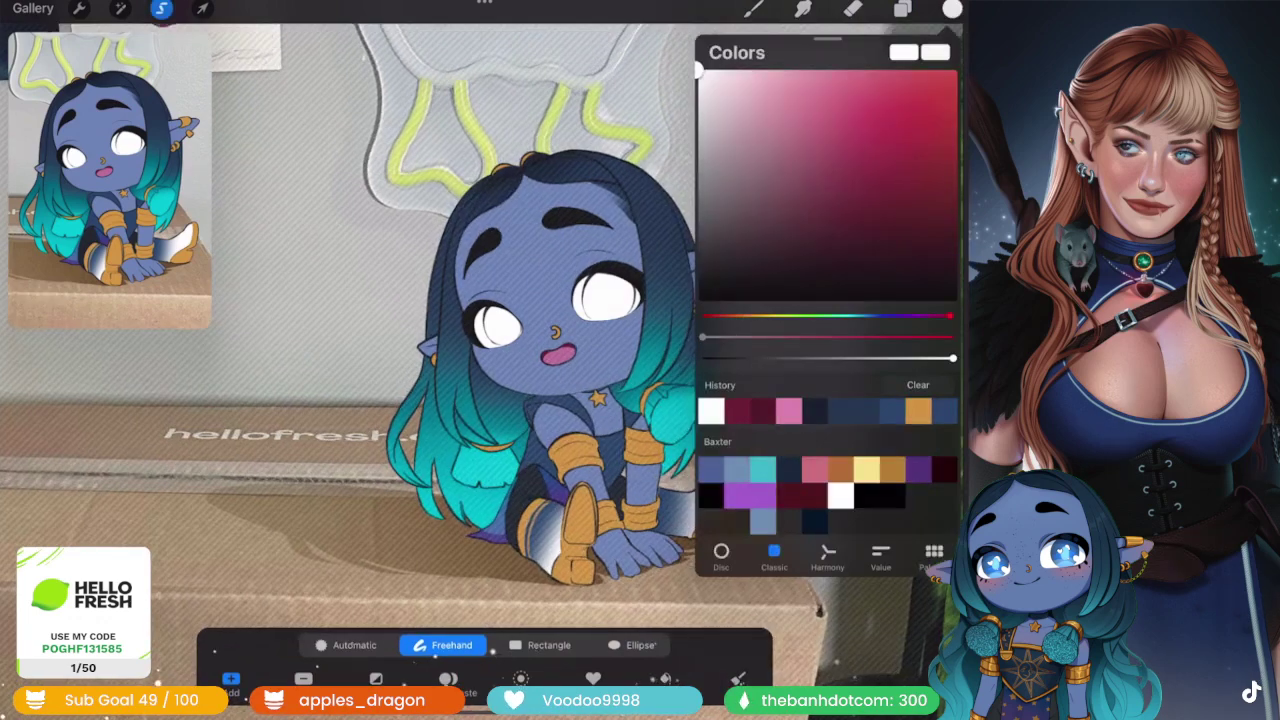
click(902, 8)
click(769, 346)
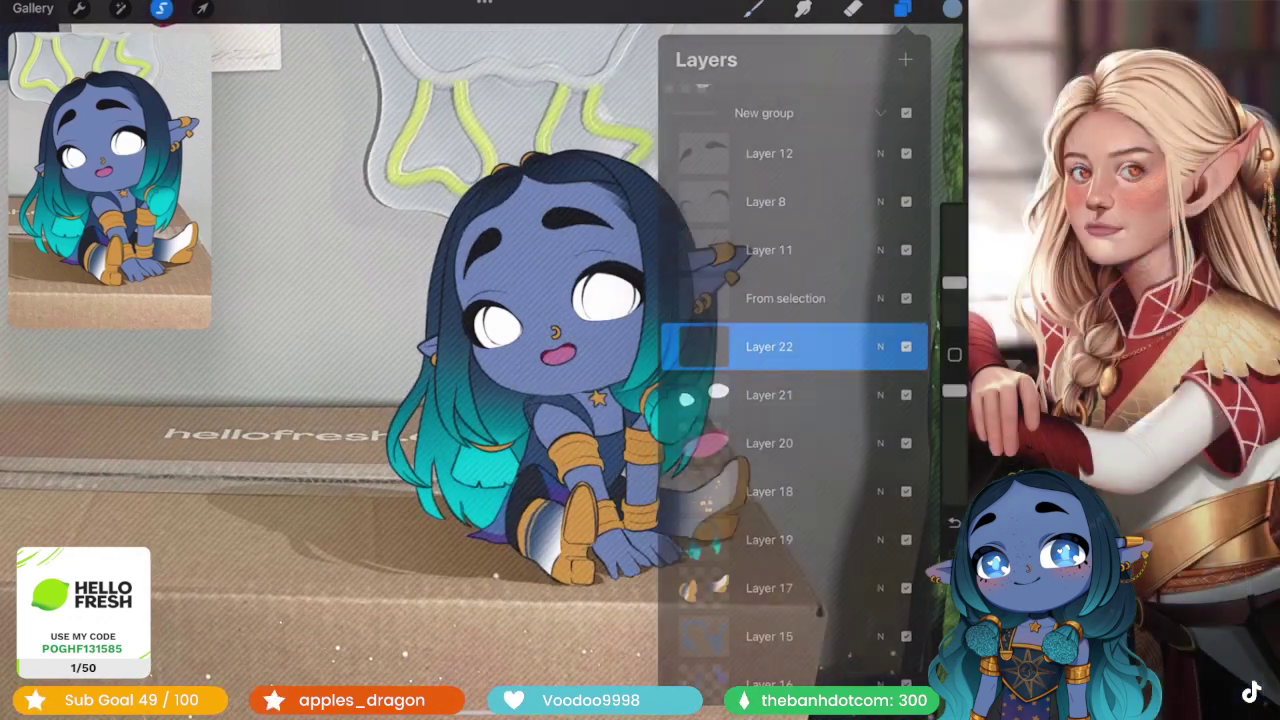
- Brush light-blue irises into both selected eyes on Layer 22
scroll(520, 380, up, 5)
drag(954, 283, 954, 245)
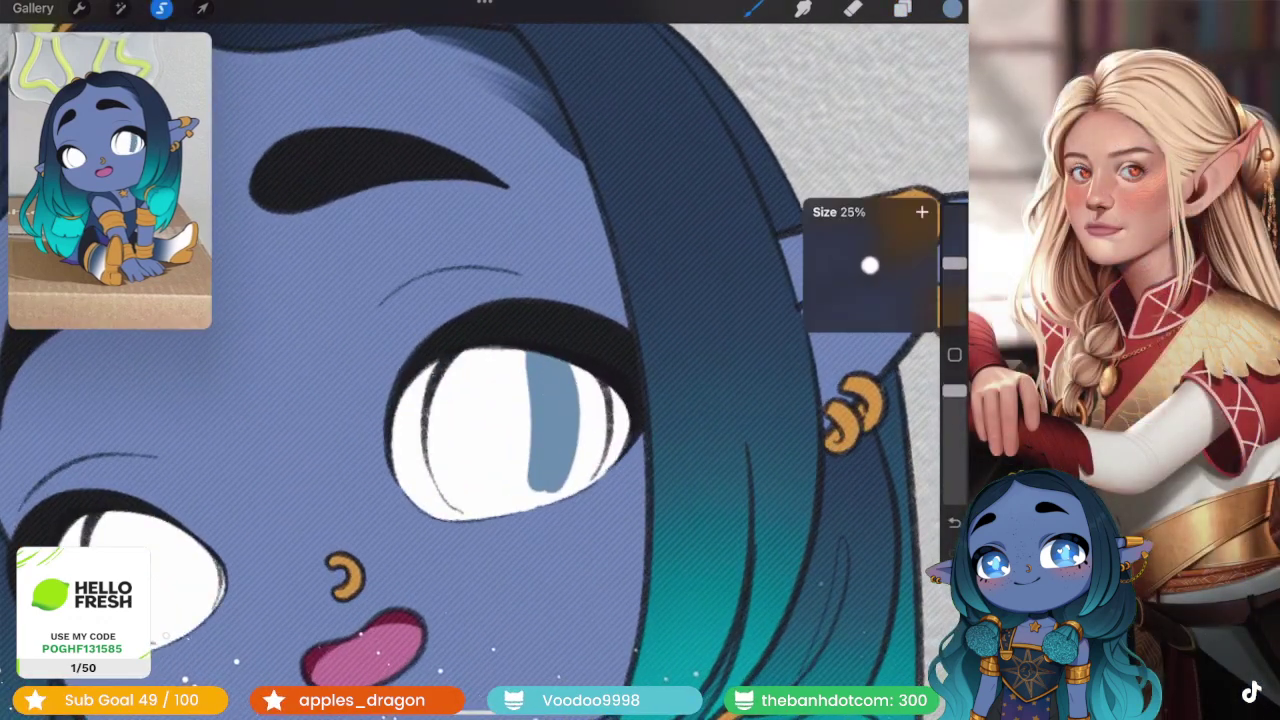
mouse_move(588, 362)
mouse_down()
mouse_move(584, 482)
mouse_move(527, 392)
mouse_up()
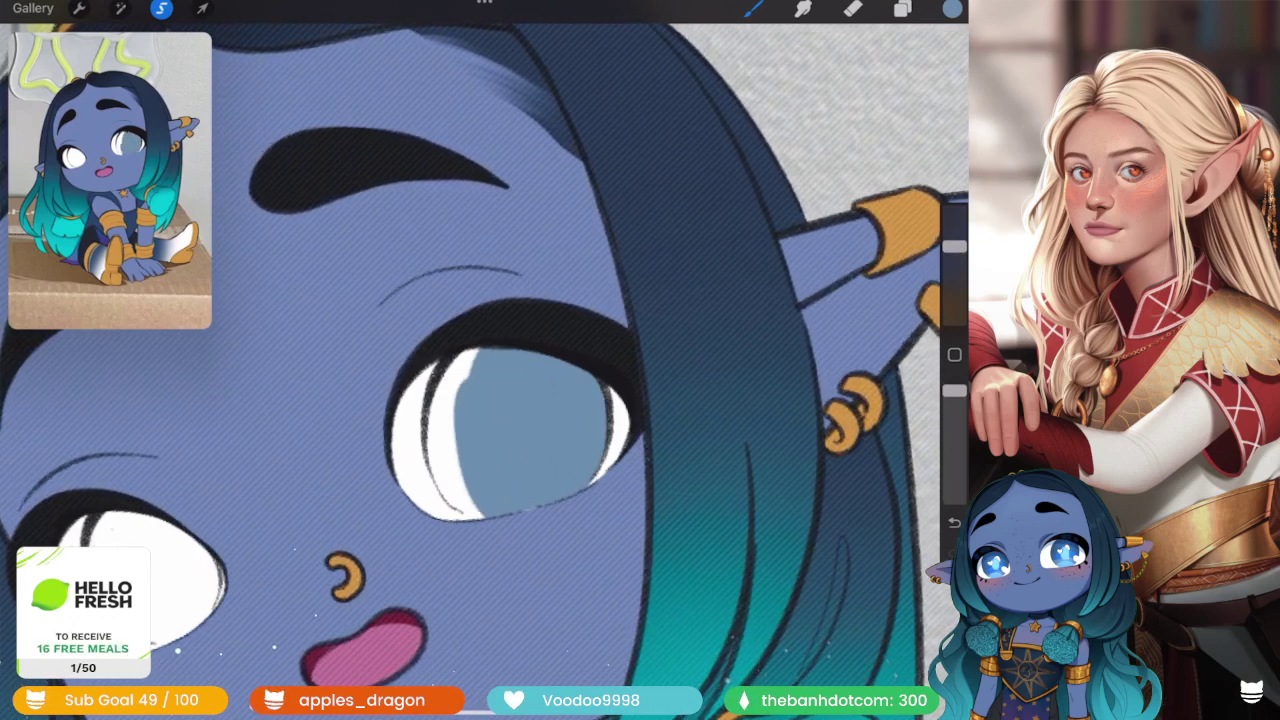
scroll(480, 360, down, 5)
scroll(670, 300, up, 5)
scroll(400, 380, up, 1)
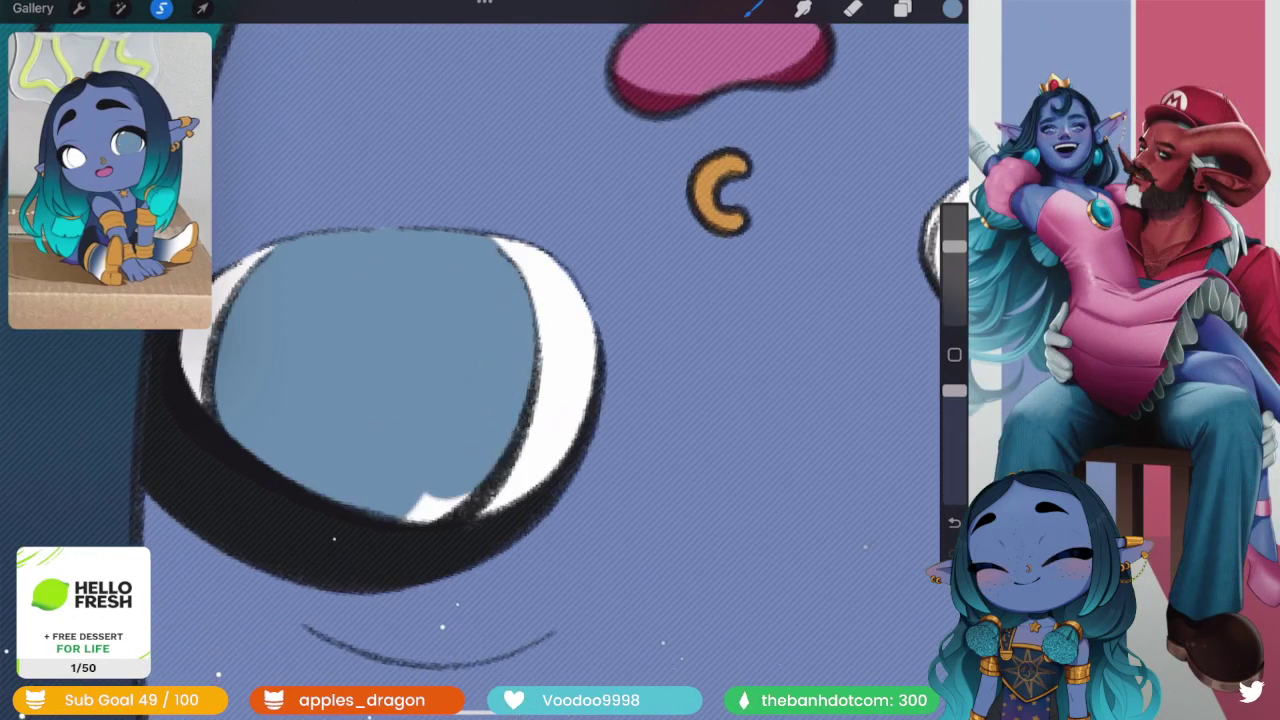
scroll(480, 360, down, 5)
scroll(480, 360, up, 4)
scroll(480, 360, up, 1)
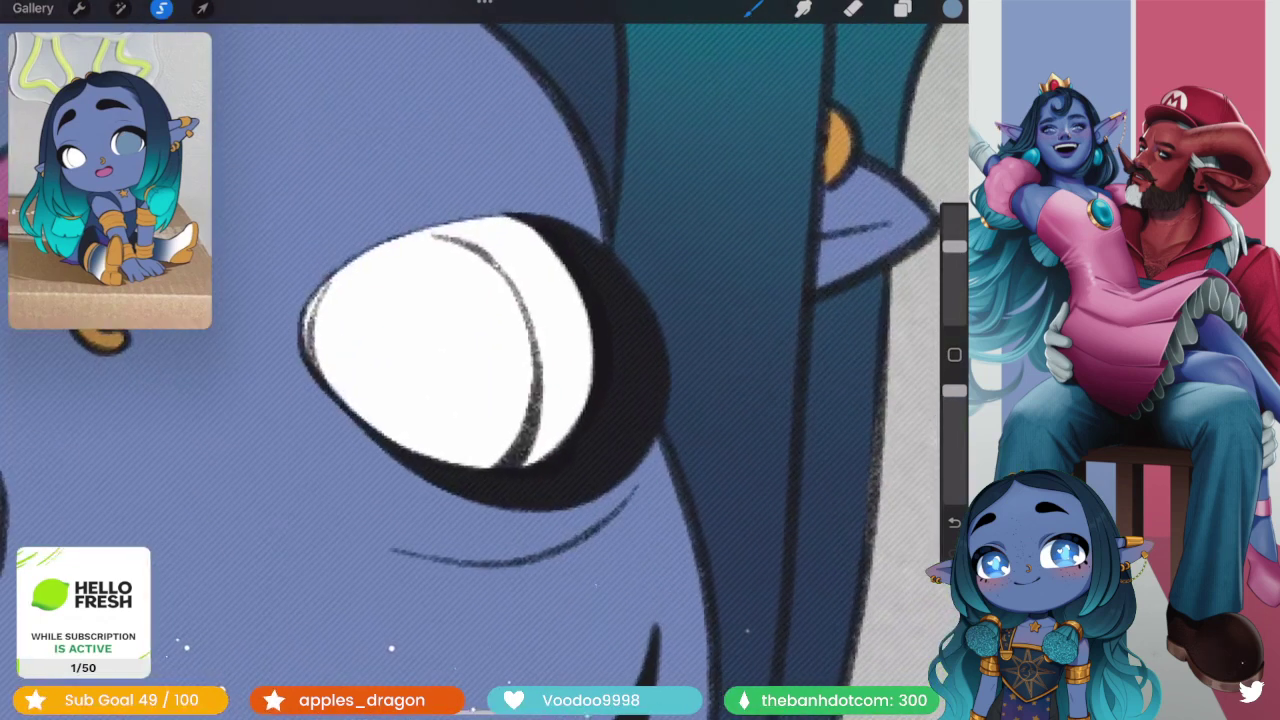
mouse_move(350, 265)
mouse_down()
mouse_move(480, 365)
mouse_move(510, 410)
mouse_move(440, 460)
mouse_up()
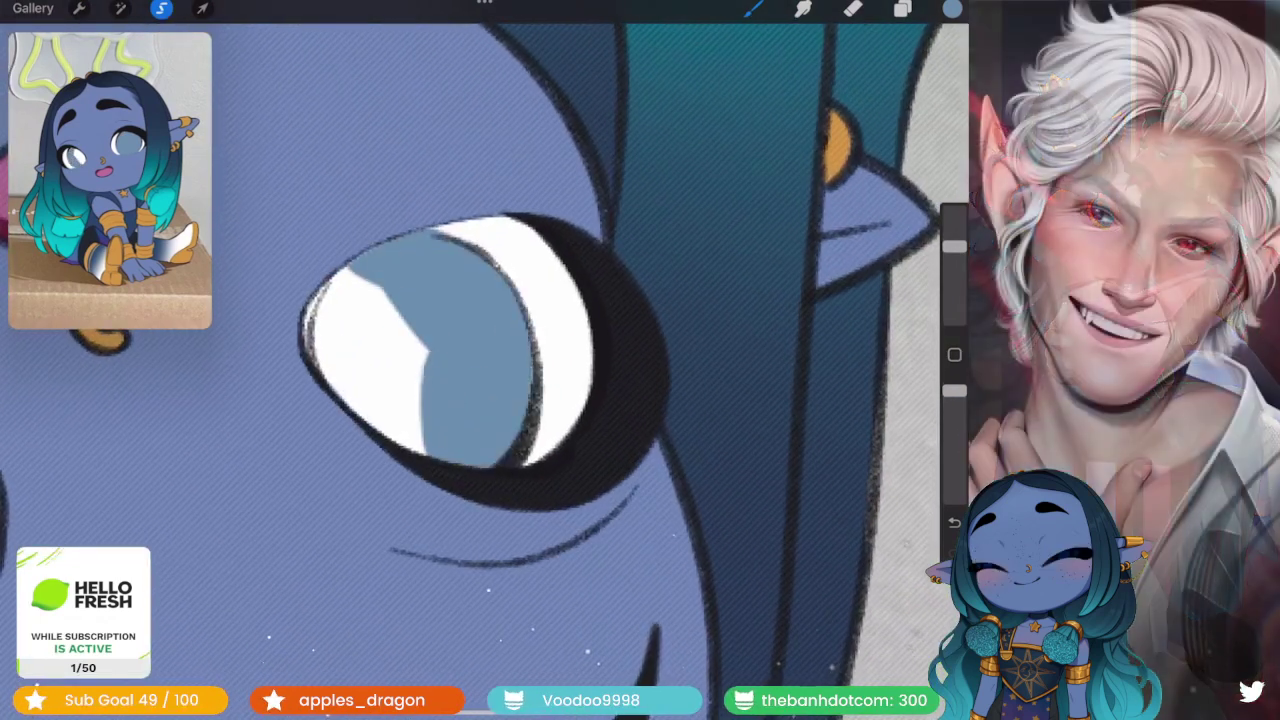
mouse_move(390, 290)
mouse_down()
mouse_move(370, 370)
mouse_move(340, 410)
mouse_up()
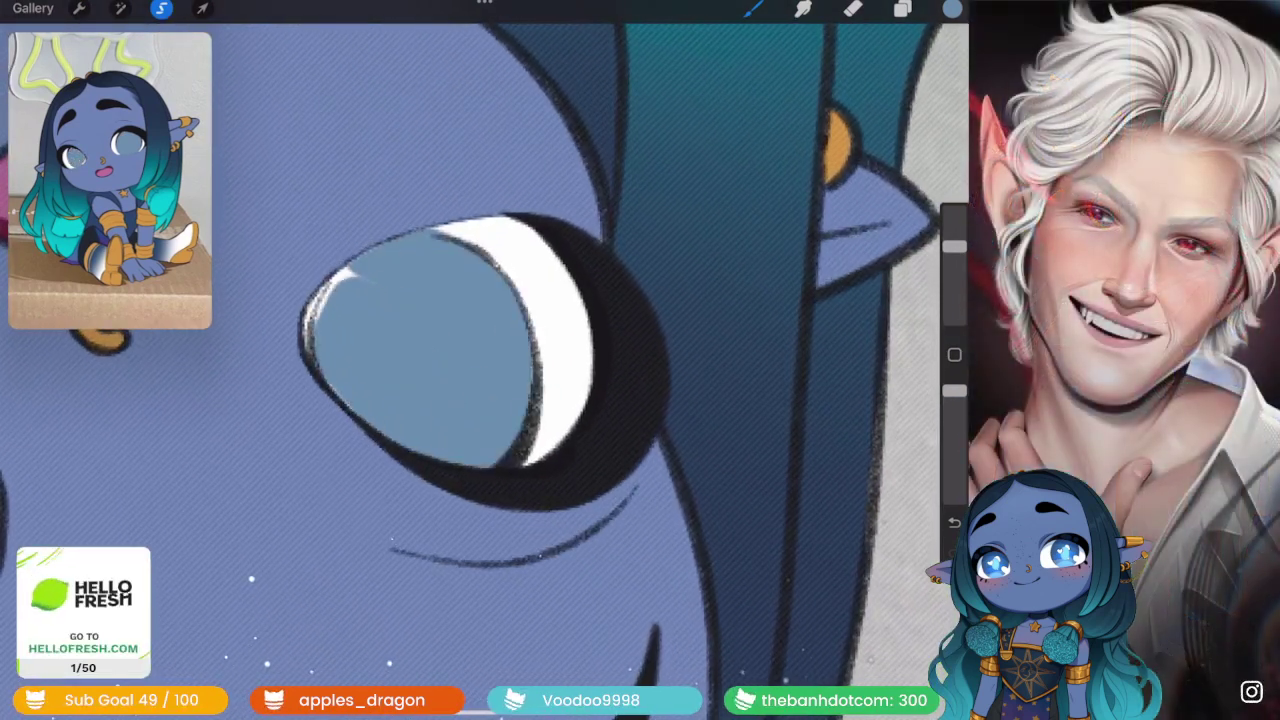
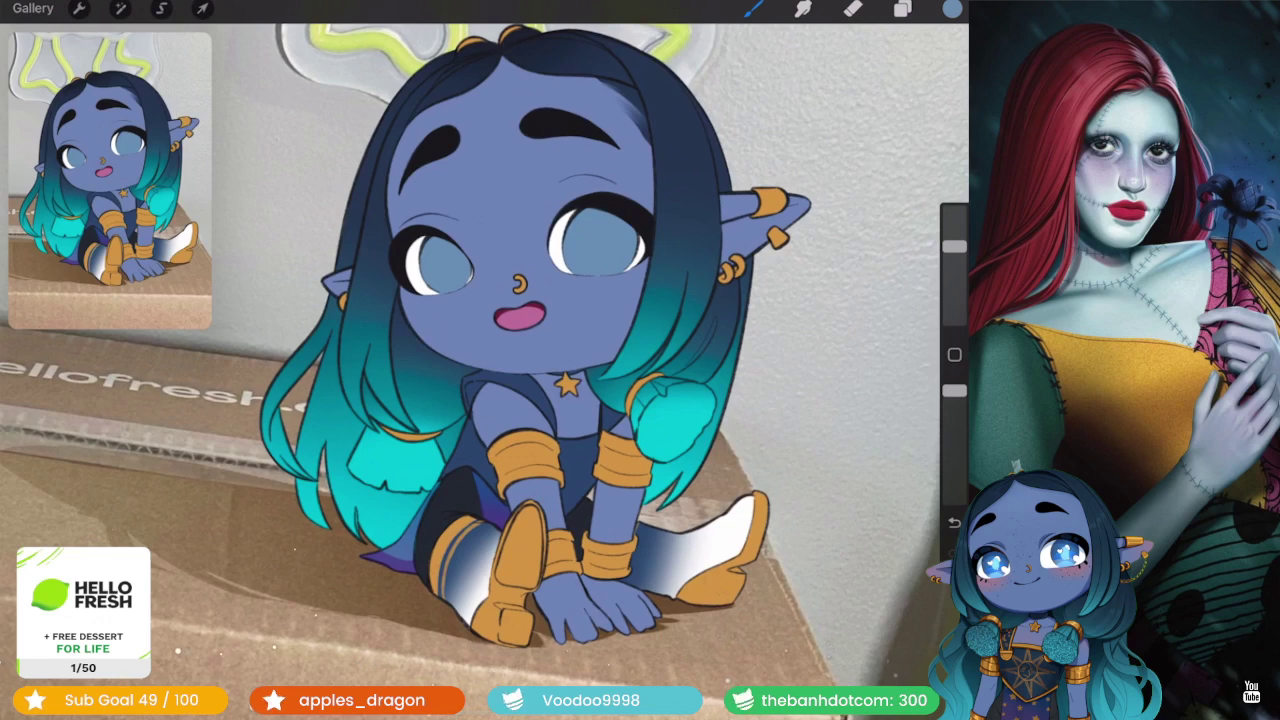
- Add Layer 23 above Layer 22 as a clipping mask and pick a painting brush
click(902, 9)
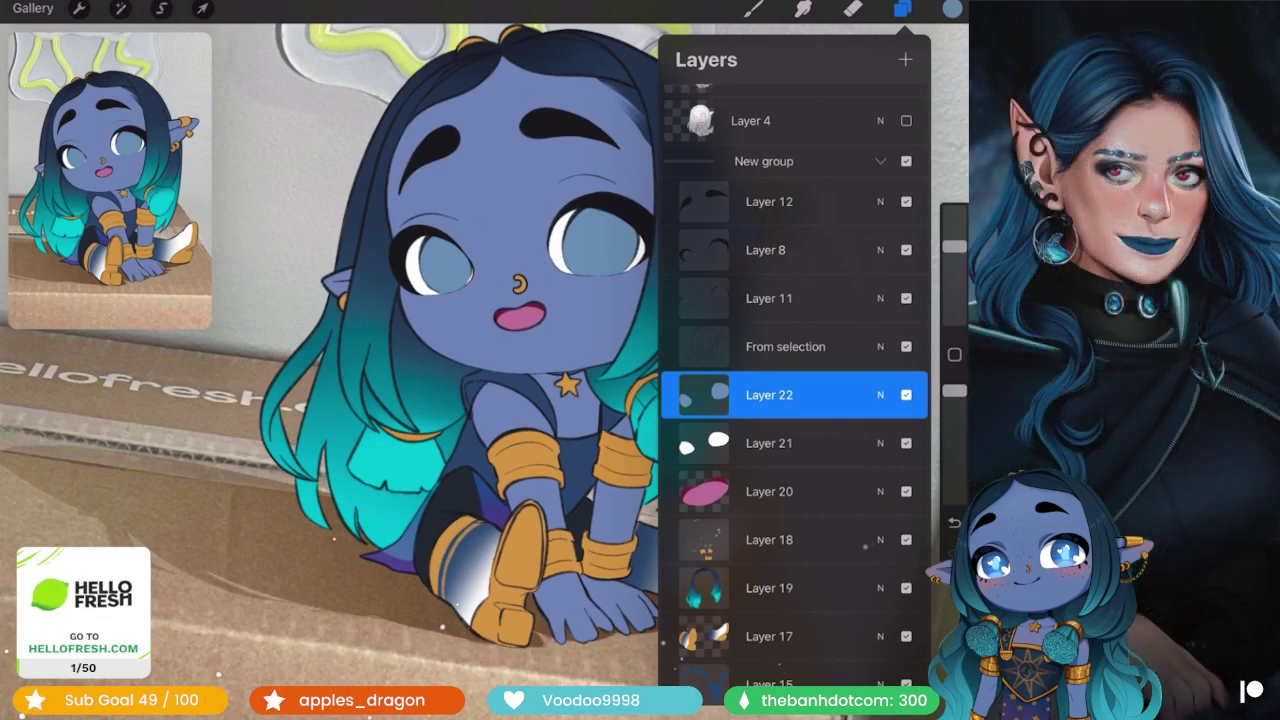
click(905, 59)
click(706, 394)
click(600, 434)
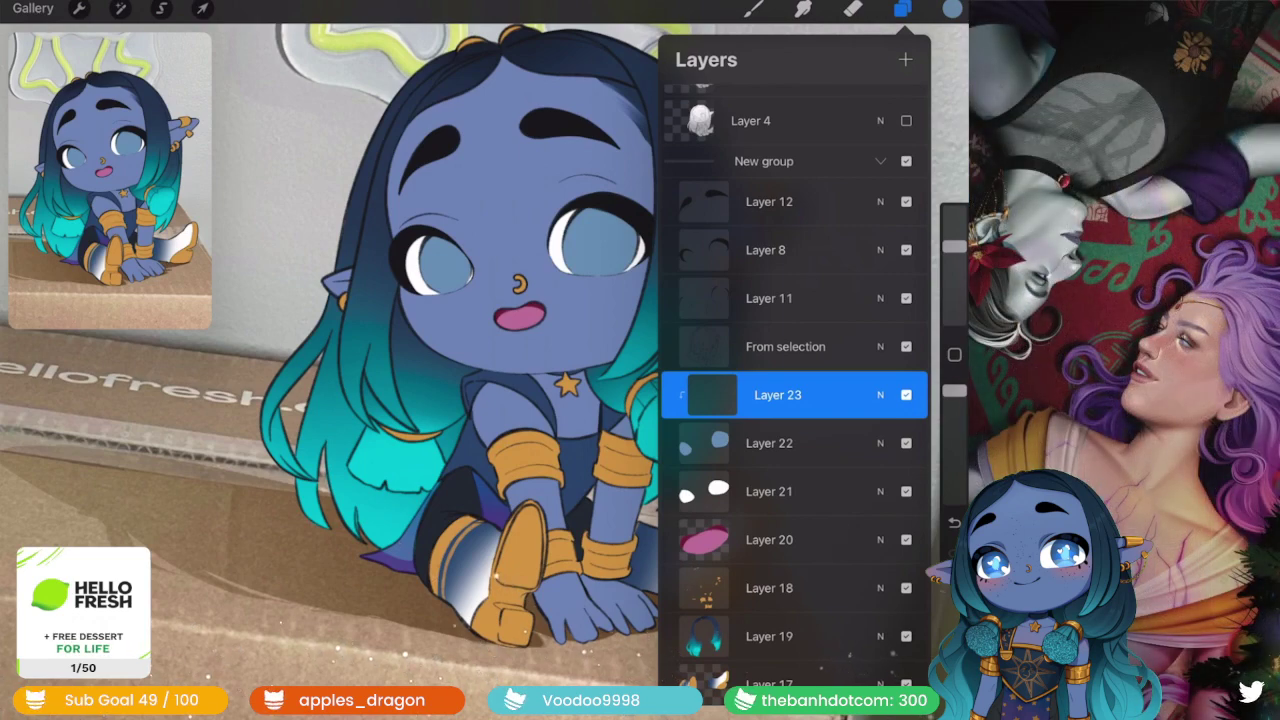
click(754, 8)
click(814, 175)
- Pick a light blue and paint an oval highlight in the pupil
scroll(480, 360, up, 5)
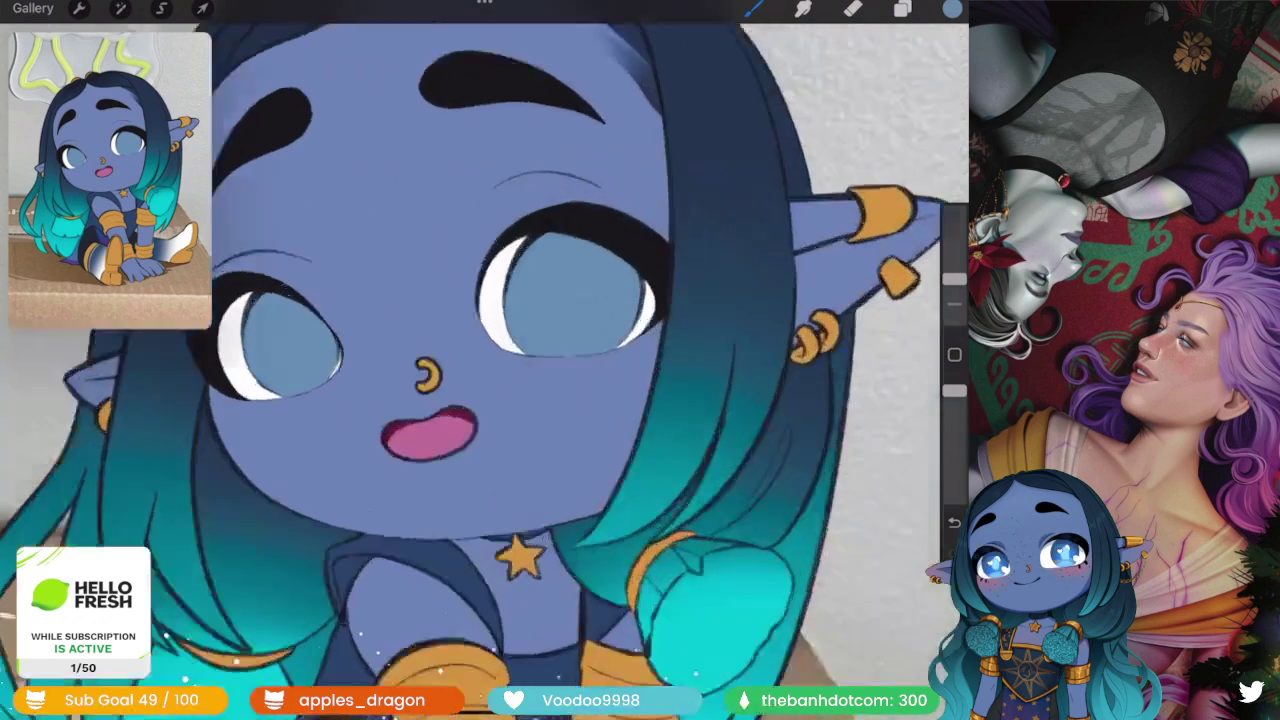
scroll(480, 360, up, 2)
click(952, 8)
click(766, 86)
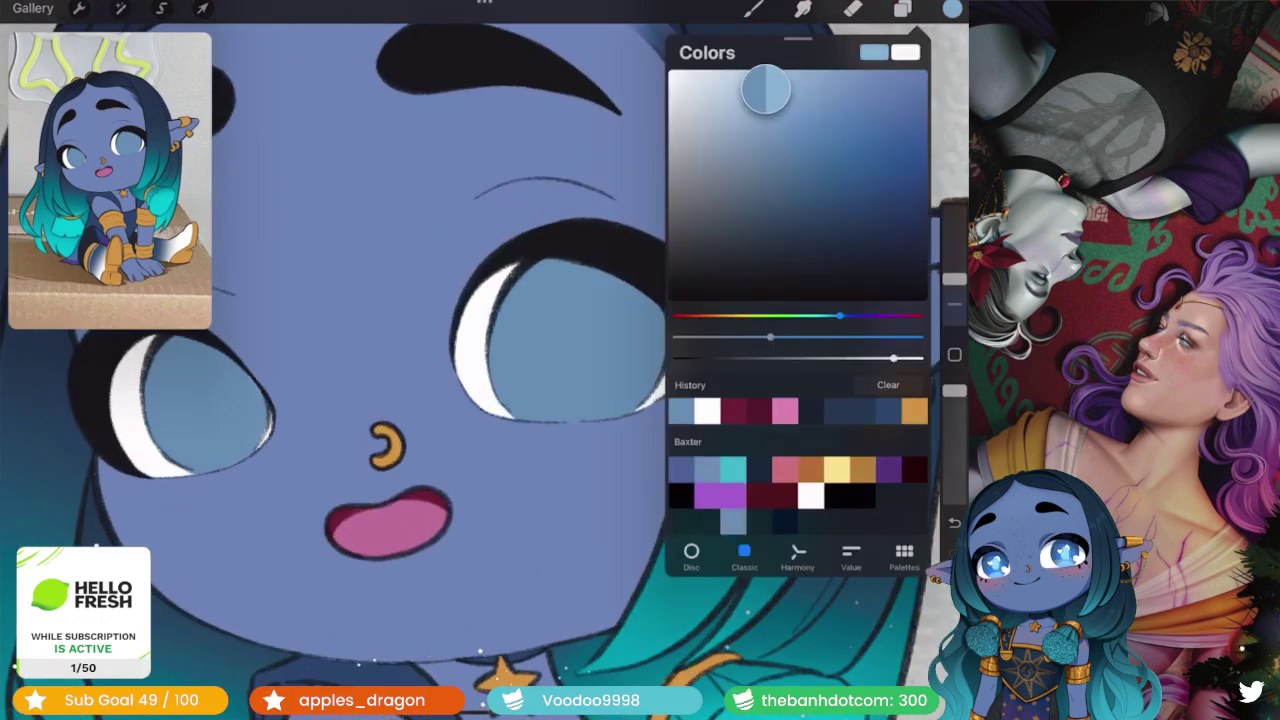
click(952, 8)
scroll(480, 360, up, 2)
scroll(480, 360, up, 1)
drag(522, 340, 522, 410)
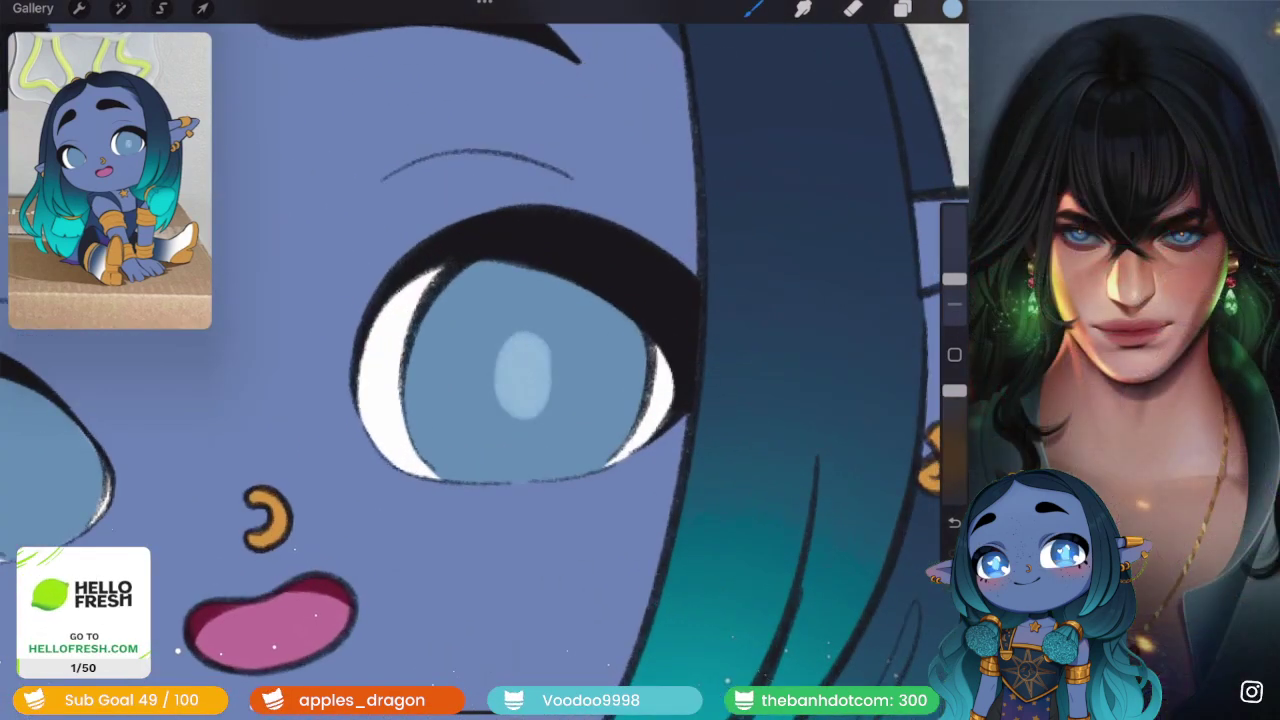
- Undo that stroke and repaint the light-blue oval highlight in the other pupil
scroll(480, 360, down, 2)
key(ctrl+z)
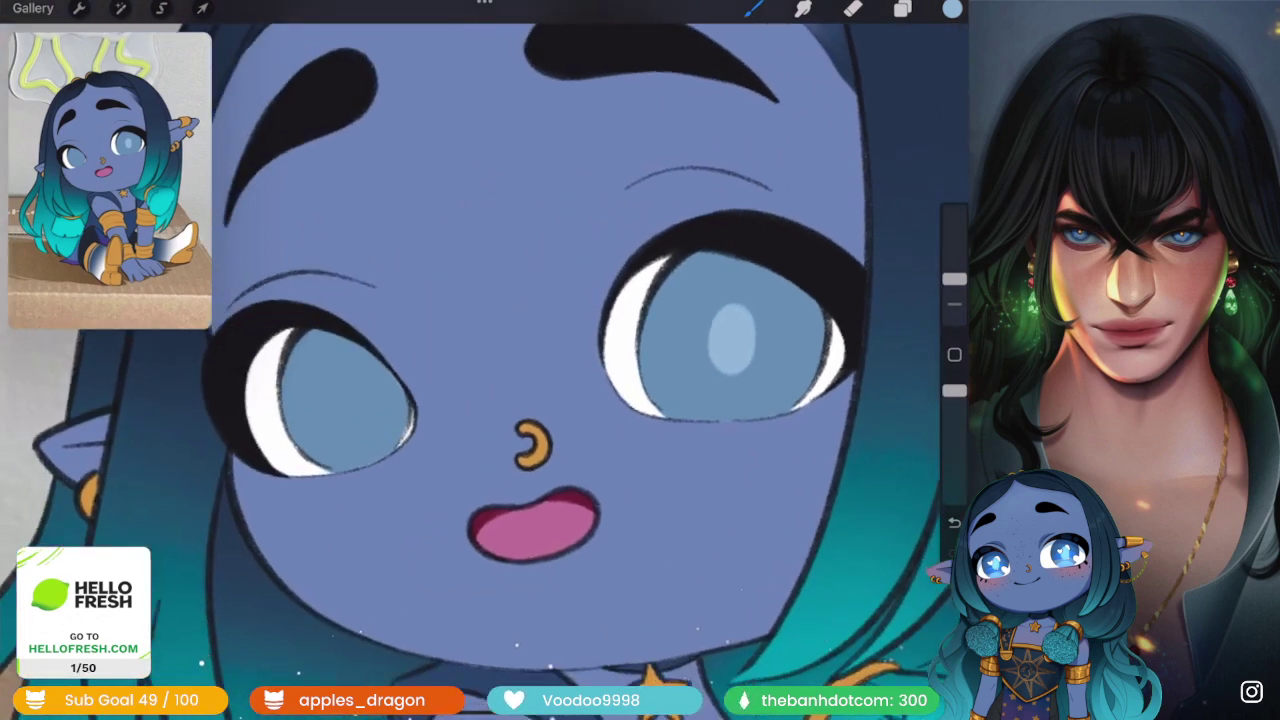
scroll(480, 360, up, 3)
drag(600, 315, 602, 405)
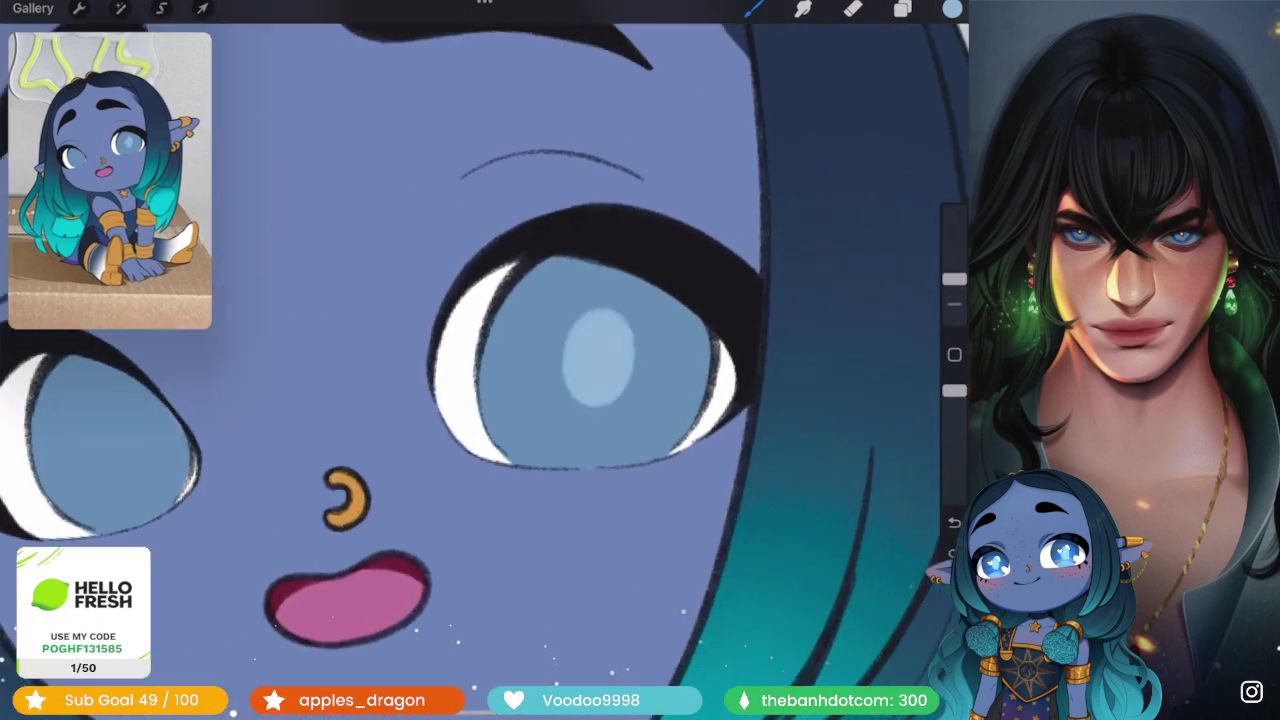
scroll(480, 360, down, 1)
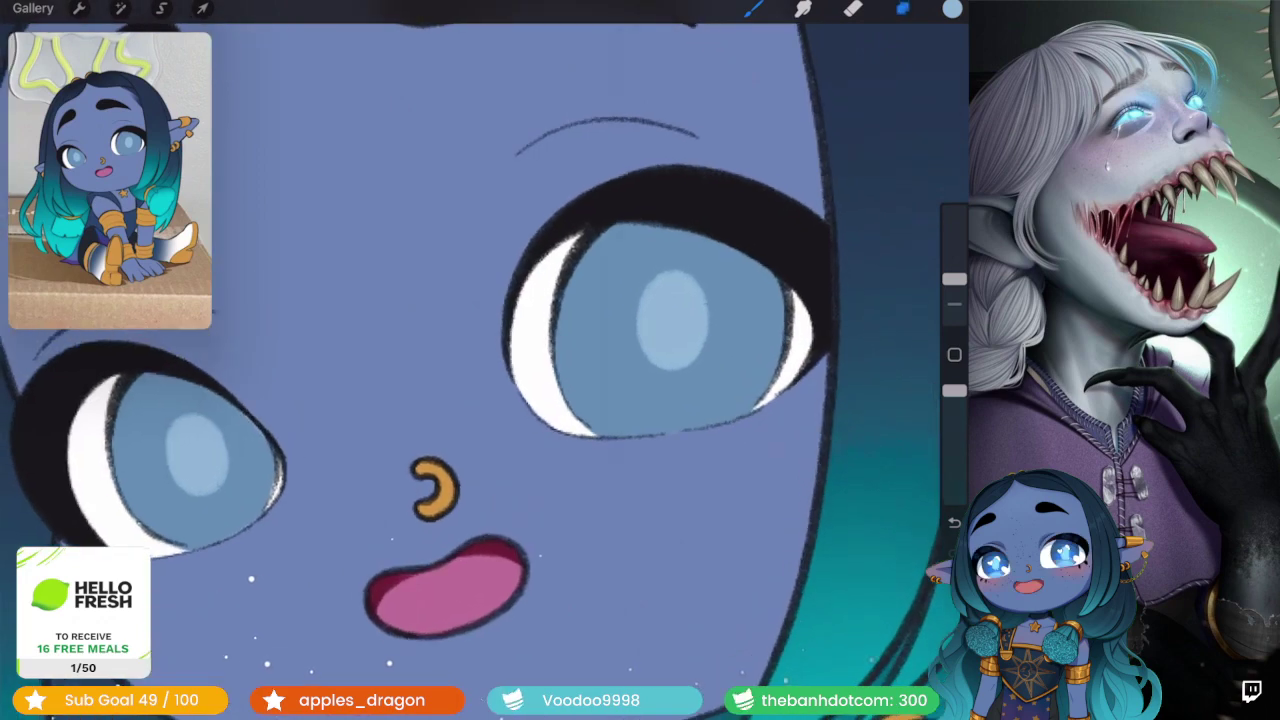
- Toggle clipping on Layer 22, leaving it unclipped
click(902, 8)
click(769, 443)
click(754, 8)
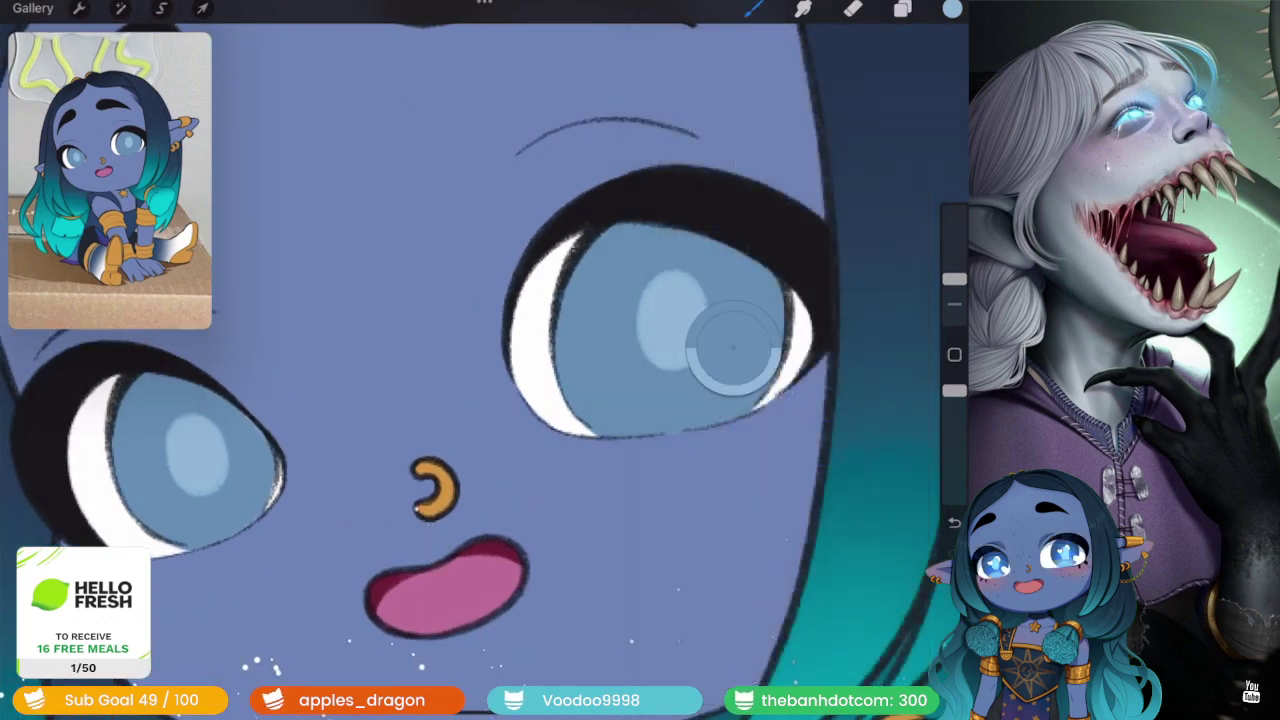
click(902, 8)
click(769, 394)
click(592, 434)
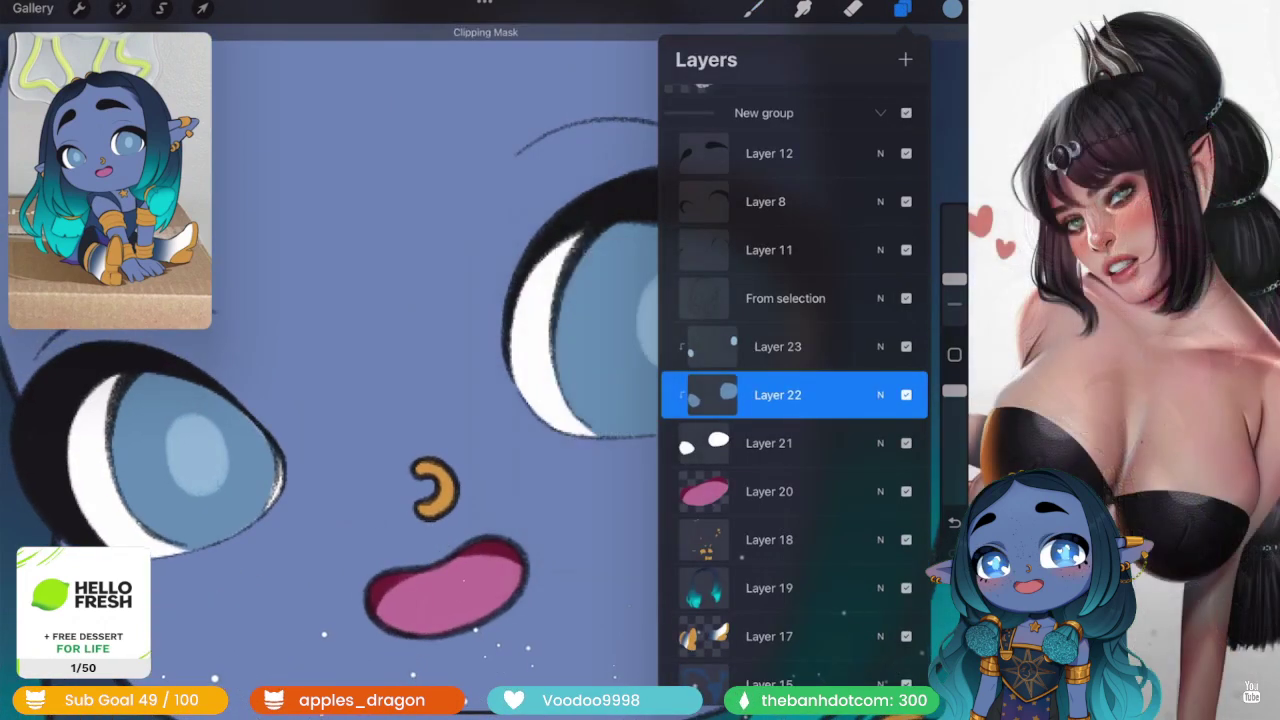
click(778, 394)
click(598, 434)
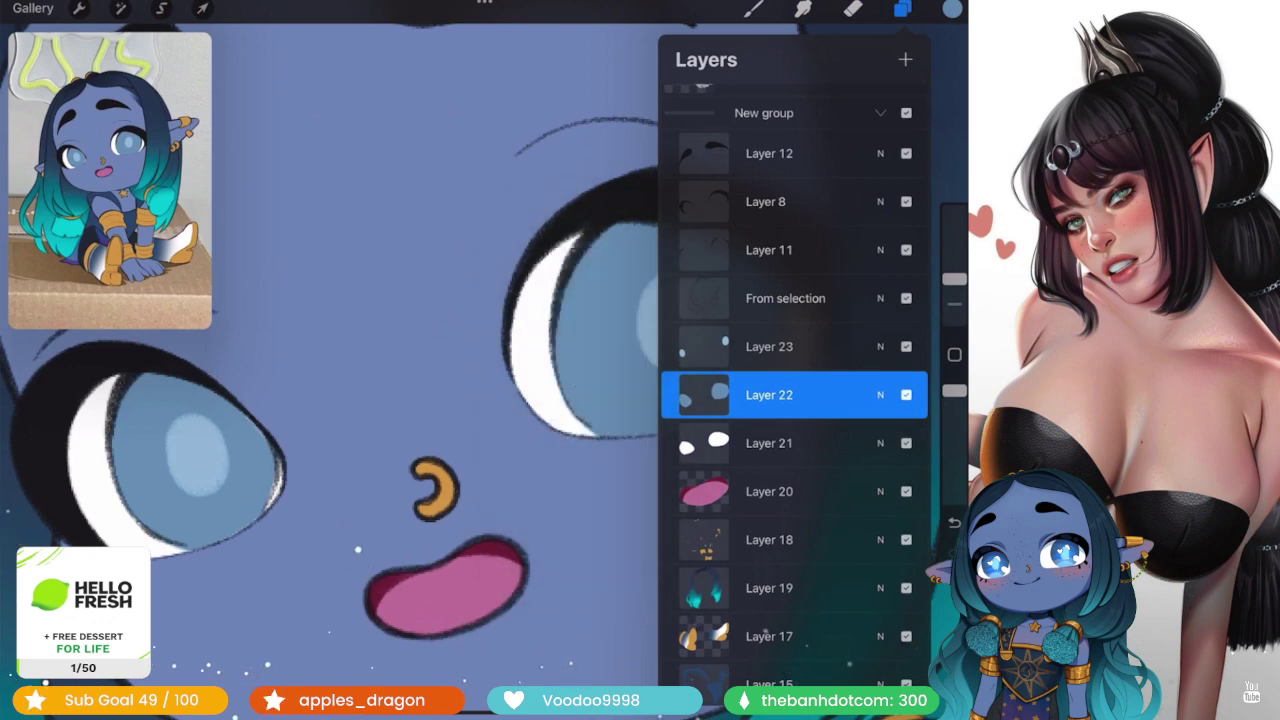
click(902, 8)
- Switch to another inking brush and reduce its size from about 9%
click(754, 8)
click(790, 172)
drag(954, 279, 954, 285)
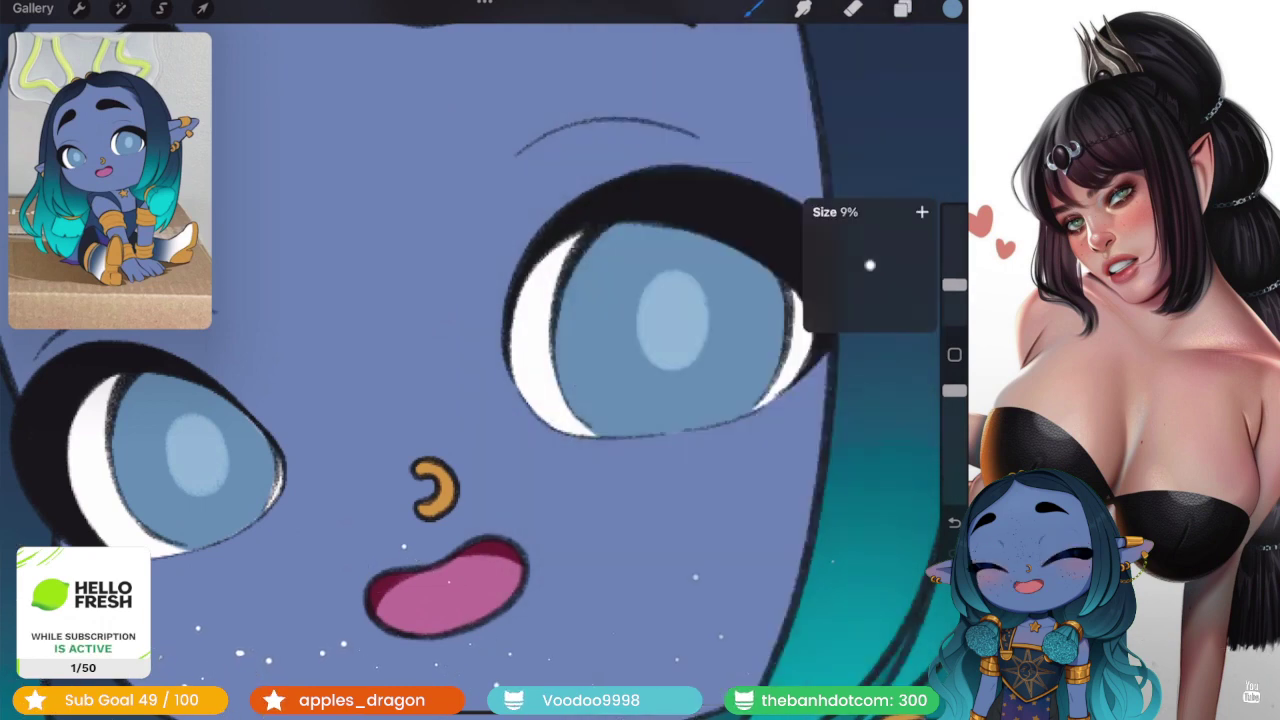
scroll(660, 330, up, 3)
scroll(660, 330, up, 3)
scroll(660, 330, up, 2)
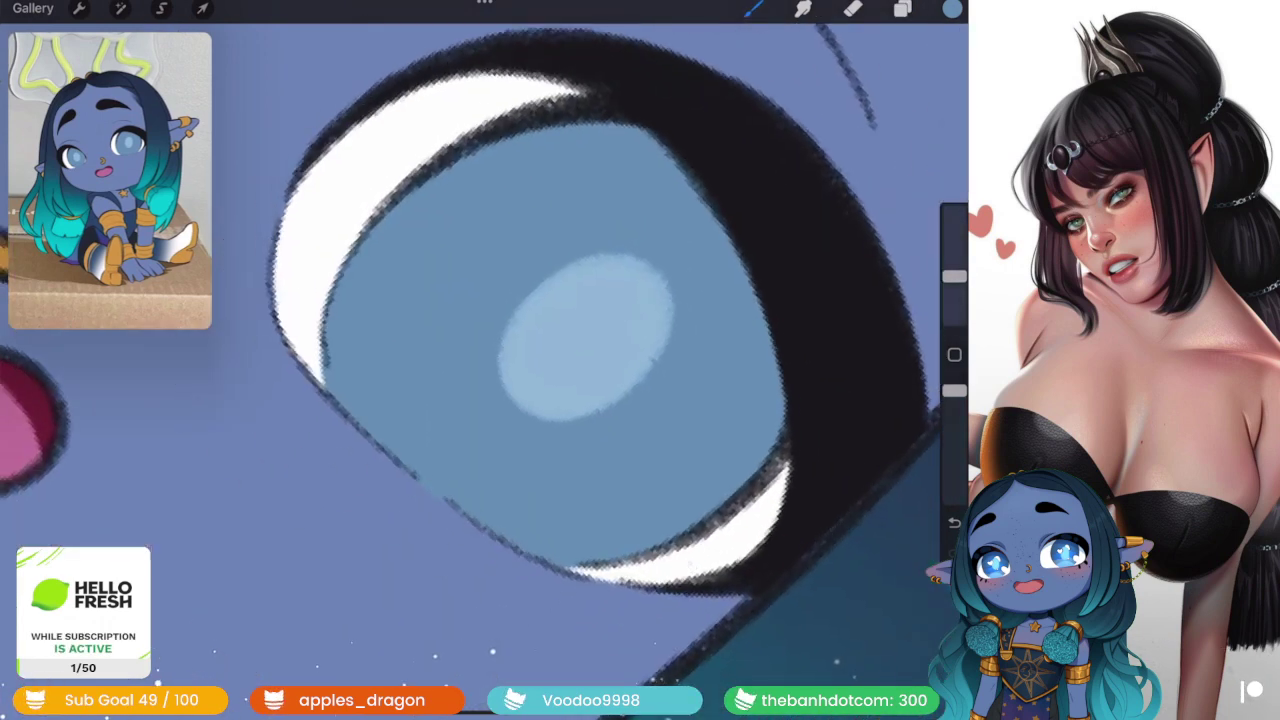
scroll(600, 330, up, 1)
drag(954, 276, 954, 300)
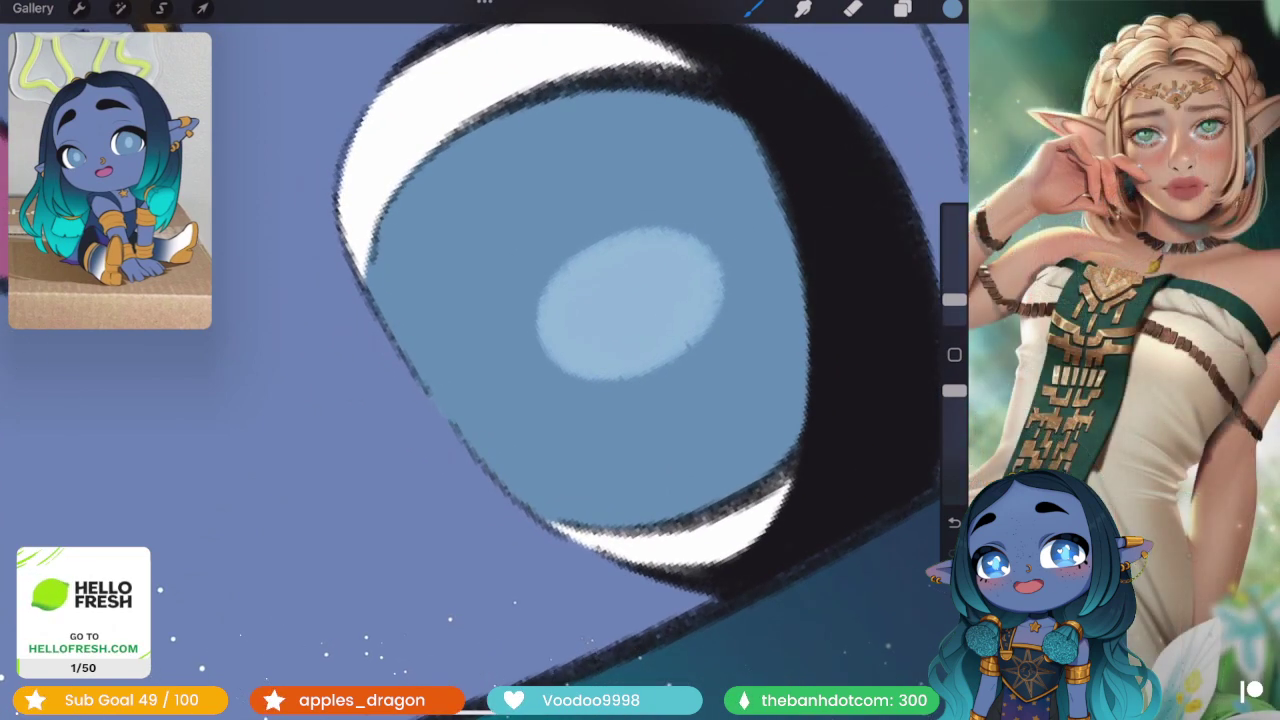
scroll(480, 350, down, 1)
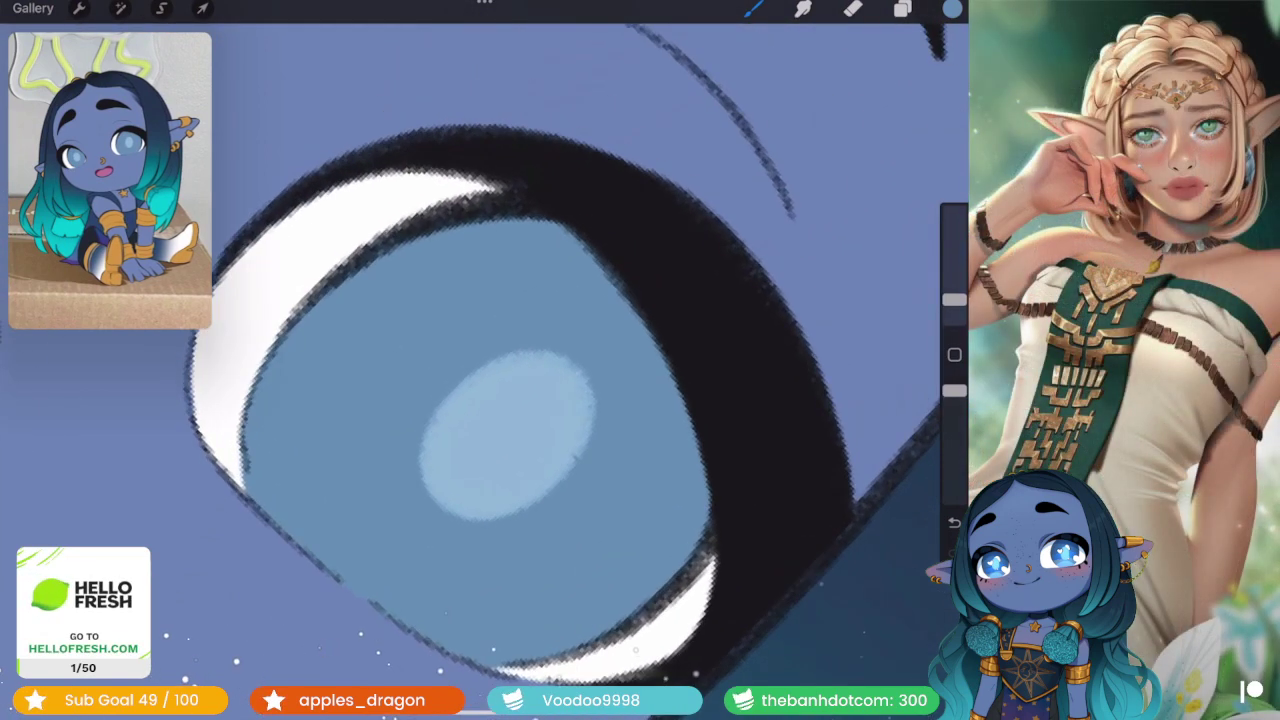
scroll(480, 360, down, 3)
- Undo the last paint stroke and review the eye highlights
key(ctrl+z)
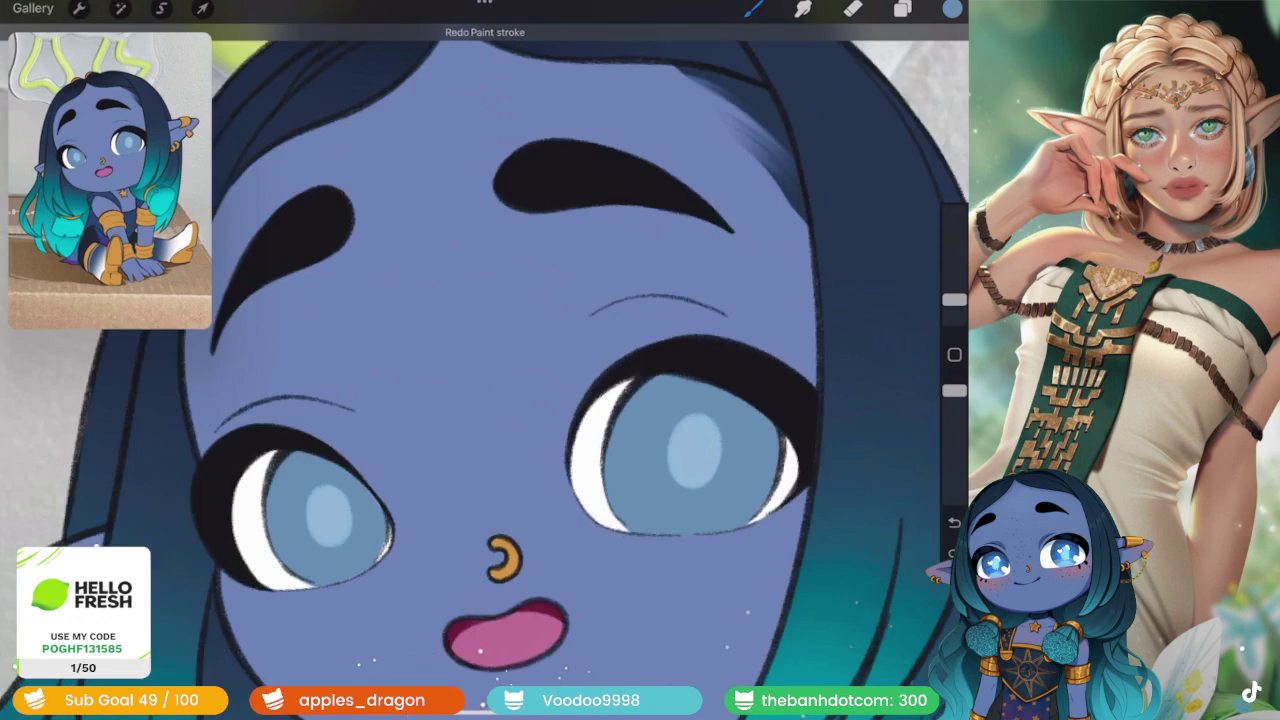
scroll(480, 500, up, 2)
scroll(560, 450, up, 2)
scroll(600, 420, up, 2)
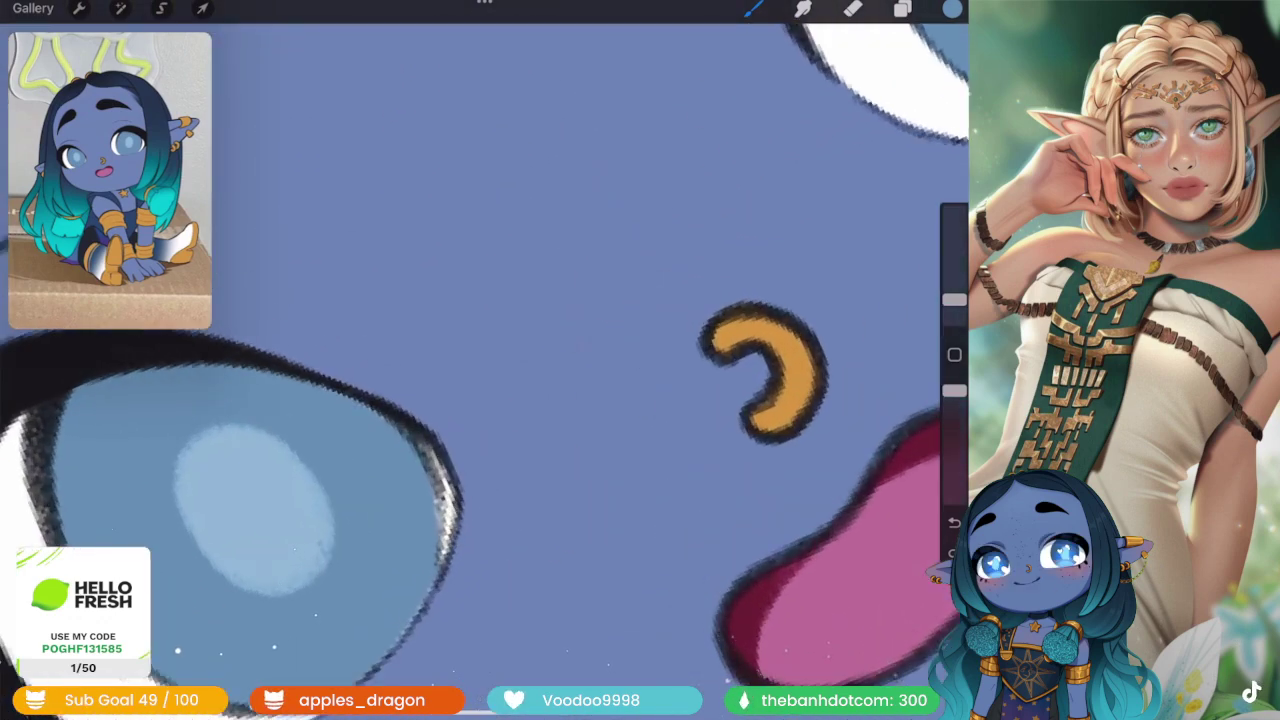
scroll(600, 400, down, 2)
scroll(600, 400, down, 2)
scroll(480, 400, down, 2)
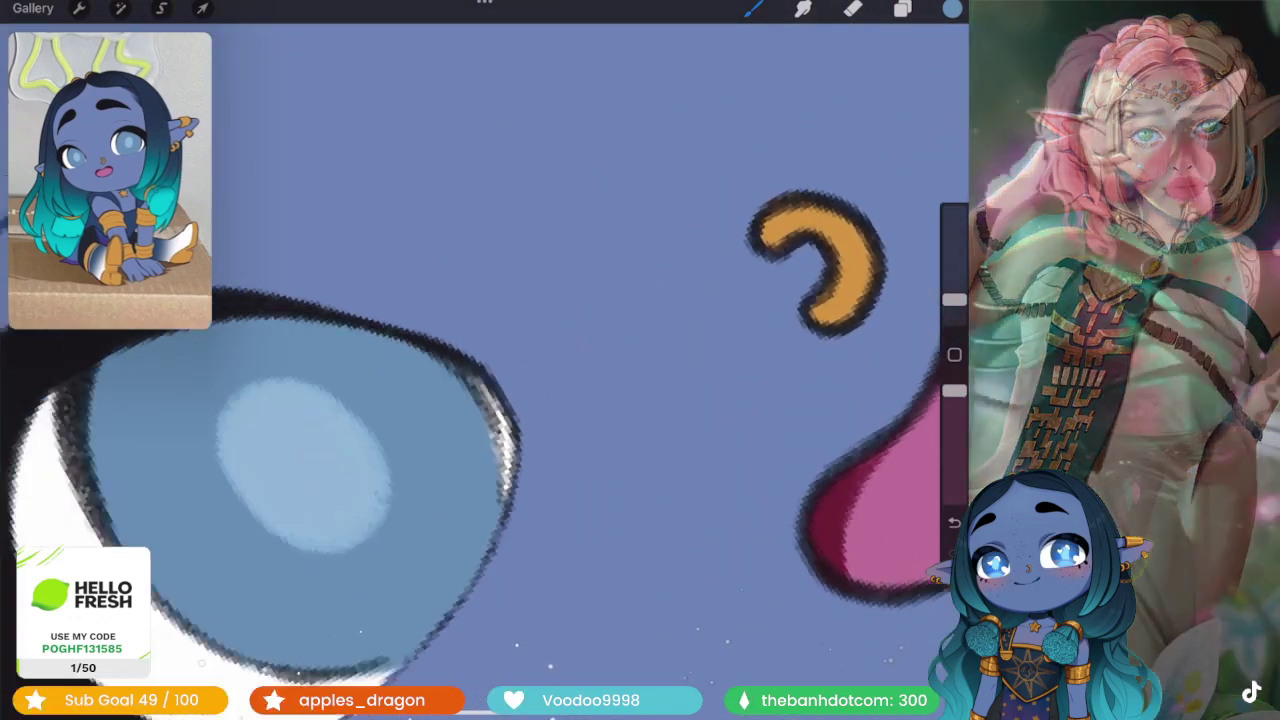
scroll(480, 400, down, 2)
scroll(480, 400, down, 3)
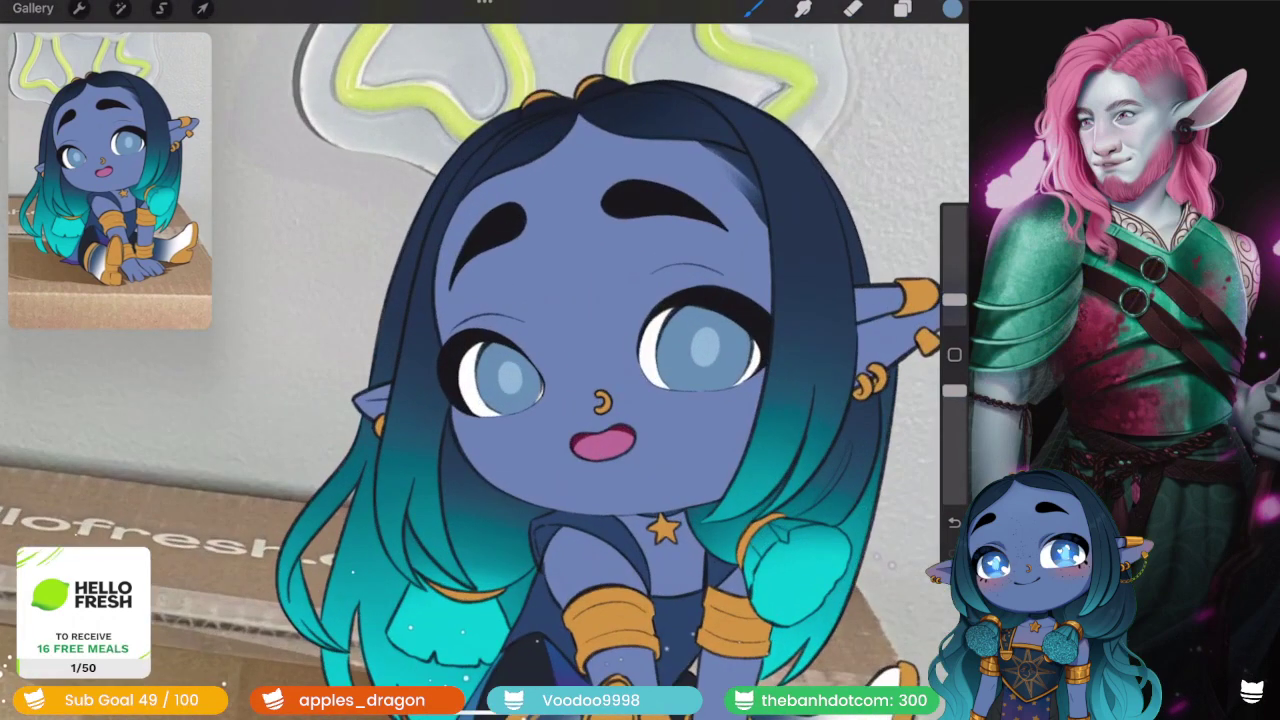
click(902, 9)
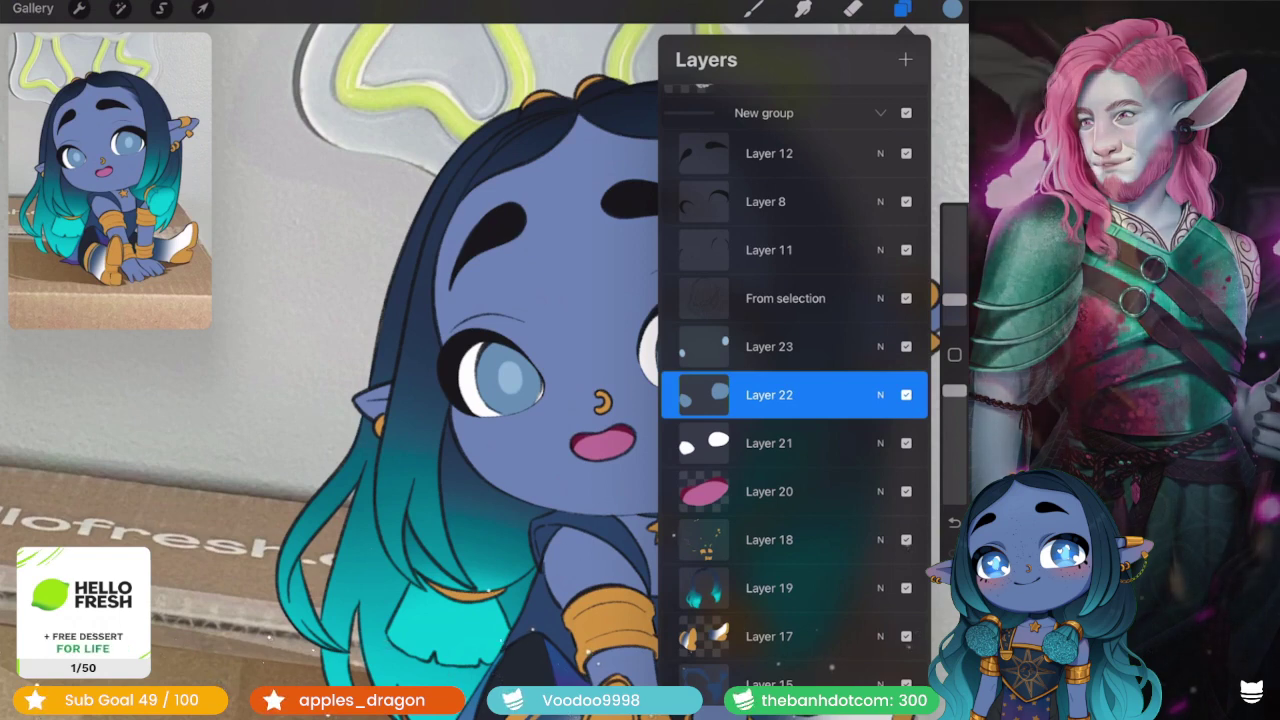
- Clip Layer 23 and add a clipped Layer 24 set to Multiply
click(704, 346)
click(600, 383)
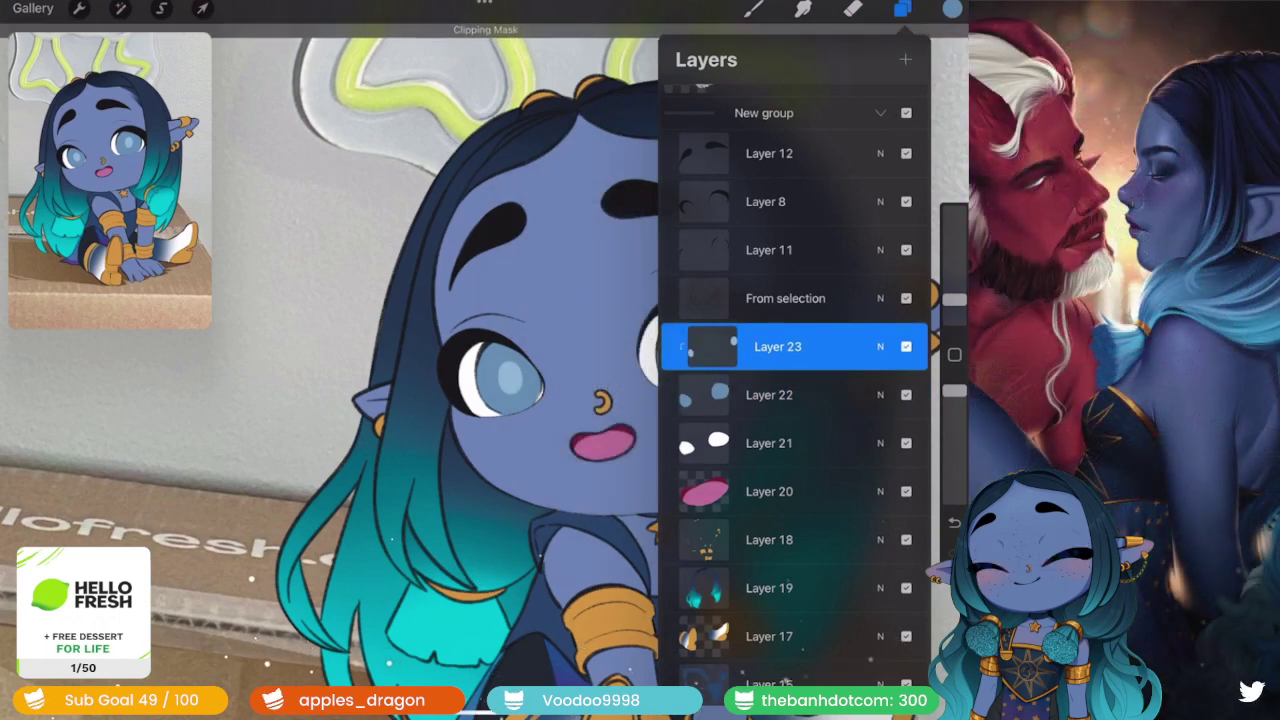
click(905, 59)
click(712, 346)
click(600, 383)
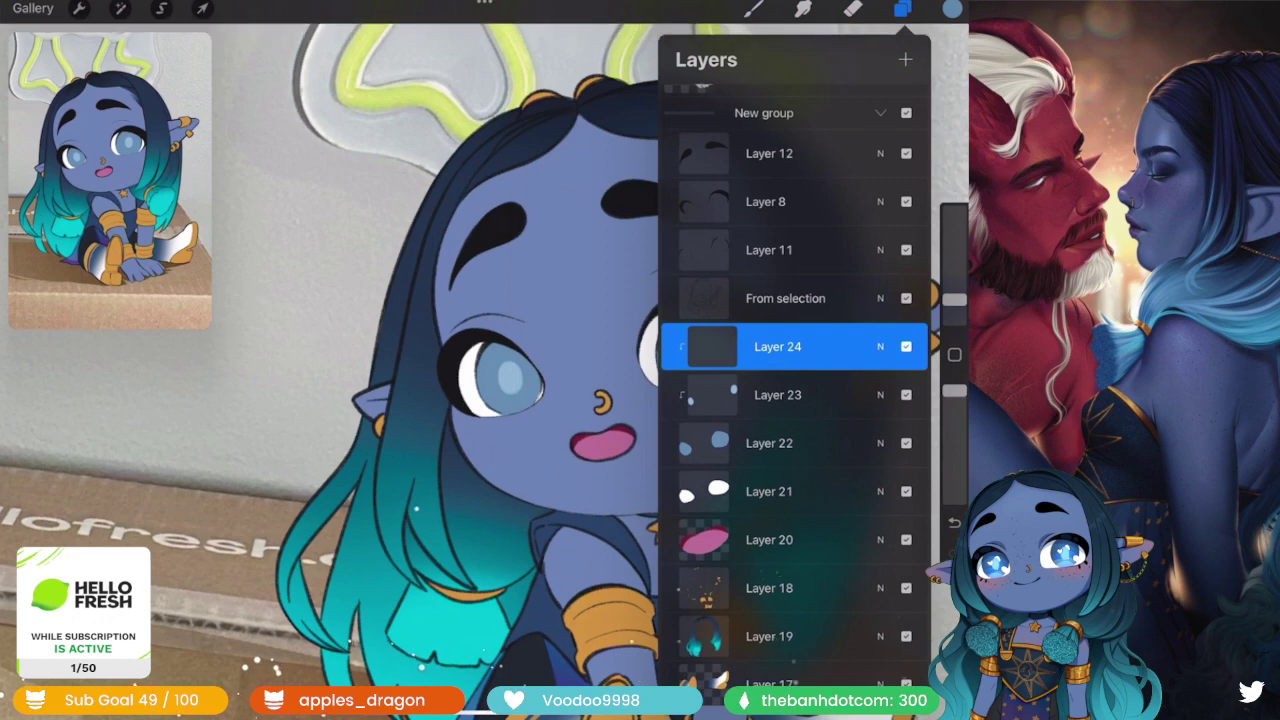
click(880, 346)
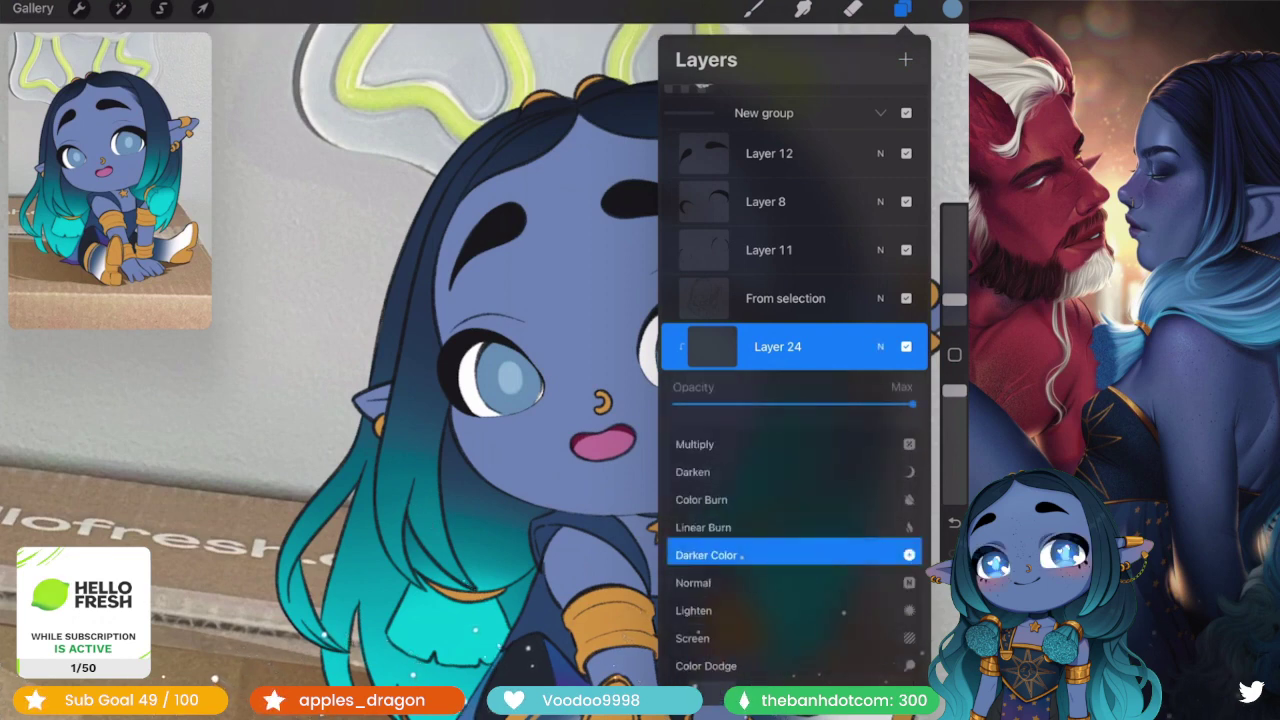
click(700, 551)
click(880, 346)
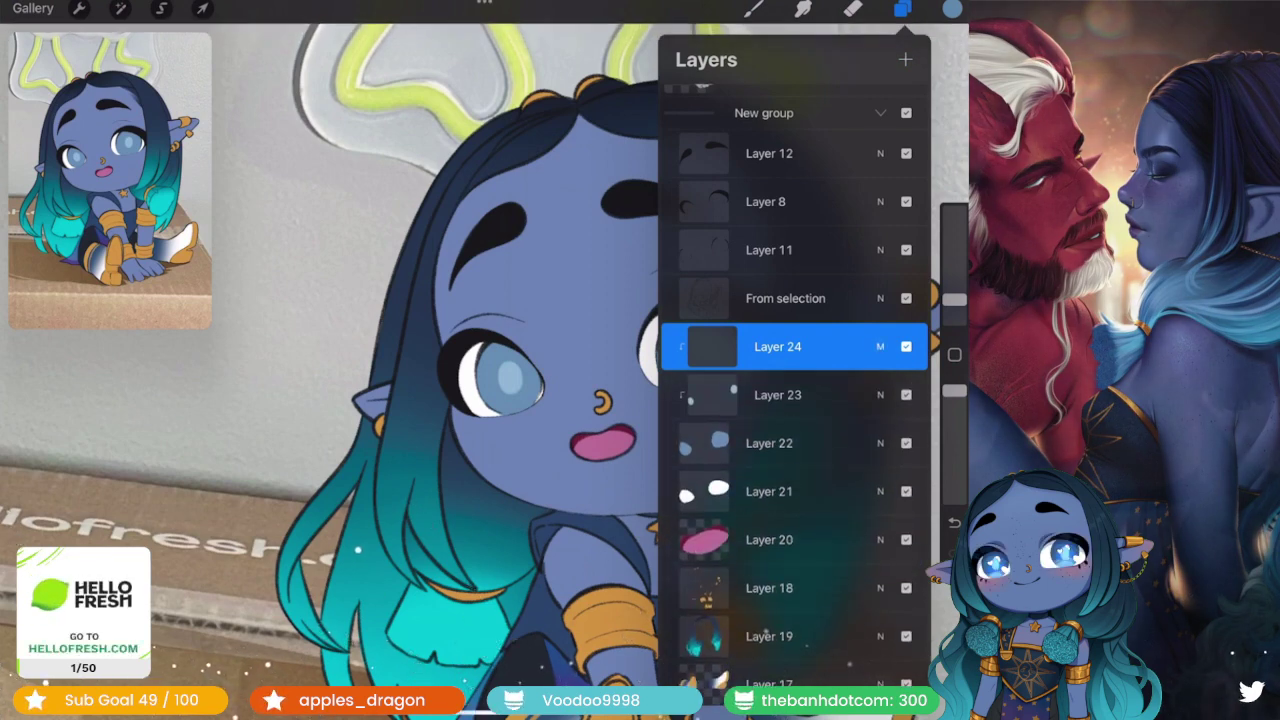
- Group Layers 21, 23 and 24 together as the eye group
click(769, 491)
click(703, 491)
click(601, 375)
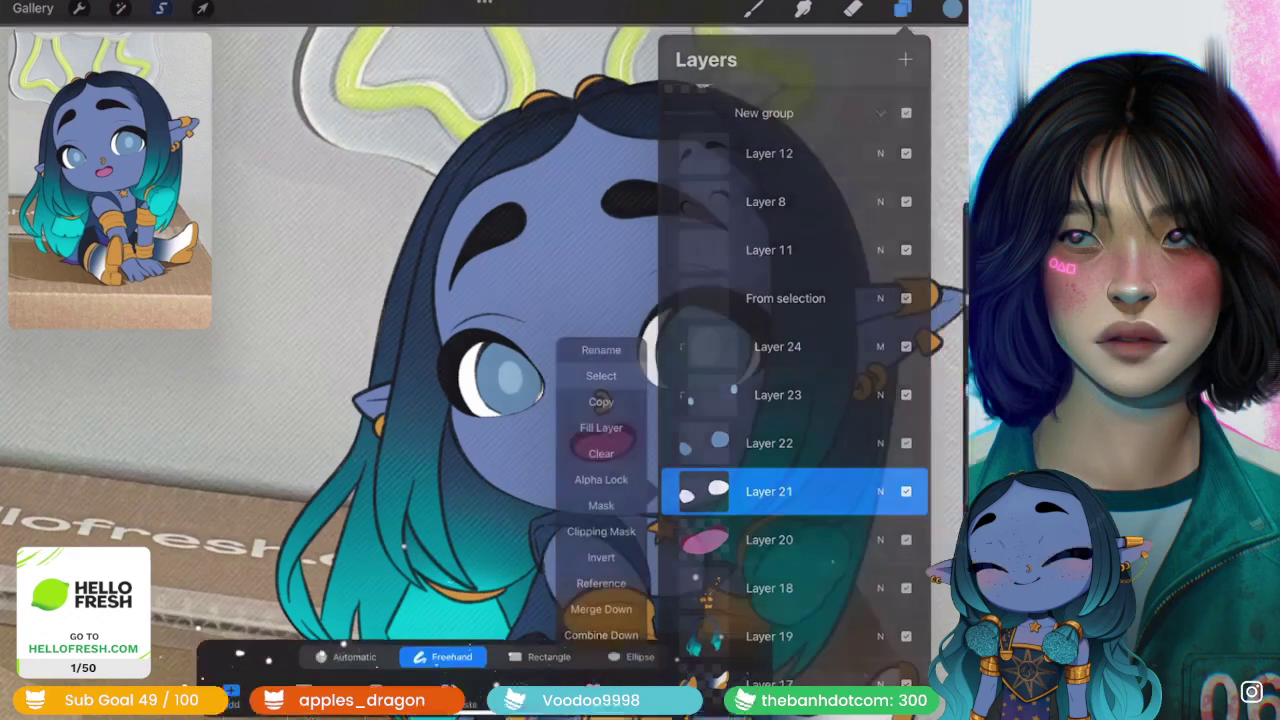
scroll(790, 400, down, 2)
drag(700, 346, 800, 346)
drag(700, 250, 800, 250)
drag(700, 298, 800, 298)
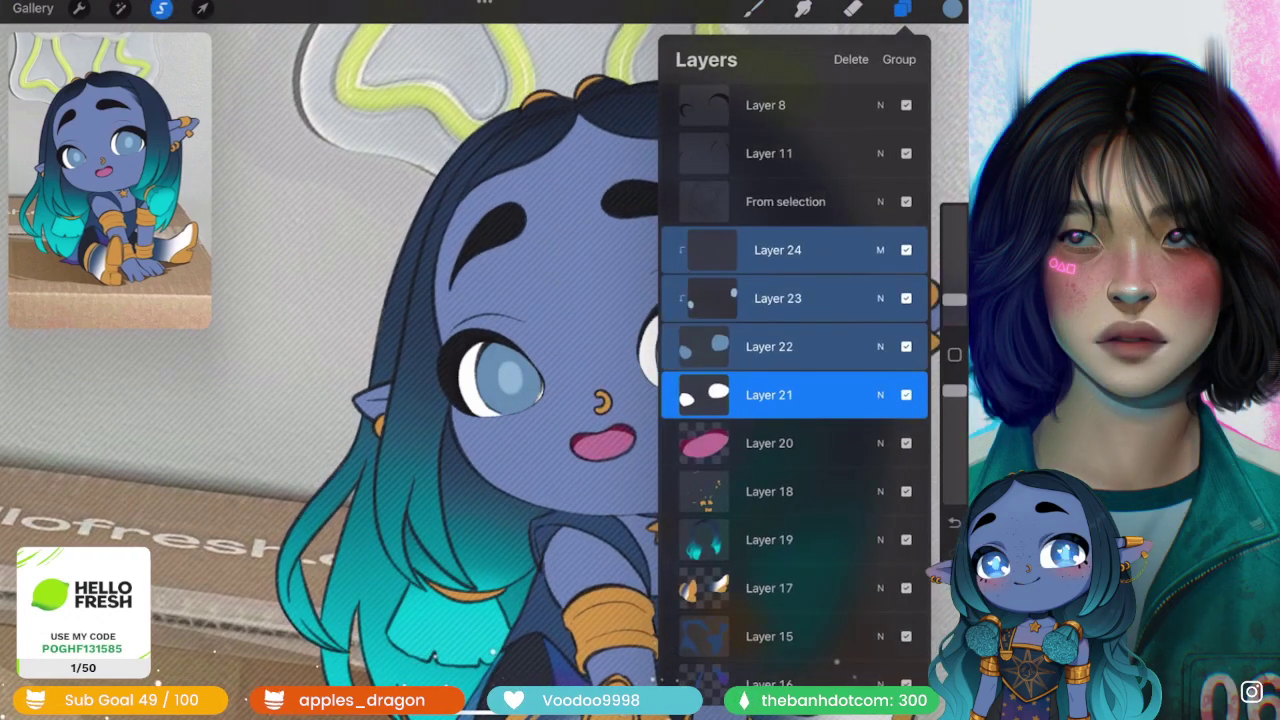
click(899, 59)
- Add a new Multiply layer on top of the eye group for shading
click(792, 282)
click(905, 59)
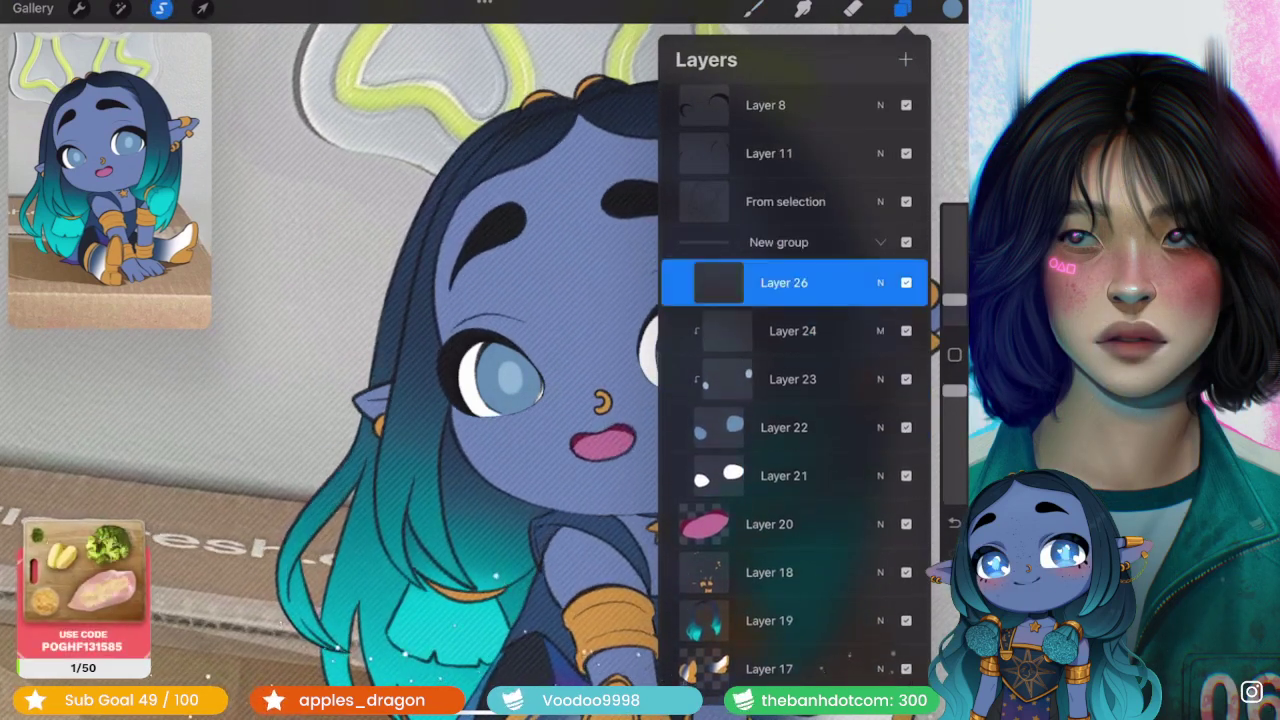
click(880, 282)
click(880, 282)
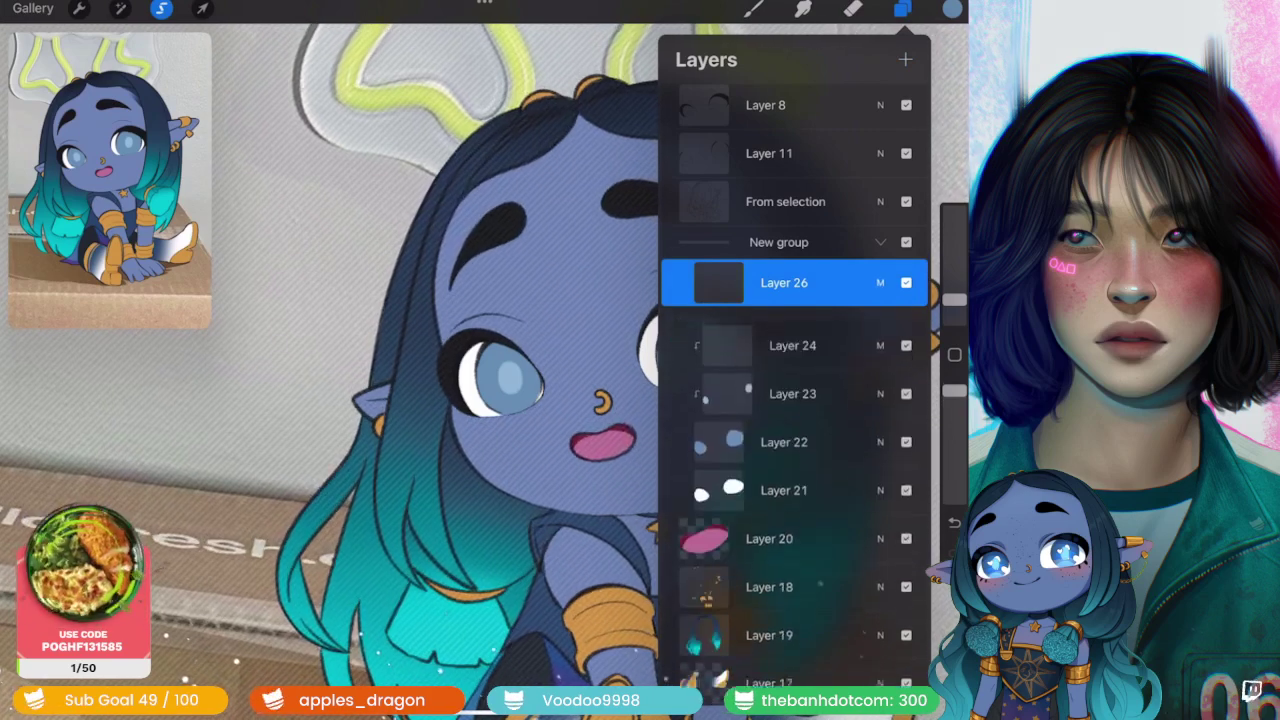
click(952, 8)
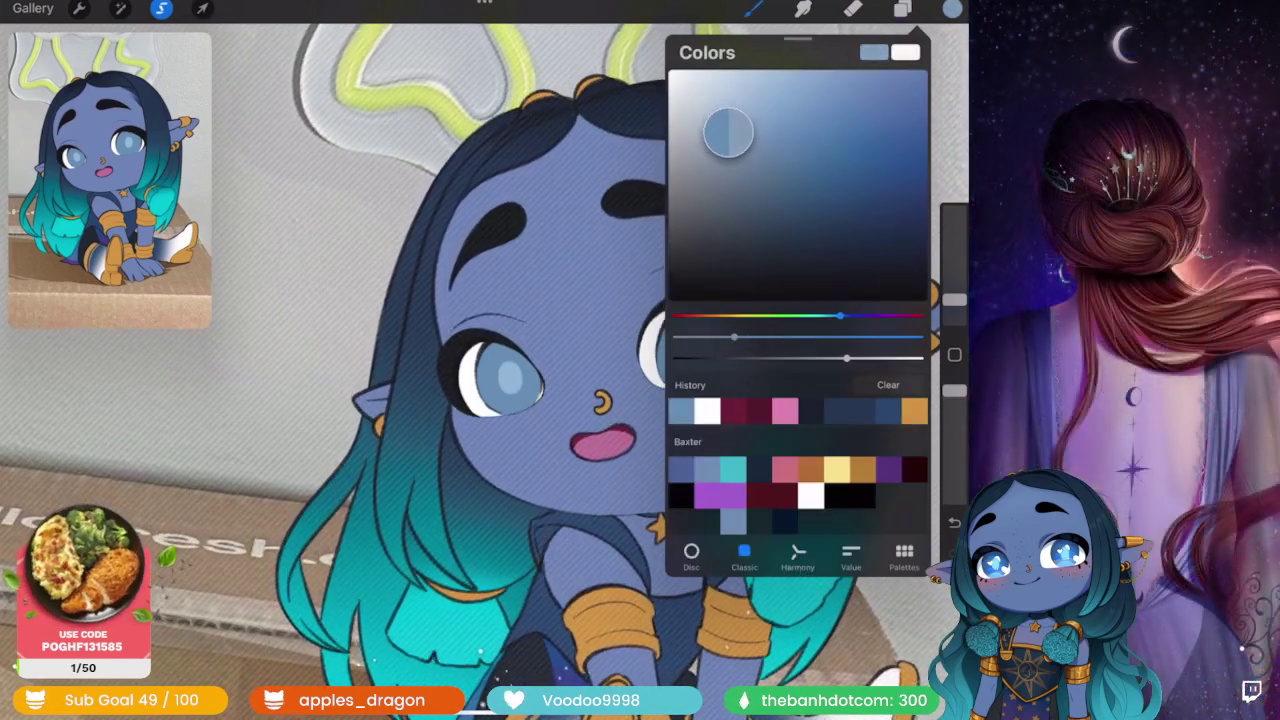
- Enlarge the Inking Brush and shade the tops of both irises darker
scroll(480, 370, up, 3)
scroll(480, 370, up, 3)
scroll(480, 370, up, 3)
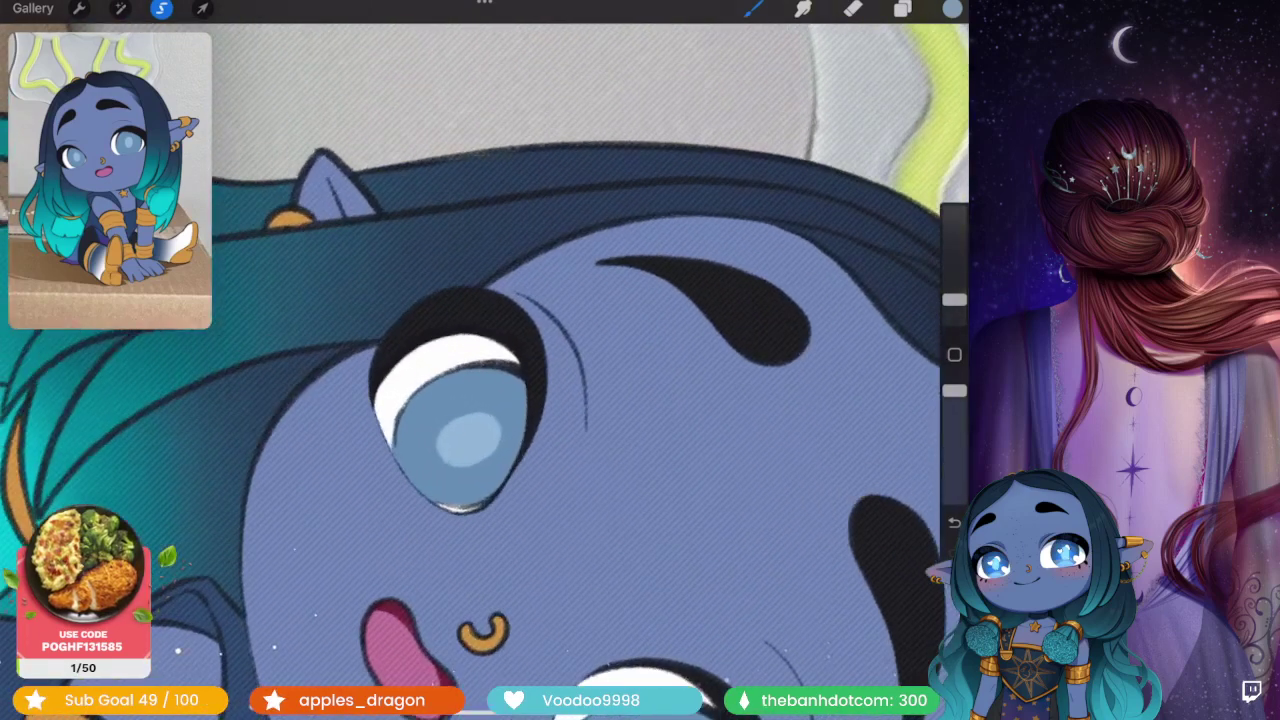
drag(954, 300, 954, 283)
click(755, 8)
click(810, 177)
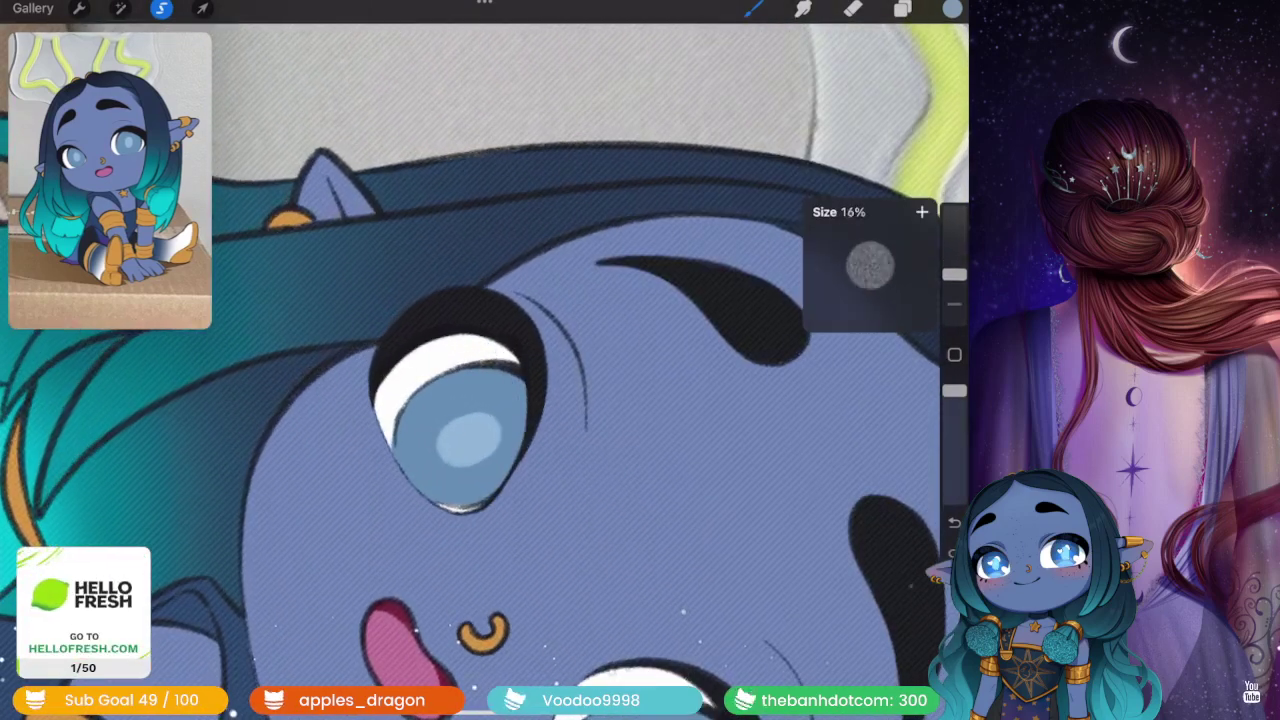
drag(600, 262, 800, 330)
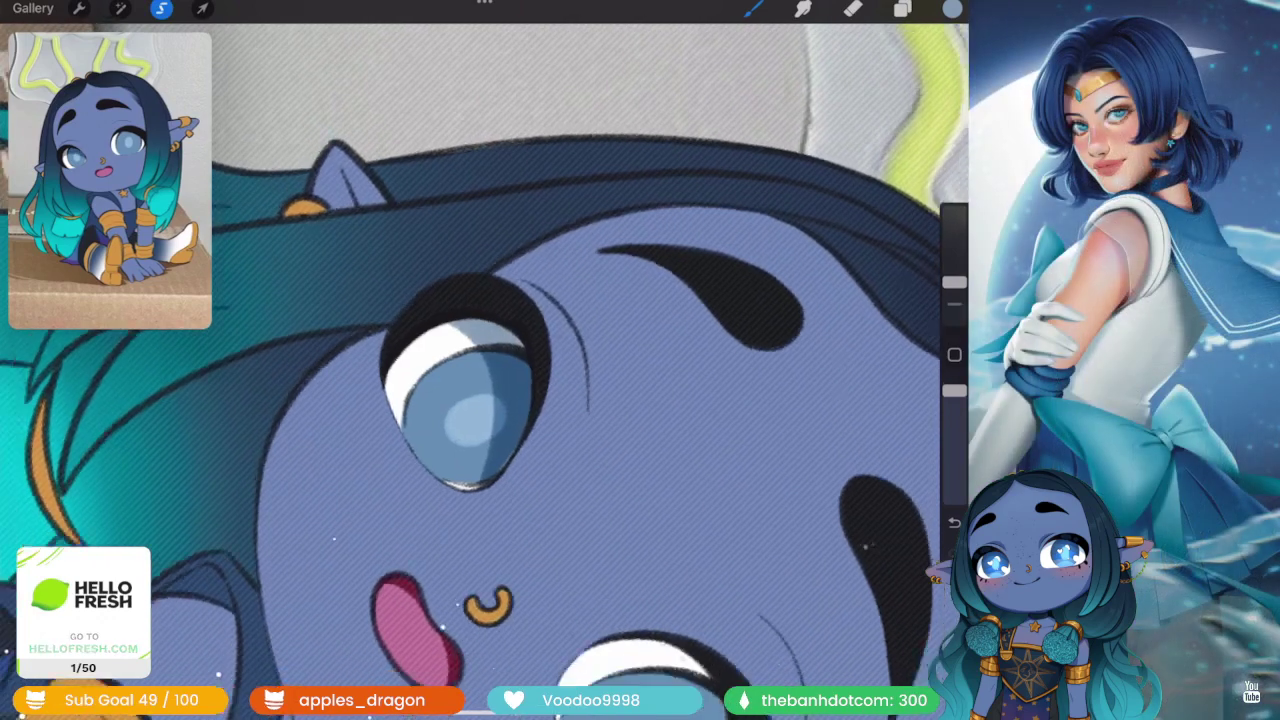
mouse_move(480, 420)
mouse_down()
mouse_move(540, 470)
mouse_move(470, 460)
mouse_move(430, 430)
mouse_up()
drag(505, 295, 488, 585)
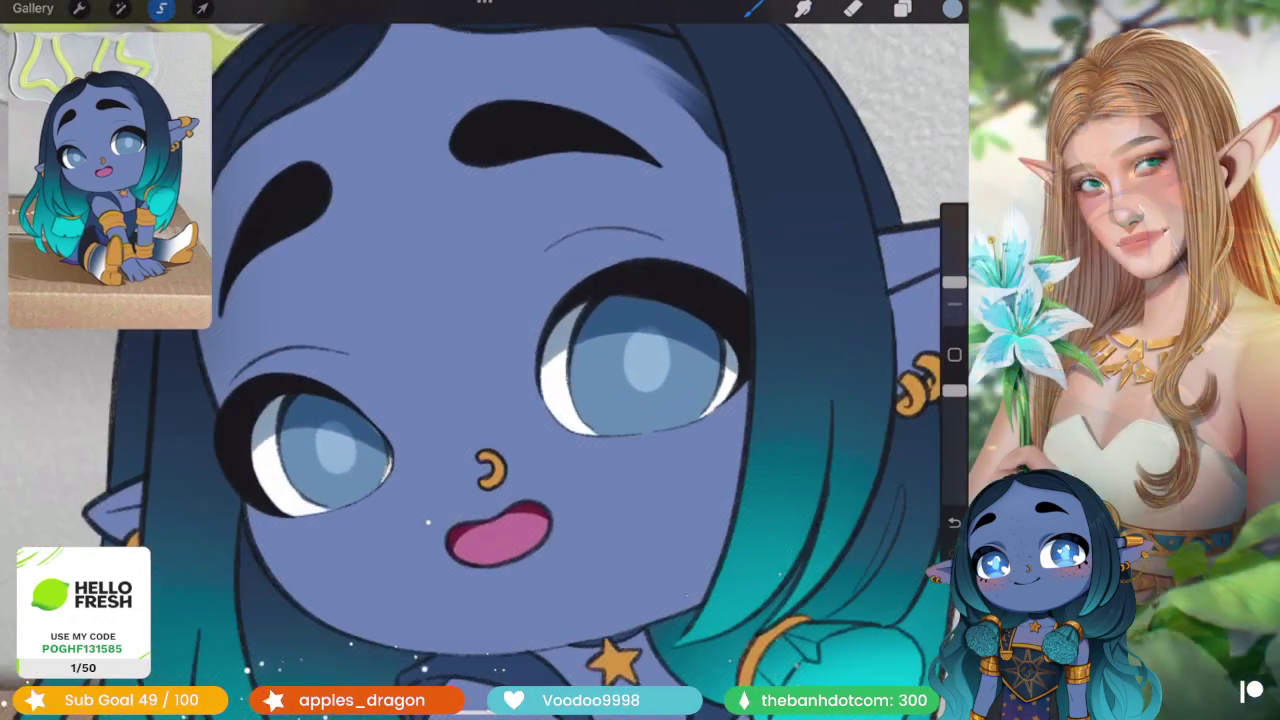
- Add a new layer directly above Layer 22
click(902, 8)
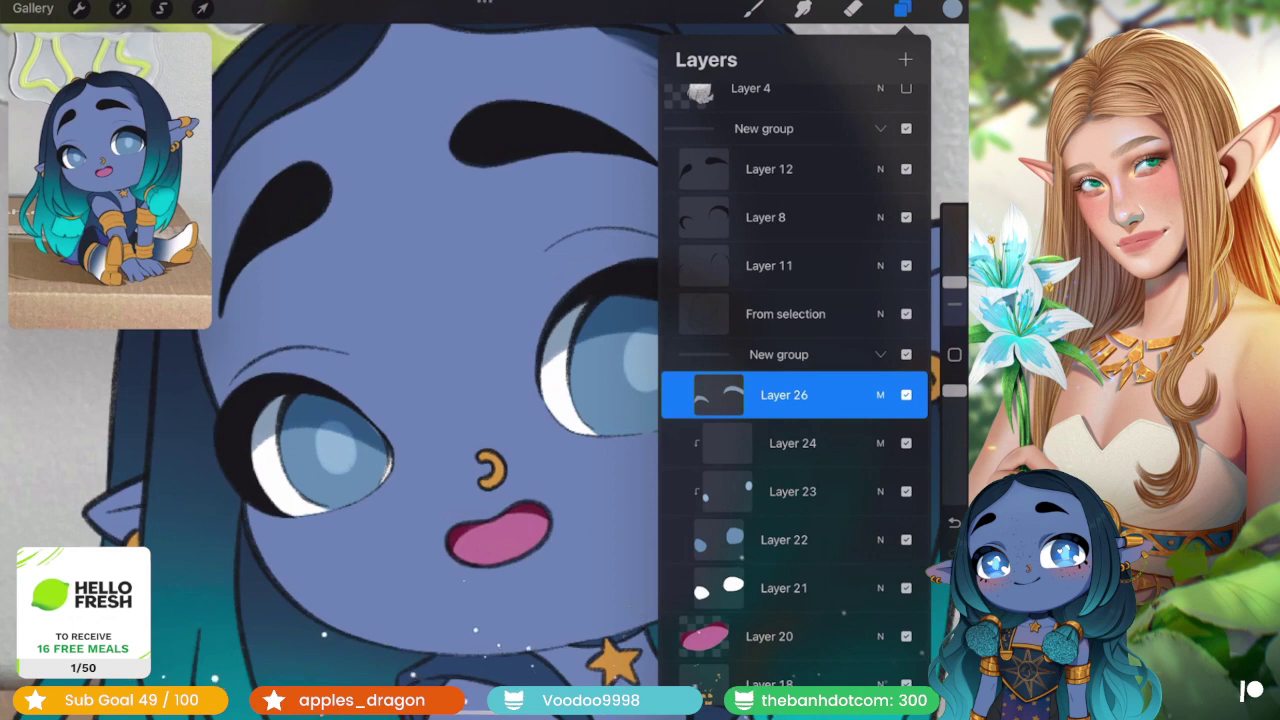
click(784, 539)
click(905, 59)
click(752, 8)
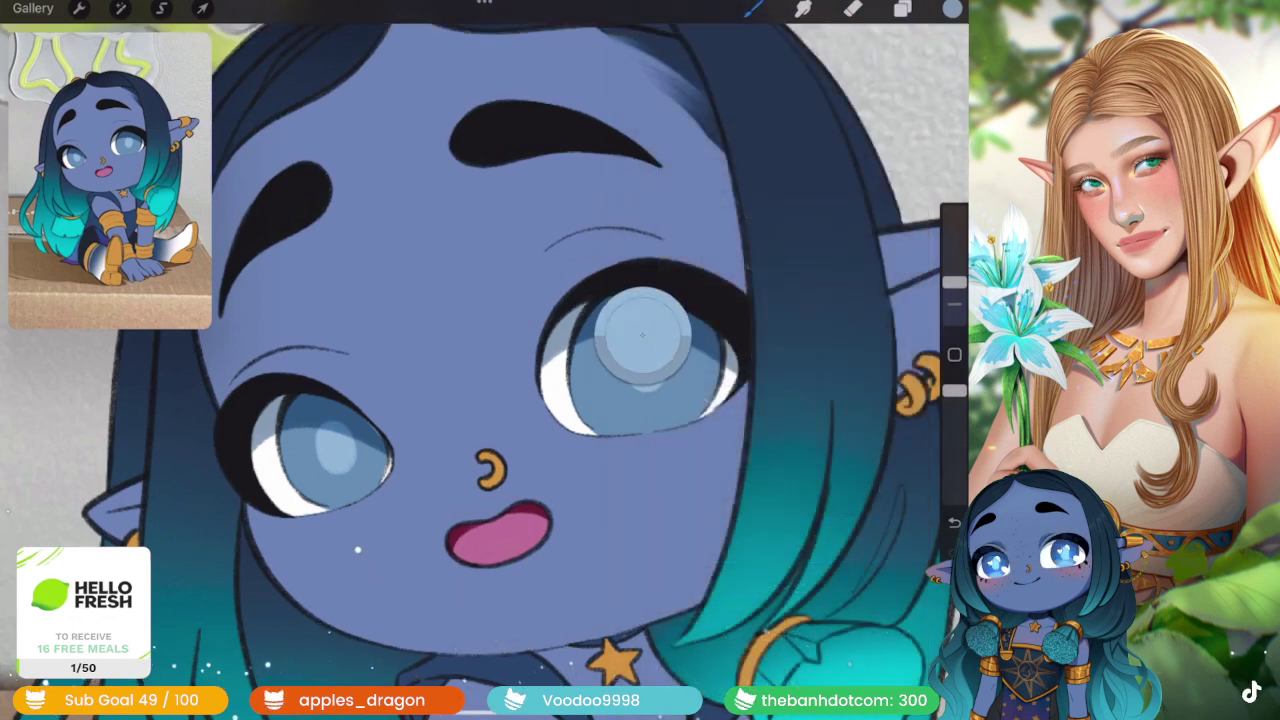
click(952, 8)
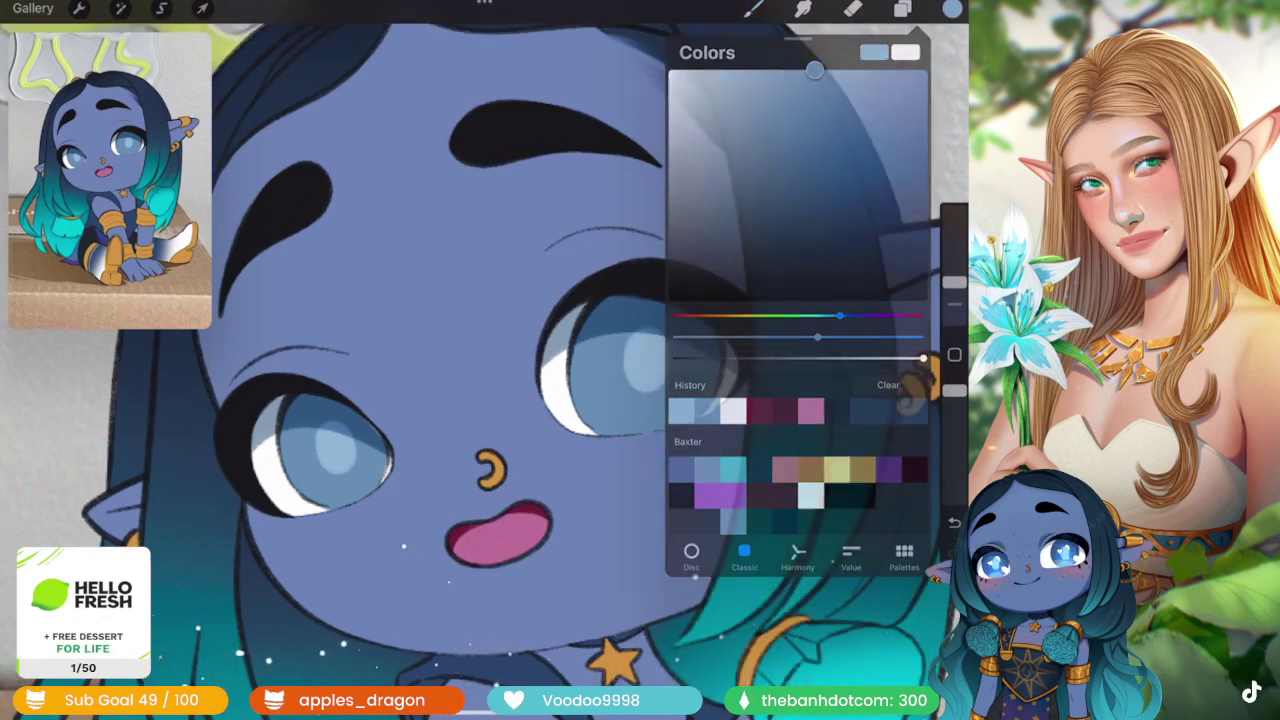
click(952, 8)
- Undo a stray stroke and eyedrop the iris colour
scroll(600, 350, up, 5)
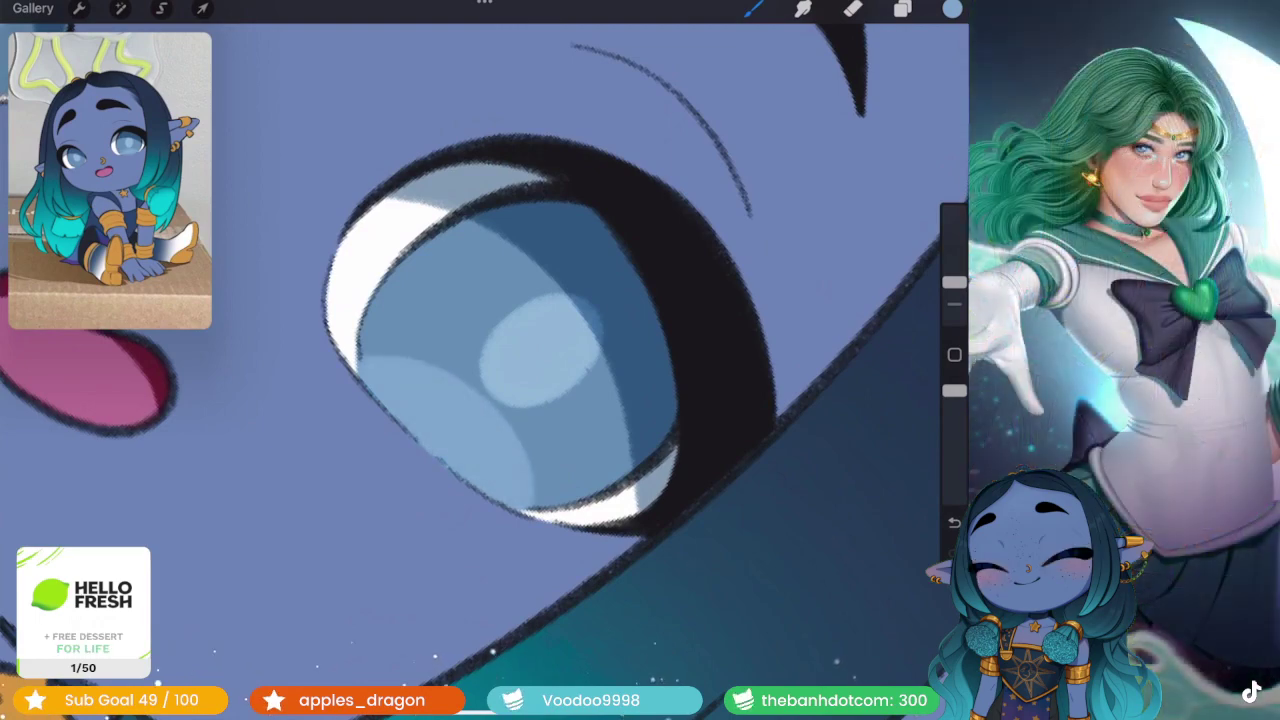
scroll(480, 360, down, 5)
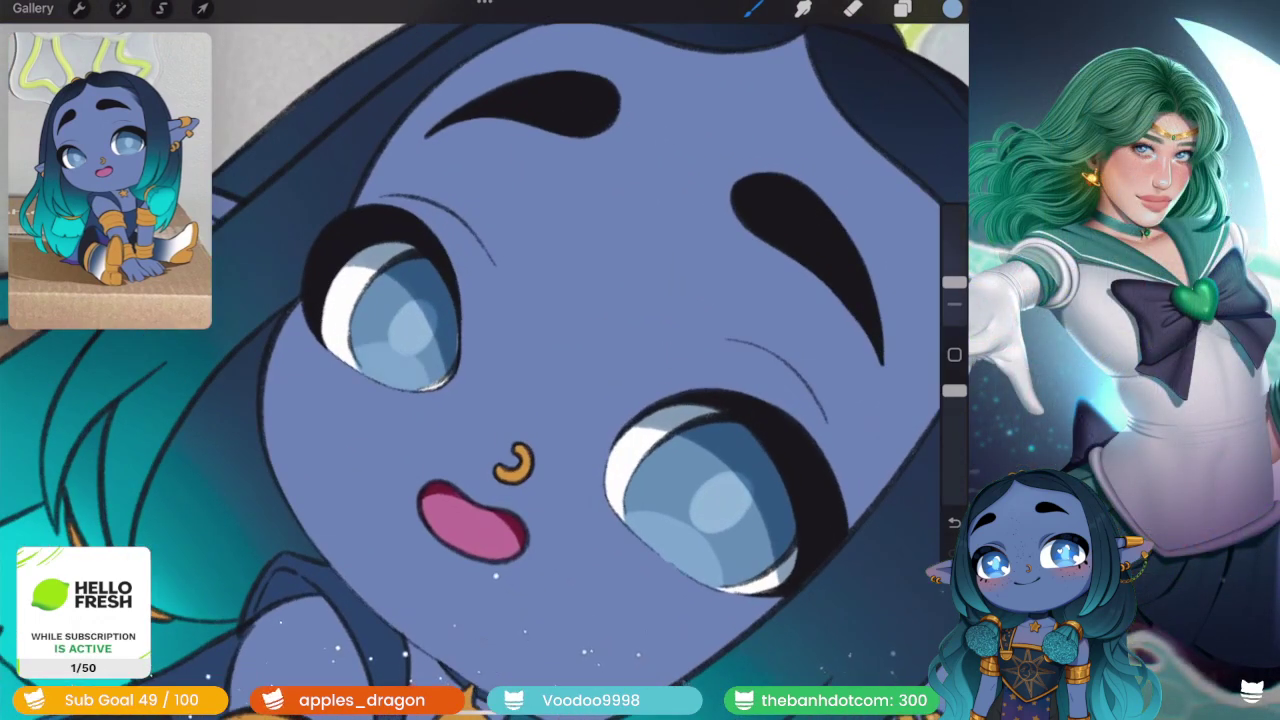
key(ctrl+z)
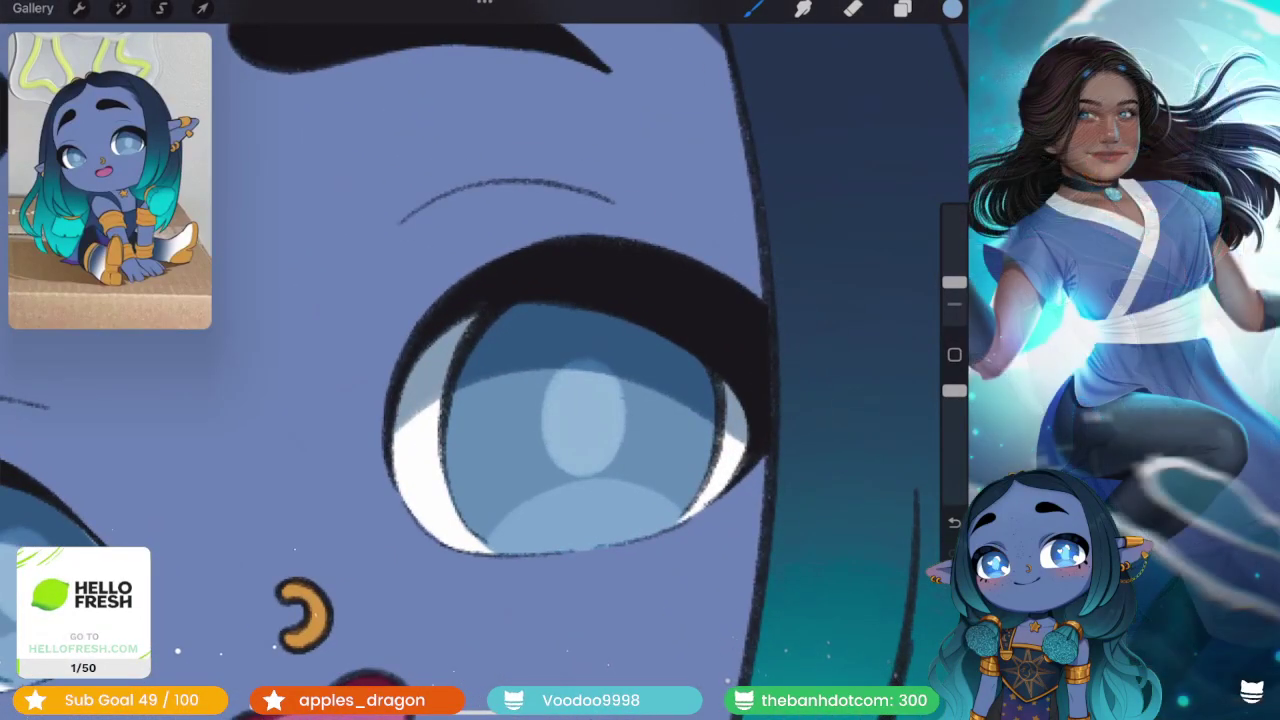
click(680, 357)
click(952, 8)
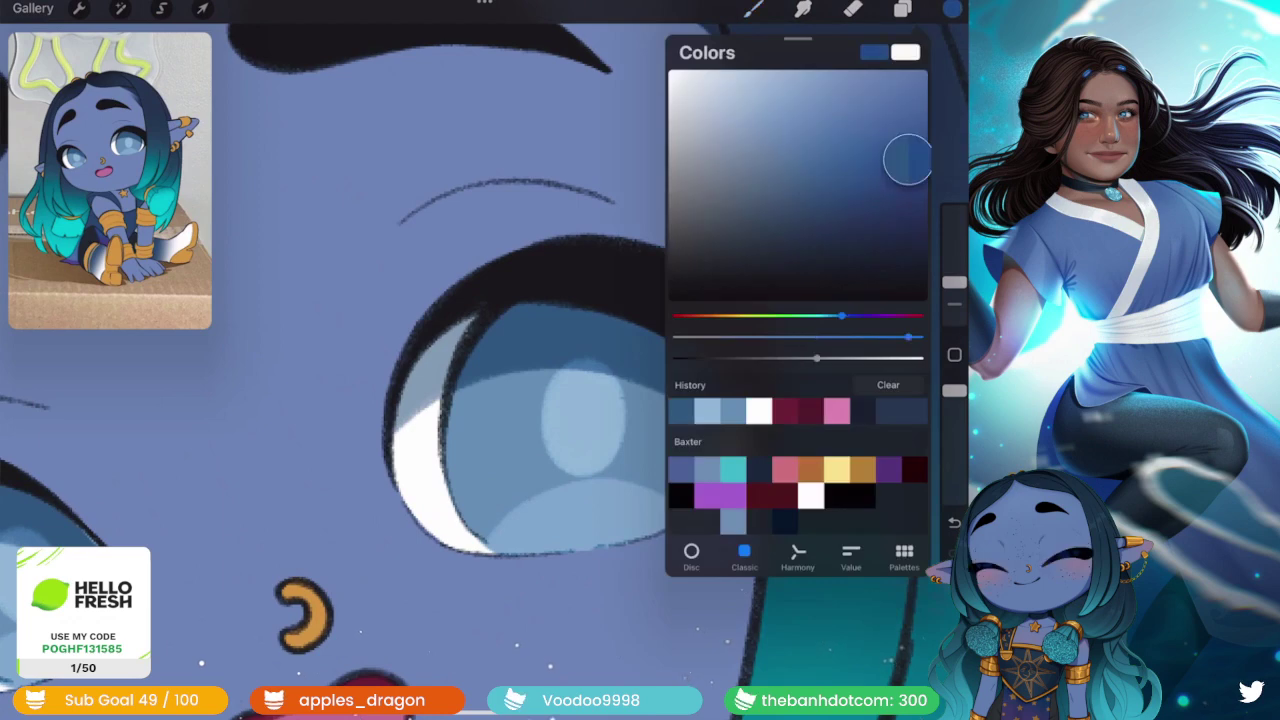
- Choose a more saturated blue and test it with an undone iris stroke
drag(907, 160, 918, 149)
click(400, 450)
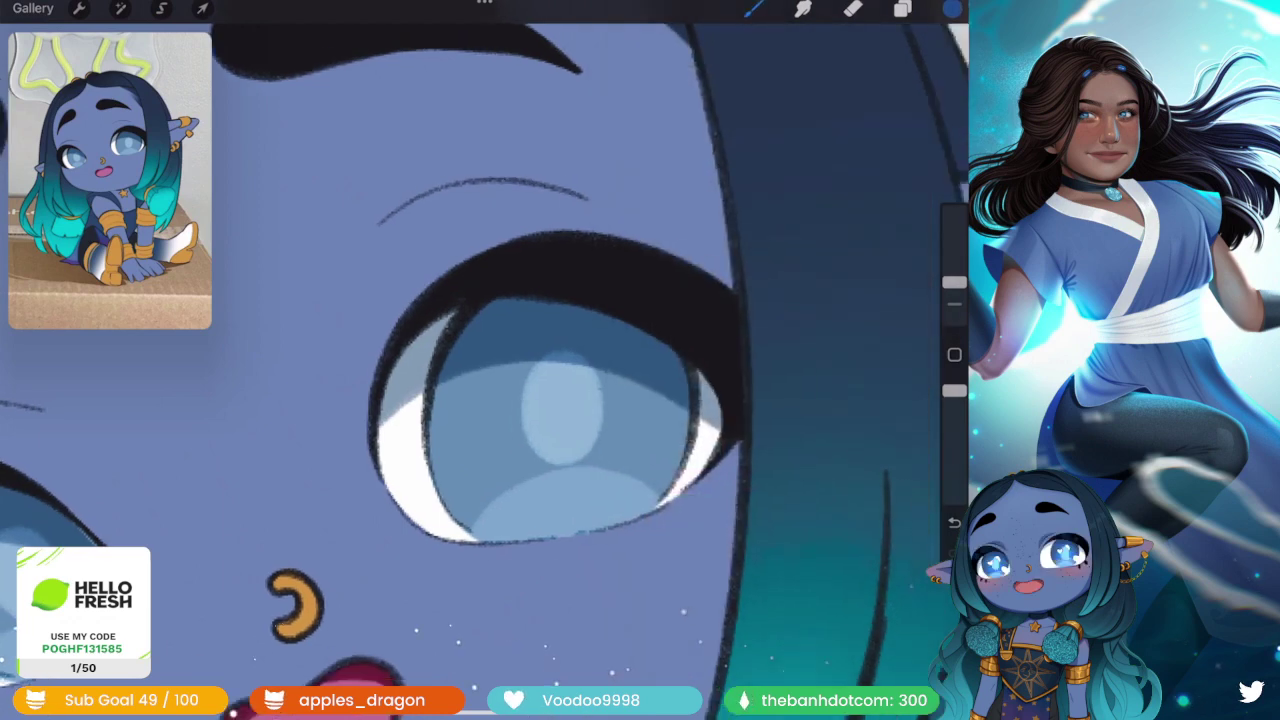
scroll(550, 400, down, 2)
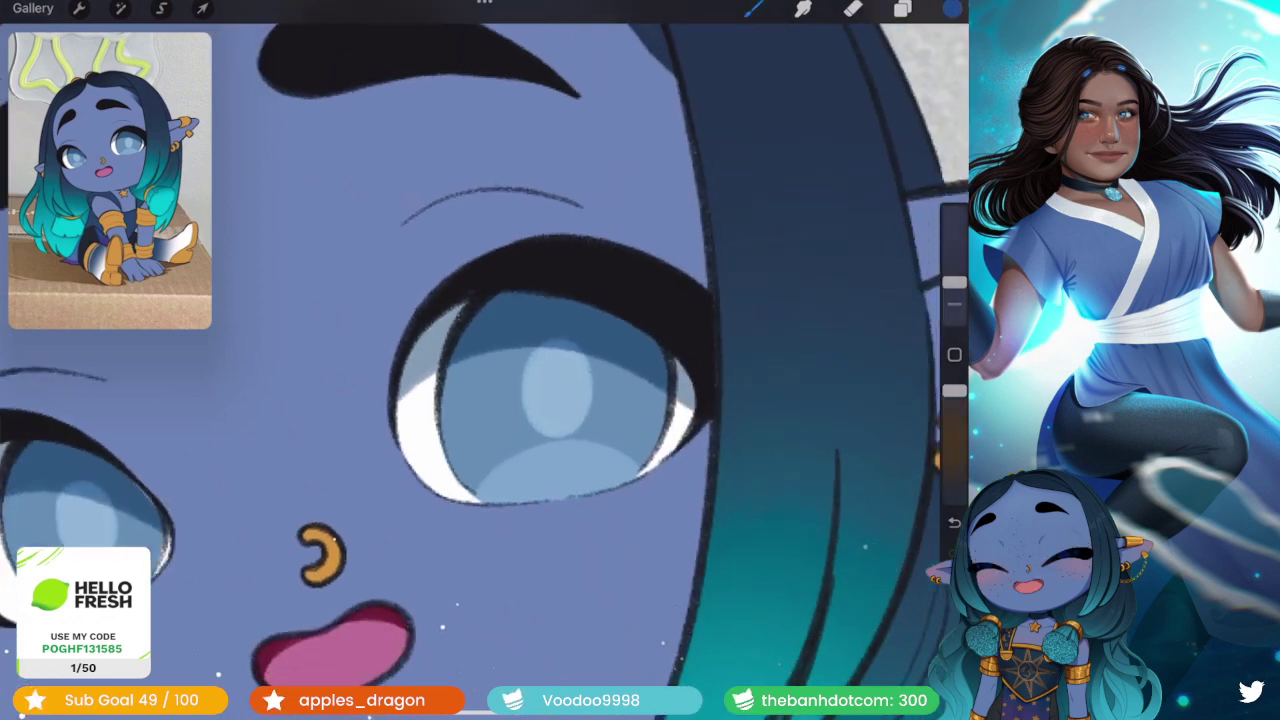
scroll(550, 400, up, 3)
drag(505, 378, 540, 475)
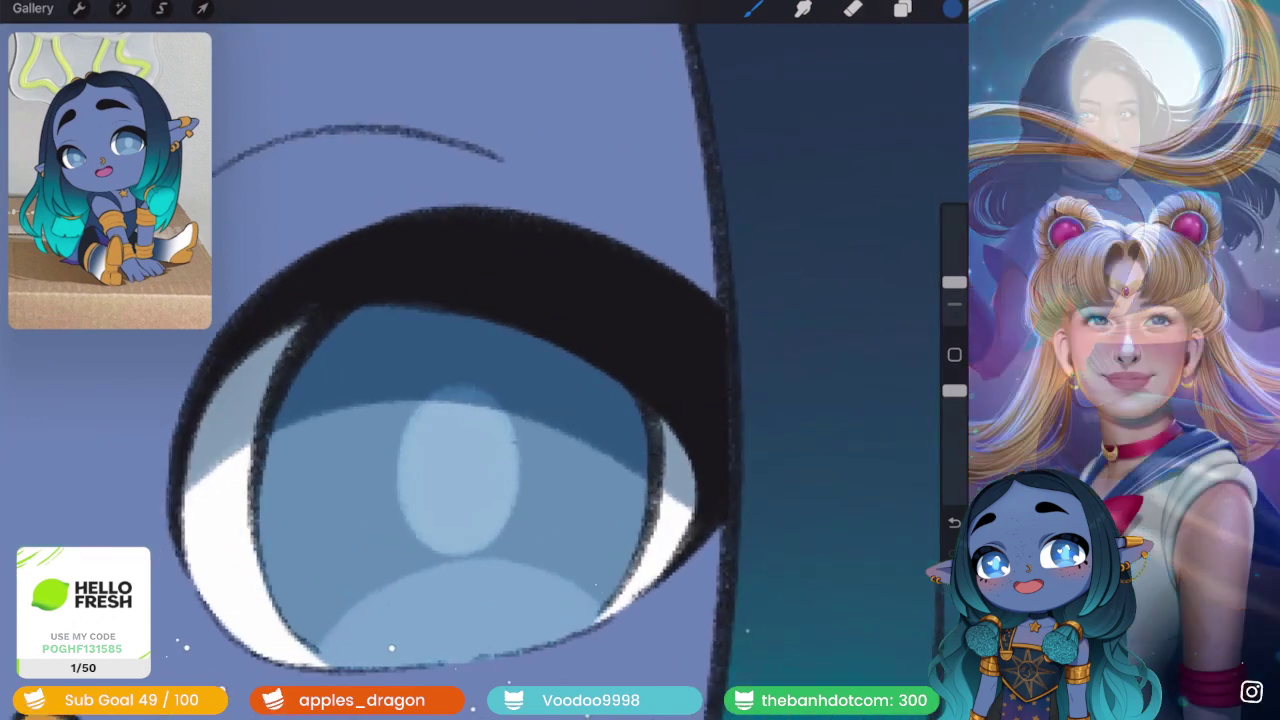
key(ctrl+z)
- Add Layer 28 and paint dark-blue patches across the upper irises
click(902, 8)
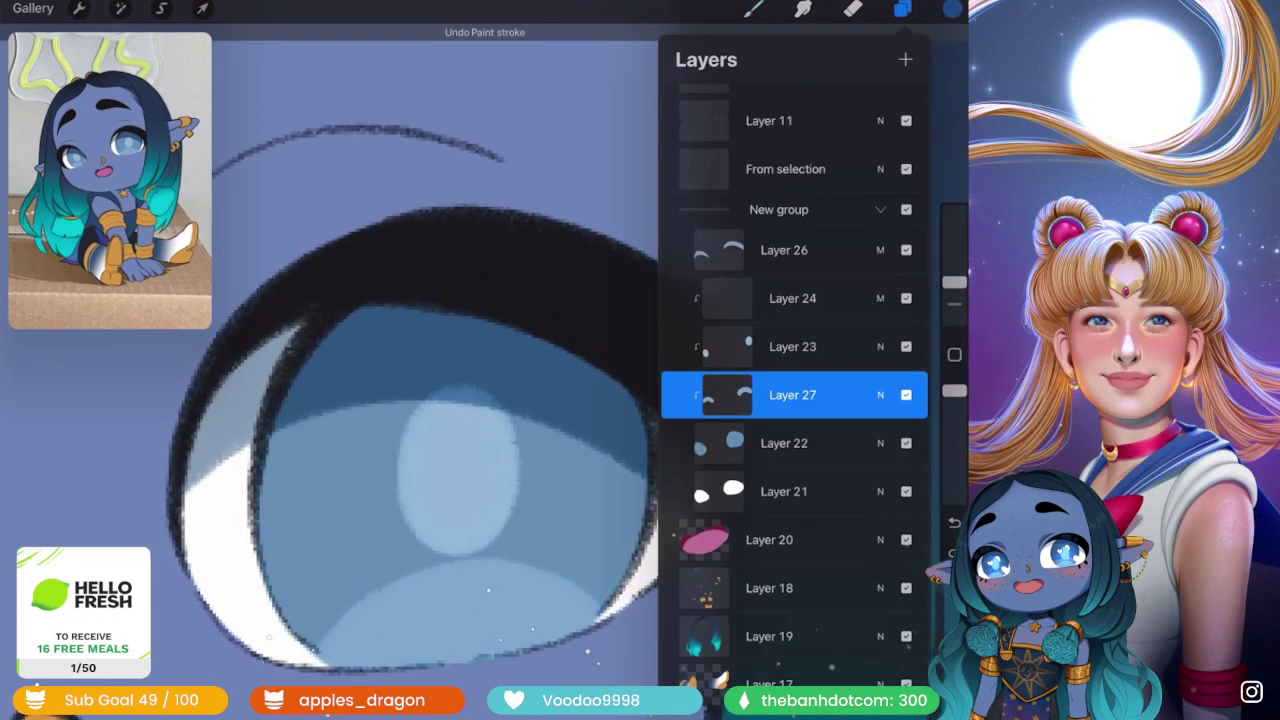
click(905, 59)
click(902, 8)
mouse_move(500, 385)
mouse_down()
mouse_move(565, 490)
mouse_move(610, 450)
mouse_move(635, 470)
mouse_up()
drag(620, 395, 510, 365)
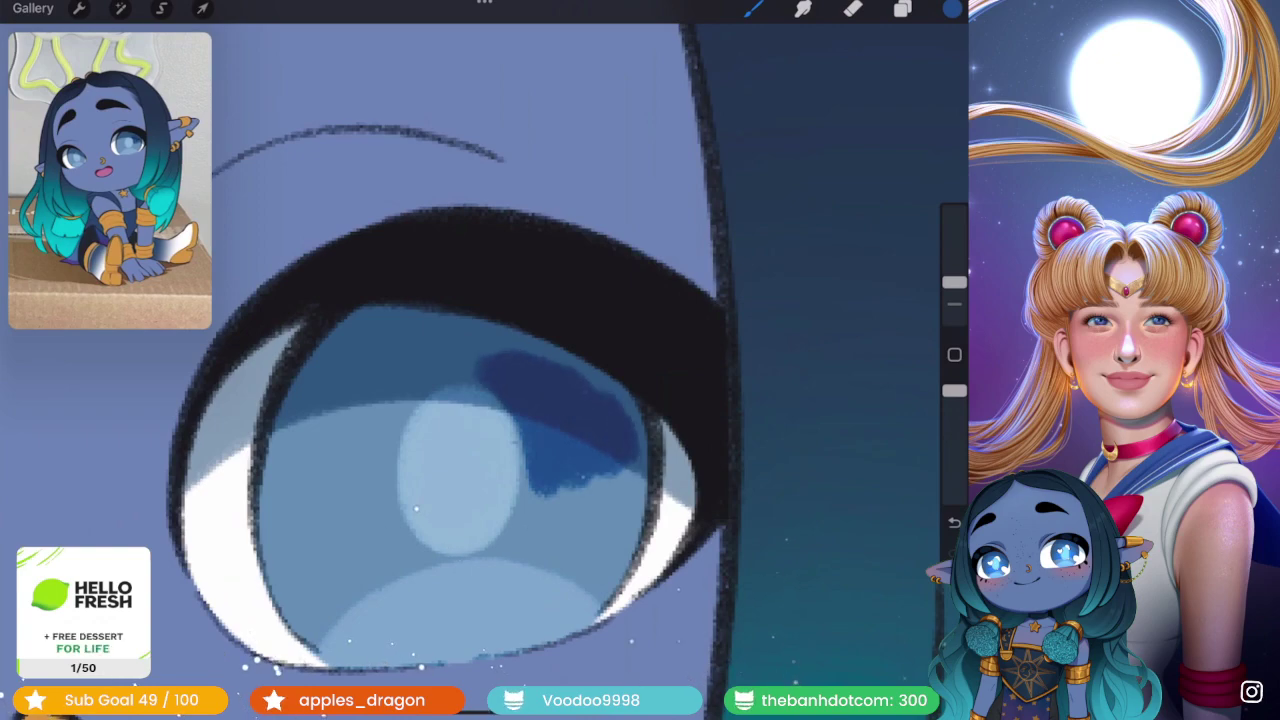
mouse_move(420, 378)
mouse_down()
mouse_move(362, 400)
mouse_move(360, 505)
mouse_up()
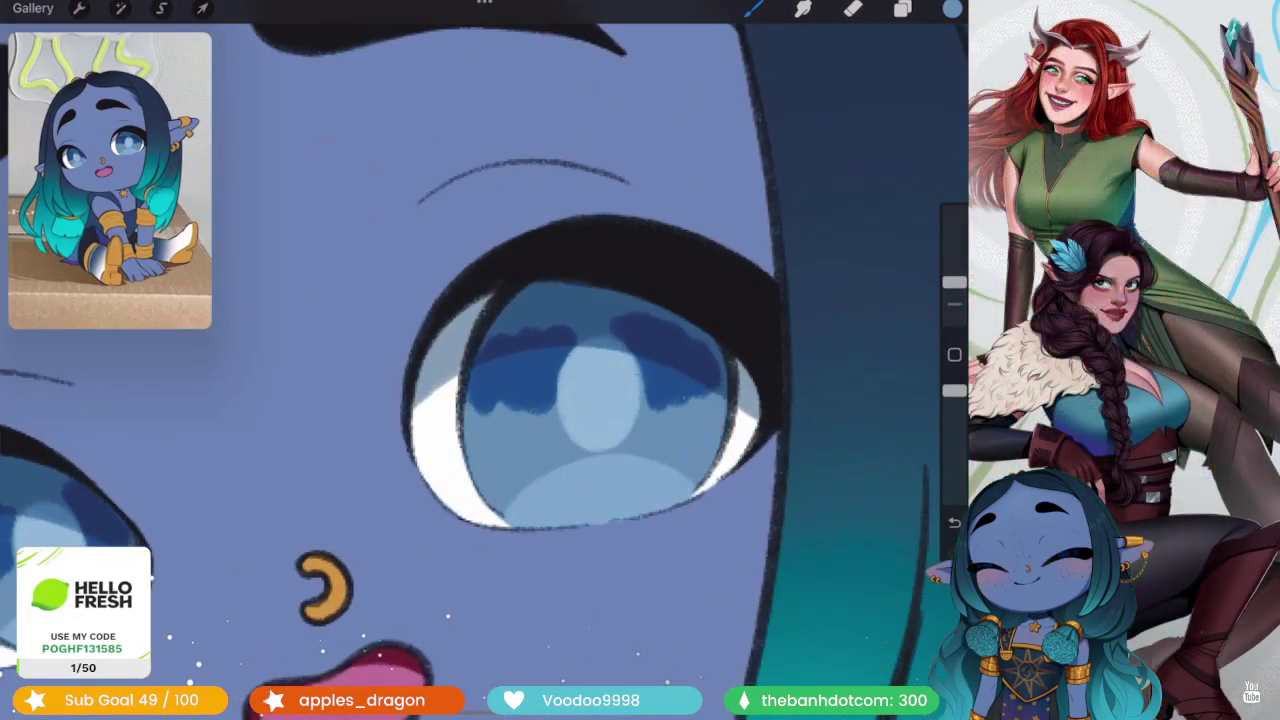
- Shift the painting colour to a more saturated blue
click(952, 8)
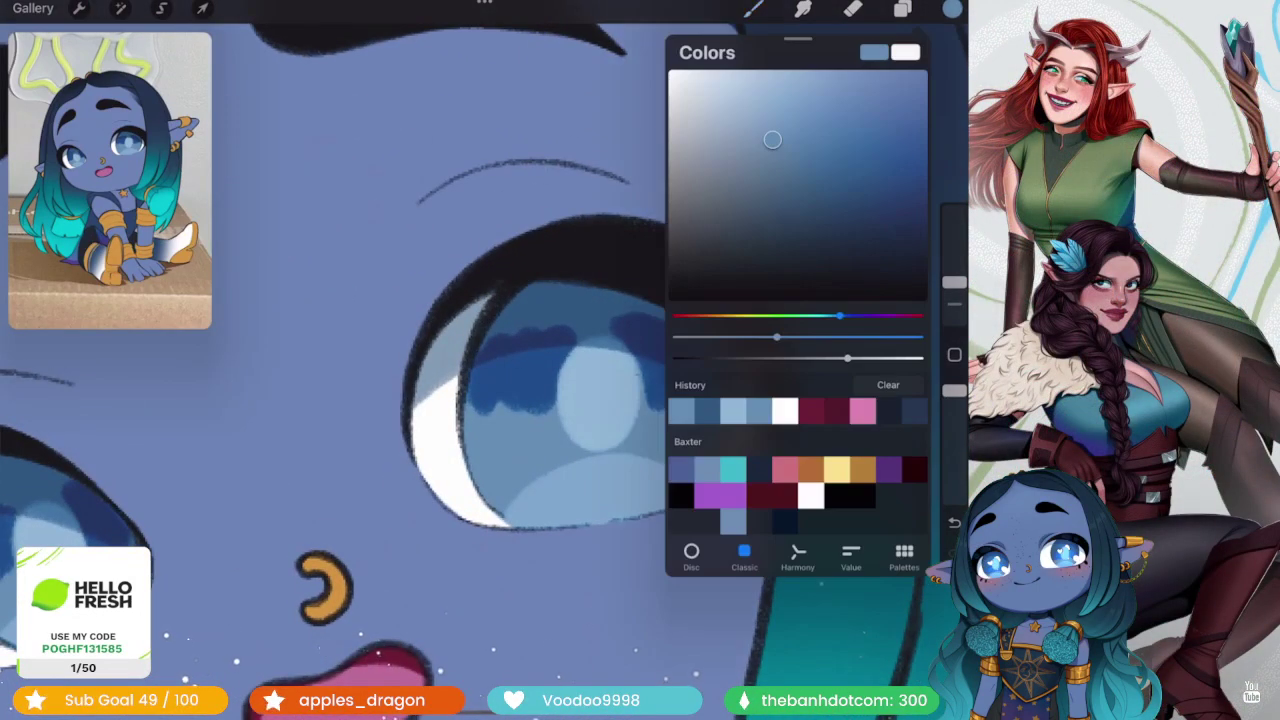
drag(772, 140, 843, 122)
click(952, 8)
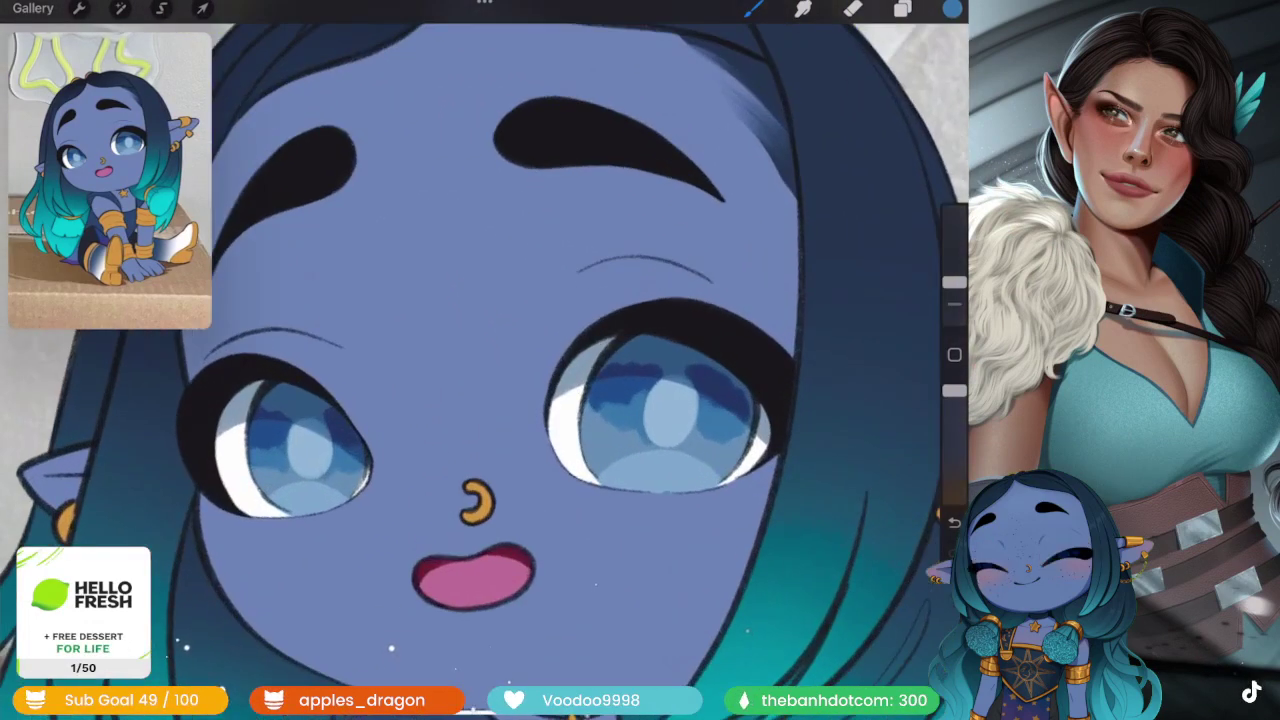
- Move Layer 11 into the eye group and release its clipping mask
click(902, 9)
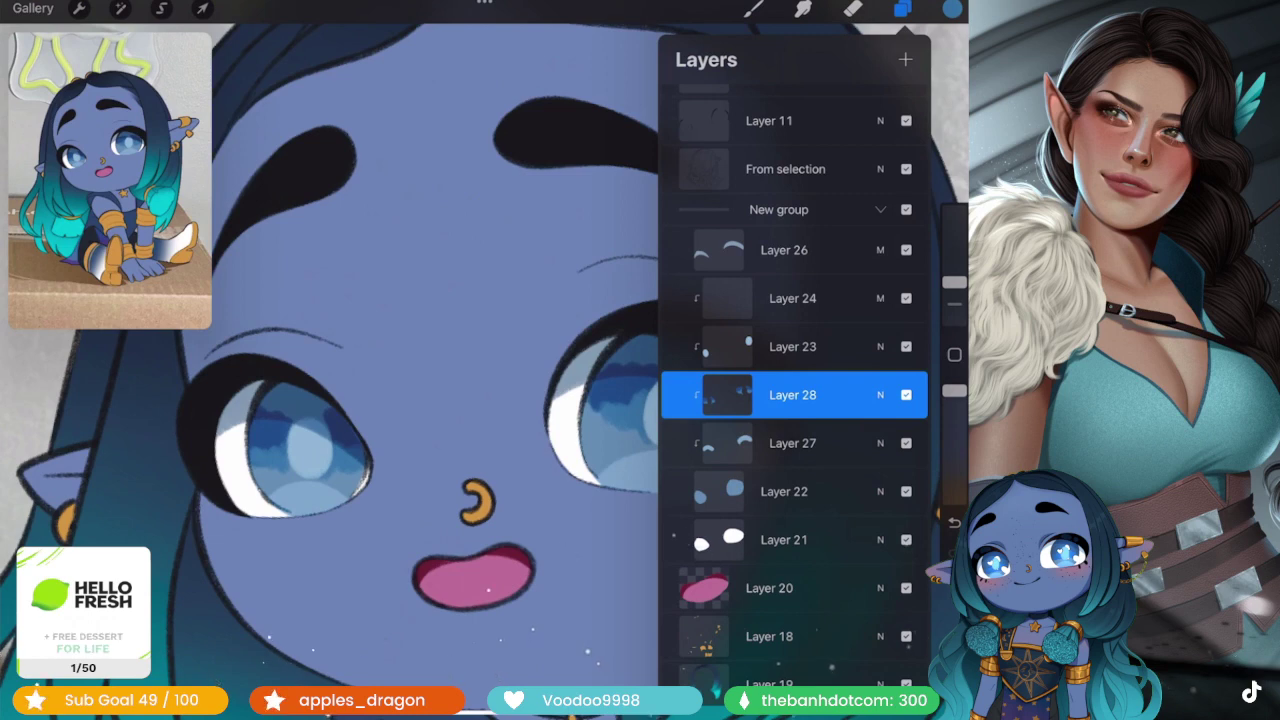
click(792, 298)
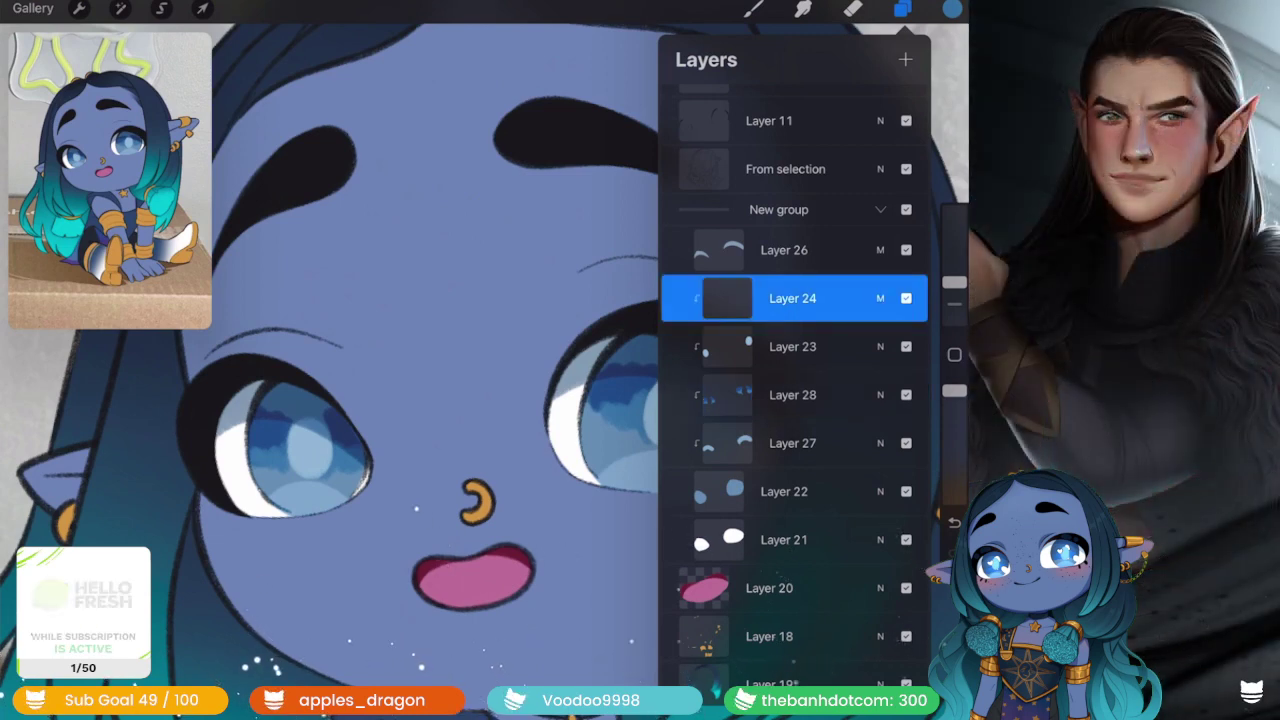
click(784, 250)
scroll(794, 330, up, 2)
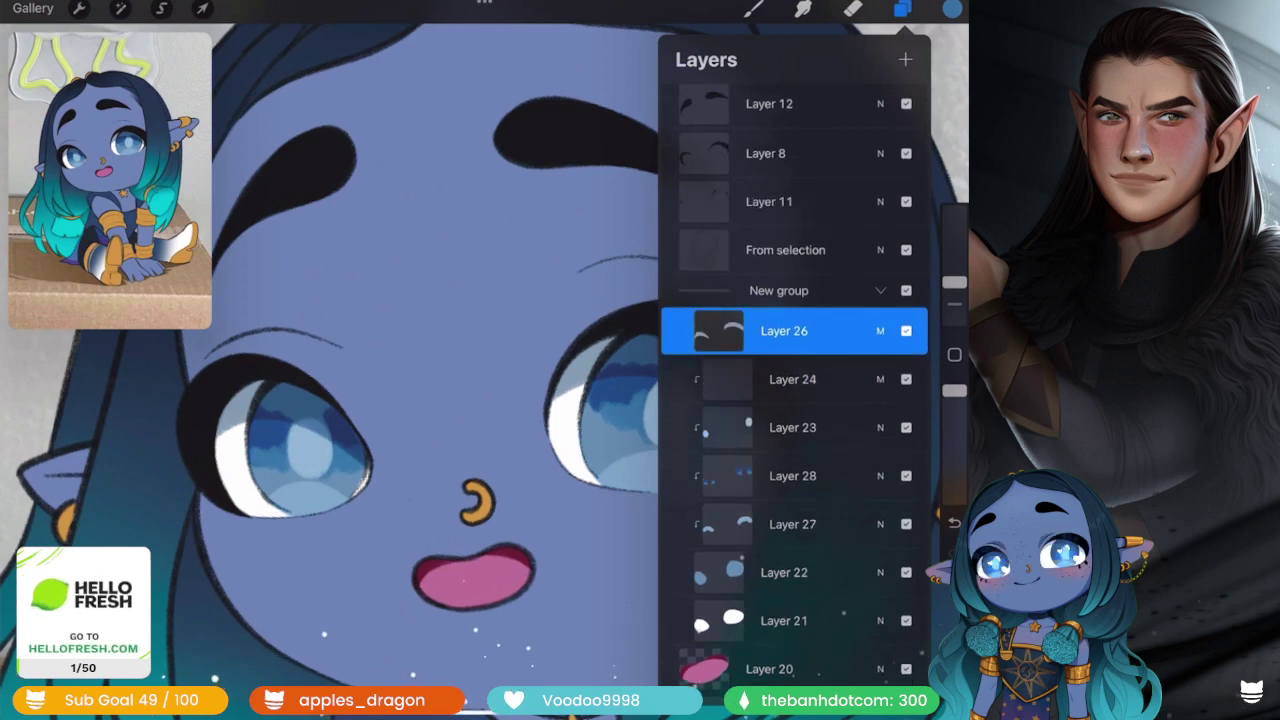
click(769, 211)
drag(769, 211, 800, 337)
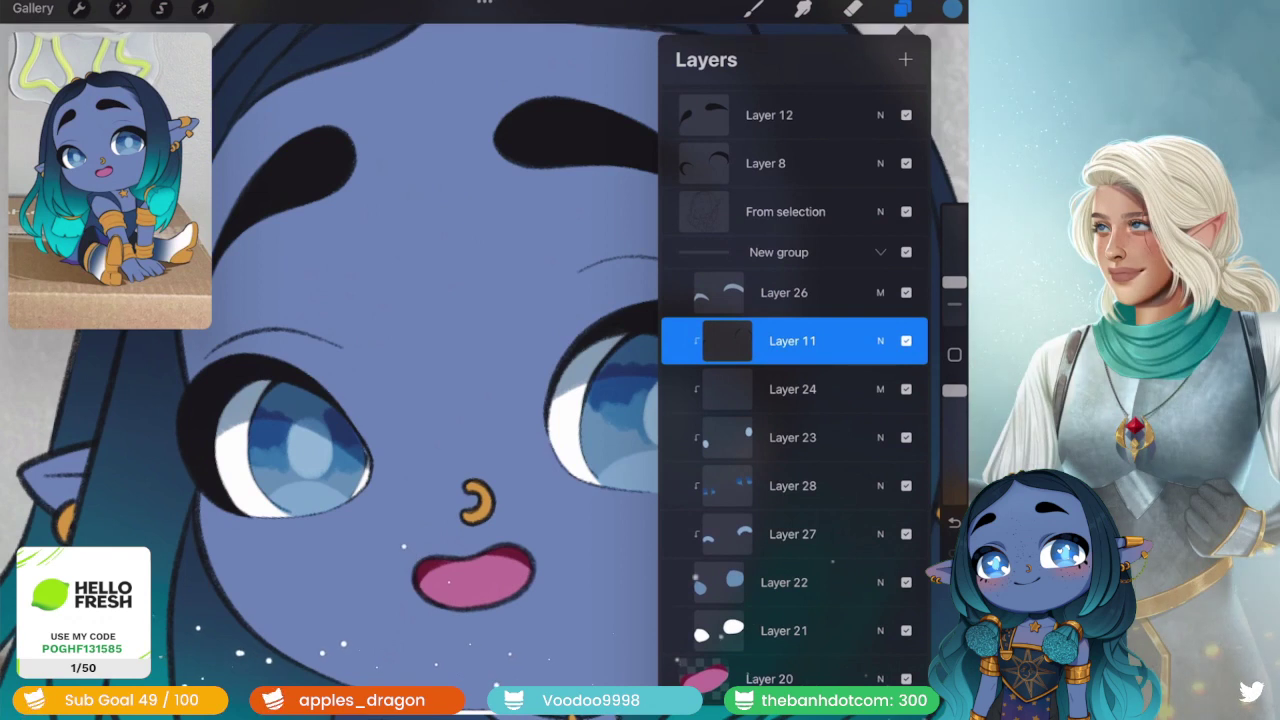
click(727, 341)
click(594, 380)
- Add Layer 29 above Layer 26 with white colour and 15% brush size
click(784, 292)
click(905, 60)
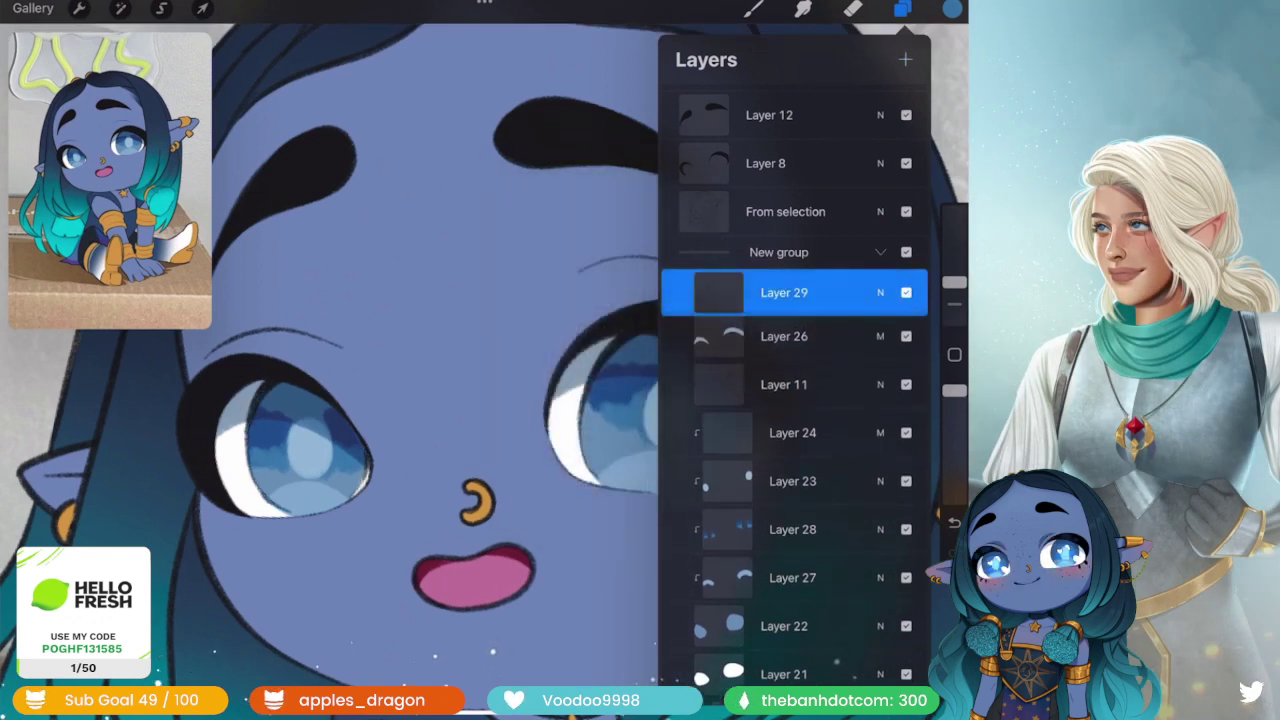
click(952, 8)
click(711, 491)
drag(954, 283, 954, 303)
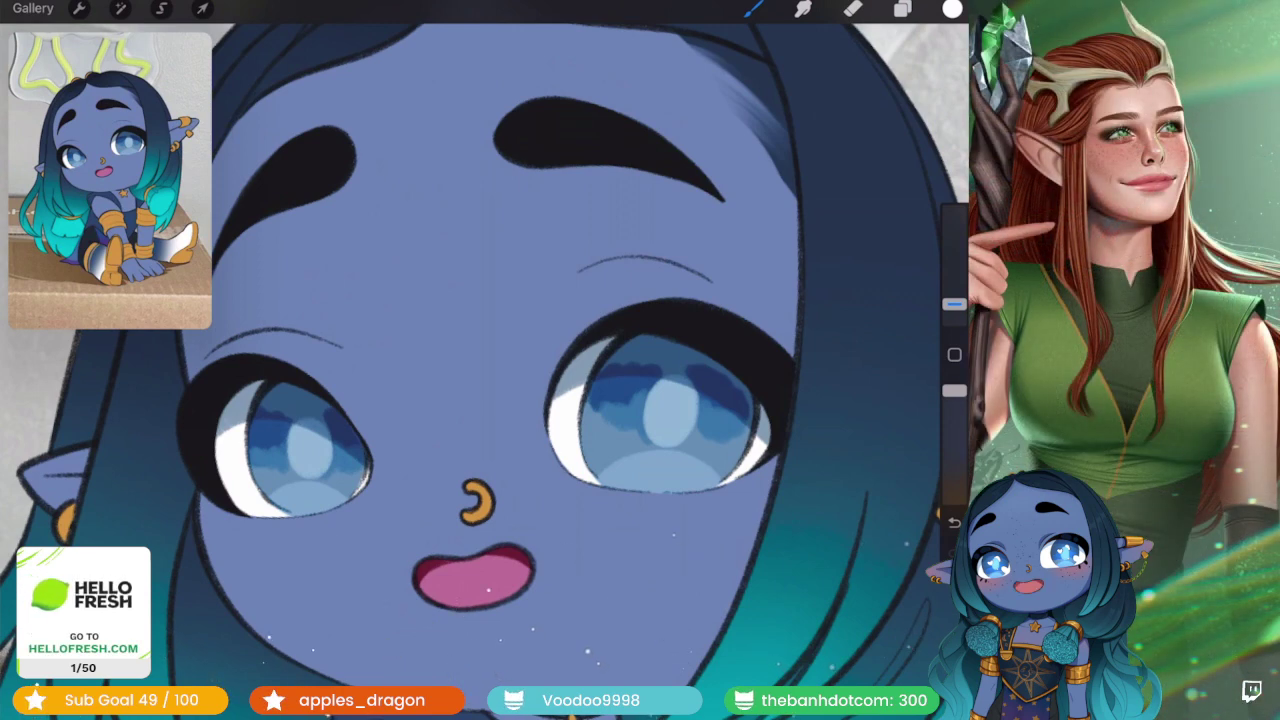
- Paint white heart and curved highlights in the right iris and a white heart in the left
scroll(600, 420, up, 3)
scroll(600, 420, up, 2)
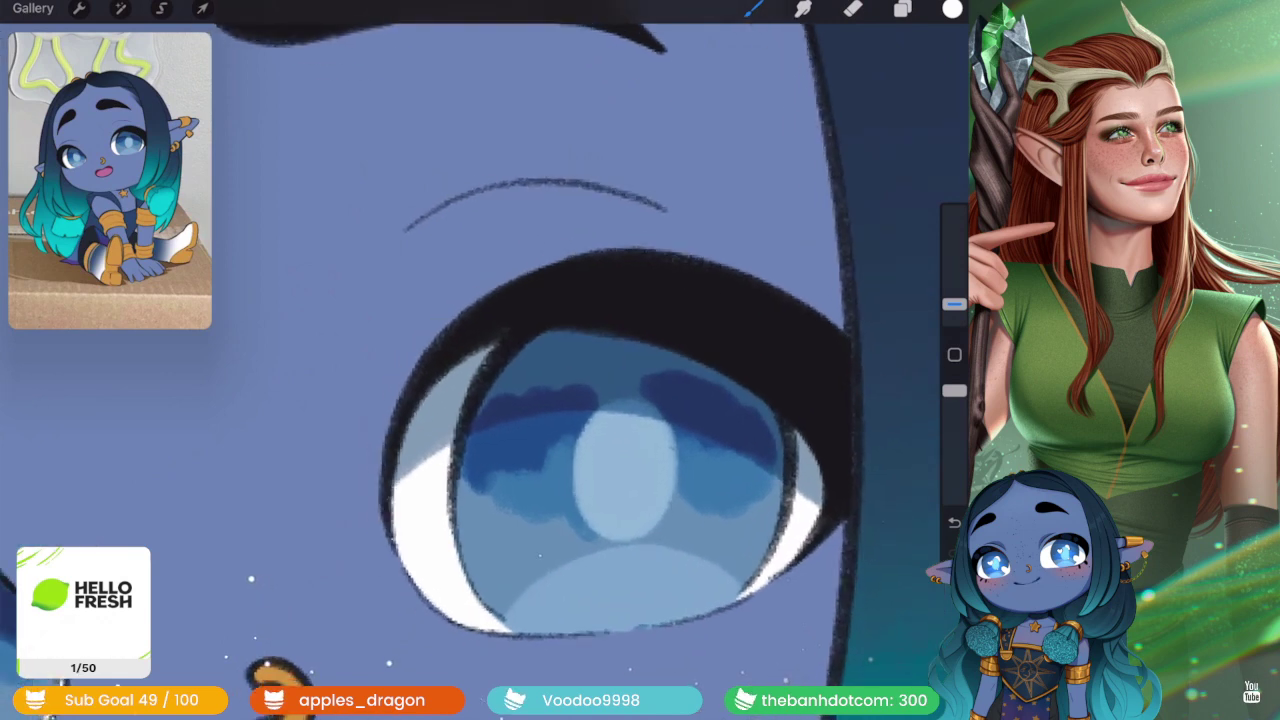
scroll(630, 380, down, 2)
scroll(600, 400, up, 2)
scroll(560, 380, up, 2)
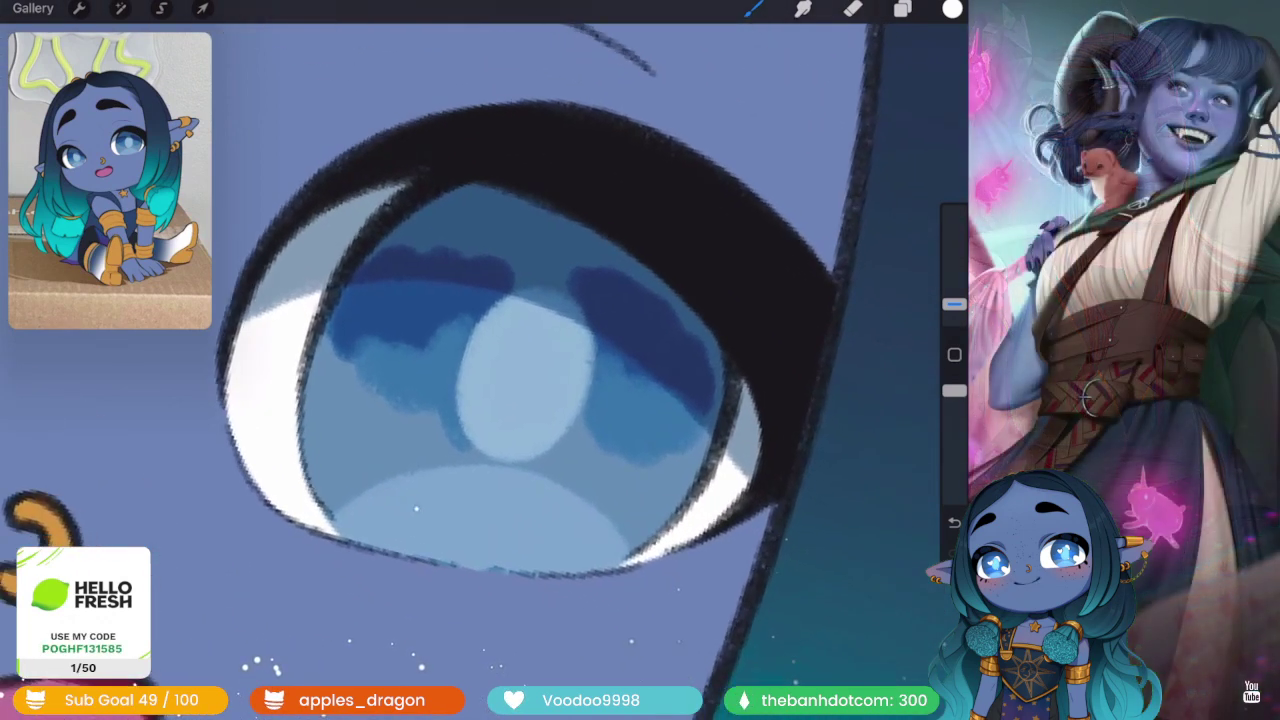
mouse_move(640, 478)
mouse_down()
mouse_move(612, 505)
mouse_move(660, 525)
mouse_move(650, 505)
mouse_up()
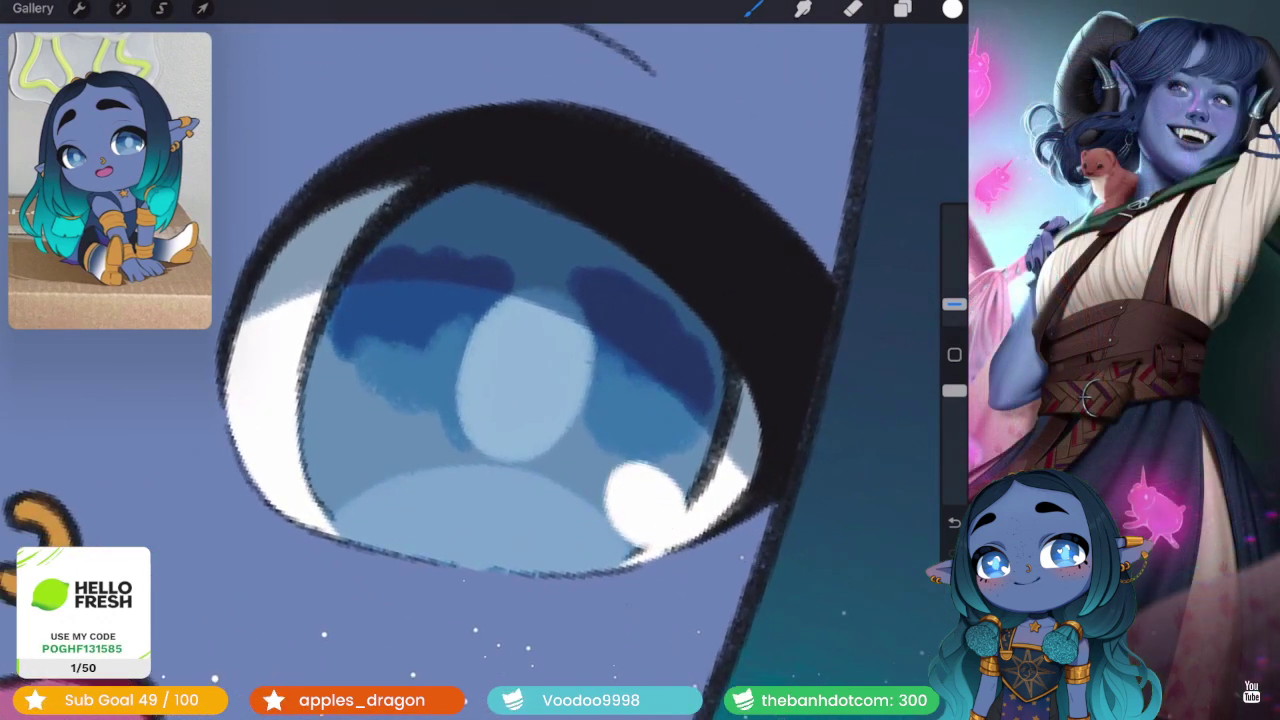
scroll(530, 380, up, 1)
scroll(530, 380, up, 1)
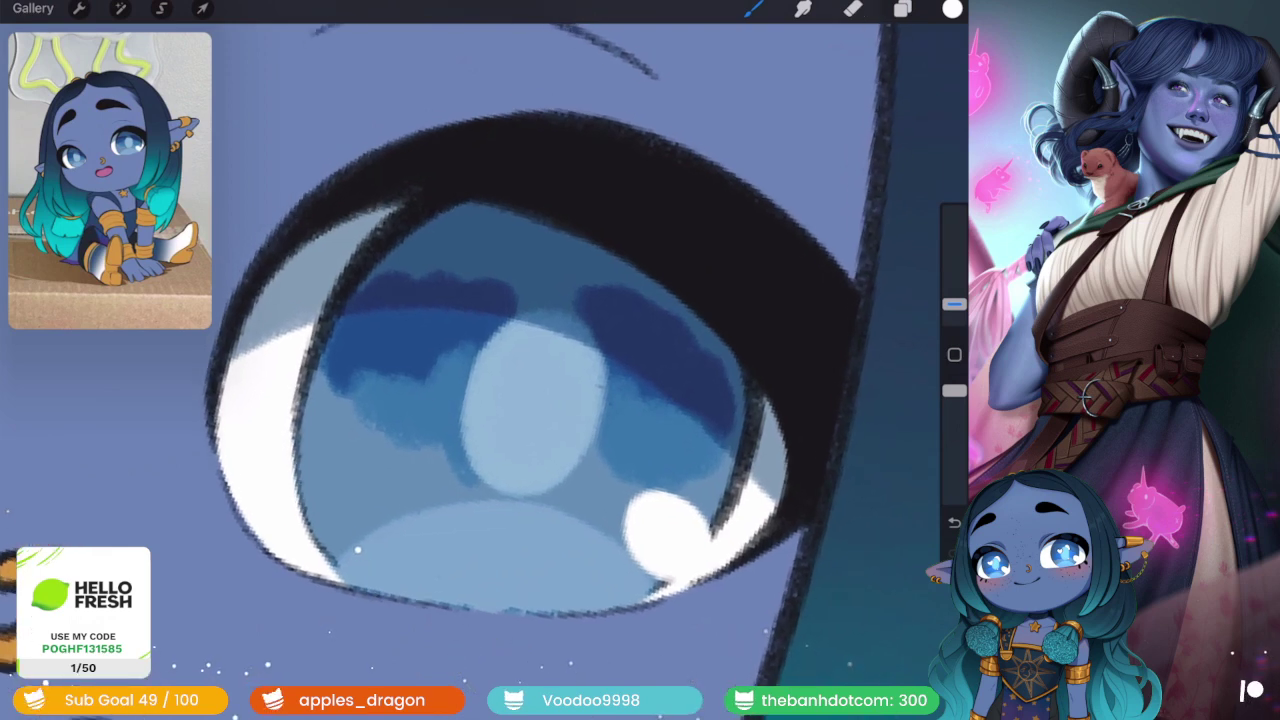
mouse_move(432, 332)
mouse_down()
mouse_move(466, 390)
mouse_move(510, 345)
mouse_move(470, 395)
mouse_move(490, 385)
mouse_up()
mouse_move(556, 298)
mouse_down()
mouse_move(600, 320)
mouse_move(618, 360)
mouse_up()
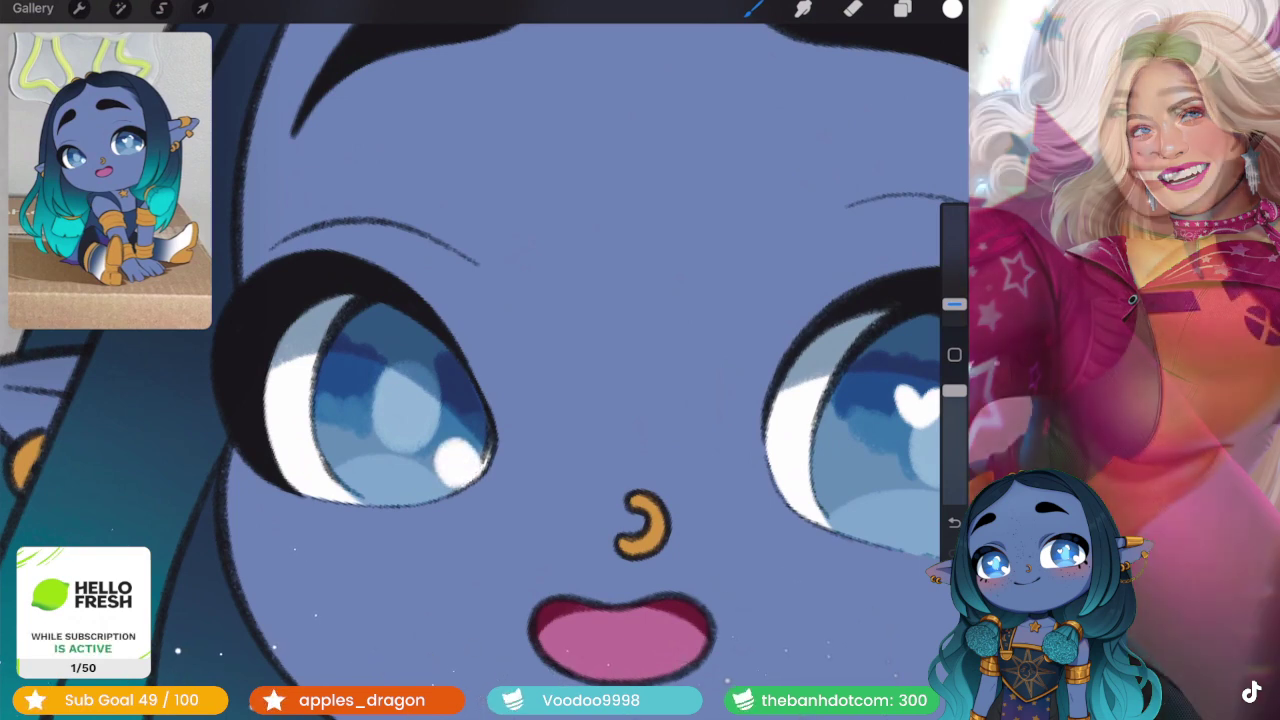
mouse_move(360, 372)
mouse_down()
mouse_move(376, 404)
mouse_move(385, 390)
mouse_move(445, 386)
mouse_up()
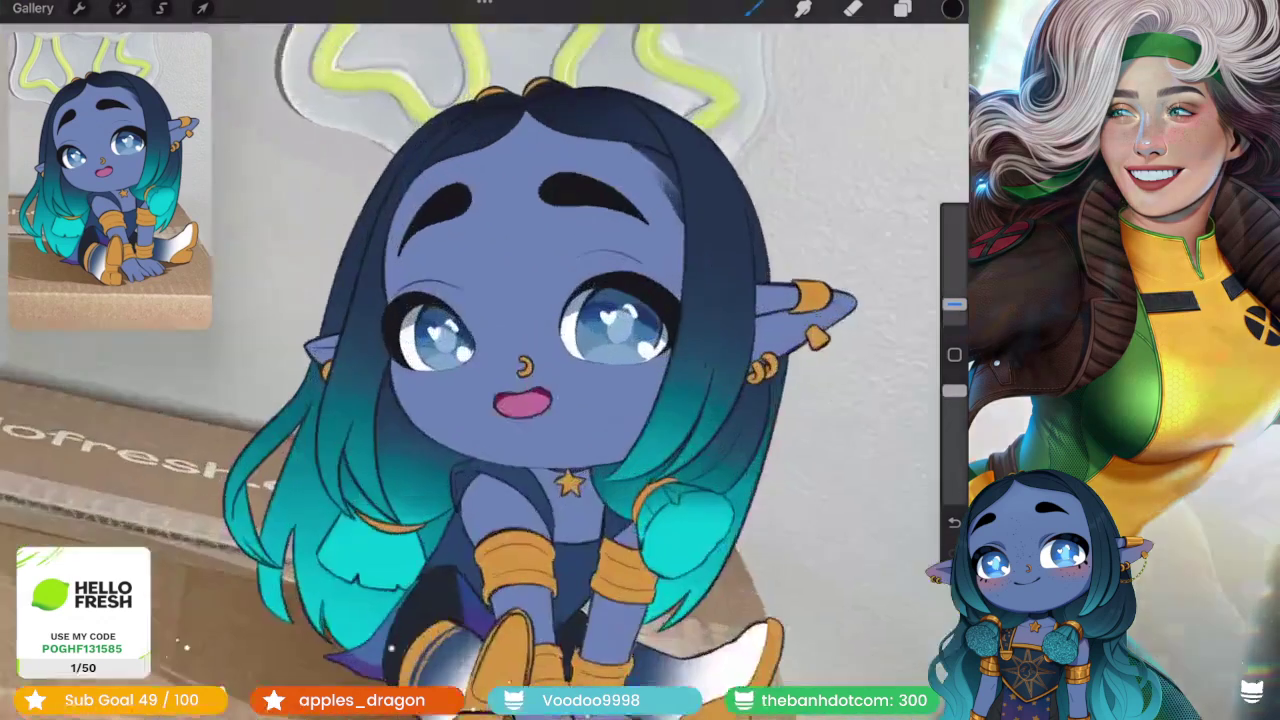
- Outline the highlight's lower edge and the heart's right side in dark
scroll(630, 520, up, 5)
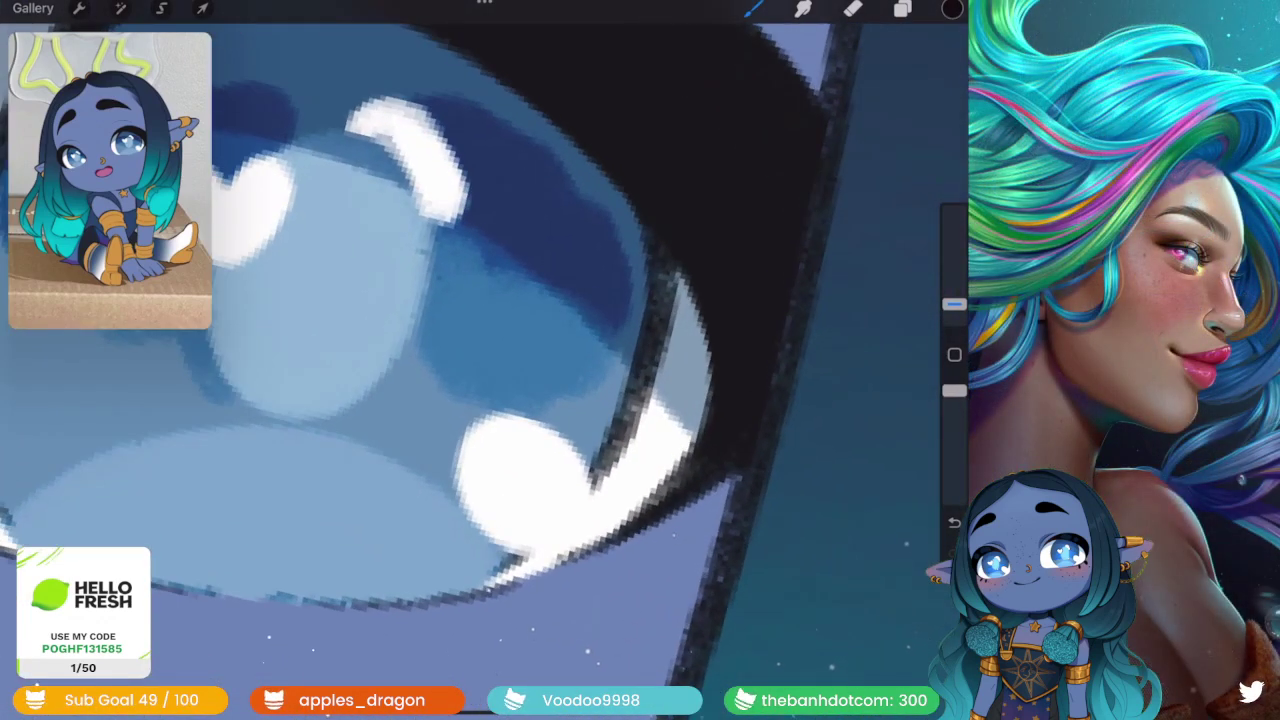
scroll(430, 360, down, 2)
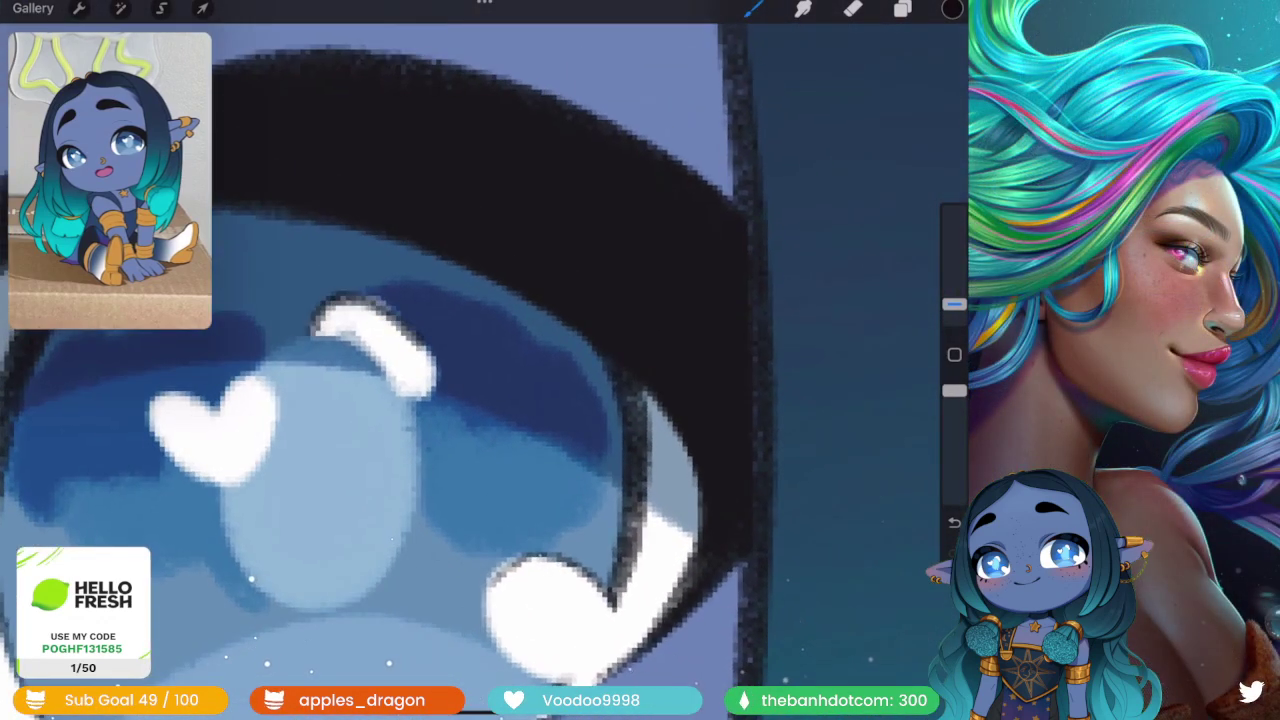
drag(318, 335, 435, 400)
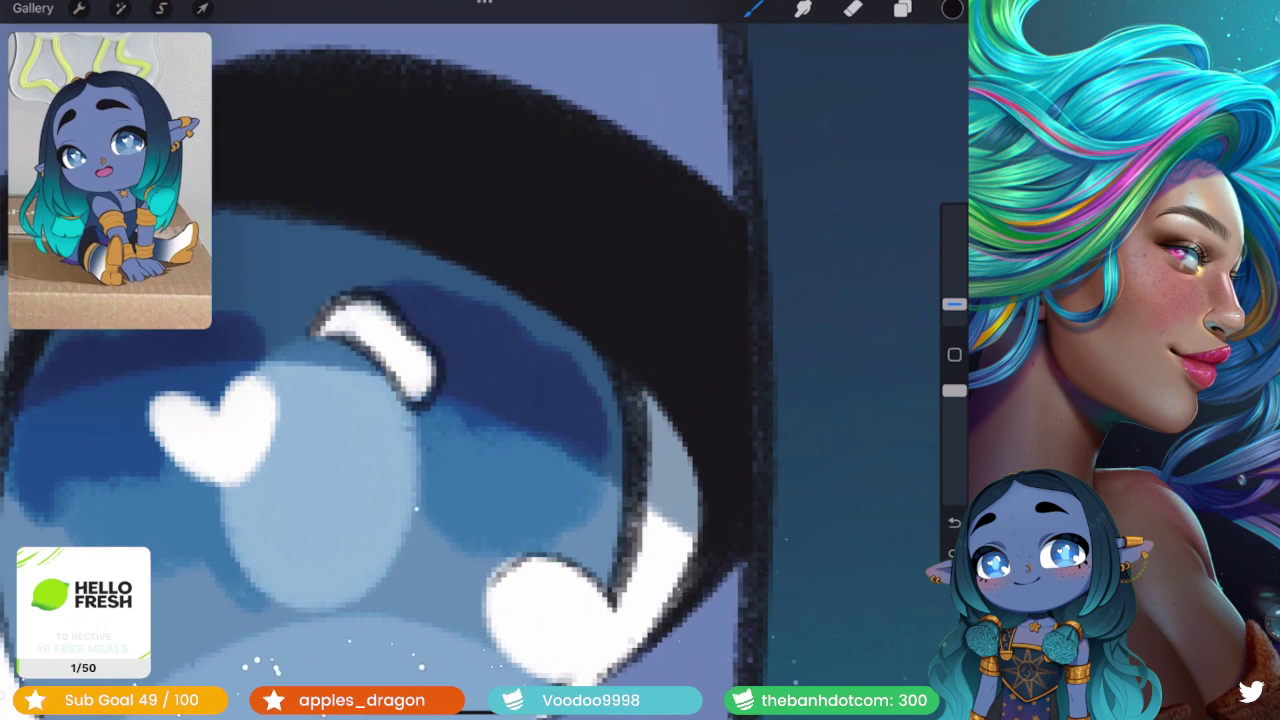
scroll(420, 370, down, 2)
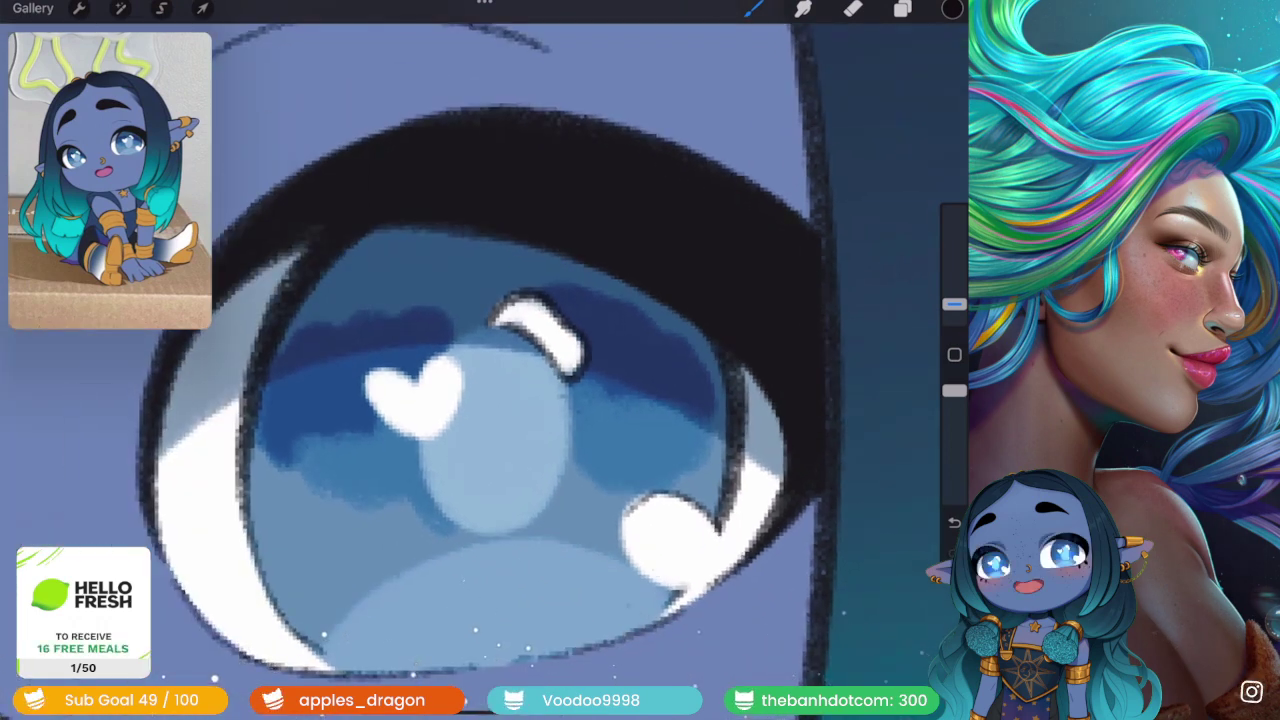
scroll(540, 370, up, 2)
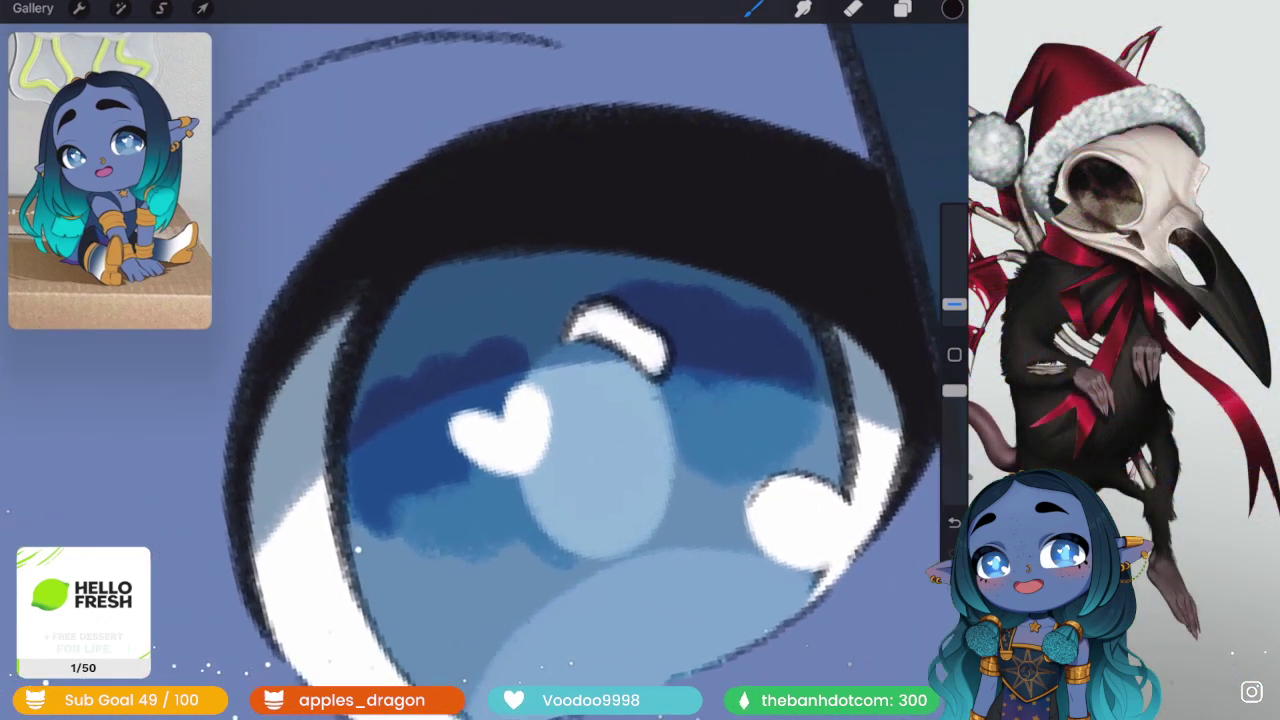
scroll(540, 370, up, 2)
drag(516, 386, 446, 498)
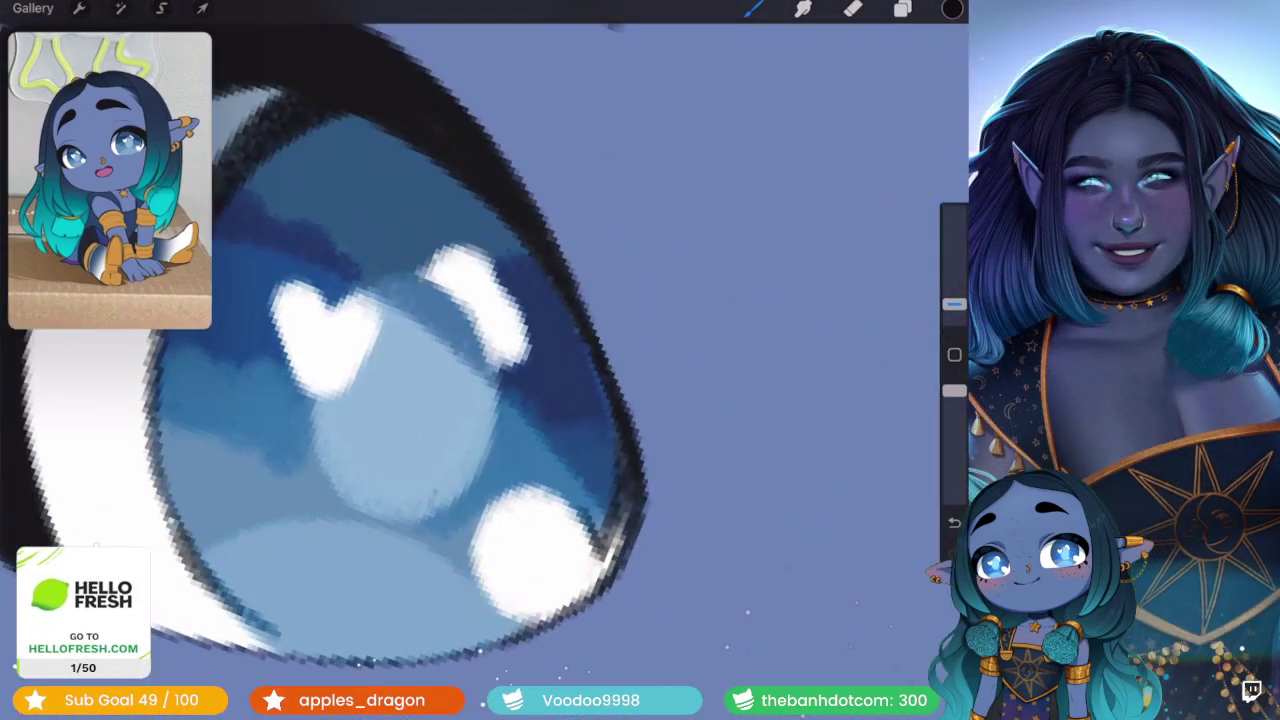
- Outline the curved highlight and the heart's left and bottom edges, then collapse the eye group
mouse_move(500, 340)
mouse_down()
mouse_move(482, 425)
mouse_move(385, 320)
mouse_up()
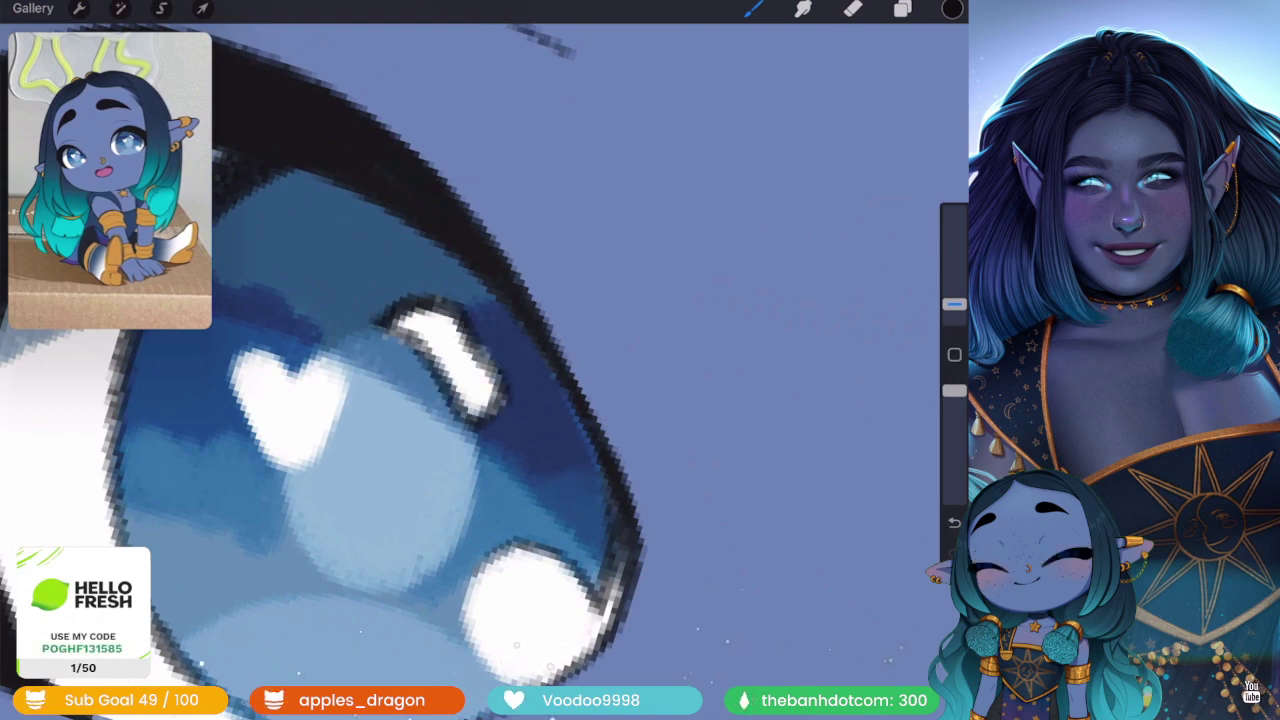
mouse_move(234, 365)
mouse_down()
mouse_move(282, 475)
mouse_move(335, 380)
mouse_up()
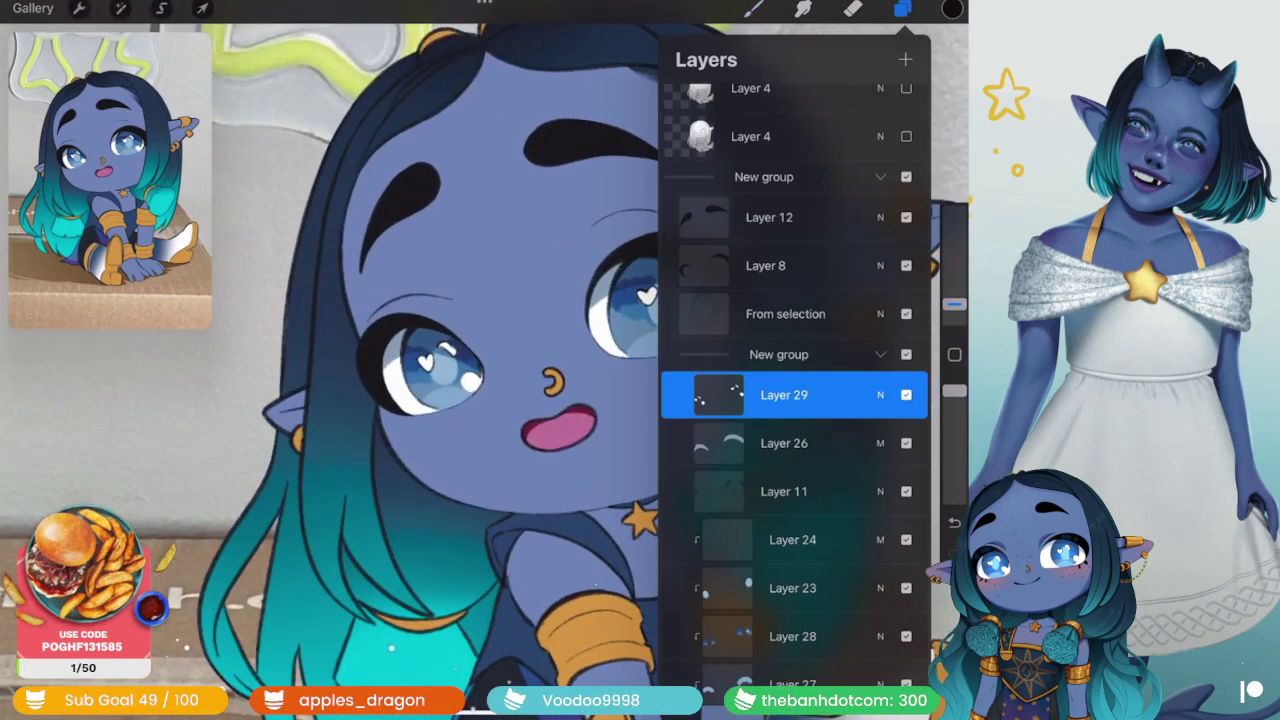
click(880, 354)
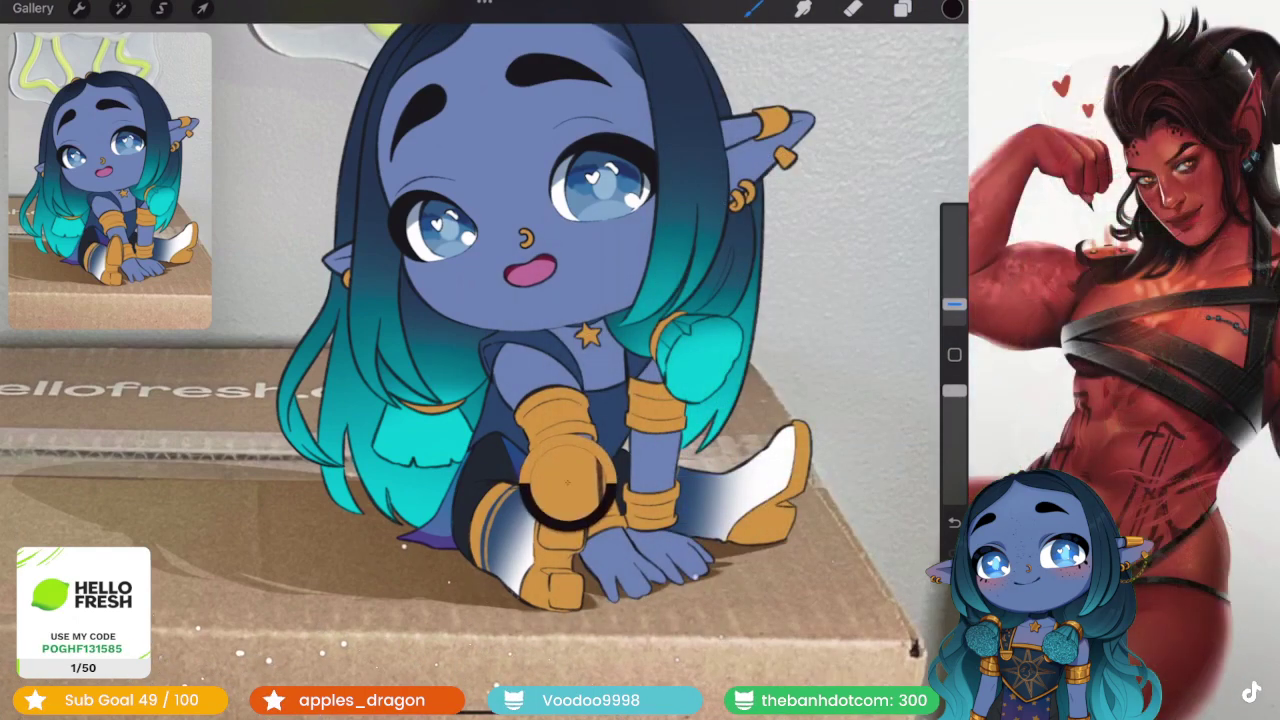
- At 10% brush size, paint gold trim along the collar, collar band and chest strap
scroll(600, 300, up, 5)
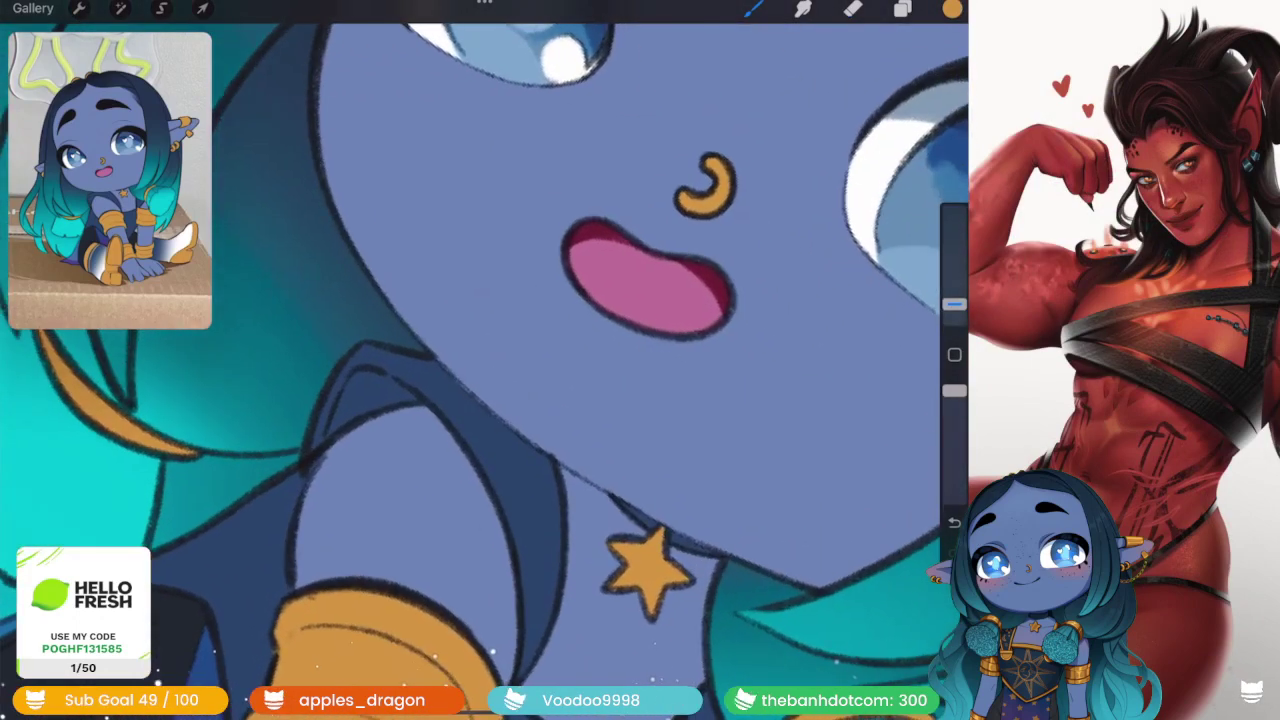
drag(954, 303, 954, 283)
mouse_move(357, 350)
mouse_down()
mouse_move(425, 376)
mouse_move(474, 438)
mouse_up()
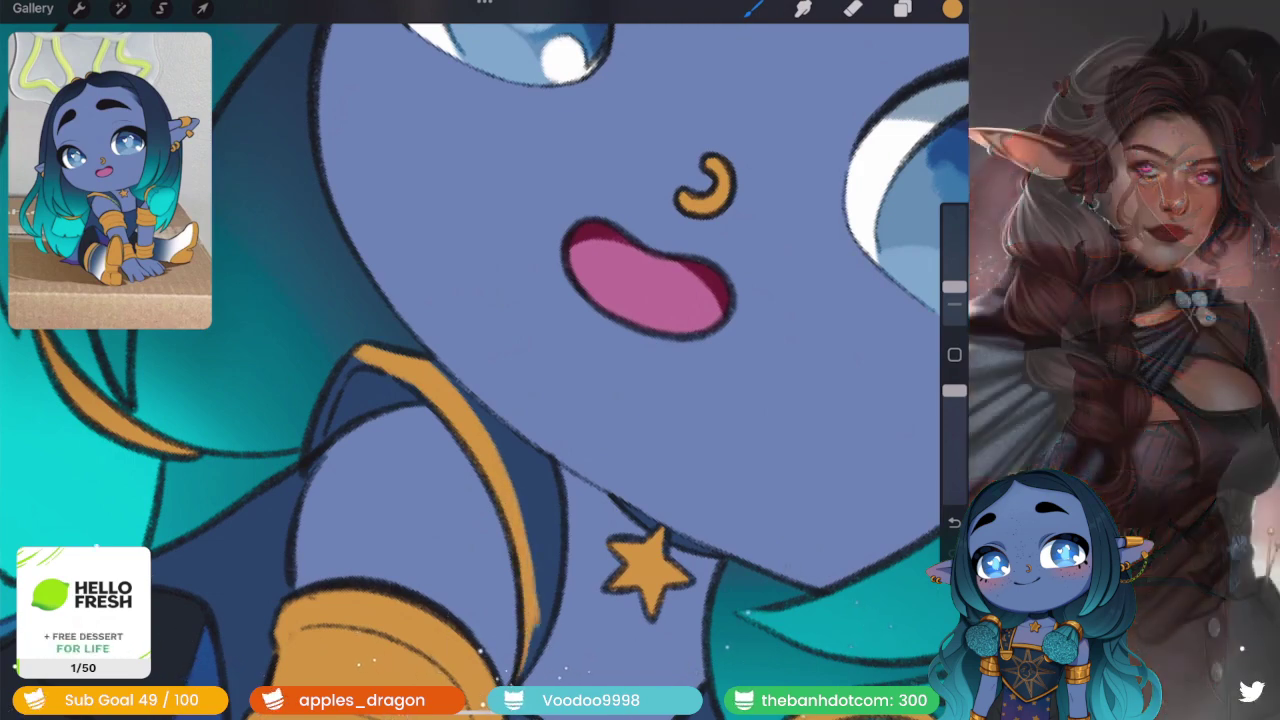
drag(540, 450, 555, 640)
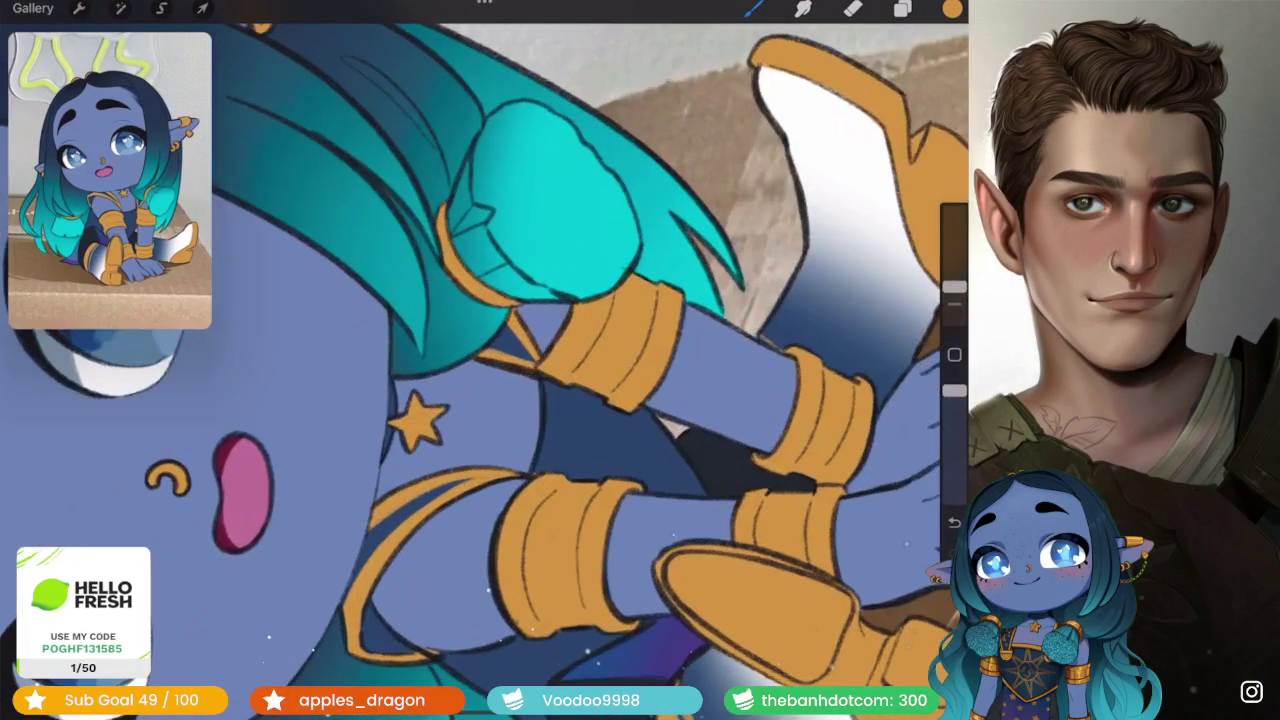
drag(549, 381, 536, 472)
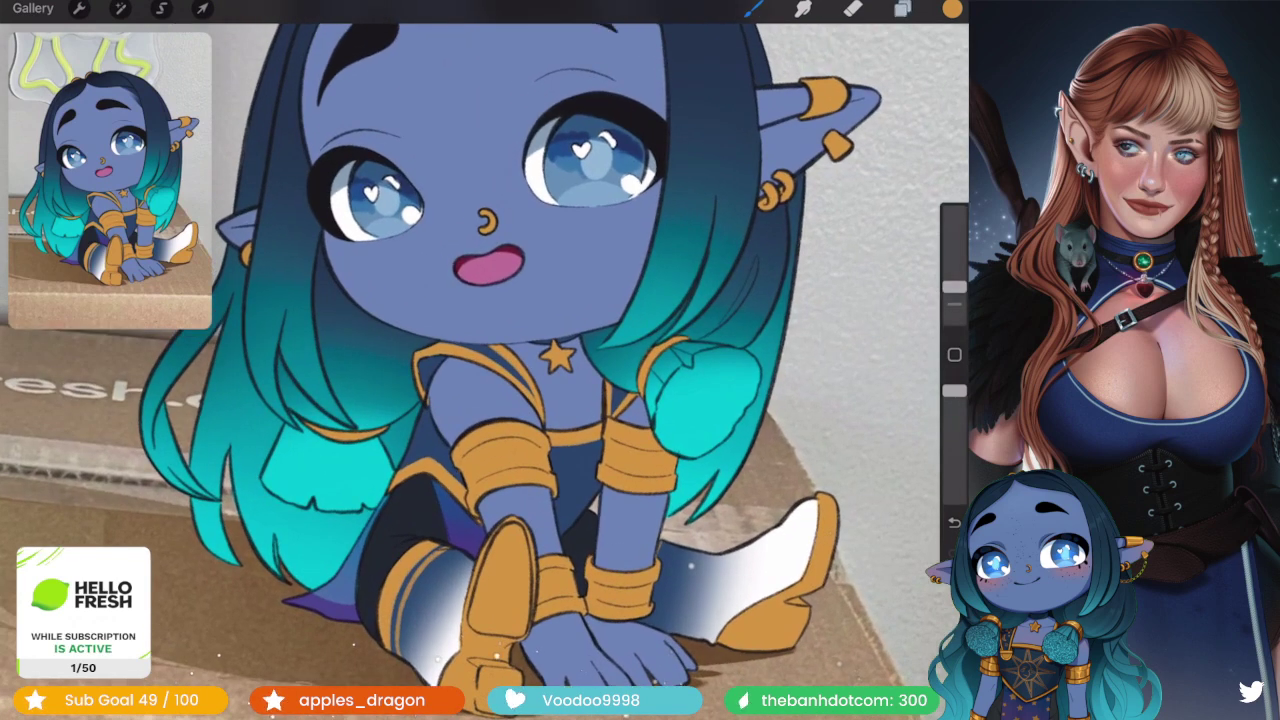
- Check the layer list and undo the last gold stroke
click(902, 8)
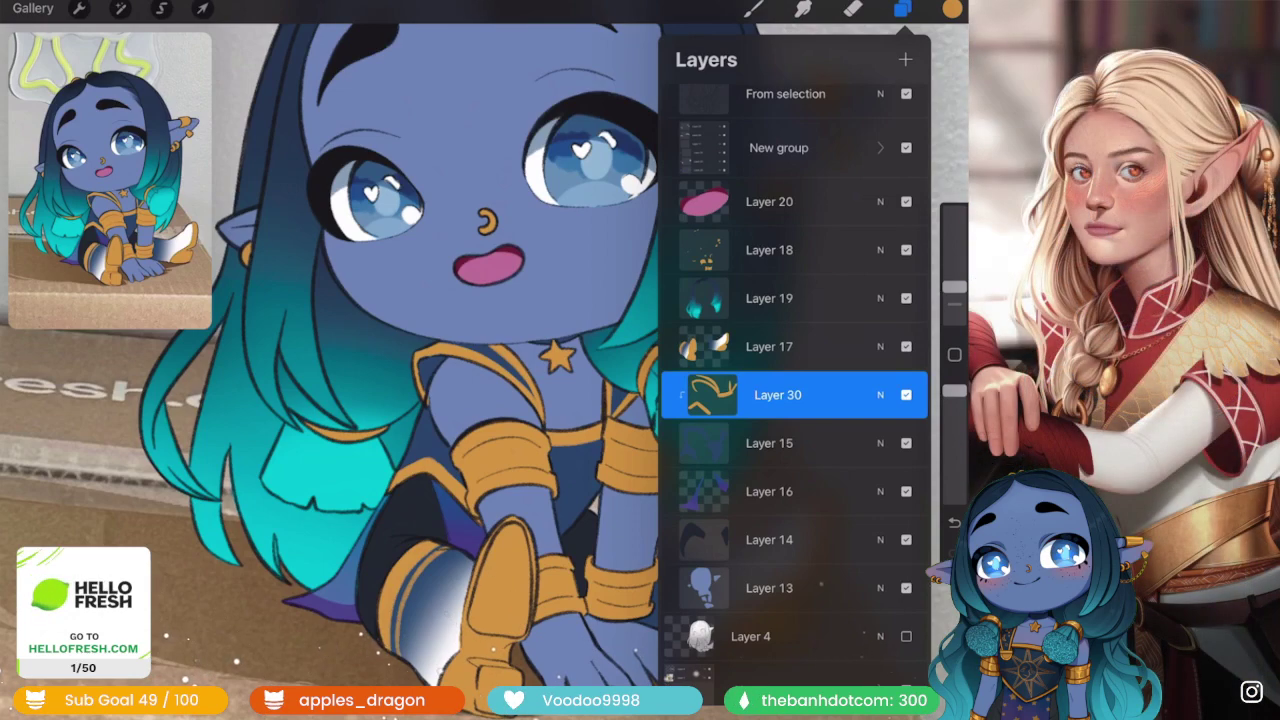
click(902, 8)
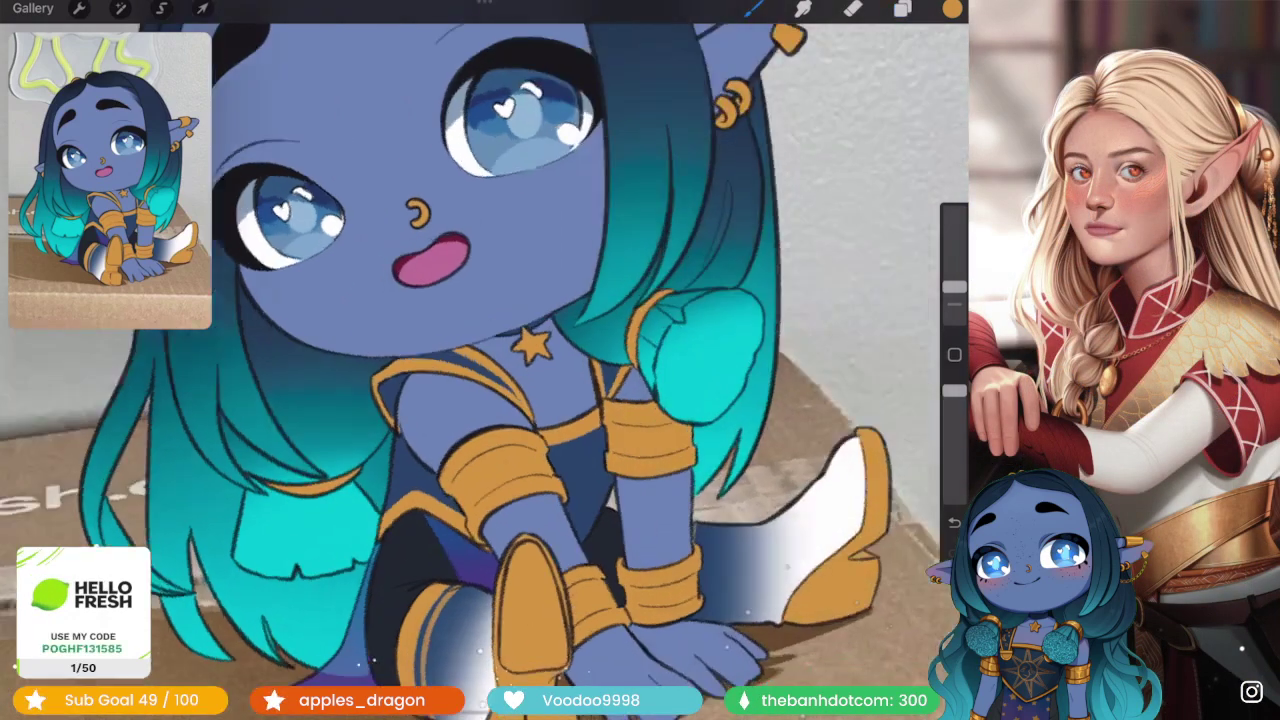
scroll(480, 400, up, 5)
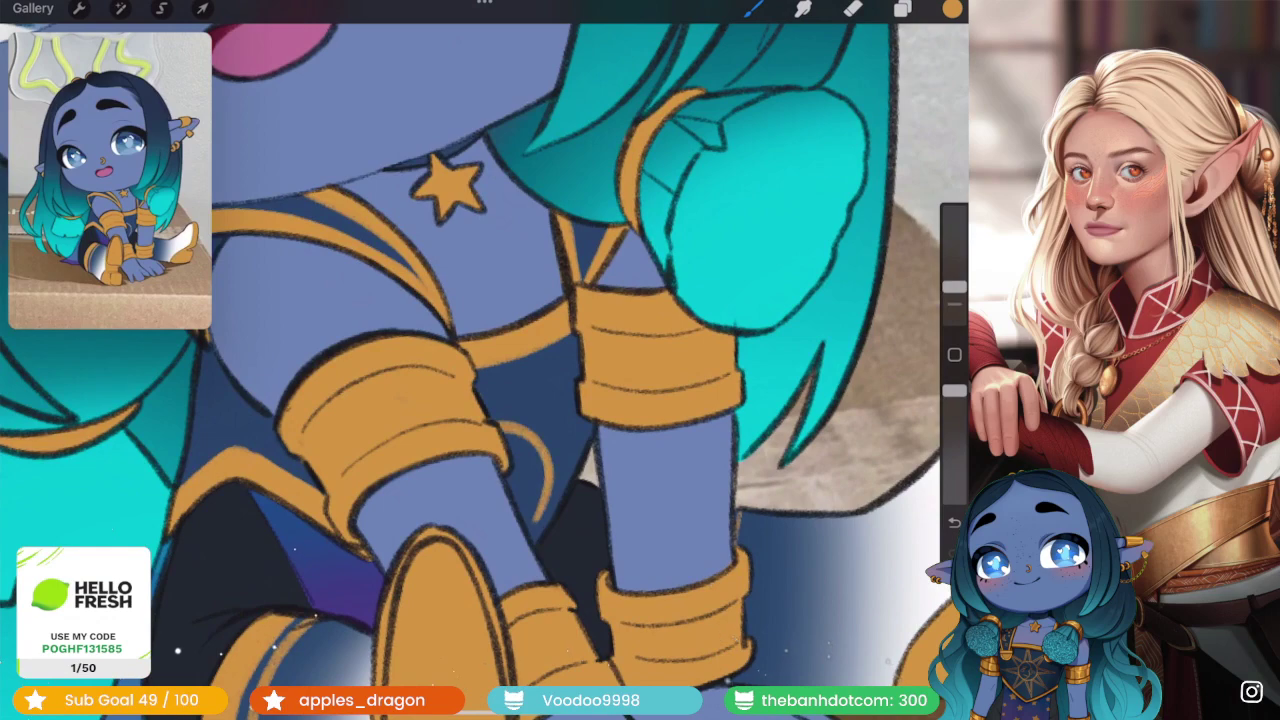
key(ctrl+z)
scroll(480, 360, right, 2)
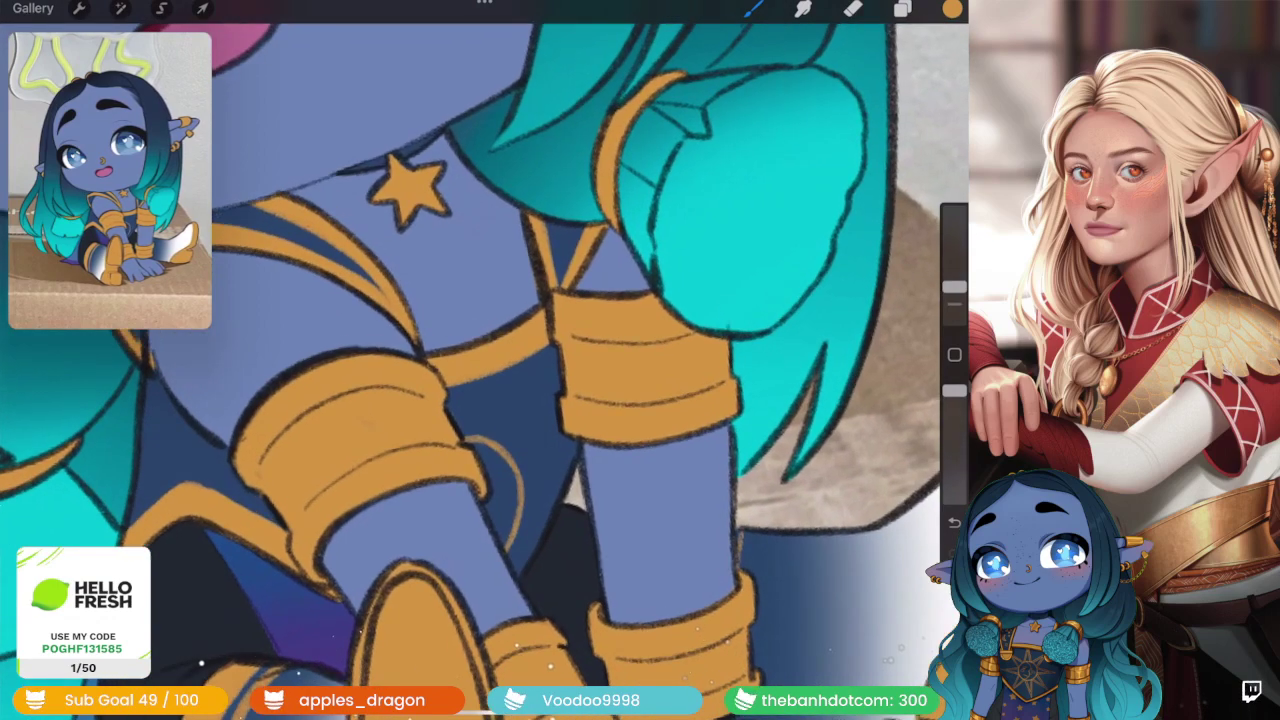
- Paint three short gold lattice lines on the dark bodice, then merge Layer 30 into Layer 15
drag(465, 445, 500, 390)
drag(495, 445, 545, 480)
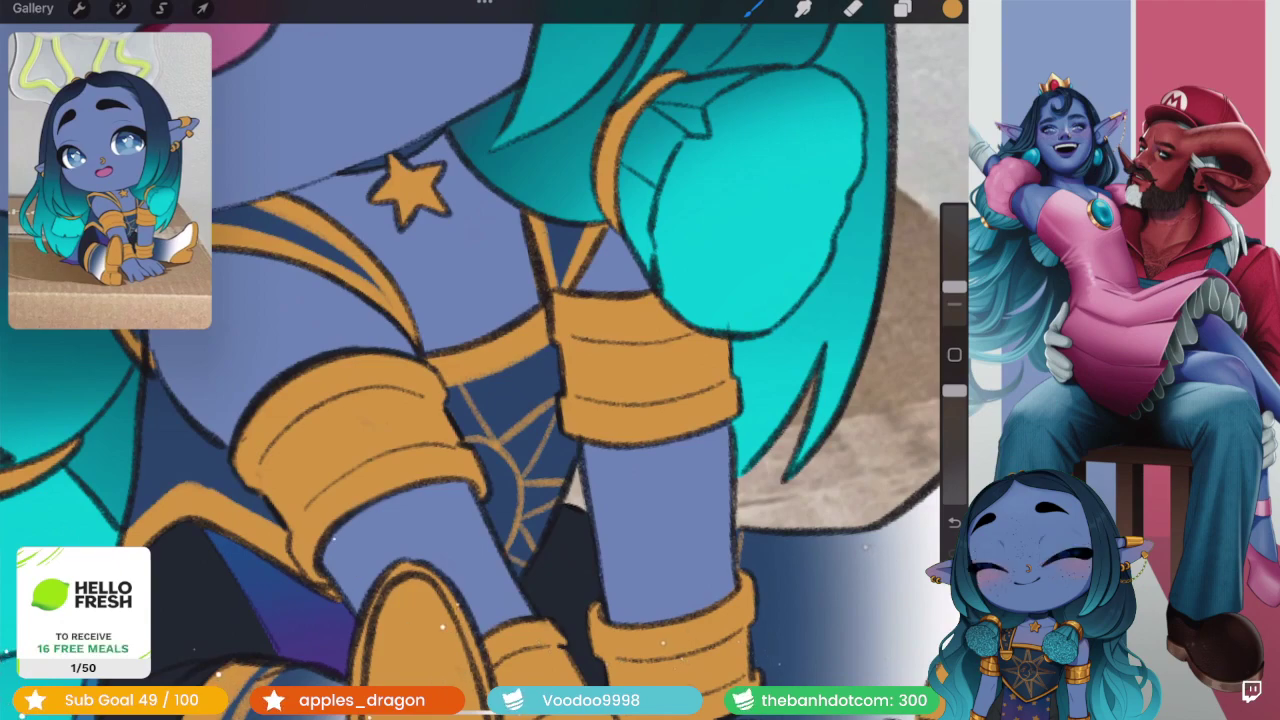
drag(506, 488, 499, 506)
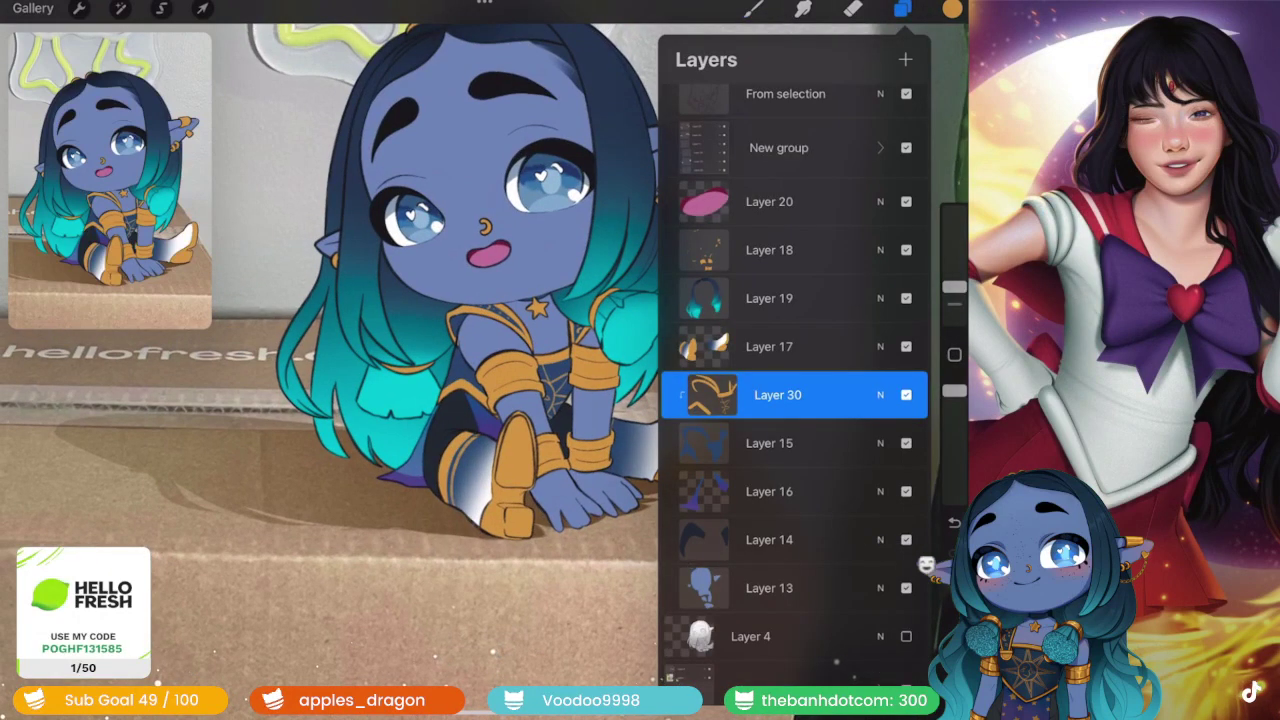
drag(769, 395, 769, 430)
- Make Layer 16 active and clip it to the layer beneath
click(769, 443)
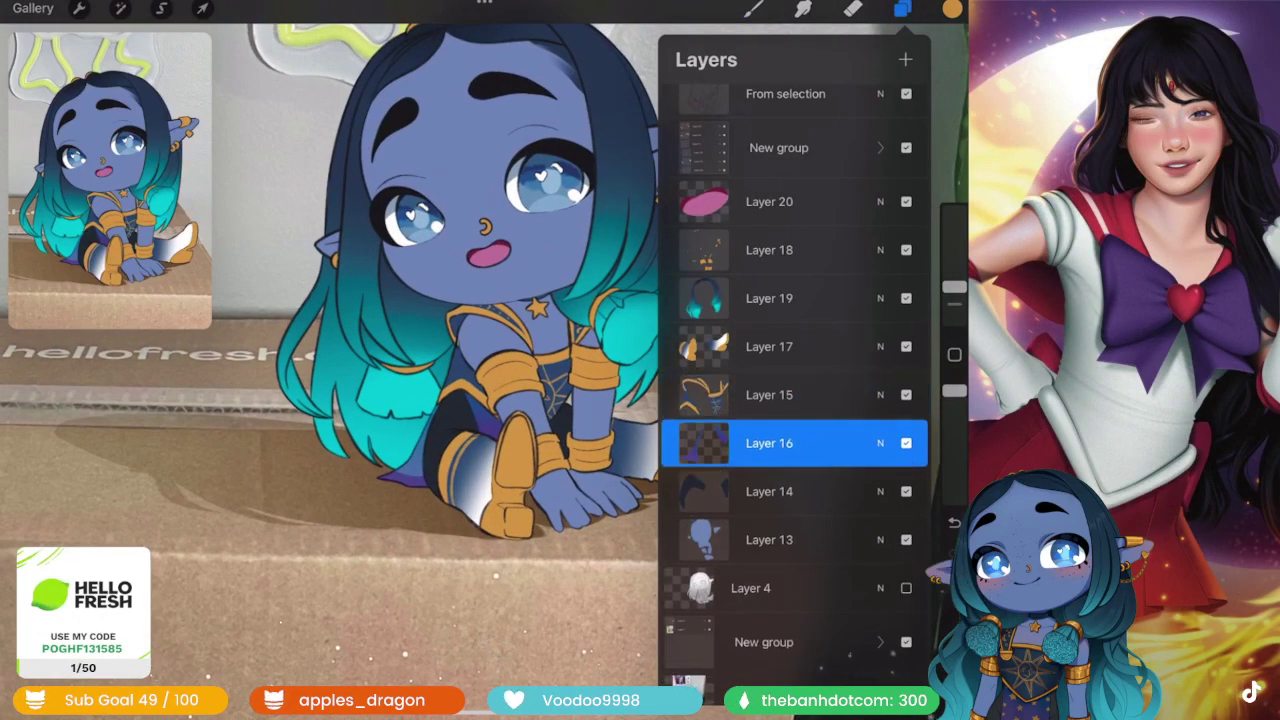
click(769, 443)
click(600, 480)
- Choose the Glitter Particles Star brush from the Sparkle Up set and adjust its size
click(754, 8)
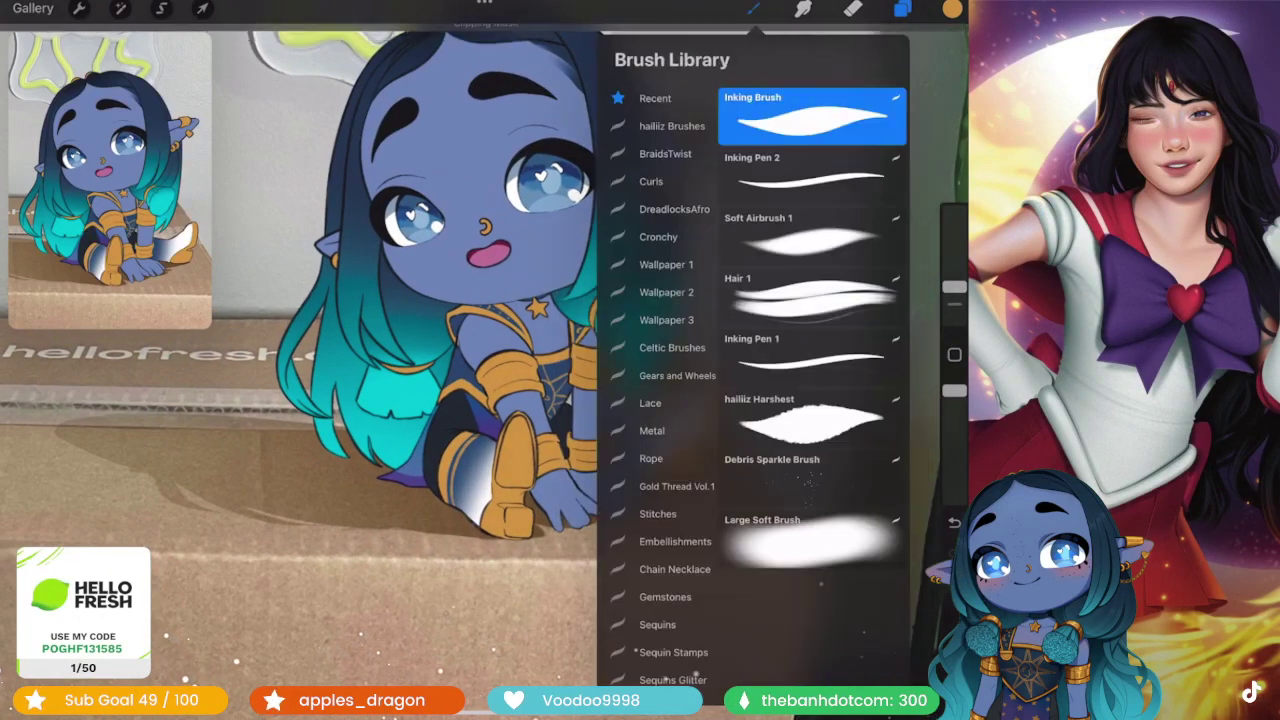
scroll(665, 380, down, 3)
scroll(665, 380, down, 5)
scroll(665, 380, down, 5)
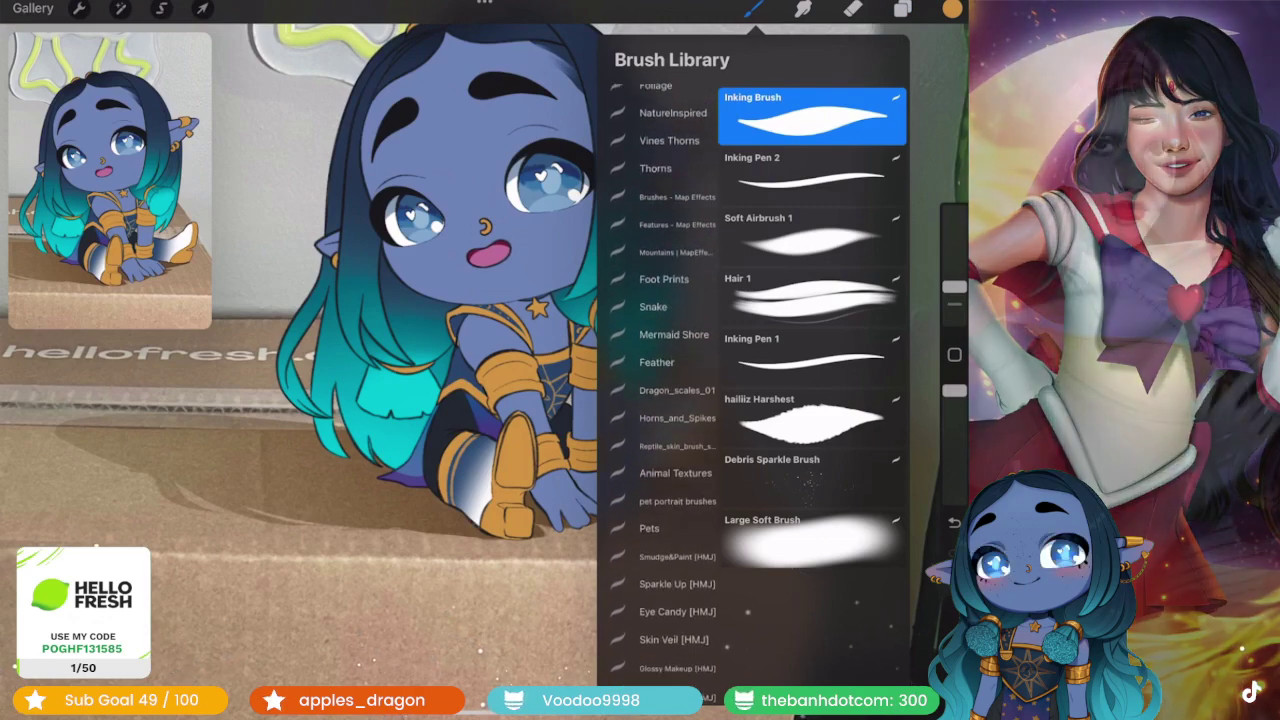
scroll(665, 380, up, 1)
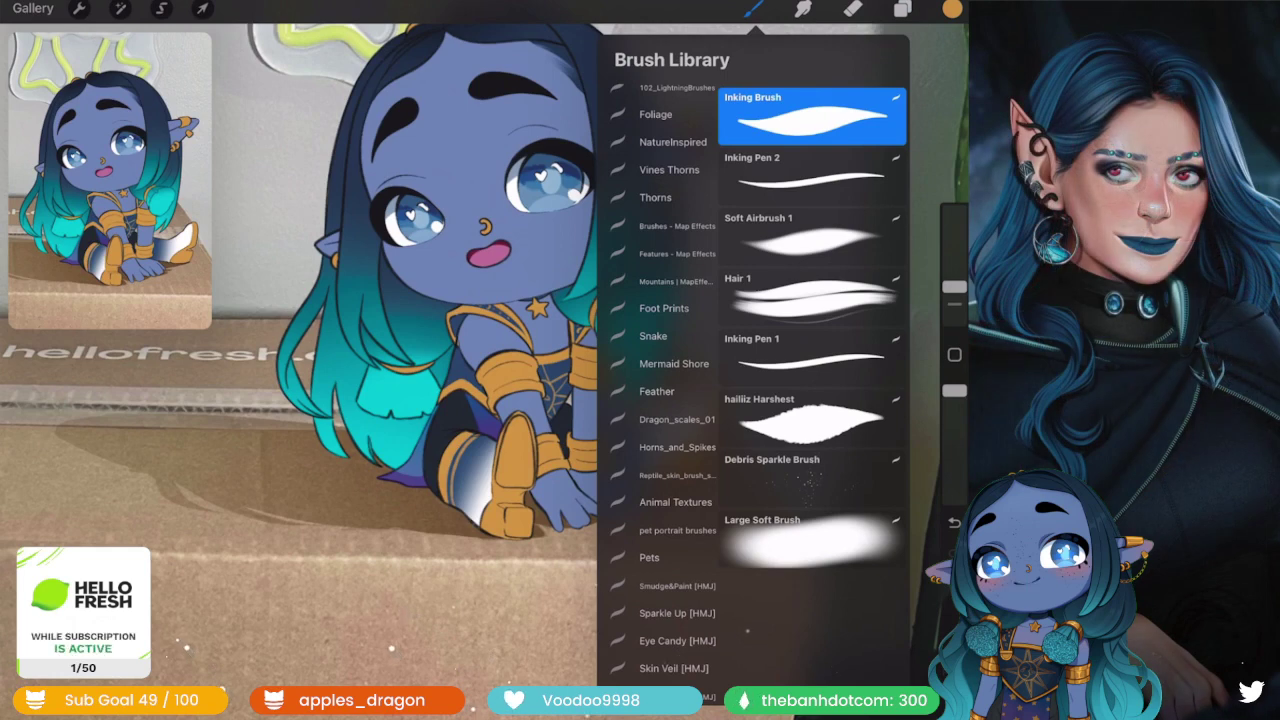
scroll(663, 380, down, 5)
scroll(812, 385, down, 10)
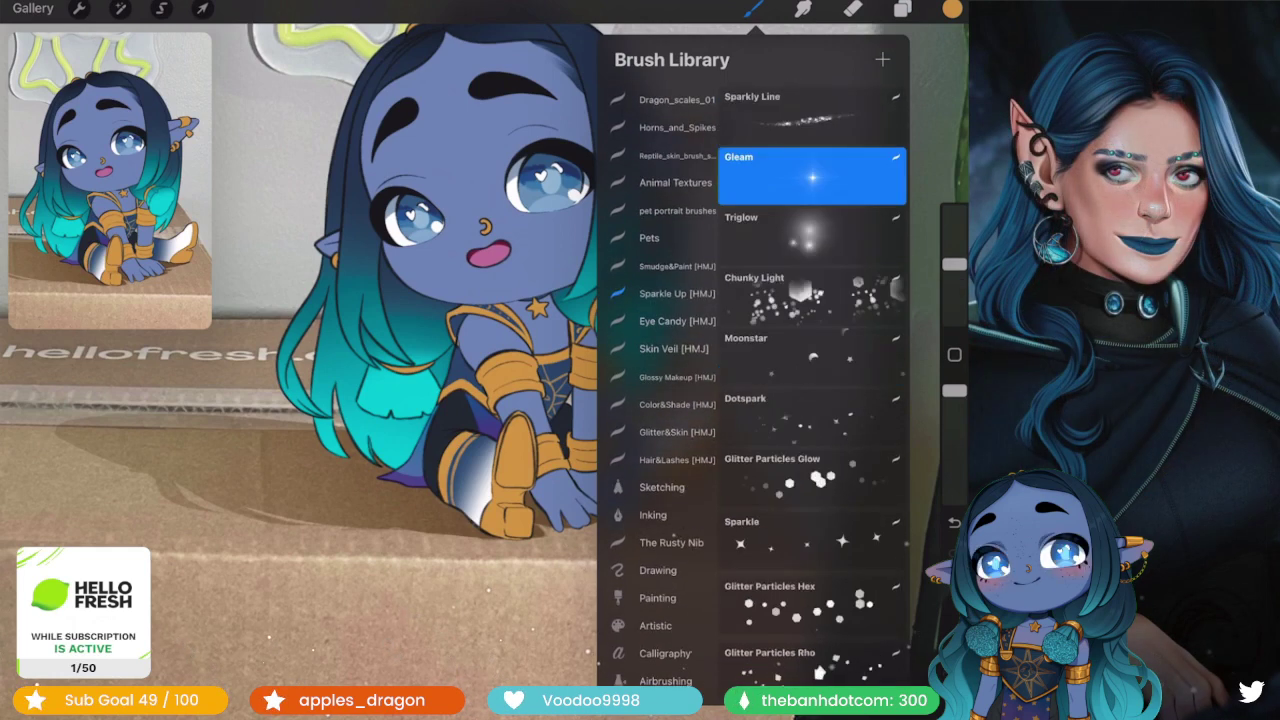
click(810, 372)
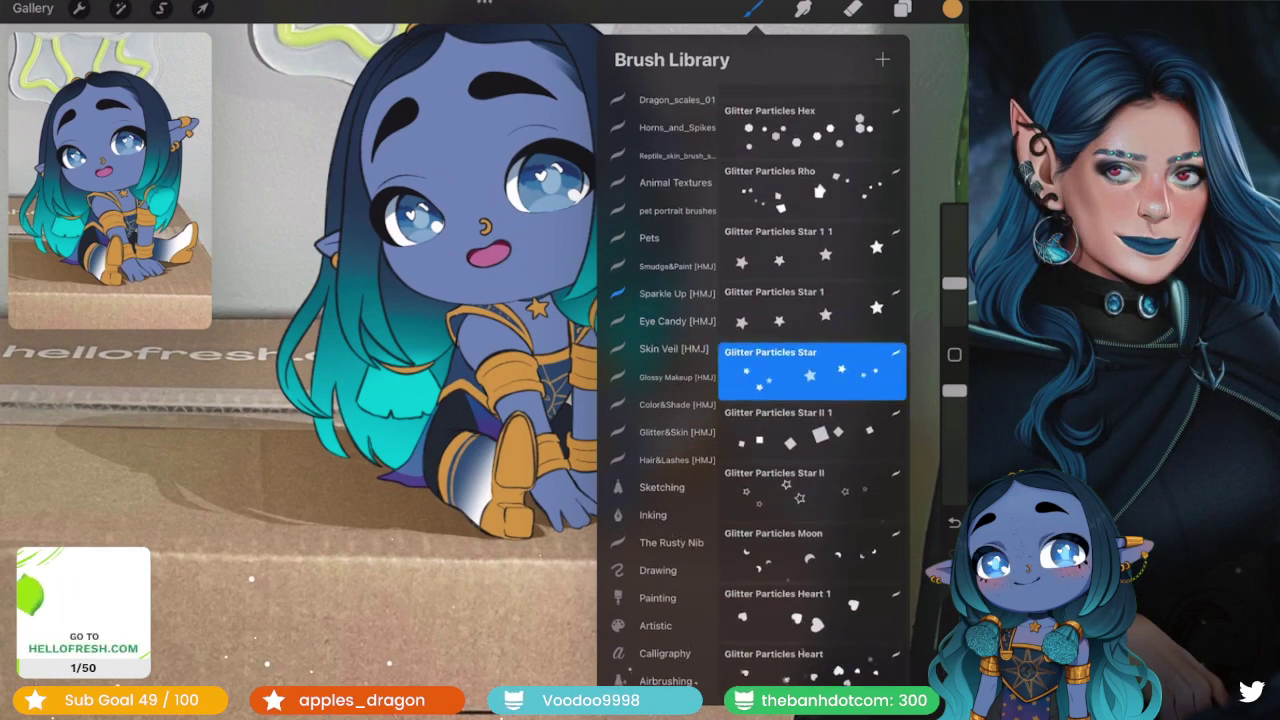
drag(954, 264, 954, 268)
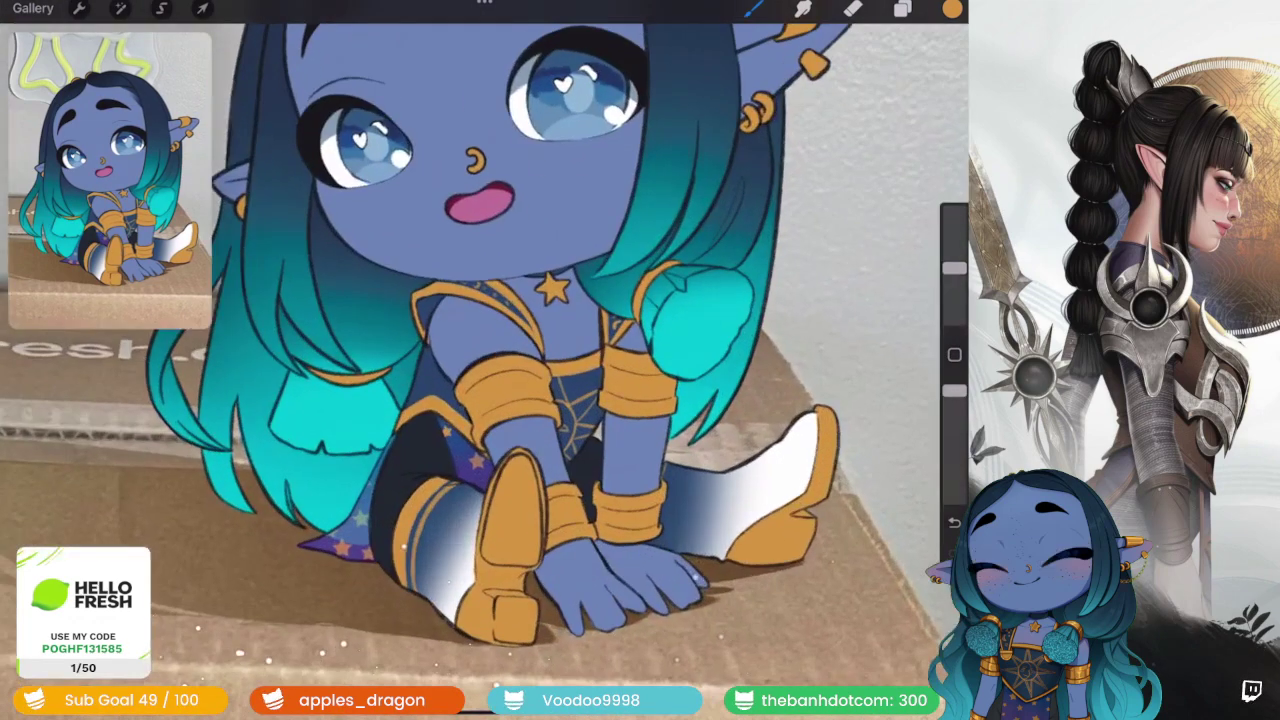
- Undo the five most recent paint strokes on the character
key(ctrl+z)
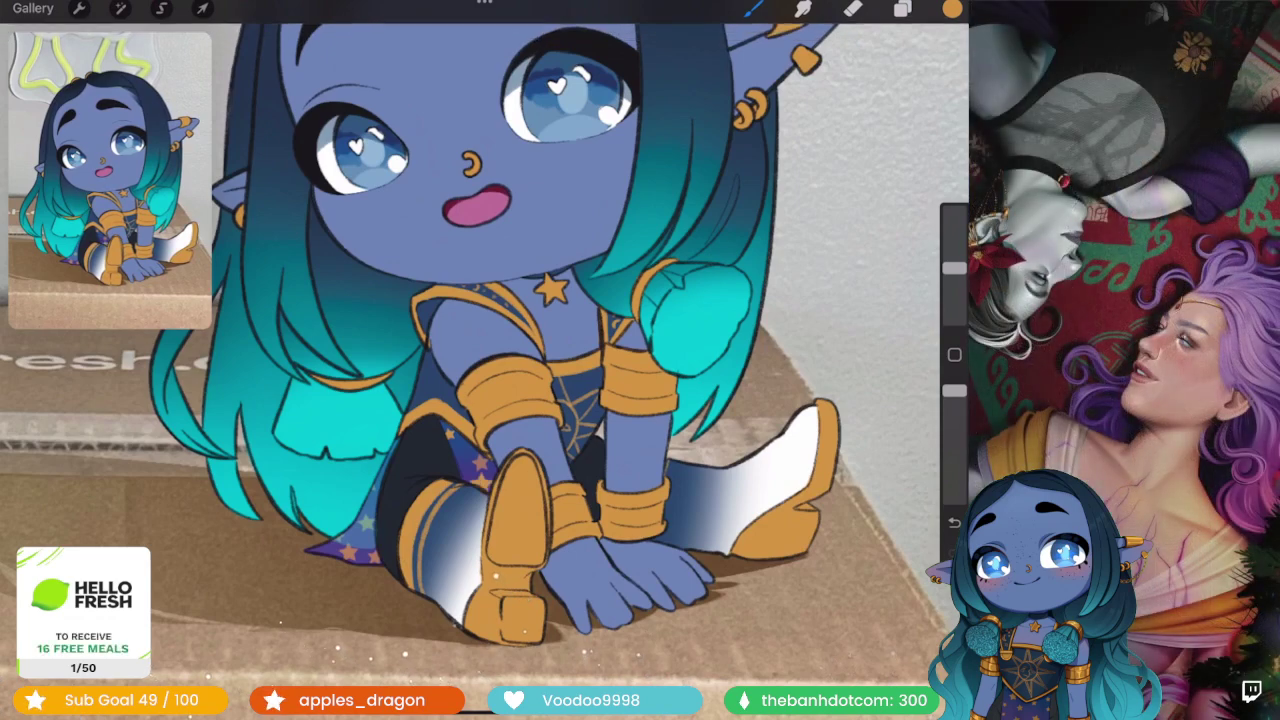
key(ctrl+z)
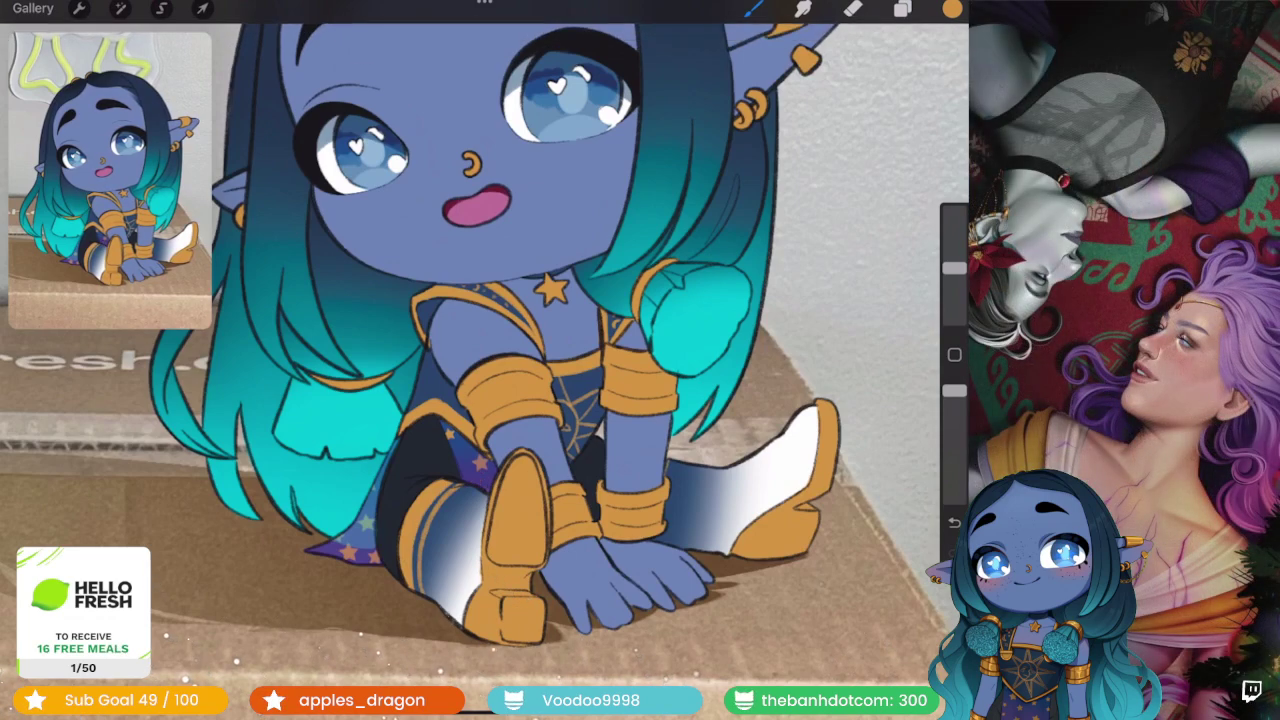
key(ctrl+z)
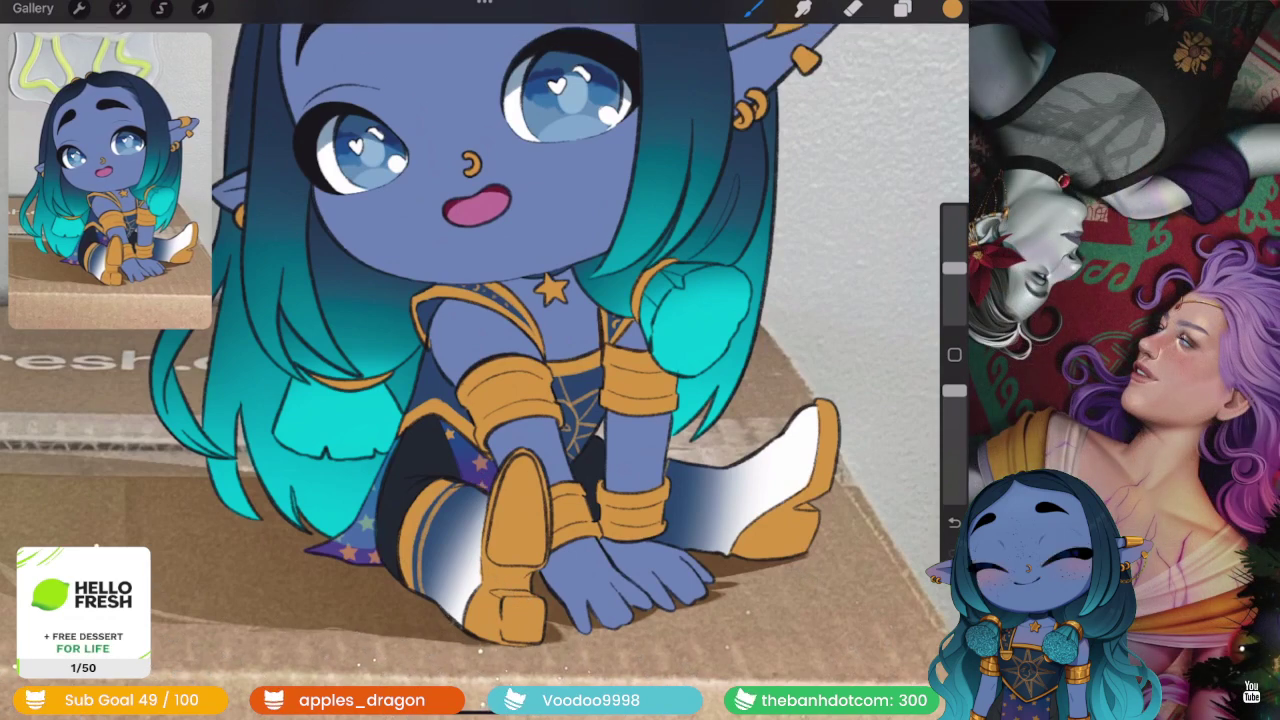
key(ctrl+z)
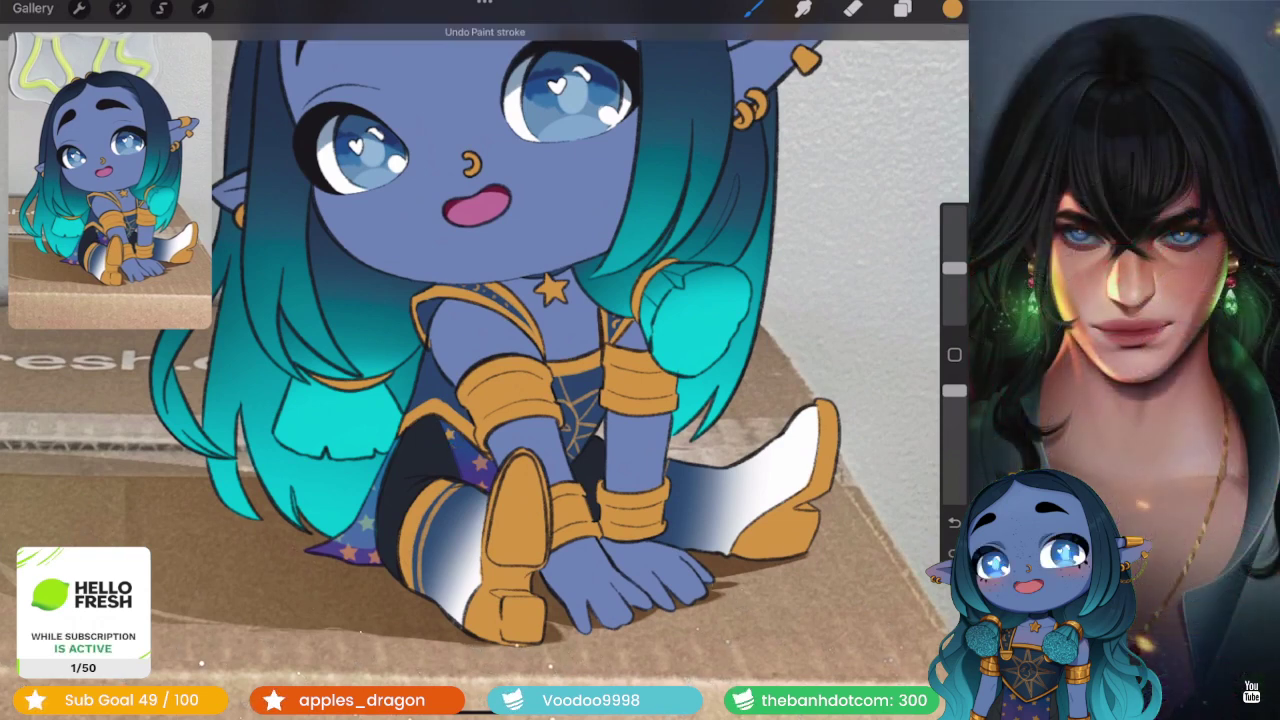
key(ctrl+z)
- Duplicate Layer 30 and merge the copy back in to intensify the stars
scroll(484, 360, down, 5)
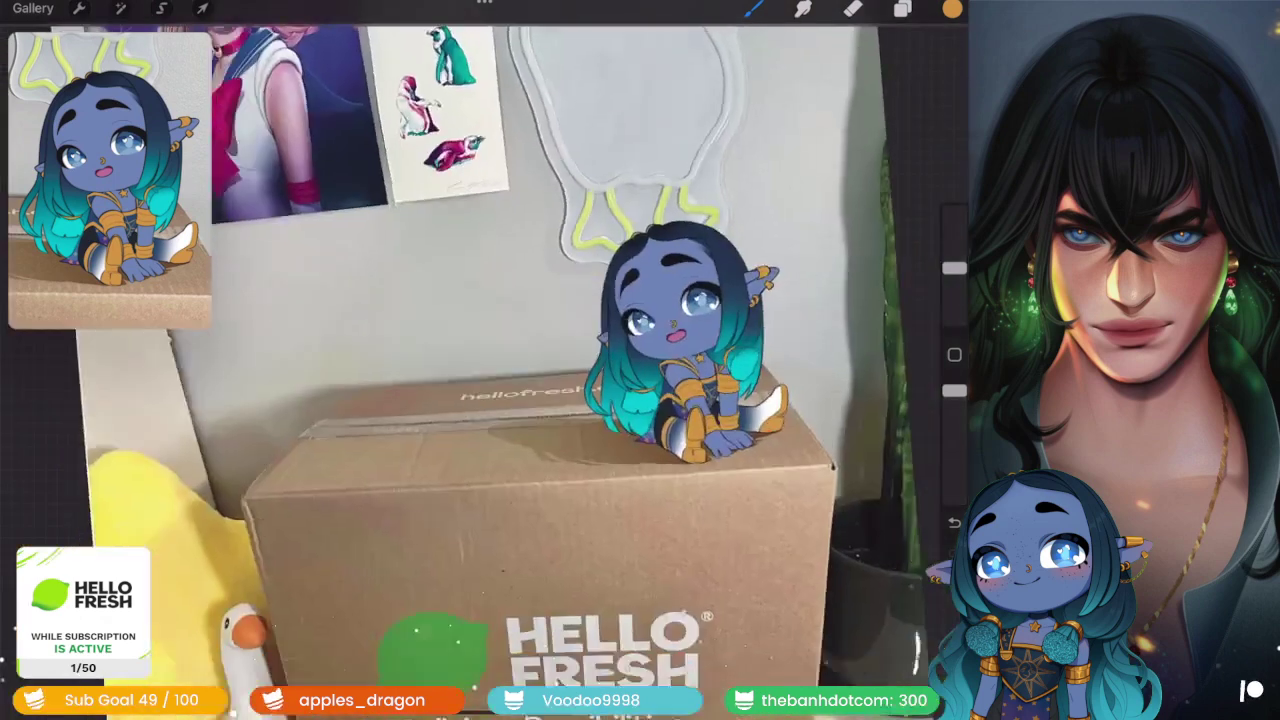
scroll(484, 360, up, 5)
click(902, 8)
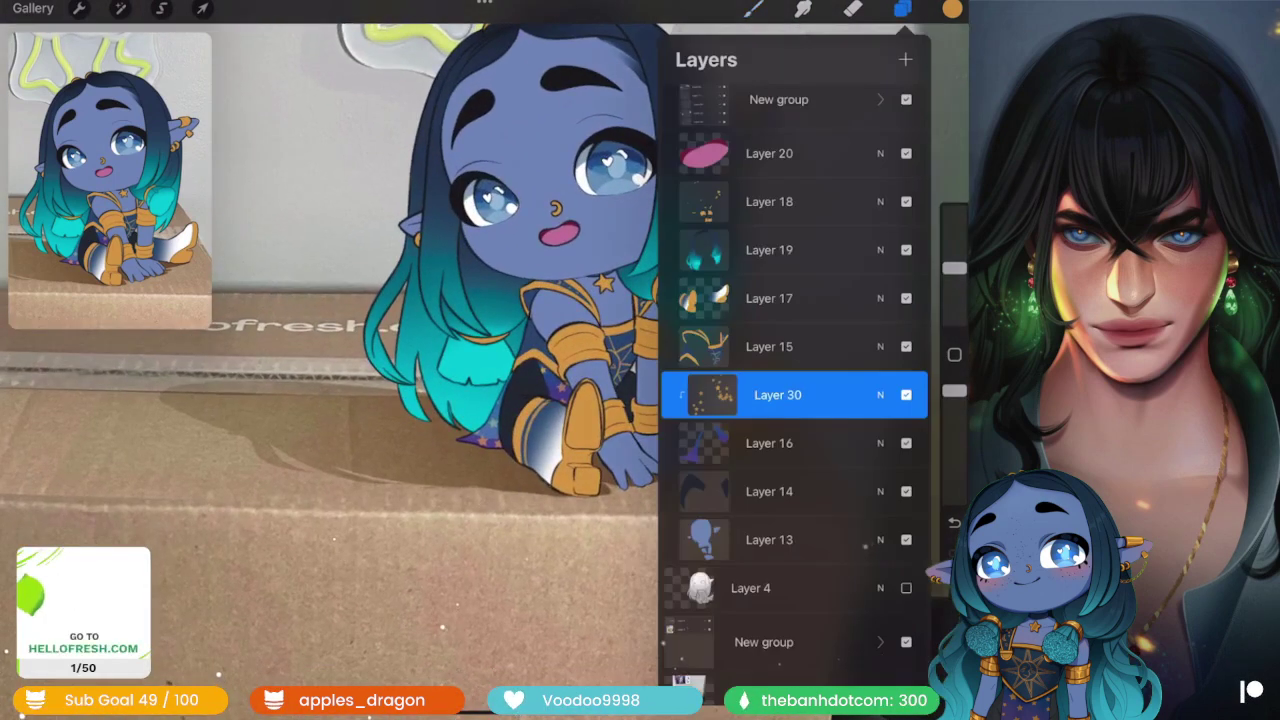
drag(820, 394, 720, 394)
click(926, 394)
key(ctrl+z)
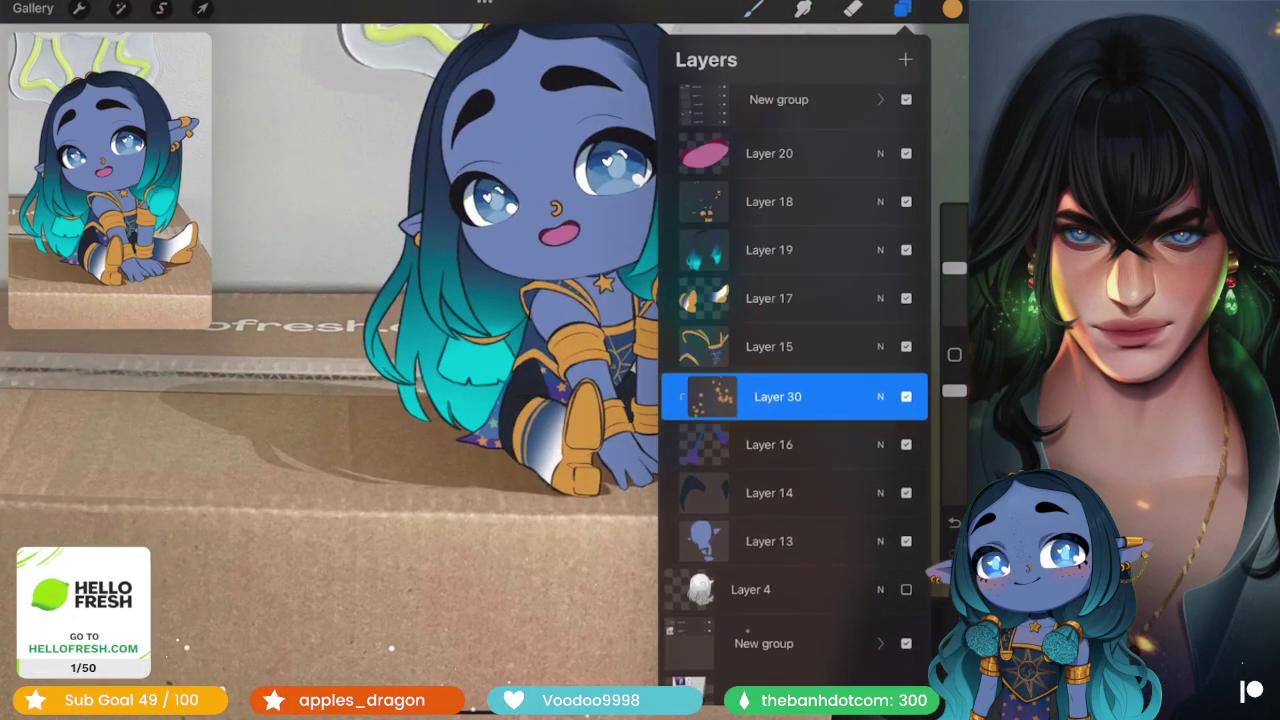
drag(820, 394, 720, 394)
click(843, 394)
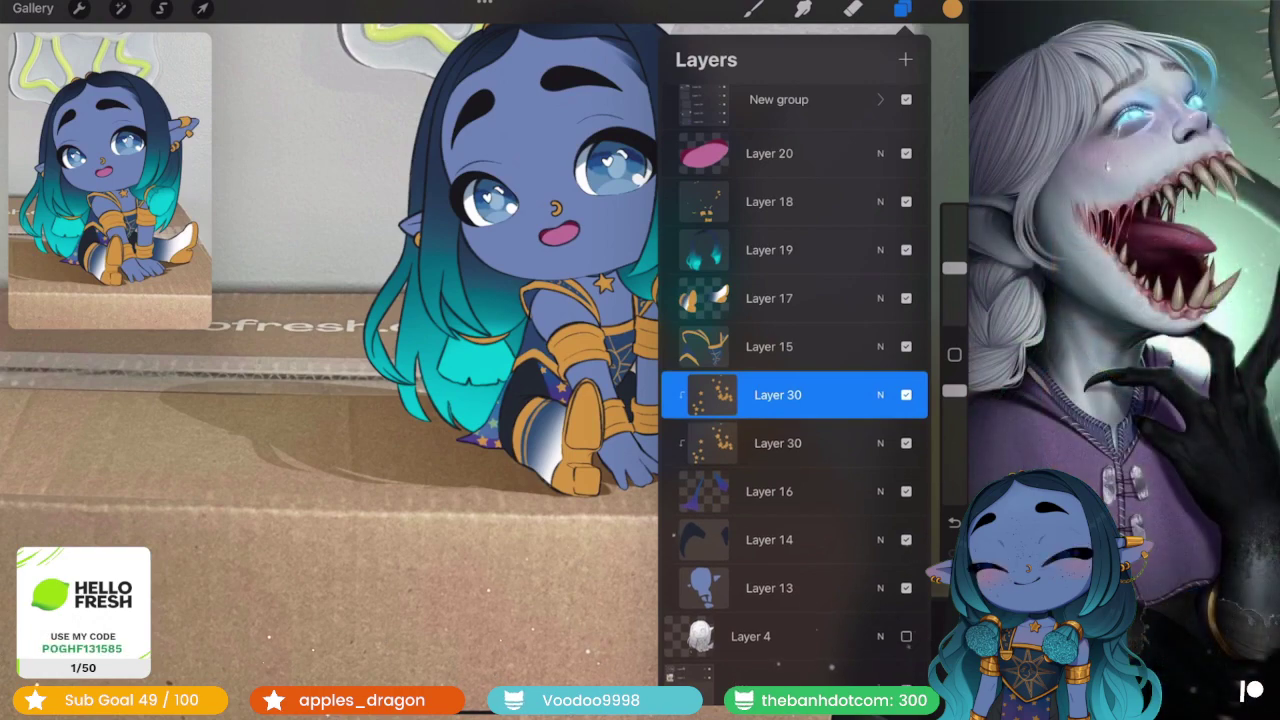
key(ctrl+e)
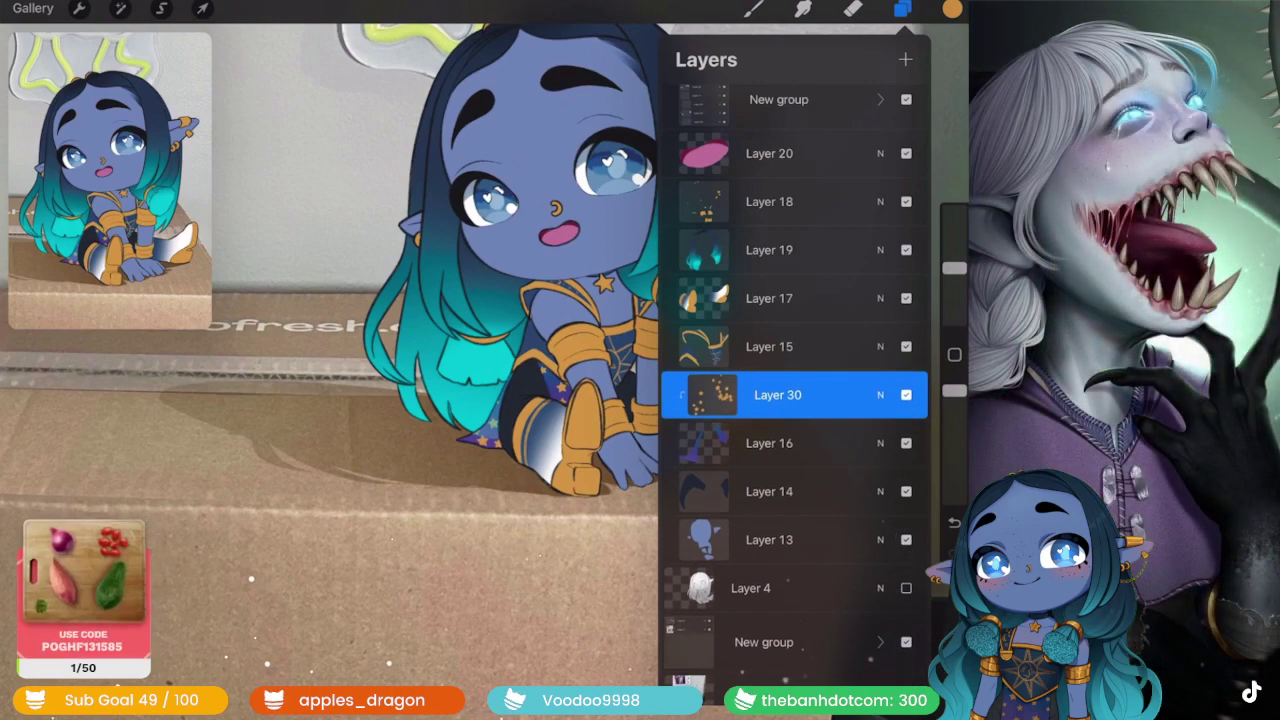
click(902, 8)
- Merge Layer 30 down into Layer 16
scroll(640, 430, down, 5)
scroll(640, 430, up, 5)
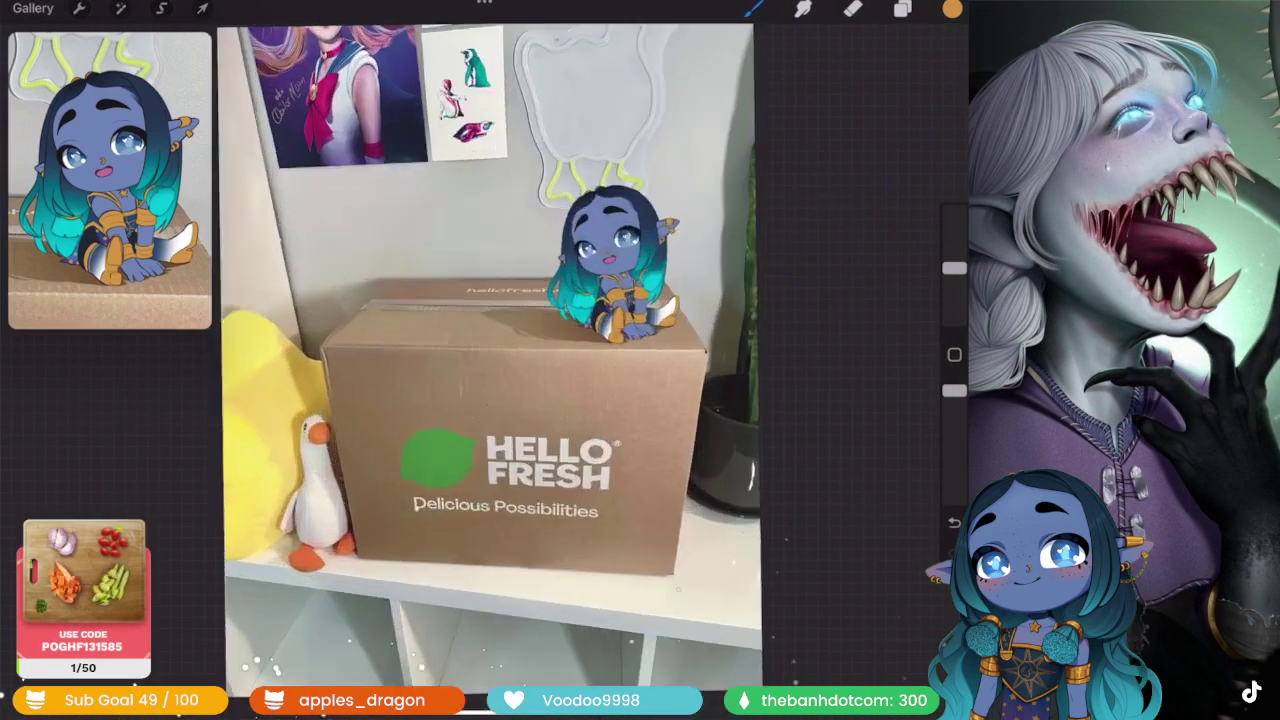
click(902, 8)
key(ctrl+e)
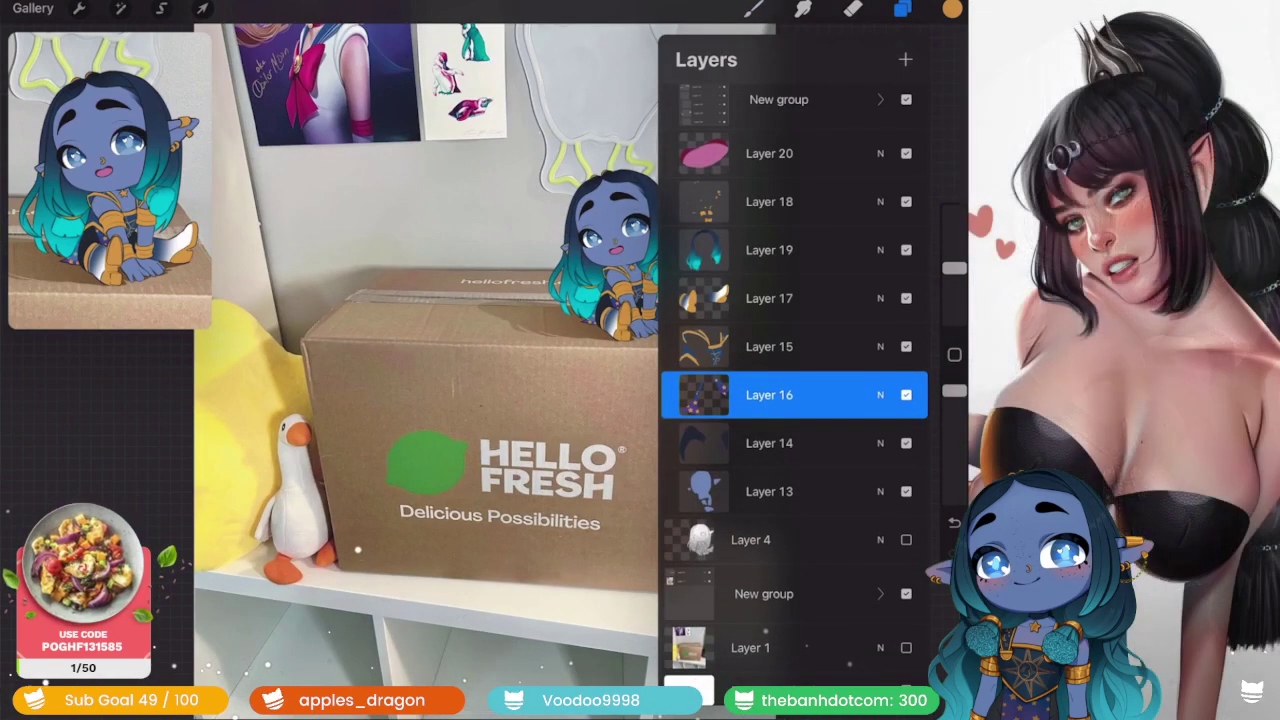
- Select Layer 18 and add a new empty layer above it
scroll(794, 400, up, 2)
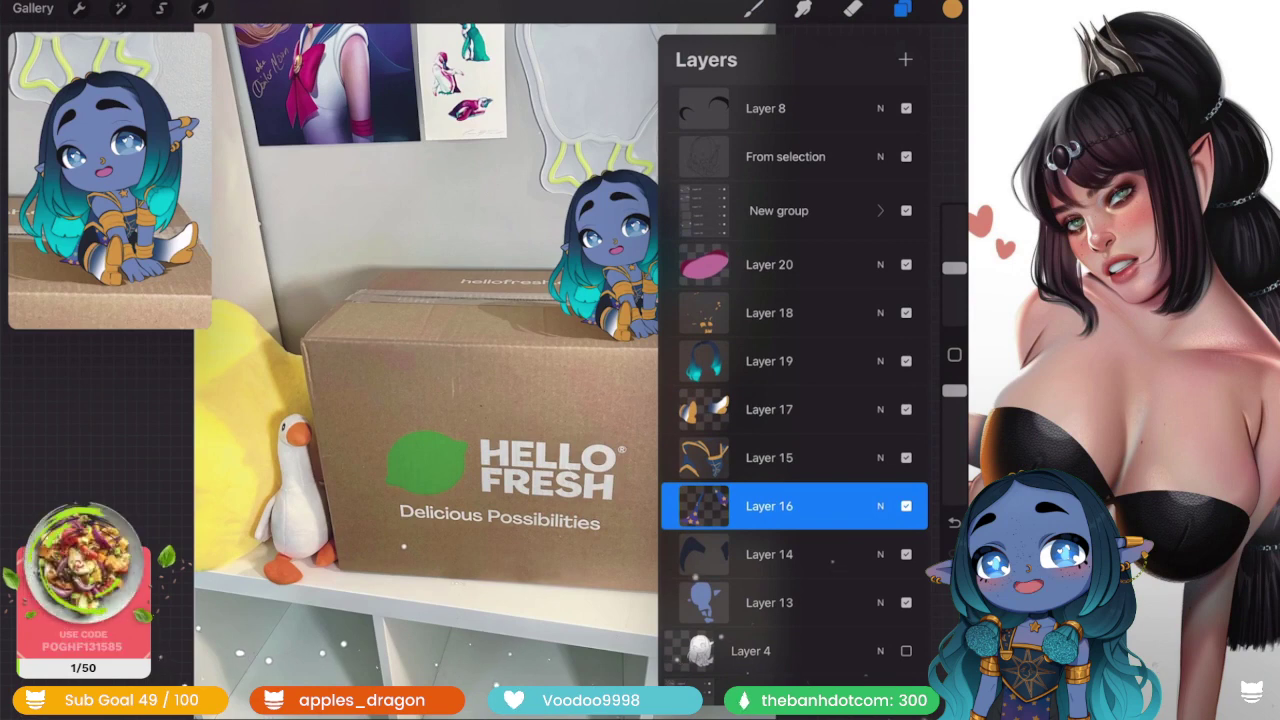
scroll(794, 400, up, 3)
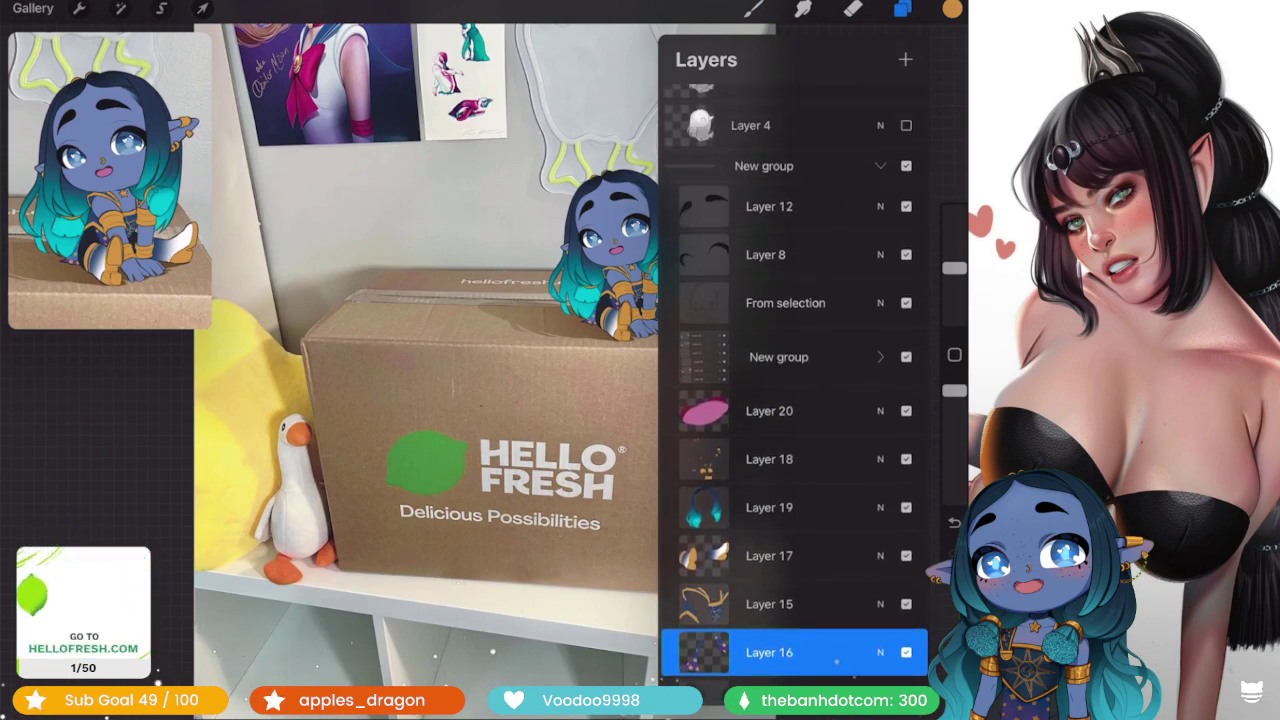
click(769, 459)
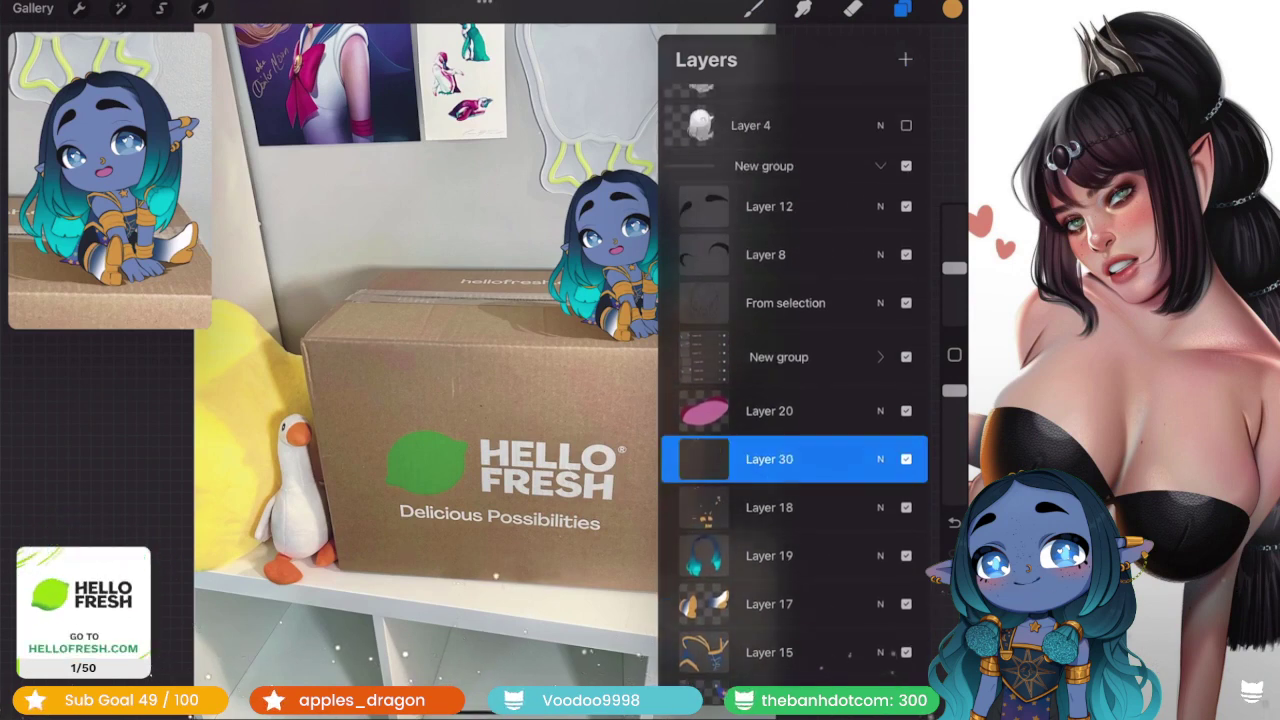
click(902, 8)
- Choose a chain brush from the Chain Necklace brush set
click(753, 8)
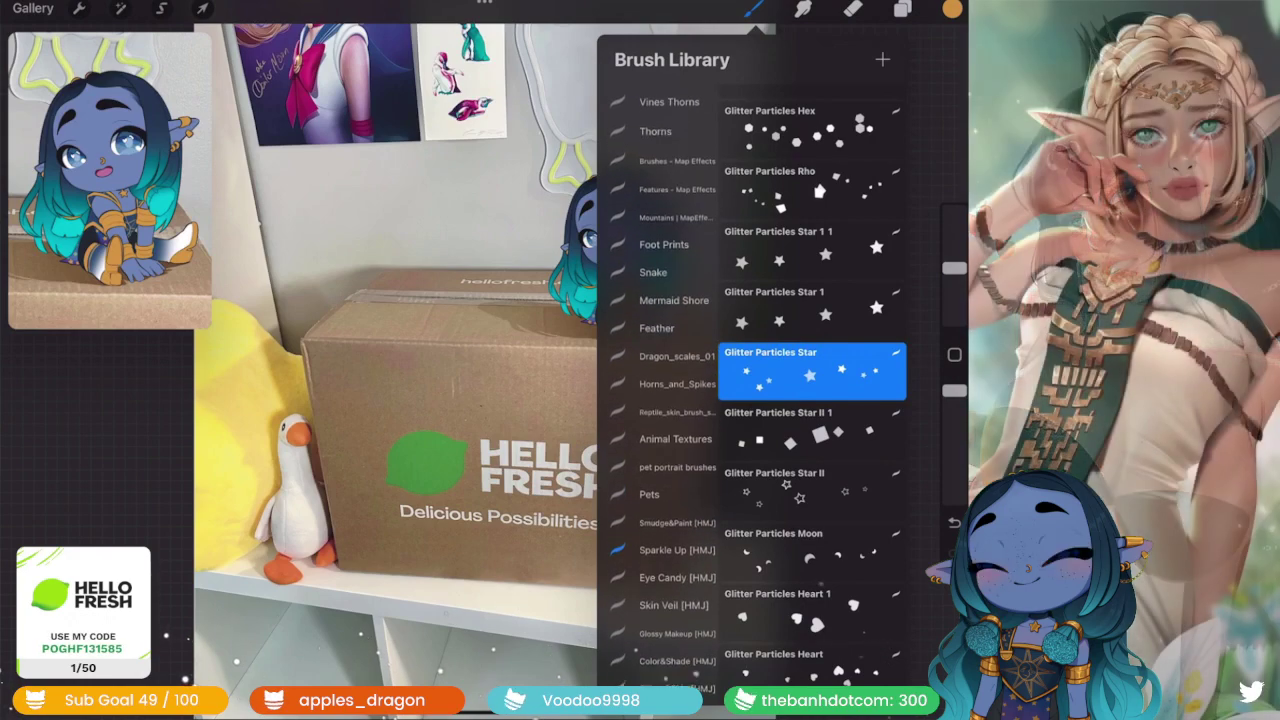
scroll(660, 380, up, 10)
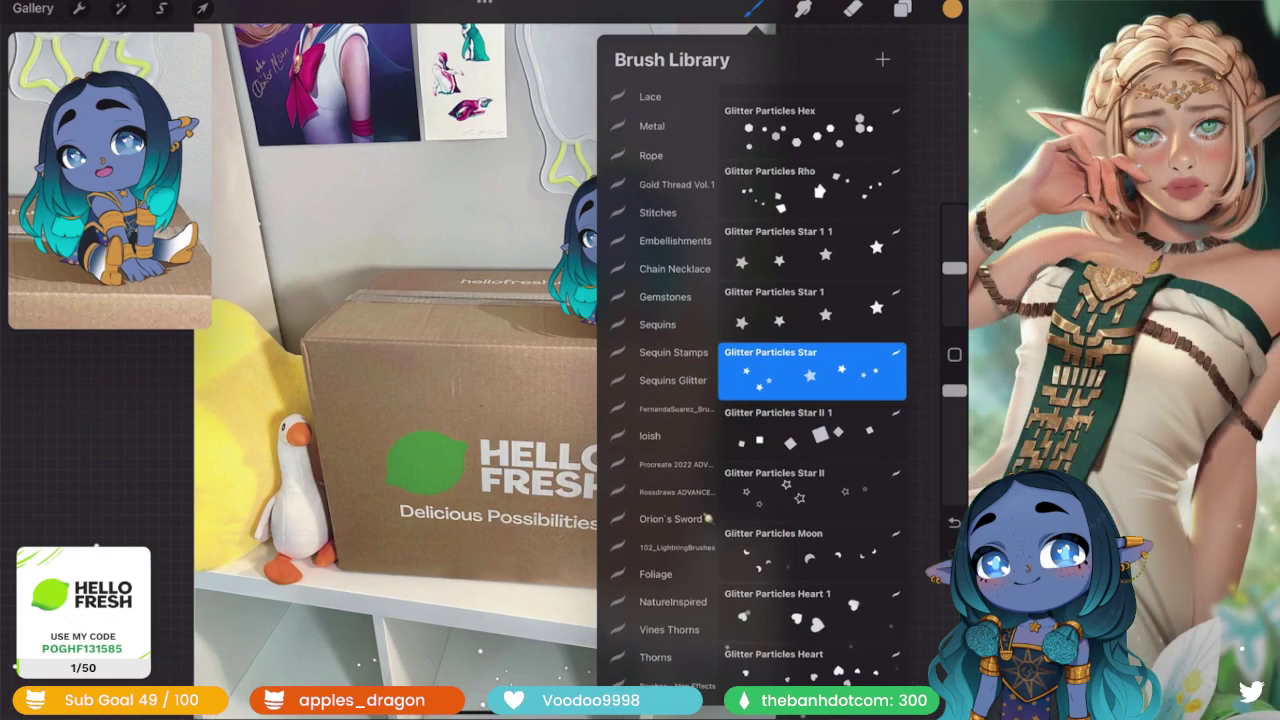
click(675, 307)
click(812, 400)
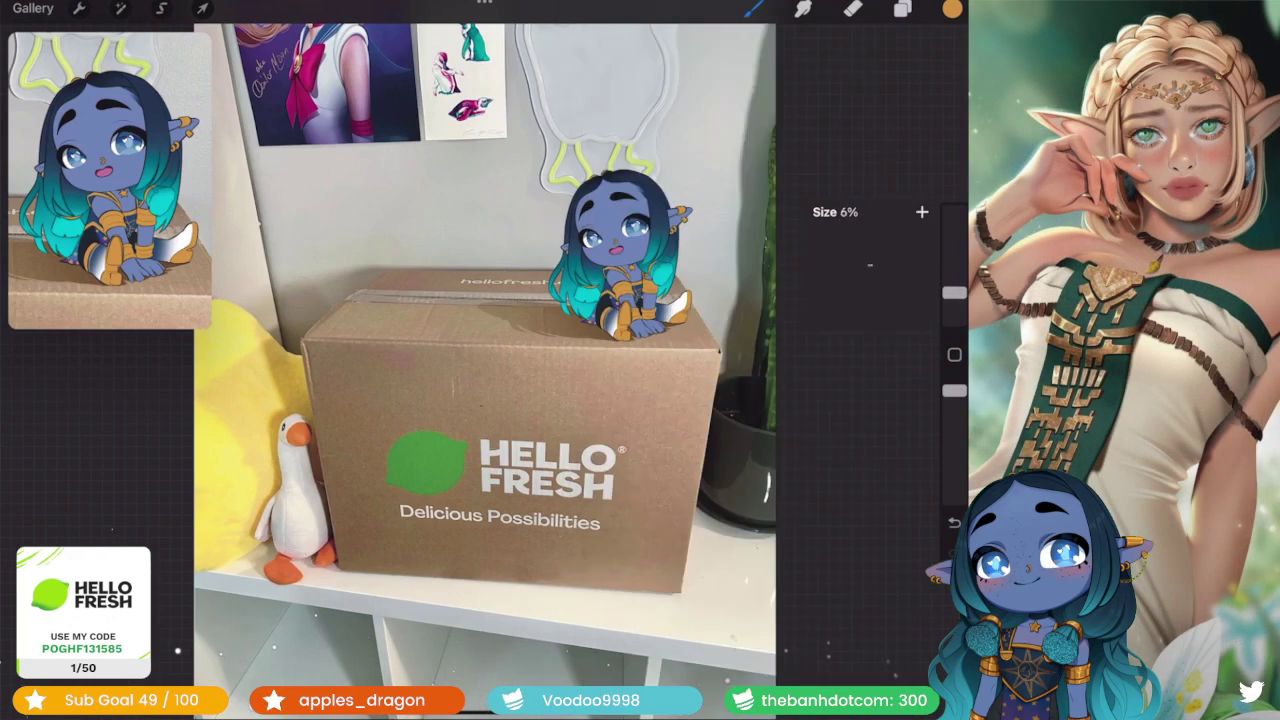
scroll(700, 240, up, 3)
scroll(700, 240, up, 2)
- Draw a gold chain from the ear down the hair and move Layer 30 to the group's top
scroll(700, 240, up, 2)
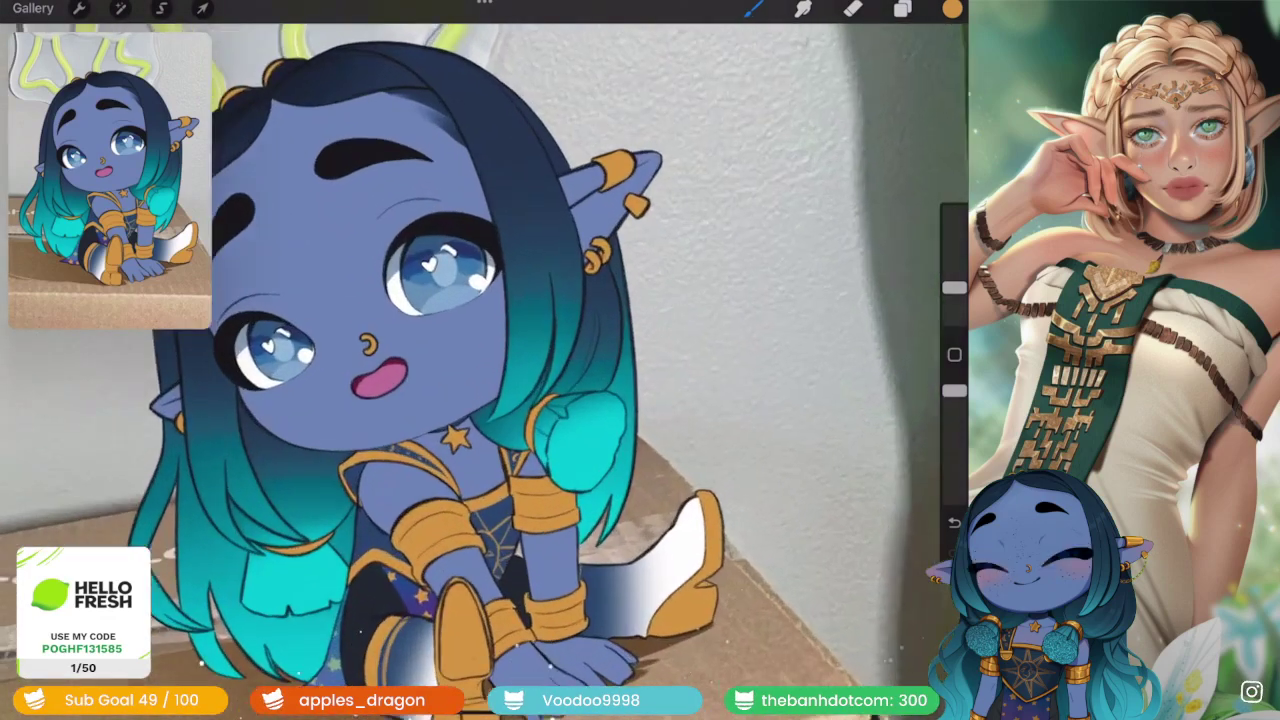
scroll(700, 240, up, 3)
scroll(480, 360, up, 2)
drag(575, 290, 520, 450)
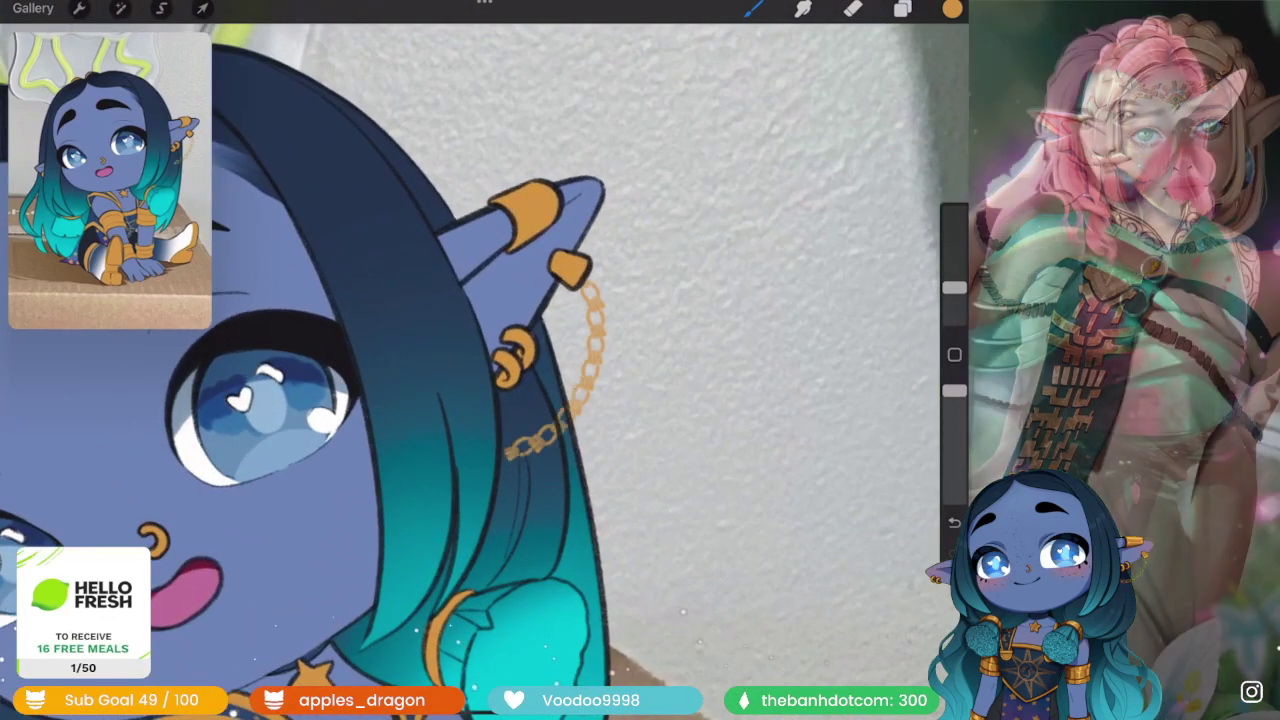
scroll(480, 360, down, 5)
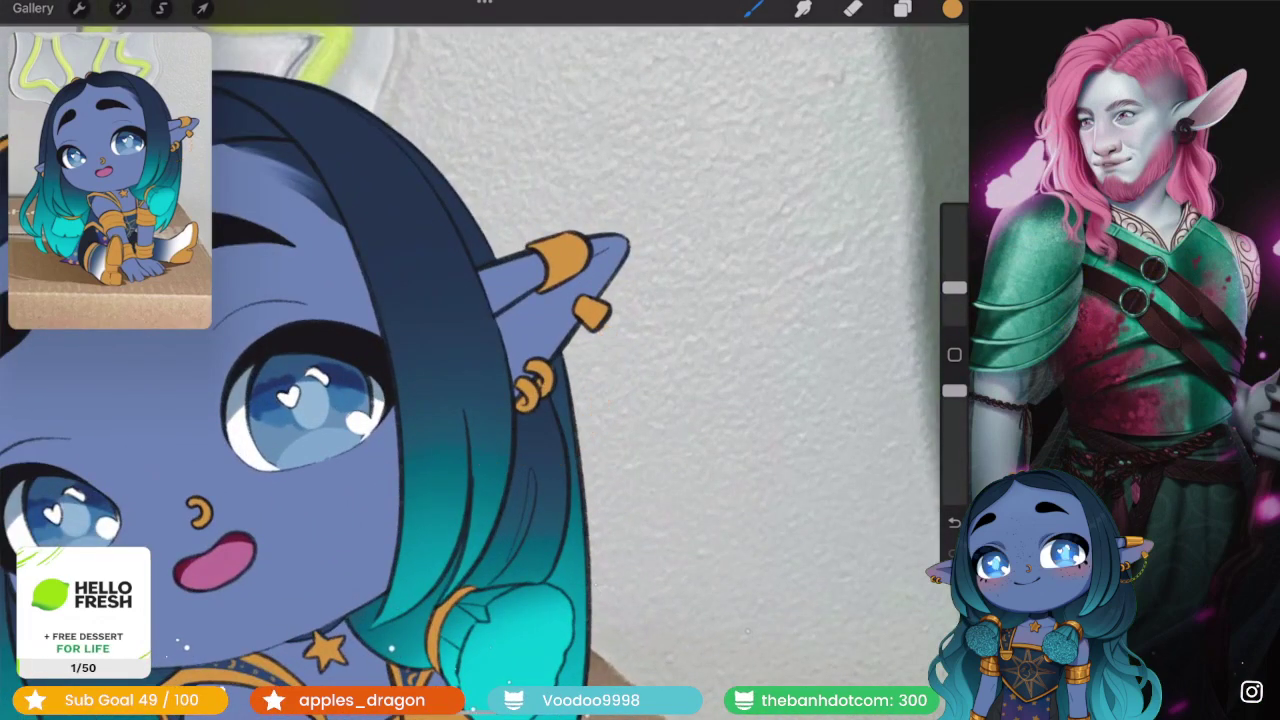
click(902, 8)
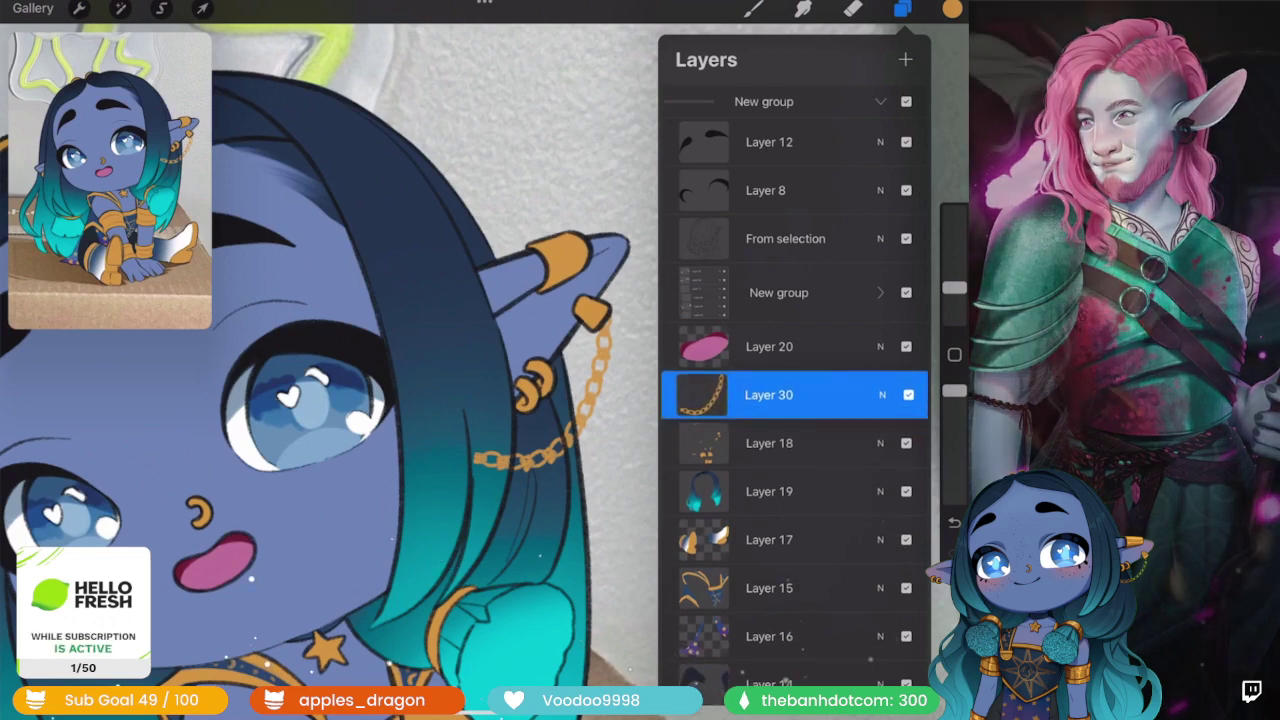
drag(769, 394, 769, 145)
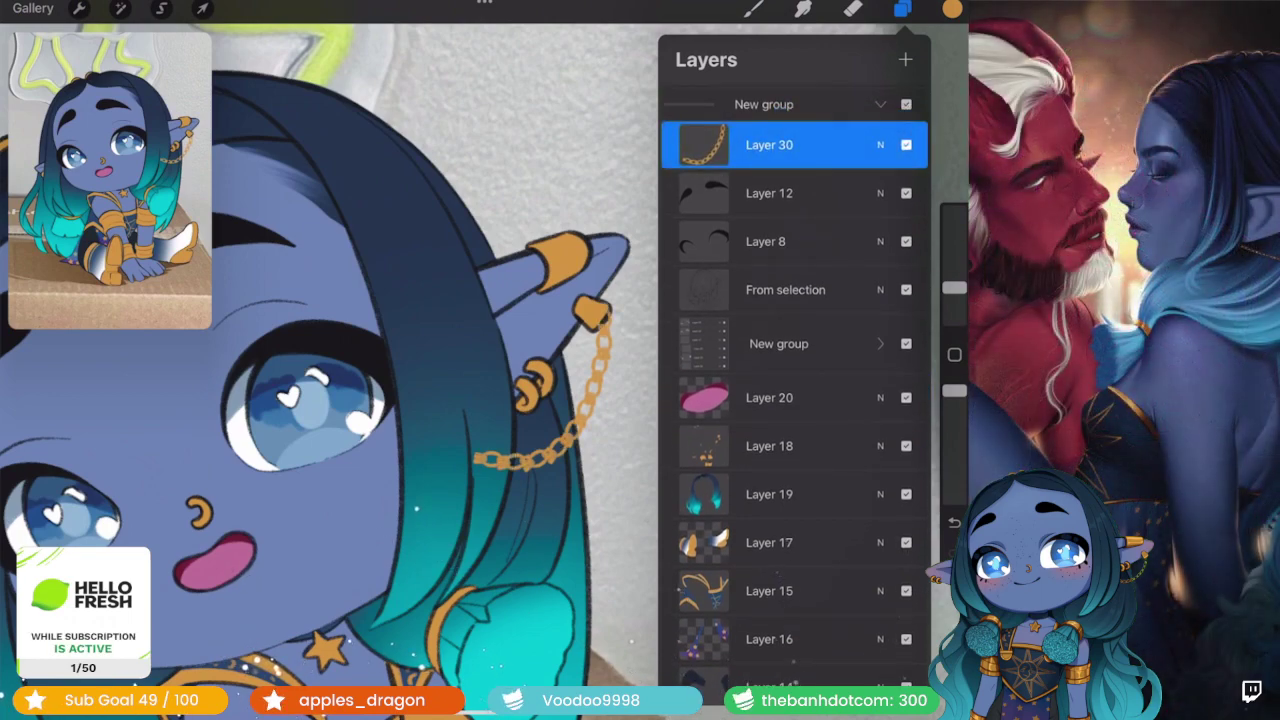
- Switch to the eraser with the Hair 1 brush at a reduced size
click(902, 8)
drag(954, 287, 954, 295)
click(852, 8)
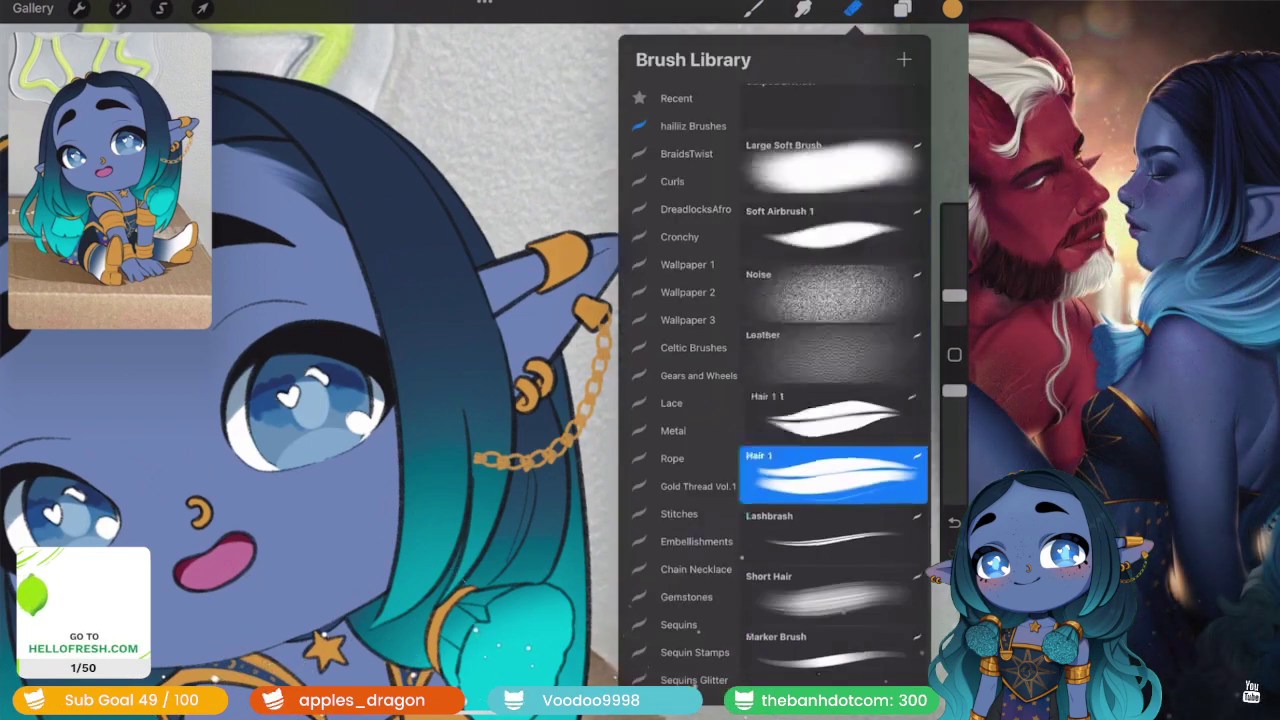
scroll(833, 400, up, 5)
scroll(833, 400, up, 2)
click(833, 165)
click(852, 8)
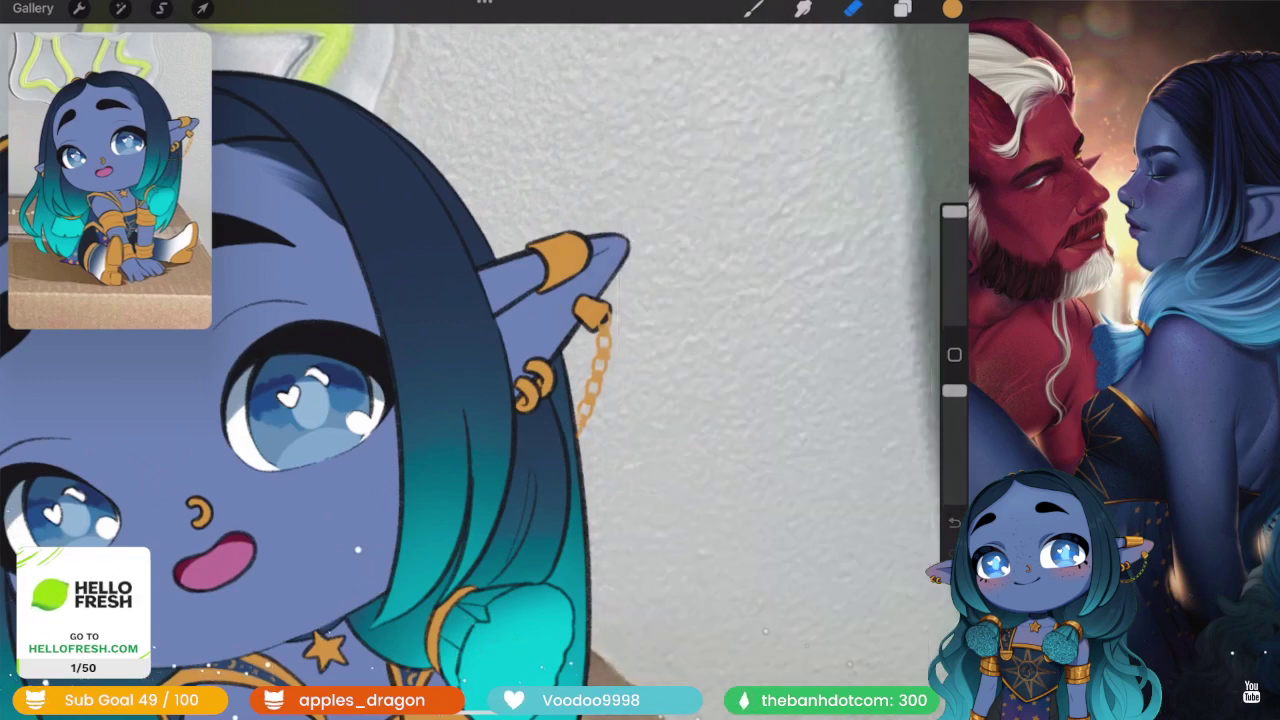
drag(954, 211, 954, 287)
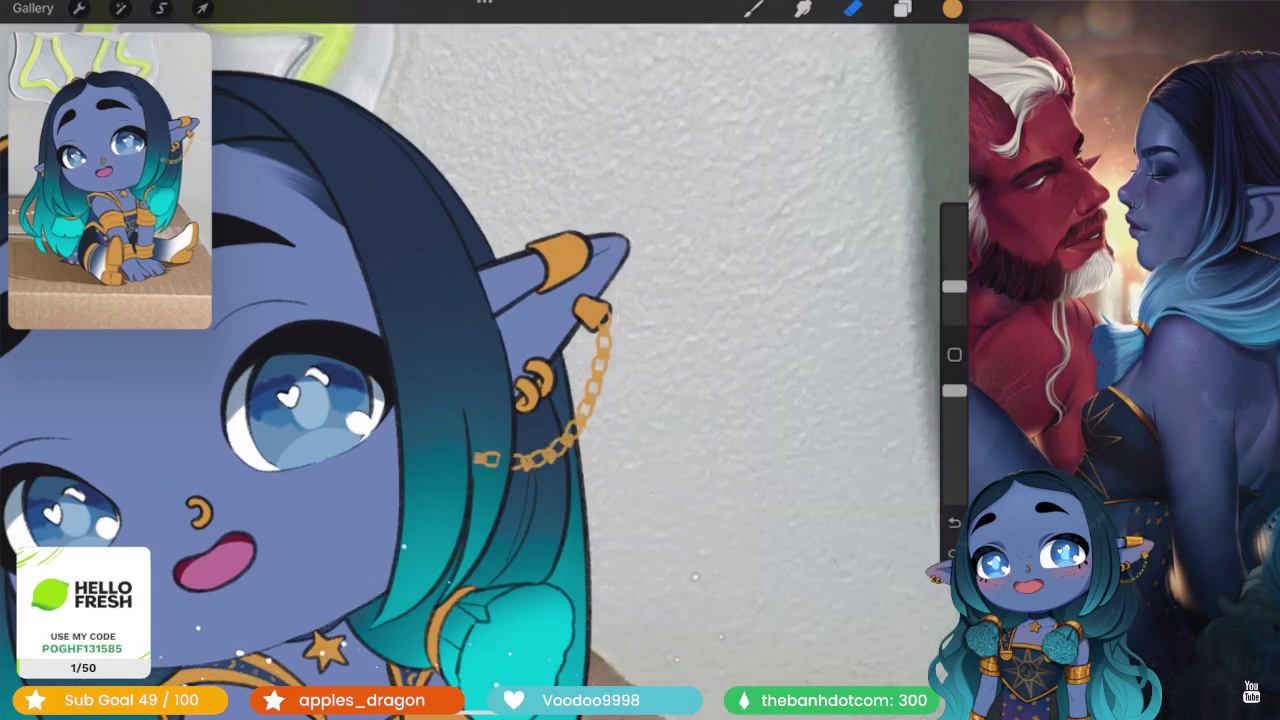
scroll(560, 350, up, 3)
scroll(450, 400, up, 3)
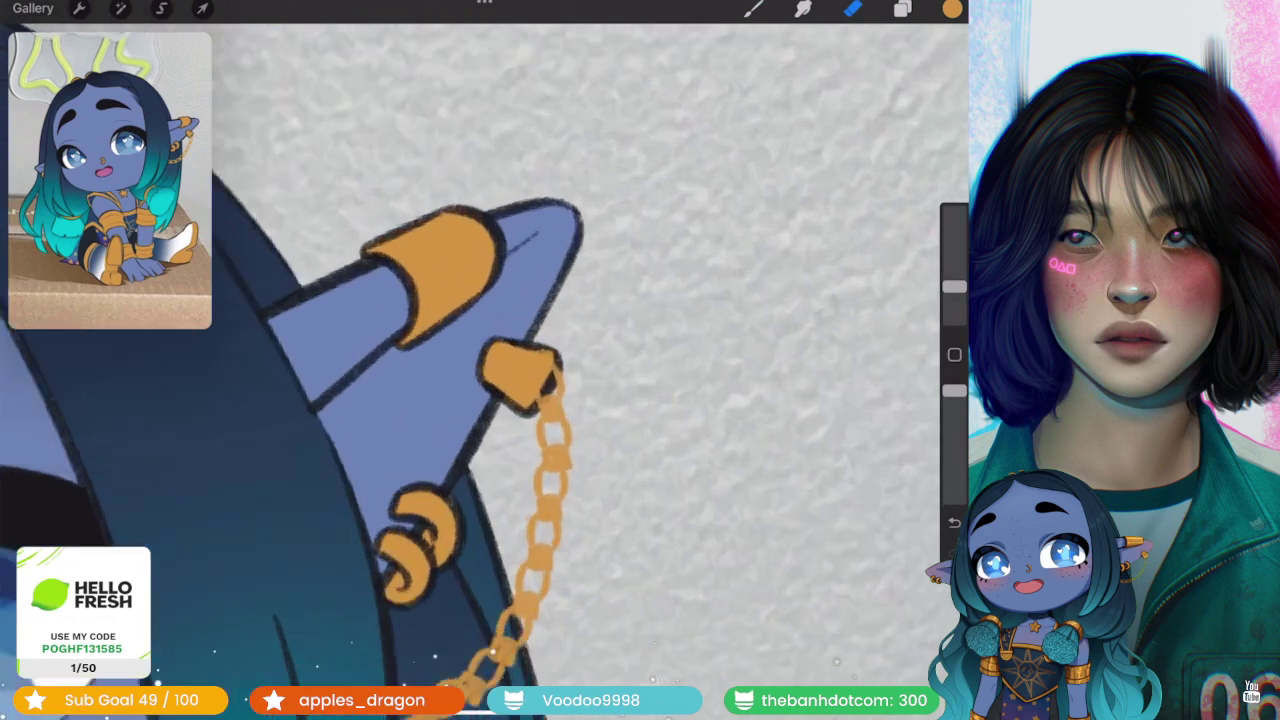
scroll(450, 400, up, 2)
click(902, 8)
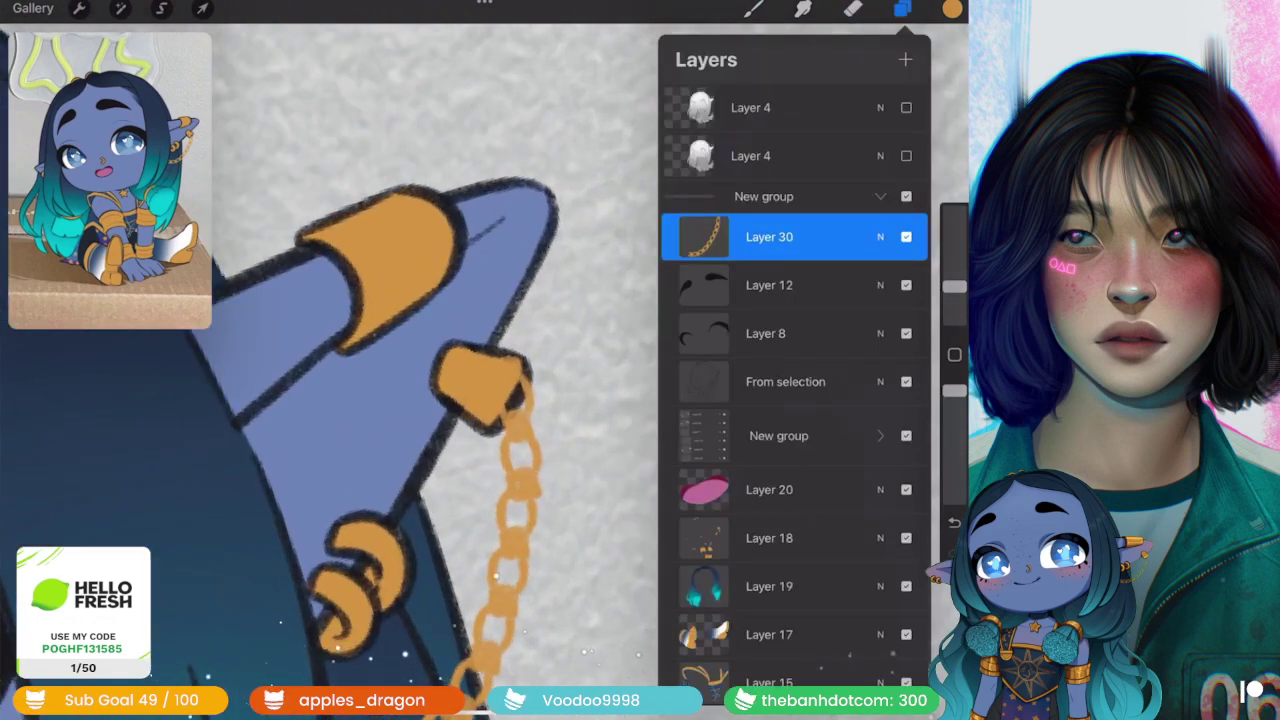
- Pick black and the Inking Brush from Recent brushes at 2% size
click(952, 8)
click(753, 8)
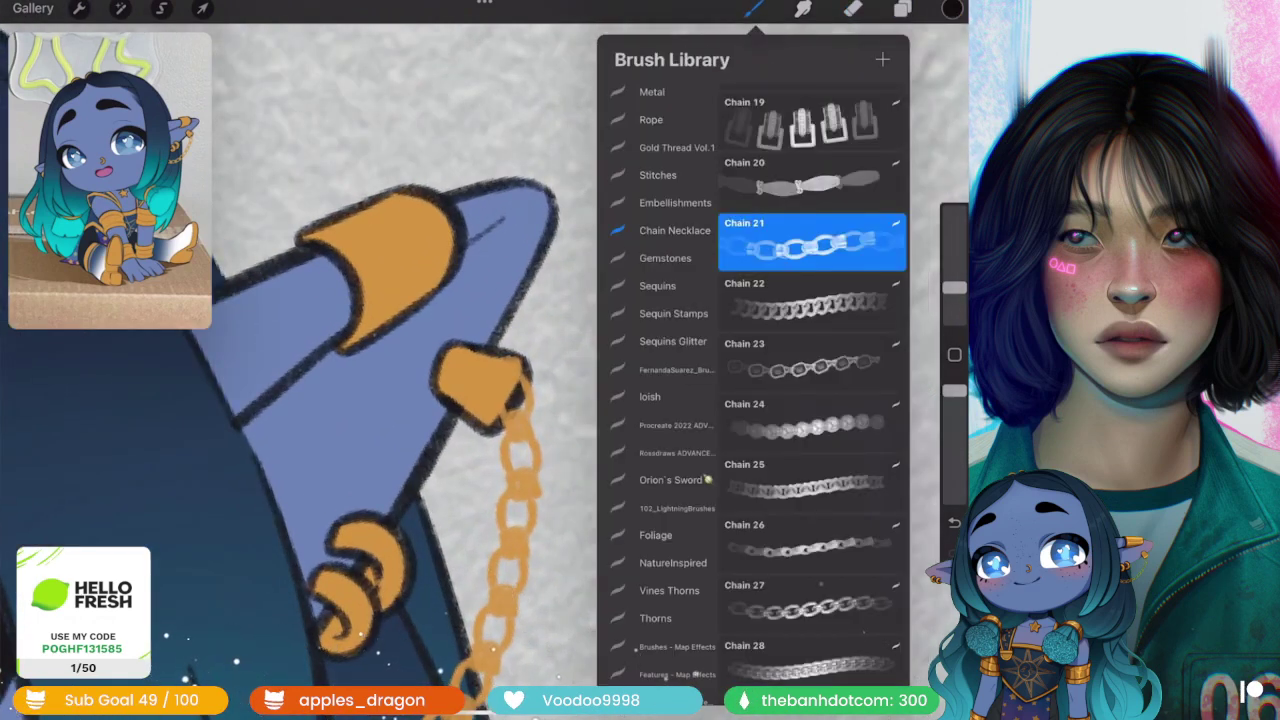
scroll(660, 380, up, 5)
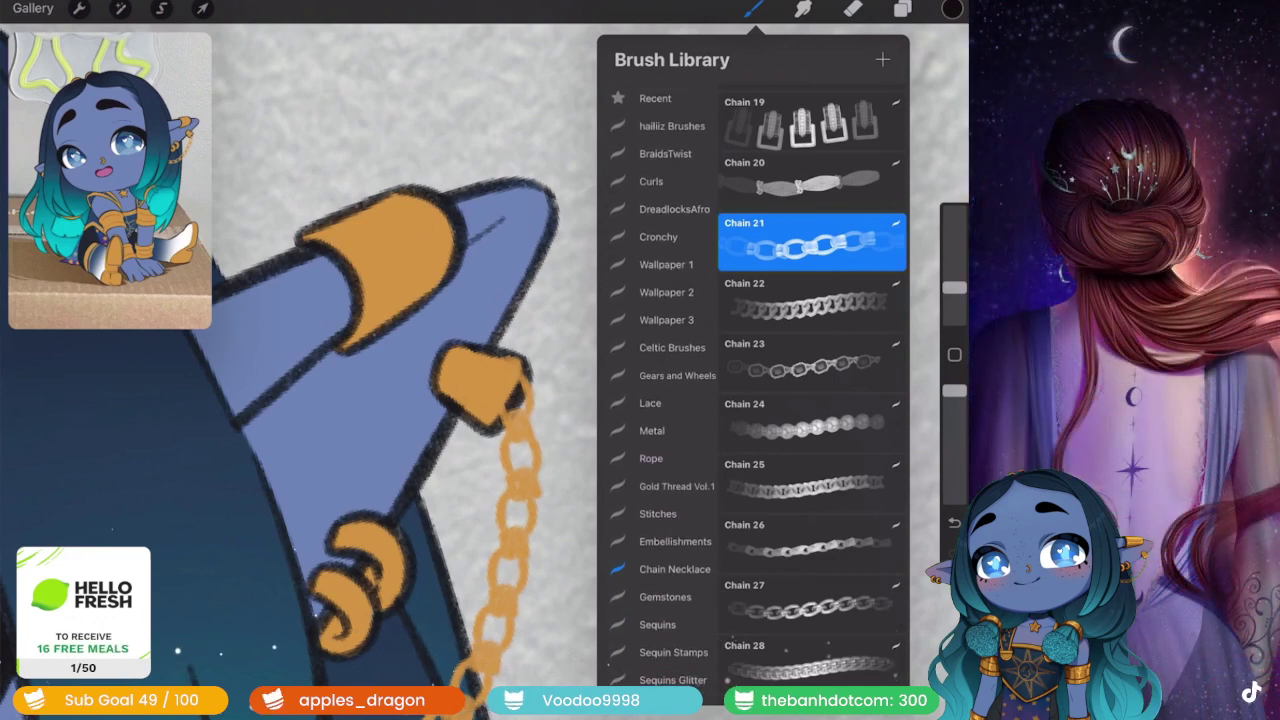
click(655, 98)
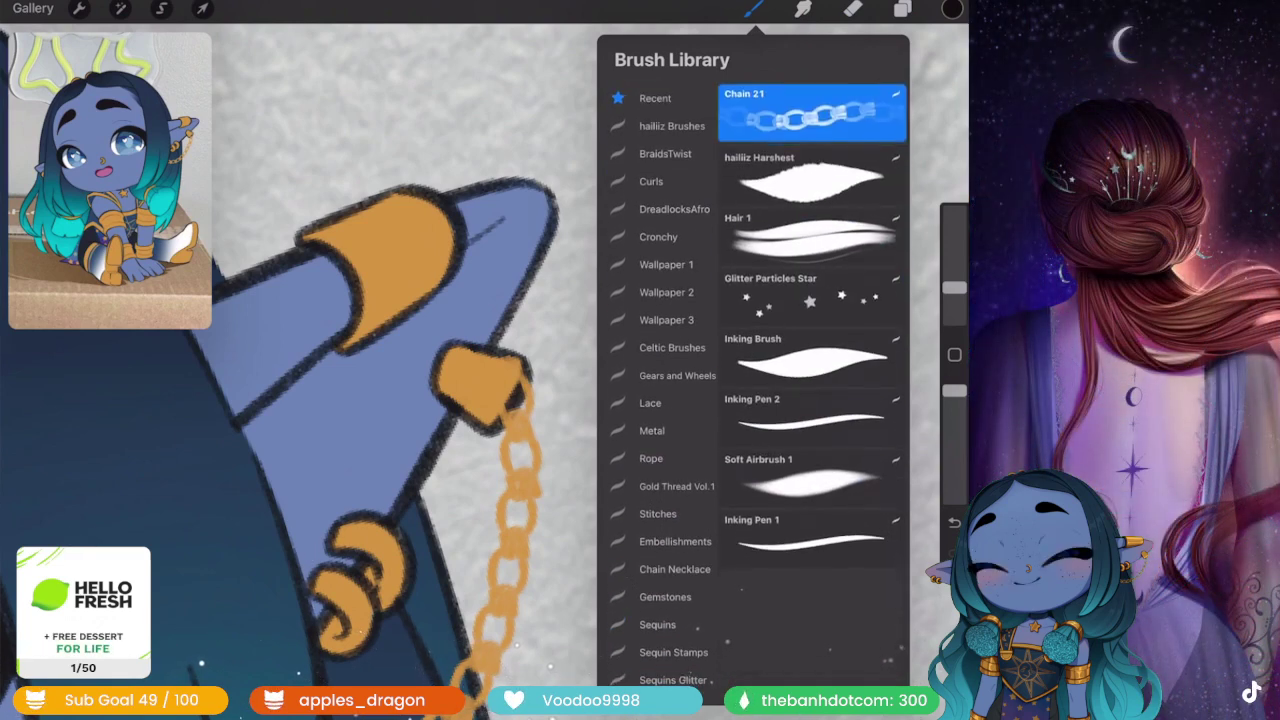
click(810, 357)
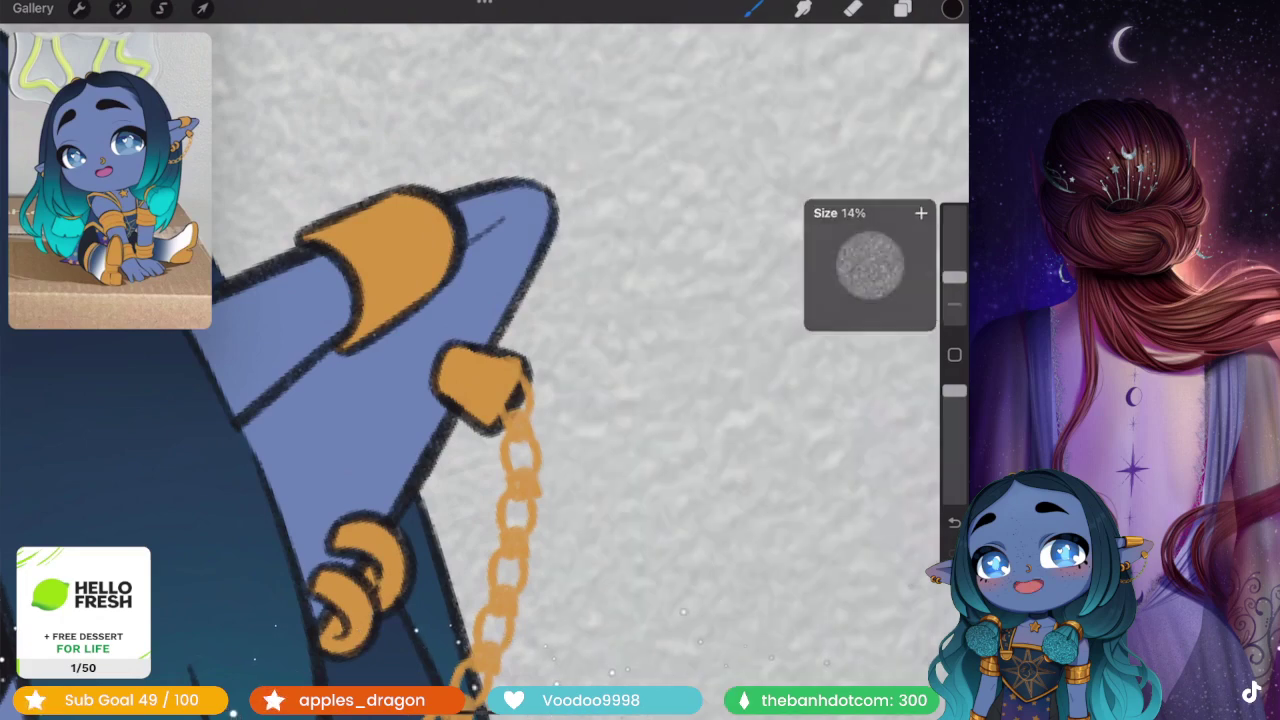
drag(954, 287, 954, 304)
scroll(400, 400, up, 3)
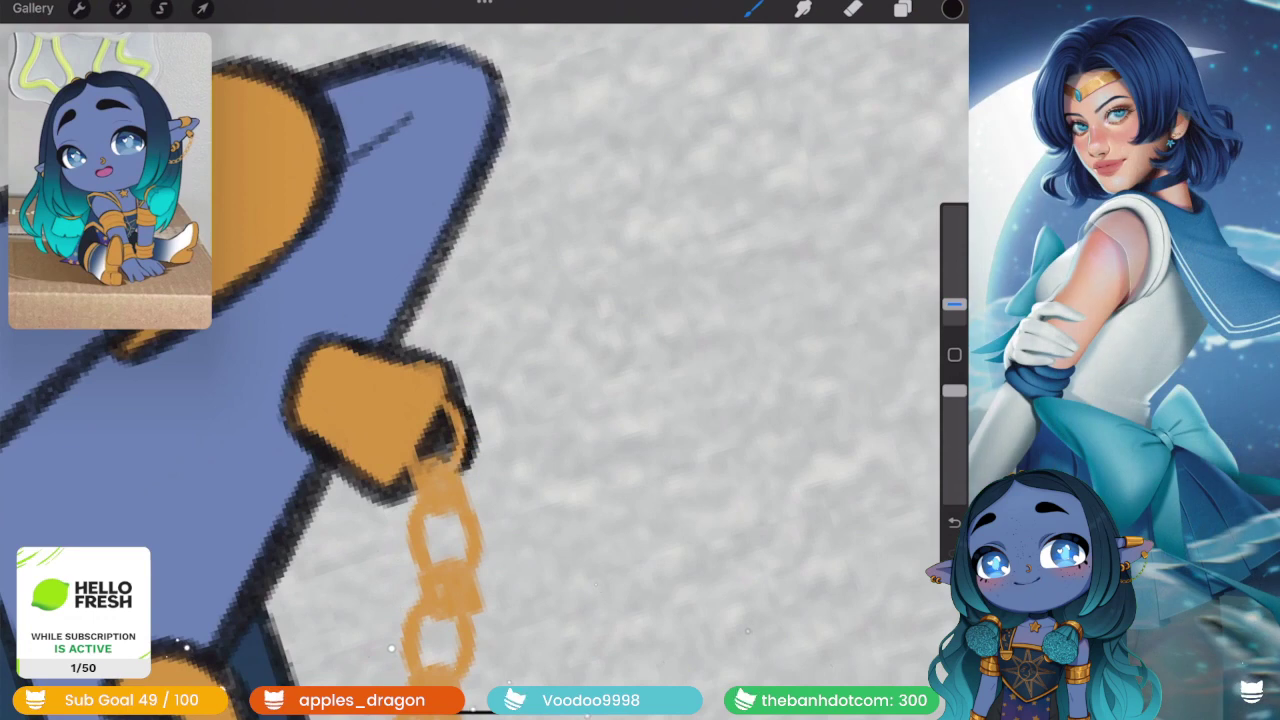
scroll(400, 400, down, 2)
scroll(400, 400, down, 2)
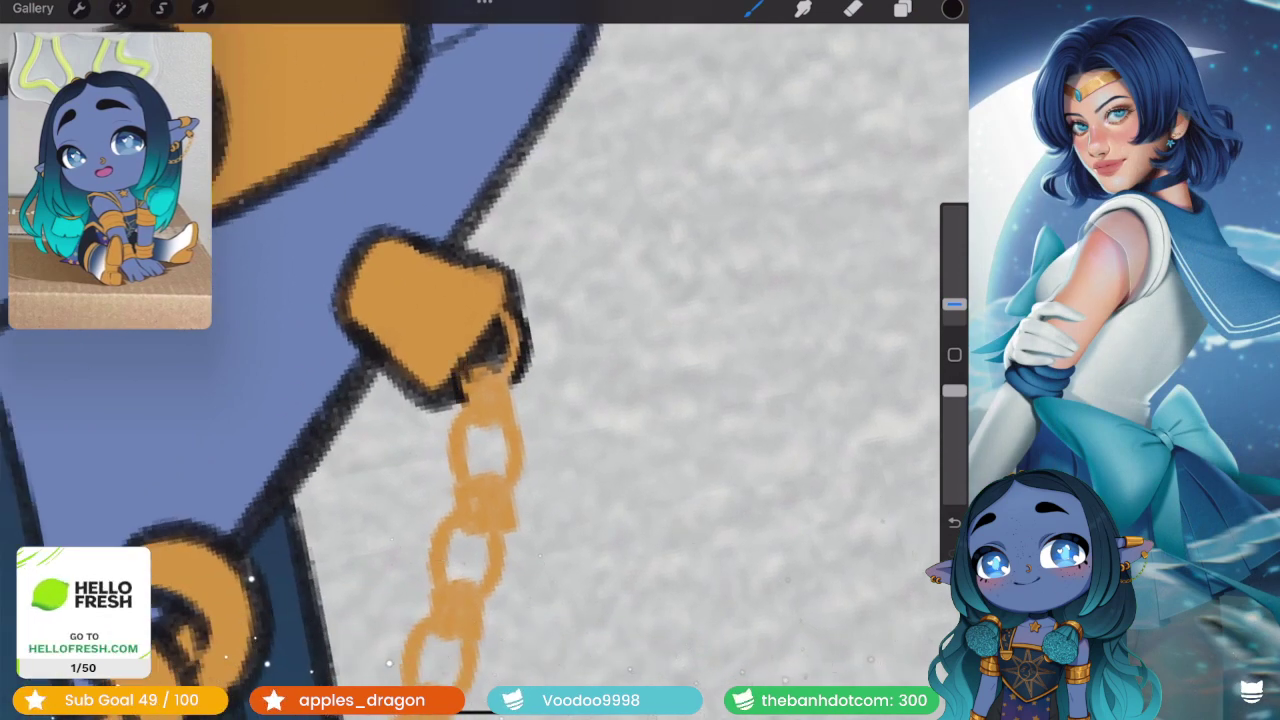
- Outline the upper chain links' left, right and bottom edges in black
mouse_move(492, 377)
mouse_down()
mouse_move(524, 462)
mouse_move(516, 492)
mouse_up()
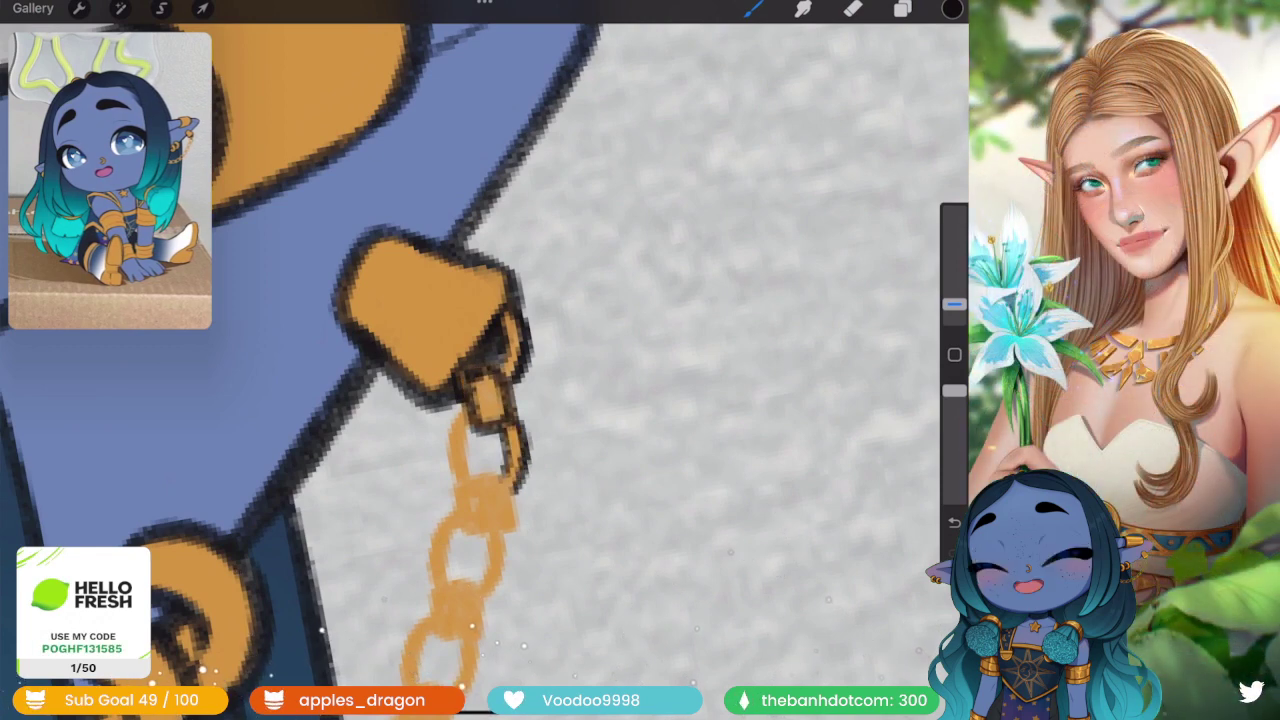
drag(466, 418, 468, 480)
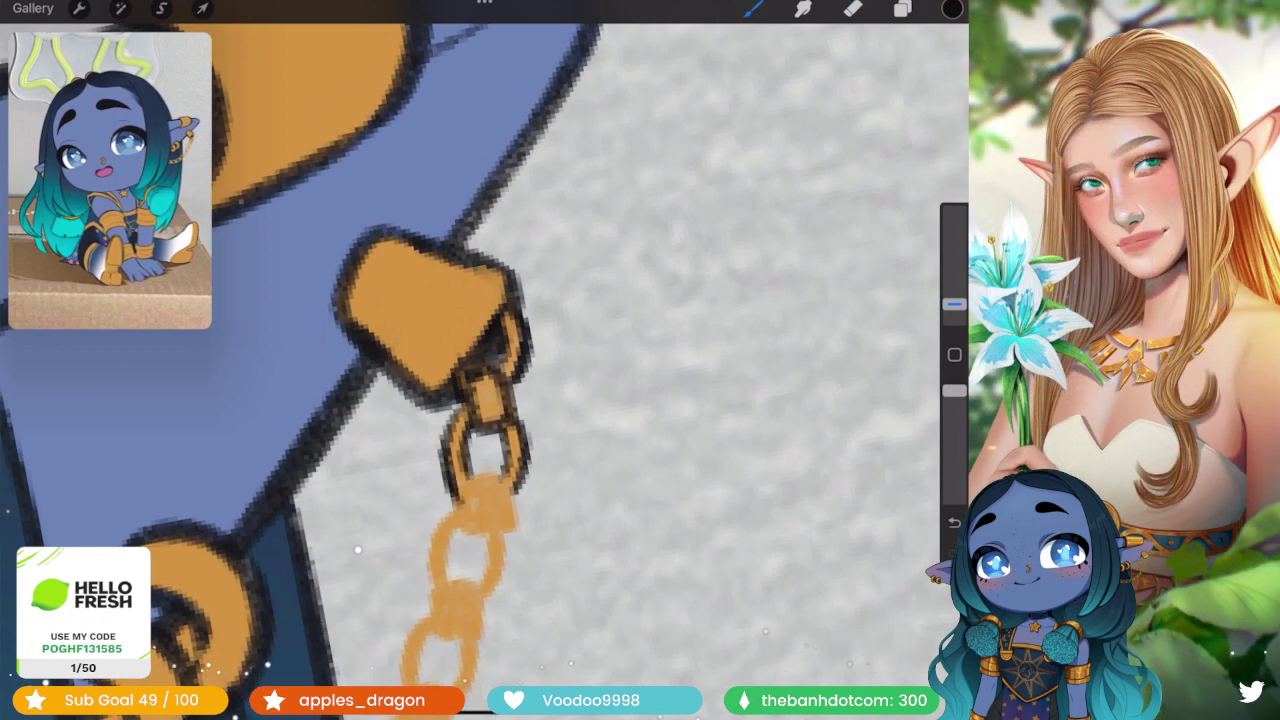
drag(463, 472, 510, 482)
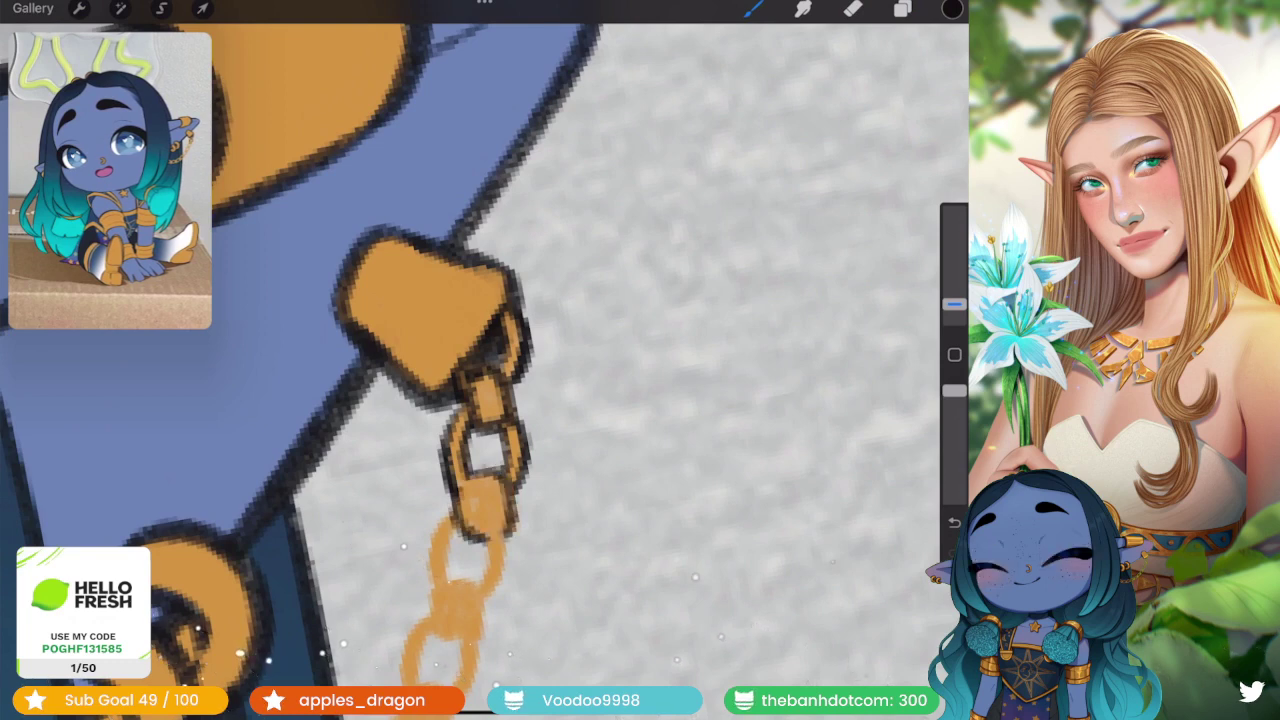
drag(508, 536, 500, 584)
drag(462, 522, 450, 584)
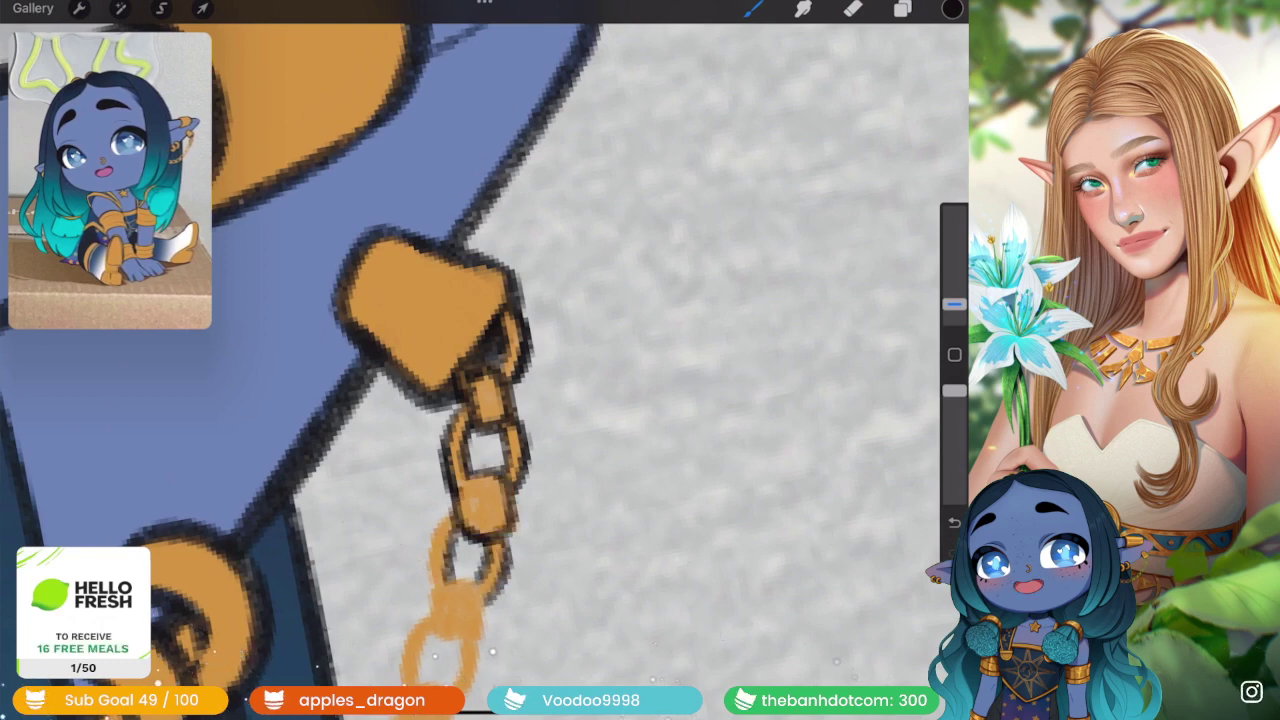
scroll(480, 360, down, 2)
scroll(480, 360, down, 2)
scroll(480, 360, down, 2)
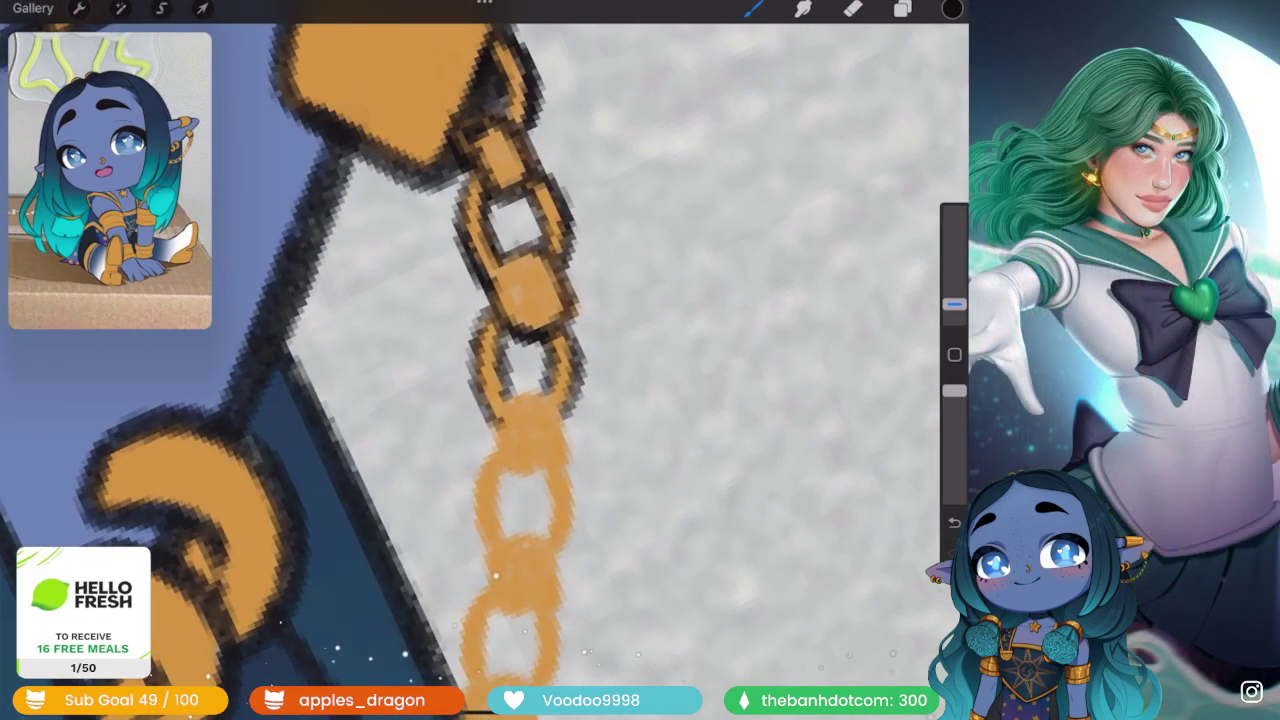
drag(500, 470, 568, 400)
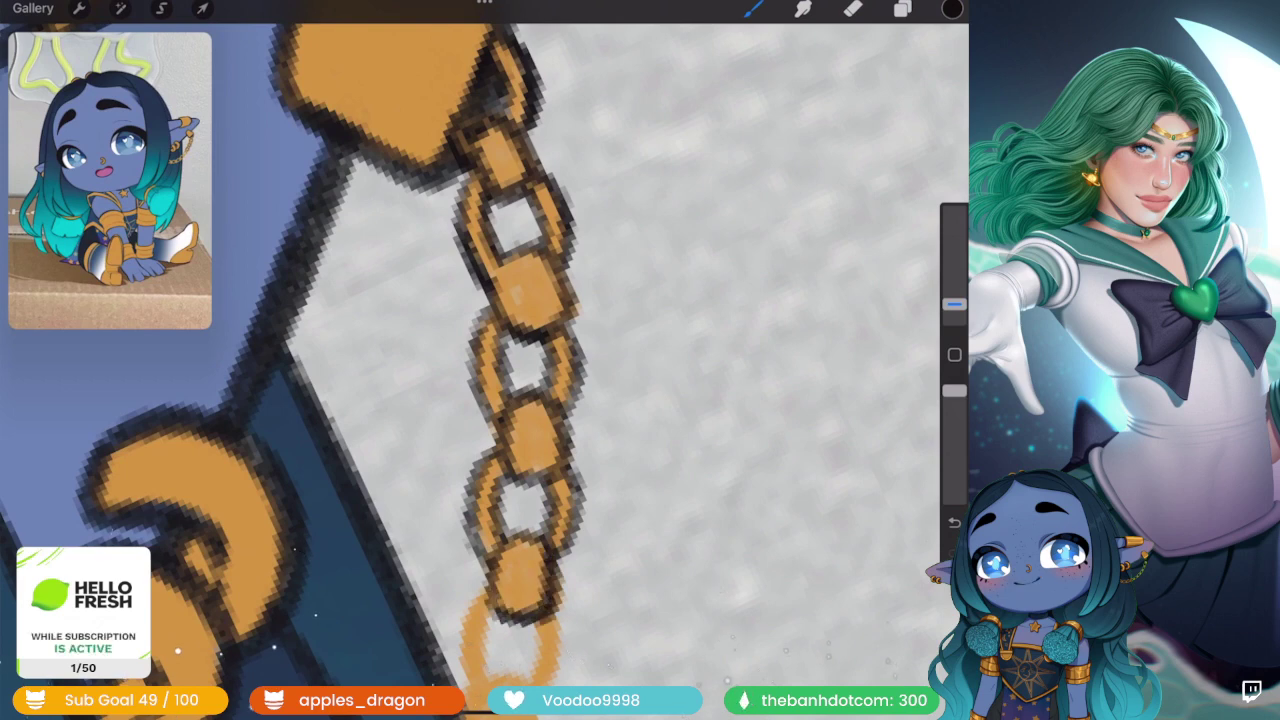
scroll(480, 360, down, 2)
scroll(480, 360, down, 2)
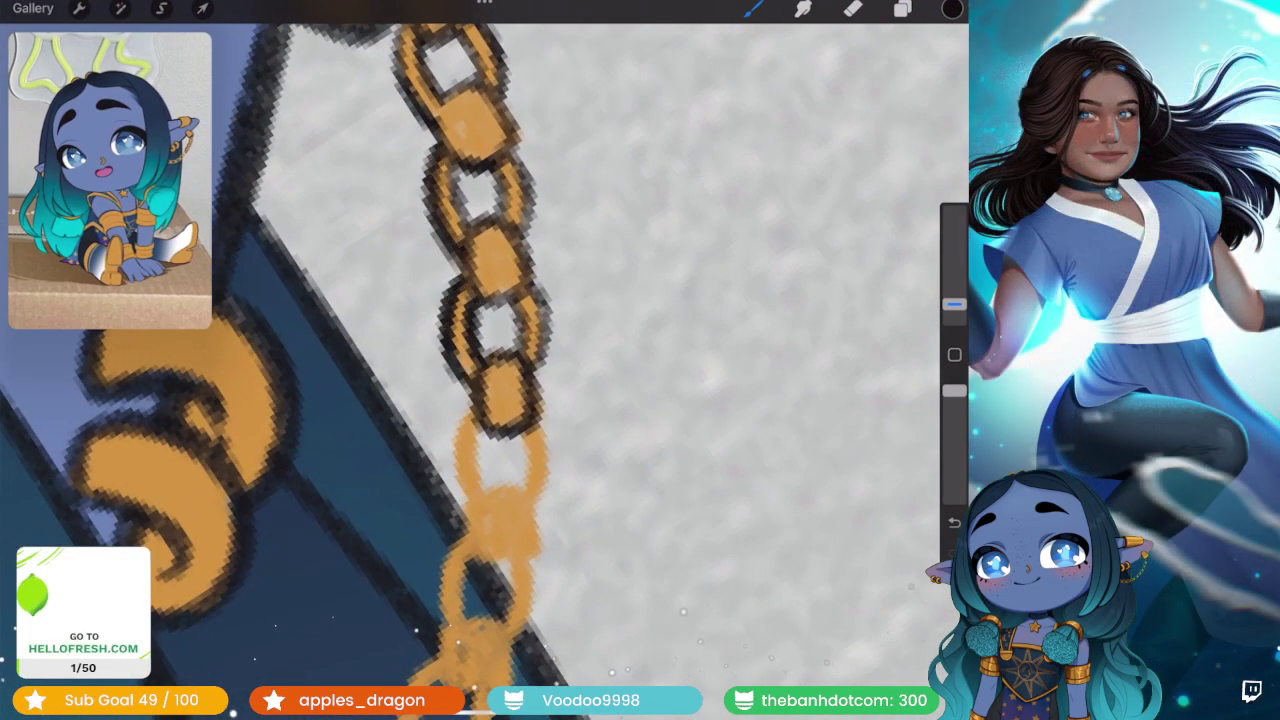
drag(535, 438, 522, 488)
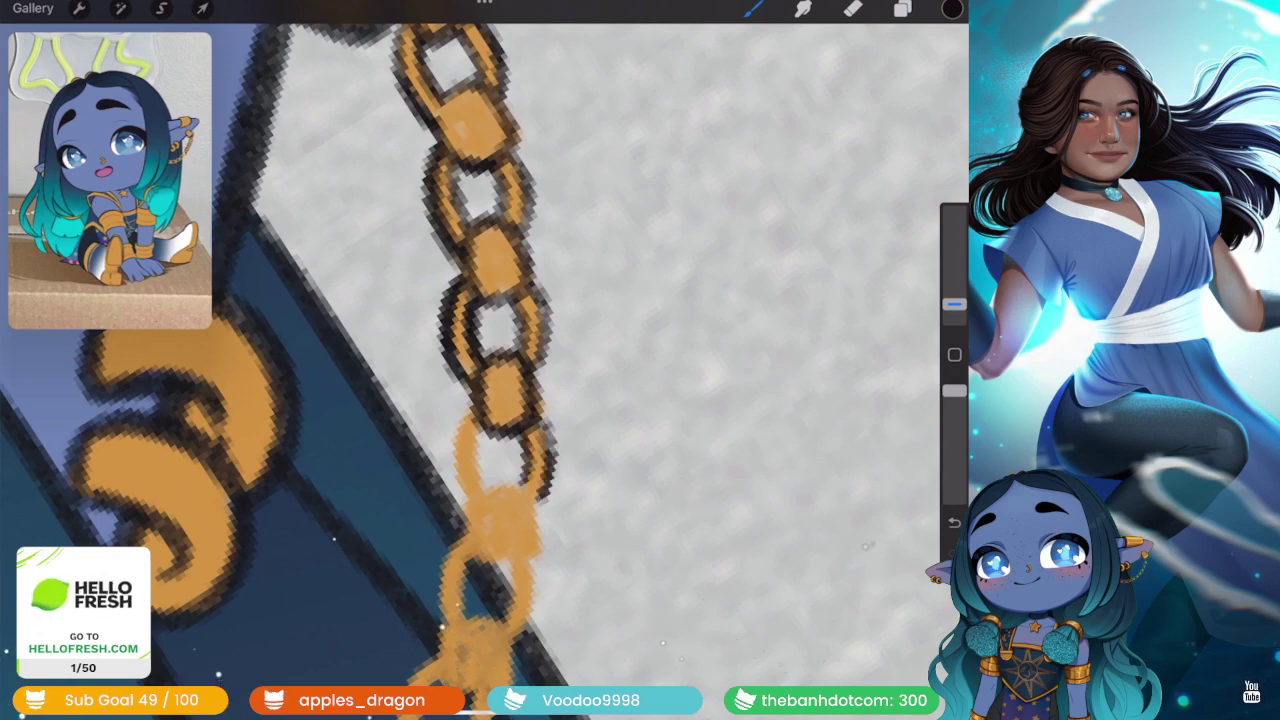
- Outline the middle chain links, including the faded link, down toward the end
scroll(480, 360, down, 2)
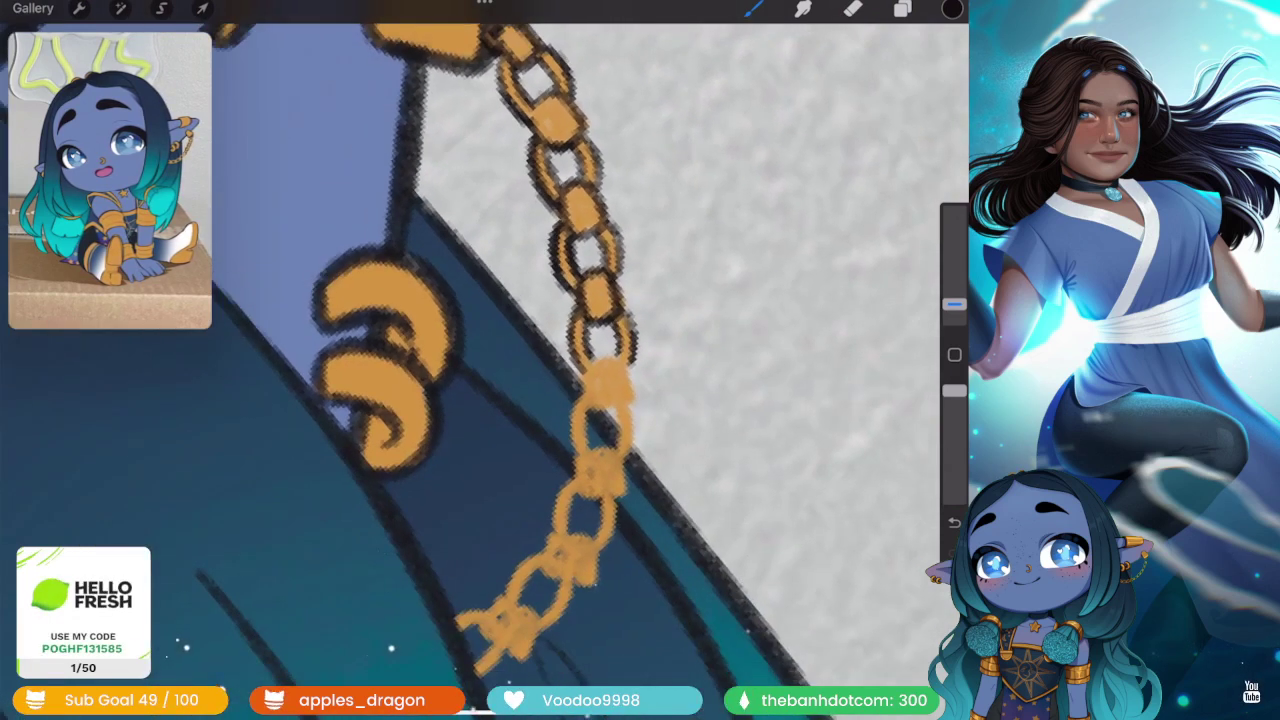
scroll(480, 360, up, 2)
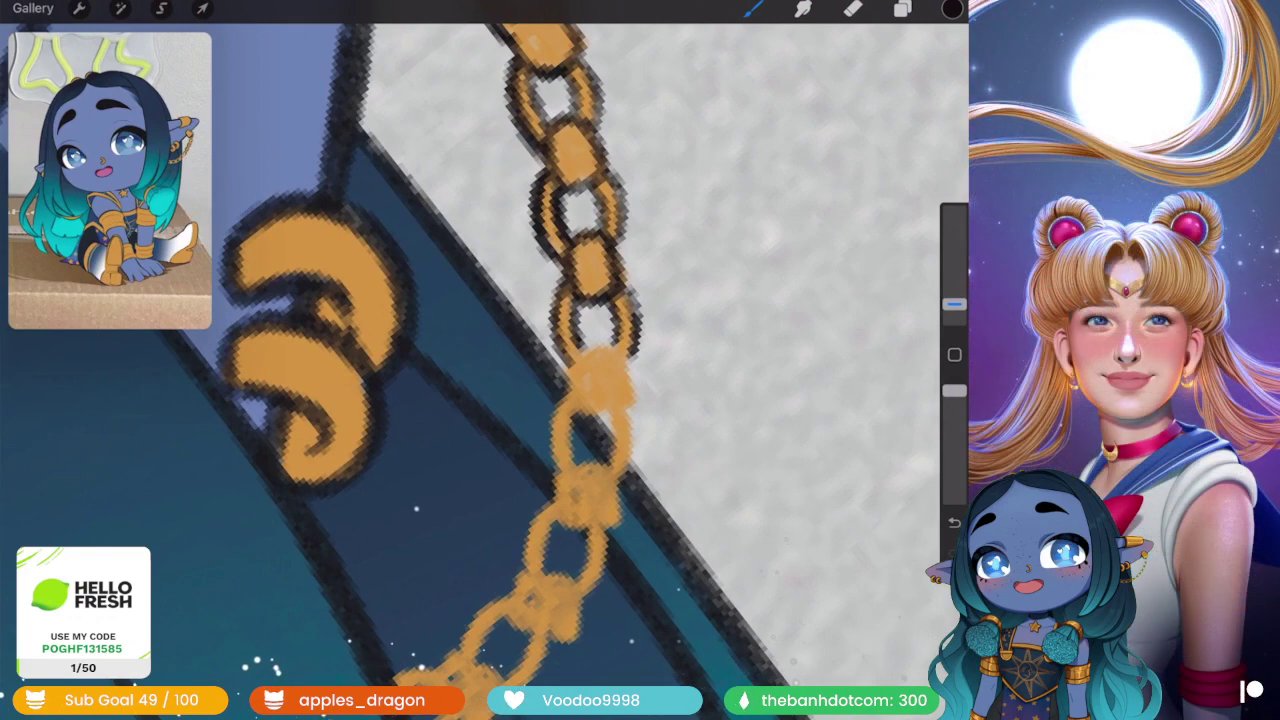
scroll(715, 270, up, 2)
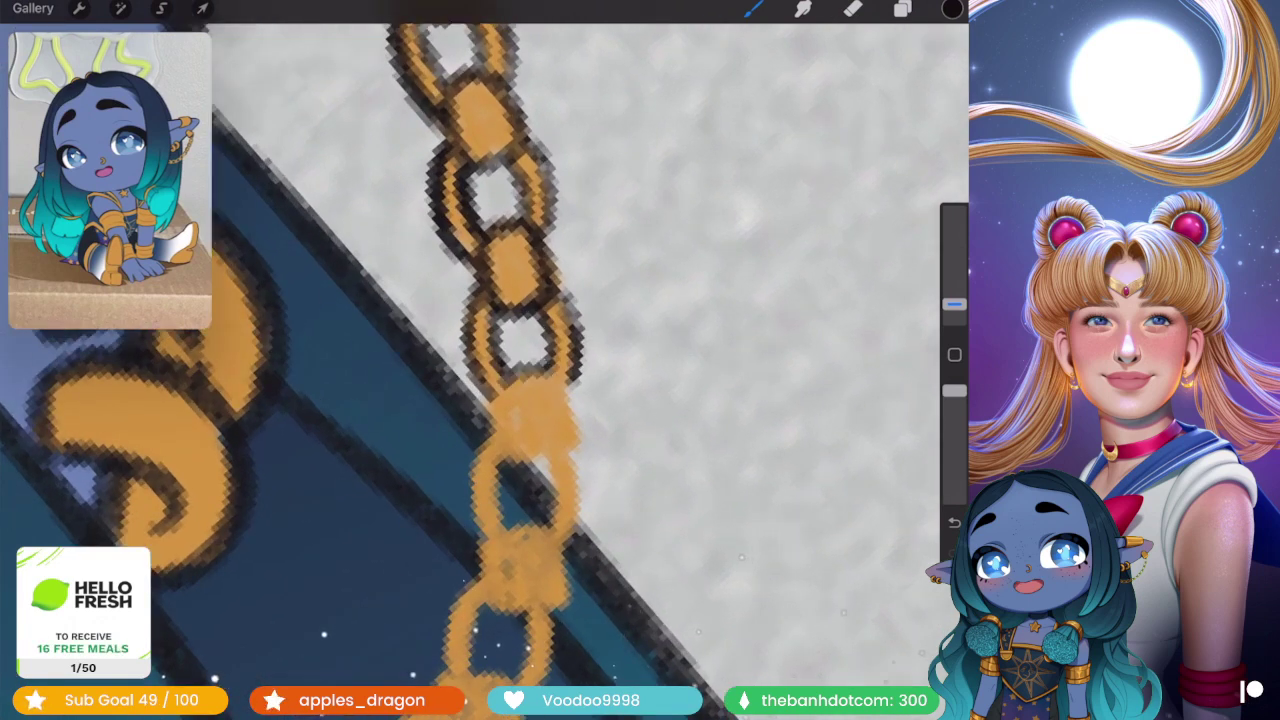
drag(490, 470, 520, 402)
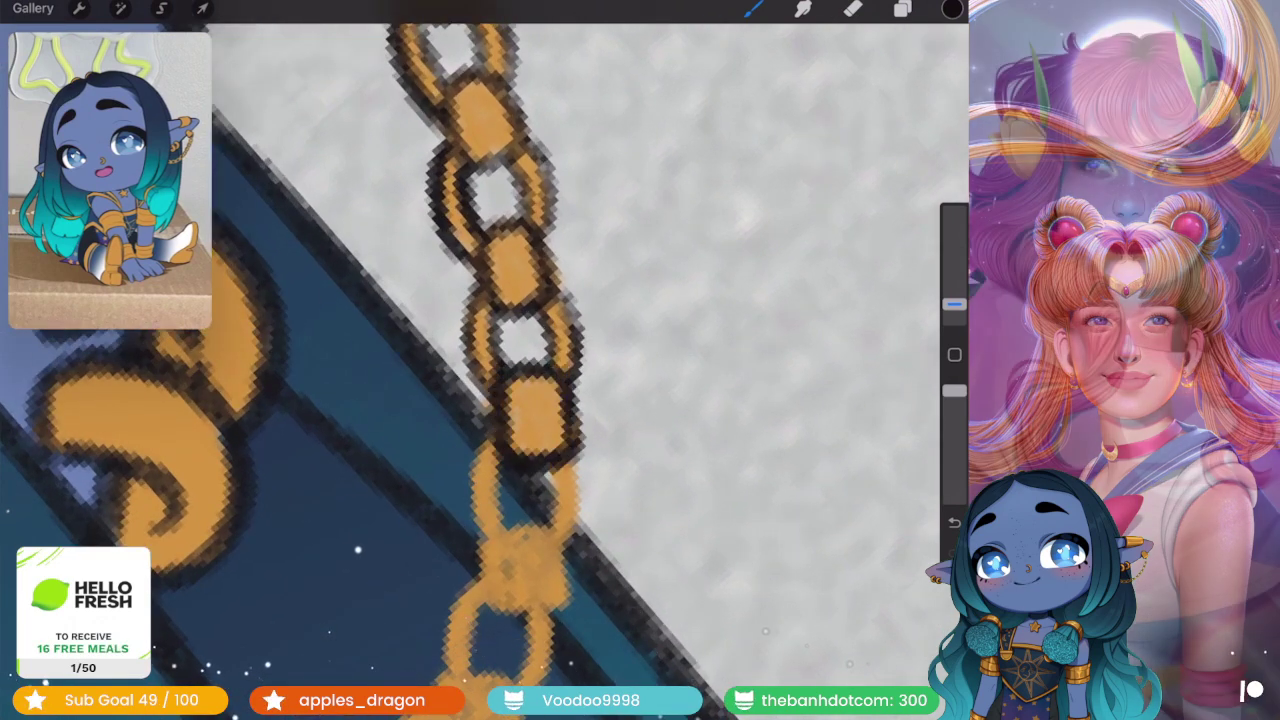
mouse_move(488, 458)
mouse_down()
mouse_move(470, 540)
mouse_move(495, 535)
mouse_up()
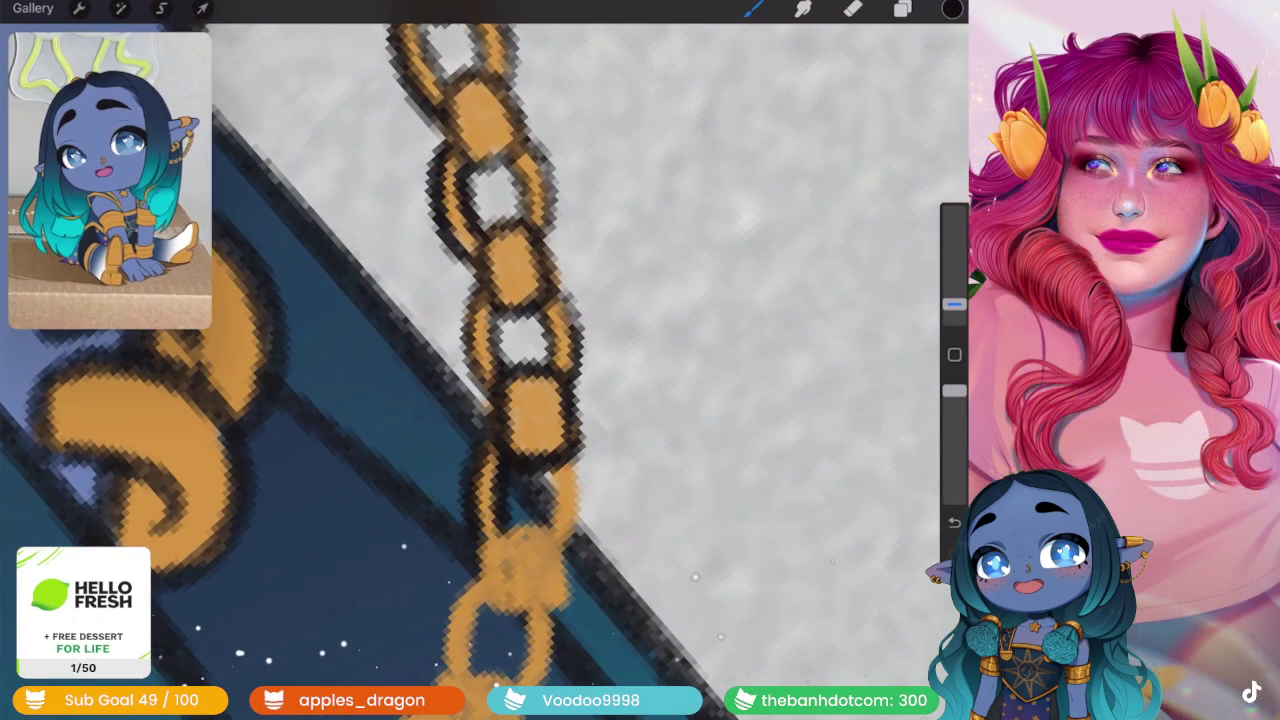
drag(582, 484, 566, 560)
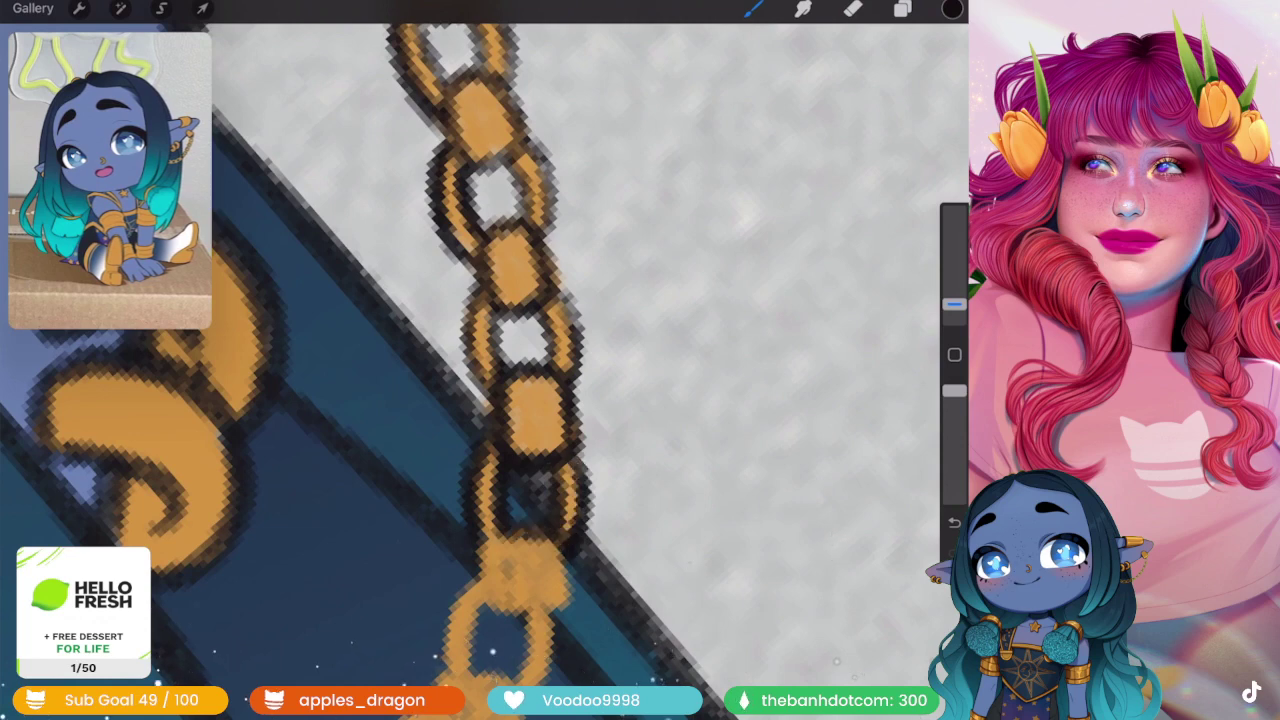
scroll(480, 360, down, 3)
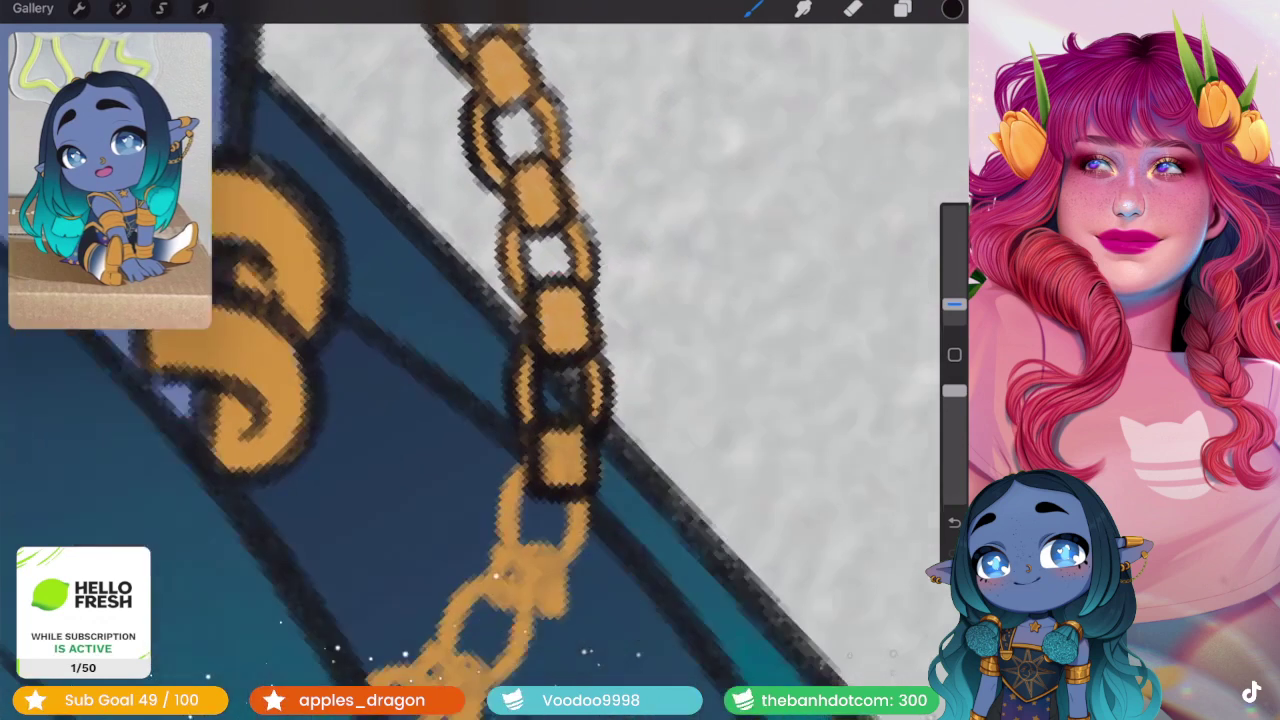
drag(478, 452, 466, 504)
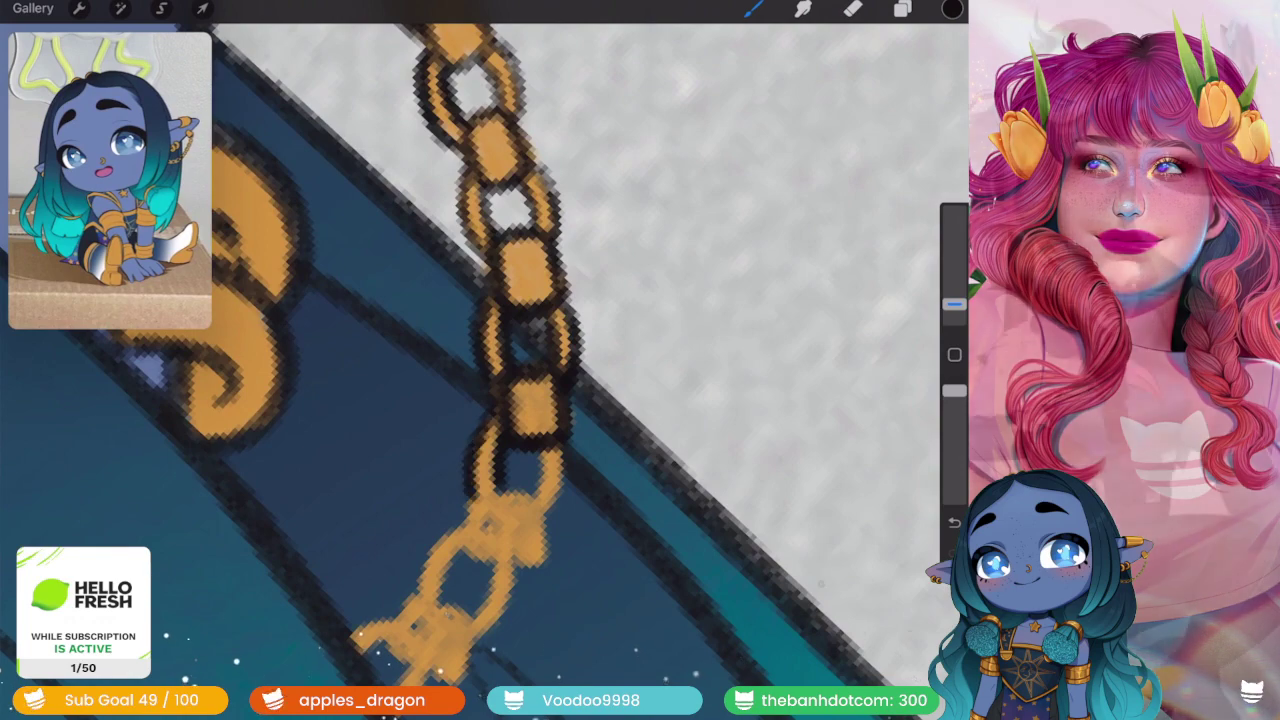
mouse_move(550, 450)
mouse_down()
mouse_move(532, 498)
mouse_move(535, 558)
mouse_up()
drag(548, 545, 468, 572)
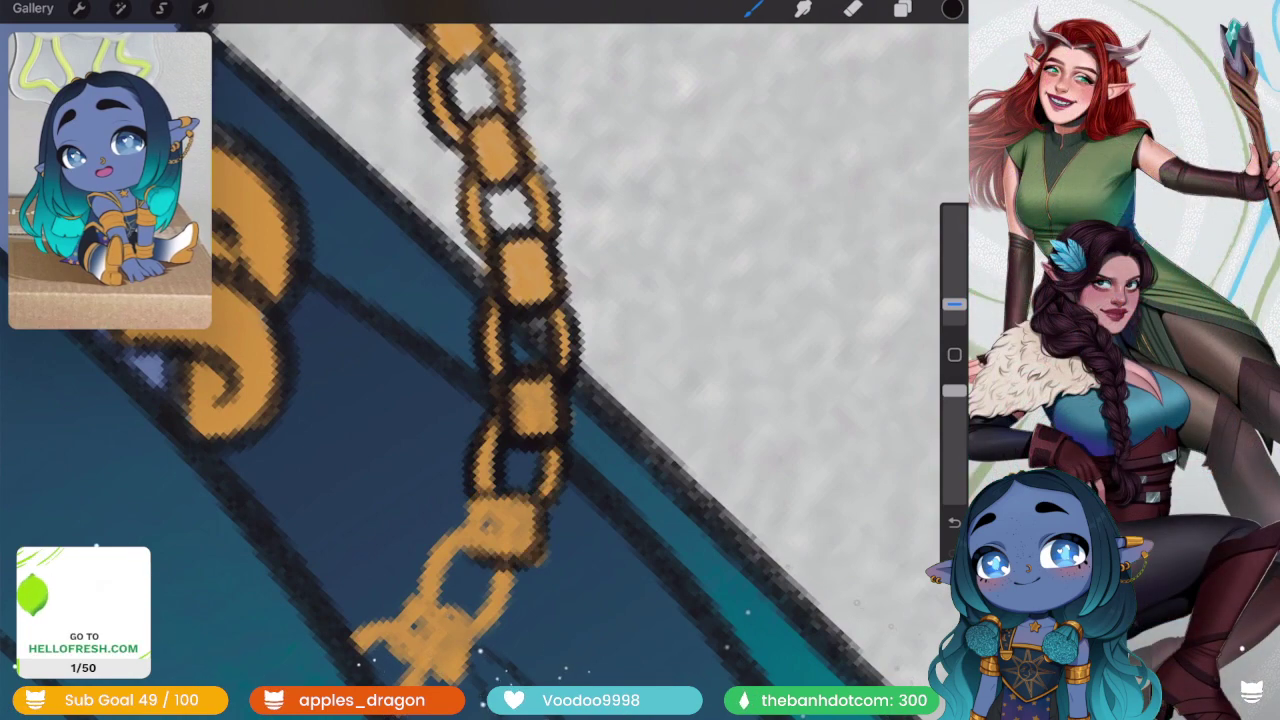
- Finish outlining the lowest chain link's edges
scroll(480, 360, up, 3)
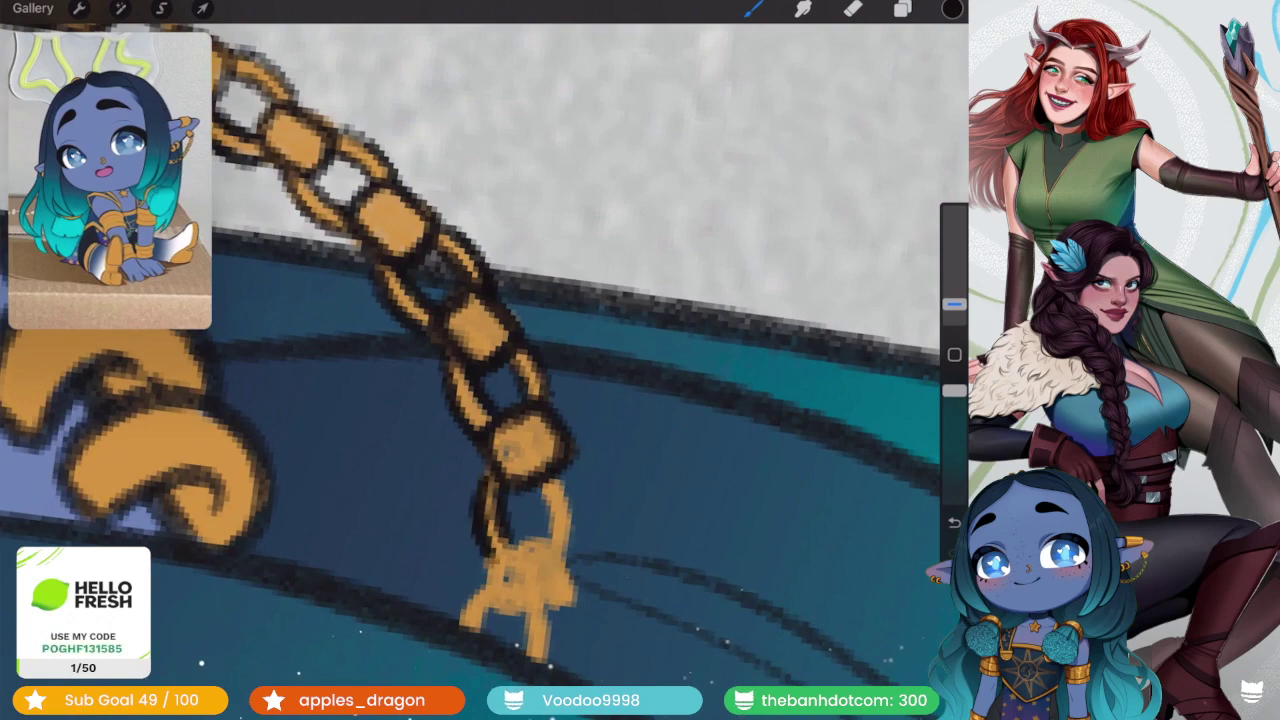
key(ctrl+z)
key(ctrl+shift+z)
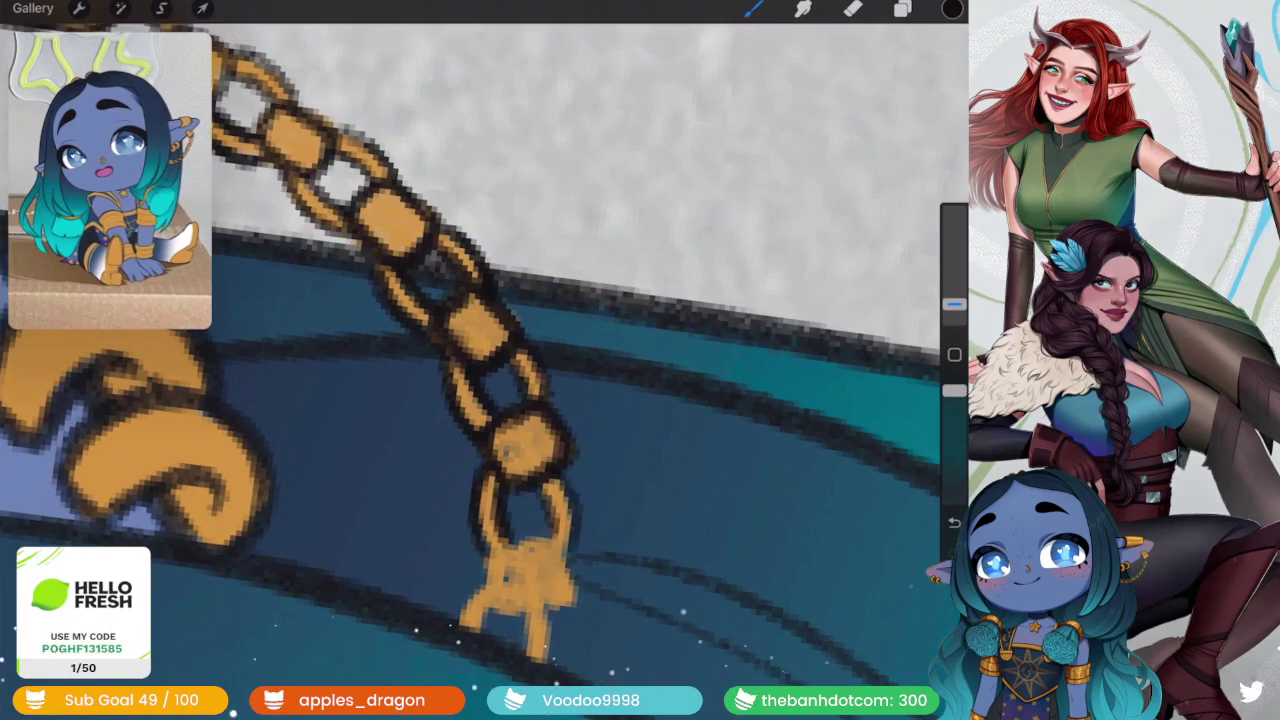
drag(495, 548, 570, 556)
drag(522, 590, 578, 620)
drag(560, 542, 572, 602)
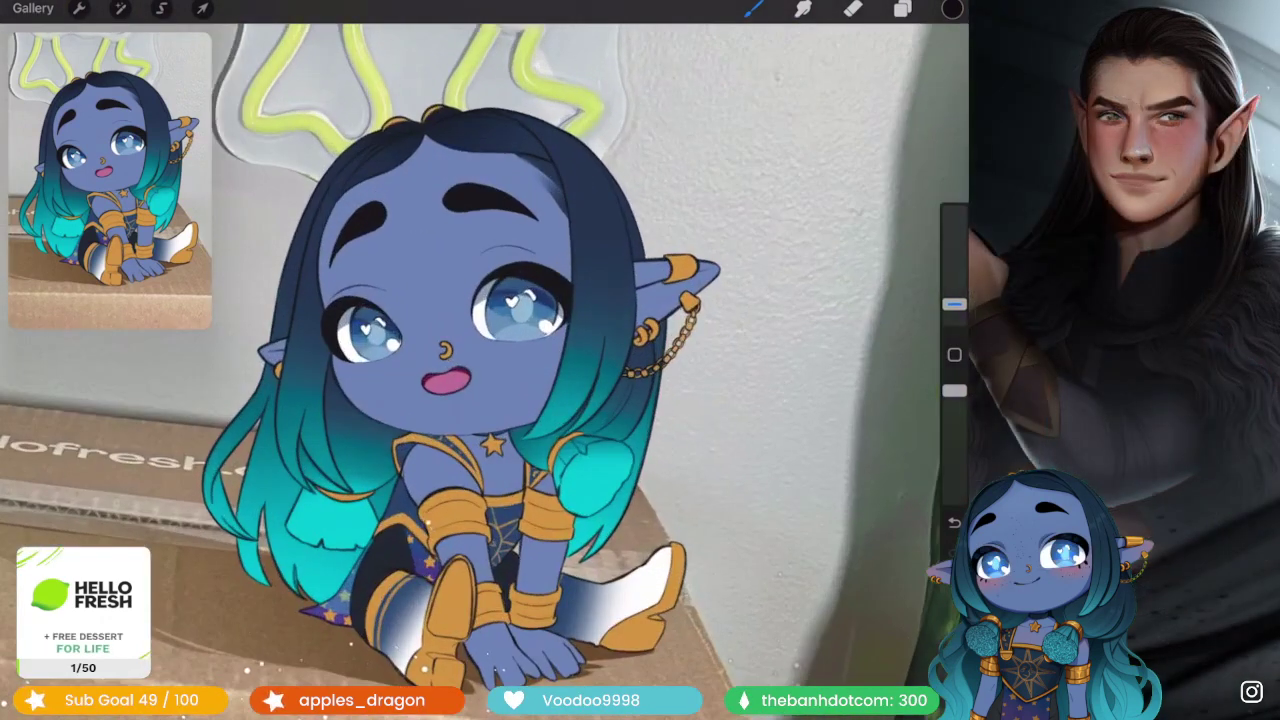
- Duplicate Layer 30 from the layer list
click(902, 8)
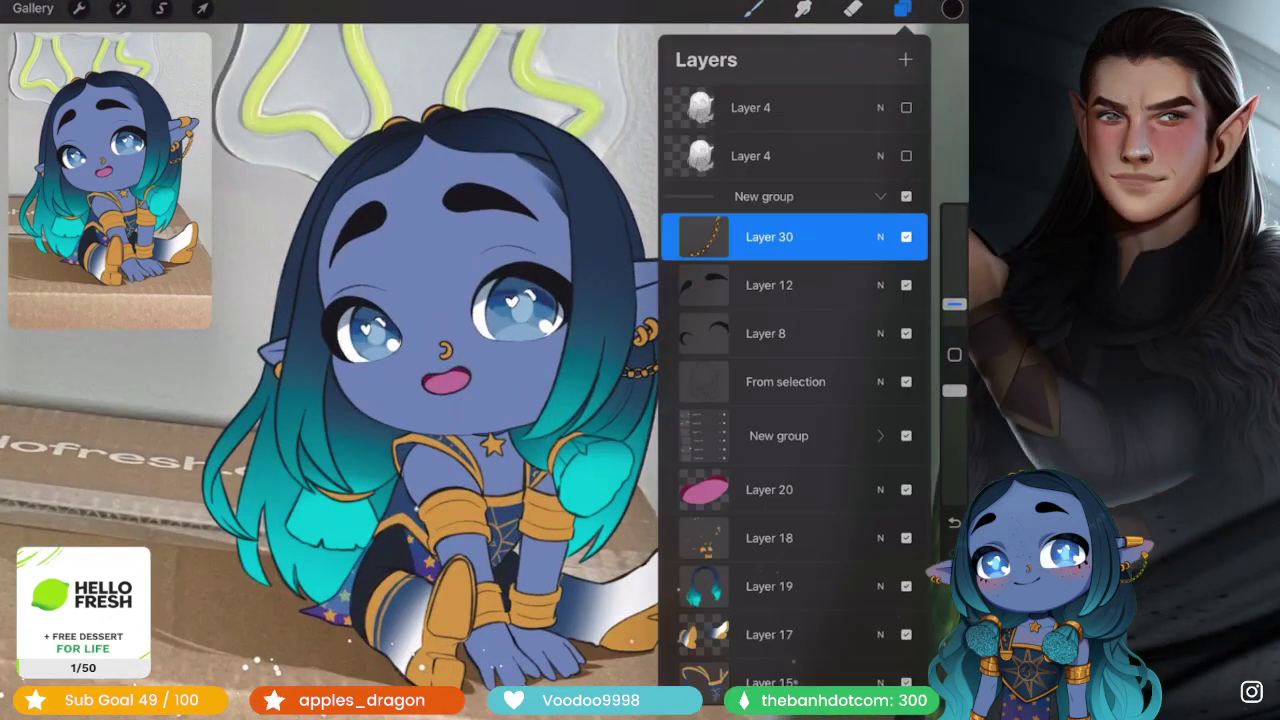
drag(860, 237, 720, 237)
click(857, 237)
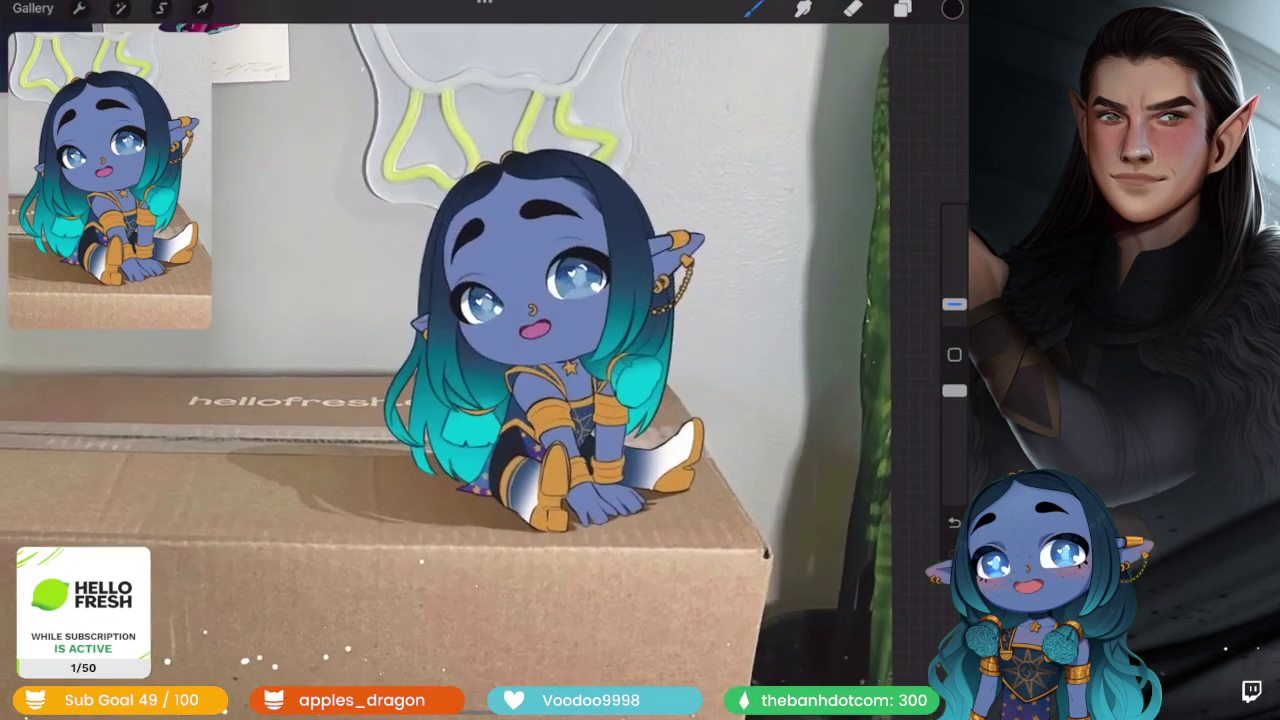
- Zoom in on the elf's face and bring the layer list back up
click(902, 8)
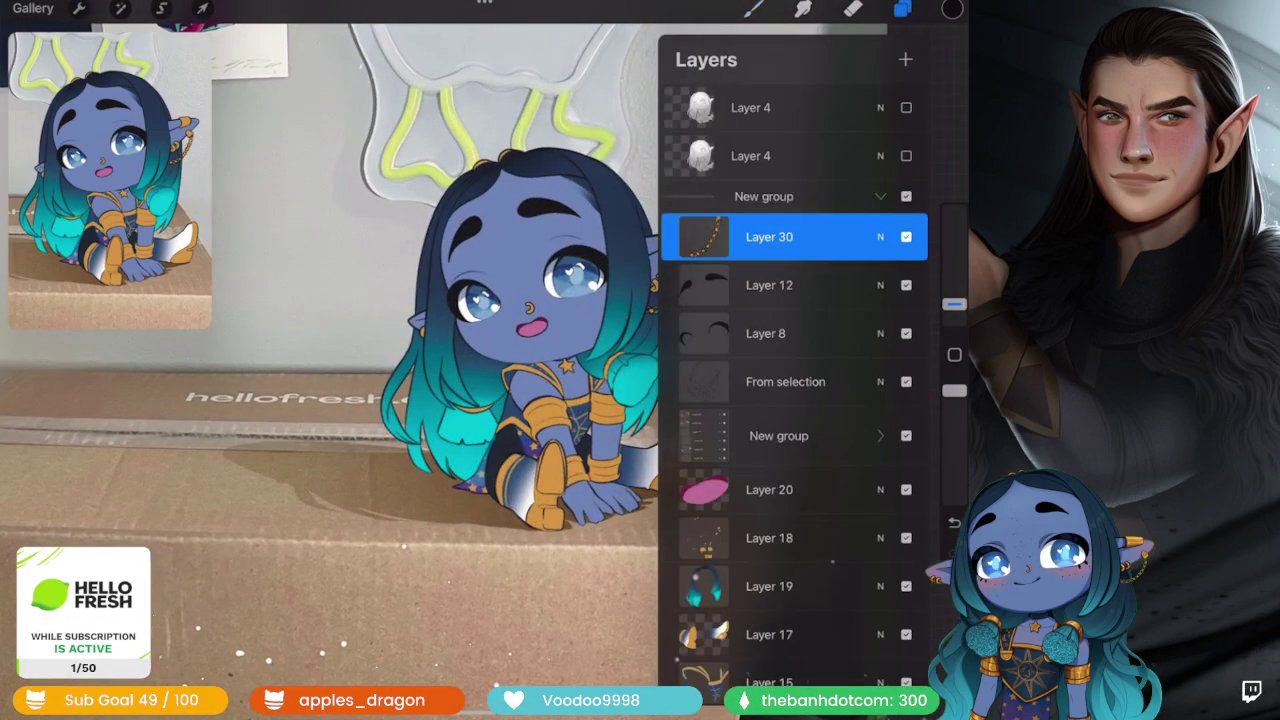
scroll(795, 380, down, 5)
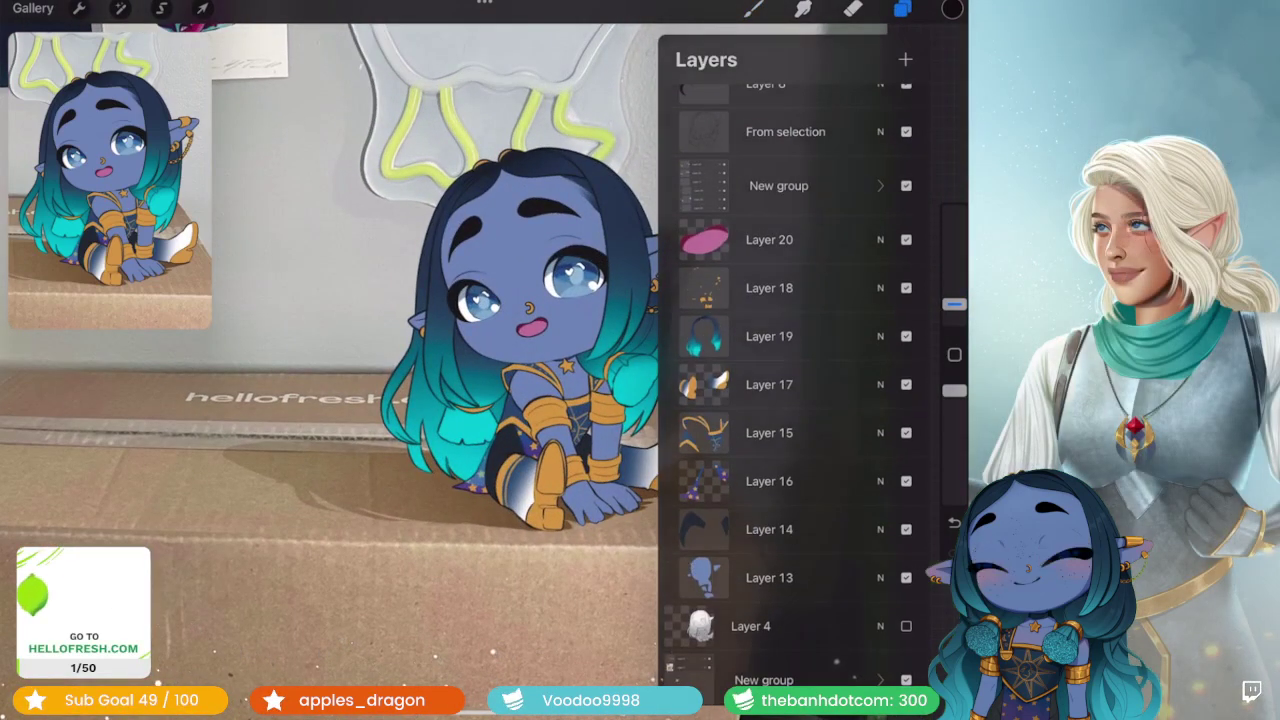
click(902, 8)
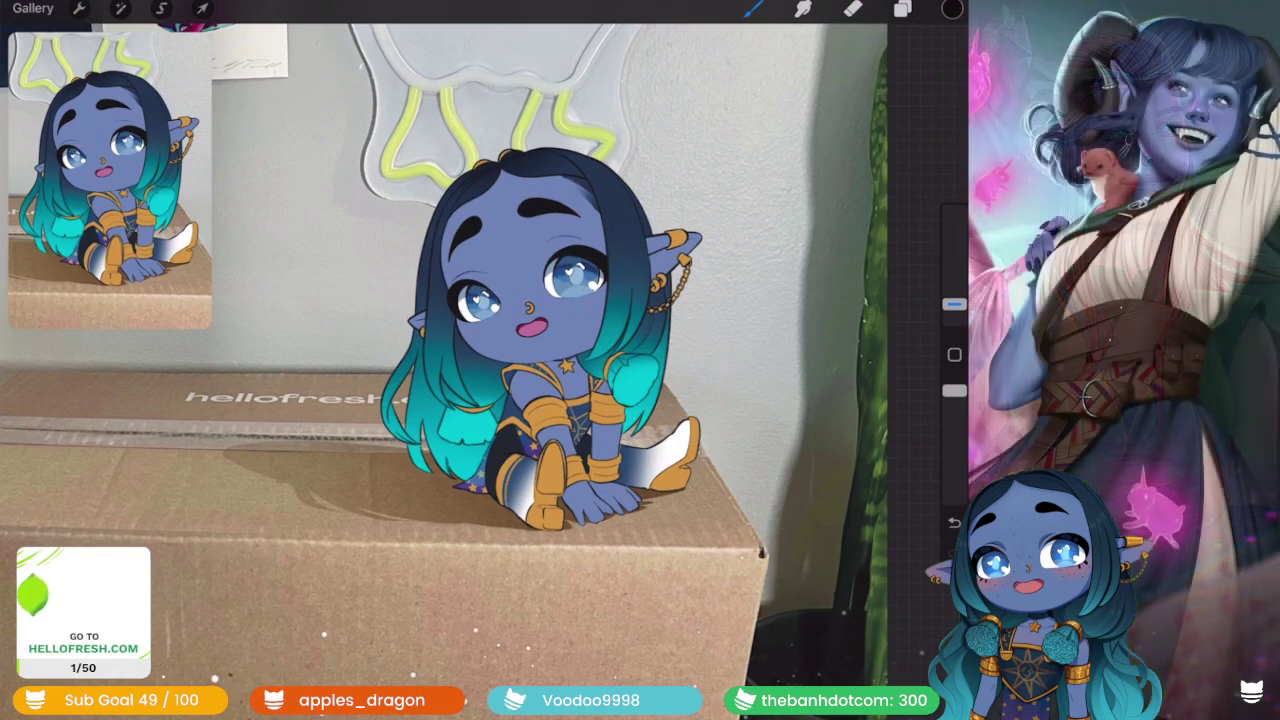
scroll(592, 275, up, 5)
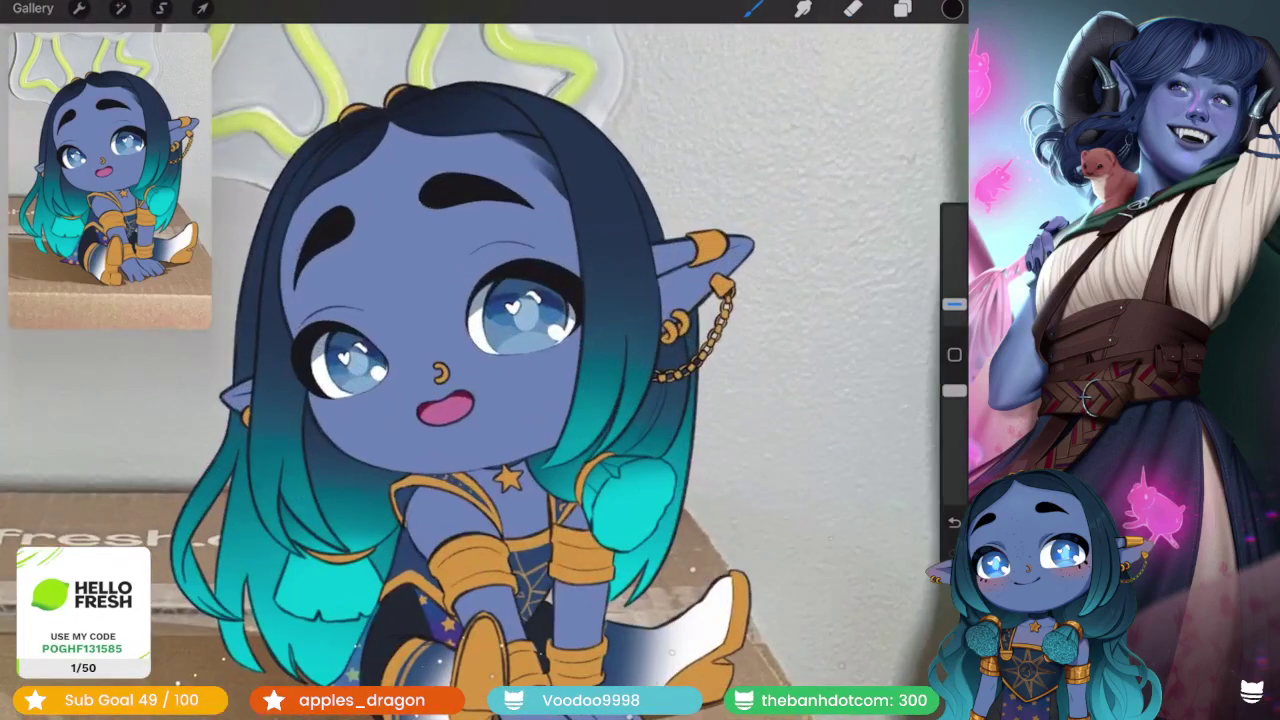
click(902, 8)
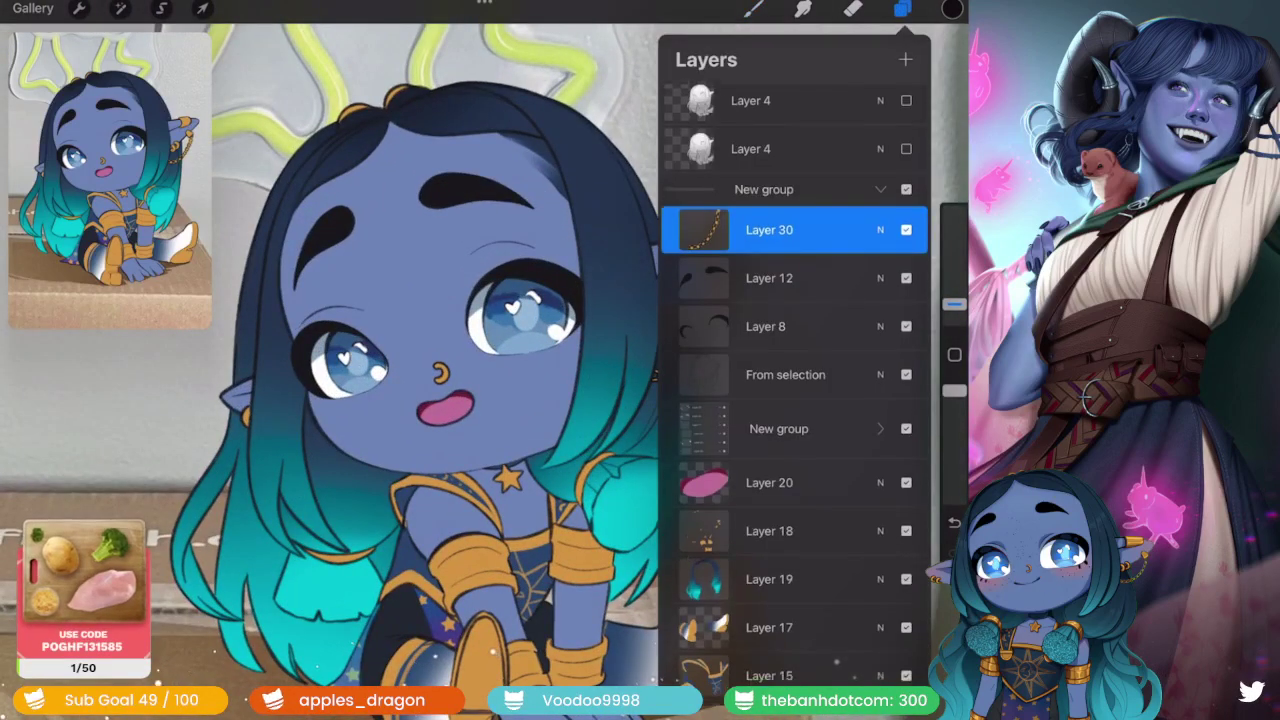
- Add Layer 31 above Layer 19 as a Multiply clipping mask
scroll(790, 400, down, 3)
click(769, 446)
click(905, 59)
click(703, 446)
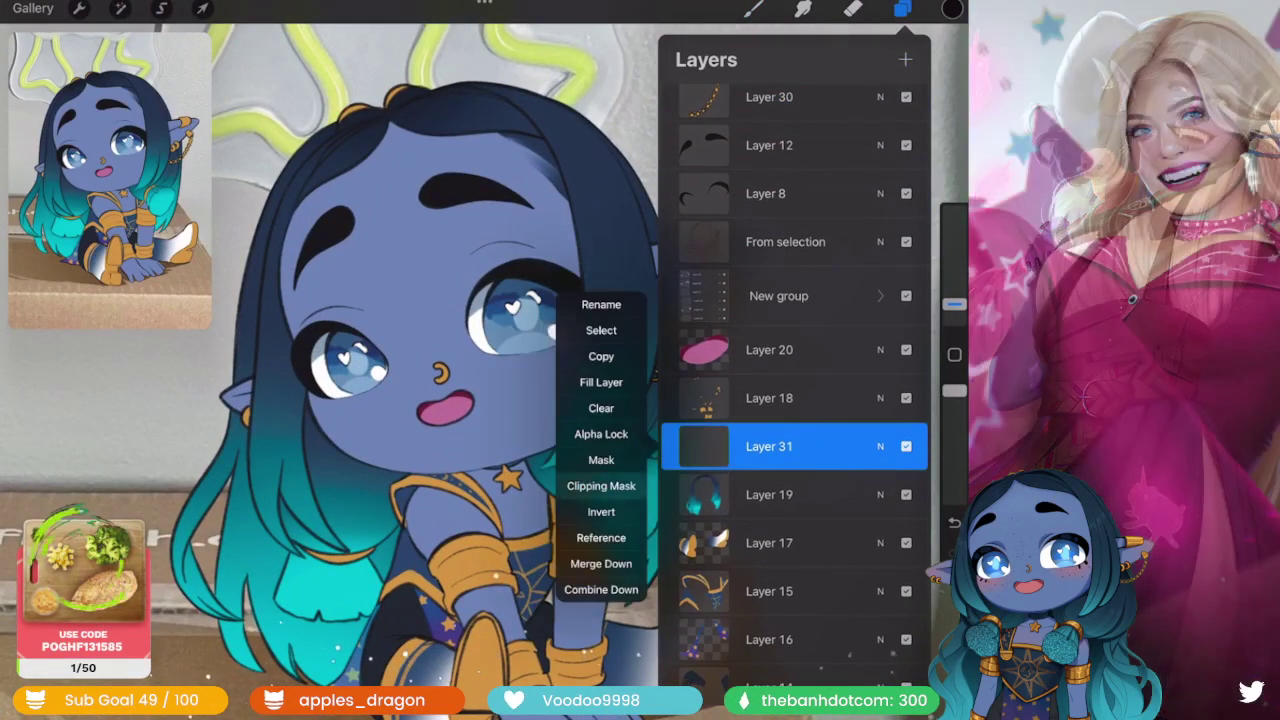
click(880, 446)
click(700, 575)
click(880, 368)
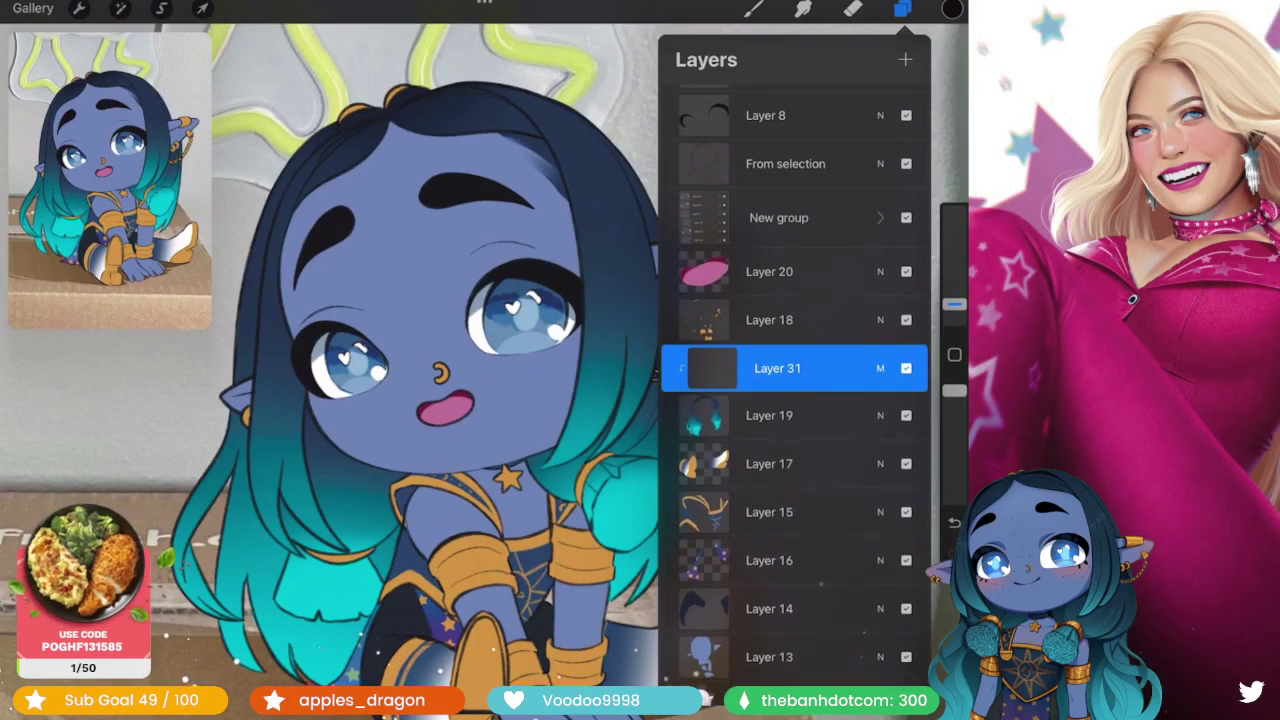
- Make three copies of Layer 31, select the bottom one, and switch to Freehand selection
click(838, 368)
drag(860, 368, 740, 368)
click(838, 368)
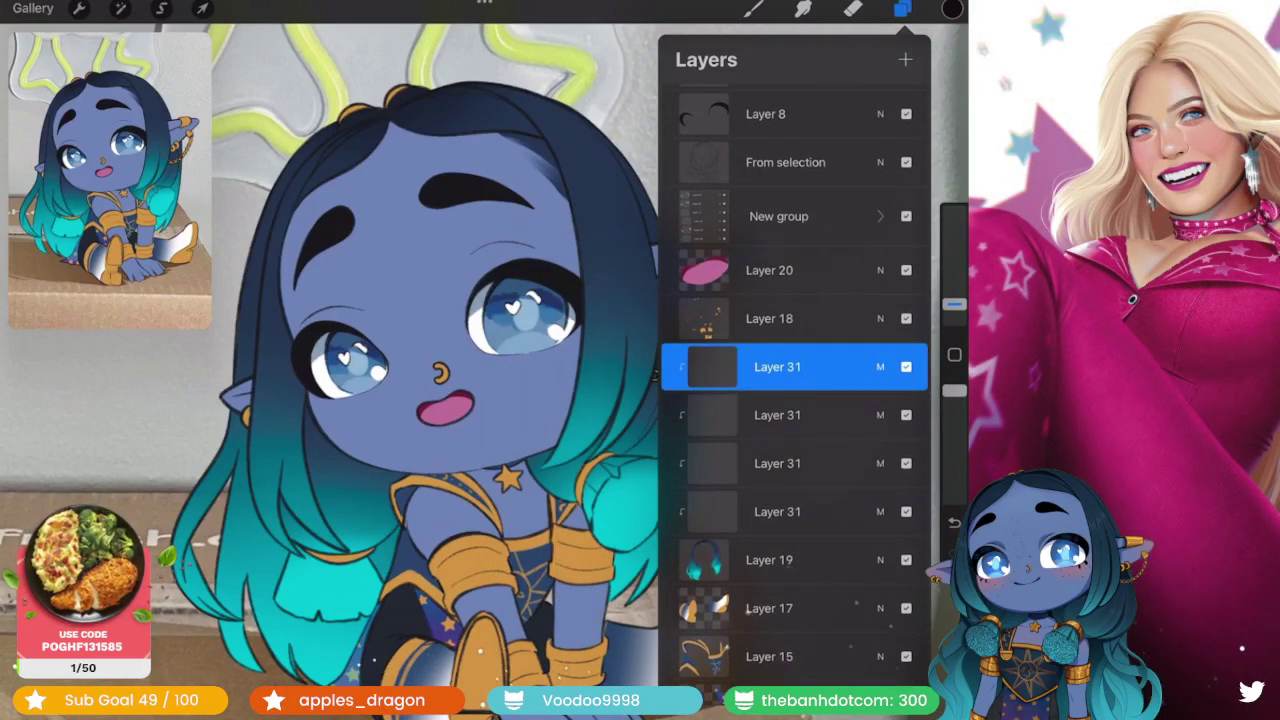
click(777, 511)
click(161, 8)
- Lasso-select the puffed teal shoulder sleeve with Freehand Selection, zooming in to trace its edge
scroll(490, 380, up, 5)
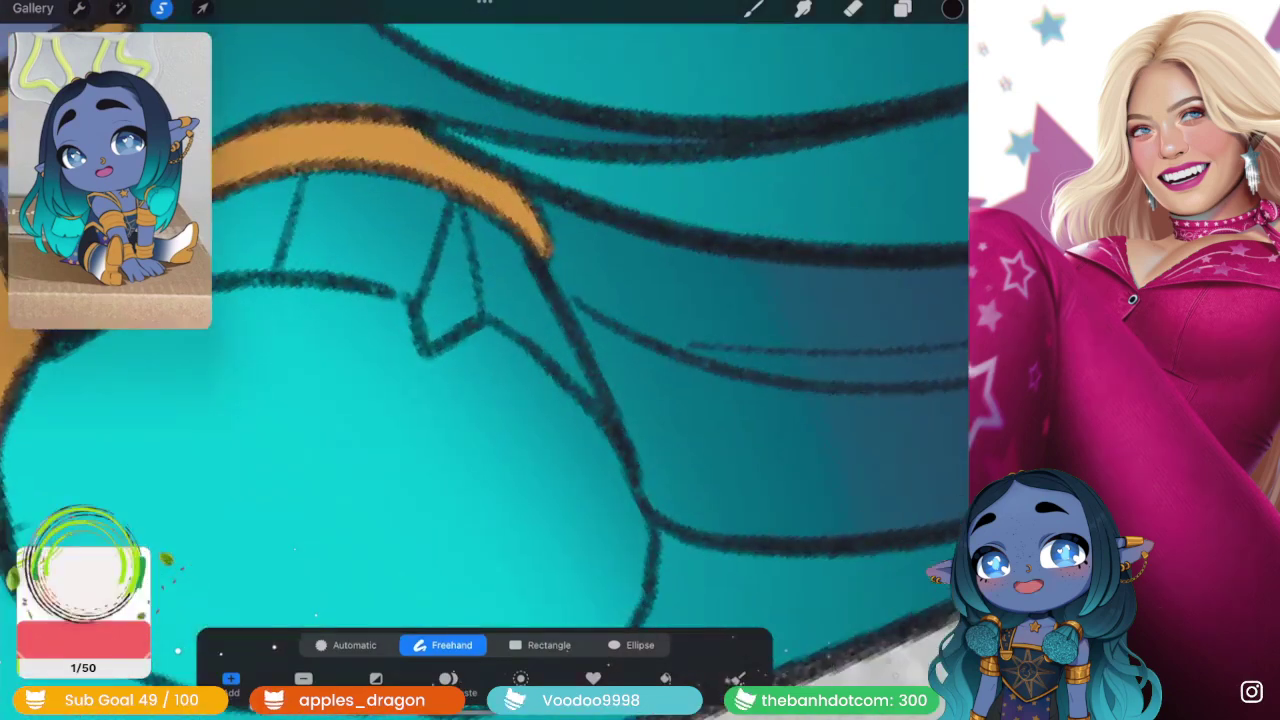
drag(412, 307, 425, 352)
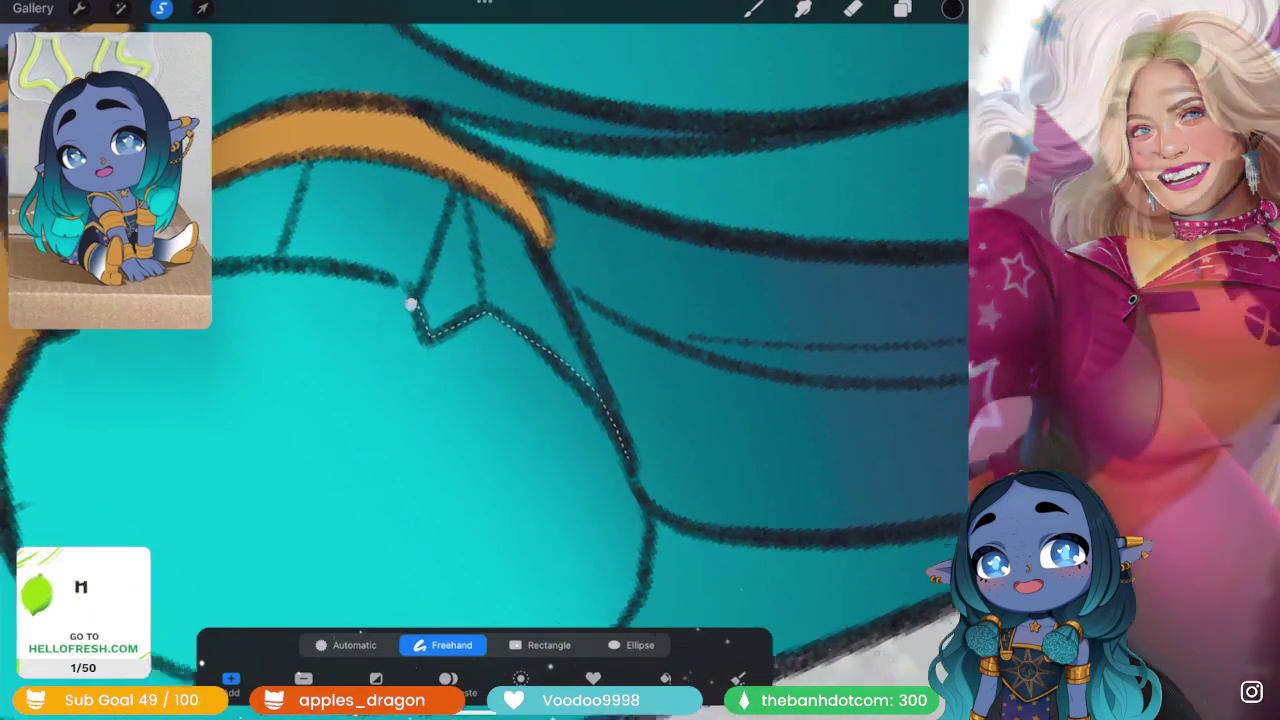
scroll(490, 380, down, 5)
drag(575, 380, 660, 320)
scroll(470, 350, up, 3)
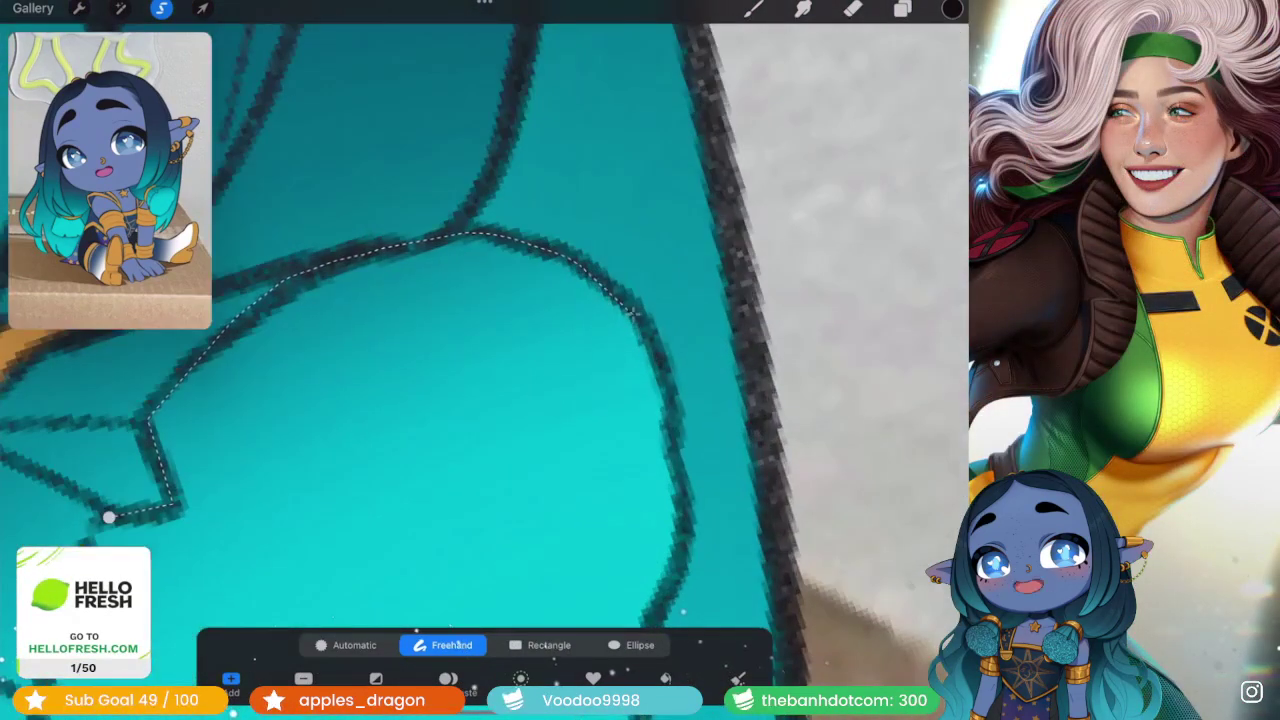
scroll(420, 330, down, 5)
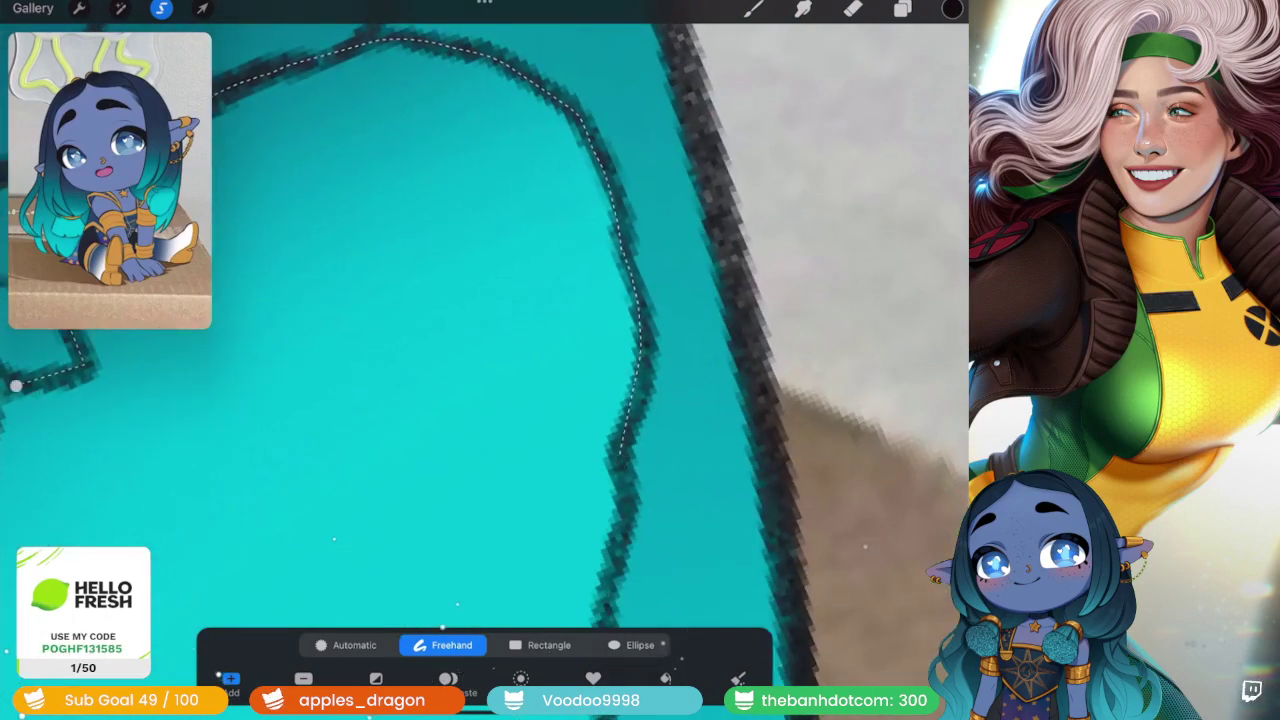
scroll(485, 340, down, 5)
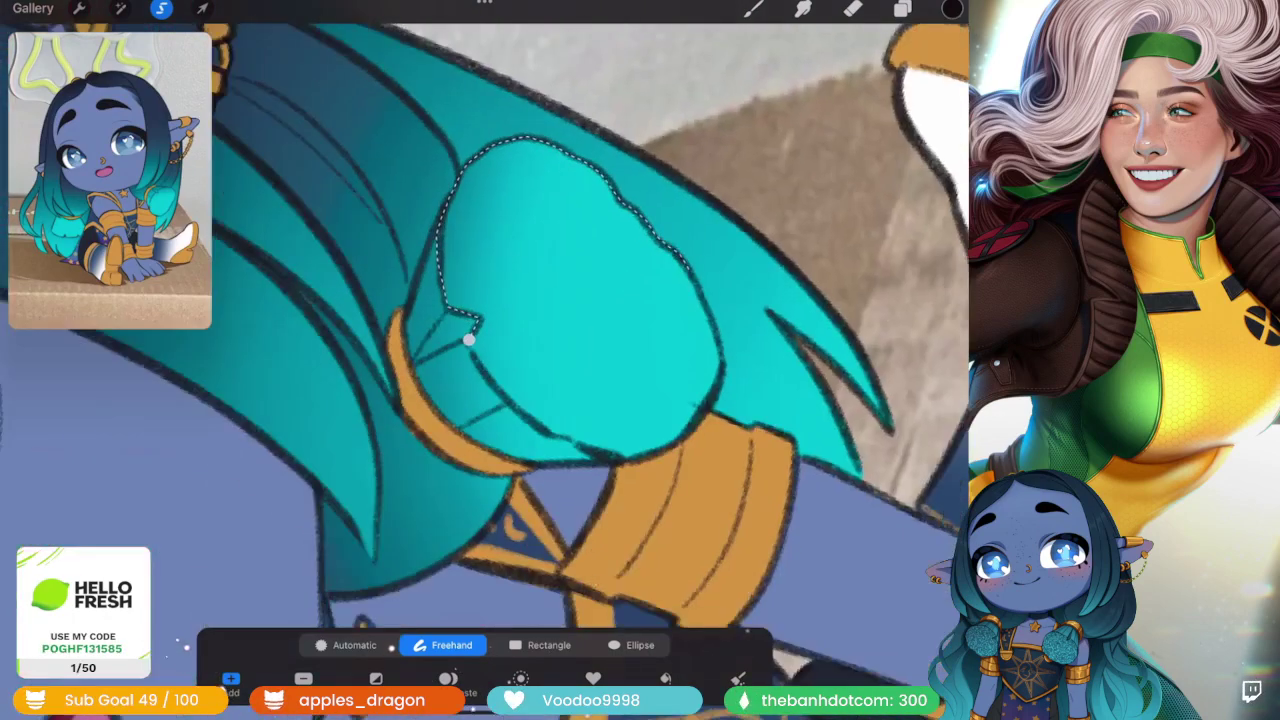
scroll(485, 340, up, 5)
scroll(485, 340, down, 5)
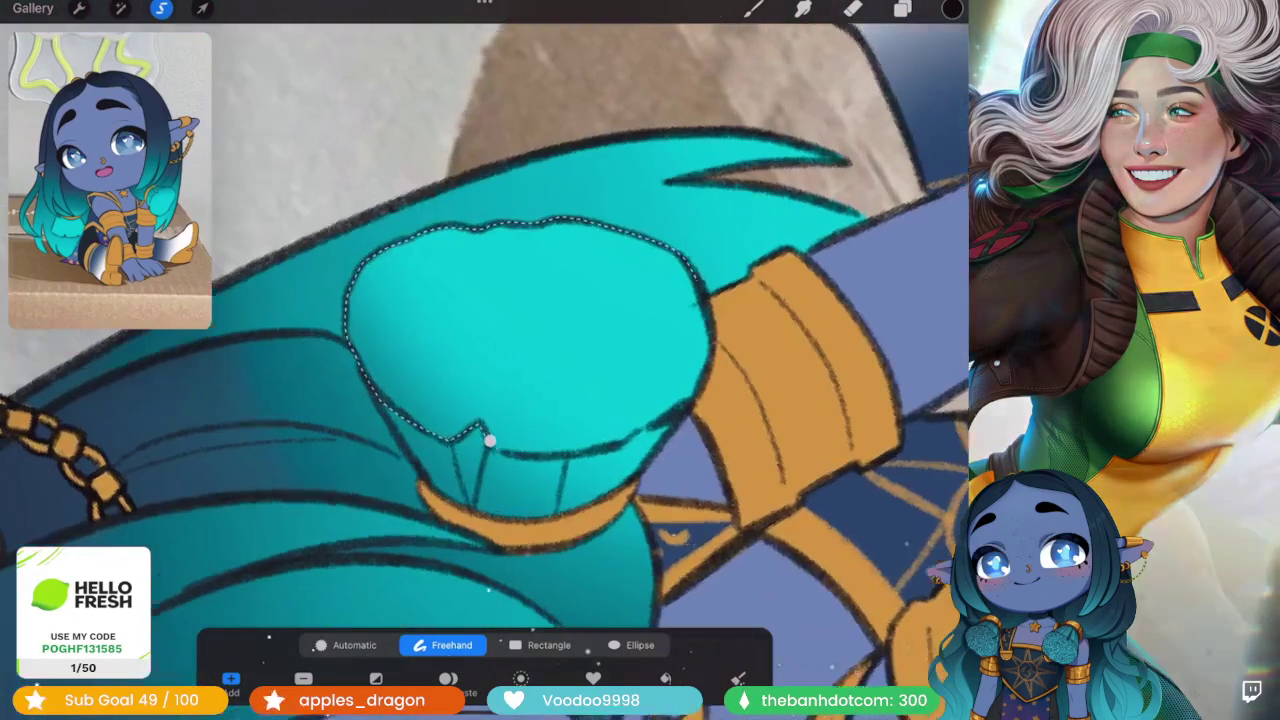
scroll(485, 340, up, 5)
scroll(485, 340, down, 3)
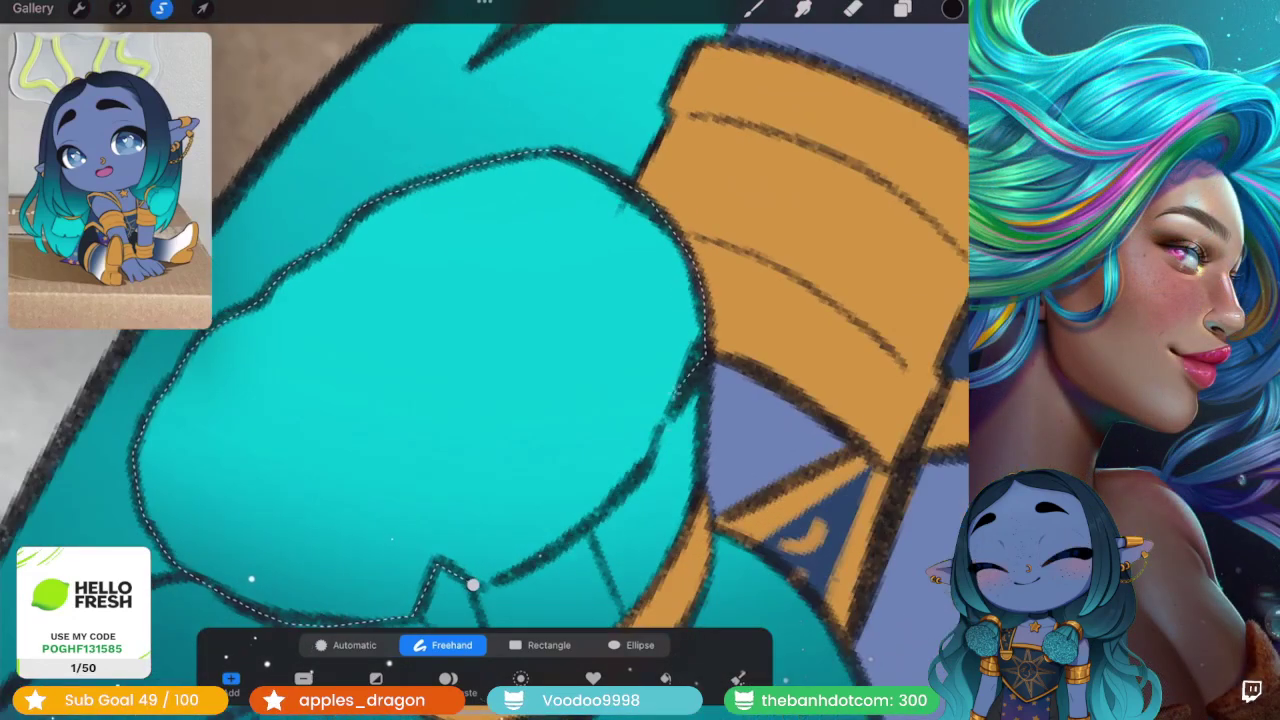
scroll(485, 340, down, 5)
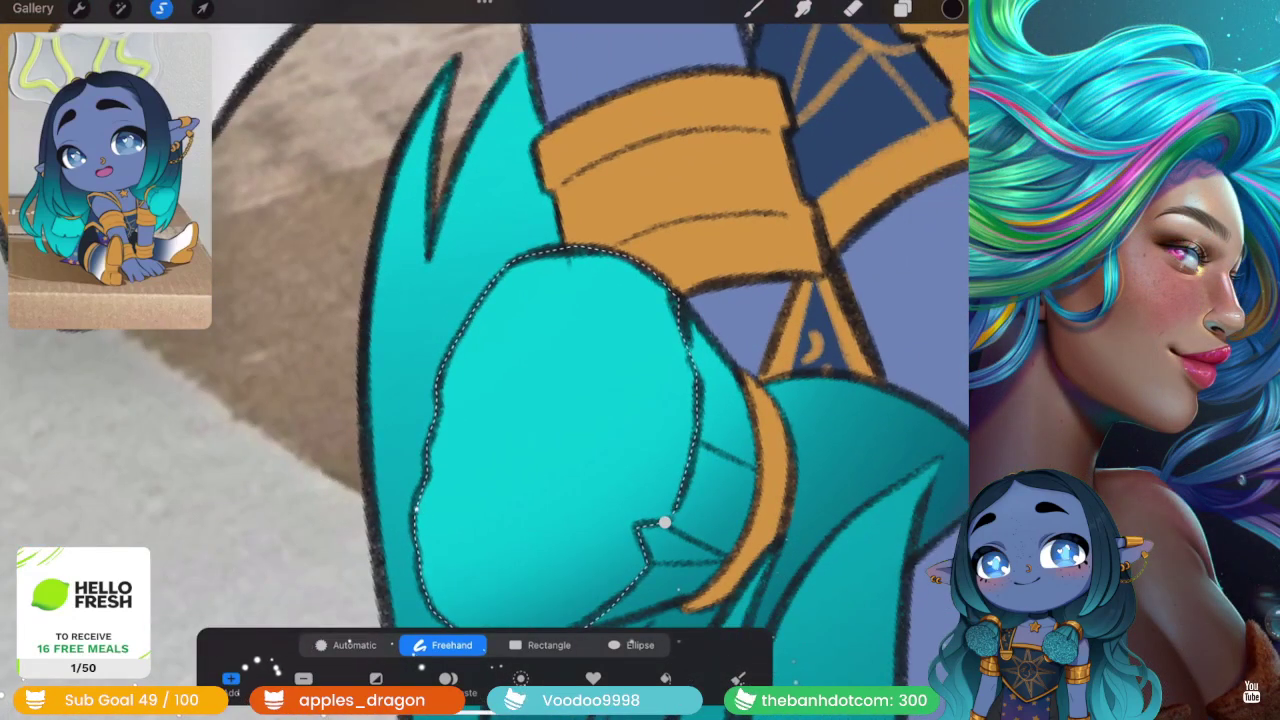
scroll(485, 340, down, 5)
scroll(485, 340, up, 3)
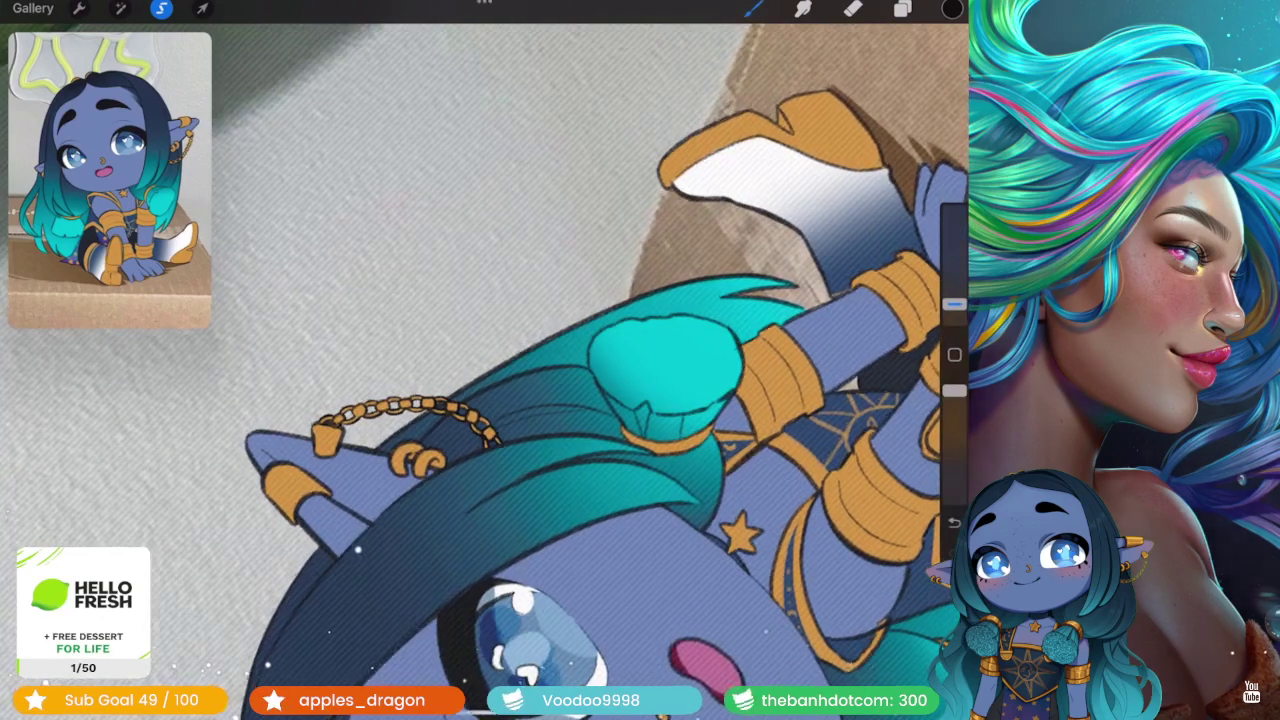
scroll(485, 340, down, 5)
scroll(485, 340, up, 5)
scroll(485, 340, down, 5)
scroll(485, 340, up, 5)
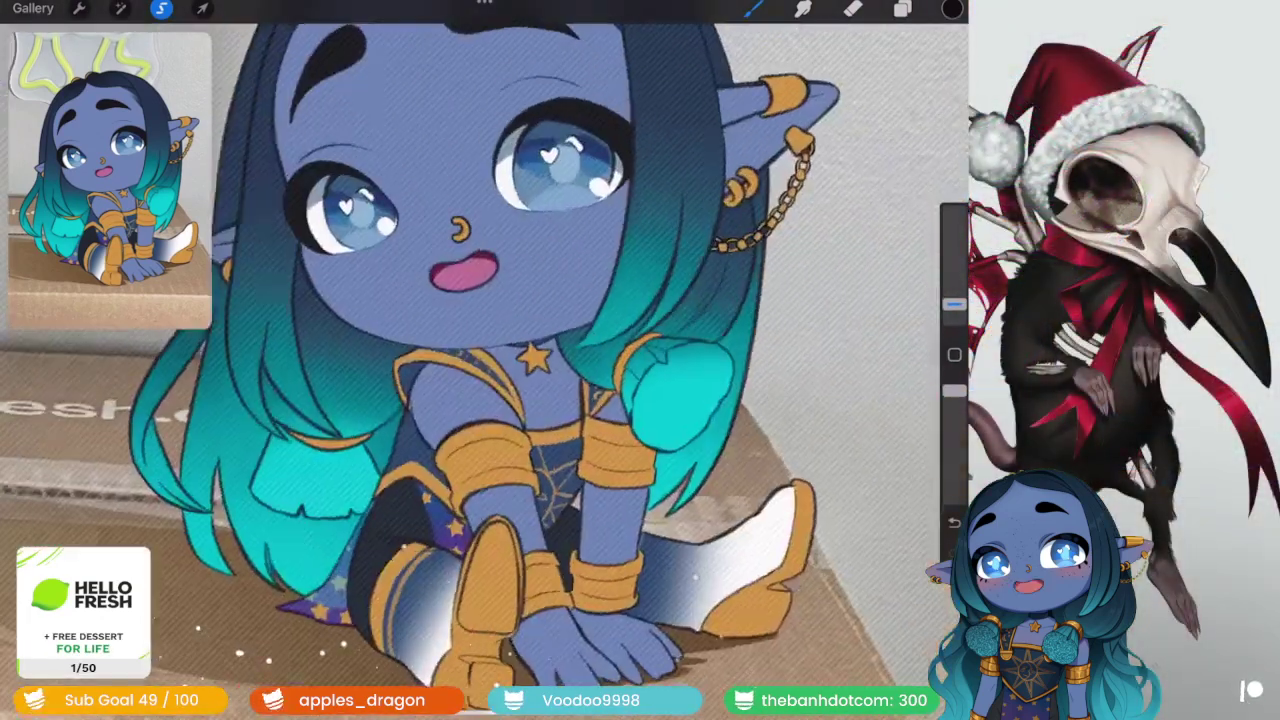
scroll(485, 340, up, 3)
- Pick the Noise brush at a smaller size and paint teal noise texture over the sleeve
click(753, 8)
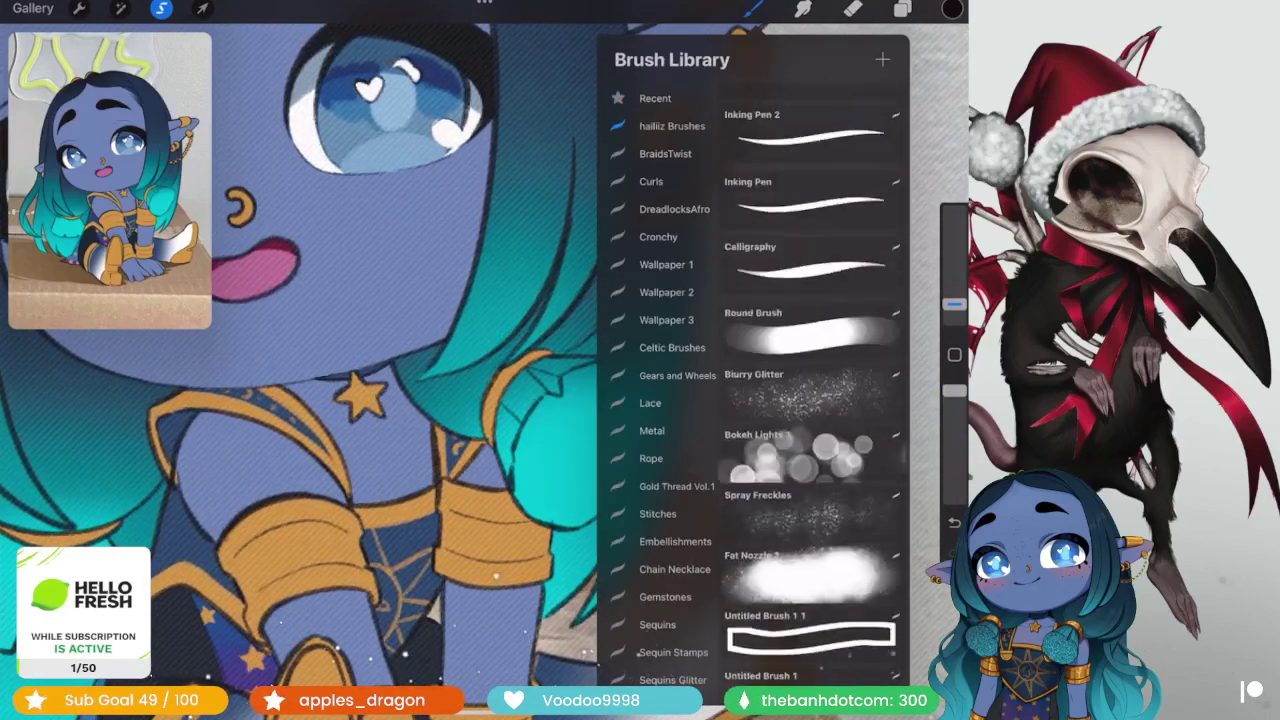
scroll(812, 380, down, 10)
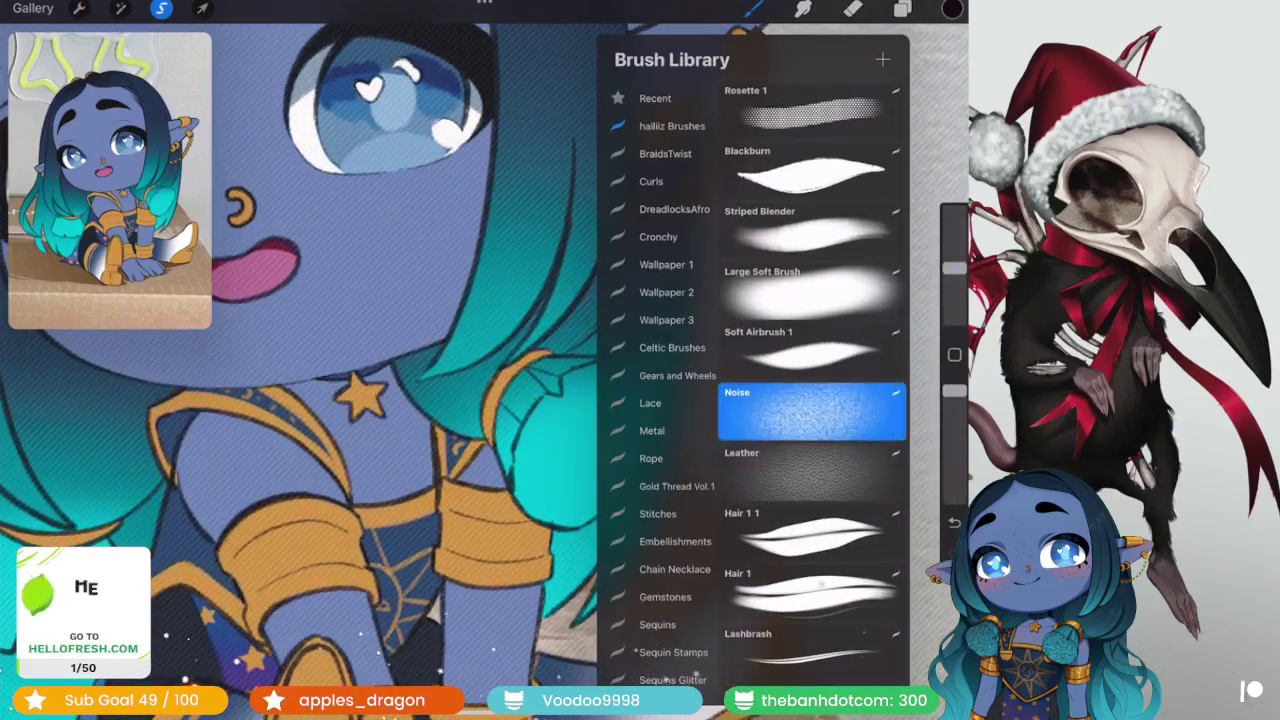
drag(954, 268, 954, 285)
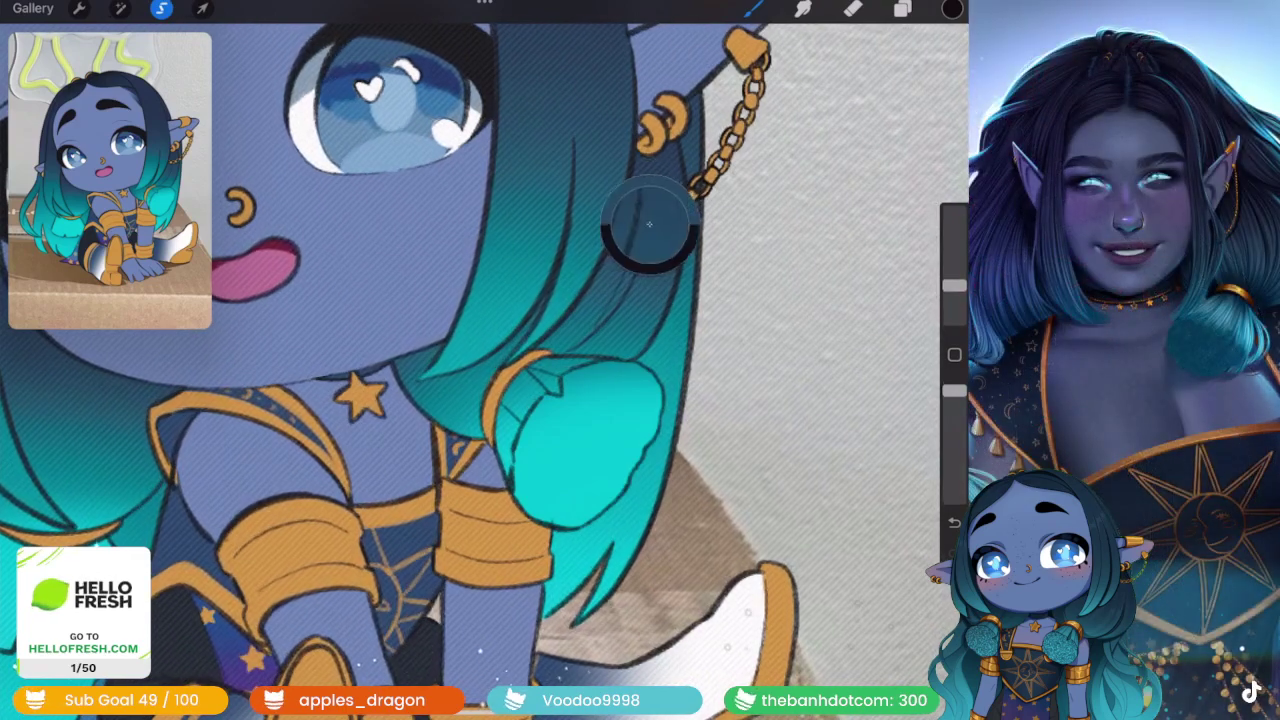
drag(600, 390, 545, 480)
scroll(485, 340, down, 5)
scroll(485, 340, up, 5)
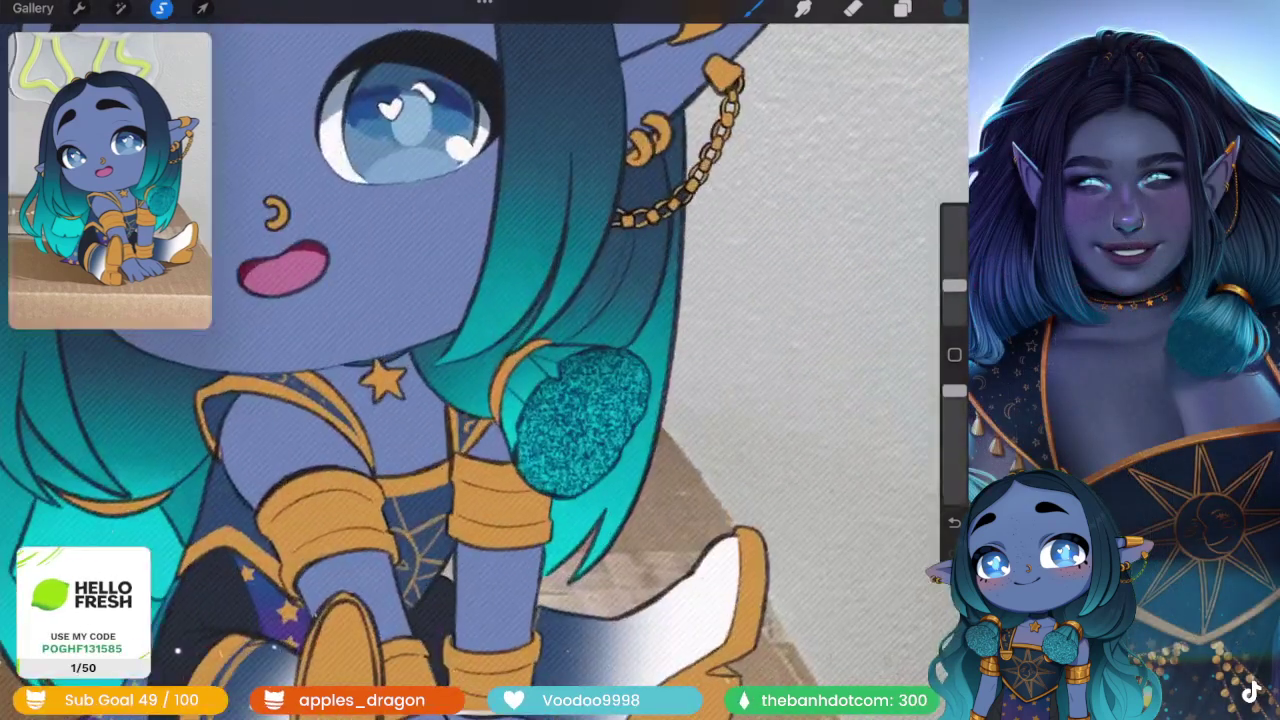
scroll(485, 340, down, 2)
drag(600, 400, 615, 470)
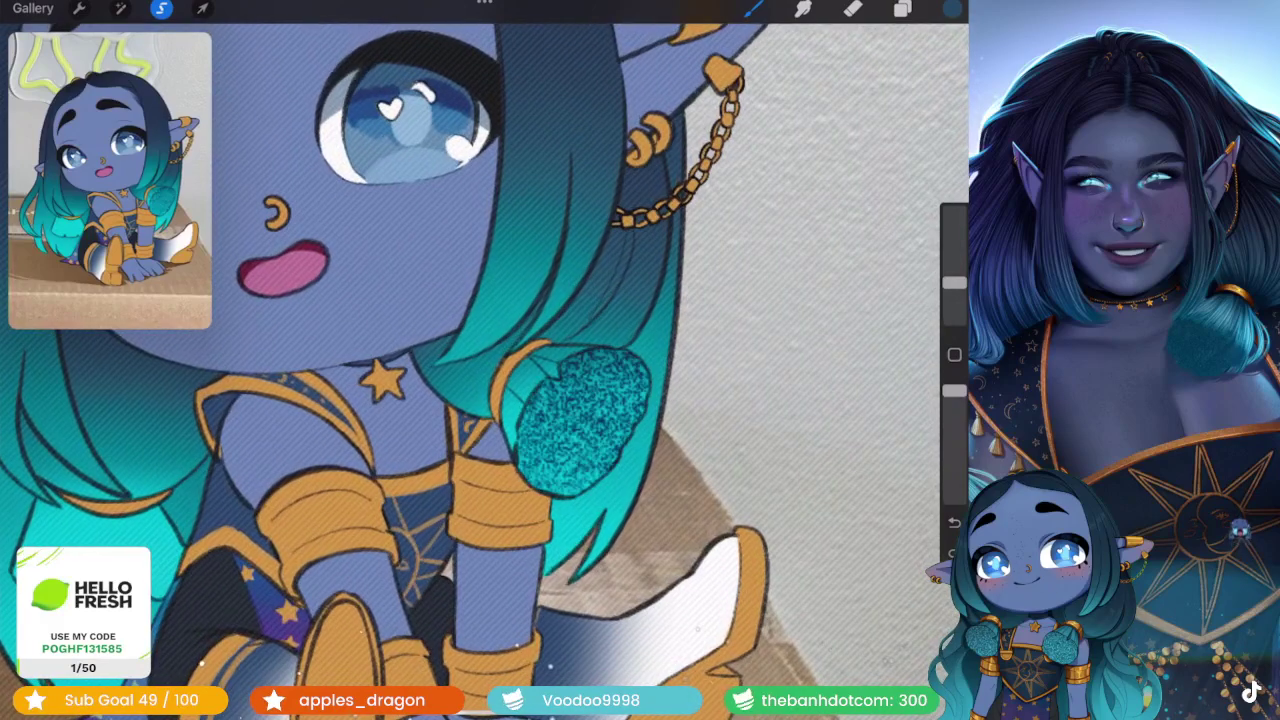
scroll(485, 340, down, 5)
scroll(485, 340, up, 3)
scroll(485, 340, up, 3)
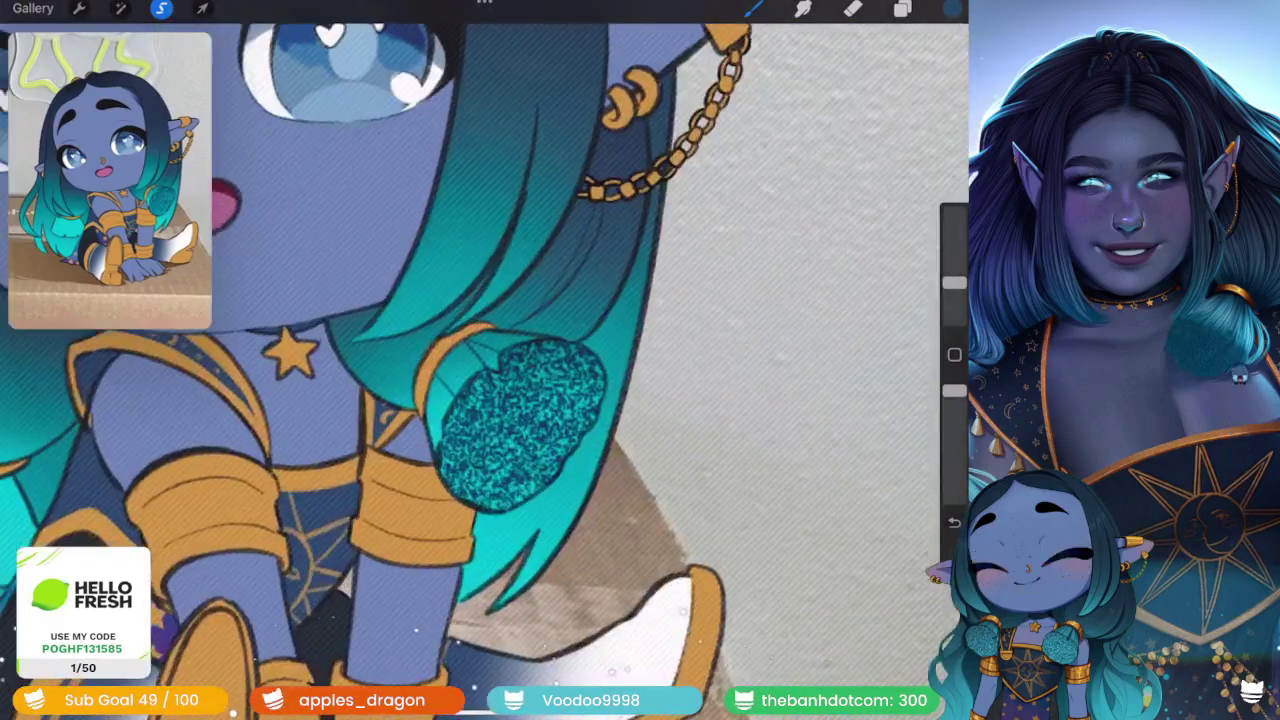
- Add Layer 35 in Add blend mode and paint denser, brighter glitter onto the sleeve
click(902, 8)
click(905, 60)
click(880, 394)
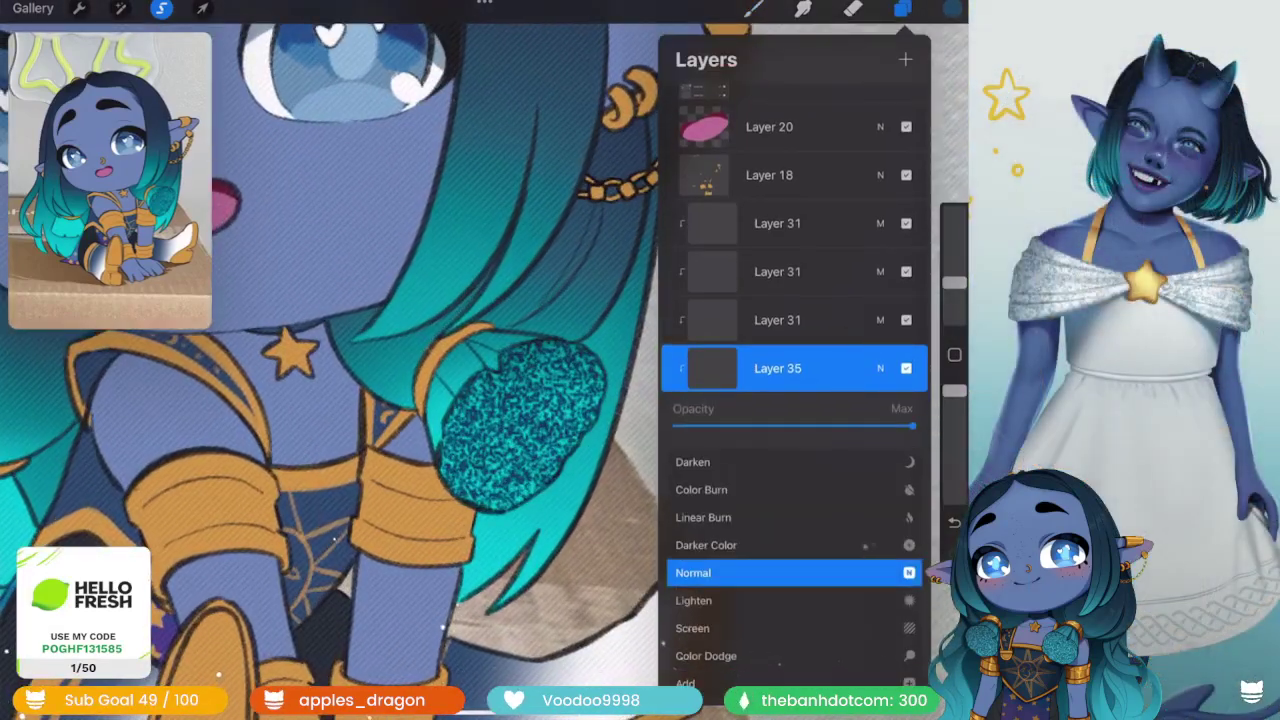
click(880, 368)
click(902, 8)
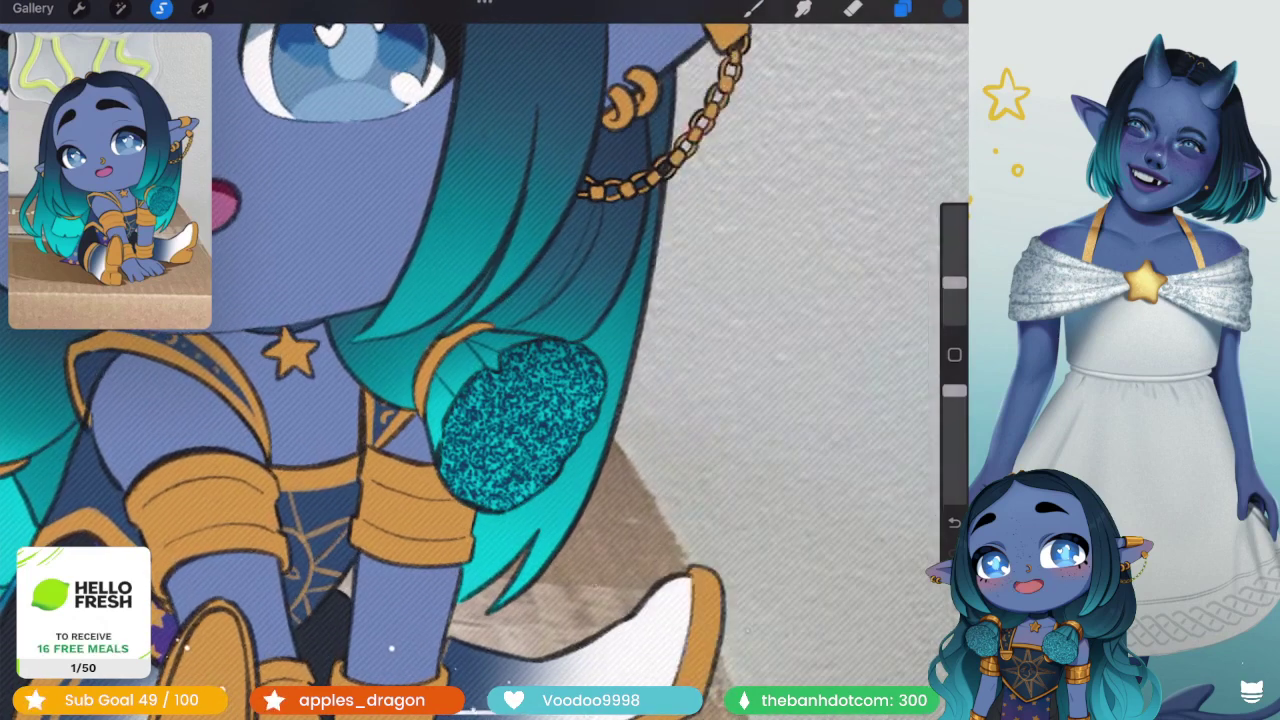
click(754, 8)
drag(500, 380, 560, 480)
drag(470, 400, 560, 480)
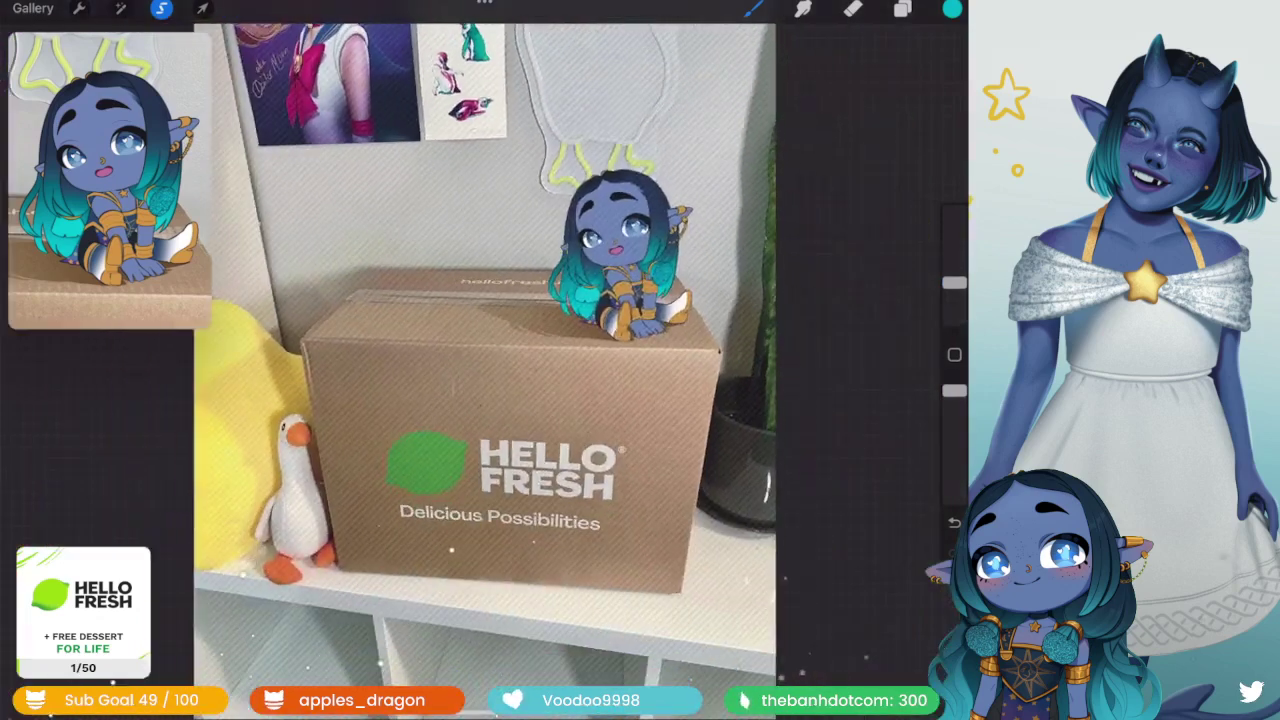
click(902, 8)
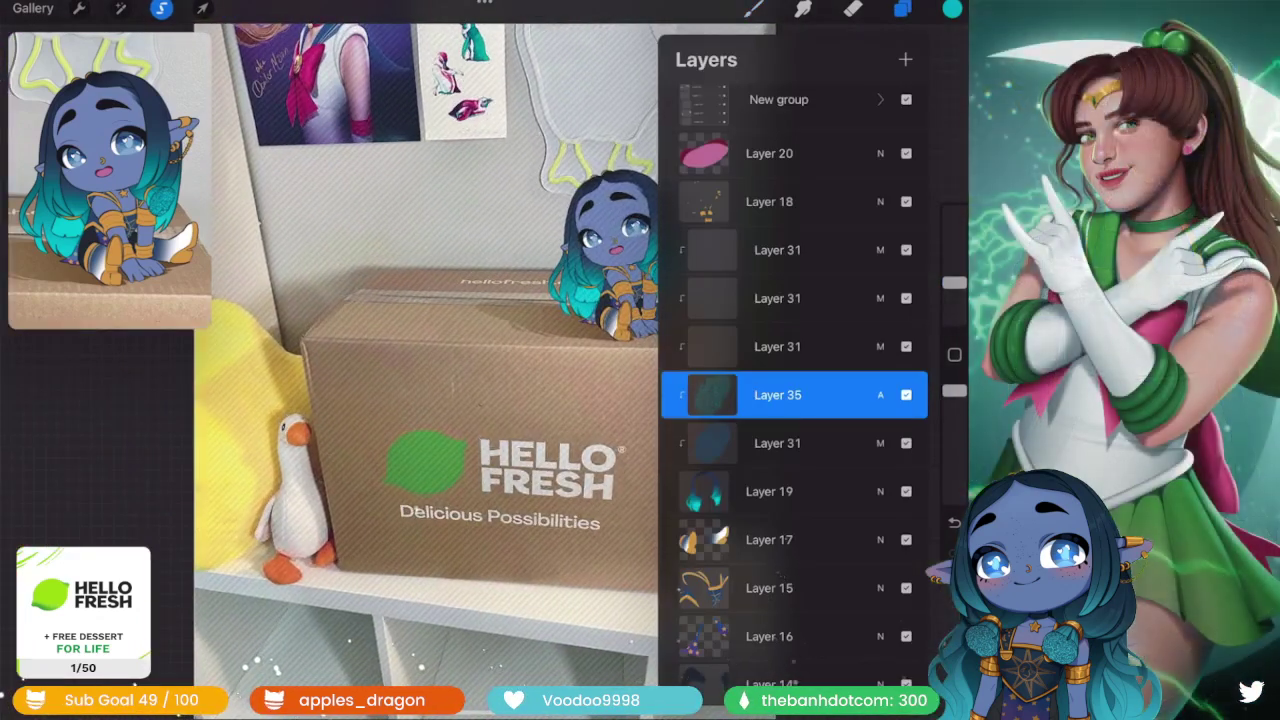
- Merge Layer 35 down, reload the sleeve selection, and select the Layer 31 layer
drag(705, 458, 705, 398)
click(161, 8)
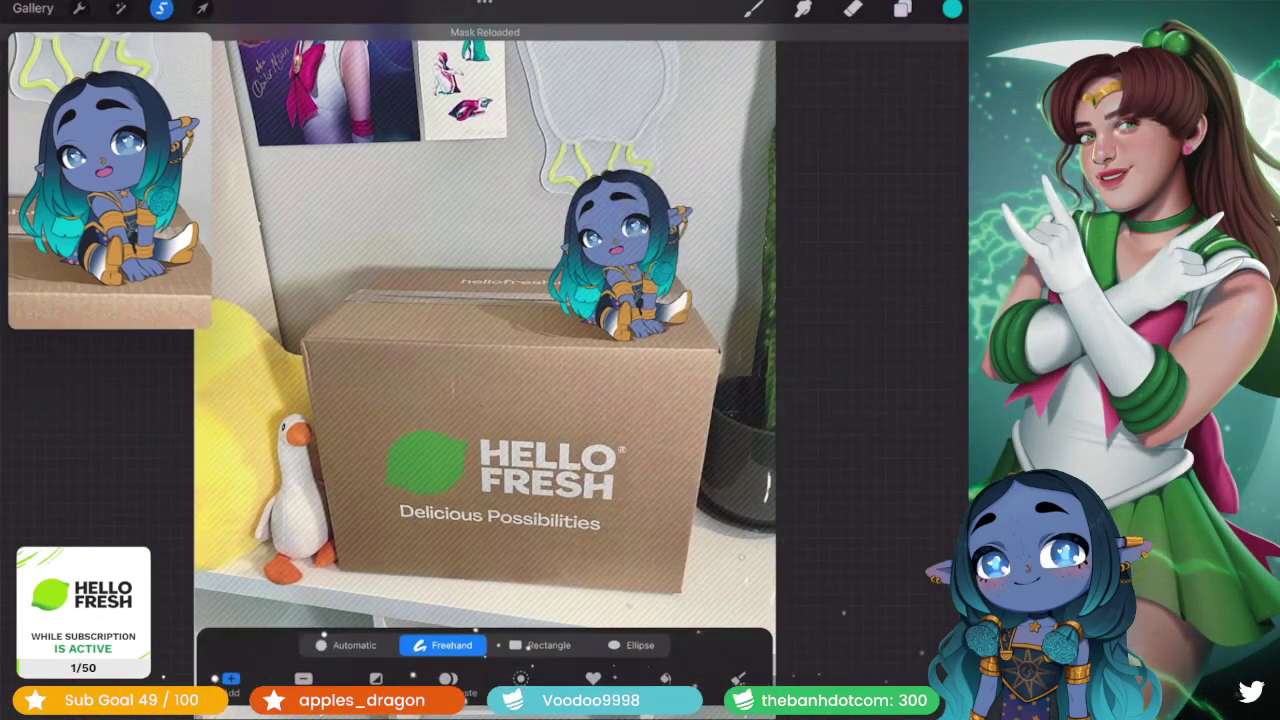
click(902, 8)
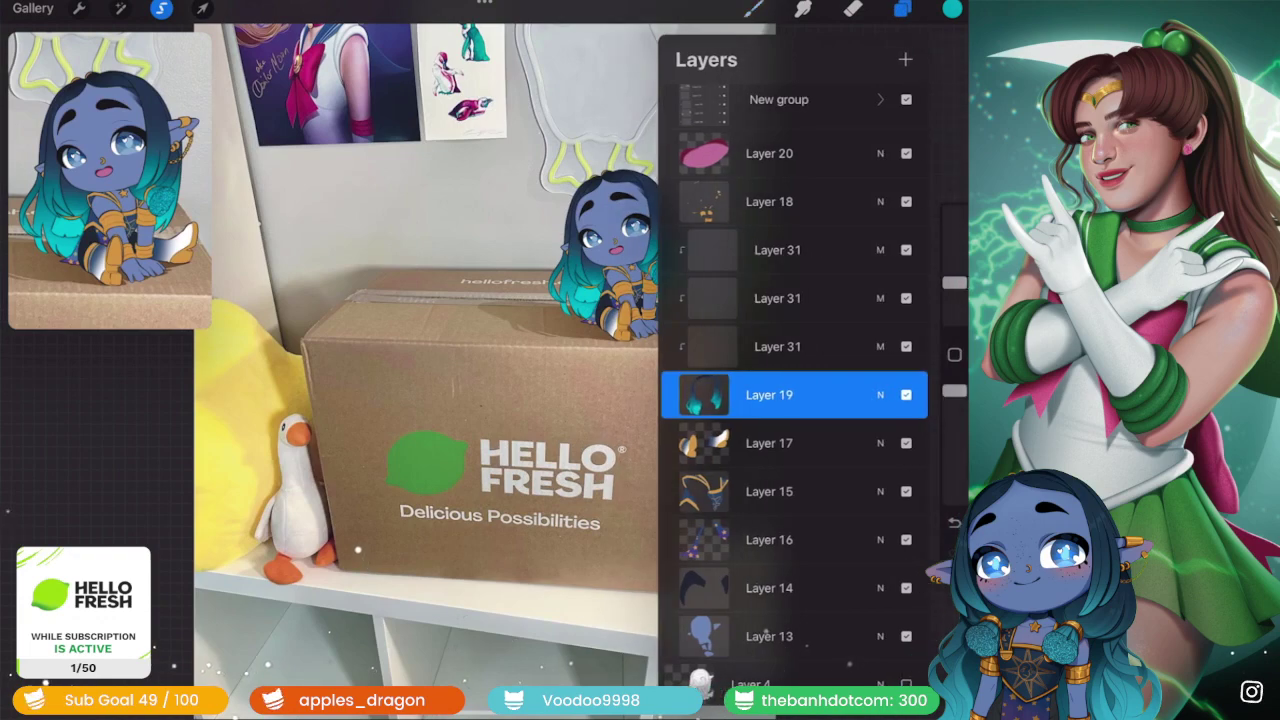
click(790, 346)
- Choose the Inking Brush and set its size to about 11%
click(753, 8)
scroll(812, 380, down, 5)
scroll(812, 380, up, 5)
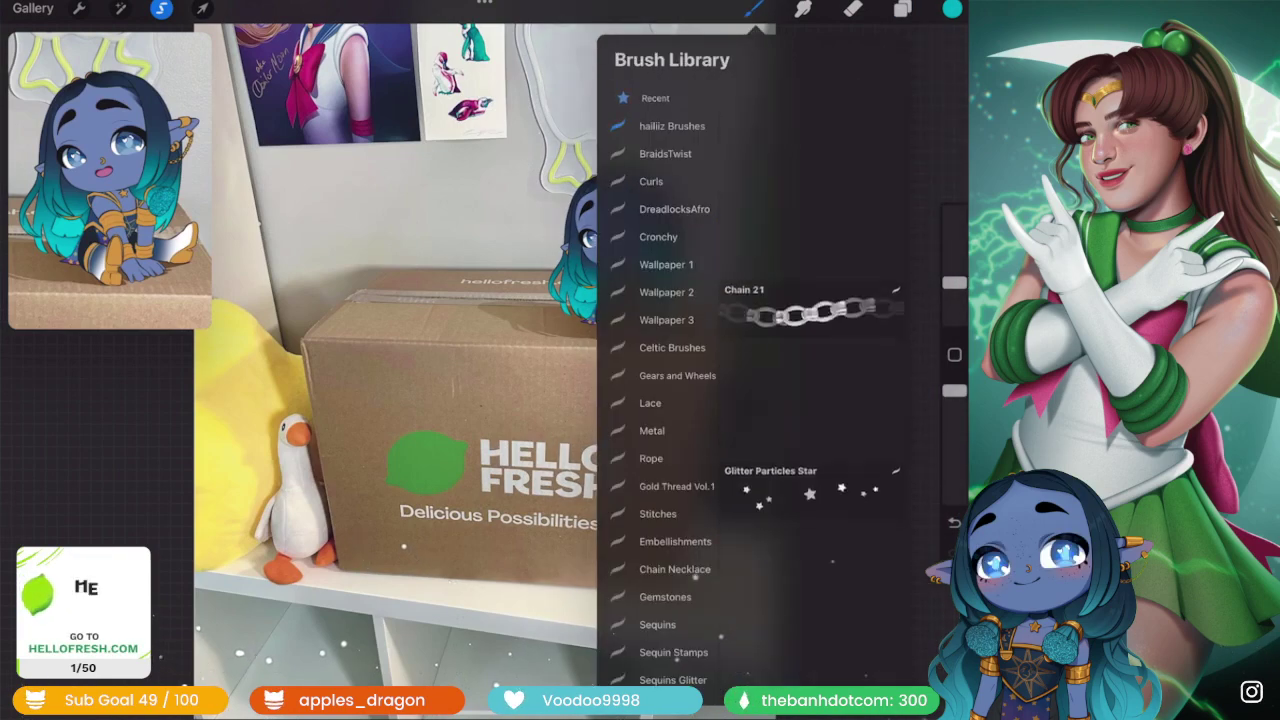
click(812, 178)
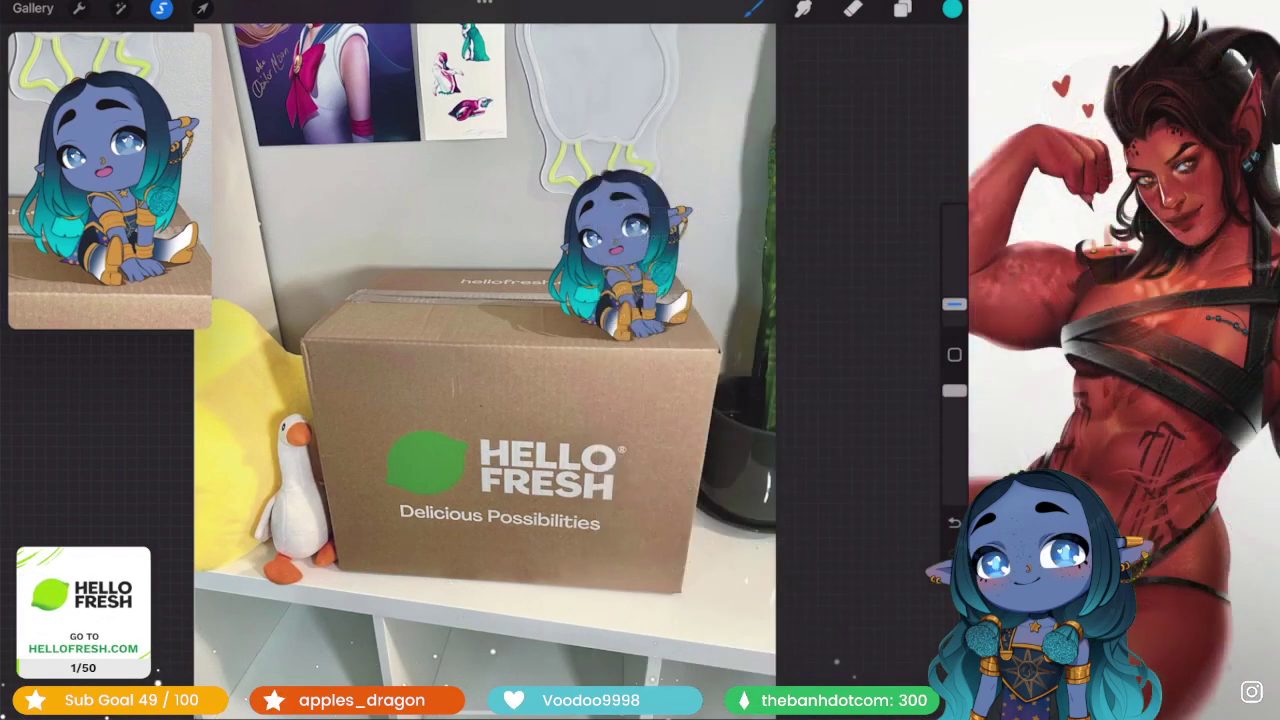
scroll(438, 360, up, 3)
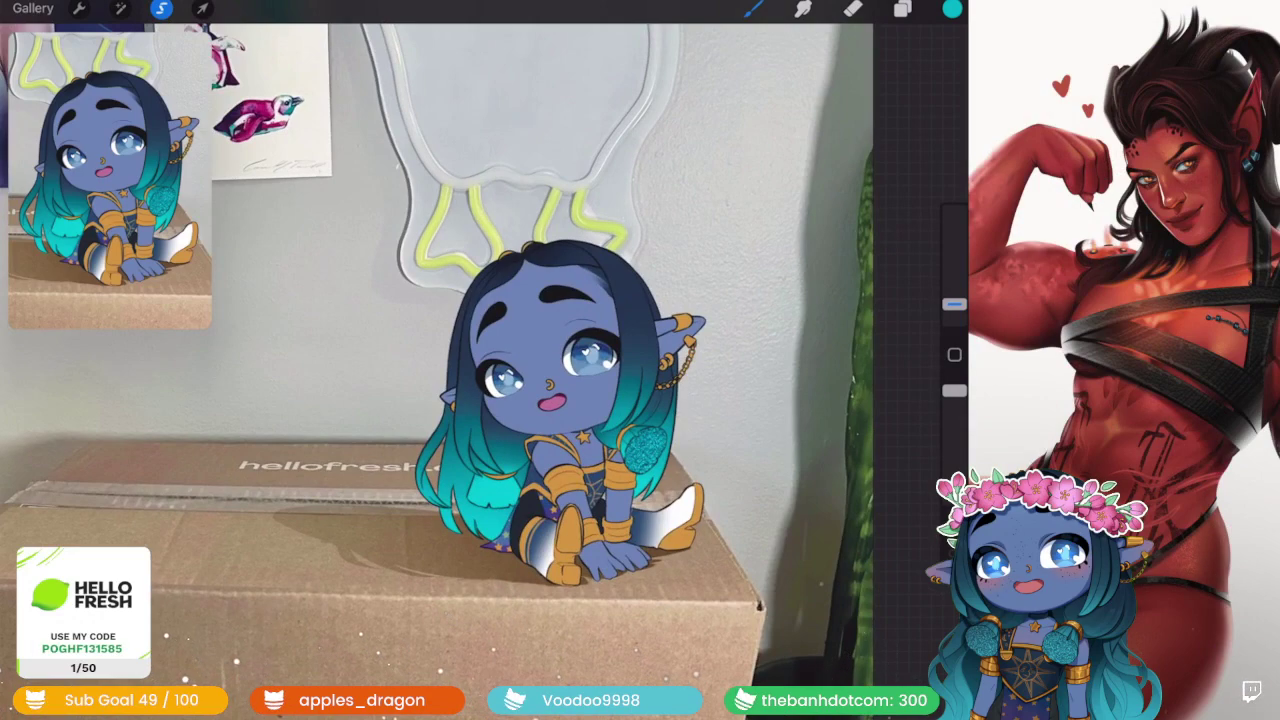
scroll(560, 400, up, 5)
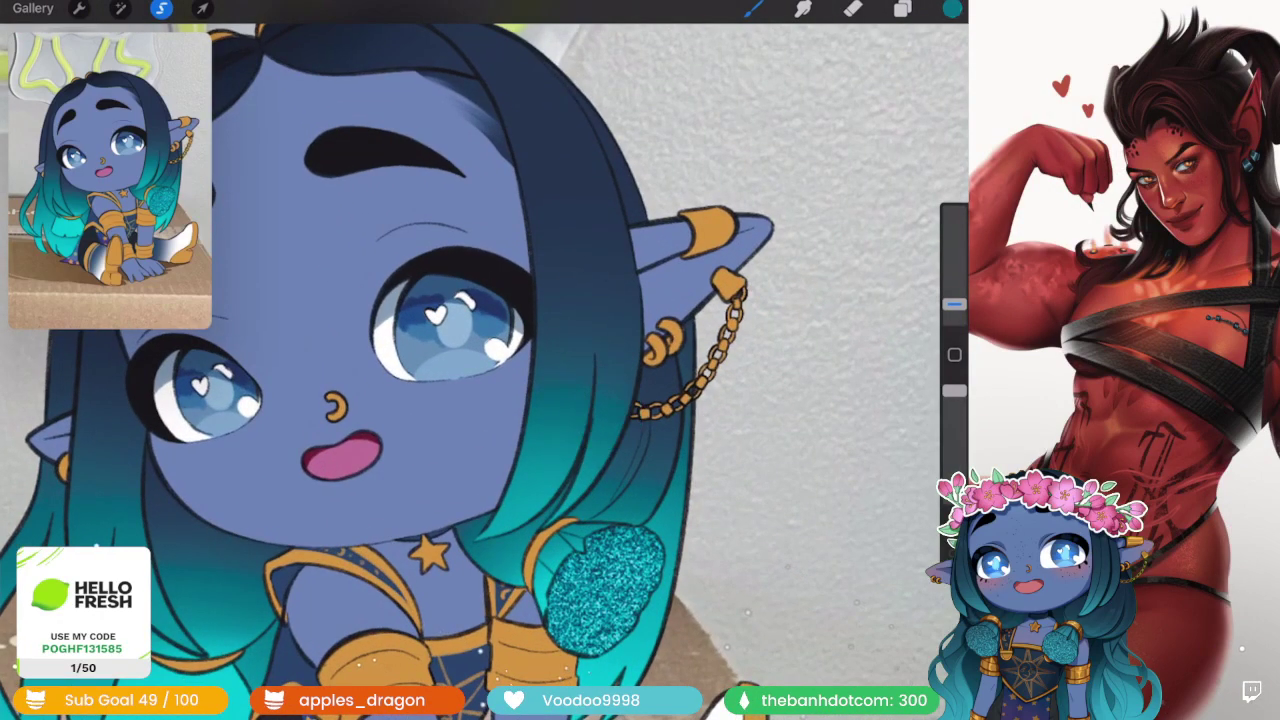
scroll(480, 360, down, 1)
drag(954, 303, 954, 280)
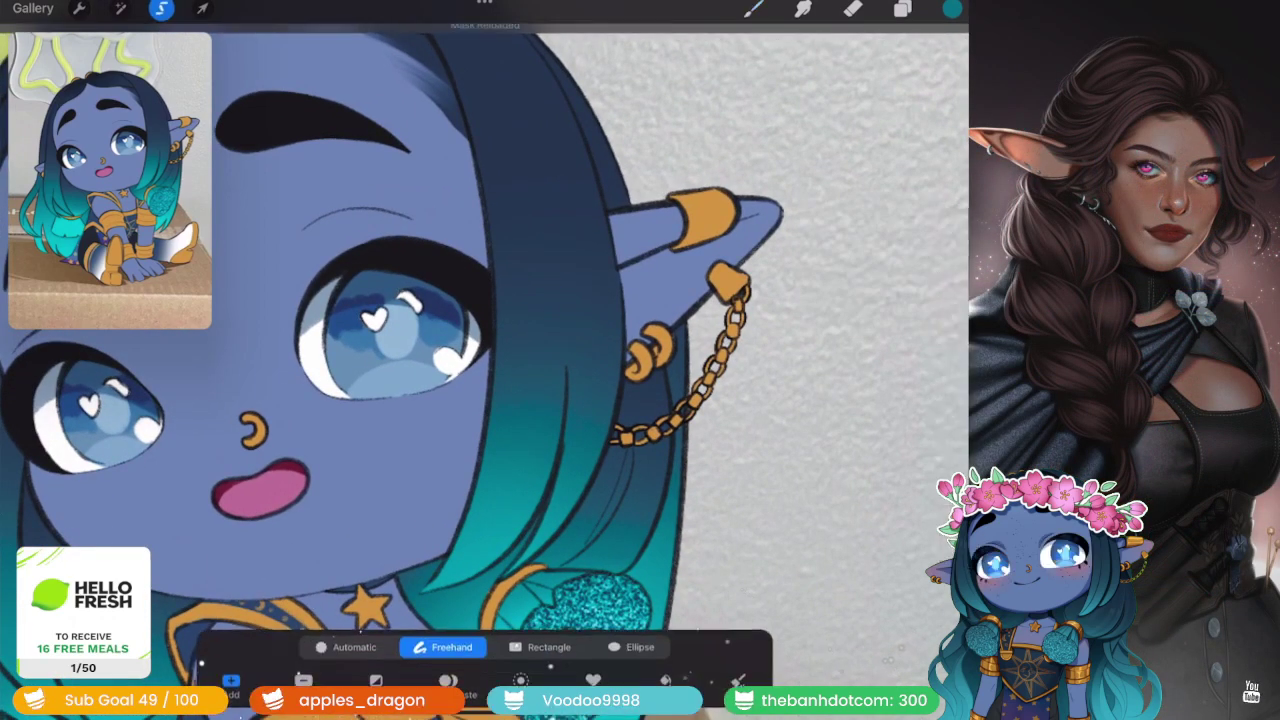
click(754, 8)
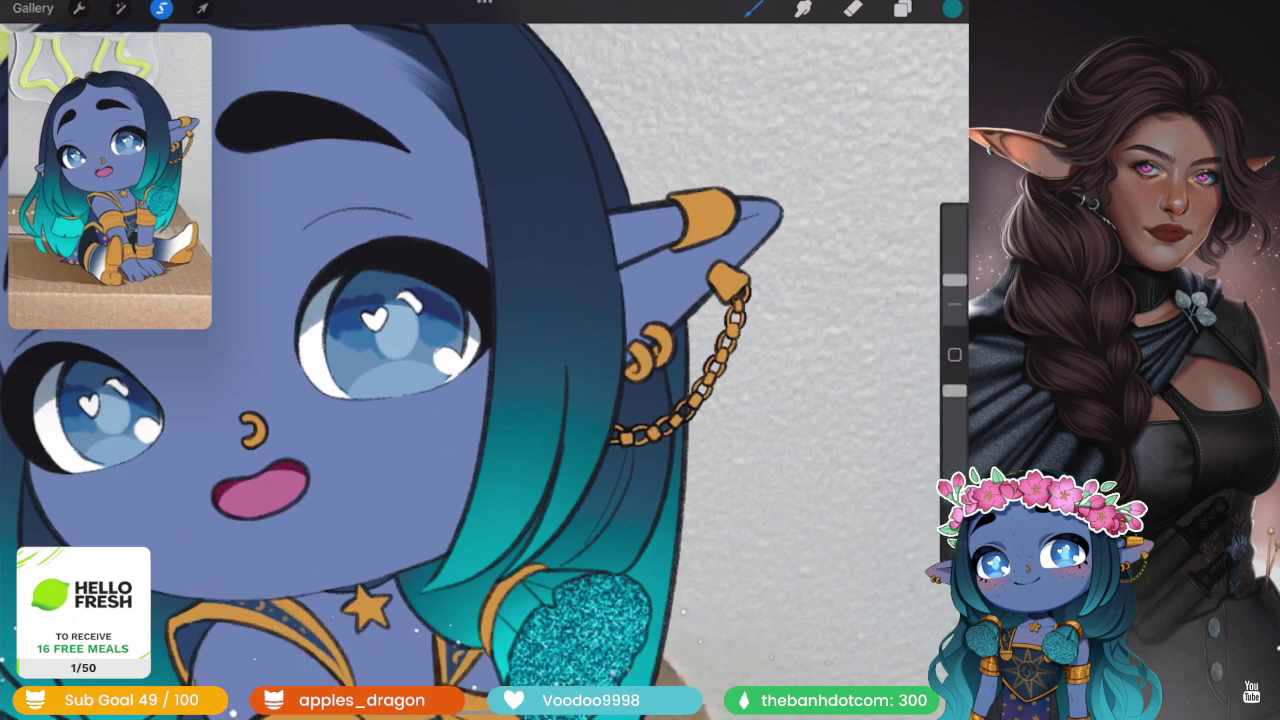
- Navigate the canvas around the hair and confirm the active layer
scroll(480, 360, down, 1)
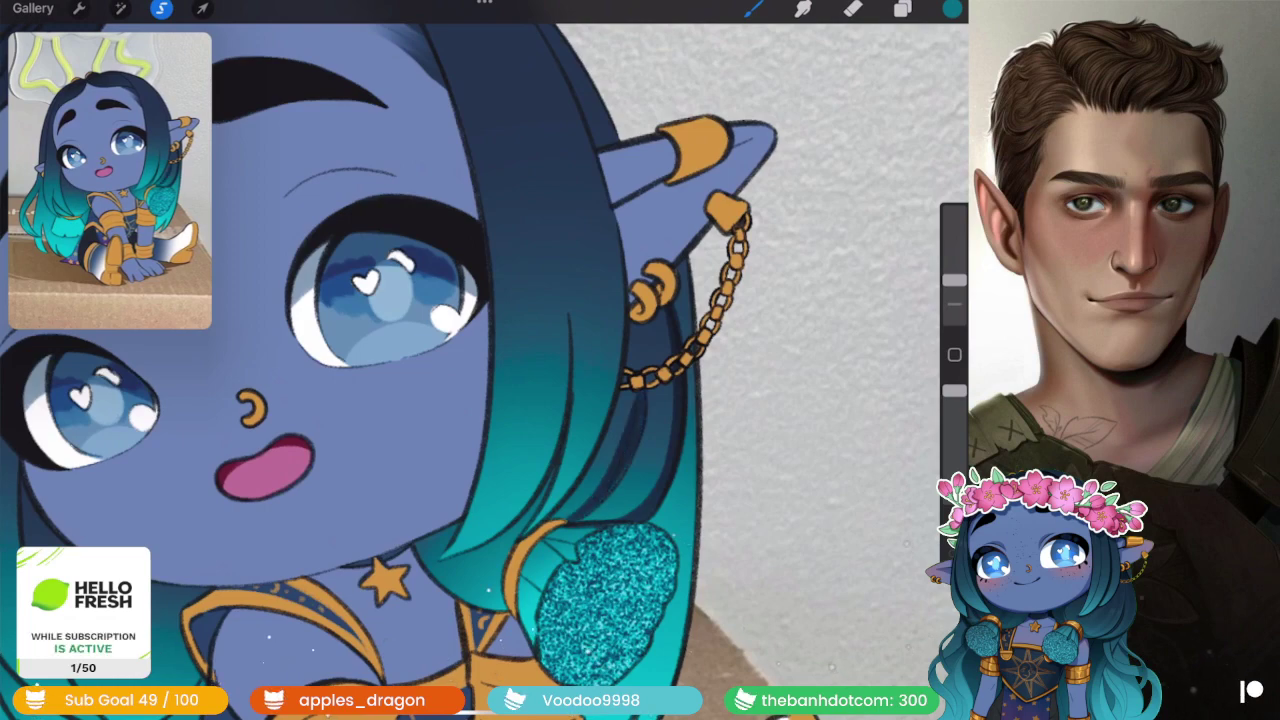
scroll(480, 360, down, 3)
scroll(480, 360, up, 3)
scroll(480, 360, up, 2)
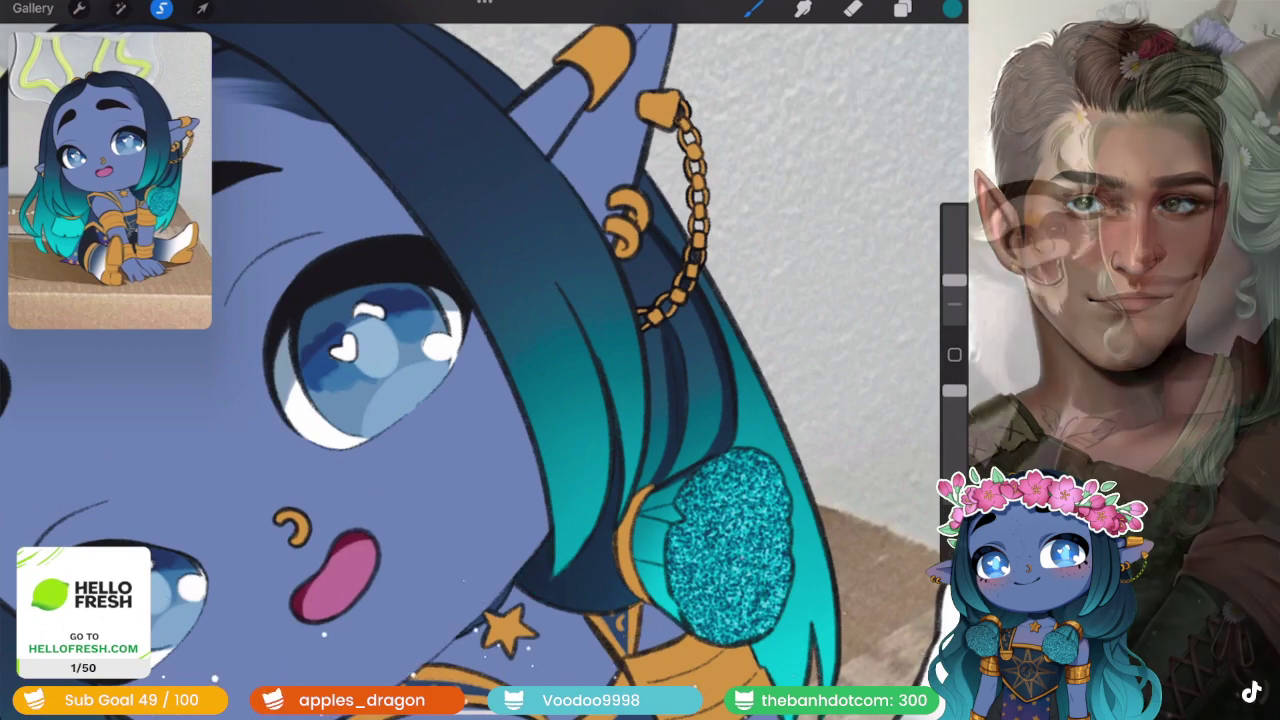
scroll(480, 360, up, 3)
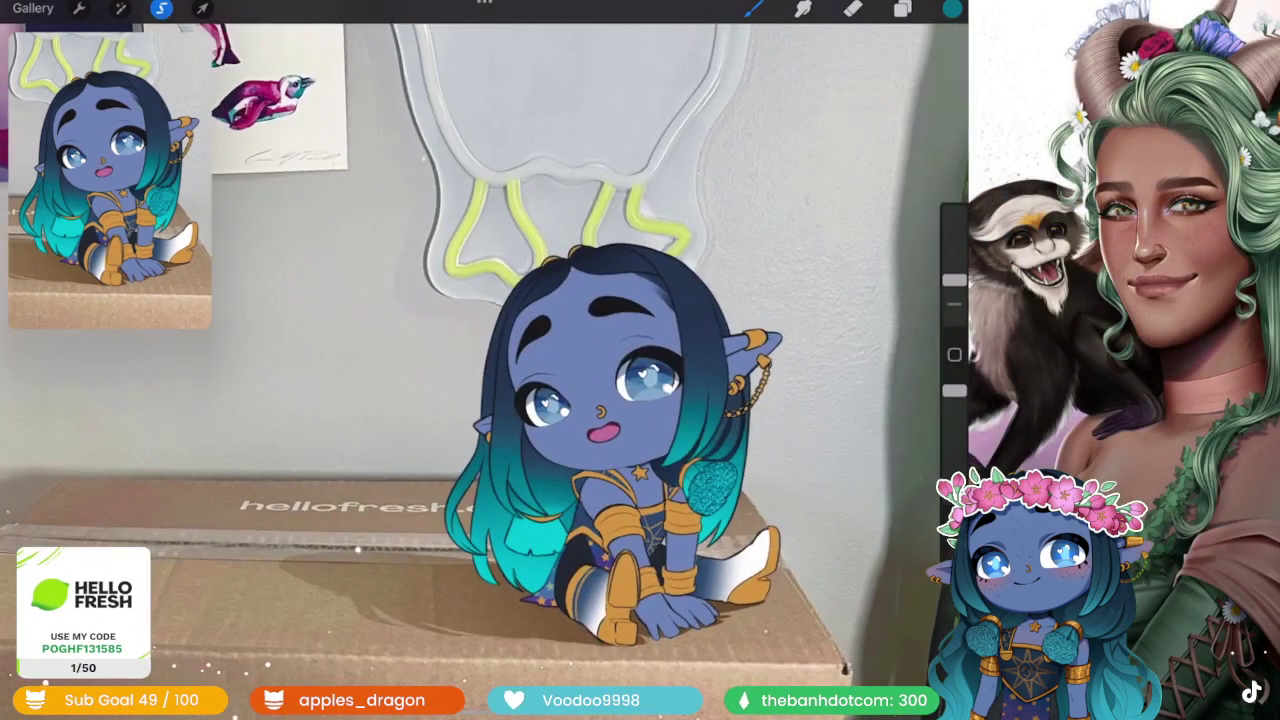
click(902, 8)
click(902, 8)
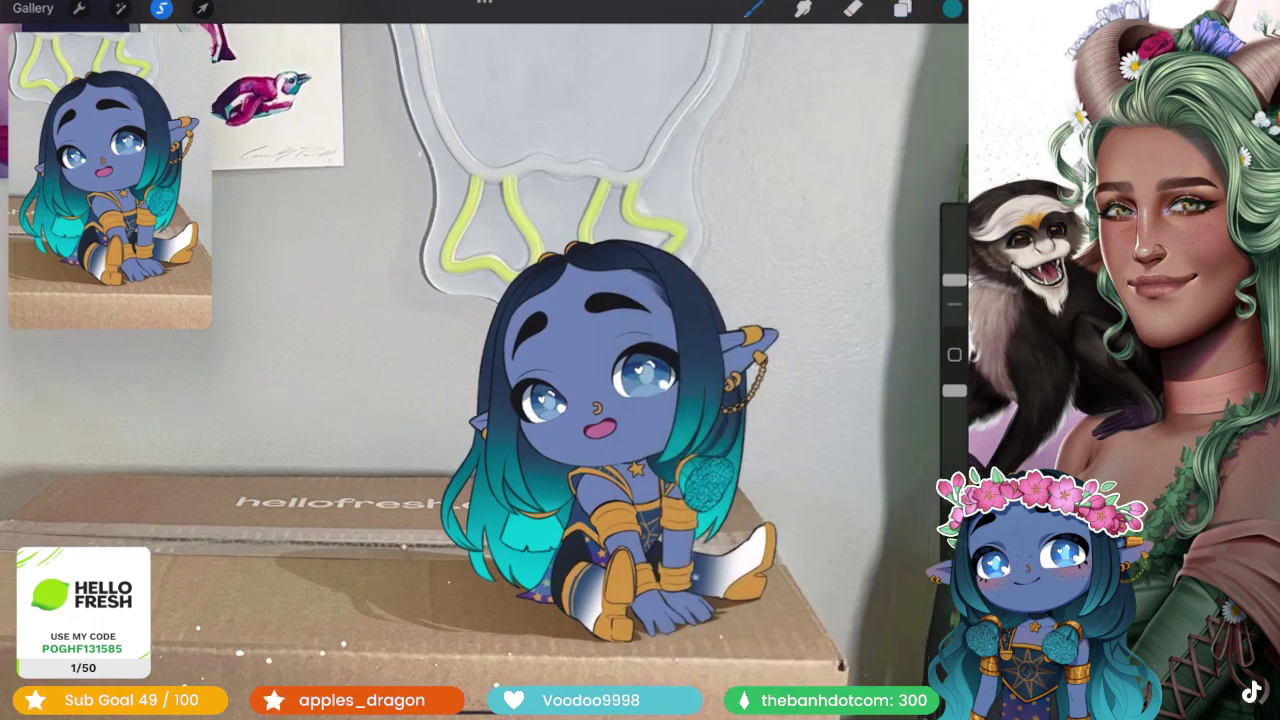
scroll(560, 400, up, 2)
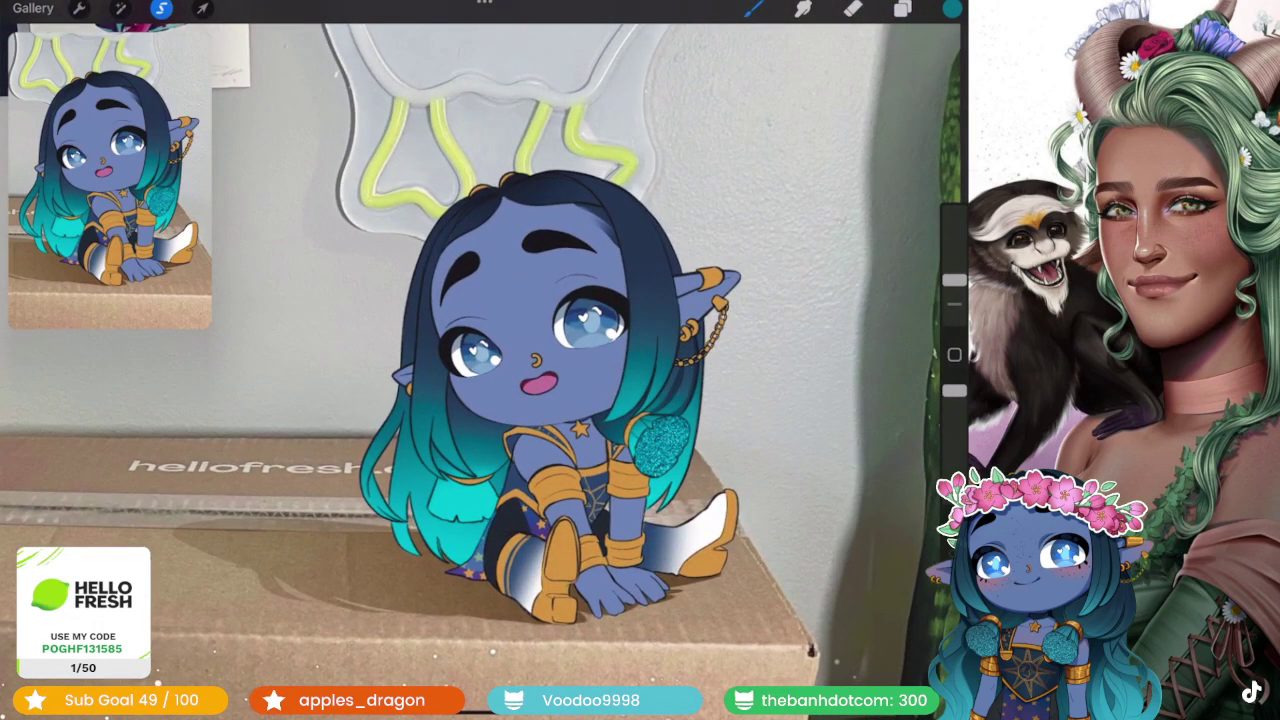
scroll(700, 310, up, 2)
scroll(700, 310, up, 3)
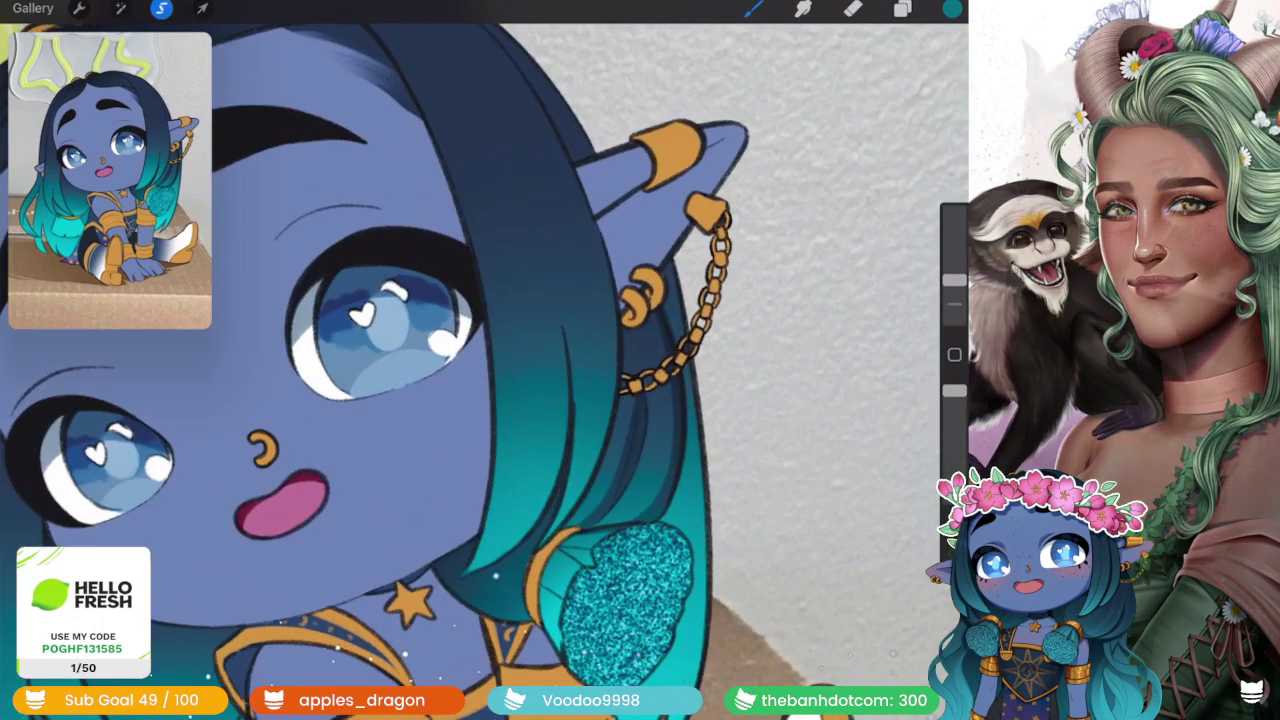
scroll(480, 360, down, 3)
scroll(480, 360, up, 3)
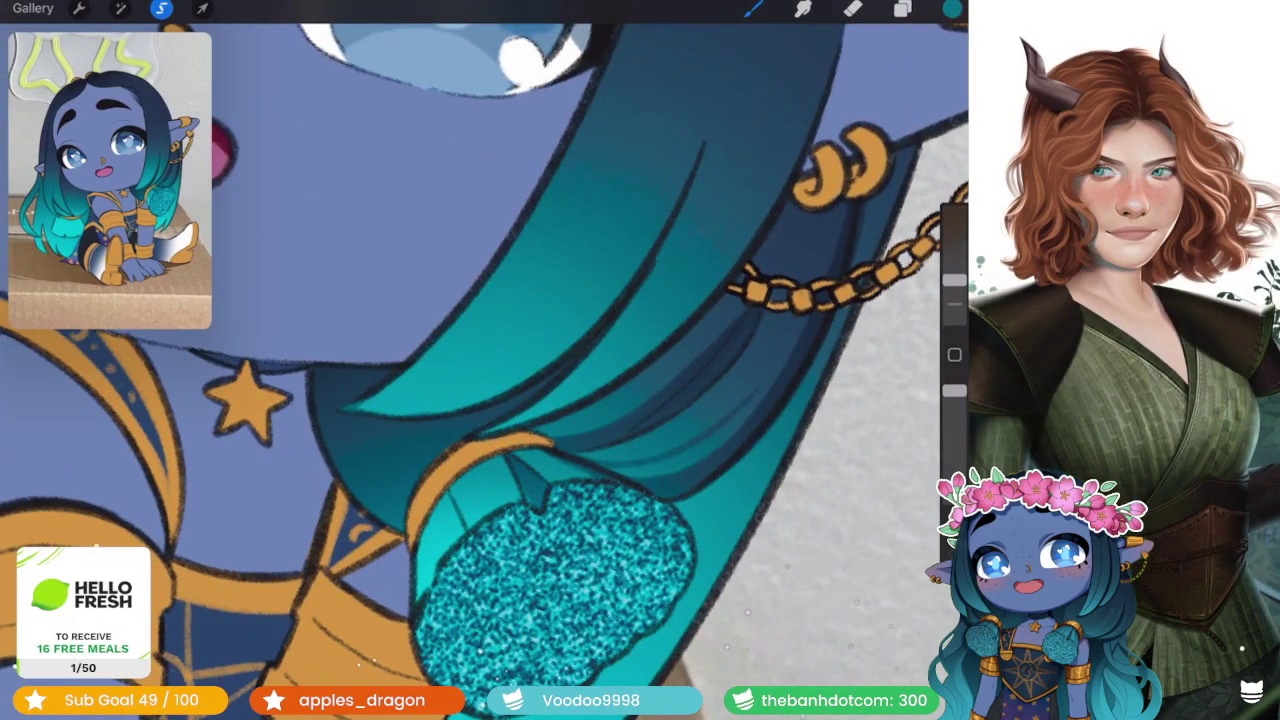
scroll(480, 400, down, 1)
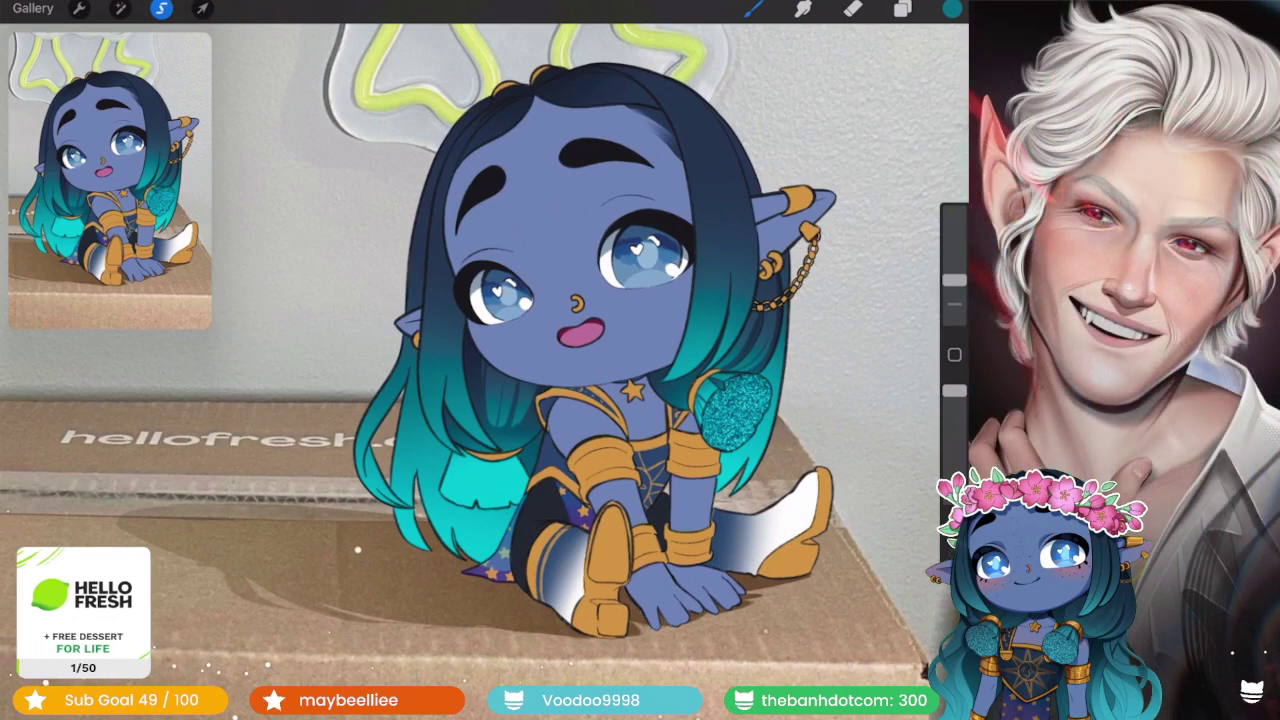
- Draw a dark teal strand down the hair bangs beside her shoulder
scroll(485, 400, up, 2)
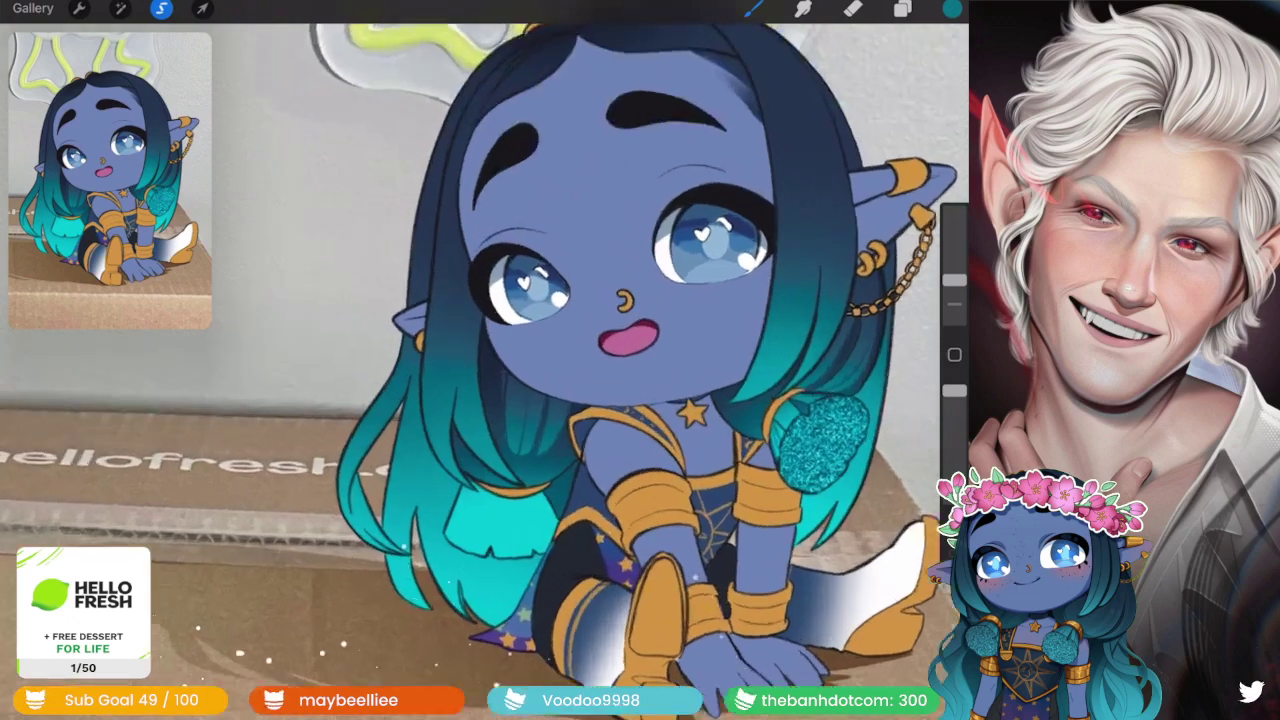
scroll(485, 400, up, 1)
scroll(485, 400, up, 5)
scroll(485, 400, up, 2)
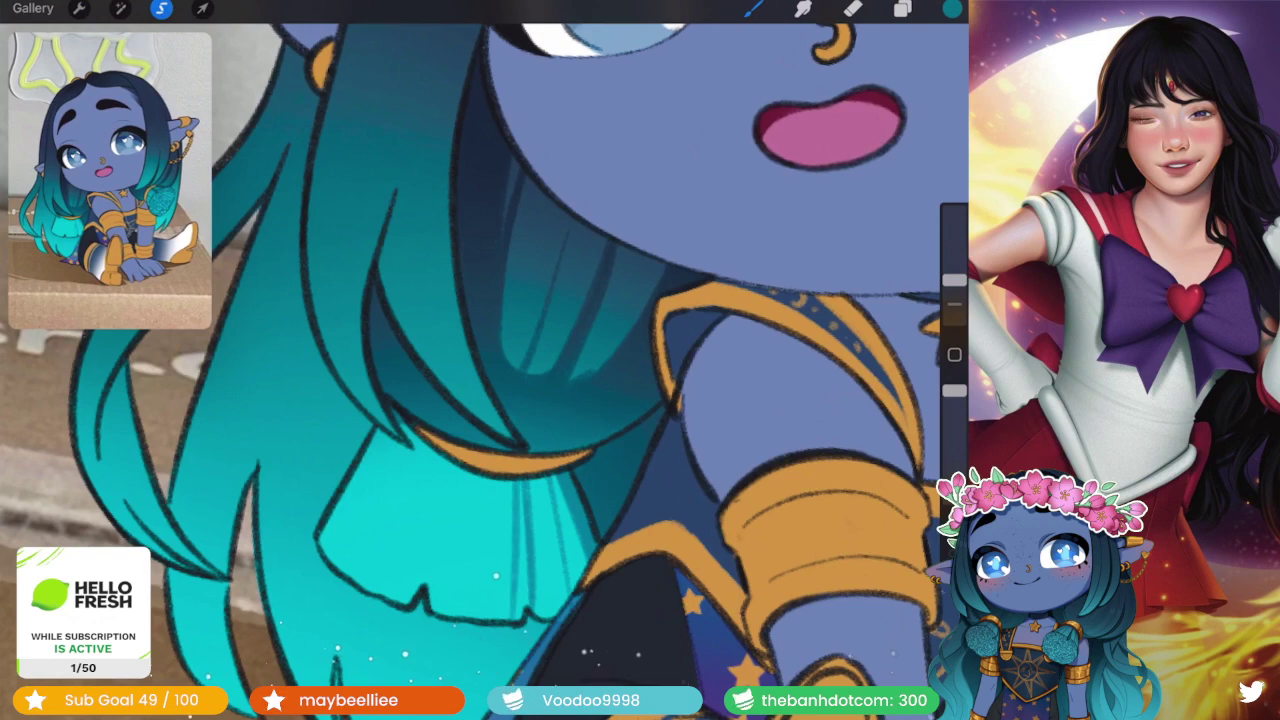
drag(458, 468, 428, 586)
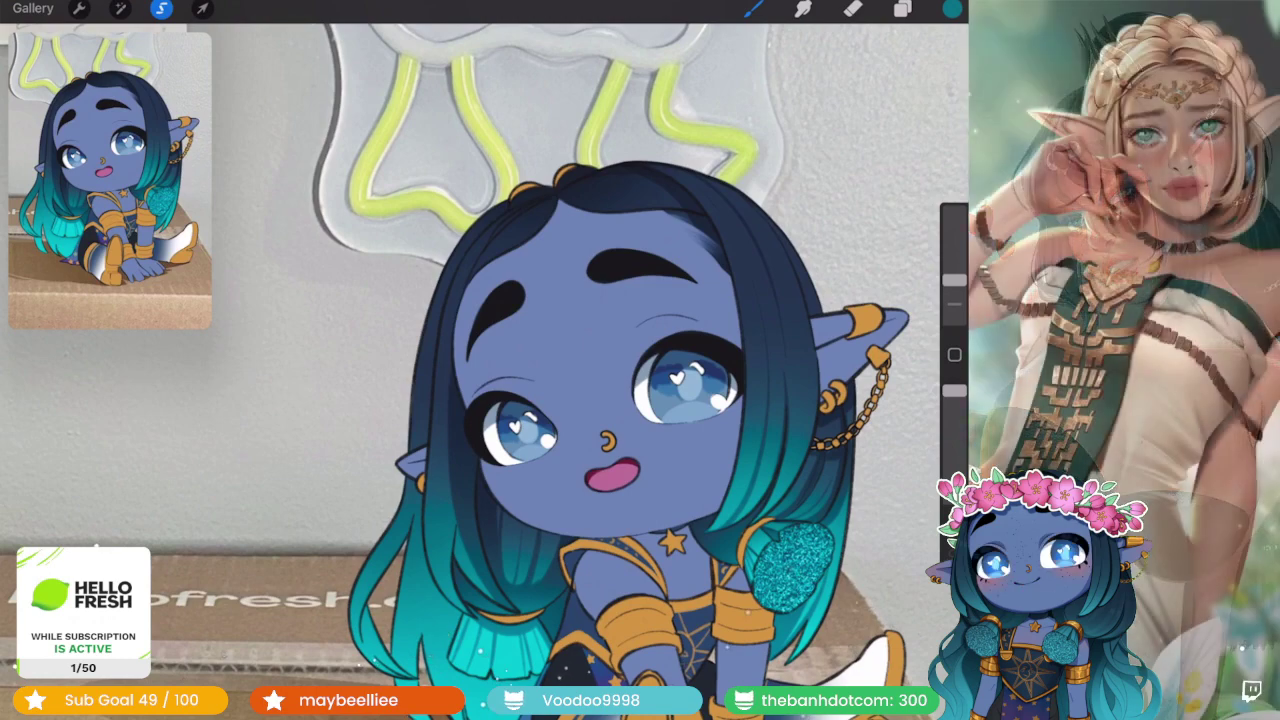
- Undo the most recent hair stroke with Ctrl+Z and review the hair strands
scroll(485, 370, up, 3)
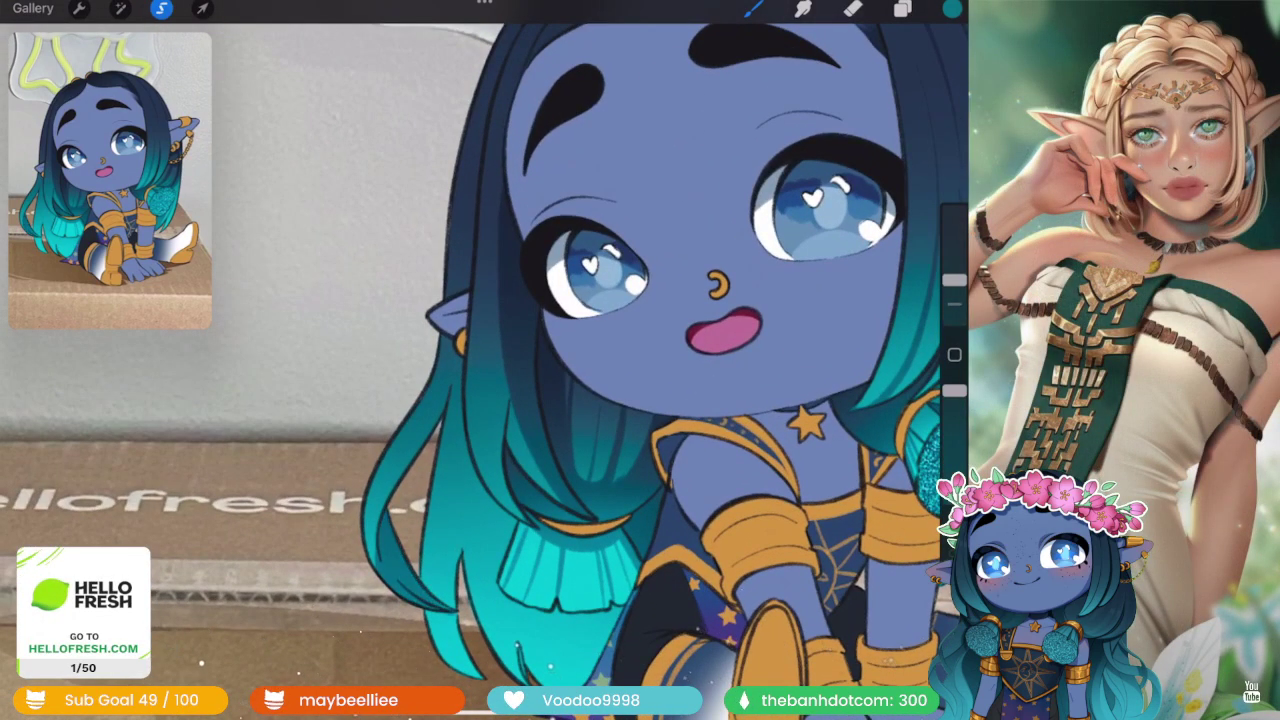
scroll(600, 370, up, 2)
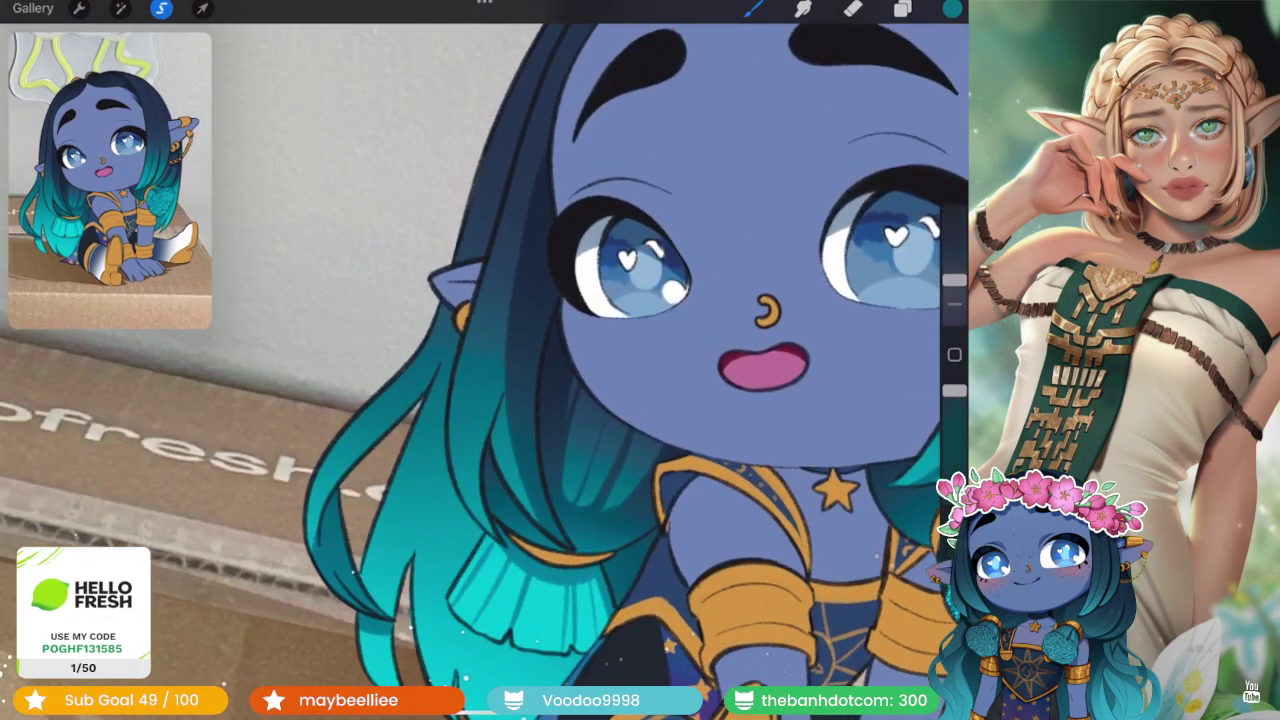
drag(470, 530, 450, 435)
key(ctrl+z)
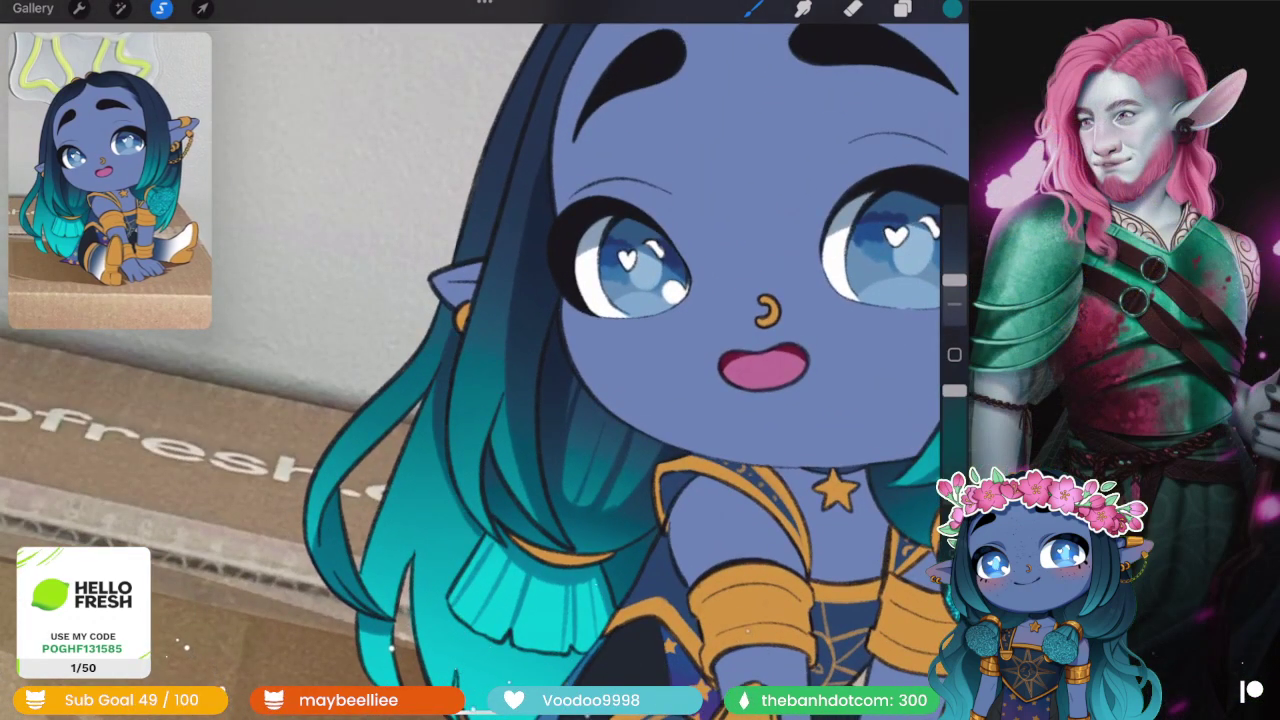
scroll(485, 370, down, 3)
scroll(485, 370, up, 4)
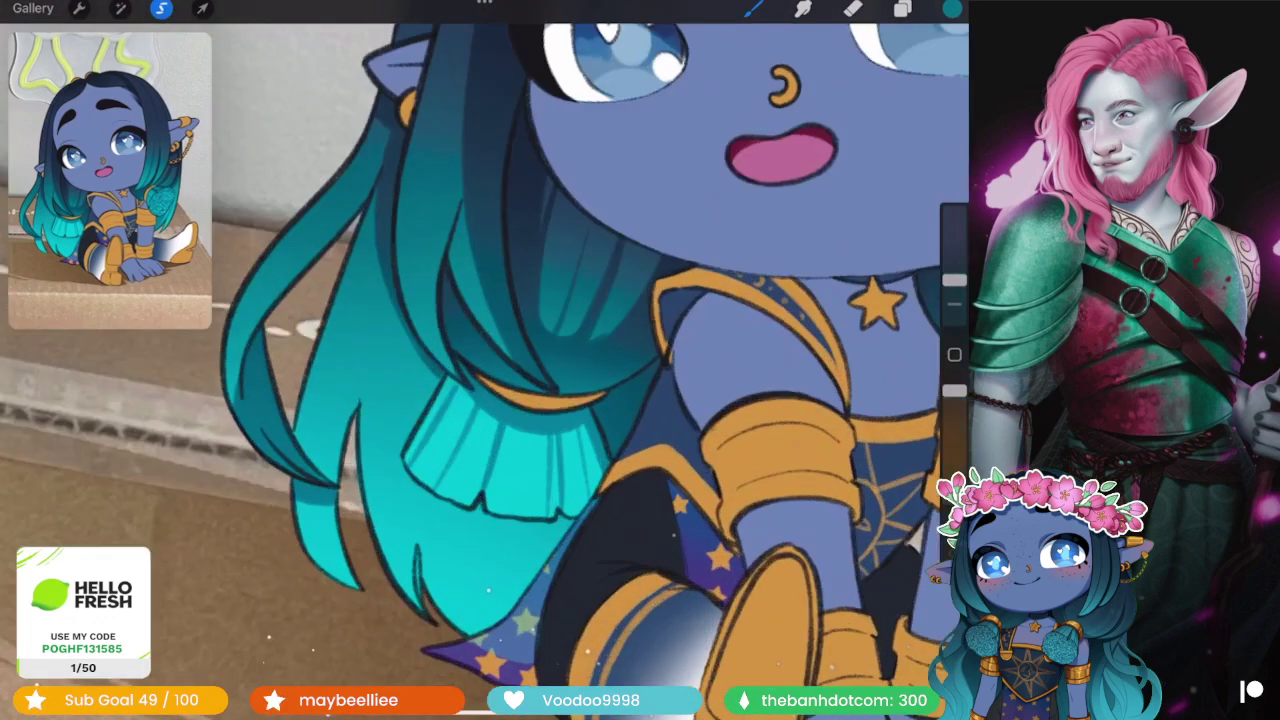
scroll(485, 360, down, 2)
scroll(485, 360, up, 3)
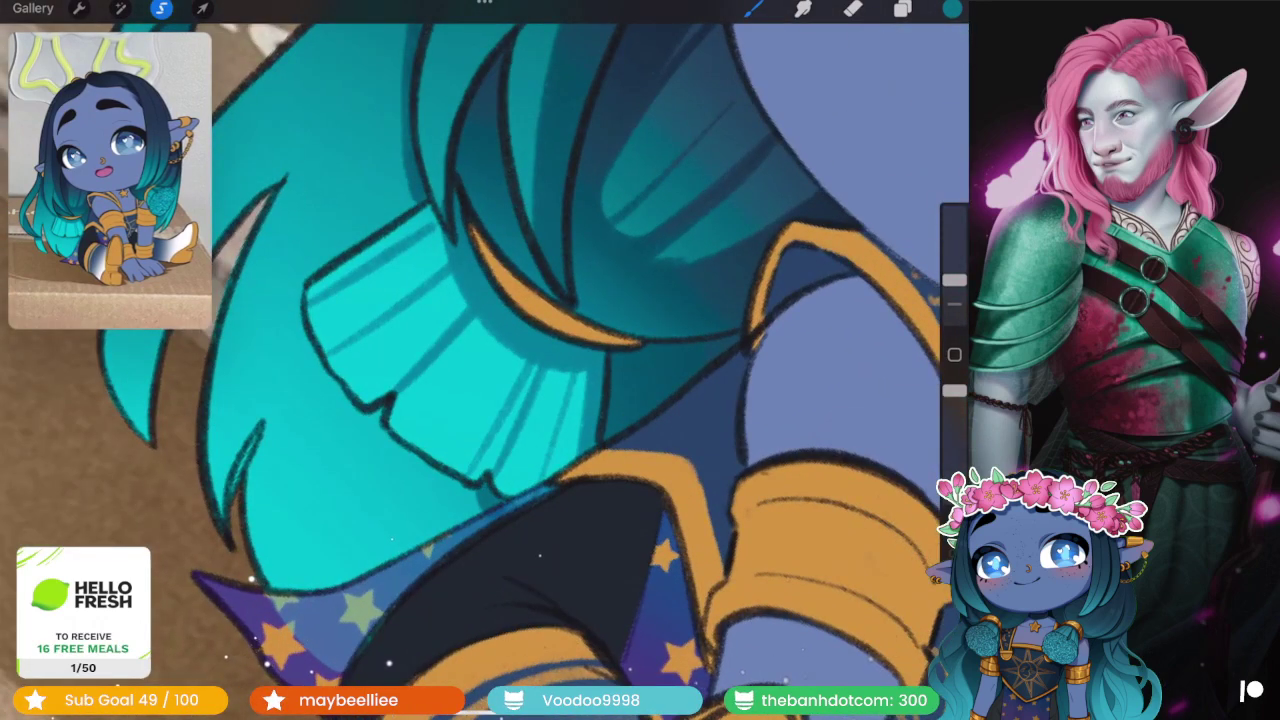
scroll(485, 360, up, 2)
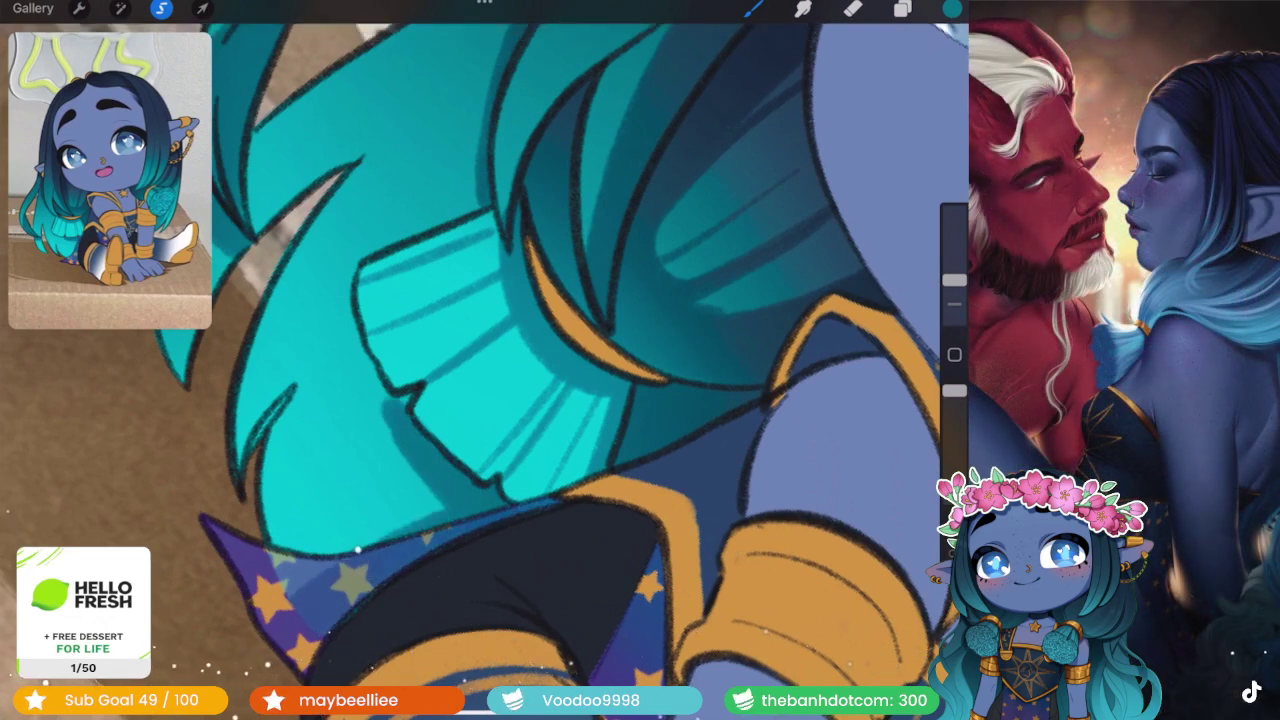
scroll(485, 360, down, 2)
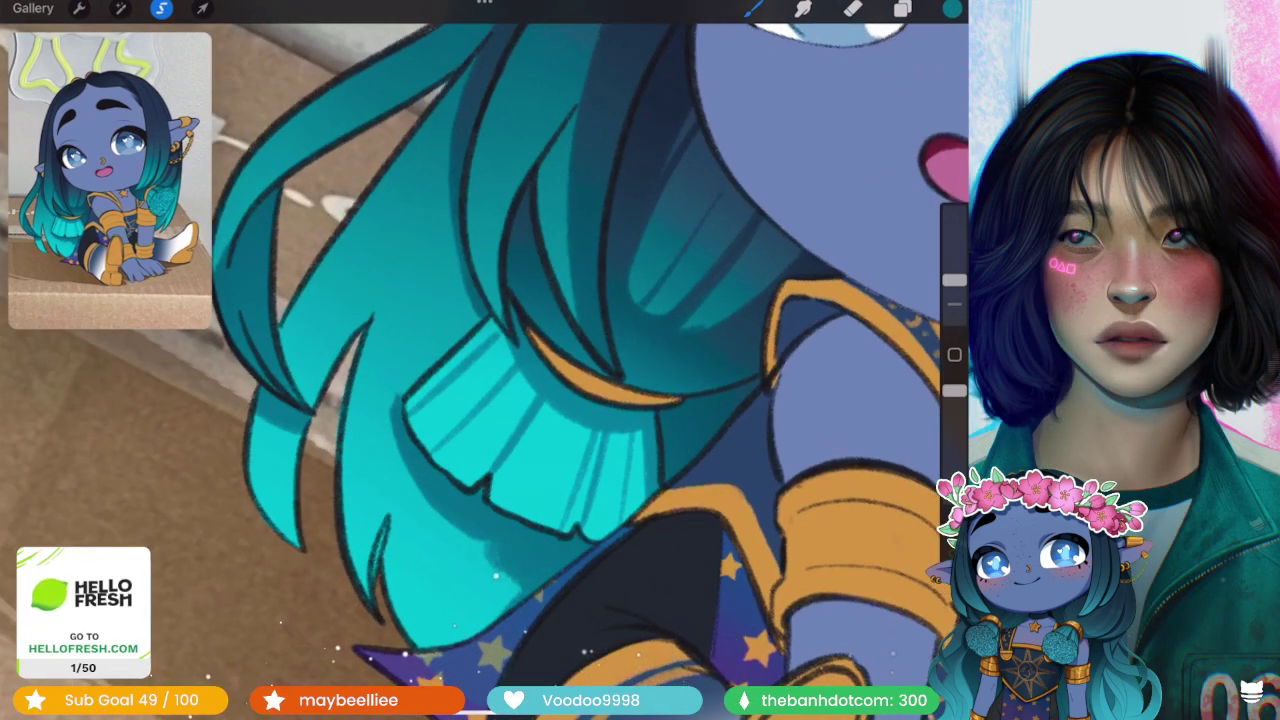
scroll(485, 360, down, 2)
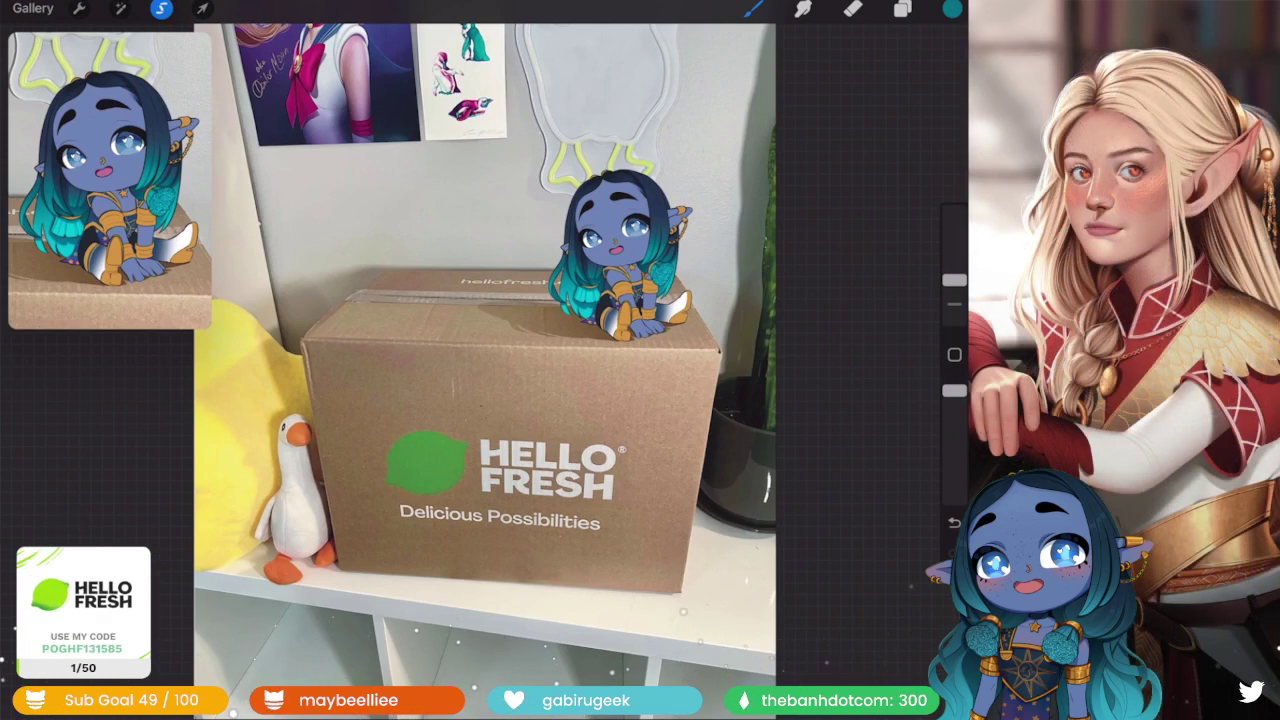
- Confirm the hair gradient Layer 31 is the selected layer
scroll(620, 260, up, 5)
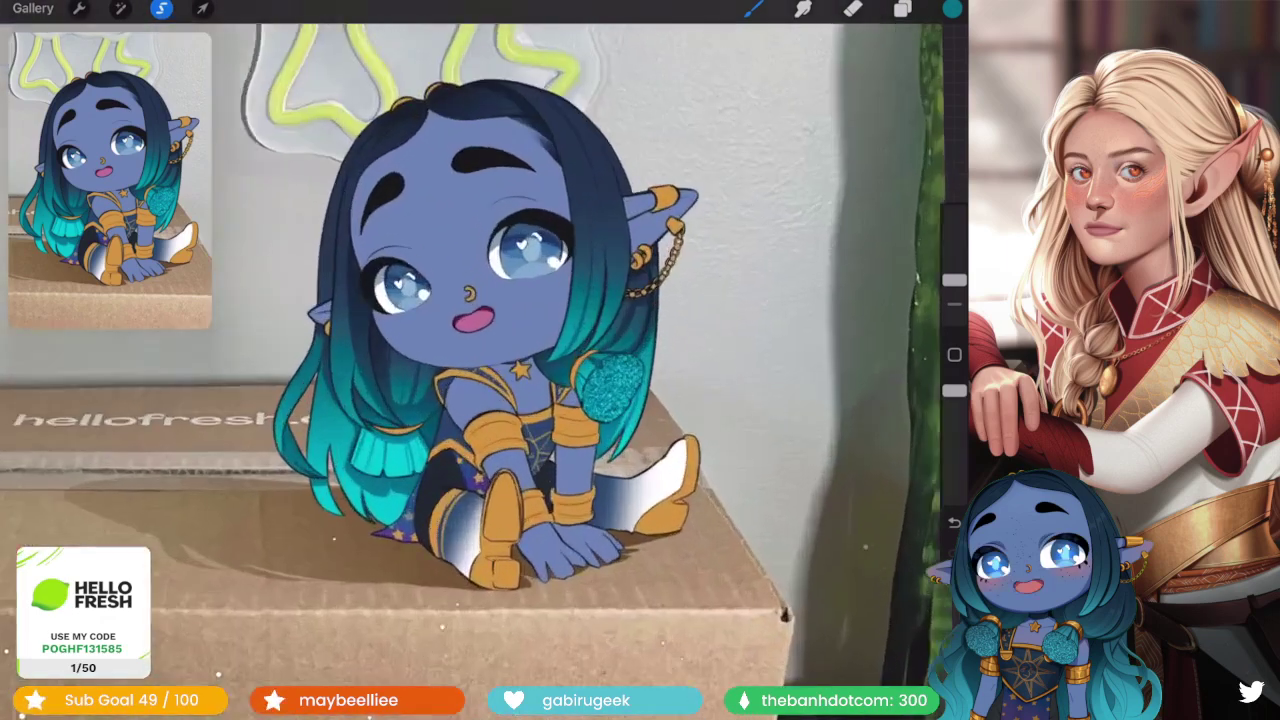
click(902, 9)
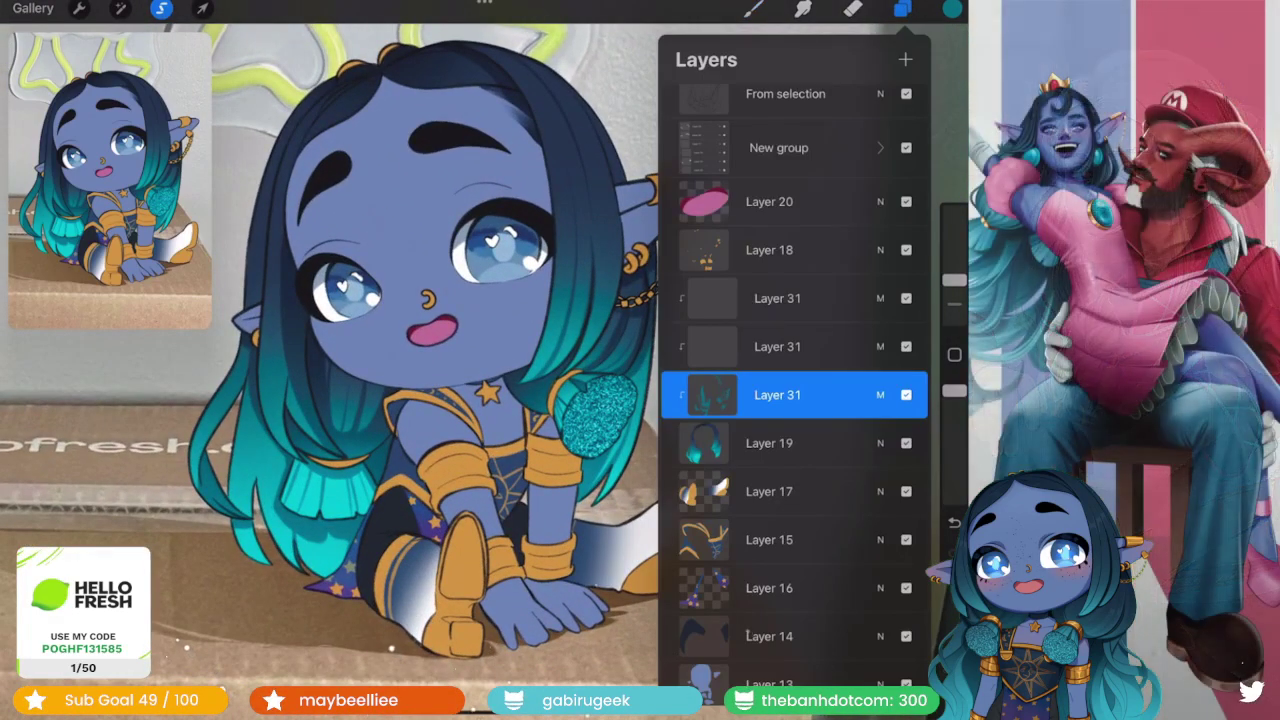
click(902, 9)
scroll(600, 350, up, 3)
scroll(480, 200, up, 5)
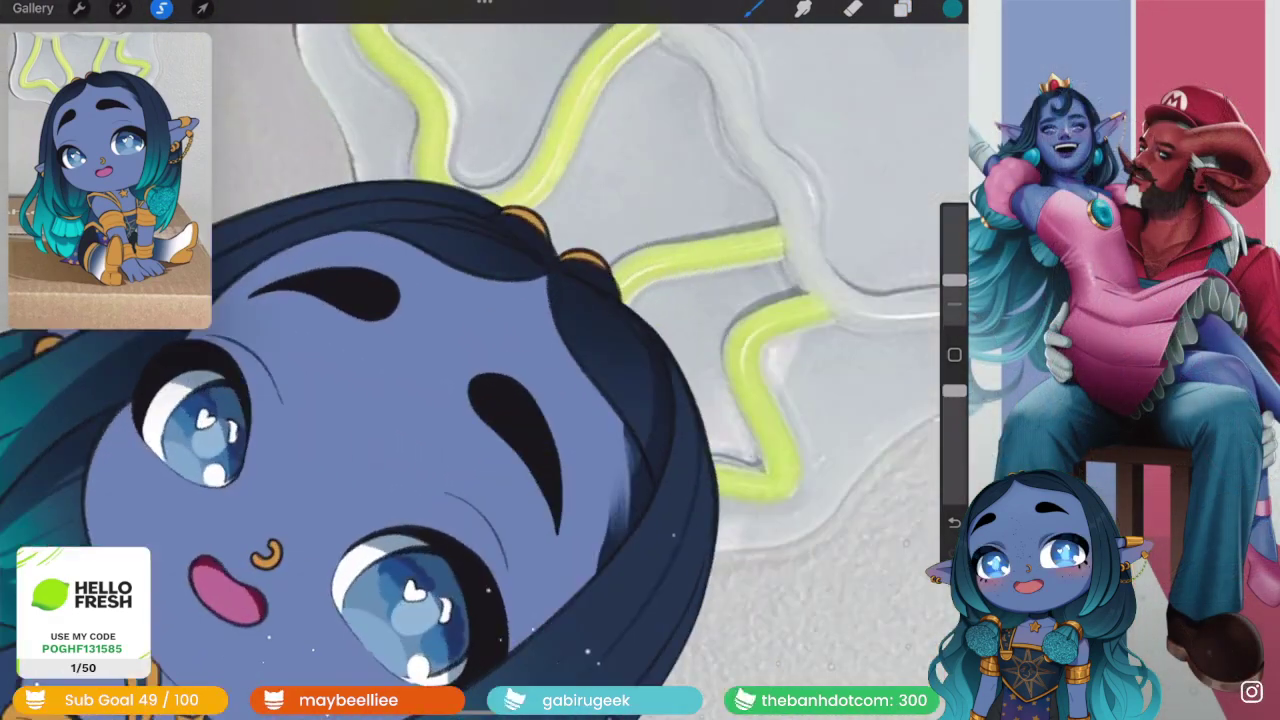
click(902, 9)
scroll(795, 400, down, 3)
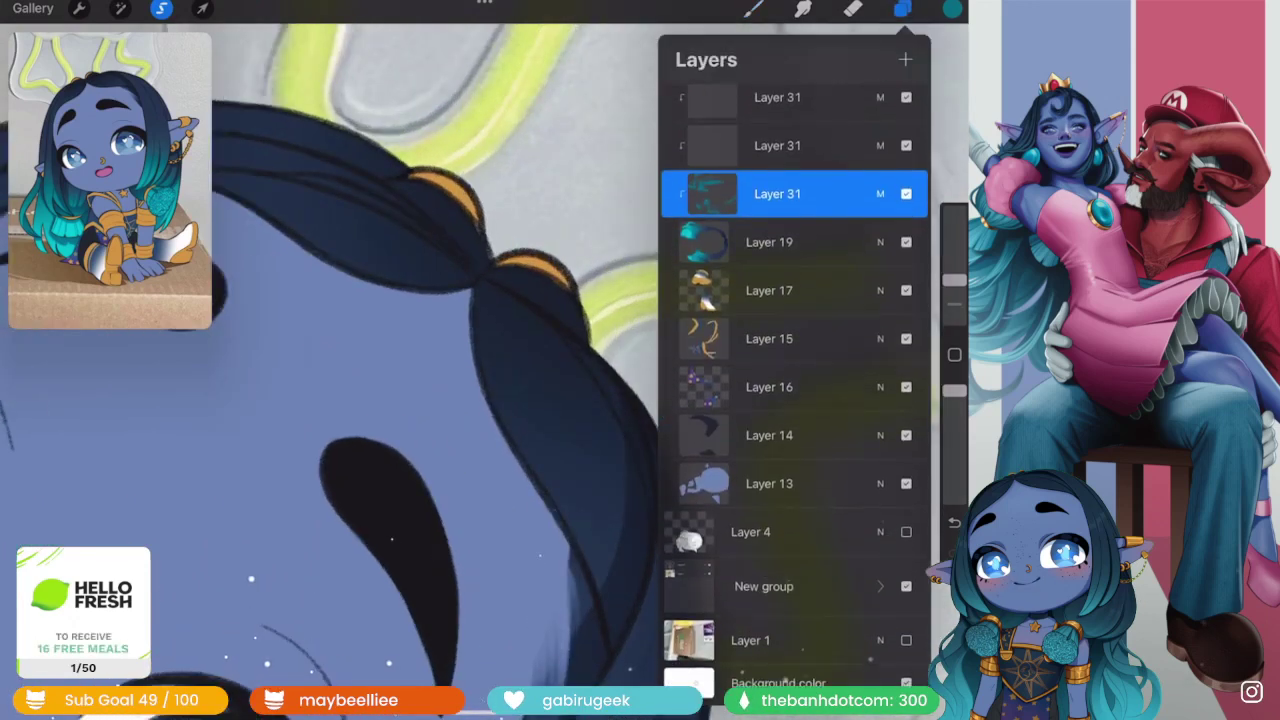
scroll(795, 400, up, 5)
- Lower the hair gradient layer's brightness slightly via Hue, Saturation, Brightness
click(120, 9)
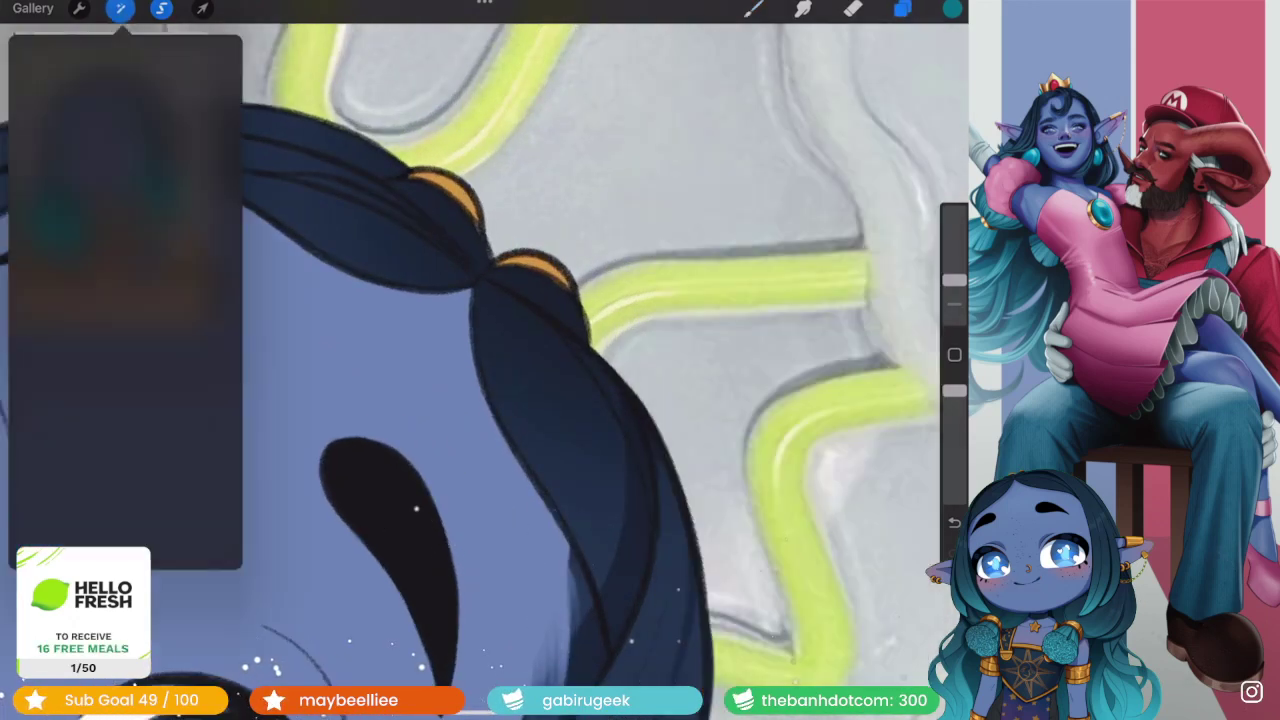
click(110, 88)
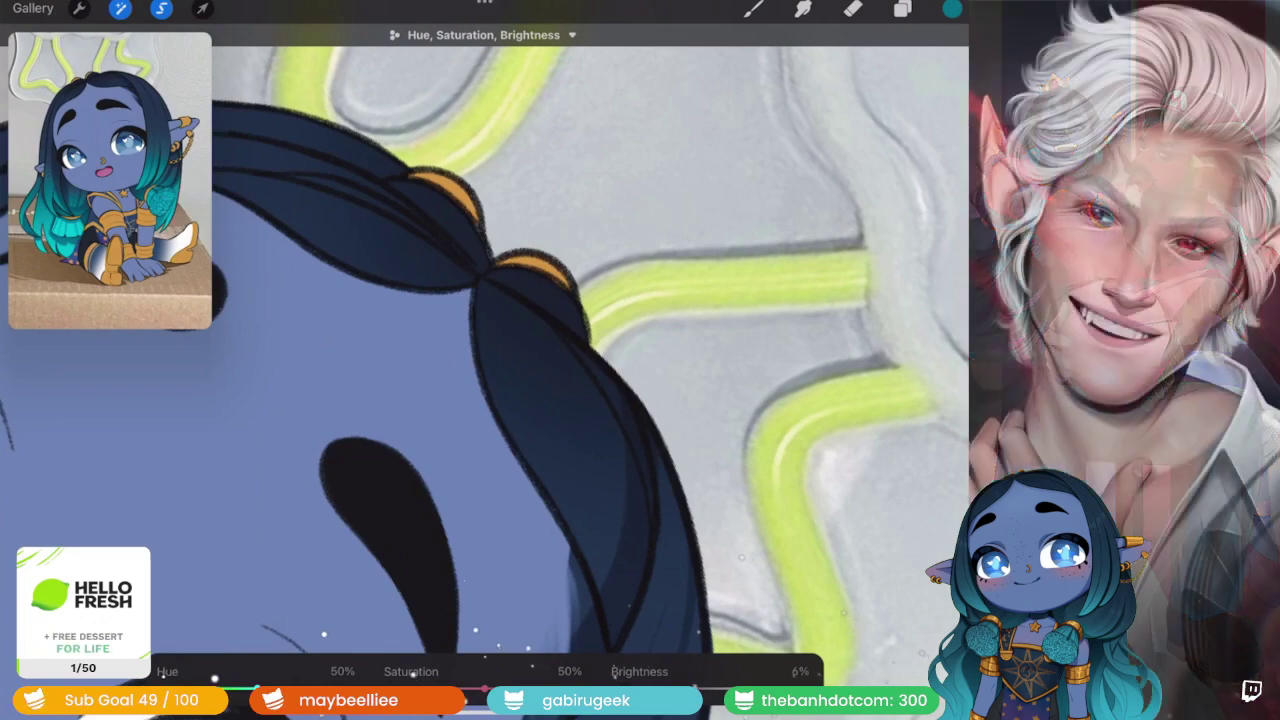
drag(722, 670, 704, 670)
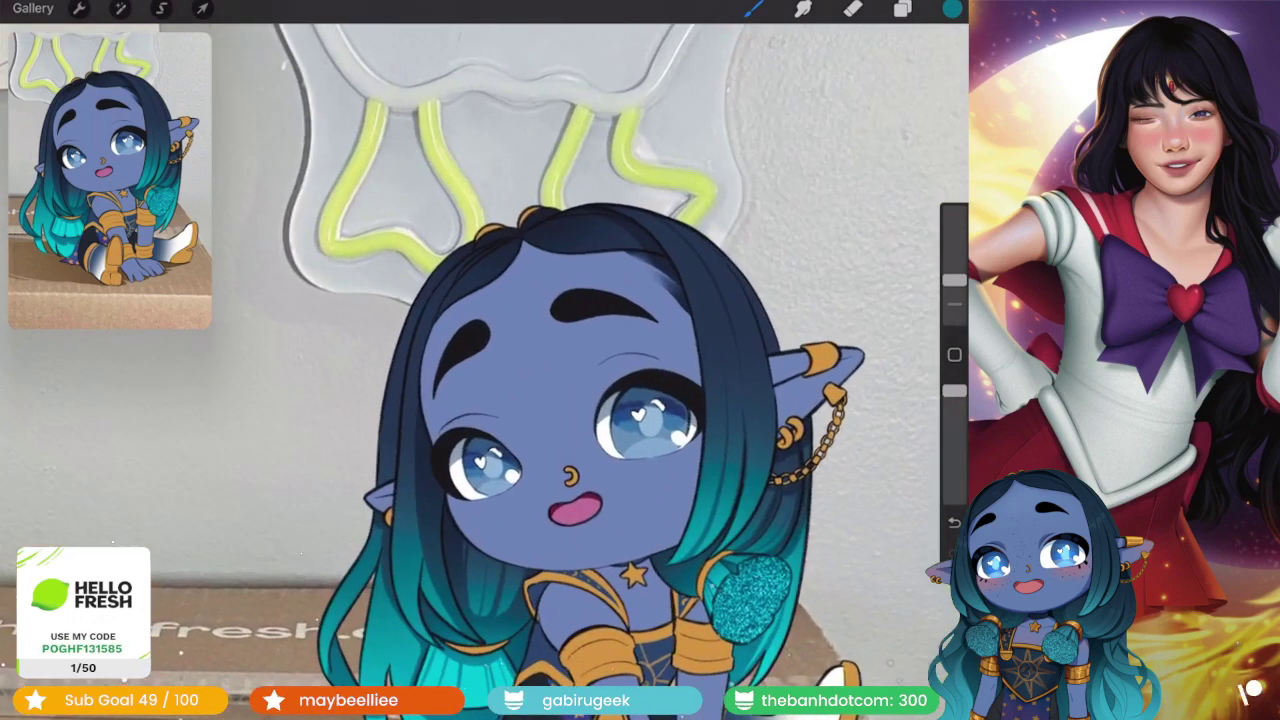
- Reselect Layer 31, return to the brush, and undo a stray stroke
click(902, 8)
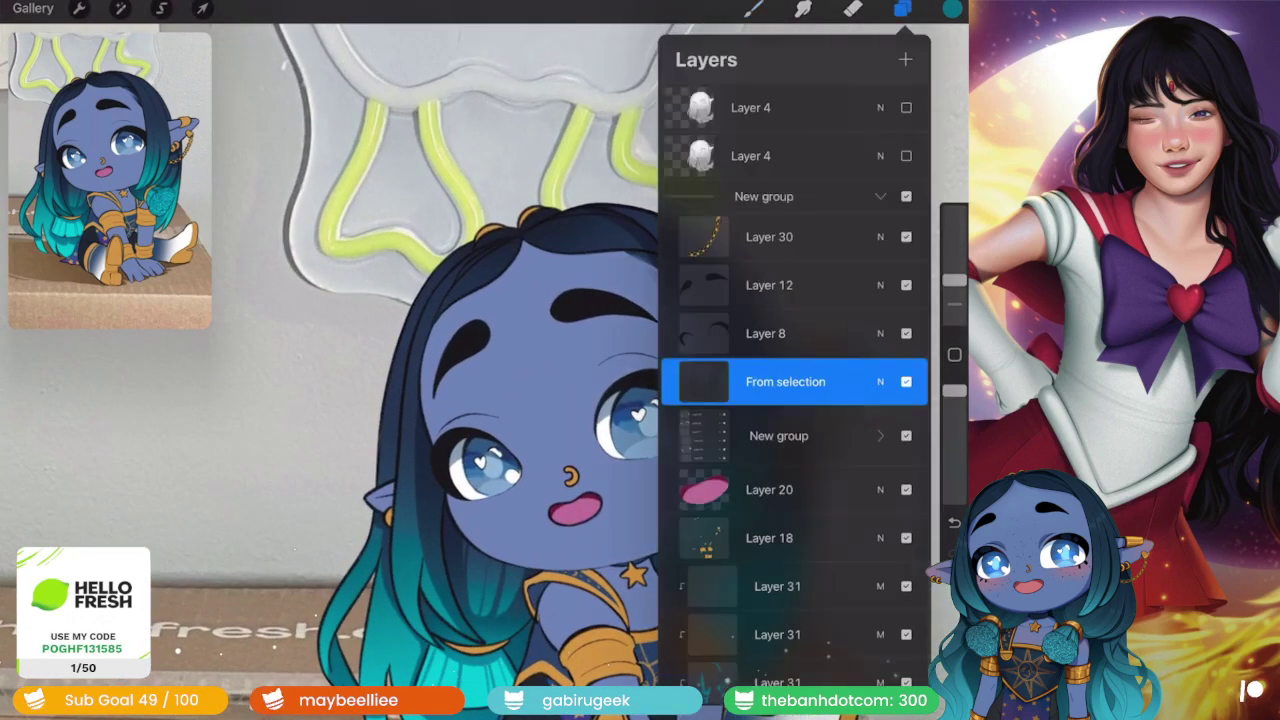
scroll(790, 400, down, 3)
click(770, 500)
click(902, 8)
key(b)
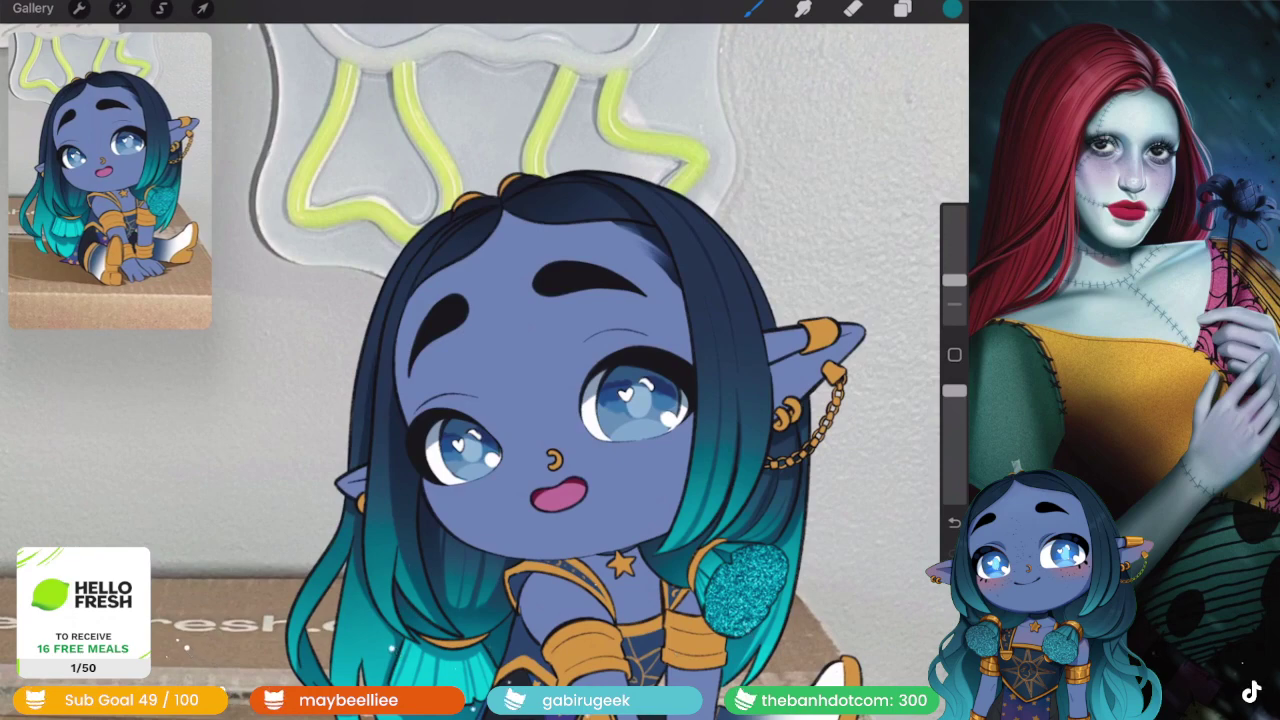
key(ctrl+z)
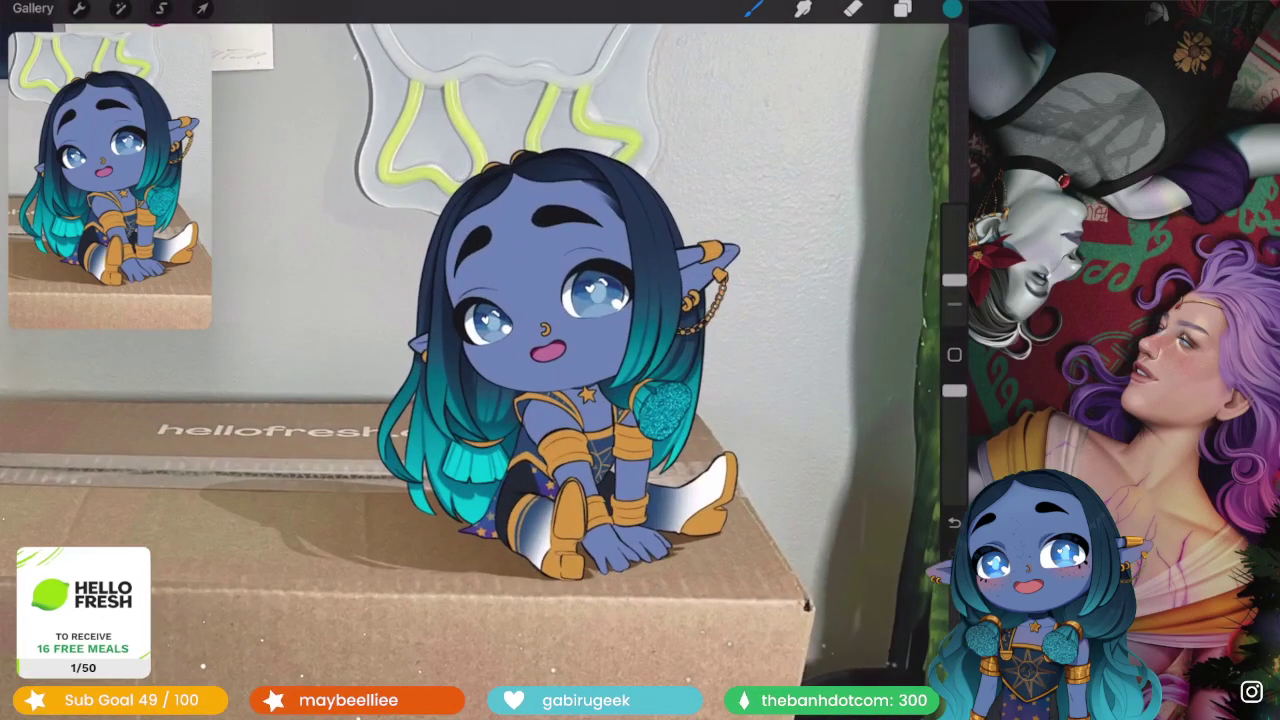
- Select another Layer 31 hair layer and undo the last action
click(902, 8)
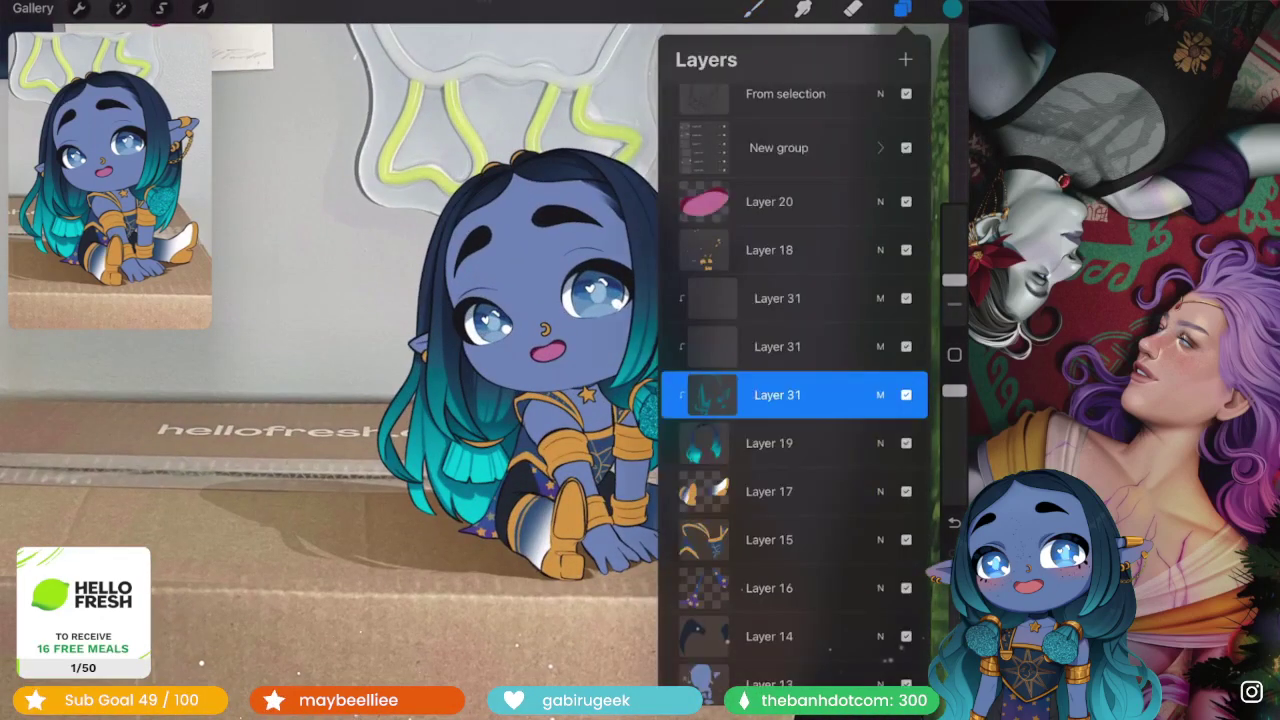
click(786, 343)
click(902, 8)
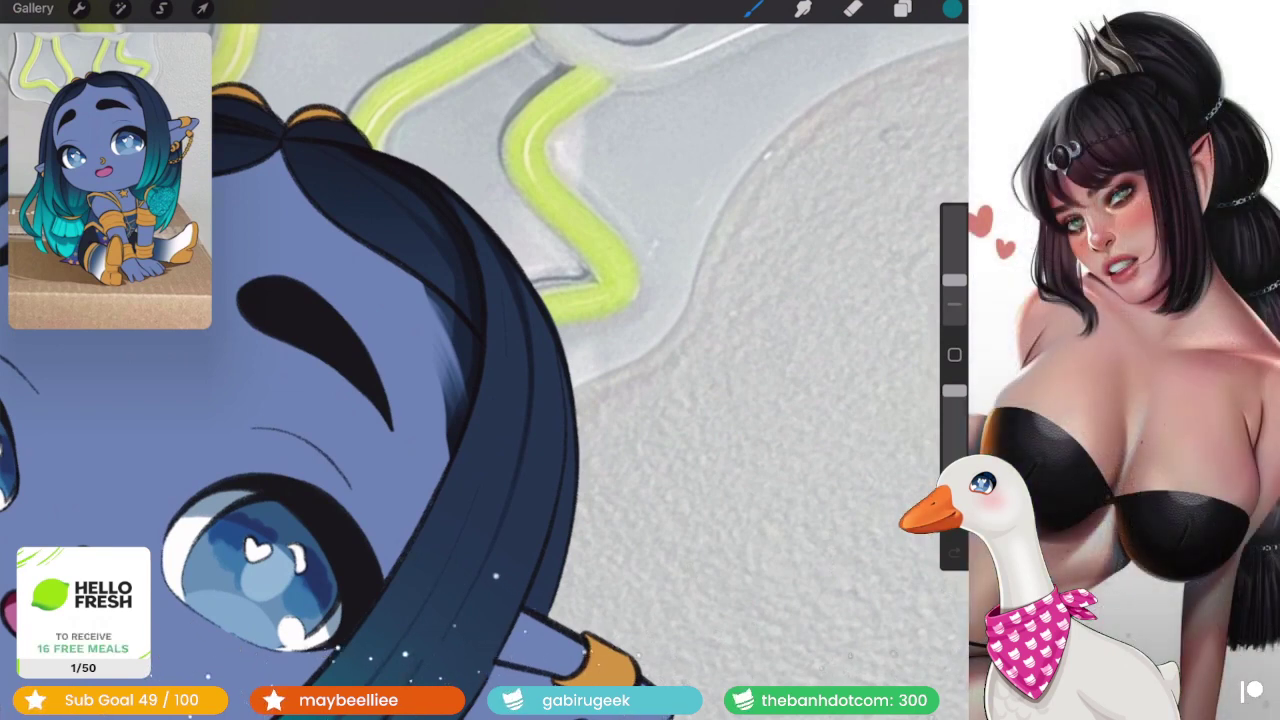
key(ctrl+z)
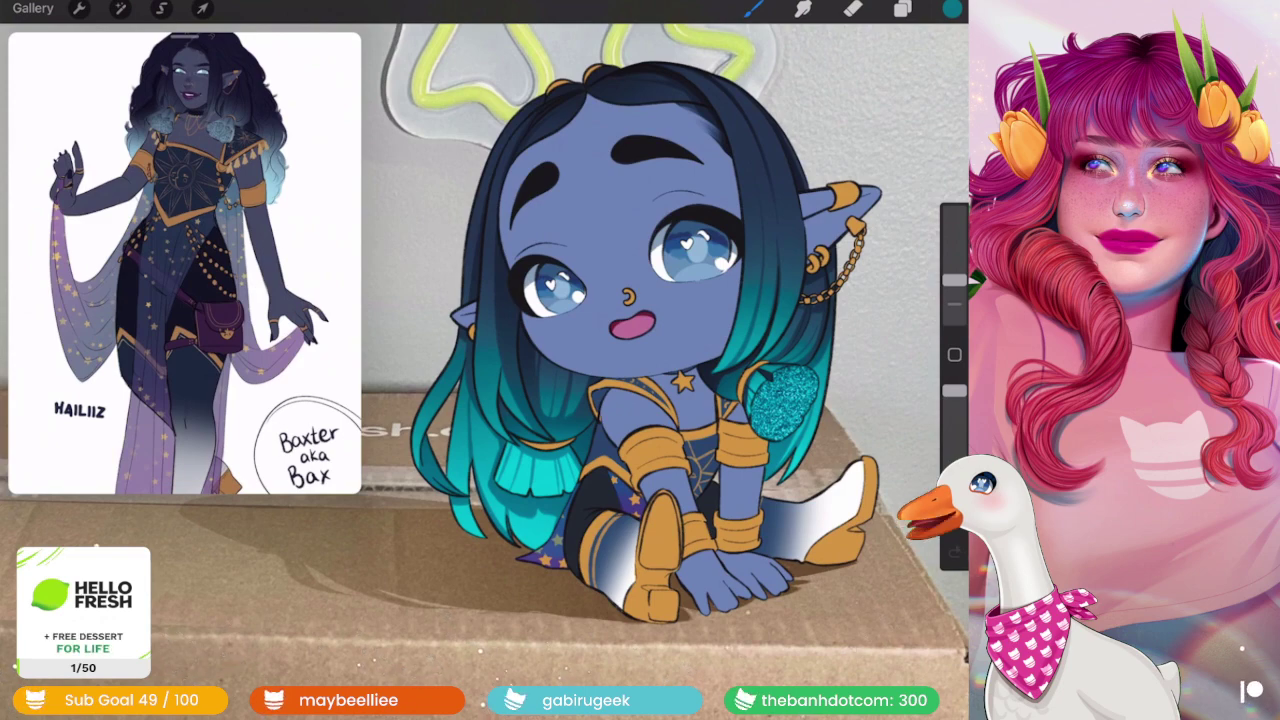
- Switch the Reference window to Canvas mode and shrink it
click(185, 260)
click(86, 478)
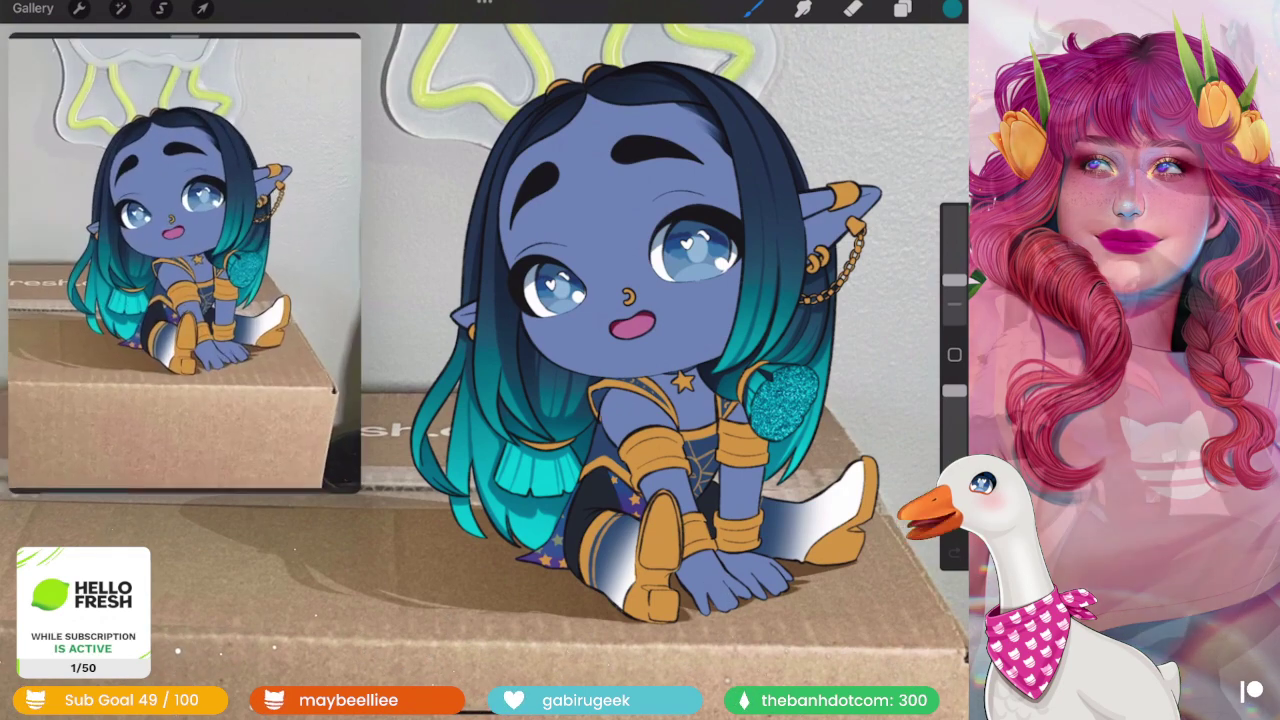
mouse_move(358, 490)
mouse_down()
mouse_move(216, 314)
mouse_move(226, 334)
mouse_up()
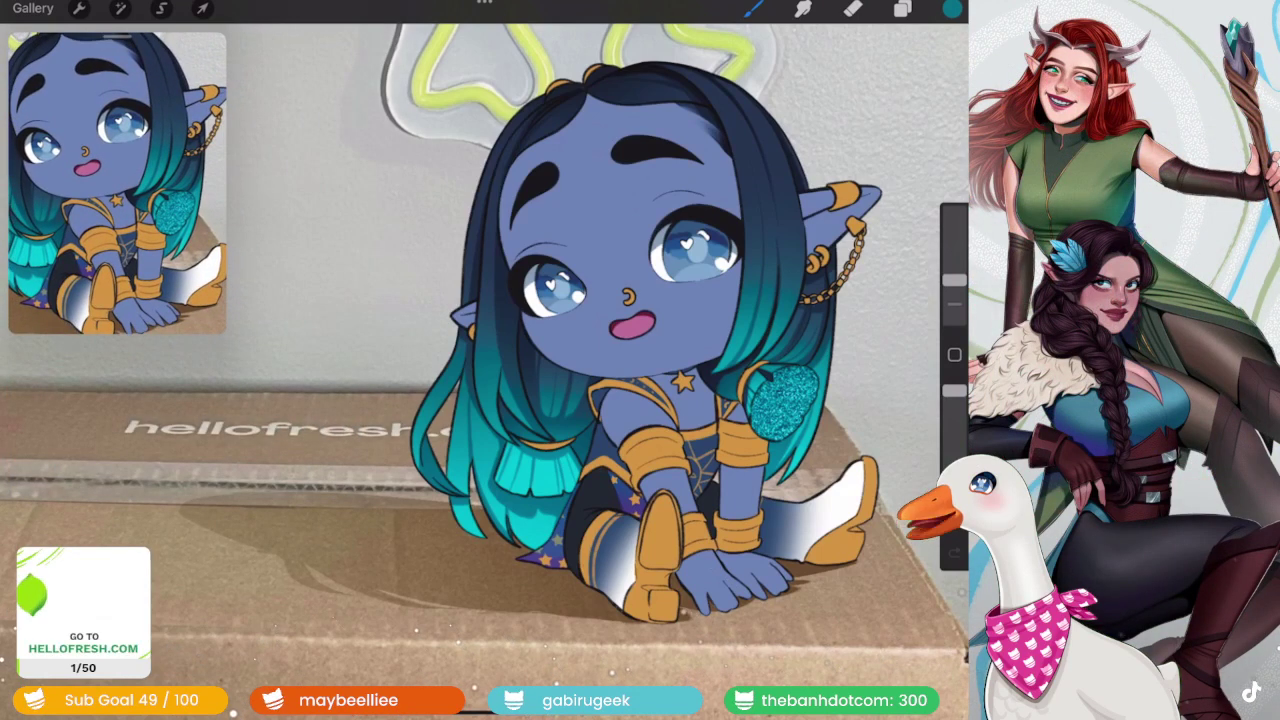
scroll(117, 183, down, 3)
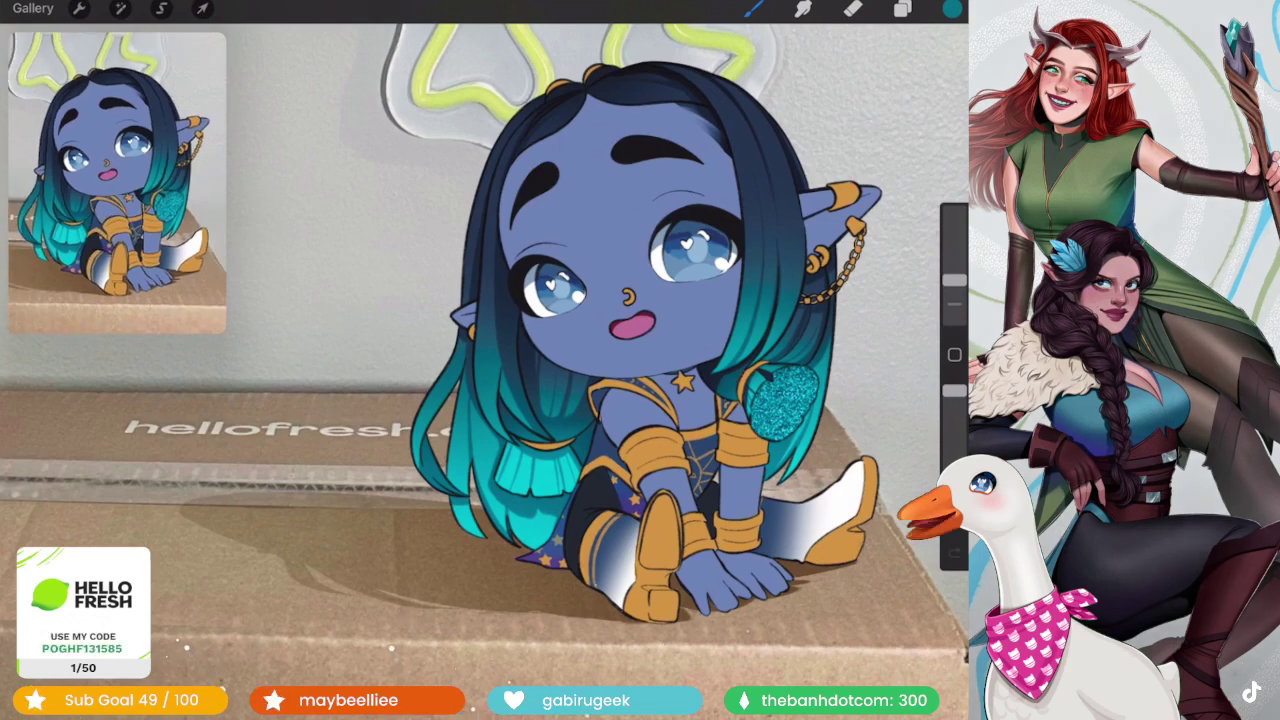
- Check the layers, undo the last paint stroke, and shift the view toward the face
click(902, 9)
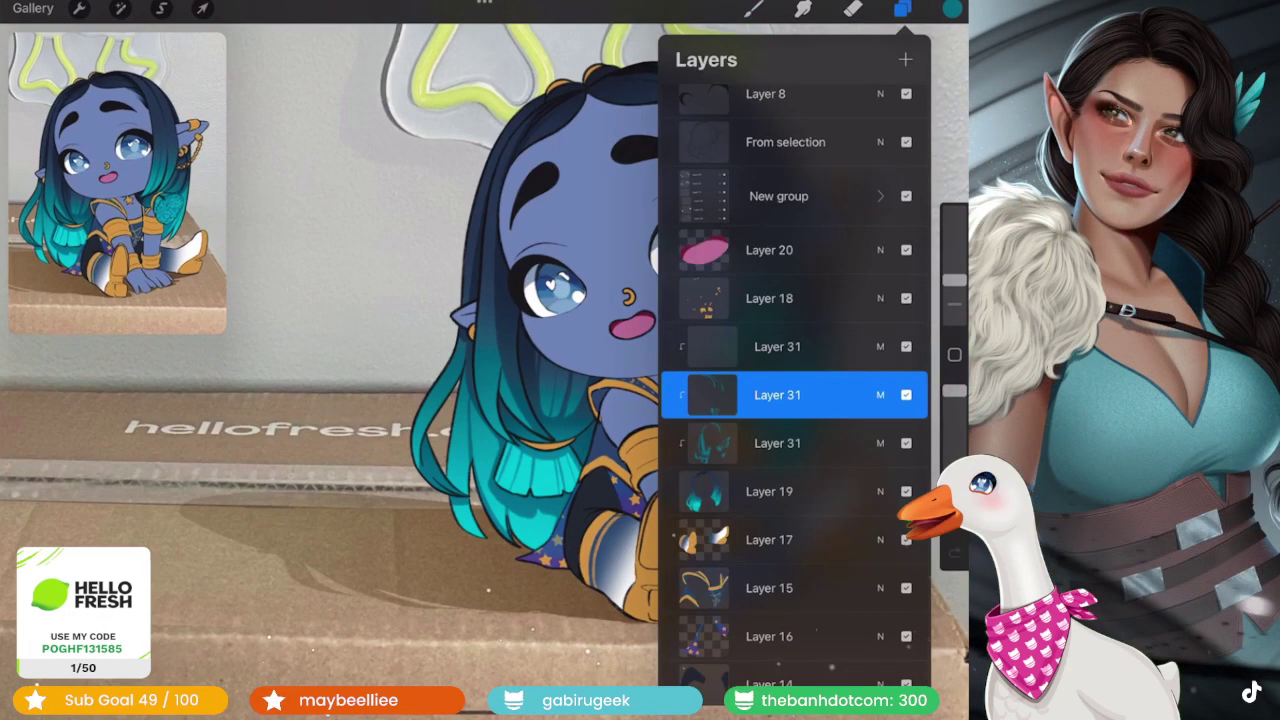
click(902, 9)
scroll(560, 150, up, 5)
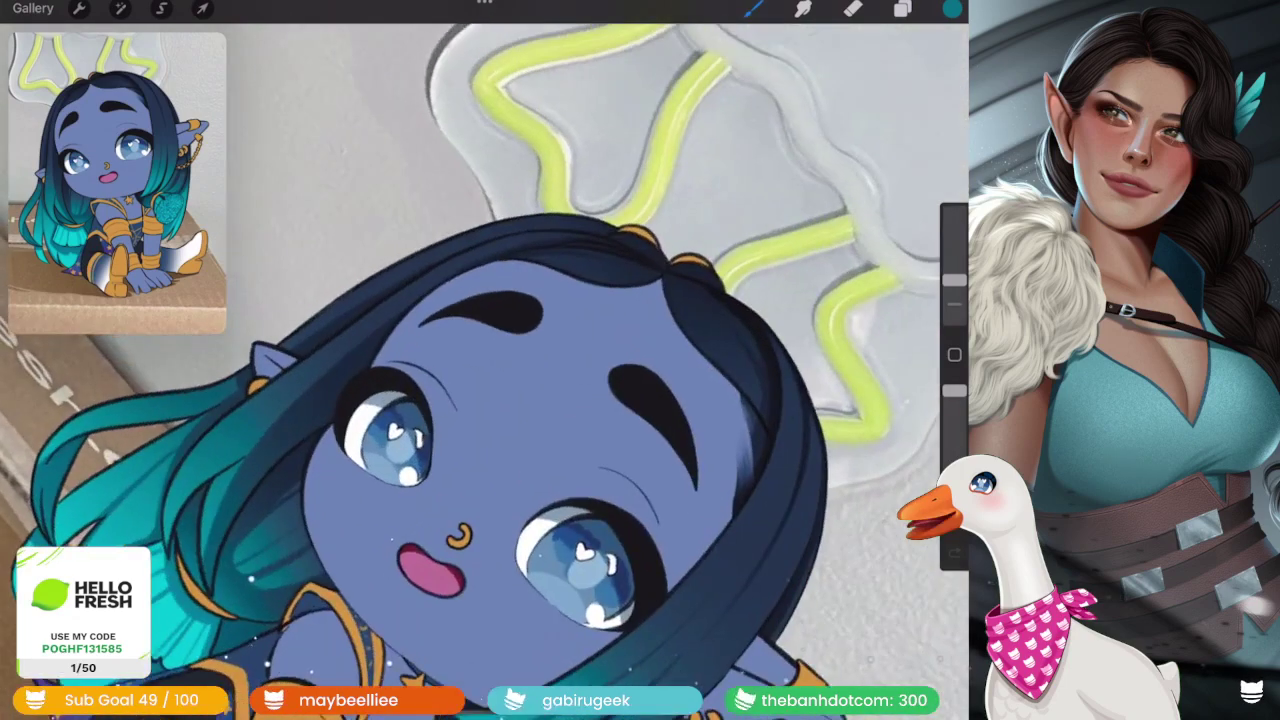
scroll(560, 150, up, 5)
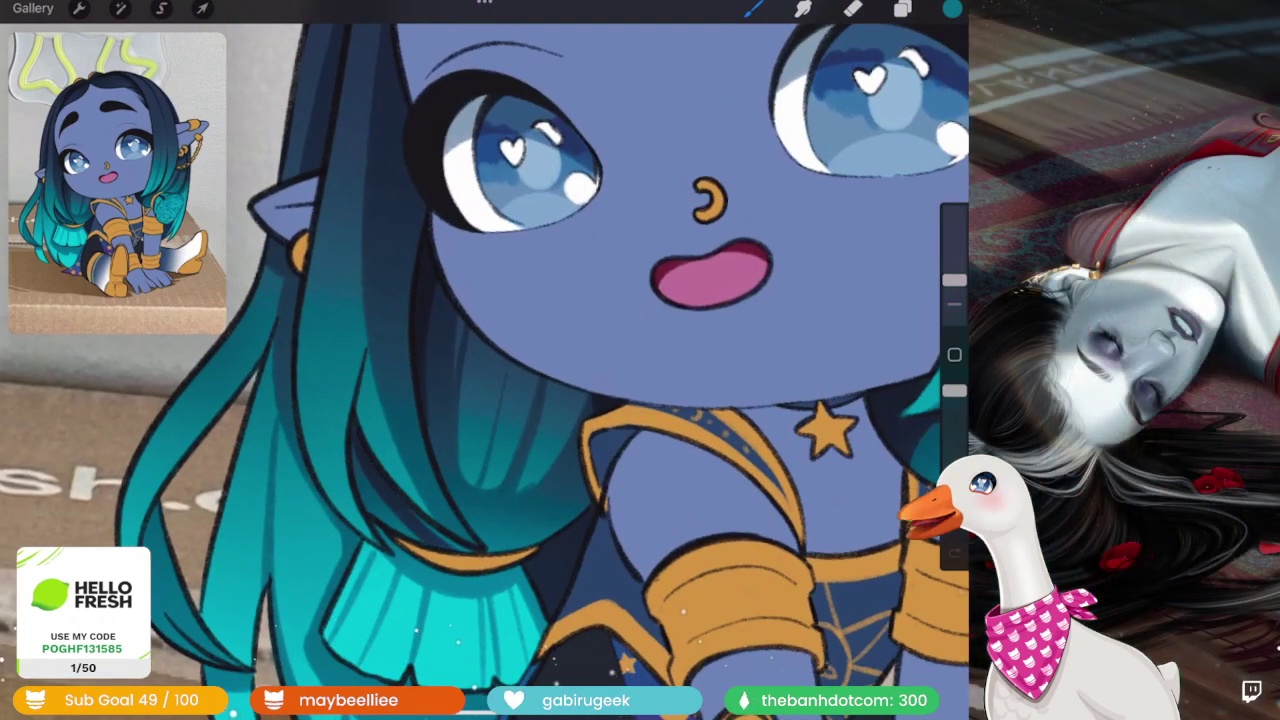
key(ctrl+z)
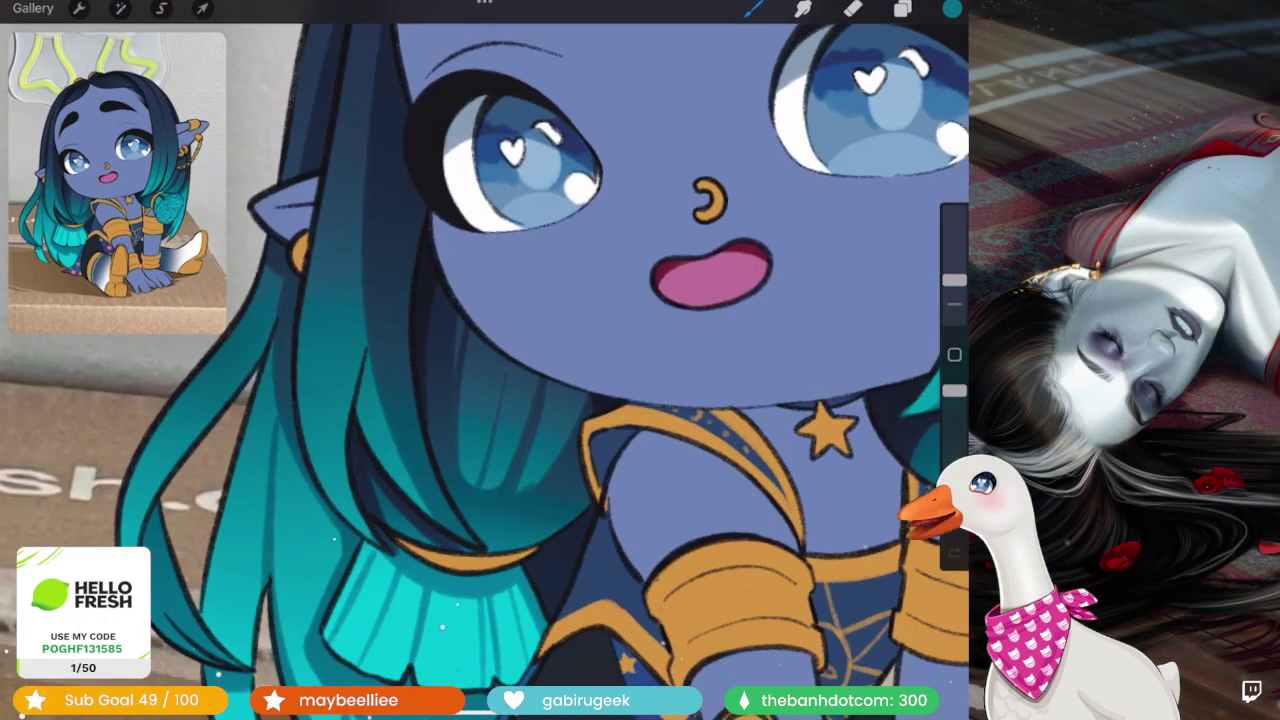
mouse_move(708, 195)
mouse_down()
mouse_move(665, 265)
mouse_move(760, 182)
mouse_up()
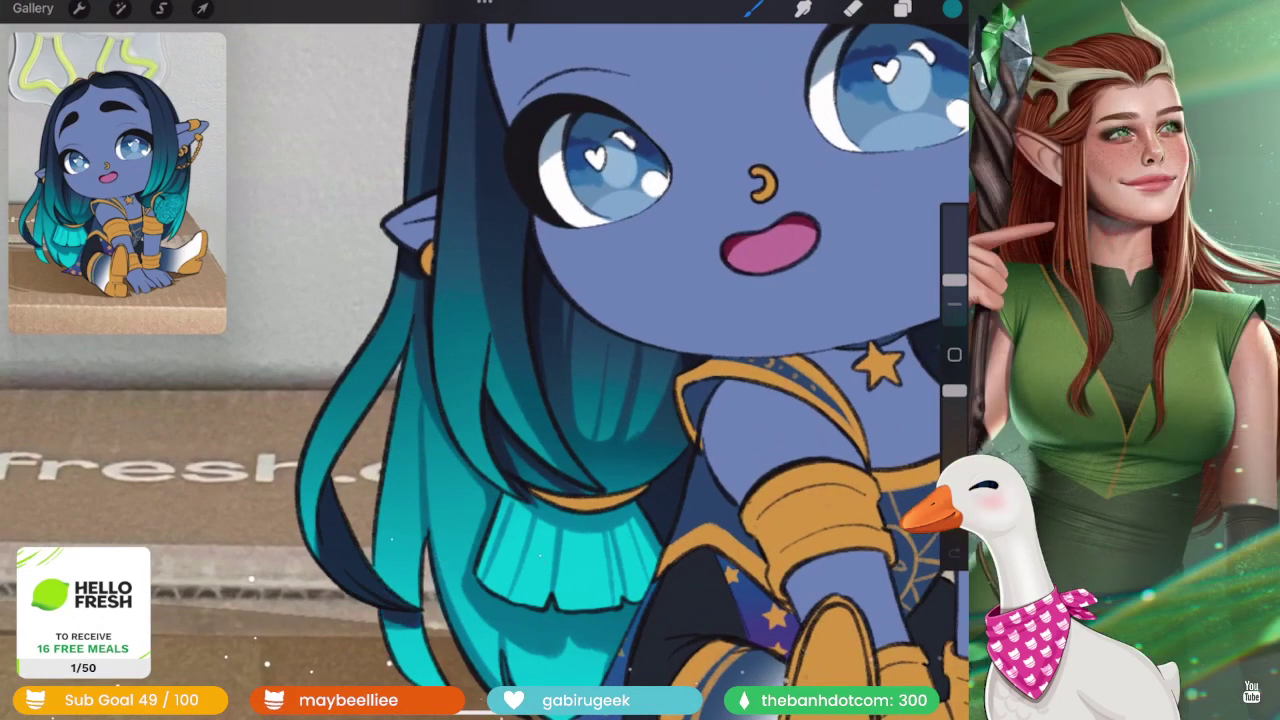
scroll(485, 360, down, 5)
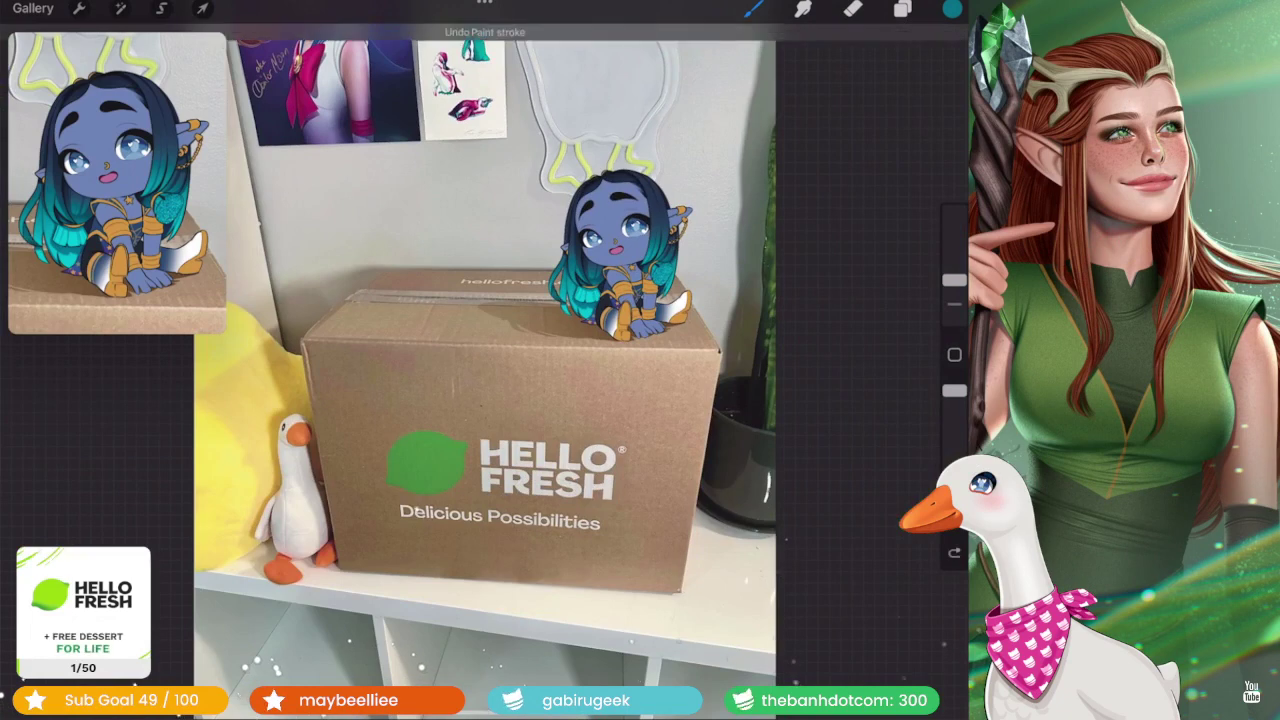
- Undo the duplicate hair layers and add a new Add-blend layer above Layer 19
scroll(480, 360, down, 5)
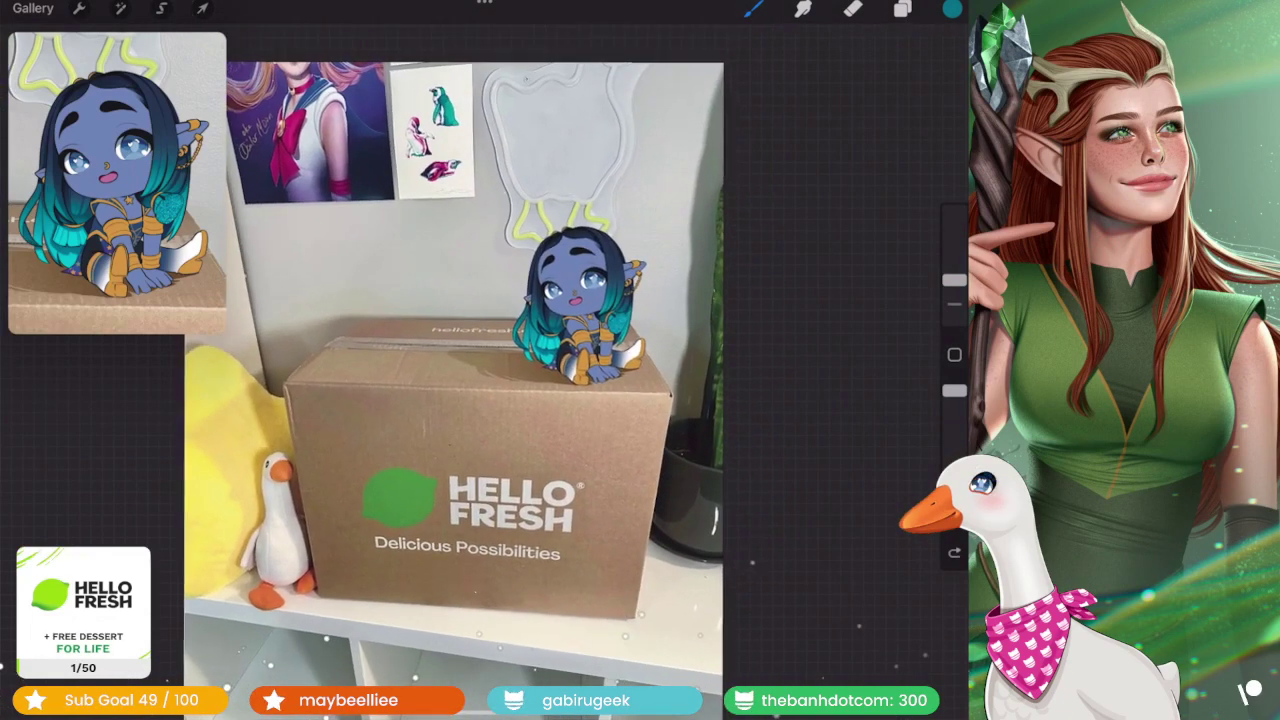
click(902, 8)
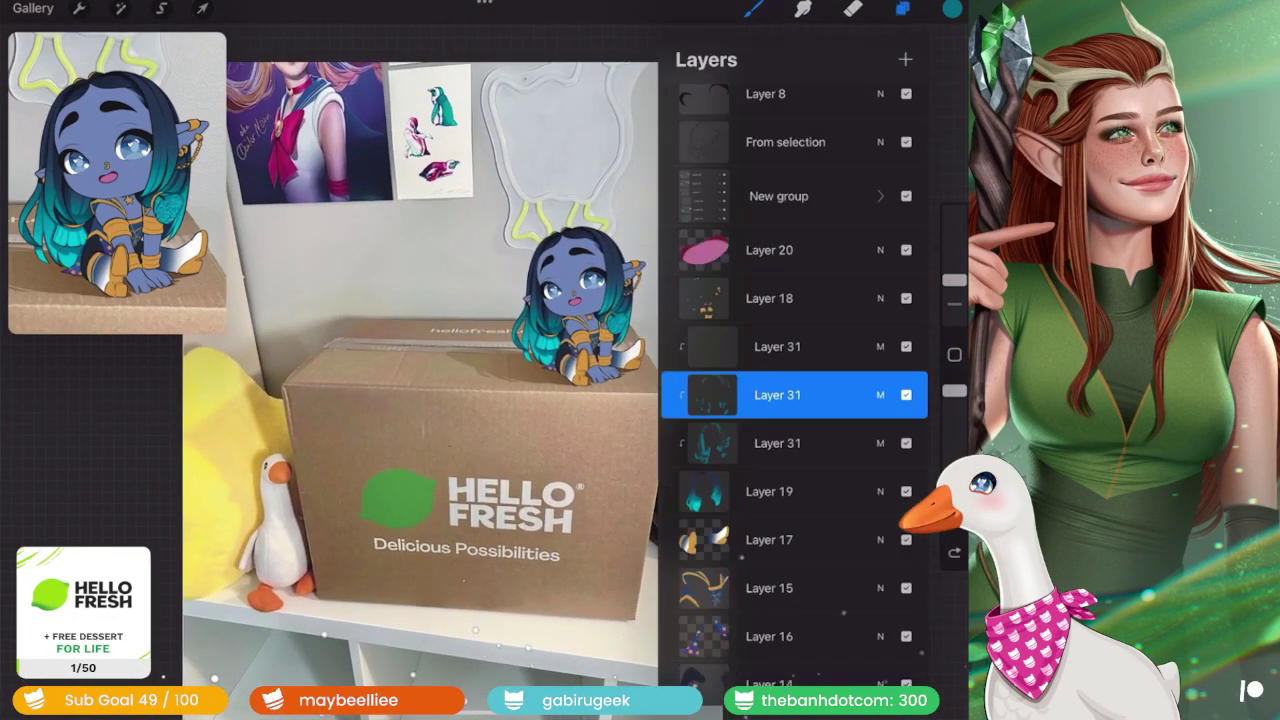
key(ctrl+z)
click(905, 59)
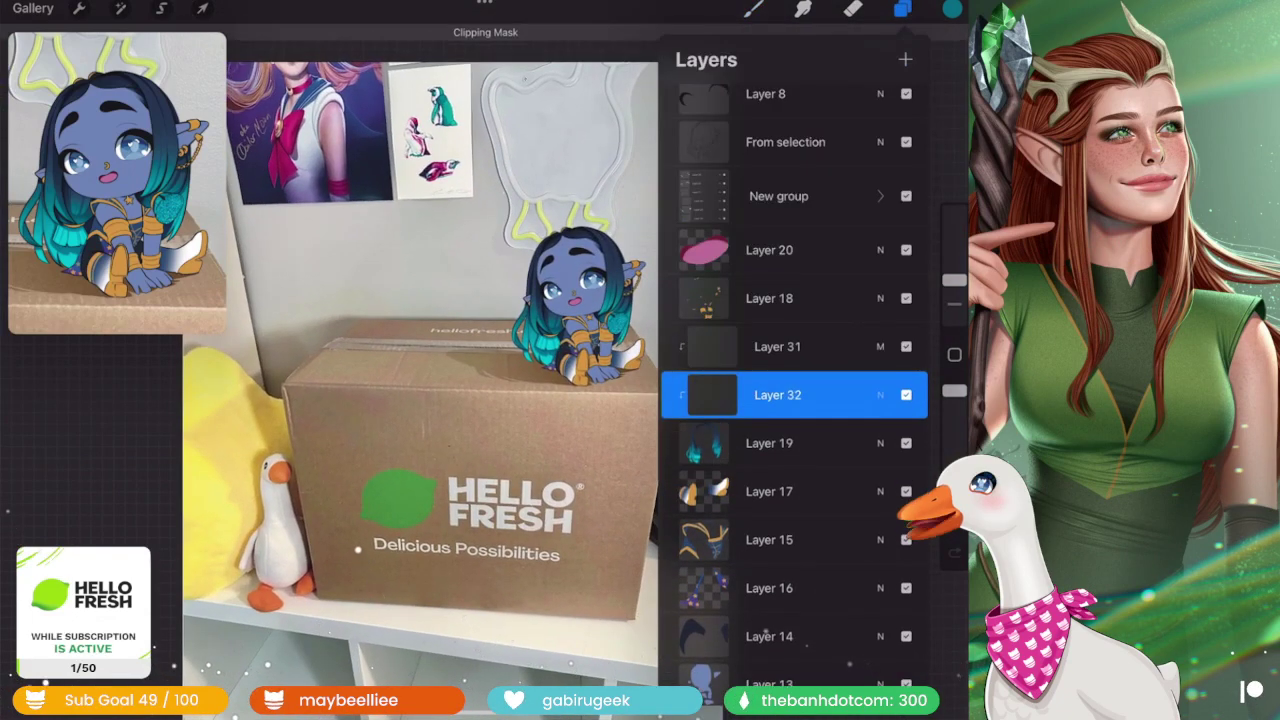
click(880, 368)
click(685, 615)
click(880, 368)
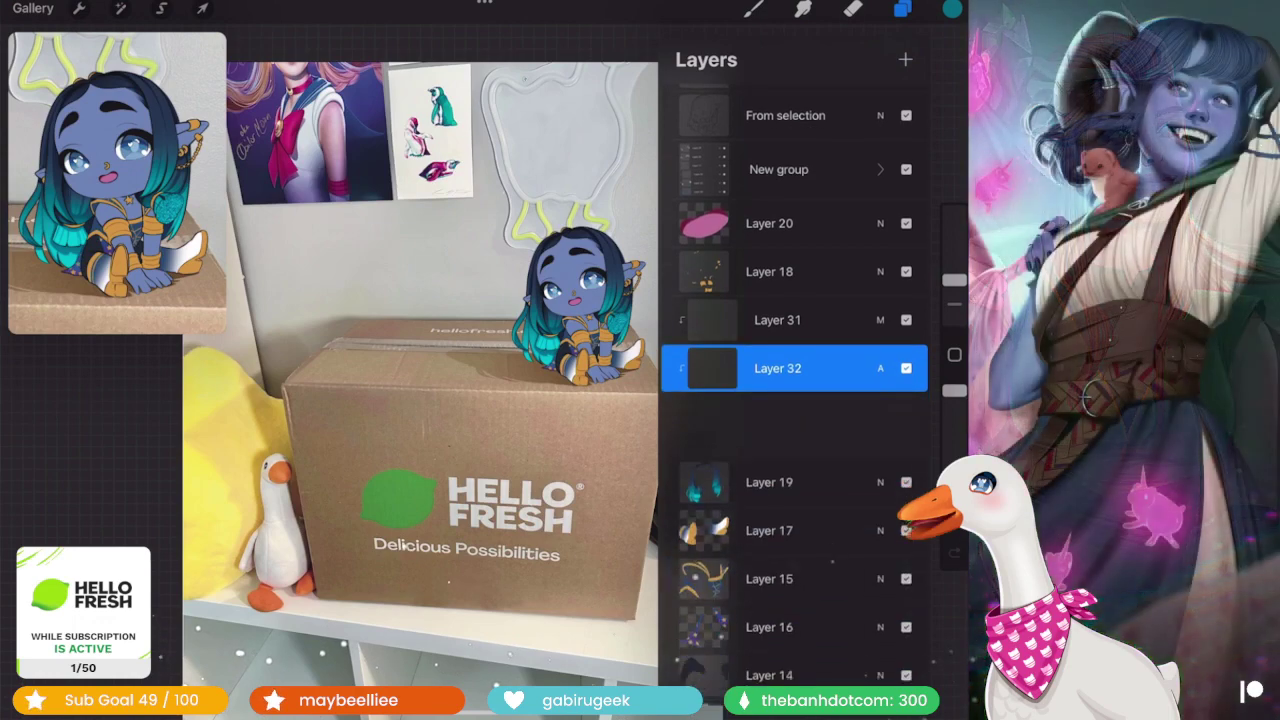
scroll(575, 300, up, 10)
- Paint two teal highlights down the hair strands
drag(455, 245, 535, 505)
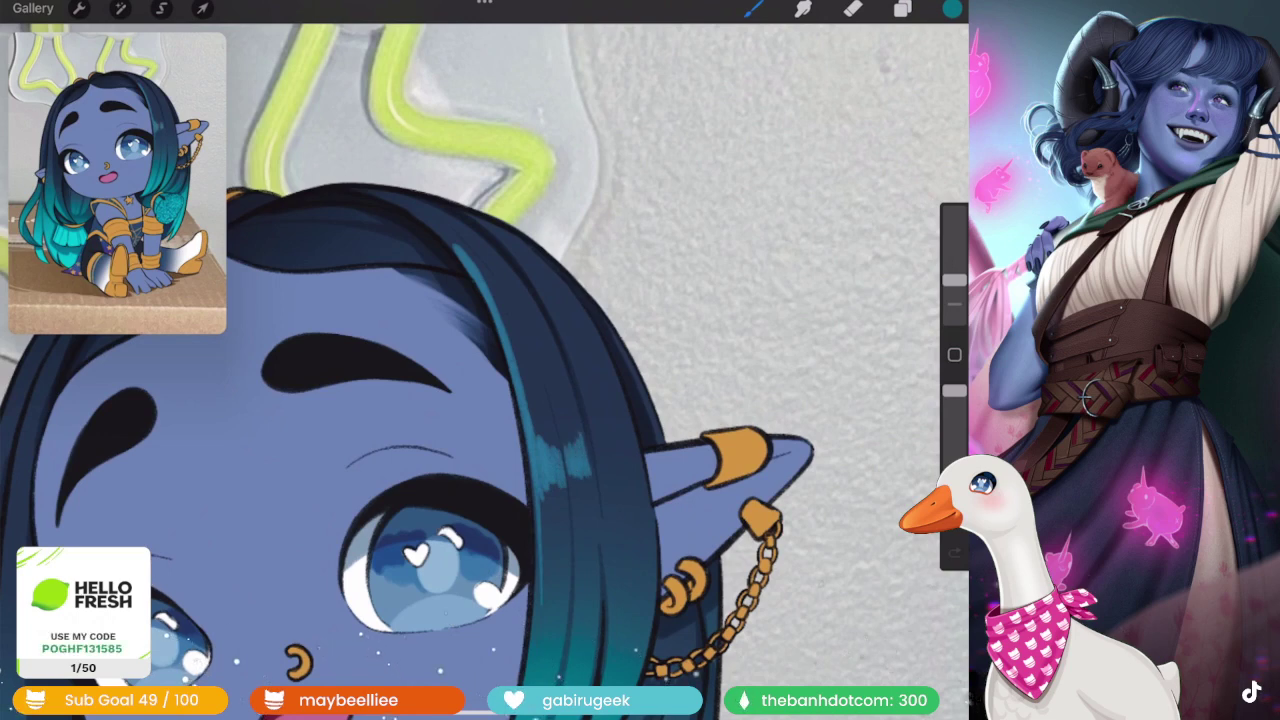
drag(560, 322, 636, 488)
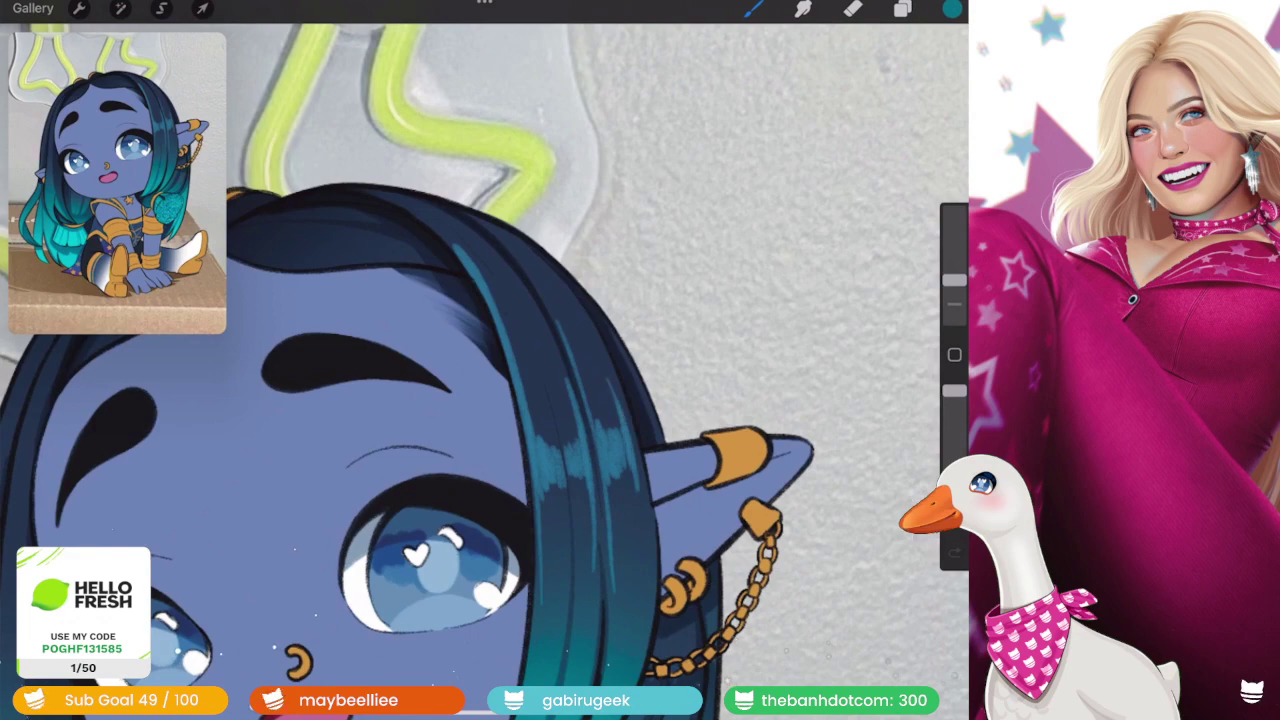
scroll(480, 360, down, 2)
scroll(480, 360, down, 2)
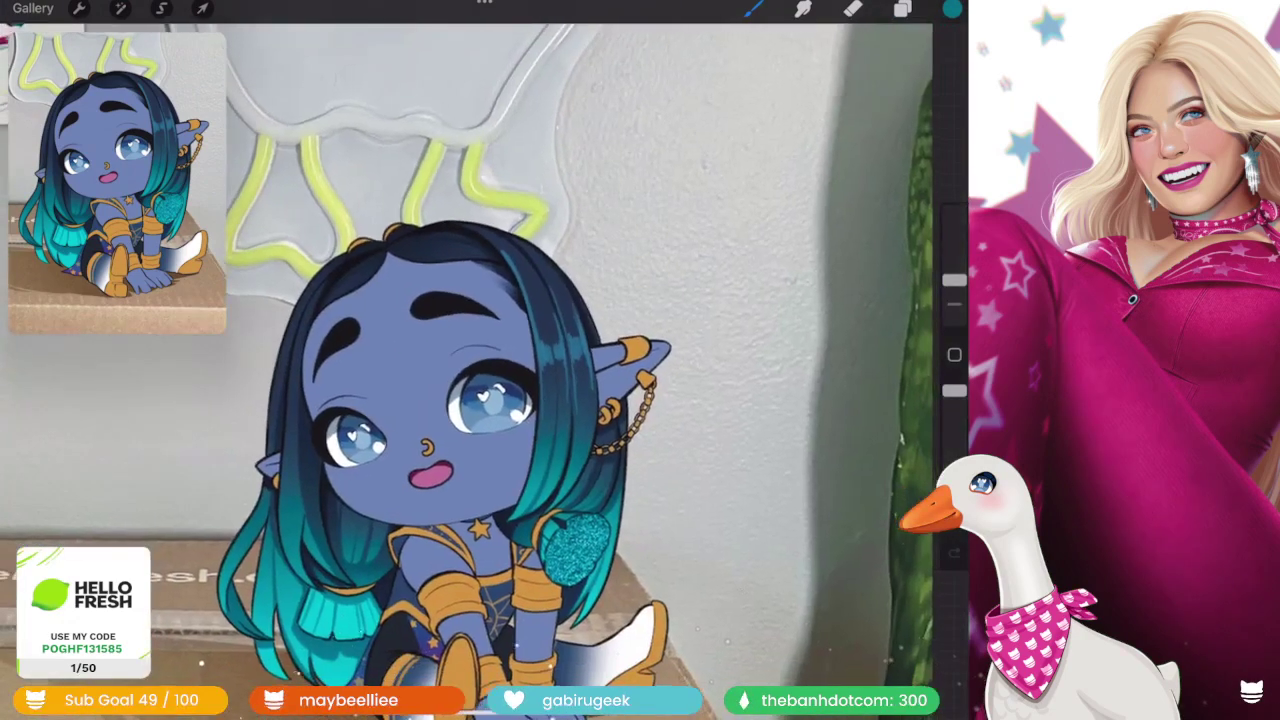
scroll(480, 360, down, 2)
scroll(480, 360, down, 2)
scroll(450, 450, up, 1)
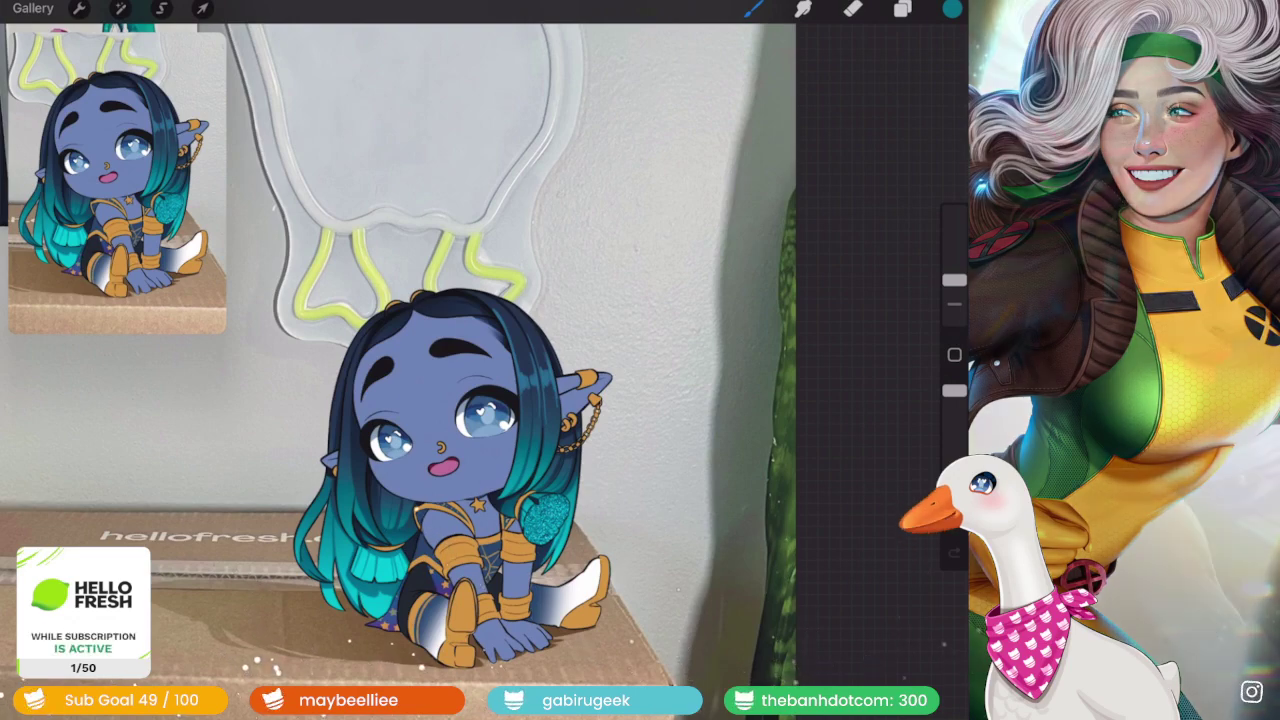
- Set Layer 32's Add-blend opacity to about 23%
click(902, 9)
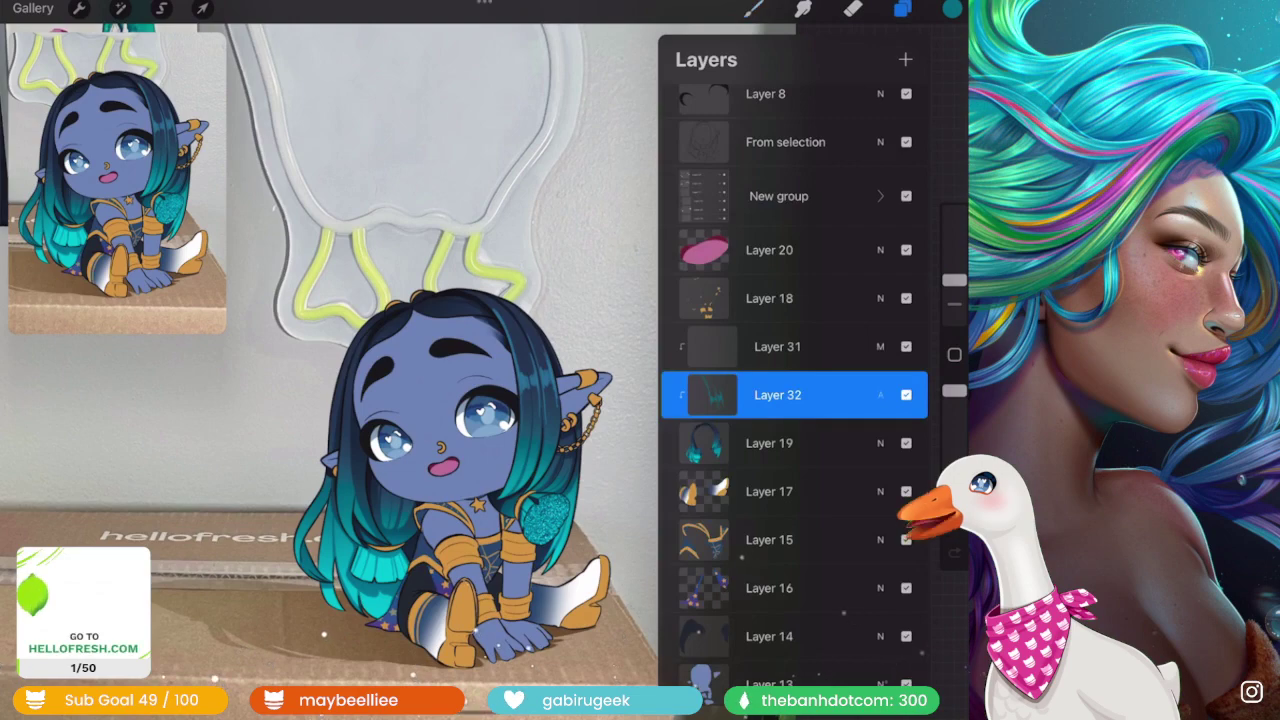
click(880, 395)
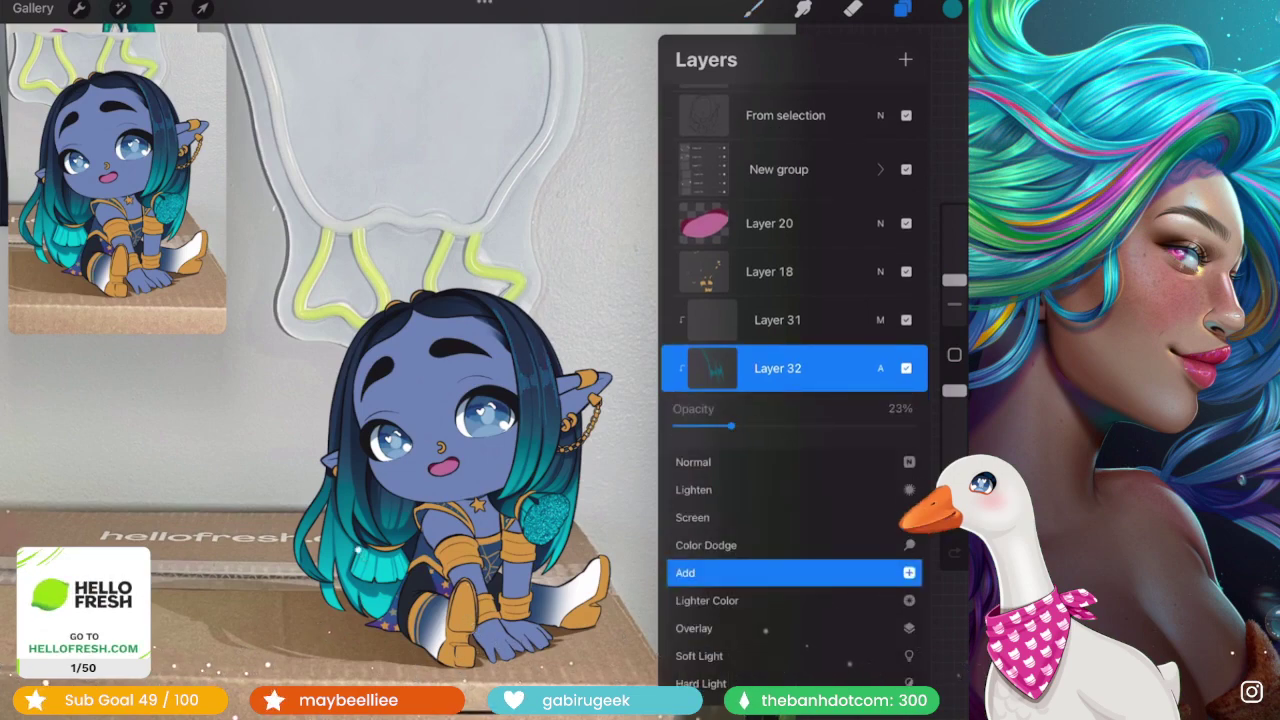
click(880, 368)
click(902, 9)
scroll(480, 400, up, 3)
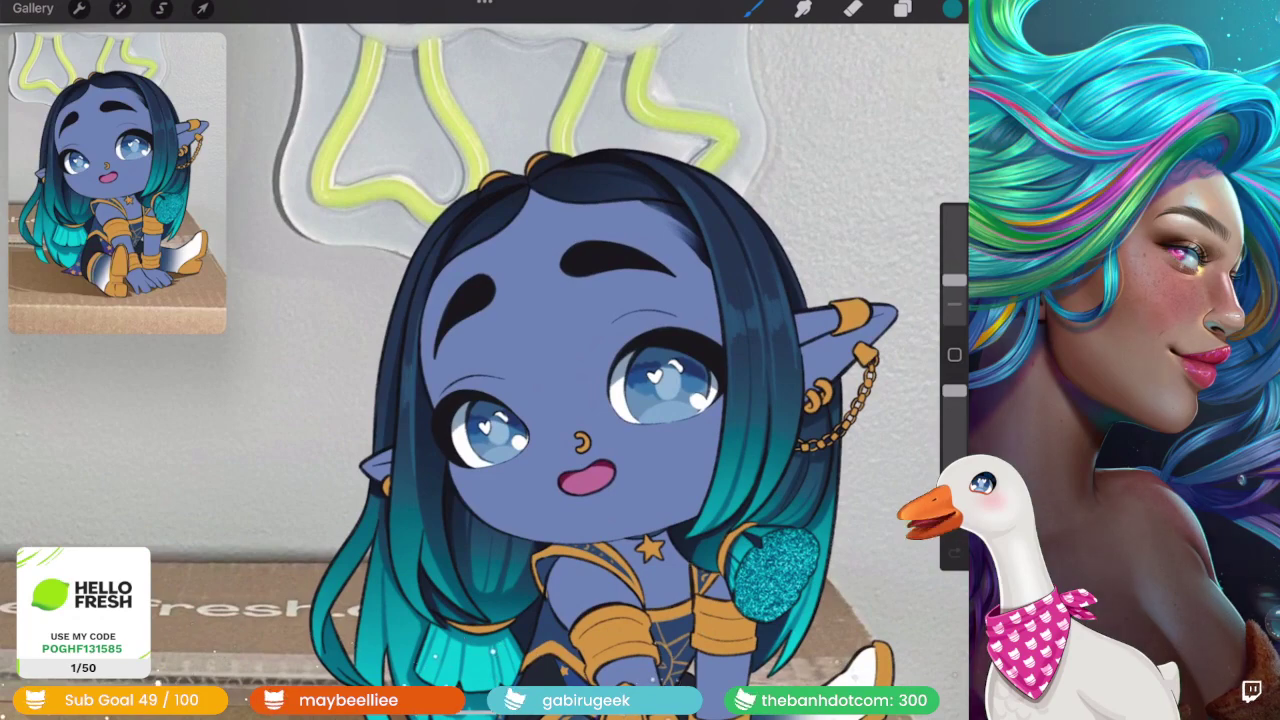
scroll(480, 400, down, 1)
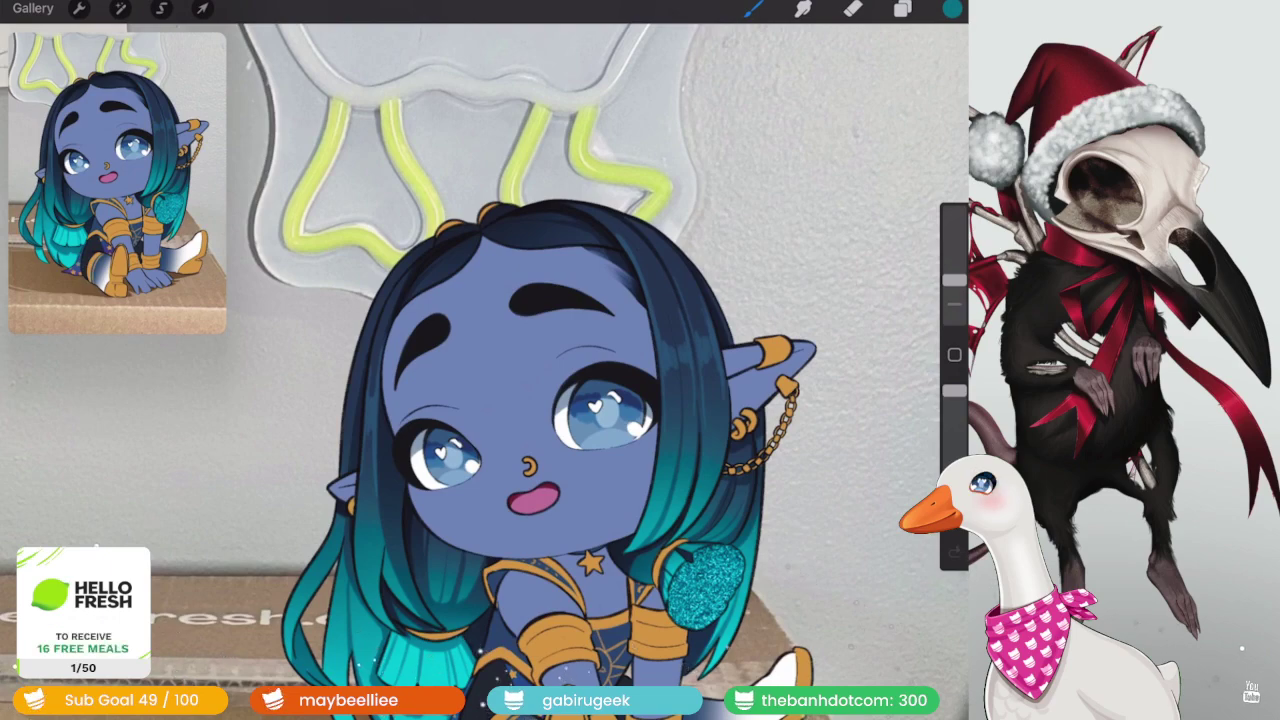
scroll(400, 350, up, 1)
scroll(400, 350, up, 1)
scroll(400, 350, up, 1)
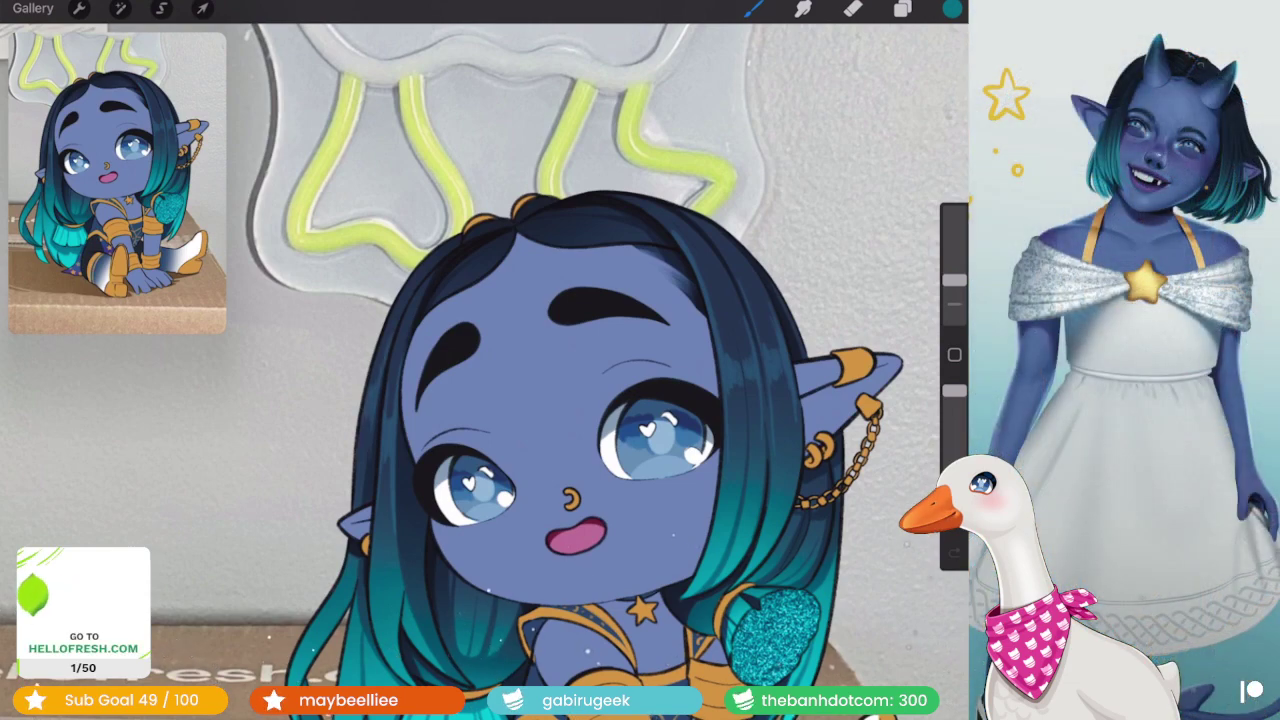
- Undo the last paint stroke, then zoom in and out to review the character
key(ctrl+z)
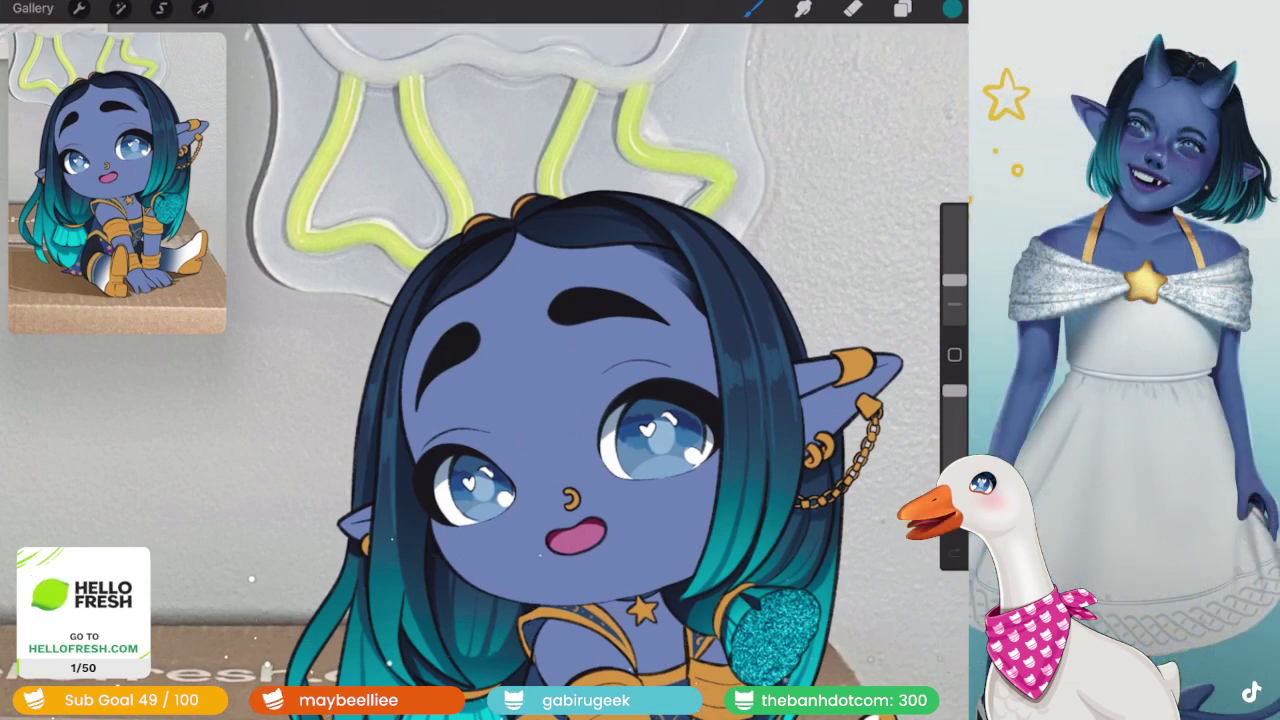
scroll(485, 360, down, 5)
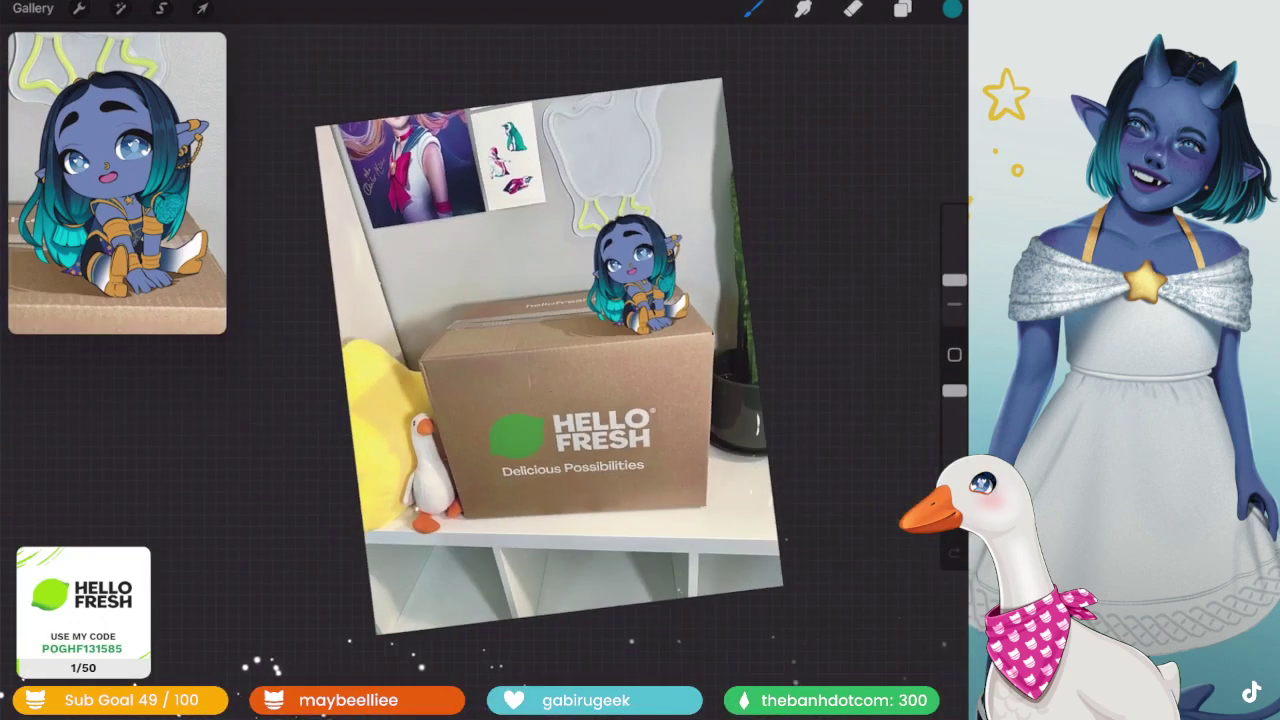
scroll(485, 360, up, 5)
scroll(660, 230, up, 5)
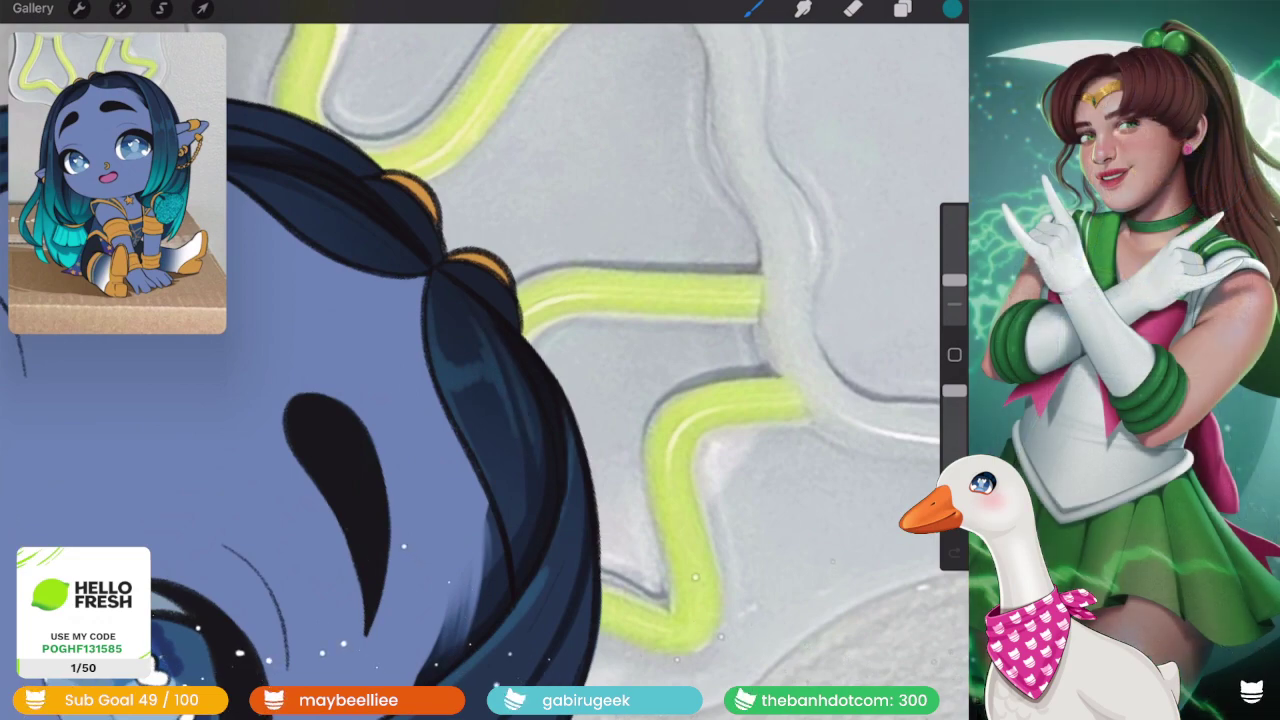
scroll(485, 360, down, 5)
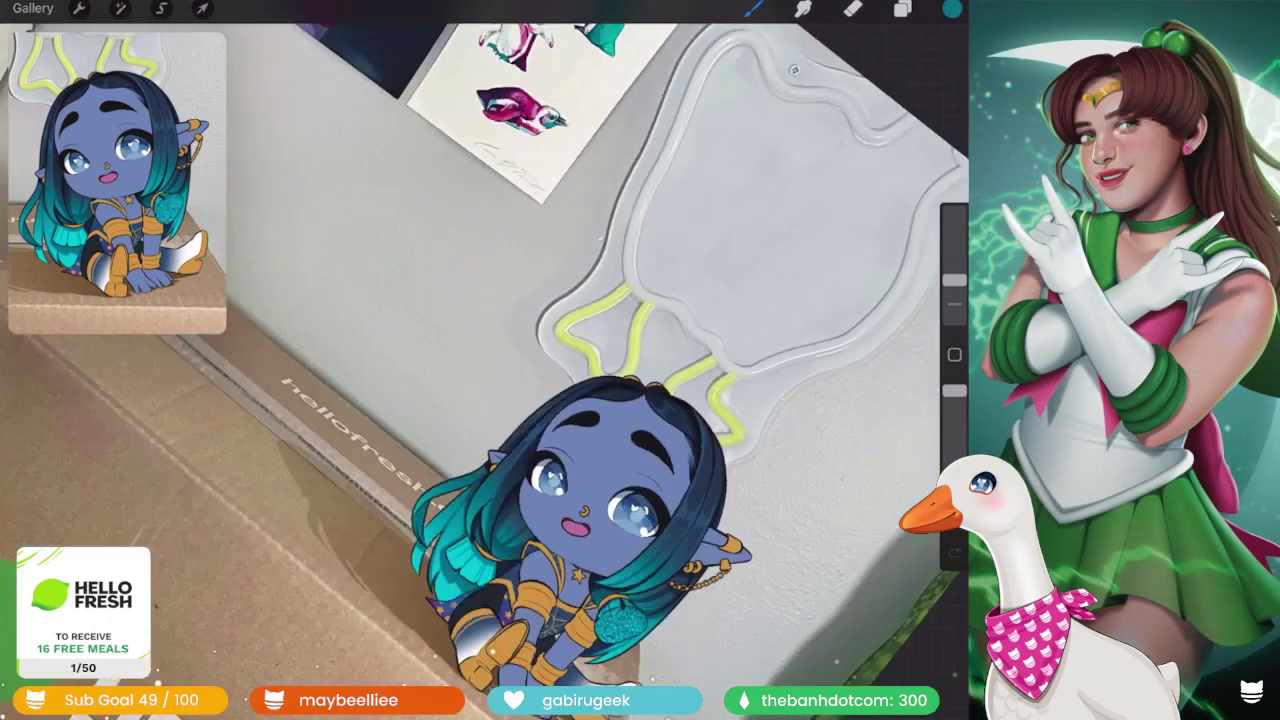
scroll(485, 360, up, 5)
scroll(562, 394, up, 3)
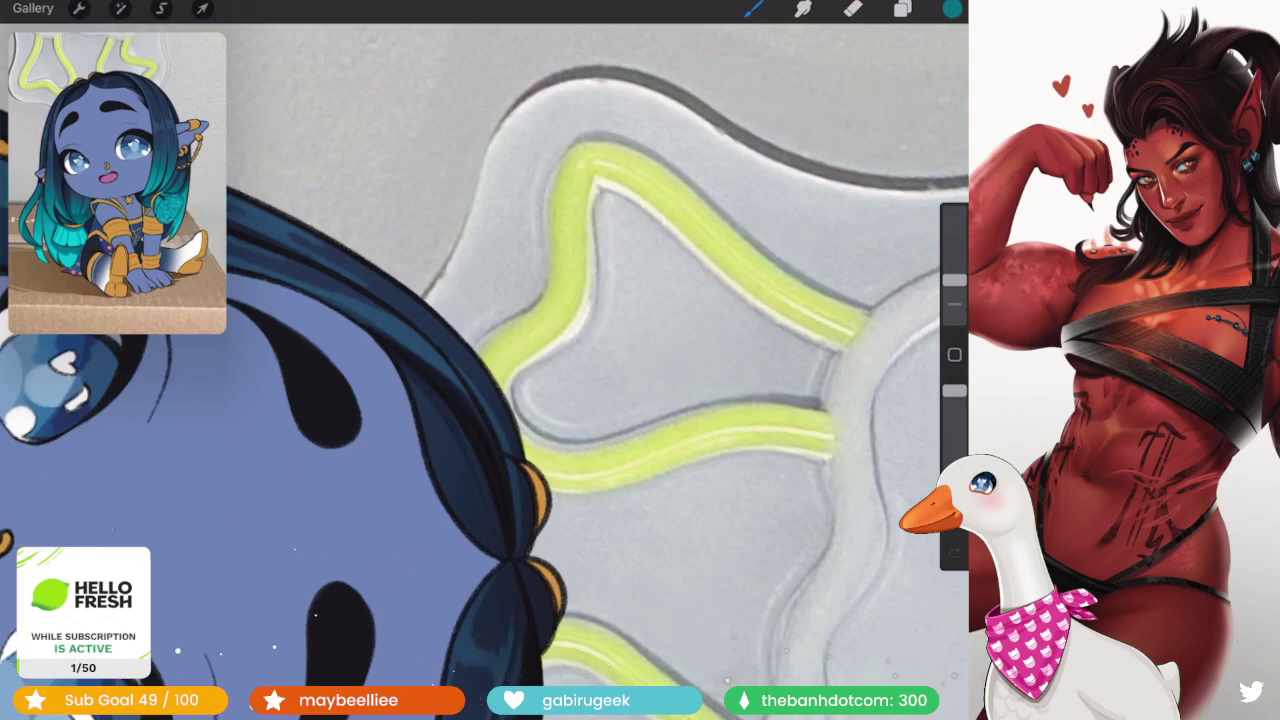
scroll(485, 360, down, 5)
scroll(485, 360, up, 5)
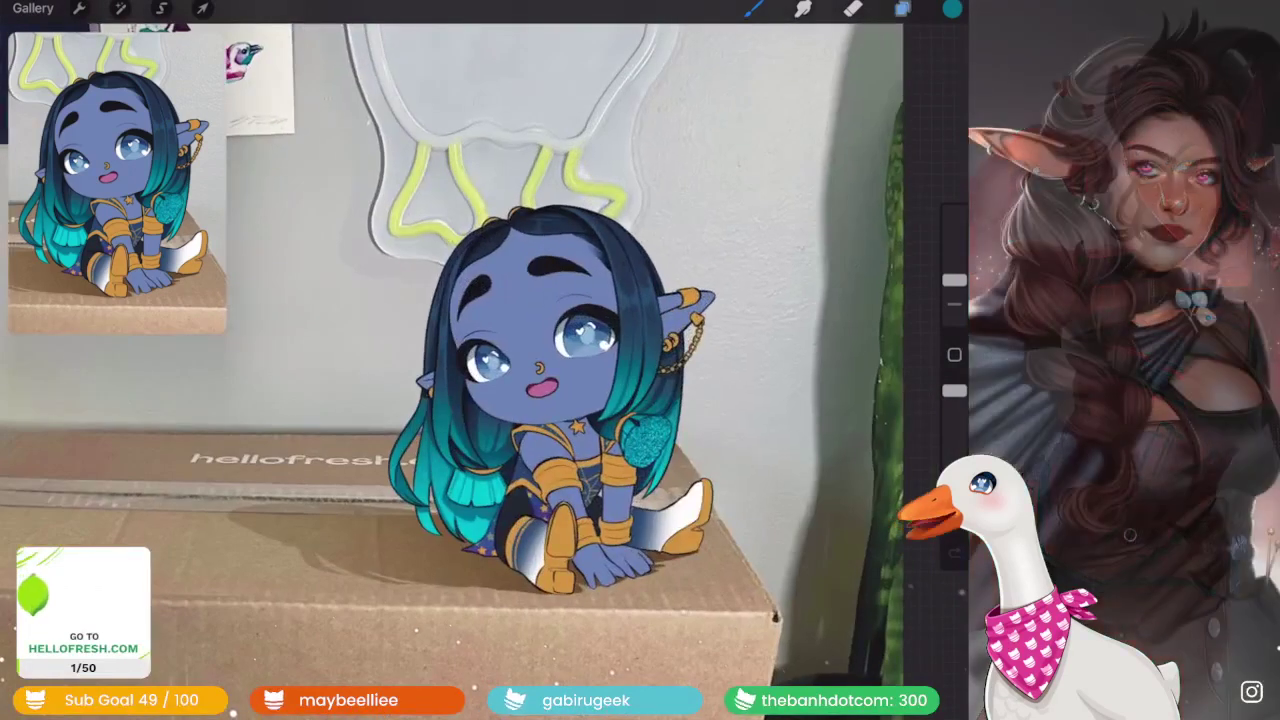
- Merge glow Layer 32 down into Layer 19
click(902, 8)
click(880, 368)
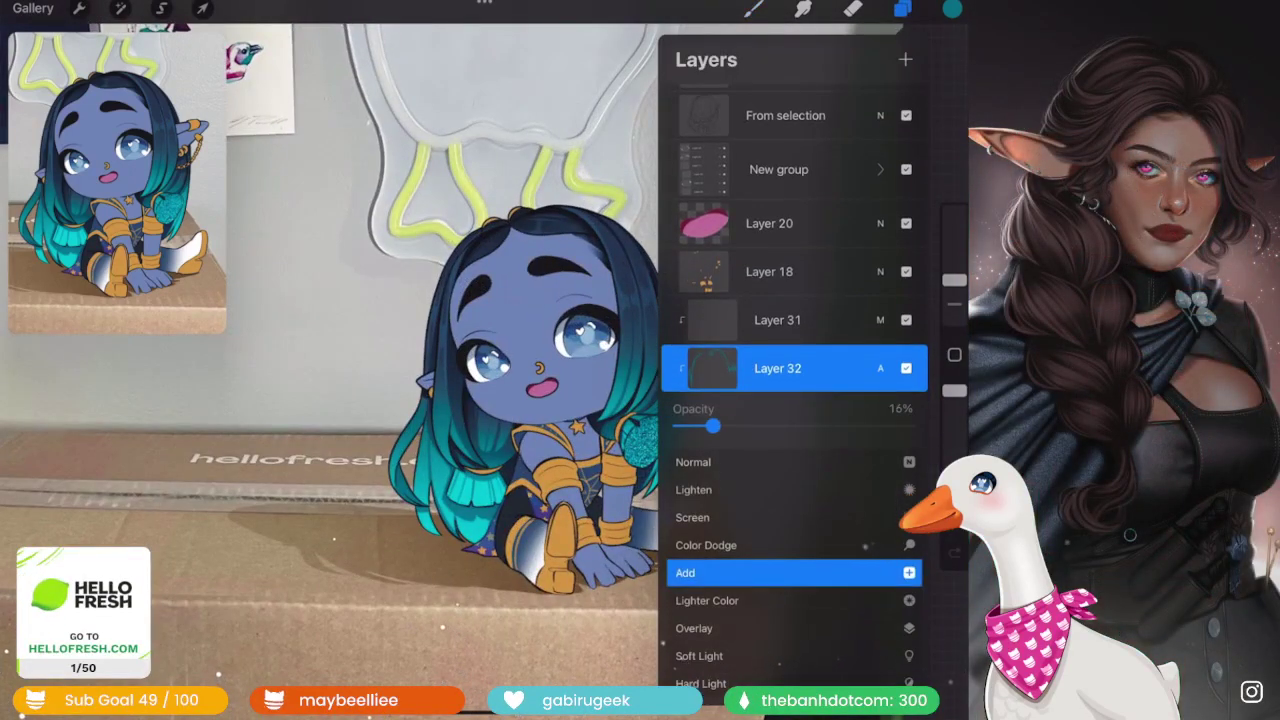
click(880, 368)
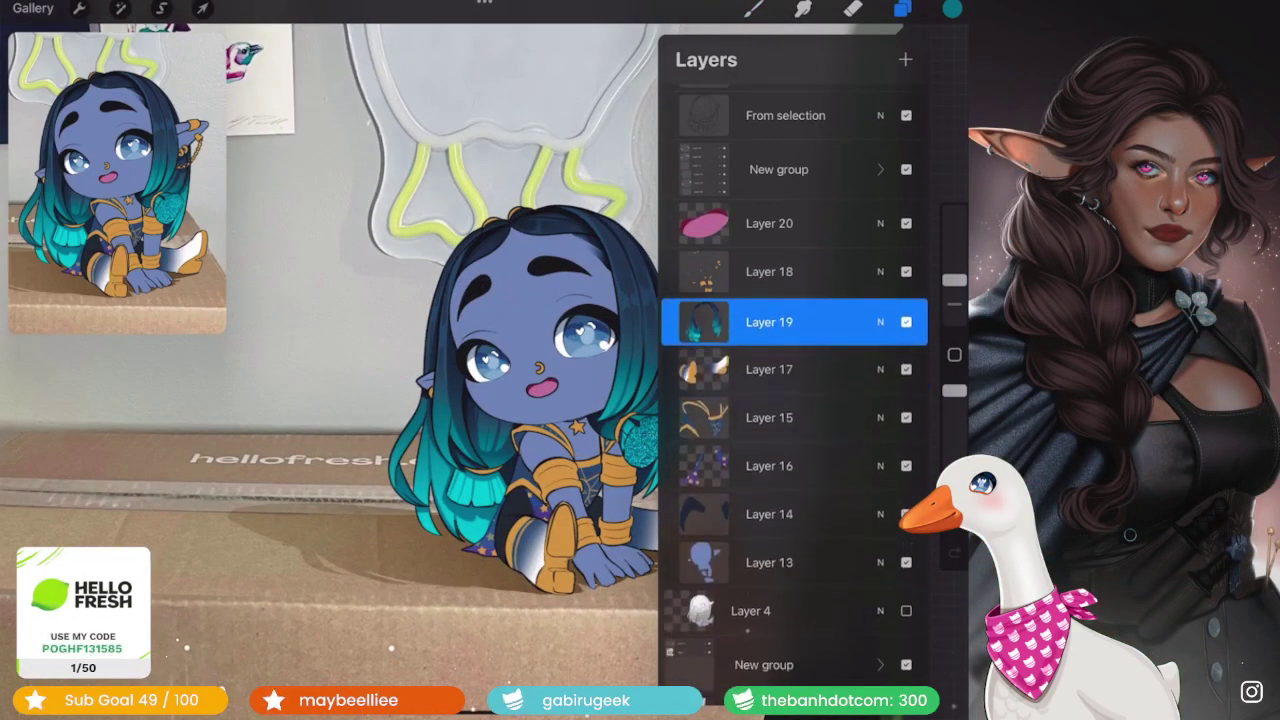
scroll(795, 450, down, 2)
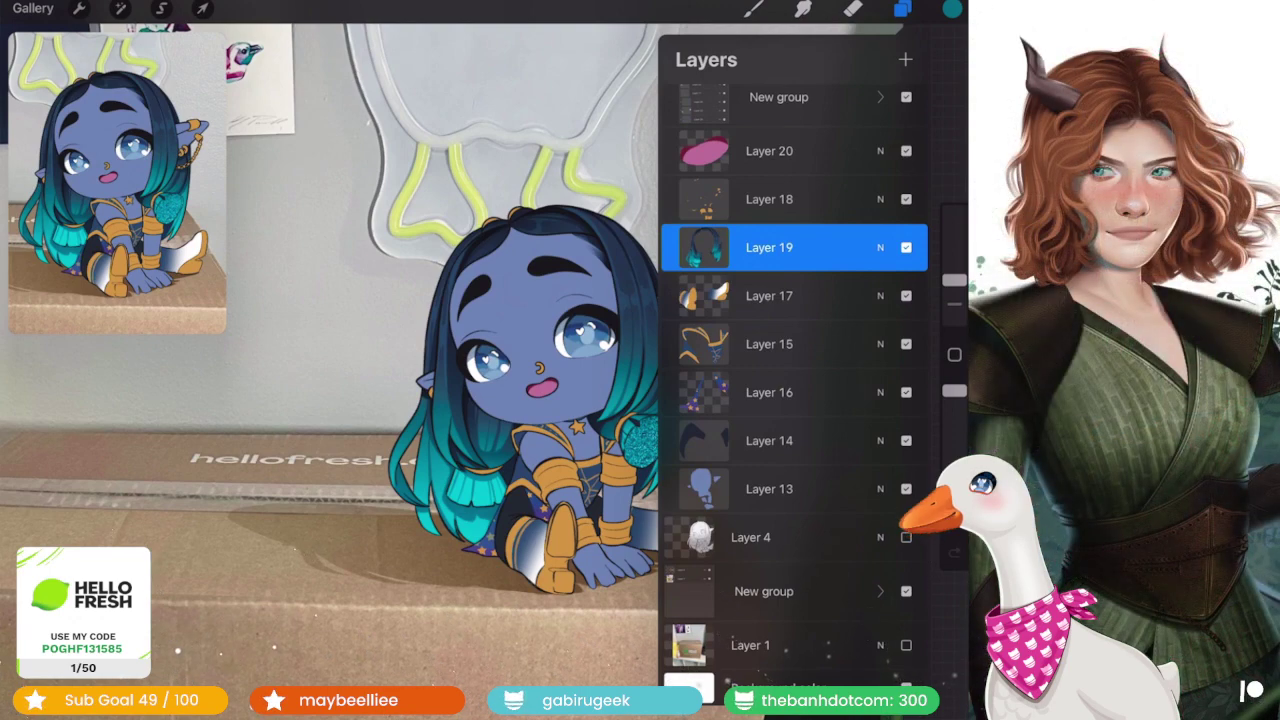
- Add a clipping-mask layer above body Layer 13, duplicate it and set Multiply
click(769, 488)
click(905, 59)
click(777, 488)
click(603, 528)
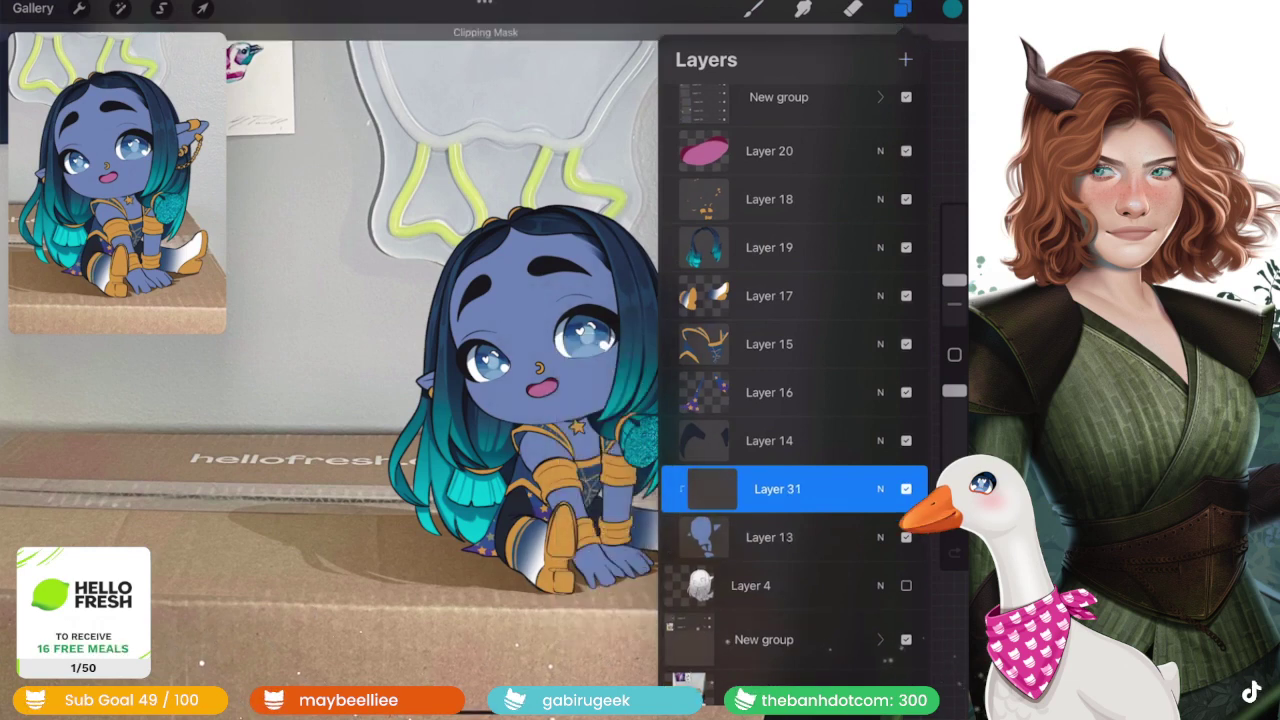
drag(840, 488, 700, 488)
click(837, 488)
click(880, 488)
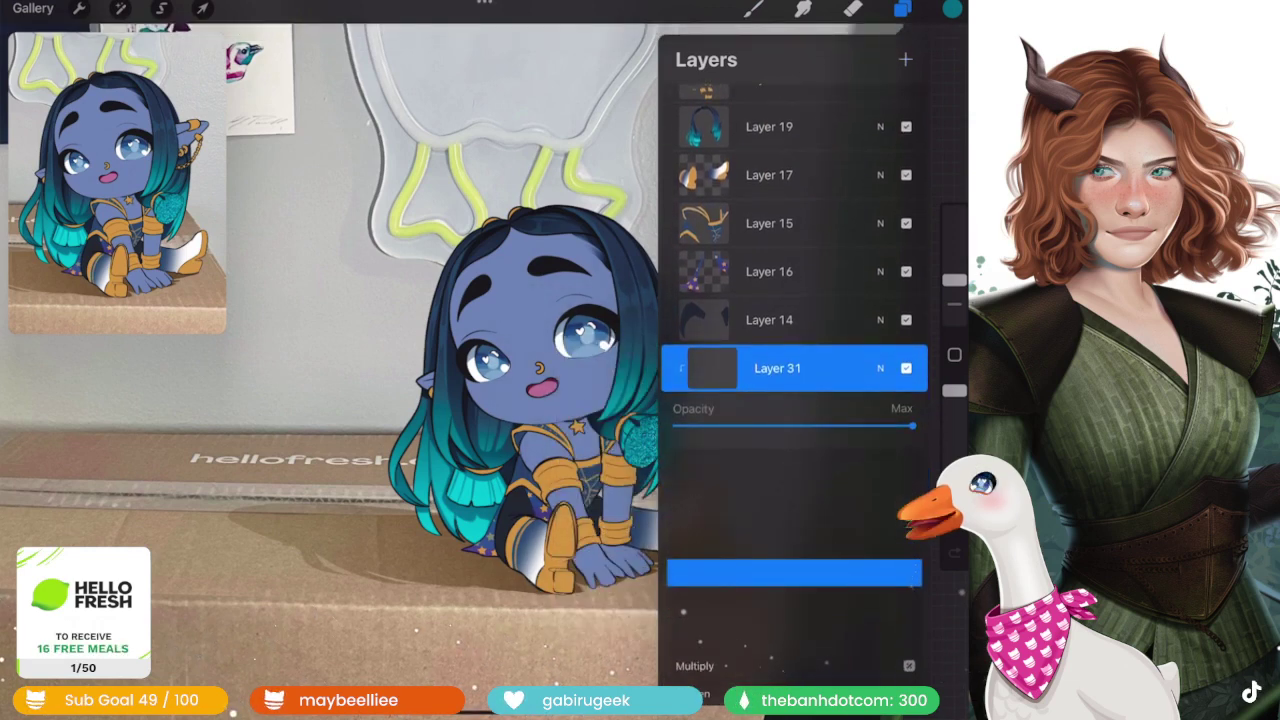
click(880, 368)
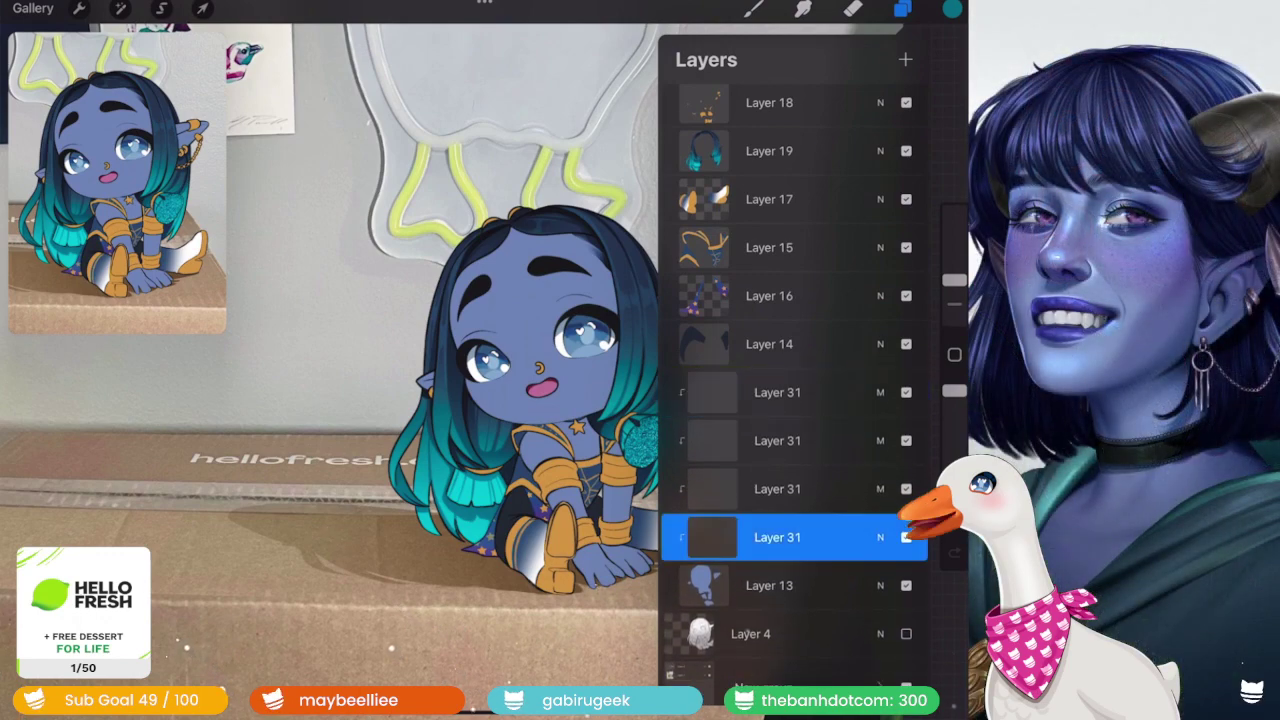
click(902, 8)
- Pick Soft Airbrush in pink at about 60% size for the cheek blush
click(754, 8)
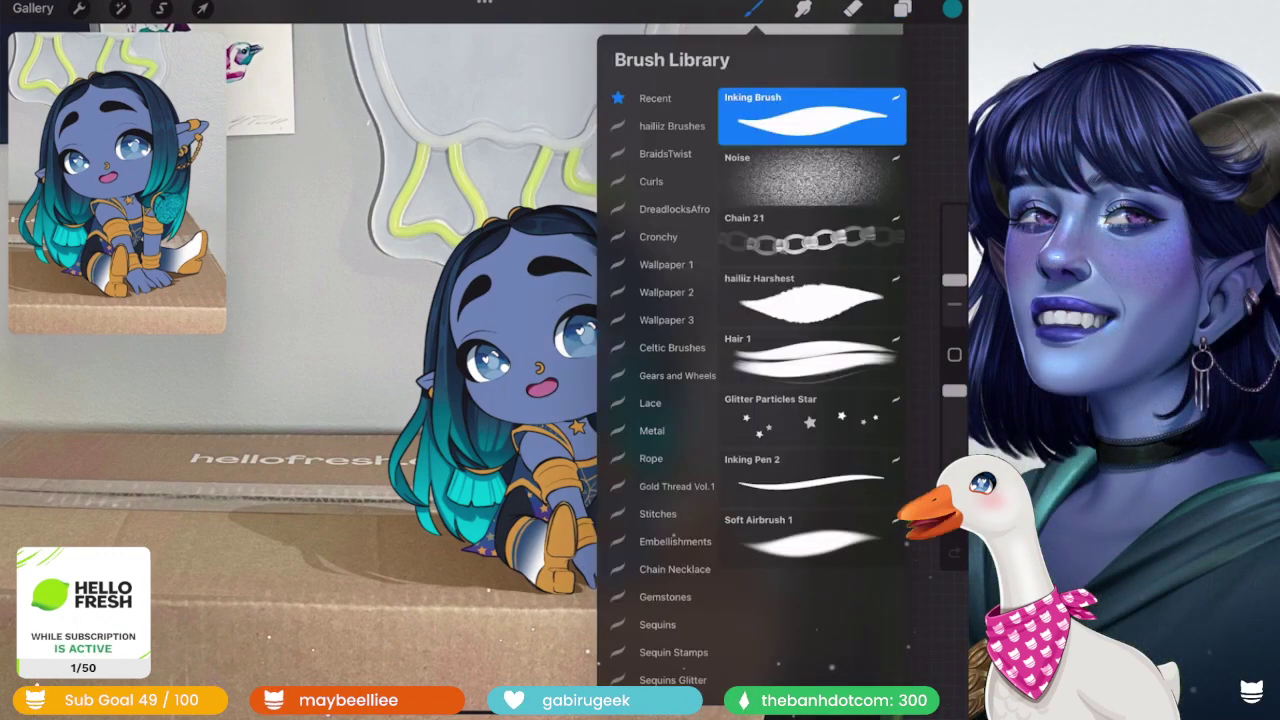
click(810, 540)
click(952, 8)
click(880, 465)
mouse_move(954, 280)
mouse_down()
mouse_move(954, 233)
mouse_move(954, 272)
mouse_up()
scroll(570, 340, up, 10)
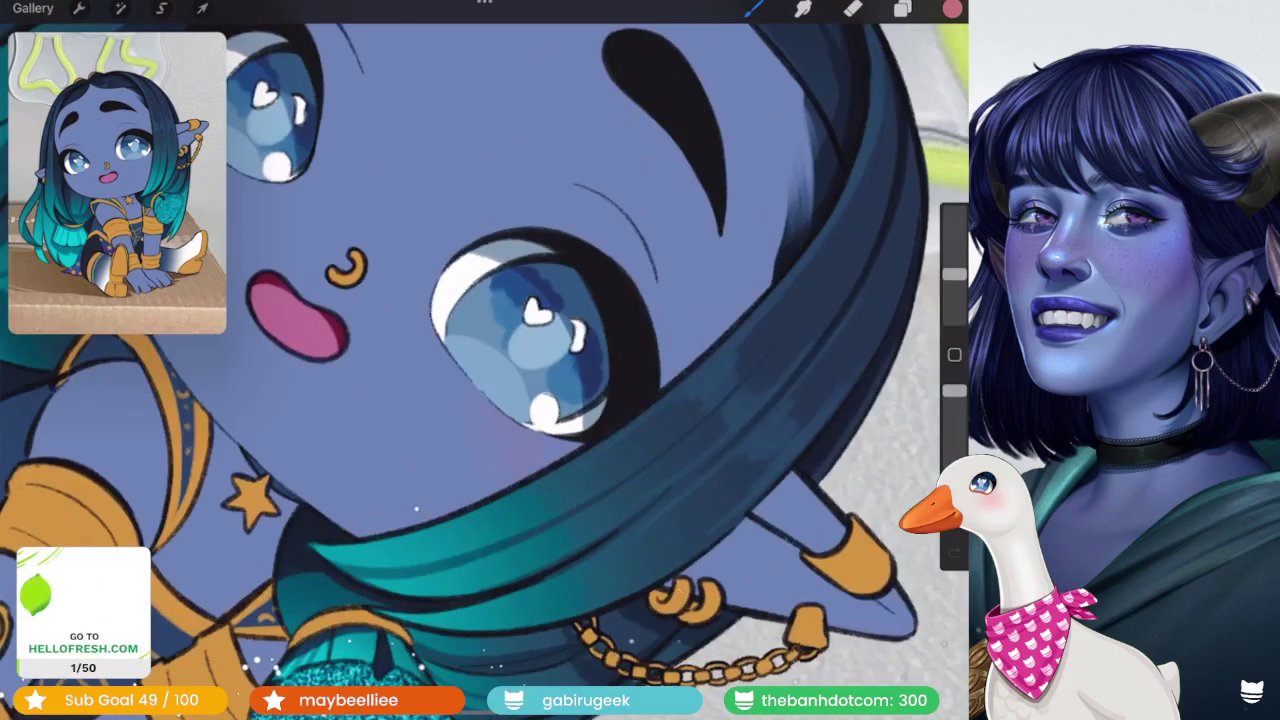
scroll(485, 360, down, 3)
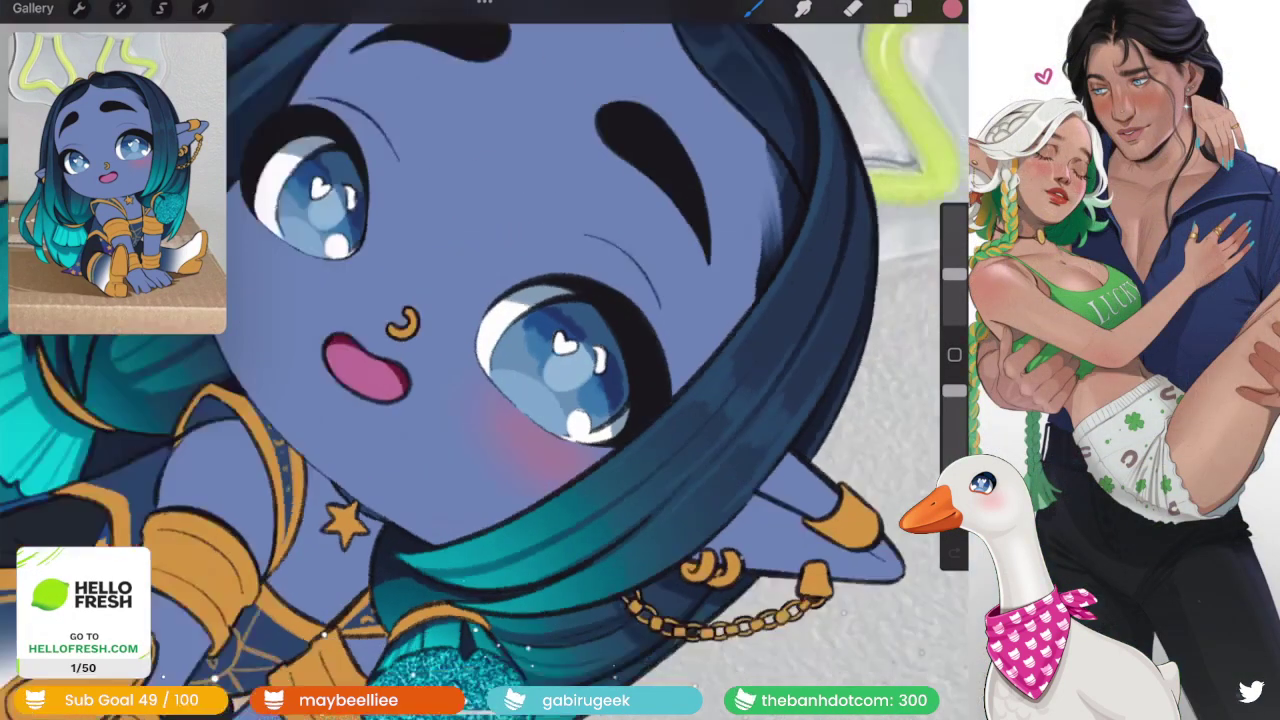
scroll(485, 360, down, 5)
scroll(485, 360, up, 3)
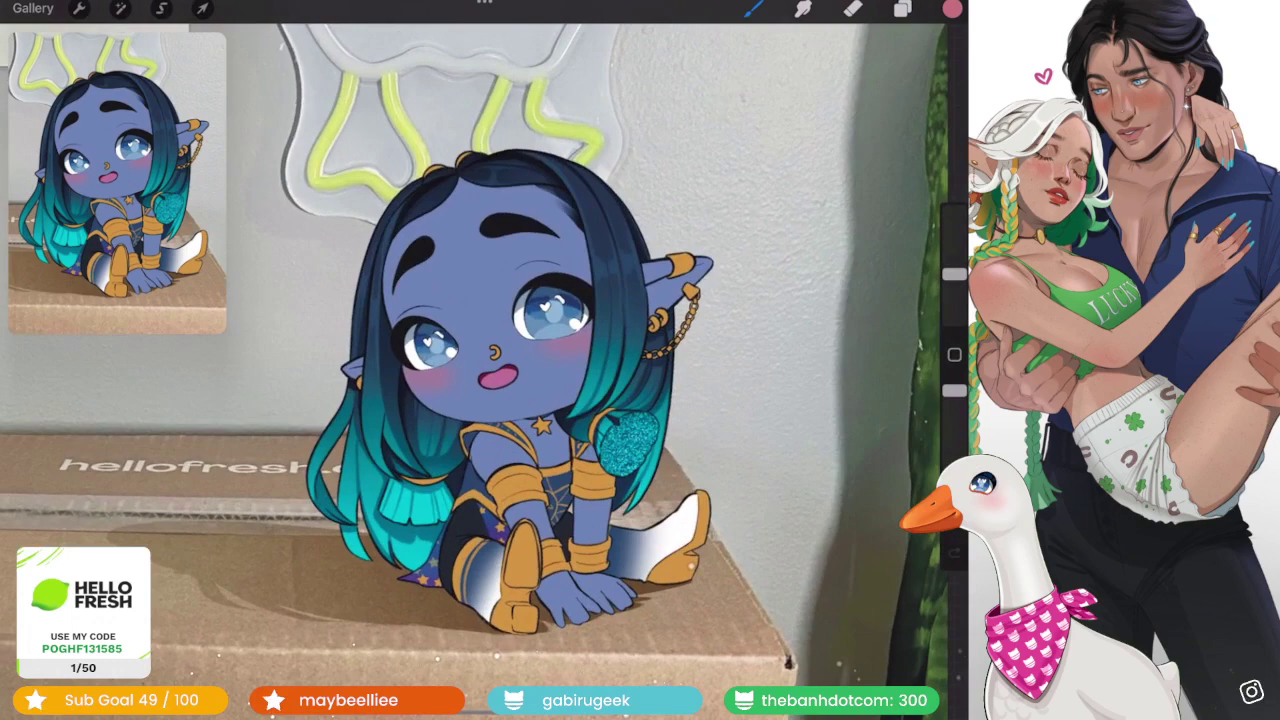
- Select the third Layer 31 copy in the layer stack
click(902, 8)
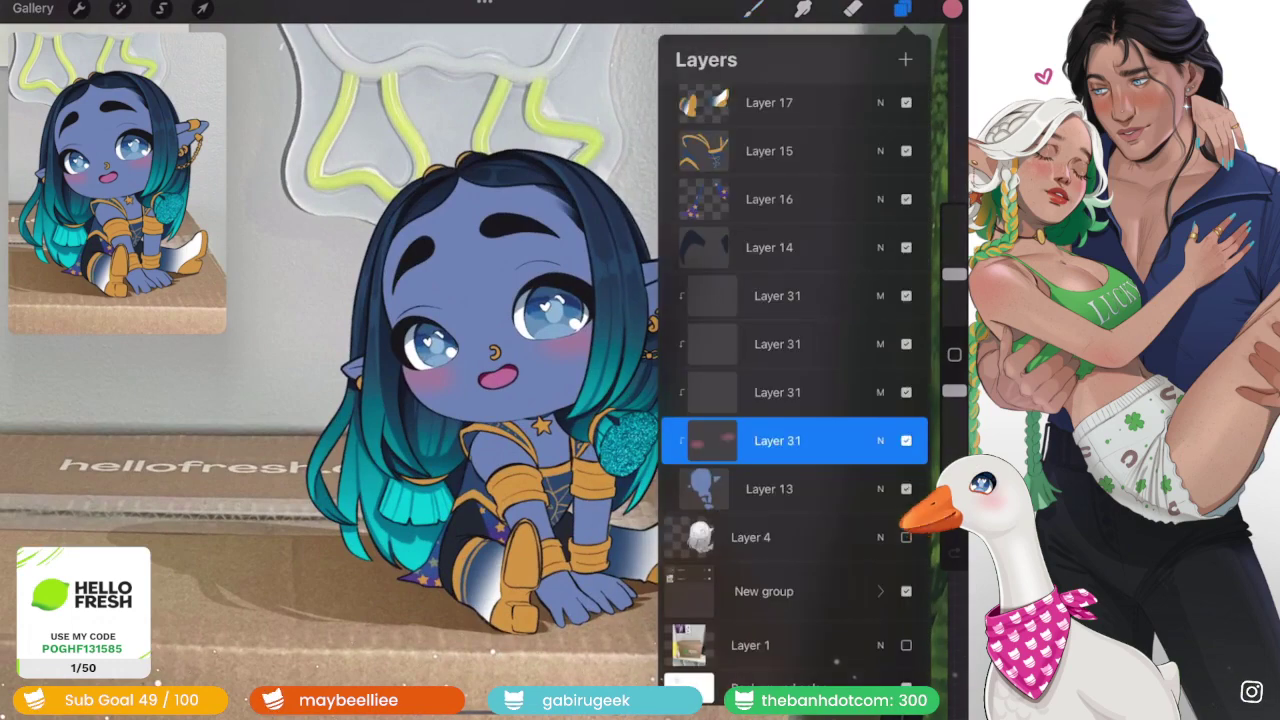
scroll(795, 380, up, 5)
scroll(795, 380, up, 5)
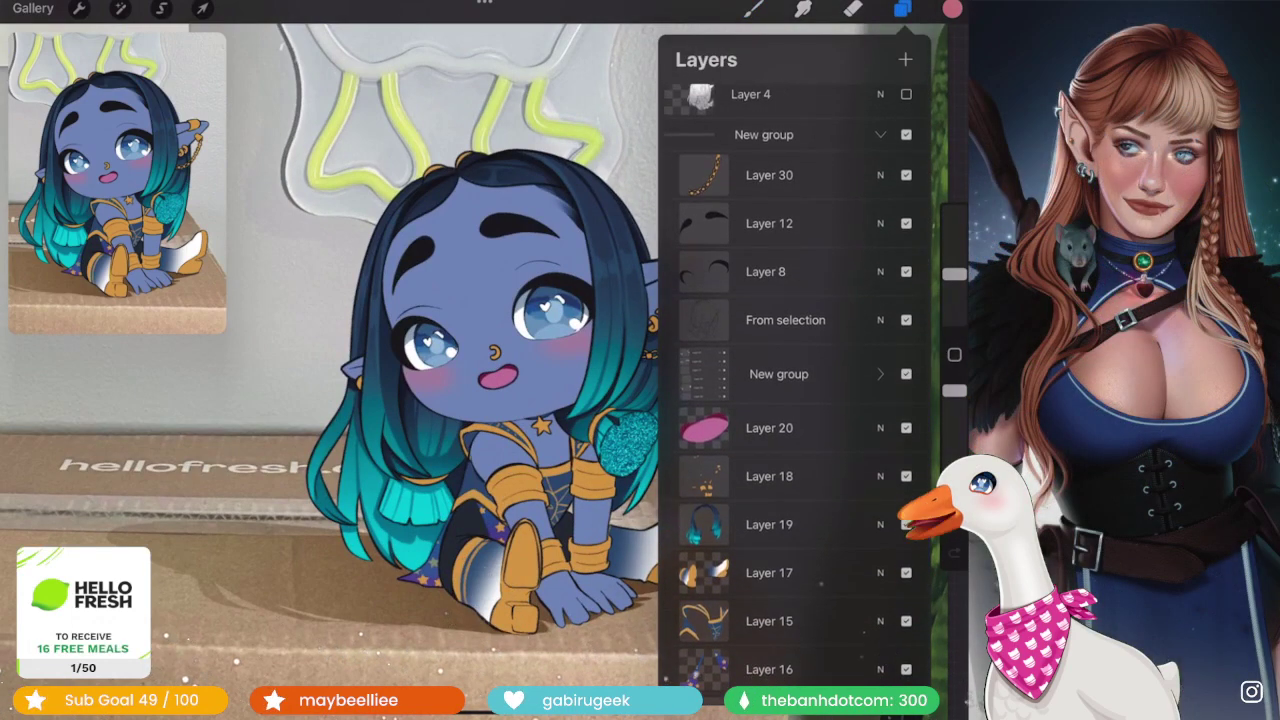
scroll(795, 380, down, 3)
scroll(795, 380, down, 3)
scroll(795, 380, down, 4)
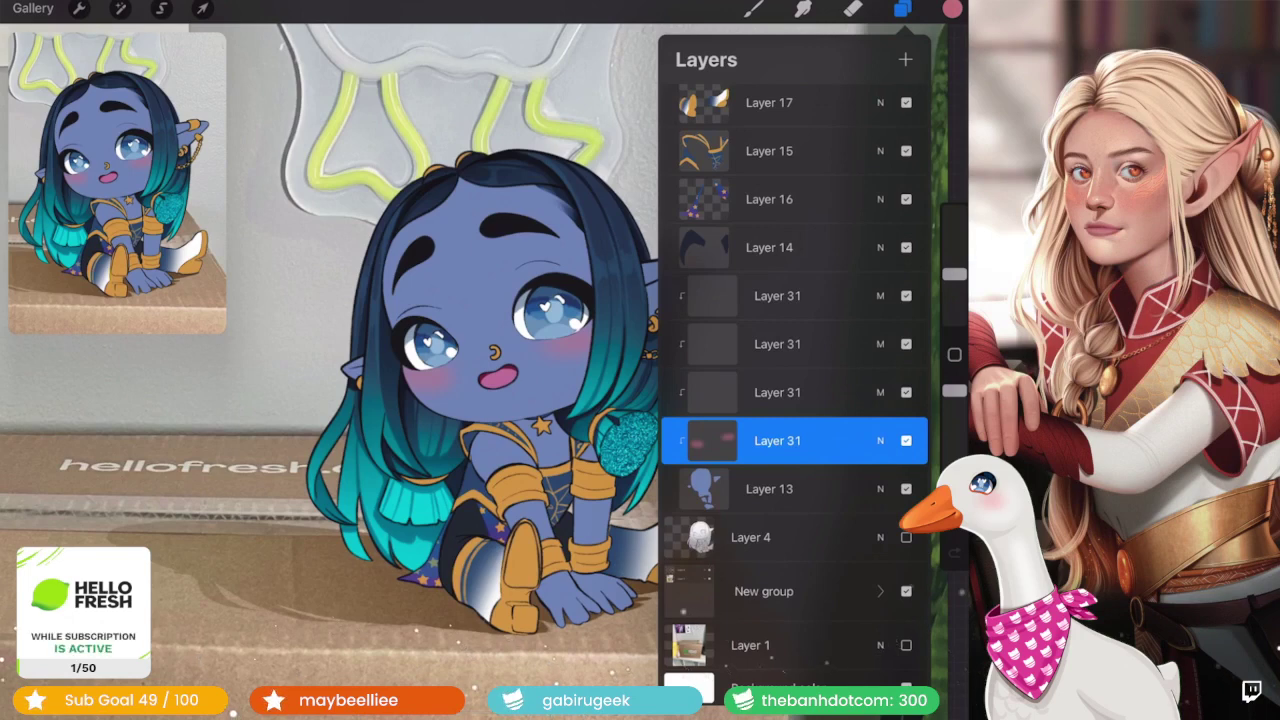
click(777, 392)
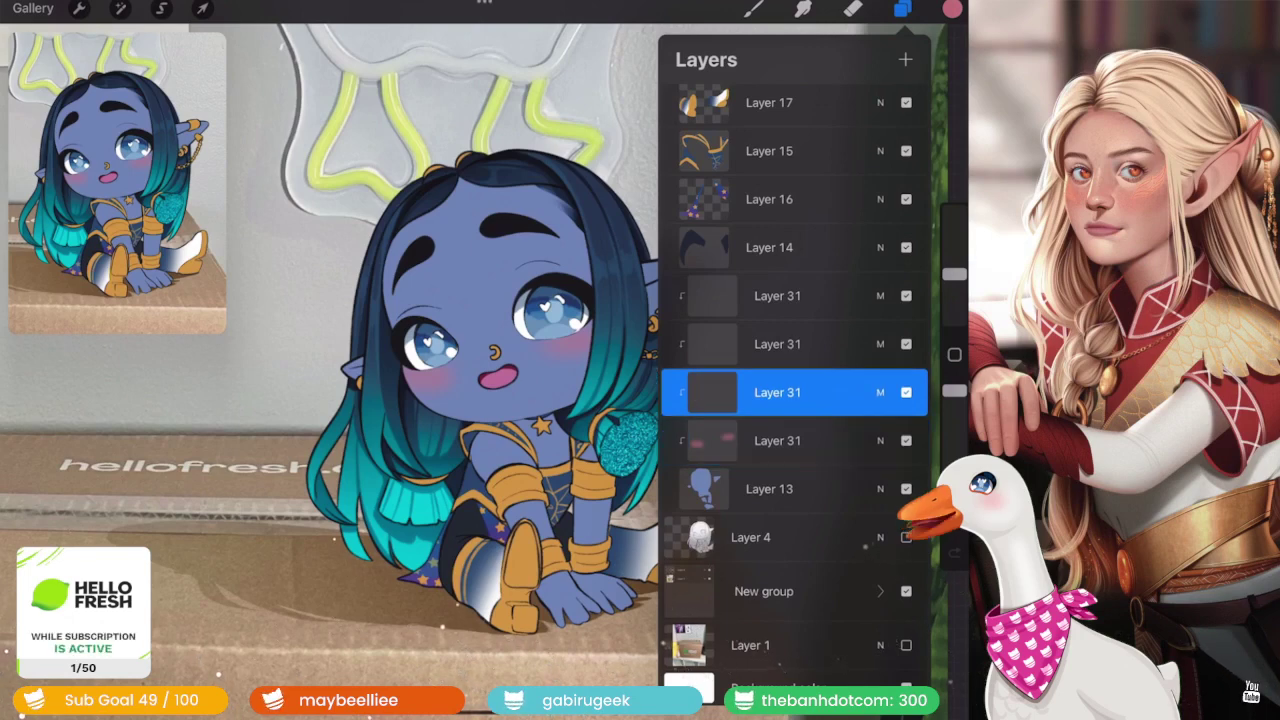
- Choose the Inking Brush and check the selected layer's blend settings
click(753, 9)
click(810, 175)
click(902, 9)
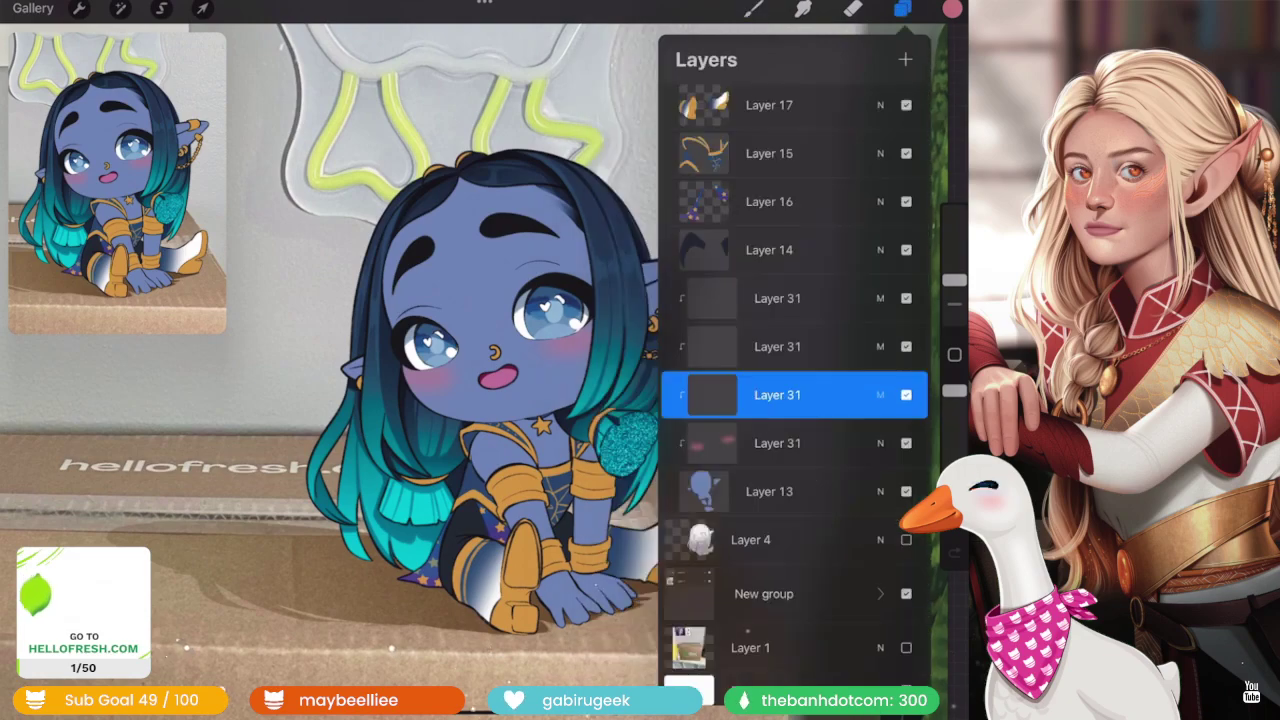
click(866, 392)
click(753, 9)
click(753, 9)
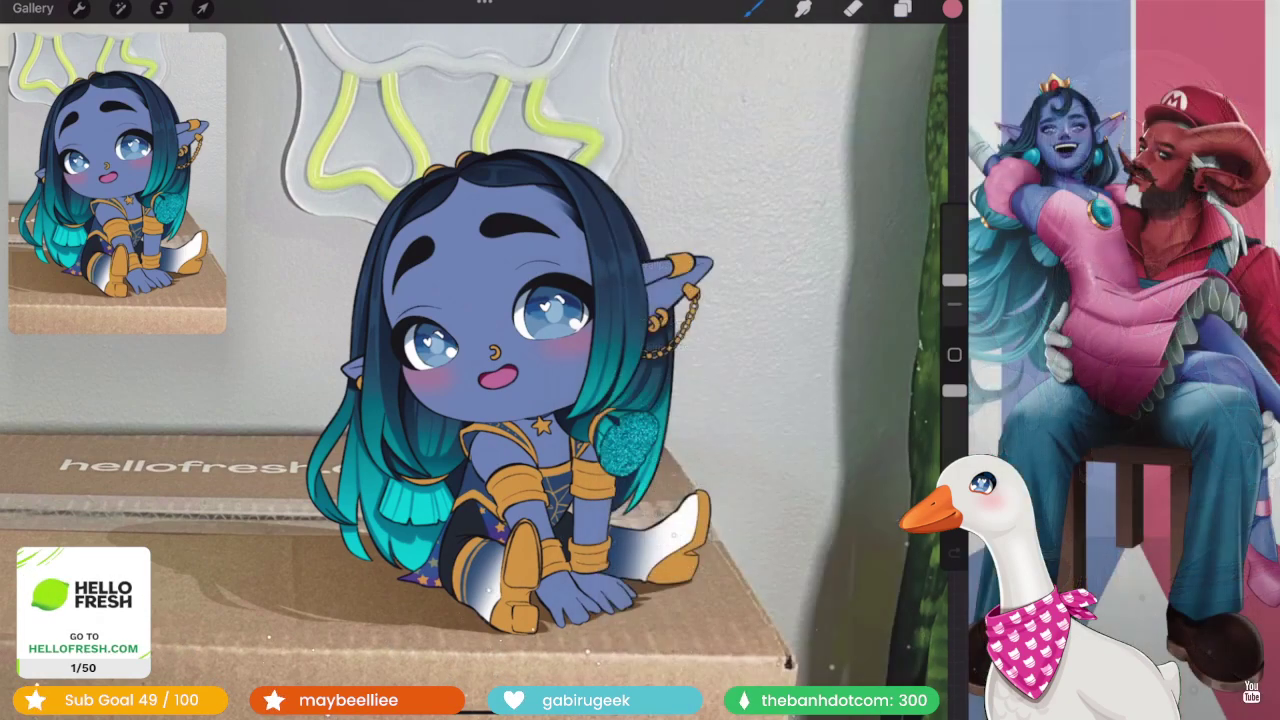
scroll(500, 300, up, 5)
scroll(500, 300, up, 5)
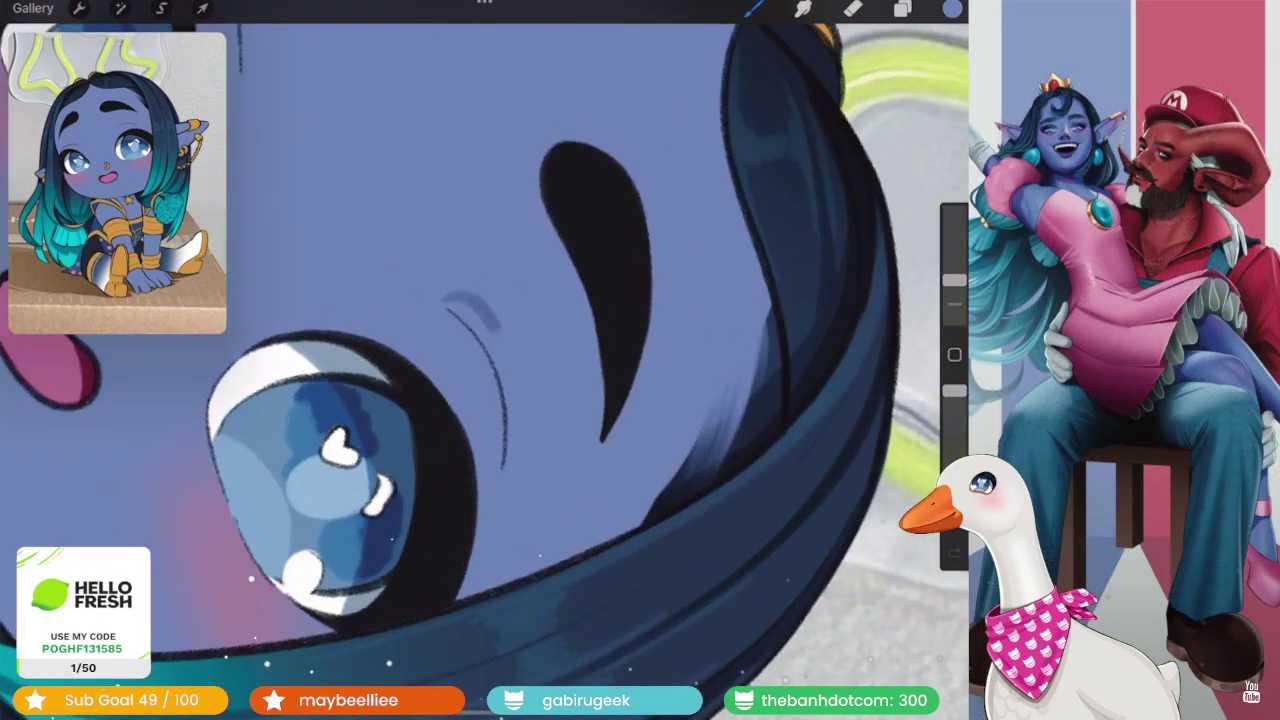
scroll(485, 360, down, 5)
scroll(485, 360, up, 3)
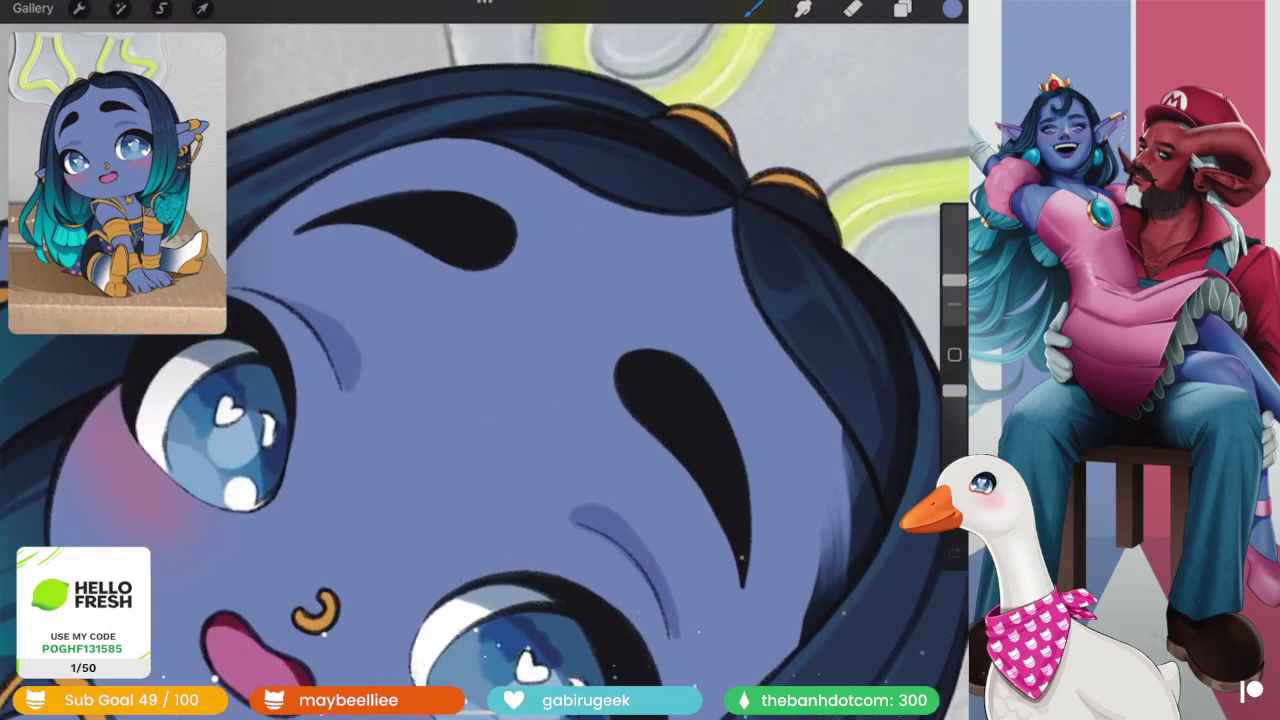
scroll(485, 360, down, 3)
scroll(485, 360, down, 3)
scroll(485, 360, up, 5)
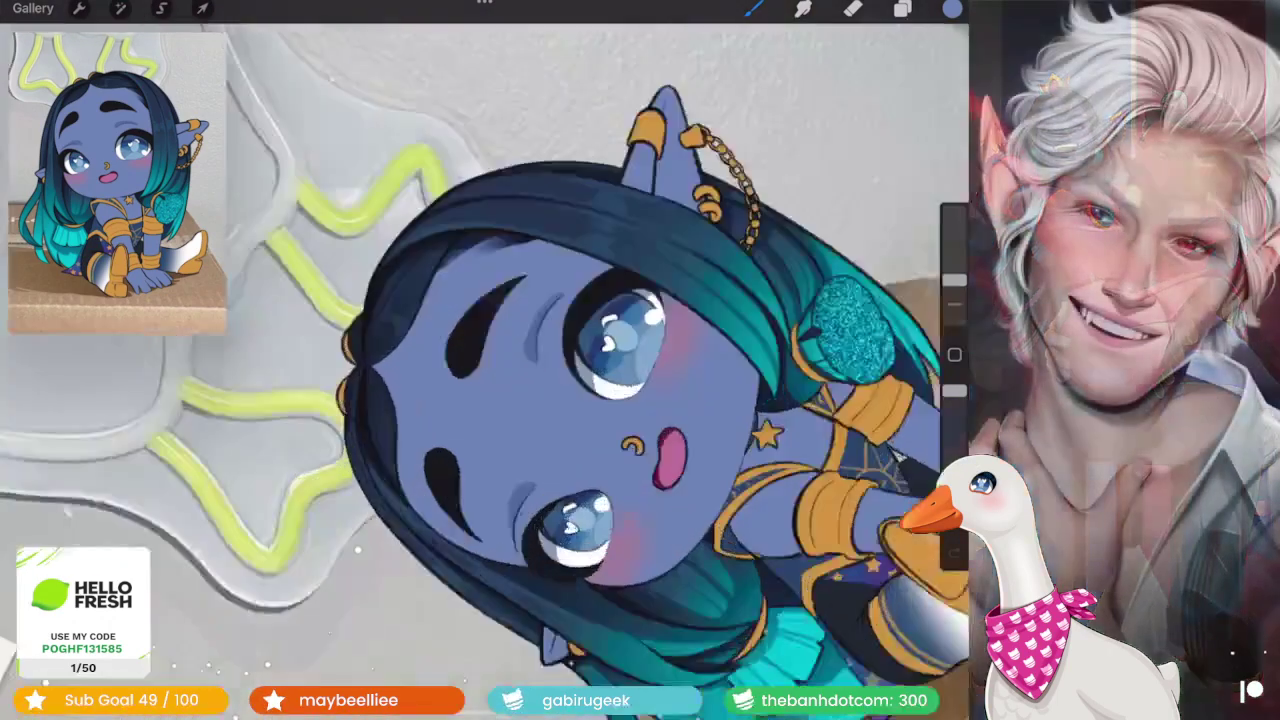
scroll(560, 400, up, 3)
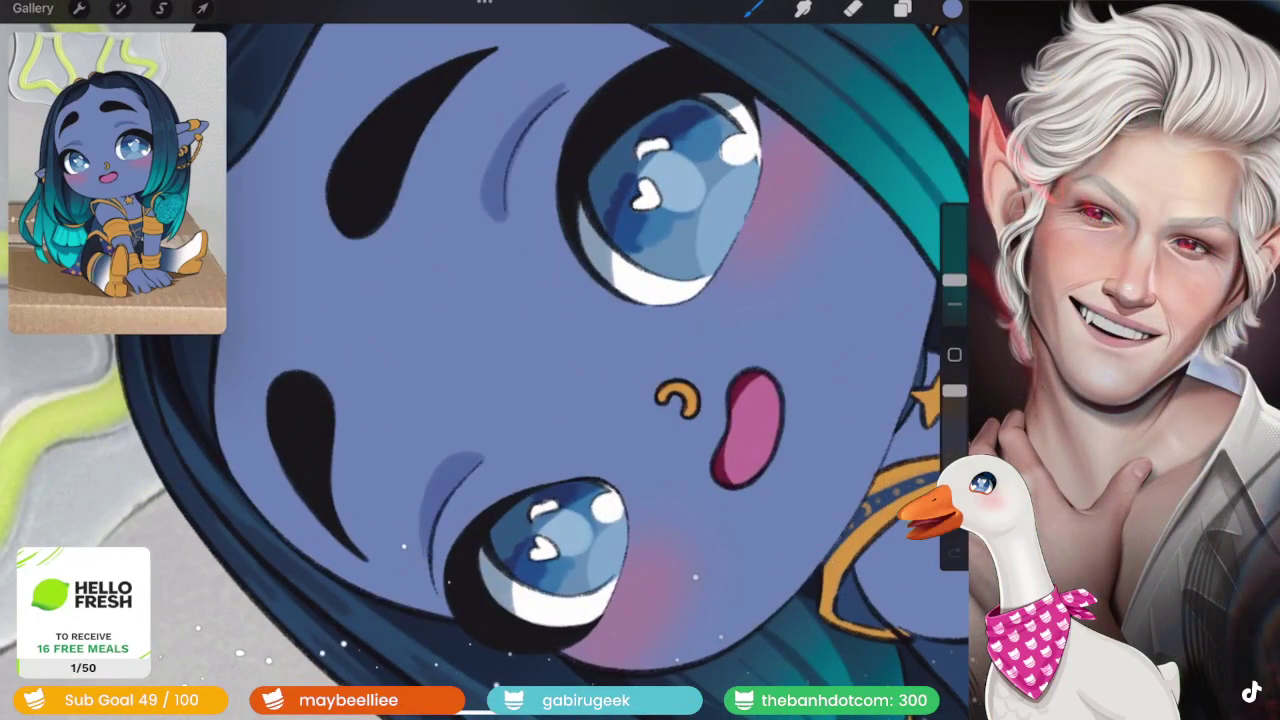
scroll(485, 360, down, 5)
scroll(485, 360, up, 5)
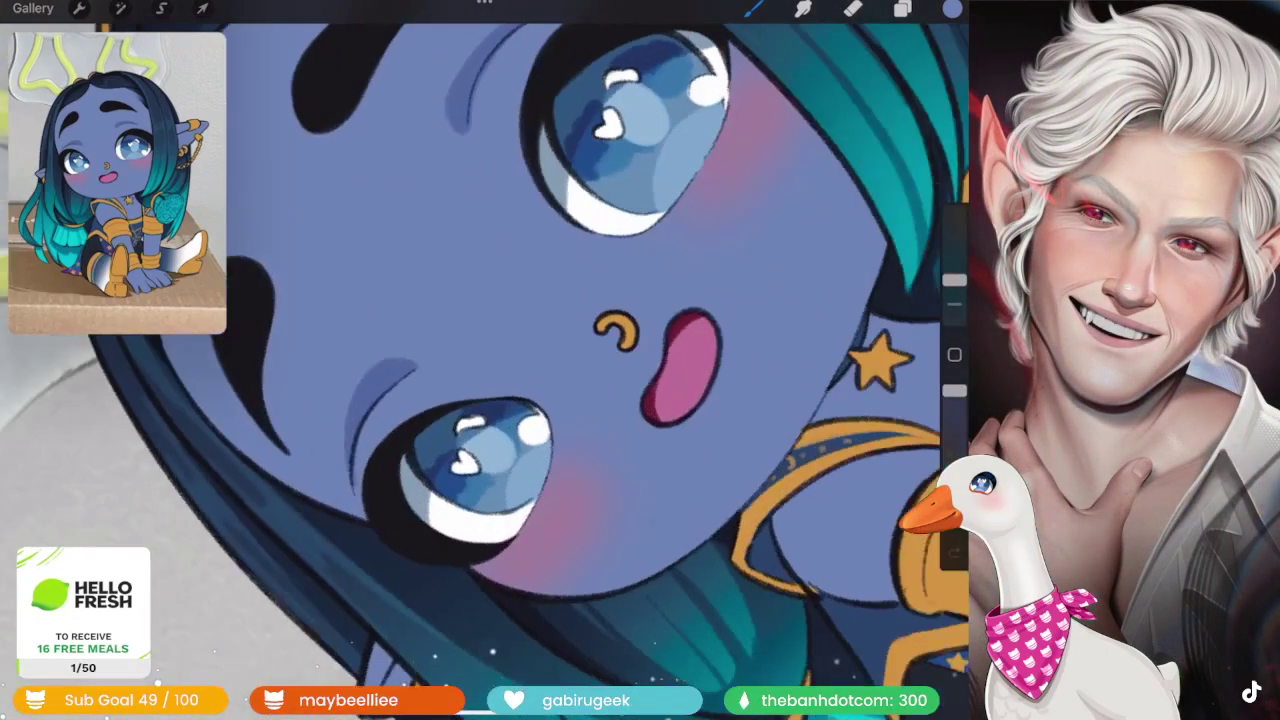
scroll(485, 360, up, 2)
scroll(485, 360, up, 3)
scroll(485, 360, up, 3)
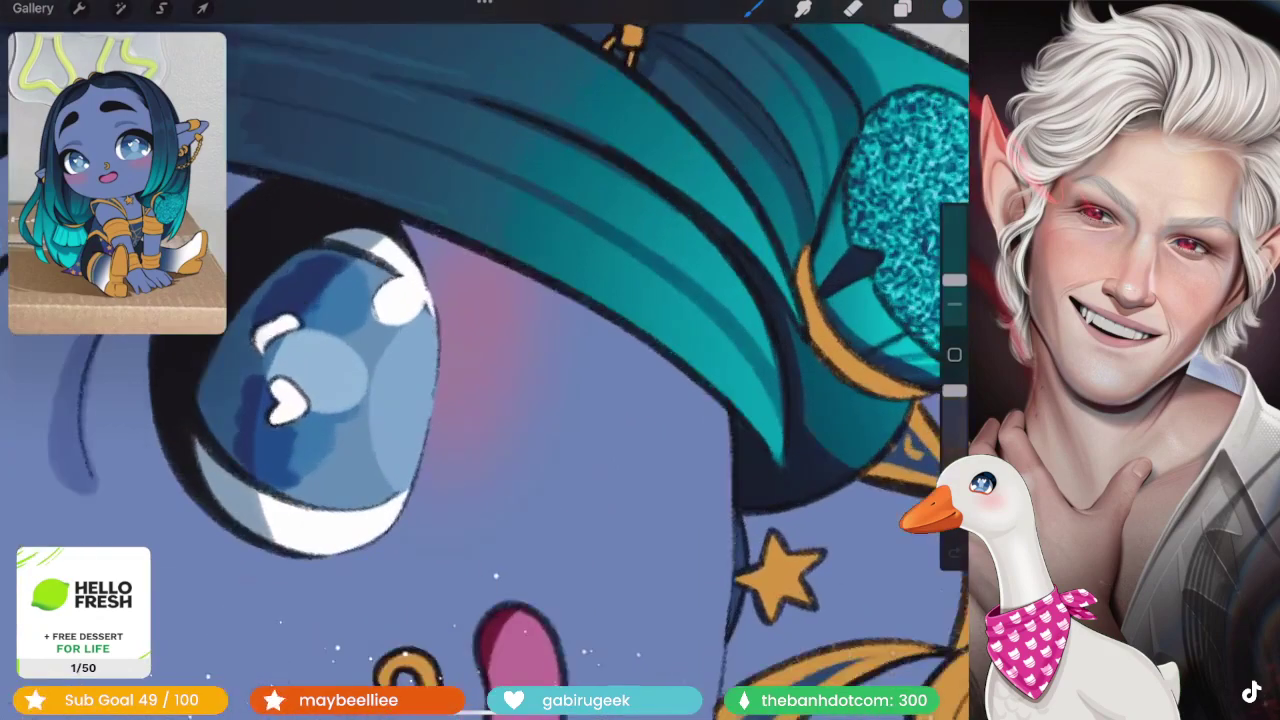
scroll(485, 360, down, 2)
scroll(485, 360, down, 5)
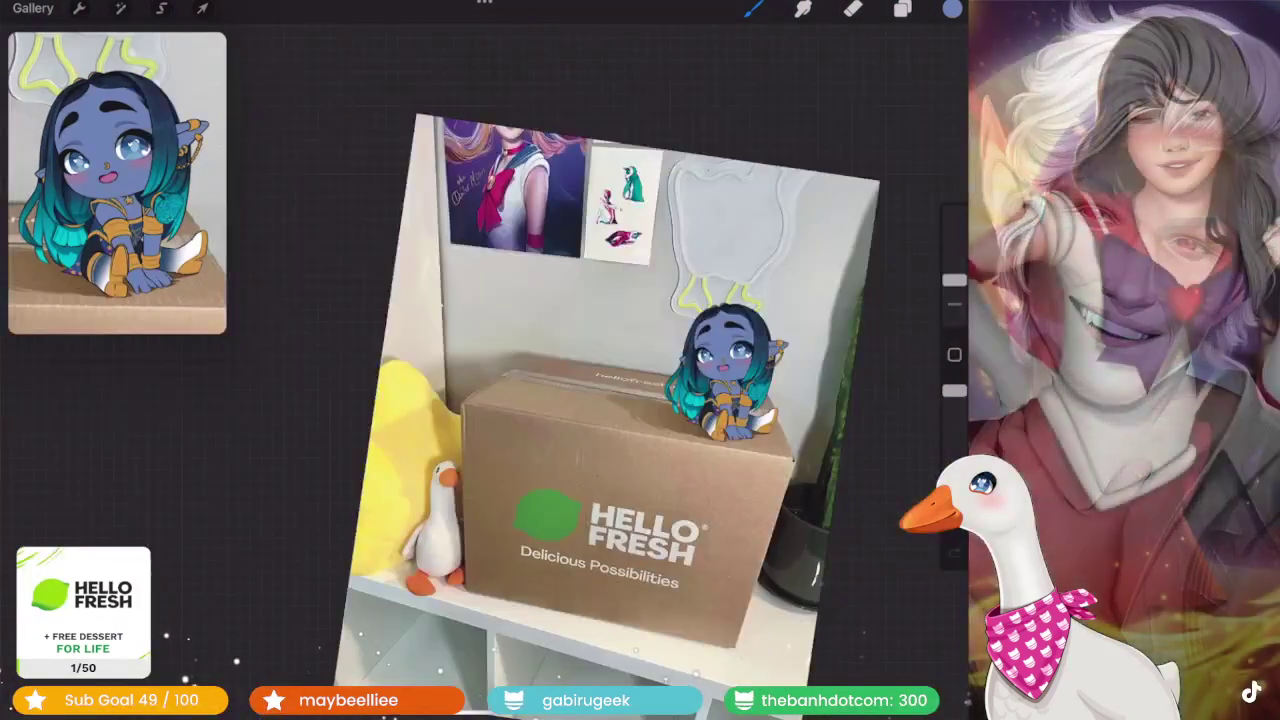
scroll(485, 360, up, 5)
scroll(485, 360, up, 3)
click(902, 8)
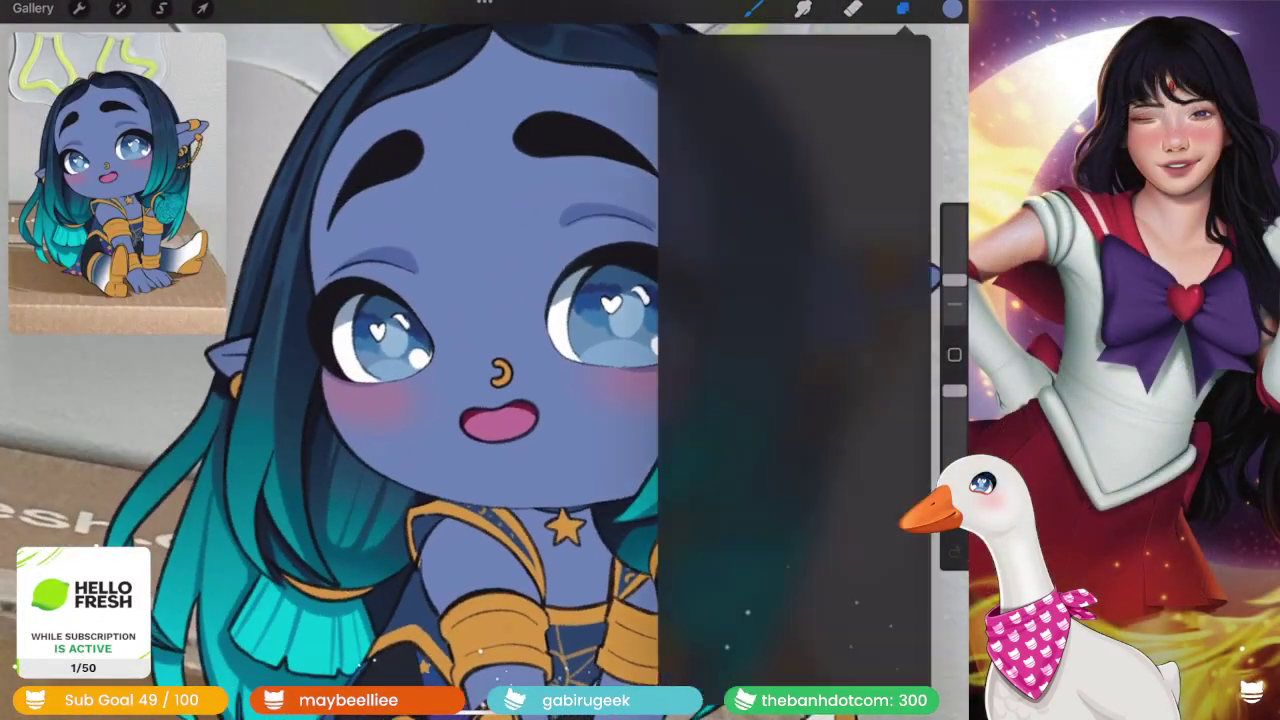
click(902, 8)
scroll(485, 360, up, 3)
scroll(485, 360, up, 3)
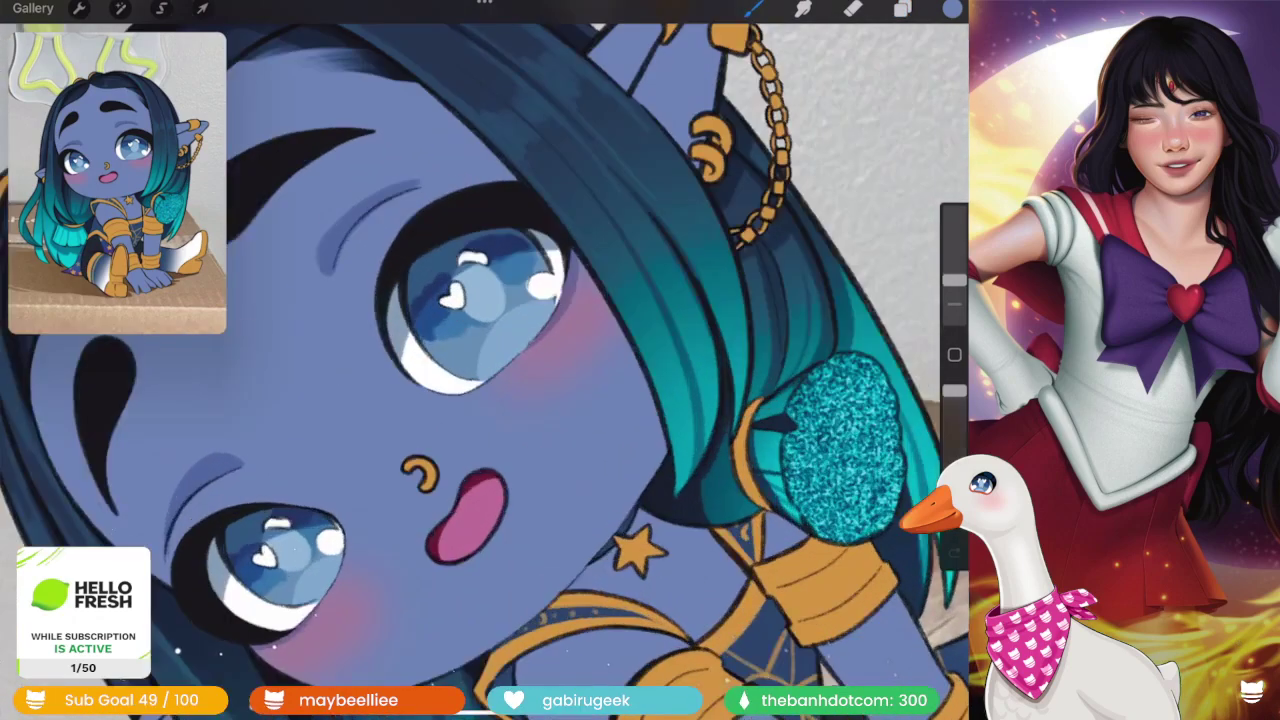
scroll(485, 360, down, 3)
scroll(485, 360, up, 3)
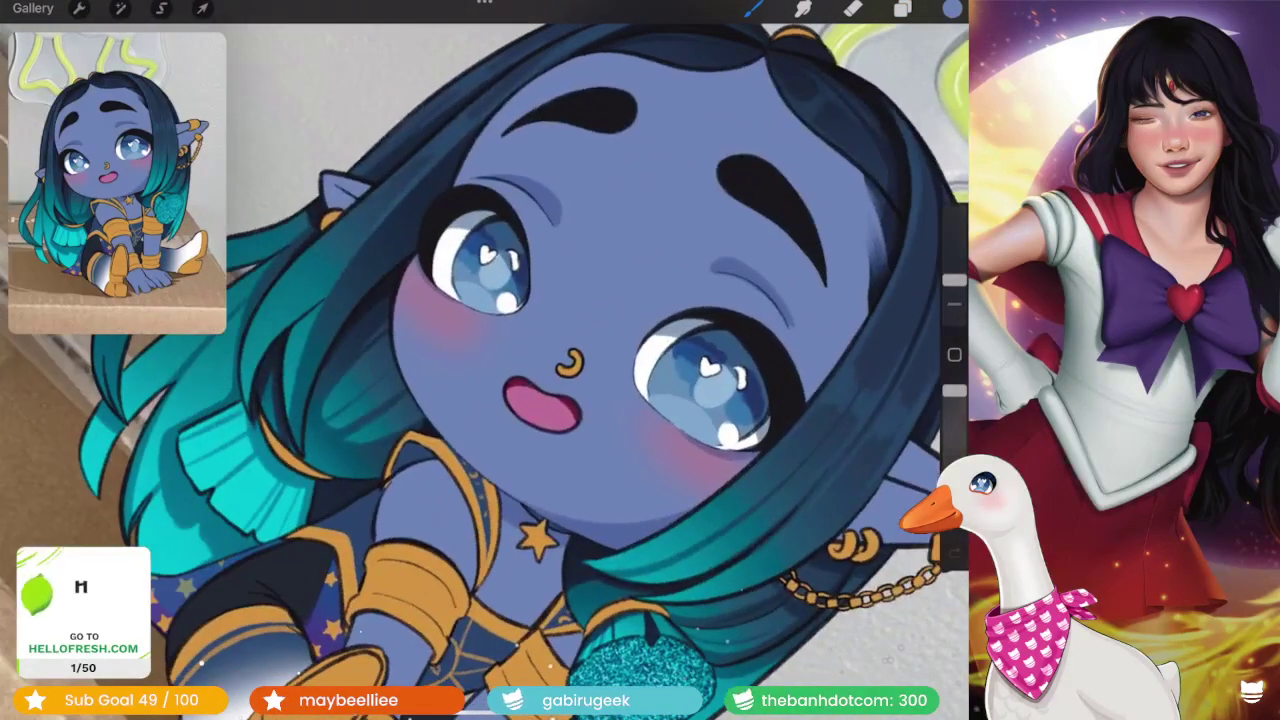
scroll(485, 360, up, 2)
scroll(485, 360, up, 1)
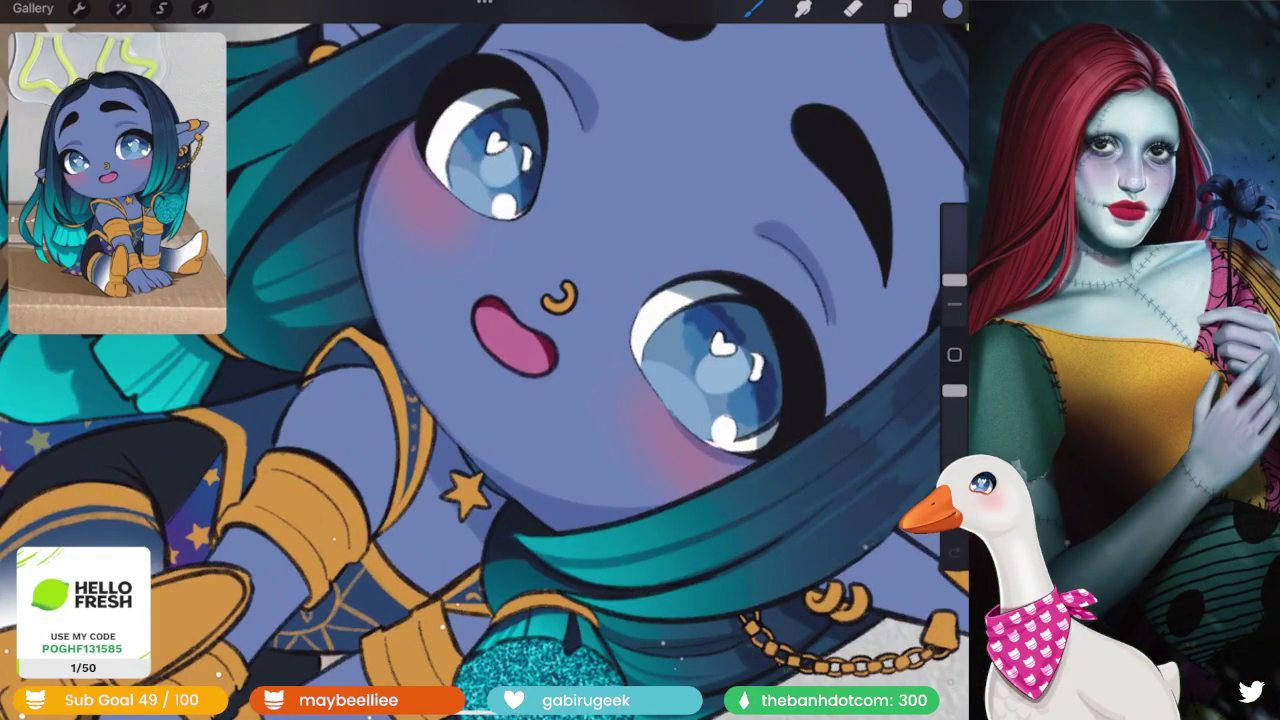
scroll(485, 360, down, 3)
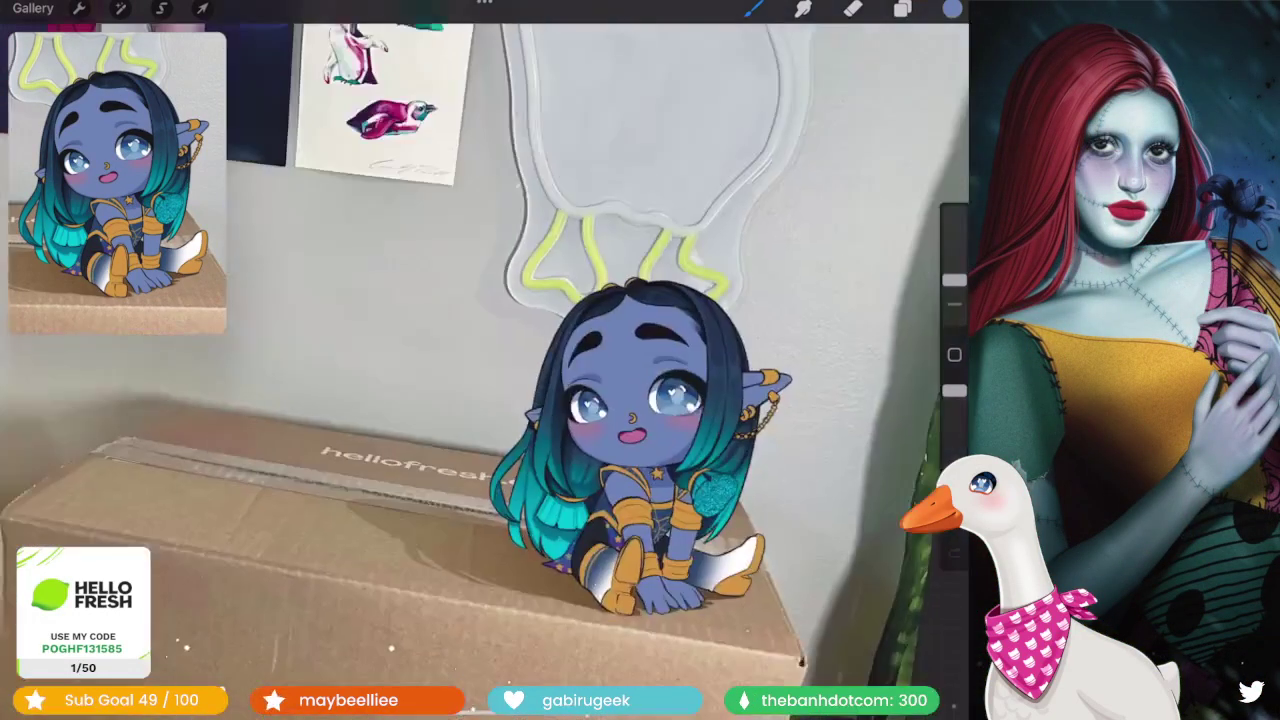
scroll(485, 360, up, 3)
scroll(485, 360, down, 3)
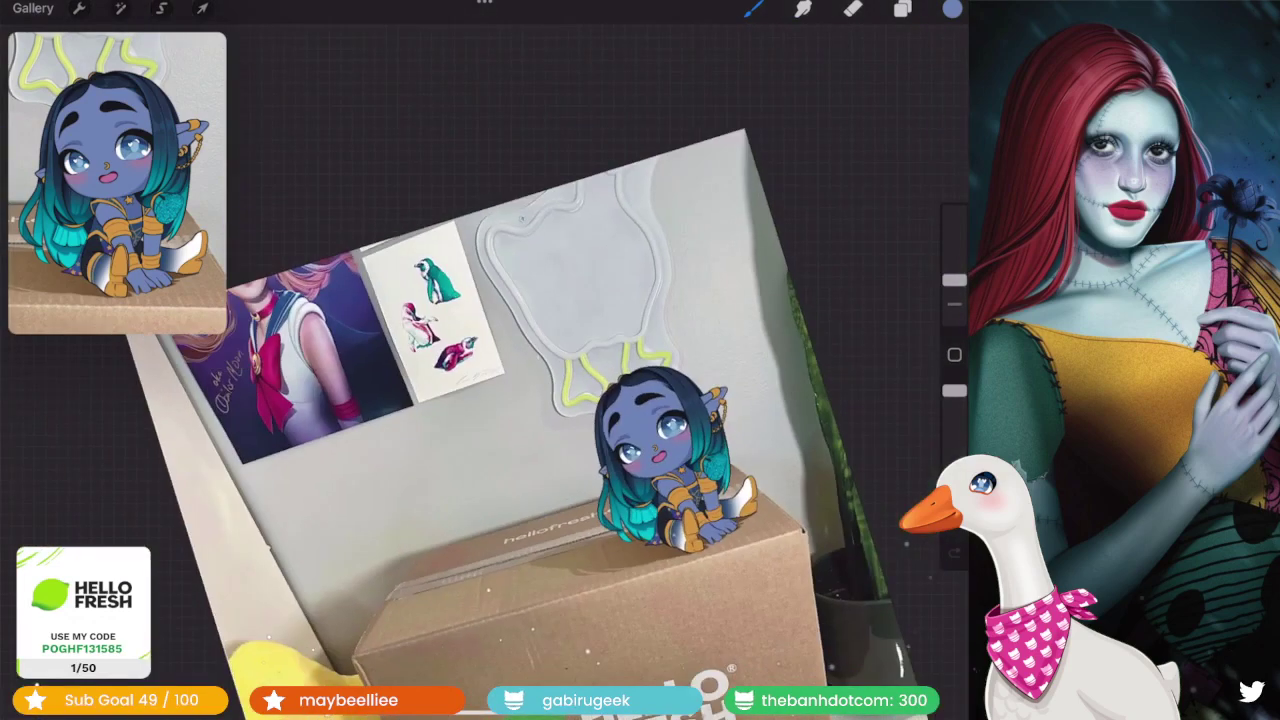
scroll(485, 360, up, 3)
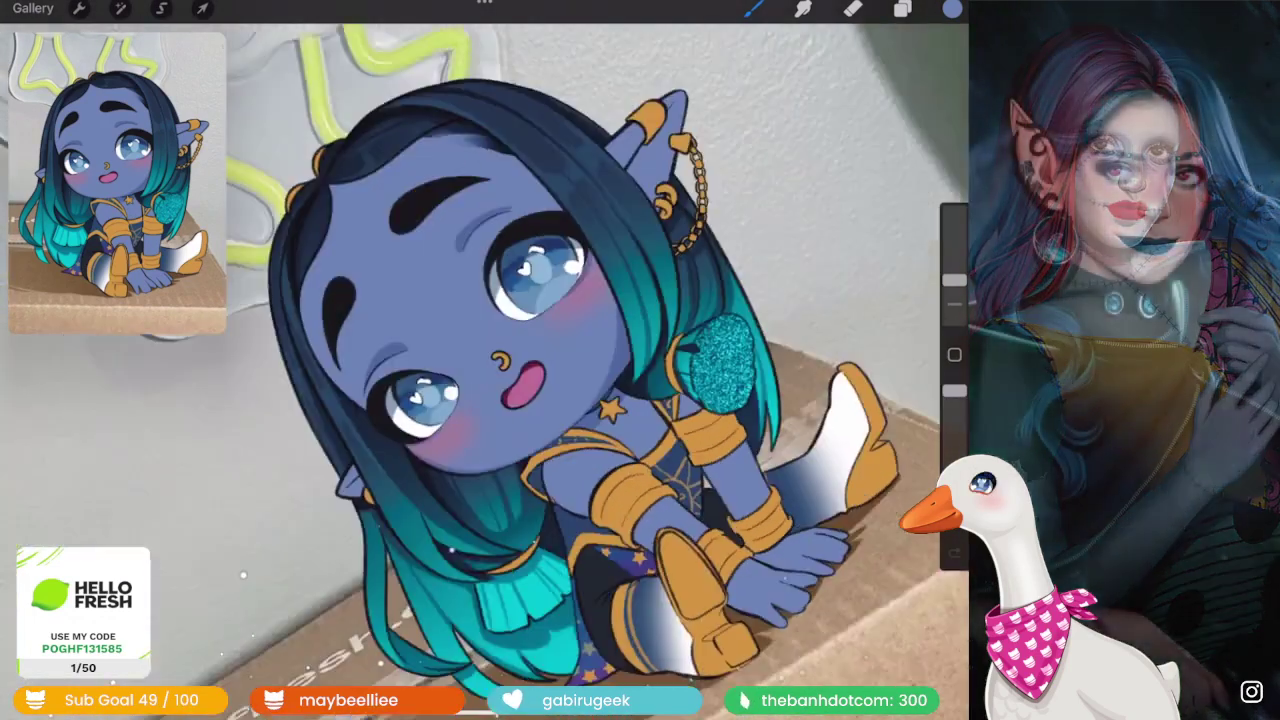
scroll(485, 360, up, 1)
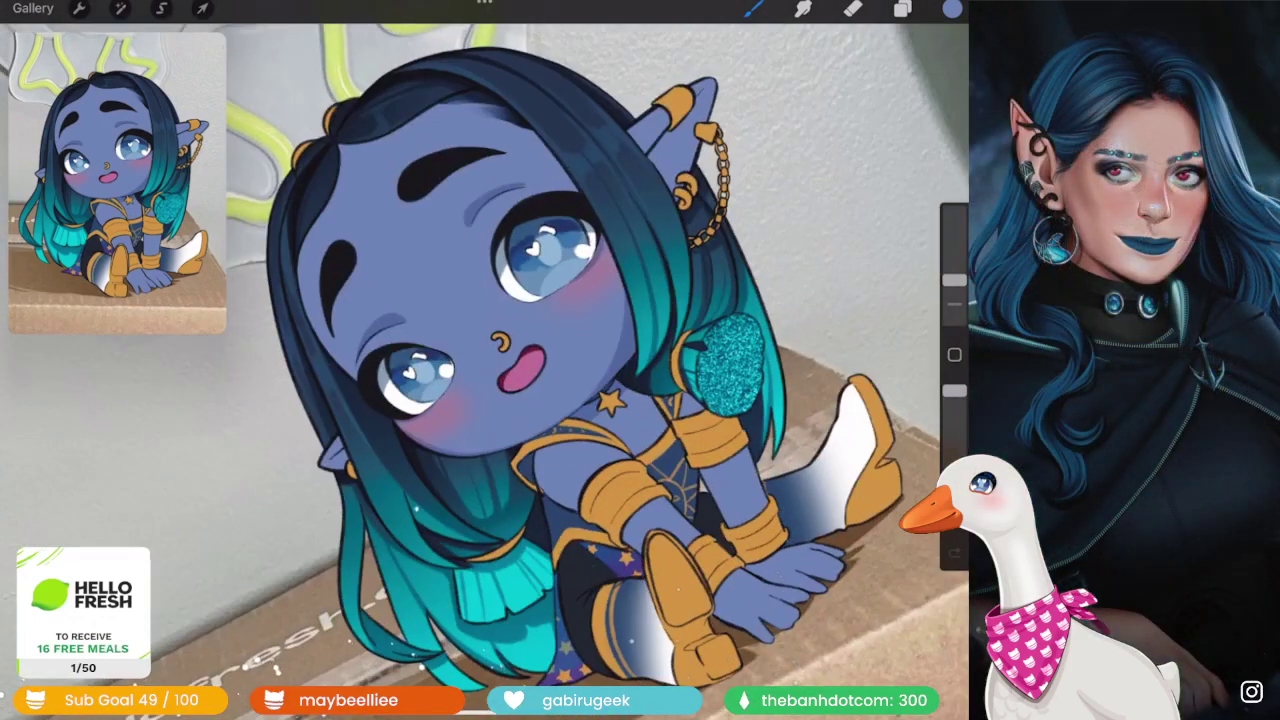
scroll(610, 400, up, 3)
scroll(610, 400, up, 3)
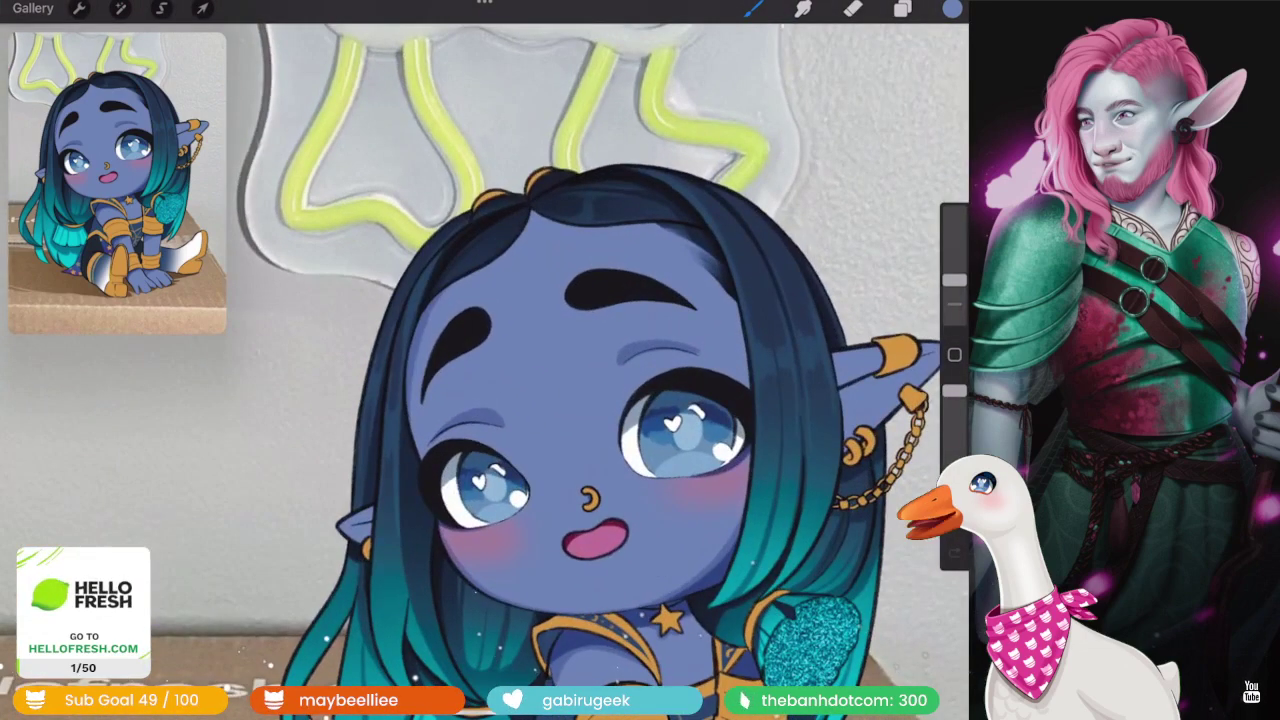
click(902, 8)
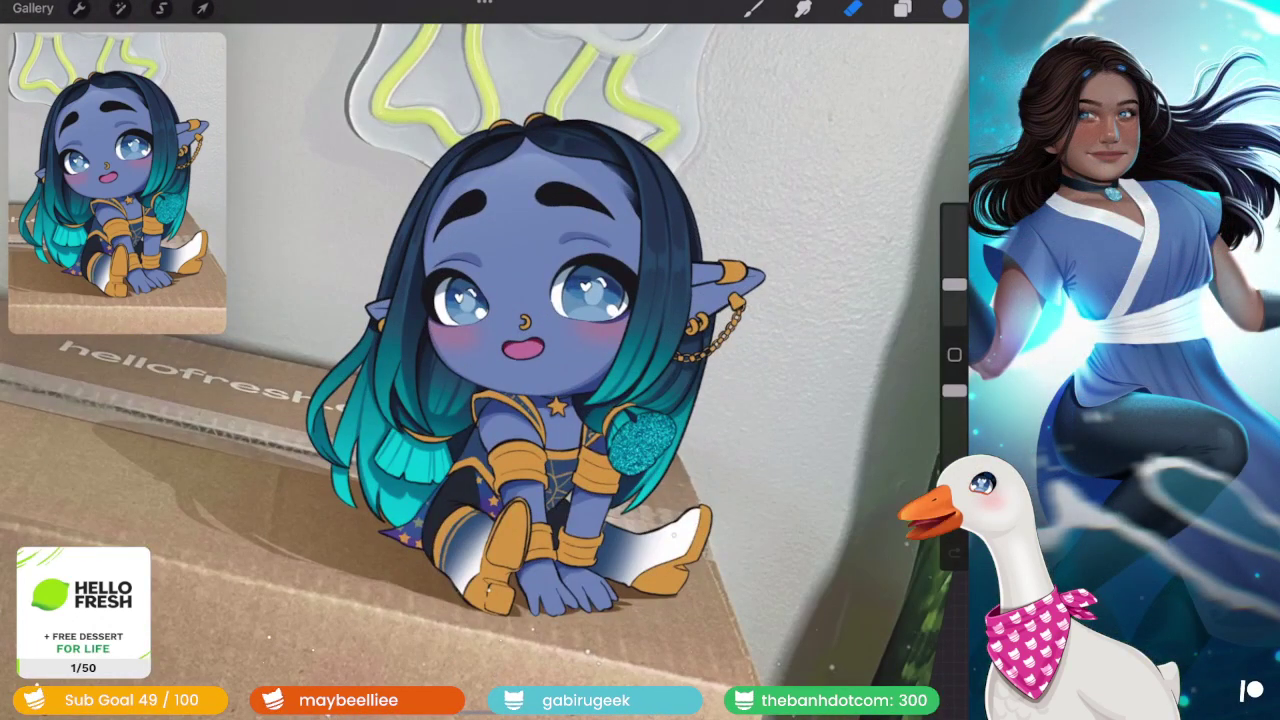
- Select the lower Multiply Layer 31 and choose the Inking Brush
click(902, 8)
click(902, 8)
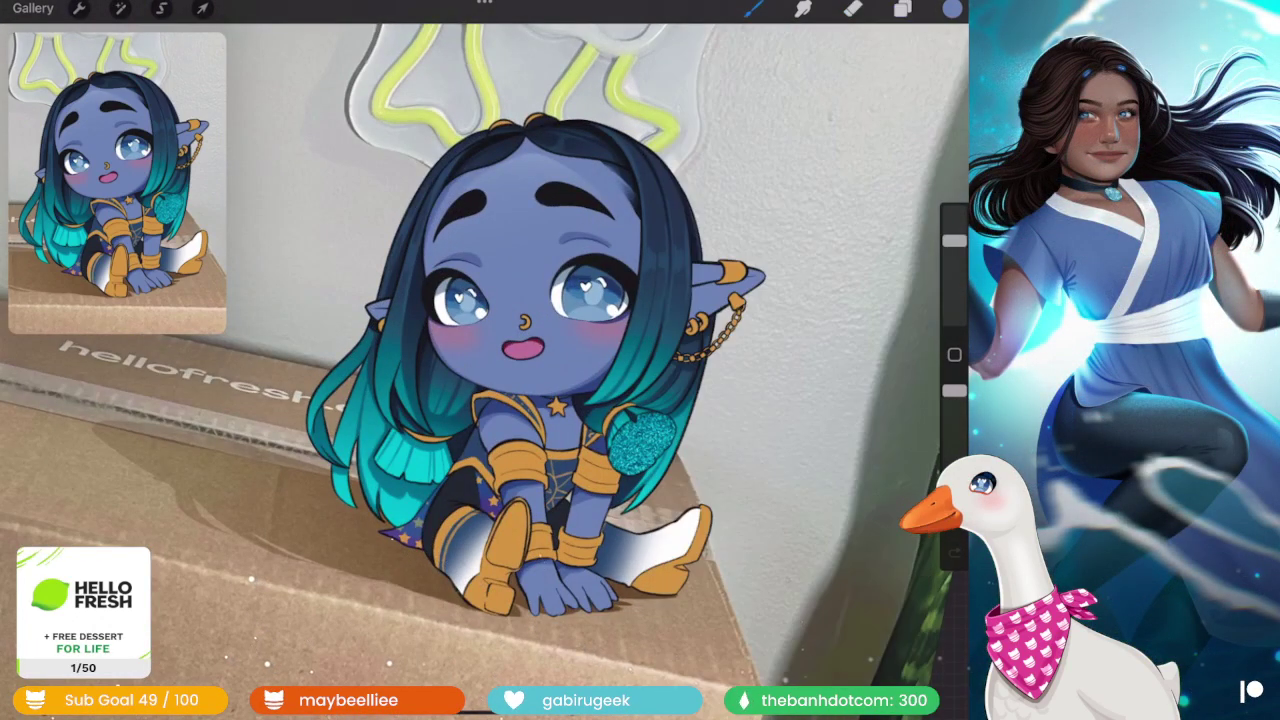
click(754, 8)
click(902, 8)
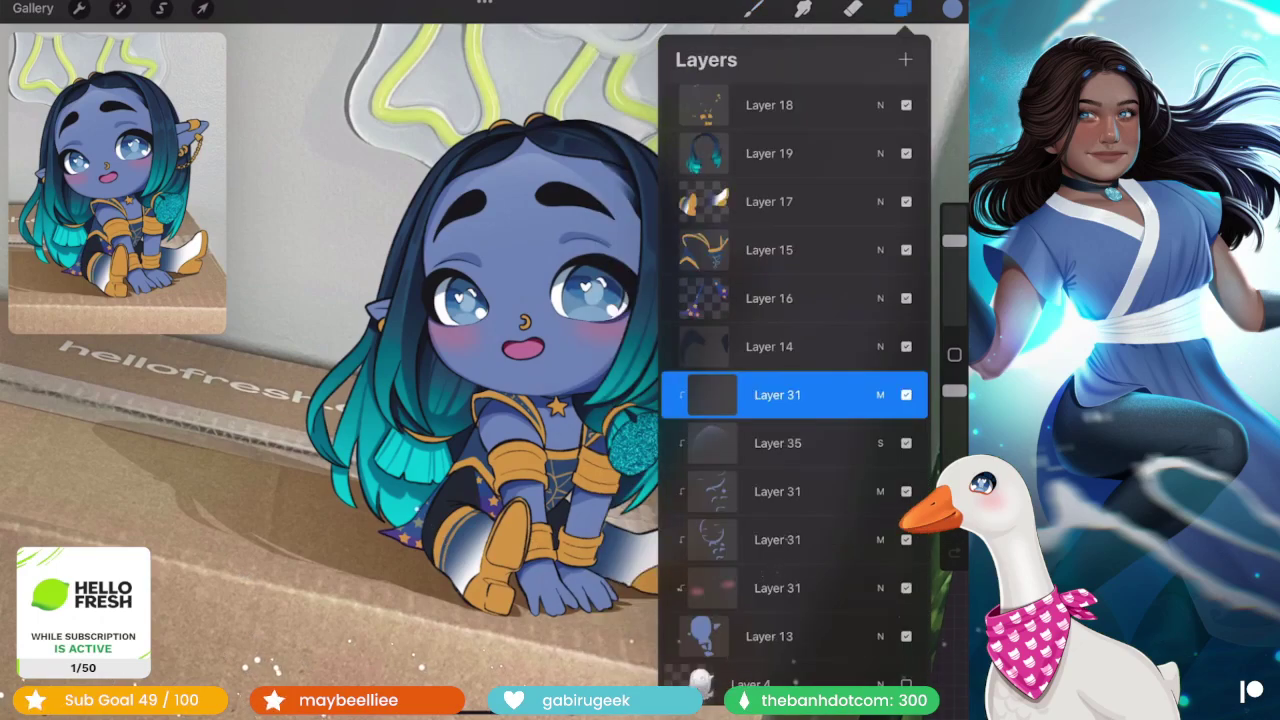
click(780, 539)
click(754, 8)
click(800, 163)
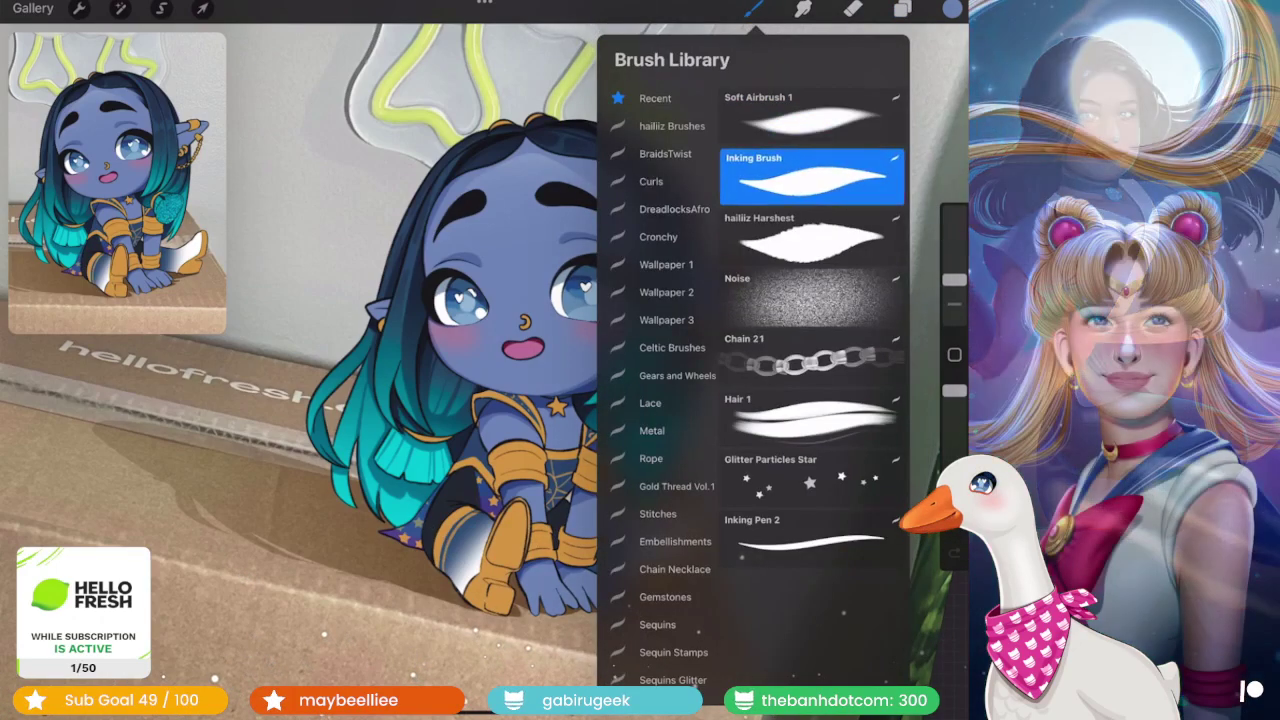
click(754, 8)
- Zoom to the lower hand and shade its fingers darker
scroll(545, 575, up, 5)
scroll(545, 575, up, 2)
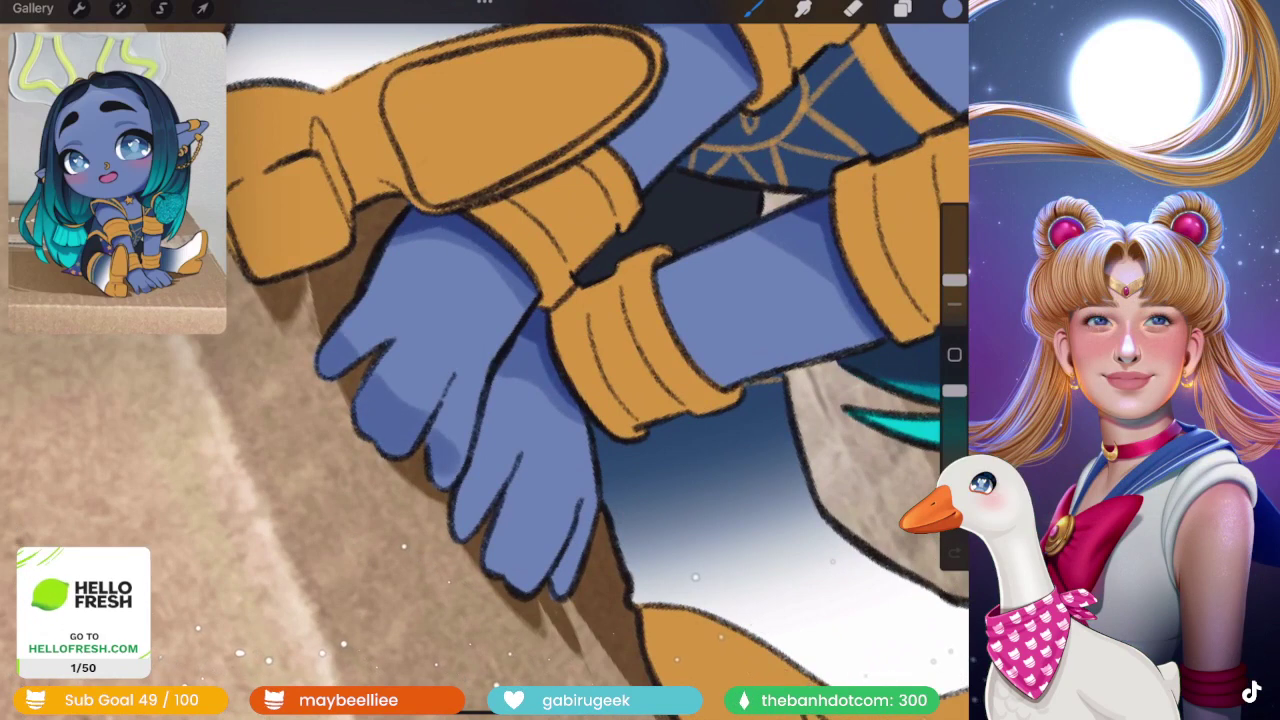
drag(495, 520, 540, 588)
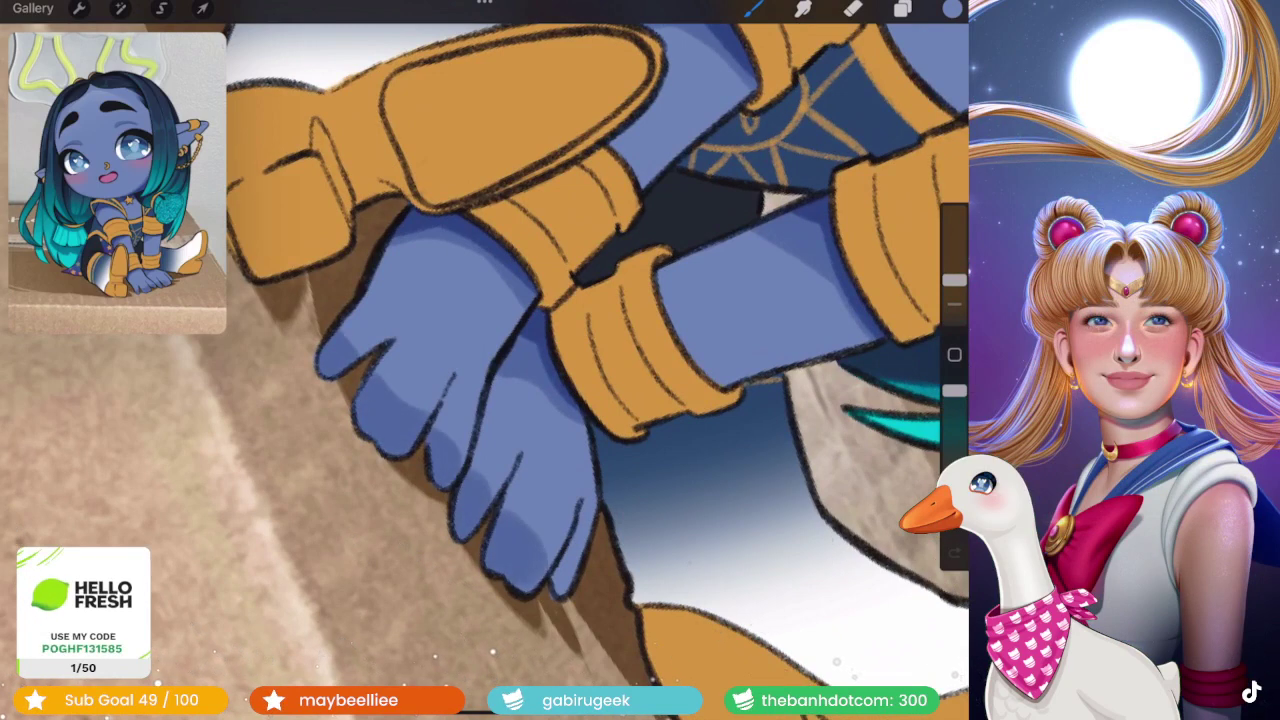
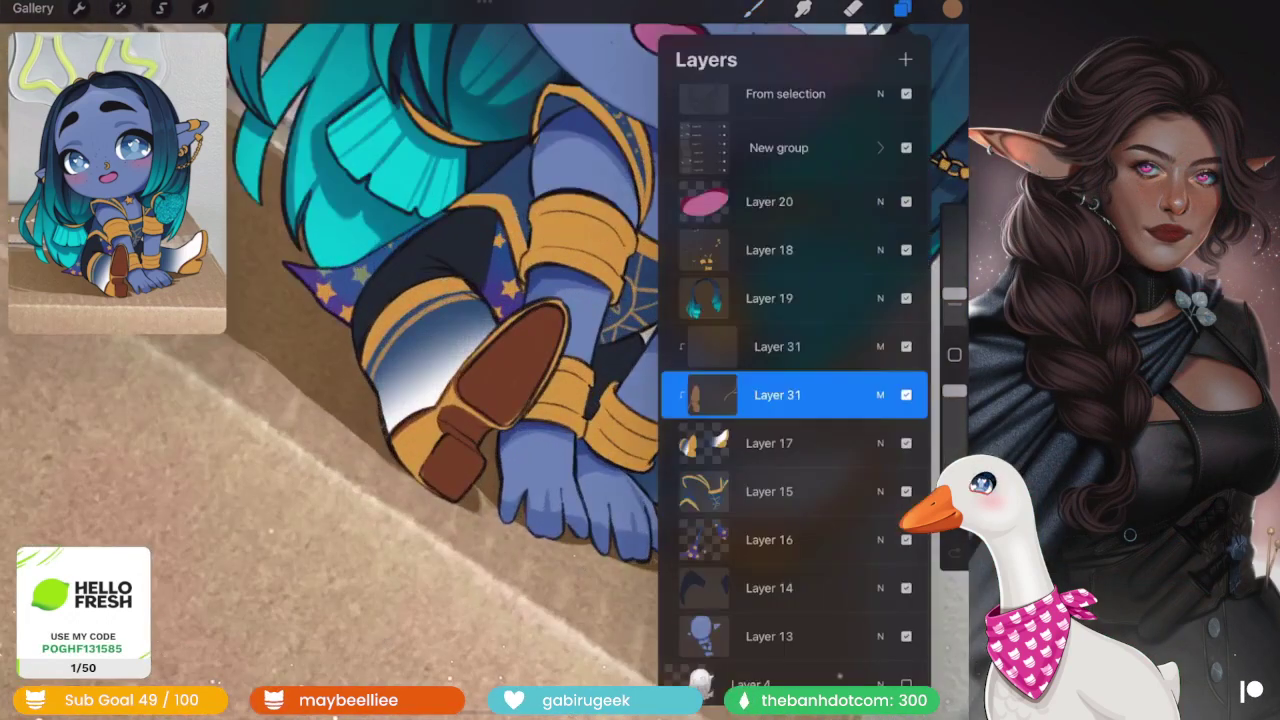
- Add a layer clipped above Layer 31 and brush a pale yellow highlight on the boot heel
click(880, 394)
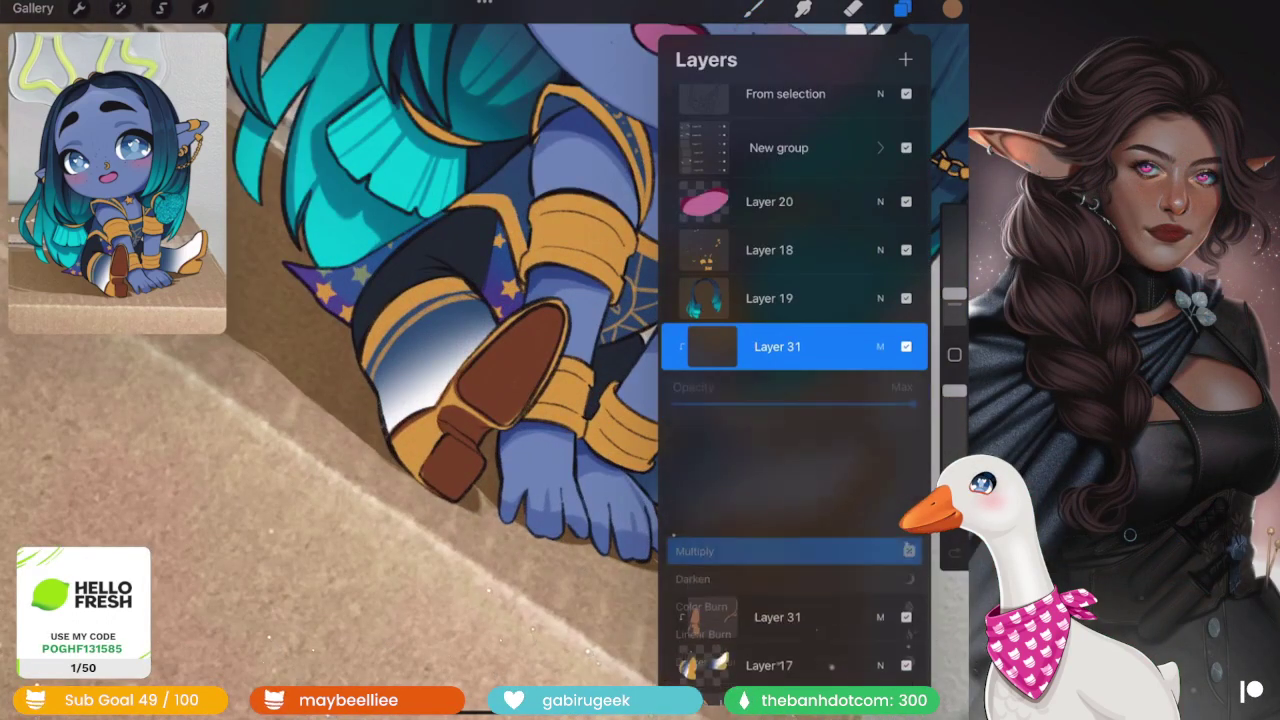
click(952, 9)
click(902, 9)
click(905, 59)
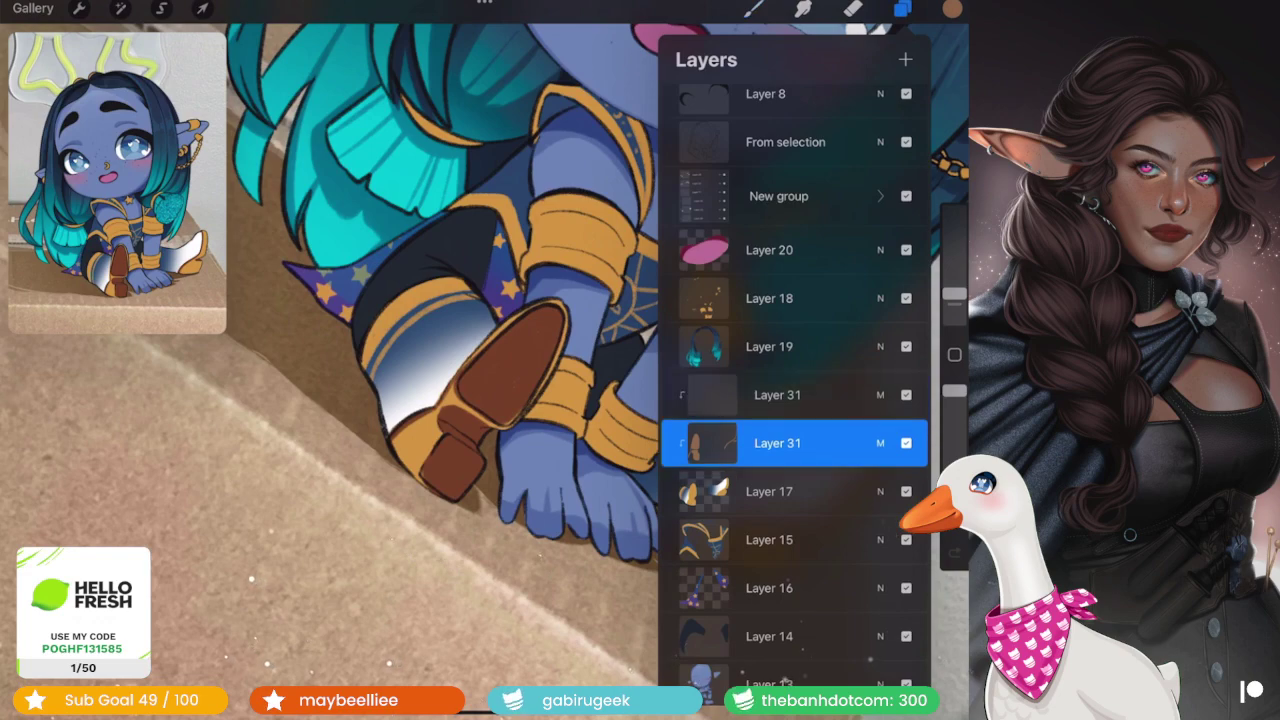
click(712, 368)
click(880, 368)
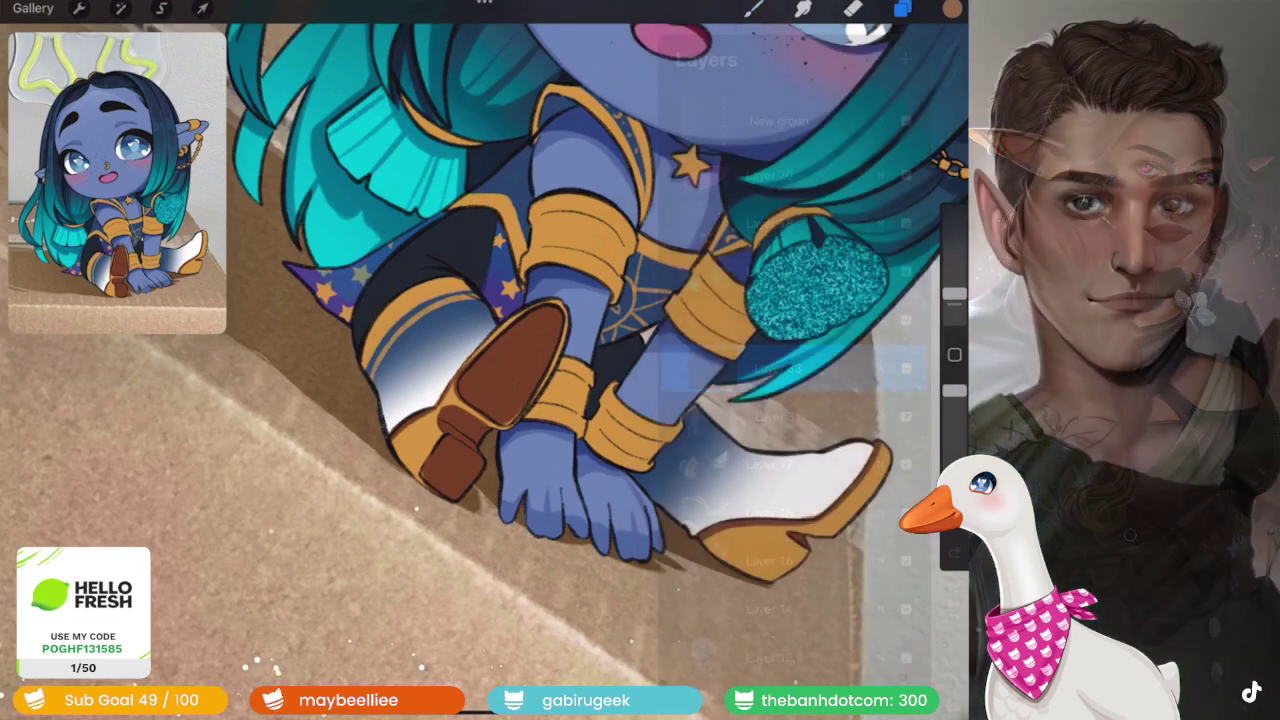
scroll(560, 400, up, 2)
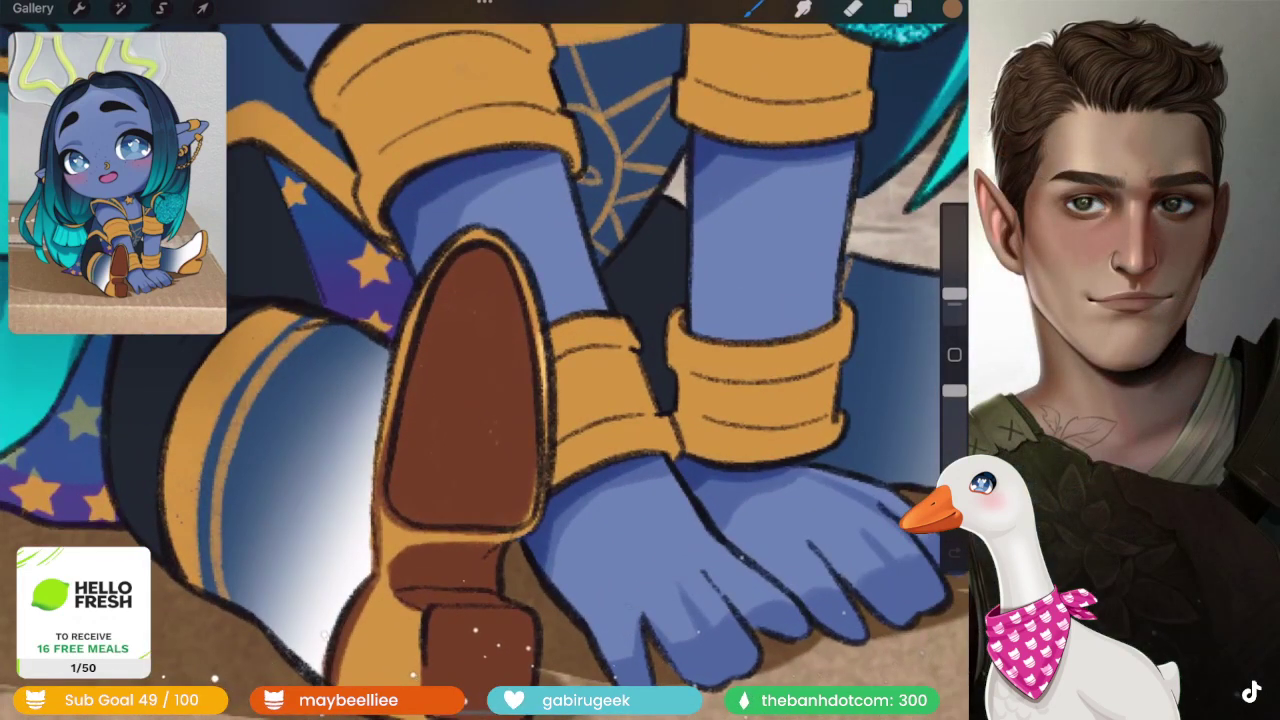
scroll(485, 360, down, 2)
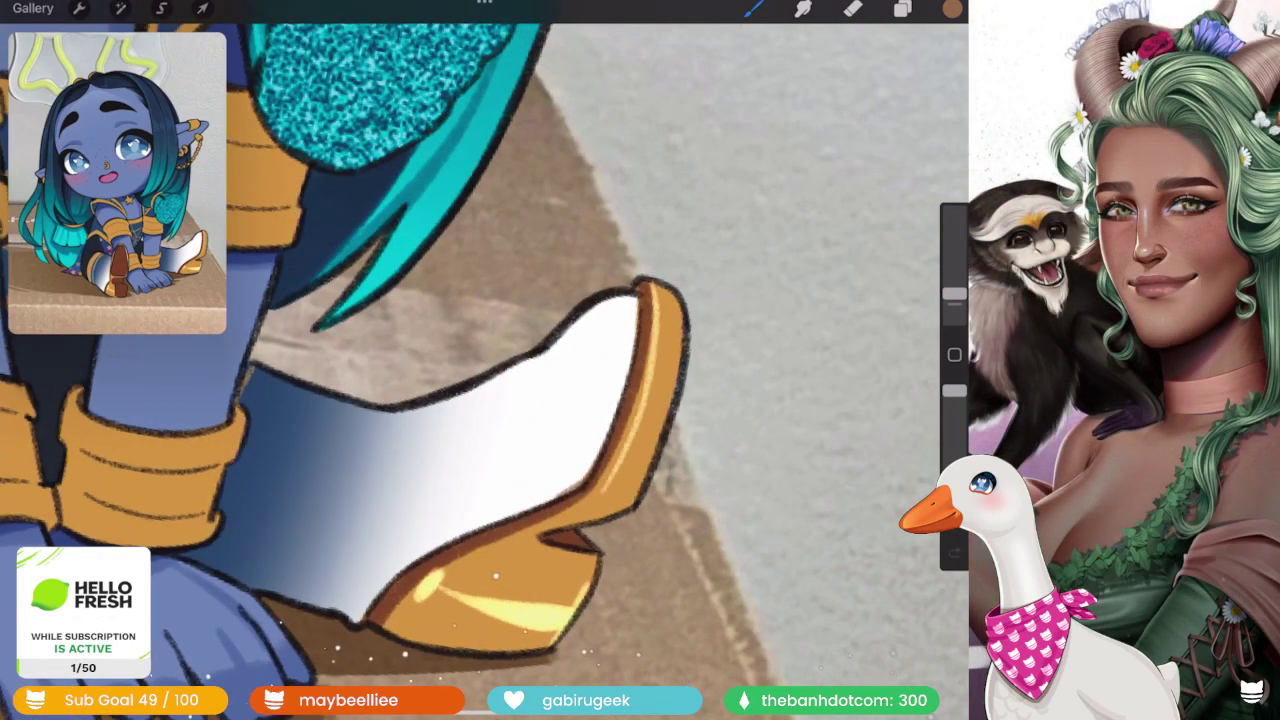
drag(648, 405, 618, 462)
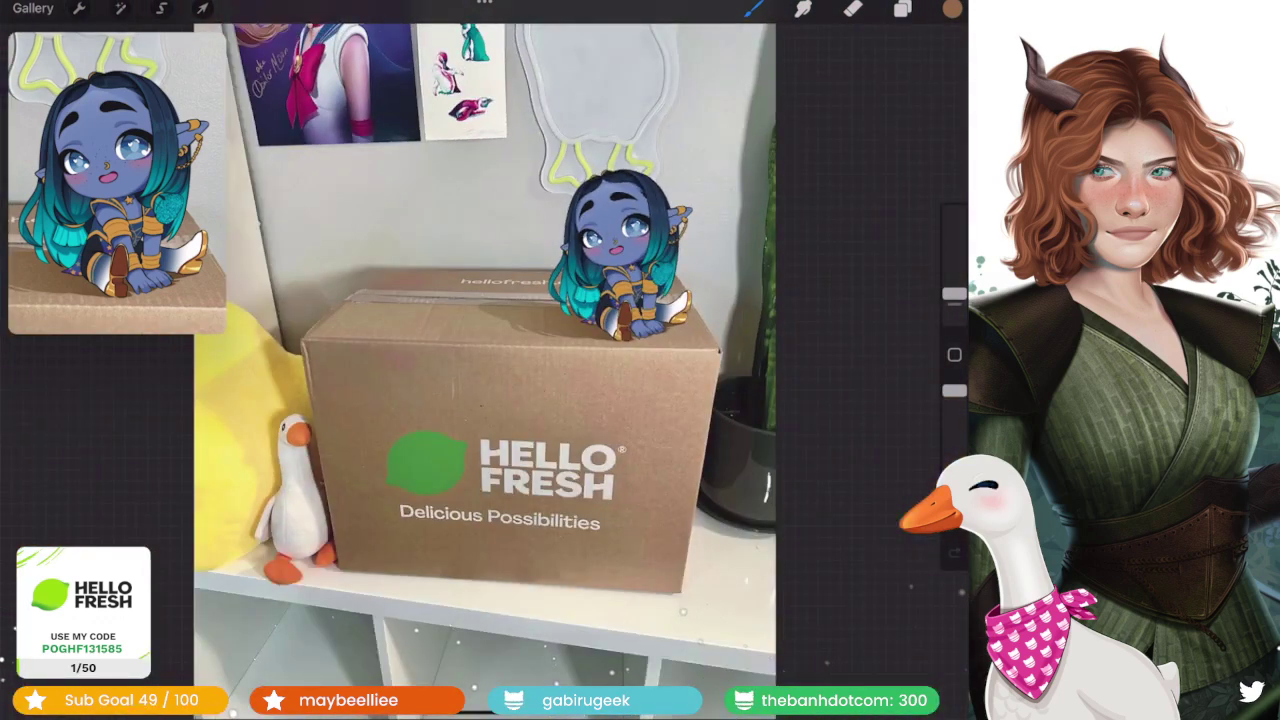
click(902, 9)
click(778, 346)
click(880, 346)
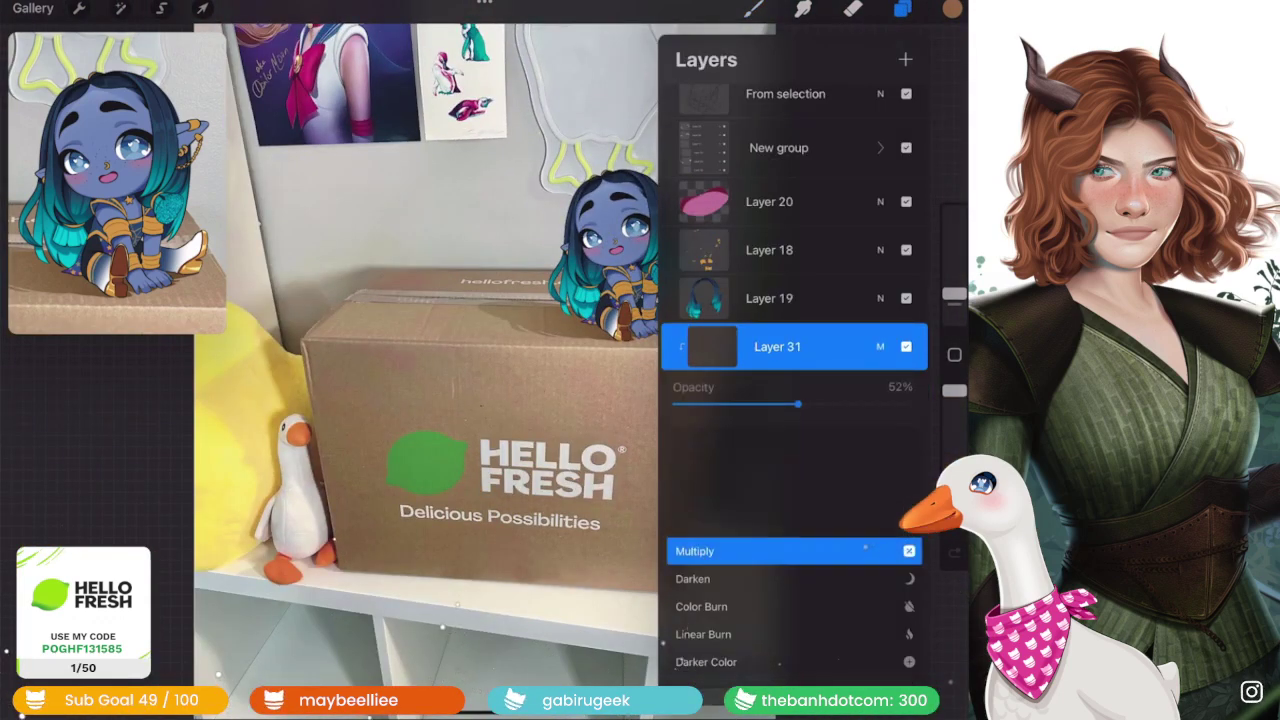
click(902, 9)
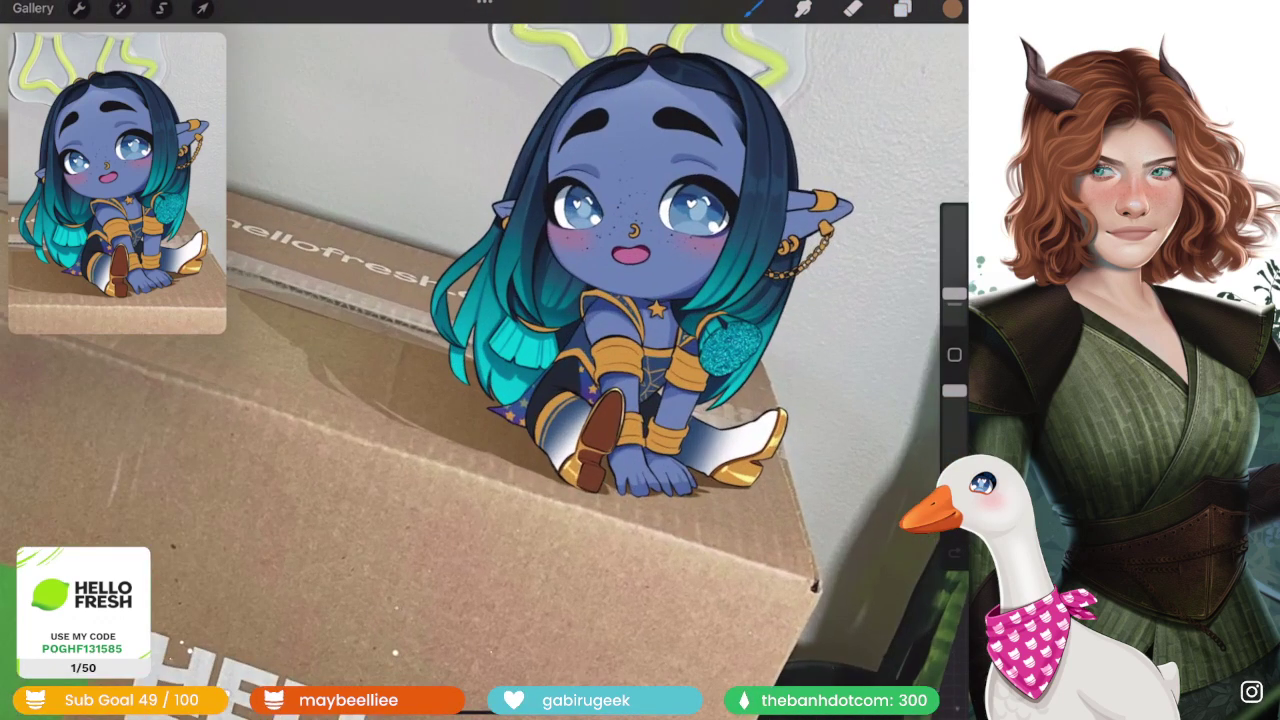
click(952, 9)
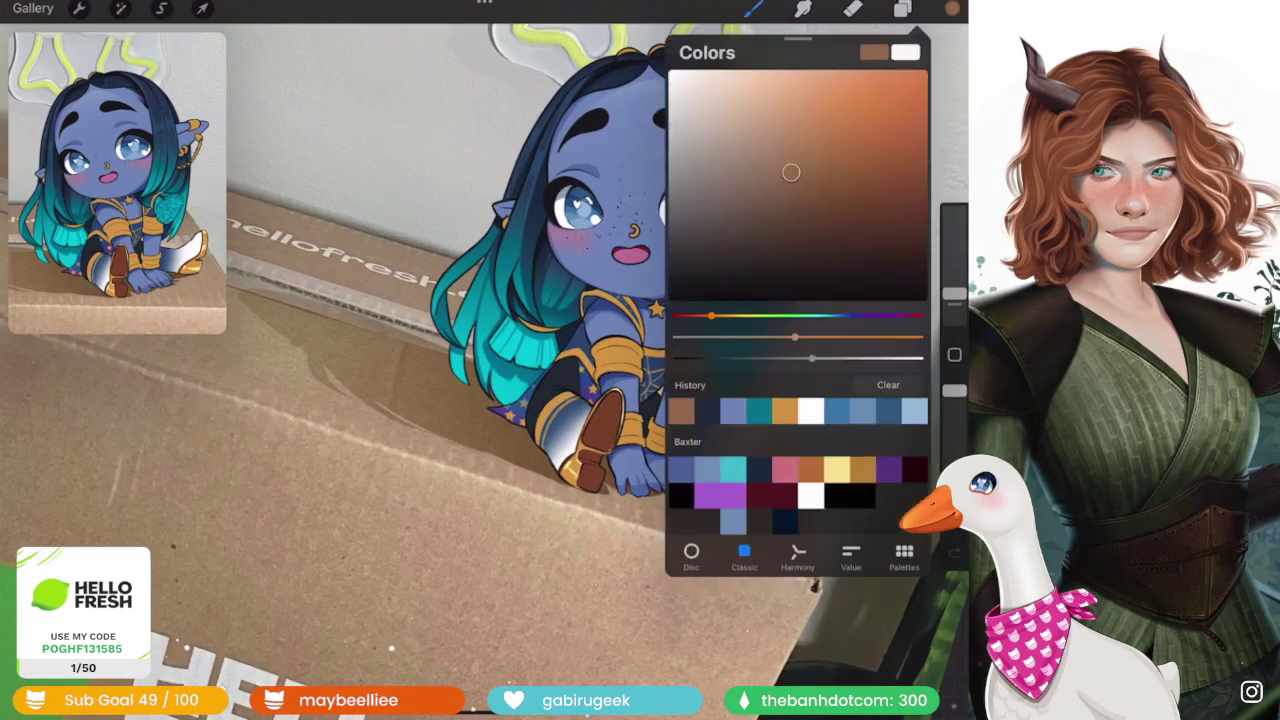
click(733, 410)
drag(758, 147, 725, 159)
click(952, 9)
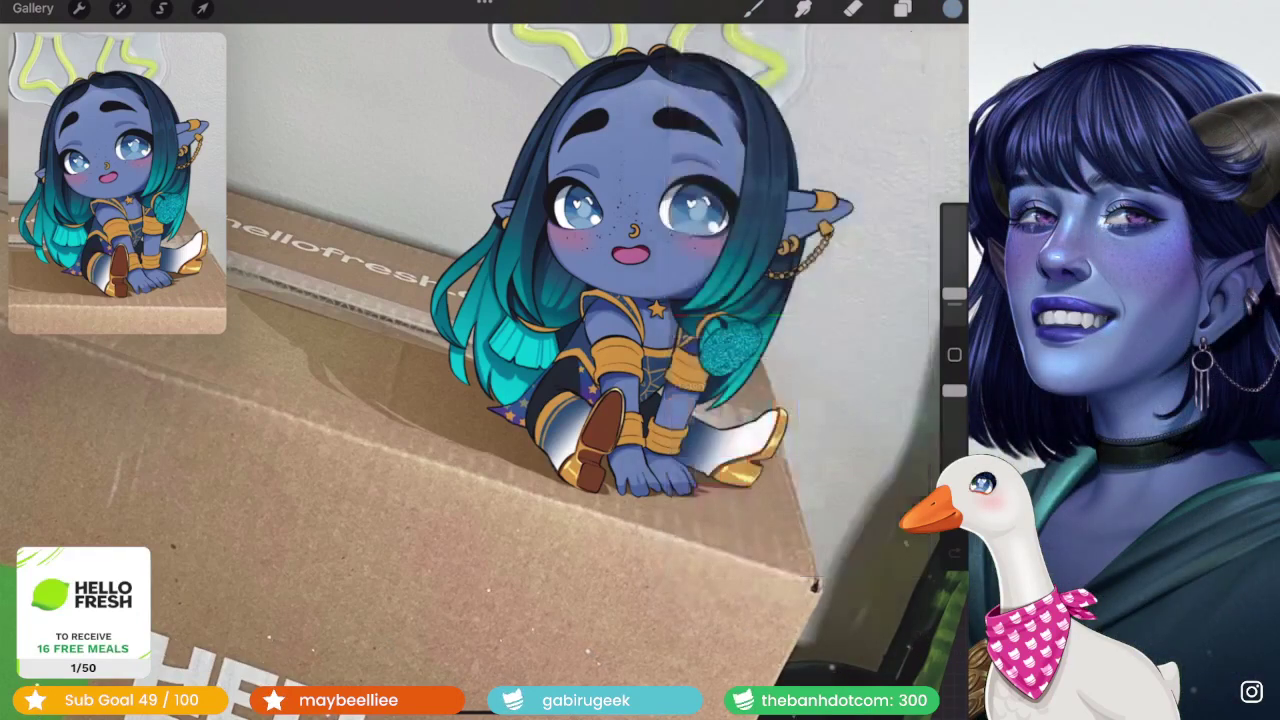
click(752, 8)
scroll(620, 400, up, 5)
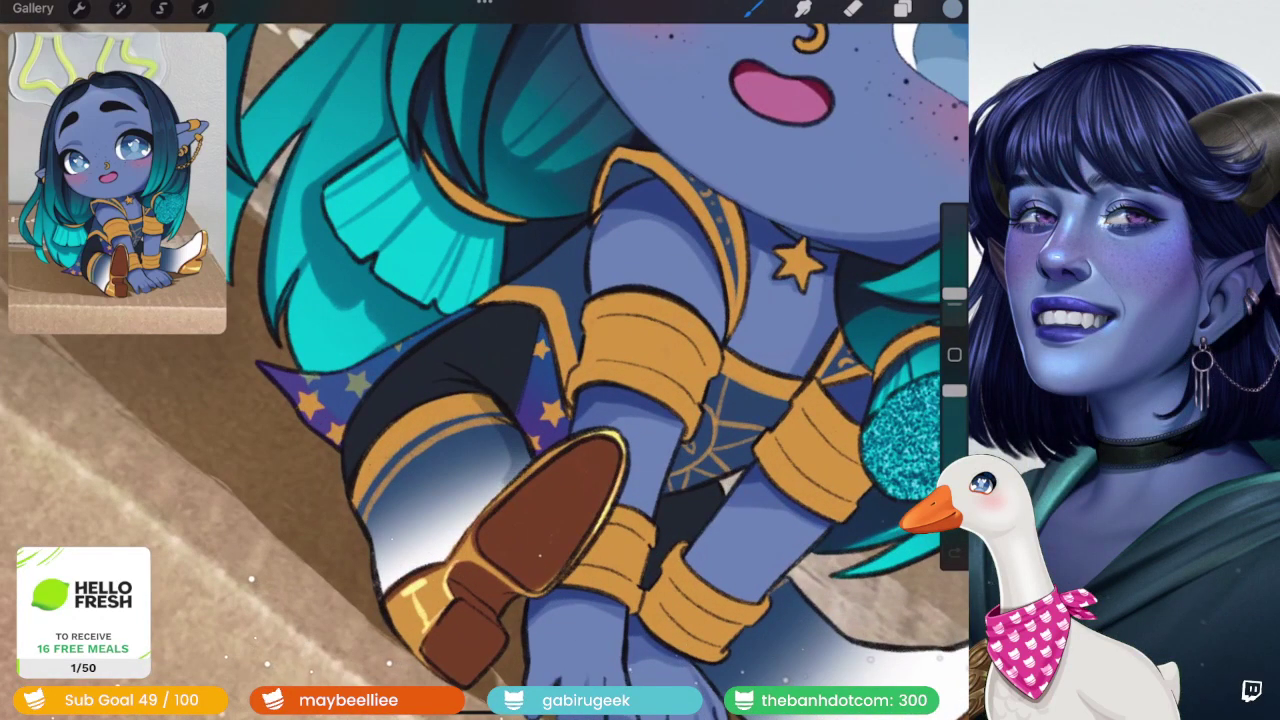
drag(505, 405, 468, 485)
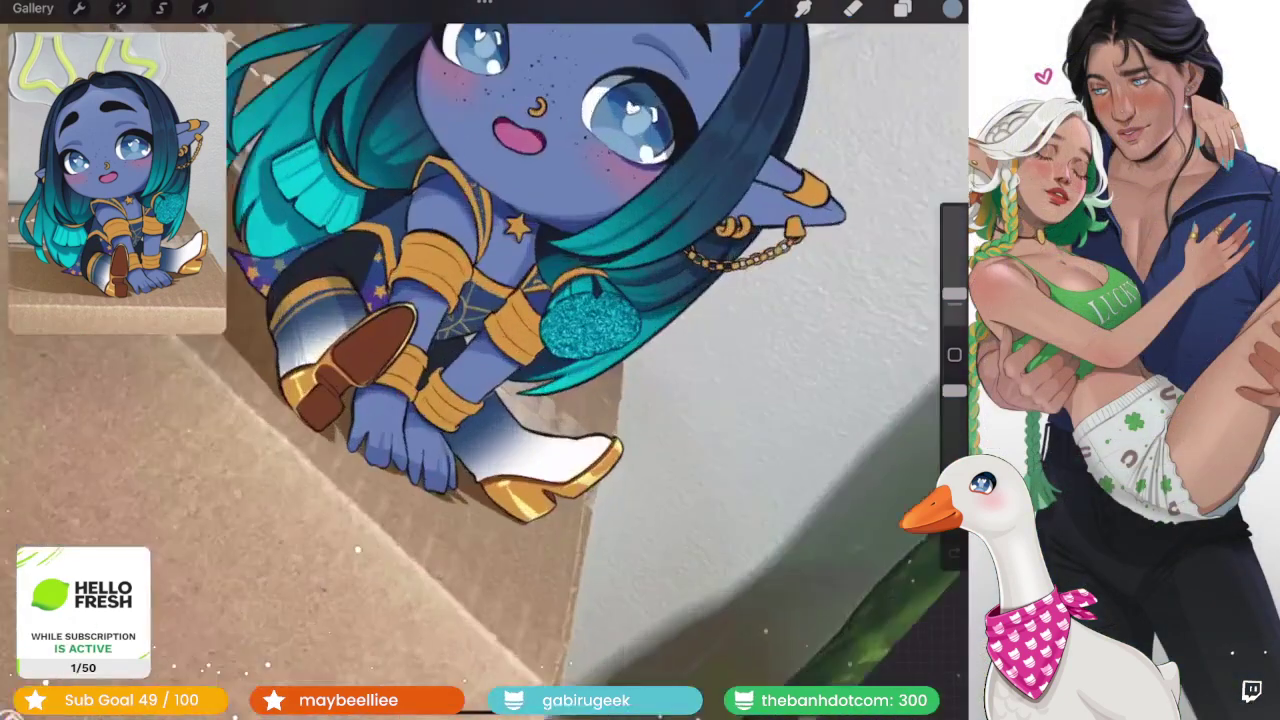
scroll(480, 360, up, 3)
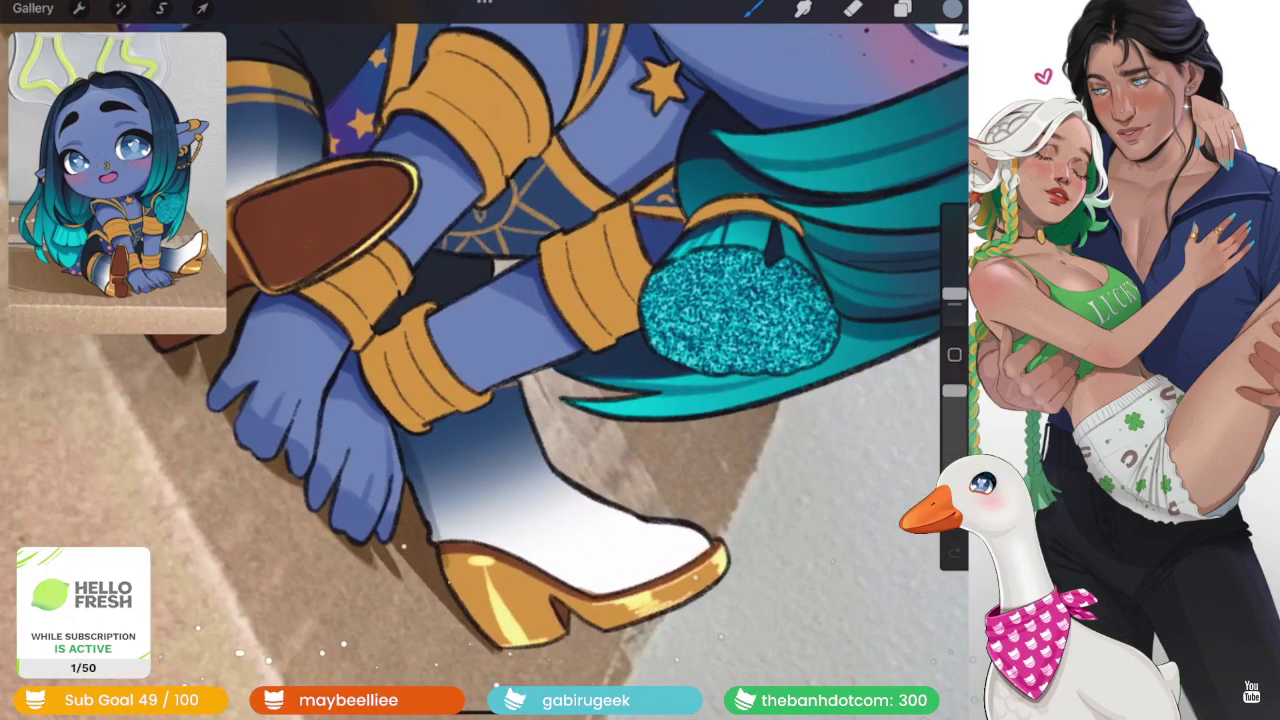
key(ctrl+z)
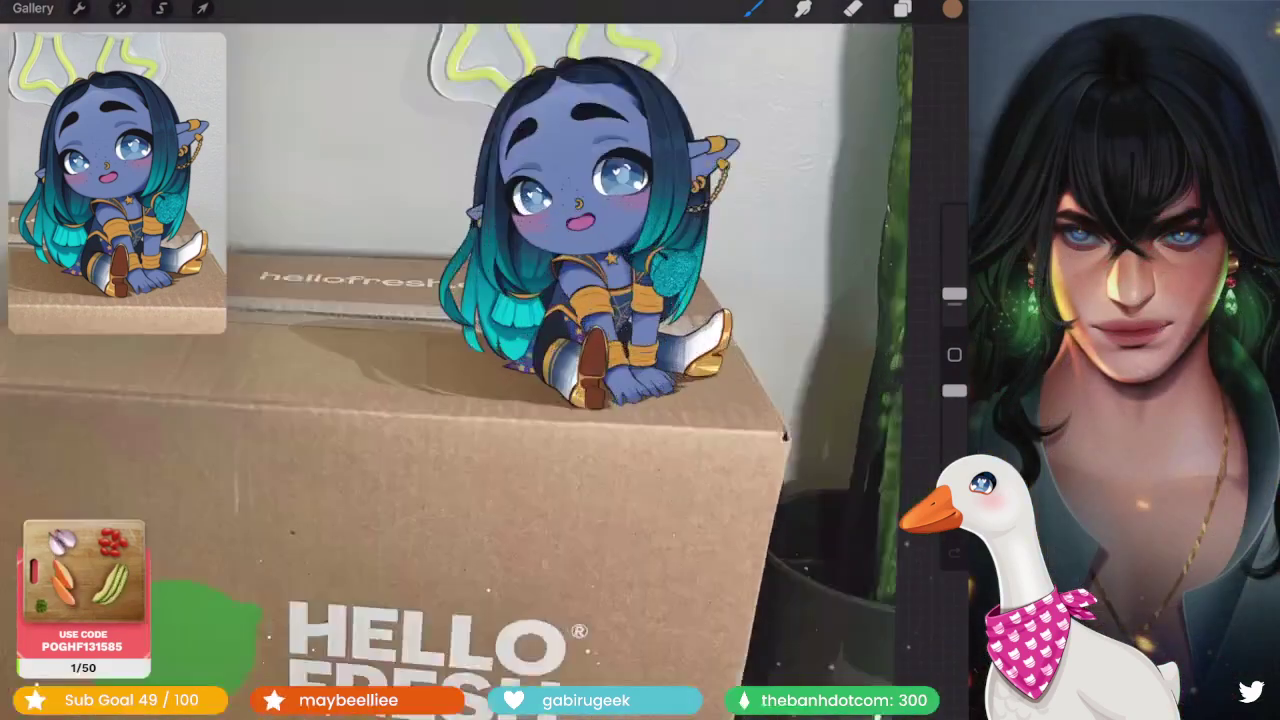
- Add Layer 32 as a clipping mask set to Multiply at 60% opacity
click(902, 8)
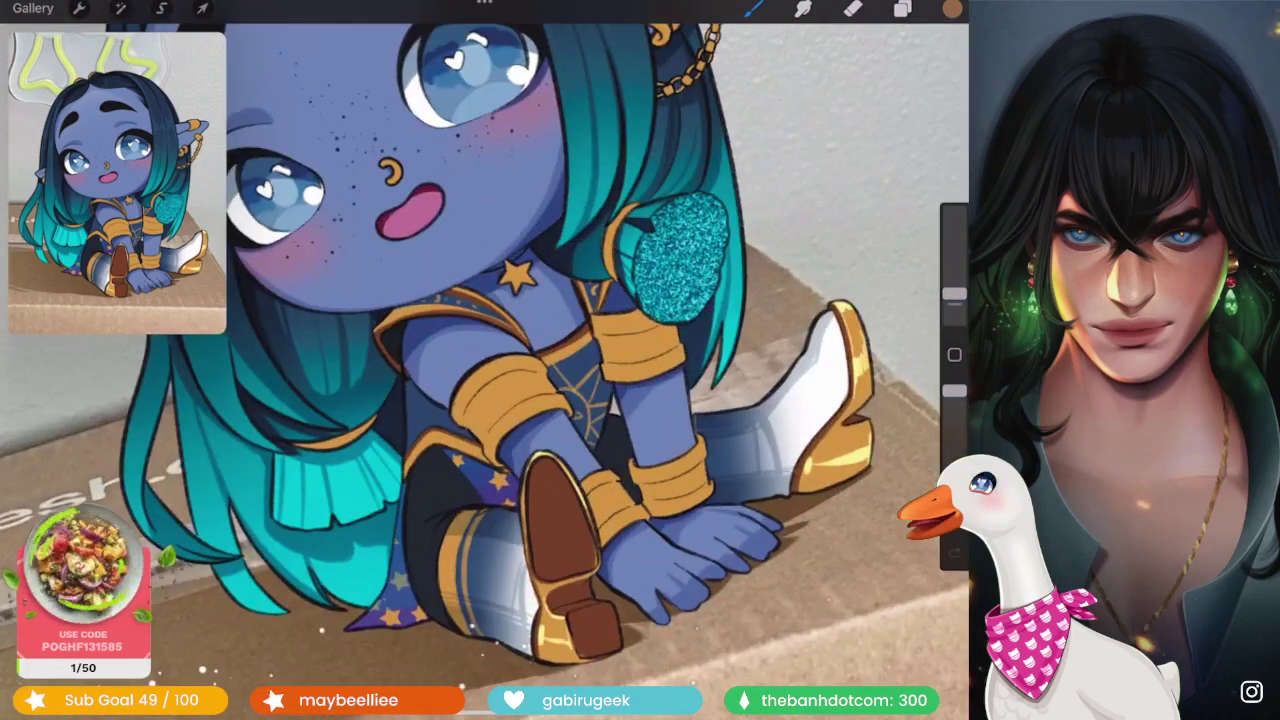
click(902, 8)
click(905, 60)
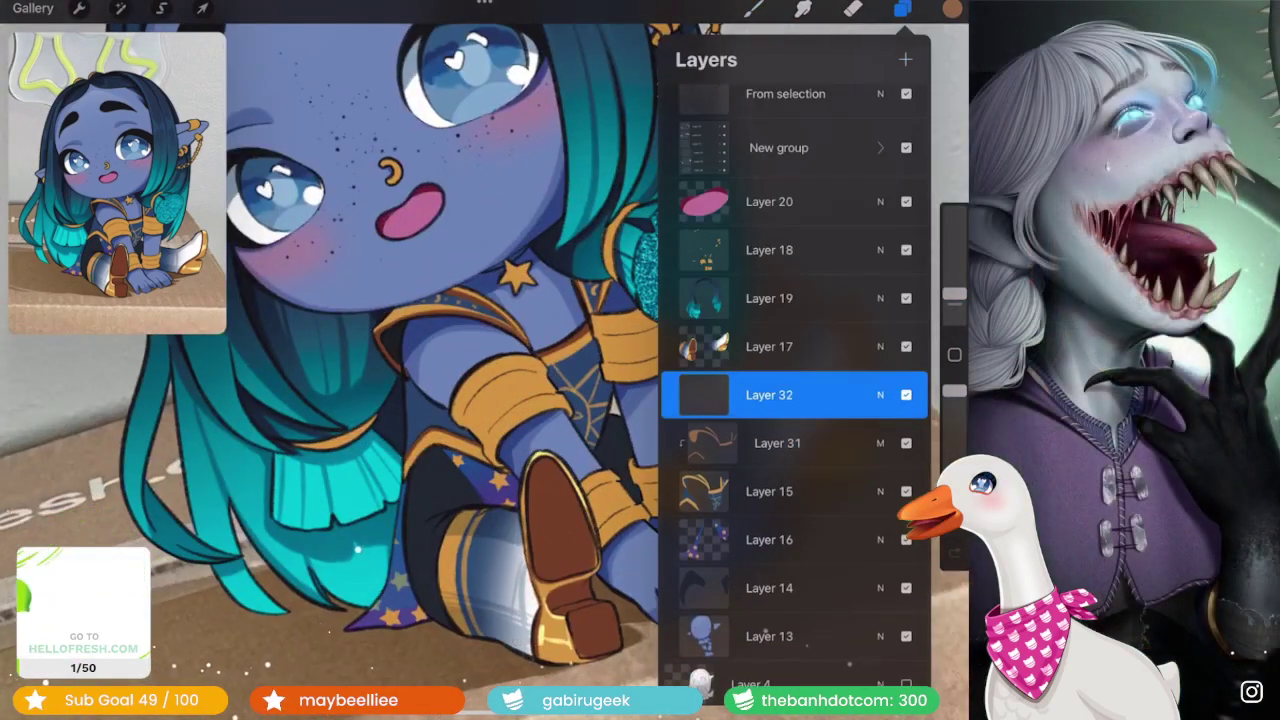
click(769, 395)
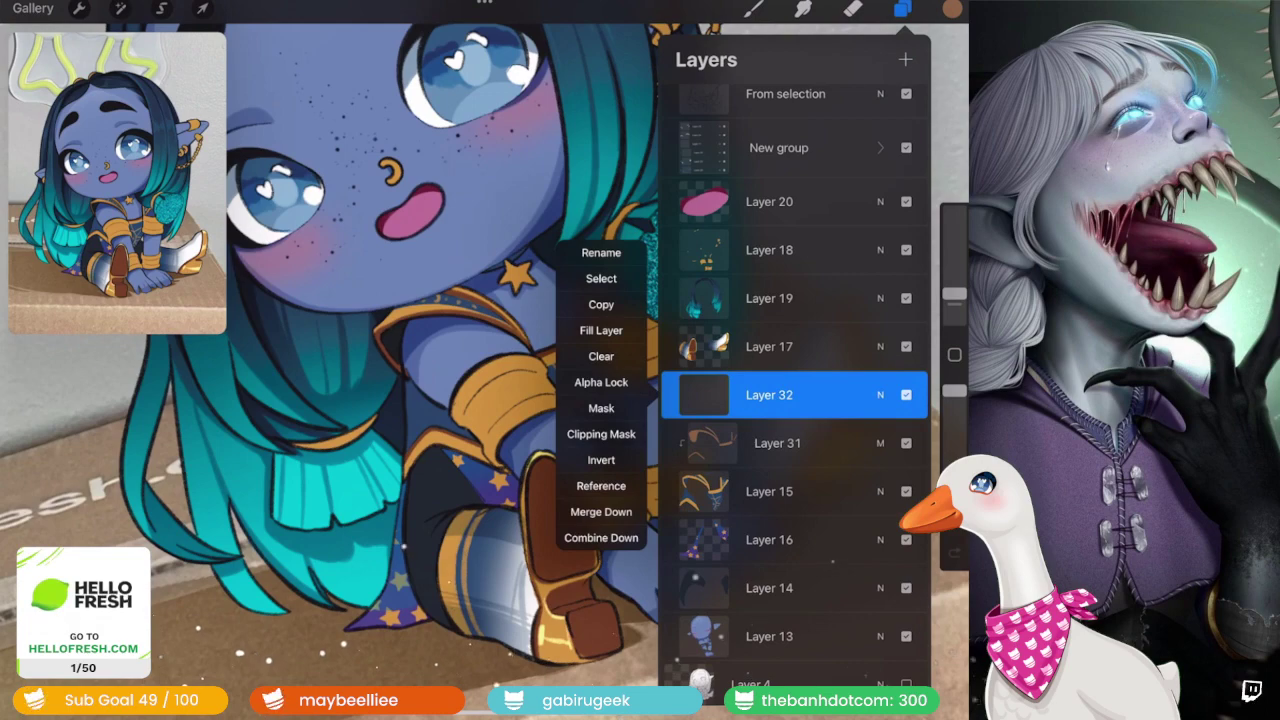
click(769, 395)
click(601, 434)
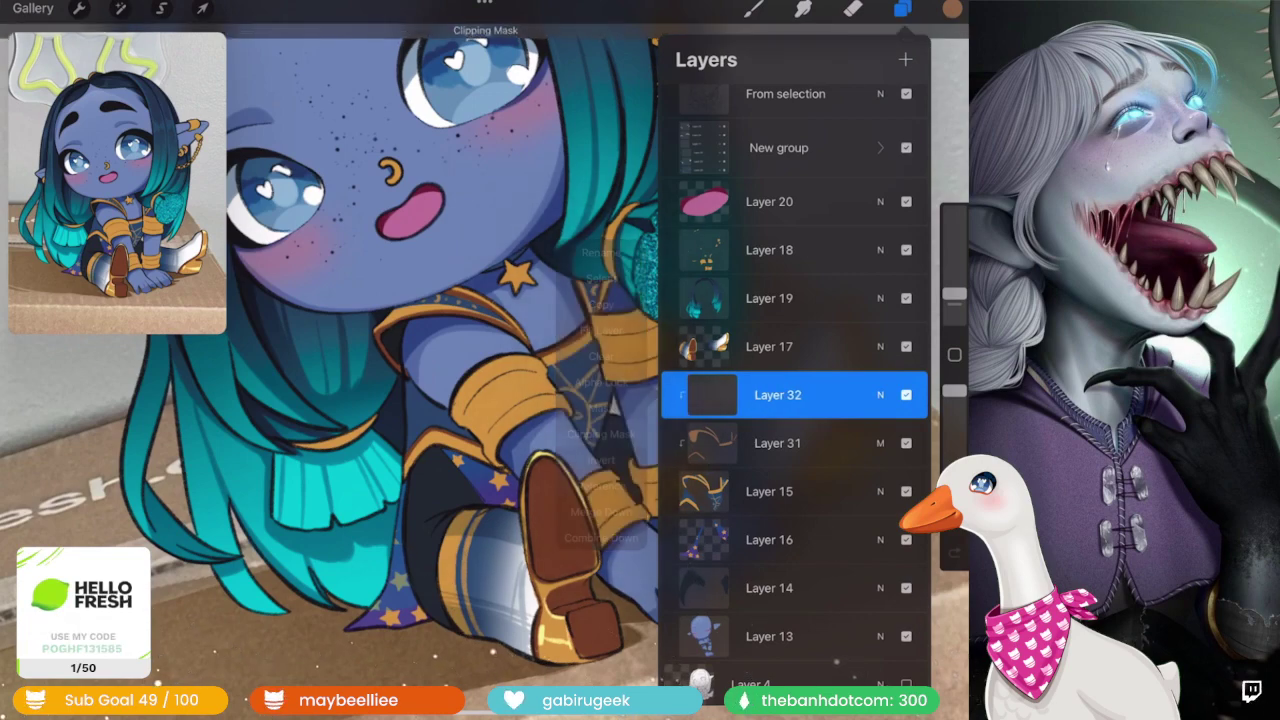
click(880, 395)
click(880, 368)
click(902, 8)
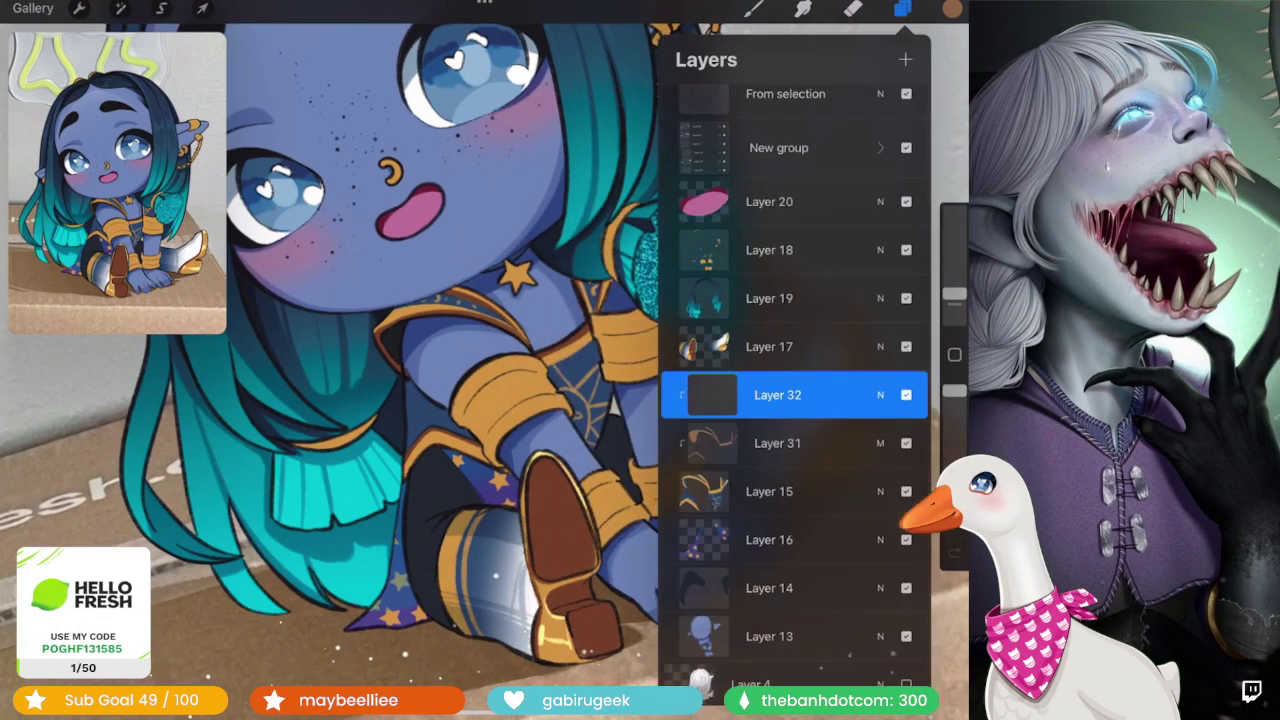
click(880, 368)
drag(912, 426, 818, 426)
click(700, 578)
click(880, 368)
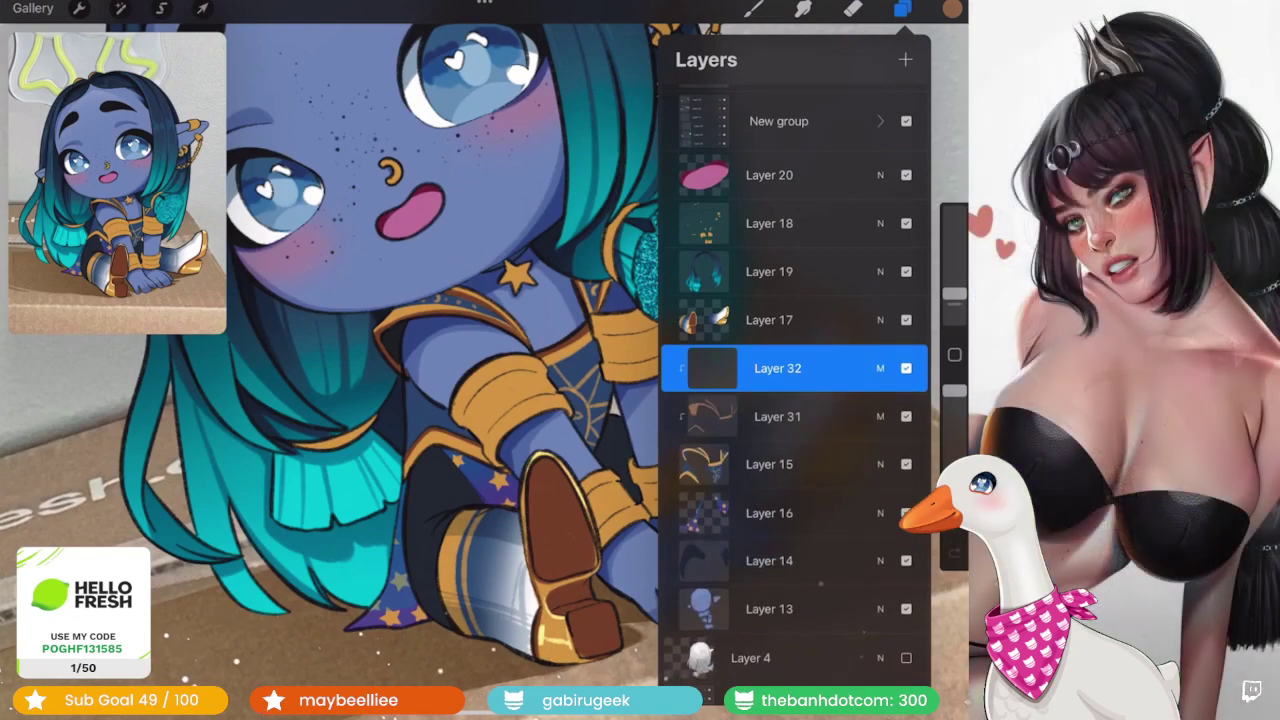
click(902, 8)
- Darken the blue skin beside and over the gold web pattern with two strokes
scroll(510, 468, up, 5)
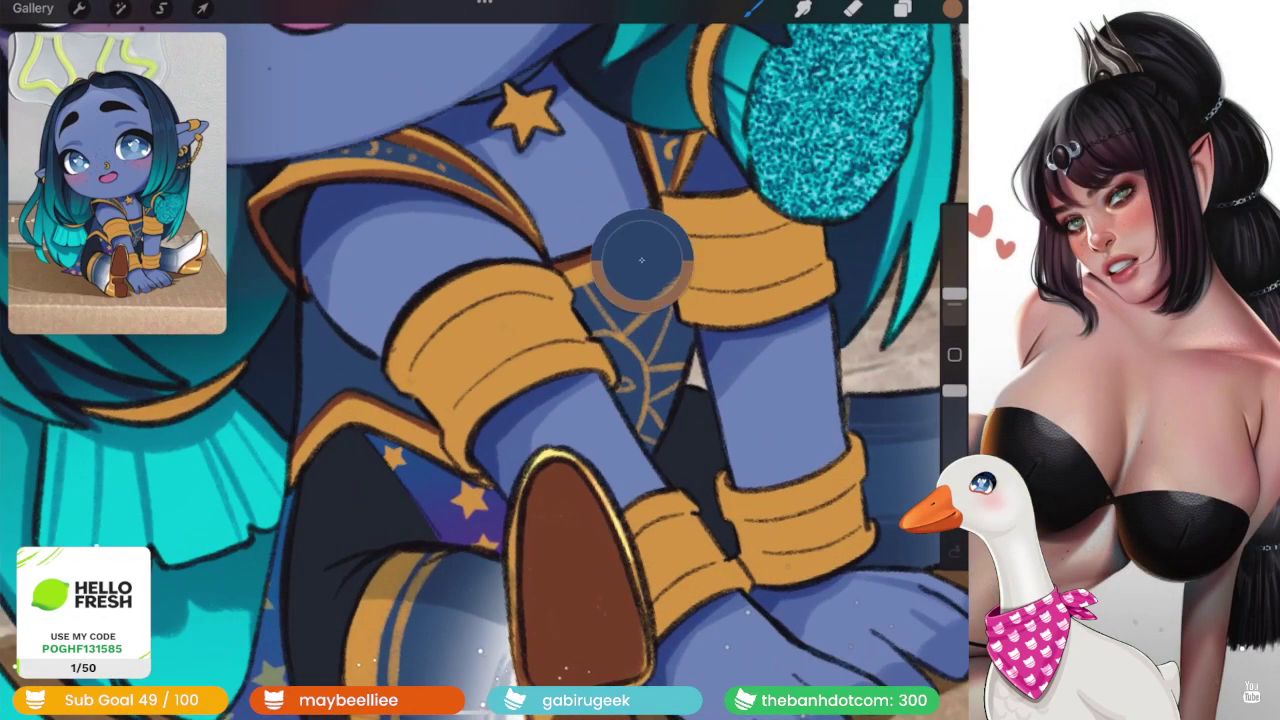
scroll(643, 251, up, 3)
scroll(510, 370, up, 2)
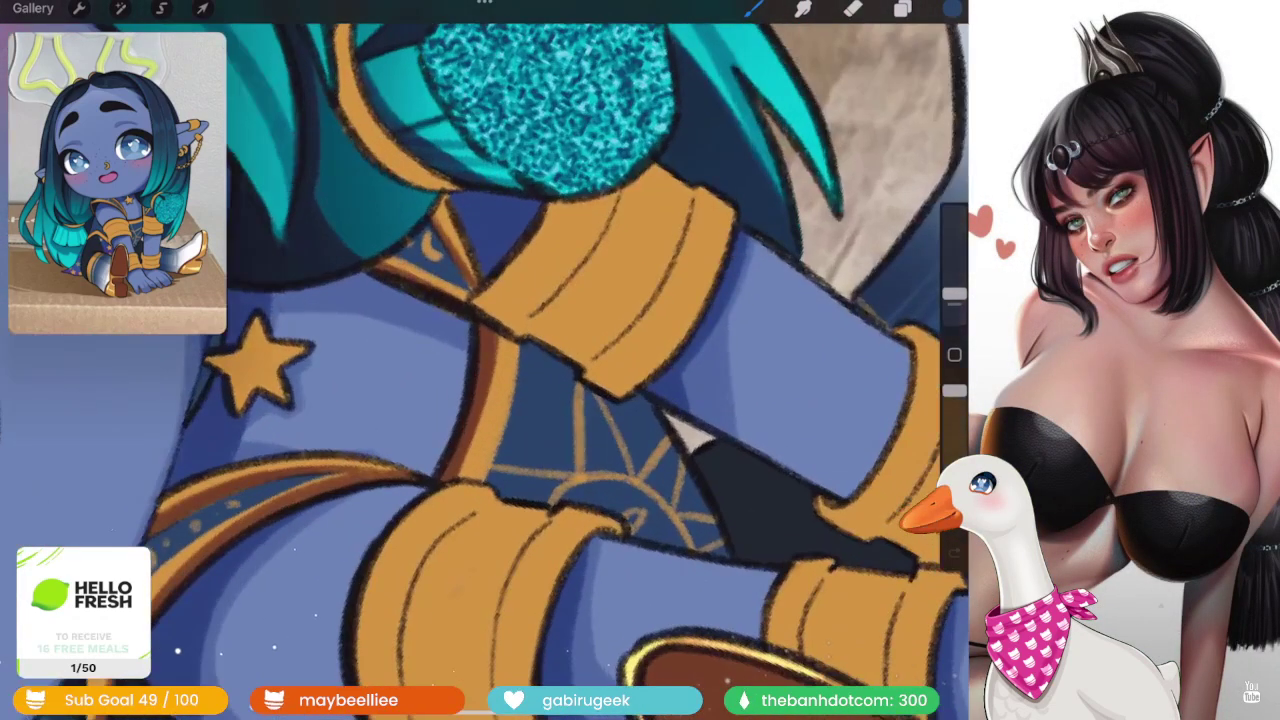
drag(525, 355, 505, 480)
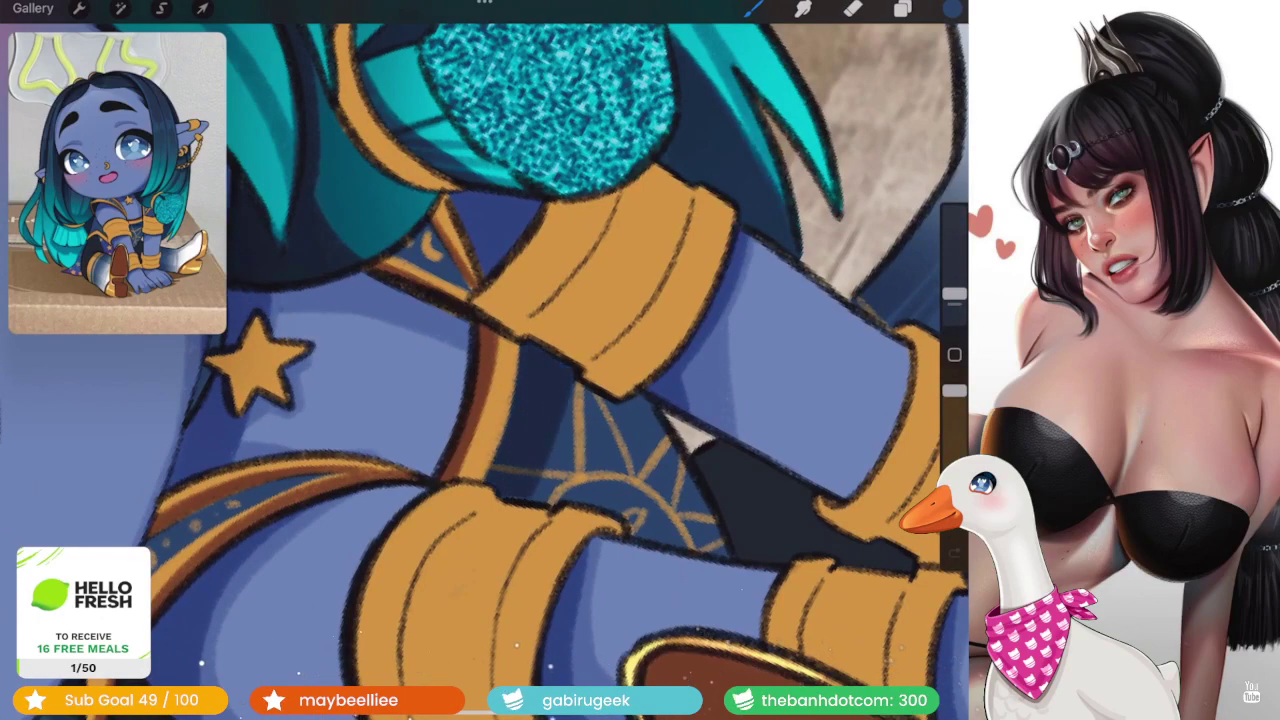
drag(575, 390, 560, 495)
drag(255, 365, 360, 130)
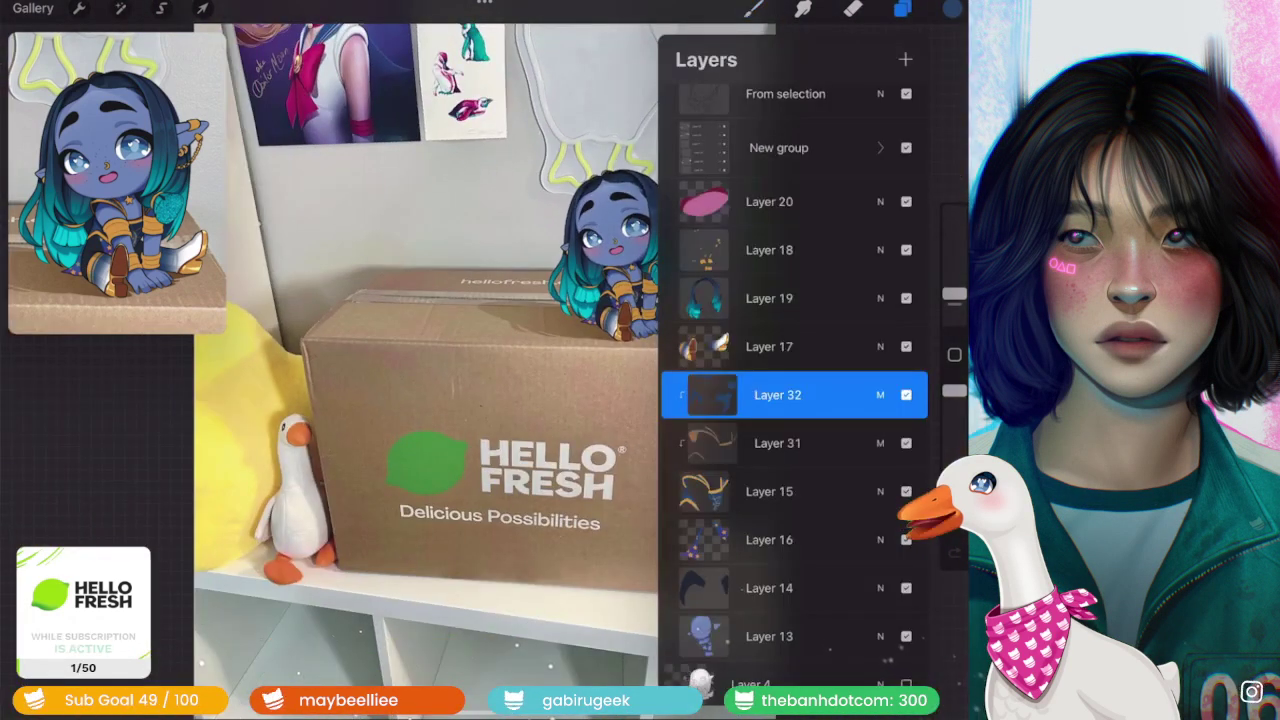
- Merge away the shadow layers and add a clipped Multiply layer above Layer 14
click(769, 491)
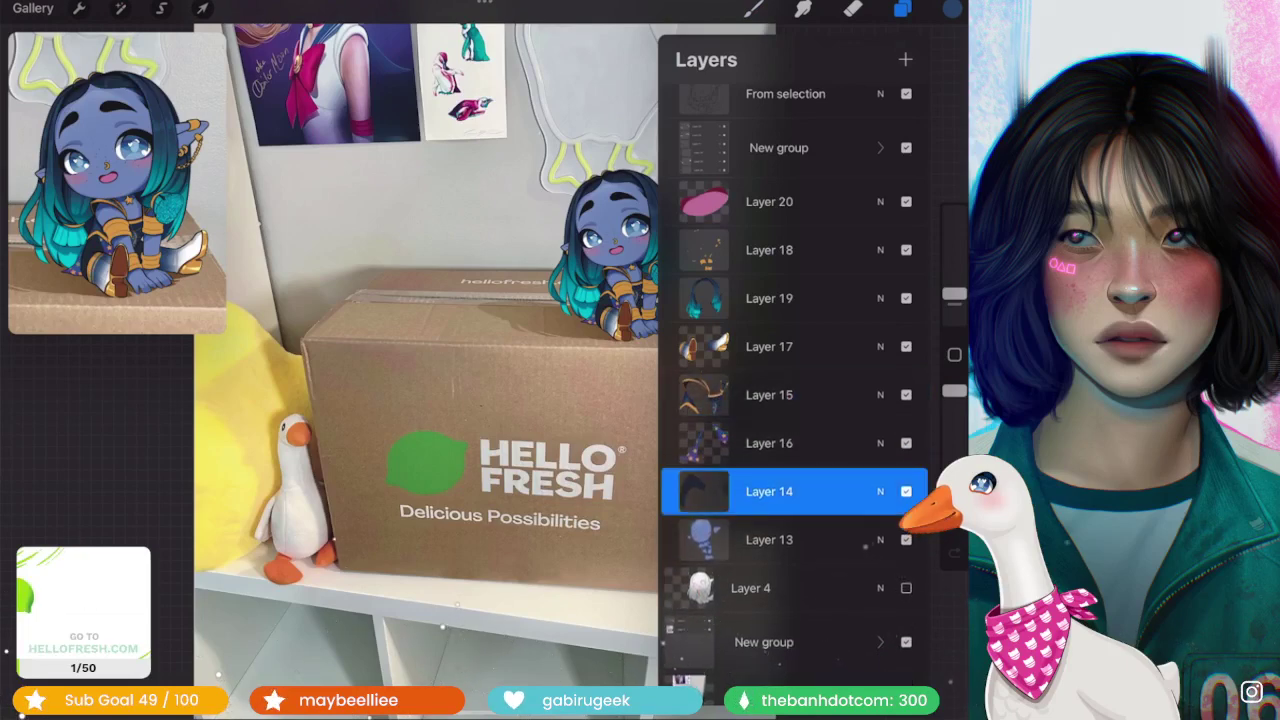
click(905, 59)
click(769, 491)
click(769, 491)
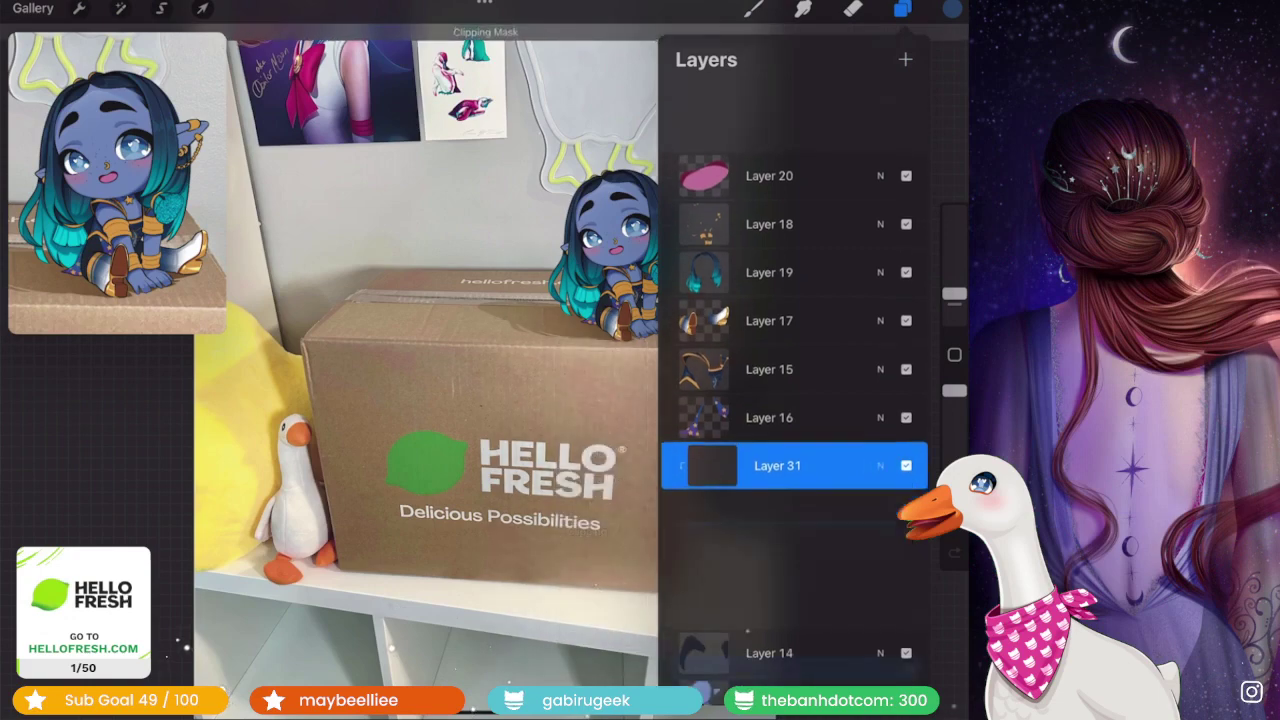
click(880, 460)
click(700, 569)
click(880, 366)
click(902, 9)
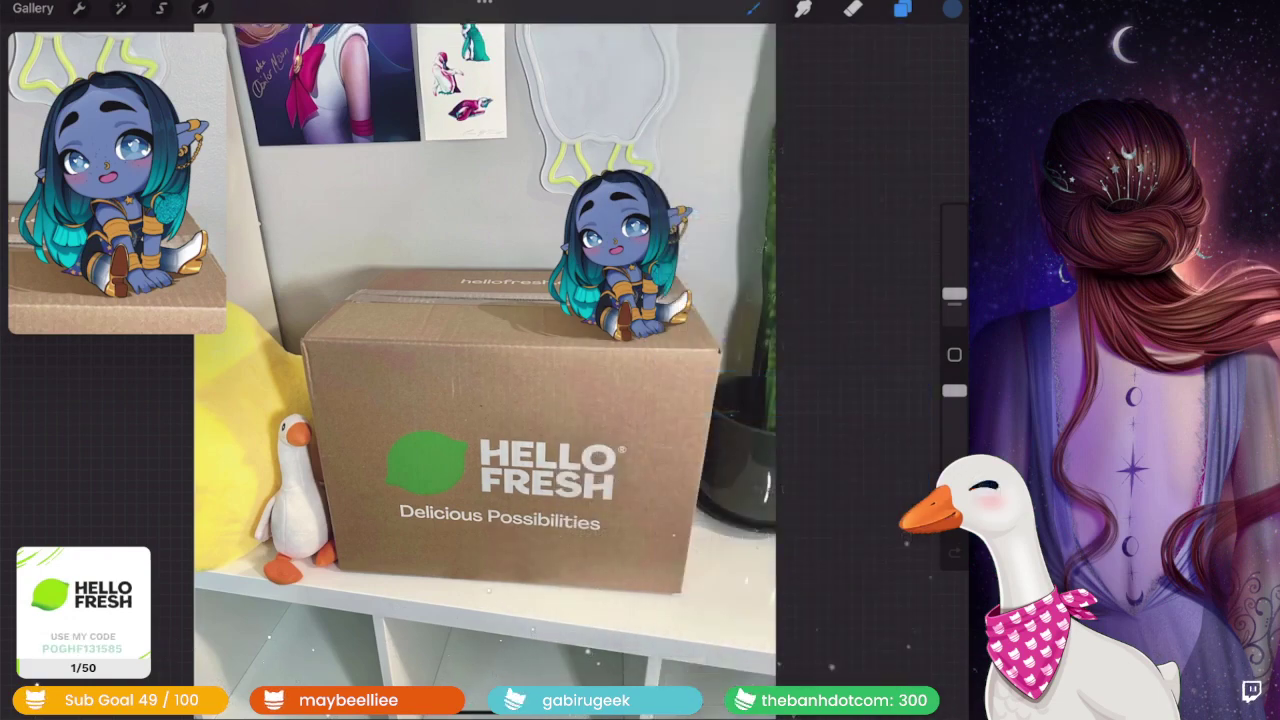
- Undo the last stroke and darken the shadow between the elf's legs
scroll(480, 360, up, 10)
scroll(480, 360, up, 5)
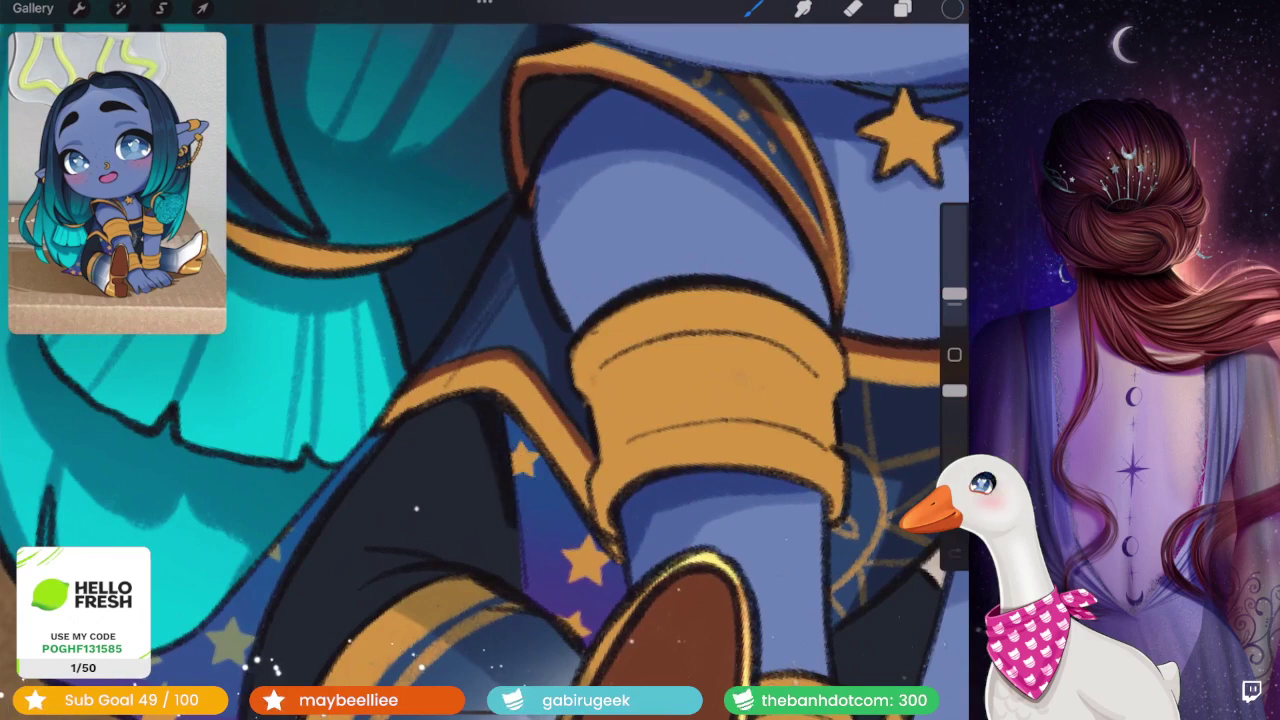
scroll(480, 360, left, 5)
scroll(480, 360, left, 5)
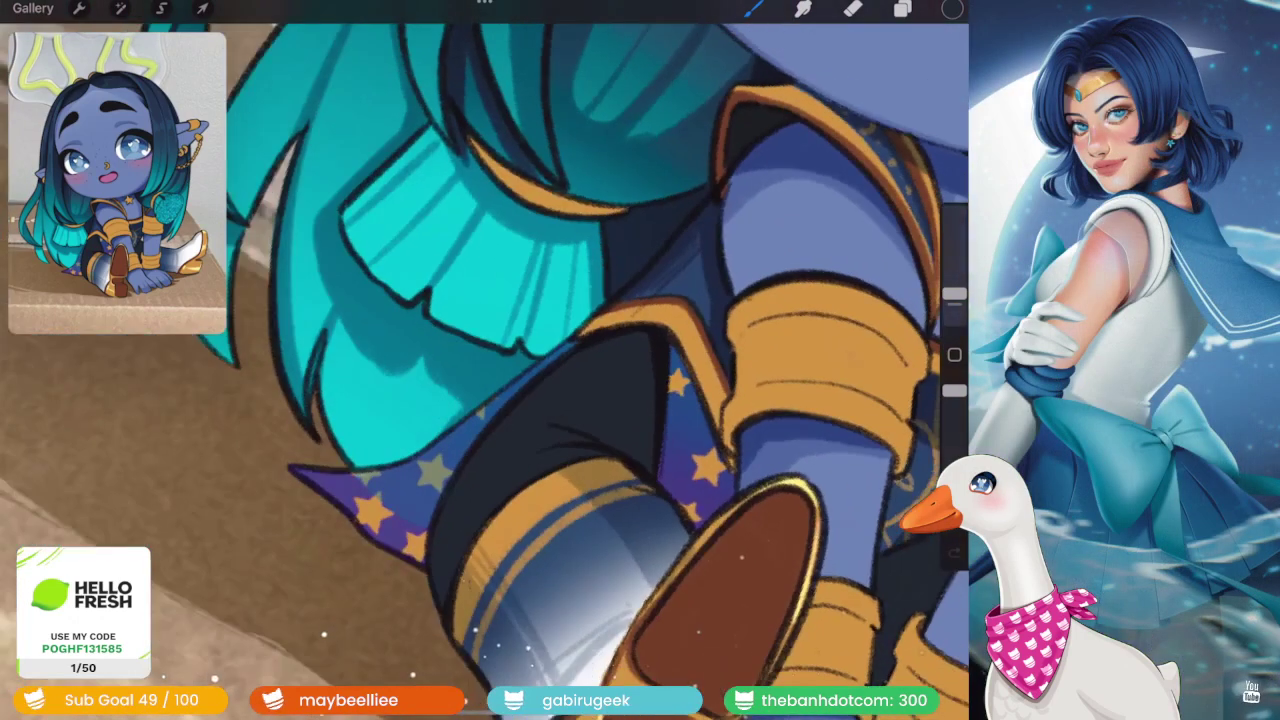
scroll(480, 360, up, 5)
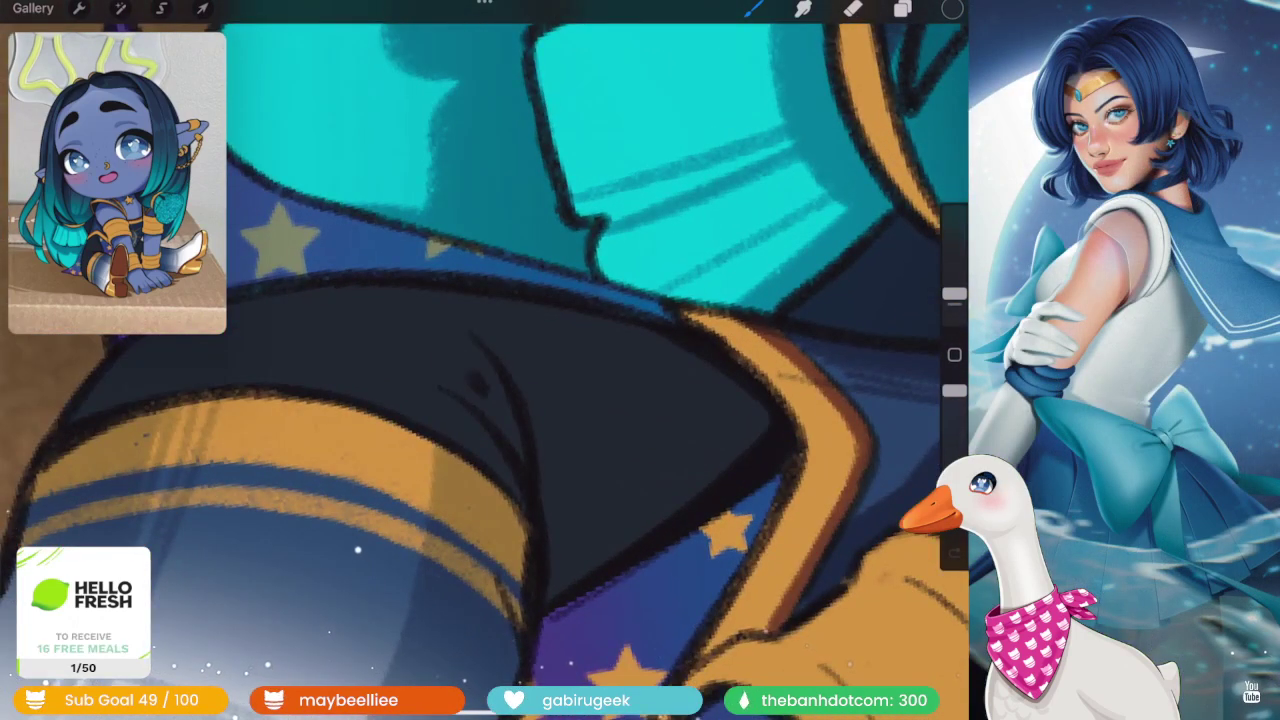
scroll(480, 360, down, 5)
key(ctrl+z)
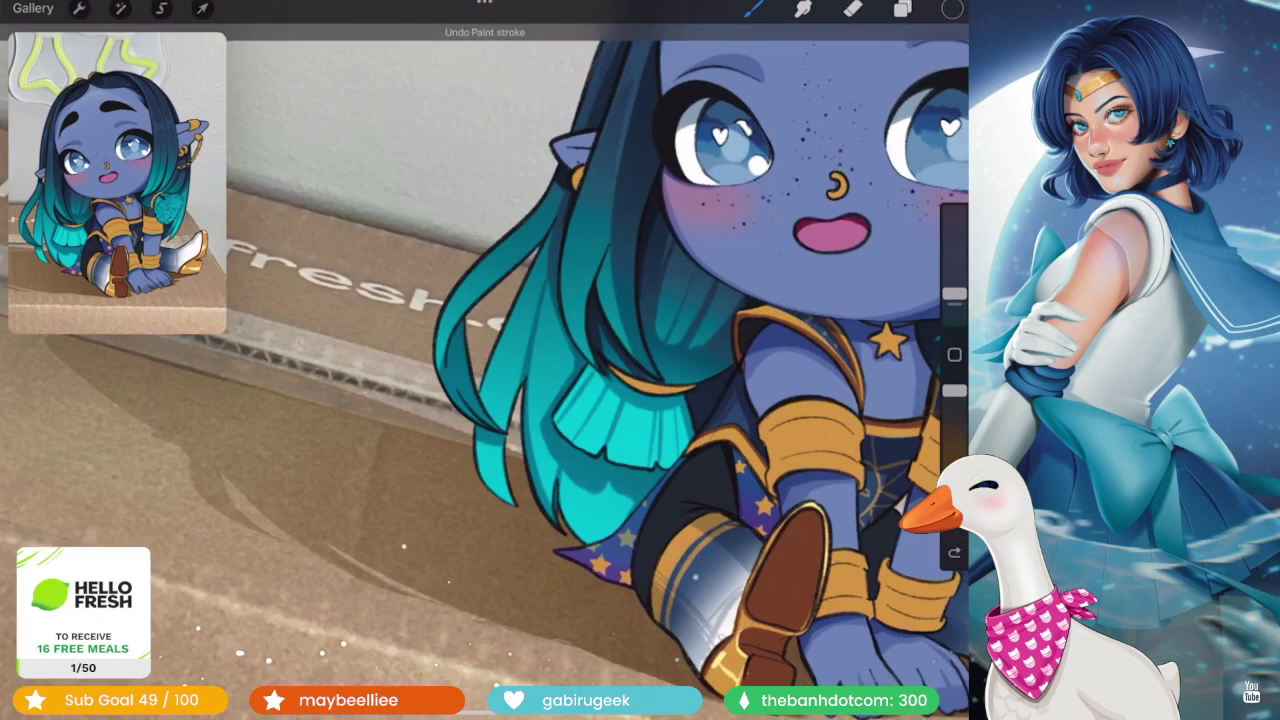
scroll(480, 360, up, 5)
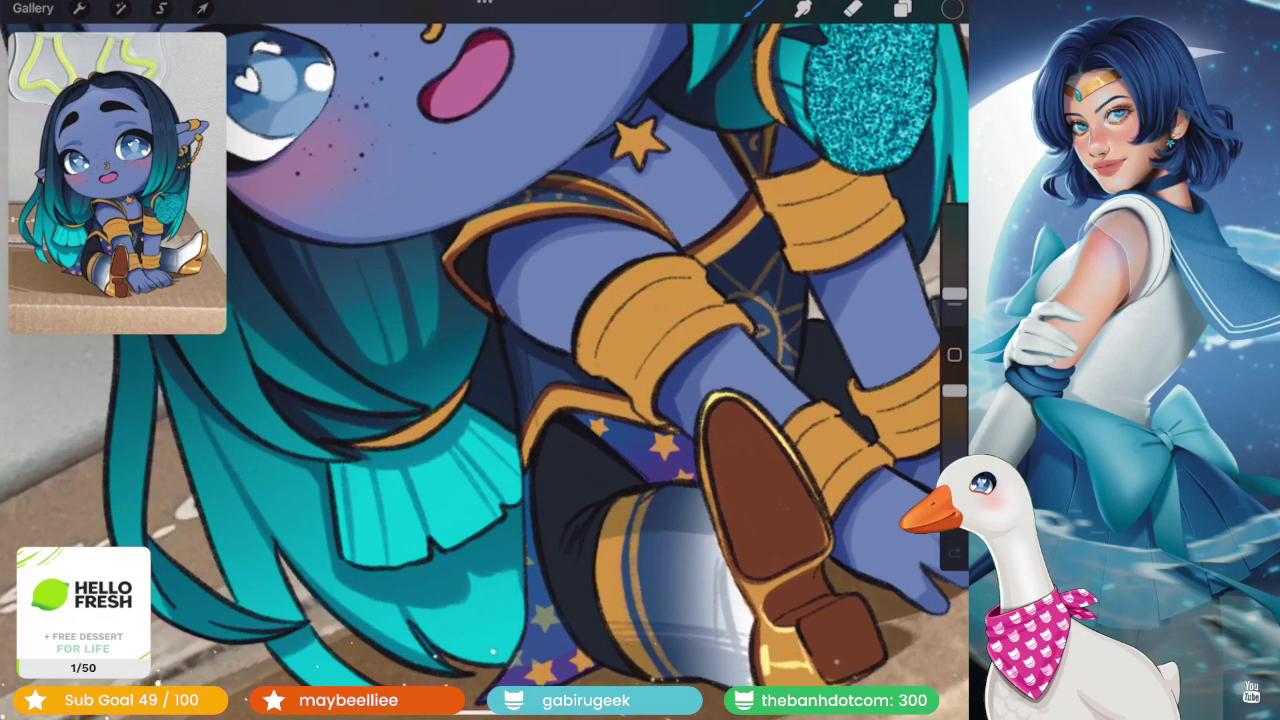
scroll(480, 360, down, 5)
scroll(480, 360, up, 3)
scroll(480, 360, up, 3)
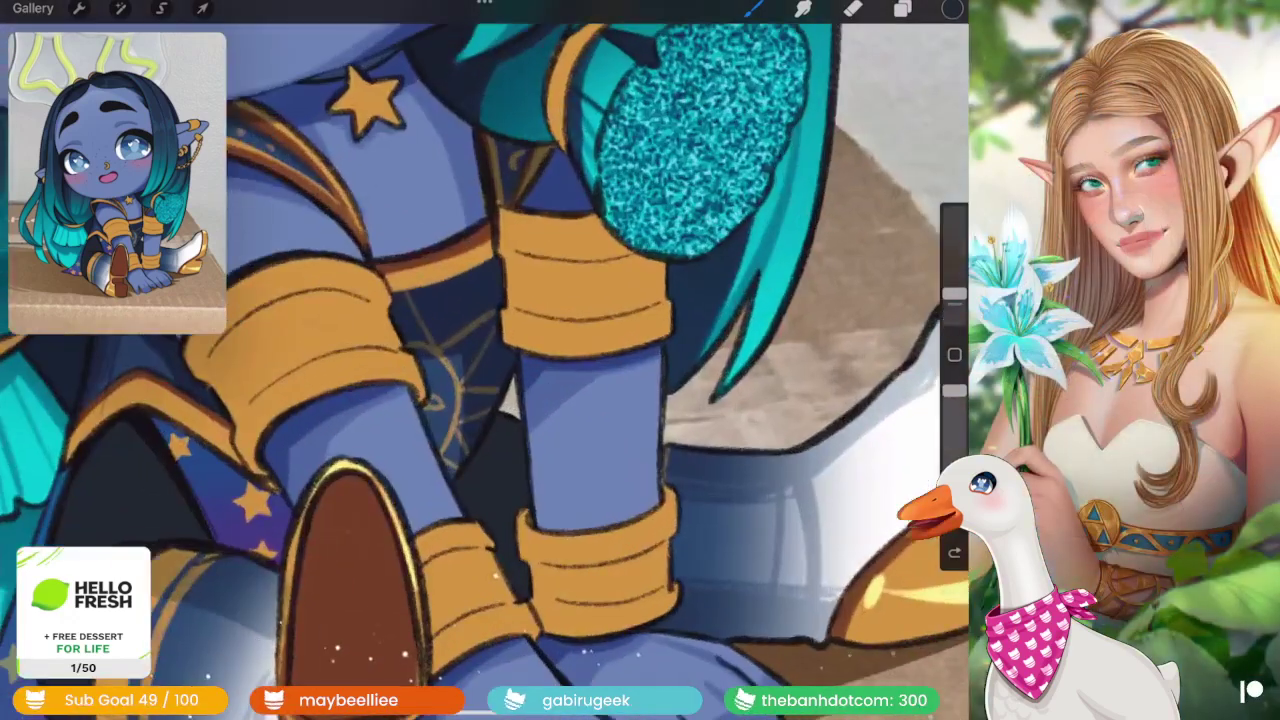
drag(500, 485, 515, 590)
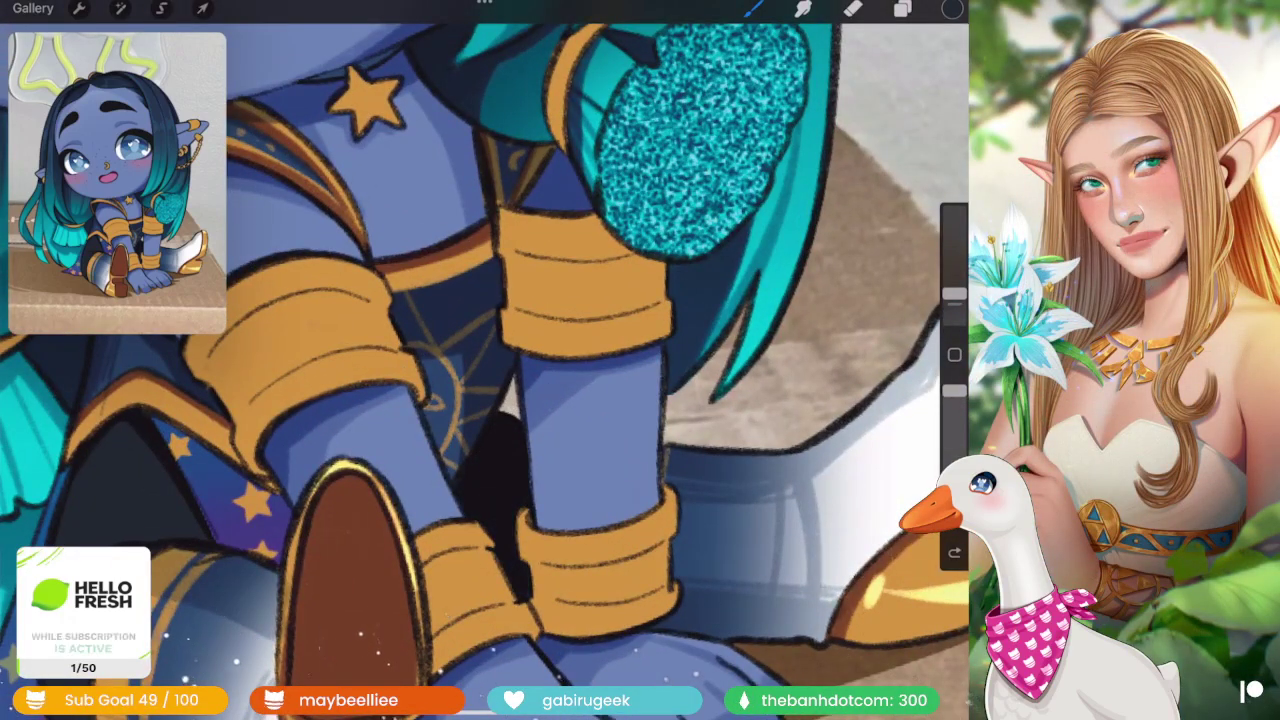
scroll(480, 360, down, 5)
scroll(480, 360, down, 2)
scroll(480, 360, down, 2)
scroll(480, 360, up, 5)
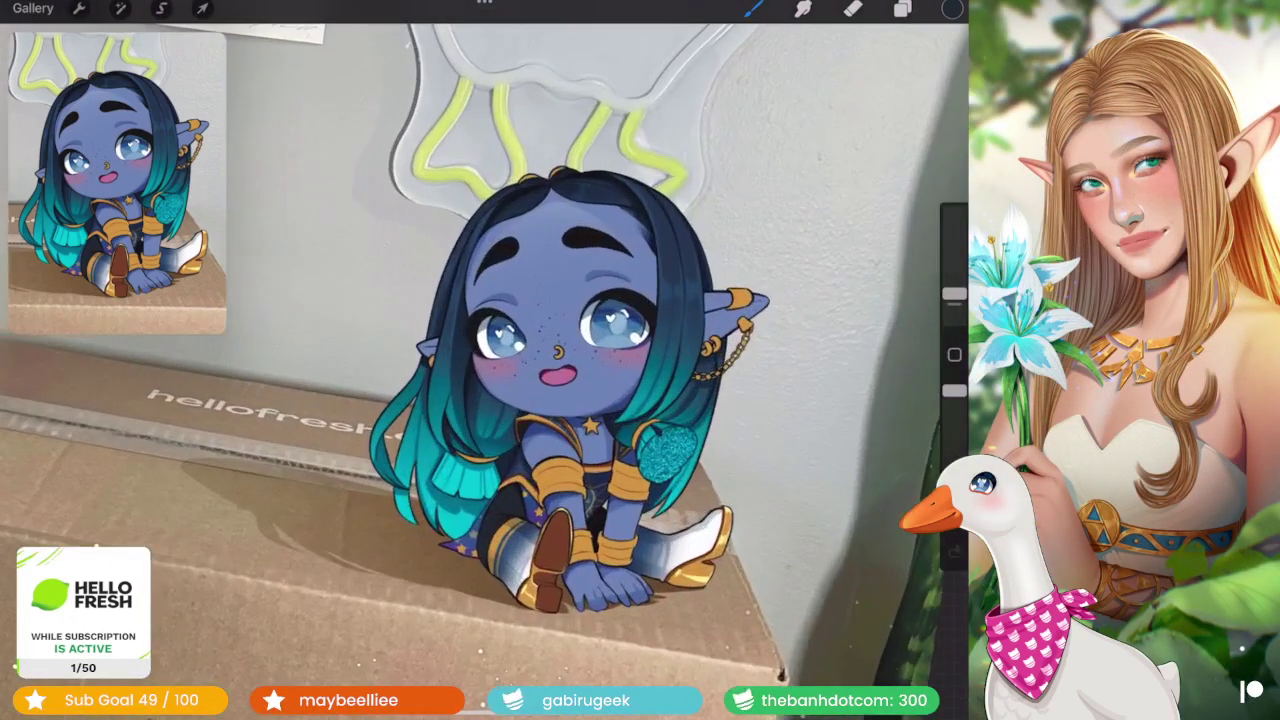
scroll(480, 360, down, 5)
- Merge Layer 31 into Layer 14 and check the result on the canvas
click(902, 8)
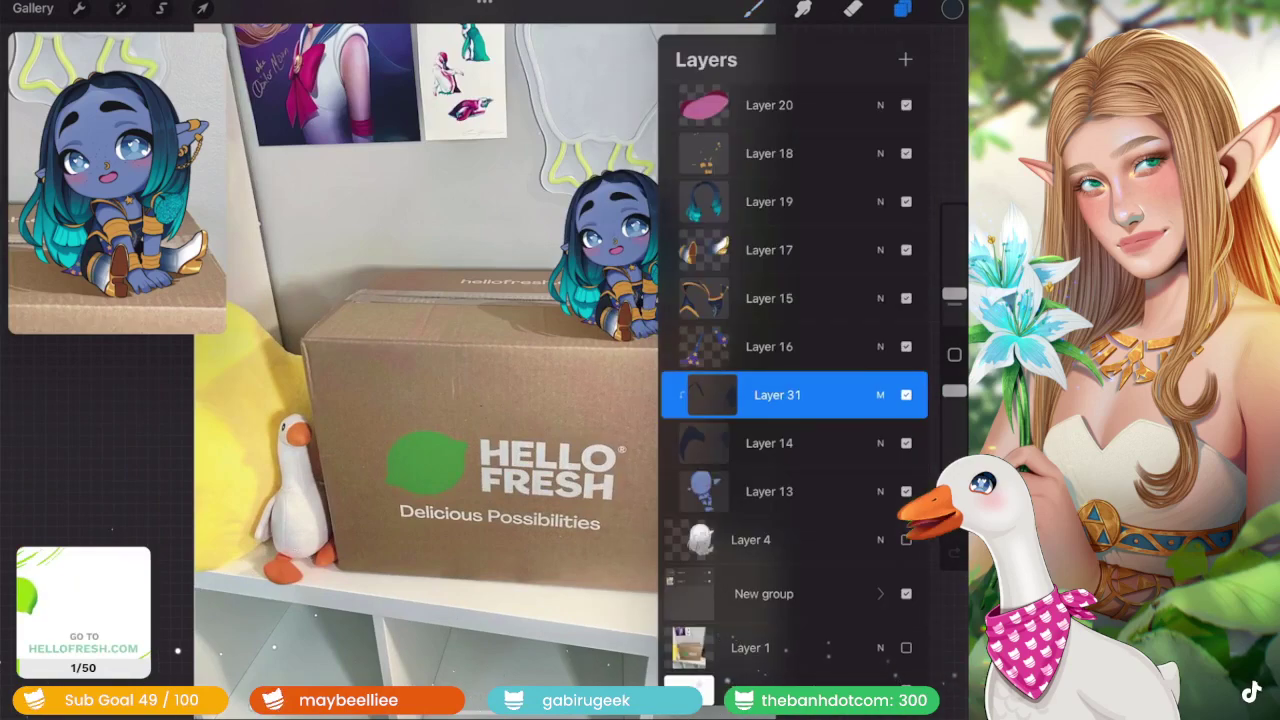
drag(777, 395, 777, 443)
scroll(794, 380, up, 4)
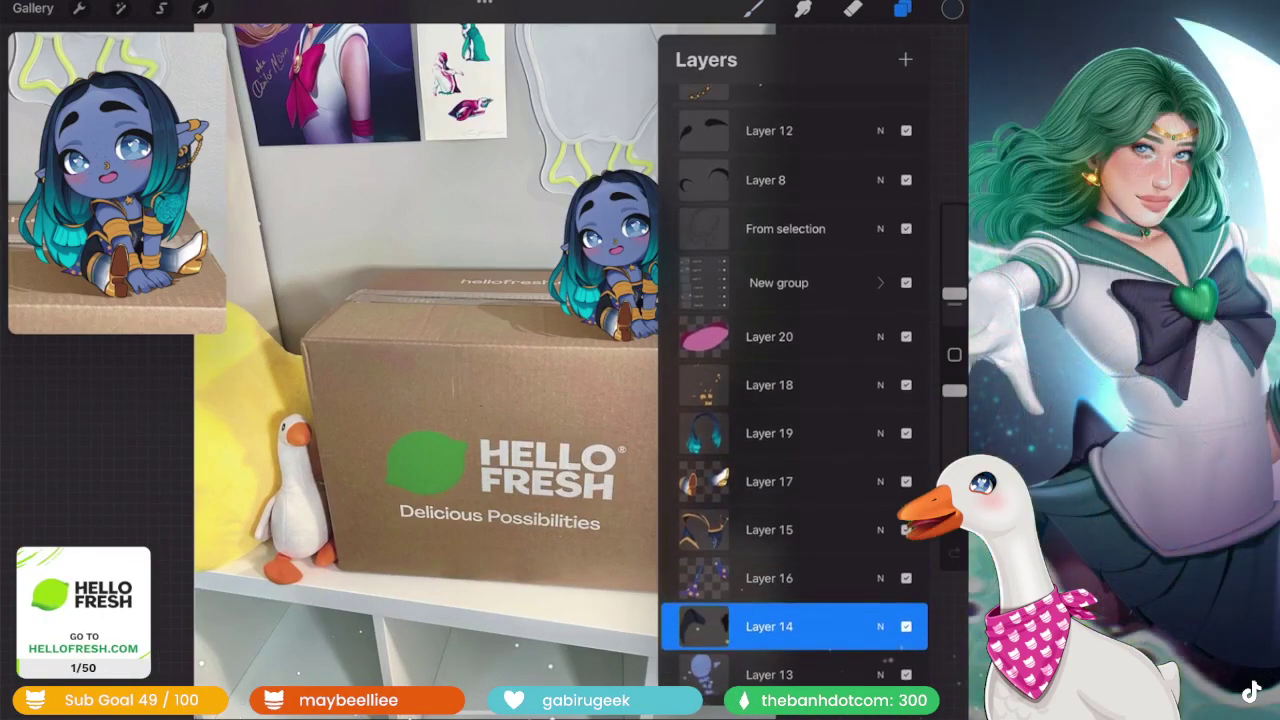
scroll(794, 380, up, 2)
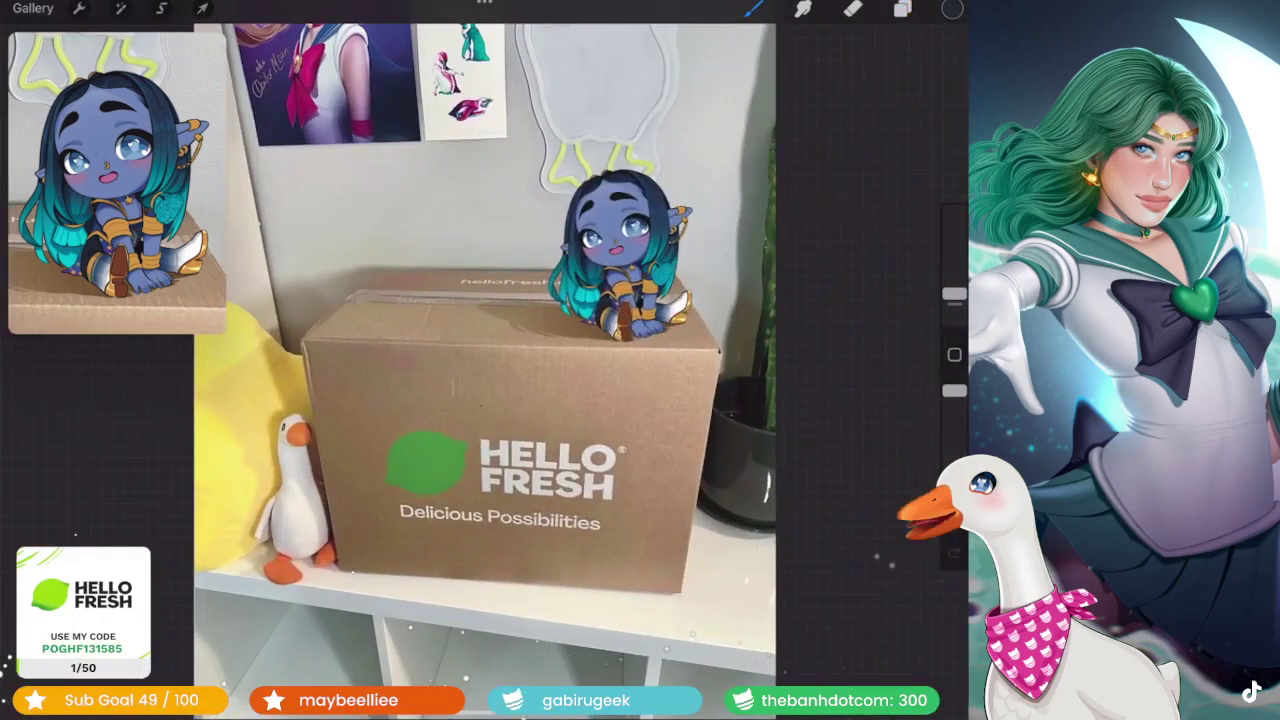
click(902, 8)
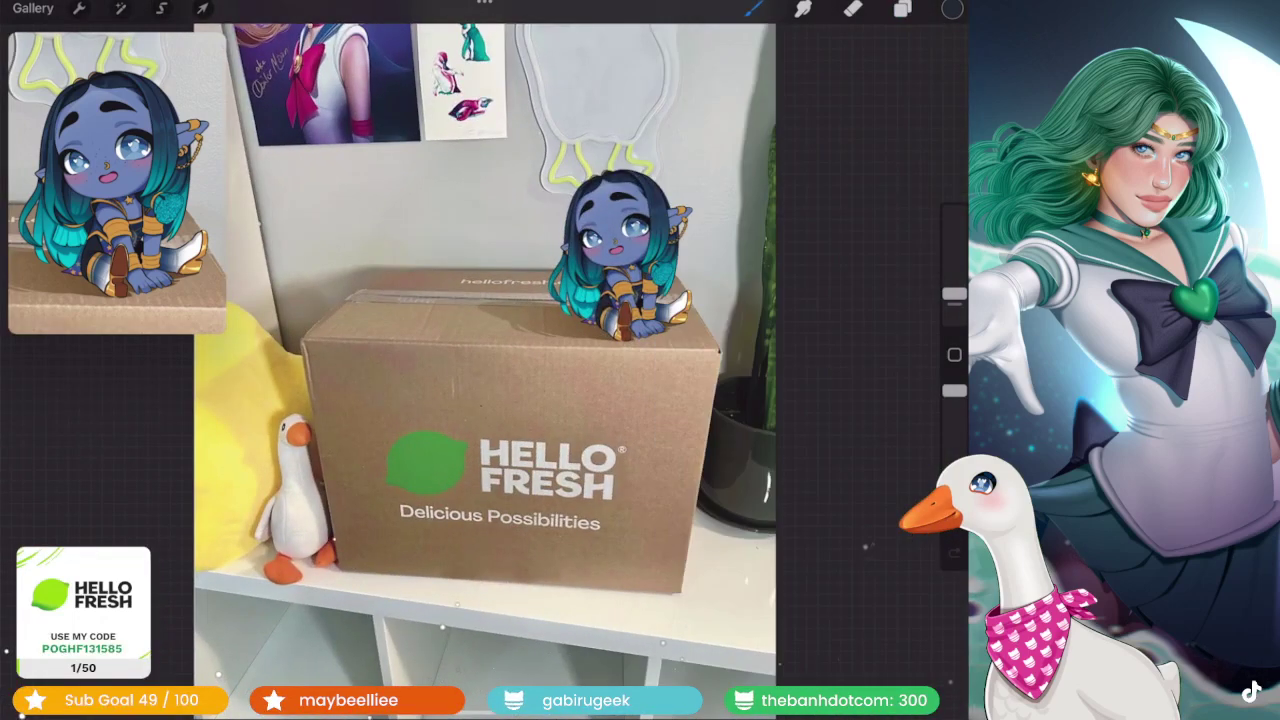
click(902, 8)
- Add a new clipped Multiply shading layer and duplicate it
click(905, 59)
click(700, 197)
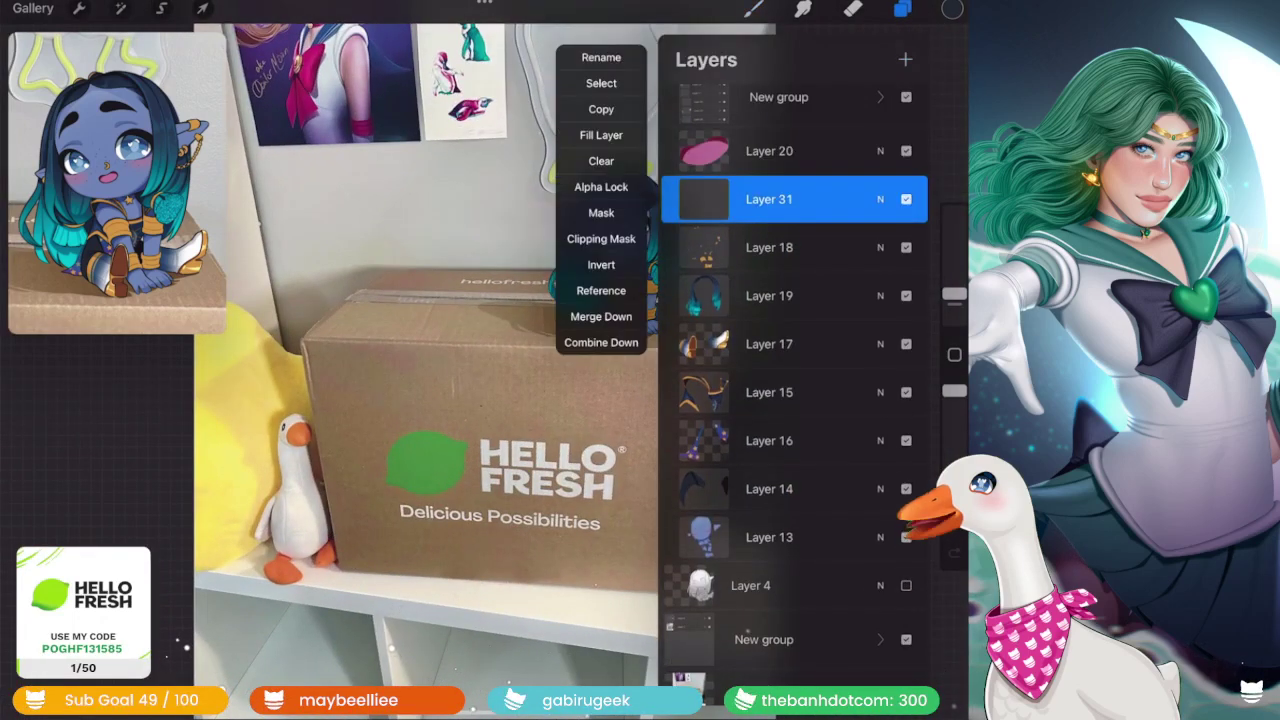
click(600, 237)
click(880, 199)
click(693, 403)
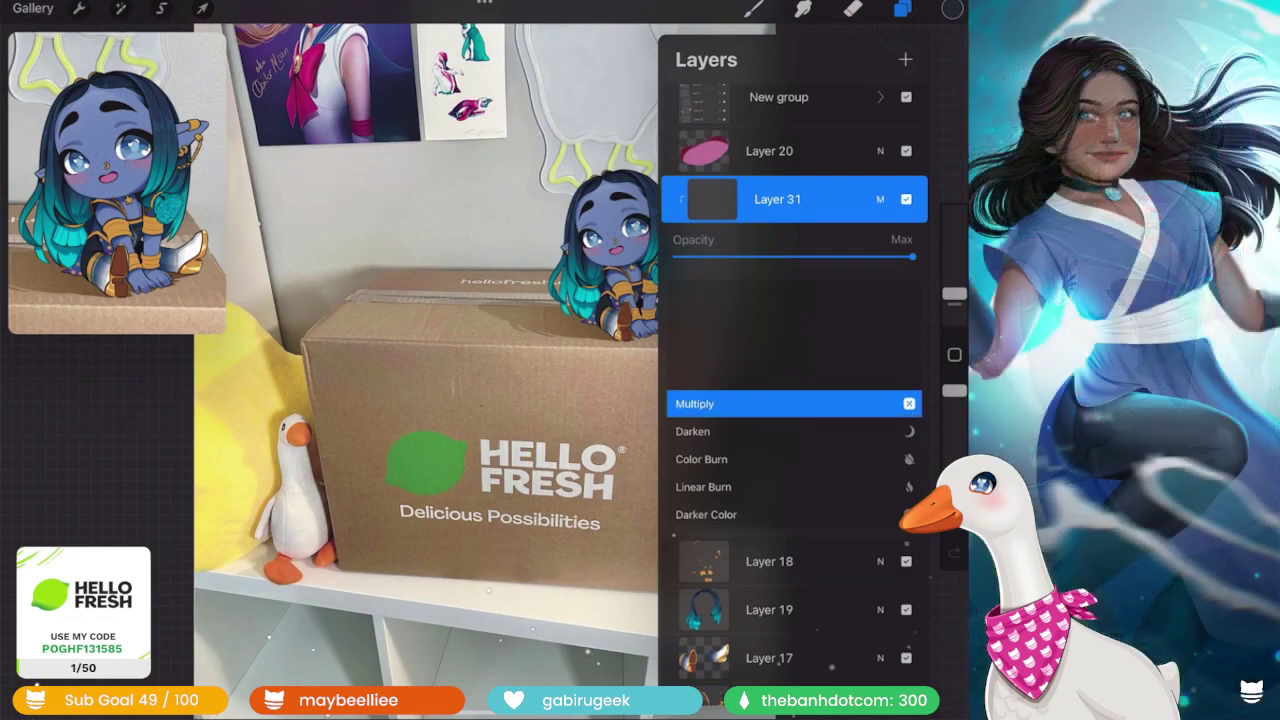
click(880, 199)
drag(850, 199, 700, 199)
click(830, 199)
- Add clipped Layer 34 with Add blending, then select the Multiply layer beneath it
click(905, 59)
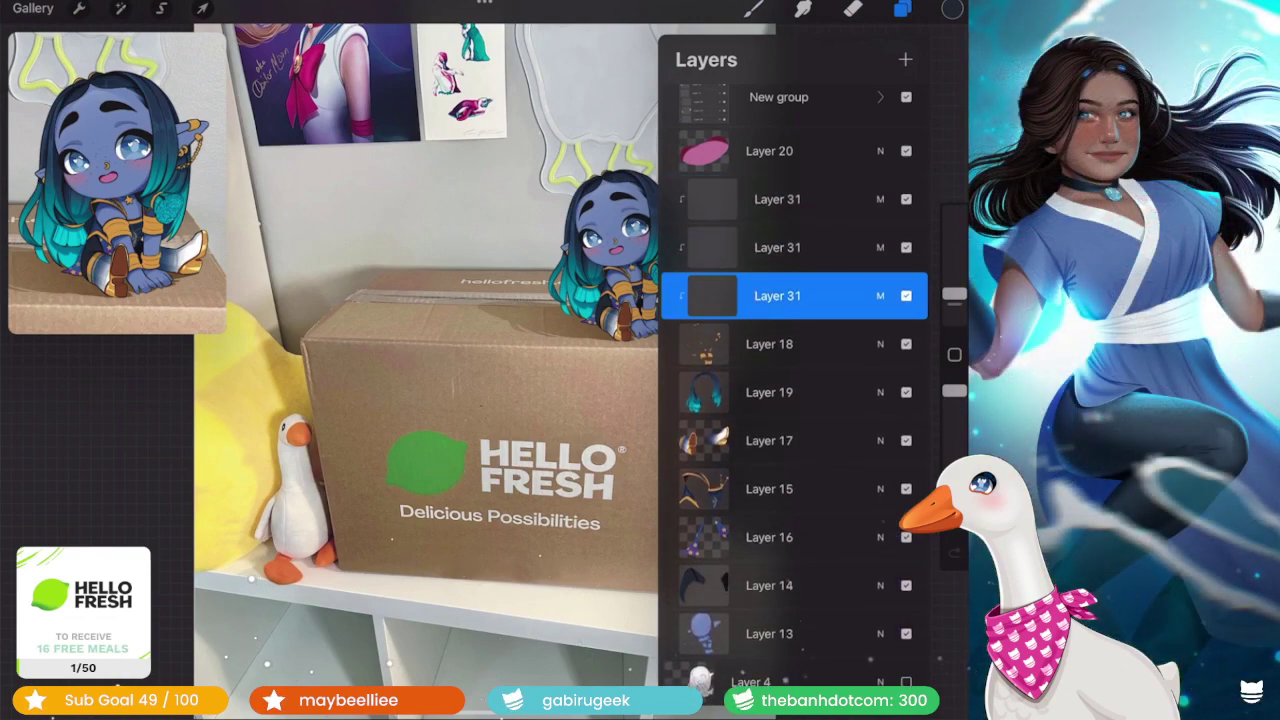
click(880, 295)
click(880, 295)
click(771, 343)
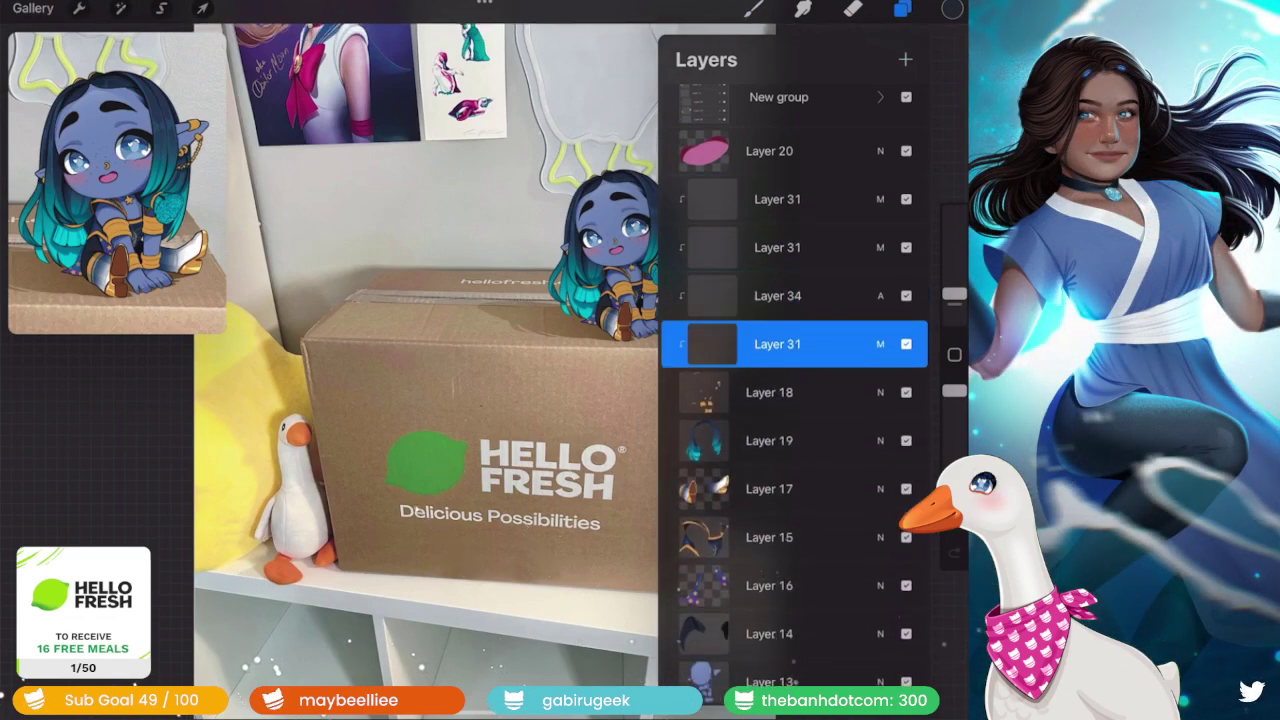
click(952, 9)
click(952, 9)
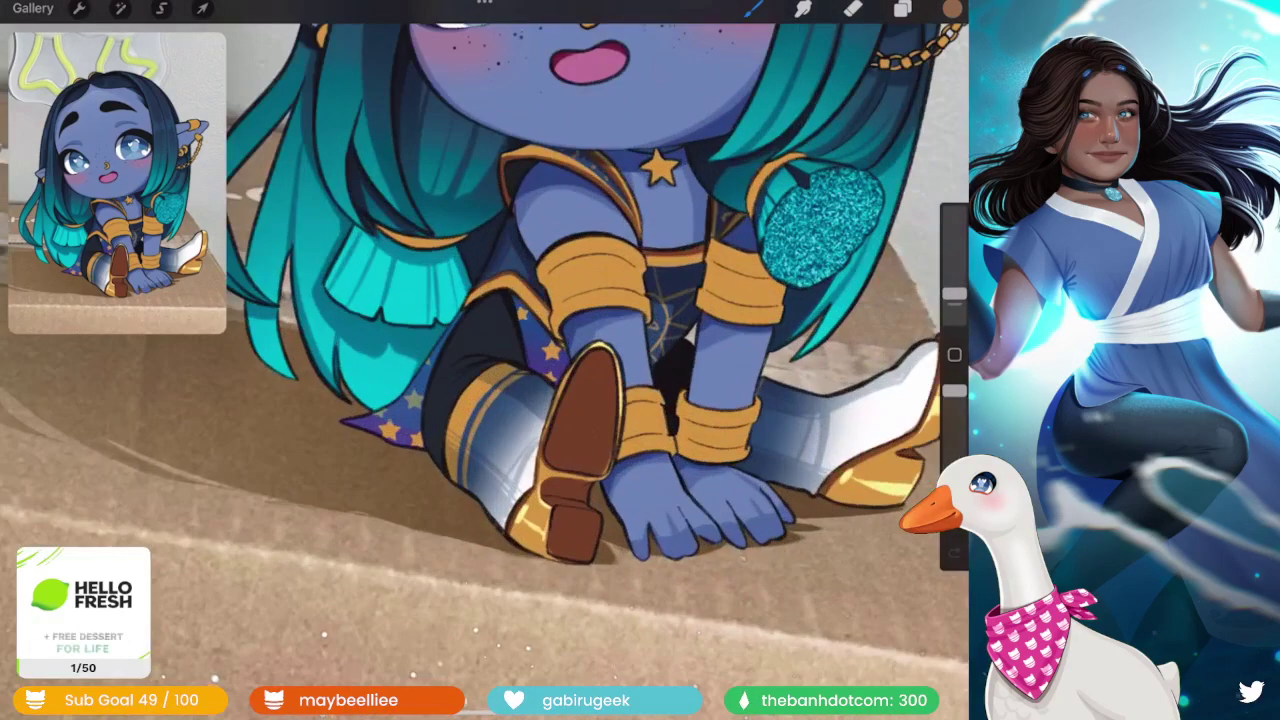
- Shade the gold boot bands darker, including the lower edge and under the brown sole
scroll(480, 360, up, 5)
drag(540, 335, 515, 470)
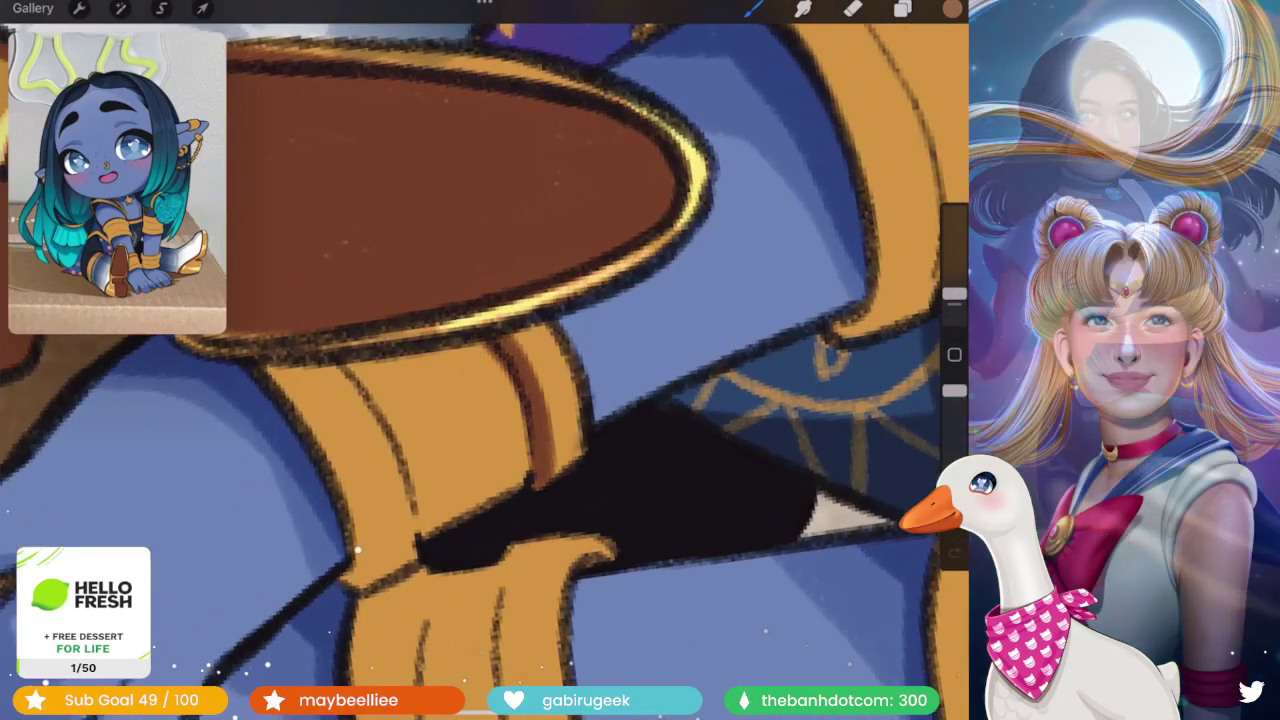
mouse_move(270, 365)
mouse_down()
mouse_move(340, 490)
mouse_move(370, 600)
mouse_up()
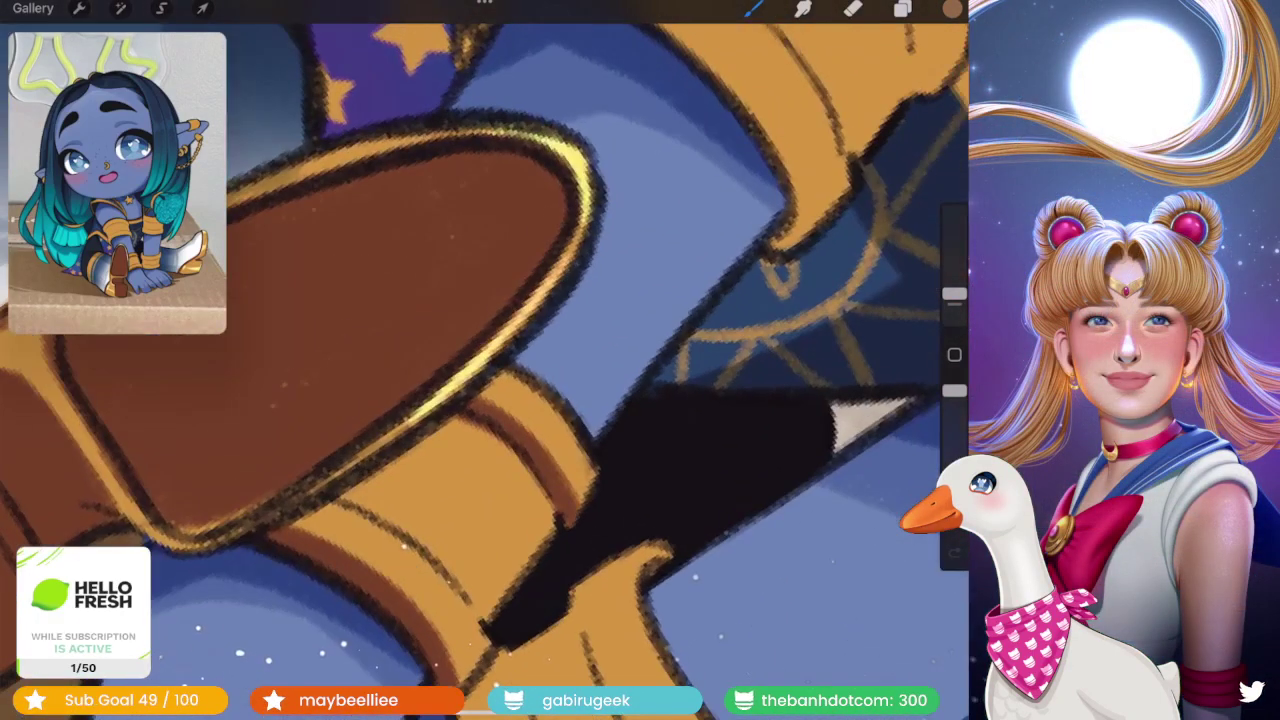
drag(550, 515, 480, 620)
drag(550, 490, 470, 600)
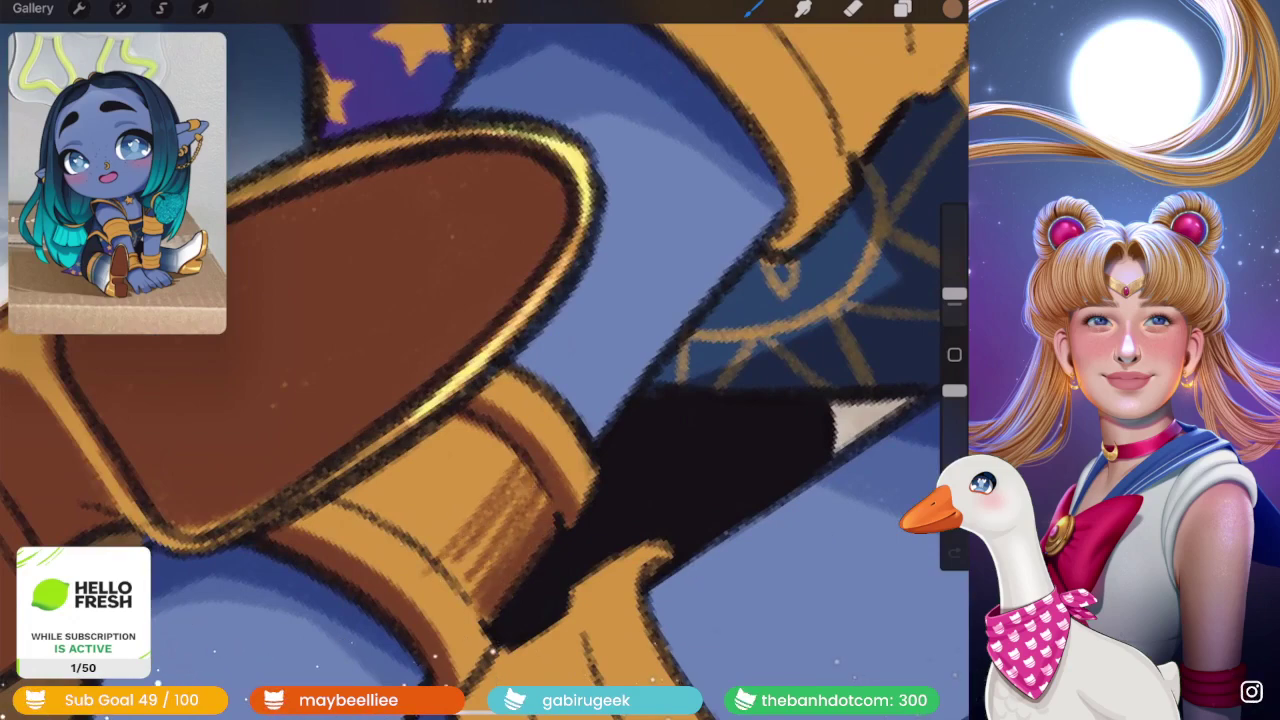
drag(425, 440, 350, 510)
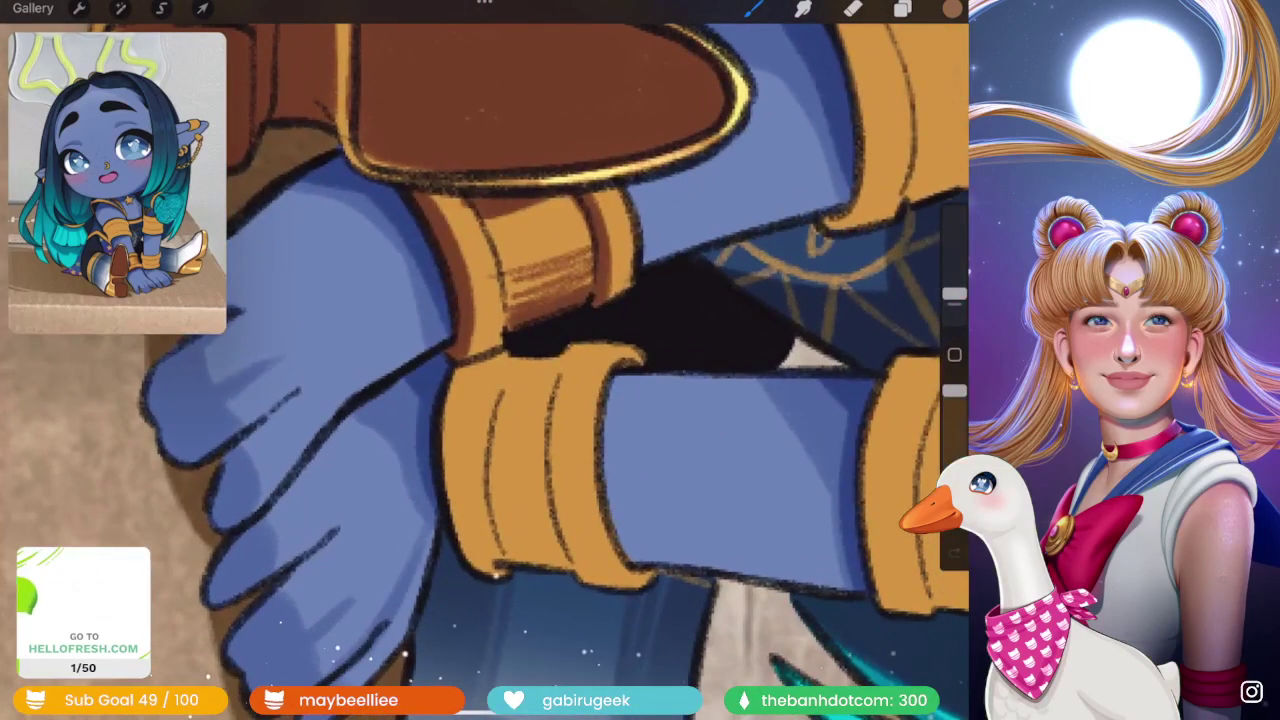
- Shade the arm cuff's right edge and hatch dark brown strokes on the orange band
mouse_move(640, 350)
mouse_down()
mouse_move(590, 480)
mouse_move(590, 585)
mouse_up()
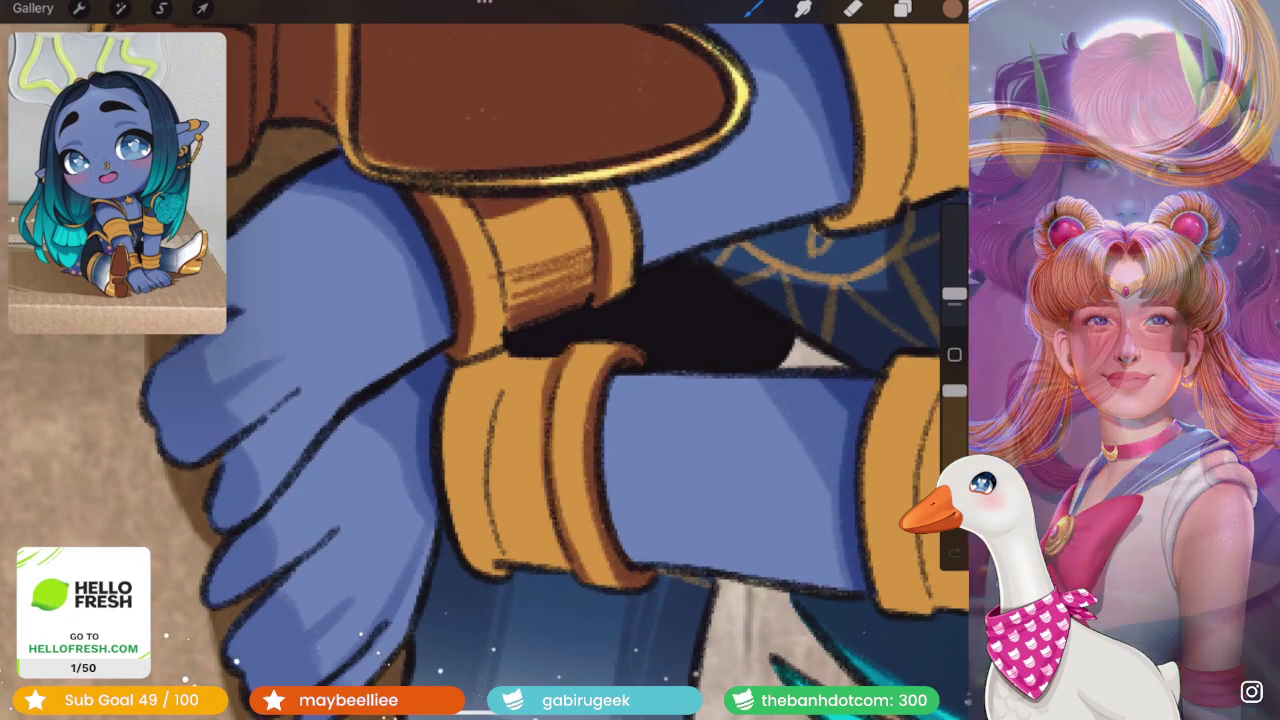
drag(515, 358, 478, 570)
scroll(485, 360, up, 5)
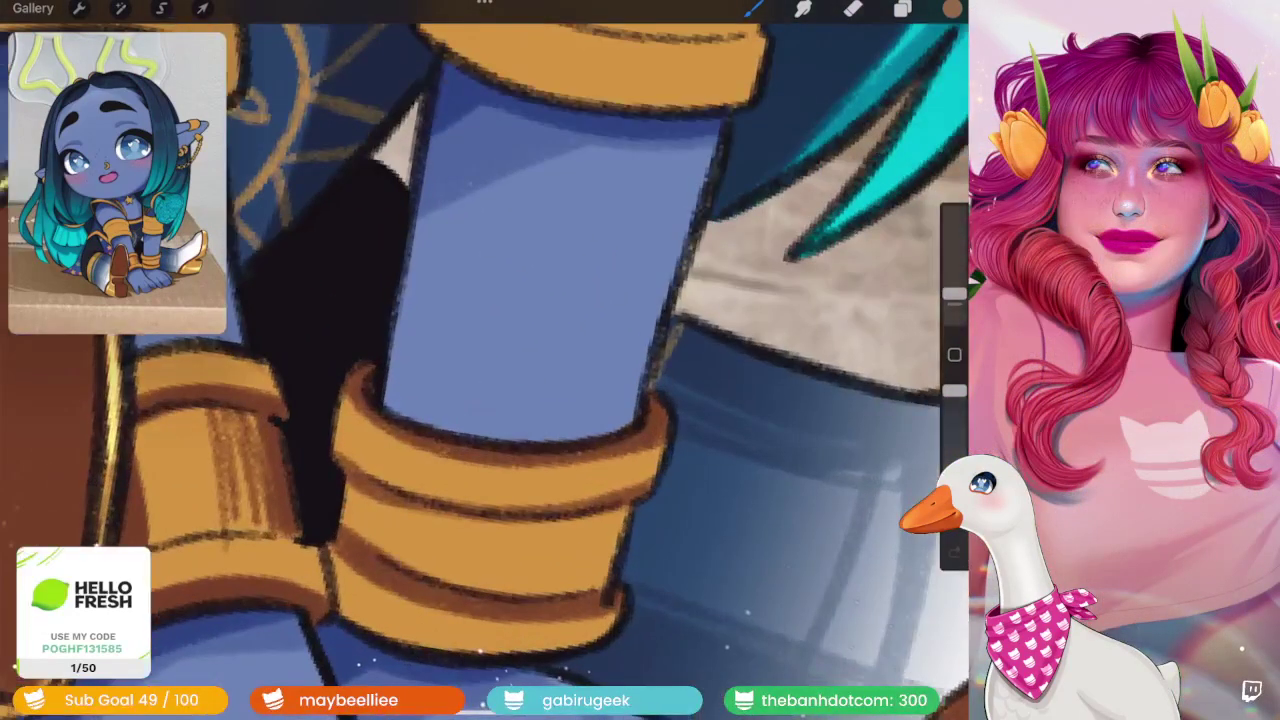
drag(610, 505, 595, 595)
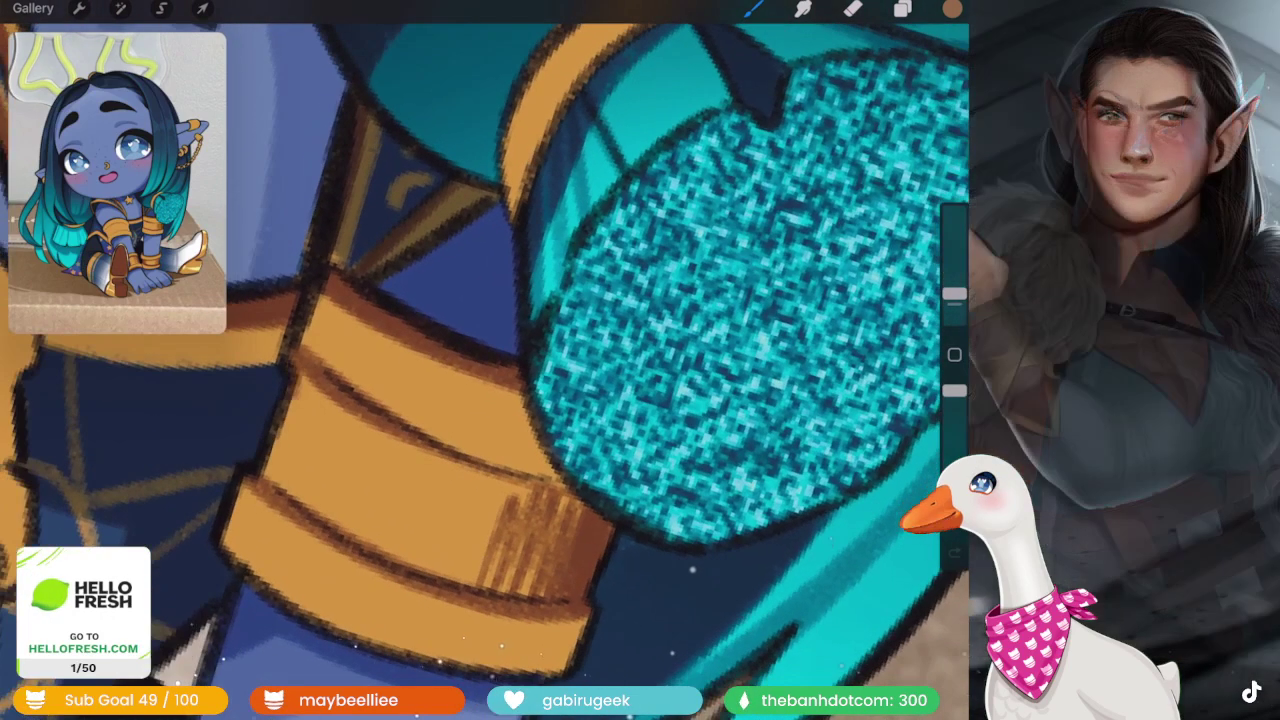
drag(290, 385, 310, 485)
drag(325, 410, 340, 505)
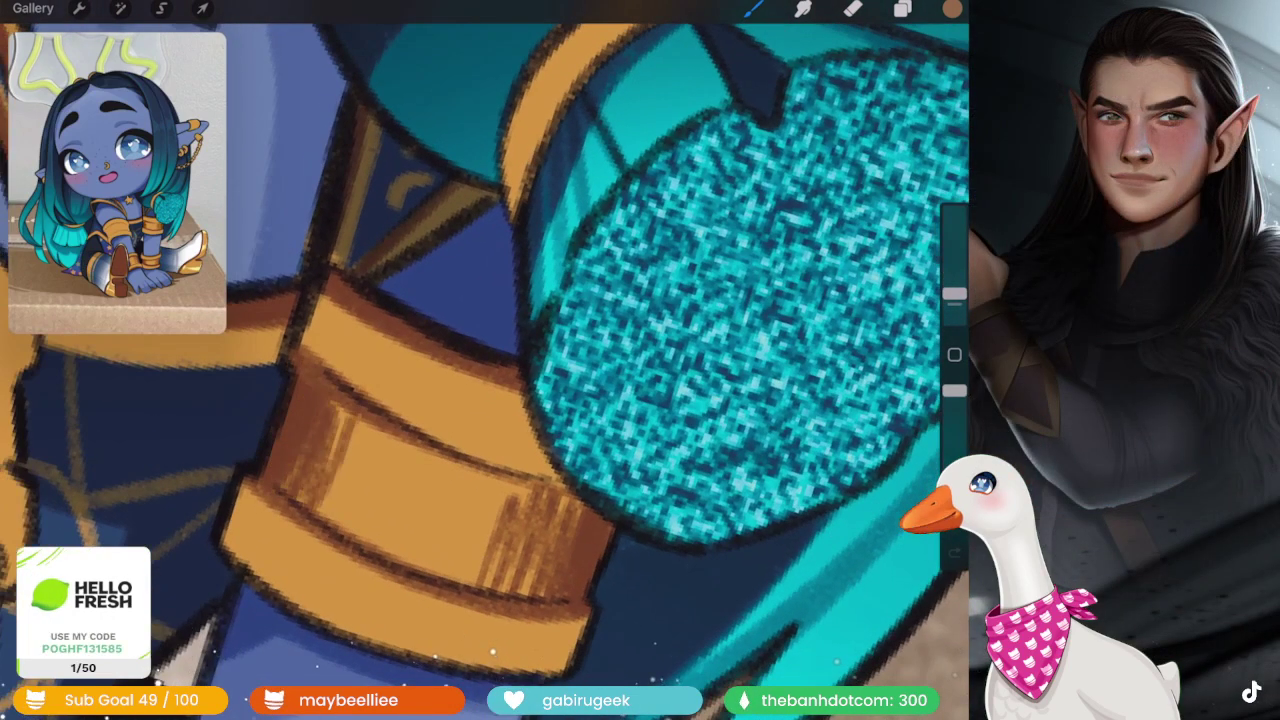
scroll(485, 360, down, 5)
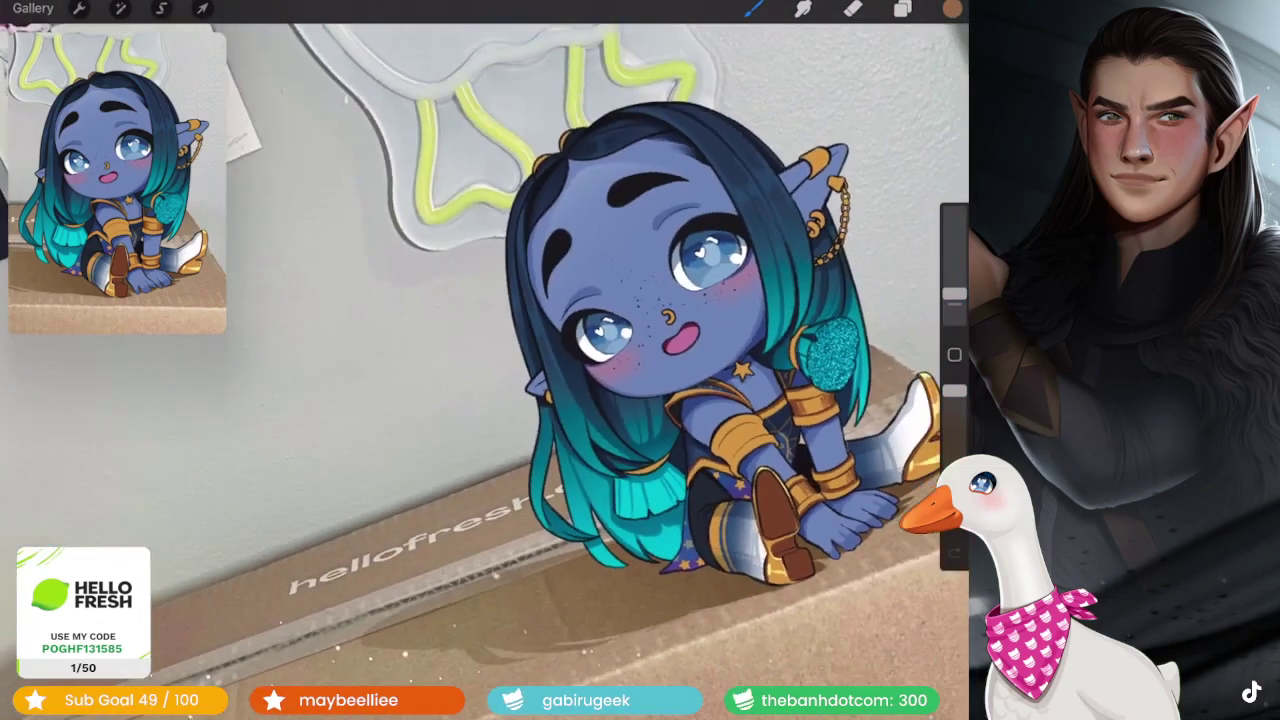
scroll(485, 360, up, 5)
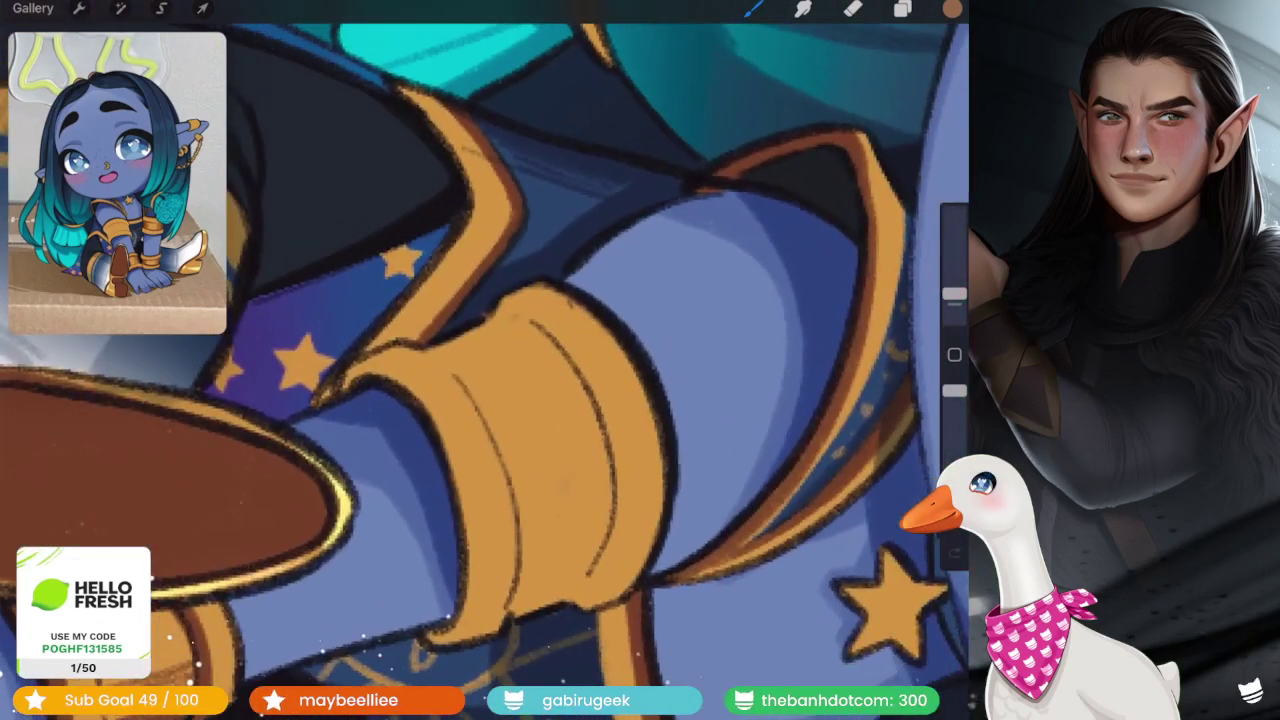
- Add two more shading strokes along the orange cuff and its left inner edge
mouse_move(500, 300)
mouse_down()
mouse_move(630, 470)
mouse_move(600, 600)
mouse_up()
drag(445, 625, 470, 410)
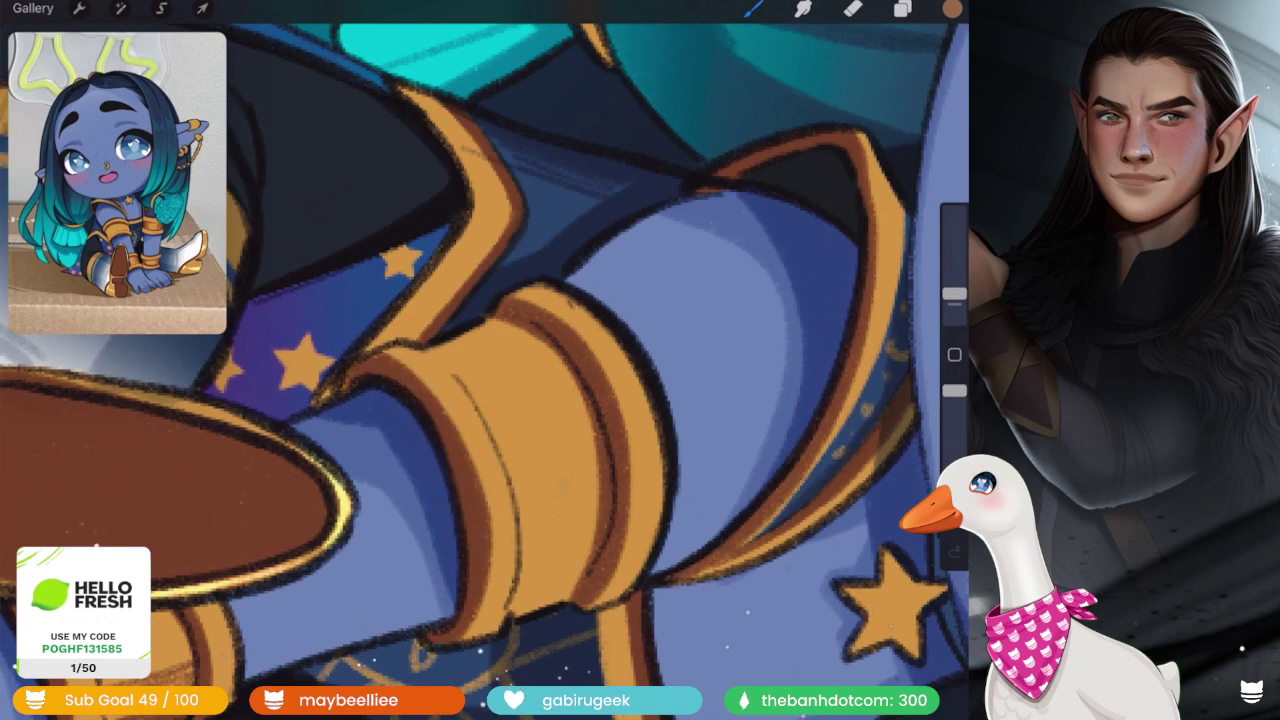
scroll(485, 360, up, 2)
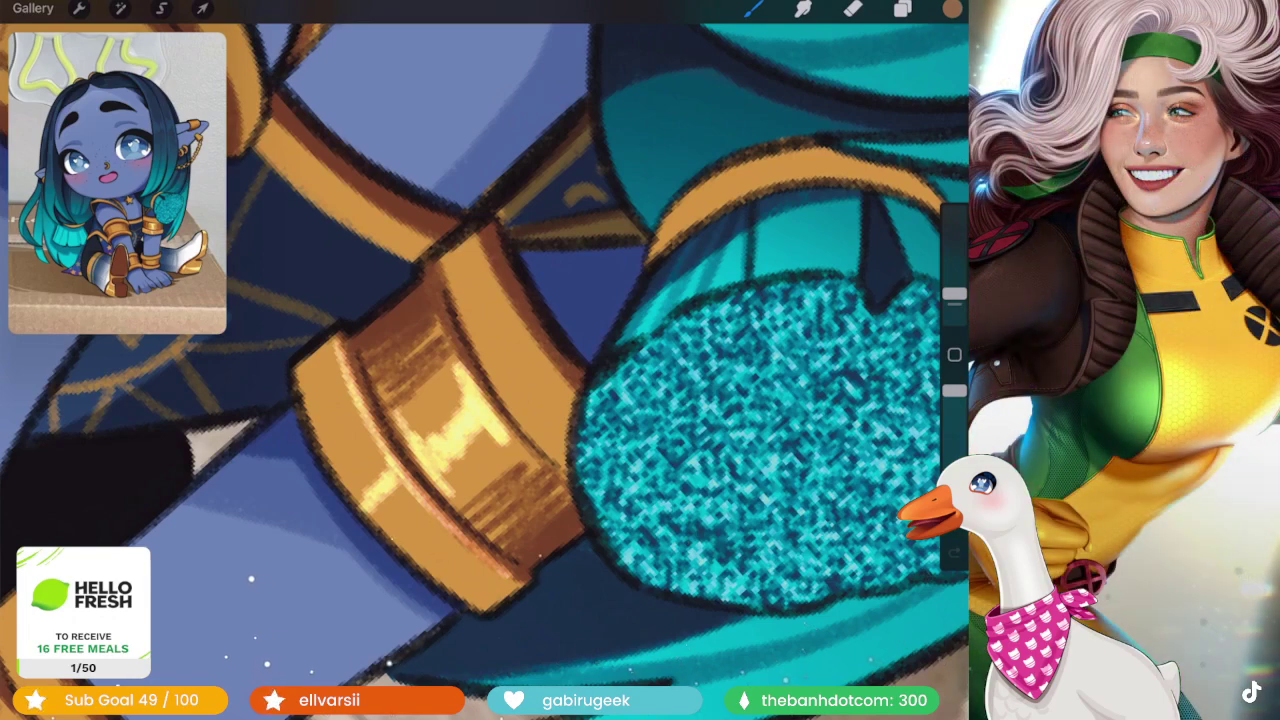
- Paint a bright yellow highlight on the gold arm-band, then undo a stray stroke
drag(430, 440, 520, 500)
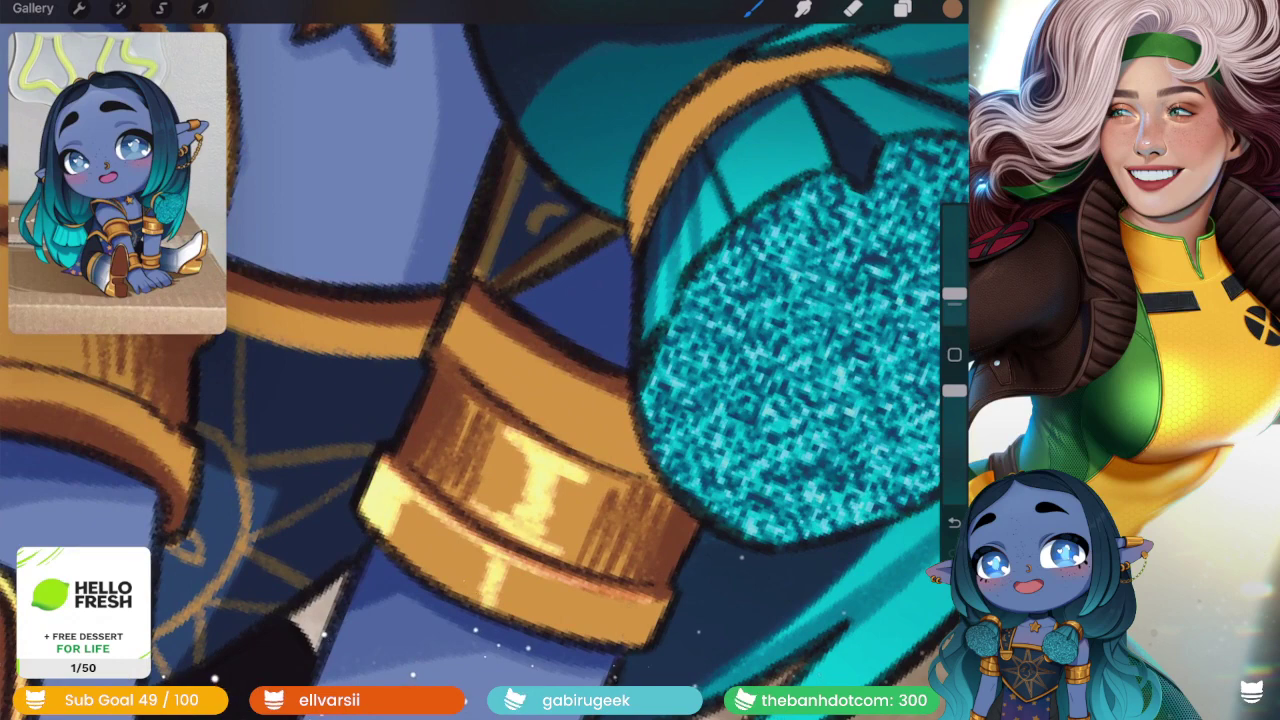
drag(530, 470, 510, 515)
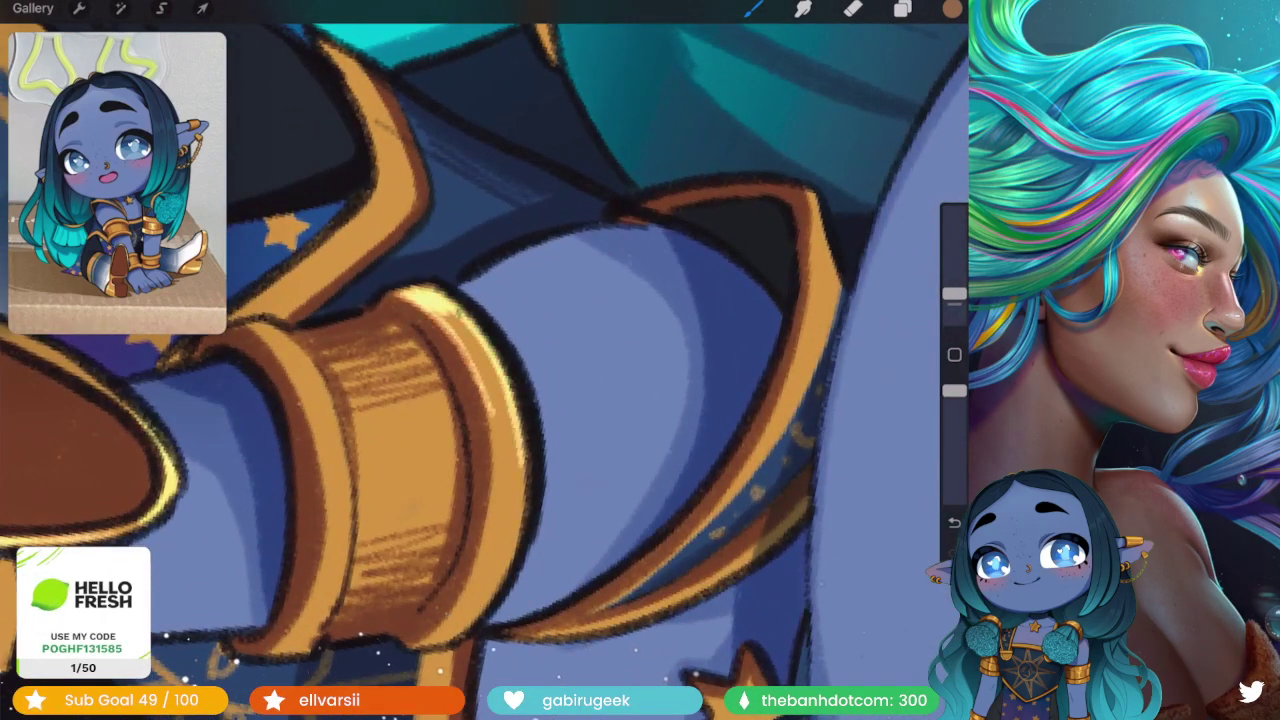
mouse_move(448, 400)
mouse_down()
mouse_move(436, 500)
mouse_move(420, 462)
mouse_up()
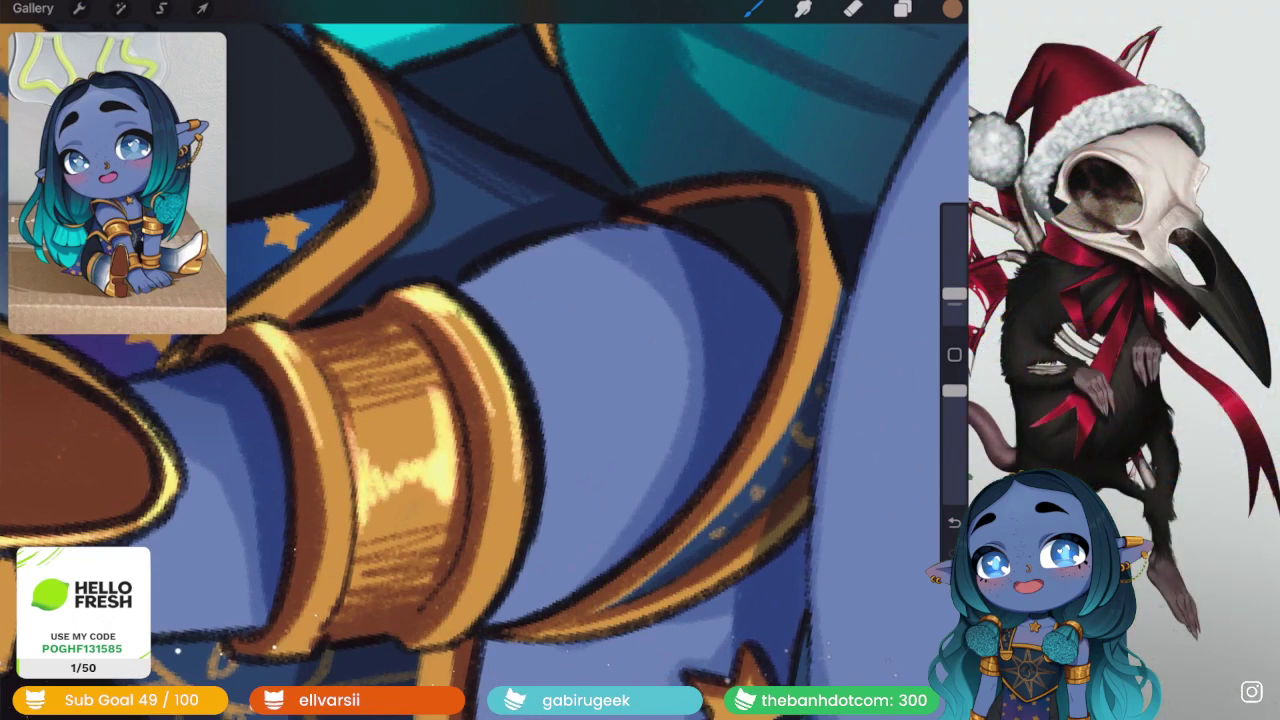
scroll(480, 400, up, 2)
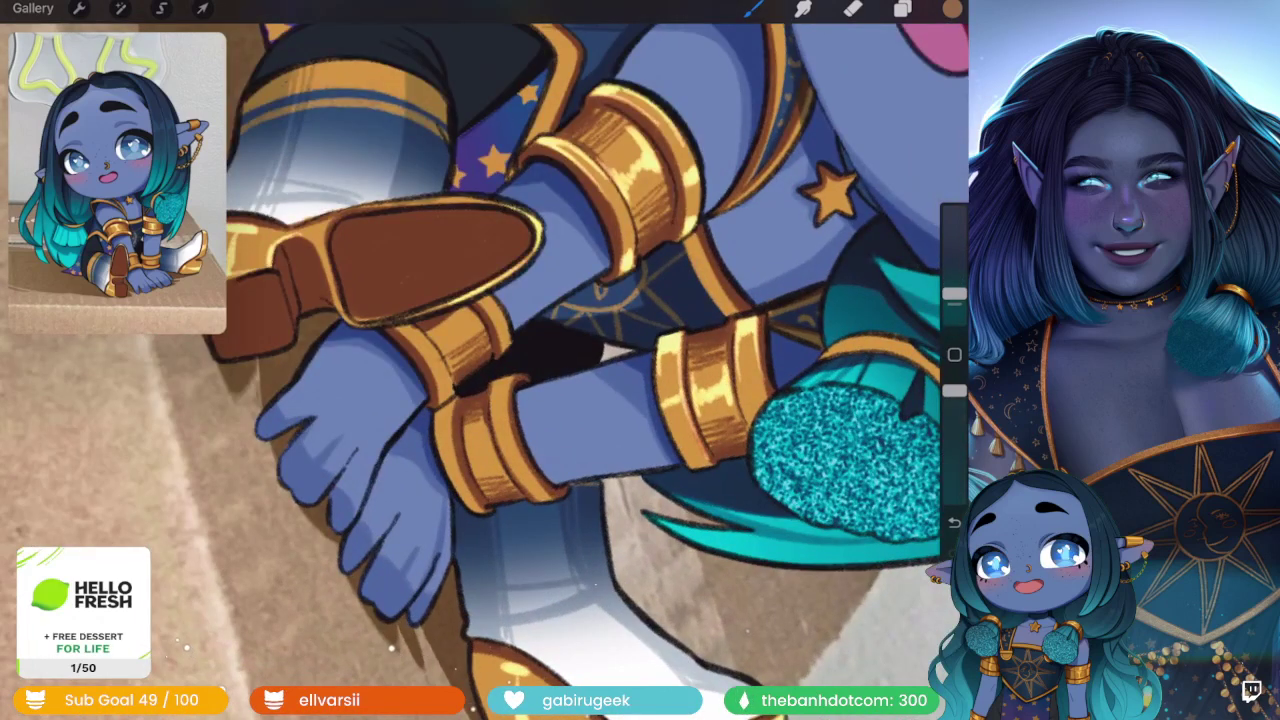
scroll(510, 500, up, 2)
scroll(510, 500, up, 2)
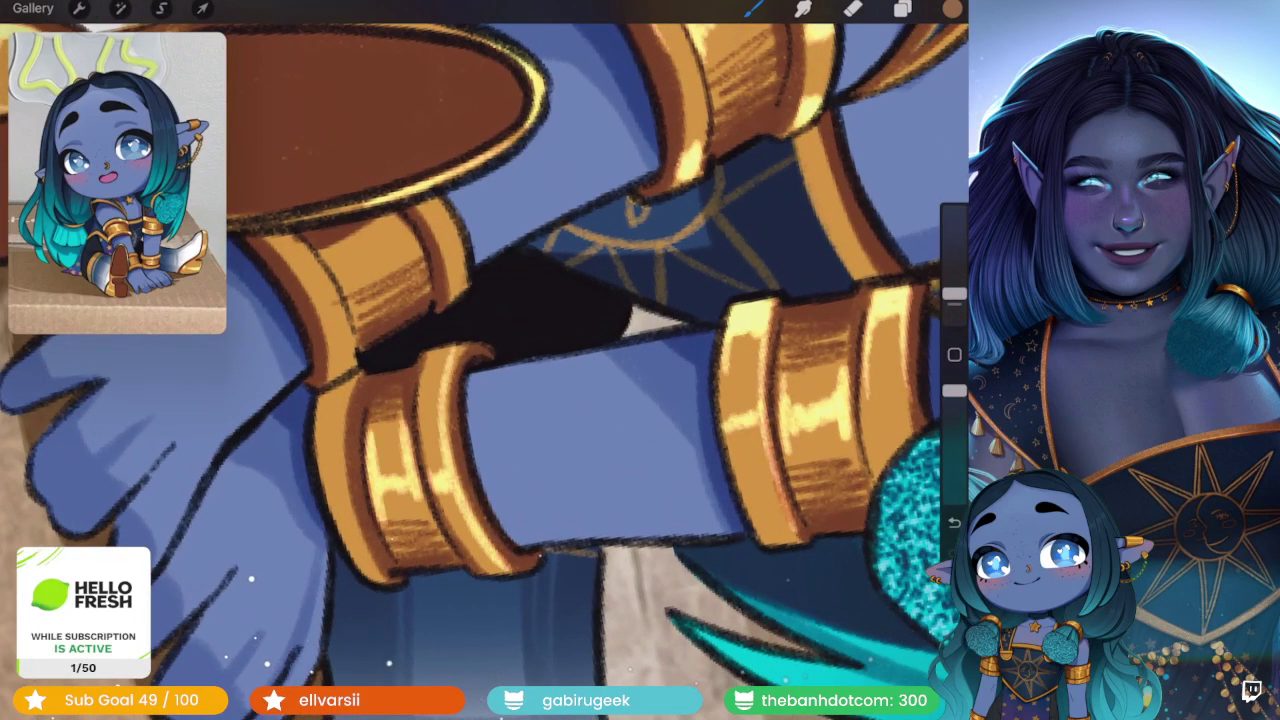
scroll(480, 360, up, 2)
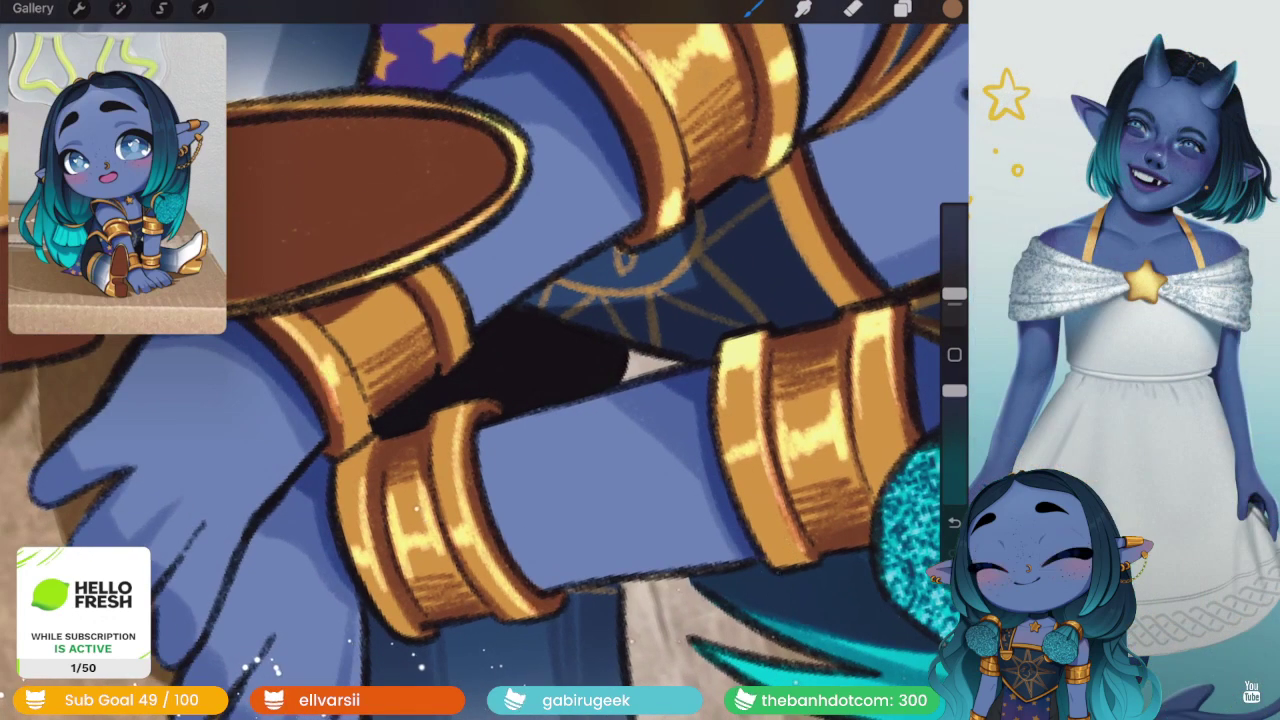
key(ctrl+z)
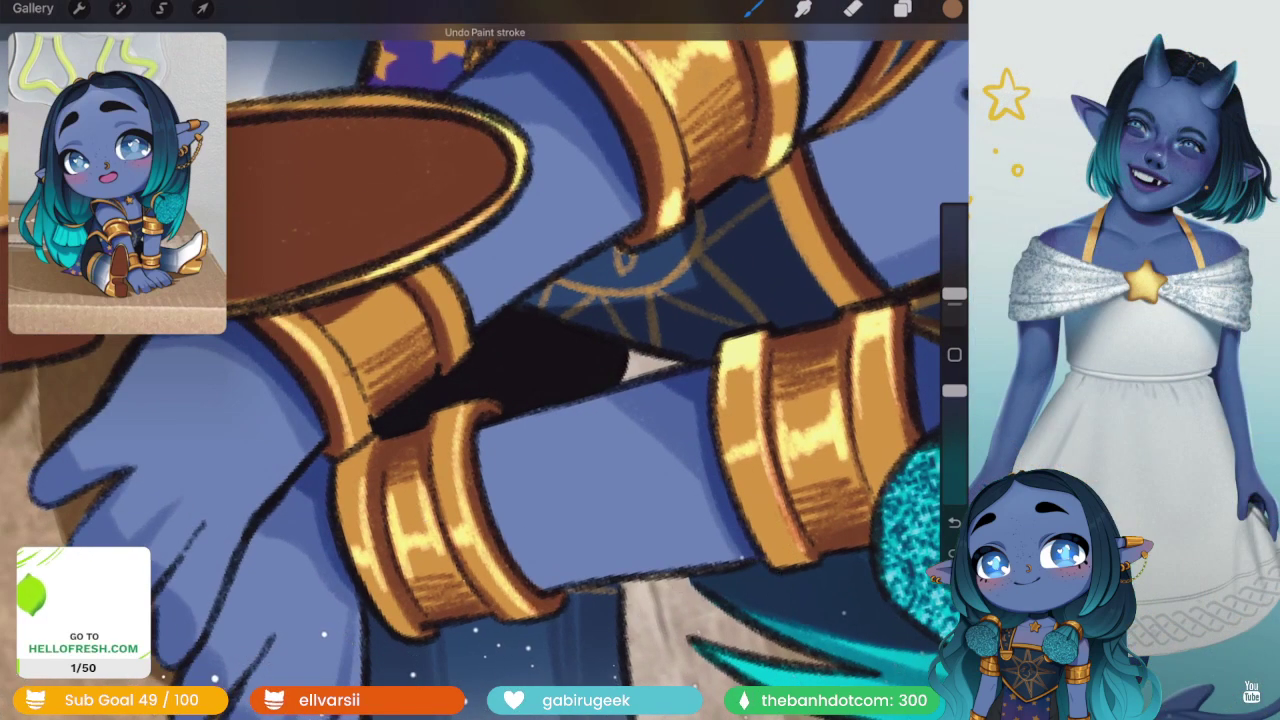
scroll(480, 360, up, 1)
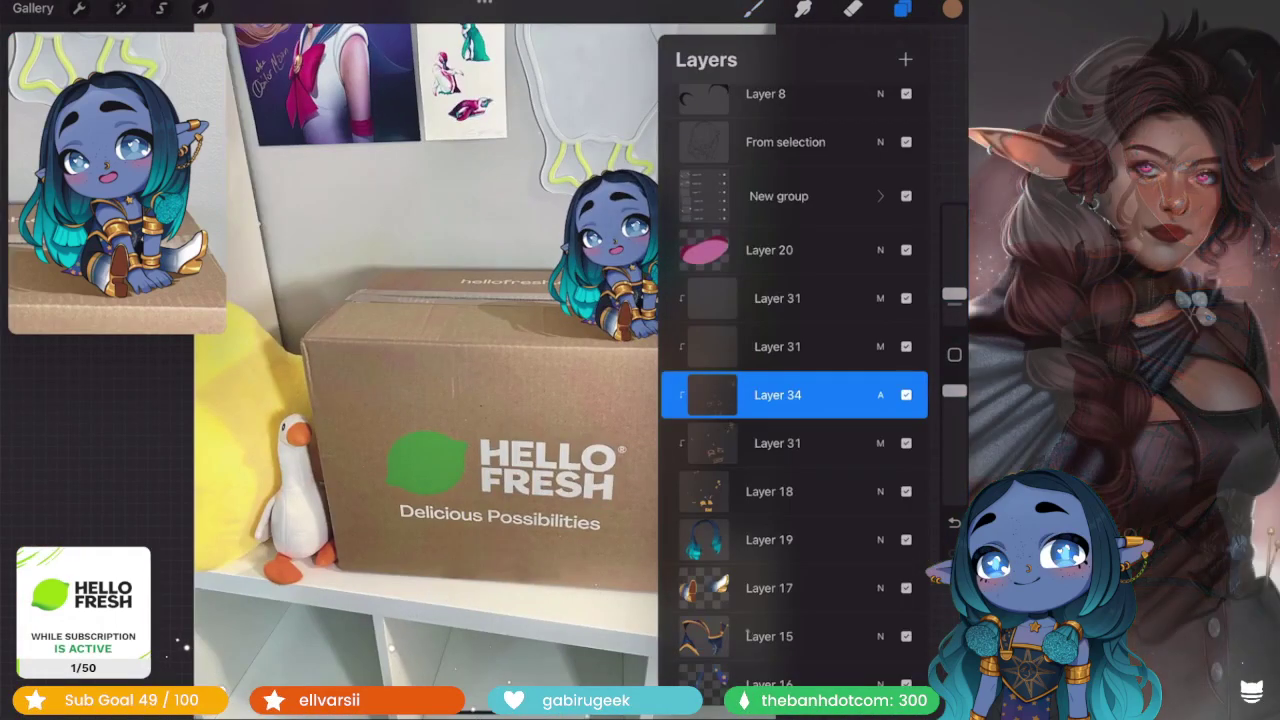
- Undo recent changes and switch the working layer, settling on Layer 34
key(ctrl+z)
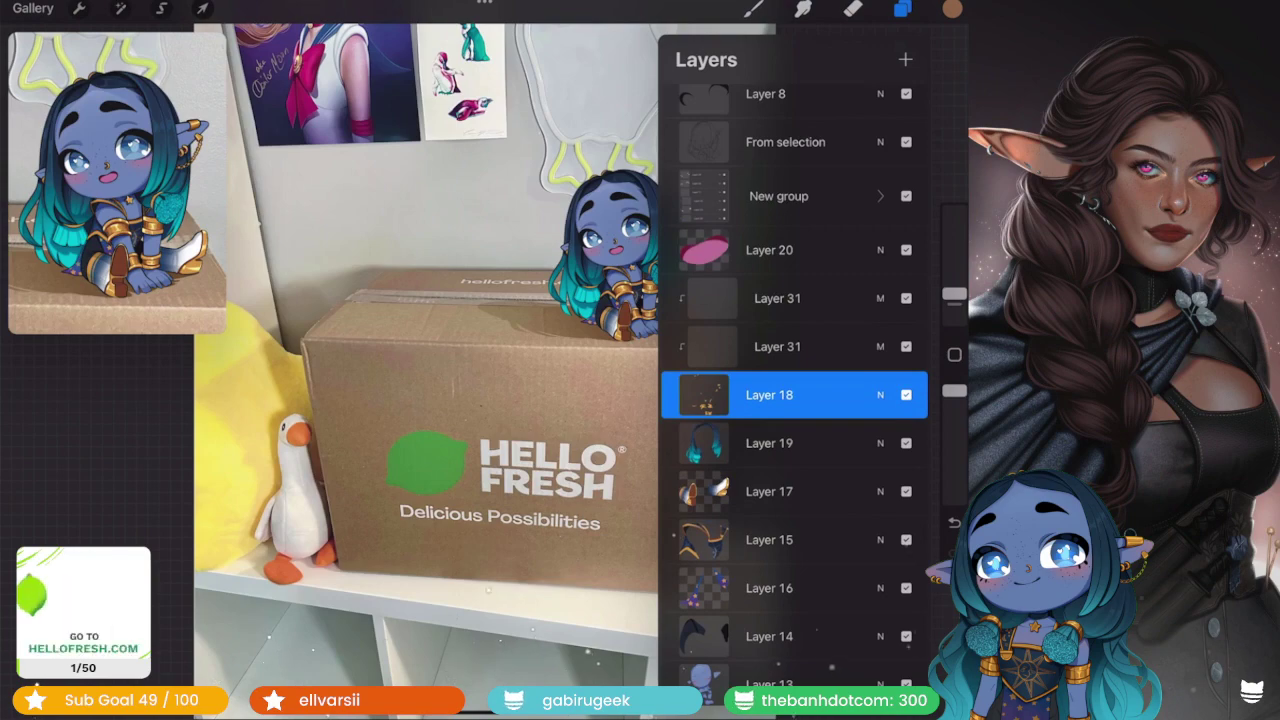
click(777, 346)
key(ctrl+z)
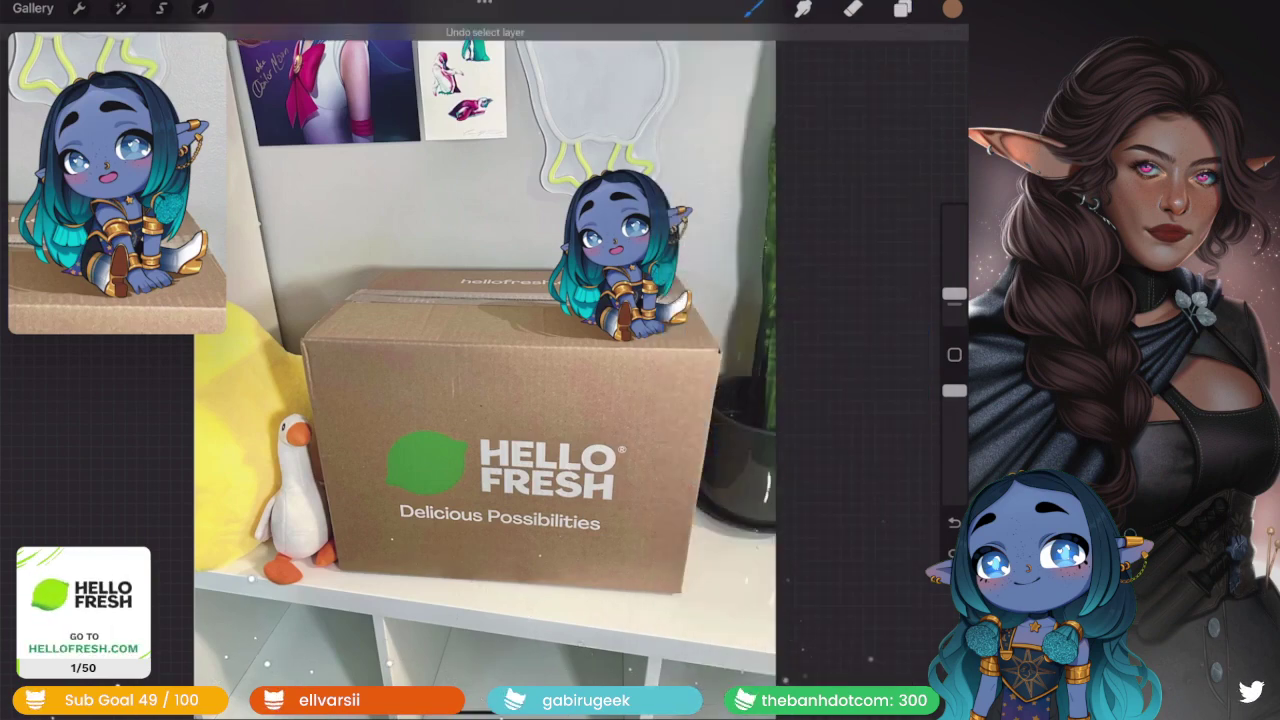
click(902, 8)
click(790, 443)
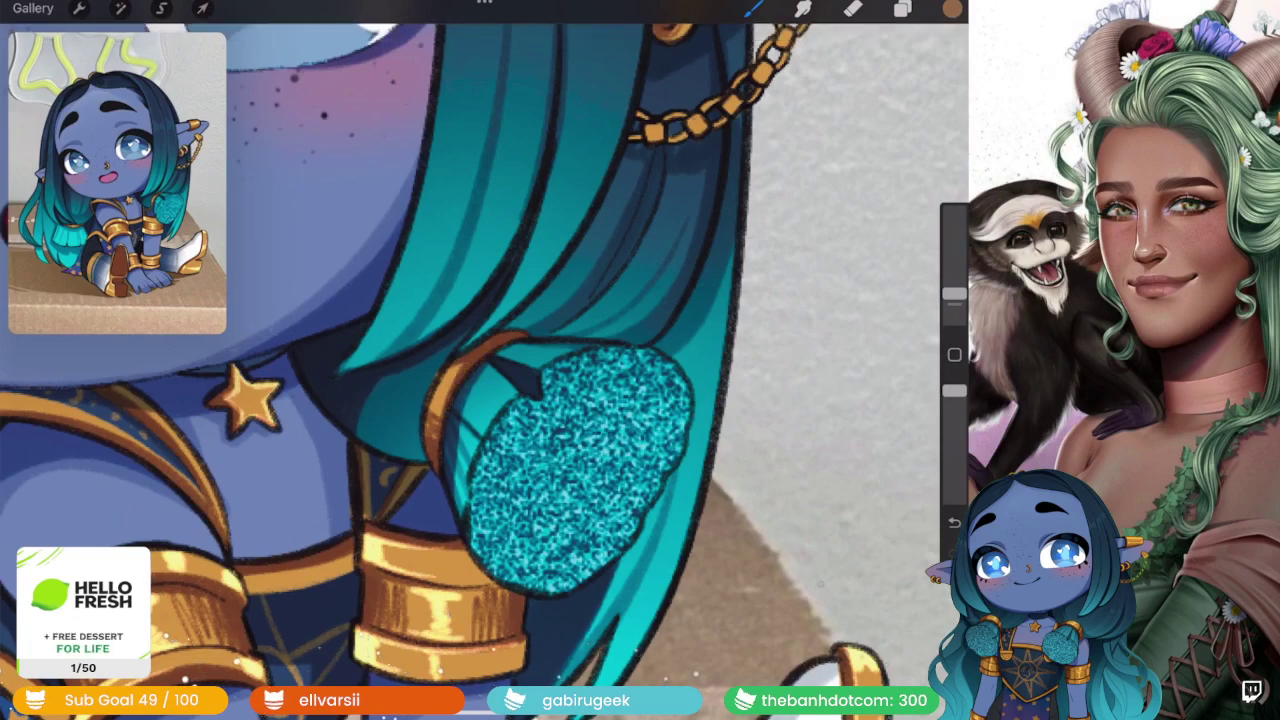
click(902, 8)
click(786, 343)
click(902, 8)
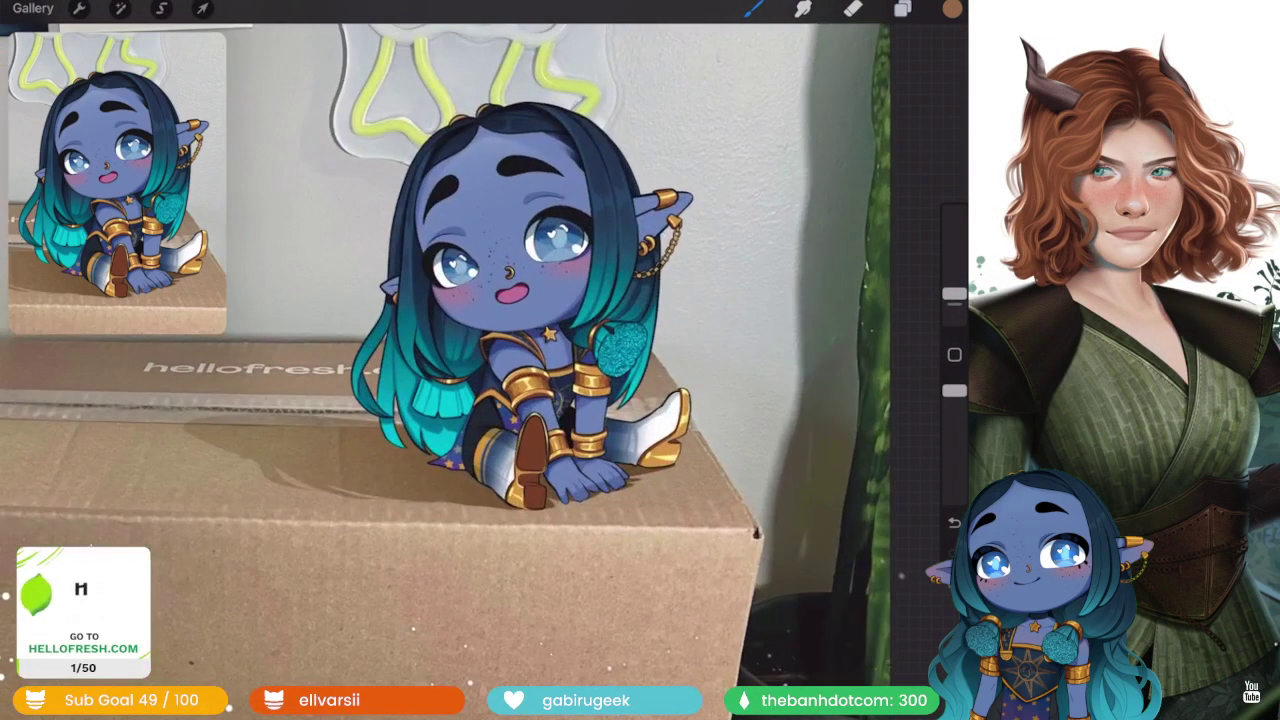
- Try merging Layers 34 and 31 into Layer 18, undo both merges, and select Layer 31
click(902, 8)
drag(780, 394, 780, 480)
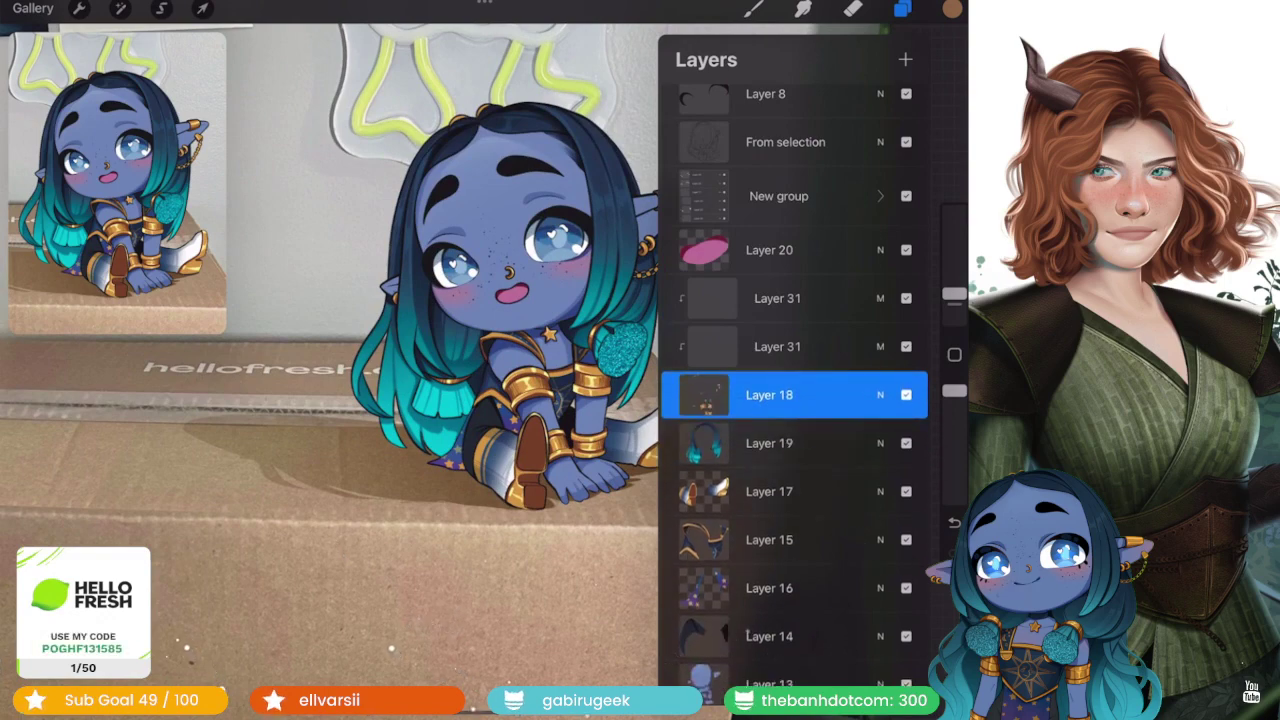
drag(780, 298, 780, 394)
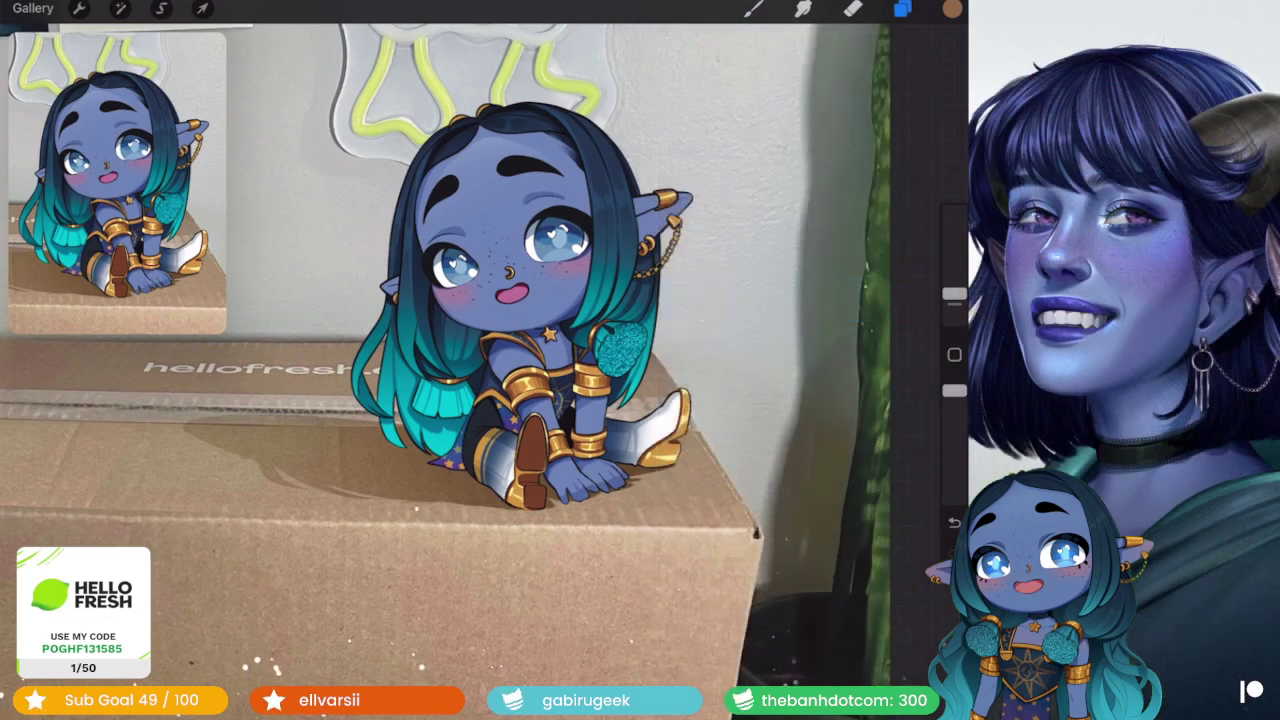
key(ctrl+z)
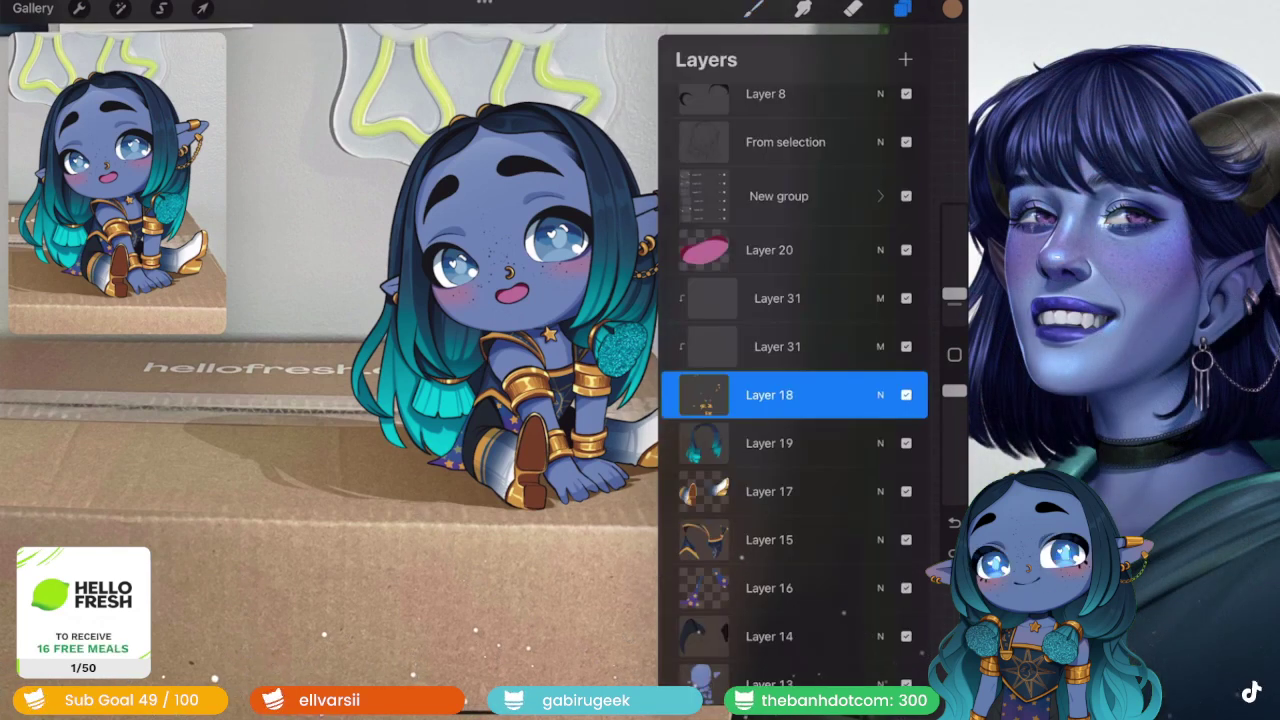
key(ctrl+z)
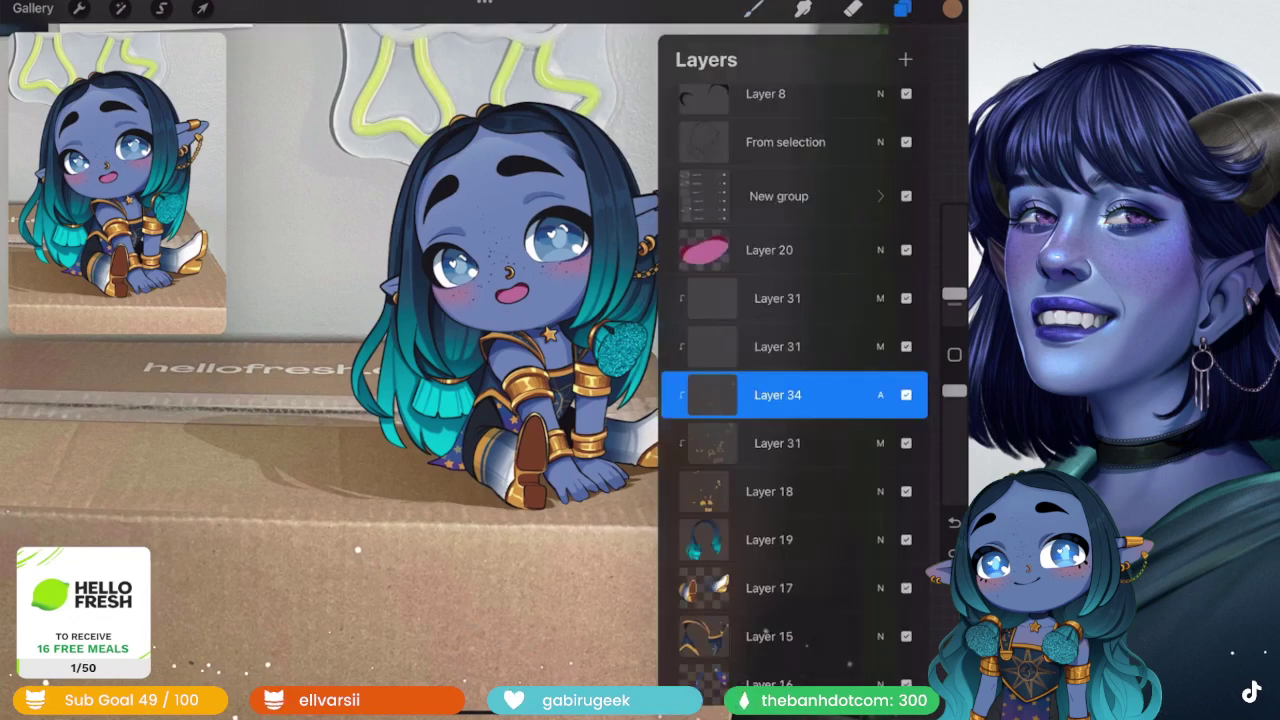
click(777, 443)
scroll(480, 360, up, 10)
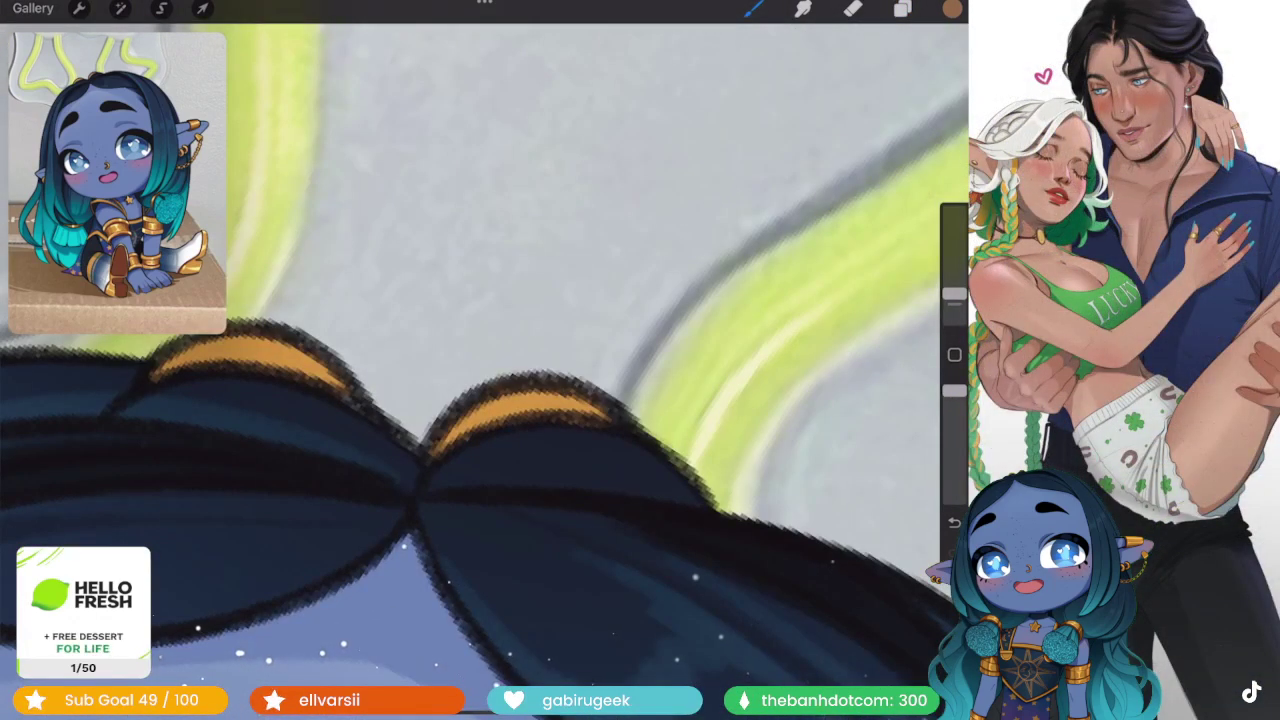
drag(480, 360, 590, 390)
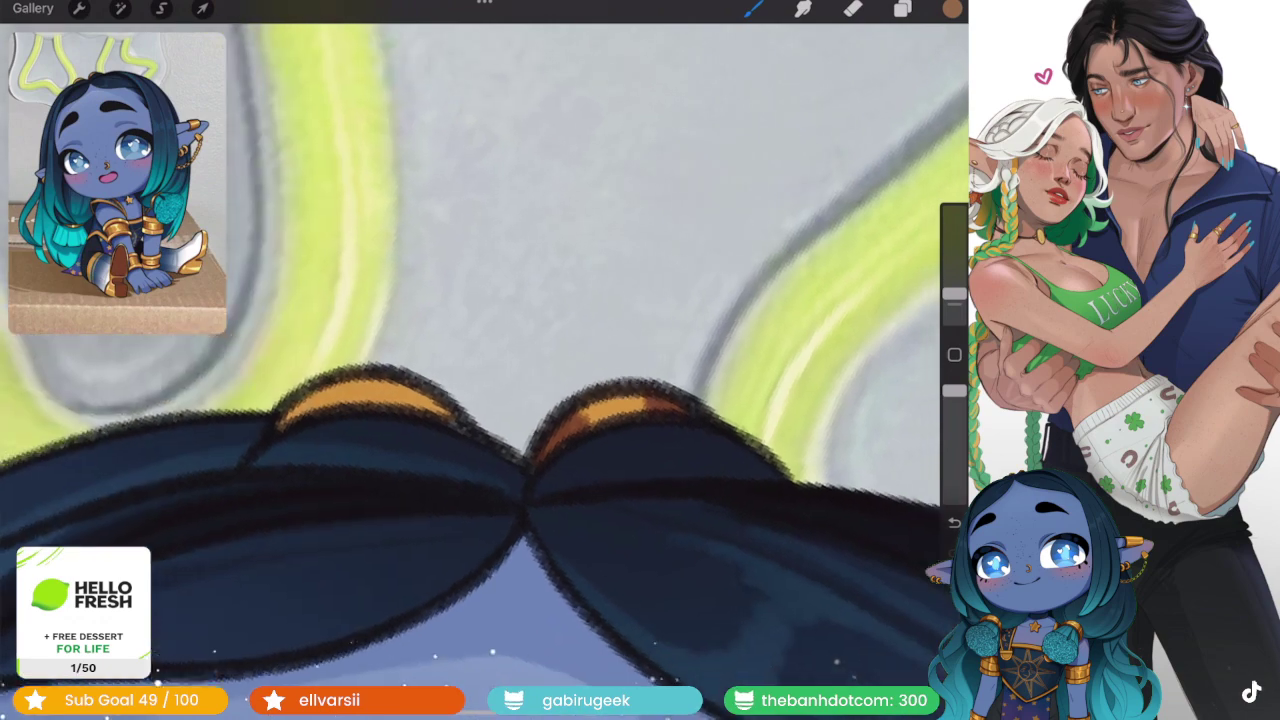
- Select Layer 34 and merge the clipped highlight layers into Layer 18
click(902, 8)
click(771, 346)
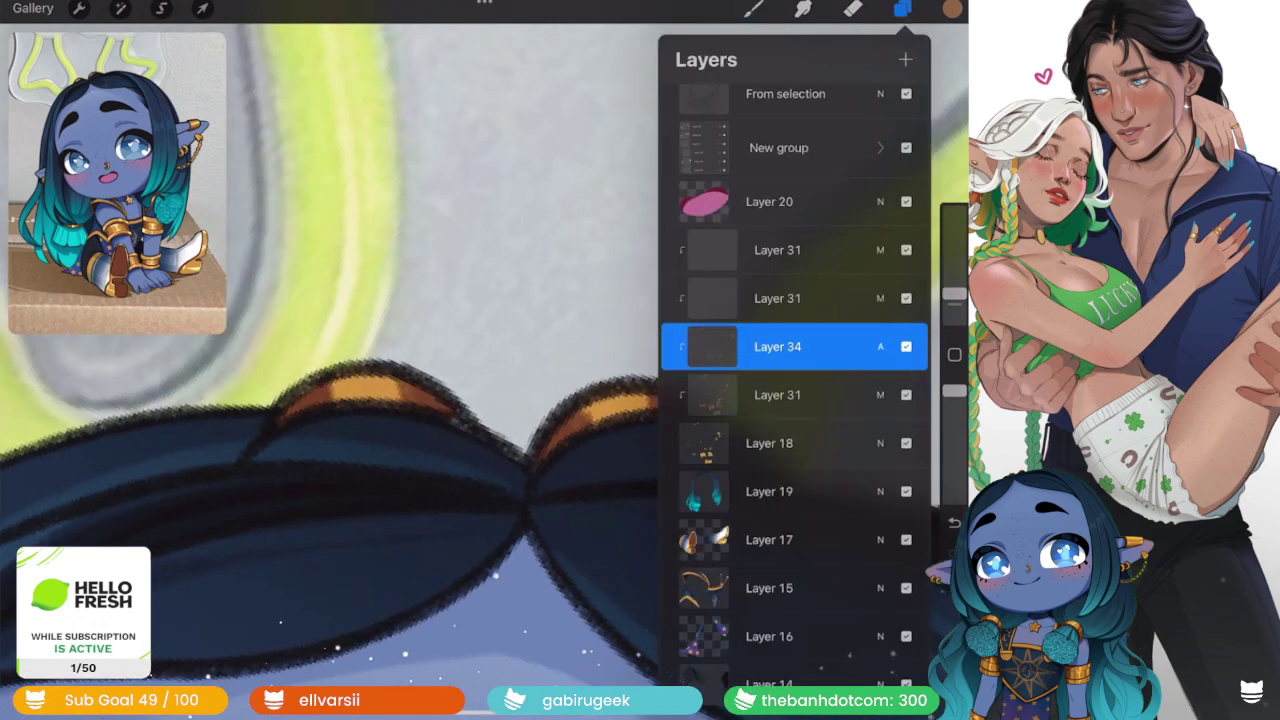
click(902, 8)
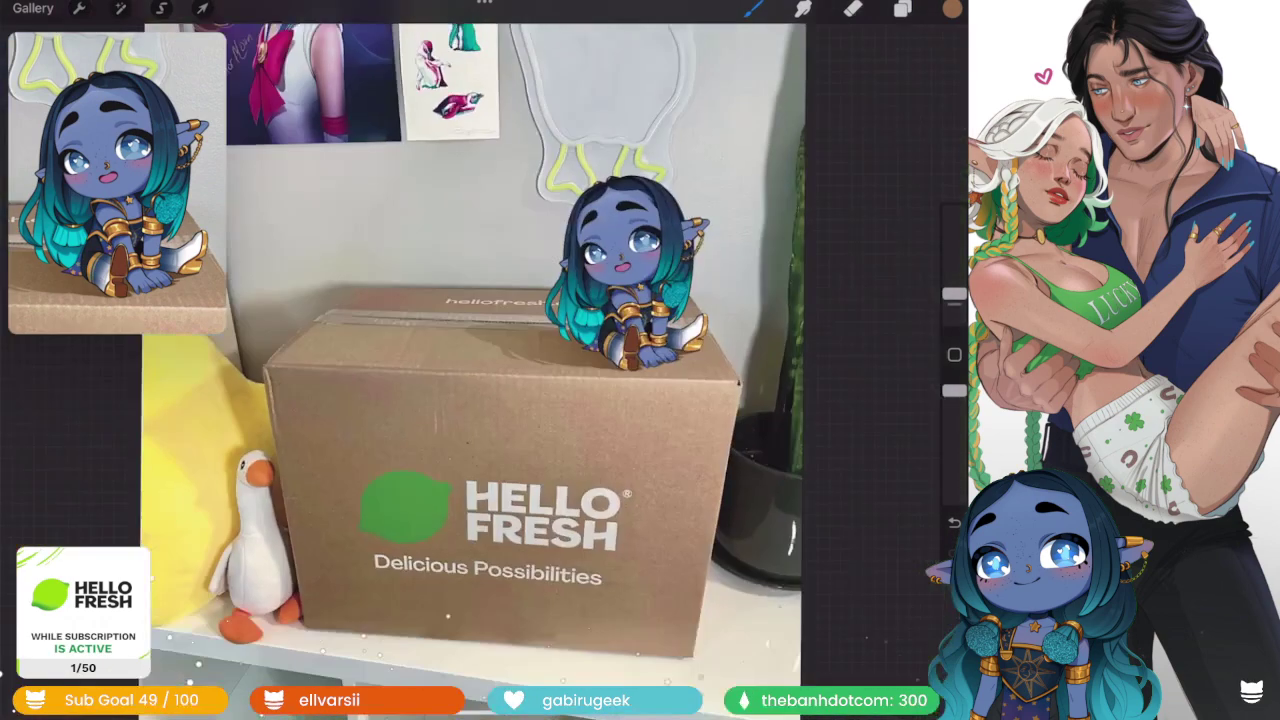
click(902, 8)
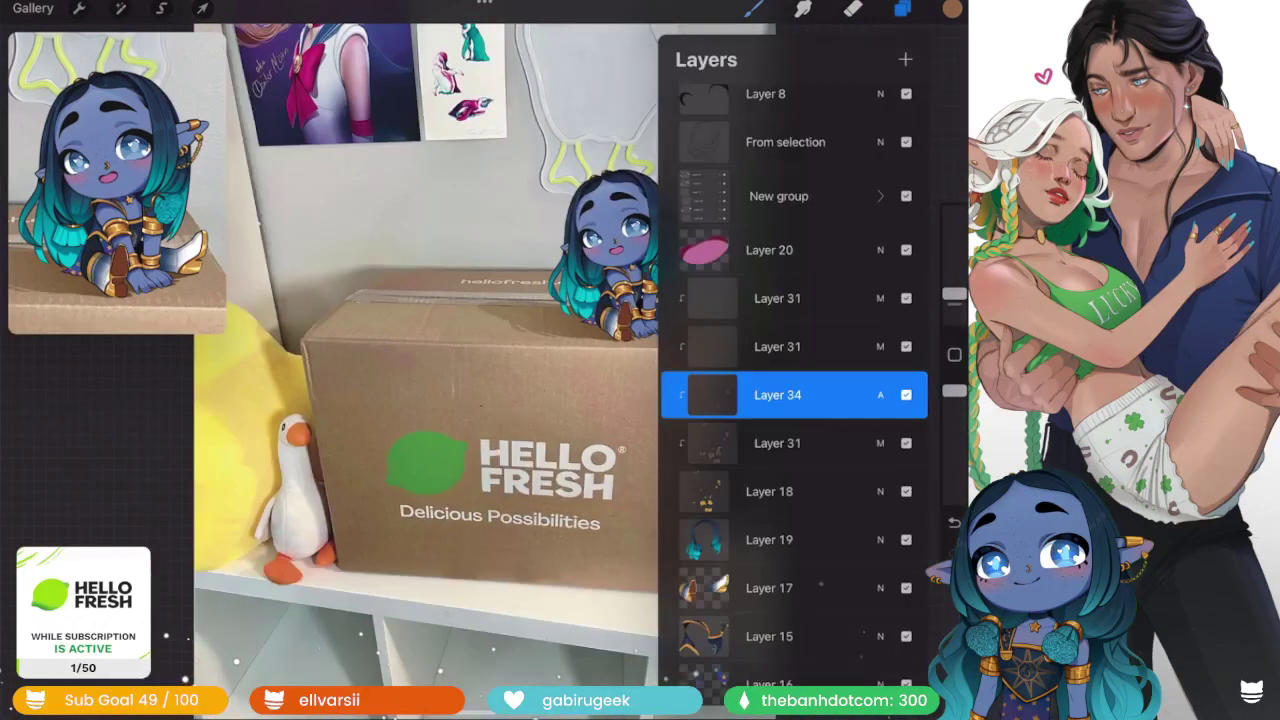
click(769, 299)
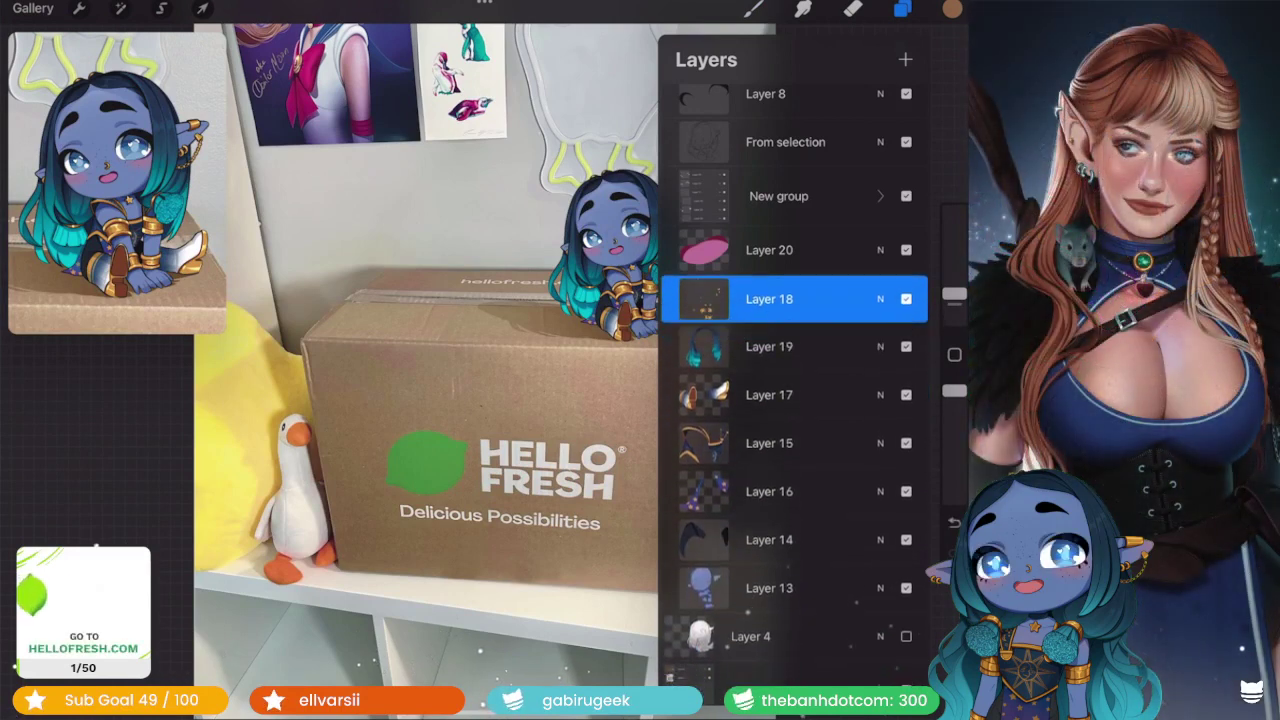
scroll(794, 400, up, 2)
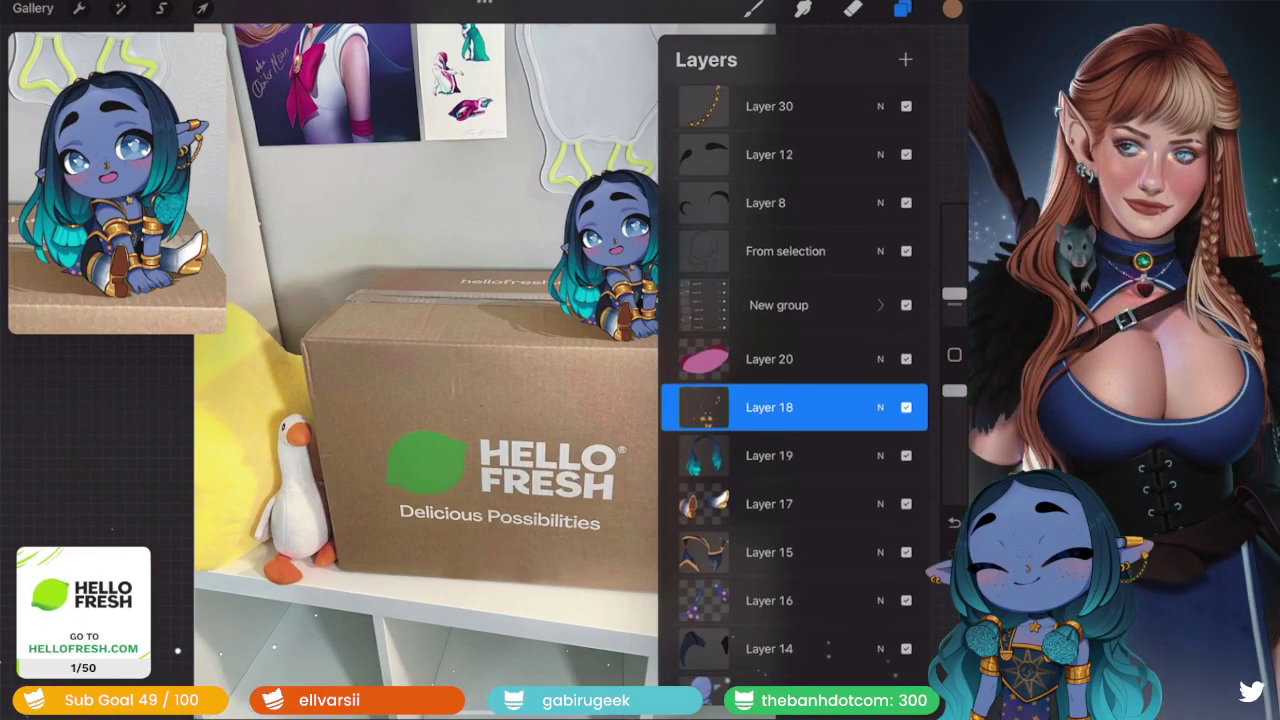
scroll(794, 400, up, 1)
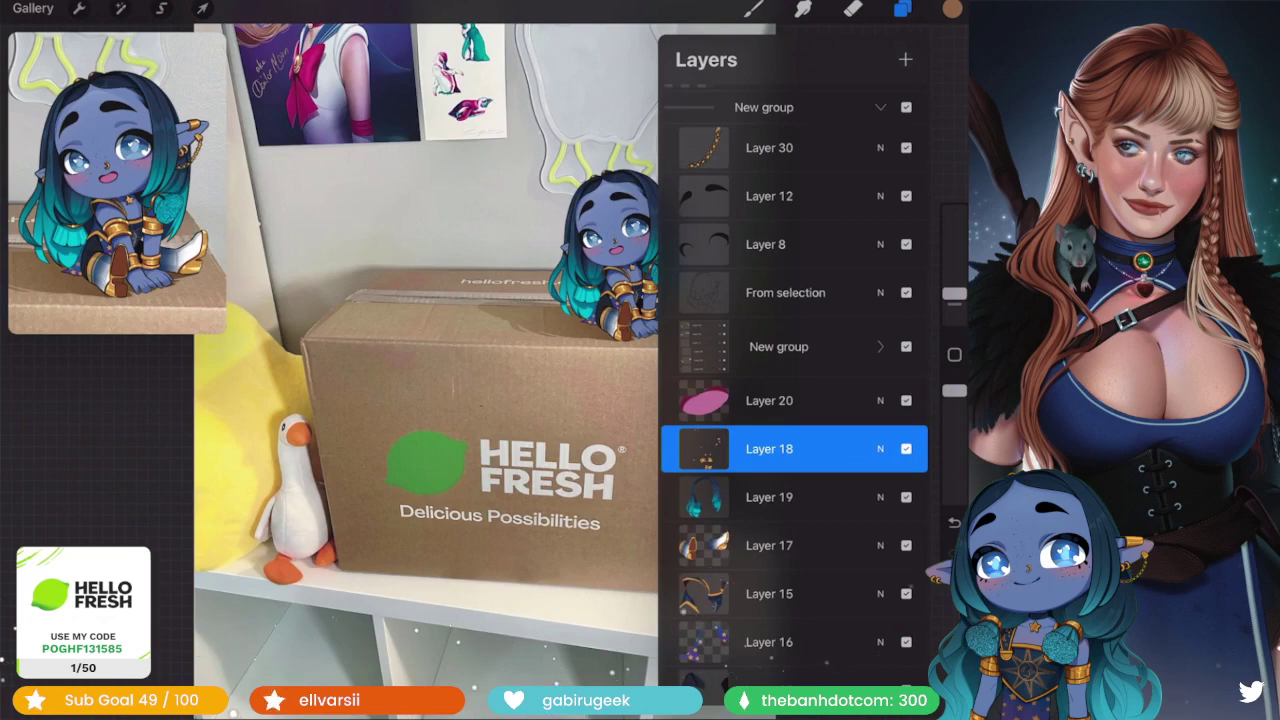
scroll(794, 400, up, 1)
scroll(794, 400, up, 1)
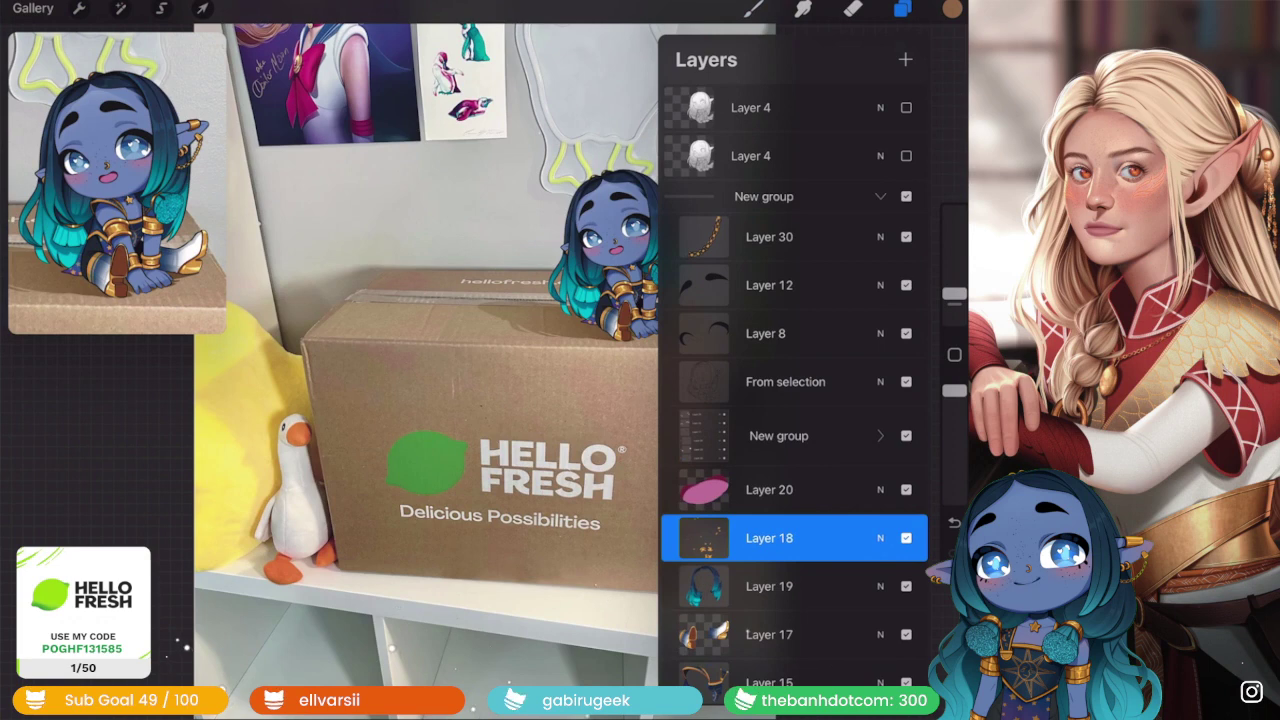
- Duplicate the nested character group and flatten the copy into a single layer
click(779, 436)
click(880, 196)
drag(880, 209, 740, 209)
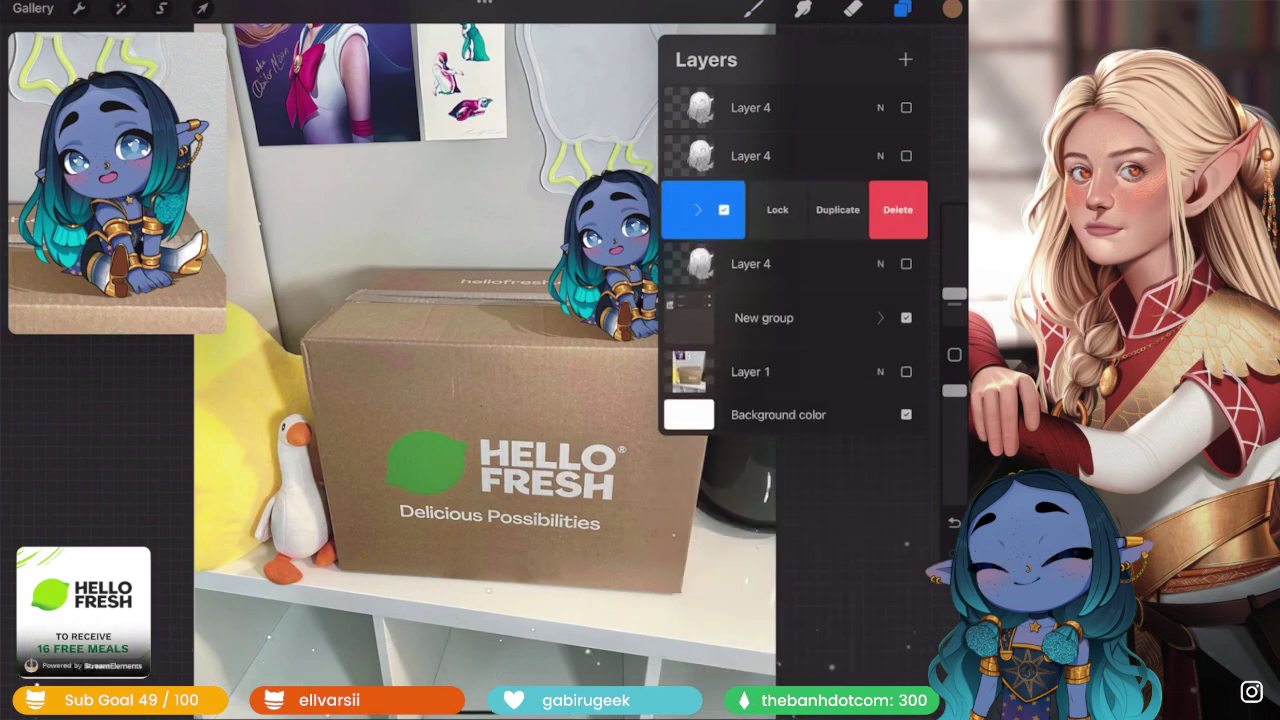
click(703, 209)
click(763, 269)
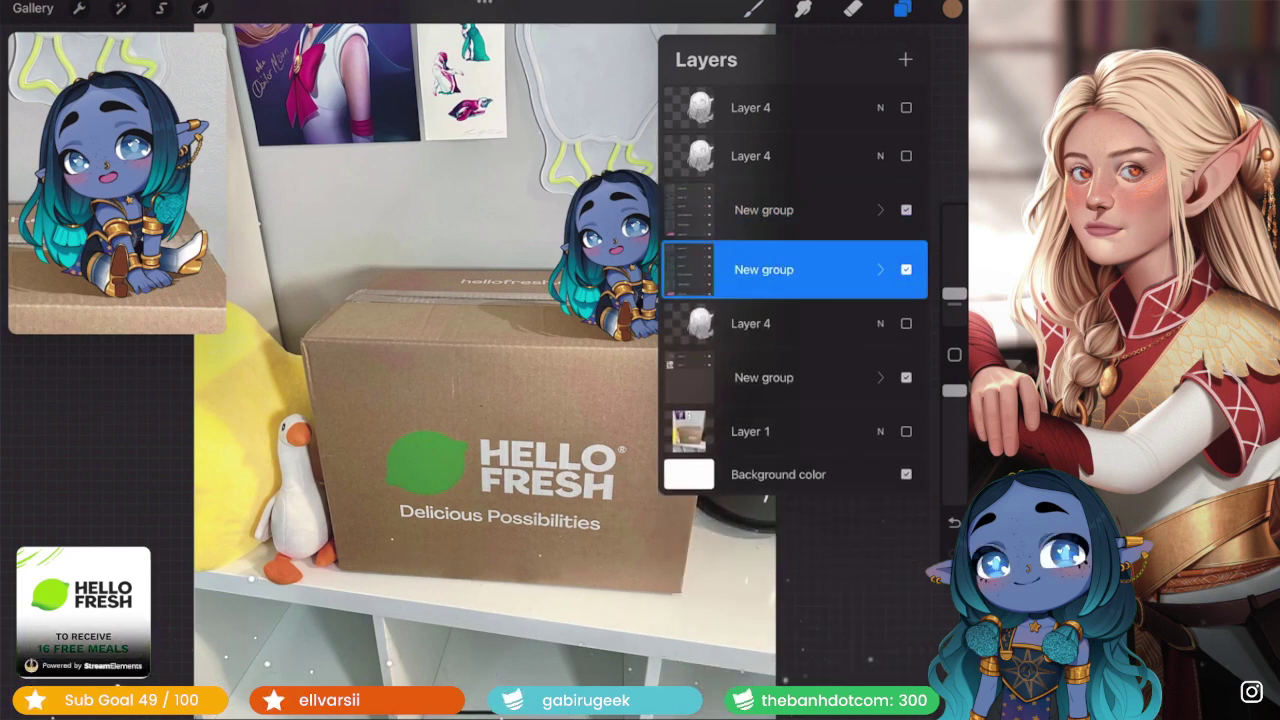
click(601, 257)
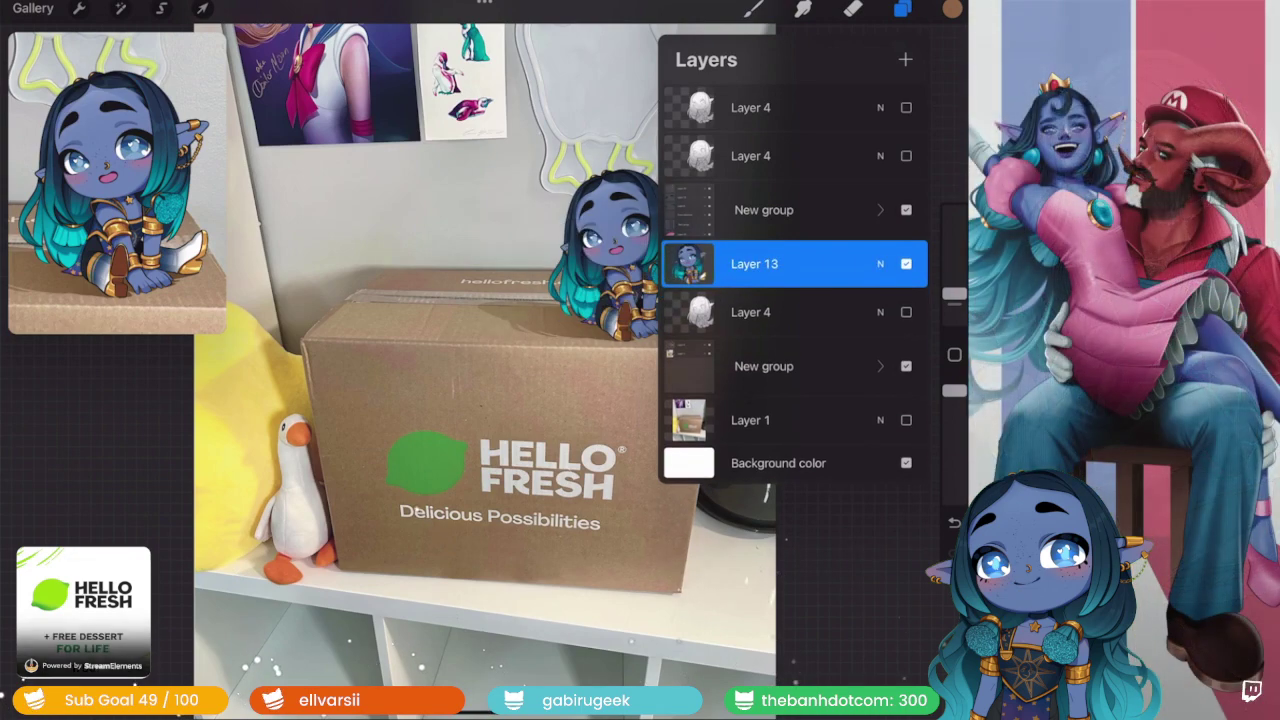
click(880, 400)
- Hide Layer 29 and select Layer 23 holding the eye shines
scroll(790, 400, down, 2)
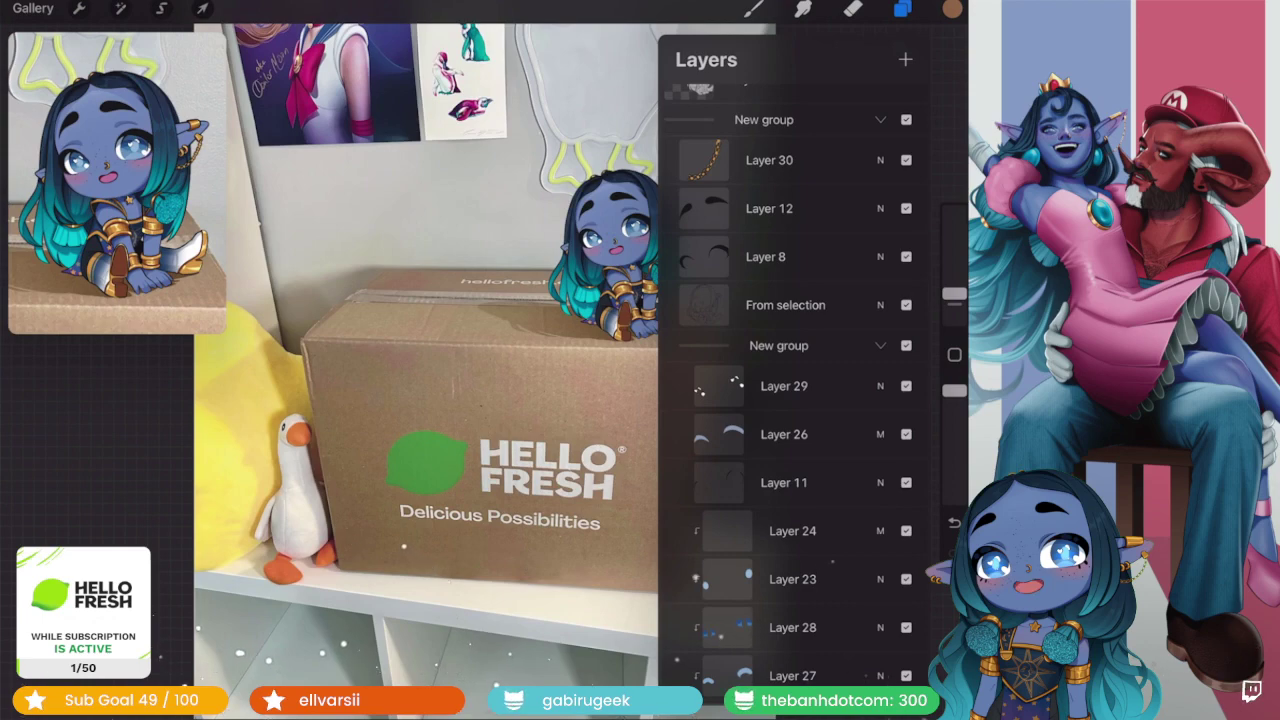
scroll(790, 400, down, 3)
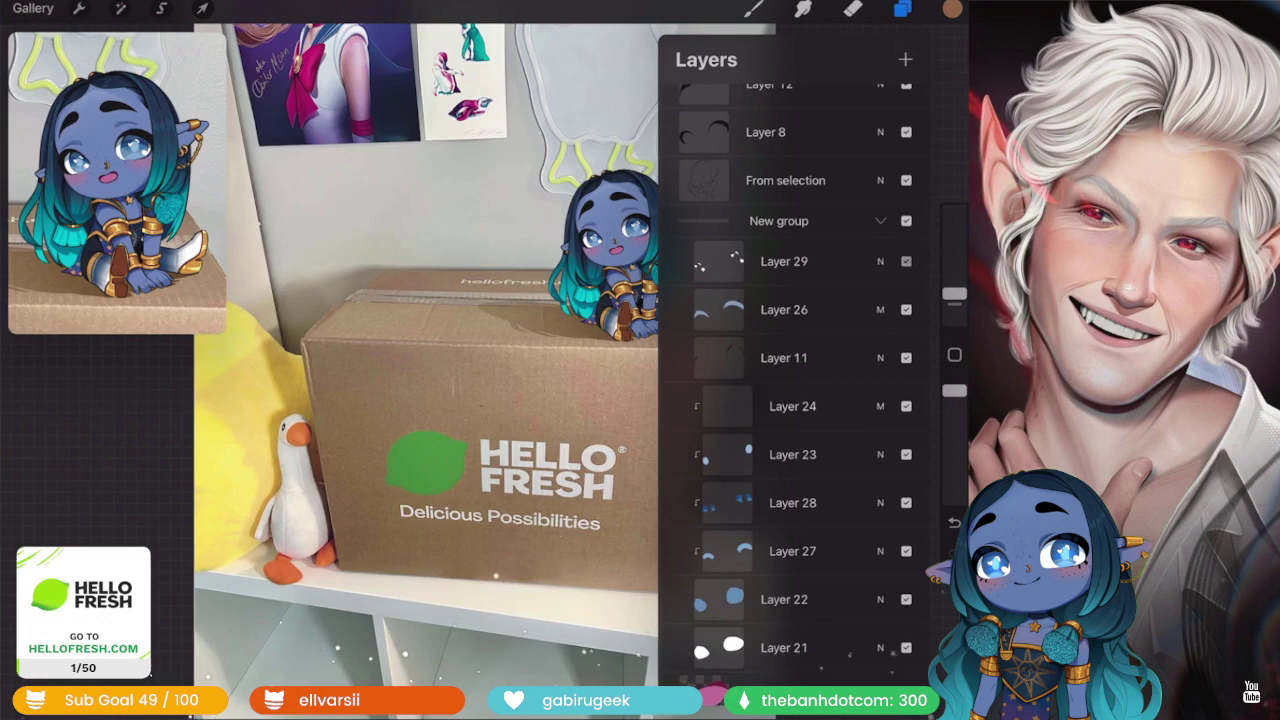
click(906, 261)
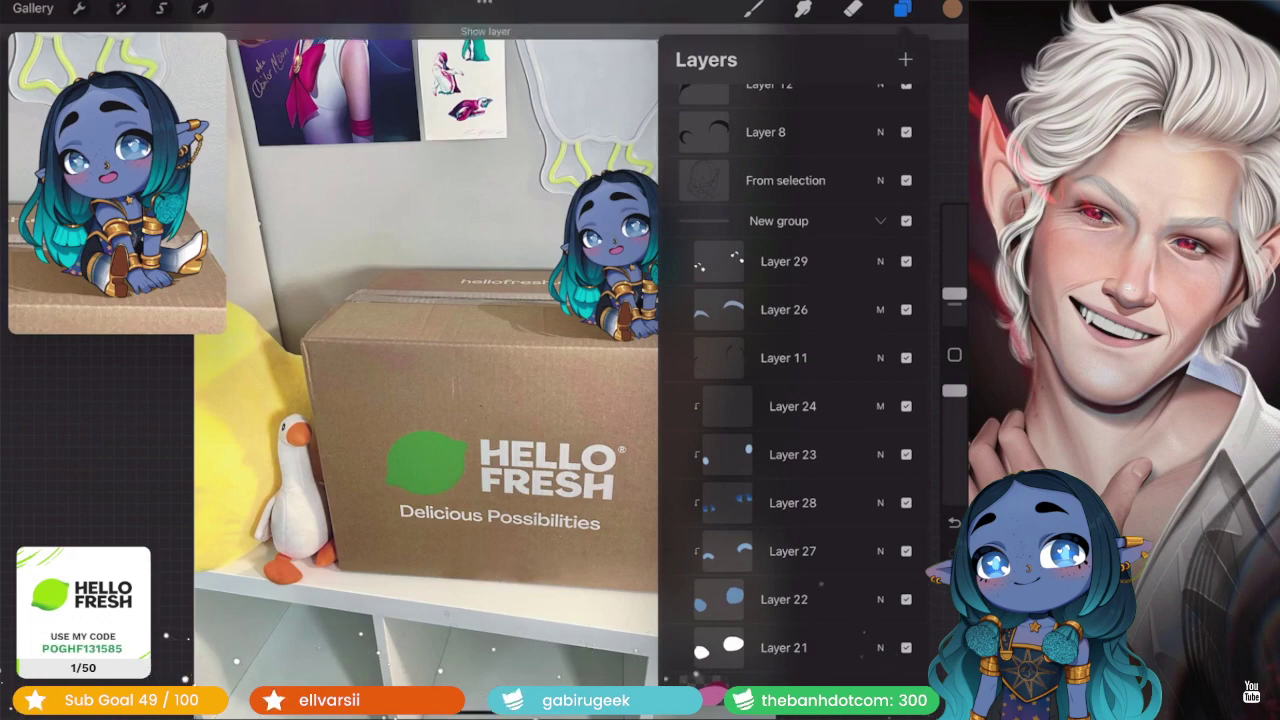
click(792, 454)
click(902, 8)
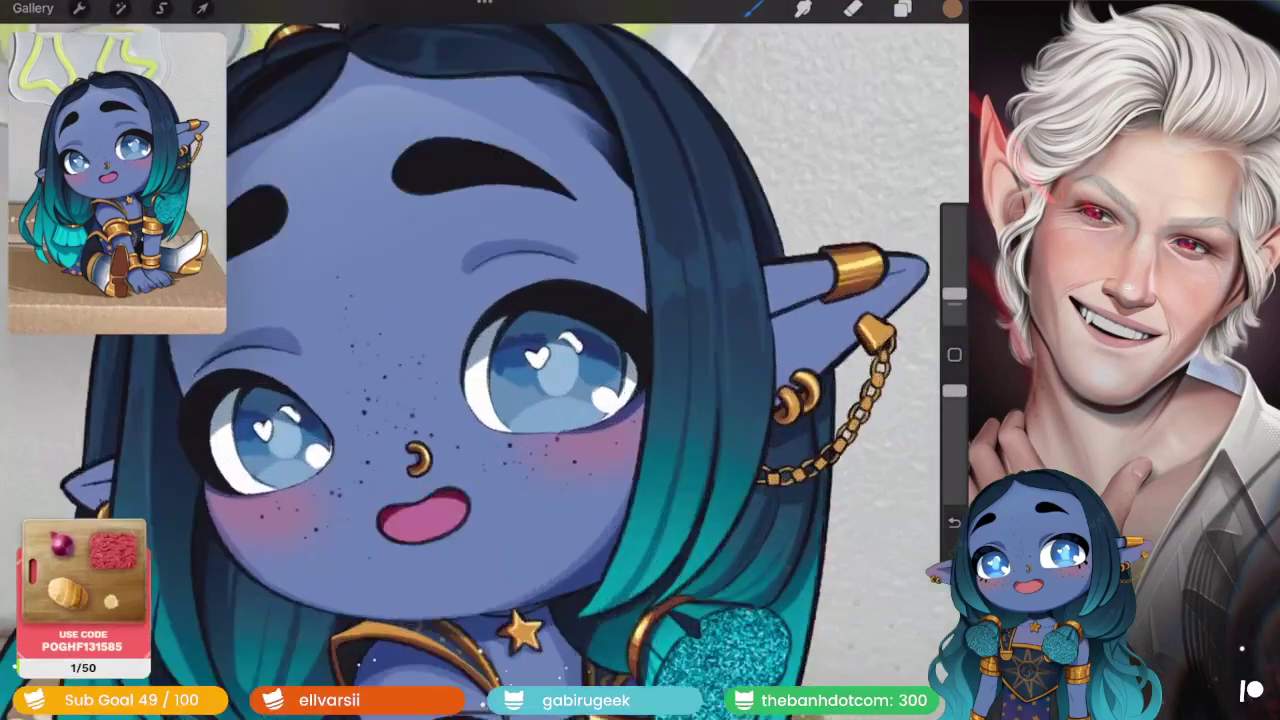
- Freehand-select the right eye's shines on Layers 23 and 29 and shrink the heart shine uniformly
click(202, 8)
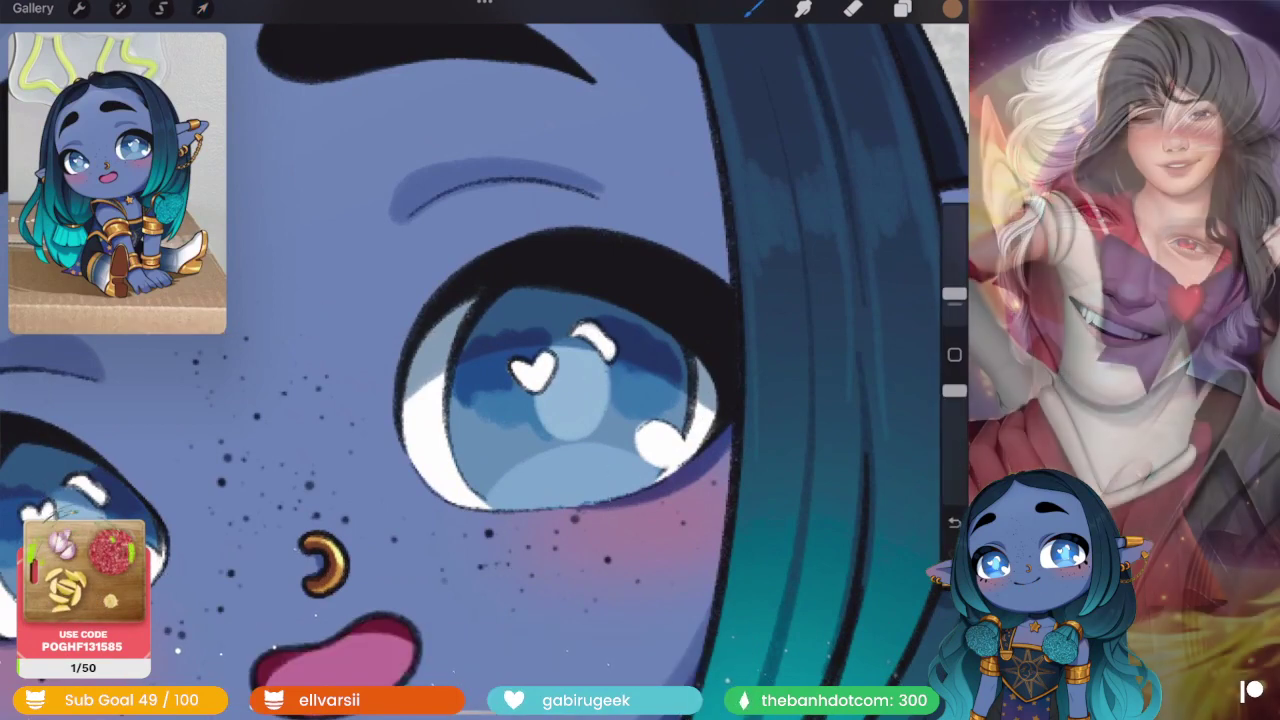
click(585, 370)
click(161, 8)
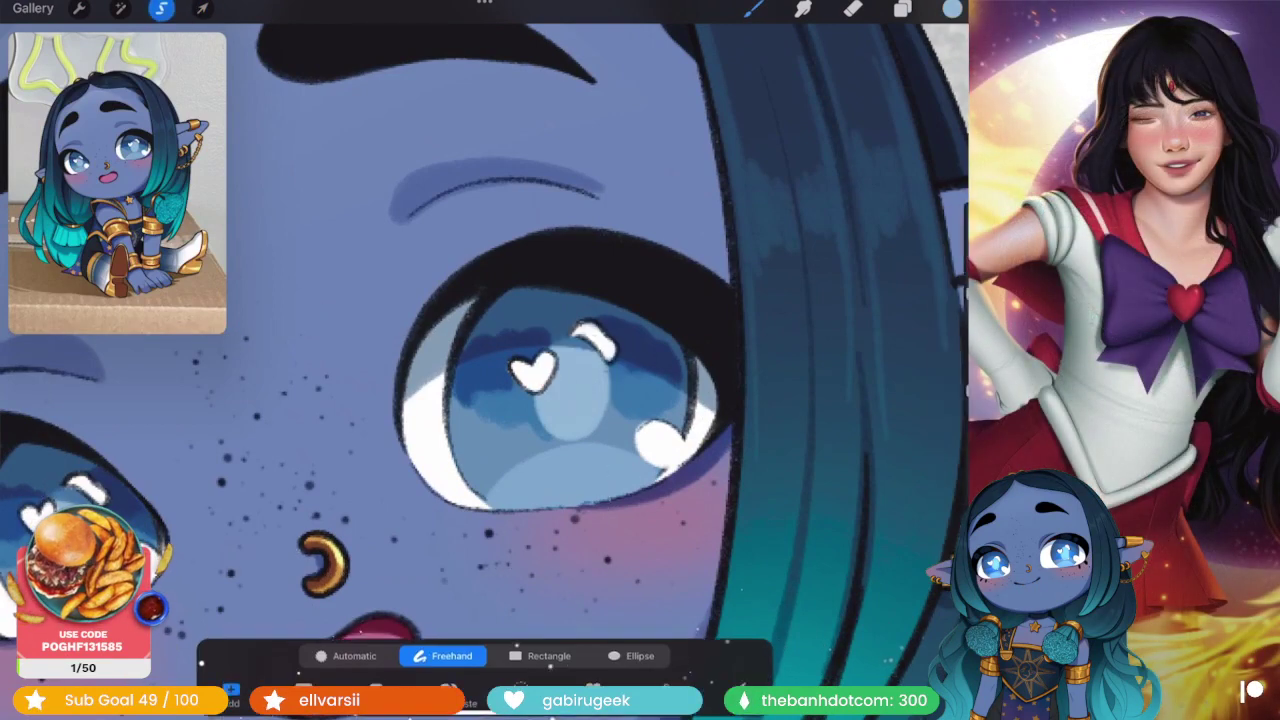
click(560, 300)
click(560, 300)
click(902, 8)
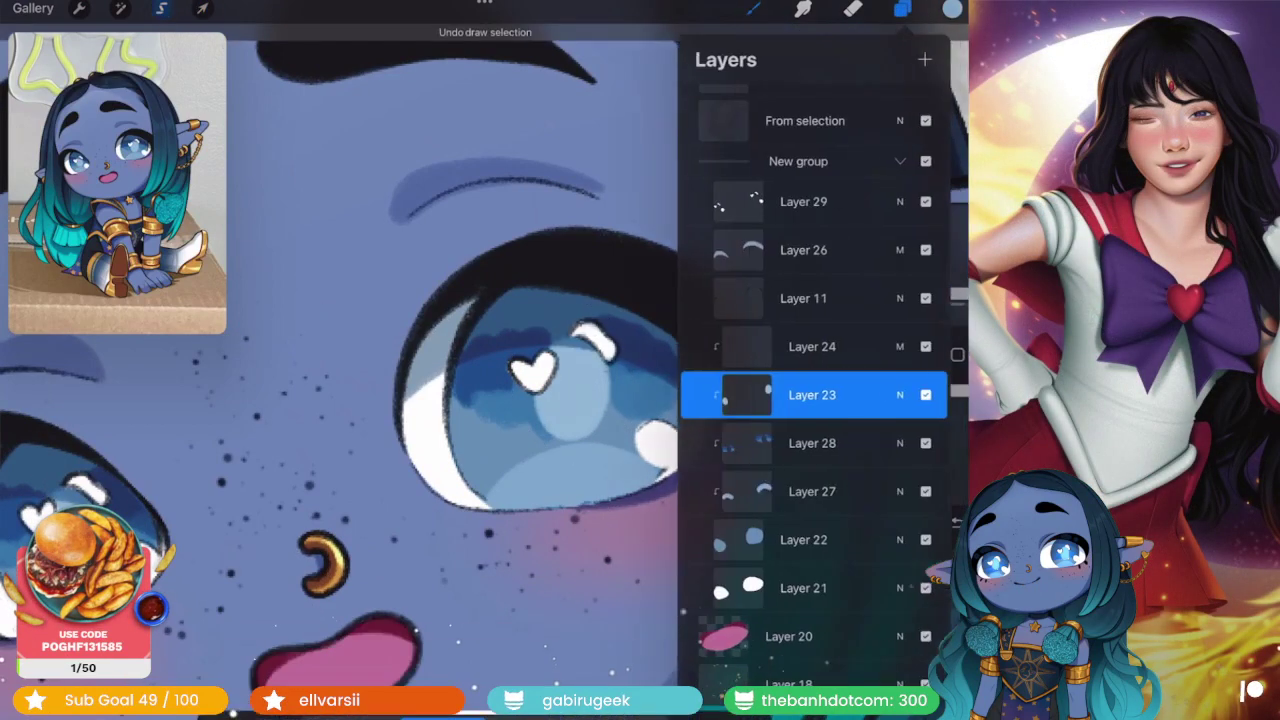
drag(740, 201, 830, 201)
click(902, 8)
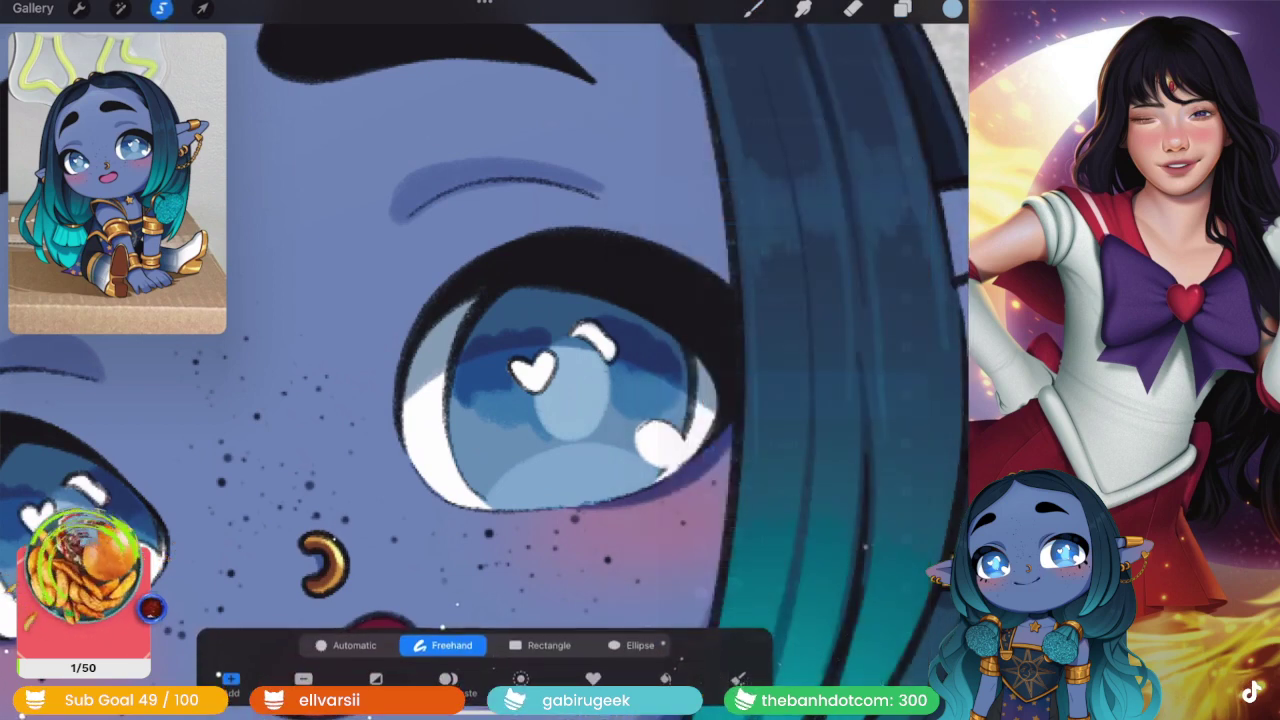
click(202, 8)
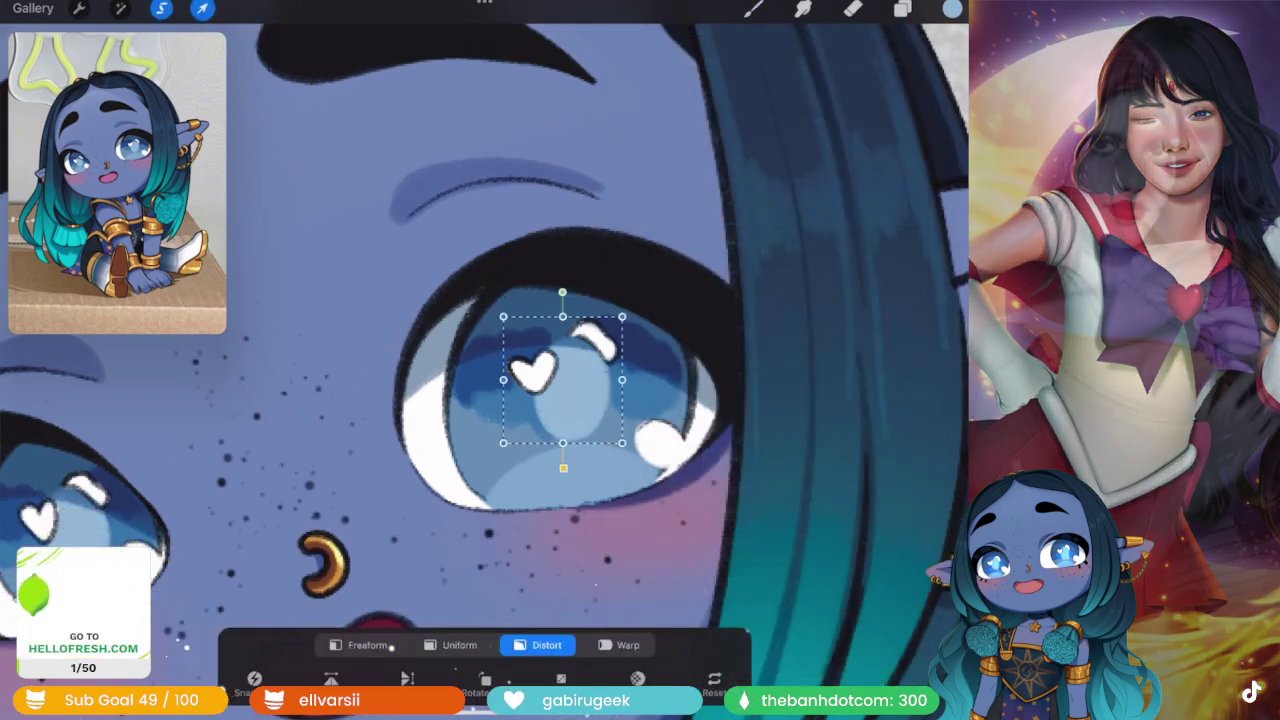
drag(517, 331, 530, 344)
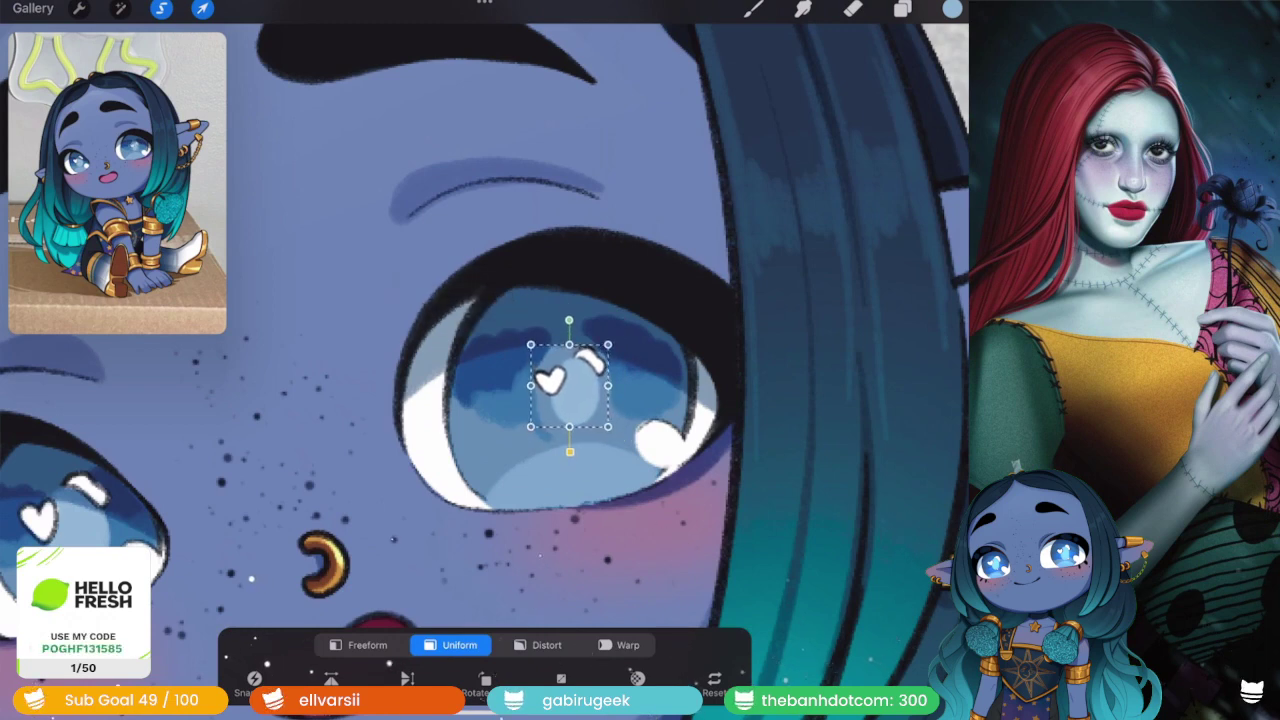
click(202, 8)
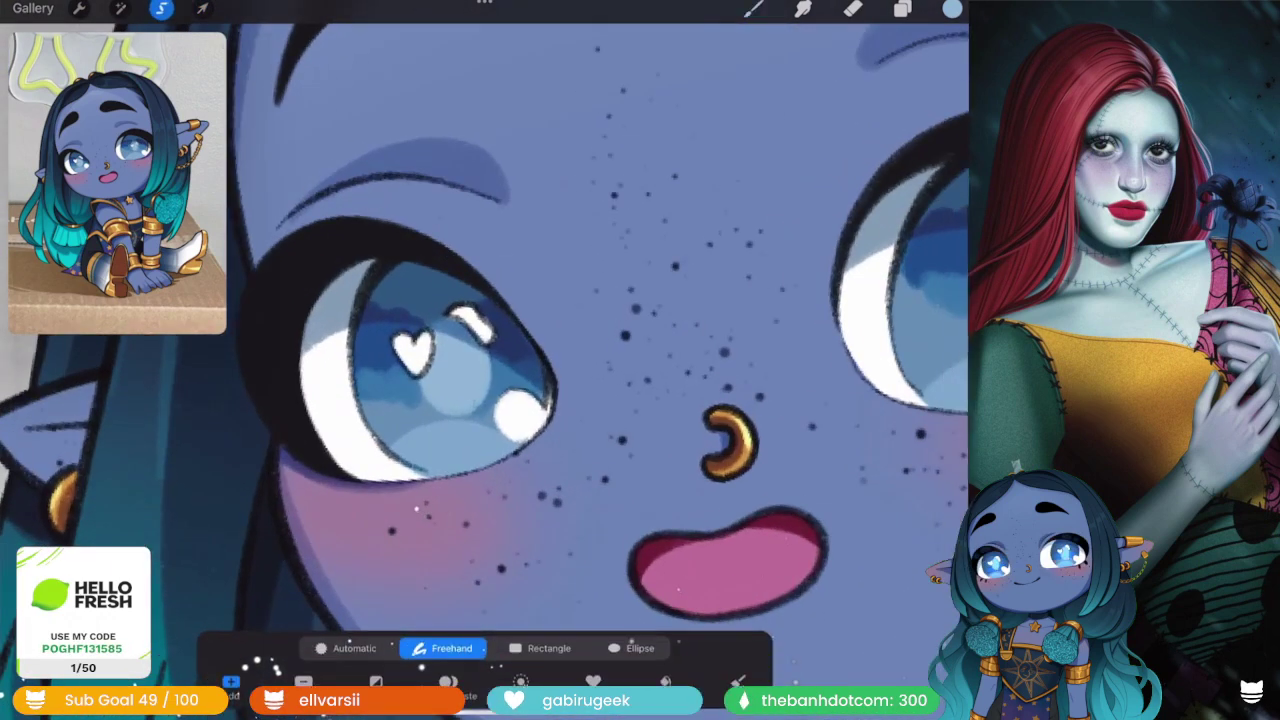
- Outline the left eye's shines, scale the heart shine down and nudge it slightly left and down
drag(435, 261, 493, 289)
drag(362, 310, 392, 258)
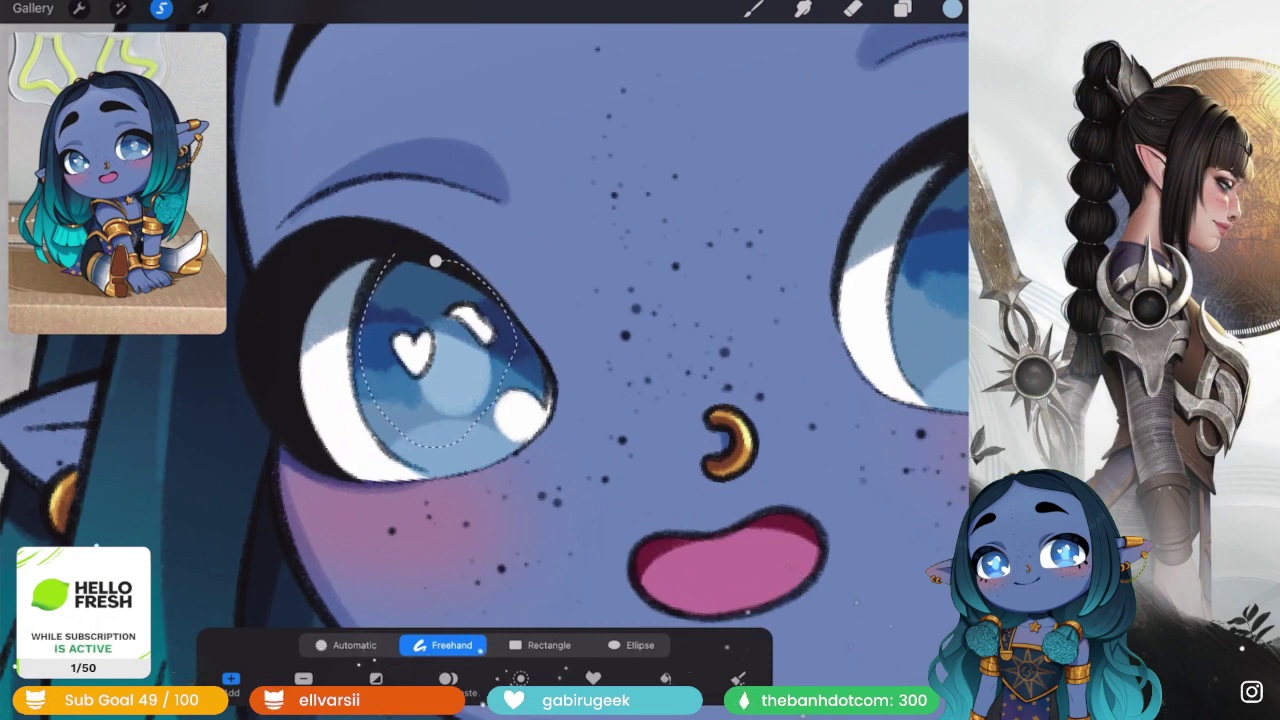
click(202, 8)
drag(390, 275, 410, 314)
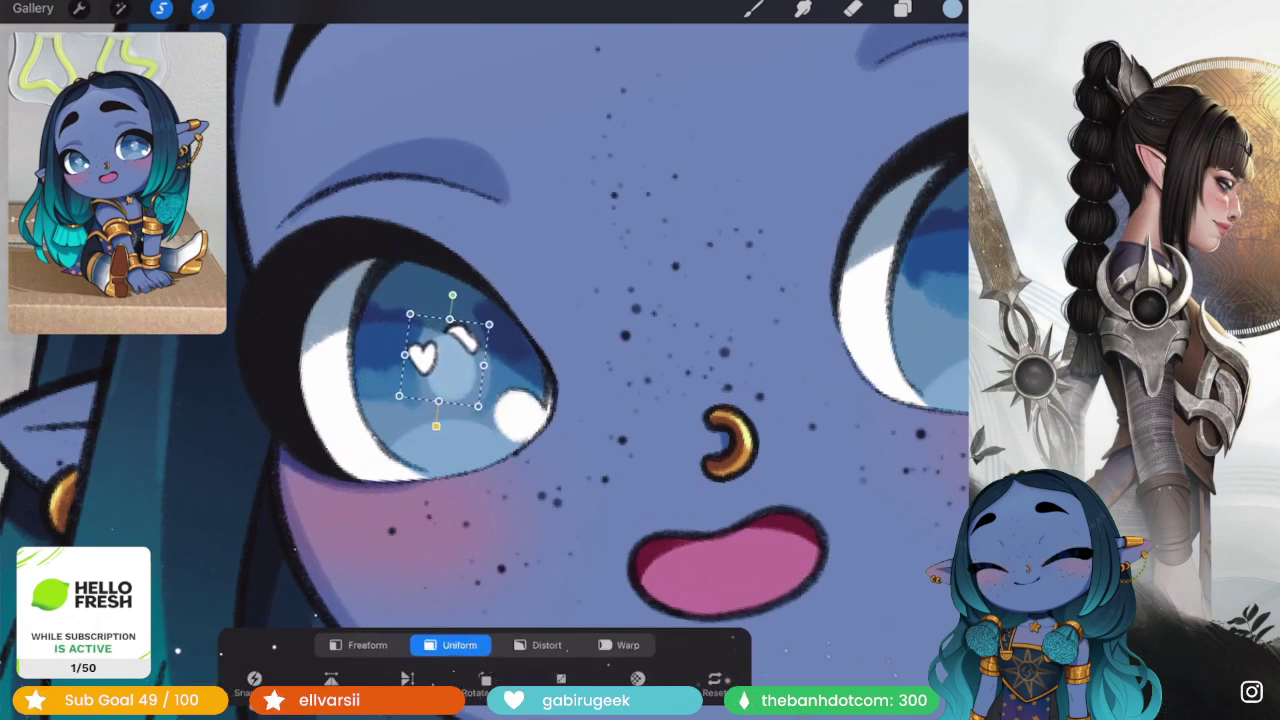
drag(440, 360, 438, 361)
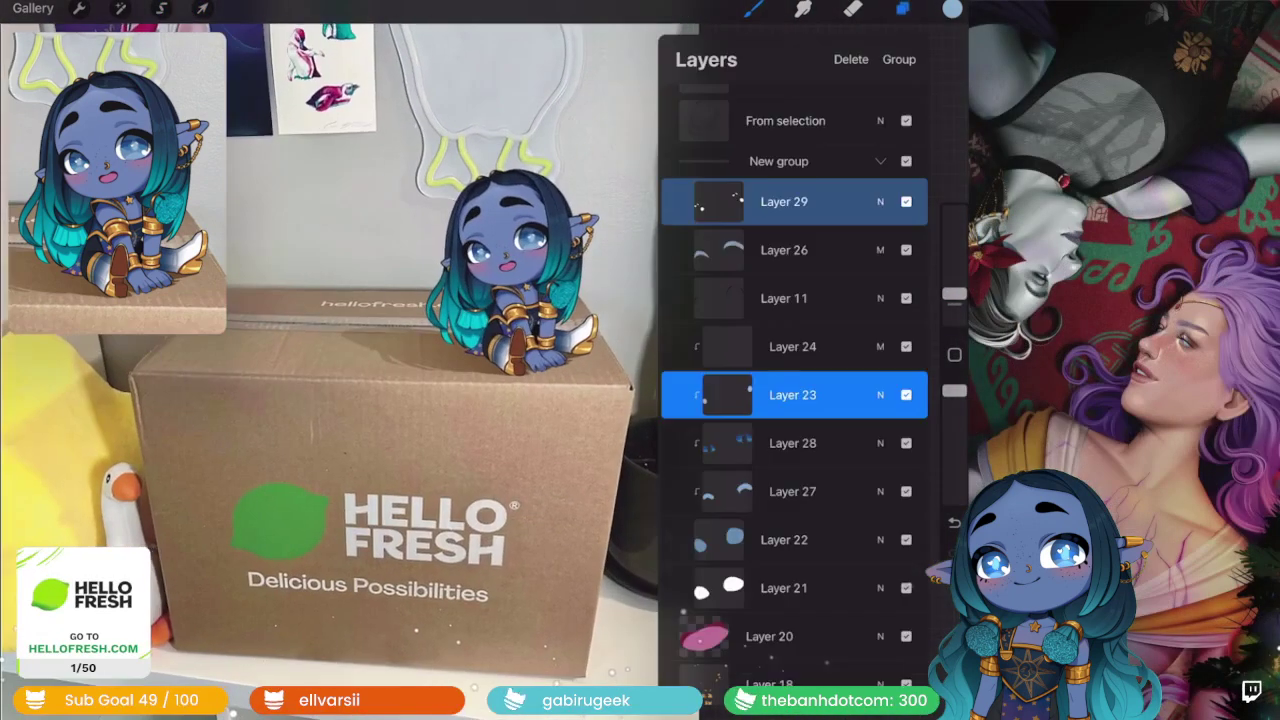
- Collapse the New eye-layer groups and toggle the top New group's visibility to compare
click(880, 161)
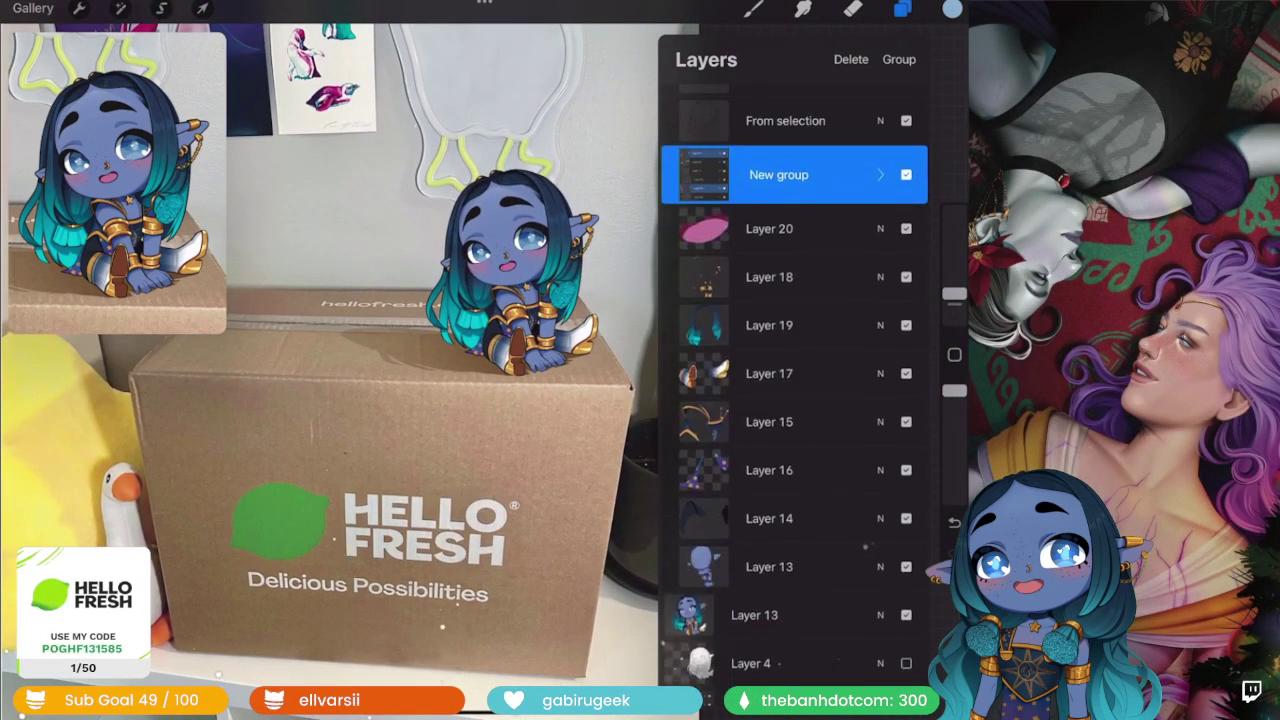
click(906, 174)
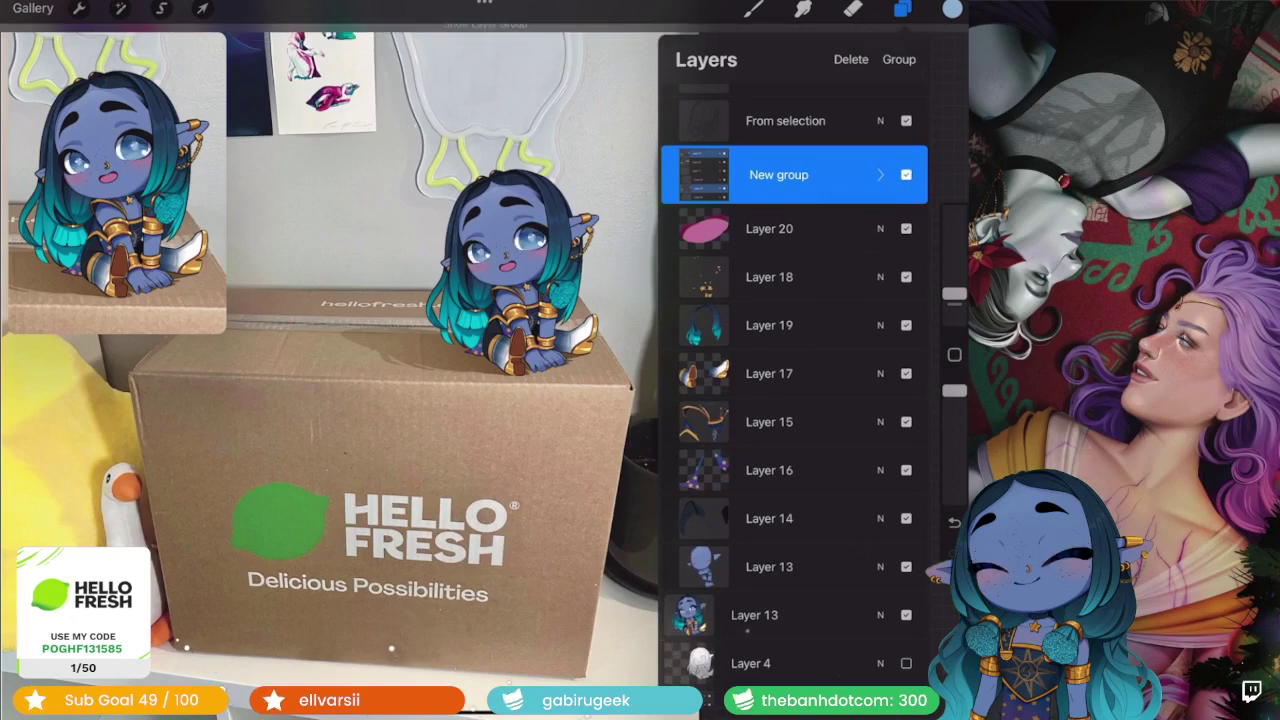
scroll(794, 400, up, 5)
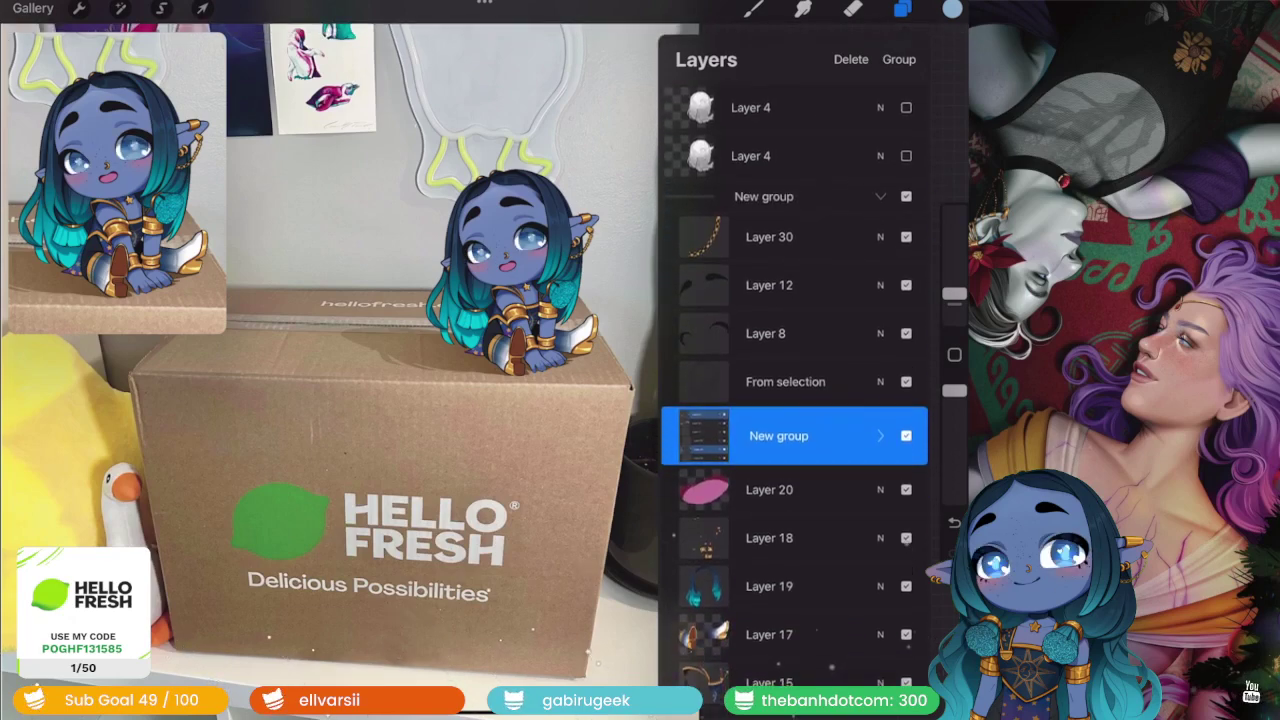
click(790, 200)
click(880, 196)
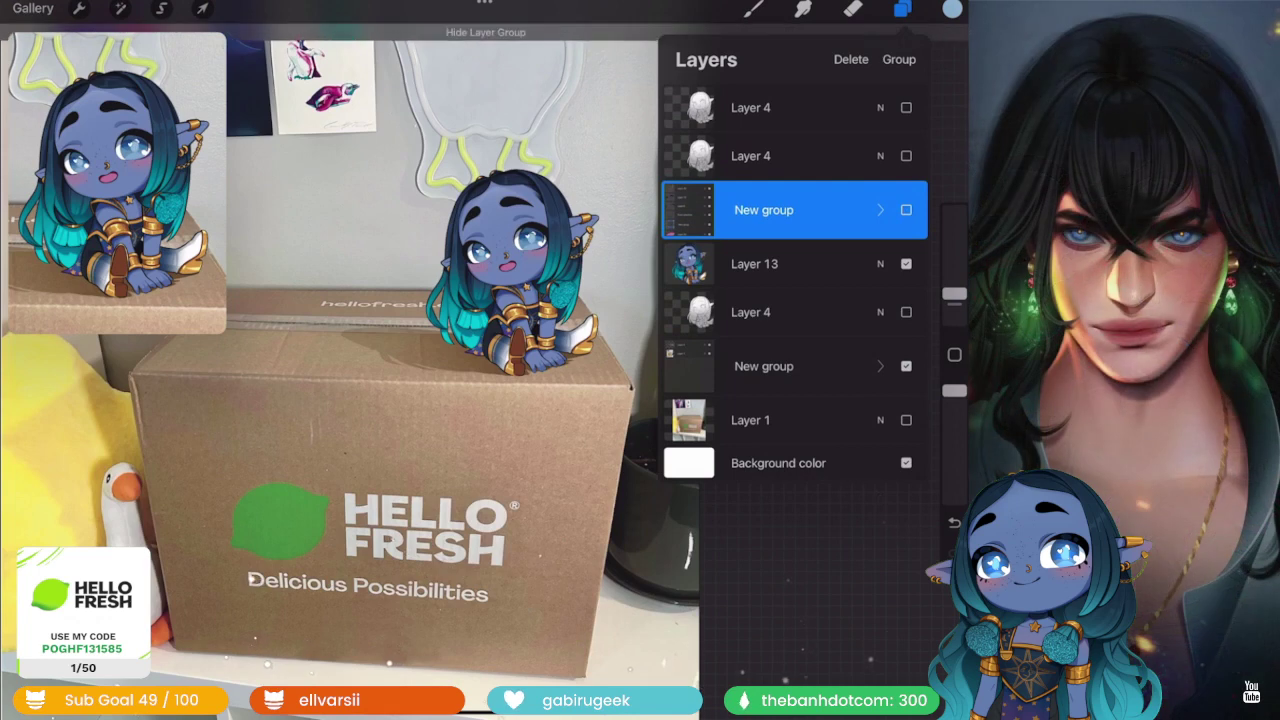
click(906, 210)
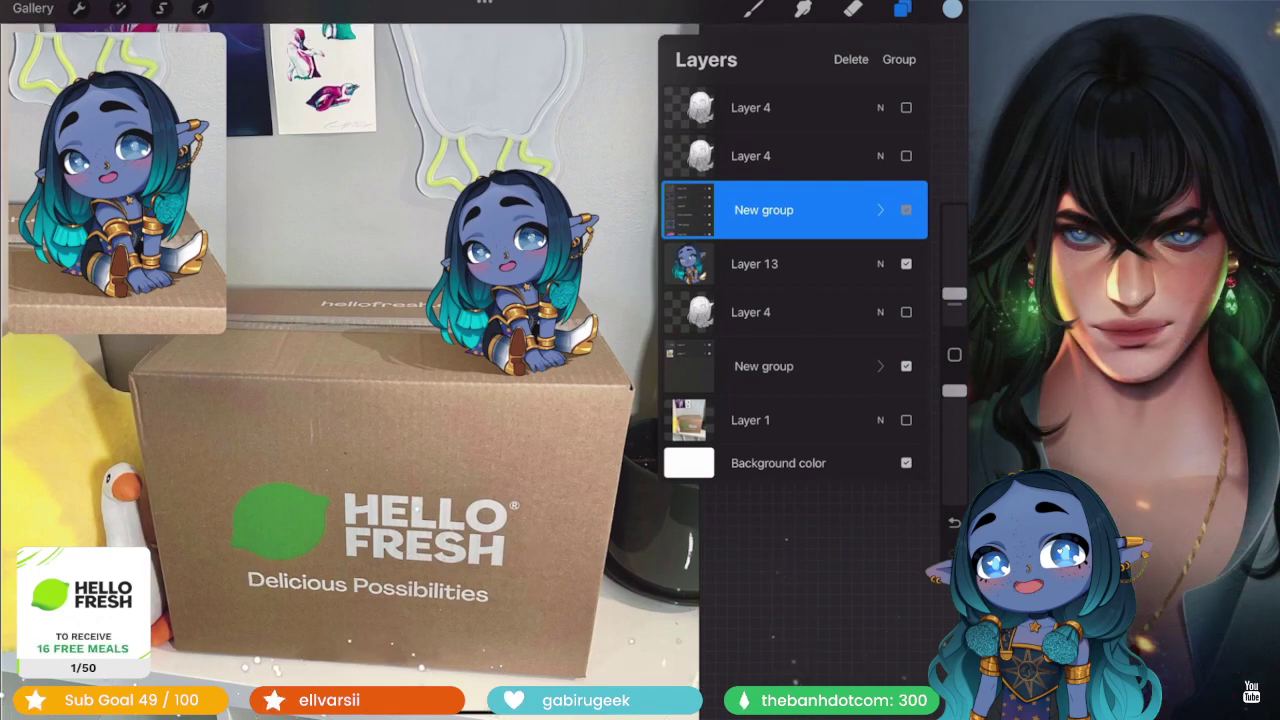
click(906, 210)
- Duplicate the New group and flatten the duplicate into a single layer
drag(880, 210, 700, 210)
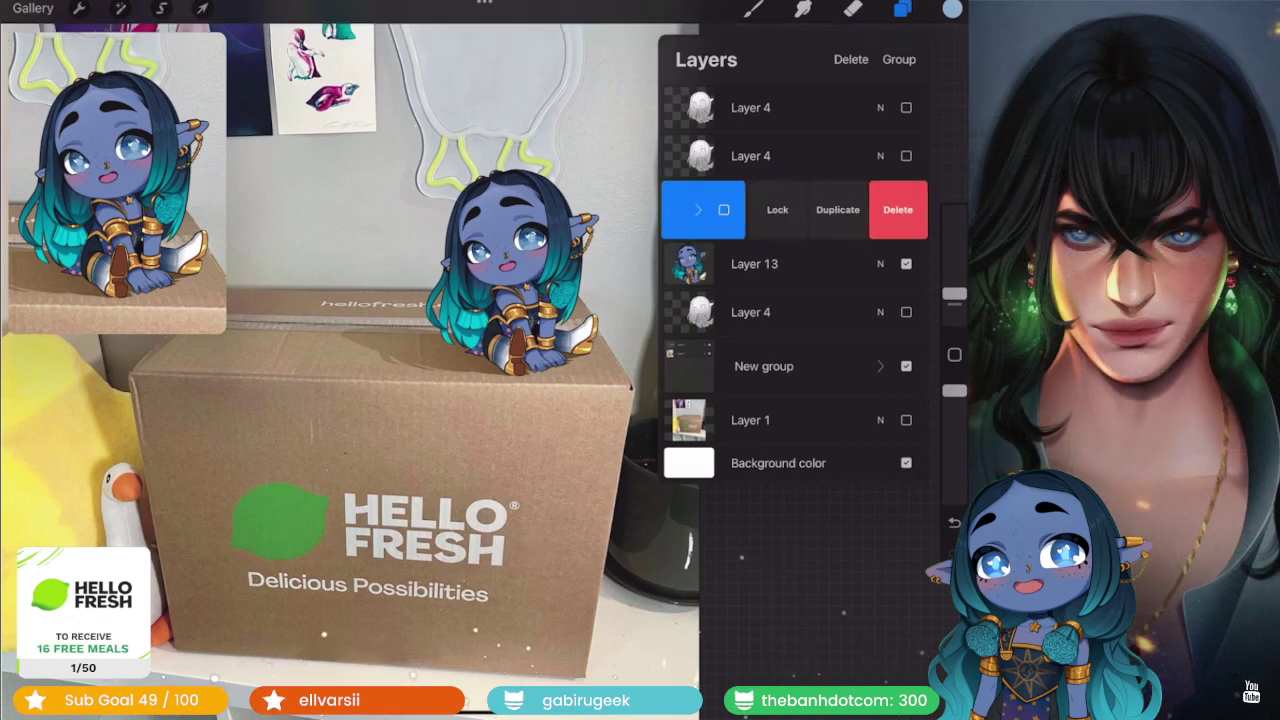
click(838, 210)
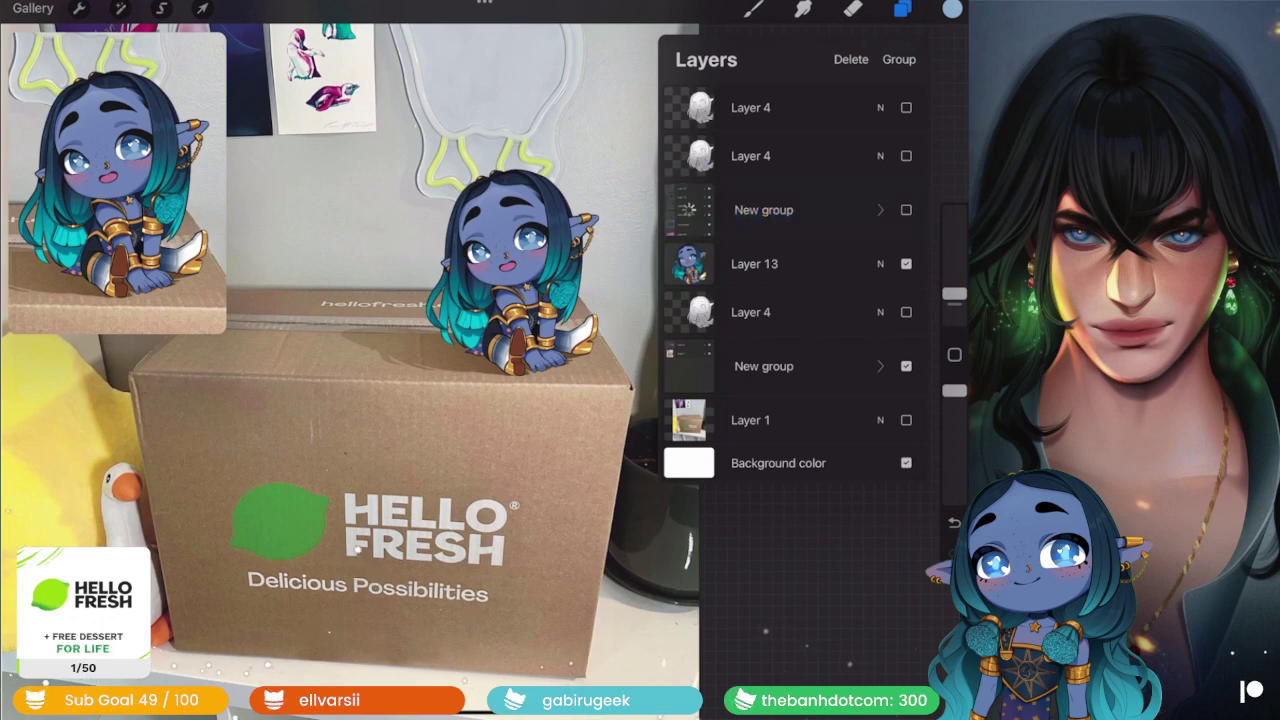
click(790, 269)
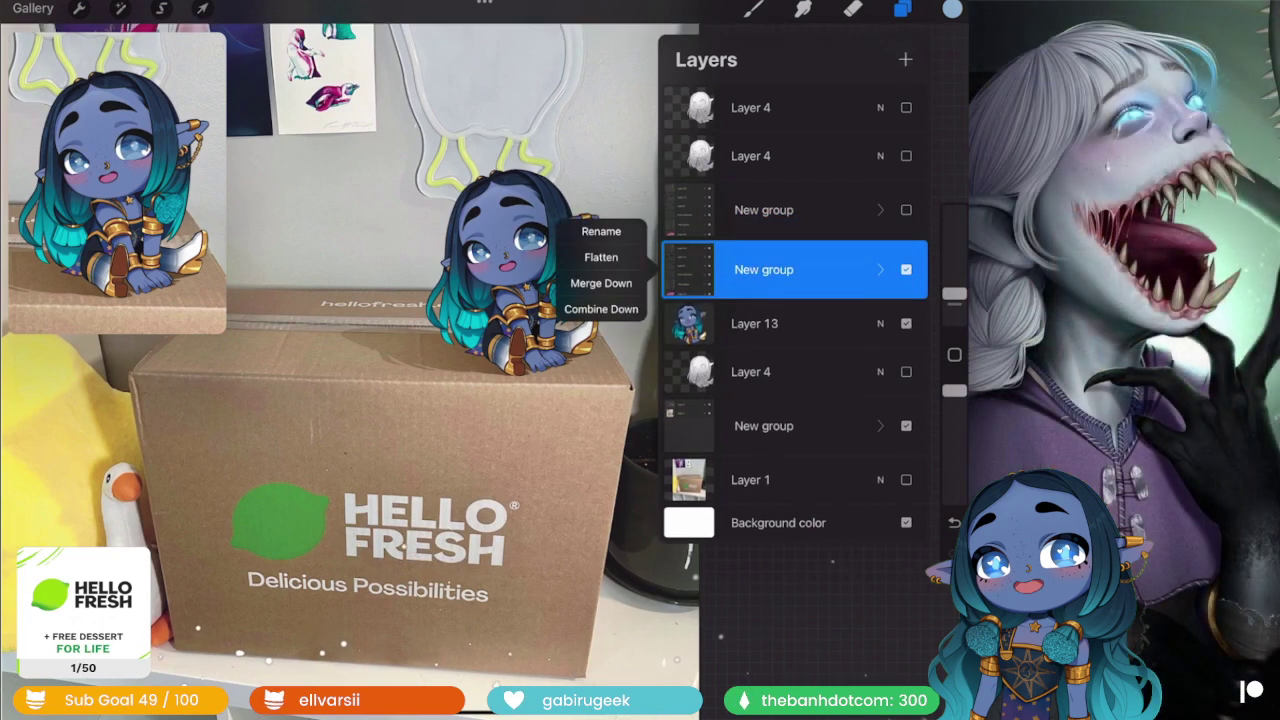
click(680, 231)
click(880, 210)
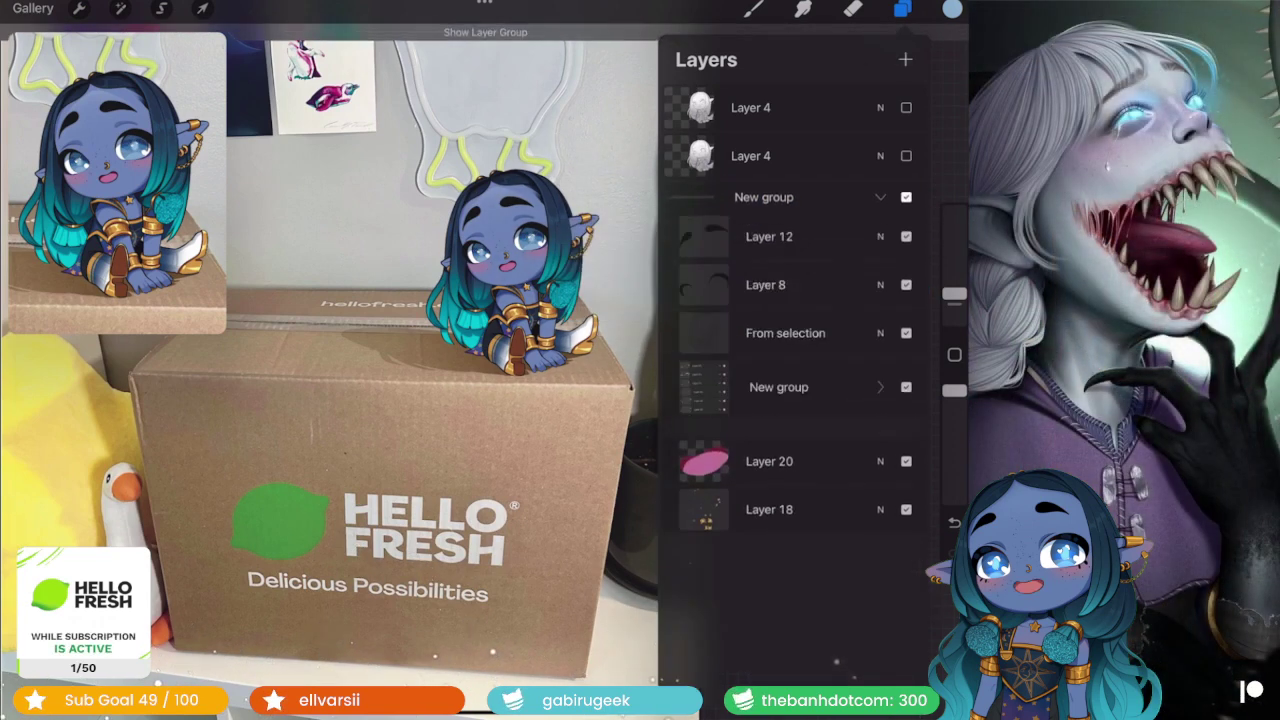
- Move Layer 23 up so it sits just below Layer 26
scroll(794, 400, down, 5)
scroll(794, 400, up, 3)
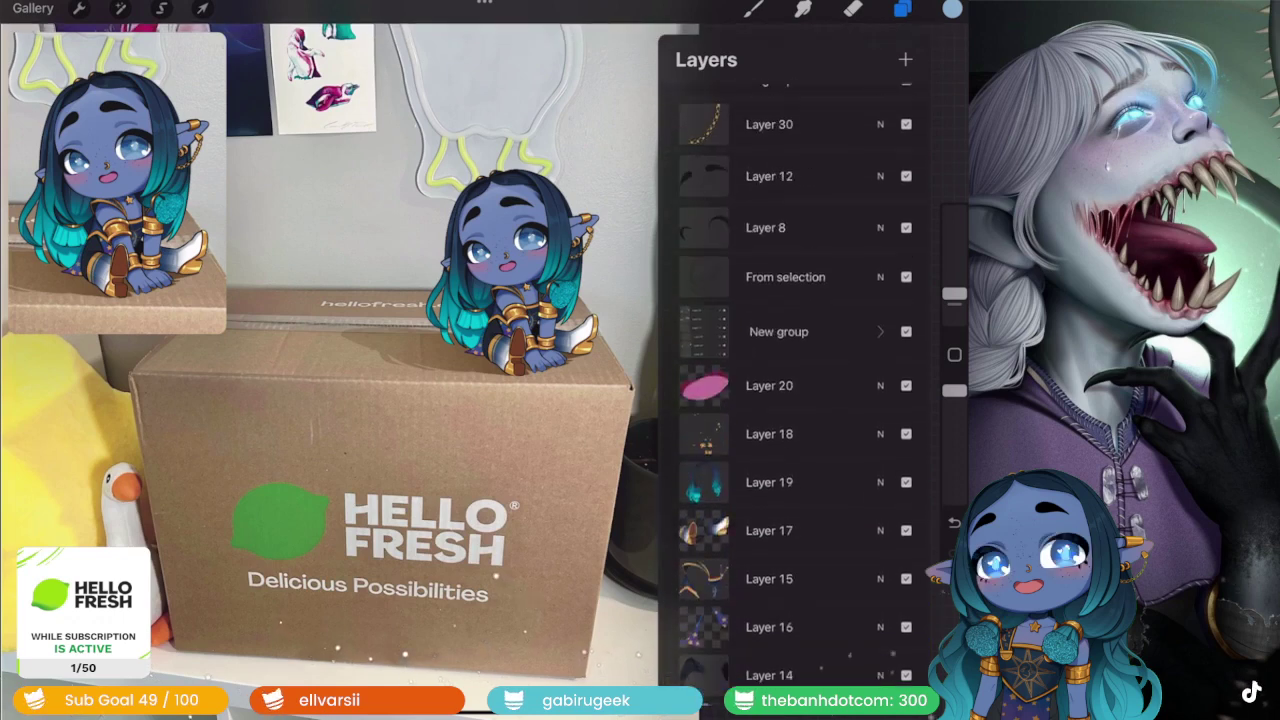
scroll(794, 400, up, 4)
scroll(794, 400, down, 3)
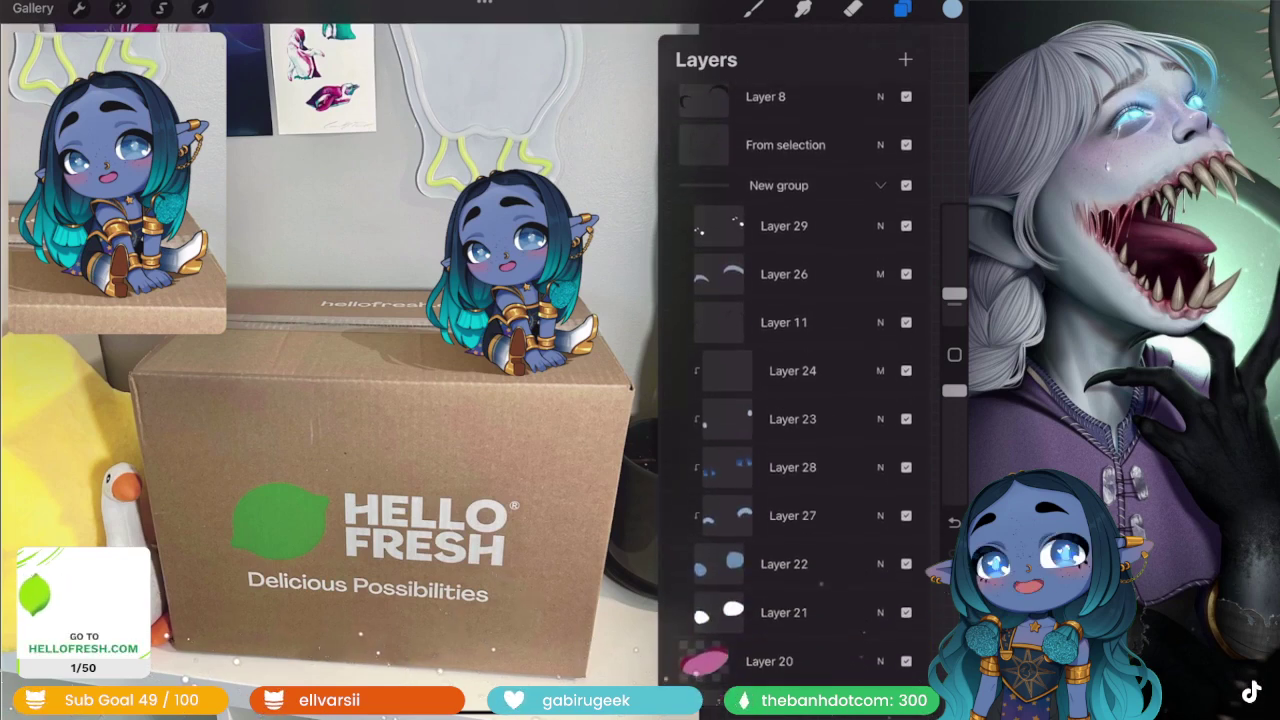
click(792, 373)
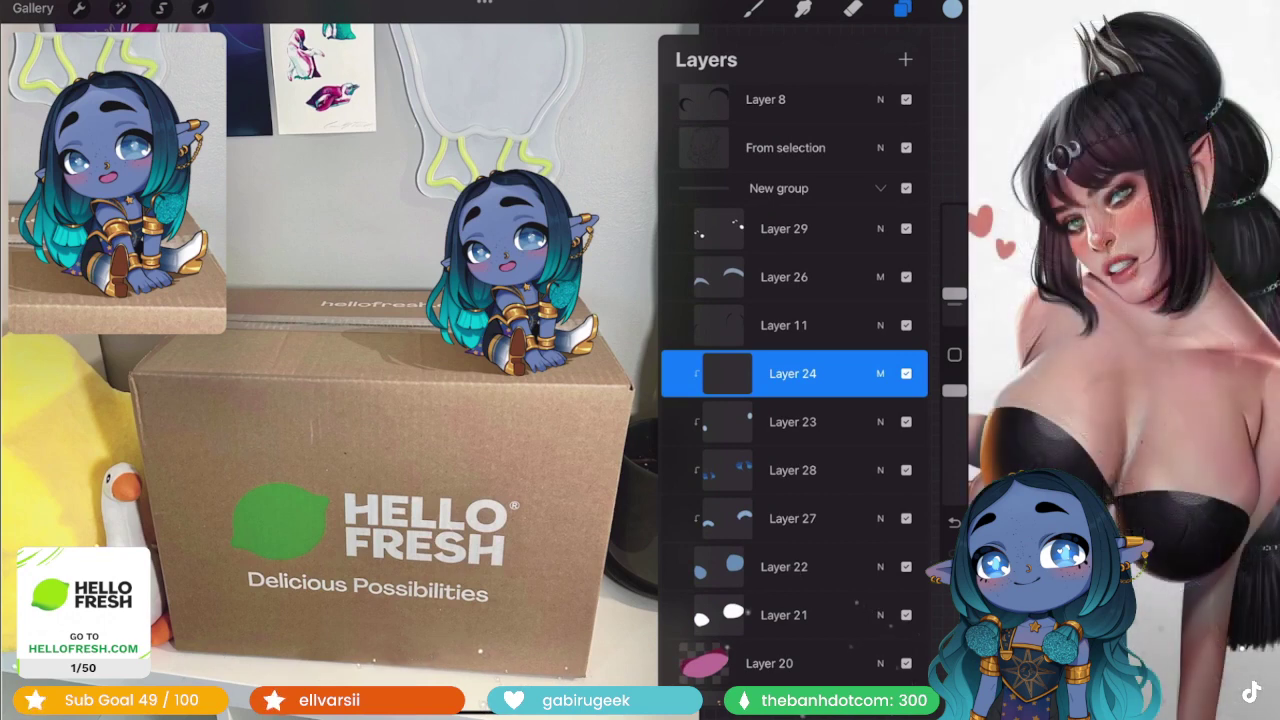
click(792, 421)
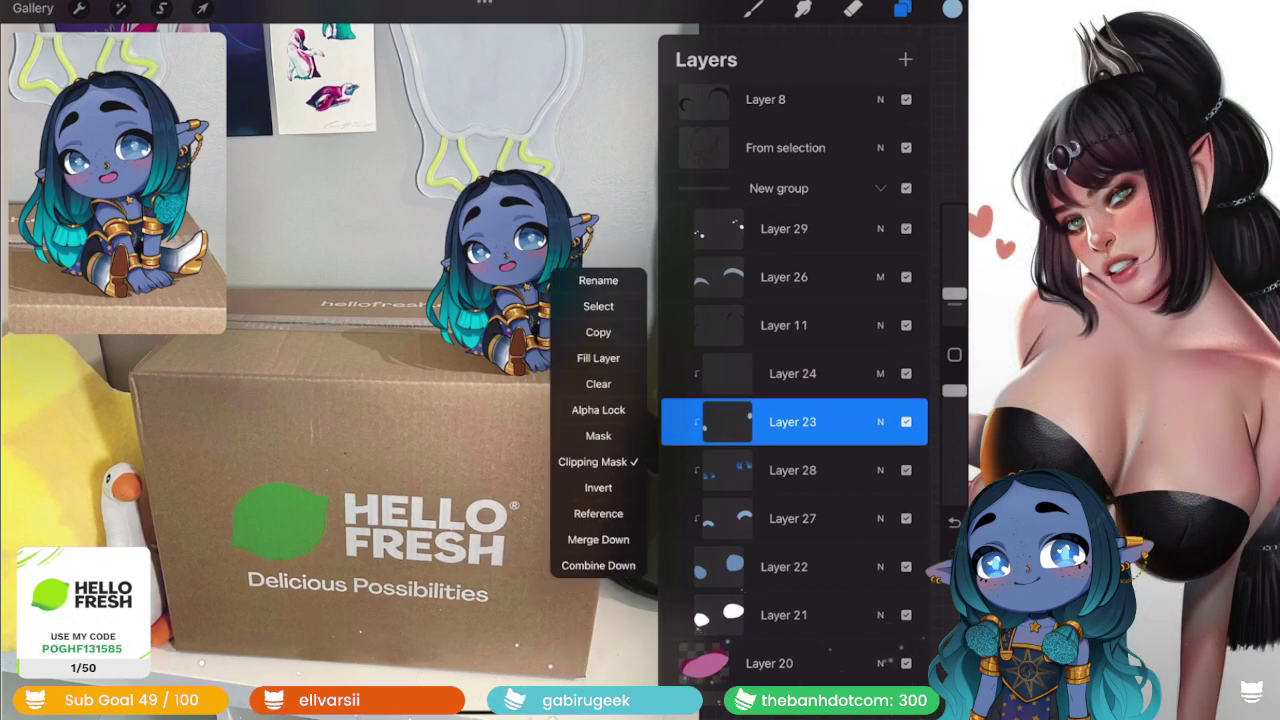
key(Escape)
drag(792, 421, 784, 325)
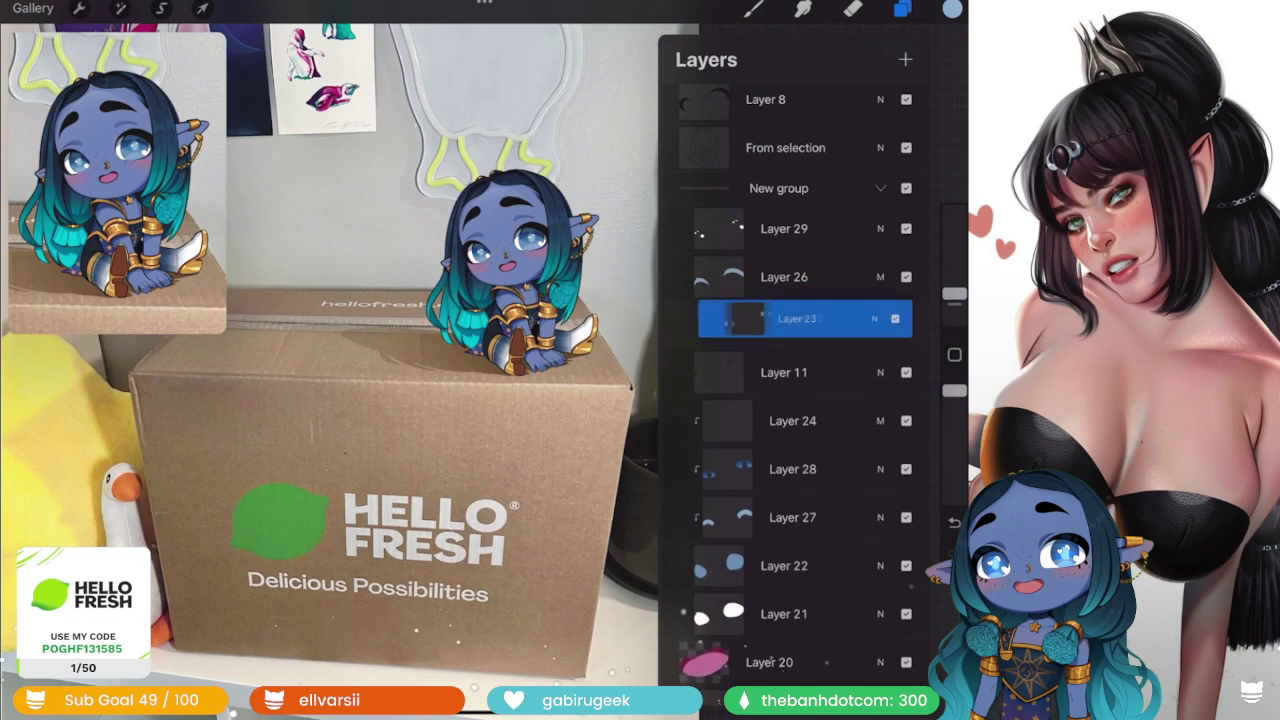
drag(740, 421, 840, 421)
- Delete Layers 24, 22, 11 and 29
drag(720, 325, 840, 325)
click(900, 421)
drag(850, 421, 720, 421)
click(900, 421)
drag(850, 373, 720, 373)
click(900, 373)
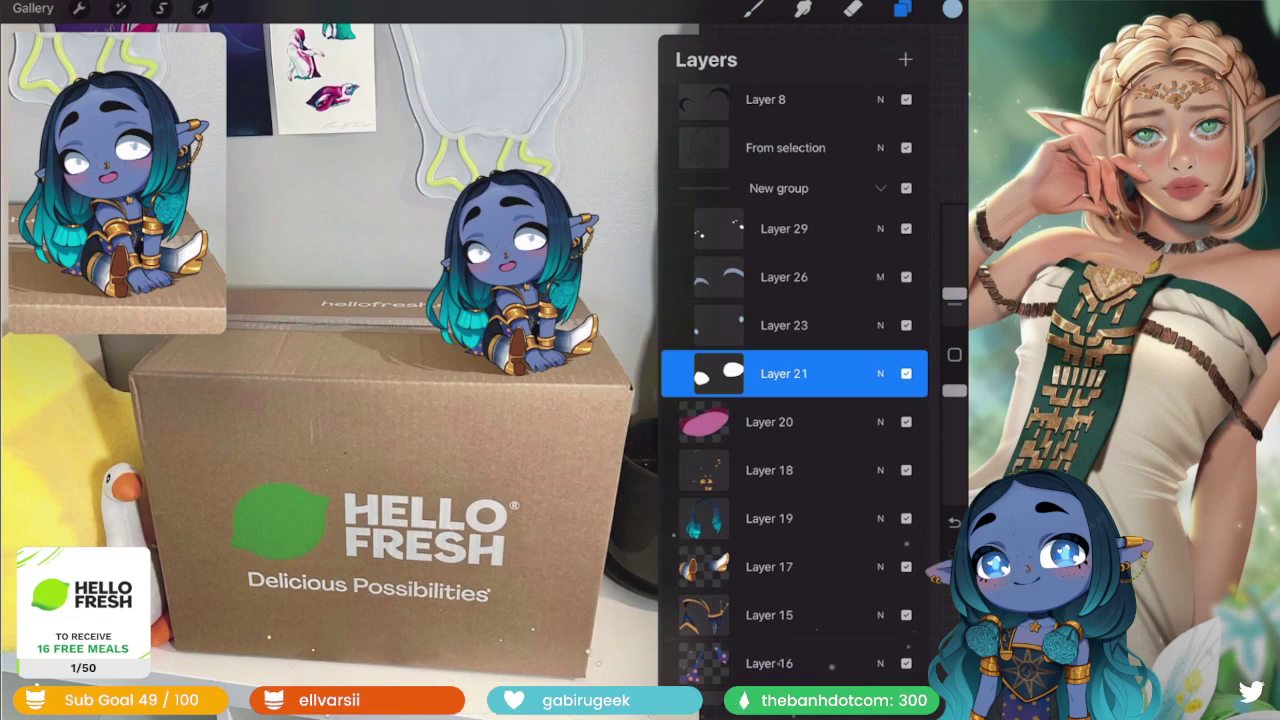
drag(850, 228, 720, 228)
click(900, 228)
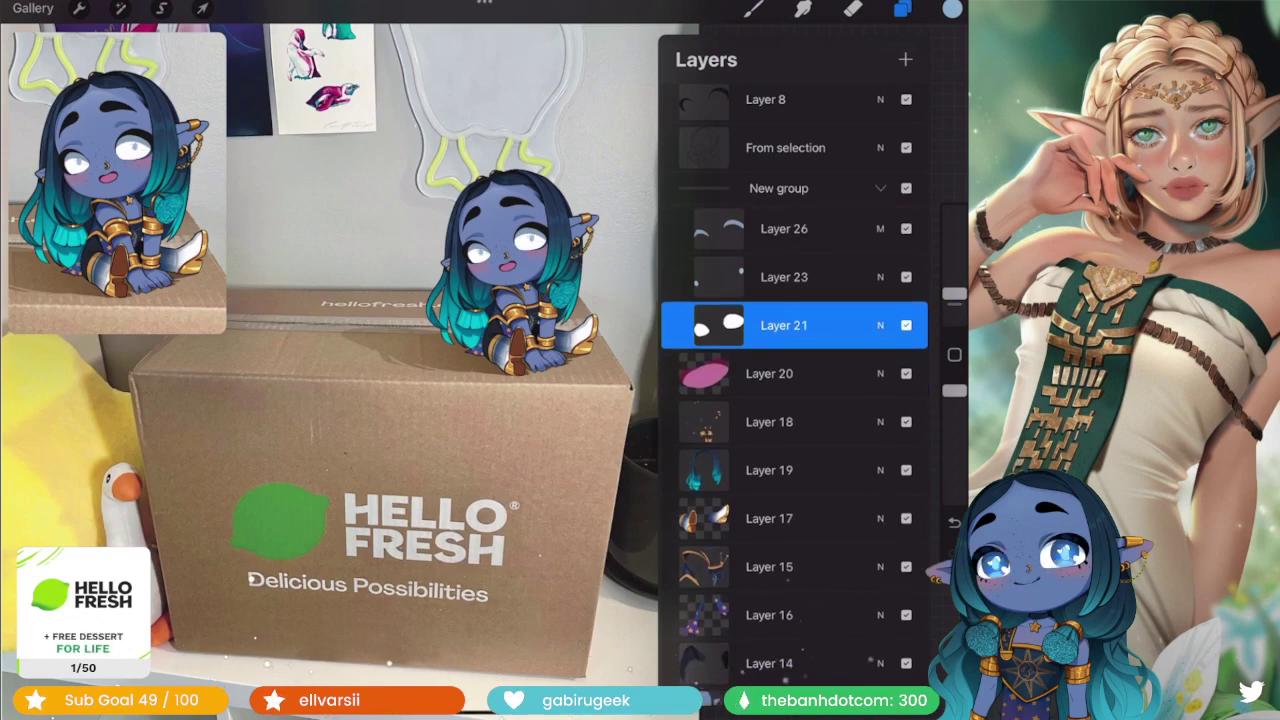
- Select Layer 23 and bring up the Hue, Saturation, Brightness adjustment
click(784, 277)
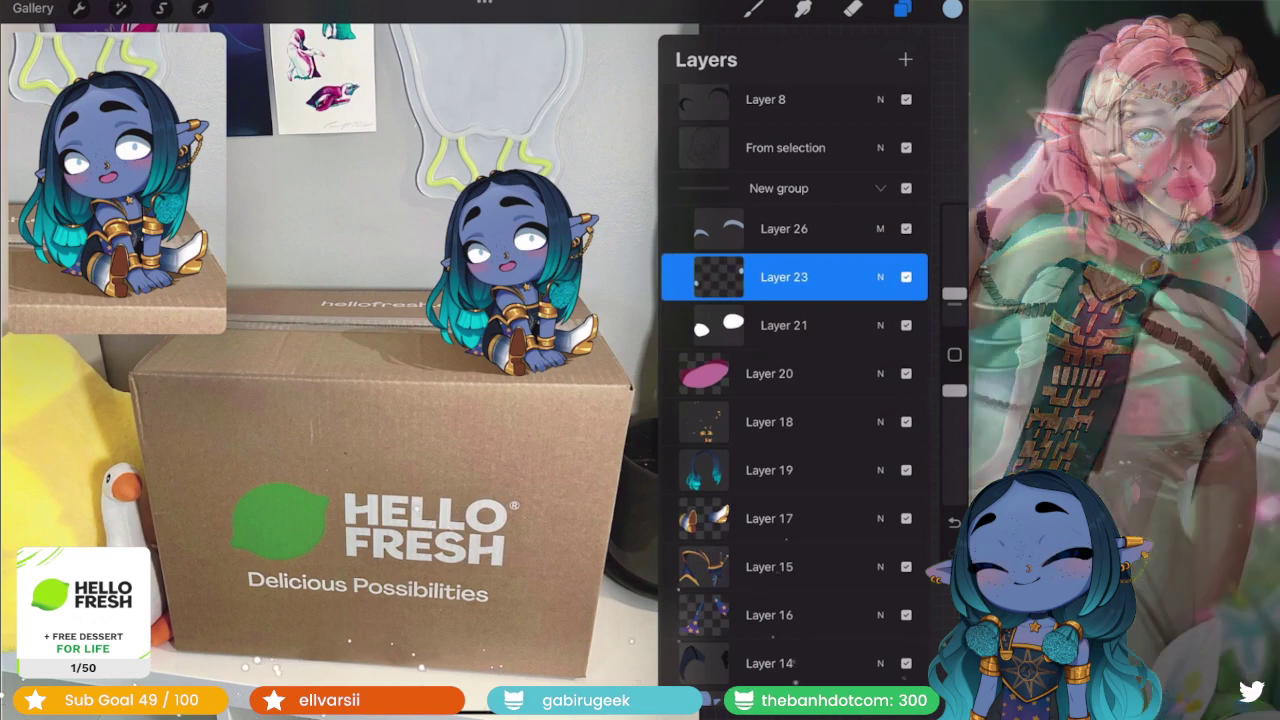
click(120, 8)
click(86, 83)
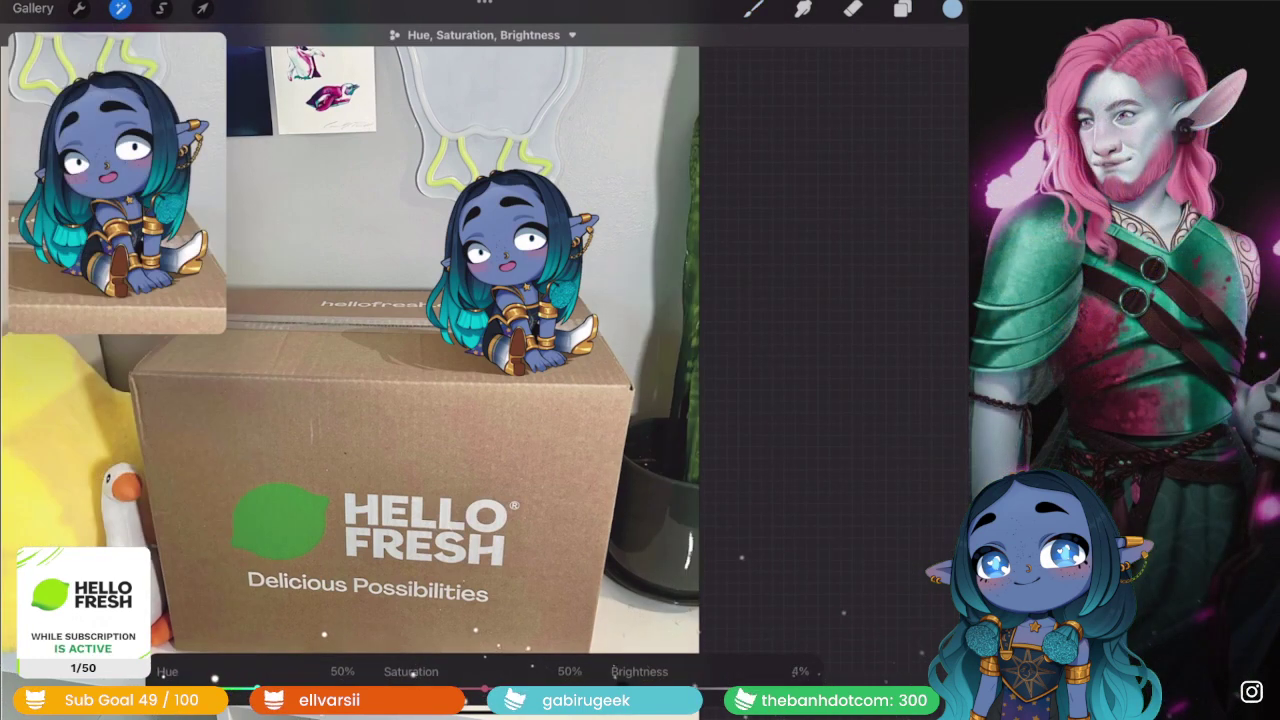
- Dismiss the adjustment and flatten the top New group into a single Layer 13
click(120, 8)
scroll(480, 360, down, 3)
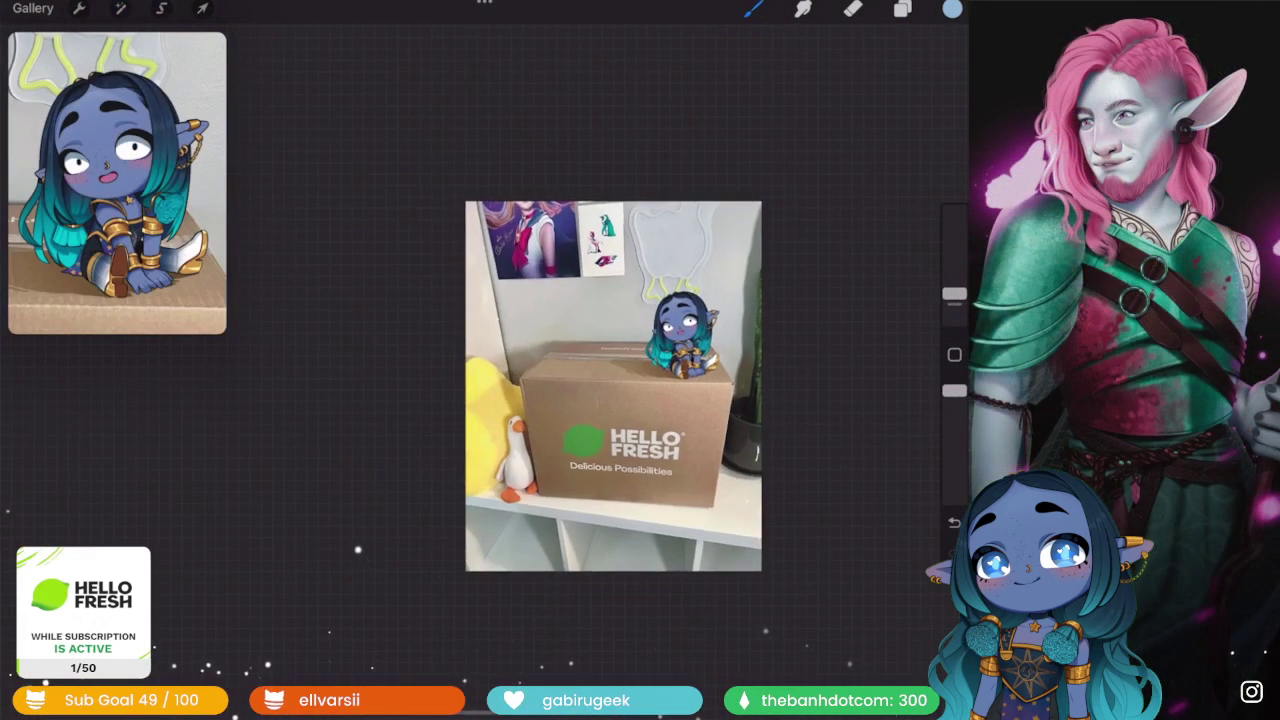
scroll(480, 360, up, 5)
click(902, 8)
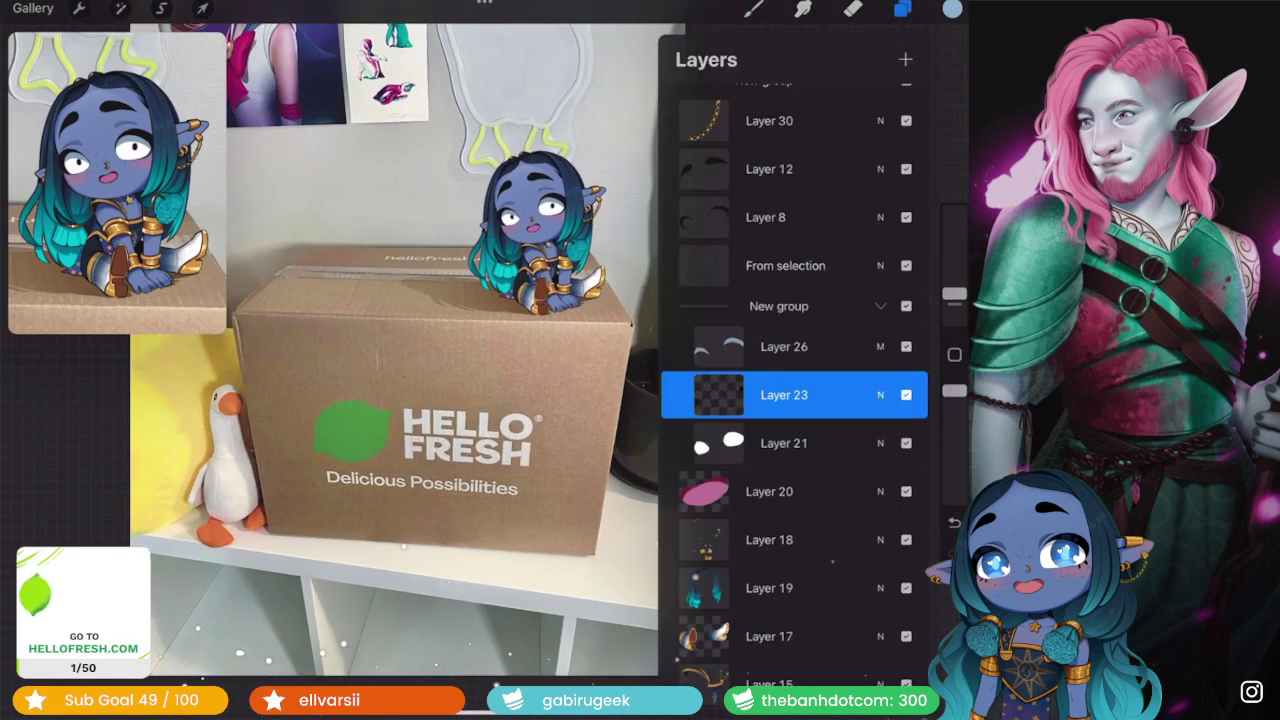
scroll(794, 400, up, 5)
click(880, 197)
click(764, 209)
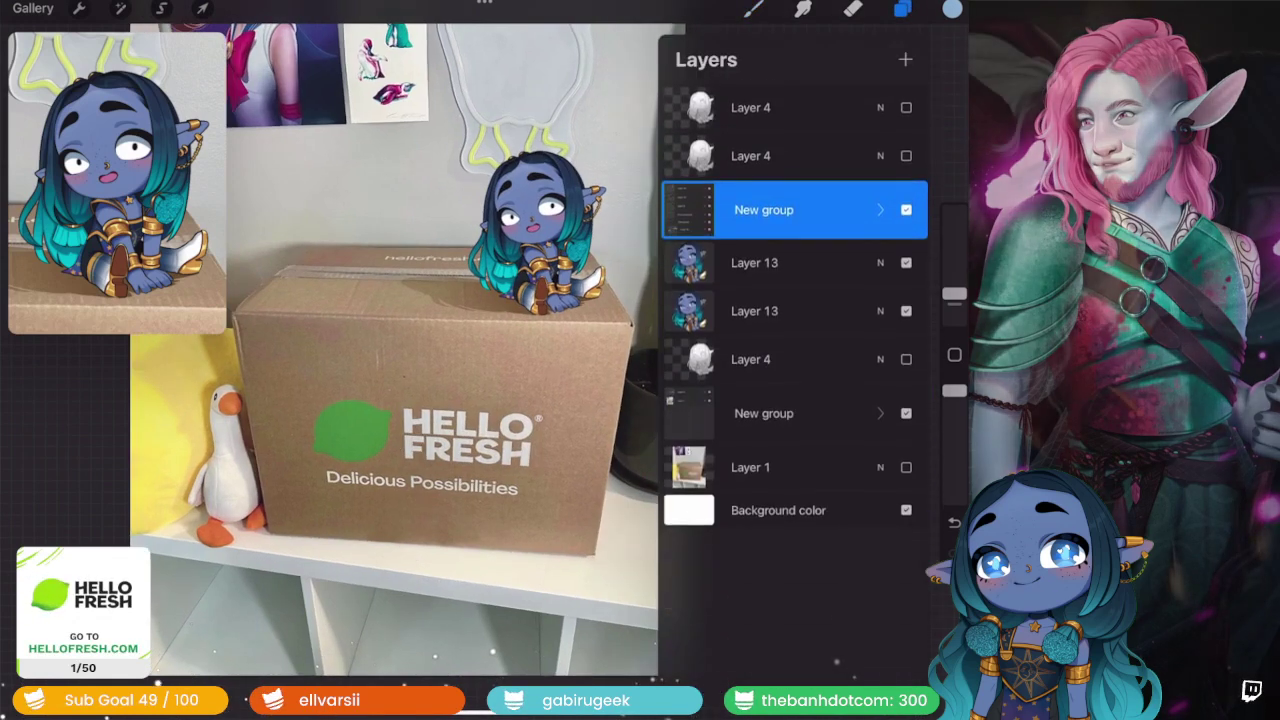
click(601, 197)
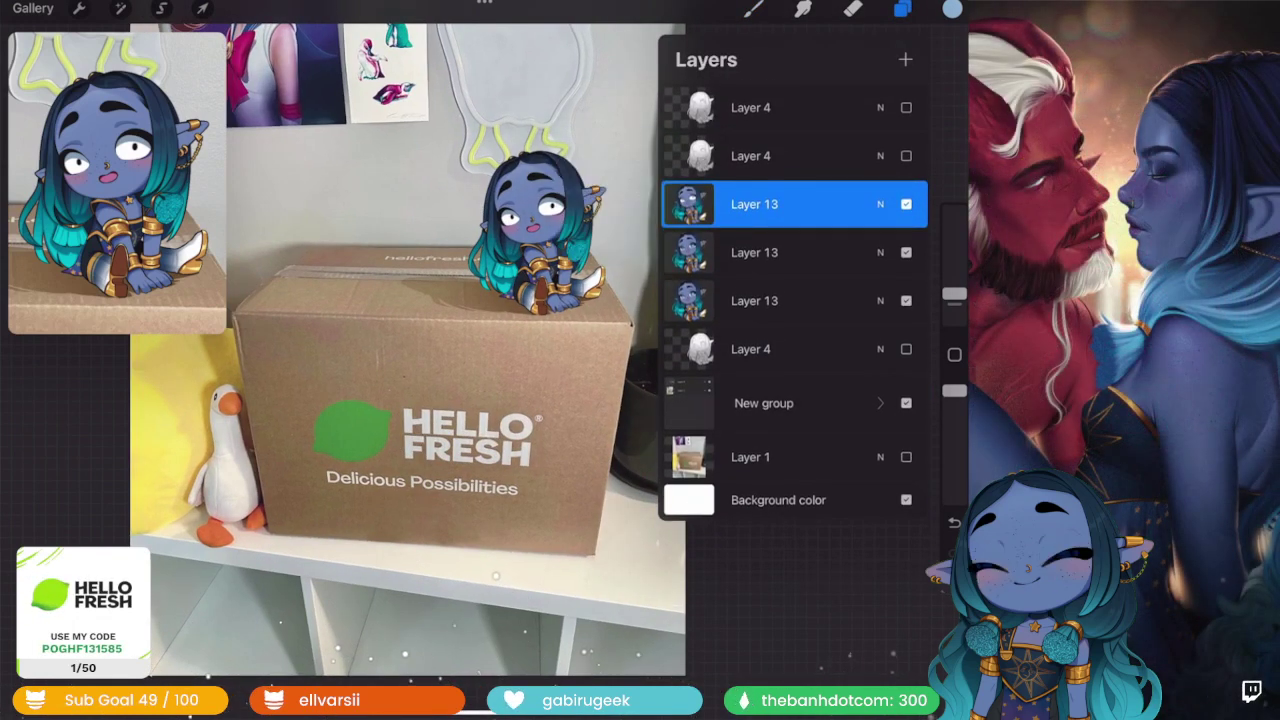
click(902, 8)
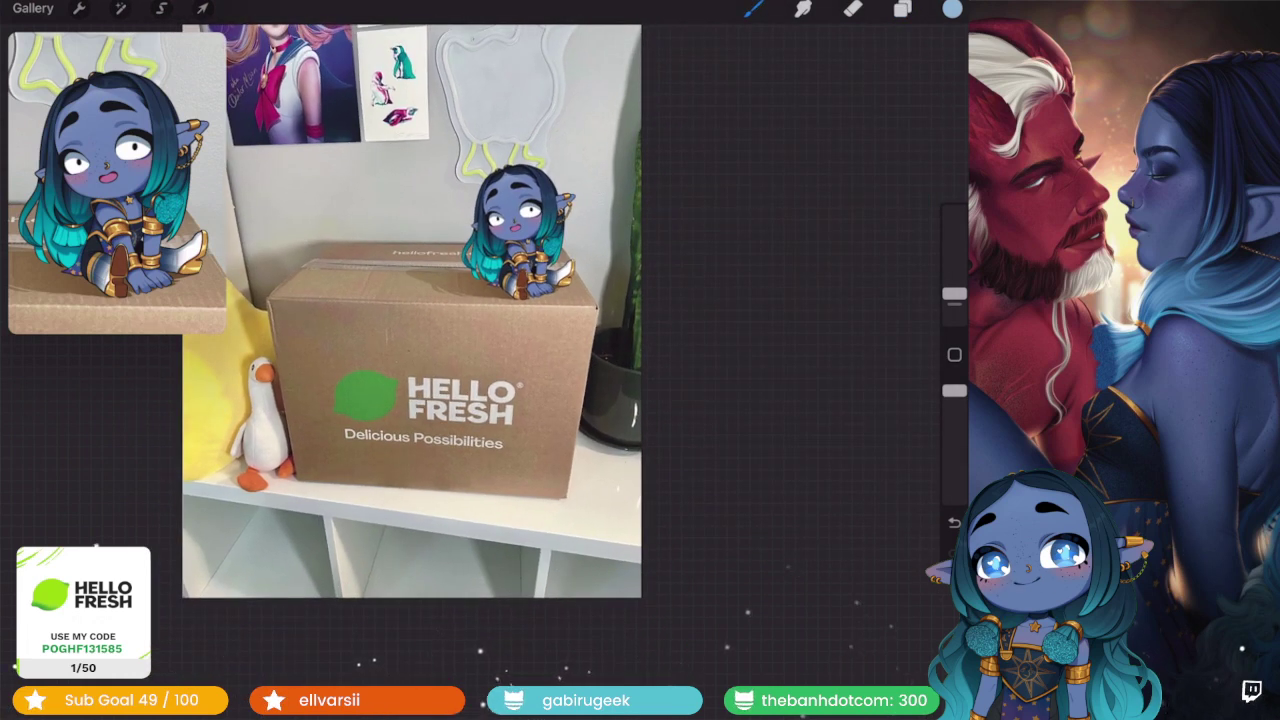
- Toggle a Layer 13 copy's visibility to compare the flattened versions
scroll(410, 400, up, 2)
click(902, 8)
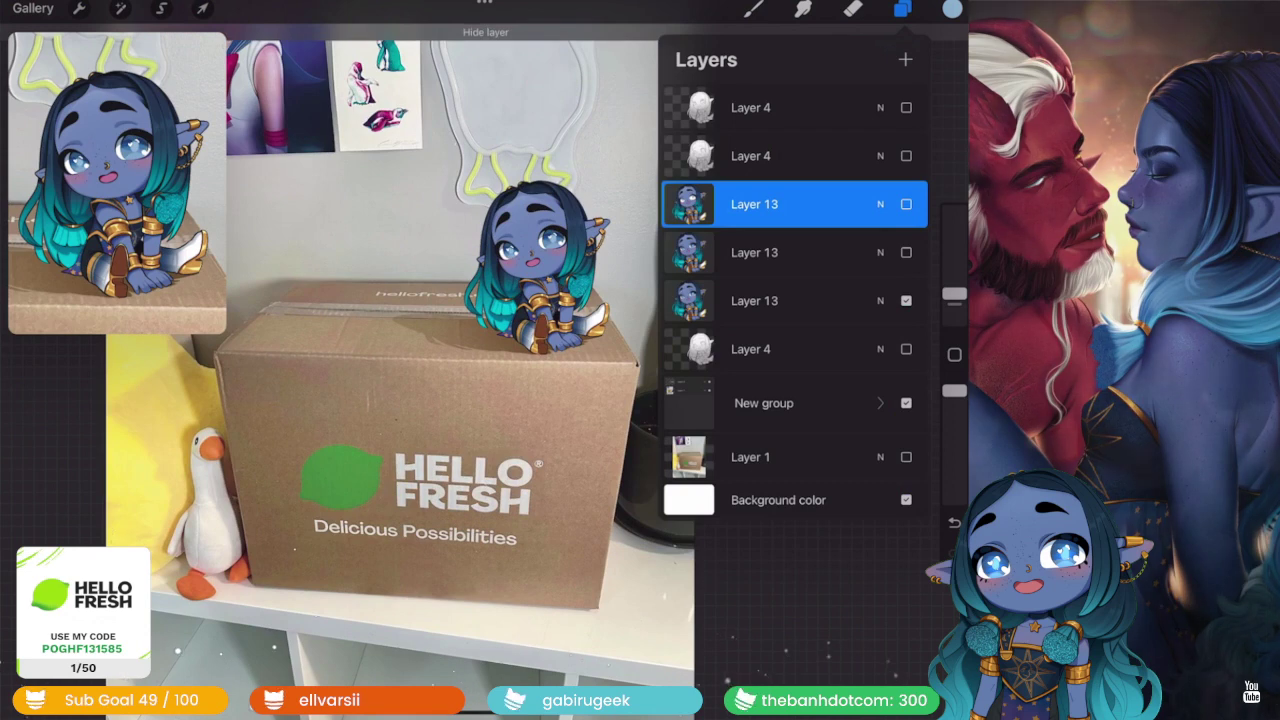
click(906, 252)
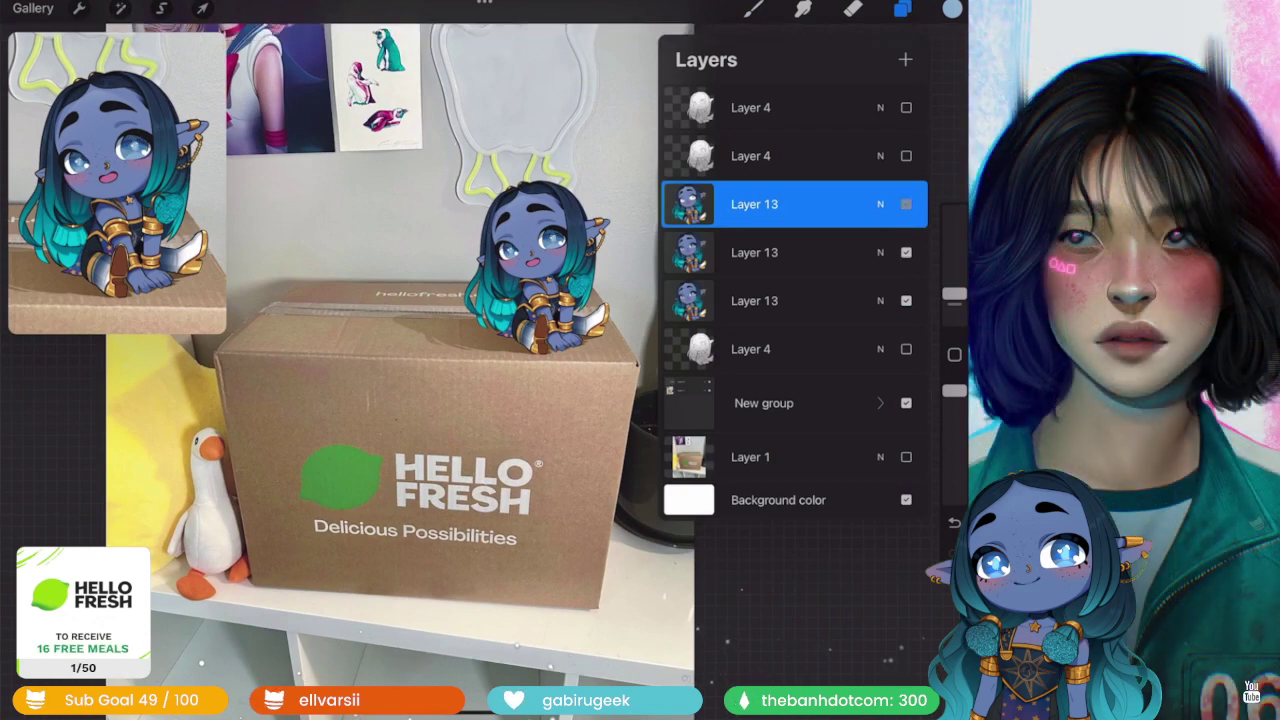
click(902, 8)
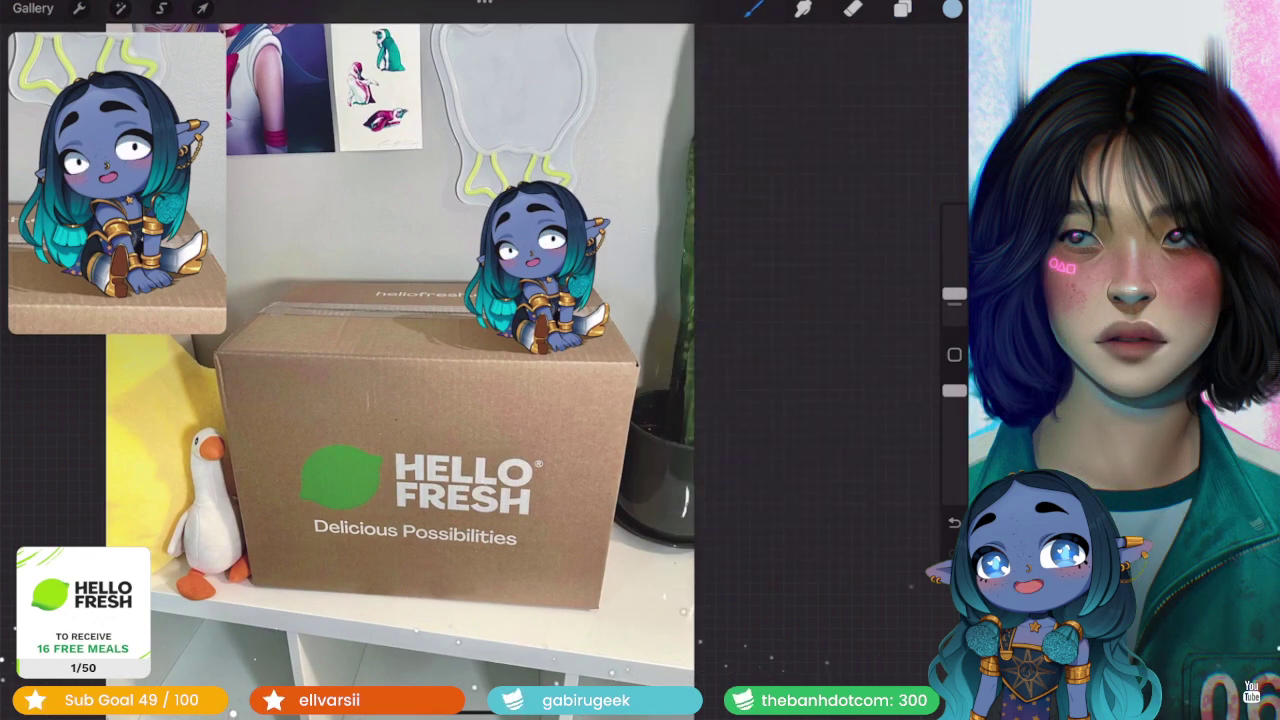
- Close the floating reference photo and exit the artwork to the Gallery
scroll(440, 360, left, 2)
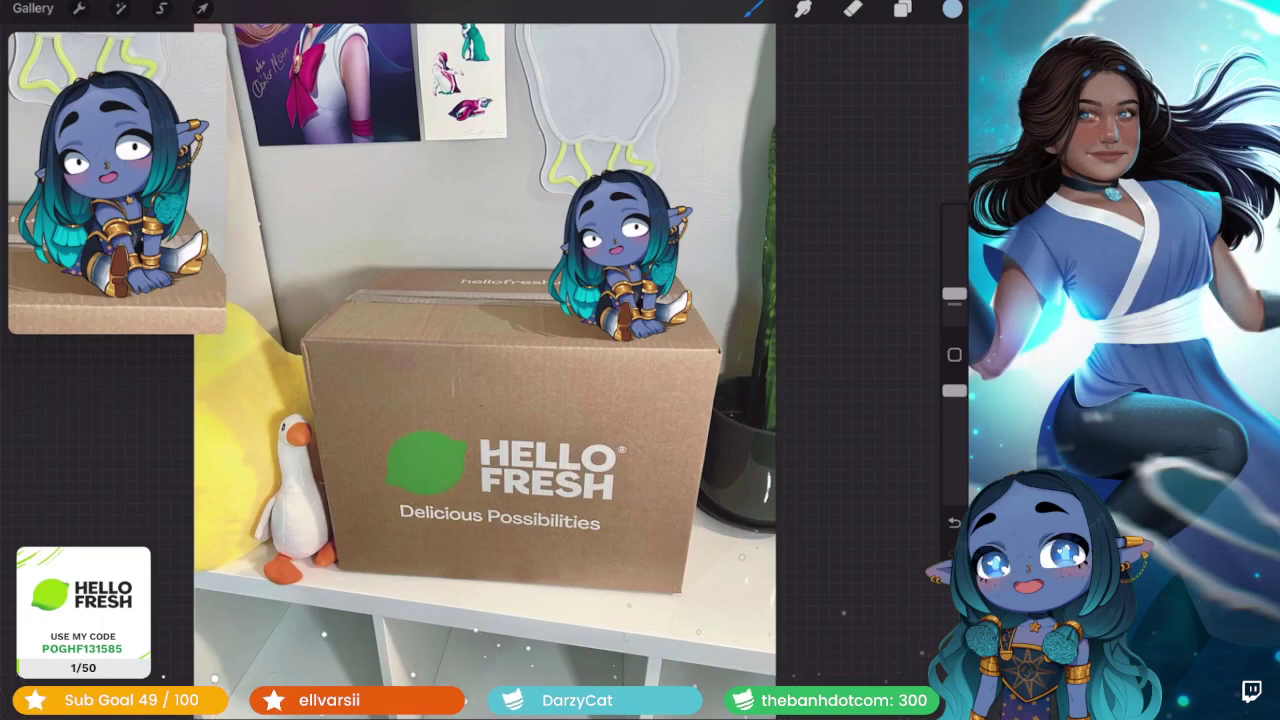
click(33, 8)
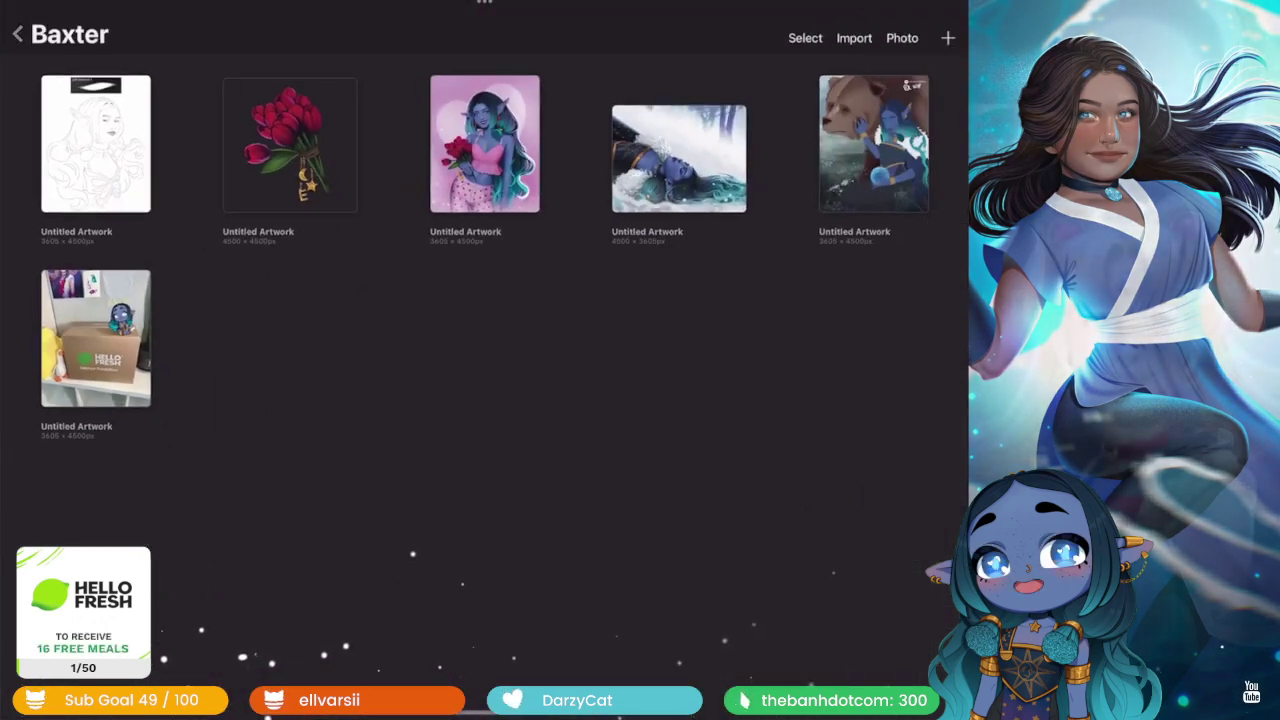
click(17, 34)
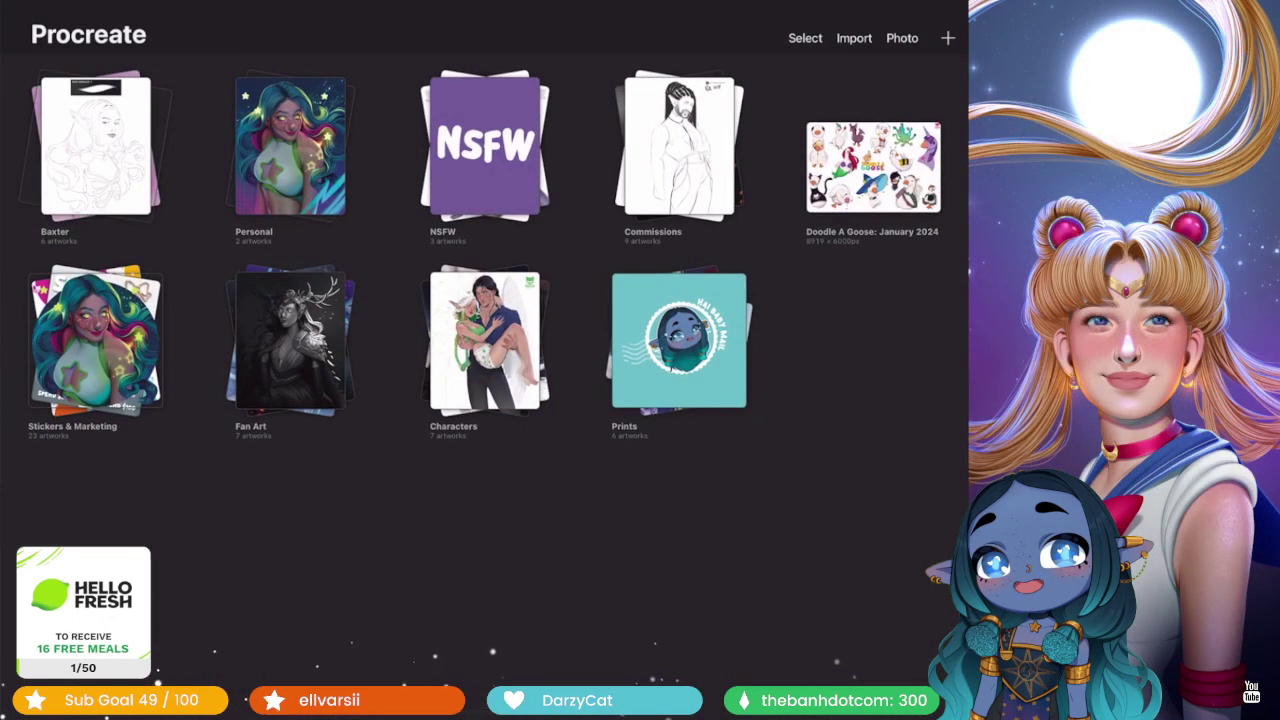
click(679, 340)
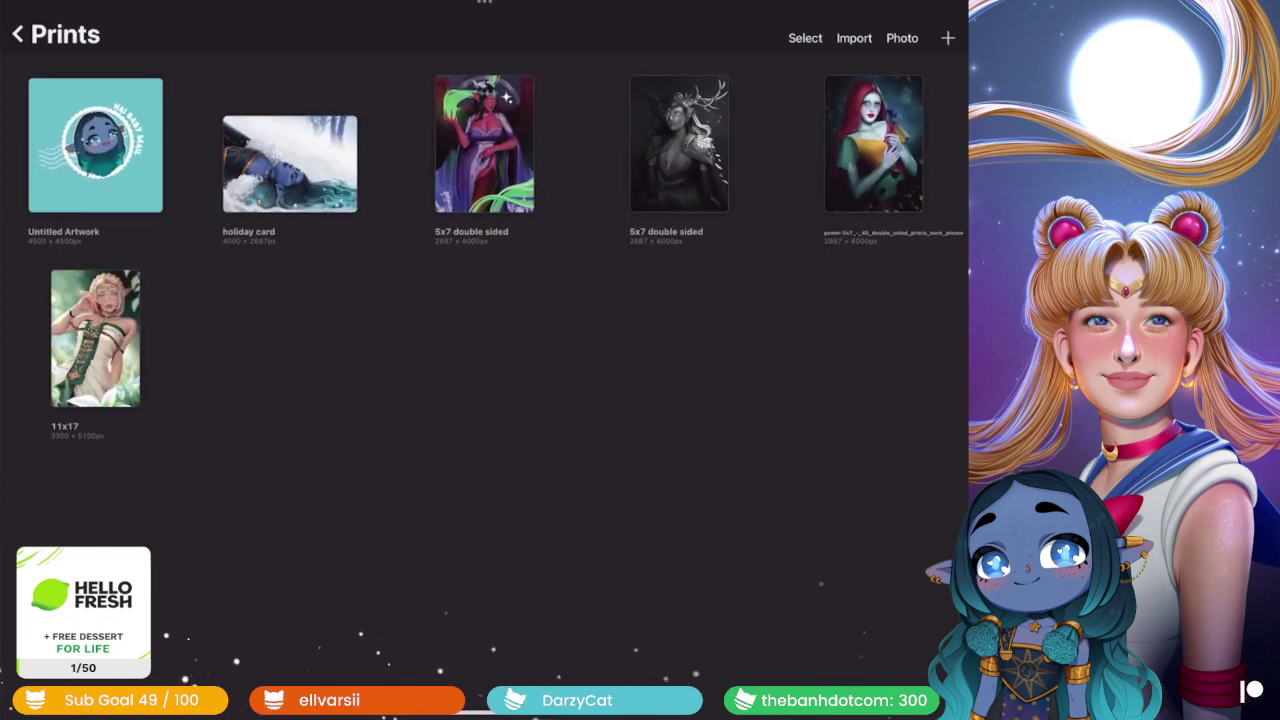
click(17, 34)
click(286, 143)
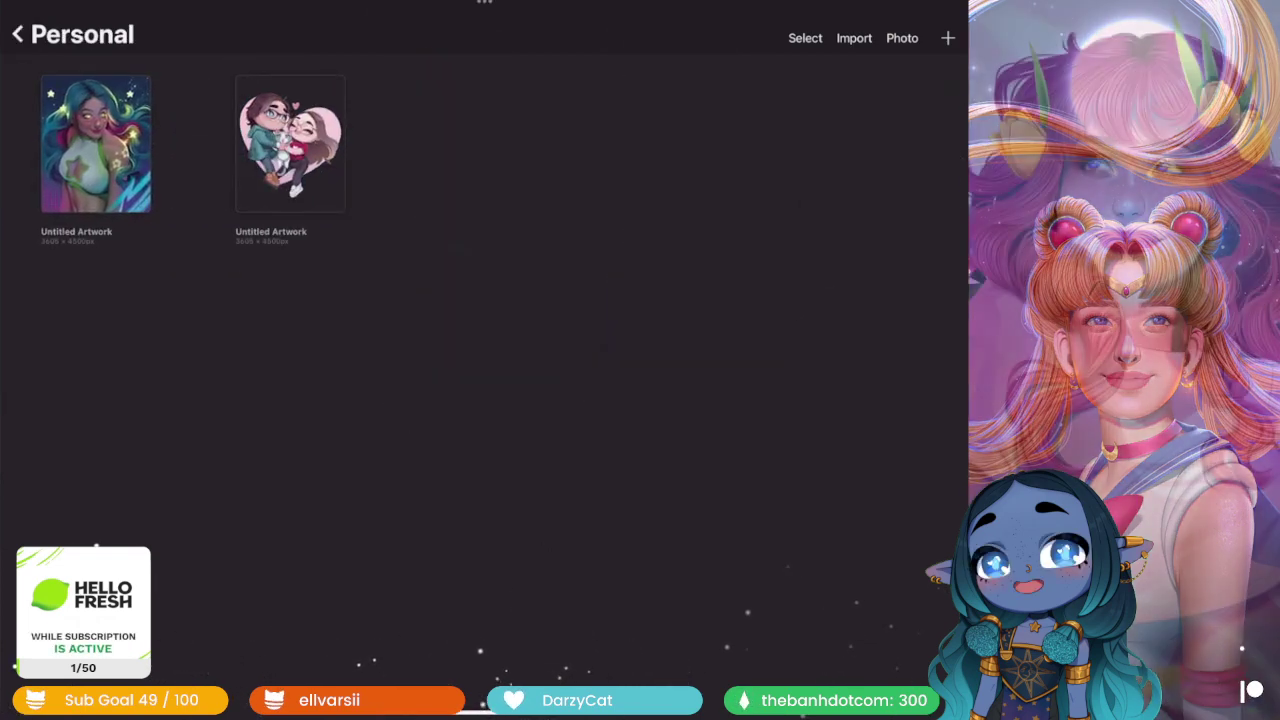
click(96, 143)
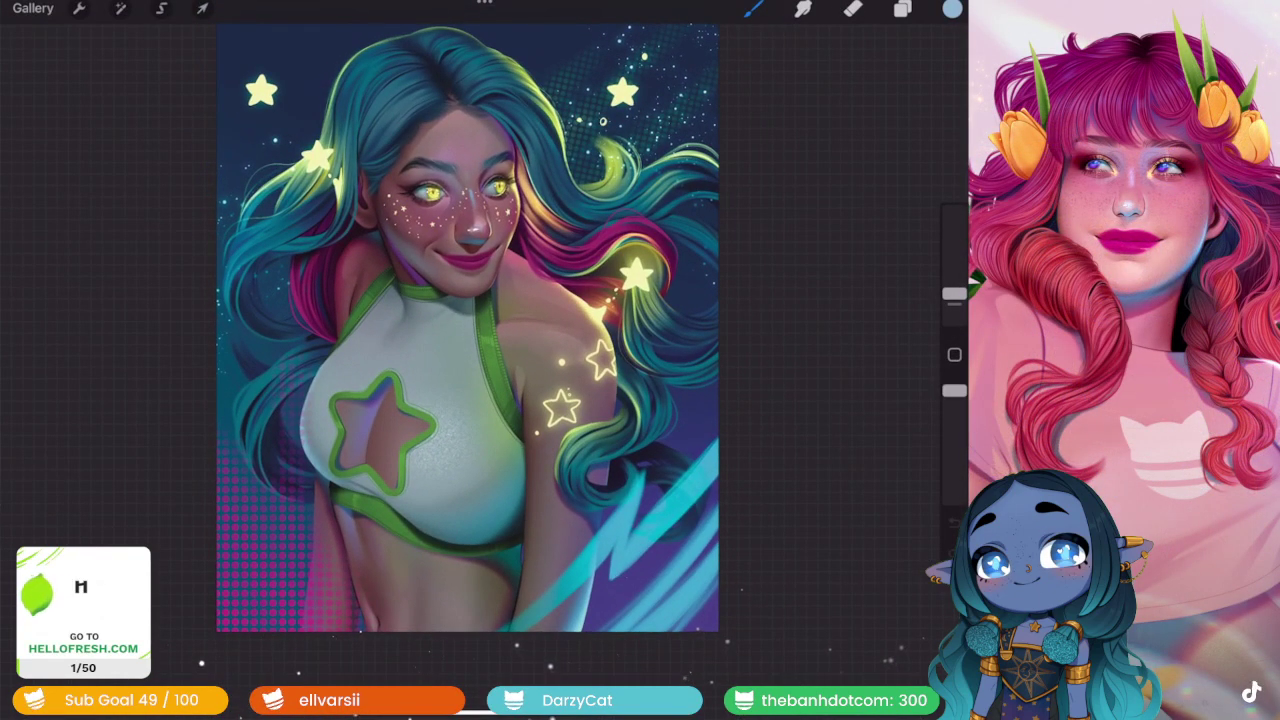
click(33, 8)
click(17, 34)
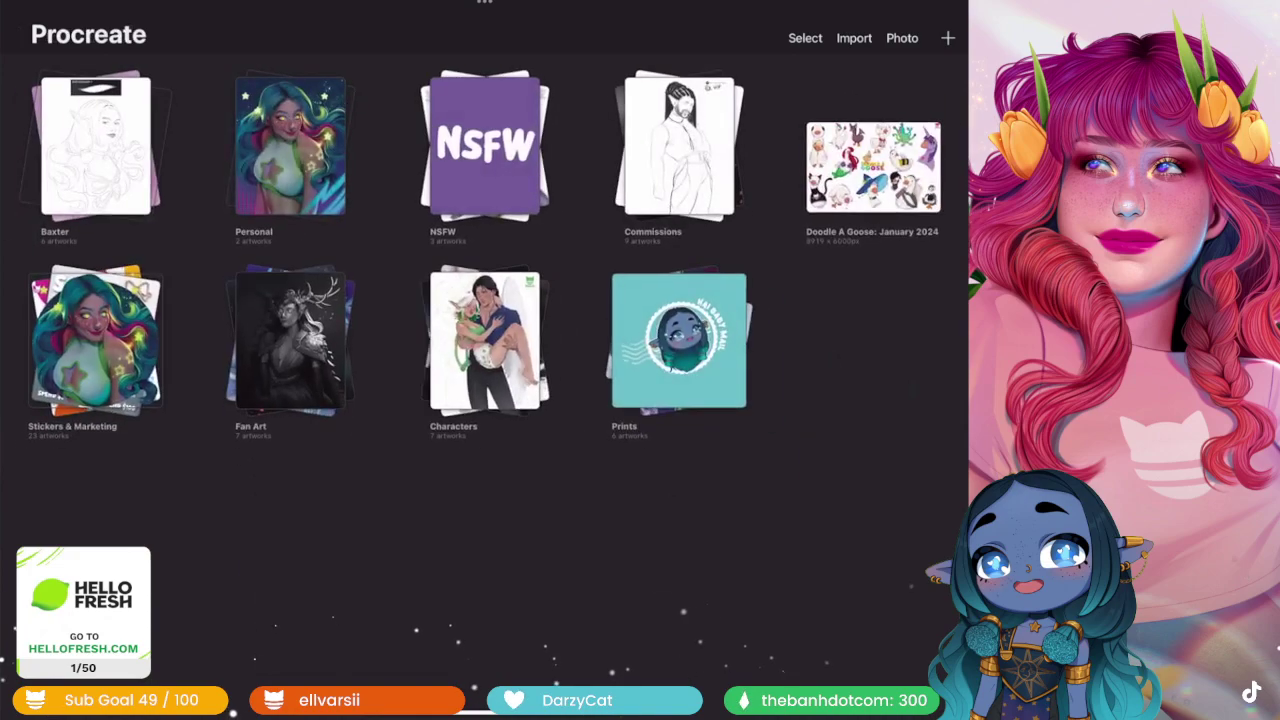
click(95, 340)
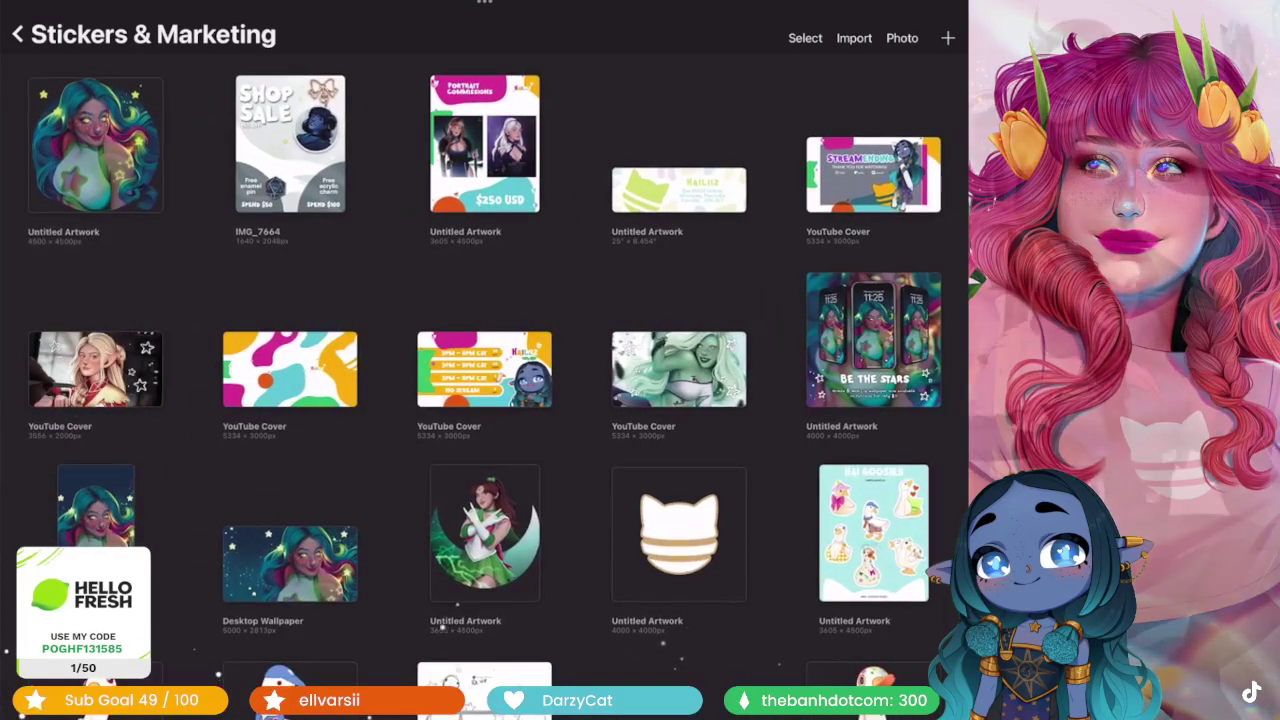
click(105, 140)
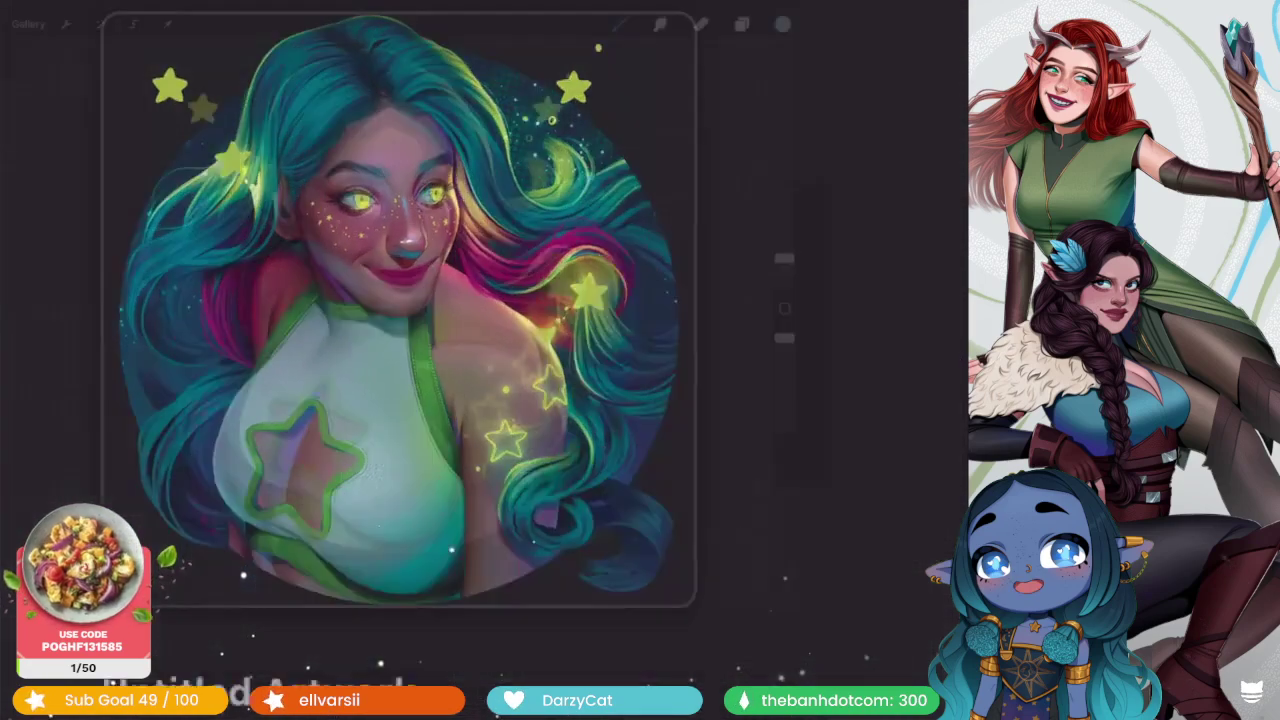
click(33, 8)
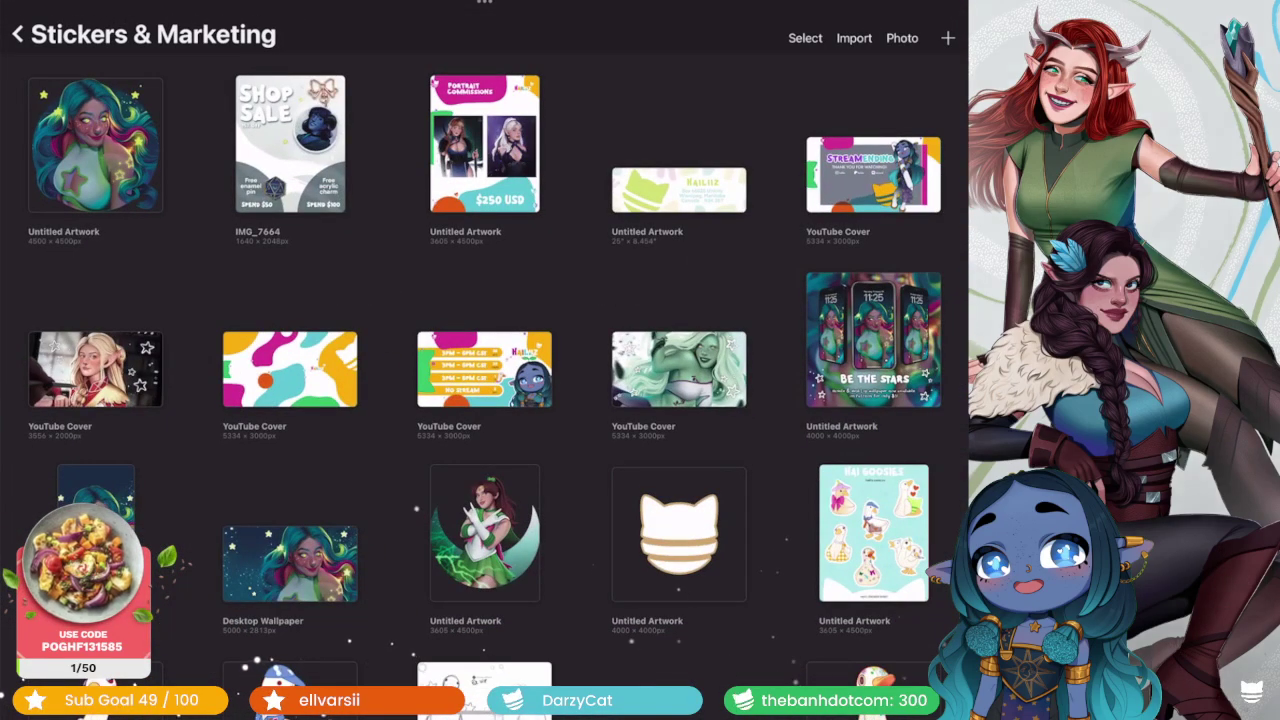
click(17, 34)
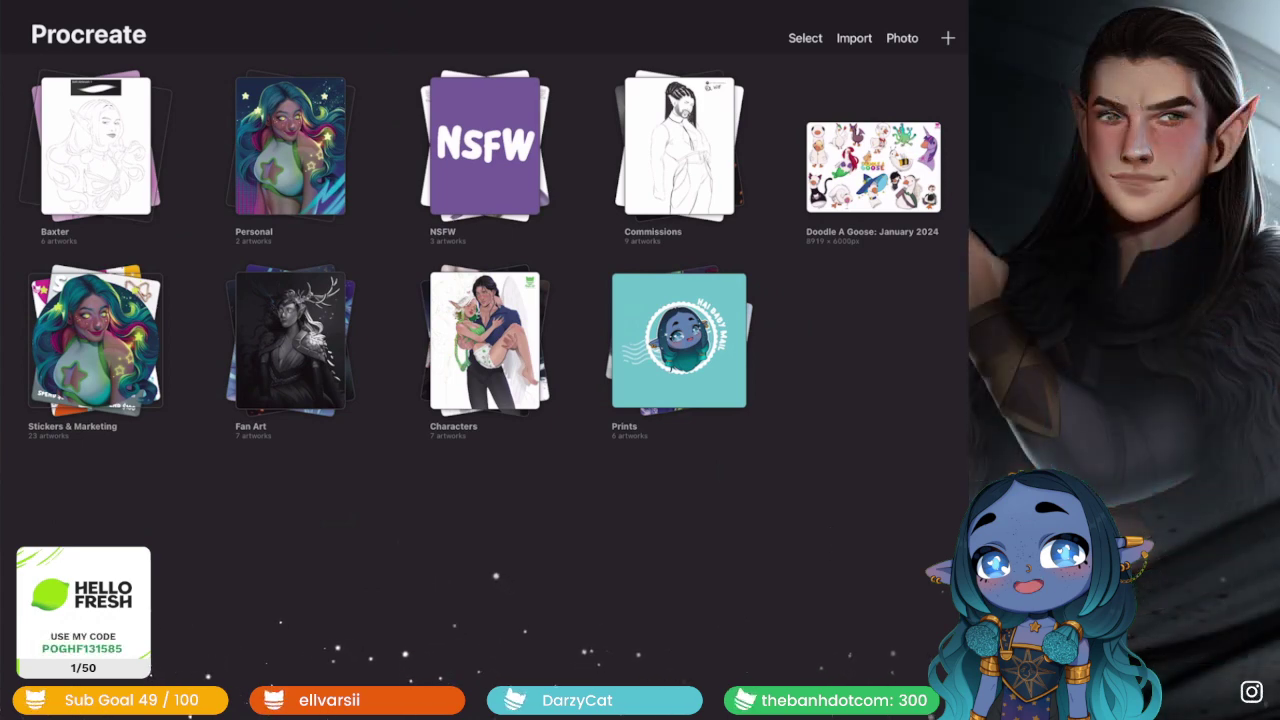
click(95, 145)
click(484, 143)
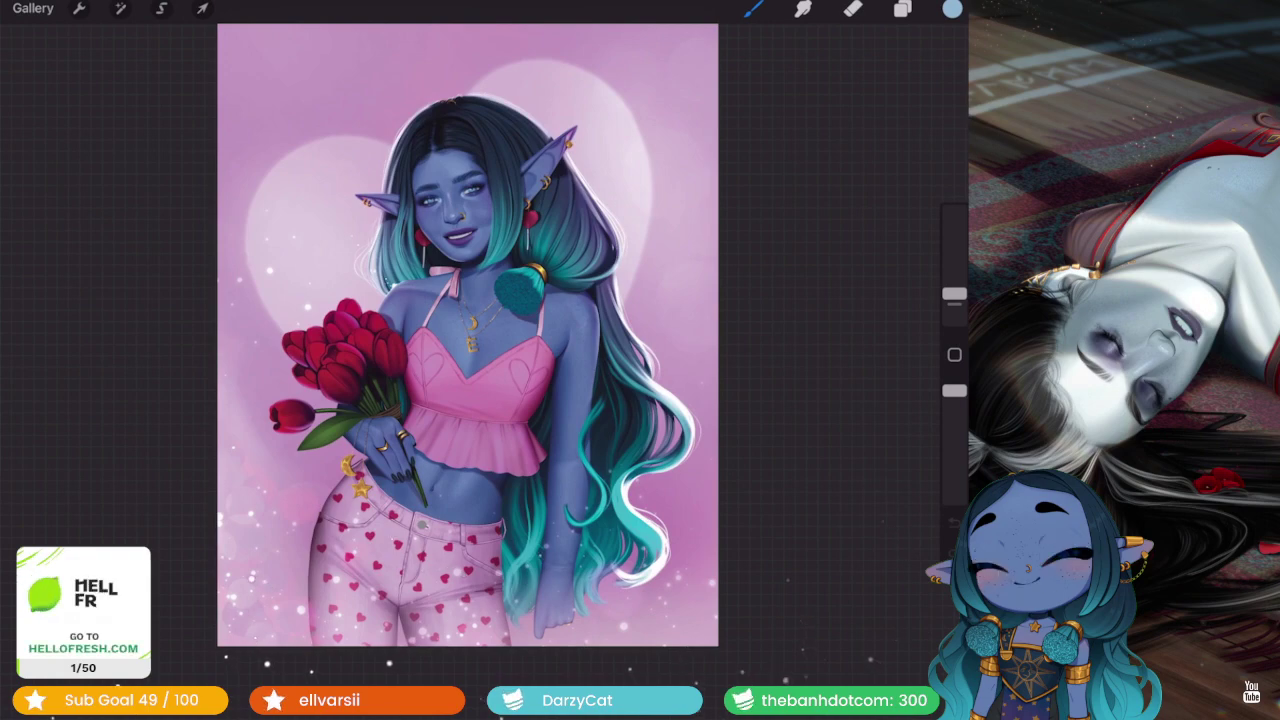
click(33, 8)
click(291, 143)
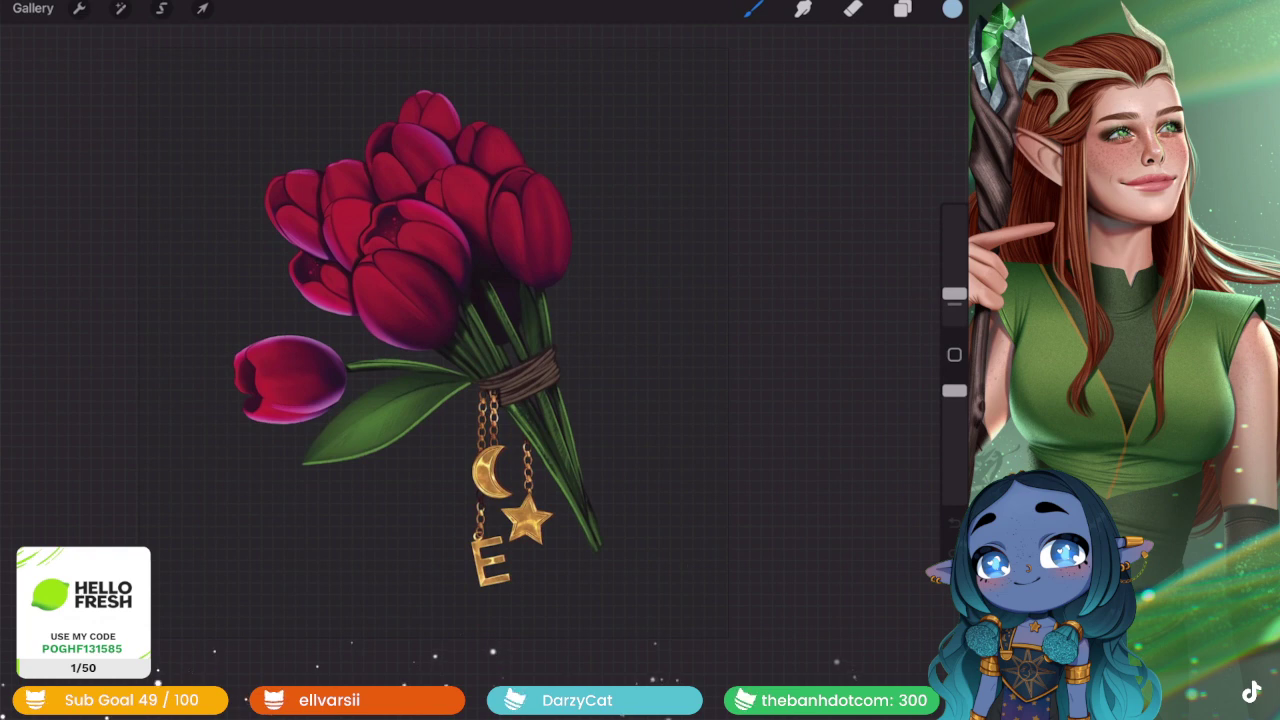
scroll(490, 470, up, 5)
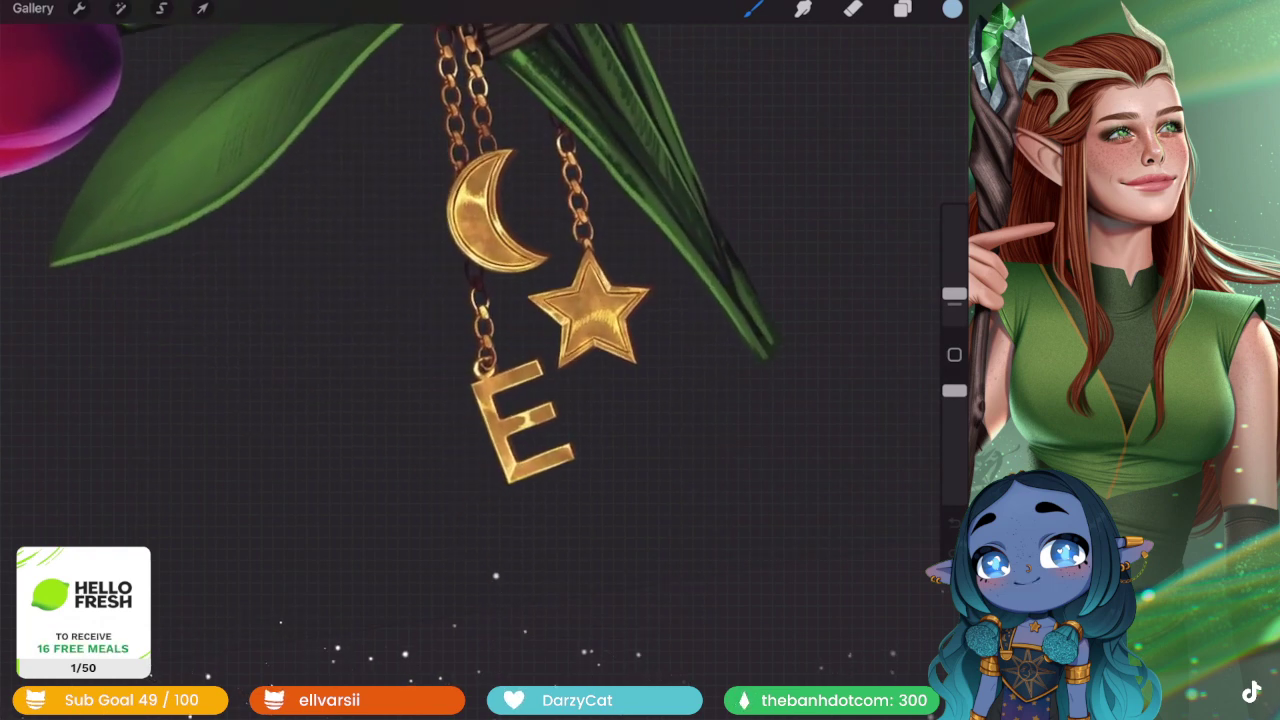
scroll(490, 350, down, 5)
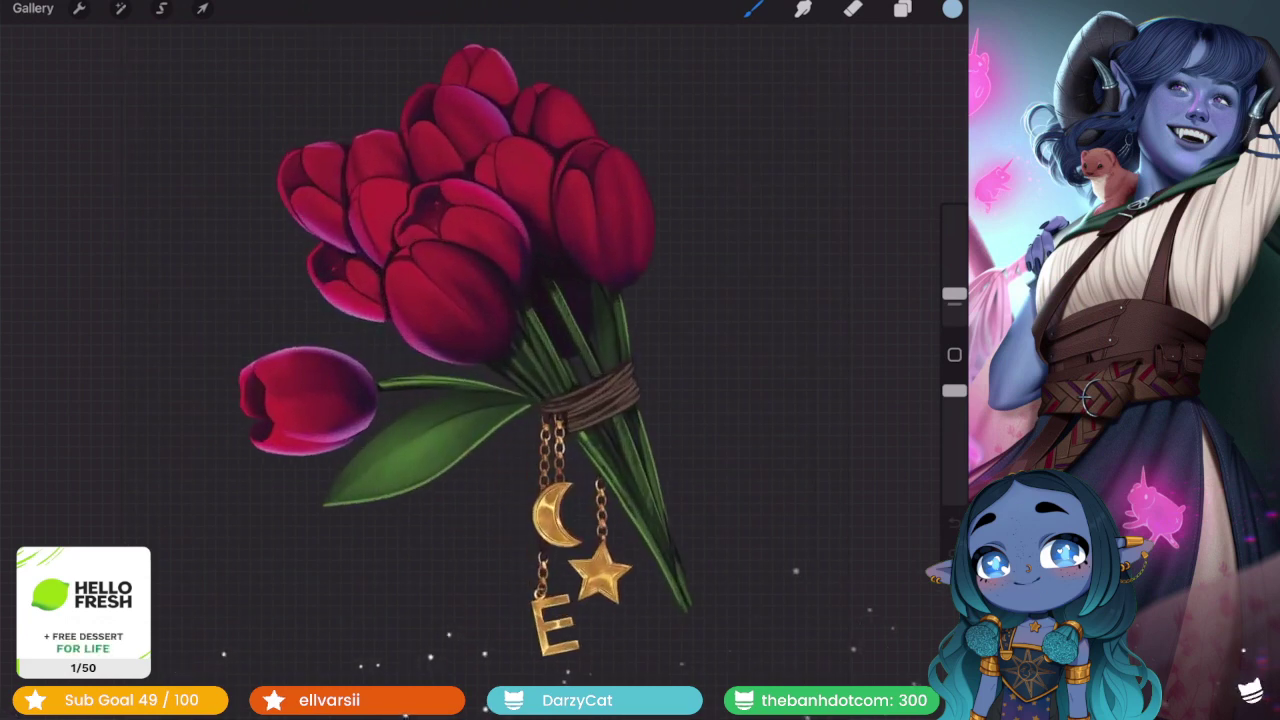
click(33, 8)
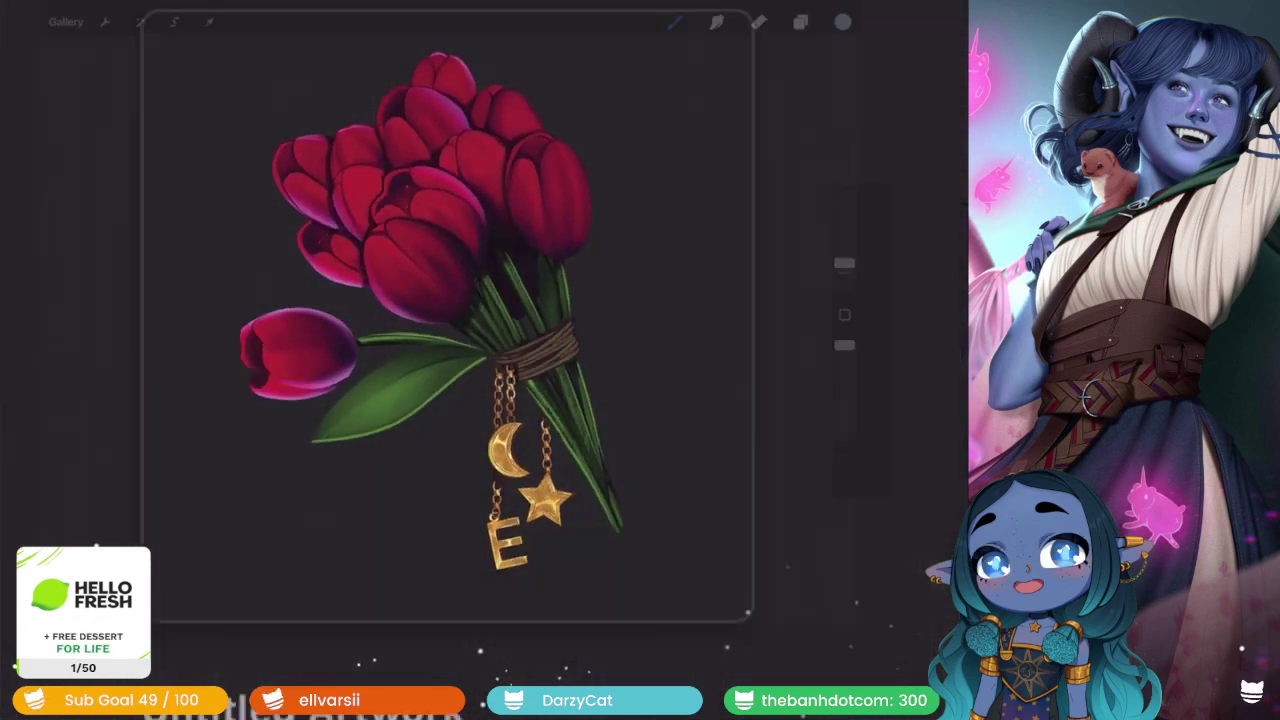